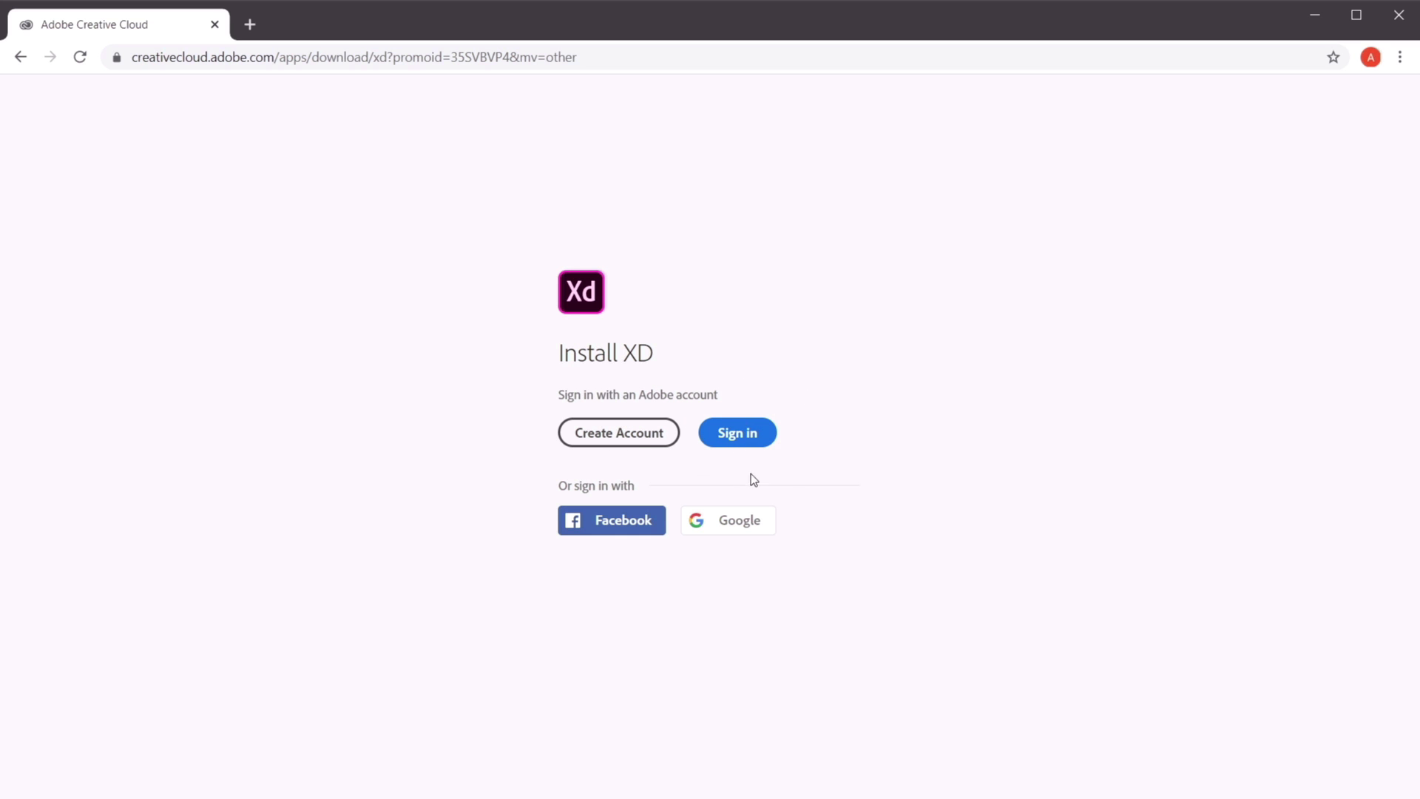
- Sign in with Google and submit the XD survey with Beginner, Visual or Graphic Designer and Myself only
{"action": "left_click", "coordinate": [743, 523]}
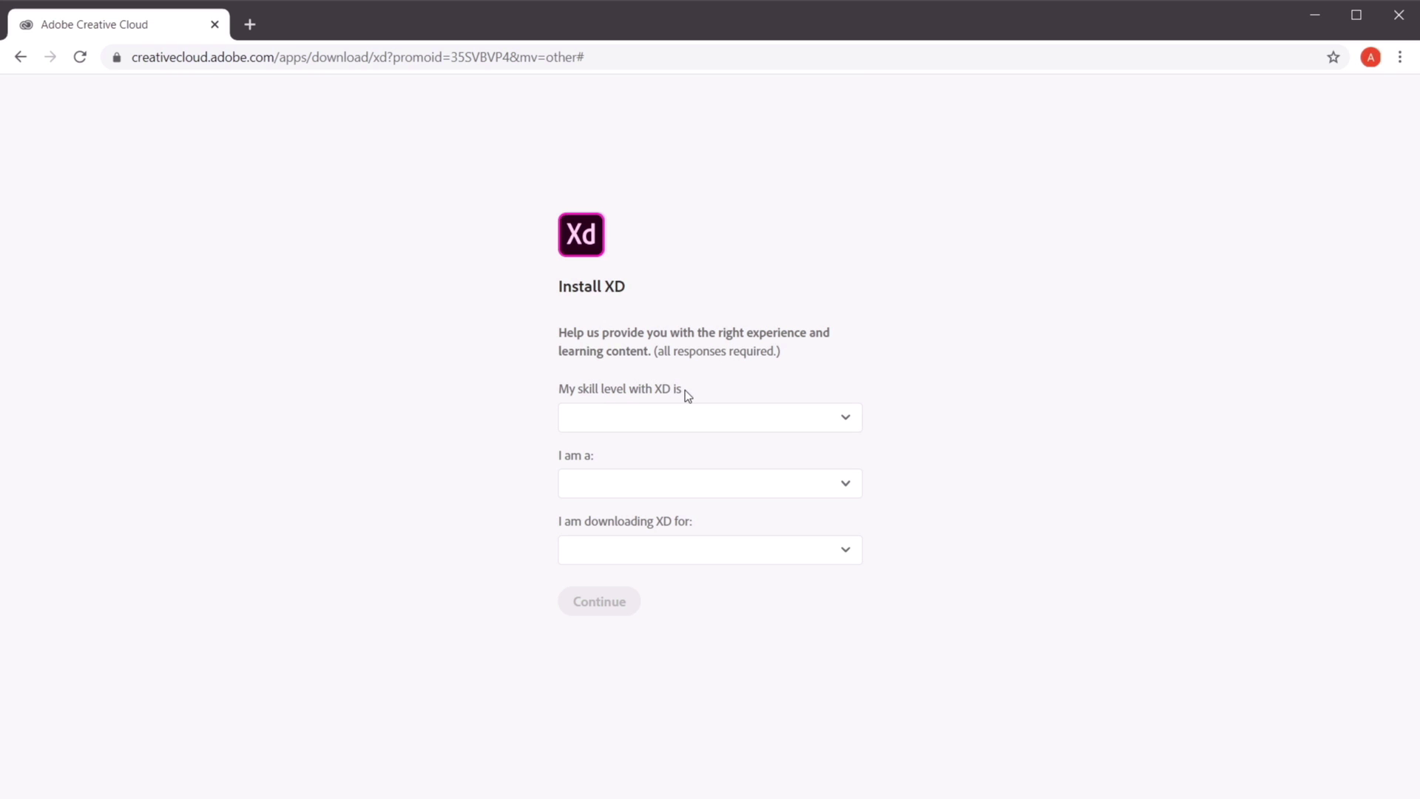
{"action": "left_click", "coordinate": [659, 418]}
{"action": "left_click", "coordinate": [694, 457]}
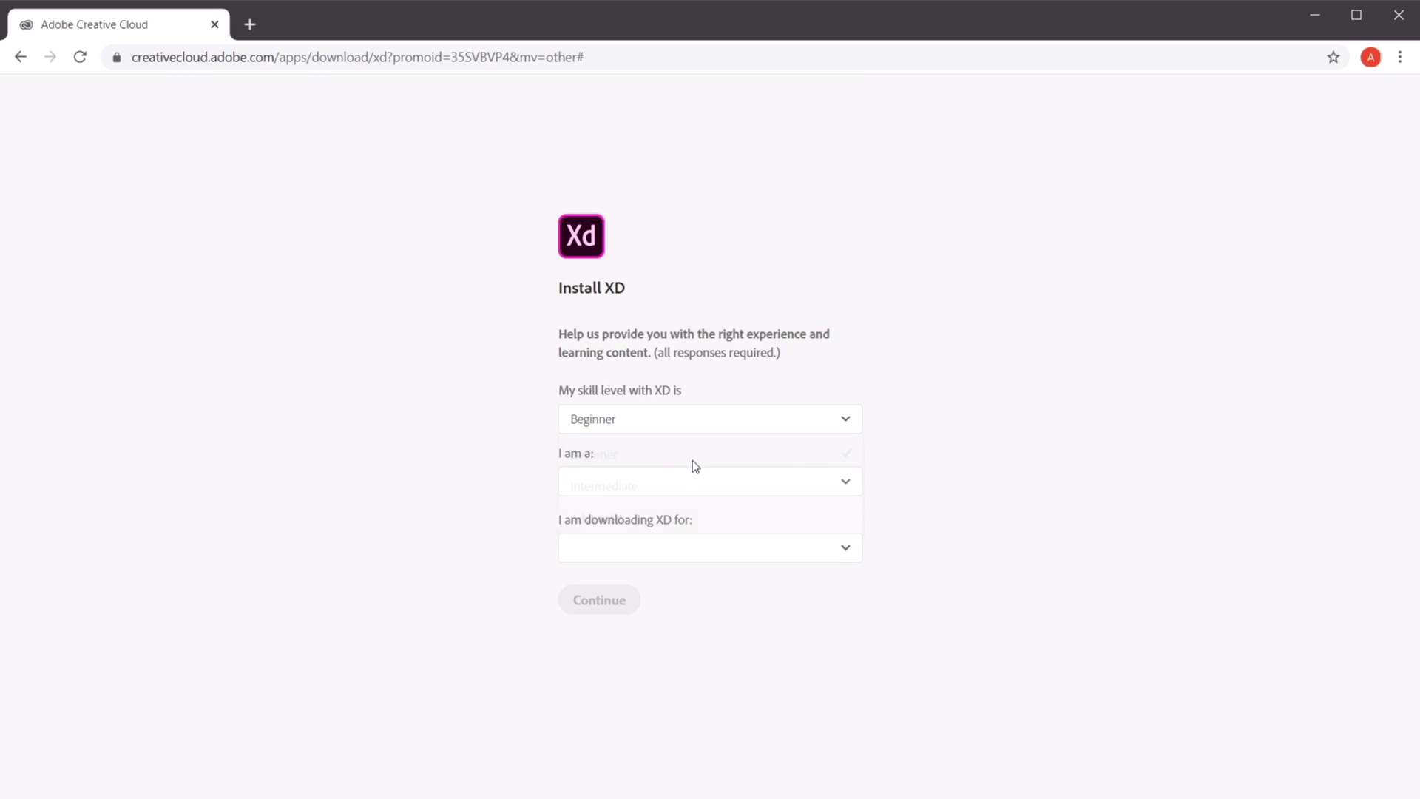
{"action": "left_click", "coordinate": [633, 492]}
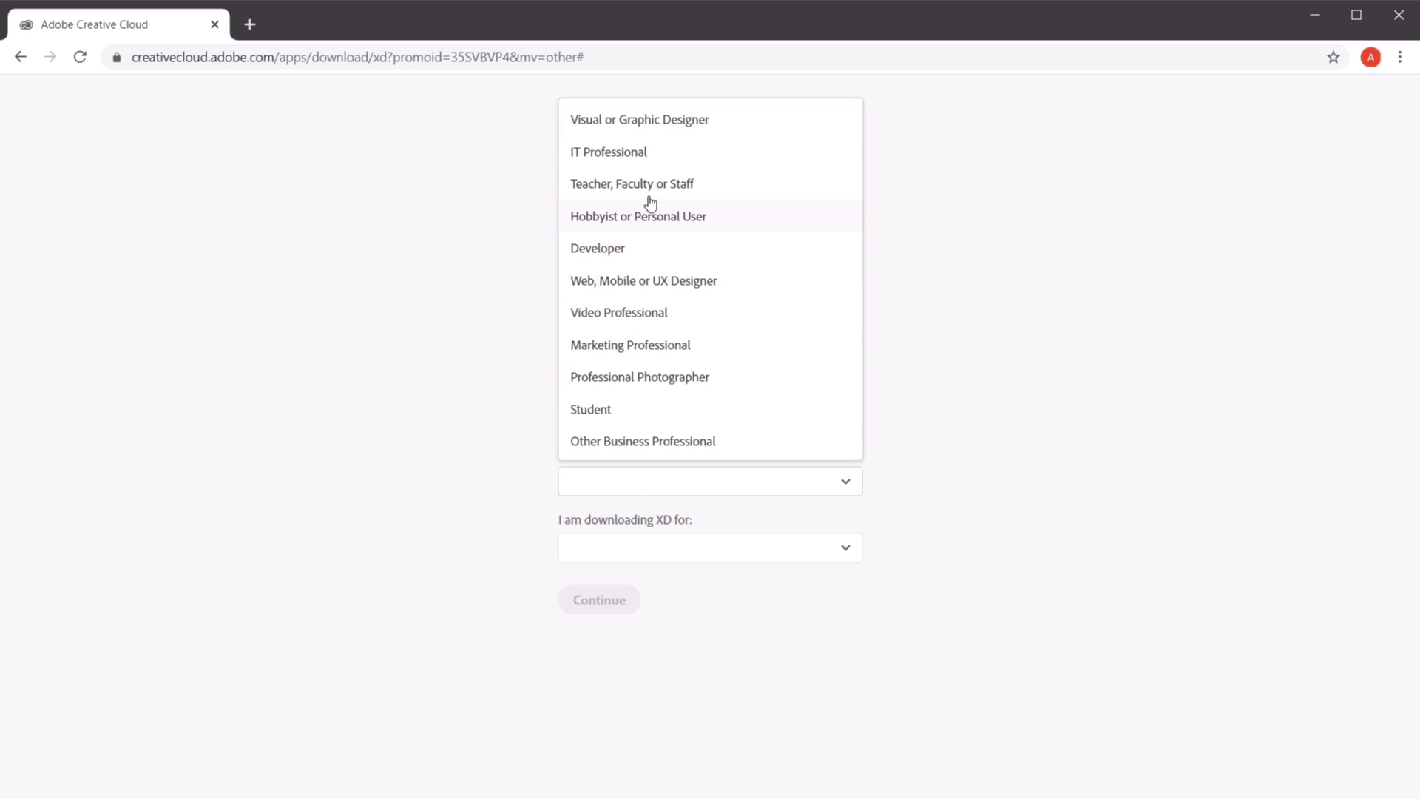
{"action": "left_click", "coordinate": [752, 118]}
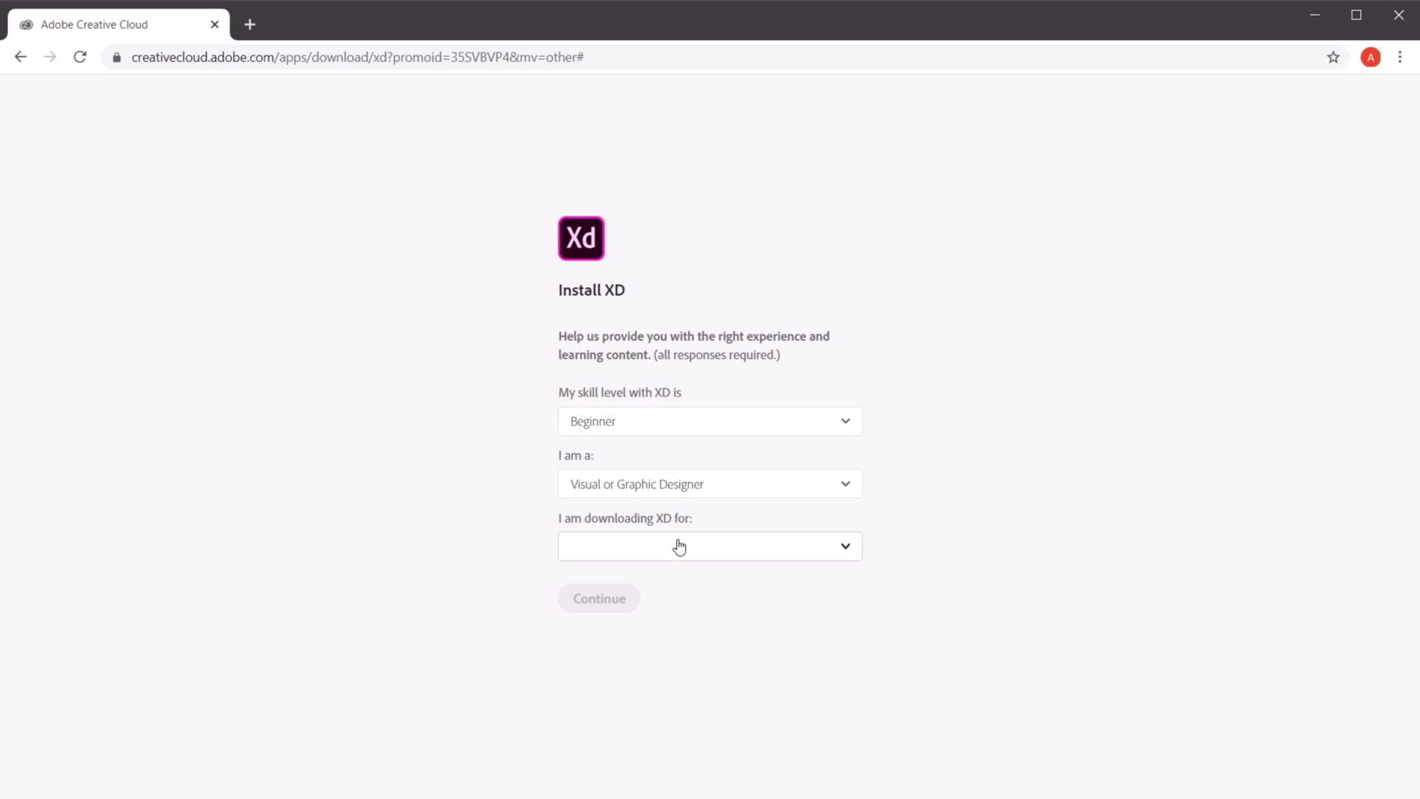
{"action": "left_click", "coordinate": [678, 547]}
{"action": "left_click", "coordinate": [683, 591]}
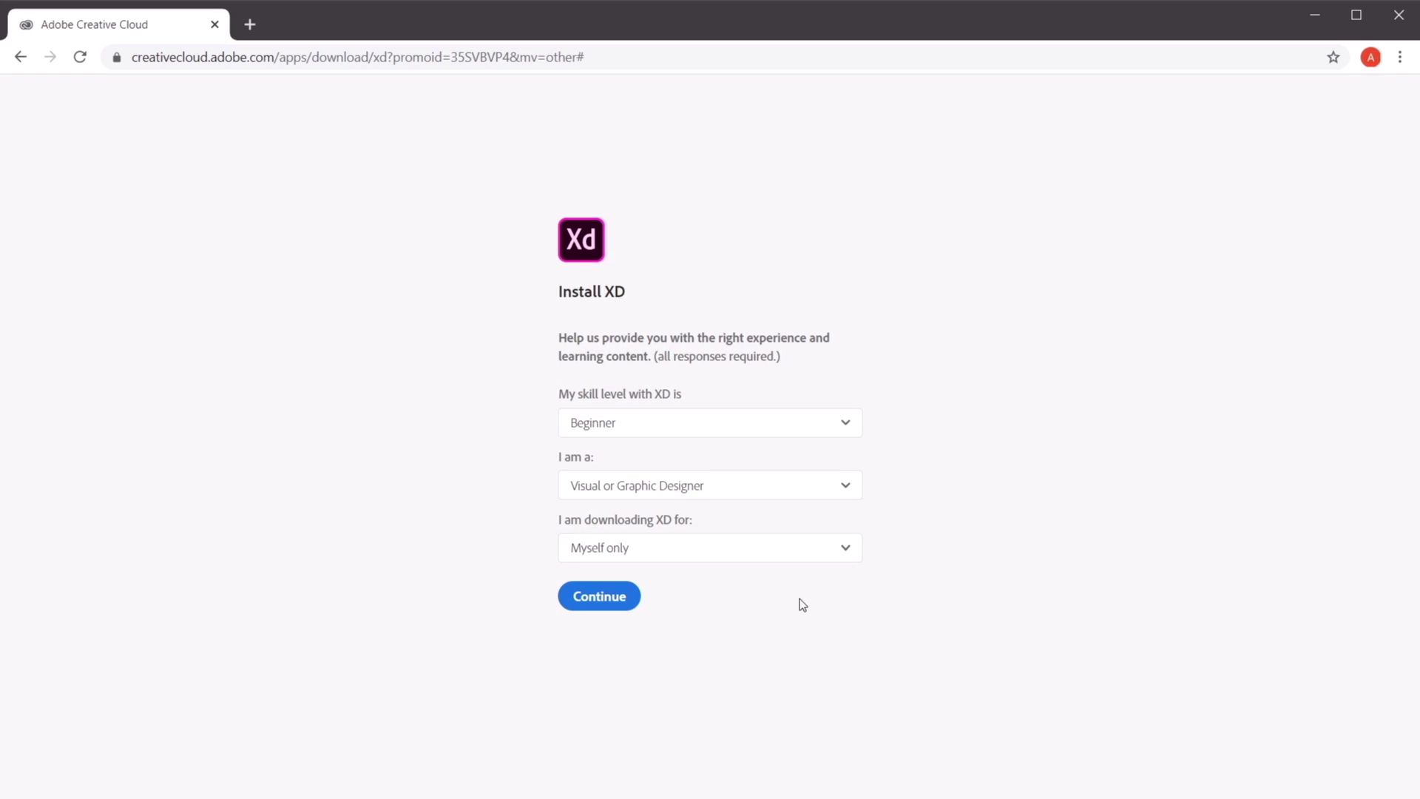
{"action": "left_click", "coordinate": [607, 597]}
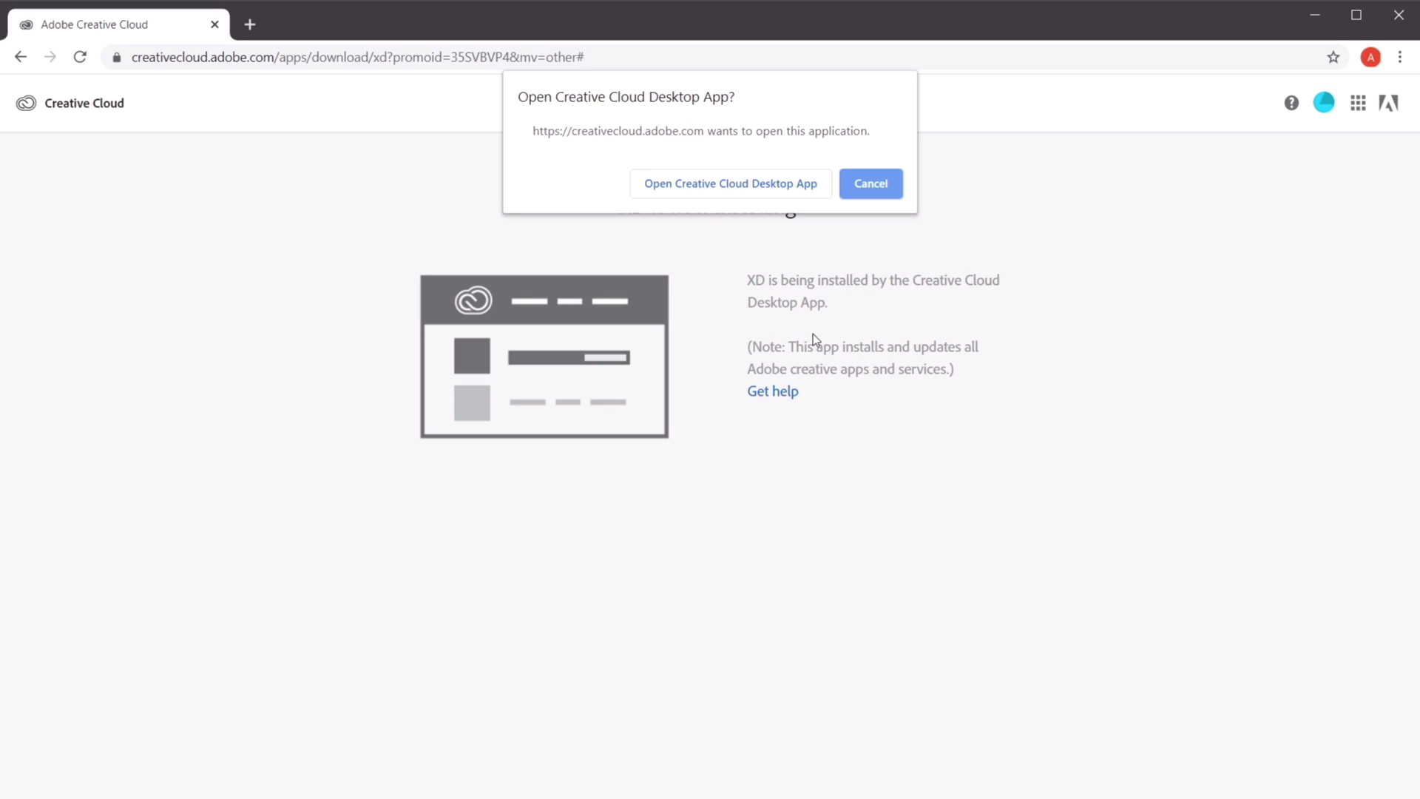
- Allow the browser to open the Creative Cloud Desktop App for the XD installation, and return to the browser
{"action": "left_click", "coordinate": [695, 185]}
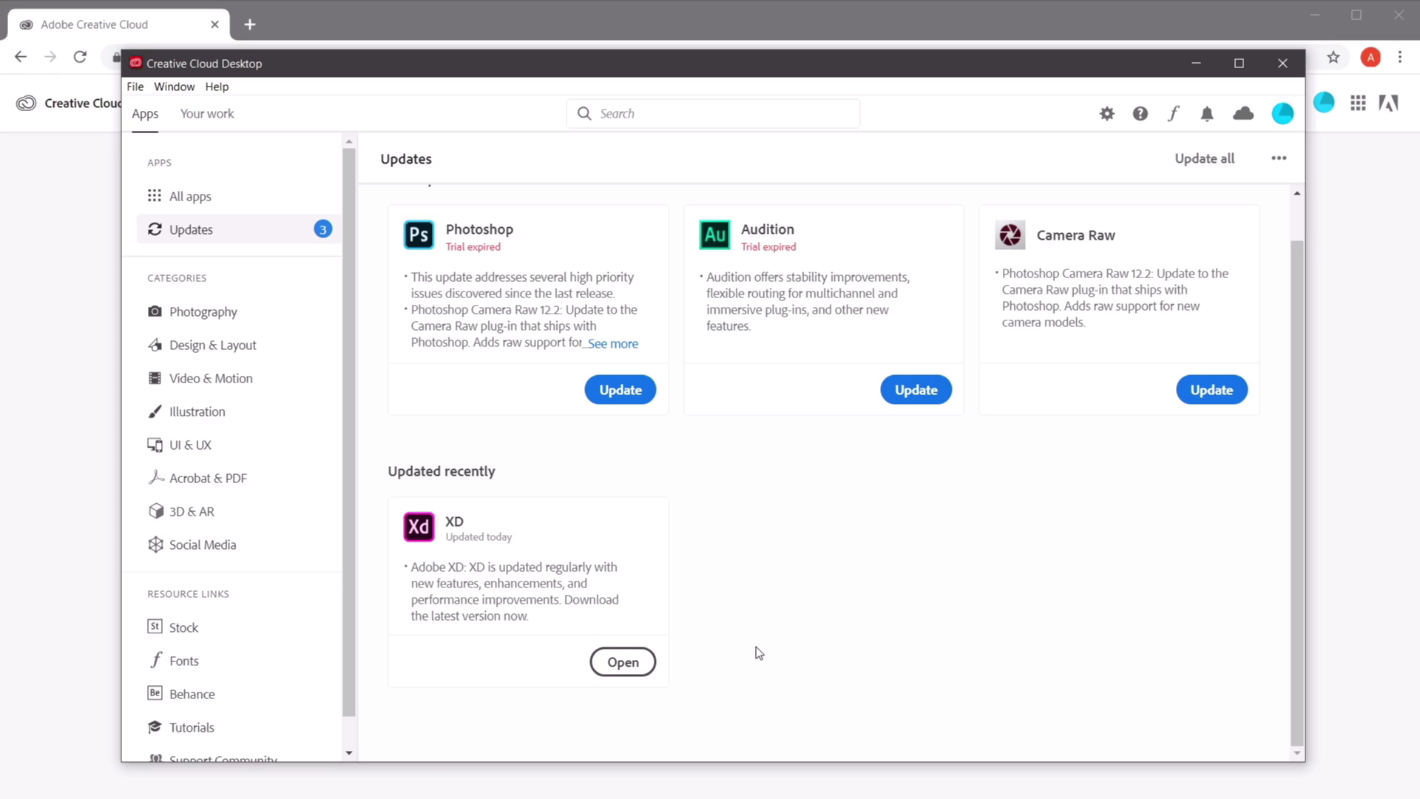
{"action": "left_click", "coordinate": [1346, 315]}
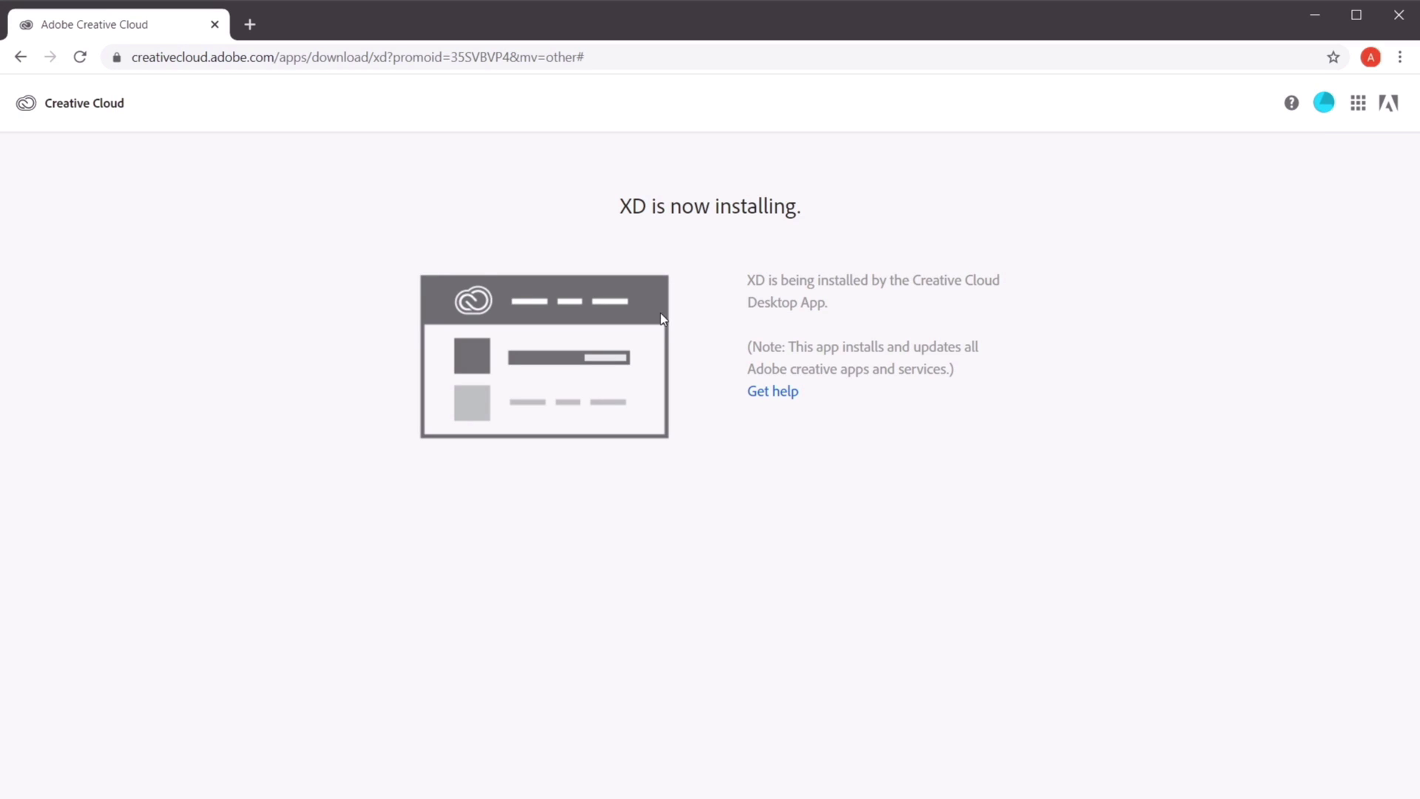
- Go to the Creative Cloud home page, open the plan upgrade options and find the Adobe XD plan
{"action": "left_click", "coordinate": [84, 104]}
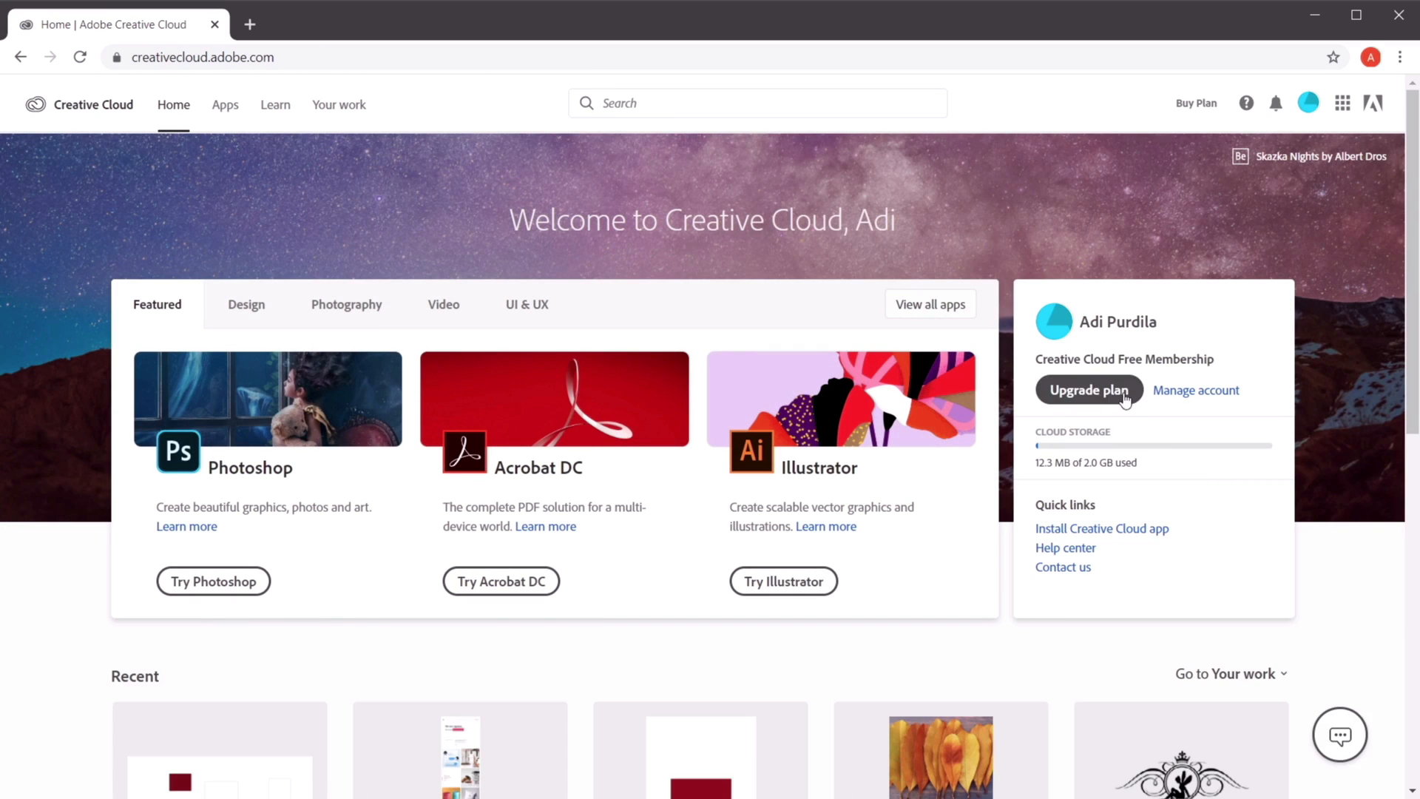
{"action": "left_click", "coordinate": [1123, 396]}
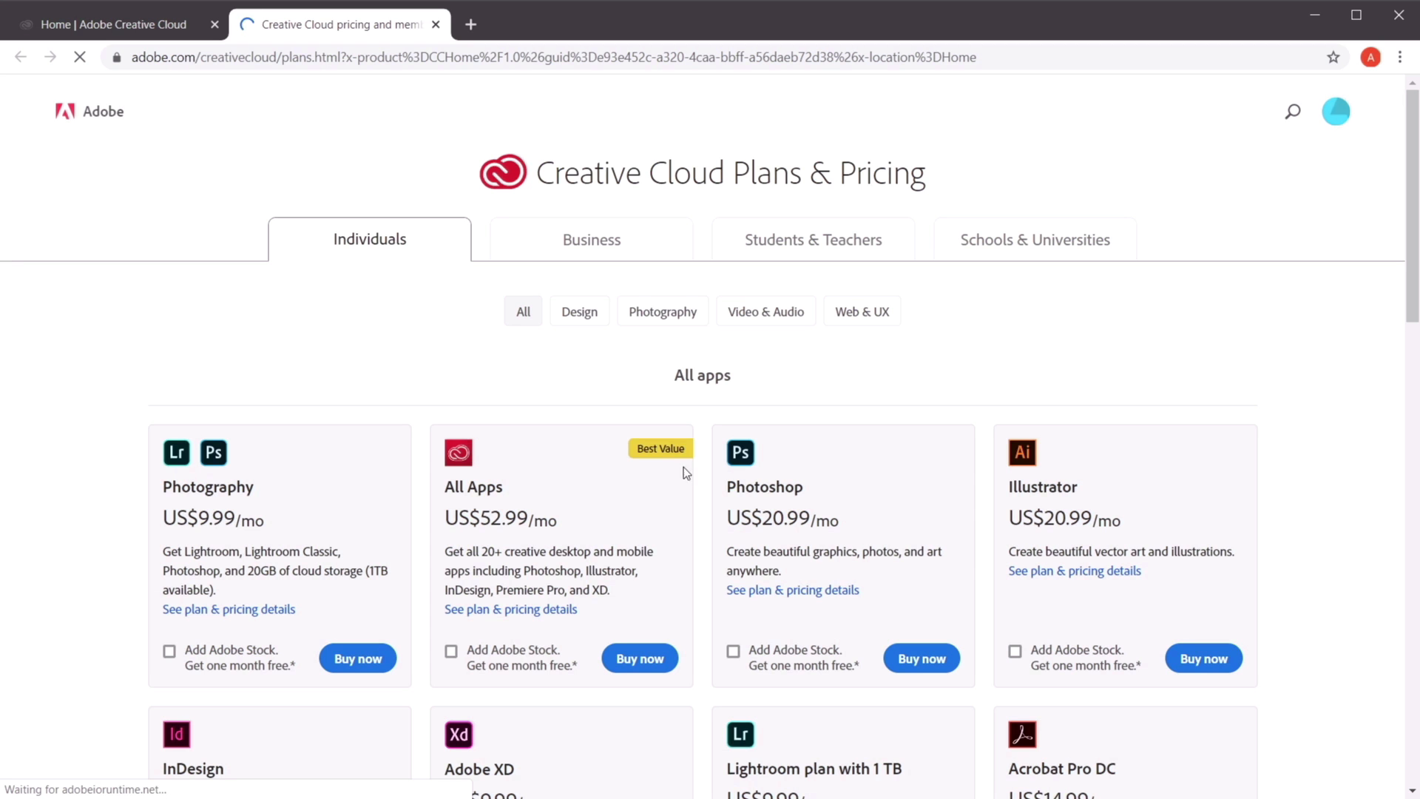
{"action": "left_click_drag", "start_coordinate": [1414, 186], "coordinate": [1403, 246]}
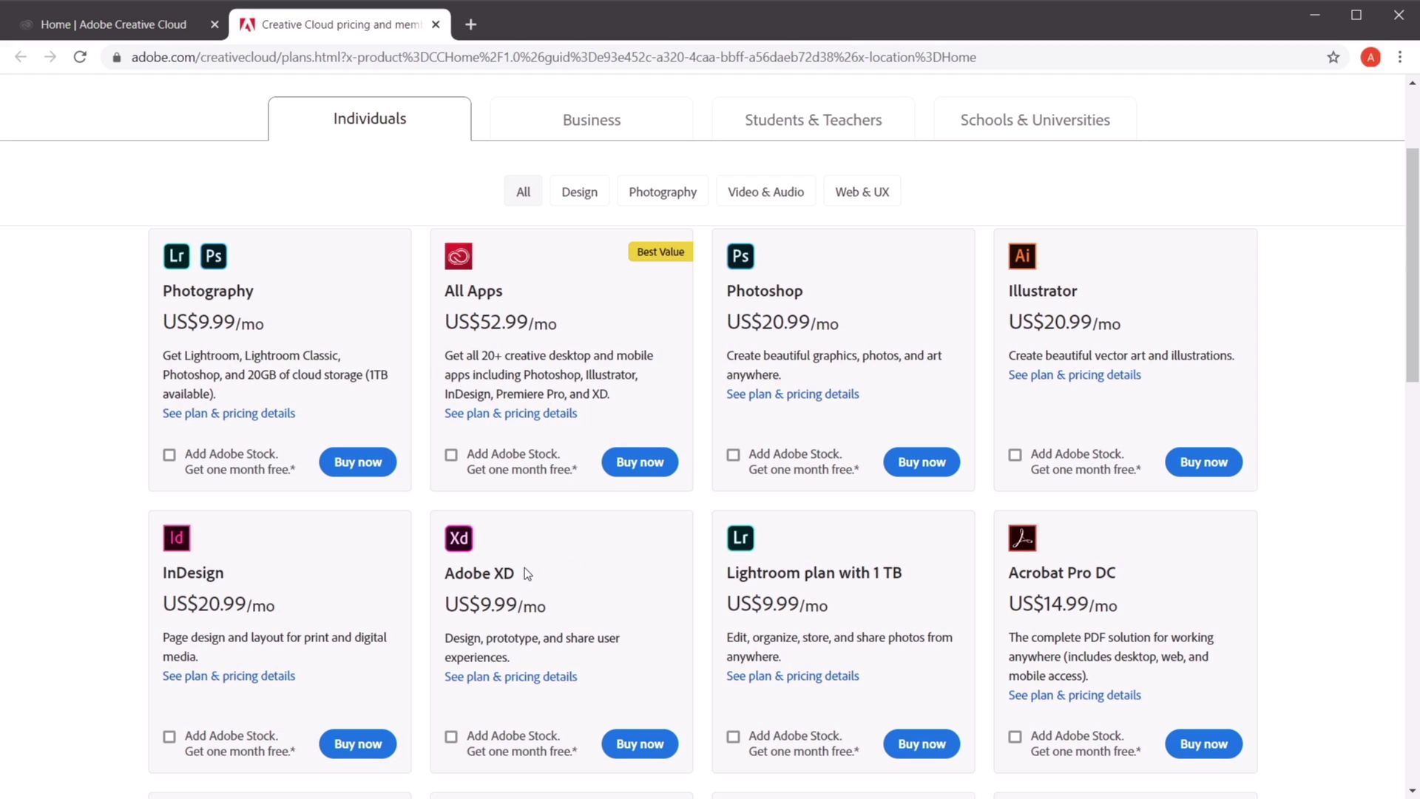
{"action": "left_click_drag", "start_coordinate": [447, 576], "coordinate": [527, 582]}
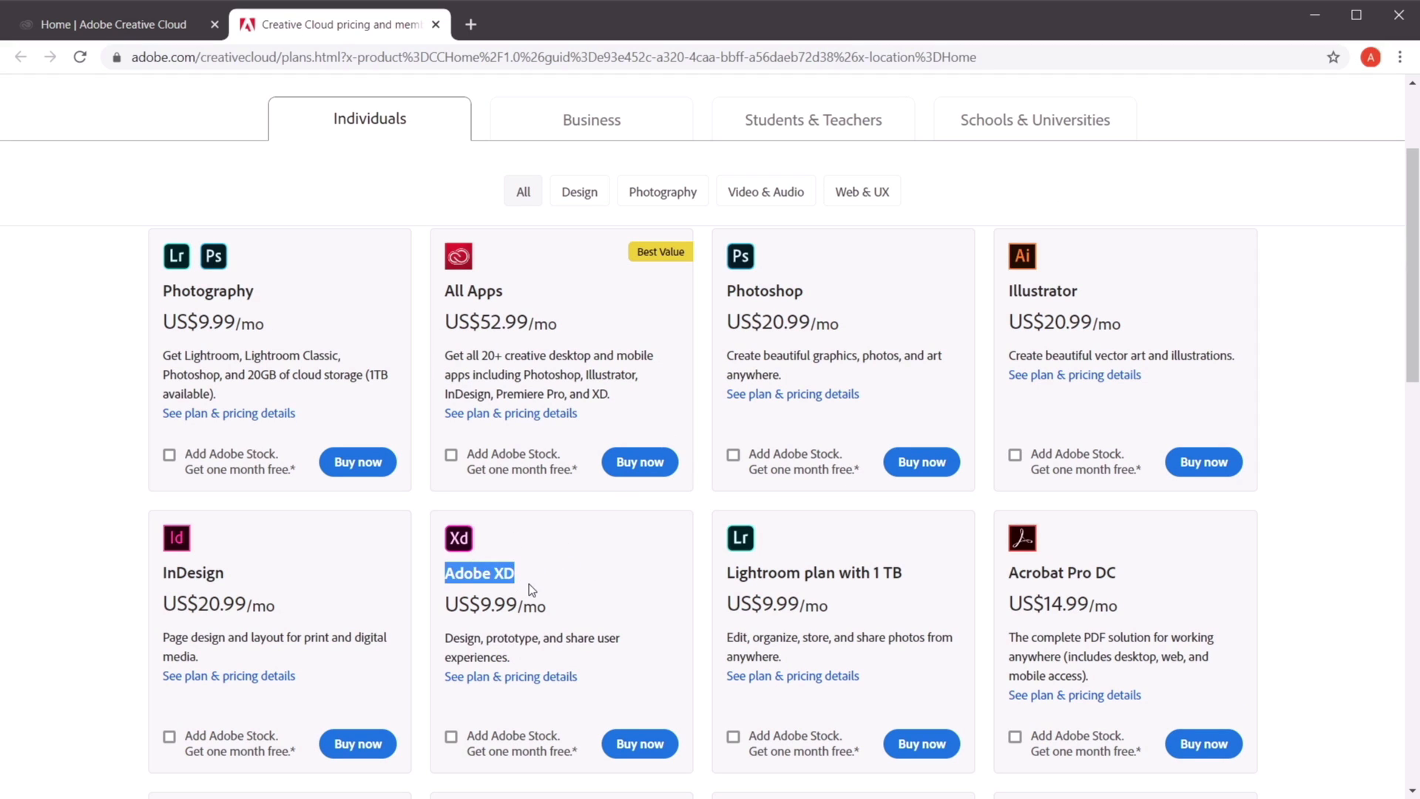
{"action": "left_click", "coordinate": [531, 588]}
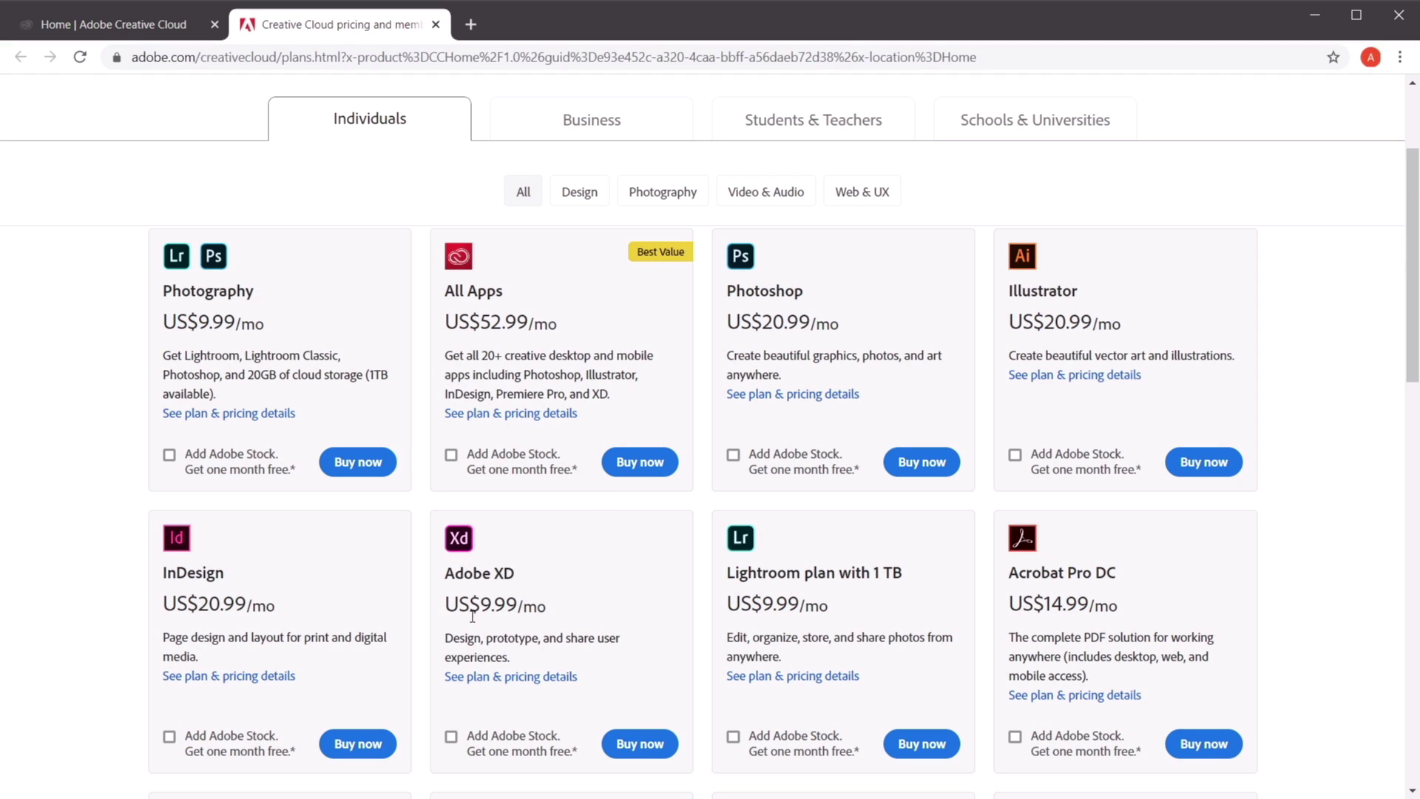
- Examine the All Apps plan's price and description on the individual plans page
{"action": "left_click_drag", "start_coordinate": [453, 288], "coordinate": [537, 323]}
{"action": "left_click", "coordinate": [495, 326]}
{"action": "left_click", "coordinate": [551, 380]}
{"action": "scroll", "coordinate": [626, 512], "scroll_direction": "down", "scroll_amount": 5}
{"action": "scroll", "coordinate": [626, 512], "scroll_direction": "up", "scroll_amount": 5}
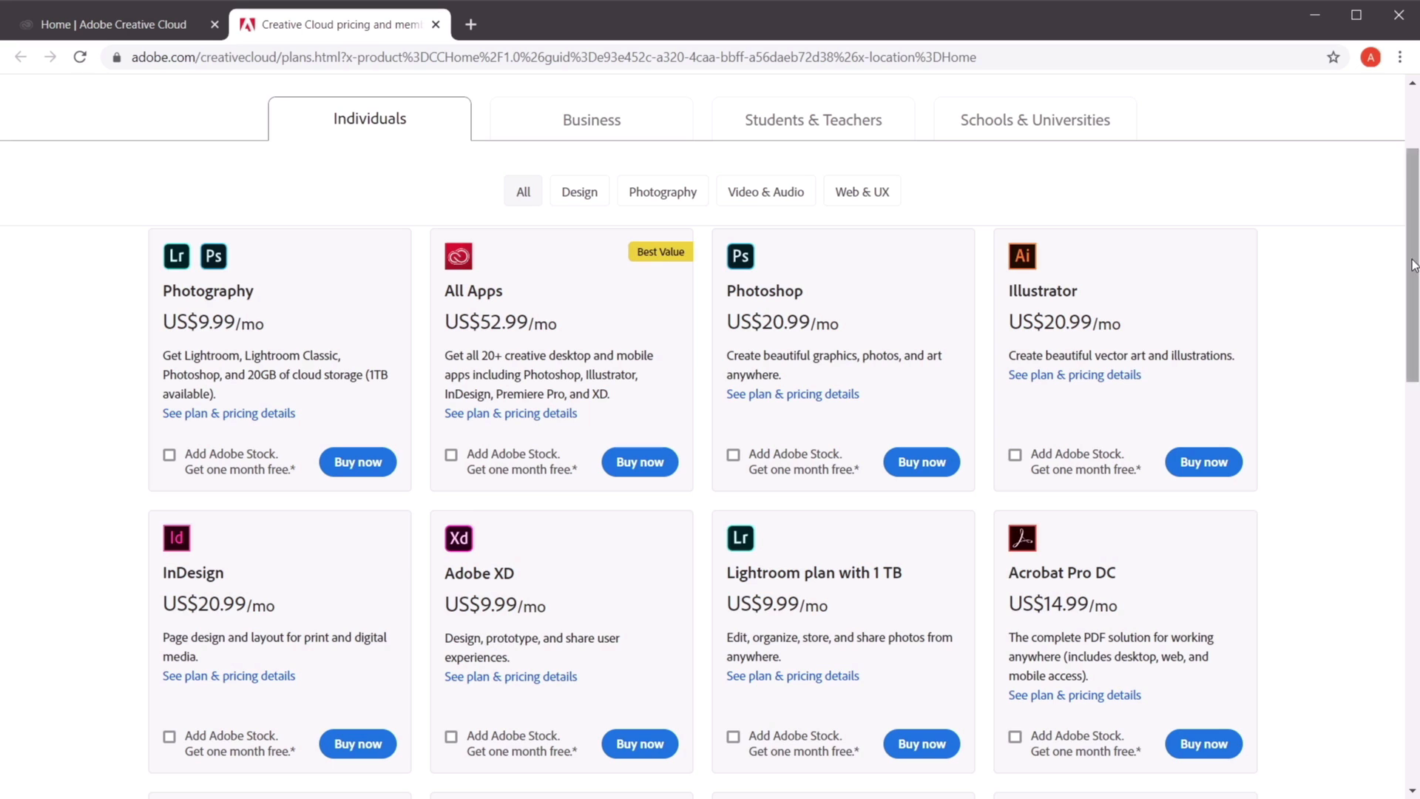
- Open the Adobe XD plan and pricing details, read the included features and cloud storage, and close the details
{"action": "scroll", "coordinate": [1262, 350], "scroll_direction": "down", "scroll_amount": 2}
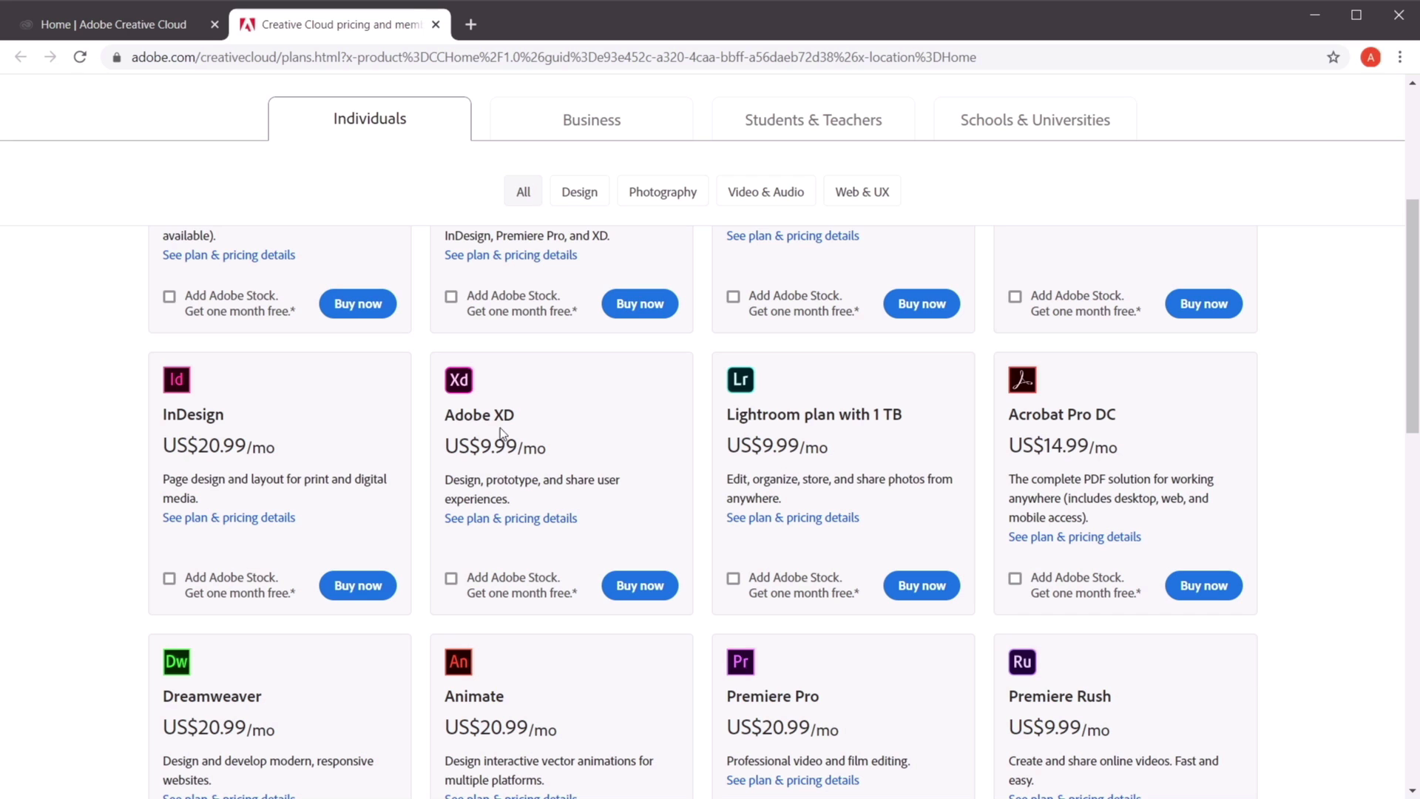
{"action": "left_click_drag", "start_coordinate": [446, 447], "coordinate": [538, 451]}
{"action": "left_click", "coordinate": [548, 474]}
{"action": "left_click", "coordinate": [540, 521]}
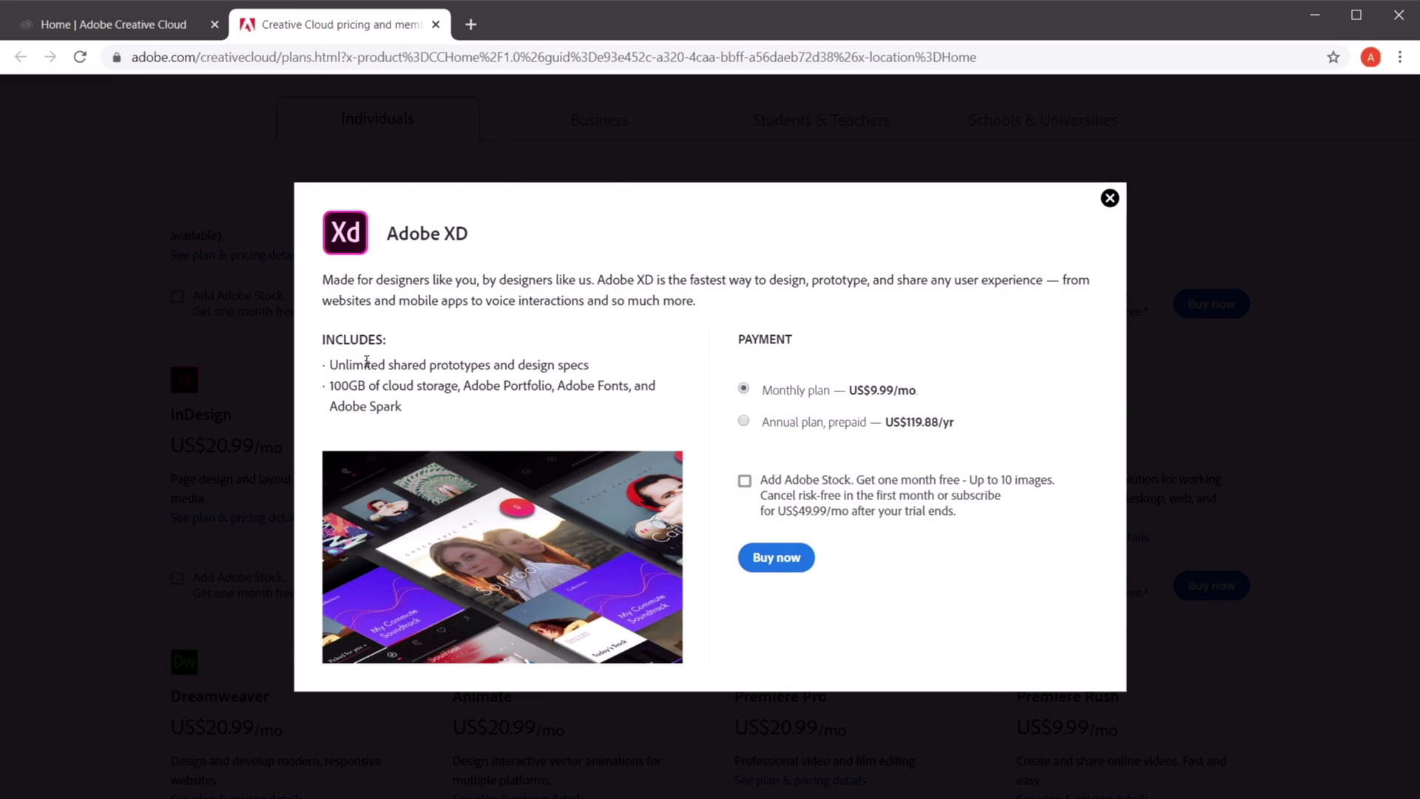
{"action": "left_click_drag", "start_coordinate": [366, 362], "coordinate": [612, 386]}
{"action": "left_click", "coordinate": [446, 384]}
{"action": "left_click_drag", "start_coordinate": [341, 385], "coordinate": [470, 386]}
{"action": "left_click", "coordinate": [442, 411]}
{"action": "left_click", "coordinate": [1109, 198]}
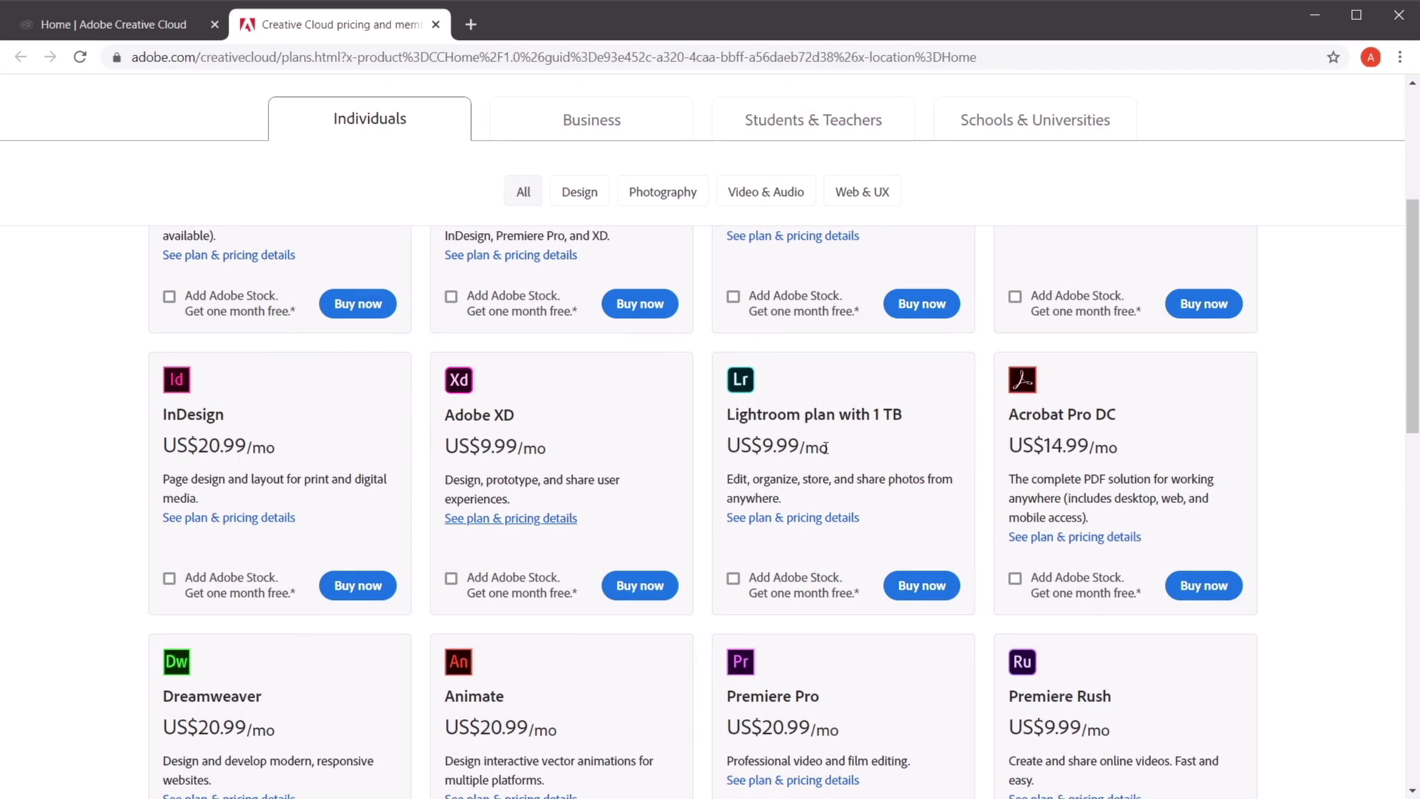
- Switch to Creative Cloud Desktop, launch XD and reposition its welcome window
{"action": "key", "text": "alt+Tab"}
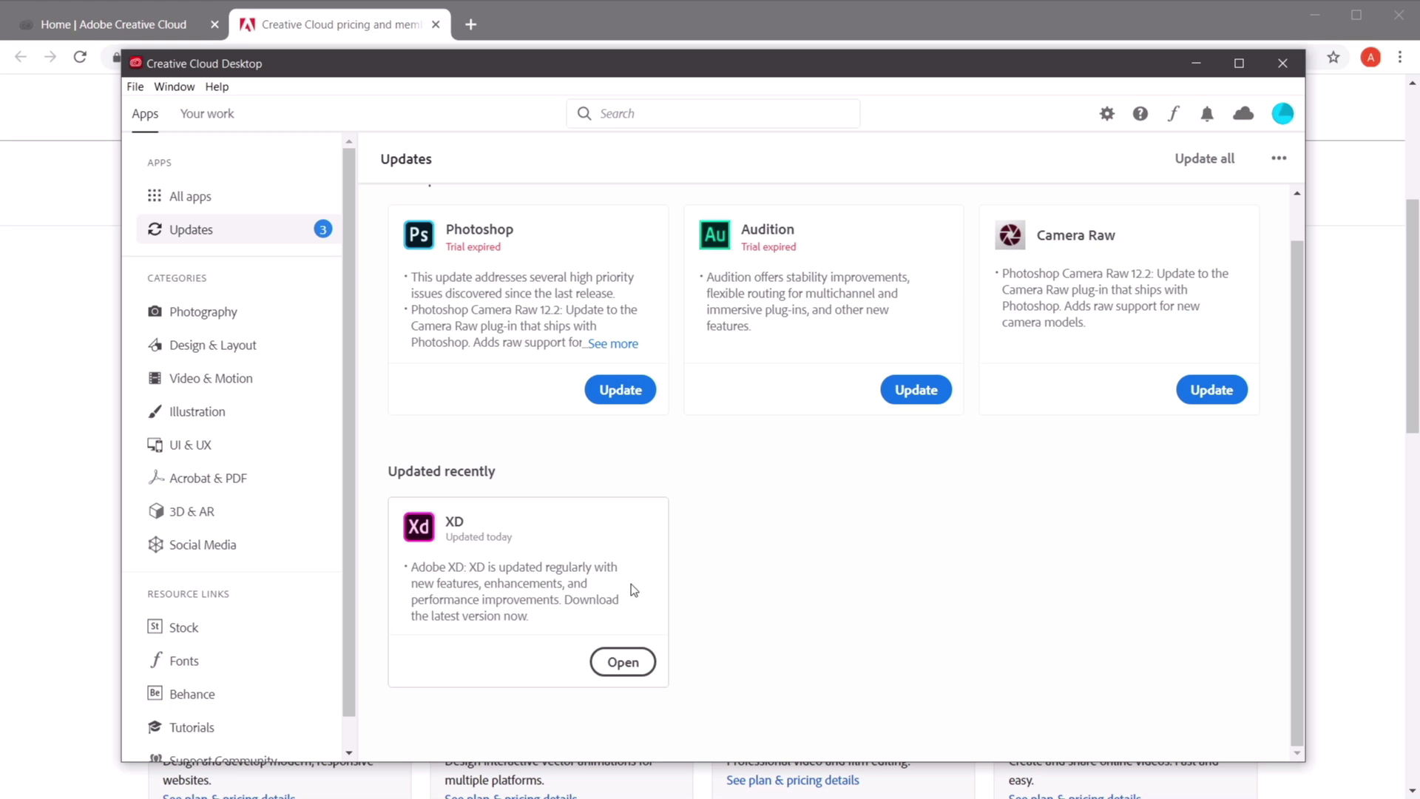
{"action": "left_click", "coordinate": [632, 669]}
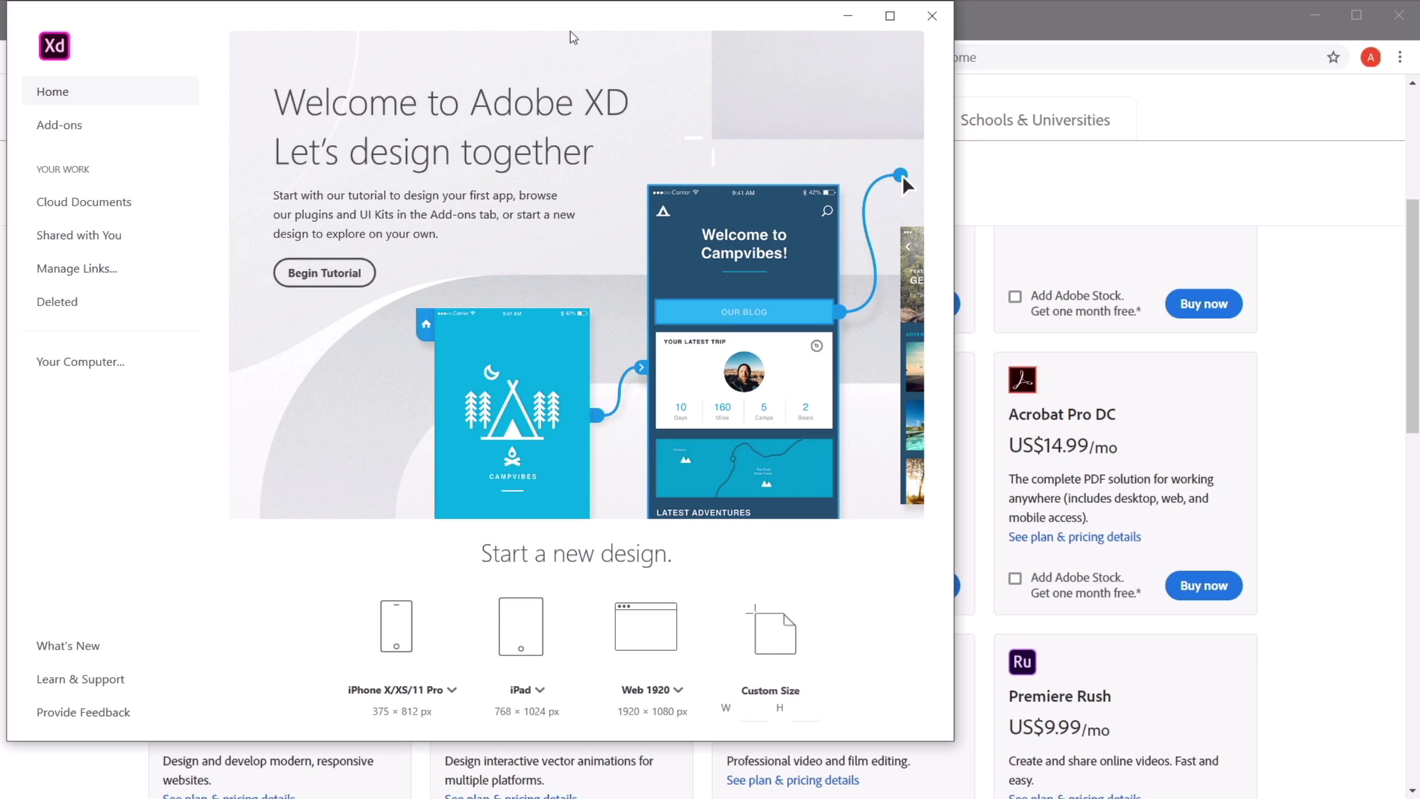
{"action": "left_click_drag", "start_coordinate": [557, 13], "coordinate": [663, 58]}
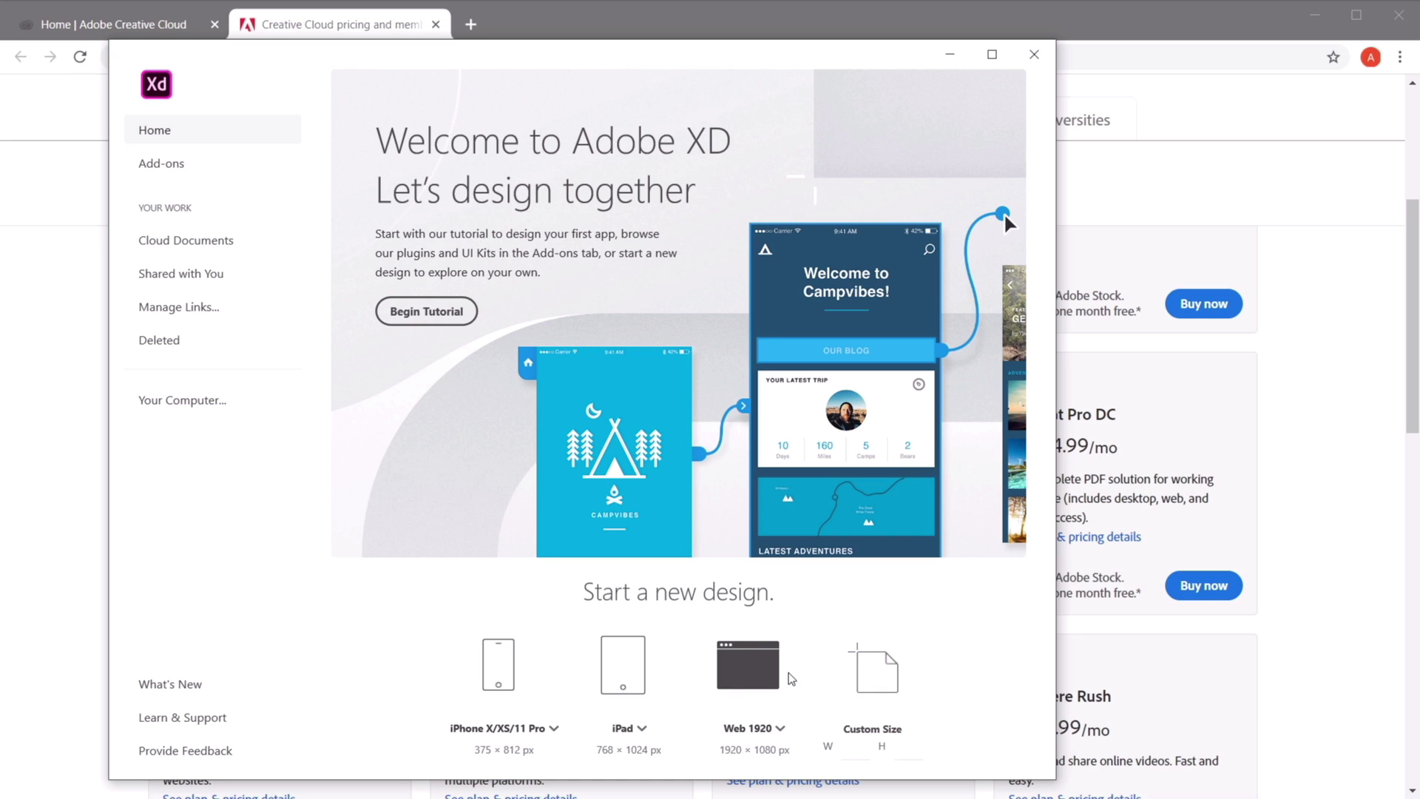
- Start a new Web 1920 design at 1920 × 1080 px and maximize the document window
{"action": "left_click", "coordinate": [747, 676]}
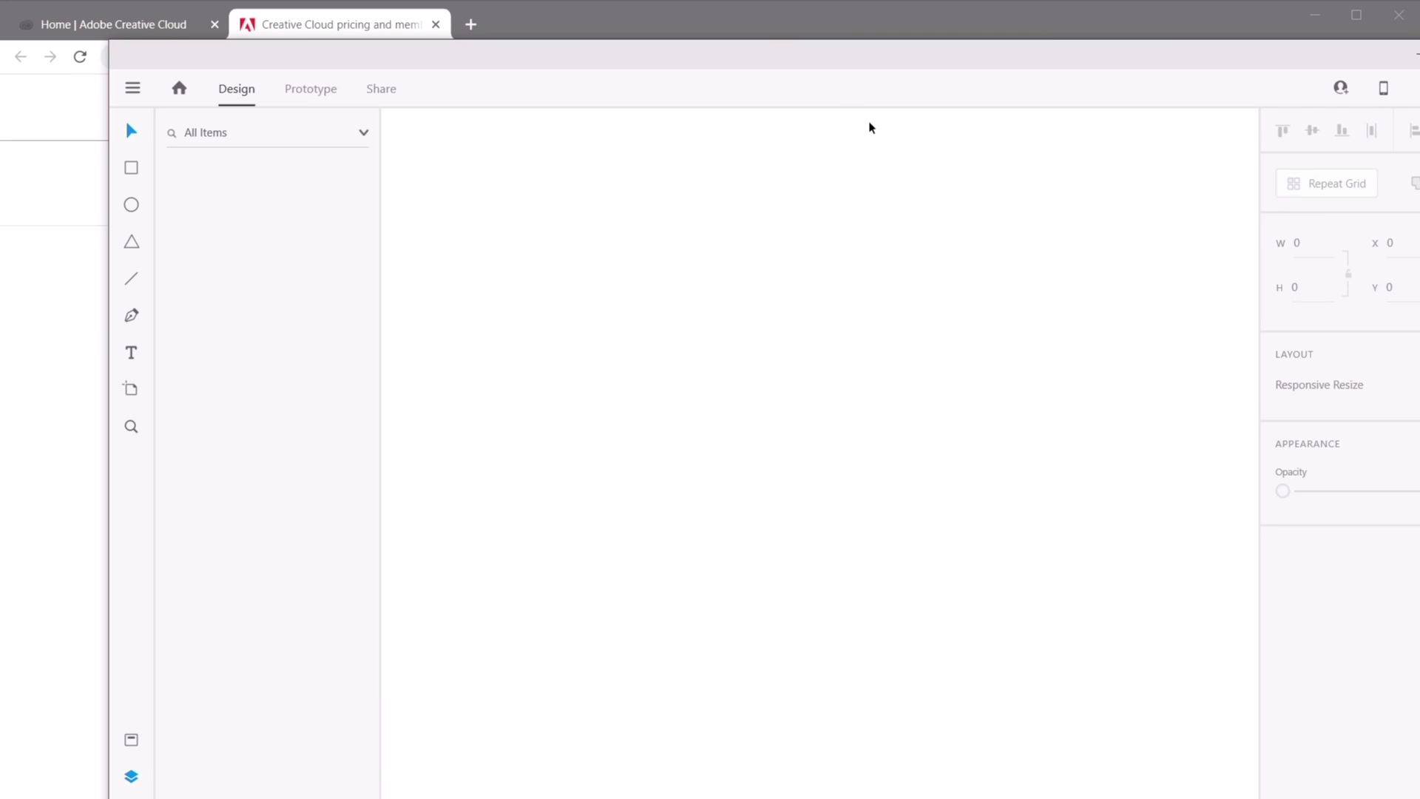
{"action": "left_click_drag", "start_coordinate": [832, 58], "coordinate": [811, 71]}
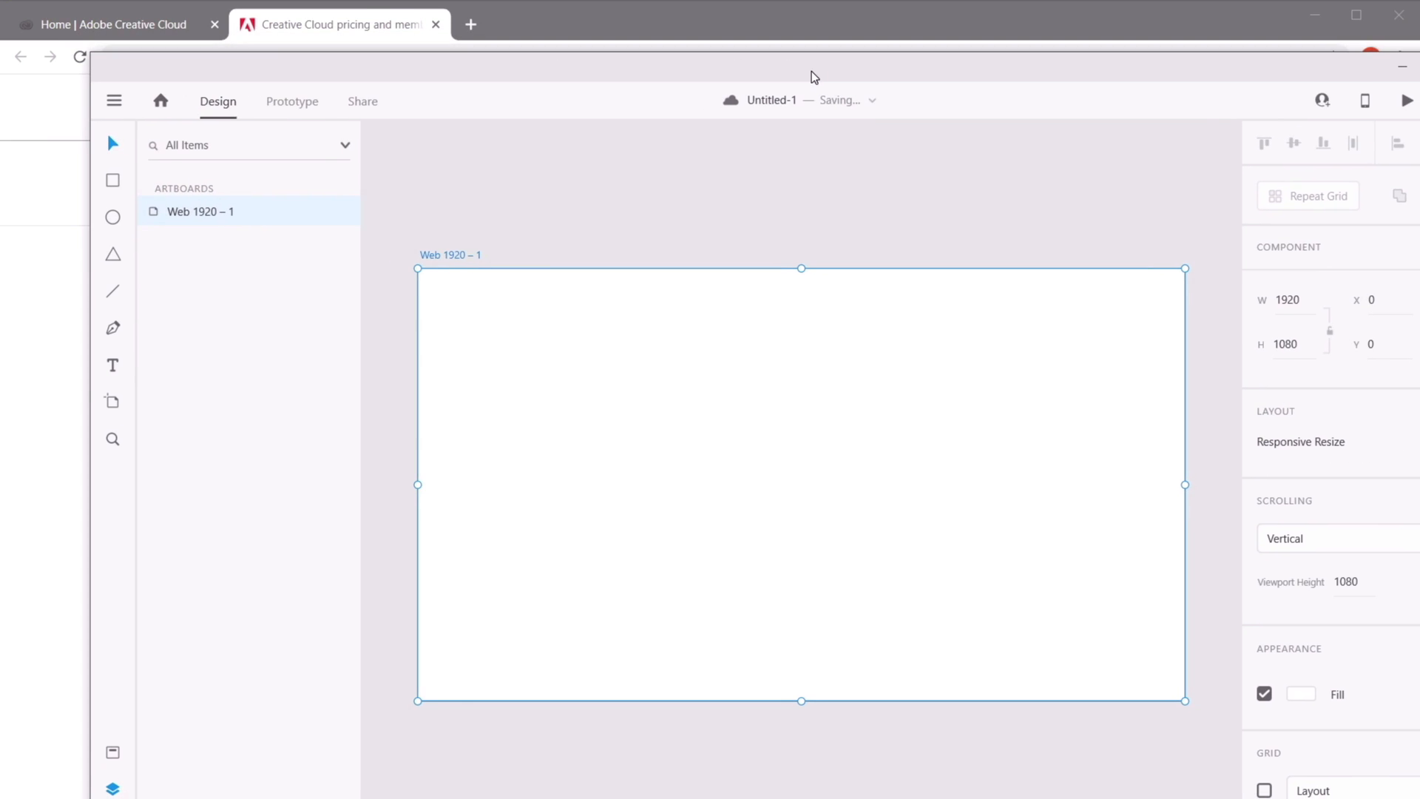
{"action": "double_click", "coordinate": [814, 74]}
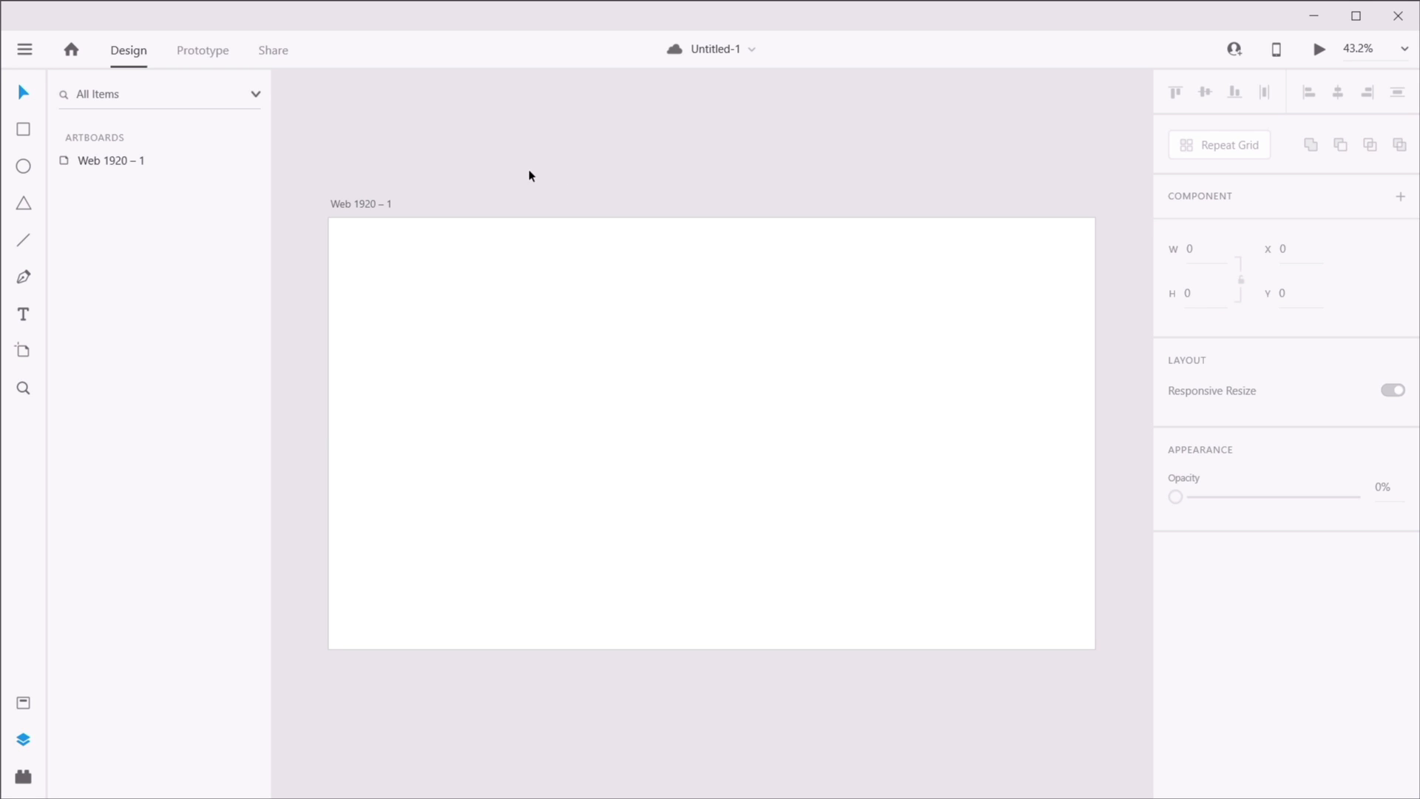
- Delete the Web 1920 – 1 artboard from the document
{"action": "left_click", "coordinate": [357, 203]}
{"action": "key", "text": "Delete"}
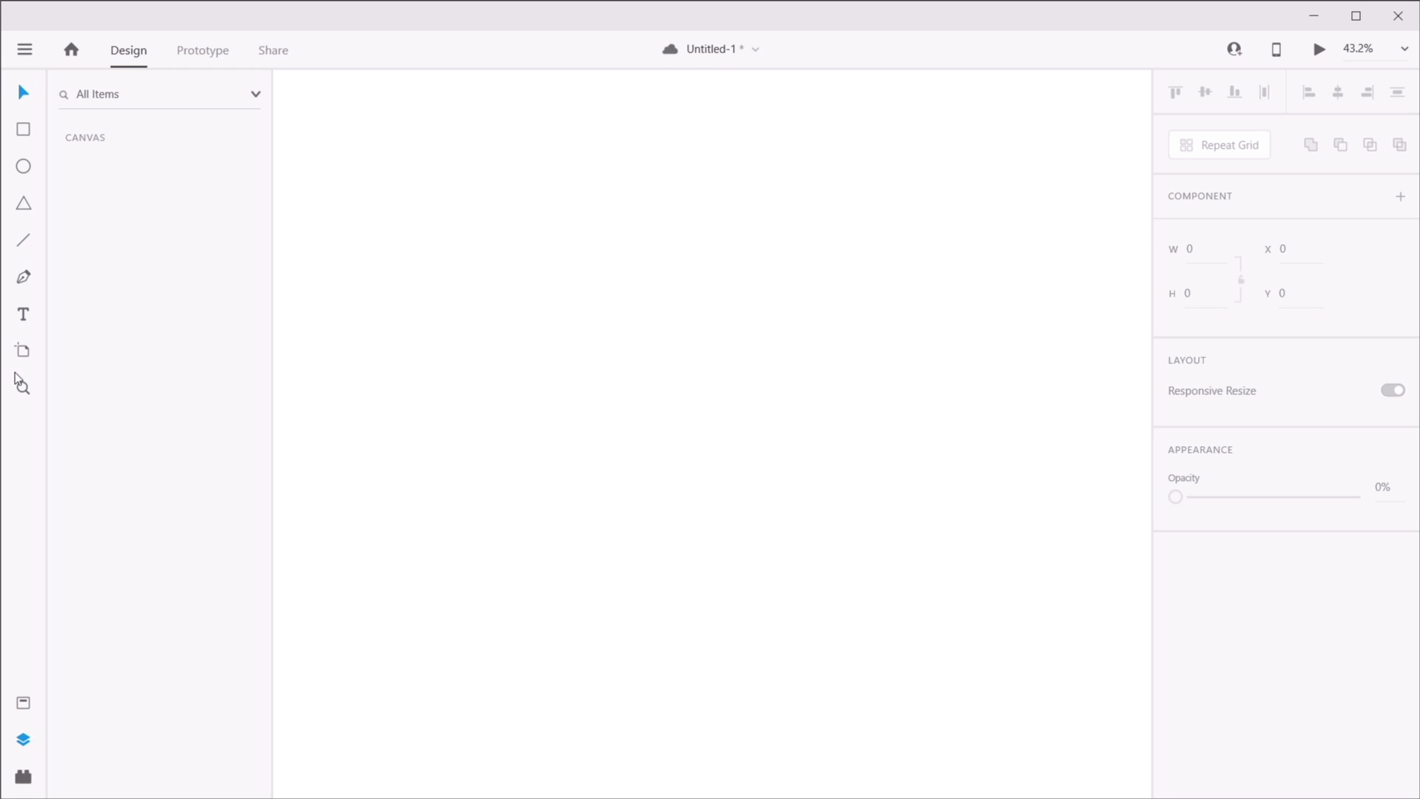
- Look over the rectangle, polygon and line tools and view the document's assets, plugins and layers
{"action": "left_click", "coordinate": [24, 130]}
{"action": "left_click", "coordinate": [25, 201]}
{"action": "left_click", "coordinate": [29, 246]}
{"action": "left_click", "coordinate": [24, 703]}
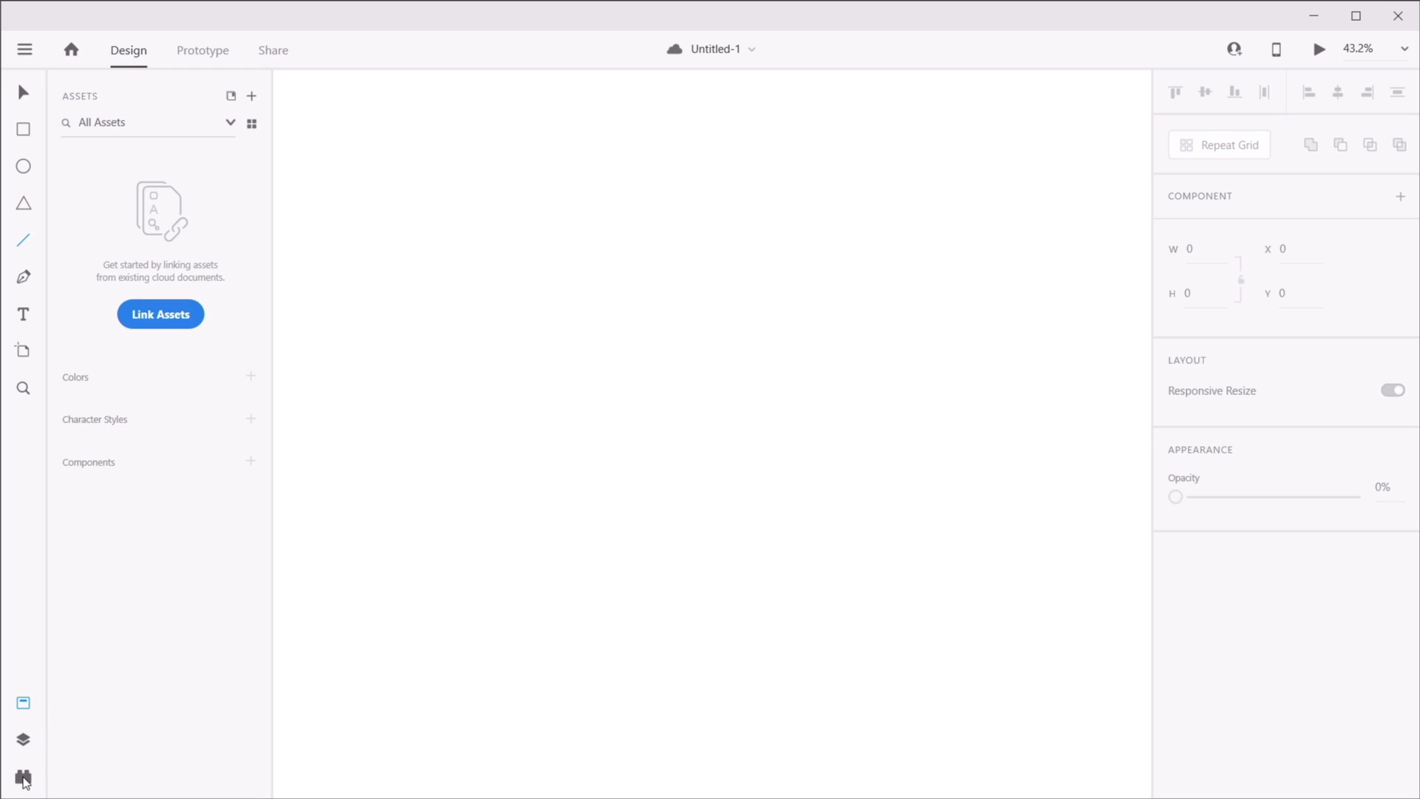
{"action": "left_click", "coordinate": [23, 778]}
{"action": "left_click", "coordinate": [23, 740]}
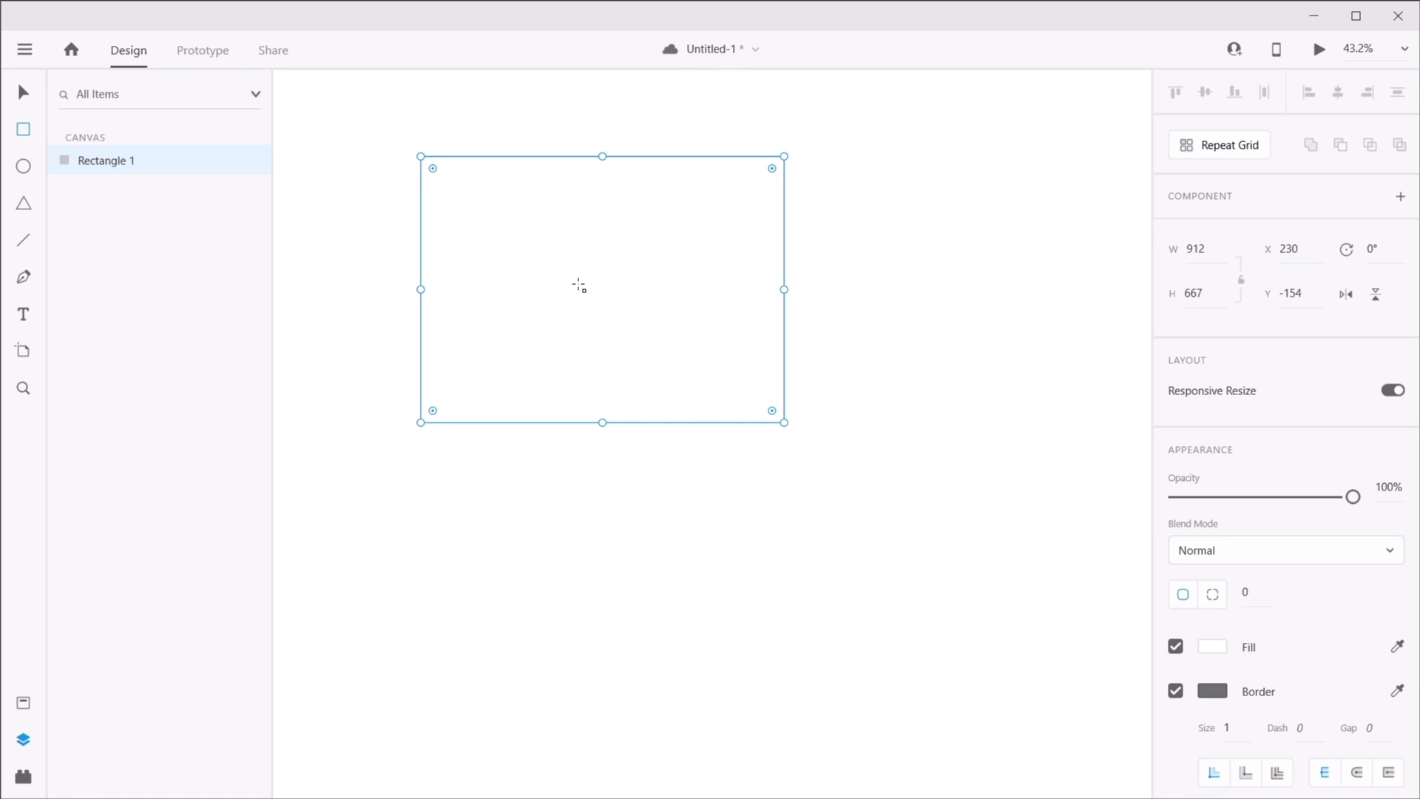
- Draw a rectangle about 912 × 667 on the empty canvas and look through its properties
{"action": "key", "text": "v"}
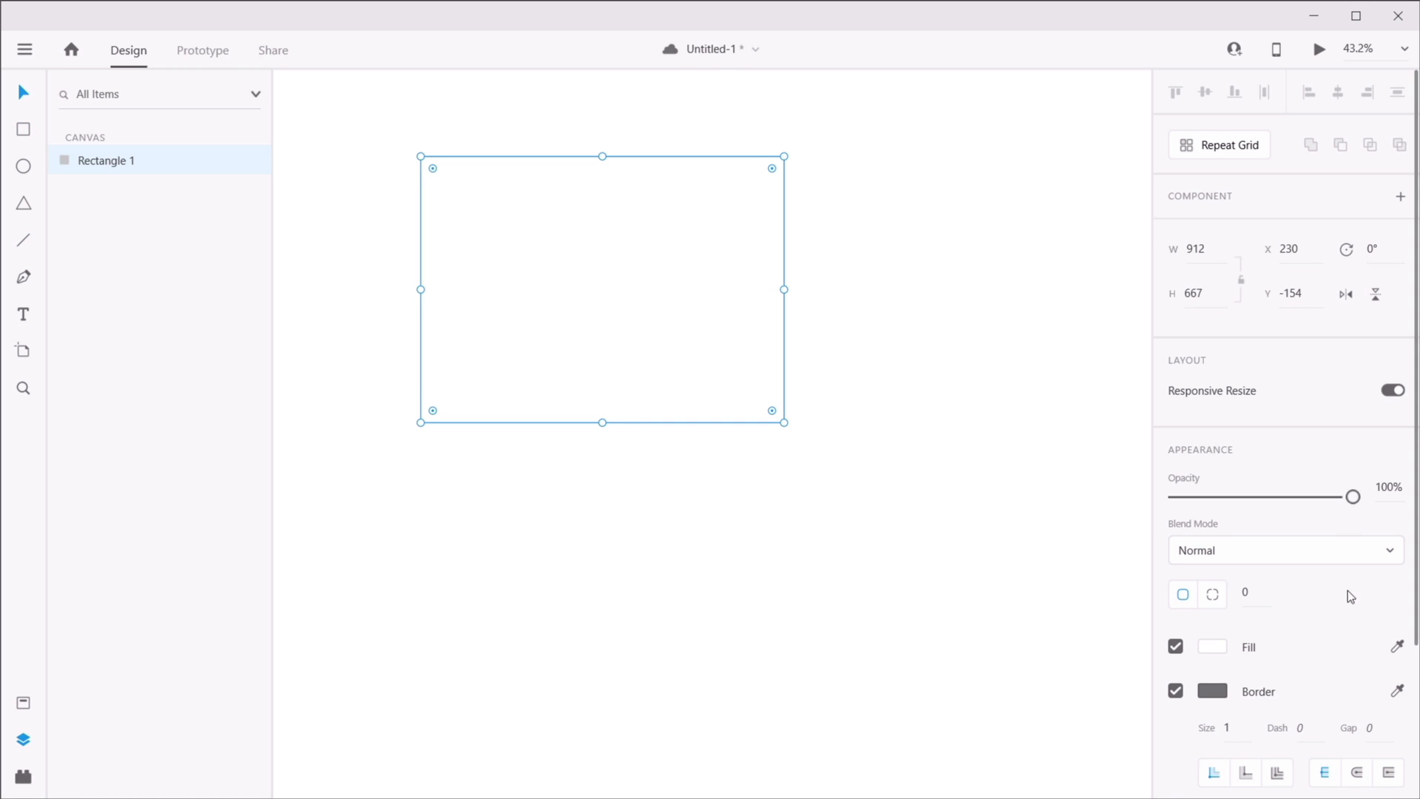
{"action": "scroll", "coordinate": [1240, 569], "scroll_direction": "down", "scroll_amount": 3}
{"action": "scroll", "coordinate": [1243, 564], "scroll_direction": "up", "scroll_amount": 3}
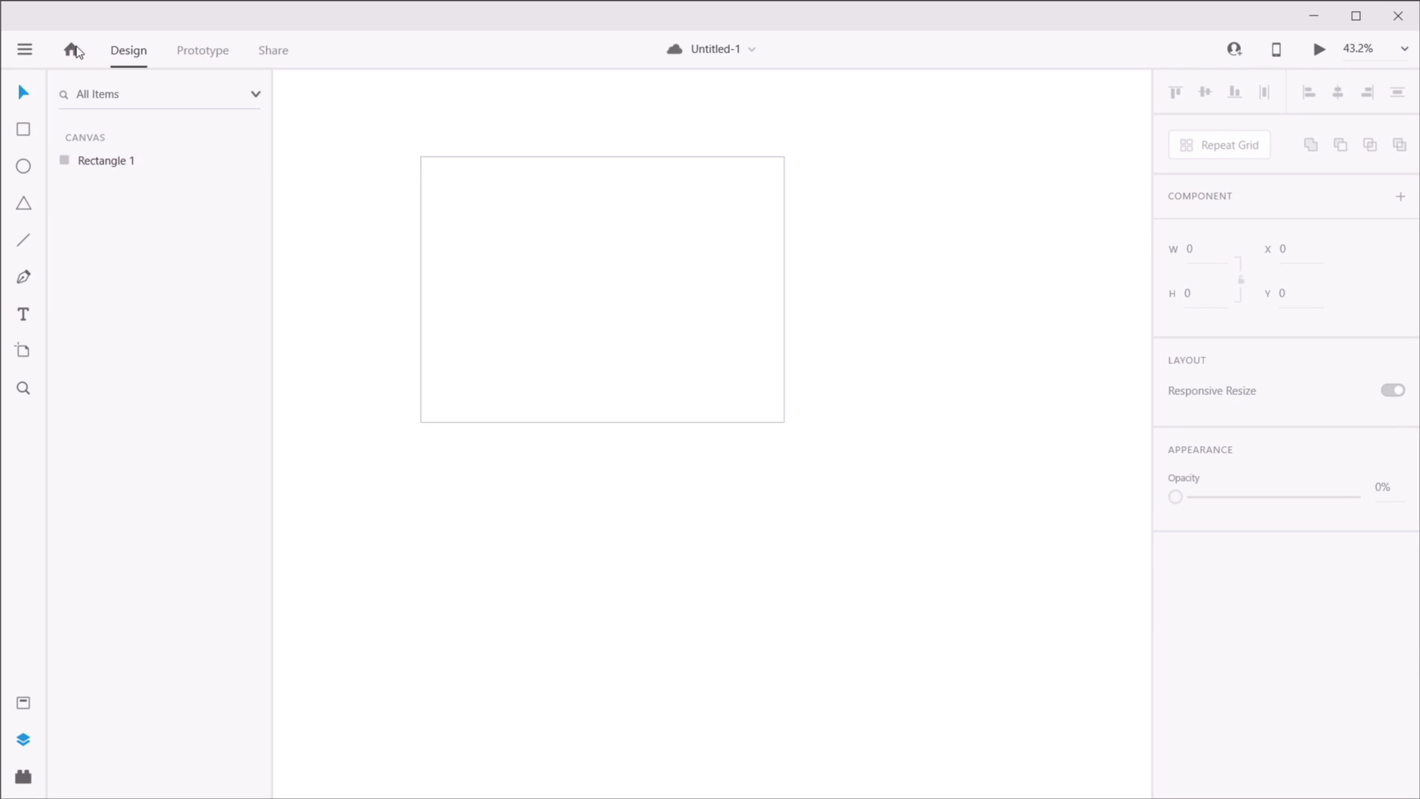
- View the home screen and the Prototype and Share modes, ending back in Design mode
{"action": "left_click", "coordinate": [72, 50]}
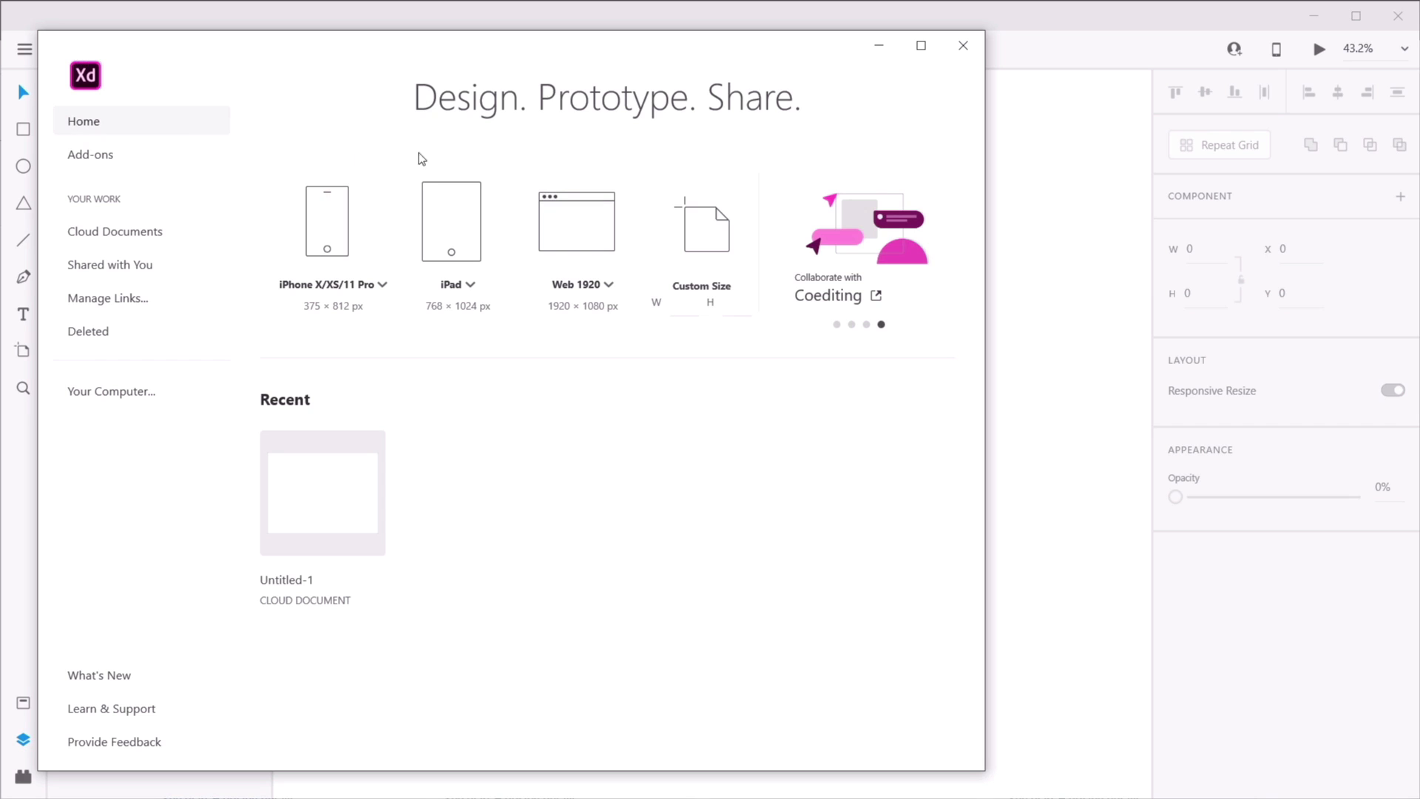
{"action": "left_click", "coordinate": [963, 45]}
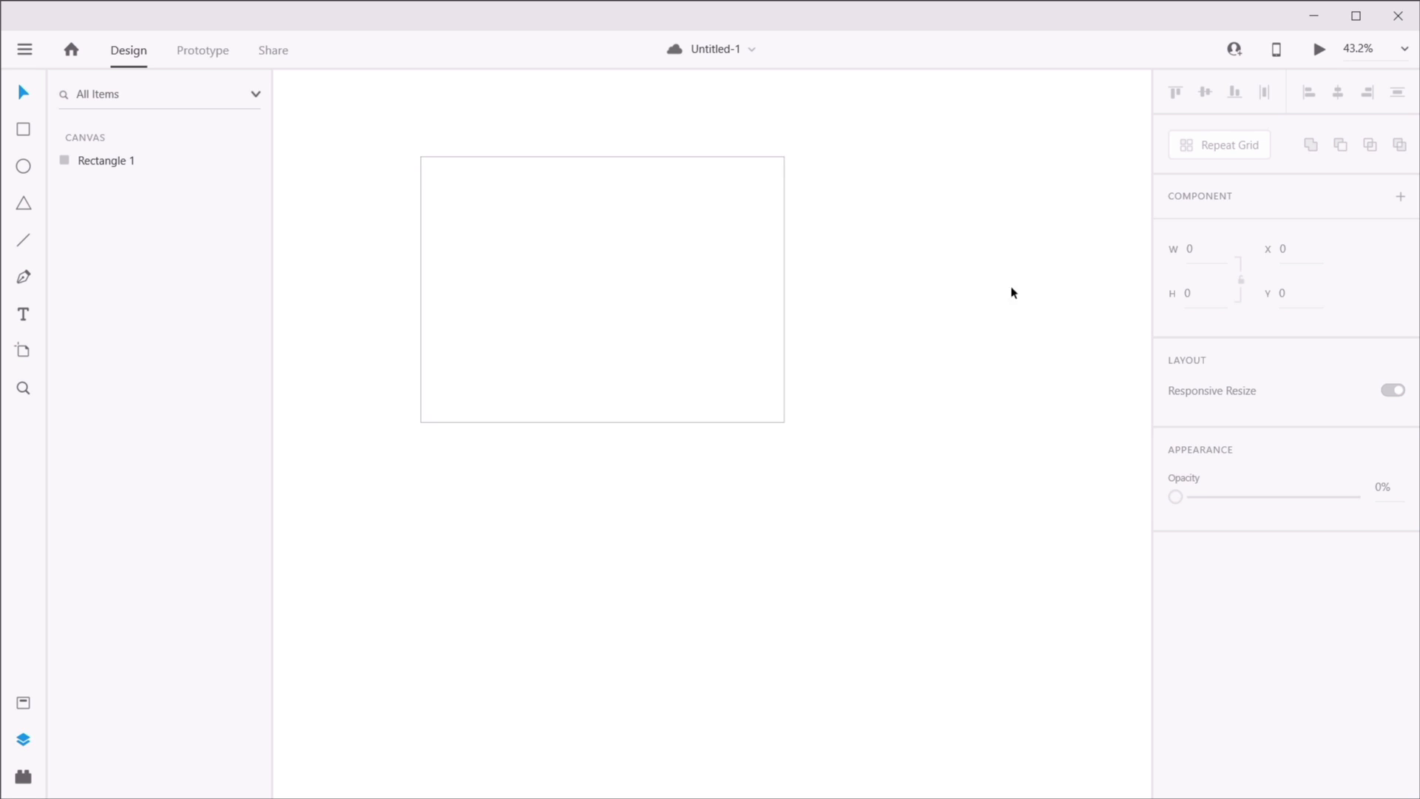
{"action": "left_click", "coordinate": [218, 51]}
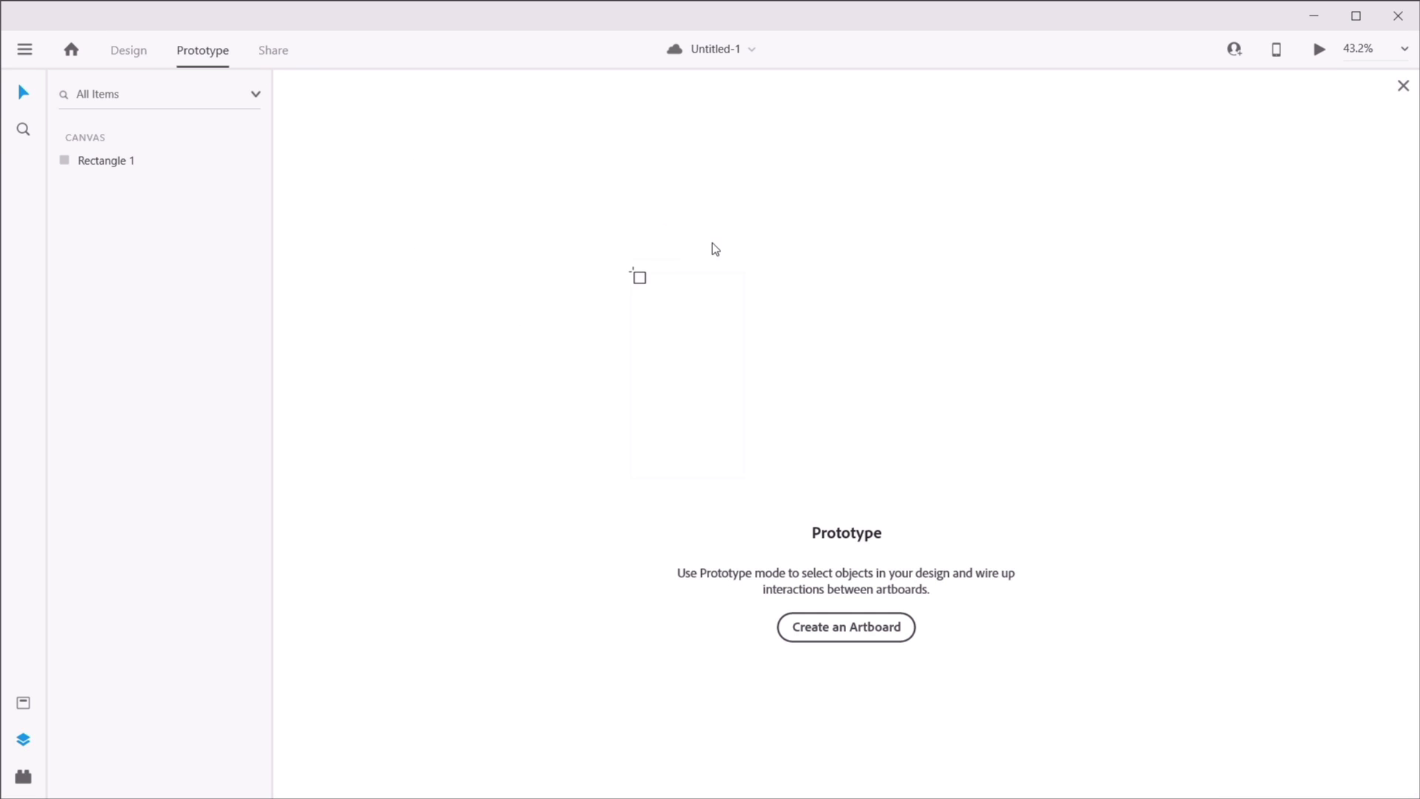
{"action": "left_click", "coordinate": [275, 51]}
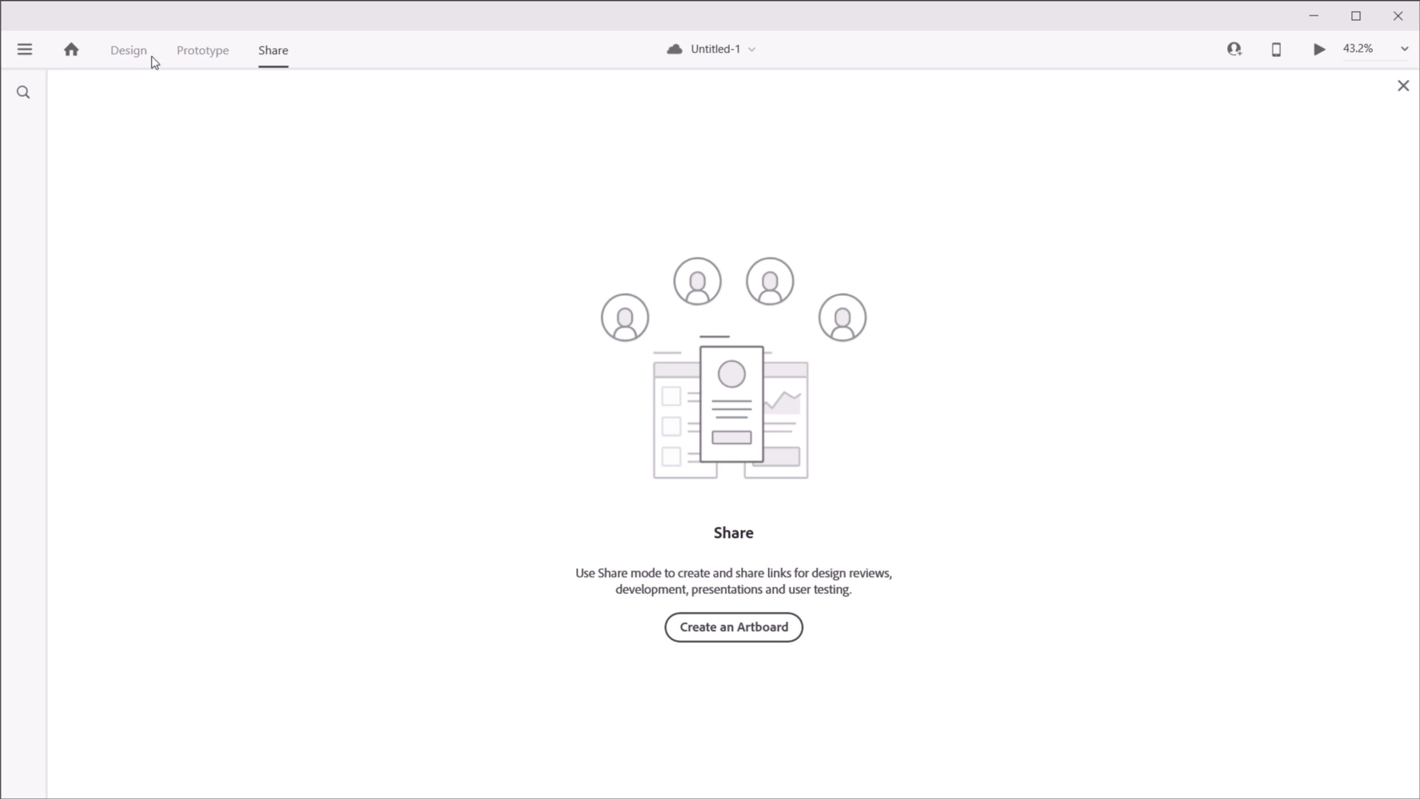
{"action": "left_click", "coordinate": [125, 50]}
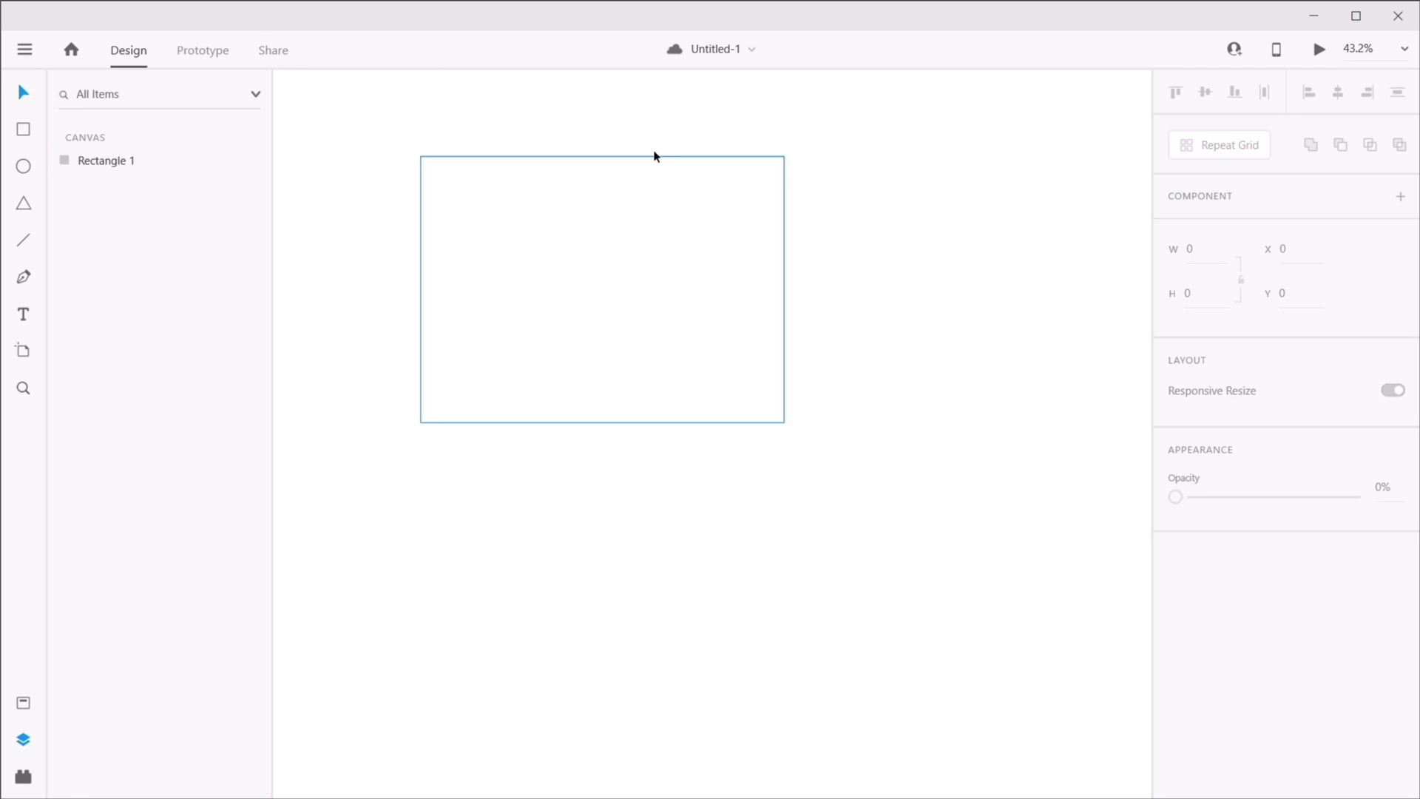
- View the document's Cloud Documents and Your Computer save options without saving
{"action": "left_click", "coordinate": [717, 50]}
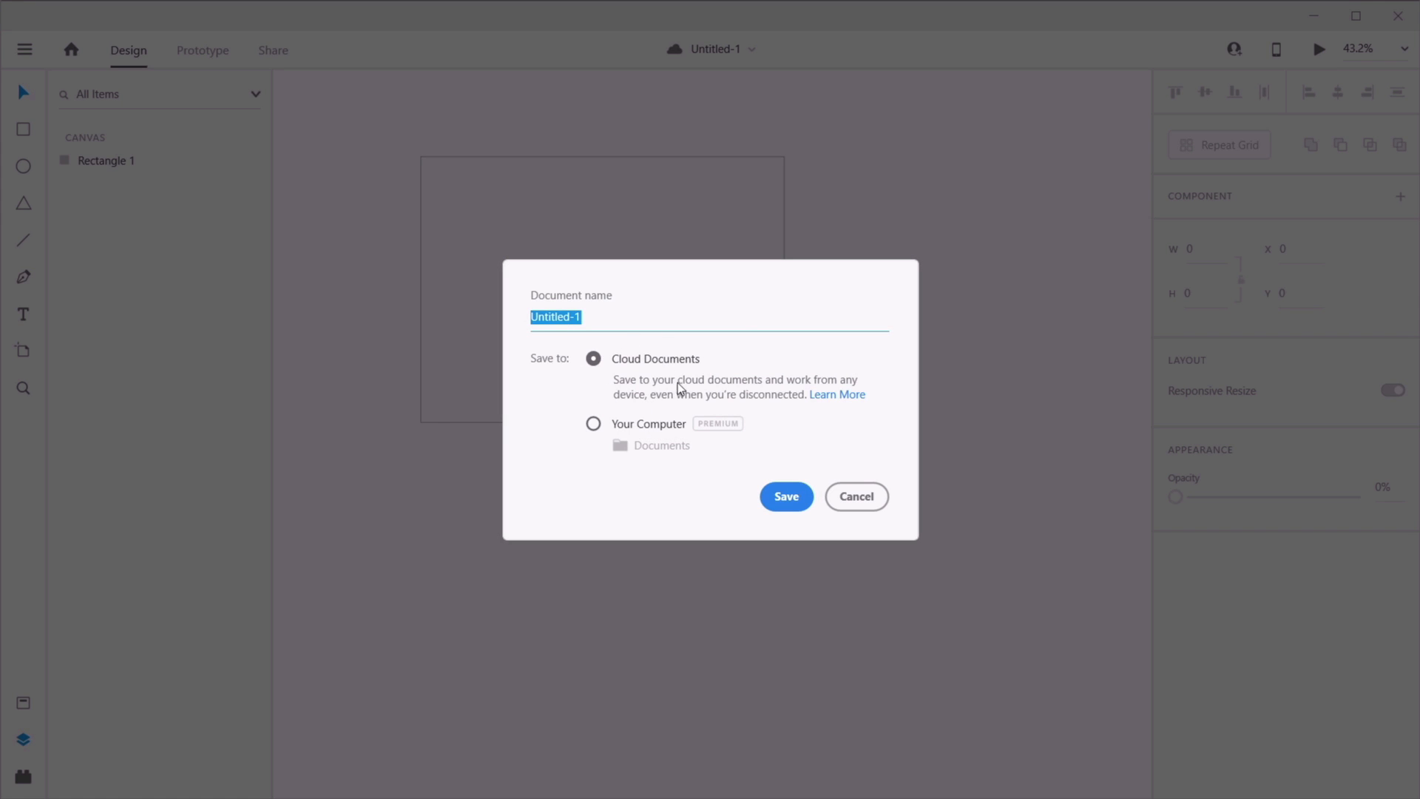
{"action": "left_click", "coordinate": [653, 428]}
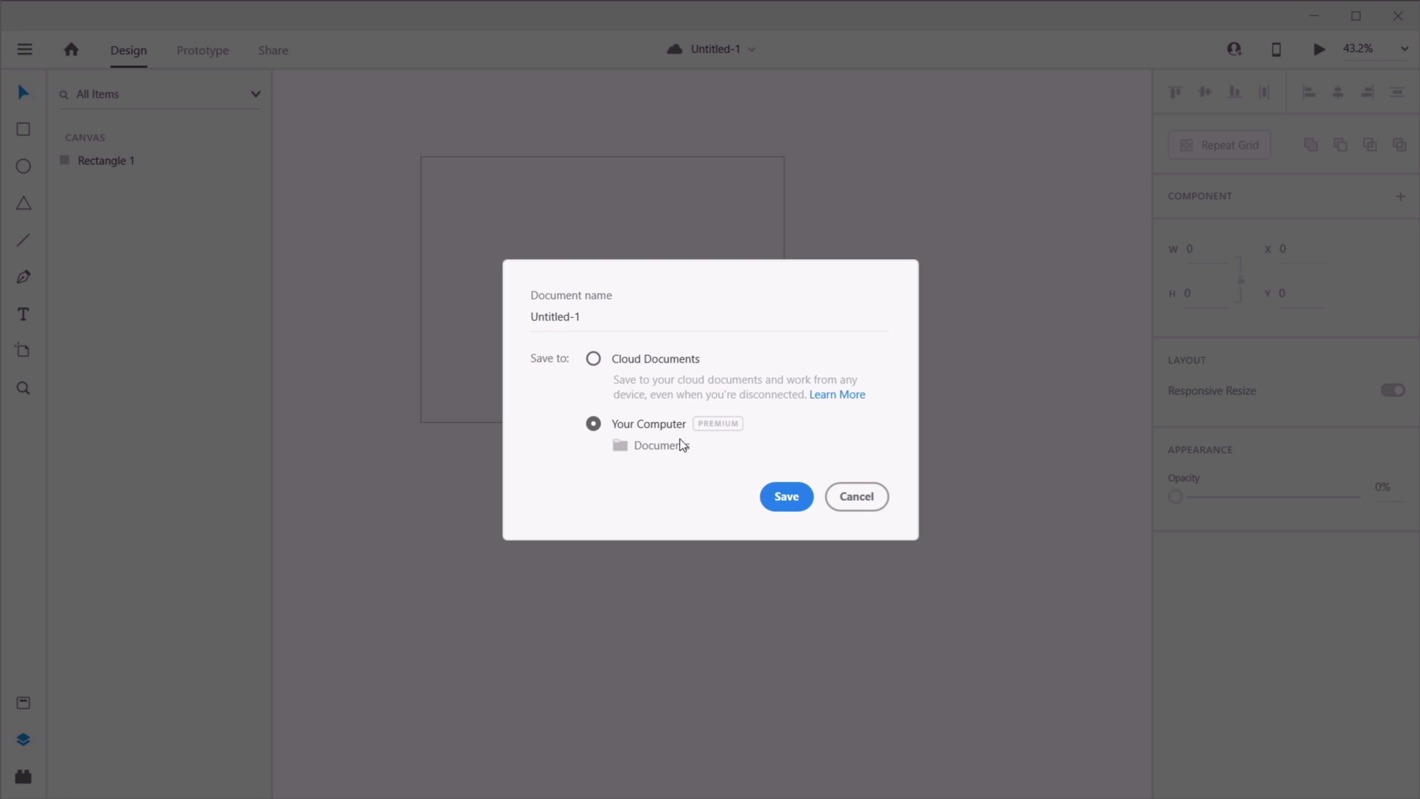
{"action": "left_click", "coordinate": [880, 503]}
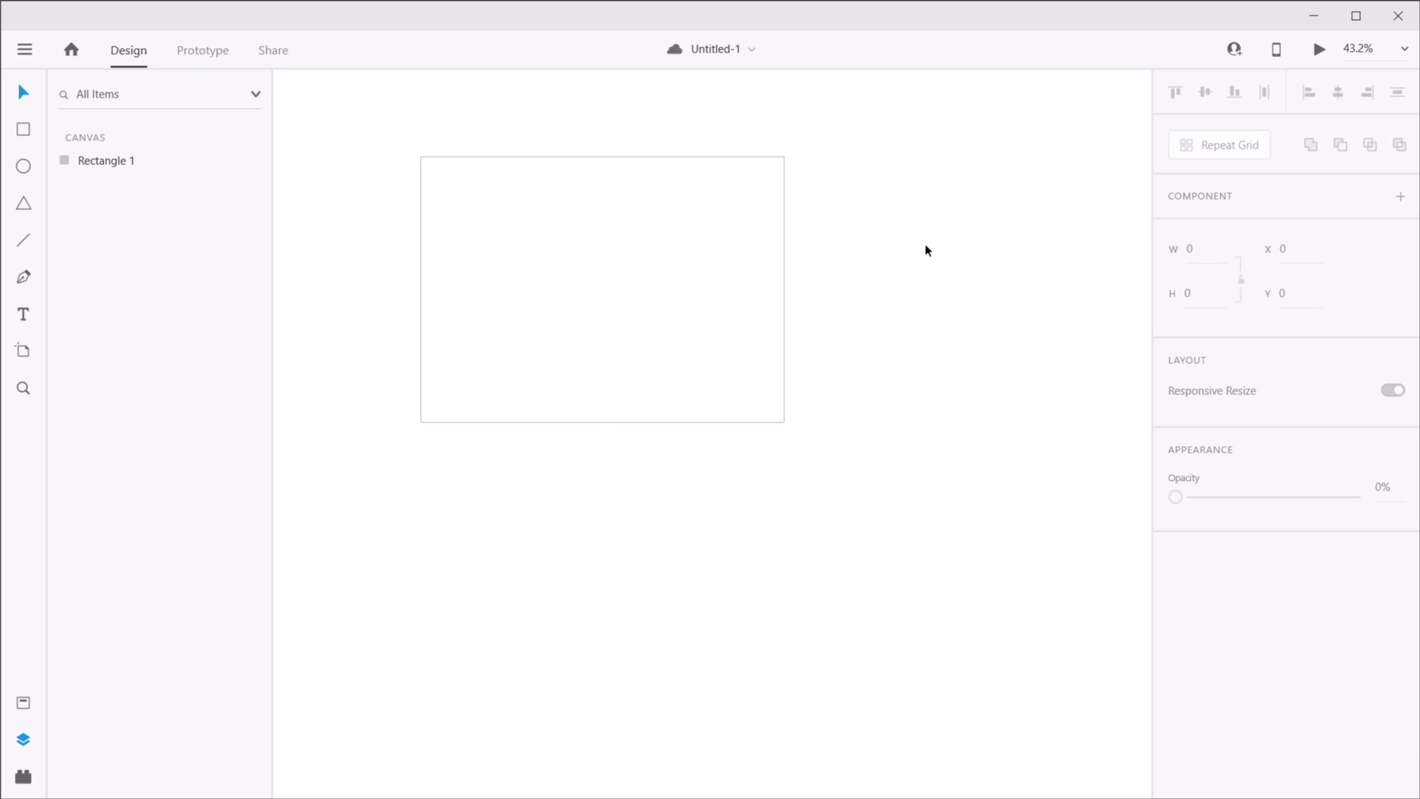
- Delete the rectangle from the canvas and save the document
{"action": "left_click", "coordinate": [675, 406]}
{"action": "key", "text": "Delete"}
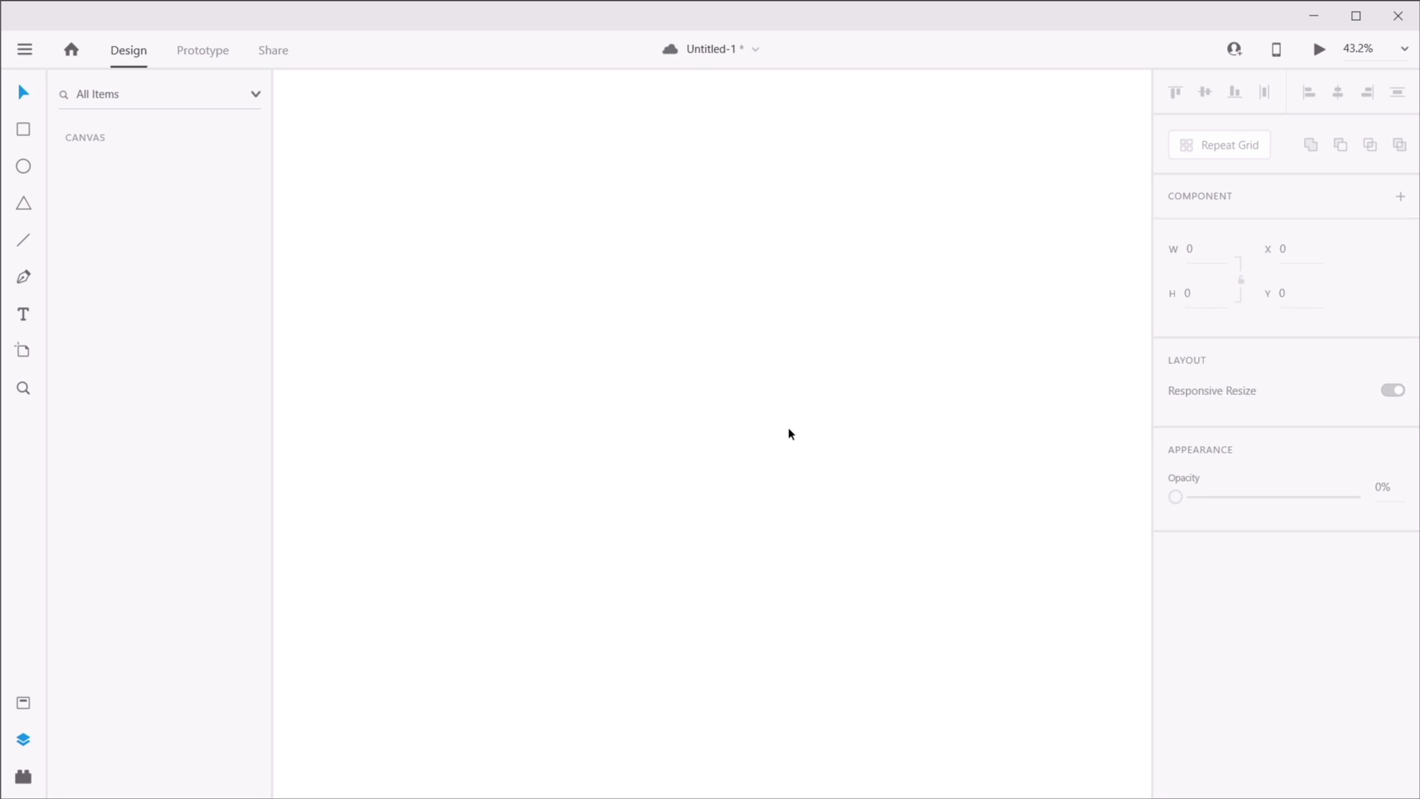
{"action": "key", "text": "ctrl+s"}
- Draw a custom artboard about 1102 × 1247 on the canvas and delete it again
{"action": "left_click", "coordinate": [23, 355]}
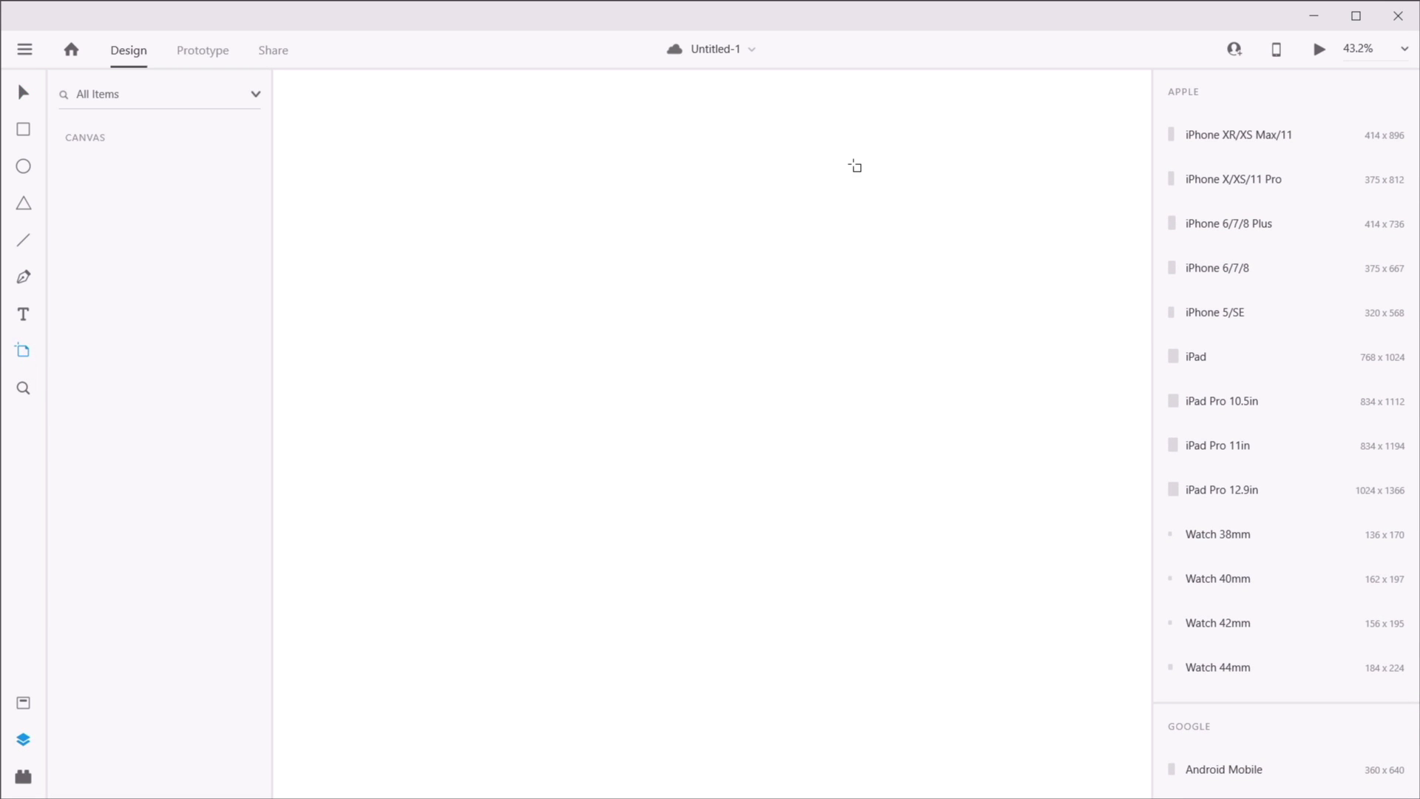
{"action": "left_click_drag", "start_coordinate": [453, 139], "coordinate": [893, 637]}
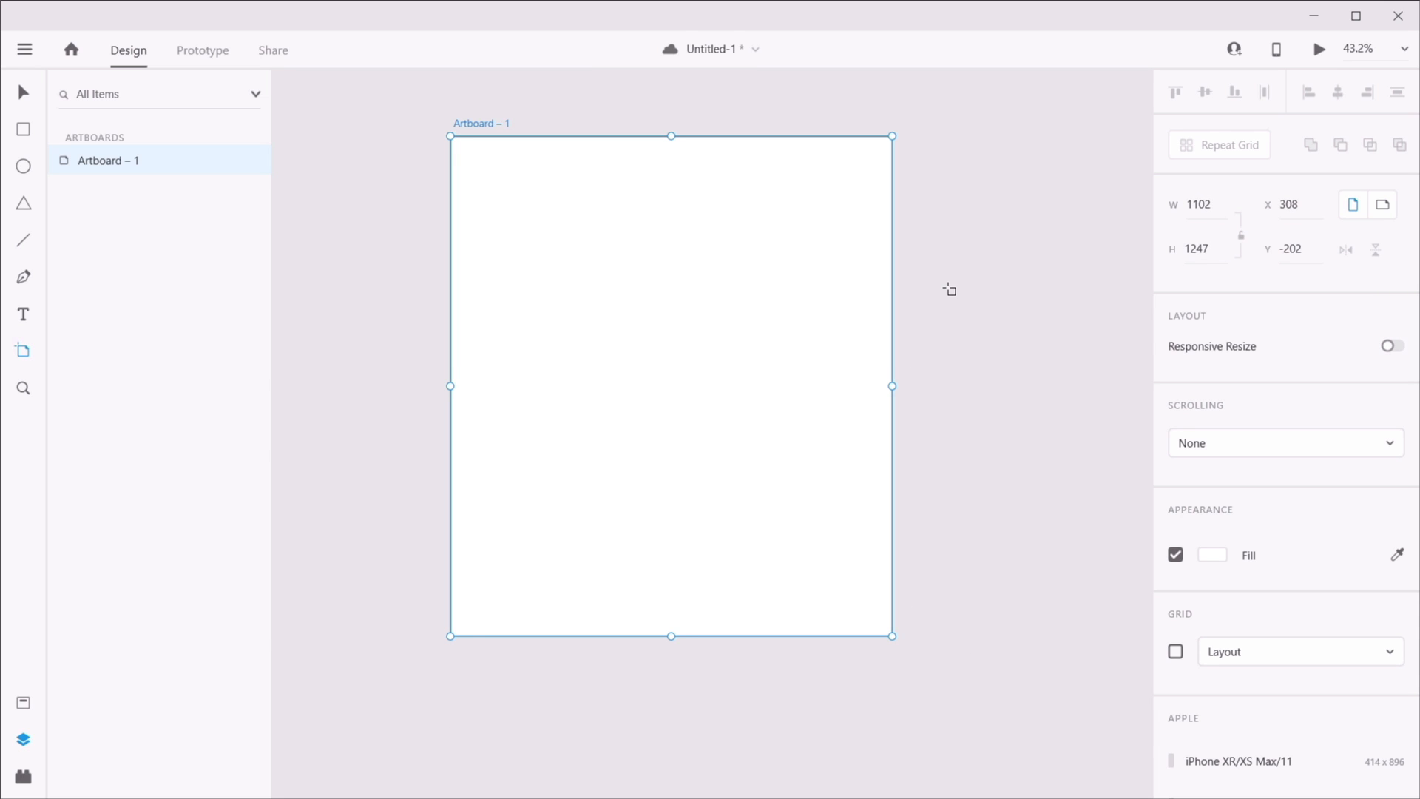
{"action": "key", "text": "Delete"}
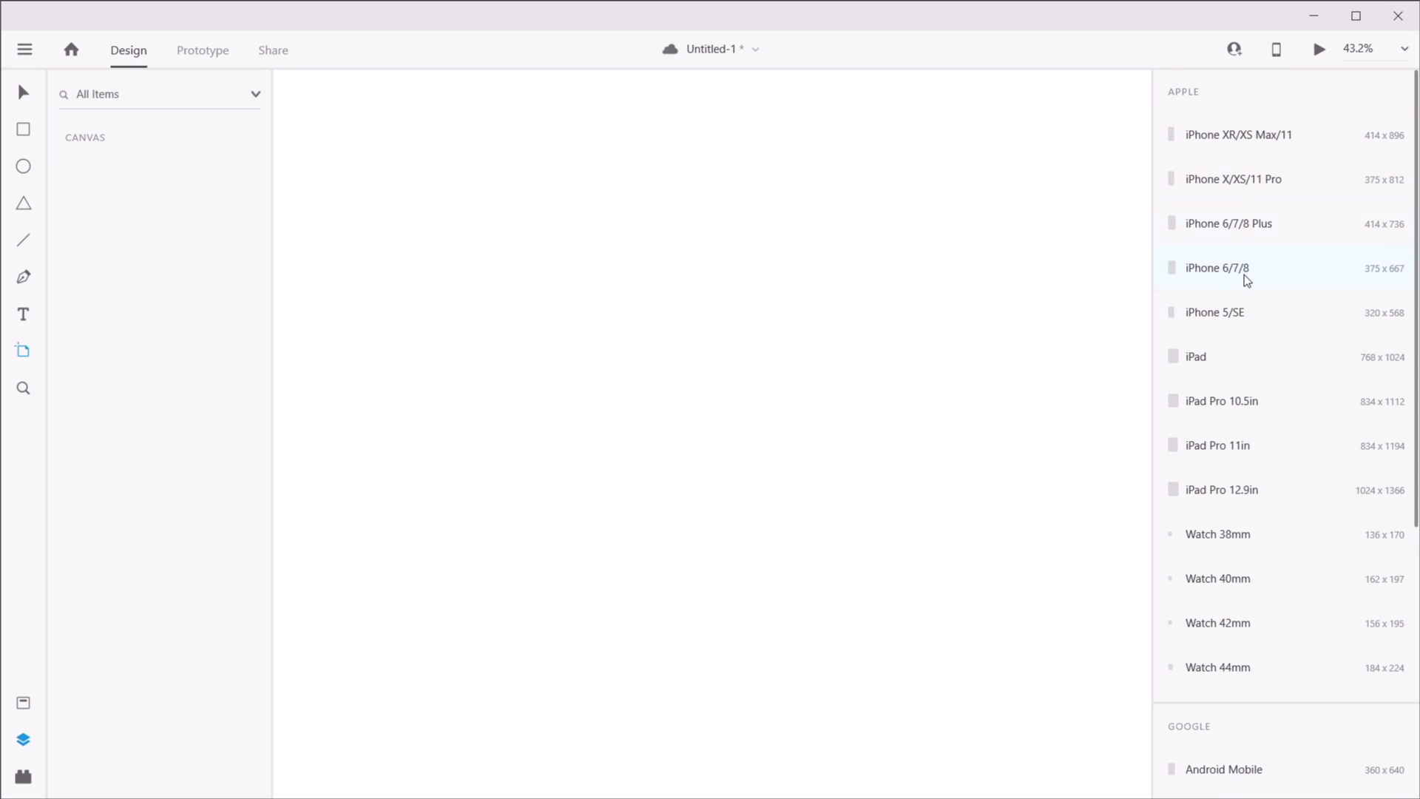
- Look through the artboard size presets and add a Web 1280 artboard
{"action": "scroll", "coordinate": [1247, 280], "scroll_direction": "down", "scroll_amount": 5}
{"action": "scroll", "coordinate": [1263, 281], "scroll_direction": "up", "scroll_amount": 5}
{"action": "scroll", "coordinate": [1271, 406], "scroll_direction": "down", "scroll_amount": 5}
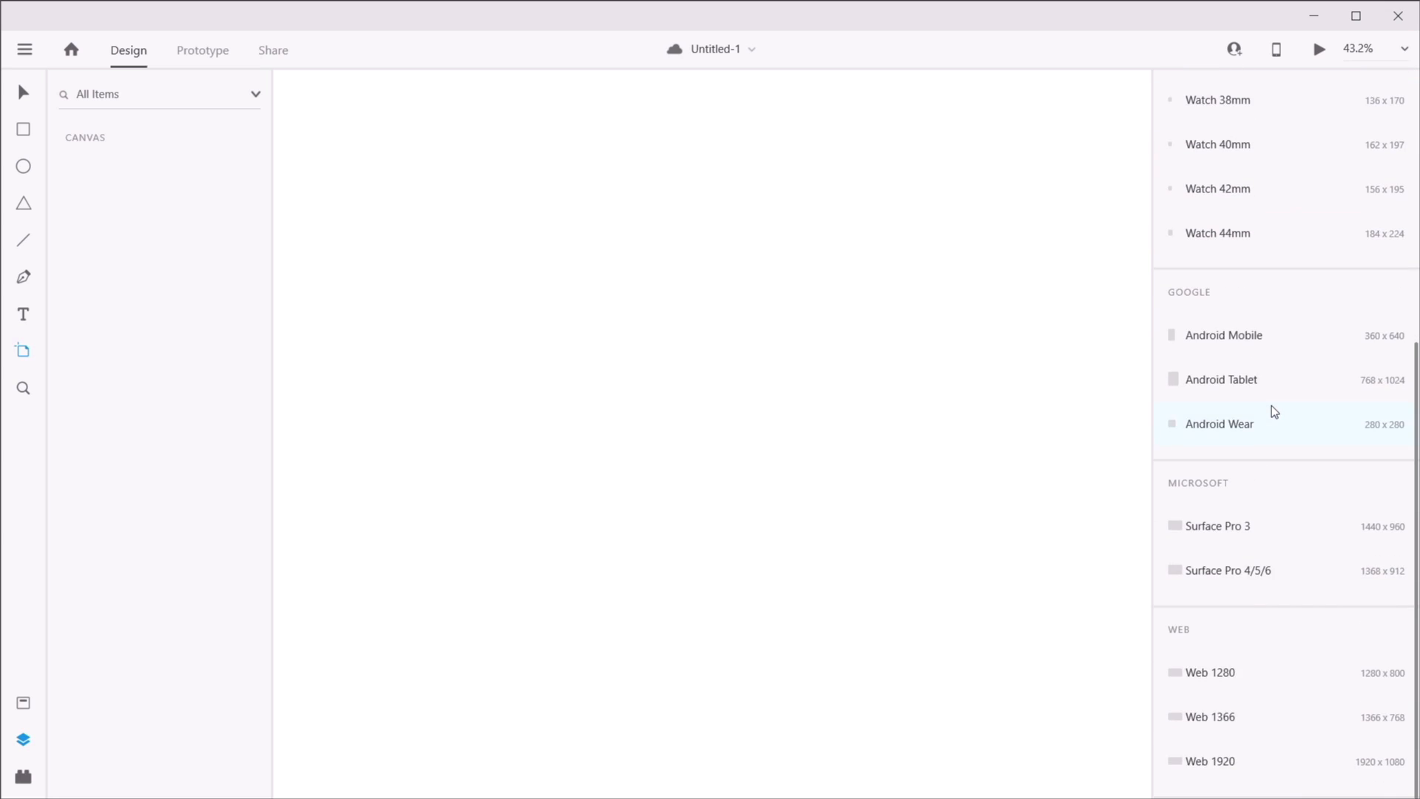
{"action": "scroll", "coordinate": [1272, 405], "scroll_direction": "up", "scroll_amount": 5}
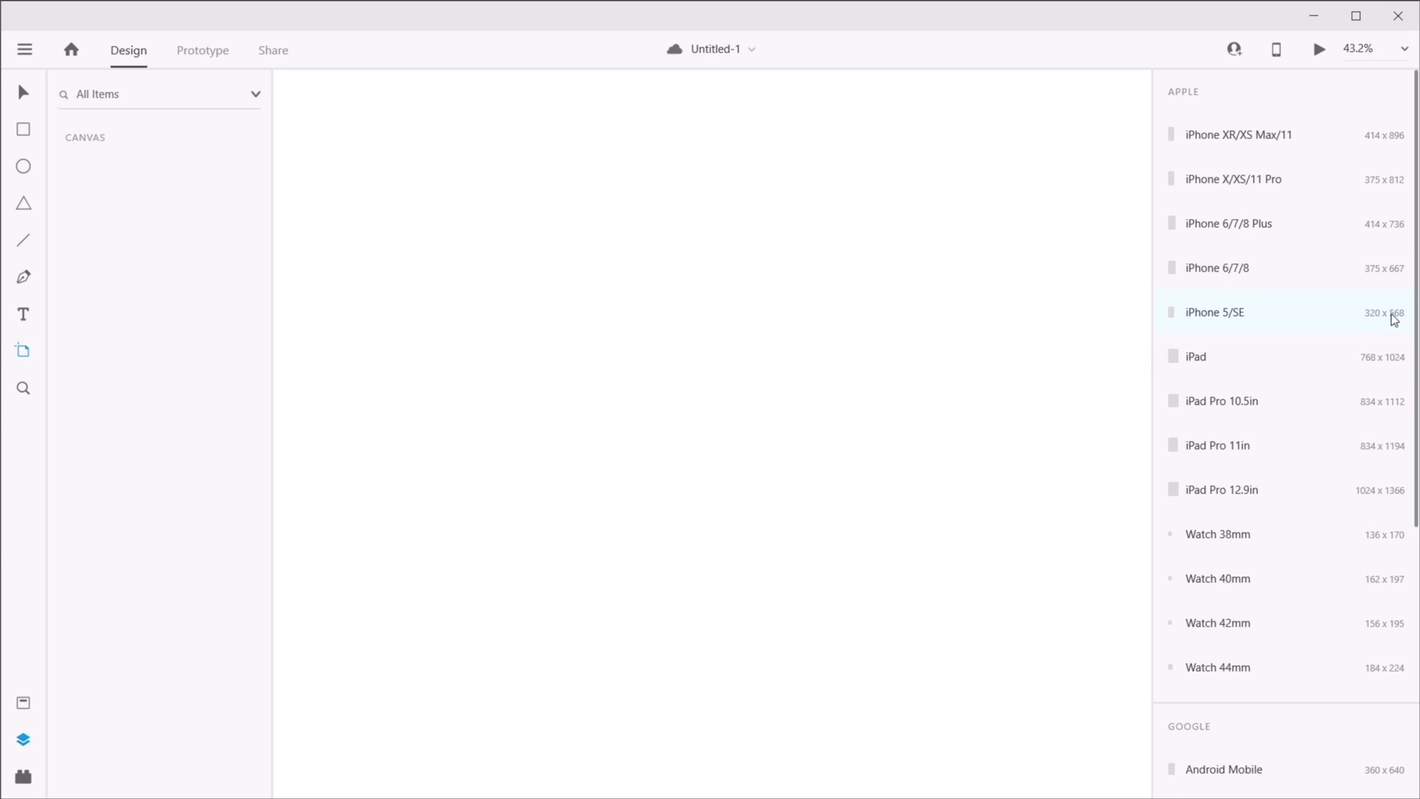
{"action": "scroll", "coordinate": [1368, 314], "scroll_direction": "down", "scroll_amount": 5}
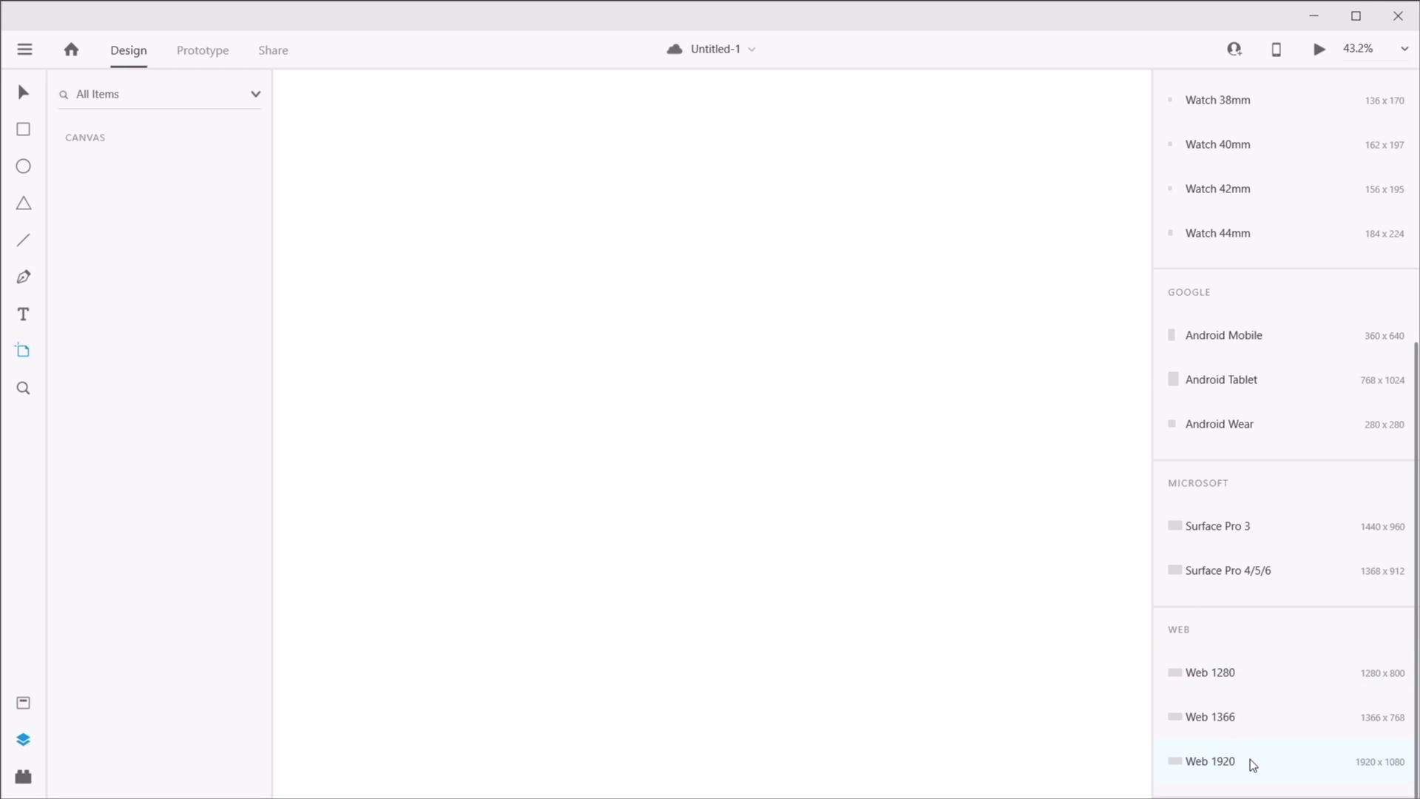
{"action": "left_click", "coordinate": [1245, 673]}
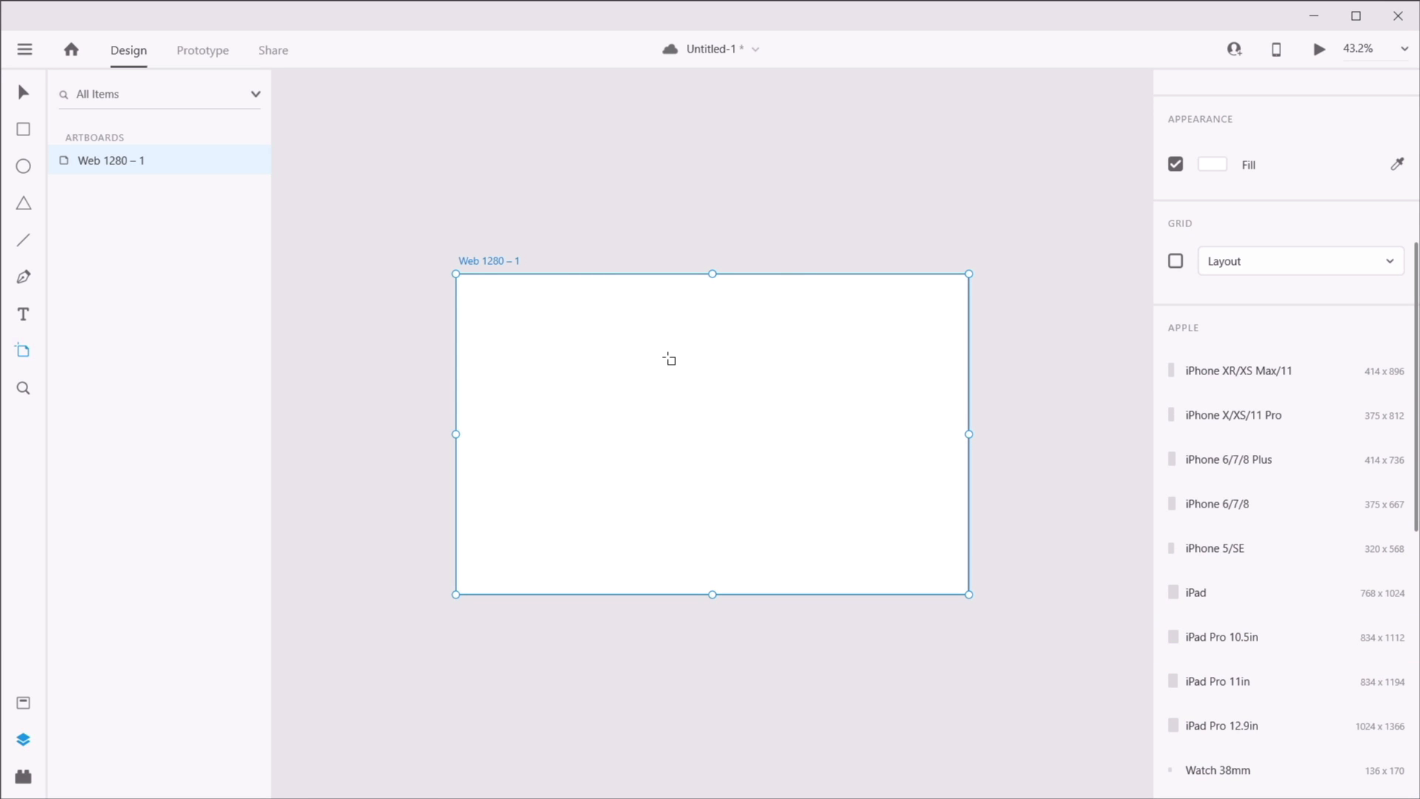
{"action": "scroll", "coordinate": [1276, 370], "scroll_direction": "up", "scroll_amount": 6}
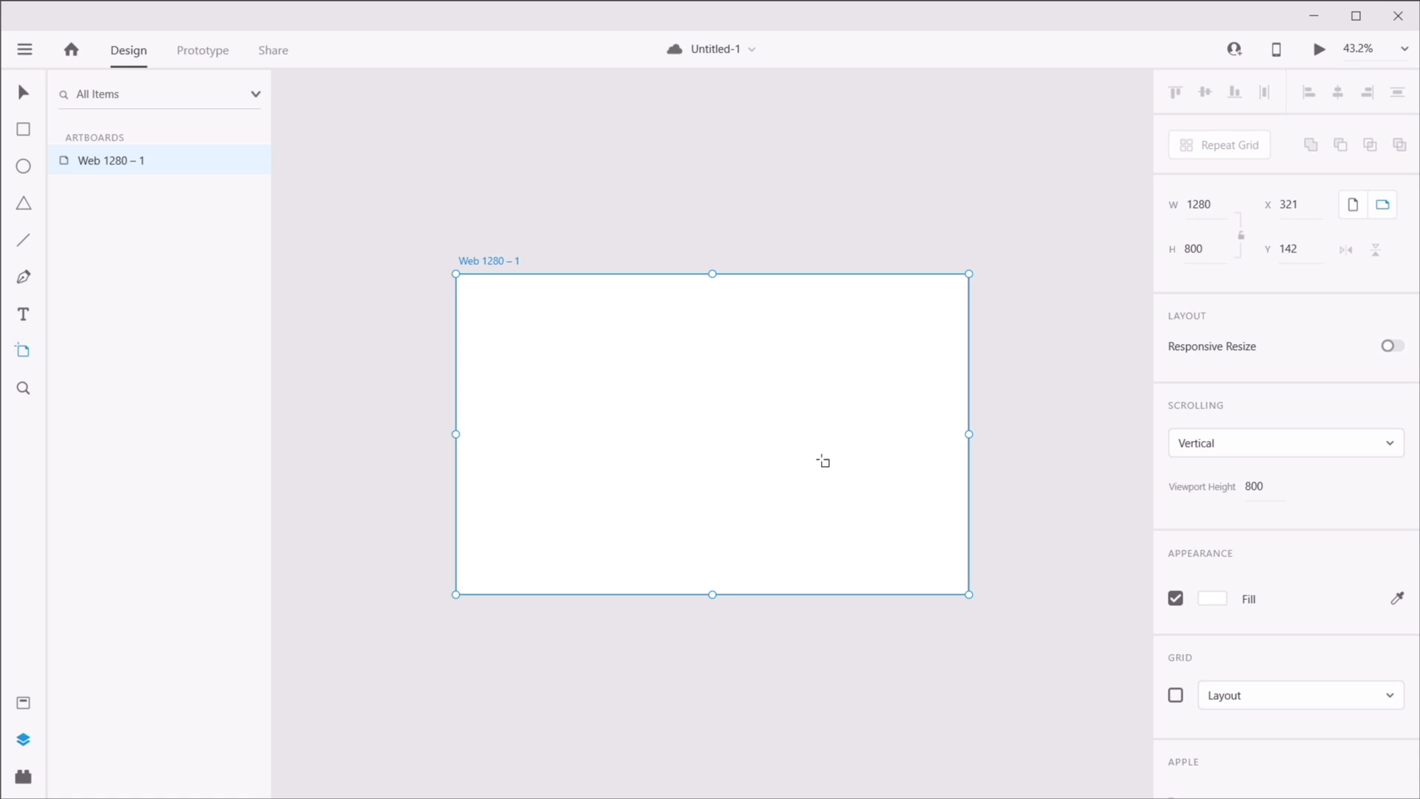
{"action": "scroll", "coordinate": [871, 411], "scroll_direction": "down", "scroll_amount": 2}
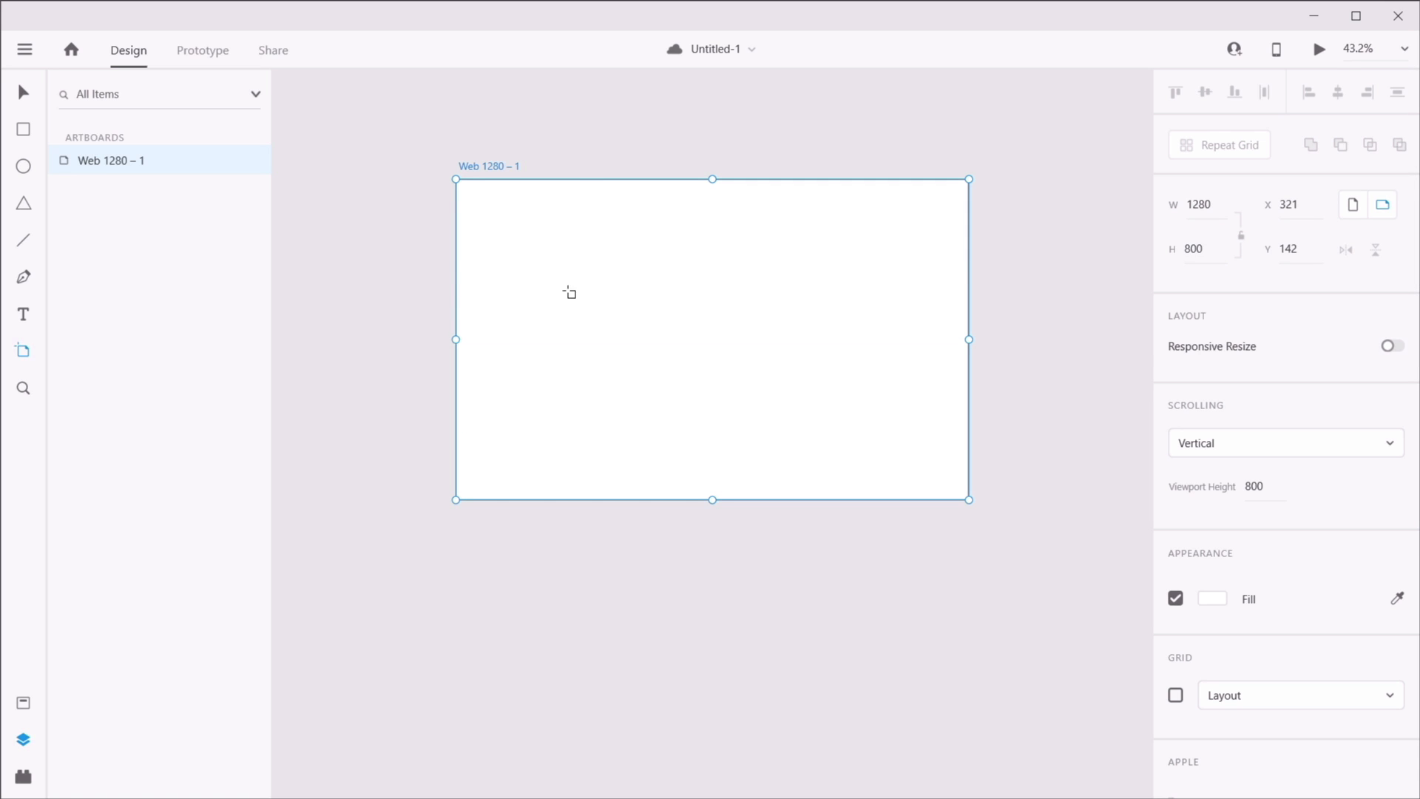
- Resize the Web 1280 – 1 artboard to about 1564 × 1258
{"action": "left_click", "coordinate": [23, 92]}
{"action": "left_click", "coordinate": [368, 219]}
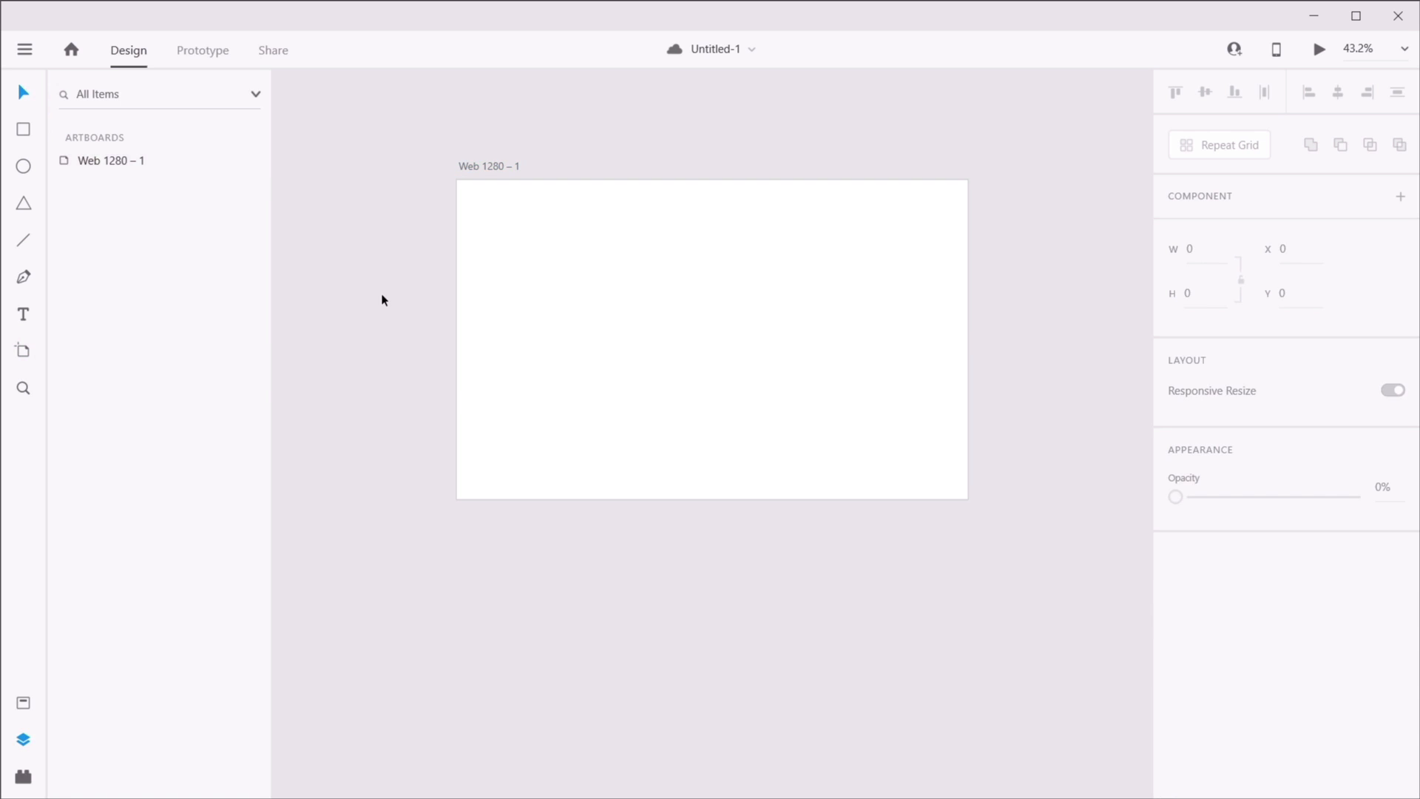
{"action": "left_click", "coordinate": [650, 245]}
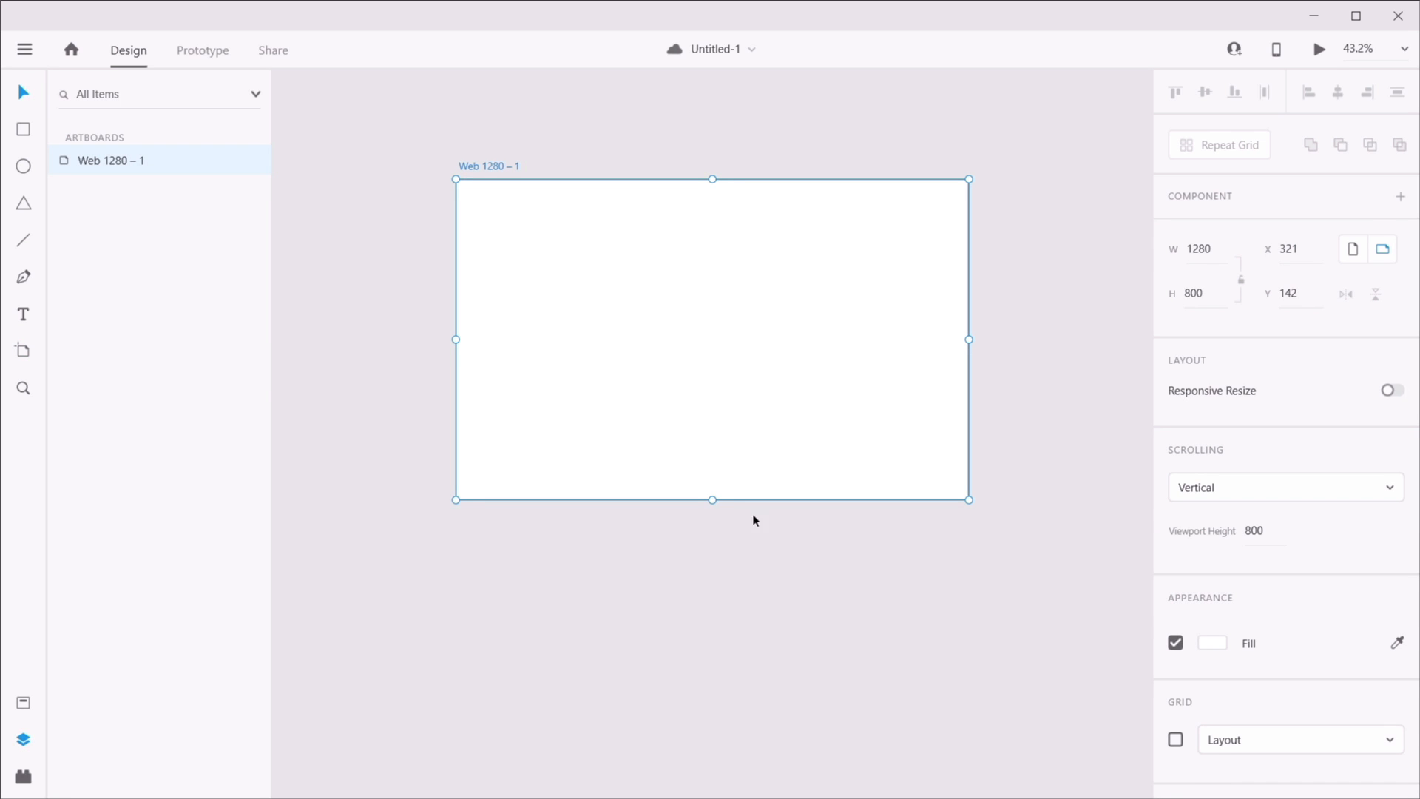
{"action": "left_click_drag", "start_coordinate": [712, 500], "coordinate": [784, 643]}
{"action": "left_click_drag", "start_coordinate": [969, 648], "coordinate": [1062, 680]}
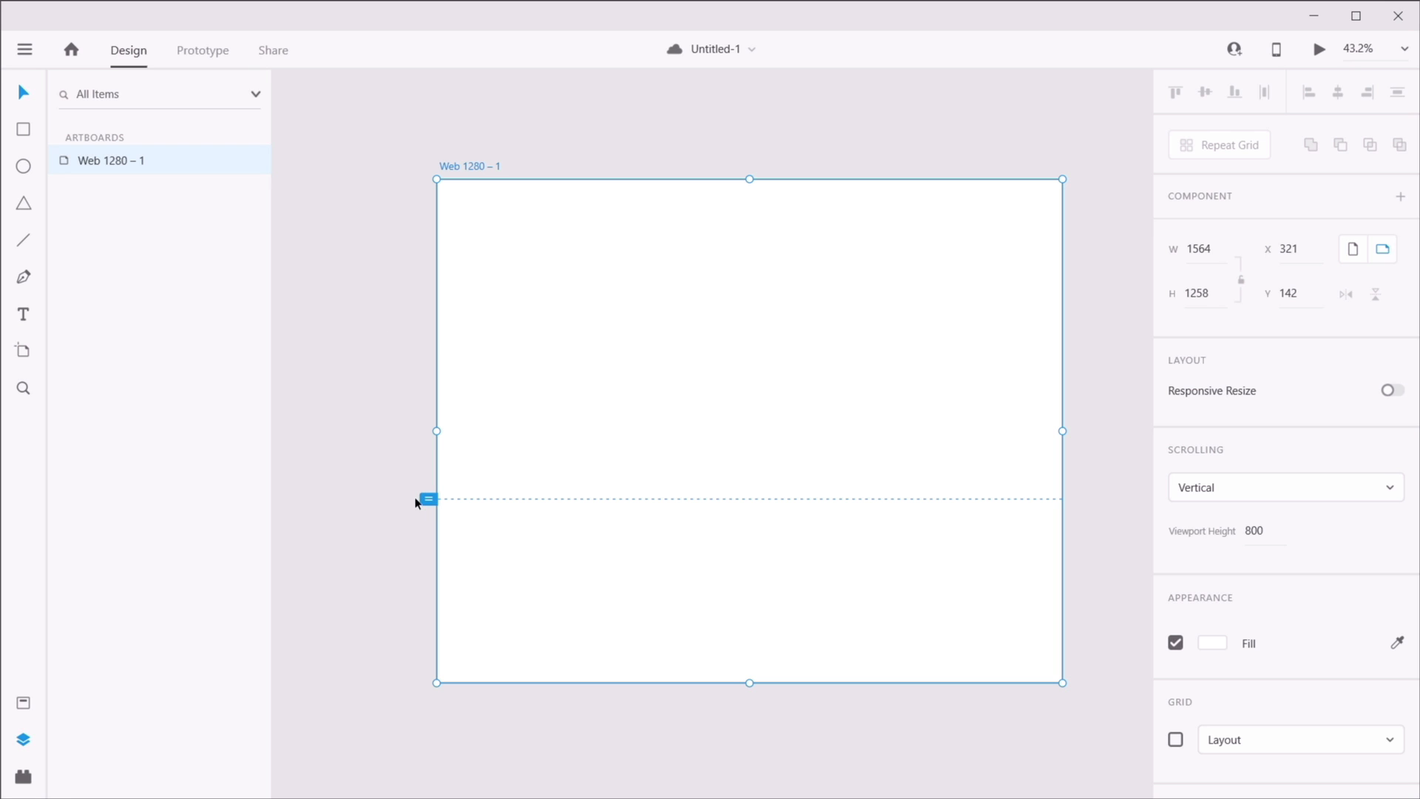
- Extend the artboard's viewport height to about 841 and move the artboard to about X 260, Y 92
{"action": "mouse_move", "coordinate": [430, 499]}
{"action": "left_mouse_down"}
{"action": "mouse_move", "coordinate": [433, 531]}
{"action": "mouse_move", "coordinate": [446, 515]}
{"action": "left_mouse_up"}
{"action": "scroll", "coordinate": [942, 498], "scroll_direction": "down", "scroll_amount": 8}
{"action": "scroll", "coordinate": [941, 498], "scroll_direction": "up", "scroll_amount": 2}
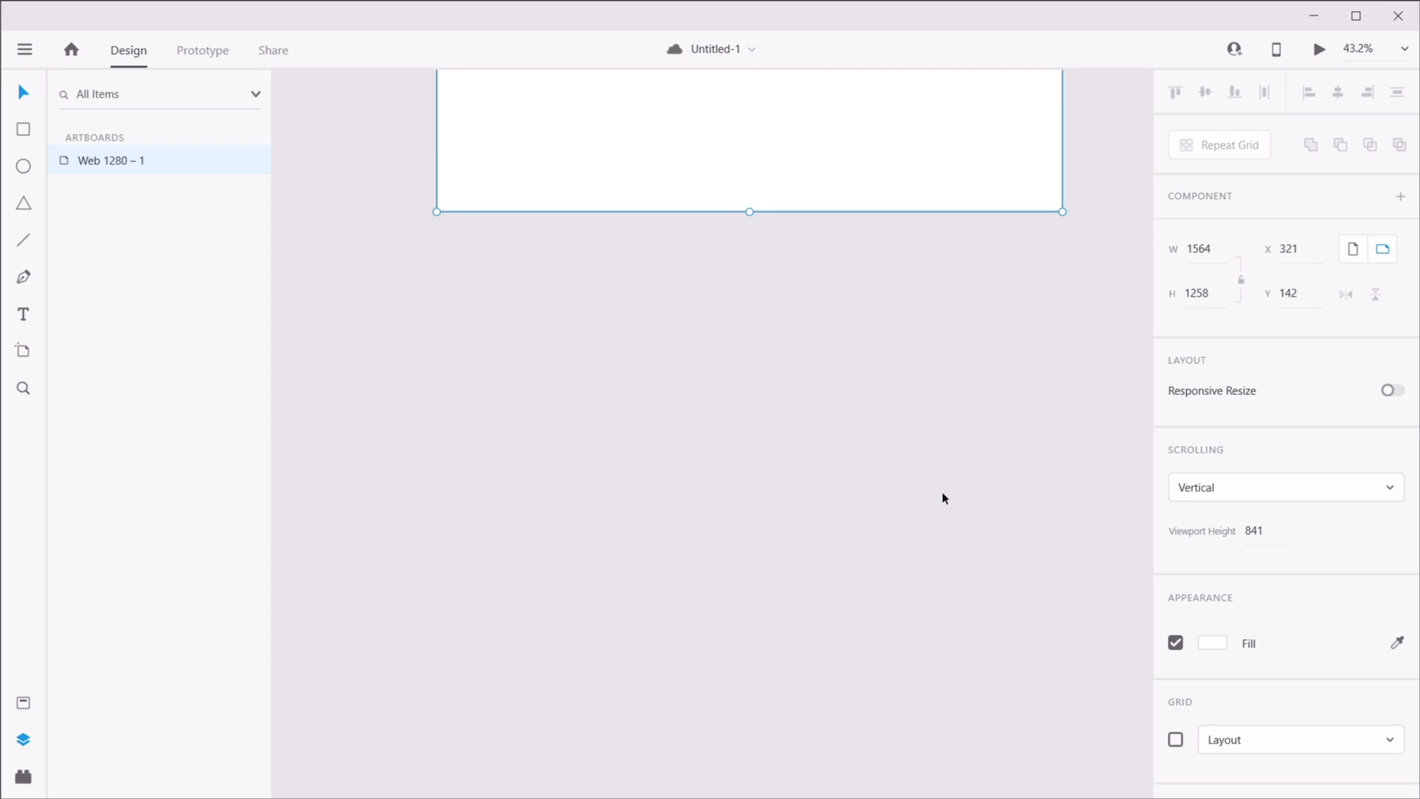
{"action": "scroll", "coordinate": [942, 497], "scroll_direction": "up", "scroll_amount": 6}
{"action": "scroll", "coordinate": [942, 498], "scroll_direction": "down", "scroll_amount": 2}
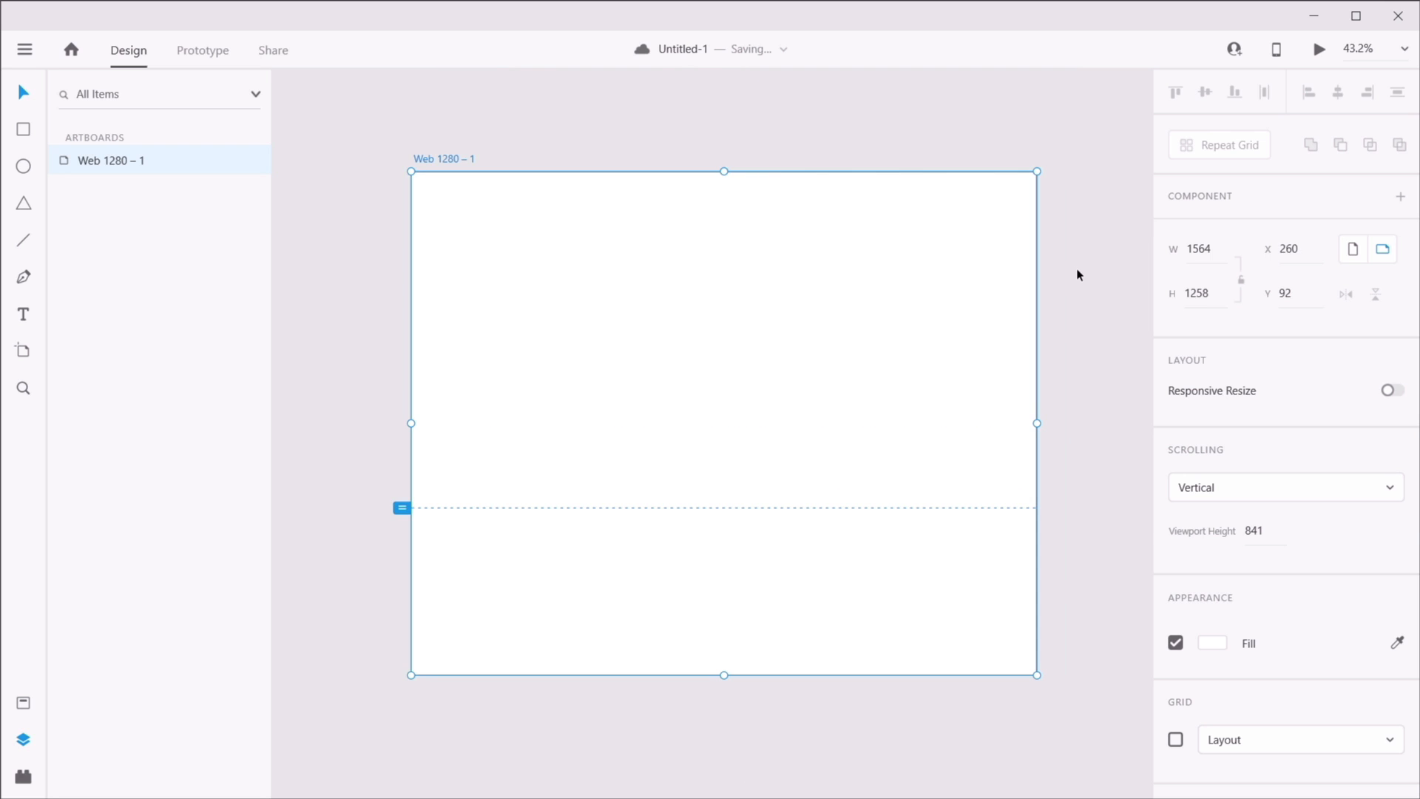
- Switch the artboard to portrait and back to landscape, and move it down to about X 264, Y 355
{"action": "left_click", "coordinate": [1077, 274]}
{"action": "left_click", "coordinate": [648, 224]}
{"action": "left_click", "coordinate": [1353, 251]}
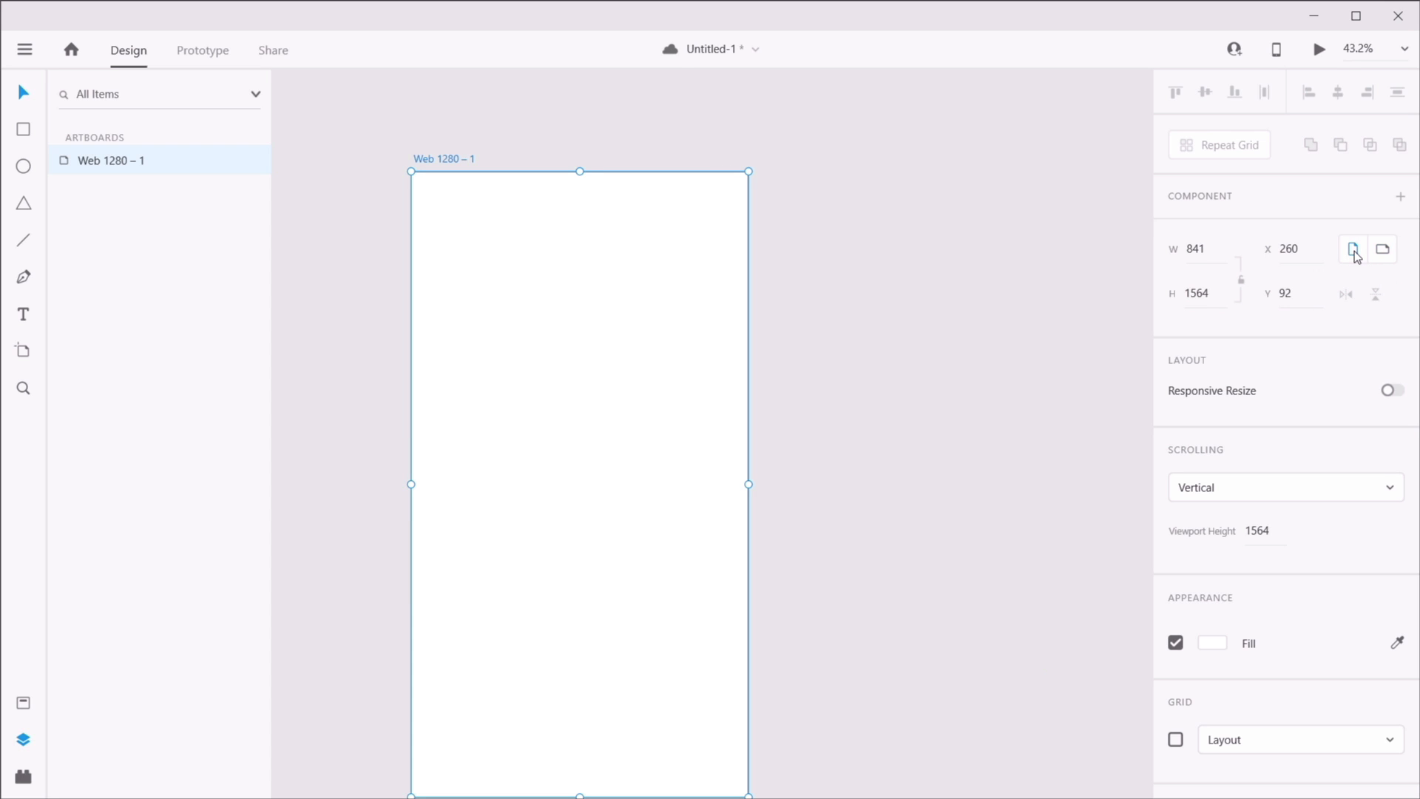
{"action": "left_click", "coordinate": [1392, 252]}
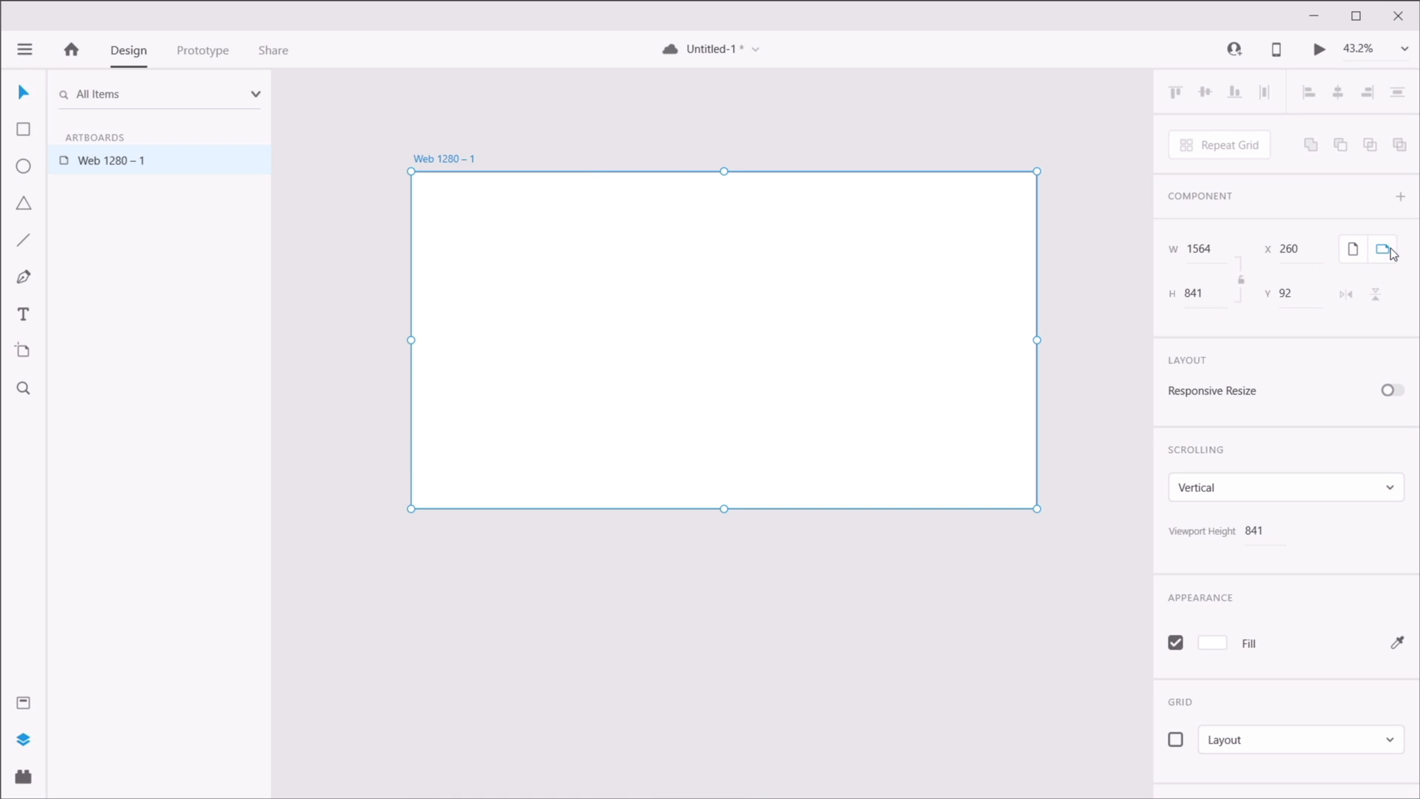
{"action": "left_click_drag", "start_coordinate": [433, 160], "coordinate": [434, 267]}
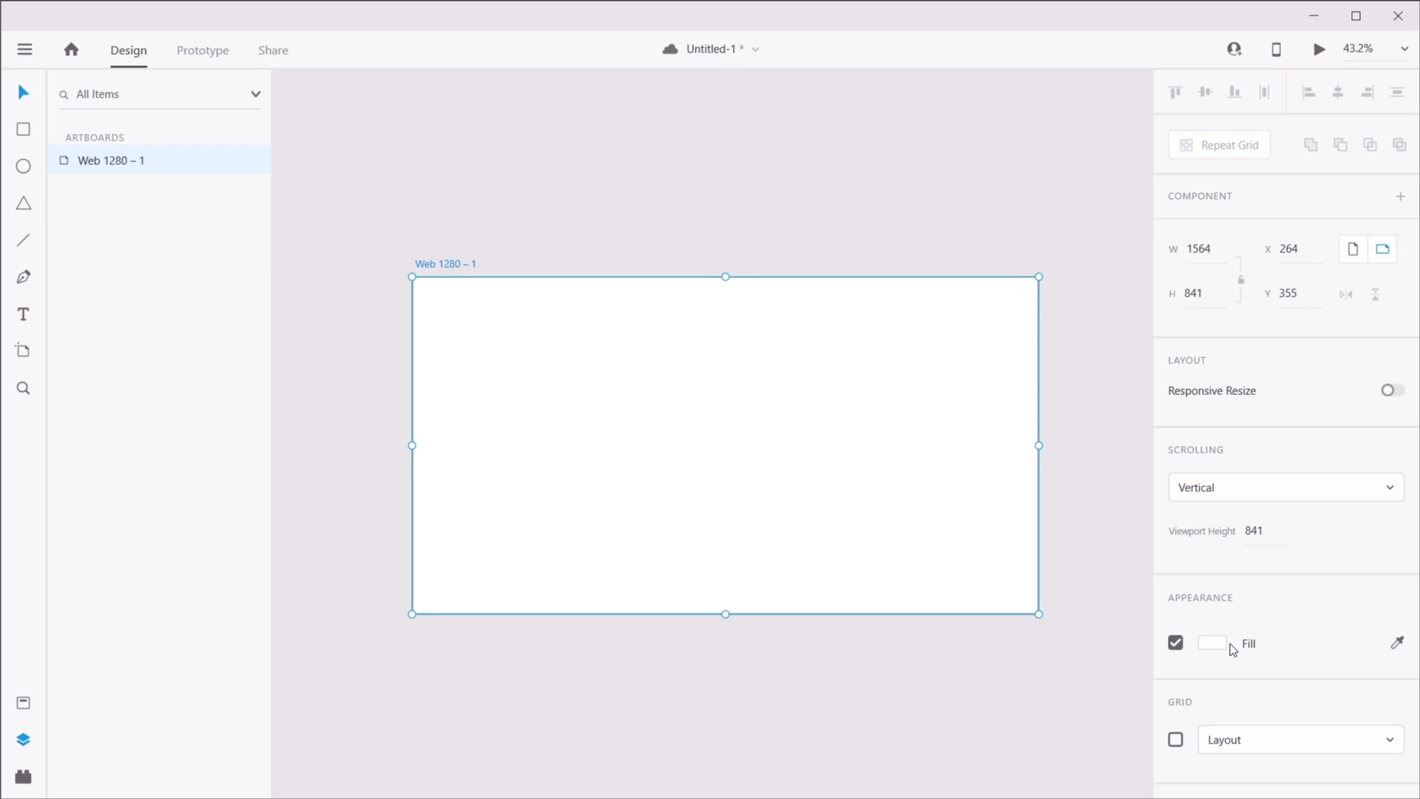
- Toggle the artboard's fill off and on, and set its solid colour to gray #747474
{"action": "left_click", "coordinate": [1176, 643]}
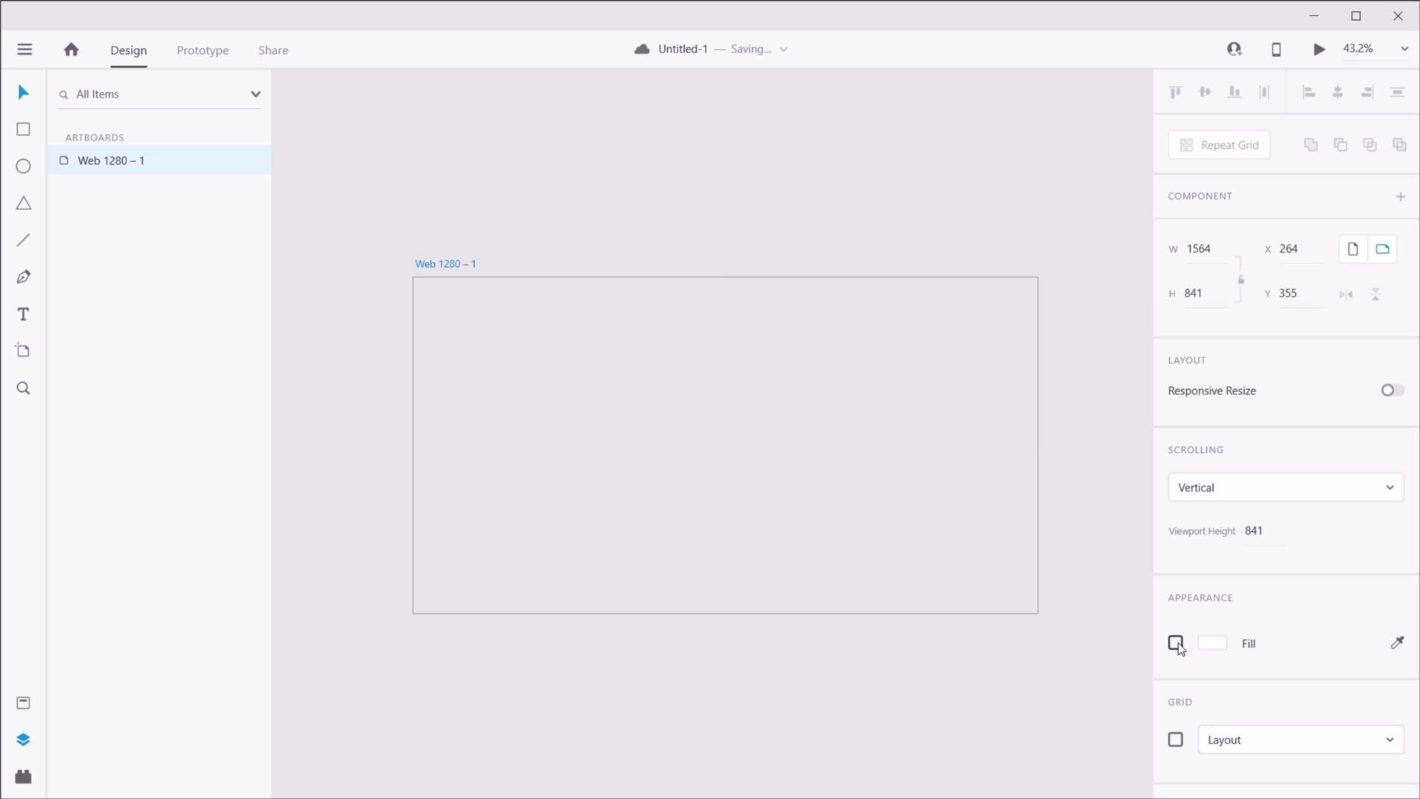
{"action": "left_click", "coordinate": [1176, 642]}
{"action": "left_click", "coordinate": [1212, 643]}
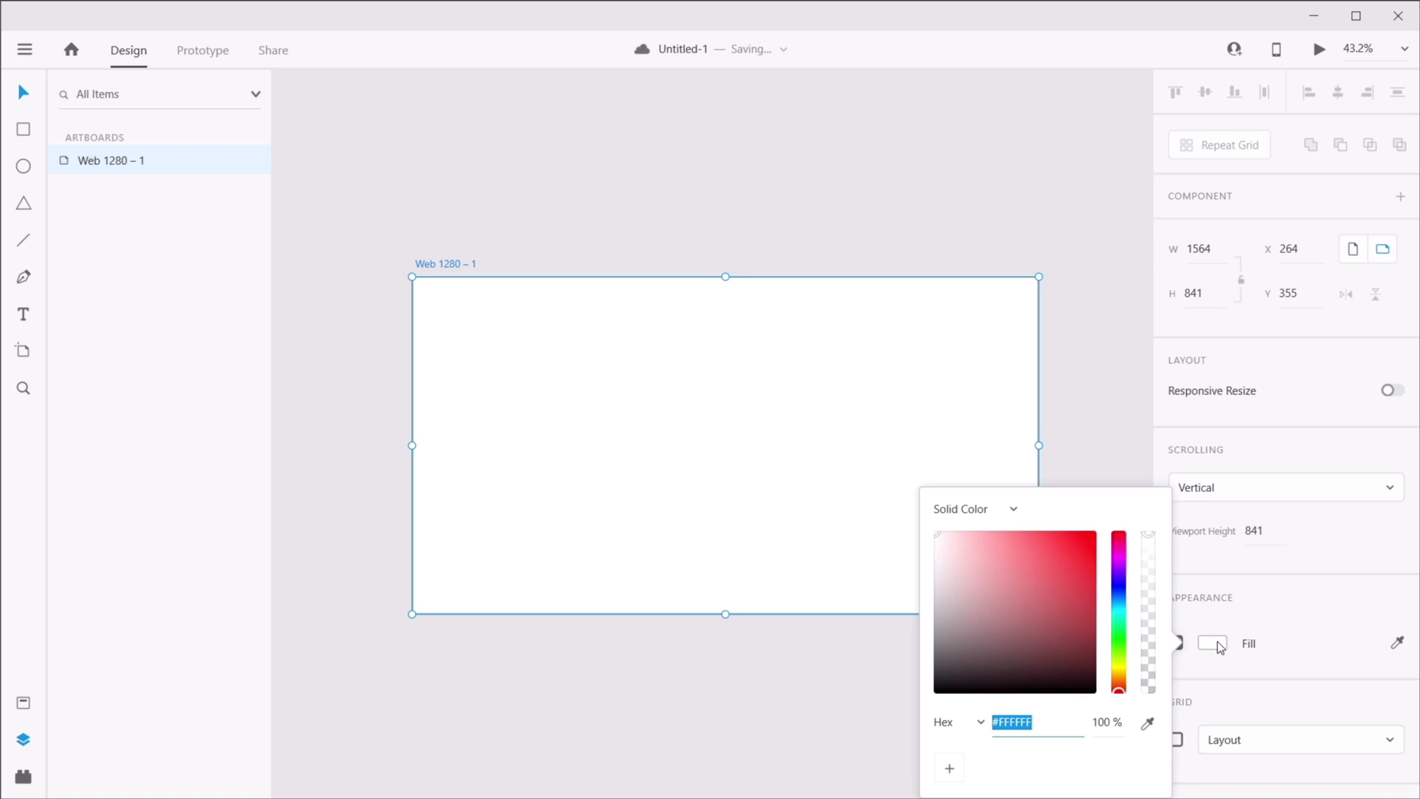
{"action": "left_click_drag", "start_coordinate": [1075, 606], "coordinate": [898, 619]}
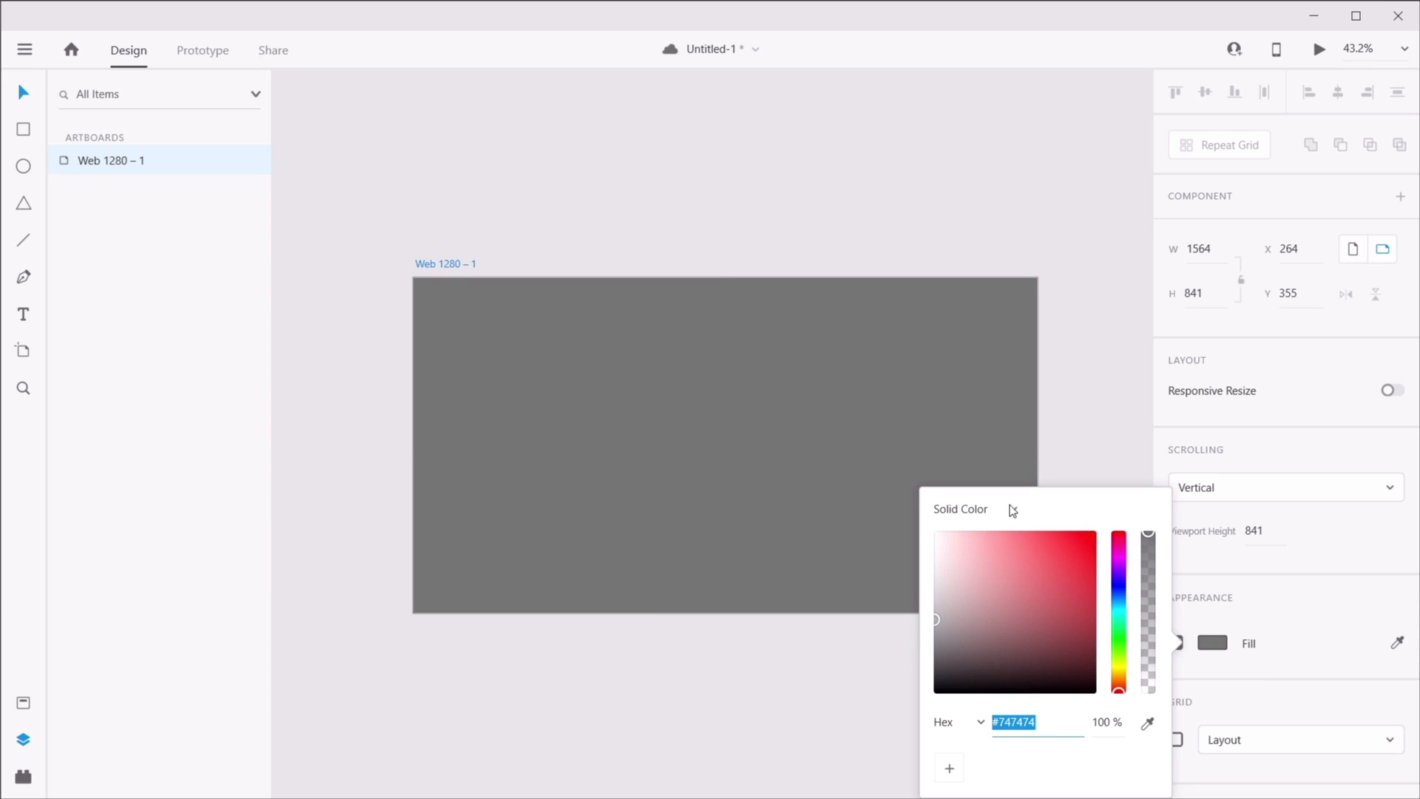
- Try a radial gradient as the artboard's fill and return it to a solid colour
{"action": "left_click", "coordinate": [968, 511]}
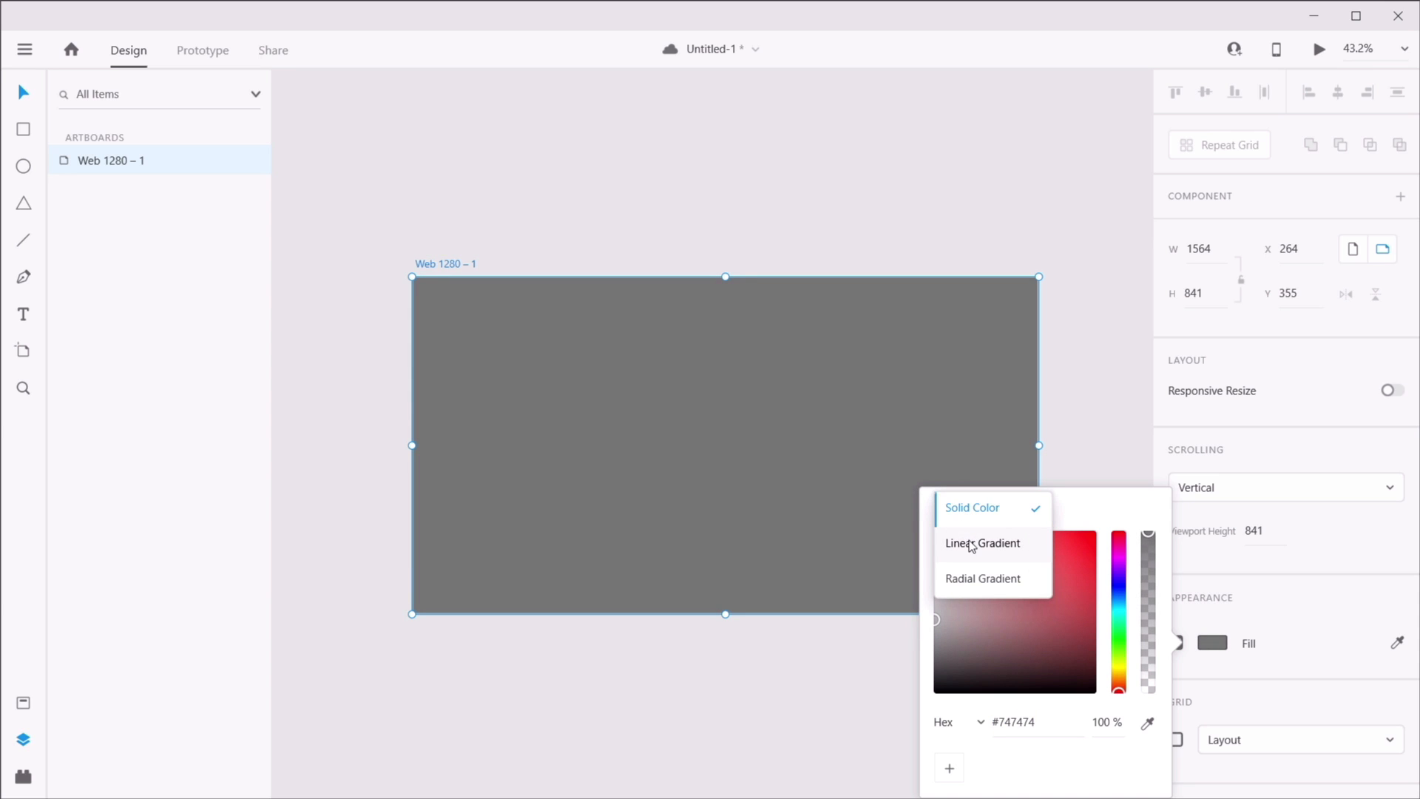
{"action": "left_click", "coordinate": [974, 577]}
{"action": "left_click", "coordinate": [996, 483]}
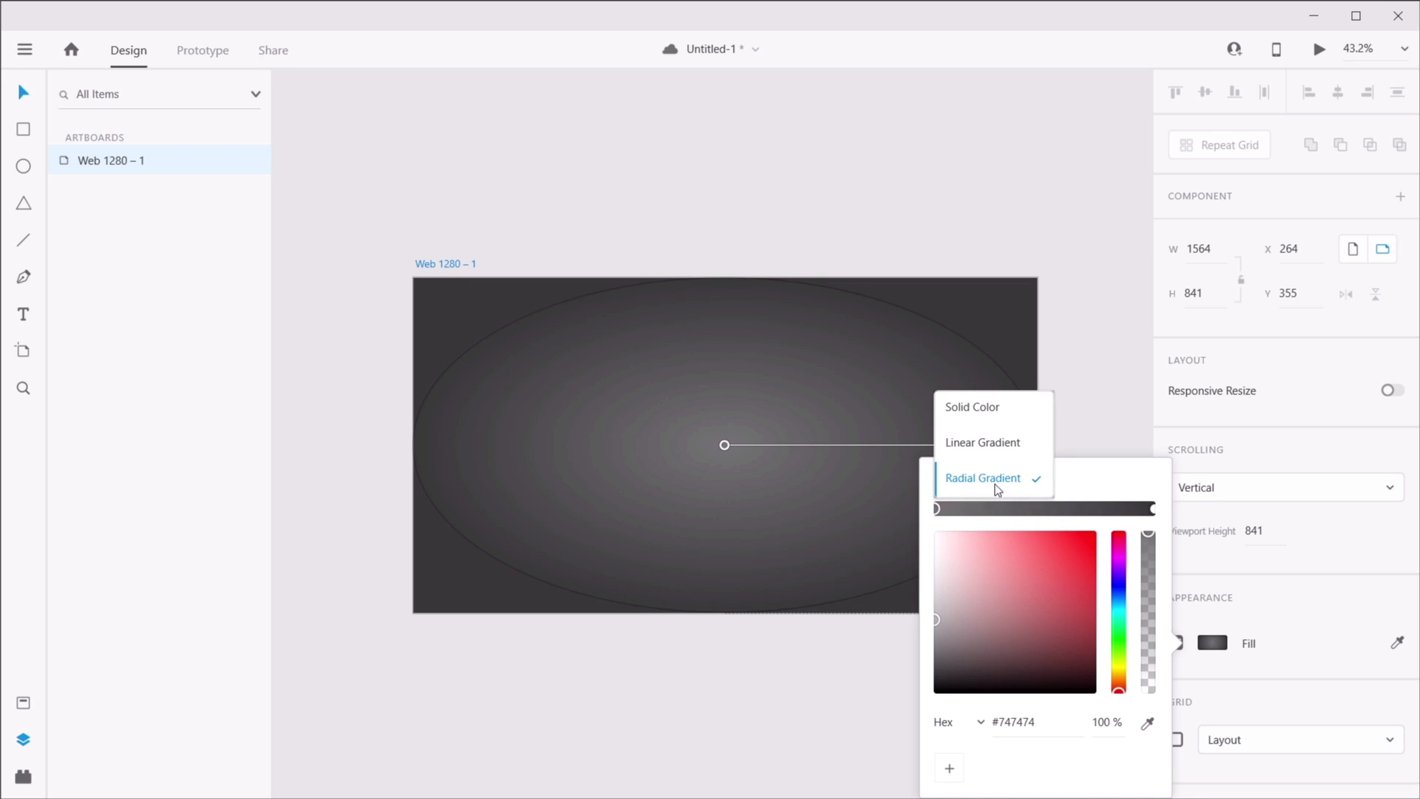
{"action": "left_click", "coordinate": [1009, 415]}
{"action": "left_click", "coordinate": [560, 456]}
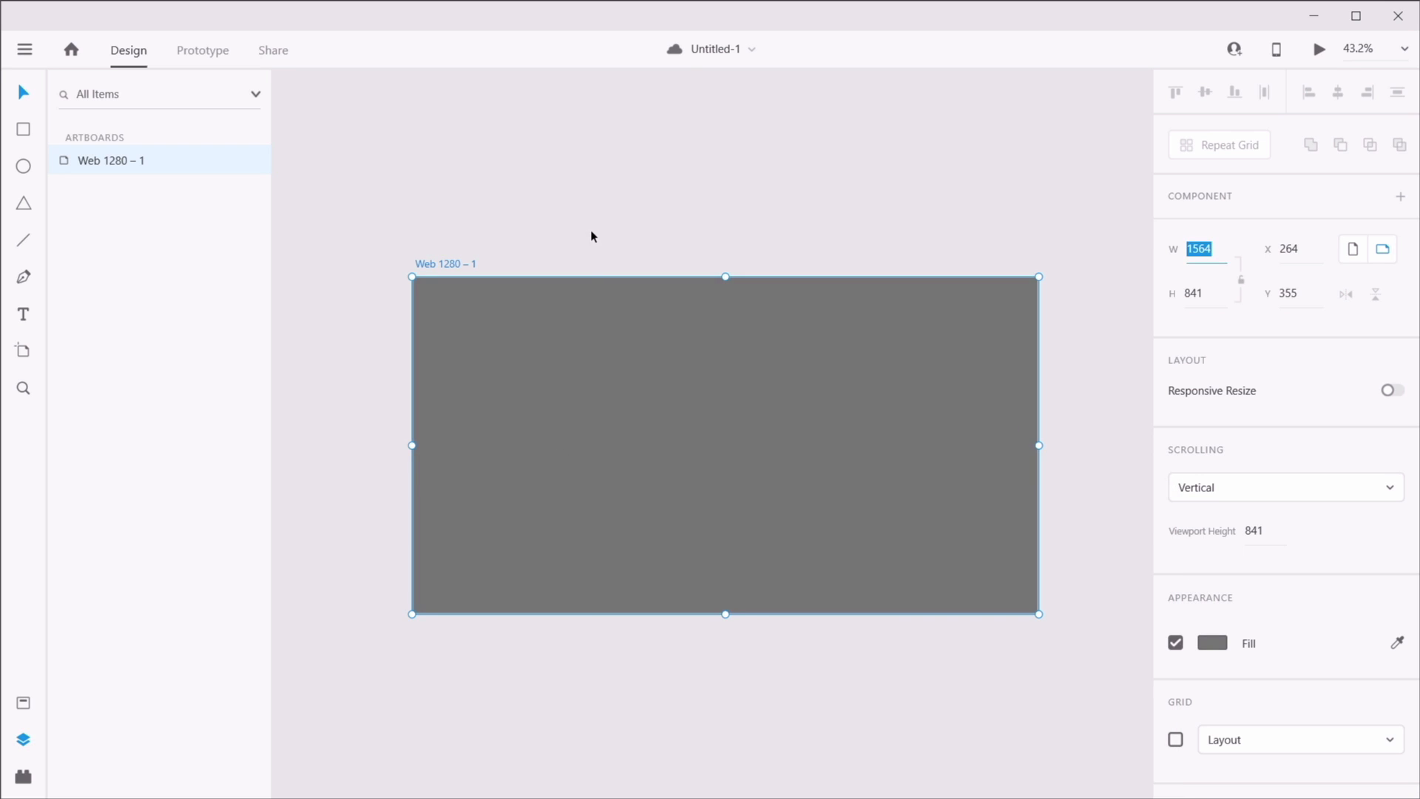
- Select and delete the Web 1280 – 1 artboard, and undo the deletion
{"action": "left_click", "coordinate": [594, 248]}
{"action": "left_click", "coordinate": [448, 265]}
{"action": "left_click", "coordinate": [584, 222]}
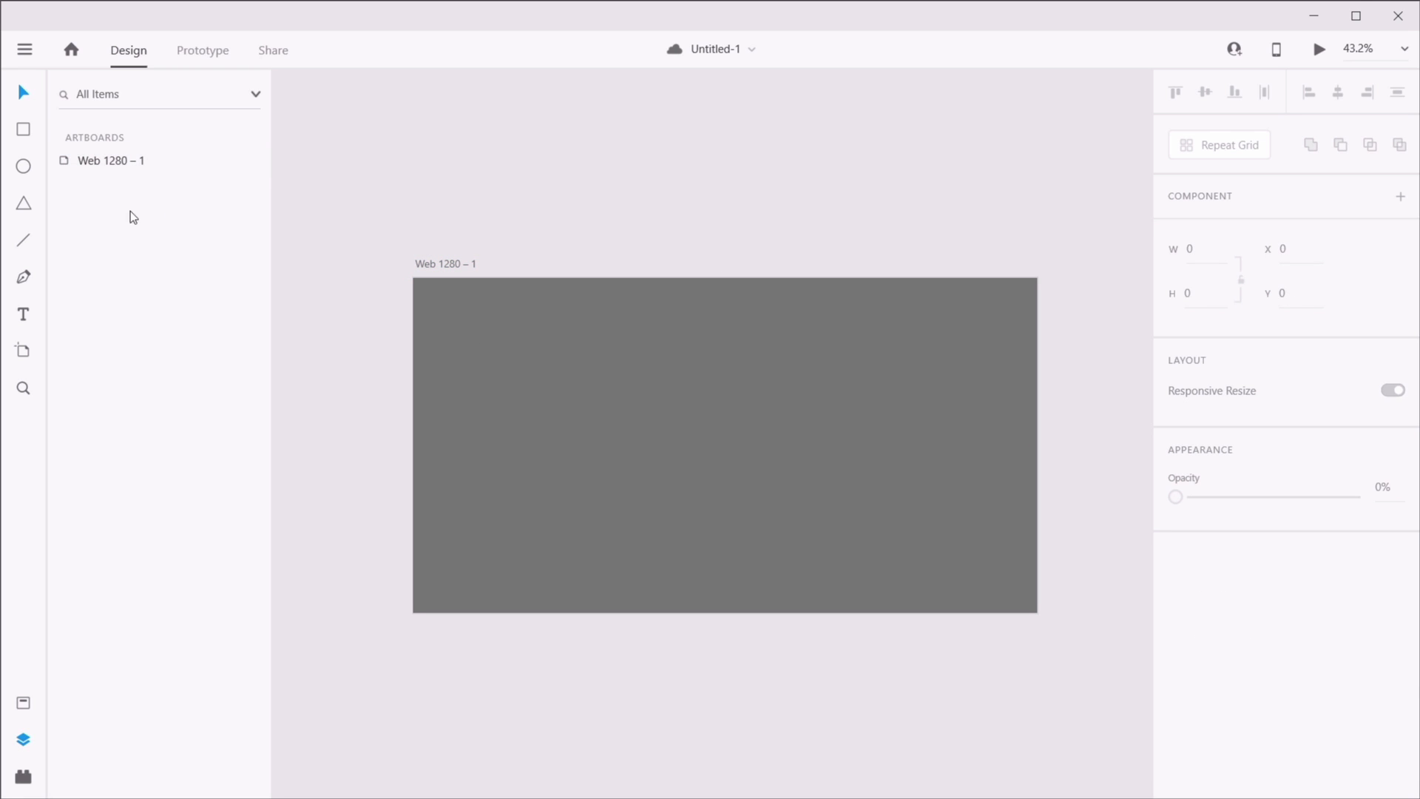
{"action": "left_click", "coordinate": [107, 167]}
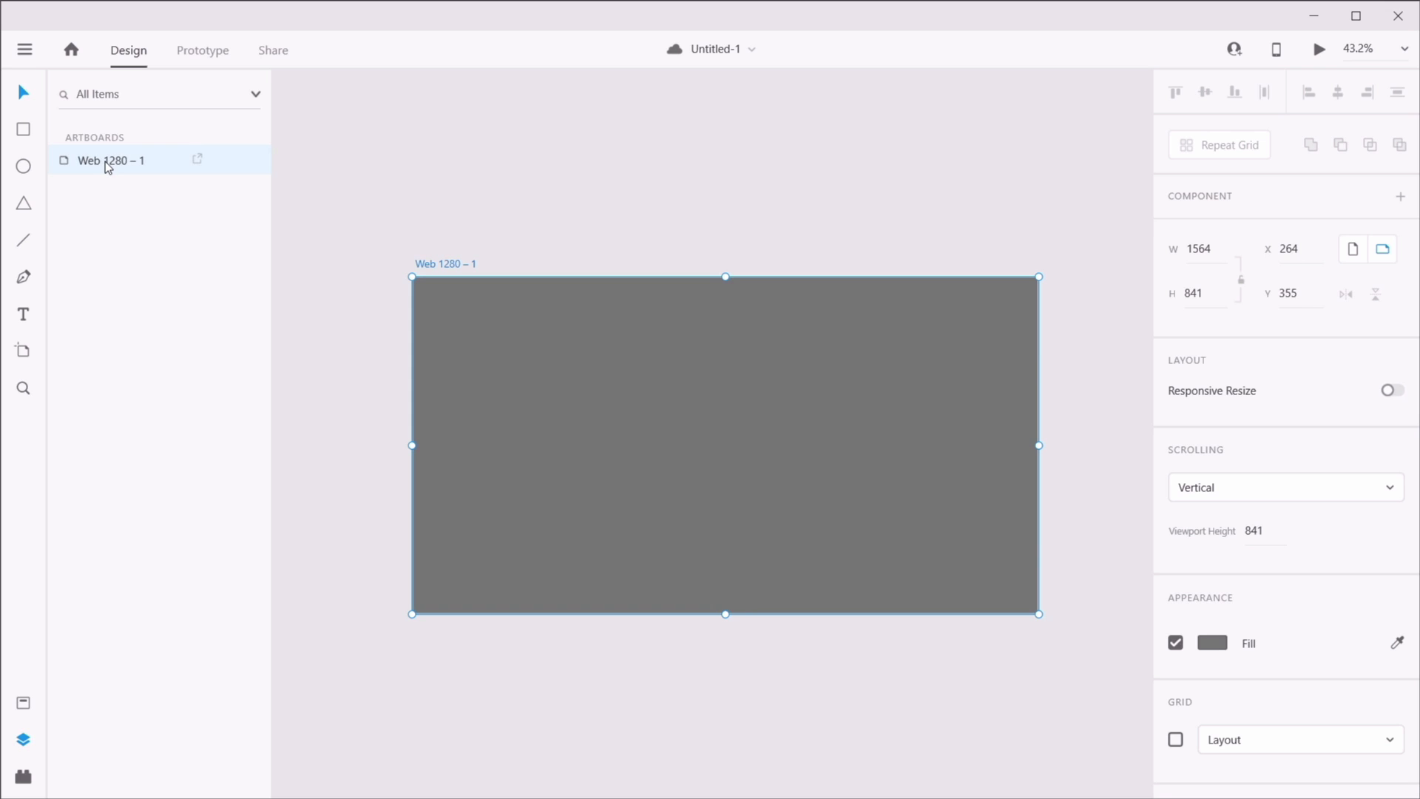
{"action": "key", "text": "Delete"}
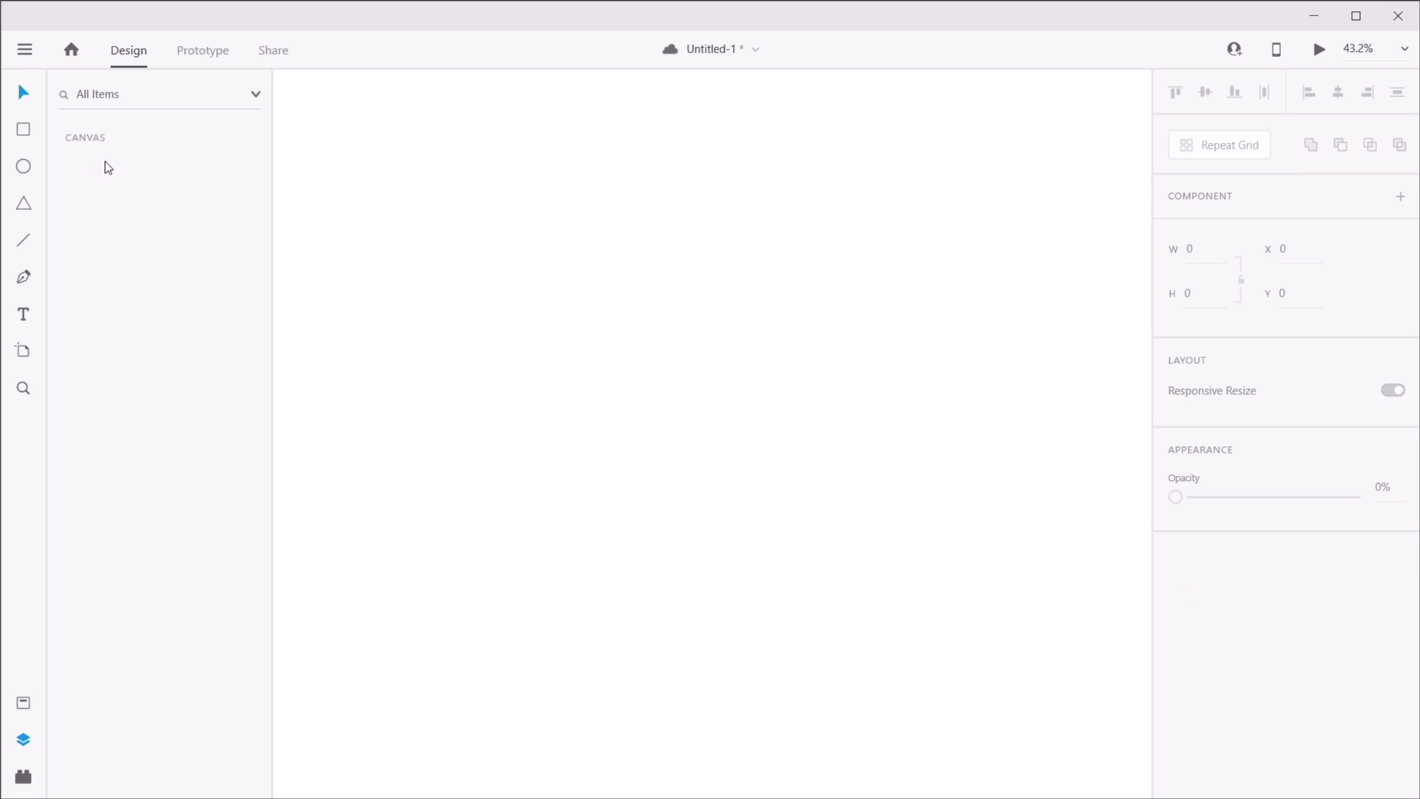
{"action": "key", "text": "ctrl+z"}
- View the commands available for the Web 1280 – 1 artboard and open its name for editing on the canvas and in the layers
{"action": "right_click", "coordinate": [117, 160]}
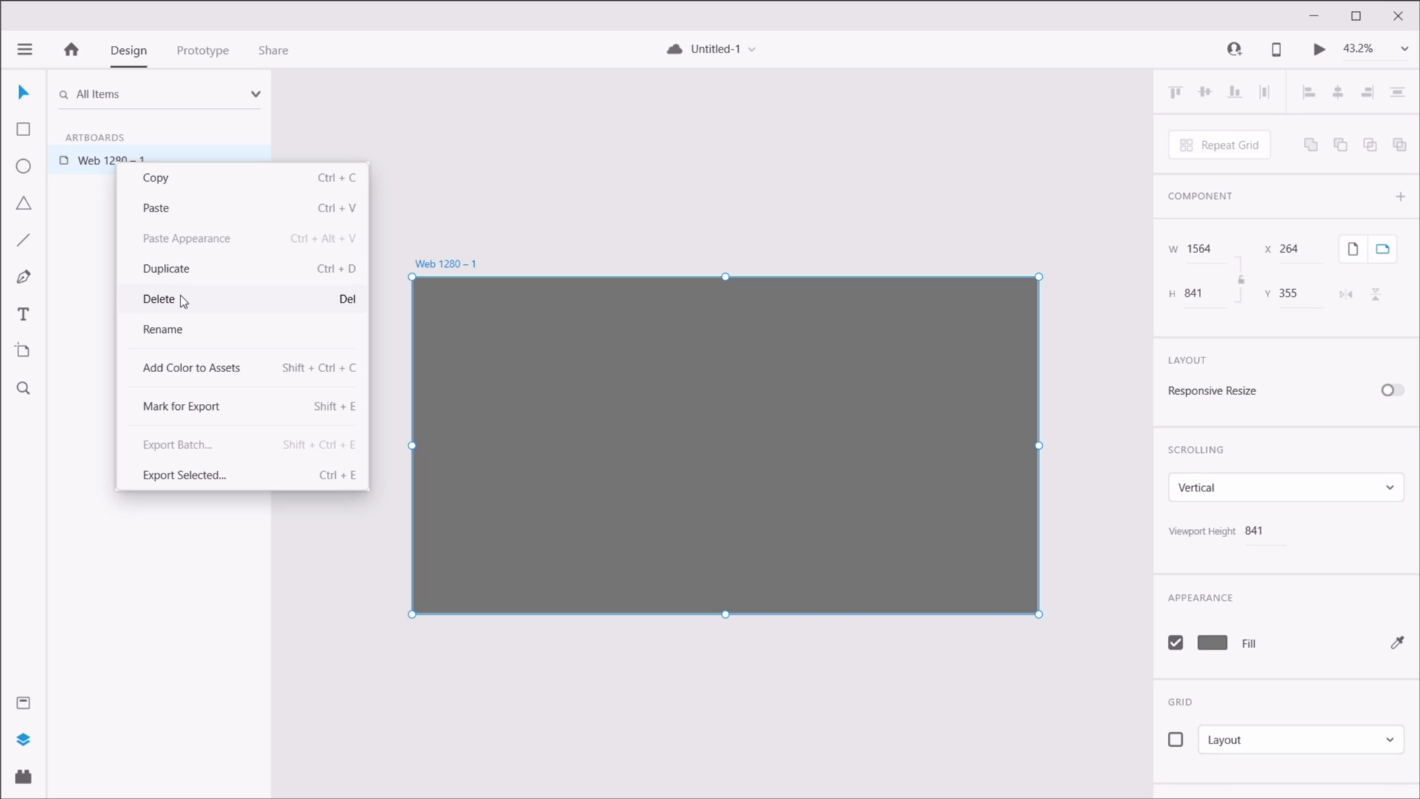
{"action": "left_click", "coordinate": [571, 214]}
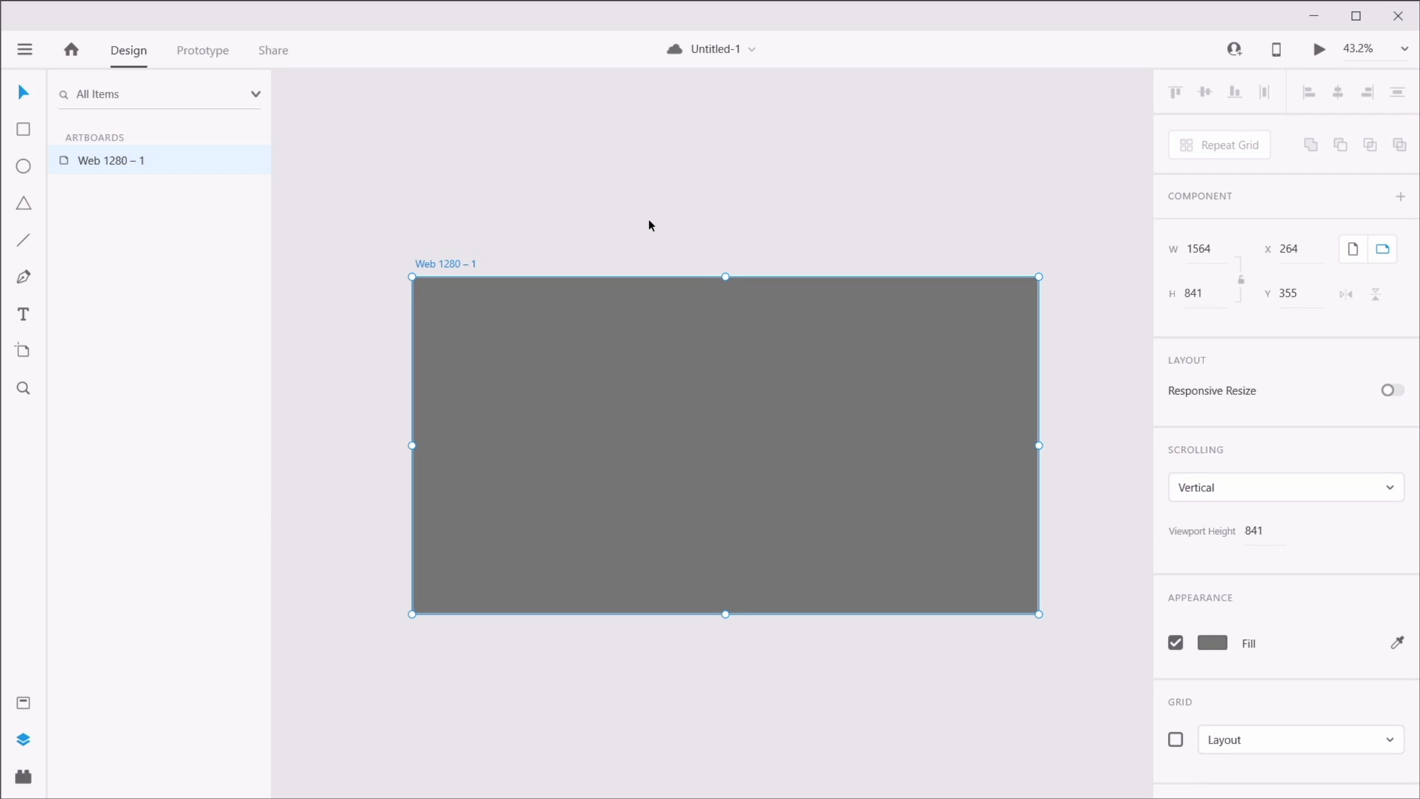
{"action": "left_click", "coordinate": [514, 246]}
{"action": "double_click", "coordinate": [448, 267]}
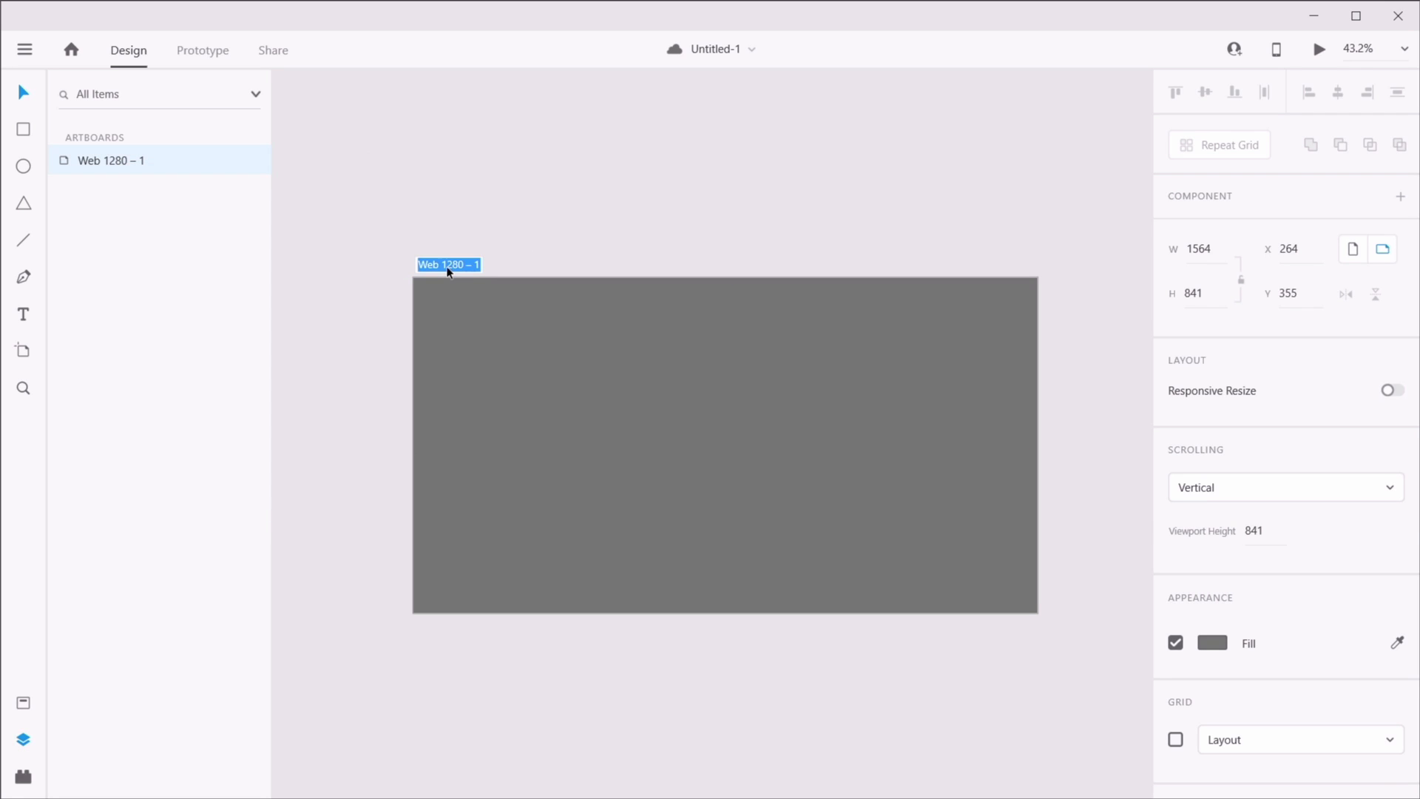
{"action": "key", "text": "Escape"}
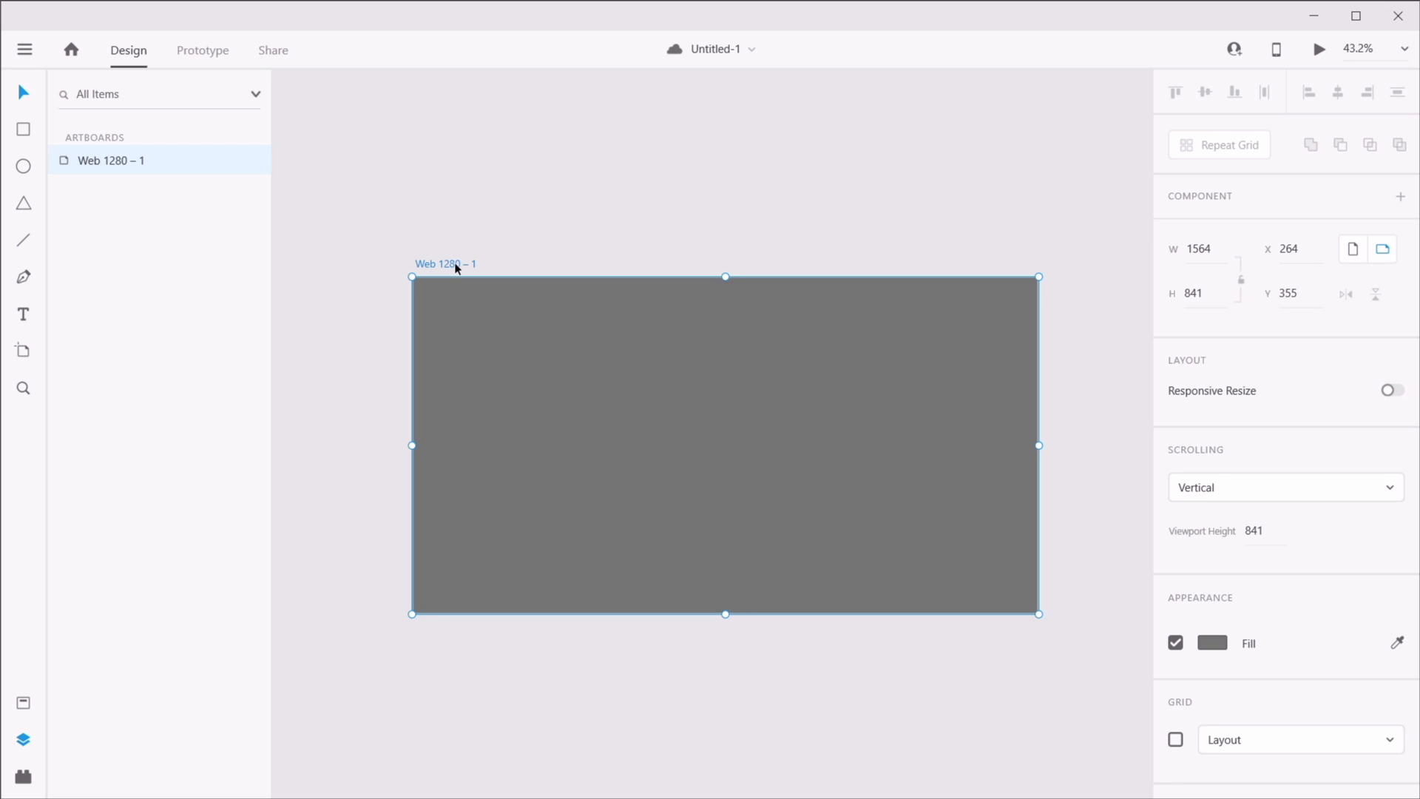
{"action": "double_click", "coordinate": [115, 162]}
{"action": "key", "text": "Escape"}
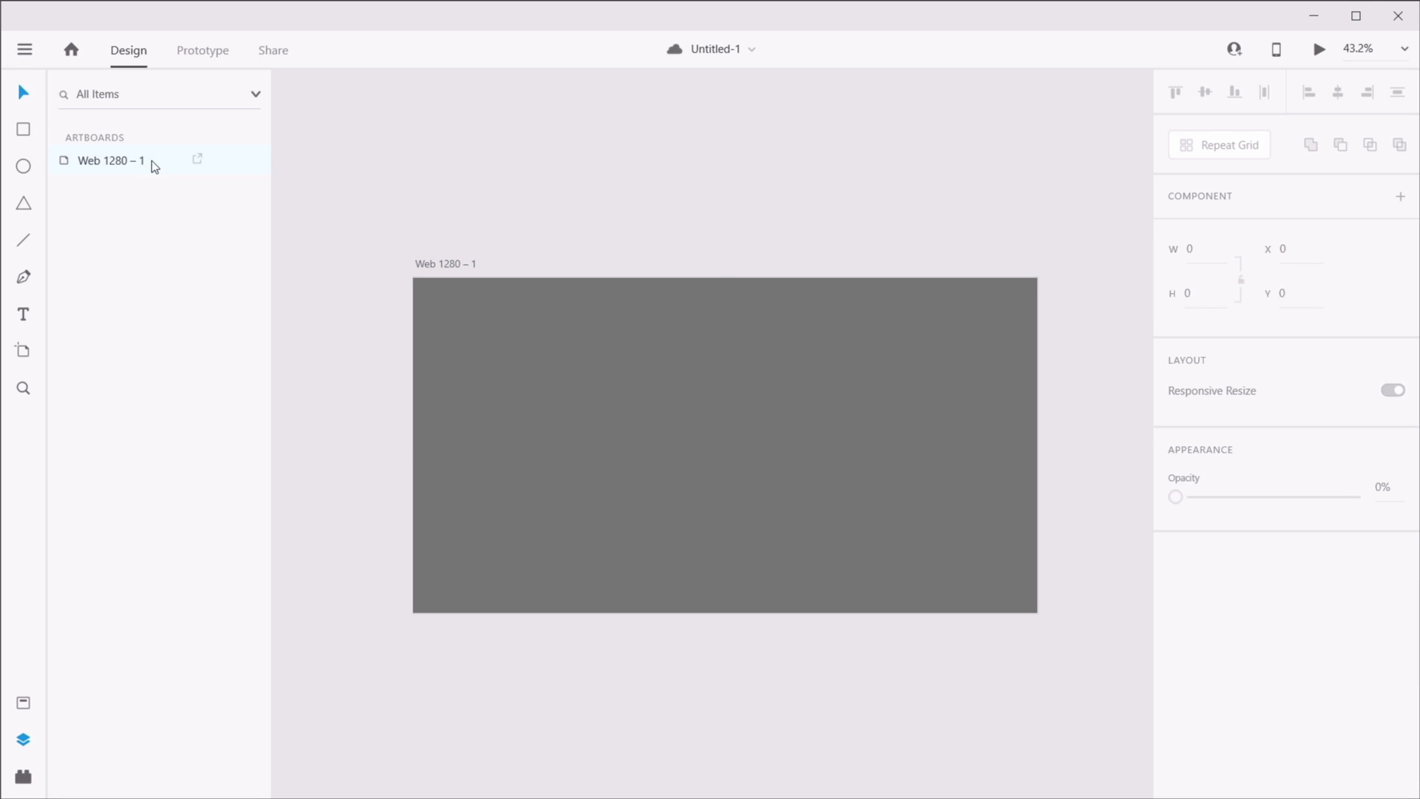
- Look up the Rename command for the Web 1280 – 1 artboard in the layers
{"action": "right_click", "coordinate": [118, 157]}
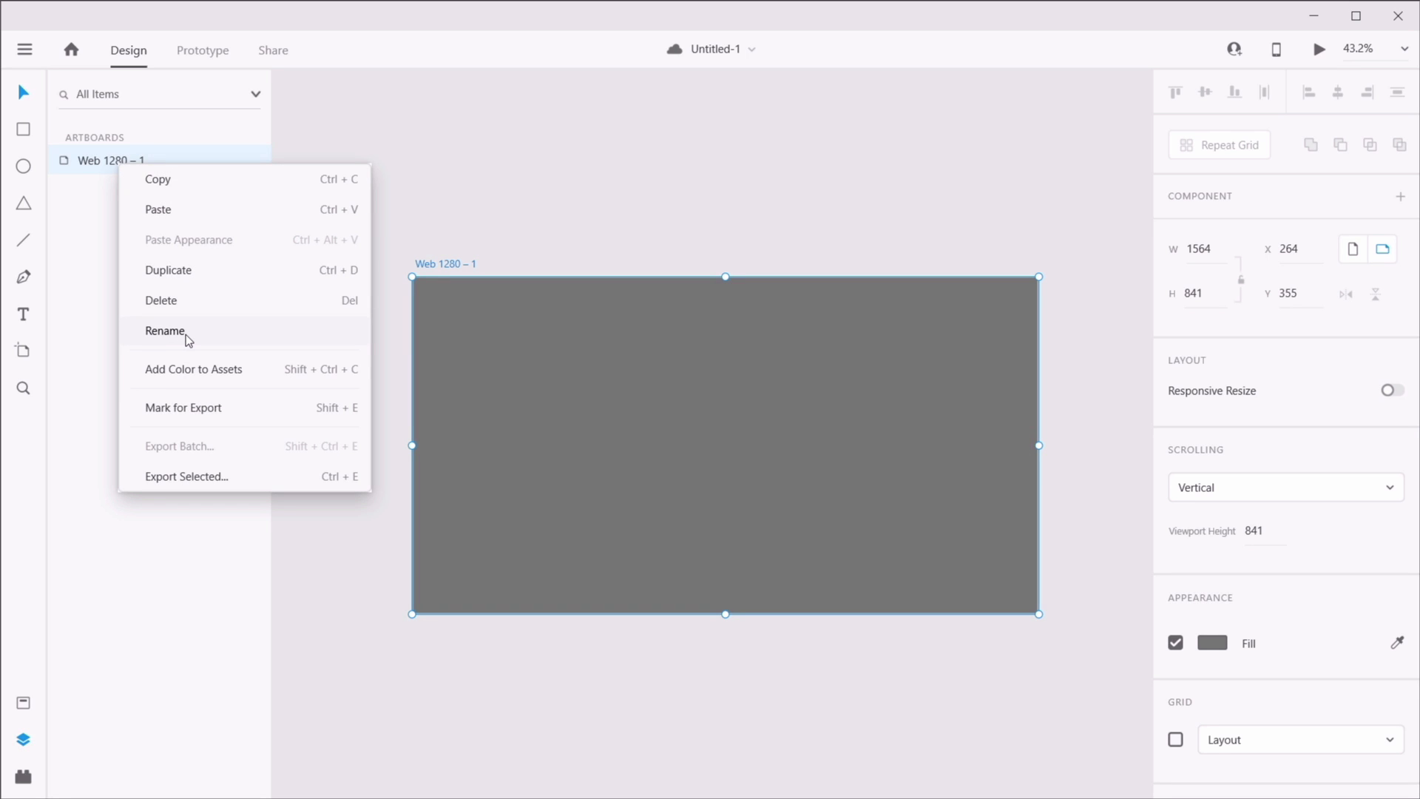
{"action": "left_click", "coordinate": [515, 212]}
- Add artboards from the iPhone X/XS/11 Pro, Android Wear, Android Mobile, Web 1280, Web 1366 and Web 1920 presets
{"action": "key", "text": "a"}
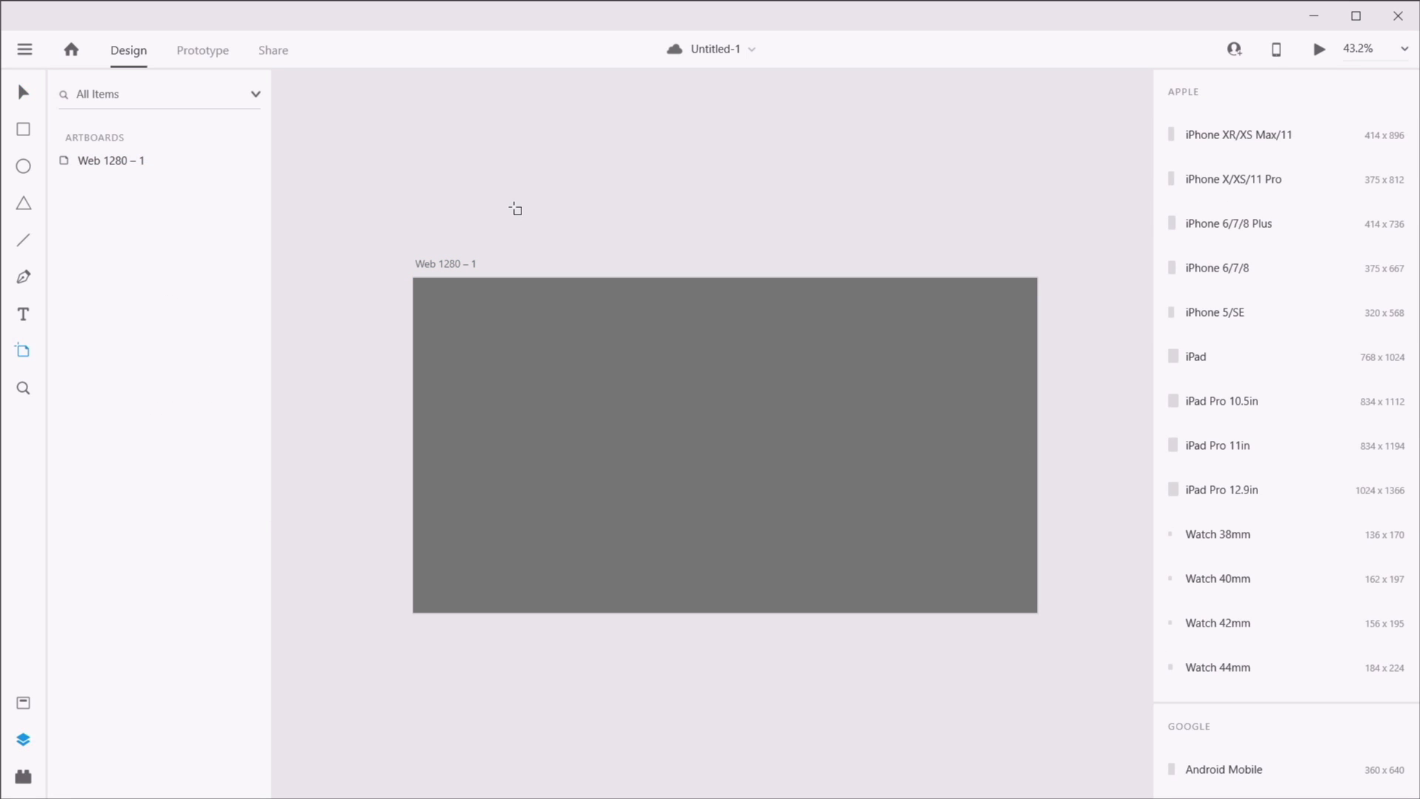
{"action": "left_click", "coordinate": [1254, 182]}
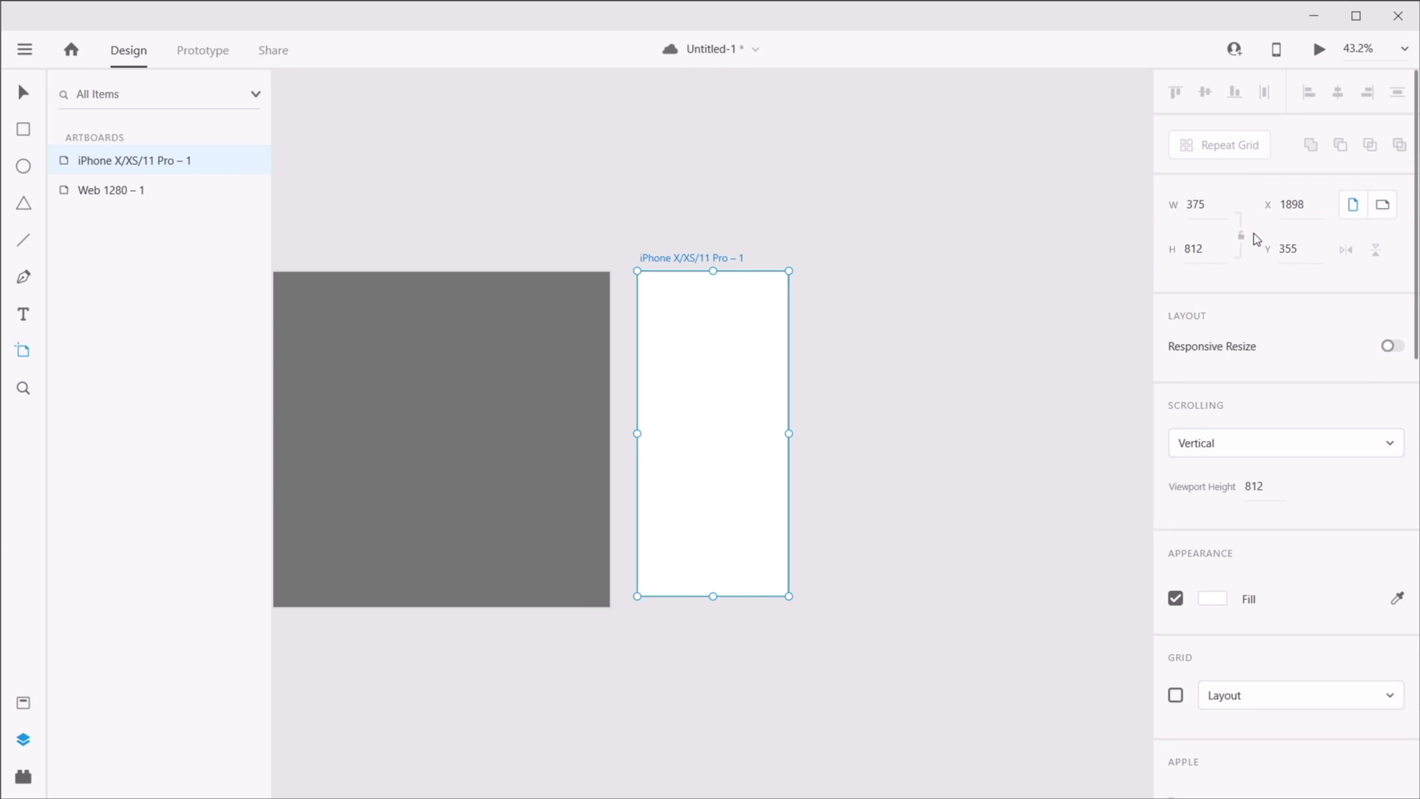
{"action": "scroll", "coordinate": [1250, 426], "scroll_direction": "down", "scroll_amount": 12}
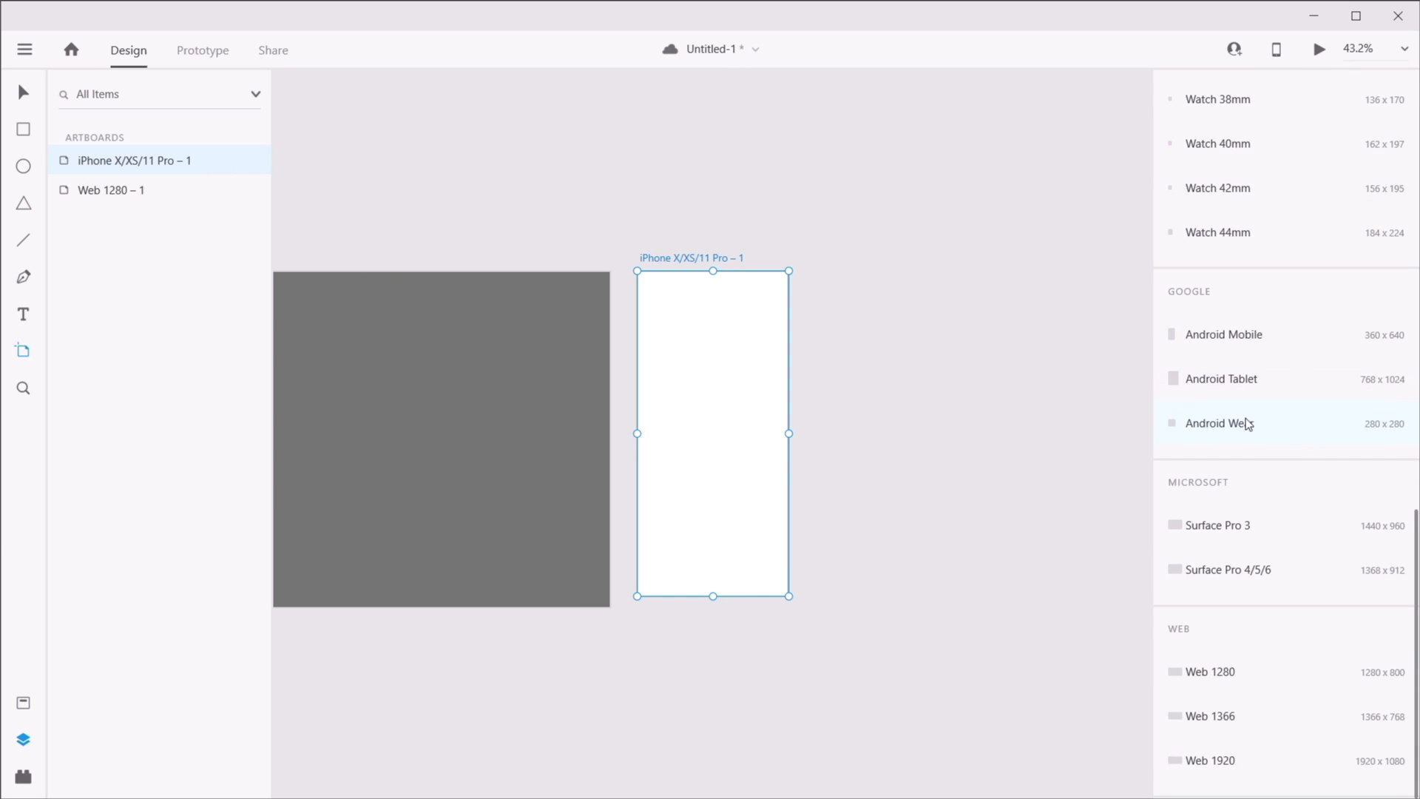
{"action": "left_click", "coordinate": [1248, 422]}
{"action": "left_click", "coordinate": [1271, 347]}
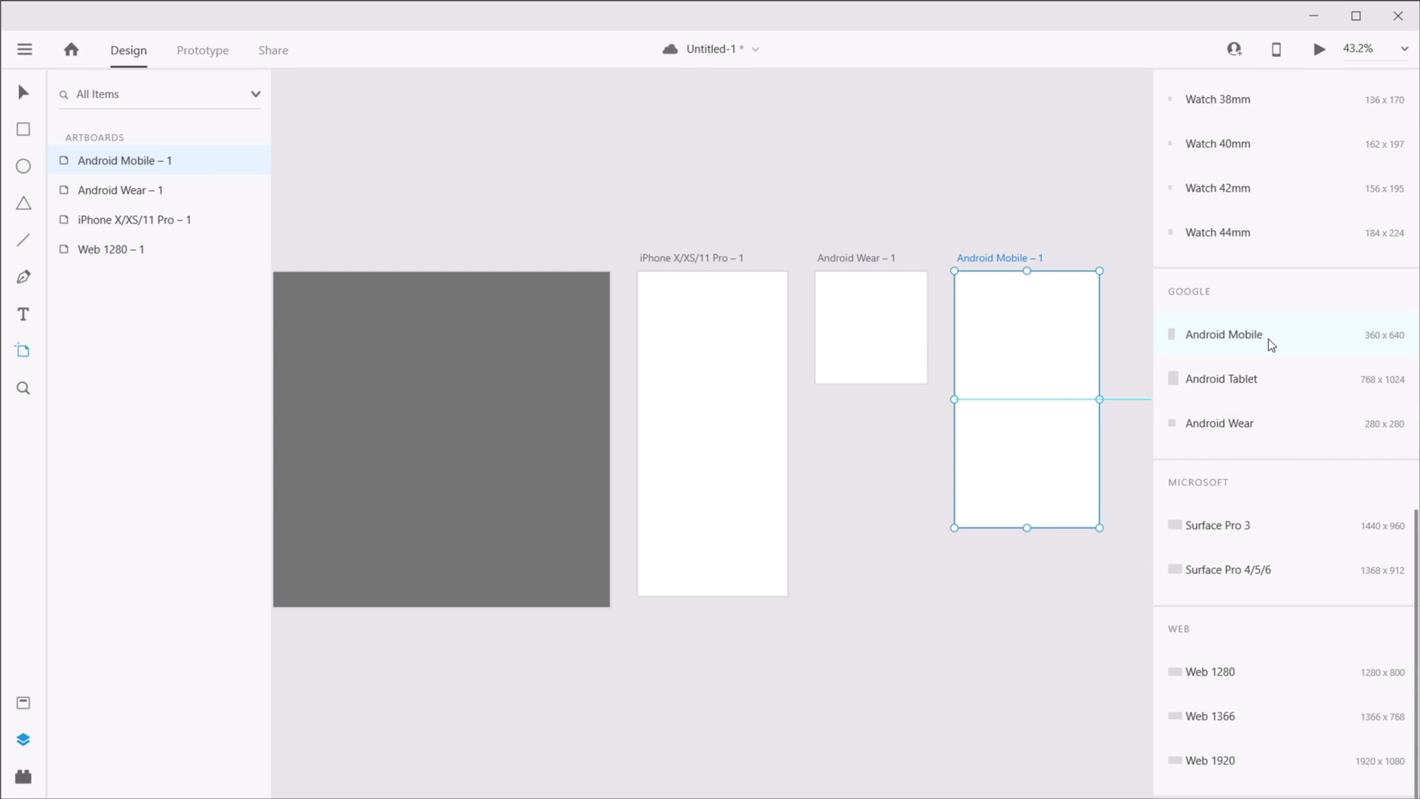
{"action": "left_click", "coordinate": [1242, 687]}
{"action": "left_click", "coordinate": [1239, 732]}
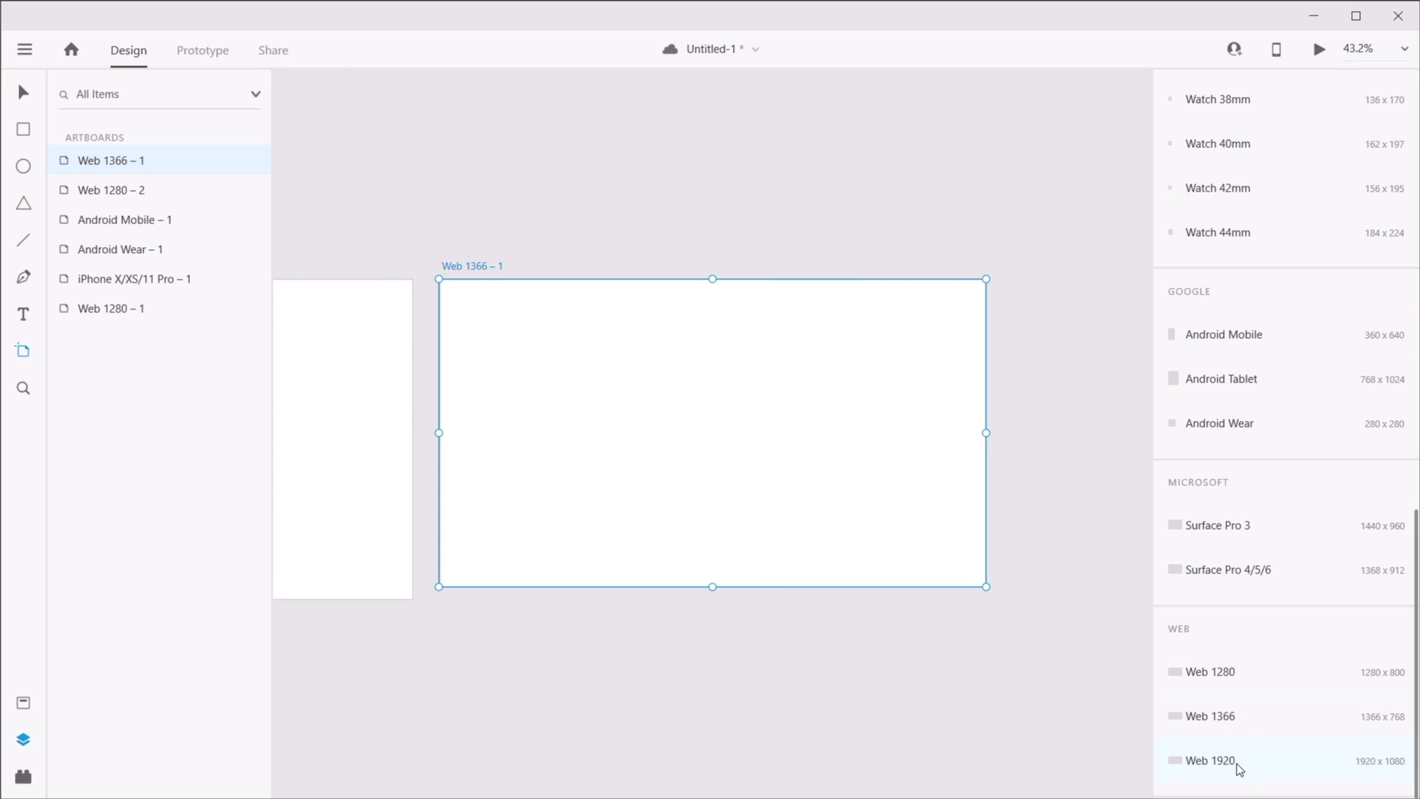
{"action": "left_click", "coordinate": [1237, 764]}
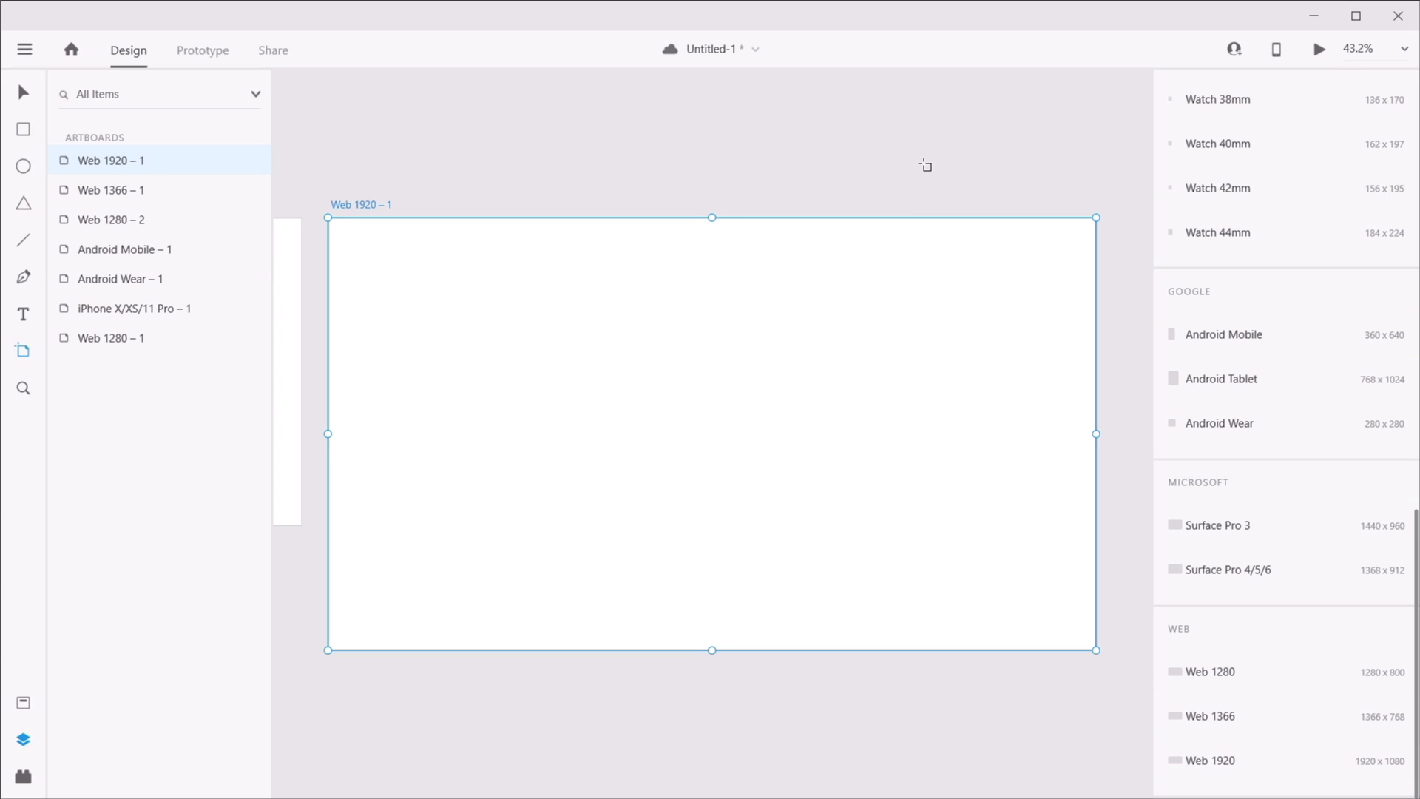
{"action": "left_click", "coordinate": [23, 92]}
{"action": "left_click", "coordinate": [735, 160]}
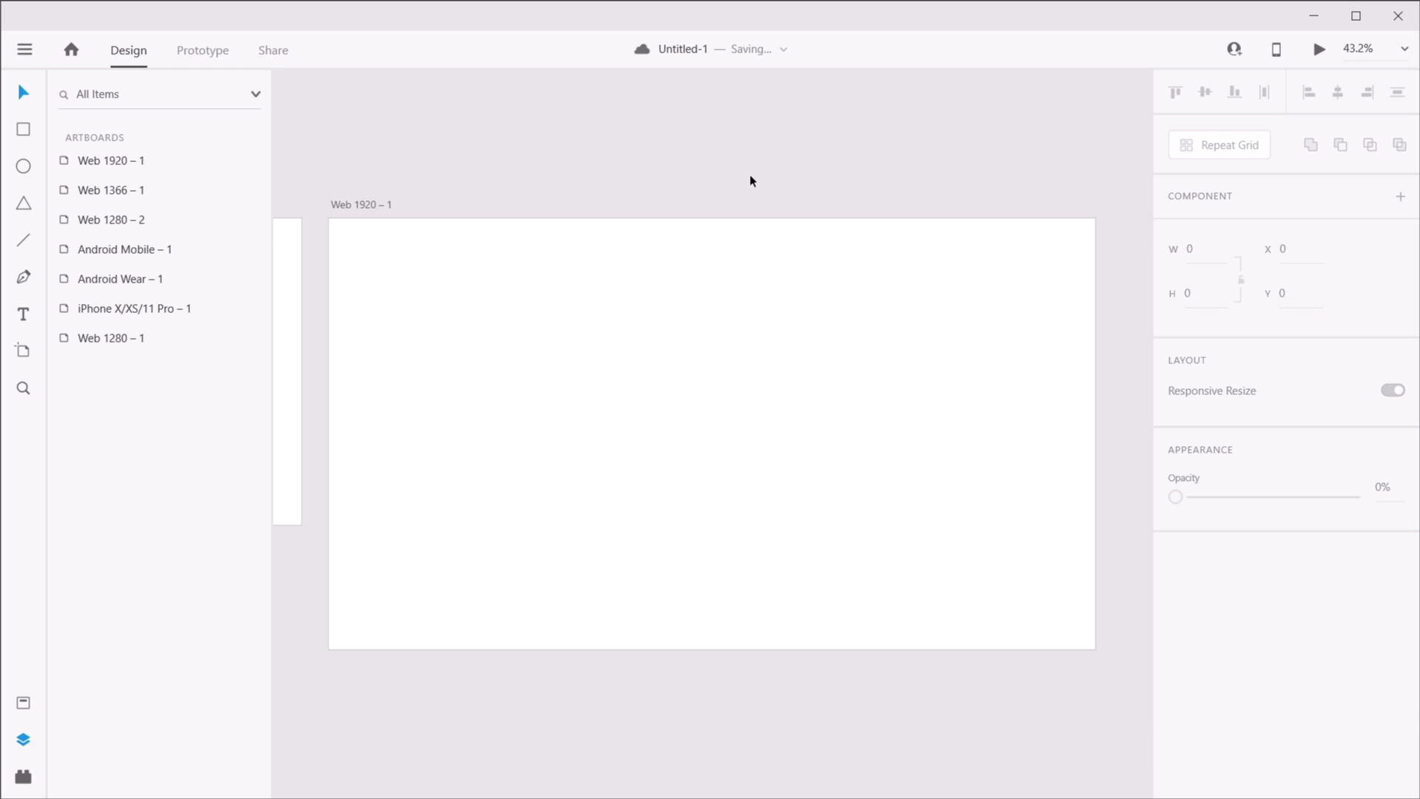
- Examine the whole set of artboards, view the canvas at 100%, and fit the selected Web 1366 – 1 artboard to the view
{"action": "key", "text": "ctrl+minus"}
{"action": "left_click_drag", "start_coordinate": [517, 193], "coordinate": [735, 229]}
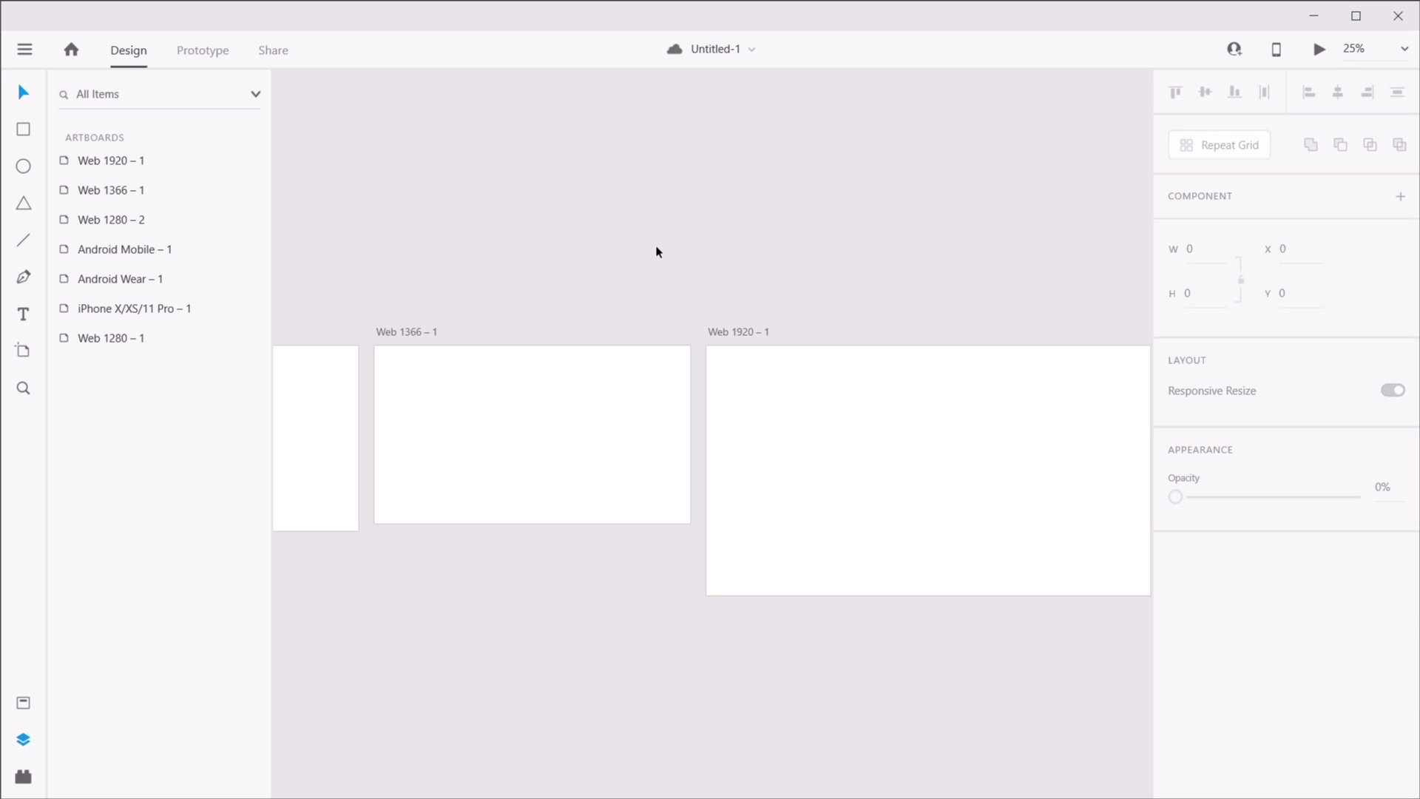
{"action": "key", "text": "ctrl+0"}
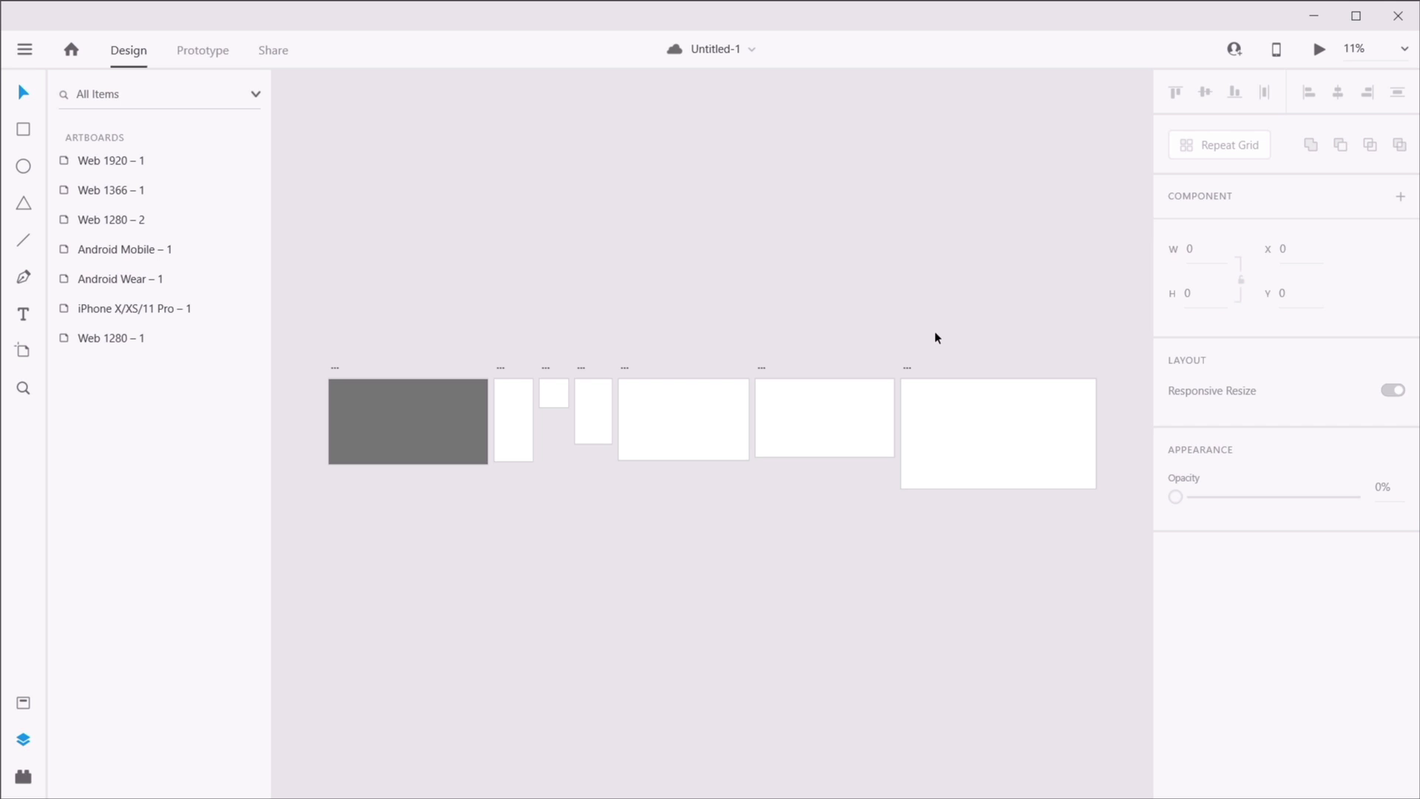
{"action": "key", "text": "ctrl+1"}
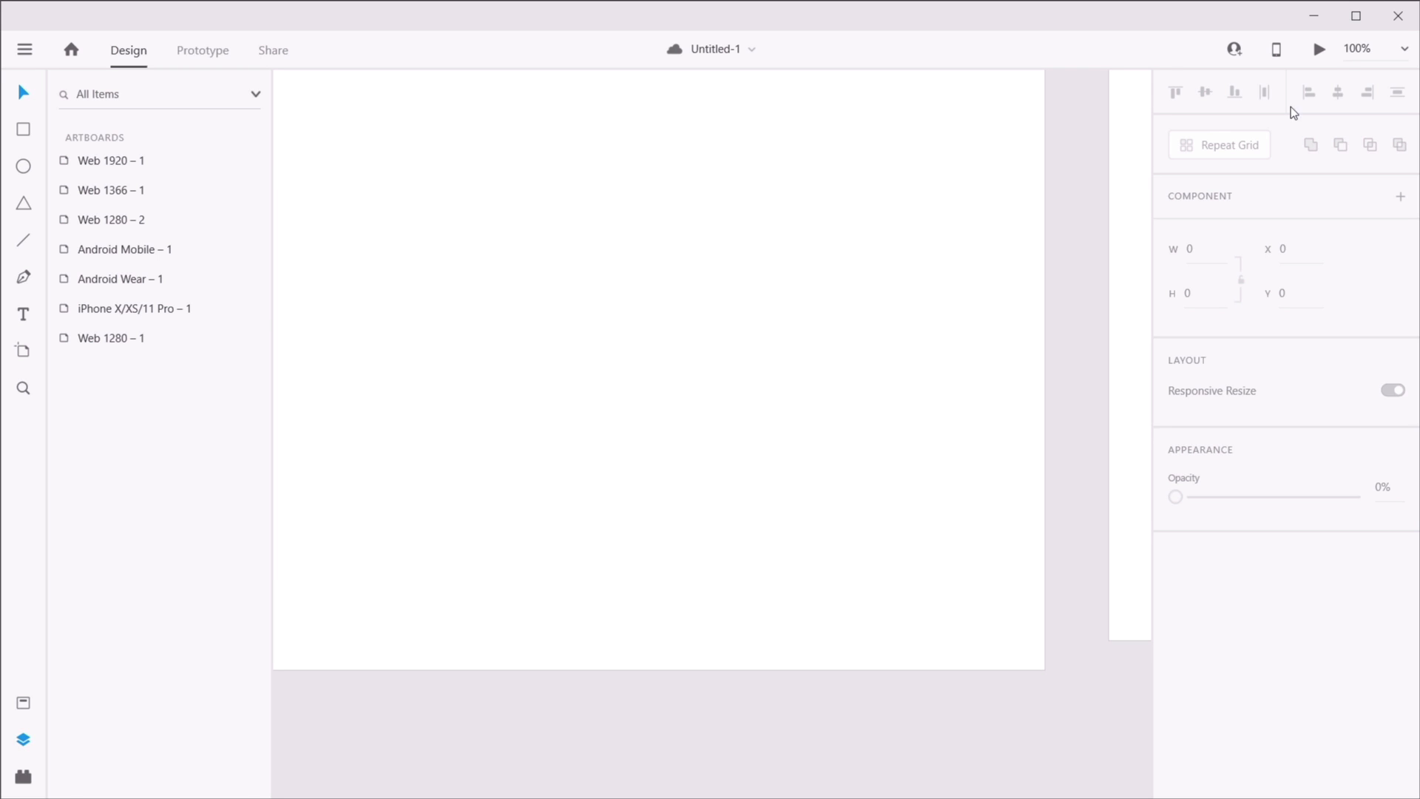
{"action": "left_click_drag", "start_coordinate": [1005, 242], "coordinate": [355, 435]}
{"action": "left_click", "coordinate": [485, 119]}
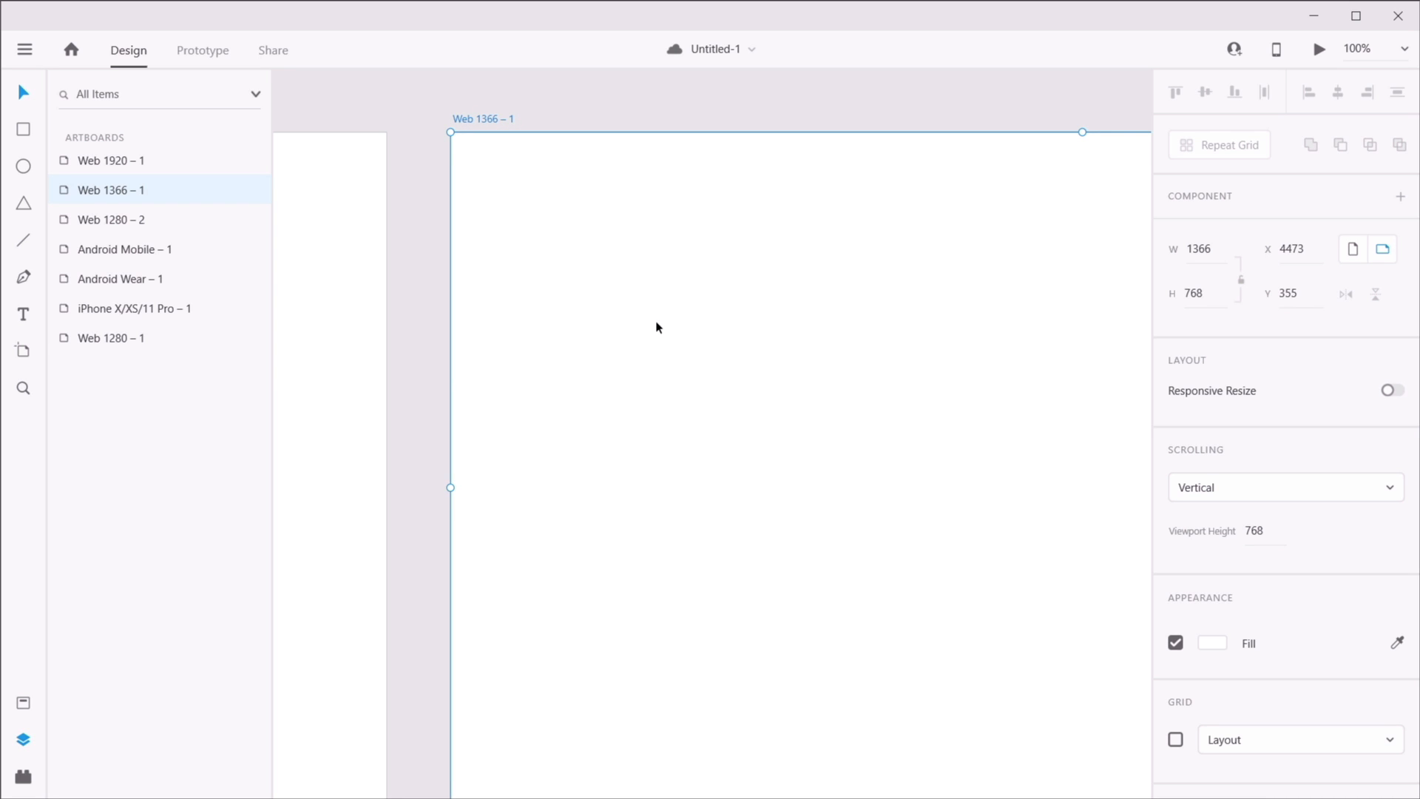
{"action": "key", "text": "ctrl+3"}
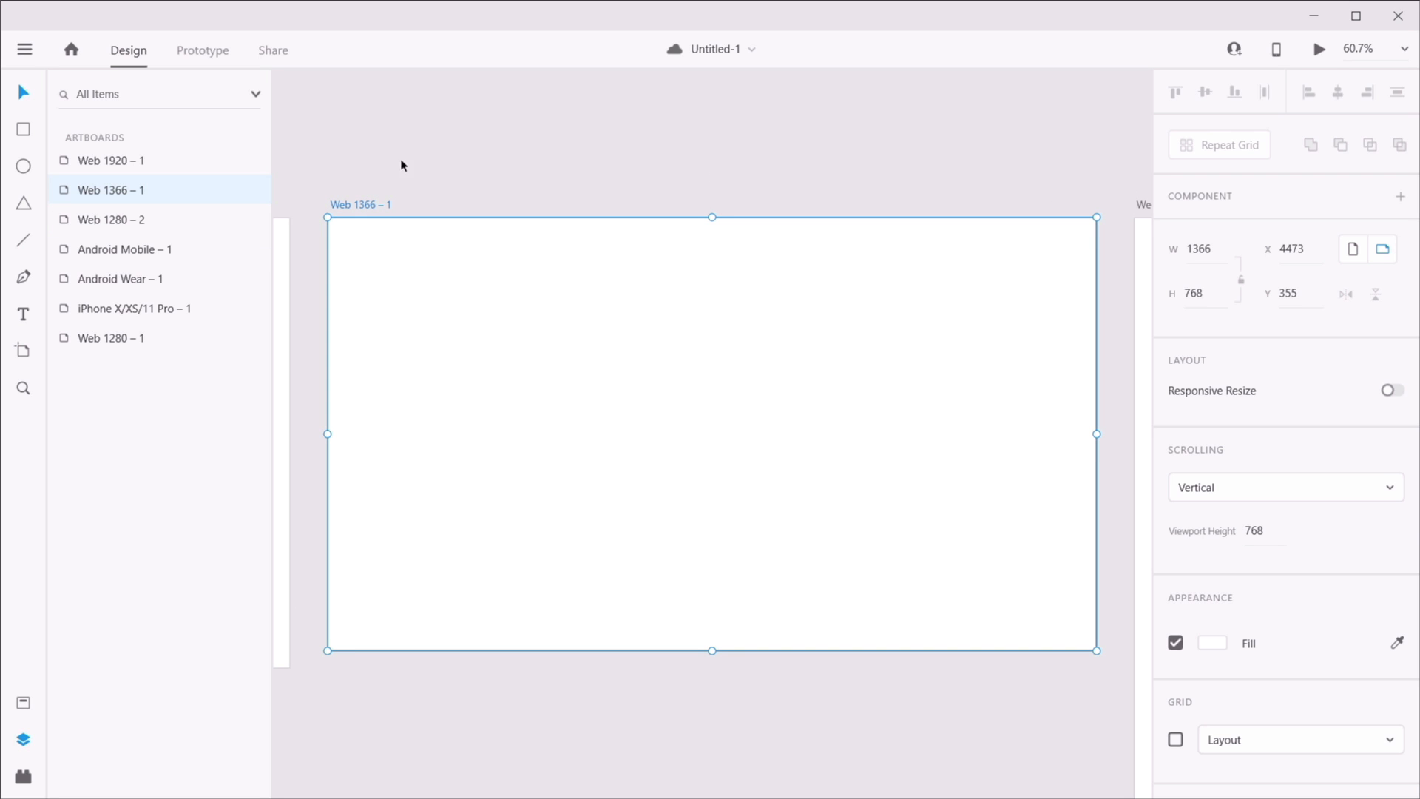
- Add vertical guides at X 100 and X 60 and a horizontal guide at Y 60 to the iPhone X/XS/11 Pro – 1 artboard
{"action": "left_click", "coordinate": [292, 187]}
{"action": "left_click_drag", "start_coordinate": [296, 133], "coordinate": [1109, 199]}
{"action": "left_click_drag", "start_coordinate": [668, 197], "coordinate": [1007, 175]}
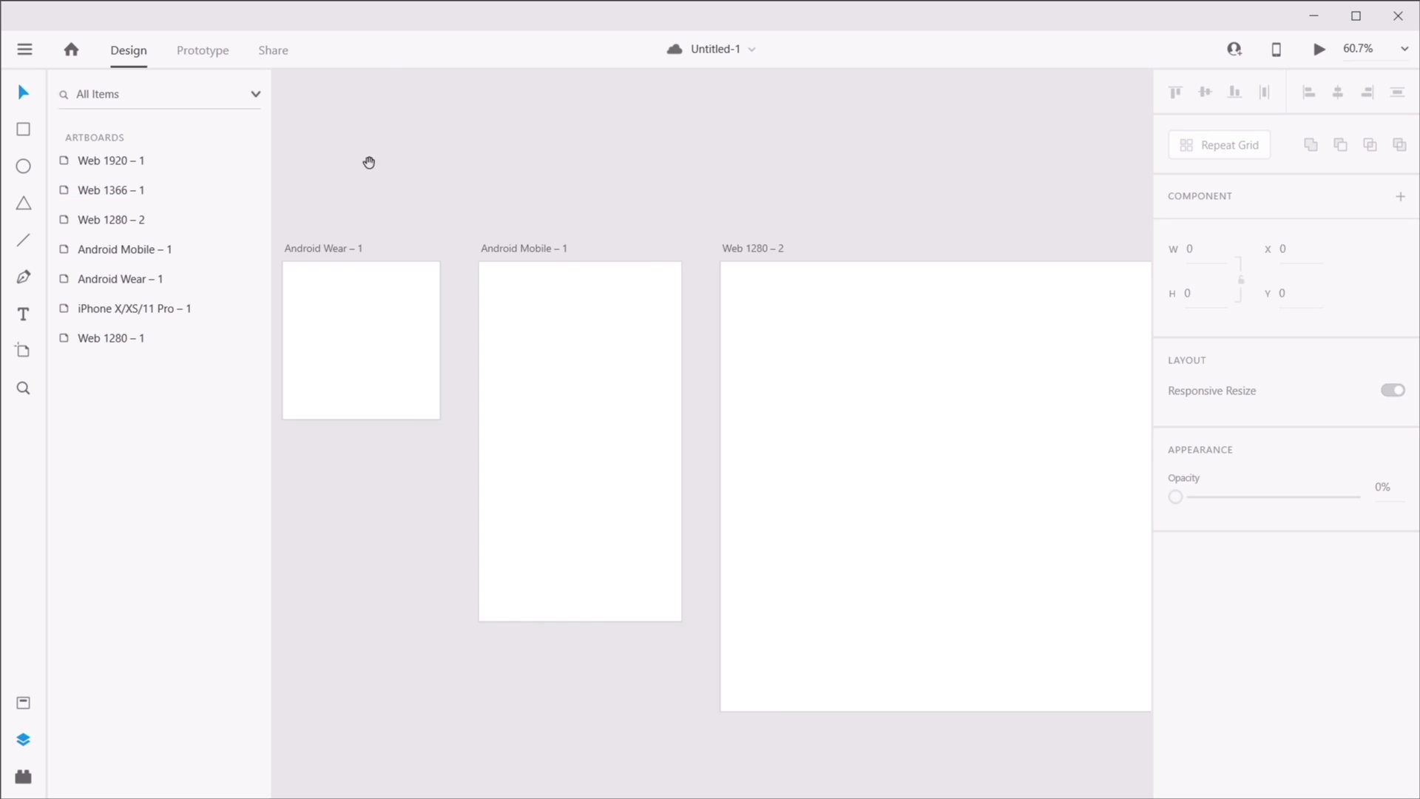
{"action": "left_click_drag", "start_coordinate": [484, 177], "coordinate": [985, 191]}
{"action": "left_click_drag", "start_coordinate": [473, 207], "coordinate": [523, 124]}
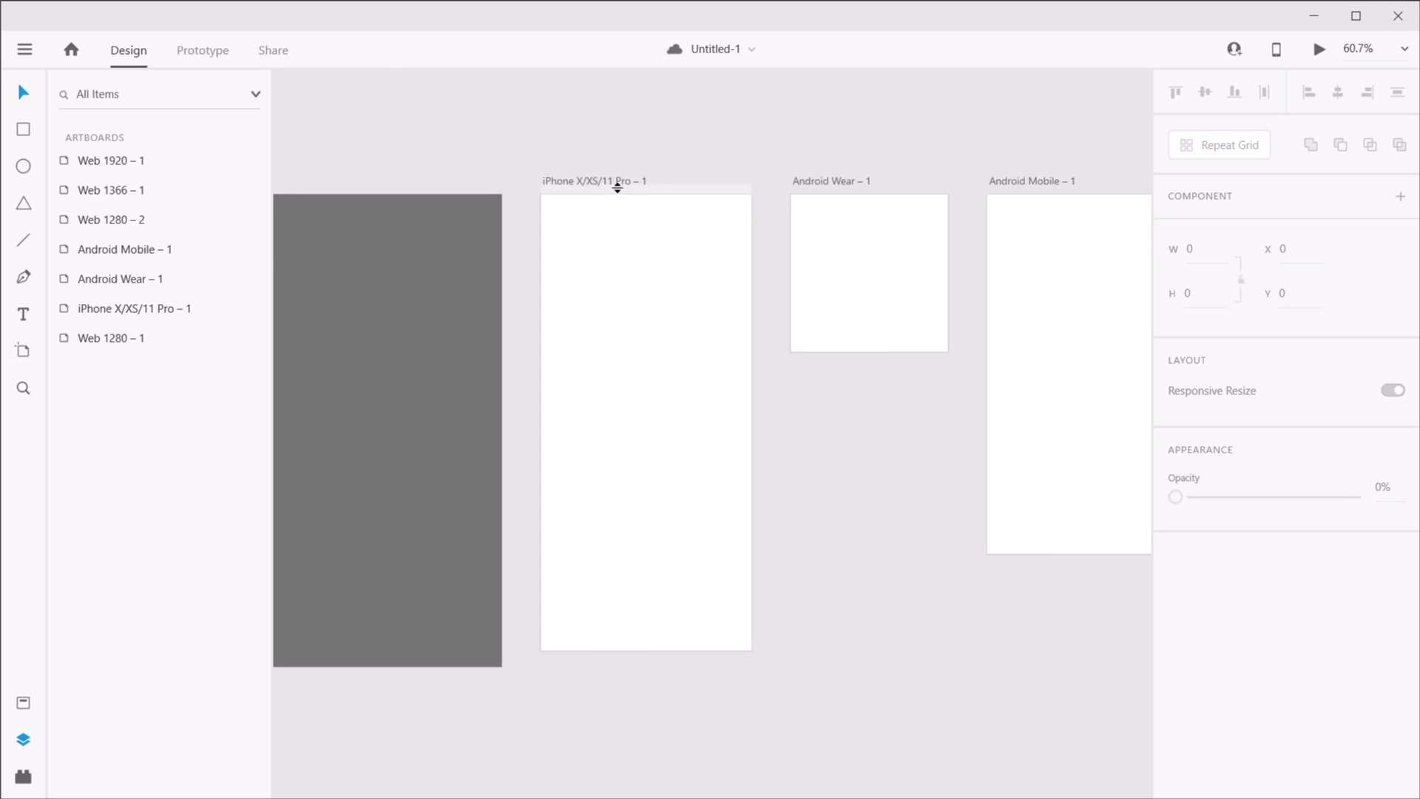
{"action": "scroll", "coordinate": [580, 201], "scroll_direction": "up", "scroll_amount": 1}
{"action": "scroll", "coordinate": [581, 201], "scroll_direction": "up", "scroll_amount": 5}
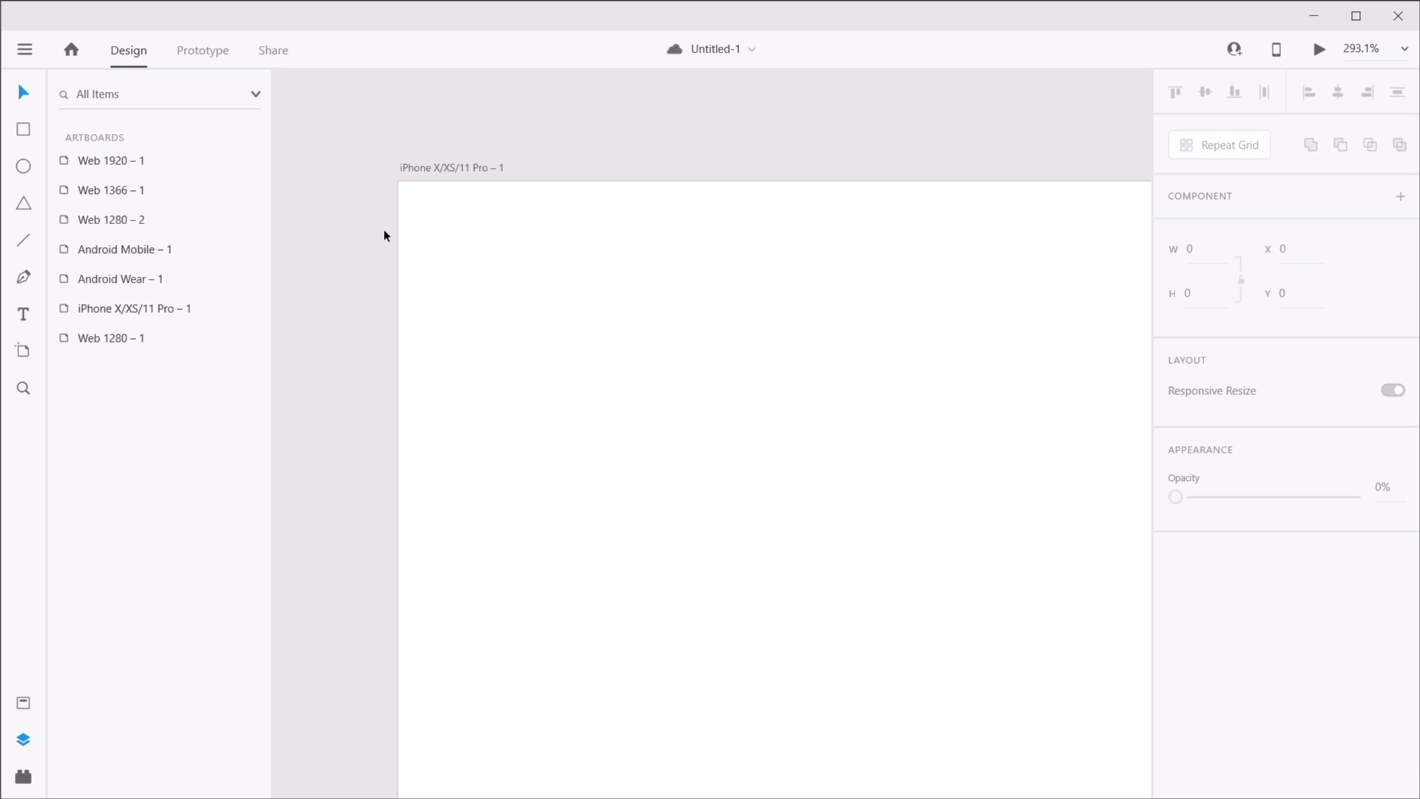
{"action": "left_click_drag", "start_coordinate": [389, 231], "coordinate": [669, 227]}
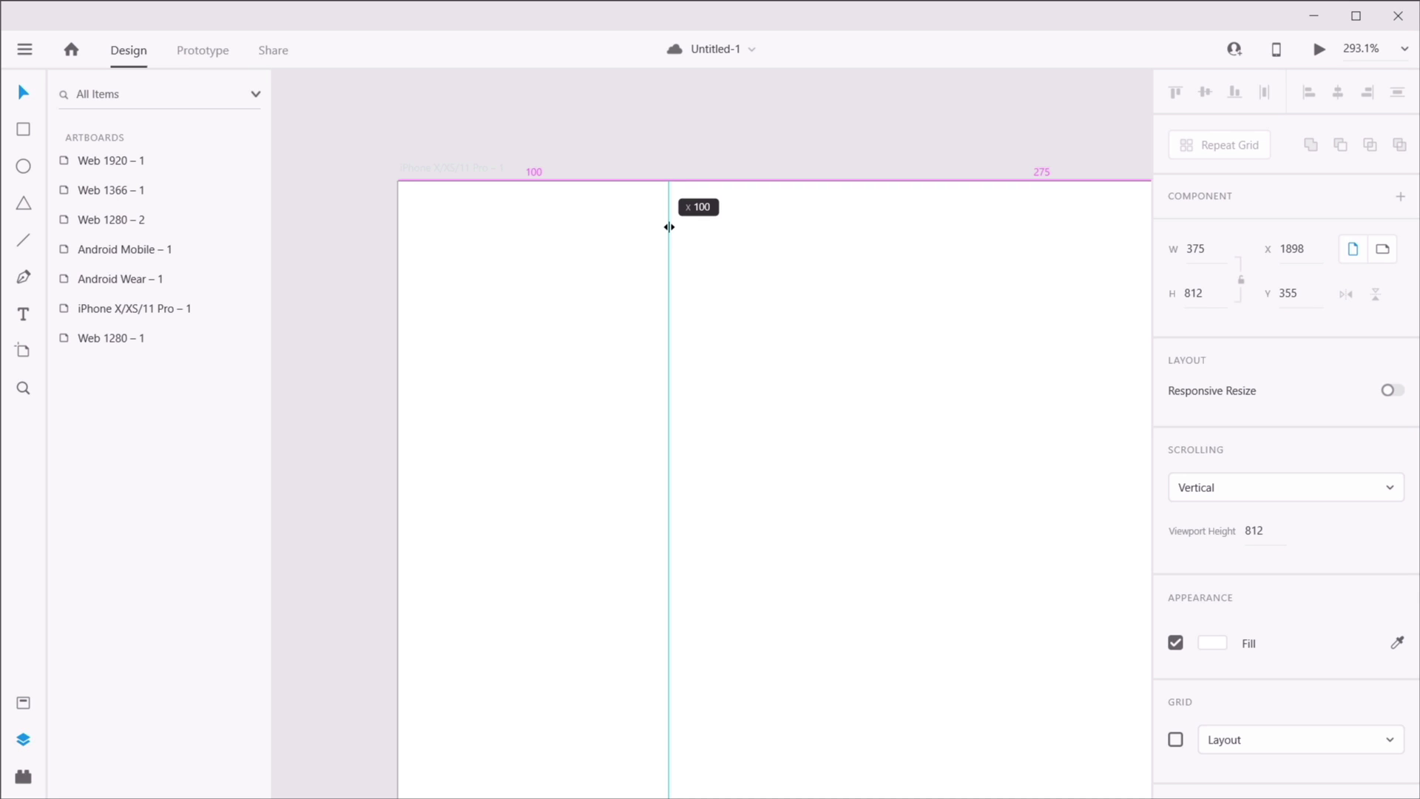
{"action": "left_click_drag", "start_coordinate": [668, 227], "coordinate": [668, 226]}
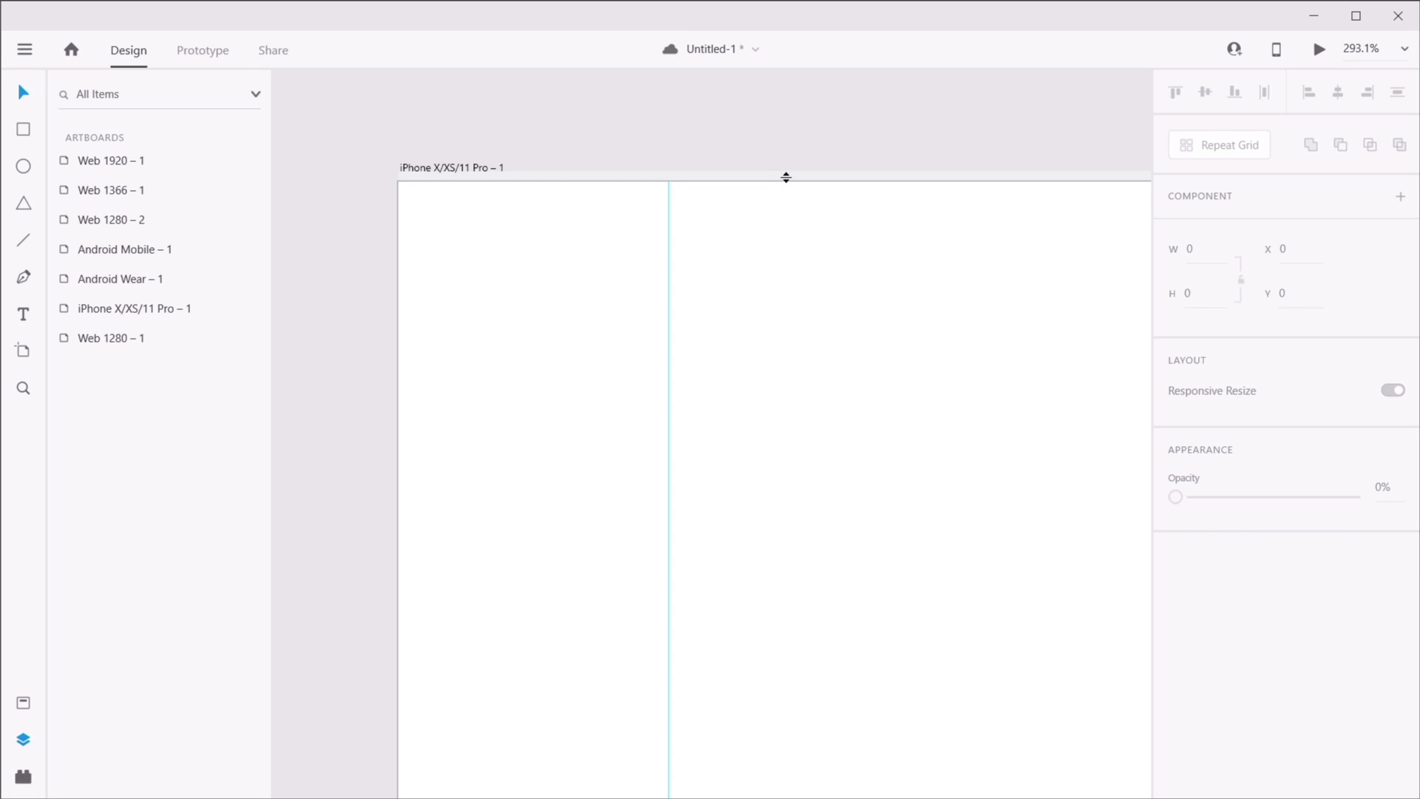
{"action": "left_click_drag", "start_coordinate": [786, 177], "coordinate": [786, 343]}
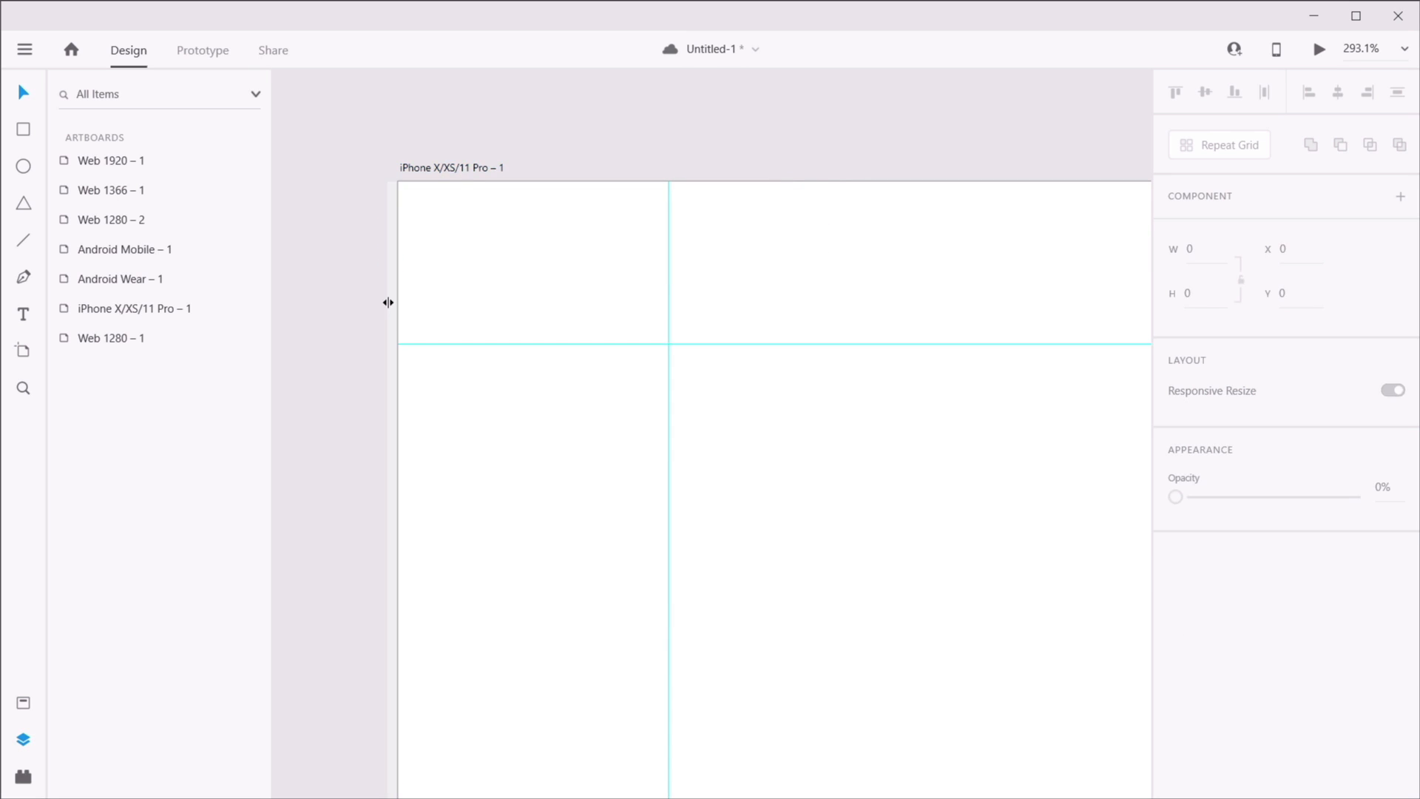
{"action": "left_click_drag", "start_coordinate": [388, 301], "coordinate": [560, 319]}
- Remove the vertical guide at X 100 from the iPhone X/XS/11 Pro – 1 artboard and save the document
{"action": "left_click", "coordinate": [856, 402]}
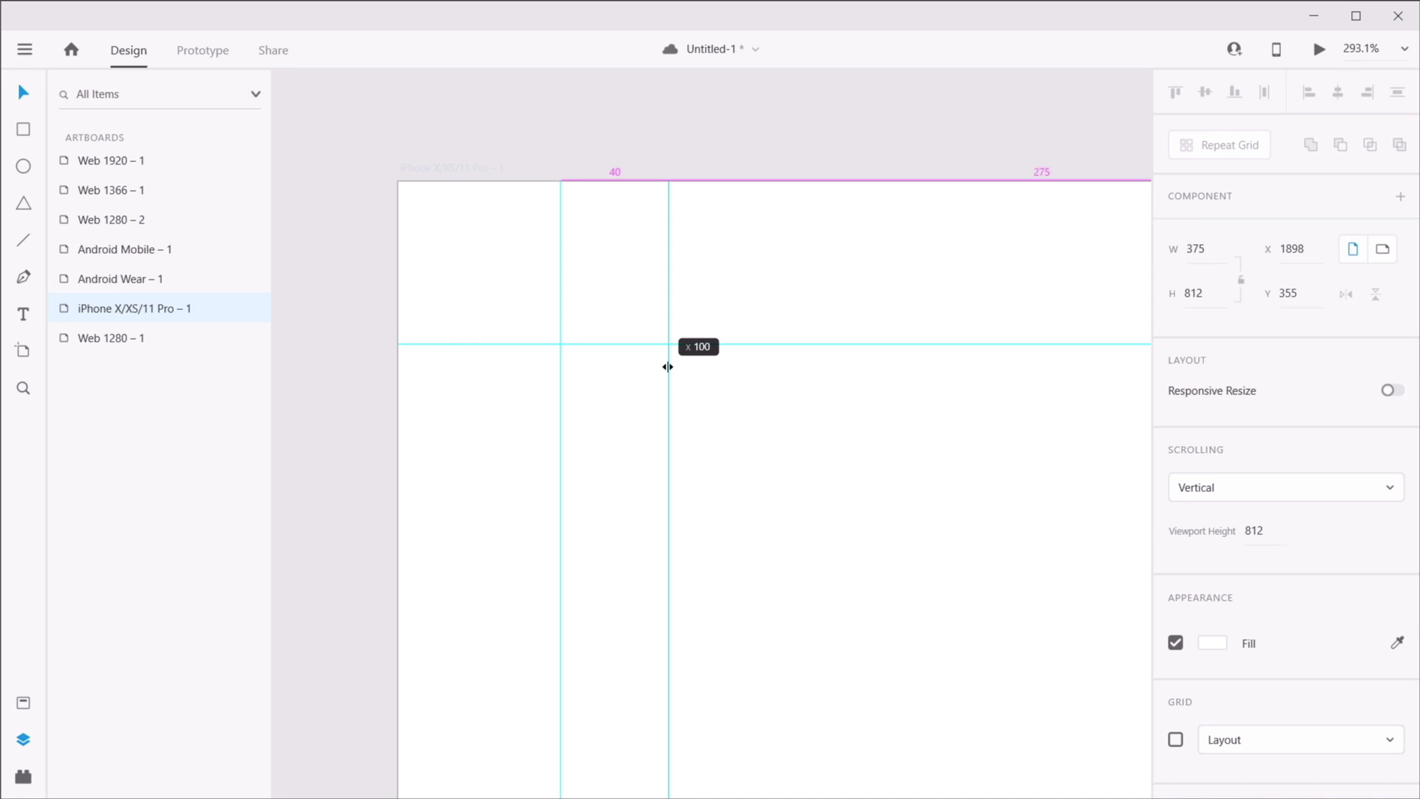
{"action": "left_click_drag", "start_coordinate": [667, 366], "coordinate": [315, 376]}
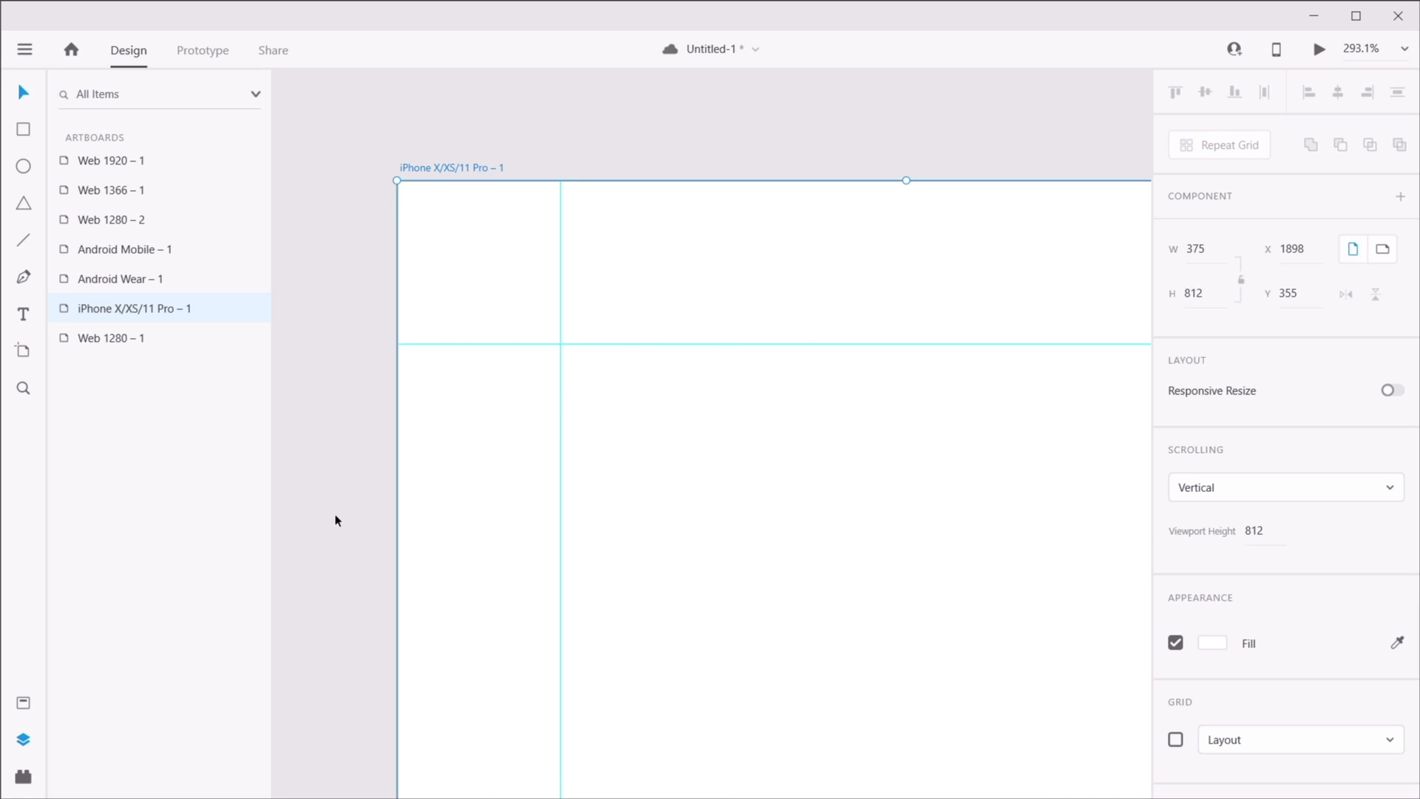
{"action": "left_click", "coordinate": [329, 481]}
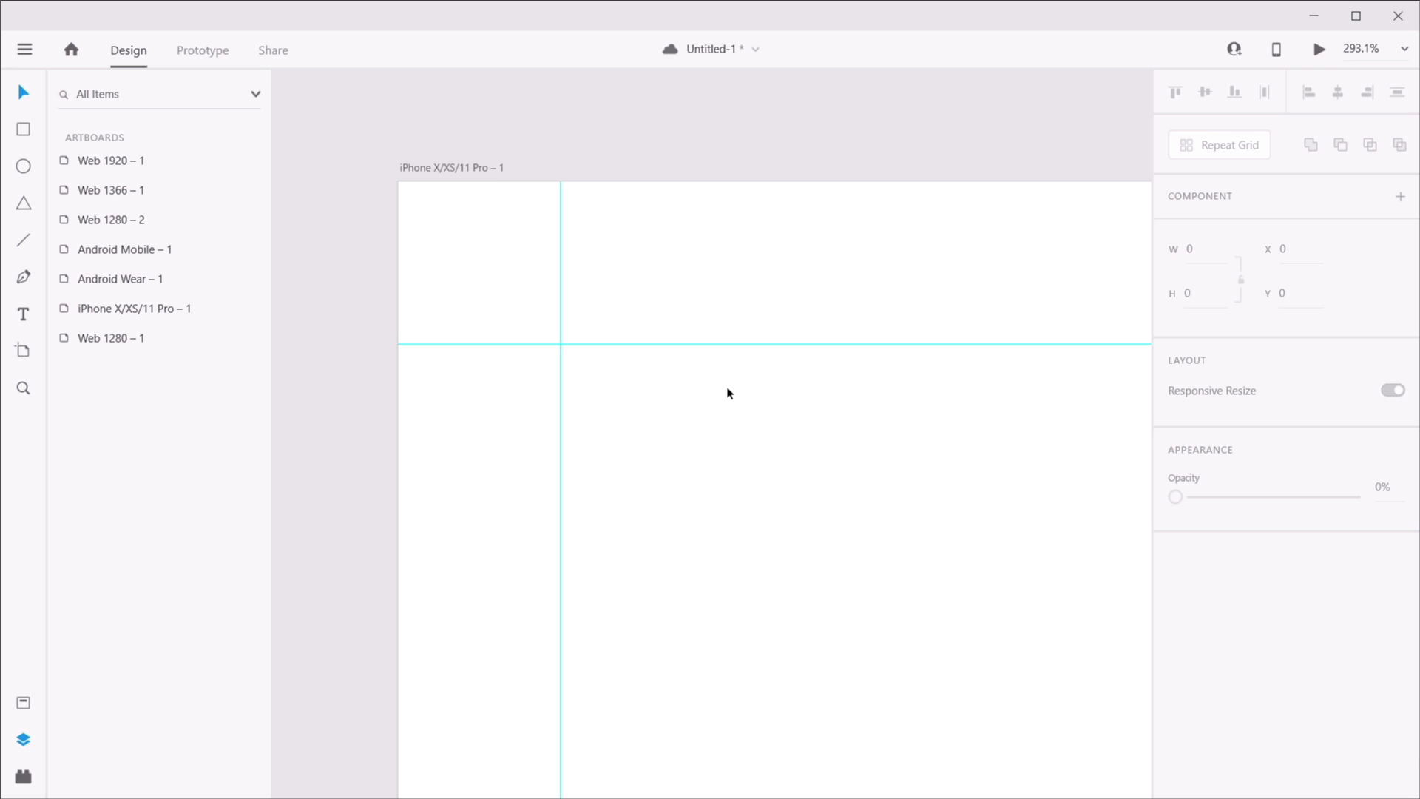
{"action": "key", "text": "ctrl+s"}
- Try snapping a drawn rectangle of about 102 × 84 to the intersection of the guides, and delete the rectangle
{"action": "left_click", "coordinate": [22, 131]}
{"action": "mouse_move", "coordinate": [640, 409]}
{"action": "left_mouse_down"}
{"action": "mouse_move", "coordinate": [776, 497]}
{"action": "mouse_move", "coordinate": [915, 636]}
{"action": "left_mouse_up"}
{"action": "key", "text": "v"}
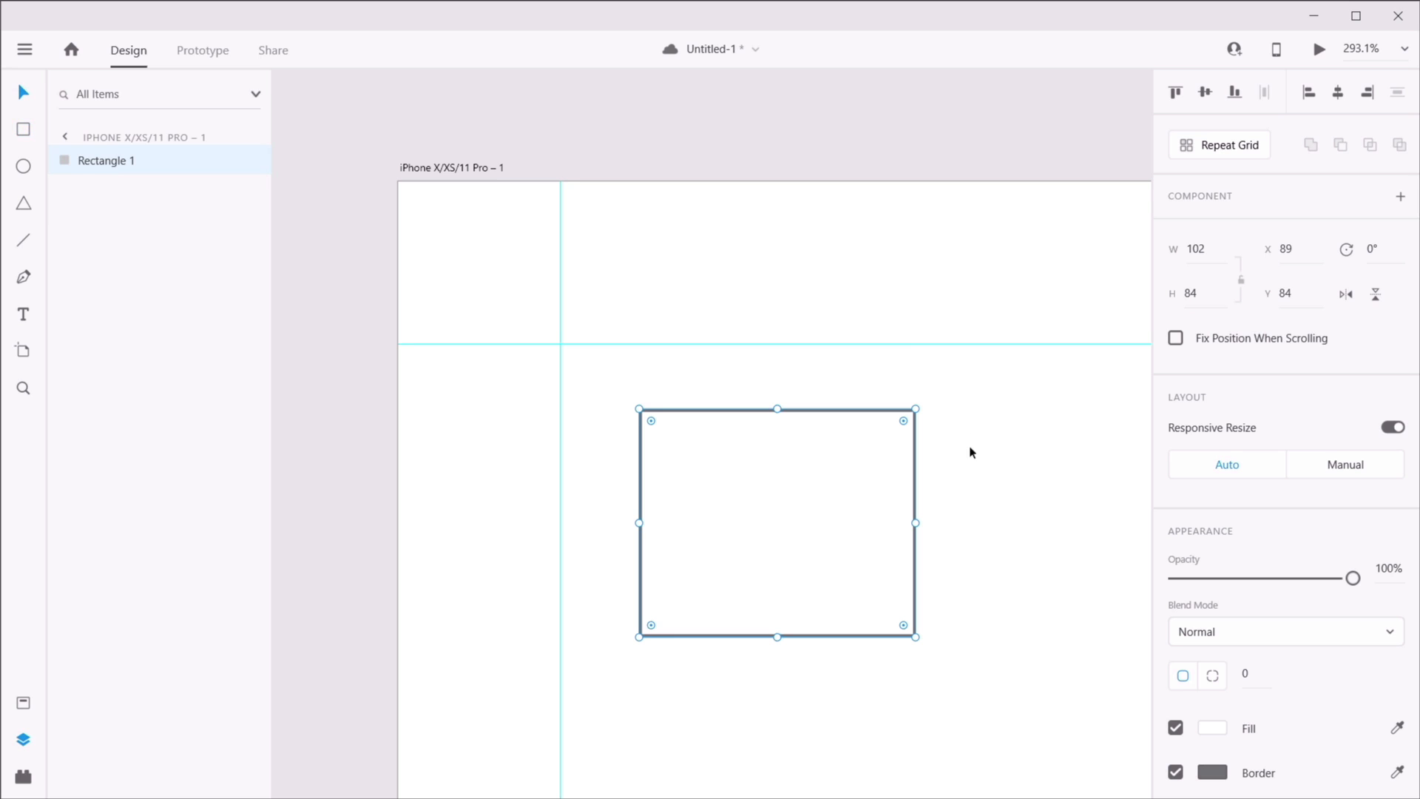
{"action": "left_click", "coordinate": [1060, 497]}
{"action": "left_click", "coordinate": [793, 480]}
{"action": "left_click_drag", "start_coordinate": [773, 489], "coordinate": [703, 434]}
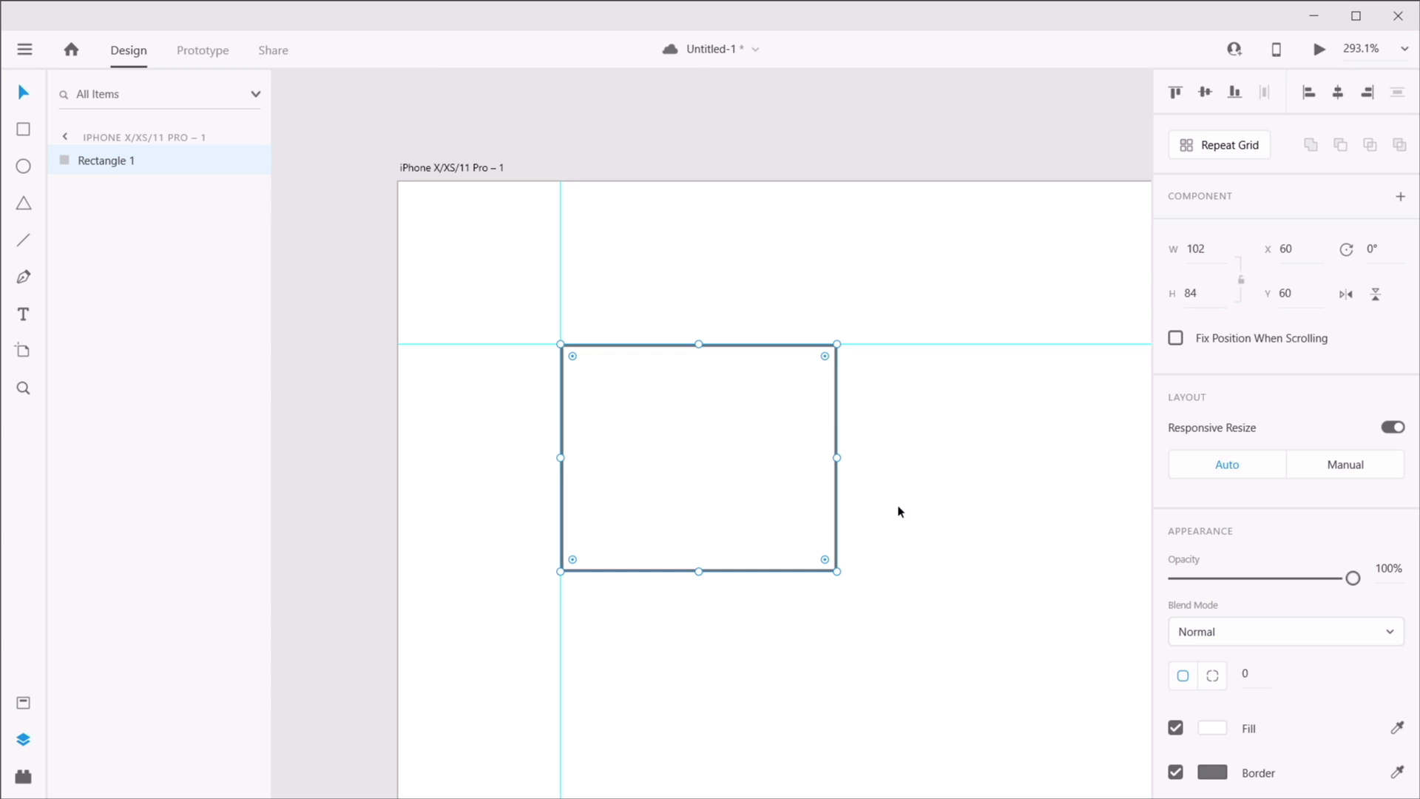
{"action": "key", "text": "ctrl+s"}
{"action": "key", "text": "Delete"}
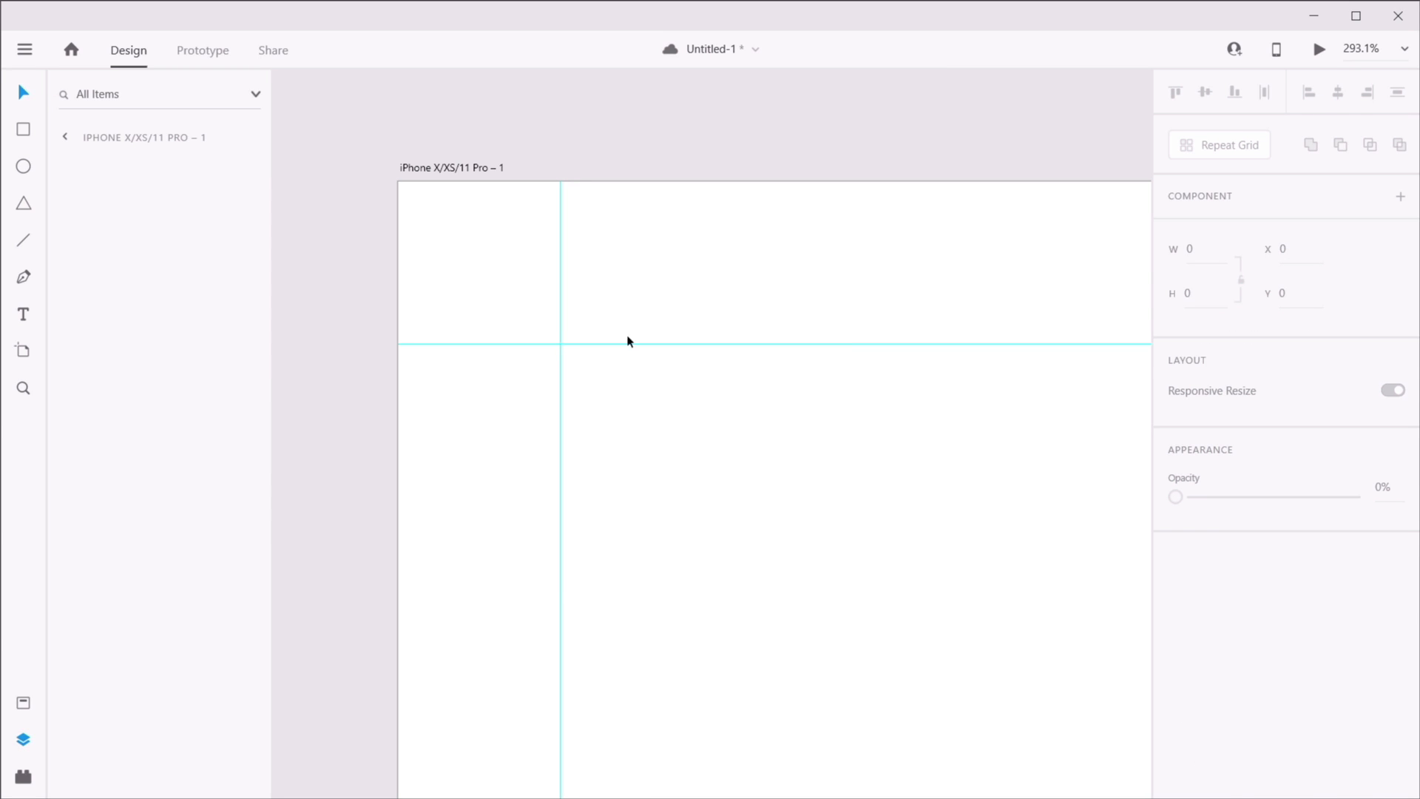
- Select the Android Wear – 1 artboard and view it up close
{"action": "scroll", "coordinate": [672, 345], "scroll_direction": "down", "scroll_amount": 5}
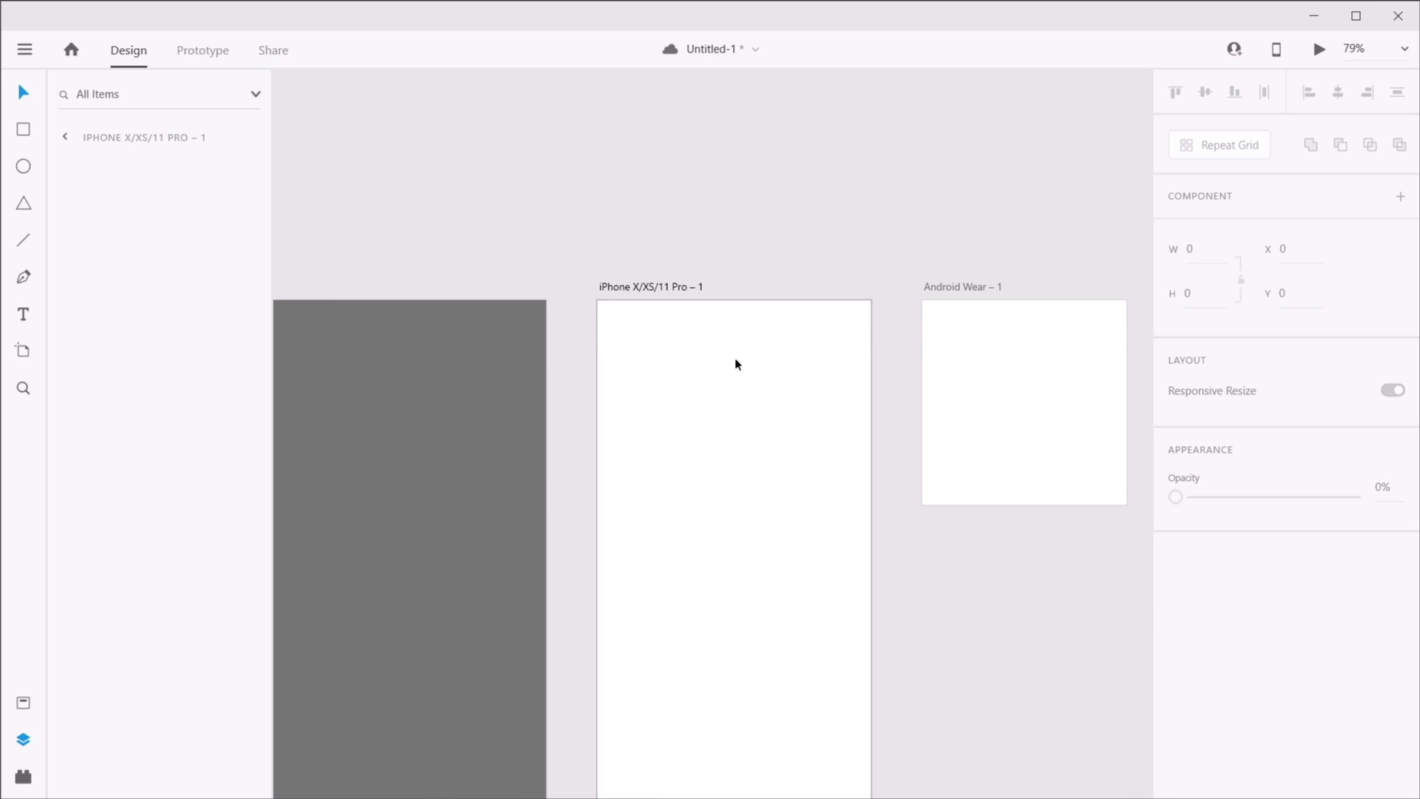
{"action": "left_click_drag", "start_coordinate": [977, 312], "coordinate": [608, 316]}
{"action": "left_click", "coordinate": [590, 291]}
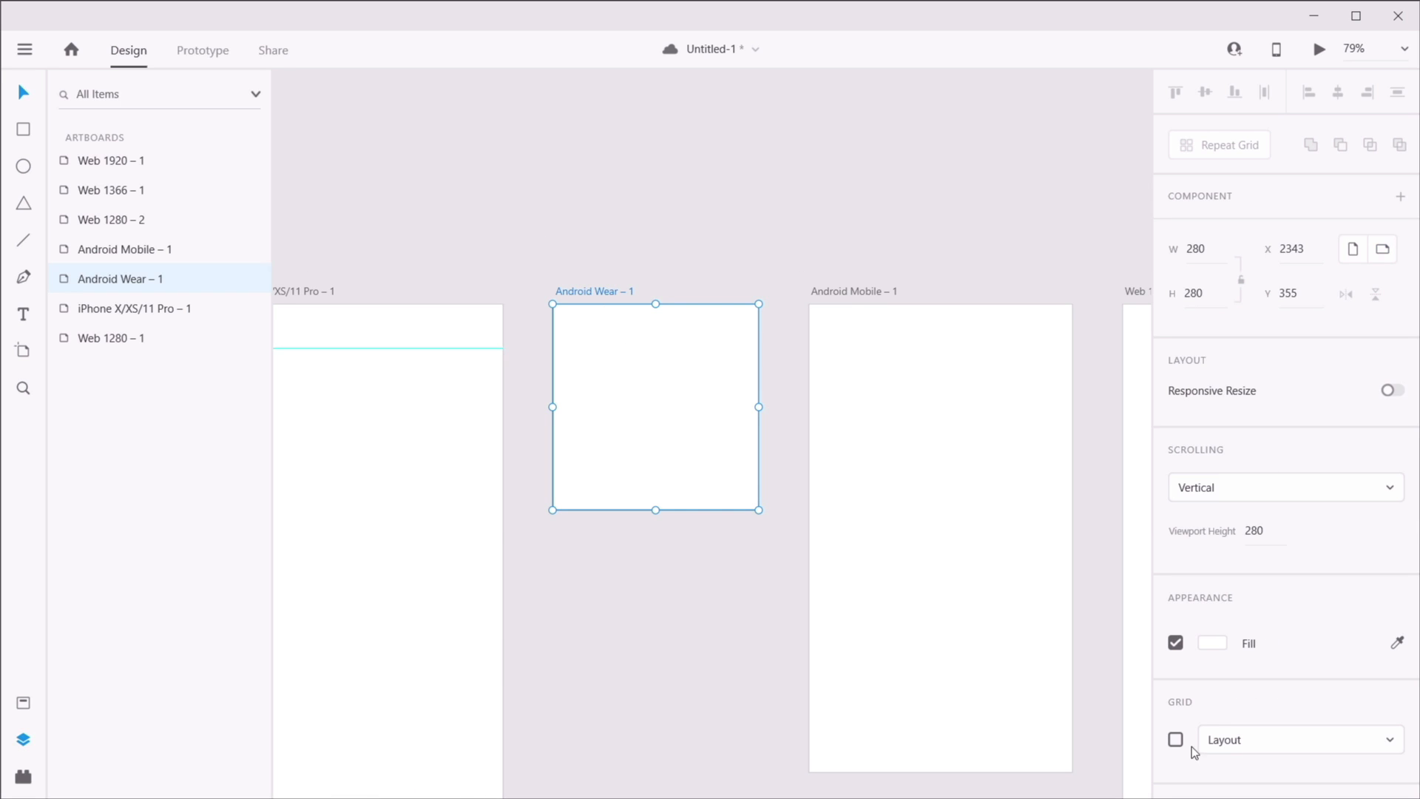
{"action": "key", "text": "ctrl+3"}
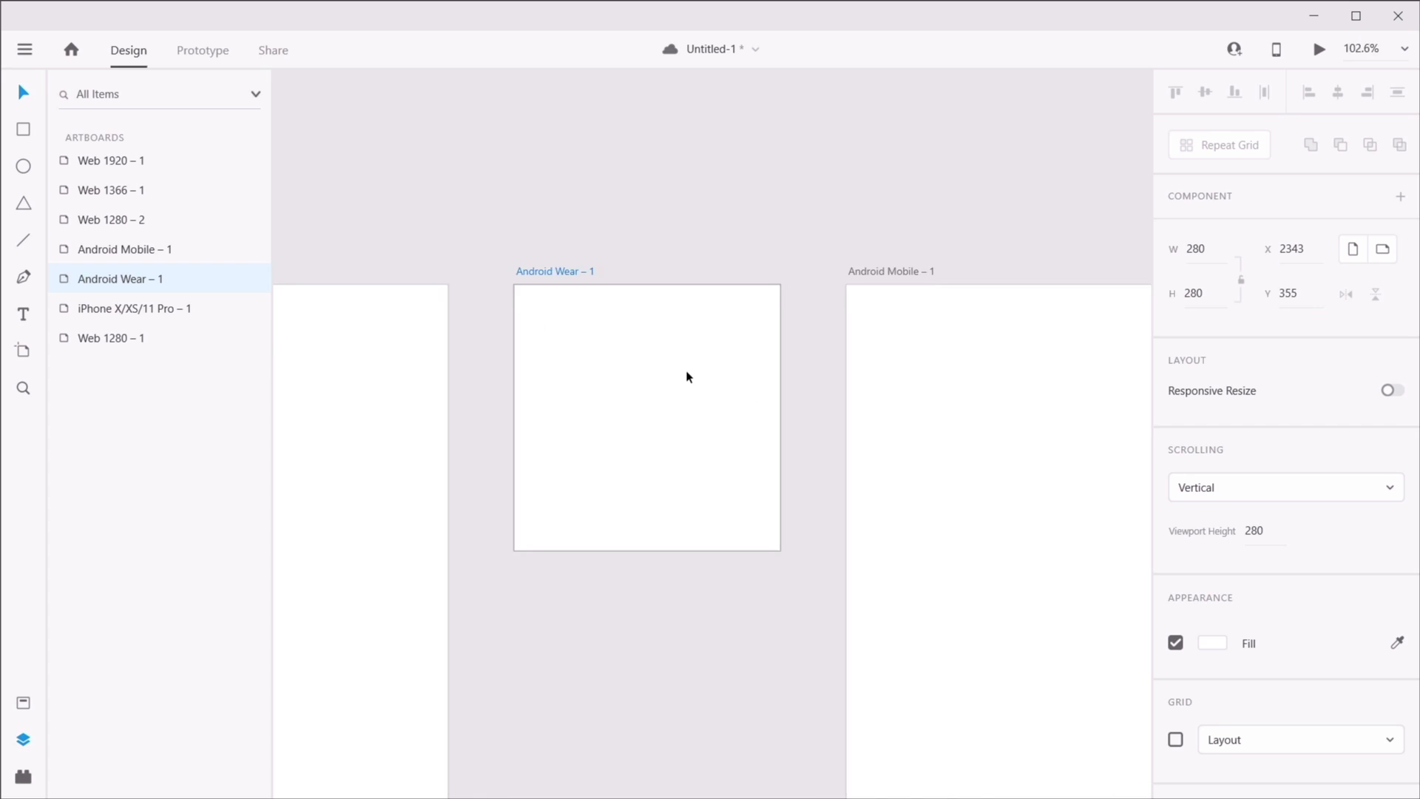
{"action": "scroll", "coordinate": [684, 379], "scroll_direction": "down", "scroll_amount": 5}
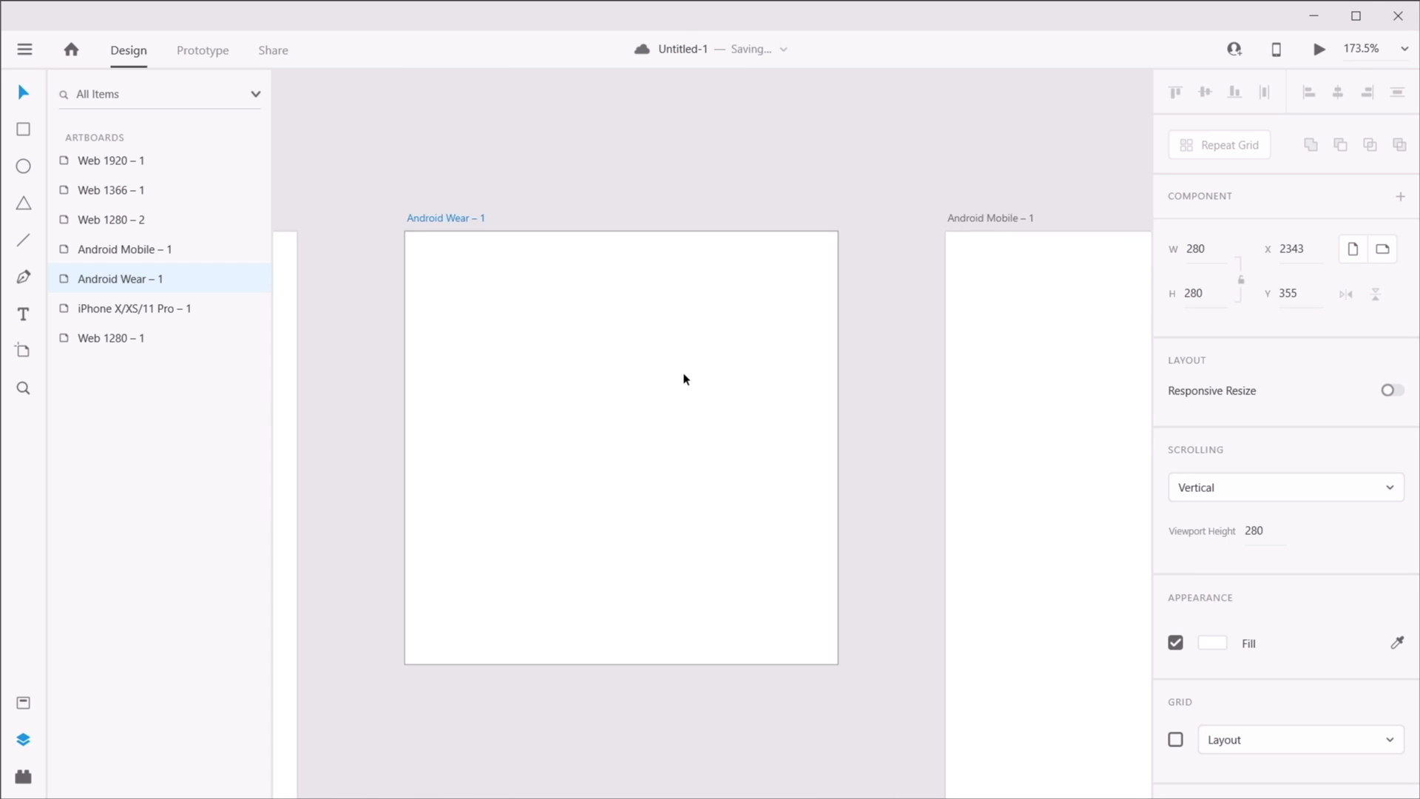
- Select the Web 1920 – 1 artboard and turn on its layout grid
{"action": "left_click", "coordinate": [1008, 304]}
{"action": "left_click_drag", "start_coordinate": [1040, 311], "coordinate": [463, 254]}
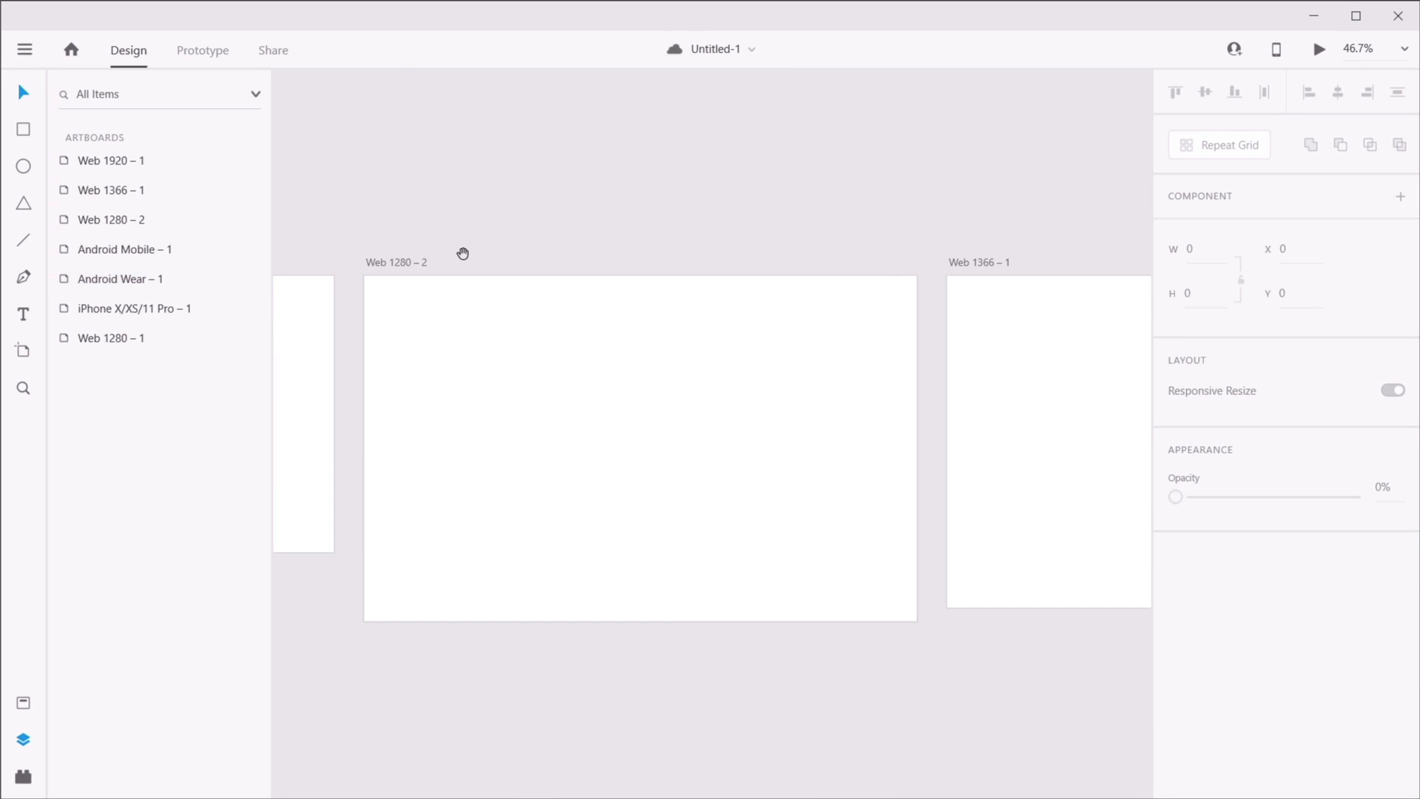
{"action": "left_click_drag", "start_coordinate": [895, 271], "coordinate": [326, 266]}
{"action": "left_click_drag", "start_coordinate": [932, 326], "coordinate": [267, 296]}
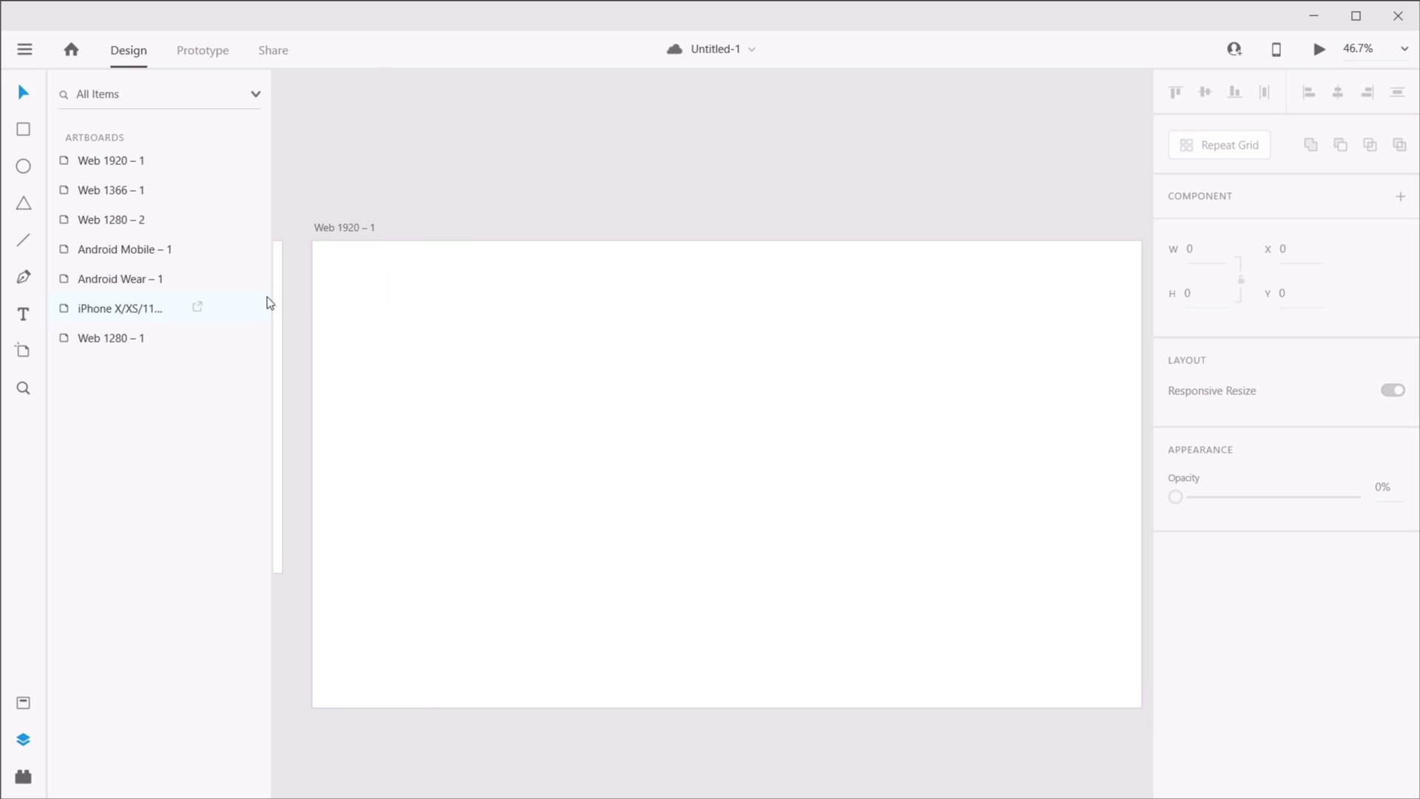
{"action": "left_click_drag", "start_coordinate": [678, 330], "coordinate": [665, 315]}
{"action": "left_click", "coordinate": [344, 220]}
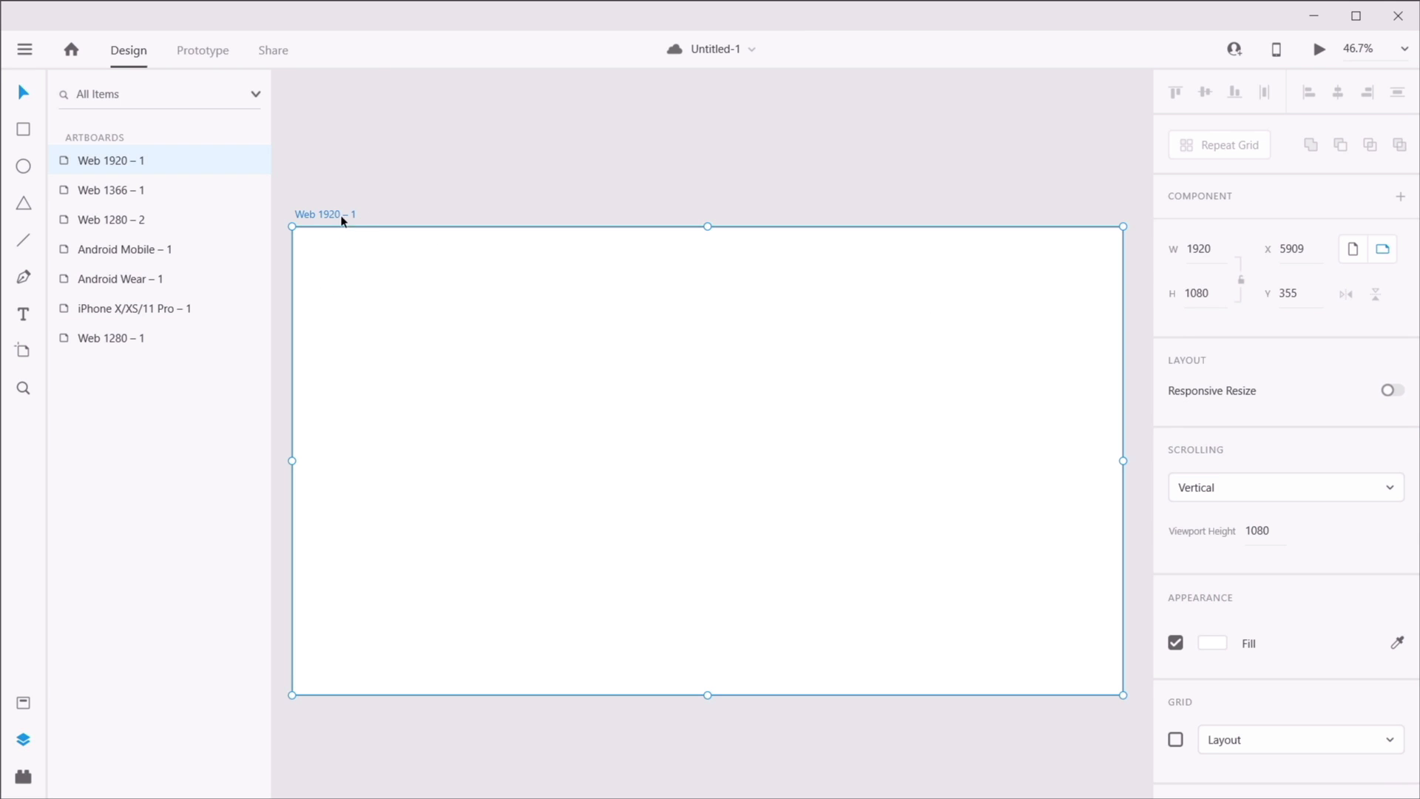
{"action": "left_click", "coordinate": [1176, 740]}
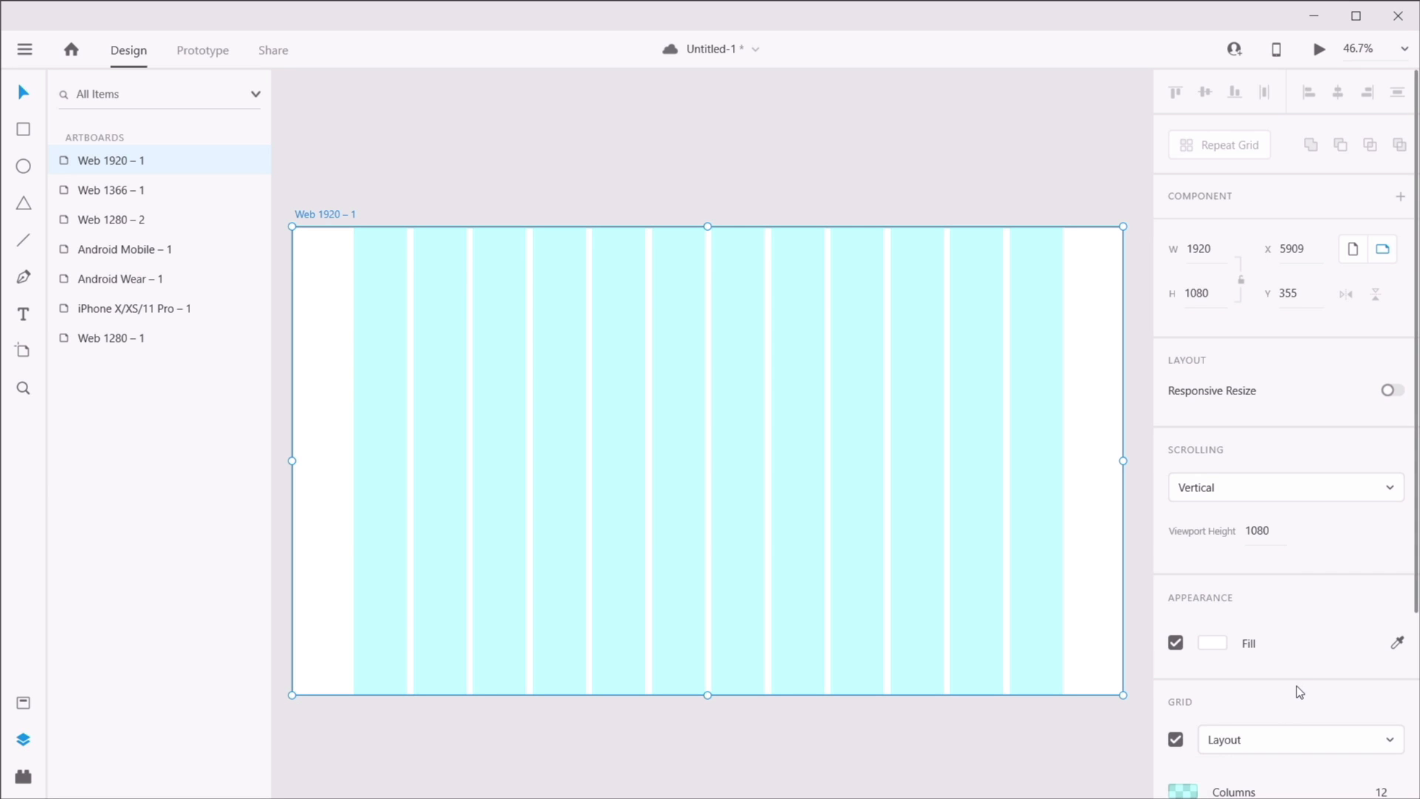
- Change the grid type of the Web 1920 – 1 artboard to Square
{"action": "scroll", "coordinate": [1298, 682], "scroll_direction": "down", "scroll_amount": 3}
{"action": "left_click", "coordinate": [1245, 491]}
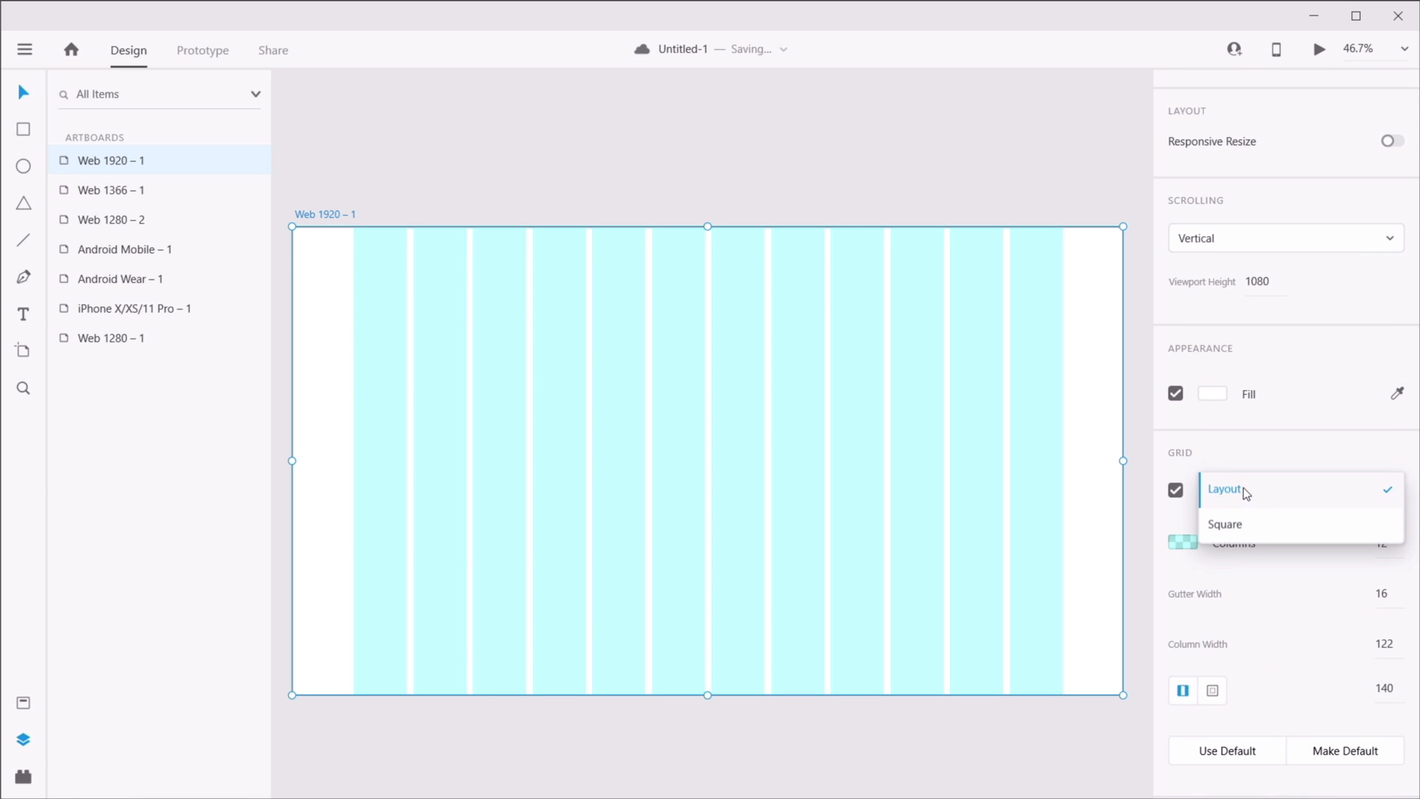
{"action": "left_click", "coordinate": [1249, 525]}
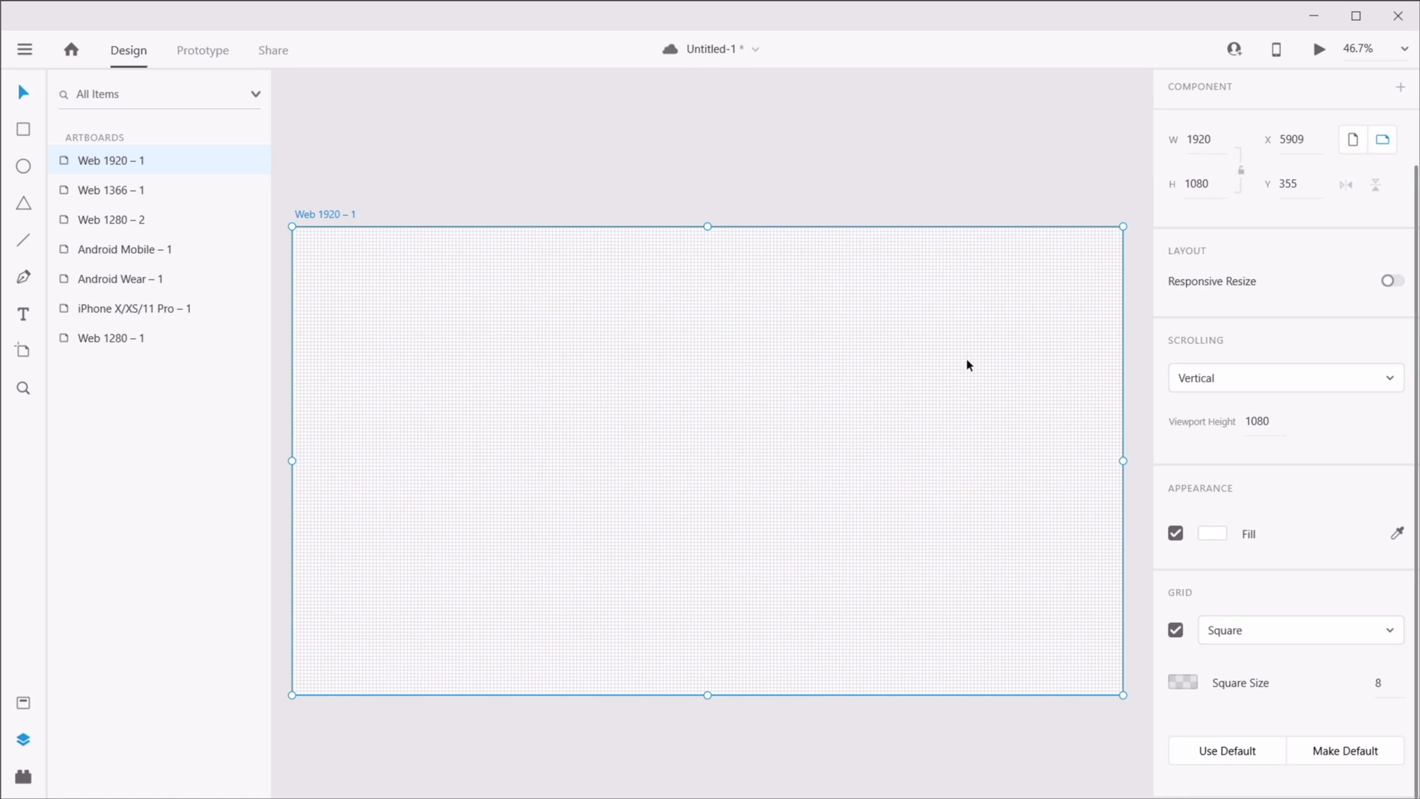
- Set the square size of the Web 1920 – 1 artboard's grid to 16
{"action": "scroll", "coordinate": [959, 377], "scroll_direction": "up", "scroll_amount": 5}
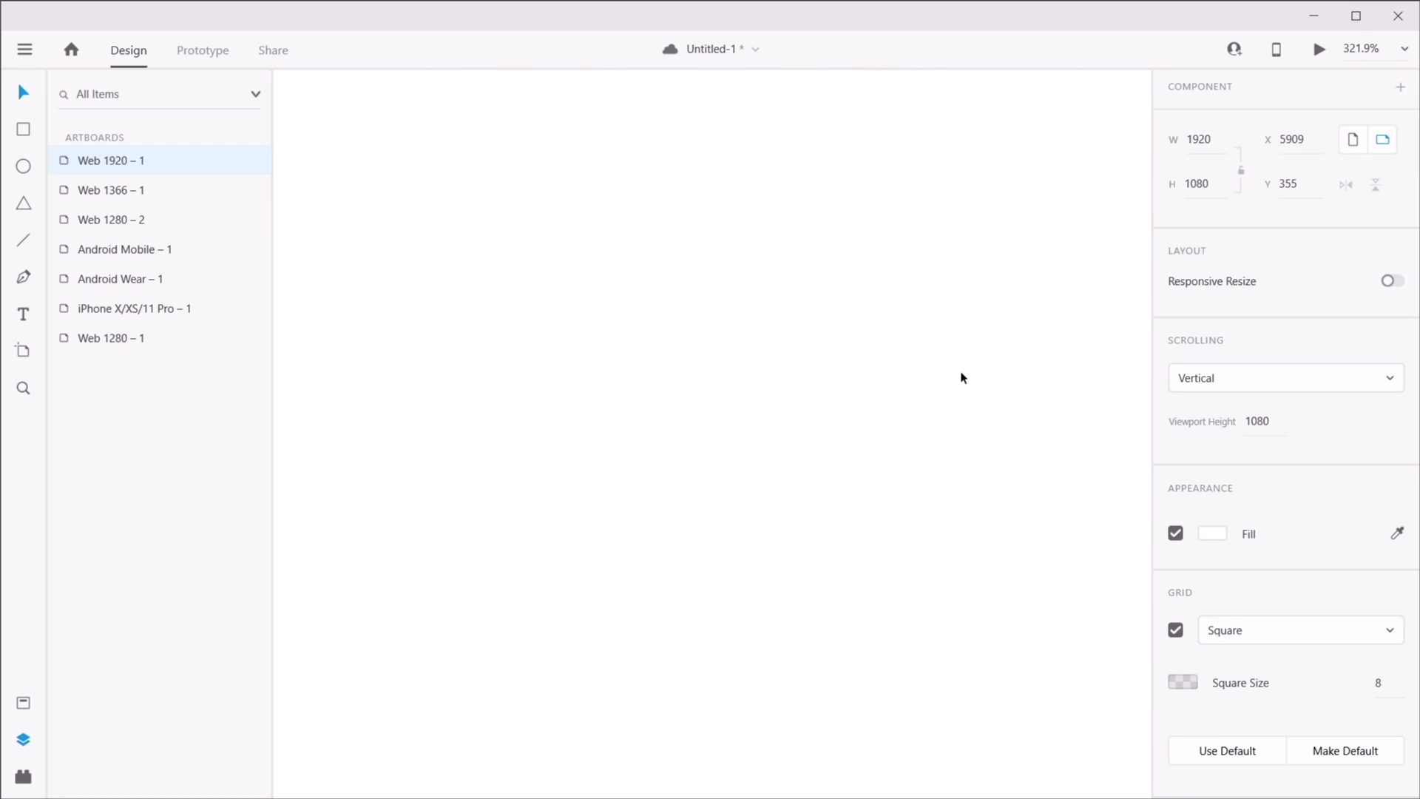
{"action": "scroll", "coordinate": [961, 378], "scroll_direction": "up", "scroll_amount": 1}
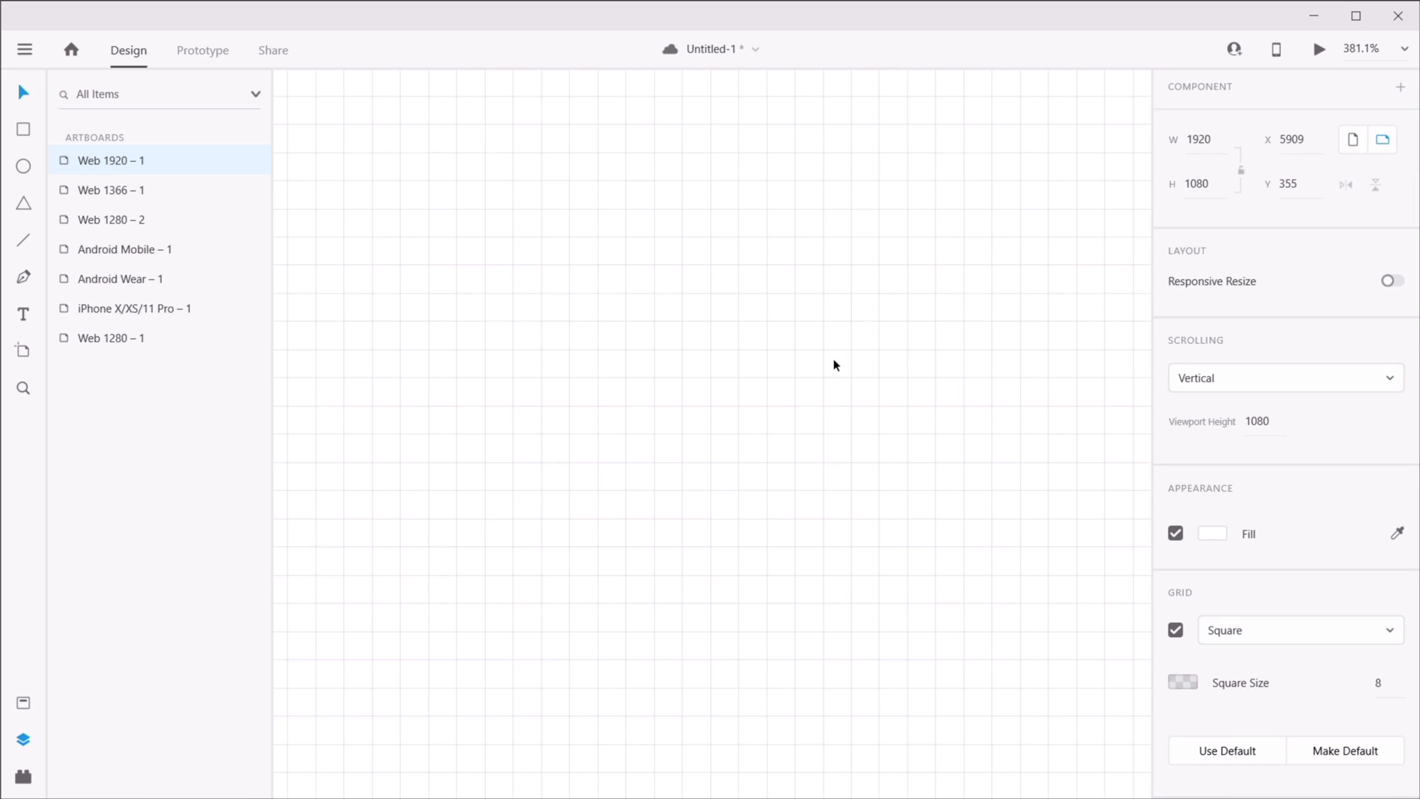
{"action": "left_click", "coordinate": [1384, 685]}
{"action": "key", "text": "Tab"}
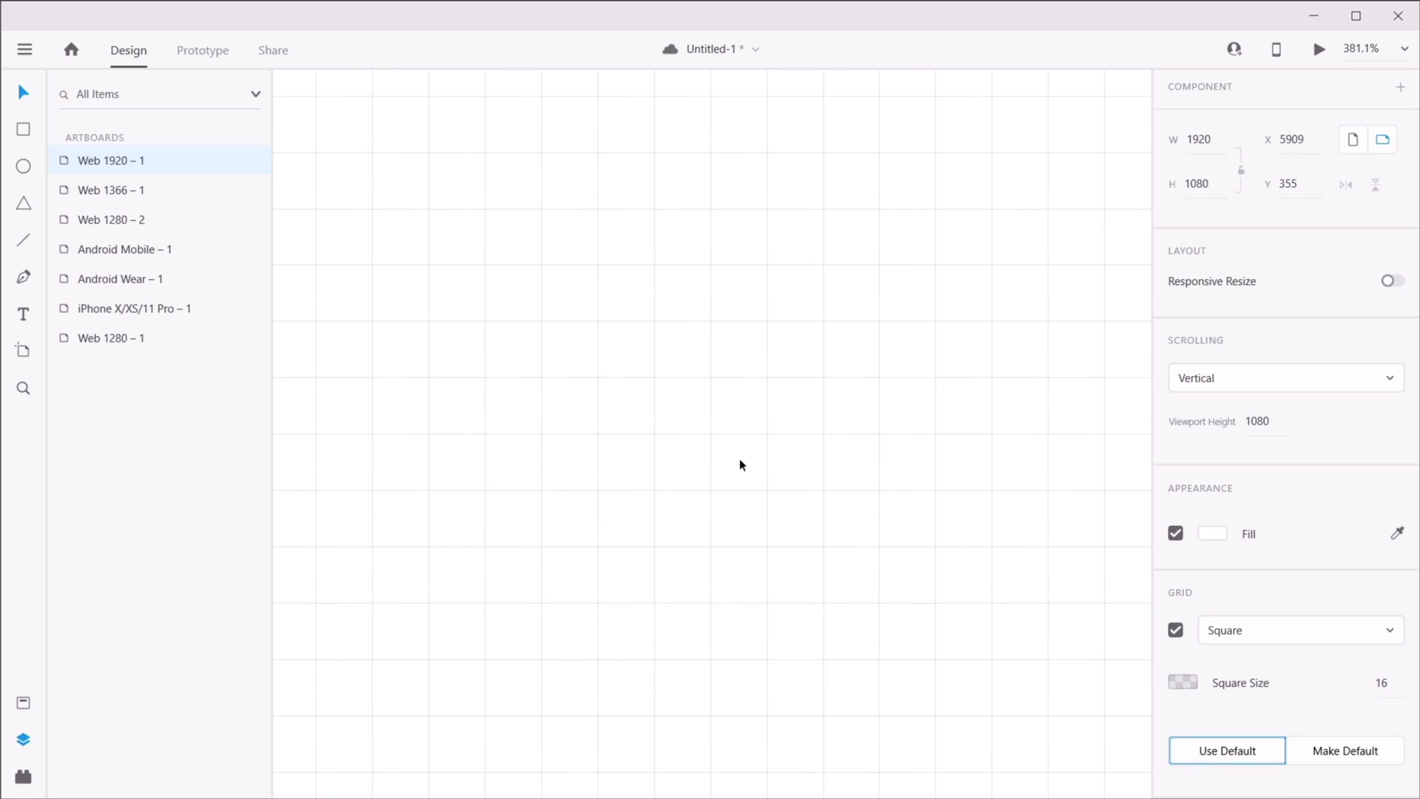
- Change the grid type of the Web 1920 – 1 artboard back to Layout and bring the whole artboard into view
{"action": "left_click", "coordinate": [1260, 628]}
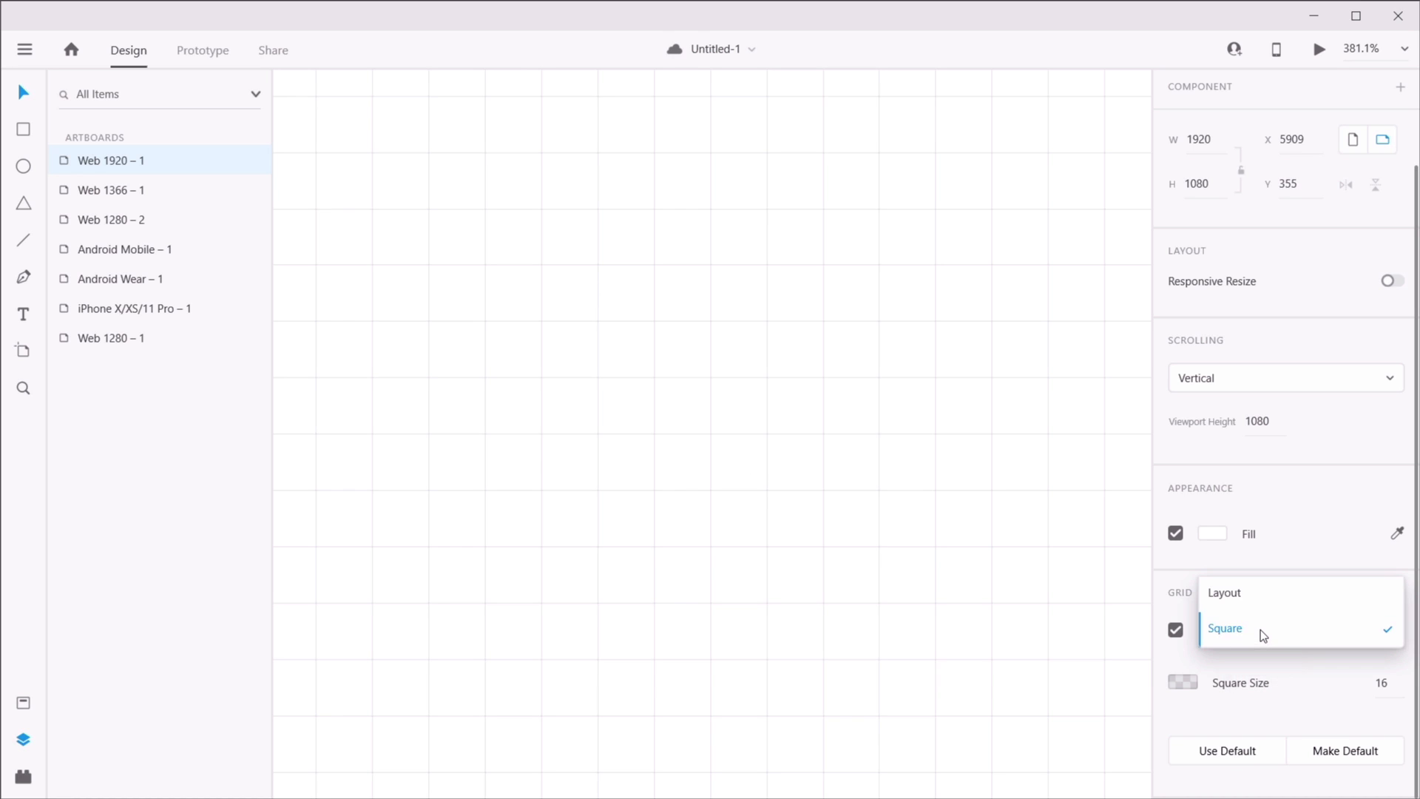
{"action": "left_click", "coordinate": [1254, 597]}
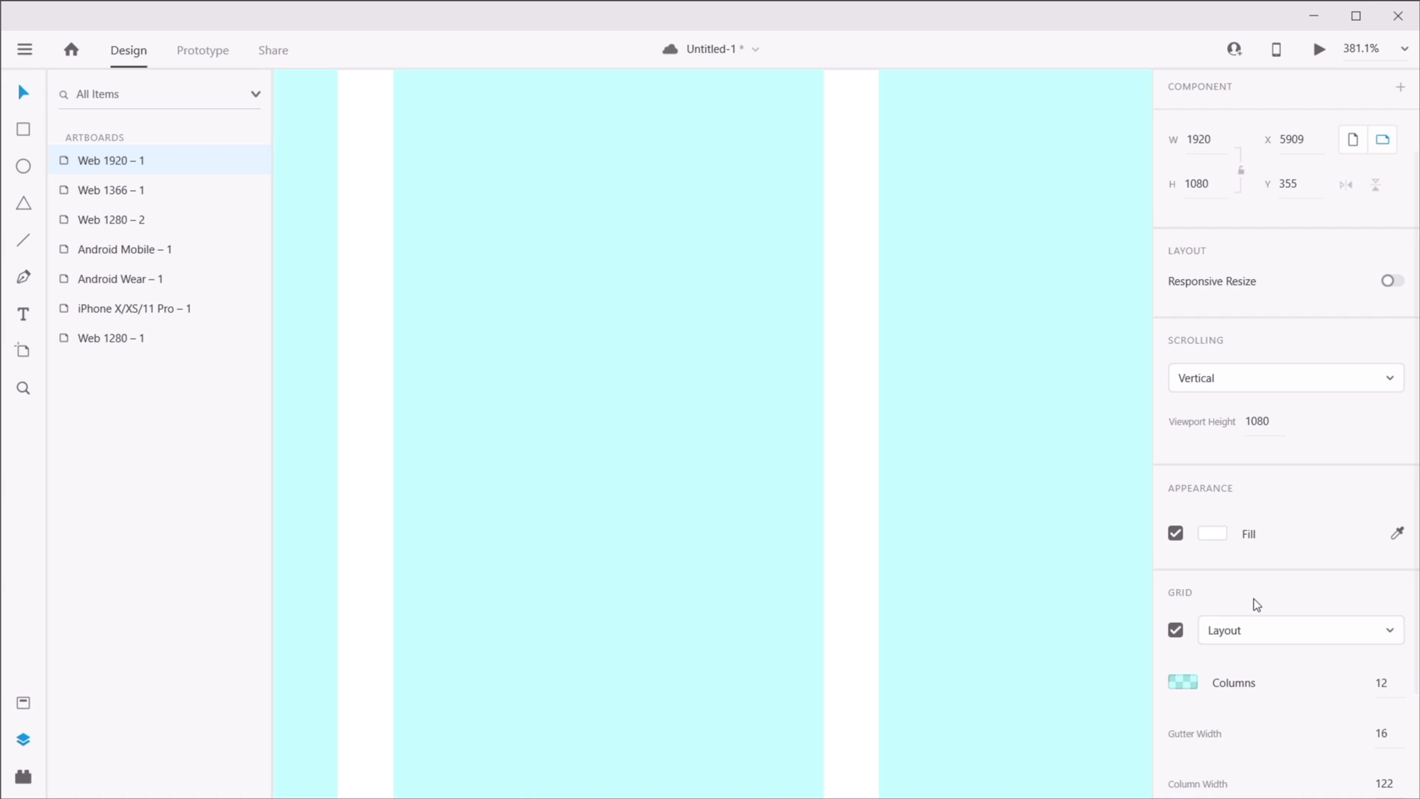
{"action": "scroll", "coordinate": [783, 373], "scroll_direction": "down", "scroll_amount": 3}
{"action": "scroll", "coordinate": [782, 373], "scroll_direction": "down", "scroll_amount": 4}
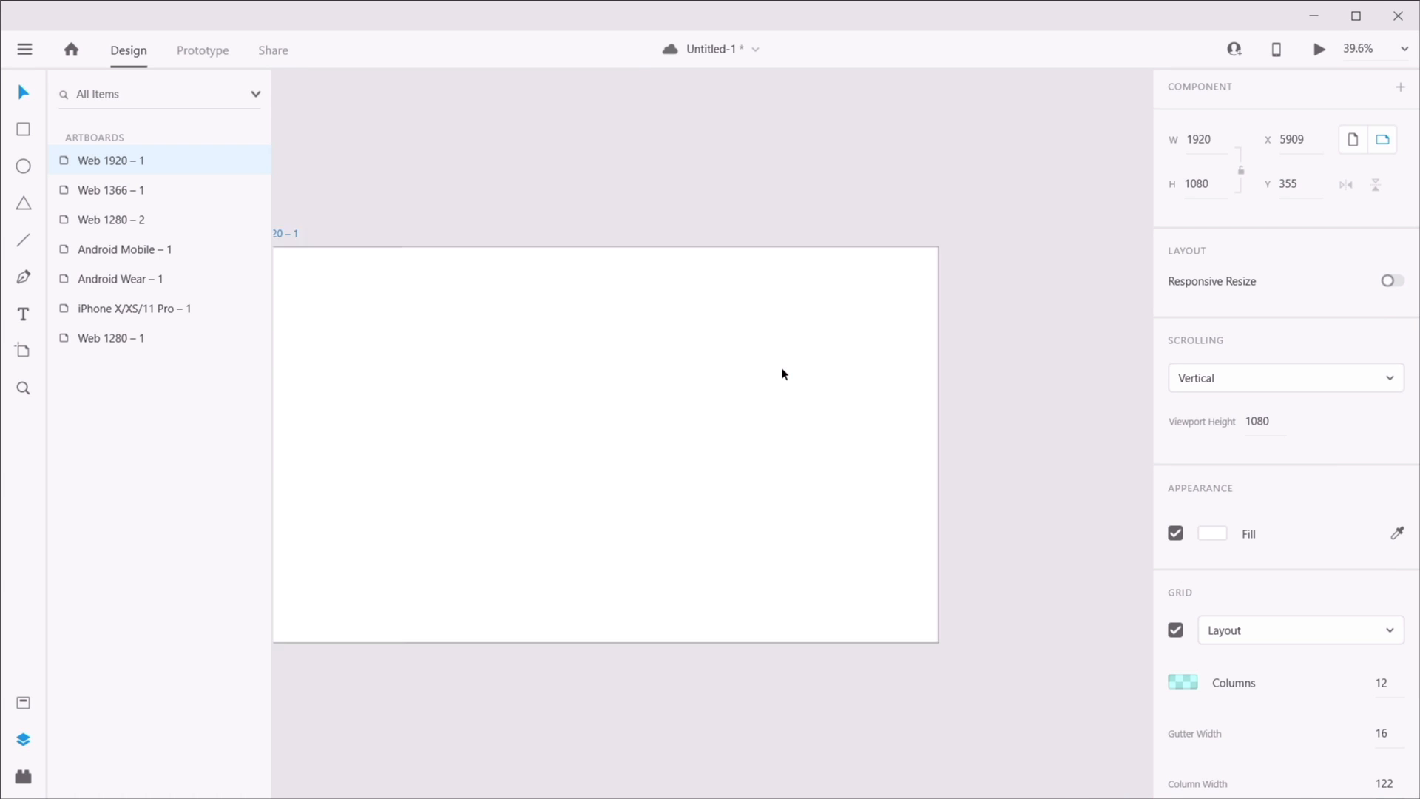
{"action": "left_click_drag", "start_coordinate": [675, 397], "coordinate": [823, 417]}
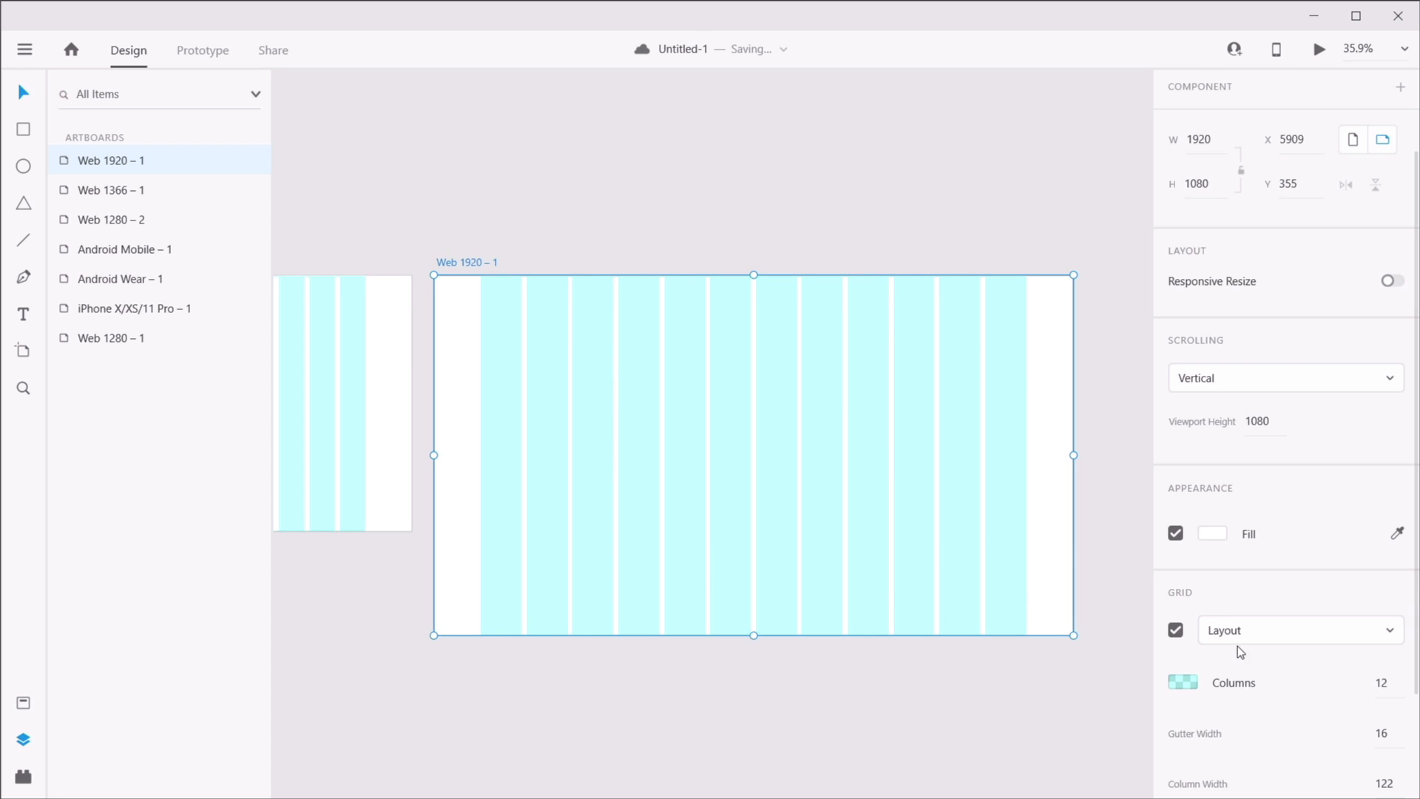
- Recolor the layout grid columns of the Web 1920 – 1 artboard to a muted grey-teal
{"action": "scroll", "coordinate": [1302, 654], "scroll_direction": "down", "scroll_amount": 2}
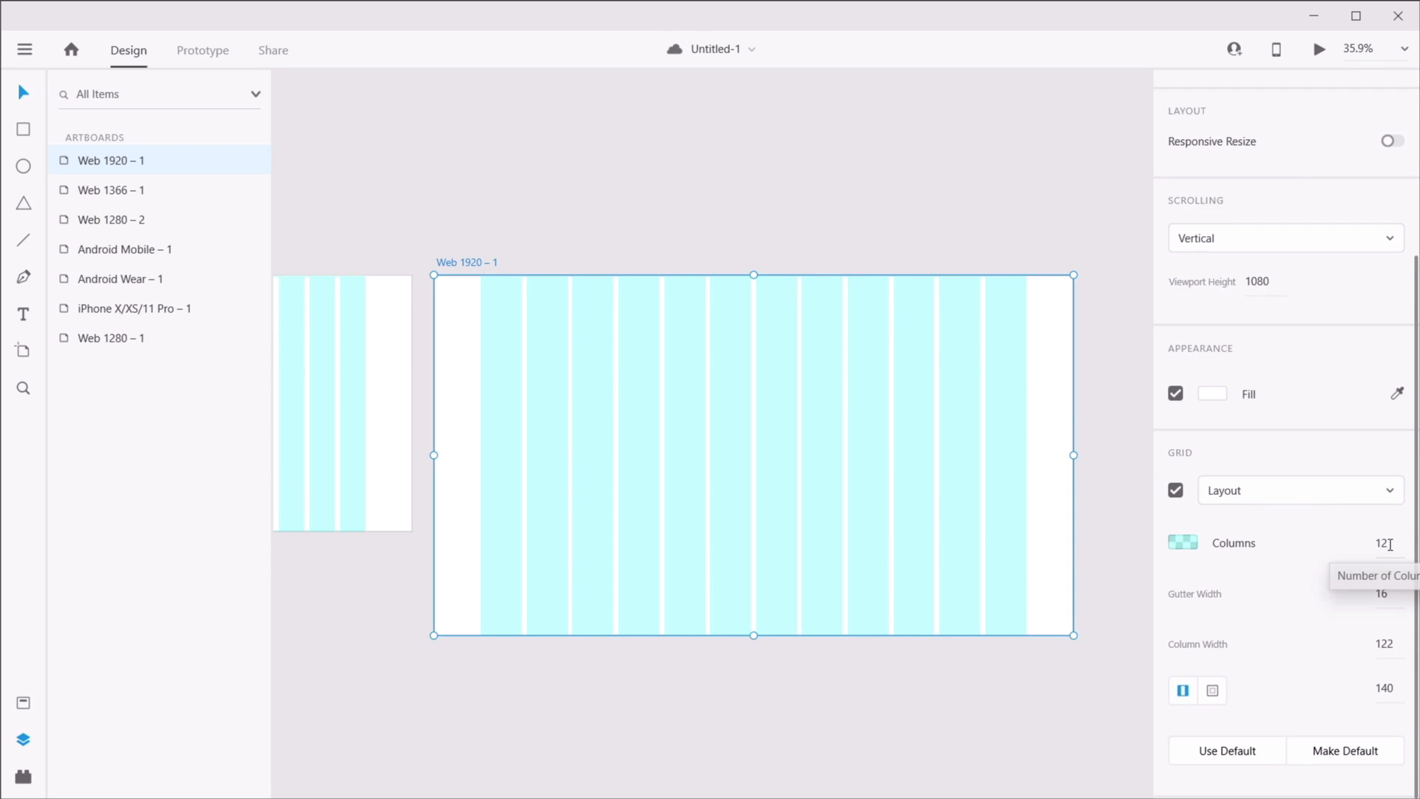
{"action": "left_click", "coordinate": [1183, 544]}
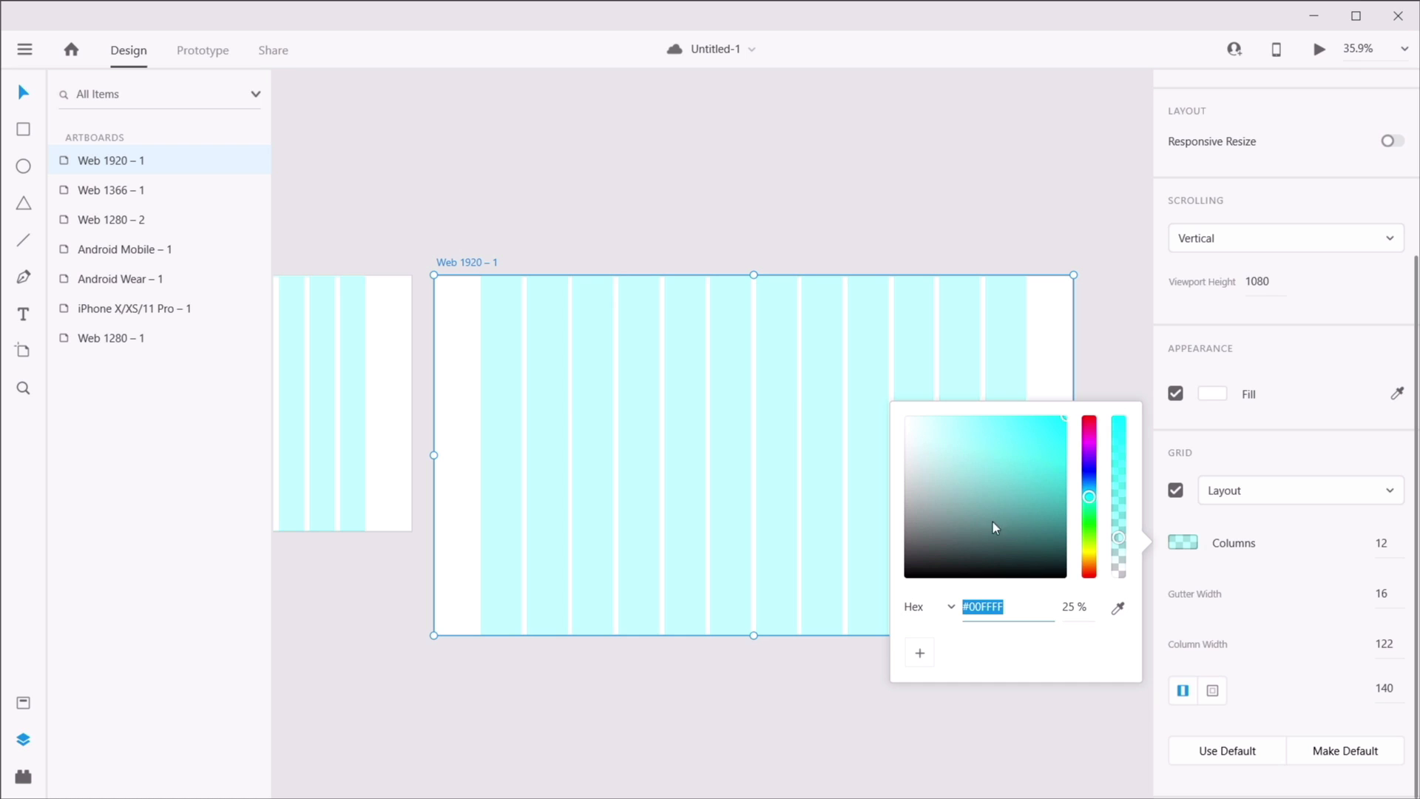
{"action": "left_click", "coordinate": [1004, 485]}
{"action": "left_click", "coordinate": [1329, 677]}
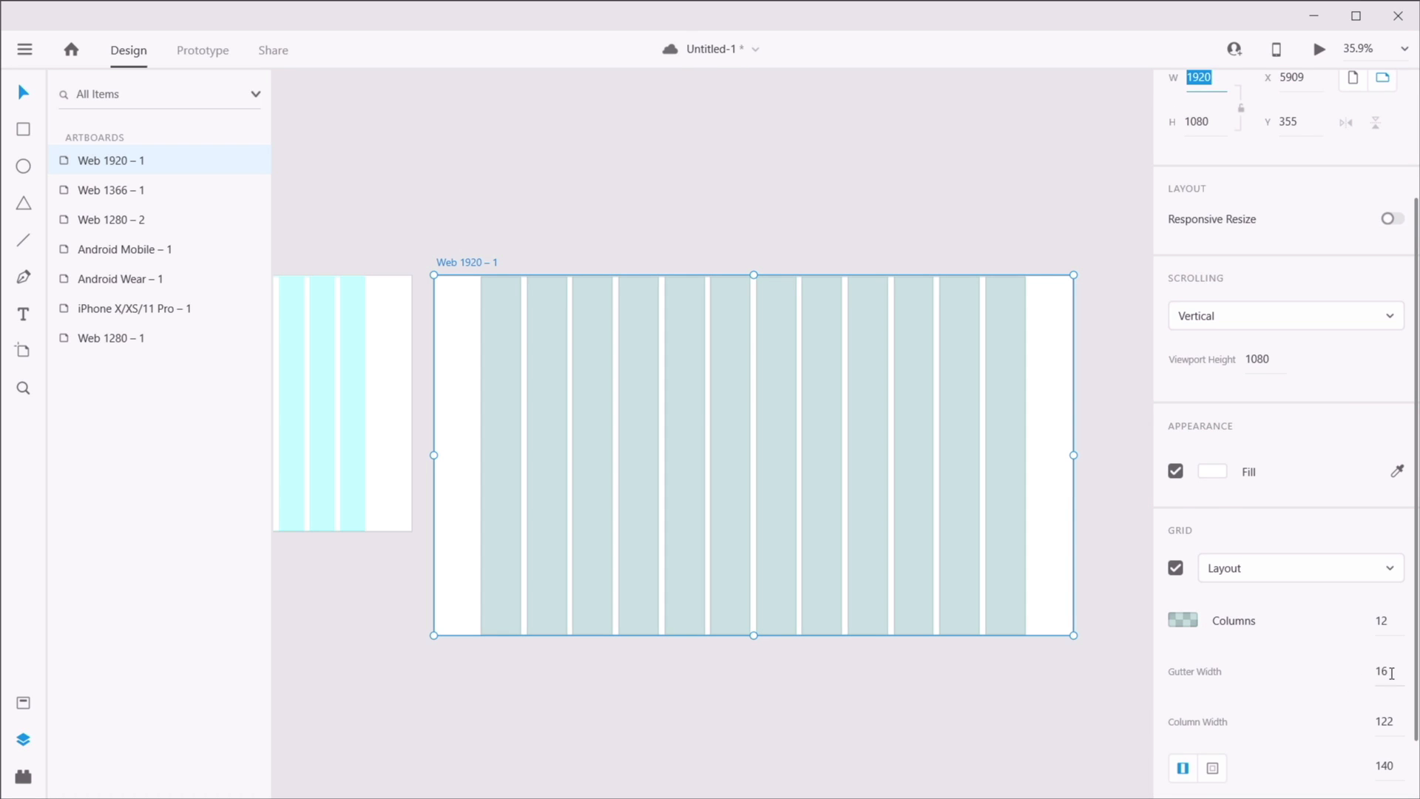
- Try separate margins for each side of the layout grid, and return to linked left and right margins
{"action": "scroll", "coordinate": [1258, 688], "scroll_direction": "down", "scroll_amount": 1}
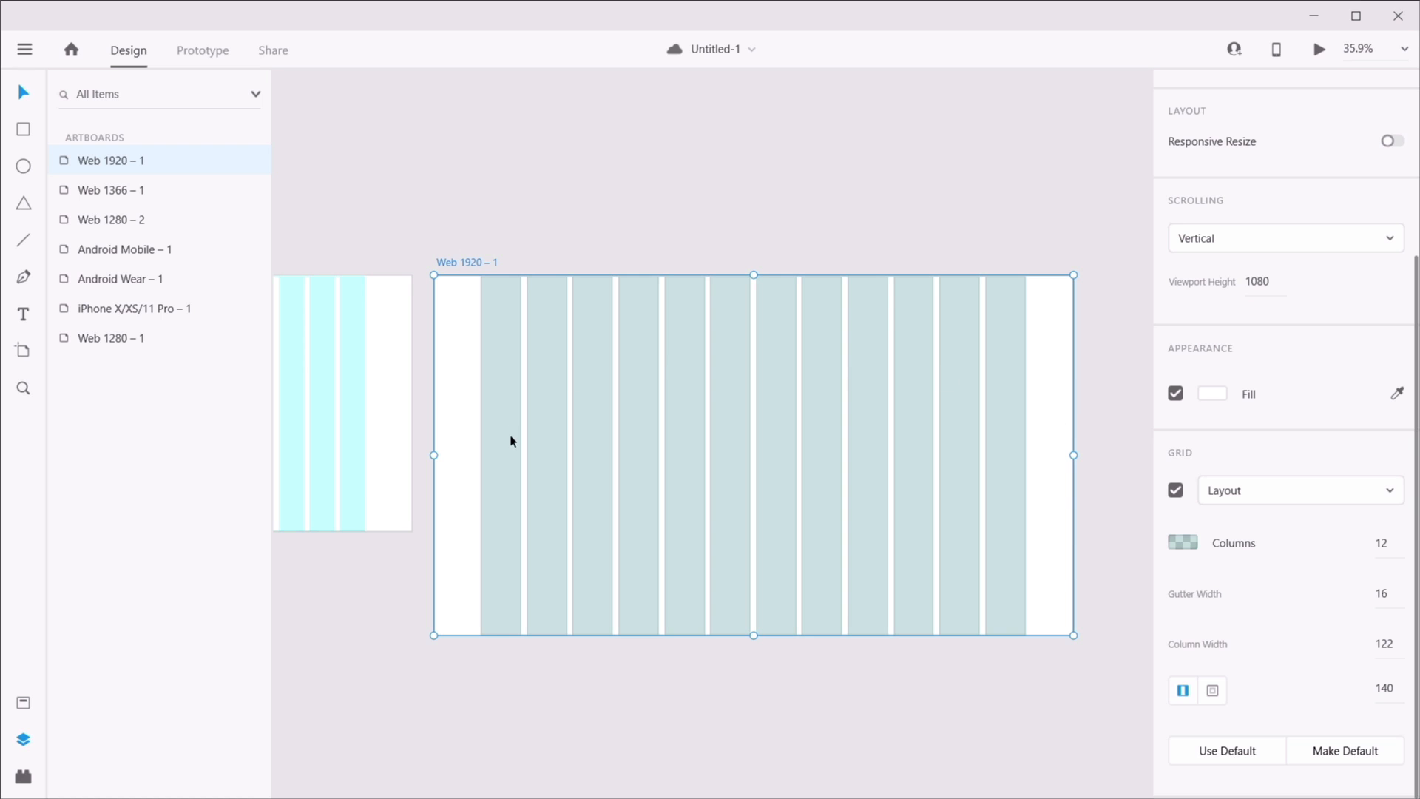
{"action": "left_click", "coordinate": [1212, 690]}
{"action": "left_click", "coordinate": [1184, 691]}
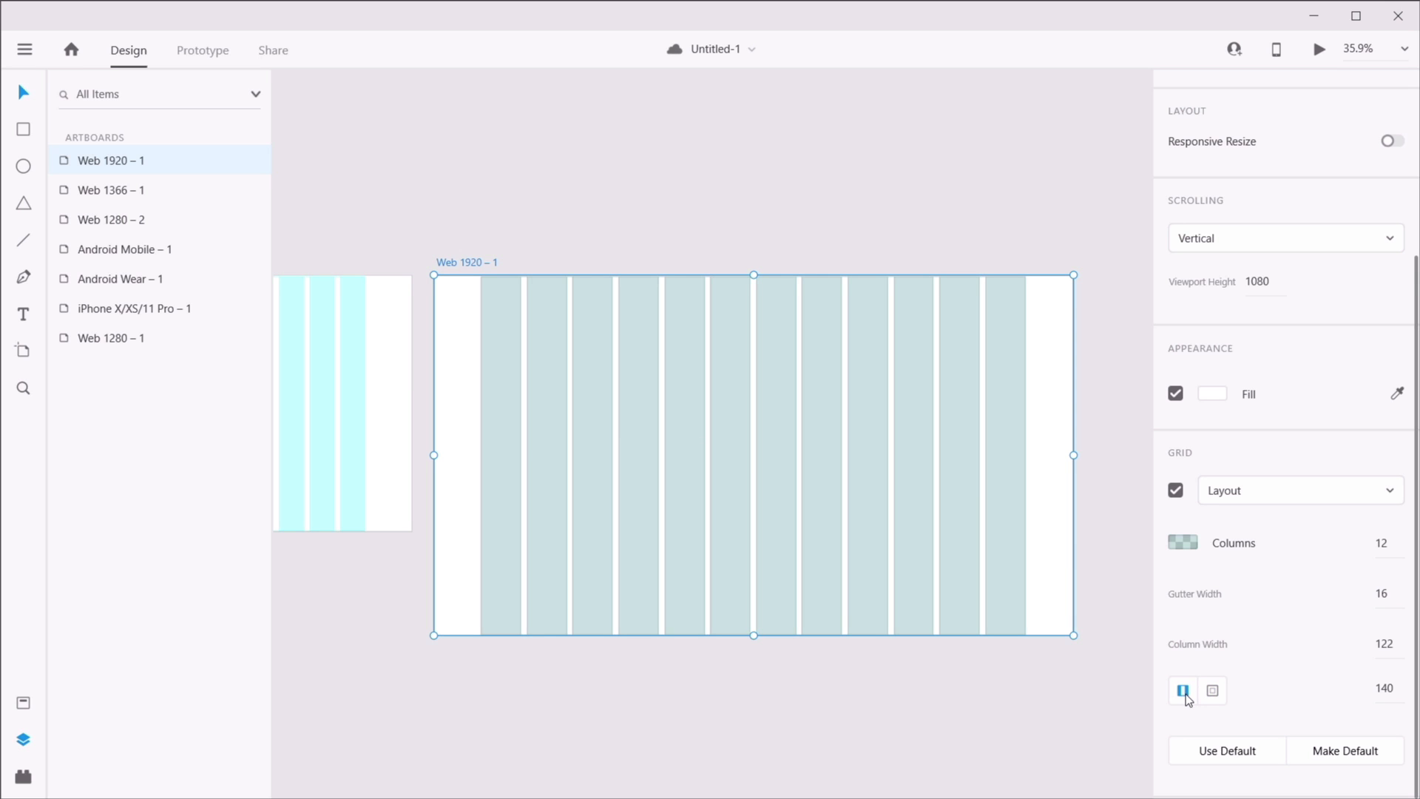
- Draw a rectangle of about 253 × 213 on the Web 1920 – 1 artboard and fit it across the second and third grid columns
{"action": "left_click", "coordinate": [549, 249]}
{"action": "scroll", "coordinate": [562, 393], "scroll_direction": "up", "scroll_amount": 5}
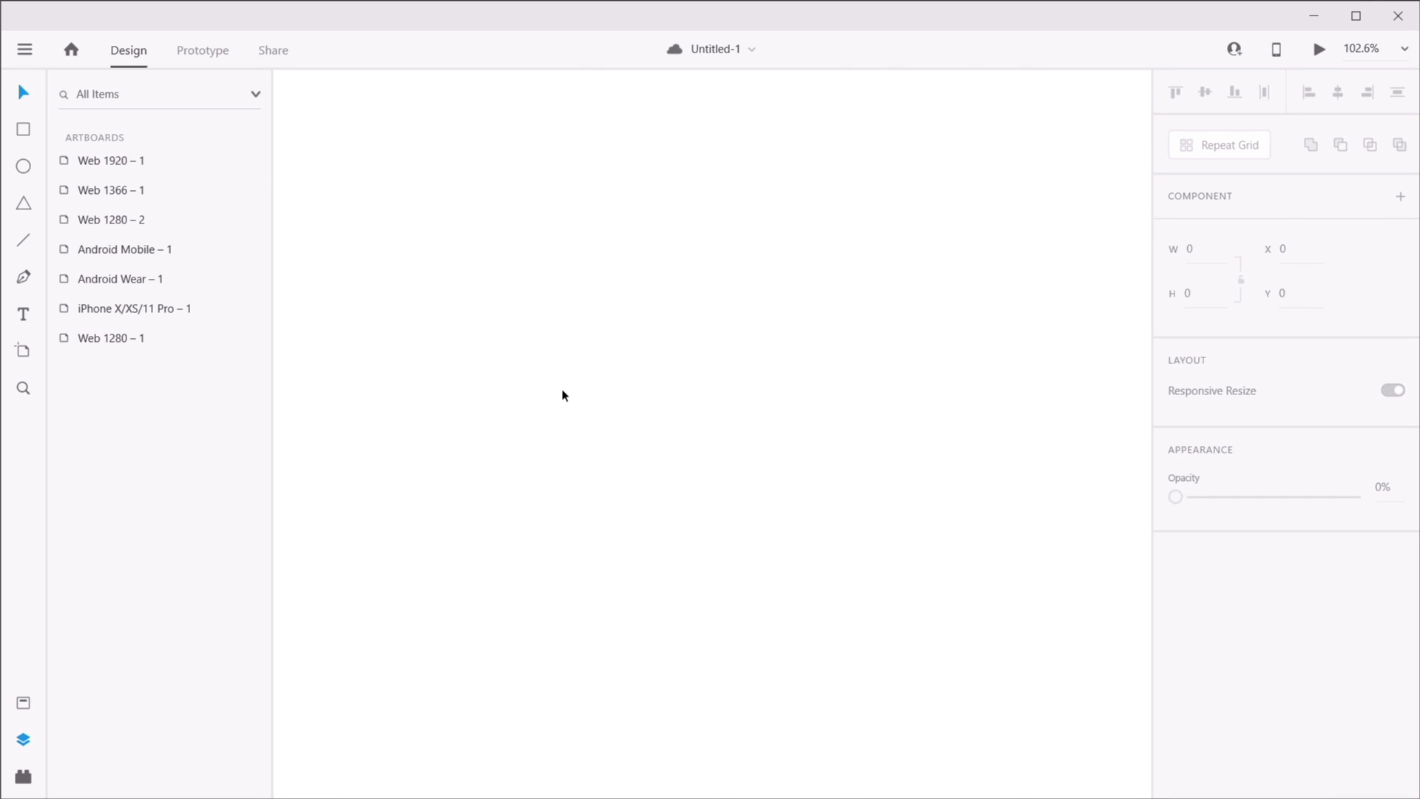
{"action": "key", "text": "r"}
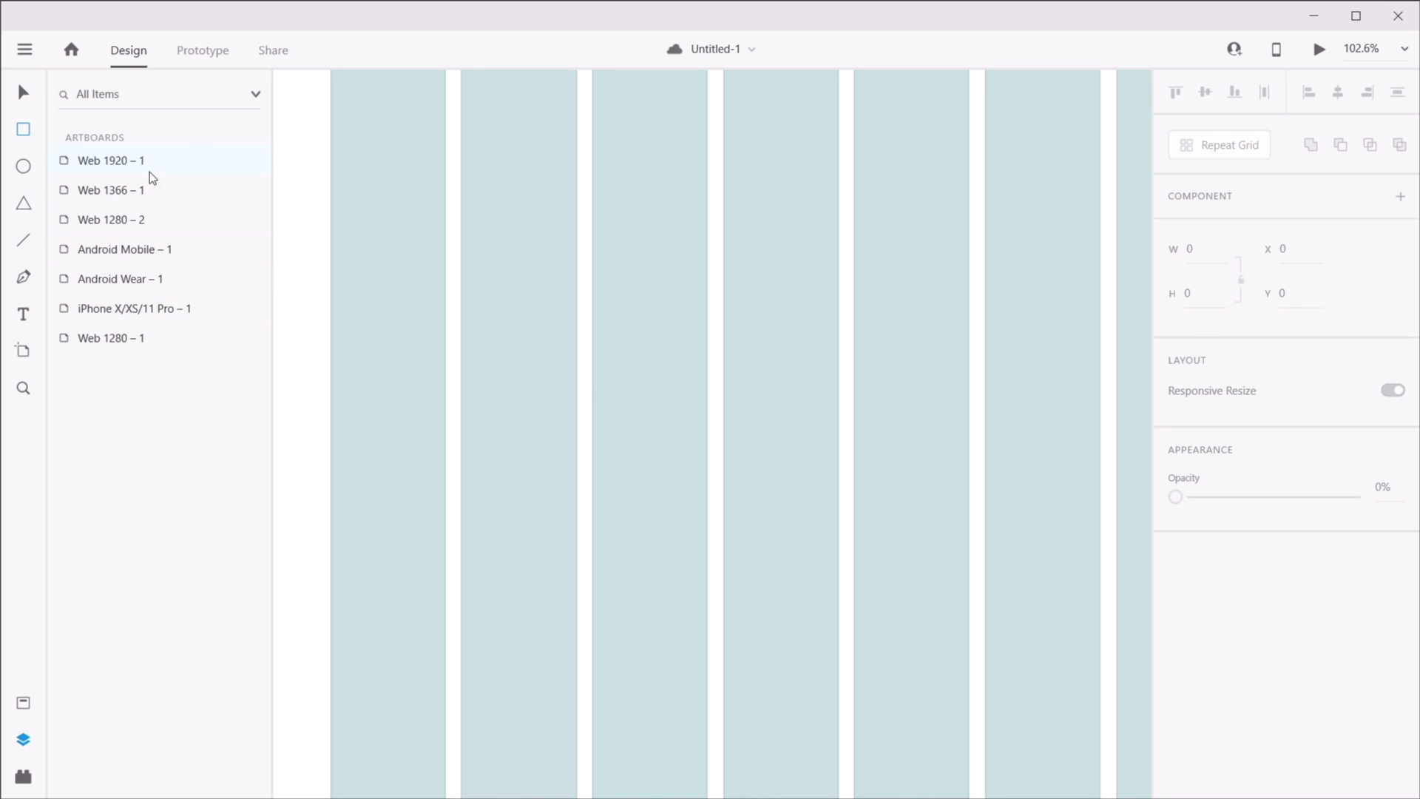
{"action": "left_click_drag", "start_coordinate": [501, 240], "coordinate": [740, 441]}
{"action": "key", "text": "v"}
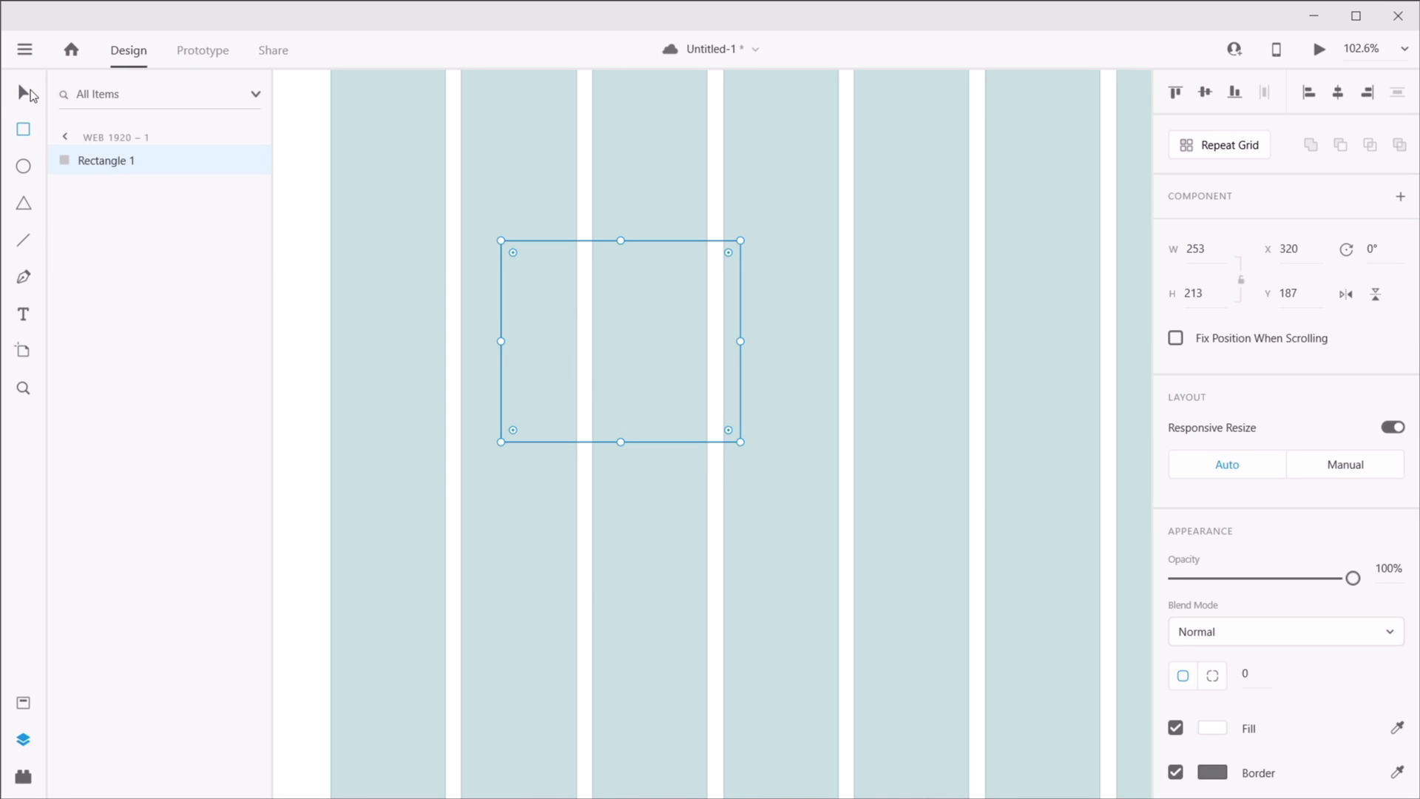
{"action": "left_click_drag", "start_coordinate": [618, 320], "coordinate": [574, 299]}
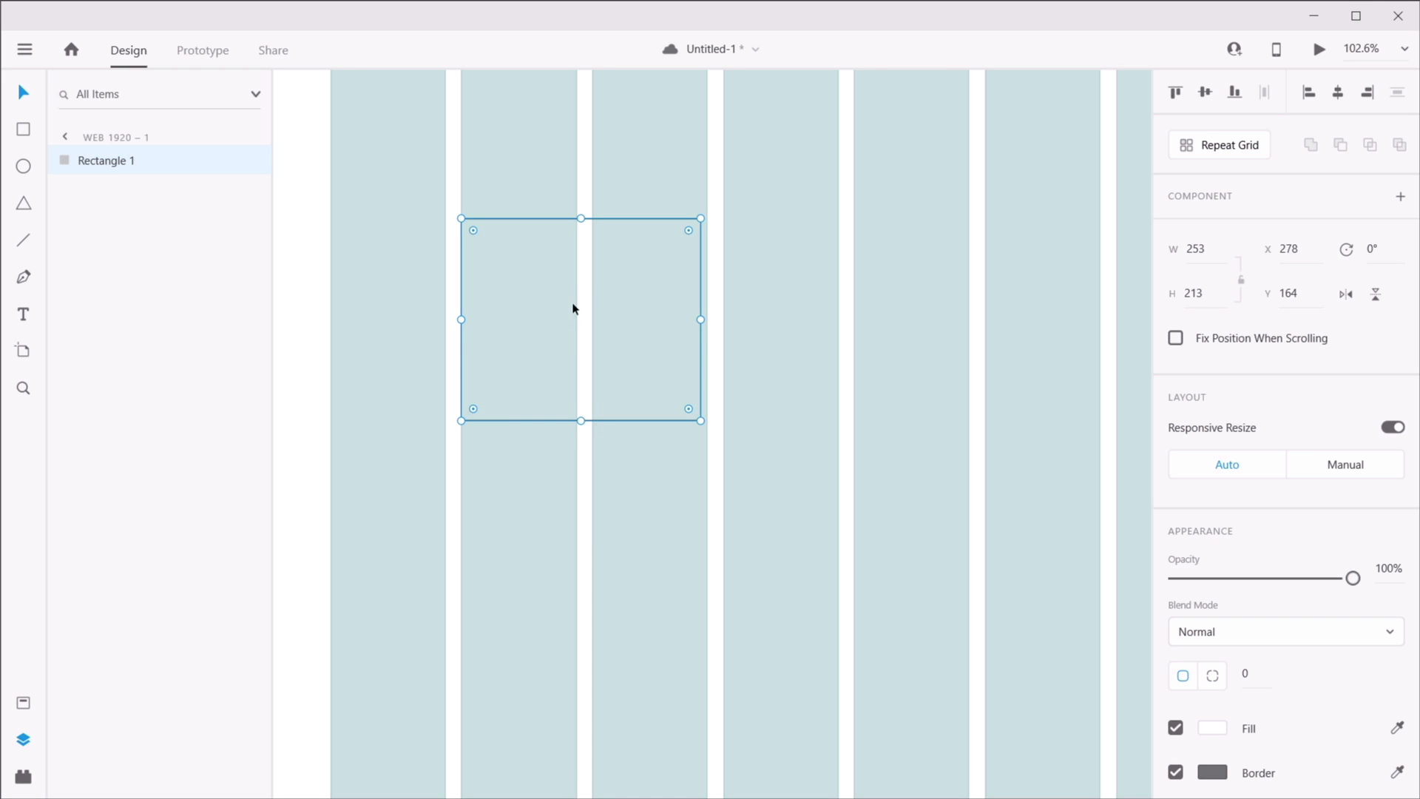
{"action": "left_click", "coordinate": [856, 311]}
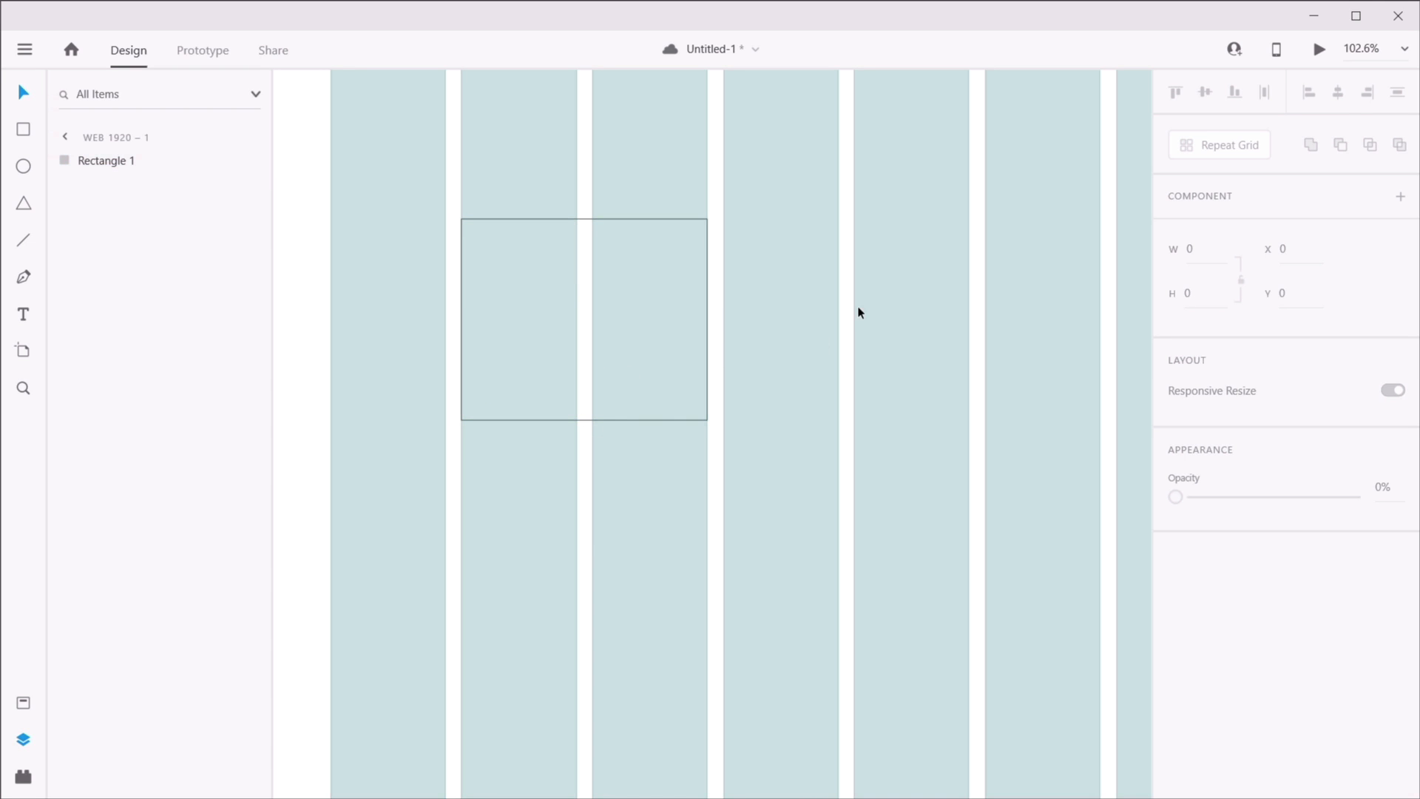
- Select all artboards from Web 1920 – 1 through Web 1280 – 1 and delete them
{"action": "scroll", "coordinate": [840, 384], "scroll_direction": "down", "scroll_amount": 4}
{"action": "scroll", "coordinate": [840, 384], "scroll_direction": "down", "scroll_amount": 1}
{"action": "left_click", "coordinate": [805, 190]}
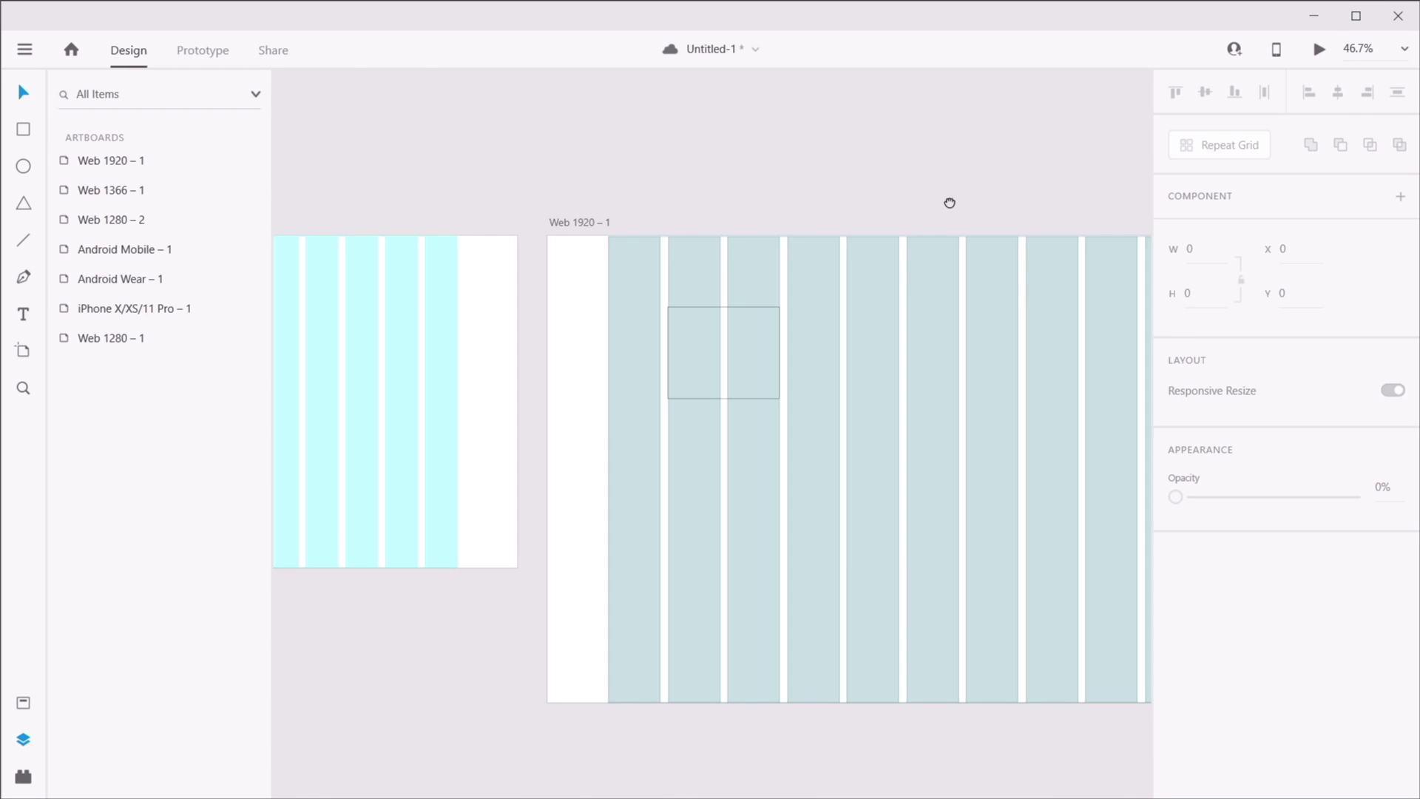
{"action": "left_click_drag", "start_coordinate": [948, 202], "coordinate": [670, 161]}
{"action": "left_click", "coordinate": [136, 159]}
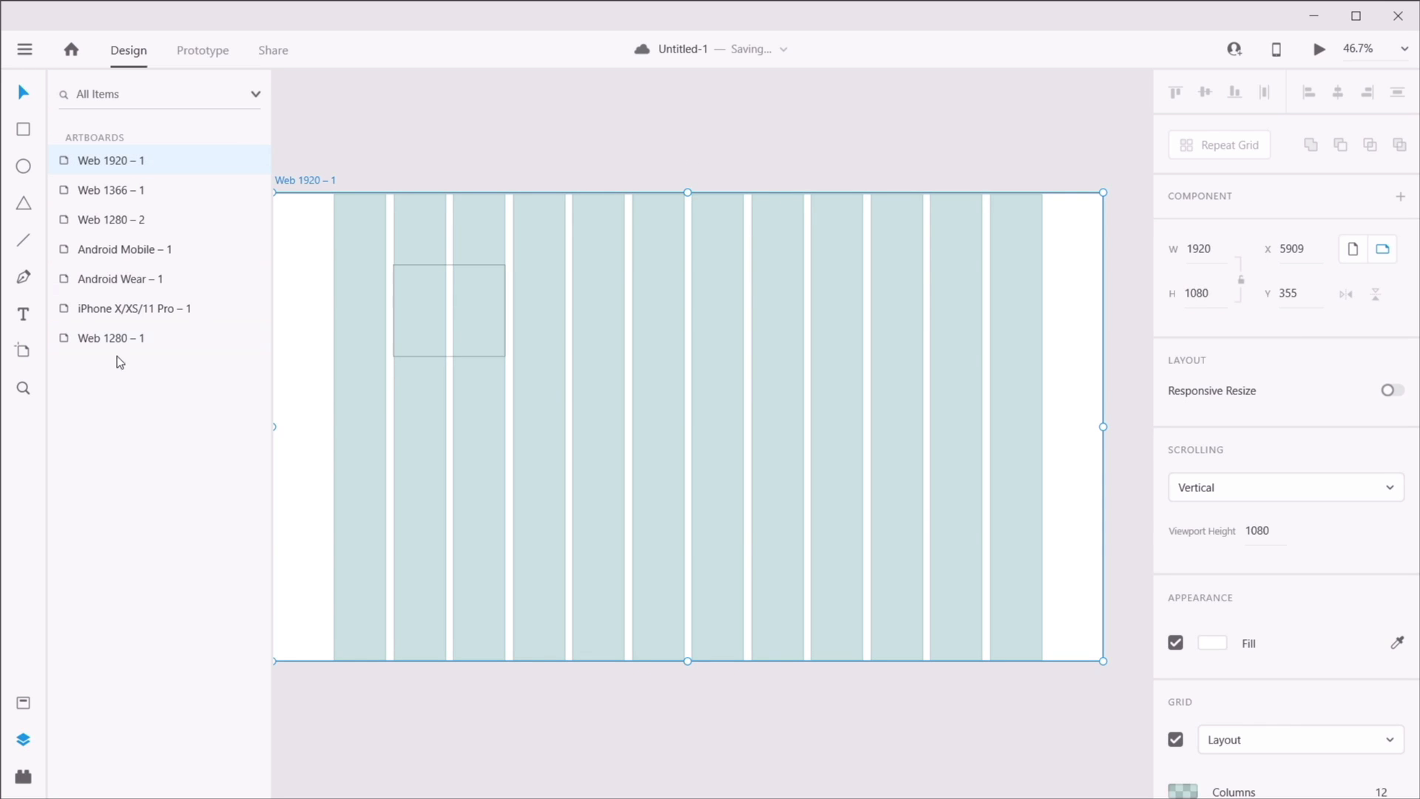
{"action": "left_click", "coordinate": [123, 340], "text": "shift"}
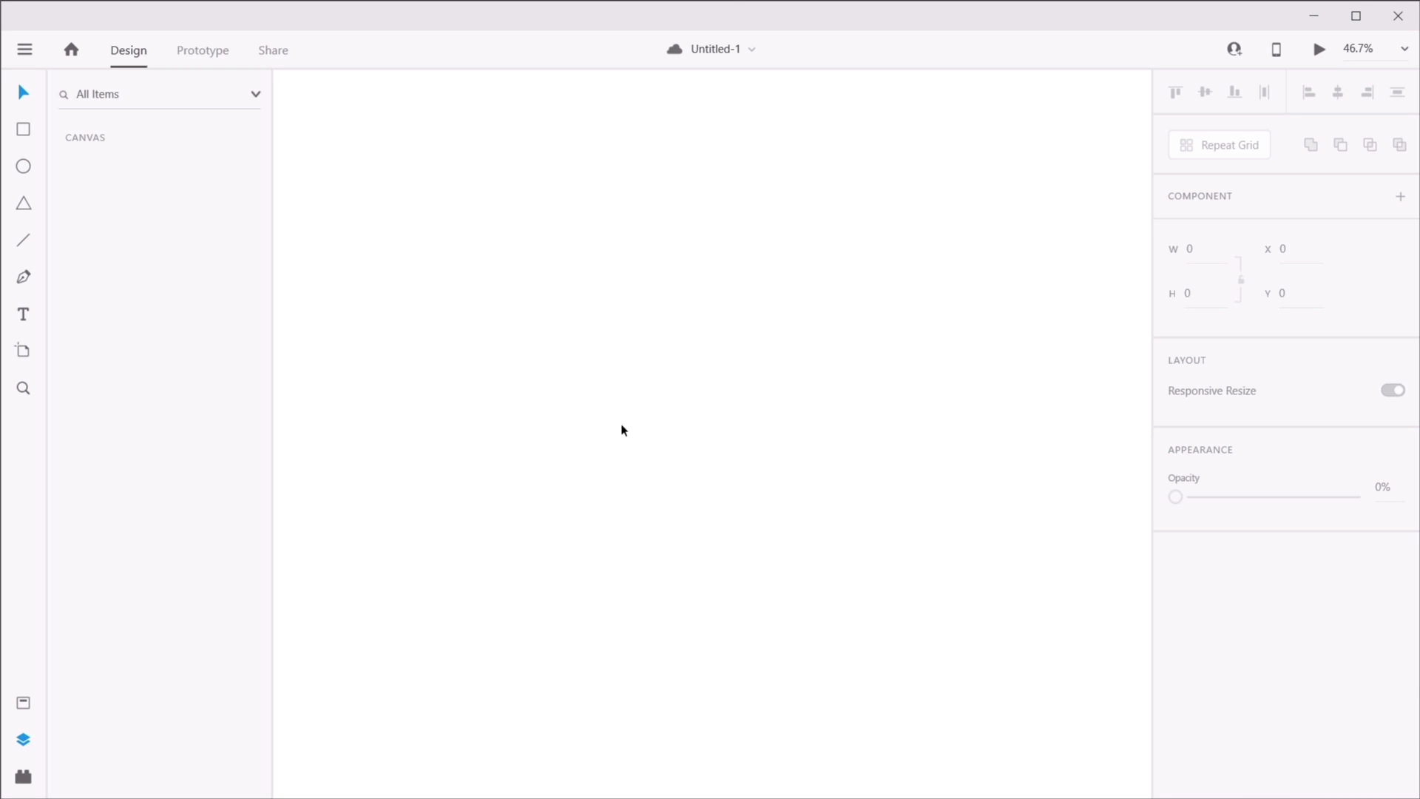
- Switch to the Downloads window in File Explorer, examine the contents of the maqueta-smartphones-apps folder, and return to Adobe XD
{"action": "key", "text": "alt+Tab"}
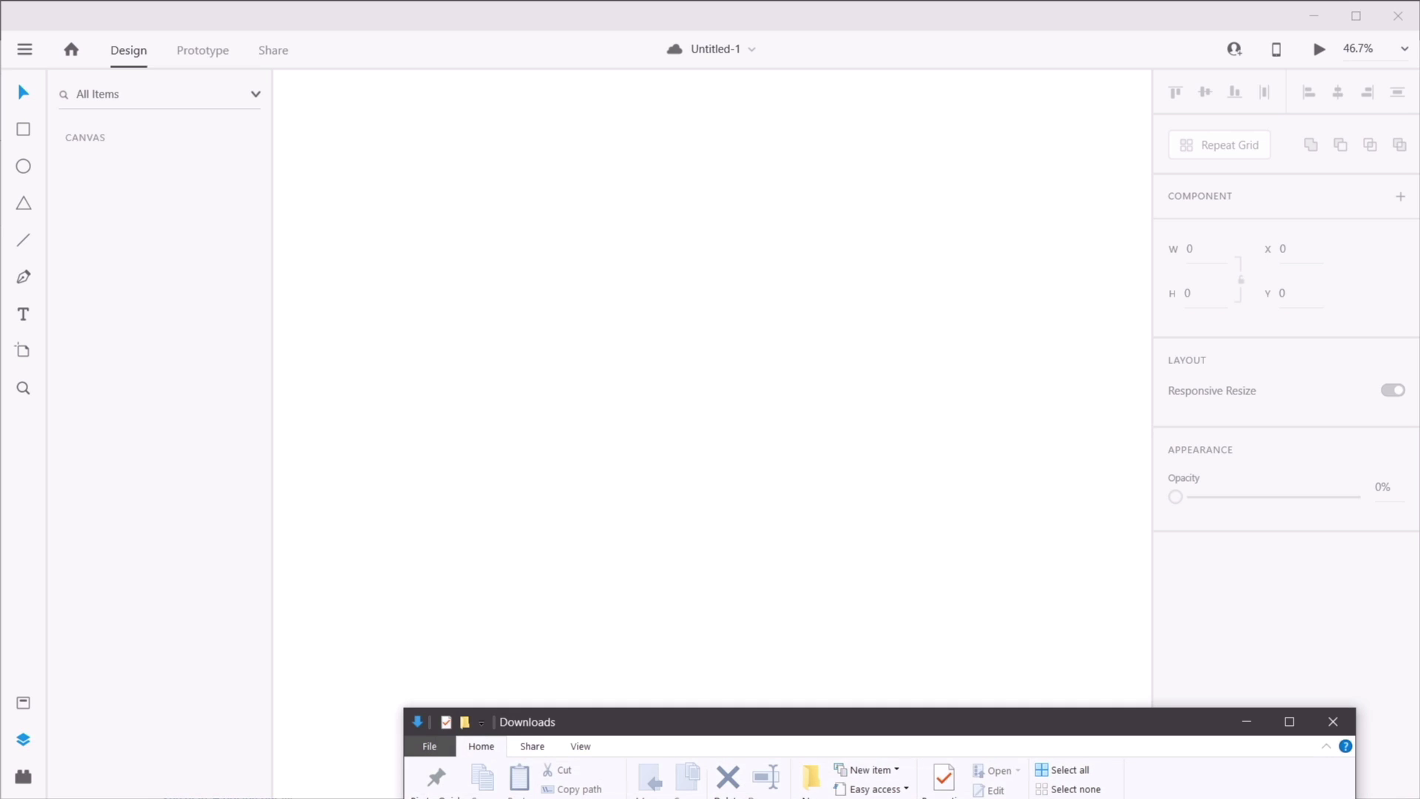
{"action": "left_click_drag", "start_coordinate": [846, 712], "coordinate": [731, 258]}
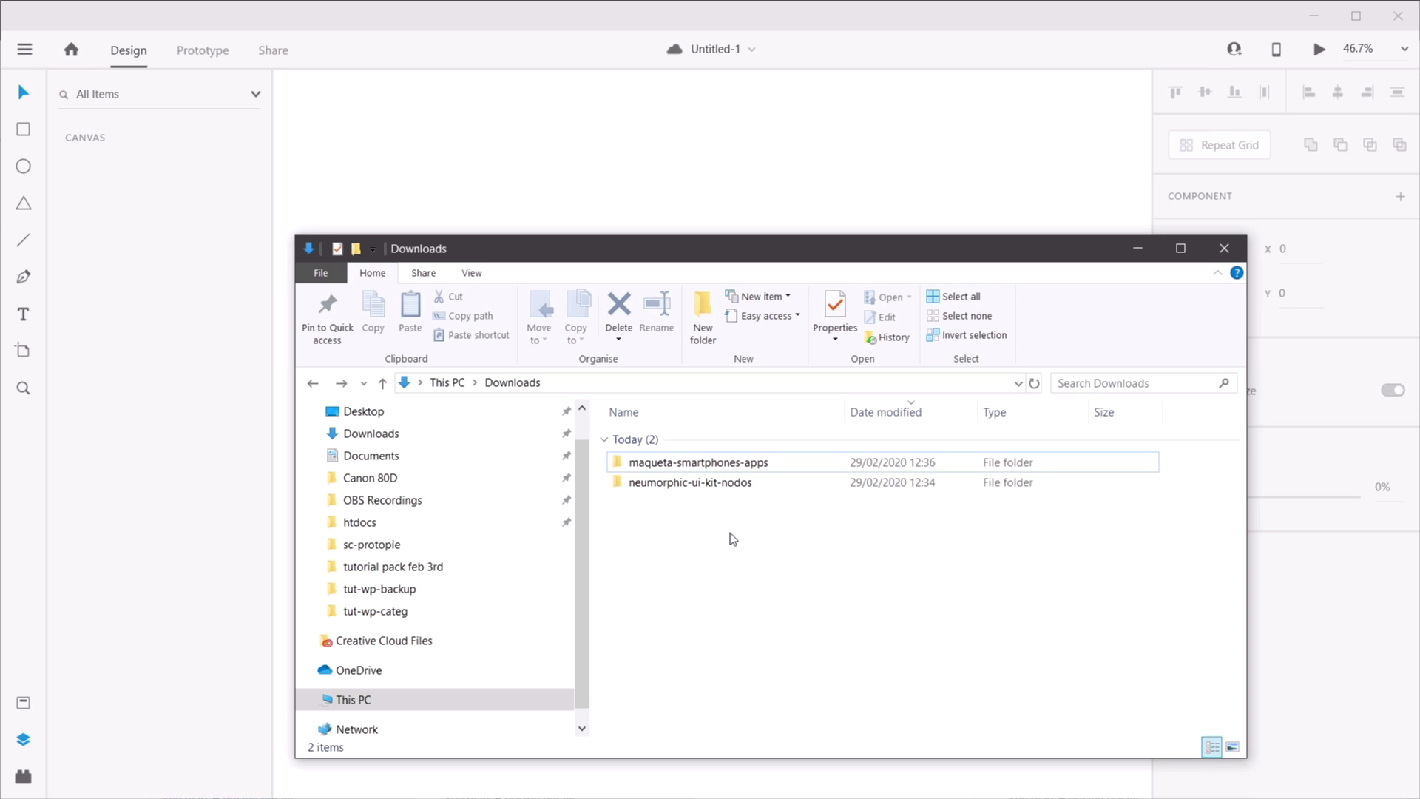
{"action": "double_click", "coordinate": [699, 462]}
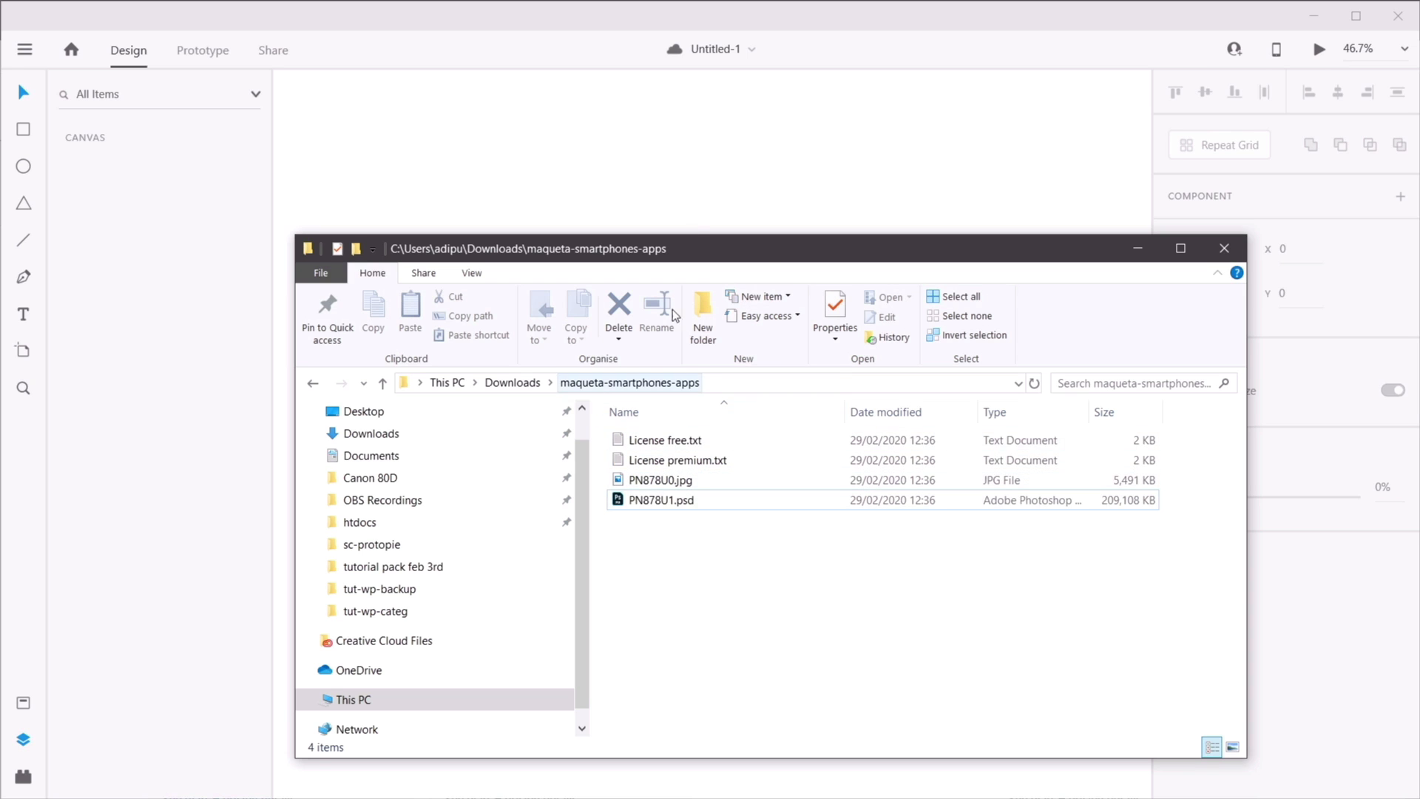
{"action": "left_click", "coordinate": [823, 157]}
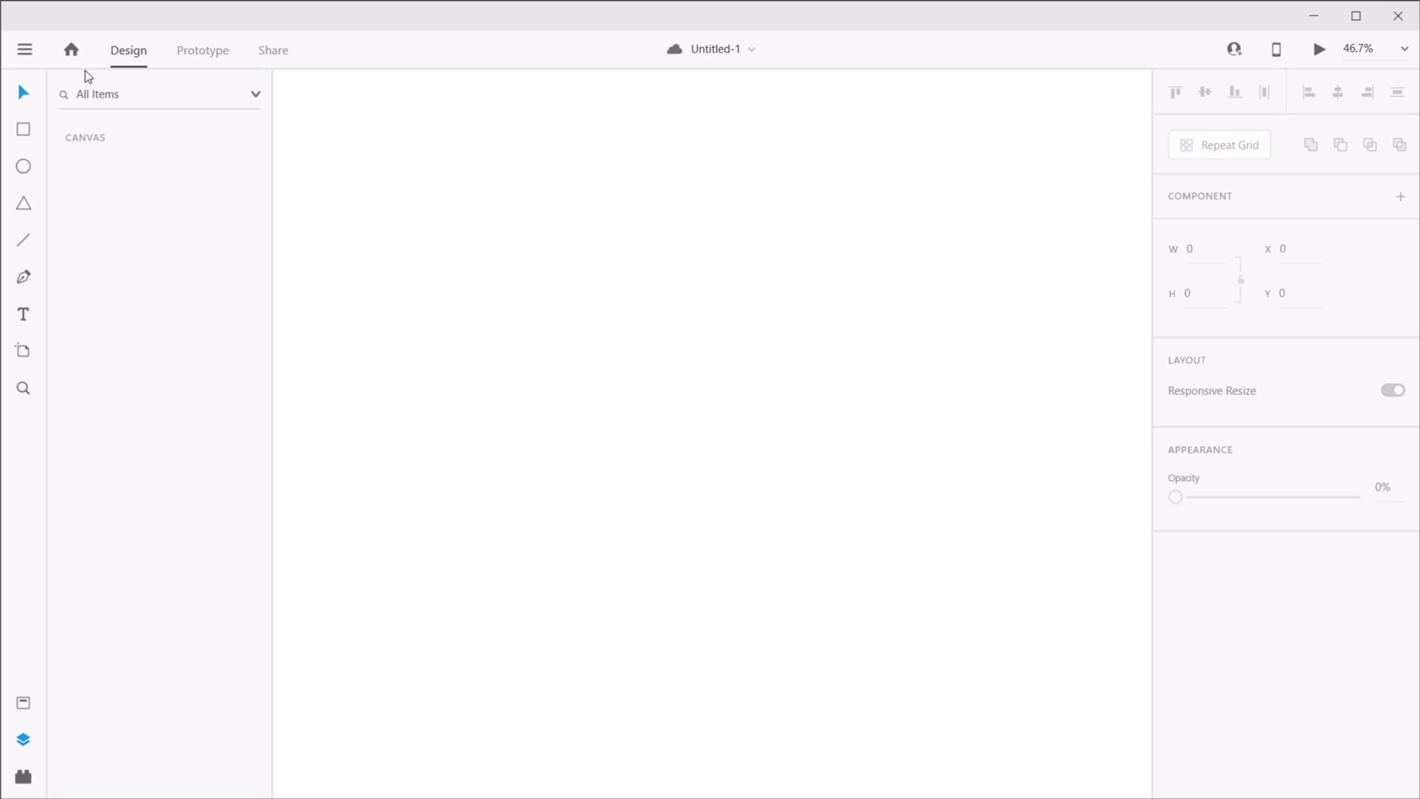
- Open PN878U1.psd from the maqueta-smartphones-apps folder in Downloads and align its window with the screen
{"action": "left_click", "coordinate": [72, 51]}
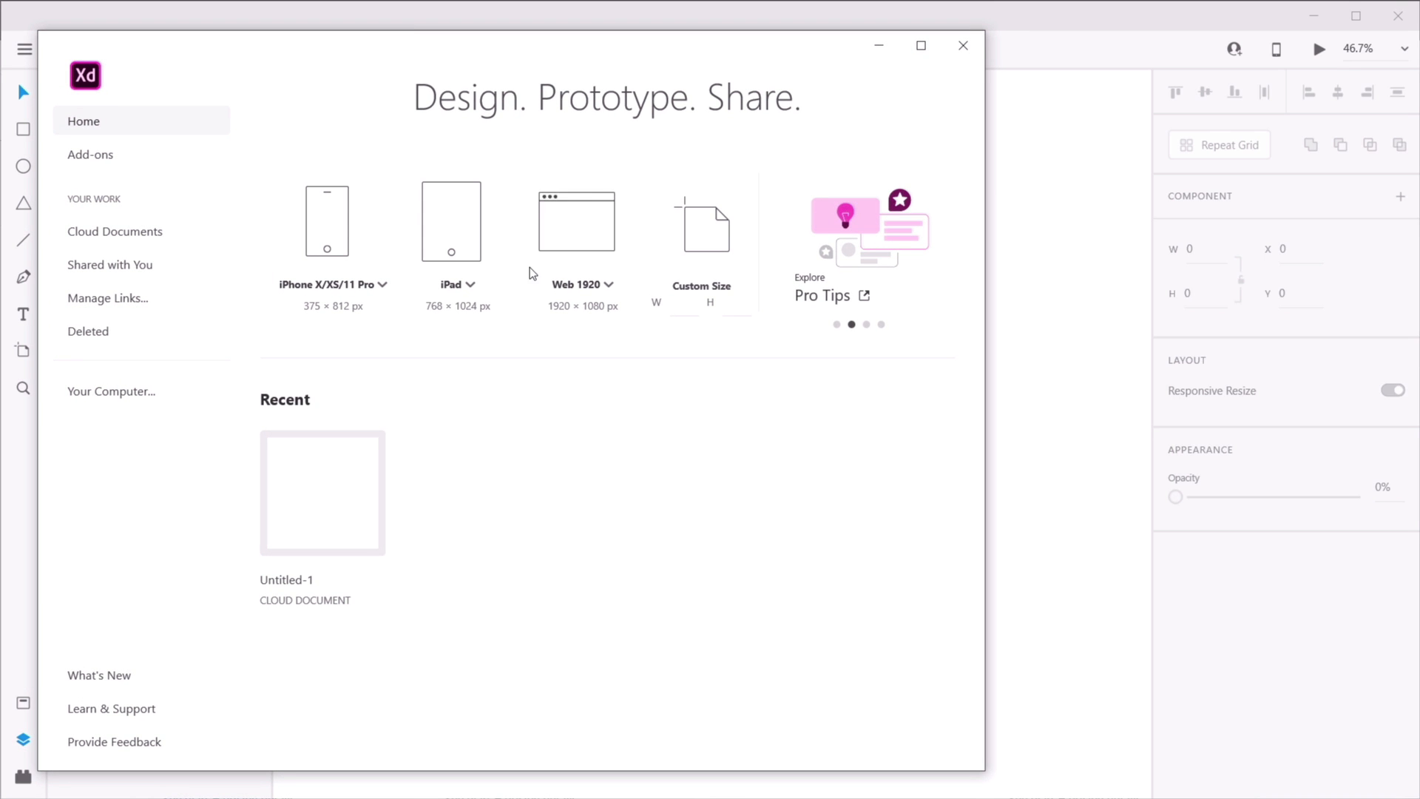
{"action": "left_click", "coordinate": [160, 398]}
{"action": "left_click", "coordinate": [119, 190]}
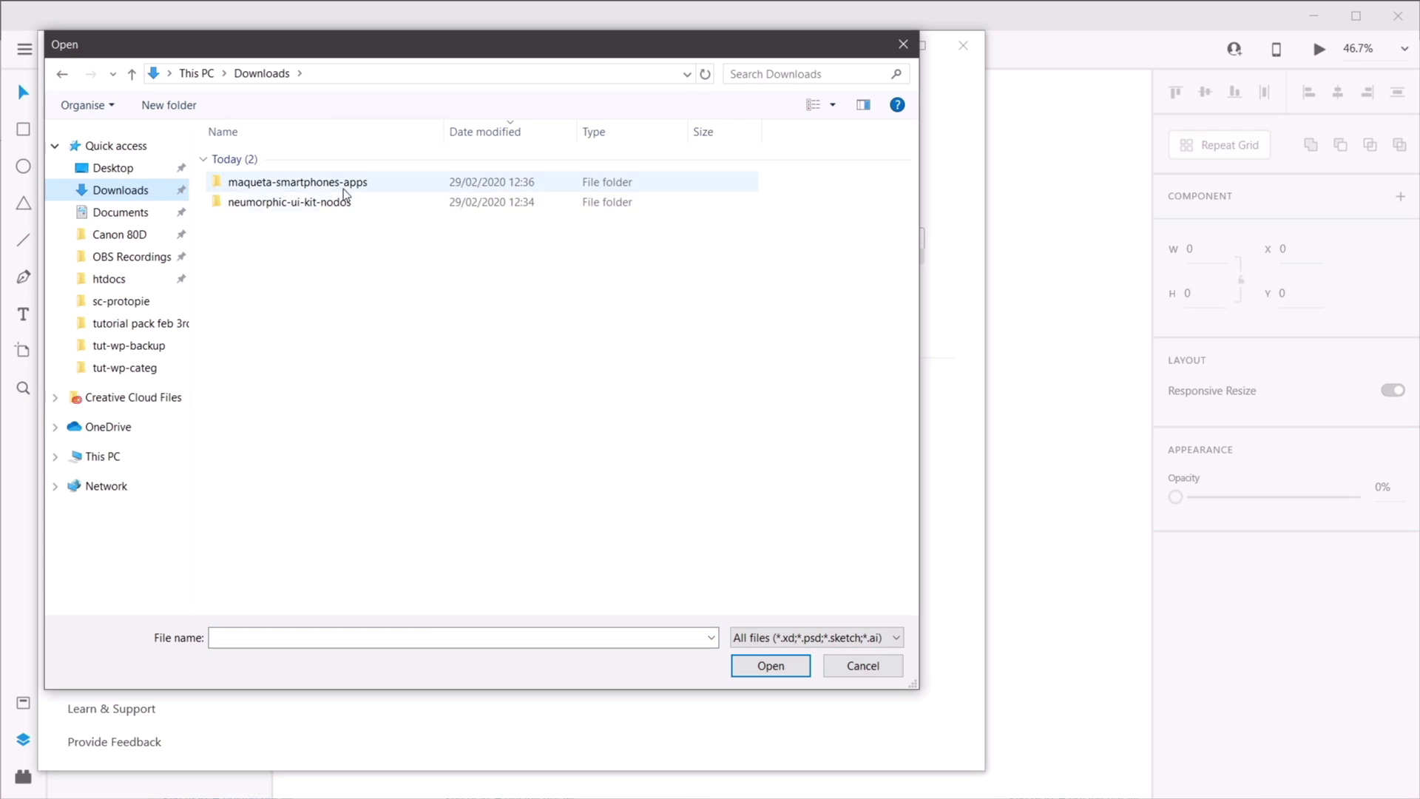
{"action": "double_click", "coordinate": [344, 183]}
{"action": "left_click", "coordinate": [294, 161]}
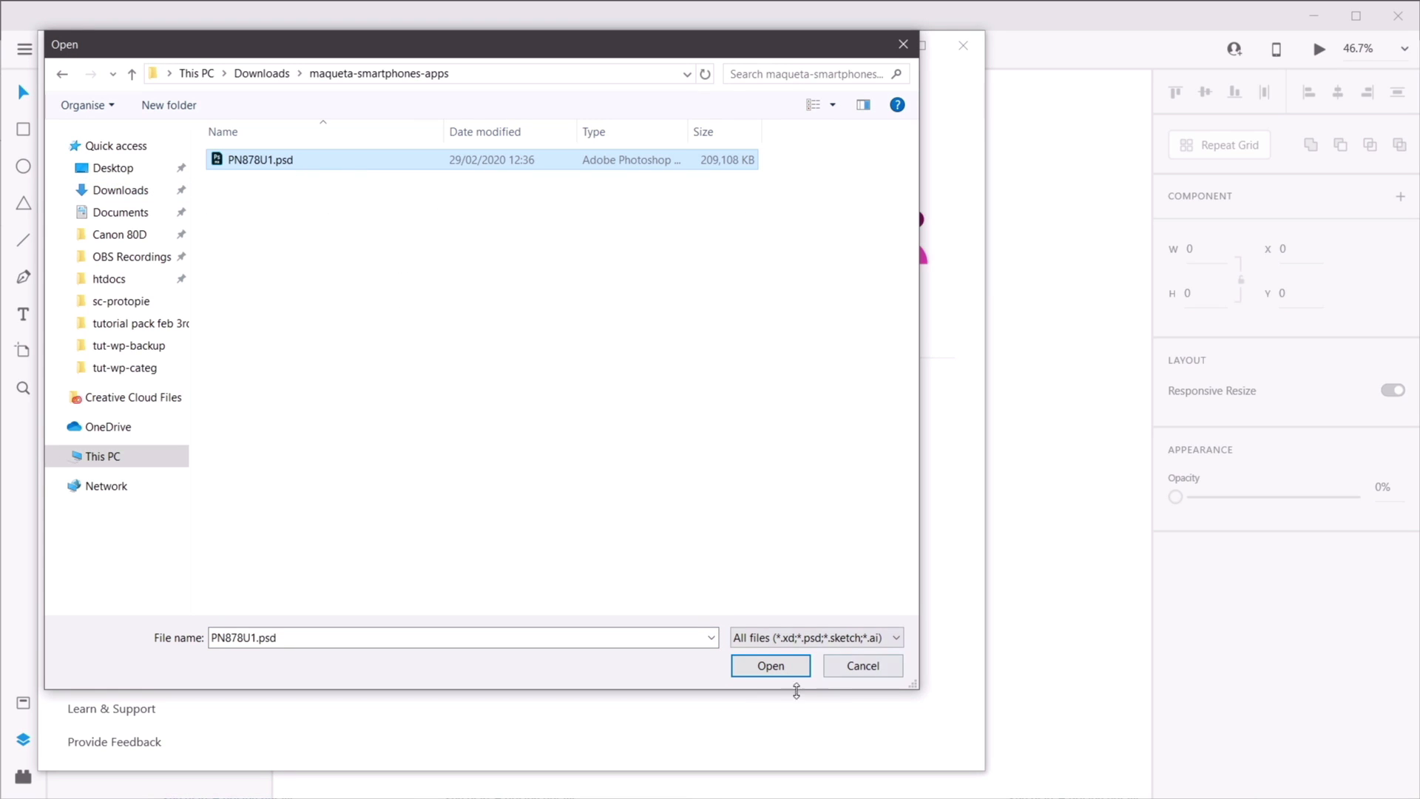
{"action": "left_click", "coordinate": [788, 672]}
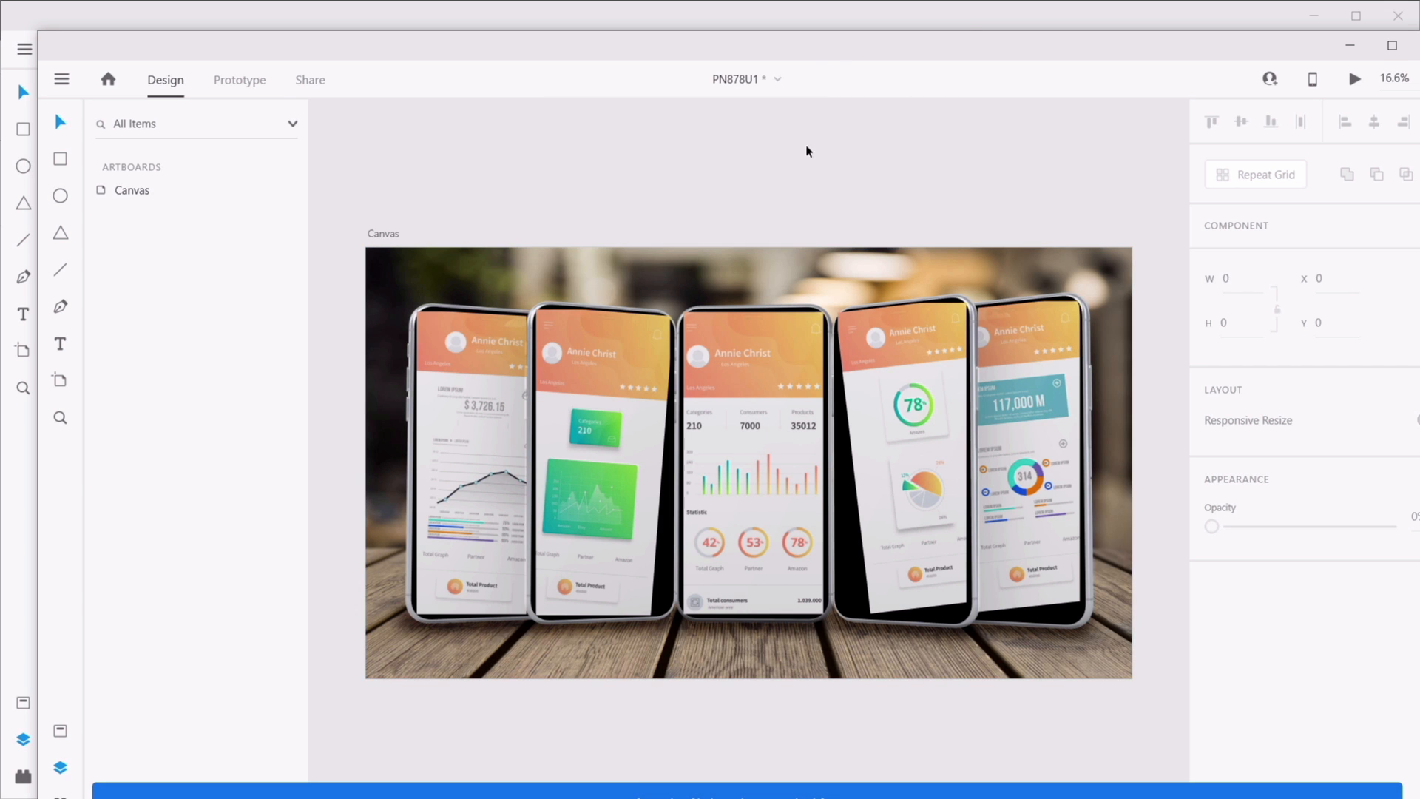
{"action": "left_click_drag", "start_coordinate": [833, 54], "coordinate": [801, 25]}
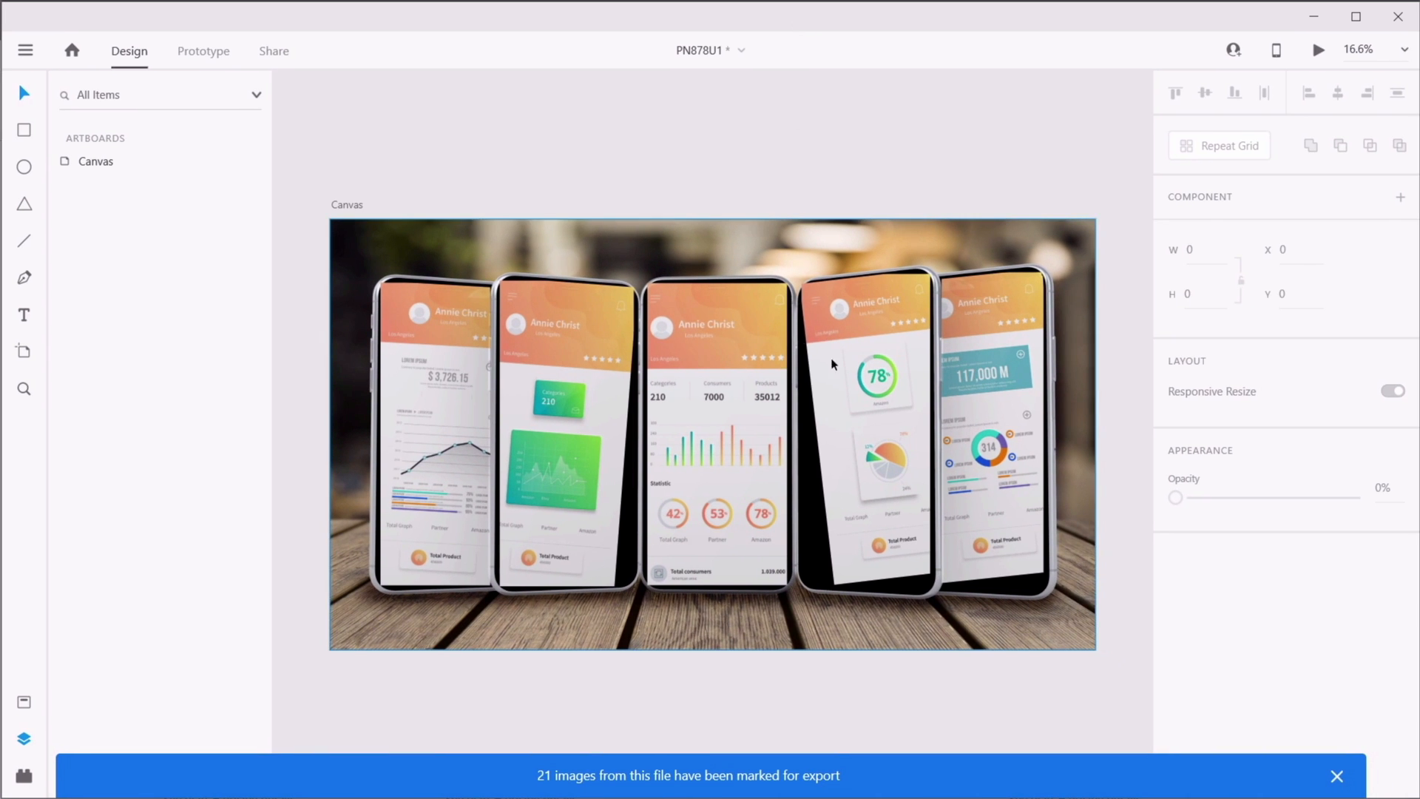
- Examine the imported file's layers by expanding the FX vol & light and Change designs here groups
{"action": "left_click", "coordinate": [619, 370]}
{"action": "left_click", "coordinate": [65, 161]}
{"action": "left_click", "coordinate": [83, 191]}
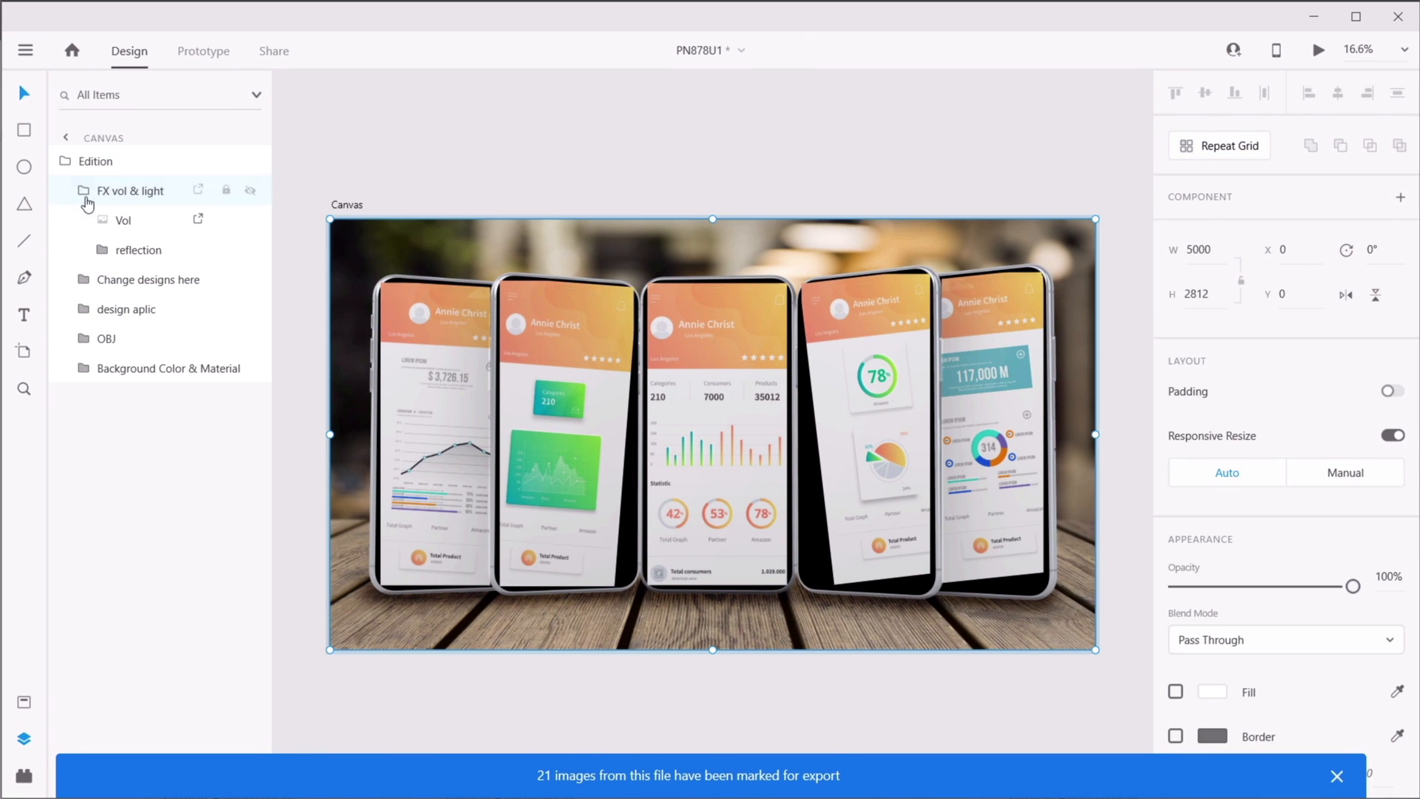
{"action": "left_click", "coordinate": [144, 229]}
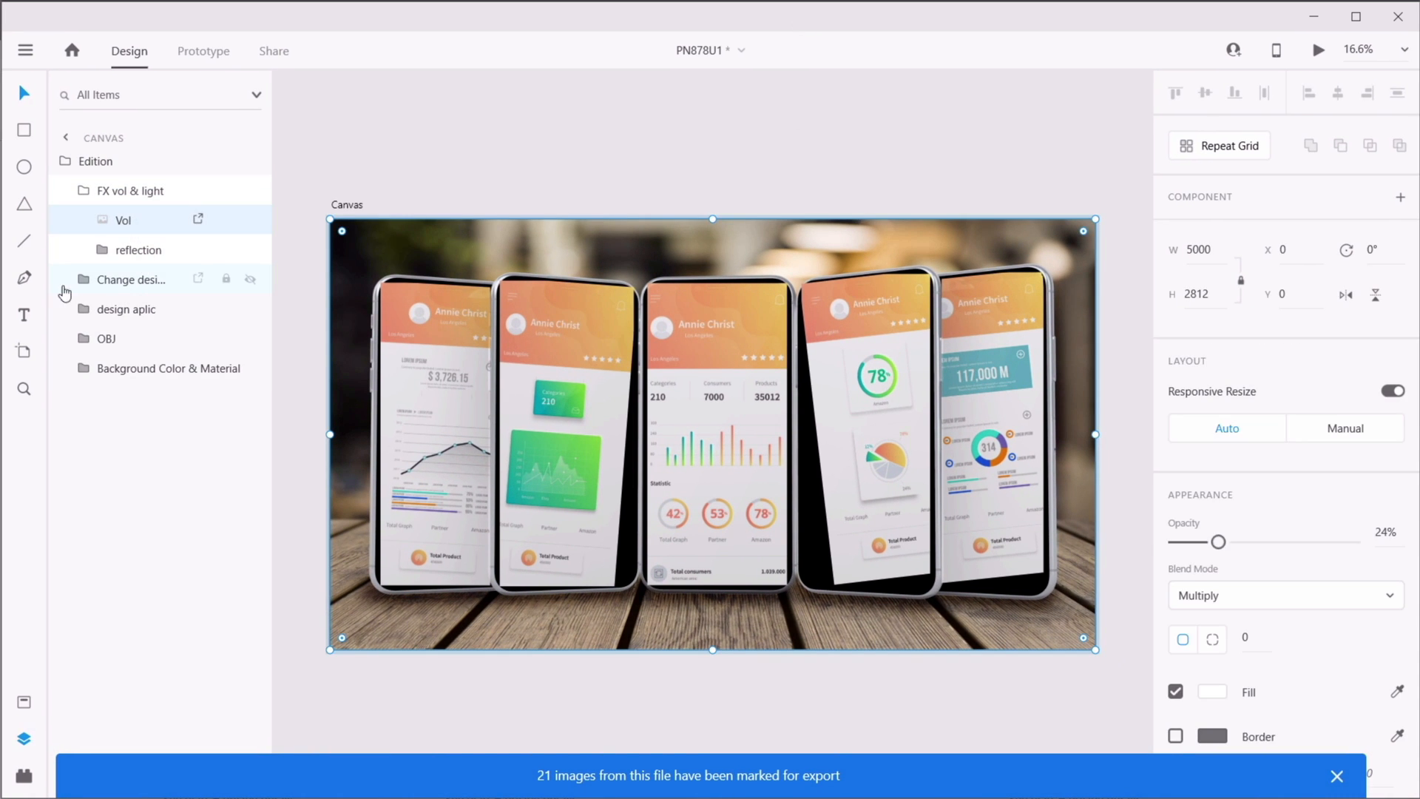
{"action": "left_click", "coordinate": [85, 287]}
{"action": "left_click", "coordinate": [148, 338]}
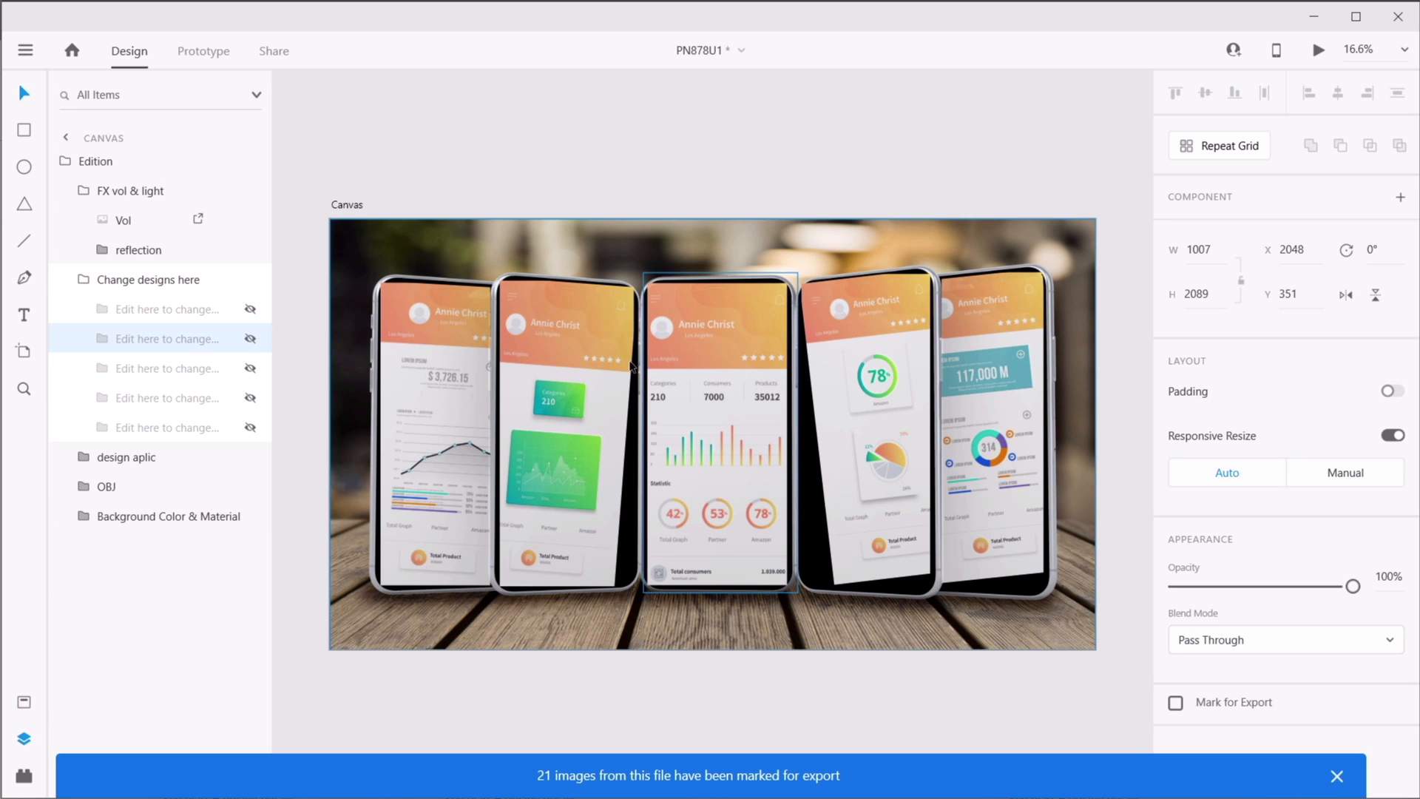
- Close the PN878U1 document without saving and go back to the home screen
{"action": "key", "text": "ctrl+w"}
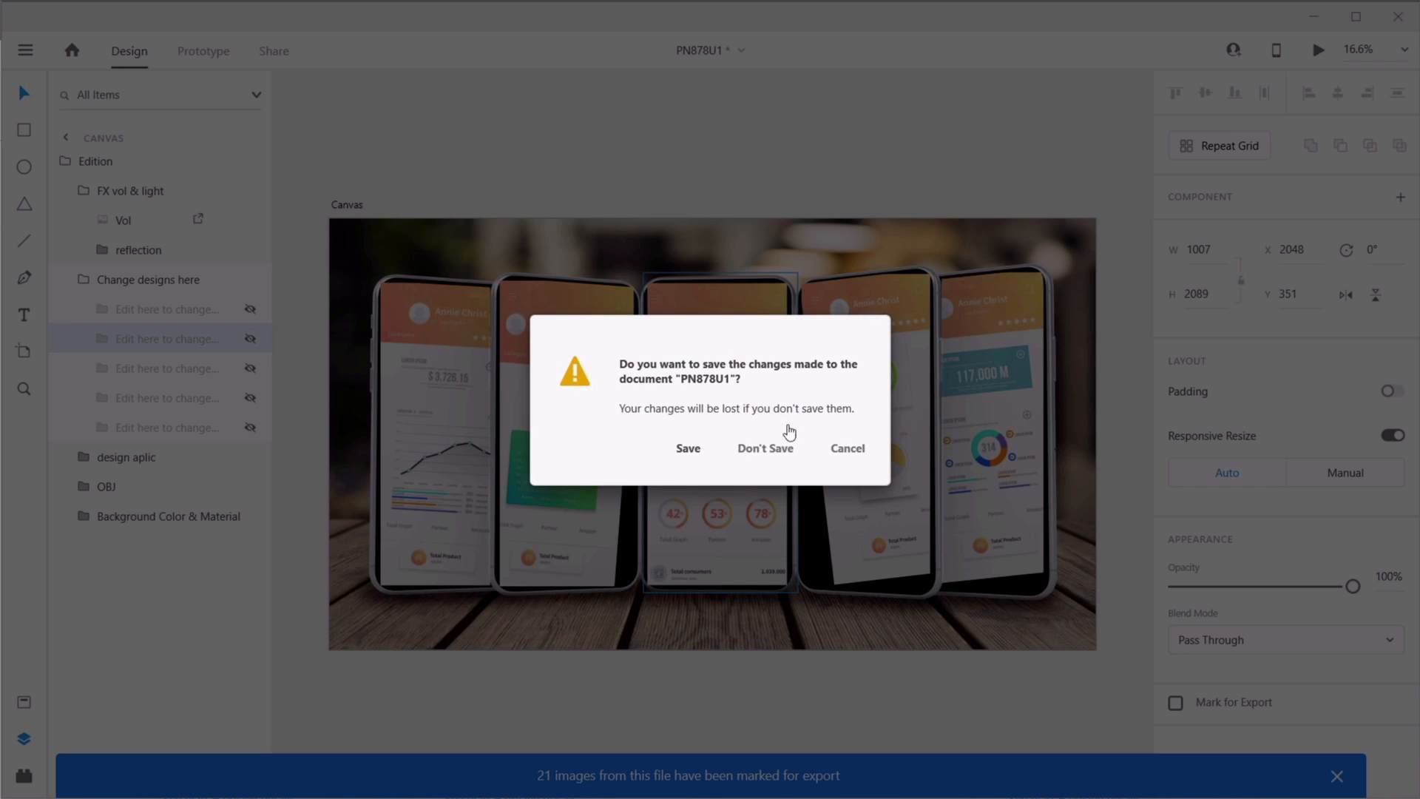
{"action": "left_click", "coordinate": [759, 450]}
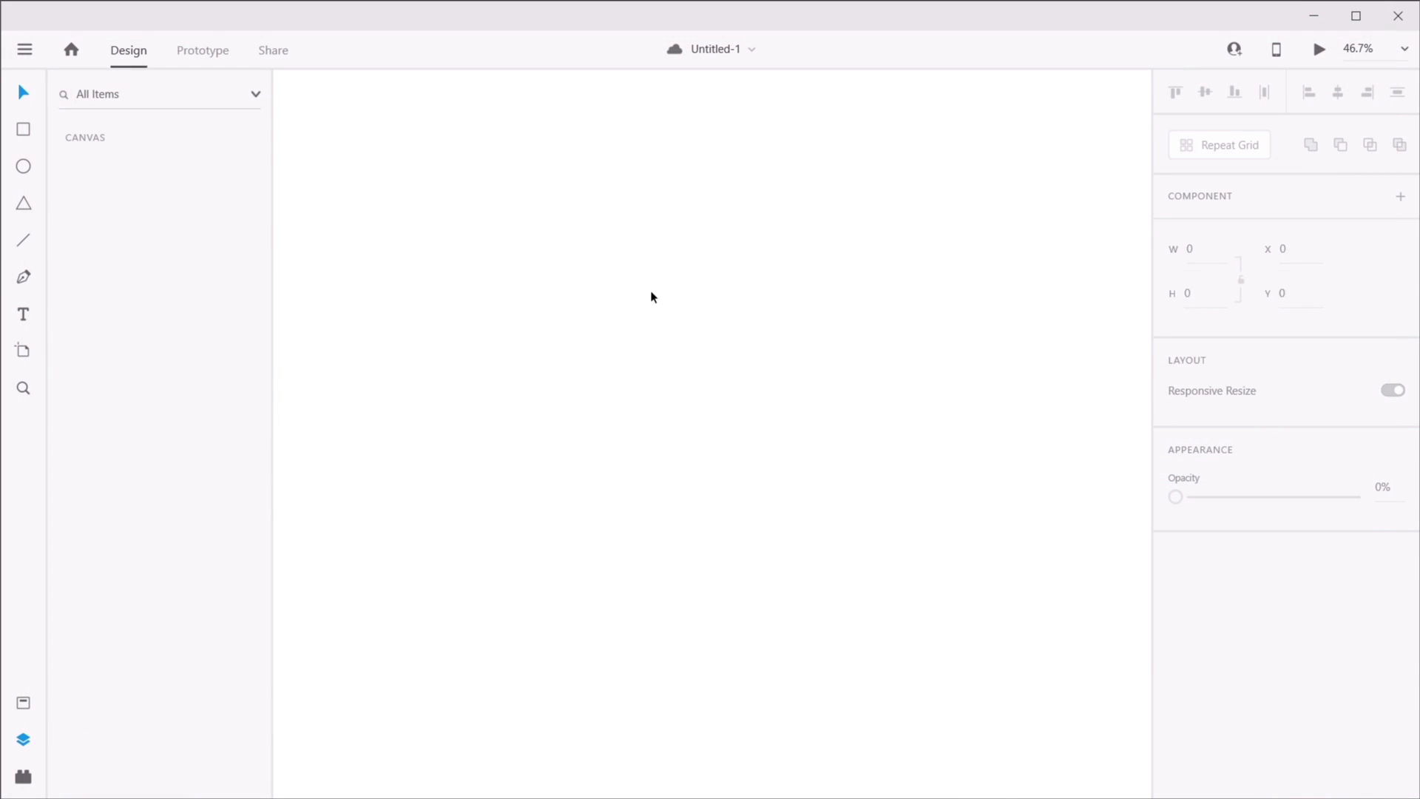
{"action": "left_click", "coordinate": [71, 50]}
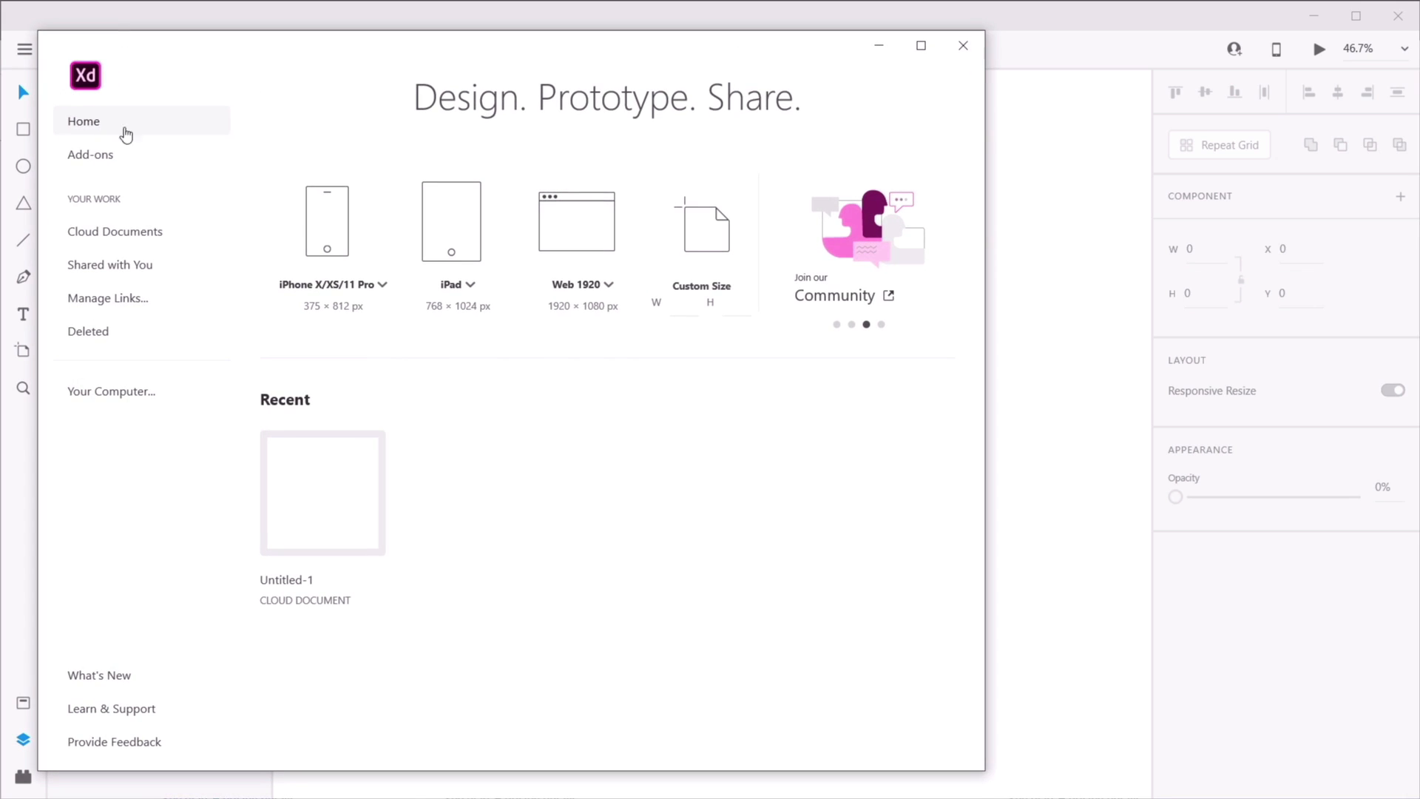
- Open neumorphic-ui-kit-nodos.sketch from the neumorphic-ui-kit-nodos folder in Downloads and examine its Neeeu [hero] artboard up close
{"action": "left_click", "coordinate": [137, 398]}
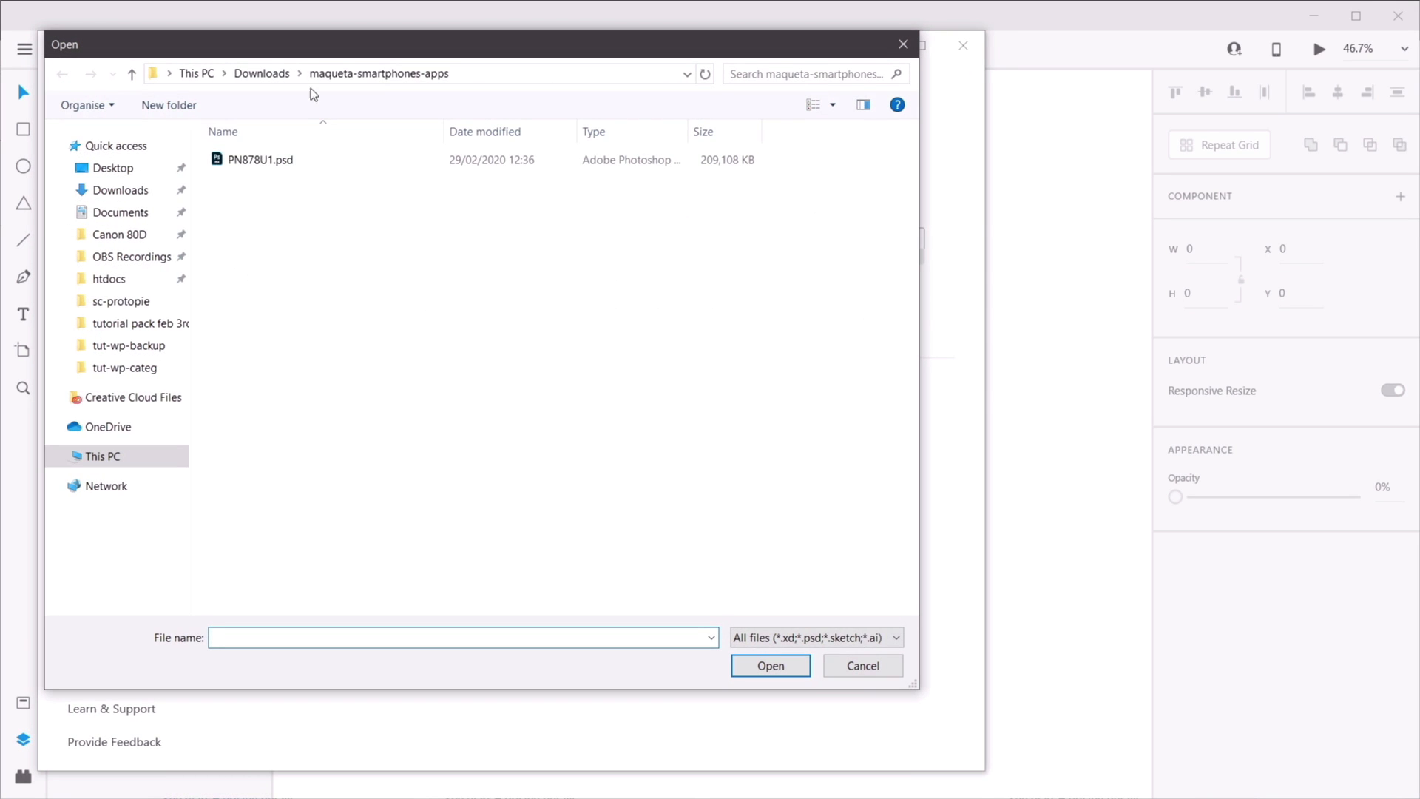
{"action": "left_click", "coordinate": [262, 73]}
{"action": "double_click", "coordinate": [303, 208]}
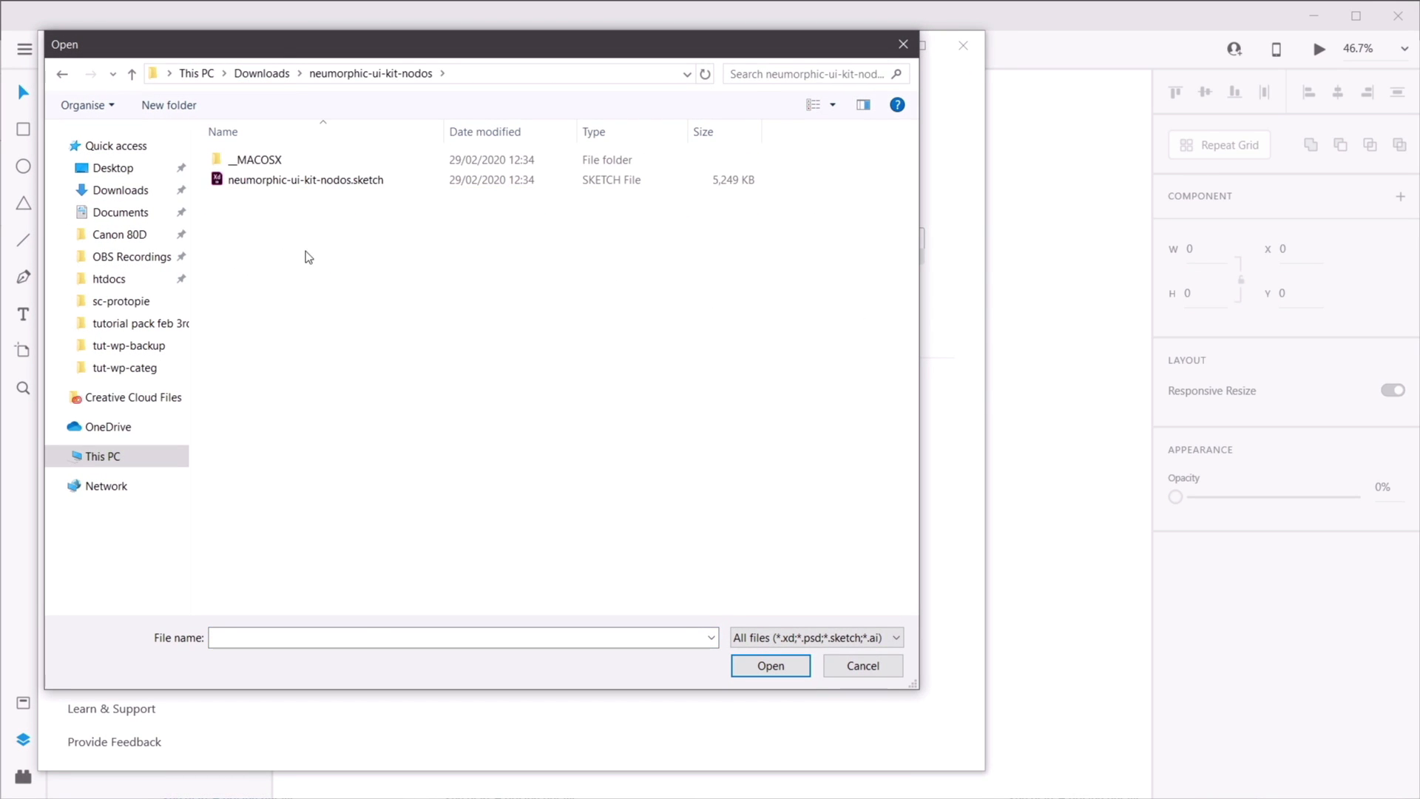
{"action": "double_click", "coordinate": [330, 182]}
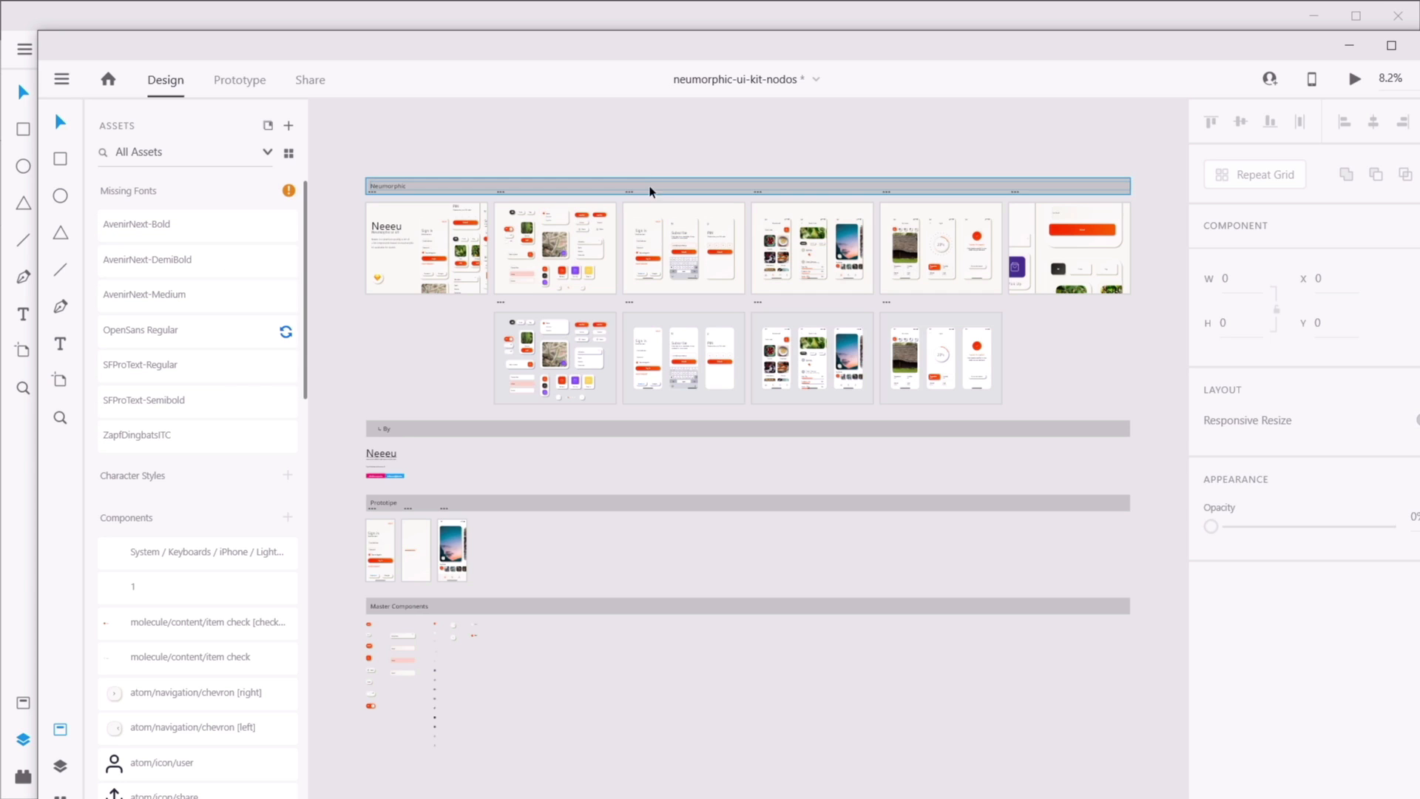
{"action": "key", "text": "z"}
{"action": "left_click_drag", "start_coordinate": [349, 171], "coordinate": [507, 325]}
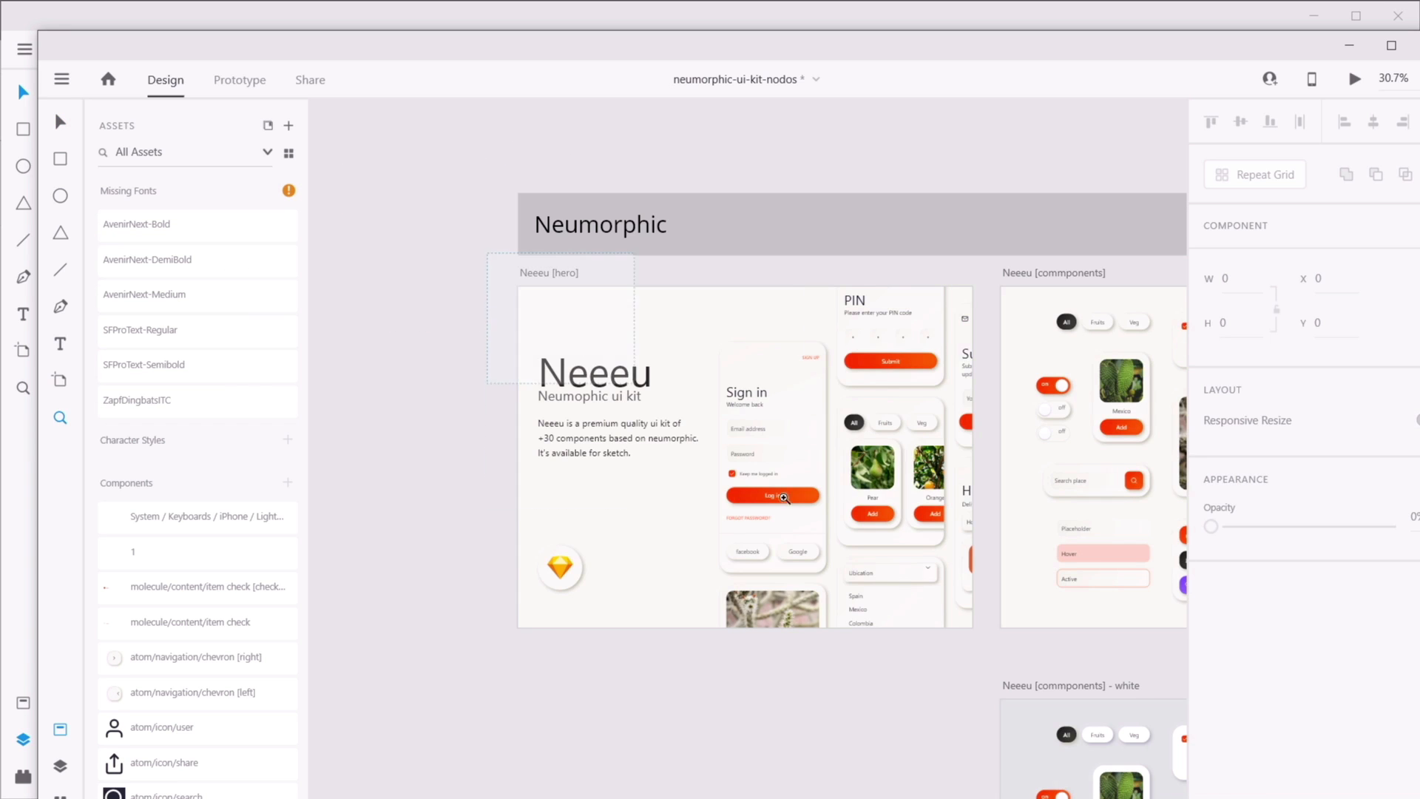
{"action": "left_click_drag", "start_coordinate": [784, 498], "coordinate": [1008, 691]}
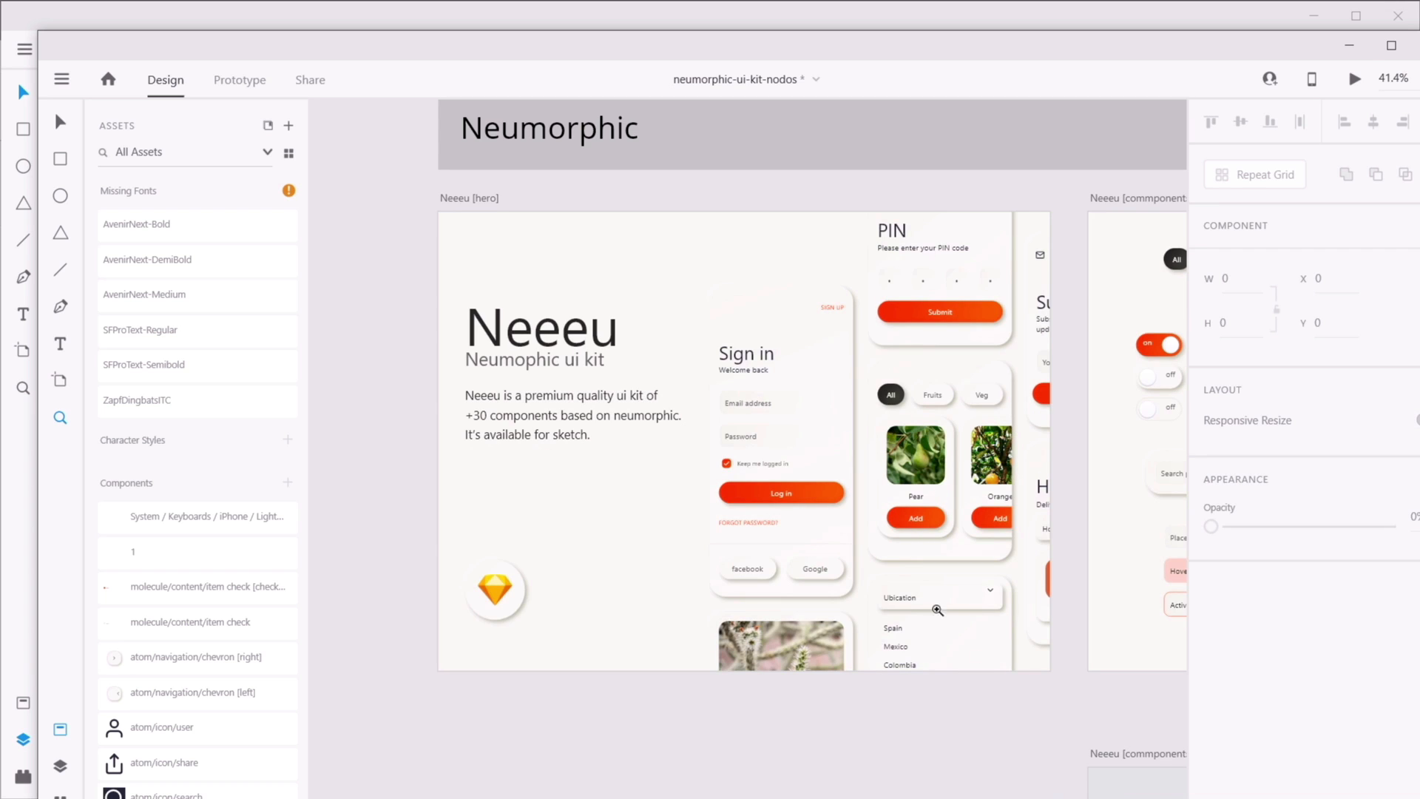
{"action": "left_click_drag", "start_coordinate": [437, 201], "coordinate": [1045, 693]}
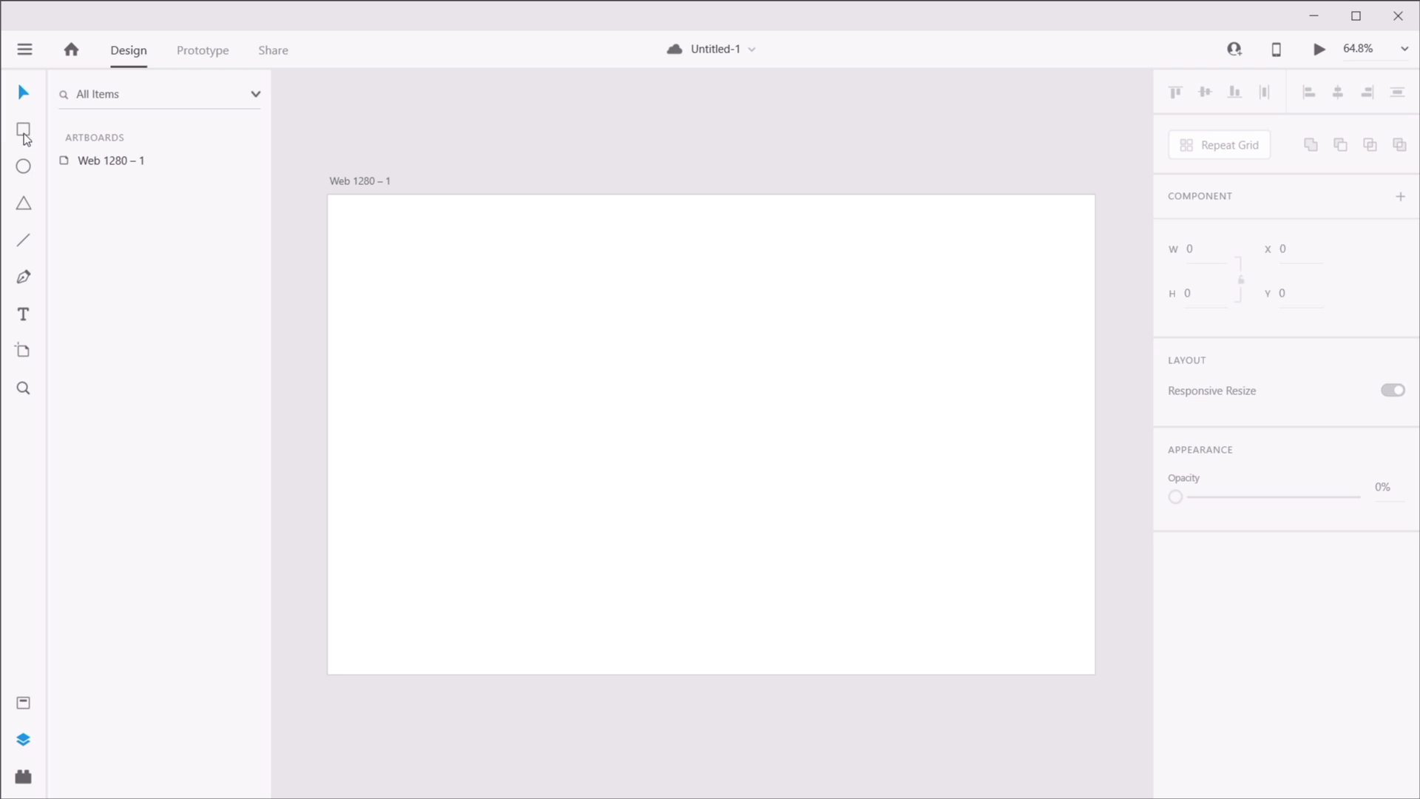
- Draw a diagonal line about 694 px wide and 214 px high on the Web 1280 artboard and move its upper-left endpoint lower and inward
{"action": "left_click", "coordinate": [23, 241]}
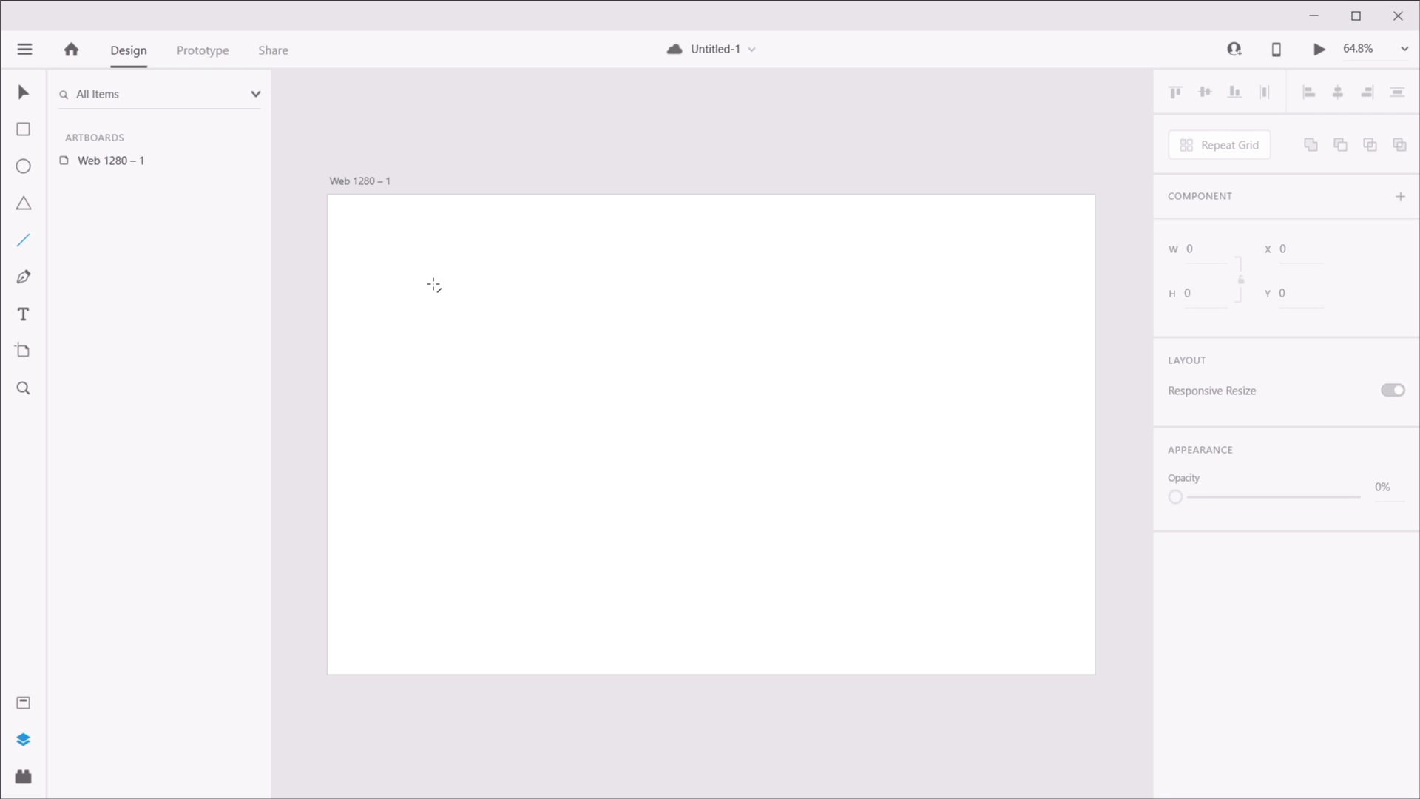
{"action": "mouse_move", "coordinate": [435, 286]}
{"action": "left_mouse_down"}
{"action": "mouse_move", "coordinate": [742, 371]}
{"action": "mouse_move", "coordinate": [975, 299]}
{"action": "mouse_move", "coordinate": [834, 473]}
{"action": "mouse_move", "coordinate": [928, 326]}
{"action": "mouse_move", "coordinate": [849, 411]}
{"action": "left_mouse_up"}
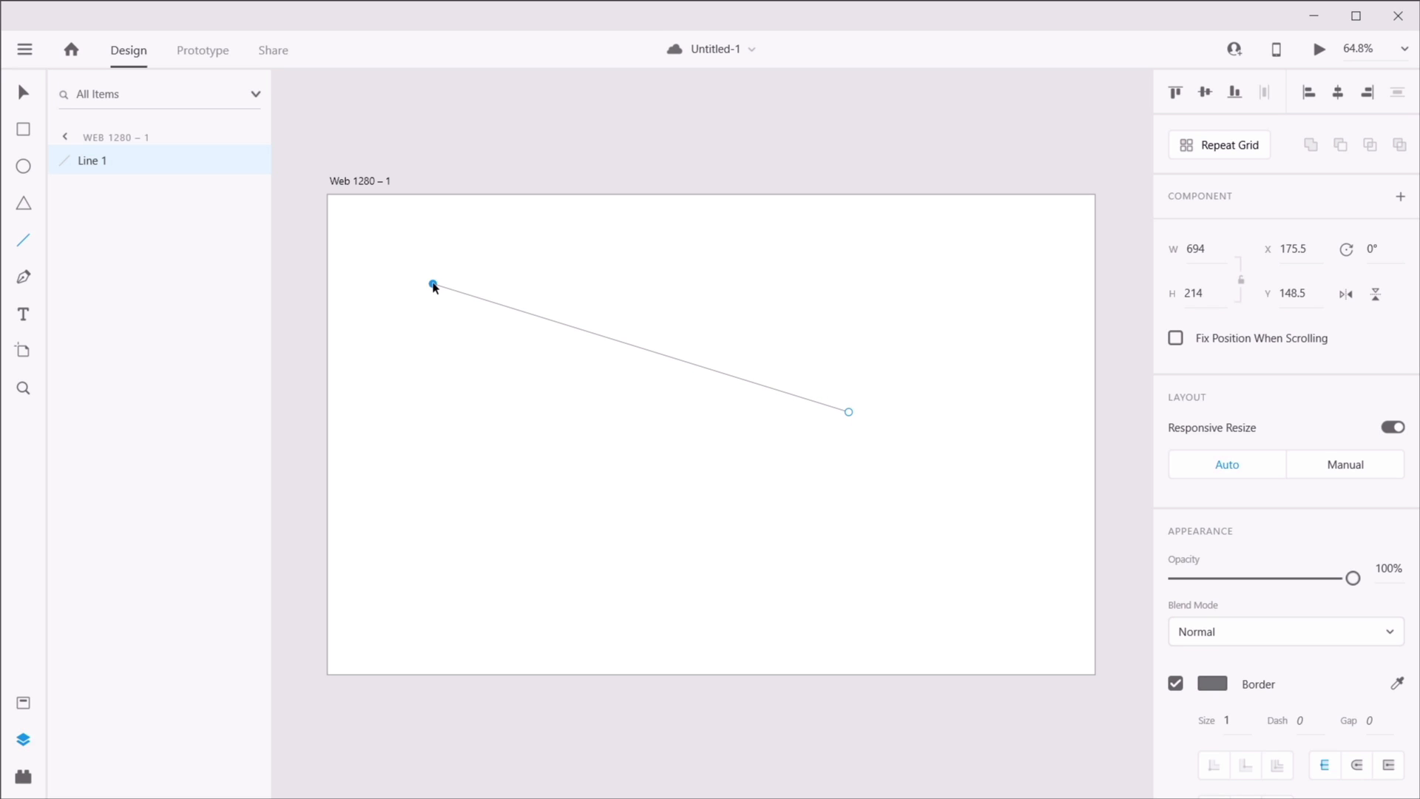
{"action": "left_click_drag", "start_coordinate": [435, 286], "coordinate": [493, 300]}
{"action": "left_click_drag", "start_coordinate": [643, 366], "coordinate": [646, 477]}
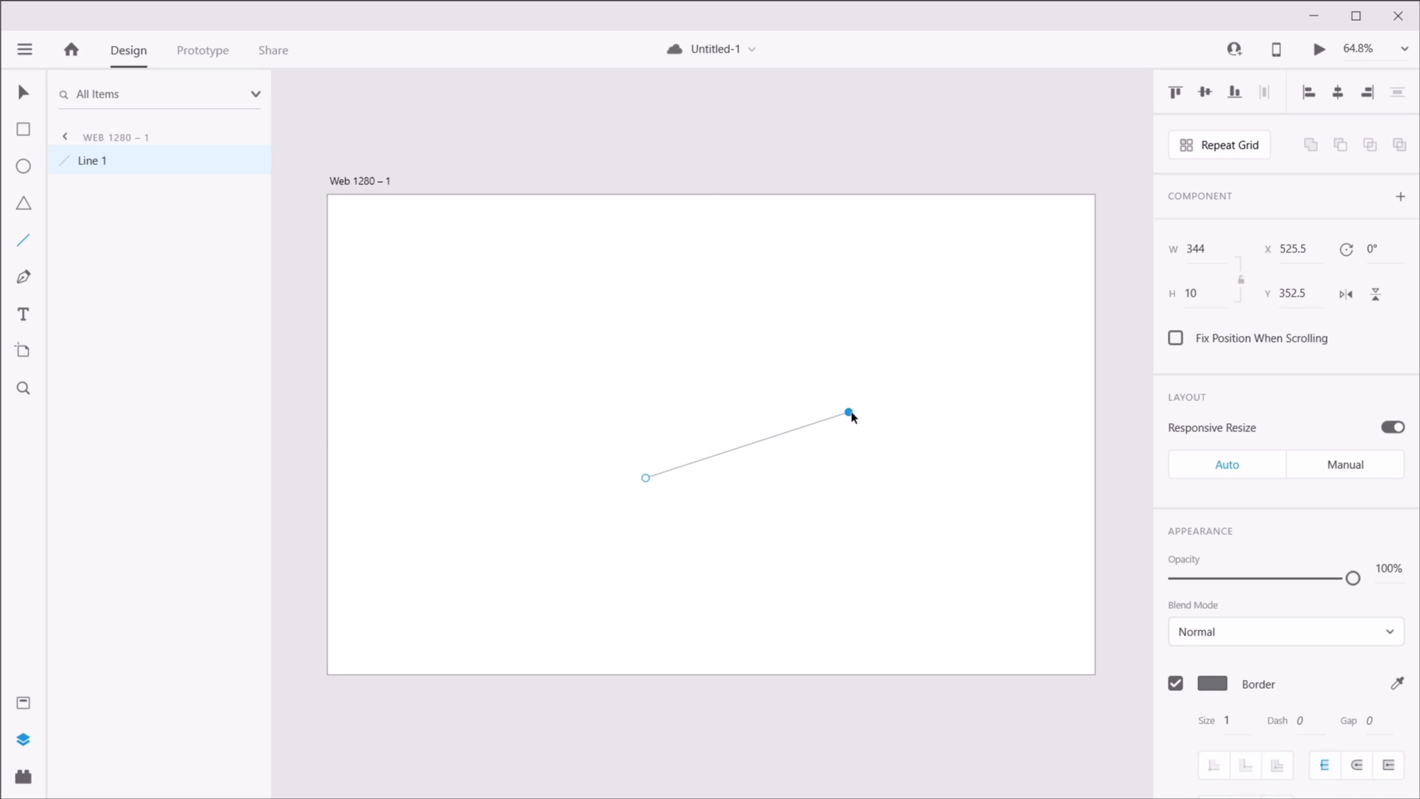
- Reposition both endpoints of the line so it runs exactly horizontal, about 492 px long, in the artboard's upper part
{"action": "left_click_drag", "start_coordinate": [850, 412], "coordinate": [874, 284]}
{"action": "left_click_drag", "start_coordinate": [646, 479], "coordinate": [594, 426]}
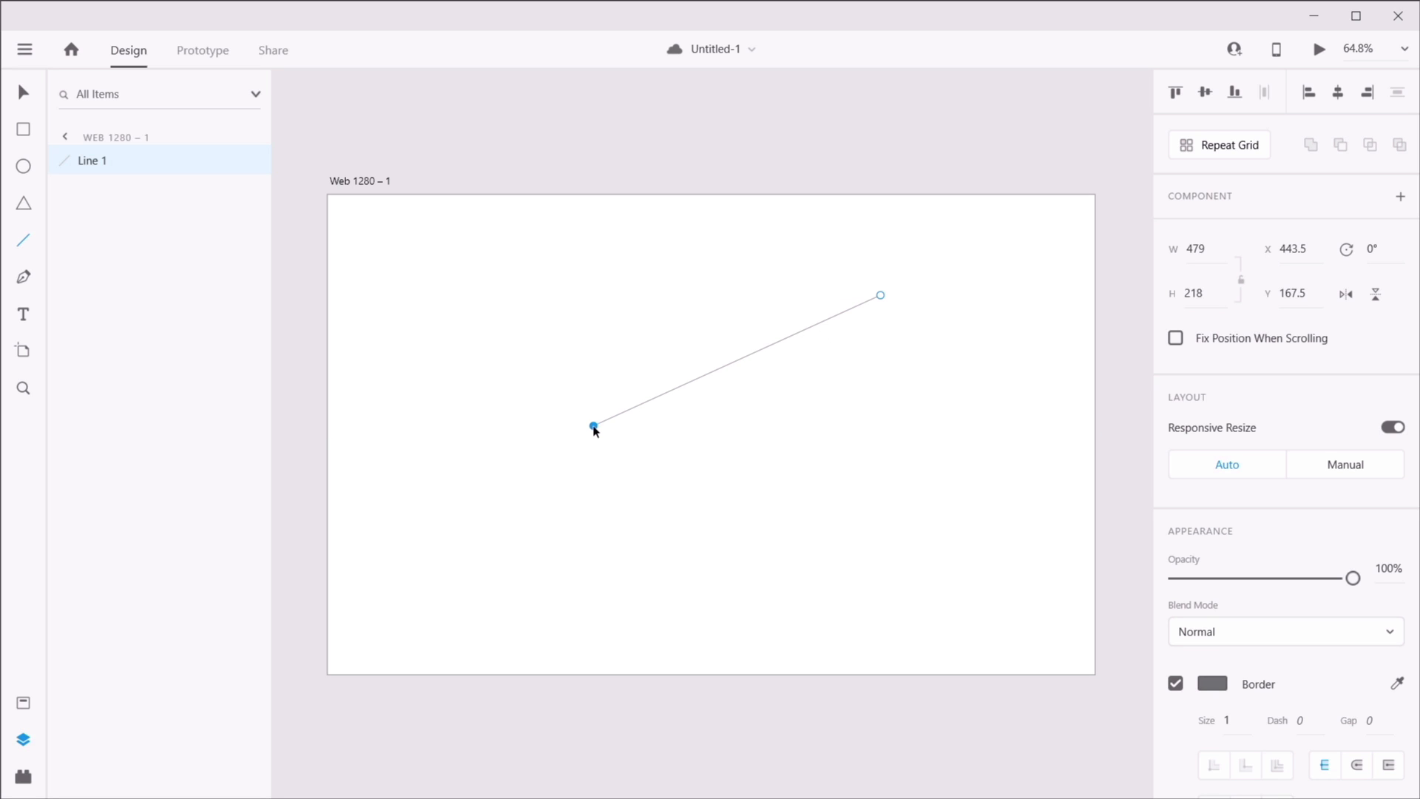
{"action": "left_click_drag", "start_coordinate": [596, 429], "coordinate": [525, 286]}
{"action": "key", "text": "shift"}
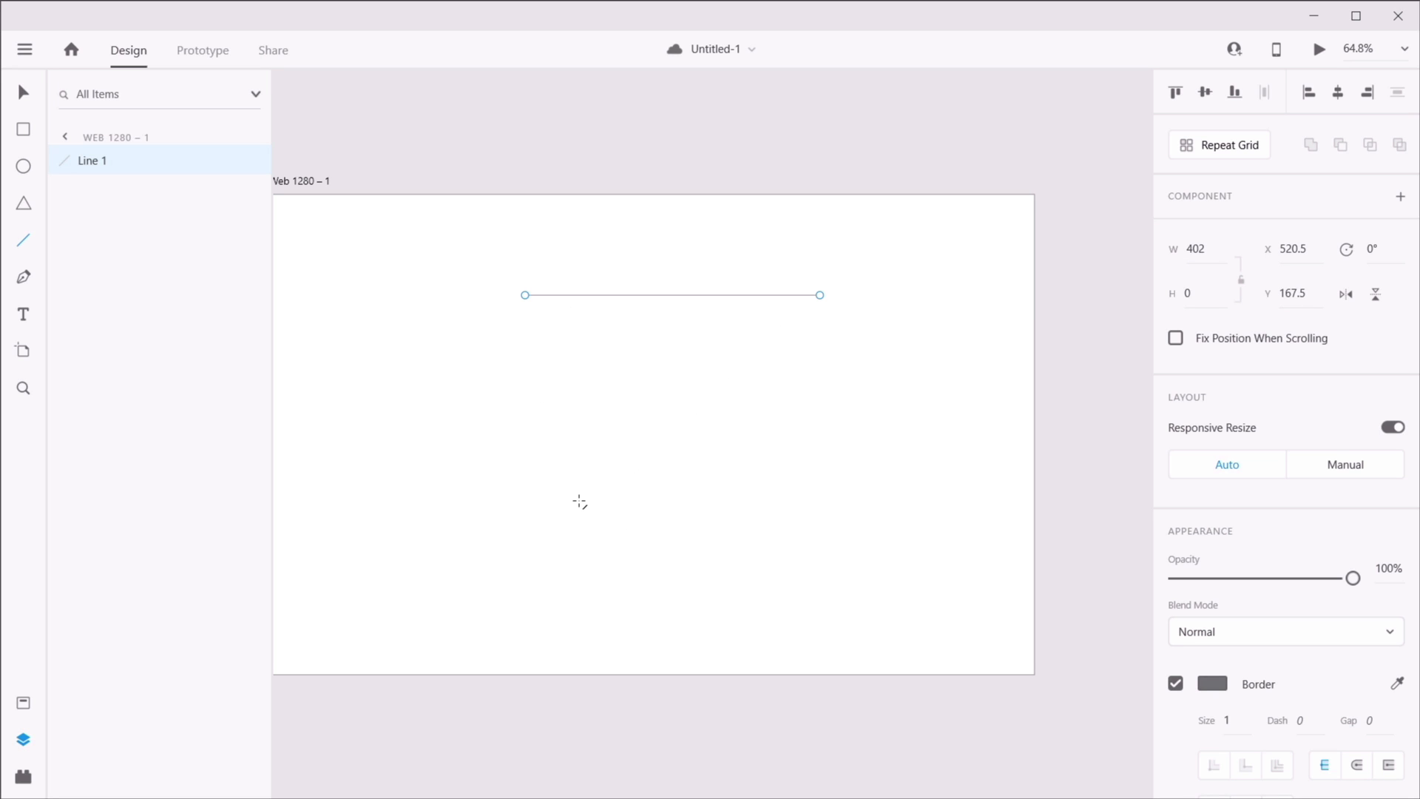
- Select the horizontal line on the artboard and delete it
{"action": "scroll", "coordinate": [670, 454], "scroll_direction": "up", "scroll_amount": 3}
{"action": "scroll", "coordinate": [669, 453], "scroll_direction": "down", "scroll_amount": 3}
{"action": "mouse_move", "coordinate": [597, 424]}
{"action": "left_mouse_down"}
{"action": "mouse_move", "coordinate": [666, 437]}
{"action": "mouse_move", "coordinate": [588, 446]}
{"action": "left_mouse_up"}
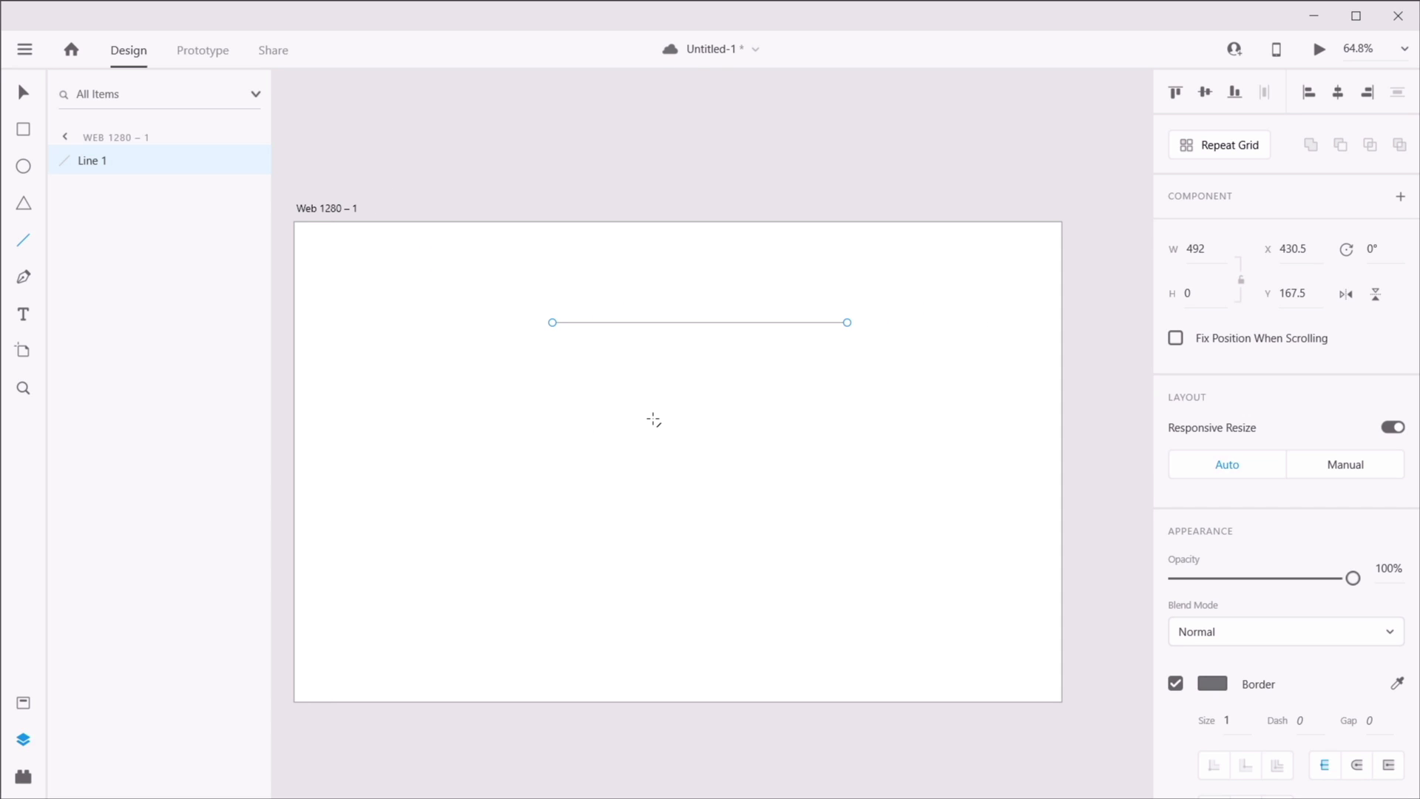
{"action": "key", "text": "v"}
{"action": "left_click_drag", "start_coordinate": [664, 237], "coordinate": [736, 410]}
{"action": "key", "text": "Delete"}
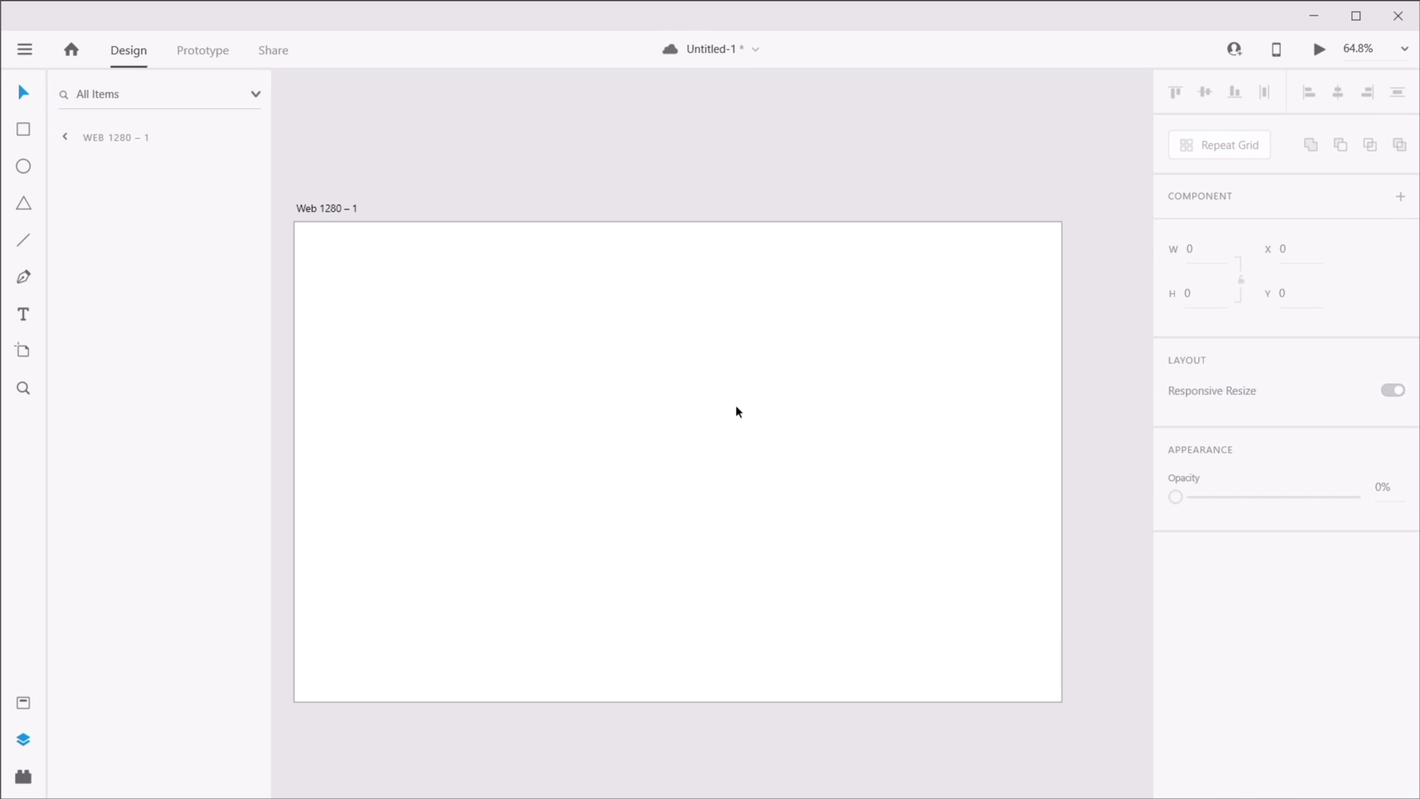
- Draw a straight vertical line about 432 px long with the Line tool and place it near the artboard's center
{"action": "key", "text": "l"}
{"action": "left_click_drag", "start_coordinate": [444, 385], "coordinate": [489, 644]}
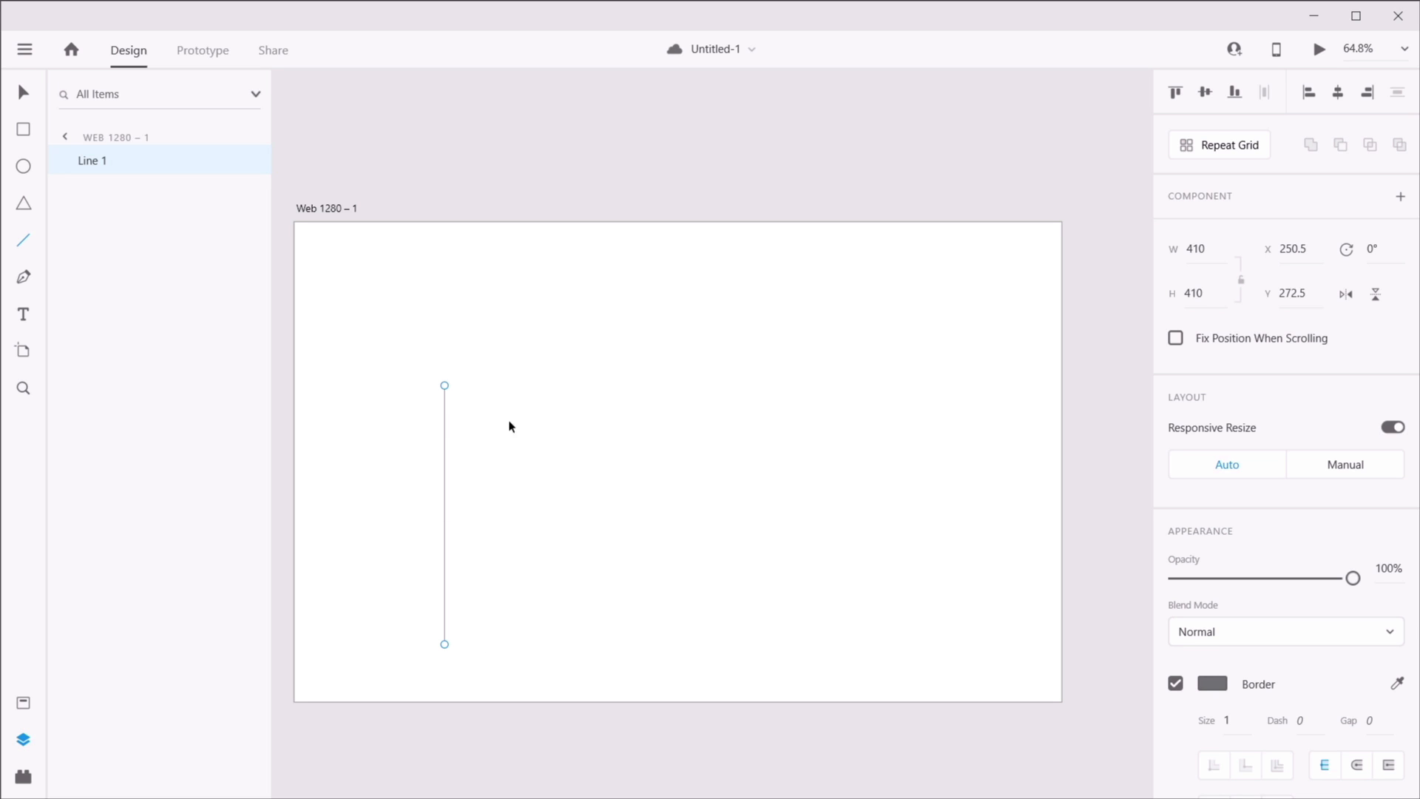
{"action": "left_click_drag", "start_coordinate": [446, 433], "coordinate": [674, 360]}
{"action": "left_click", "coordinate": [776, 433]}
{"action": "left_click_drag", "start_coordinate": [814, 315], "coordinate": [517, 624]}
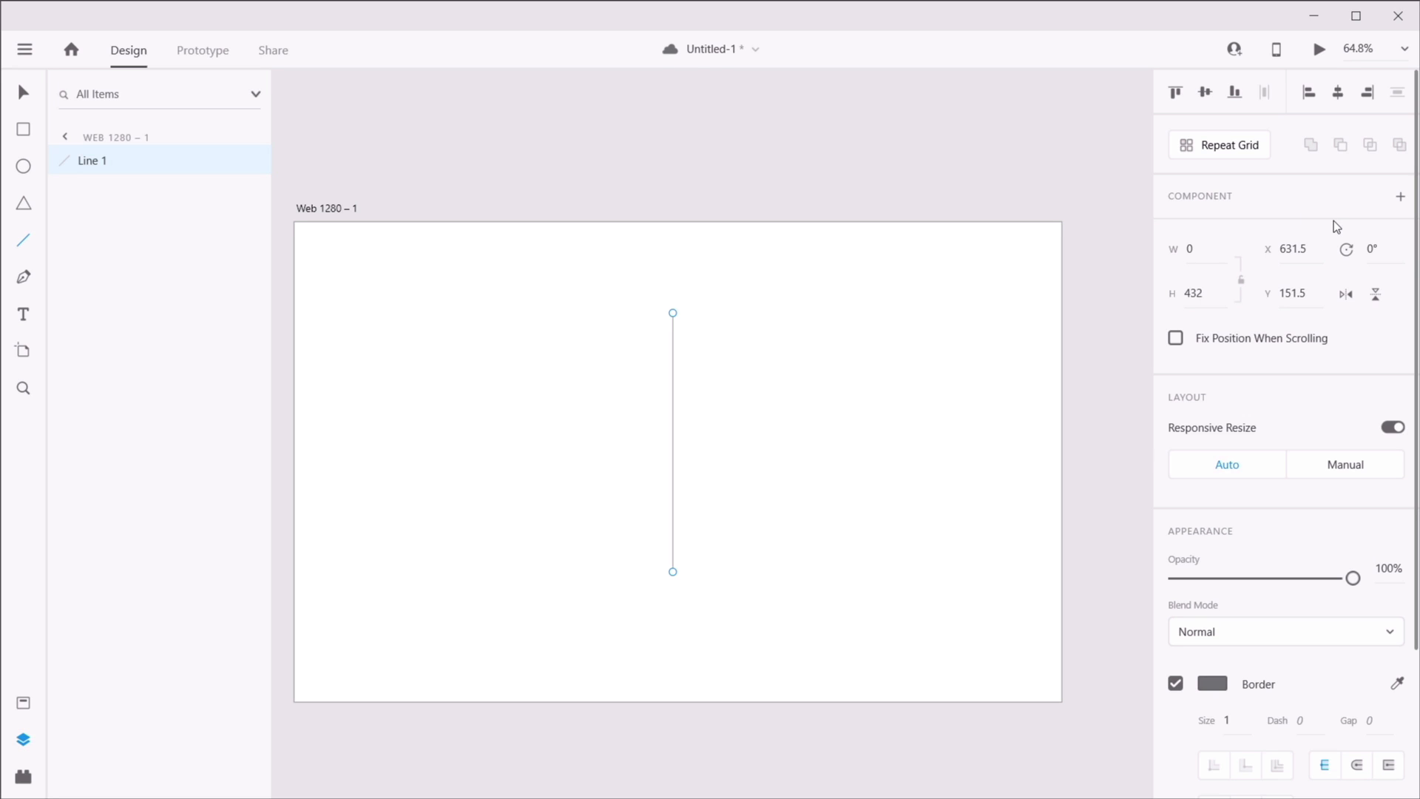
- Set the vertical line's opacity to 90%
{"action": "scroll", "coordinate": [1299, 339], "scroll_direction": "down", "scroll_amount": 3}
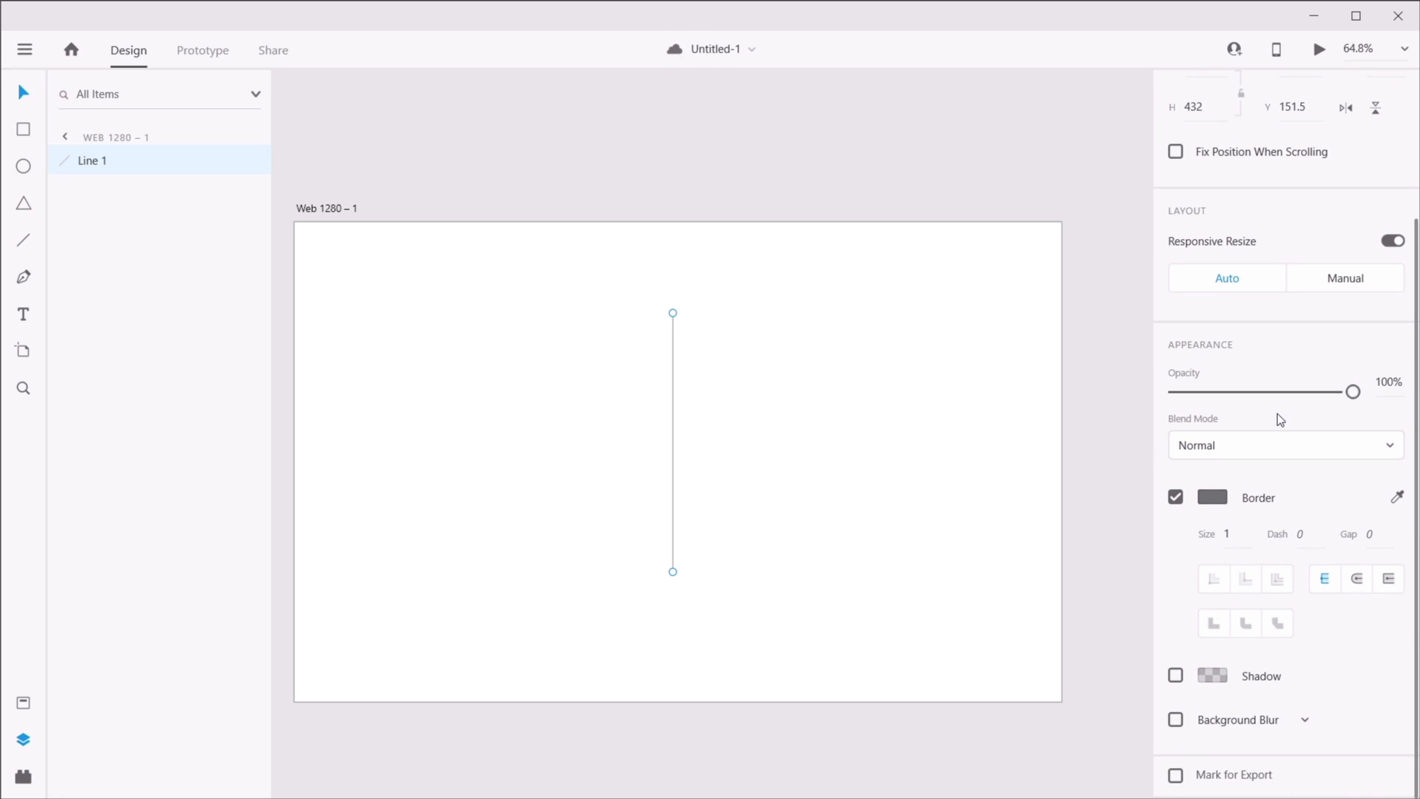
{"action": "mouse_move", "coordinate": [1353, 395]}
{"action": "left_mouse_down"}
{"action": "mouse_move", "coordinate": [1176, 393]}
{"action": "mouse_move", "coordinate": [1354, 391]}
{"action": "left_mouse_up"}
{"action": "left_click", "coordinate": [1384, 384]}
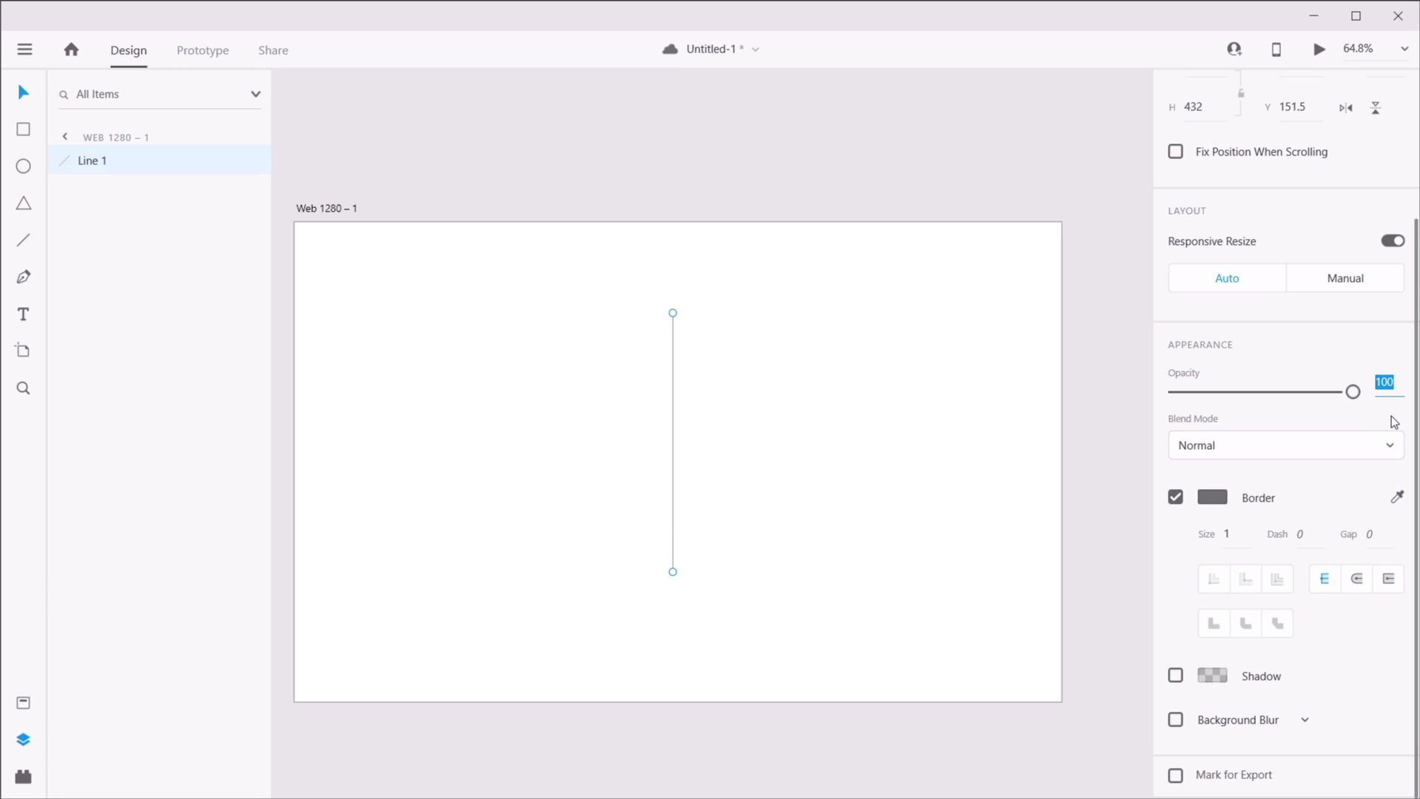
{"action": "type", "text": "90"}
{"action": "key", "text": "Tab"}
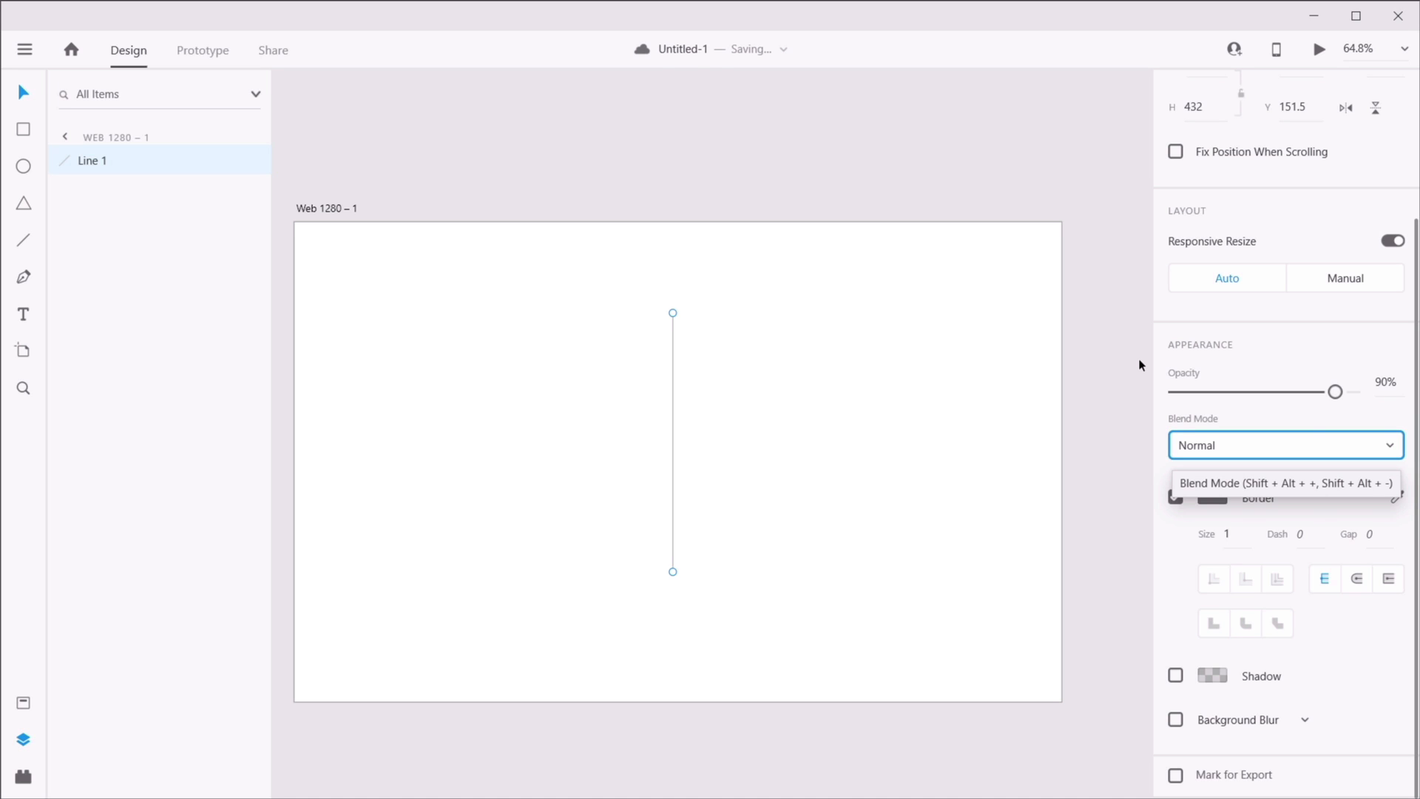
- Try several opacity levels on the vertical line, such as 10% and 45%, and set it back to 100%
{"action": "key", "text": "1"}
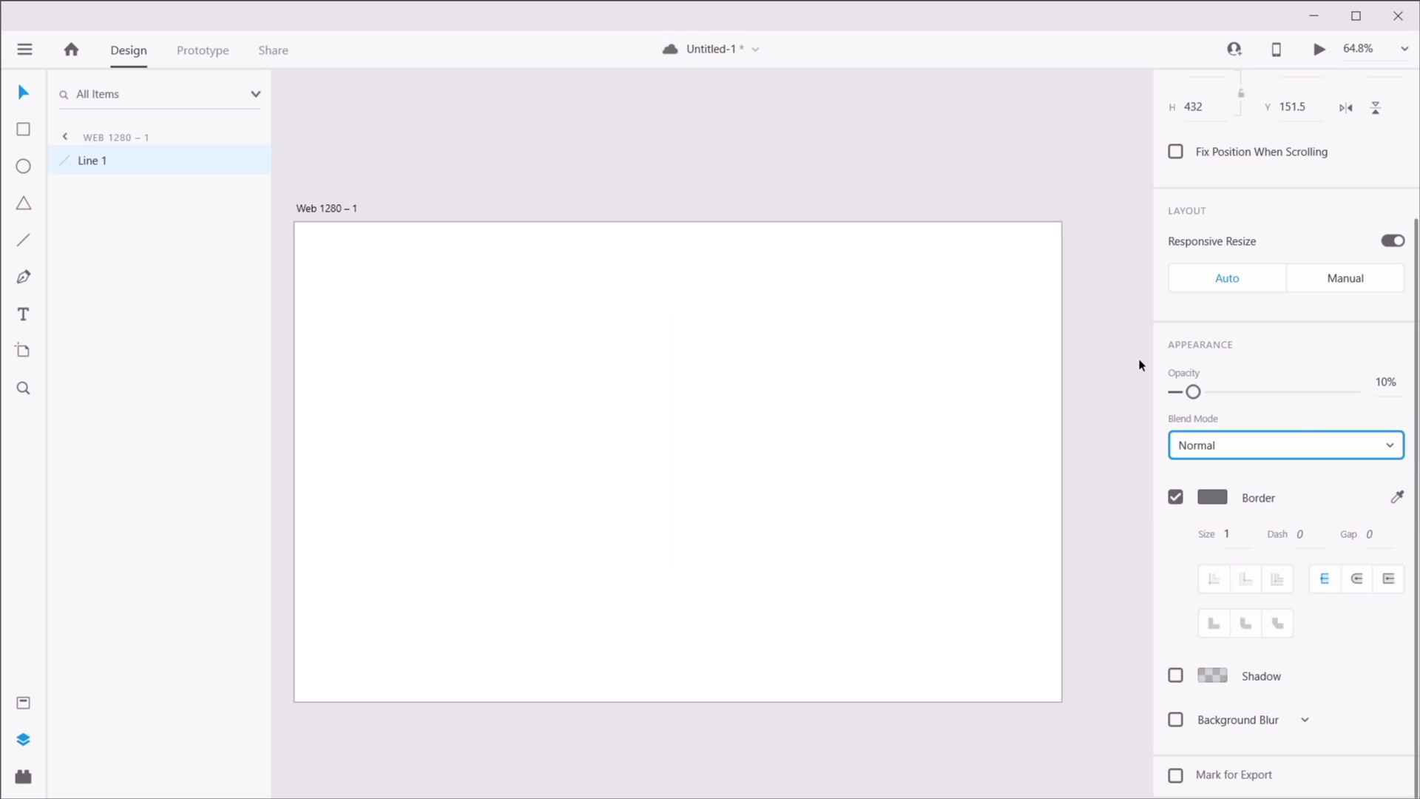
{"action": "key", "text": "2"}
{"action": "key", "text": "4"}
{"action": "key", "text": "5"}
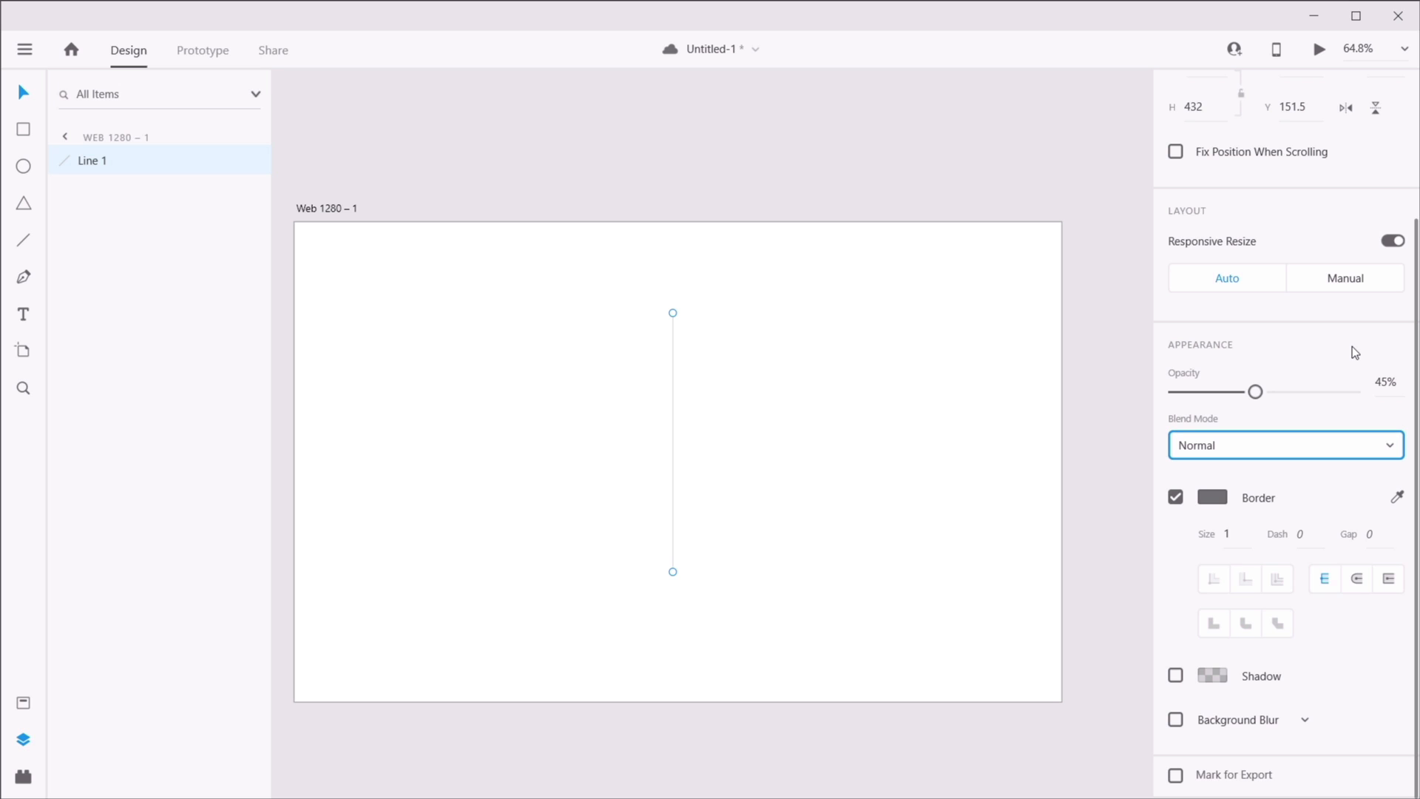
{"action": "key", "text": "5"}
{"action": "key", "text": "6"}
{"action": "key", "text": "5"}
{"action": "key", "text": "0"}
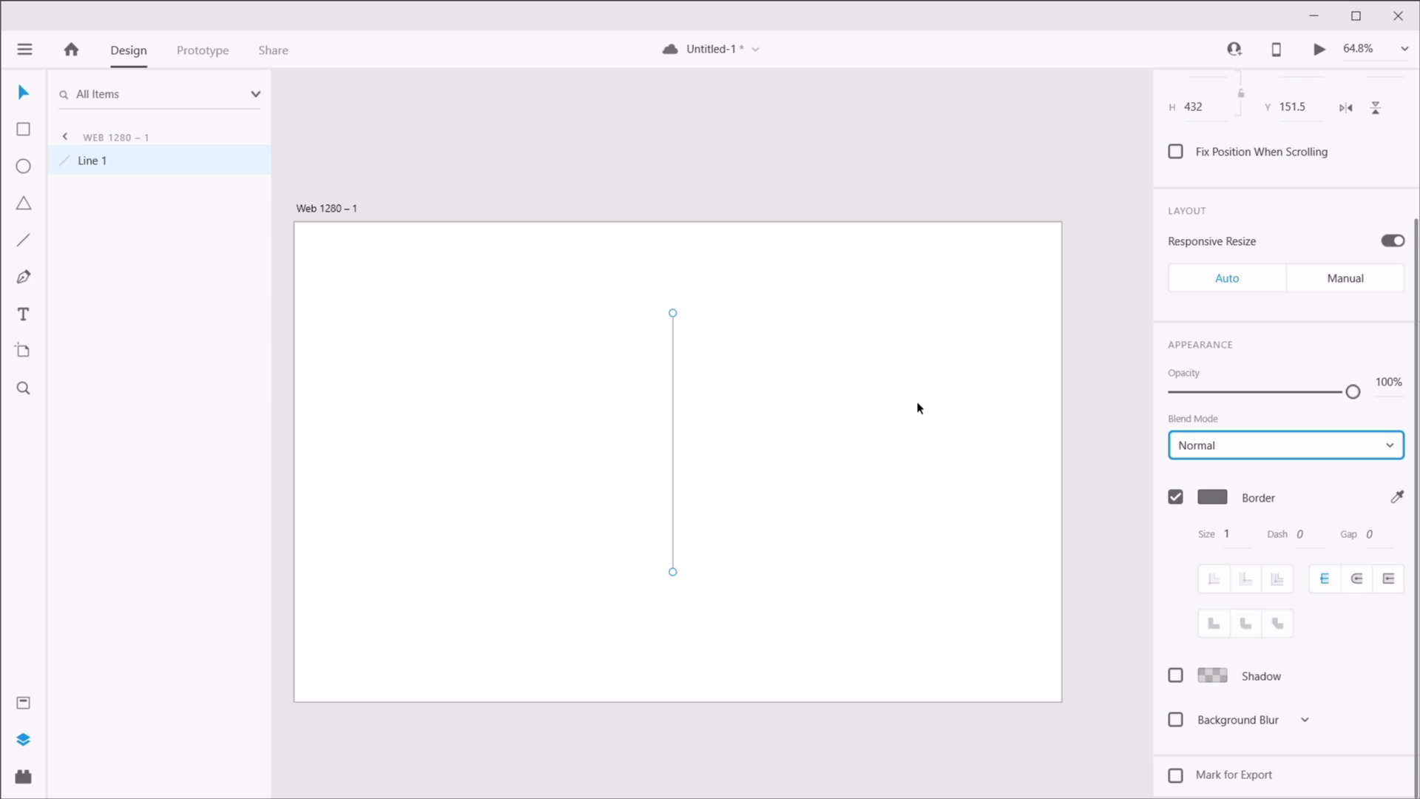
- Reselect the vertical line and switch its border off and back on, saving the document in between
{"action": "left_click", "coordinate": [708, 393]}
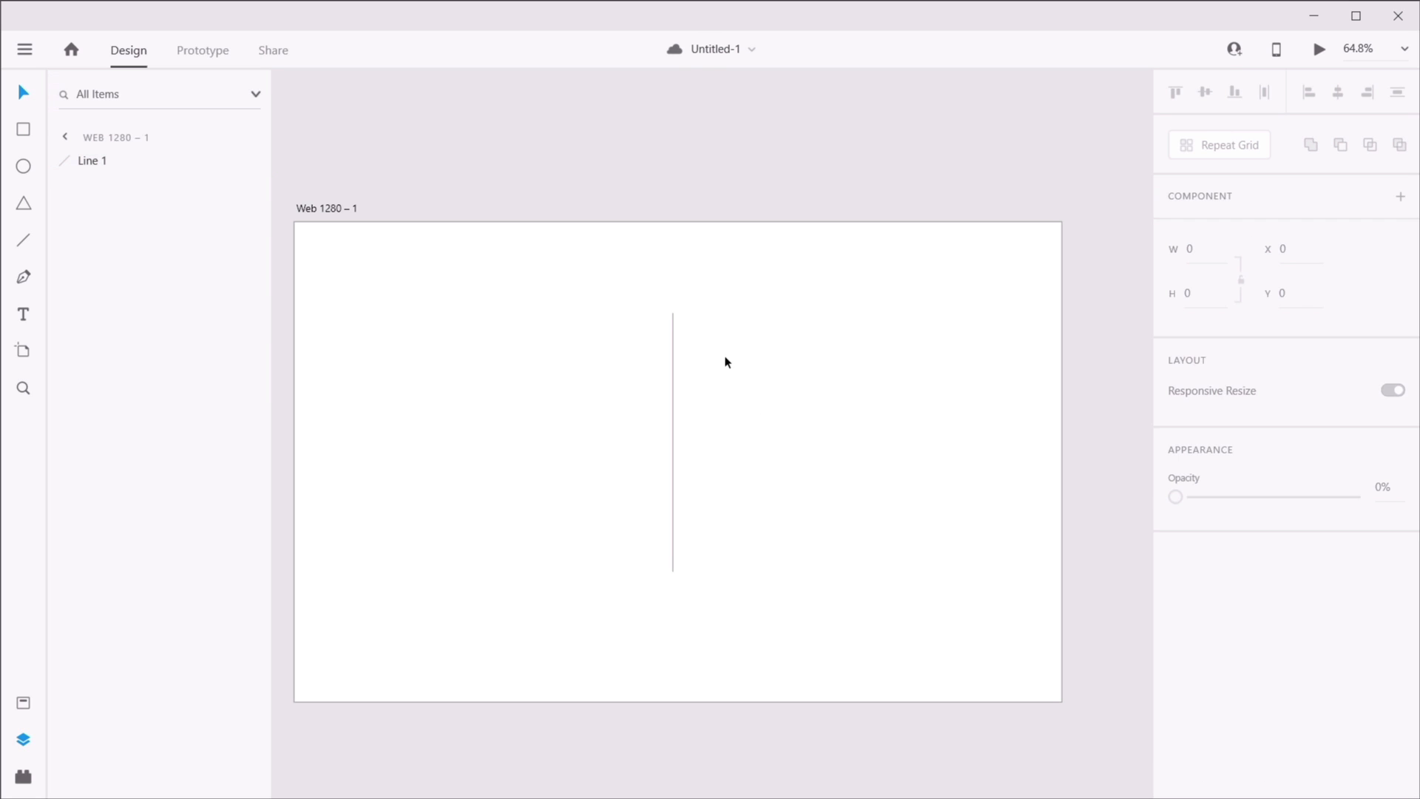
{"action": "left_click_drag", "start_coordinate": [725, 357], "coordinate": [637, 421]}
{"action": "scroll", "coordinate": [1269, 573], "scroll_direction": "down", "scroll_amount": 3}
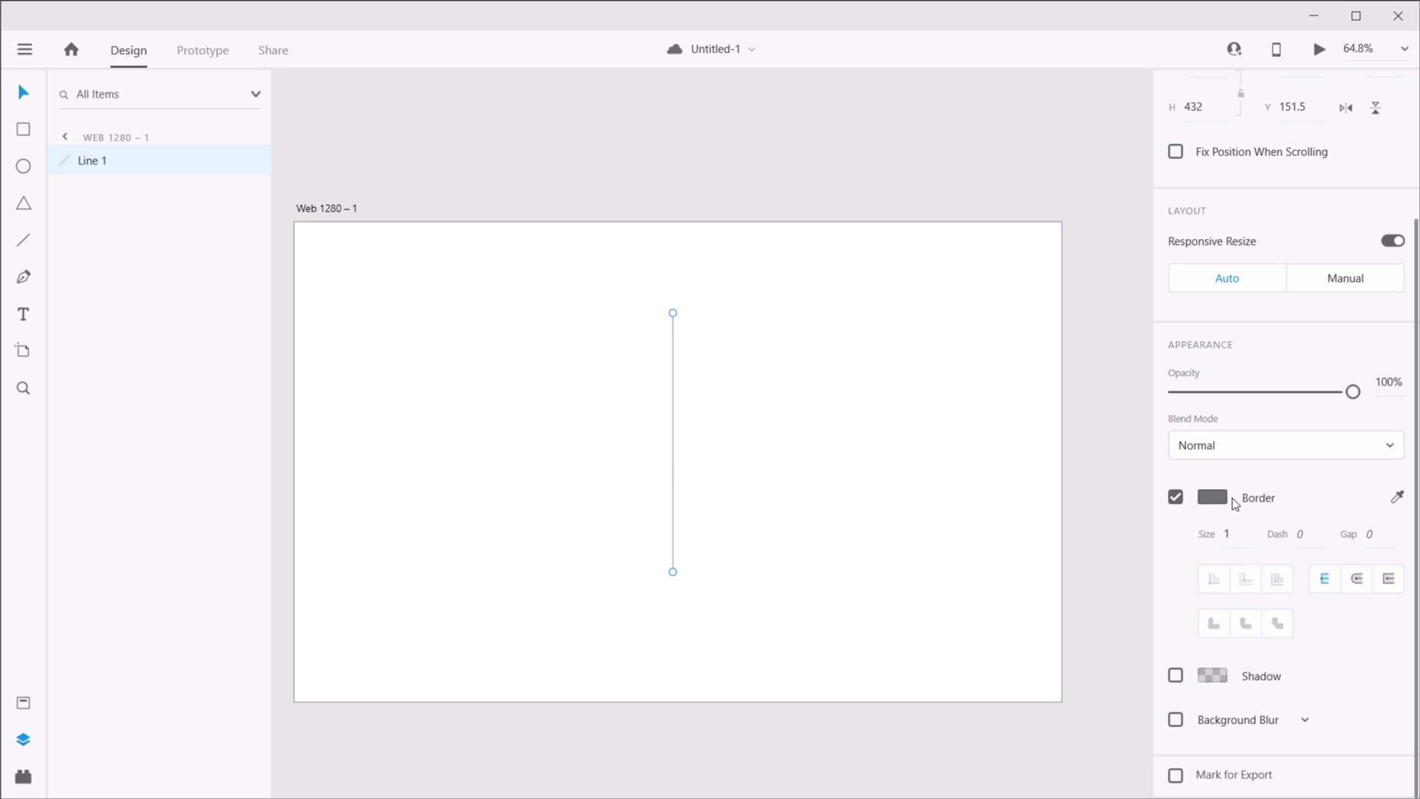
{"action": "left_click", "coordinate": [1175, 497]}
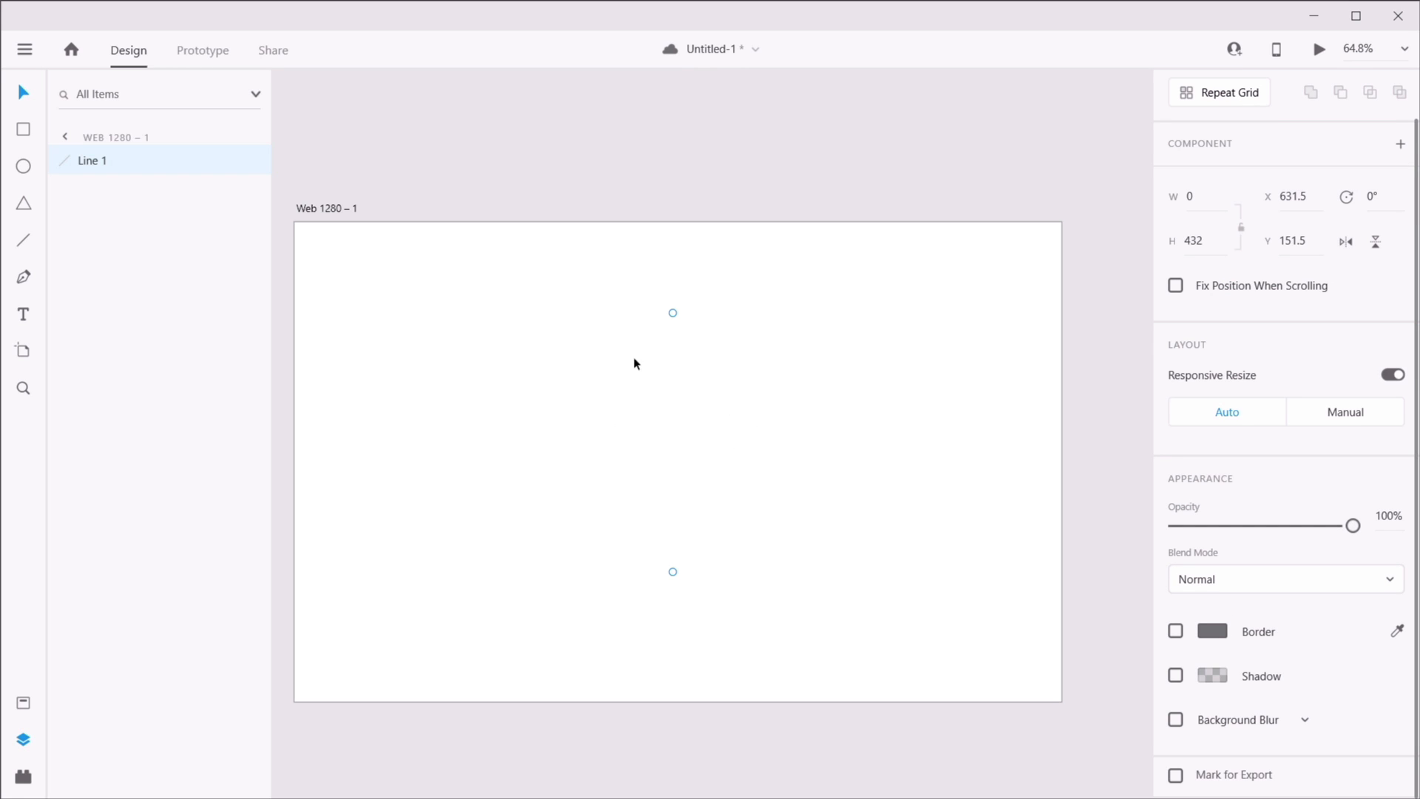
{"action": "key", "text": "ctrl+s"}
{"action": "left_click", "coordinate": [1183, 629]}
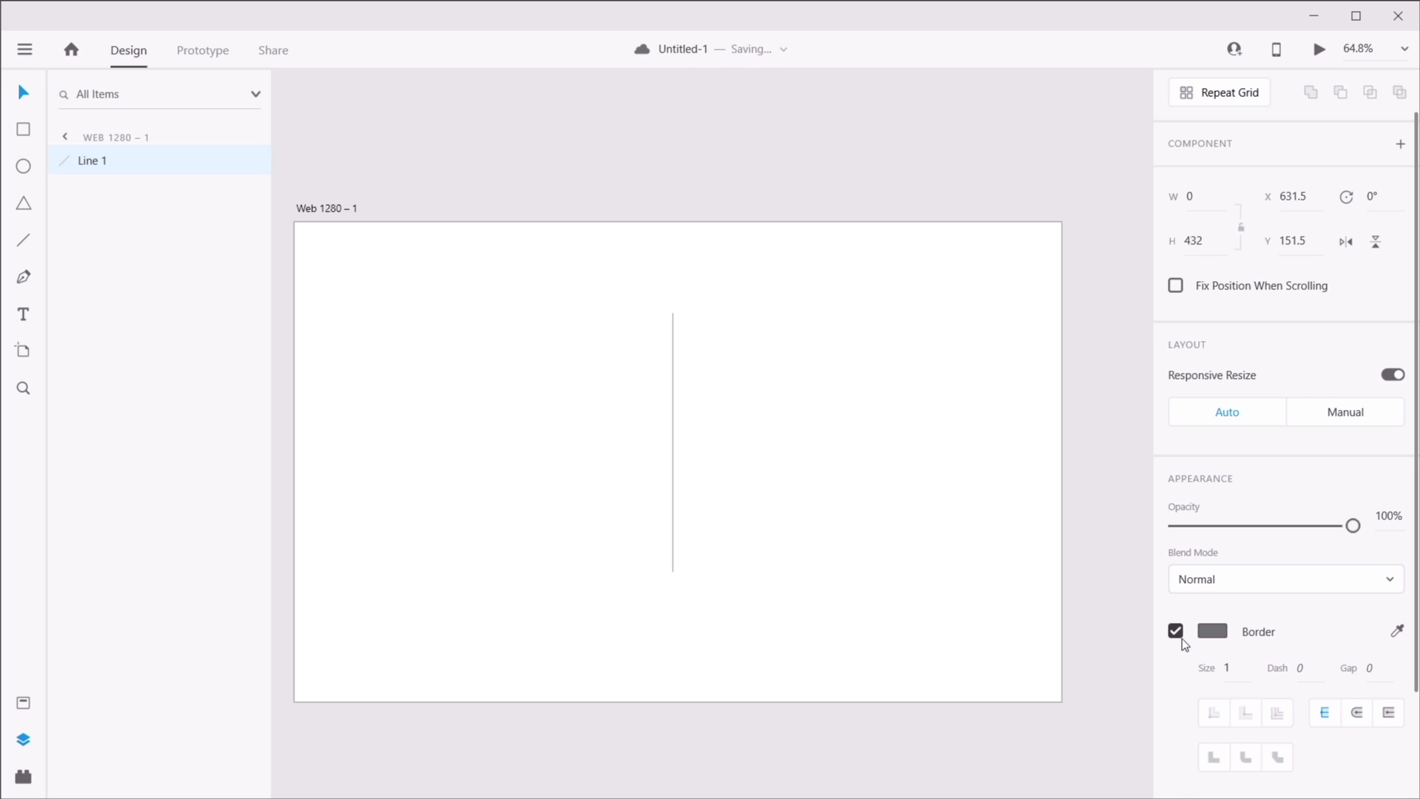
- Set the vertical line's border color to red #FF0808 and its border size to 3
{"action": "scroll", "coordinate": [1258, 592], "scroll_direction": "down", "scroll_amount": 2}
{"action": "left_click", "coordinate": [1212, 497]}
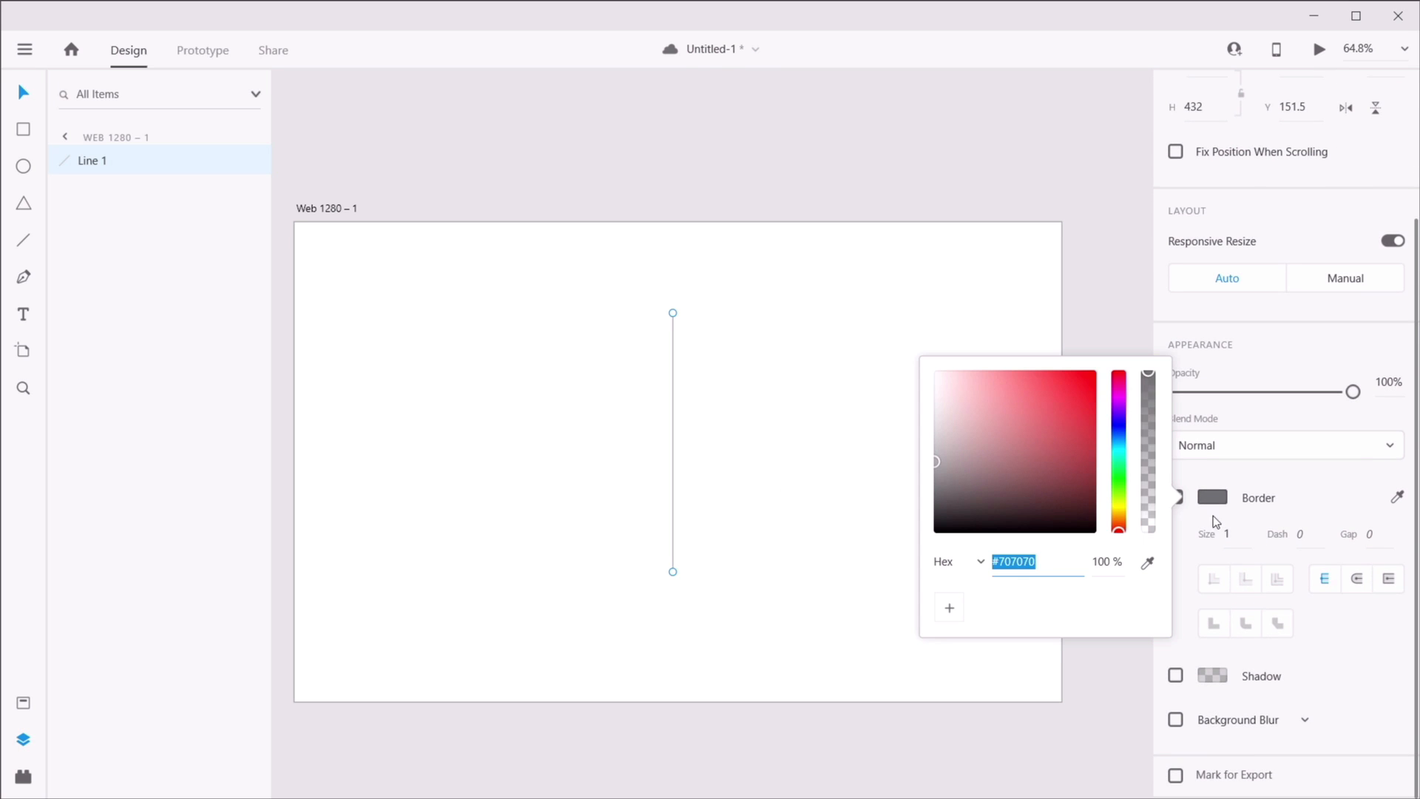
{"action": "left_click", "coordinate": [1053, 440]}
{"action": "left_click_drag", "start_coordinate": [1053, 439], "coordinate": [1091, 357]}
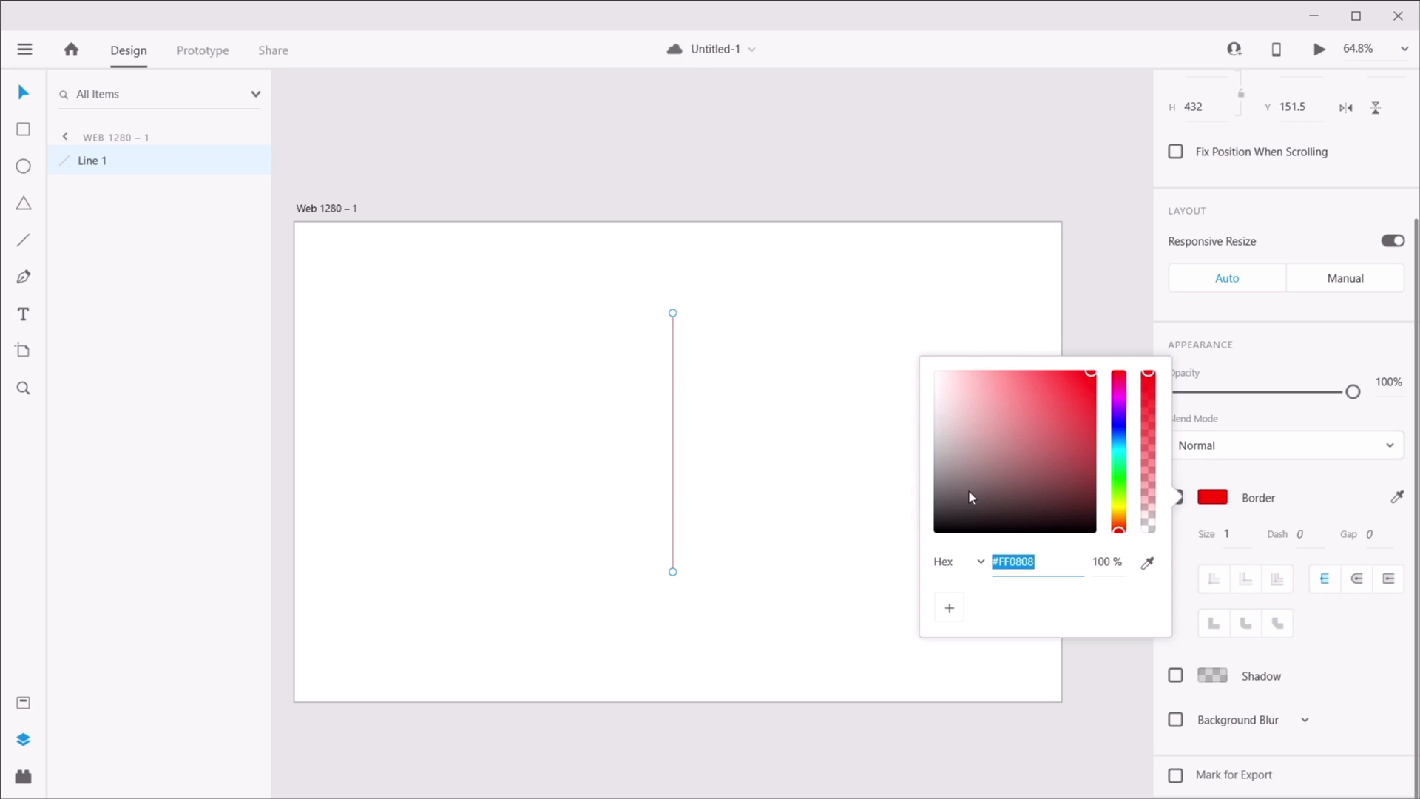
{"action": "key", "text": "Escape"}
{"action": "left_click", "coordinate": [1235, 534]}
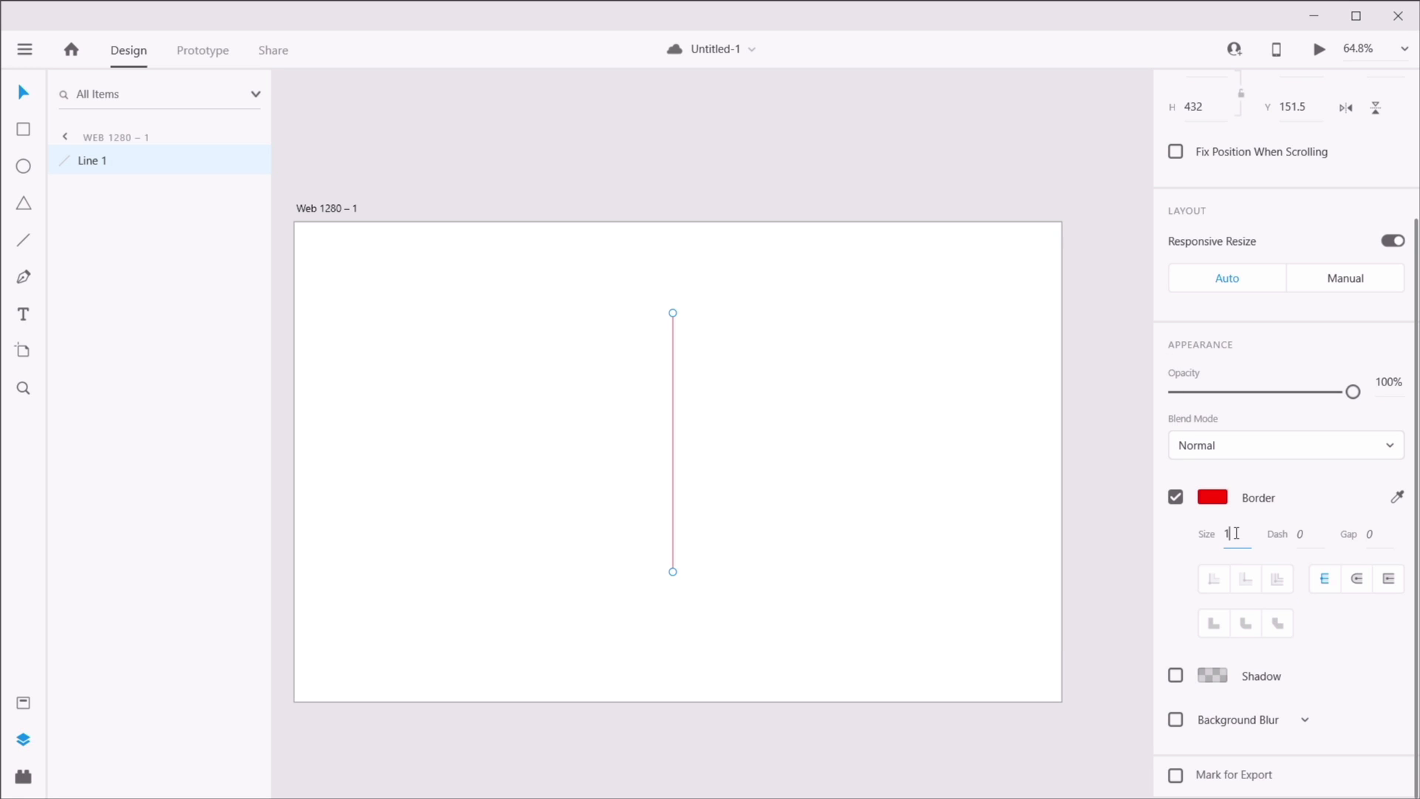
{"action": "type", "text": "3"}
{"action": "key", "text": "Tab"}
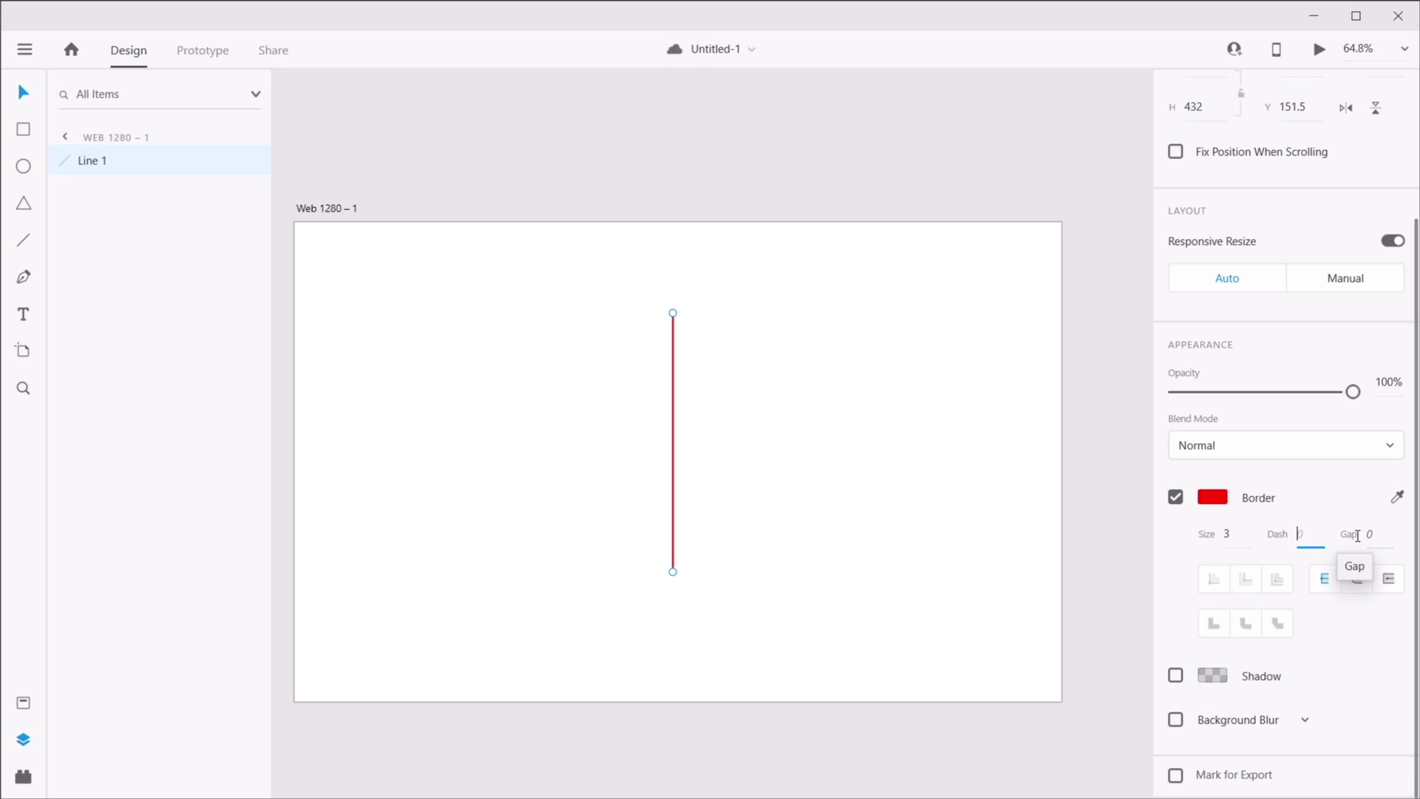
- Try a dash of 5 and a gap of 5 on the line's border, inspect the dashes, and make it solid again
{"action": "type", "text": "5"}
{"action": "key", "text": "Tab"}
{"action": "type", "text": "5"}
{"action": "key", "text": "Tab"}
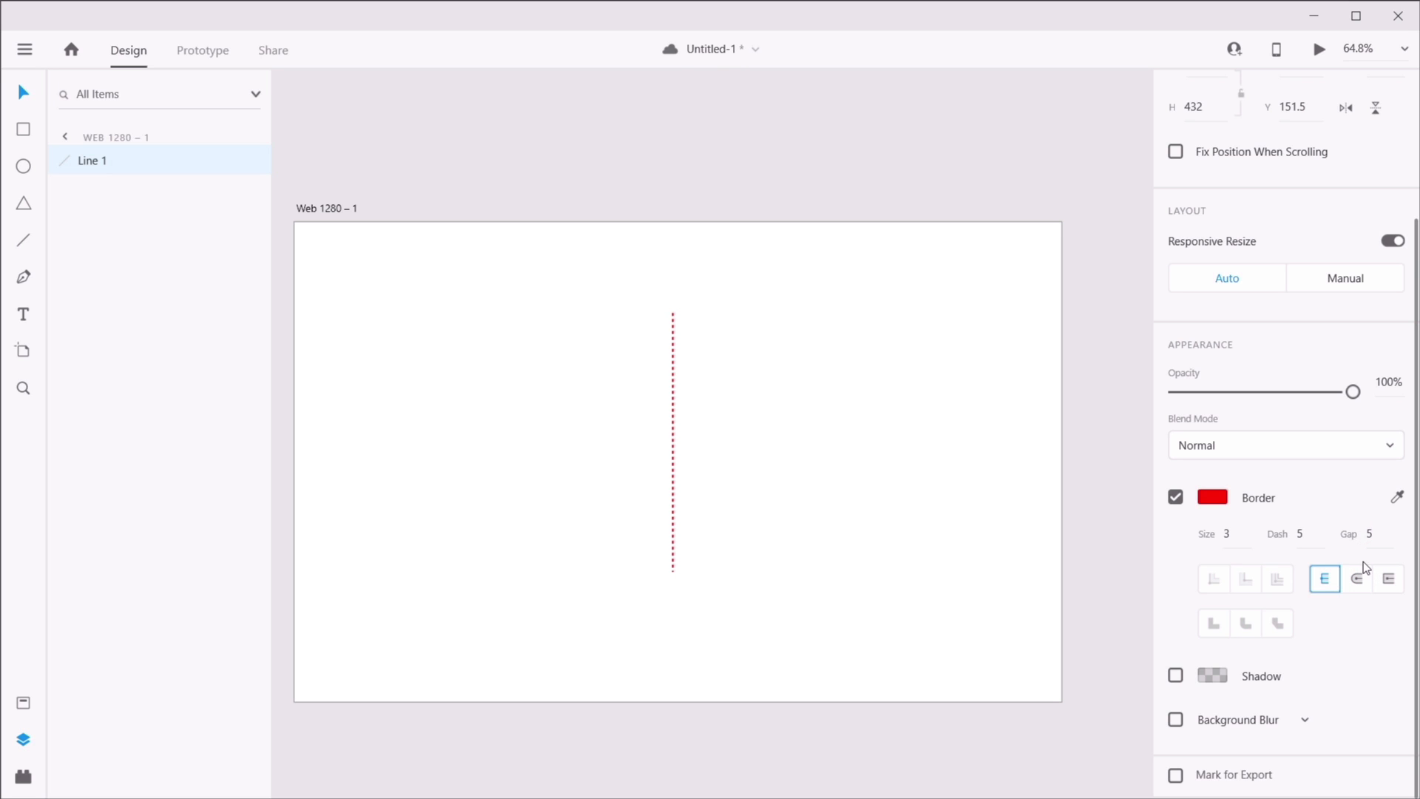
{"action": "scroll", "coordinate": [688, 409], "scroll_direction": "up", "scroll_amount": 10}
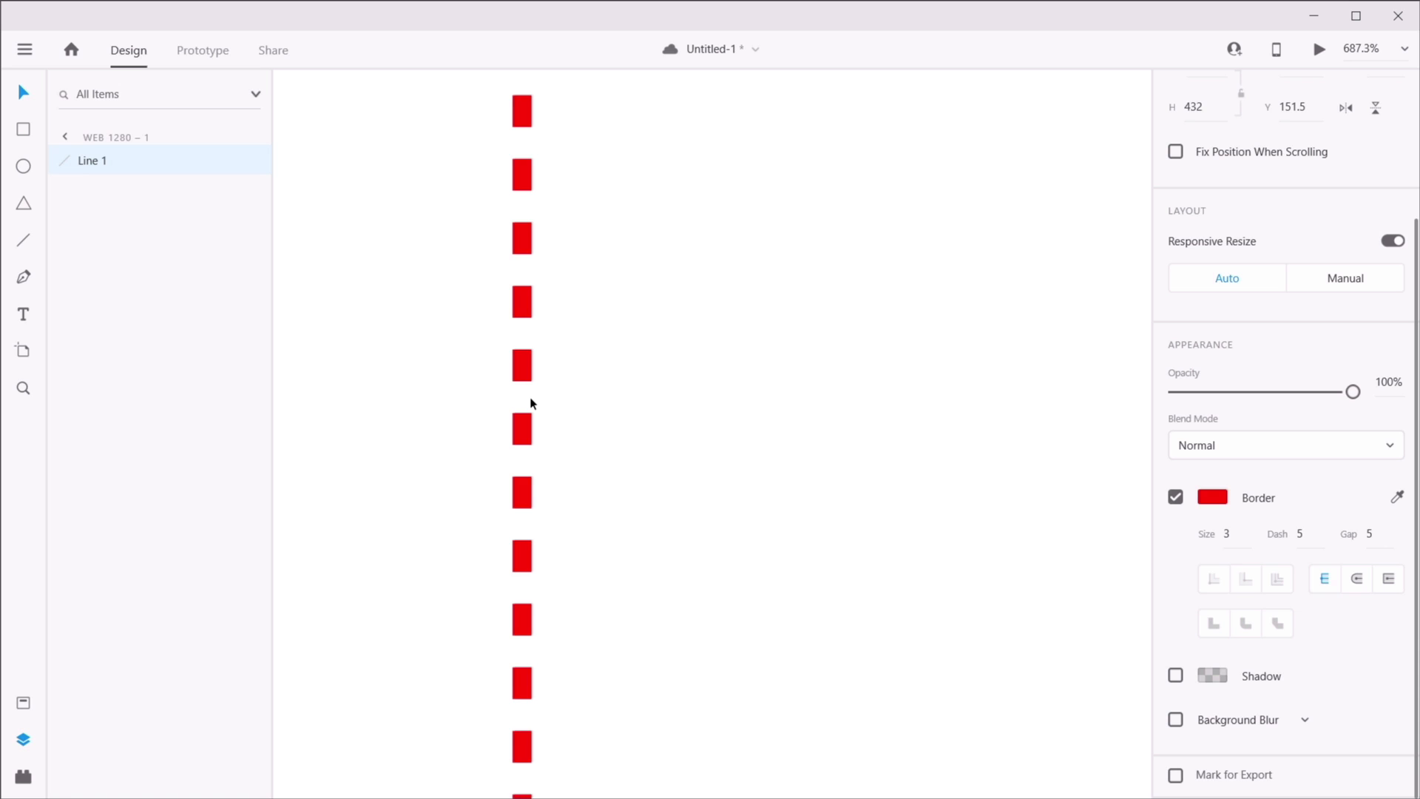
{"action": "scroll", "coordinate": [531, 403], "scroll_direction": "down", "scroll_amount": 10}
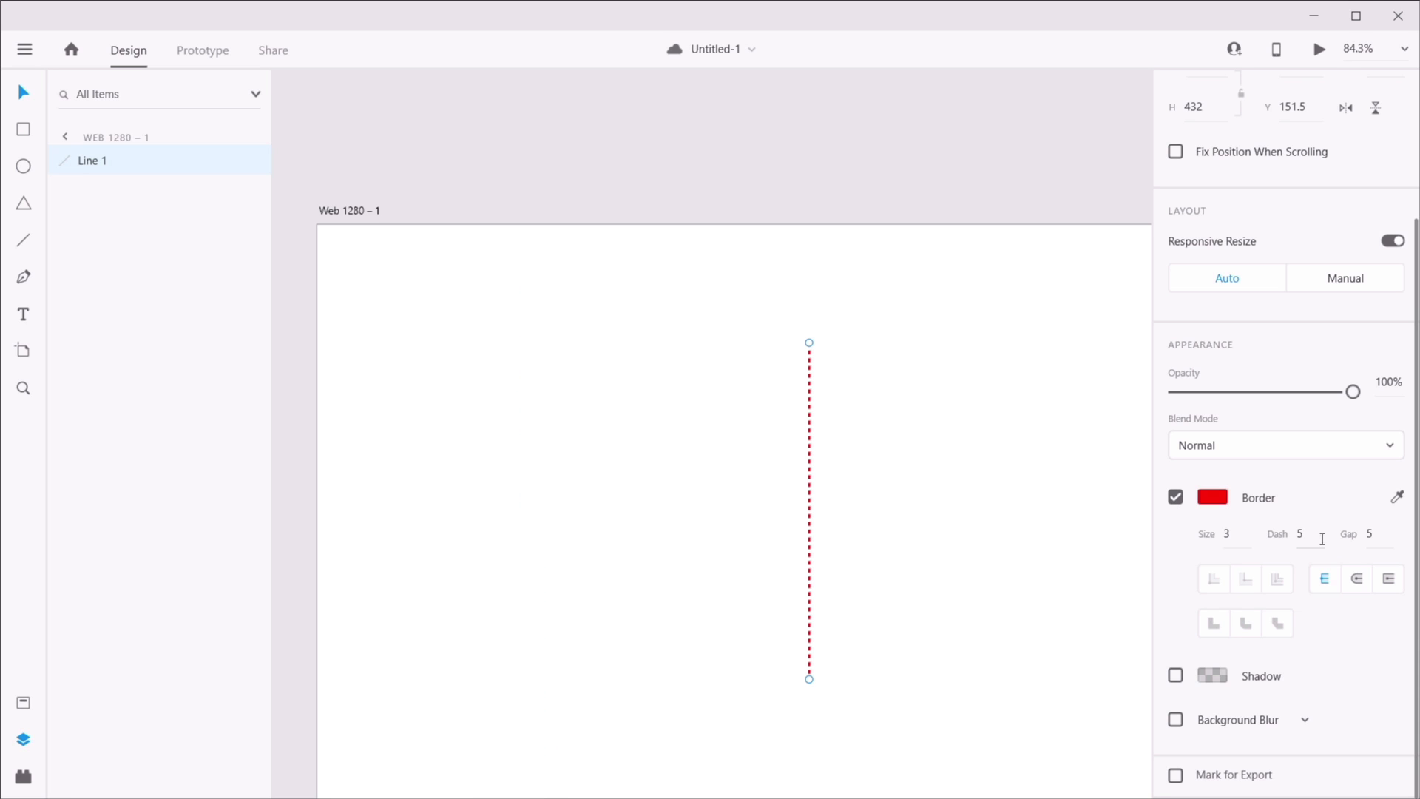
{"action": "left_click", "coordinate": [1311, 536]}
{"action": "key", "text": "Return"}
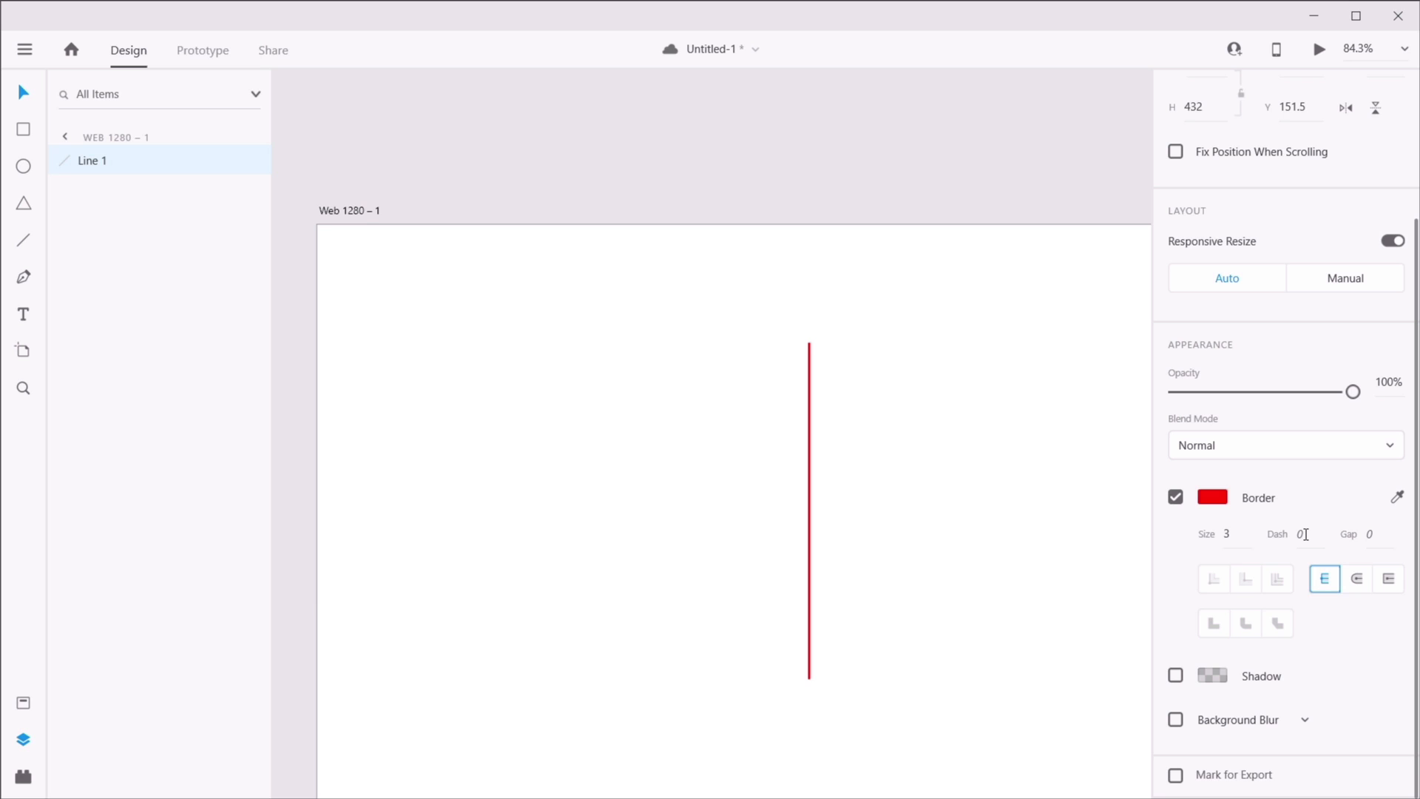
- Try the round and projecting caps on the vertical line's end, return it to the butt cap, and save the document
{"action": "scroll", "coordinate": [828, 377], "scroll_direction": "up", "scroll_amount": 12}
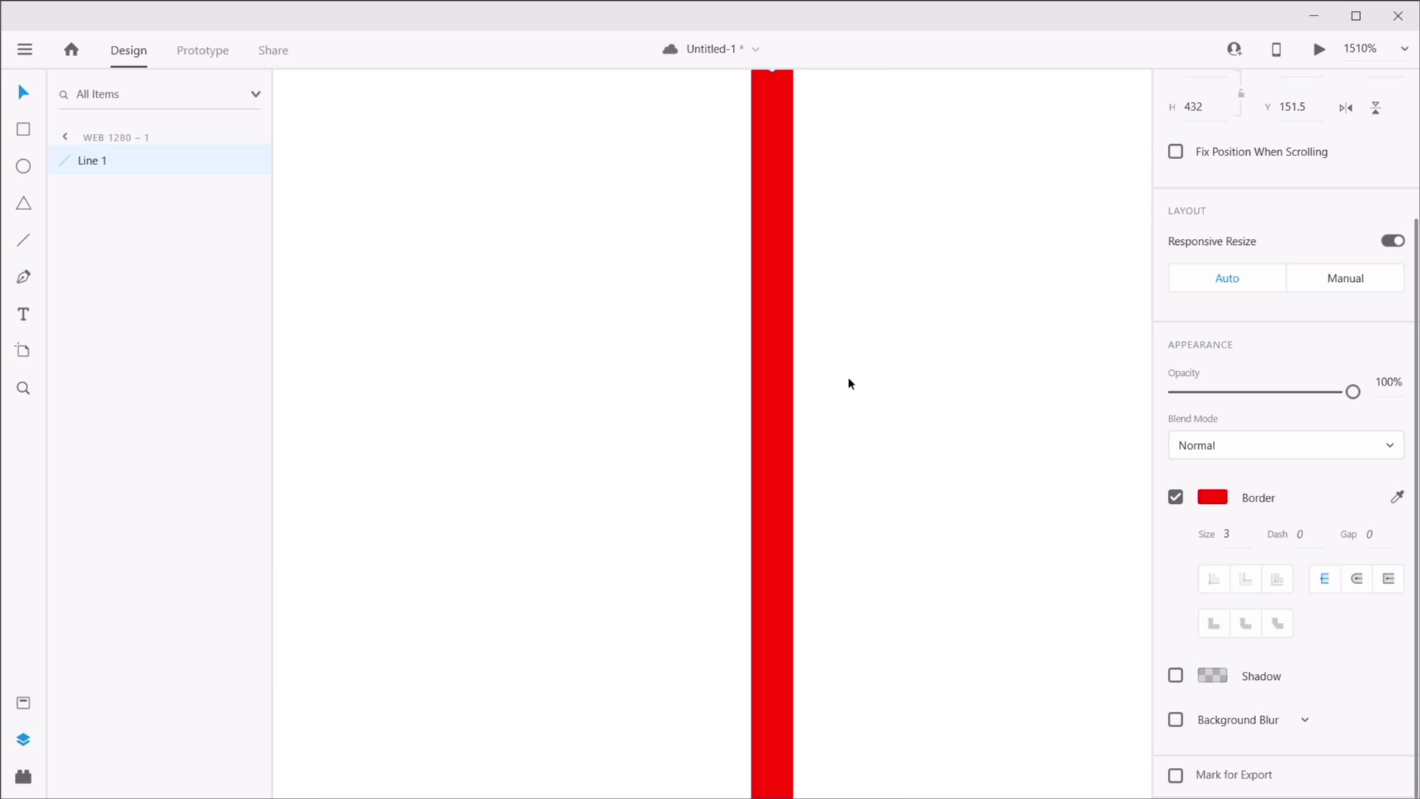
{"action": "left_click_drag", "start_coordinate": [919, 269], "coordinate": [859, 552]}
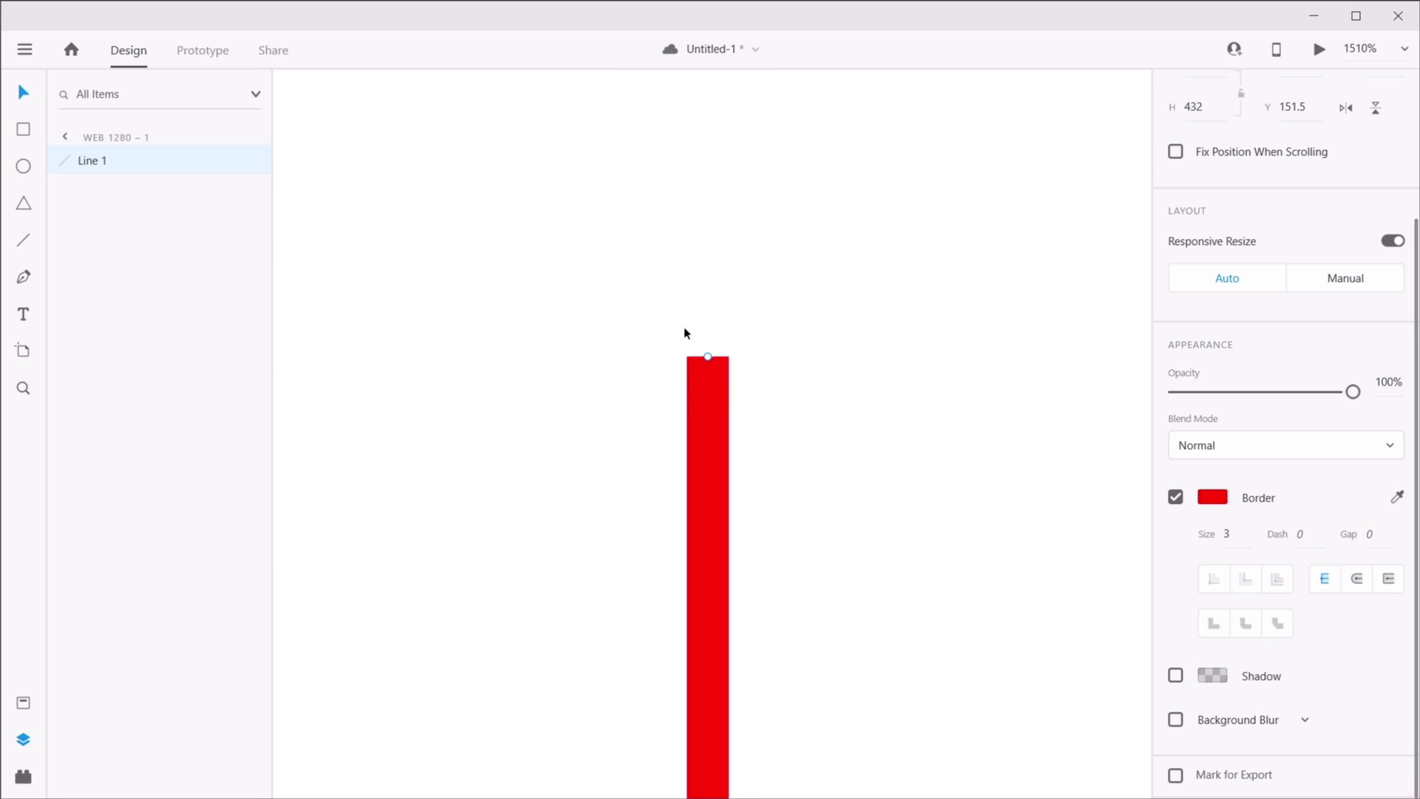
{"action": "key", "text": "ctrl+s"}
{"action": "left_click", "coordinate": [1357, 580]}
{"action": "left_click", "coordinate": [1388, 579]}
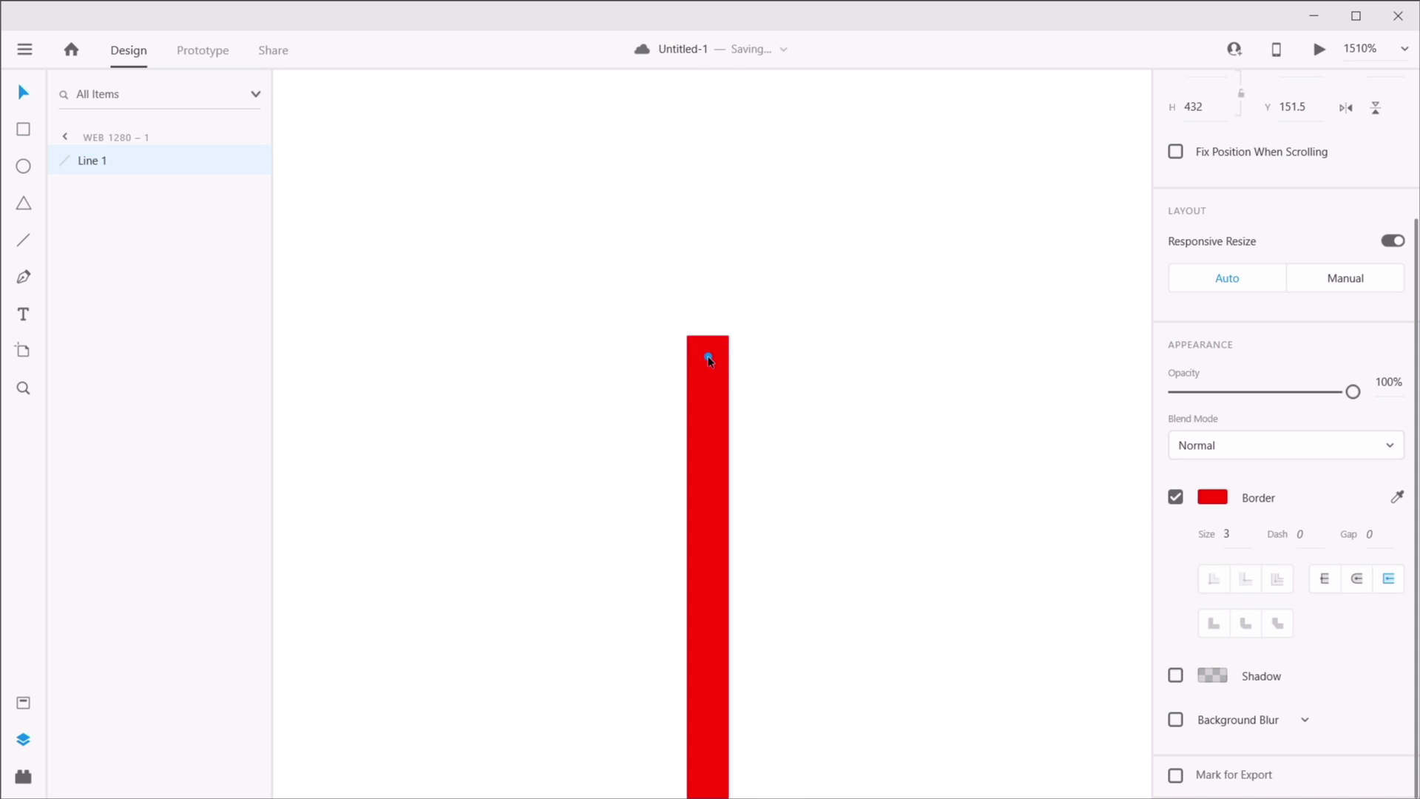
{"action": "left_click", "coordinate": [1325, 579]}
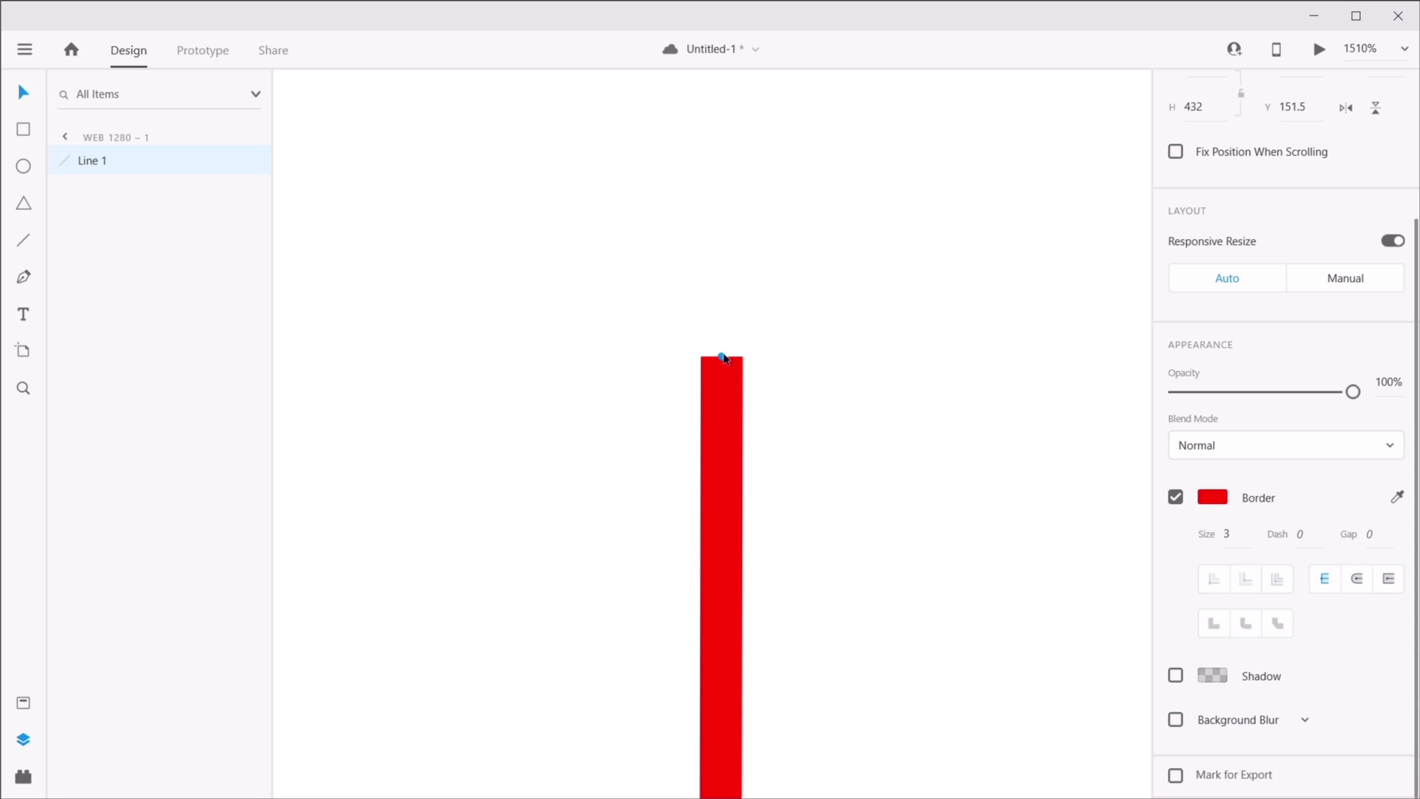
{"action": "key", "text": "ctrl+s"}
- Add a shadow to the vertical line with an X offset of 10, a Y offset of 10 and a blur of 30
{"action": "left_click", "coordinate": [1176, 674]}
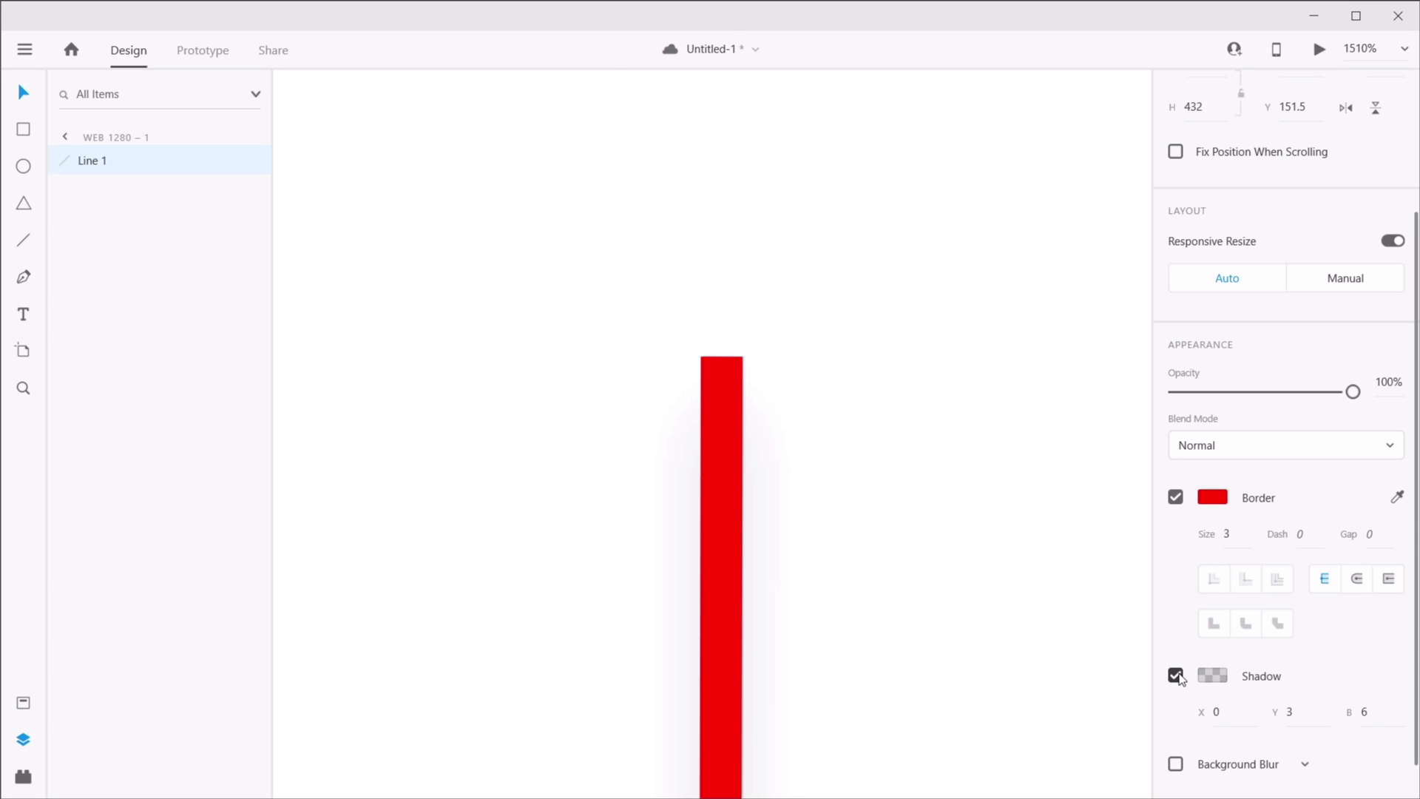
{"action": "scroll", "coordinate": [737, 360], "scroll_direction": "down", "scroll_amount": 7}
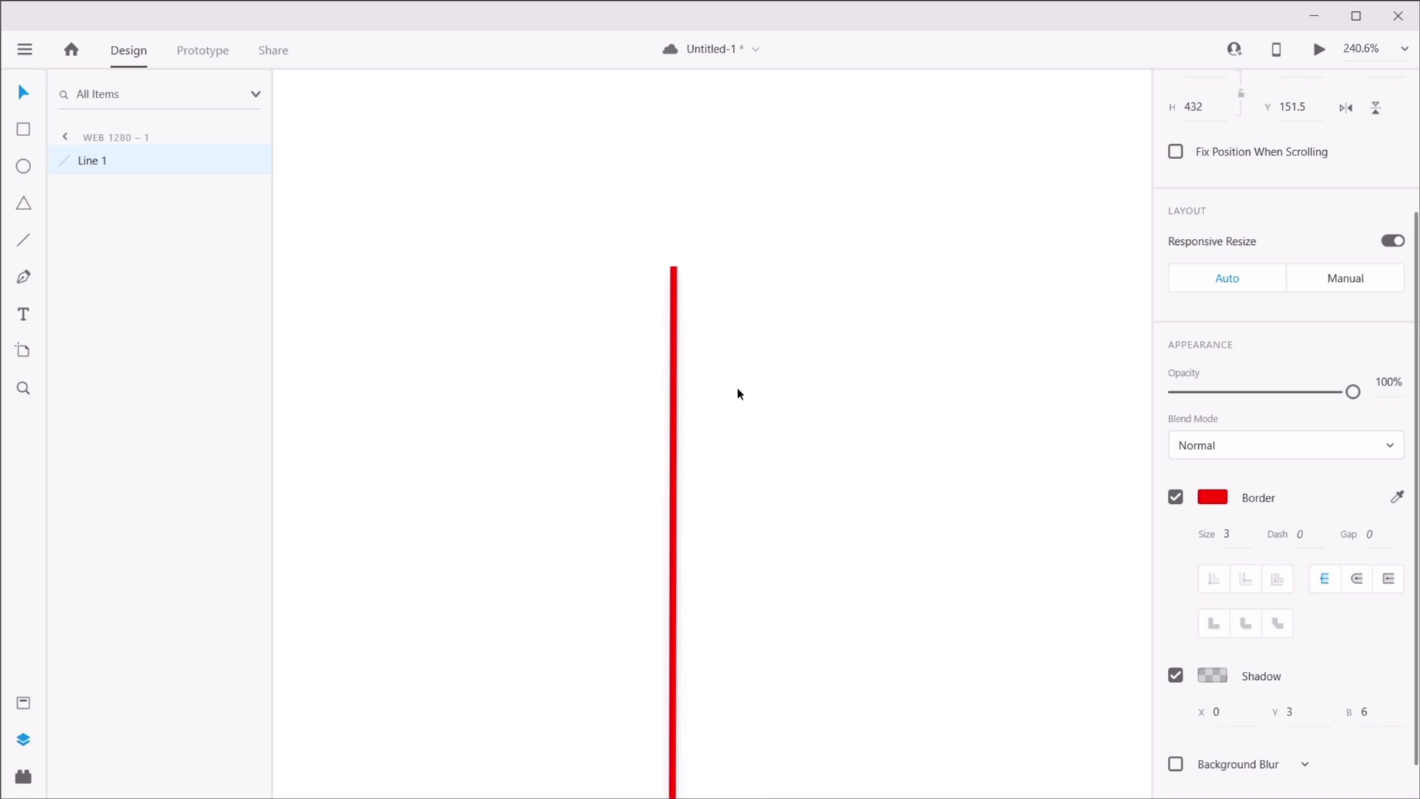
{"action": "left_click_drag", "start_coordinate": [799, 546], "coordinate": [782, 471]}
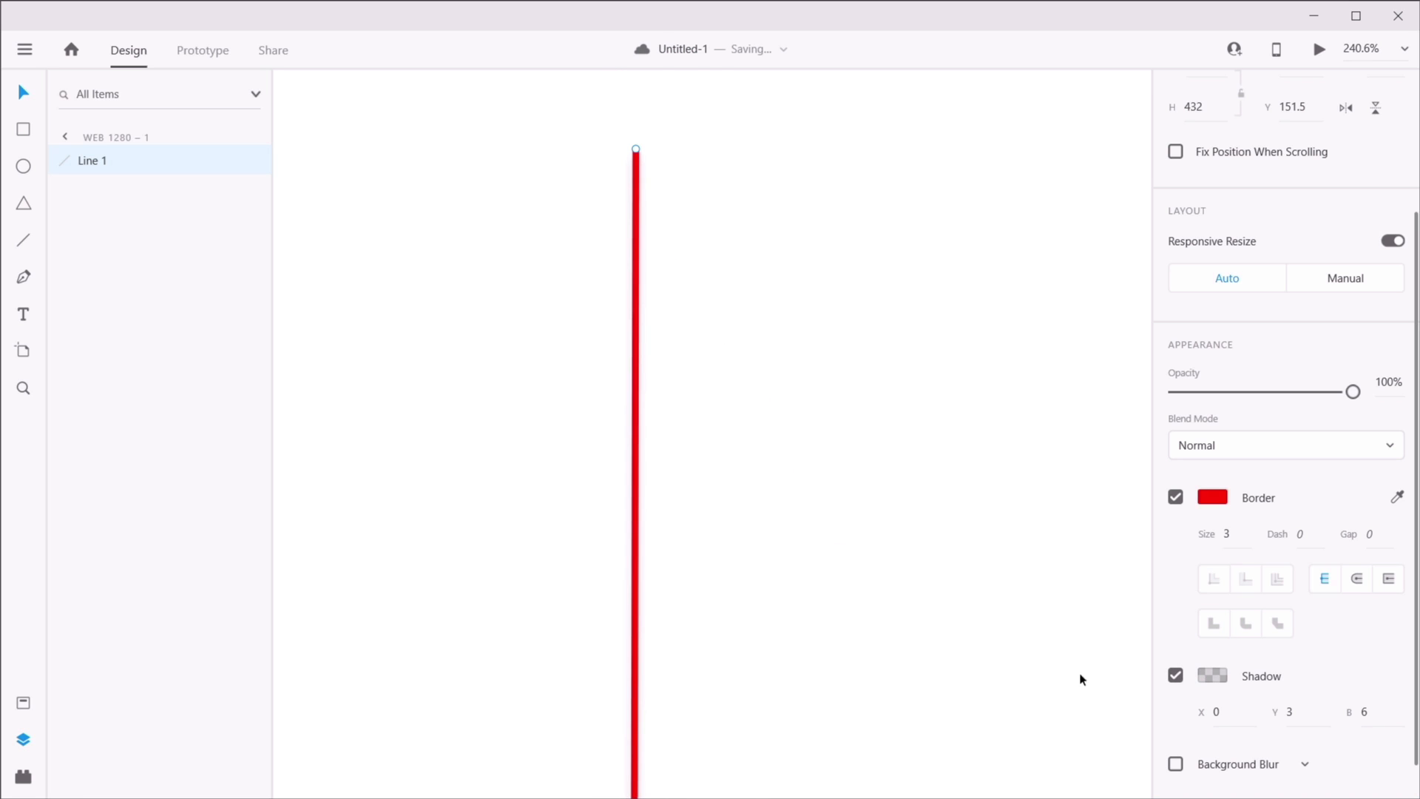
{"action": "left_click", "coordinate": [1237, 719]}
{"action": "type", "text": "10"}
{"action": "key", "text": "Tab"}
{"action": "type", "text": "10"}
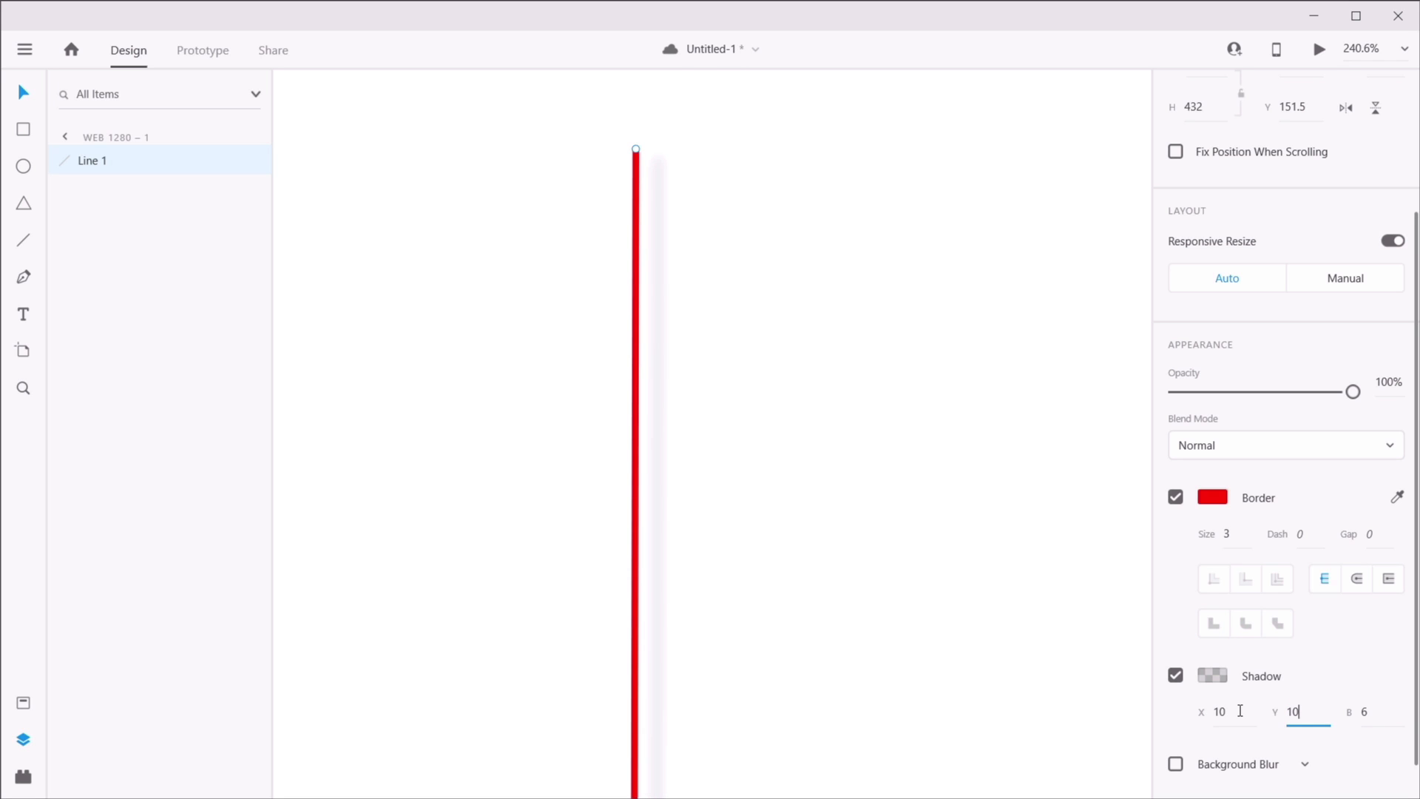
{"action": "key", "text": "Tab"}
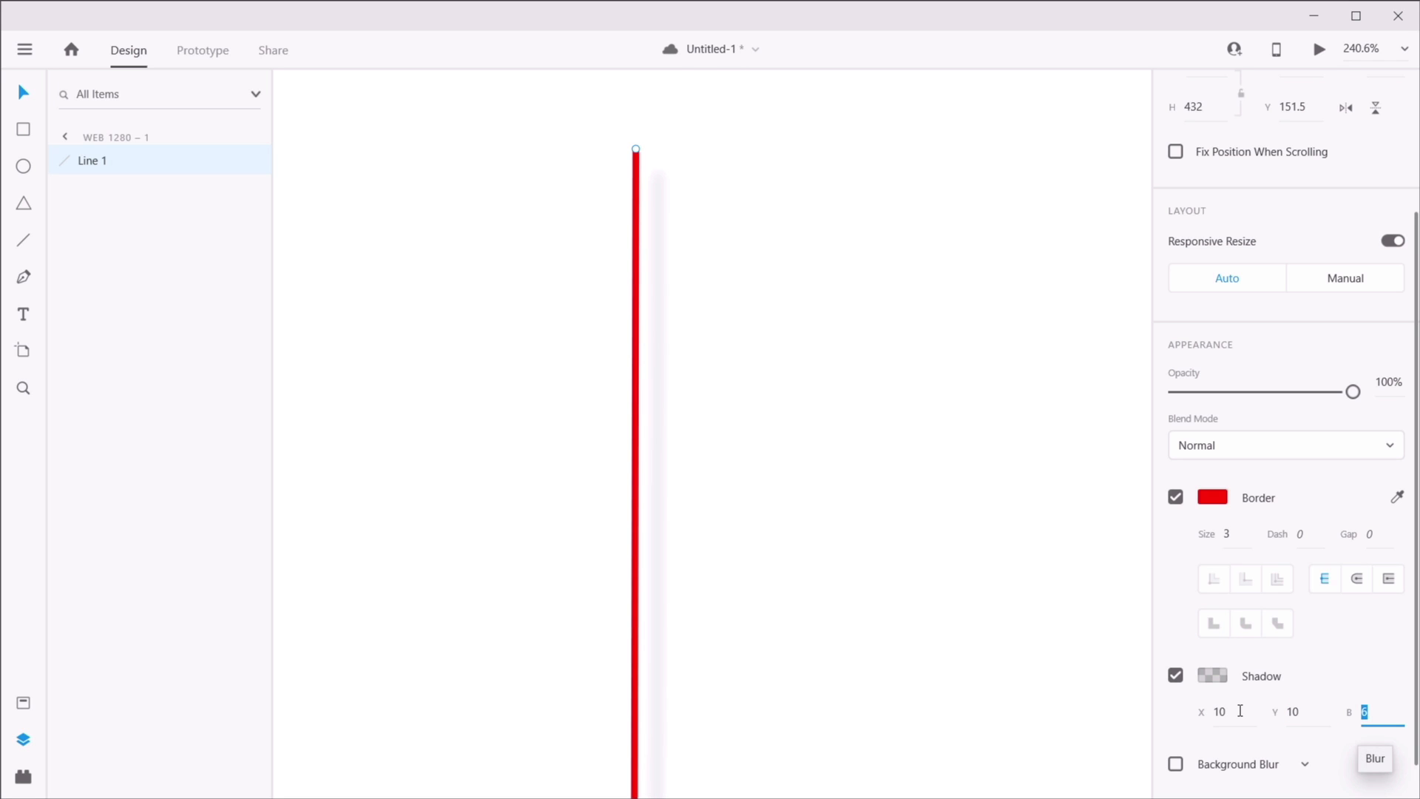
{"action": "type", "text": "30"}
- Change the line's shadow color to a dark, muted red at 96% opacity
{"action": "left_click", "coordinate": [1212, 675]}
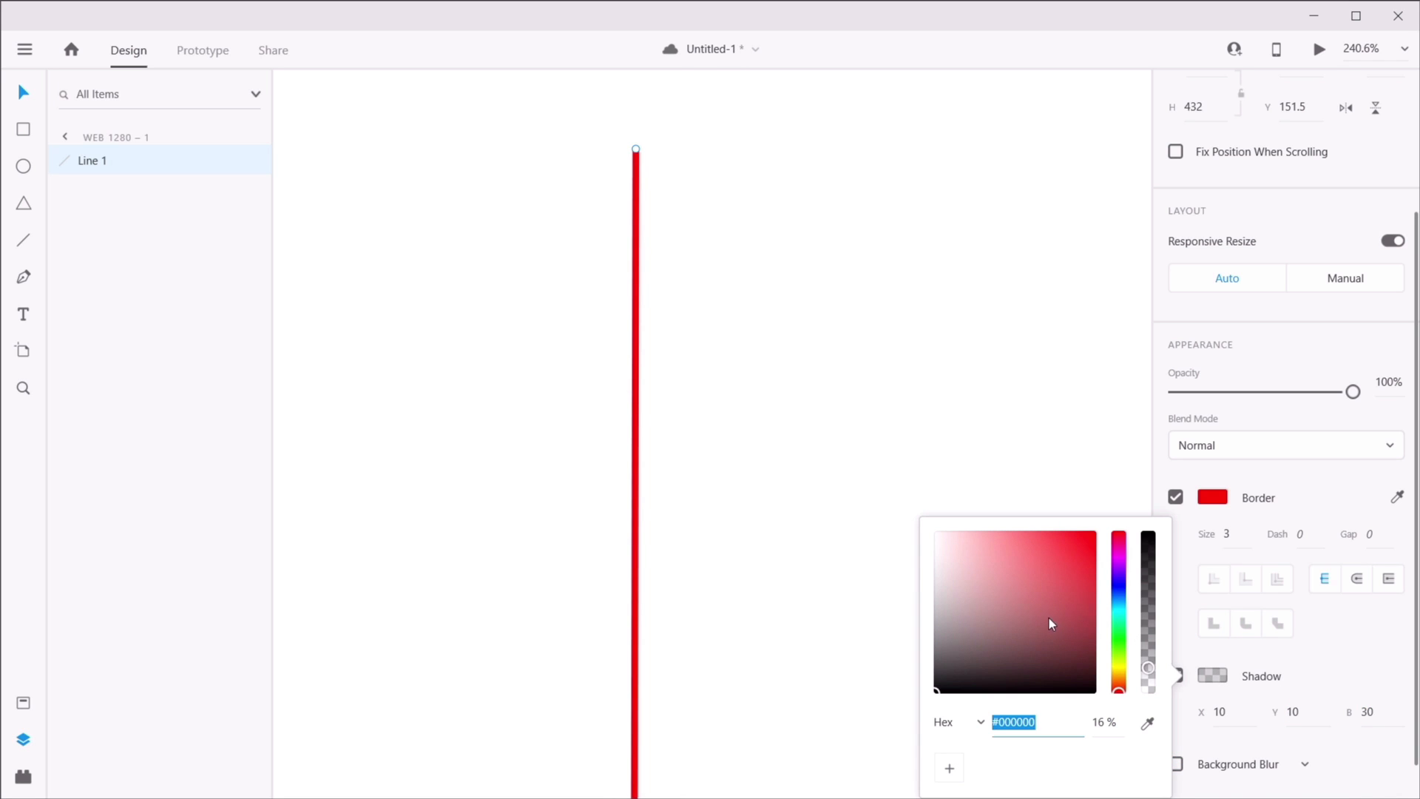
{"action": "left_click_drag", "start_coordinate": [1148, 668], "coordinate": [1065, 602]}
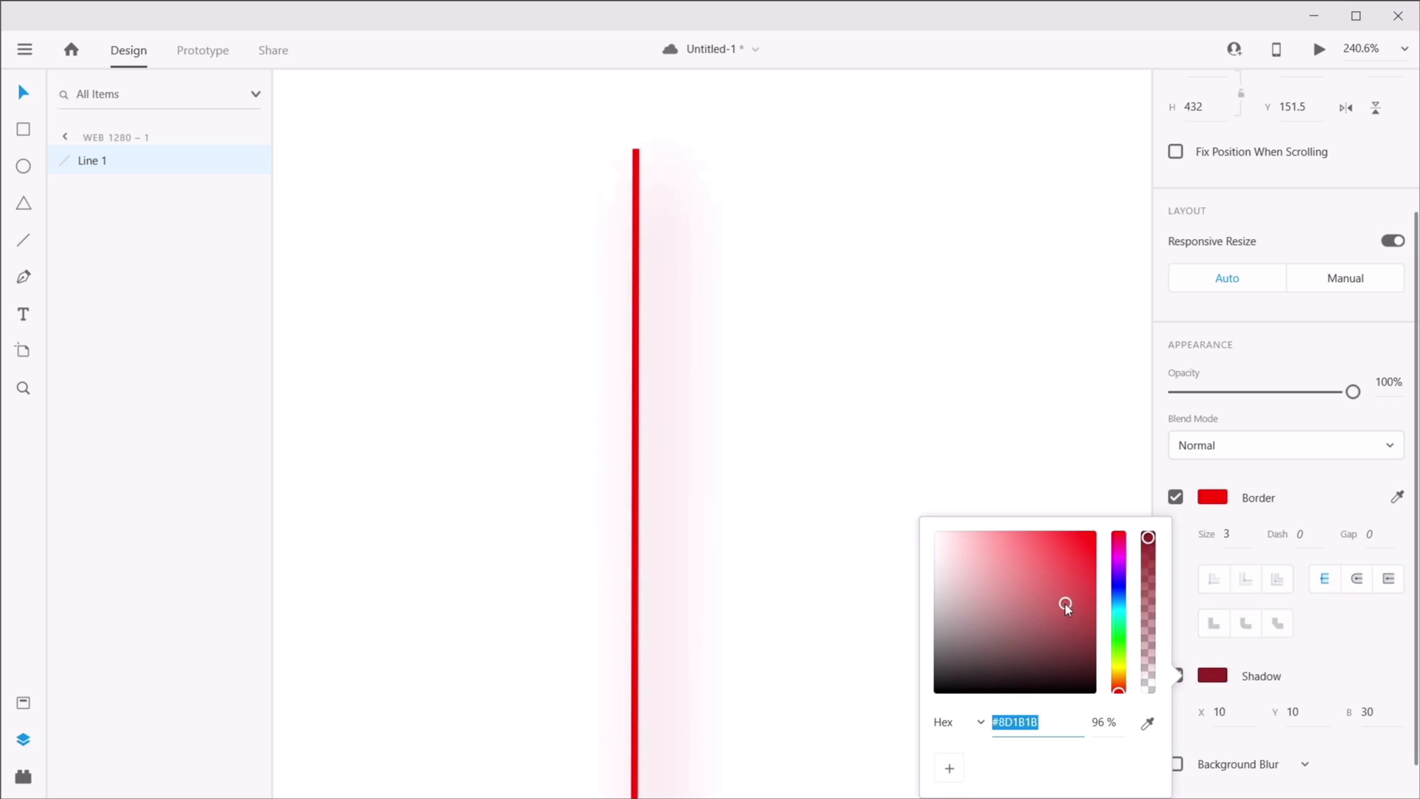
{"action": "scroll", "coordinate": [1271, 731], "scroll_direction": "down", "scroll_amount": 1}
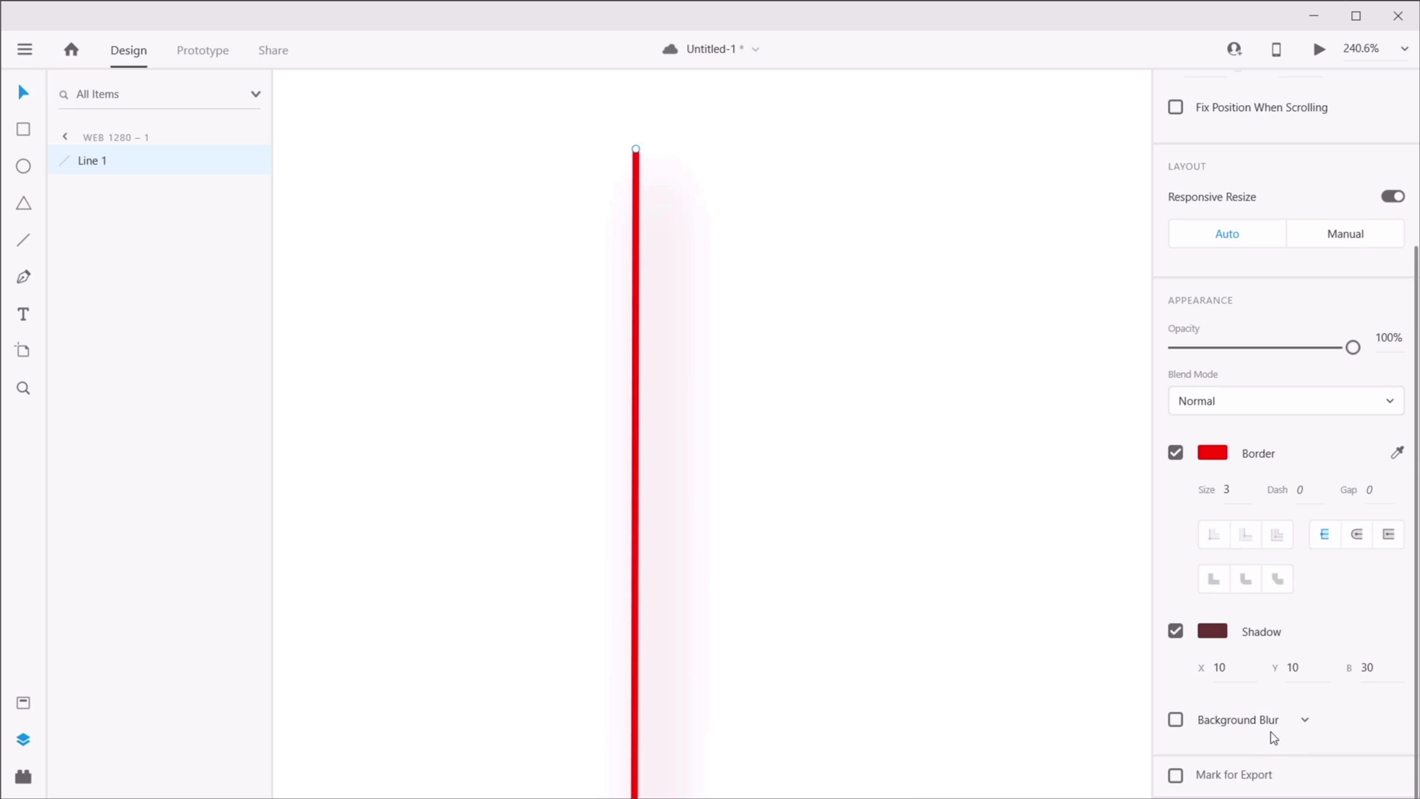
- Try background blur on the vertical line, inspect its amount, brightness and opacity settings, and switch it off again
{"action": "left_click", "coordinate": [1176, 720]}
{"action": "scroll", "coordinate": [1279, 714], "scroll_direction": "down", "scroll_amount": 3}
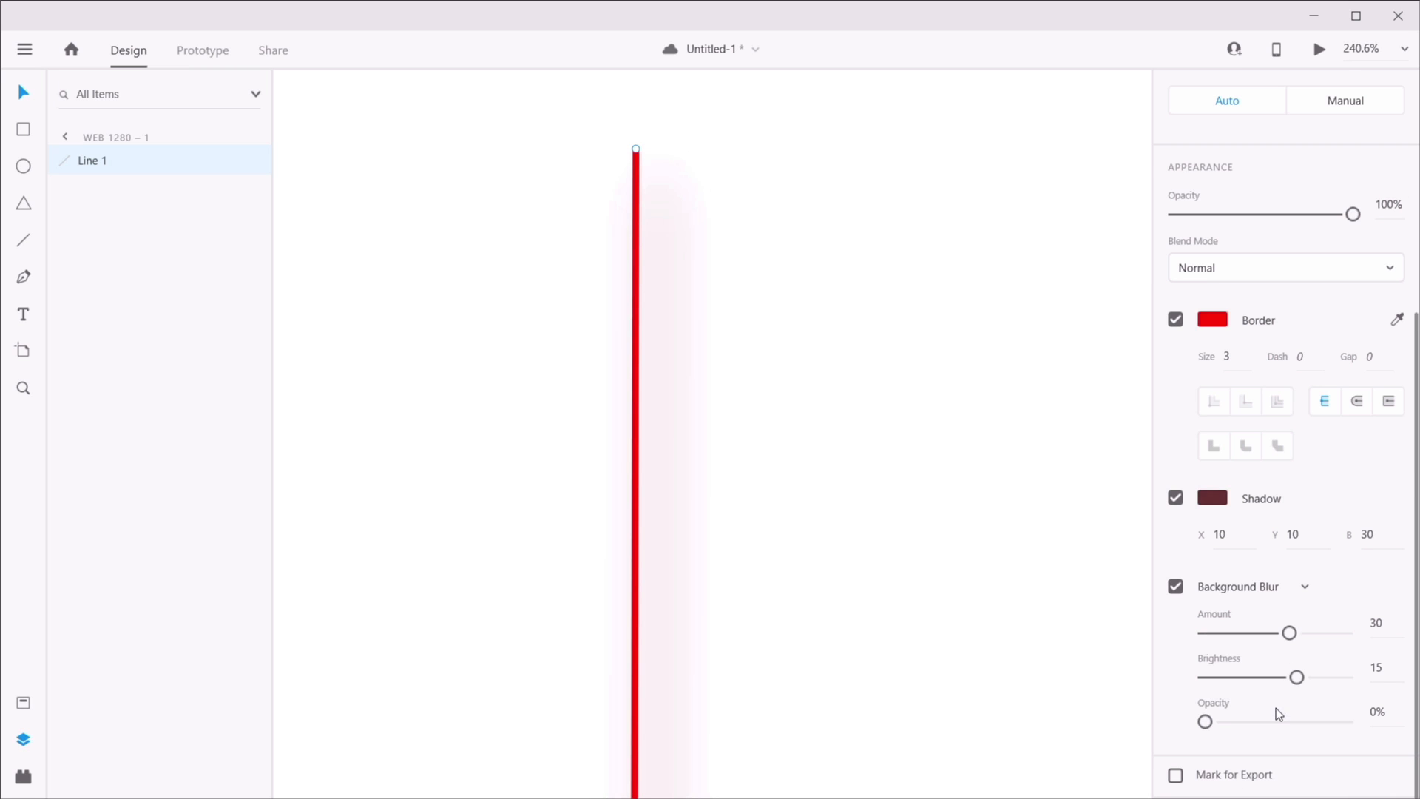
{"action": "left_click", "coordinate": [1176, 587]}
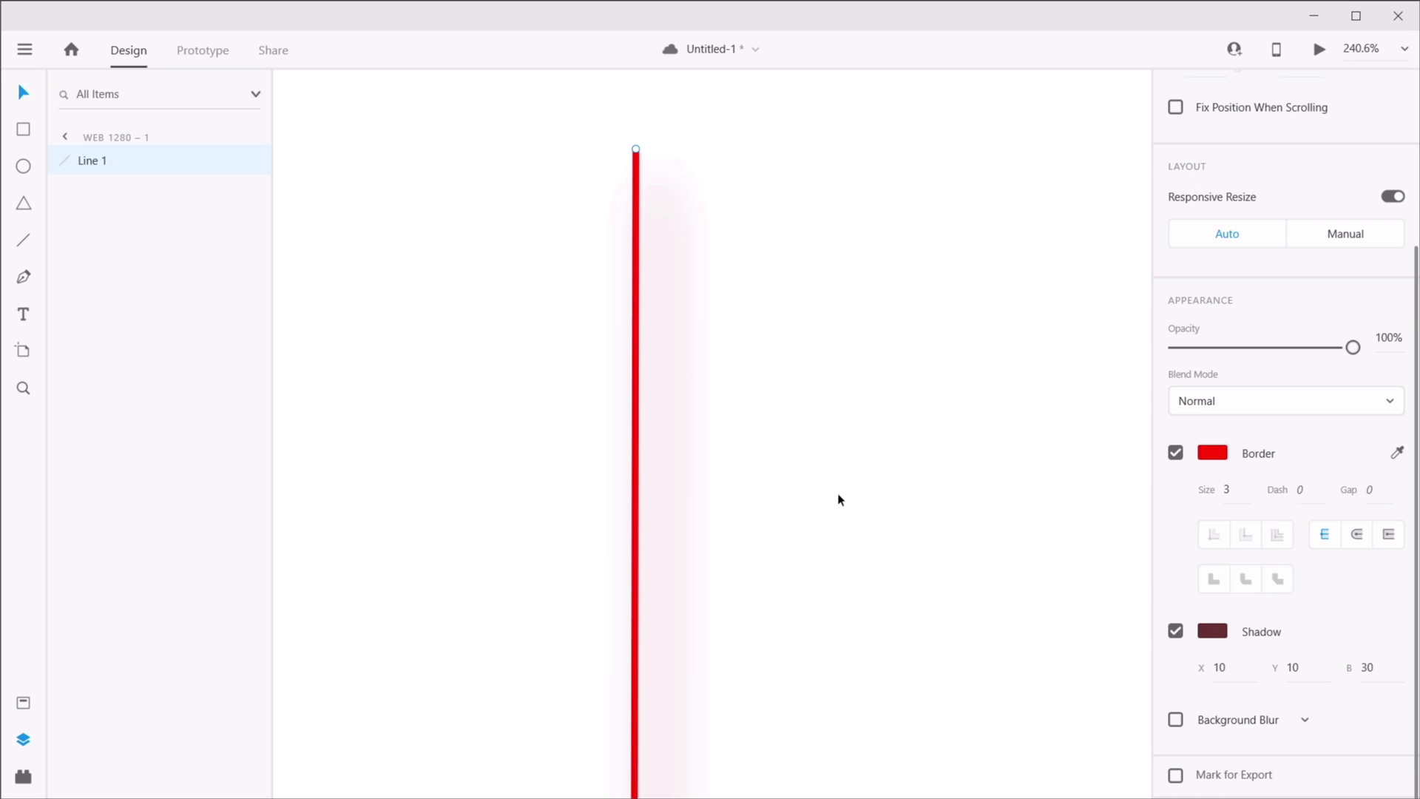
- Select the vertical line on the artboard and delete it
{"action": "left_click", "coordinate": [864, 306]}
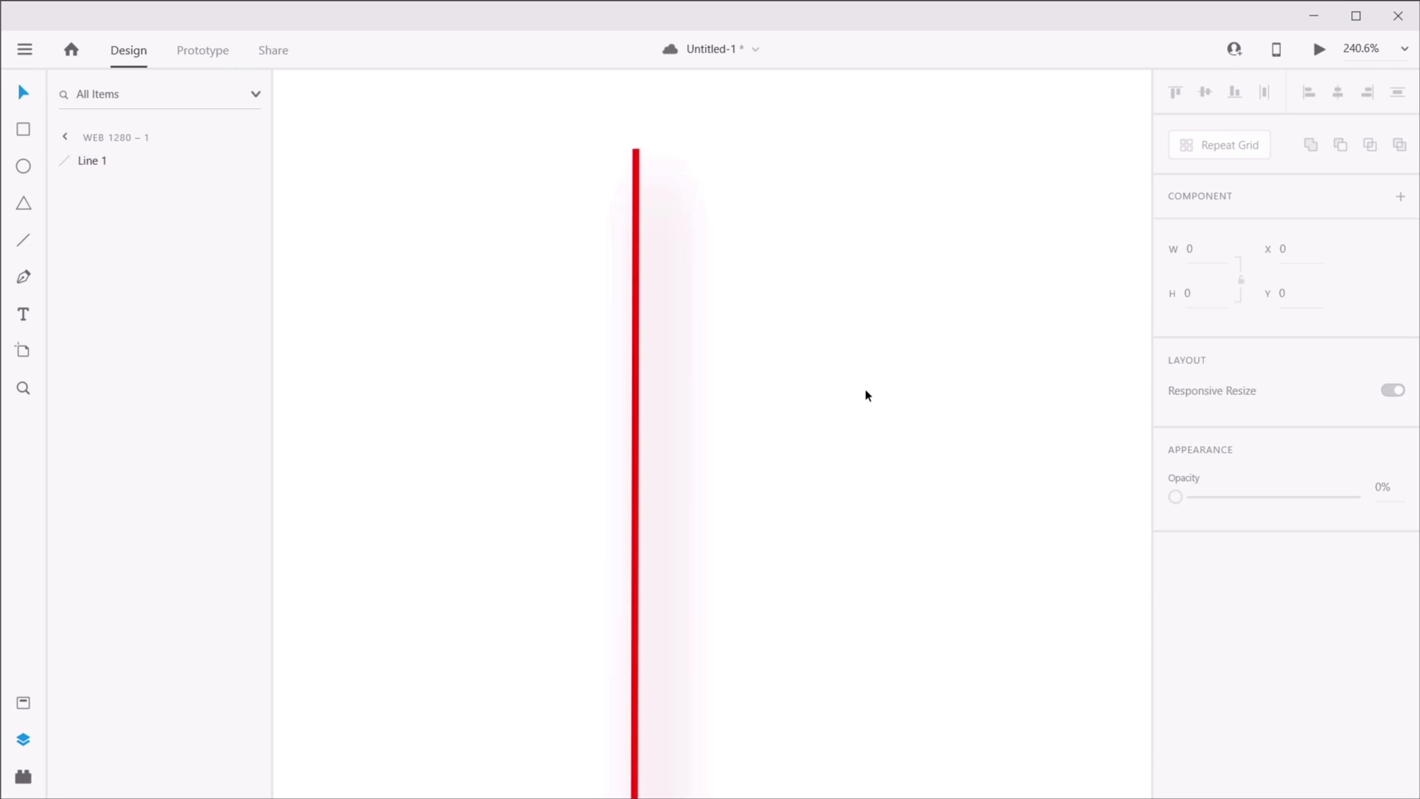
{"action": "left_click_drag", "start_coordinate": [872, 250], "coordinate": [646, 346]}
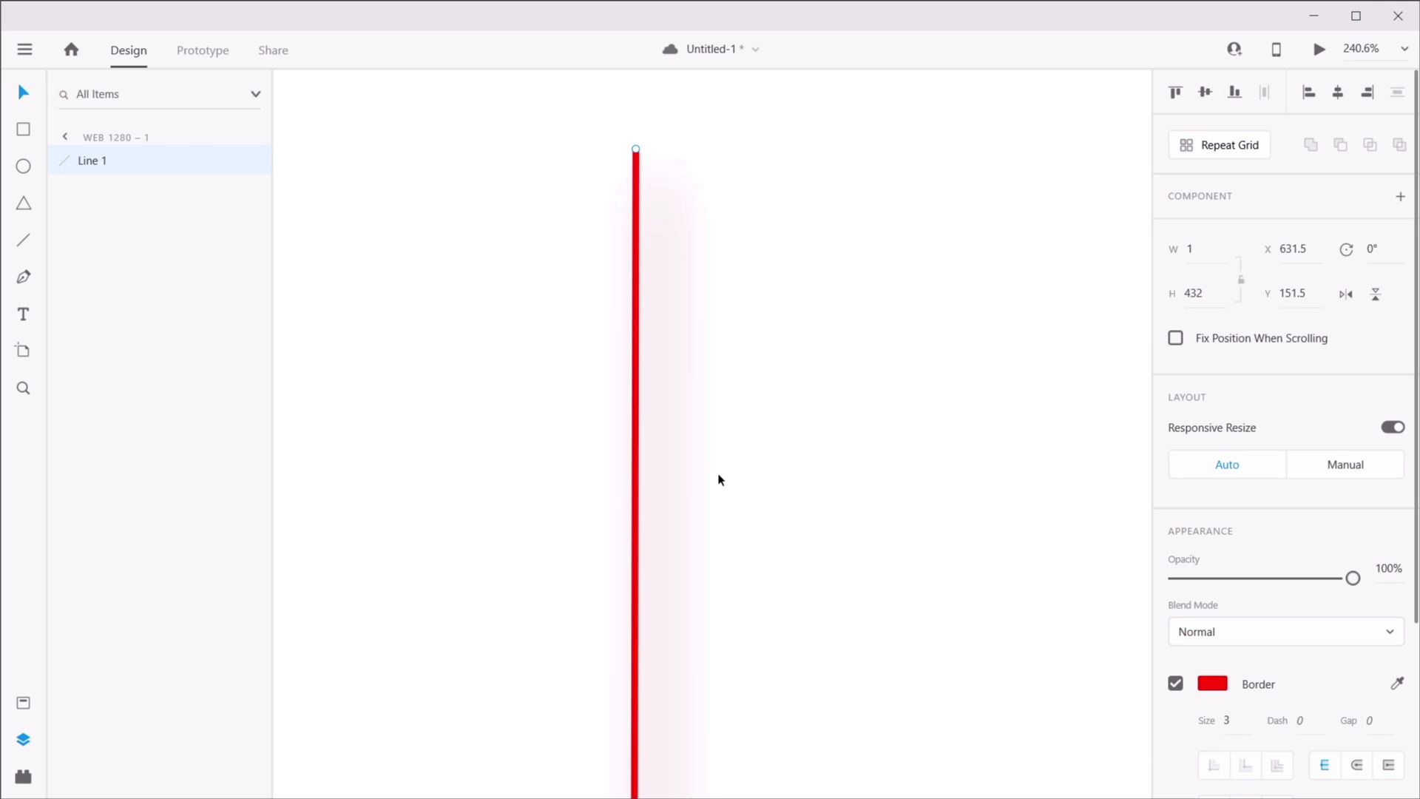
{"action": "key", "text": "Delete"}
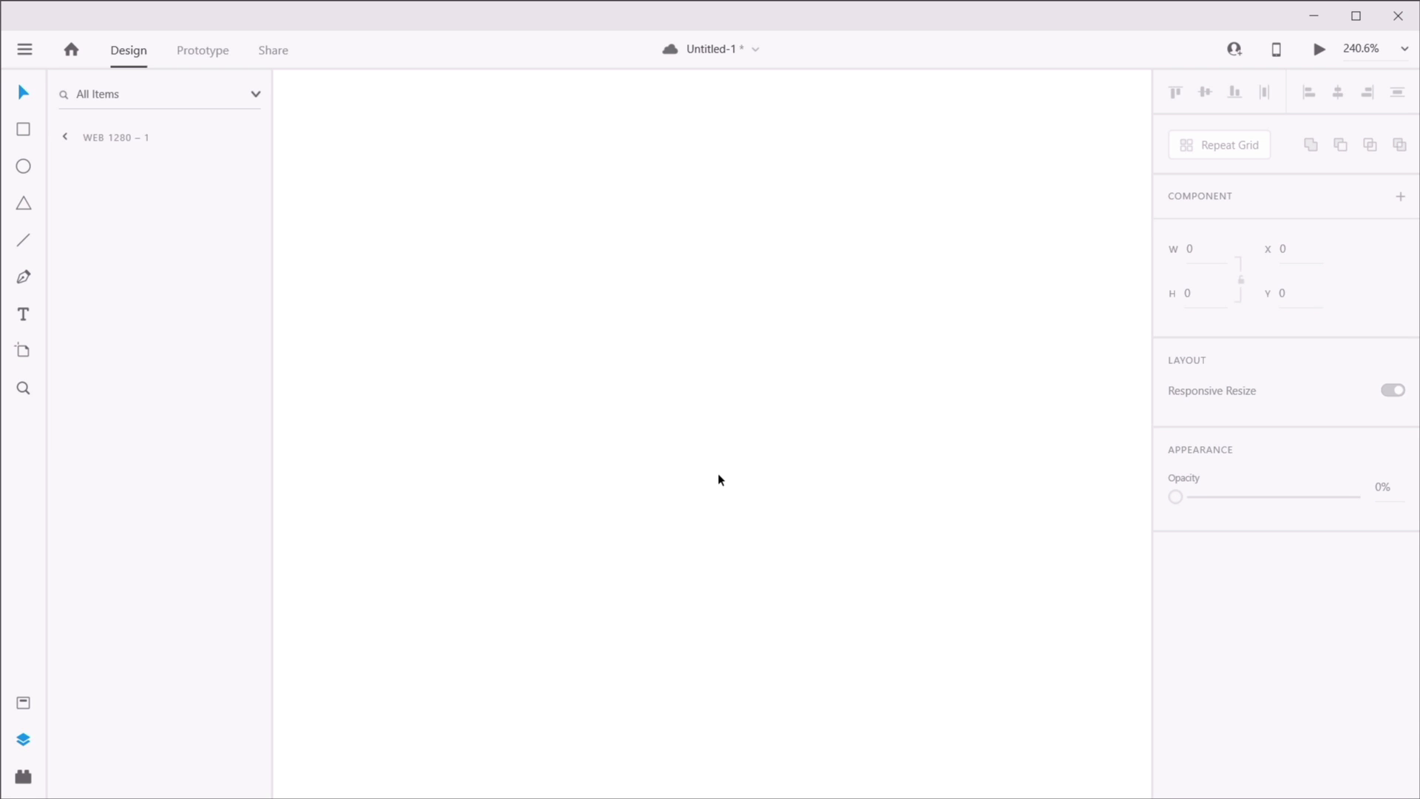
- Try drawing a rectangle about 282 wide by 152 high on the artboard and undo it
{"action": "left_click", "coordinate": [27, 138]}
{"action": "left_click_drag", "start_coordinate": [529, 250], "coordinate": [424, 167]}
{"action": "mouse_move", "coordinate": [602, 309]}
{"action": "left_mouse_down"}
{"action": "mouse_move", "coordinate": [736, 416]}
{"action": "mouse_move", "coordinate": [756, 461]}
{"action": "mouse_move", "coordinate": [904, 510]}
{"action": "mouse_move", "coordinate": [878, 494]}
{"action": "mouse_move", "coordinate": [846, 421]}
{"action": "mouse_move", "coordinate": [1051, 505]}
{"action": "left_mouse_up"}
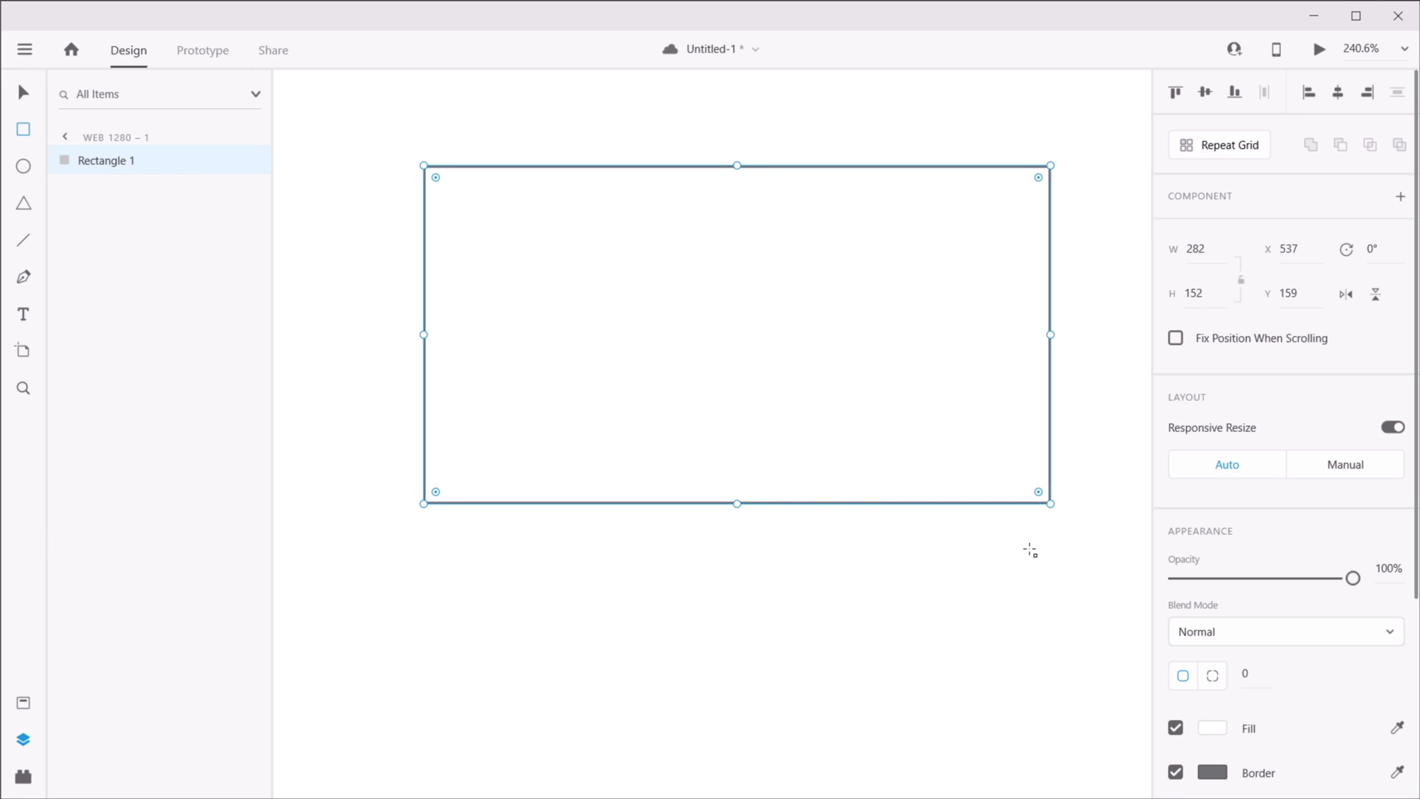
{"action": "key", "text": "ctrl+z"}
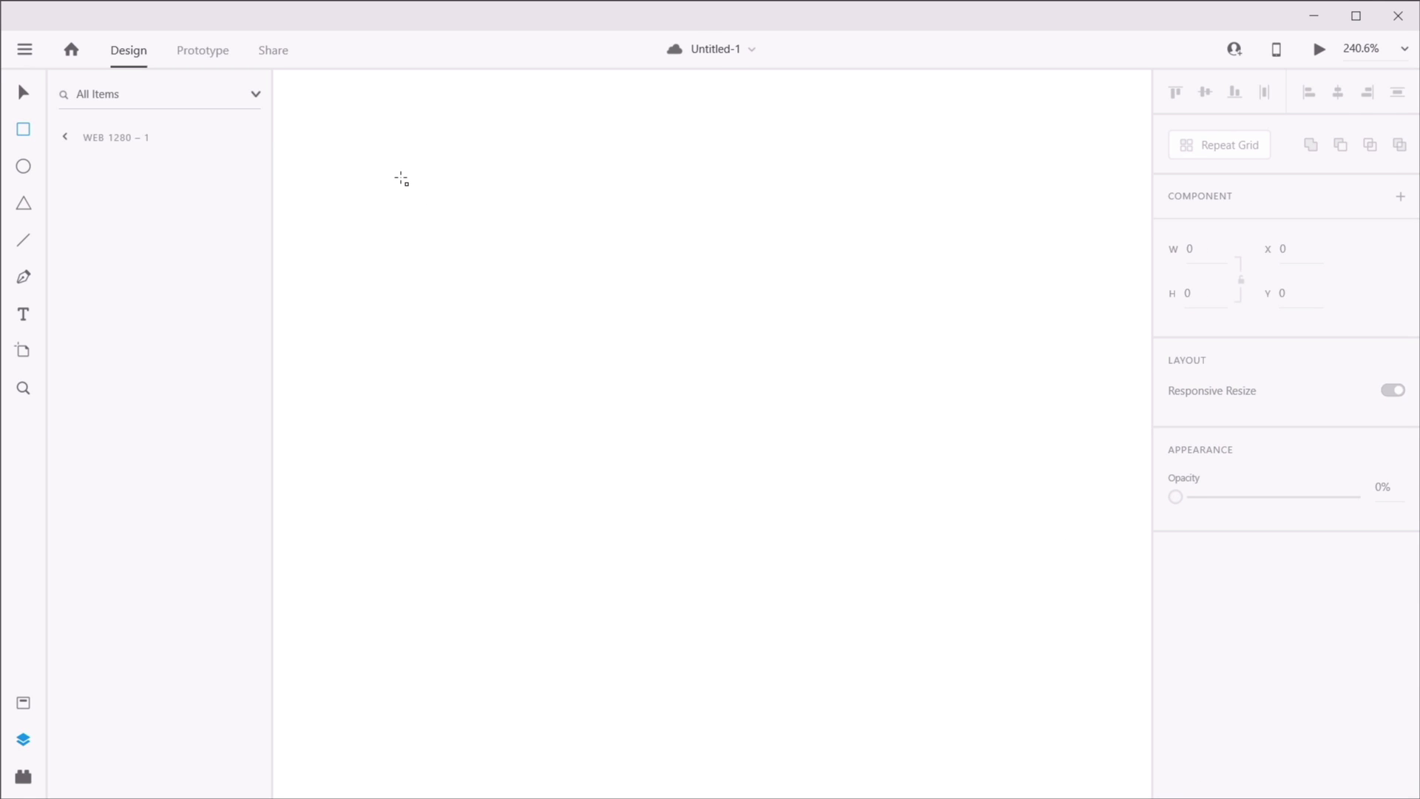
- Draw a square about 198 by 198 on the artboard and round all its corners with a radius of 30
{"action": "left_click_drag", "start_coordinate": [402, 180], "coordinate": [841, 617]}
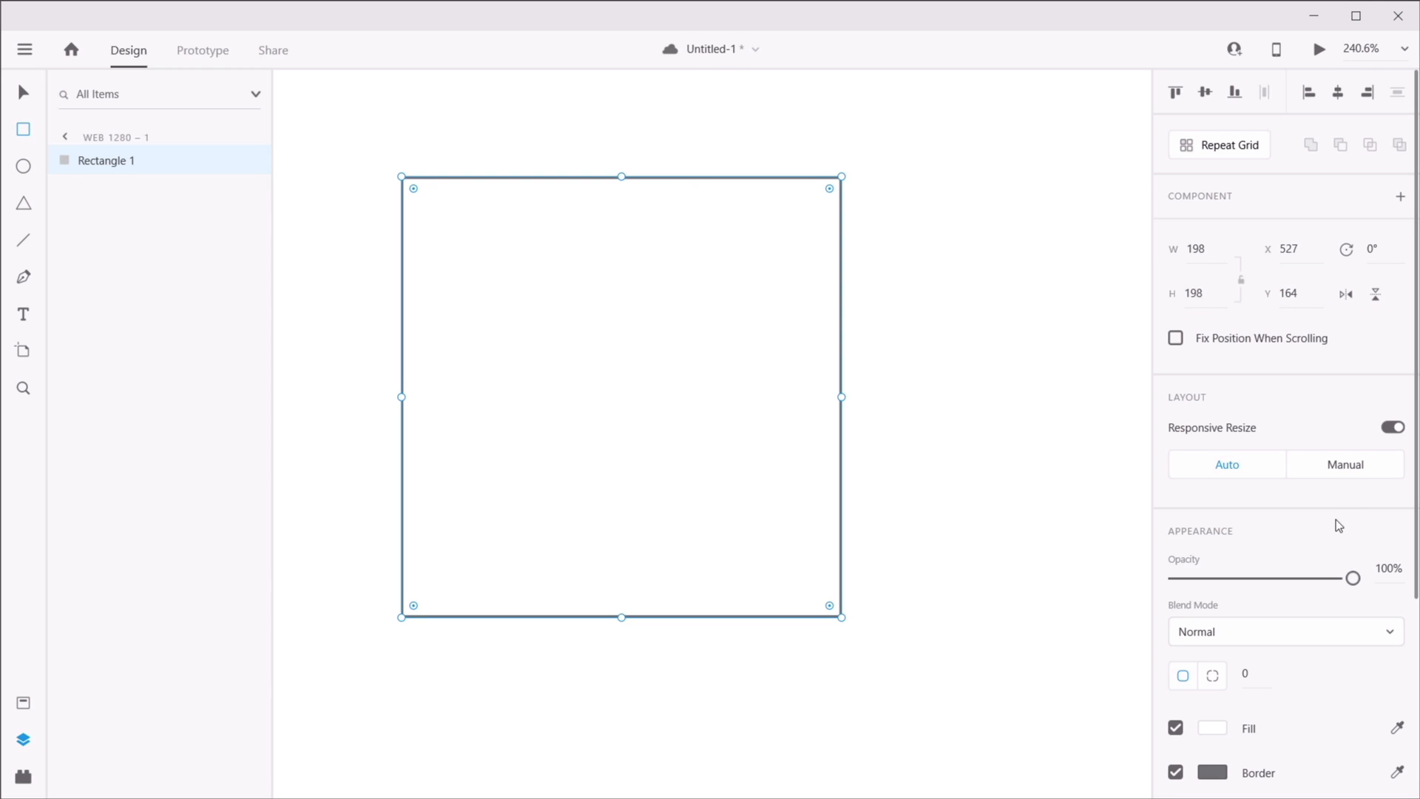
{"action": "scroll", "coordinate": [1334, 523], "scroll_direction": "down", "scroll_amount": 4}
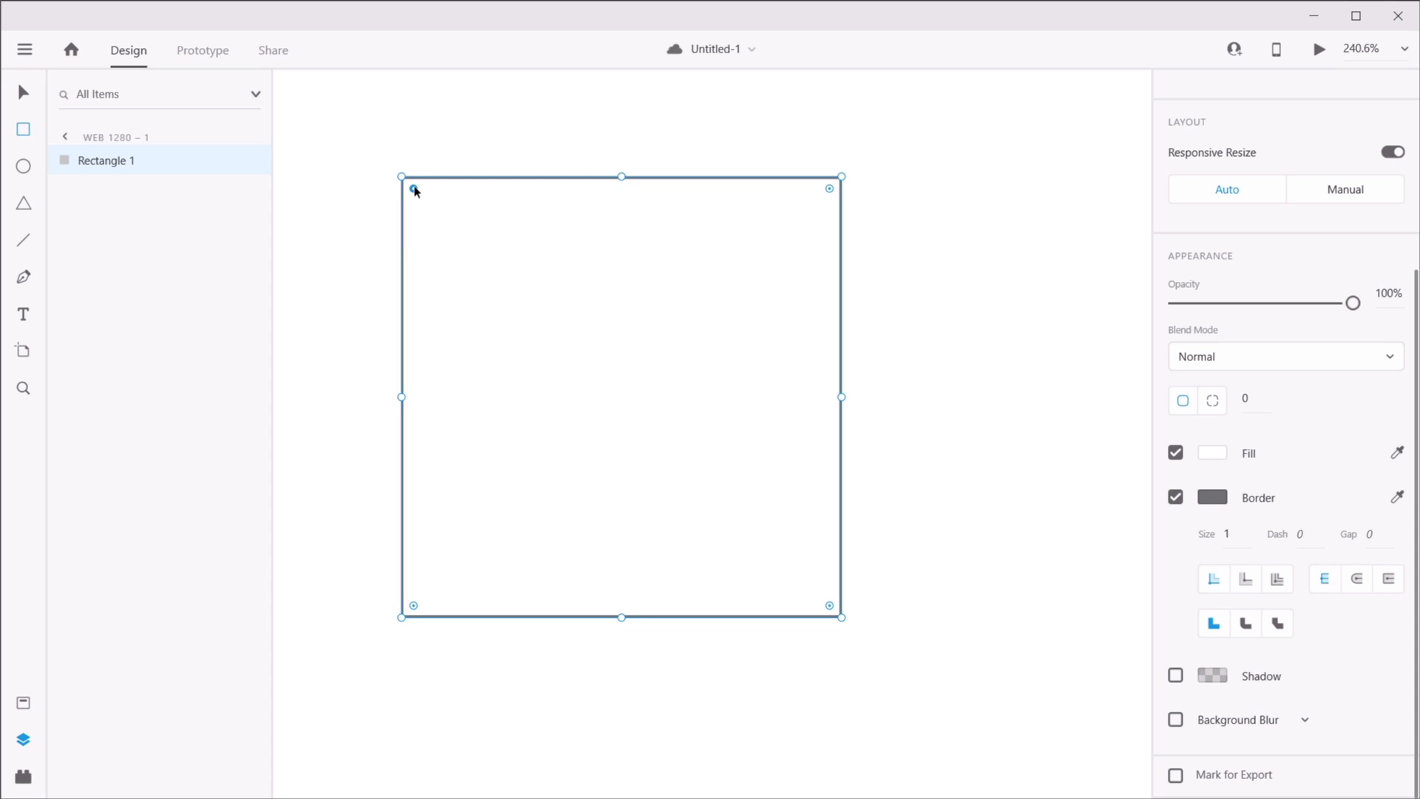
{"action": "left_click_drag", "start_coordinate": [414, 190], "coordinate": [455, 216]}
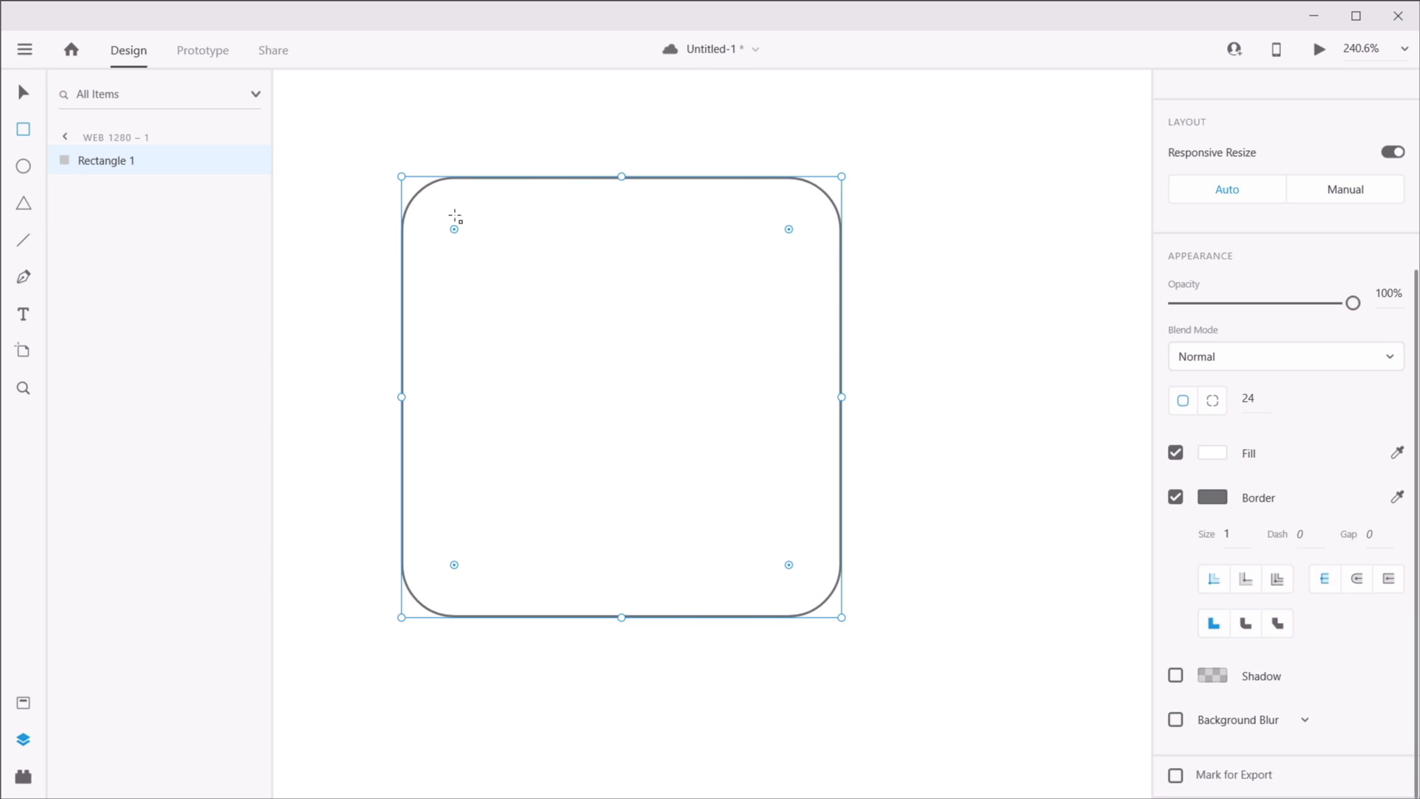
{"action": "left_click", "coordinate": [1255, 400]}
{"action": "key", "text": "BackSpace"}
{"action": "type", "text": "30"}
{"action": "key", "text": "Return"}
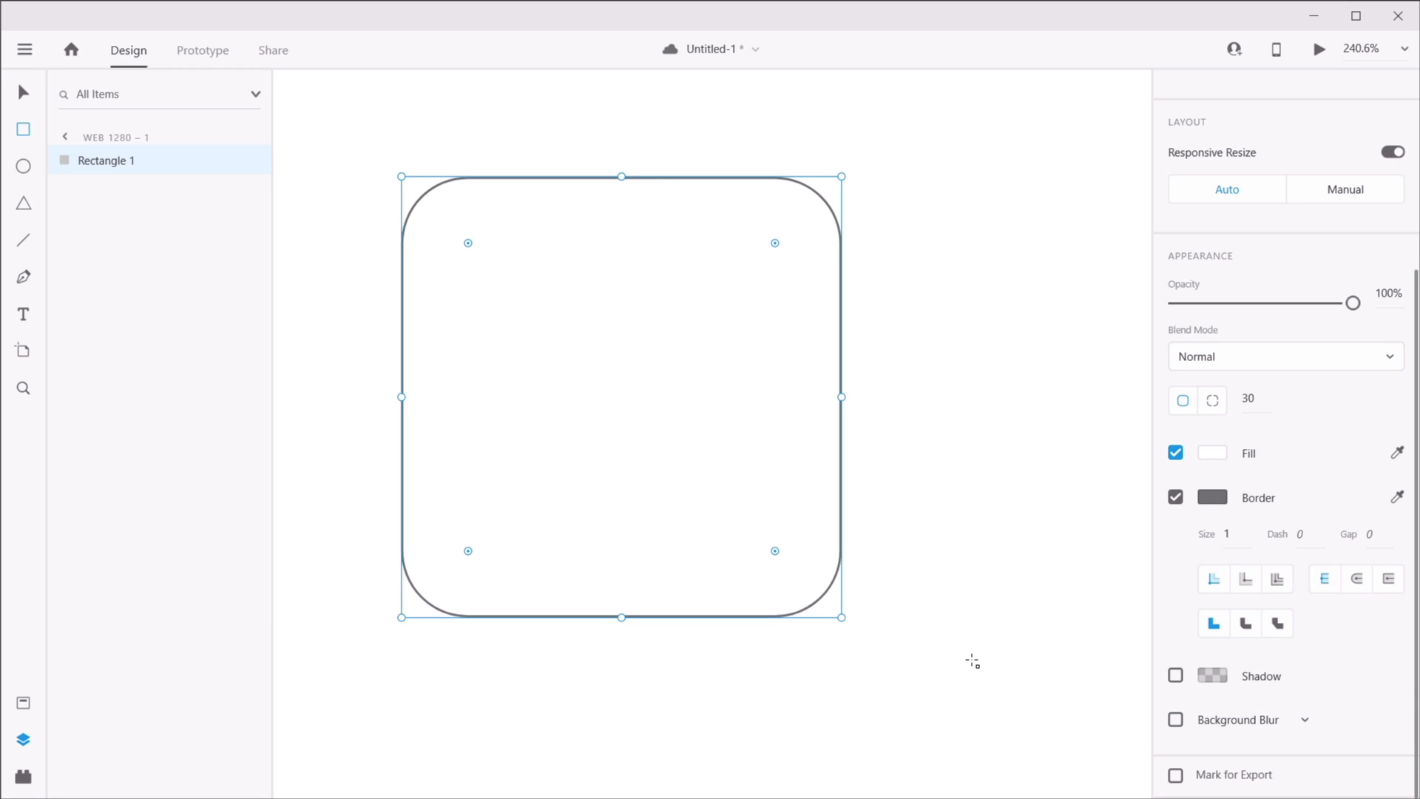
- Switch the square to a separate radius for each corner, enlarge them all to about 36, and set the top-right corner to 15
{"action": "left_click", "coordinate": [1212, 400]}
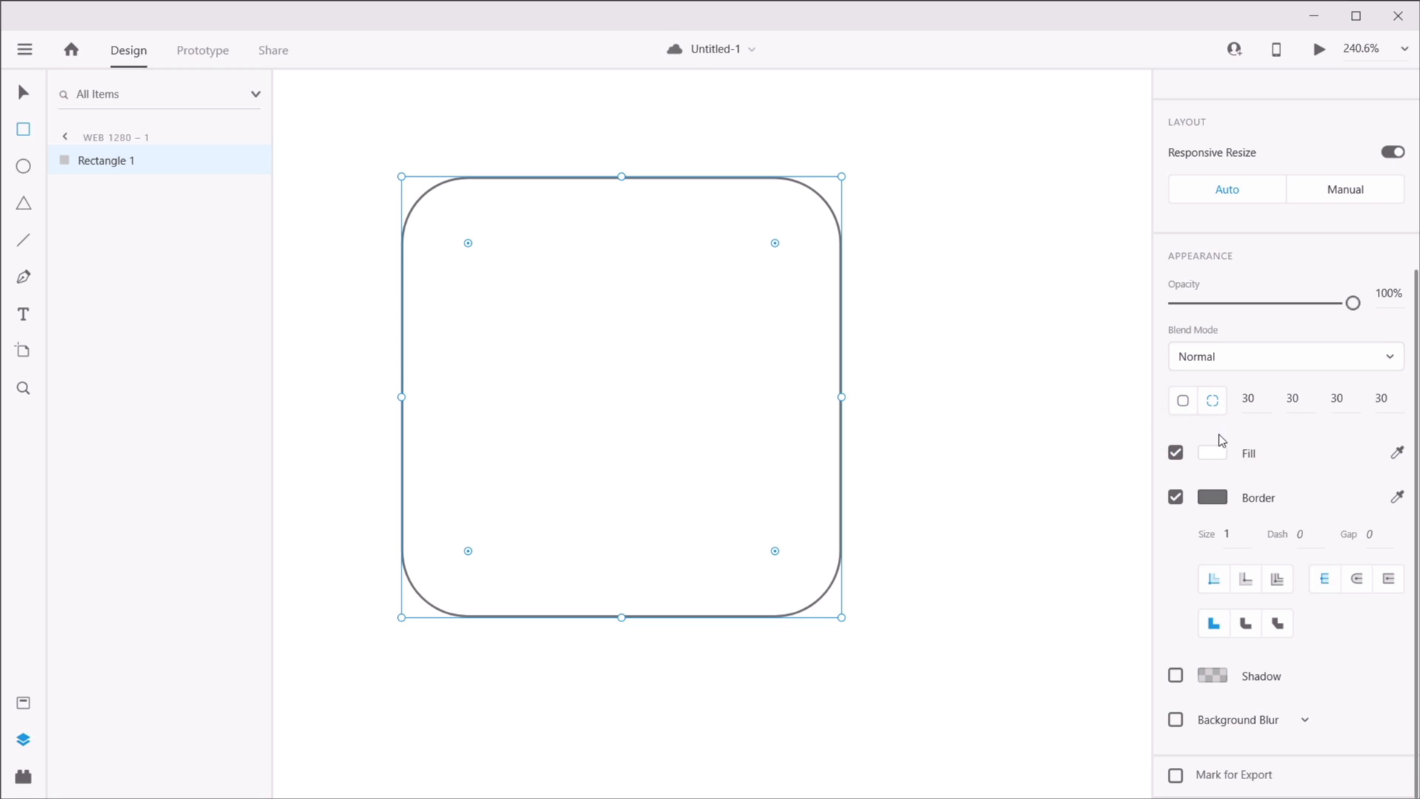
{"action": "left_click_drag", "start_coordinate": [775, 551], "coordinate": [762, 540]}
{"action": "left_click", "coordinate": [1295, 400]}
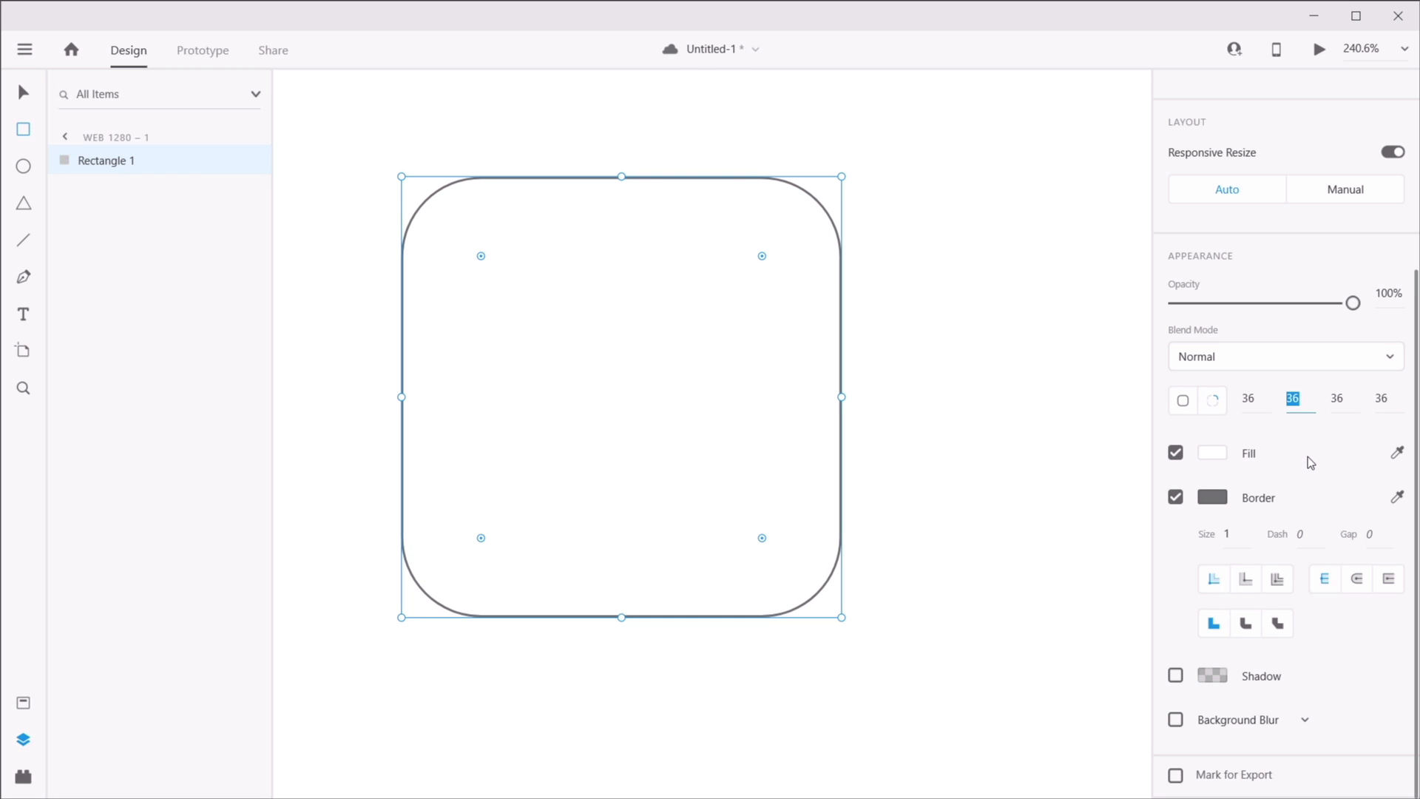
{"action": "type", "text": "15"}
{"action": "key", "text": "Tab"}
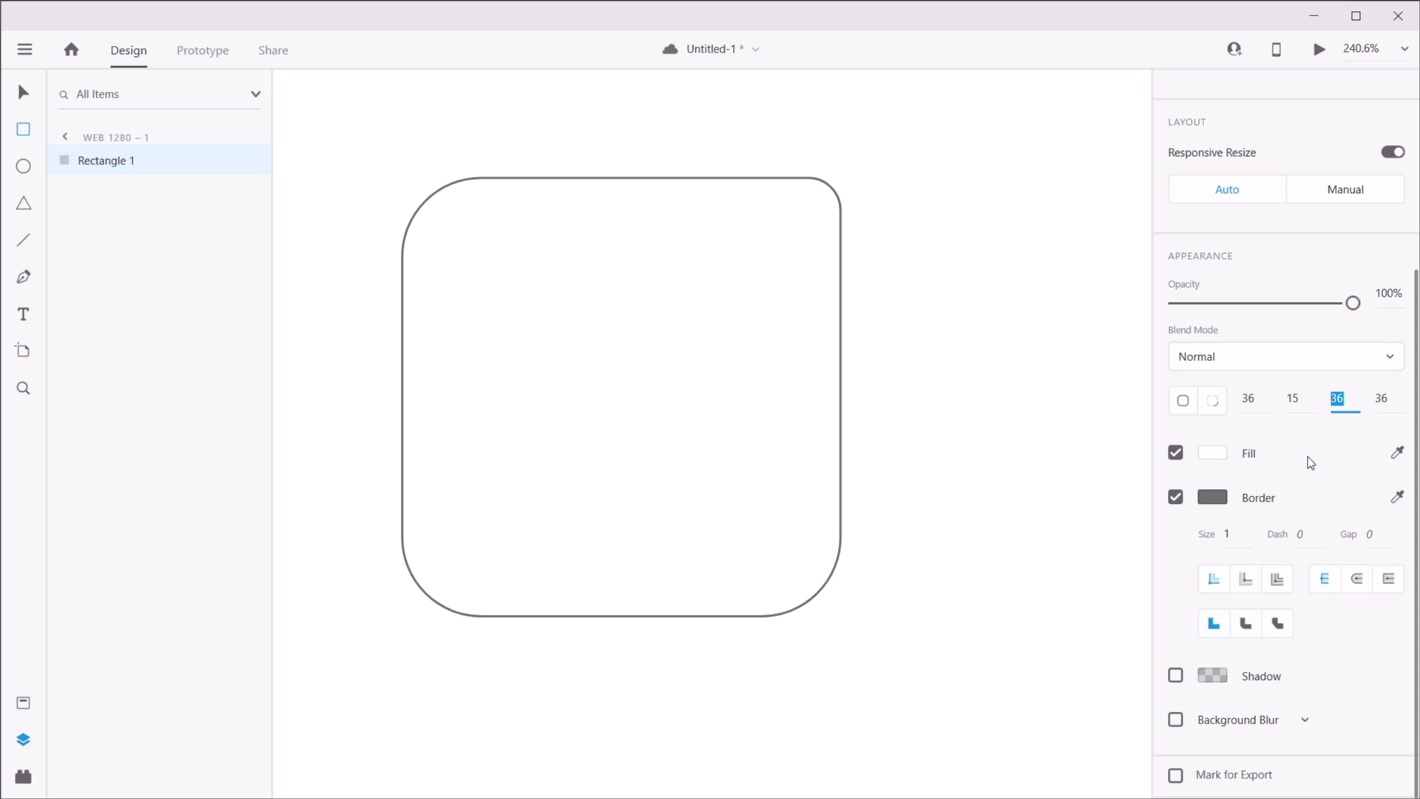
- Make the square's bottom-left corner sharp with a radius of 0
{"action": "left_click", "coordinate": [1393, 401]}
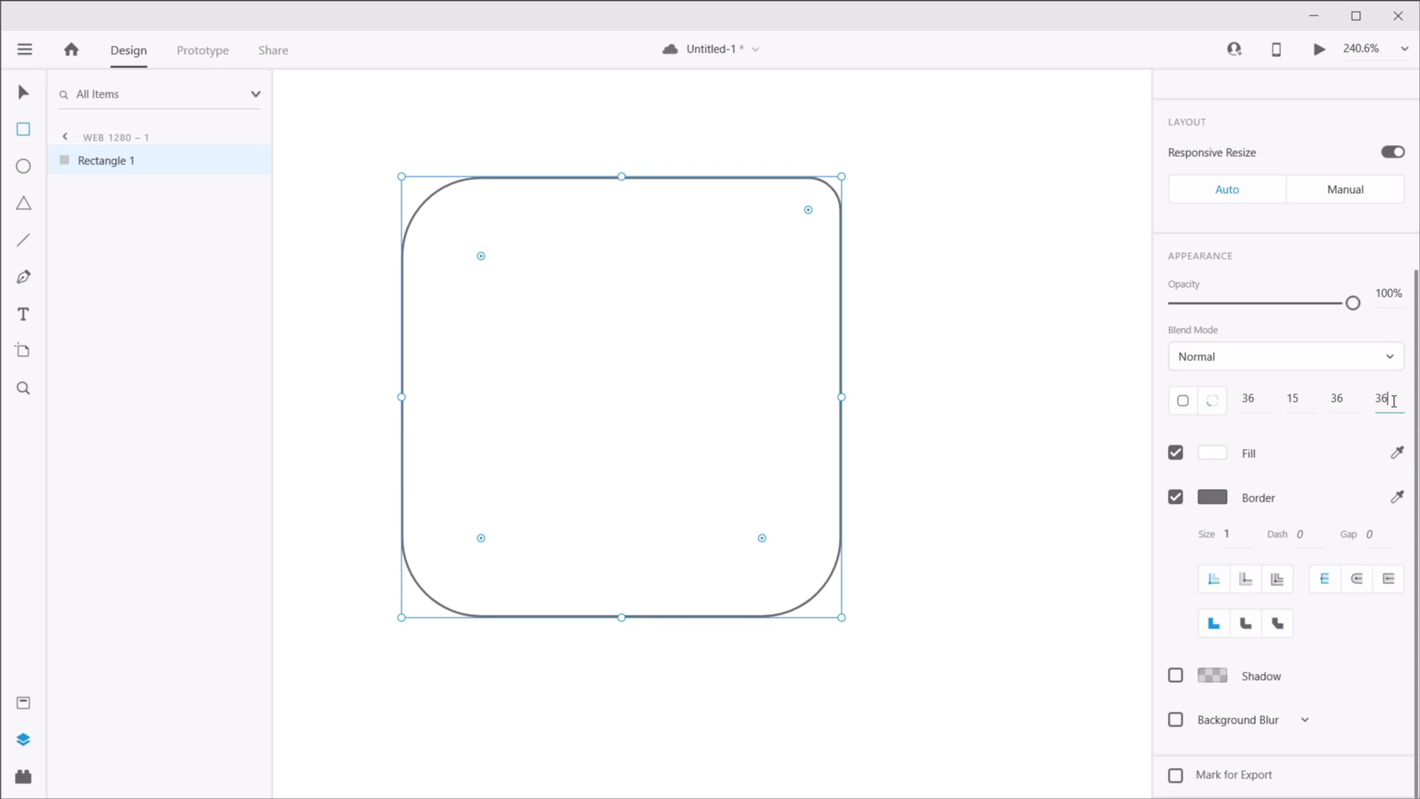
{"action": "key", "text": "BackSpace"}
{"action": "key", "text": "BackSpace"}
{"action": "type", "text": "0"}
{"action": "key", "text": "Tab"}
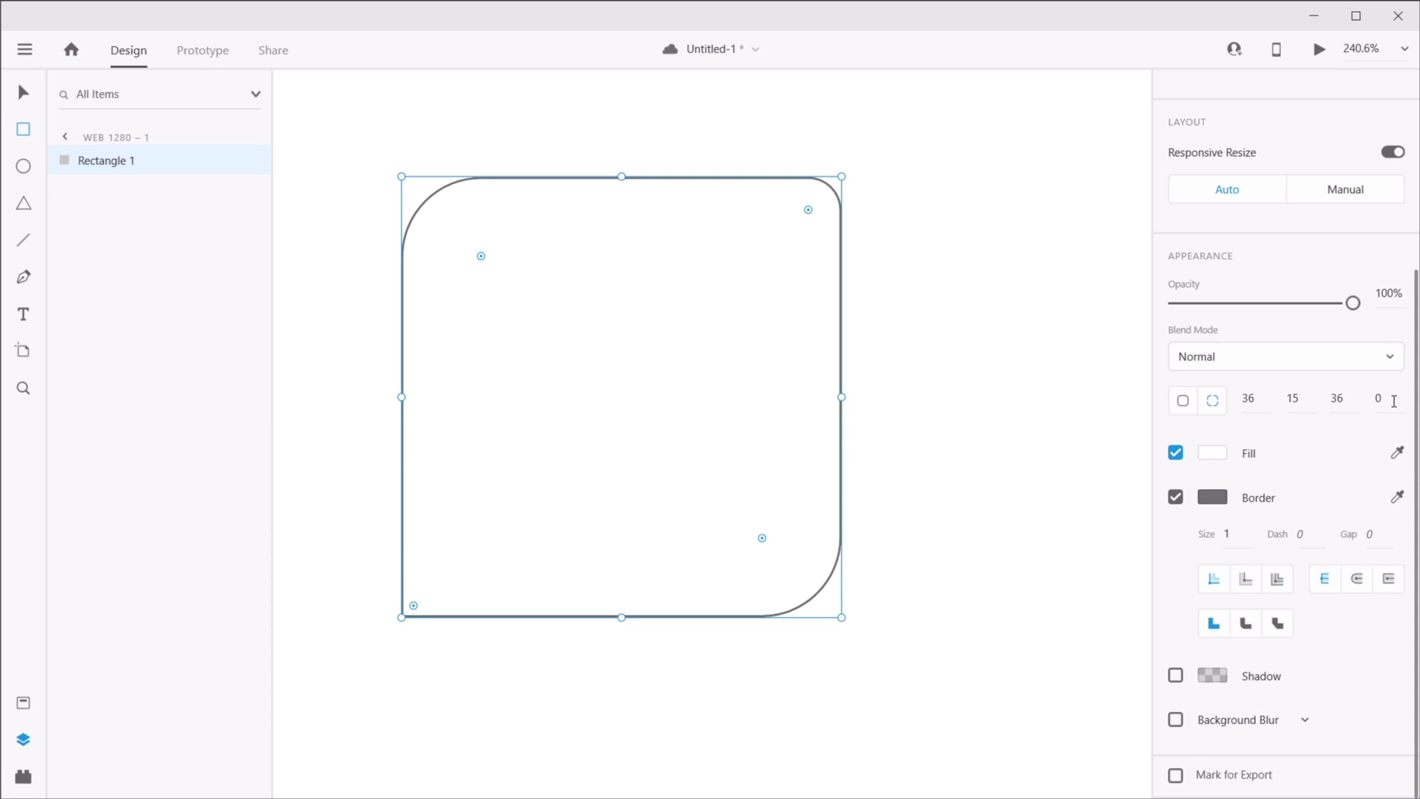
- Shift the square slightly across the artboard and fill it with solid blue #01BAFE
{"action": "key", "text": "v"}
{"action": "left_click_drag", "start_coordinate": [684, 266], "coordinate": [773, 278]}
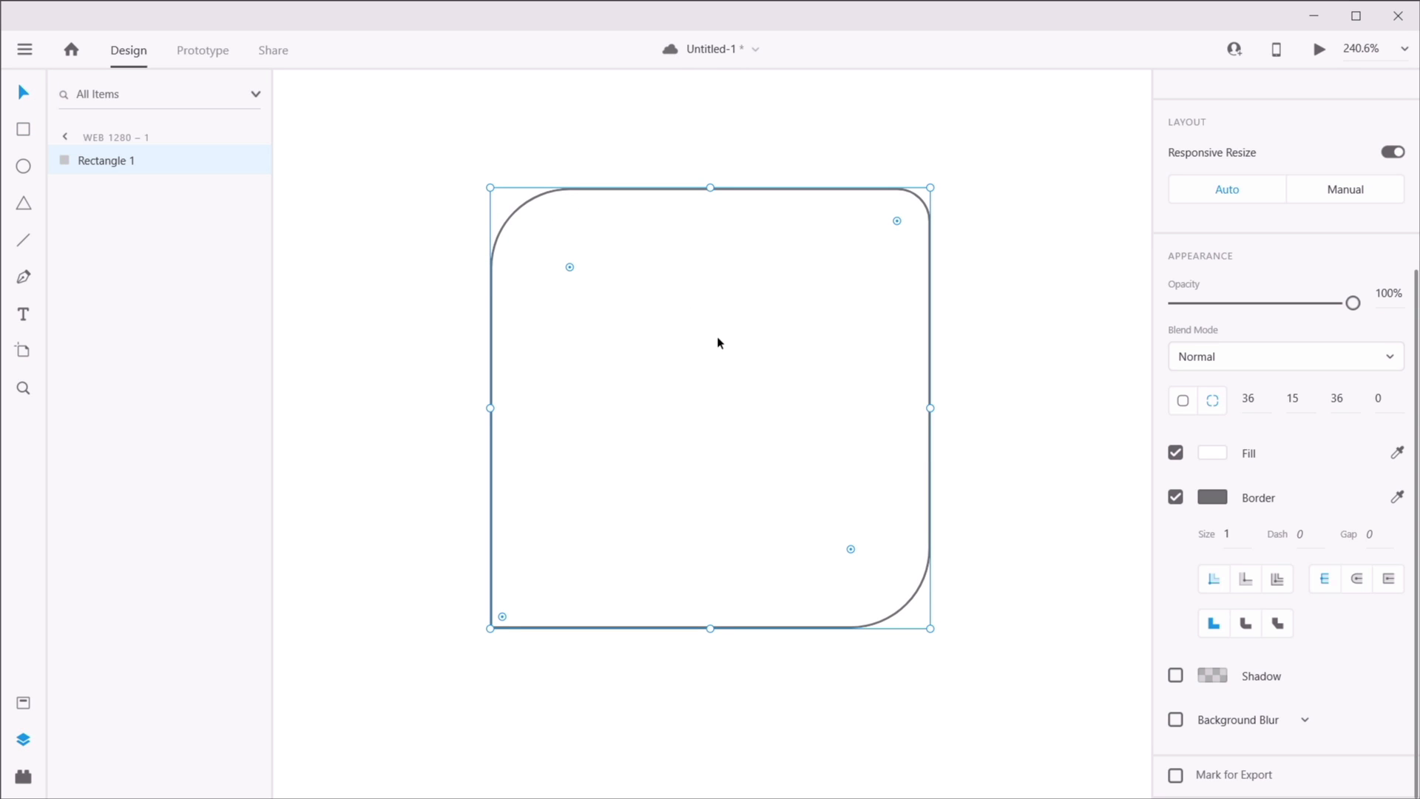
{"action": "left_click_drag", "start_coordinate": [703, 289], "coordinate": [659, 296]}
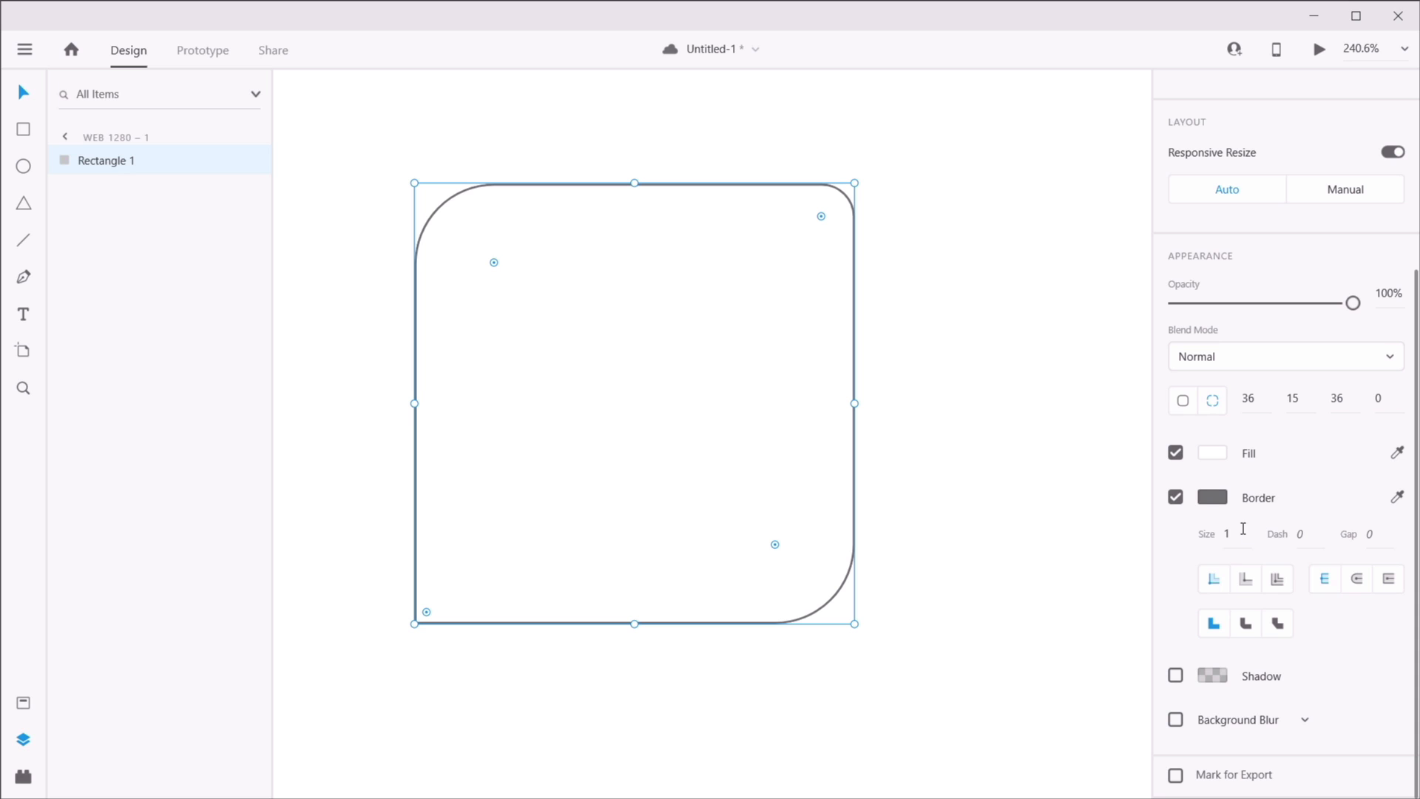
{"action": "left_click", "coordinate": [1220, 451]}
{"action": "left_click_drag", "start_coordinate": [1005, 349], "coordinate": [1119, 416]}
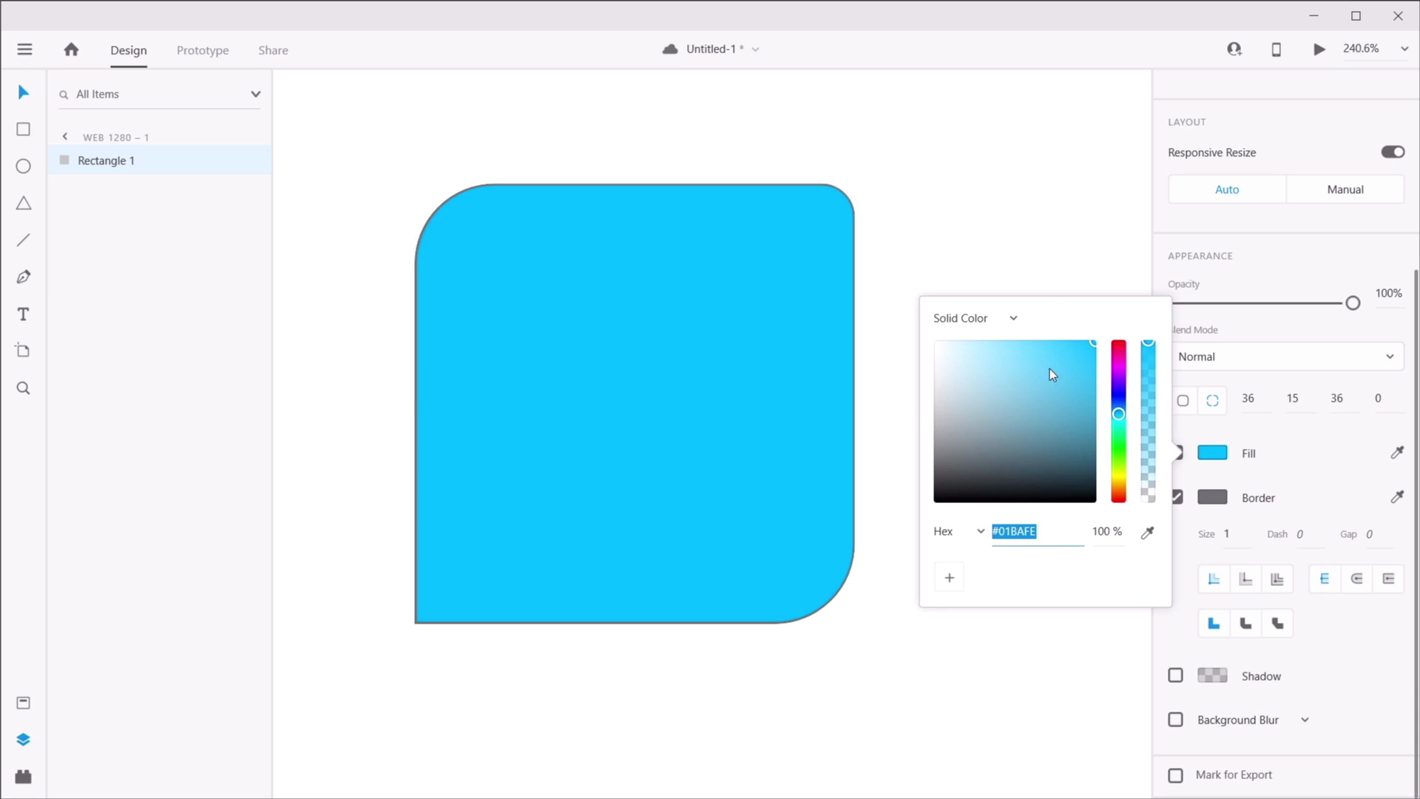
- Try a linear gradient and a radial gradient on the square's fill, and return it to a solid color
{"action": "left_click", "coordinate": [982, 317]}
{"action": "left_click", "coordinate": [991, 350]}
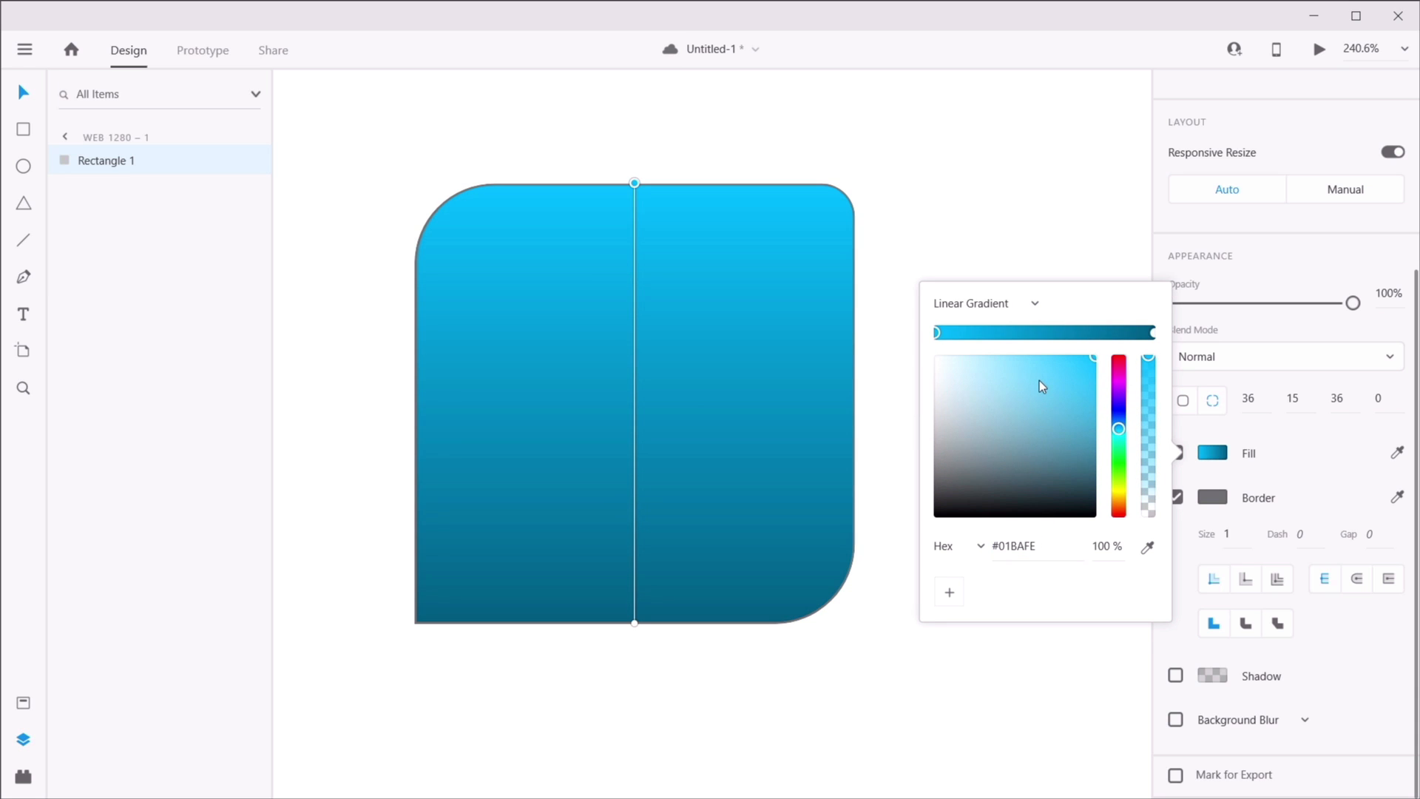
{"action": "left_click", "coordinate": [1006, 303]}
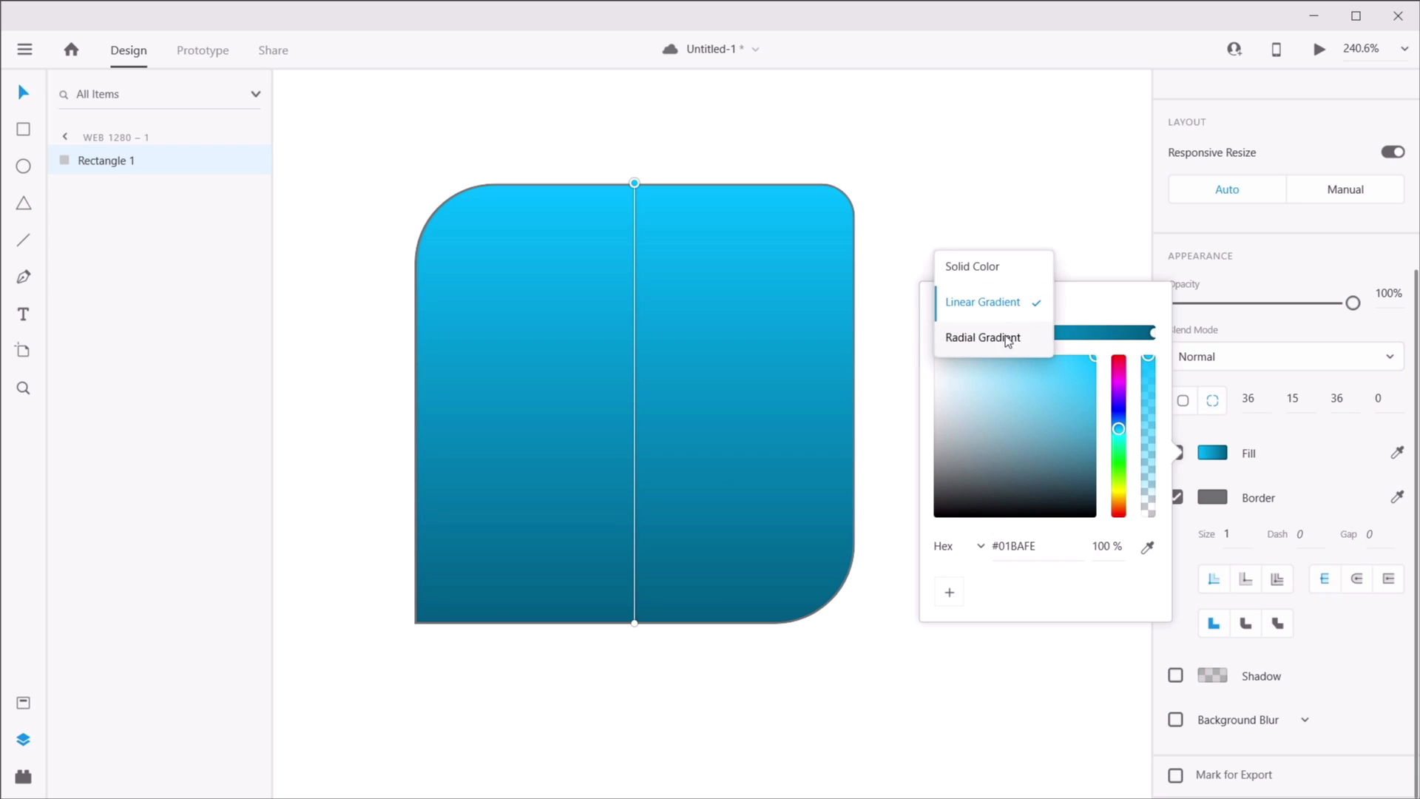
{"action": "left_click", "coordinate": [1005, 335]}
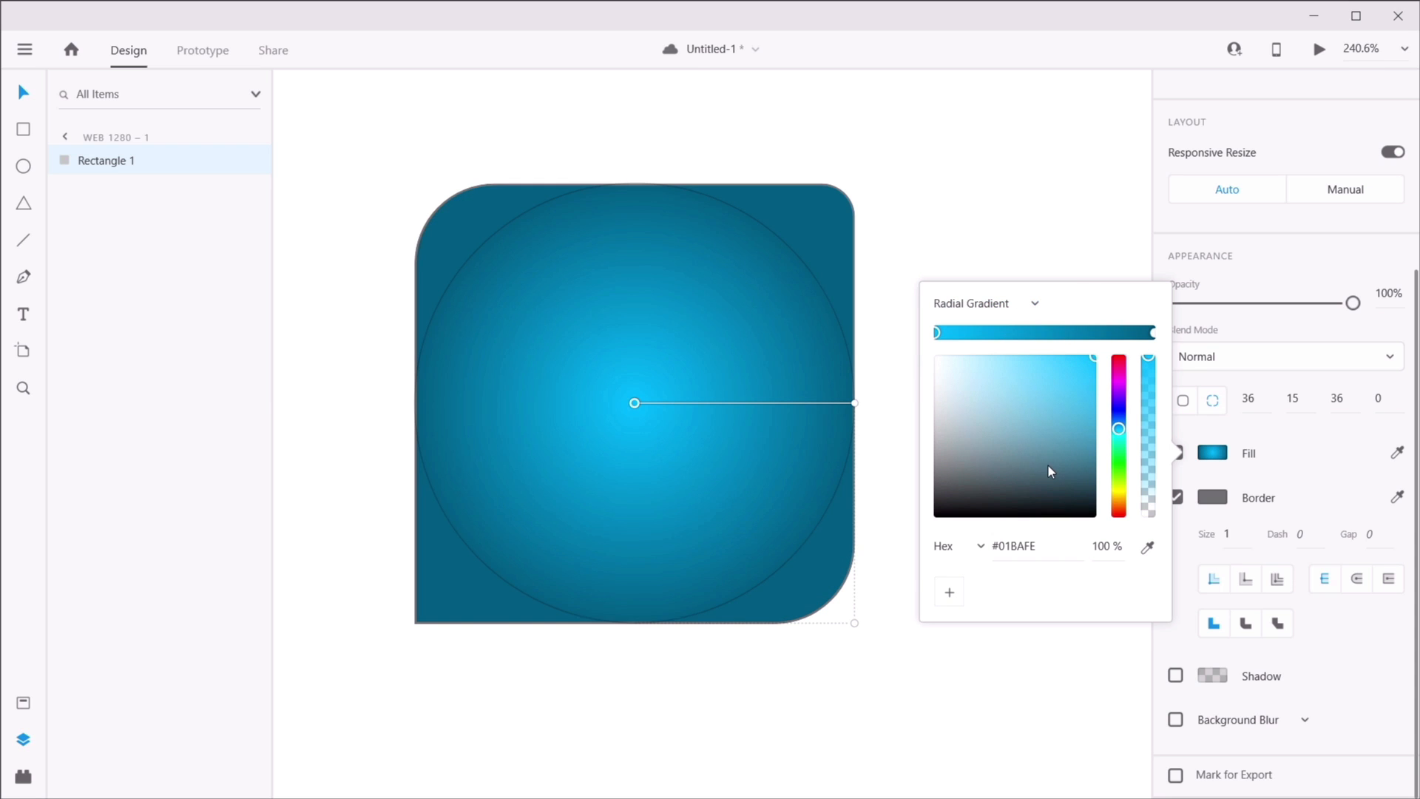
{"action": "left_click", "coordinate": [965, 307]}
{"action": "left_click", "coordinate": [972, 233]}
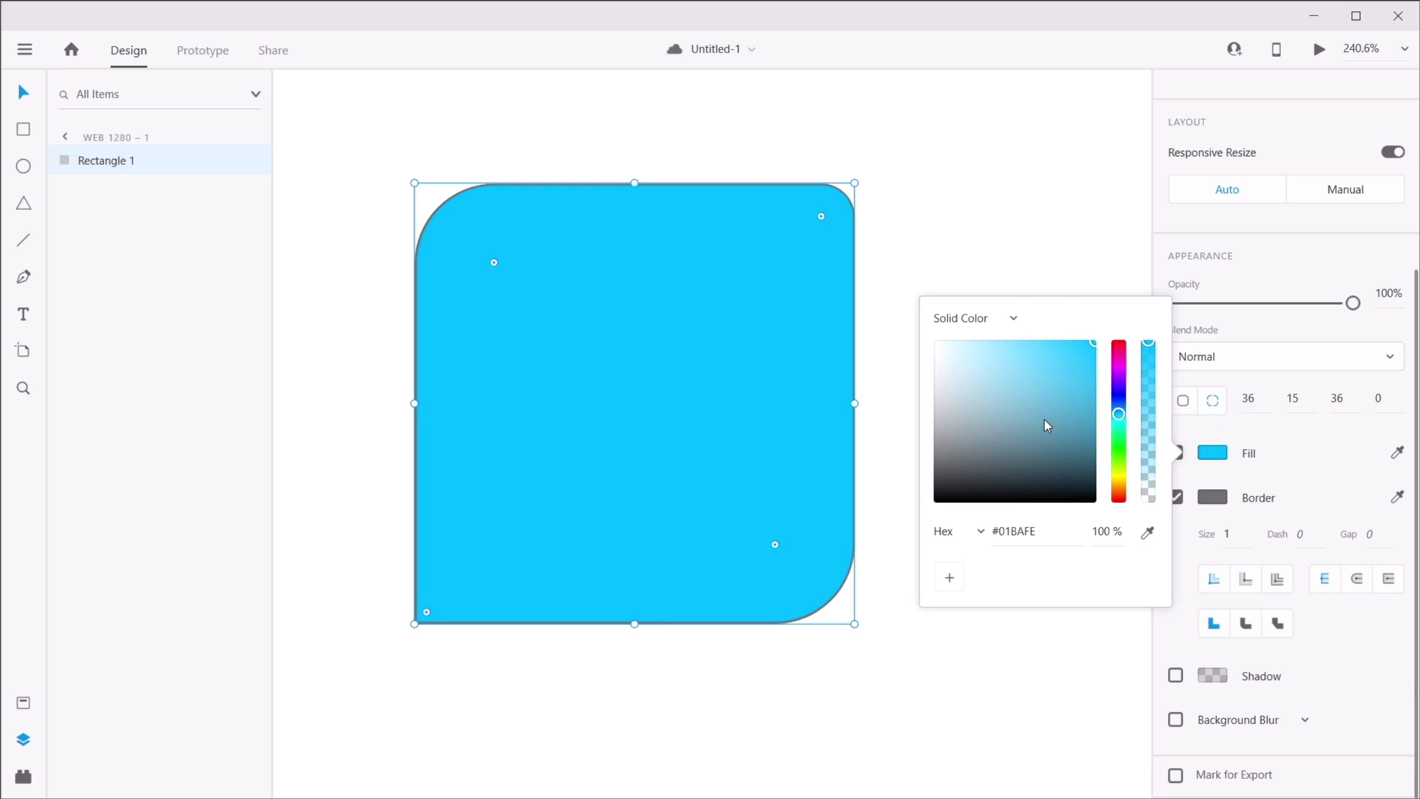
- Save the square's blue #01BAFE as a swatch, recolor and save gray #9FA9AD, and finish by filling with and saving dark teal #093B4D
{"action": "left_click", "coordinate": [952, 581]}
{"action": "left_click_drag", "start_coordinate": [1054, 403], "coordinate": [946, 393]}
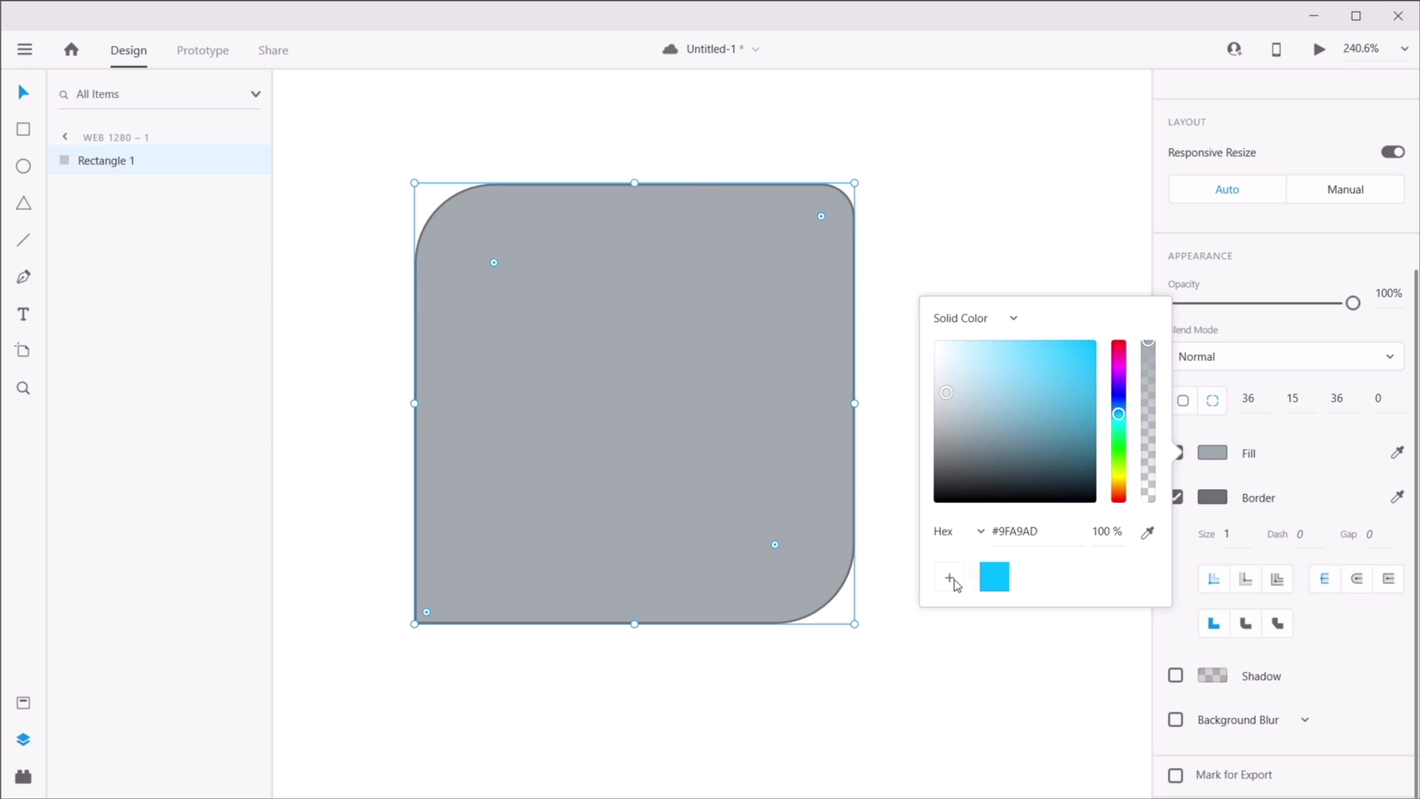
{"action": "left_click", "coordinate": [949, 579]}
{"action": "left_click_drag", "start_coordinate": [1058, 403], "coordinate": [1077, 453]}
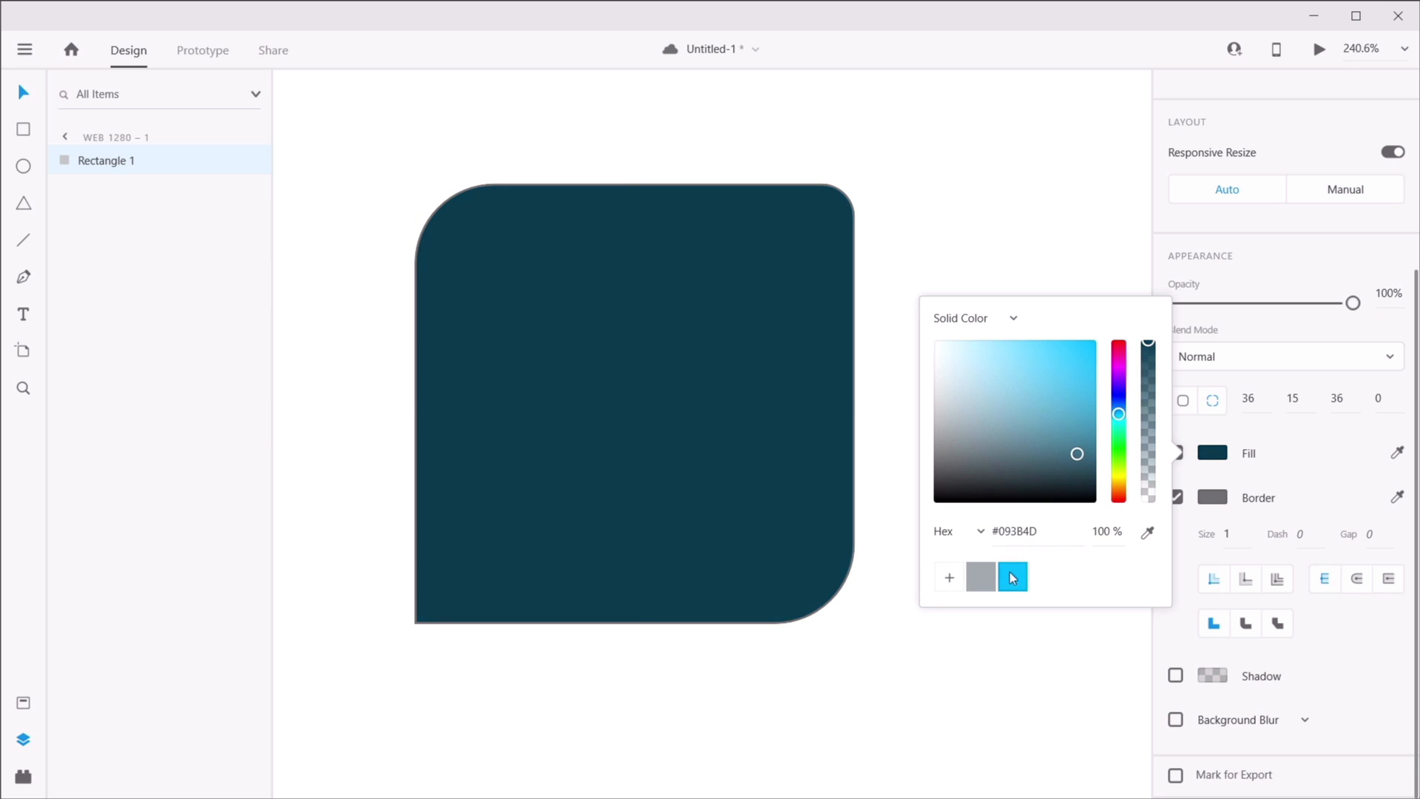
{"action": "left_click", "coordinate": [950, 578]}
{"action": "left_click", "coordinate": [1015, 207]}
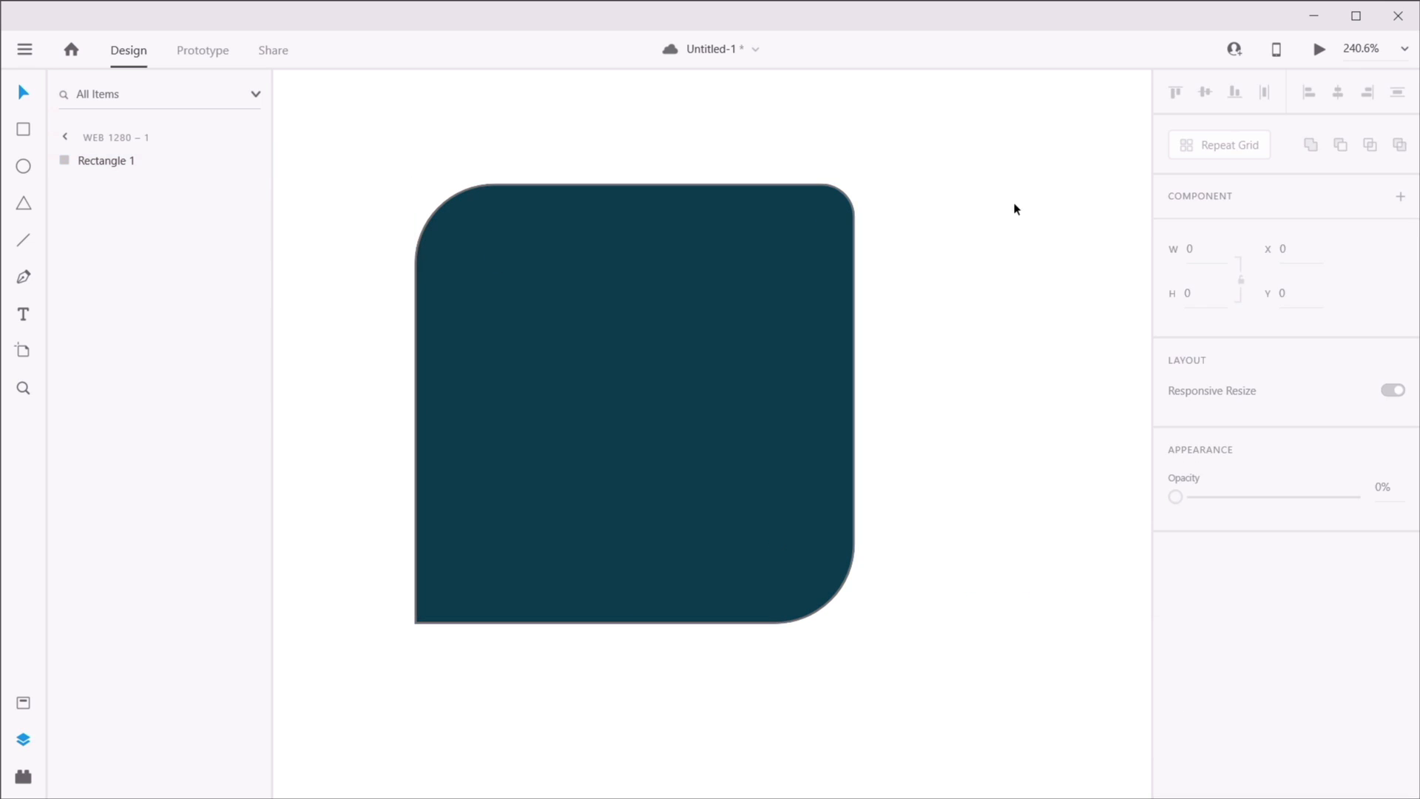
- Draw a tall rectangle 144 wide by 230 high beside the square and shift it to X 355, Y 151
{"action": "scroll", "coordinate": [1005, 312], "scroll_direction": "down", "scroll_amount": 5}
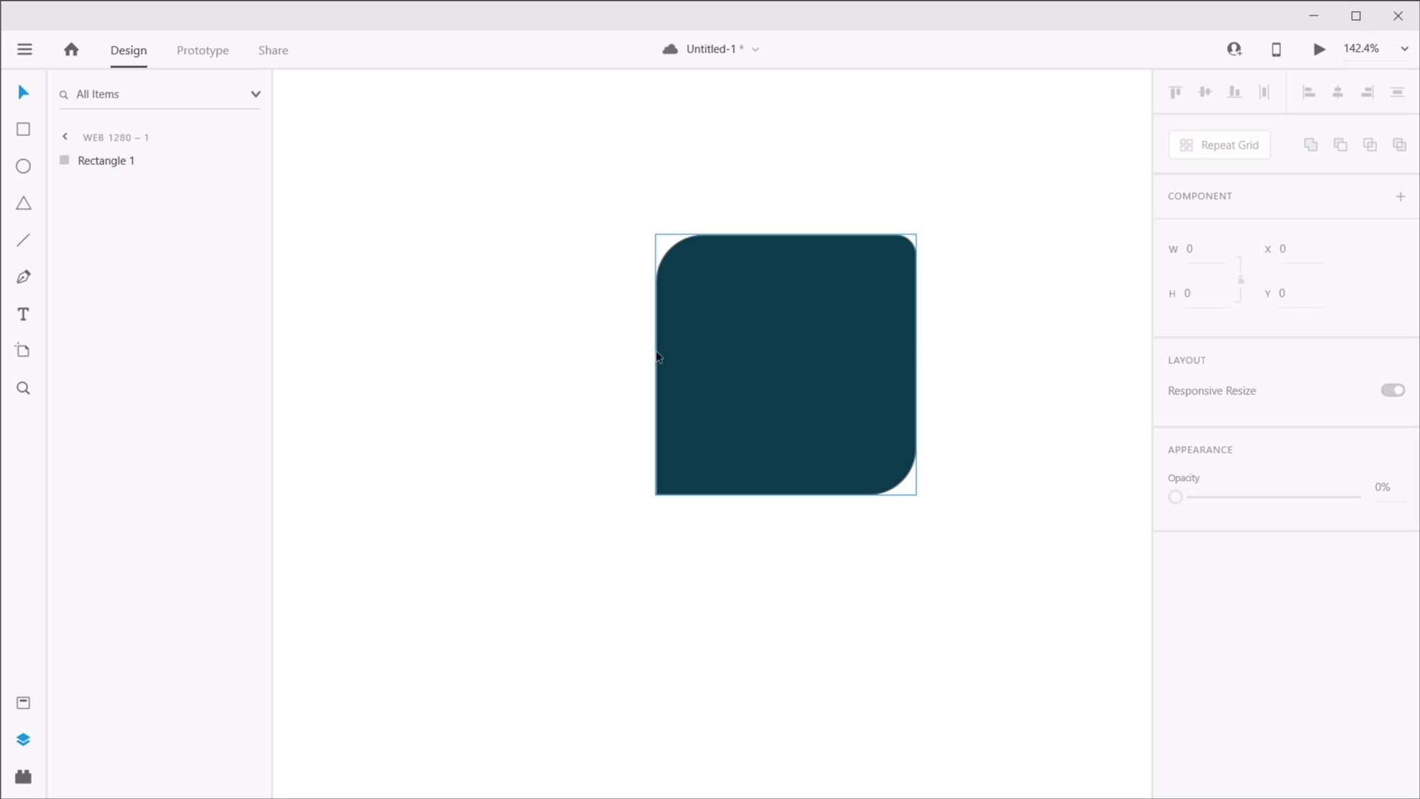
{"action": "key", "text": "r"}
{"action": "left_click_drag", "start_coordinate": [415, 258], "coordinate": [604, 559]}
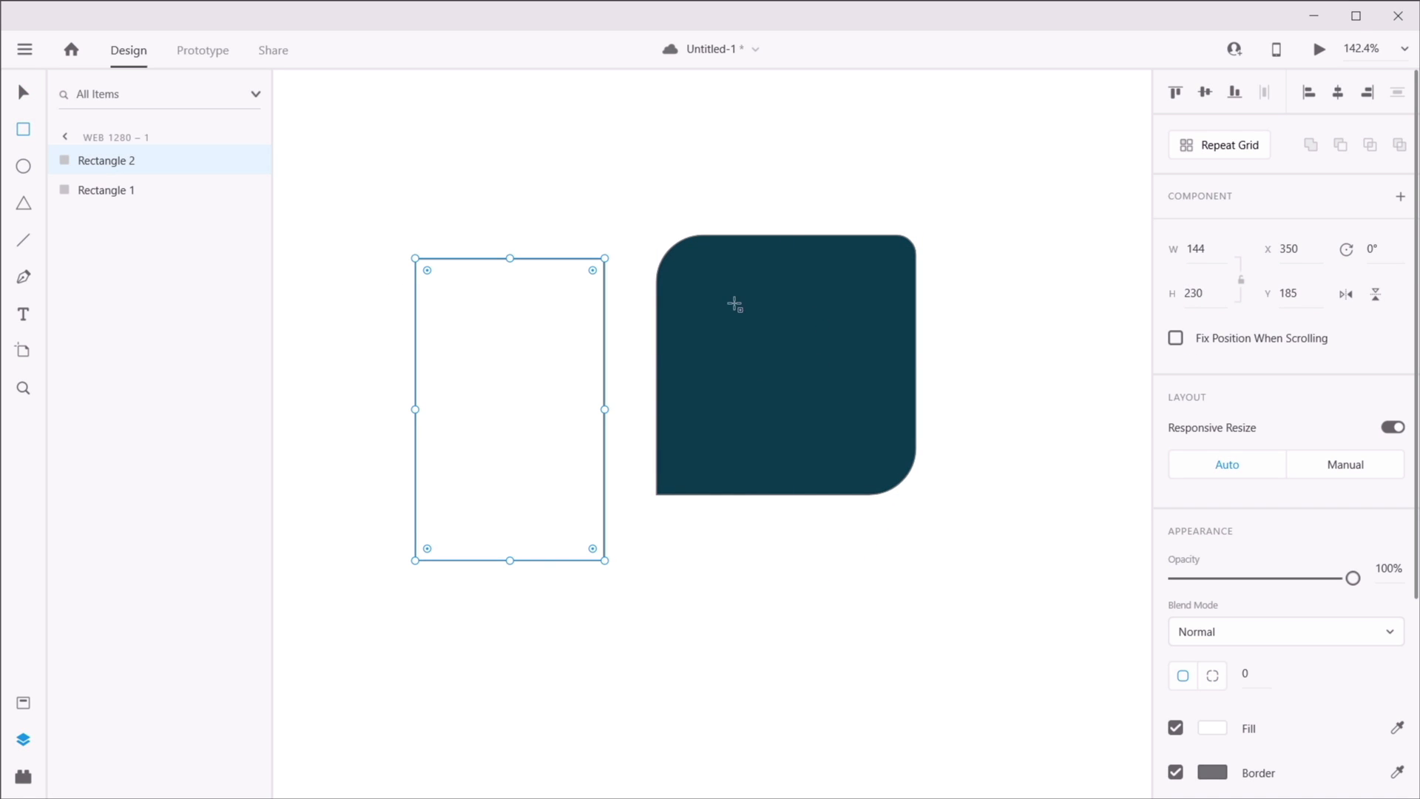
{"action": "key", "text": "v"}
{"action": "left_click_drag", "start_coordinate": [512, 345], "coordinate": [518, 302]}
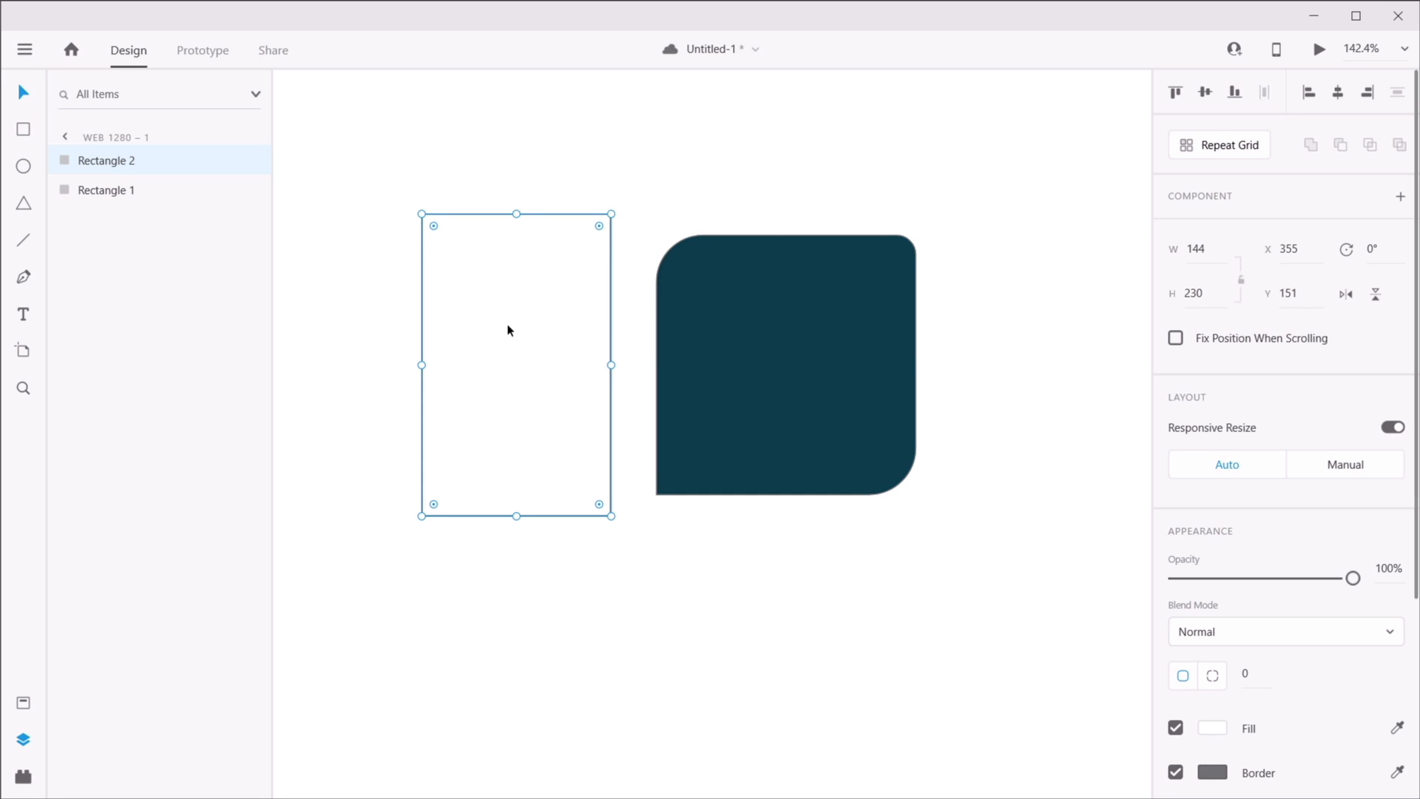
- Try the saved dark teal and gray swatches as the tall rectangle's fill, ending with blue #01BAFE
{"action": "scroll", "coordinate": [1213, 562], "scroll_direction": "down", "scroll_amount": 4}
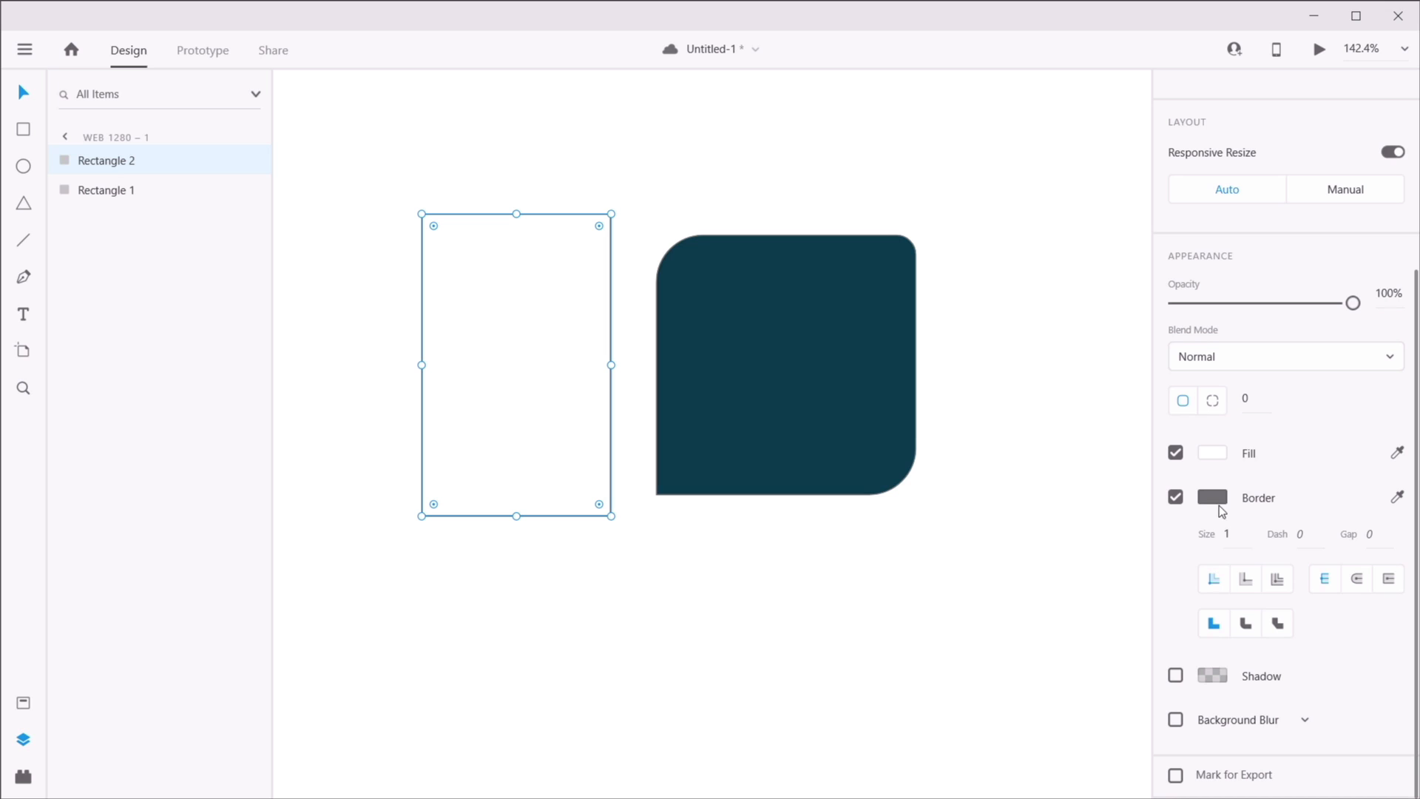
{"action": "left_click", "coordinate": [1214, 452]}
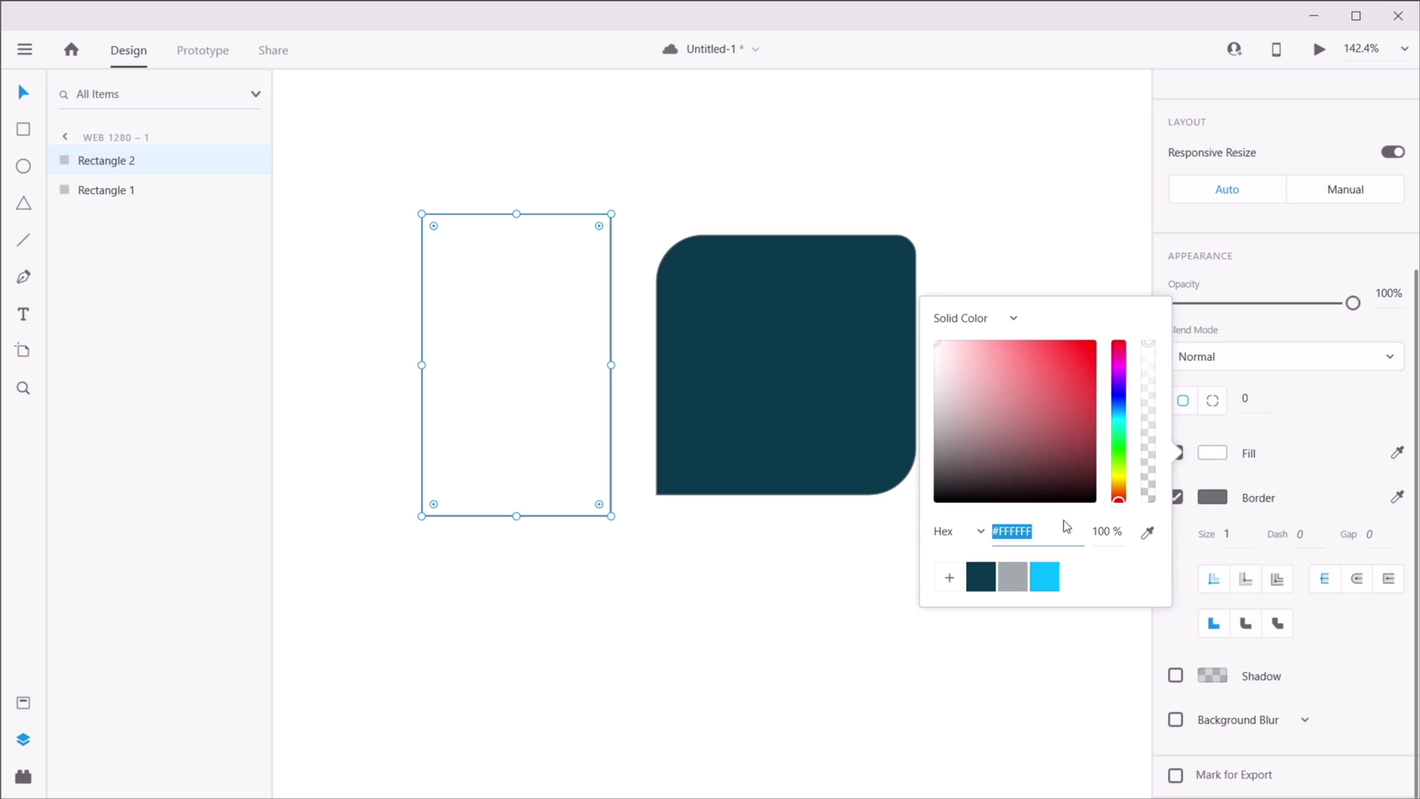
{"action": "left_click", "coordinate": [981, 580]}
{"action": "left_click", "coordinate": [1013, 581]}
{"action": "left_click", "coordinate": [1038, 591]}
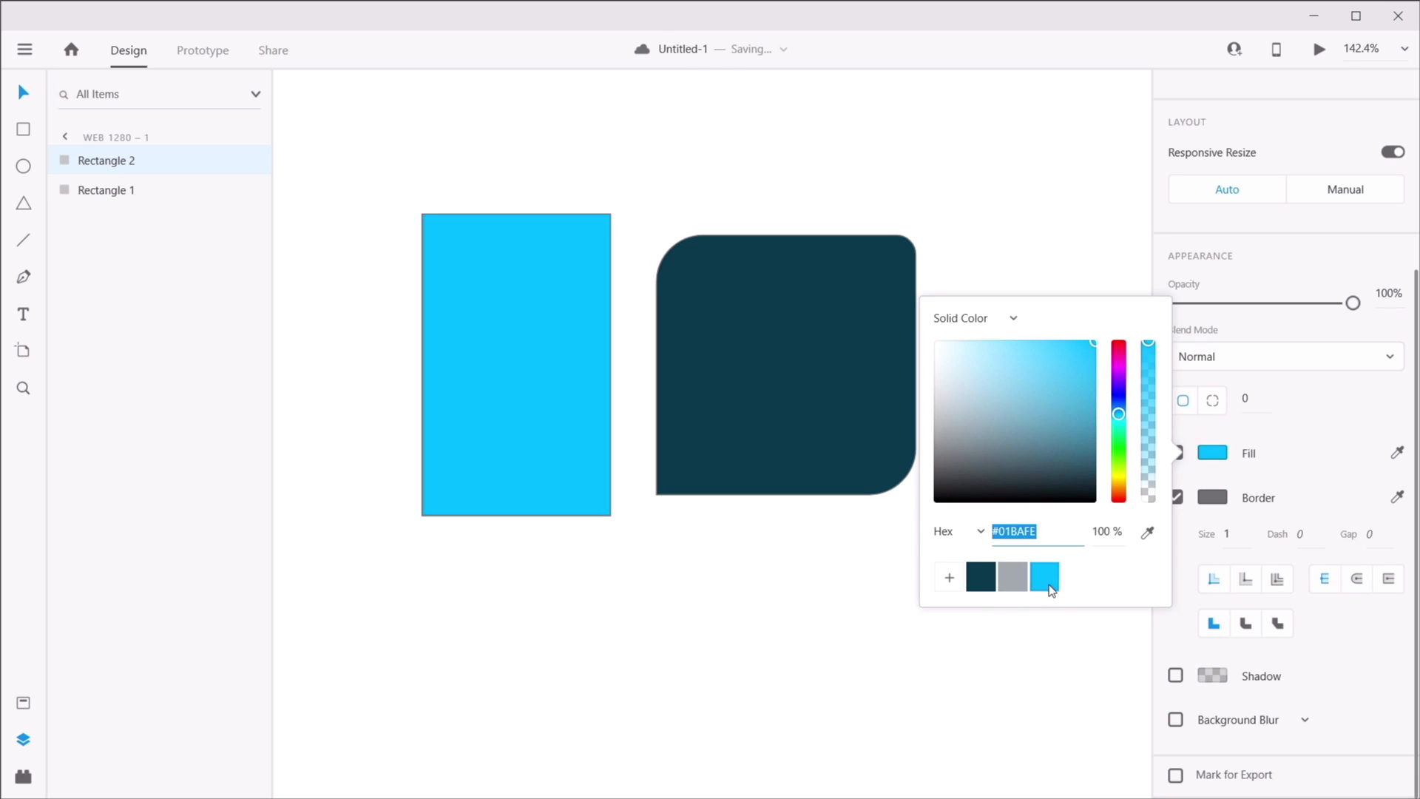
- Sample the gray #666666 of the preview play icon as the tall rectangle's fill and save the document
{"action": "left_click", "coordinate": [1149, 538]}
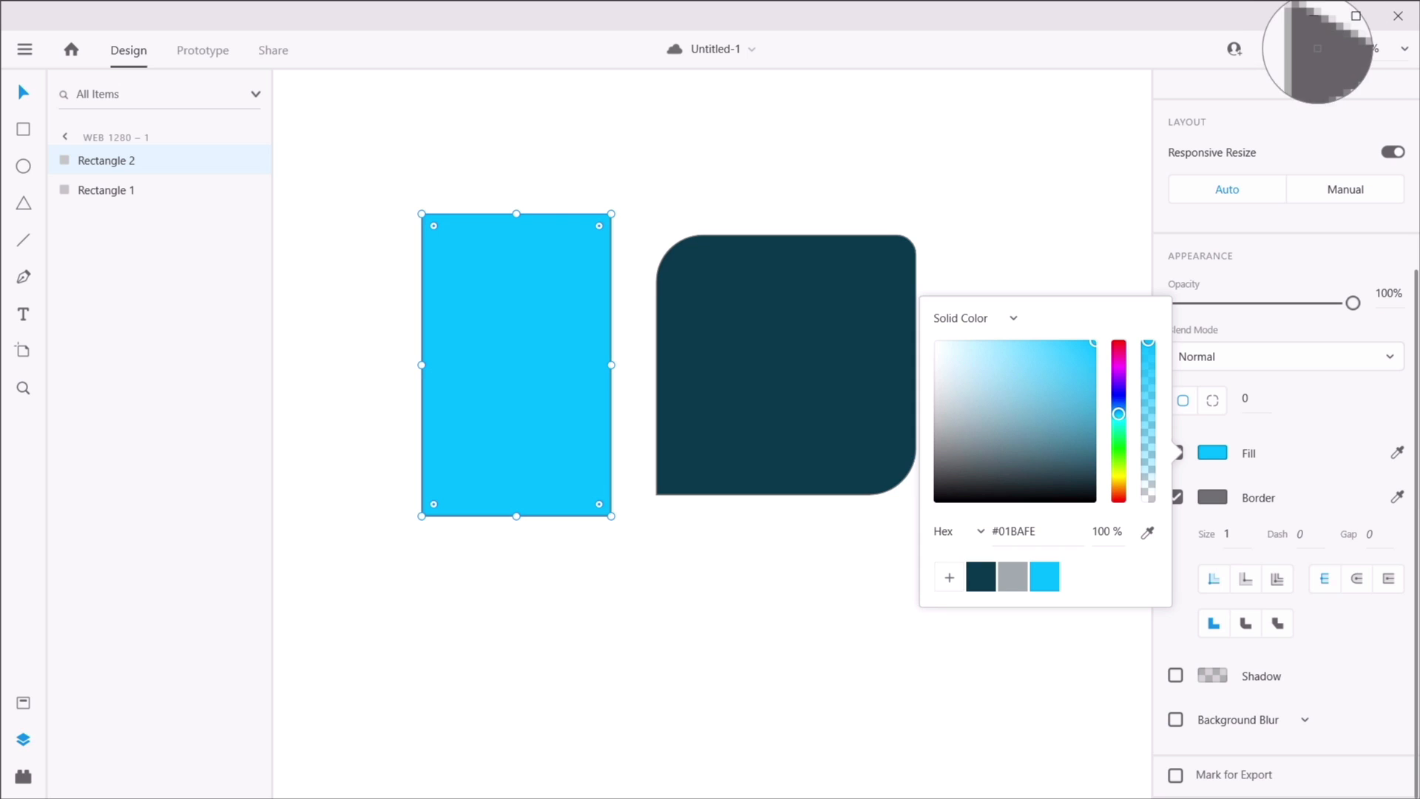
{"action": "left_click", "coordinate": [1317, 49]}
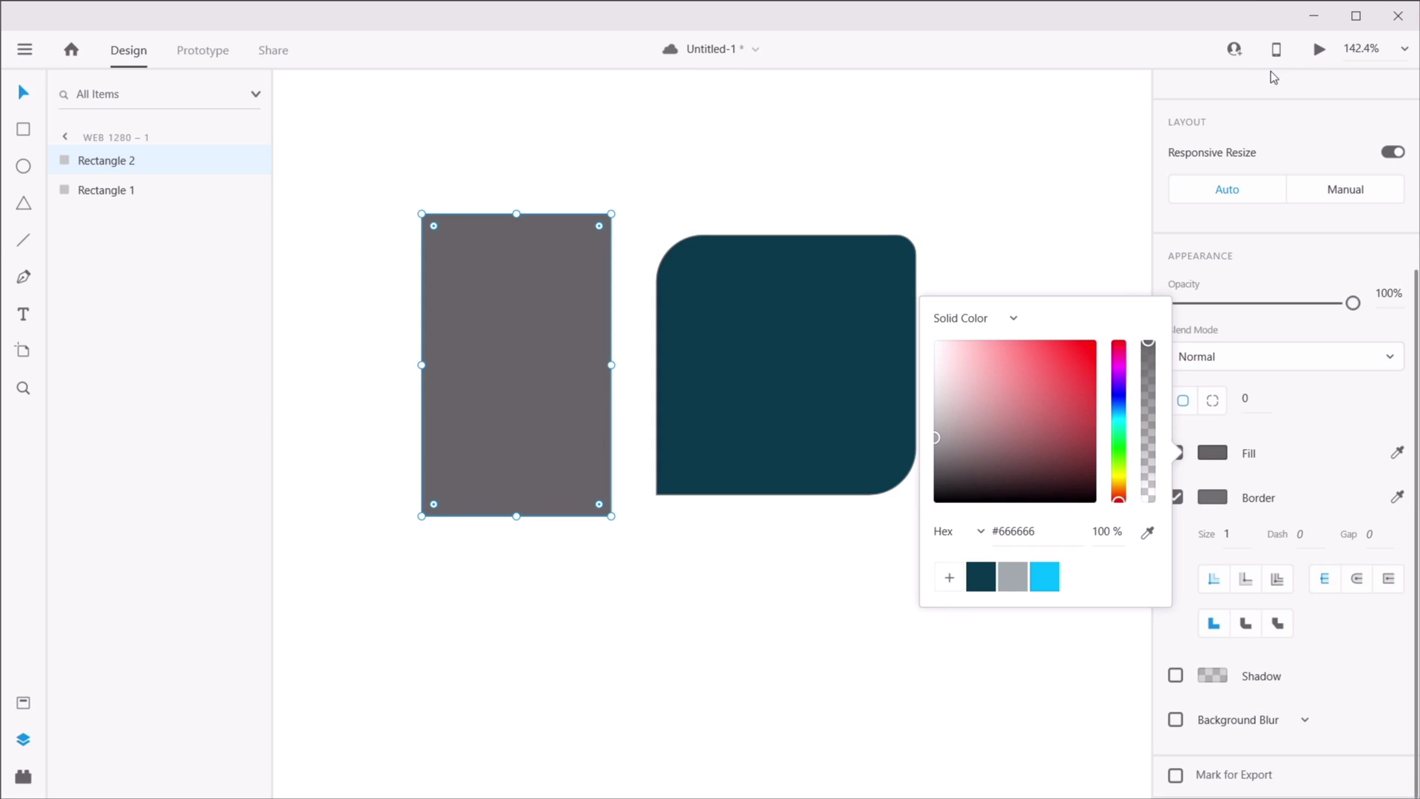
{"action": "left_click", "coordinate": [998, 232]}
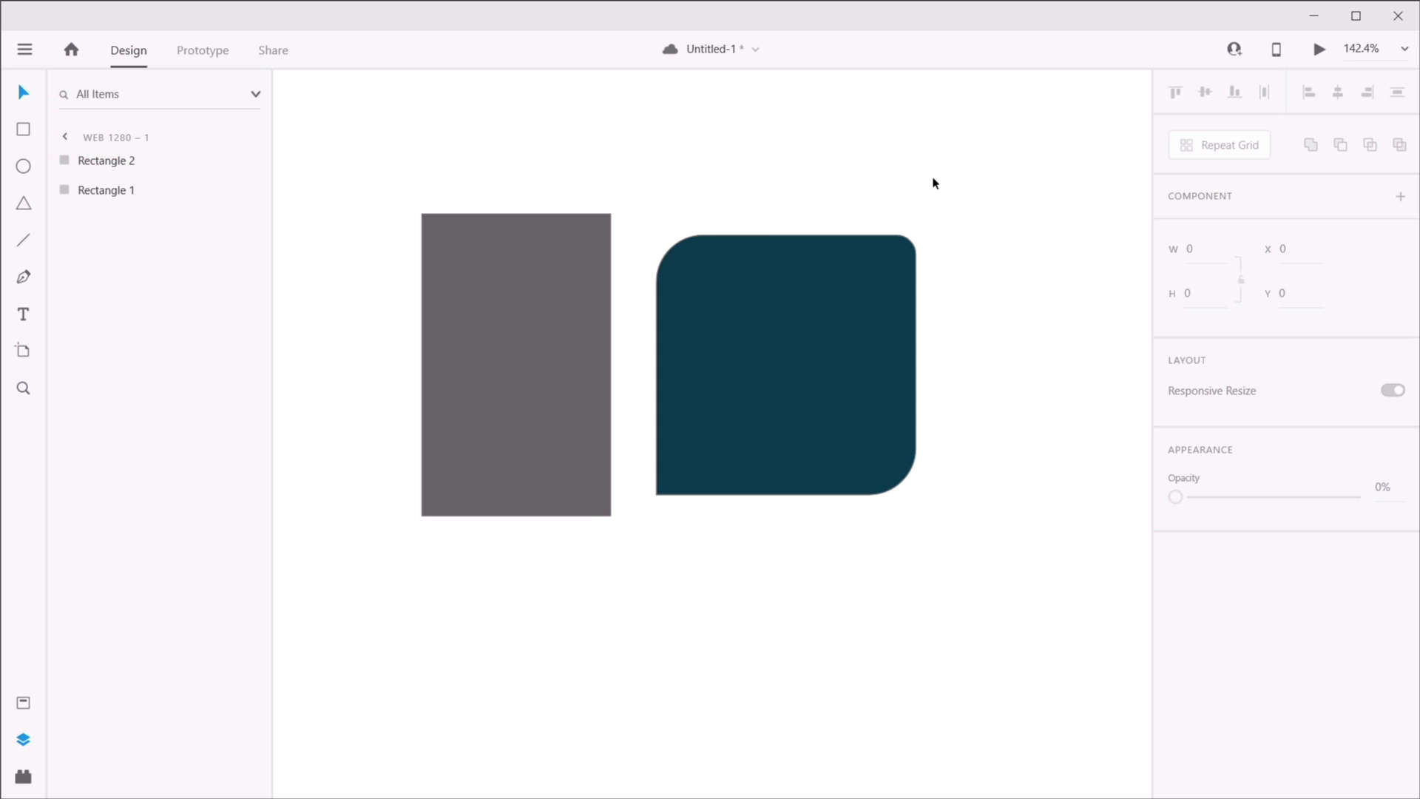
{"action": "left_click", "coordinate": [545, 287]}
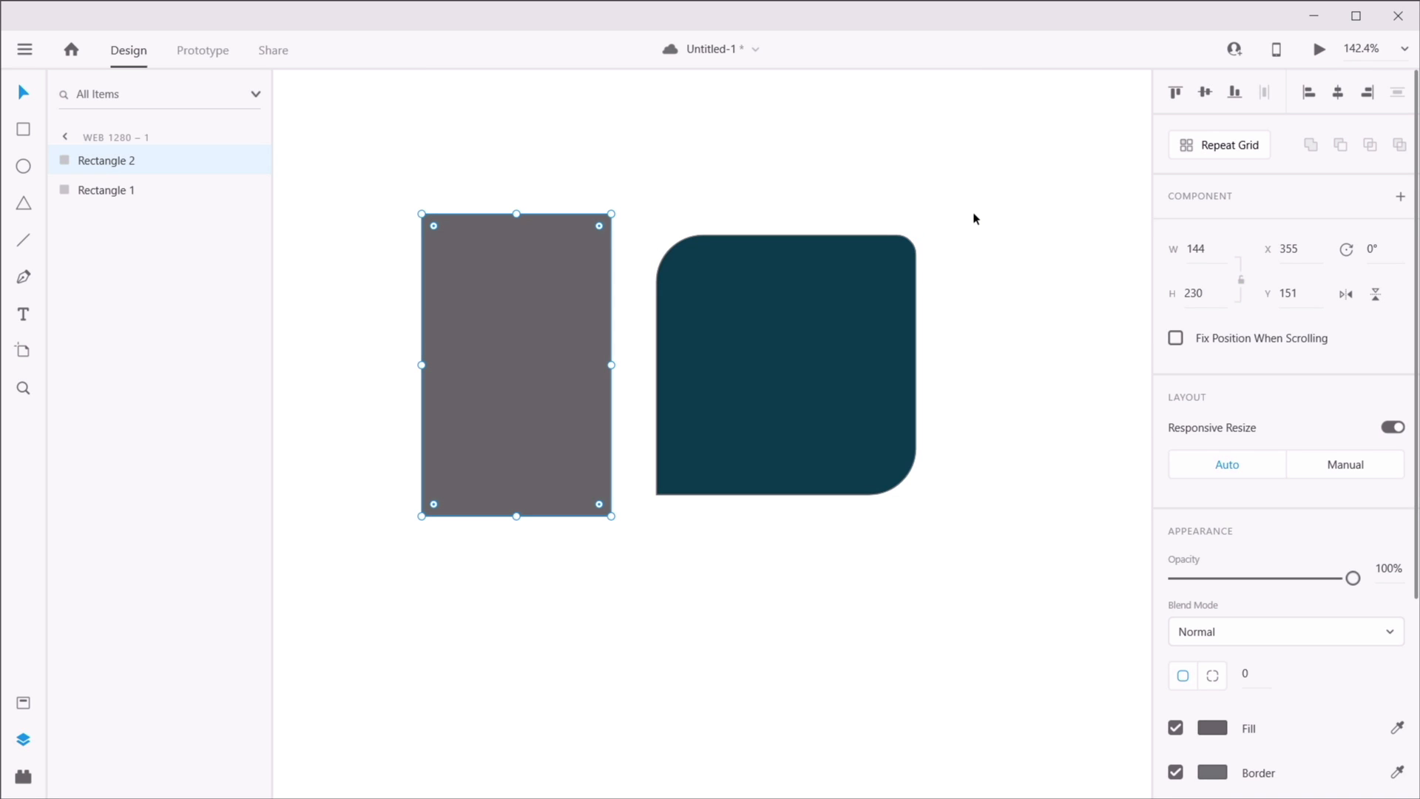
{"action": "key", "text": "ctrl+s"}
{"action": "left_click", "coordinate": [805, 146]}
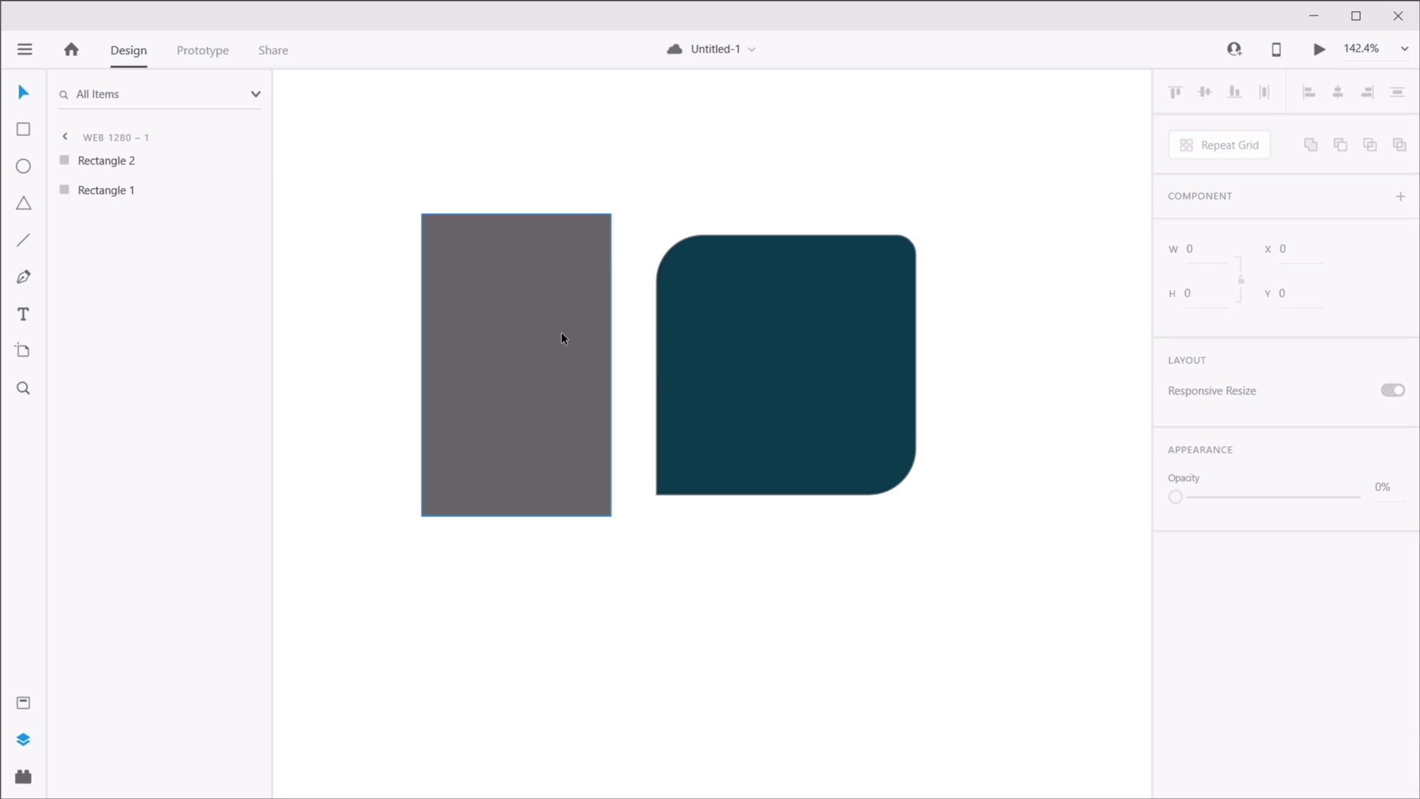
- Fill the tall rectangle with the dark teal sampled from the square and color its border with the saved blue #01BAFE
{"action": "left_click", "coordinate": [536, 285]}
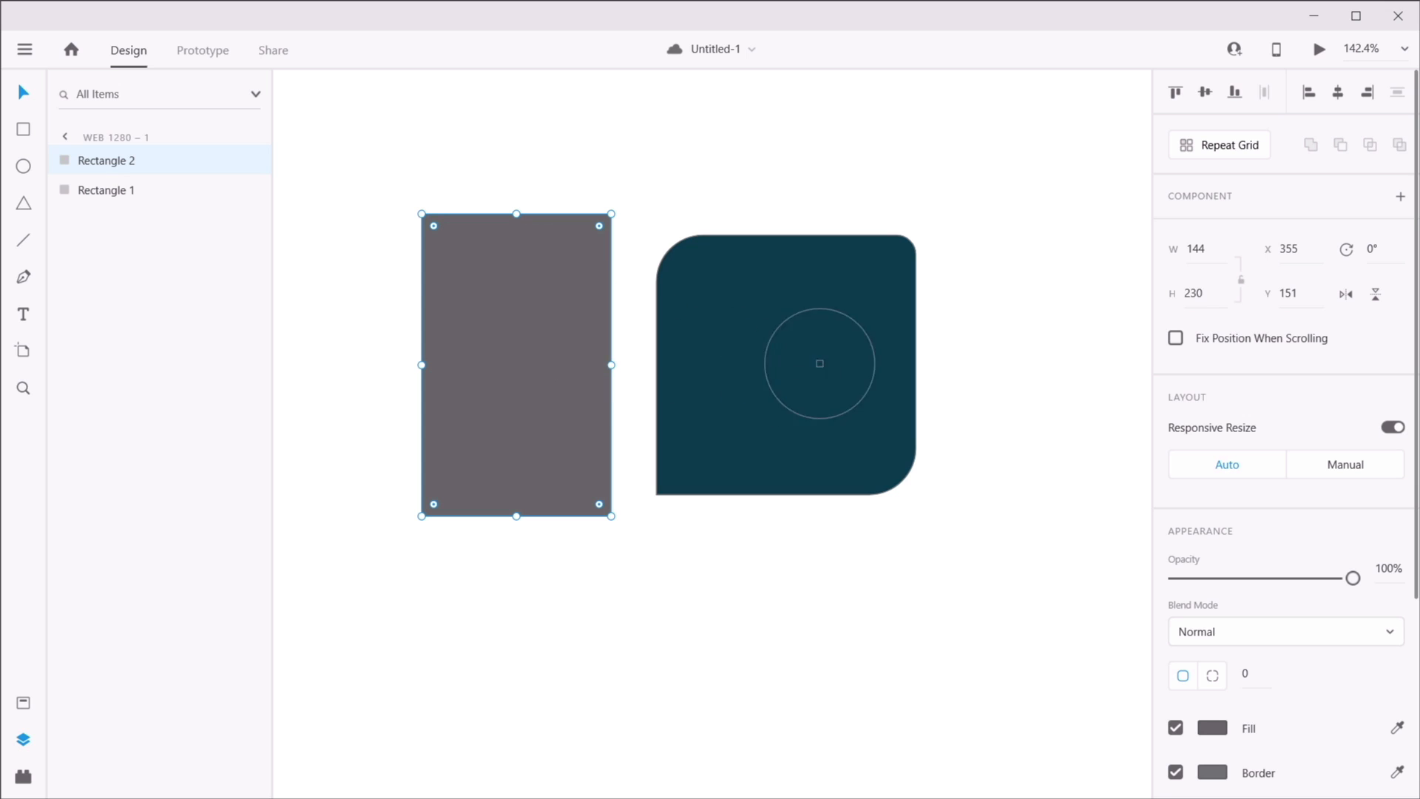
{"action": "left_click", "coordinate": [767, 337]}
{"action": "scroll", "coordinate": [1272, 518], "scroll_direction": "down", "scroll_amount": 3}
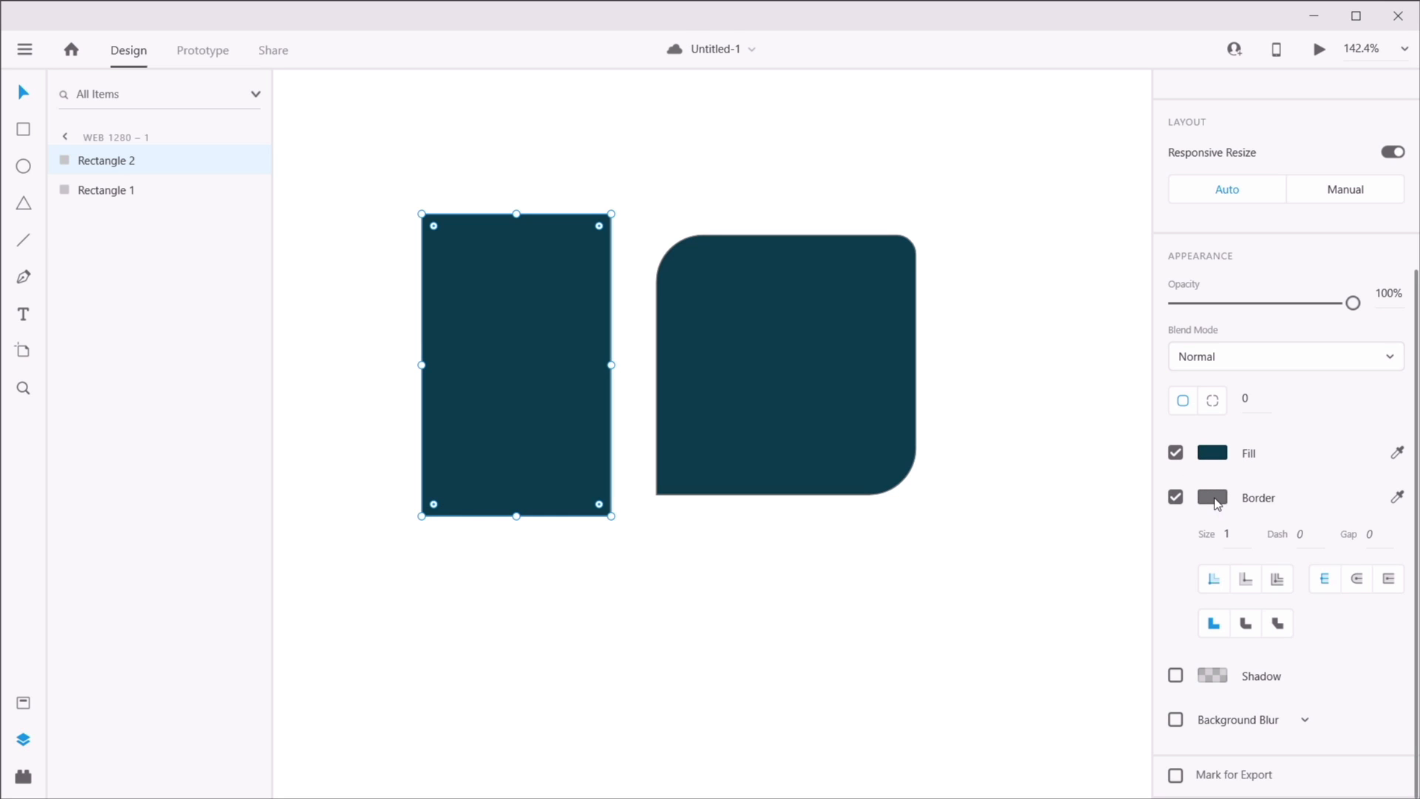
{"action": "left_click", "coordinate": [1214, 499]}
{"action": "left_click", "coordinate": [1051, 614]}
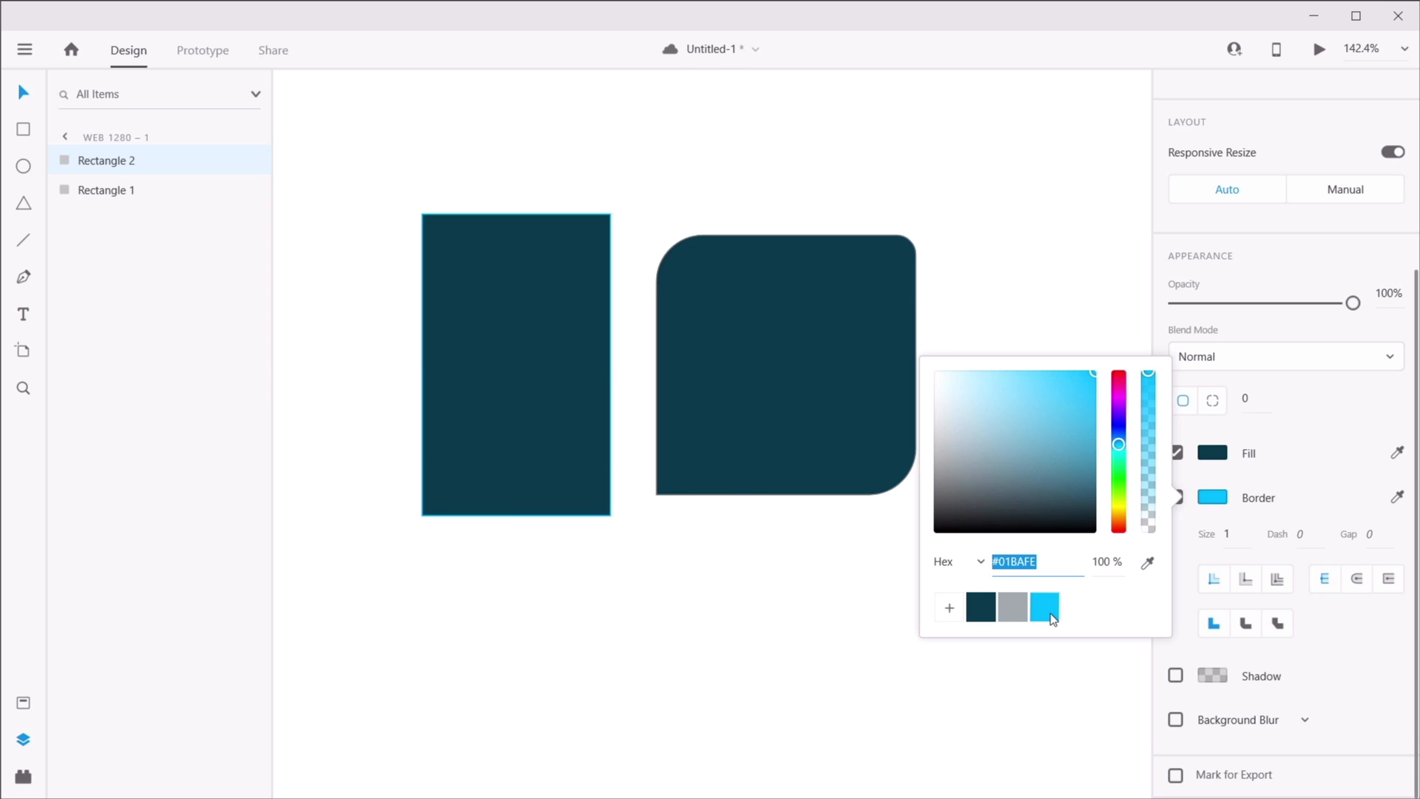
{"action": "left_click", "coordinate": [1300, 509]}
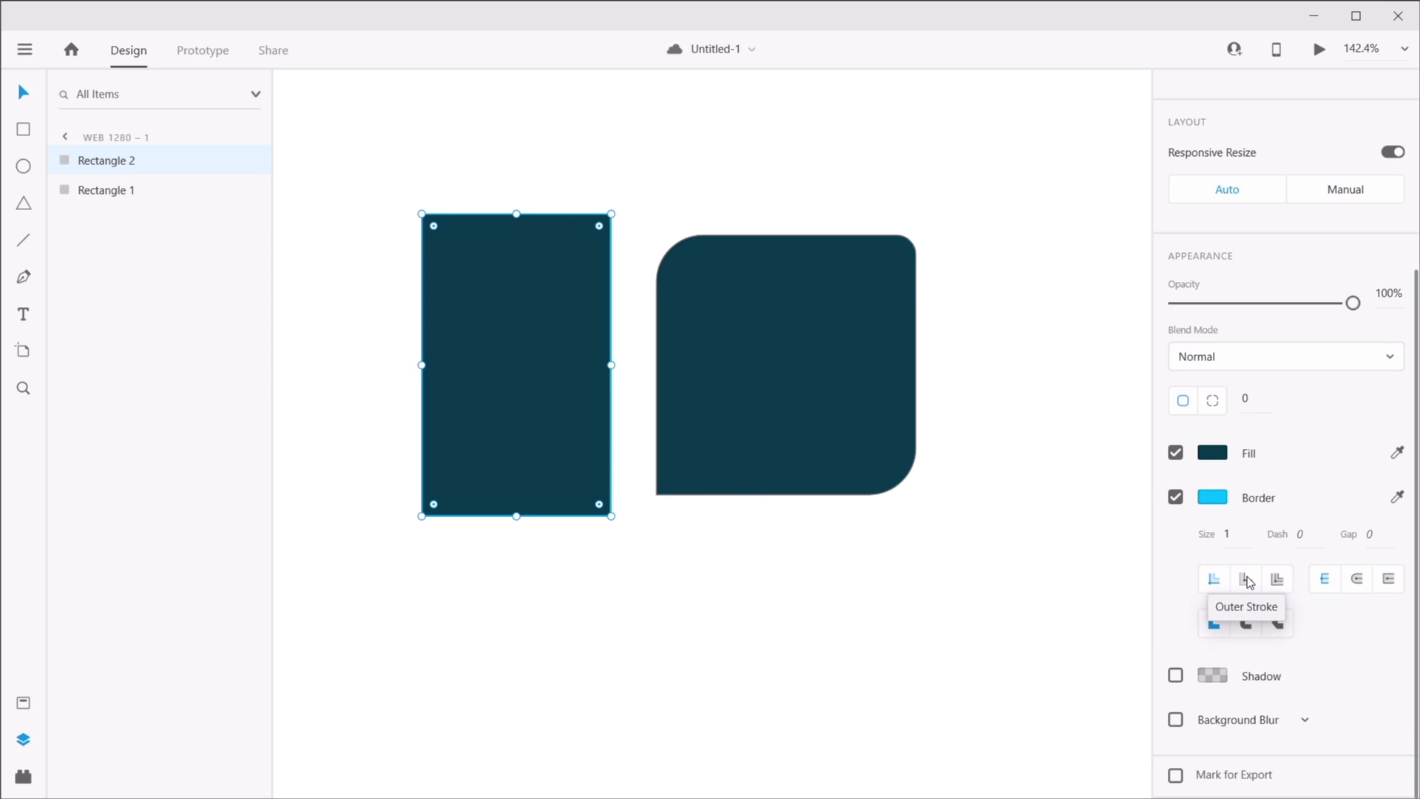
- Change the tall rectangle's fill to white #FFFFFF
{"action": "scroll", "coordinate": [599, 222], "scroll_direction": "up", "scroll_amount": 6}
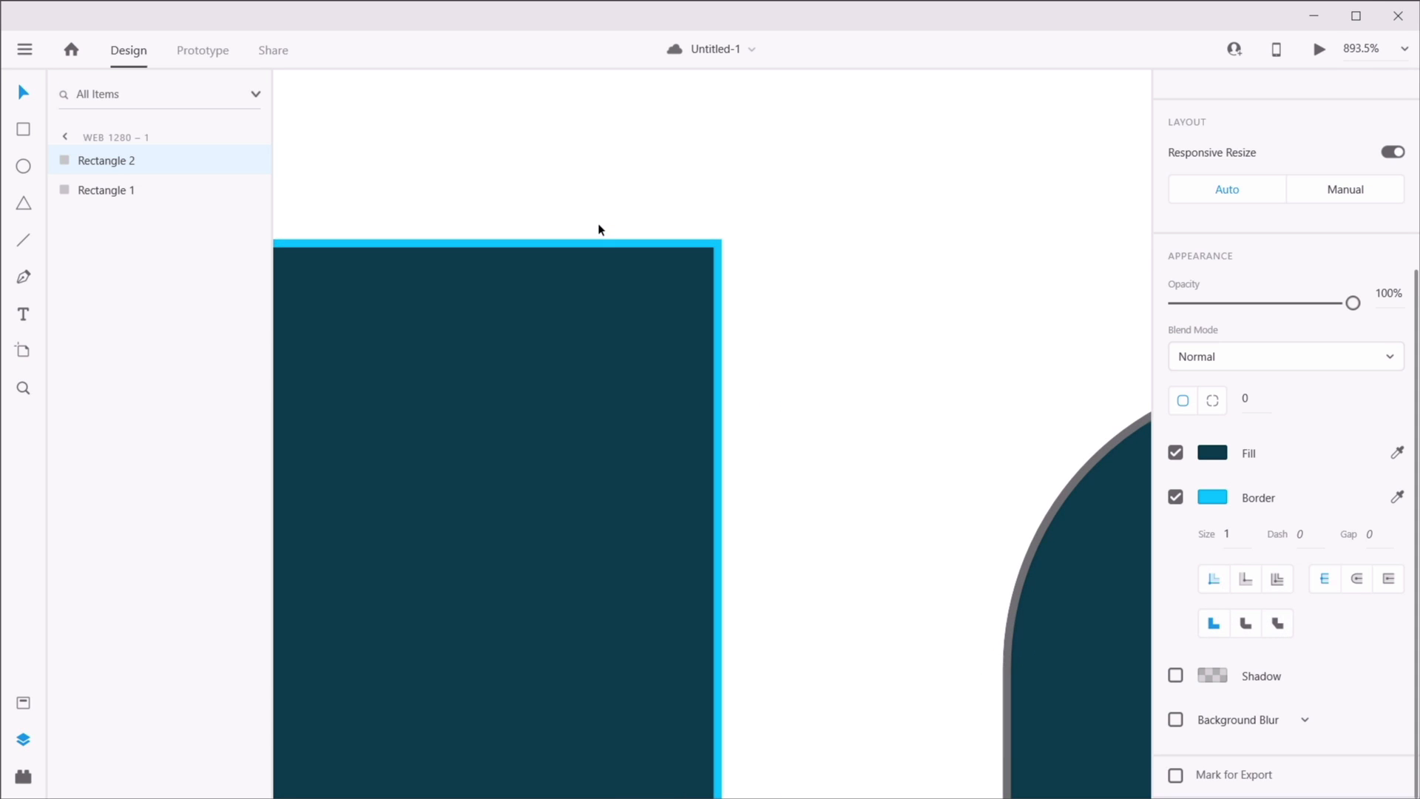
{"action": "left_click", "coordinate": [1219, 453]}
{"action": "left_click_drag", "start_coordinate": [1068, 451], "coordinate": [934, 334]}
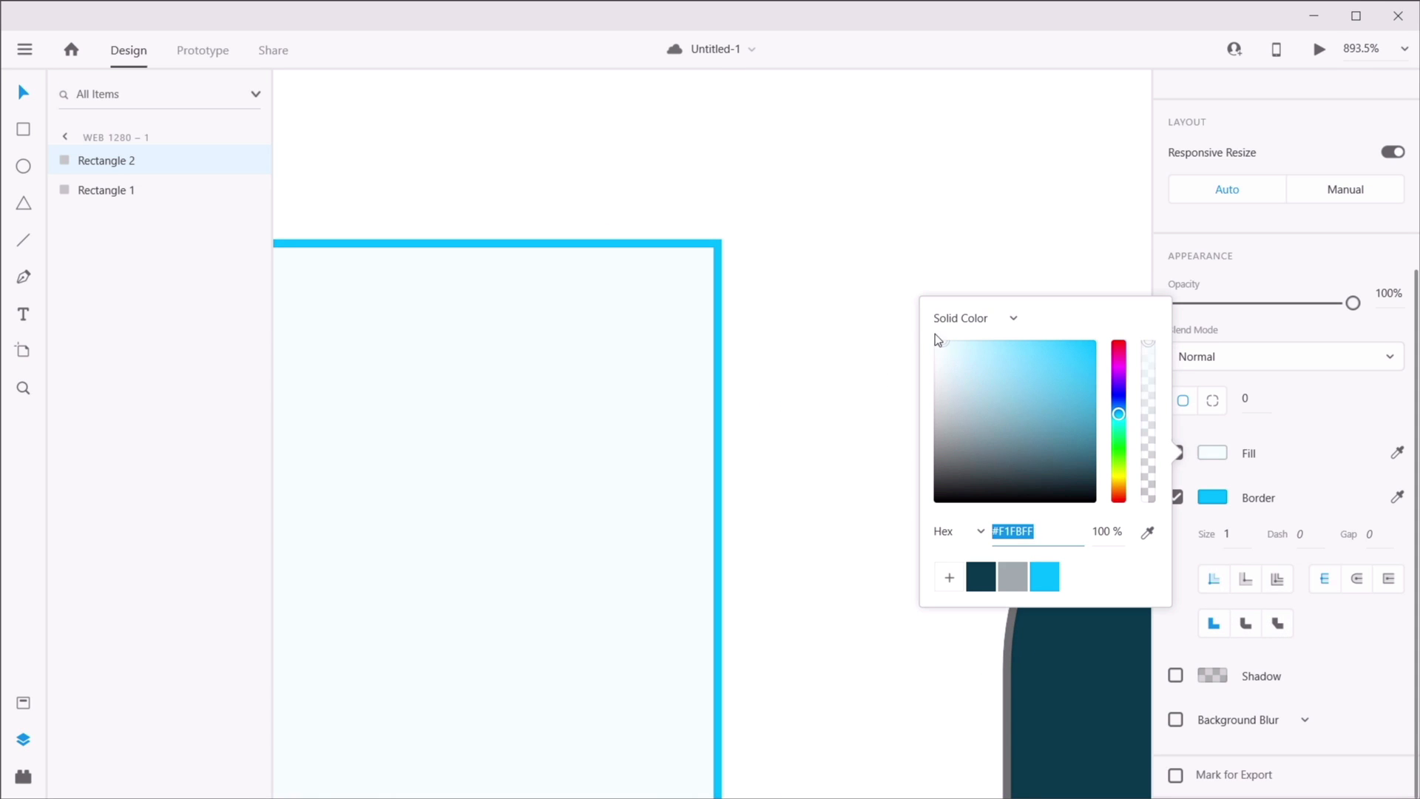
{"action": "left_click", "coordinate": [802, 300]}
{"action": "left_click", "coordinate": [693, 297]}
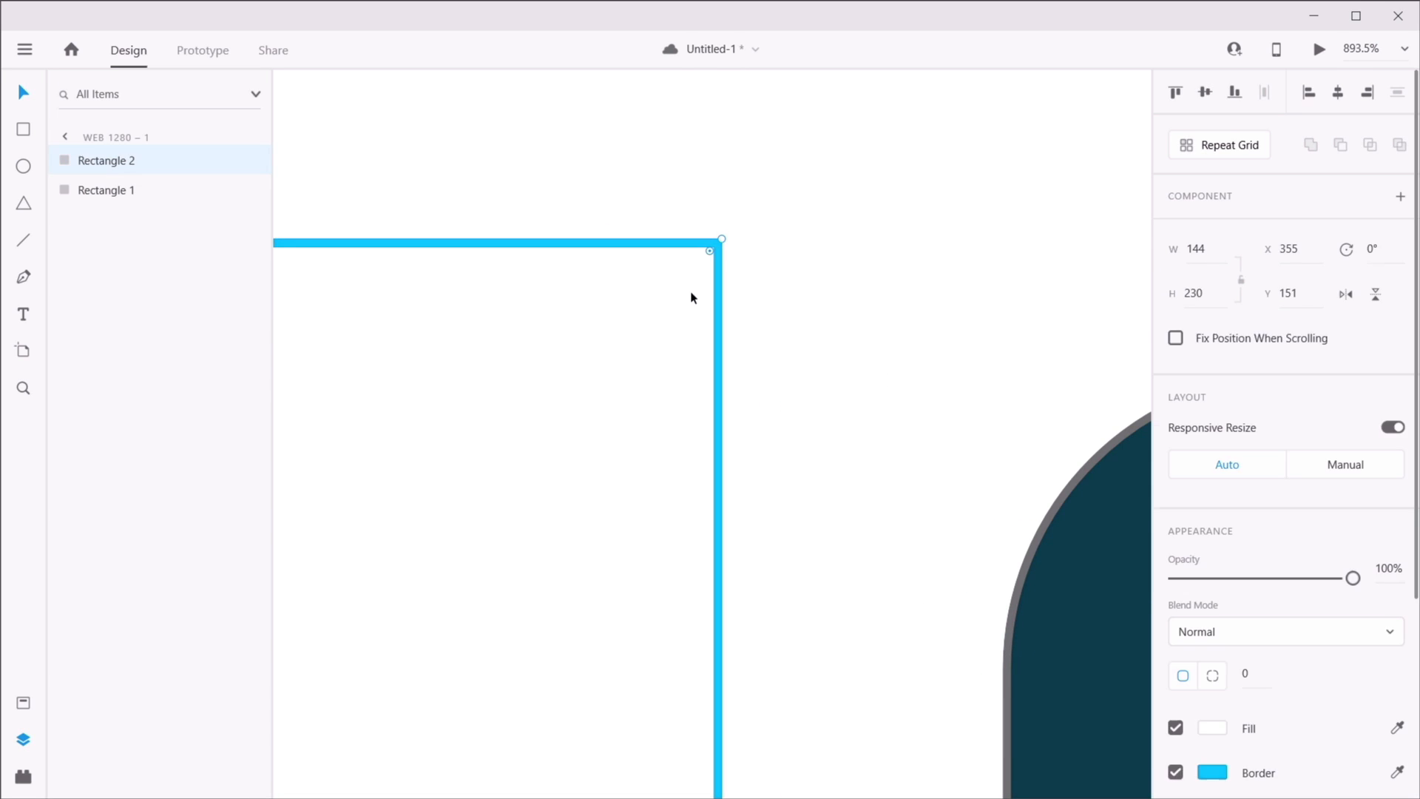
- Switch the tall rectangle's border to Outer Stroke and then to Center Stroke
{"action": "scroll", "coordinate": [1213, 606], "scroll_direction": "down", "scroll_amount": 4}
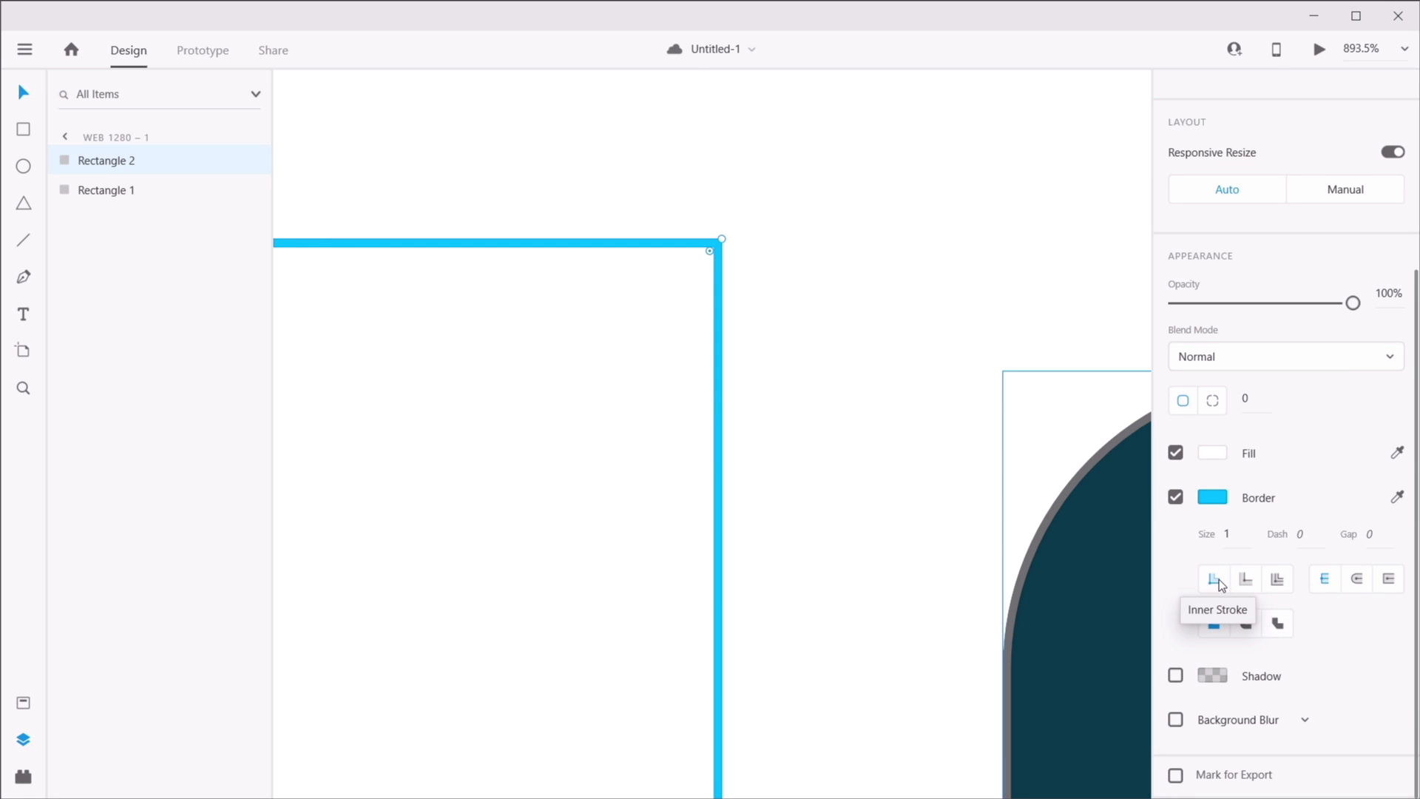
{"action": "left_click", "coordinate": [1249, 582]}
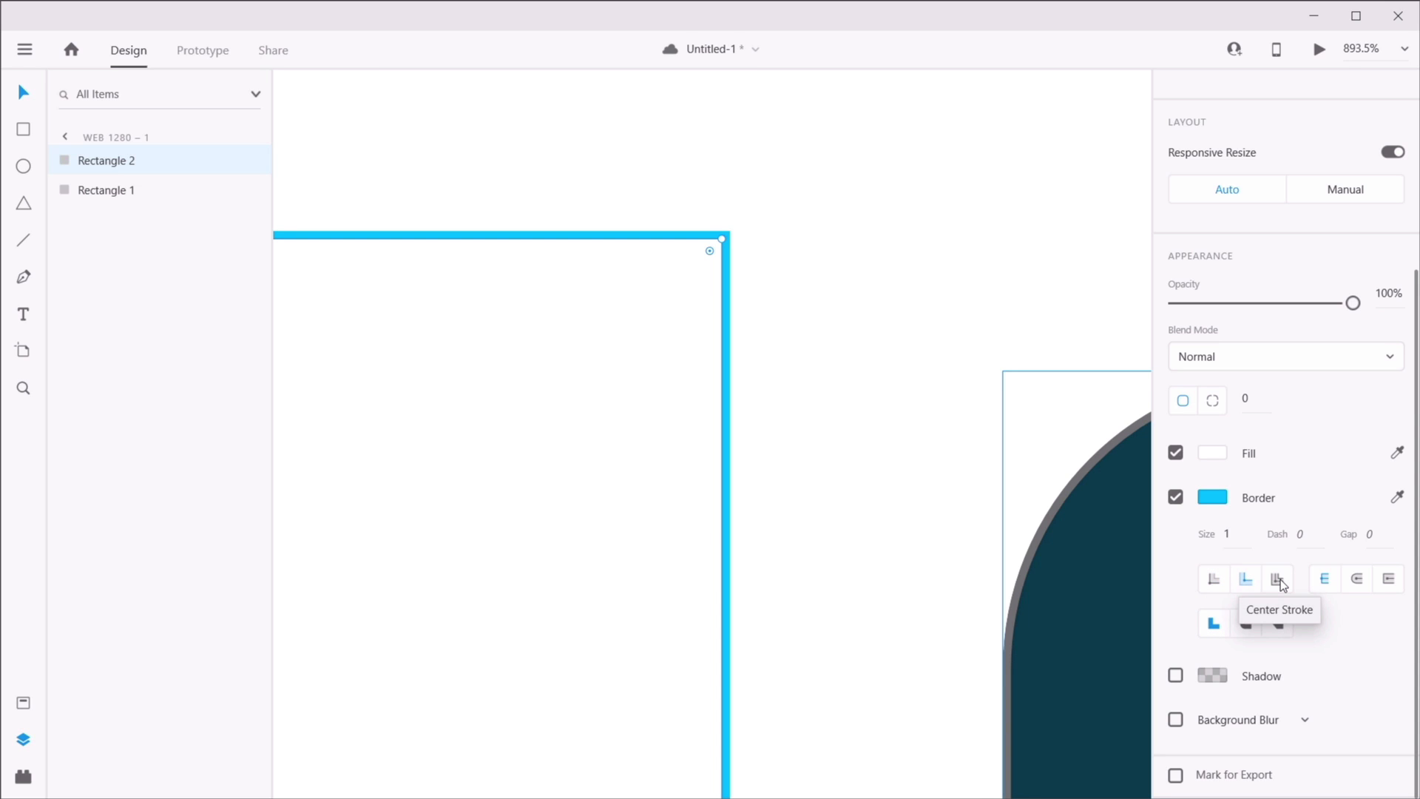
{"action": "left_click", "coordinate": [1280, 579]}
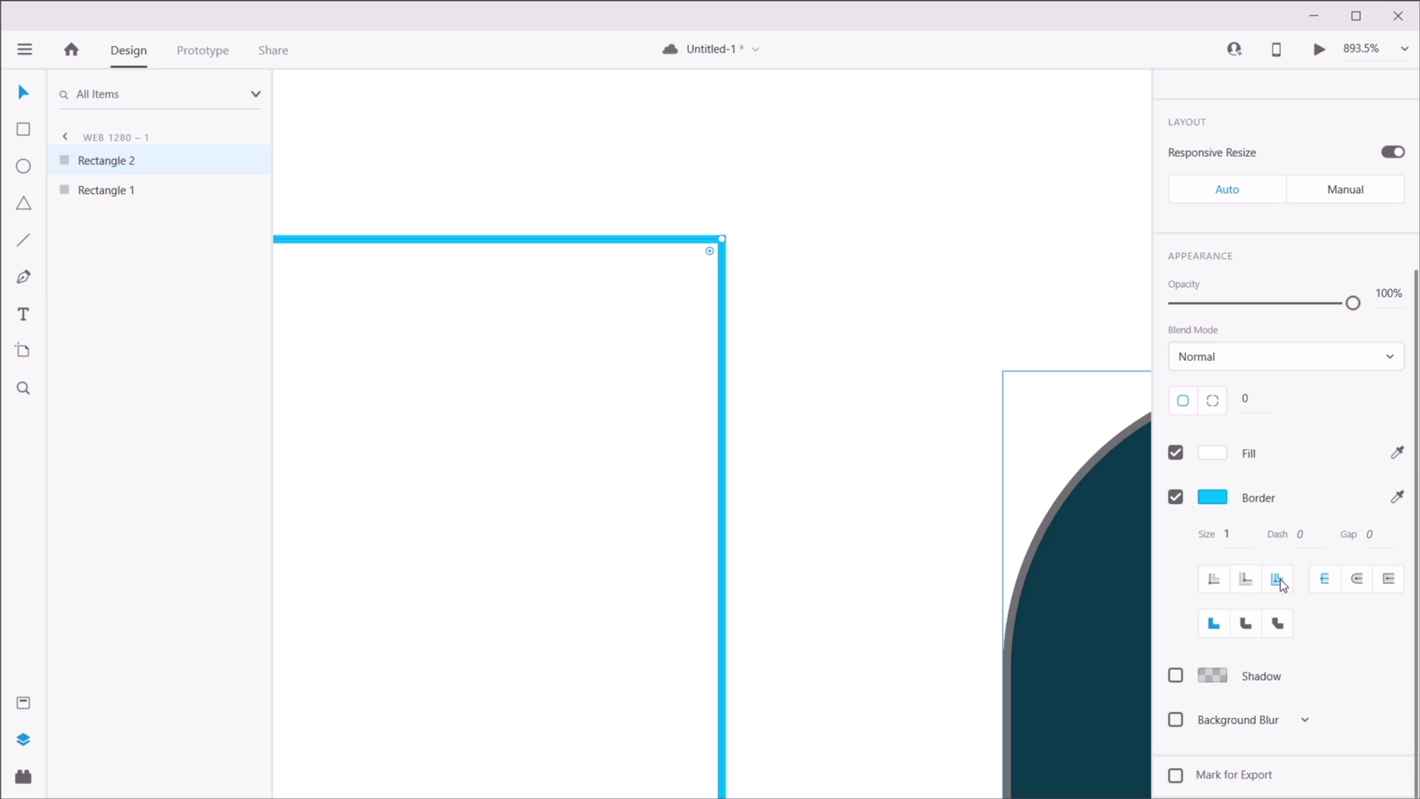
- Fill the tall rectangle with light gray #D8D8D8 and examine its centered border closely at the upper-right corner
{"action": "left_click", "coordinate": [1212, 452]}
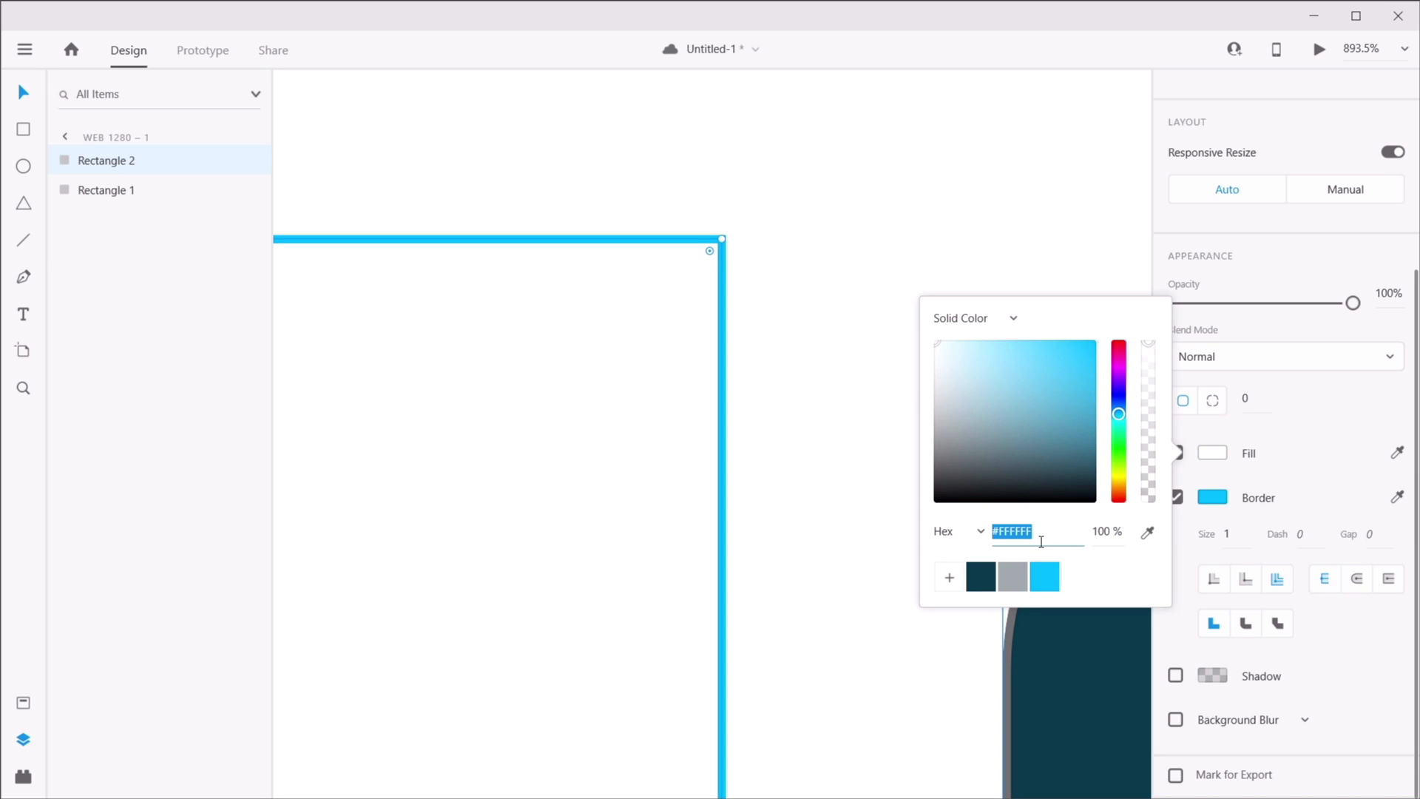
{"action": "left_click_drag", "start_coordinate": [940, 356], "coordinate": [923, 366]}
{"action": "scroll", "coordinate": [694, 259], "scroll_direction": "up", "scroll_amount": 2}
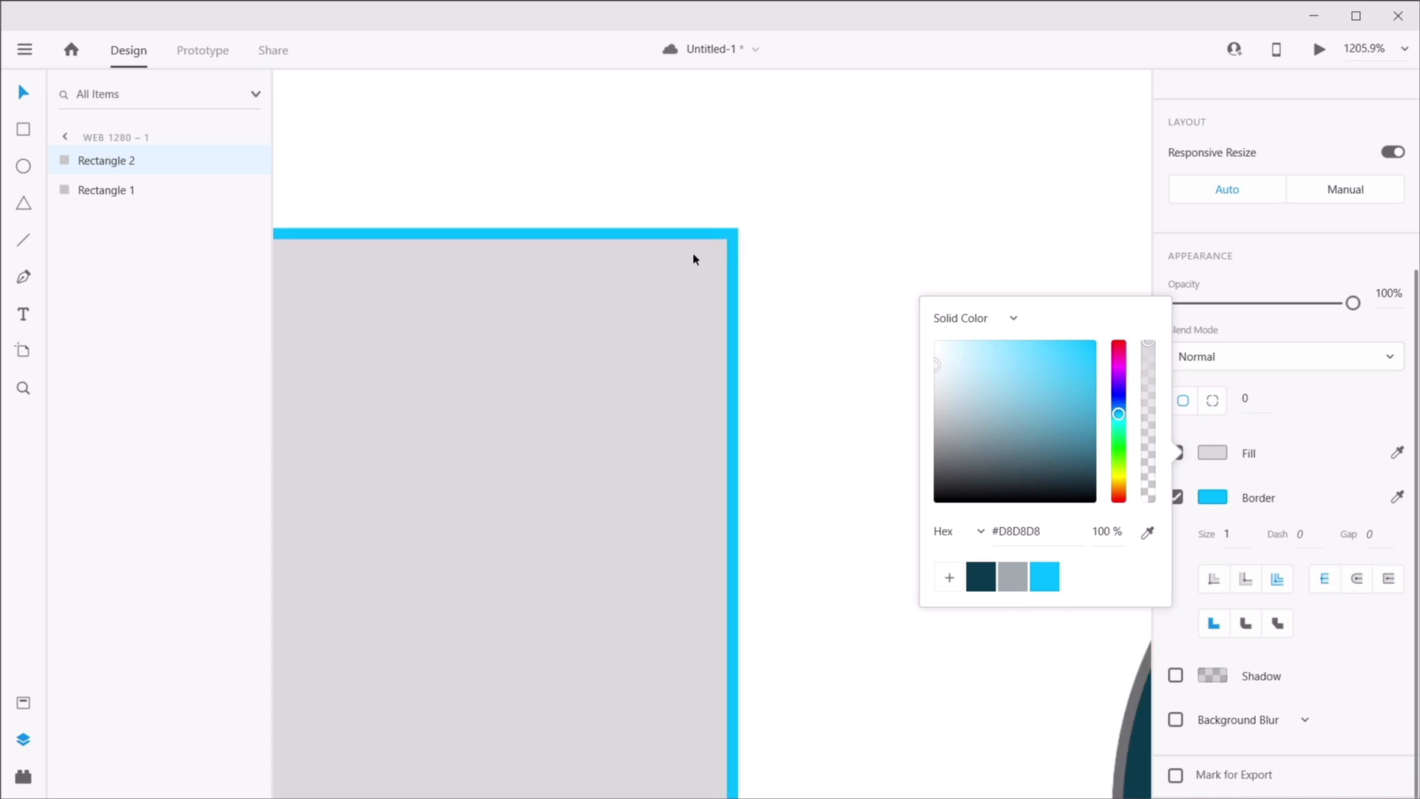
{"action": "scroll", "coordinate": [704, 257], "scroll_direction": "up", "scroll_amount": 5}
{"action": "left_click_drag", "start_coordinate": [724, 254], "coordinate": [696, 477]}
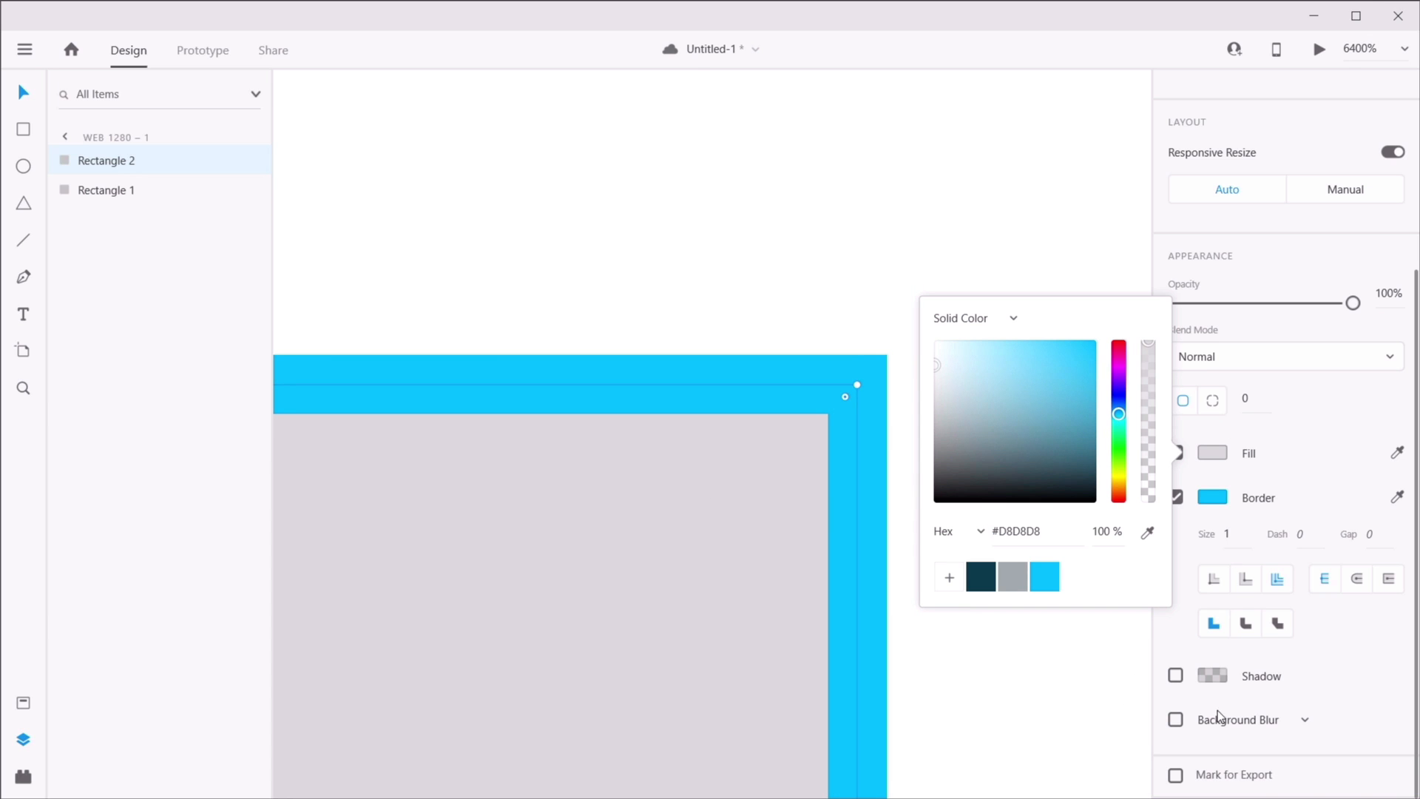
{"action": "left_click", "coordinate": [1343, 659]}
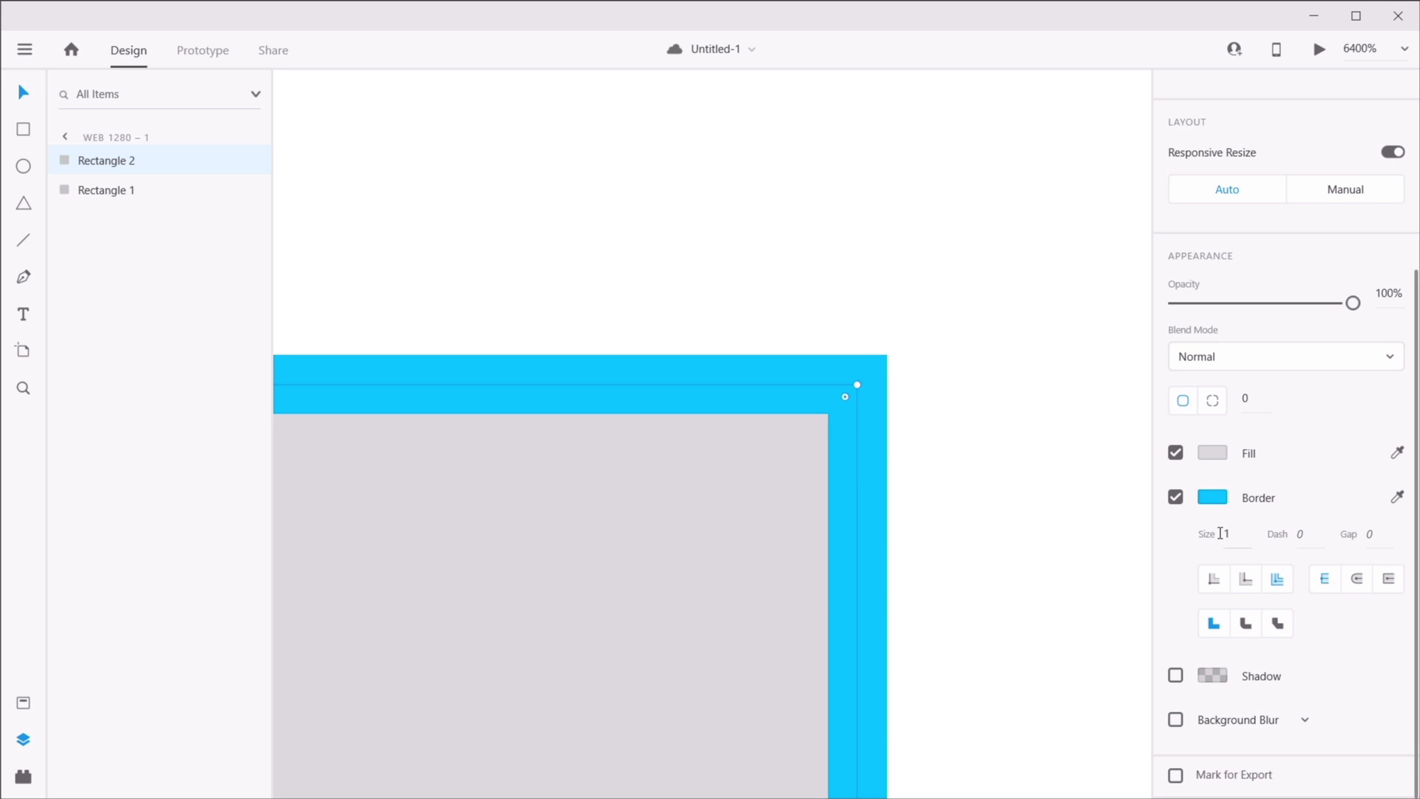
- Try Outer Stroke on the border, return it to Inner Stroke, and change its corners from a rounded to a beveled join
{"action": "left_click", "coordinate": [1246, 581]}
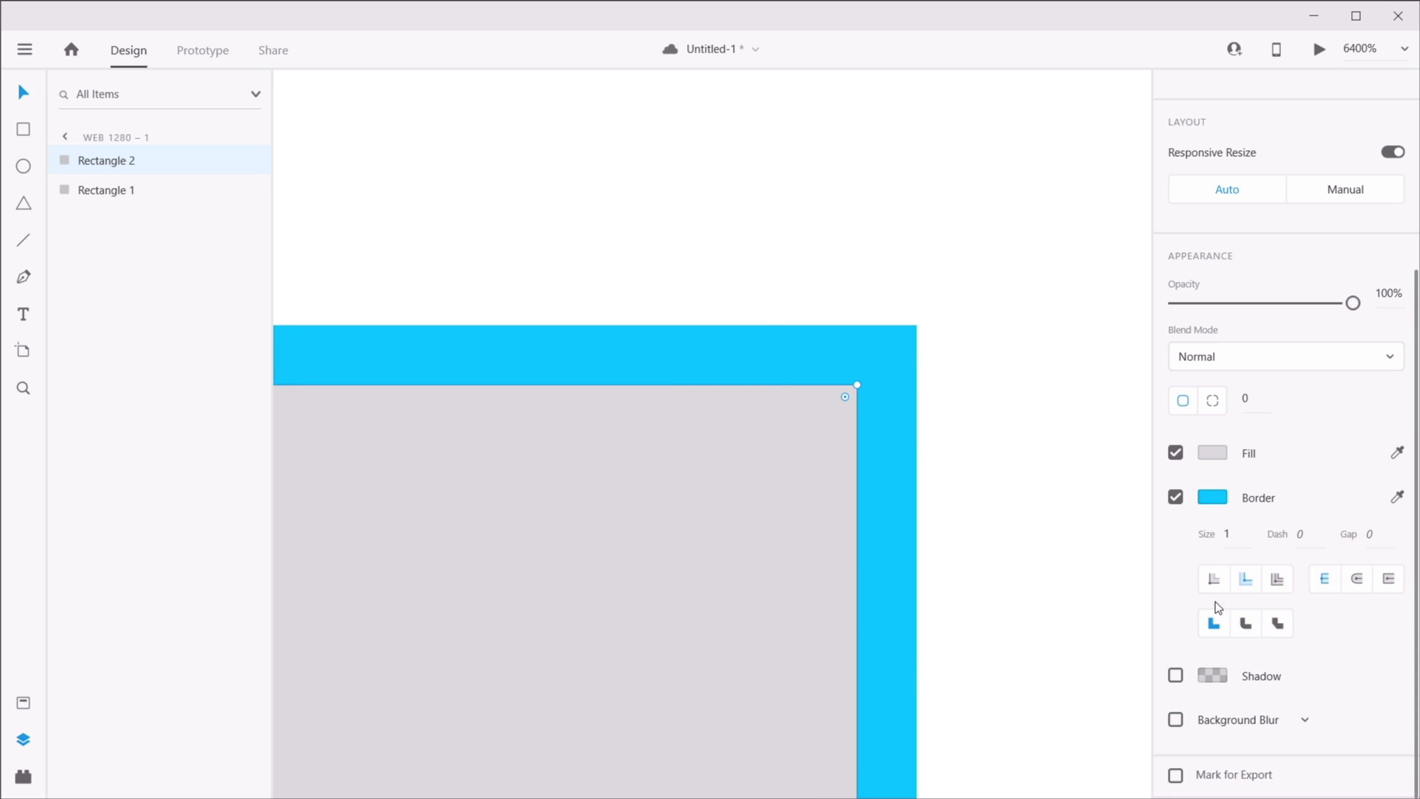
{"action": "left_click", "coordinate": [1214, 578]}
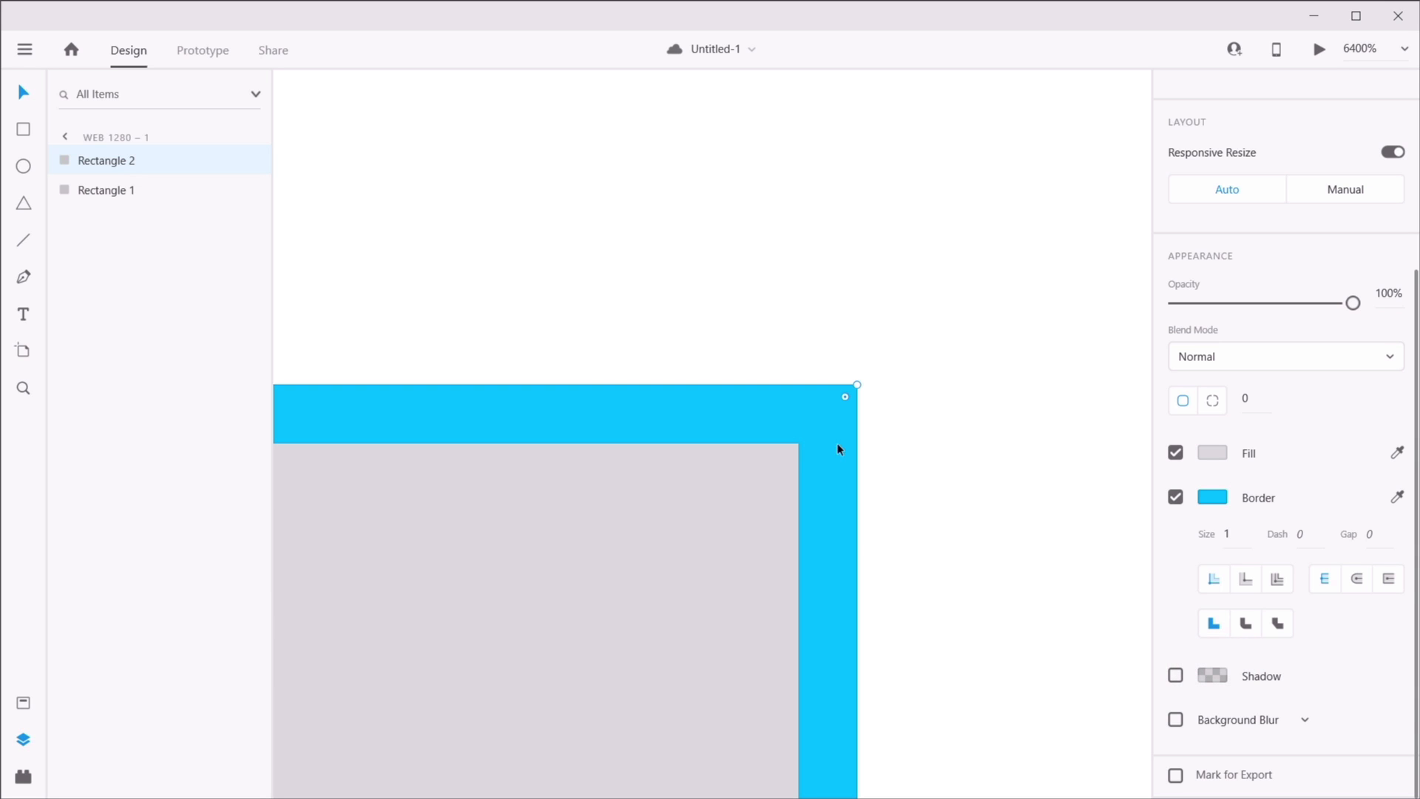
{"action": "left_click", "coordinate": [1247, 625]}
{"action": "left_click", "coordinate": [1278, 625]}
{"action": "left_click", "coordinate": [1010, 397]}
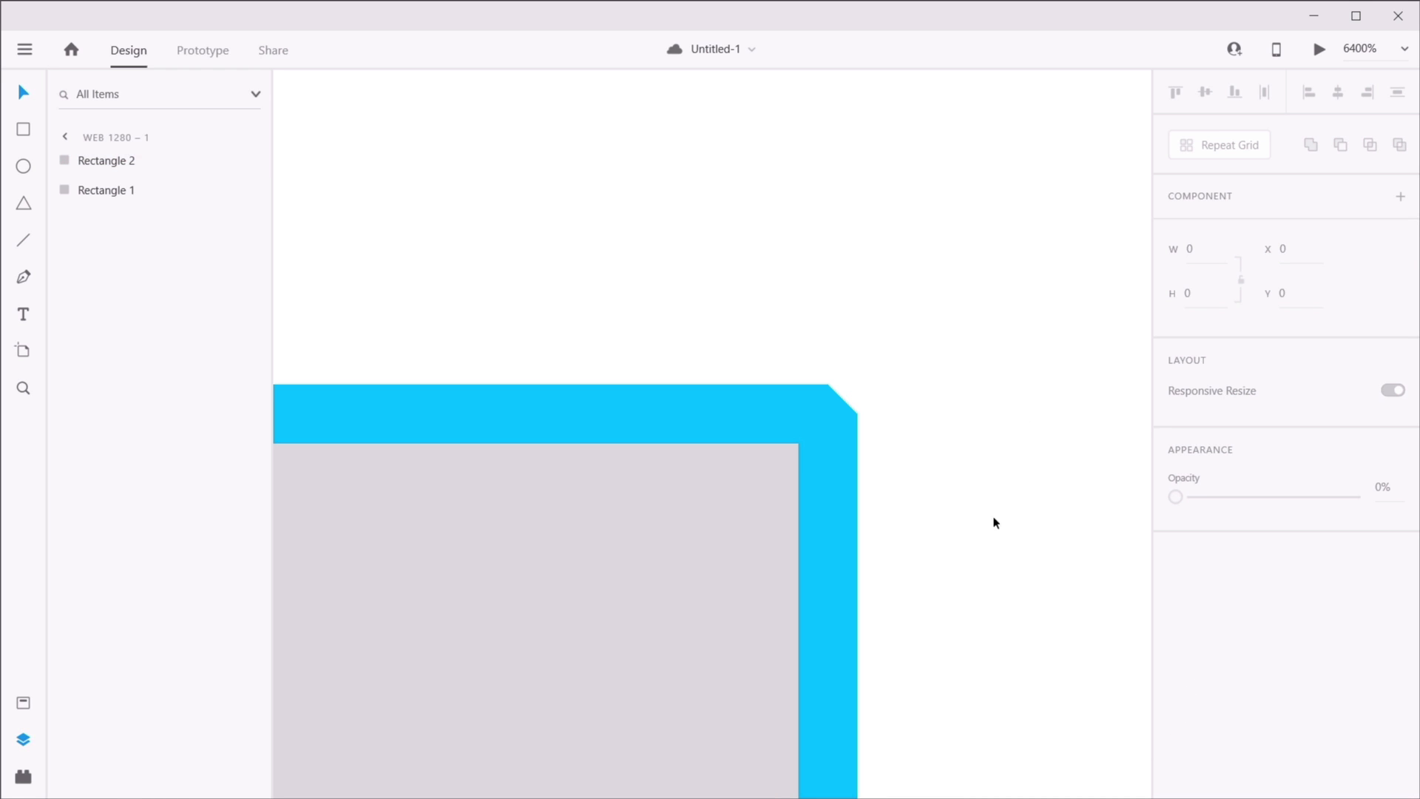
- Delete the tall rectangle and draw a perfect circle in the empty area beside the rounded square
{"action": "scroll", "coordinate": [983, 533], "scroll_direction": "down", "scroll_amount": 5}
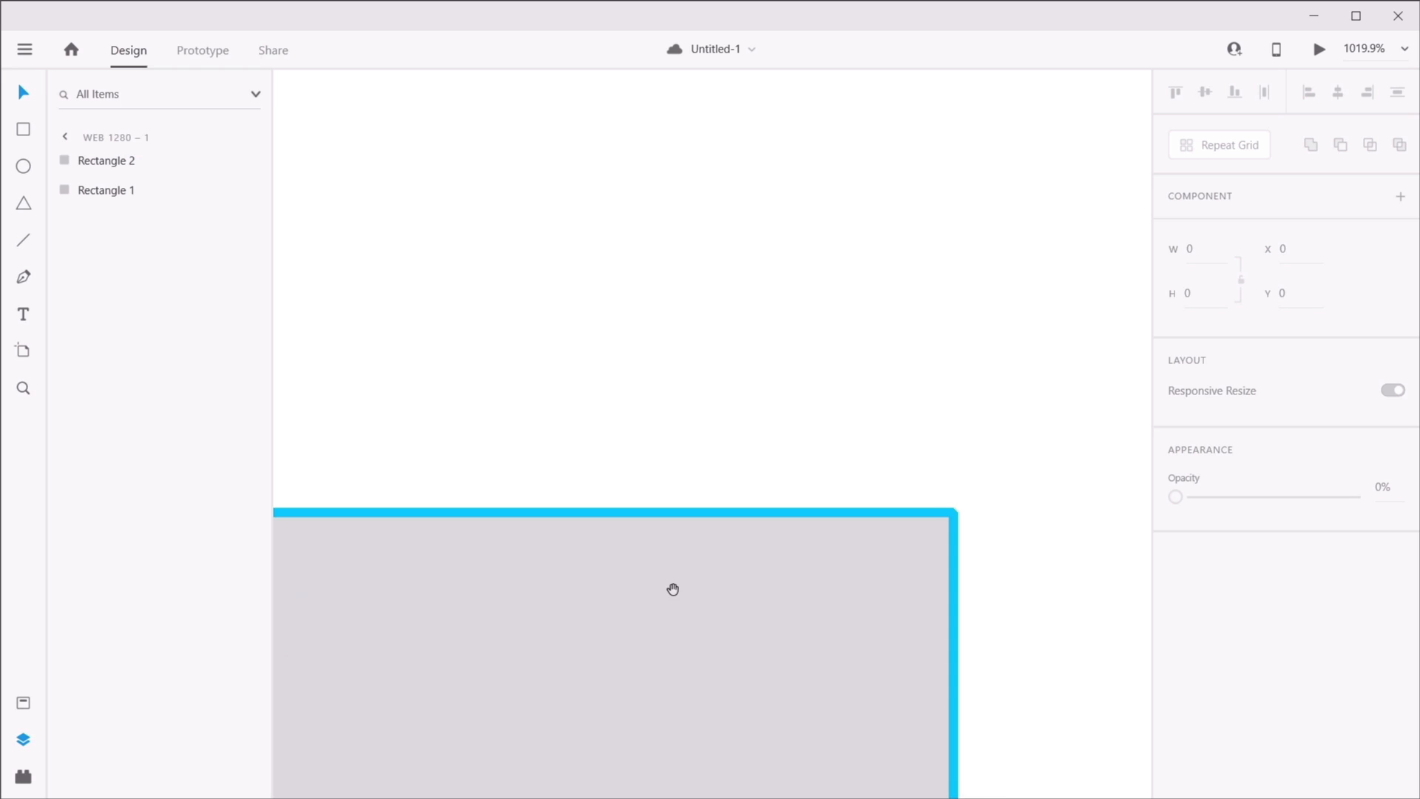
{"action": "left_click_drag", "start_coordinate": [666, 587], "coordinate": [825, 324]}
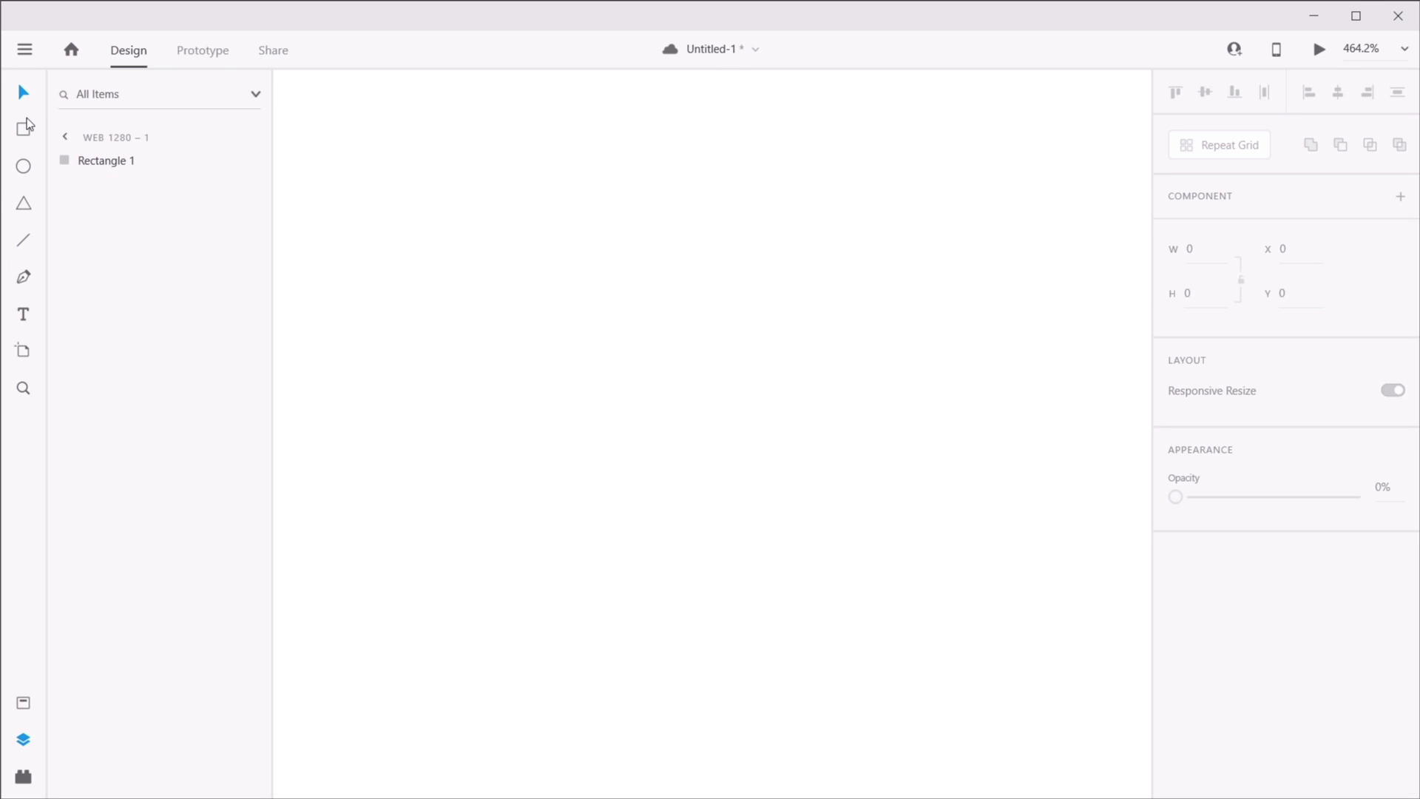
{"action": "left_click", "coordinate": [30, 173]}
{"action": "mouse_move", "coordinate": [413, 190]}
{"action": "left_mouse_down"}
{"action": "mouse_move", "coordinate": [891, 375]}
{"action": "mouse_move", "coordinate": [1061, 415]}
{"action": "mouse_move", "coordinate": [1058, 561]}
{"action": "mouse_move", "coordinate": [1033, 491]}
{"action": "mouse_move", "coordinate": [1029, 515]}
{"action": "mouse_move", "coordinate": [1039, 654]}
{"action": "mouse_move", "coordinate": [744, 506]}
{"action": "mouse_move", "coordinate": [801, 574]}
{"action": "mouse_move", "coordinate": [928, 644]}
{"action": "left_mouse_up"}
{"action": "key", "text": "v"}
{"action": "left_click", "coordinate": [822, 399]}
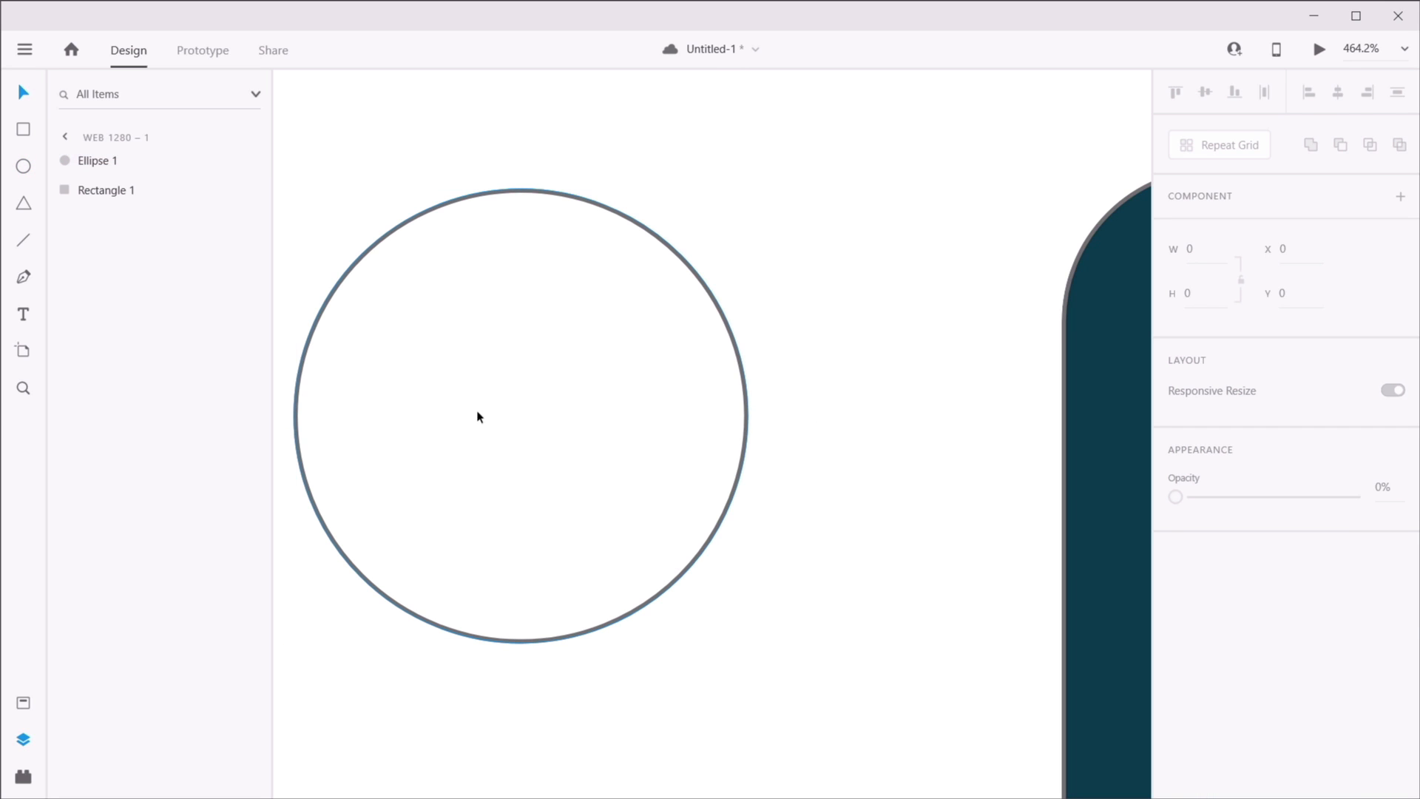
{"action": "left_click_drag", "start_coordinate": [517, 364], "coordinate": [571, 320]}
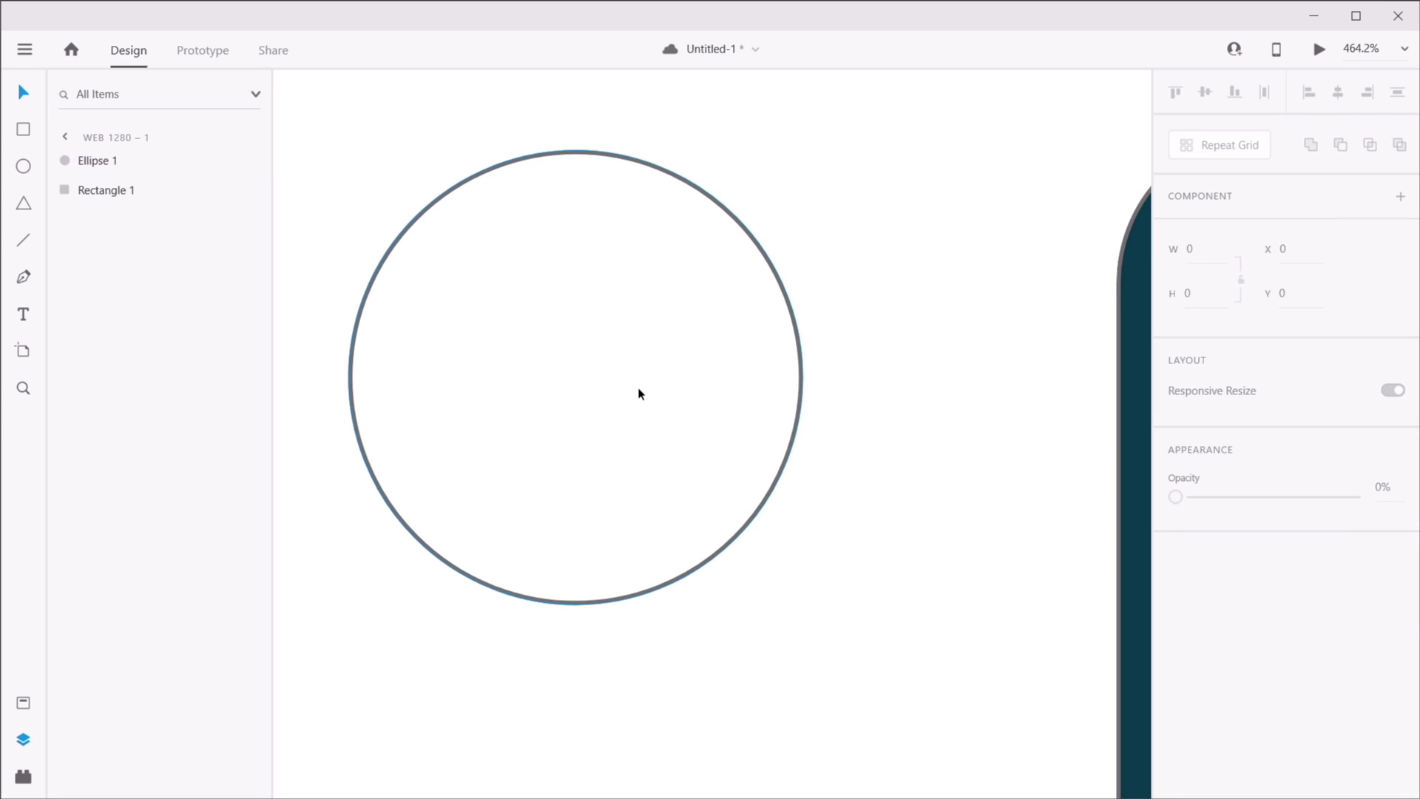
- Draw a square about 112 × 112 beside the circle and round its corners to 56 so it forms a circle
{"action": "scroll", "coordinate": [640, 394], "scroll_direction": "down", "scroll_amount": 5}
{"action": "left_click_drag", "start_coordinate": [497, 387], "coordinate": [700, 409]}
{"action": "key", "text": "r"}
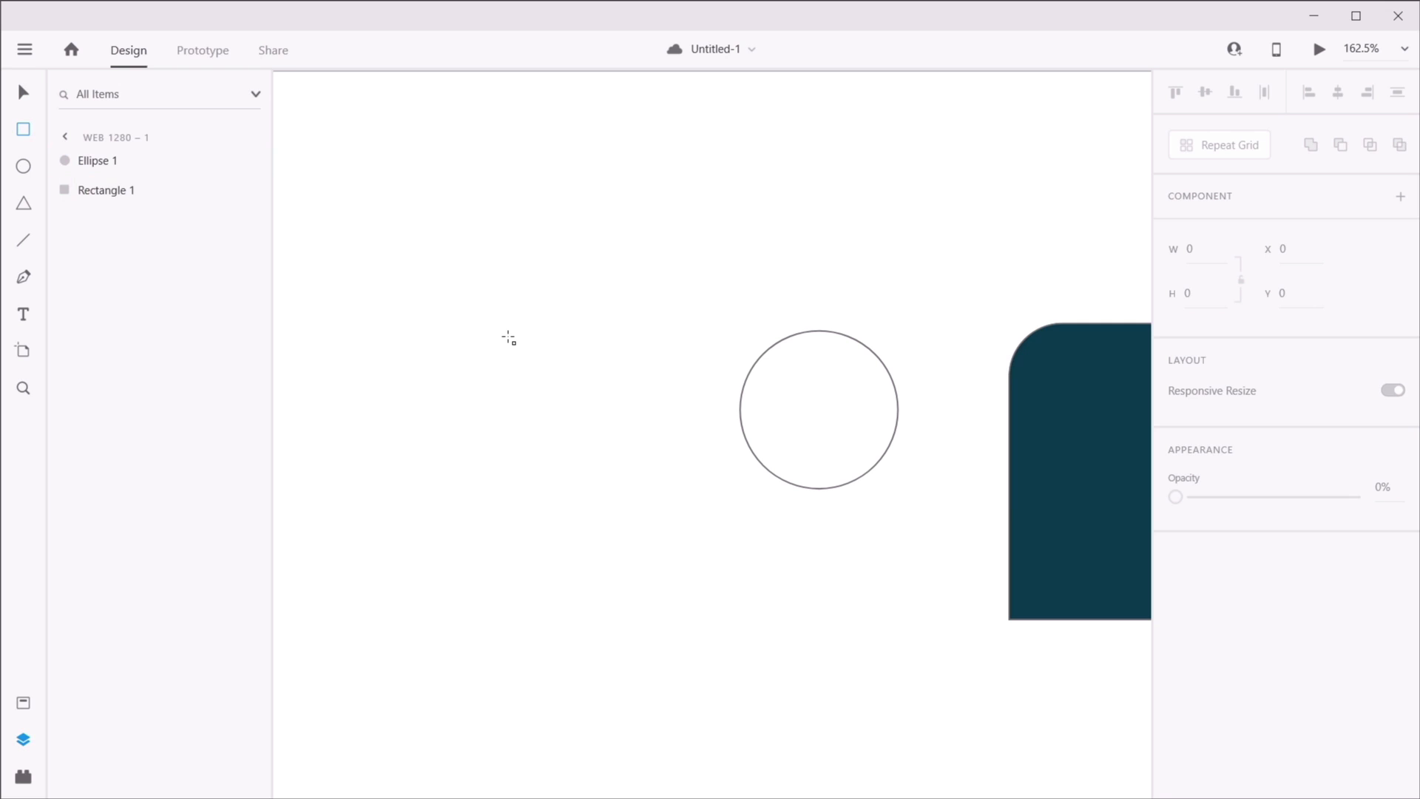
{"action": "mouse_move", "coordinate": [508, 337]}
{"action": "left_mouse_down"}
{"action": "mouse_move", "coordinate": [691, 530]}
{"action": "mouse_move", "coordinate": [677, 526]}
{"action": "left_mouse_up"}
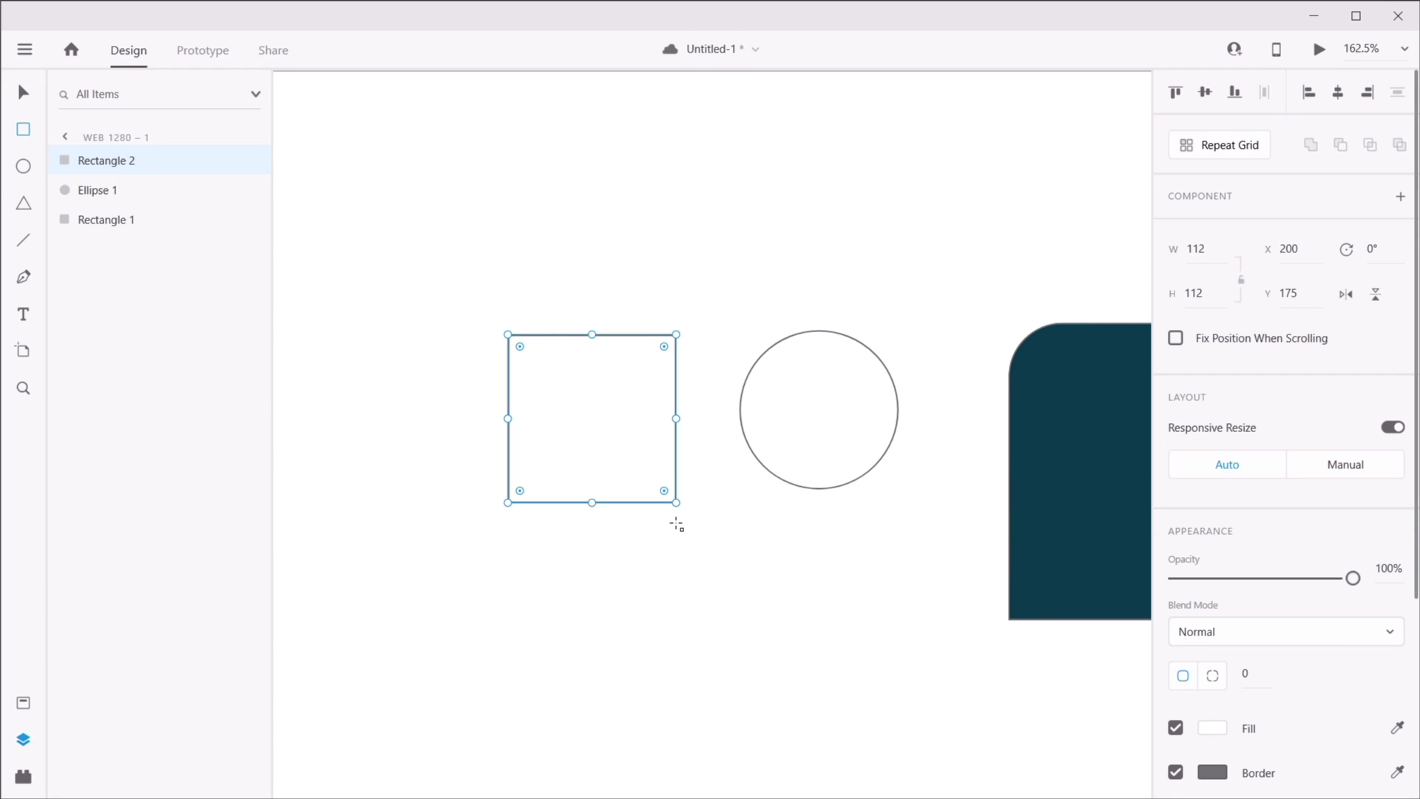
{"action": "left_click_drag", "start_coordinate": [665, 349], "coordinate": [526, 504]}
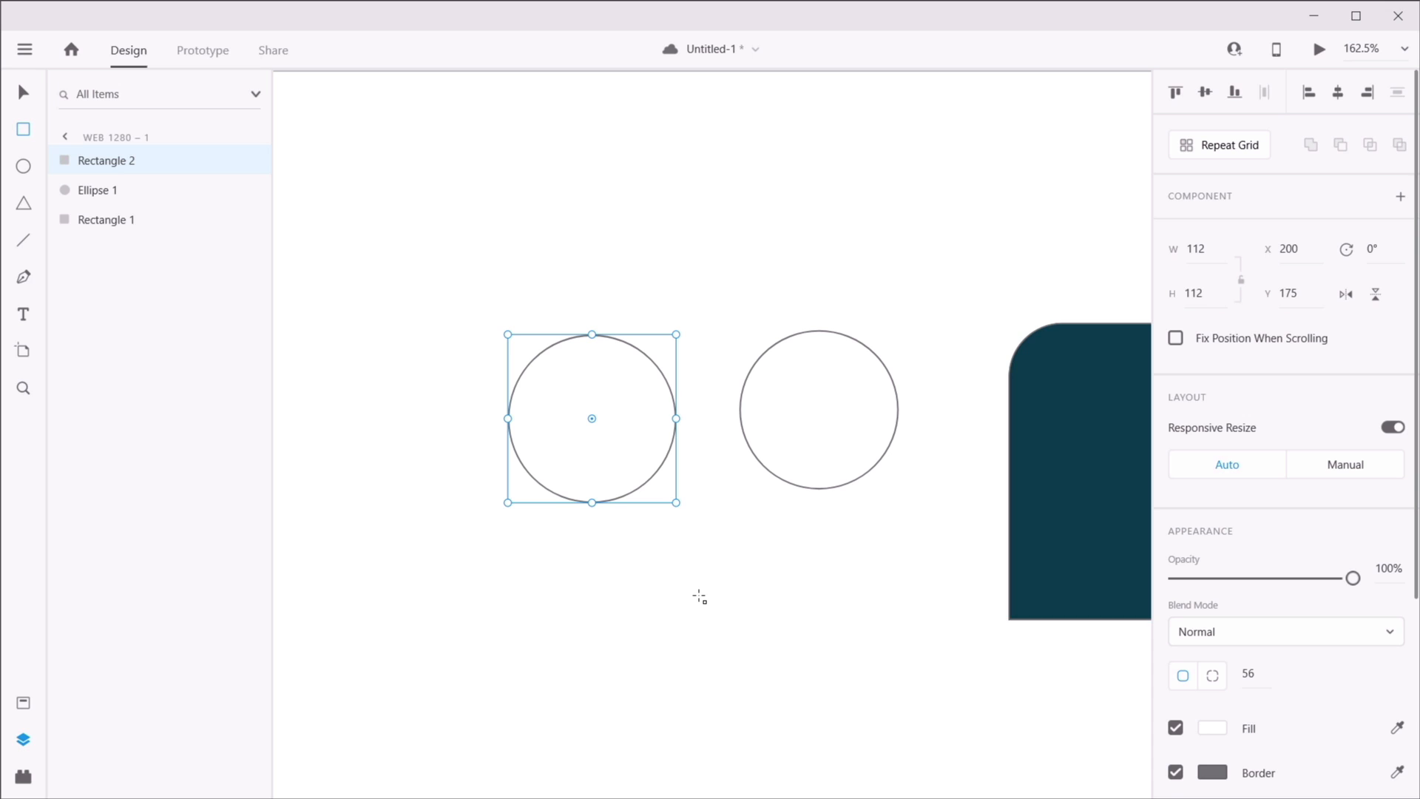
{"action": "key", "text": "v"}
{"action": "left_click", "coordinate": [642, 575]}
{"action": "left_click", "coordinate": [609, 430]}
{"action": "mouse_move", "coordinate": [588, 462]}
{"action": "left_mouse_down"}
{"action": "mouse_move", "coordinate": [588, 418]}
{"action": "mouse_move", "coordinate": [608, 463]}
{"action": "left_mouse_up"}
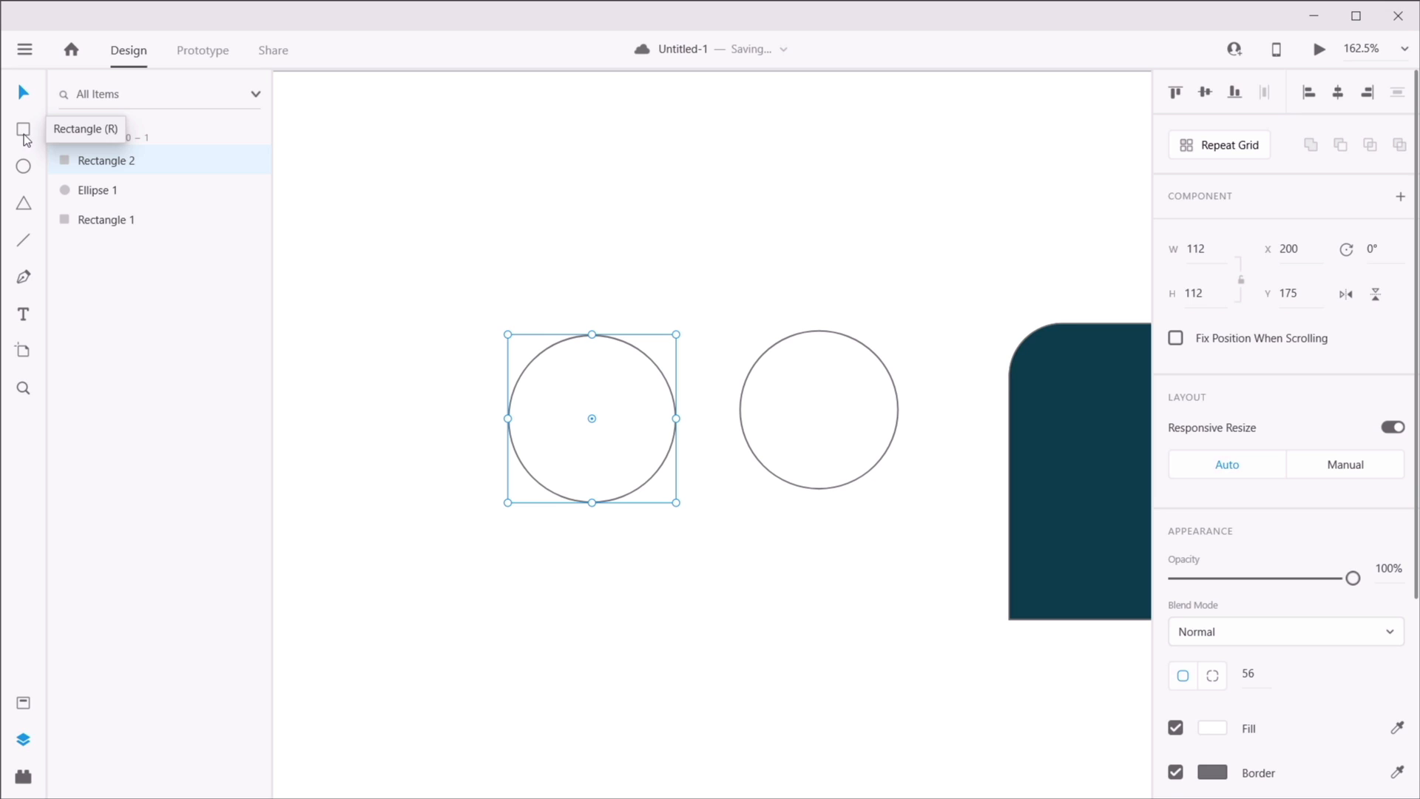
{"action": "scroll", "coordinate": [1266, 684], "scroll_direction": "down", "scroll_amount": 4}
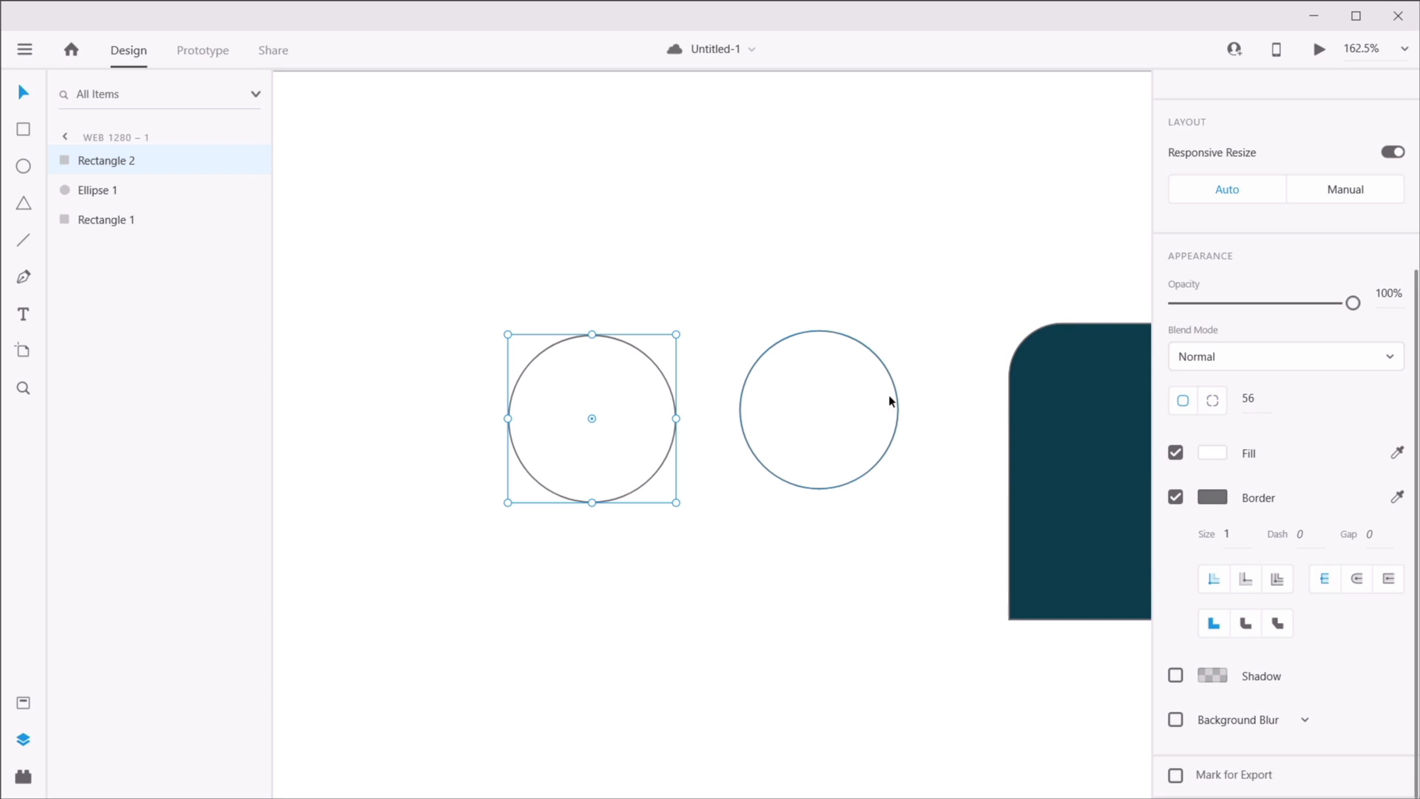
- Enlarge the original ellipse proportionally and reposition it between the rounded square and the dark shape
{"action": "left_click", "coordinate": [819, 411]}
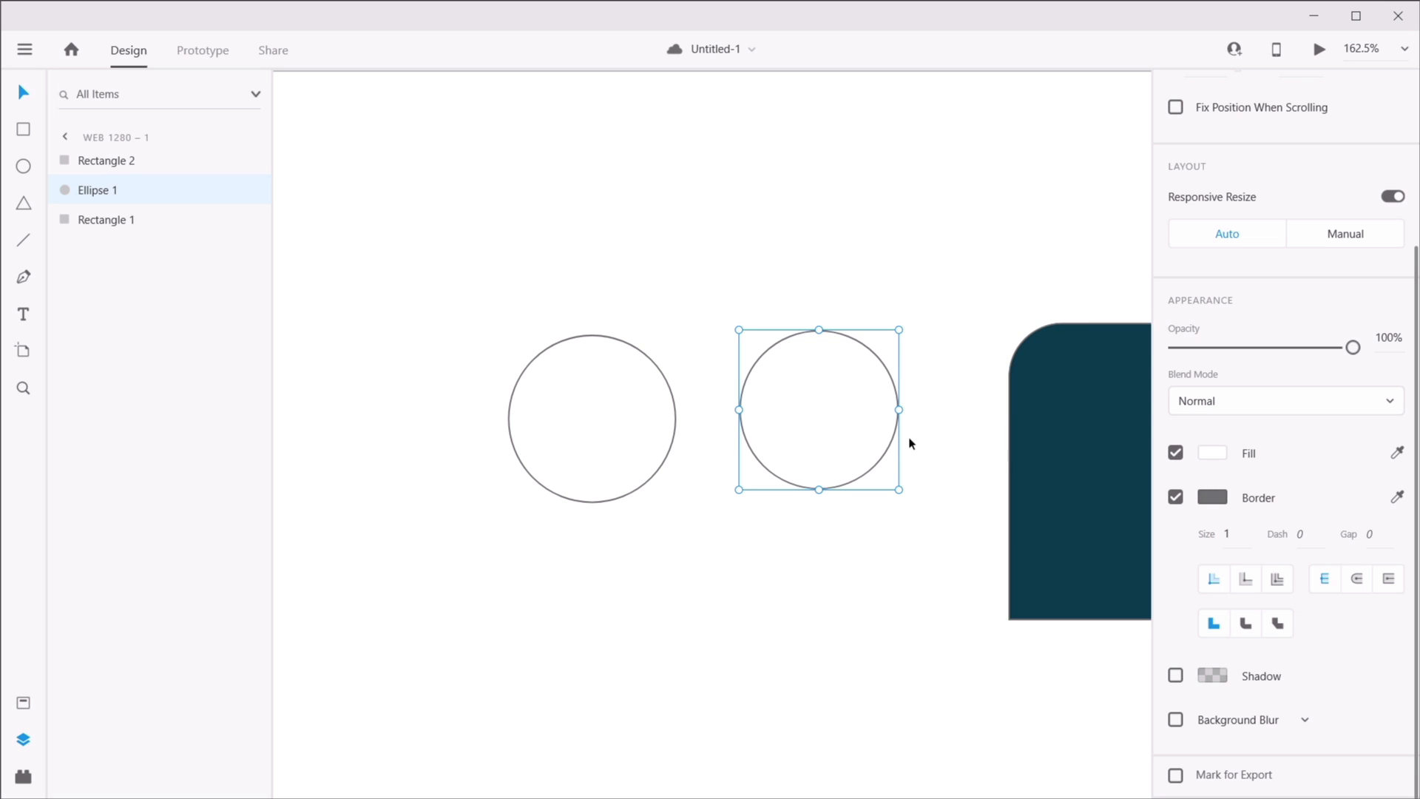
{"action": "left_click_drag", "start_coordinate": [899, 491], "coordinate": [969, 556]}
{"action": "left_click_drag", "start_coordinate": [856, 481], "coordinate": [845, 444]}
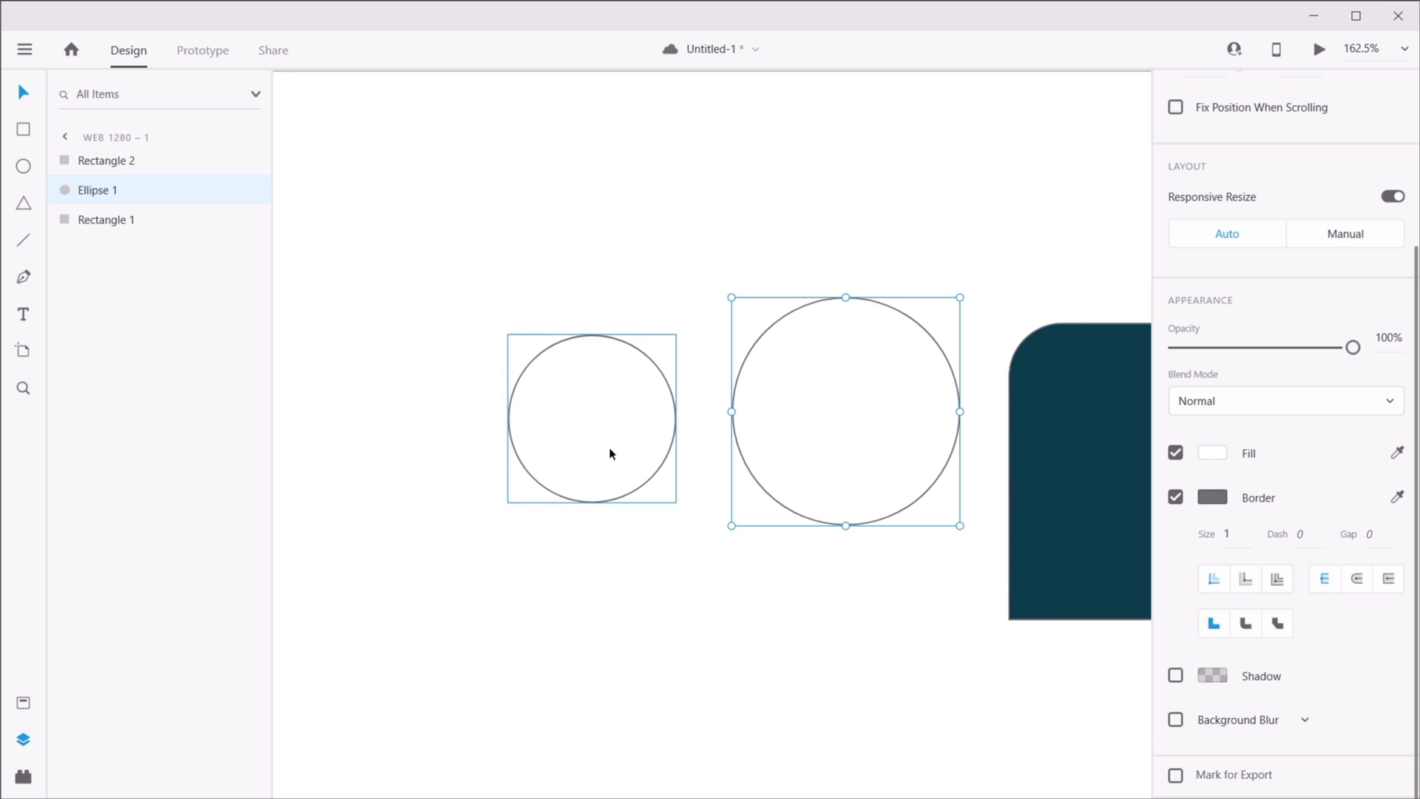
{"action": "left_click", "coordinate": [627, 603]}
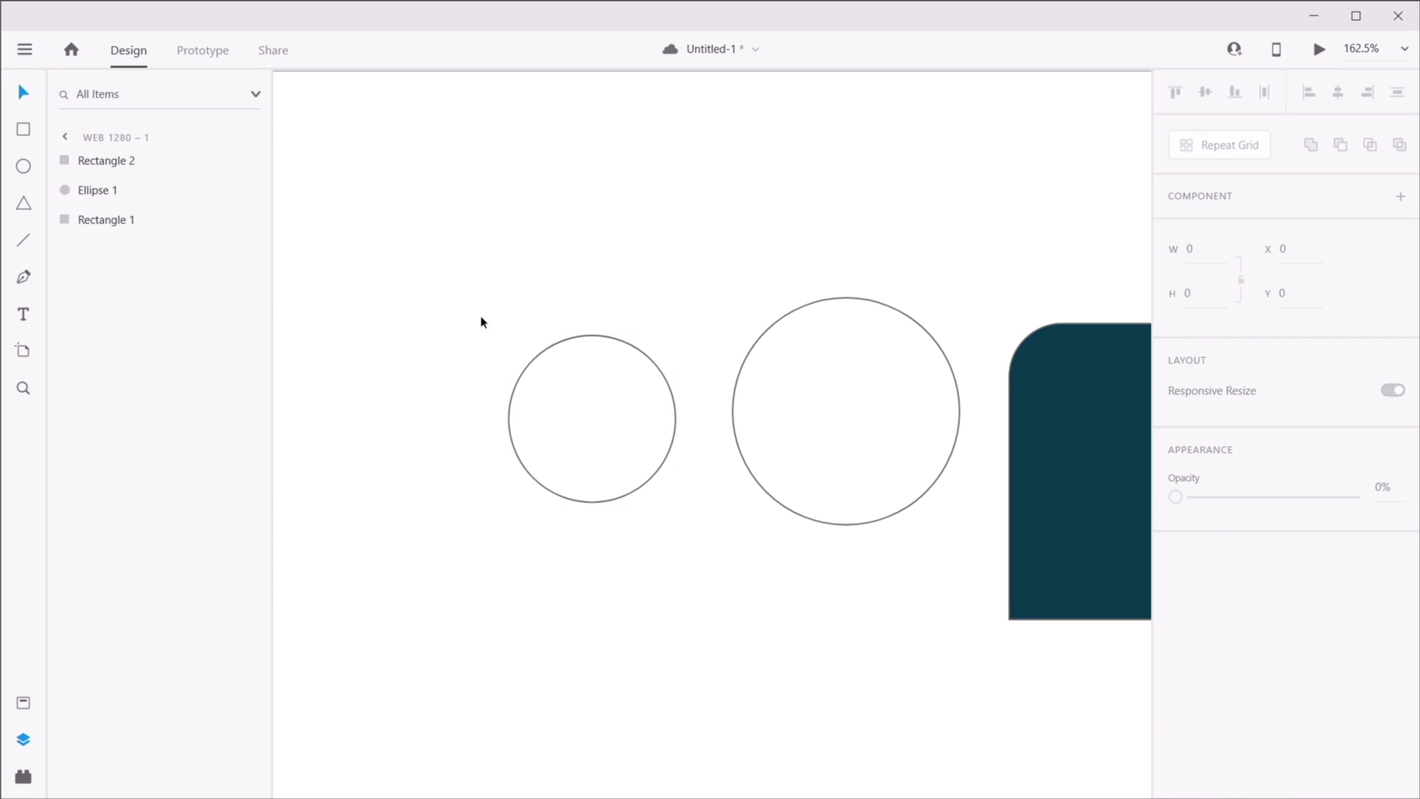
- Delete all three shapes on the artboard and draw a triangle about 332 × 220 with the Polygon tool
{"action": "left_click_drag", "start_coordinate": [519, 271], "coordinate": [1070, 696]}
{"action": "key", "text": "Delete"}
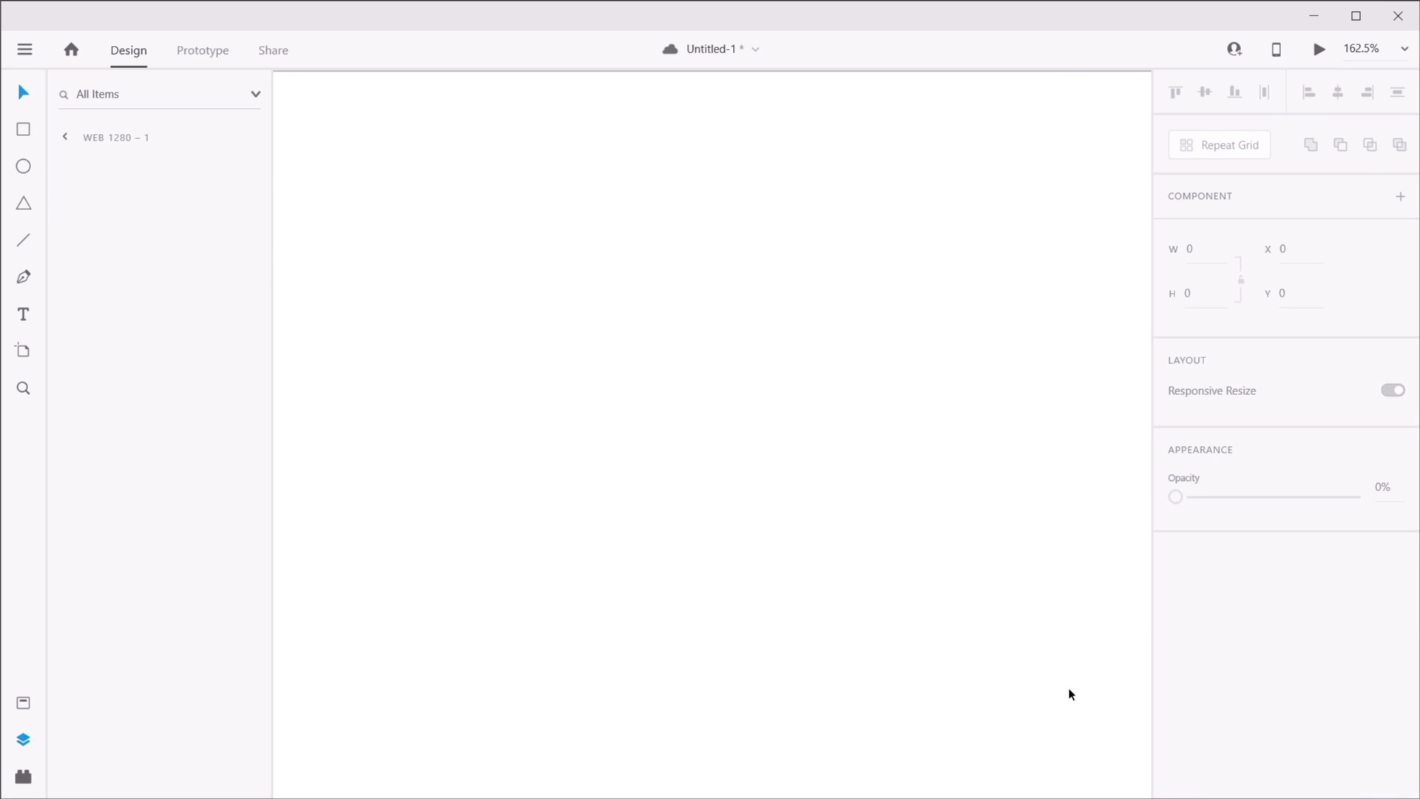
{"action": "left_click", "coordinate": [25, 201]}
{"action": "left_click_drag", "start_coordinate": [473, 145], "coordinate": [972, 476]}
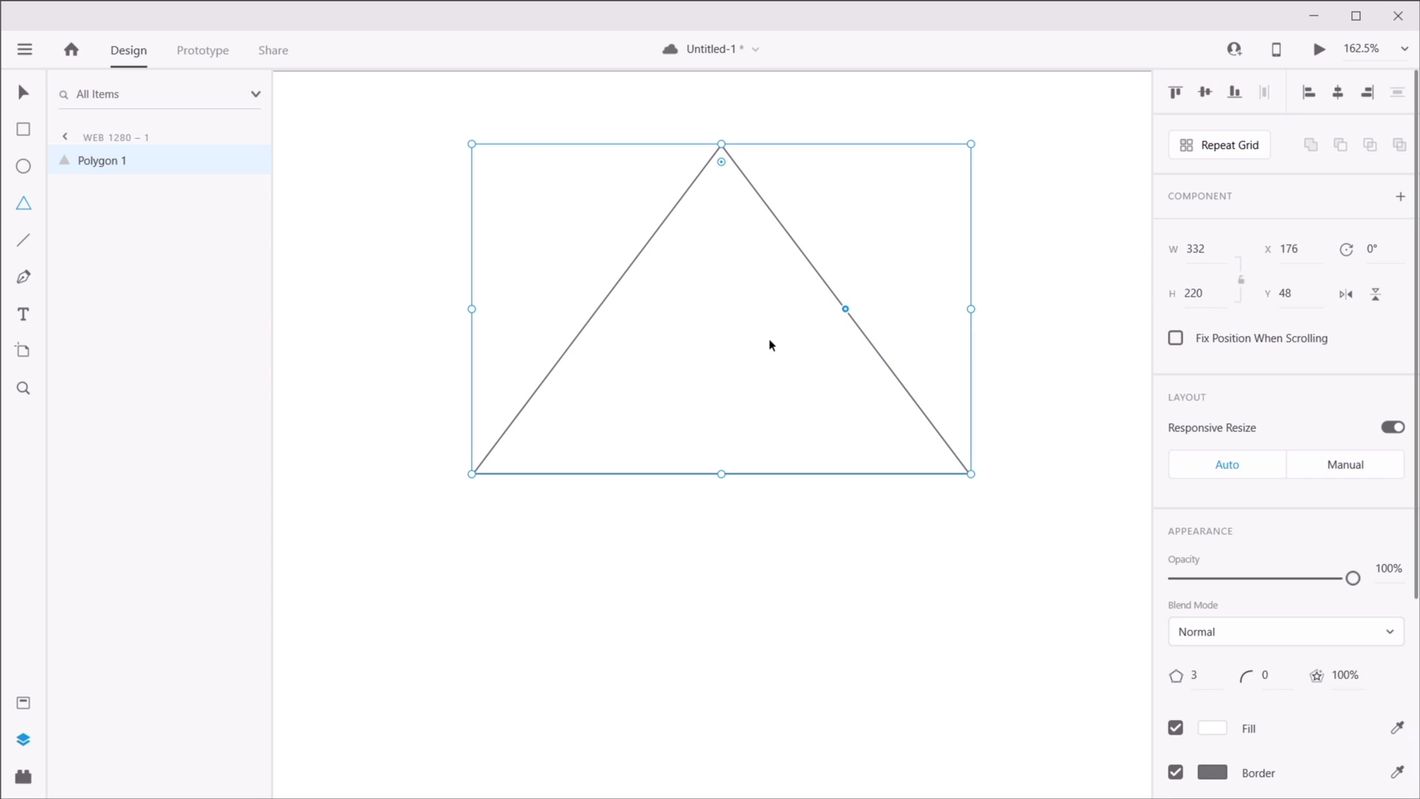
- Change the polygon's corner count to 4 and then to 5
{"action": "key", "text": "v"}
{"action": "left_click", "coordinate": [1206, 674]}
{"action": "type", "text": "4"}
{"action": "key", "text": "Tab"}
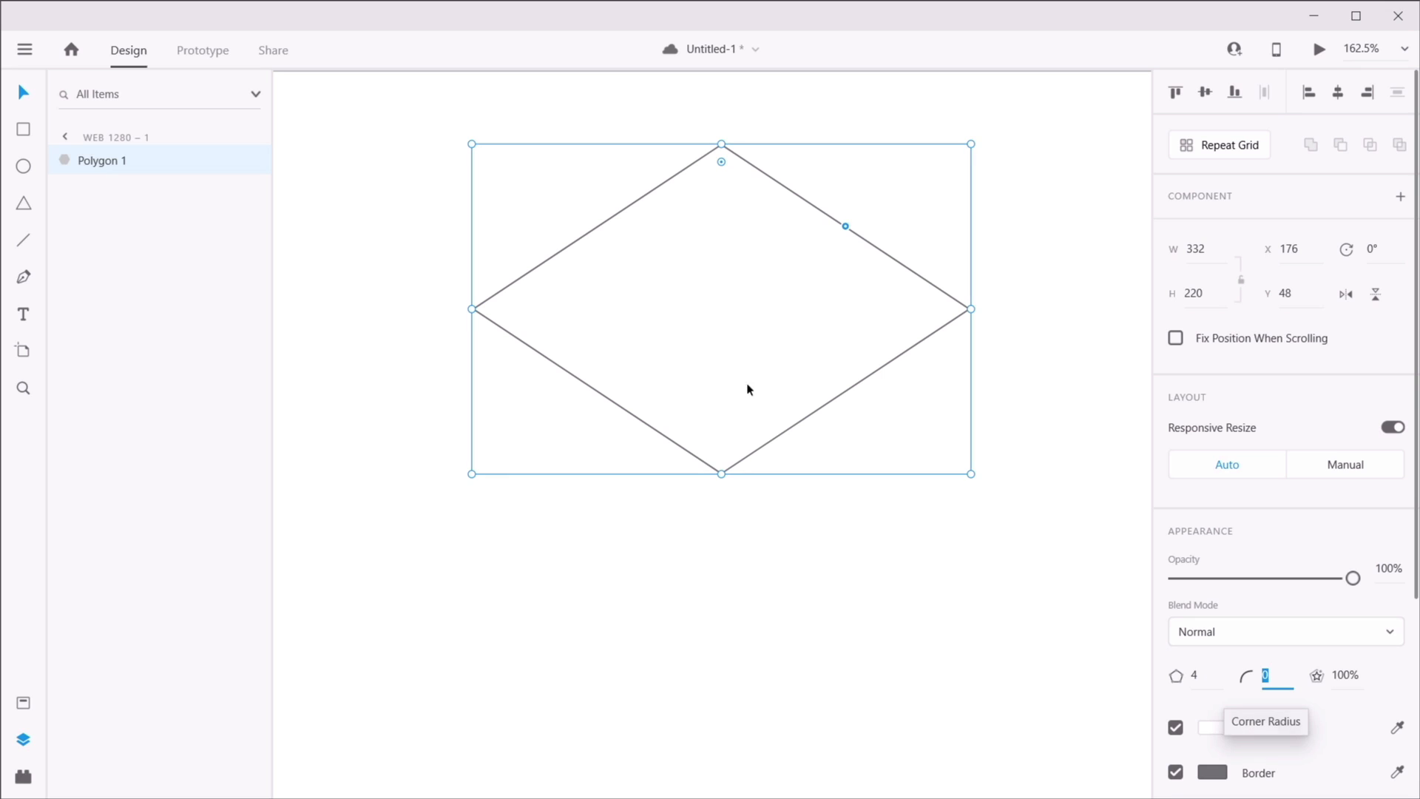
{"action": "left_click", "coordinate": [1204, 670]}
{"action": "type", "text": "5"}
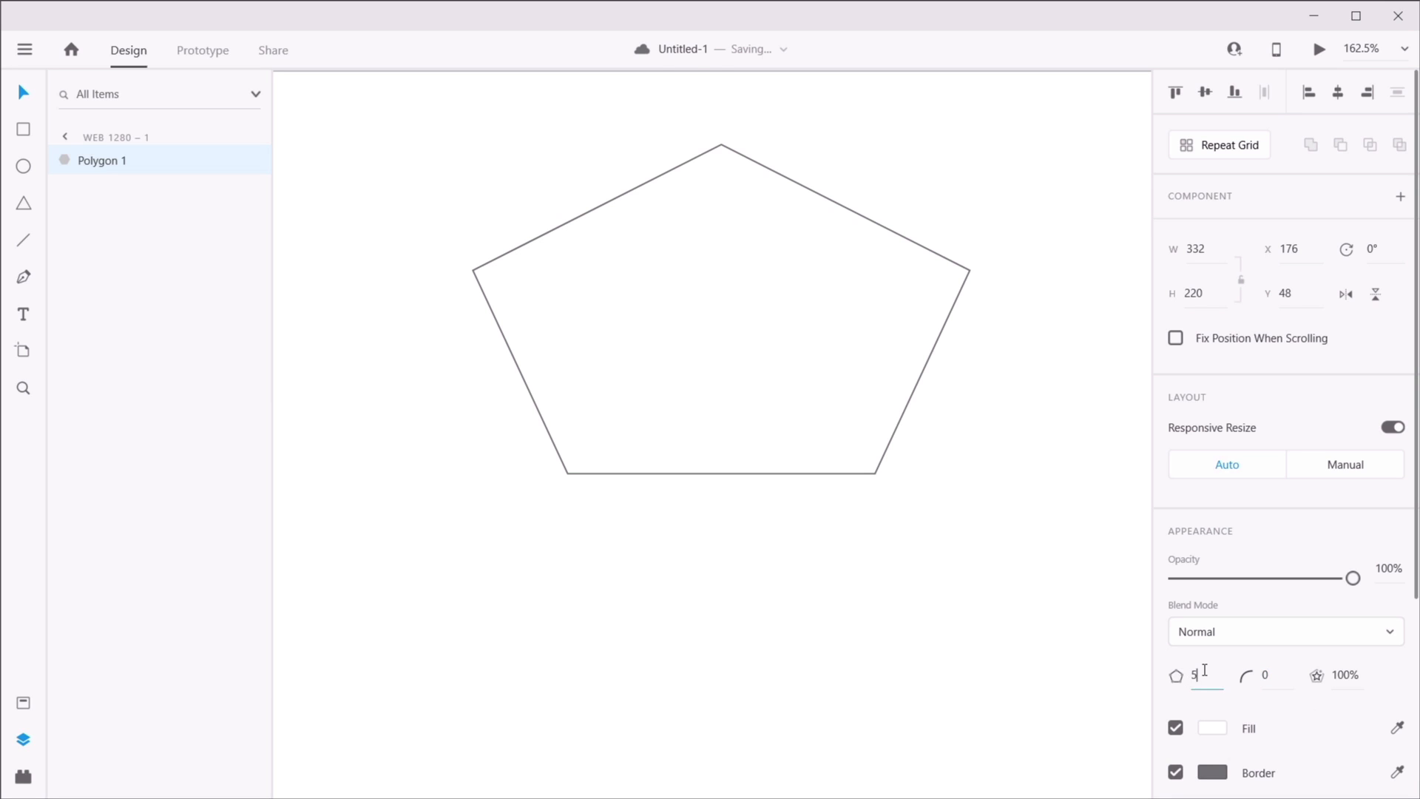
{"action": "key", "text": "Tab"}
- Raise the polygon's corner count to 6 and then to 12
{"action": "left_click", "coordinate": [1195, 674]}
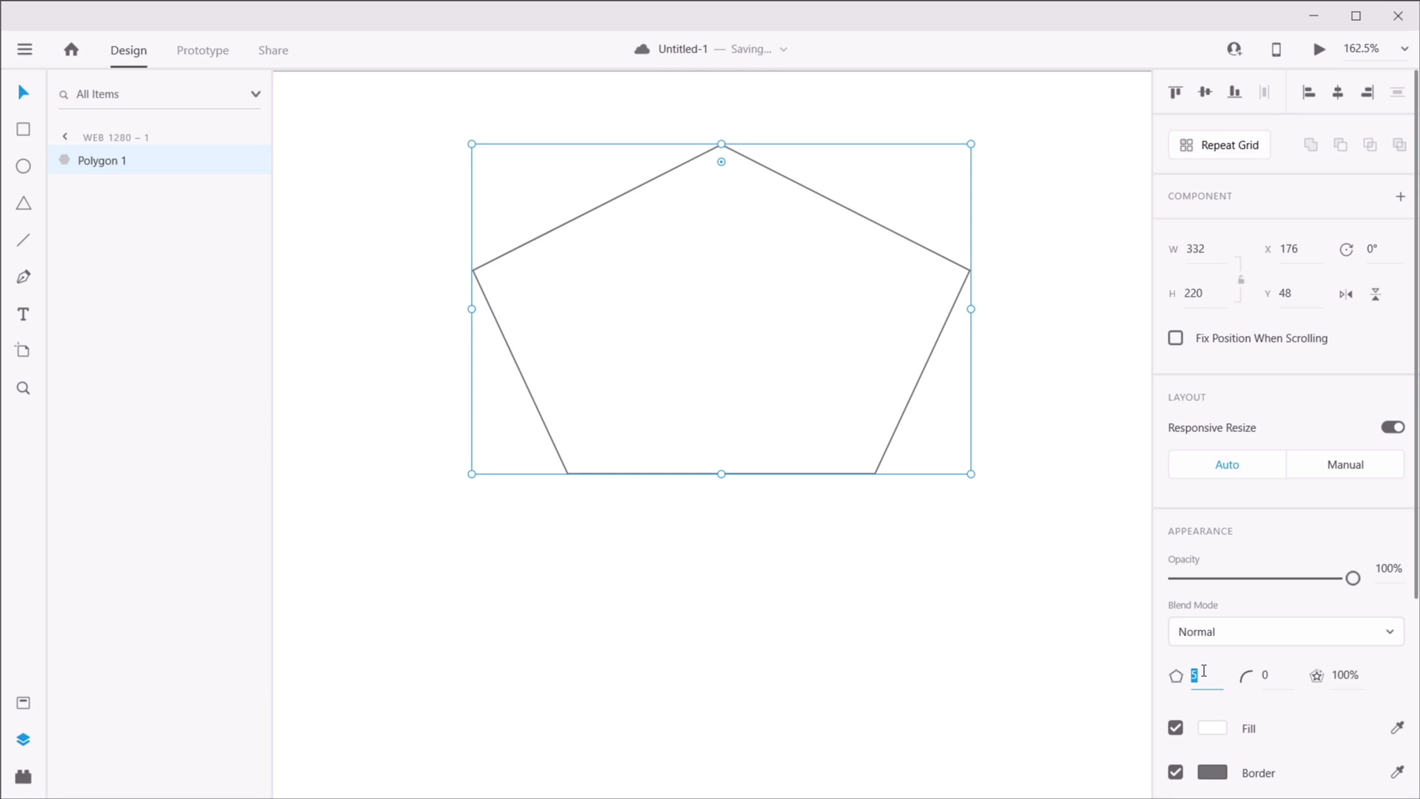
{"action": "key", "text": "Tab"}
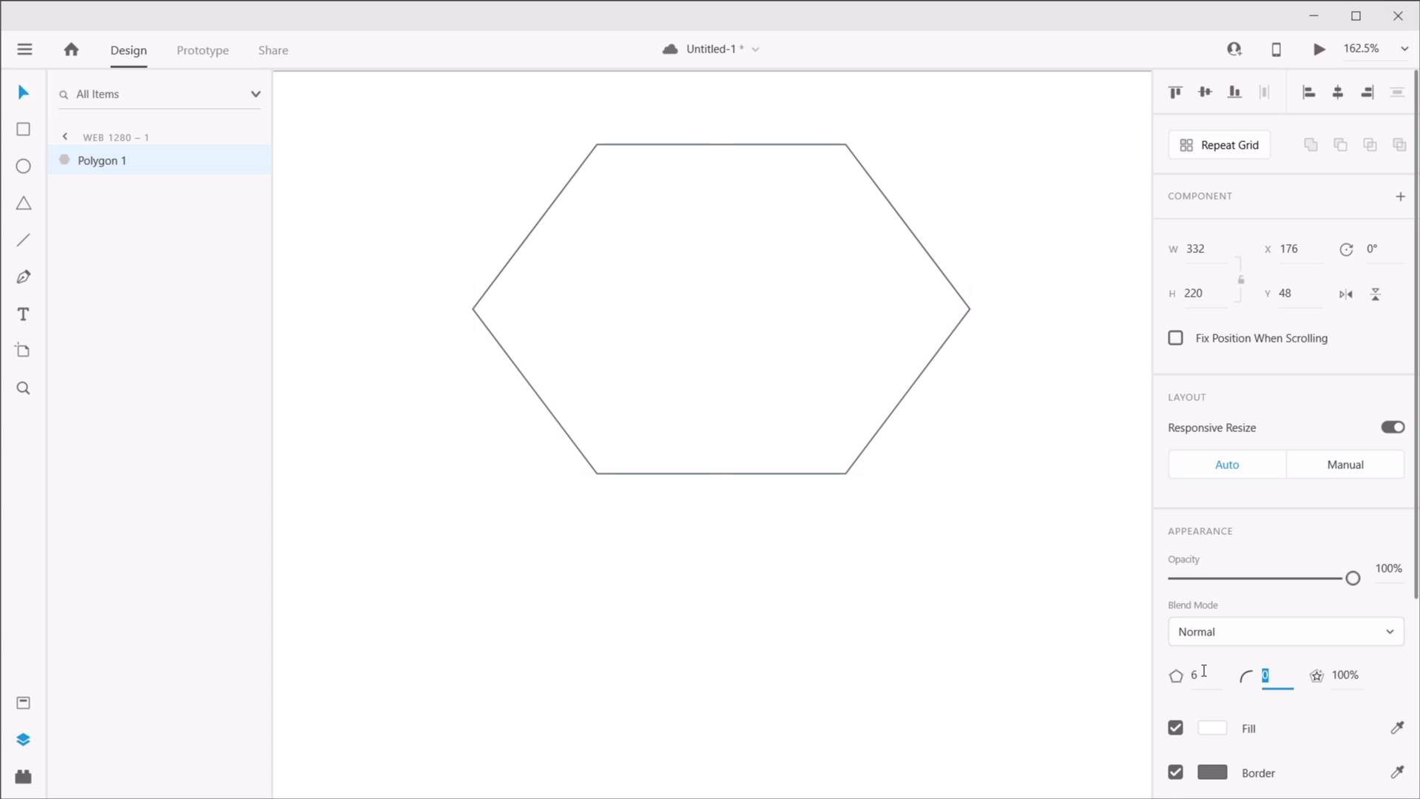
{"action": "left_click", "coordinate": [1206, 675]}
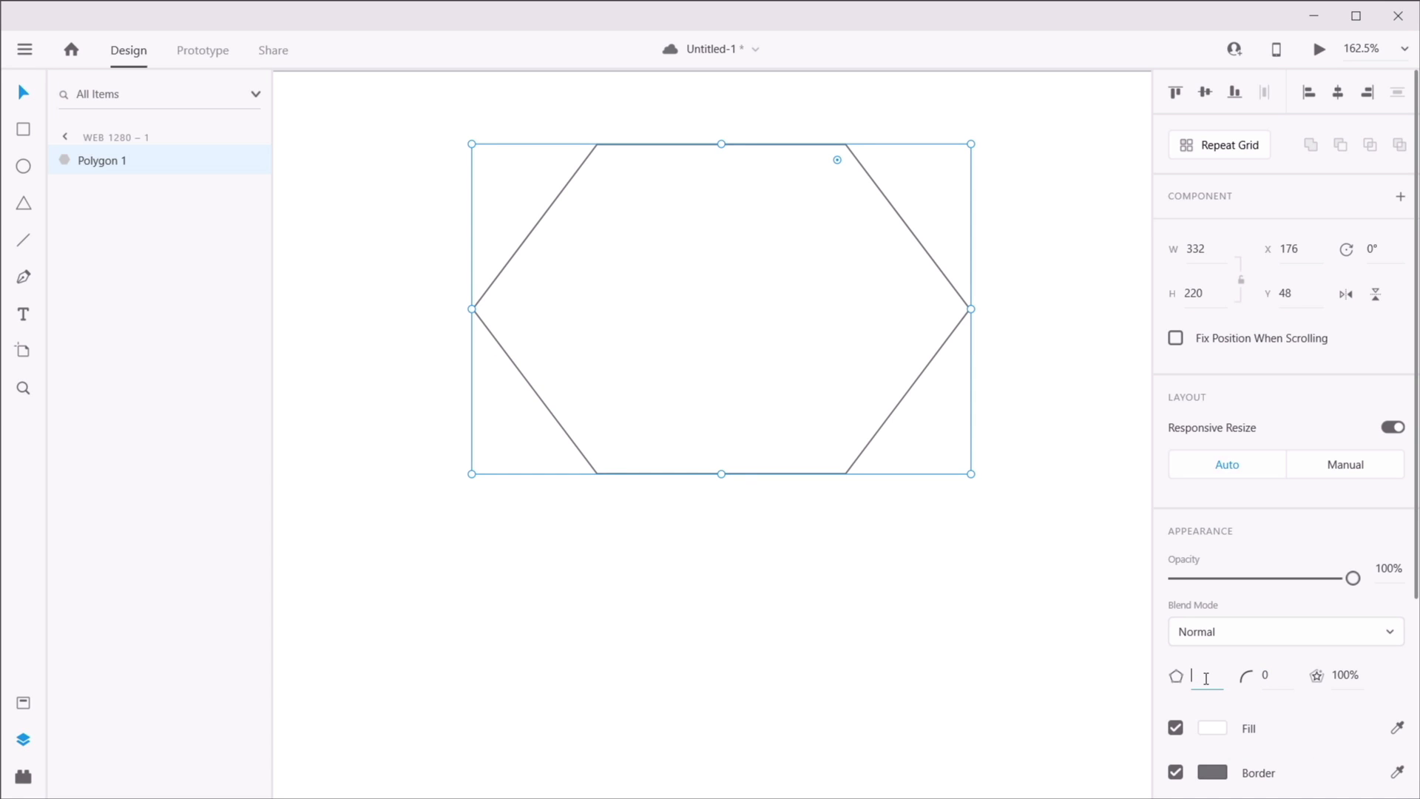
{"action": "type", "text": "12"}
{"action": "key", "text": "Tab"}
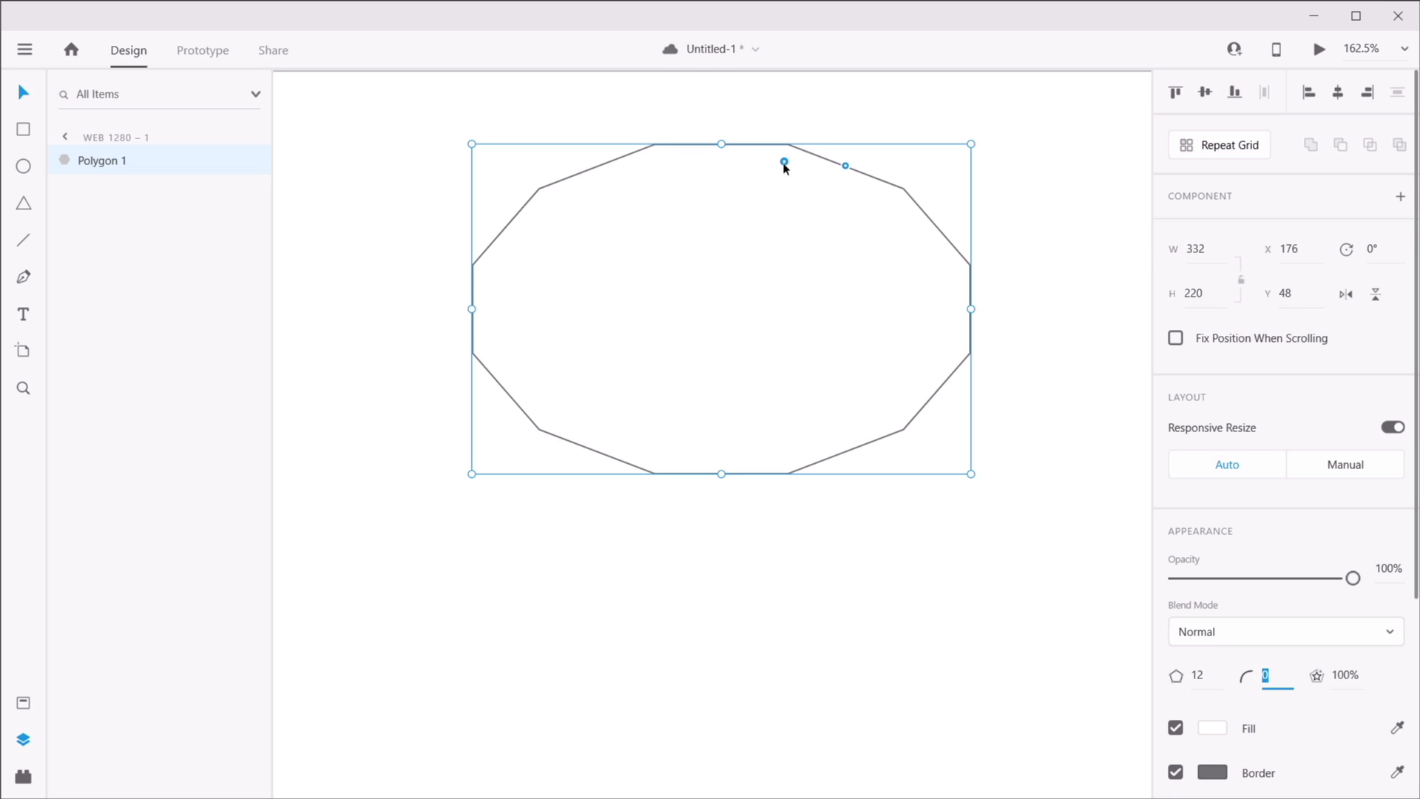
- Try rounding the twelve-sided polygon's corners to a radius of about 79, then undo the rounding
{"action": "left_click_drag", "start_coordinate": [784, 162], "coordinate": [786, 302]}
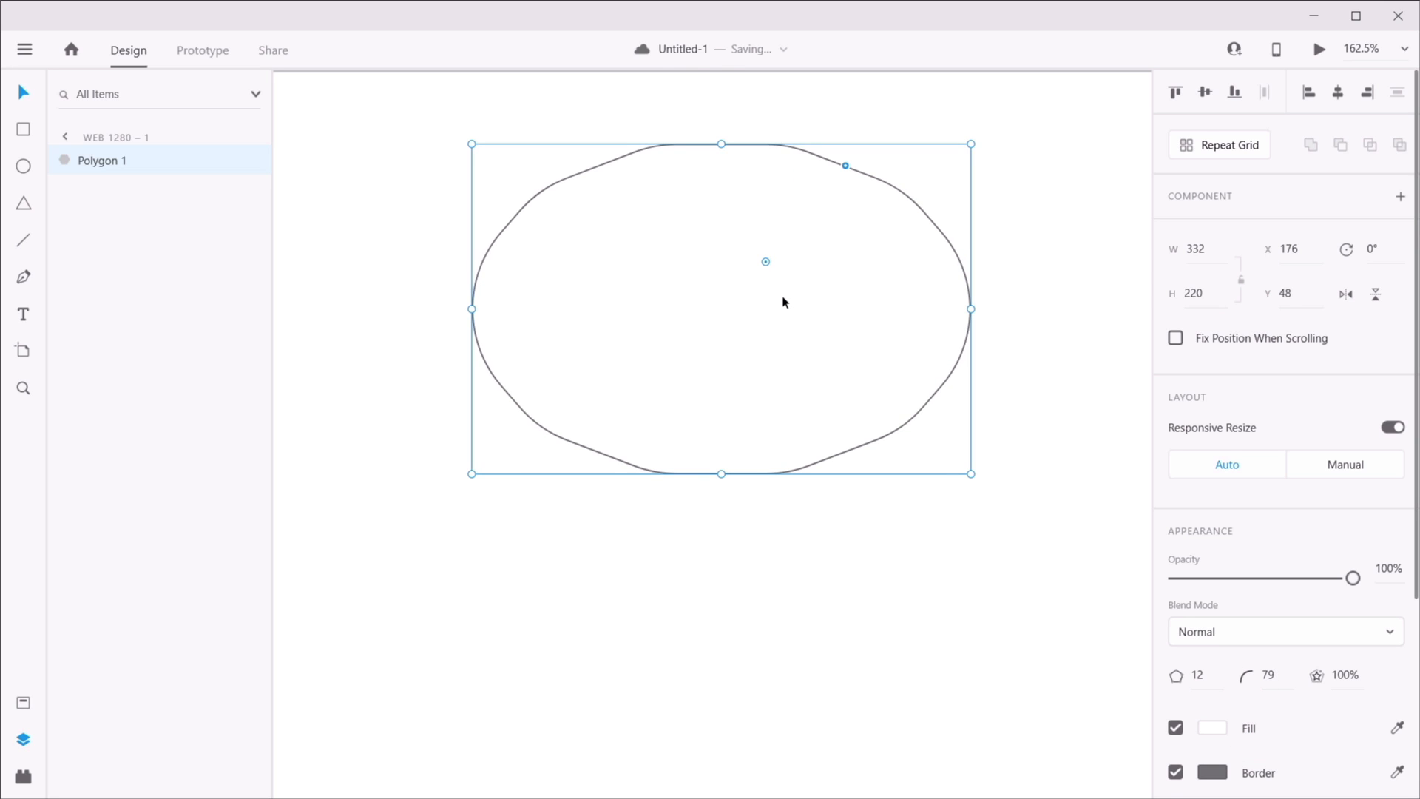
{"action": "key", "text": "ctrl+z"}
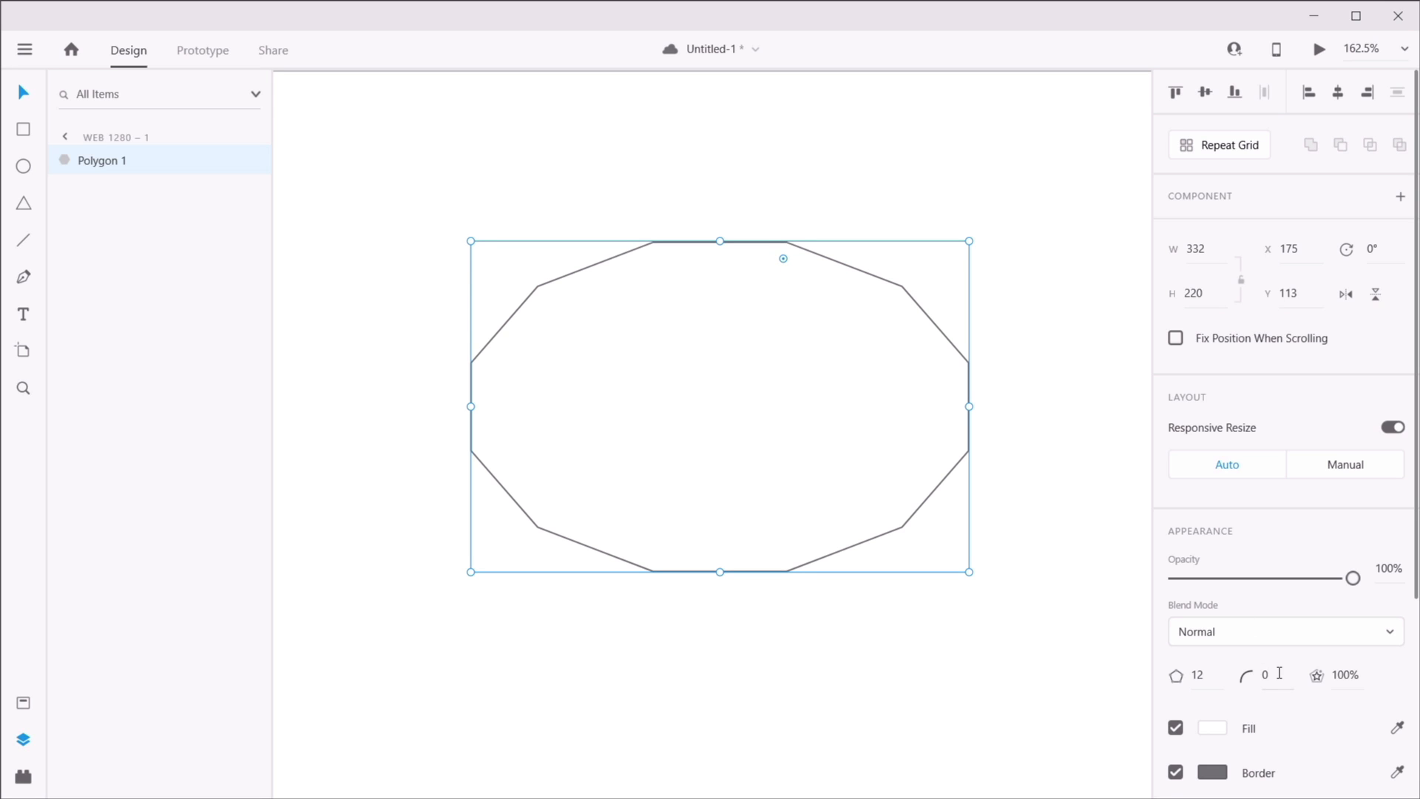
{"action": "left_click", "coordinate": [1276, 676]}
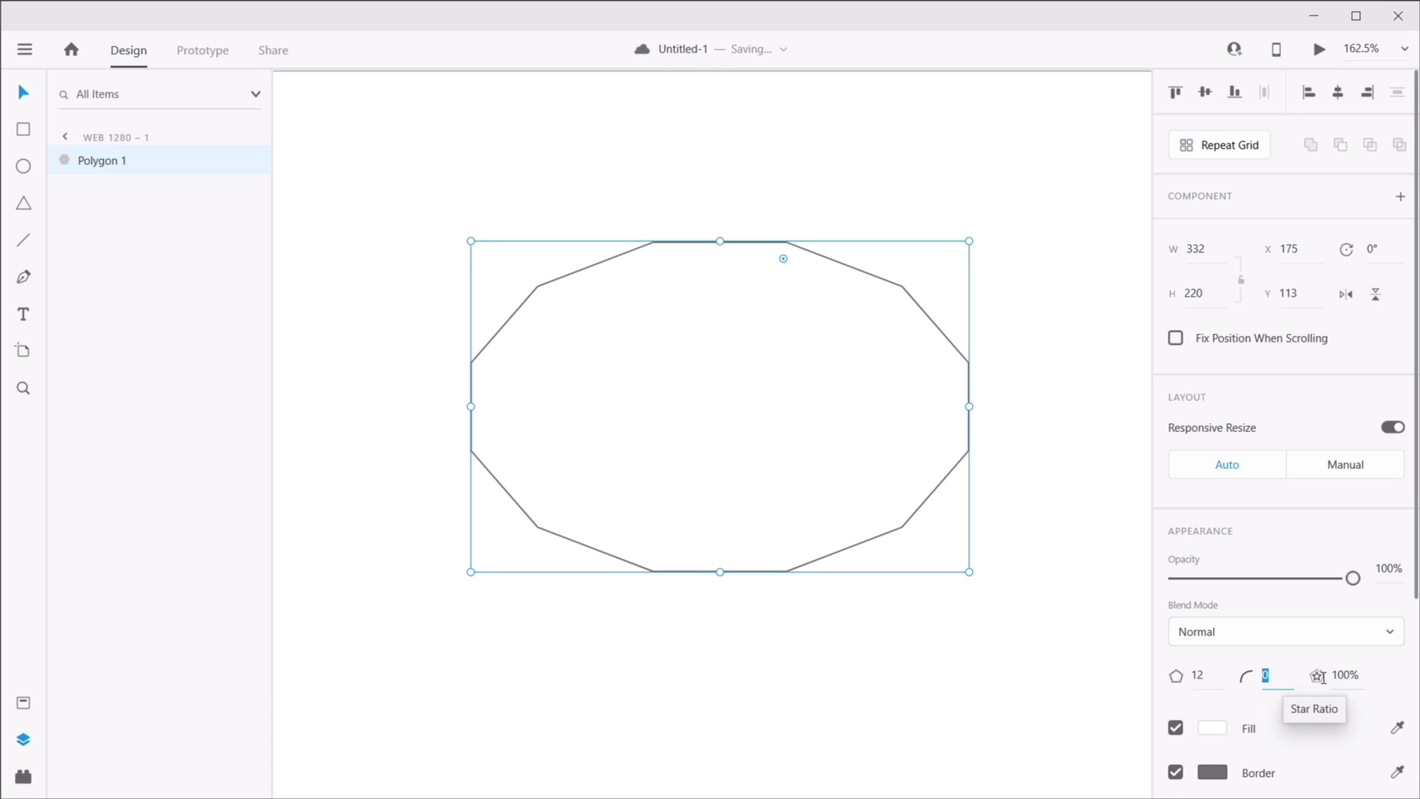
- Turn the twelve-sided polygon into a star with a 50% star ratio
{"action": "left_click", "coordinate": [1346, 675]}
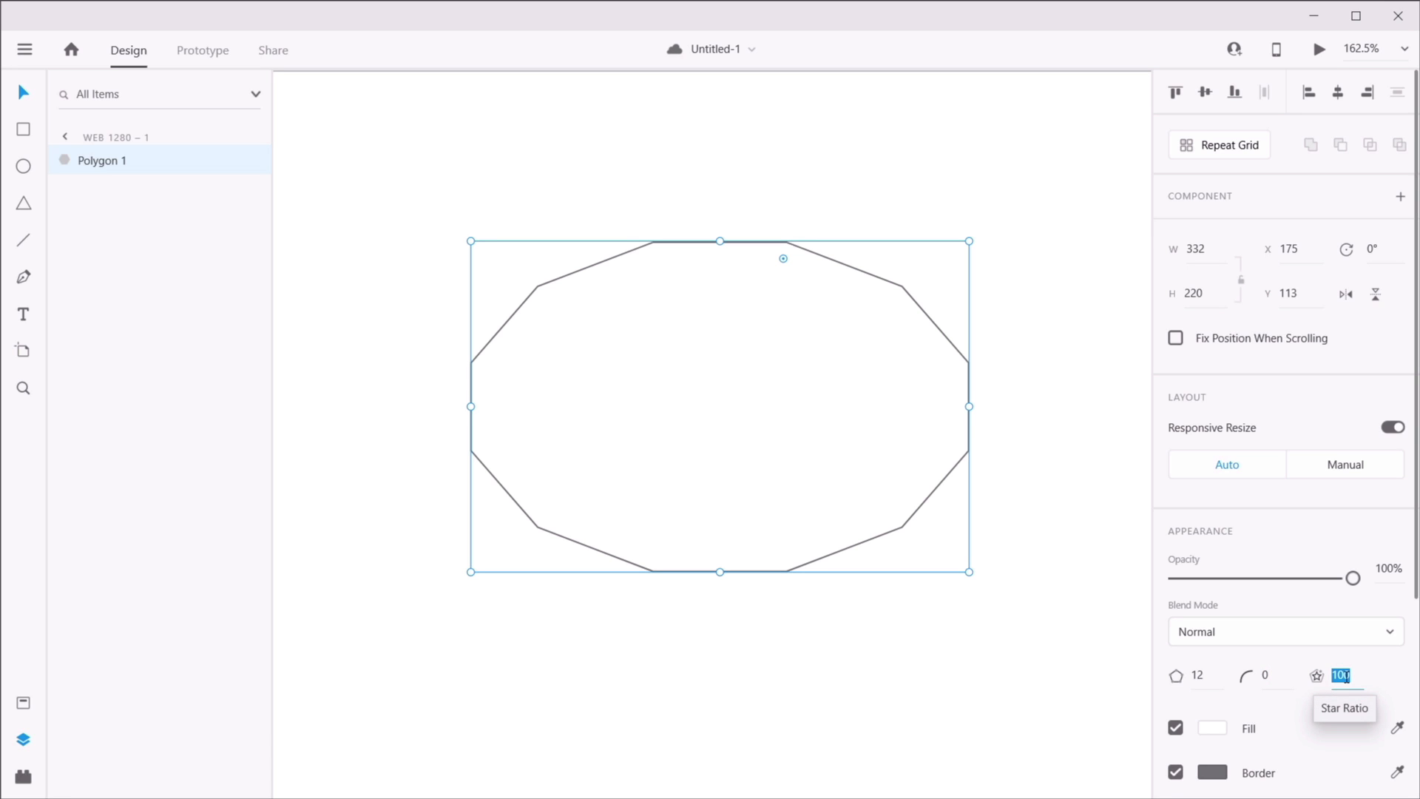
{"action": "type", "text": "50"}
{"action": "key", "text": "Return"}
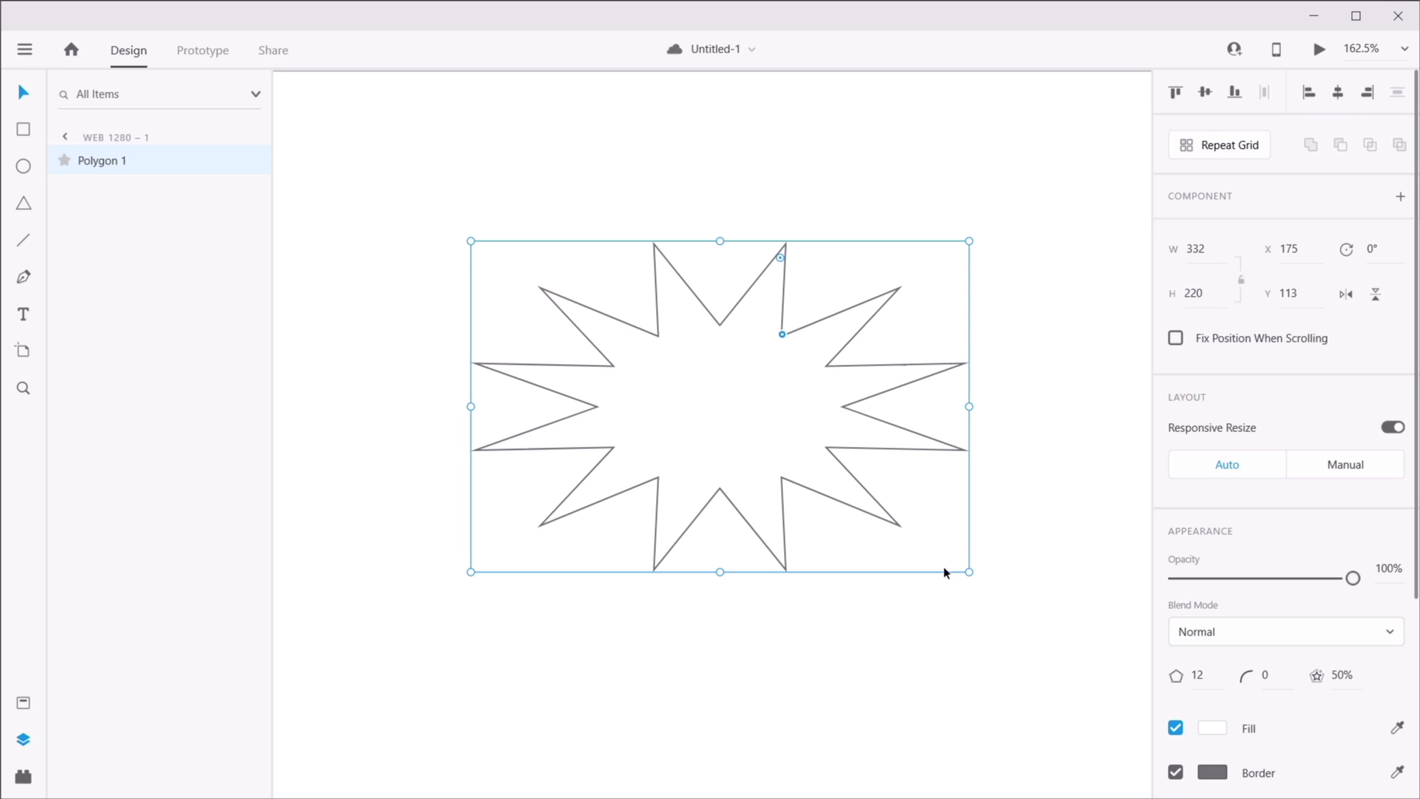
- Delete the twelve-pointed star and draw an equilateral triangle about 355 × 307 in its place
{"action": "left_click", "coordinate": [841, 651]}
{"action": "left_click", "coordinate": [794, 403]}
{"action": "key", "text": "Delete"}
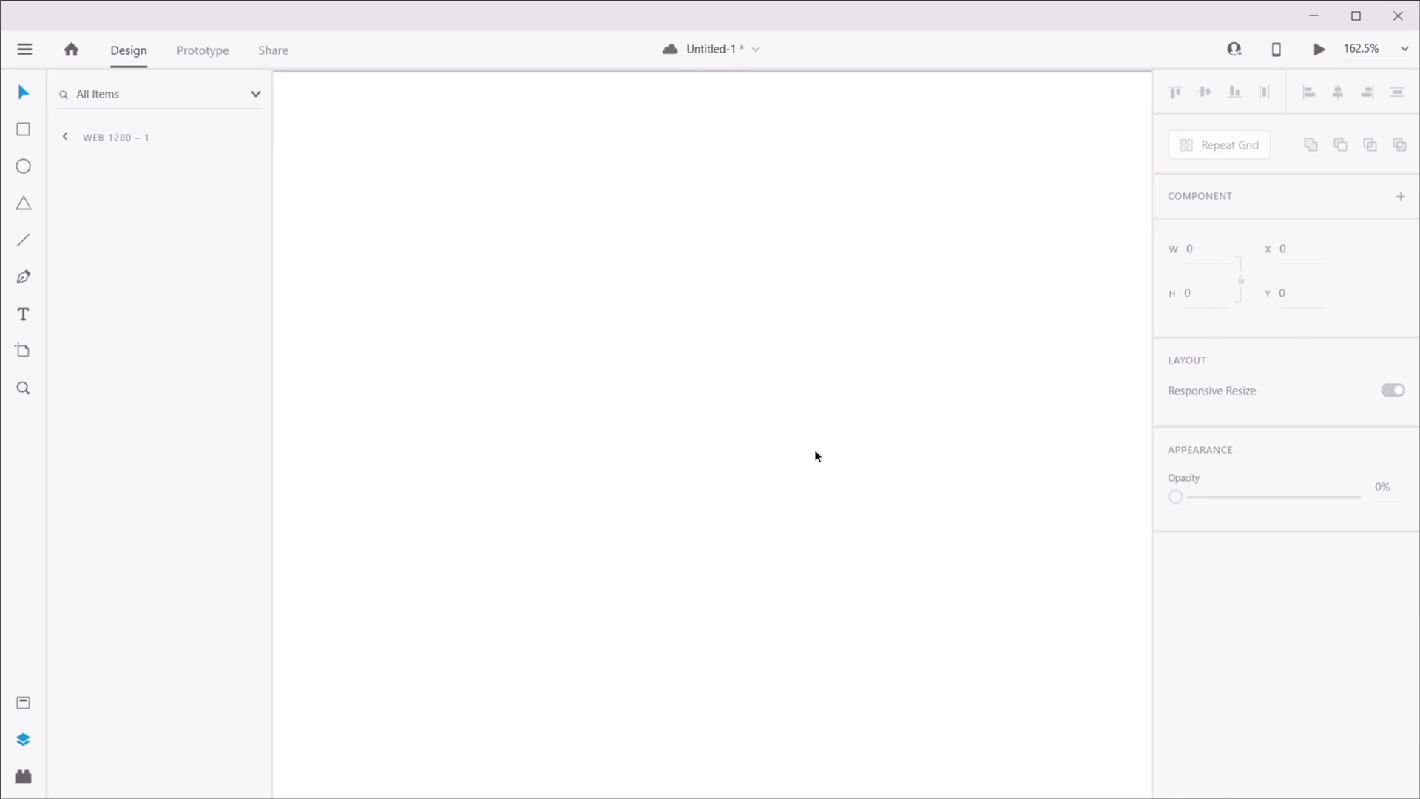
{"action": "left_click_drag", "start_coordinate": [458, 187], "coordinate": [1002, 648]}
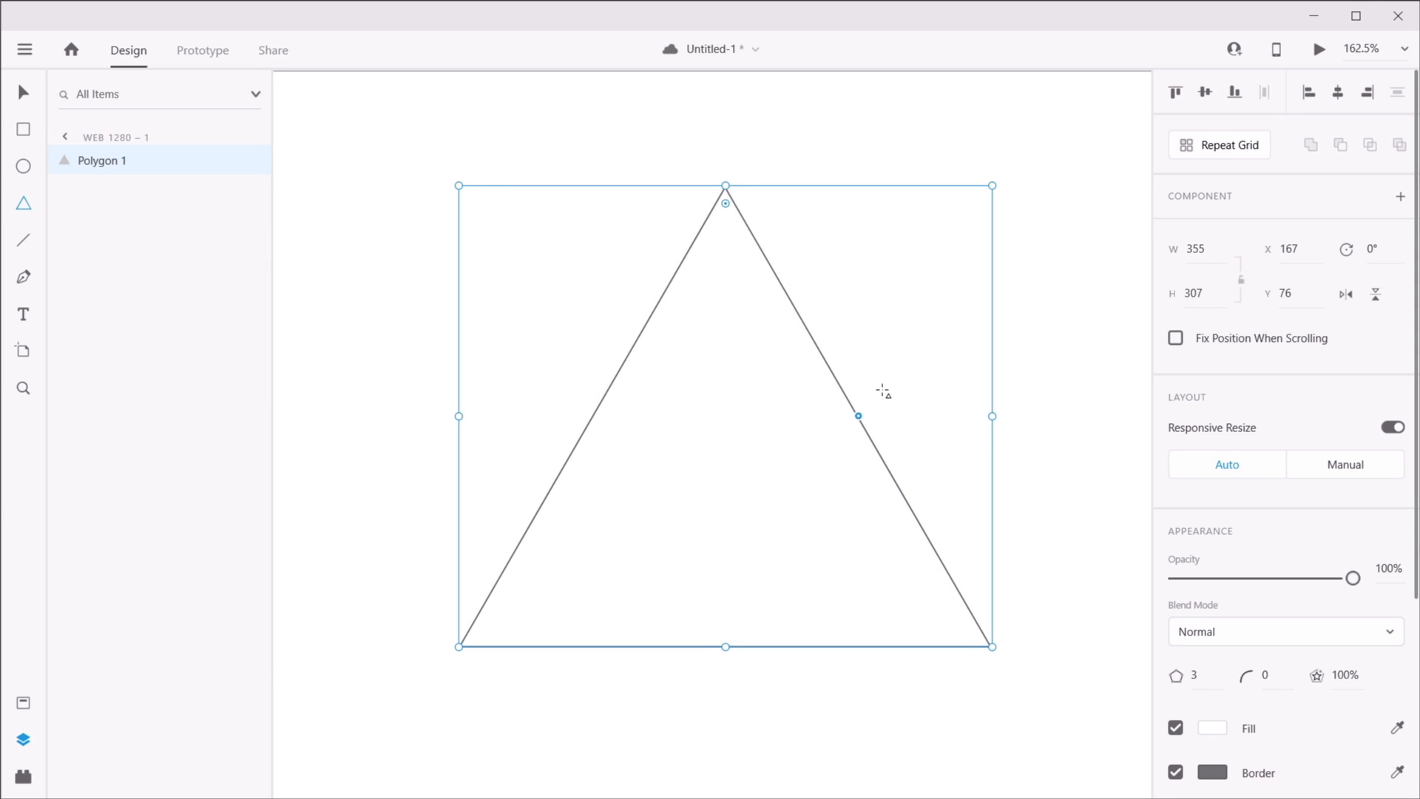
{"action": "key", "text": "v"}
- Set the triangle's star ratio to 90%, then pull its inner point inward on the canvas for a deeper star
{"action": "left_click", "coordinate": [1317, 677]}
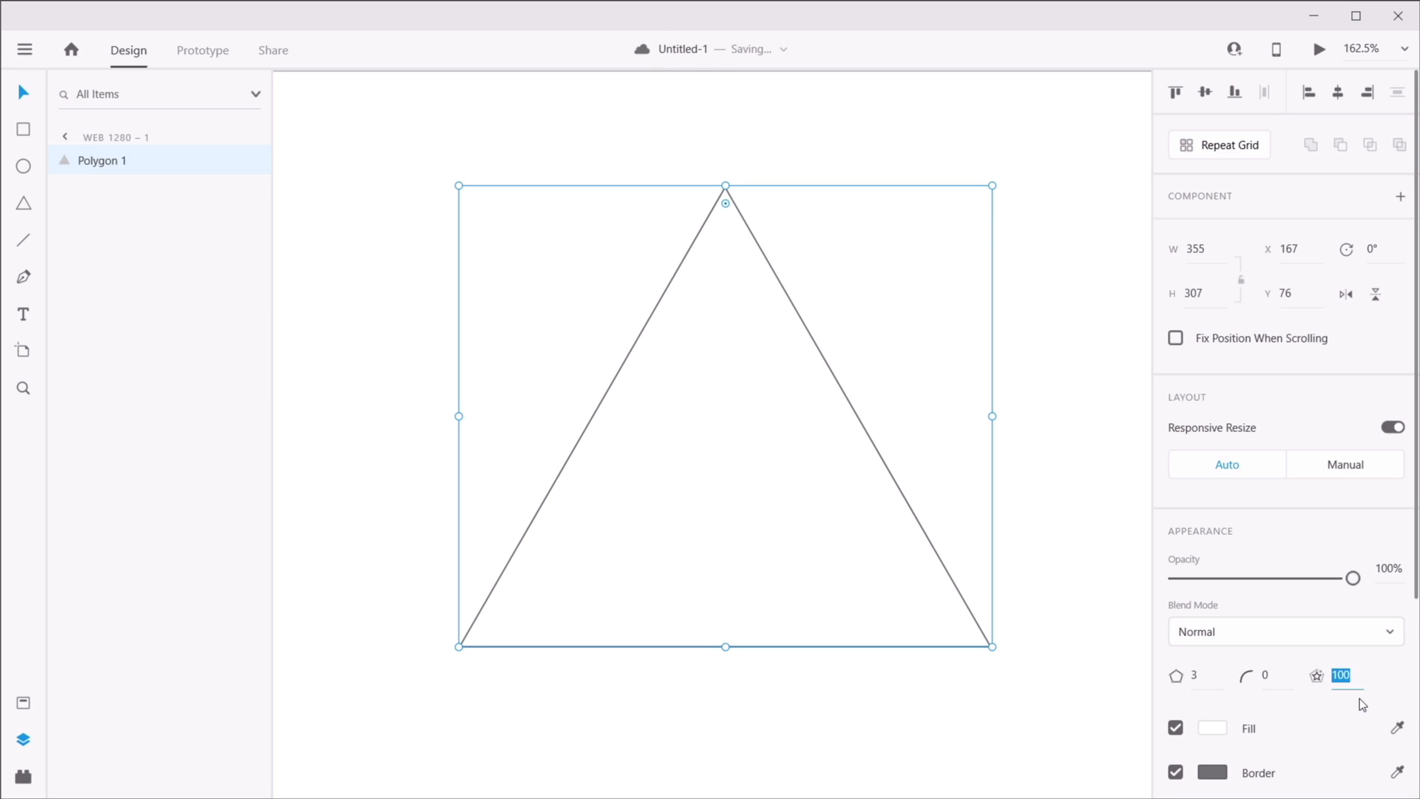
{"action": "key", "text": "Tab"}
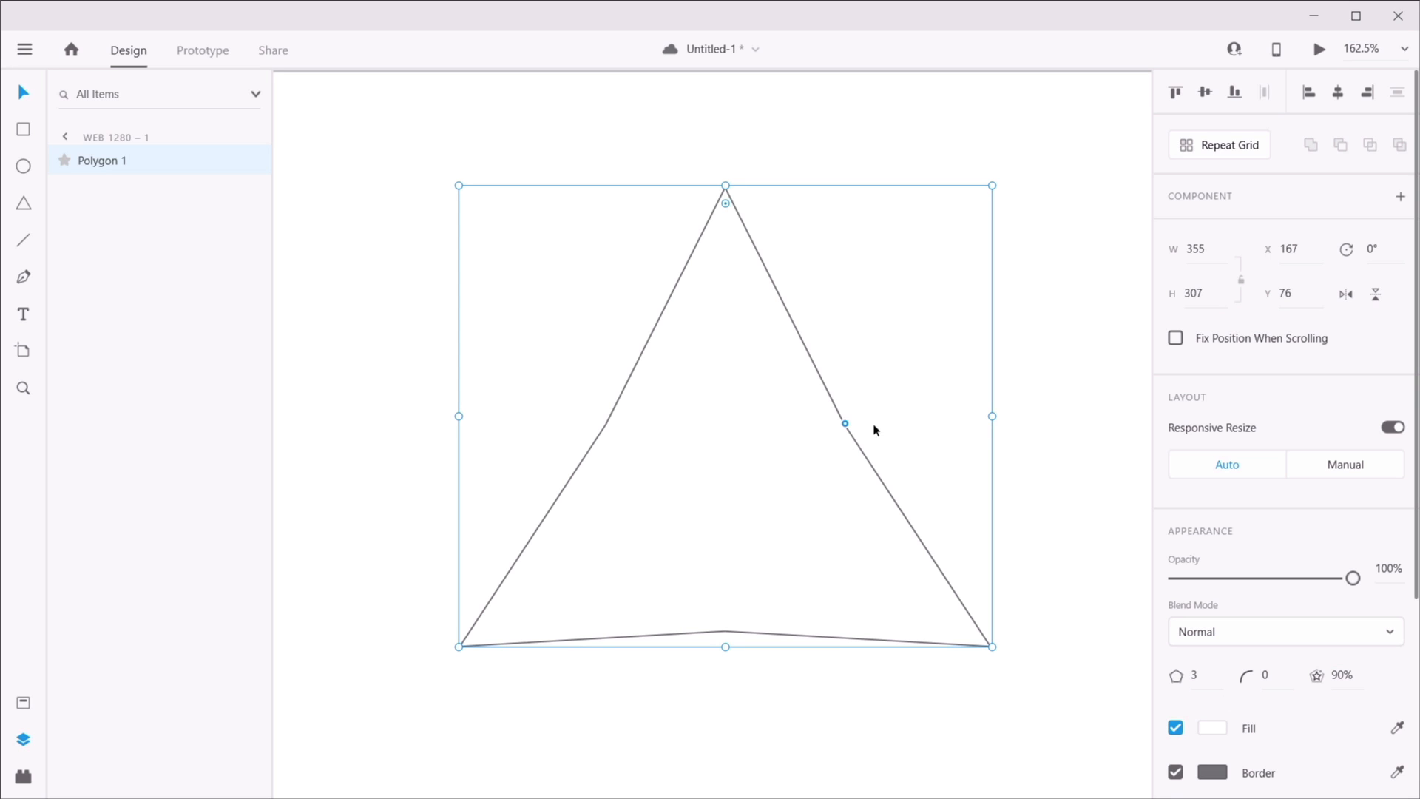
{"action": "left_click", "coordinate": [847, 425]}
{"action": "left_click_drag", "start_coordinate": [847, 426], "coordinate": [789, 487]}
- Set the three-pointed star's ratio to 50%, then pull its inner point inward to a 20% ratio
{"action": "left_click", "coordinate": [1342, 675]}
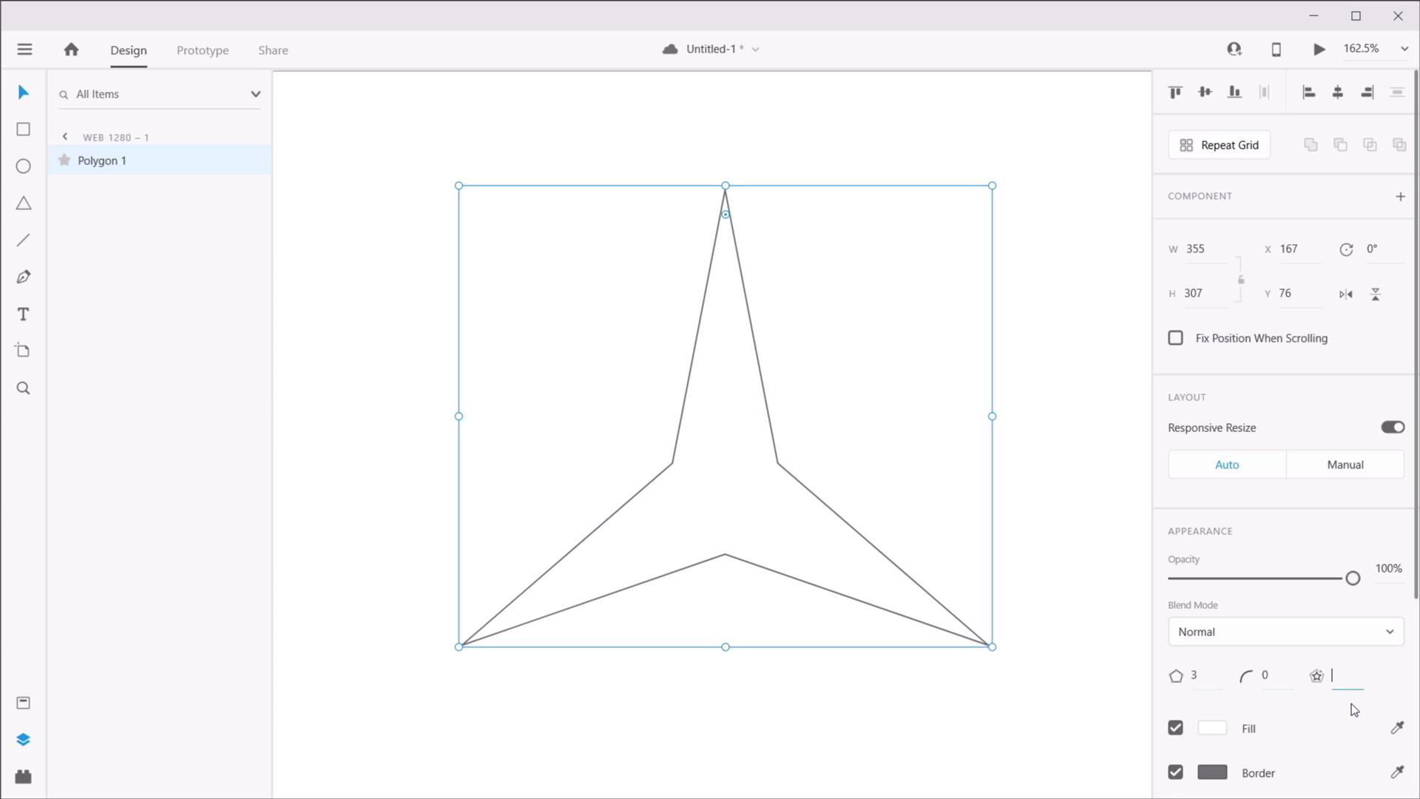
{"action": "type", "text": "50"}
{"action": "key", "text": "Tab"}
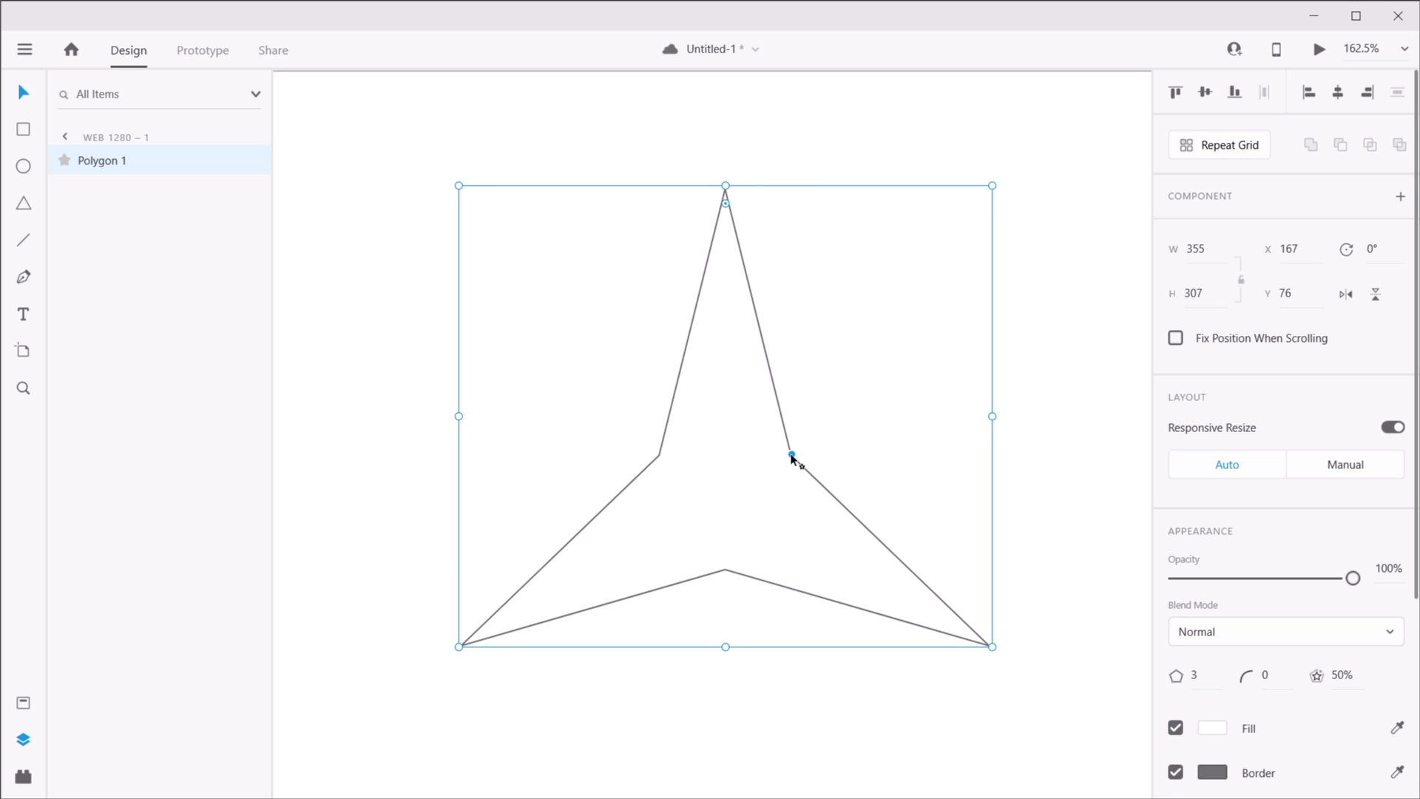
{"action": "left_click_drag", "start_coordinate": [791, 458], "coordinate": [756, 480]}
{"action": "scroll", "coordinate": [779, 482], "scroll_direction": "down", "scroll_amount": 5}
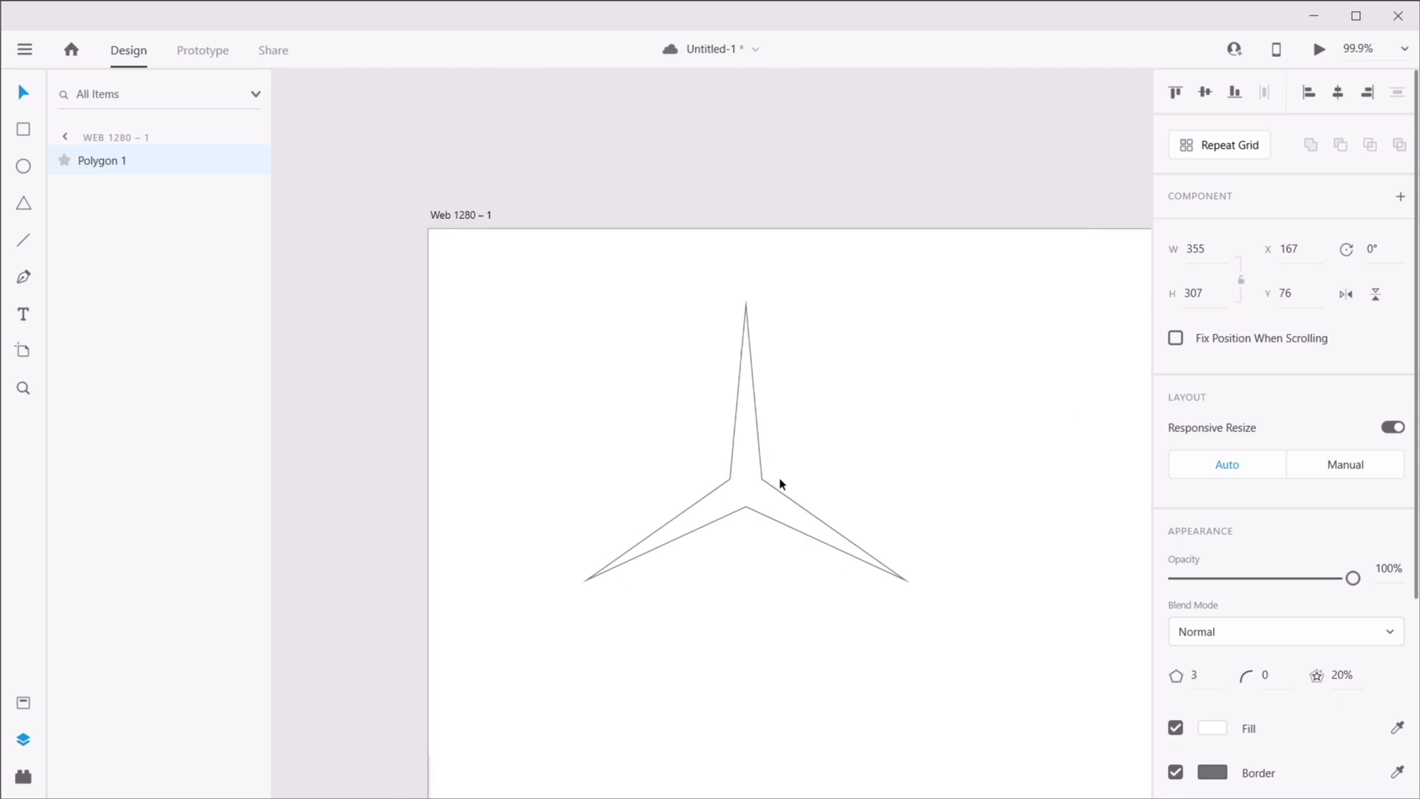
- Draw a second triangle about 335 × 290 beside the three-pointed star and set its corner count to 5
{"action": "left_click", "coordinate": [992, 488]}
{"action": "left_click_drag", "start_coordinate": [992, 488], "coordinate": [758, 384]}
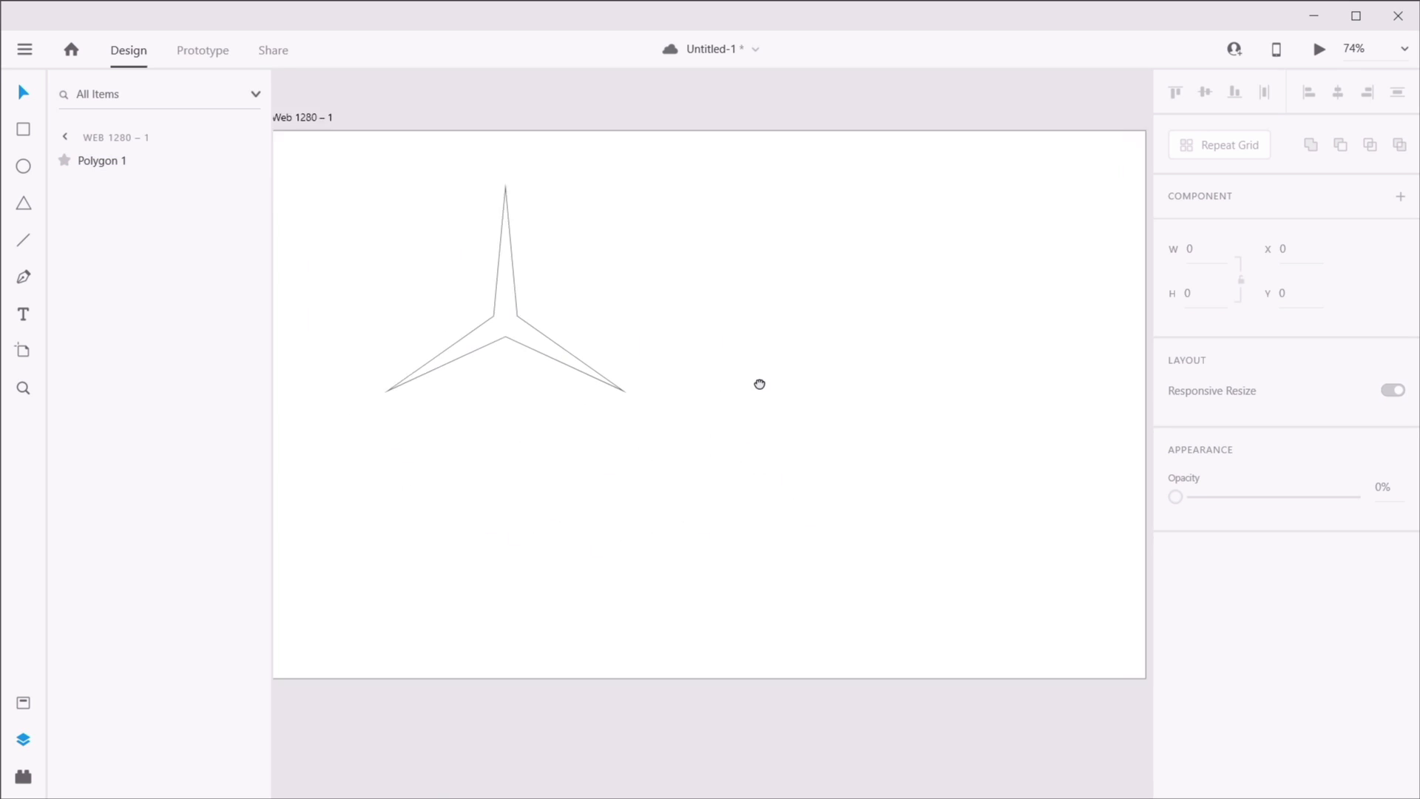
{"action": "left_click", "coordinate": [24, 203]}
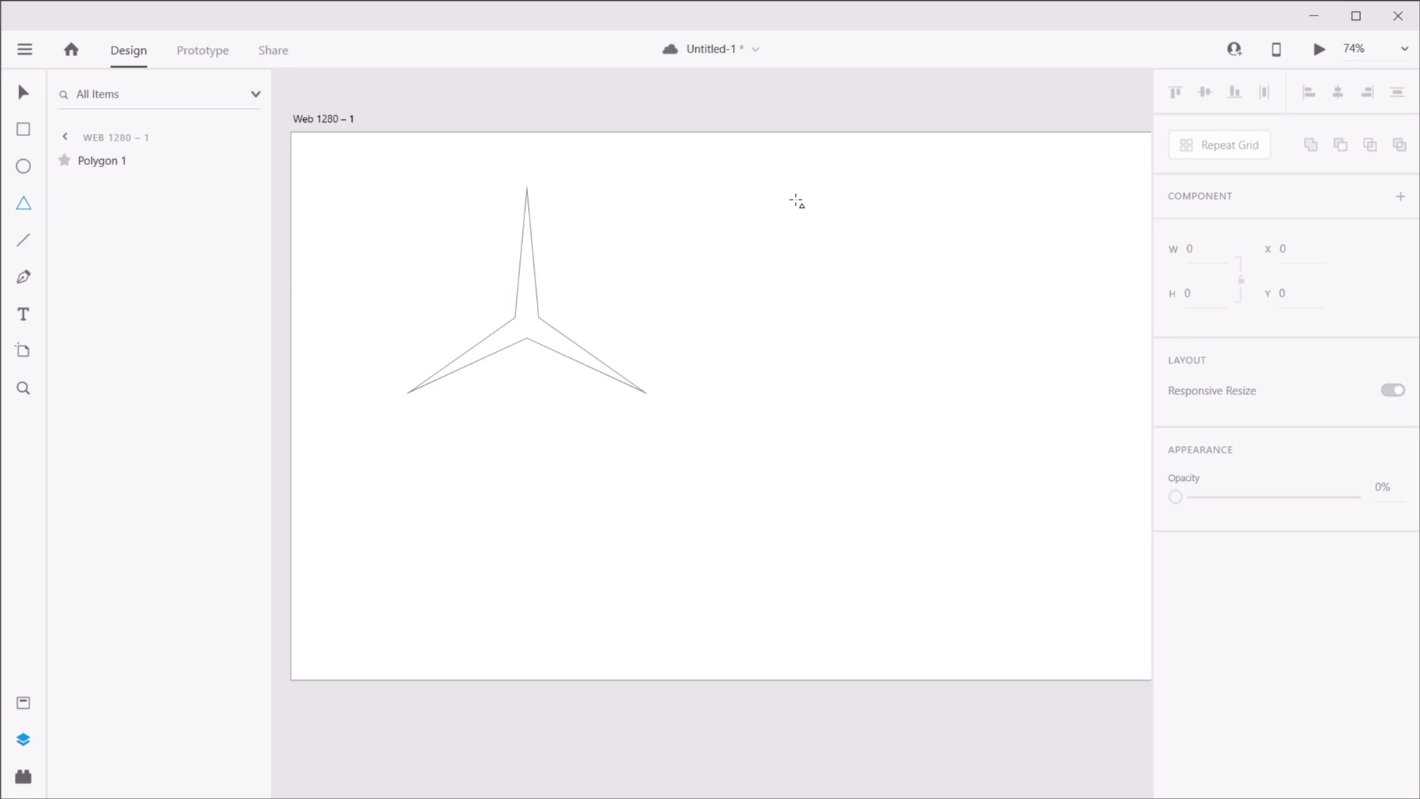
{"action": "mouse_move", "coordinate": [797, 197]}
{"action": "left_mouse_down"}
{"action": "mouse_move", "coordinate": [1048, 408]}
{"action": "mouse_move", "coordinate": [1026, 394]}
{"action": "left_mouse_up"}
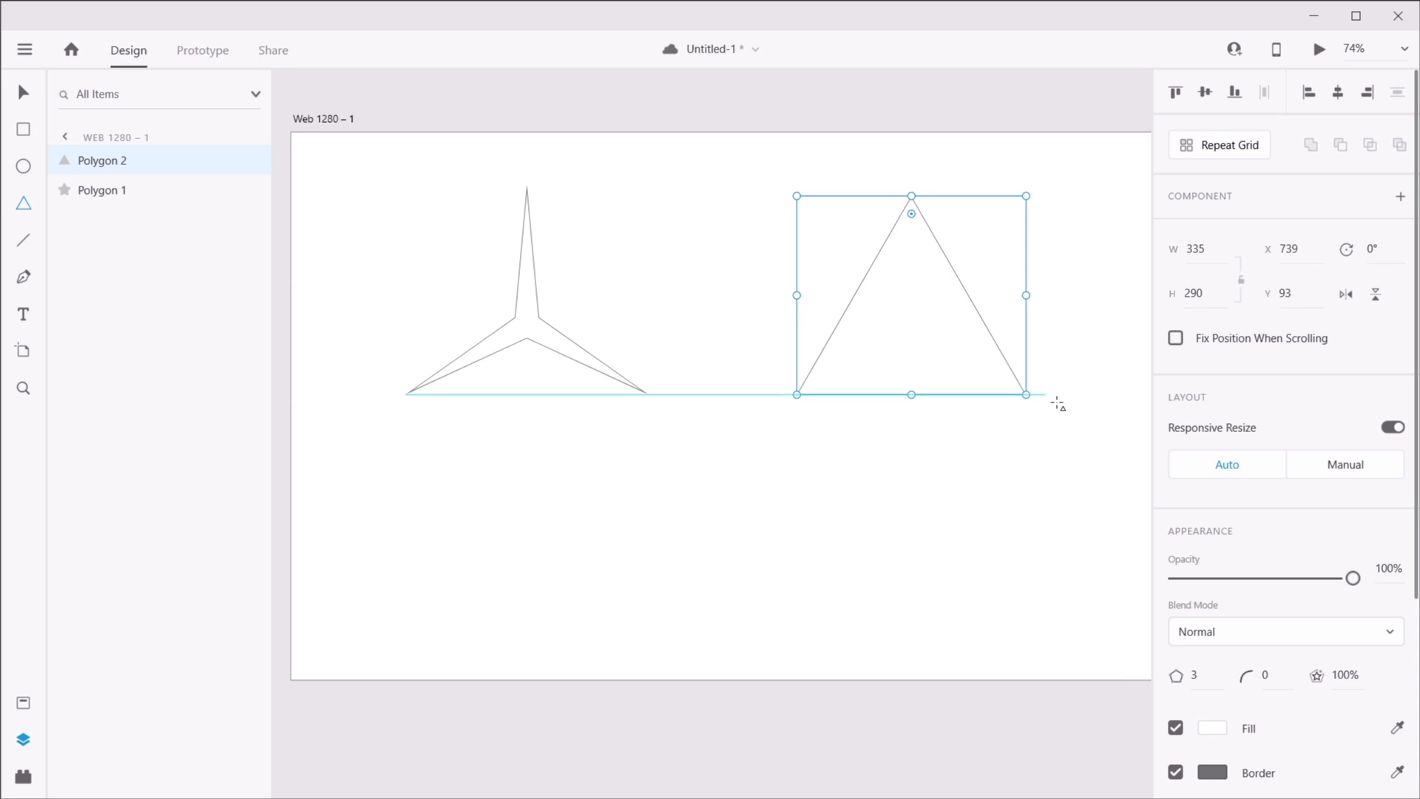
{"action": "left_click", "coordinate": [1210, 681]}
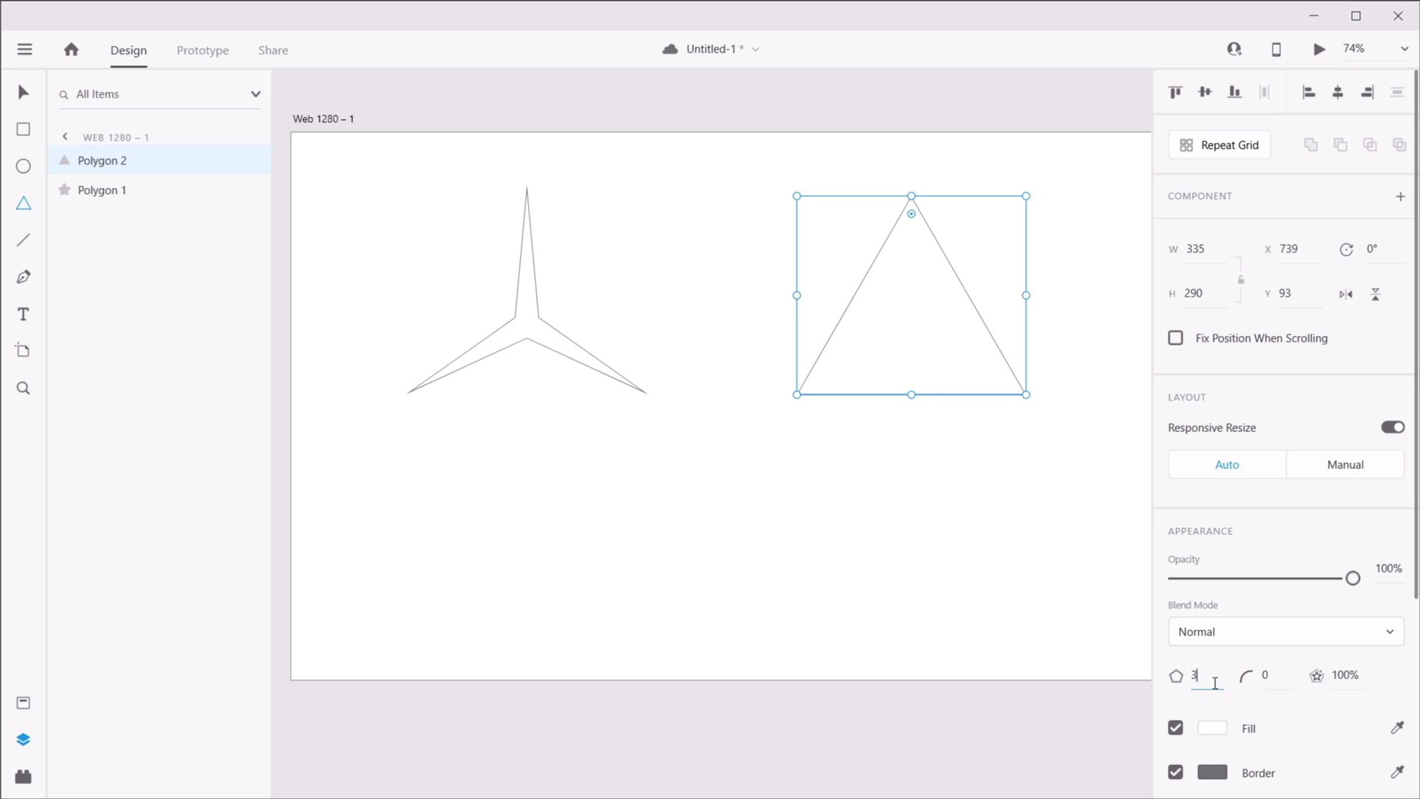
{"action": "type", "text": "5"}
{"action": "key", "text": "Tab"}
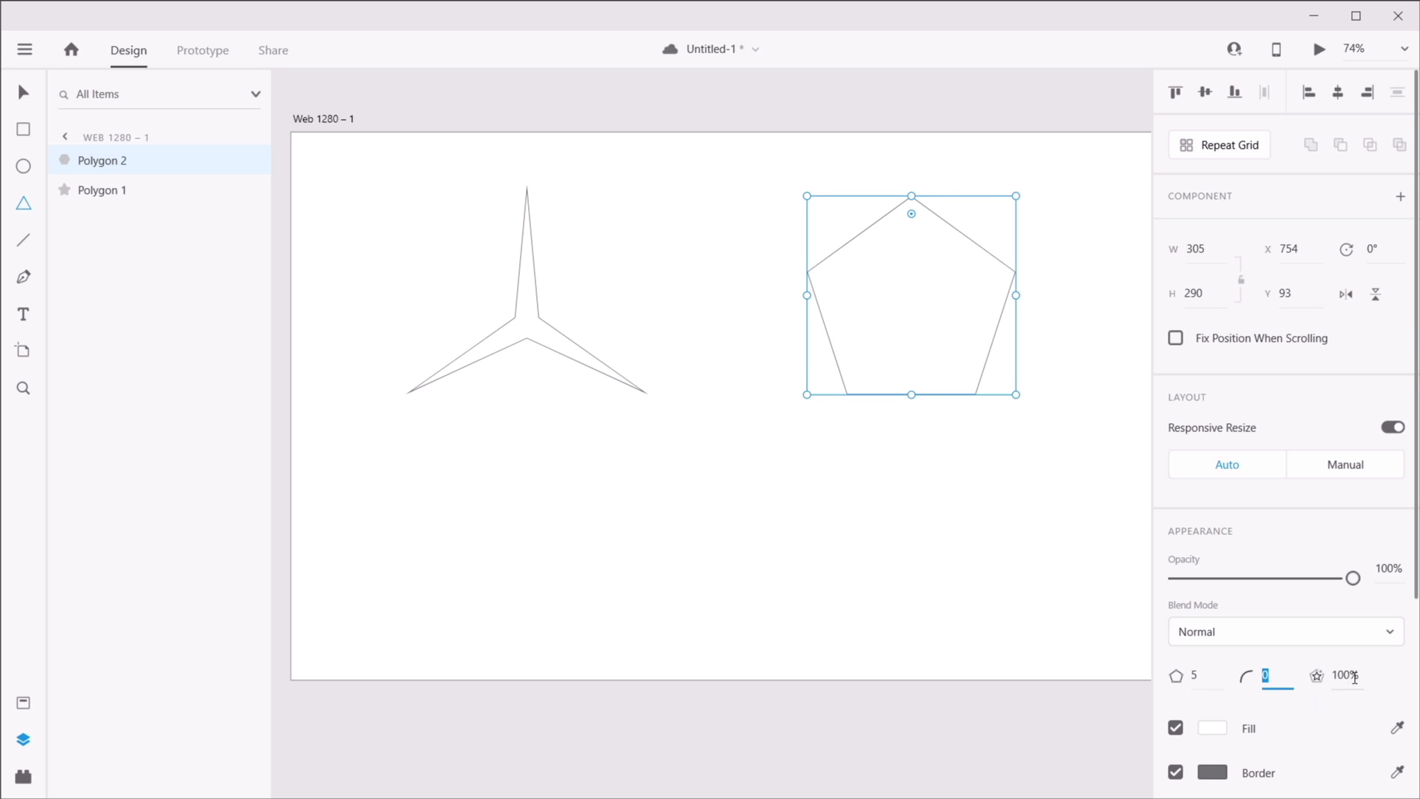
- Pull the pentagon's edge inward to a 30% star ratio, place the star at about X 697, Y 85, and deselect it
{"action": "left_click_drag", "start_coordinate": [965, 234], "coordinate": [929, 288]}
{"action": "key", "text": "v"}
{"action": "left_click", "coordinate": [927, 460]}
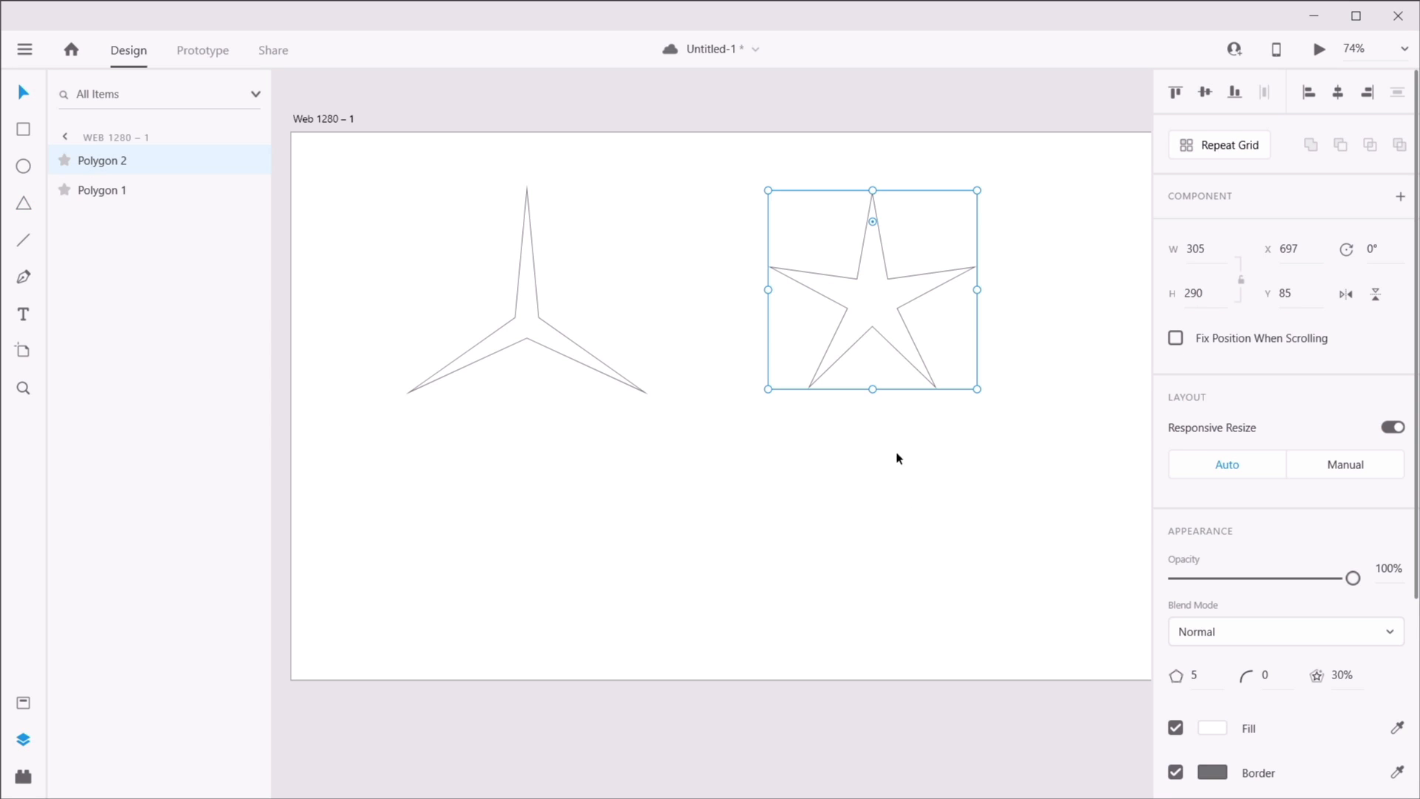
{"action": "left_click", "coordinate": [897, 466]}
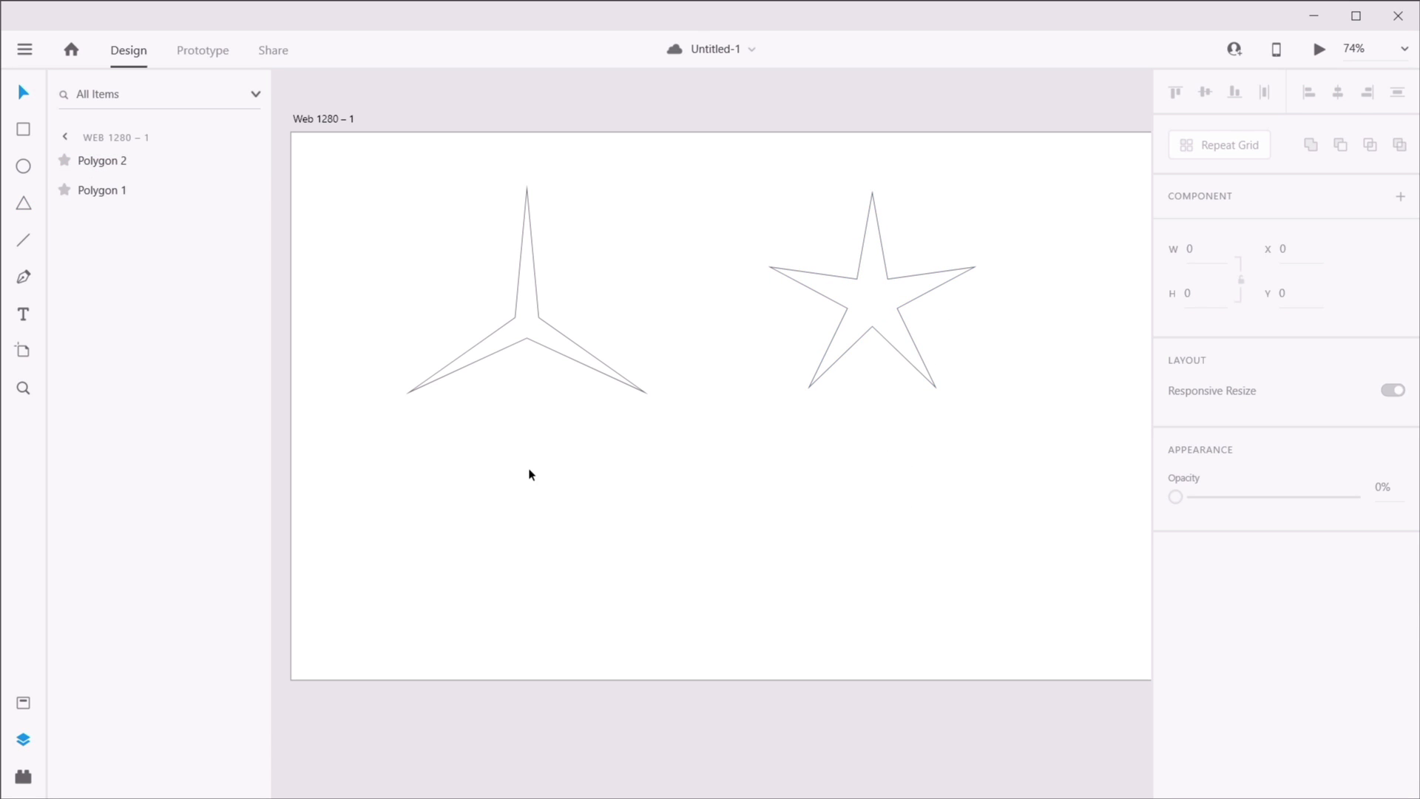
- Delete the three-pointed star and the five-pointed star from the artboard
{"action": "left_click_drag", "start_coordinate": [529, 475], "coordinate": [935, 296]}
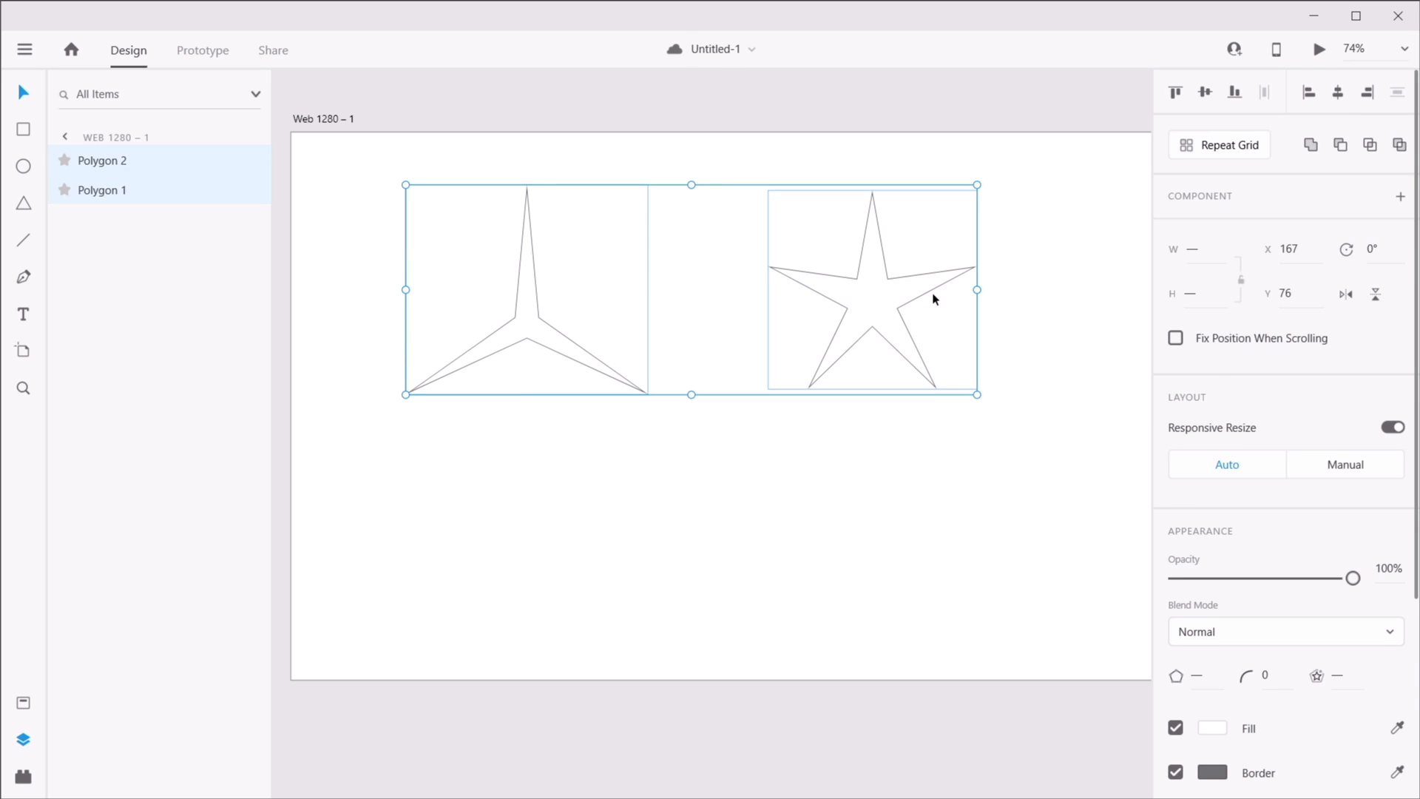
{"action": "key", "text": "Delete"}
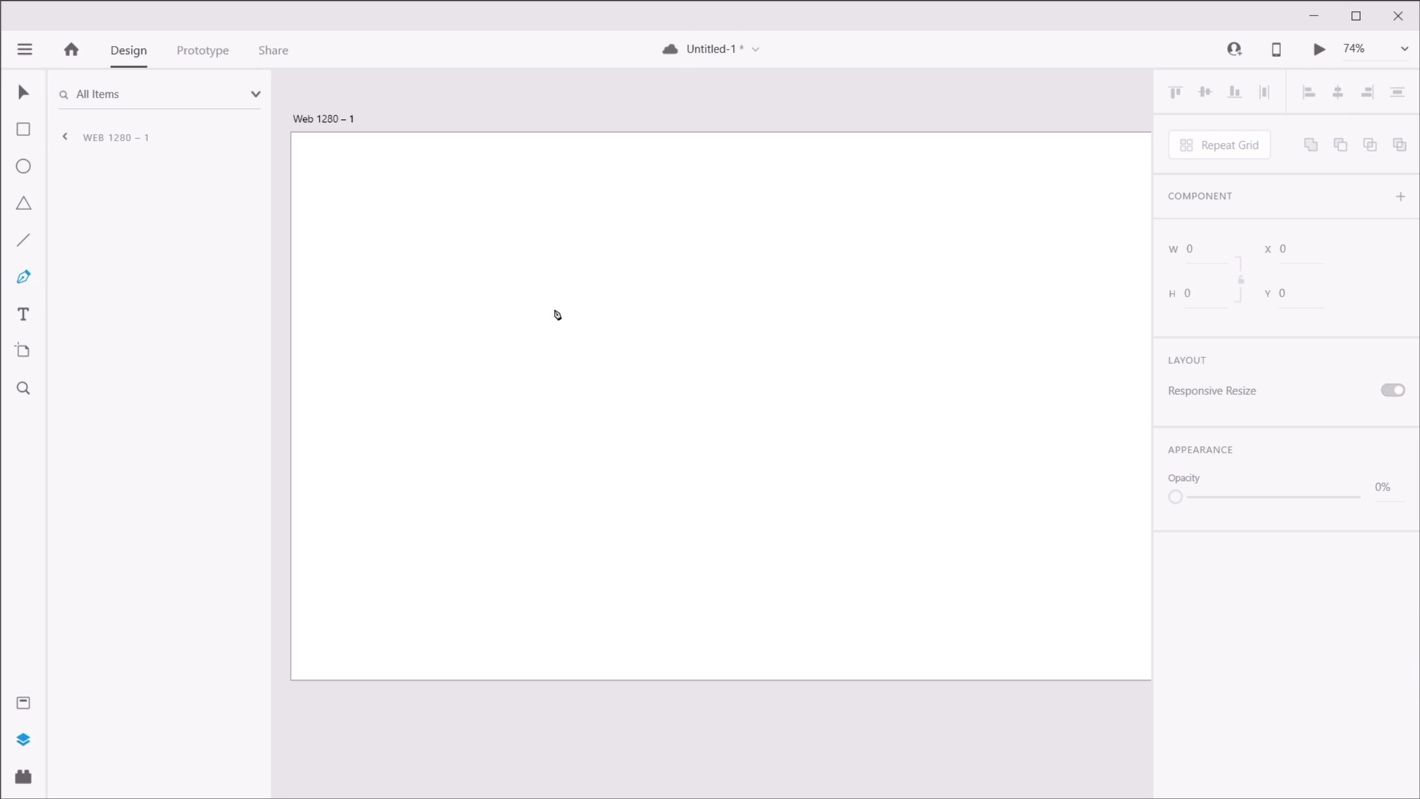
- Draw a closed, irregular ten-point path about 374 × 334 with the Pen tool, with a notch in its upper edge
{"action": "scroll", "coordinate": [532, 333], "scroll_direction": "up", "scroll_amount": 2}
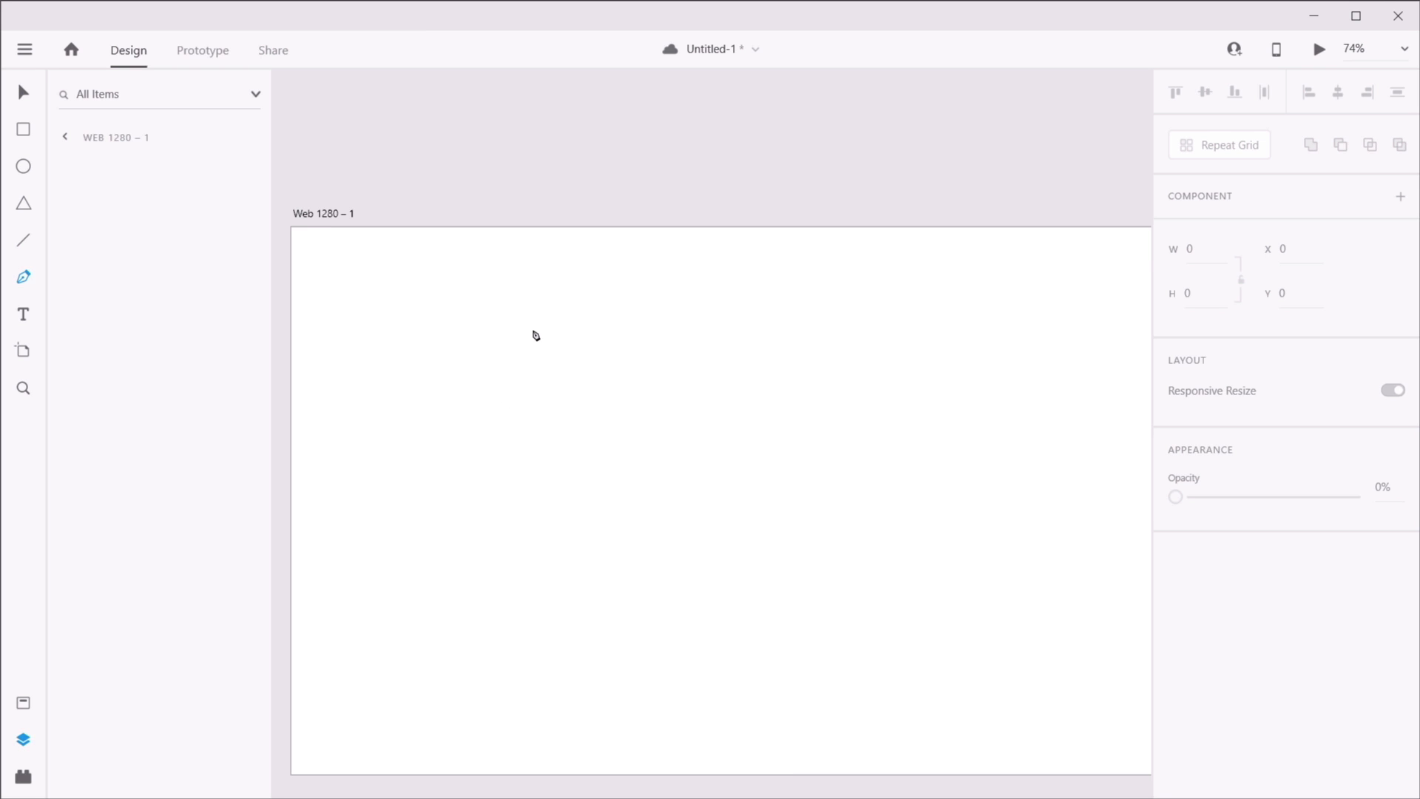
{"action": "scroll", "coordinate": [533, 337], "scroll_direction": "down", "scroll_amount": 2}
{"action": "left_click", "coordinate": [425, 234]}
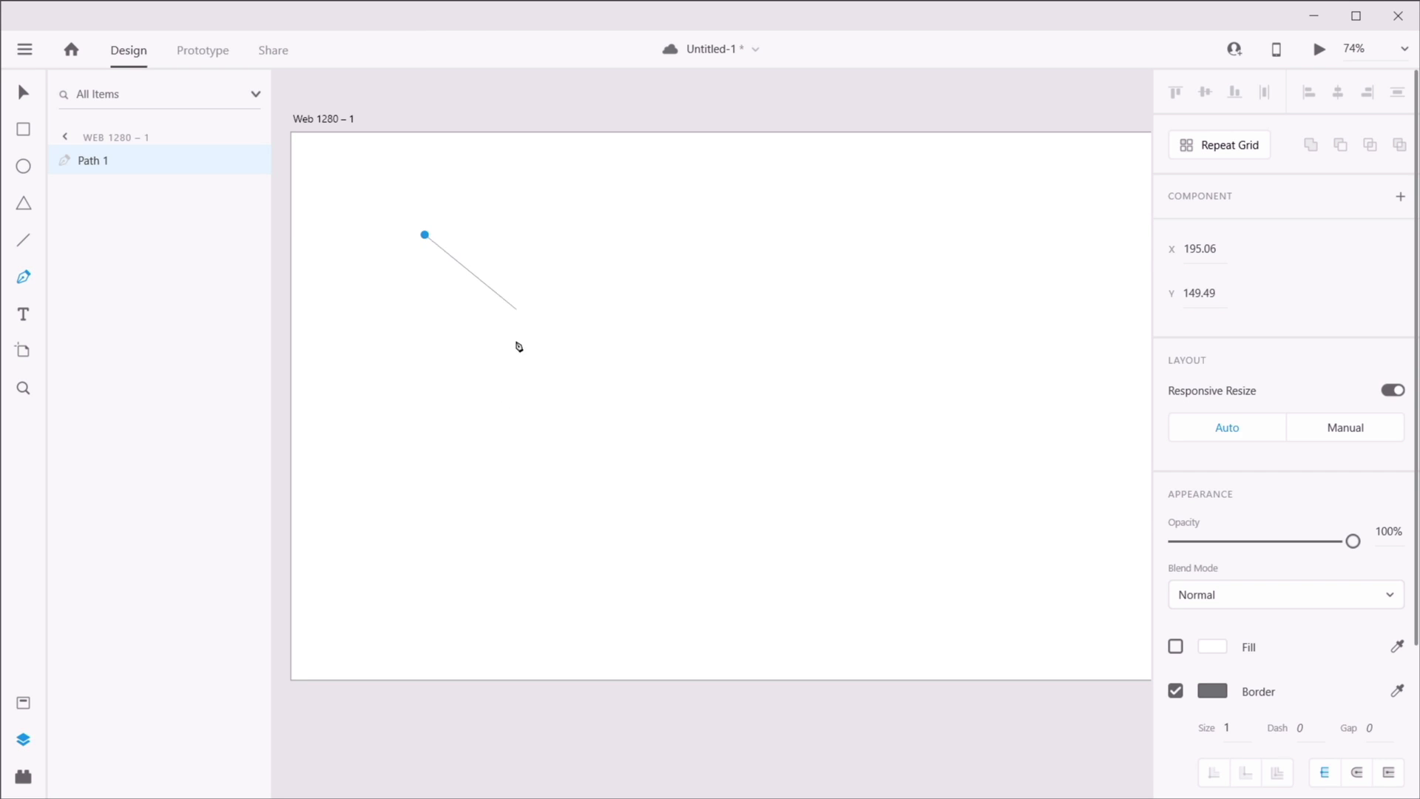
{"action": "left_click", "coordinate": [418, 419]}
{"action": "left_click", "coordinate": [646, 419]}
{"action": "left_click", "coordinate": [674, 293]}
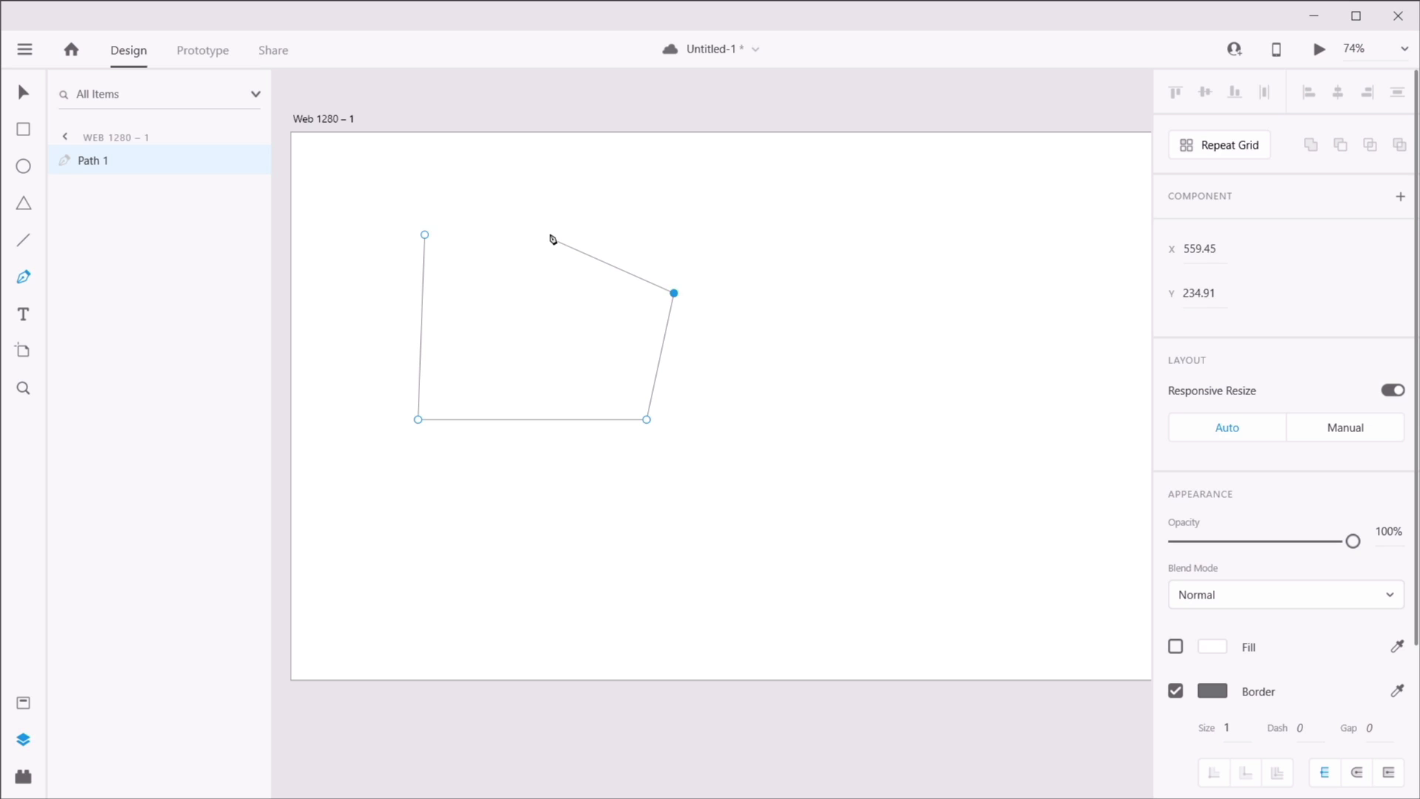
{"action": "left_click", "coordinate": [549, 234]}
{"action": "left_click", "coordinate": [523, 336]}
{"action": "left_click", "coordinate": [486, 300]}
{"action": "left_click", "coordinate": [523, 242]}
{"action": "left_click", "coordinate": [508, 199]}
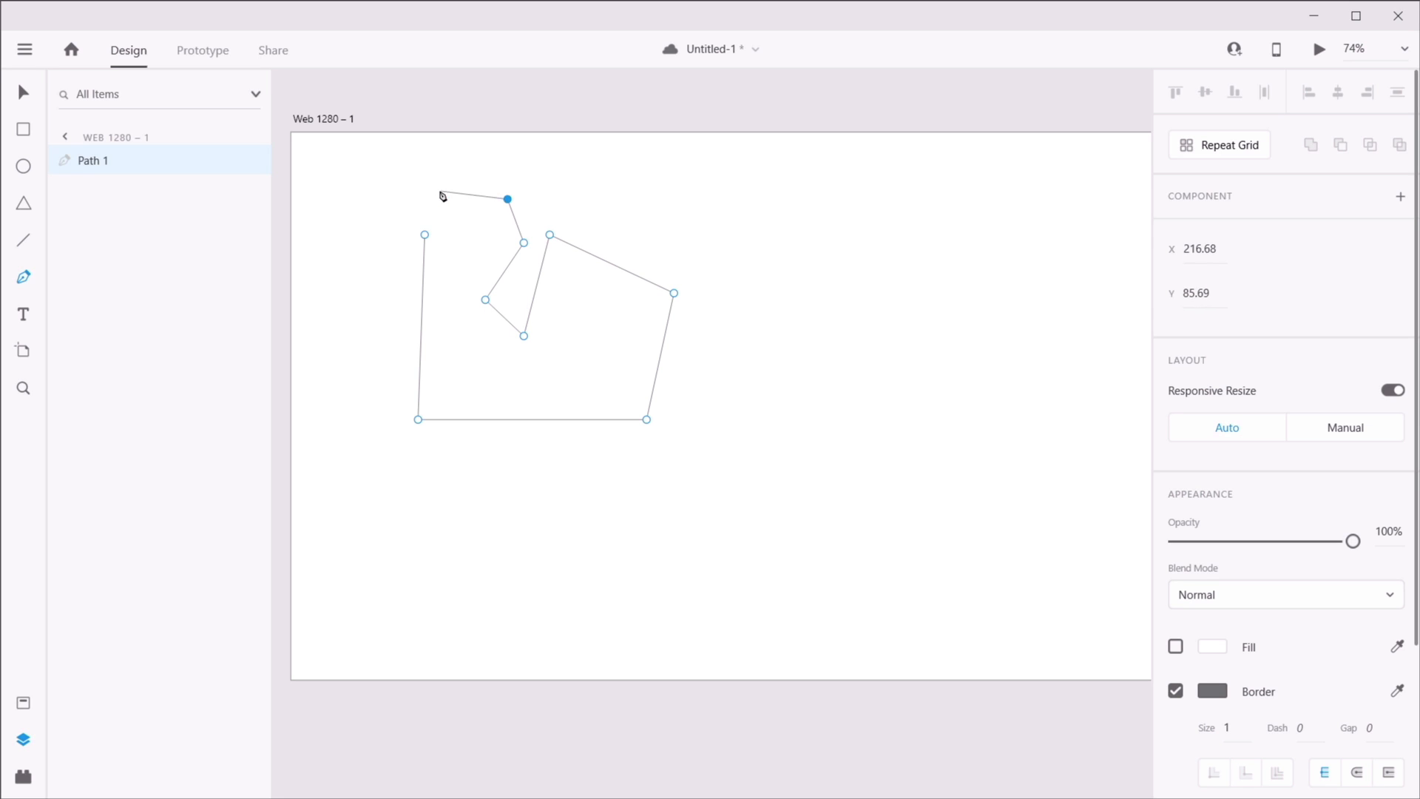
{"action": "left_click", "coordinate": [439, 191]}
{"action": "left_click", "coordinate": [425, 235]}
{"action": "key", "text": "Escape"}
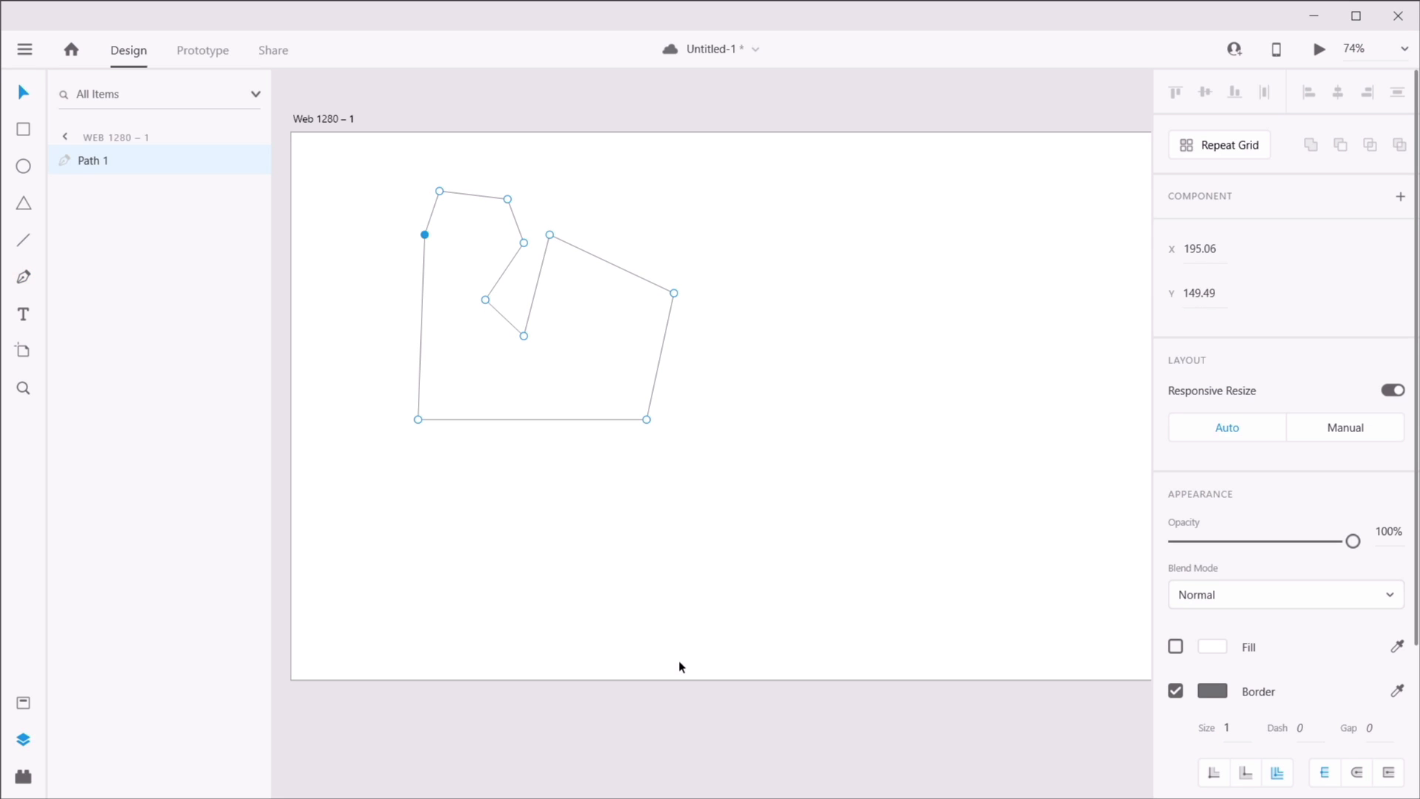
- Move the whole path toward the artboard's centre, to about X 364, Y 167
{"action": "left_click", "coordinate": [748, 430]}
{"action": "left_click", "coordinate": [599, 381]}
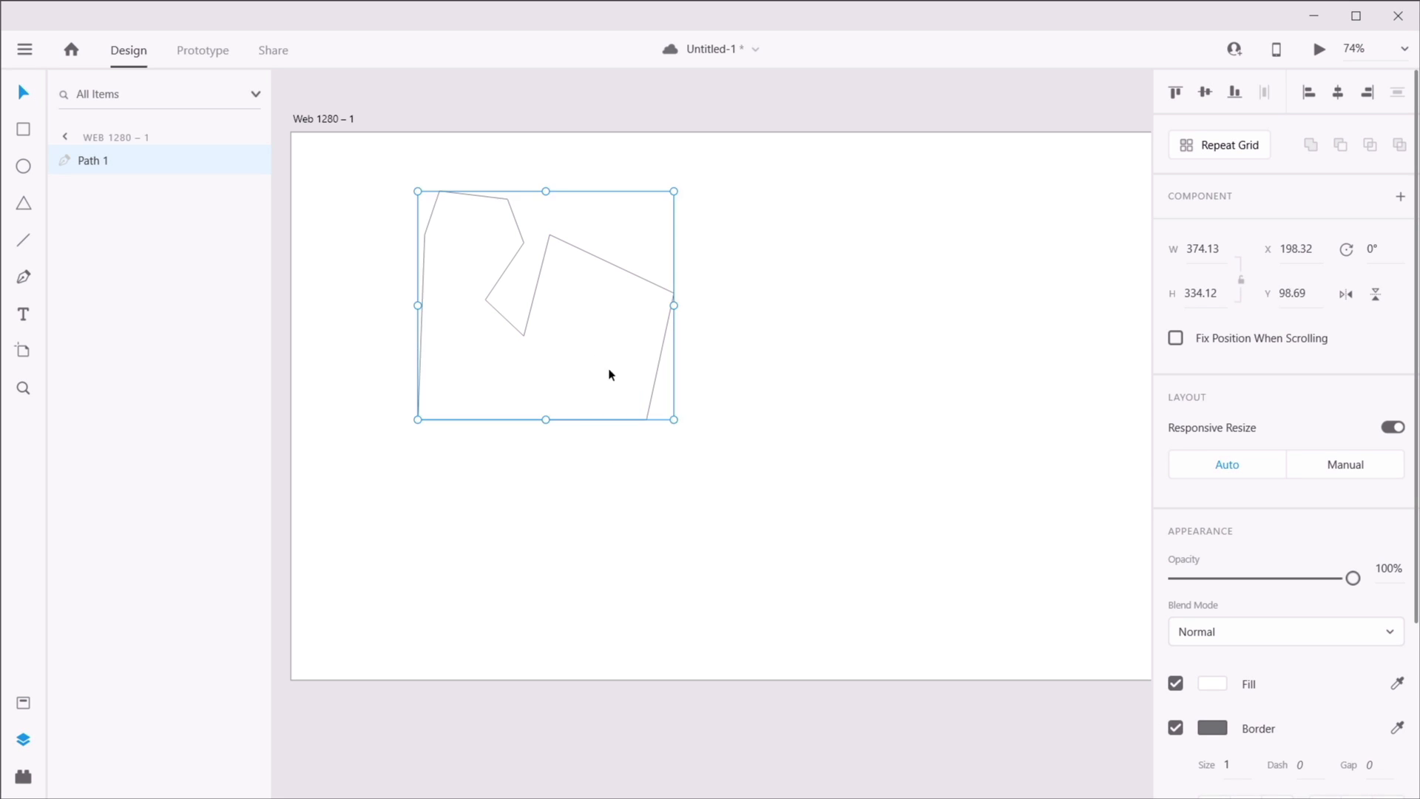
{"action": "left_click_drag", "start_coordinate": [609, 374], "coordinate": [708, 408]}
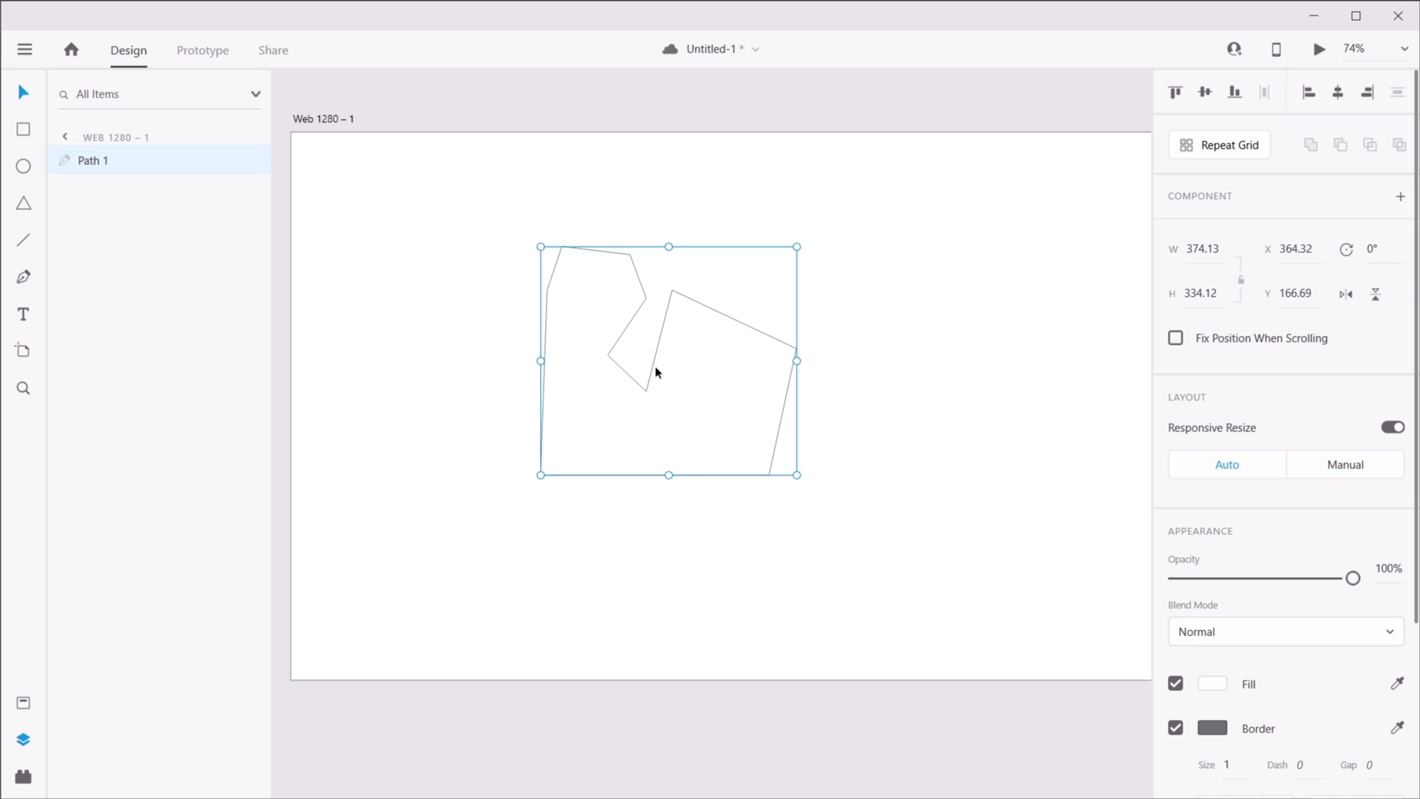
- Reshape the path by moving its upper-left anchor points outward and the notch points apart to widen the opening, then deselect it
{"action": "double_click", "coordinate": [703, 352]}
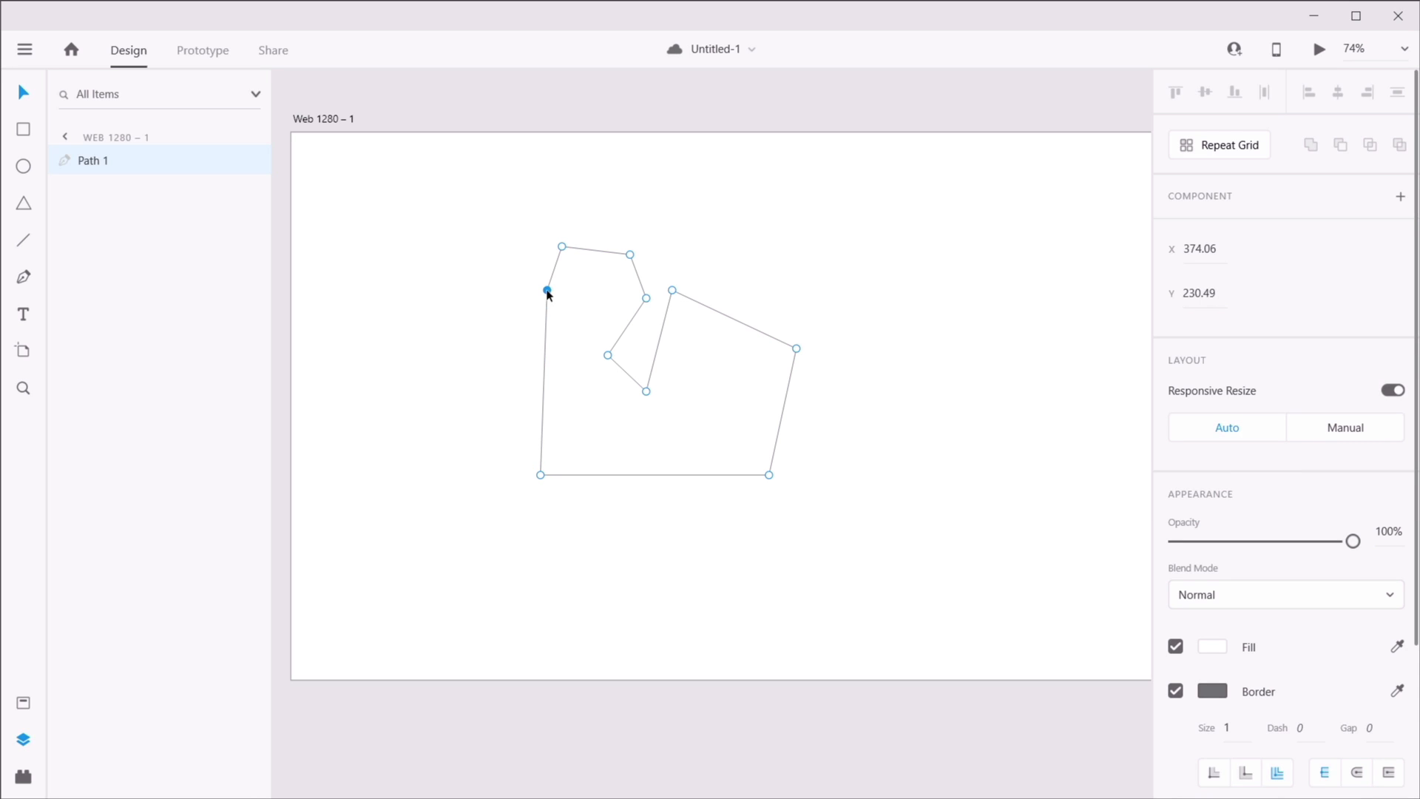
{"action": "left_click_drag", "start_coordinate": [548, 291], "coordinate": [454, 338]}
{"action": "left_click_drag", "start_coordinate": [562, 247], "coordinate": [467, 224]}
{"action": "left_click_drag", "start_coordinate": [630, 255], "coordinate": [589, 209]}
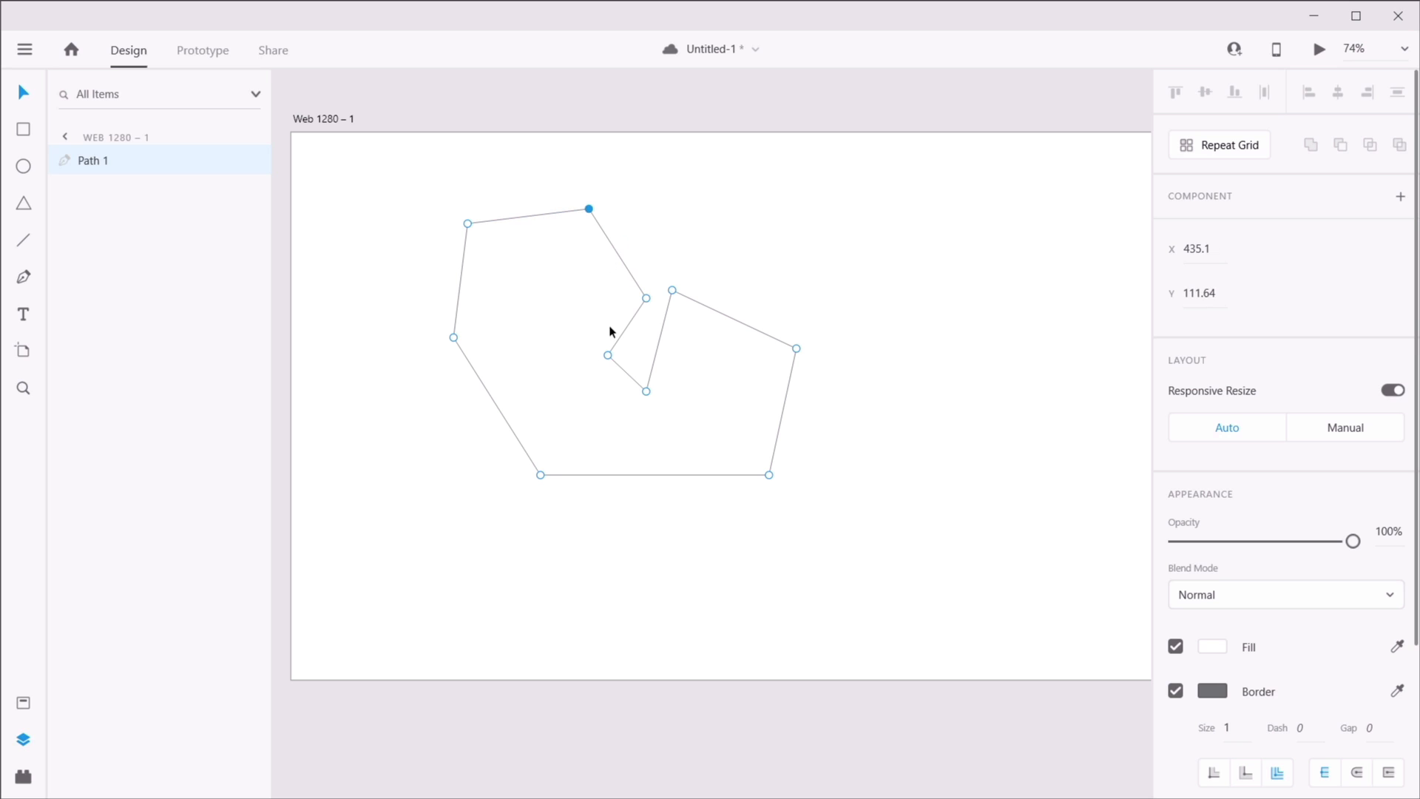
{"action": "left_click_drag", "start_coordinate": [648, 299], "coordinate": [781, 272]}
{"action": "left_click_drag", "start_coordinate": [647, 393], "coordinate": [699, 393]}
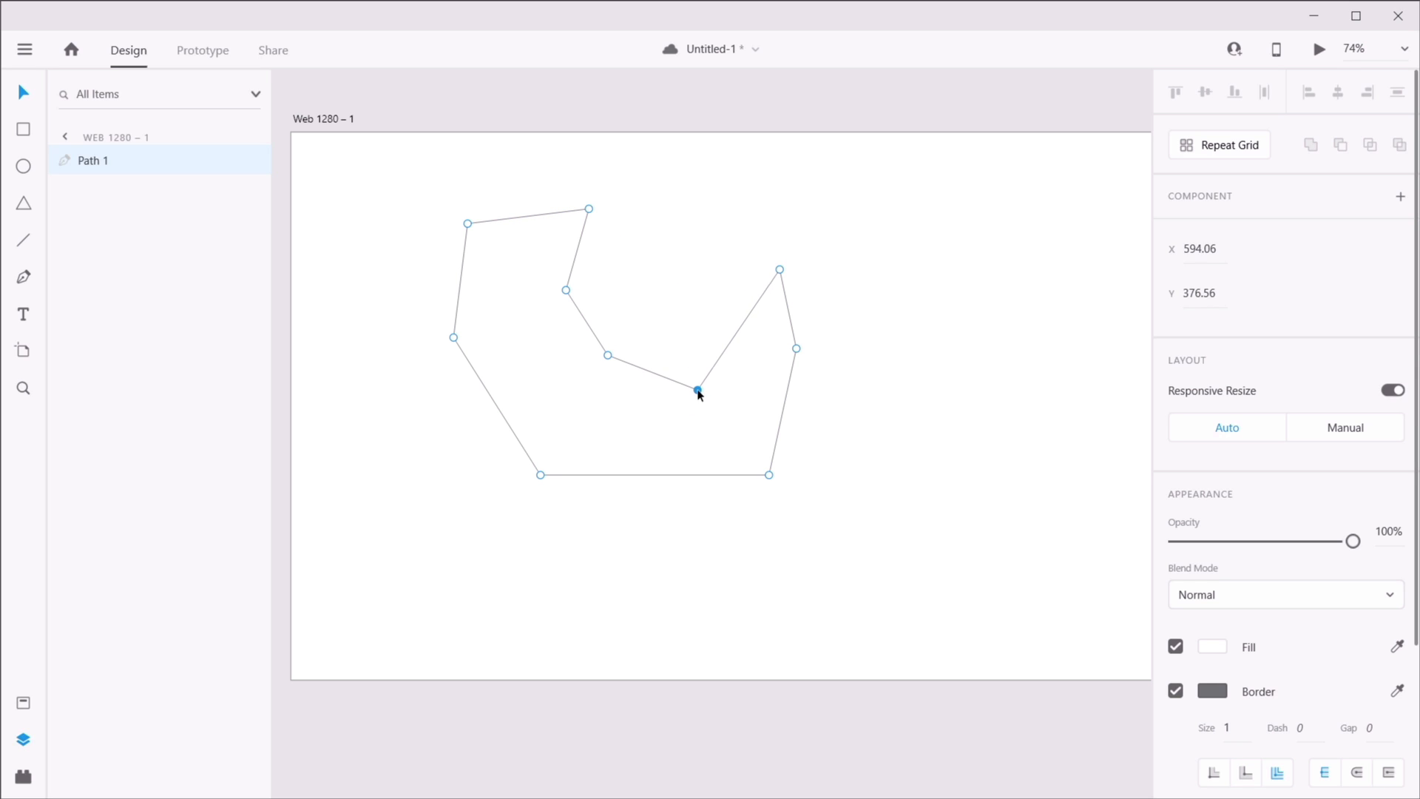
{"action": "left_click", "coordinate": [646, 272]}
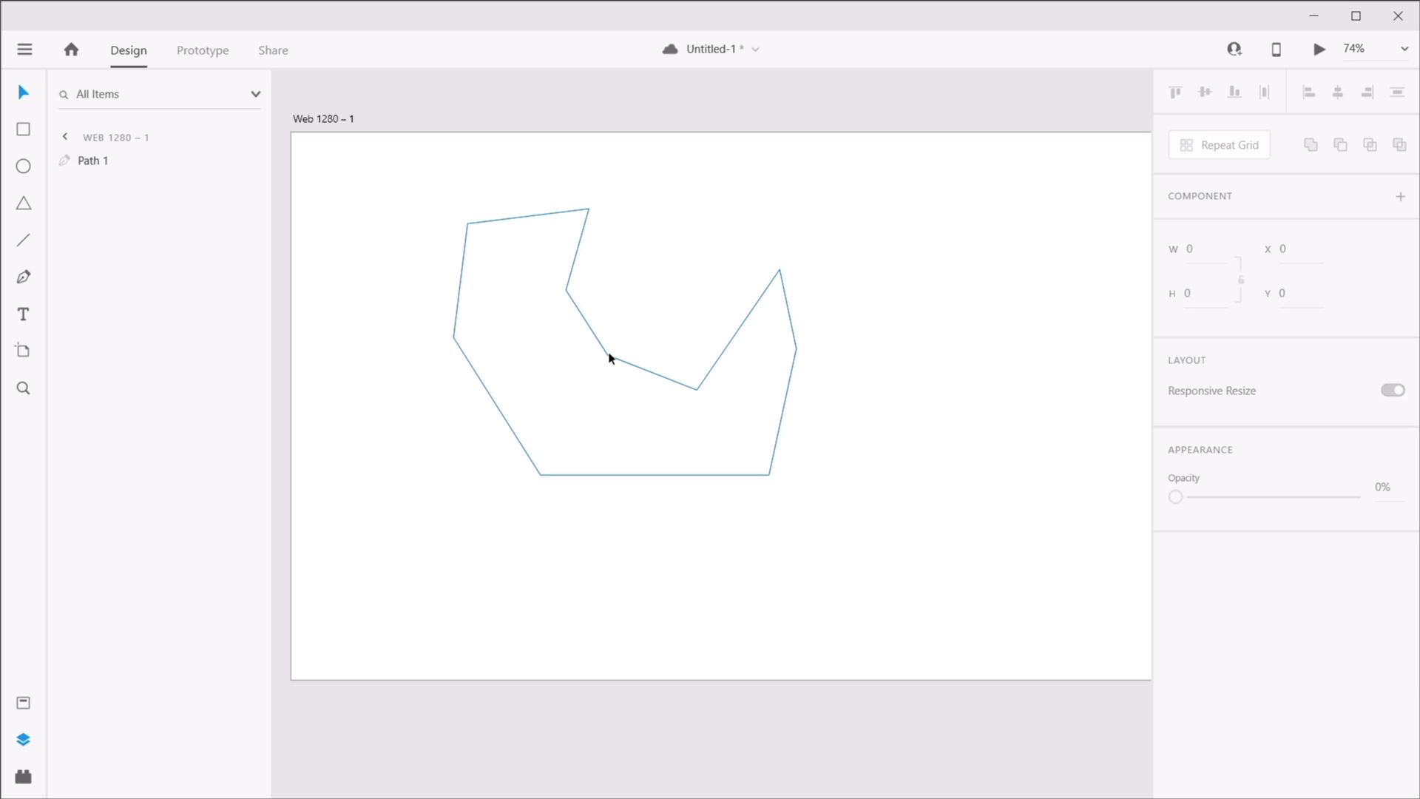
- Move the reshaped path down and right to about X 347, Y 193
{"action": "left_click", "coordinate": [518, 332]}
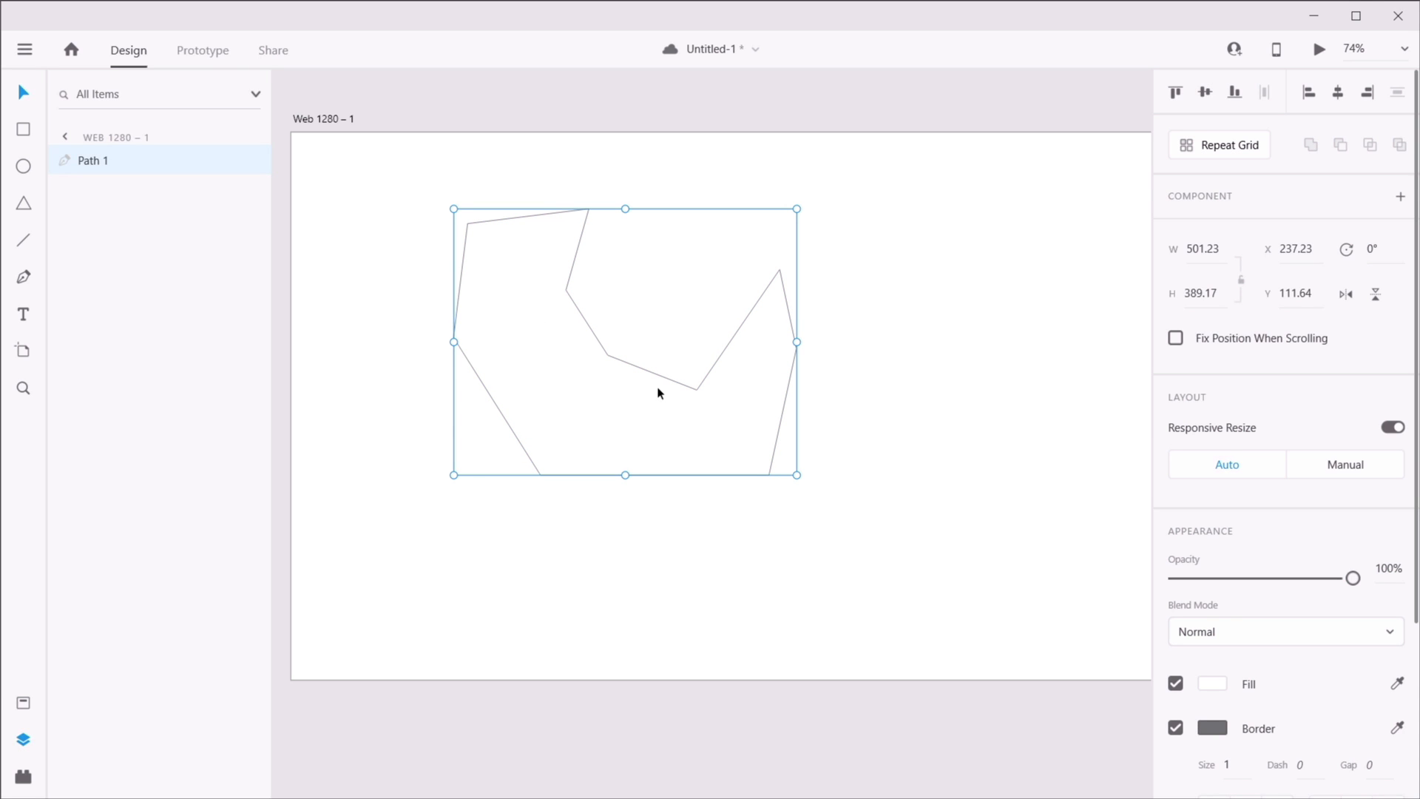
{"action": "scroll", "coordinate": [1217, 570], "scroll_direction": "down", "scroll_amount": 3}
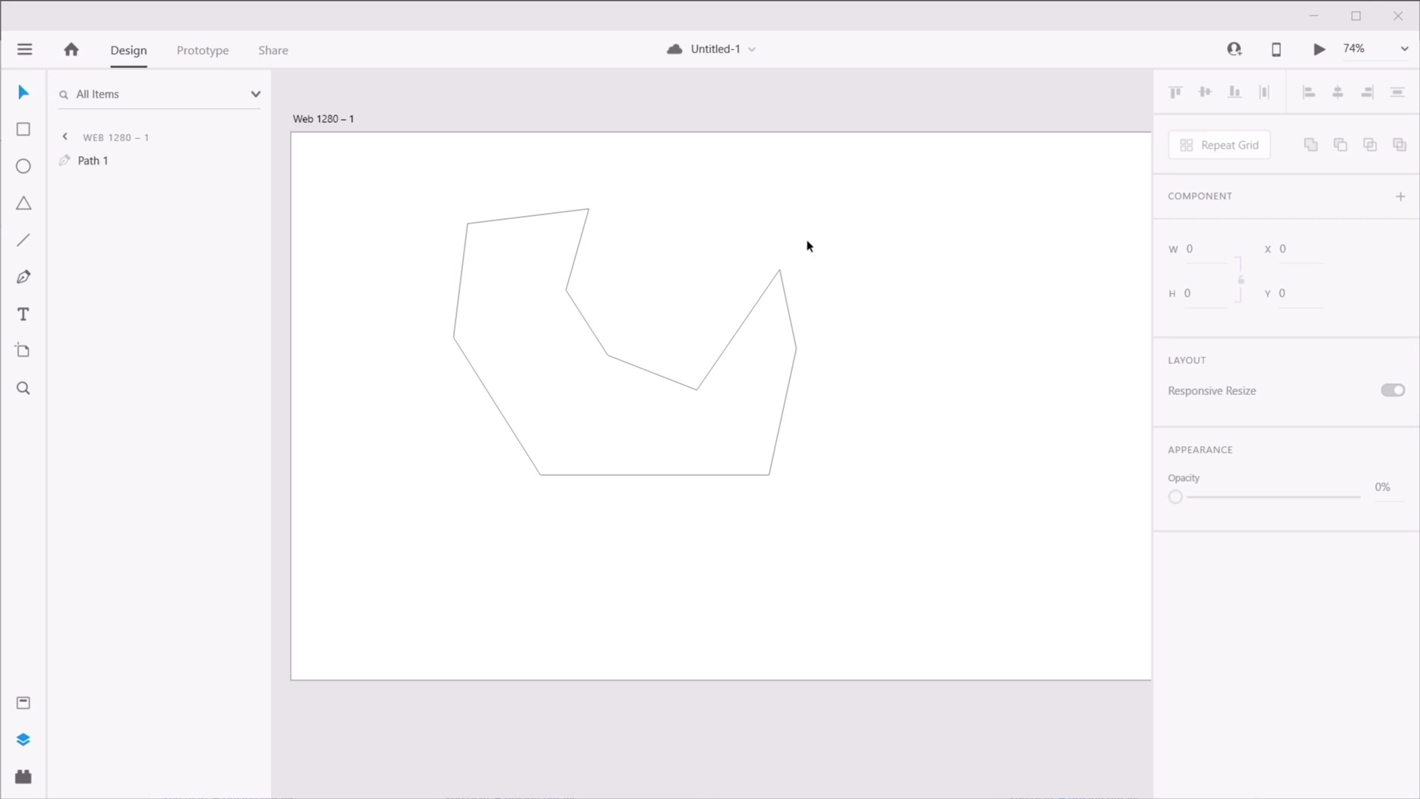
{"action": "left_click", "coordinate": [729, 412]}
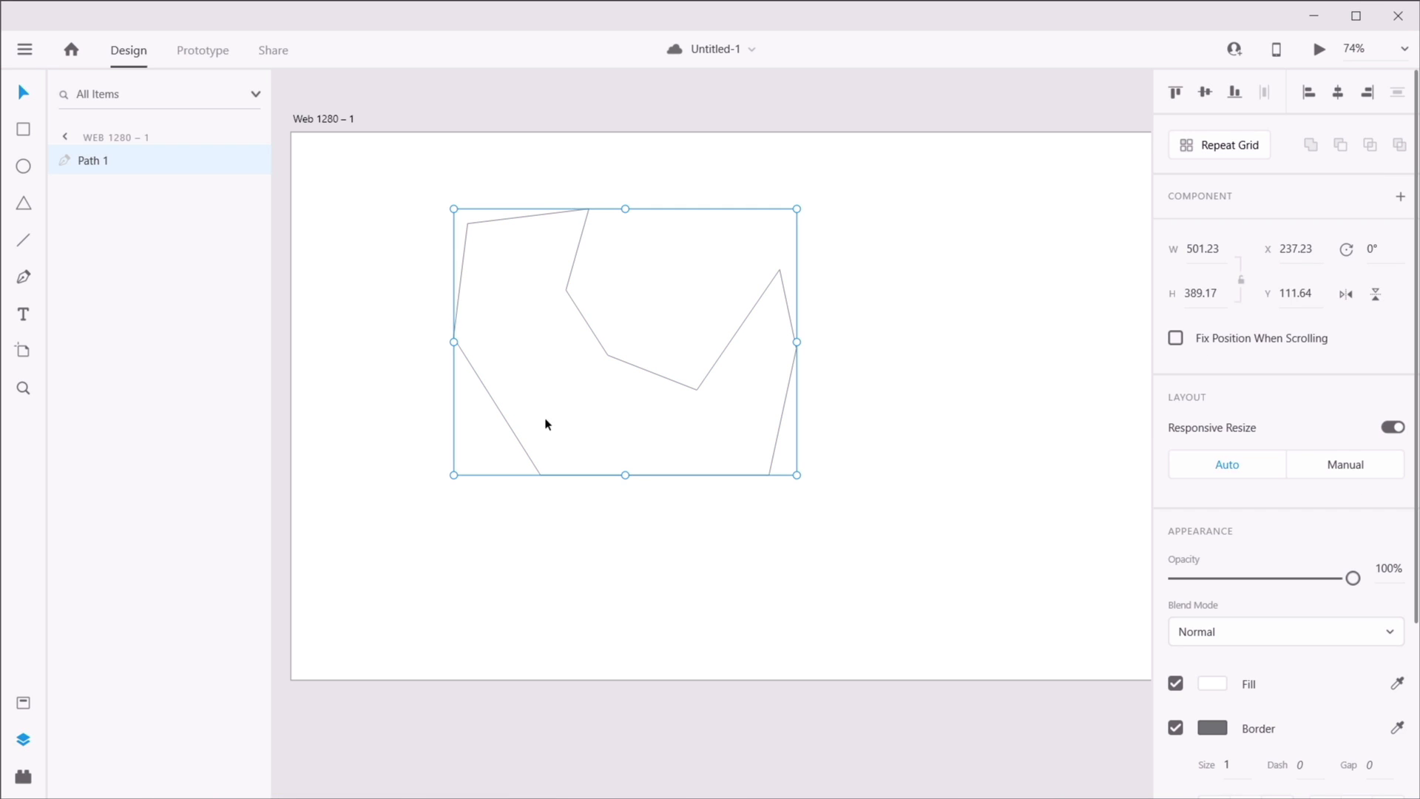
{"action": "left_click_drag", "start_coordinate": [545, 421], "coordinate": [627, 454]}
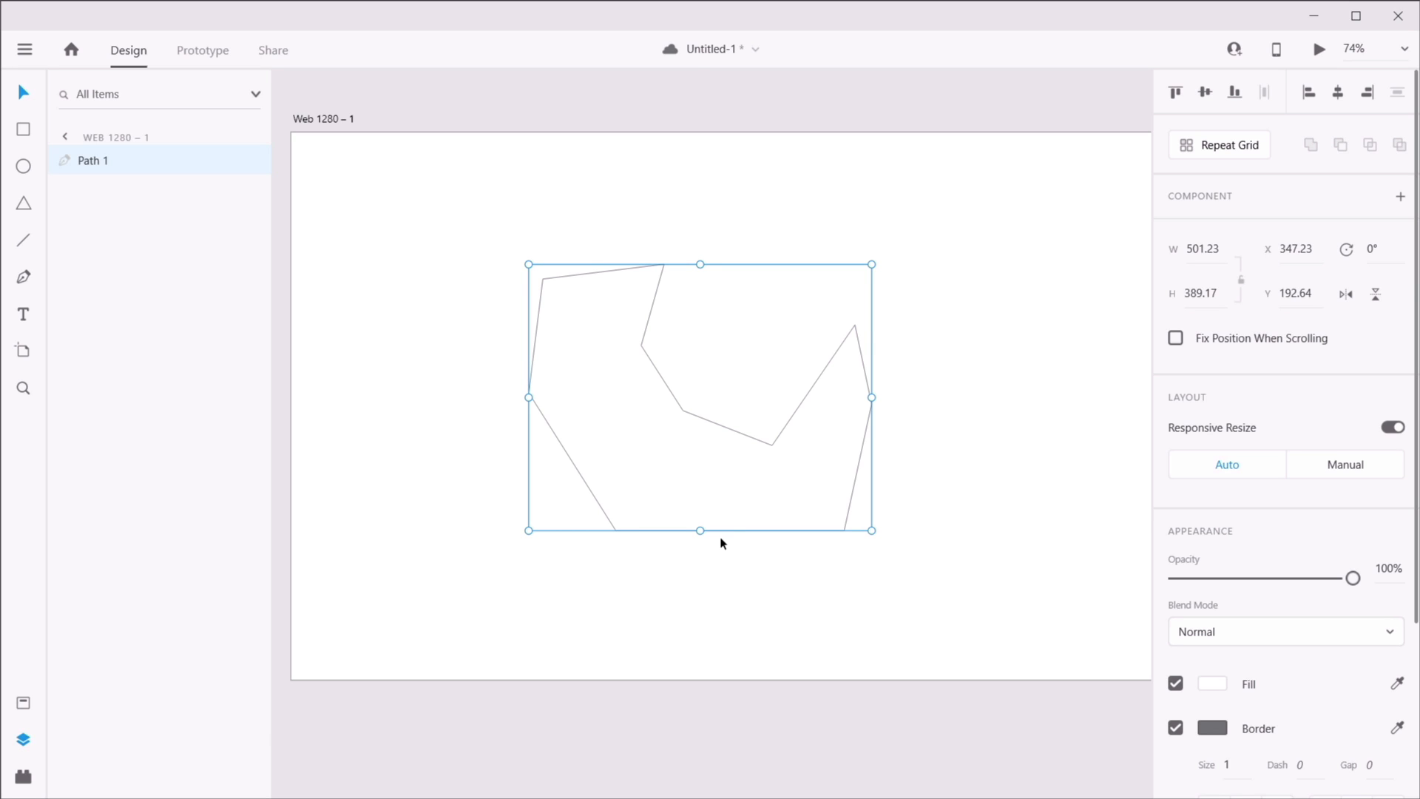
- Save the document and delete the path from the artboard
{"action": "key", "text": "ctrl+s"}
{"action": "key", "text": "Delete"}
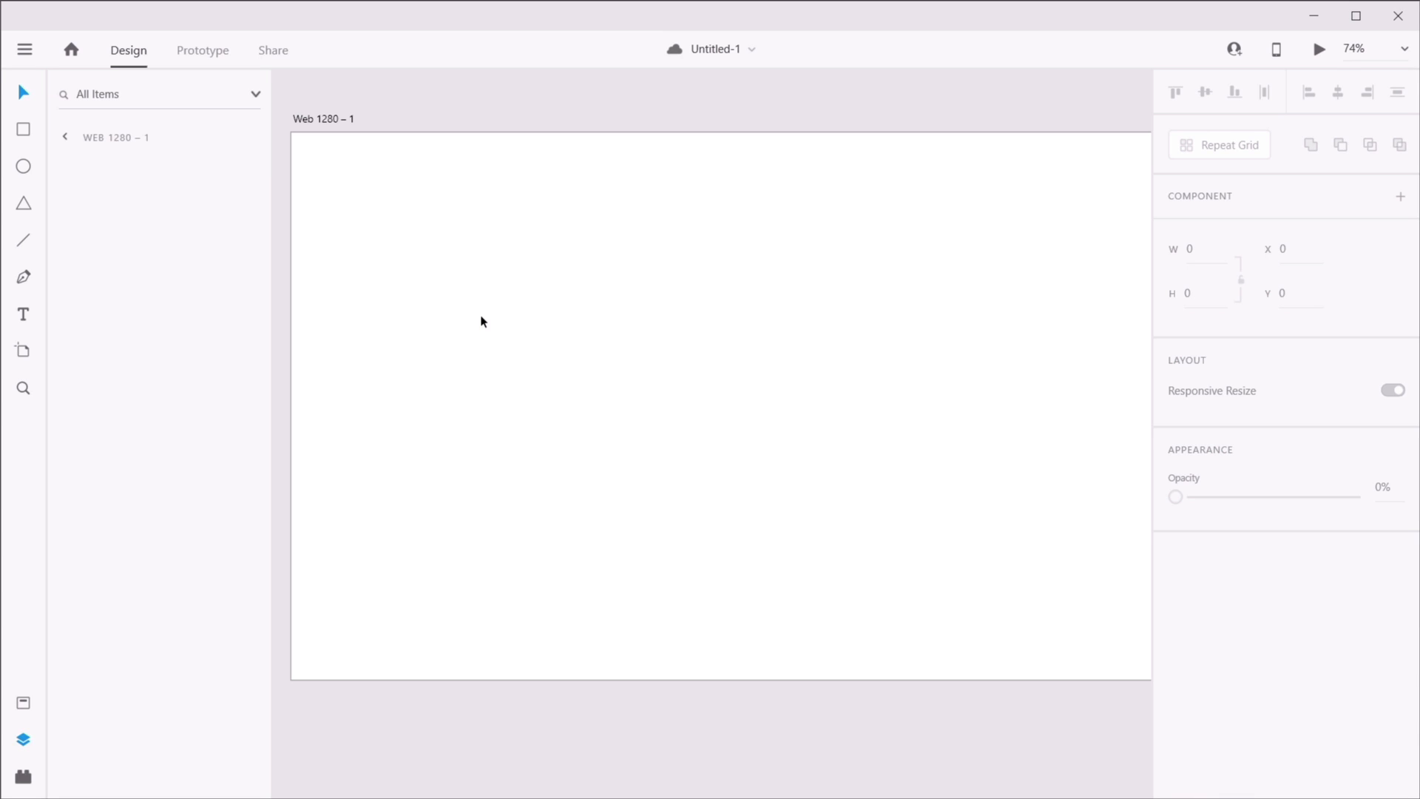
- Draw a rectangle about 590 × 468 and move it to about X 334, Y 145
{"action": "left_click", "coordinate": [22, 135]}
{"action": "left_click_drag", "start_coordinate": [470, 251], "coordinate": [873, 568]}
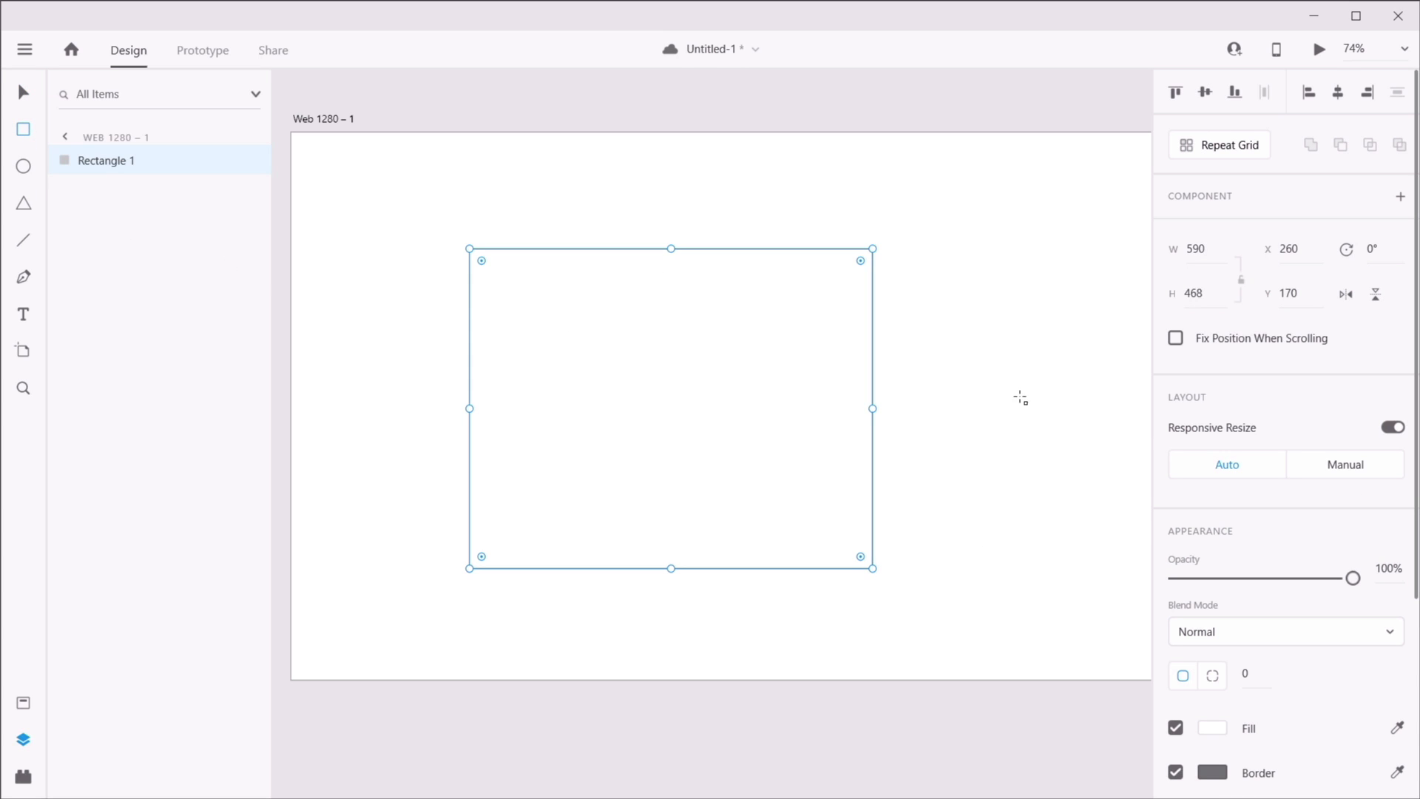
{"action": "key", "text": "v"}
{"action": "left_click_drag", "start_coordinate": [704, 344], "coordinate": [753, 327]}
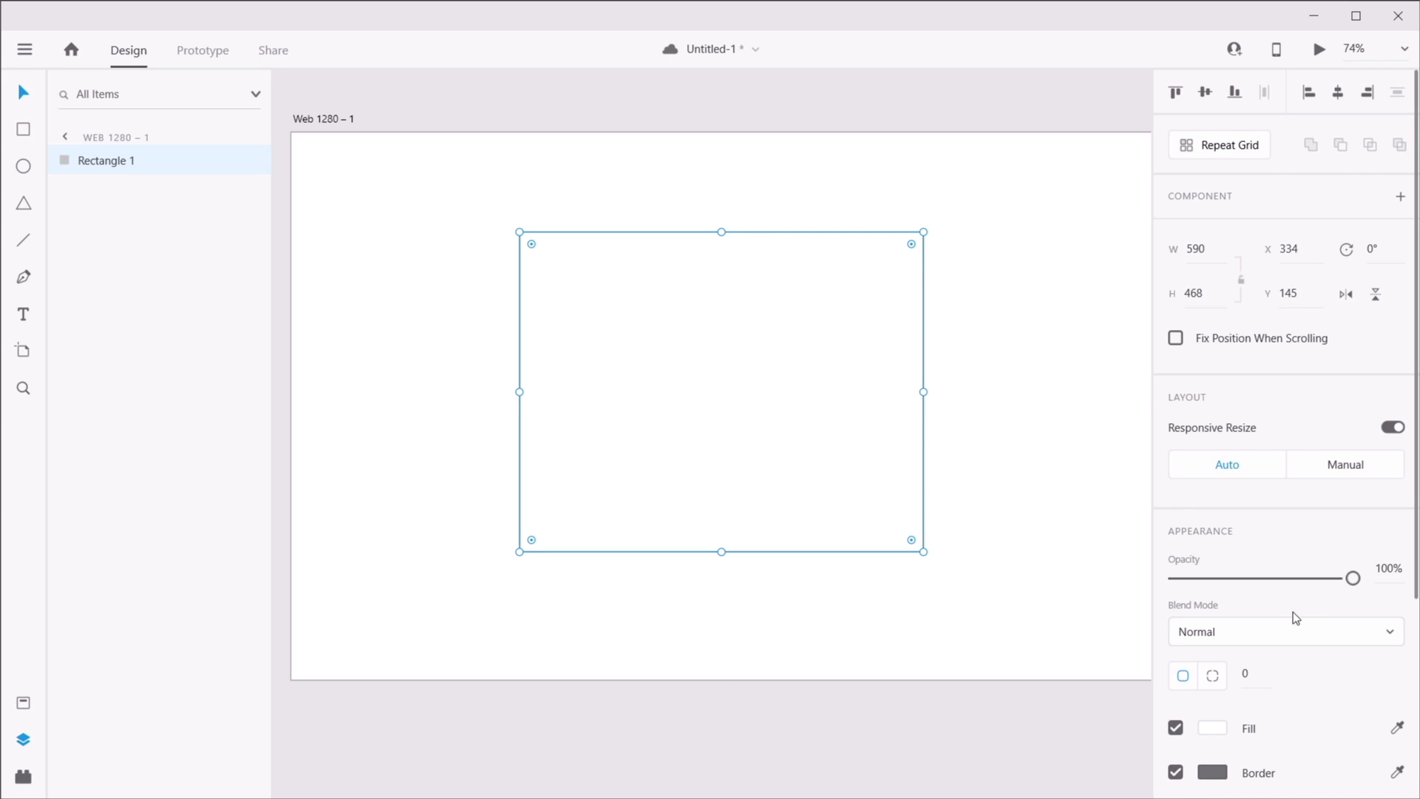
- Give the rectangle a radial gradient fill, shift its centre toward the lower left and stretch its radius to near the upper-right corner
{"action": "scroll", "coordinate": [1291, 613], "scroll_direction": "down", "scroll_amount": 4}
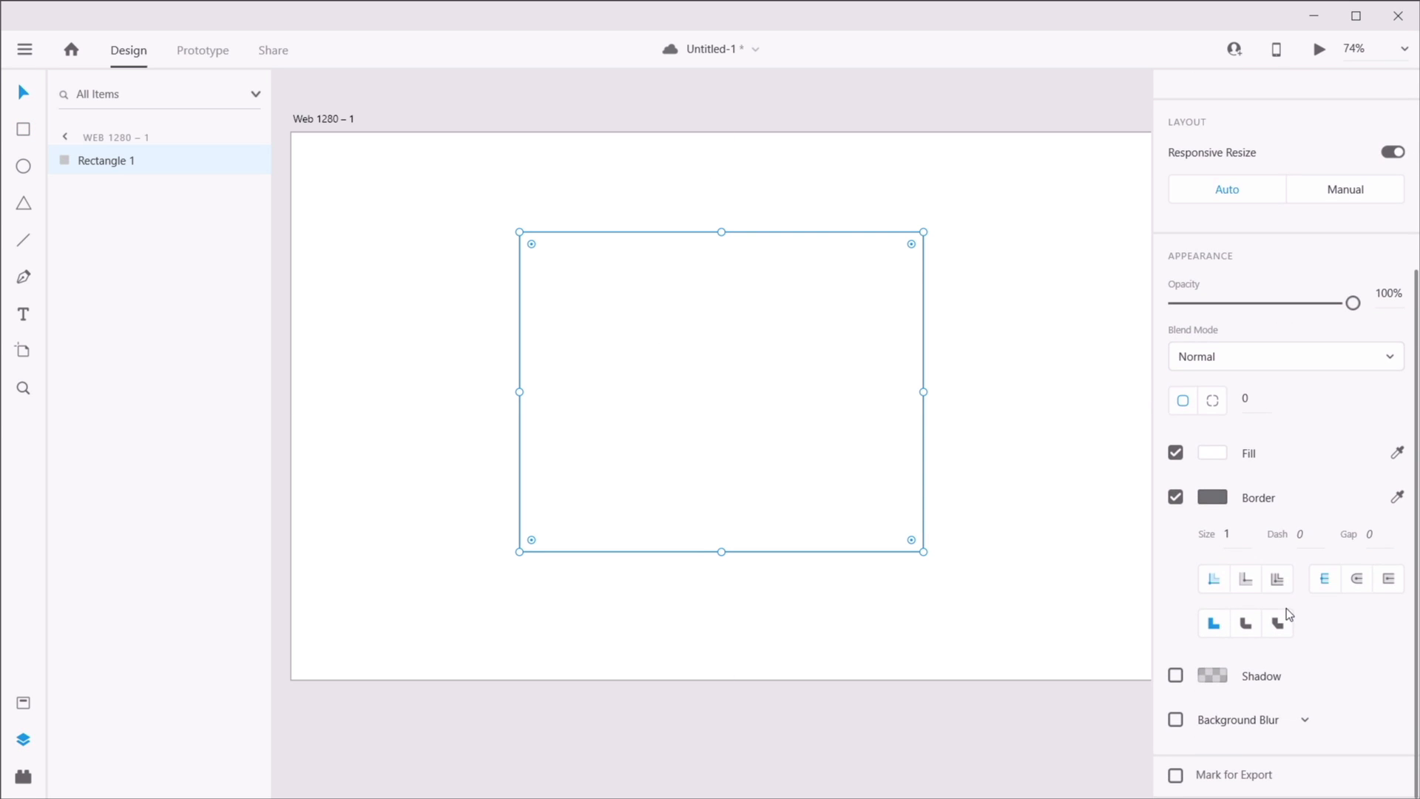
{"action": "left_click", "coordinate": [1212, 453]}
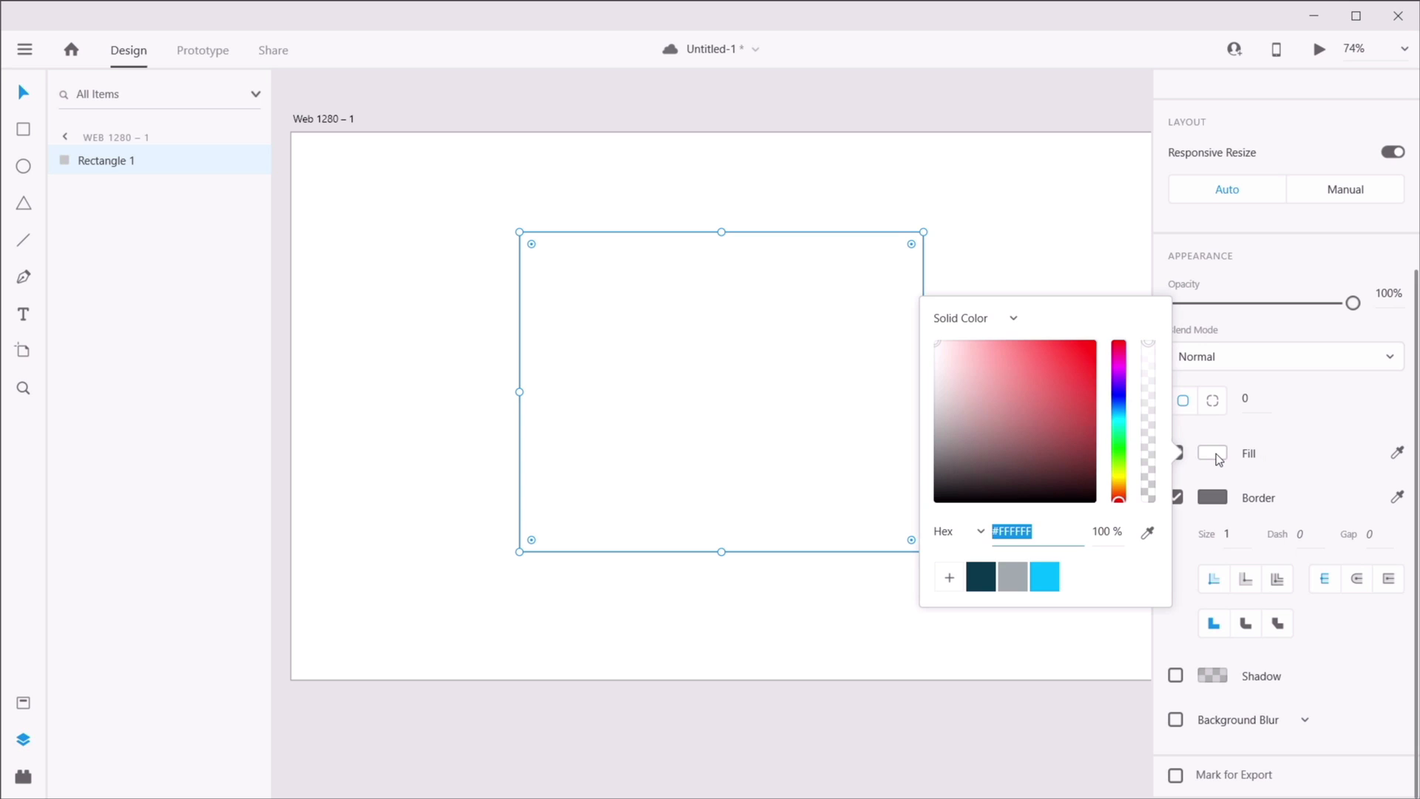
{"action": "left_click", "coordinate": [979, 322]}
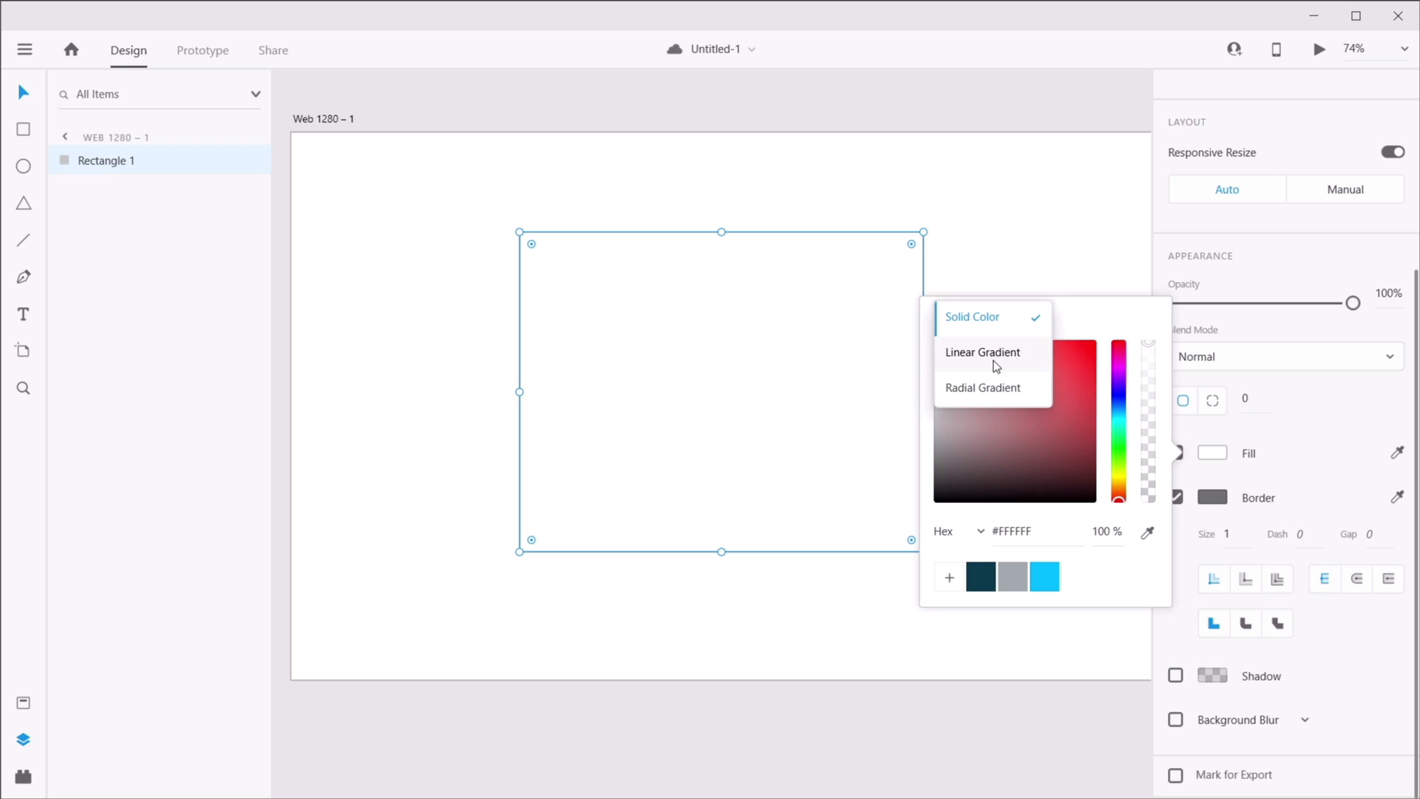
{"action": "left_click", "coordinate": [994, 392]}
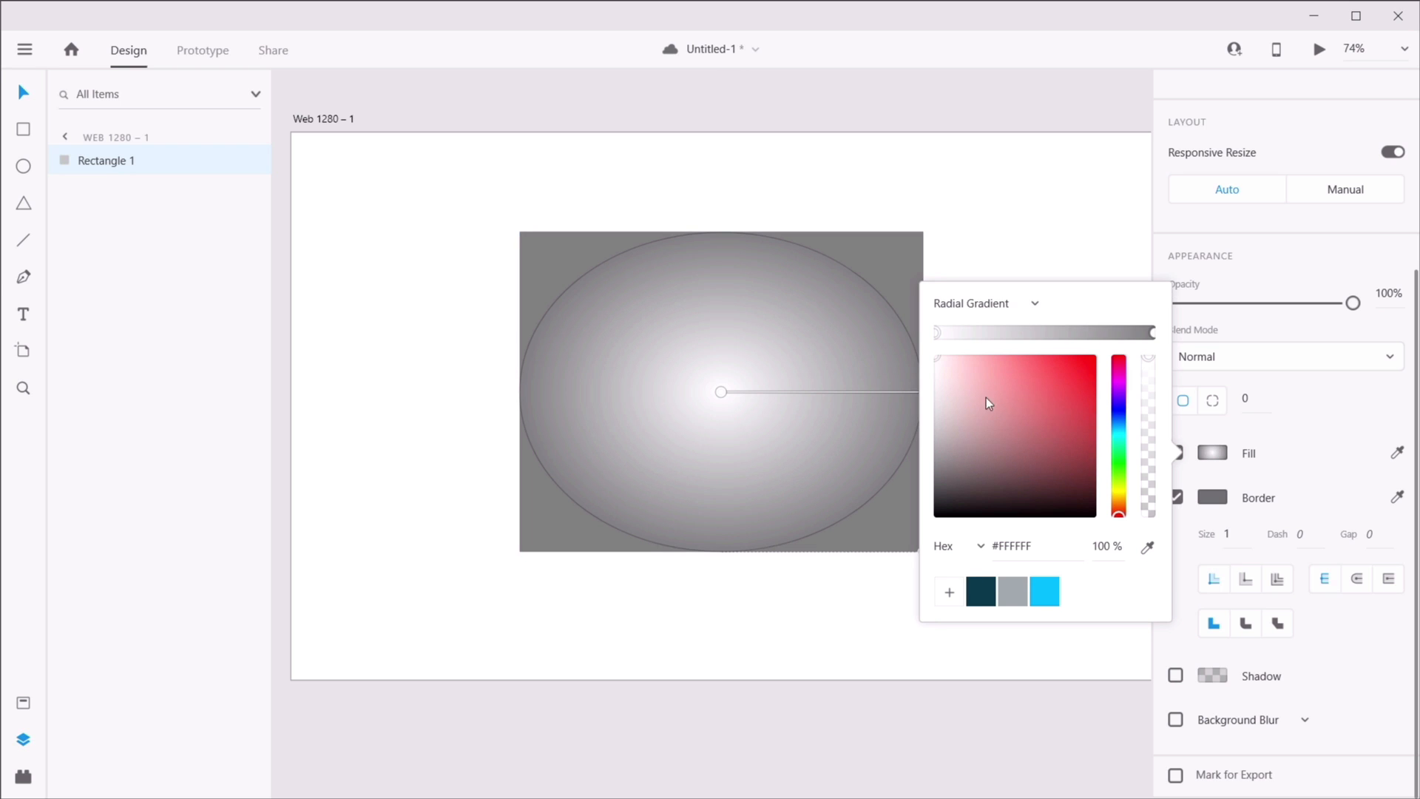
{"action": "left_click_drag", "start_coordinate": [722, 398], "coordinate": [646, 430]}
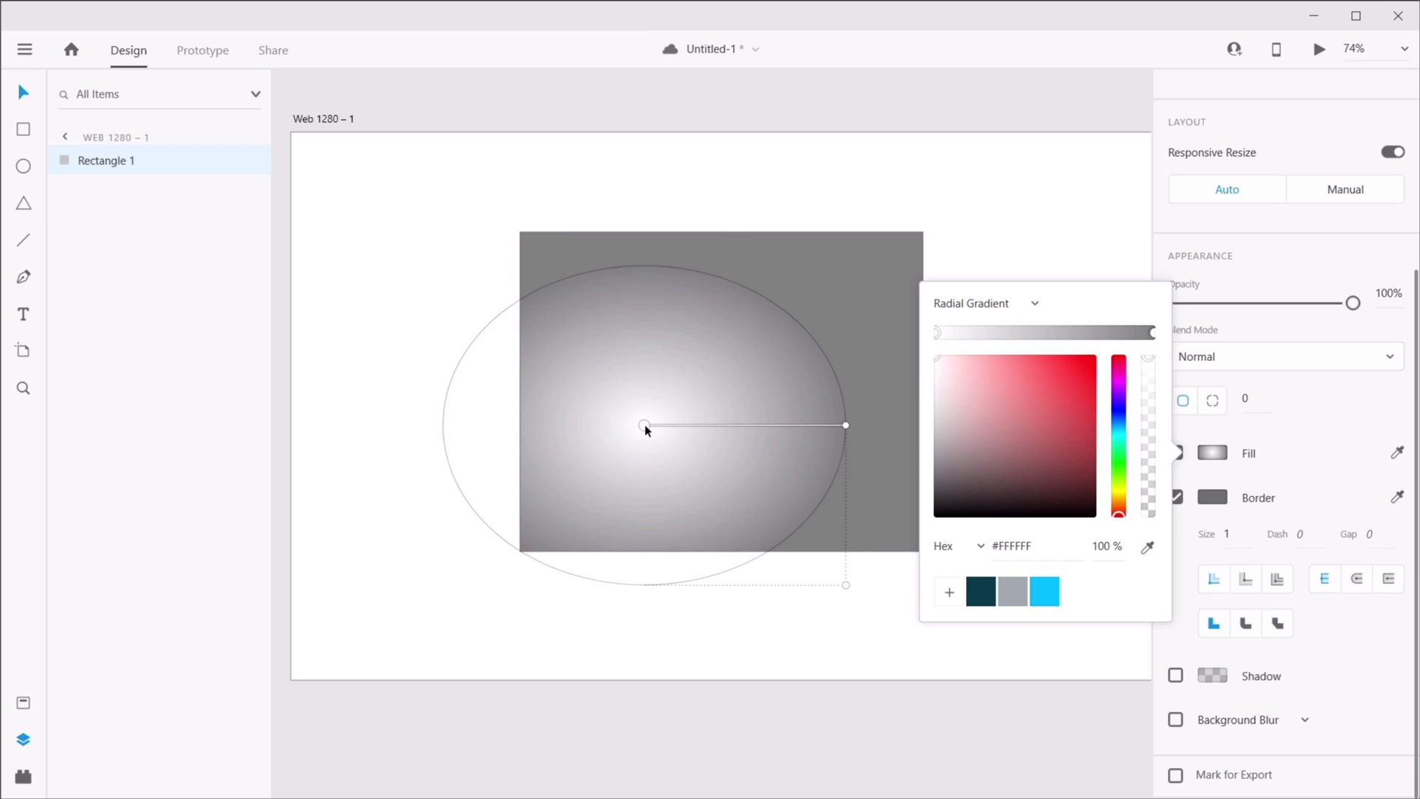
{"action": "left_click_drag", "start_coordinate": [848, 427], "coordinate": [926, 254]}
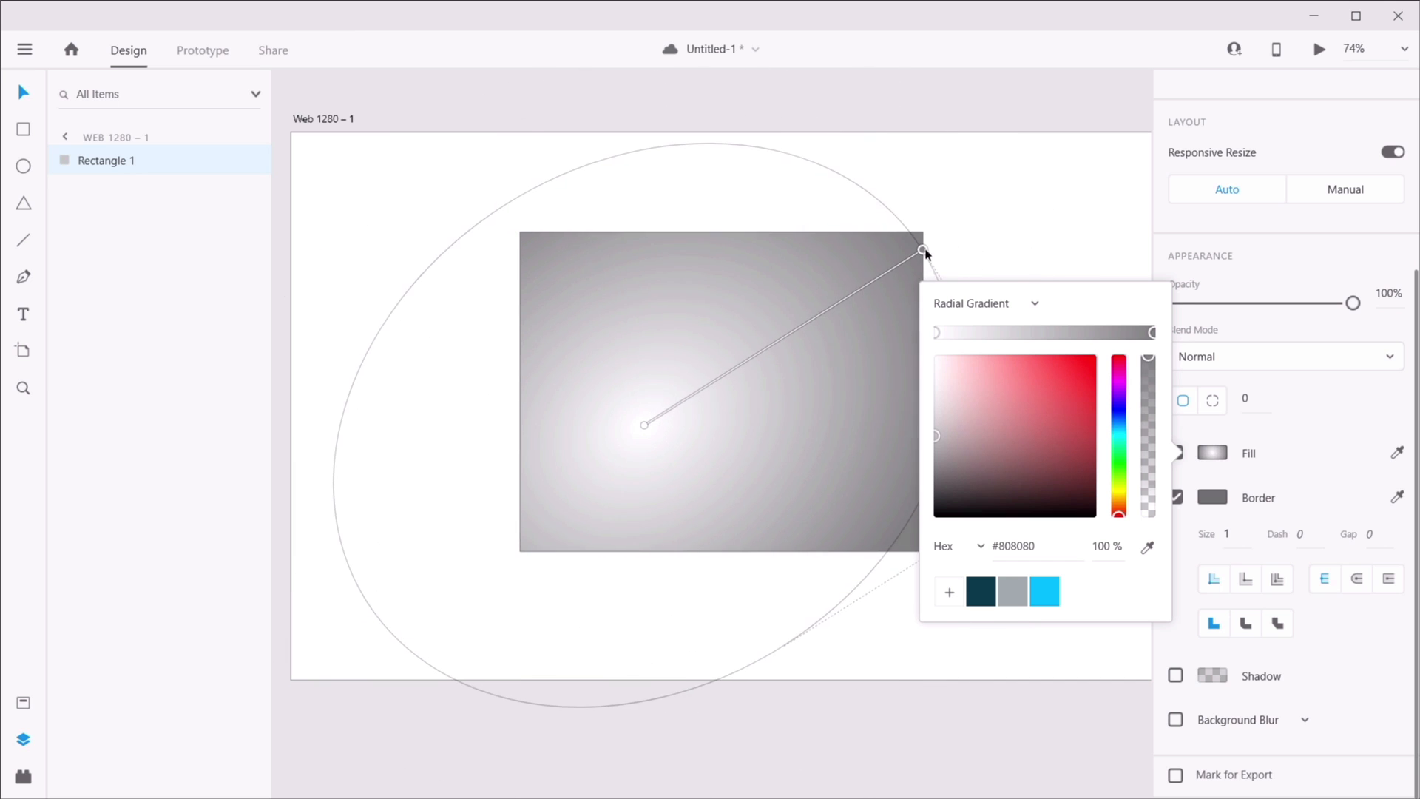
- Set the radial gradient's centre colour stop to the blue #36A6C2
{"action": "left_click", "coordinate": [938, 332]}
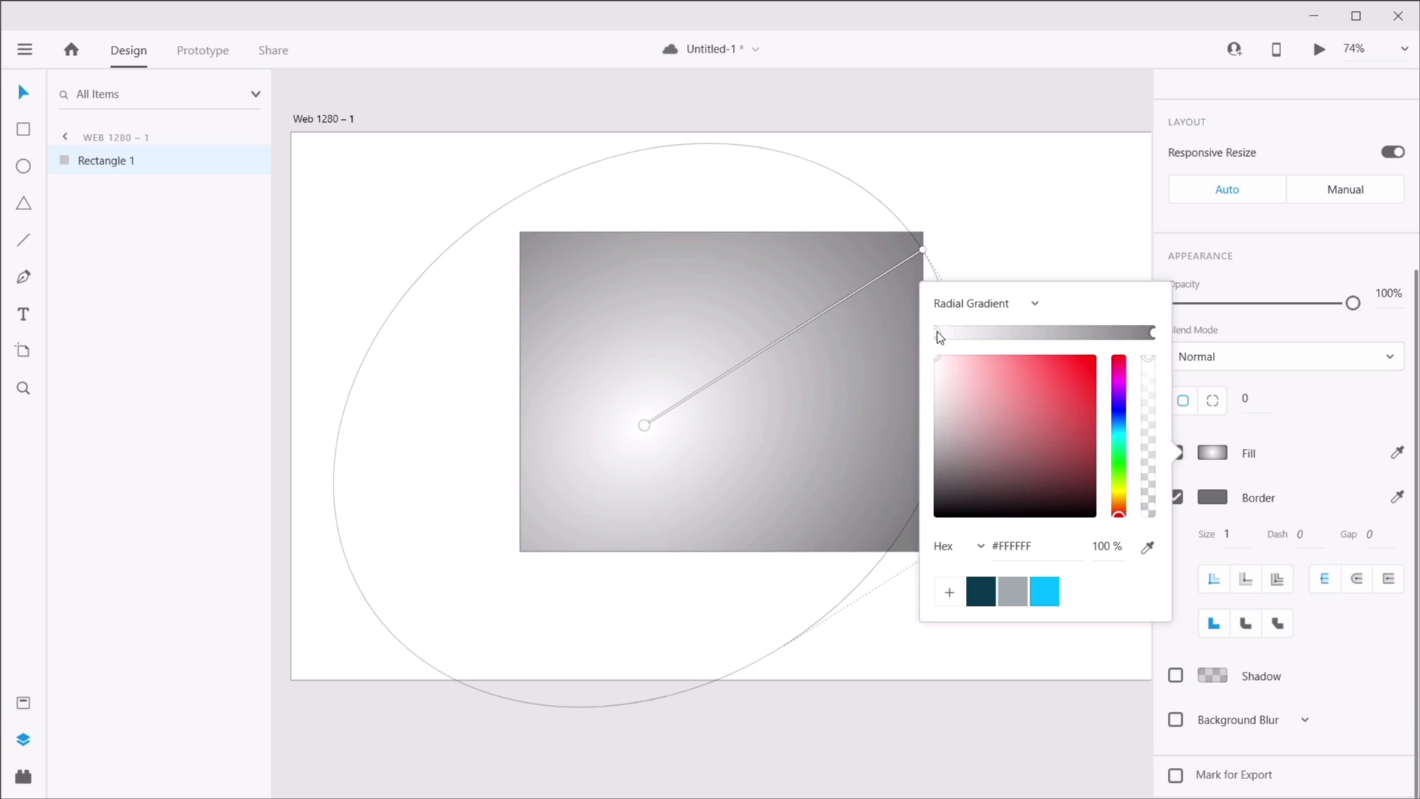
{"action": "mouse_move", "coordinate": [987, 442]}
{"action": "left_mouse_down"}
{"action": "mouse_move", "coordinate": [969, 497]}
{"action": "mouse_move", "coordinate": [1065, 469]}
{"action": "mouse_move", "coordinate": [1046, 374]}
{"action": "mouse_move", "coordinate": [1051, 398]}
{"action": "left_mouse_up"}
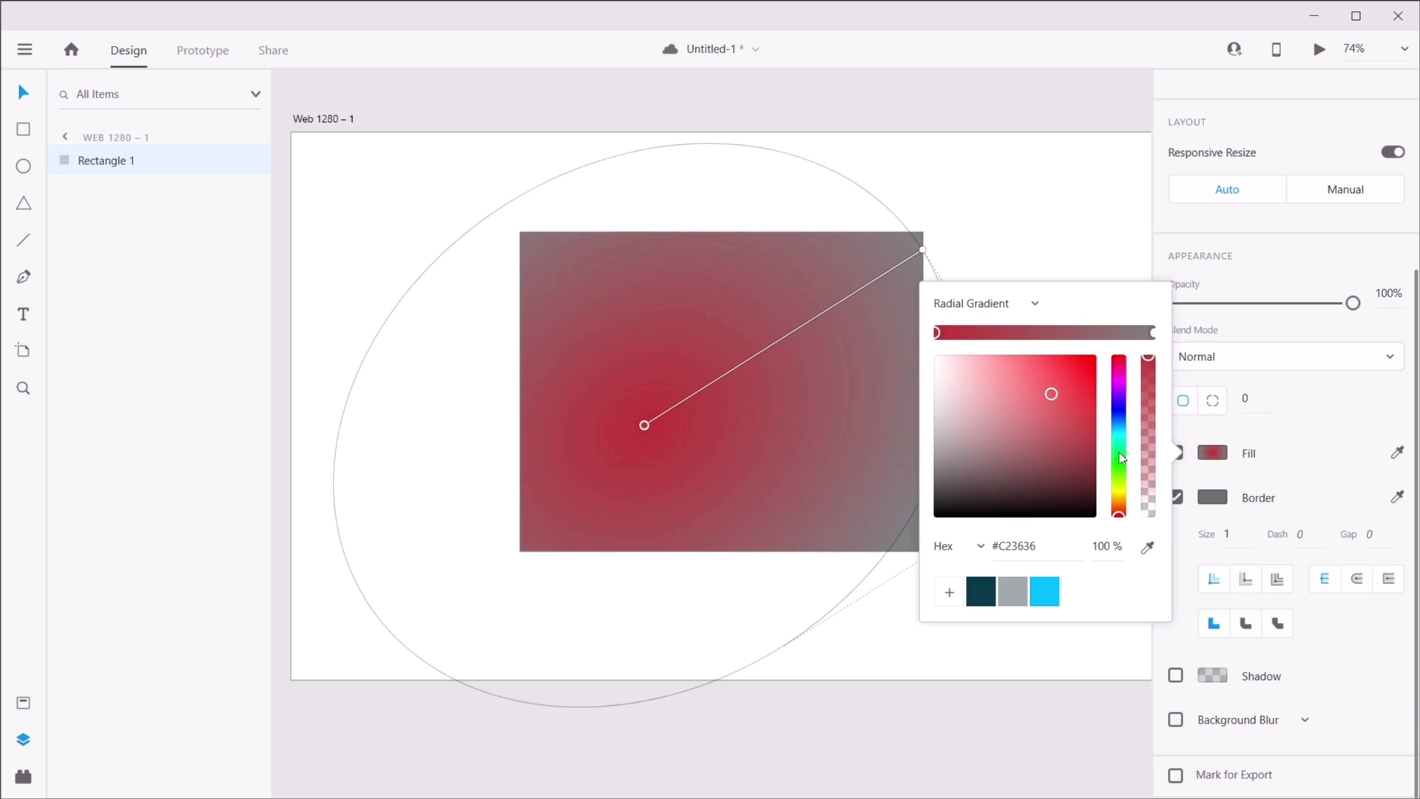
{"action": "mouse_move", "coordinate": [1120, 450]}
{"action": "left_mouse_down"}
{"action": "mouse_move", "coordinate": [1119, 392]}
{"action": "mouse_move", "coordinate": [1118, 455]}
{"action": "mouse_move", "coordinate": [1119, 405]}
{"action": "mouse_move", "coordinate": [1121, 432]}
{"action": "left_mouse_up"}
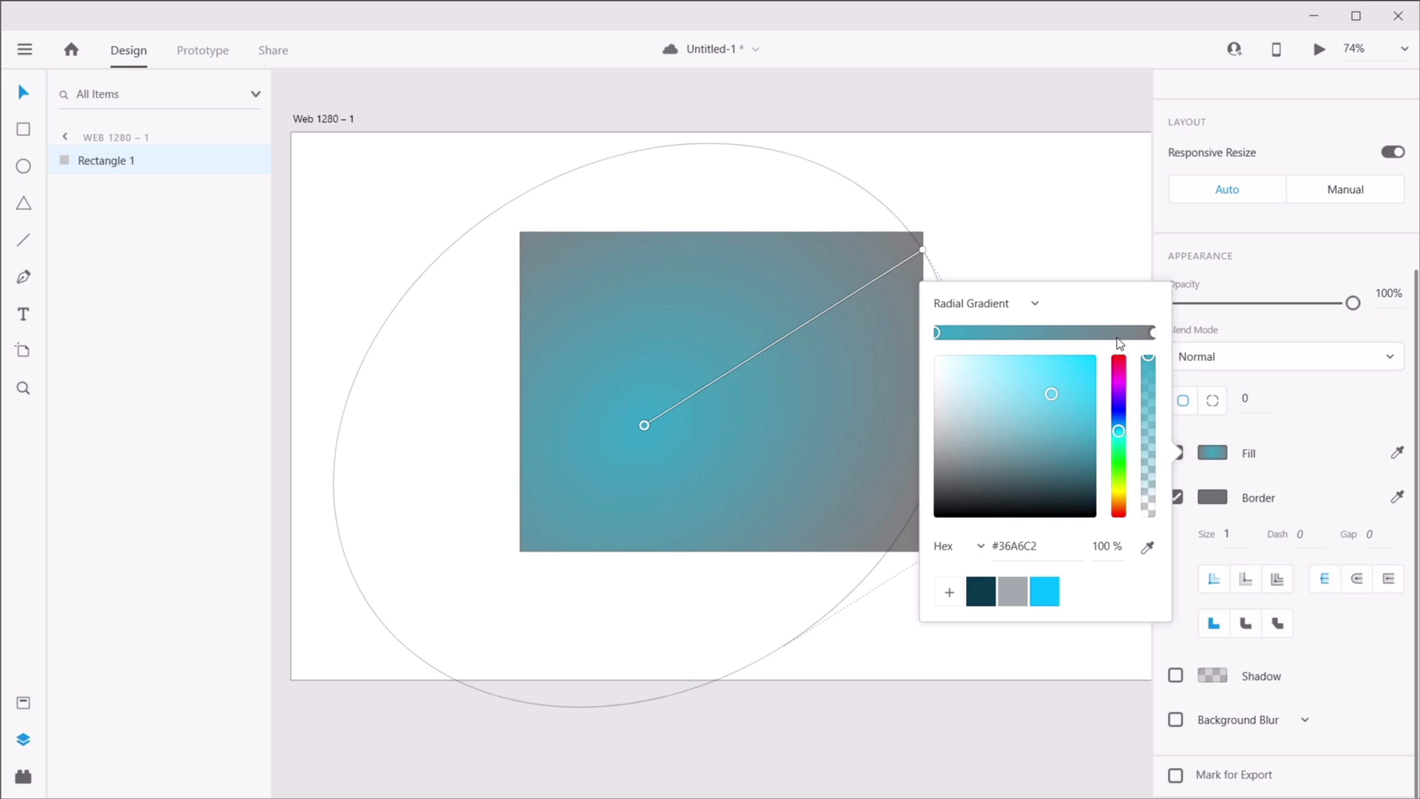
- Set the radial gradient's outer colour stop to the green #30C6A3
{"action": "left_click", "coordinate": [1152, 333]}
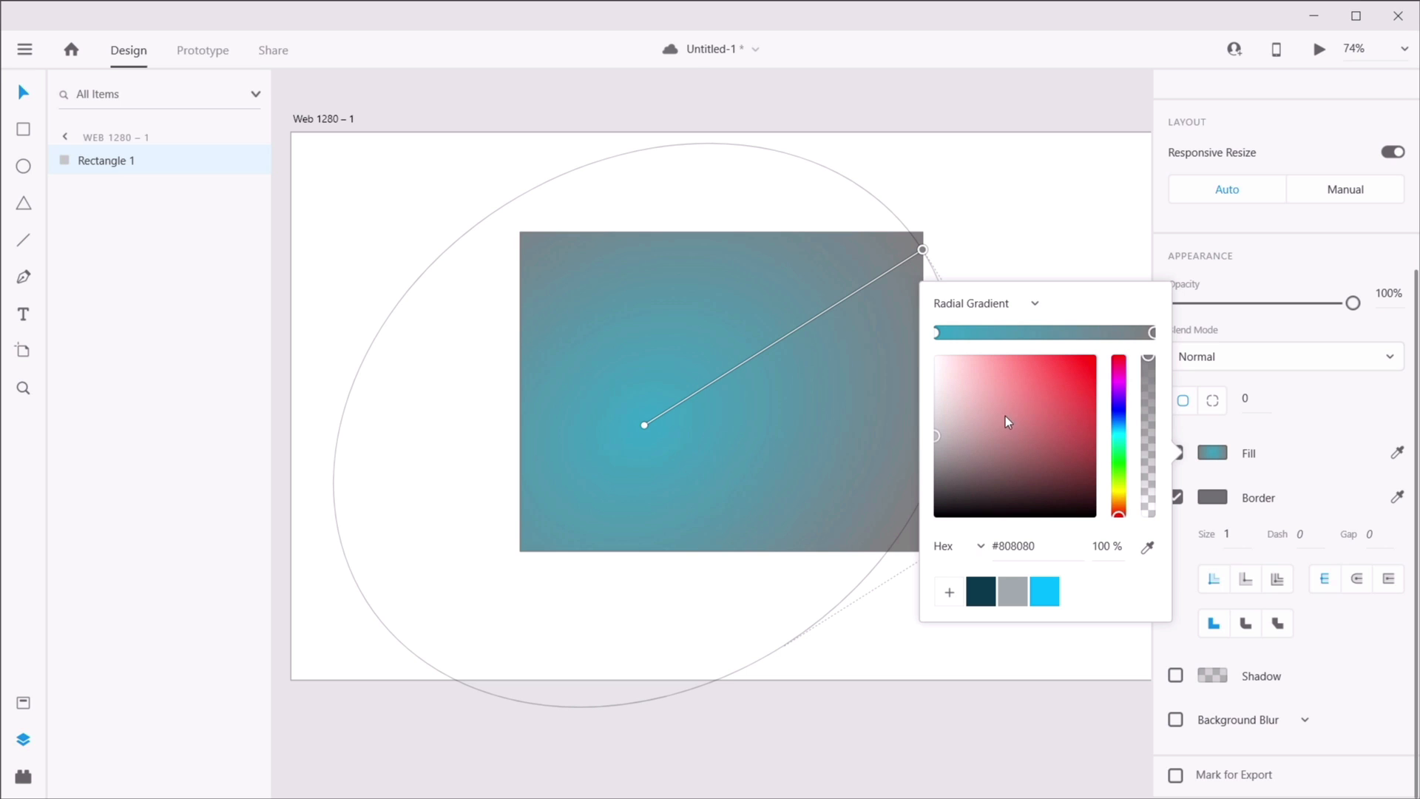
{"action": "left_click_drag", "start_coordinate": [1005, 419], "coordinate": [942, 463]}
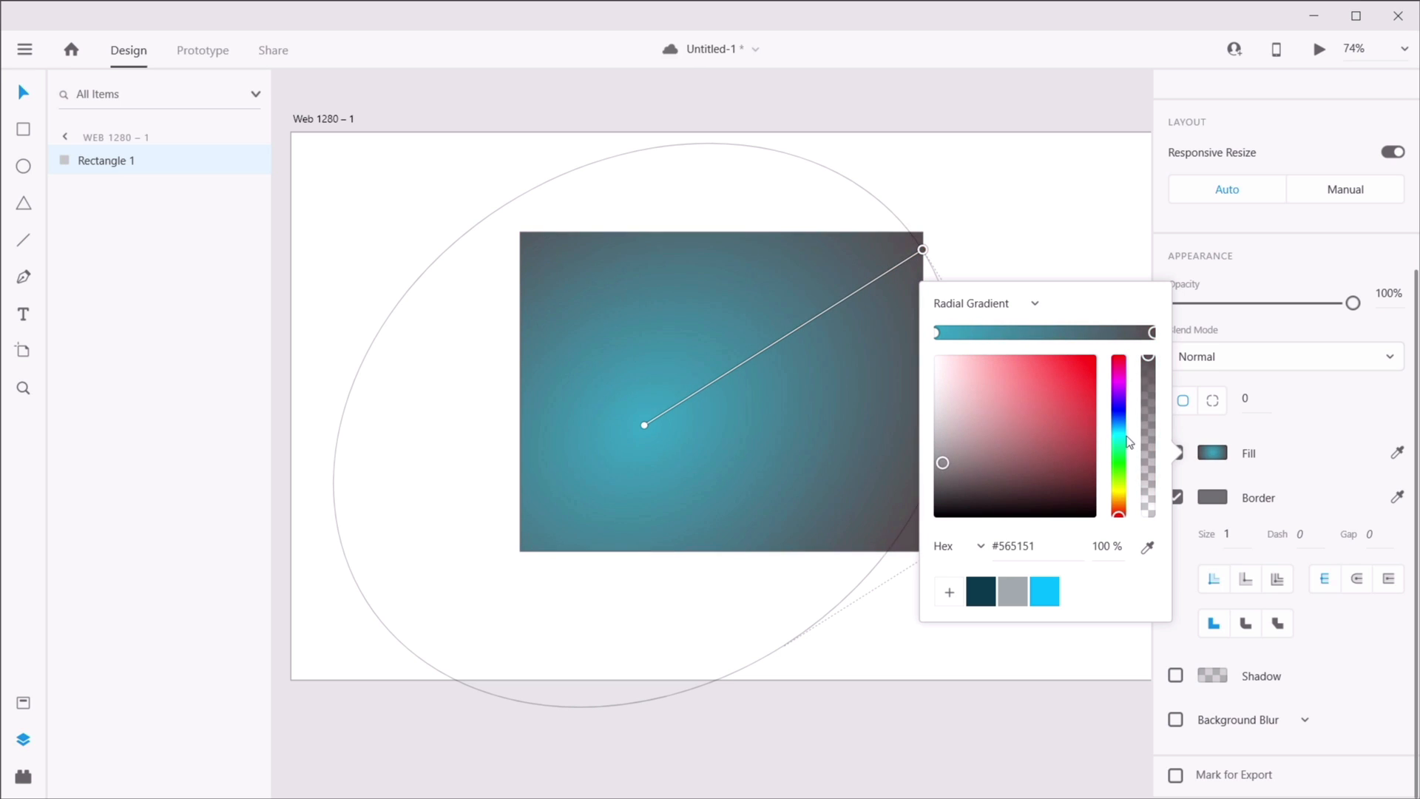
{"action": "left_click_drag", "start_coordinate": [1116, 451], "coordinate": [1121, 442]}
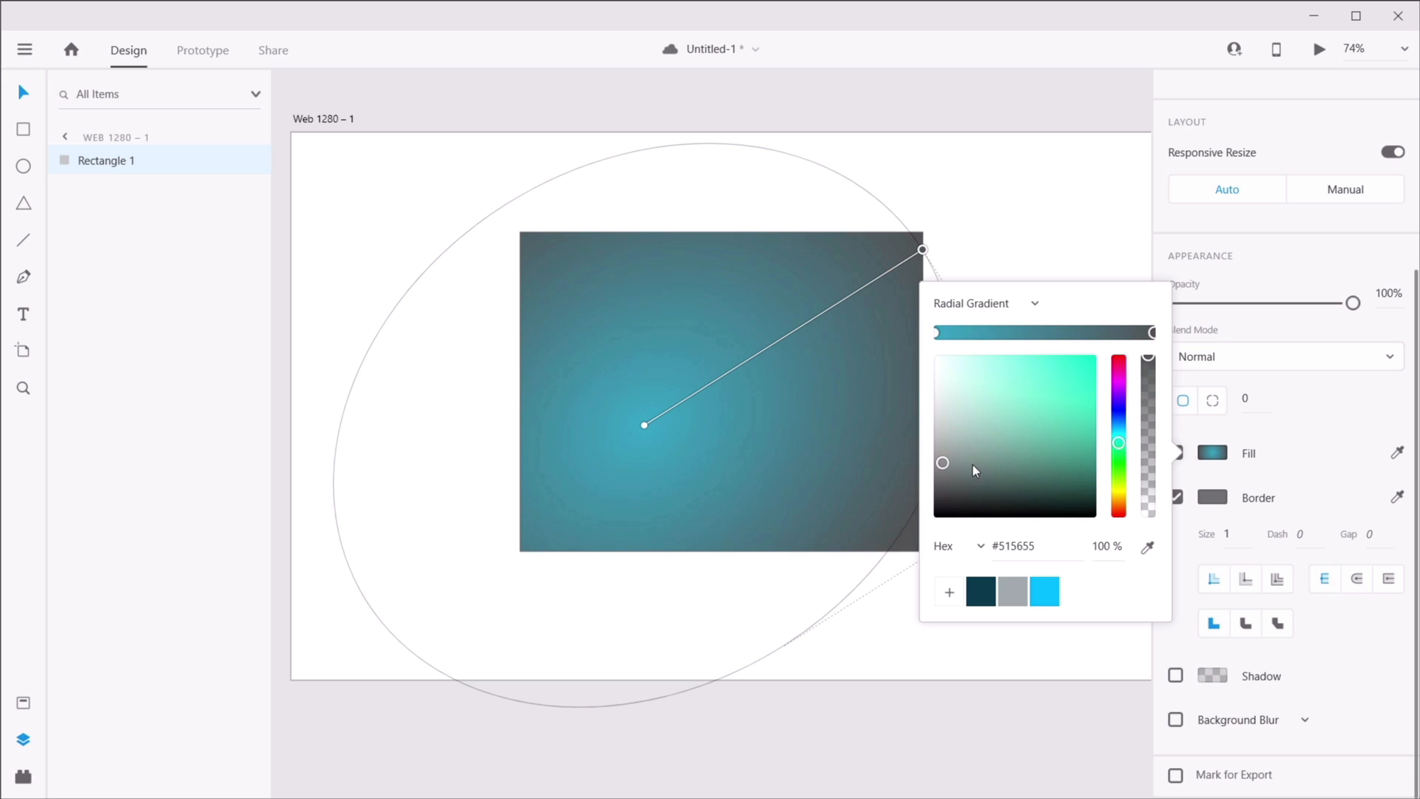
{"action": "left_click_drag", "start_coordinate": [973, 466], "coordinate": [1058, 392]}
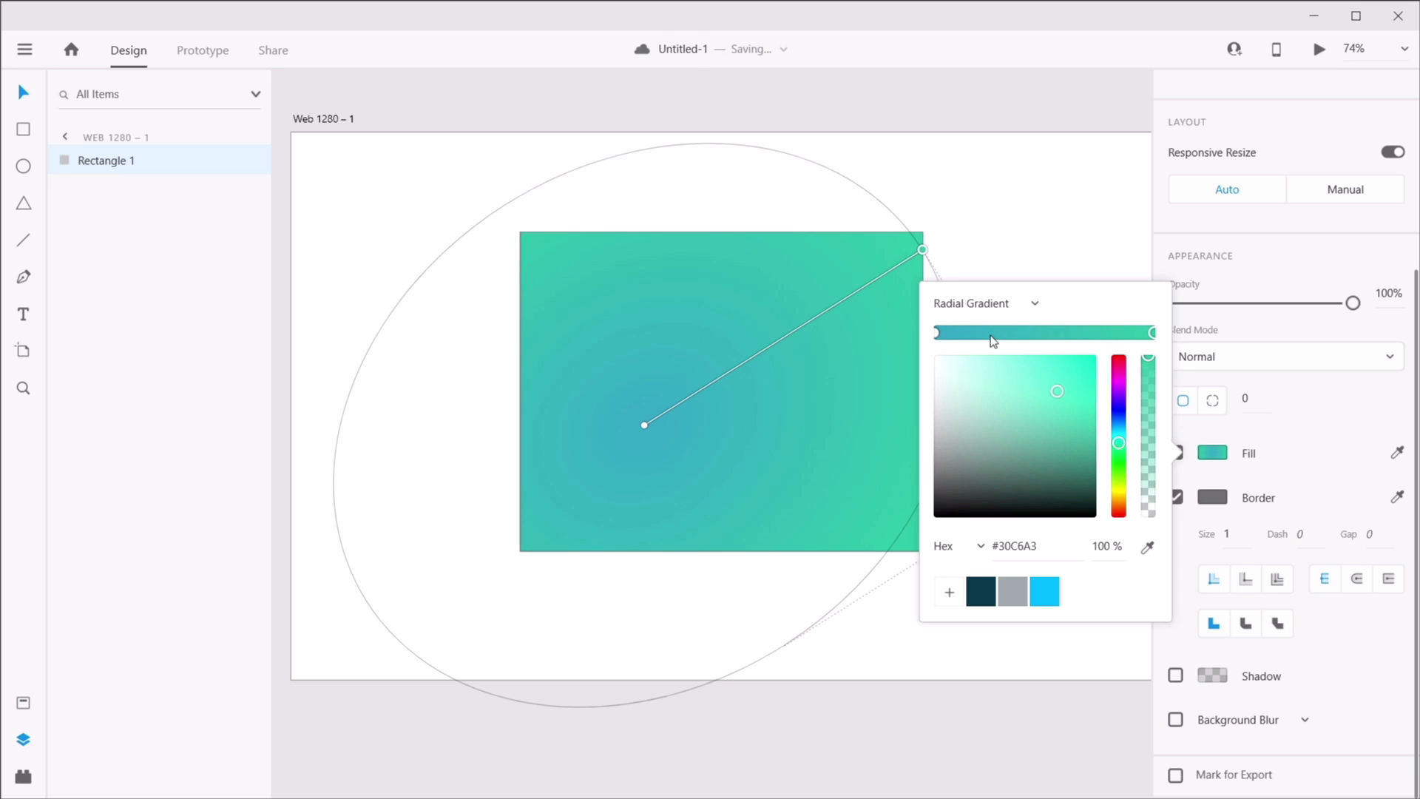
- Add a third colour stop near the middle of the gradient and set it to the purple #B534BA
{"action": "left_click_drag", "start_coordinate": [992, 334], "coordinate": [1026, 334]}
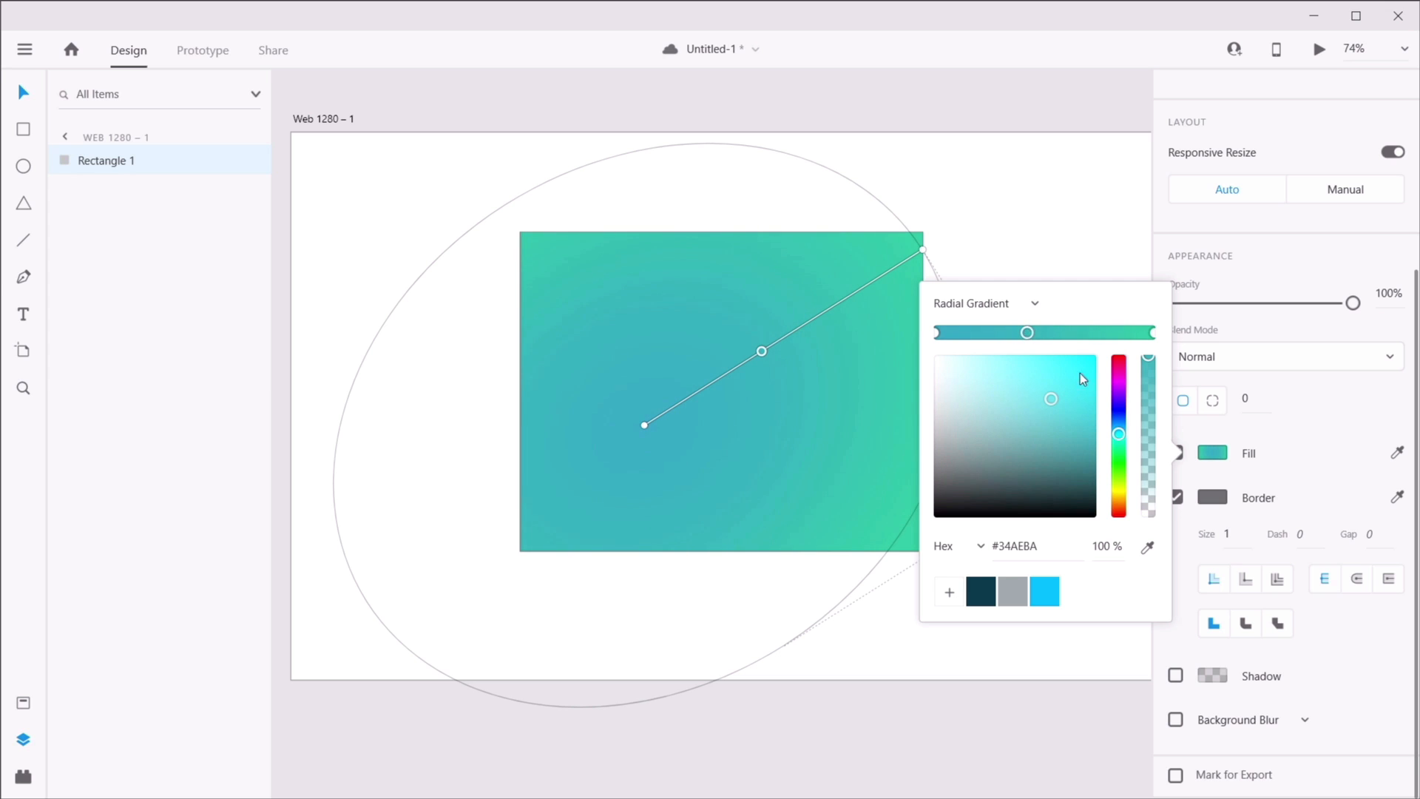
{"action": "mouse_move", "coordinate": [1121, 385]}
{"action": "left_mouse_down"}
{"action": "mouse_move", "coordinate": [1120, 358]}
{"action": "mouse_move", "coordinate": [1119, 384]}
{"action": "left_mouse_up"}
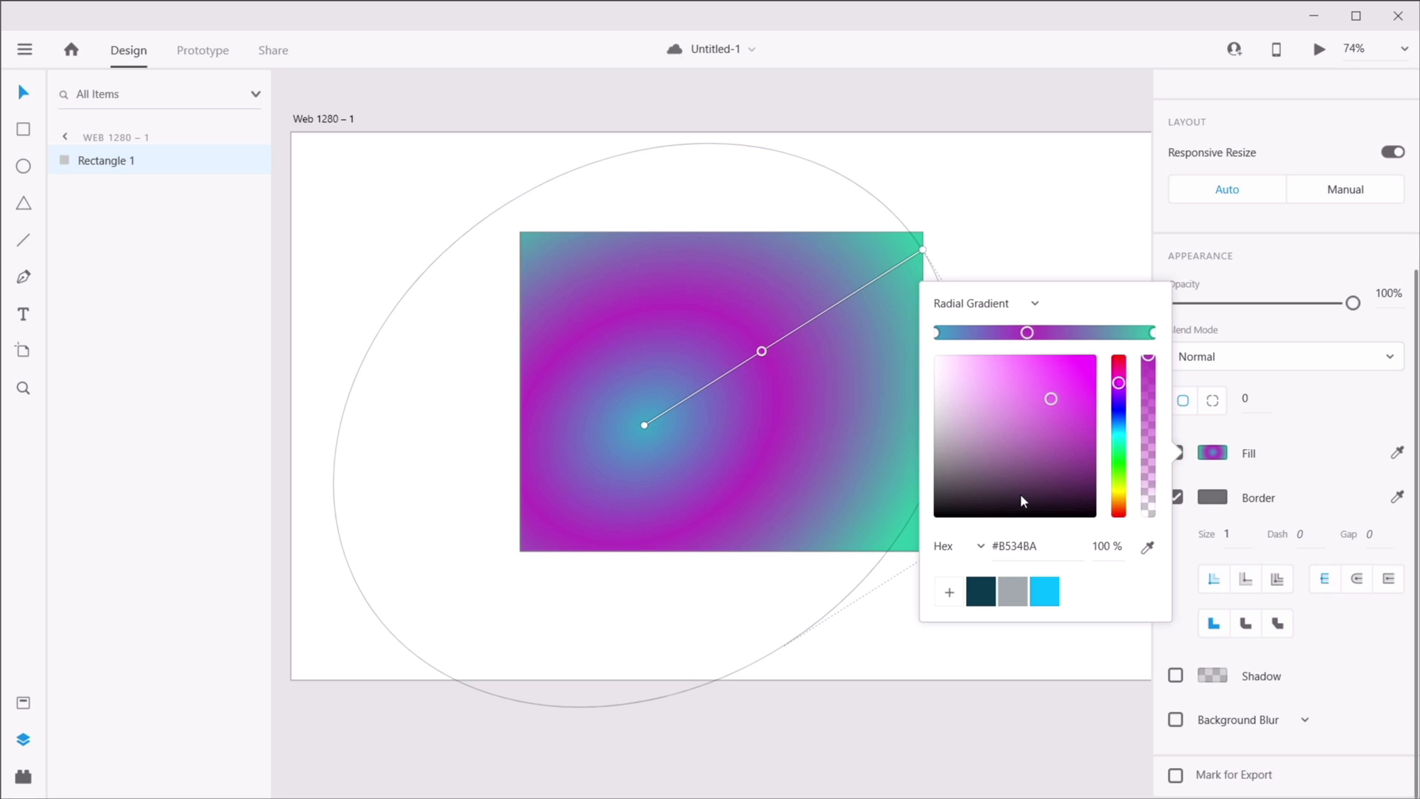
- View the purple colour stop's values in the RGB and HSB colour modes, and return to Hex
{"action": "left_click", "coordinate": [965, 545]}
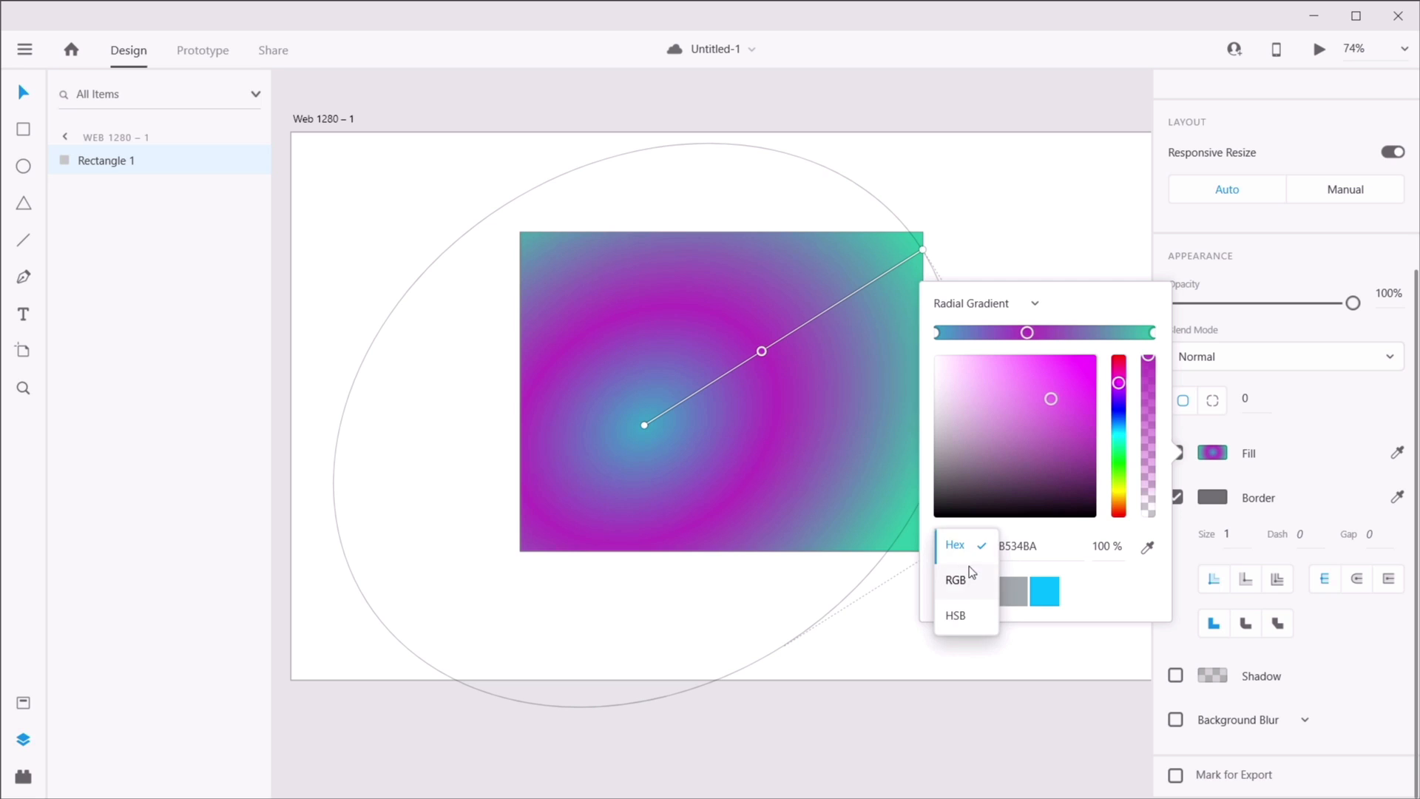
{"action": "left_click", "coordinate": [970, 574]}
{"action": "left_click", "coordinate": [965, 554]}
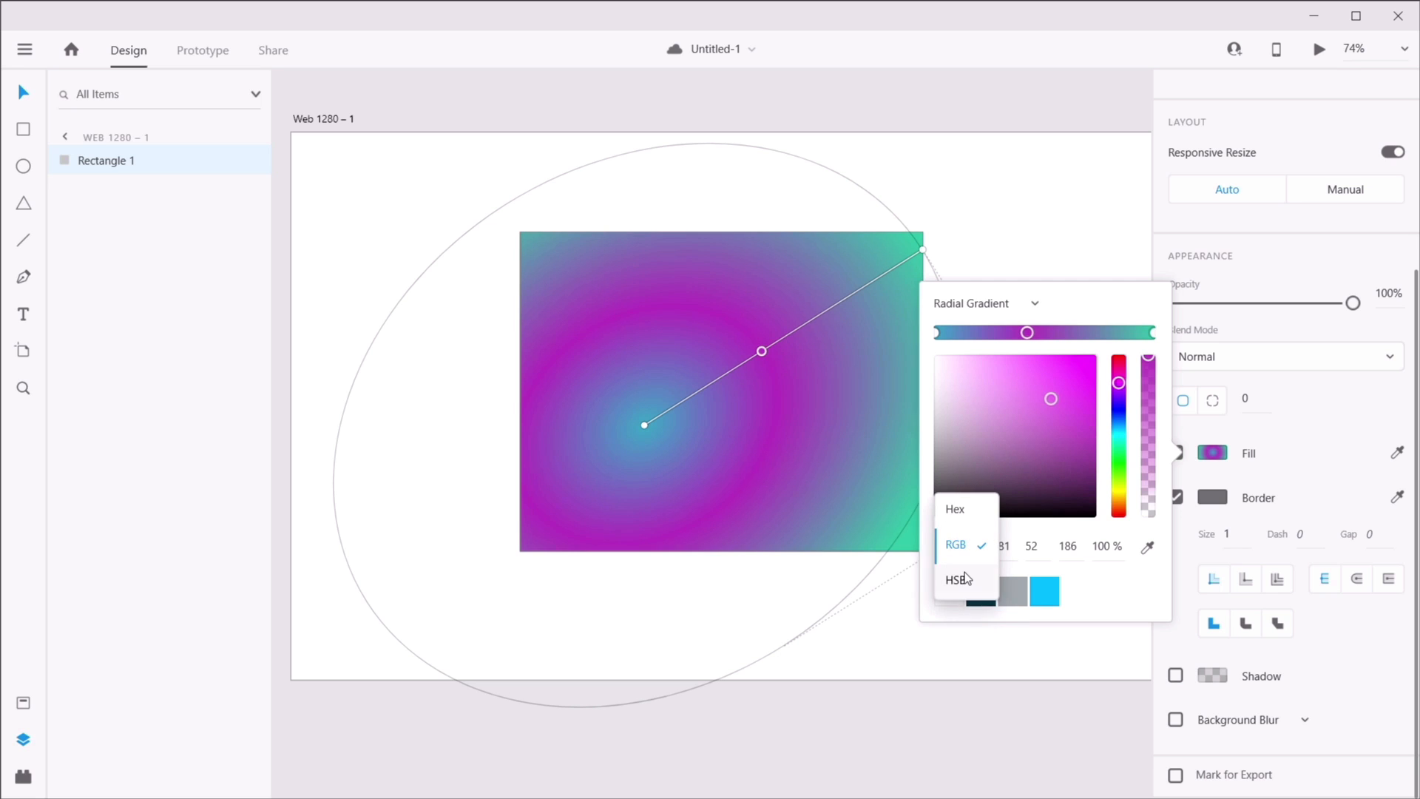
{"action": "left_click", "coordinate": [964, 580]}
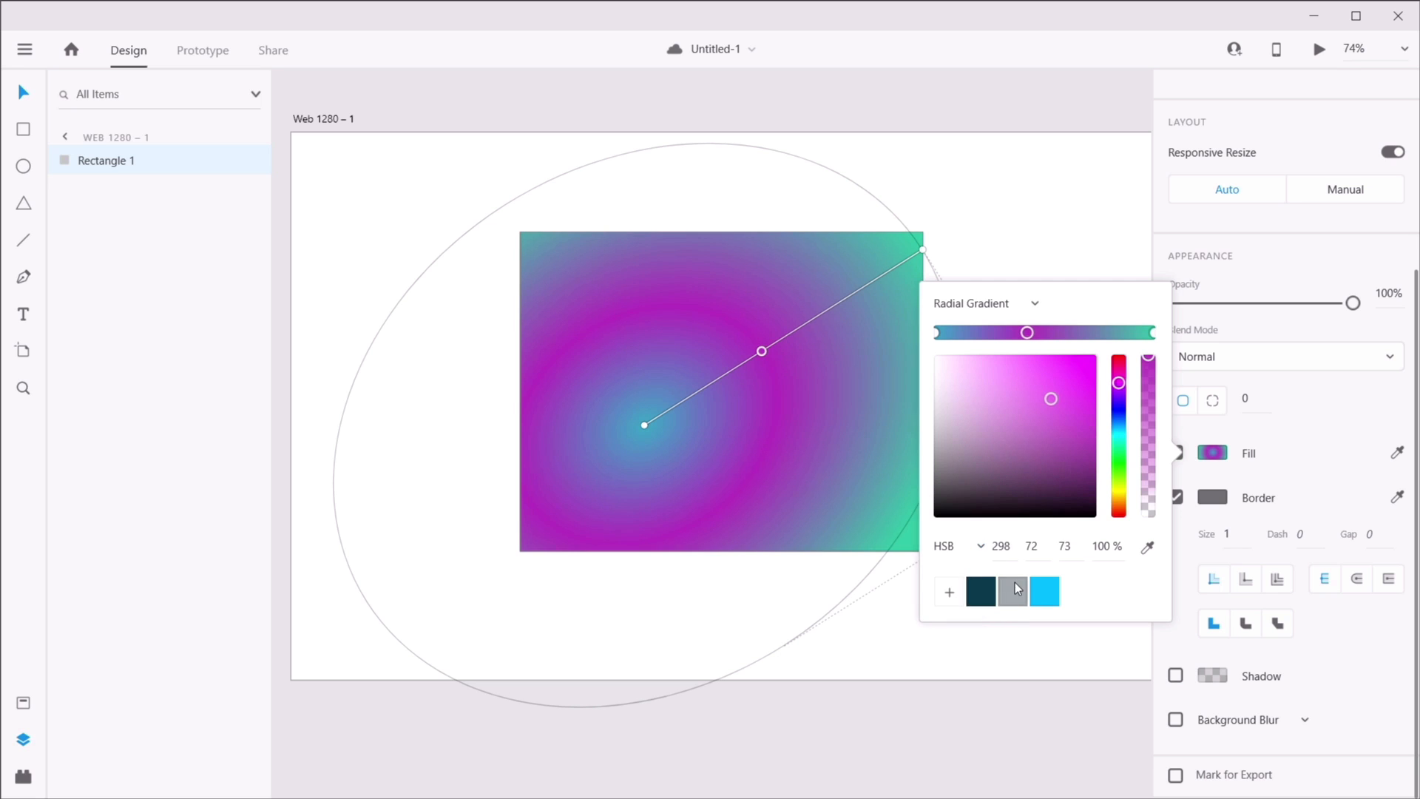
{"action": "left_click", "coordinate": [954, 547]}
{"action": "left_click", "coordinate": [966, 513]}
{"action": "left_click", "coordinate": [960, 553]}
{"action": "left_click", "coordinate": [965, 510]}
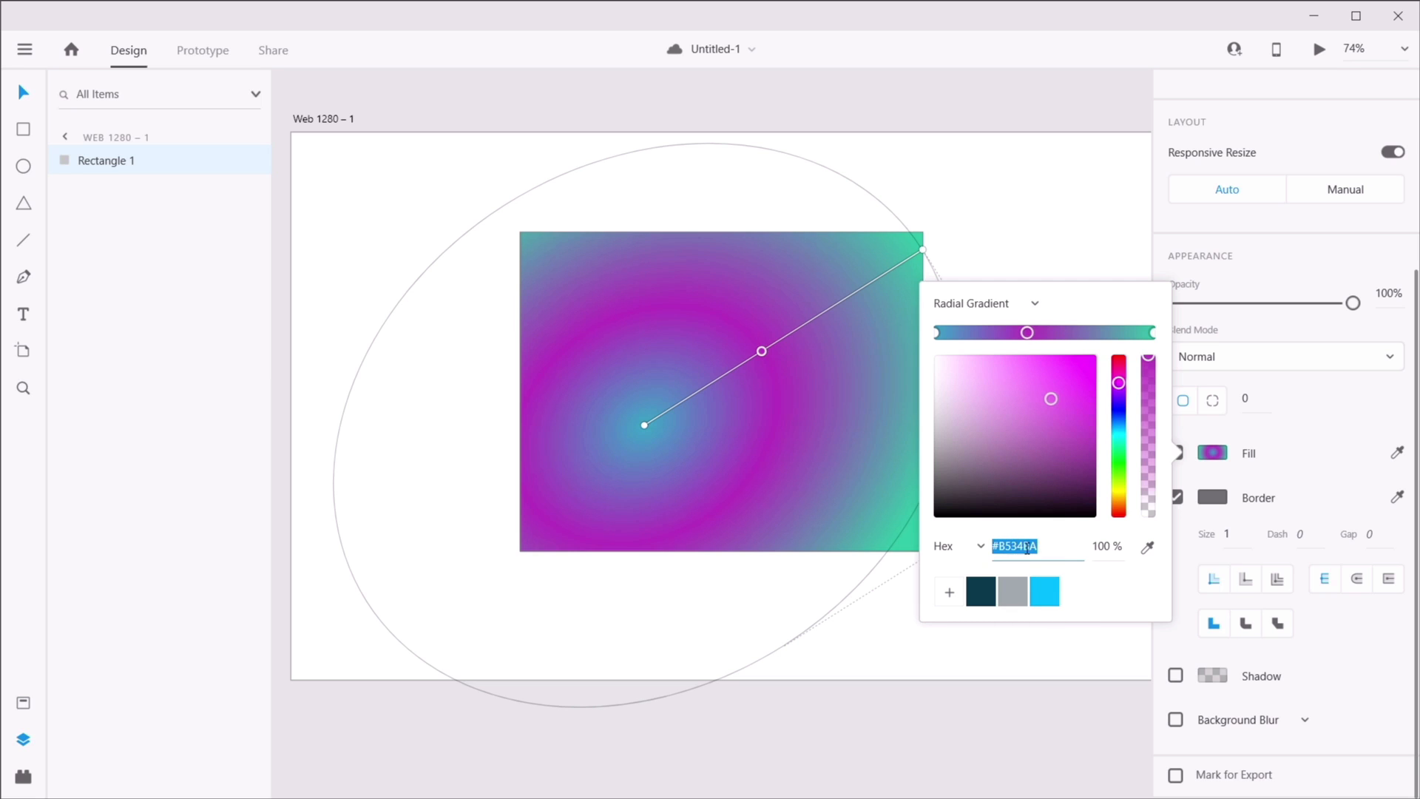
- Close the fill colour picker and delete the gradient-filled rectangle from the artboard
{"action": "left_click", "coordinate": [1085, 224]}
{"action": "left_click", "coordinate": [747, 308]}
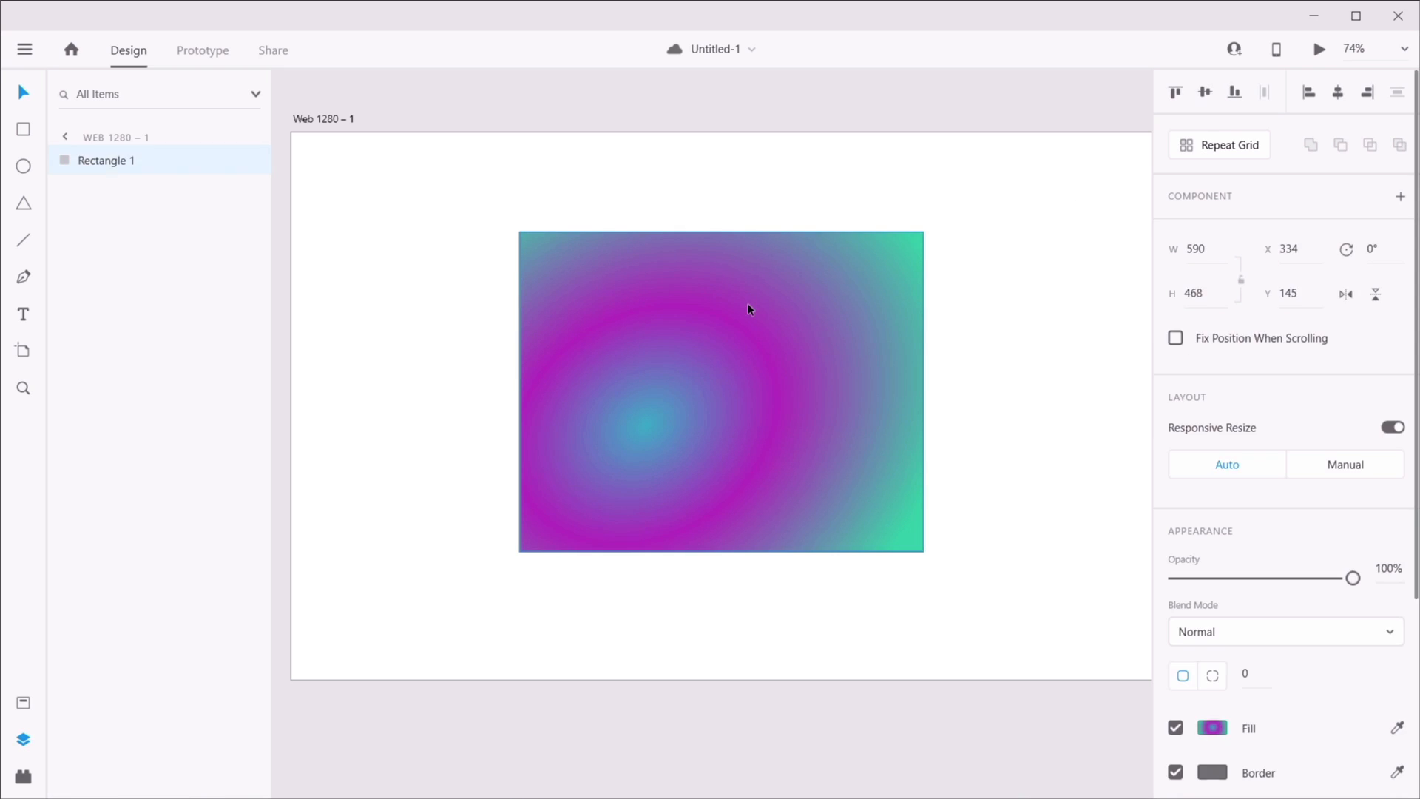
{"action": "key", "text": "Delete"}
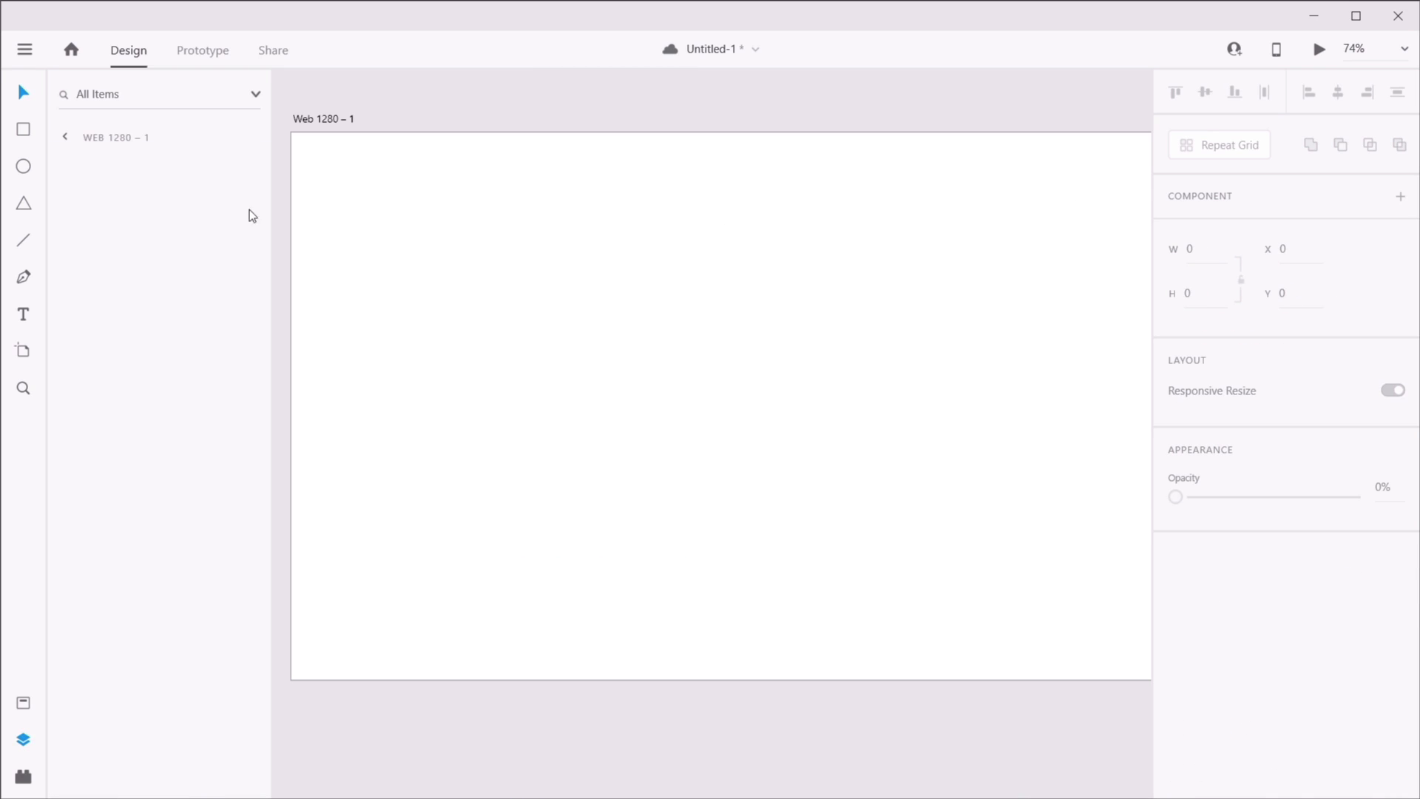
- Draw three separate rectangles across the artboard and an ellipse about 347 by 268 below the first one
{"action": "key", "text": "r"}
{"action": "left_click_drag", "start_coordinate": [394, 206], "coordinate": [540, 367]}
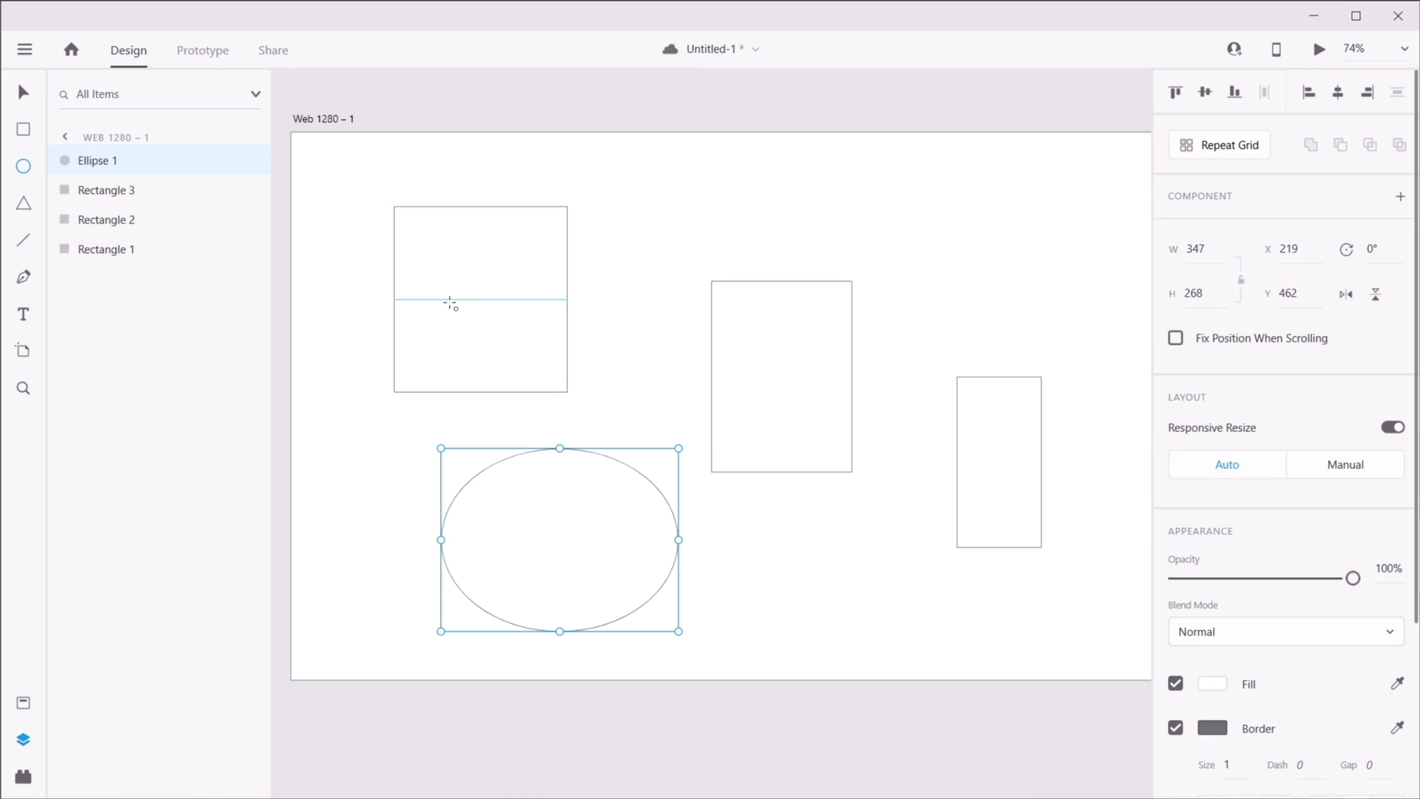
{"action": "key", "text": "v"}
{"action": "left_click", "coordinate": [311, 248]}
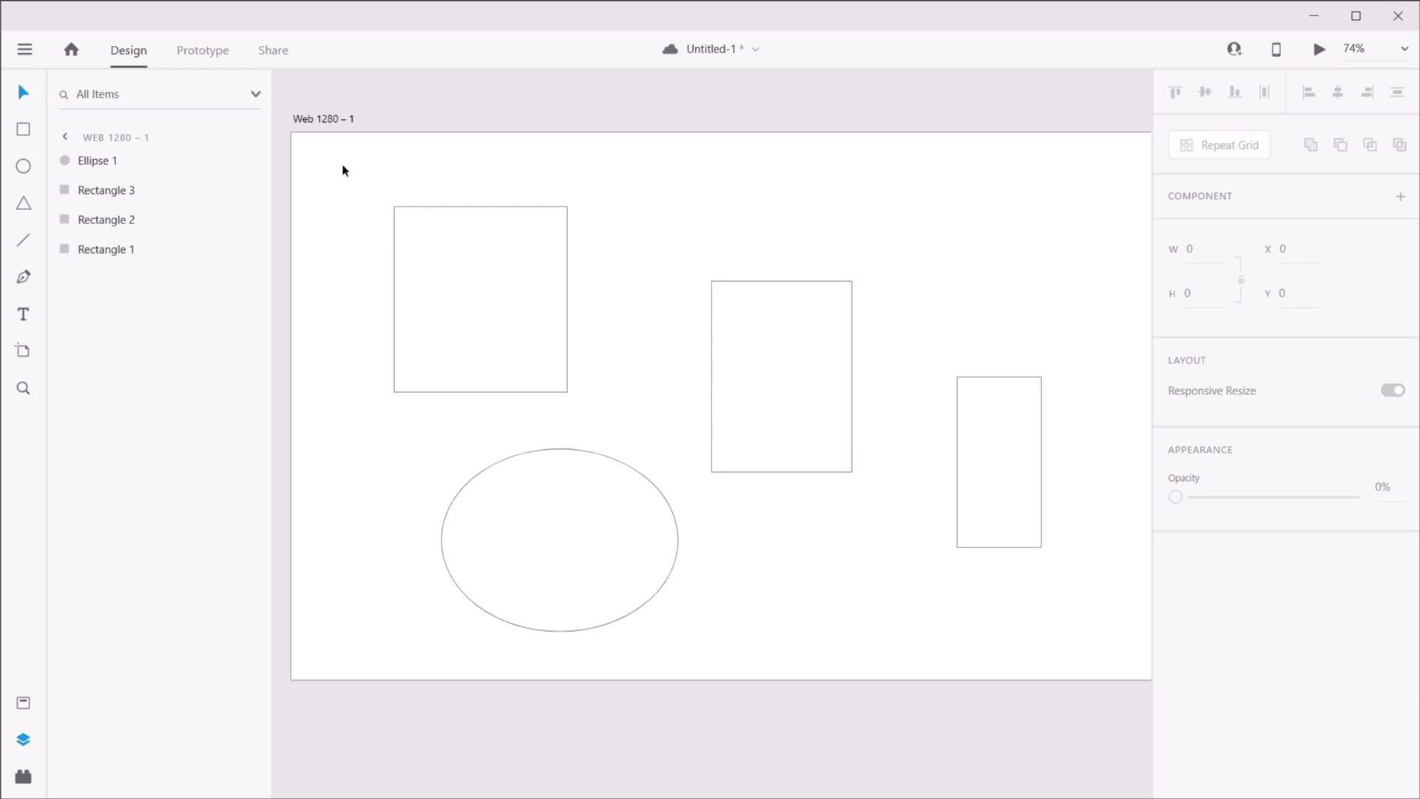
- Select the three rectangles and the ellipse together and give them all a solid red fill
{"action": "left_click_drag", "start_coordinate": [344, 168], "coordinate": [1104, 677]}
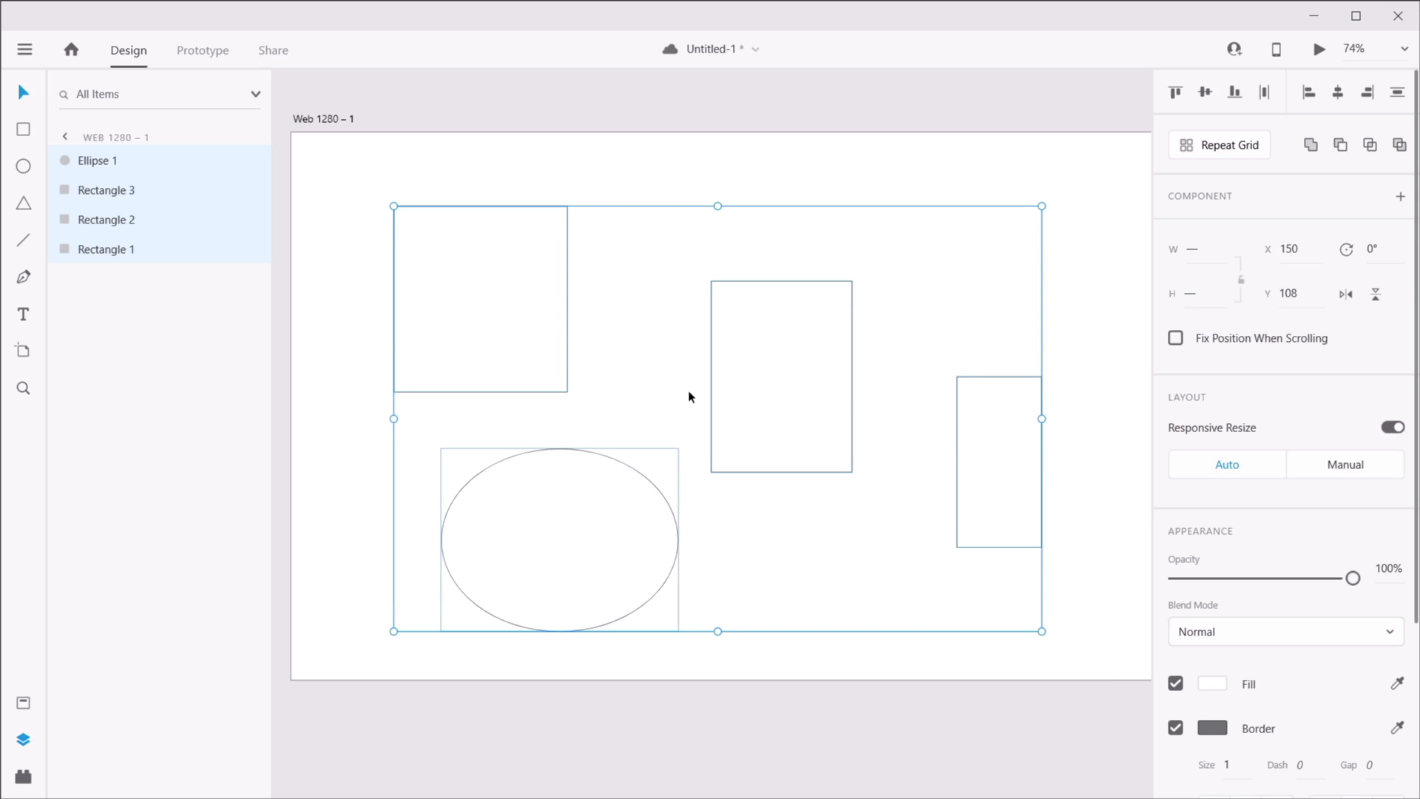
{"action": "left_click", "coordinate": [1213, 684]}
{"action": "left_click", "coordinate": [1080, 593]}
{"action": "left_click", "coordinate": [1074, 547]}
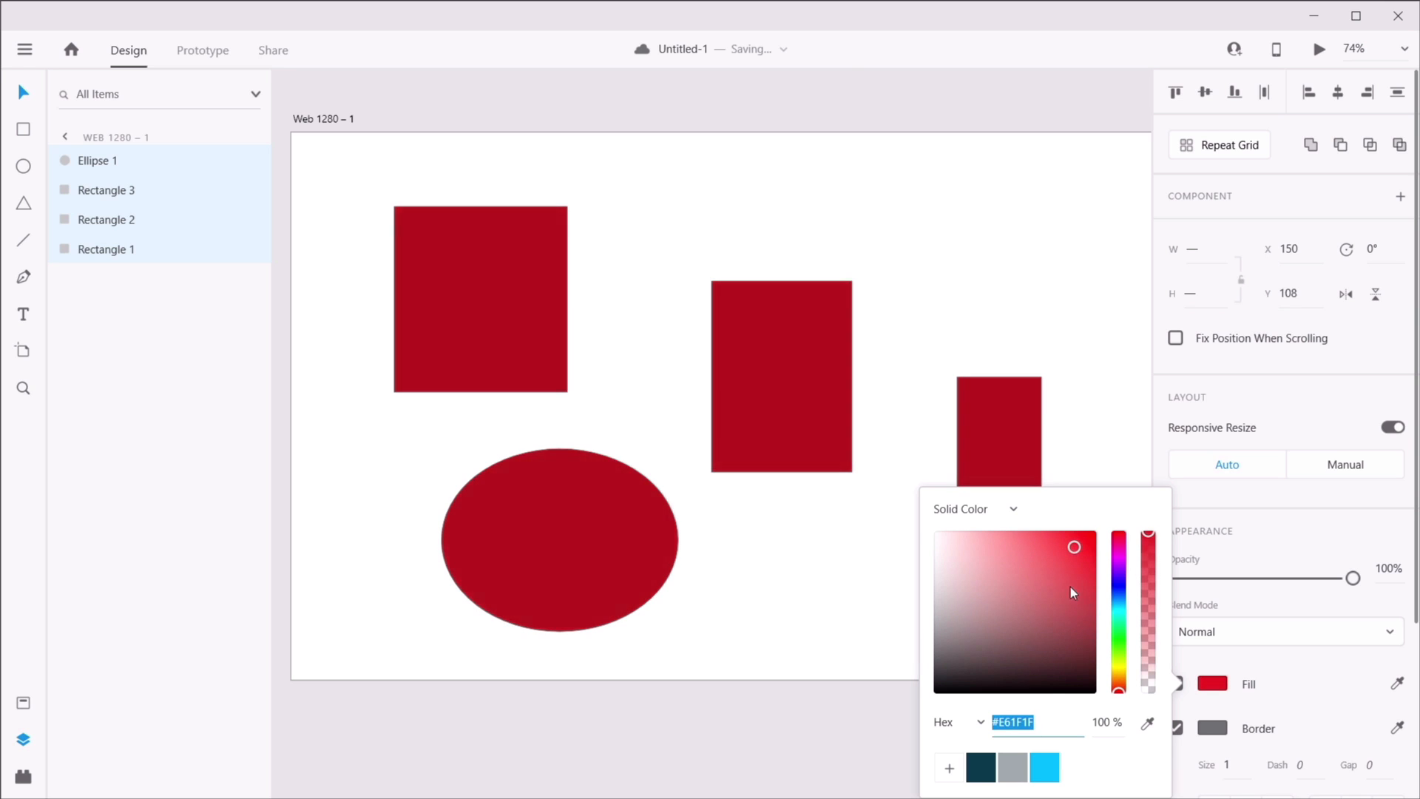
{"action": "mouse_move", "coordinate": [1071, 587]}
{"action": "left_mouse_down"}
{"action": "mouse_move", "coordinate": [988, 642]}
{"action": "mouse_move", "coordinate": [1037, 540]}
{"action": "mouse_move", "coordinate": [1041, 569]}
{"action": "mouse_move", "coordinate": [1064, 564]}
{"action": "left_mouse_up"}
{"action": "key", "text": "Escape"}
- Group the four red shapes and move the group slightly up and left to about X 136, Y 82
{"action": "left_click_drag", "start_coordinate": [1109, 620], "coordinate": [457, 279]}
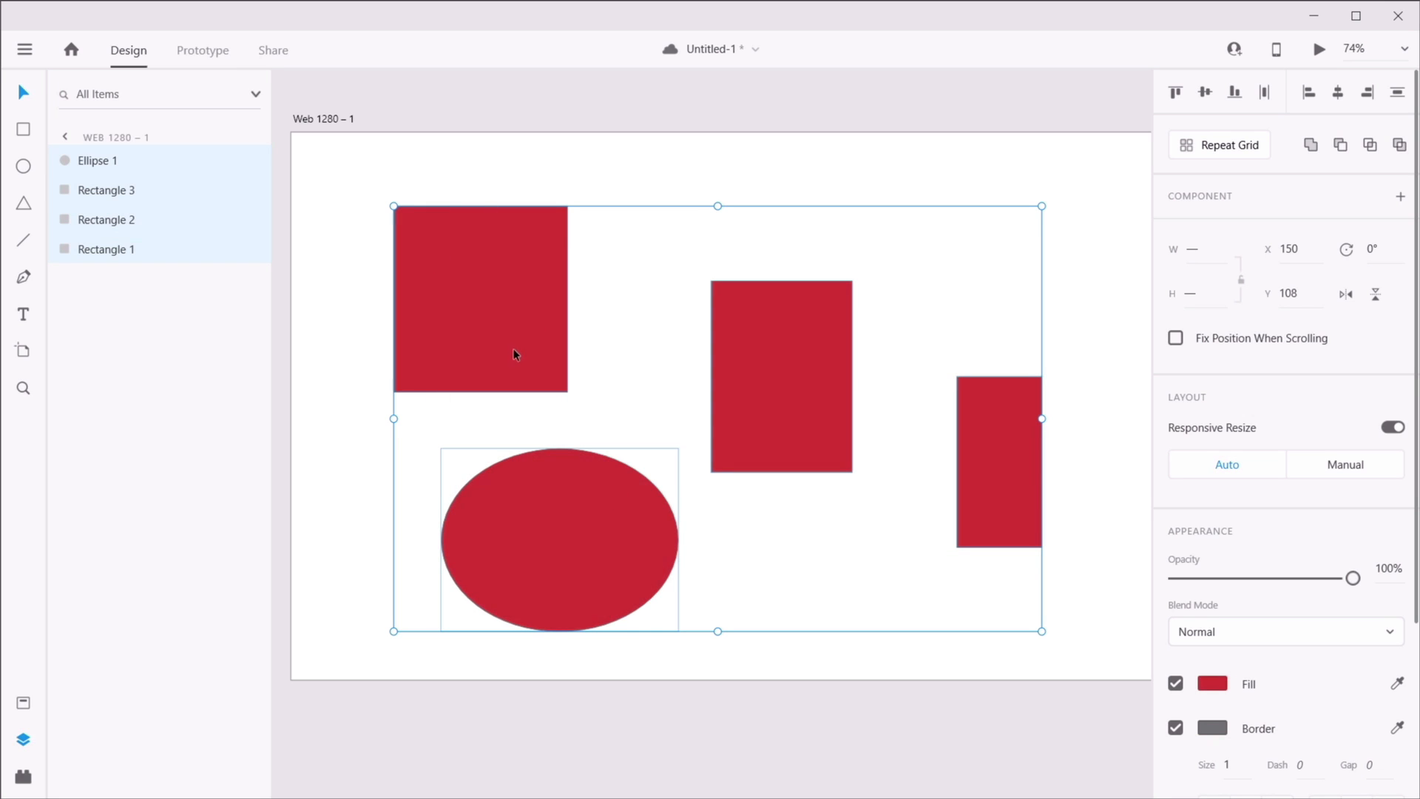
{"action": "right_click", "coordinate": [457, 279]}
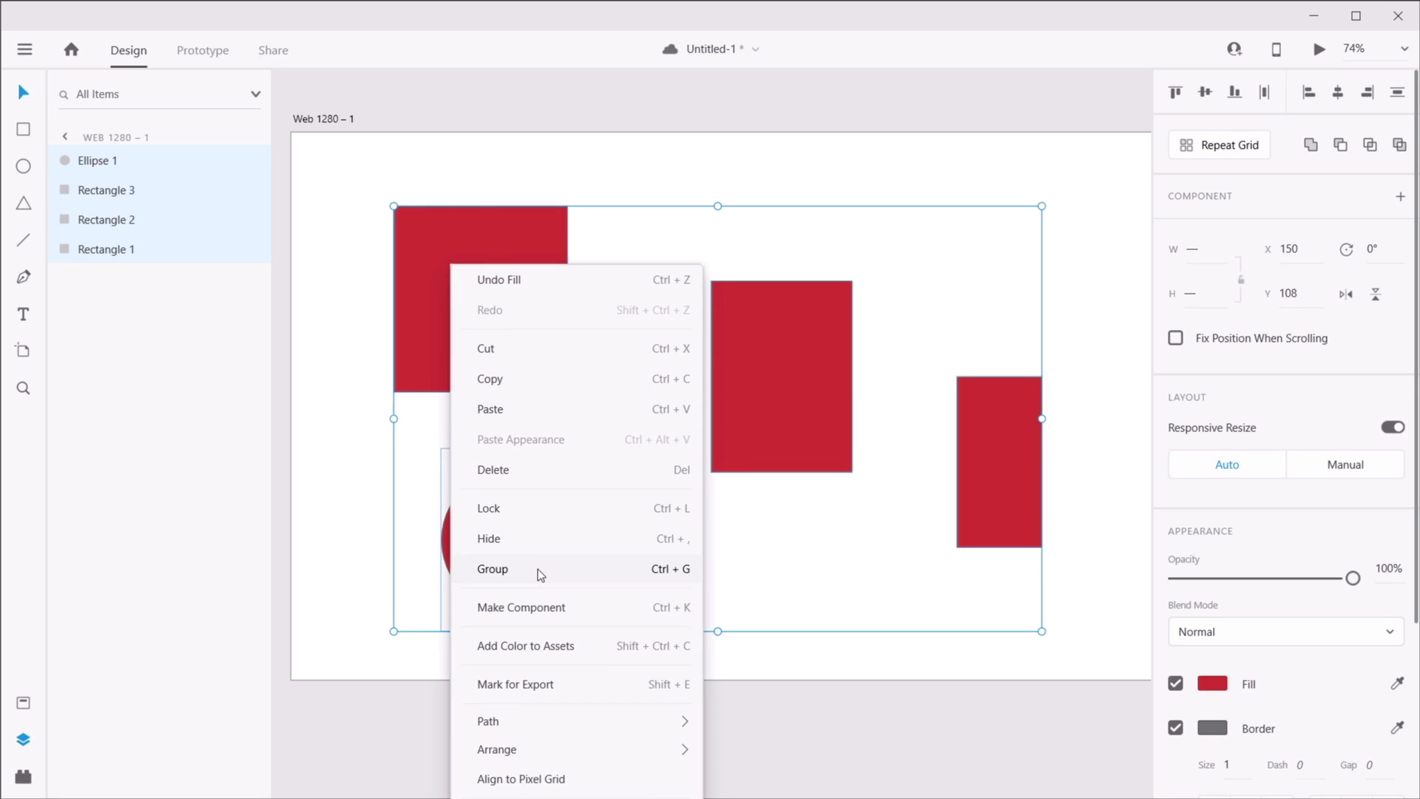
{"action": "left_click", "coordinate": [695, 570]}
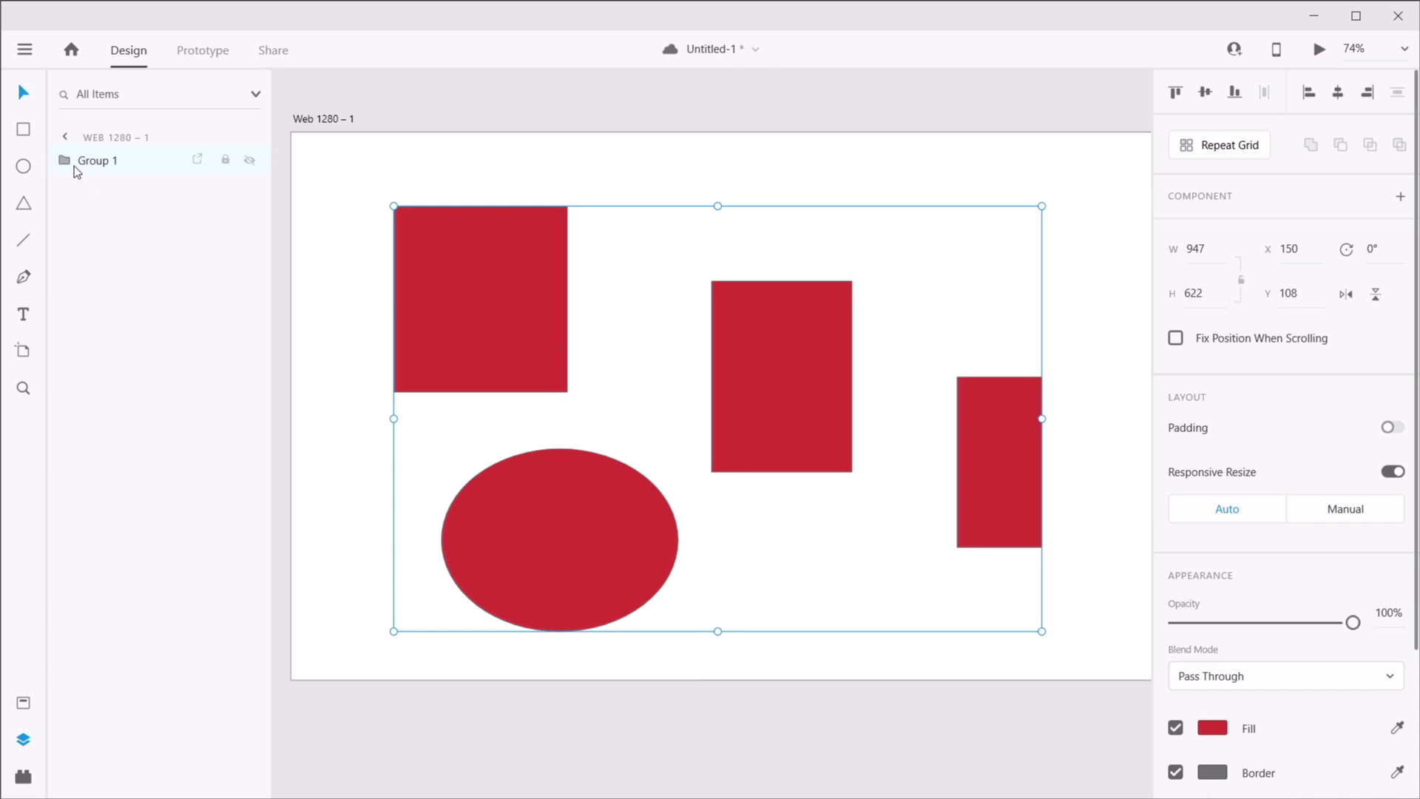
{"action": "left_click", "coordinate": [479, 168]}
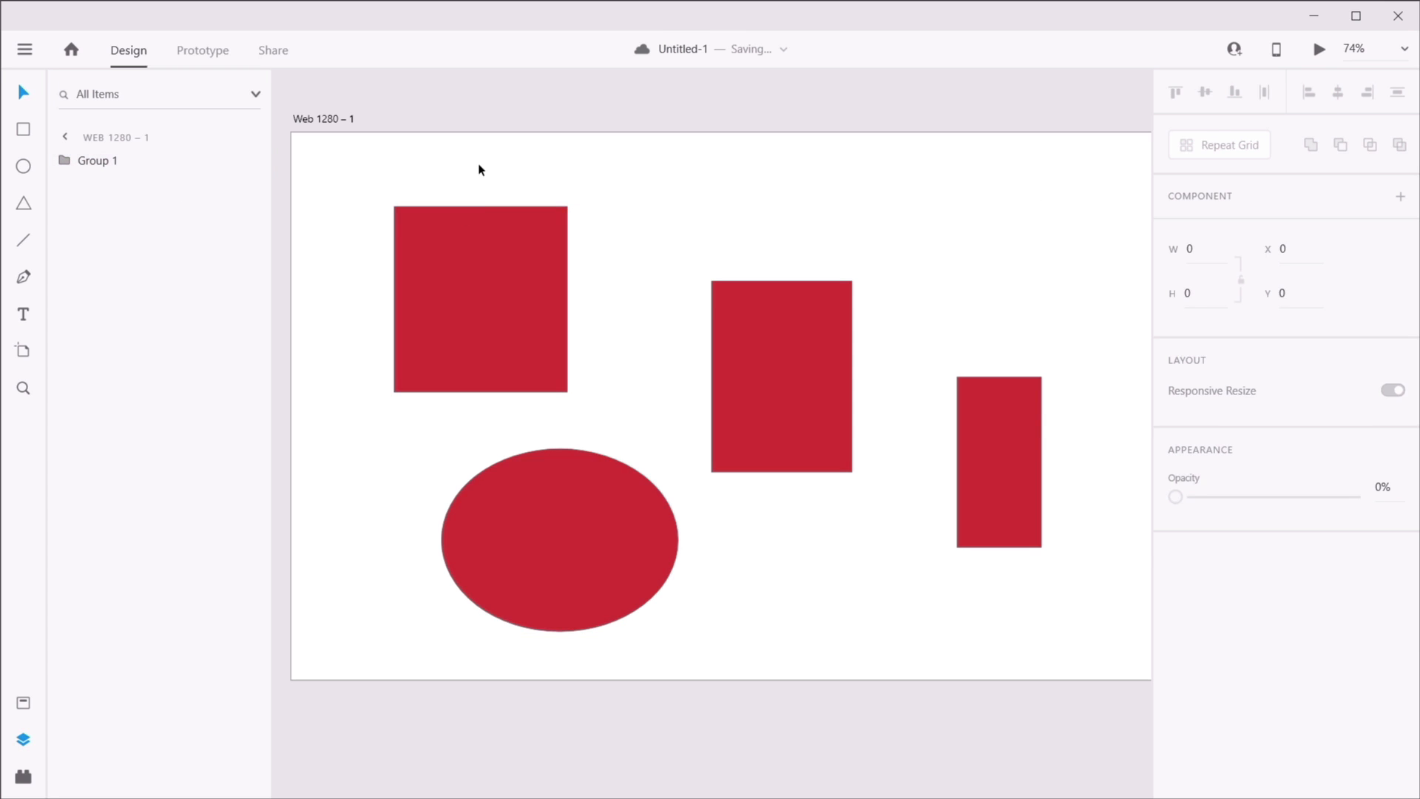
{"action": "left_click_drag", "start_coordinate": [482, 309], "coordinate": [477, 297]}
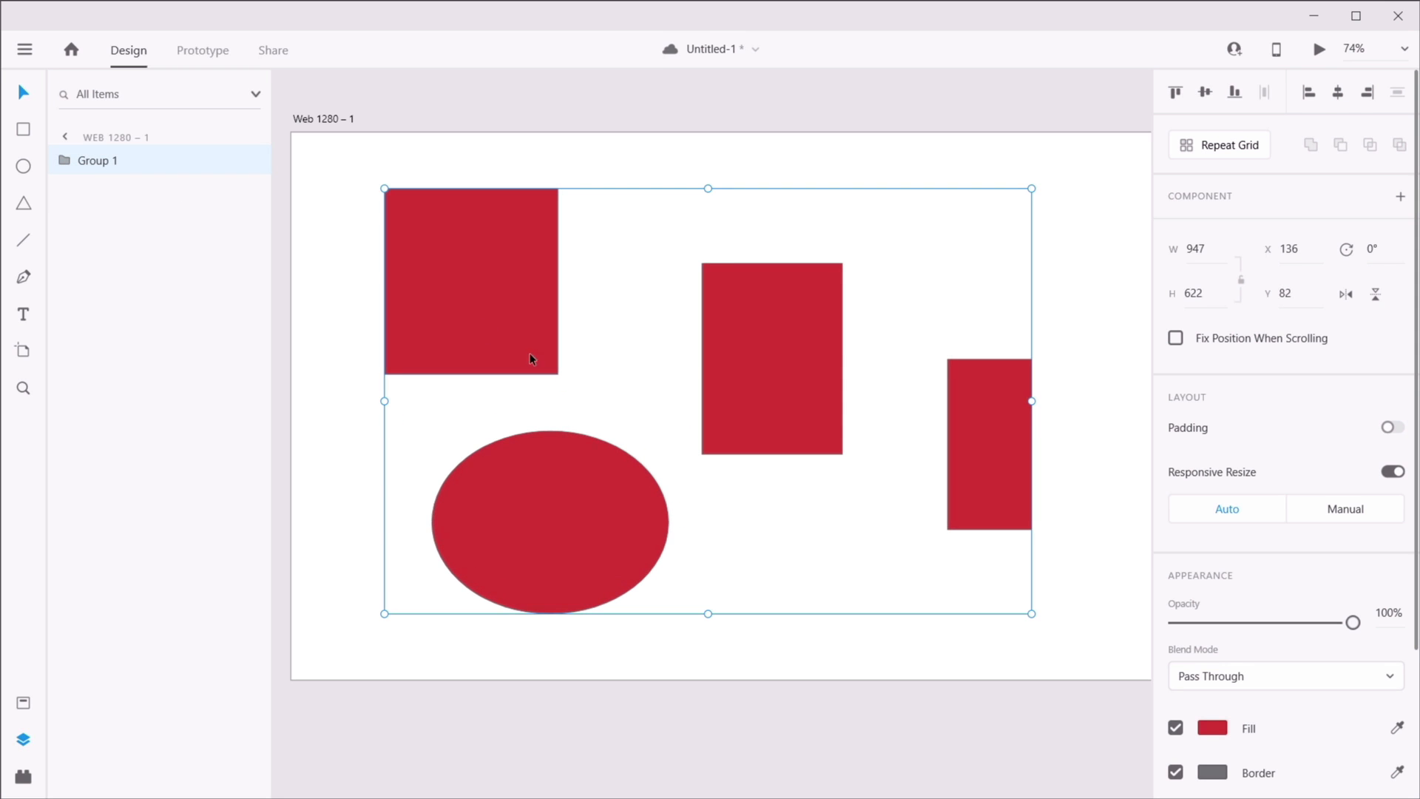
- Change the whole group's fill to the saved bright cyan-blue swatch
{"action": "left_click", "coordinate": [1213, 728]}
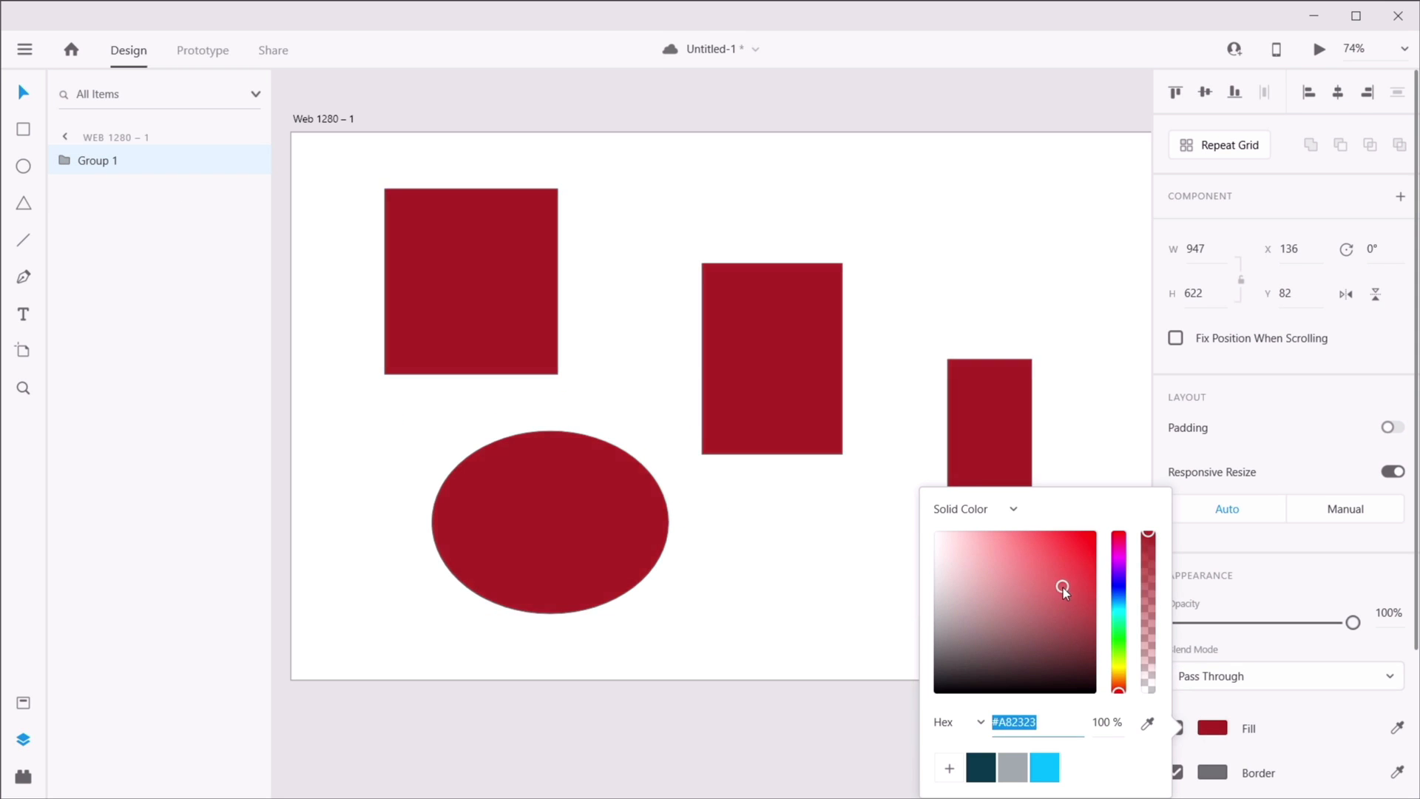
{"action": "left_click_drag", "start_coordinate": [1063, 587], "coordinate": [941, 596]}
{"action": "left_click", "coordinate": [1045, 769]}
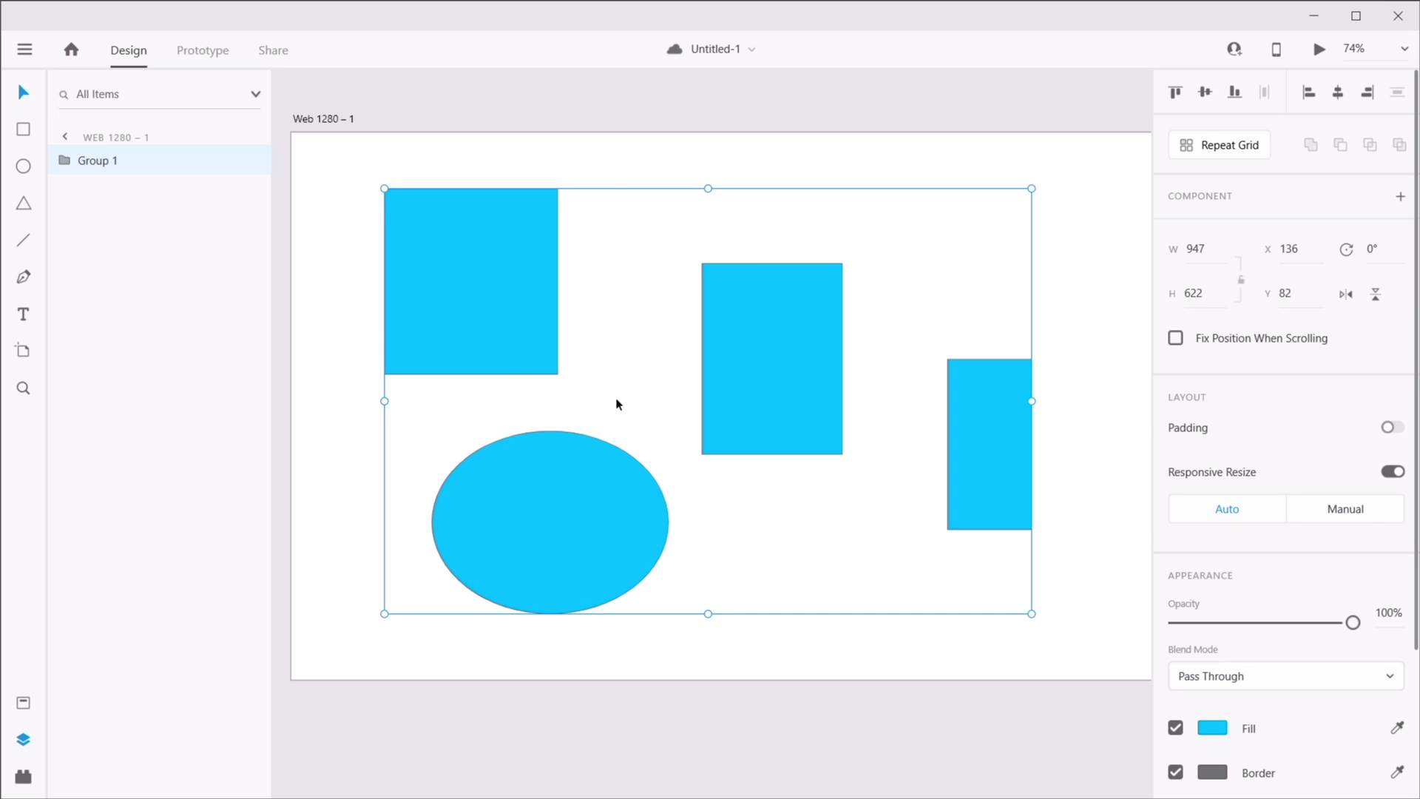
{"action": "left_click", "coordinate": [342, 291]}
- Enter the group to select the ellipse and rename its layer as circle
{"action": "double_click", "coordinate": [599, 510]}
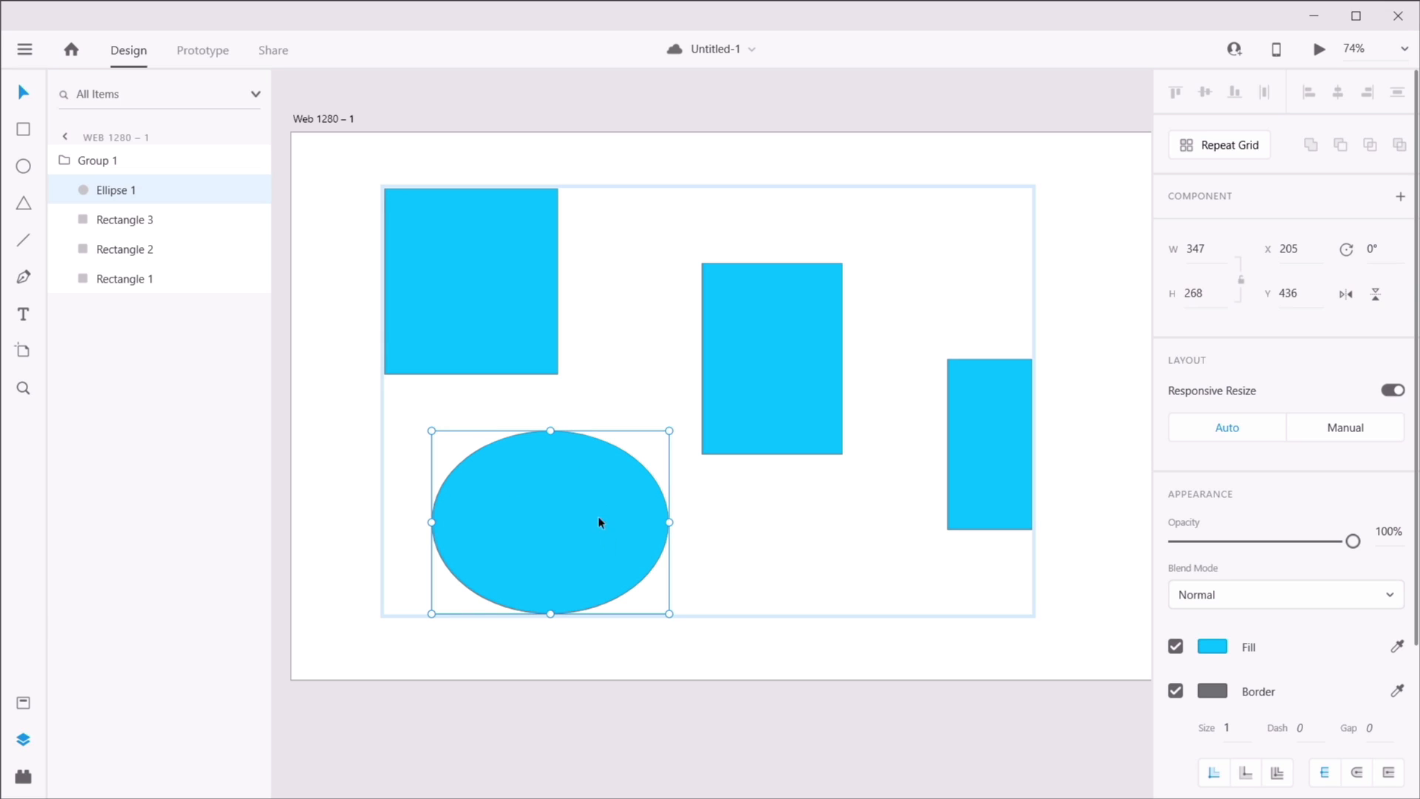
{"action": "double_click", "coordinate": [120, 190]}
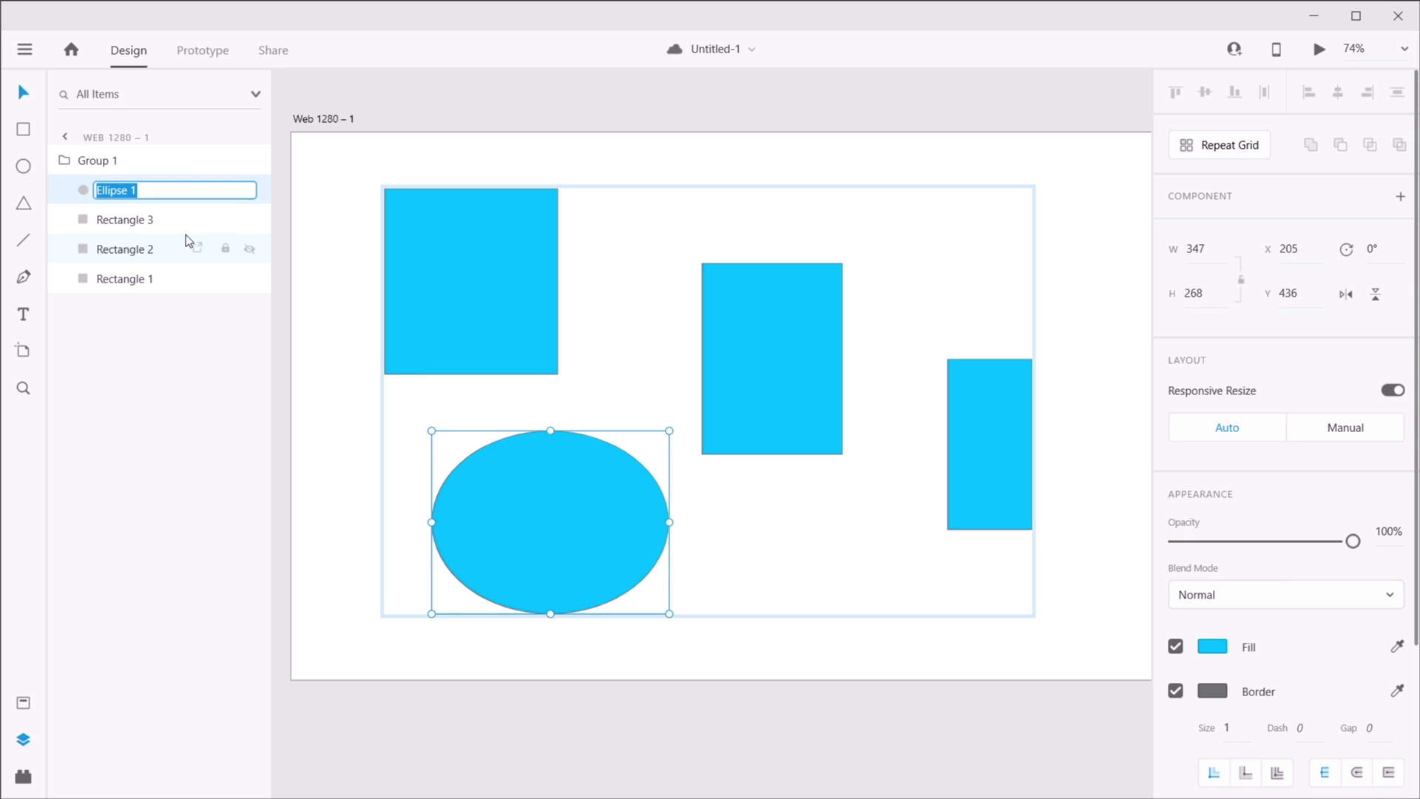
{"action": "type", "text": "circle"}
{"action": "key", "text": "Return"}
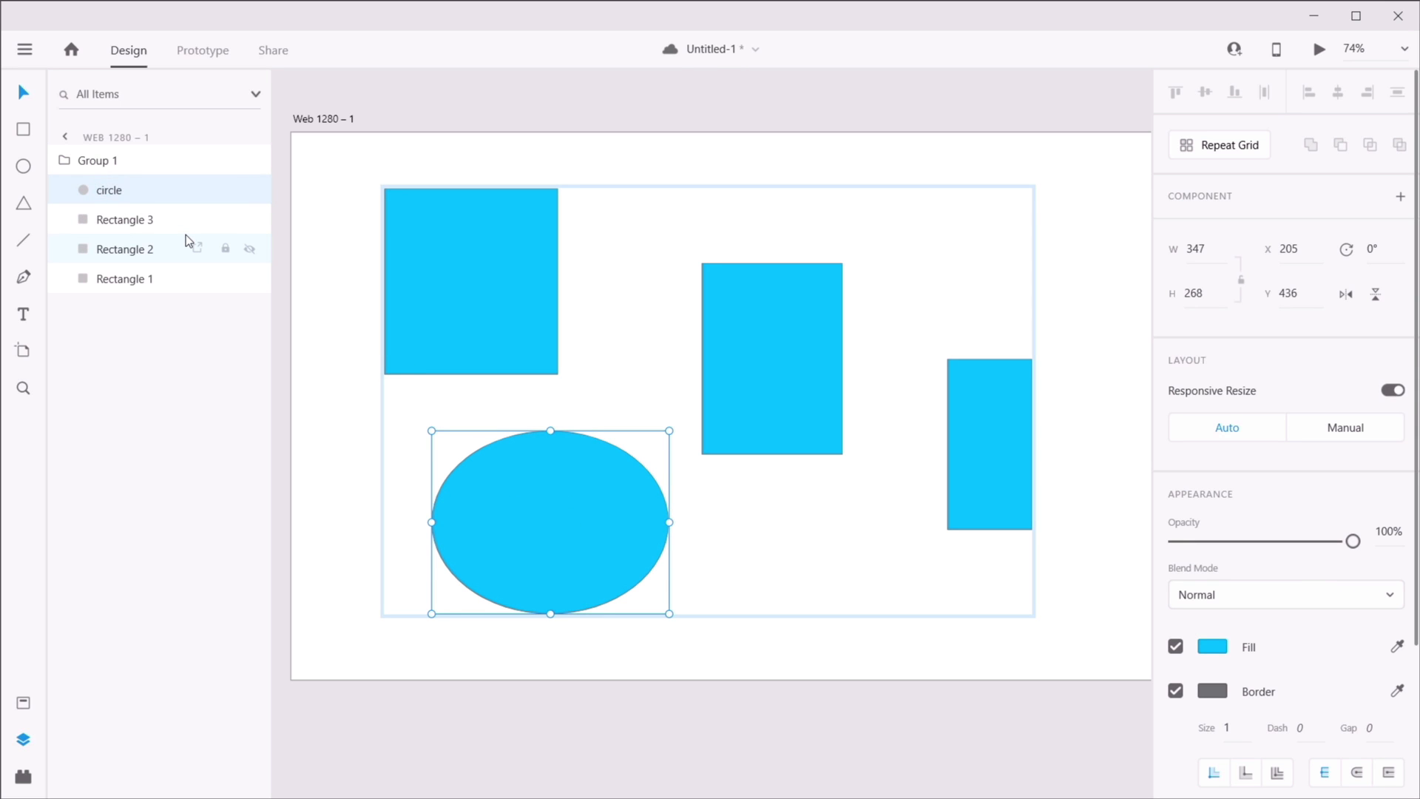
- Rename the middle rectangle's layer as card, collapse the group's layer list and deselect everything
{"action": "left_click", "coordinate": [146, 258]}
{"action": "double_click", "coordinate": [136, 254]}
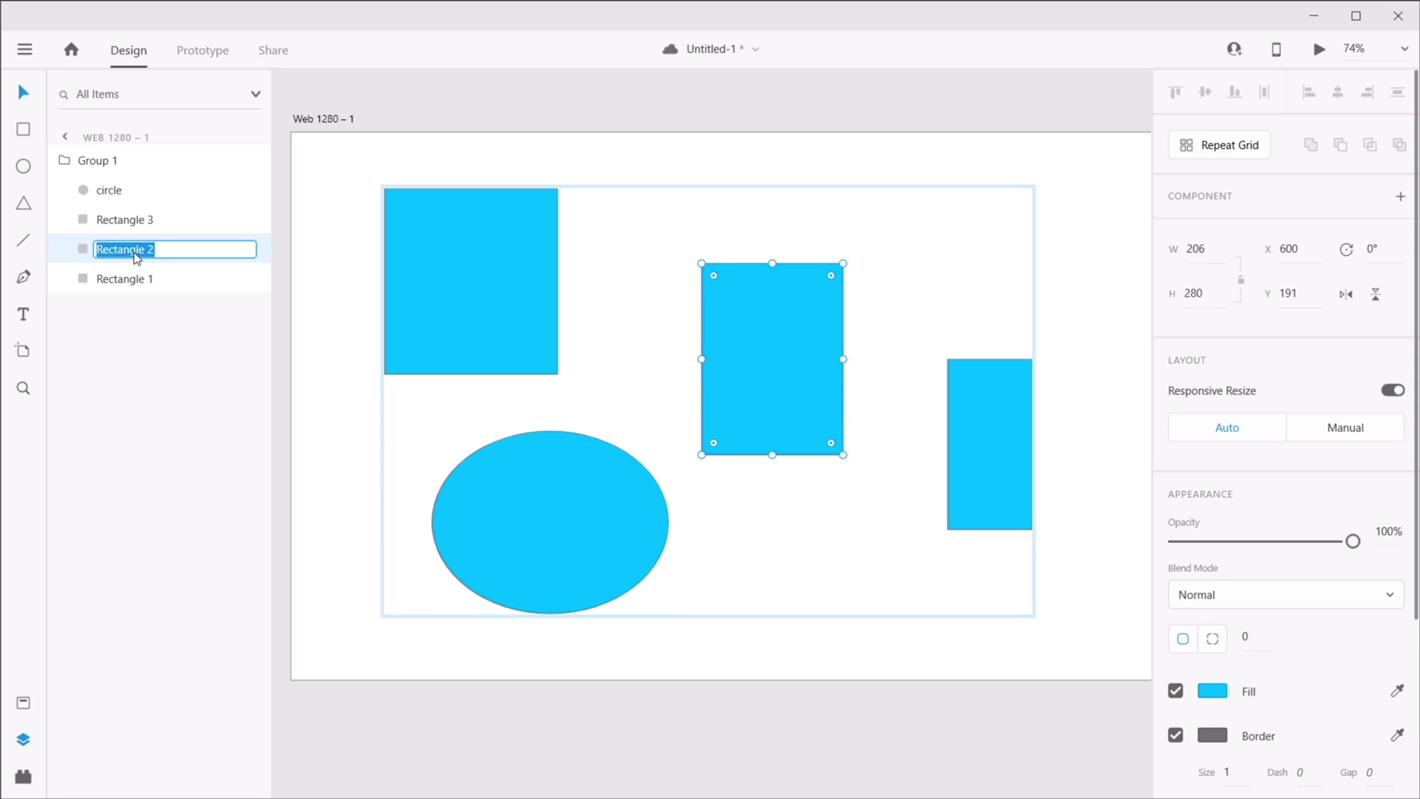
{"action": "type", "text": "card"}
{"action": "key", "text": "Return"}
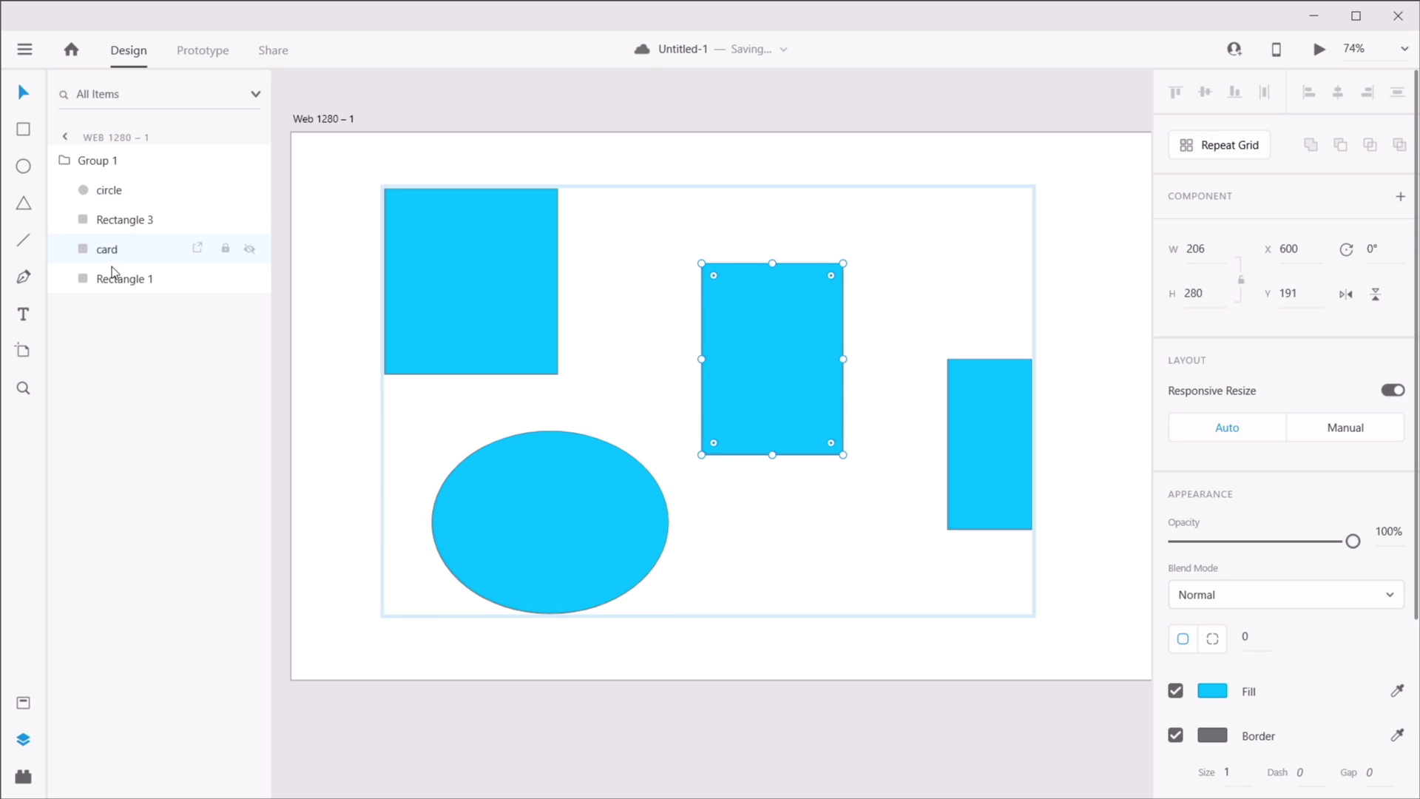
{"action": "left_click", "coordinate": [62, 161]}
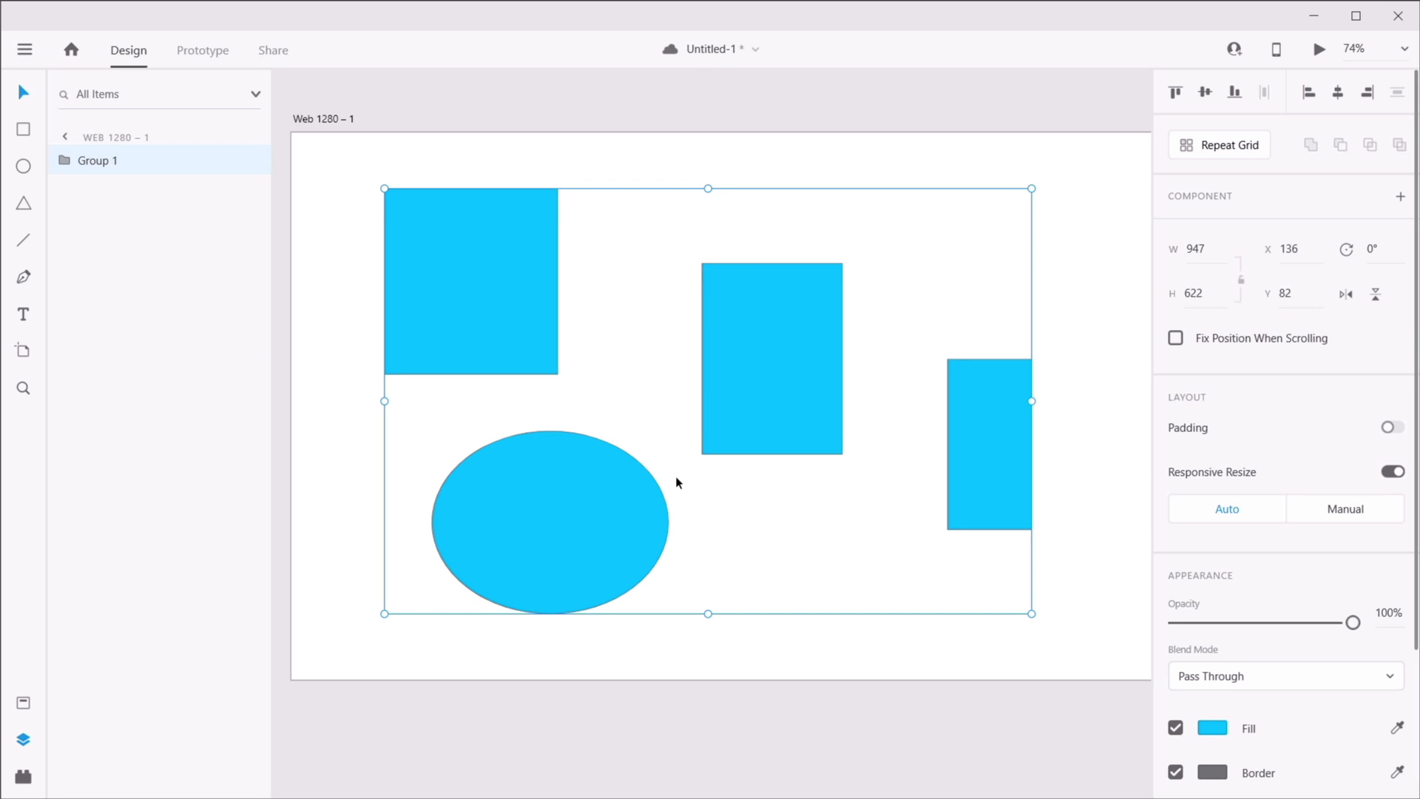
{"action": "left_click", "coordinate": [1072, 204]}
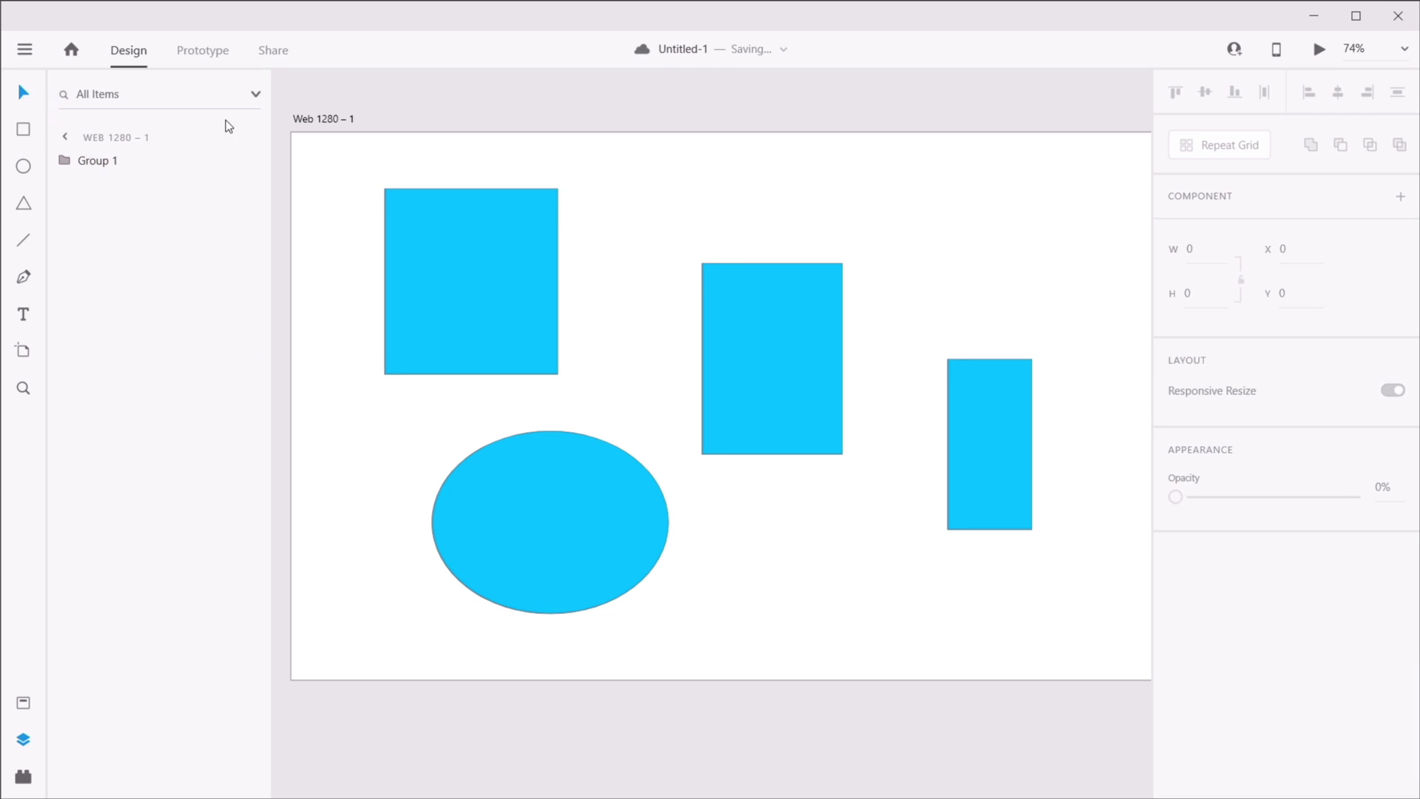
- Start a search in the artboard's layer list
{"action": "left_click", "coordinate": [116, 94]}
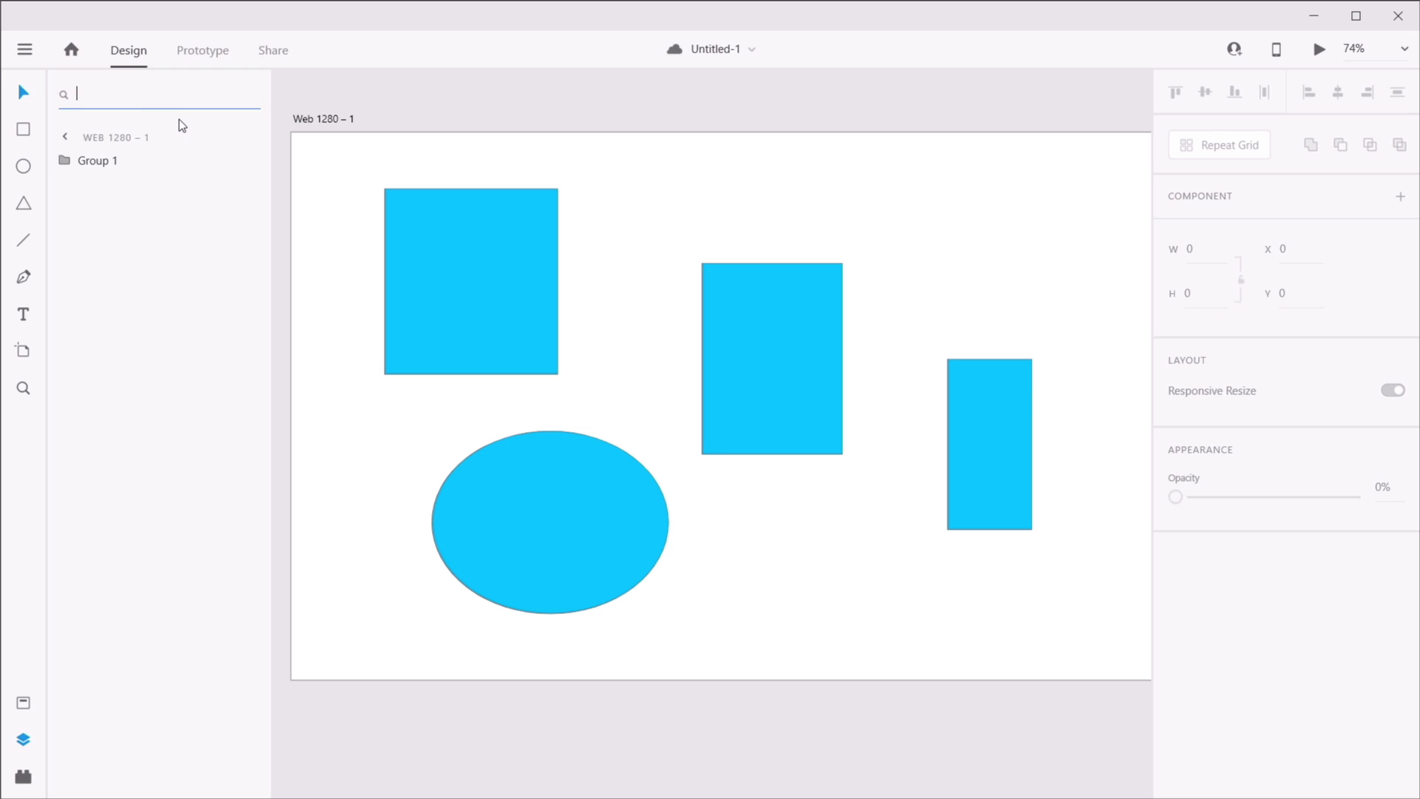
- Search the layers for "circle" and select the matching layer
{"action": "type", "text": "circle"}
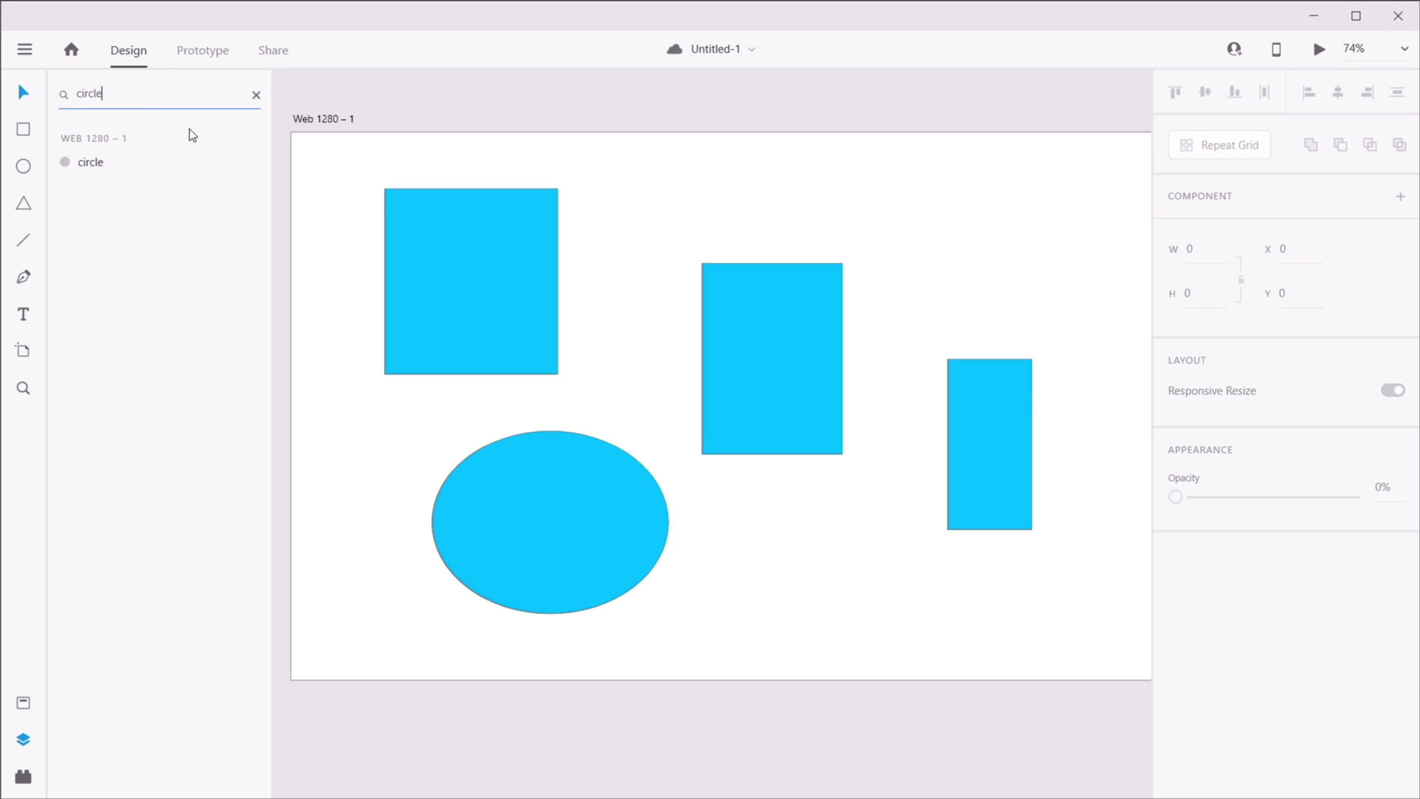
{"action": "left_click", "coordinate": [100, 158]}
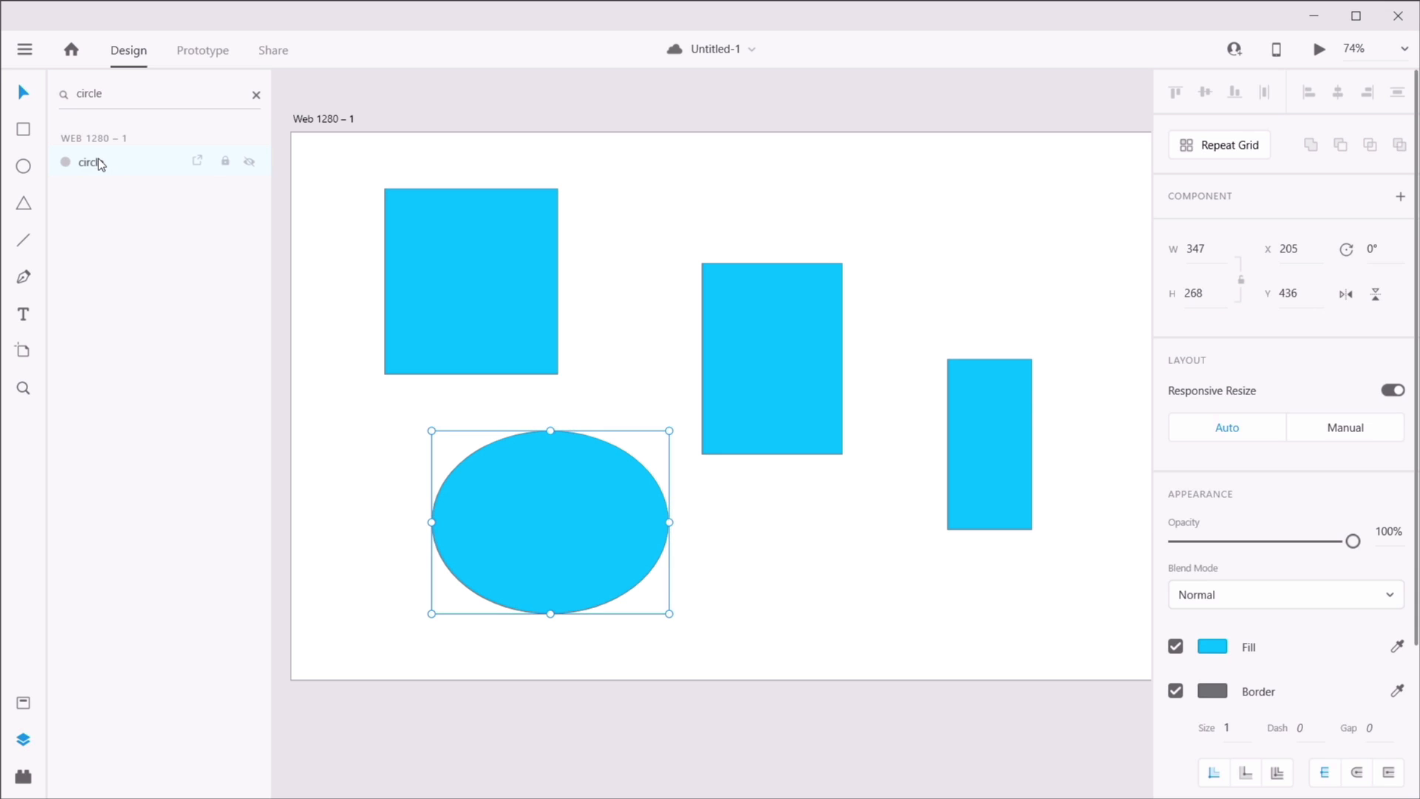
- Replace the layer search term with "card"
{"action": "left_click", "coordinate": [115, 95]}
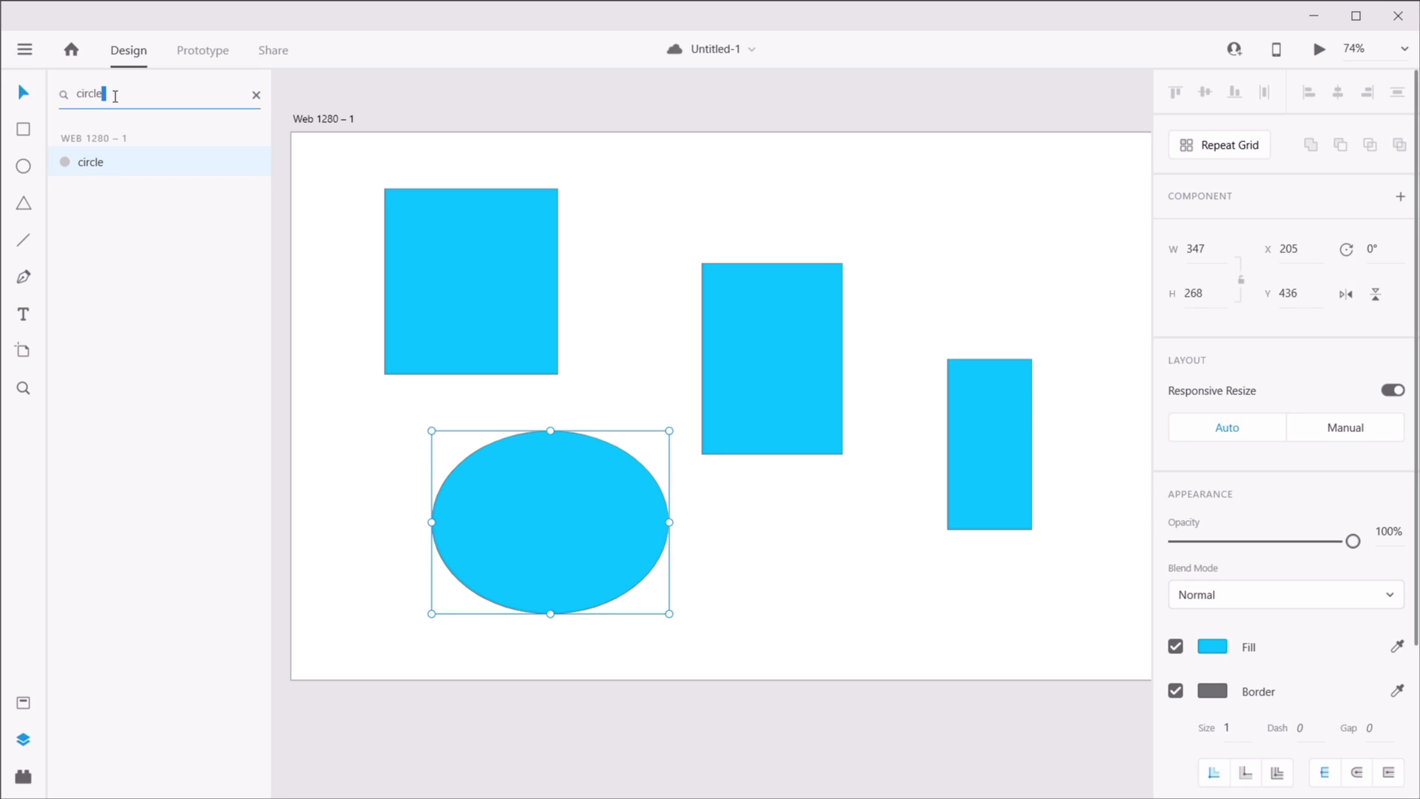
{"action": "key", "text": "BackSpace"}
{"action": "key", "text": "BackSpace"}
{"action": "key", "text": "BackSpace"}
{"action": "key", "text": "BackSpace"}
{"action": "key", "text": "BackSpace"}
{"action": "key", "text": "BackSpace"}
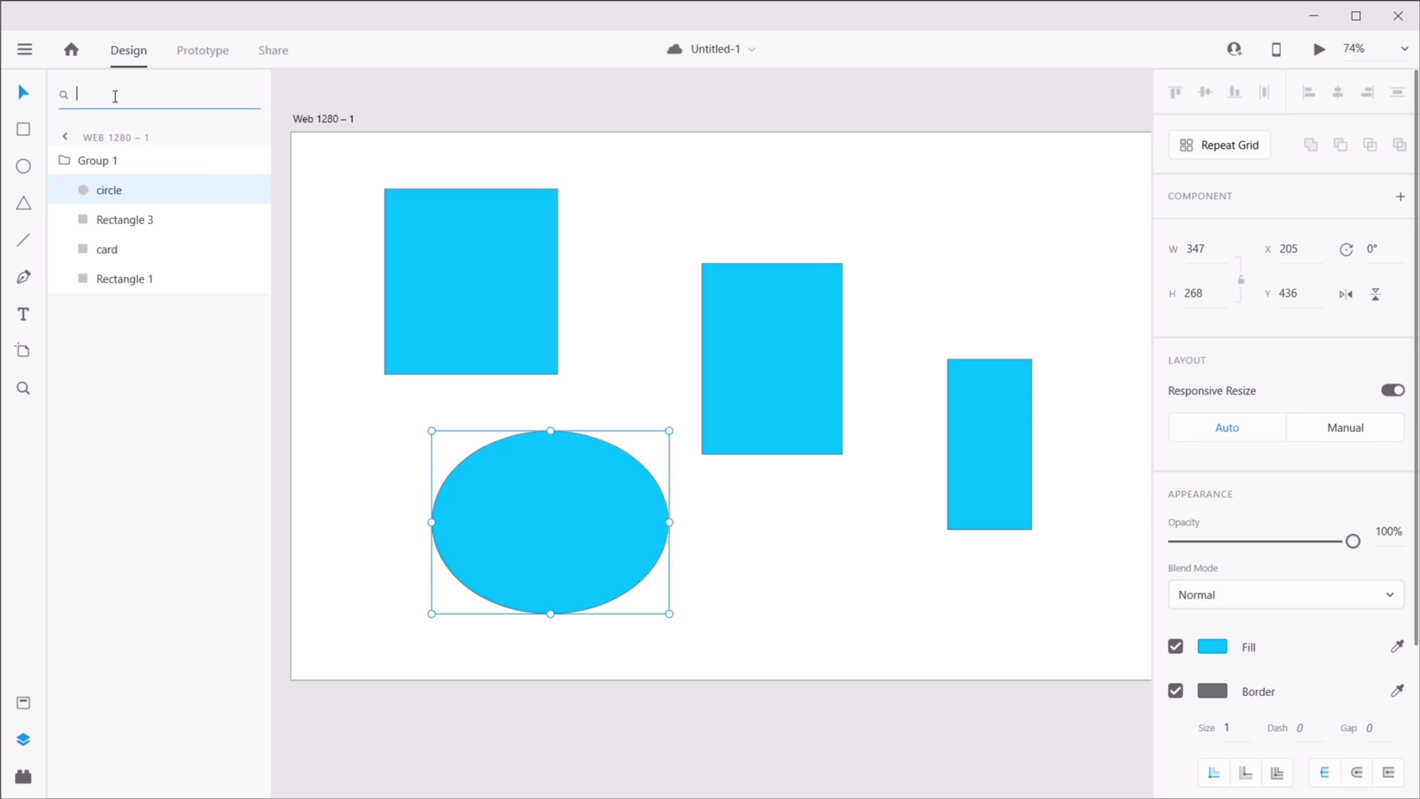
{"action": "type", "text": "card"}
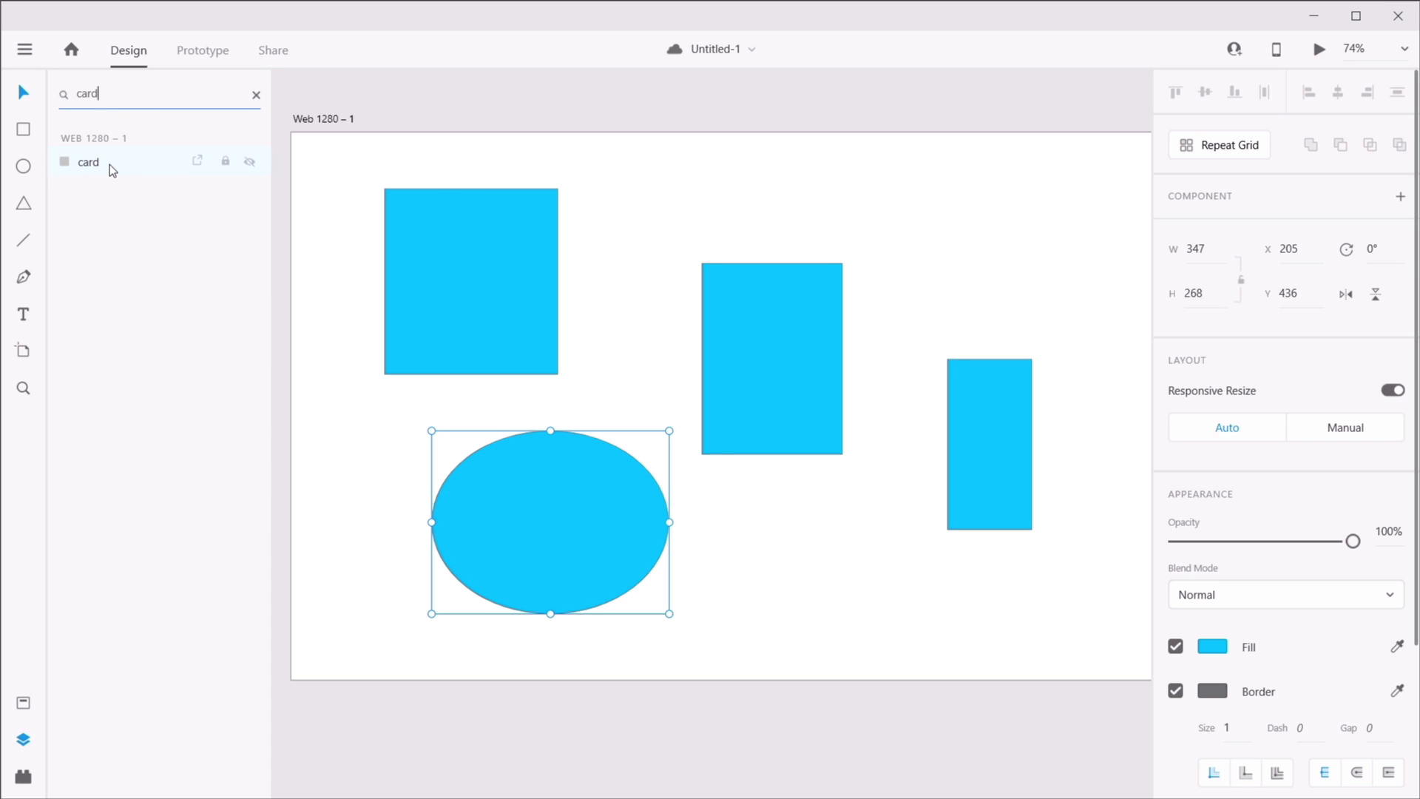
- Select all the blue shapes on the artboard and delete them
{"action": "left_click", "coordinate": [718, 181]}
{"action": "left_click_drag", "start_coordinate": [364, 153], "coordinate": [914, 568]}
{"action": "key", "text": "Delete"}
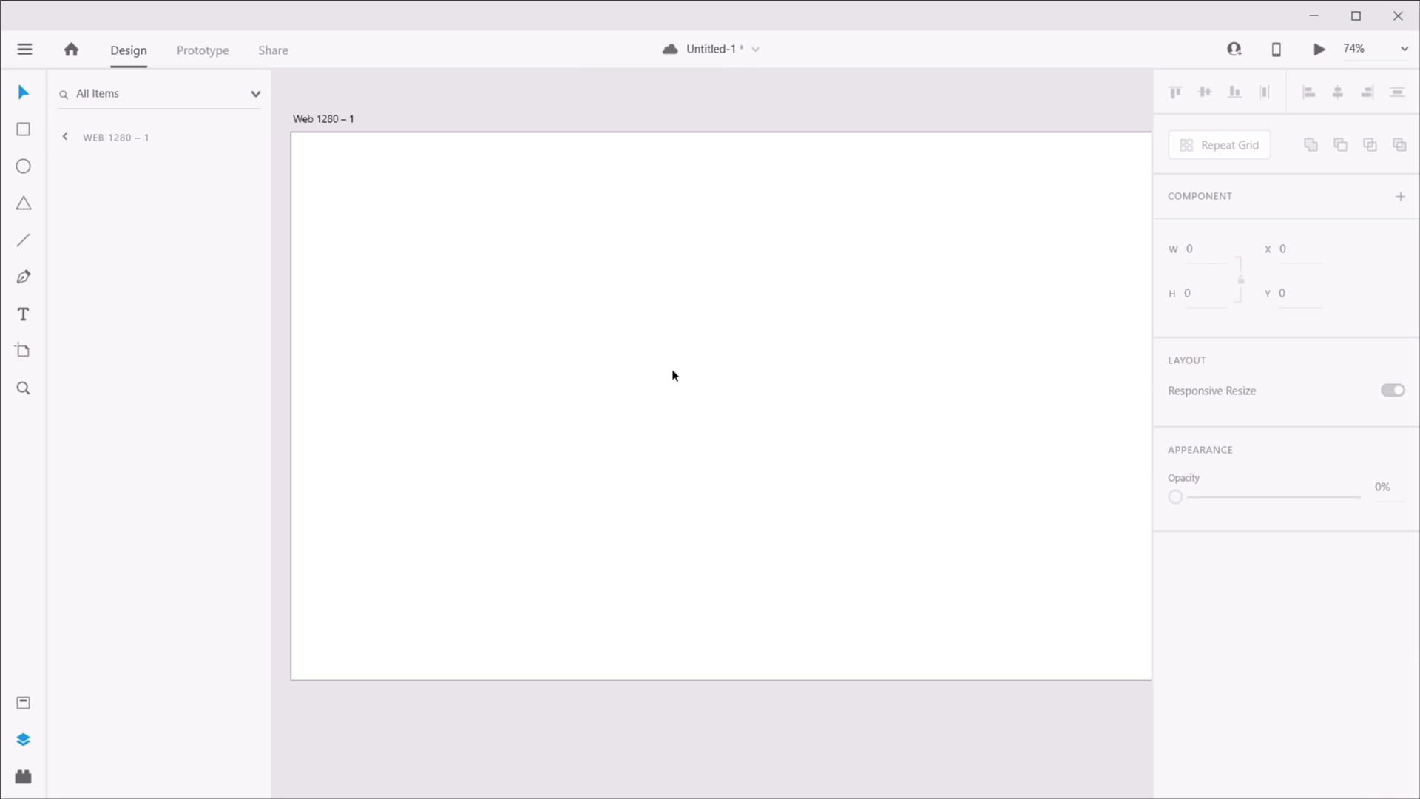
- Draw a rectangle about 917 by 430 on the artboard and fill it with light blue #01BAFE
{"action": "left_click", "coordinate": [25, 133]}
{"action": "left_click_drag", "start_coordinate": [416, 216], "coordinate": [1043, 511]}
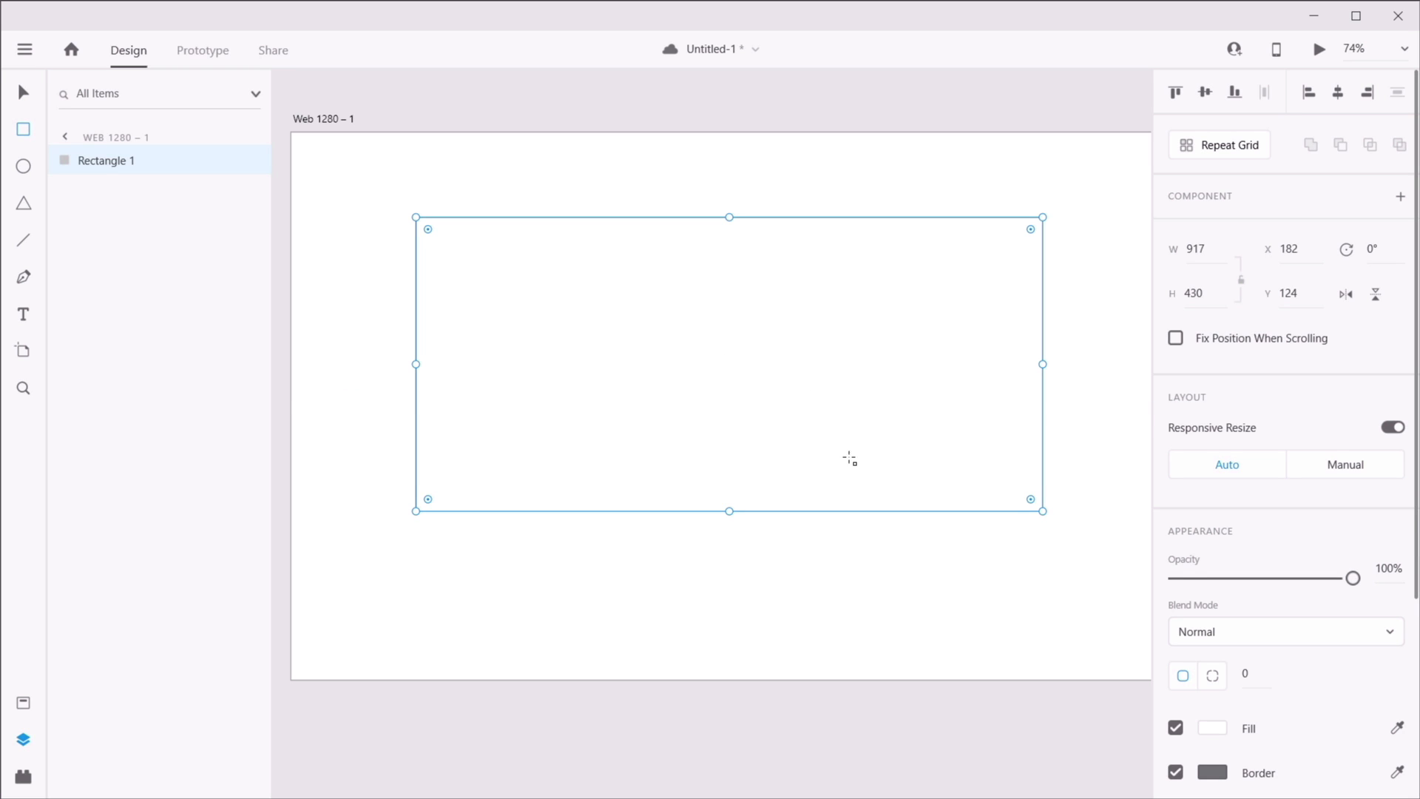
{"action": "left_click", "coordinate": [1222, 726]}
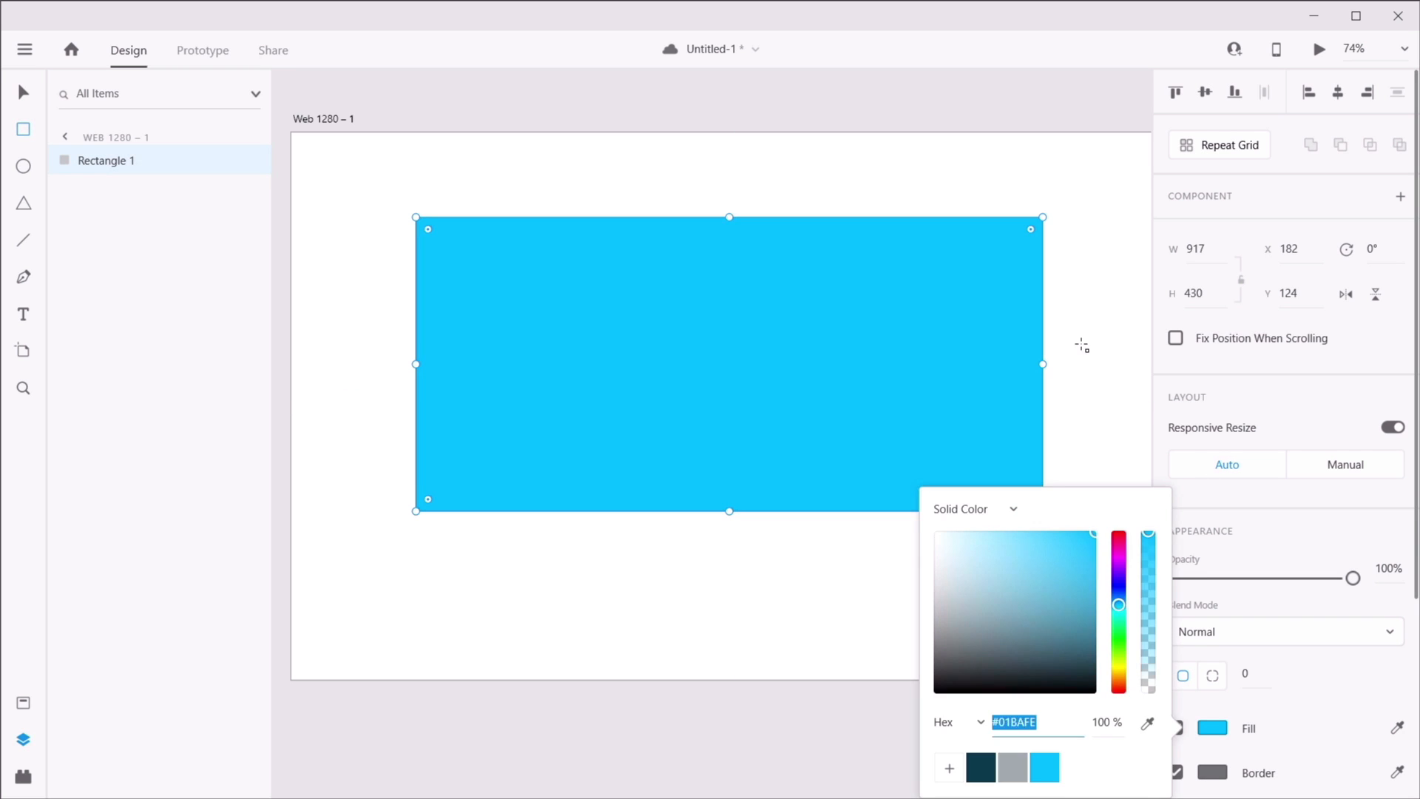
{"action": "left_click", "coordinate": [1095, 380]}
{"action": "key", "text": "v"}
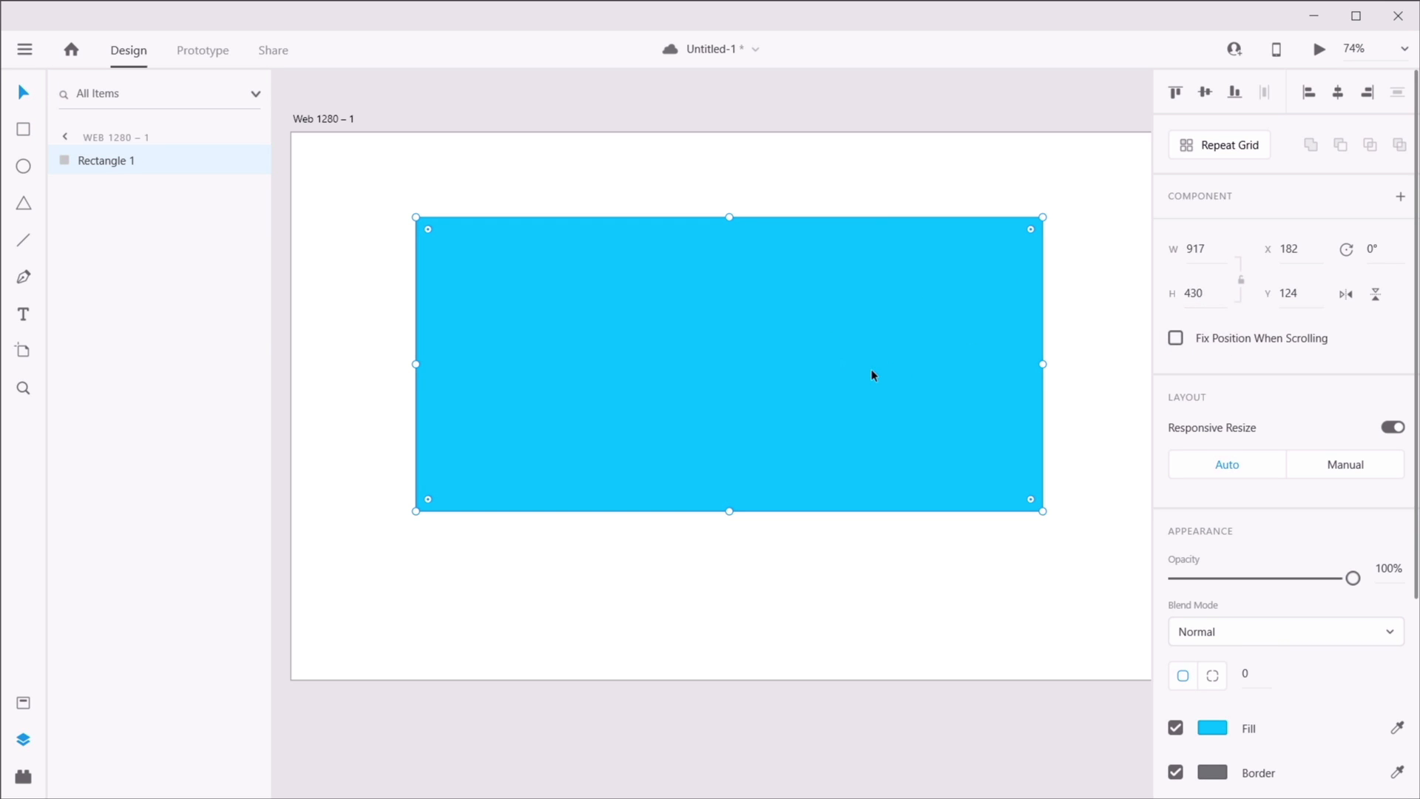
{"action": "key", "text": "ctrl+s"}
- Enlarge the rectangle by its right edge, top edge and top-right corner to about 959 by 473
{"action": "mouse_move", "coordinate": [1043, 363]}
{"action": "left_mouse_down"}
{"action": "mouse_move", "coordinate": [690, 342]}
{"action": "mouse_move", "coordinate": [1044, 363]}
{"action": "left_mouse_up"}
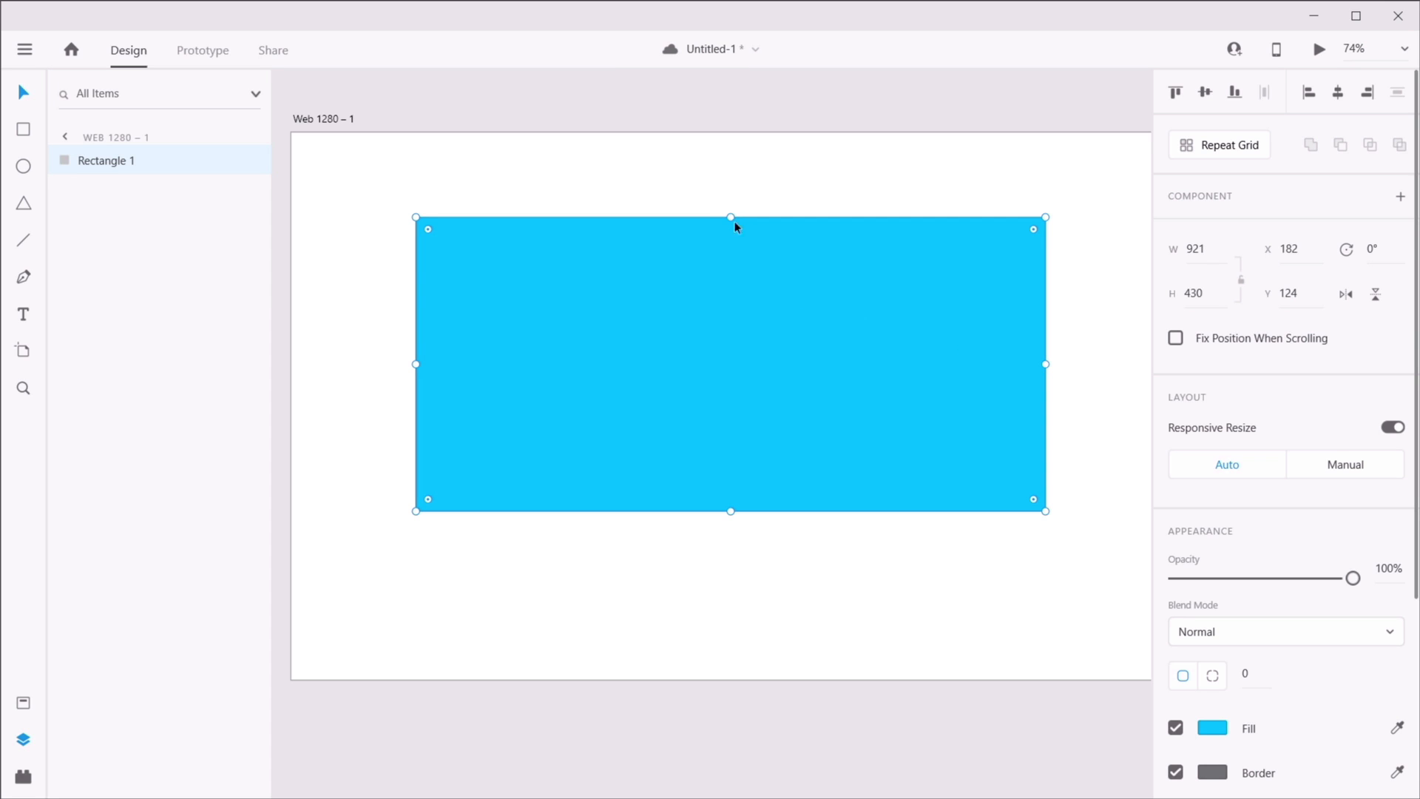
{"action": "mouse_move", "coordinate": [731, 216]}
{"action": "left_mouse_down"}
{"action": "mouse_move", "coordinate": [726, 393]}
{"action": "mouse_move", "coordinate": [736, 200]}
{"action": "left_mouse_up"}
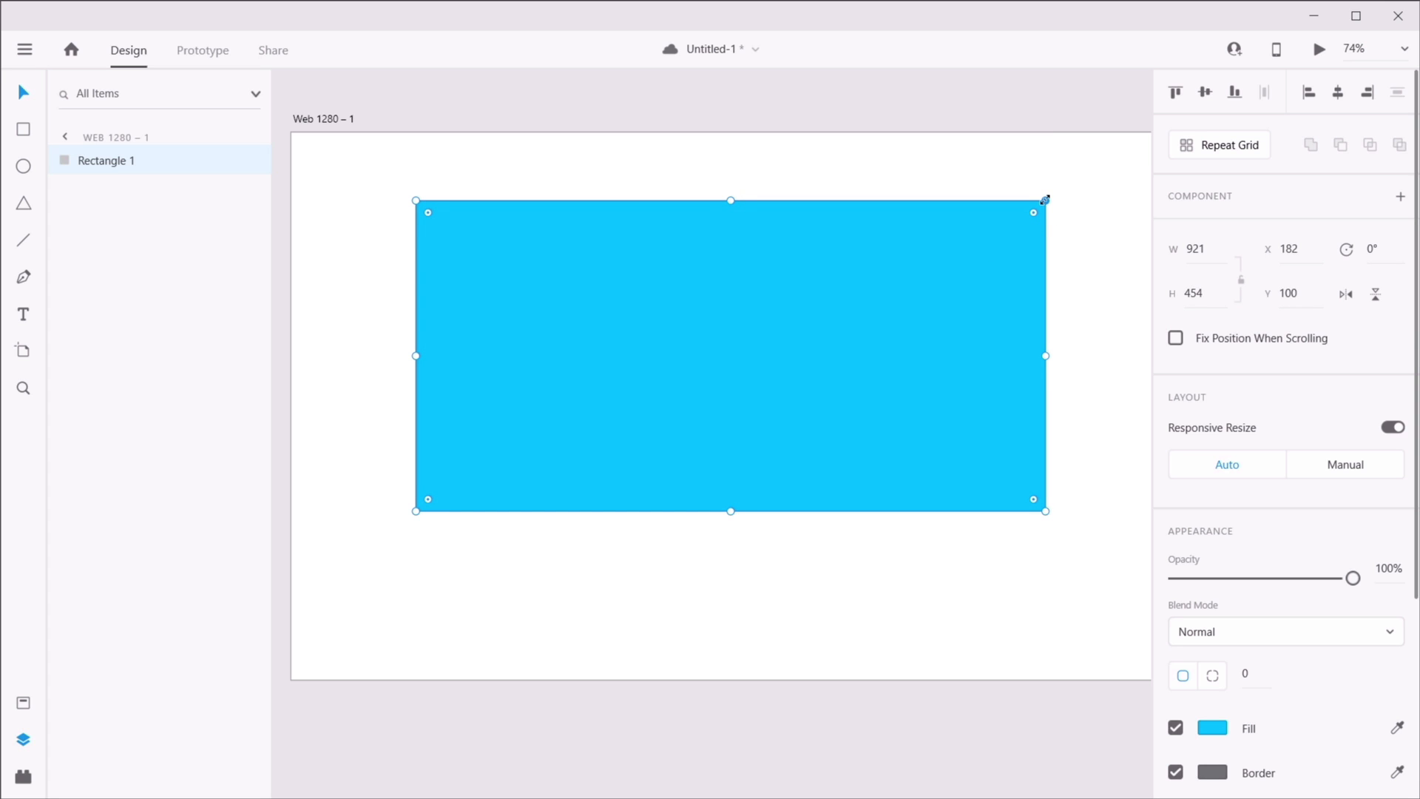
{"action": "left_click_drag", "start_coordinate": [1045, 200], "coordinate": [1072, 188]}
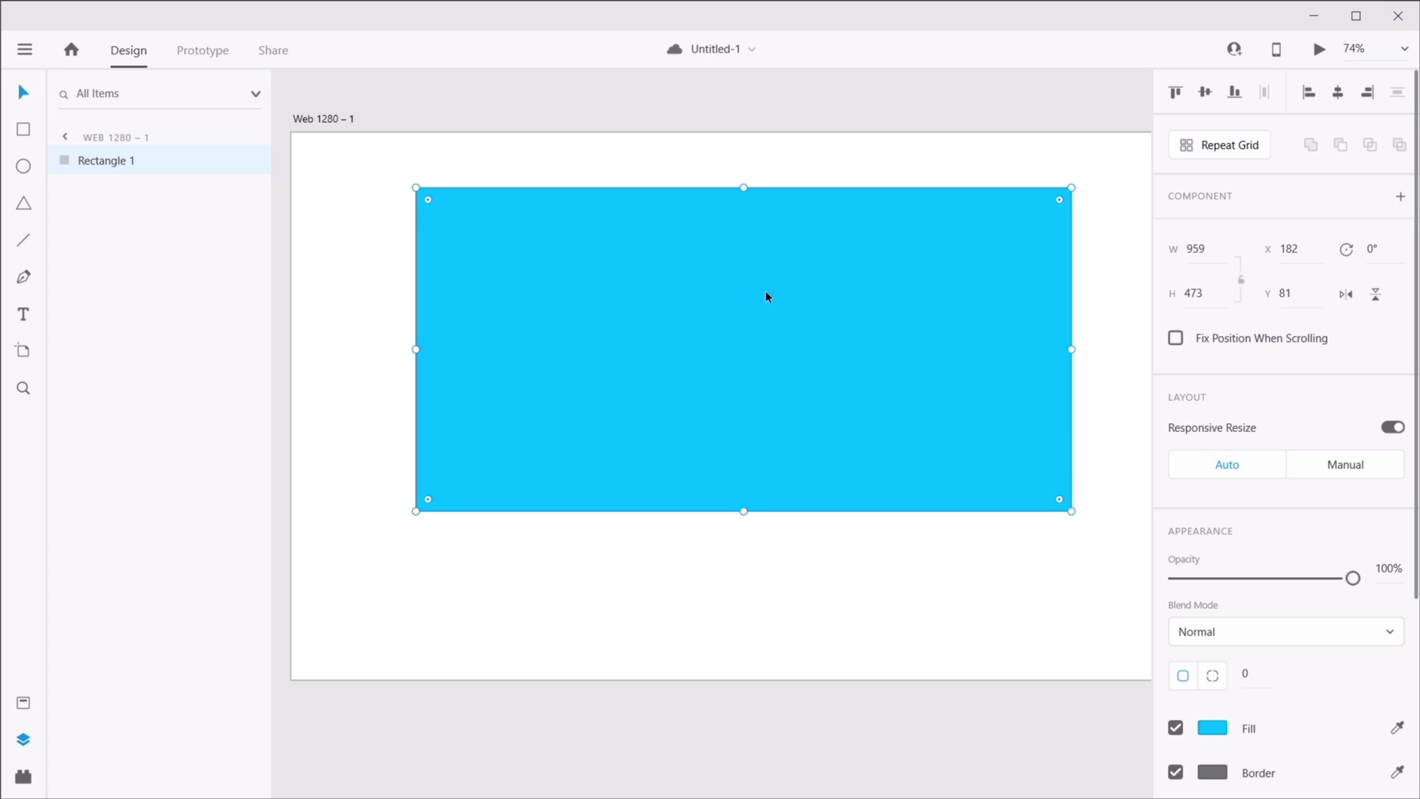
{"action": "left_click", "coordinate": [1351, 296]}
{"action": "left_click", "coordinate": [1377, 297]}
- Change the rectangle's fill to a linear gradient running diagonally from its bottom-left corner to near the middle of its top edge
{"action": "left_click", "coordinate": [1213, 729]}
{"action": "left_click", "coordinate": [969, 508]}
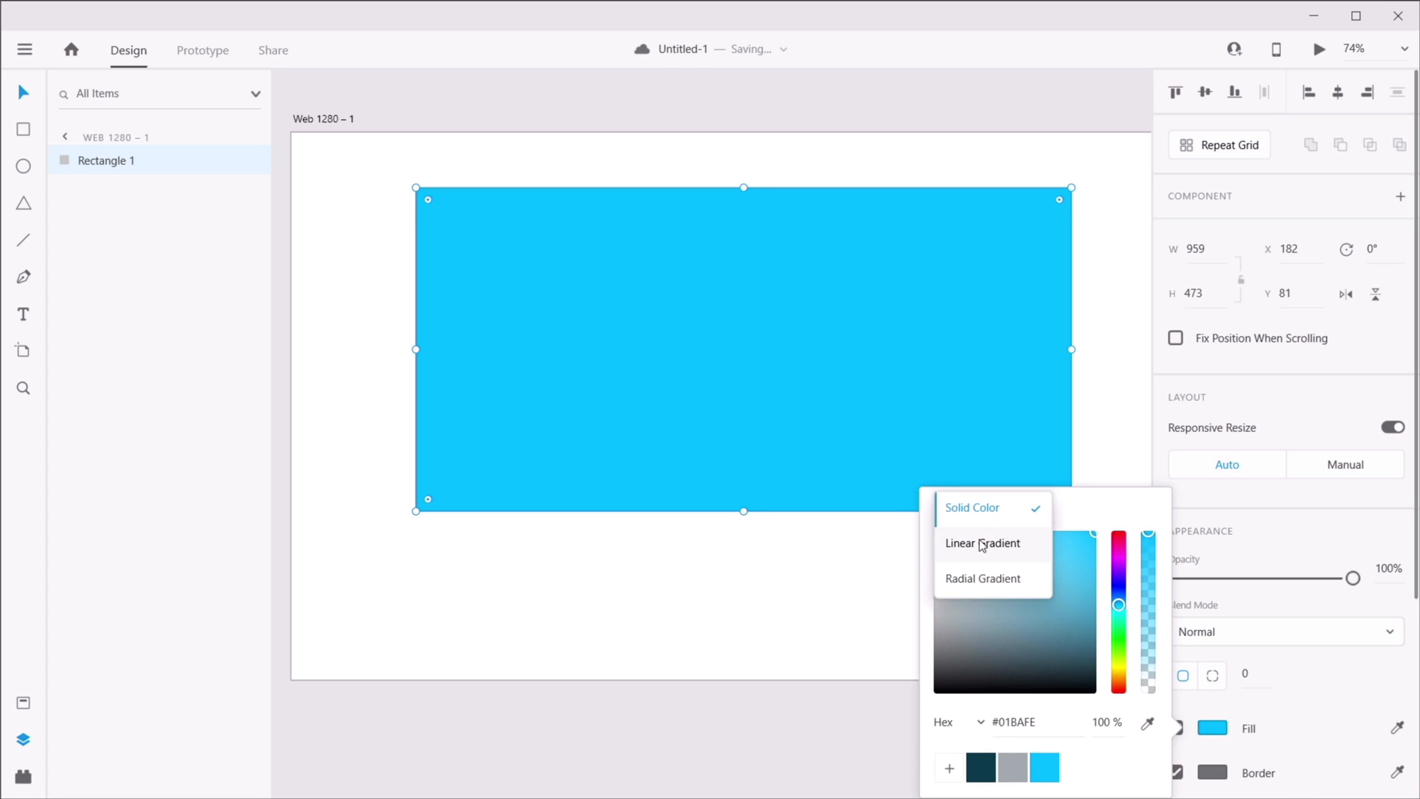
{"action": "left_click", "coordinate": [986, 541]}
{"action": "left_click_drag", "start_coordinate": [744, 189], "coordinate": [422, 516]}
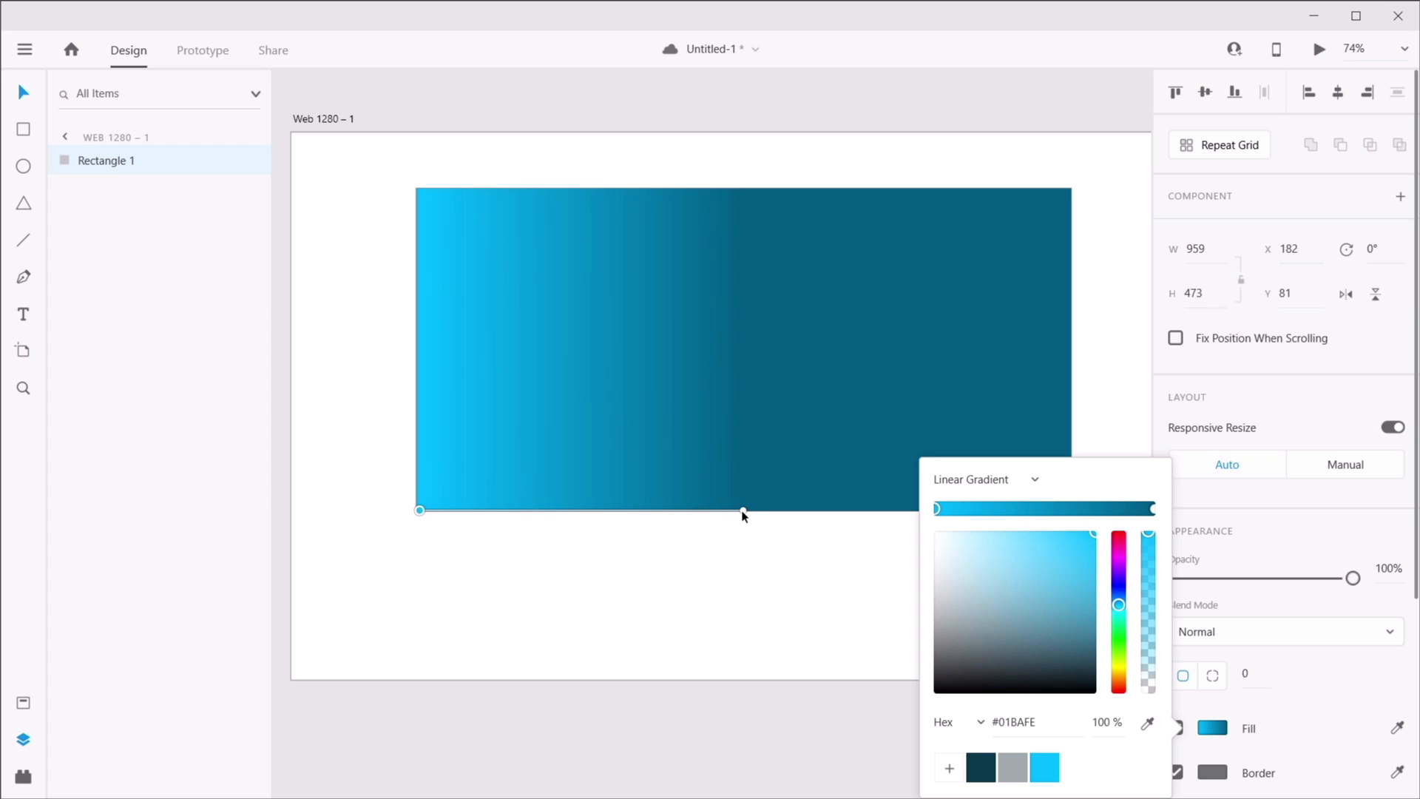
{"action": "left_click_drag", "start_coordinate": [743, 510], "coordinate": [723, 196]}
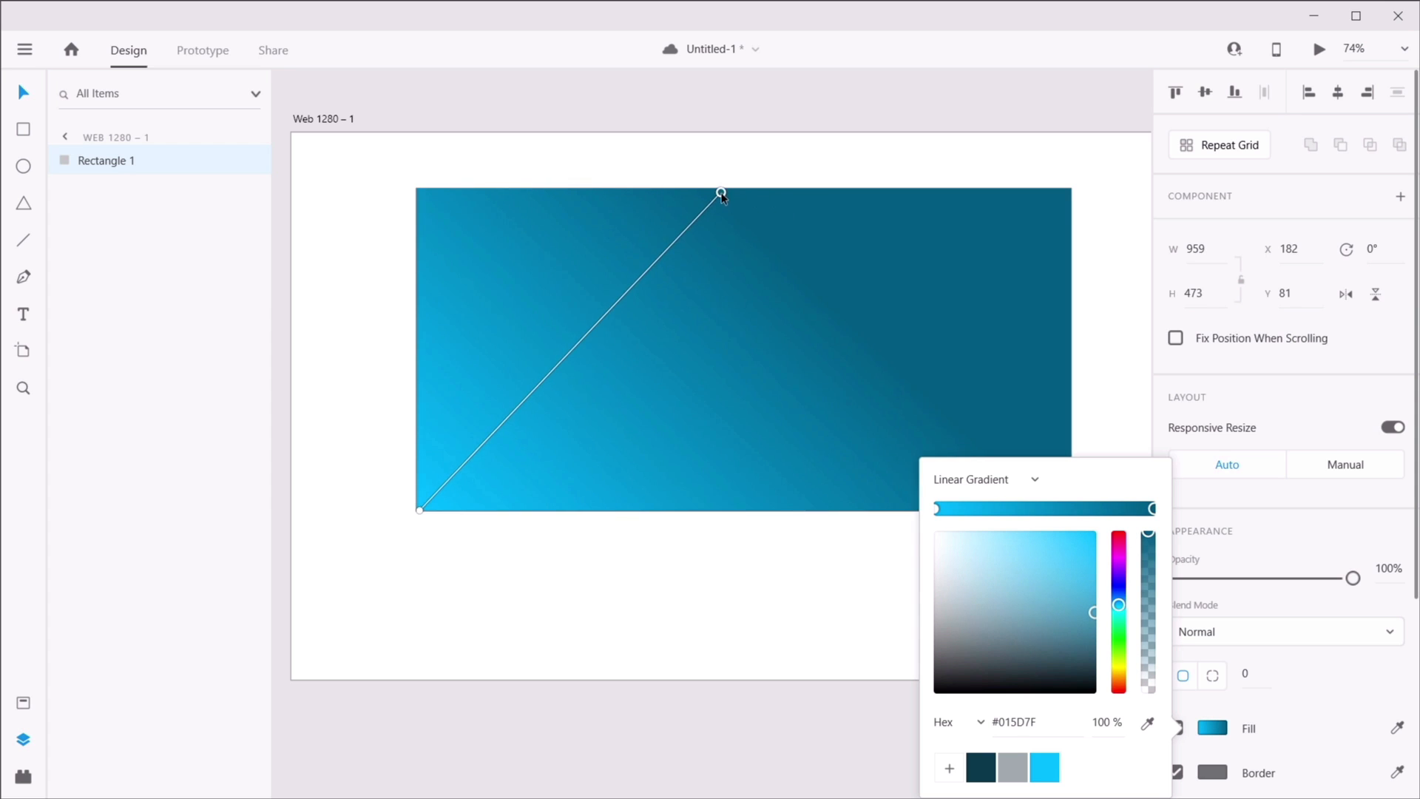
{"action": "left_click", "coordinate": [1085, 207]}
{"action": "left_click", "coordinate": [822, 300]}
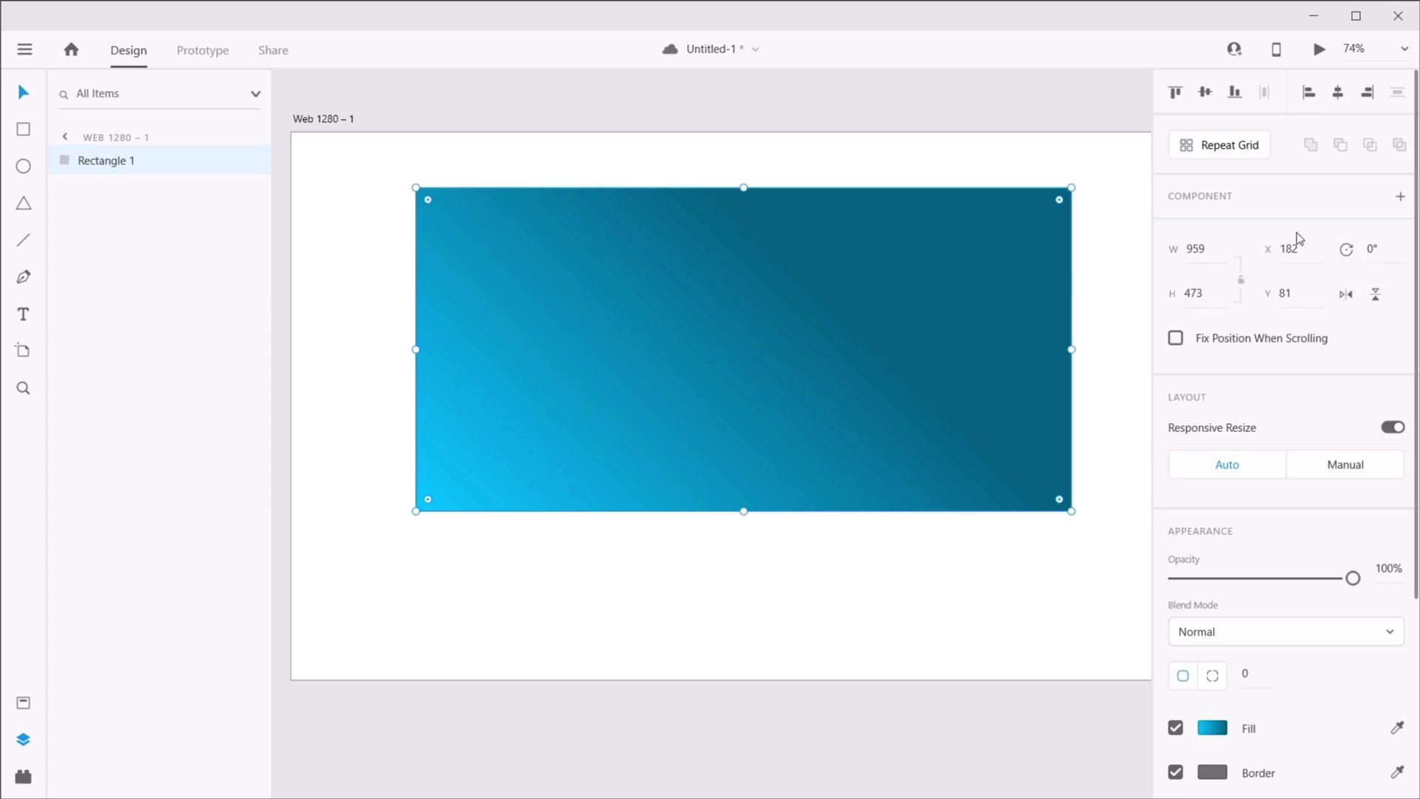
- Flip the rectangle horizontally back and forth, ending in its original orientation
{"action": "left_click", "coordinate": [1346, 296]}
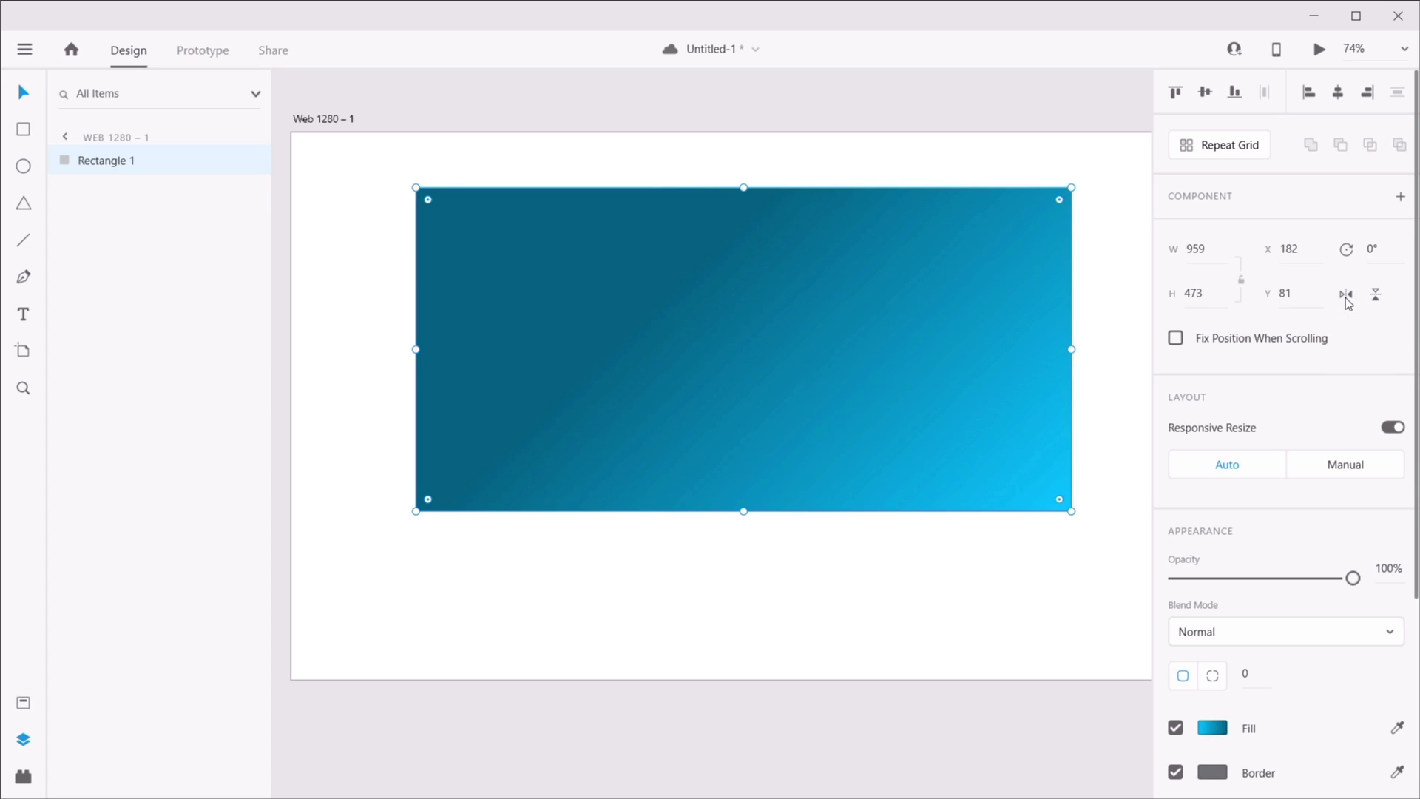
{"action": "left_click", "coordinate": [1346, 296]}
{"action": "left_click", "coordinate": [1346, 296]}
{"action": "left_click", "coordinate": [1346, 295]}
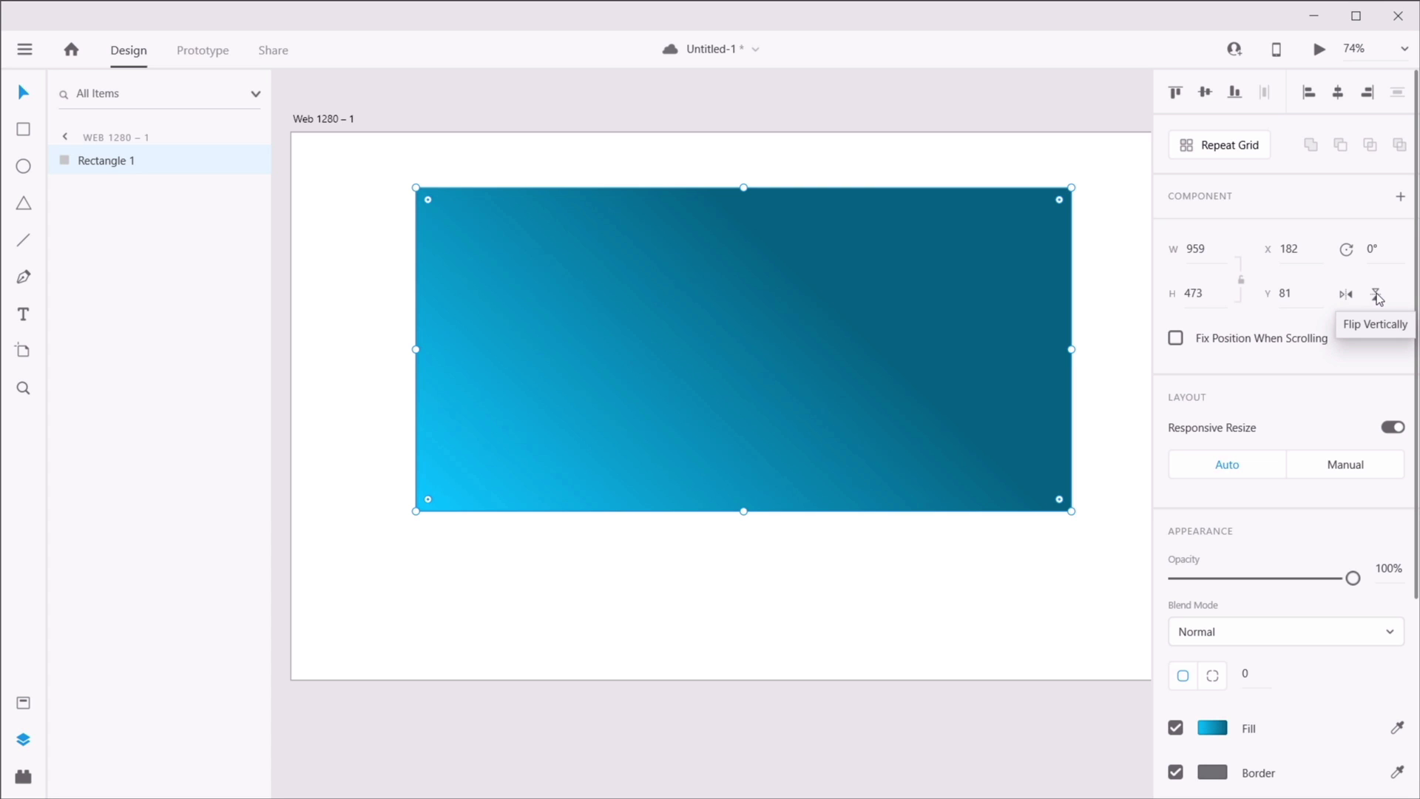
- Flip the rectangle vertically so the light end of the gradient sits in the top-left corner
{"action": "left_click", "coordinate": [1375, 296]}
{"action": "left_click", "coordinate": [1376, 296]}
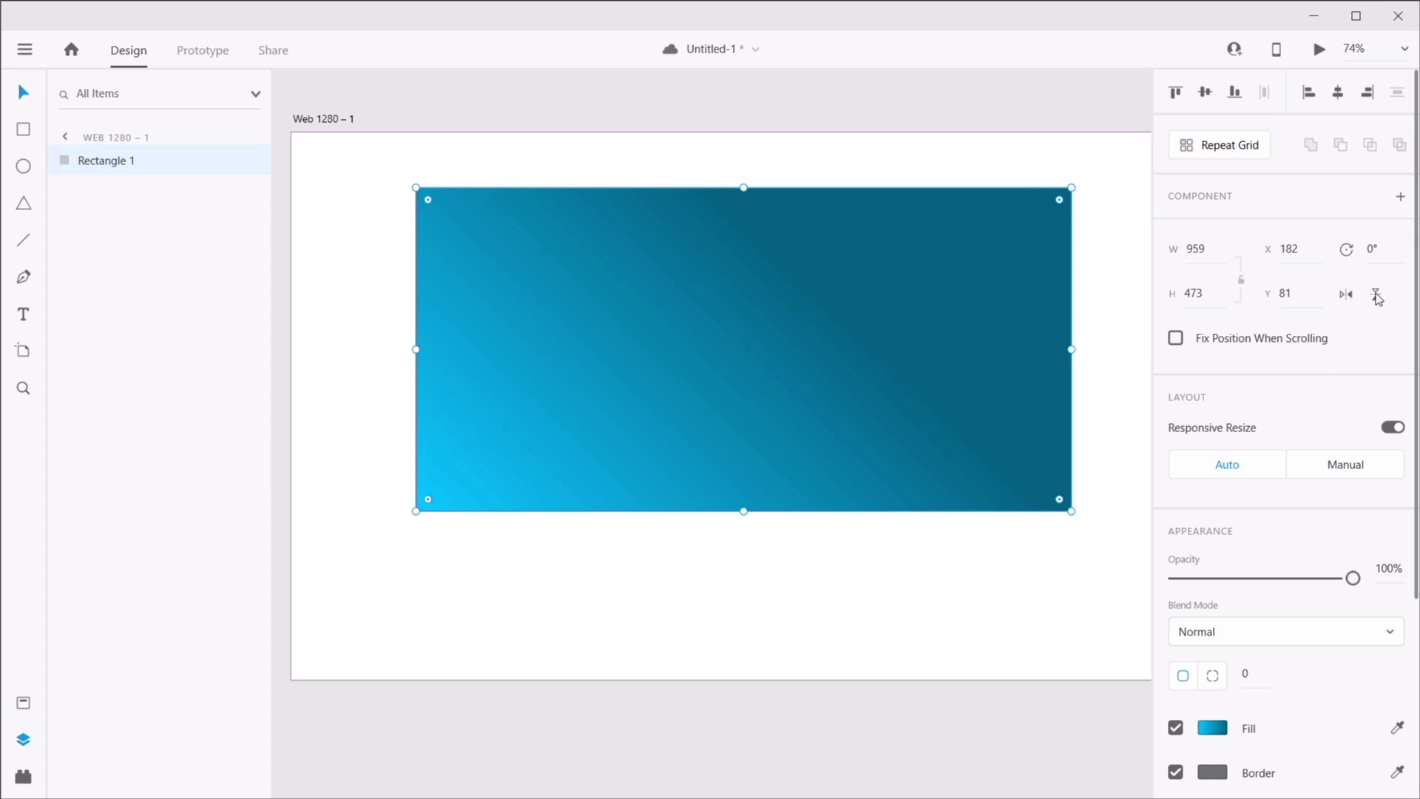
{"action": "left_click", "coordinate": [1376, 296]}
{"action": "left_click", "coordinate": [1376, 296]}
{"action": "left_click", "coordinate": [1376, 296]}
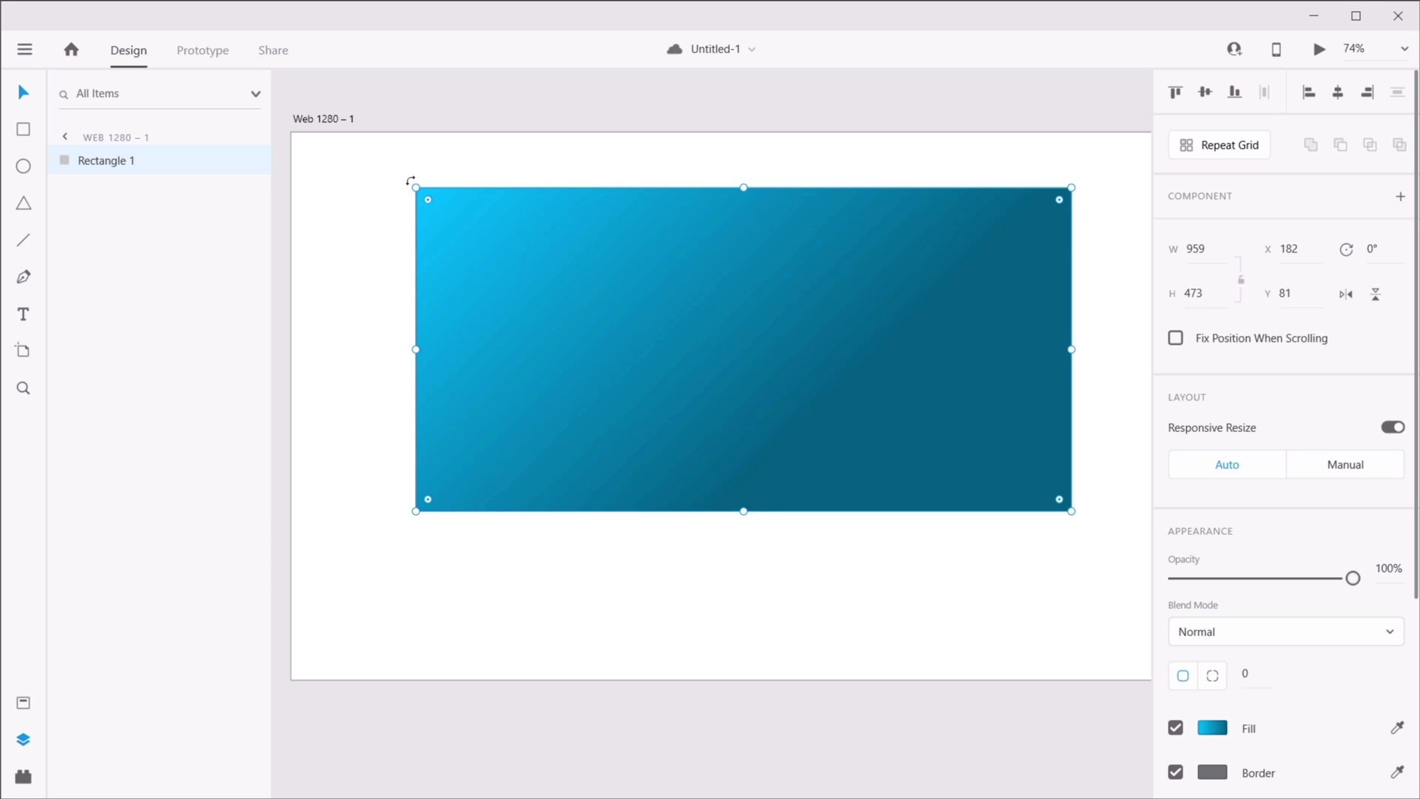
- Rotate the rectangle to -180° and resize it to about 813 by 585
{"action": "left_click_drag", "start_coordinate": [410, 180], "coordinate": [793, 373]}
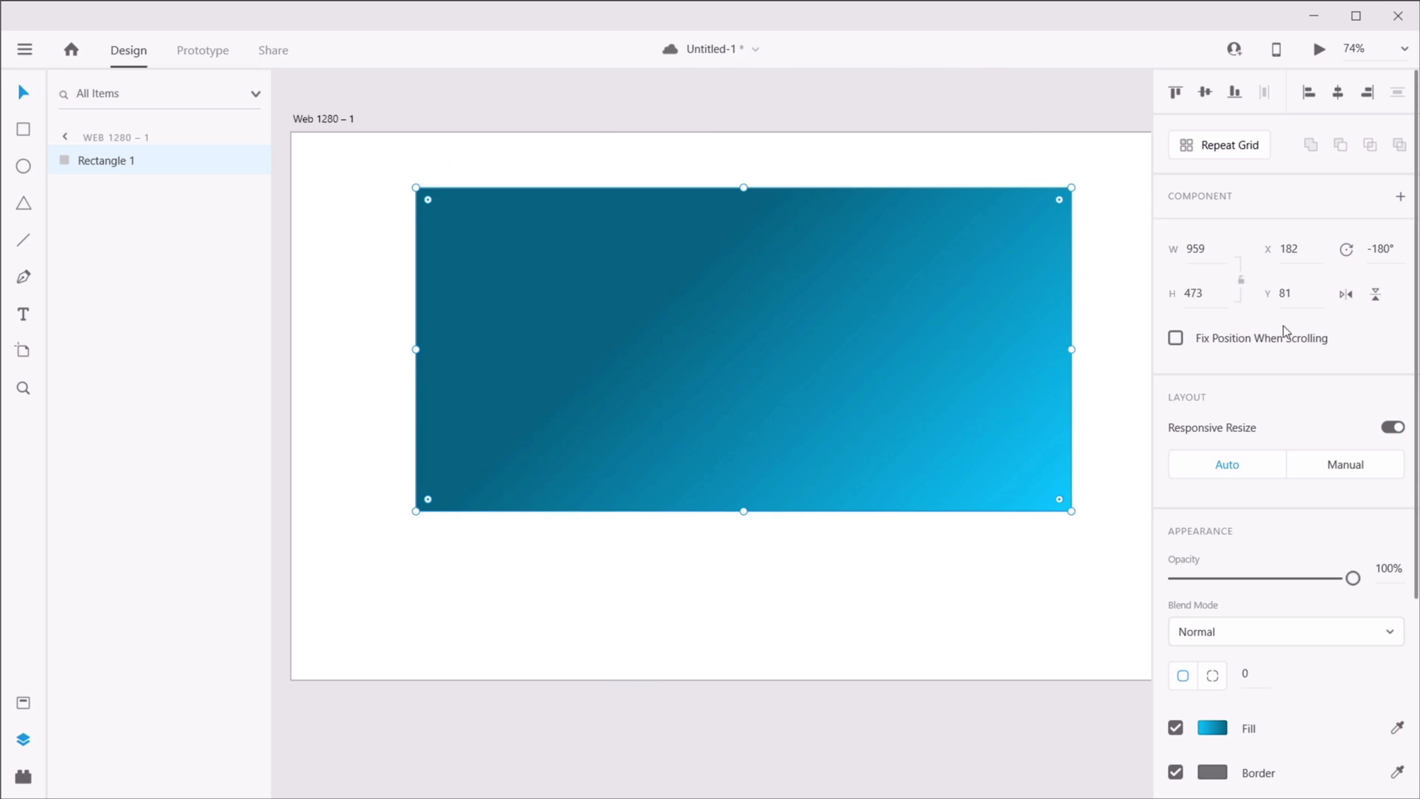
{"action": "double_click", "coordinate": [1375, 248]}
{"action": "left_click_drag", "start_coordinate": [1071, 511], "coordinate": [972, 588]}
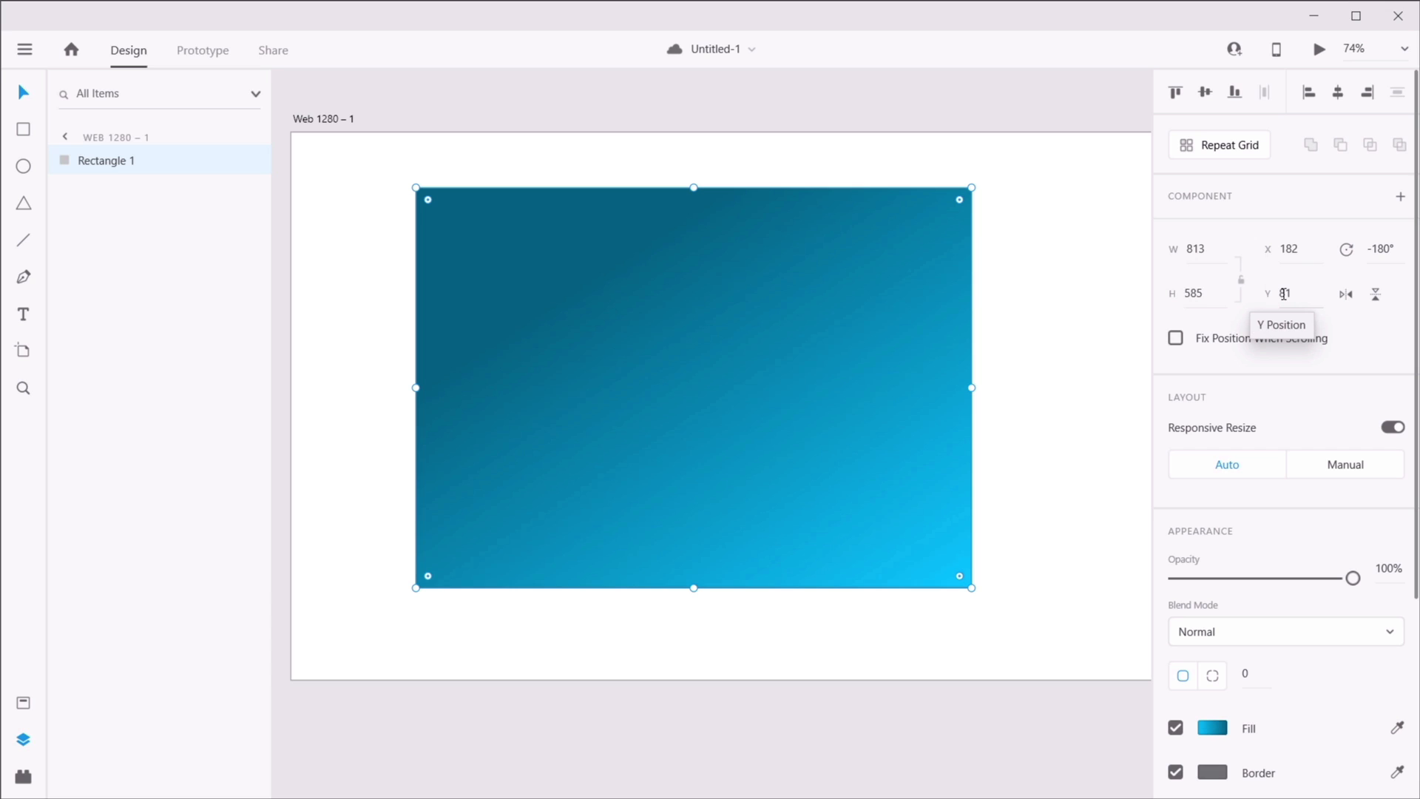
- Select the Web 1280 – 1 artboard to view its properties, and reselect the rectangle
{"action": "left_click", "coordinate": [349, 151]}
{"action": "left_click", "coordinate": [323, 119]}
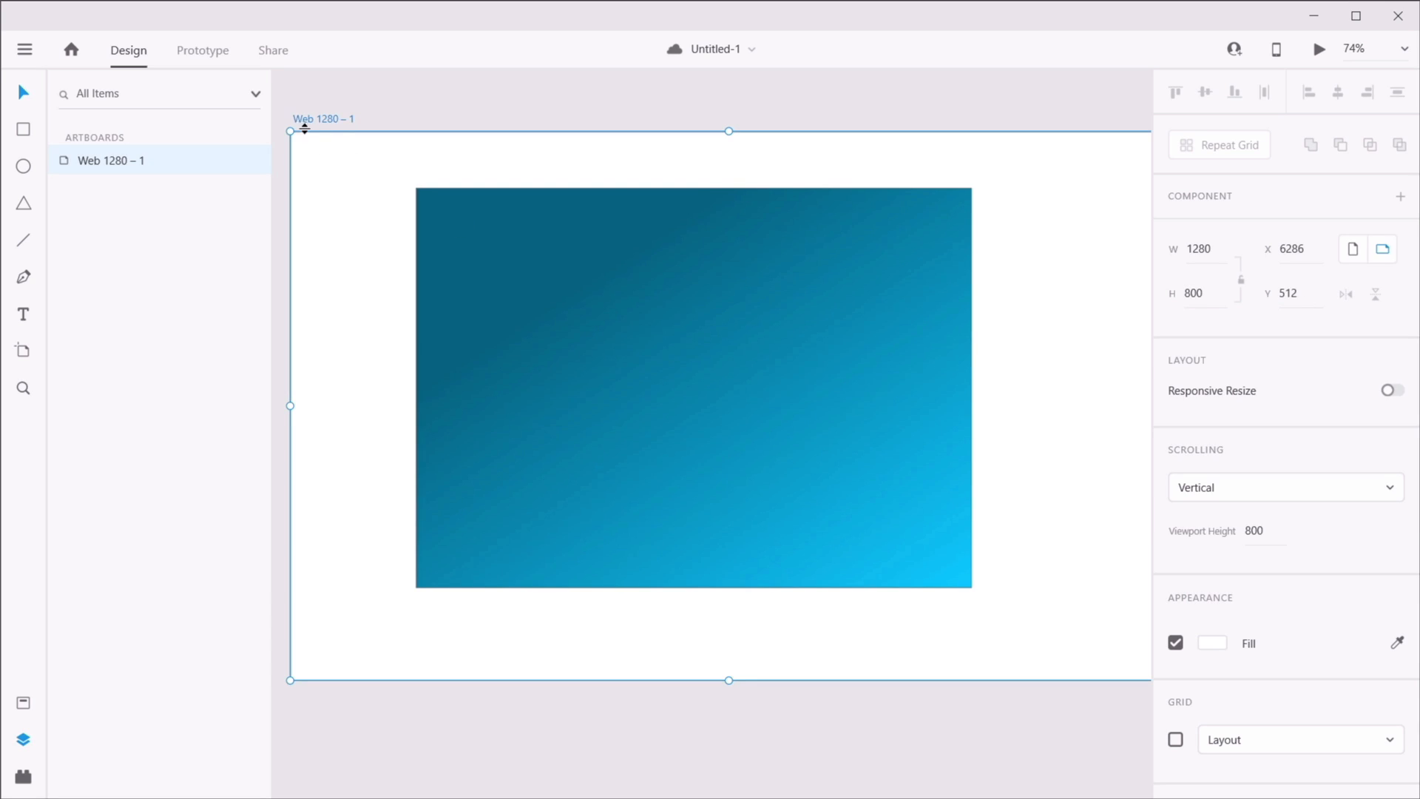
{"action": "left_click", "coordinate": [660, 248]}
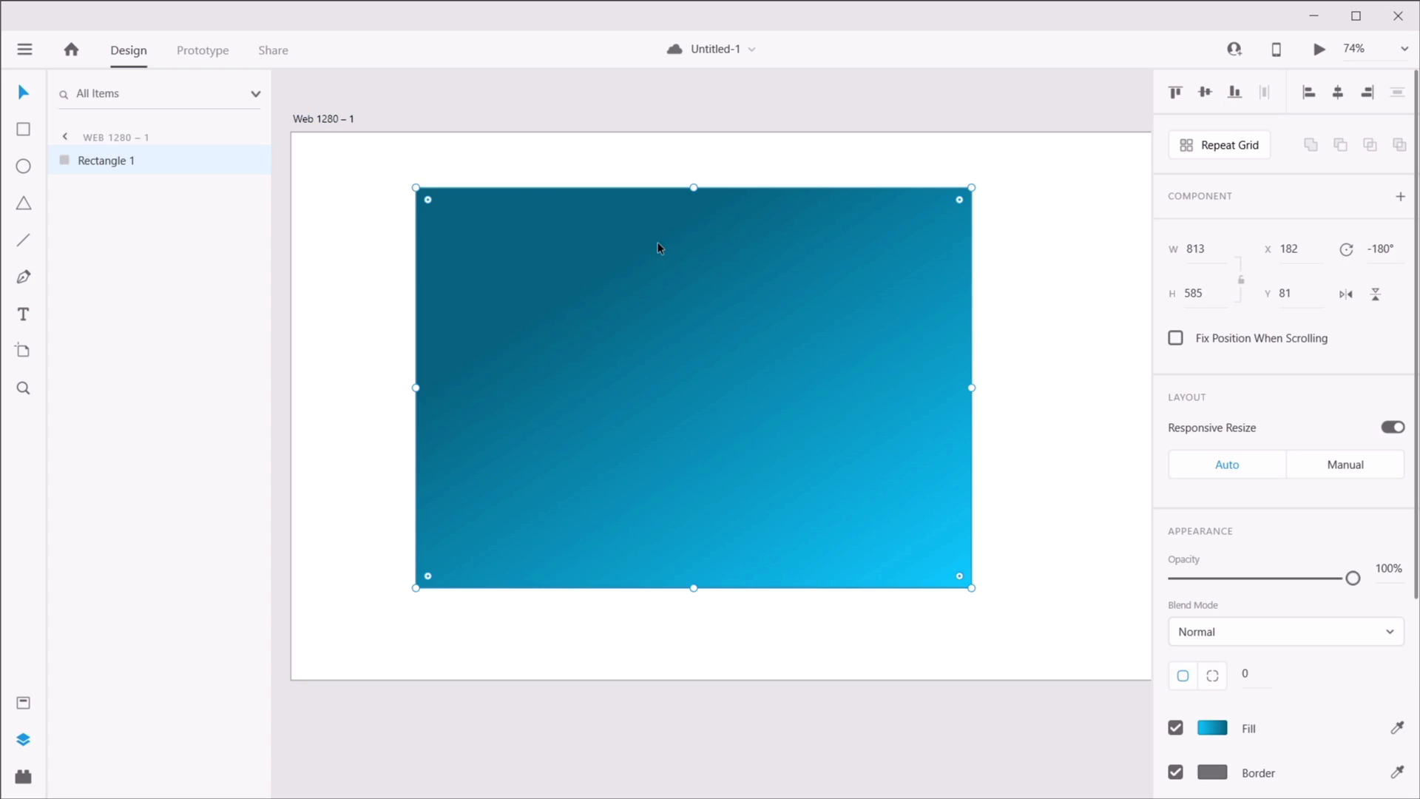
- Position the rectangle at X 0 and Y 0 on the artboard
{"action": "left_click_drag", "start_coordinate": [659, 247], "coordinate": [651, 307]}
{"action": "left_click", "coordinate": [1299, 247]}
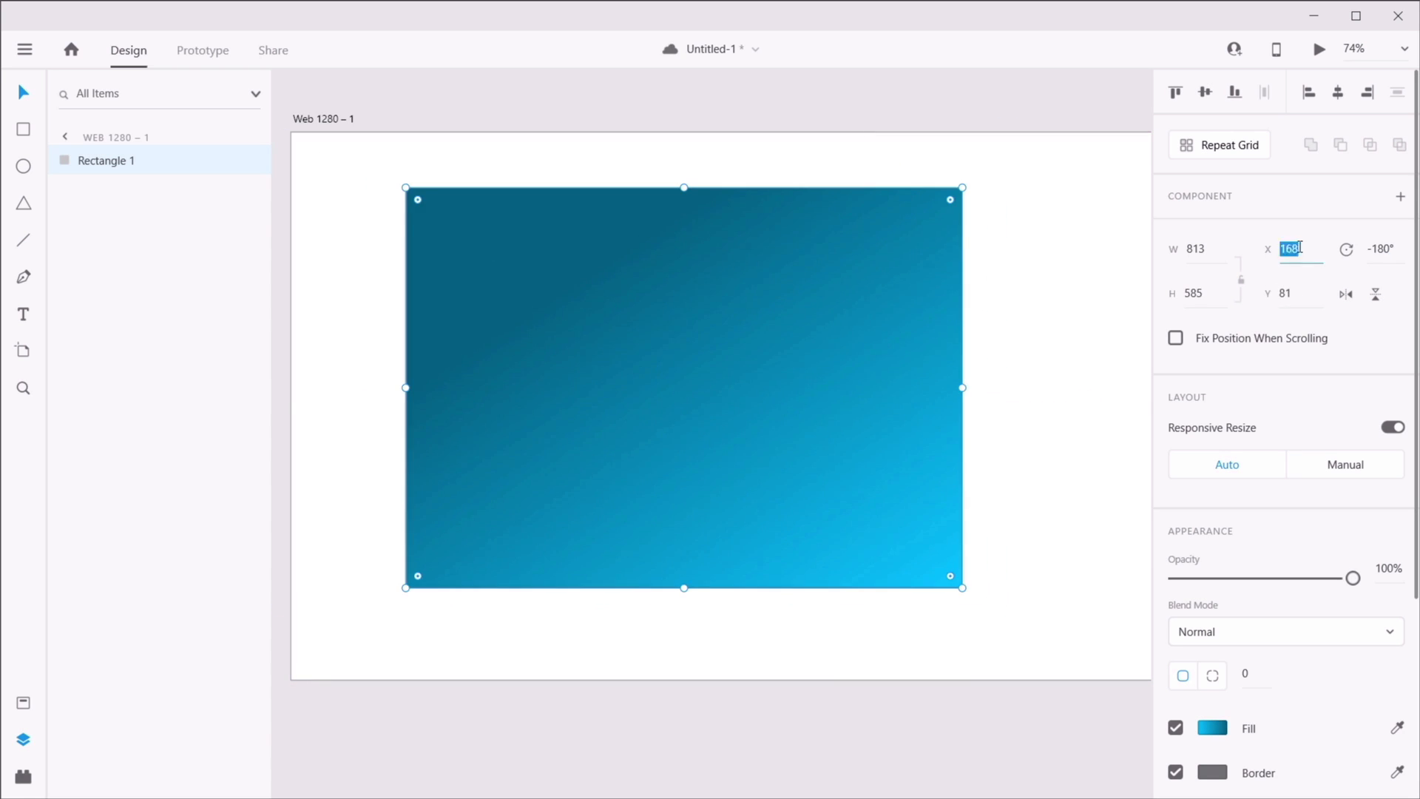
{"action": "left_click", "coordinate": [1299, 248]}
{"action": "key", "text": "BackSpace"}
{"action": "key", "text": "BackSpace"}
{"action": "key", "text": "Tab"}
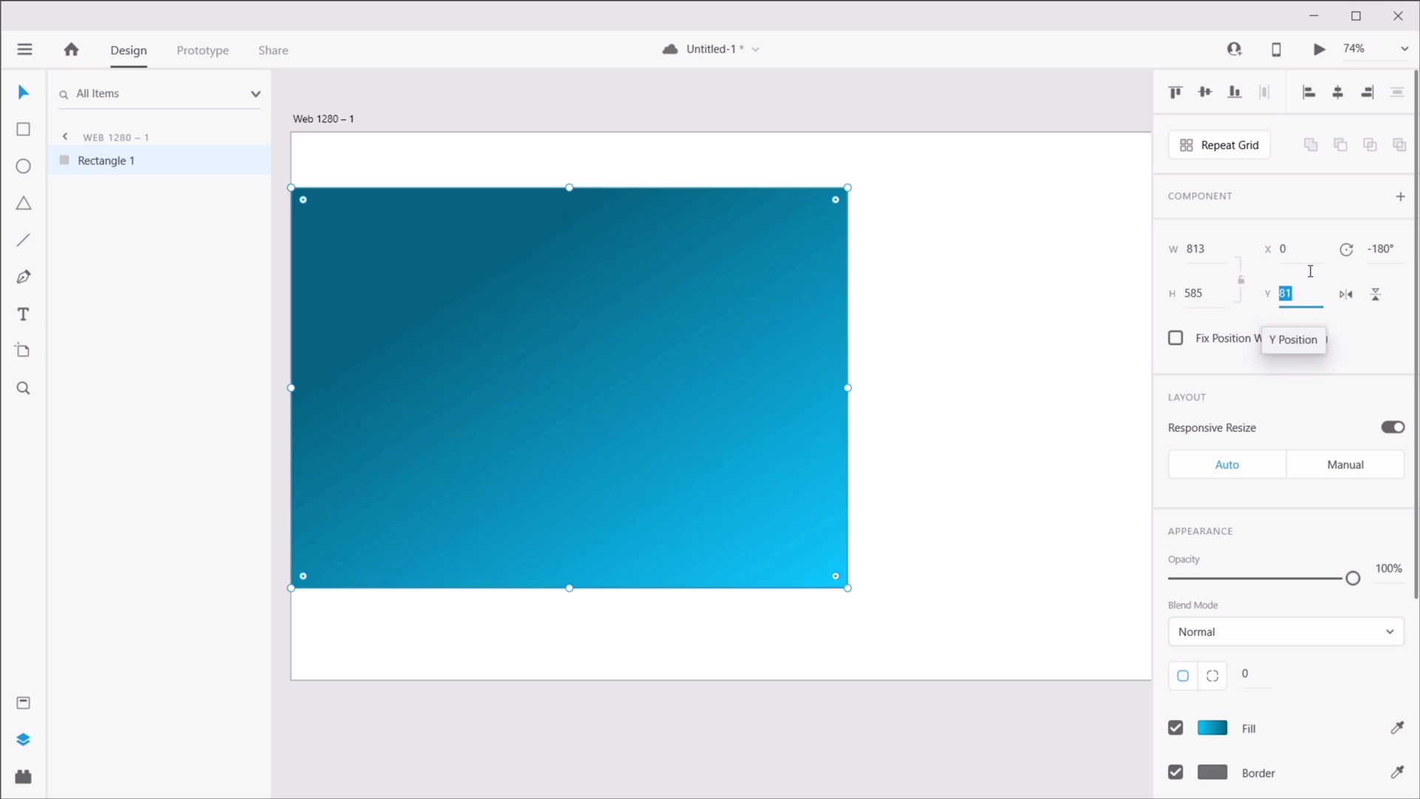
{"action": "type", "text": "0"}
{"action": "key", "text": "Tab"}
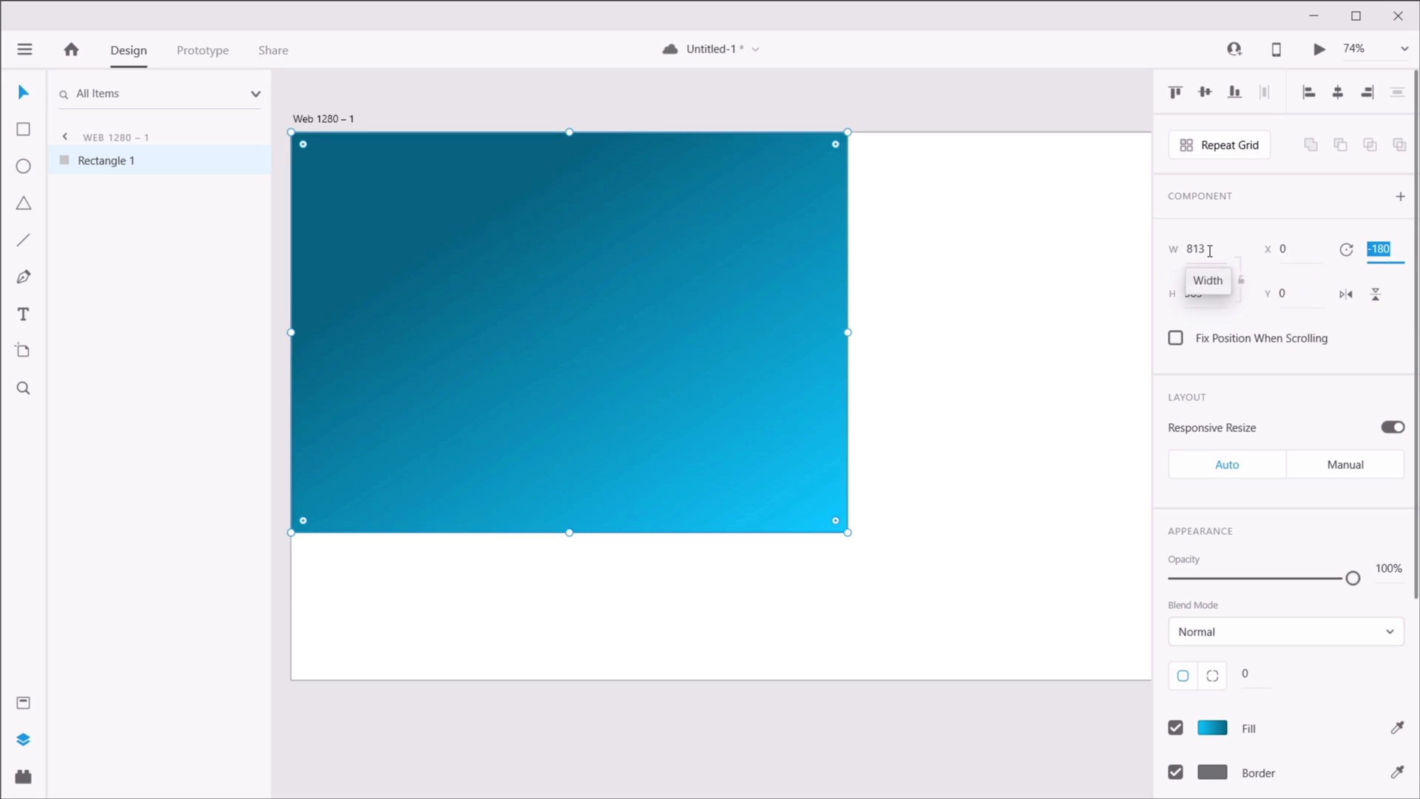
- Set the rectangle's width to 800 and height to 300, and move it to about X 203, Y 161
{"action": "left_click", "coordinate": [1213, 249]}
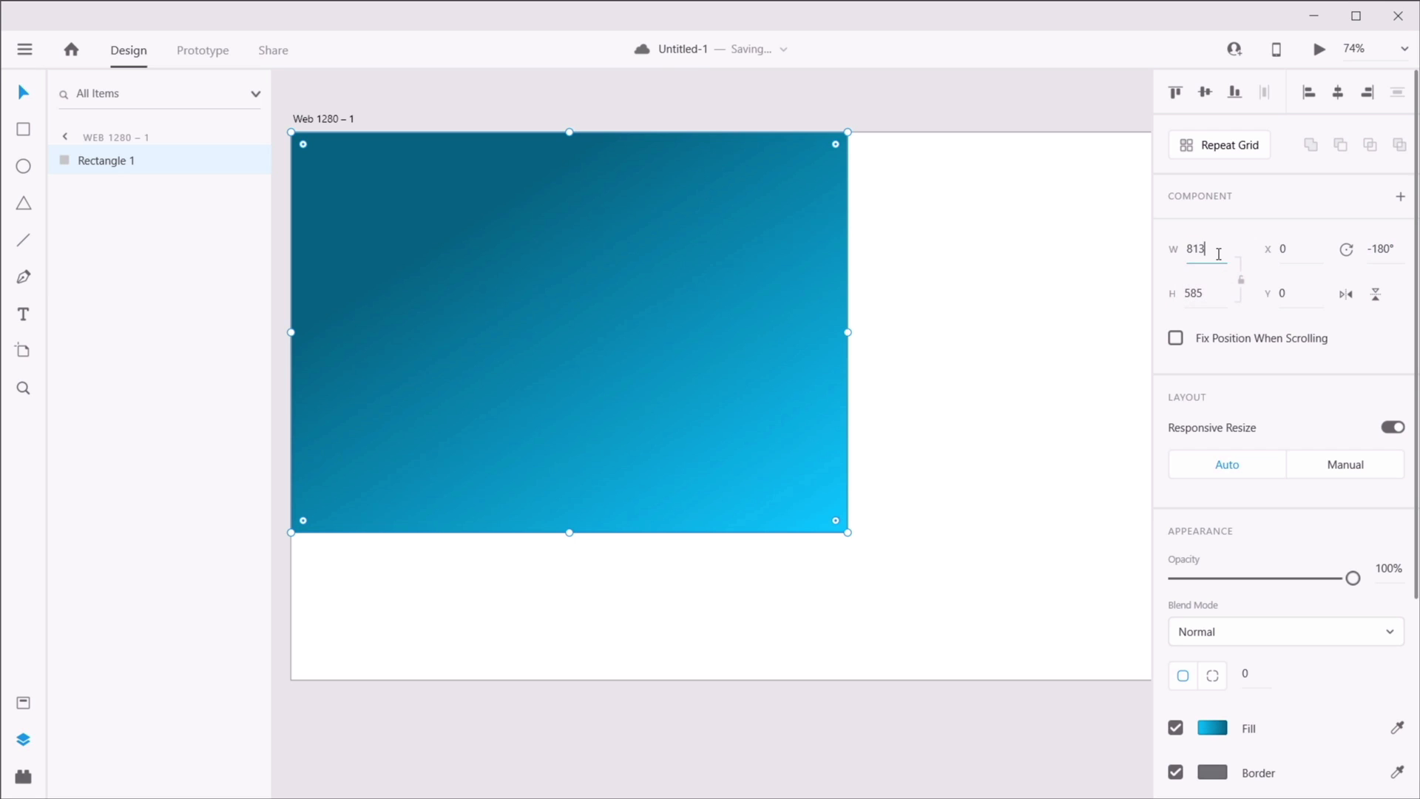
{"action": "left_click", "coordinate": [1216, 246]}
{"action": "key", "text": "ctrl+a"}
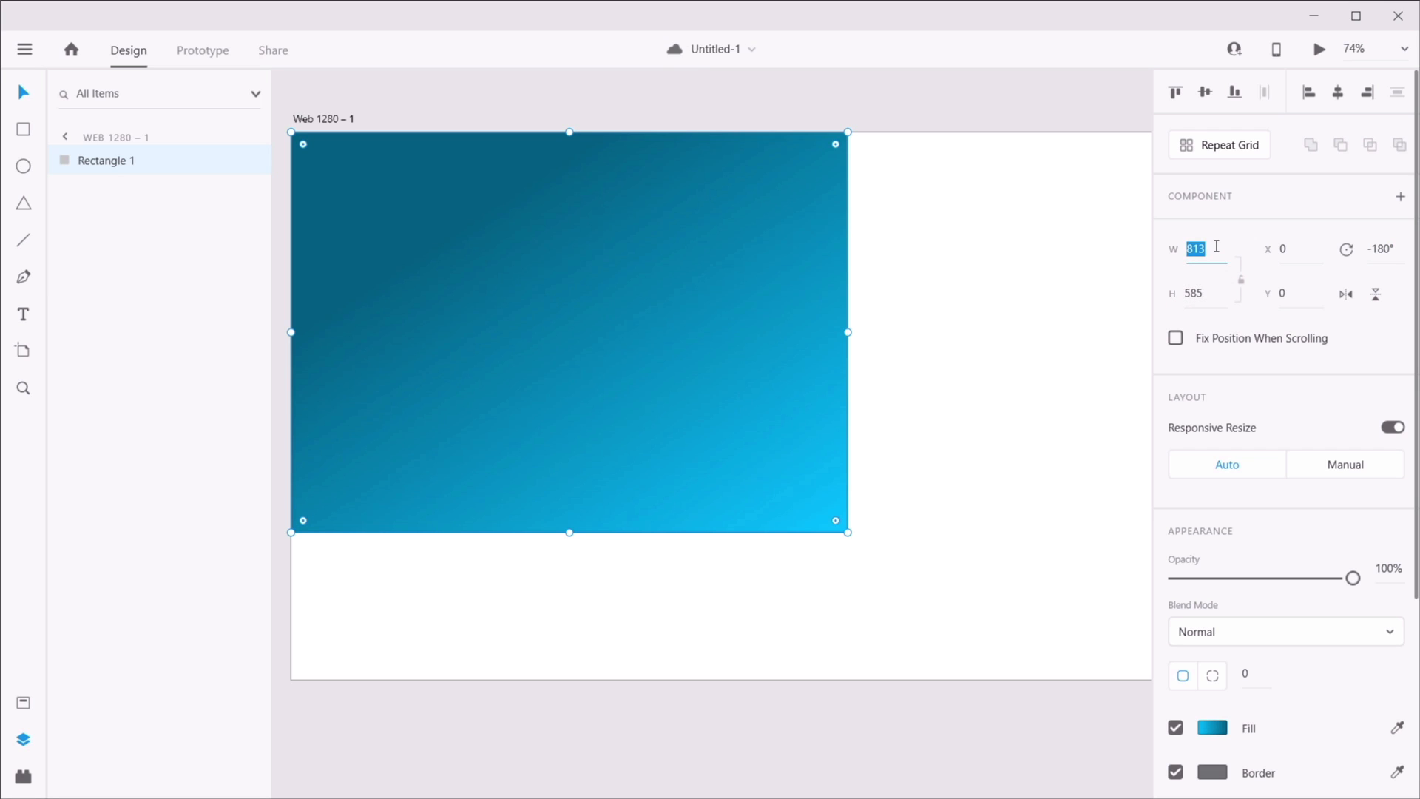
{"action": "type", "text": "800"}
{"action": "key", "text": "Tab"}
{"action": "type", "text": "300"}
{"action": "key", "text": "Tab"}
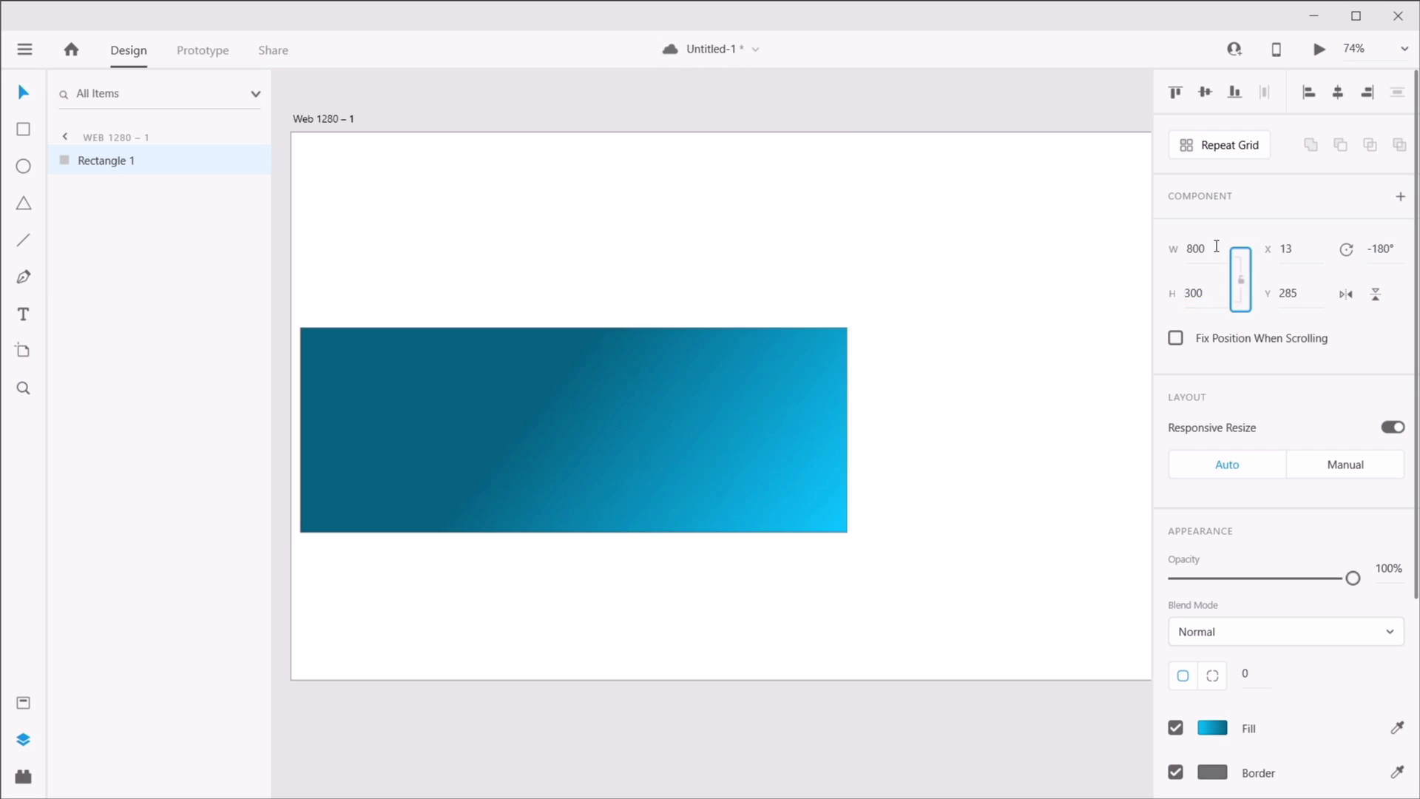
{"action": "left_click_drag", "start_coordinate": [641, 388], "coordinate": [770, 305]}
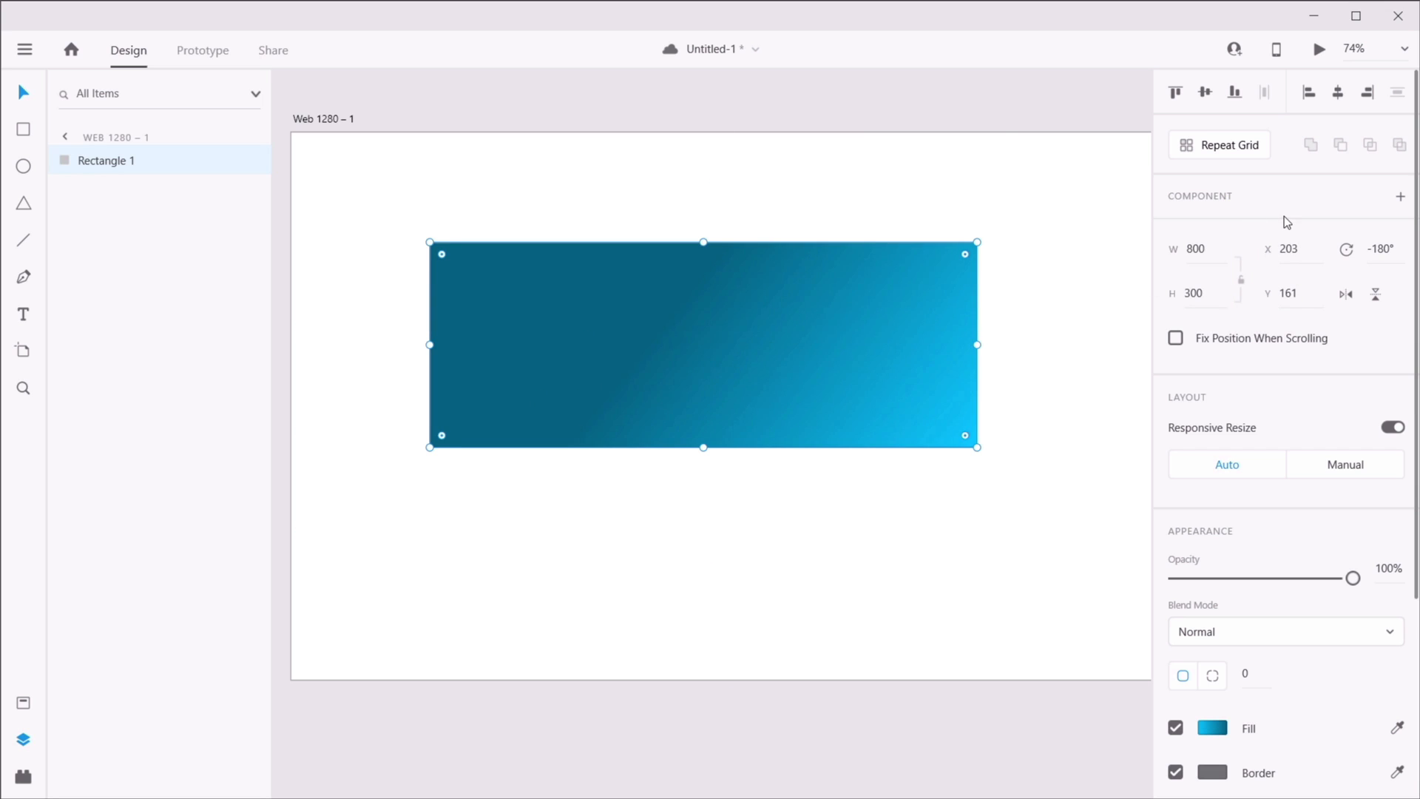
- Increase the rectangle's width by 50 by appending the expression +50 to its width value
{"action": "left_click", "coordinate": [1213, 248]}
{"action": "type", "text": "+50"}
{"action": "key", "text": "Return"}
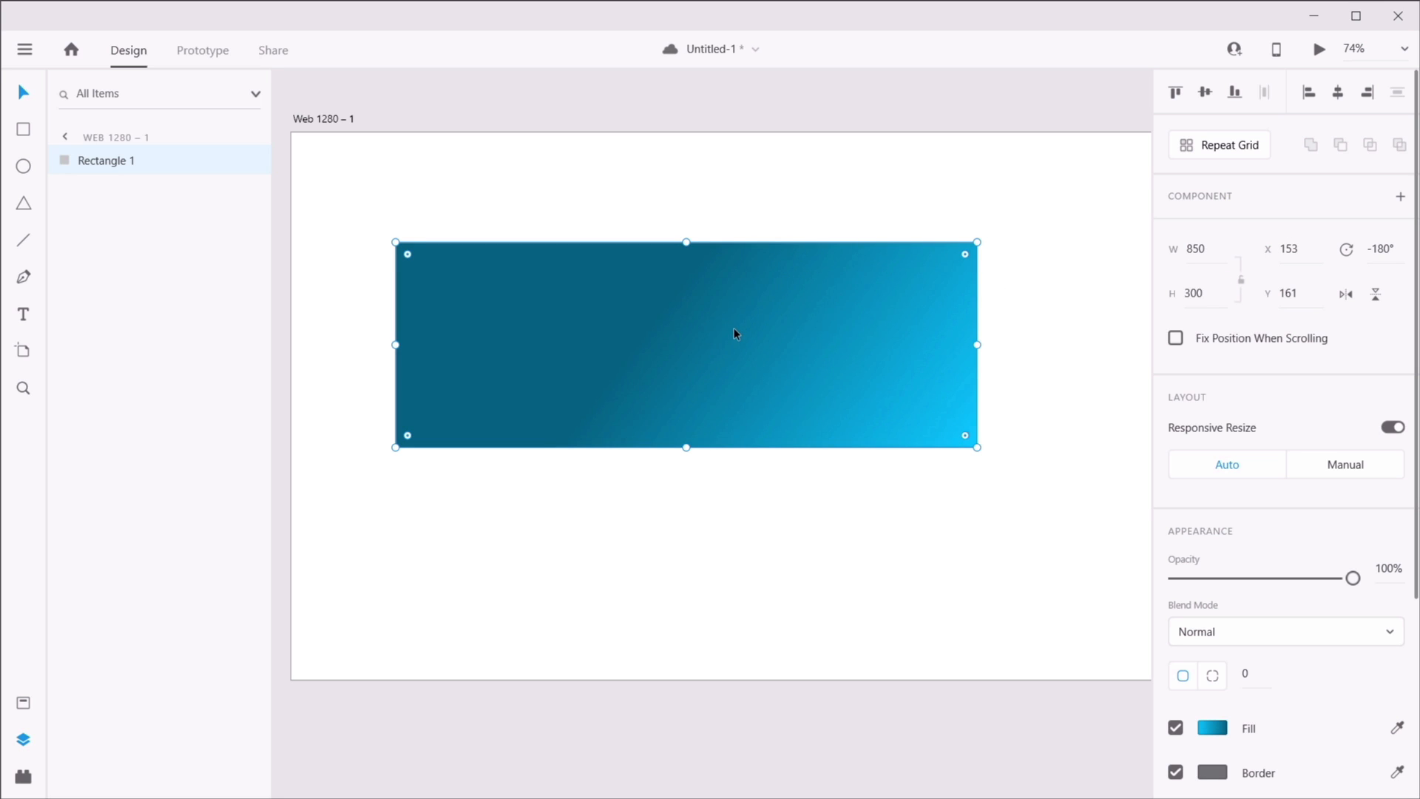
- Halve the rectangle's height with the expression /2 and move it to about X 215, Y 298
{"action": "left_click", "coordinate": [1211, 294]}
{"action": "left_click", "coordinate": [1213, 299]}
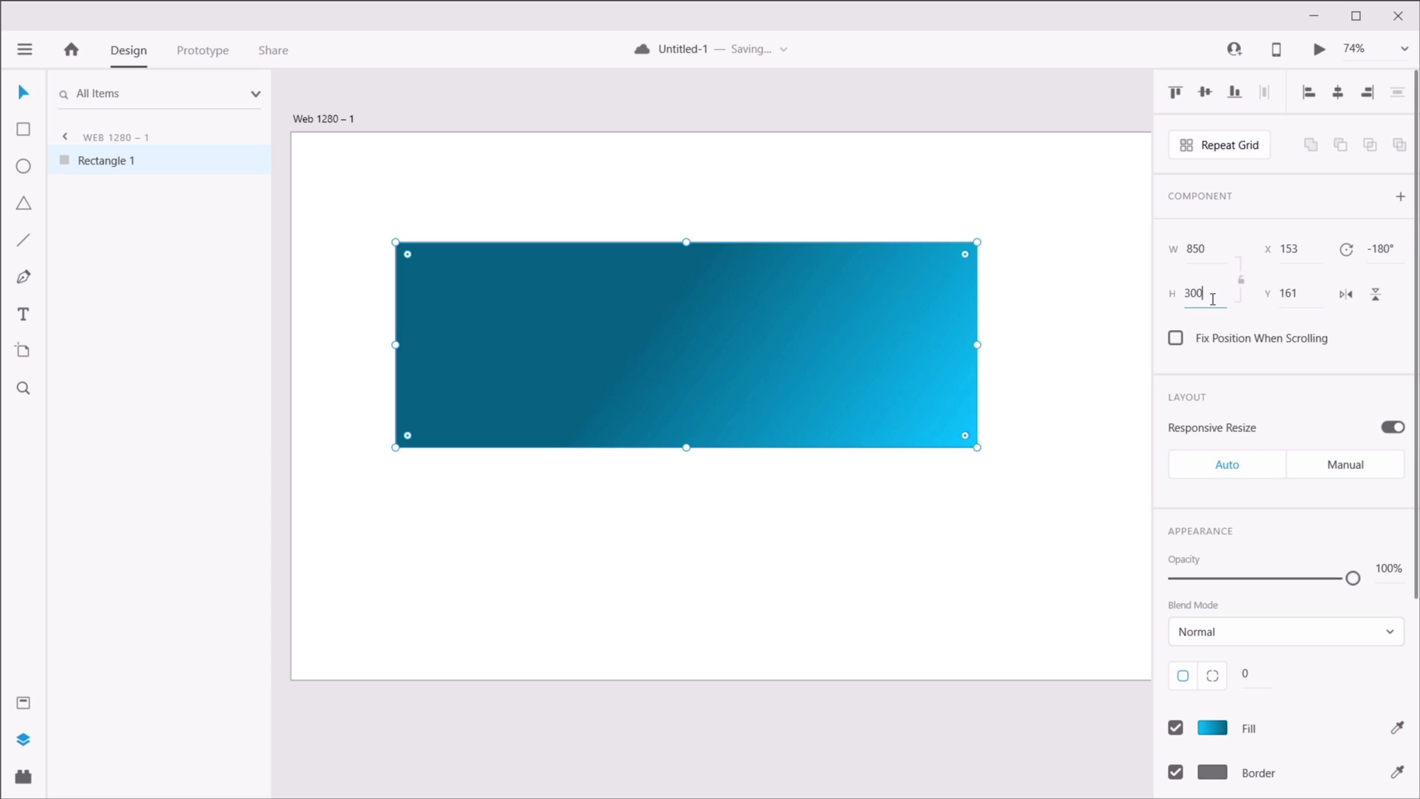
{"action": "type", "text": "/2"}
{"action": "key", "text": "Return"}
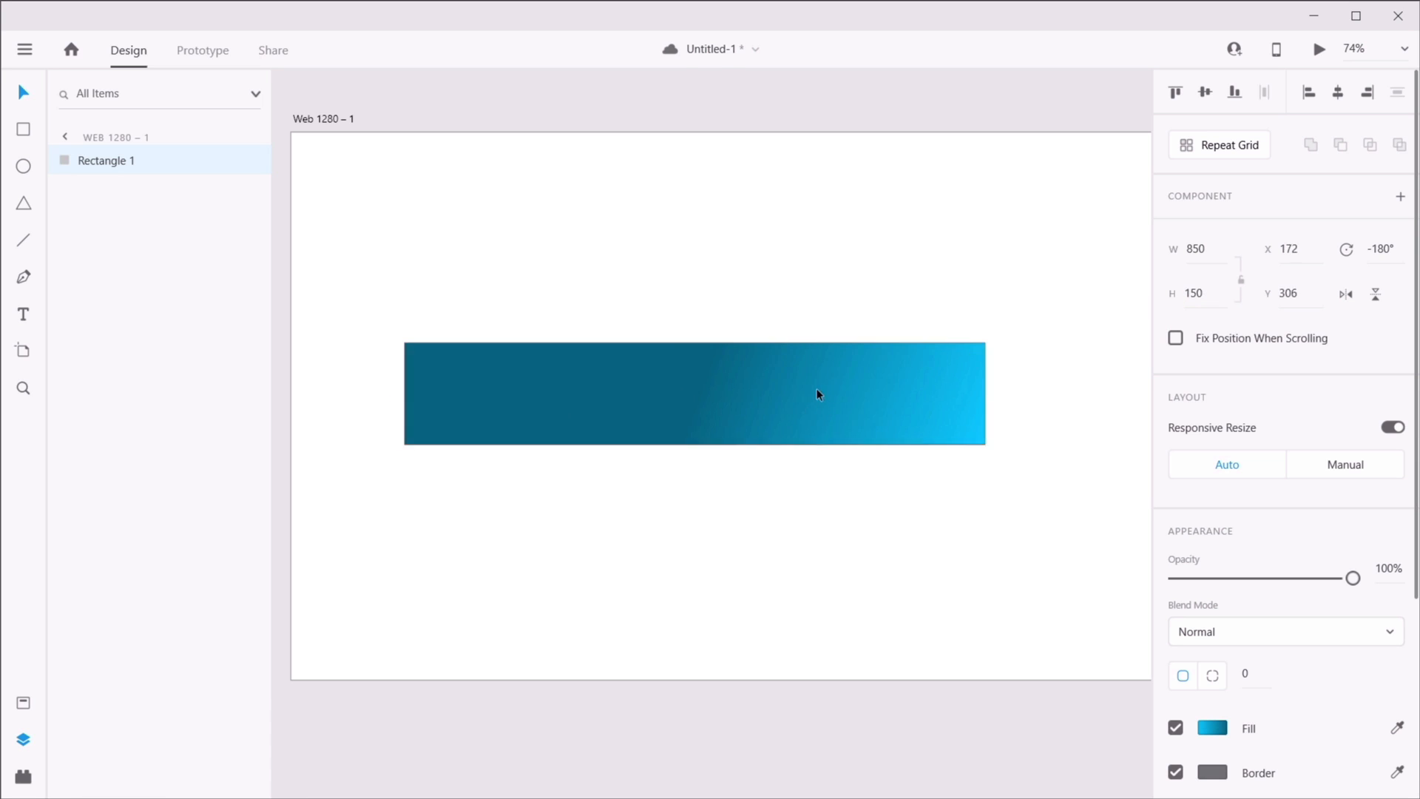
{"action": "left_click_drag", "start_coordinate": [816, 394], "coordinate": [850, 388]}
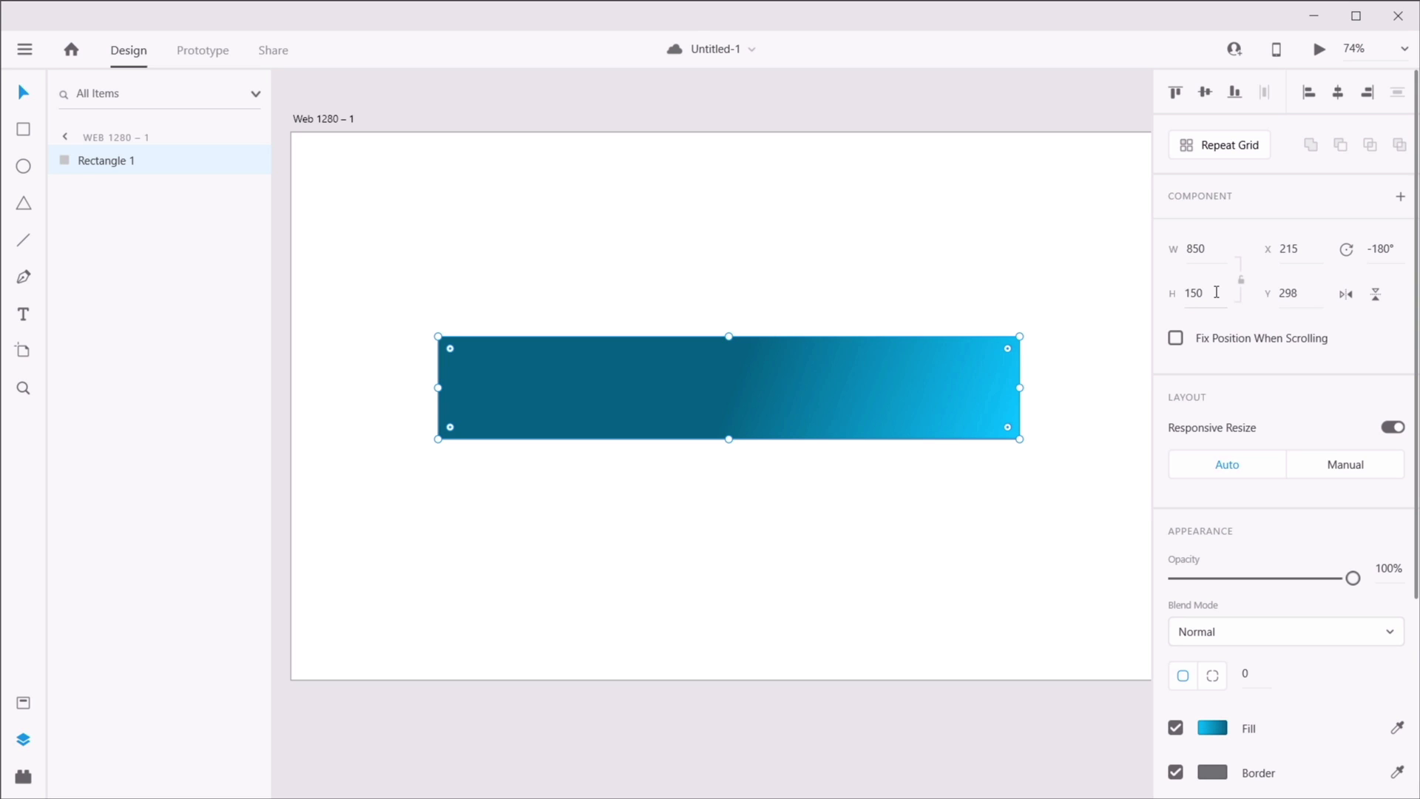
- Move the rectangle to about X 207, Y 283, and nudge it left in 1-pixel increments
{"action": "mouse_move", "coordinate": [860, 381]}
{"action": "left_mouse_down"}
{"action": "mouse_move", "coordinate": [852, 358]}
{"action": "mouse_move", "coordinate": [852, 369]}
{"action": "left_mouse_up"}
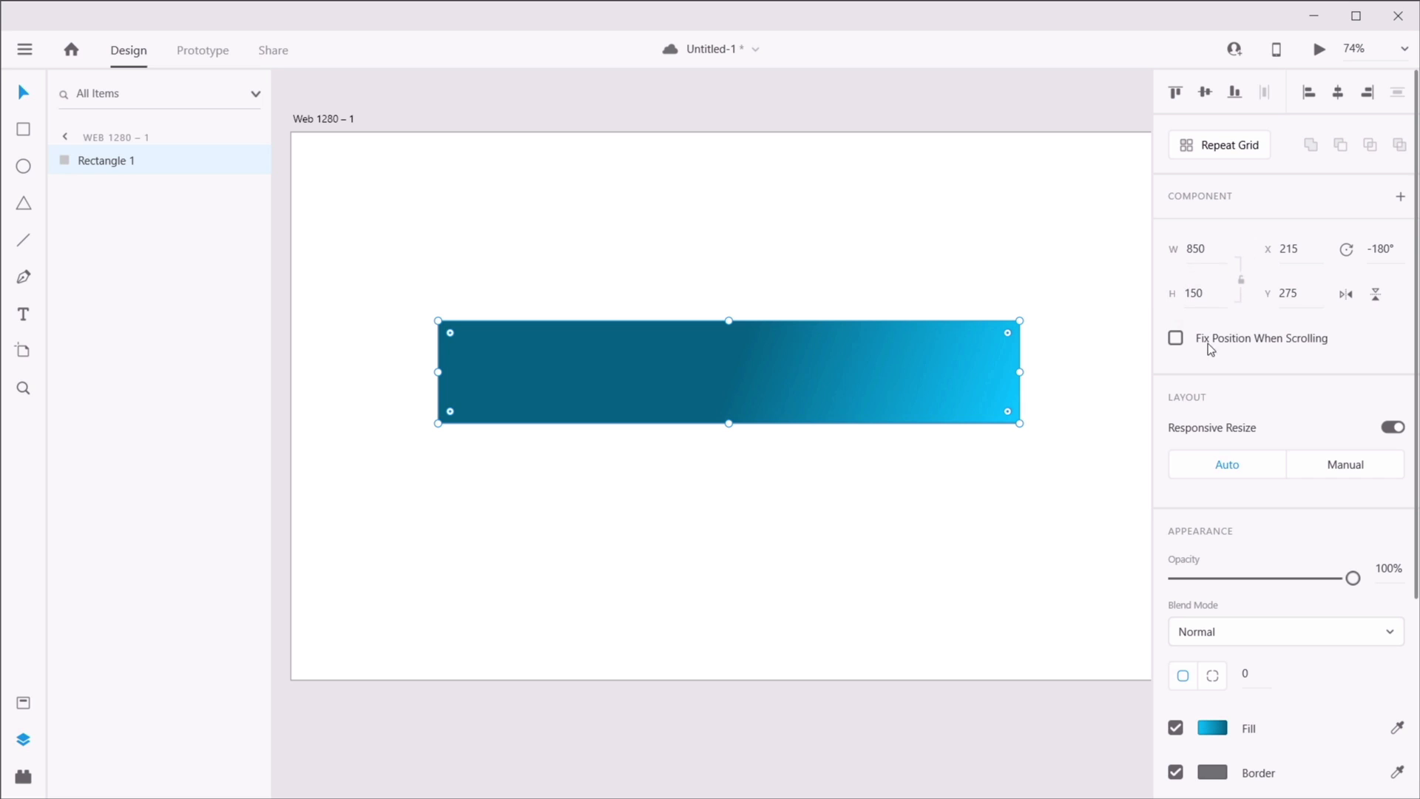
{"action": "mouse_move", "coordinate": [776, 392]}
{"action": "left_mouse_down"}
{"action": "mouse_move", "coordinate": [769, 363]}
{"action": "mouse_move", "coordinate": [760, 373]}
{"action": "mouse_move", "coordinate": [745, 352]}
{"action": "mouse_move", "coordinate": [791, 376]}
{"action": "left_mouse_up"}
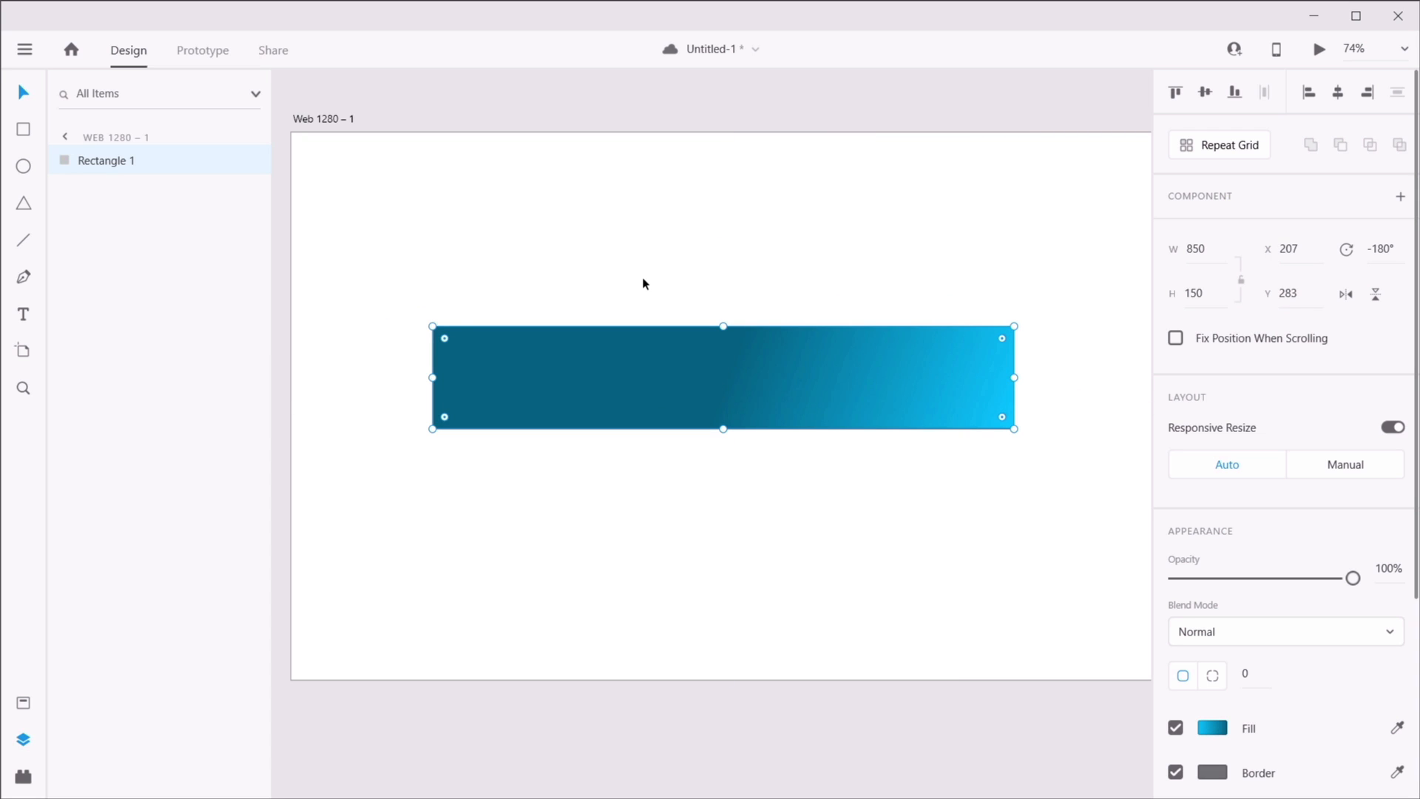
{"action": "key", "text": "Left"}
{"action": "key", "text": "Left"}
{"action": "key", "text": "Left"}
{"action": "key", "text": "Left"}
{"action": "key", "text": "Left"}
{"action": "key", "text": "Left"}
{"action": "key", "text": "Left"}
{"action": "key", "text": "Left"}
{"action": "key", "text": "Left"}
{"action": "key", "text": "Left"}
{"action": "key", "text": "Left"}
{"action": "key", "text": "Left"}
{"action": "key", "text": "Left"}
{"action": "key", "text": "Left"}
{"action": "key", "text": "Left"}
{"action": "key", "text": "Left"}
{"action": "key", "text": "Left"}
{"action": "key", "text": "Left"}
{"action": "key", "text": "Left"}
{"action": "key", "text": "Left"}
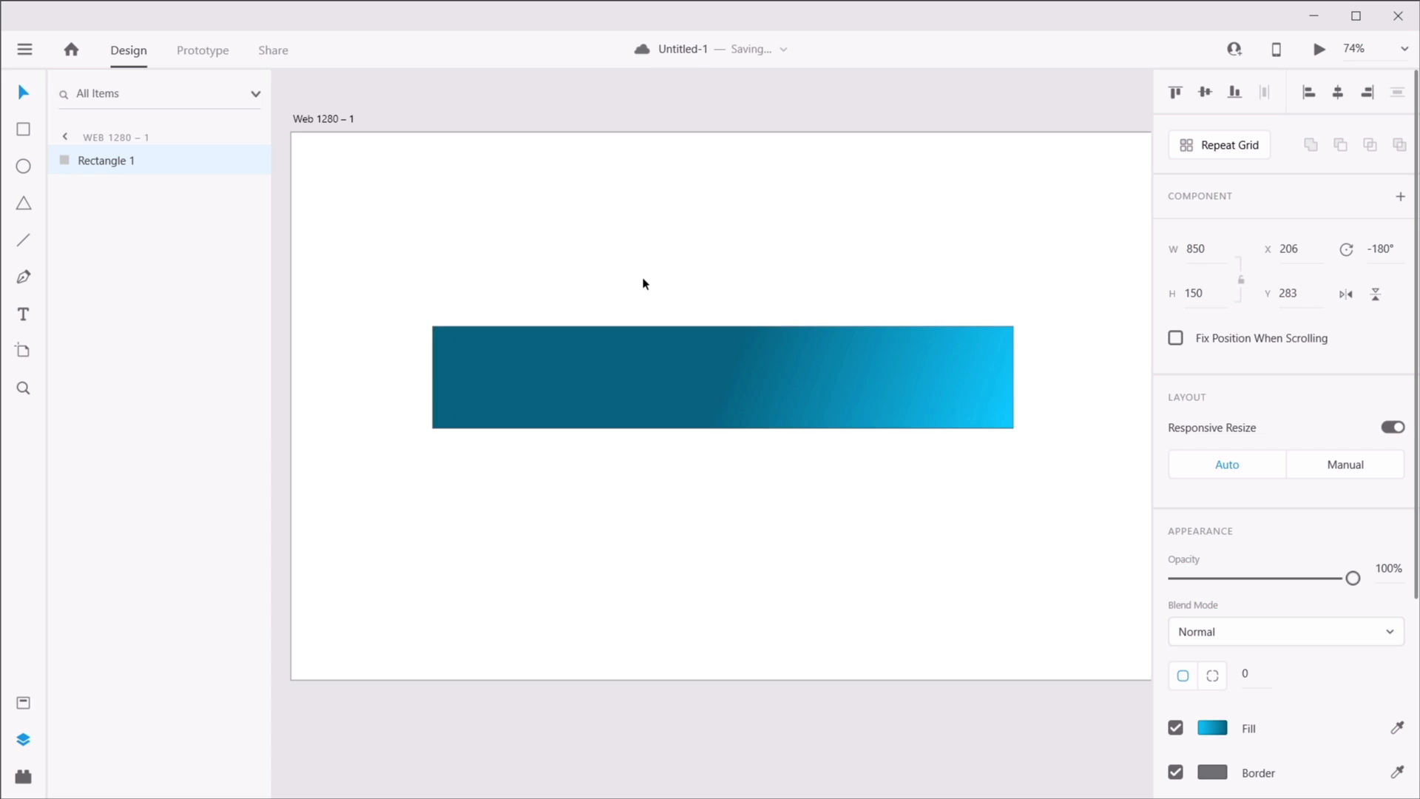
- Nudge the rectangle right in 1-pixel increments to X 316
{"action": "key", "text": "Right"}
{"action": "key", "text": "Right"}
{"action": "key", "text": "Right"}
{"action": "key", "text": "Right"}
{"action": "key", "text": "Right"}
{"action": "key", "text": "Right"}
{"action": "key", "text": "Right"}
{"action": "key", "text": "Right"}
{"action": "key", "text": "Right"}
{"action": "key", "text": "Right"}
{"action": "key", "text": "Right"}
{"action": "key", "text": "Right"}
{"action": "key", "text": "Right"}
{"action": "key", "text": "Right"}
{"action": "key", "text": "Right"}
{"action": "key", "text": "Right"}
{"action": "key", "text": "Right"}
{"action": "key", "text": "Right"}
{"action": "key", "text": "Right"}
{"action": "key", "text": "Right"}
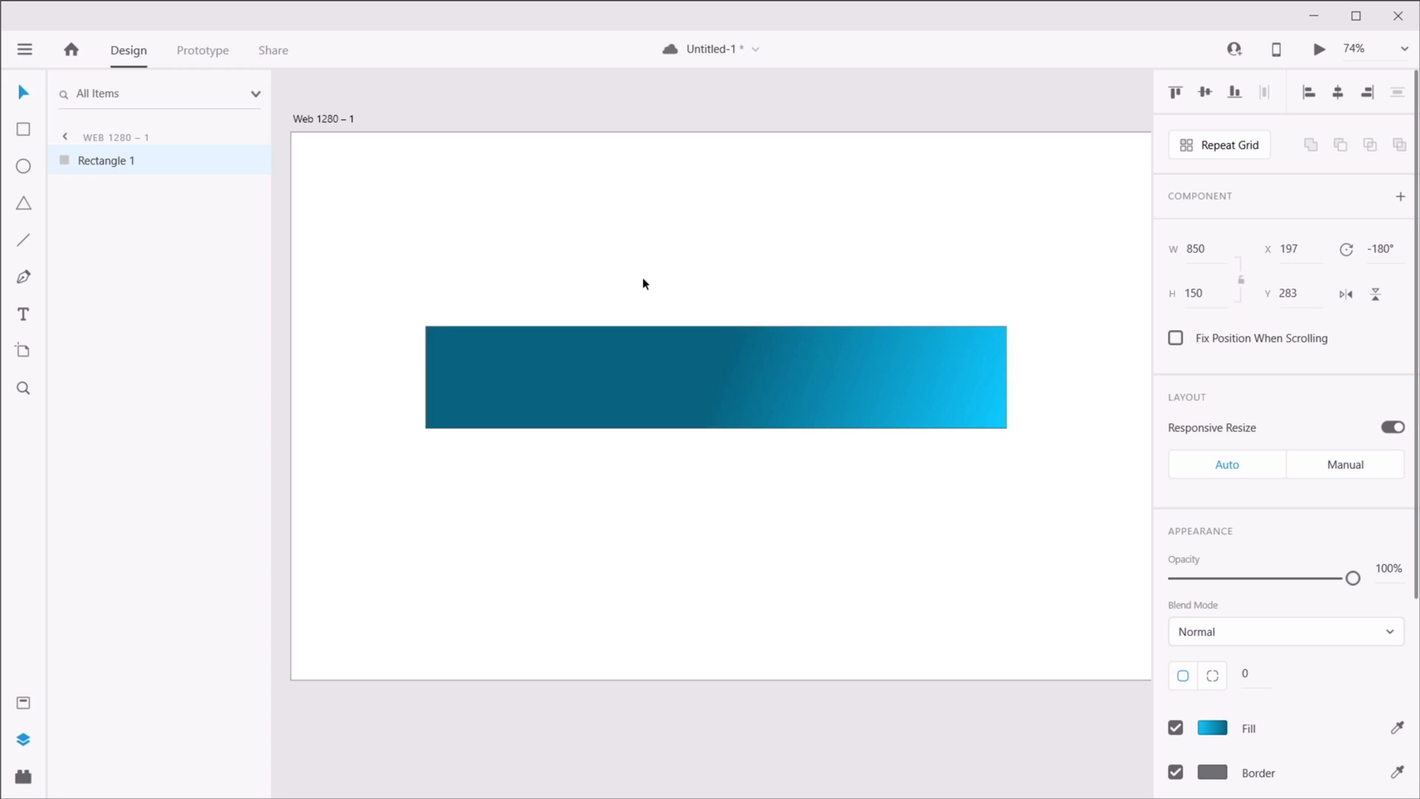
{"action": "key", "text": "Right"}
{"action": "key", "text": "Right"}
{"action": "key", "text": "Right"}
{"action": "key", "text": "Right"}
{"action": "key", "text": "Right"}
{"action": "key", "text": "Right"}
{"action": "key", "text": "Right"}
{"action": "key", "text": "Right"}
{"action": "key", "text": "Right"}
{"action": "key", "text": "Right"}
{"action": "key", "text": "Right"}
{"action": "key", "text": "Right"}
{"action": "key", "text": "Right"}
{"action": "key", "text": "Right"}
{"action": "key", "text": "Right"}
{"action": "key", "text": "Right"}
{"action": "key", "text": "Right"}
{"action": "key", "text": "Right"}
{"action": "key", "text": "Right"}
{"action": "key", "text": "Right"}
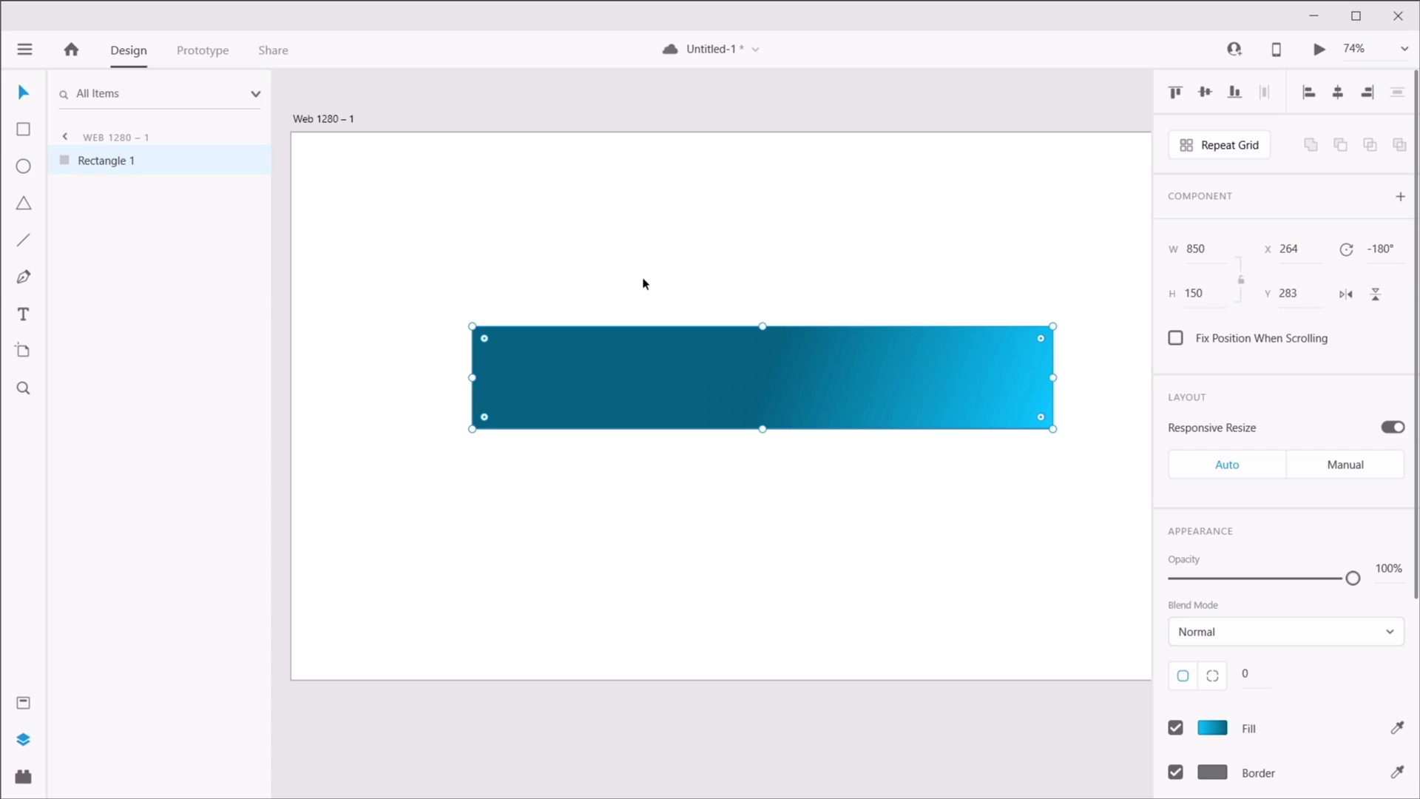
{"action": "key", "text": "Right"}
{"action": "key", "text": "Right"}
{"action": "key", "text": "Right"}
{"action": "key", "text": "Right"}
{"action": "key", "text": "Right"}
{"action": "key", "text": "Right"}
{"action": "key", "text": "Right"}
{"action": "key", "text": "Right"}
{"action": "key", "text": "Right"}
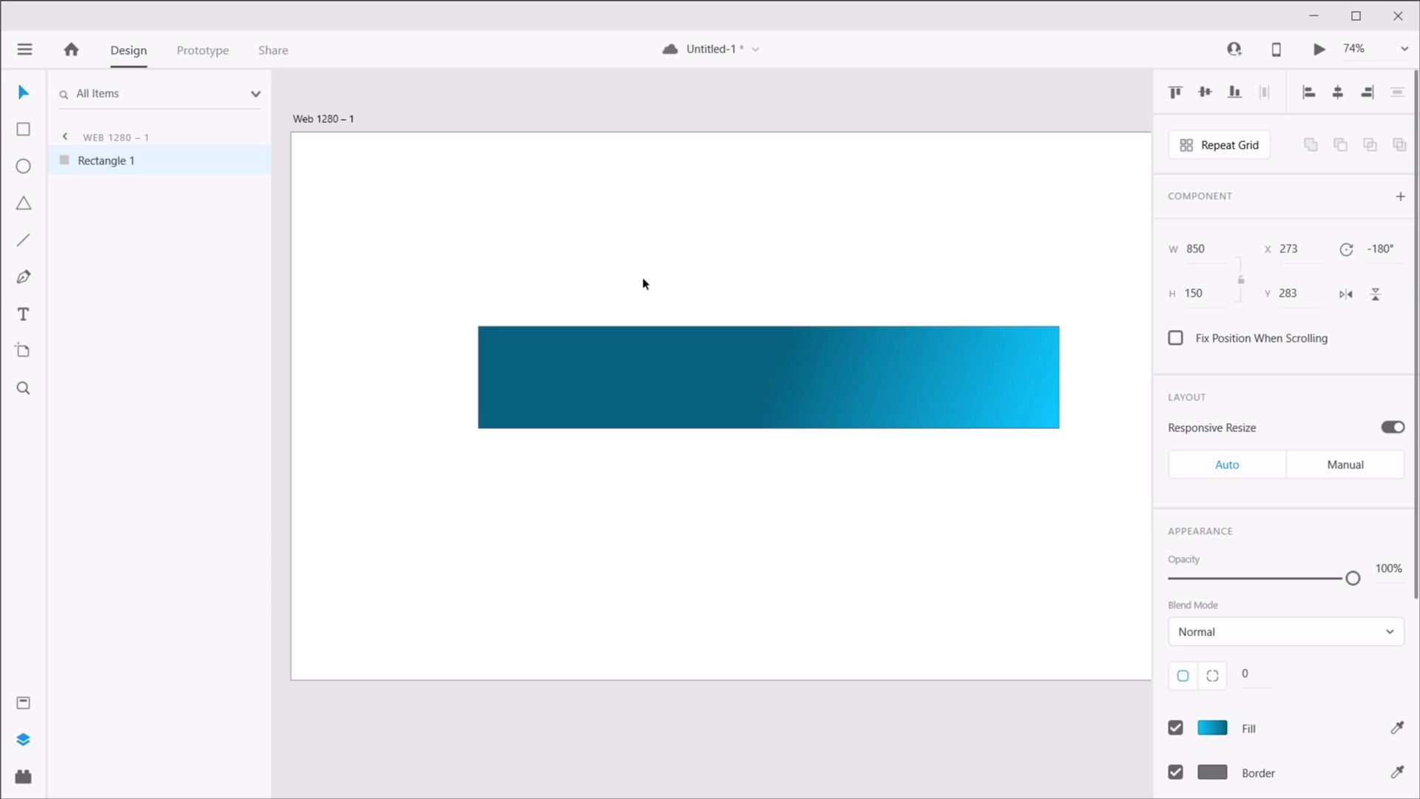
{"action": "key", "text": "Right"}
{"action": "key", "text": "Right"}
{"action": "key", "text": "Right"}
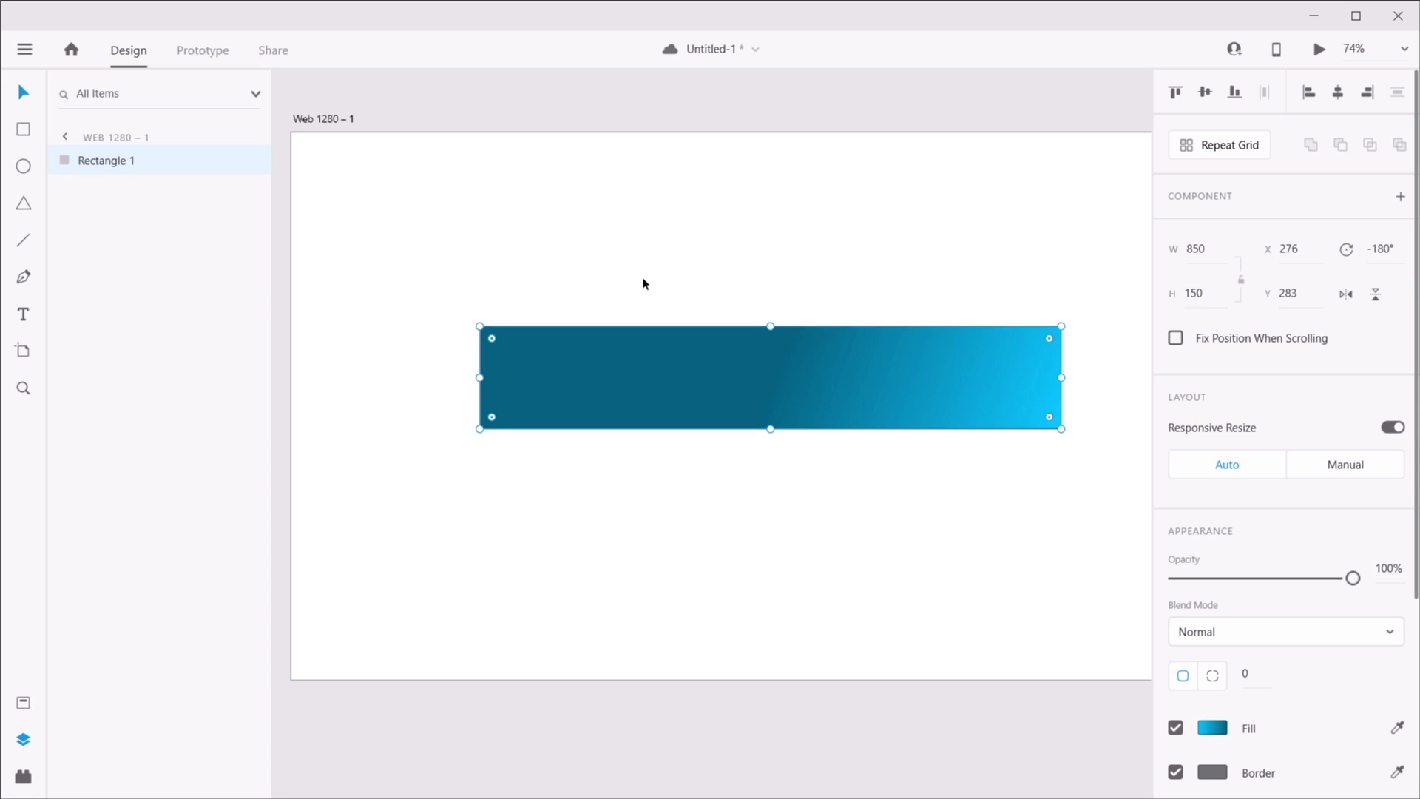
{"action": "key", "text": "Right"}
{"action": "key", "text": "Right"}
{"action": "key", "text": "Right"}
{"action": "key", "text": "Right"}
{"action": "key", "text": "Right"}
{"action": "key", "text": "Right"}
{"action": "key", "text": "Right"}
{"action": "key", "text": "Right"}
{"action": "key", "text": "Right"}
{"action": "key", "text": "Right"}
{"action": "key", "text": "Right"}
{"action": "key", "text": "Right"}
{"action": "key", "text": "Right"}
{"action": "key", "text": "Right"}
{"action": "key", "text": "Right"}
{"action": "key", "text": "Right"}
{"action": "key", "text": "Right"}
{"action": "key", "text": "Right"}
{"action": "key", "text": "Right"}
{"action": "key", "text": "Right"}
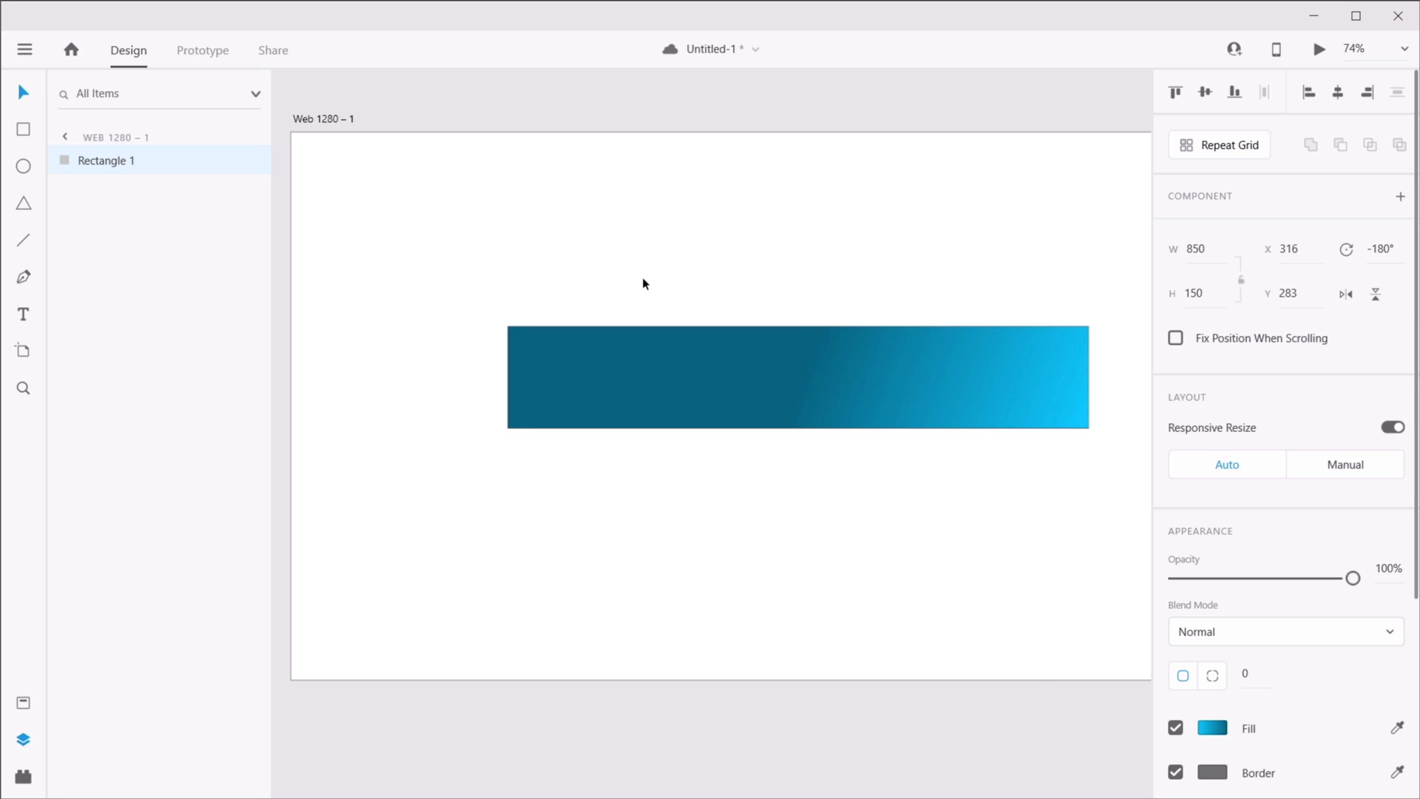
- Nudge the rectangle left in 10-pixel increments to X 126
{"action": "key", "text": "shift+Left"}
{"action": "key", "text": "shift+Left"}
{"action": "key", "text": "shift+Left"}
{"action": "key", "text": "shift+Left"}
{"action": "key", "text": "shift+Left"}
{"action": "key", "text": "shift+Left"}
{"action": "key", "text": "shift+Left"}
{"action": "key", "text": "shift+Left"}
{"action": "key", "text": "shift+Left"}
{"action": "key", "text": "shift+Left"}
{"action": "key", "text": "shift+Left"}
{"action": "key", "text": "shift+Left"}
{"action": "key", "text": "shift+Left"}
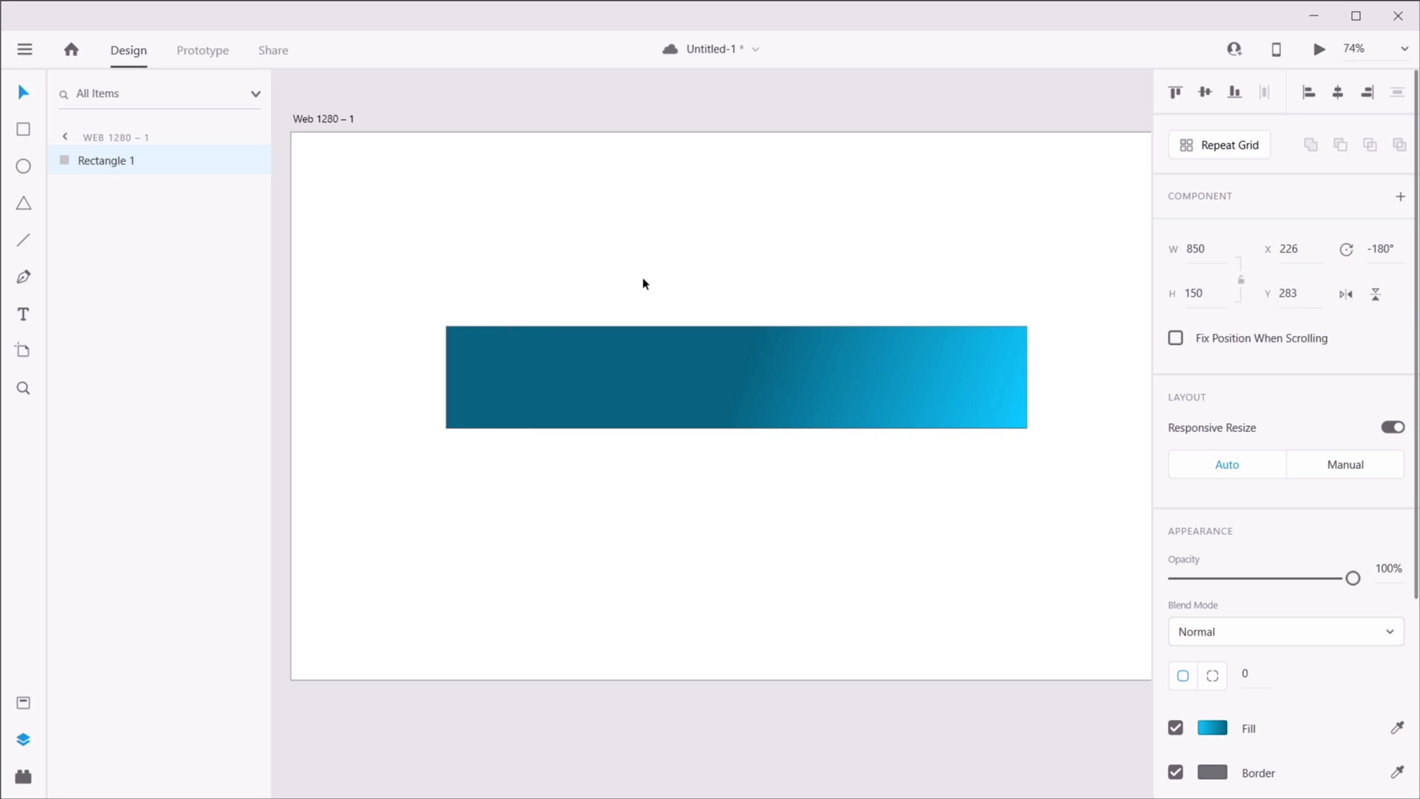
{"action": "key", "text": "shift+Left"}
{"action": "key", "text": "shift+Left"}
{"action": "key", "text": "shift+Left"}
{"action": "key", "text": "shift+Left"}
{"action": "key", "text": "shift+Left"}
{"action": "key", "text": "shift+Left"}
{"action": "key", "text": "shift+Left"}
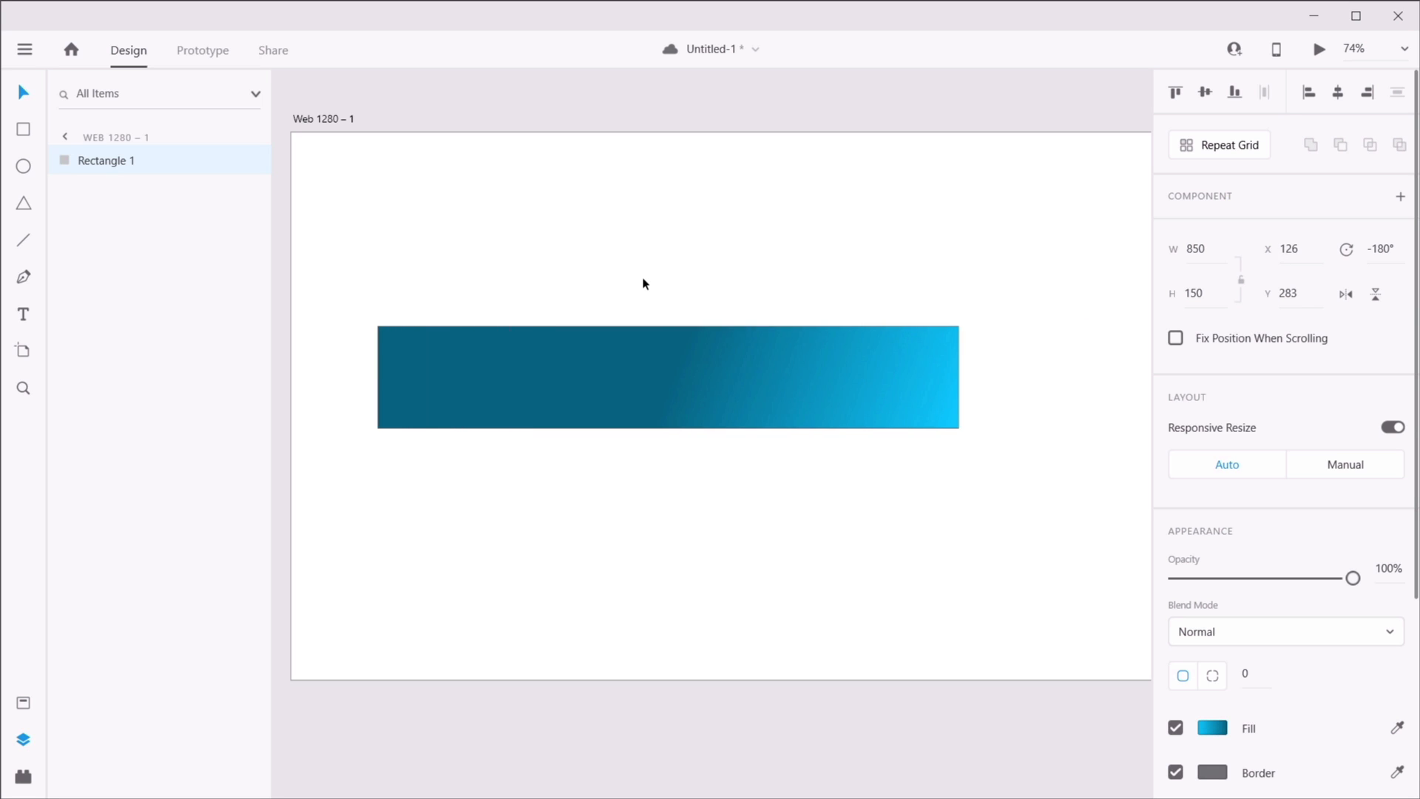
- Nudge the rectangle up and back down in 1-pixel increments, leaving it at about Y 253
{"action": "key", "text": "Up"}
{"action": "key", "text": "Up"}
{"action": "key", "text": "Up"}
{"action": "key", "text": "Up"}
{"action": "key", "text": "Up"}
{"action": "key", "text": "Up"}
{"action": "key", "text": "Up"}
{"action": "key", "text": "Up"}
{"action": "key", "text": "Up"}
{"action": "key", "text": "Up"}
{"action": "key", "text": "Up"}
{"action": "key", "text": "Up"}
{"action": "key", "text": "Up"}
{"action": "key", "text": "Up"}
{"action": "key", "text": "Up"}
{"action": "key", "text": "Up"}
{"action": "key", "text": "Up"}
{"action": "key", "text": "Up"}
{"action": "key", "text": "Up"}
{"action": "key", "text": "Up"}
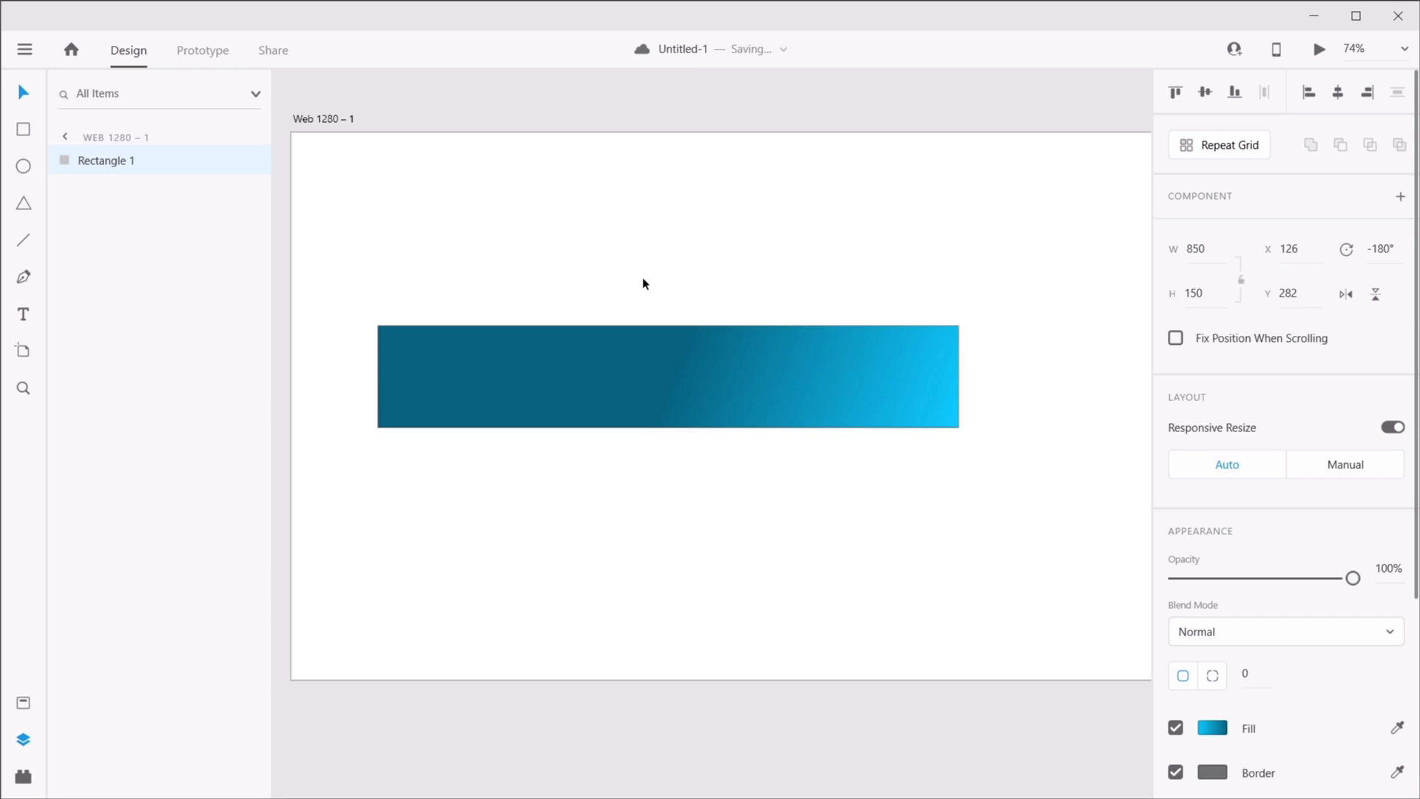
{"action": "key", "text": "Down"}
{"action": "key", "text": "Down"}
{"action": "key", "text": "Down"}
{"action": "key", "text": "Down"}
{"action": "key", "text": "Down"}
{"action": "key", "text": "Down"}
{"action": "key", "text": "Down"}
{"action": "key", "text": "Down"}
{"action": "key", "text": "Down"}
{"action": "key", "text": "Down"}
{"action": "key", "text": "Down"}
{"action": "key", "text": "Down"}
{"action": "key", "text": "Down"}
{"action": "key", "text": "Down"}
{"action": "key", "text": "Down"}
{"action": "key", "text": "Down"}
{"action": "key", "text": "Down"}
{"action": "key", "text": "Down"}
{"action": "key", "text": "Down"}
{"action": "key", "text": "Down"}
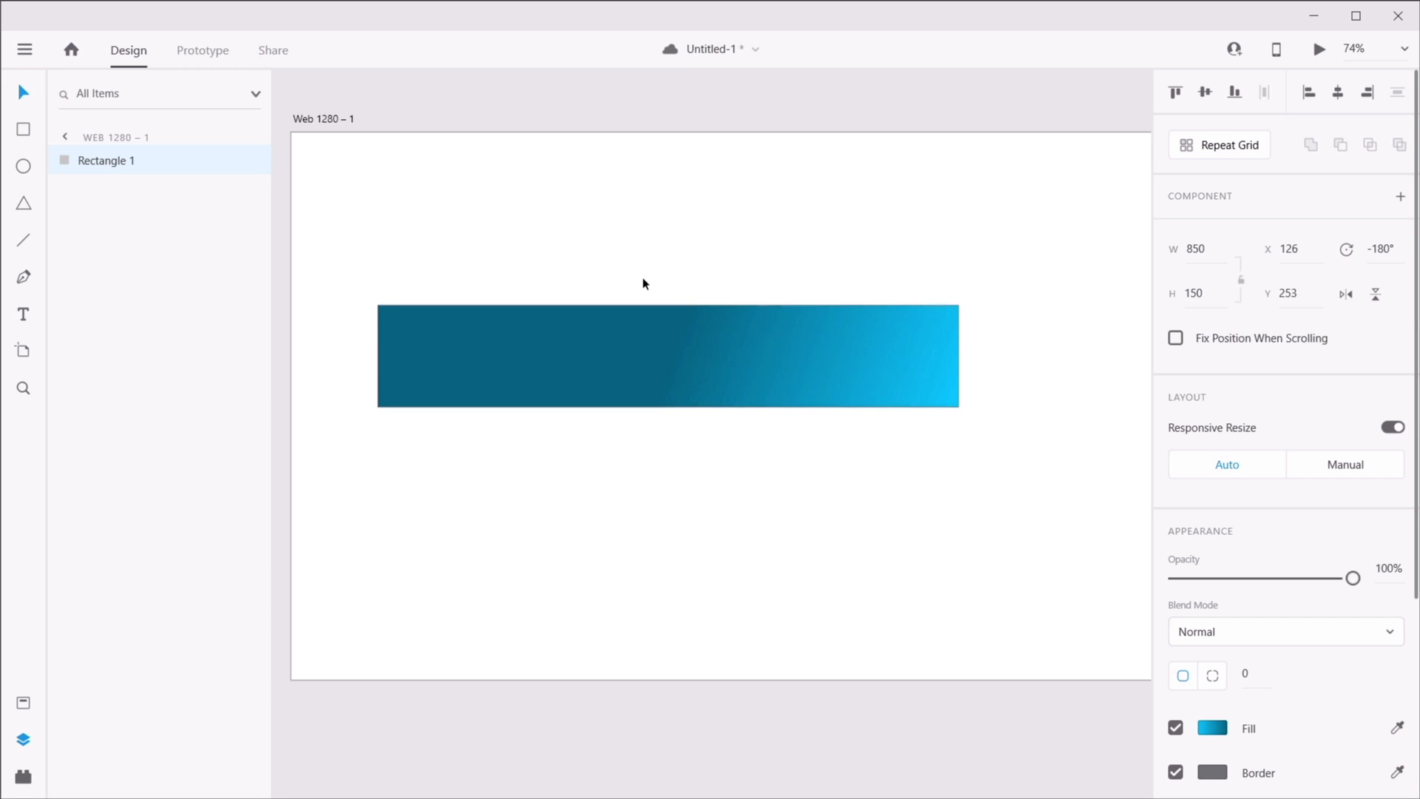
- Nudge the rectangle down in 1-pixel increments to about Y 313
{"action": "key", "text": "Down"}
{"action": "key", "text": "Down"}
{"action": "key", "text": "Down"}
{"action": "key", "text": "Down"}
{"action": "key", "text": "Down"}
{"action": "key", "text": "Down"}
{"action": "key", "text": "Down"}
{"action": "key", "text": "Down"}
{"action": "key", "text": "Down"}
{"action": "key", "text": "Down"}
{"action": "key", "text": "Down"}
{"action": "key", "text": "Down"}
{"action": "key", "text": "Down"}
{"action": "key", "text": "Down"}
{"action": "key", "text": "Down"}
{"action": "key", "text": "Down"}
{"action": "key", "text": "Down"}
{"action": "key", "text": "Down"}
{"action": "key", "text": "Down"}
{"action": "key", "text": "Down"}
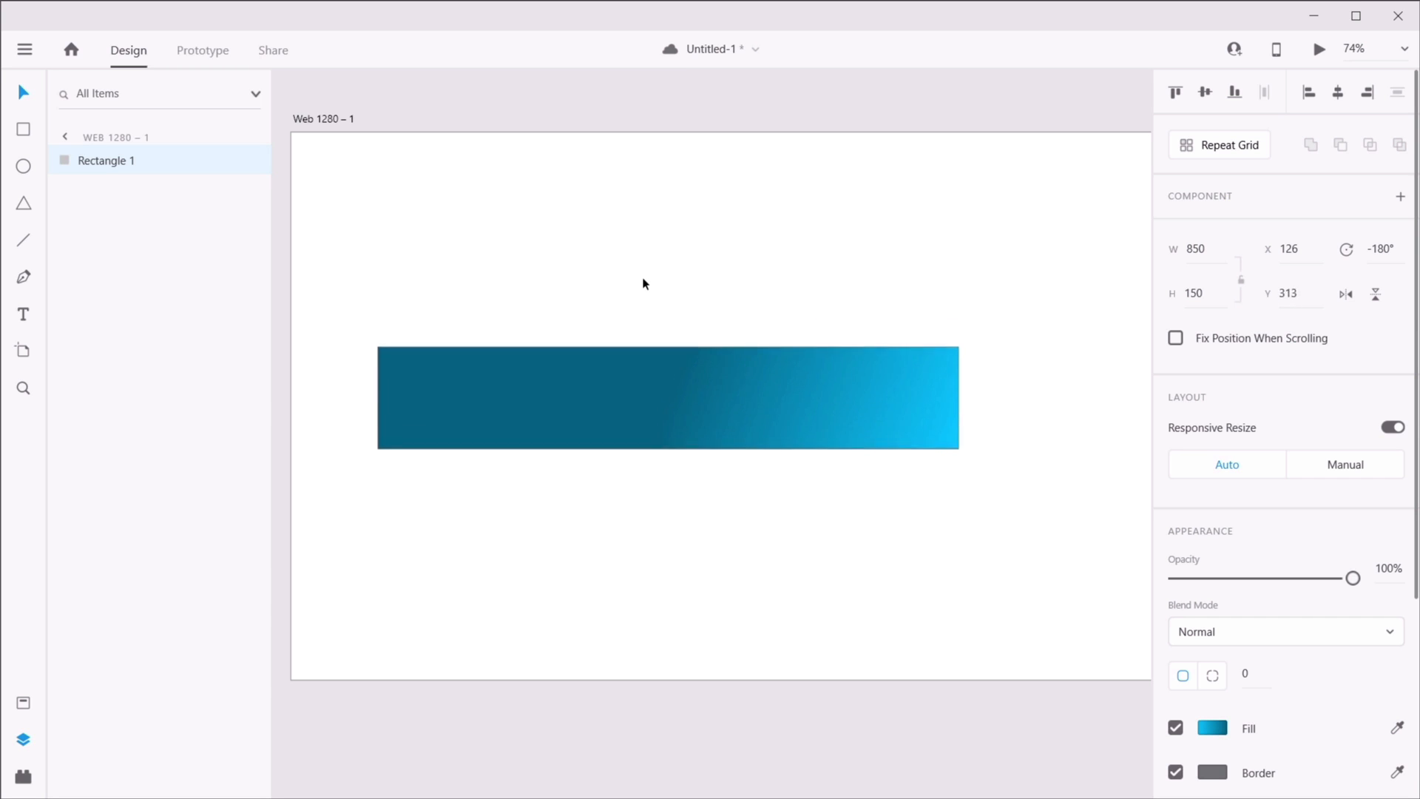
- Nudge the rectangle up in 10-pixel increments to about Y 257
{"action": "key", "text": "shift+Up"}
{"action": "key", "text": "shift+Up"}
{"action": "key", "text": "shift+Up"}
{"action": "key", "text": "shift+Up"}
{"action": "key", "text": "shift+Up"}
{"action": "key", "text": "shift+Up"}
{"action": "key", "text": "shift+Up"}
{"action": "key", "text": "shift+Up"}
{"action": "key", "text": "shift+Up"}
{"action": "key", "text": "shift+Up"}
{"action": "key", "text": "shift+Up"}
{"action": "key", "text": "shift+Up"}
{"action": "key", "text": "shift+Up"}
{"action": "key", "text": "shift+Up"}
{"action": "key", "text": "shift+Up"}
{"action": "key", "text": "shift+Up"}
{"action": "key", "text": "shift+Up"}
{"action": "key", "text": "shift+Up"}
{"action": "key", "text": "shift+Up"}
{"action": "key", "text": "shift+Up"}
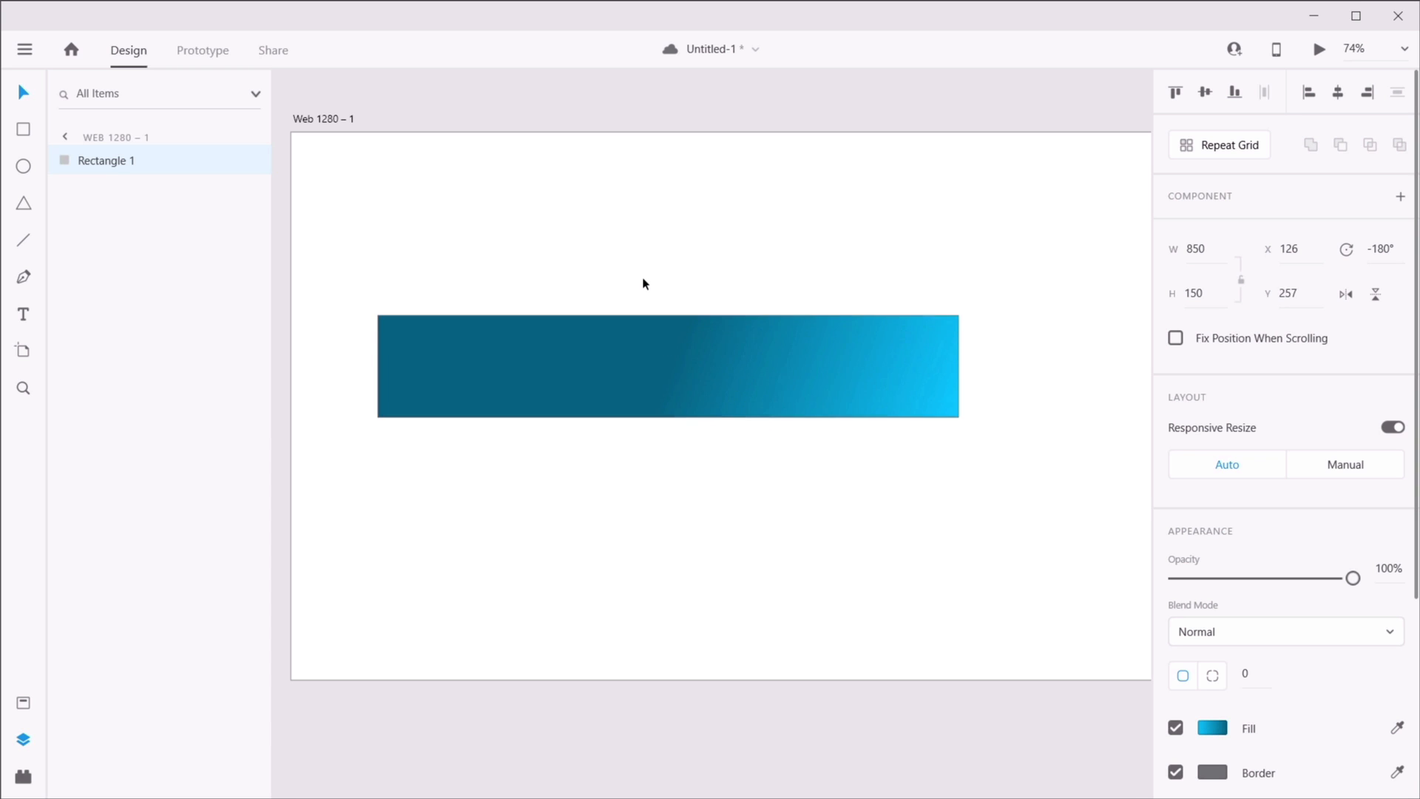
- Nudge the rectangle down in 10-pixel increments to about Y 427
{"action": "key", "text": "shift+Down"}
{"action": "key", "text": "shift+Down"}
{"action": "key", "text": "shift+Down"}
{"action": "key", "text": "shift+Down"}
{"action": "key", "text": "shift+Down"}
{"action": "key", "text": "shift+Down"}
{"action": "key", "text": "shift+Down"}
{"action": "key", "text": "shift+Down"}
{"action": "key", "text": "shift+Down"}
{"action": "key", "text": "shift+Down"}
{"action": "key", "text": "shift+Down"}
{"action": "key", "text": "shift+Down"}
{"action": "key", "text": "shift+Down"}
{"action": "key", "text": "shift+Down"}
{"action": "key", "text": "shift+Down"}
{"action": "key", "text": "shift+Down"}
{"action": "key", "text": "shift+Down"}
{"action": "key", "text": "shift+Down"}
{"action": "key", "text": "shift+Down"}
{"action": "key", "text": "shift+Down"}
{"action": "key", "text": "shift+Down"}
{"action": "key", "text": "shift+Down"}
{"action": "key", "text": "shift+Down"}
{"action": "key", "text": "shift+Down"}
{"action": "key", "text": "shift+Down"}
{"action": "key", "text": "shift+Down"}
{"action": "key", "text": "shift+Down"}
{"action": "key", "text": "shift+Down"}
{"action": "key", "text": "shift+Down"}
{"action": "key", "text": "shift+Down"}
{"action": "key", "text": "shift+Down"}
{"action": "key", "text": "shift+Down"}
{"action": "key", "text": "shift+Down"}
{"action": "key", "text": "shift+Down"}
{"action": "key", "text": "shift+Down"}
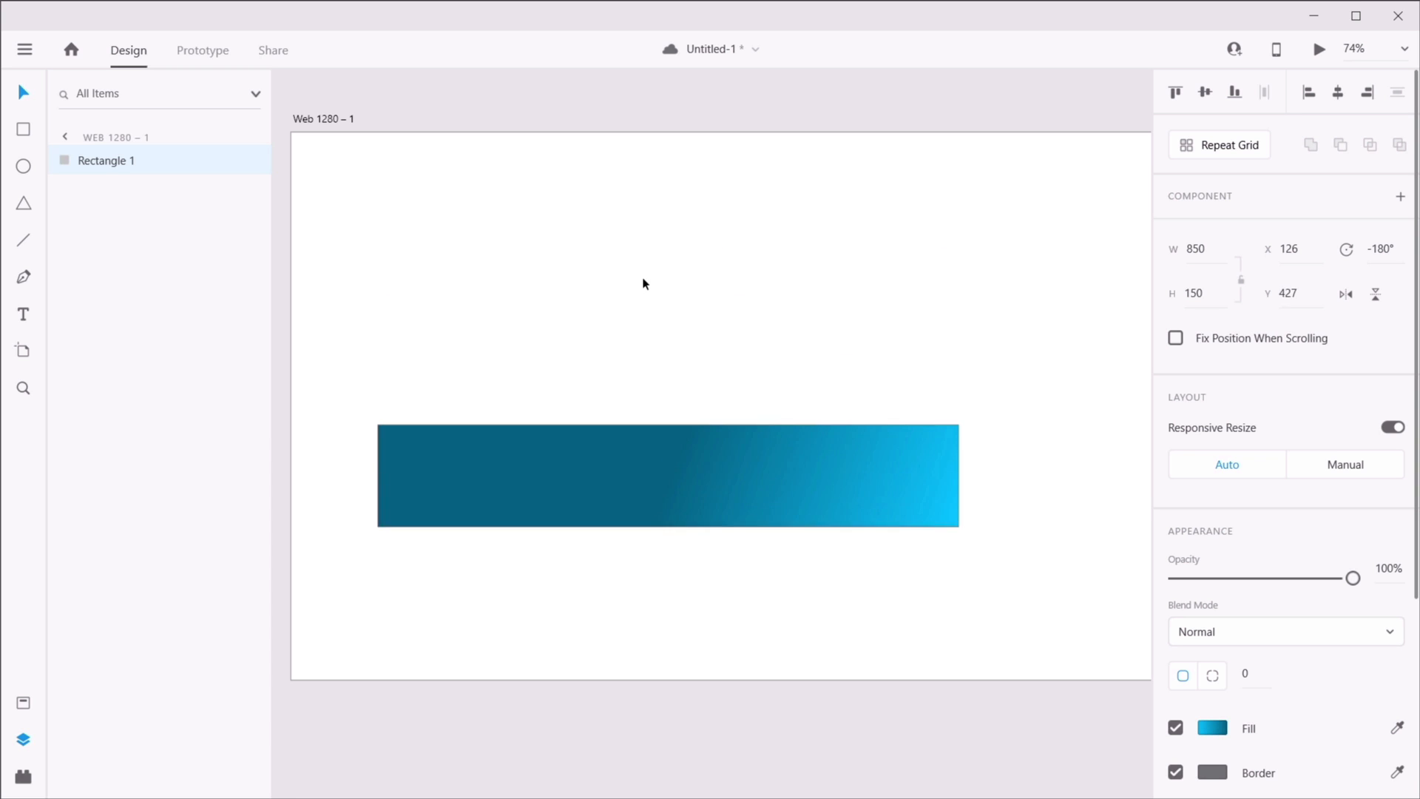
- Nudge the rectangle up and back down in 10-pixel increments, leaving it at Y 437
{"action": "key", "text": "shift+Up"}
{"action": "key", "text": "shift+Up"}
{"action": "key", "text": "shift+Up"}
{"action": "key", "text": "shift+Up"}
{"action": "key", "text": "shift+Up"}
{"action": "key", "text": "shift+Up"}
{"action": "key", "text": "shift+Up"}
{"action": "key", "text": "shift+Up"}
{"action": "key", "text": "shift+Up"}
{"action": "key", "text": "shift+Up"}
{"action": "key", "text": "shift+Up"}
{"action": "key", "text": "shift+Up"}
{"action": "key", "text": "shift+Up"}
{"action": "key", "text": "shift+Up"}
{"action": "key", "text": "shift+Up"}
{"action": "key", "text": "shift+Up"}
{"action": "key", "text": "shift+Up"}
{"action": "key", "text": "shift+Up"}
{"action": "key", "text": "shift+Up"}
{"action": "key", "text": "shift+Up"}
{"action": "key", "text": "shift+Down"}
{"action": "key", "text": "shift+Down"}
{"action": "key", "text": "shift+Down"}
{"action": "key", "text": "shift+Down"}
{"action": "key", "text": "shift+Down"}
{"action": "key", "text": "shift+Down"}
{"action": "key", "text": "shift+Down"}
{"action": "key", "text": "shift+Down"}
{"action": "key", "text": "shift+Down"}
{"action": "key", "text": "shift+Down"}
{"action": "key", "text": "shift+Down"}
{"action": "key", "text": "shift+Down"}
{"action": "key", "text": "shift+Down"}
{"action": "key", "text": "shift+Down"}
{"action": "key", "text": "shift+Down"}
{"action": "key", "text": "shift+Down"}
{"action": "key", "text": "shift+Down"}
{"action": "key", "text": "shift+Down"}
{"action": "key", "text": "shift+Down"}
{"action": "key", "text": "shift+Down"}
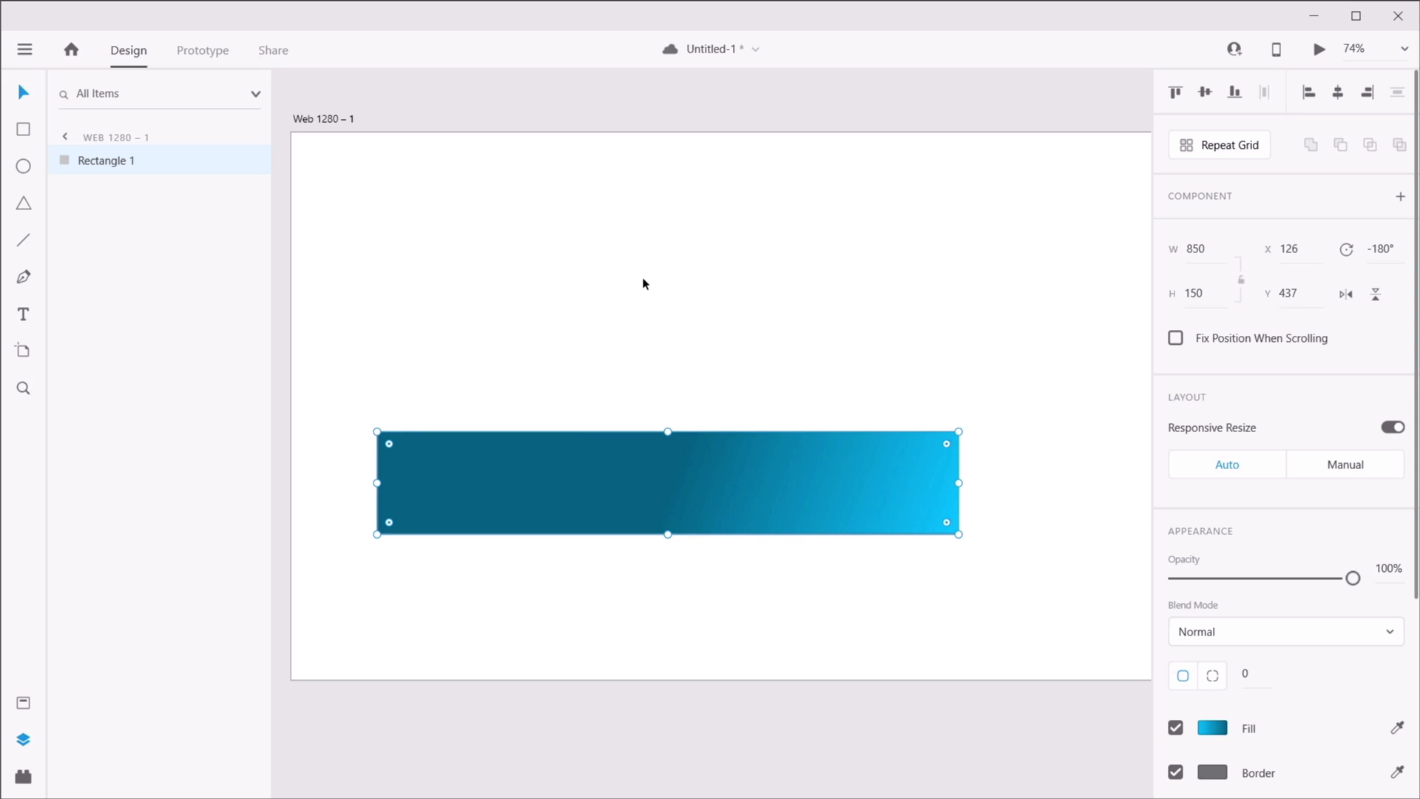
- Shrink the rectangle's width in 1-pixel increments to about 821, keeping its left edge at X 126
{"action": "key", "text": "alt+Left"}
{"action": "key", "text": "alt+Left"}
{"action": "key", "text": "alt+Left"}
{"action": "key", "text": "alt+Left"}
{"action": "key", "text": "alt+Left"}
{"action": "key", "text": "alt+Left"}
{"action": "key", "text": "alt+Left"}
{"action": "key", "text": "alt+Left"}
{"action": "key", "text": "alt+Left"}
{"action": "key", "text": "alt+Left"}
{"action": "key", "text": "alt+Left"}
{"action": "key", "text": "alt+Left"}
{"action": "key", "text": "alt+Left"}
{"action": "key", "text": "alt+Left"}
{"action": "key", "text": "alt+Left"}
{"action": "key", "text": "alt+Left"}
{"action": "key", "text": "alt+Left"}
{"action": "key", "text": "alt+Left"}
{"action": "key", "text": "alt+Left"}
{"action": "key", "text": "alt+Left"}
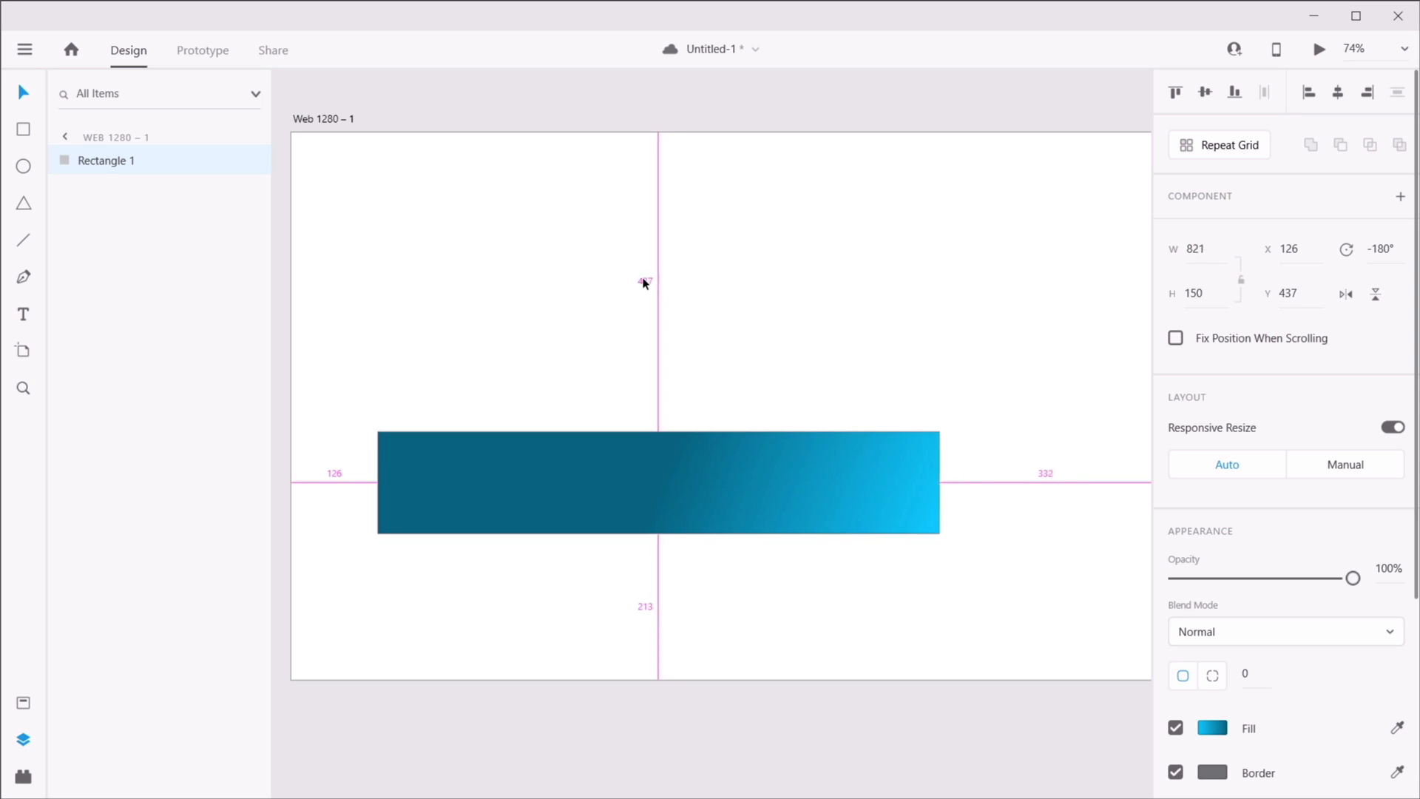
- Shrink the rectangle's width further in 1-pixel increments, keeping its left edge at X 126
{"action": "key", "text": "alt+Left"}
{"action": "key", "text": "alt+Left"}
{"action": "key", "text": "alt+Left"}
{"action": "key", "text": "alt+Left"}
{"action": "key", "text": "alt+Left"}
{"action": "key", "text": "alt+Left"}
{"action": "key", "text": "alt+Left"}
{"action": "key", "text": "alt+Left"}
{"action": "key", "text": "alt+Left"}
{"action": "key", "text": "alt+Left"}
{"action": "key", "text": "alt+Left"}
{"action": "key", "text": "alt+Left"}
{"action": "key", "text": "alt+Left"}
{"action": "key", "text": "alt+Left"}
{"action": "key", "text": "alt+Left"}
- Widen the rectangle in 1-pixel increments to a width of 844, keeping its left edge at X 126
{"action": "key", "text": "alt+Right"}
{"action": "key", "text": "alt+Right"}
{"action": "key", "text": "alt+Right"}
{"action": "key", "text": "alt+Right"}
{"action": "key", "text": "alt+Right"}
{"action": "key", "text": "alt+Right"}
{"action": "key", "text": "alt+Right"}
{"action": "key", "text": "alt+Right"}
{"action": "key", "text": "alt+Right"}
{"action": "key", "text": "alt+Right"}
{"action": "key", "text": "alt+Right"}
{"action": "key", "text": "alt+Right"}
{"action": "key", "text": "alt+Right"}
{"action": "key", "text": "alt+Right"}
{"action": "key", "text": "alt+Right"}
{"action": "key", "text": "alt+Right"}
{"action": "key", "text": "alt+Right"}
{"action": "key", "text": "alt+Right"}
{"action": "key", "text": "alt+Right"}
{"action": "key", "text": "alt+Right"}
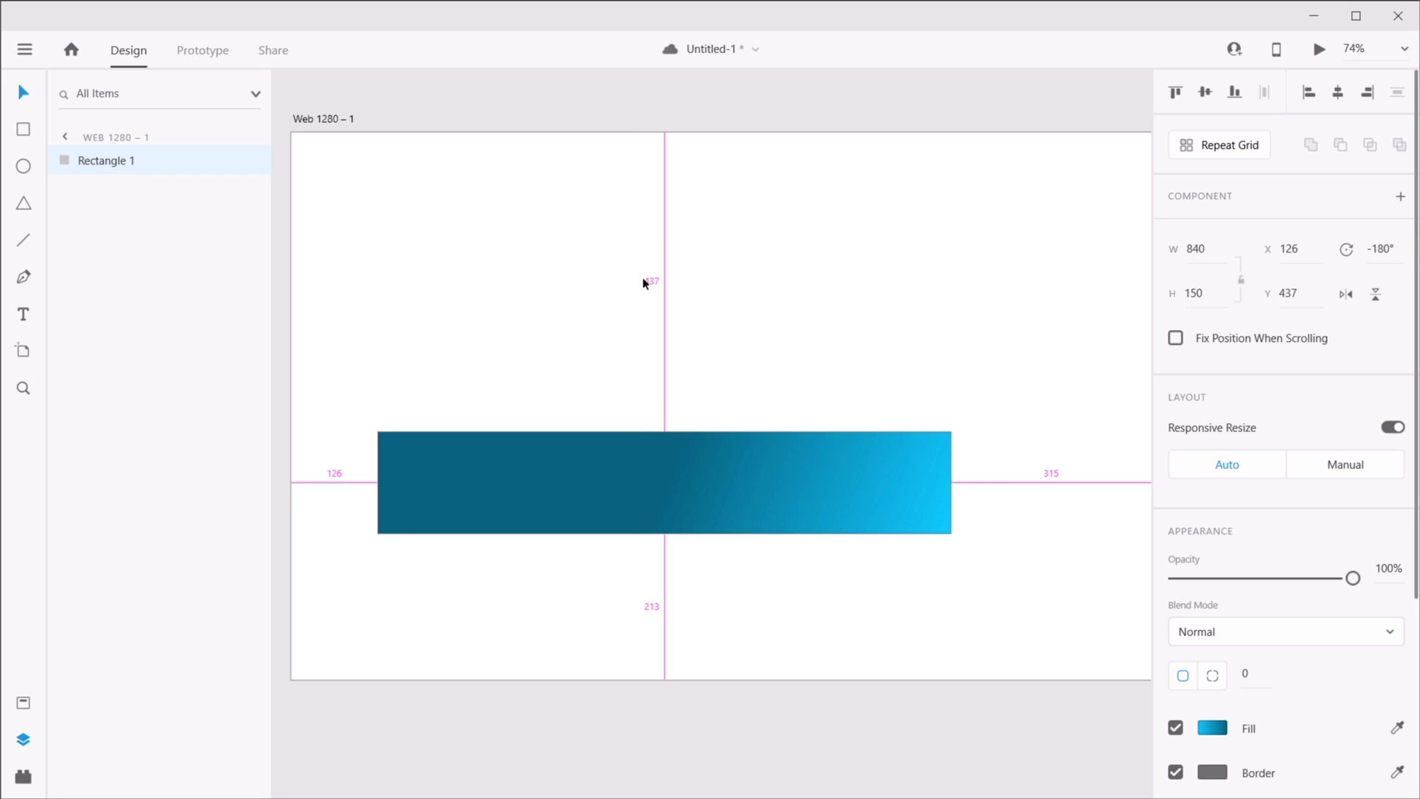
{"action": "key", "text": "alt+Right"}
{"action": "key", "text": "alt+Right"}
{"action": "key", "text": "alt+Right"}
{"action": "key", "text": "alt+Right"}
- Reduce the rectangle's height in 1-pixel increments to about 123, keeping its top edge at Y 437
{"action": "key", "text": "alt+Up"}
{"action": "key", "text": "alt+Up"}
{"action": "key", "text": "alt+Up"}
{"action": "key", "text": "alt+Up"}
{"action": "key", "text": "alt+Up"}
{"action": "key", "text": "alt+Up"}
{"action": "key", "text": "alt+Up"}
{"action": "key", "text": "alt+Up"}
{"action": "key", "text": "alt+Up"}
{"action": "key", "text": "alt+Up"}
{"action": "key", "text": "alt+Up"}
{"action": "key", "text": "alt+Up"}
{"action": "key", "text": "alt+Up"}
{"action": "key", "text": "alt+Up"}
{"action": "key", "text": "alt+Up"}
{"action": "key", "text": "alt+Up"}
{"action": "key", "text": "alt+Up"}
{"action": "key", "text": "alt+Up"}
{"action": "key", "text": "alt+Up"}
{"action": "key", "text": "alt+Up"}
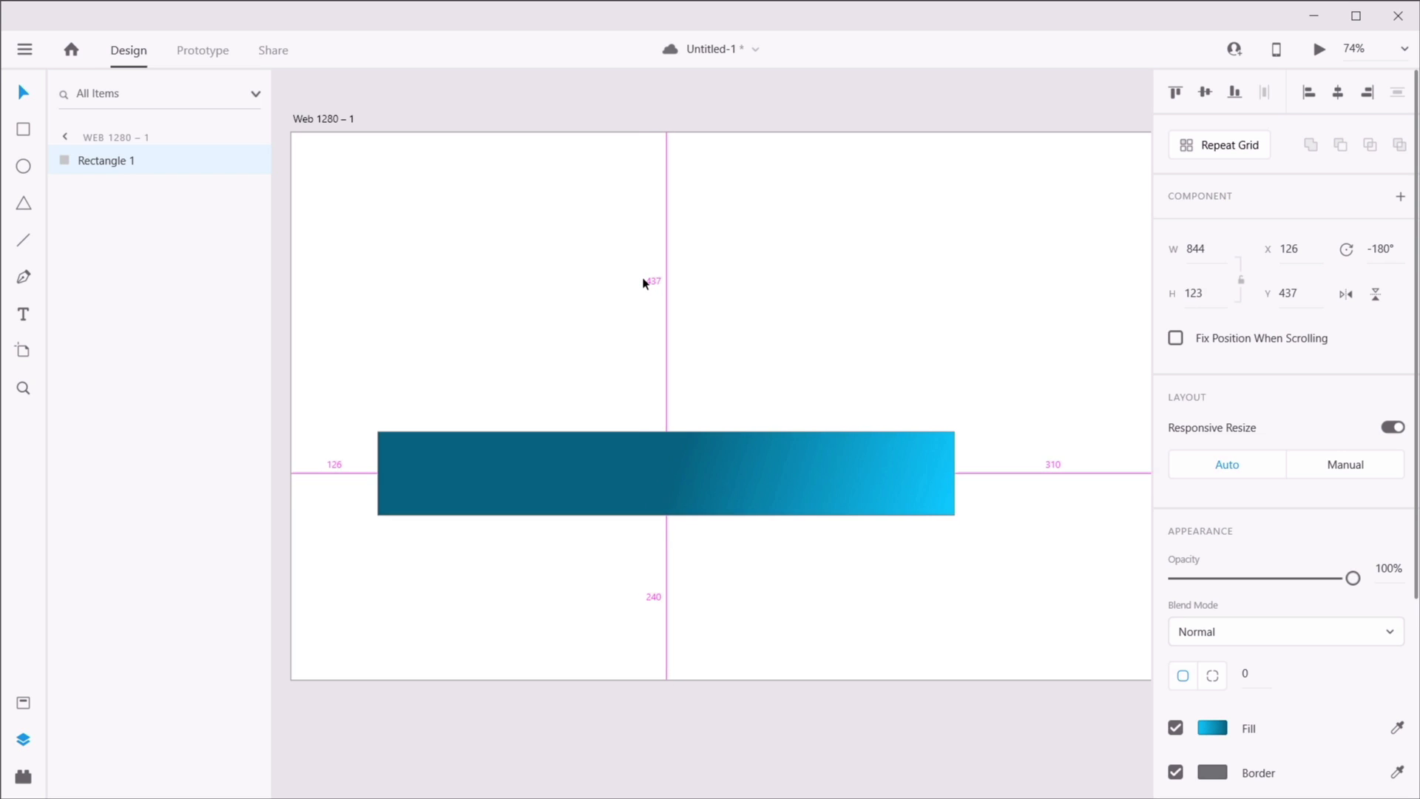
- Increase the rectangle's height in 1-pixel increments to about 205, keeping its top edge at Y 437
{"action": "key", "text": "alt+Down"}
{"action": "key", "text": "alt+Down"}
{"action": "key", "text": "alt+Down"}
{"action": "key", "text": "alt+Down"}
{"action": "key", "text": "alt+Down"}
{"action": "key", "text": "alt+Down"}
{"action": "key", "text": "alt+Down"}
{"action": "key", "text": "alt+Down"}
{"action": "key", "text": "alt+Down"}
{"action": "key", "text": "alt+Down"}
{"action": "key", "text": "alt+Down"}
{"action": "key", "text": "alt+Down"}
{"action": "key", "text": "alt+Down"}
{"action": "key", "text": "alt+Down"}
{"action": "key", "text": "alt+Down"}
{"action": "key", "text": "alt+Down"}
{"action": "key", "text": "alt+Down"}
{"action": "key", "text": "alt+Down"}
{"action": "key", "text": "alt+Down"}
{"action": "key", "text": "alt+Down"}
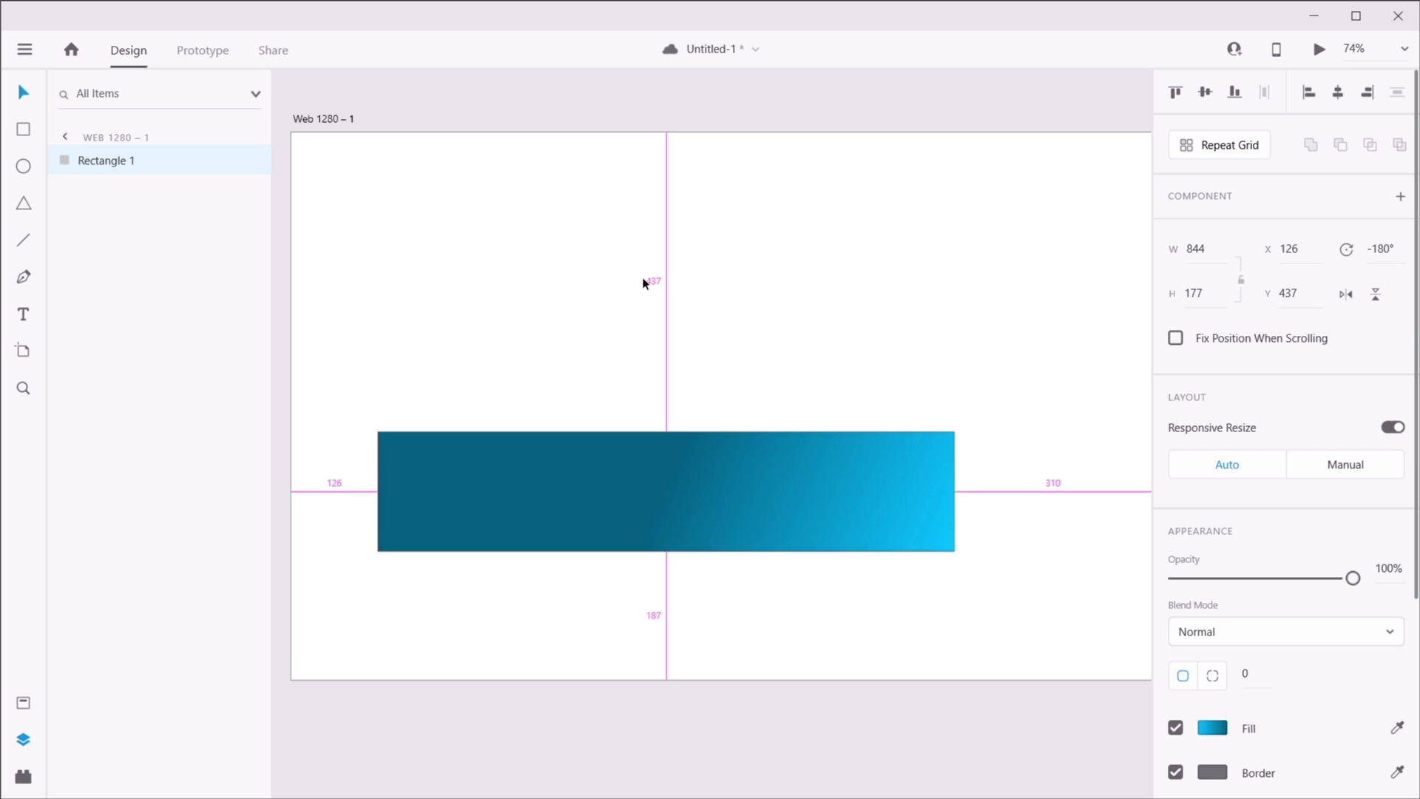
{"action": "key", "text": "alt+Down"}
{"action": "key", "text": "alt+Down"}
{"action": "key", "text": "alt+Down"}
{"action": "key", "text": "alt+Down"}
{"action": "key", "text": "alt+Down"}
{"action": "key", "text": "alt+Down"}
{"action": "key", "text": "alt+Down"}
{"action": "key", "text": "alt+Down"}
{"action": "key", "text": "alt+Down"}
{"action": "key", "text": "alt+Down"}
{"action": "key", "text": "alt+Down"}
{"action": "key", "text": "alt+Down"}
{"action": "key", "text": "alt+Down"}
{"action": "key", "text": "alt+Down"}
{"action": "key", "text": "alt+Down"}
{"action": "key", "text": "alt+Down"}
{"action": "key", "text": "alt+Down"}
{"action": "key", "text": "alt+Down"}
{"action": "key", "text": "alt+Down"}
{"action": "key", "text": "alt+Down"}
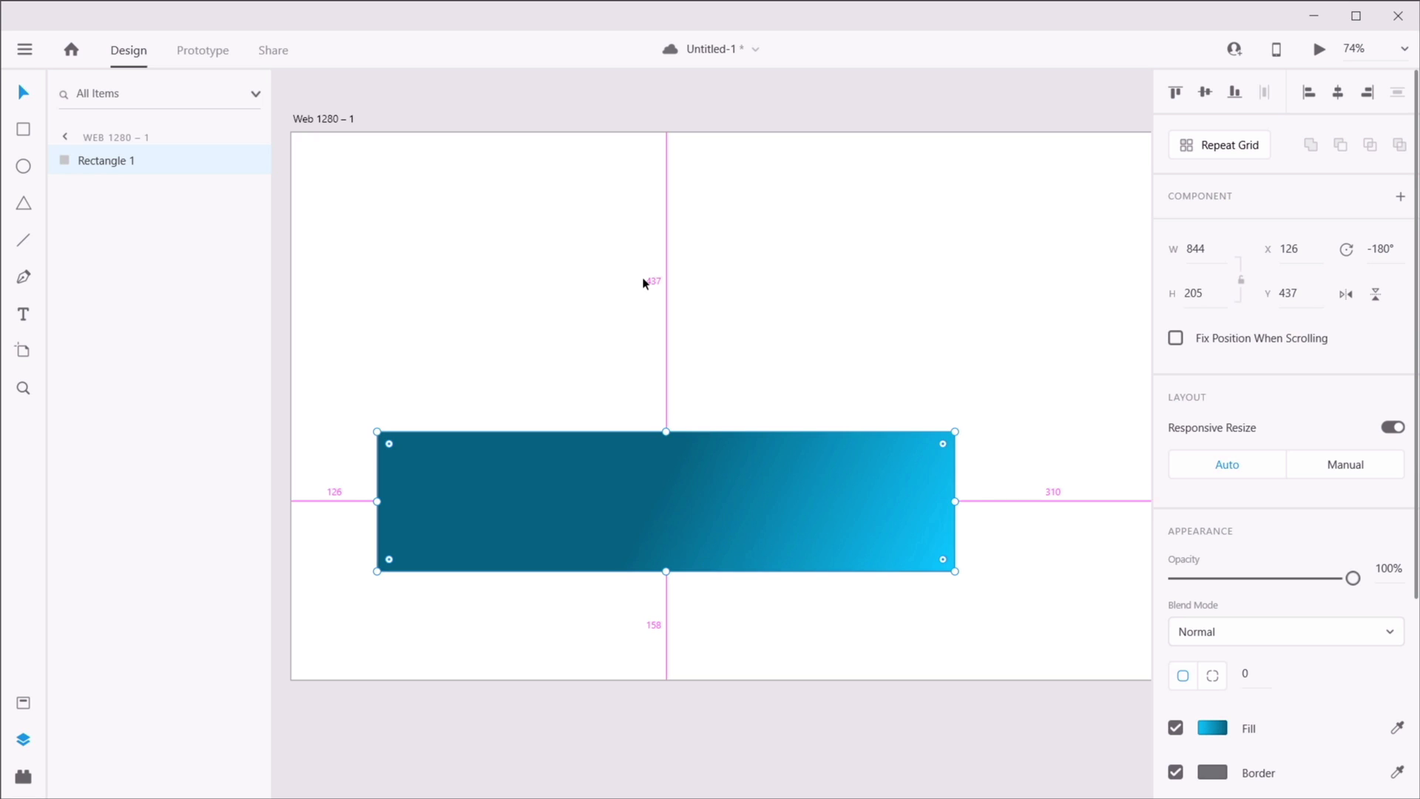
- Reduce the rectangle's height in 1-pixel increments to about 135, keeping its top edge at Y 437
{"action": "key", "text": "alt+Up"}
{"action": "key", "text": "alt+Up"}
{"action": "key", "text": "alt+Up"}
{"action": "key", "text": "alt+Up"}
{"action": "key", "text": "alt+Up"}
{"action": "key", "text": "alt+Up"}
{"action": "key", "text": "alt+Up"}
{"action": "key", "text": "alt+Up"}
{"action": "key", "text": "alt+Up"}
{"action": "key", "text": "alt+Up"}
{"action": "key", "text": "alt+Up"}
{"action": "key", "text": "alt+Up"}
{"action": "key", "text": "alt+Up"}
{"action": "key", "text": "alt+Up"}
{"action": "key", "text": "alt+Up"}
{"action": "key", "text": "alt+Up"}
{"action": "key", "text": "alt+Up"}
{"action": "key", "text": "alt+Up"}
{"action": "key", "text": "alt+Up"}
{"action": "key", "text": "alt+Up"}
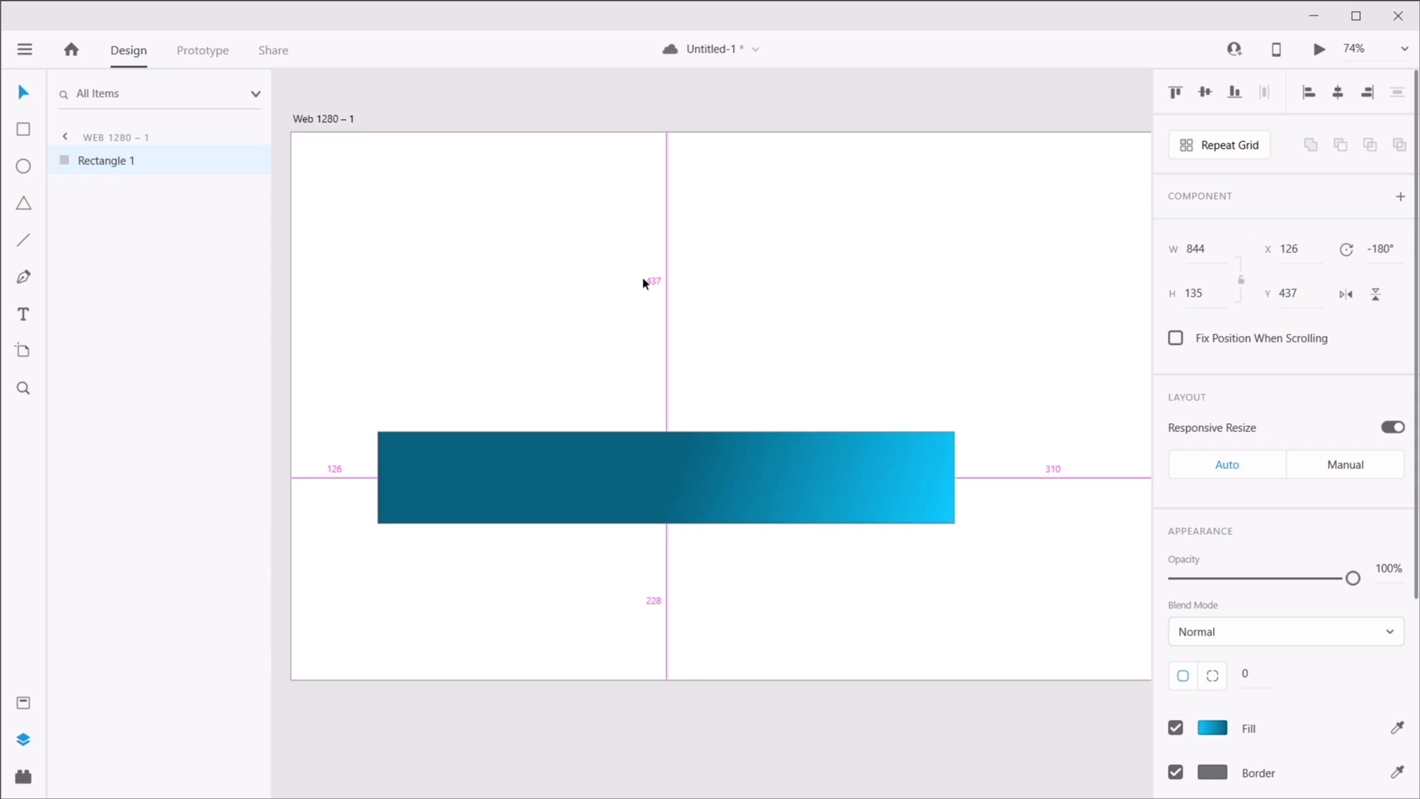
- Increase the rectangle's height in 10-pixel increments to 245, keeping its top edge at Y 437
{"action": "key", "text": "shift+alt+Down"}
{"action": "key", "text": "shift+alt+Down"}
{"action": "key", "text": "shift+alt+Down"}
{"action": "key", "text": "shift+alt+Down"}
{"action": "key", "text": "shift+alt+Down"}
{"action": "key", "text": "shift+alt+Down"}
{"action": "key", "text": "shift+alt+Down"}
{"action": "key", "text": "shift+alt+Down"}
{"action": "key", "text": "shift+alt+Down"}
{"action": "key", "text": "shift+alt+Down"}
{"action": "key", "text": "shift+alt+Down"}
- Reduce the rectangle's width in 10-pixel increments to 384, keeping its left edge at X 126
{"action": "key", "text": "shift+alt+Left"}
{"action": "key", "text": "shift+alt+Left"}
{"action": "key", "text": "shift+alt+Left"}
{"action": "key", "text": "shift+alt+Left"}
{"action": "key", "text": "shift+alt+Left"}
{"action": "key", "text": "shift+alt+Left"}
{"action": "key", "text": "shift+alt+Left"}
{"action": "key", "text": "shift+alt+Left"}
{"action": "key", "text": "shift+alt+Left"}
{"action": "key", "text": "shift+alt+Left"}
{"action": "key", "text": "shift+alt+Left"}
{"action": "key", "text": "shift+alt+Left"}
{"action": "key", "text": "shift+alt+Left"}
{"action": "key", "text": "shift+alt+Left"}
{"action": "key", "text": "shift+alt+Left"}
{"action": "key", "text": "shift+alt+Left"}
{"action": "key", "text": "shift+alt+Left"}
{"action": "key", "text": "shift+alt+Left"}
{"action": "key", "text": "shift+alt+Left"}
{"action": "key", "text": "shift+alt+Left"}
{"action": "key", "text": "shift+alt+Left"}
{"action": "key", "text": "shift+alt+Left"}
{"action": "key", "text": "shift+alt+Left"}
{"action": "key", "text": "shift+alt+Left"}
{"action": "key", "text": "shift+alt+Left"}
{"action": "key", "text": "shift+alt+Left"}
{"action": "key", "text": "shift+alt+Left"}
{"action": "key", "text": "shift+alt+Left"}
{"action": "key", "text": "shift+alt+Left"}
{"action": "key", "text": "shift+alt+Left"}
{"action": "key", "text": "shift+alt+Left"}
{"action": "key", "text": "shift+alt+Left"}
{"action": "key", "text": "shift+alt+Left"}
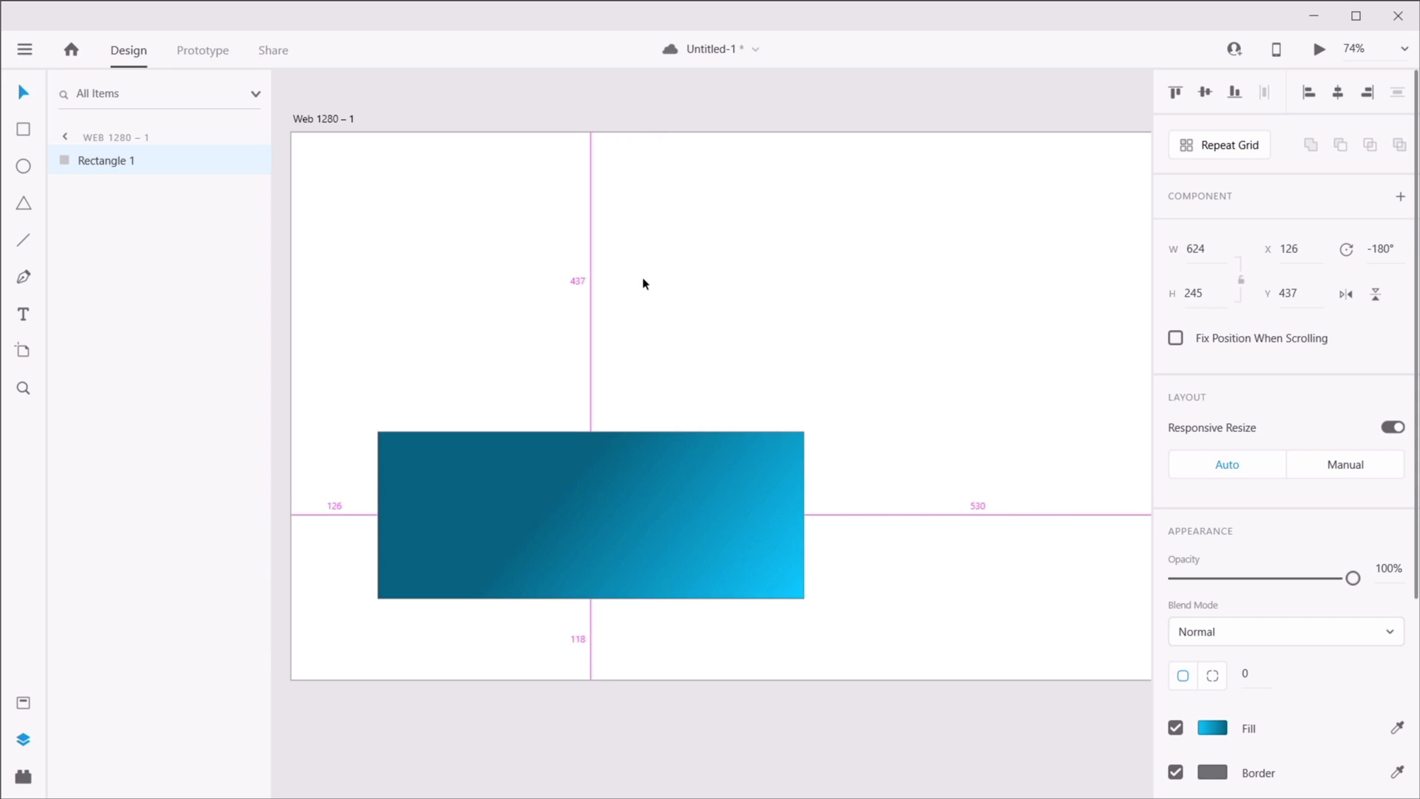
{"action": "key", "text": "shift+alt+Left"}
{"action": "key", "text": "shift+alt+Left"}
{"action": "key", "text": "shift+alt+Left"}
{"action": "key", "text": "shift+alt+Left"}
{"action": "key", "text": "shift+alt+Left"}
{"action": "key", "text": "shift+alt+Left"}
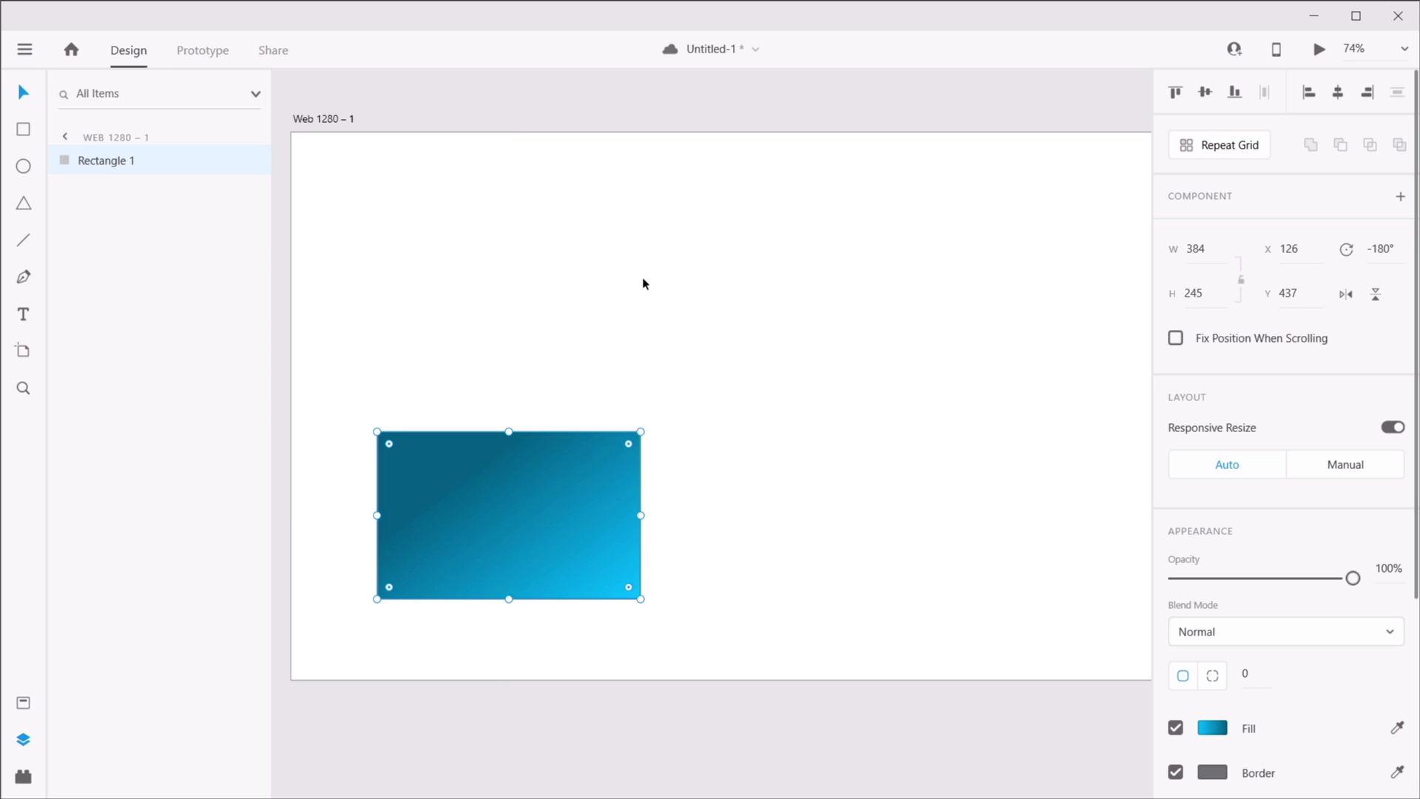
- Widen the rectangle to 468 using 1-pixel and 10-pixel increments, keeping its left edge at X 126
{"action": "key", "text": "alt+Right"}
{"action": "key", "text": "alt+Right"}
{"action": "key", "text": "alt+Right"}
{"action": "key", "text": "alt+Right"}
{"action": "key", "text": "shift+alt+Right"}
{"action": "key", "text": "shift+alt+Right"}
{"action": "key", "text": "shift+alt+Right"}
{"action": "key", "text": "shift+alt+Right"}
{"action": "key", "text": "shift+alt+Right"}
{"action": "key", "text": "shift+alt+Right"}
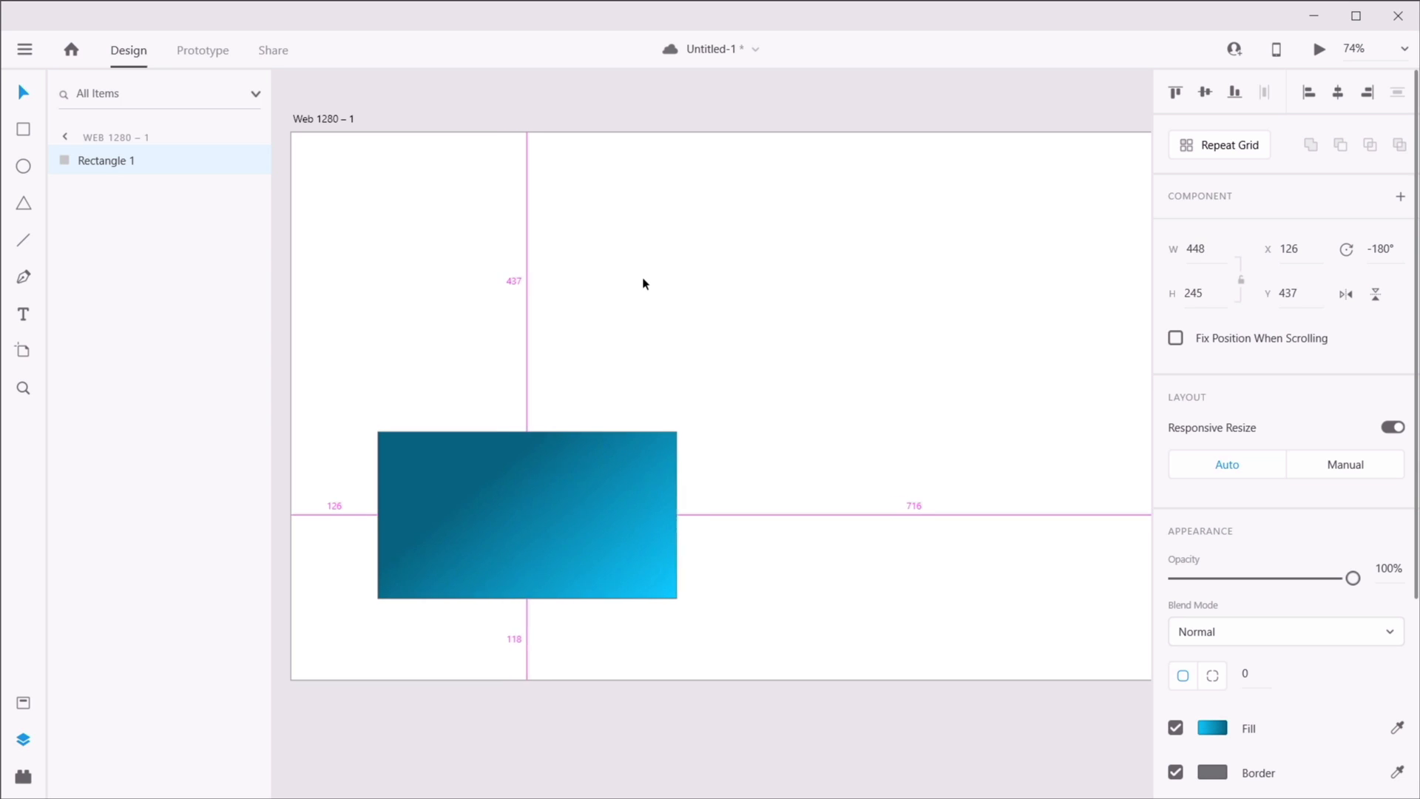
{"action": "key", "text": "shift+alt+Right"}
{"action": "key", "text": "shift+alt+Right"}
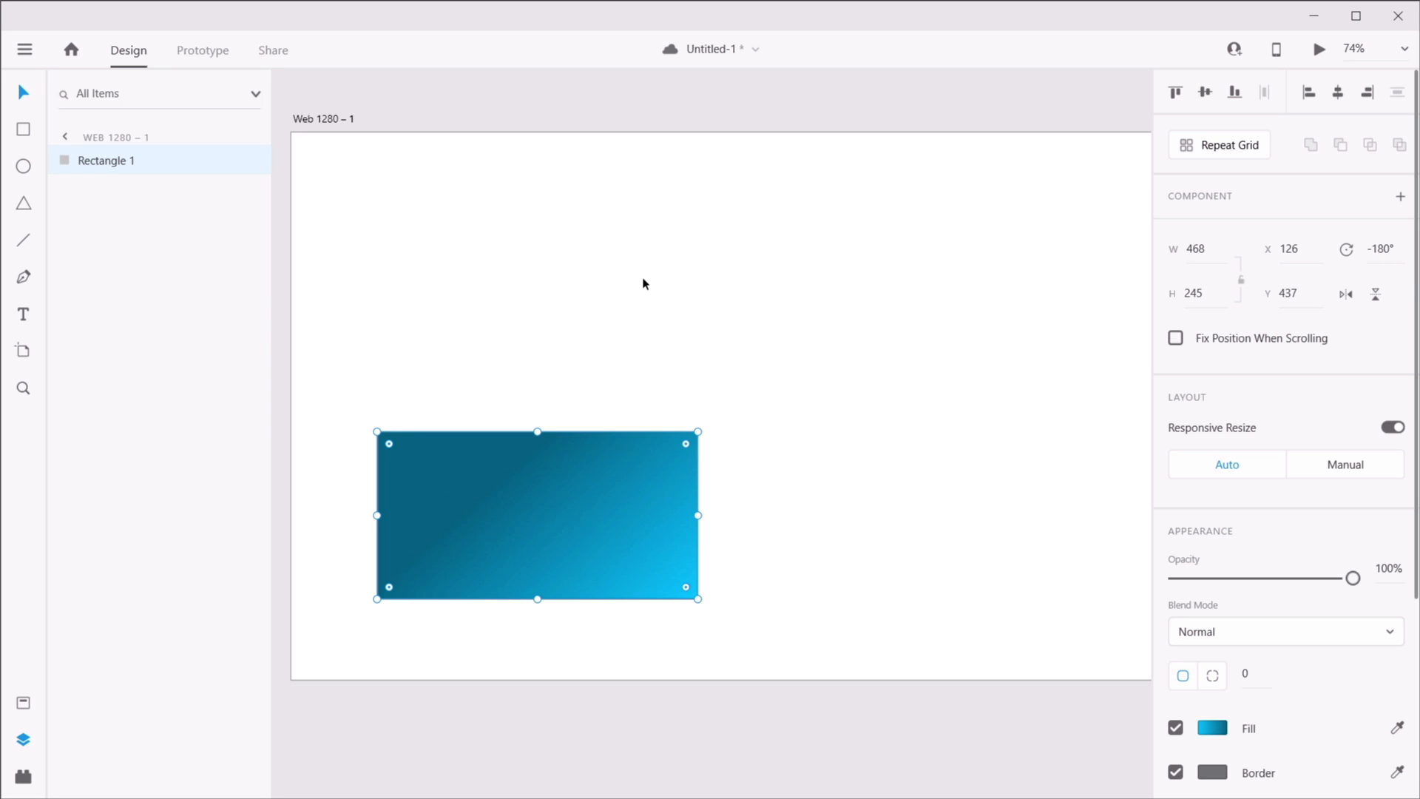
- Nudge the rectangle upward in 10-pixel increments to Y 157
{"action": "key", "text": "shift+Up"}
{"action": "key", "text": "shift+Up"}
{"action": "key", "text": "shift+Up"}
{"action": "key", "text": "shift+Up"}
{"action": "key", "text": "shift+Up"}
{"action": "key", "text": "shift+Up"}
{"action": "key", "text": "shift+Up"}
{"action": "key", "text": "shift+Up"}
{"action": "key", "text": "shift+Up"}
{"action": "key", "text": "shift+Up"}
{"action": "key", "text": "shift+Up"}
{"action": "key", "text": "shift+Up"}
{"action": "key", "text": "shift+Up"}
{"action": "key", "text": "shift+Up"}
{"action": "key", "text": "shift+Up"}
{"action": "key", "text": "shift+Up"}
{"action": "key", "text": "shift+Up"}
{"action": "key", "text": "shift+Up"}
{"action": "key", "text": "shift+Up"}
{"action": "key", "text": "shift+Up"}
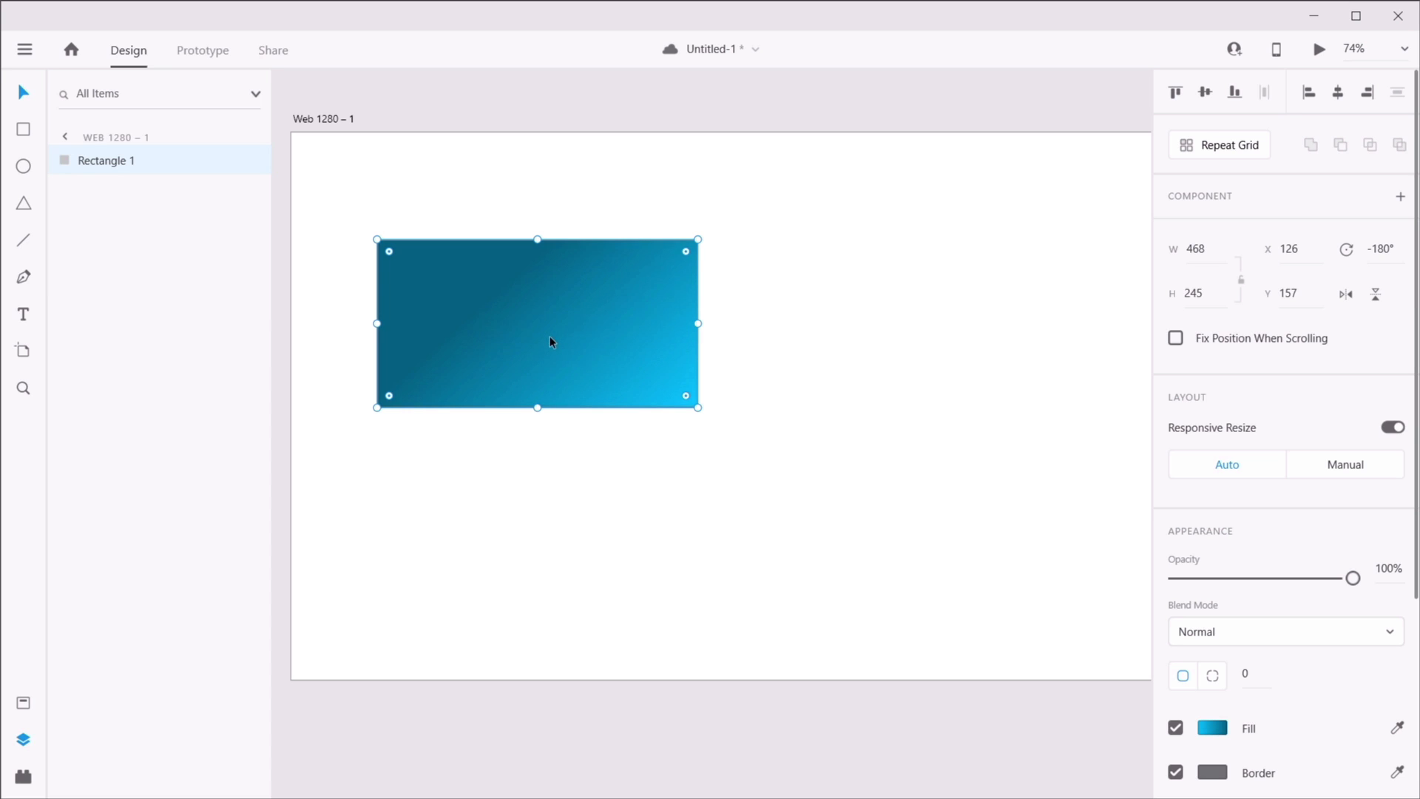
- Display the rectangle's distances to the artboard edges and widen it to 500 using 1-pixel and 10-pixel increments, leaving it deselected
{"action": "key", "text": "alt"}
{"action": "key", "text": "alt"}
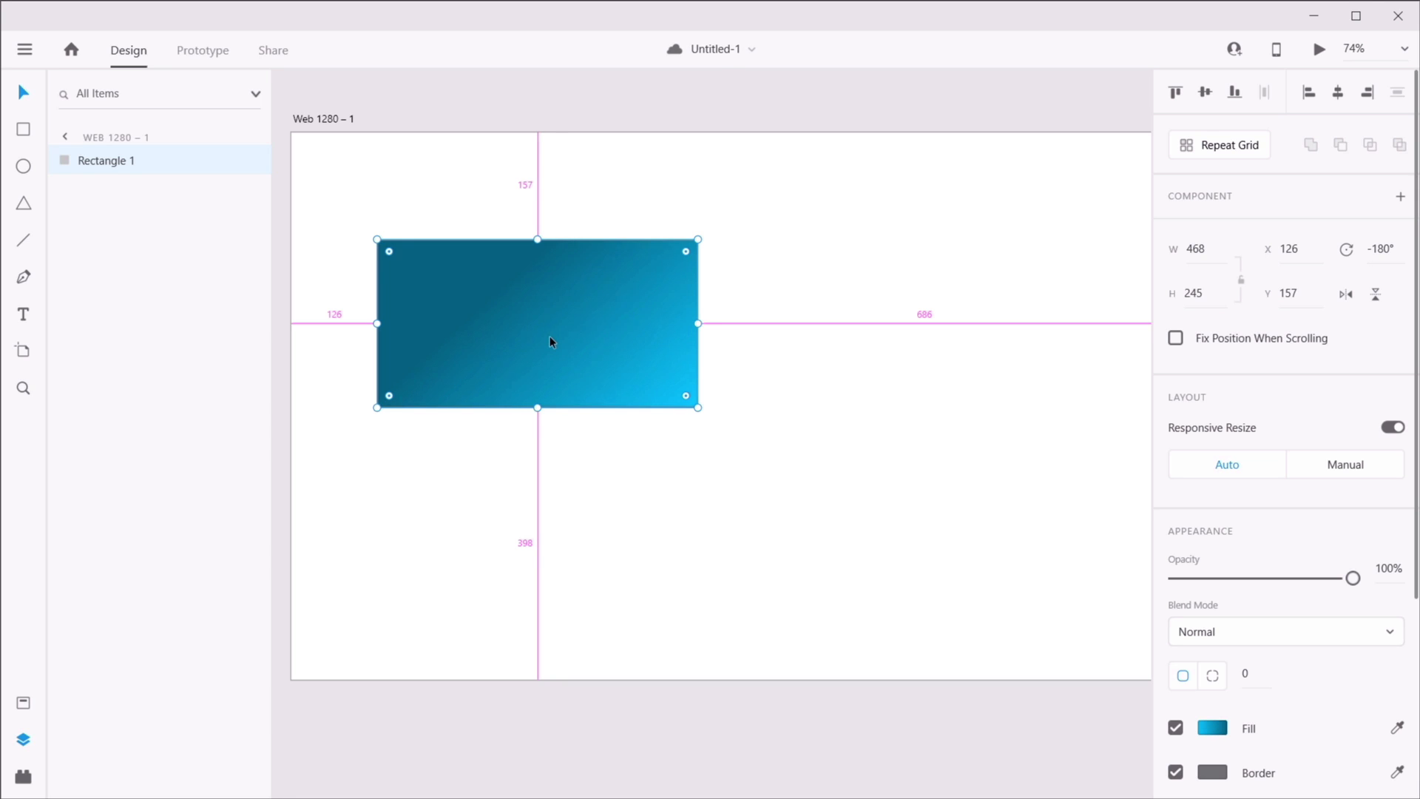
{"action": "key", "text": "alt+Right"}
{"action": "key", "text": "alt+Right"}
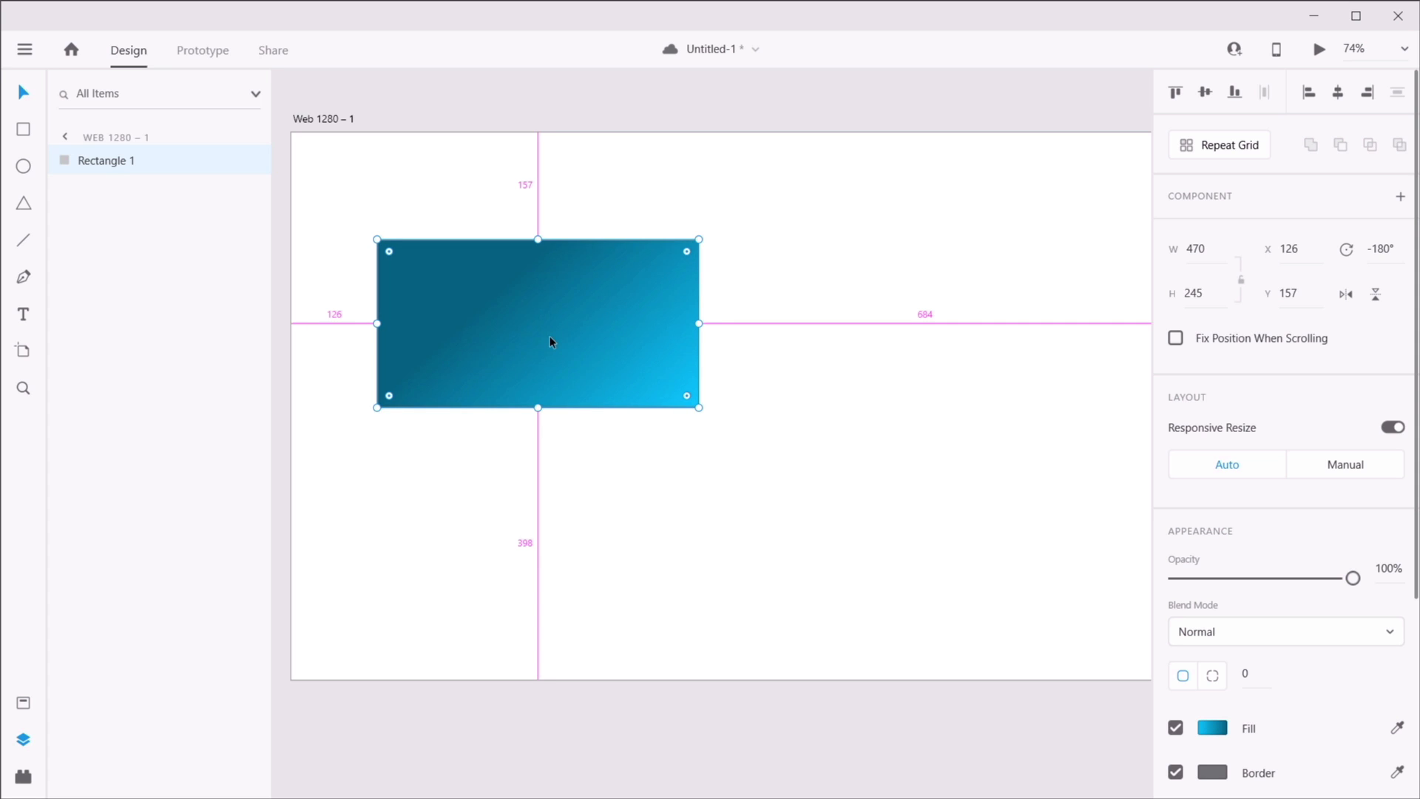
{"action": "key", "text": "shift+alt+Right"}
{"action": "key", "text": "shift+alt+Right"}
{"action": "key", "text": "shift+alt+Right"}
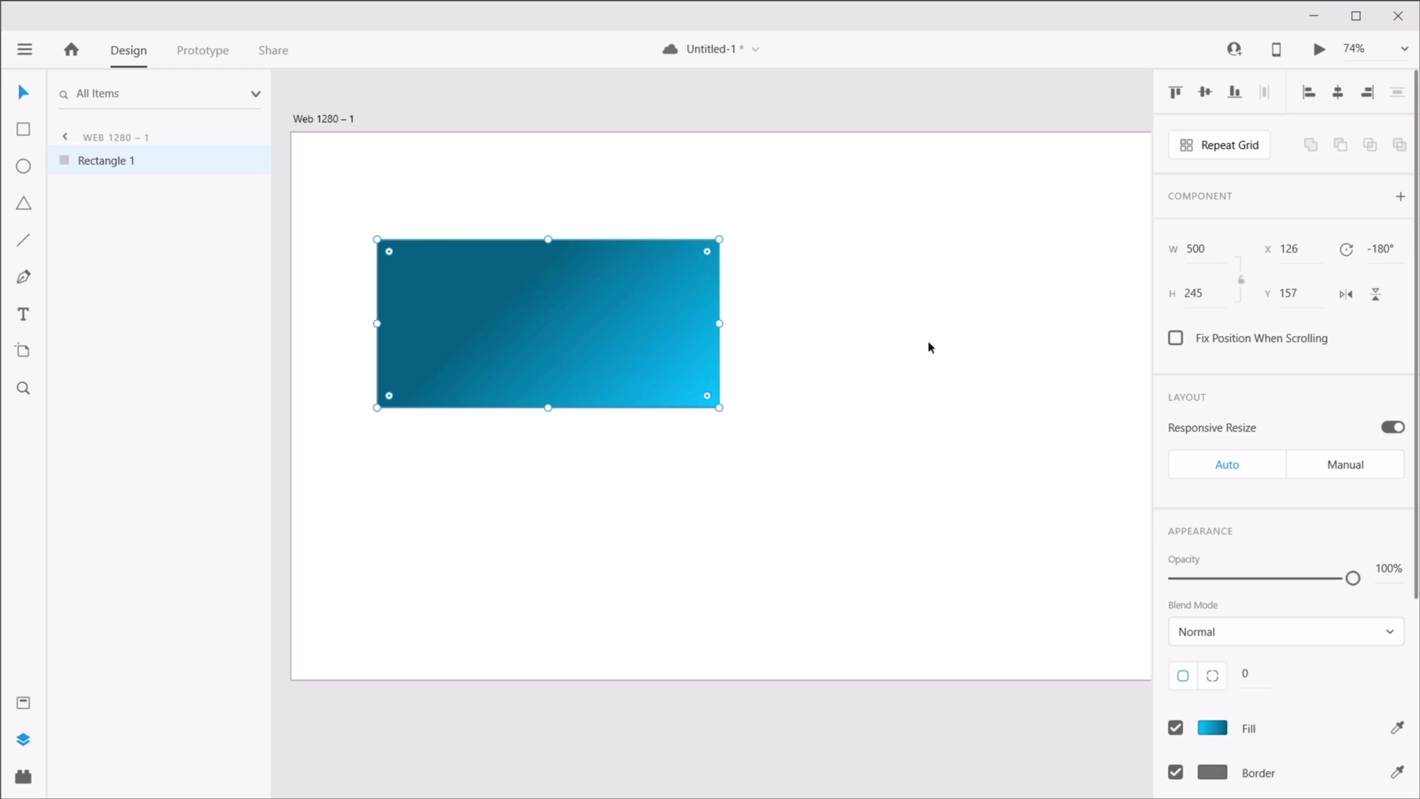
{"action": "left_click", "coordinate": [897, 387]}
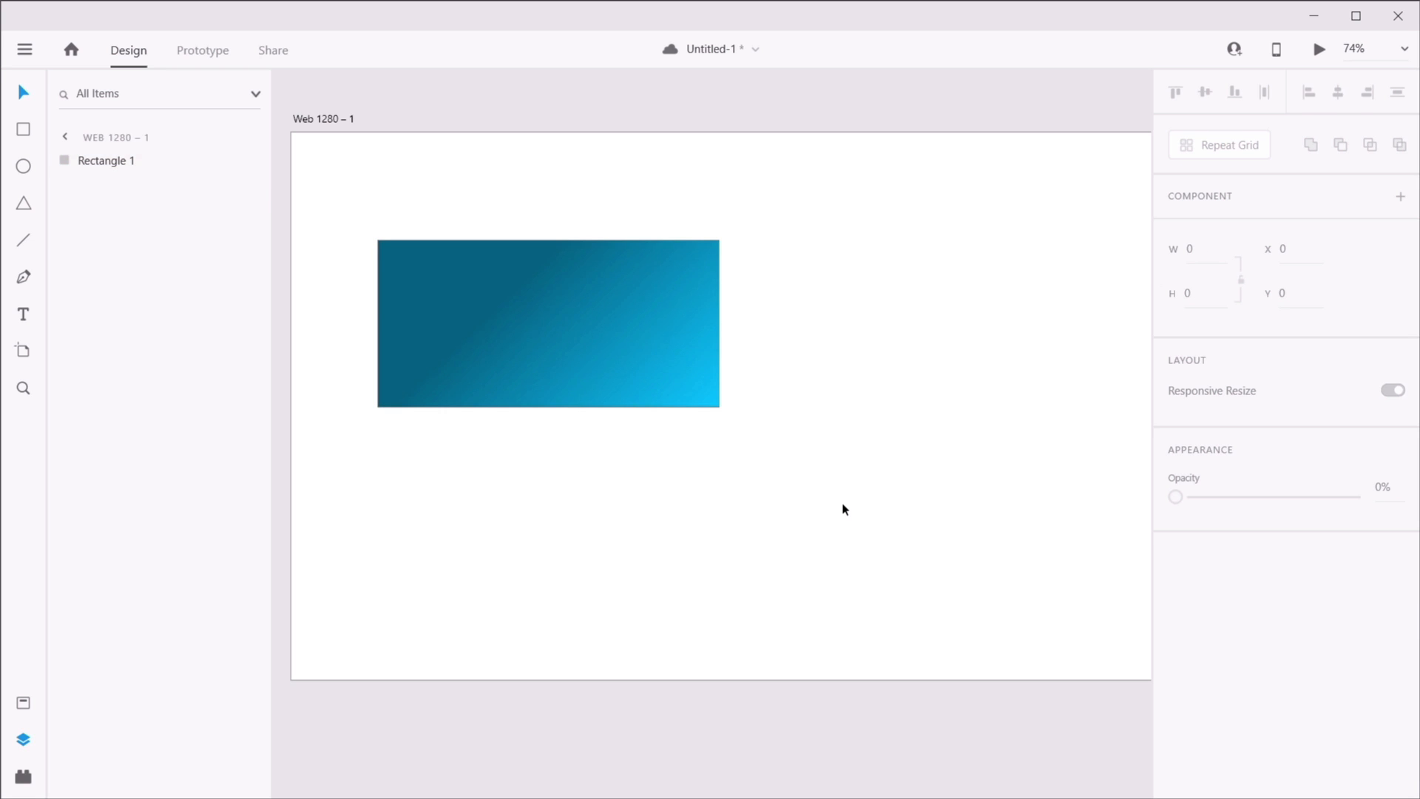
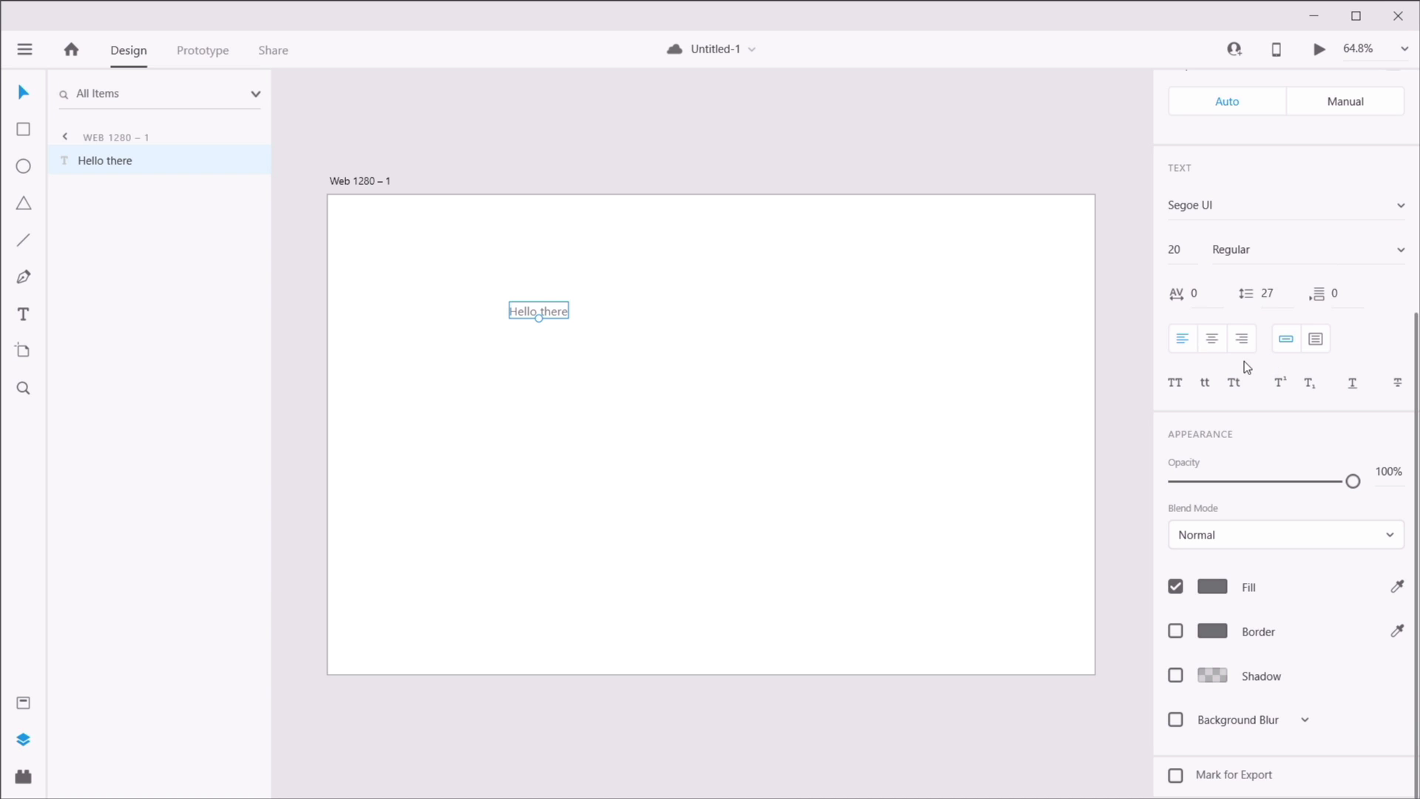
- Change the font of the "Hello there" text to Calibri
{"action": "left_click", "coordinate": [1234, 202]}
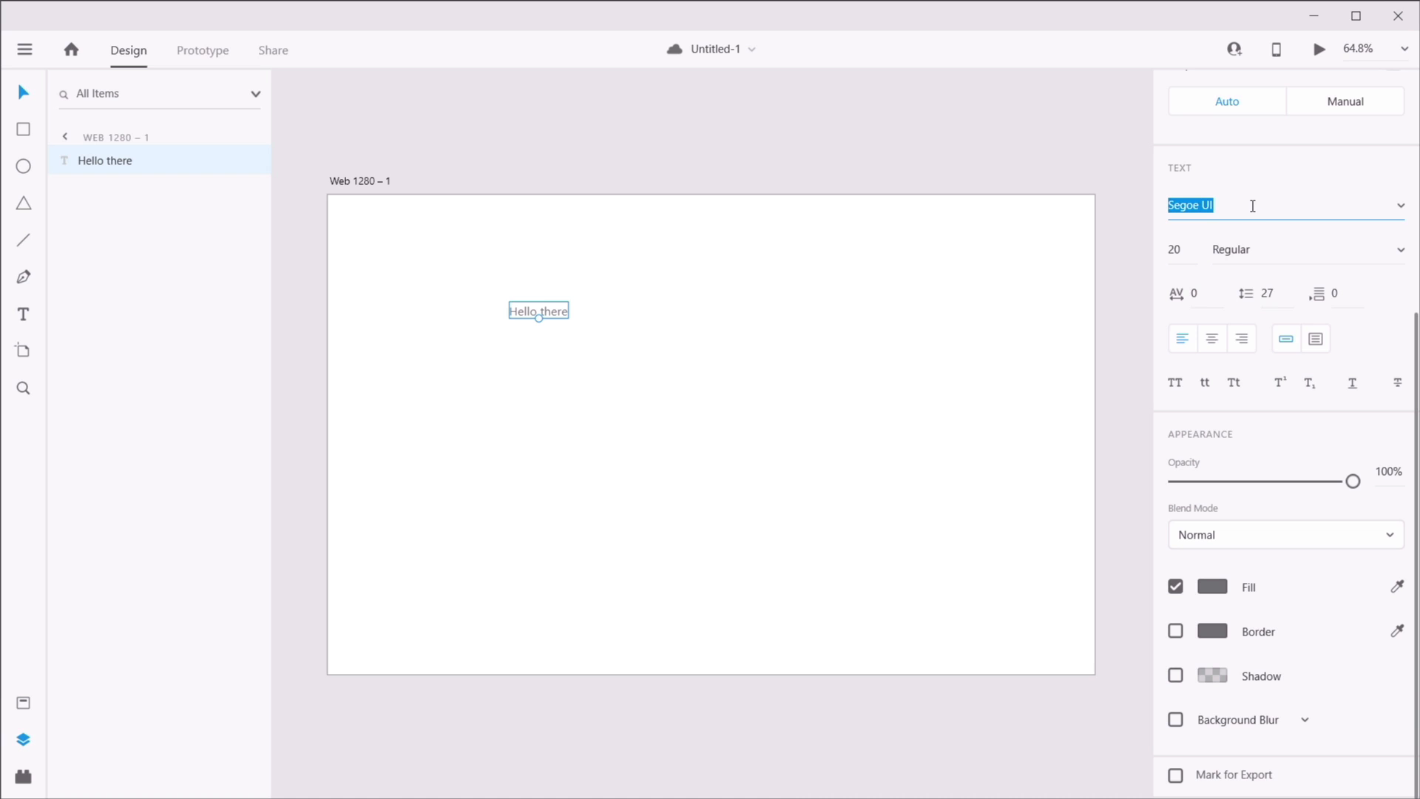
{"action": "left_click", "coordinate": [1396, 209]}
{"action": "scroll", "coordinate": [1305, 289], "scroll_direction": "up", "scroll_amount": 10}
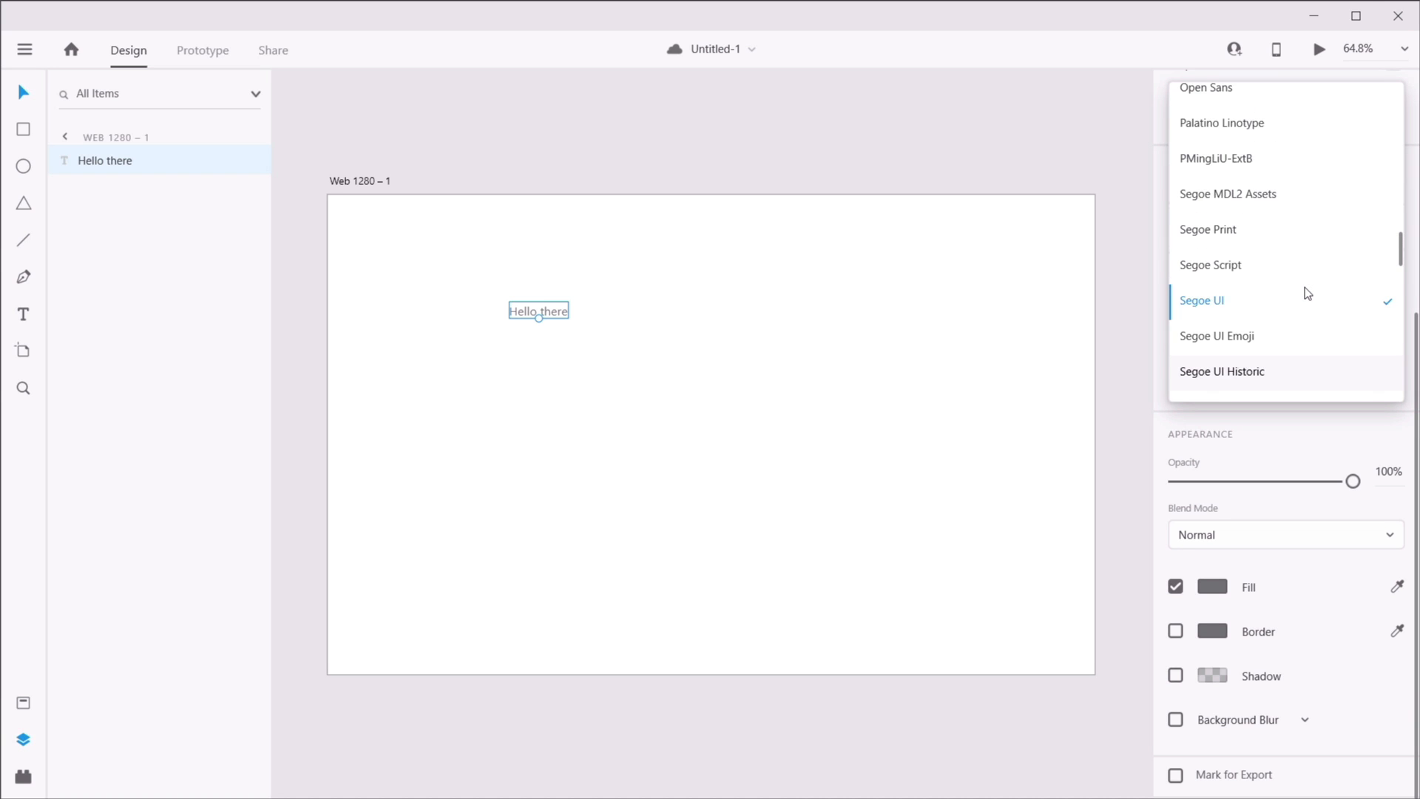
{"action": "scroll", "coordinate": [1305, 290], "scroll_direction": "up", "scroll_amount": 15}
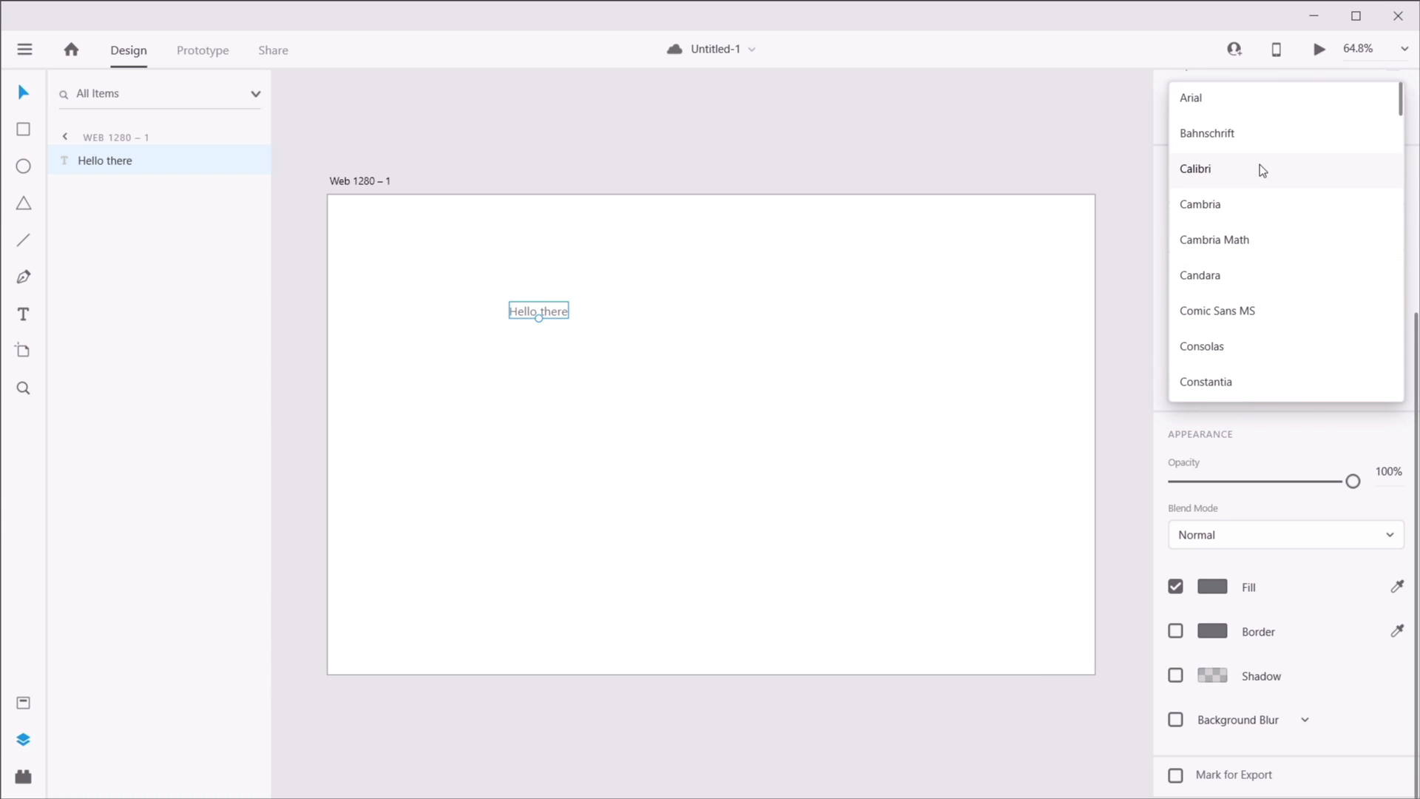
{"action": "left_click", "coordinate": [1262, 170]}
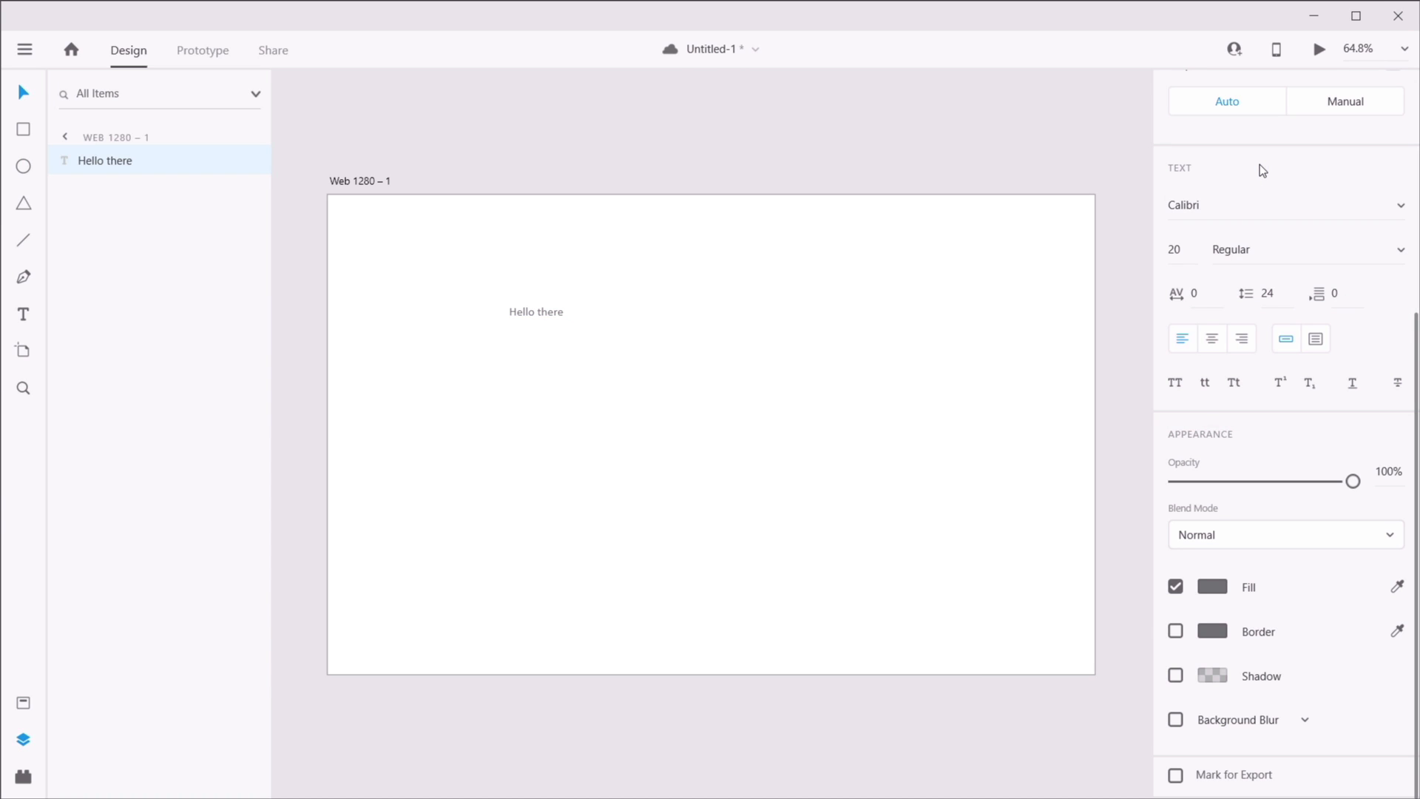
- Set the "Hello there" text to size 70 with the Bold style
{"action": "left_click", "coordinate": [1184, 250]}
{"action": "double_click", "coordinate": [1185, 250]}
{"action": "type", "text": "70"}
{"action": "left_click", "coordinate": [1398, 250]}
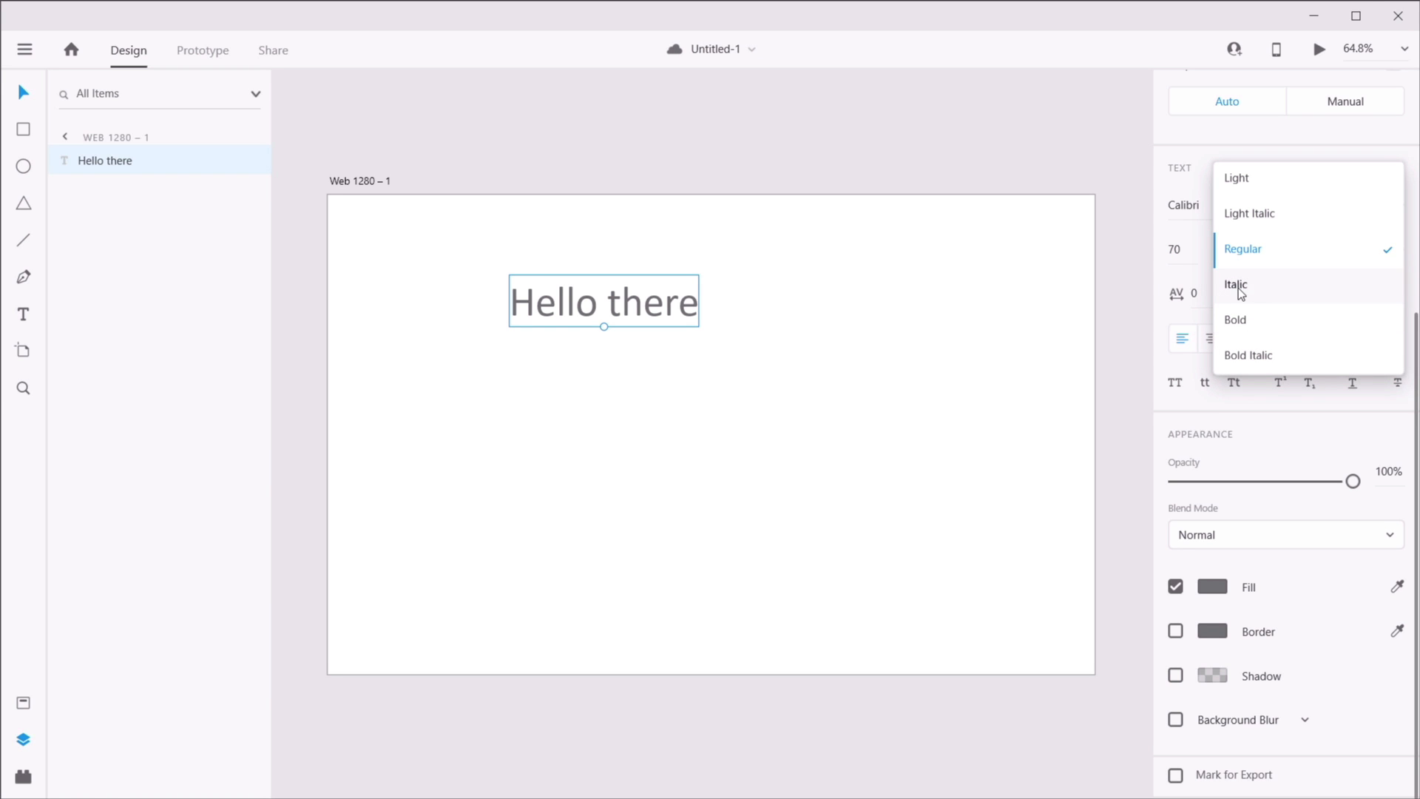
{"action": "left_click", "coordinate": [1265, 315]}
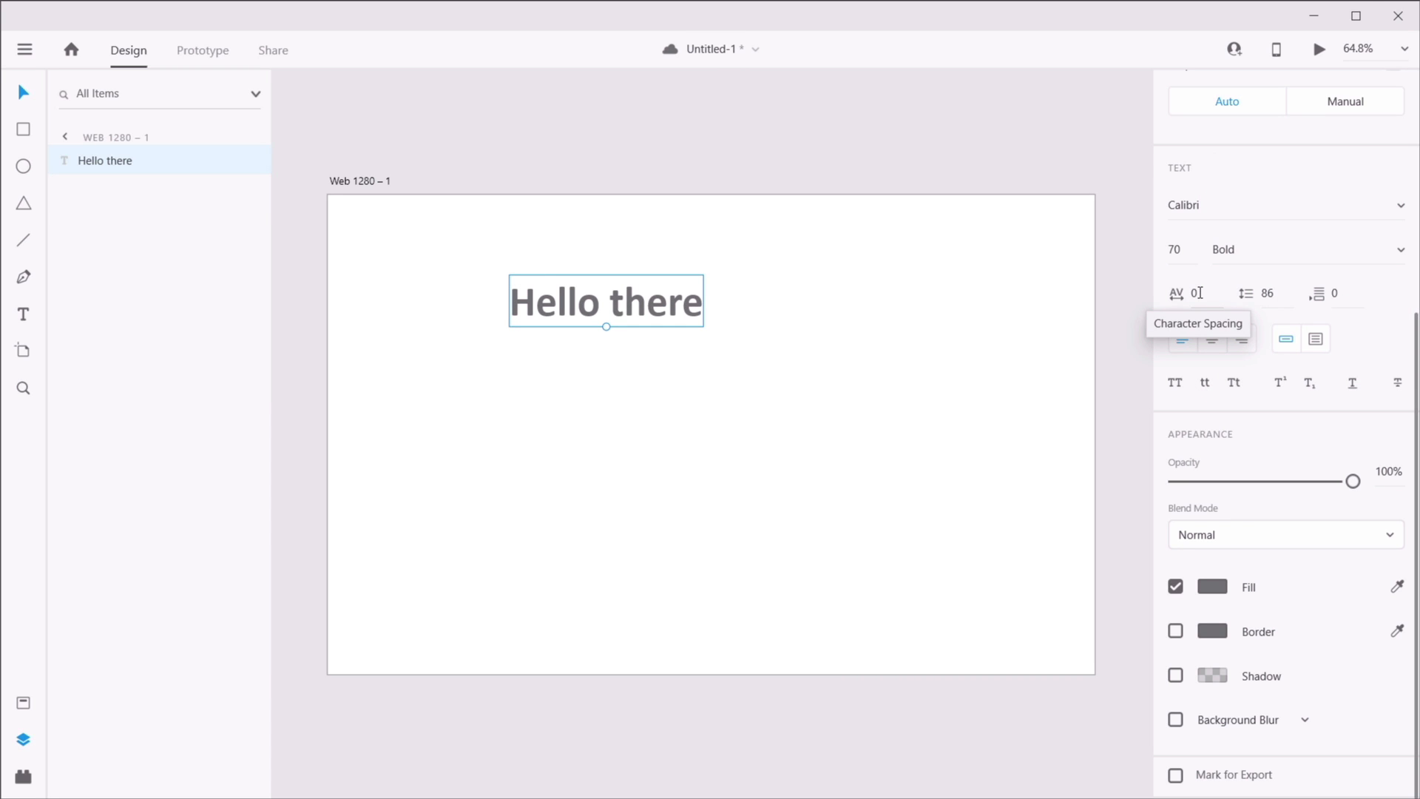
- Set the character spacing of the "Hello there" text to 2 and deselect the text
{"action": "left_click", "coordinate": [1199, 293]}
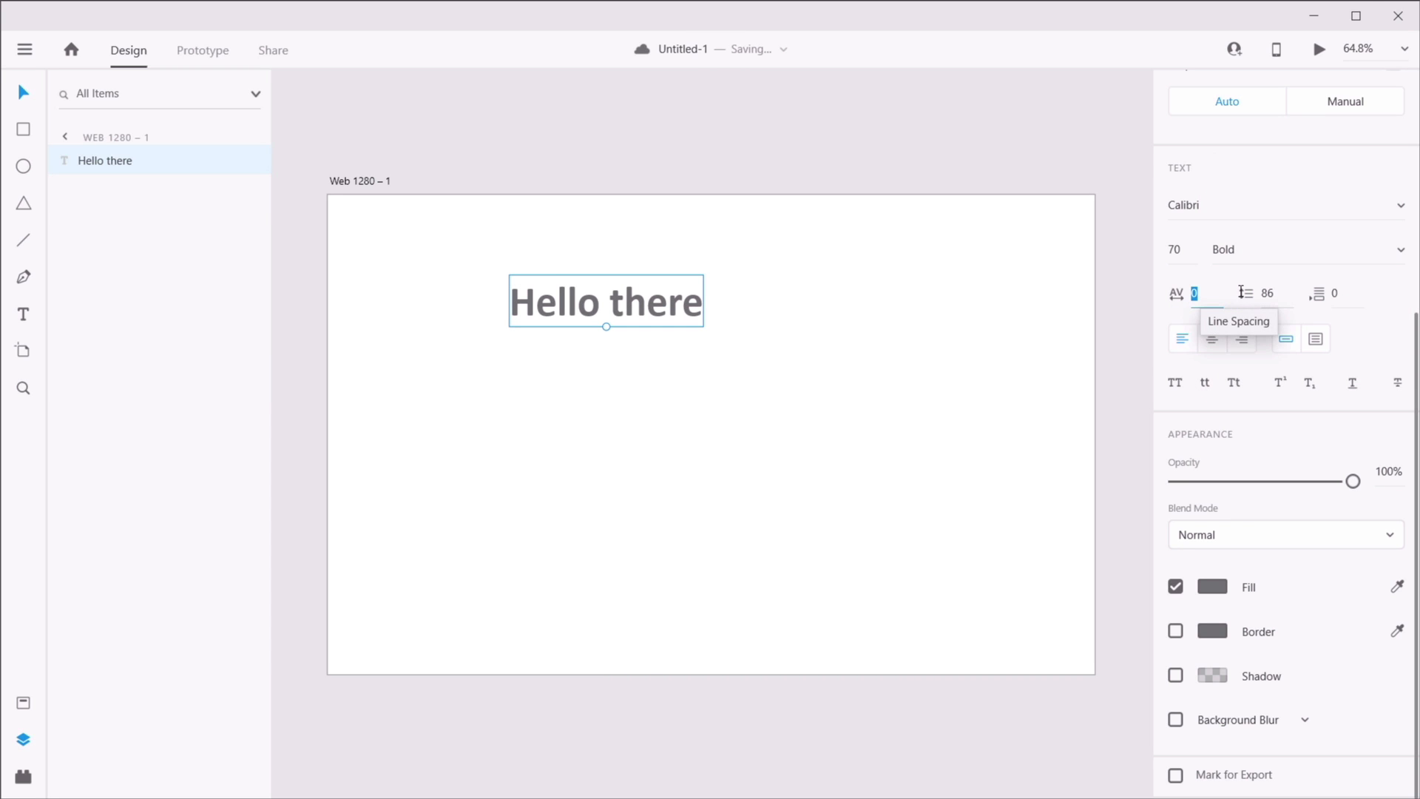
{"action": "type", "text": "2"}
{"action": "left_click", "coordinate": [1267, 293]}
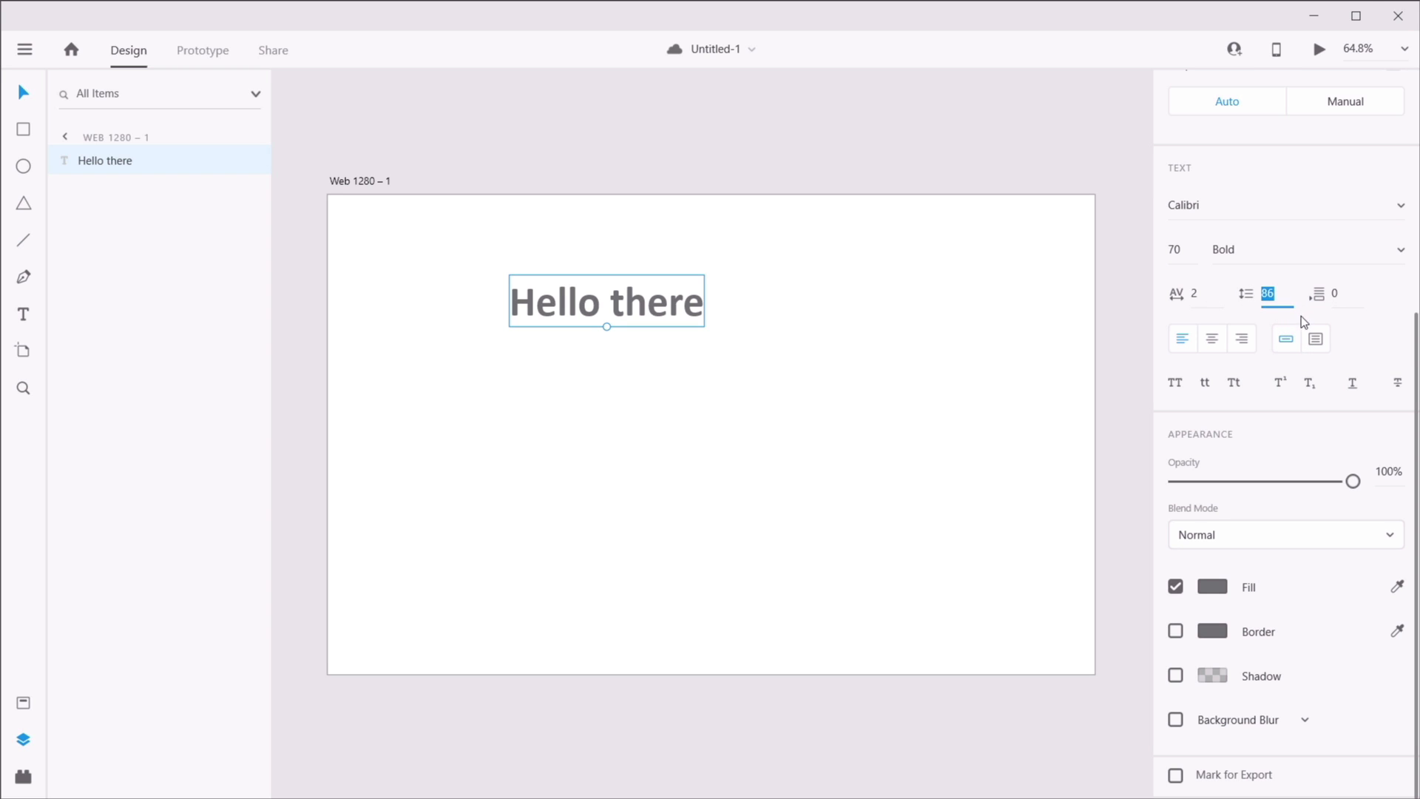
{"action": "left_click", "coordinate": [686, 373]}
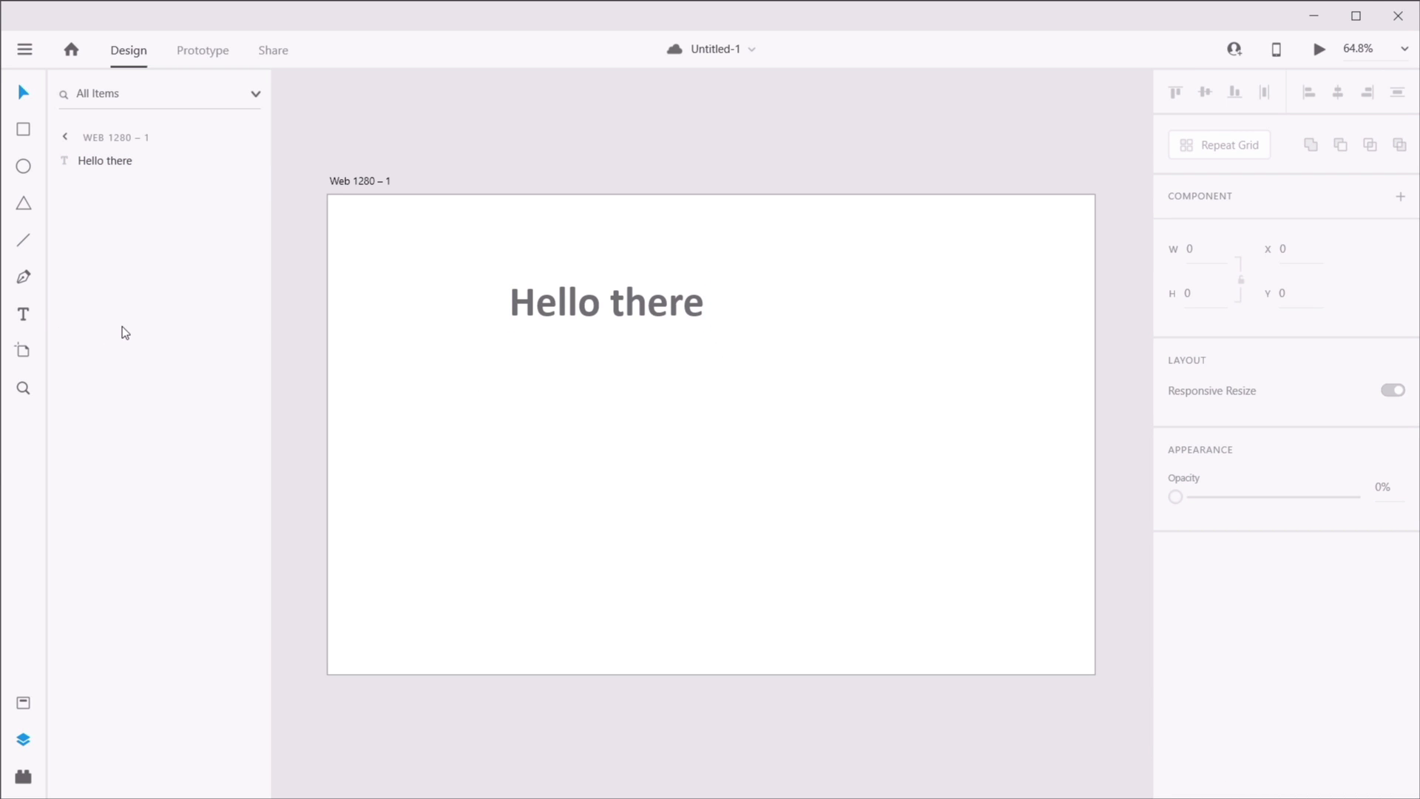
- Create an area text box about 561 by 282 below "Hello there" reading "How are you? Nice day today."
{"action": "left_click", "coordinate": [23, 315]}
{"action": "left_click_drag", "start_coordinate": [484, 370], "coordinate": [820, 540]}
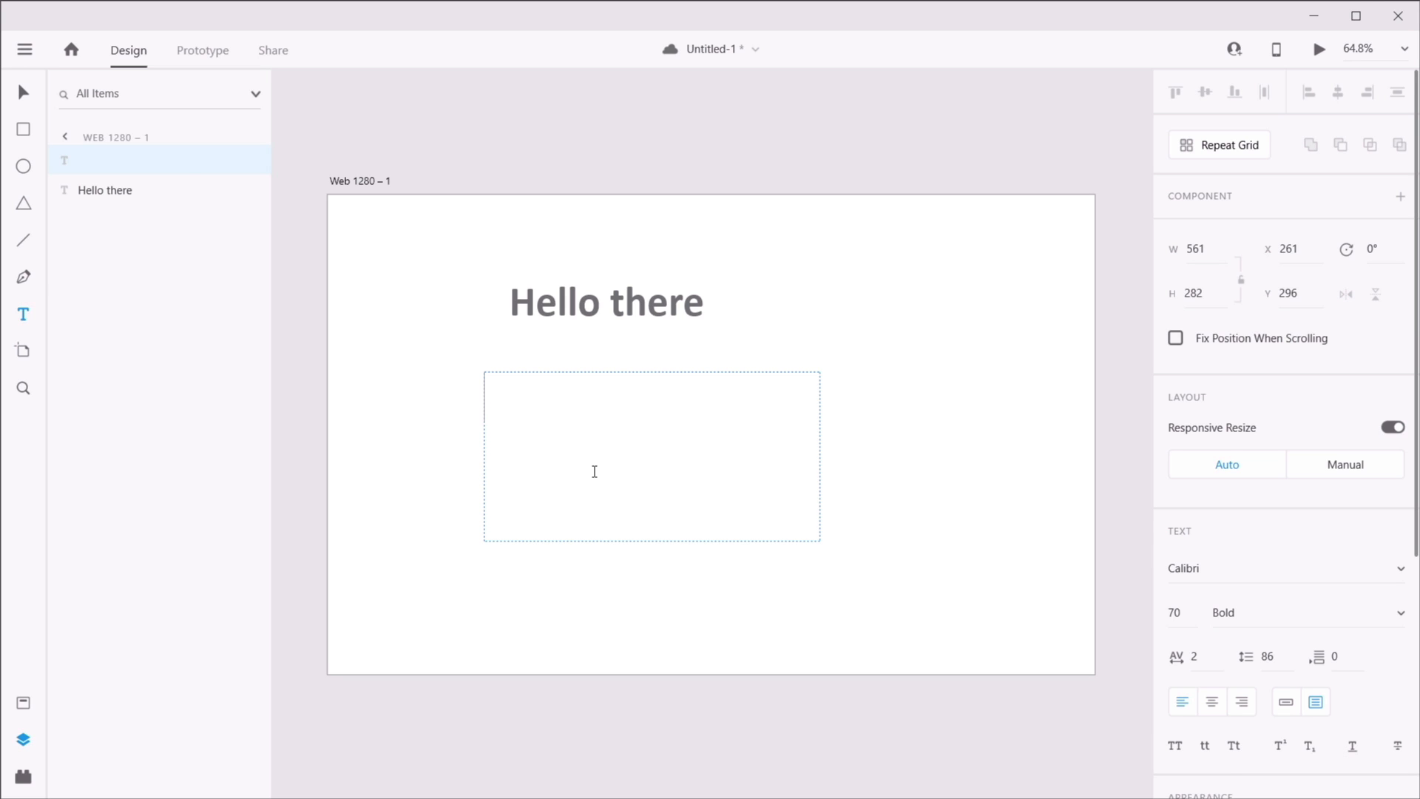
{"action": "type", "text": "How are you? Nice day today."}
- Resize the "How are you?" text box to about 391 wide by 277 high so the text wraps onto three lines
{"action": "left_click_drag", "start_coordinate": [734, 392], "coordinate": [721, 444]}
{"action": "key", "text": "Escape"}
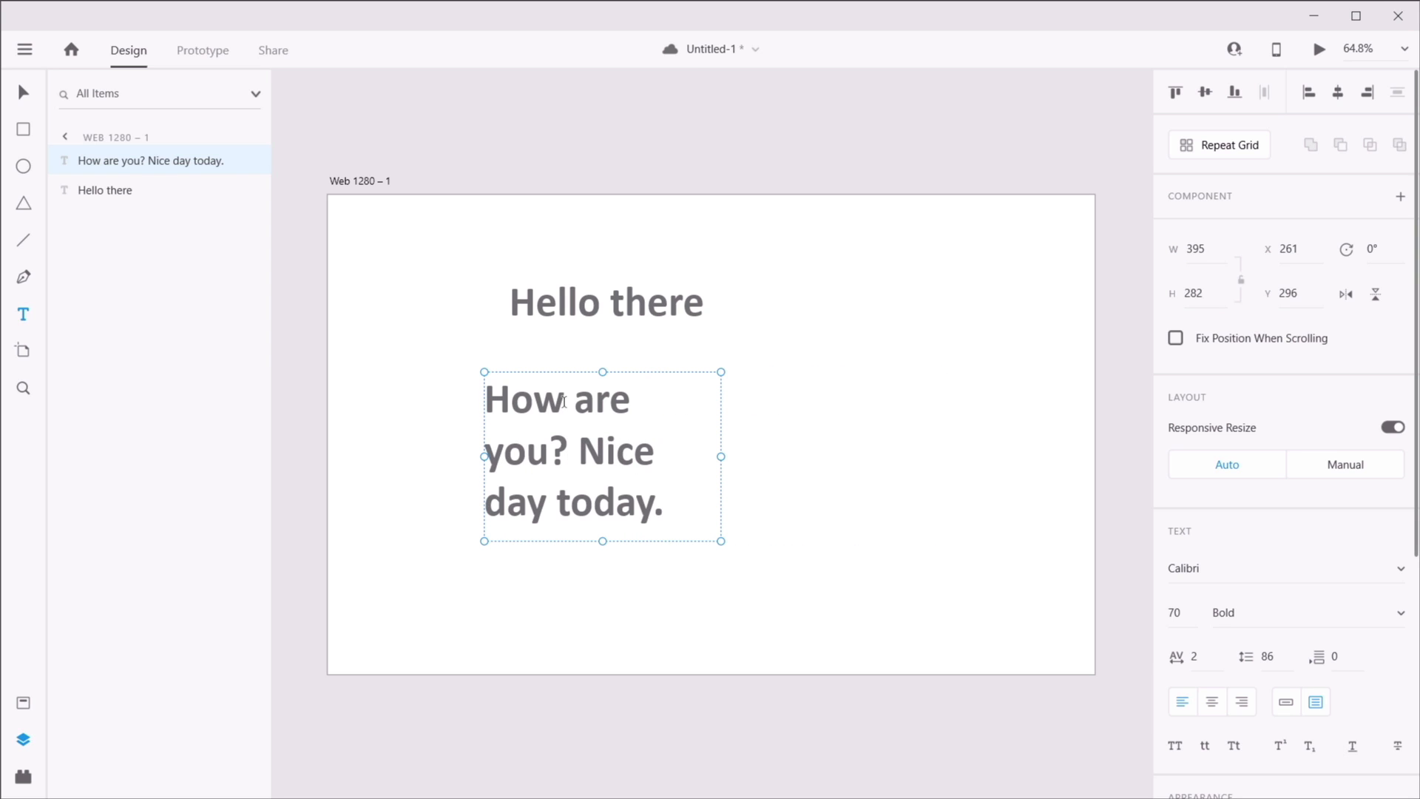
{"action": "left_click_drag", "start_coordinate": [602, 541], "coordinate": [631, 486]}
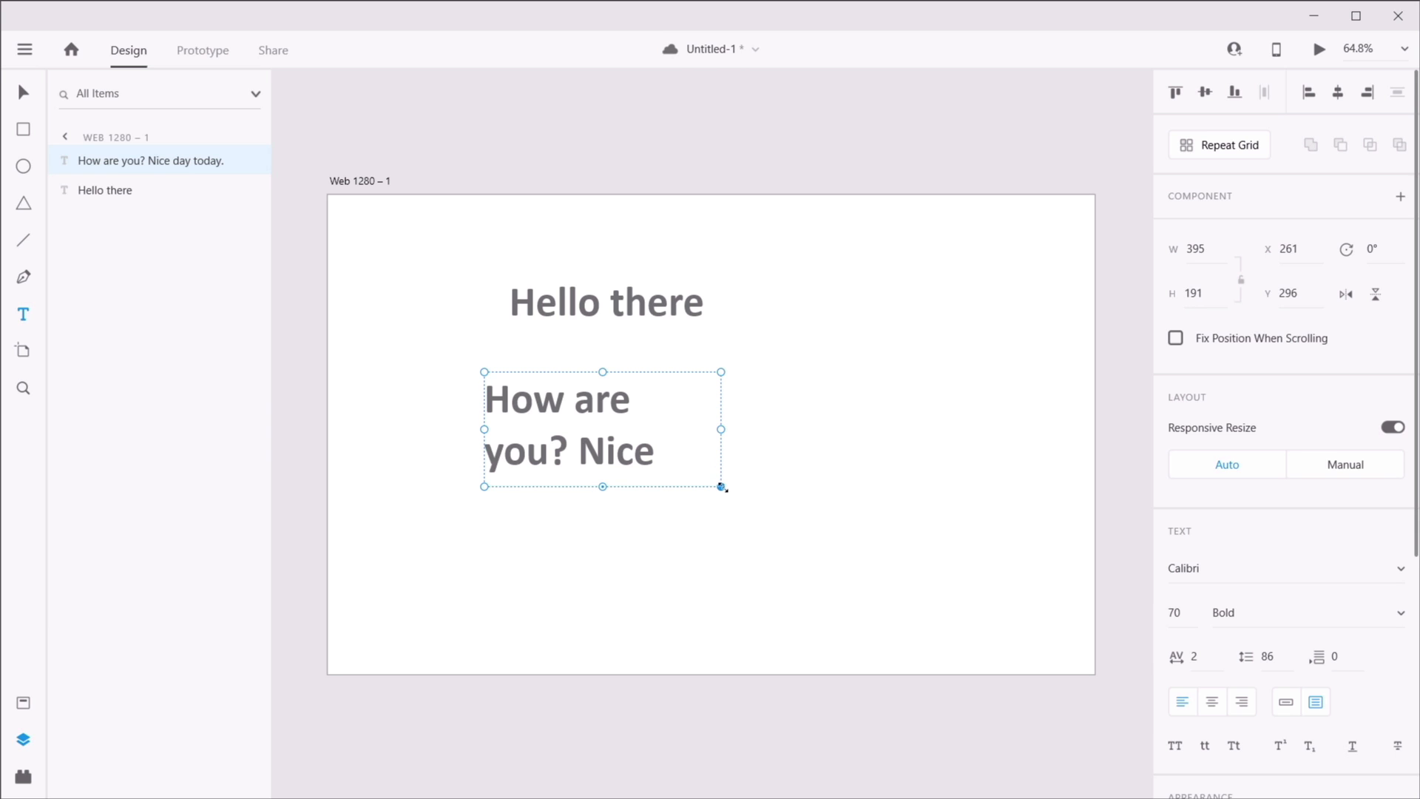
{"action": "left_click_drag", "start_coordinate": [722, 487], "coordinate": [718, 538]}
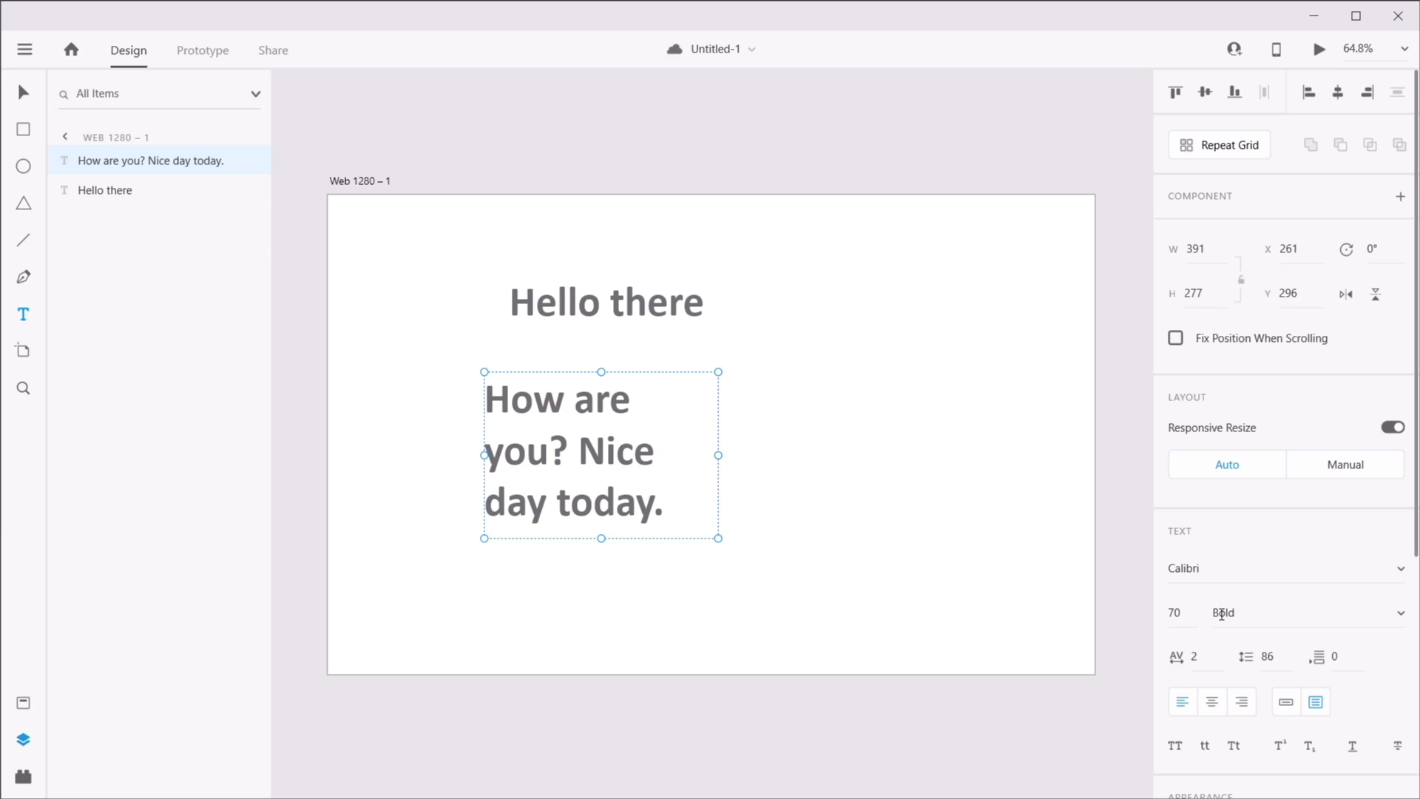
- Set the text box's line spacing to 120 and extend the box's height to about 333
{"action": "left_click", "coordinate": [1284, 660]}
{"action": "key", "text": "BackSpace"}
{"action": "key", "text": "BackSpace"}
{"action": "type", "text": "120"}
{"action": "key", "text": "Tab"}
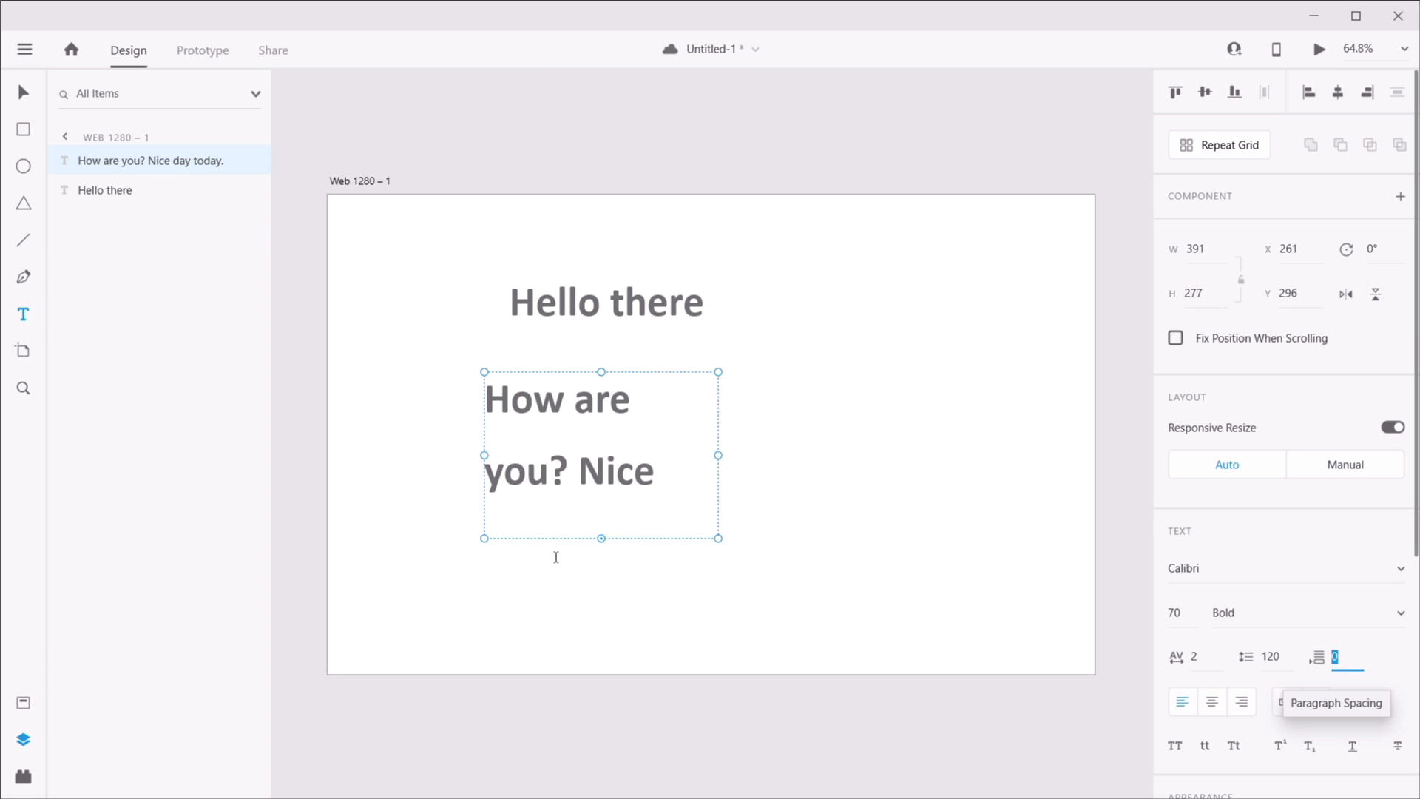
{"action": "left_click_drag", "start_coordinate": [602, 538], "coordinate": [601, 571]}
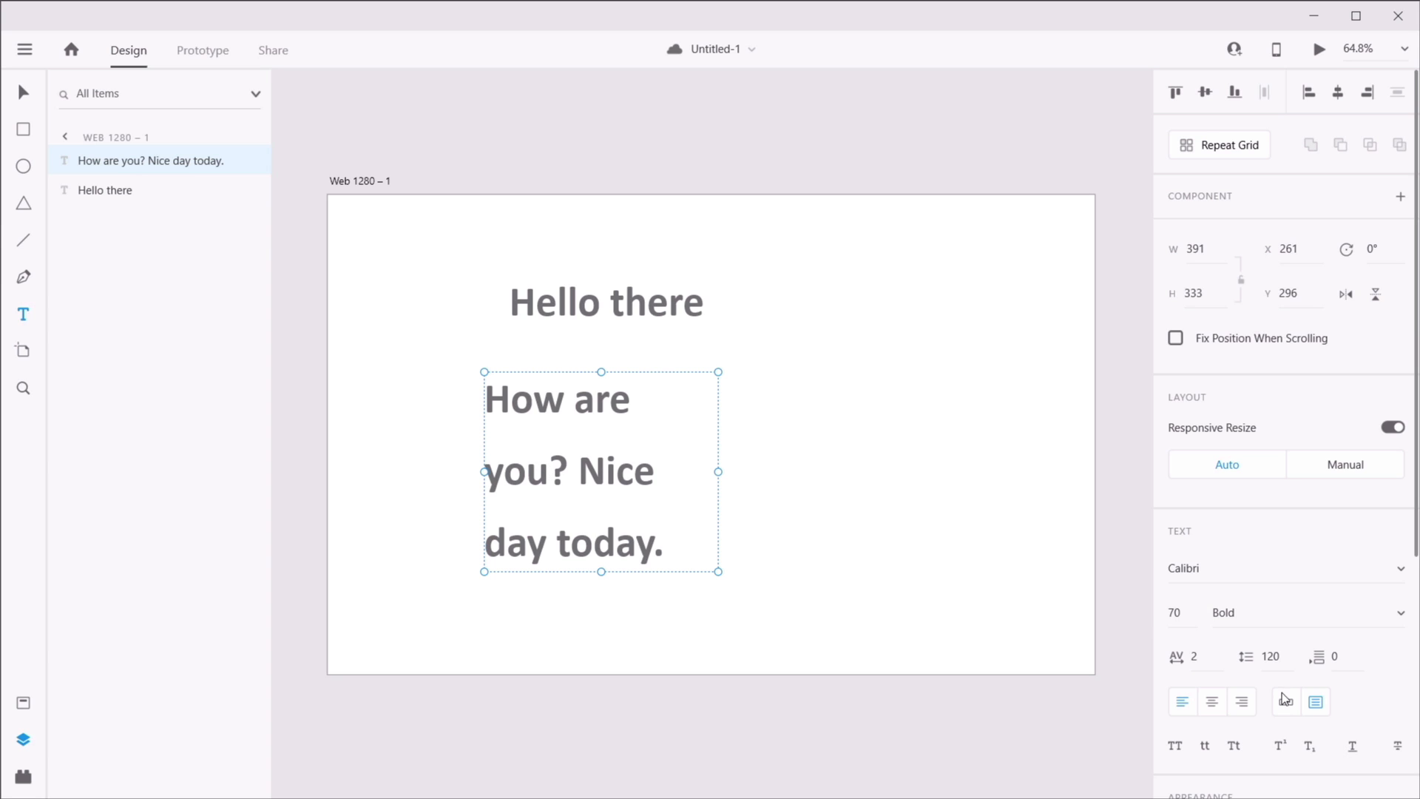
- Set the text box's line spacing to 90
{"action": "left_click", "coordinate": [1287, 655]}
{"action": "key", "text": "BackSpace"}
{"action": "key", "text": "BackSpace"}
{"action": "key", "text": "BackSpace"}
{"action": "type", "text": "90"}
{"action": "key", "text": "Tab"}
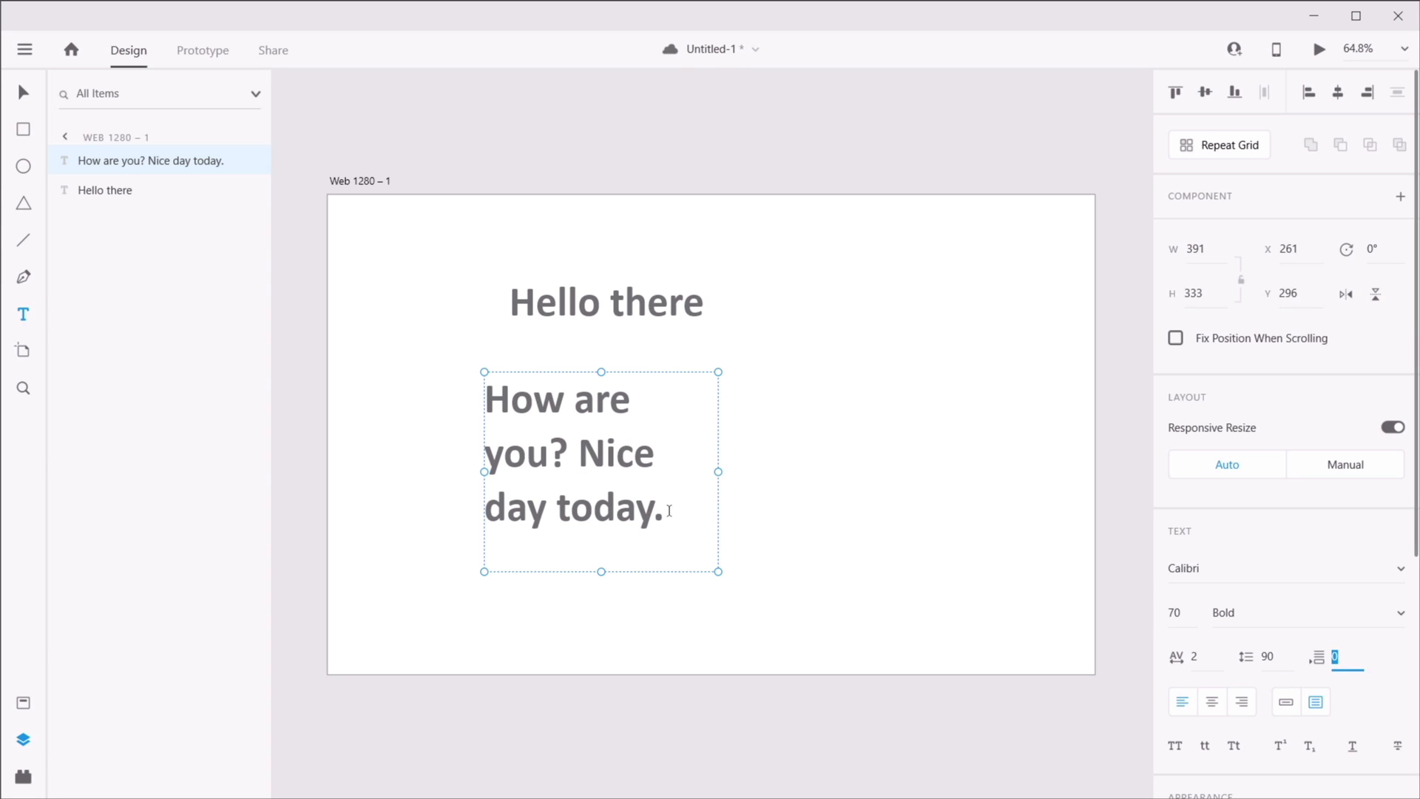
- Add the paragraph "This is a new paragraph." and enlarge the text box to about 437 by 553 at X 756, Y 111
{"action": "double_click", "coordinate": [672, 508]}
{"action": "left_click", "coordinate": [681, 512]}
{"action": "key", "text": "Return"}
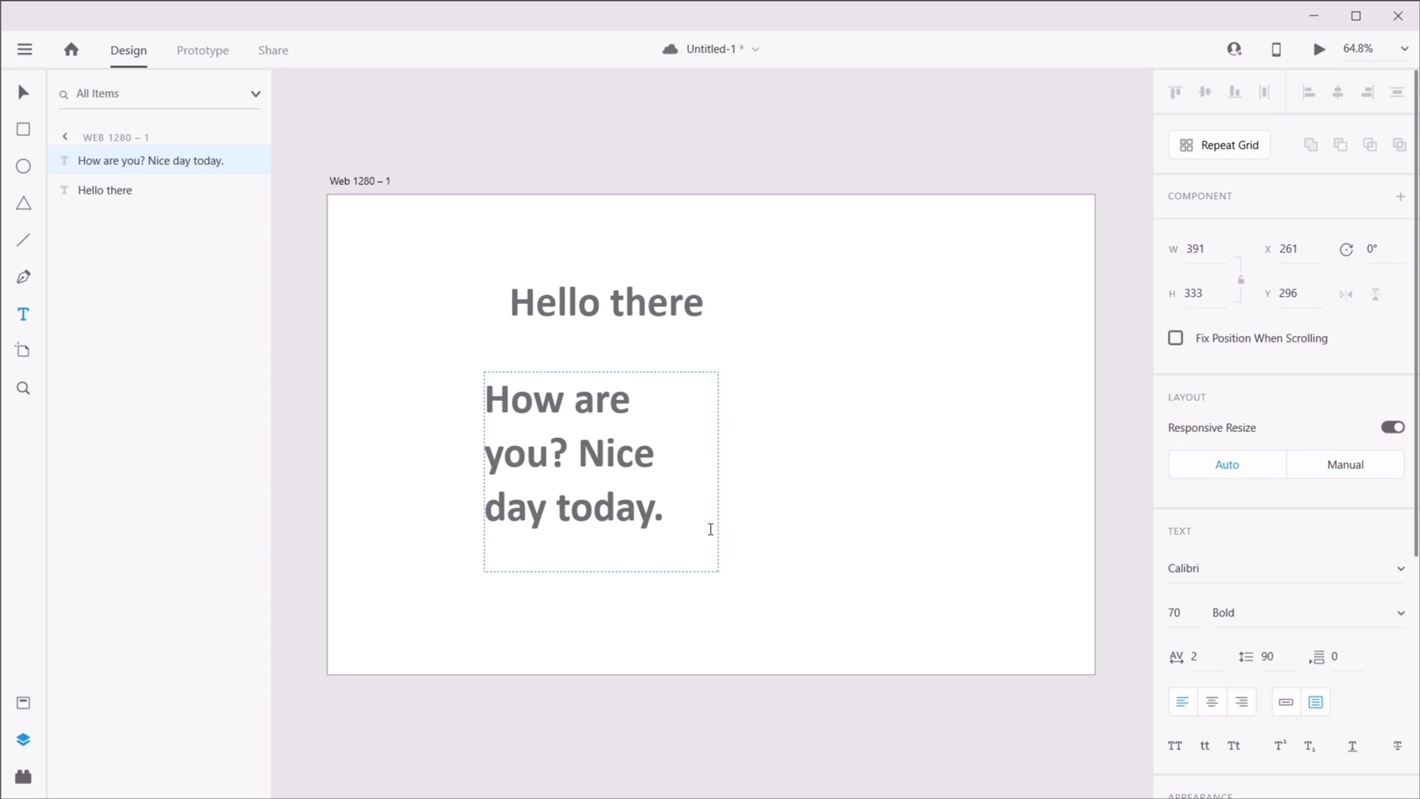
{"action": "type", "text": "This is a new paragraph."}
{"action": "left_click_drag", "start_coordinate": [723, 574], "coordinate": [745, 658]}
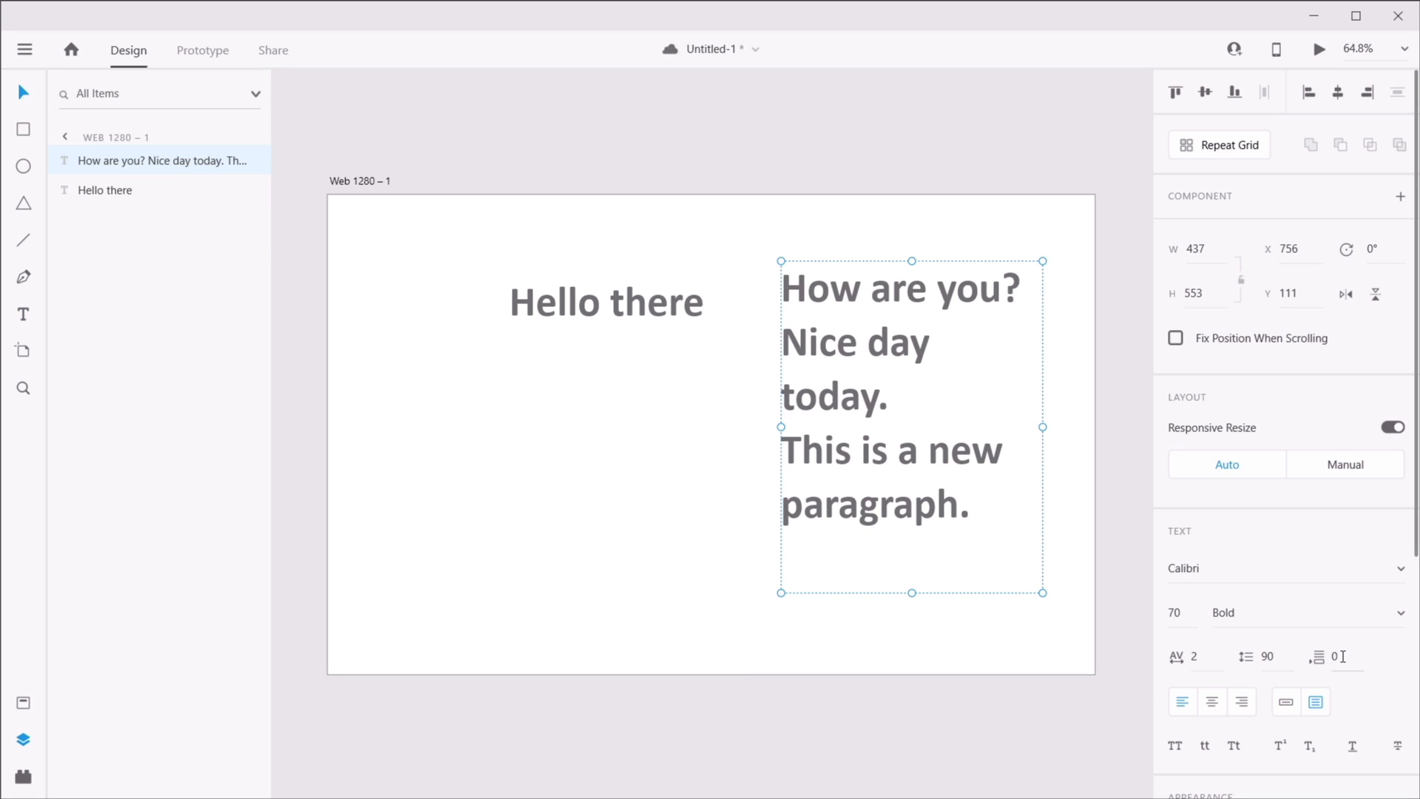
- Set the two-paragraph text box's paragraph spacing to 30
{"action": "left_click", "coordinate": [1342, 656]}
{"action": "left_click_drag", "start_coordinate": [1350, 652], "coordinate": [1319, 657]}
{"action": "type", "text": "30"}
{"action": "key", "text": "Return"}
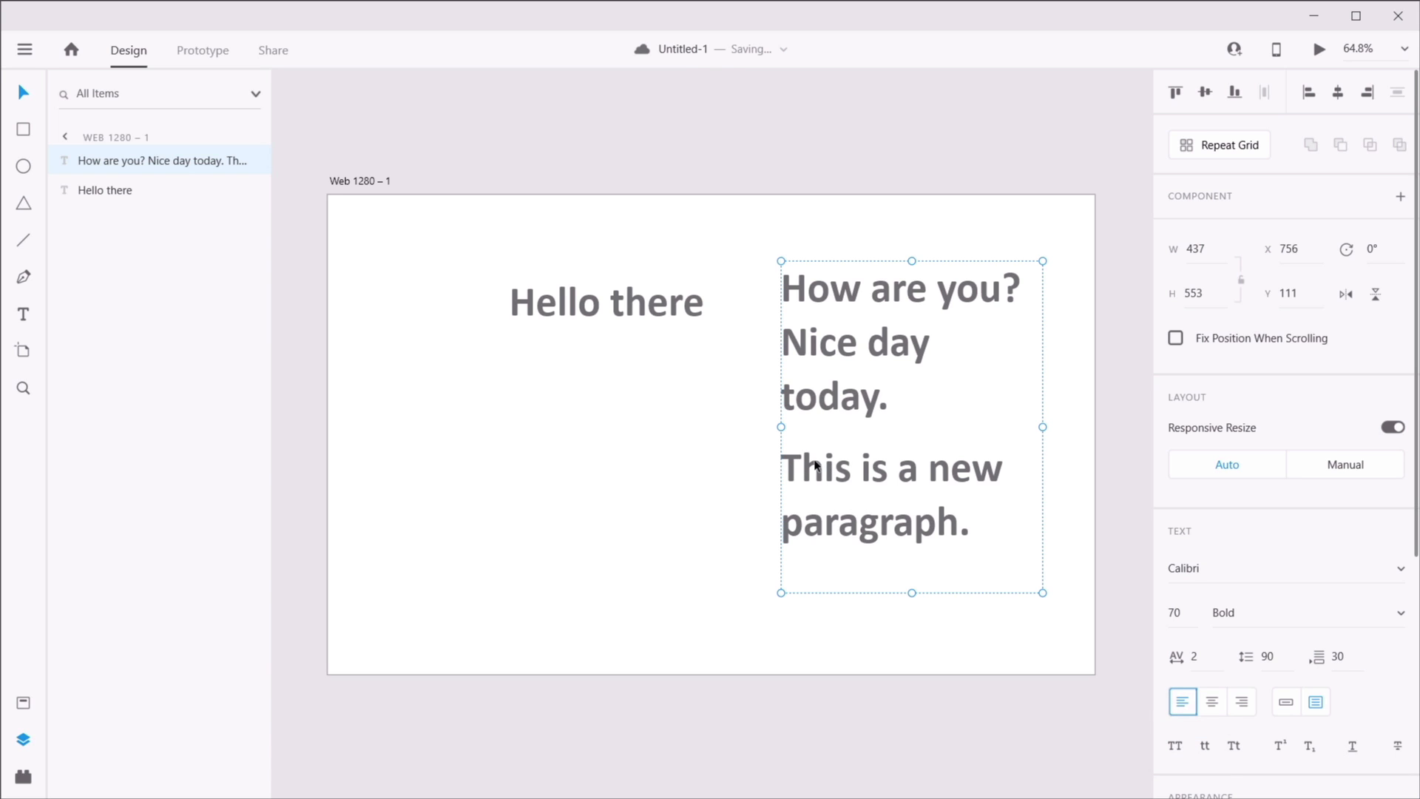
- Set the two-paragraph text box's paragraph spacing to 70
{"action": "left_click", "coordinate": [1348, 657]}
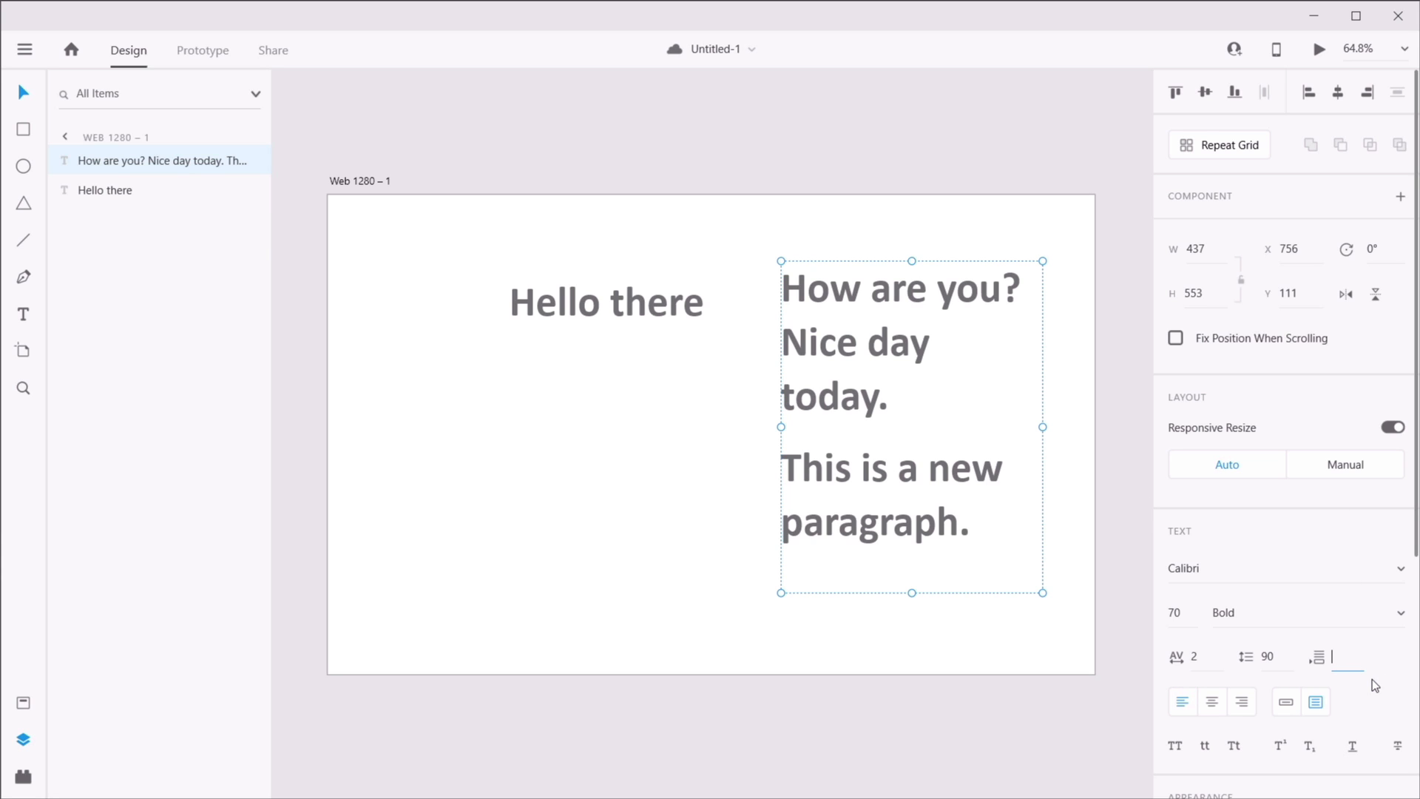
{"action": "type", "text": "70"}
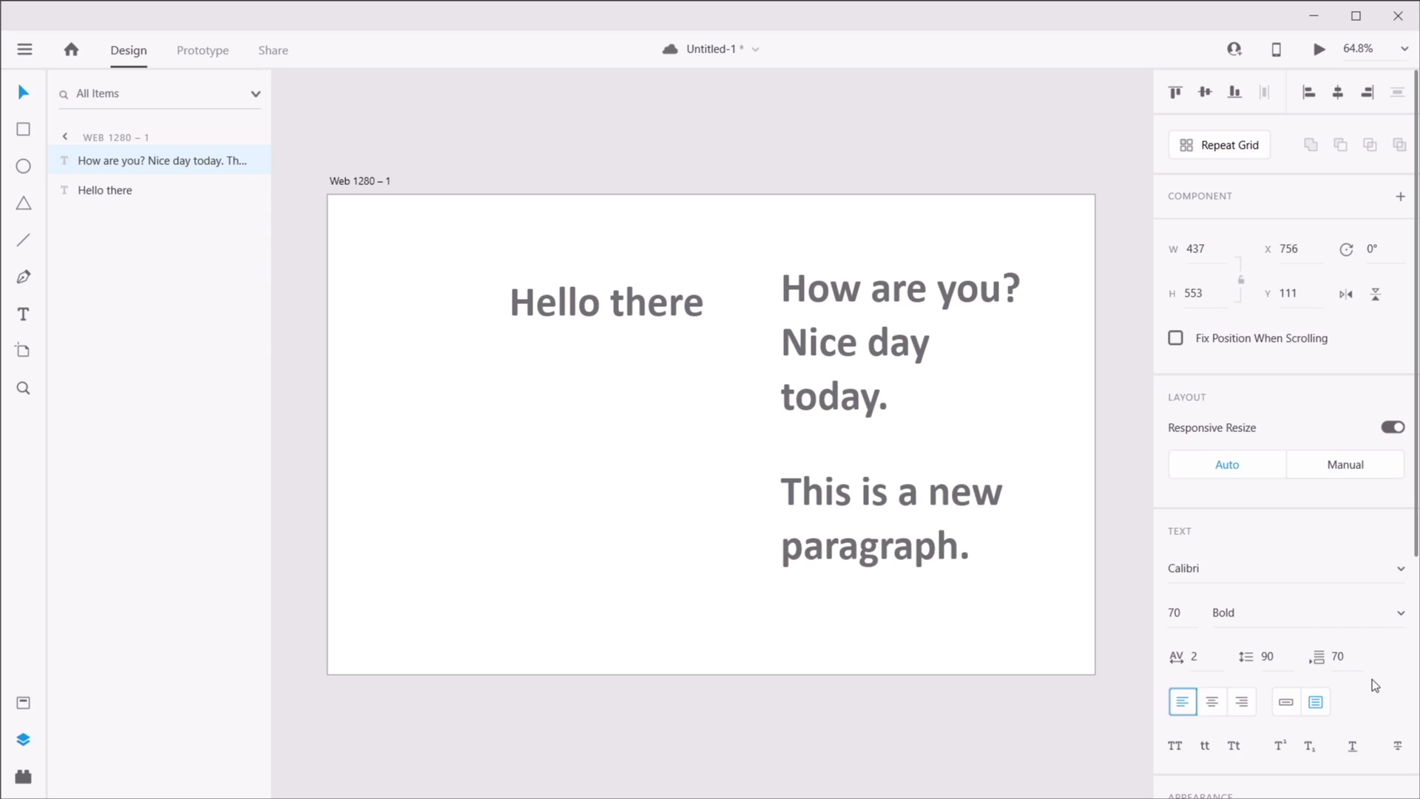
{"action": "key", "text": "Tab"}
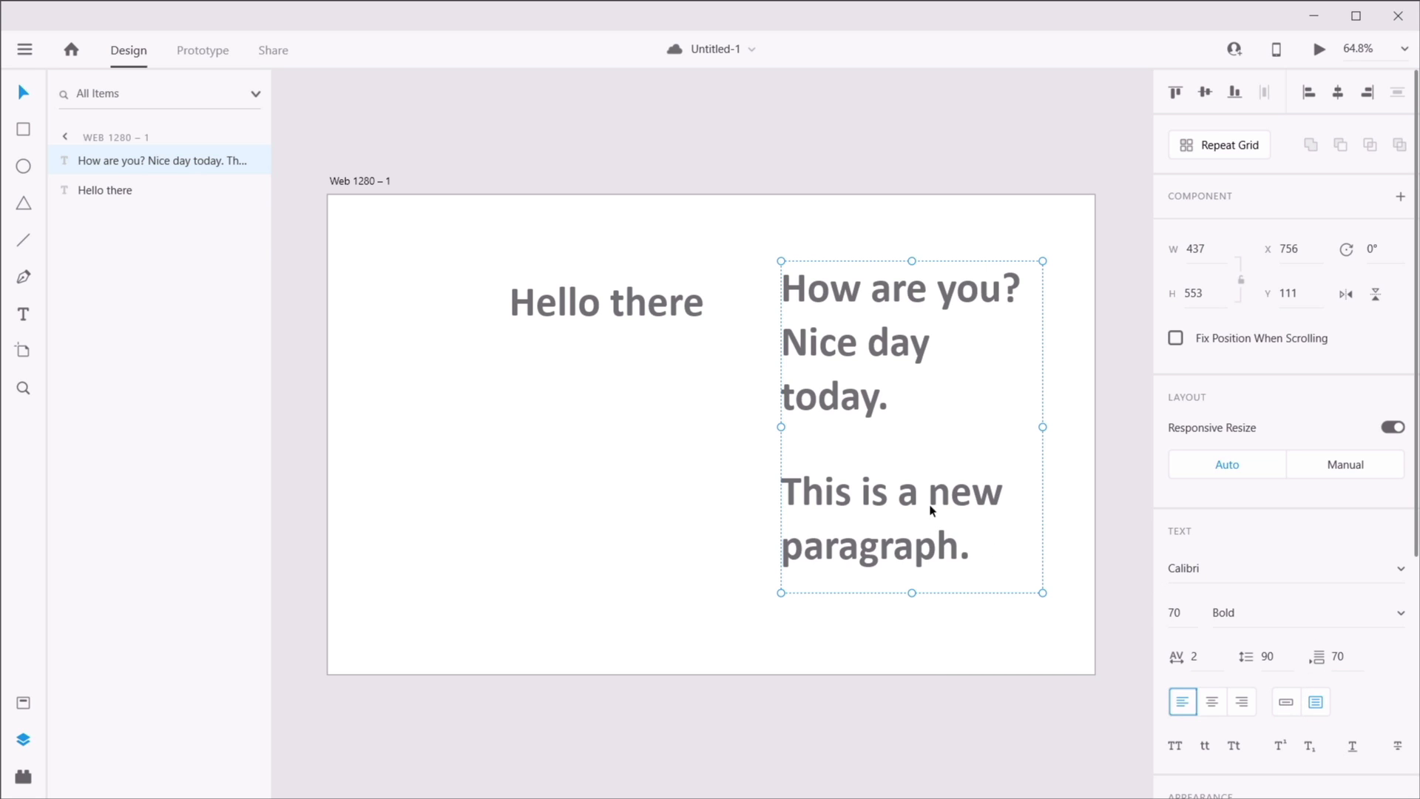
- Try adding a third paragraph of filler text "dsdsdsdsdsd" to the text box and delete it again
{"action": "double_click", "coordinate": [1037, 567]}
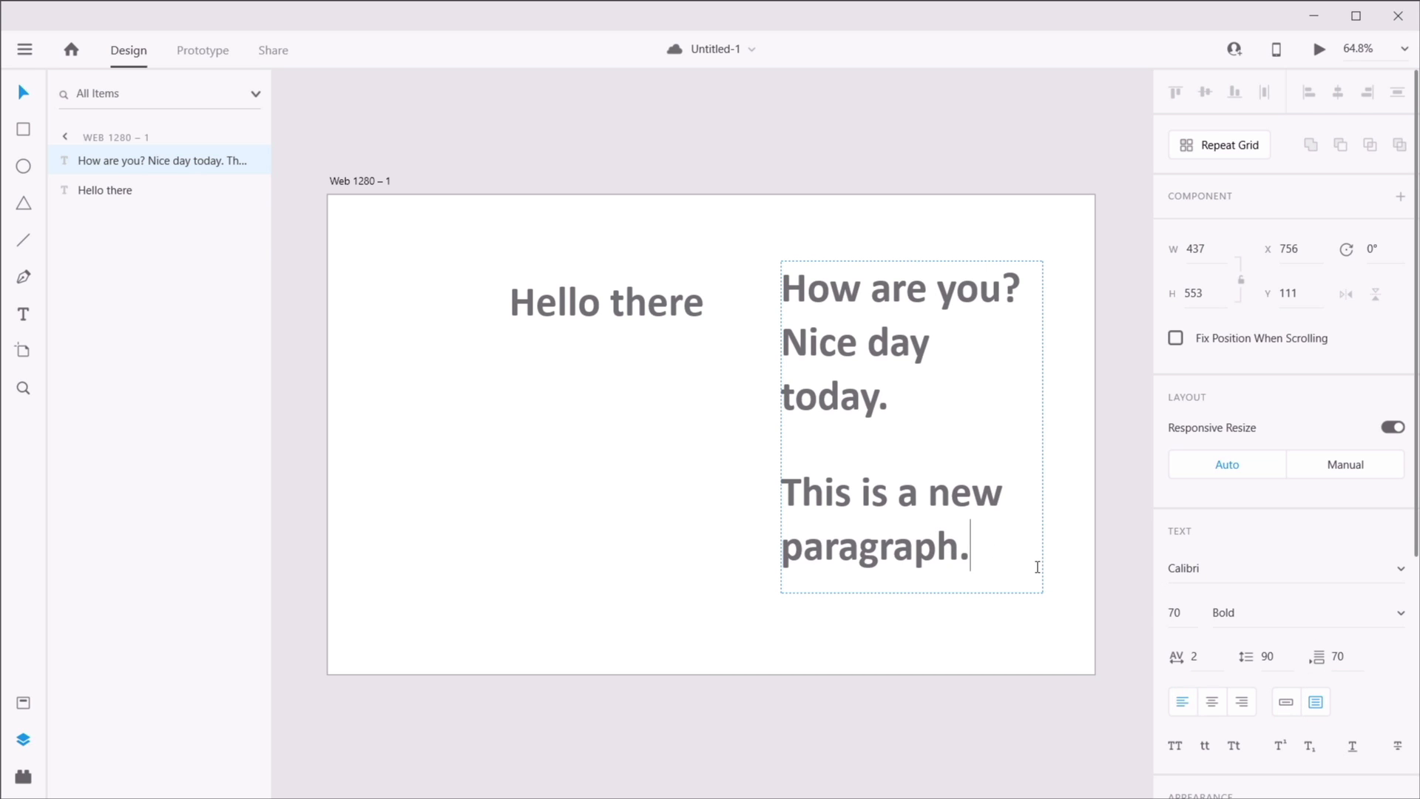
{"action": "key", "text": "Return"}
{"action": "type", "text": "dsdsdsdsdsd"}
{"action": "key", "text": "BackSpace"}
{"action": "key", "text": "BackSpace"}
{"action": "key", "text": "BackSpace"}
{"action": "key", "text": "BackSpace"}
{"action": "key", "text": "BackSpace"}
{"action": "key", "text": "BackSpace"}
{"action": "key", "text": "BackSpace"}
{"action": "key", "text": "BackSpace"}
{"action": "key", "text": "BackSpace"}
{"action": "key", "text": "BackSpace"}
{"action": "key", "text": "BackSpace"}
{"action": "key", "text": "BackSpace"}
{"action": "key", "text": "Escape"}
- Center-align the text in the two-paragraph text box
{"action": "scroll", "coordinate": [1291, 610], "scroll_direction": "down", "scroll_amount": 5}
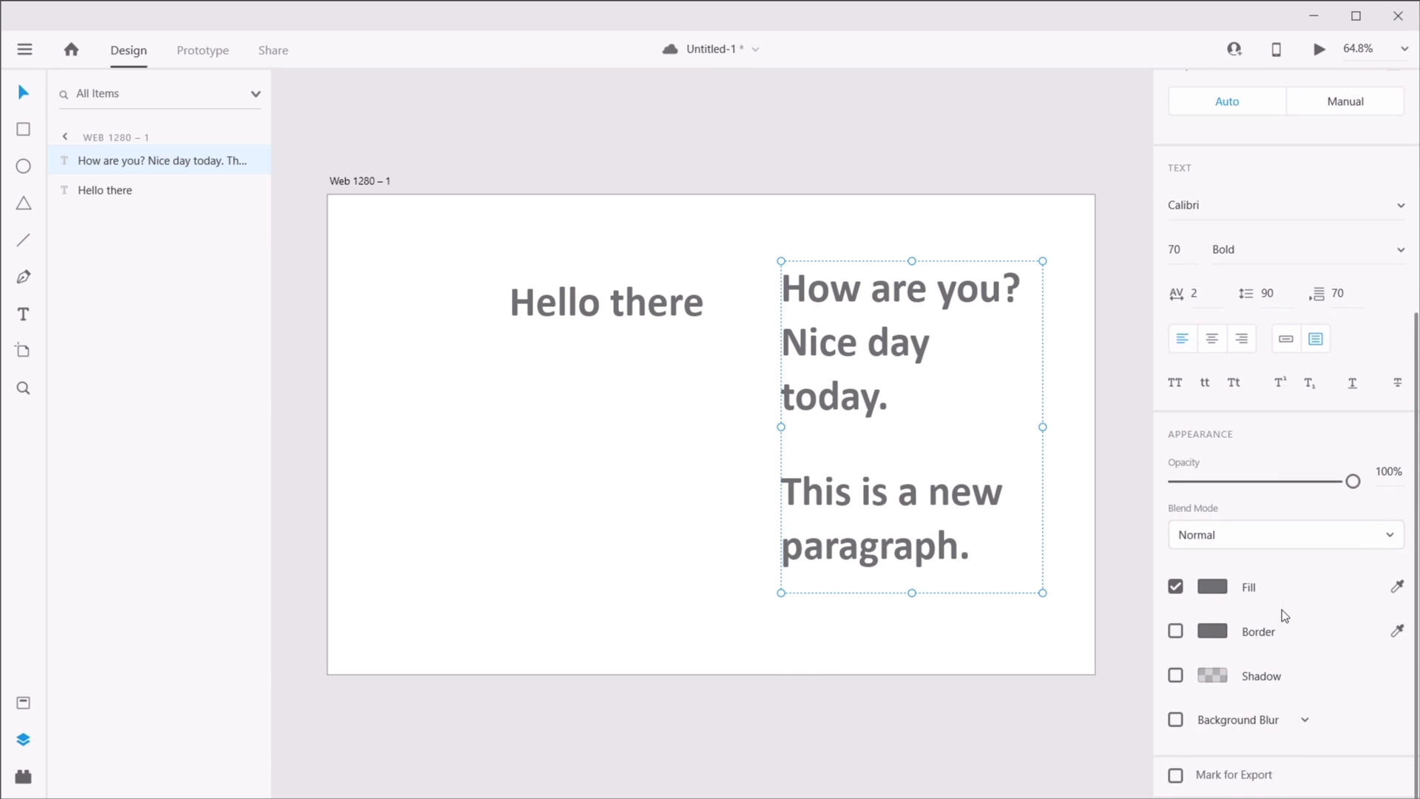
{"action": "left_click", "coordinate": [1212, 340]}
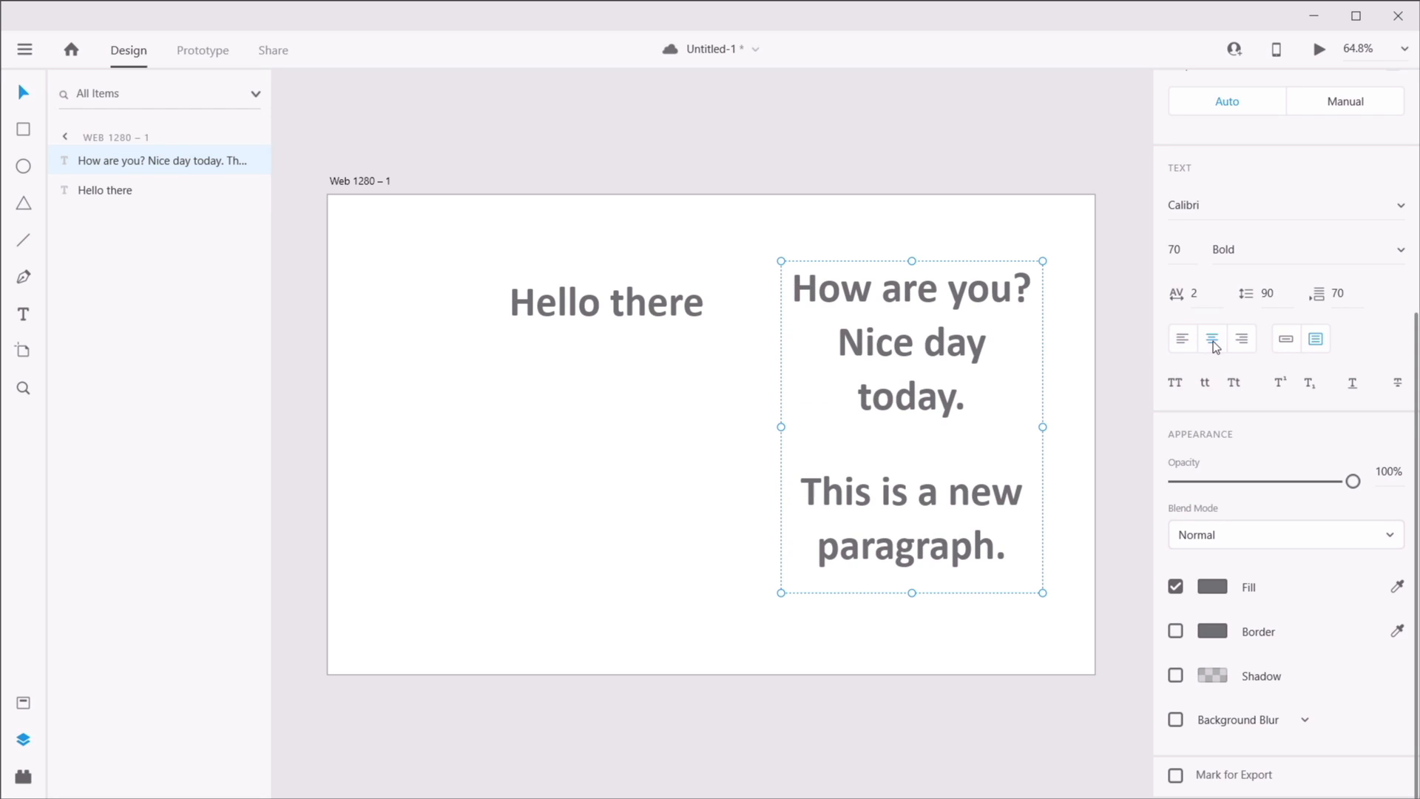
- Right-align the two-paragraph text box and move the "Hello there" text to about X 145, Y 111
{"action": "left_click", "coordinate": [1241, 342]}
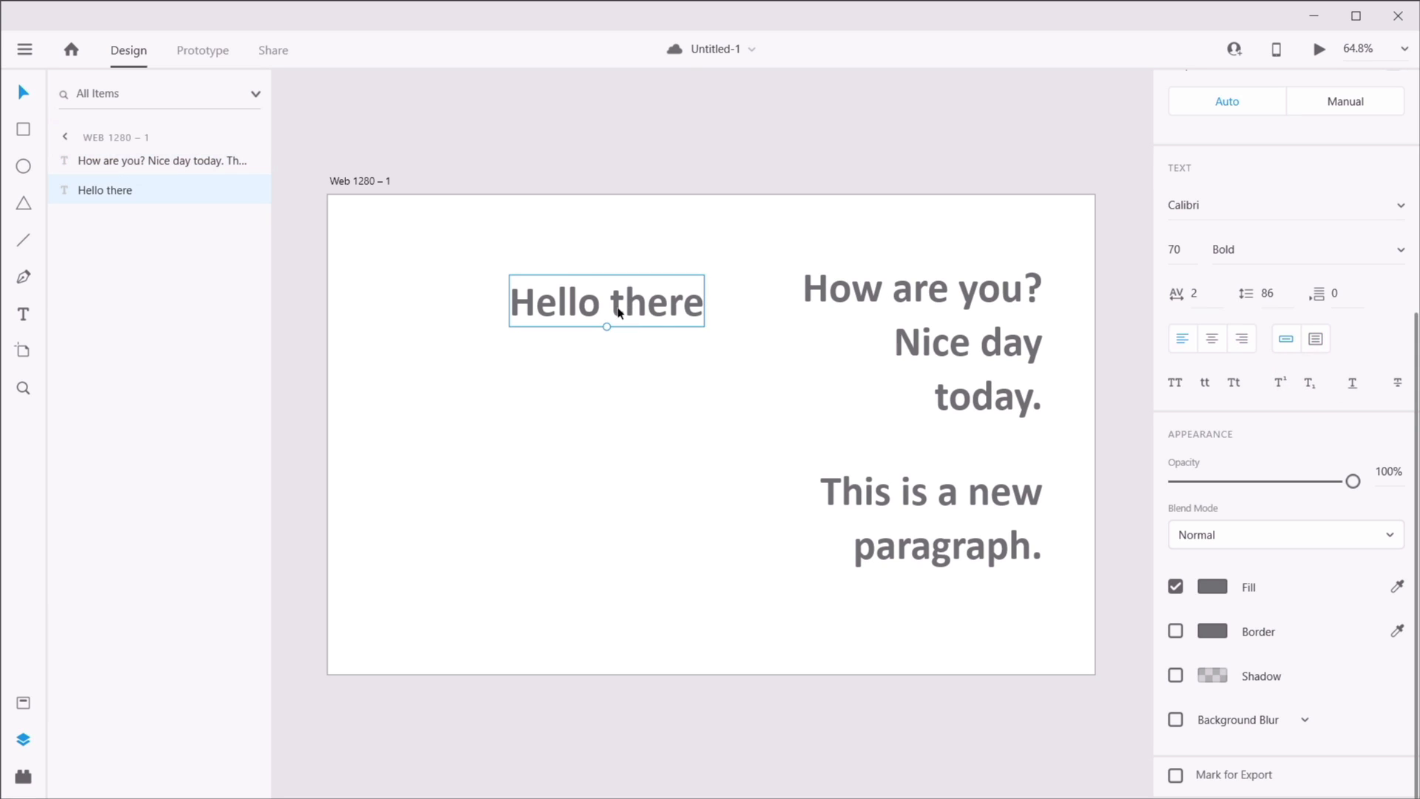
{"action": "left_click_drag", "start_coordinate": [625, 313], "coordinate": [492, 300]}
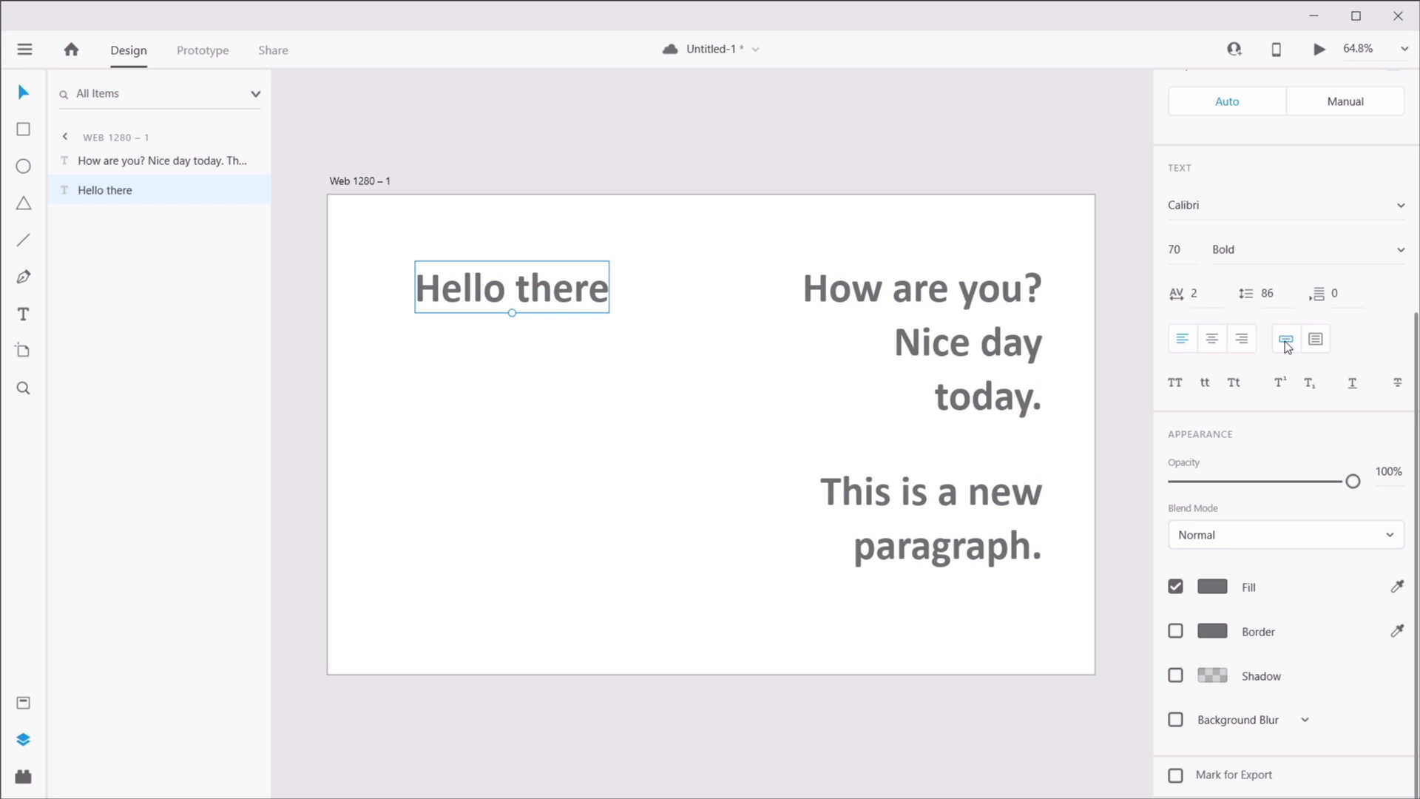
- Convert the two-paragraph text box to left-aligned point text and move it to about X 720, Y 25
{"action": "left_click", "coordinate": [896, 296]}
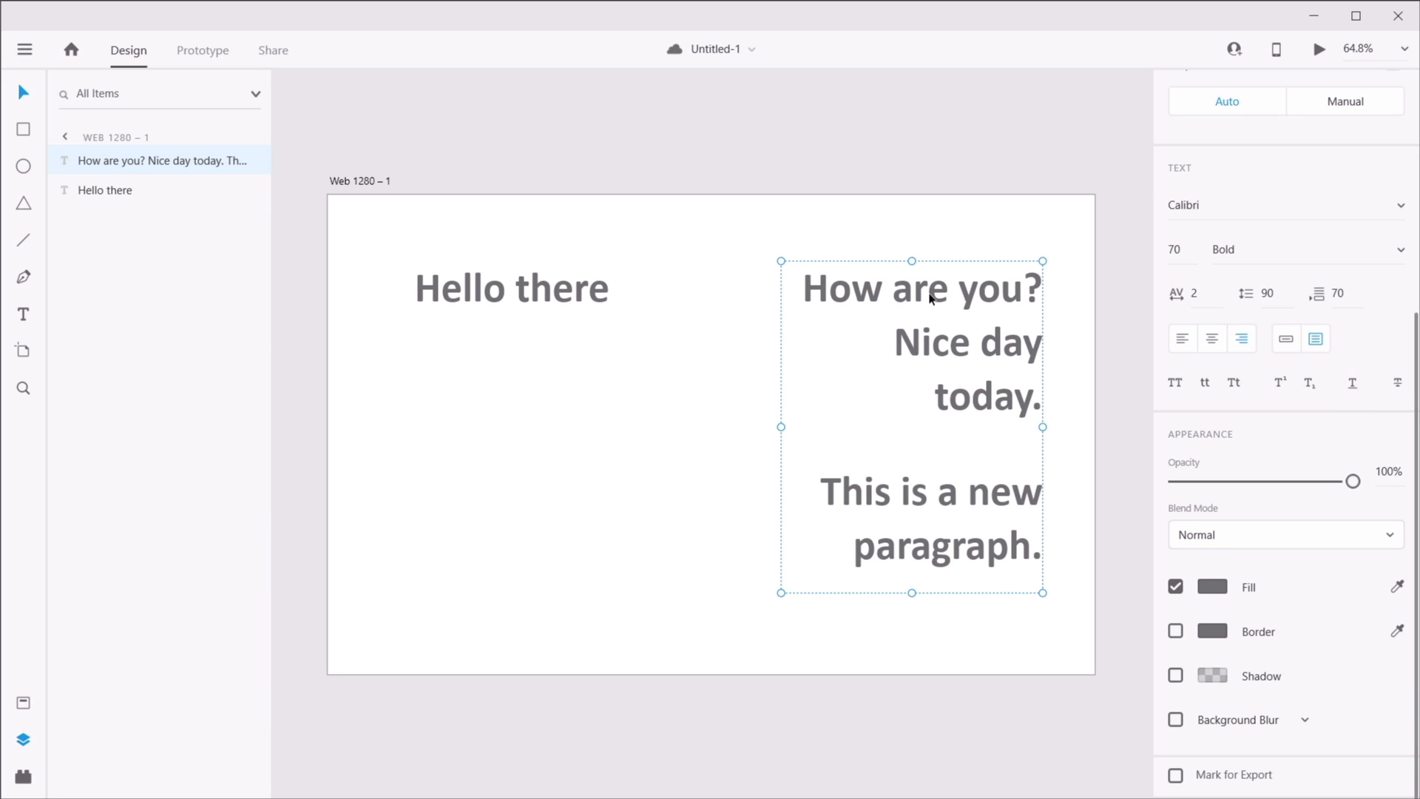
{"action": "left_click_drag", "start_coordinate": [931, 297], "coordinate": [759, 392]}
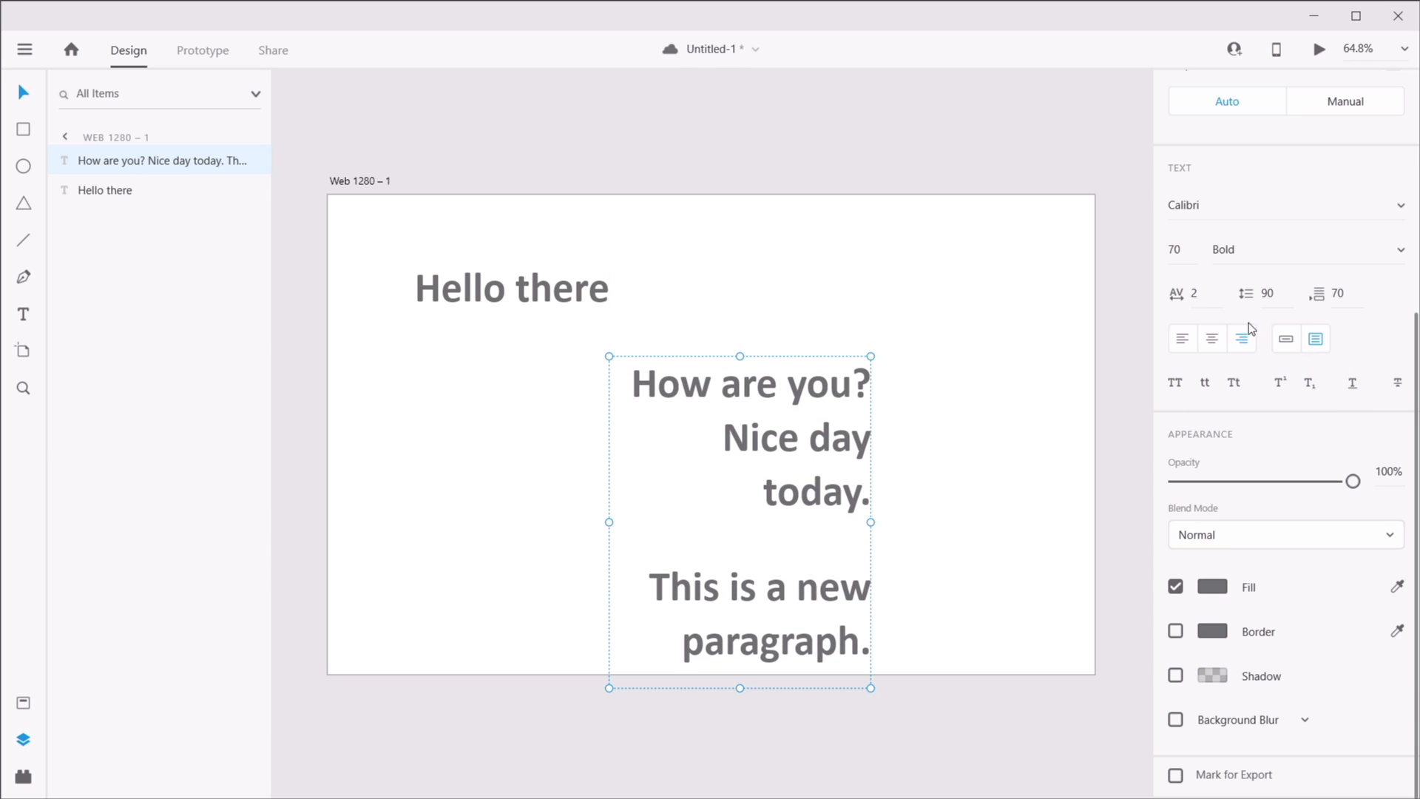
{"action": "left_click", "coordinate": [1182, 341]}
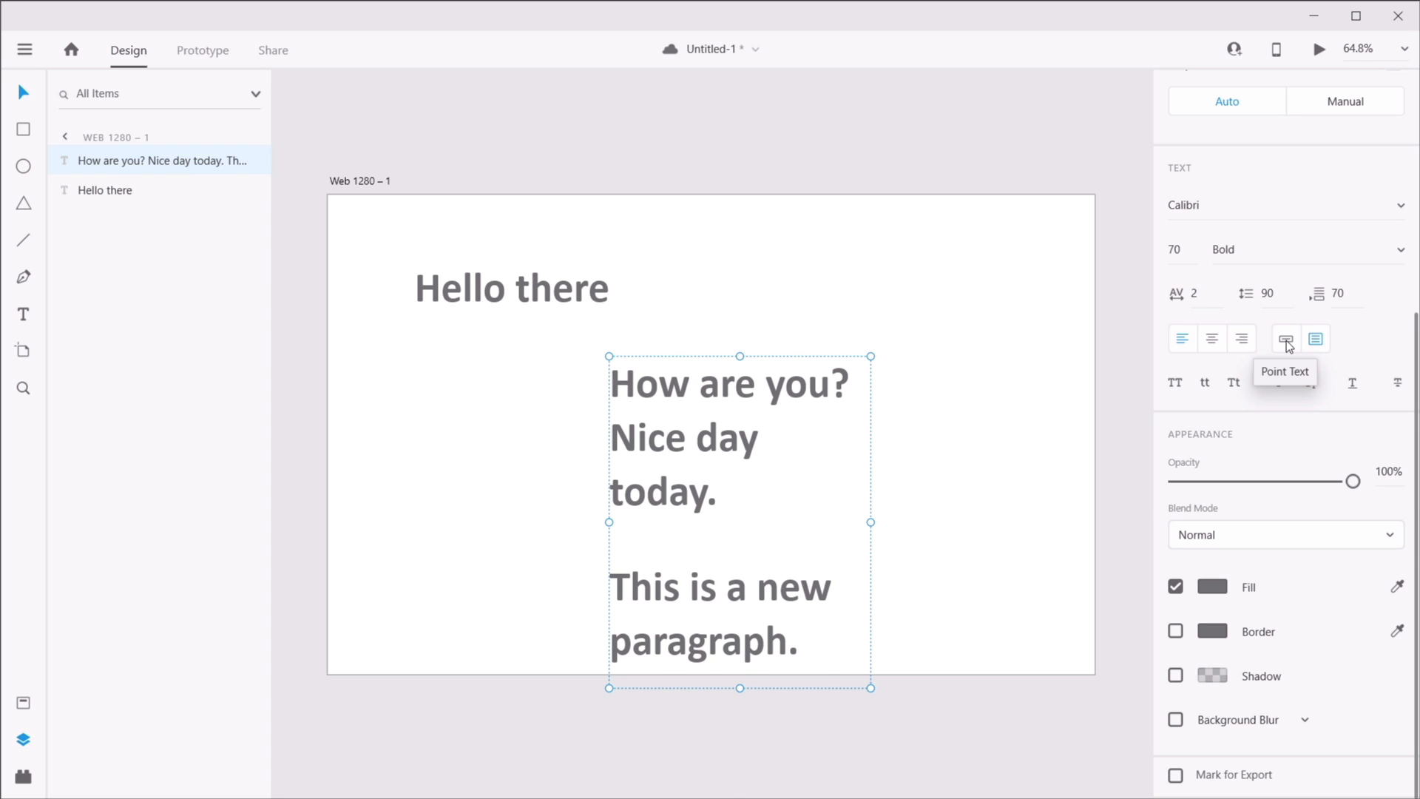
{"action": "left_click", "coordinate": [1286, 341]}
{"action": "left_click_drag", "start_coordinate": [759, 391], "coordinate": [909, 244]}
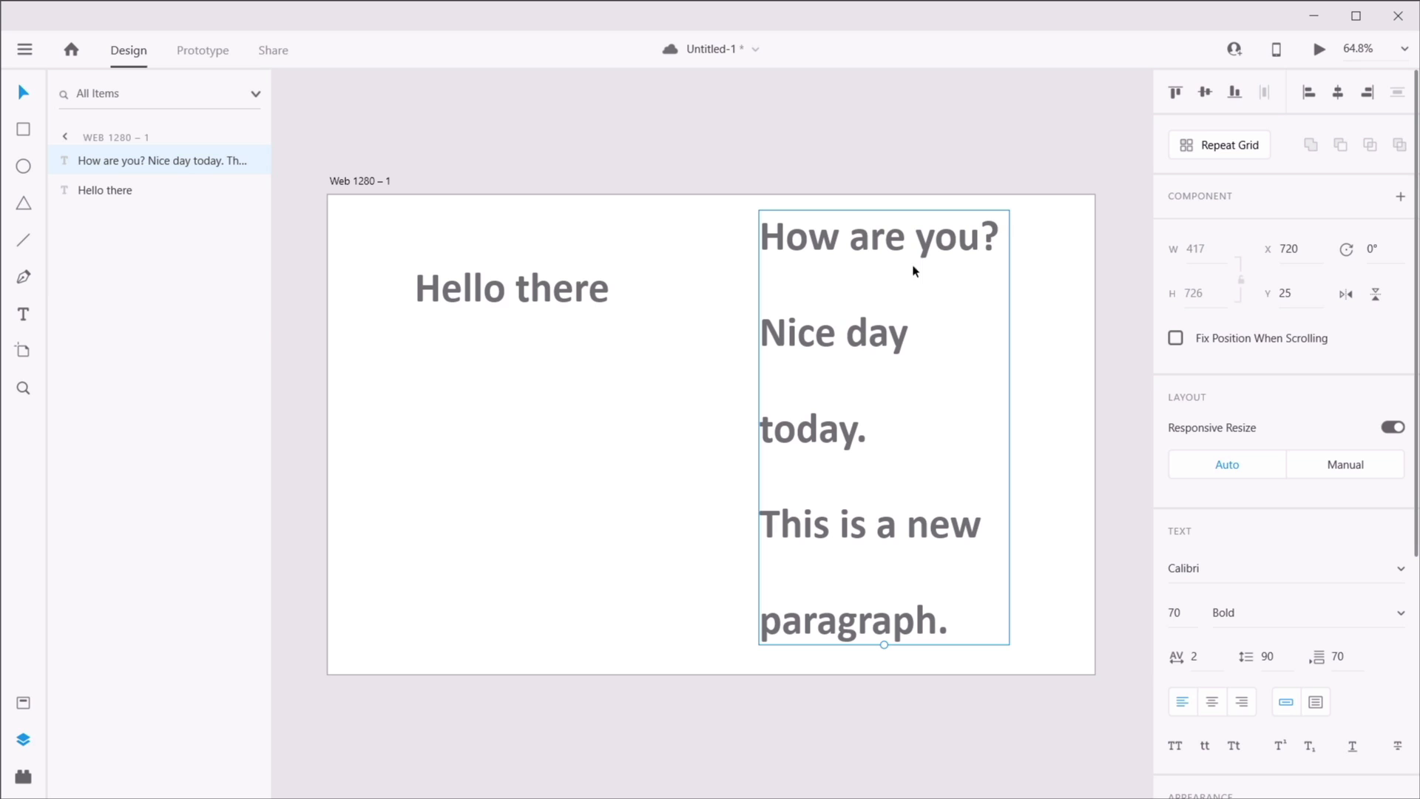
- Convert the "Hello there" text to area text and enlarge its box to about 478 by 449
{"action": "left_click", "coordinate": [545, 291]}
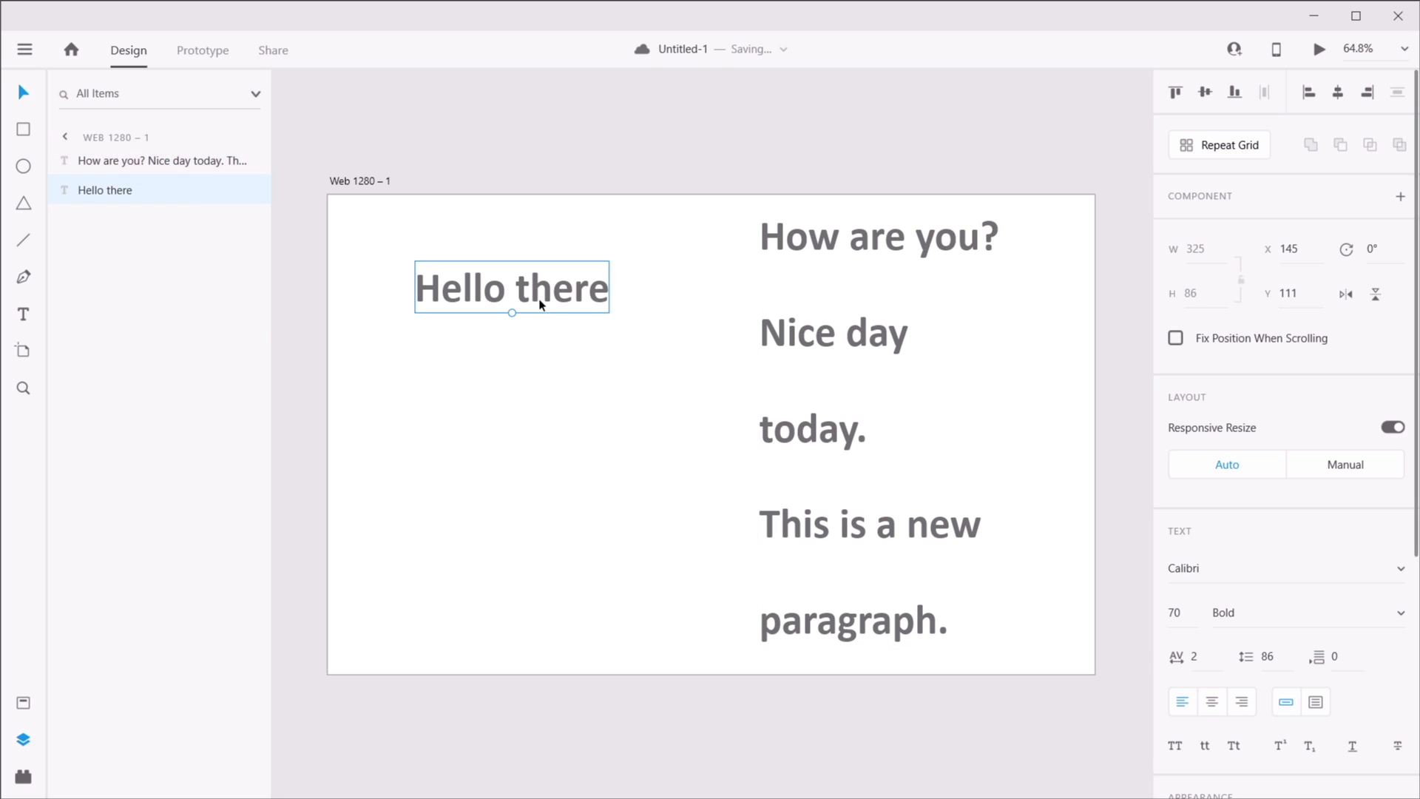
{"action": "left_click", "coordinate": [1316, 704]}
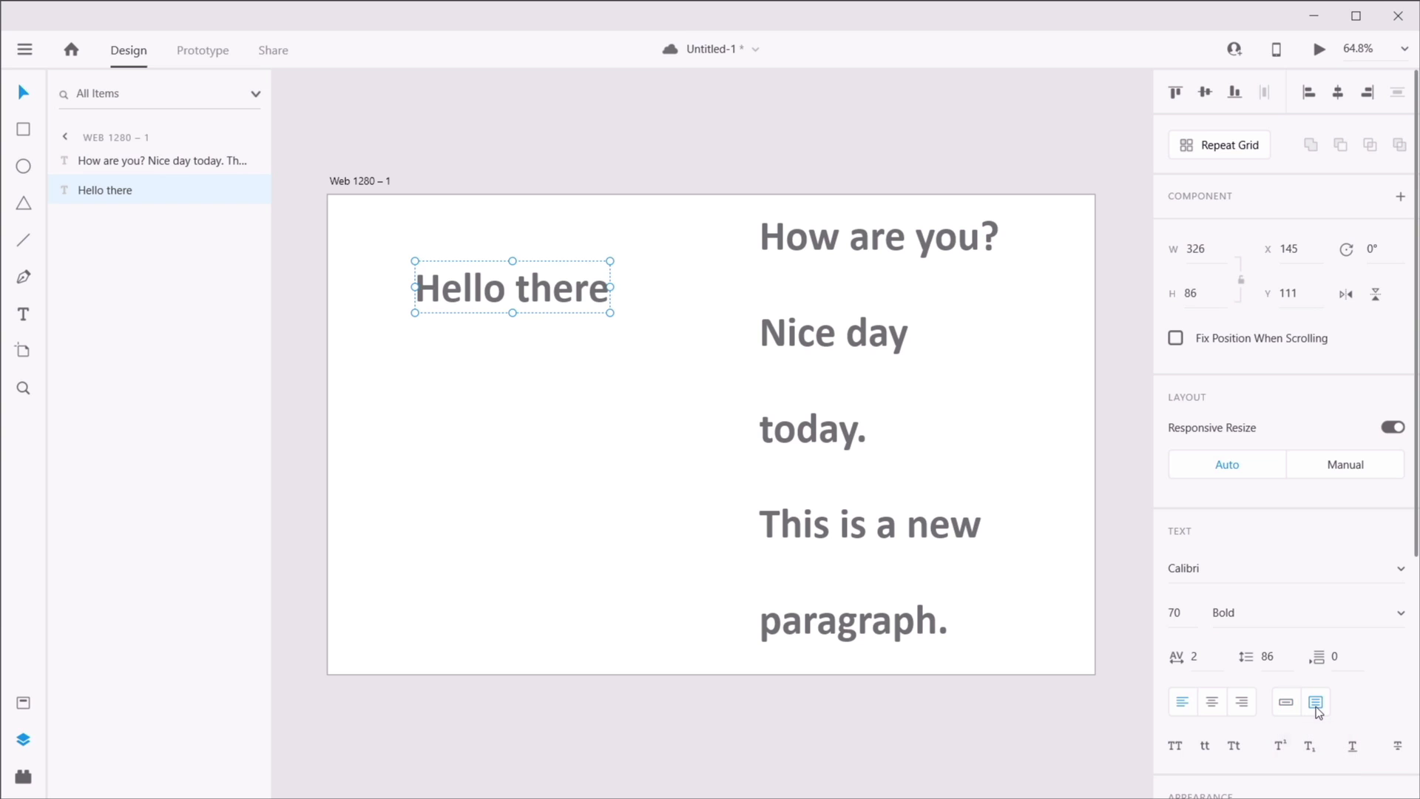
{"action": "left_click_drag", "start_coordinate": [610, 312], "coordinate": [701, 530]}
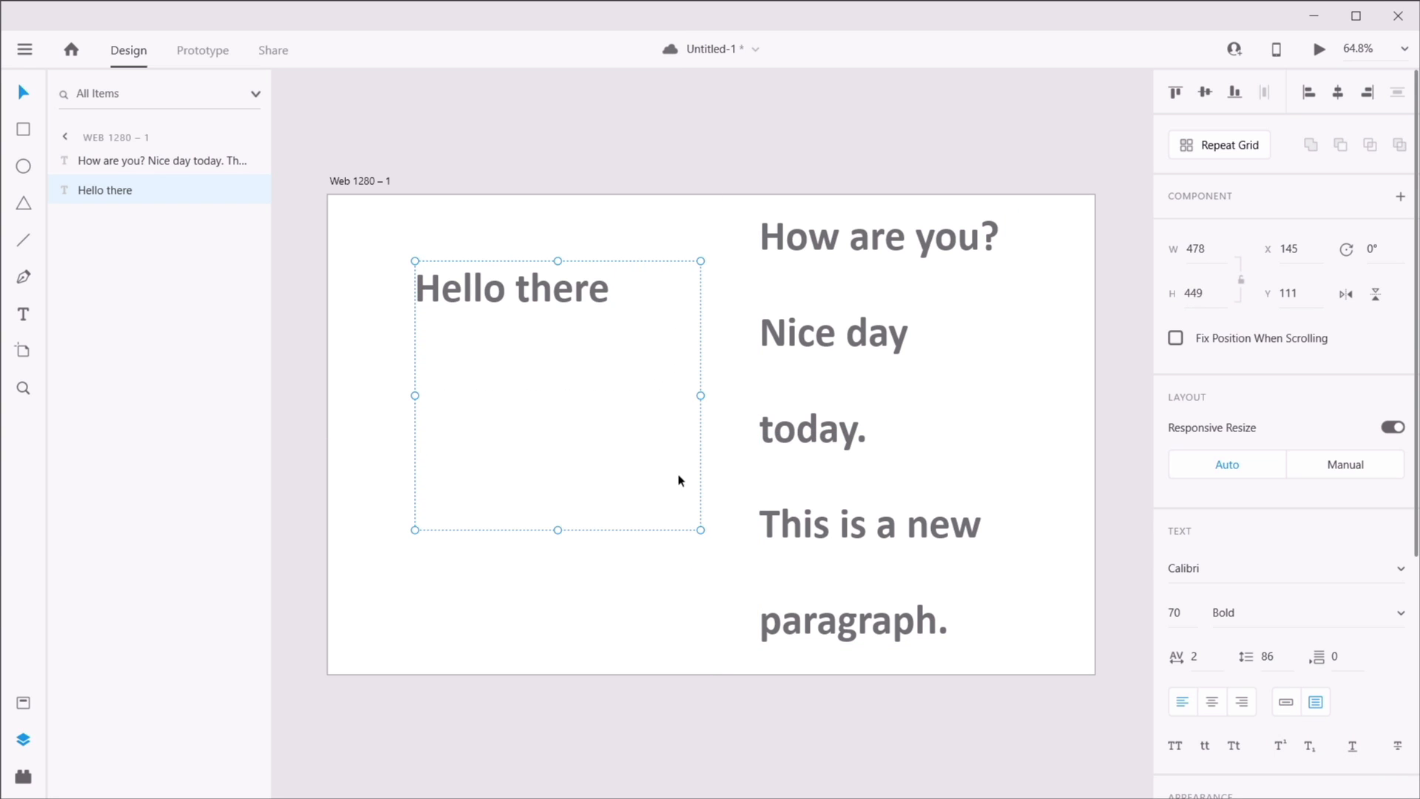
- Append ". How are you?" to the "Hello there" area text
{"action": "double_click", "coordinate": [616, 305]}
{"action": "type", "text": ". H"}
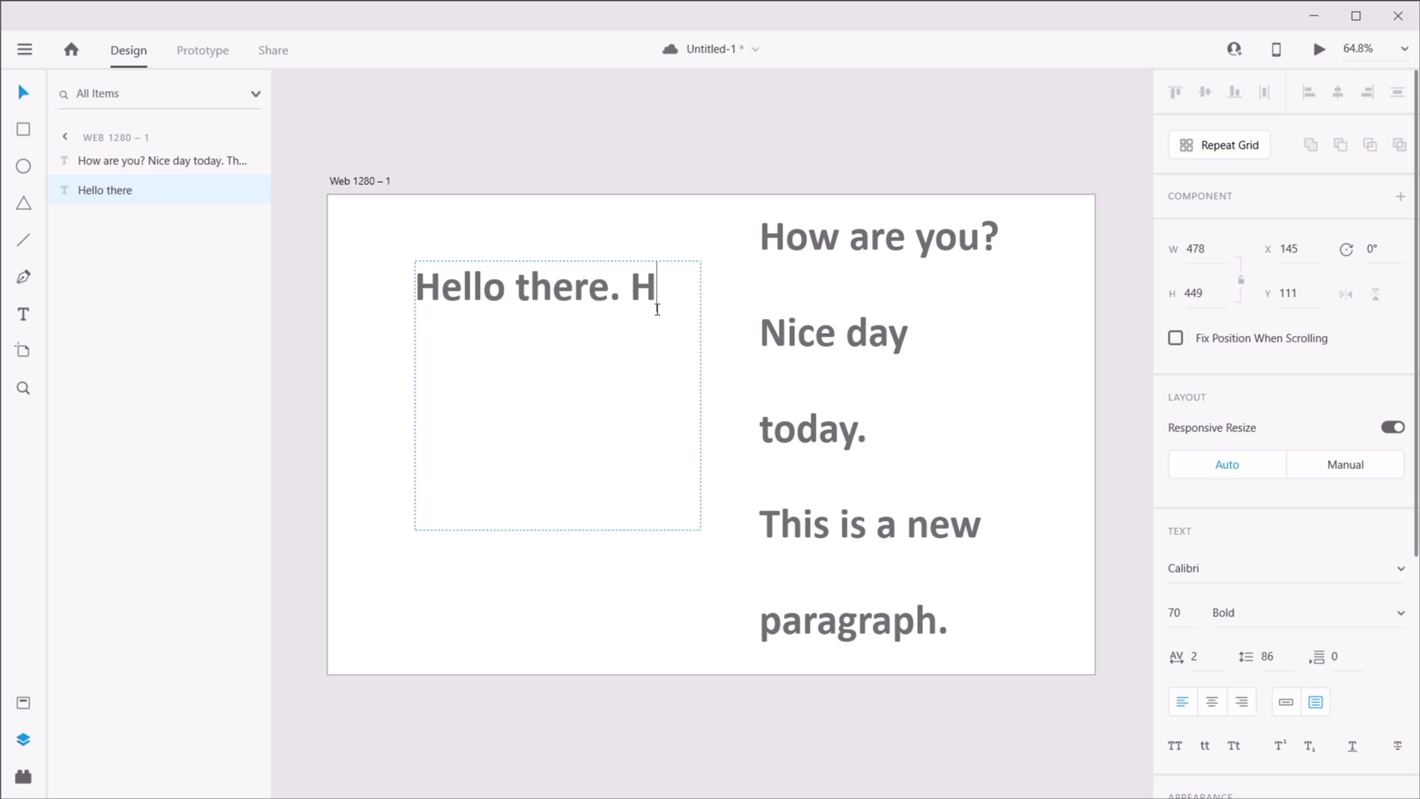
{"action": "type", "text": "ow are you?"}
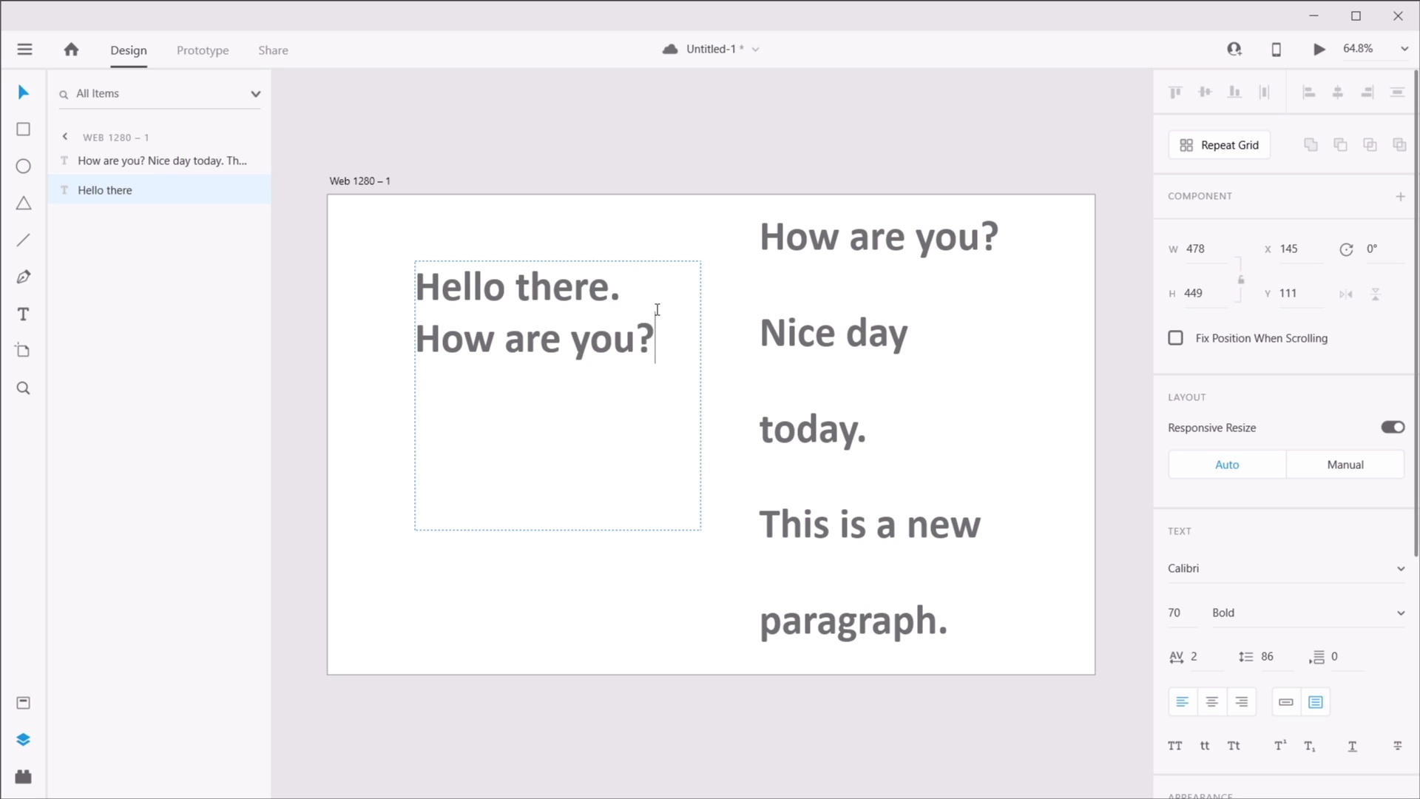
{"action": "key", "text": "Escape"}
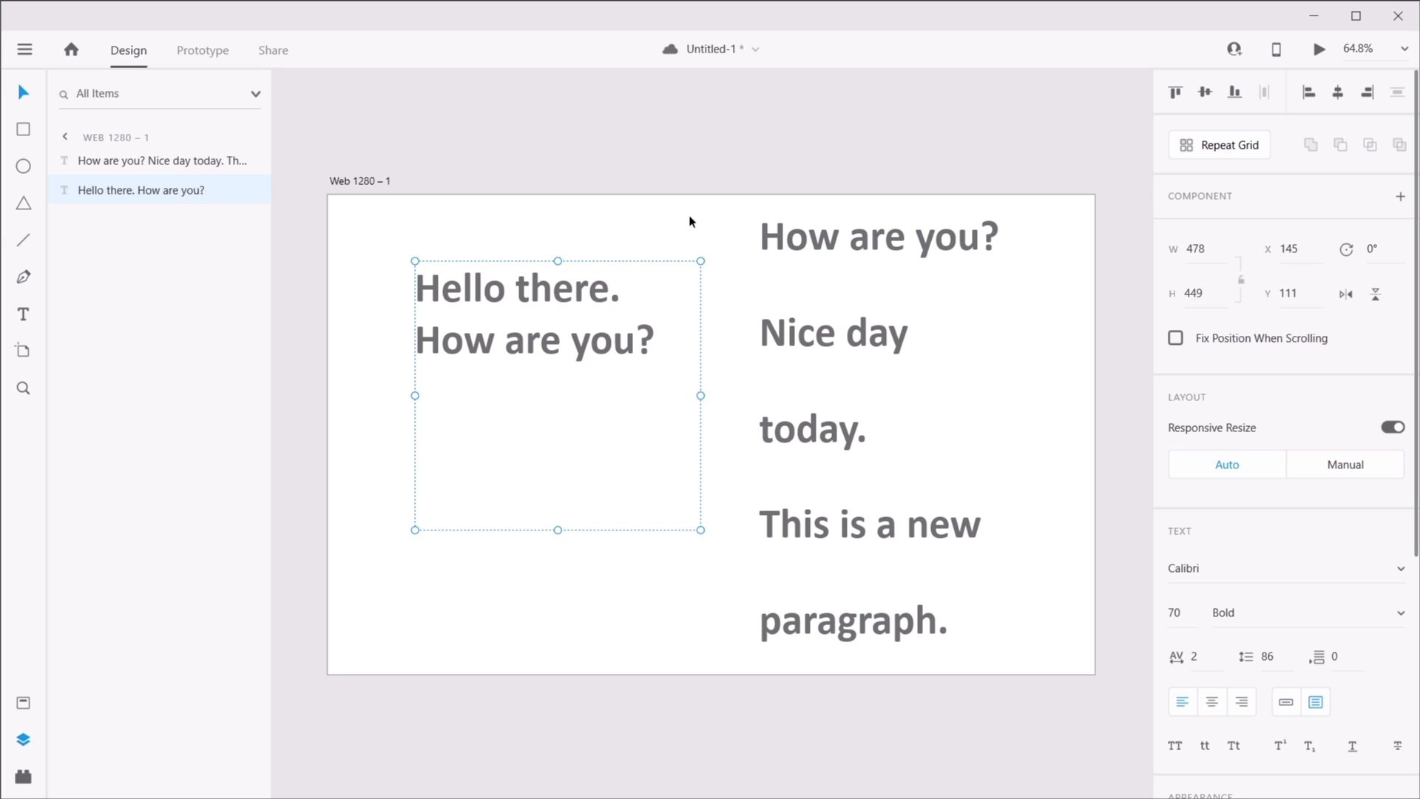
- Move the multi-line point text to about X 722, Y 37 and scale it down to about font size 41
{"action": "left_click", "coordinate": [836, 340]}
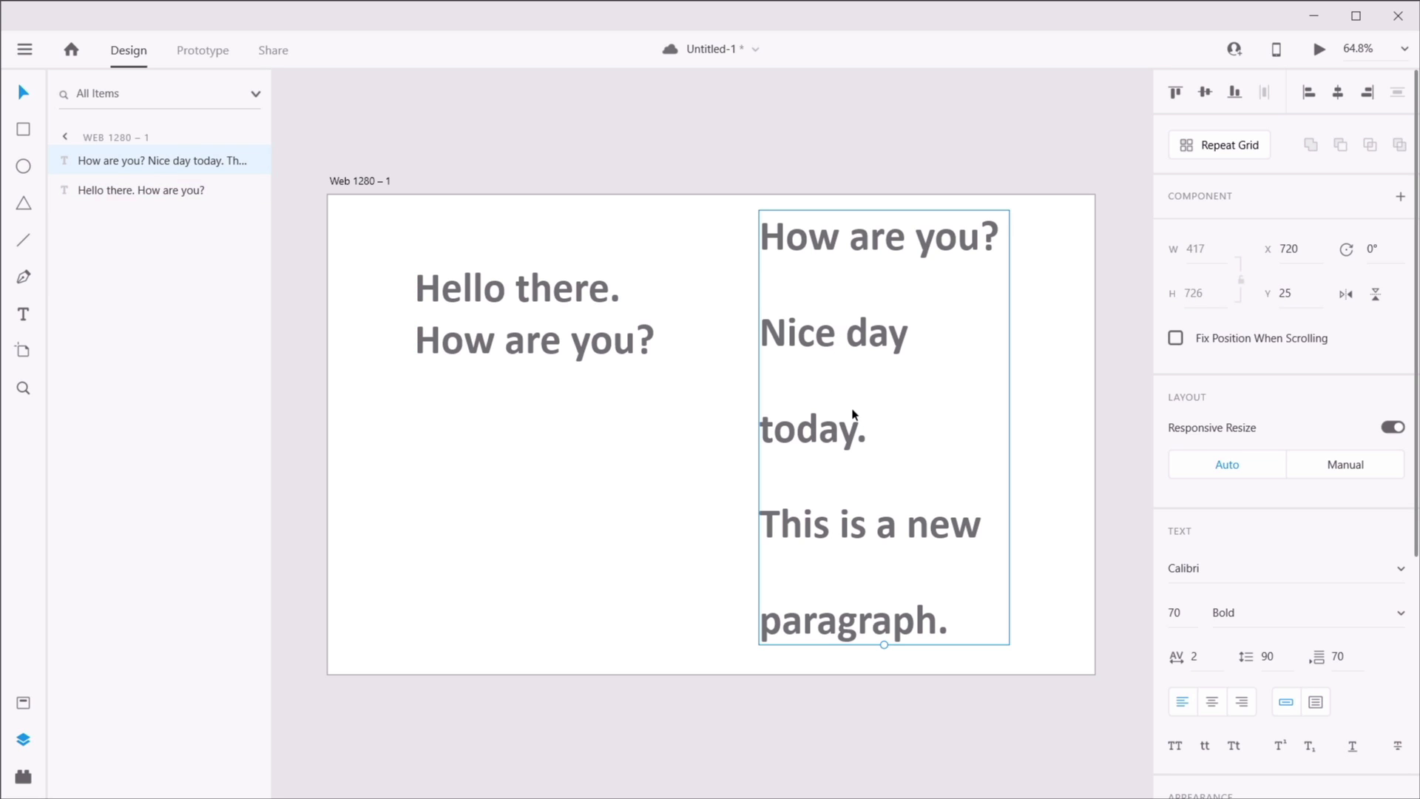
{"action": "left_click", "coordinate": [530, 300]}
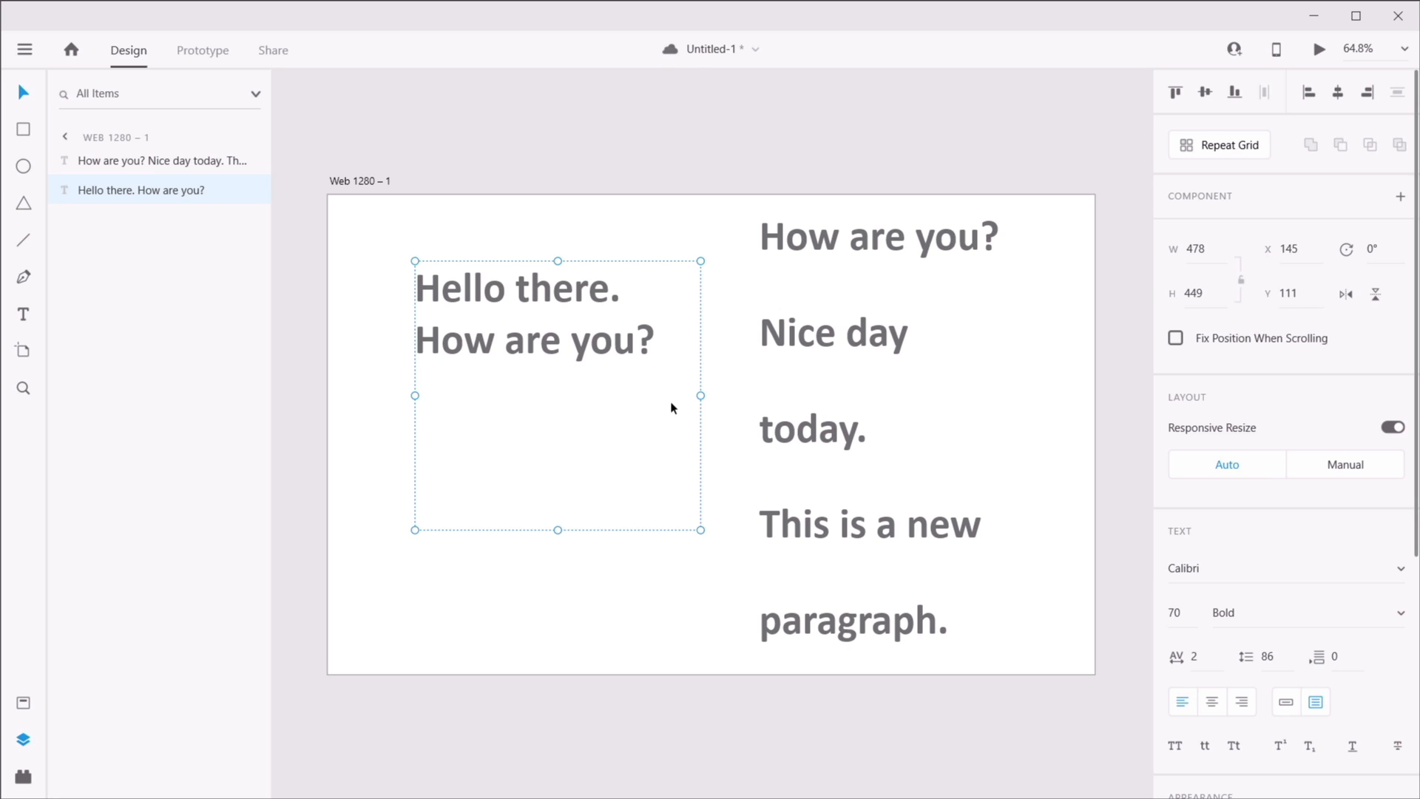
{"action": "left_click", "coordinate": [849, 241]}
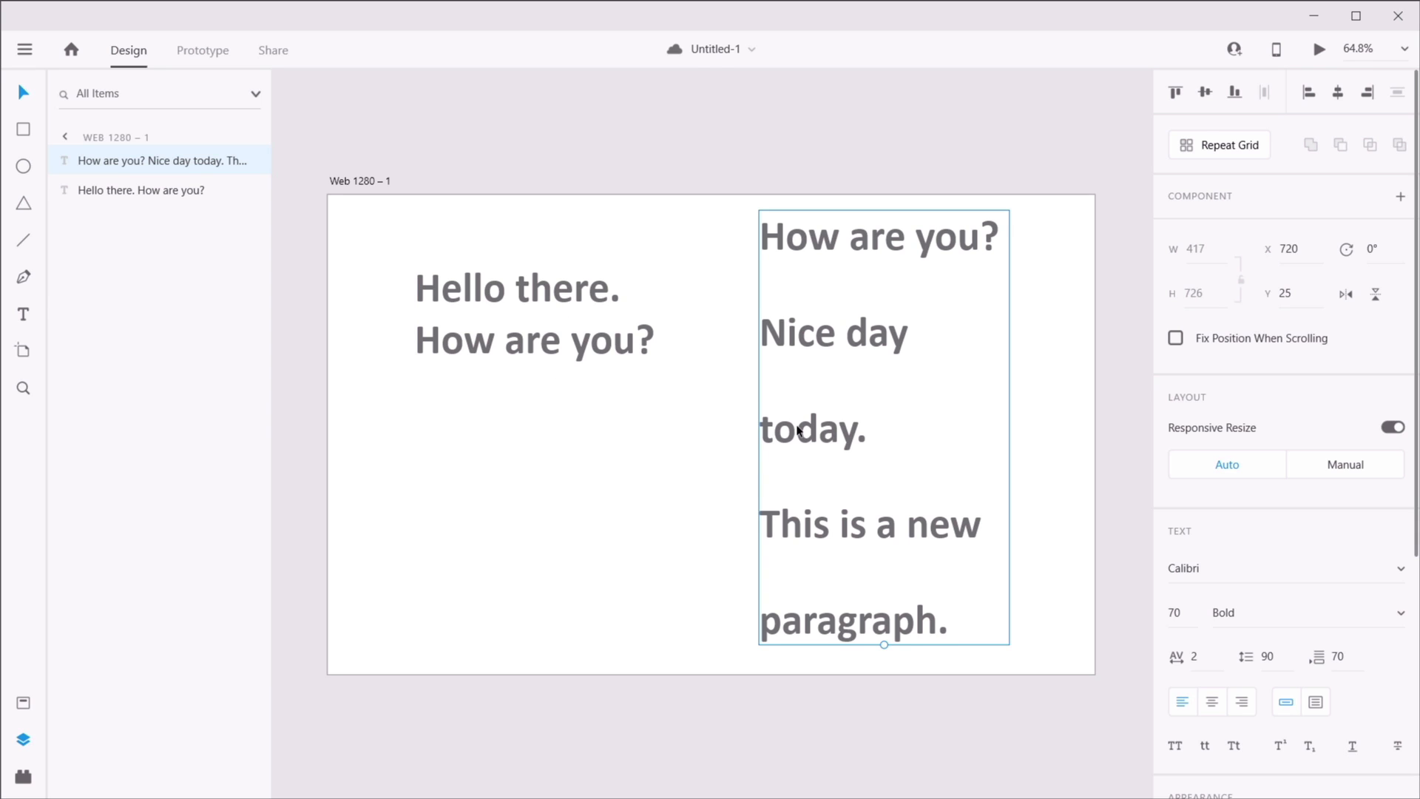
{"action": "left_click_drag", "start_coordinate": [797, 429], "coordinate": [798, 435]}
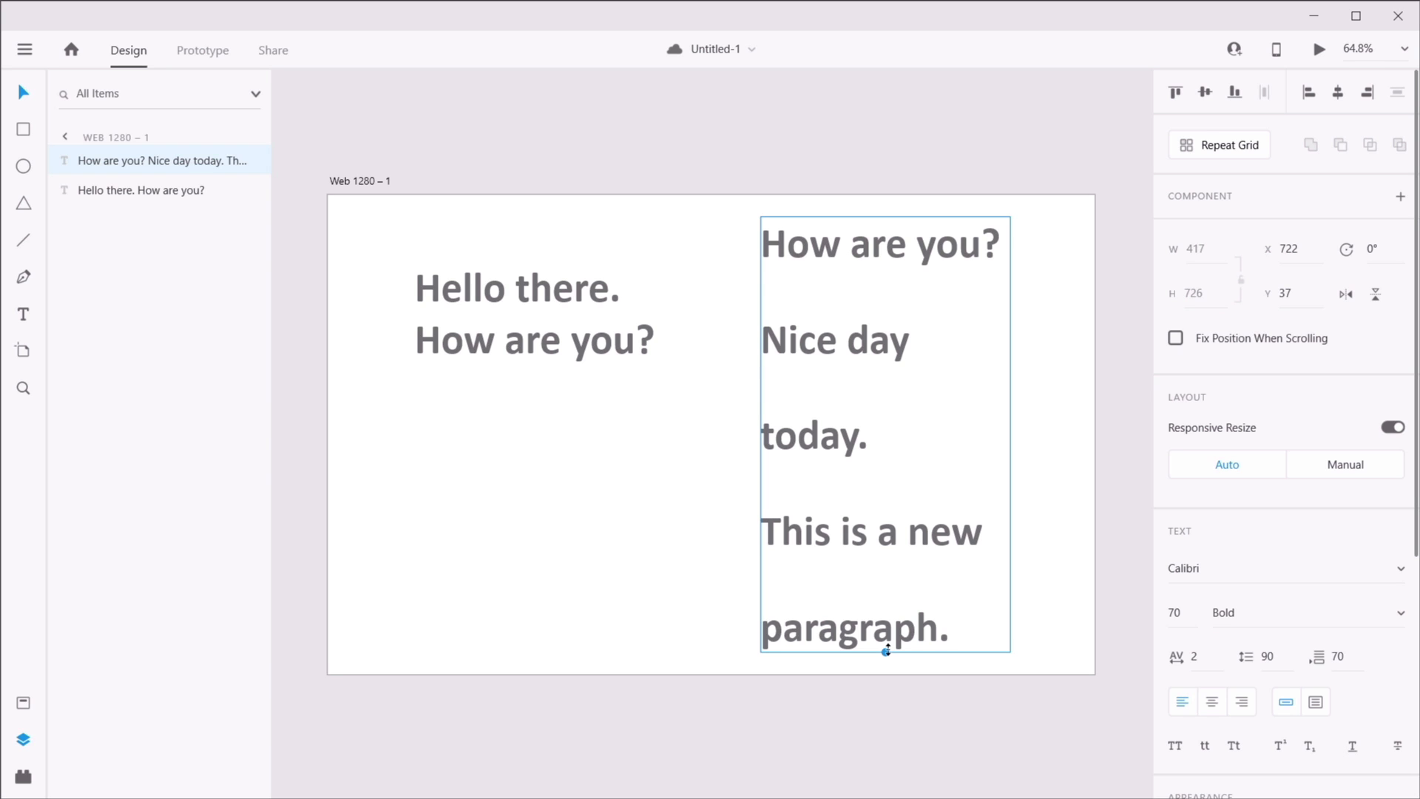
{"action": "left_click_drag", "start_coordinate": [886, 651], "coordinate": [882, 472]}
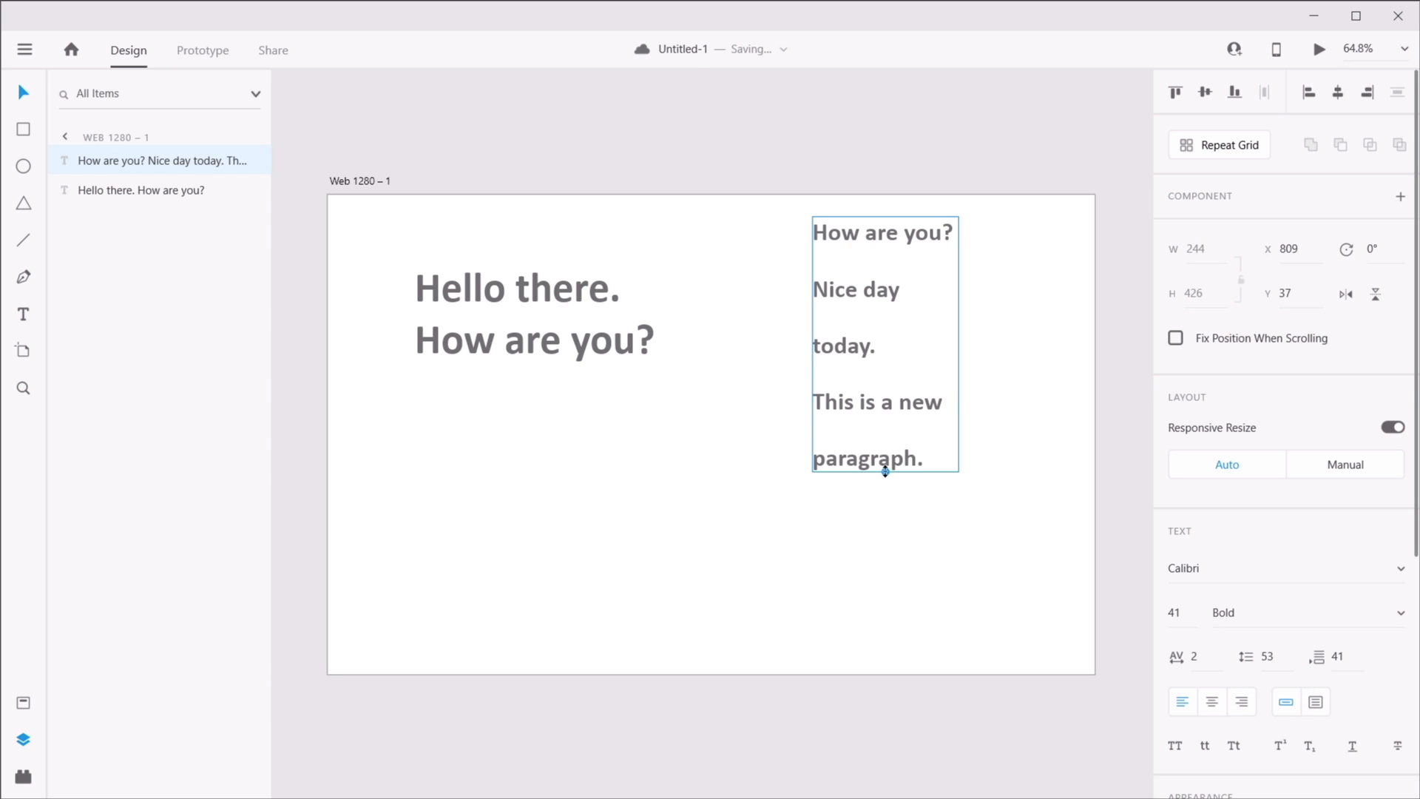
{"action": "mouse_move", "coordinate": [885, 471]}
{"action": "left_mouse_down"}
{"action": "mouse_move", "coordinate": [887, 376]}
{"action": "mouse_move", "coordinate": [893, 625]}
{"action": "mouse_move", "coordinate": [907, 476]}
{"action": "left_mouse_up"}
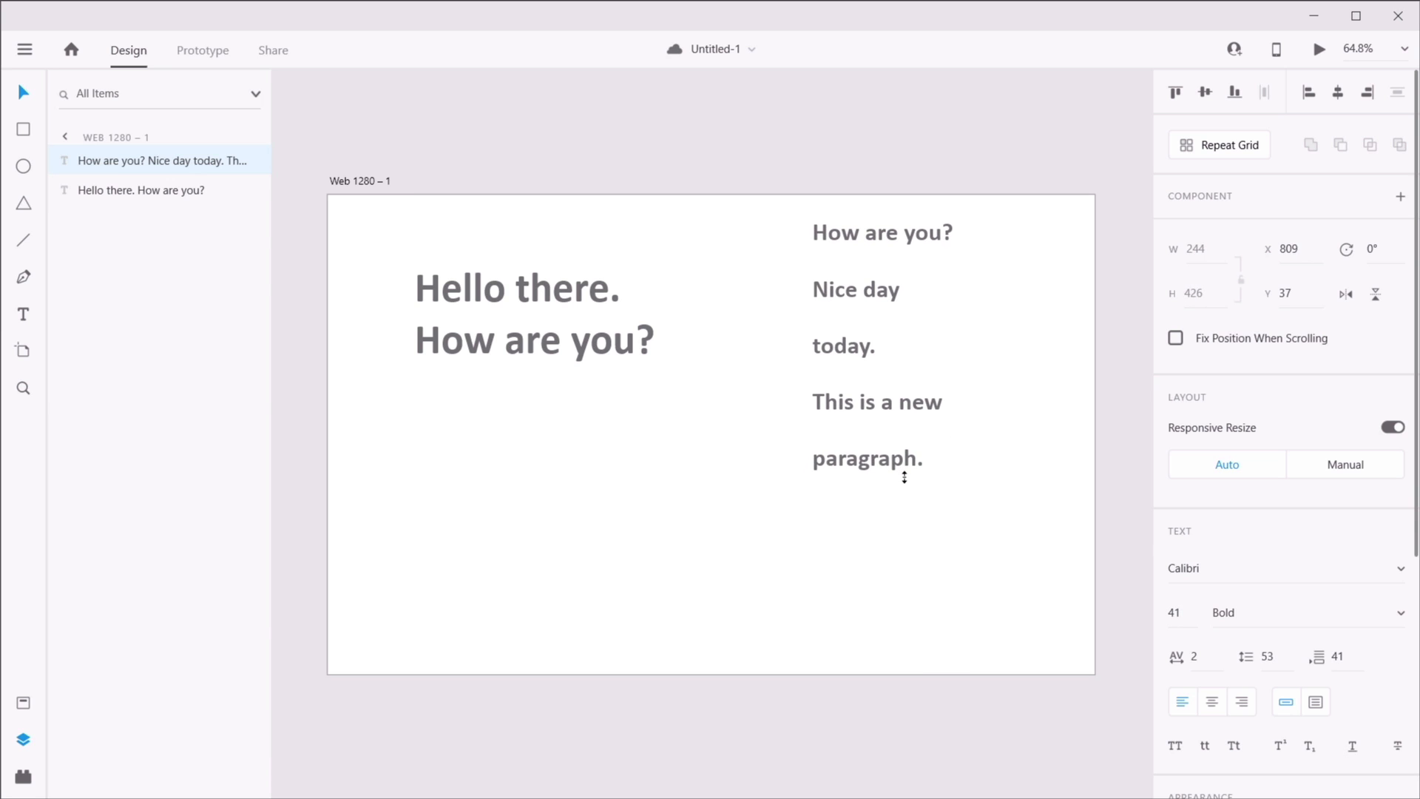
- Delete both text objects from the artboard
{"action": "left_click", "coordinate": [887, 586]}
{"action": "left_click_drag", "start_coordinate": [578, 552], "coordinate": [964, 253]}
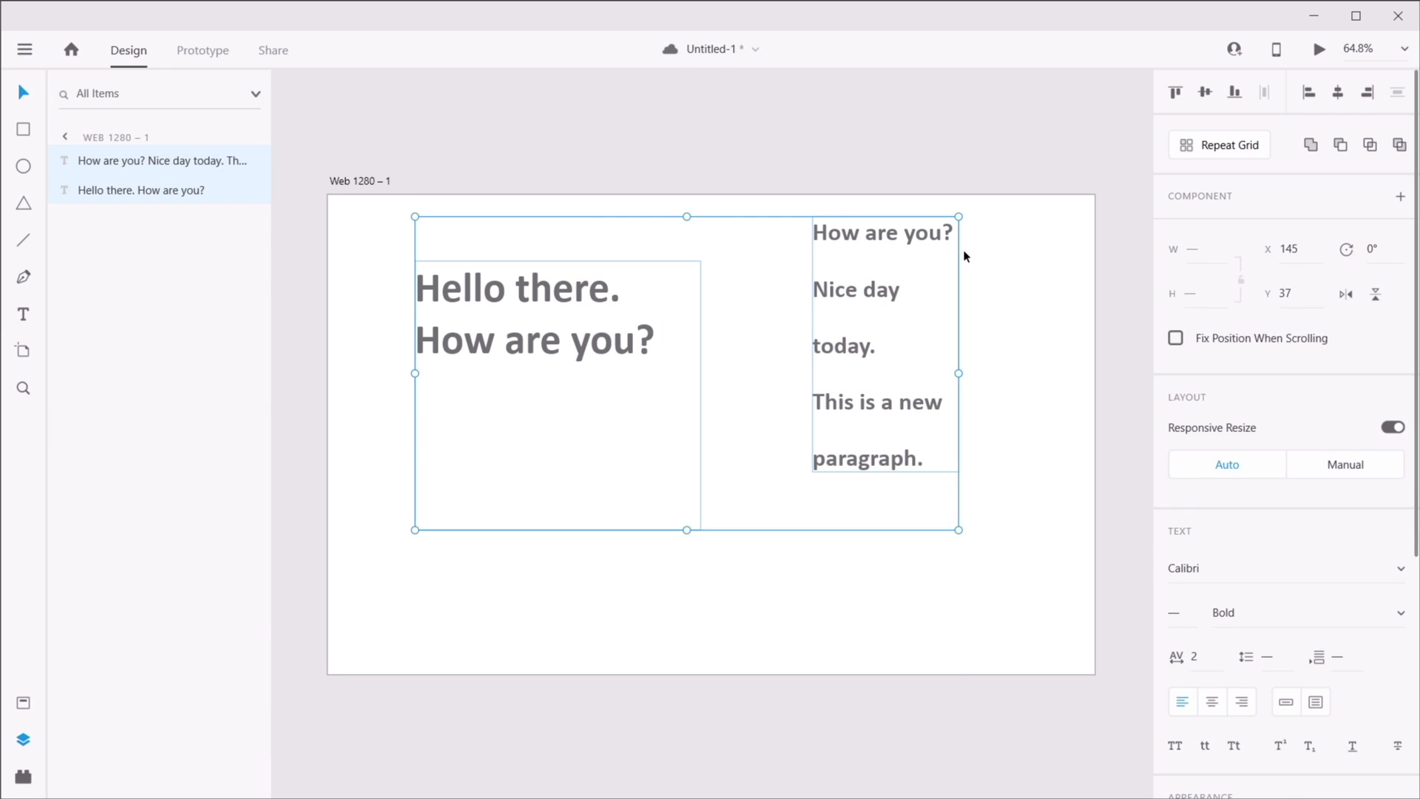
{"action": "key", "text": "Delete"}
- Place the point text "Adobe XD" at about X 405, Y 314 on the artboard and save the document
{"action": "left_click", "coordinate": [715, 353]}
{"action": "key", "text": "t"}
{"action": "left_click", "coordinate": [653, 377]}
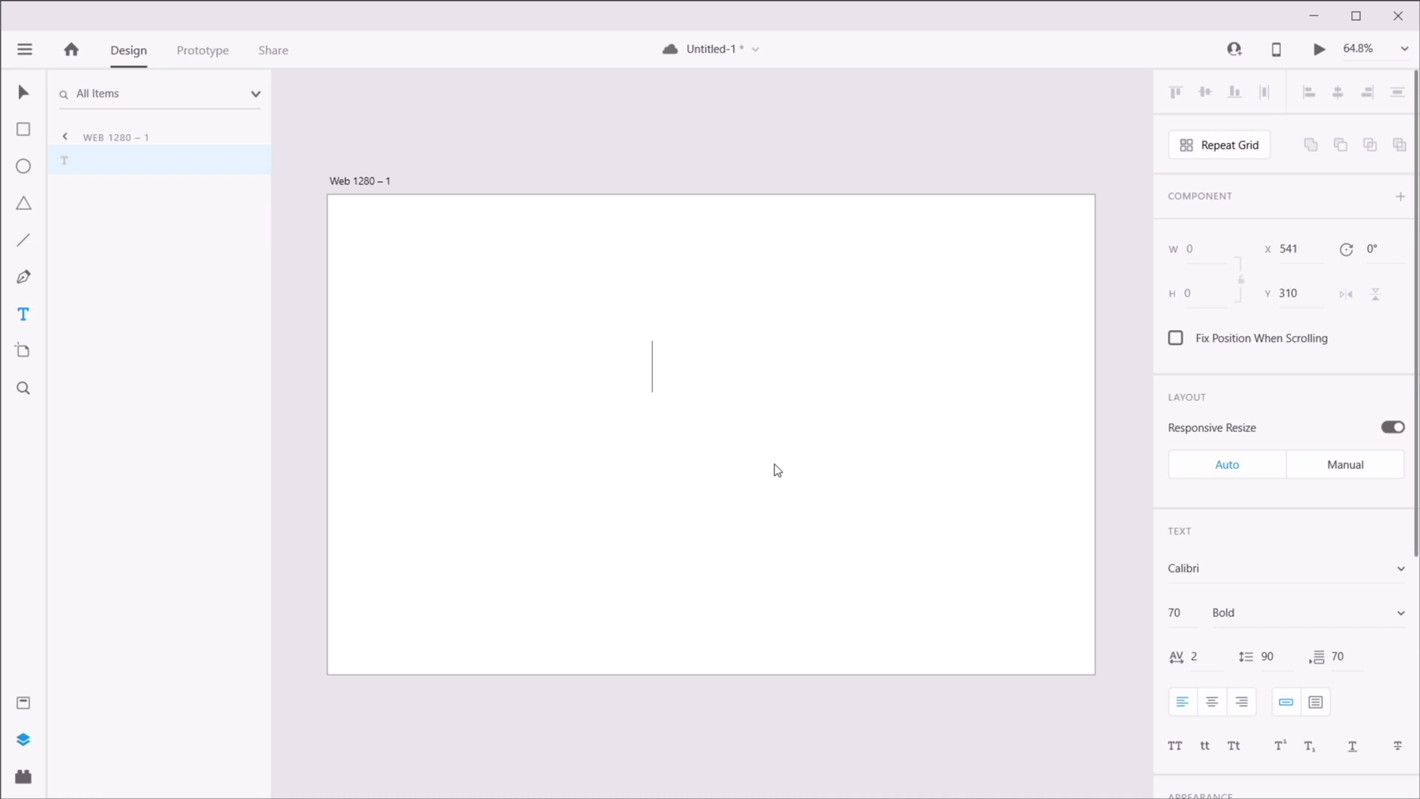
{"action": "type", "text": "Adobe XD"}
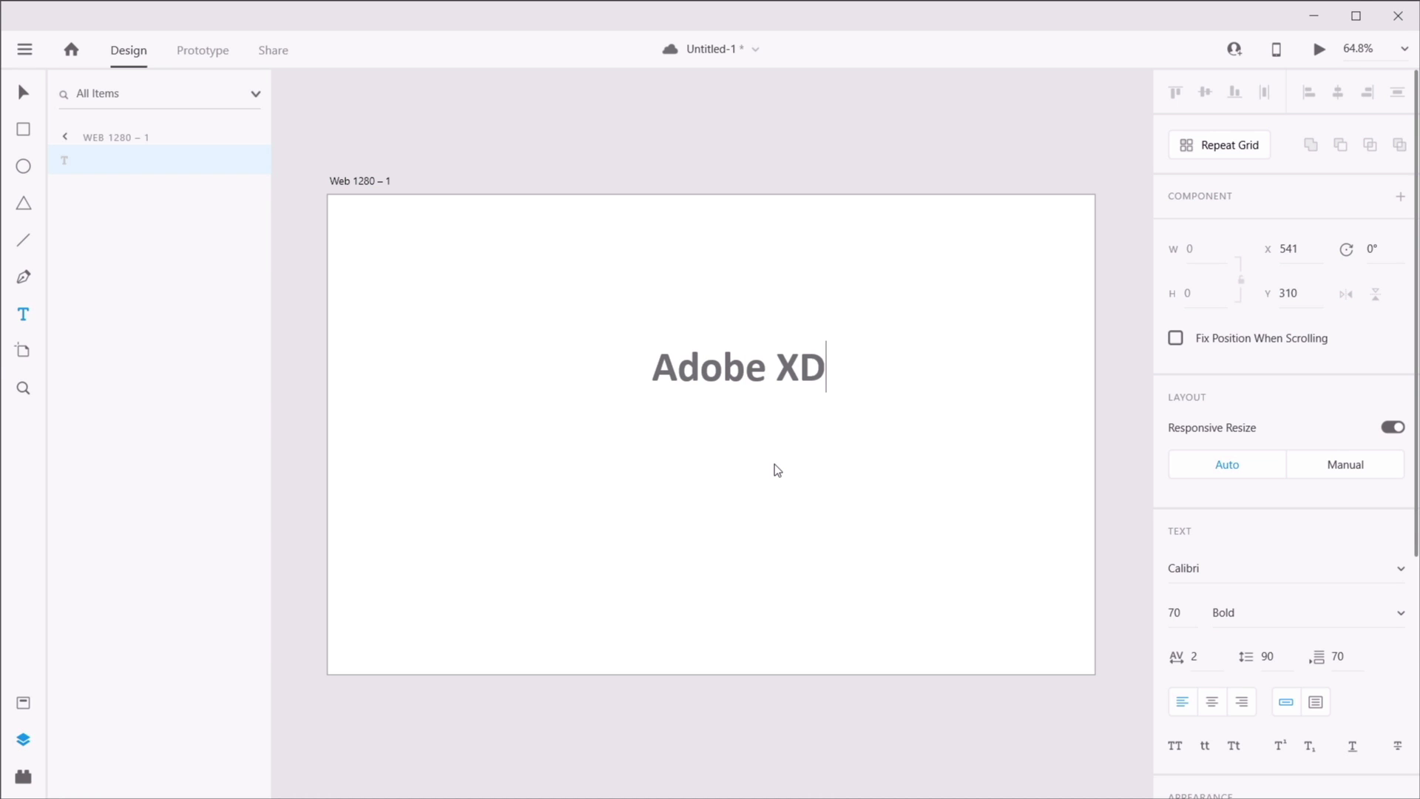
{"action": "left_click", "coordinate": [23, 92]}
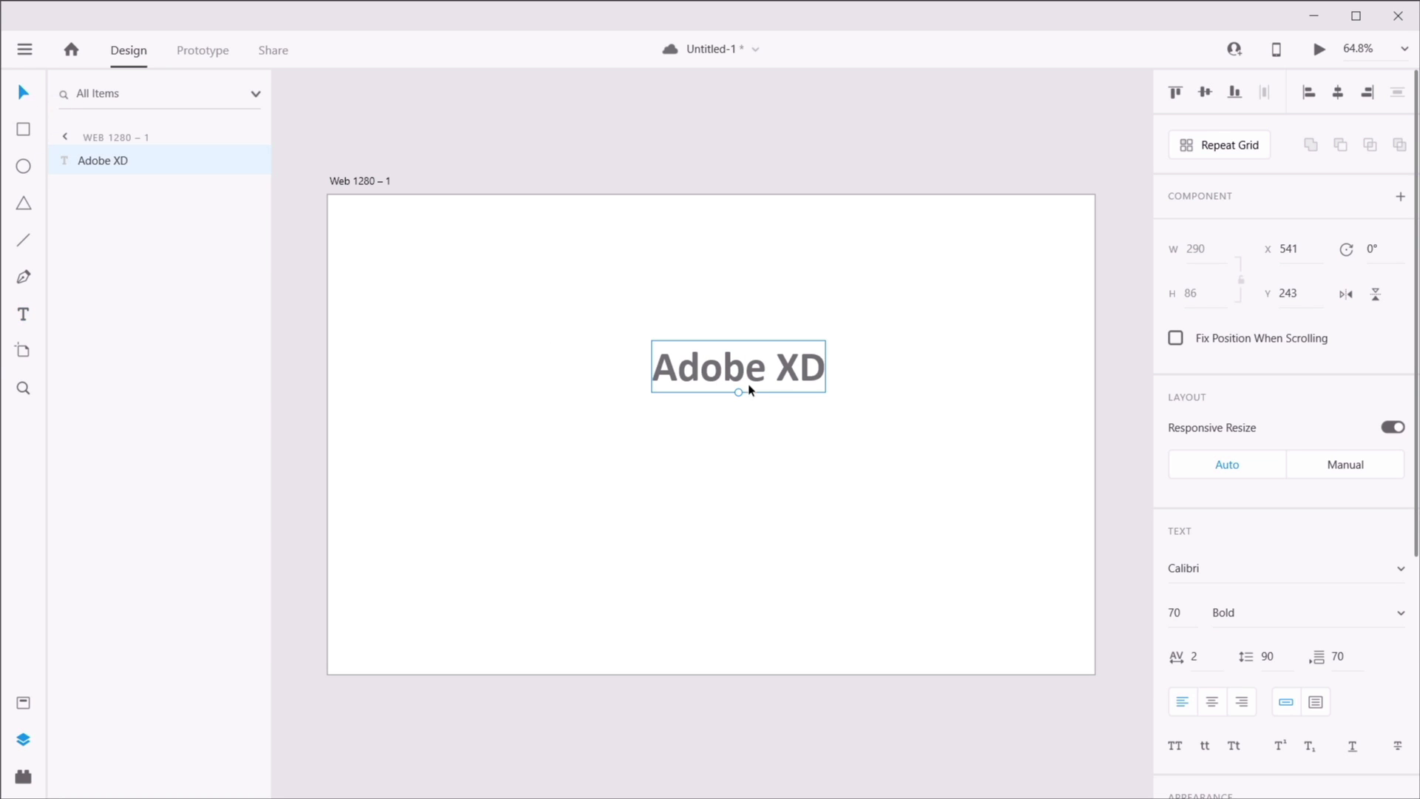
{"action": "left_click_drag", "start_coordinate": [751, 388], "coordinate": [697, 427]}
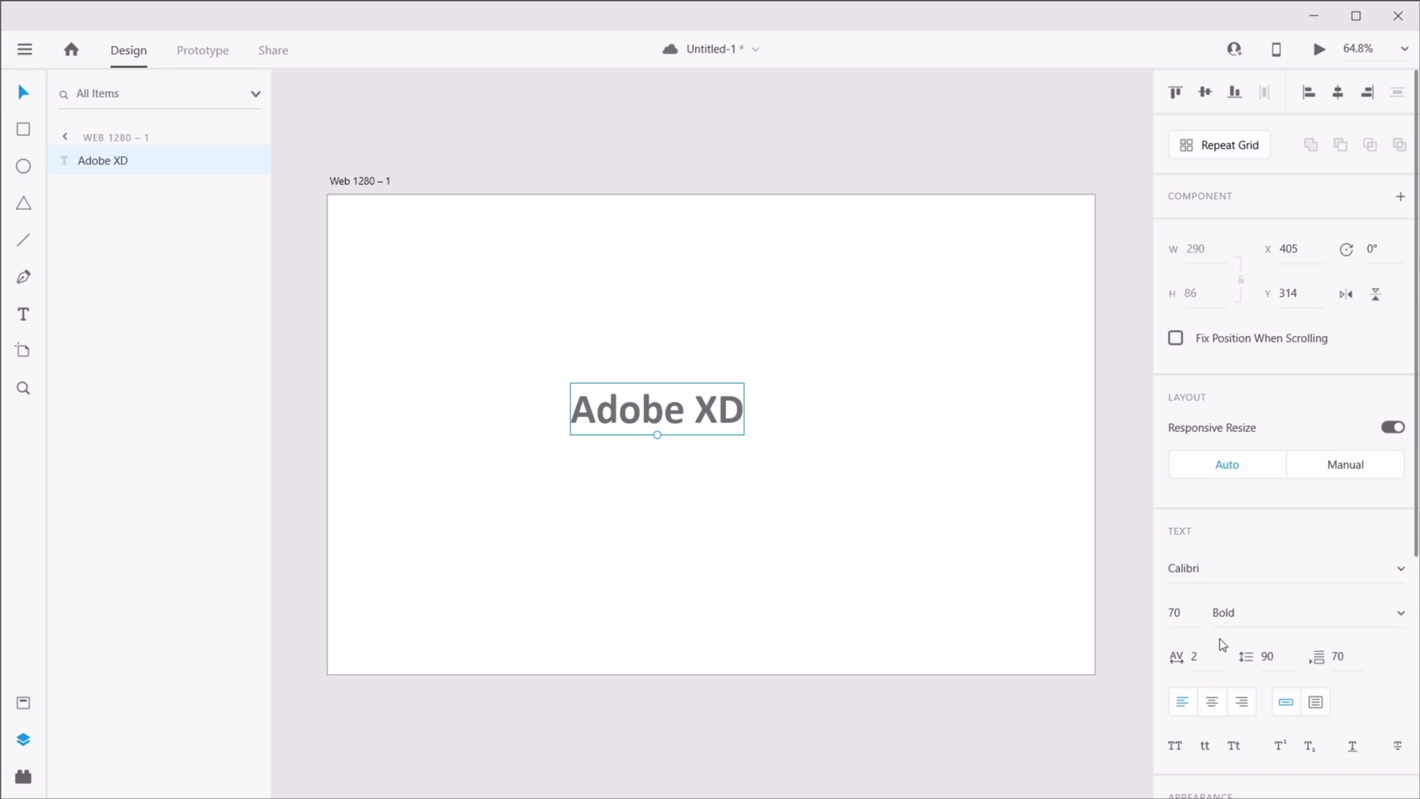
{"action": "scroll", "coordinate": [1219, 638], "scroll_direction": "down", "scroll_amount": 5}
{"action": "key", "text": "ctrl+s"}
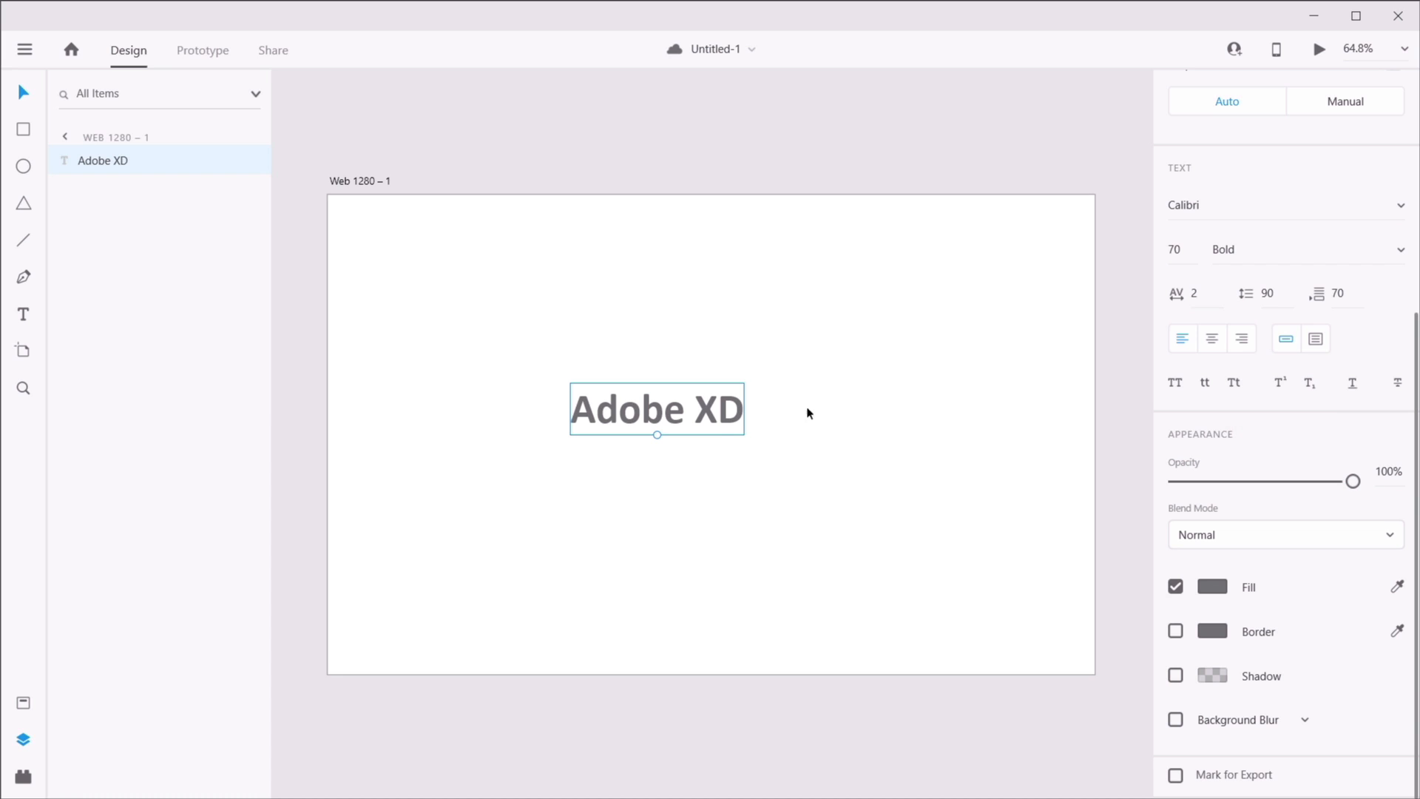
- Append "NEW" directly after "Adobe XD" and format only that word as superscript
{"action": "double_click", "coordinate": [732, 411]}
{"action": "left_click", "coordinate": [753, 438]}
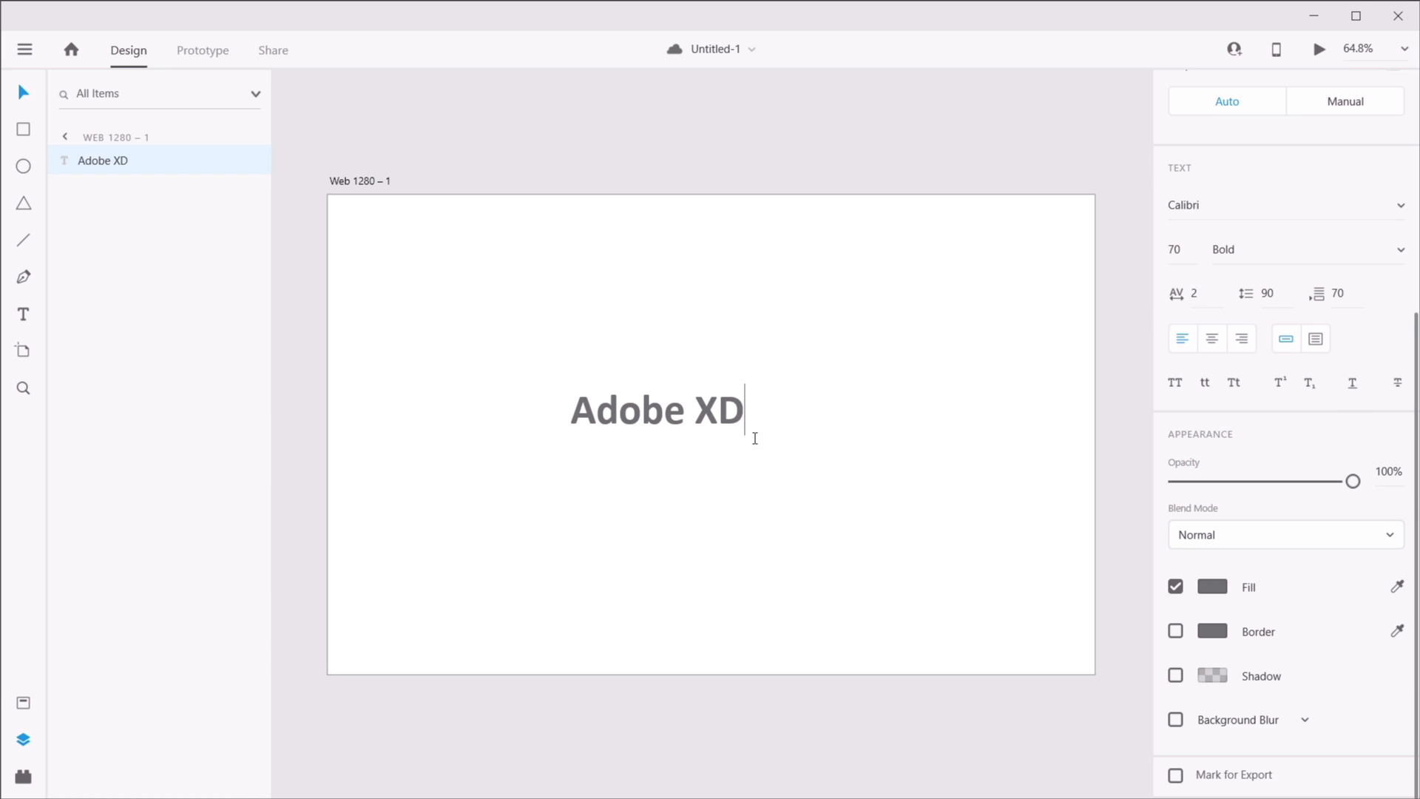
{"action": "type", "text": "NEW"}
{"action": "key", "text": "shift+Left"}
{"action": "key", "text": "shift+Left"}
{"action": "key", "text": "shift+Left"}
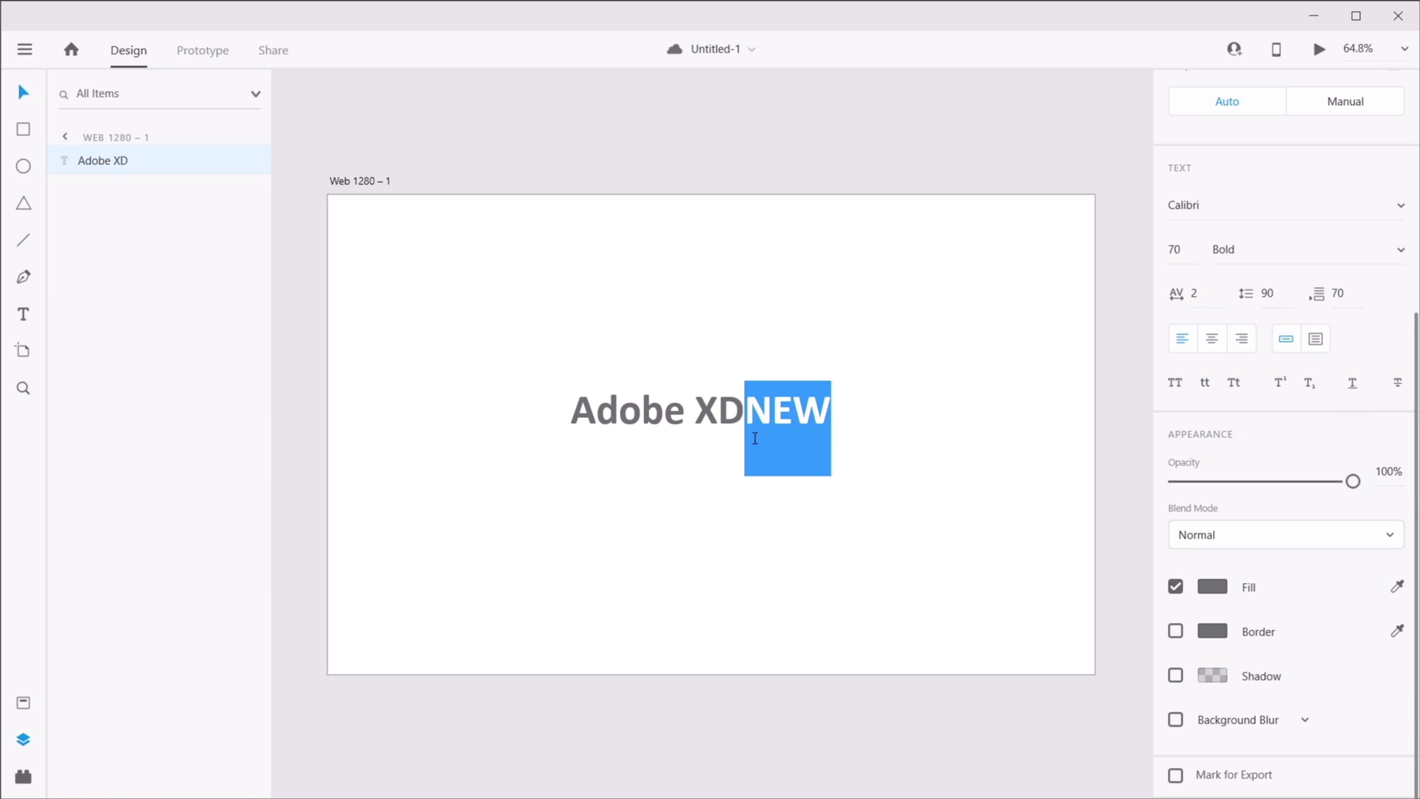
{"action": "left_click", "coordinate": [1283, 383]}
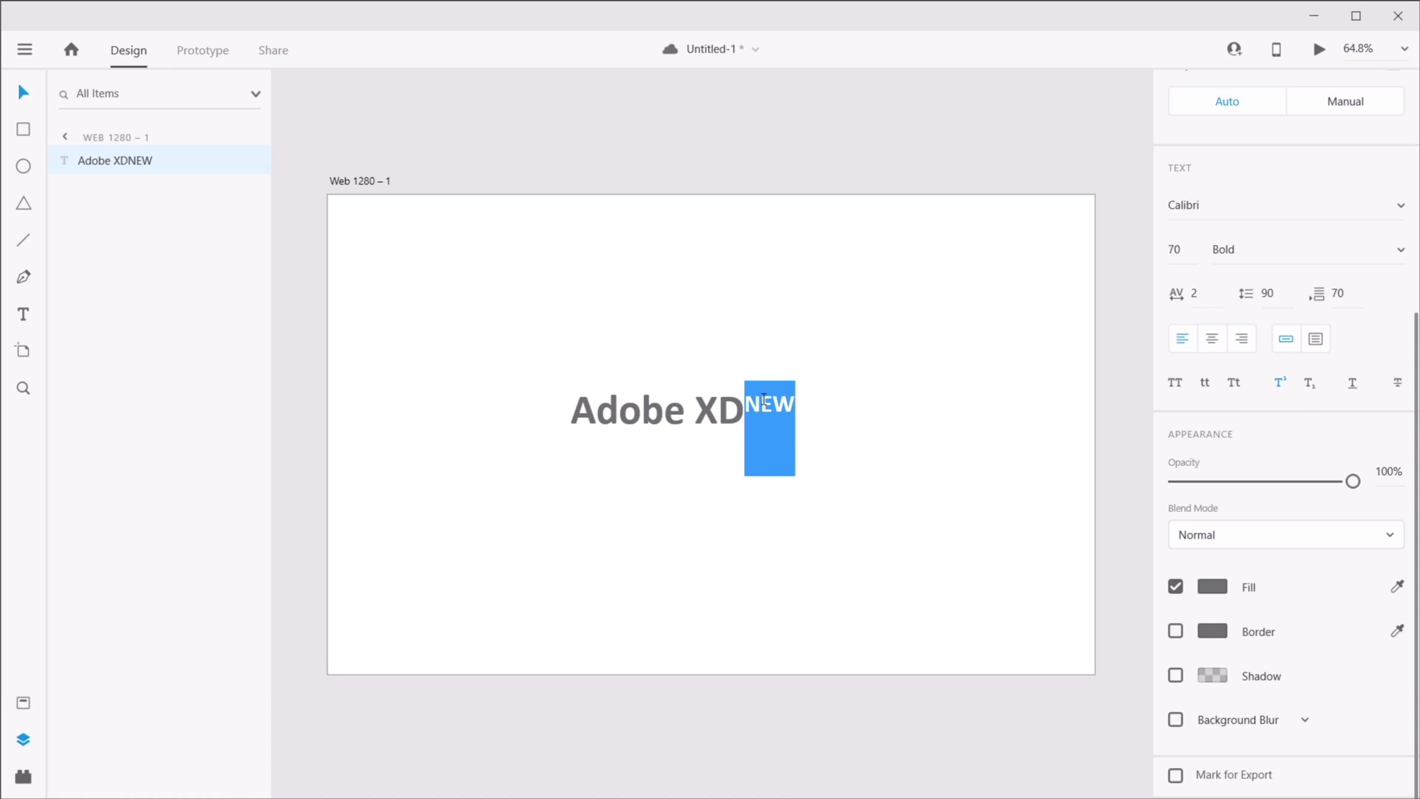
- Change the word "NEW" from superscript to subscript and deselect the text
{"action": "left_click", "coordinate": [1310, 383]}
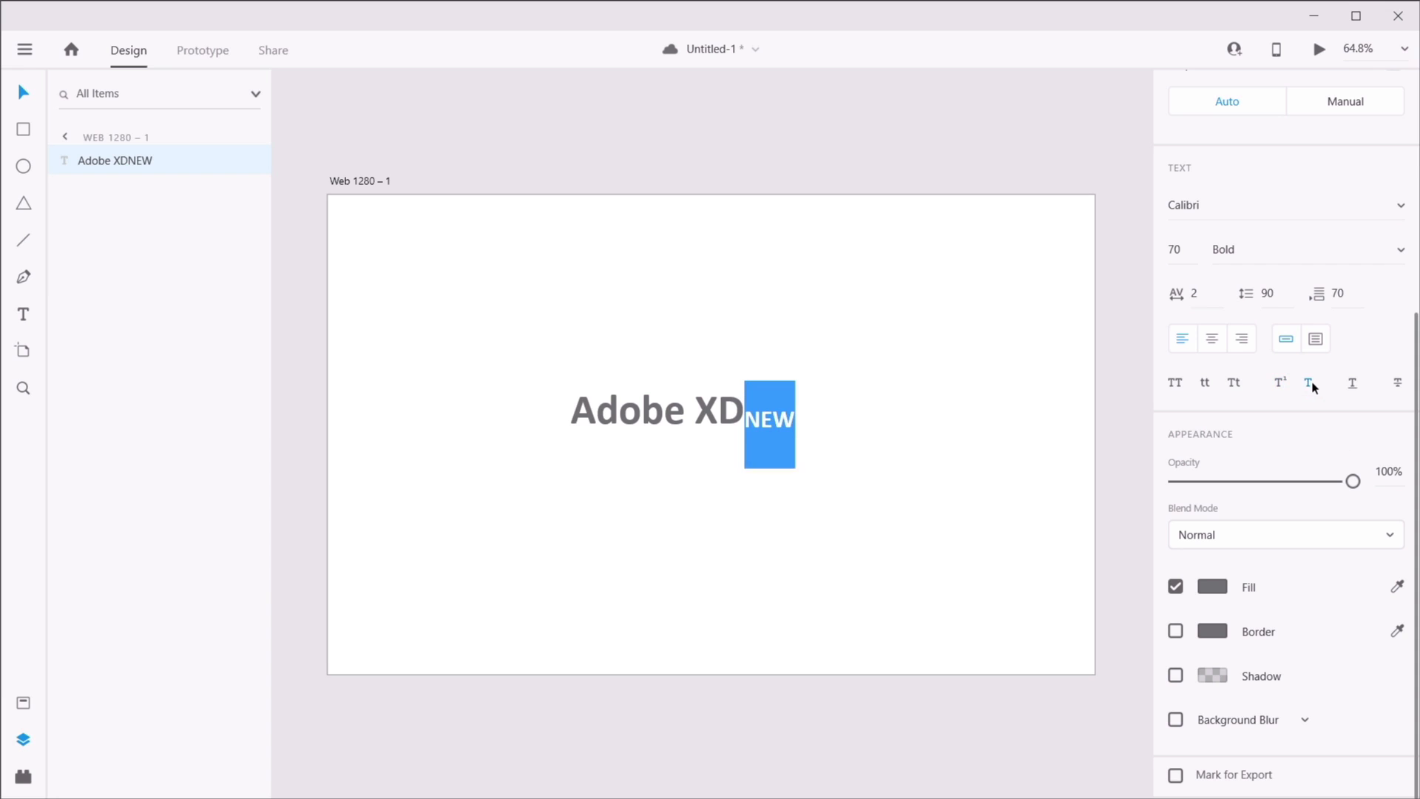
{"action": "key", "text": "Escape"}
{"action": "key", "text": "Escape"}
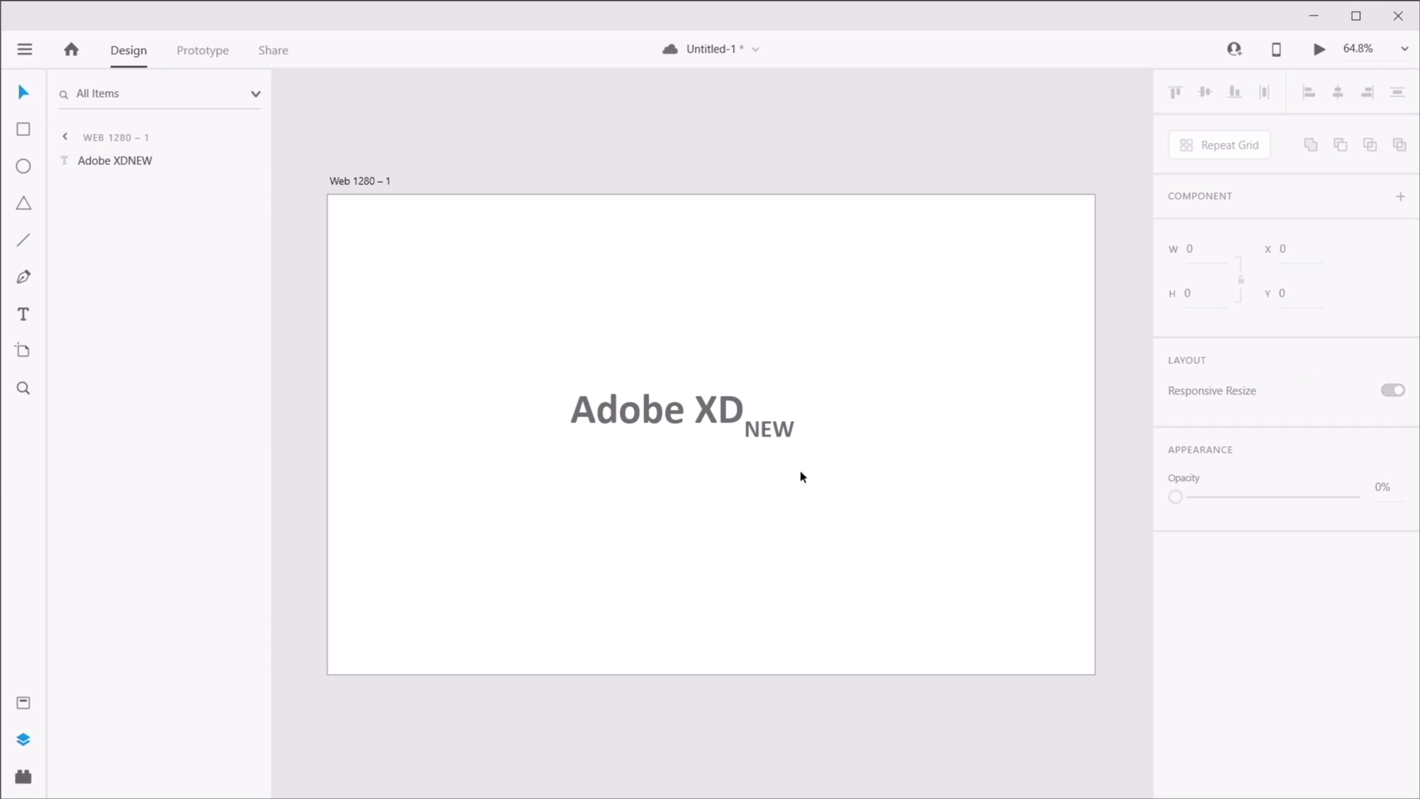
- Try underline and strikethrough on the whole "Adobe XDNEW" text and turn both off again
{"action": "left_click", "coordinate": [768, 443]}
{"action": "scroll", "coordinate": [1299, 513], "scroll_direction": "down", "scroll_amount": 5}
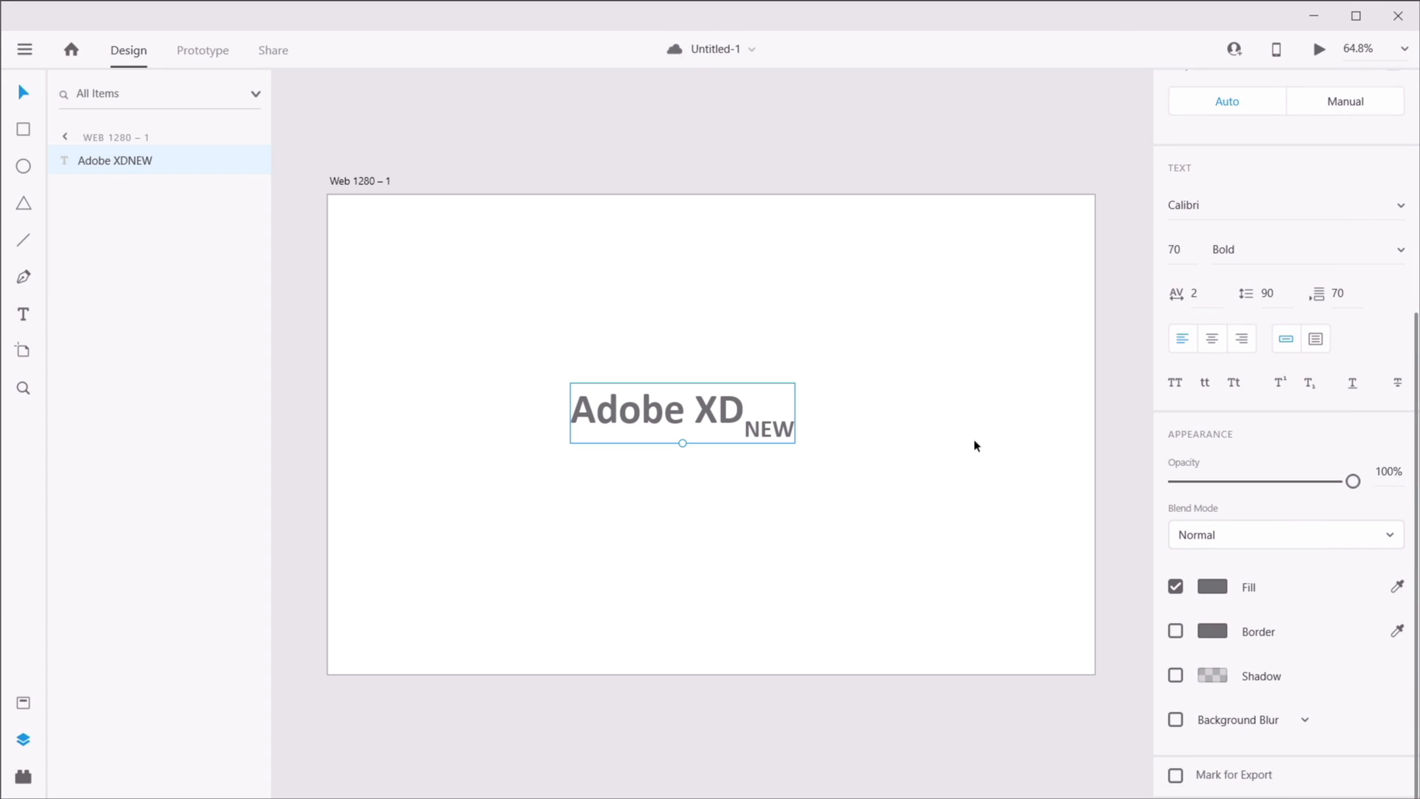
{"action": "left_click", "coordinate": [1355, 385]}
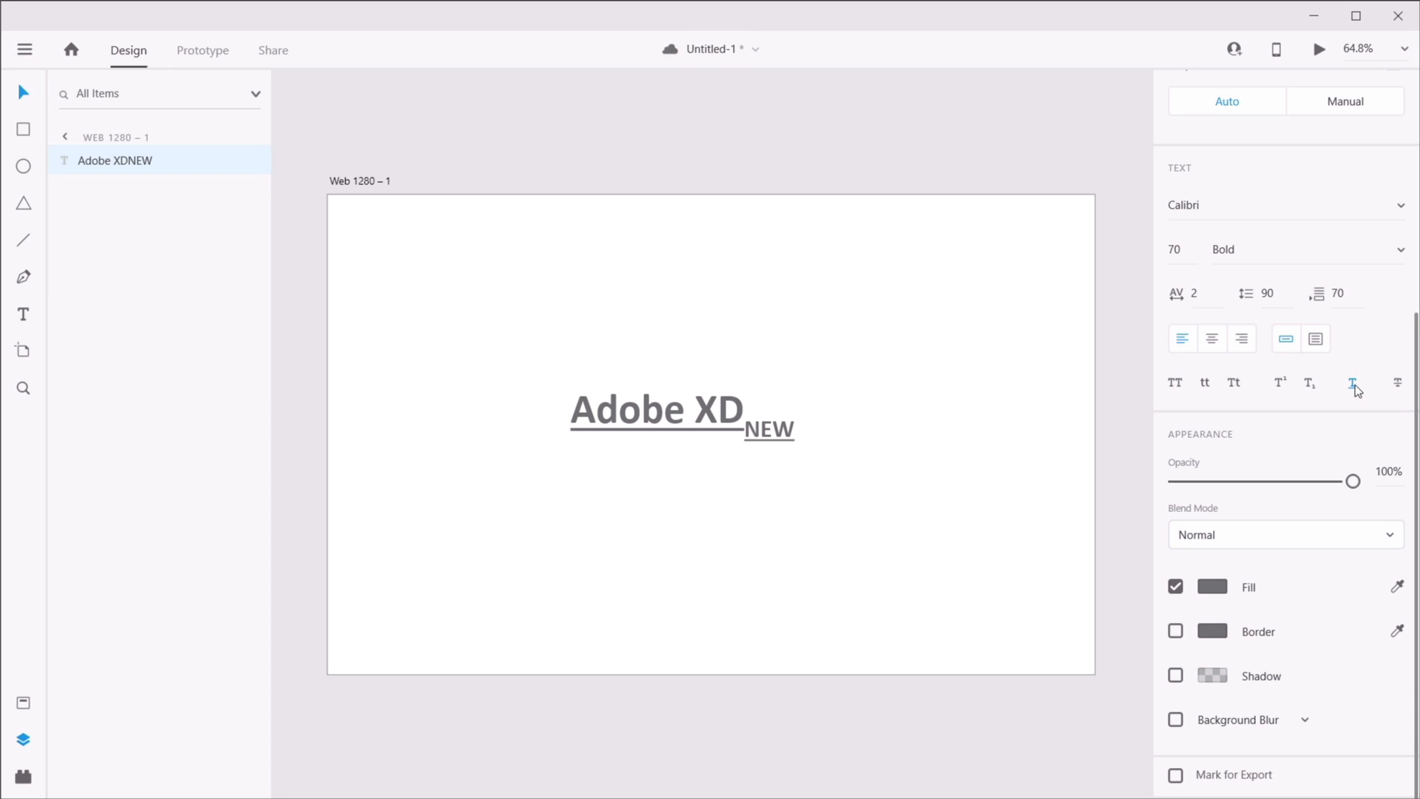
{"action": "left_click", "coordinate": [1403, 385]}
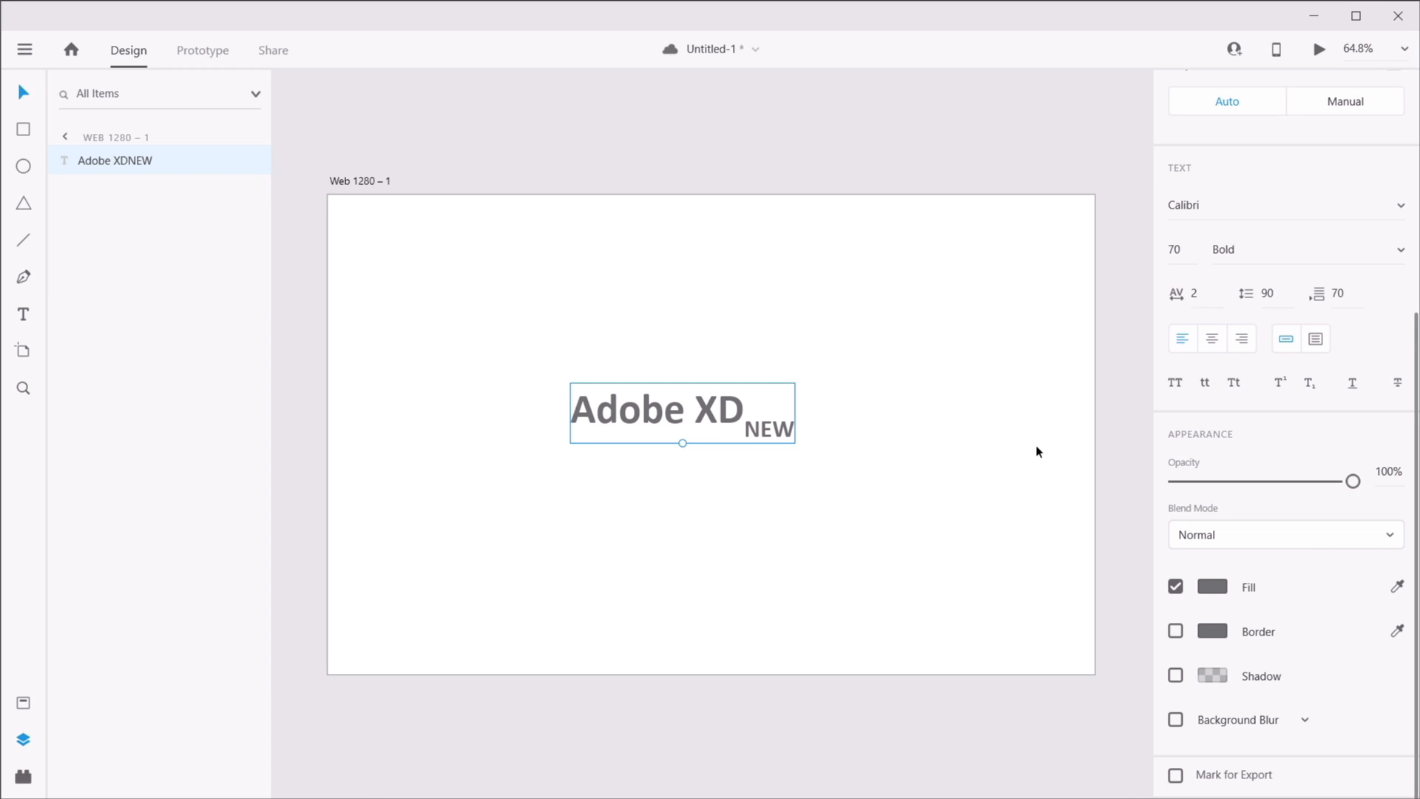
- Move the "Adobe XDNEW" text to the artboard's horizontal center, try uppercase on it and switch it to lowercase
{"action": "left_click_drag", "start_coordinate": [676, 419], "coordinate": [709, 427]}
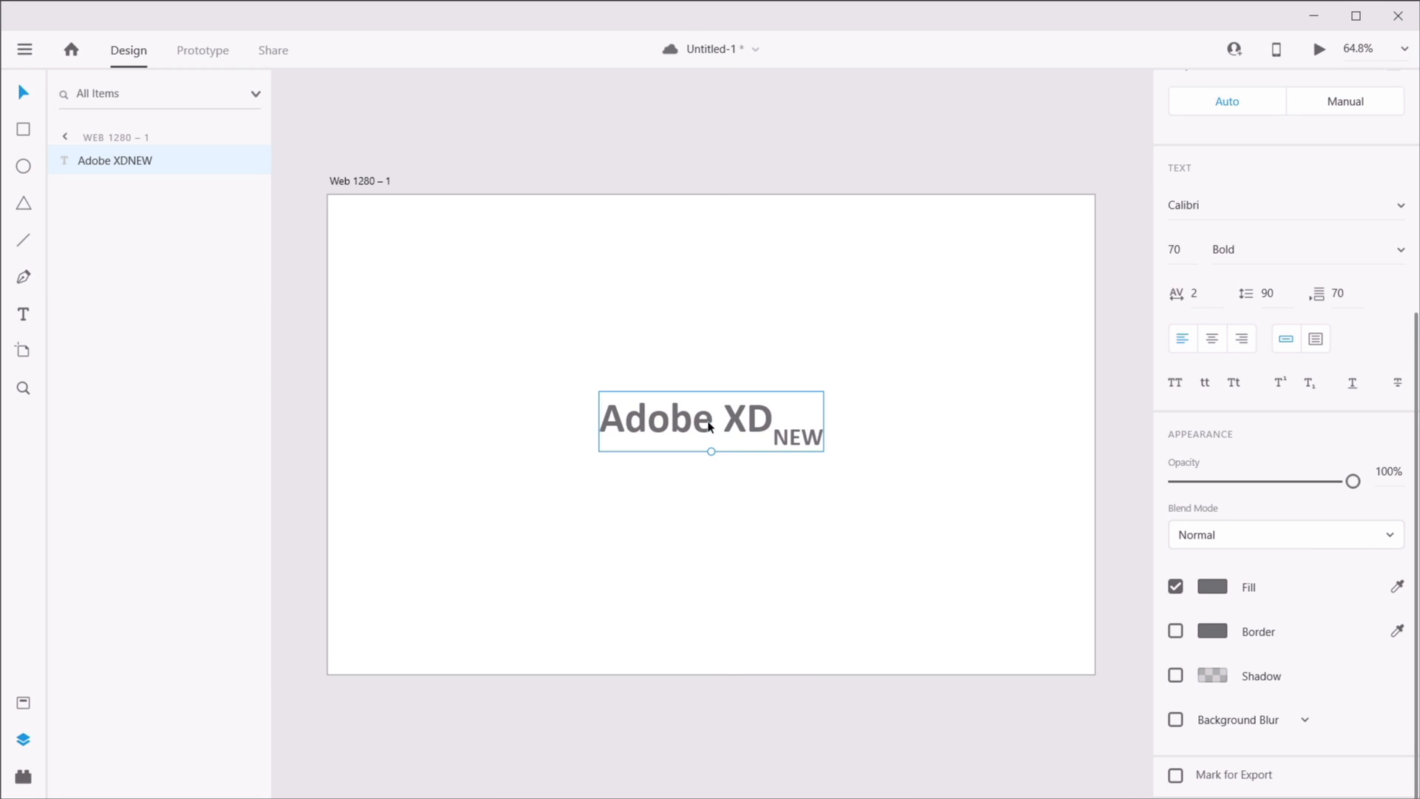
{"action": "left_click", "coordinate": [1176, 383]}
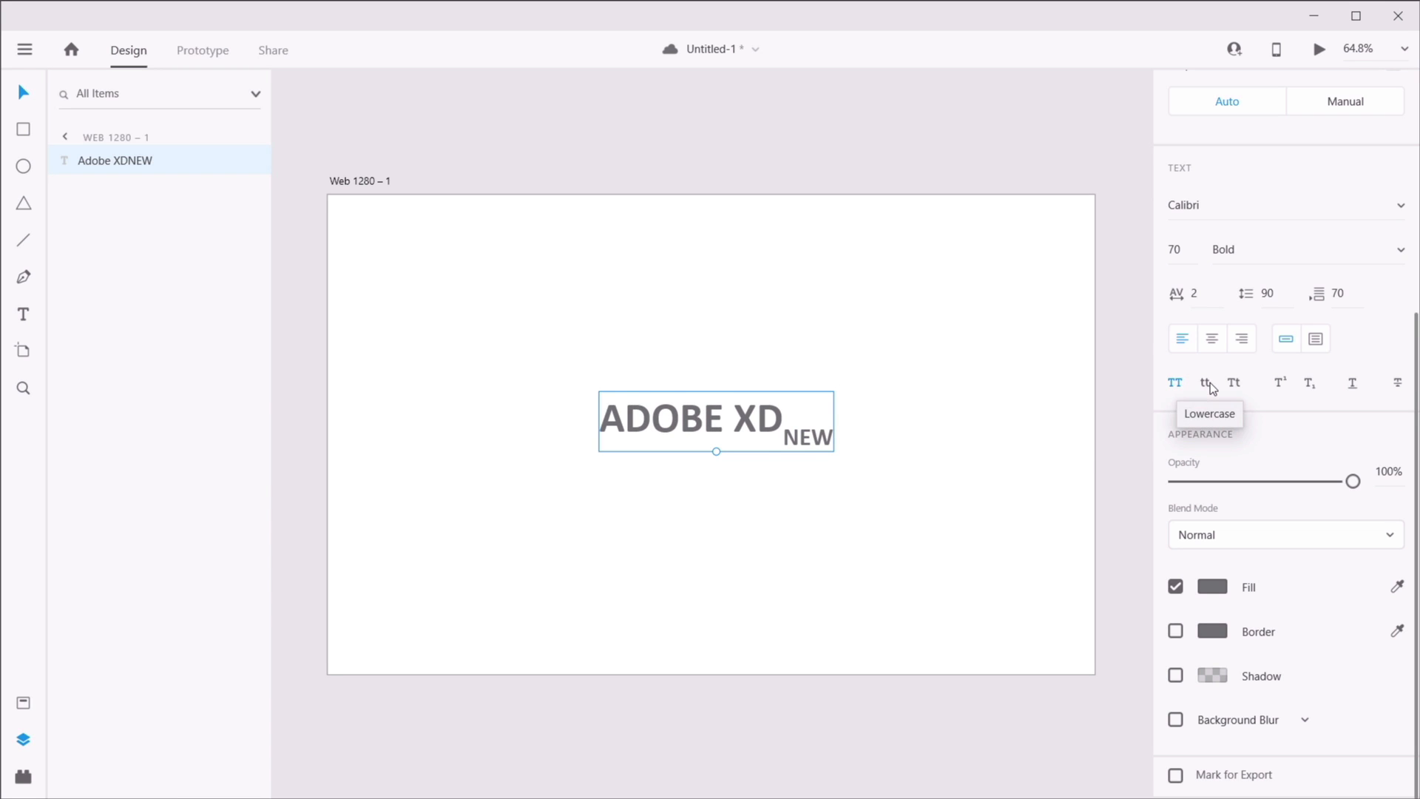
{"action": "left_click", "coordinate": [1206, 383]}
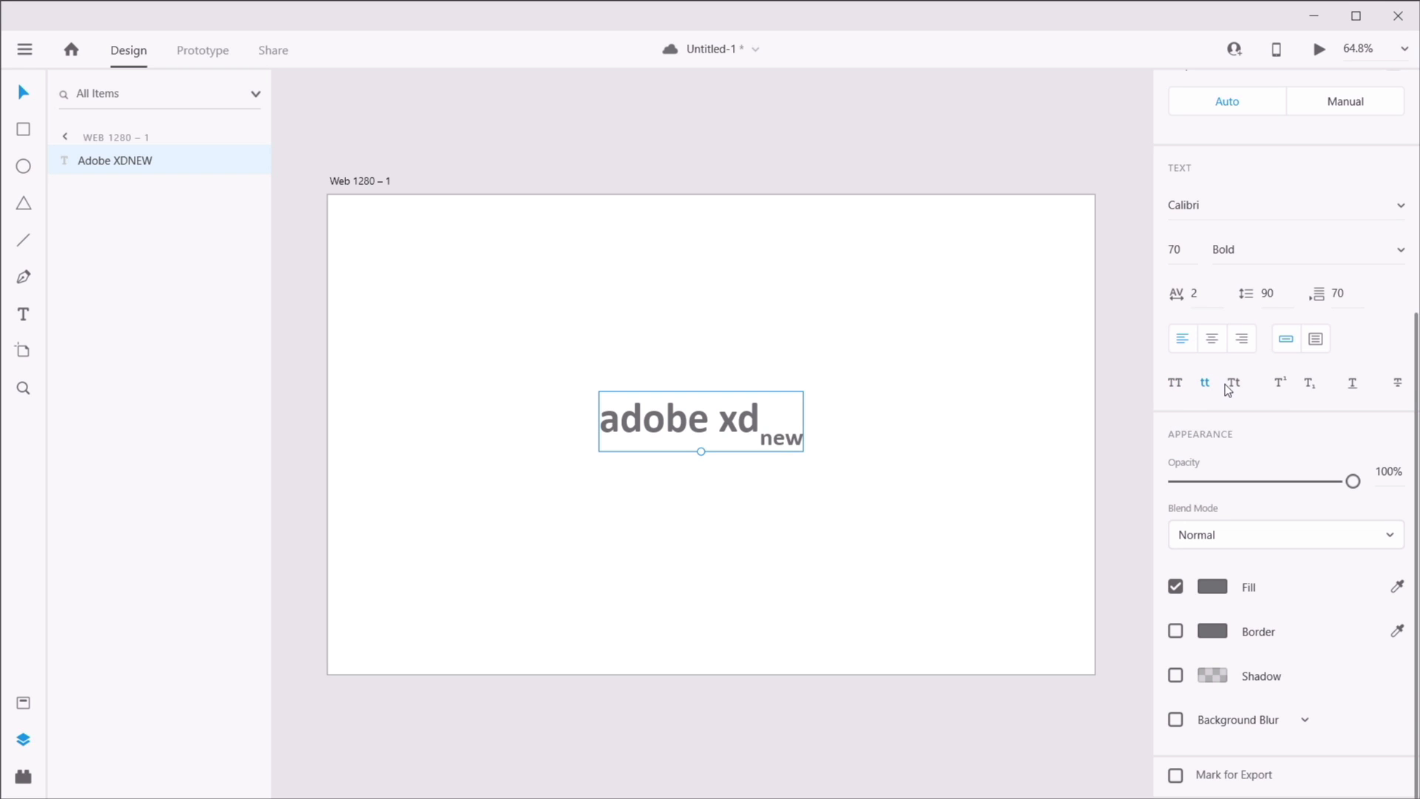
- Switch the "Adobe XDNEW" text to title case and move it slightly down on the artboard
{"action": "left_click", "coordinate": [1237, 384]}
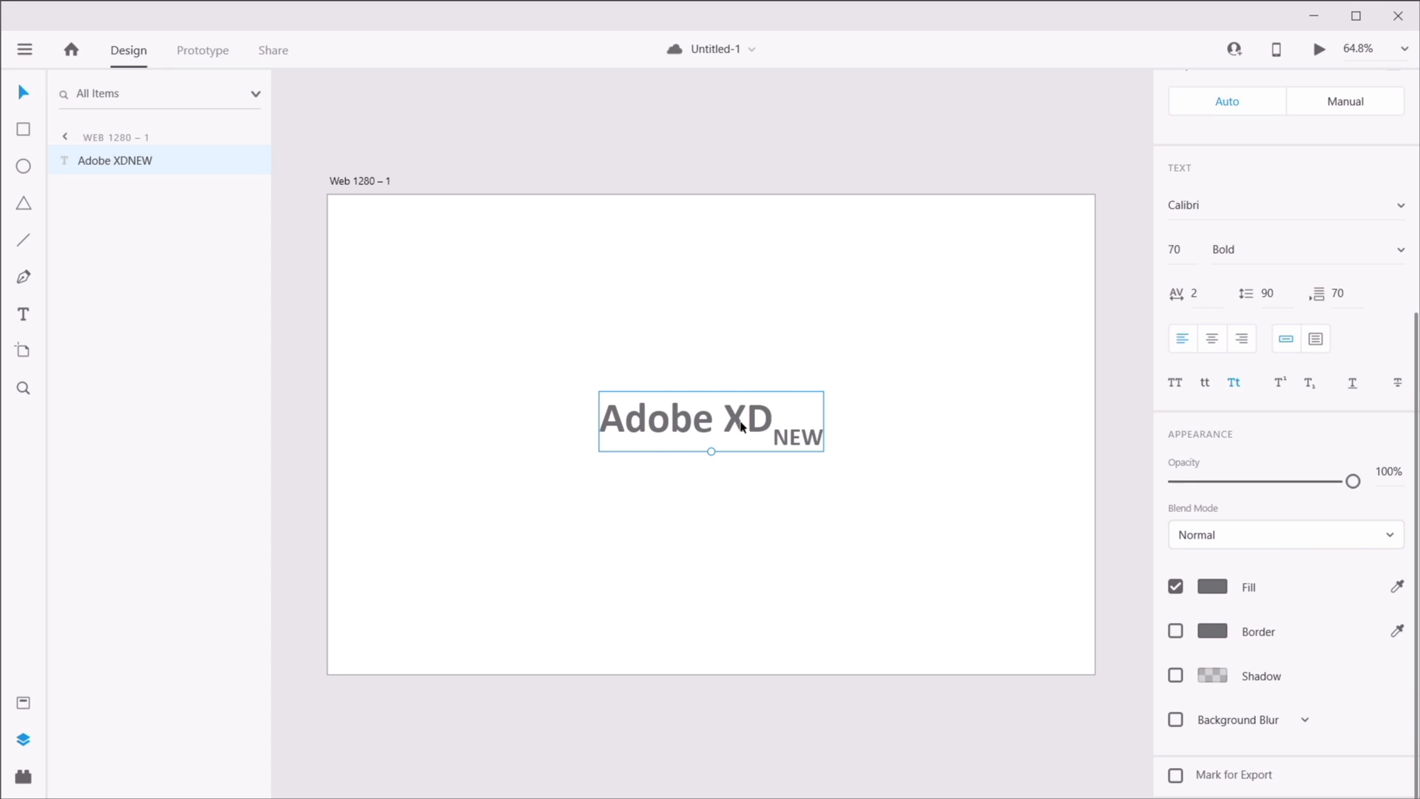
{"action": "mouse_move", "coordinate": [741, 425]}
{"action": "left_mouse_down"}
{"action": "mouse_move", "coordinate": [741, 467]}
{"action": "mouse_move", "coordinate": [741, 438]}
{"action": "left_mouse_up"}
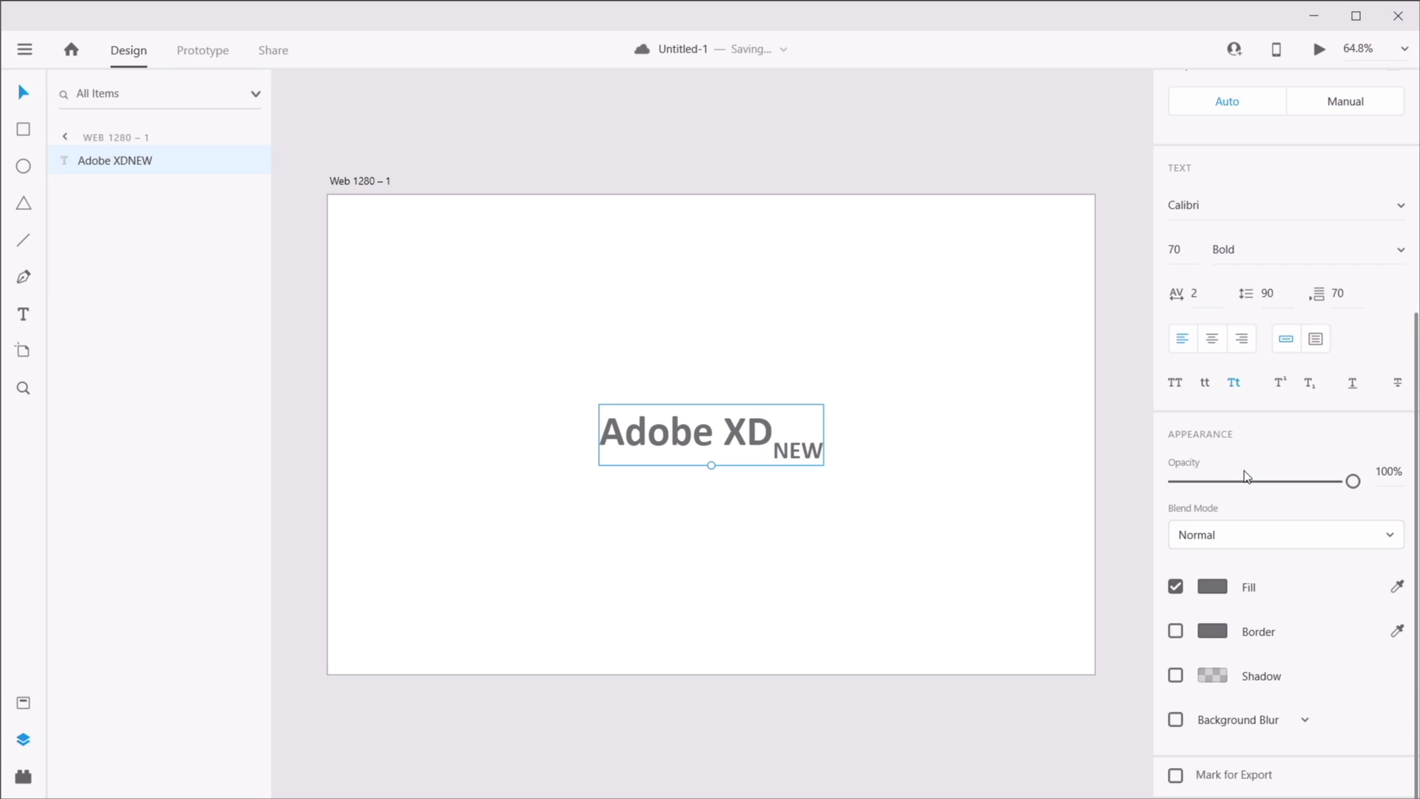
- Keep the text's opacity at 100% and change its fill color to red #CF0303
{"action": "left_click_drag", "start_coordinate": [1332, 484], "coordinate": [1368, 482]}
{"action": "left_click", "coordinate": [1213, 588]}
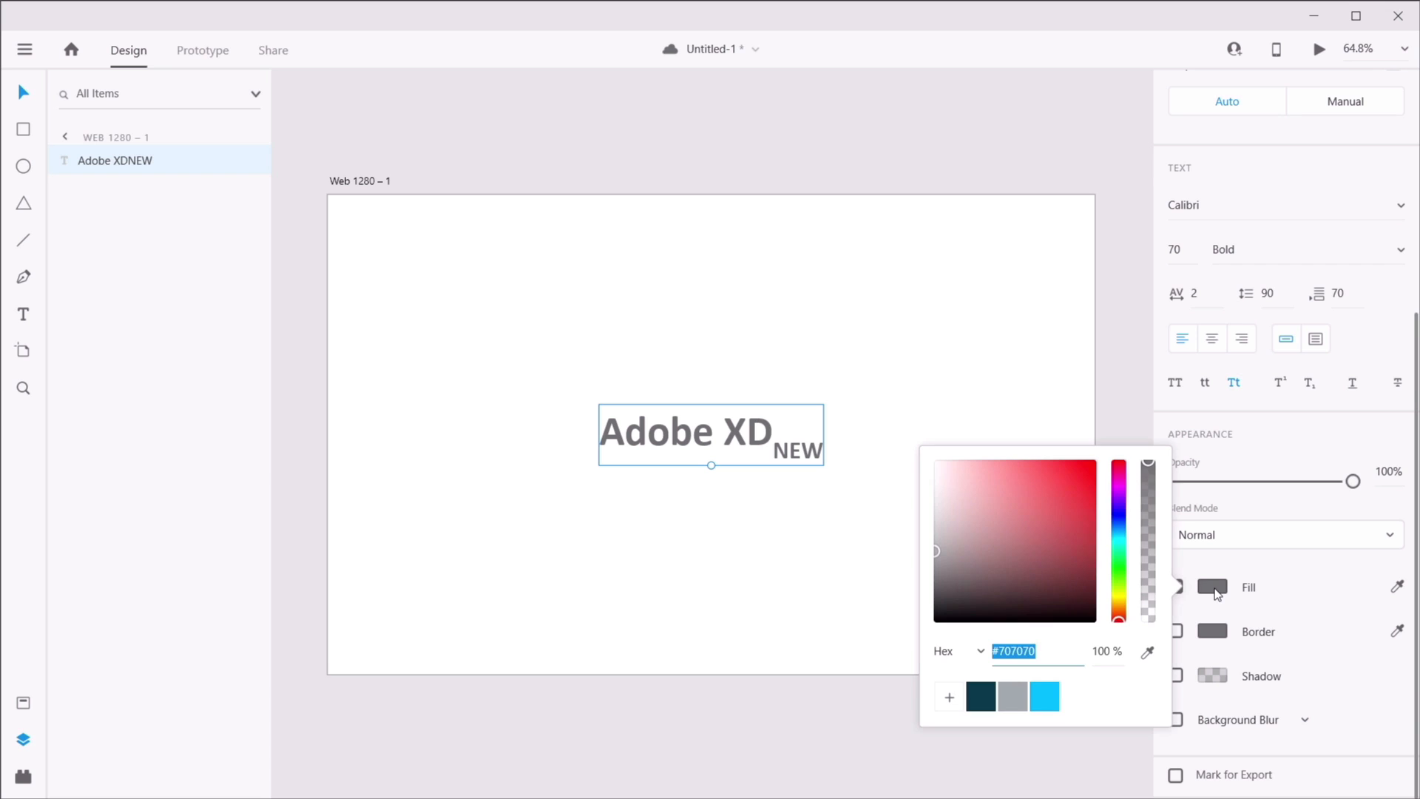
{"action": "left_click_drag", "start_coordinate": [1034, 545], "coordinate": [1097, 495]}
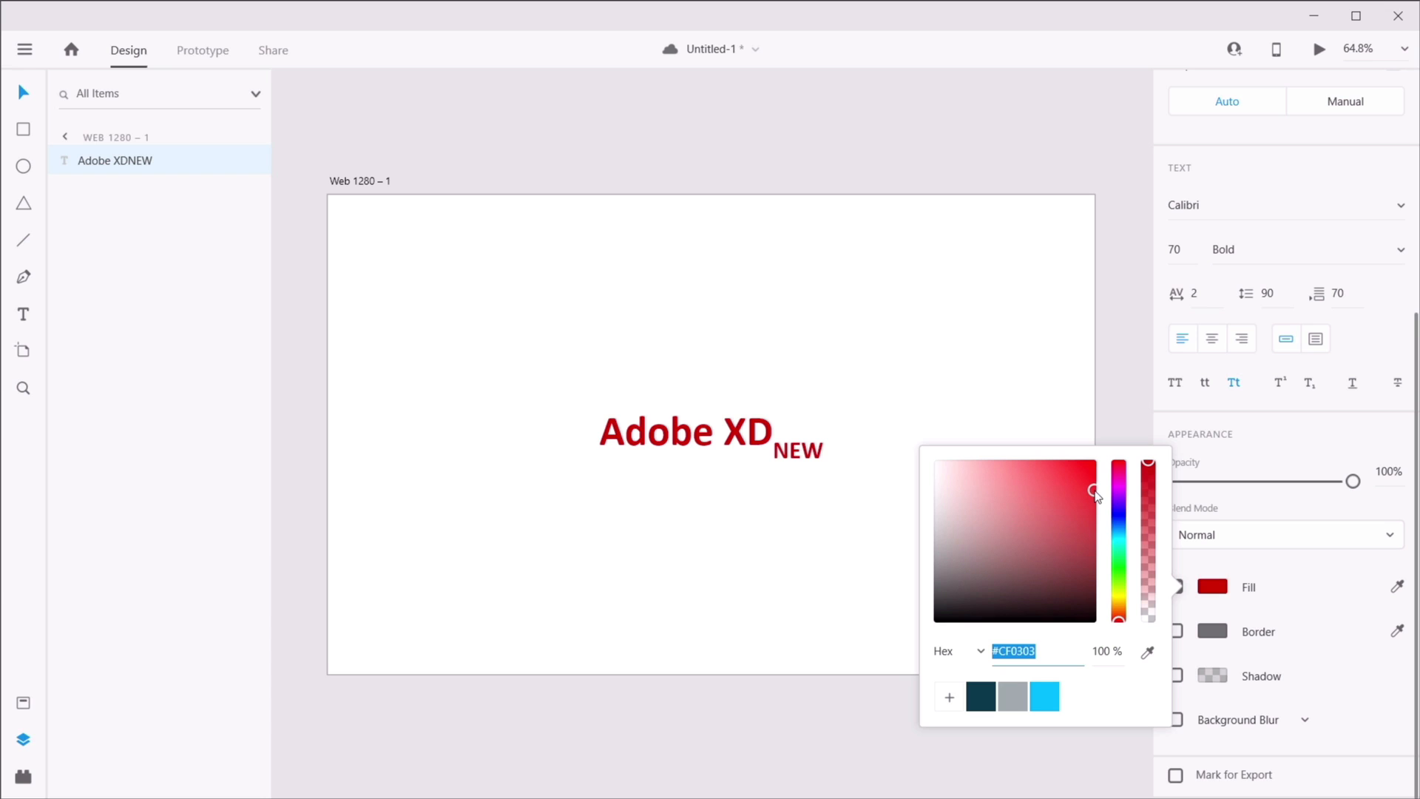
{"action": "left_click", "coordinate": [1220, 590]}
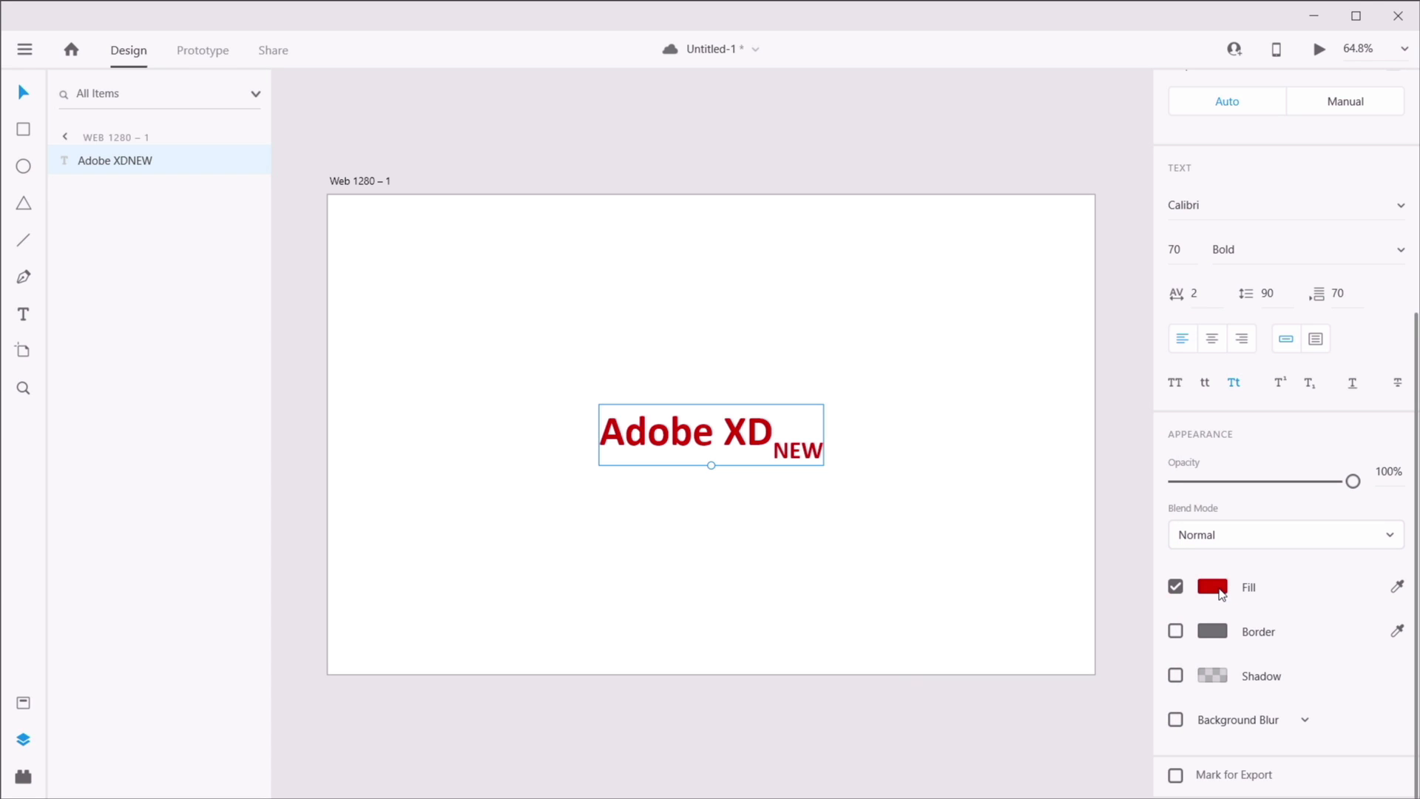
- Enable a border of size 1 on the text and adjust its fill color again
{"action": "left_click", "coordinate": [1176, 632]}
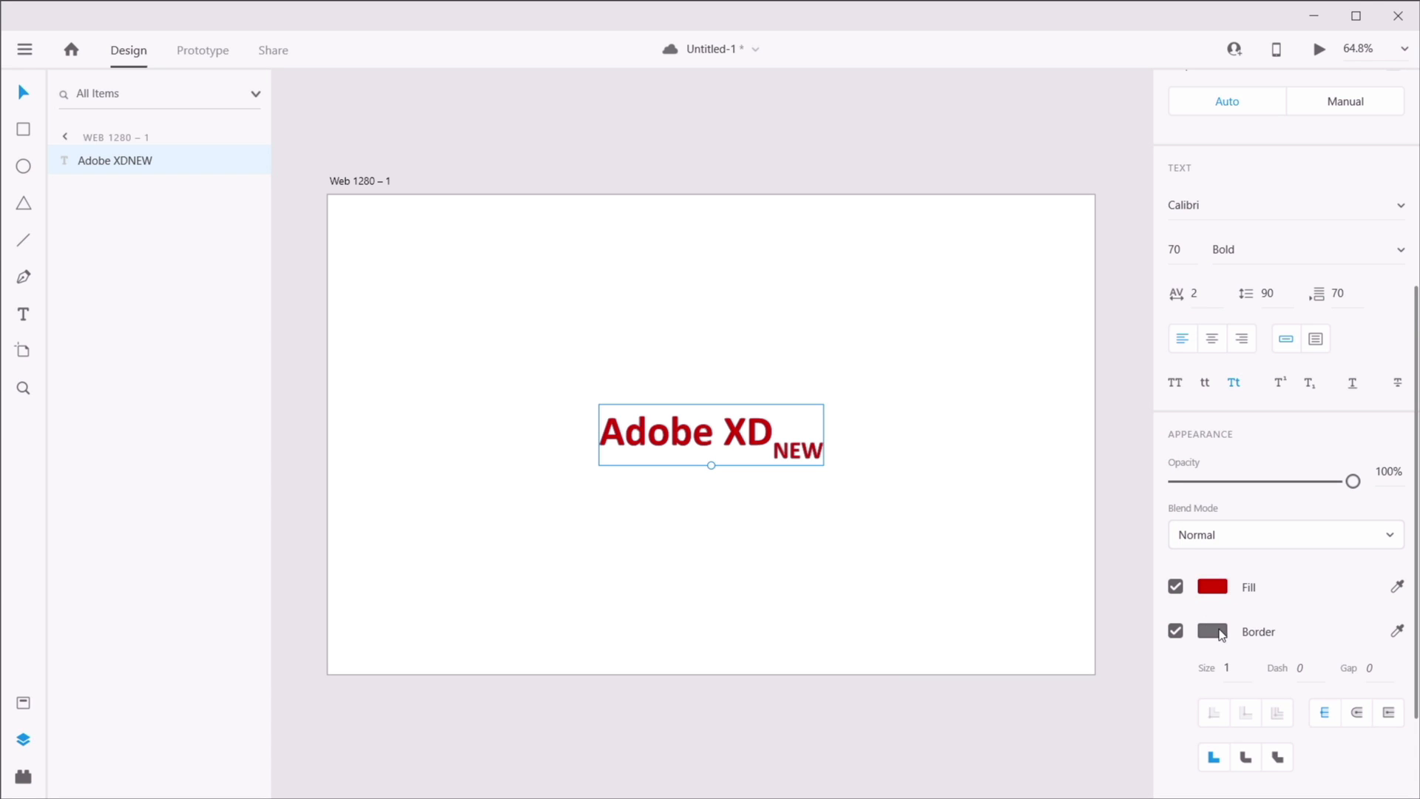
{"action": "left_click", "coordinate": [1219, 588]}
{"action": "left_click_drag", "start_coordinate": [1021, 551], "coordinate": [907, 442]}
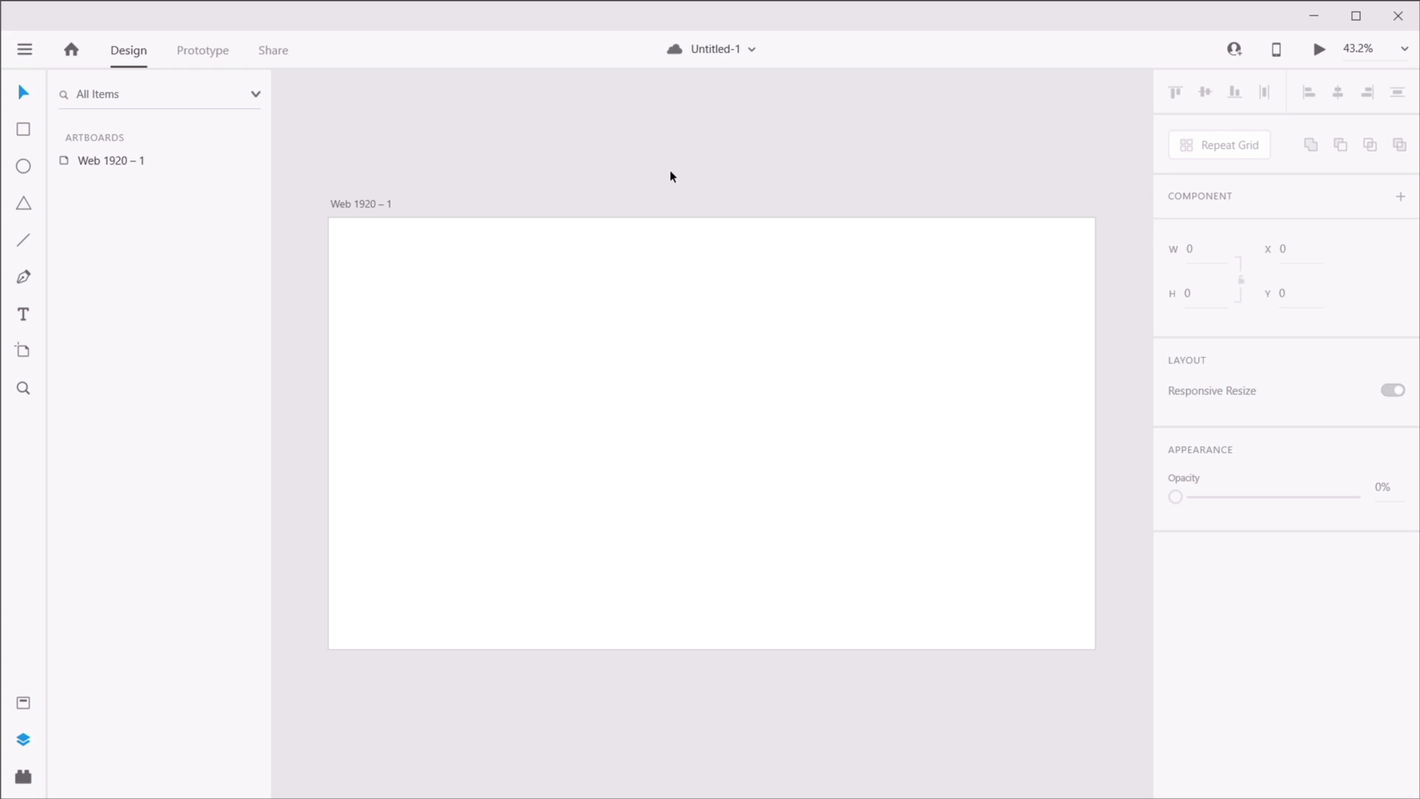
- Import the image city-of-gold-coast-4fq7tcUMnc4-unsplash.jpg from the Downloads folder onto the Web 1920 – 1 artboard
{"action": "left_click", "coordinate": [24, 49]}
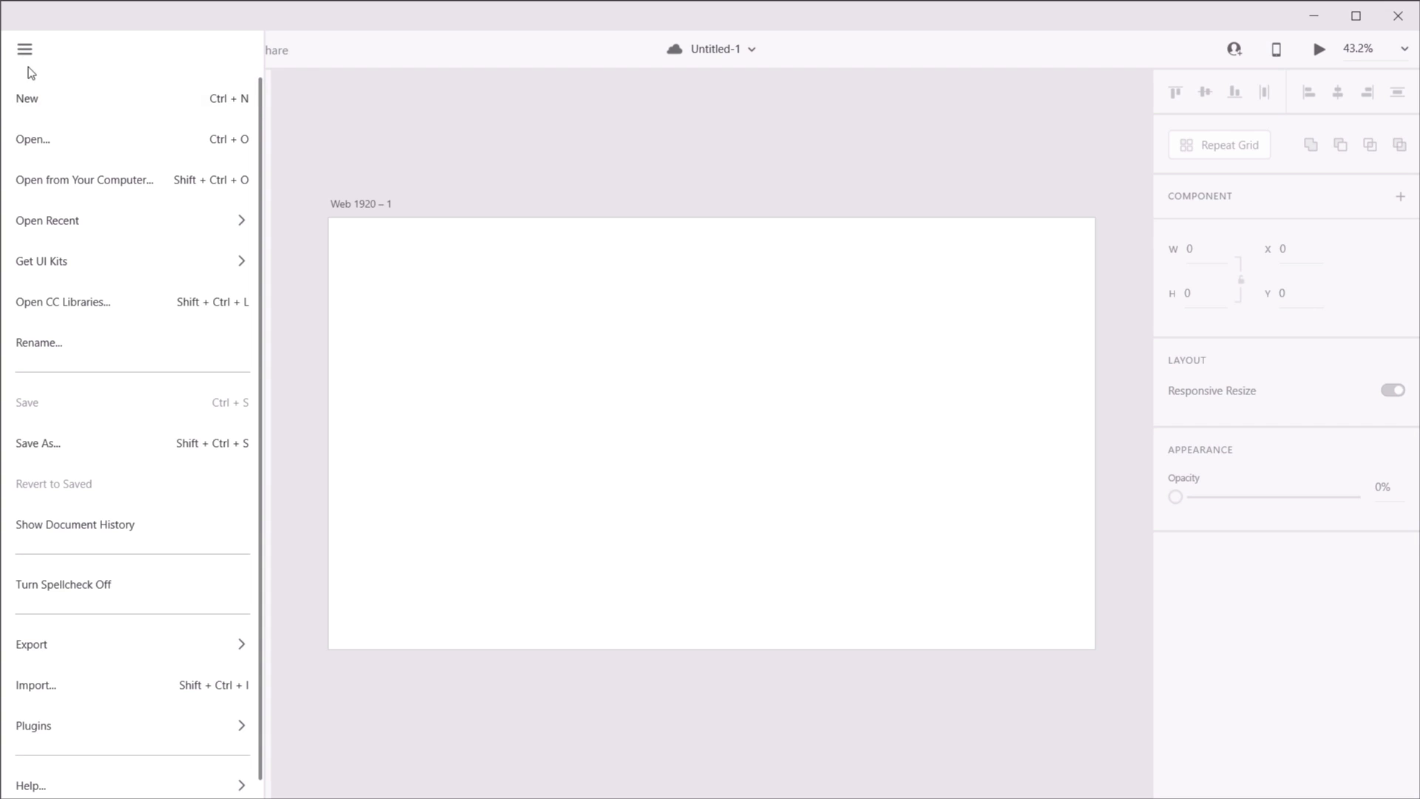
{"action": "left_click", "coordinate": [322, 99]}
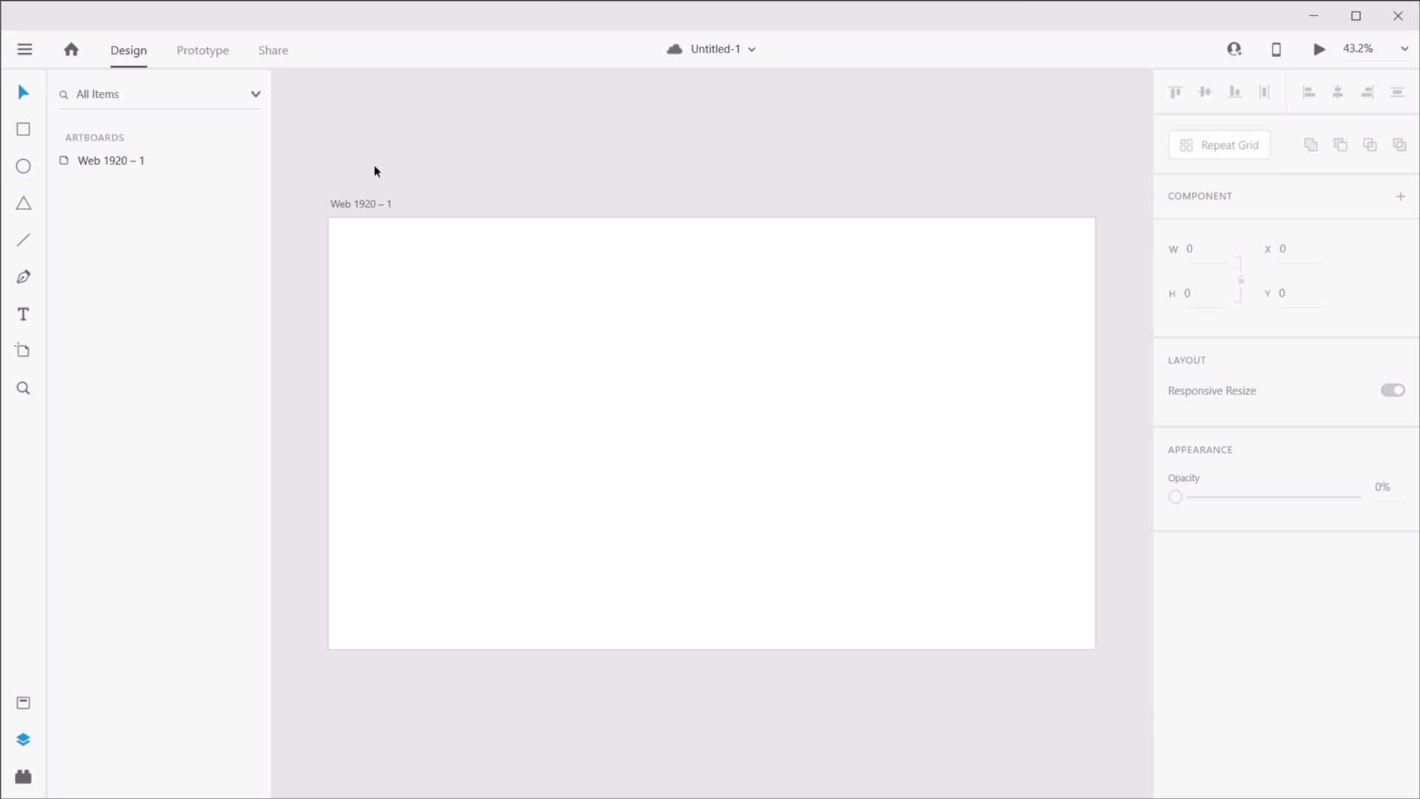
{"action": "left_click", "coordinate": [26, 49]}
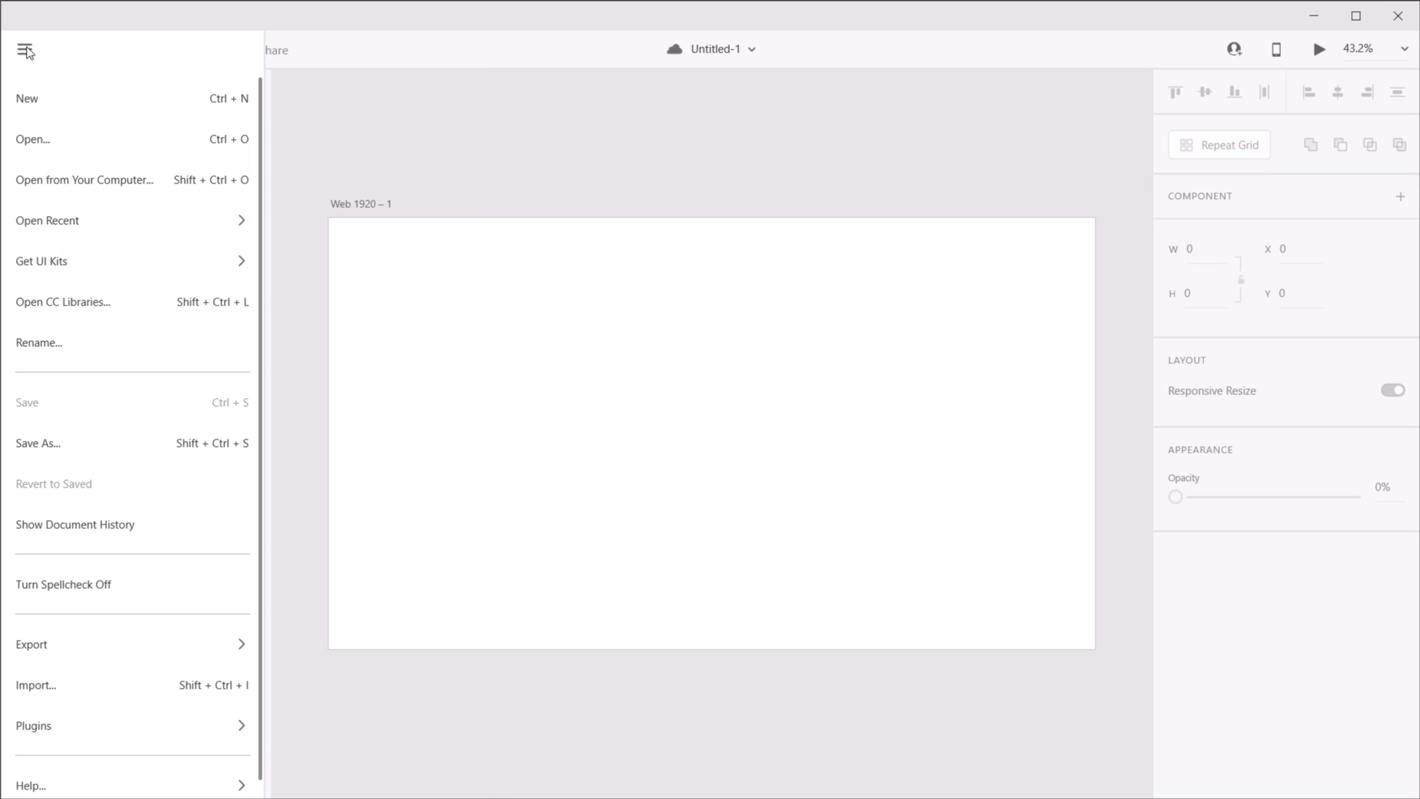
{"action": "left_click", "coordinate": [124, 686]}
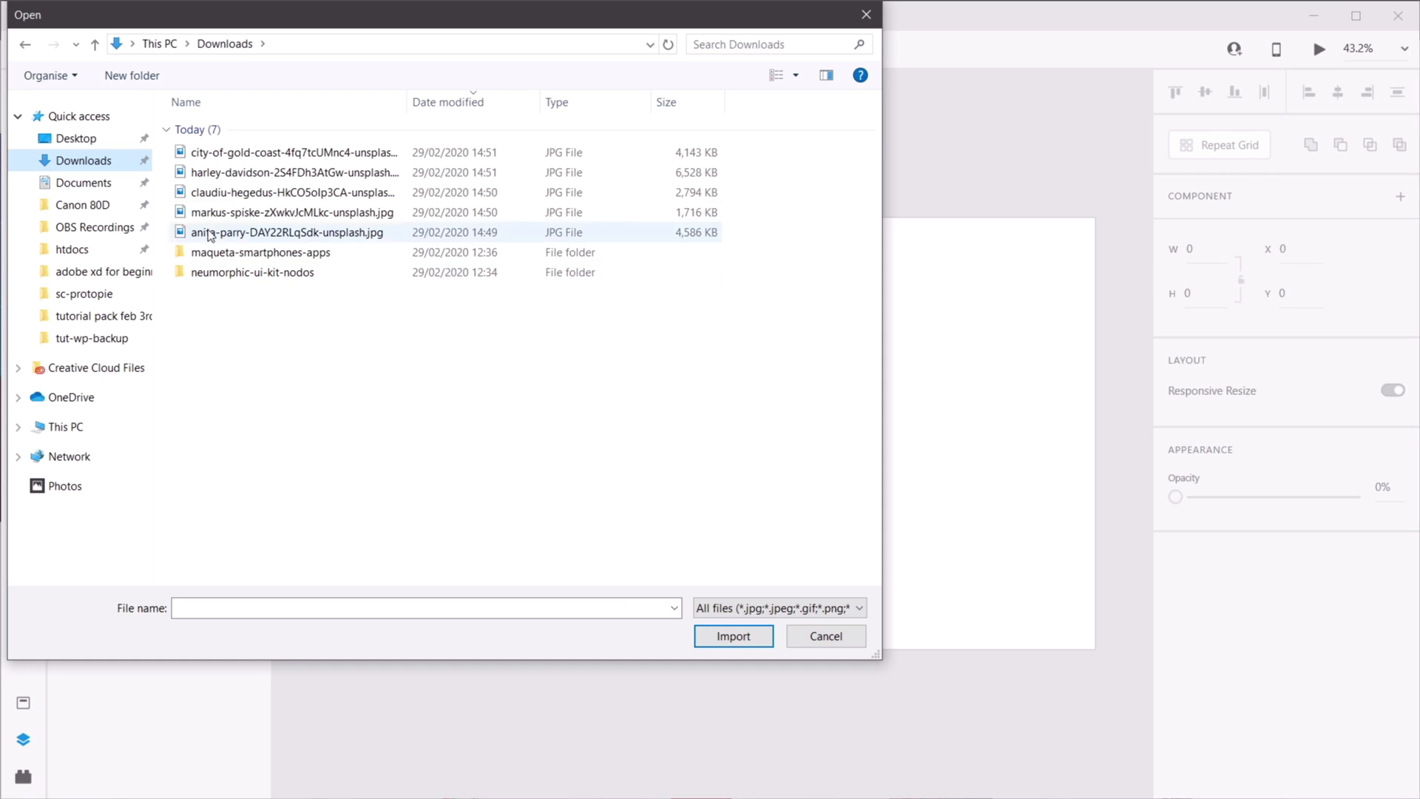
{"action": "left_click", "coordinate": [280, 153]}
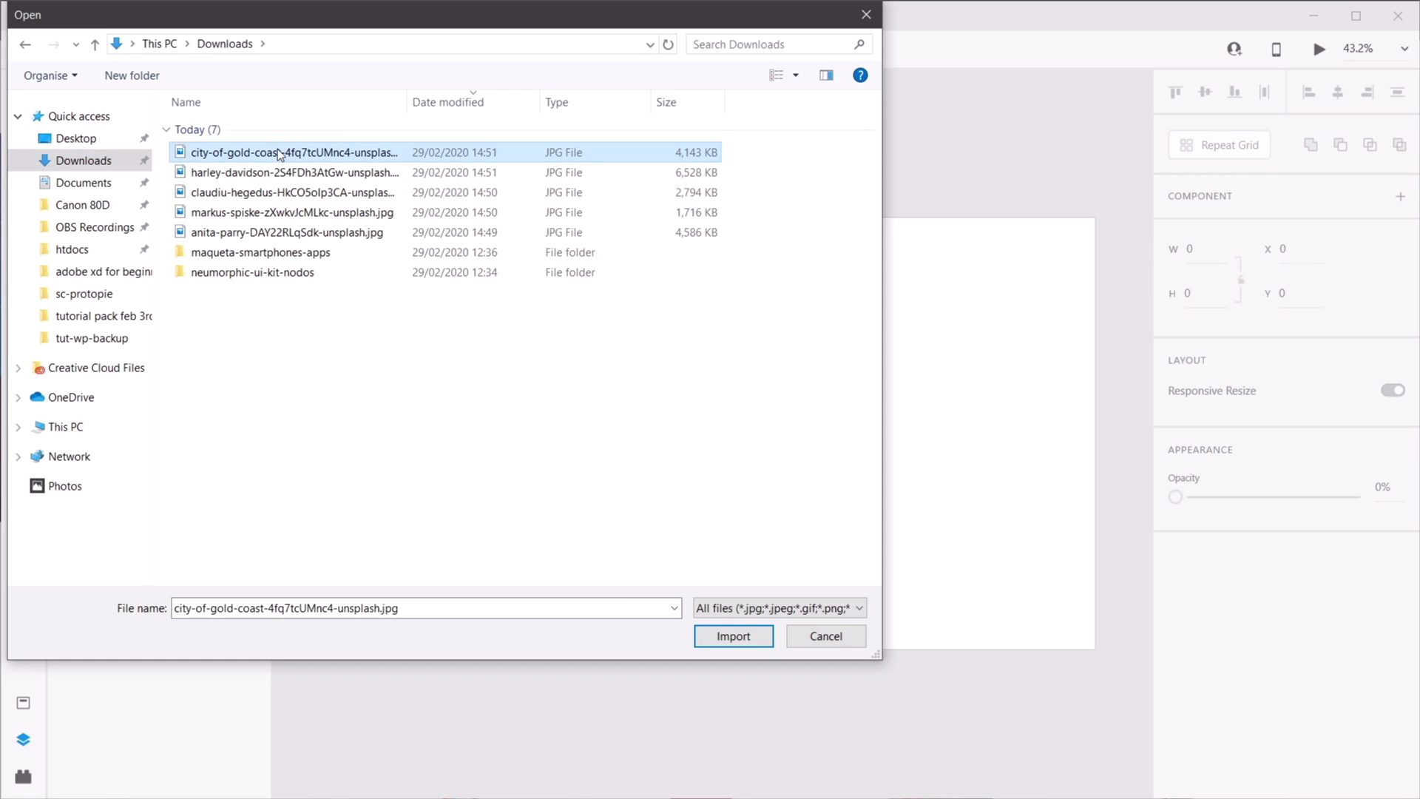
{"action": "left_click", "coordinate": [753, 634]}
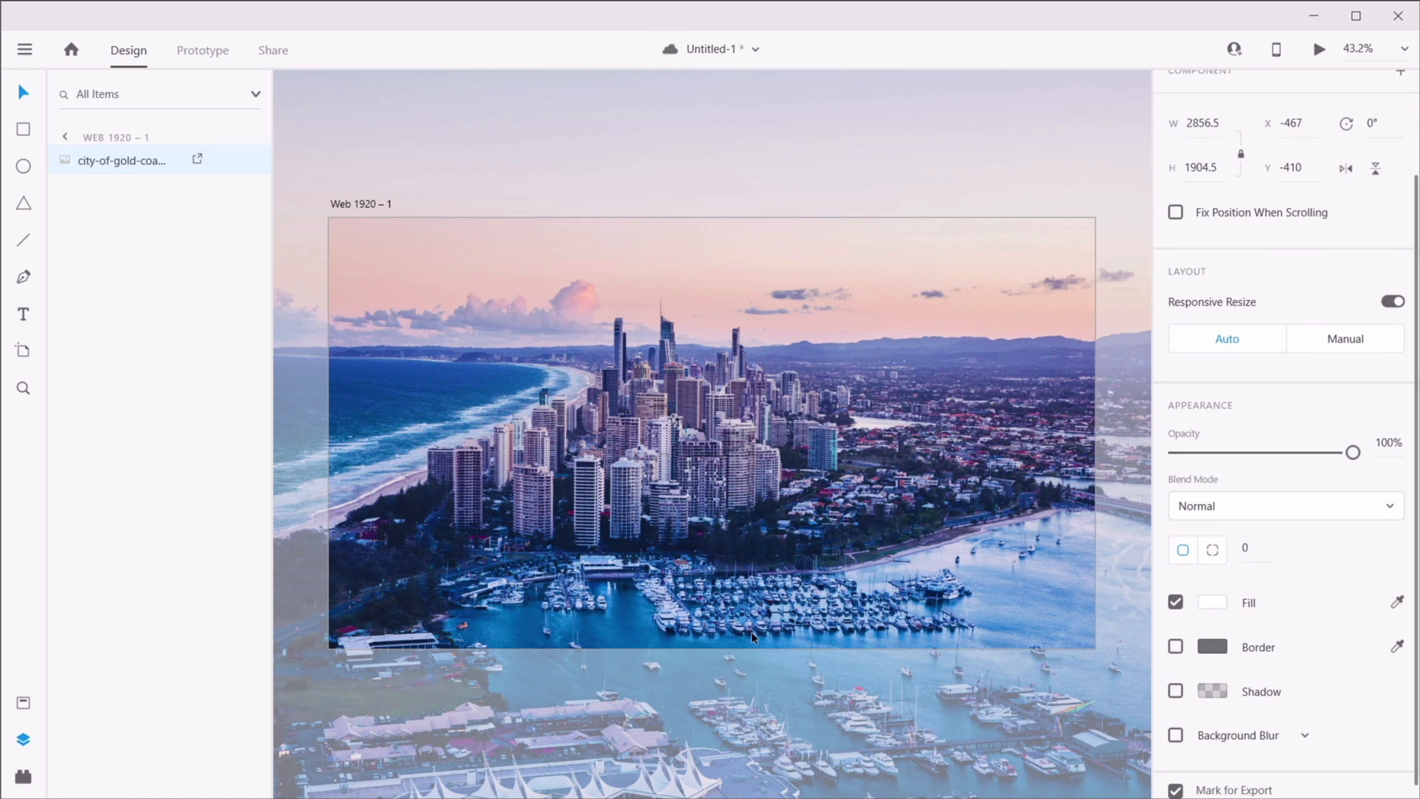
- Reposition the imported city image over the artboard at X -390, Y -259
{"action": "key", "text": "ctrl+0"}
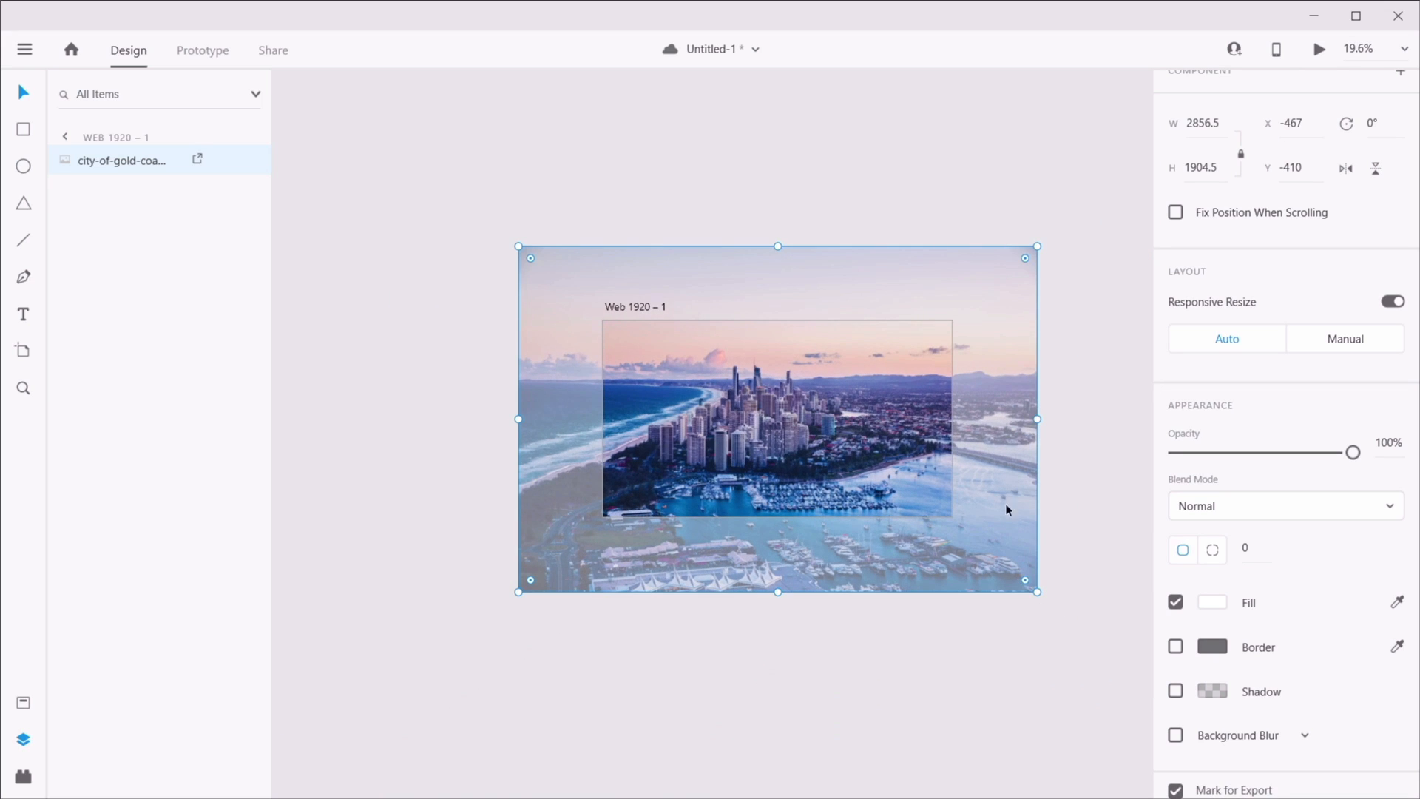
{"action": "left_click_drag", "start_coordinate": [1002, 371], "coordinate": [1023, 401]}
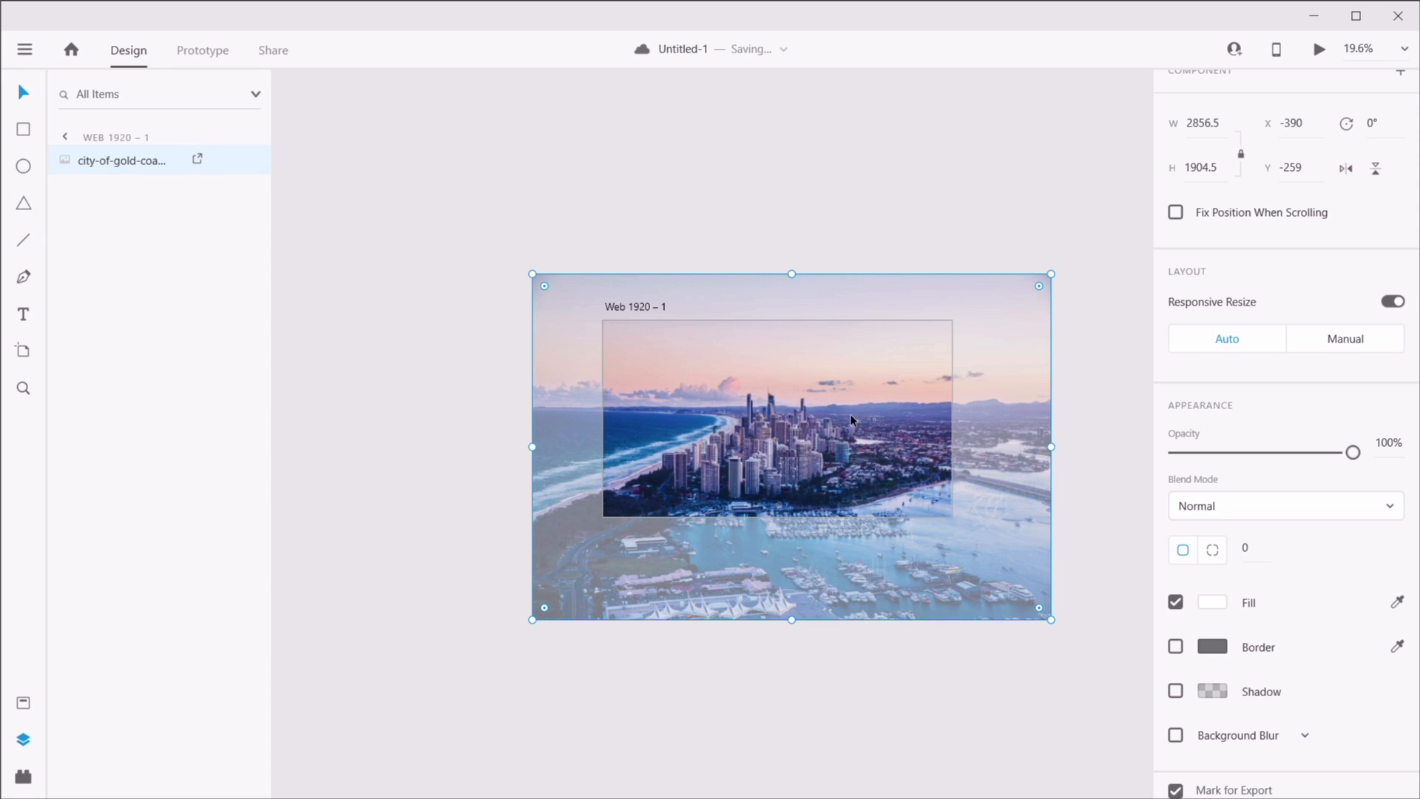
{"action": "scroll", "coordinate": [875, 409], "scroll_direction": "down", "scroll_amount": 2}
{"action": "scroll", "coordinate": [869, 409], "scroll_direction": "up", "scroll_amount": 4}
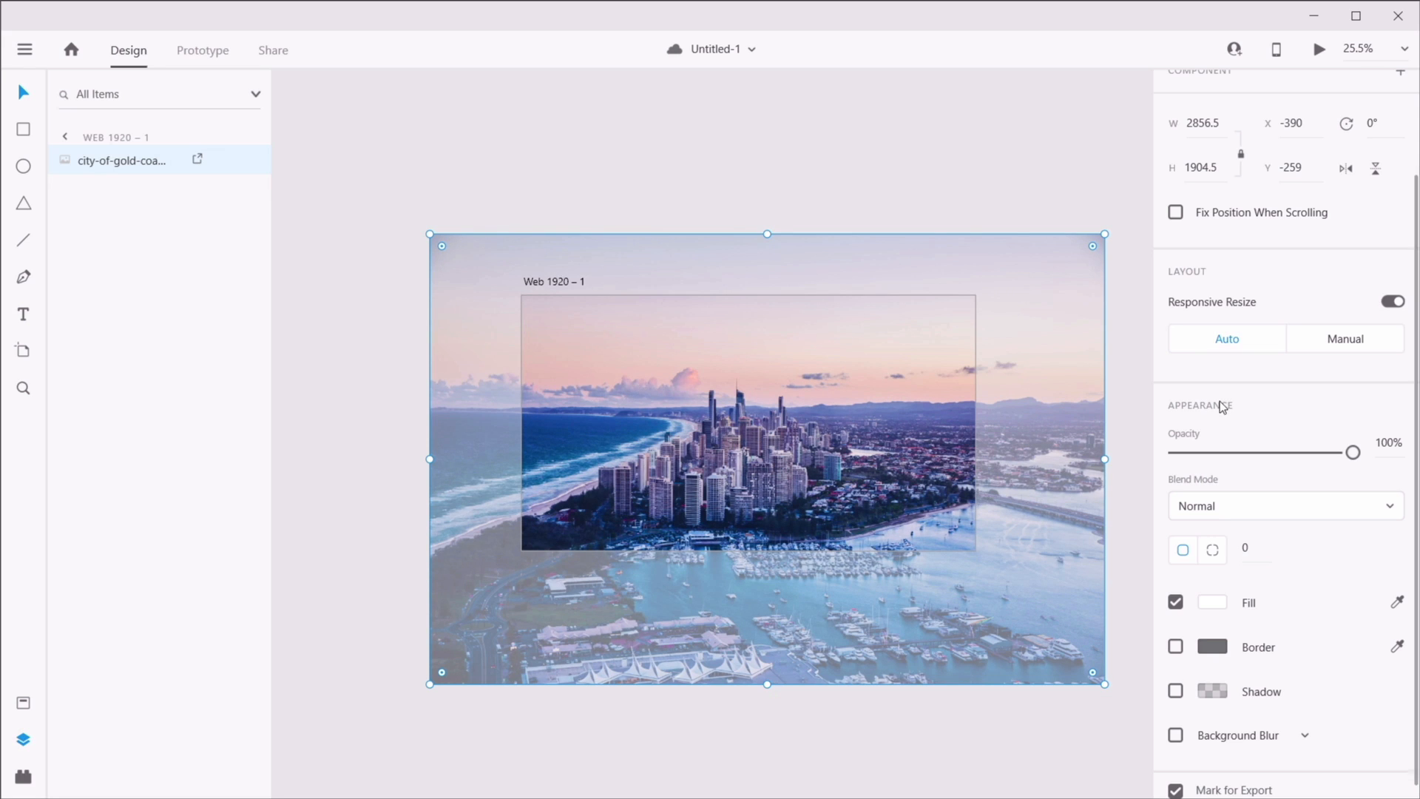
{"action": "scroll", "coordinate": [1214, 401], "scroll_direction": "up", "scroll_amount": 2}
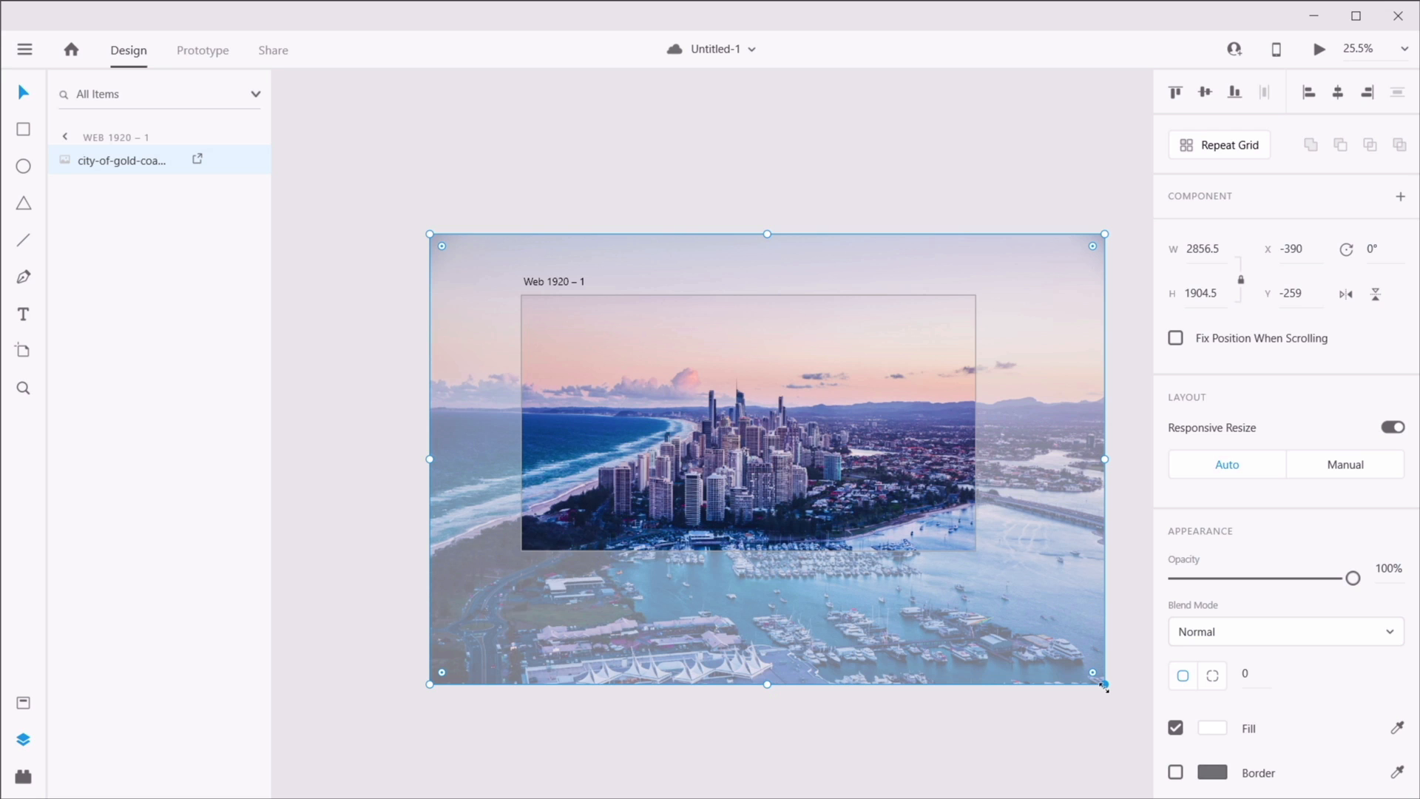
- Scale the city image down proportionally to about 1198.5 × 799.5 and place it inside the artboard at X 321, Y 140
{"action": "left_click_drag", "start_coordinate": [1105, 686], "coordinate": [751, 428]}
{"action": "left_click_drag", "start_coordinate": [620, 348], "coordinate": [786, 441]}
{"action": "scroll", "coordinate": [798, 476], "scroll_direction": "up", "scroll_amount": 1}
{"action": "scroll", "coordinate": [798, 476], "scroll_direction": "up", "scroll_amount": 2}
{"action": "scroll", "coordinate": [799, 476], "scroll_direction": "down", "scroll_amount": 1}
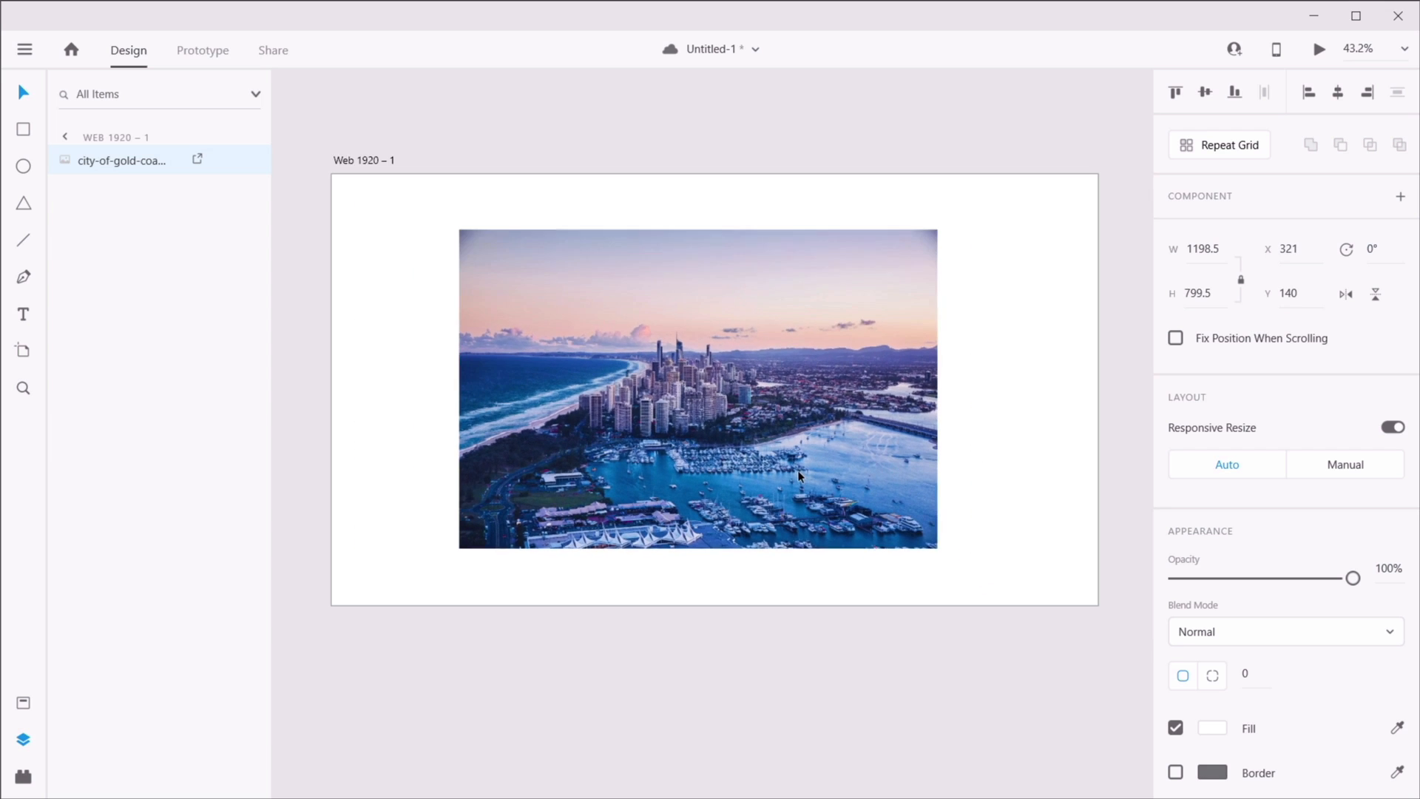
{"action": "left_click_drag", "start_coordinate": [648, 394], "coordinate": [638, 500]}
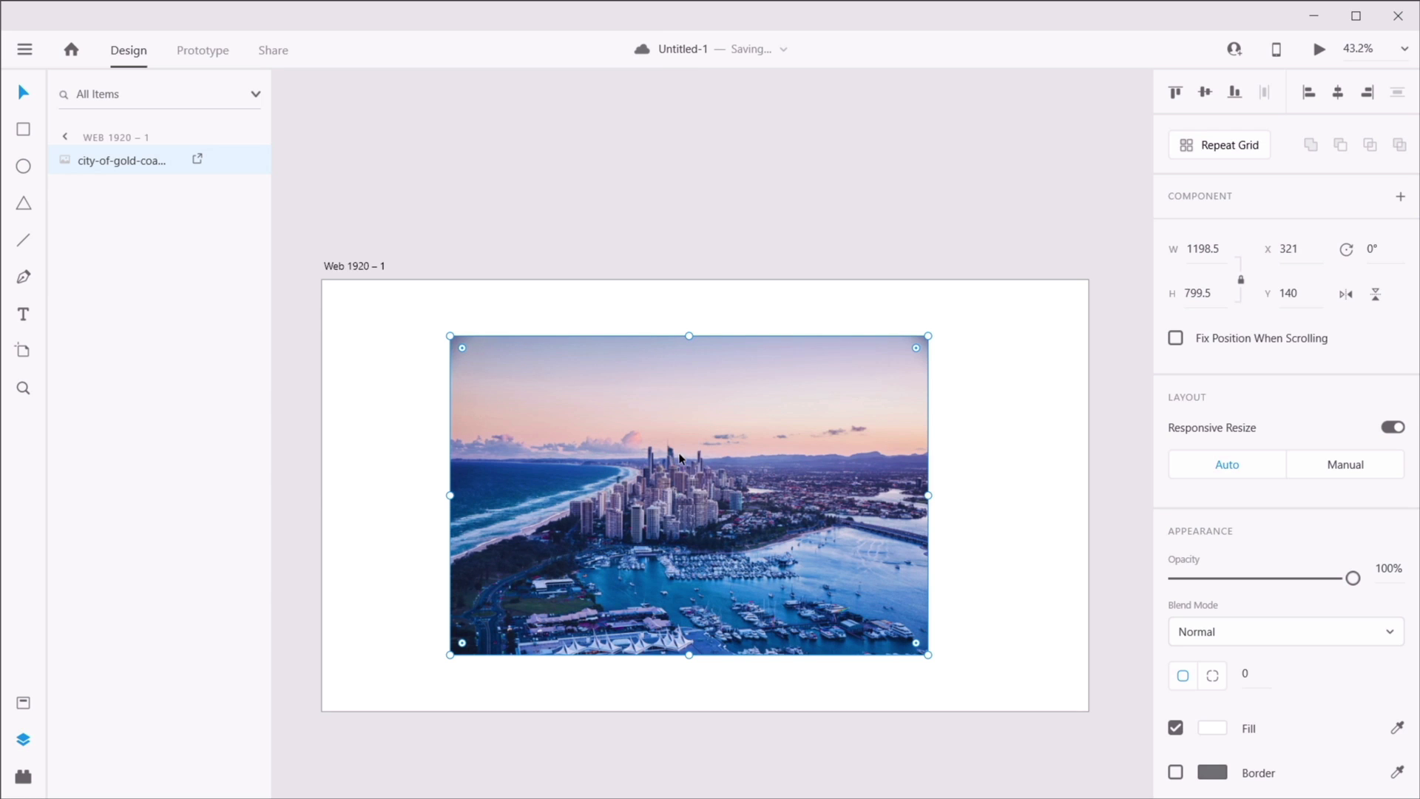
- Enlarge the city image proportionally to about 1547.5 × 1031.5 and reposition it at X 186, Y 24
{"action": "left_click_drag", "start_coordinate": [680, 458], "coordinate": [717, 463]}
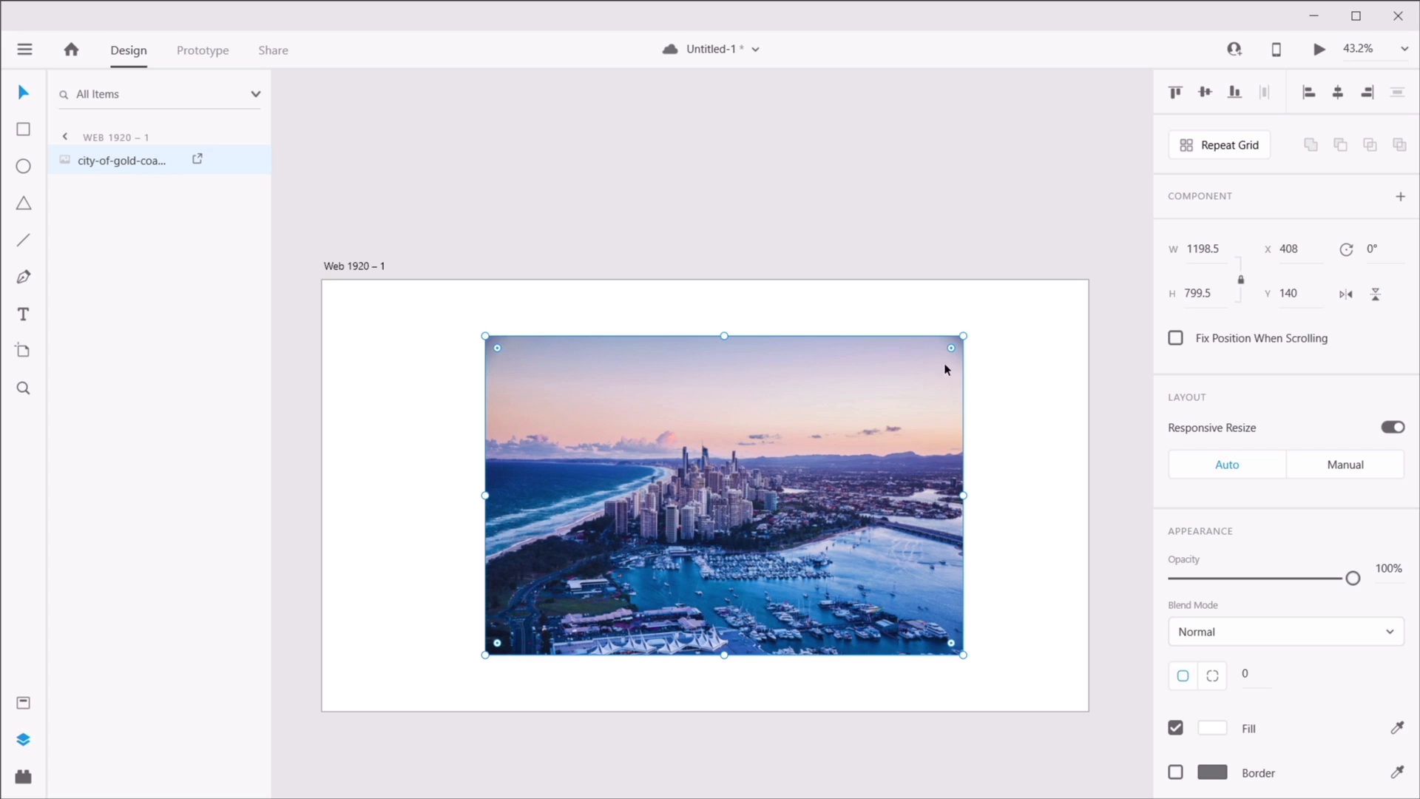
{"action": "left_click_drag", "start_coordinate": [952, 349], "coordinate": [1056, 322]}
{"action": "left_click_drag", "start_coordinate": [724, 335], "coordinate": [1166, 774]}
{"action": "left_click_drag", "start_coordinate": [925, 508], "coordinate": [930, 480]}
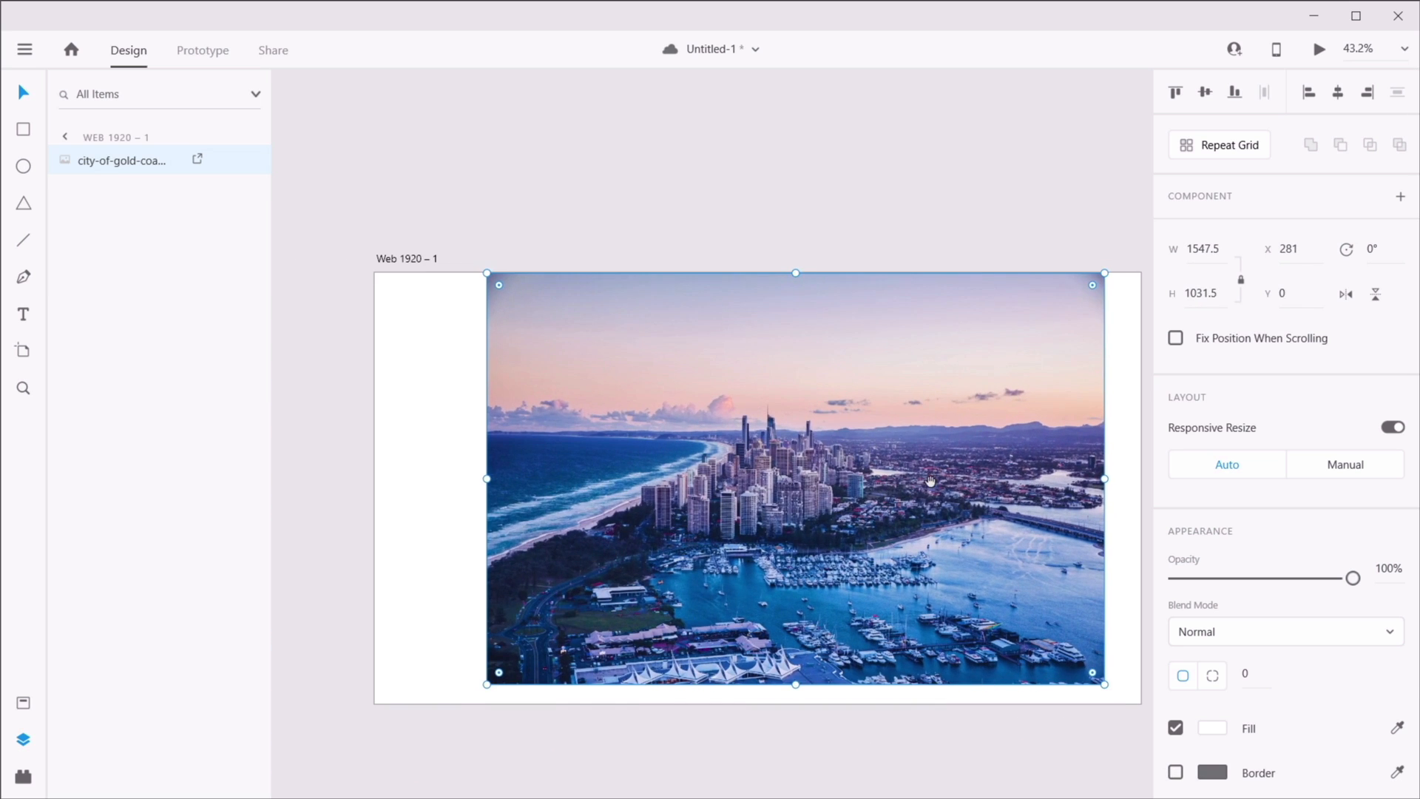
{"action": "left_click_drag", "start_coordinate": [842, 488], "coordinate": [805, 494]}
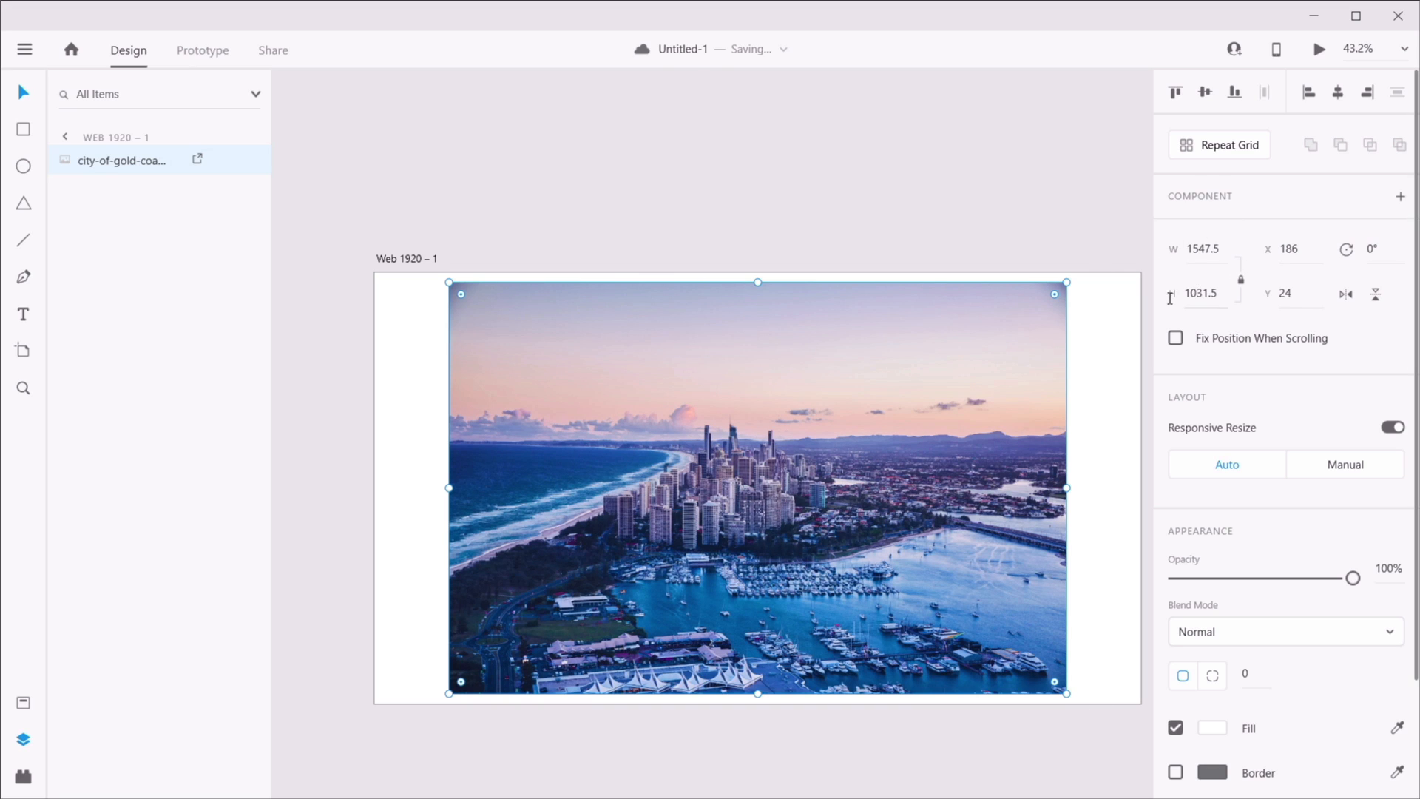
- Unlock the image's aspect ratio, try stretching it to about 1627.5 × 1218.5, and undo the stretching
{"action": "left_click", "coordinate": [1242, 282]}
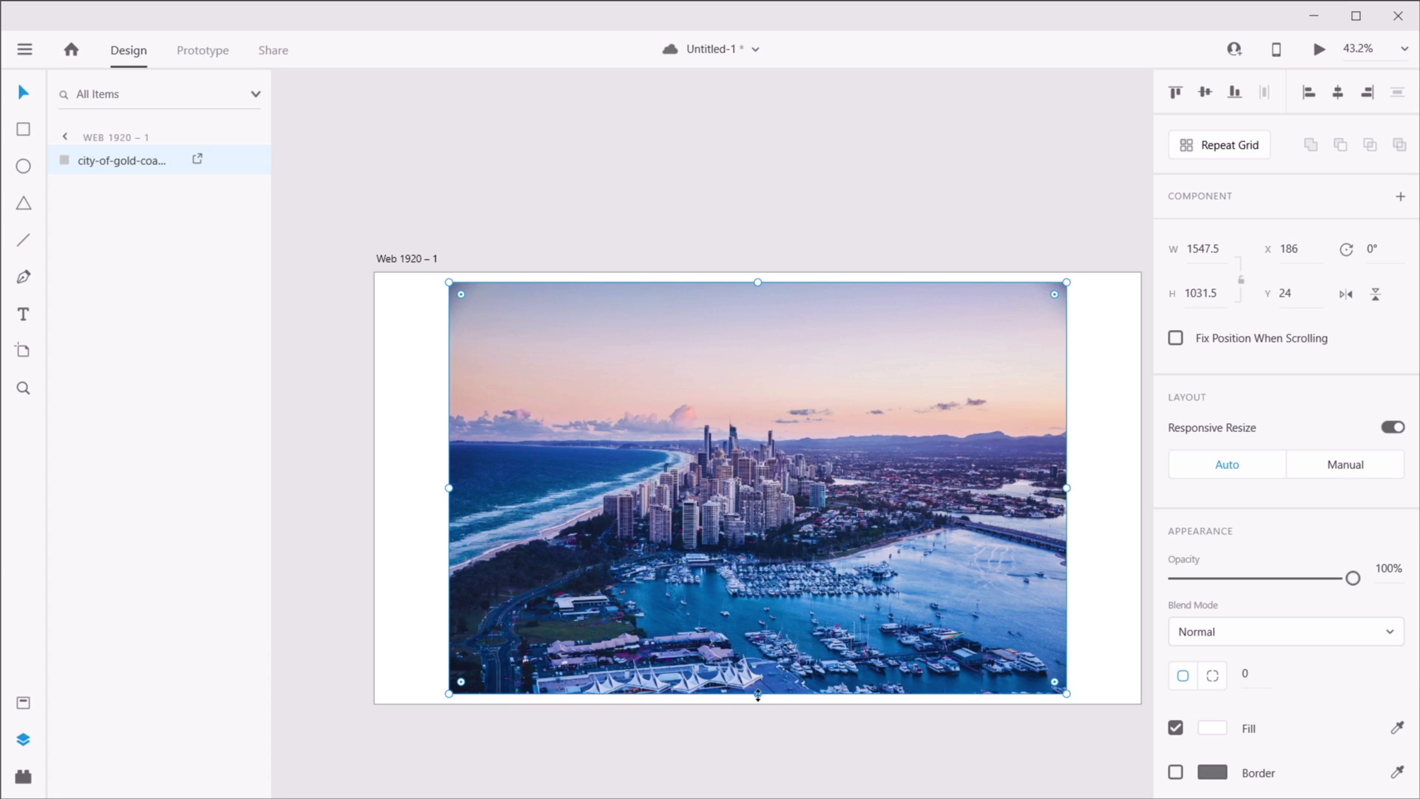
{"action": "left_click_drag", "start_coordinate": [757, 695], "coordinate": [790, 780]}
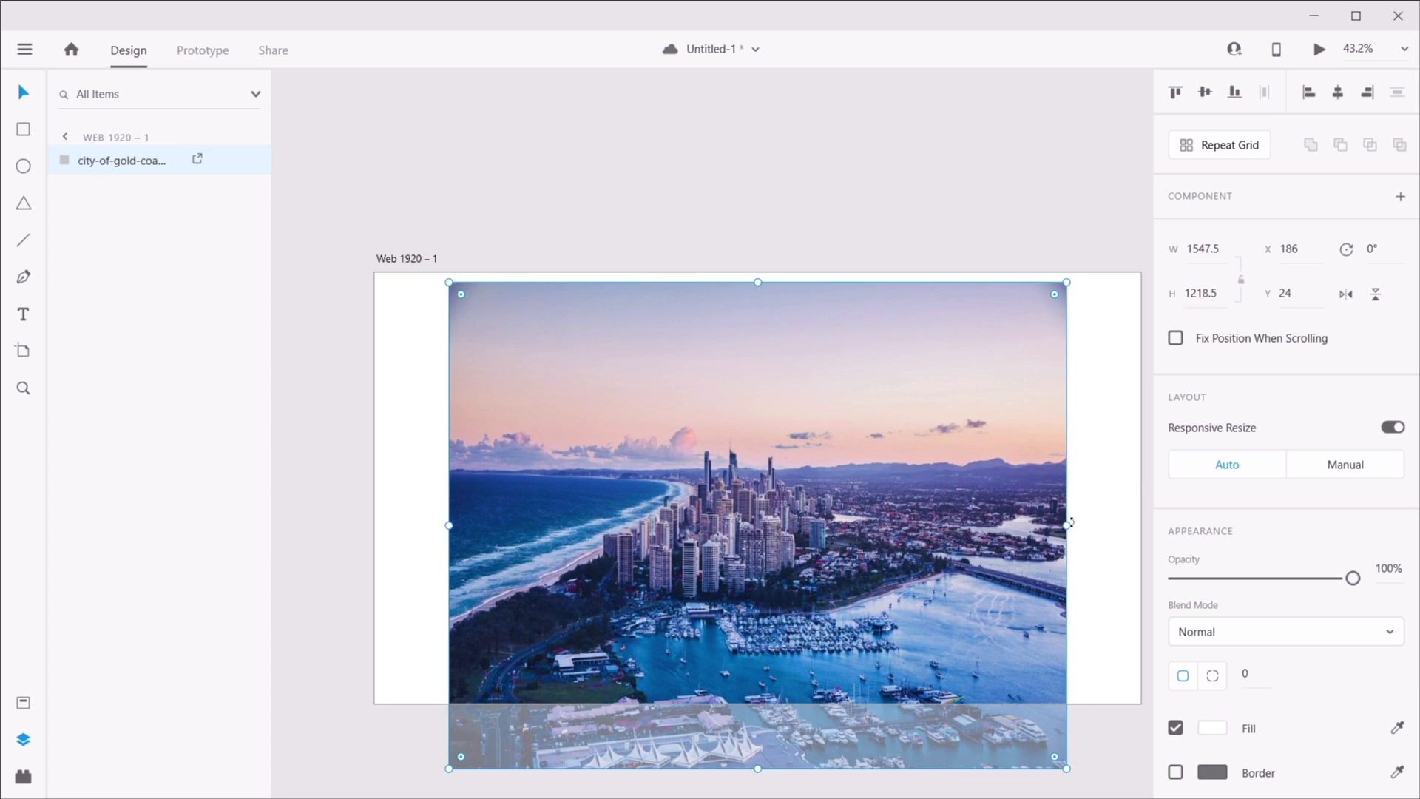
{"action": "left_click_drag", "start_coordinate": [1068, 525], "coordinate": [1100, 538]}
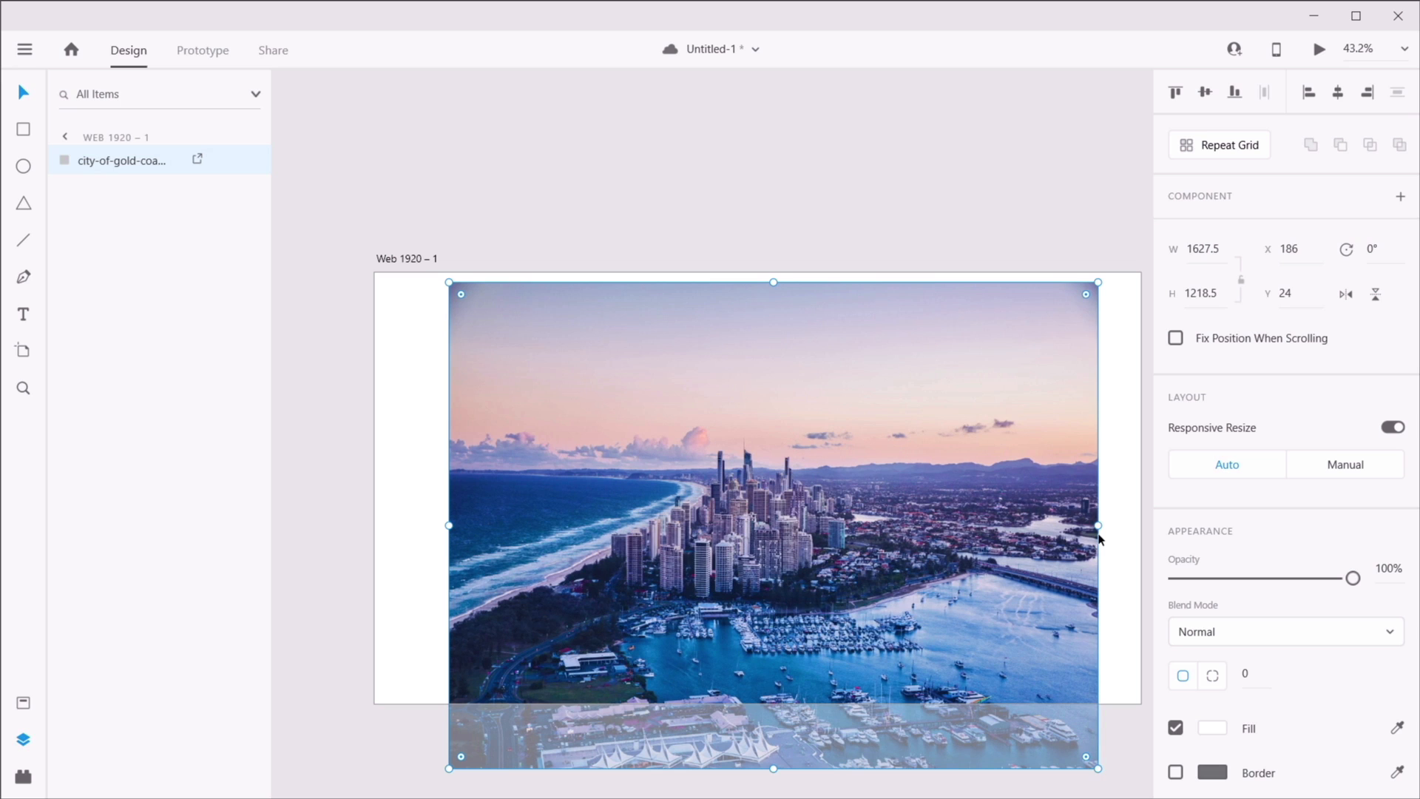
{"action": "key", "text": "ctrl+z"}
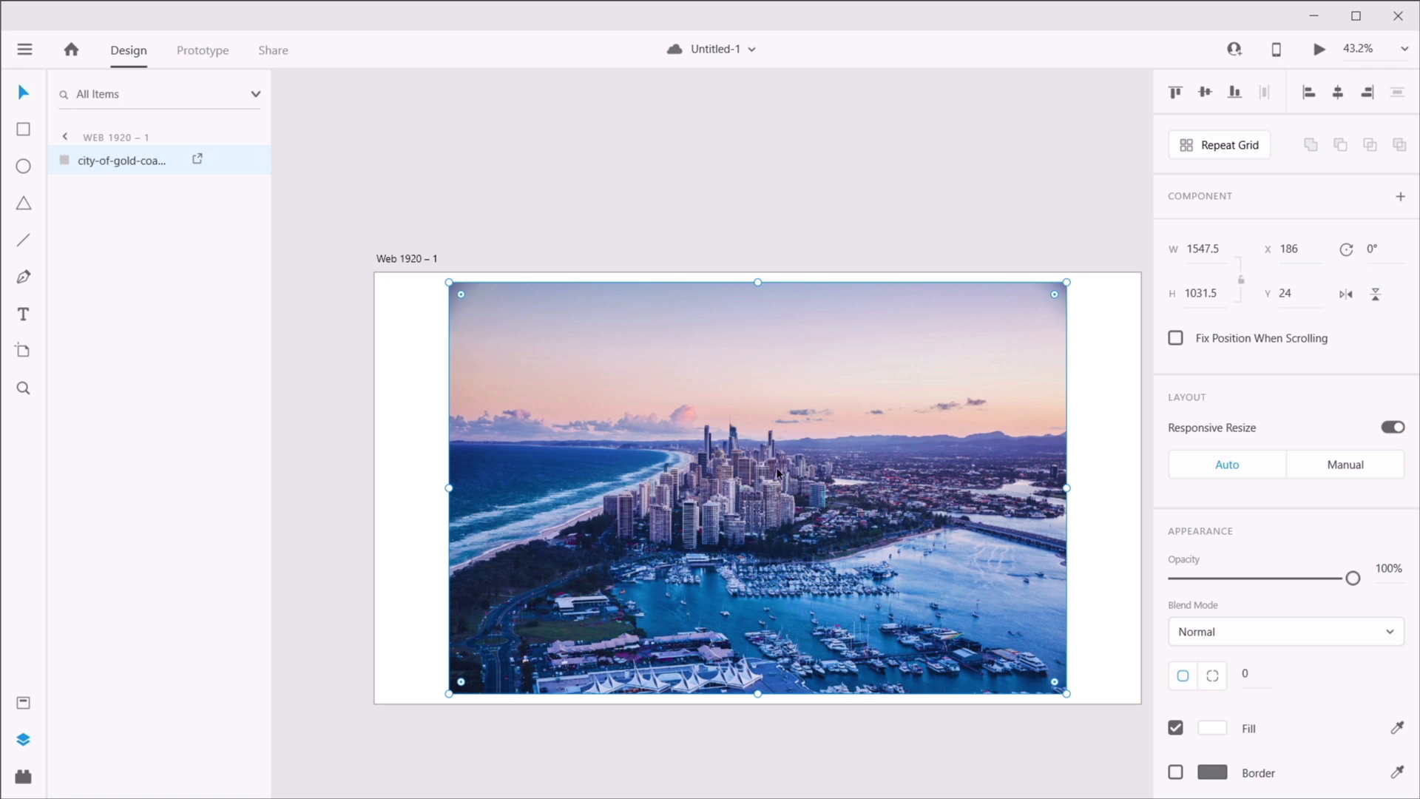
- Move the image to X 214, lock its aspect ratio again and scale it down to about 1482.5 × 988.5
{"action": "left_click_drag", "start_coordinate": [776, 474], "coordinate": [787, 473]}
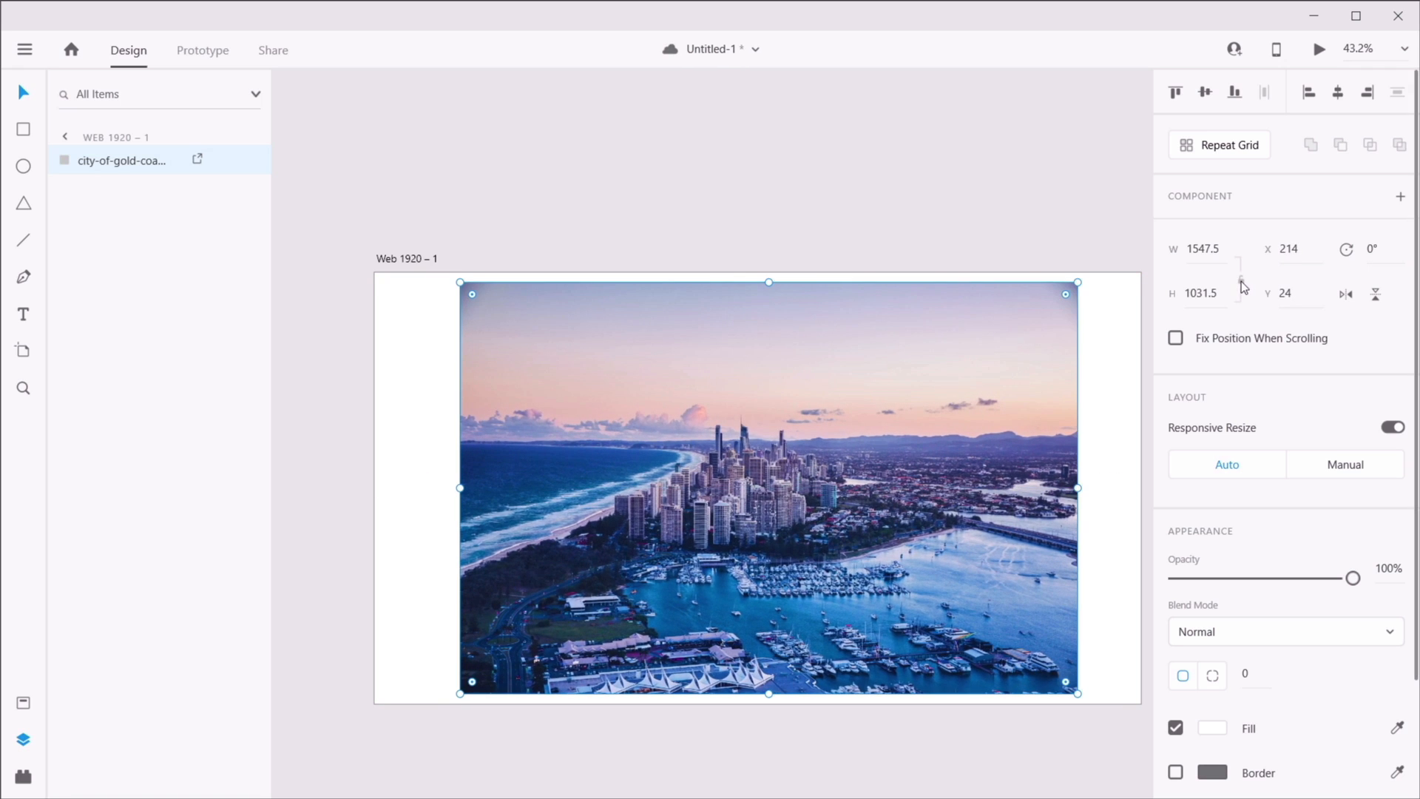
{"action": "left_click", "coordinate": [1241, 281]}
{"action": "mouse_move", "coordinate": [1079, 695]}
{"action": "left_mouse_down"}
{"action": "mouse_move", "coordinate": [742, 469]}
{"action": "mouse_move", "coordinate": [1113, 693]}
{"action": "mouse_move", "coordinate": [1089, 676]}
{"action": "left_mouse_up"}
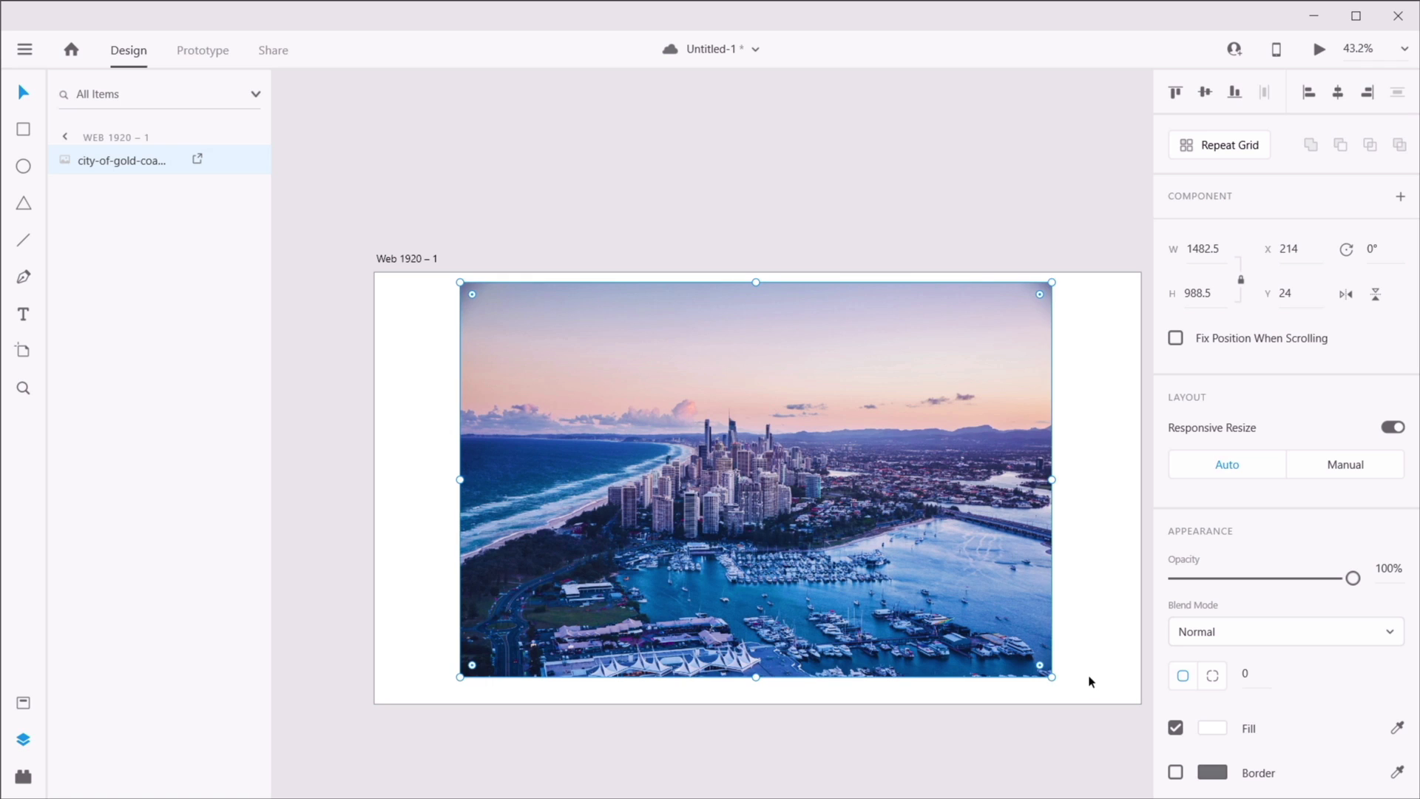
- Try flipping the city image horizontally and vertically, restoring its original orientation each time
{"action": "left_click", "coordinate": [1347, 294]}
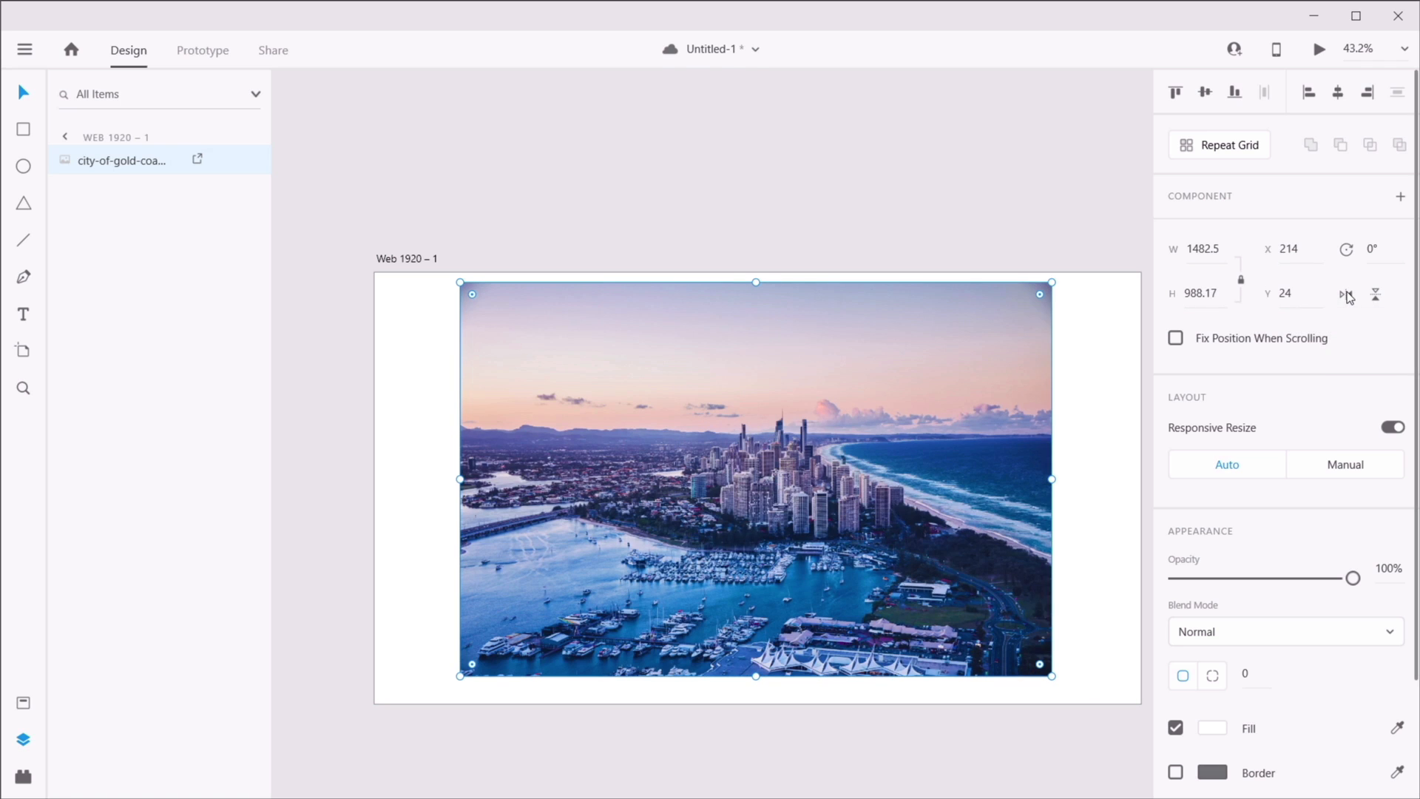
{"action": "left_click", "coordinate": [1347, 295]}
{"action": "left_click", "coordinate": [1376, 296]}
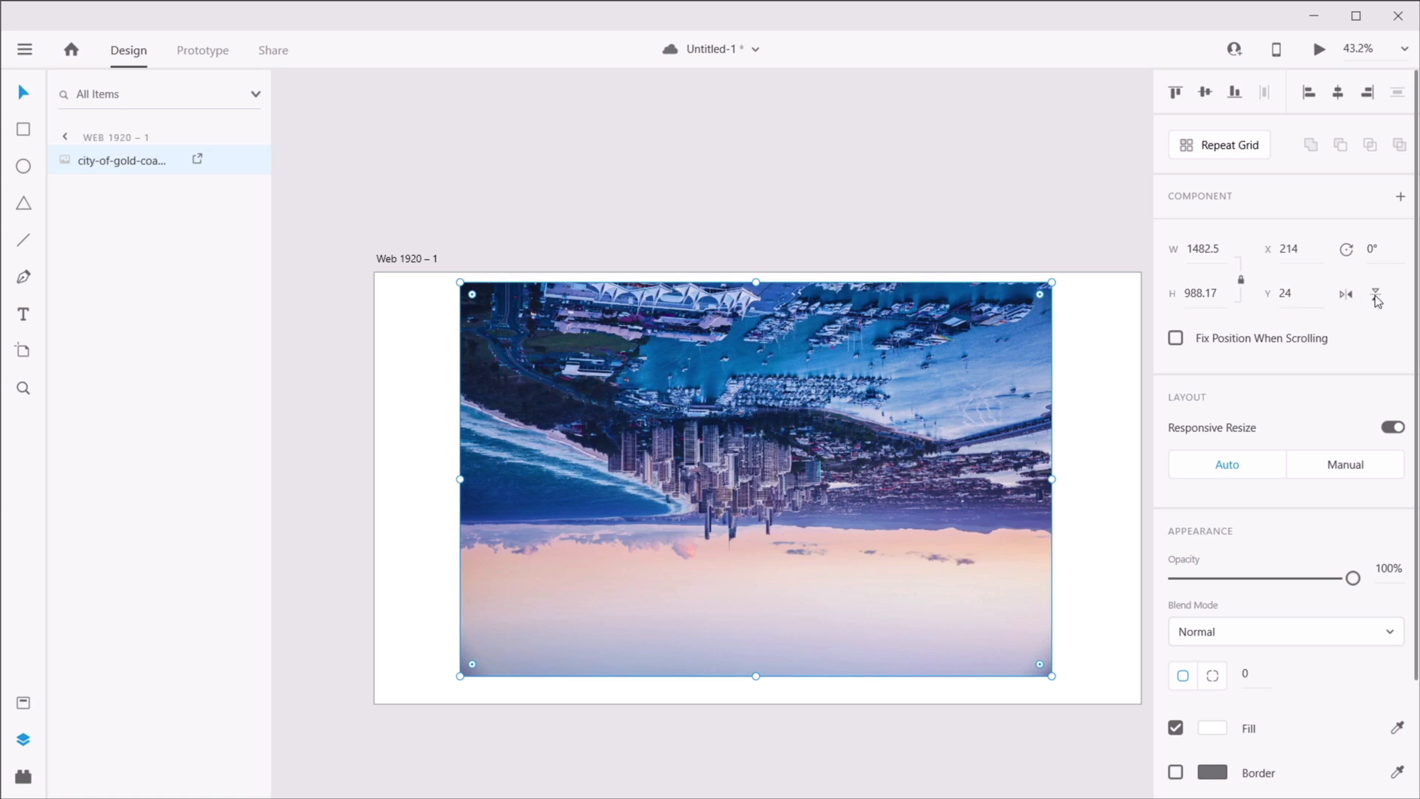
{"action": "left_click", "coordinate": [1375, 295]}
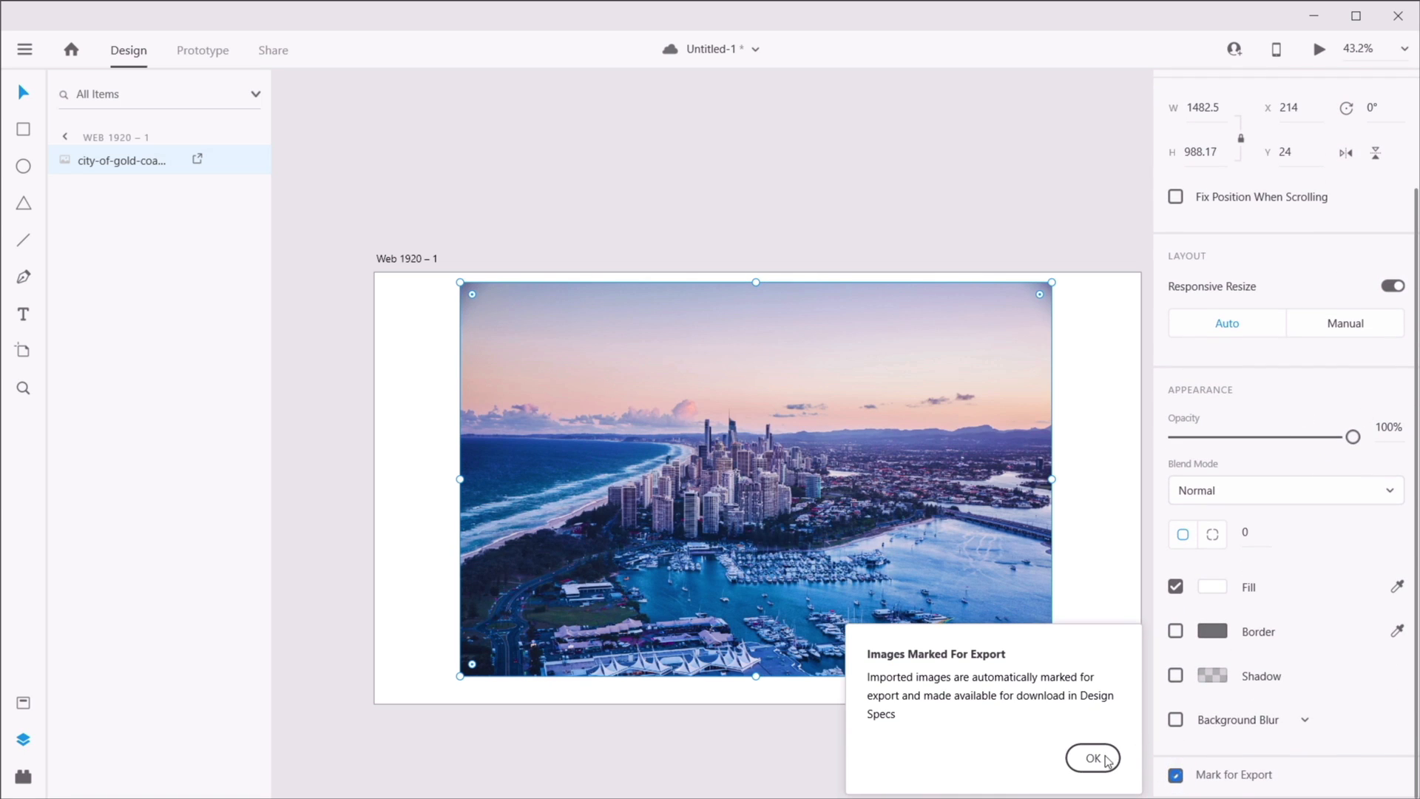
- Dismiss the export notice, try replacing the city image's fill with solid red #FF0000, and undo the fill change
{"action": "left_click", "coordinate": [1105, 758]}
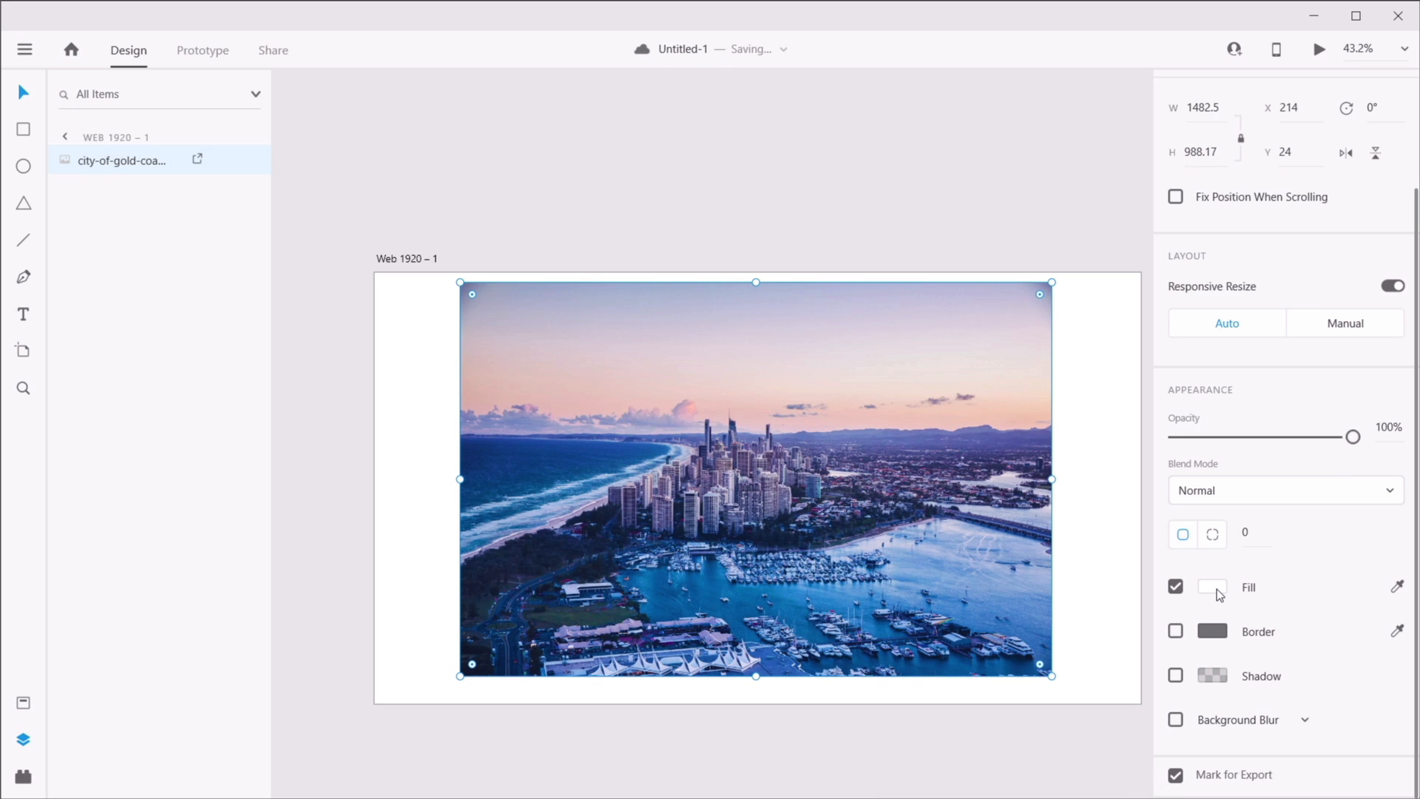
{"action": "left_click", "coordinate": [1213, 588]}
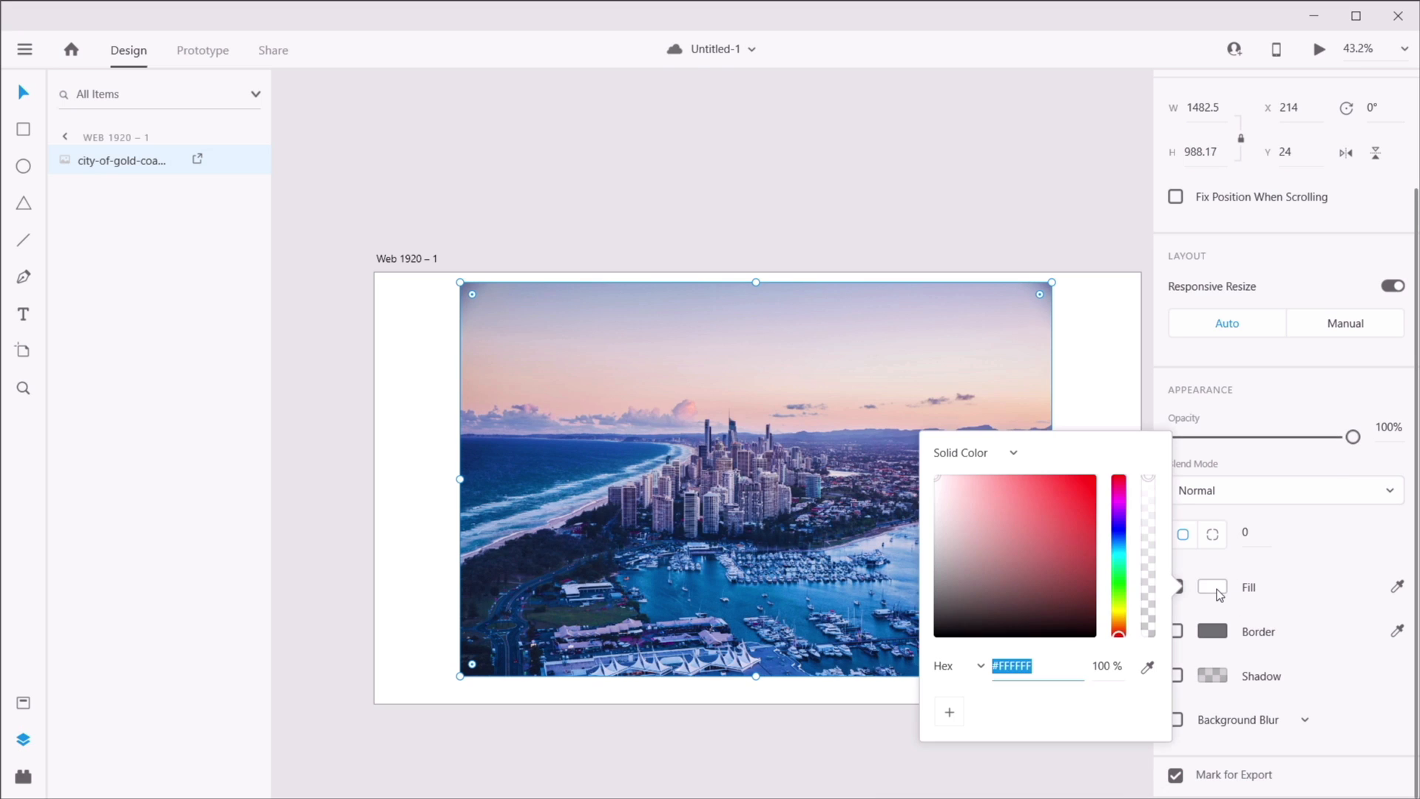
{"action": "left_click", "coordinate": [980, 454]}
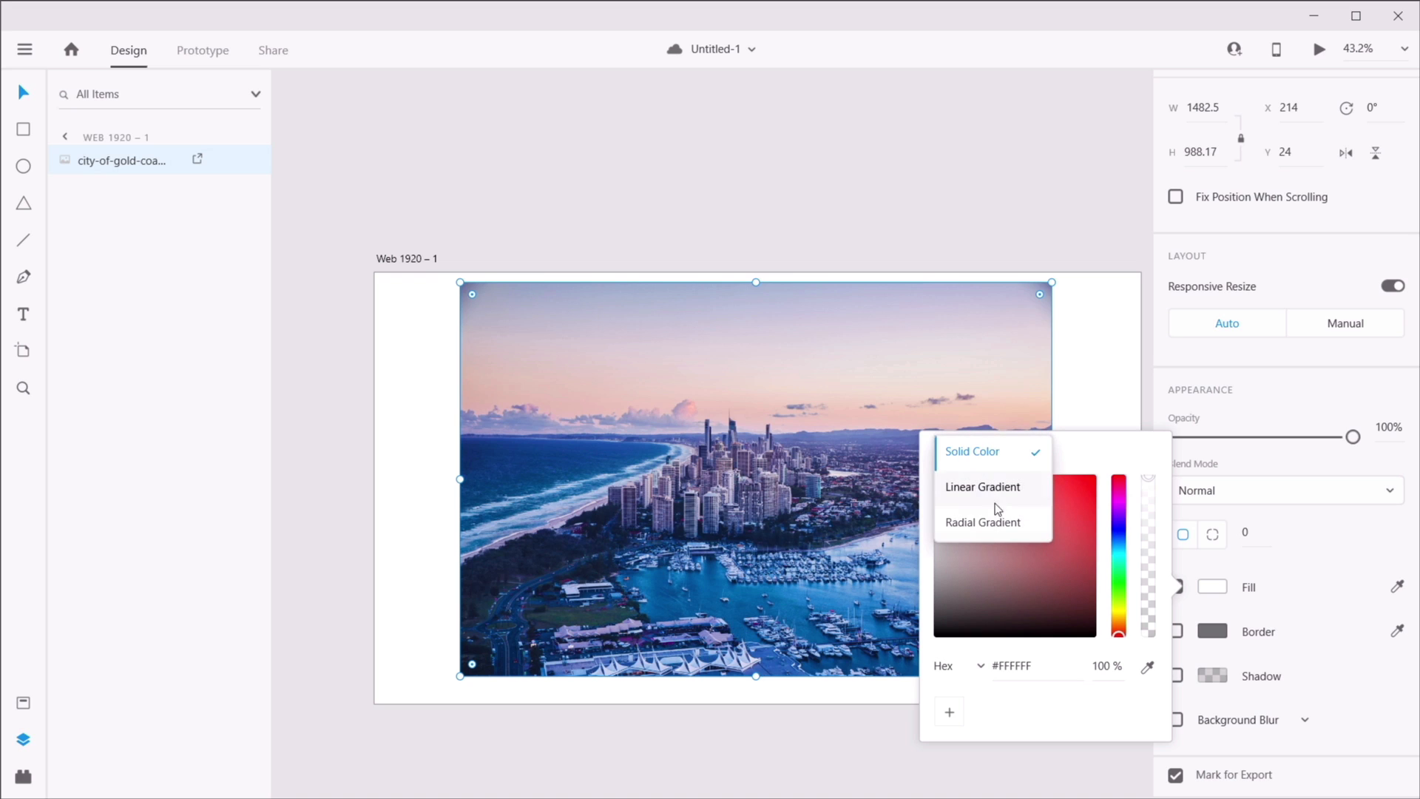
{"action": "left_click", "coordinate": [1113, 442]}
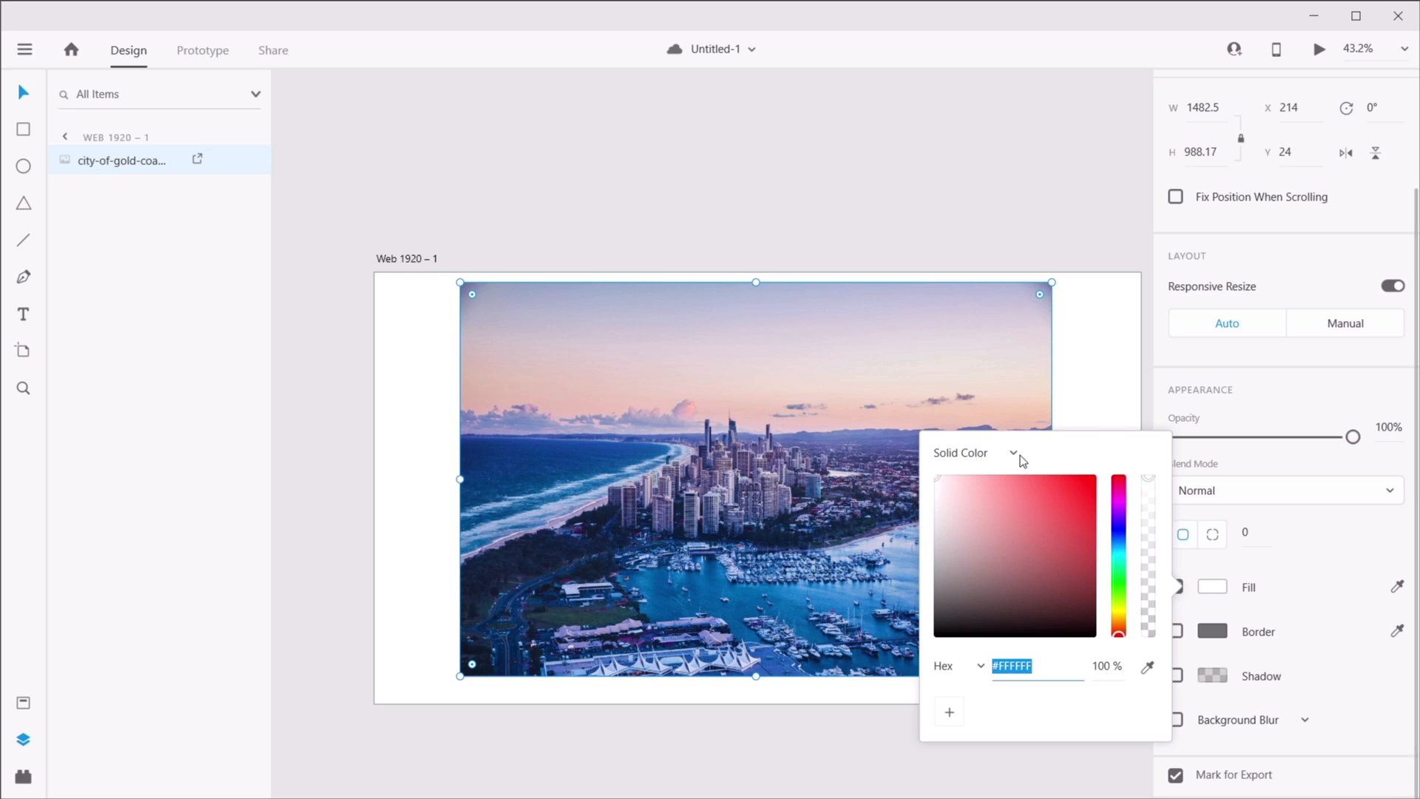
{"action": "left_click", "coordinate": [1048, 504]}
{"action": "left_click_drag", "start_coordinate": [1049, 504], "coordinate": [1117, 466]}
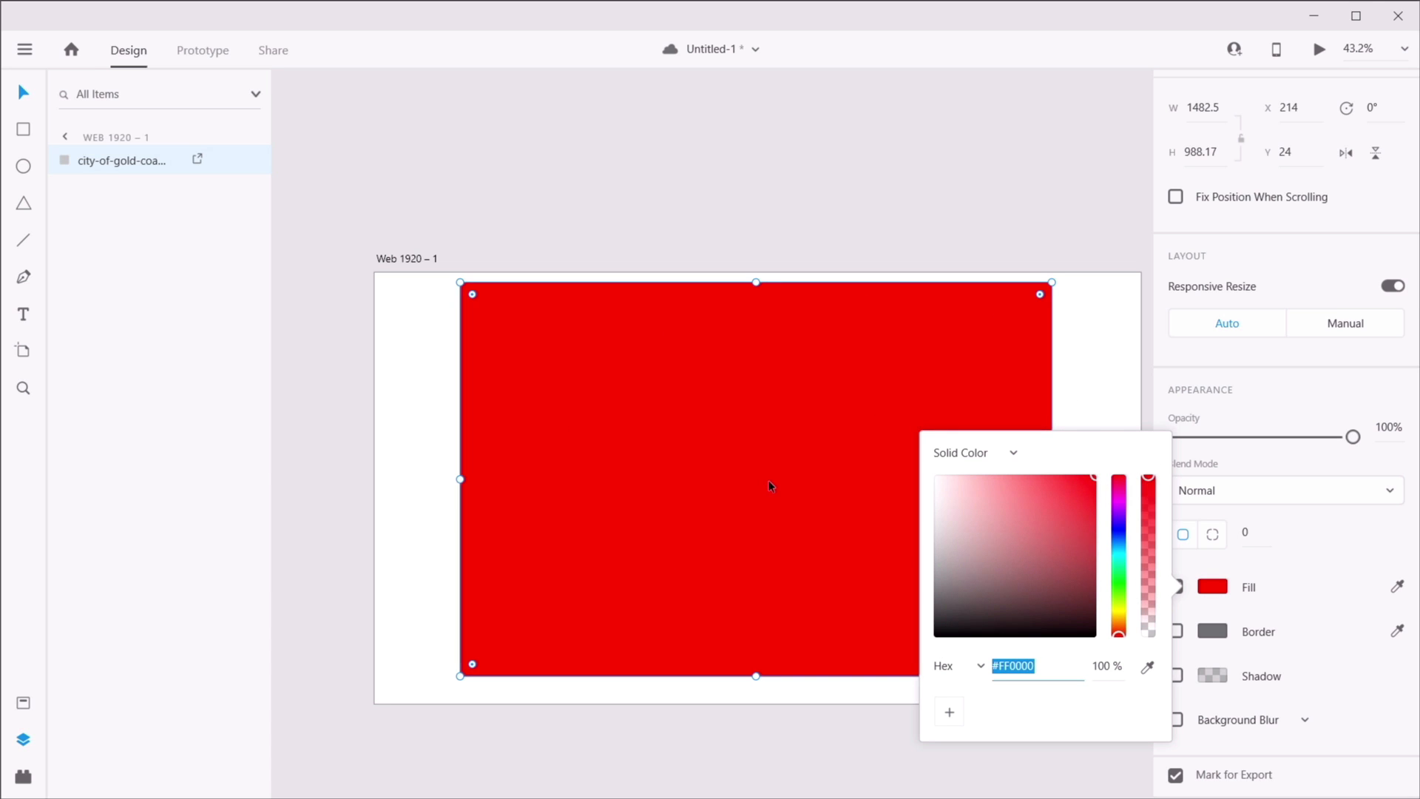
{"action": "key", "text": "ctrl+z"}
{"action": "key", "text": "ctrl+z"}
{"action": "key", "text": "ctrl+z"}
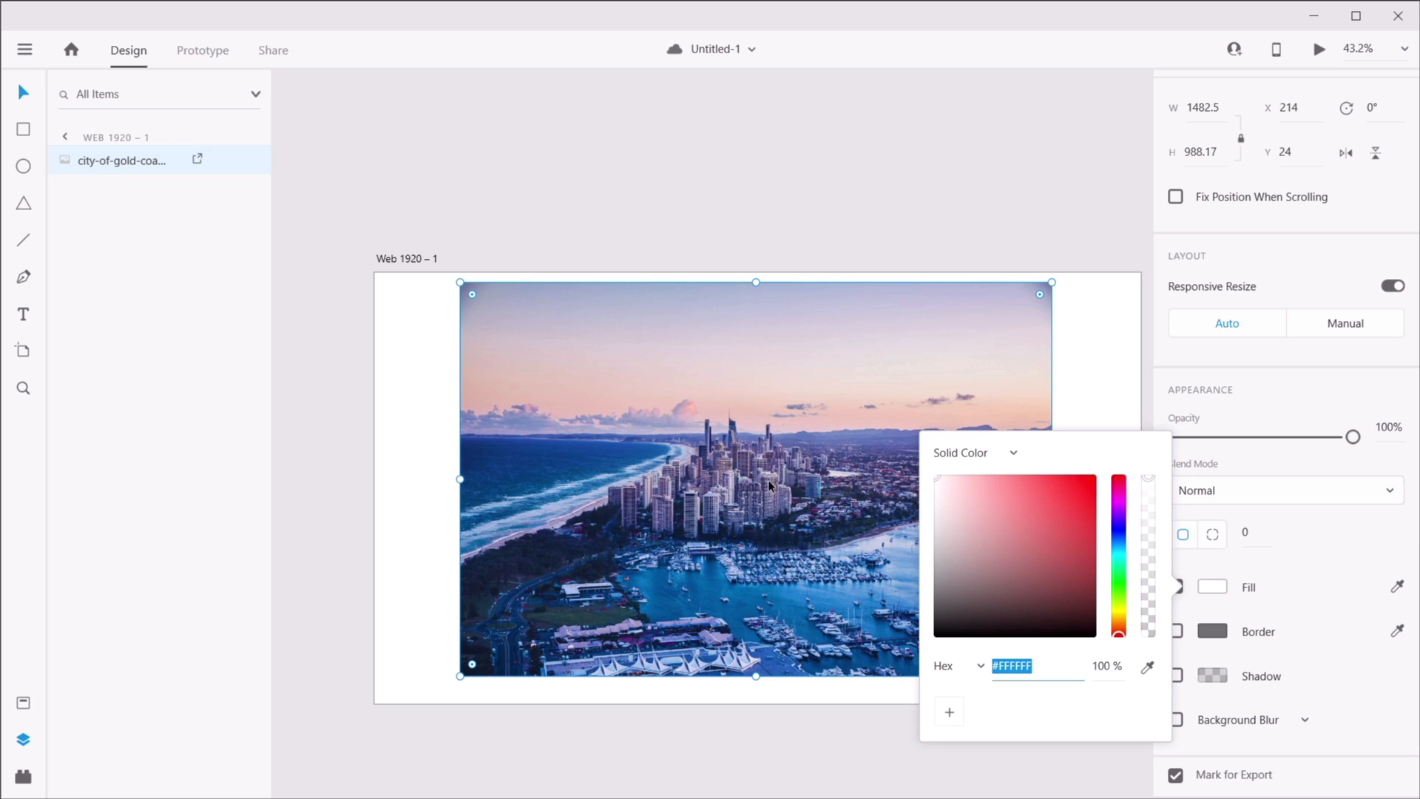
{"action": "left_click", "coordinate": [1324, 646]}
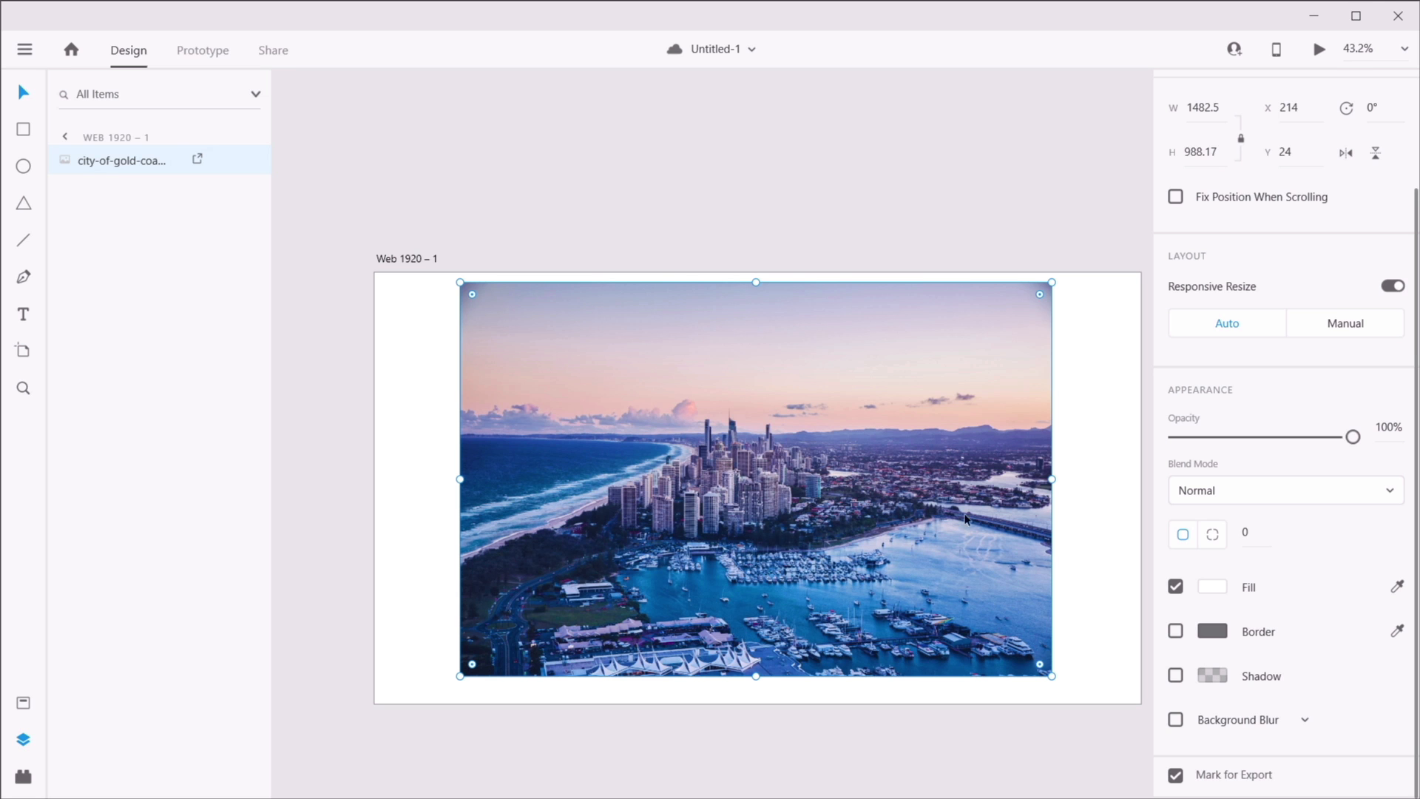
- Draw a rectangle of 741 × 988 at X 214, Y 24, covering the left half of the city image
{"action": "scroll", "coordinate": [795, 451], "scroll_direction": "up", "scroll_amount": 3}
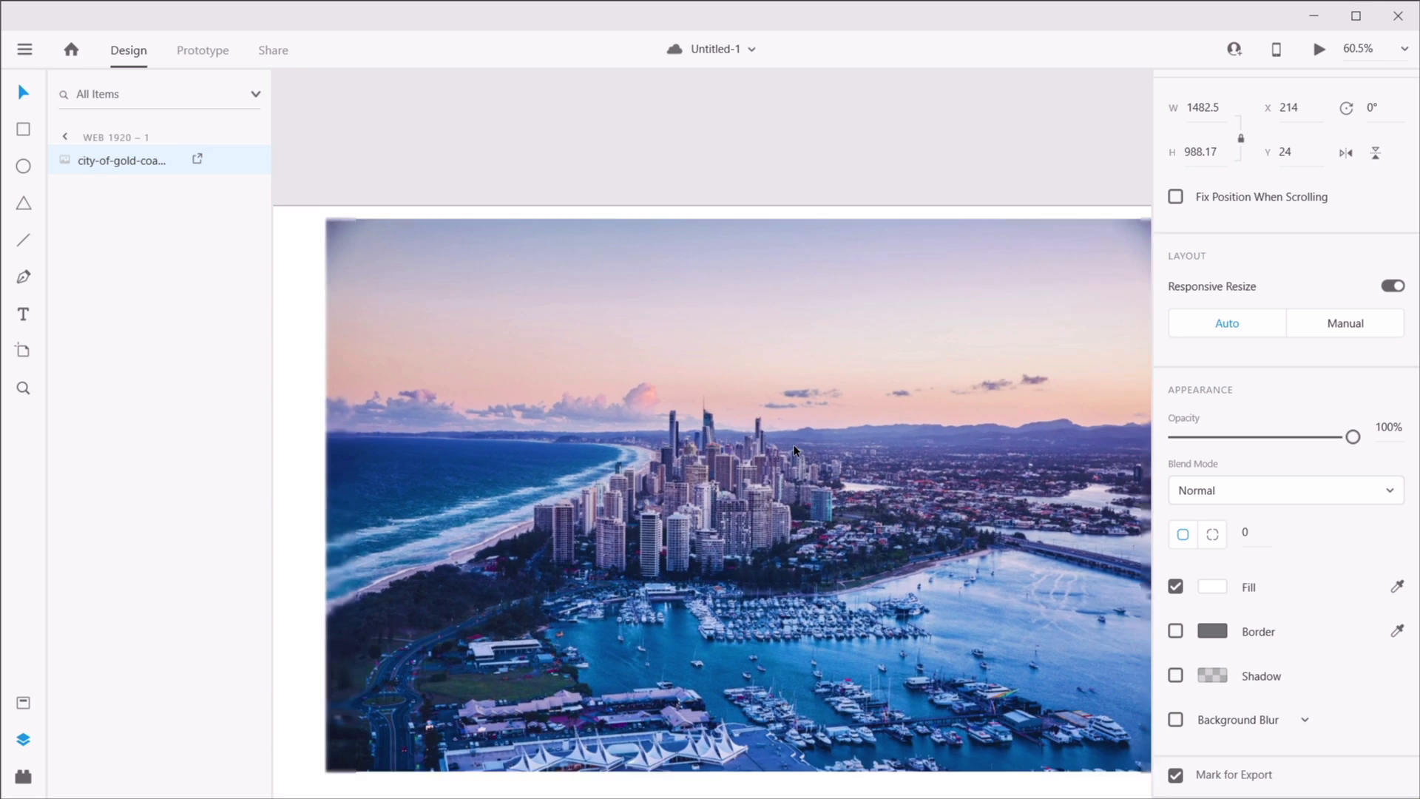
{"action": "scroll", "coordinate": [810, 518], "scroll_direction": "down", "scroll_amount": 2}
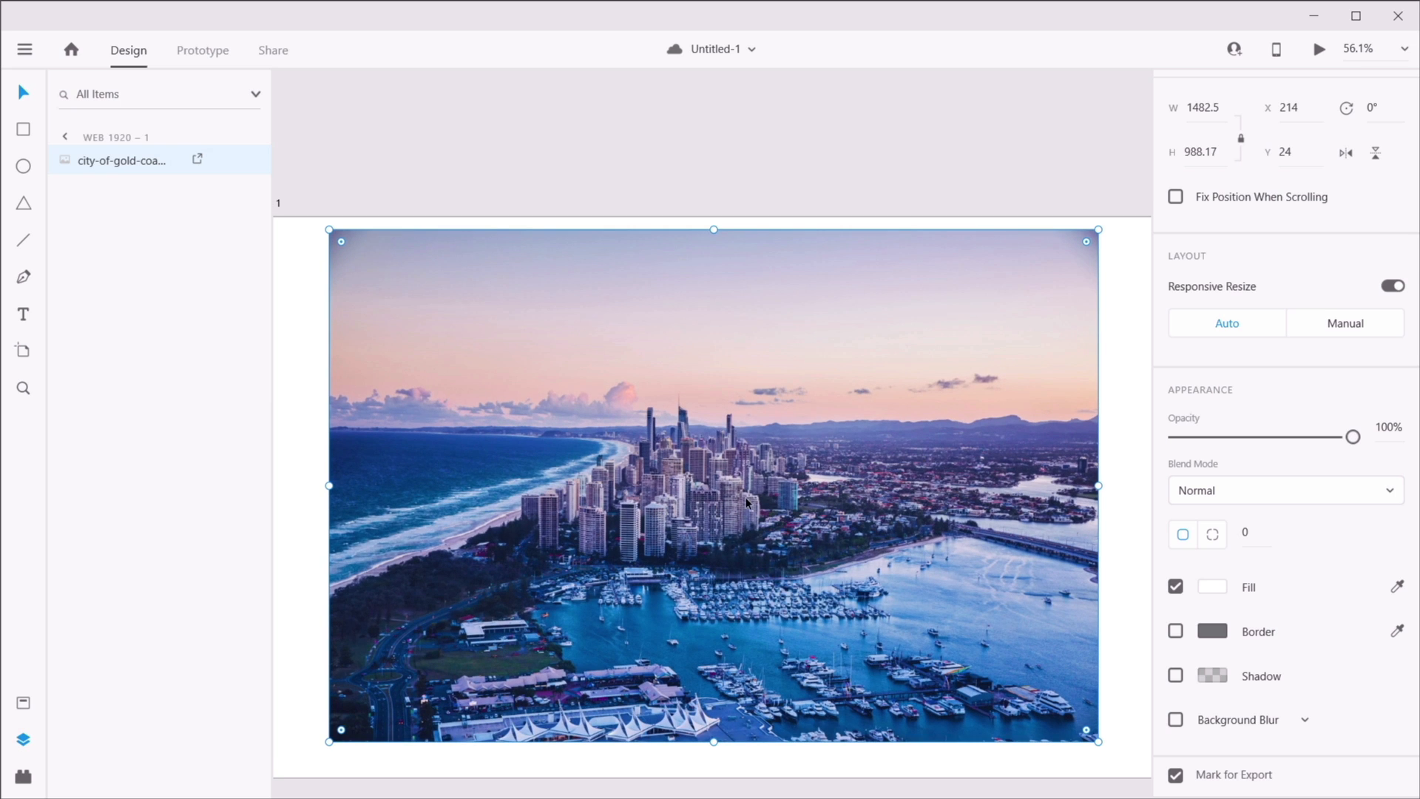
{"action": "left_click_drag", "start_coordinate": [786, 403], "coordinate": [806, 420]}
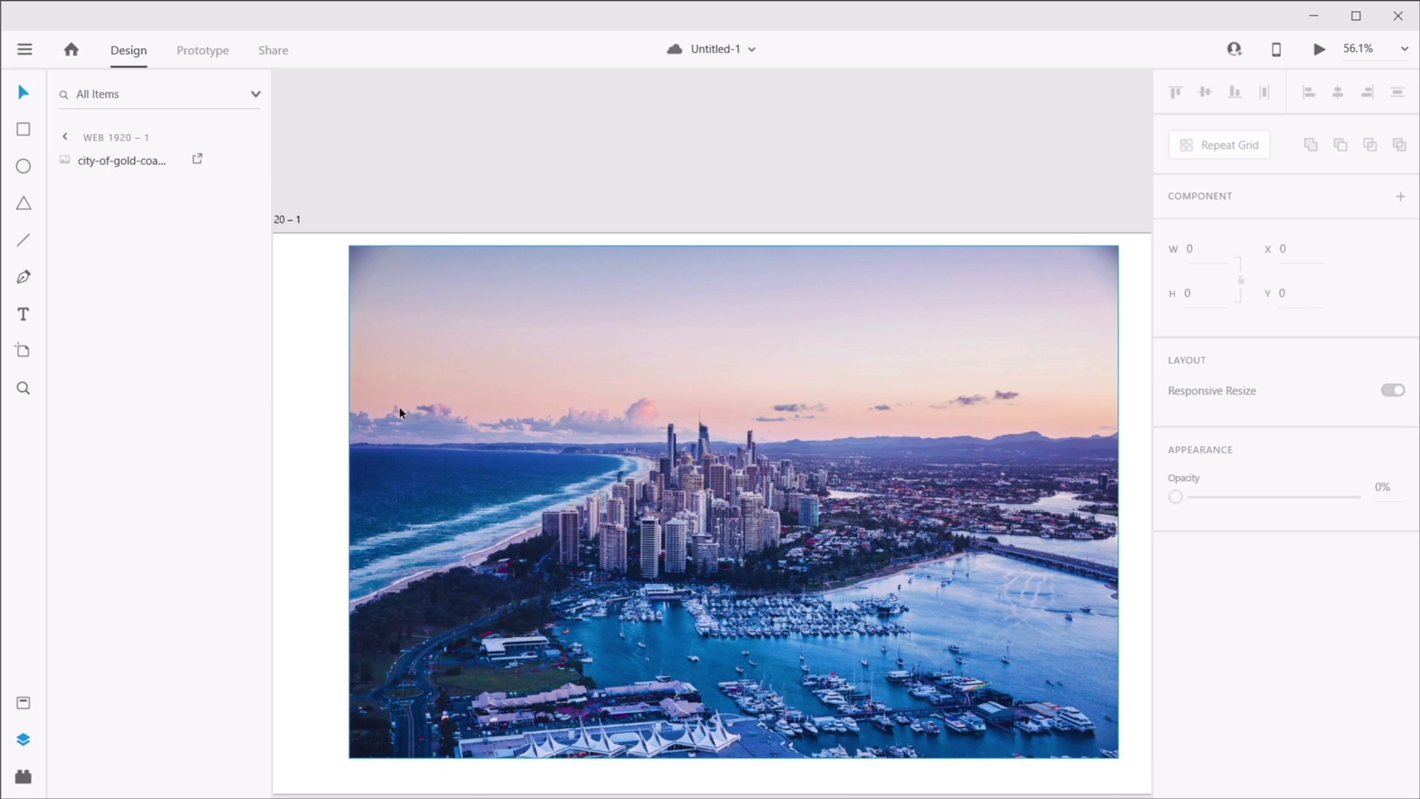
{"action": "left_click", "coordinate": [24, 131]}
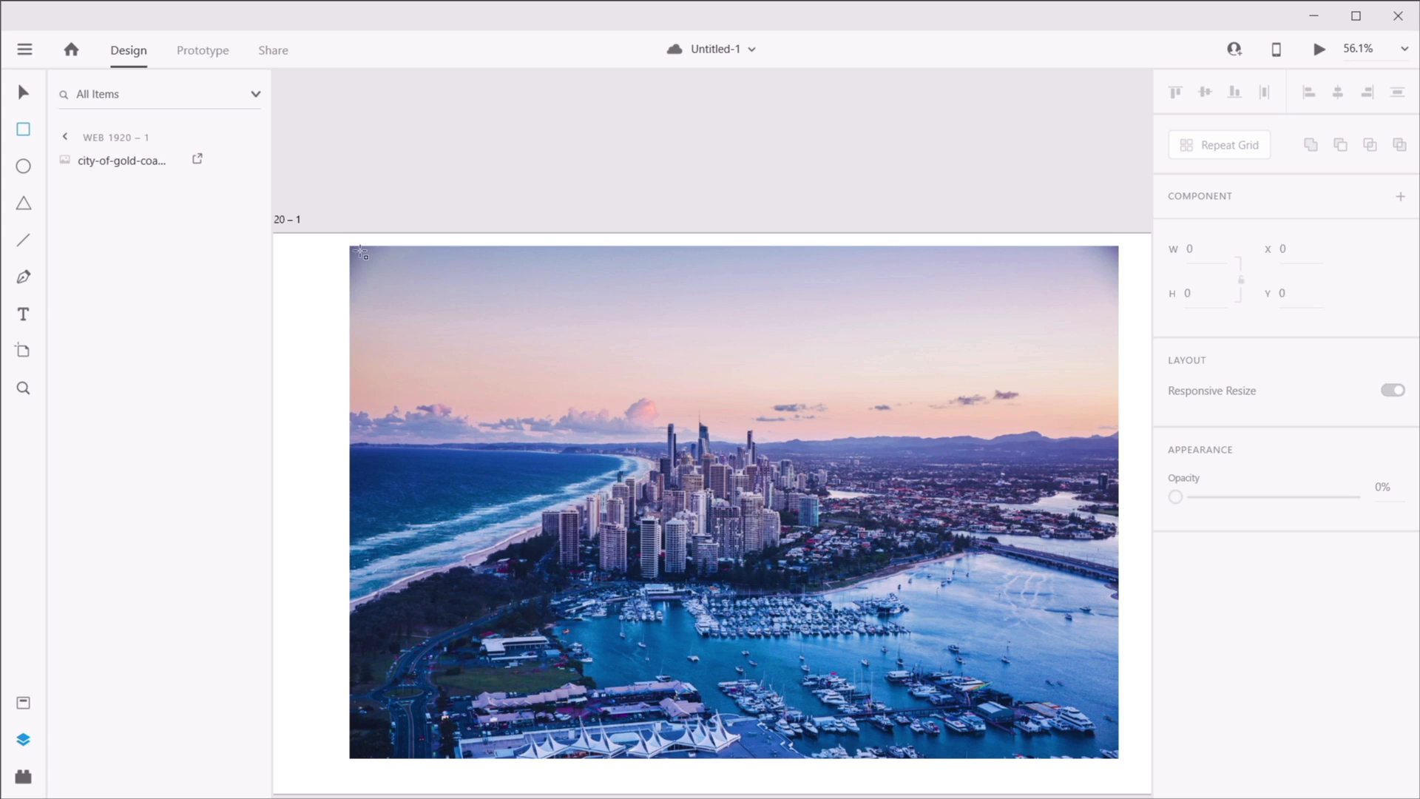
{"action": "left_click_drag", "start_coordinate": [360, 252], "coordinate": [734, 759]}
{"action": "key", "text": "v"}
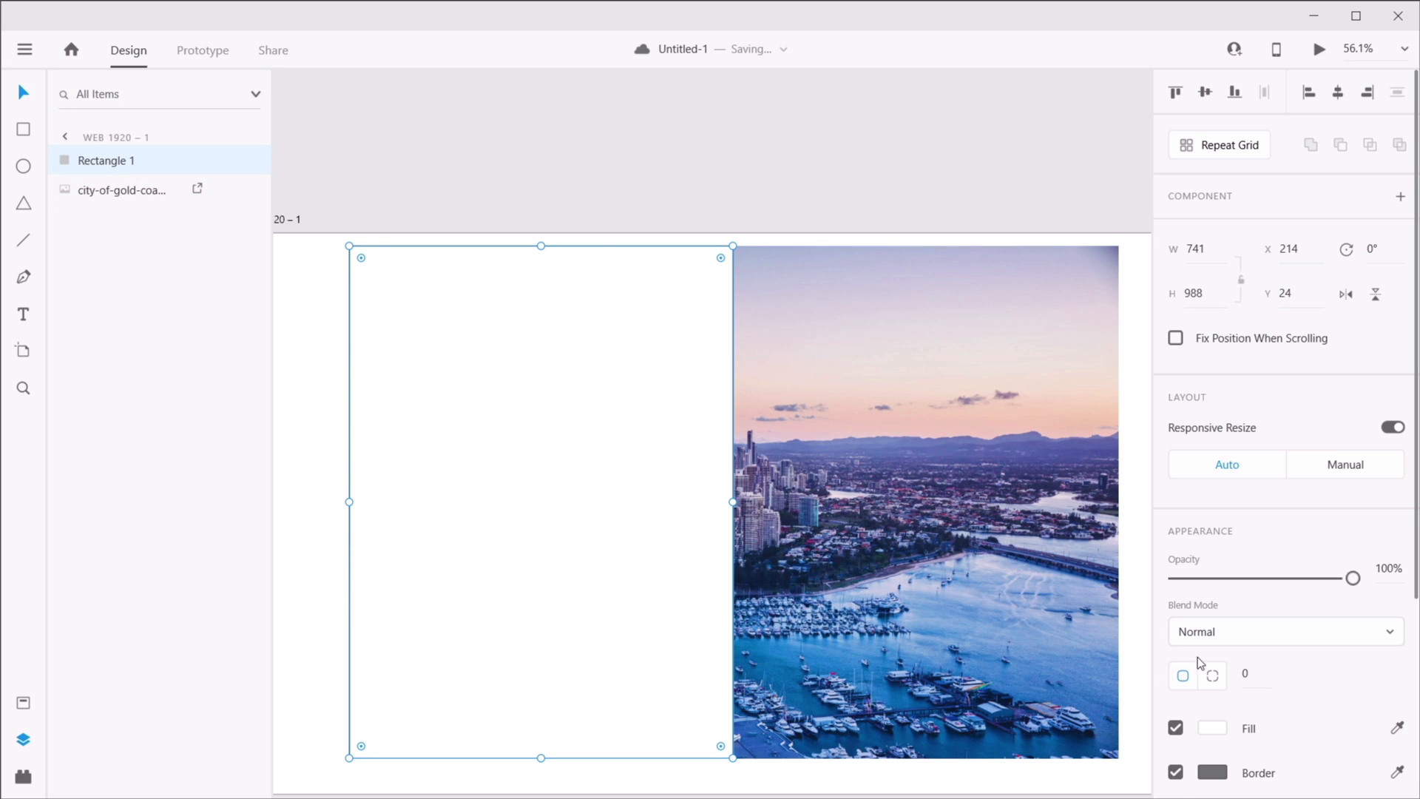
- Turn on background blur for the rectangle with amount 13, brightness 14 and blur opacity 22%
{"action": "scroll", "coordinate": [1220, 658], "scroll_direction": "down", "scroll_amount": 4}
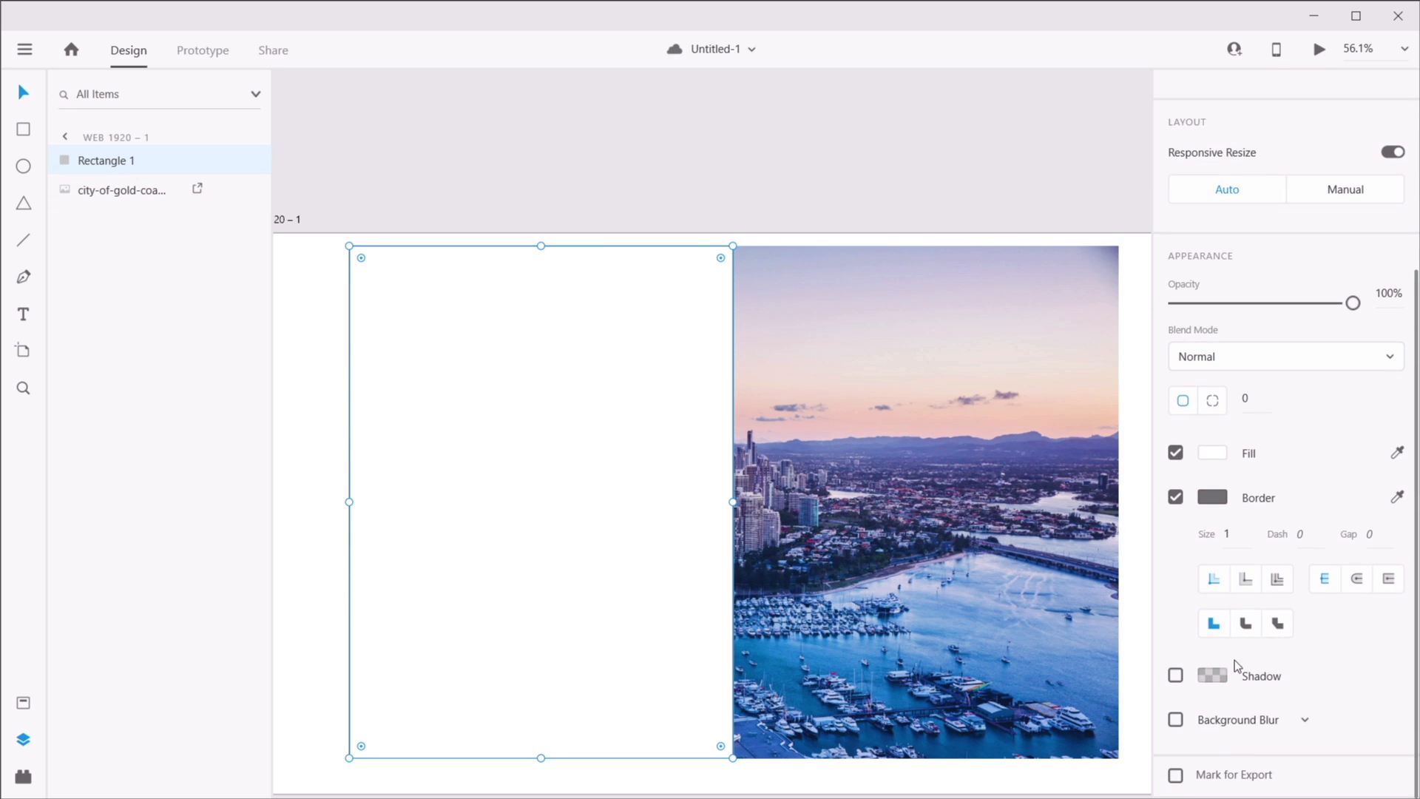
{"action": "left_click", "coordinate": [1176, 721]}
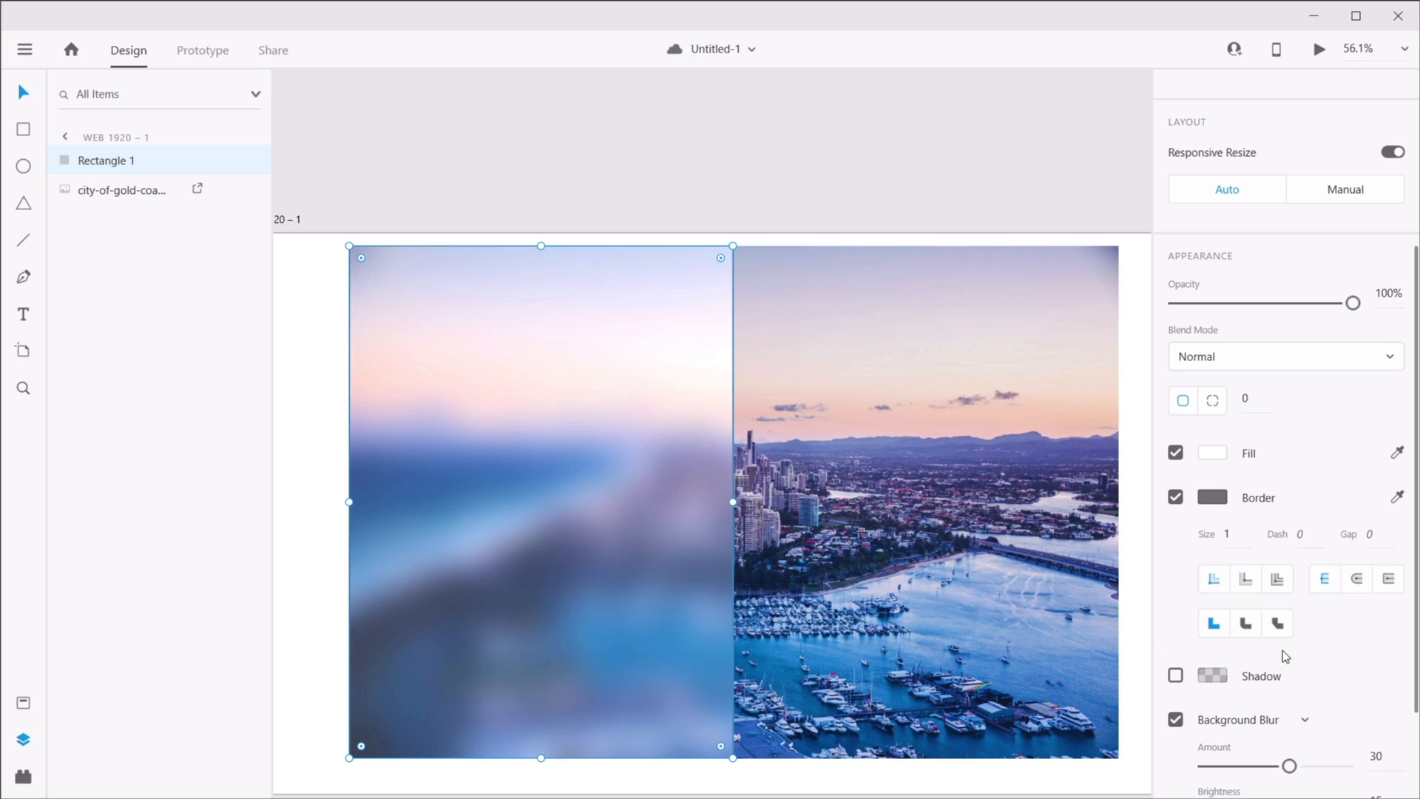
{"action": "scroll", "coordinate": [1302, 644], "scroll_direction": "down", "scroll_amount": 2}
{"action": "mouse_move", "coordinate": [1291, 634]}
{"action": "left_mouse_down"}
{"action": "mouse_move", "coordinate": [1221, 641]}
{"action": "mouse_move", "coordinate": [1283, 640]}
{"action": "left_mouse_up"}
{"action": "left_click_drag", "start_coordinate": [1248, 641], "coordinate": [1241, 634]}
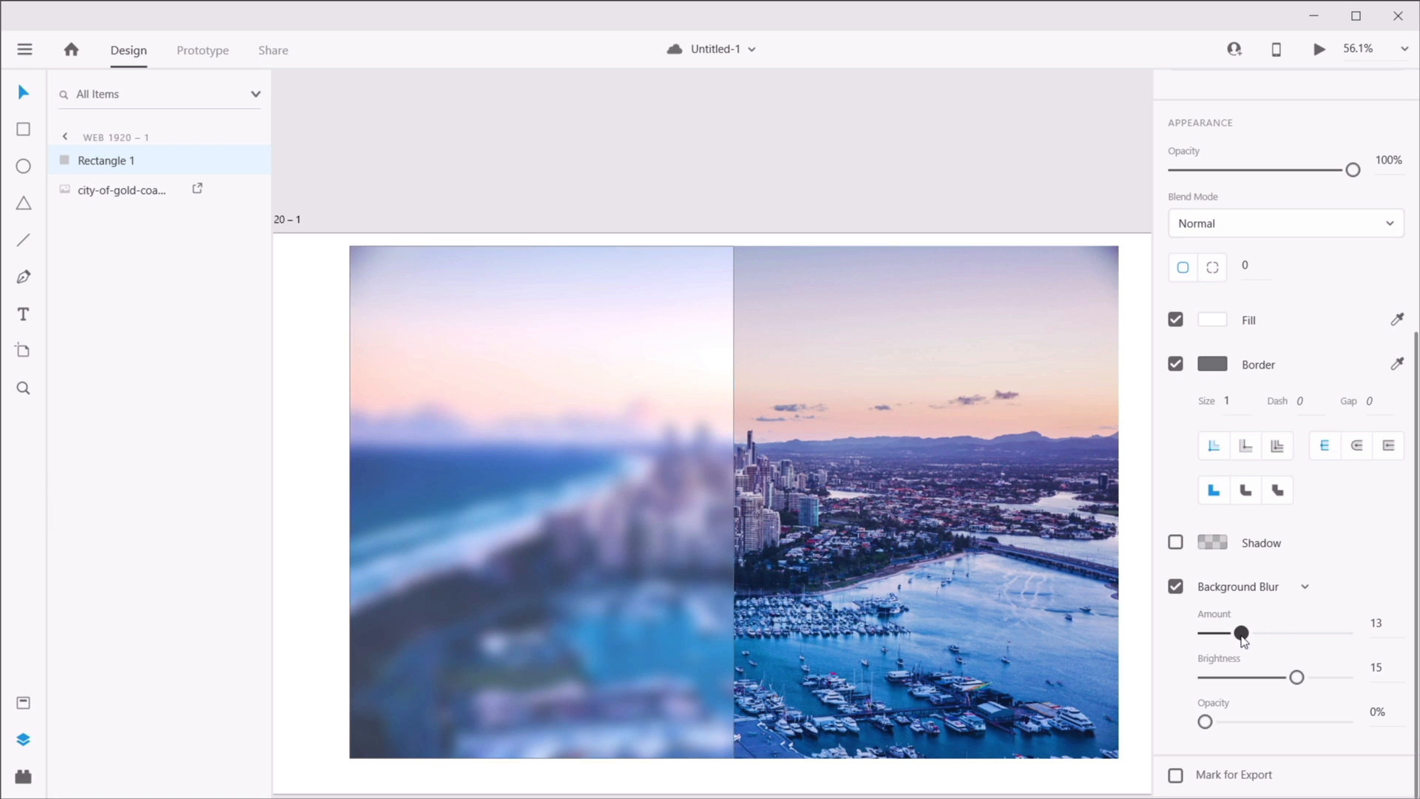
{"action": "mouse_move", "coordinate": [1296, 678]}
{"action": "left_mouse_down"}
{"action": "mouse_move", "coordinate": [1242, 678]}
{"action": "mouse_move", "coordinate": [1295, 678]}
{"action": "left_mouse_up"}
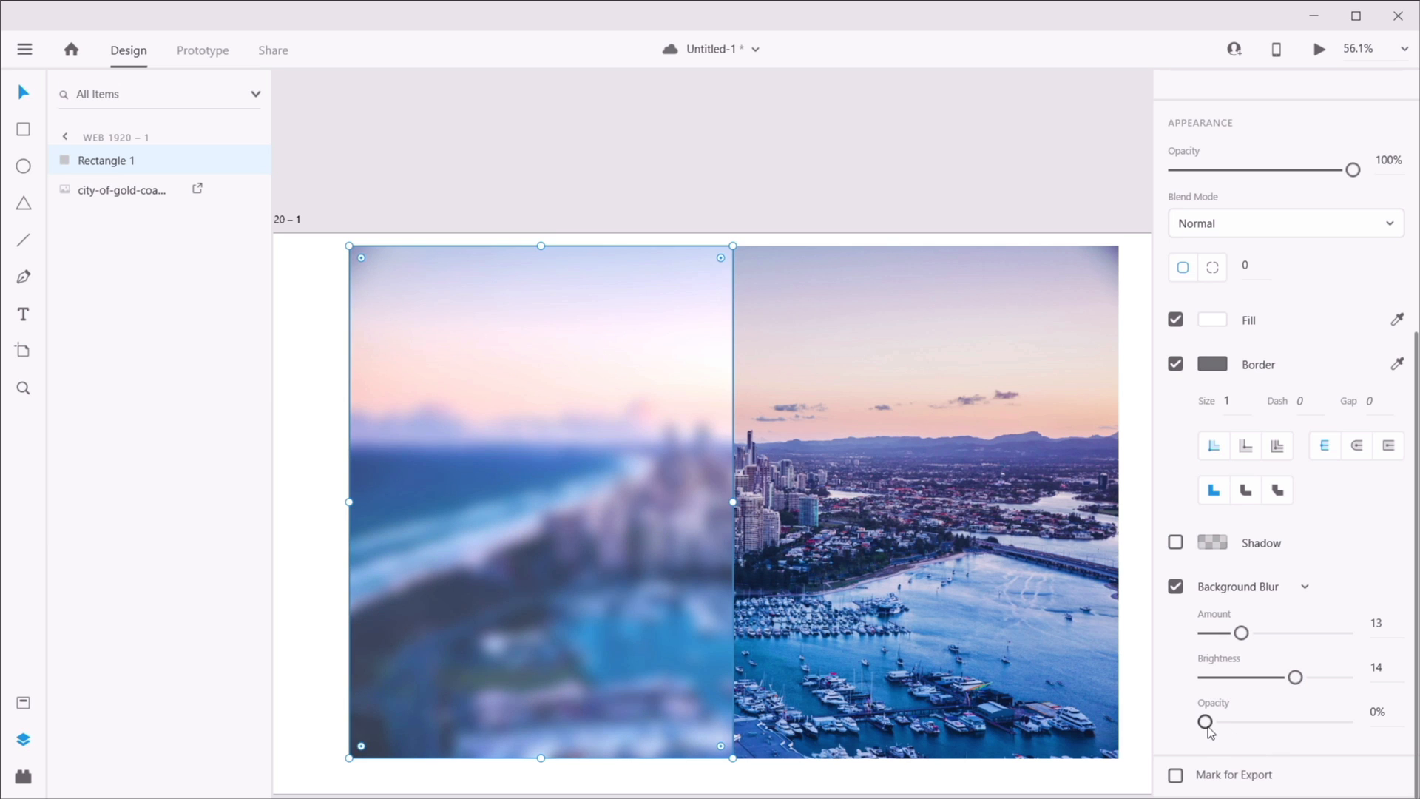
{"action": "left_click_drag", "start_coordinate": [1207, 728], "coordinate": [1247, 729]}
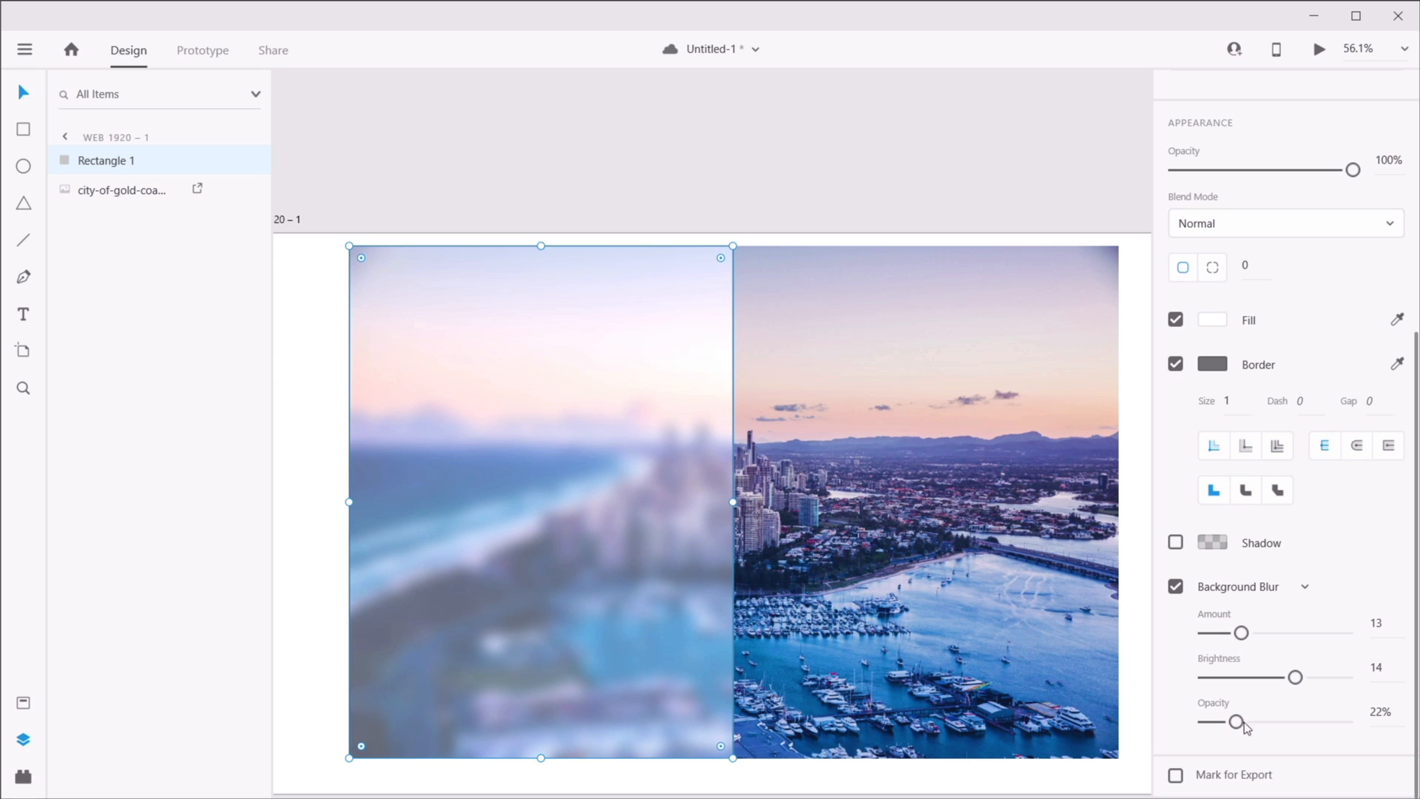
- Set the rectangle's background blur to brightness 15 and amount 21, and remove its border
{"action": "left_click_drag", "start_coordinate": [1295, 678], "coordinate": [1297, 677]}
{"action": "left_click_drag", "start_coordinate": [1241, 633], "coordinate": [1265, 634]}
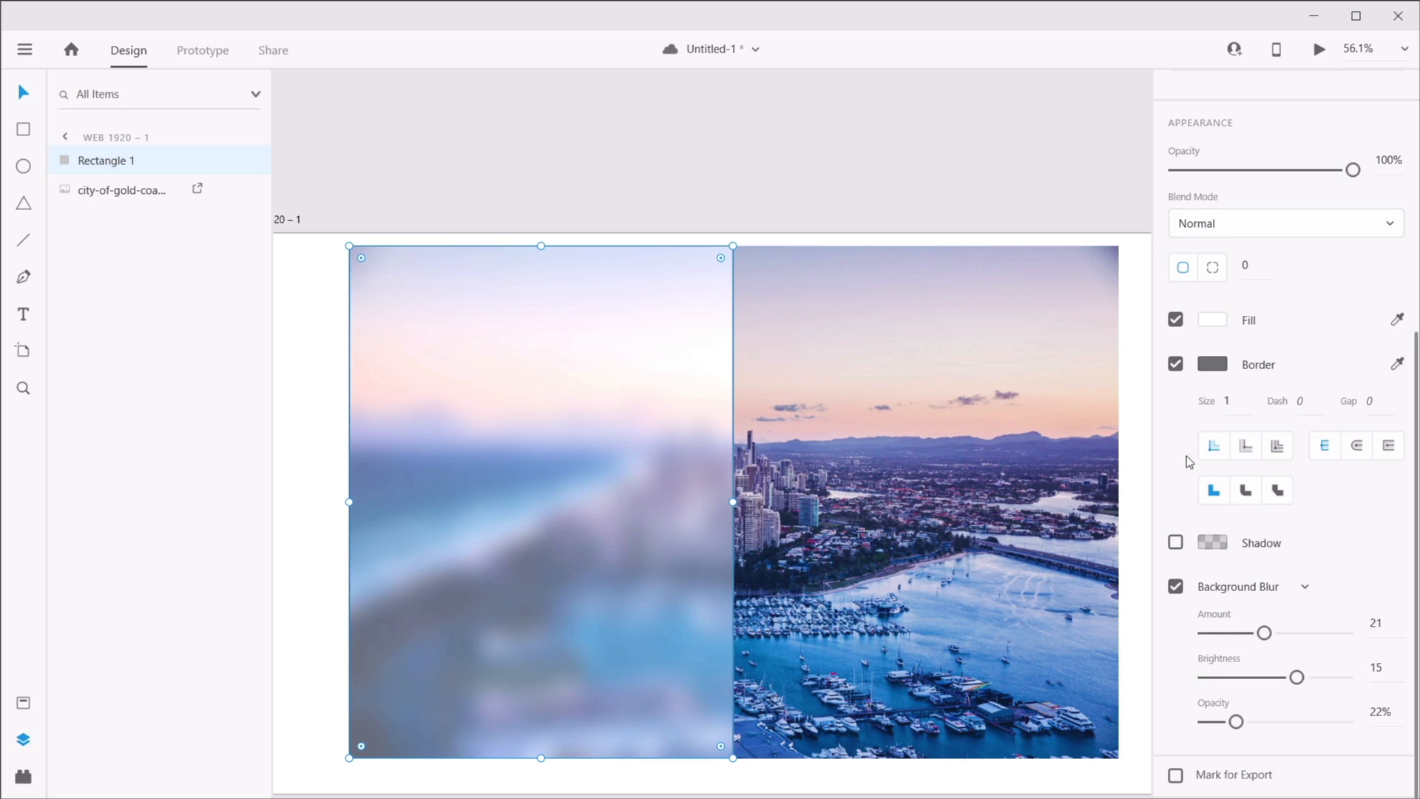
{"action": "left_click", "coordinate": [1177, 364]}
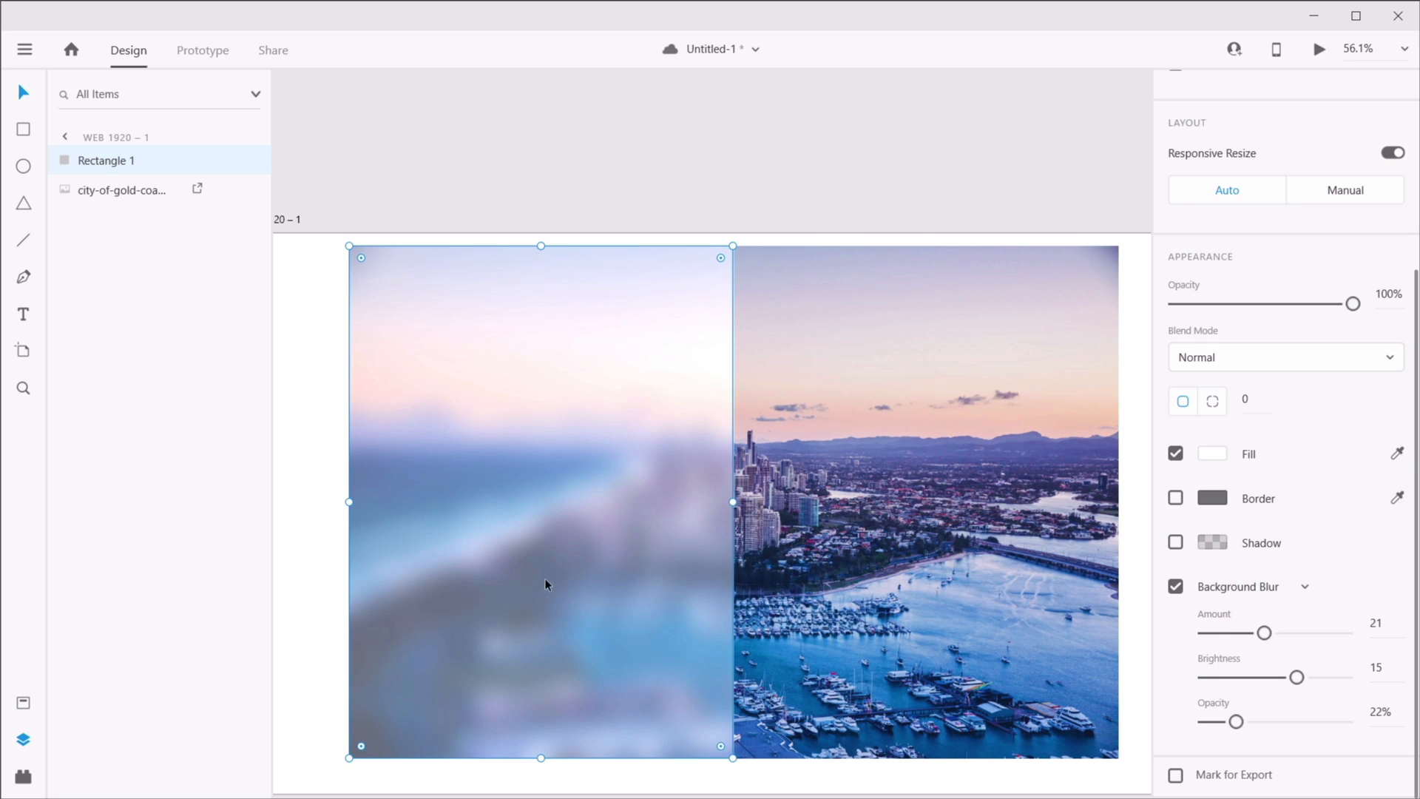
- Reselect the blurred rectangle over the city image and delete it
{"action": "left_click", "coordinate": [323, 567]}
{"action": "left_click", "coordinate": [514, 620]}
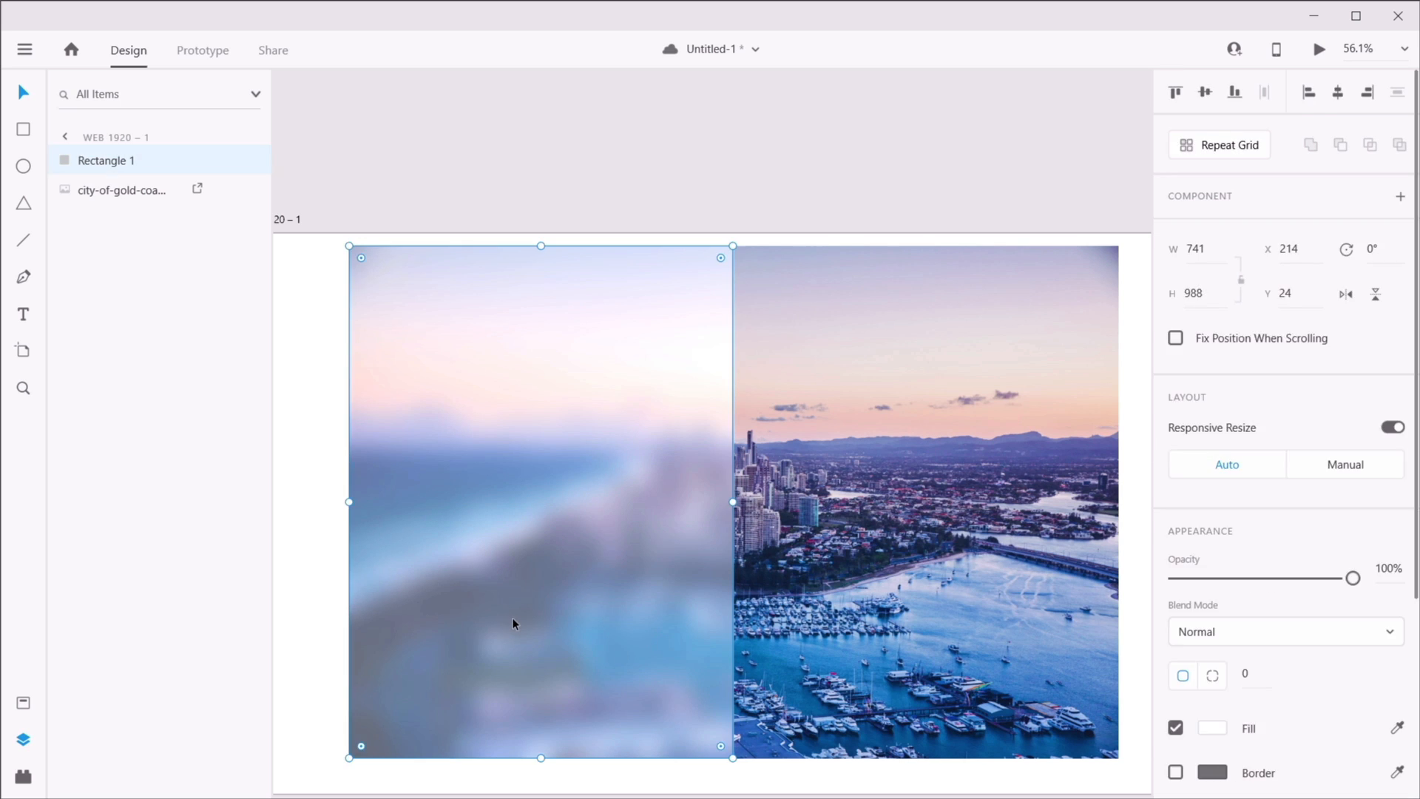
{"action": "scroll", "coordinate": [1265, 591], "scroll_direction": "down", "scroll_amount": 4}
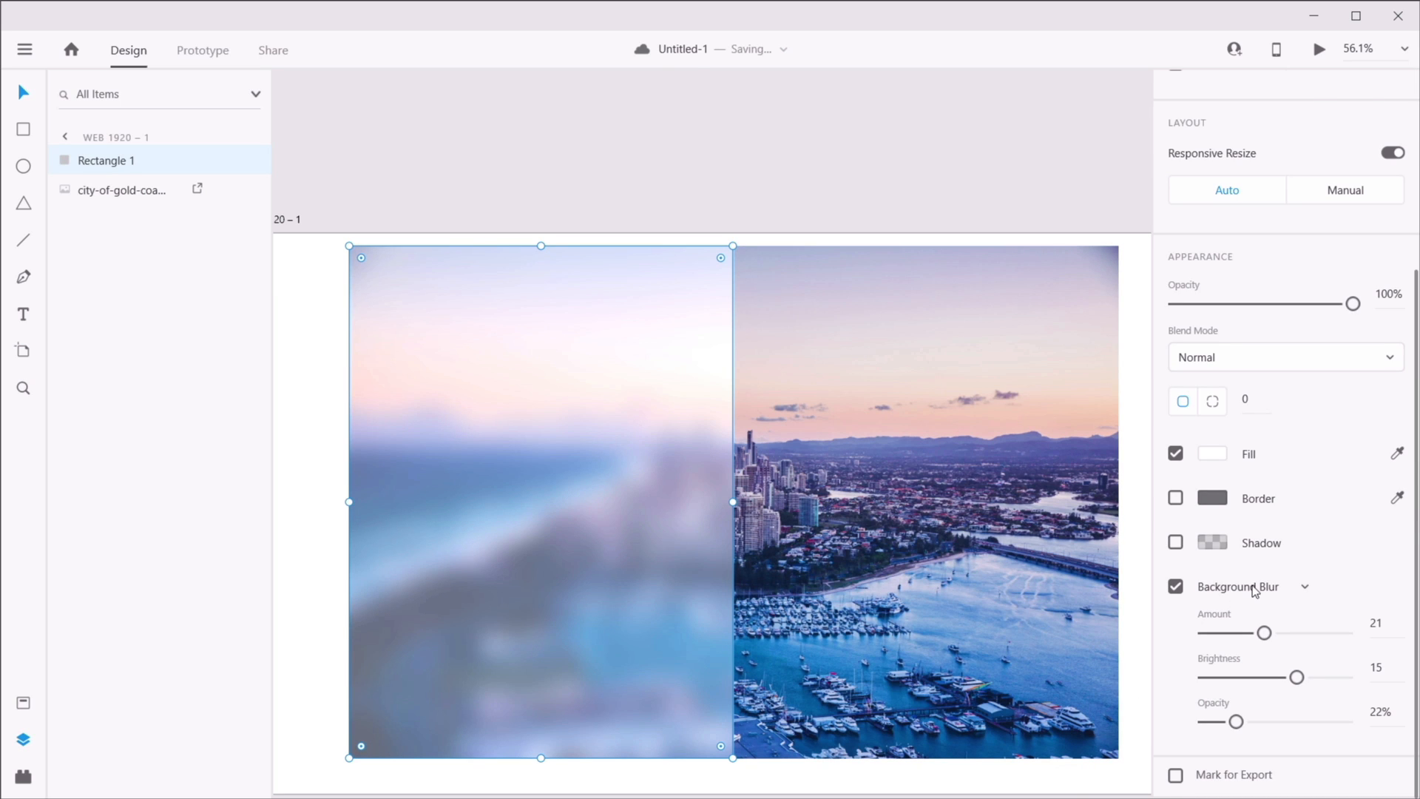
{"action": "key", "text": "Delete"}
- Try an object blur of 32 on the city image, reduce its amount, and turn the blur off
{"action": "left_click", "coordinate": [903, 546]}
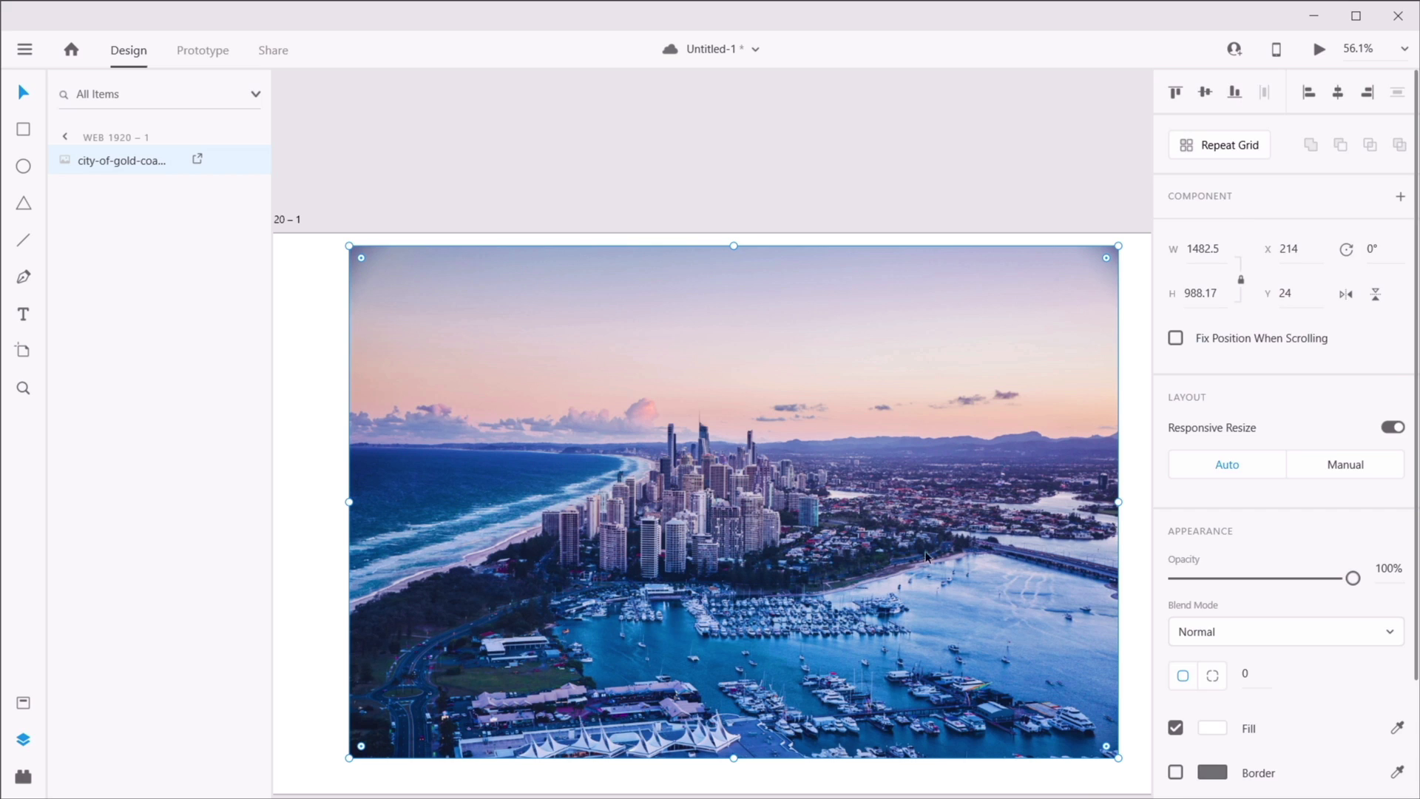
{"action": "scroll", "coordinate": [1309, 621], "scroll_direction": "down", "scroll_amount": 2}
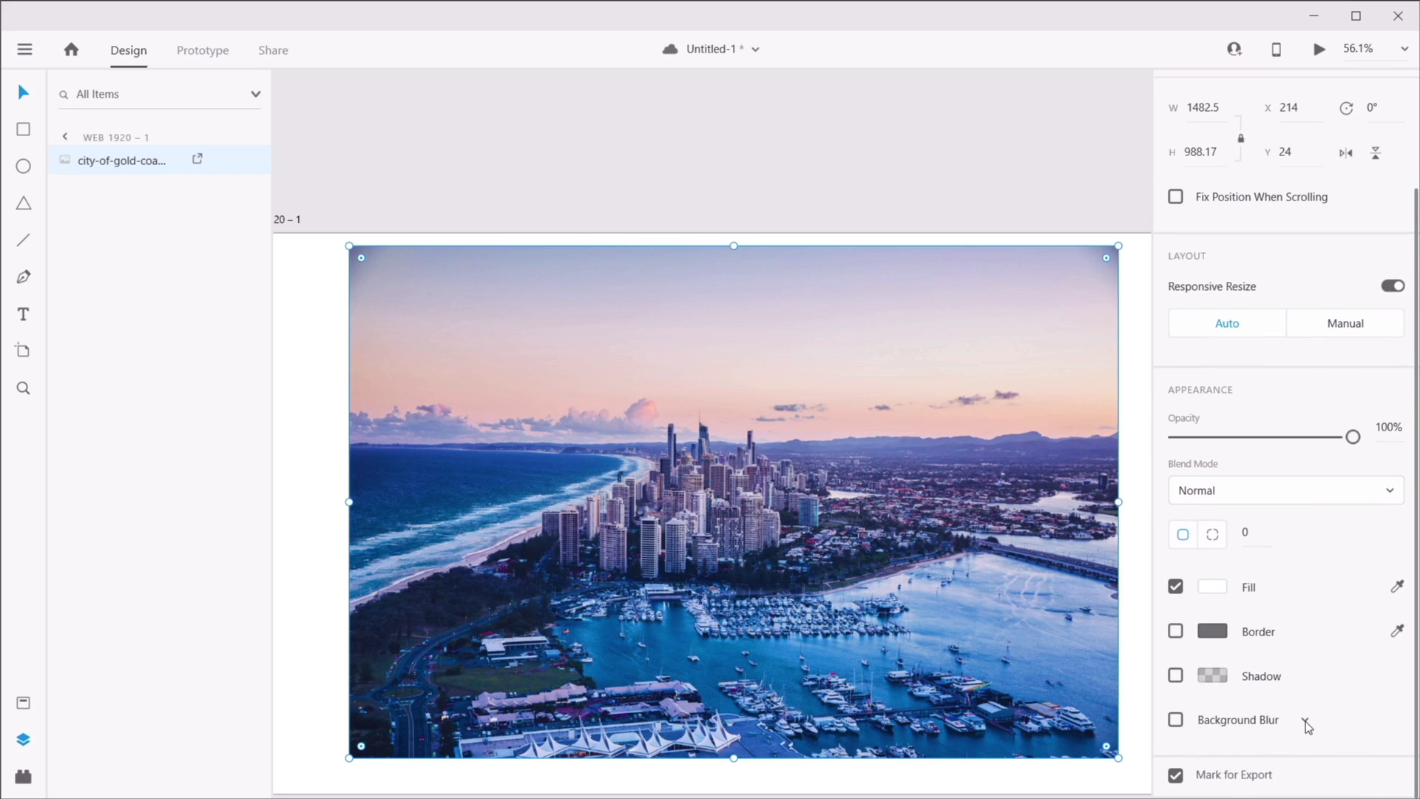
{"action": "left_click", "coordinate": [1278, 724]}
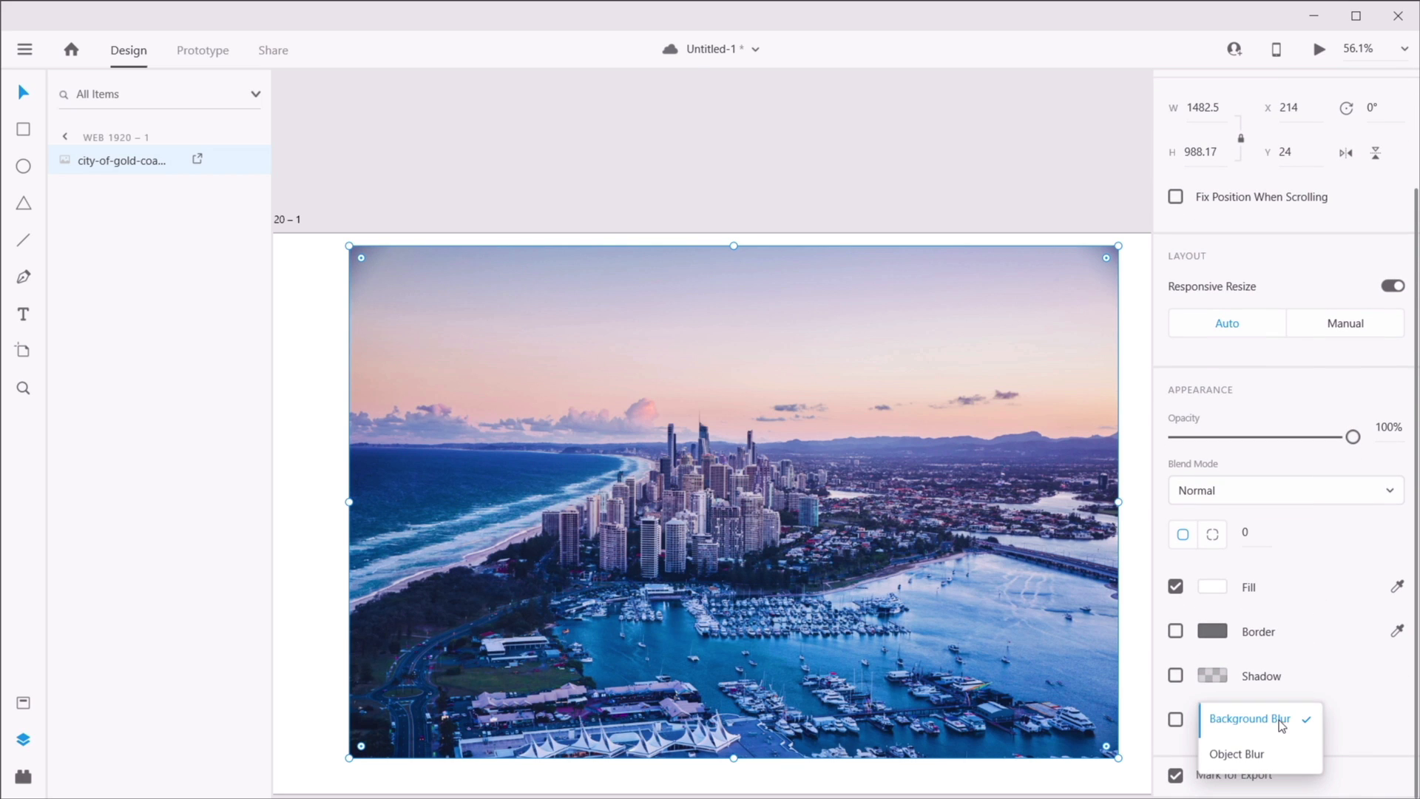
{"action": "left_click", "coordinate": [1266, 755]}
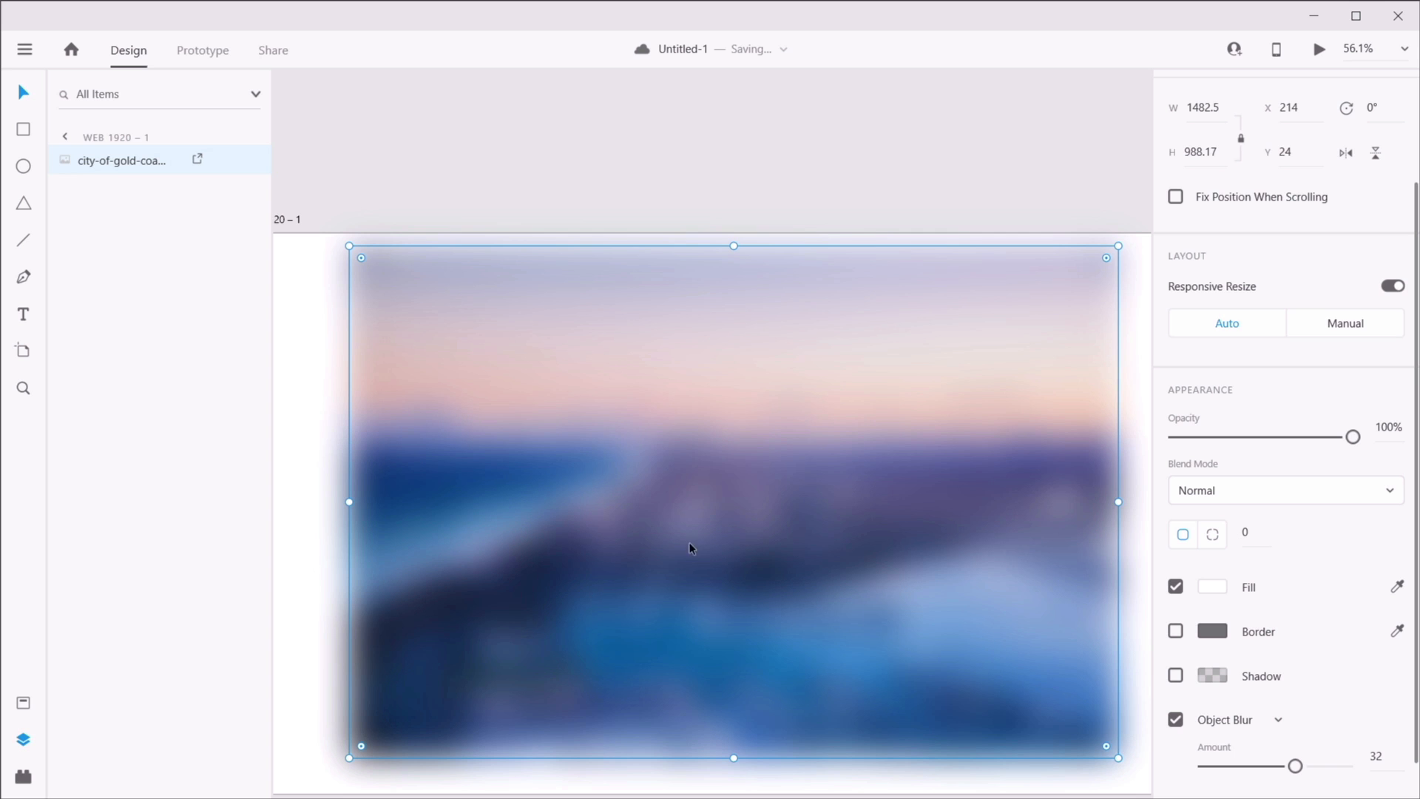
{"action": "scroll", "coordinate": [1266, 699], "scroll_direction": "down", "scroll_amount": 1}
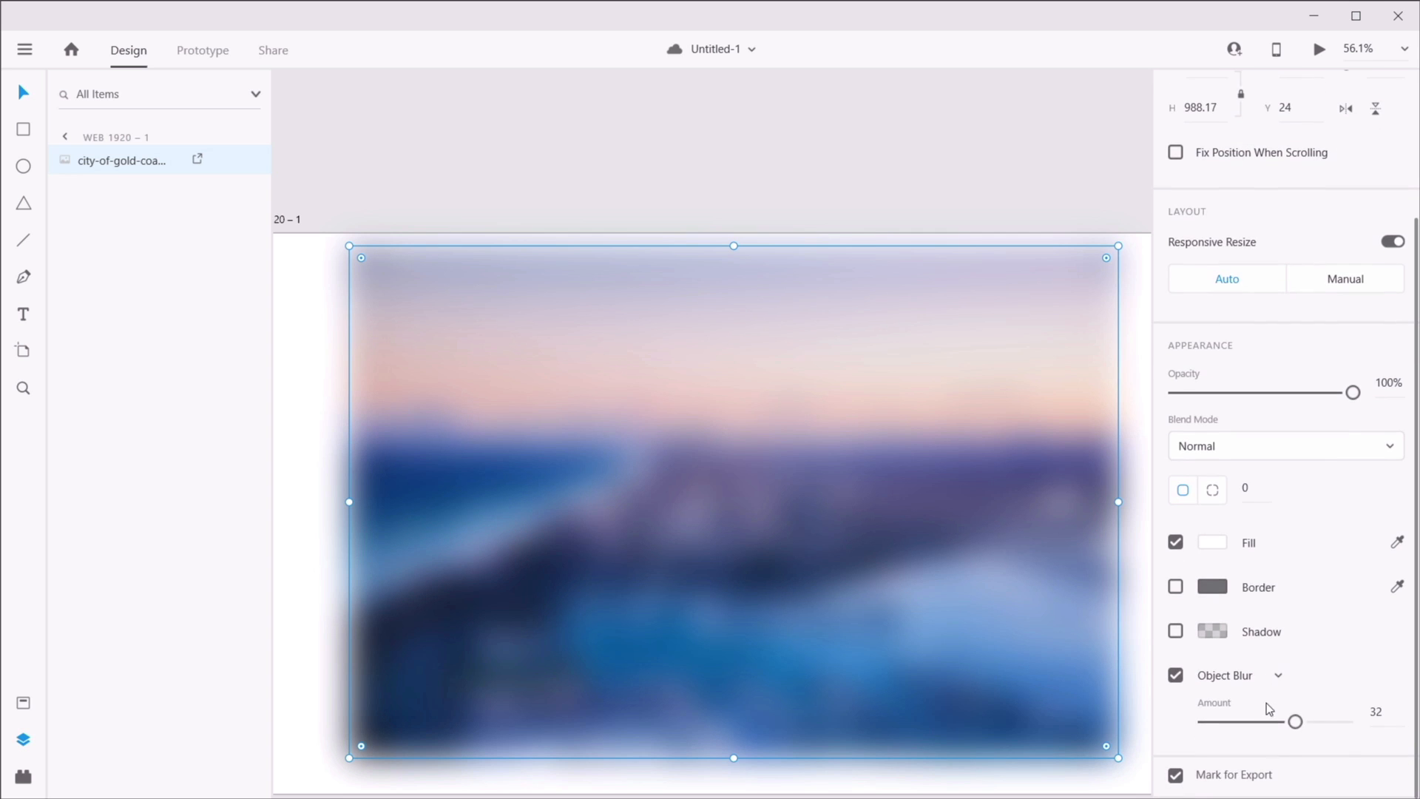
{"action": "left_click_drag", "start_coordinate": [1294, 721], "coordinate": [1239, 721]}
{"action": "left_click", "coordinate": [1175, 674]}
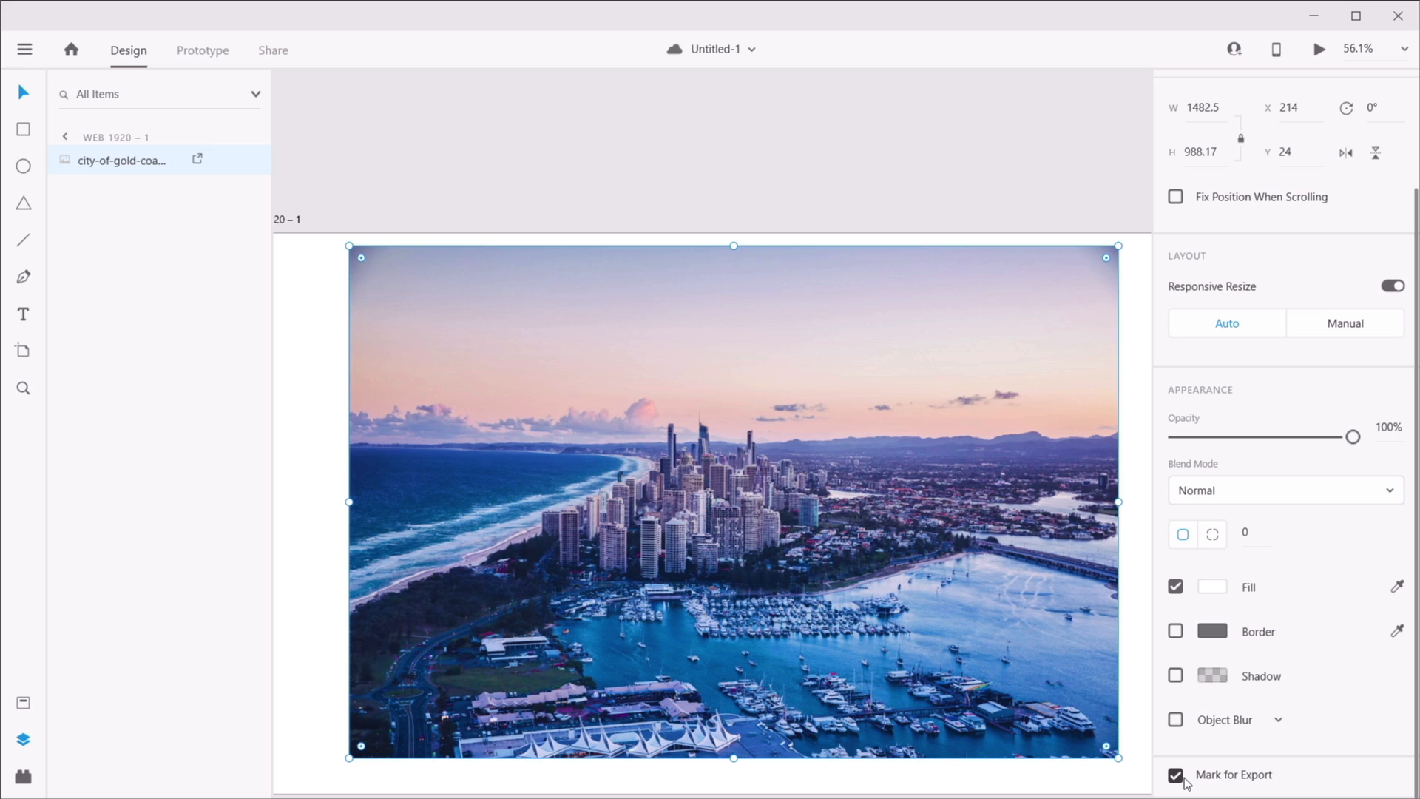
- Try switching the city image's Mark for Export option off and back on, and deselect the image
{"action": "left_click", "coordinate": [522, 225]}
{"action": "left_click", "coordinate": [628, 350]}
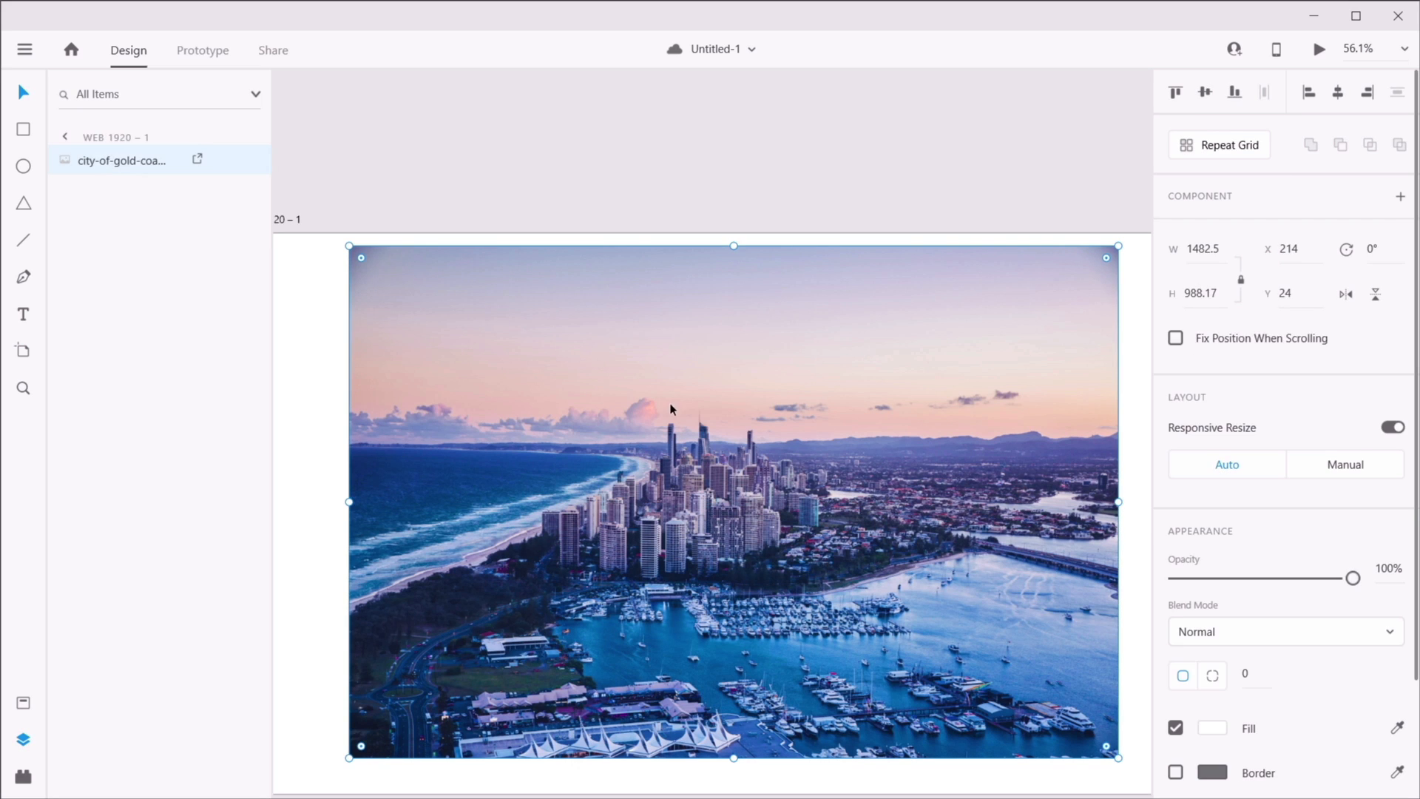
{"action": "scroll", "coordinate": [1204, 714], "scroll_direction": "down", "scroll_amount": 2}
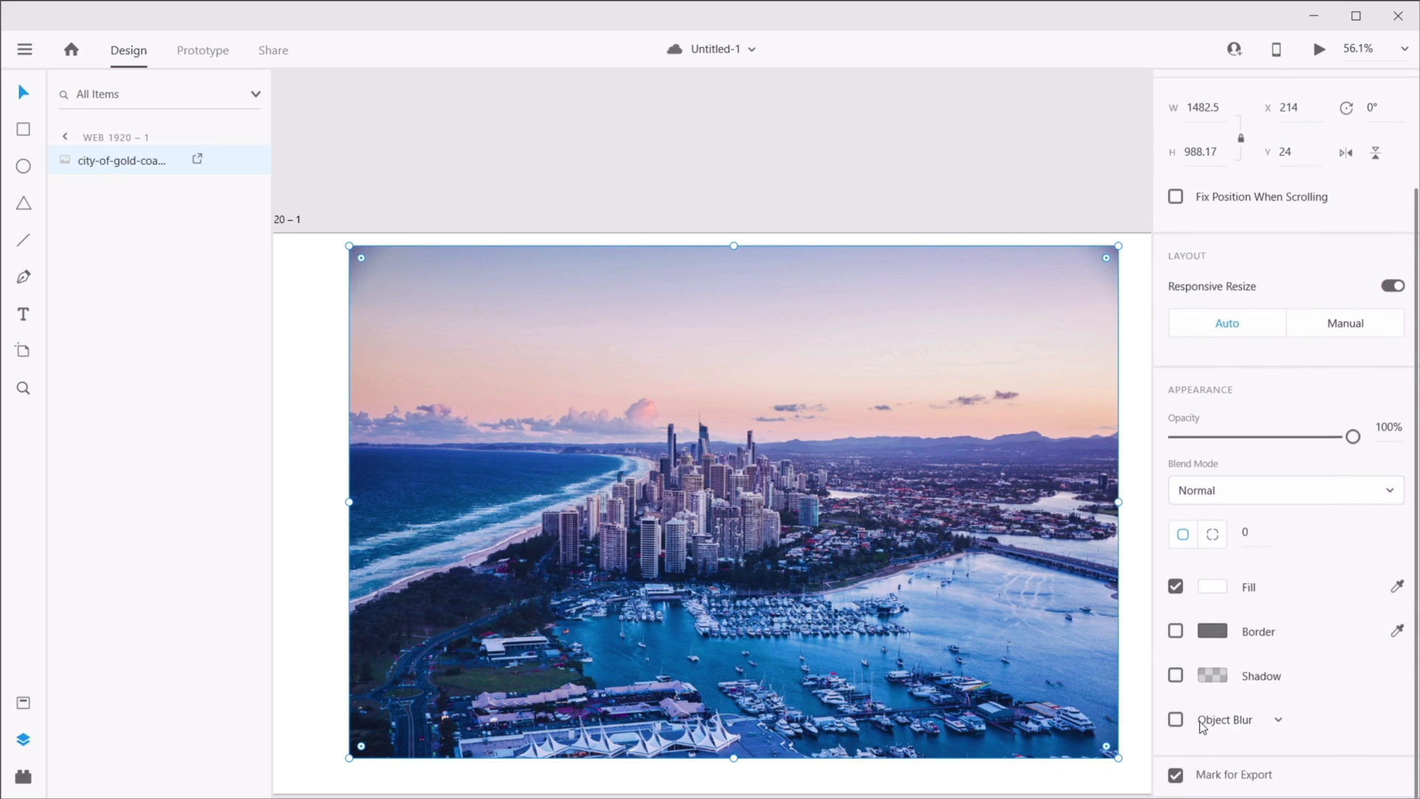
{"action": "left_click", "coordinate": [1200, 774]}
{"action": "left_click", "coordinate": [1199, 775]}
{"action": "left_click", "coordinate": [485, 139]}
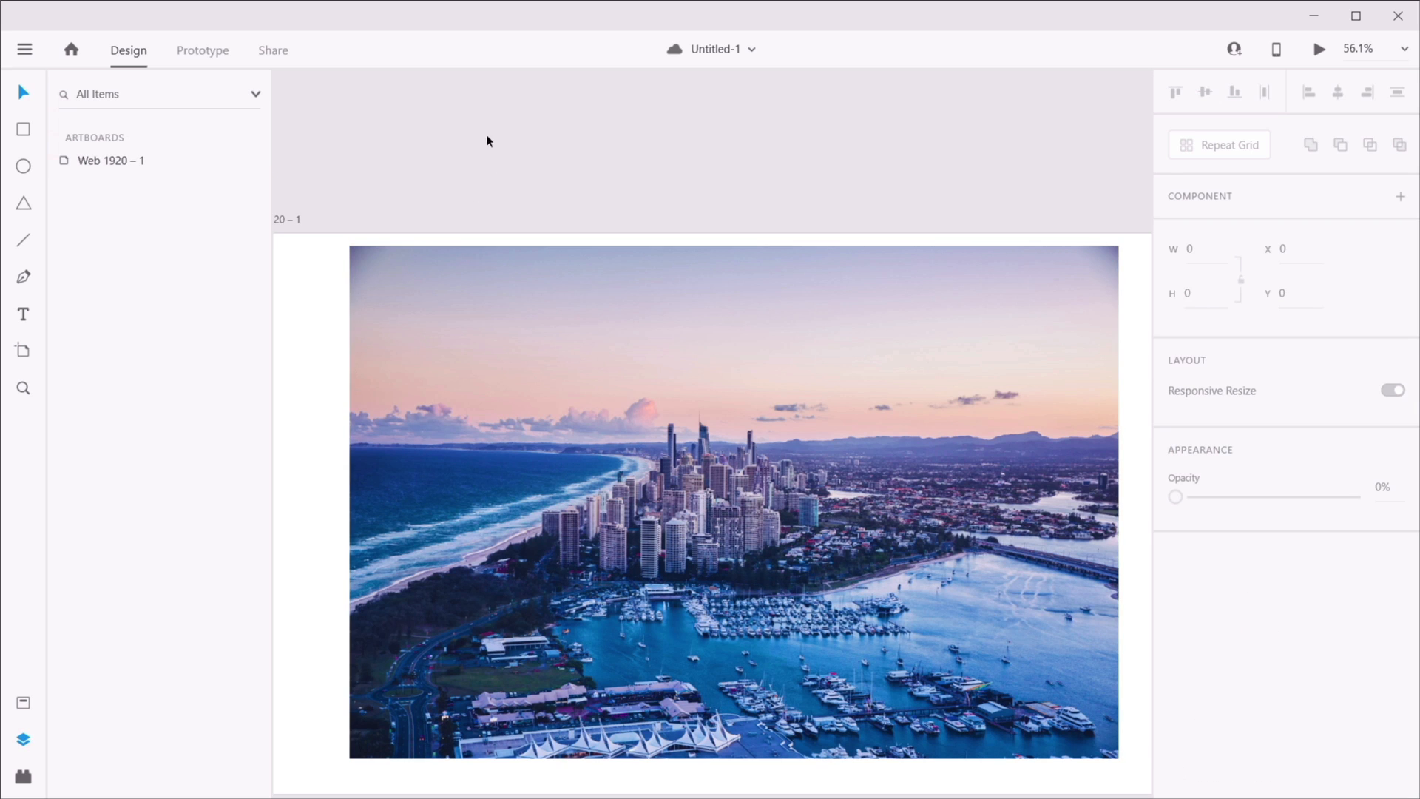
- Draw a large ellipse over the city image, look at its appearance options, and delete it
{"action": "scroll", "coordinate": [520, 184], "scroll_direction": "left", "scroll_amount": 4}
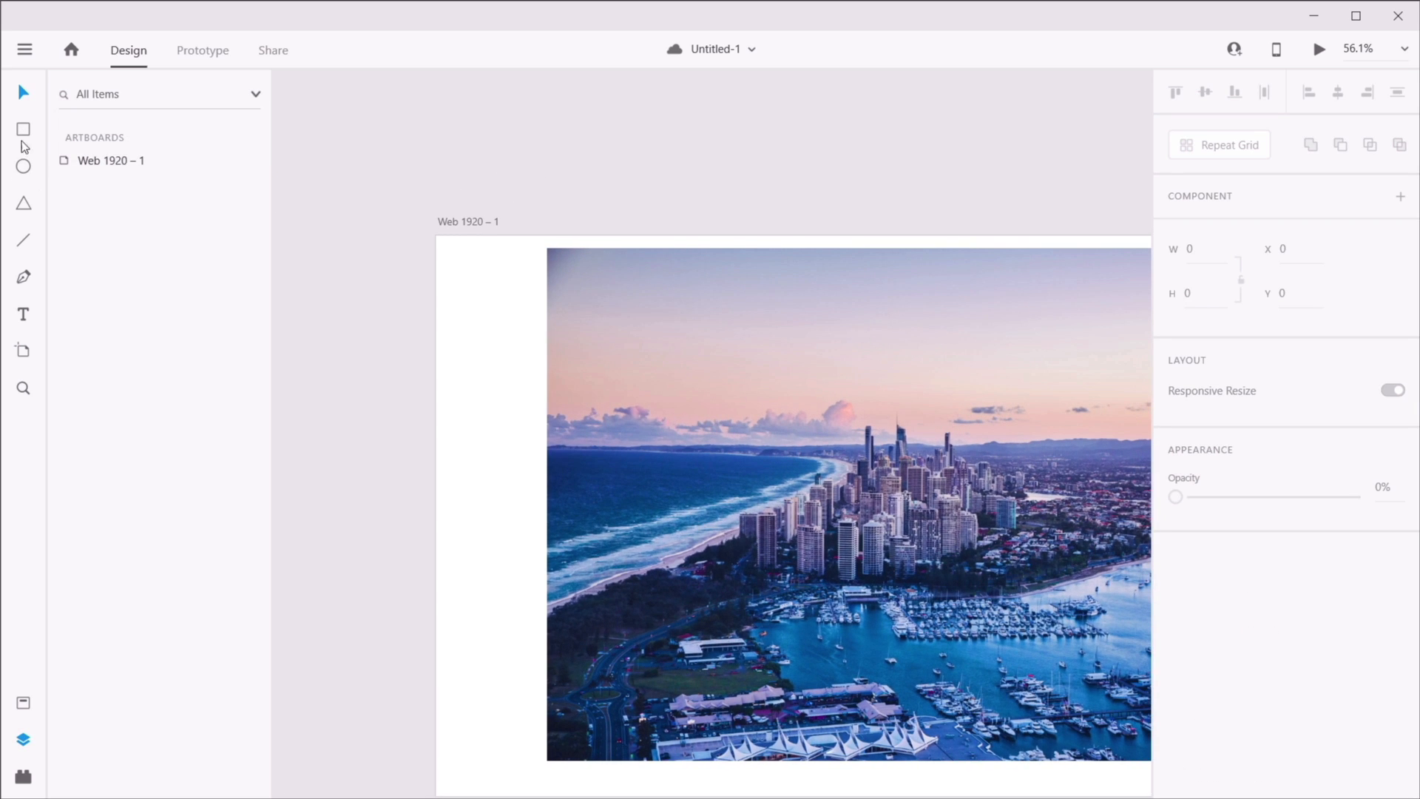
{"action": "left_click", "coordinate": [22, 164]}
{"action": "left_click_drag", "start_coordinate": [631, 316], "coordinate": [1023, 634]}
{"action": "scroll", "coordinate": [1290, 657], "scroll_direction": "down", "scroll_amount": 3}
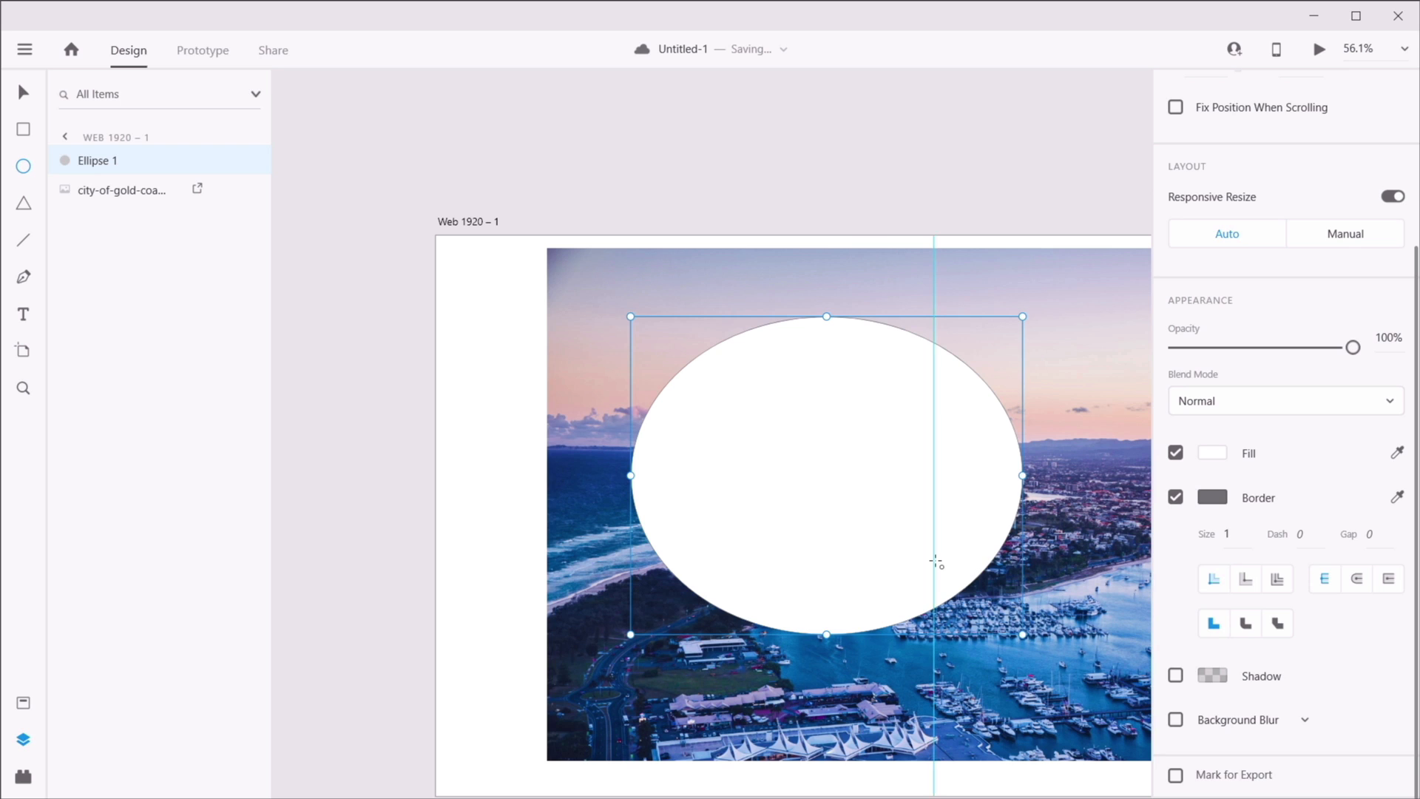
{"action": "key", "text": "Delete"}
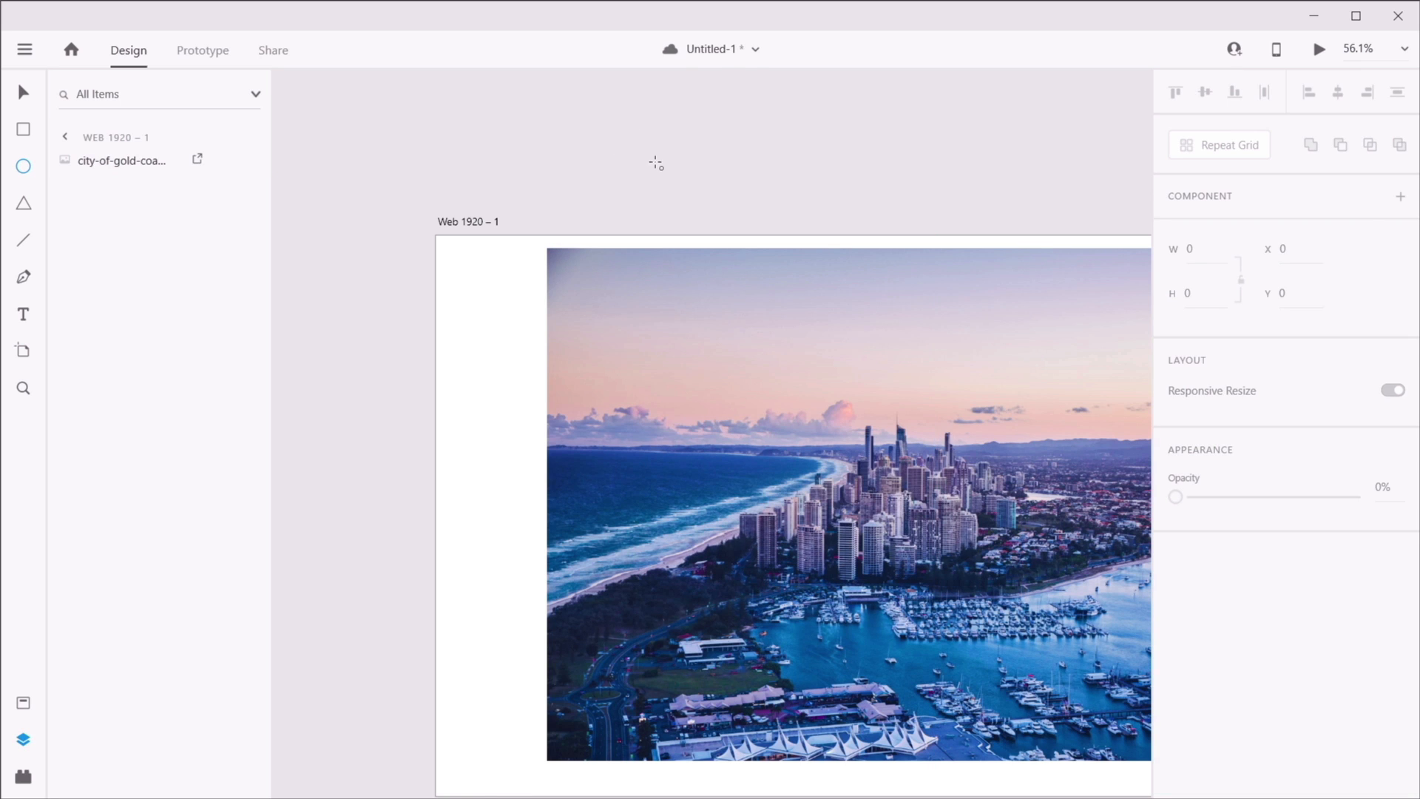
{"action": "key", "text": "v"}
{"action": "left_click", "coordinate": [765, 182]}
- Recentre the view on the city image and look up the Export and Import commands
{"action": "key", "text": "space"}
{"action": "left_click_drag", "start_coordinate": [809, 425], "coordinate": [681, 371]}
{"action": "key", "text": "space"}
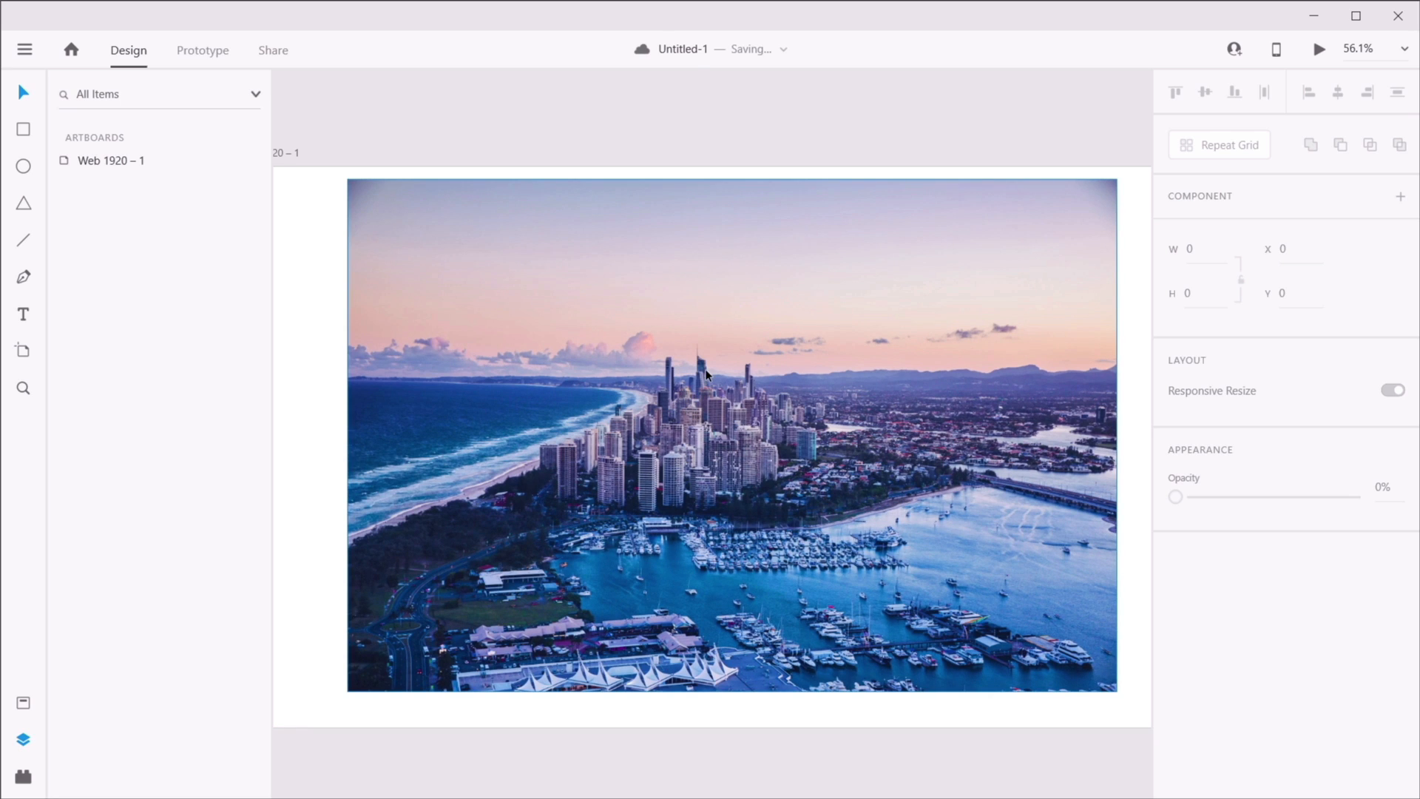
{"action": "left_click", "coordinate": [25, 49]}
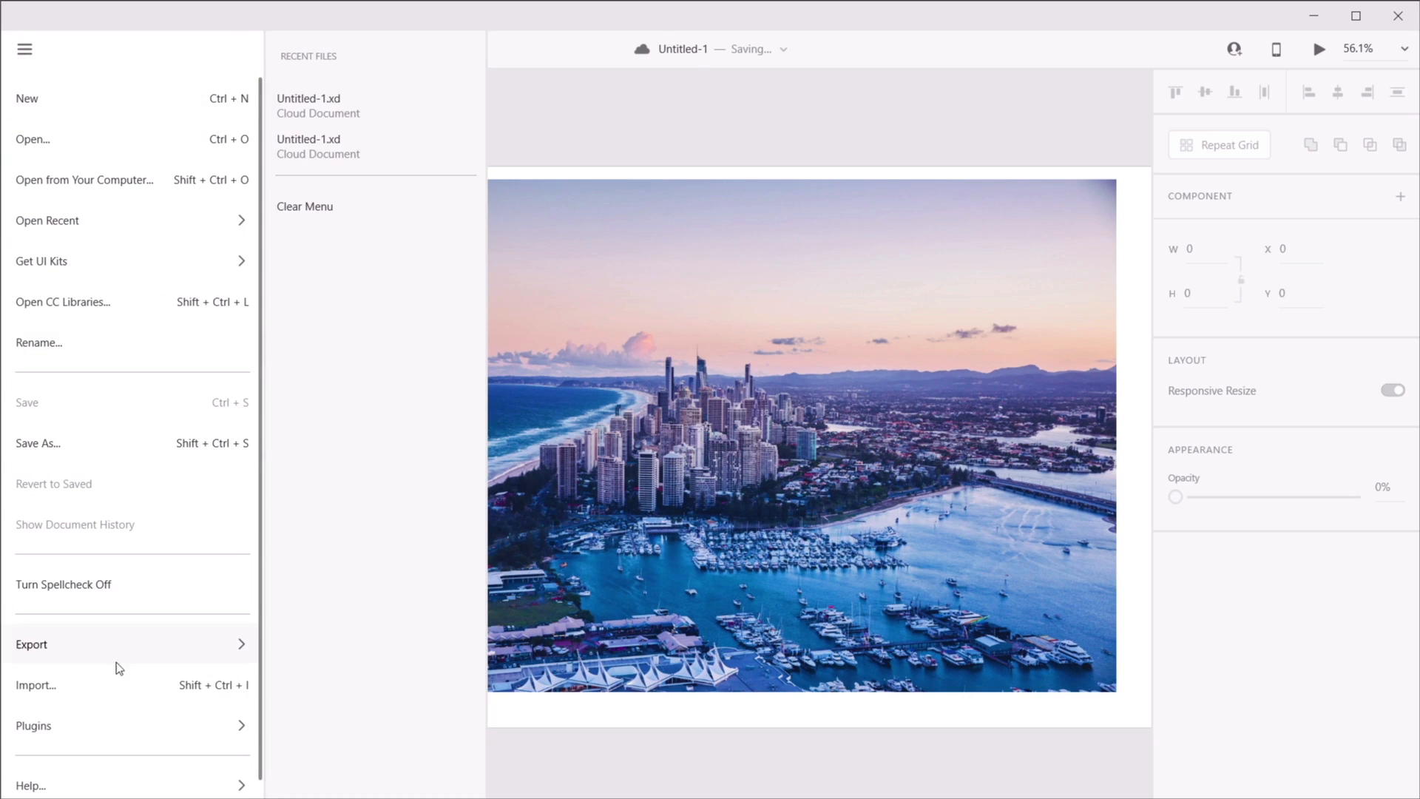
{"action": "left_click", "coordinate": [720, 124]}
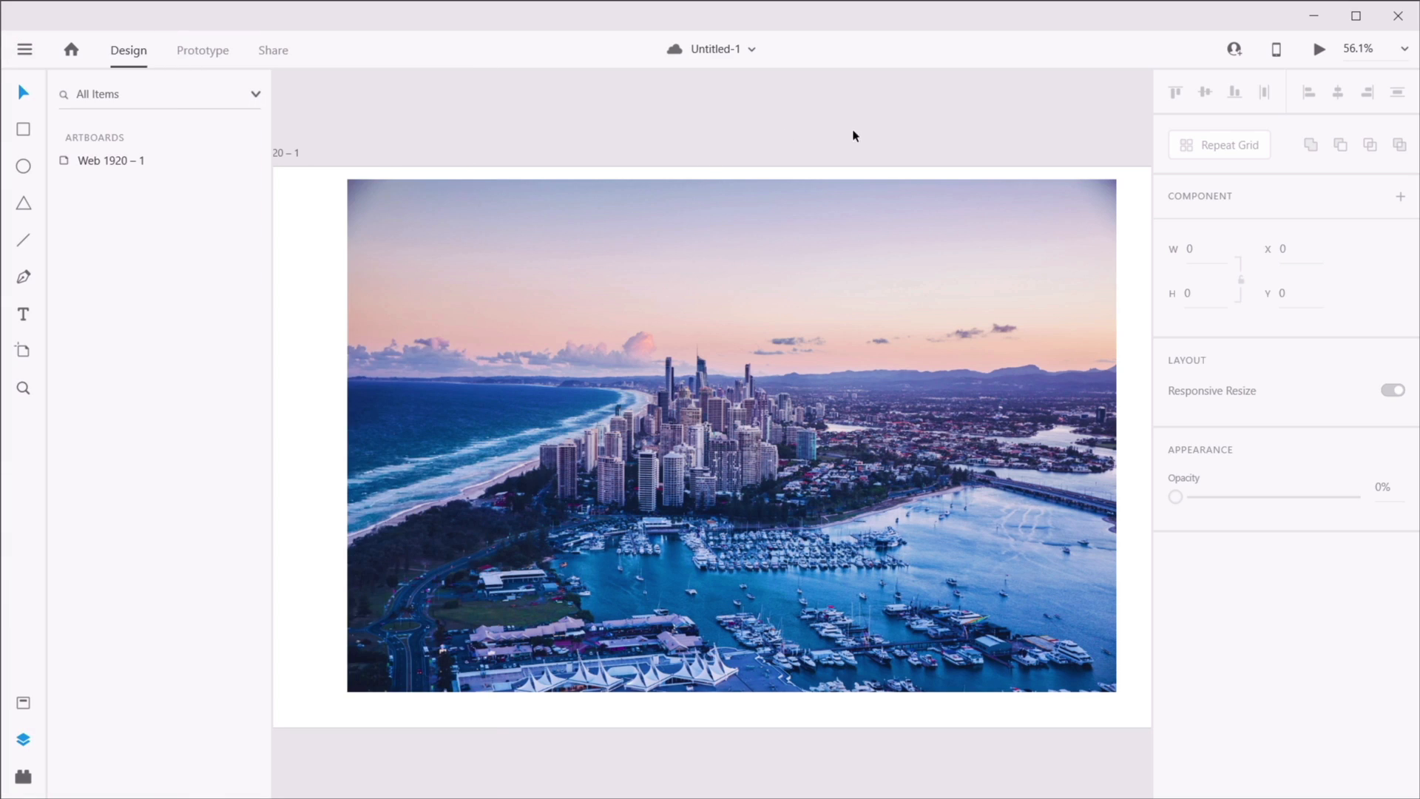
- Delete the city image and place the harley-davidson photo from the Downloads folder on the Web 1920 – 1 artboard
{"action": "left_click", "coordinate": [739, 265]}
{"action": "key", "text": "Delete"}
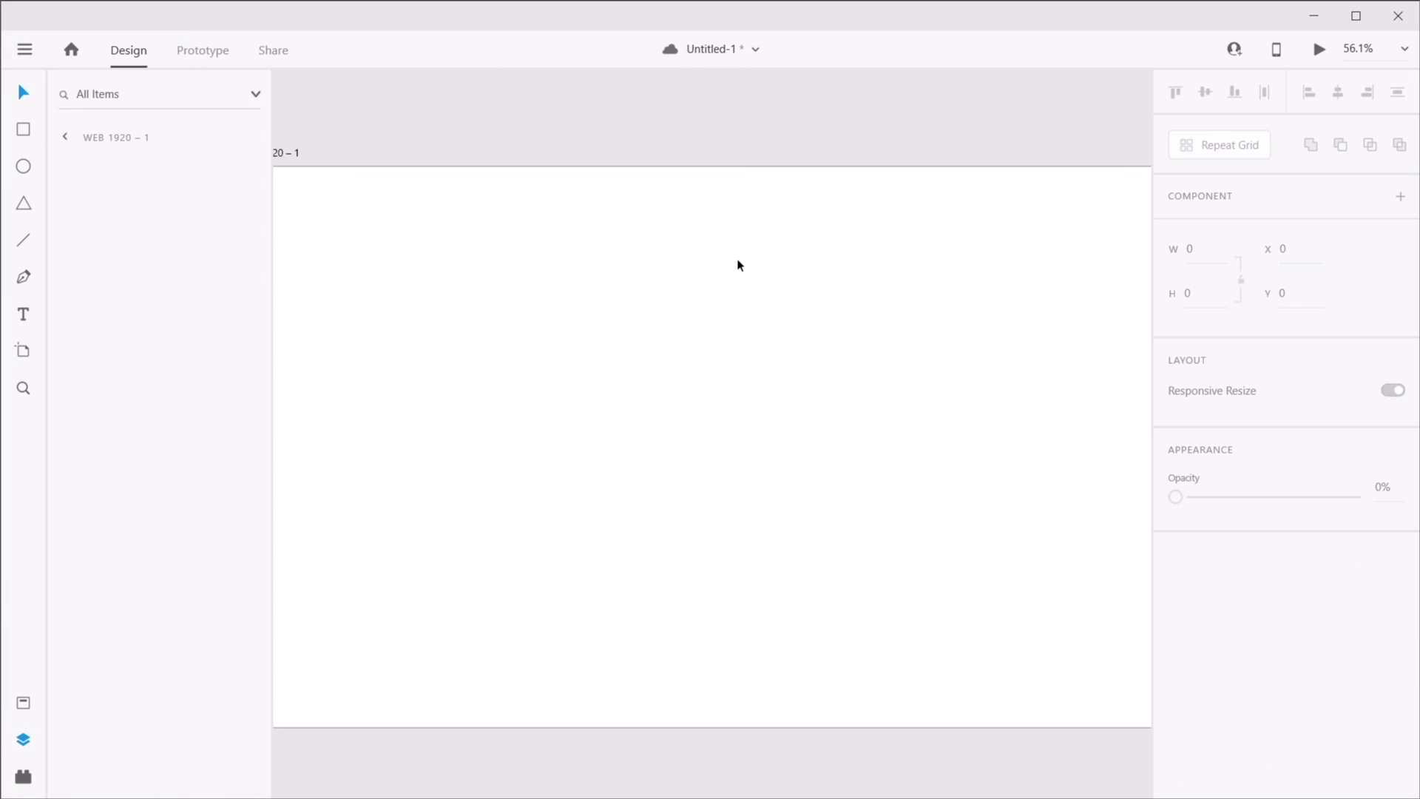
{"action": "key", "text": "alt+Tab"}
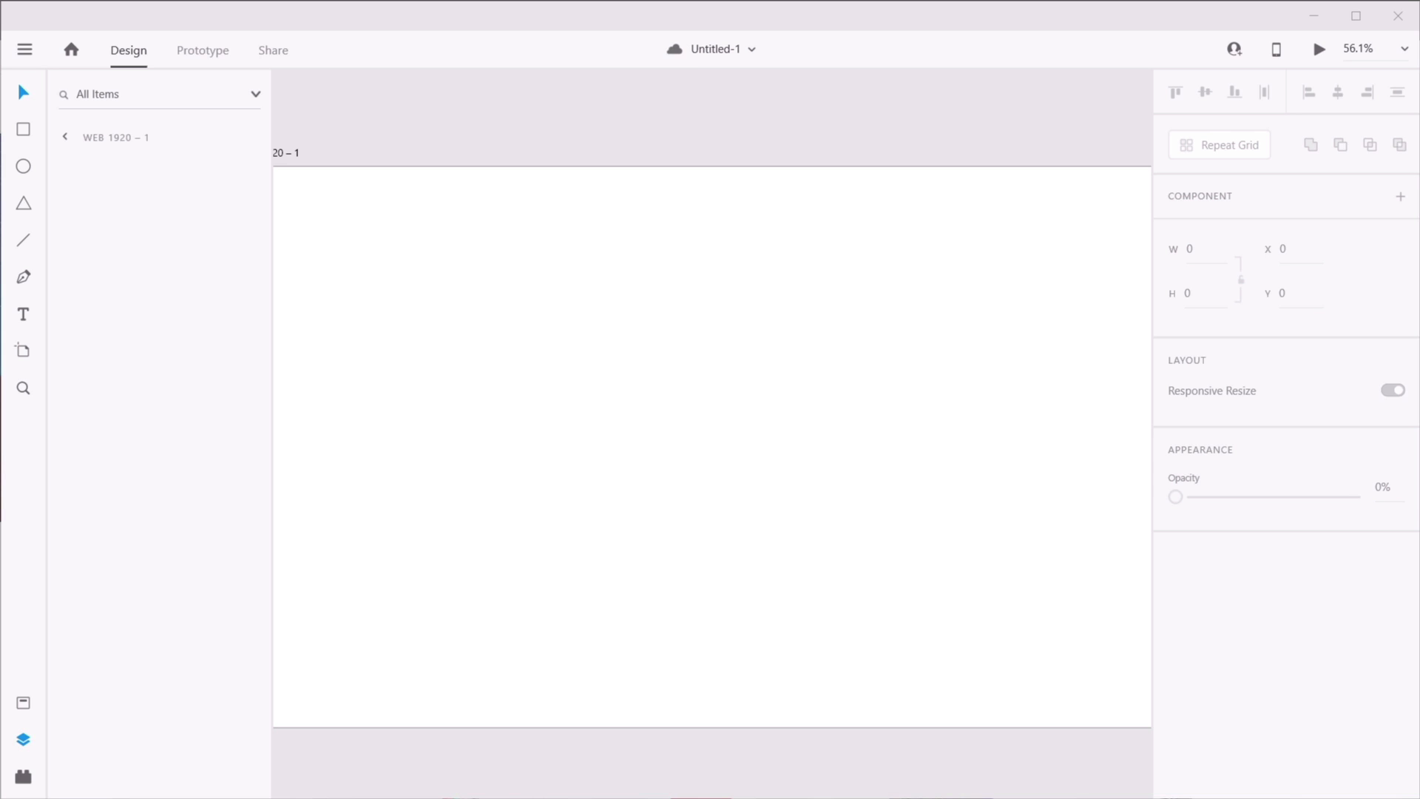
{"action": "left_click_drag", "start_coordinate": [1050, 237], "coordinate": [1294, 145]}
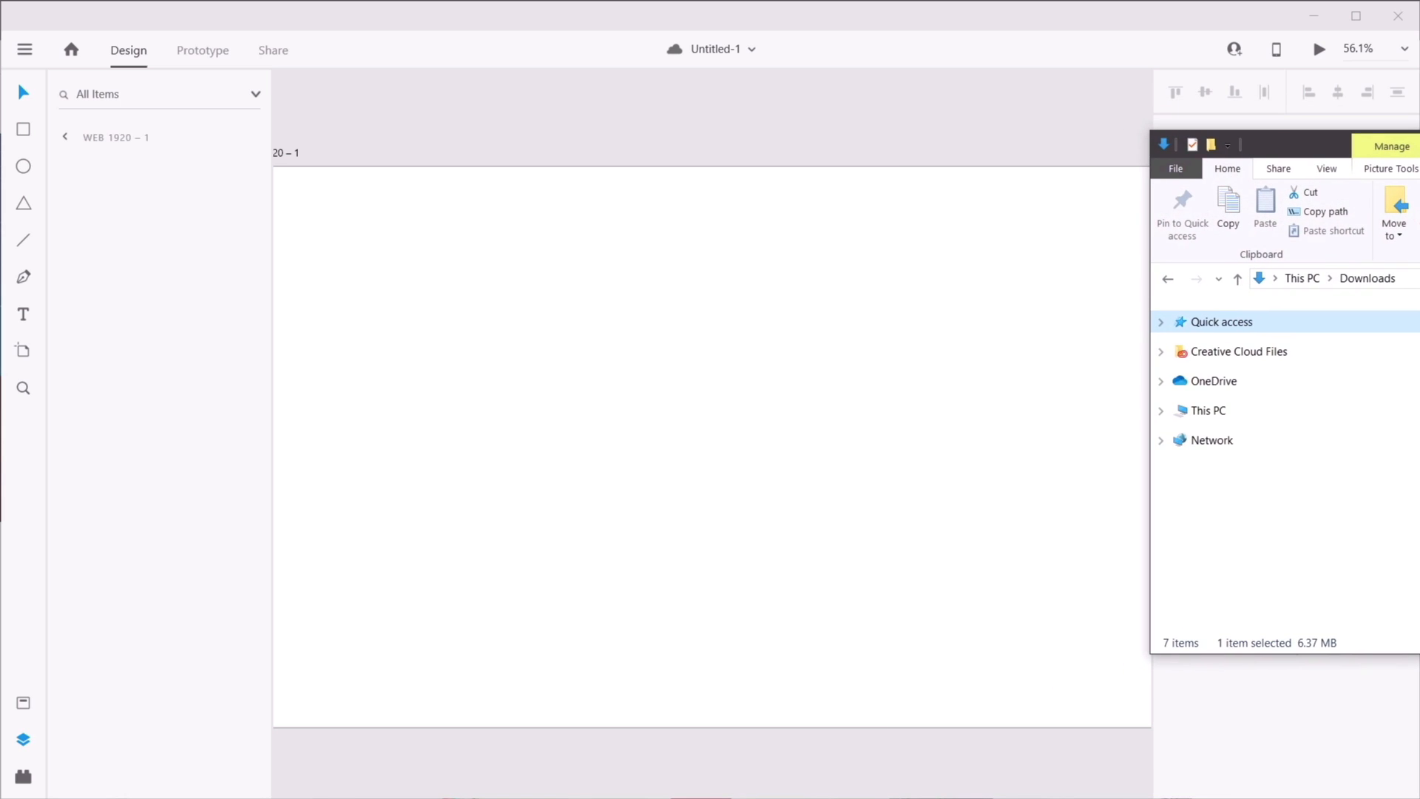
{"action": "left_click_drag", "start_coordinate": [1419, 366], "coordinate": [611, 339]}
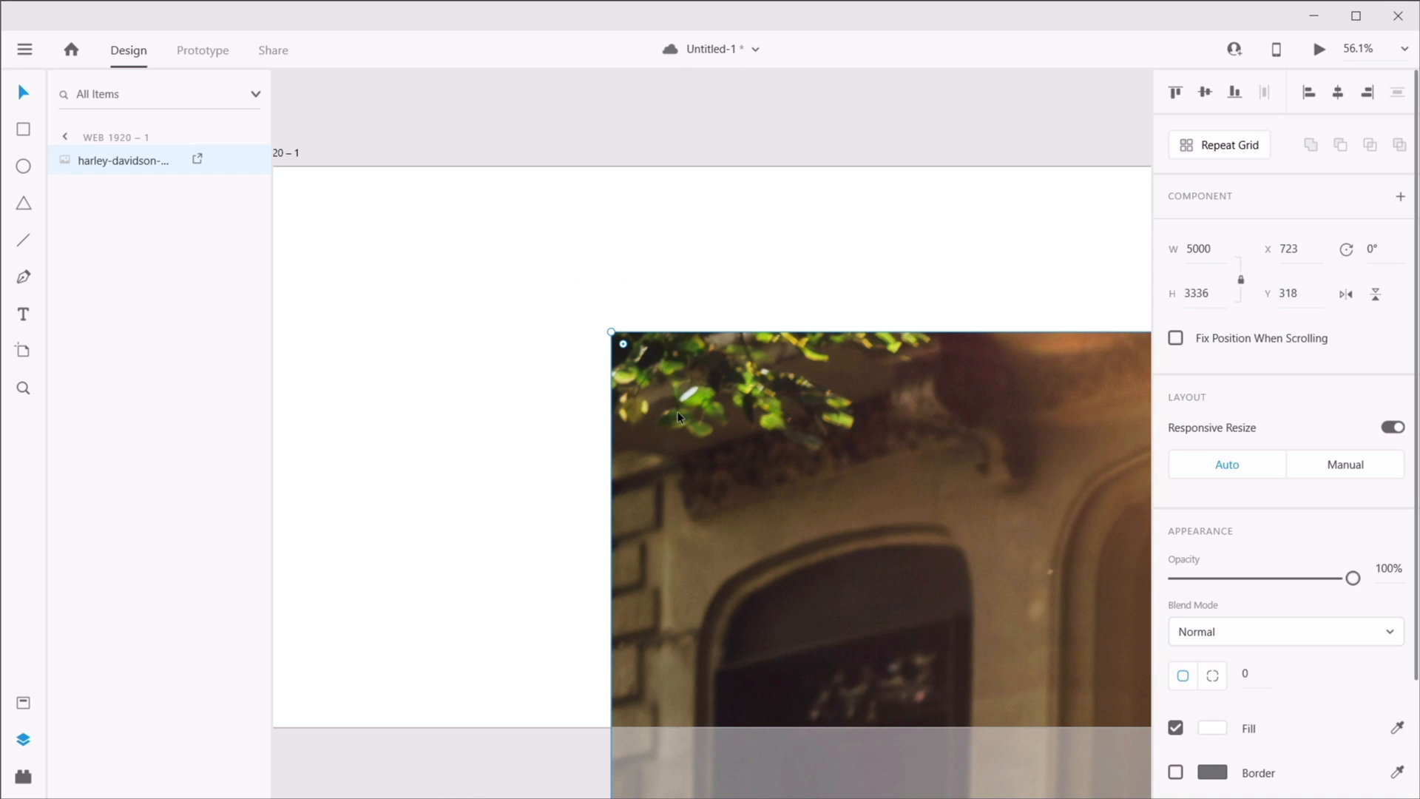
- Scale the motorcycle photo proportionally to about 1244 by 830, centre it on the artboard, and deselect it
{"action": "left_click_drag", "start_coordinate": [612, 333], "coordinate": [962, 564]}
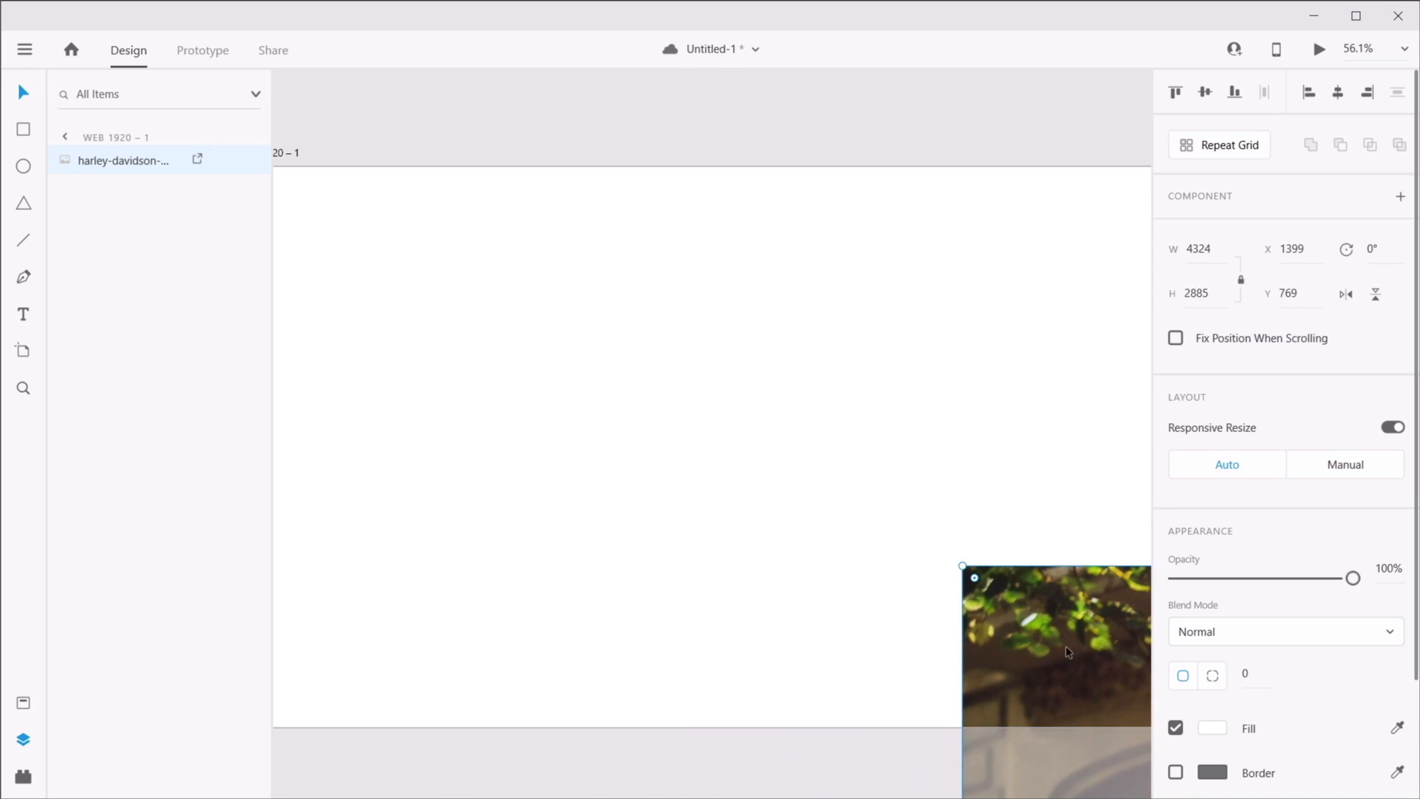
{"action": "left_click_drag", "start_coordinate": [1070, 652], "coordinate": [455, 295]}
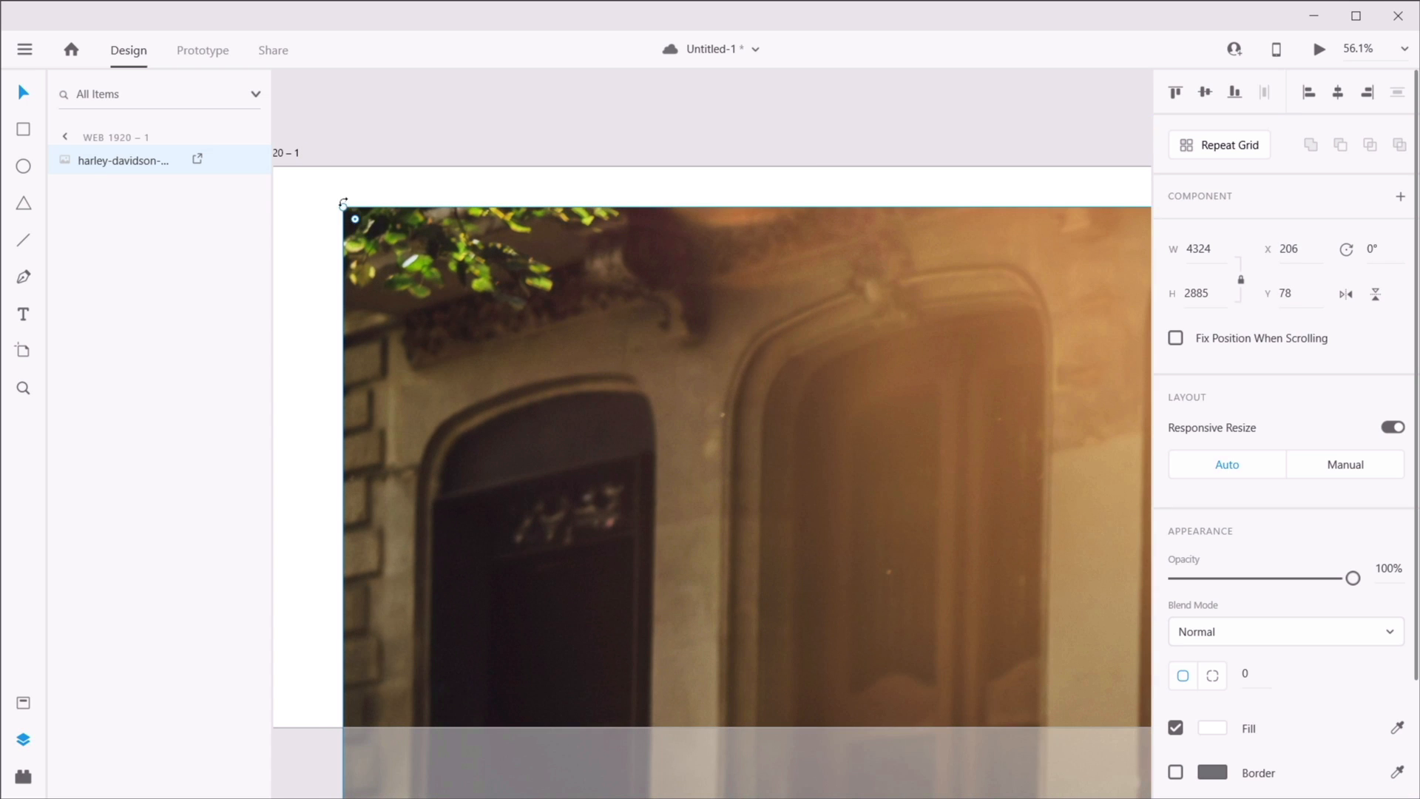
{"action": "left_click_drag", "start_coordinate": [346, 212], "coordinate": [967, 584]}
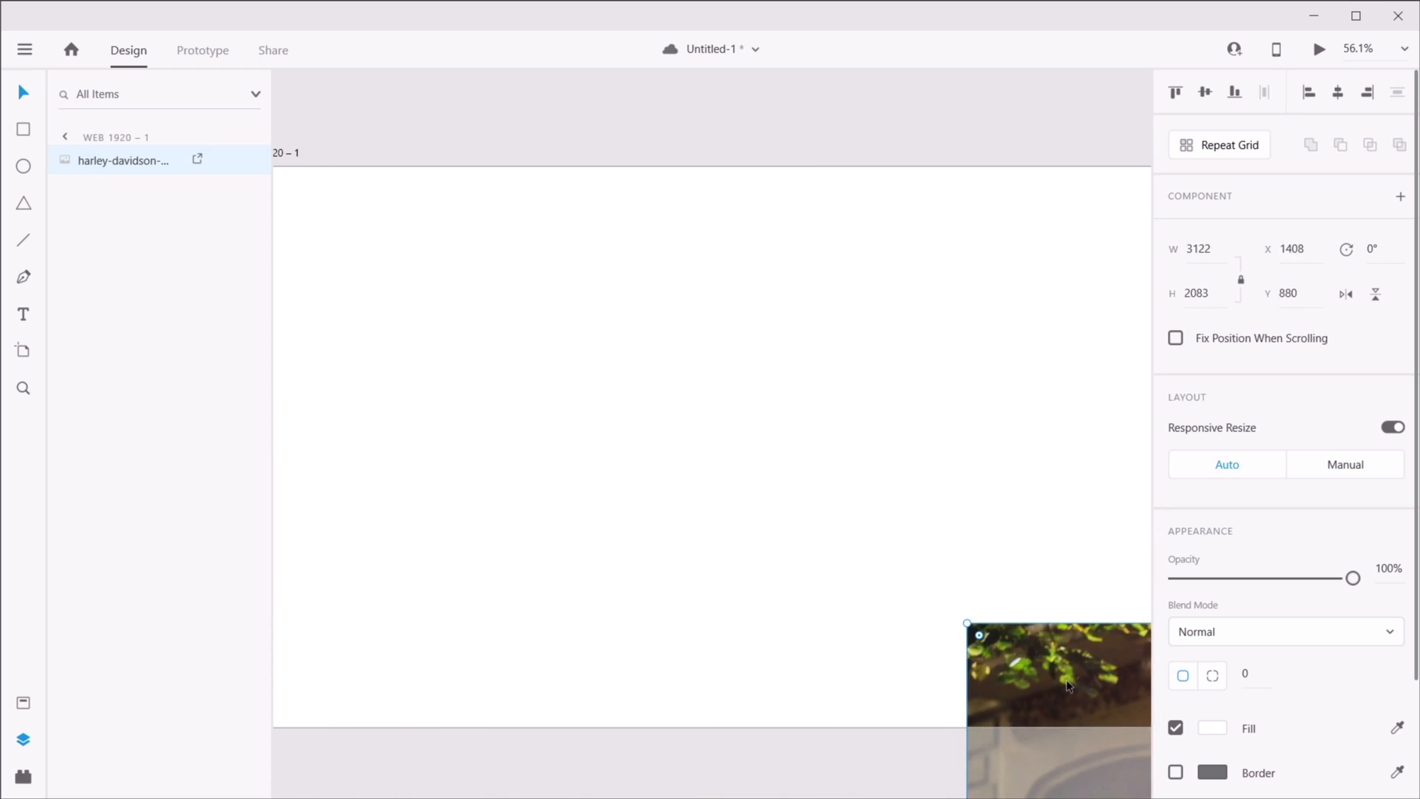
{"action": "left_click_drag", "start_coordinate": [1067, 681], "coordinate": [346, 166]}
{"action": "scroll", "coordinate": [690, 370], "scroll_direction": "down", "scroll_amount": 7}
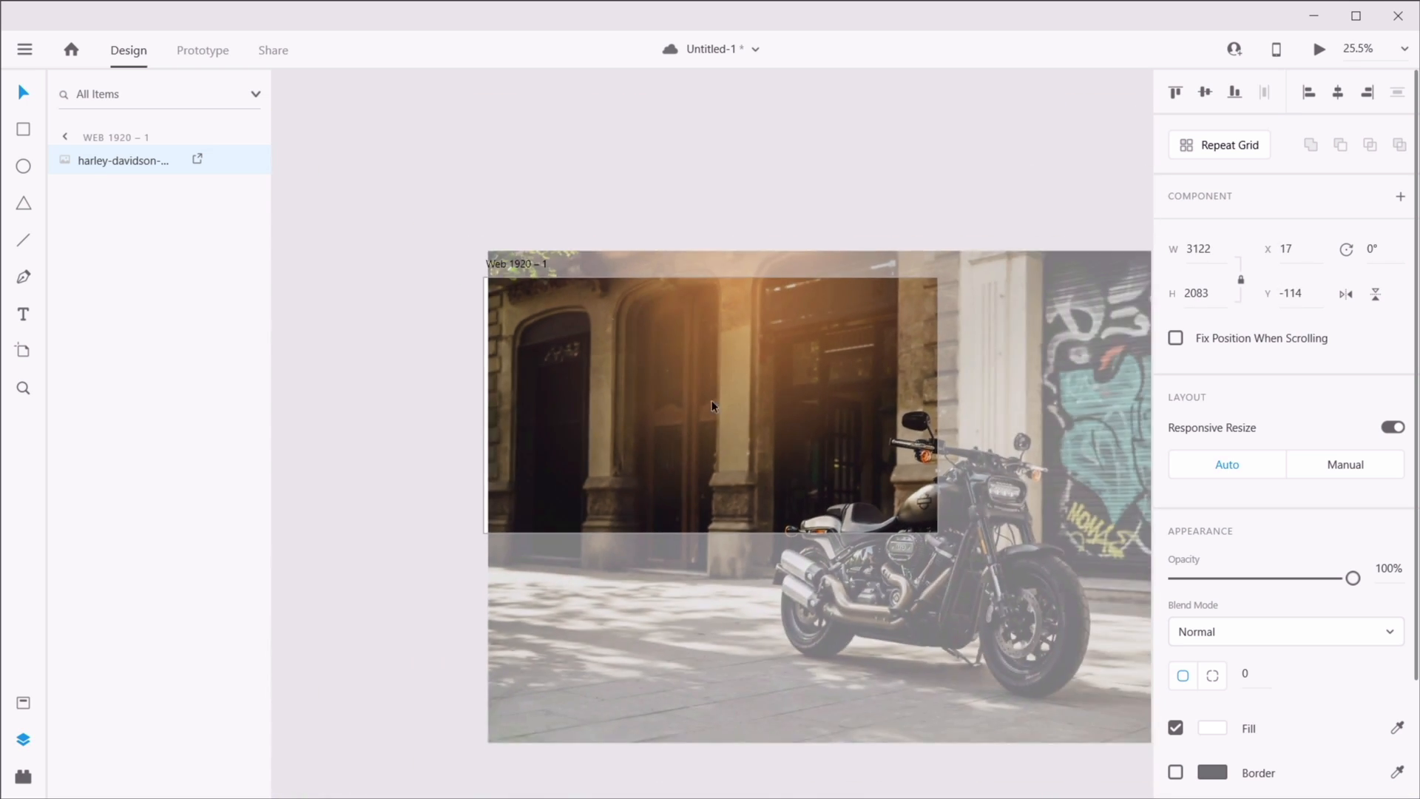
{"action": "left_click_drag", "start_coordinate": [1025, 619], "coordinate": [763, 440]}
{"action": "left_click_drag", "start_coordinate": [679, 383], "coordinate": [724, 418]}
{"action": "left_click", "coordinate": [767, 292]}
{"action": "left_click", "coordinate": [703, 390]}
{"action": "key", "text": "ctrl+3"}
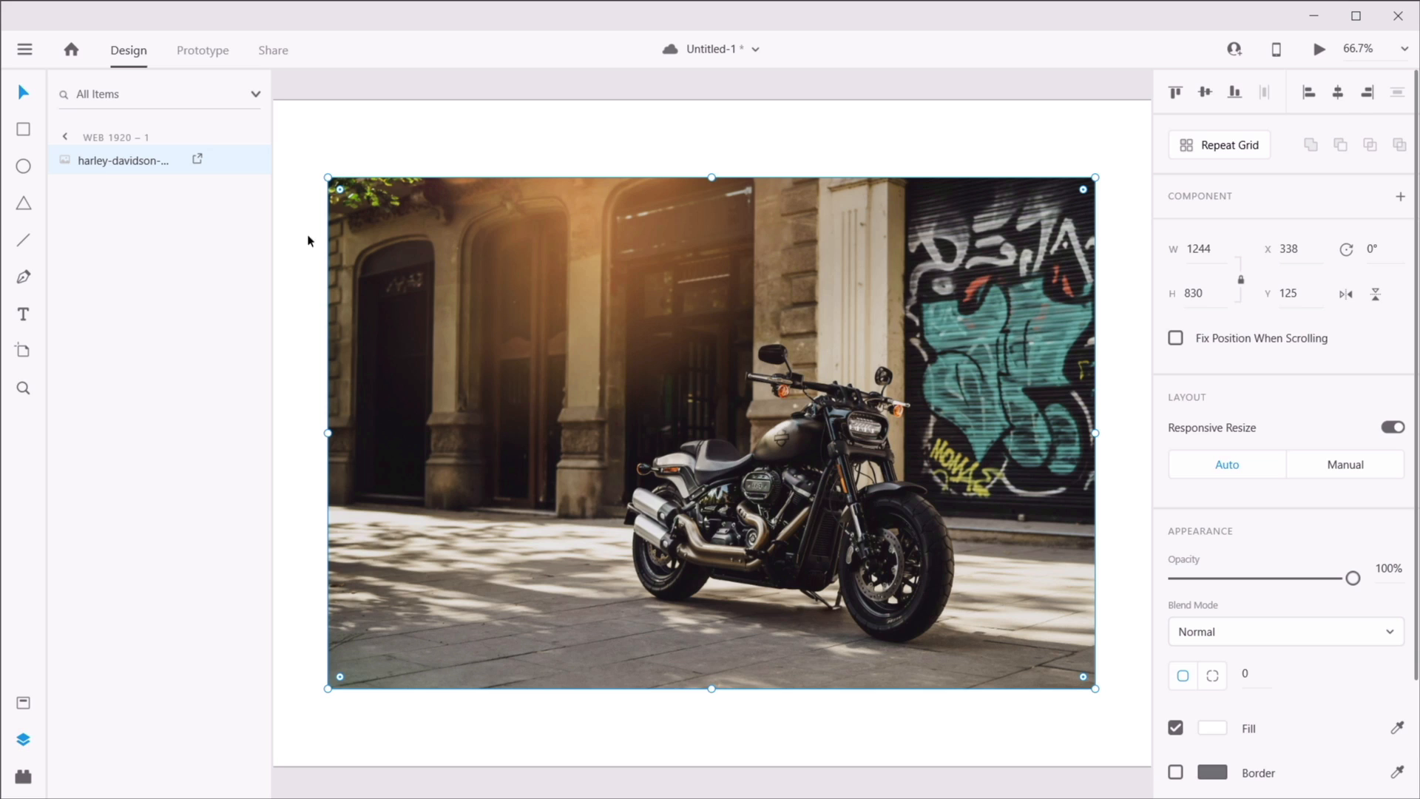
{"action": "left_click", "coordinate": [490, 151]}
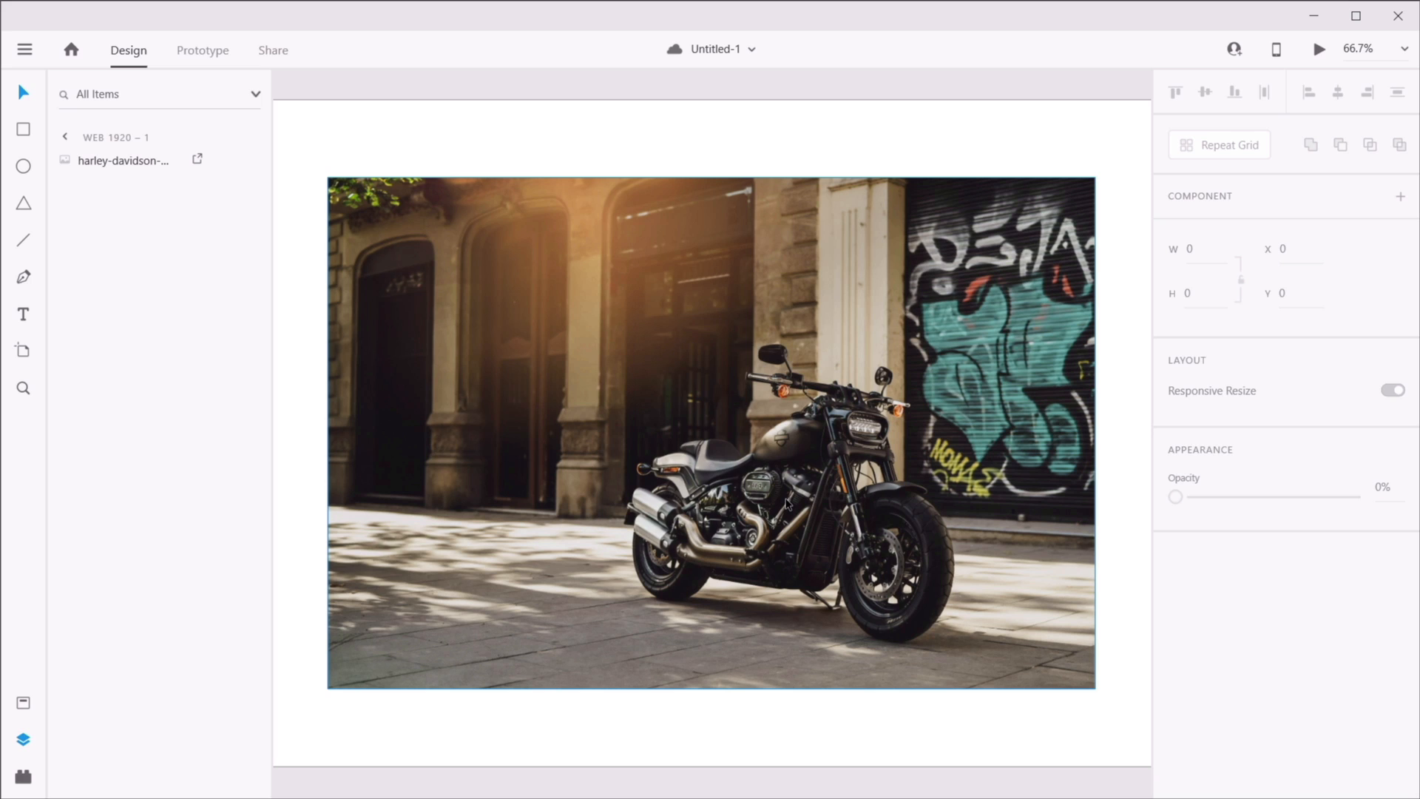
- Draw a circle about 719 px wide and position it over the motorcycle in the photo
{"action": "left_click", "coordinate": [23, 166]}
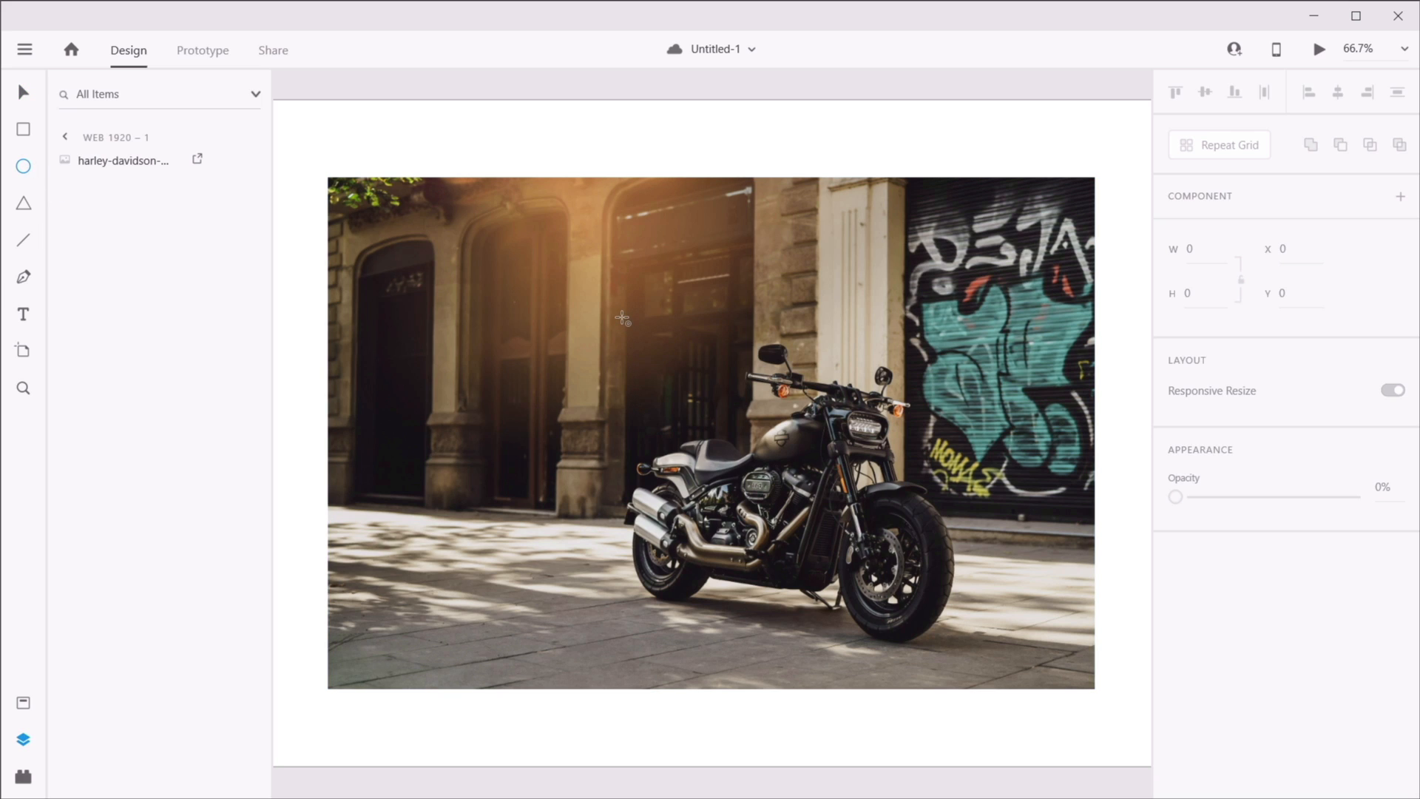
{"action": "left_click_drag", "start_coordinate": [622, 318], "coordinate": [1062, 763]}
{"action": "key", "text": "v"}
{"action": "left_click_drag", "start_coordinate": [644, 546], "coordinate": [612, 476]}
{"action": "left_click_drag", "start_coordinate": [710, 378], "coordinate": [915, 380]}
- Mask the motorcycle photo with the circle and move the masked result to about X 540, Y 181
{"action": "left_click", "coordinate": [529, 234], "text": "shift"}
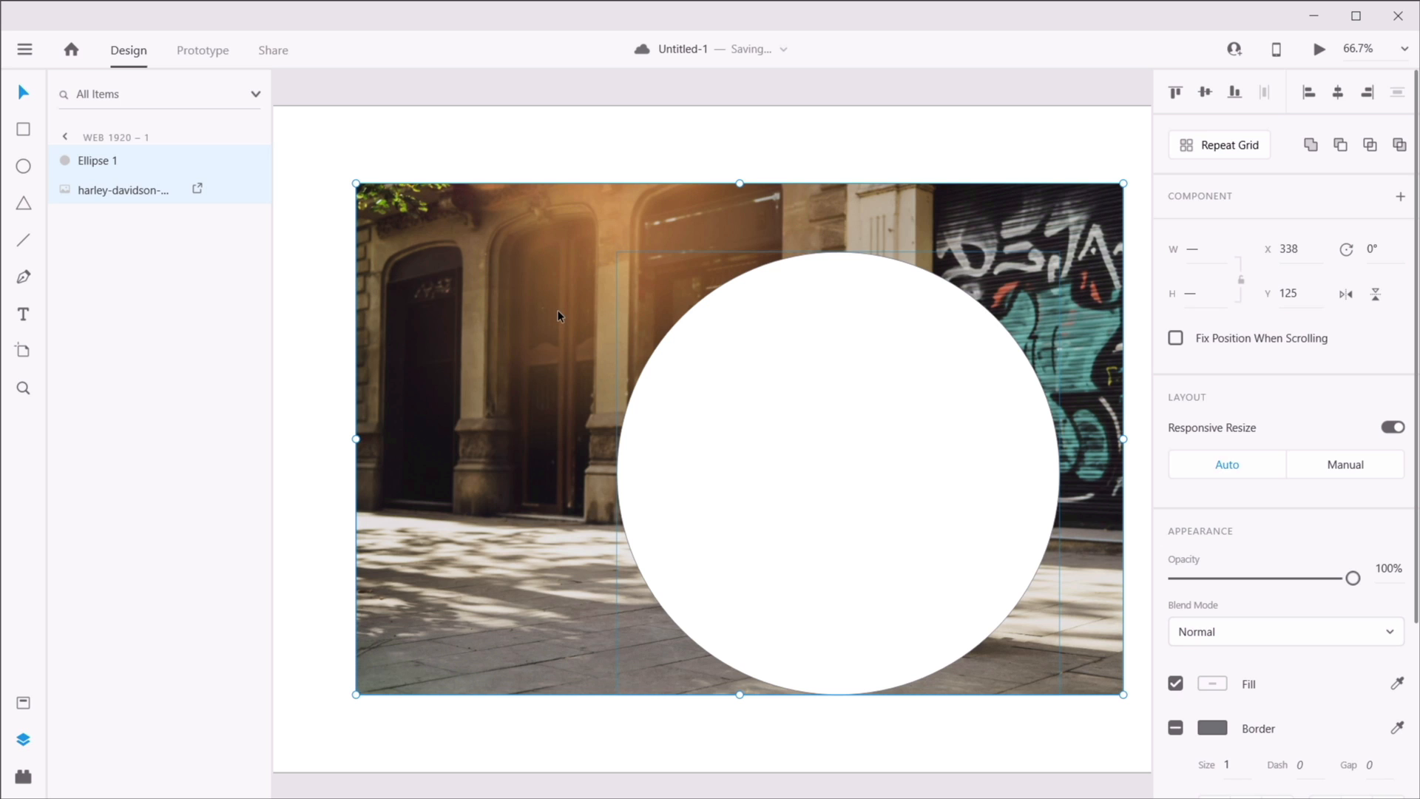
{"action": "right_click", "coordinate": [704, 327]}
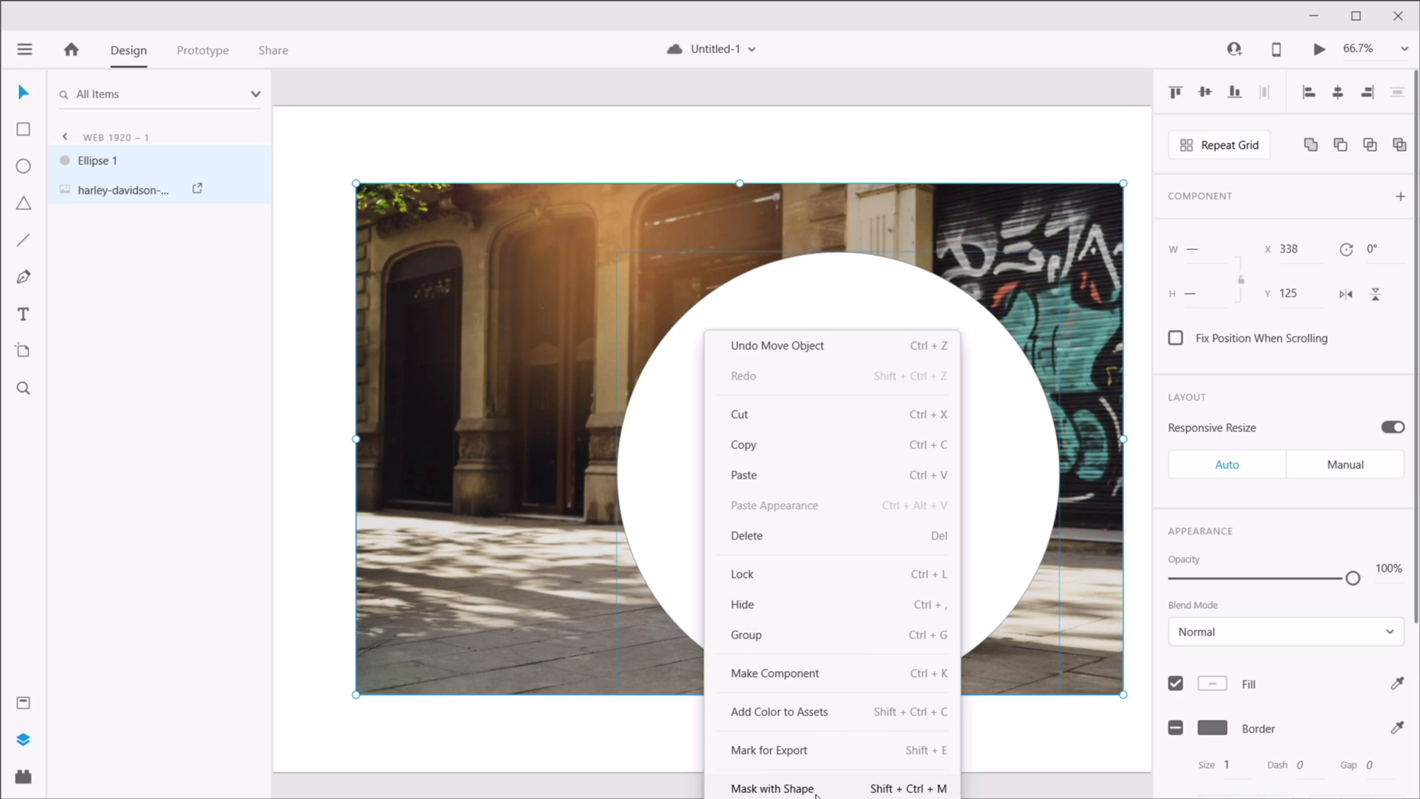
{"action": "left_click", "coordinate": [832, 264]}
{"action": "right_click", "coordinate": [832, 268]}
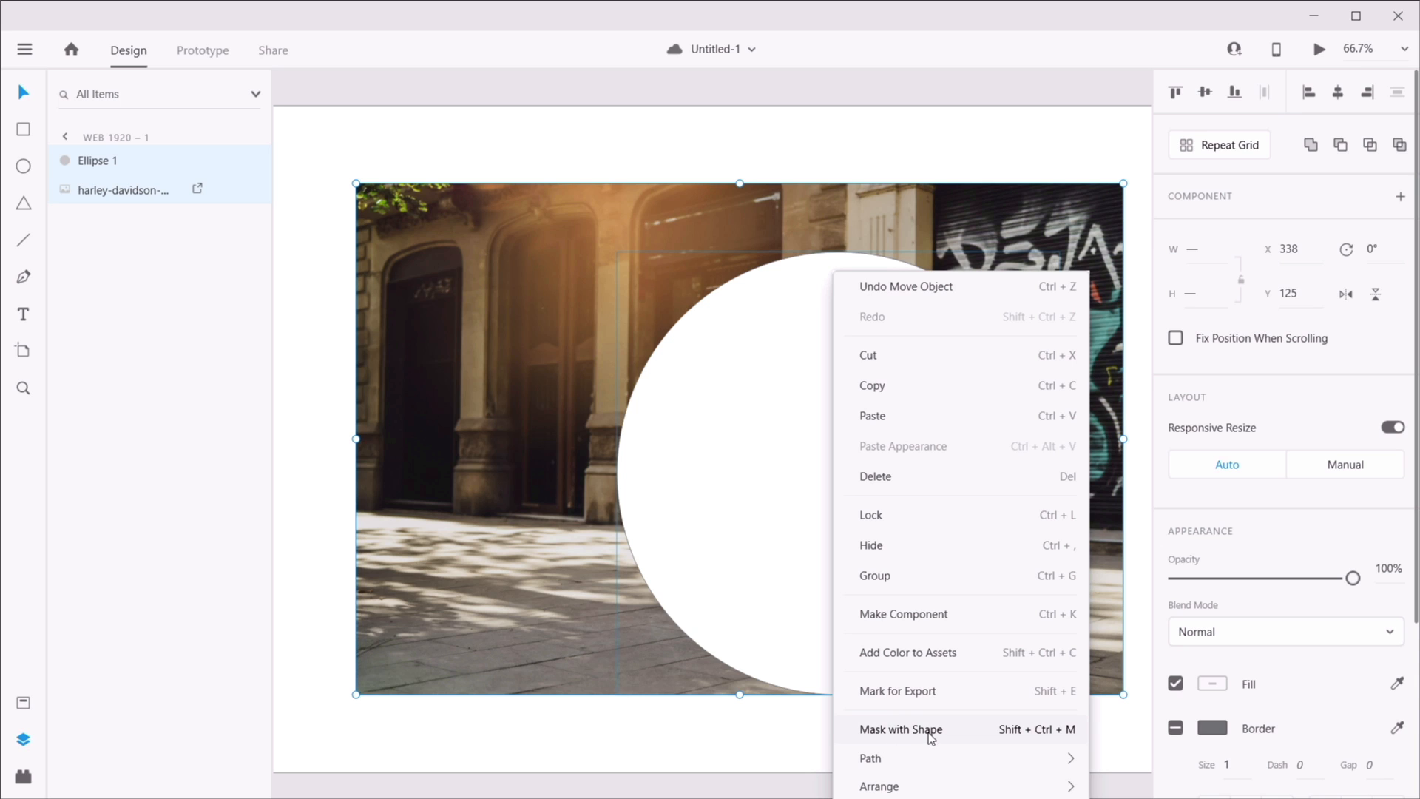
{"action": "left_click", "coordinate": [1060, 733]}
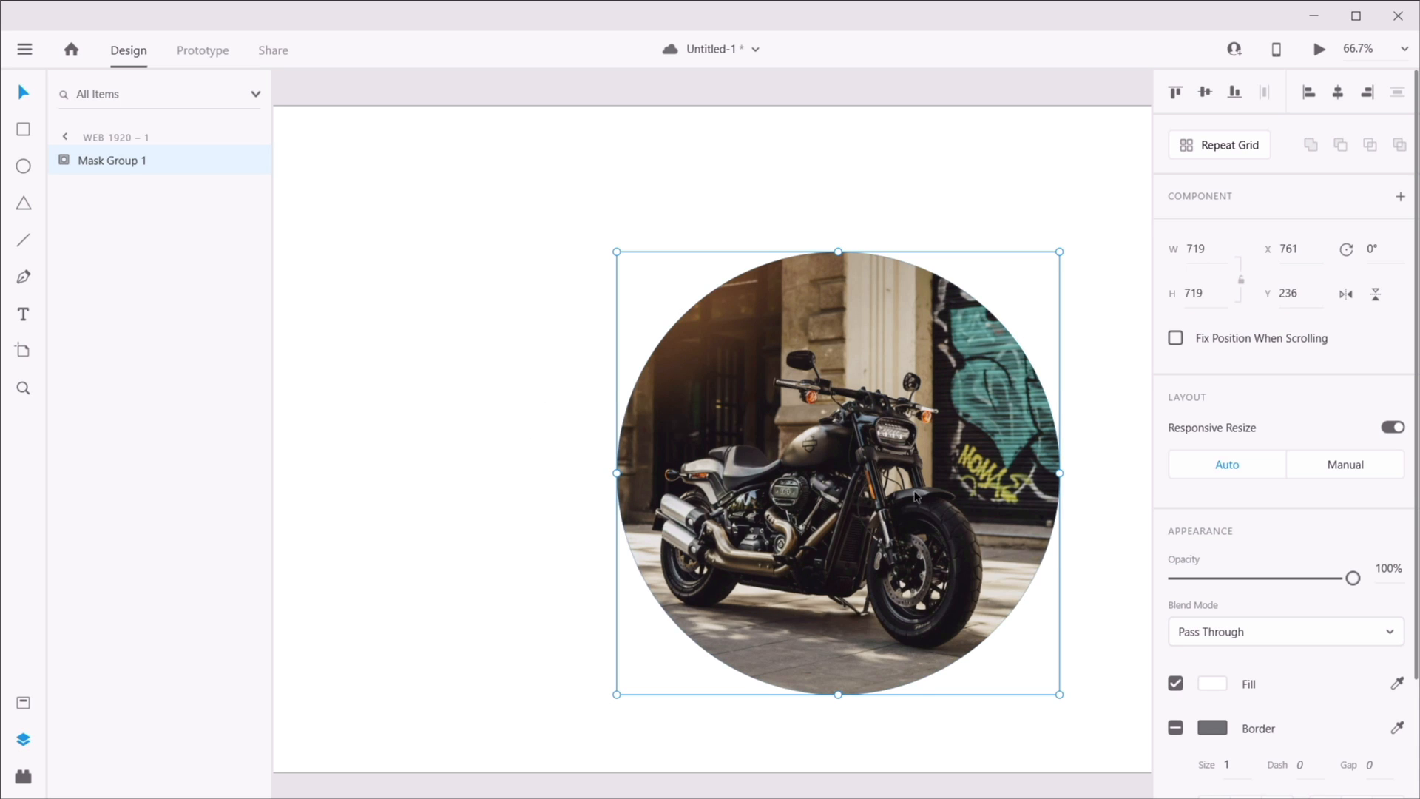
{"action": "left_click_drag", "start_coordinate": [905, 500], "coordinate": [770, 466]}
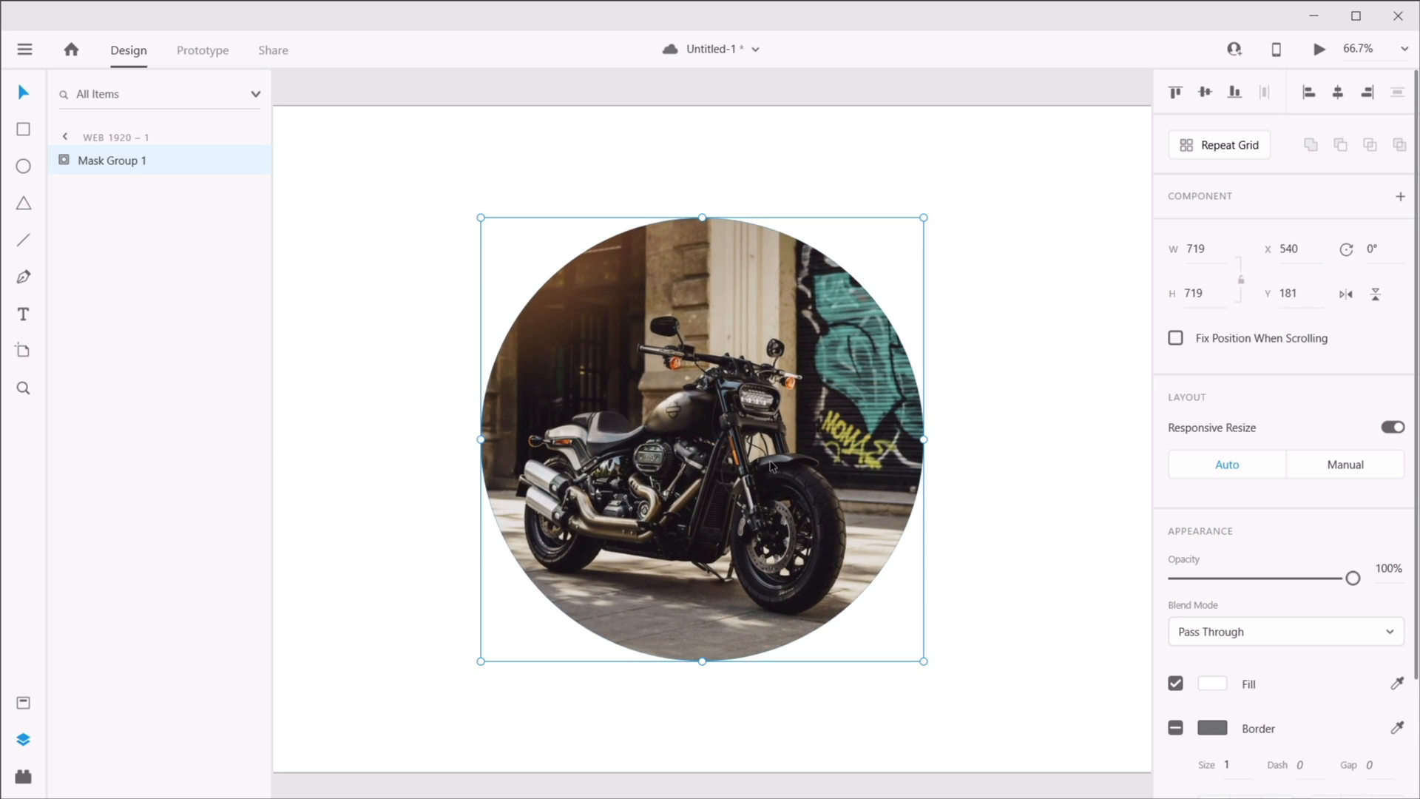
{"action": "left_click", "coordinate": [1033, 340]}
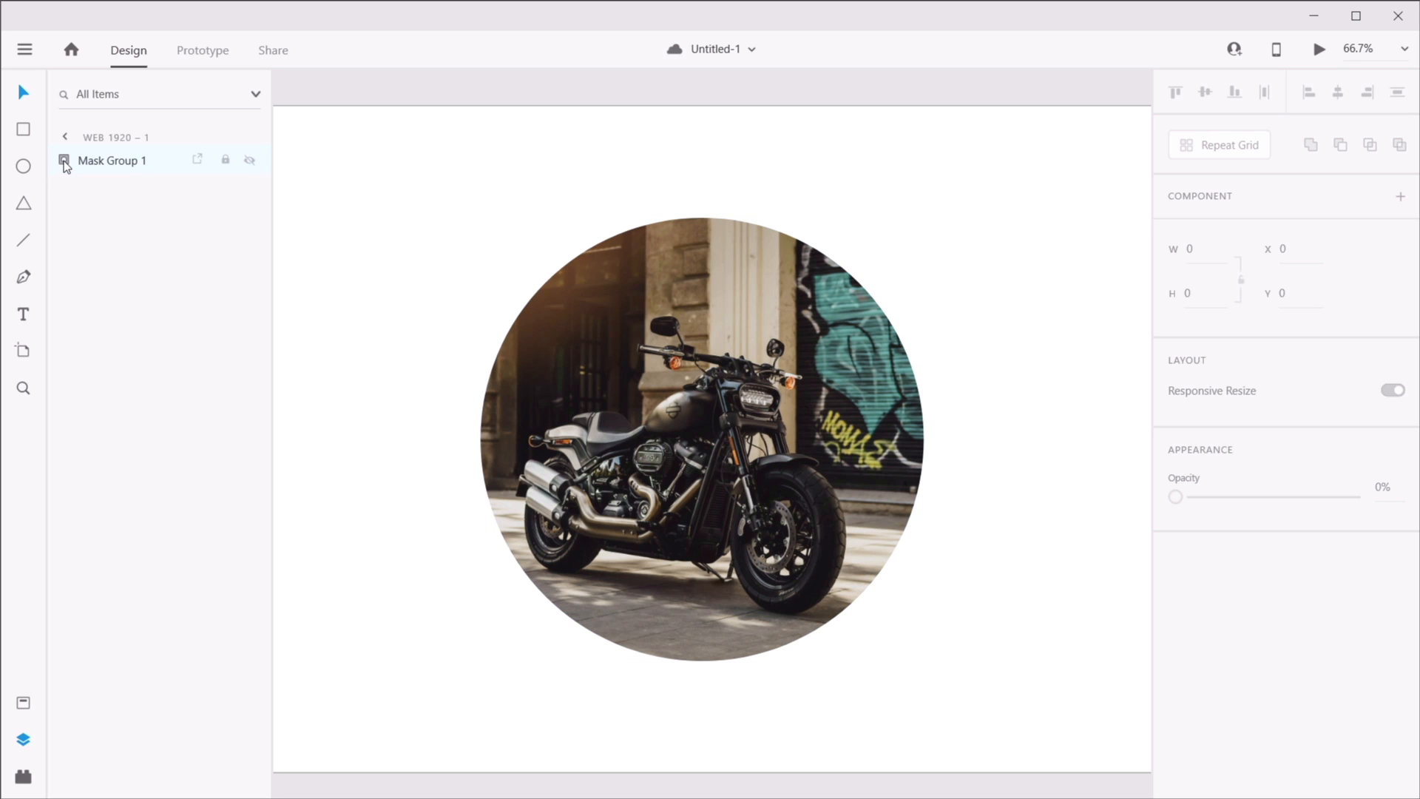
- Expand Mask Group 1 and shrink its ellipse proportionally to about 672 px
{"action": "left_click", "coordinate": [129, 164]}
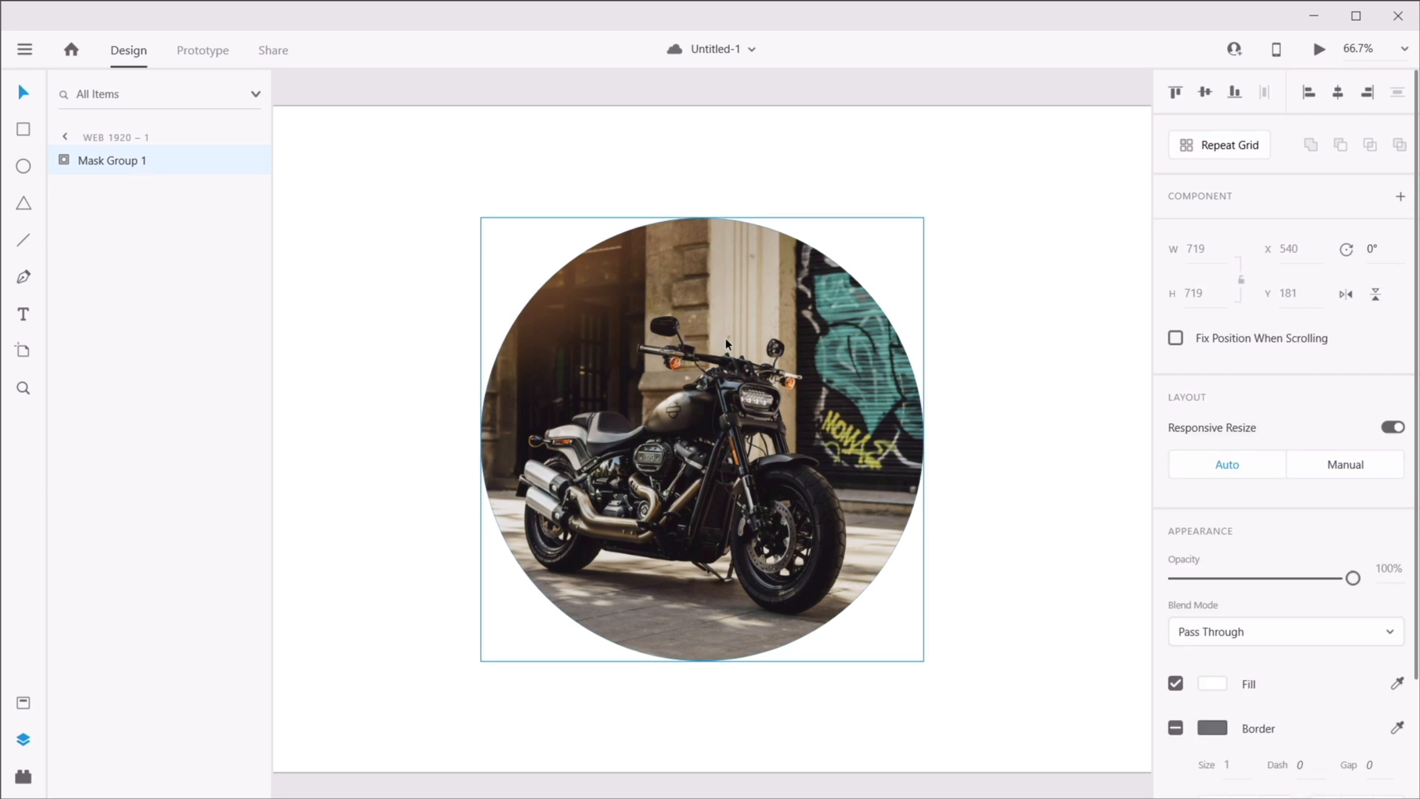
{"action": "double_click", "coordinate": [732, 346]}
{"action": "left_click", "coordinate": [1095, 301]}
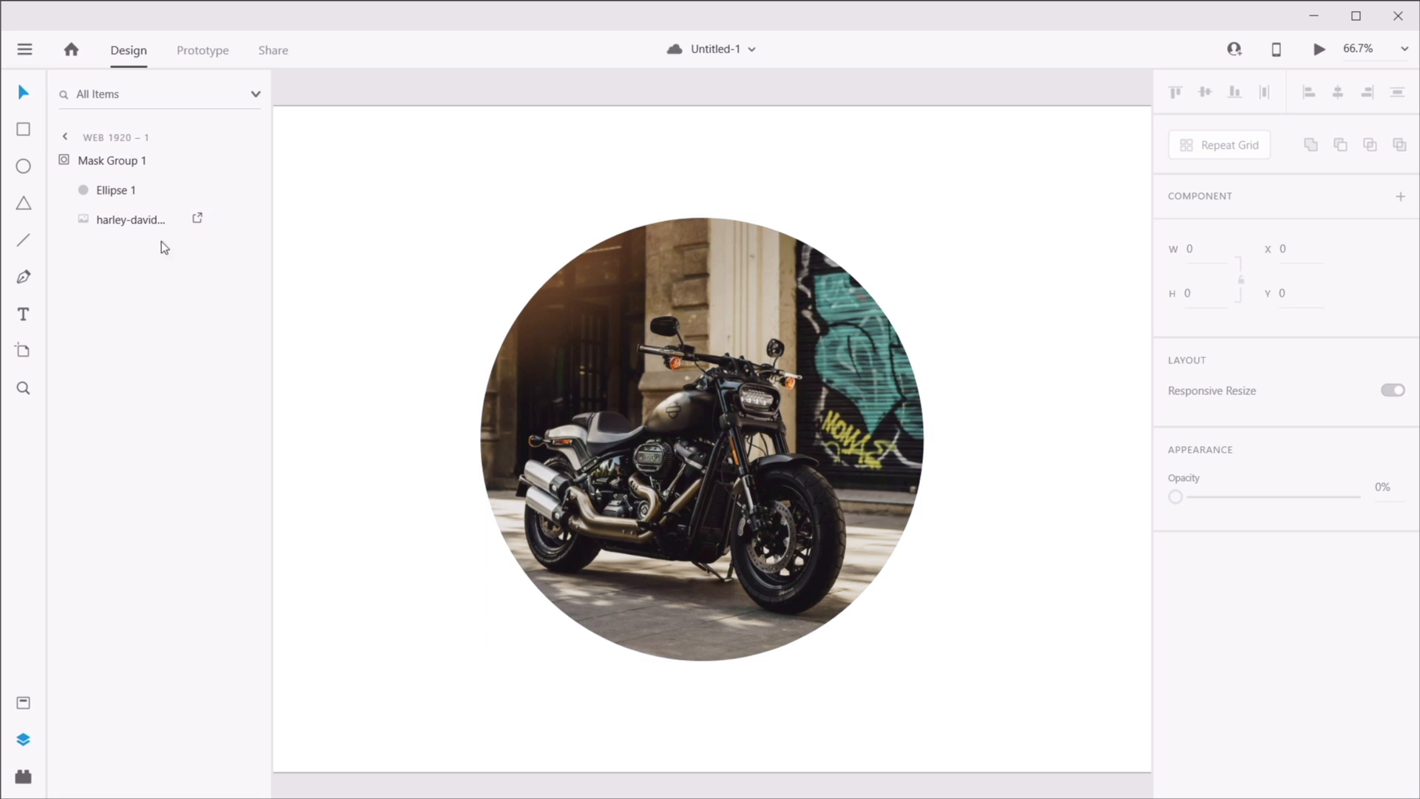
{"action": "left_click", "coordinate": [66, 163]}
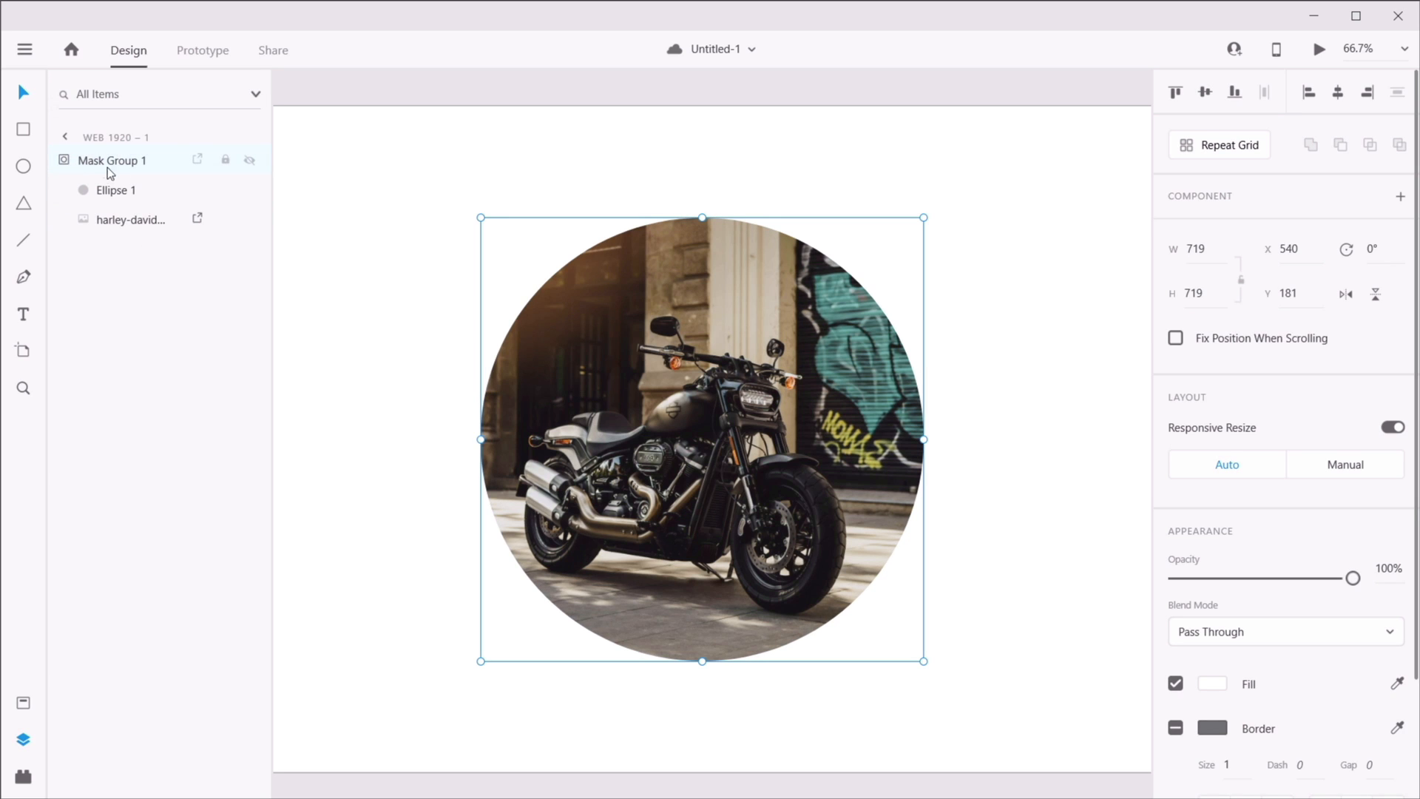
{"action": "left_click", "coordinate": [122, 192]}
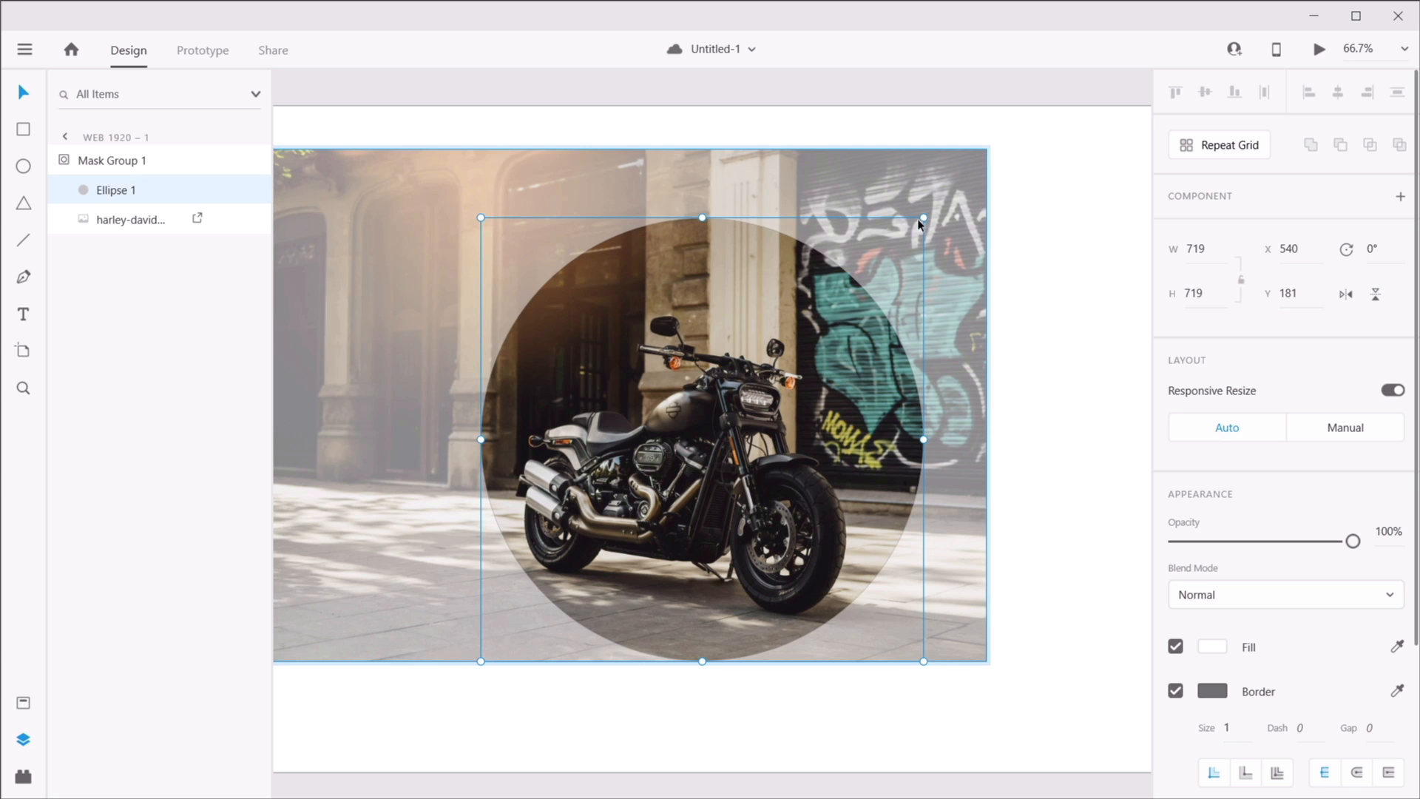
{"action": "mouse_move", "coordinate": [919, 223]}
{"action": "left_mouse_down"}
{"action": "mouse_move", "coordinate": [1033, 155]}
{"action": "mouse_move", "coordinate": [895, 234]}
{"action": "left_mouse_up"}
- Shift the harley-davidson photo to the left inside the circular mask and leave the mask's editing mode
{"action": "left_click", "coordinate": [126, 220]}
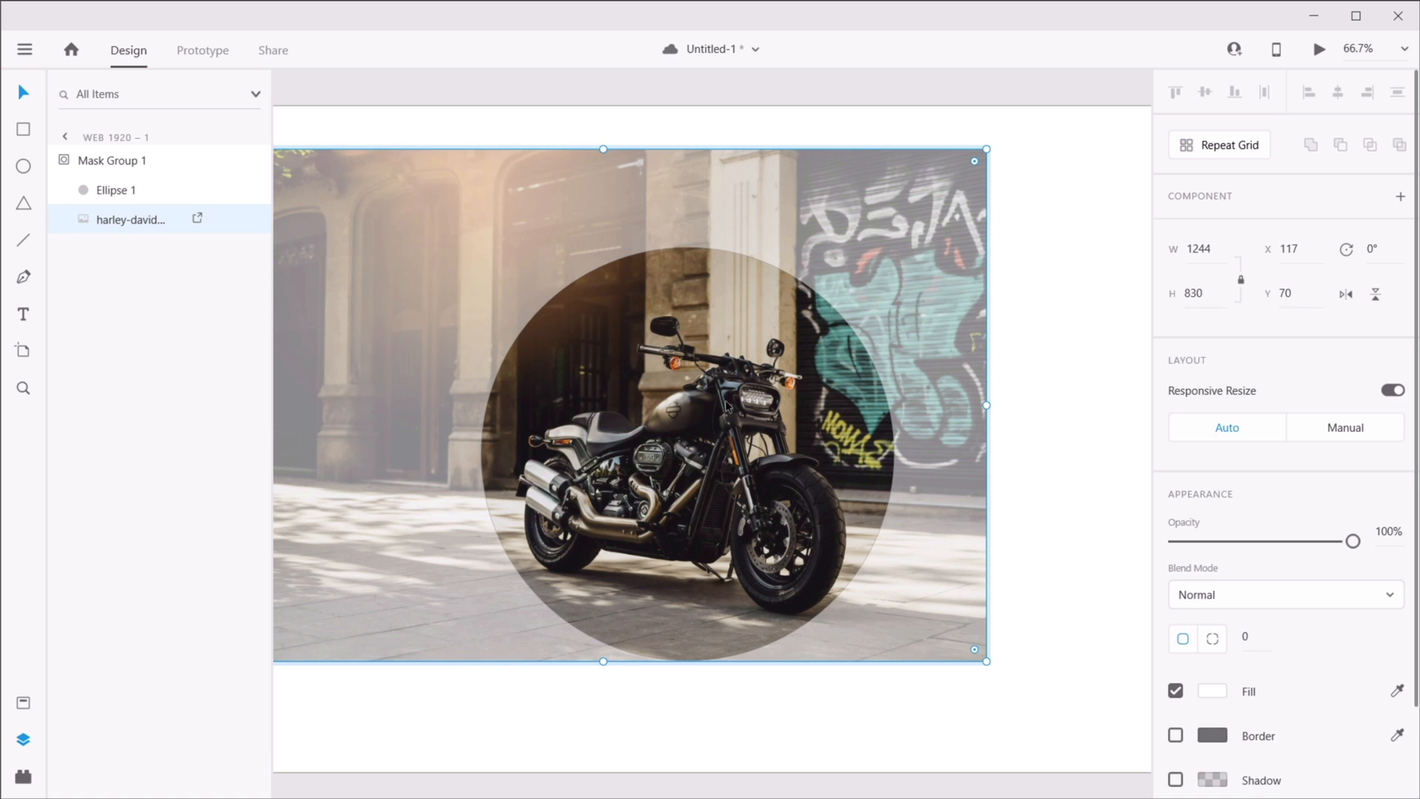
{"action": "left_click_drag", "start_coordinate": [712, 390], "coordinate": [620, 387]}
{"action": "left_click", "coordinate": [992, 424]}
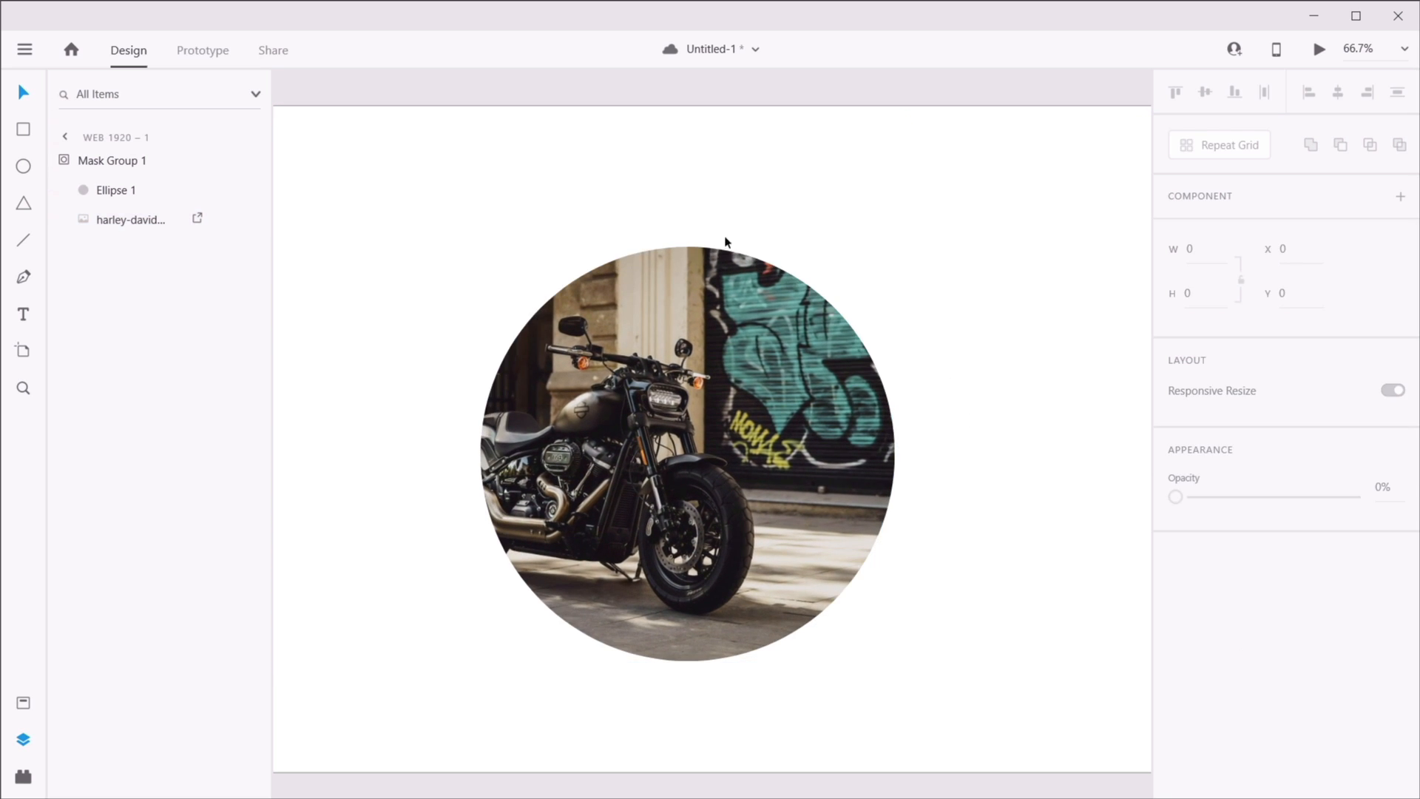
- Save the document and enlarge the whole mask group to about 696 px, positioned at about X 498, Y 179
{"action": "left_click", "coordinate": [67, 162]}
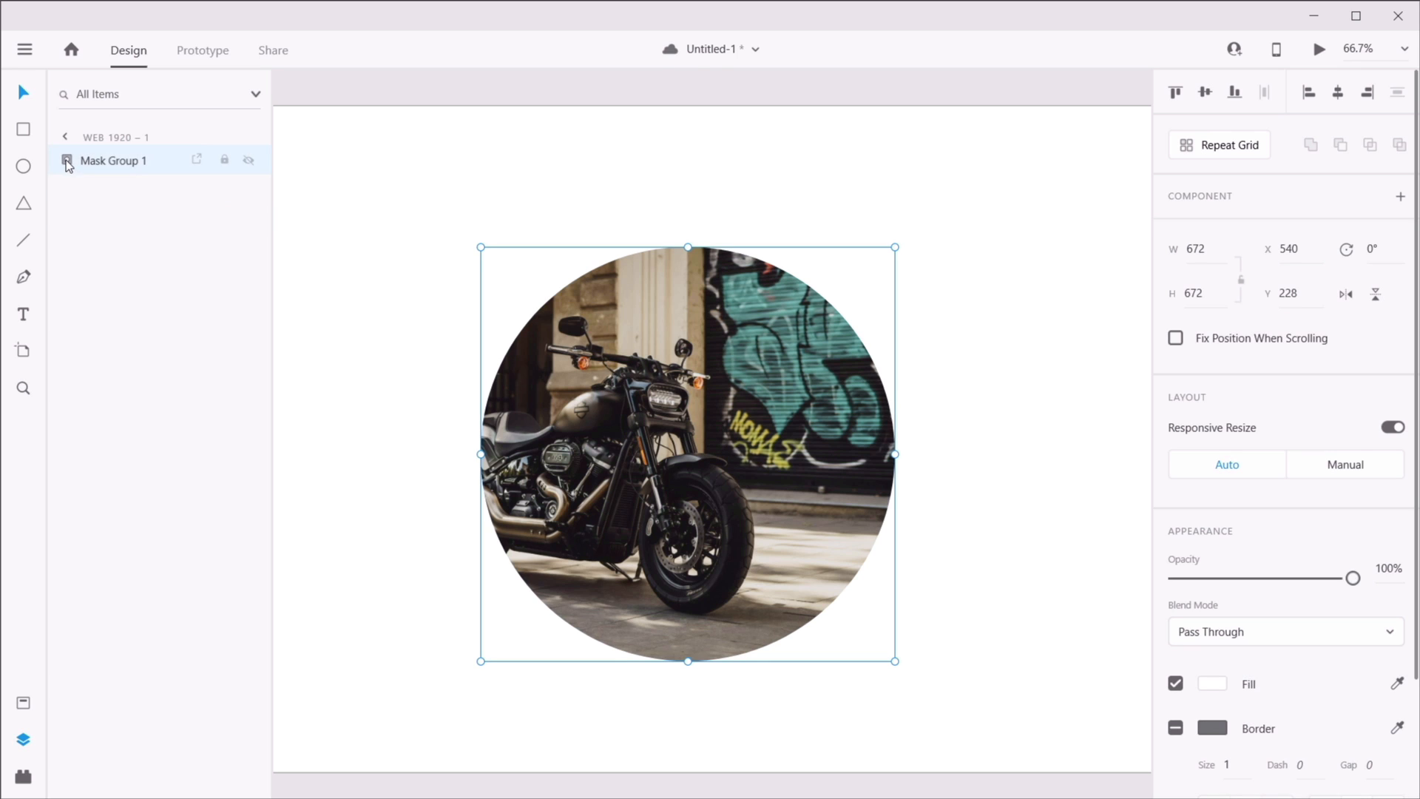
{"action": "key", "text": "ctrl+s"}
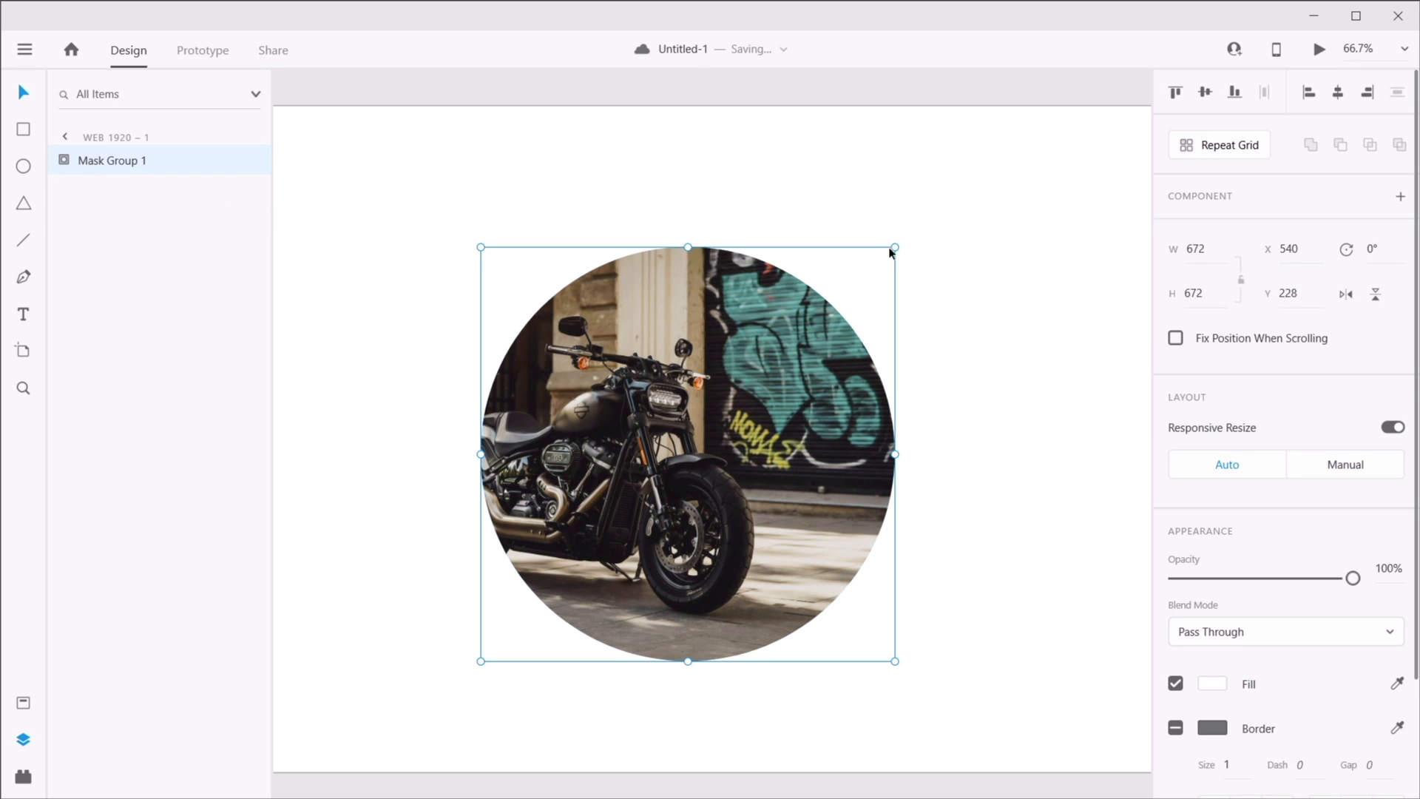
{"action": "left_click_drag", "start_coordinate": [899, 244], "coordinate": [992, 232]}
{"action": "left_click_drag", "start_coordinate": [740, 444], "coordinate": [714, 429]}
- Try the mask group's opacity and a dark red solid fill, and deselect the group
{"action": "left_click_drag", "start_coordinate": [1300, 584], "coordinate": [1354, 579]}
{"action": "scroll", "coordinate": [1314, 640], "scroll_direction": "down", "scroll_amount": 2}
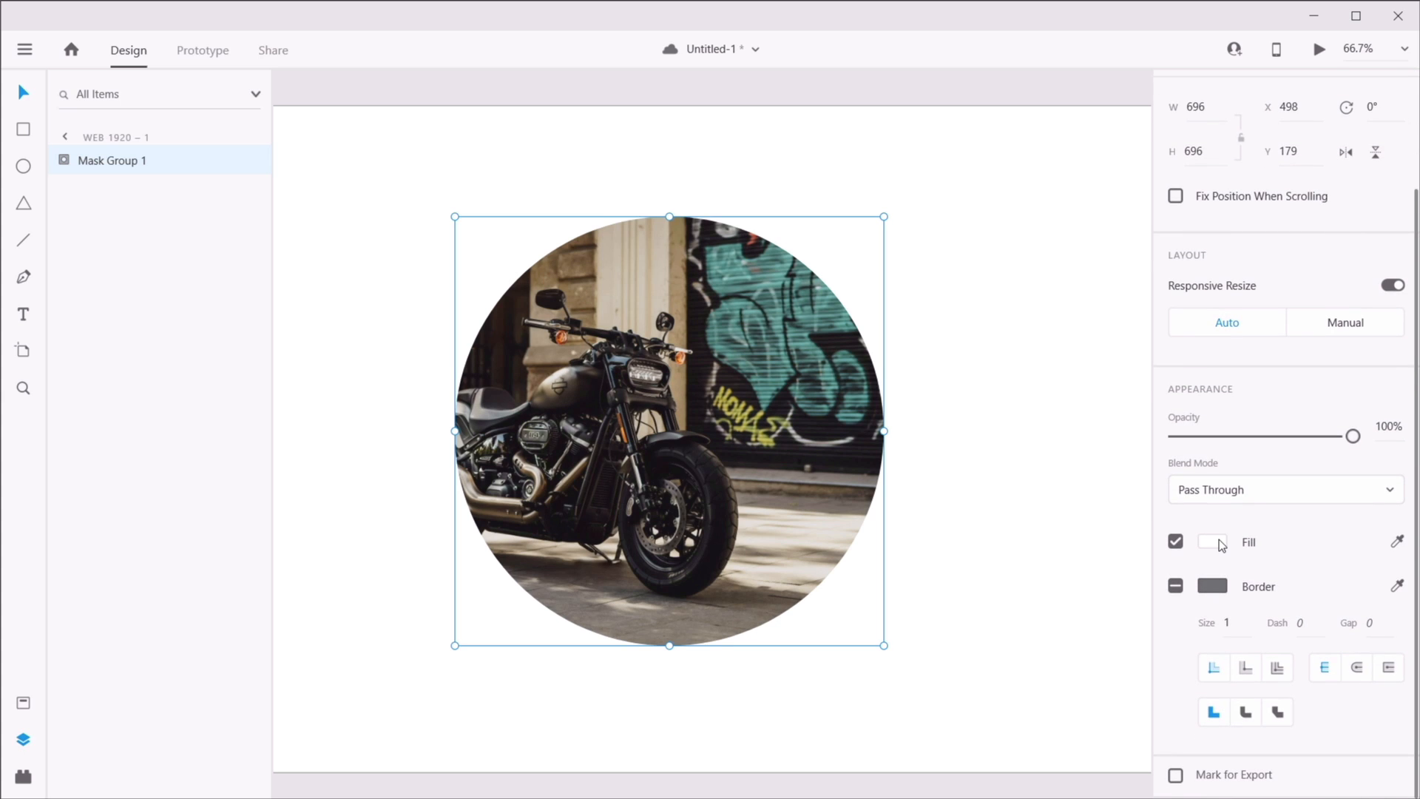
{"action": "left_click", "coordinate": [1213, 542]}
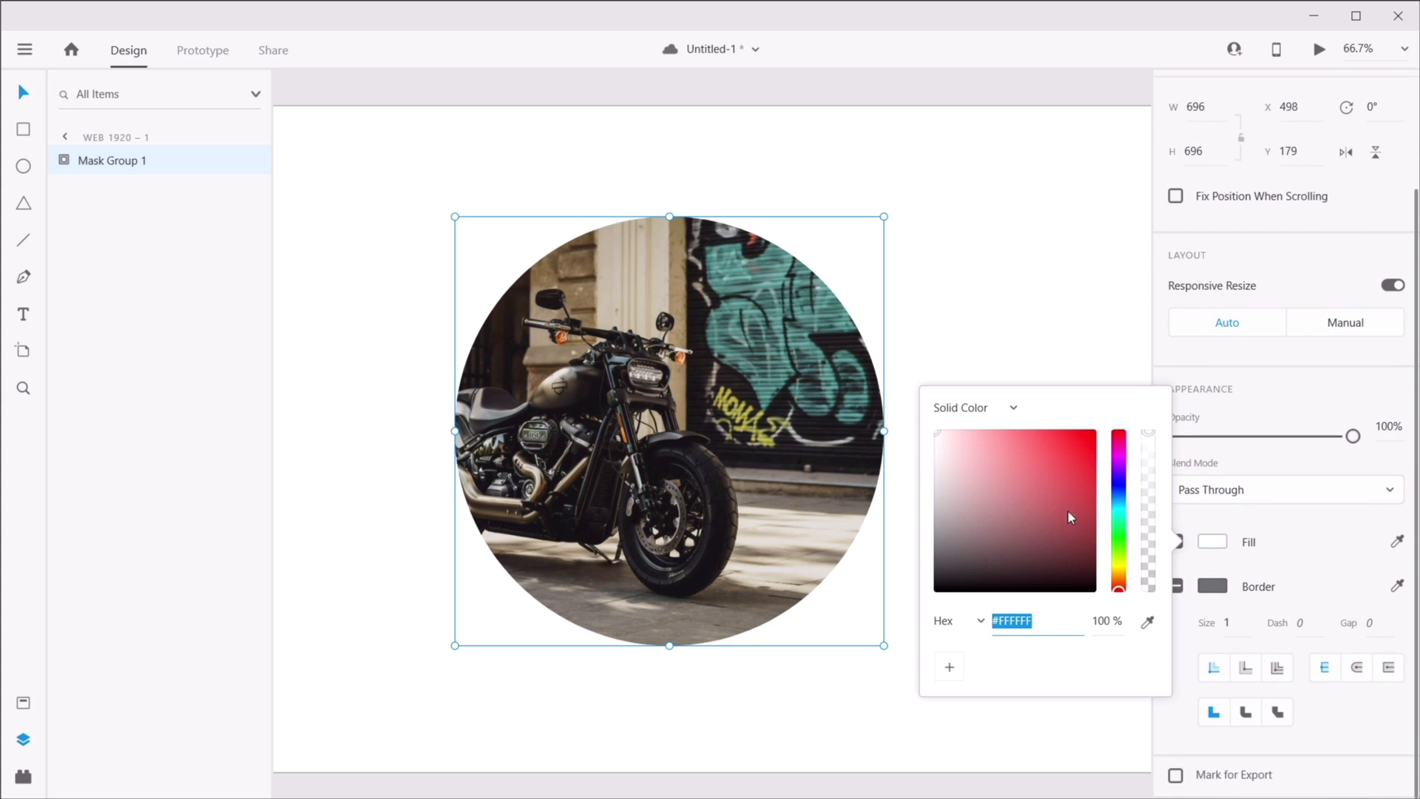
{"action": "left_click", "coordinate": [1072, 452]}
{"action": "left_click_drag", "start_coordinate": [1070, 455], "coordinate": [961, 443]}
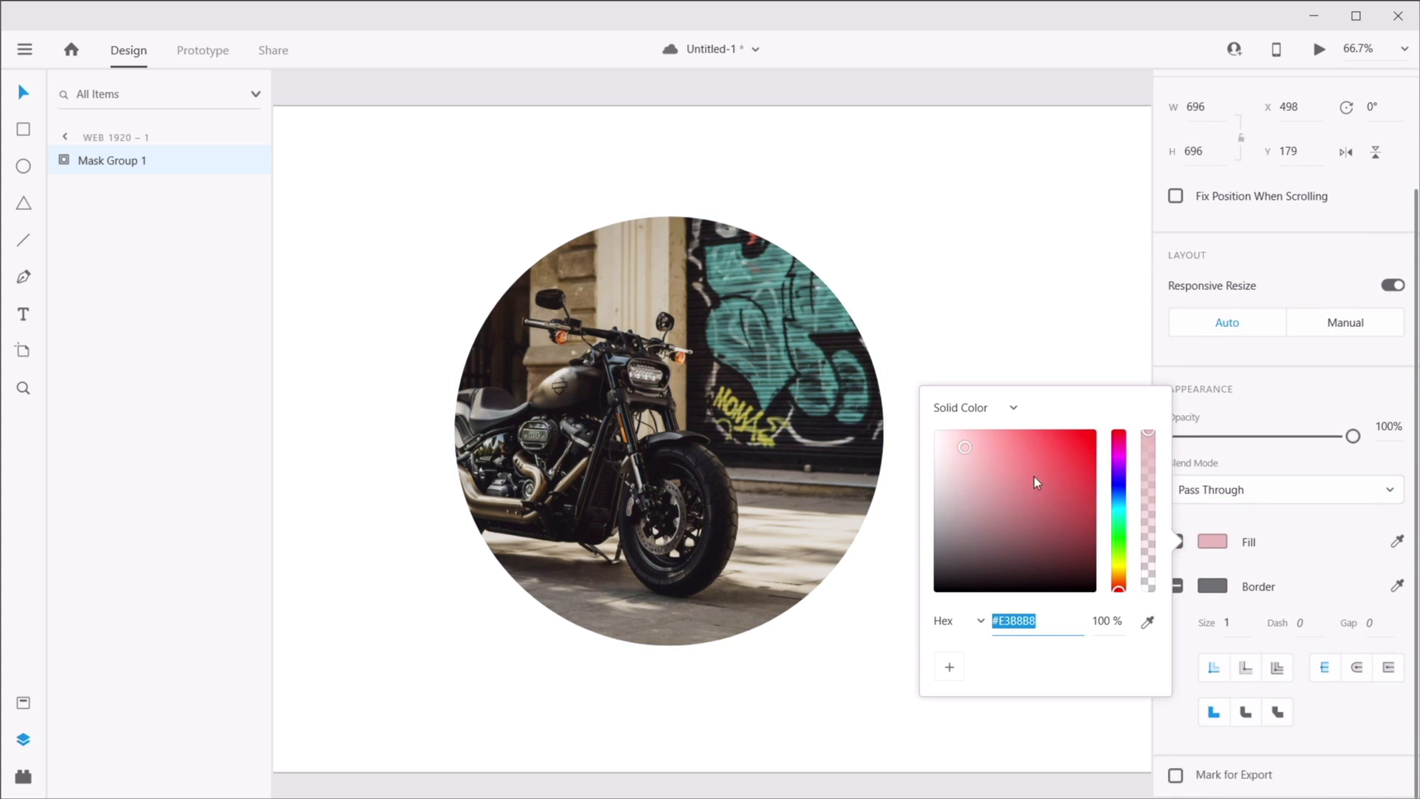
{"action": "mouse_move", "coordinate": [1034, 476]}
{"action": "left_mouse_down"}
{"action": "mouse_move", "coordinate": [997, 519]}
{"action": "mouse_move", "coordinate": [1013, 512]}
{"action": "mouse_move", "coordinate": [992, 464]}
{"action": "mouse_move", "coordinate": [1041, 491]}
{"action": "left_mouse_up"}
{"action": "left_click", "coordinate": [1224, 592]}
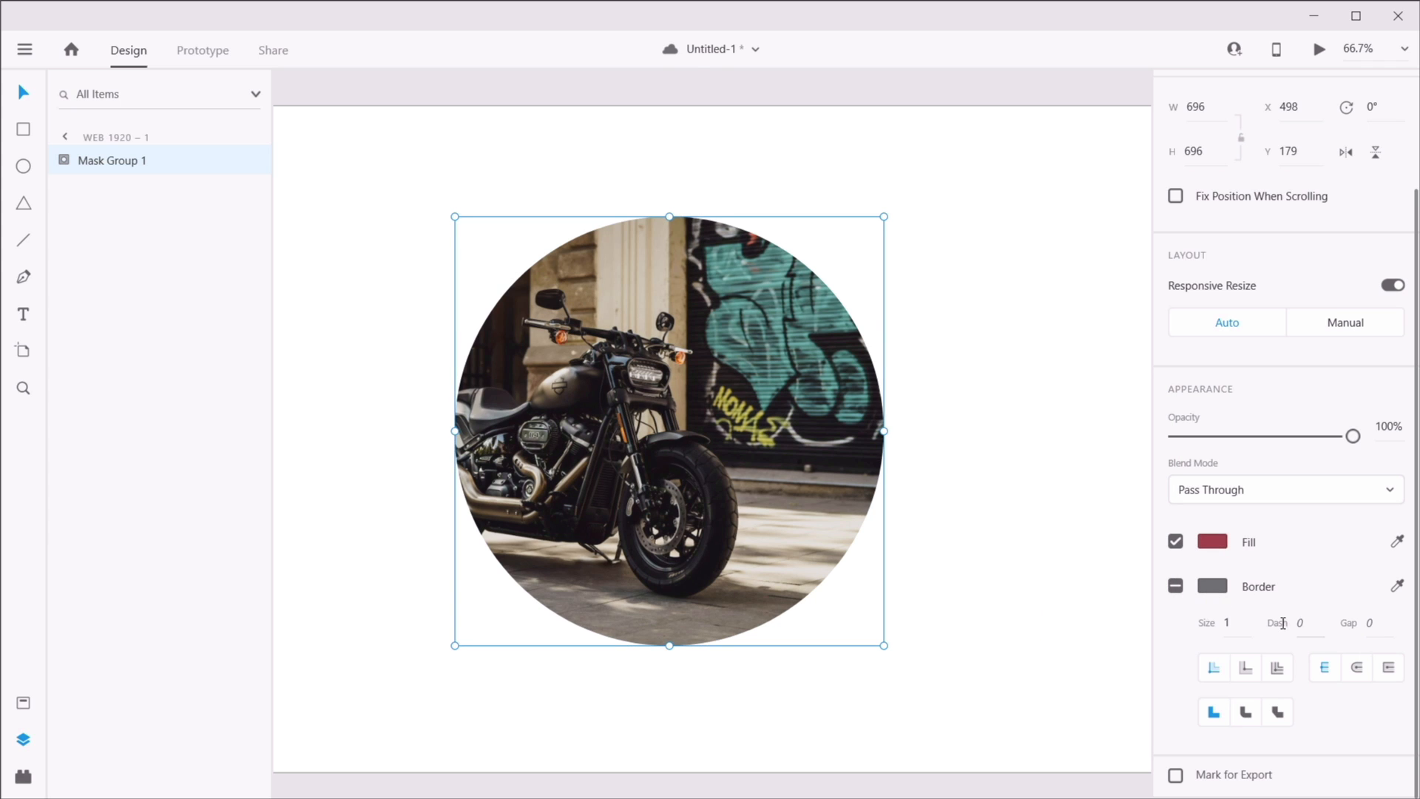
{"action": "scroll", "coordinate": [1280, 625], "scroll_direction": "up", "scroll_amount": 5}
{"action": "left_click", "coordinate": [947, 333]}
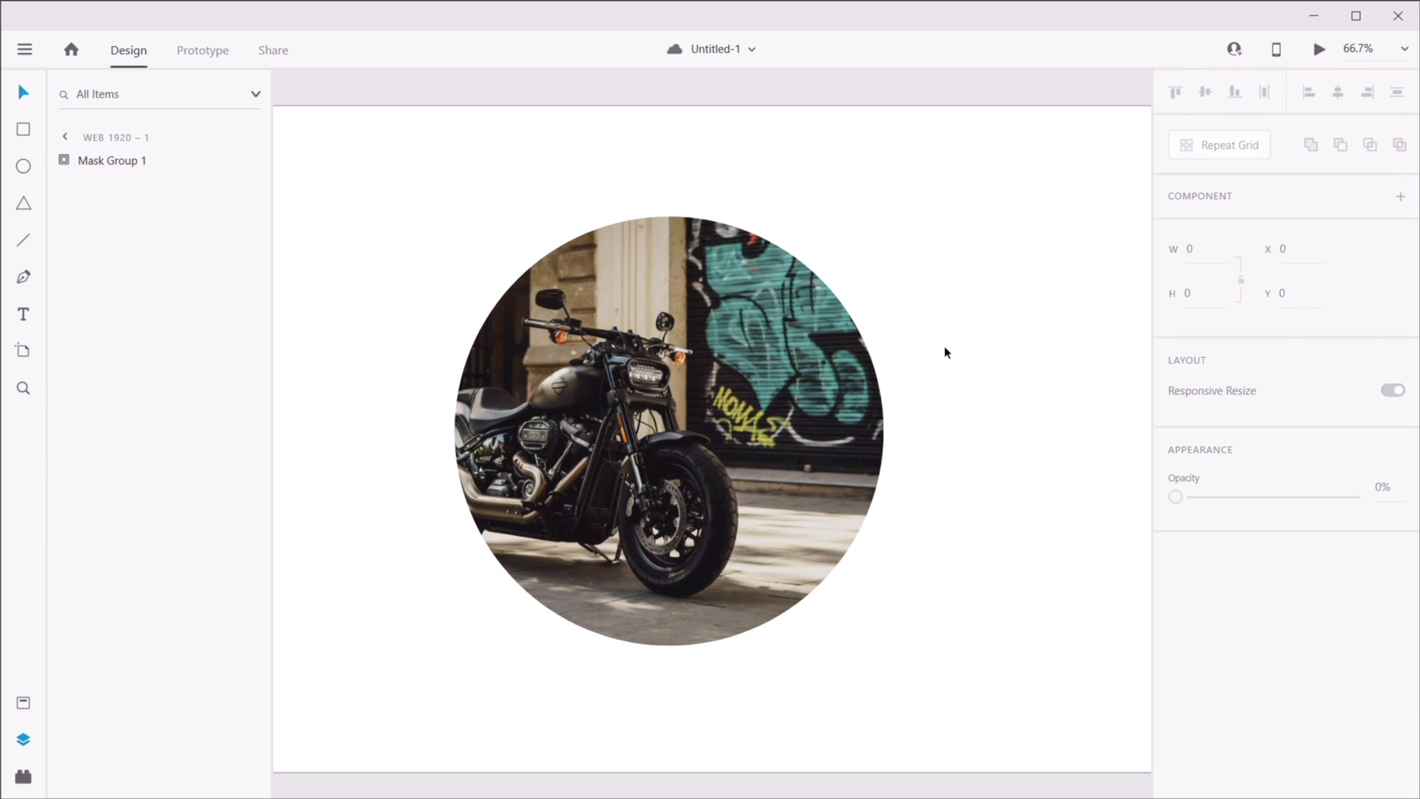
- Undo the fill colour changes on the mask group back to the white fill
{"action": "key", "text": "ctrl+z"}
{"action": "key", "text": "ctrl+z"}
{"action": "key", "text": "ctrl+z"}
{"action": "key", "text": "ctrl+z"}
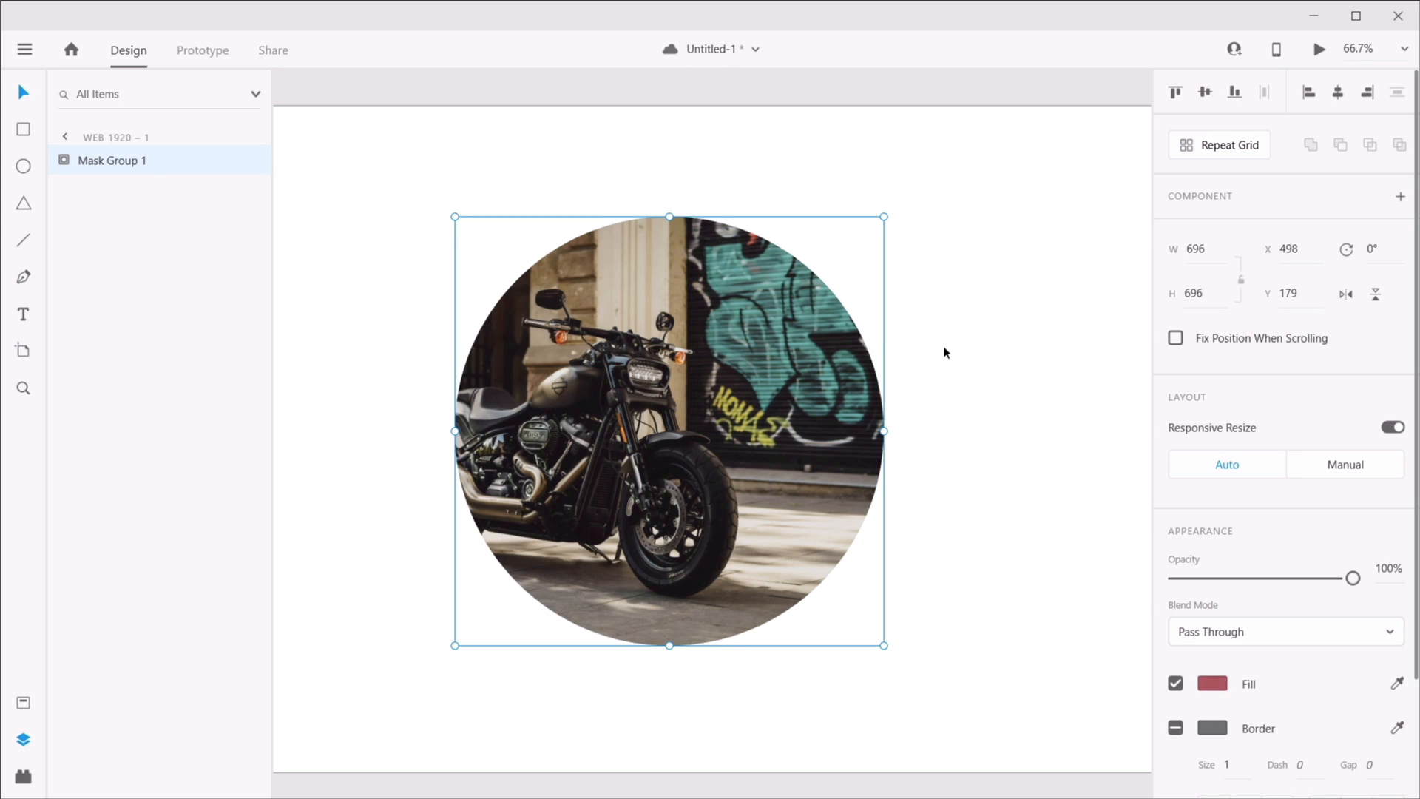
{"action": "key", "text": "ctrl+z"}
{"action": "key", "text": "ctrl+z"}
{"action": "key", "text": "ctrl+z"}
{"action": "key", "text": "ctrl+z"}
{"action": "key", "text": "ctrl+z"}
{"action": "key", "text": "ctrl+z"}
- Delete the circle (Ellipse 1) from inside the mask group so only the harley-davidson photo remains
{"action": "left_click", "coordinate": [65, 160]}
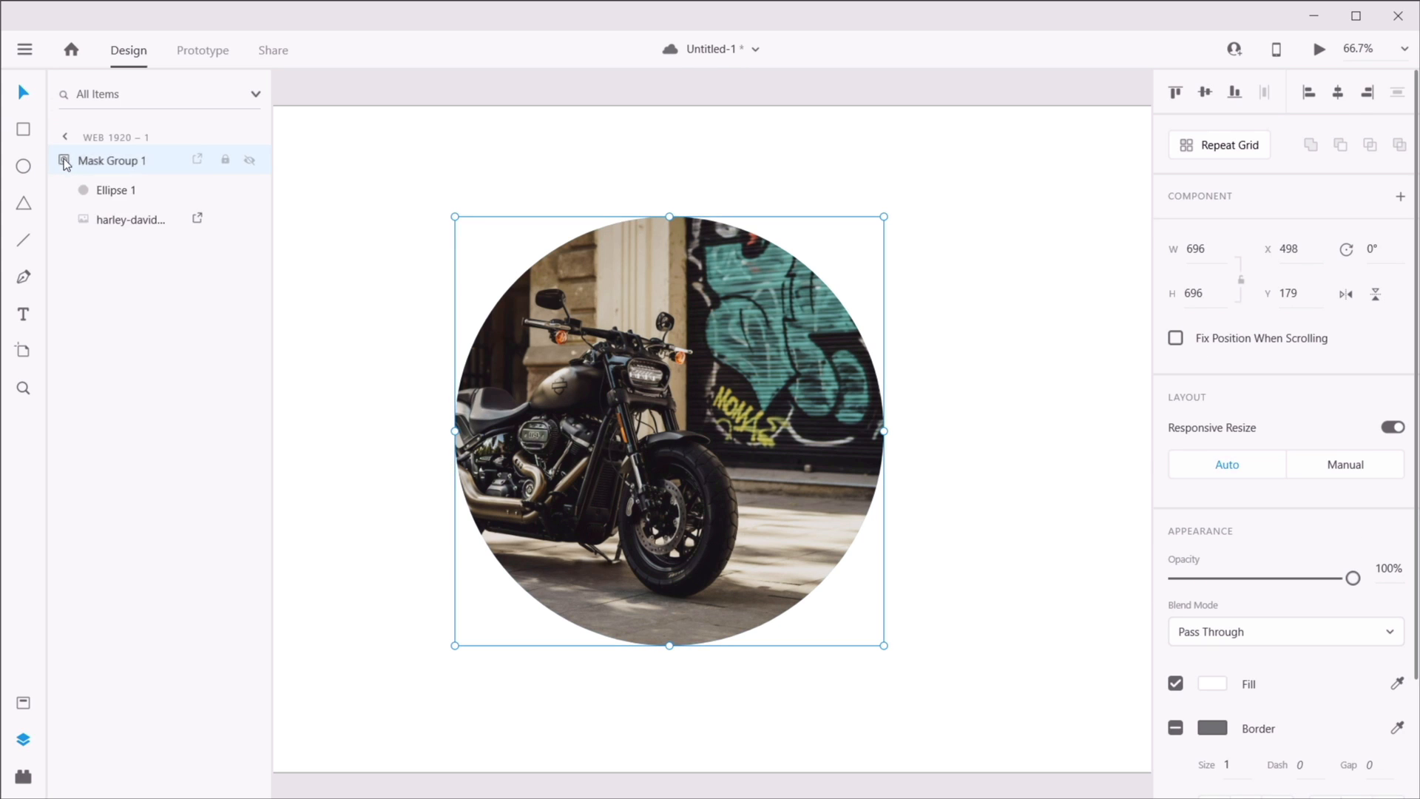
{"action": "left_click", "coordinate": [131, 192]}
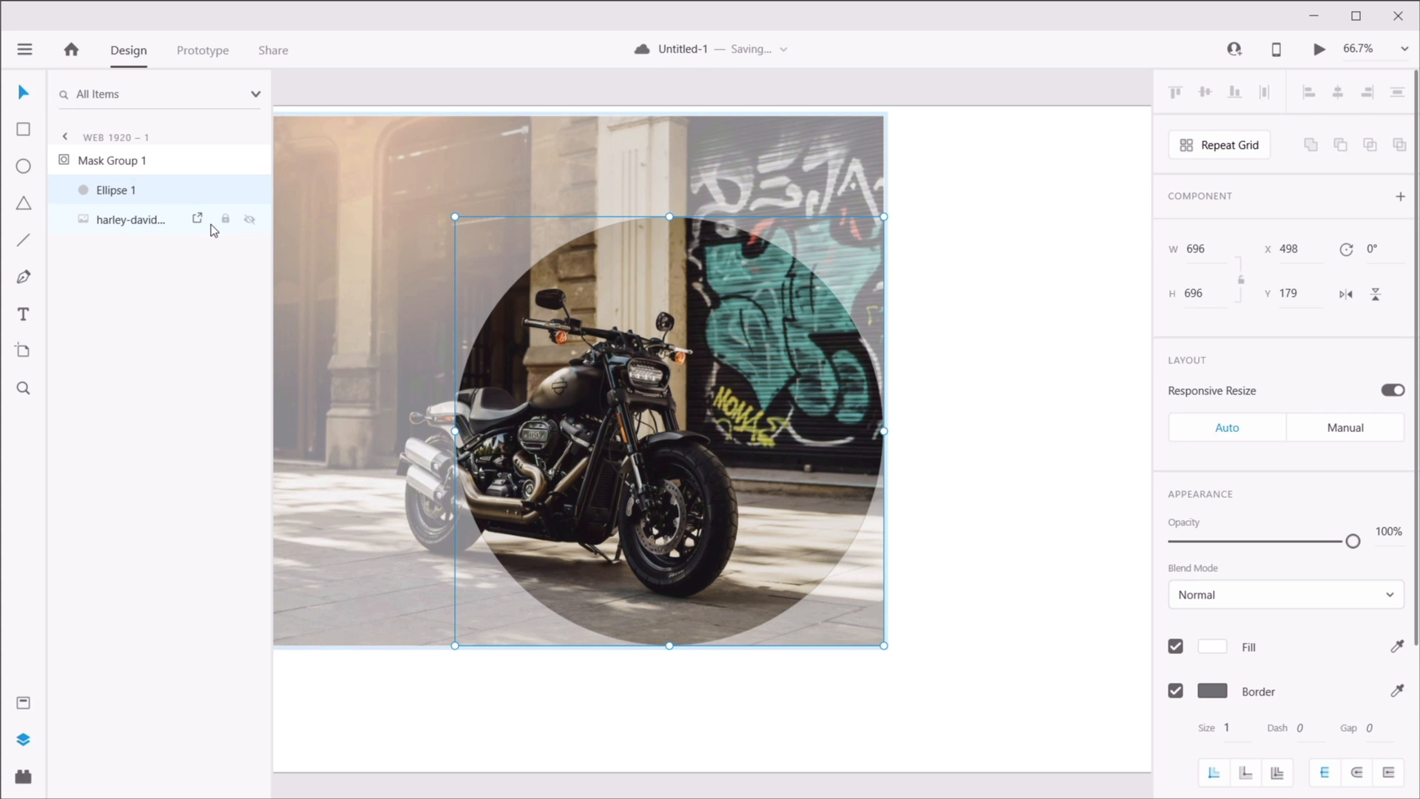
{"action": "key", "text": "Delete"}
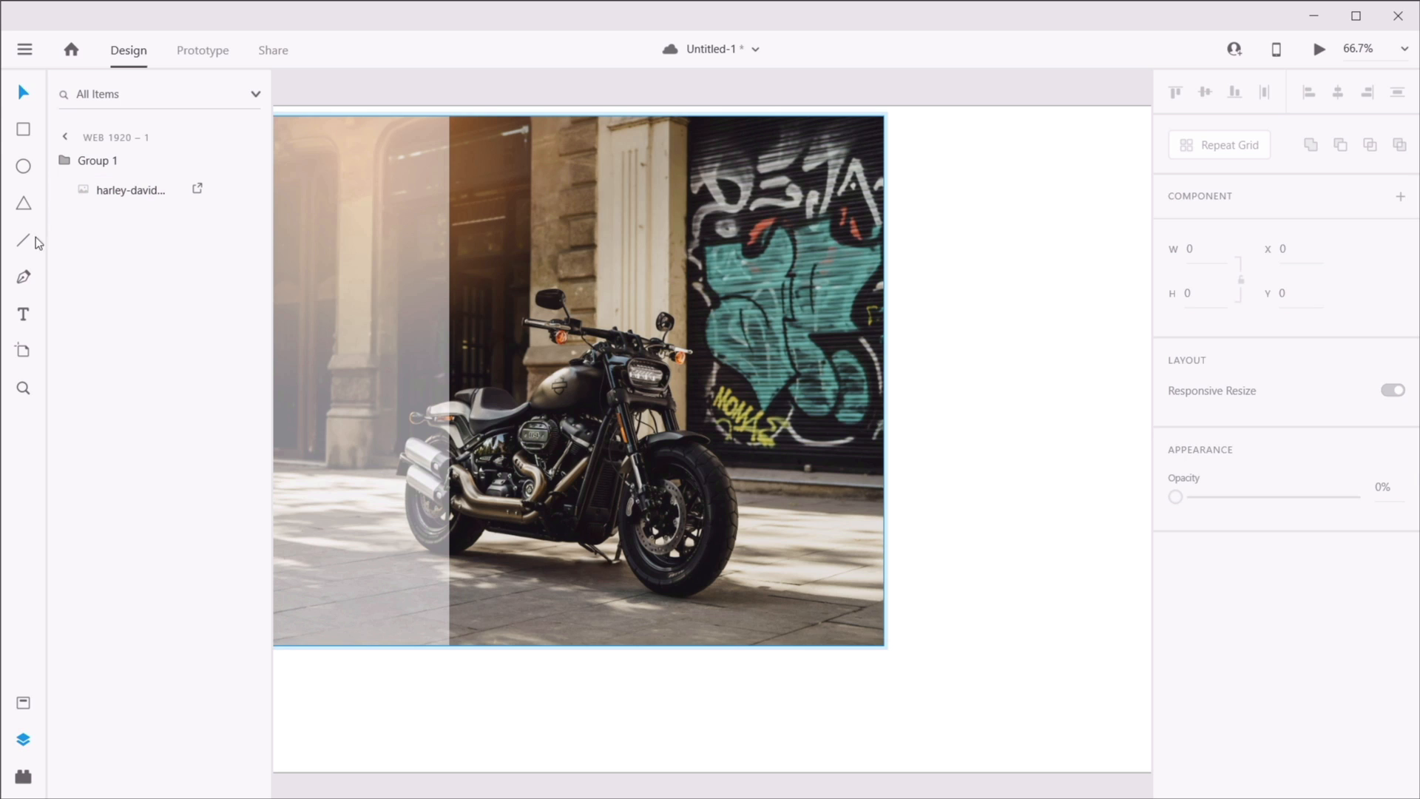
- Draw a closed seven-point polygon with the Pen tool around the motorcycle, about 741 by 672 px
{"action": "left_click", "coordinate": [24, 277]}
{"action": "left_click", "coordinate": [789, 184]}
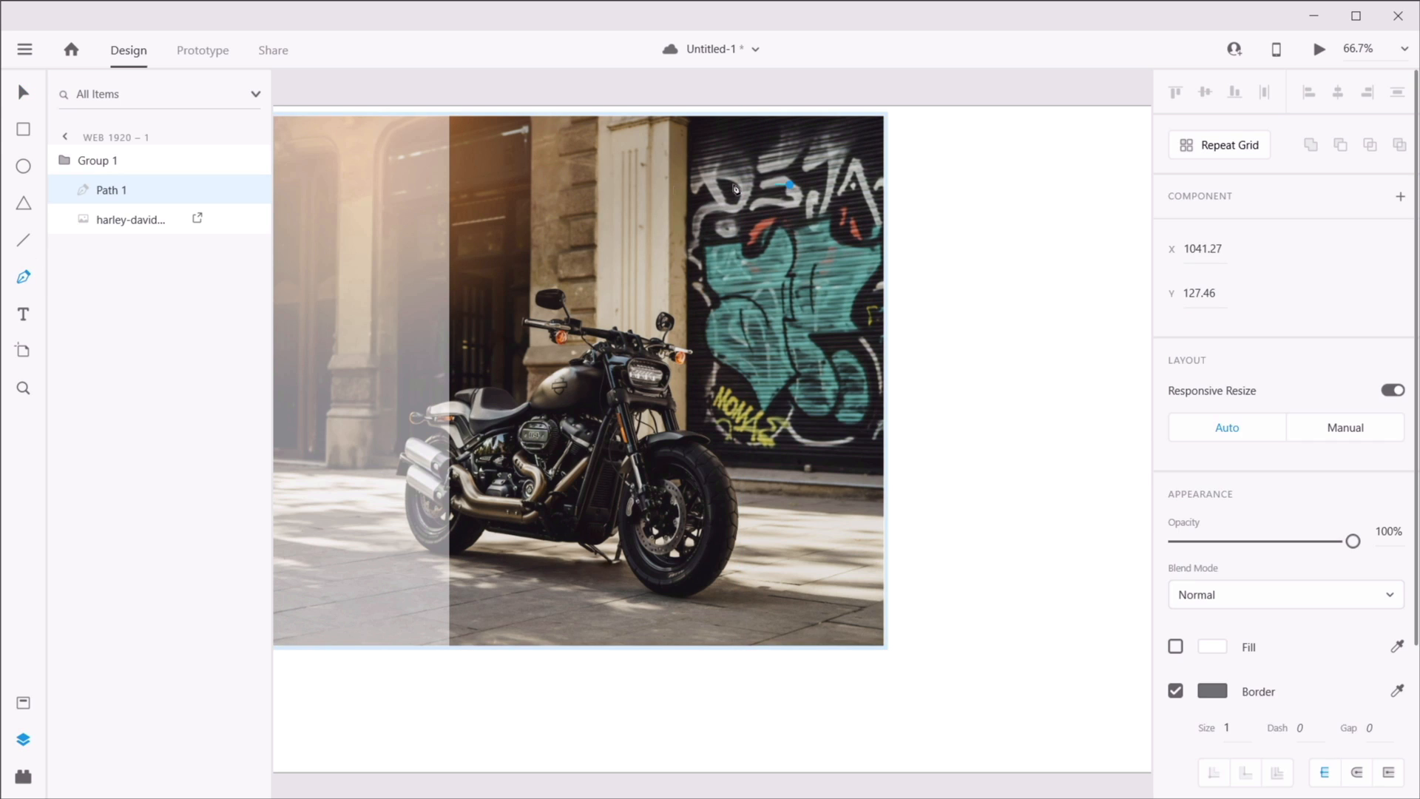
{"action": "left_click", "coordinate": [503, 194]}
{"action": "left_click", "coordinate": [387, 362]}
{"action": "left_click", "coordinate": [478, 527]}
{"action": "left_click", "coordinate": [716, 598]}
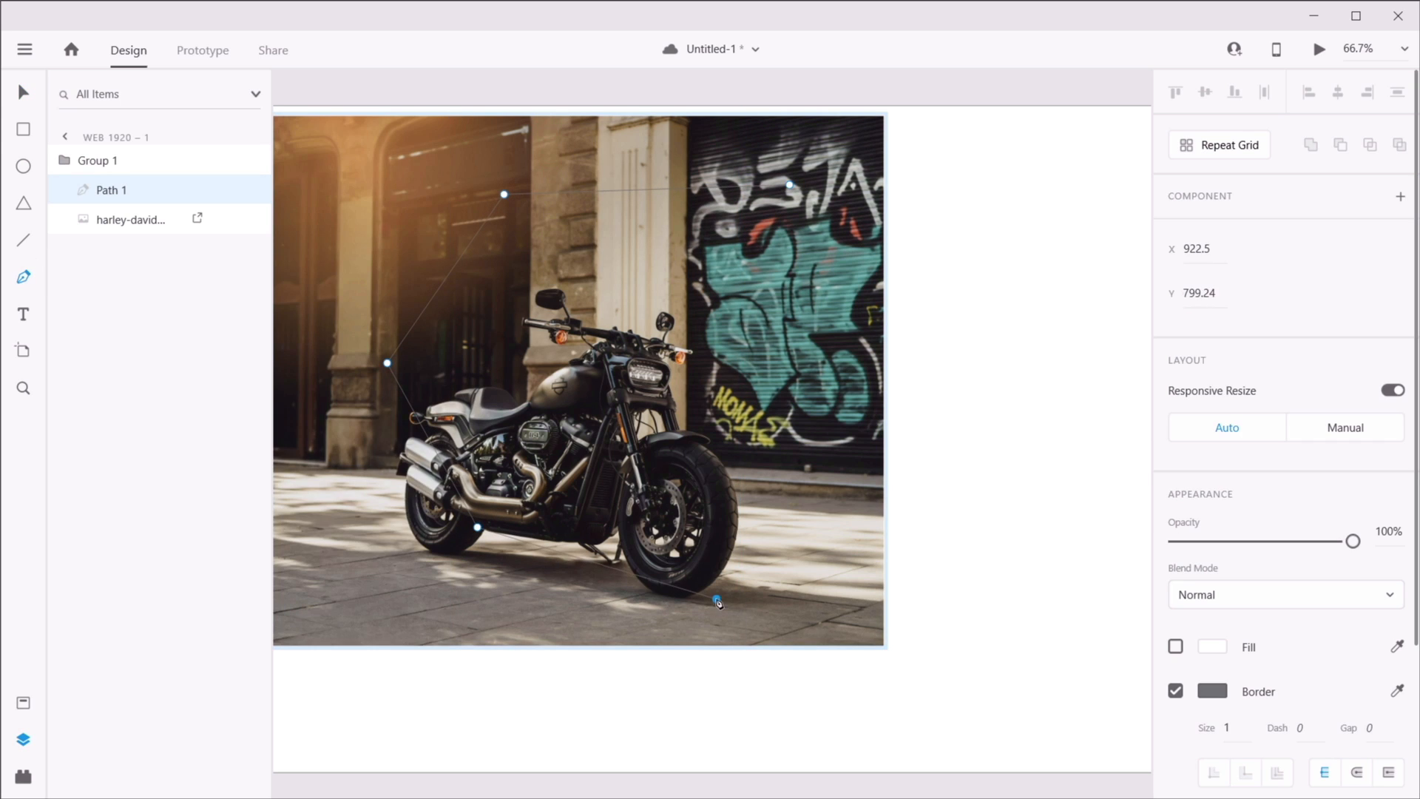
{"action": "left_click", "coordinate": [843, 444]}
{"action": "left_click", "coordinate": [839, 246]}
{"action": "left_click", "coordinate": [789, 185]}
{"action": "key", "text": "Escape"}
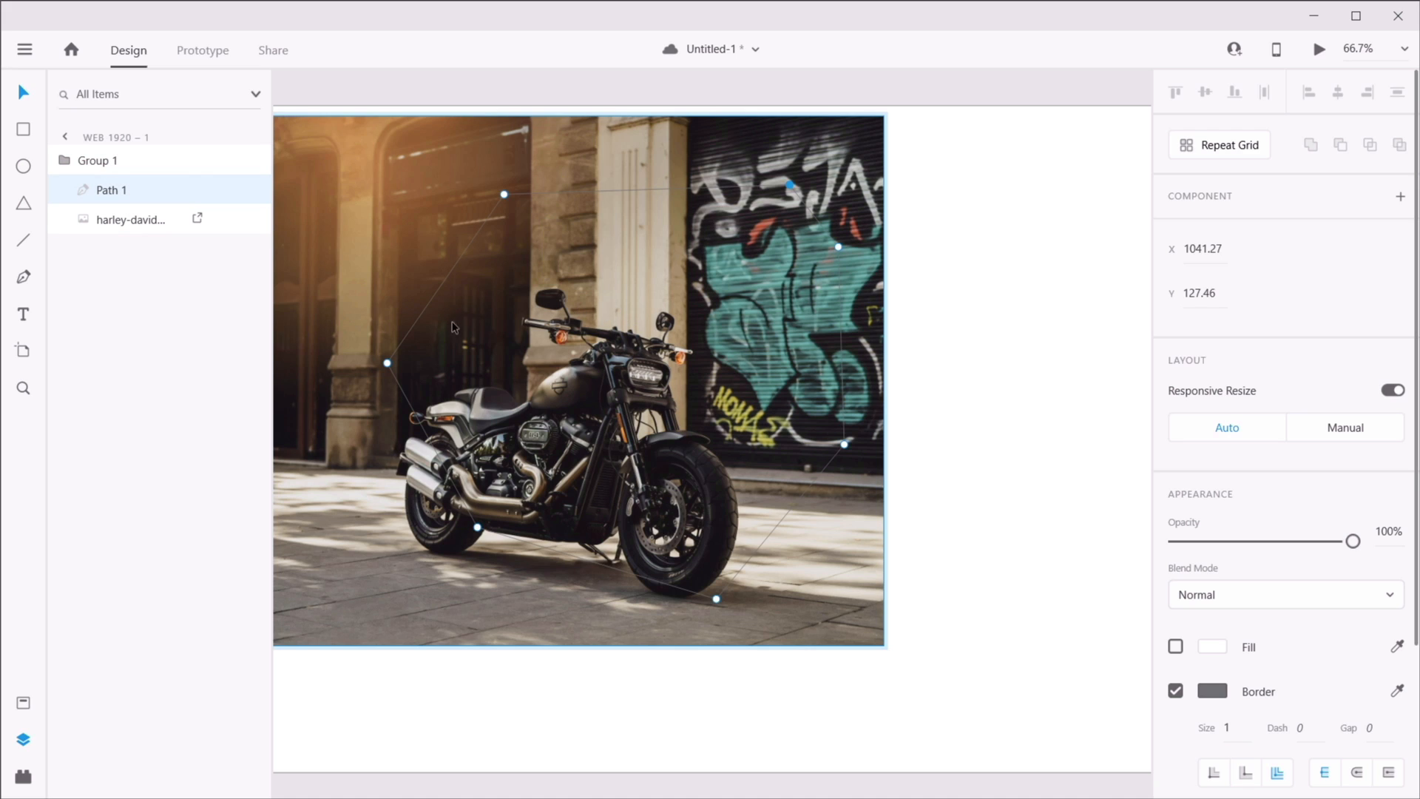
- Mask the harley-davidson photo with the drawn polygon path and deselect the result
{"action": "left_click", "coordinate": [124, 219]}
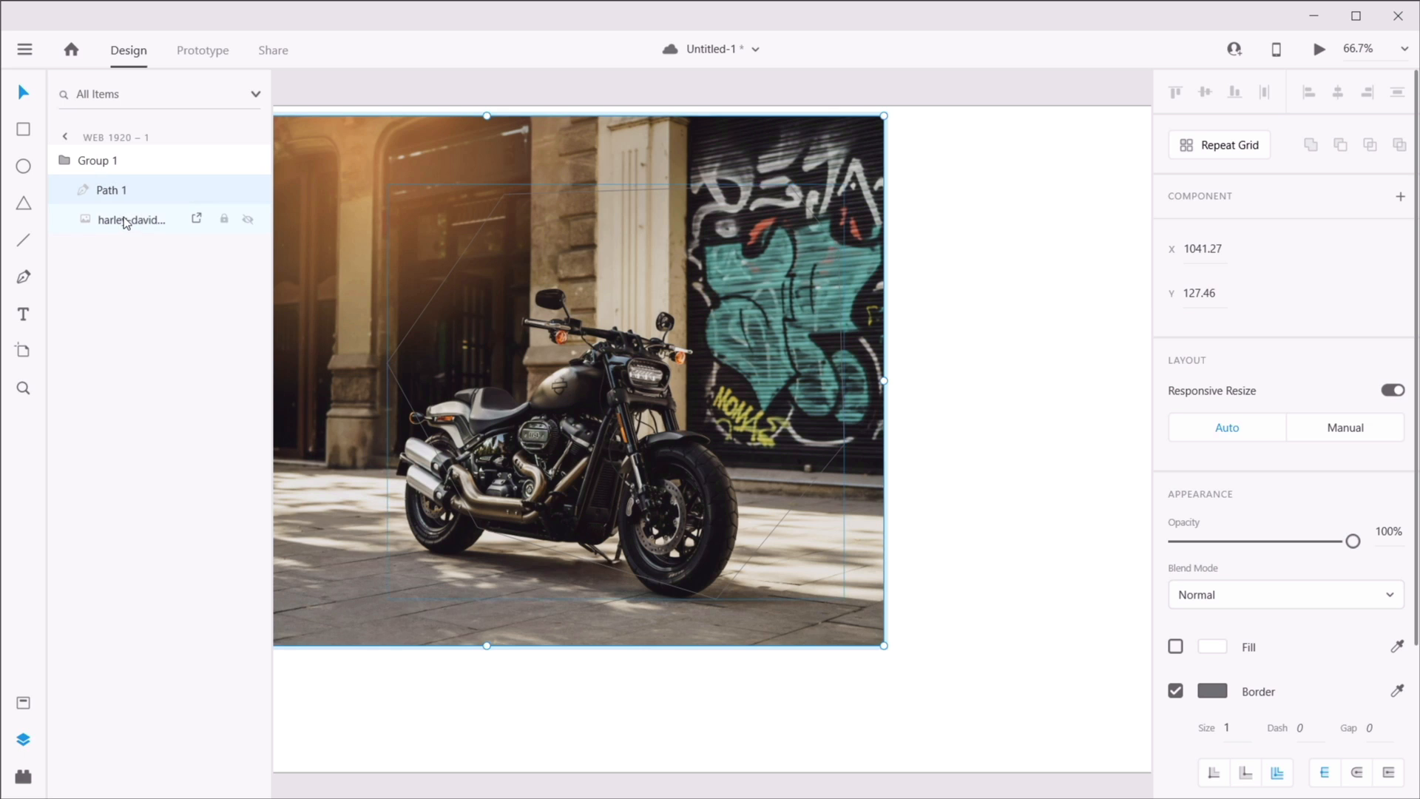
{"action": "left_click", "coordinate": [122, 217]}
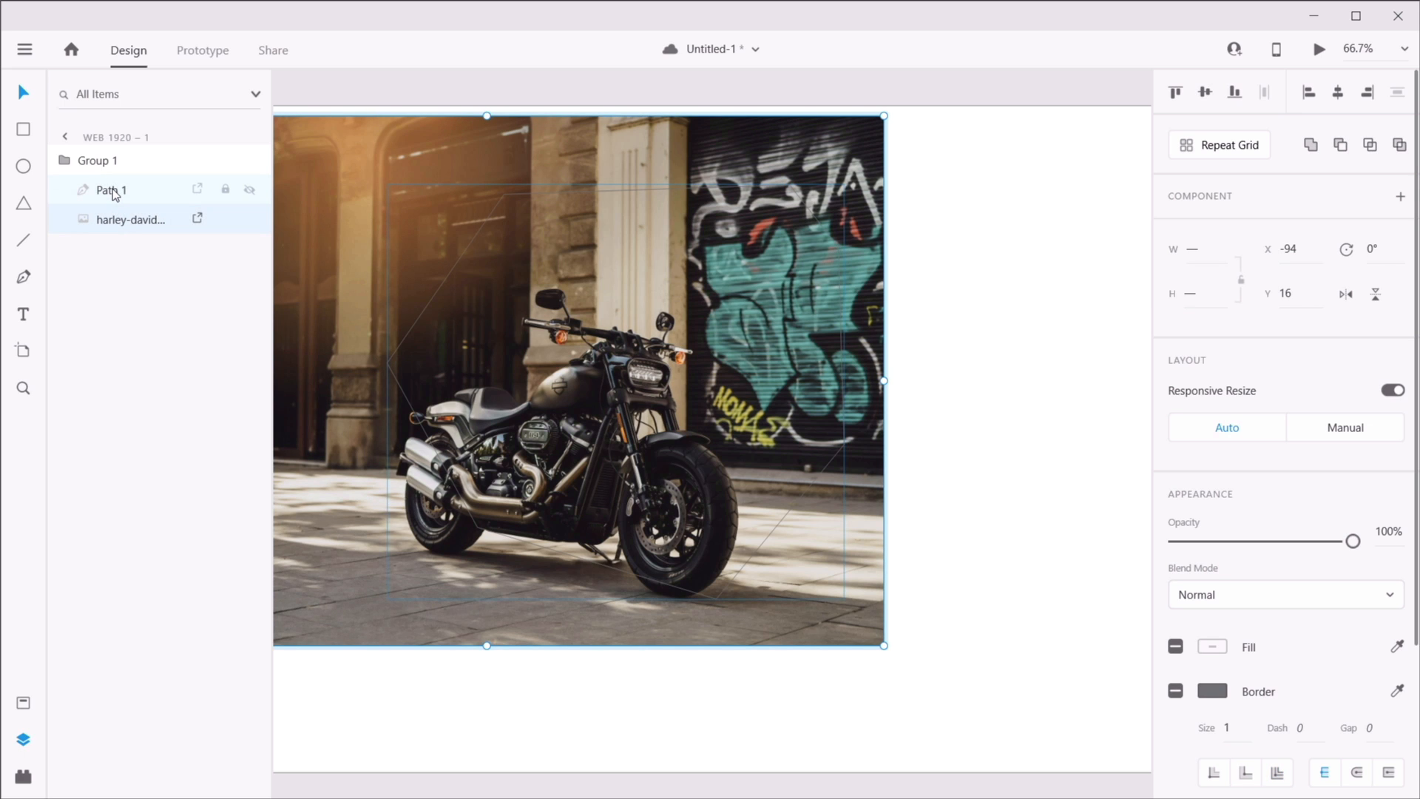
{"action": "right_click", "coordinate": [113, 192]}
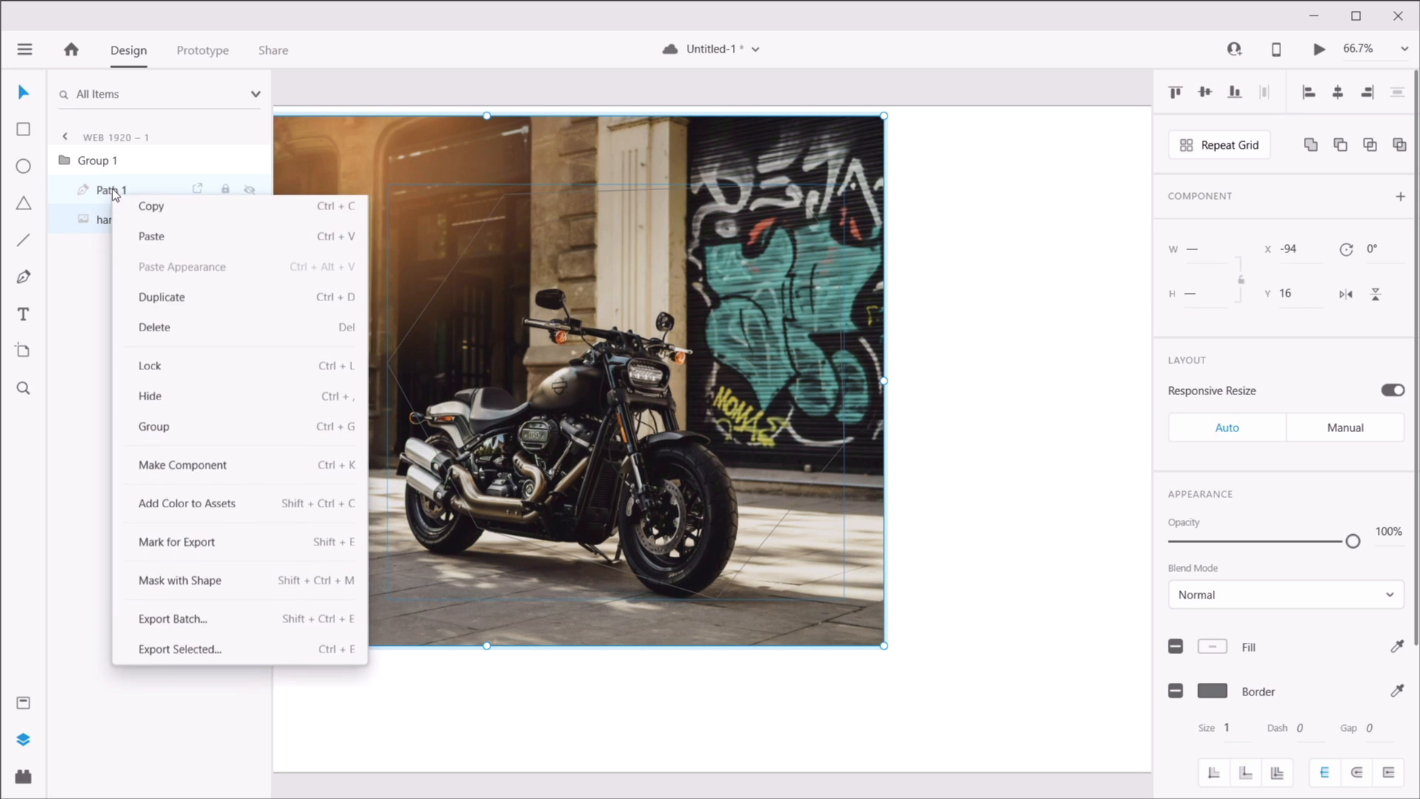
{"action": "left_click", "coordinate": [187, 586]}
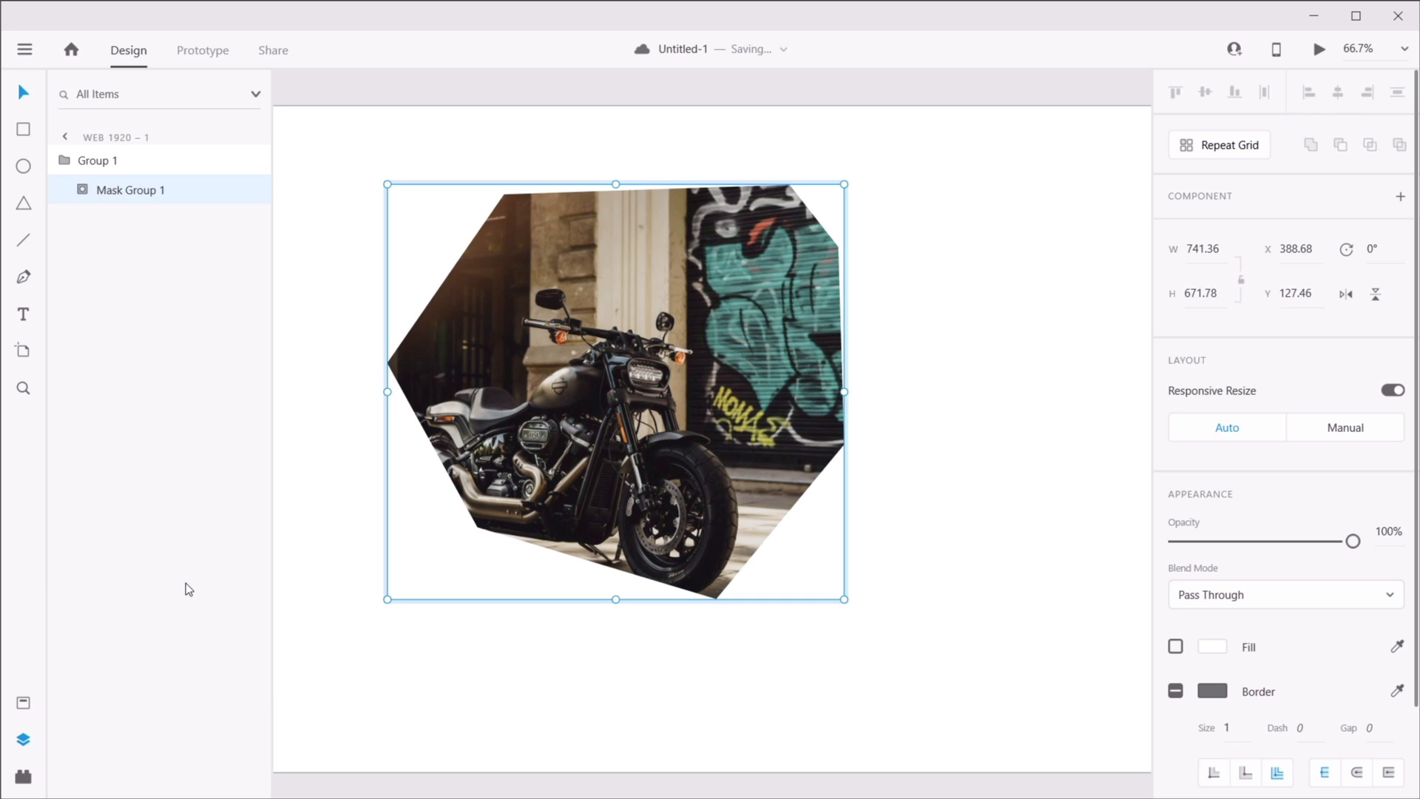
{"action": "left_click", "coordinate": [983, 413]}
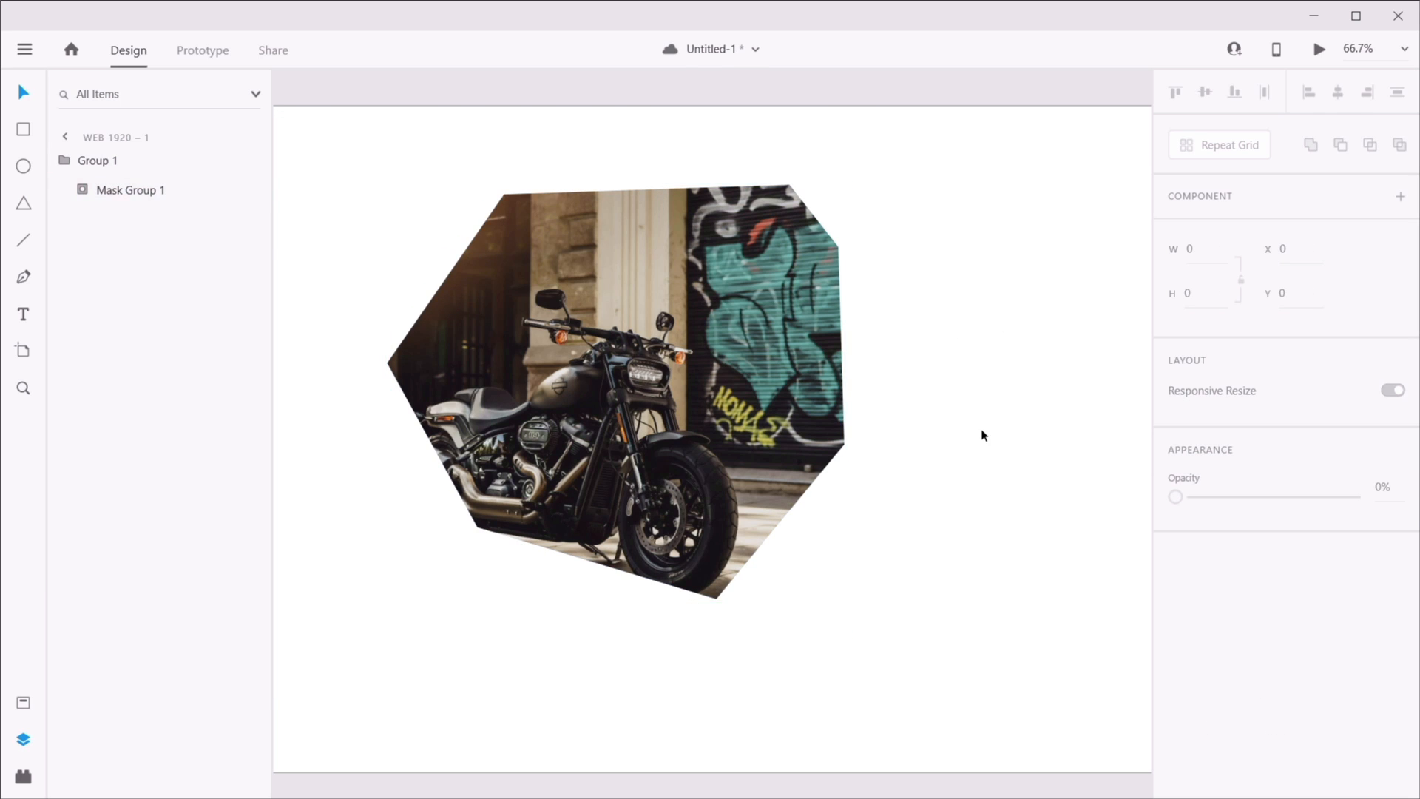
- Ungroup Group 1 so the mask group sits directly on the artboard
{"action": "right_click", "coordinate": [104, 162]}
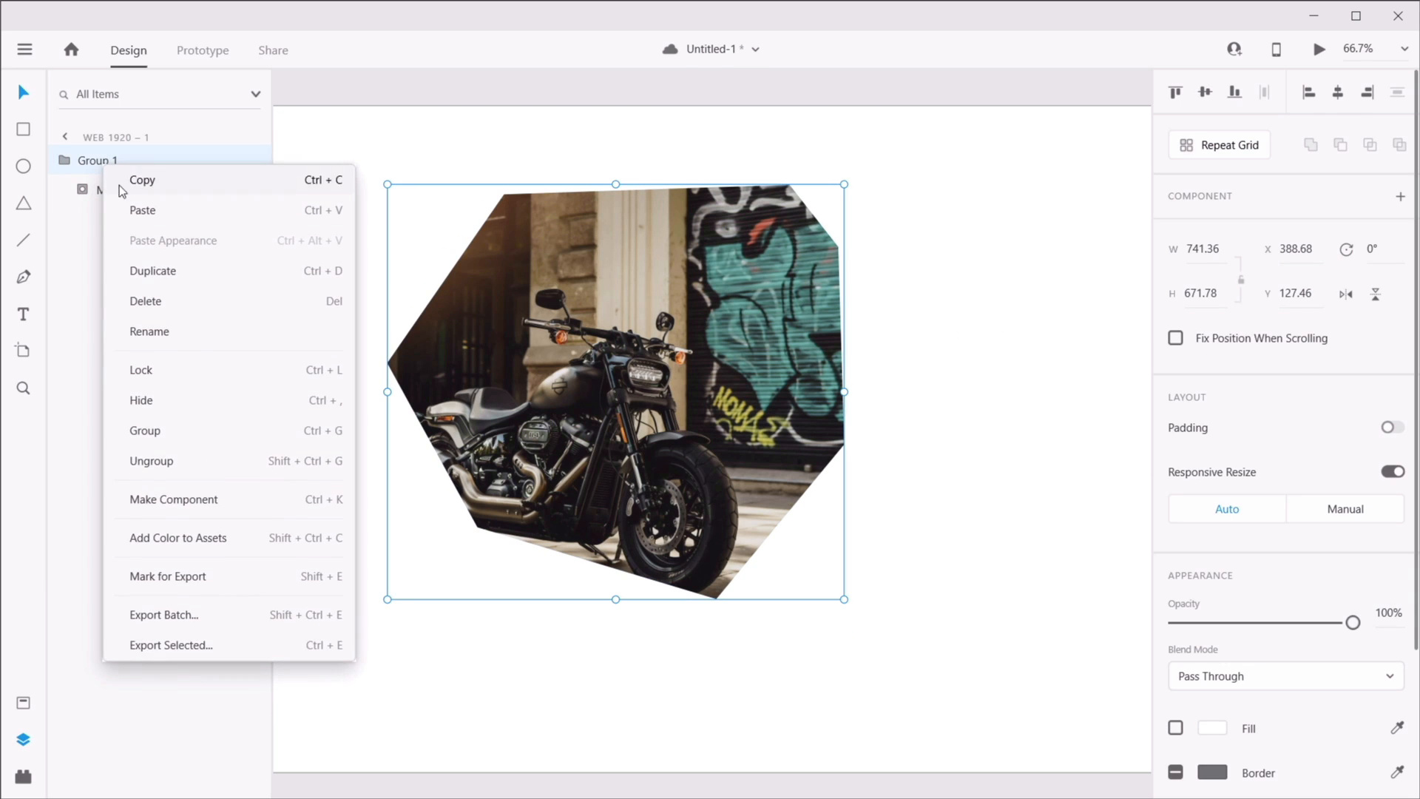
{"action": "left_click", "coordinate": [174, 461]}
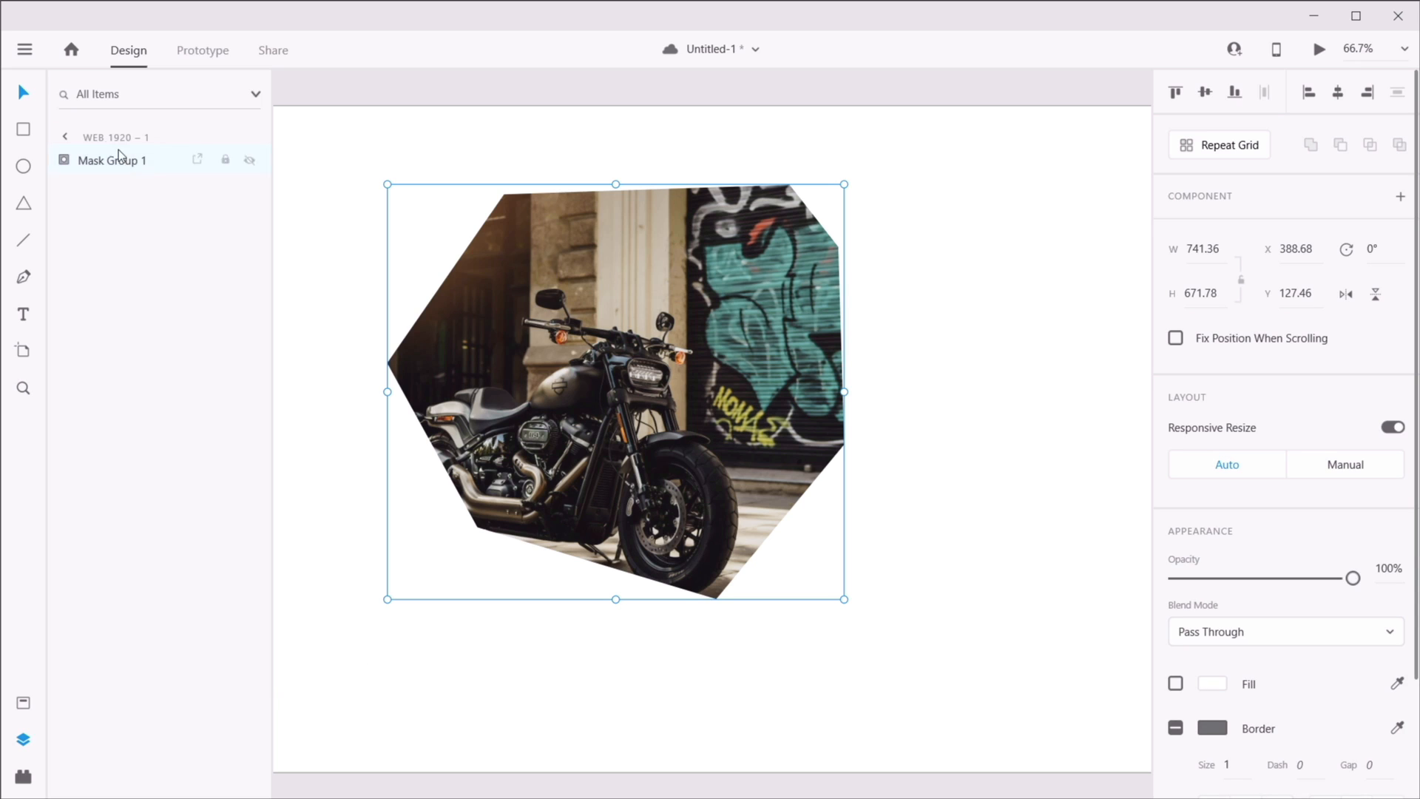
{"action": "left_click", "coordinate": [926, 311]}
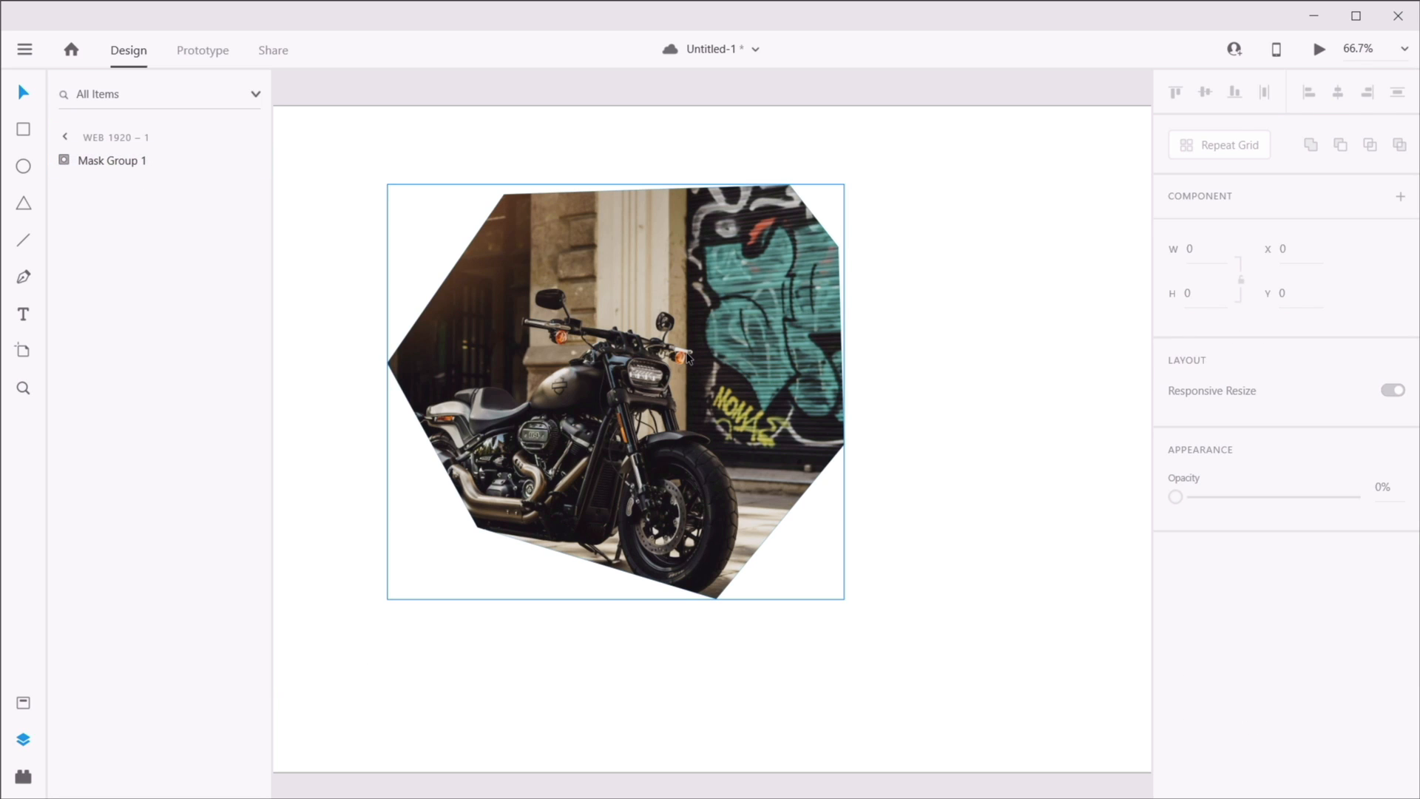
- Move the photo inside the mask to about X 62, Y 60, and enlarge the polygon path around the motorcycle
{"action": "double_click", "coordinate": [673, 285]}
{"action": "left_click_drag", "start_coordinate": [677, 318], "coordinate": [704, 358]}
{"action": "left_click", "coordinate": [151, 194]}
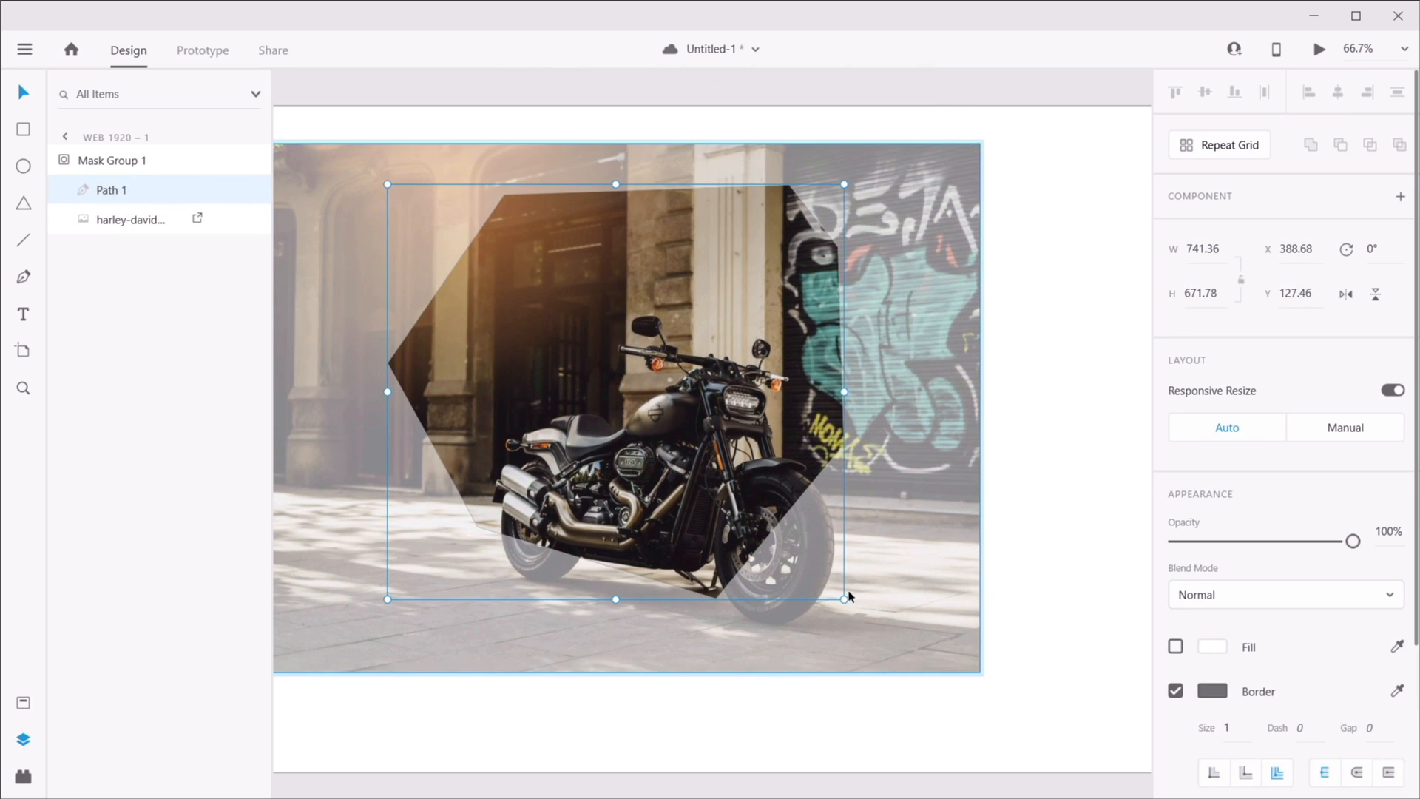
{"action": "left_click_drag", "start_coordinate": [844, 599], "coordinate": [936, 662]}
- Reshape the mask polygon by moving its anchor points around the motorcycle, and move the mask group to about X 472, Y 149
{"action": "left_click", "coordinate": [547, 306]}
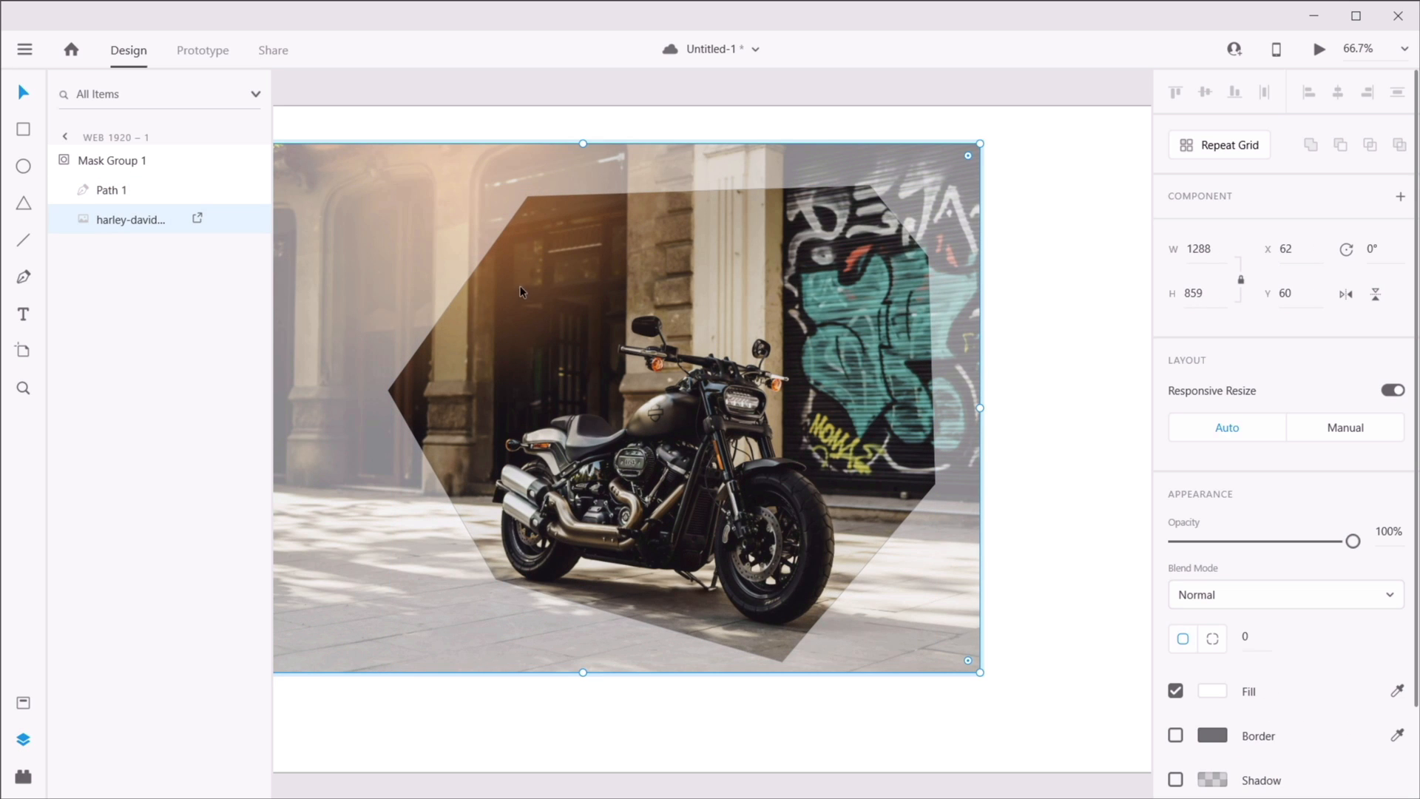
{"action": "left_click", "coordinate": [500, 235]}
{"action": "double_click", "coordinate": [501, 232]}
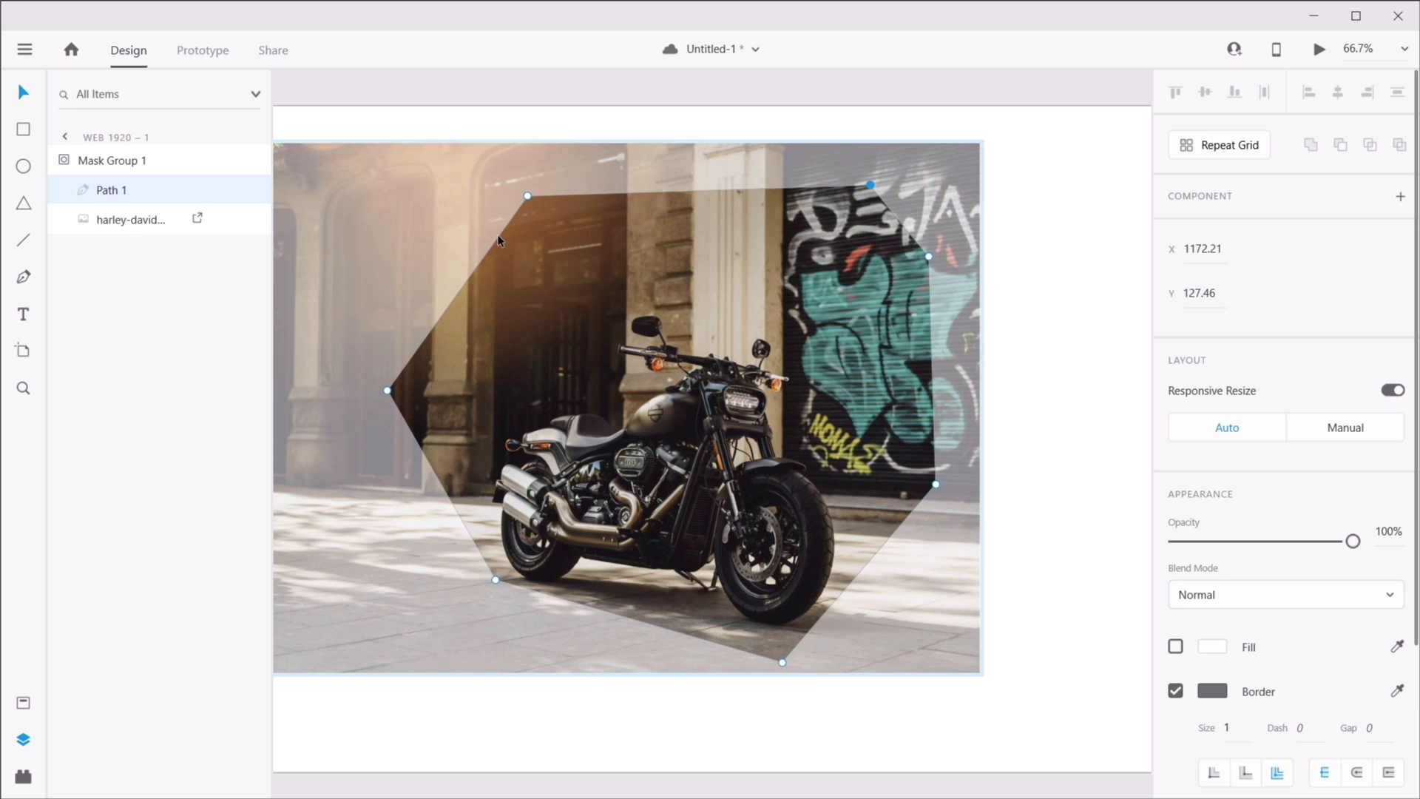
{"action": "left_click_drag", "start_coordinate": [528, 198], "coordinate": [529, 184]}
{"action": "left_click_drag", "start_coordinate": [390, 388], "coordinate": [435, 390]}
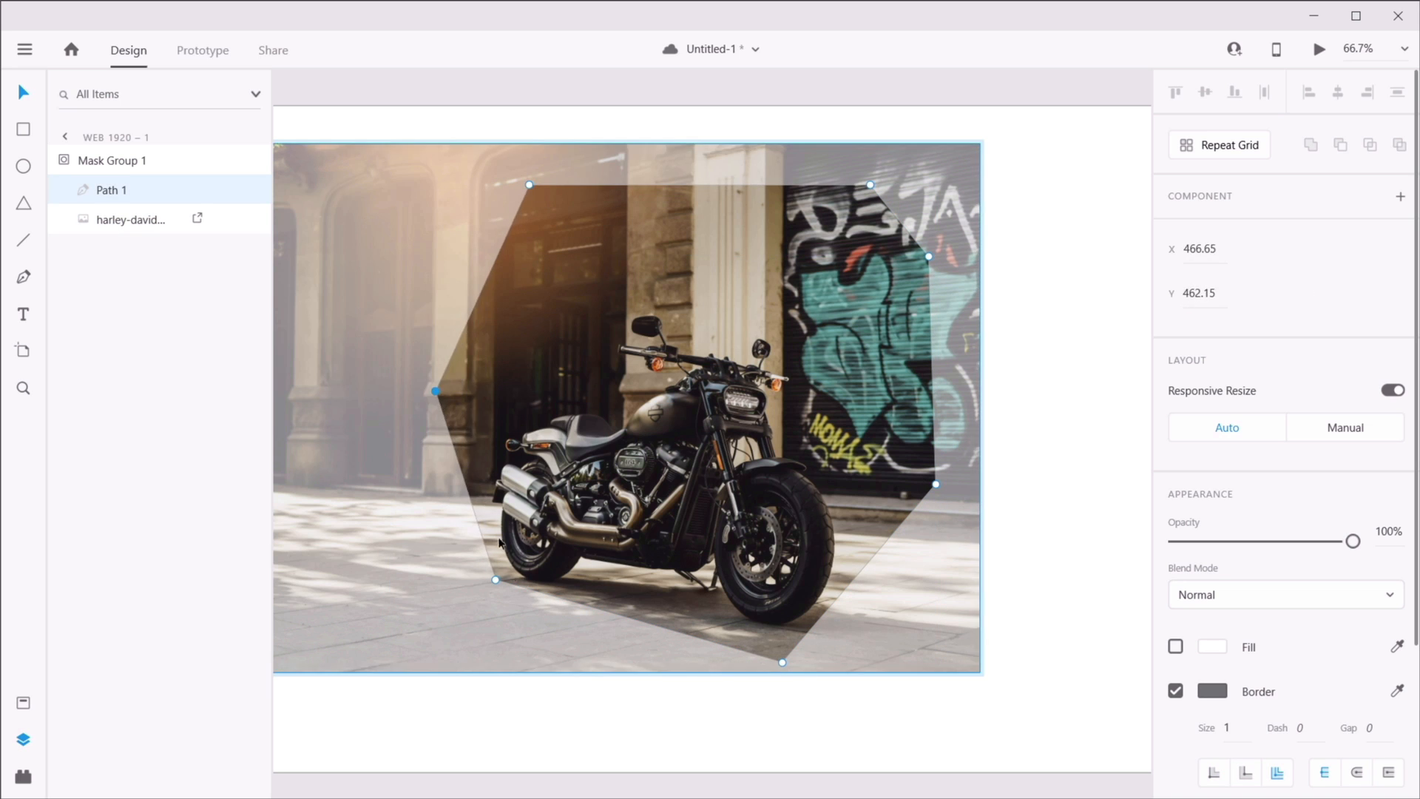
{"action": "left_click_drag", "start_coordinate": [495, 581], "coordinate": [477, 628]}
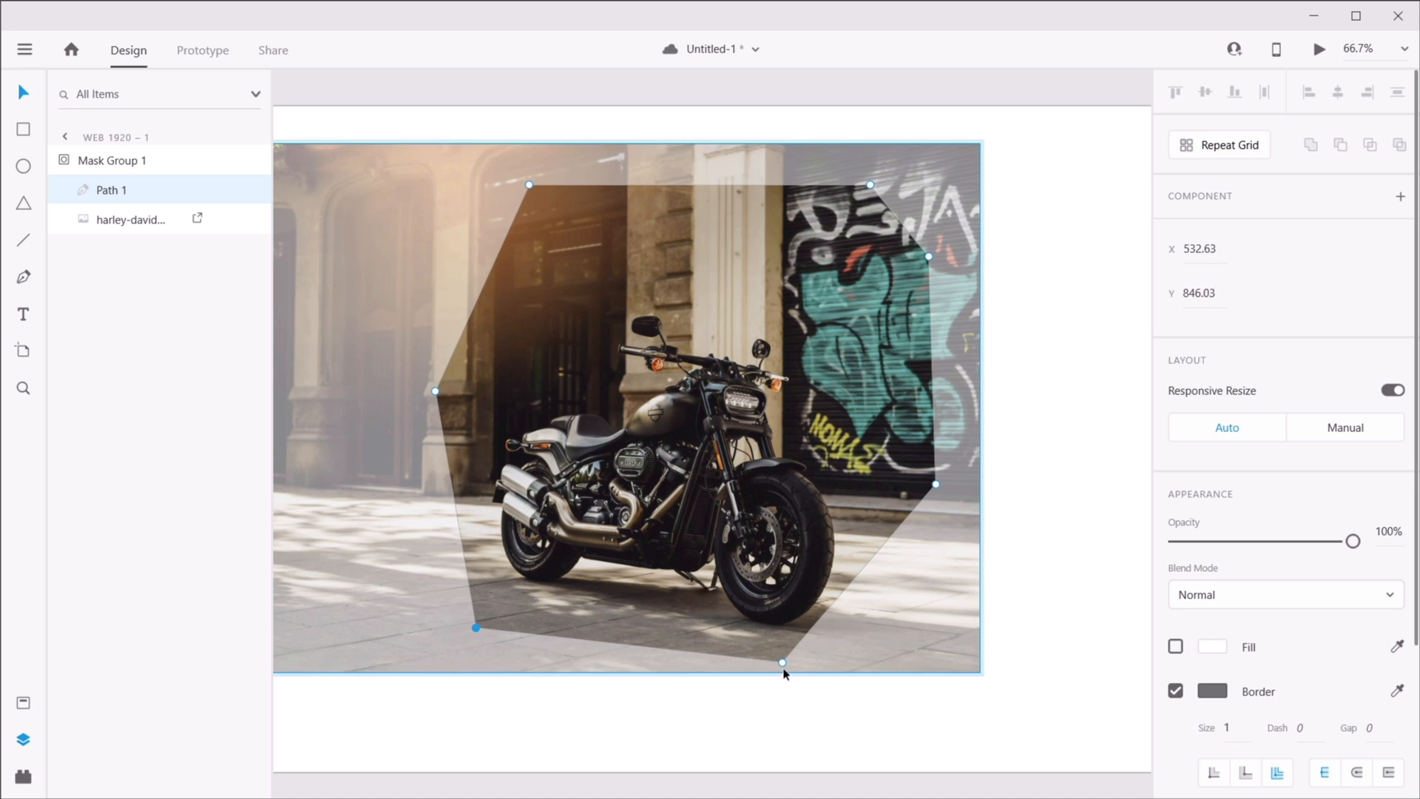
{"action": "left_click_drag", "start_coordinate": [781, 664], "coordinate": [853, 652]}
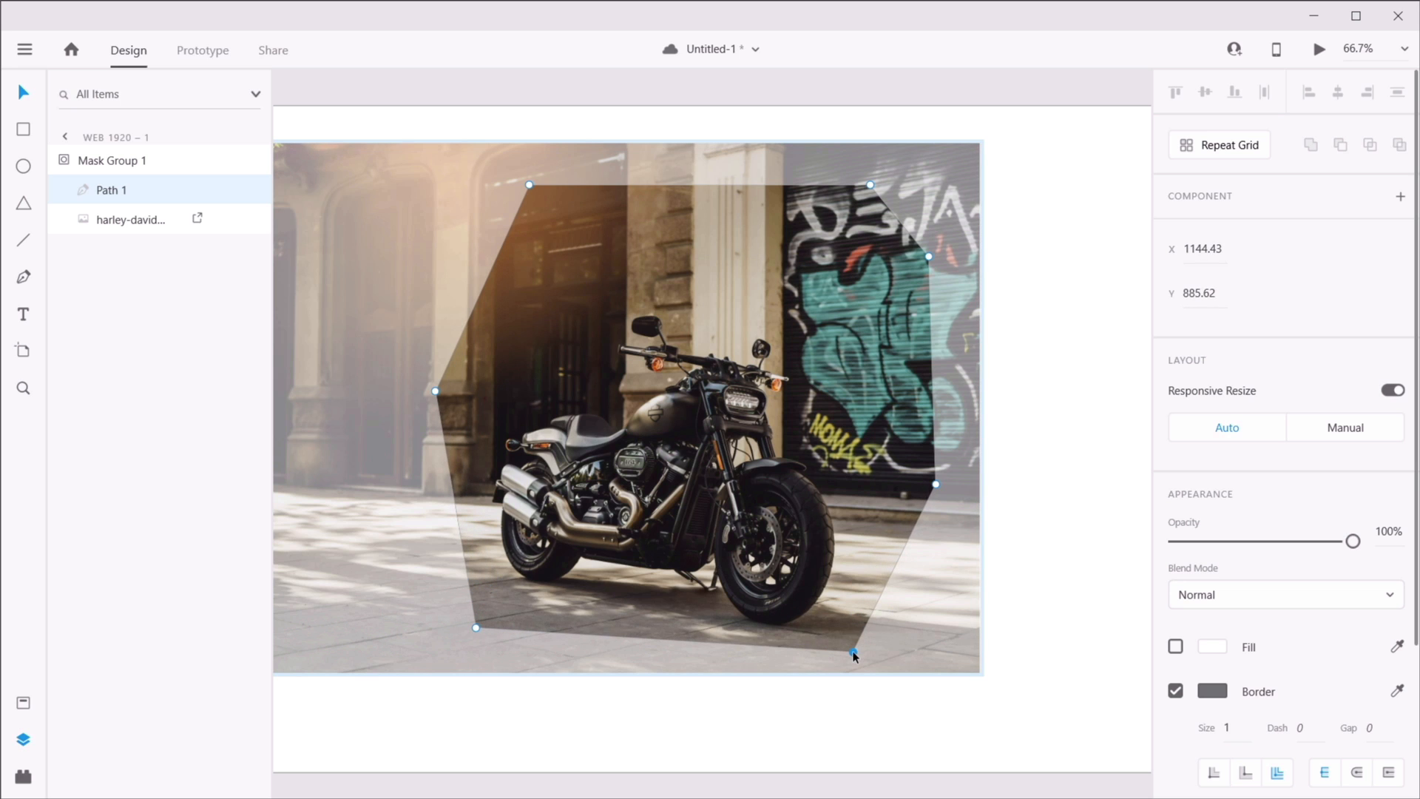
{"action": "key", "text": "Escape"}
{"action": "mouse_move", "coordinate": [712, 394]}
{"action": "left_mouse_down"}
{"action": "mouse_move", "coordinate": [795, 416]}
{"action": "mouse_move", "coordinate": [667, 436]}
{"action": "mouse_move", "coordinate": [714, 409]}
{"action": "left_mouse_up"}
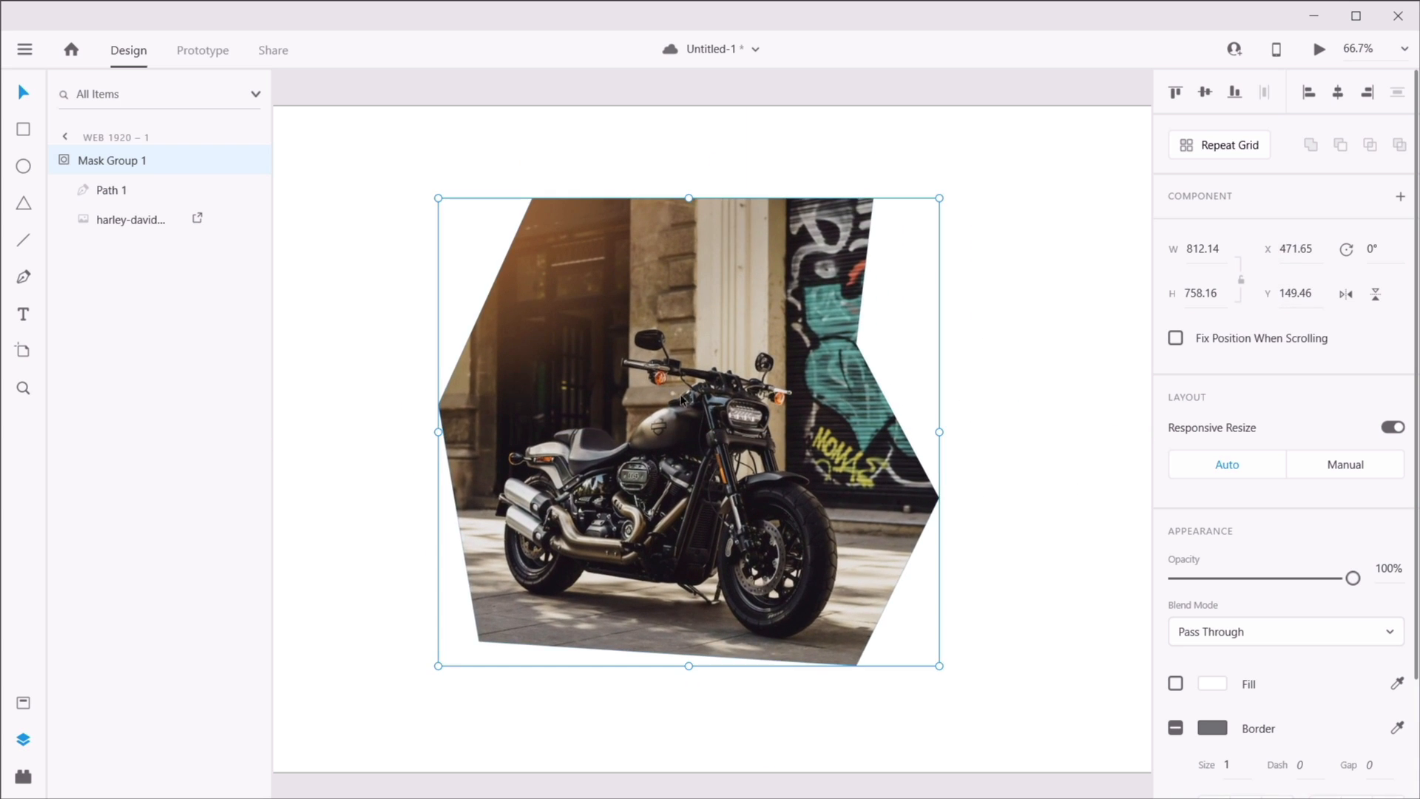
- Delete the mask group and import the restaurant food photo onto the artboard at about X 257, Y 106
{"action": "left_click", "coordinate": [1050, 333]}
{"action": "left_click", "coordinate": [735, 397]}
{"action": "key", "text": "Delete"}
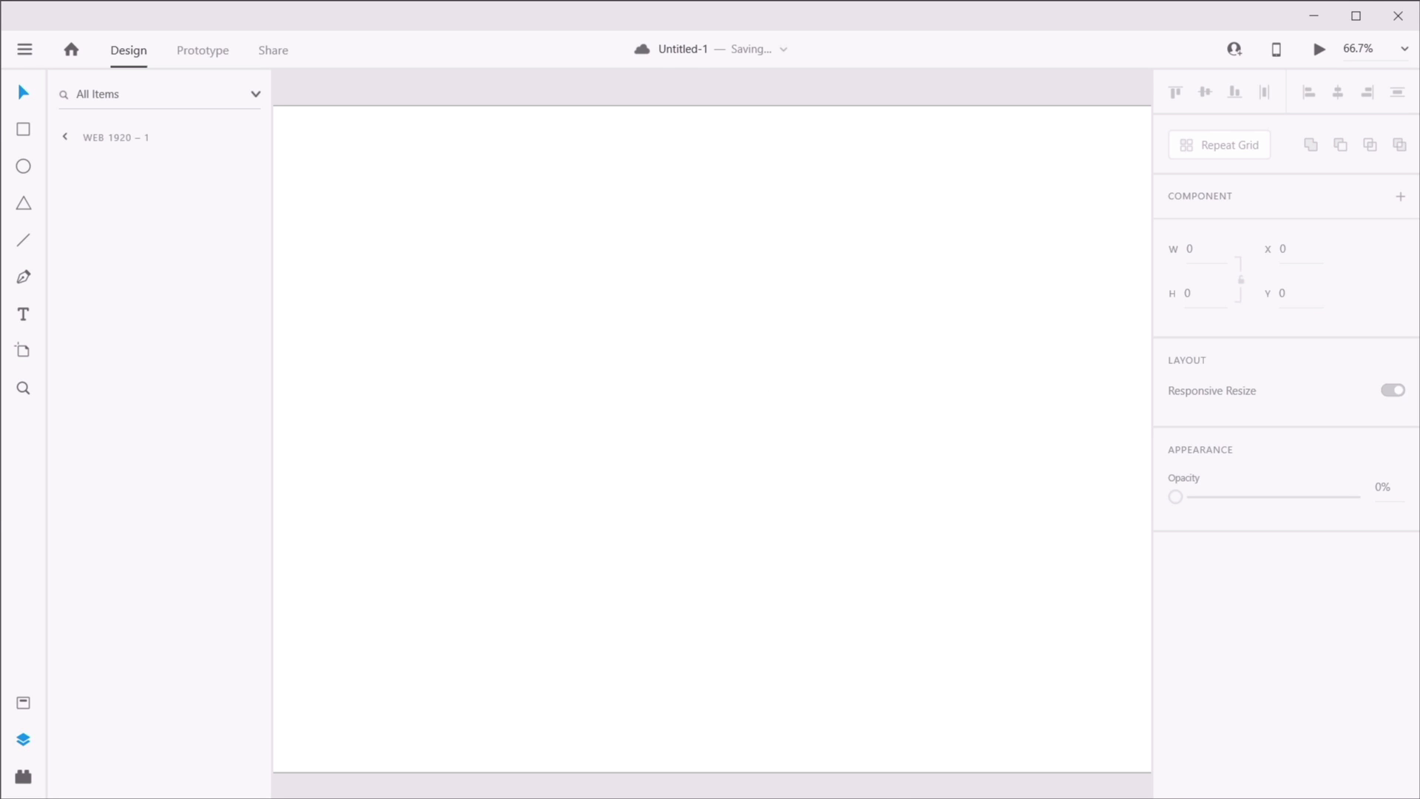
{"action": "key", "text": "alt+Tab"}
{"action": "left_click_drag", "start_coordinate": [1411, 398], "coordinate": [731, 392]}
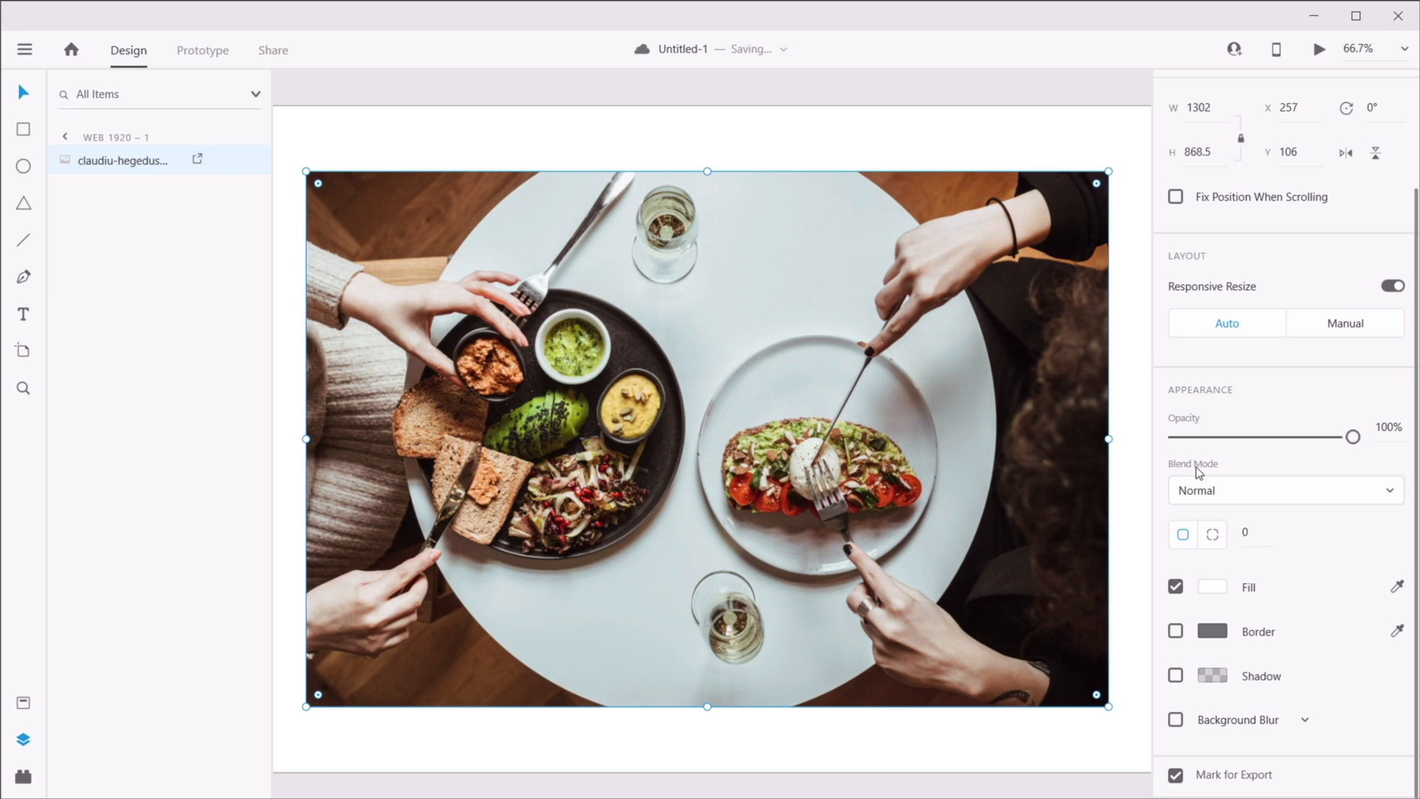
- Browse the available blend modes for the food photo and apply Darken
{"action": "left_click", "coordinate": [1240, 493]}
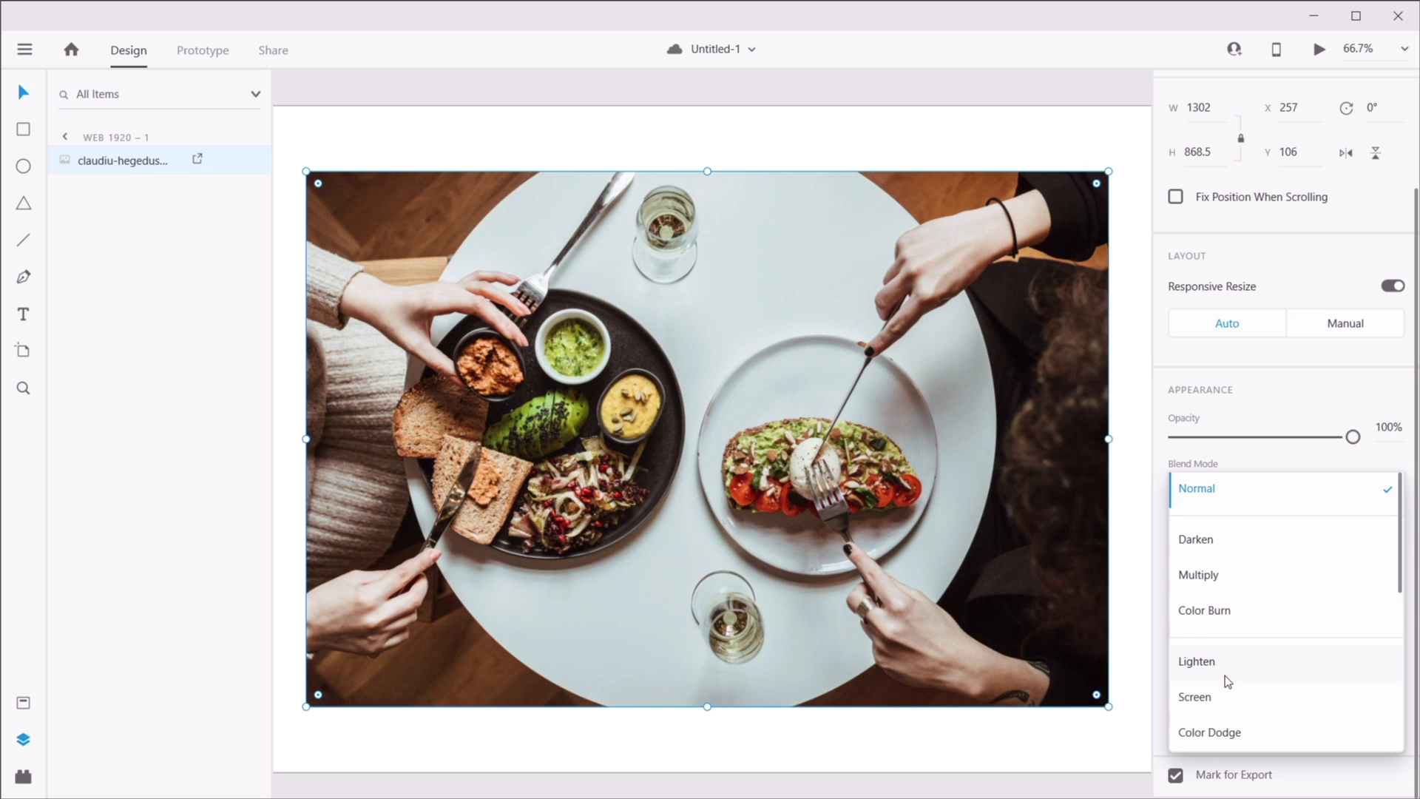
{"action": "scroll", "coordinate": [1225, 677], "scroll_direction": "down", "scroll_amount": 4}
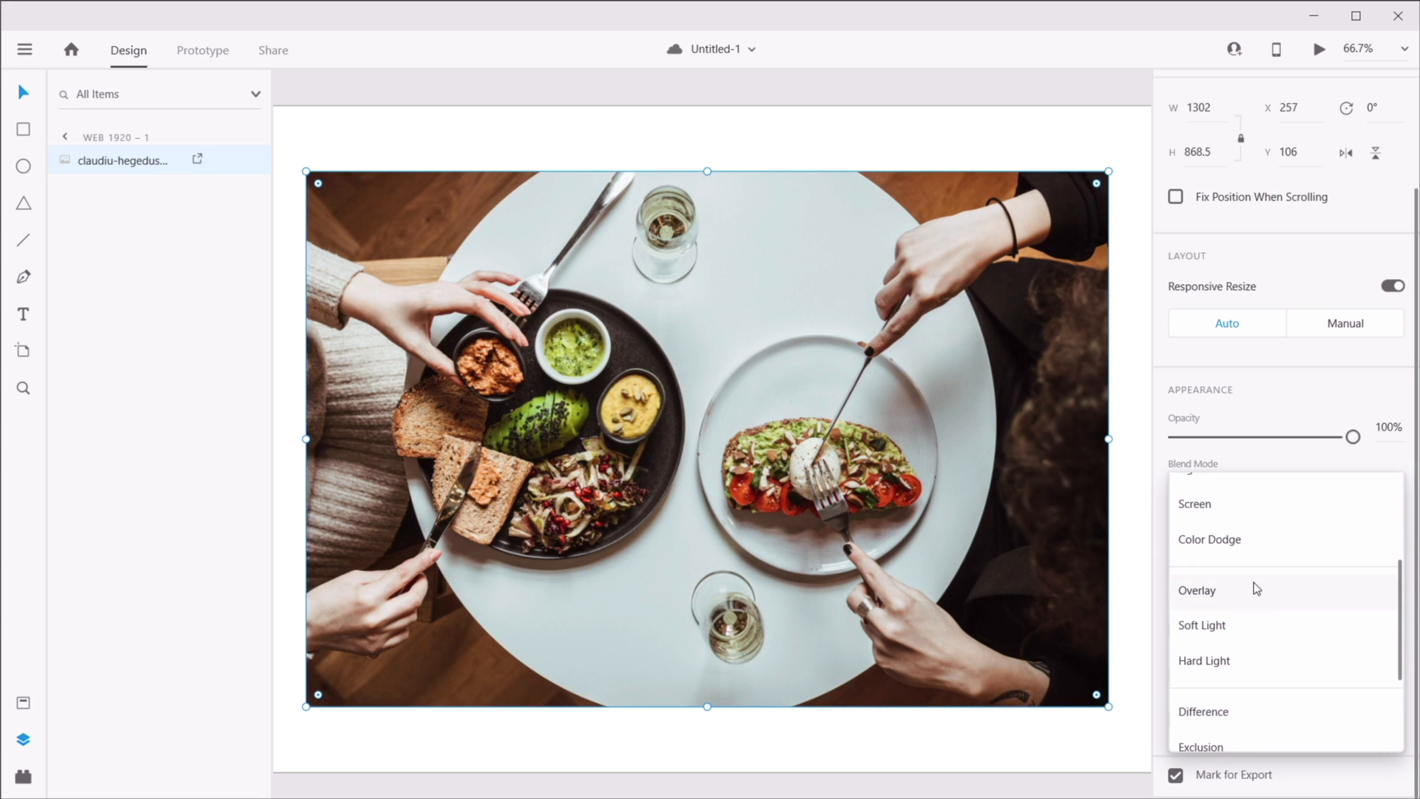
{"action": "scroll", "coordinate": [1265, 584], "scroll_direction": "down", "scroll_amount": 4}
{"action": "scroll", "coordinate": [1246, 681], "scroll_direction": "up", "scroll_amount": 4}
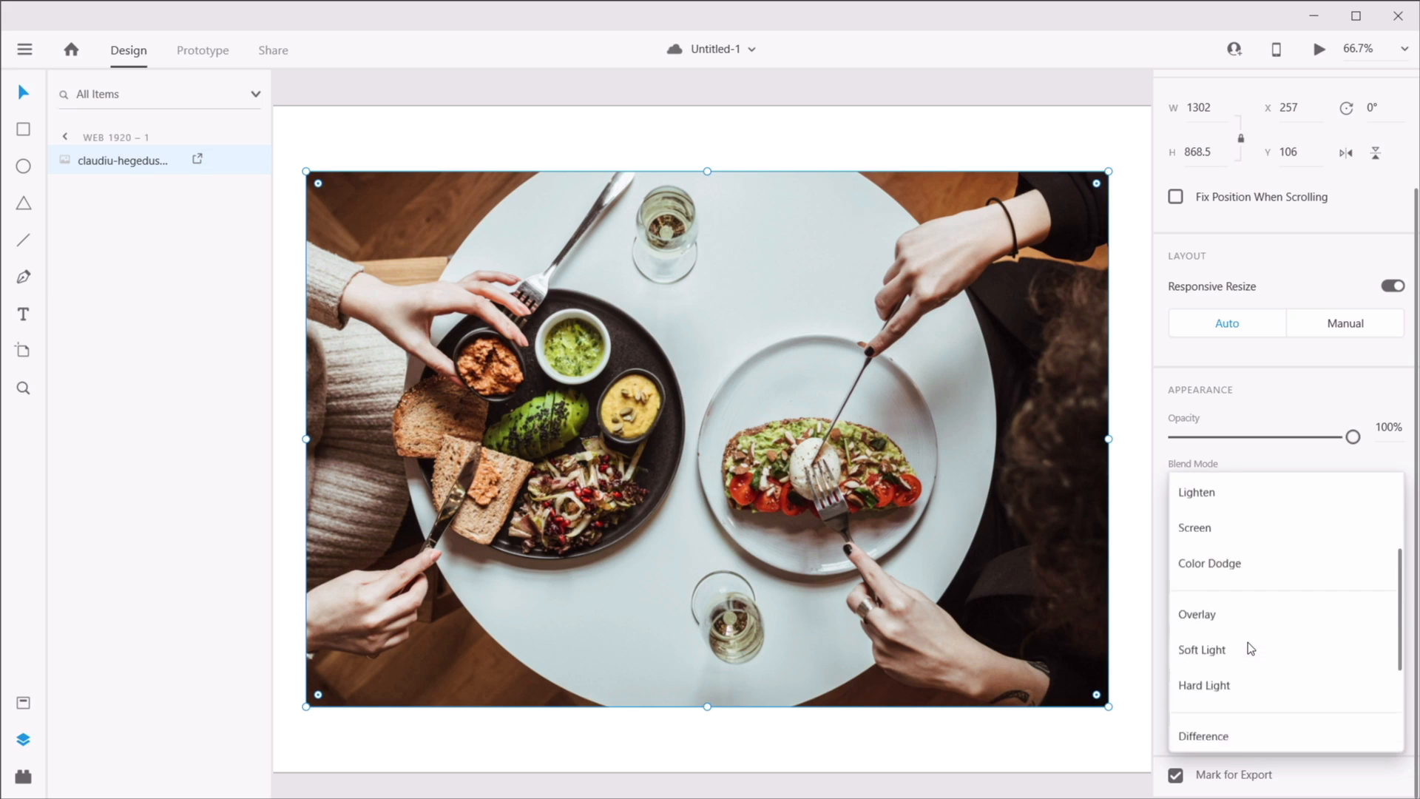
{"action": "scroll", "coordinate": [1248, 648], "scroll_direction": "up", "scroll_amount": 3}
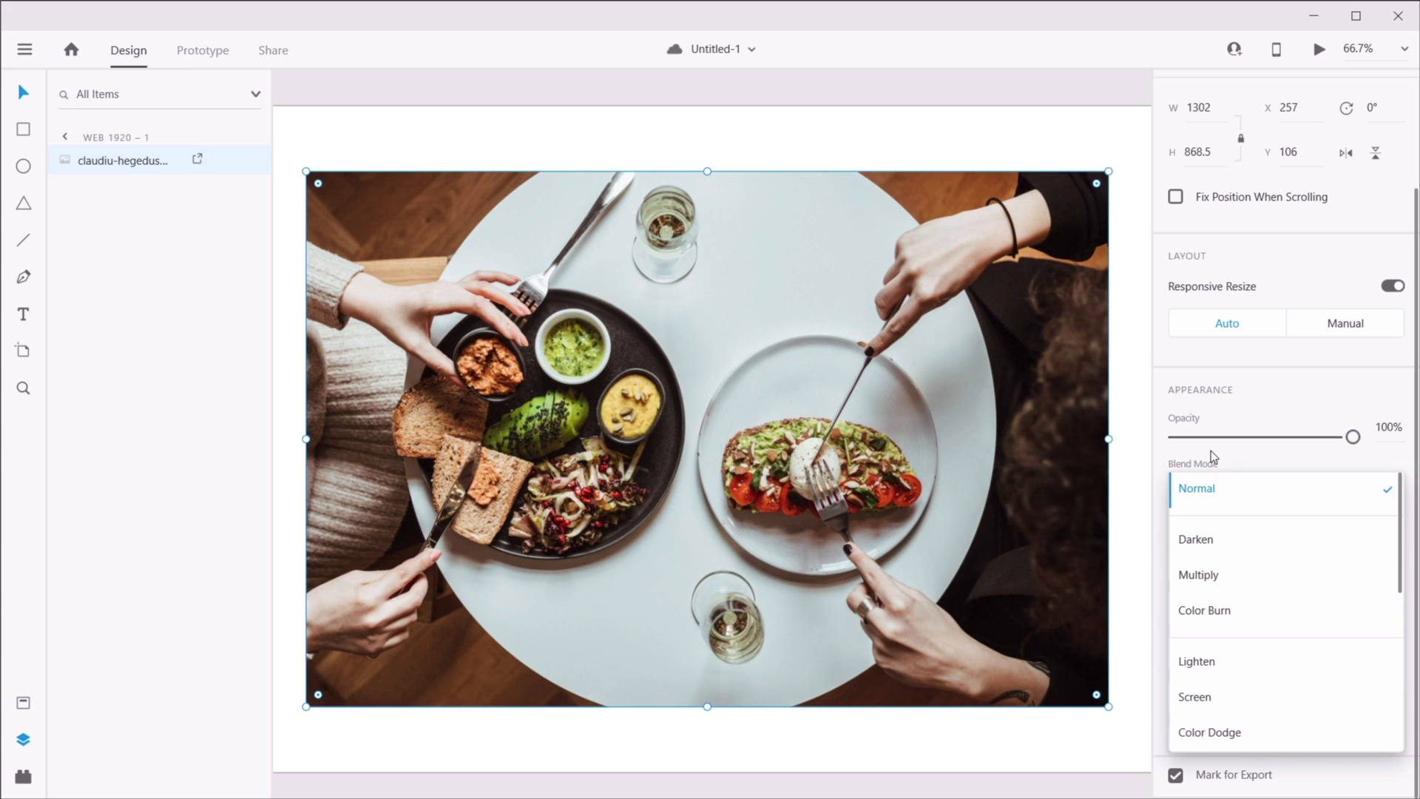
{"action": "scroll", "coordinate": [1263, 565], "scroll_direction": "down", "scroll_amount": 5}
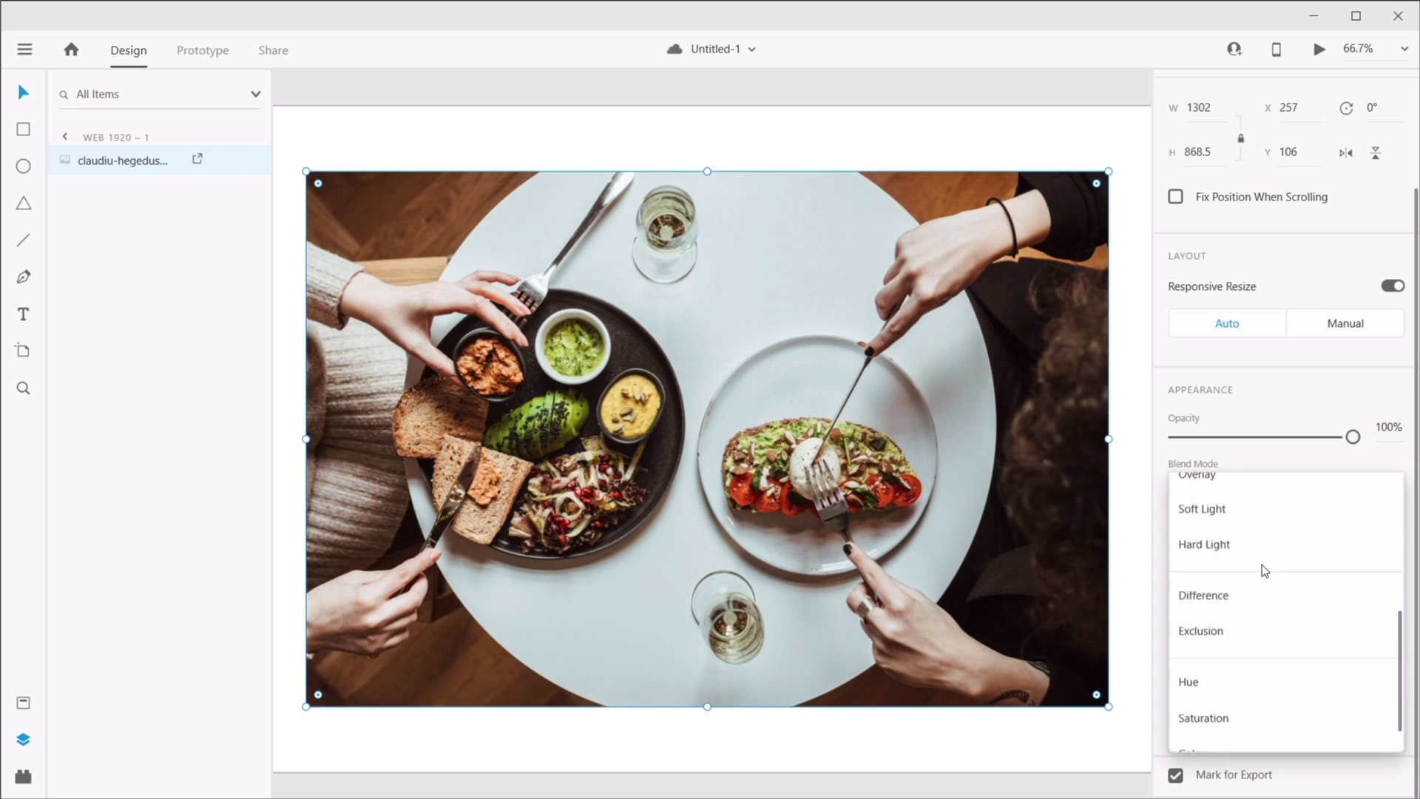
{"action": "scroll", "coordinate": [1241, 568], "scroll_direction": "up", "scroll_amount": 5}
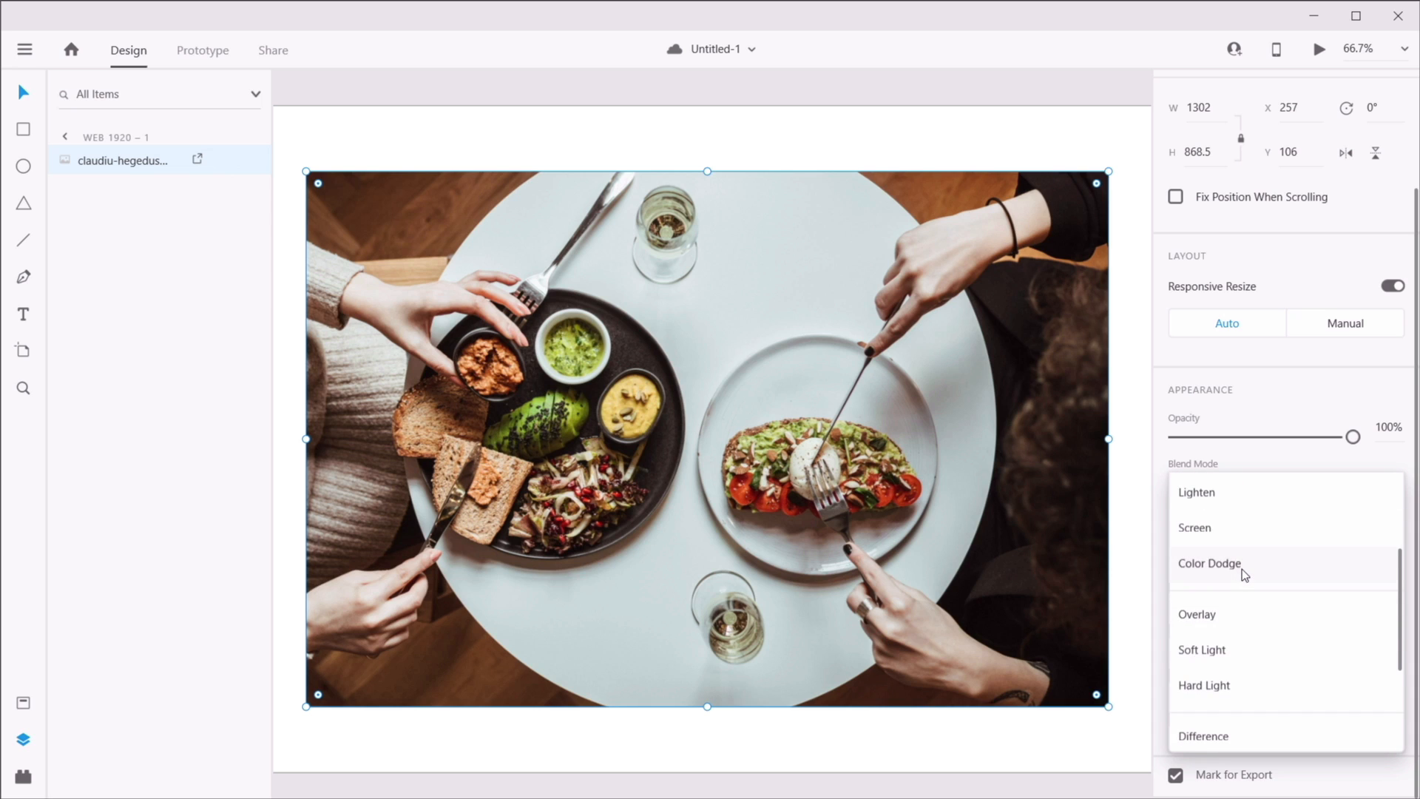
{"action": "left_click", "coordinate": [1235, 539]}
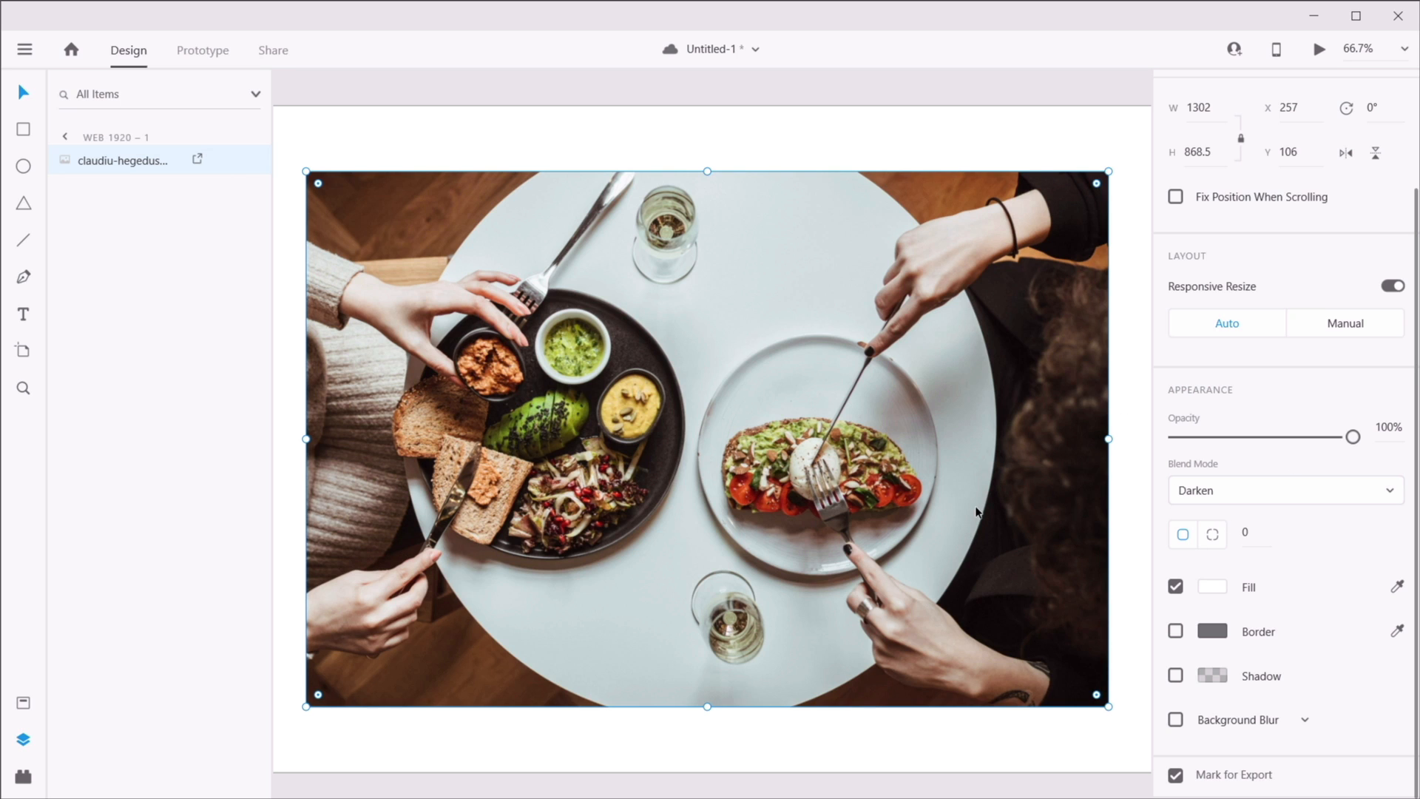
- Try further blend modes on the food photo, including Multiply and Screen, choose another mode after Screen, and deselect the photo
{"action": "left_click", "coordinate": [1227, 491]}
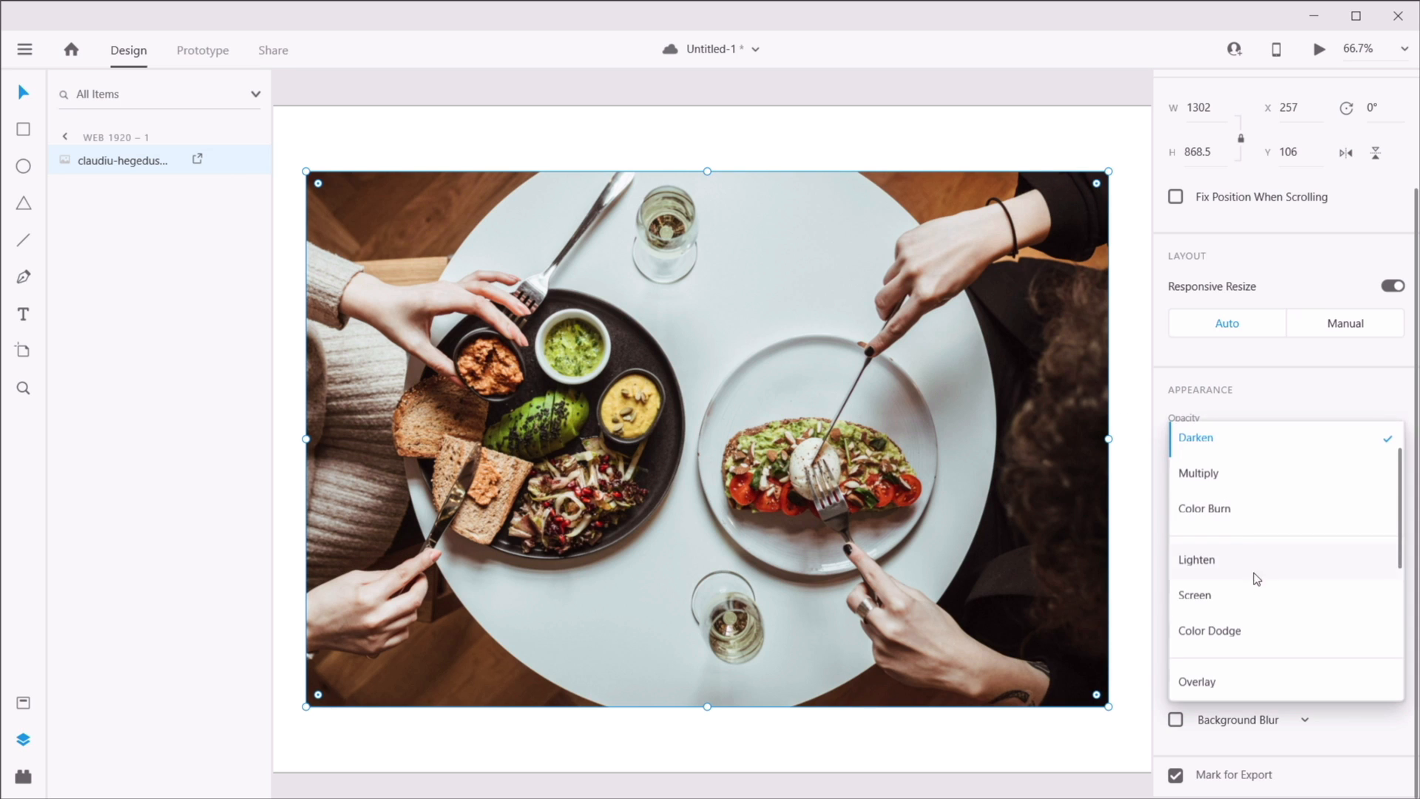
{"action": "left_click", "coordinate": [1186, 548]}
{"action": "left_click", "coordinate": [1239, 490]}
{"action": "left_click", "coordinate": [1237, 456]}
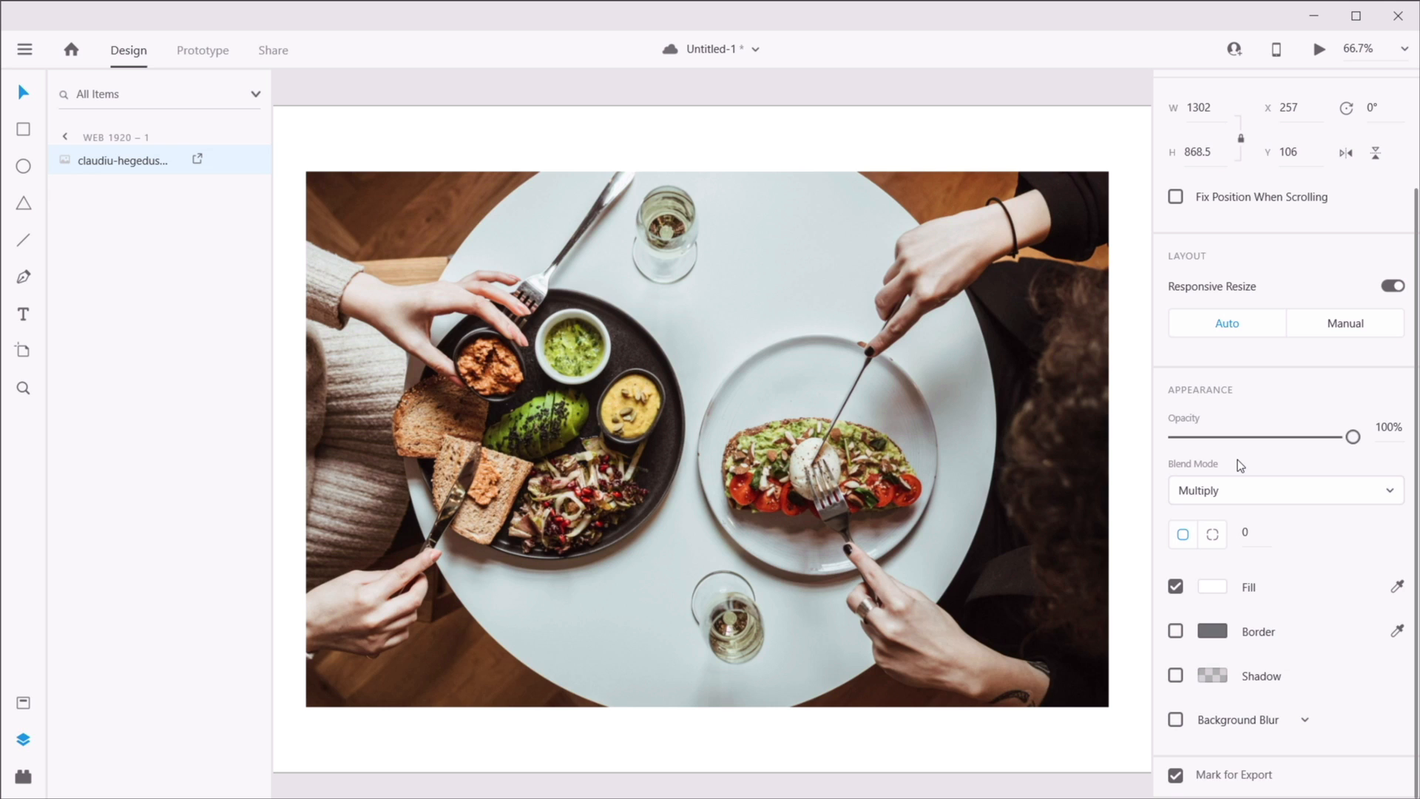
{"action": "left_click", "coordinate": [1229, 491]}
{"action": "left_click", "coordinate": [1231, 598]}
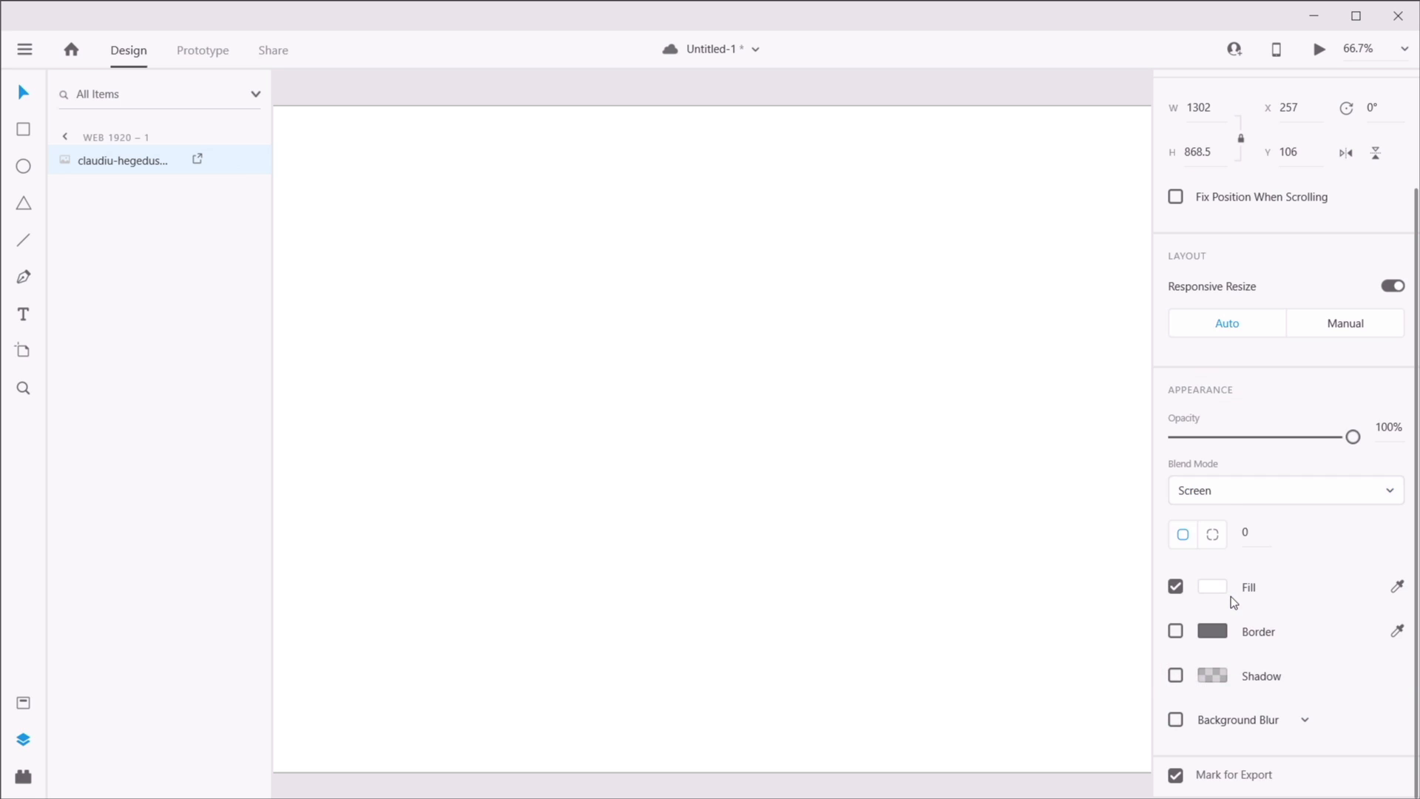
{"action": "left_click", "coordinate": [1229, 491]}
{"action": "left_click", "coordinate": [1217, 403]}
{"action": "left_click", "coordinate": [1141, 225]}
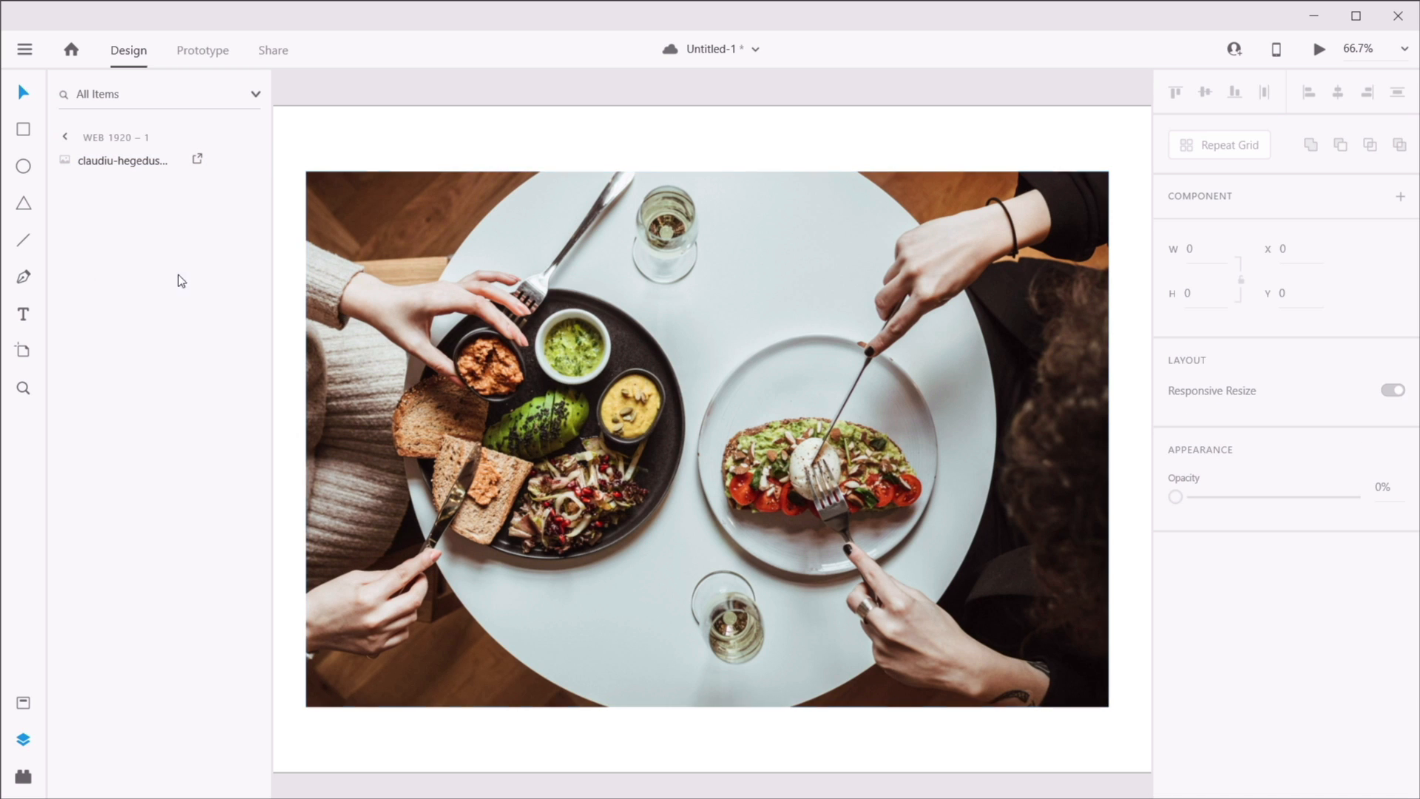
- Draw a rectangle of about 808 by 869 over the photo's left part, starting at its top-left corner
{"action": "left_click", "coordinate": [25, 133]}
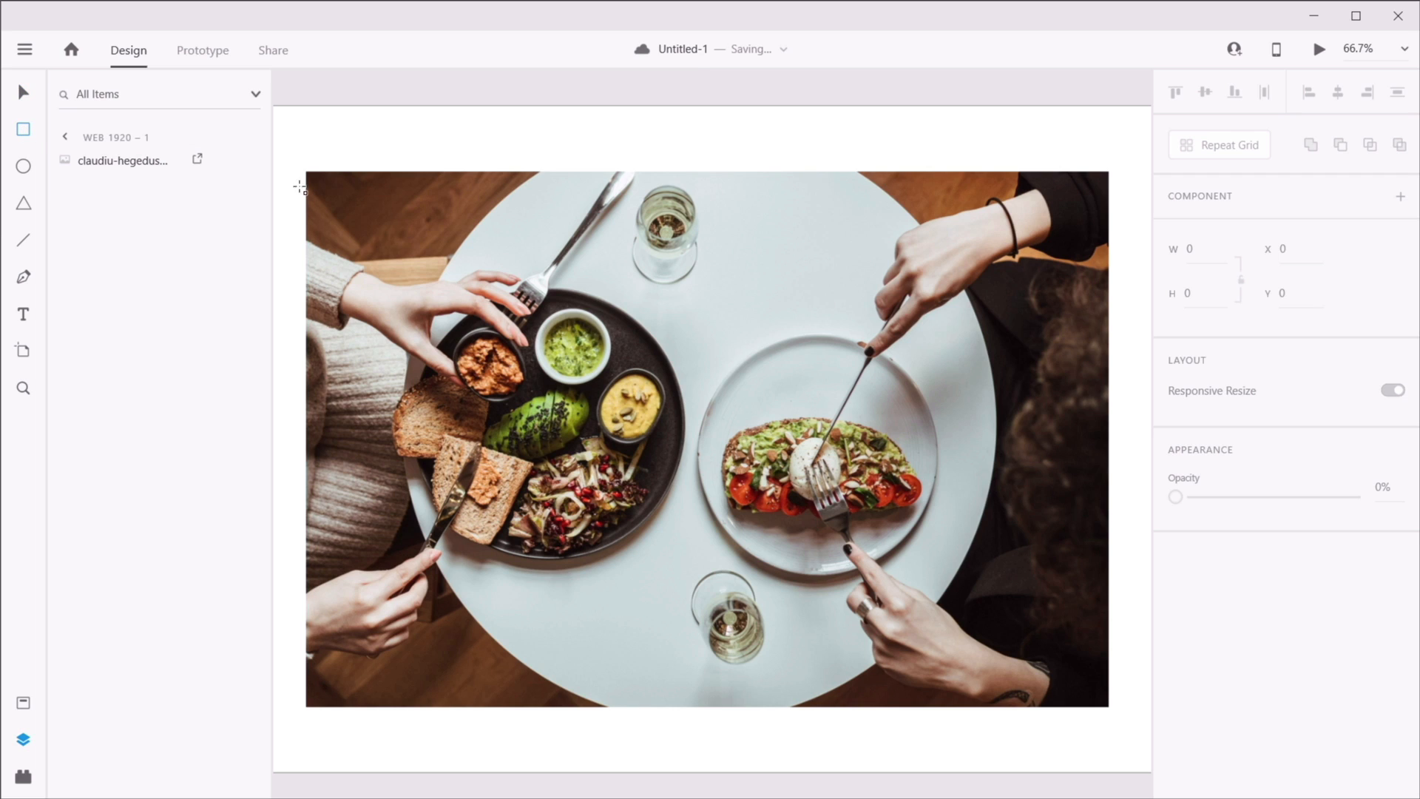
{"action": "mouse_move", "coordinate": [307, 173]}
{"action": "left_mouse_down"}
{"action": "mouse_move", "coordinate": [689, 687]}
{"action": "mouse_move", "coordinate": [804, 708]}
{"action": "left_mouse_up"}
{"action": "key", "text": "v"}
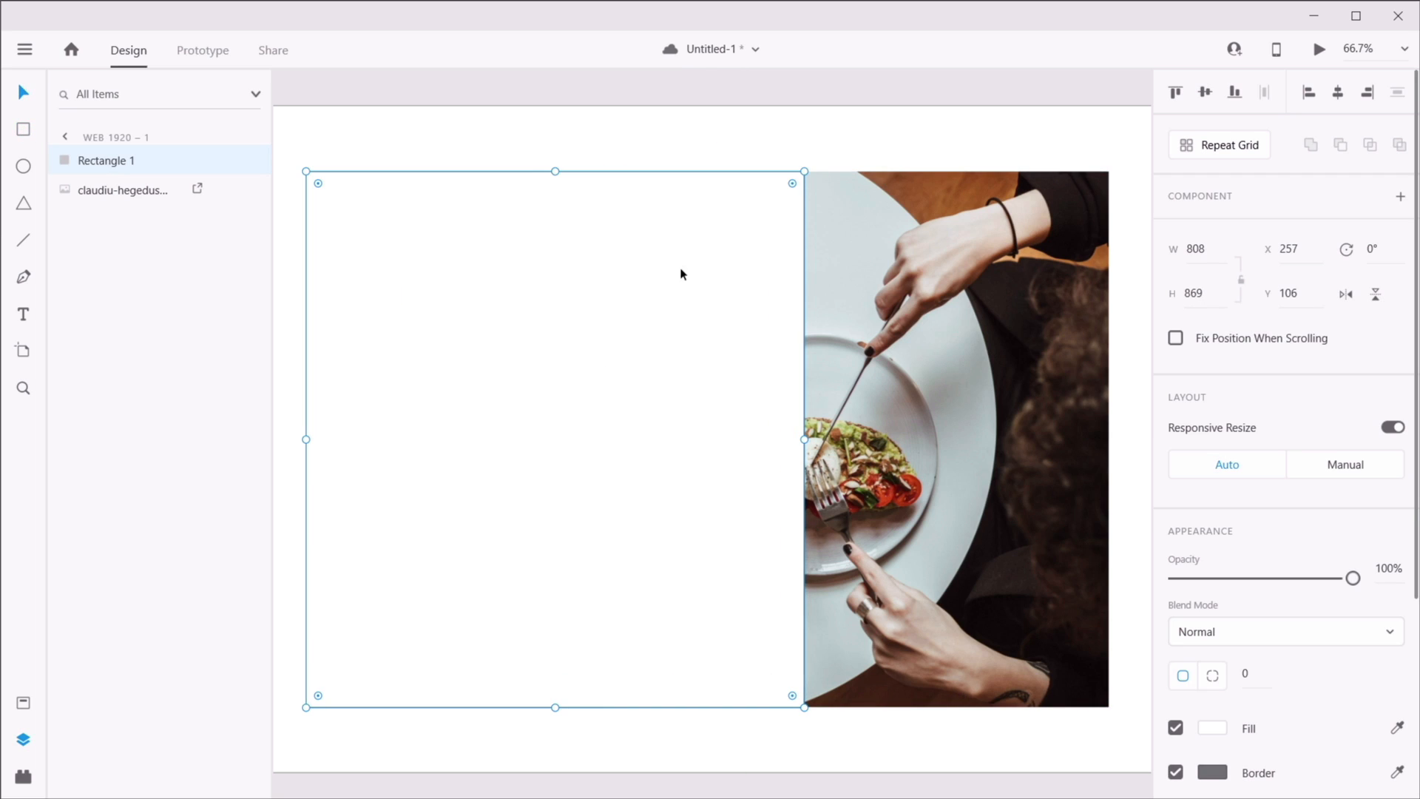
- Remove the rectangle's border and fill it with blue #126BE0
{"action": "left_click", "coordinate": [1175, 772]}
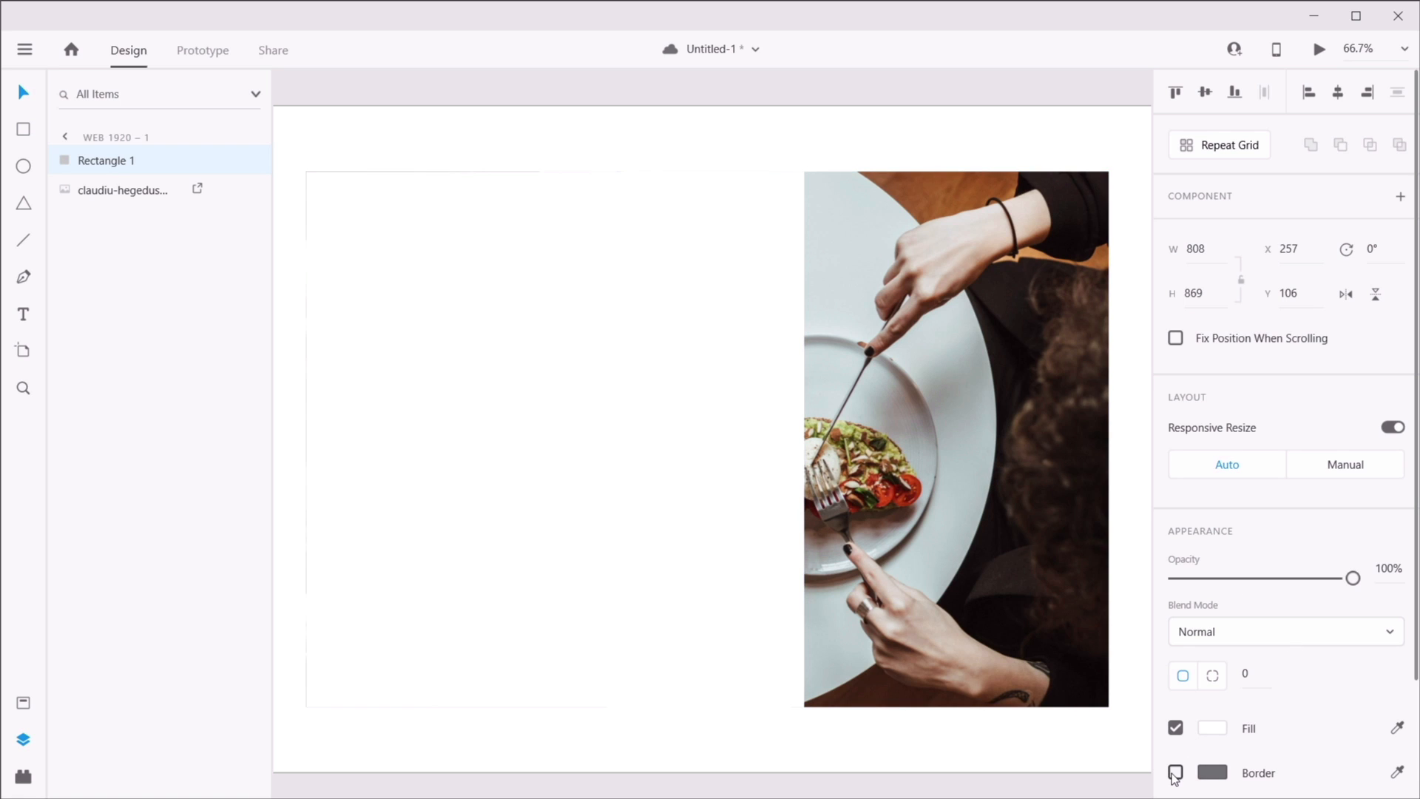
{"action": "left_click", "coordinate": [1218, 730]}
{"action": "left_click_drag", "start_coordinate": [1121, 610], "coordinate": [1084, 553]}
{"action": "left_click", "coordinate": [1067, 558]}
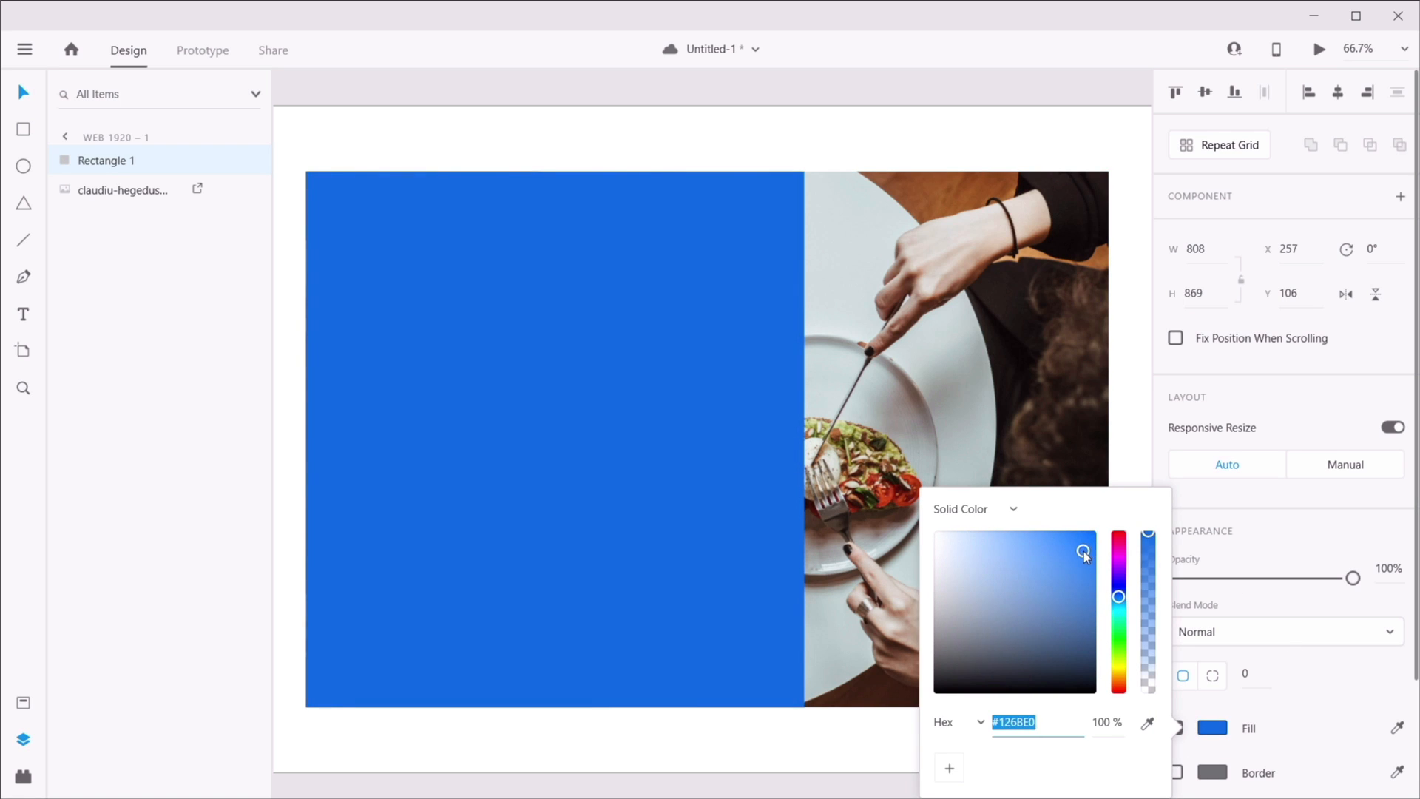
{"action": "left_click", "coordinate": [1138, 420]}
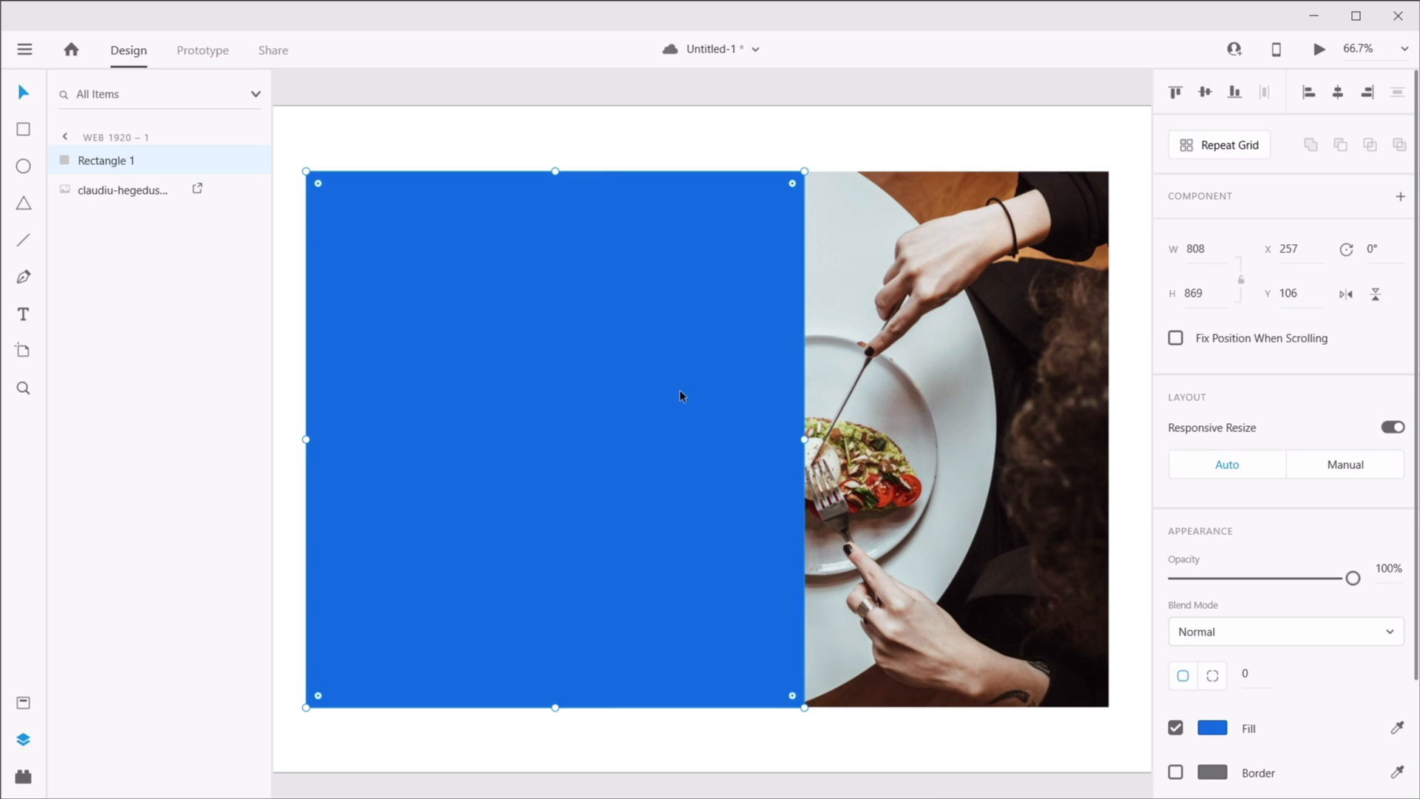
- Try the Darken, Multiply and Color Burn blend modes on the blue rectangle
{"action": "left_click", "coordinate": [1248, 630]}
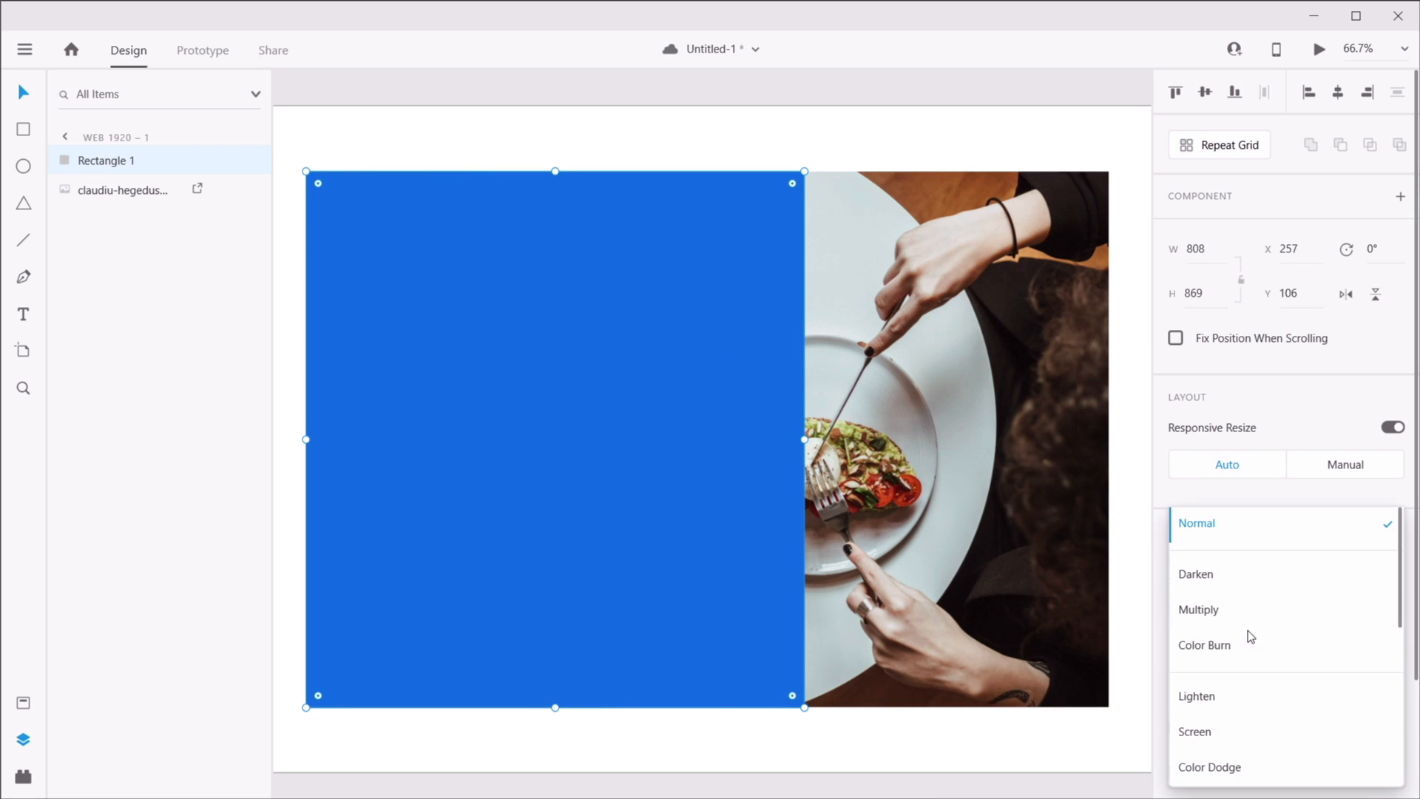
{"action": "left_click", "coordinate": [1249, 589]}
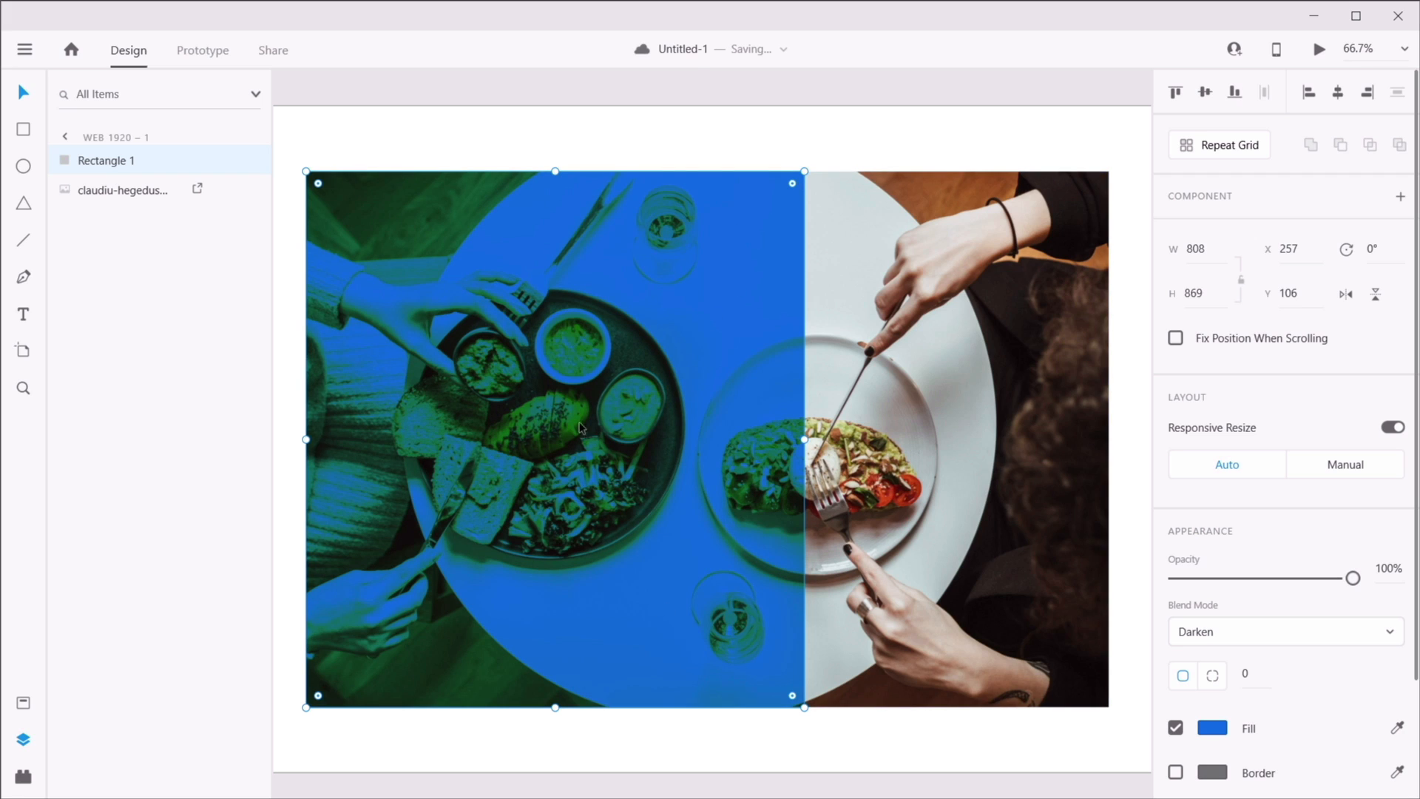
{"action": "left_click", "coordinate": [1243, 631]}
{"action": "left_click", "coordinate": [1227, 548]}
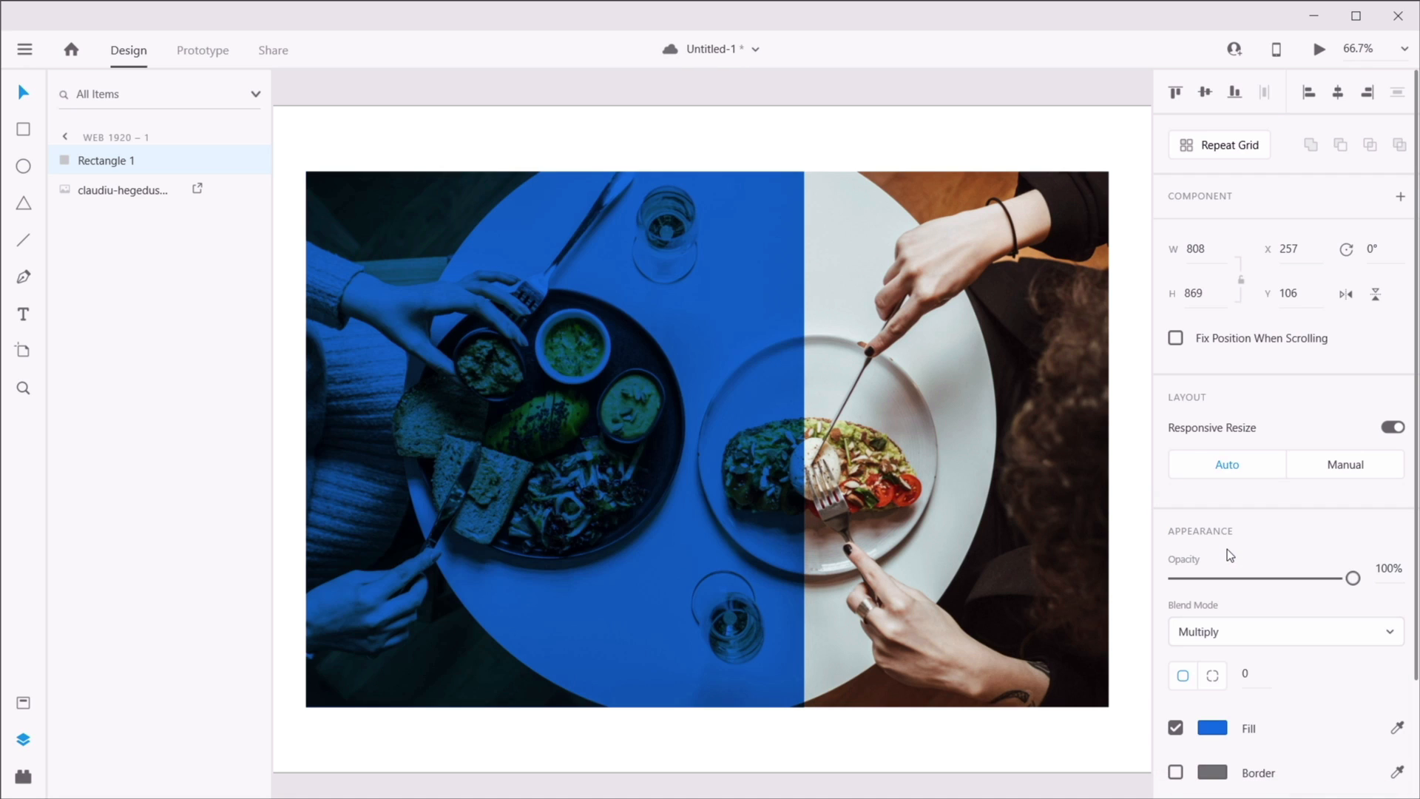
{"action": "left_click", "coordinate": [1225, 632]}
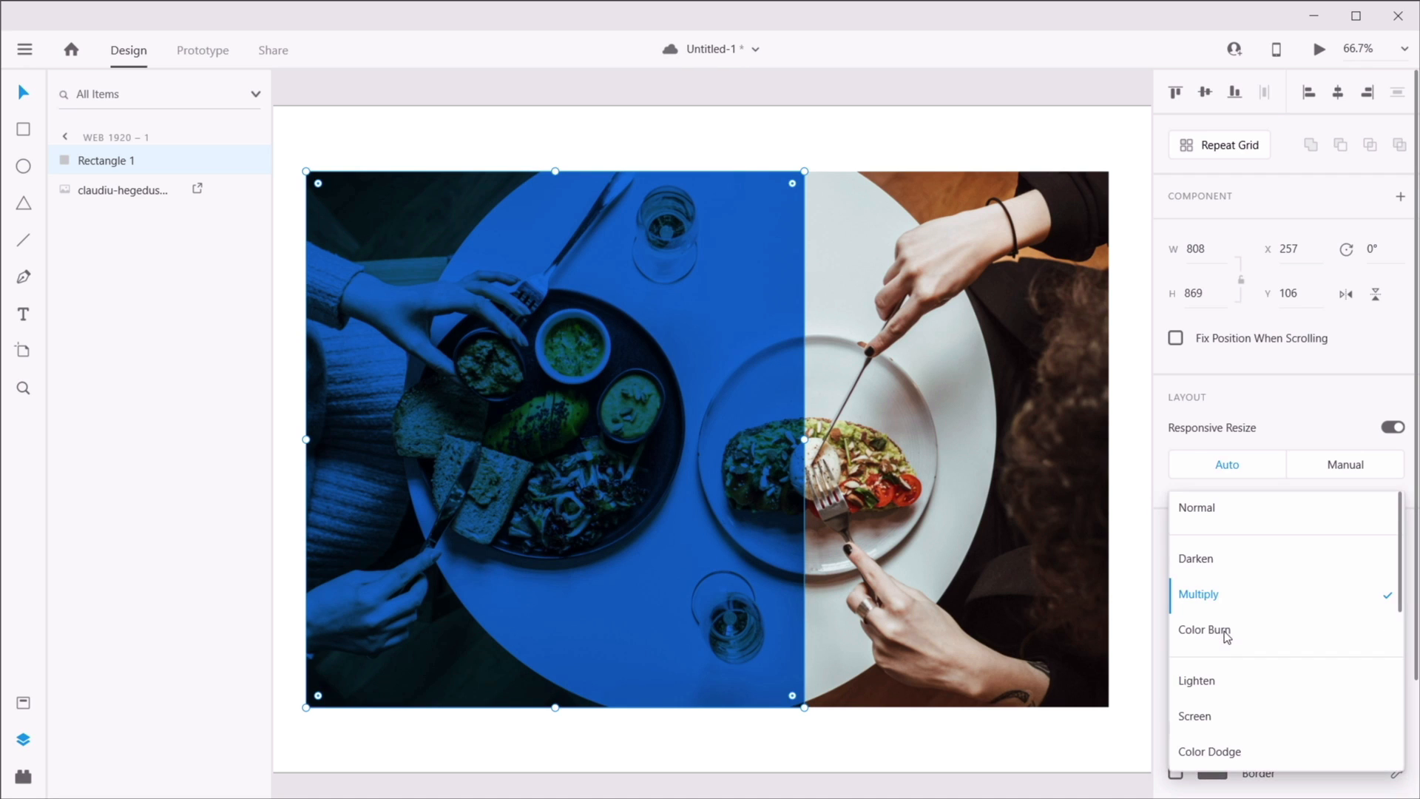
{"action": "left_click", "coordinate": [1239, 629]}
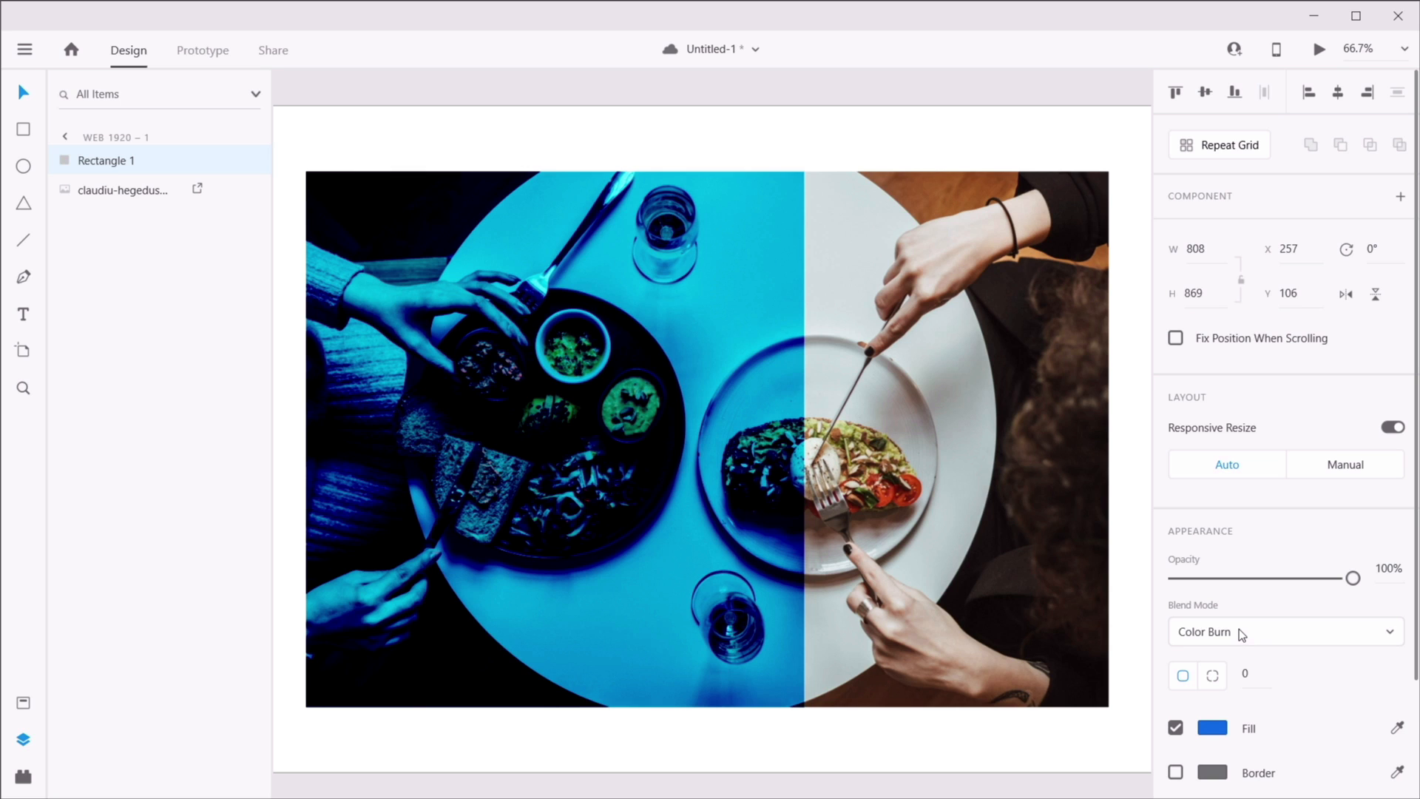
- Set the rectangle's blend mode to Overlay and widen it to 1302 so it covers the whole photo
{"action": "left_click", "coordinate": [1237, 630]}
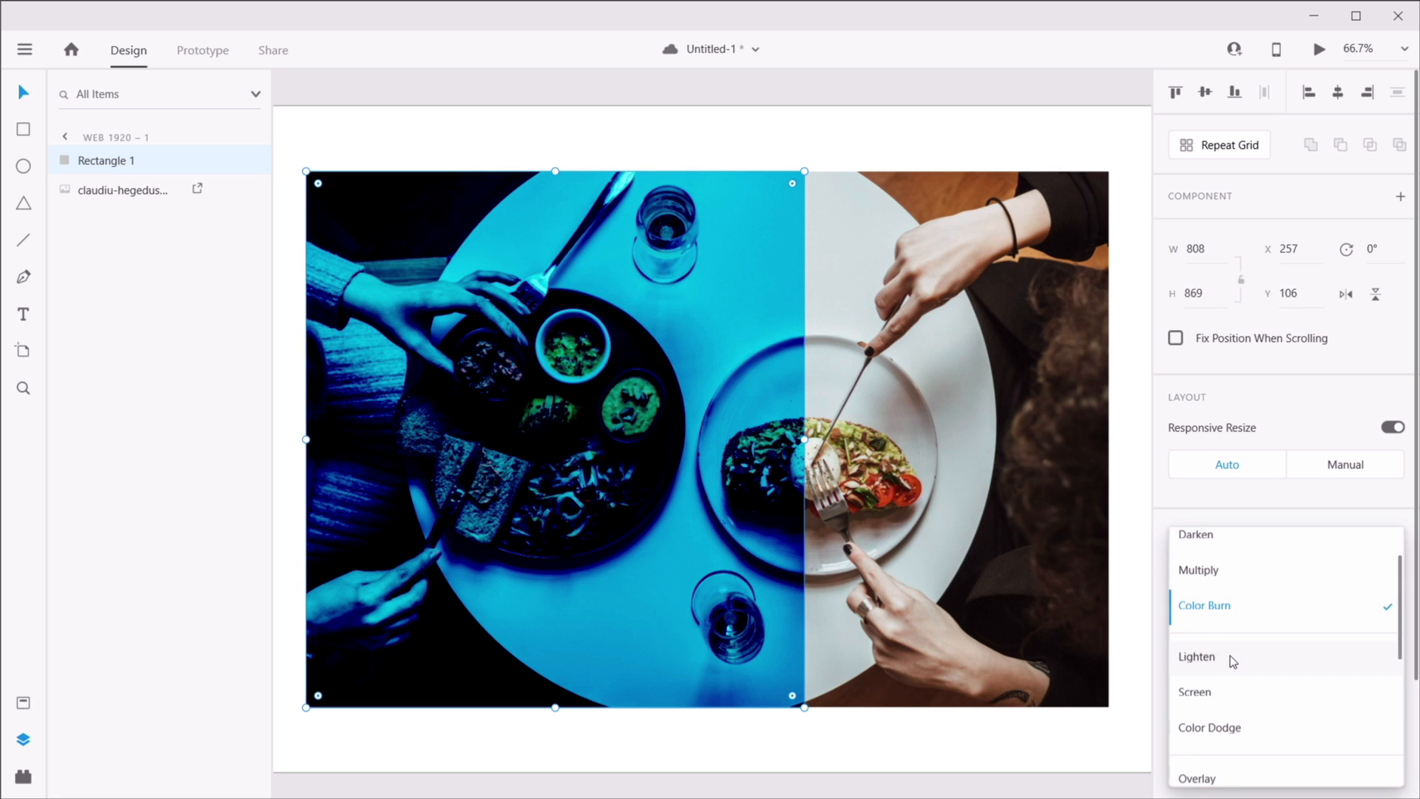
{"action": "left_click", "coordinate": [1231, 658]}
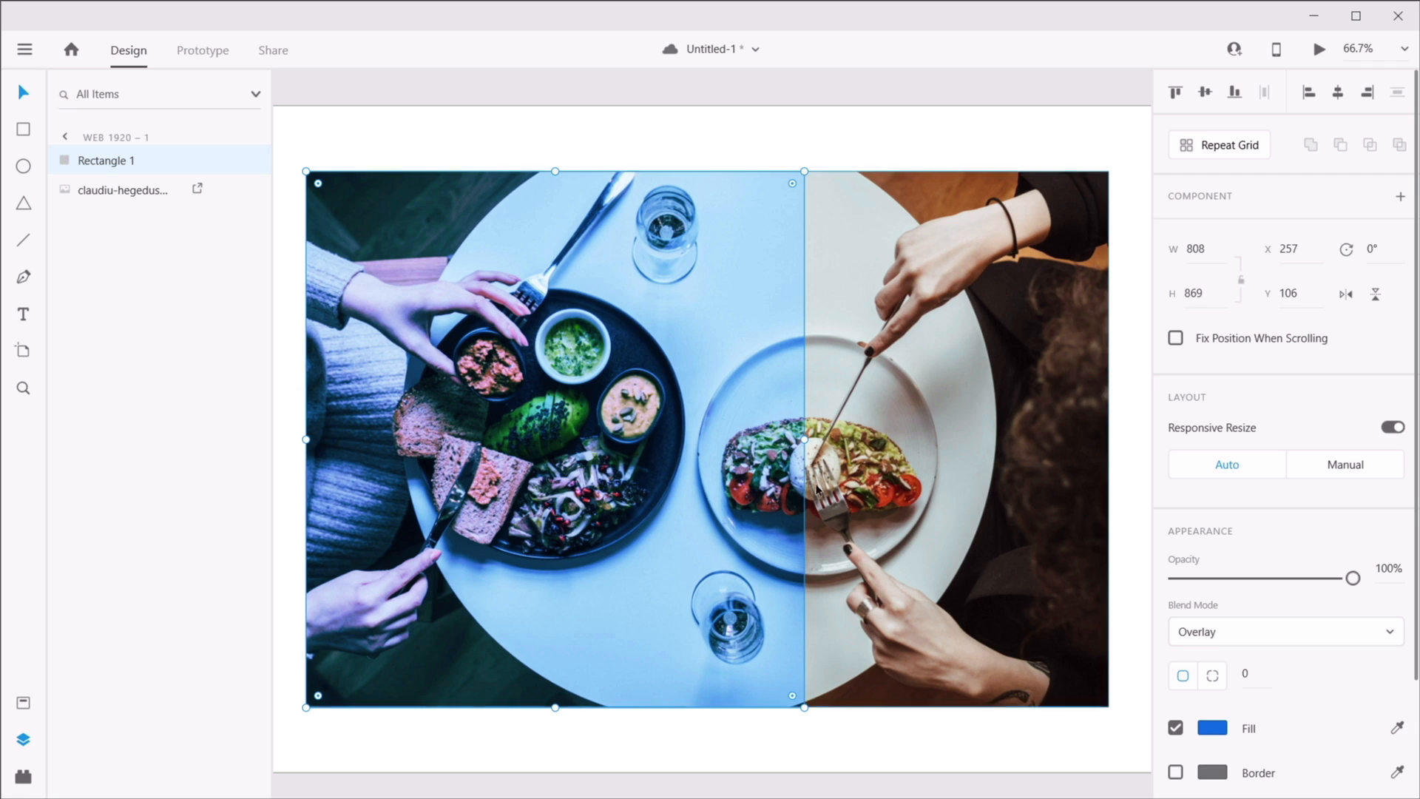
{"action": "left_click_drag", "start_coordinate": [804, 439], "coordinate": [1108, 438]}
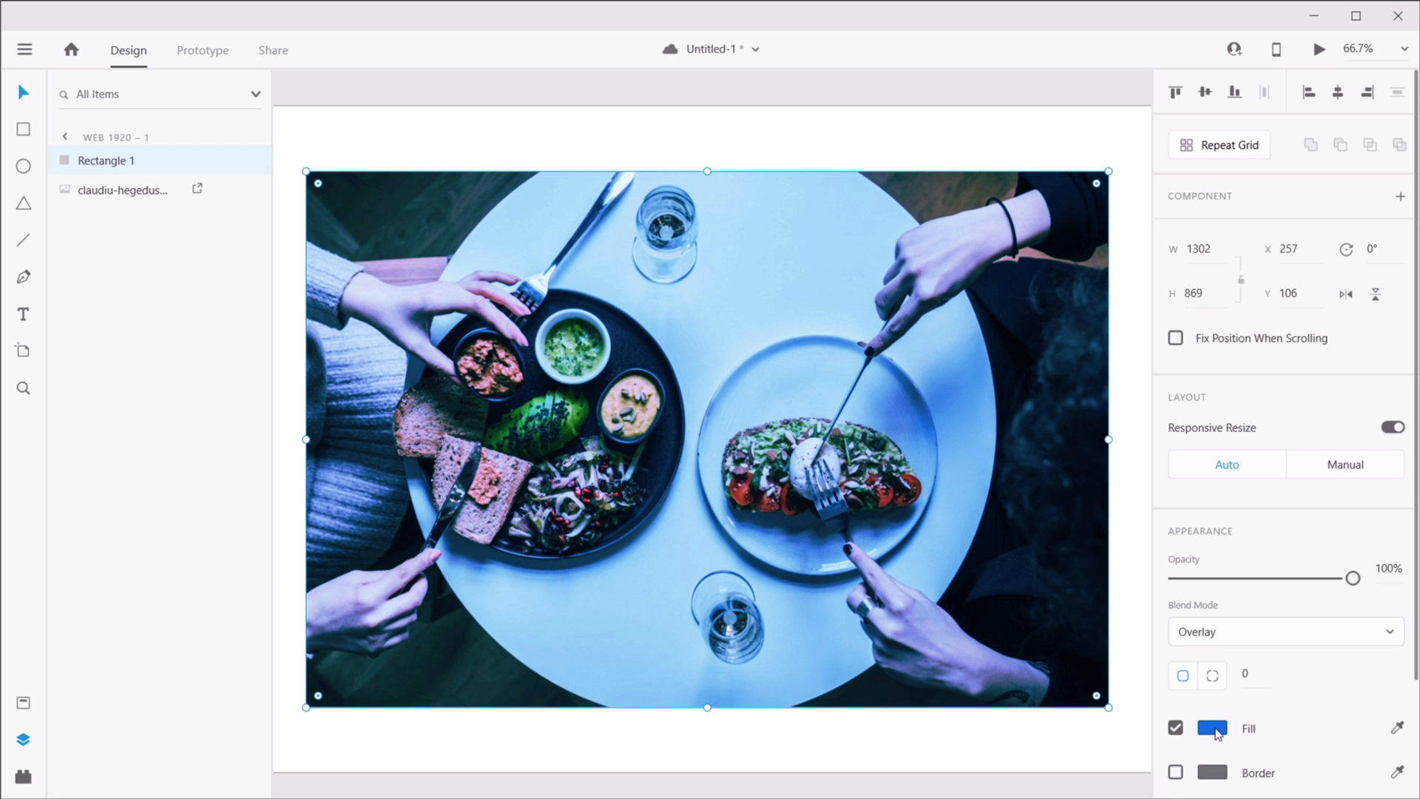
- Change the overlay rectangle's fill to the orange-red #E04912
{"action": "left_click", "coordinate": [1213, 728]}
{"action": "left_click_drag", "start_coordinate": [1121, 584], "coordinate": [1117, 689]}
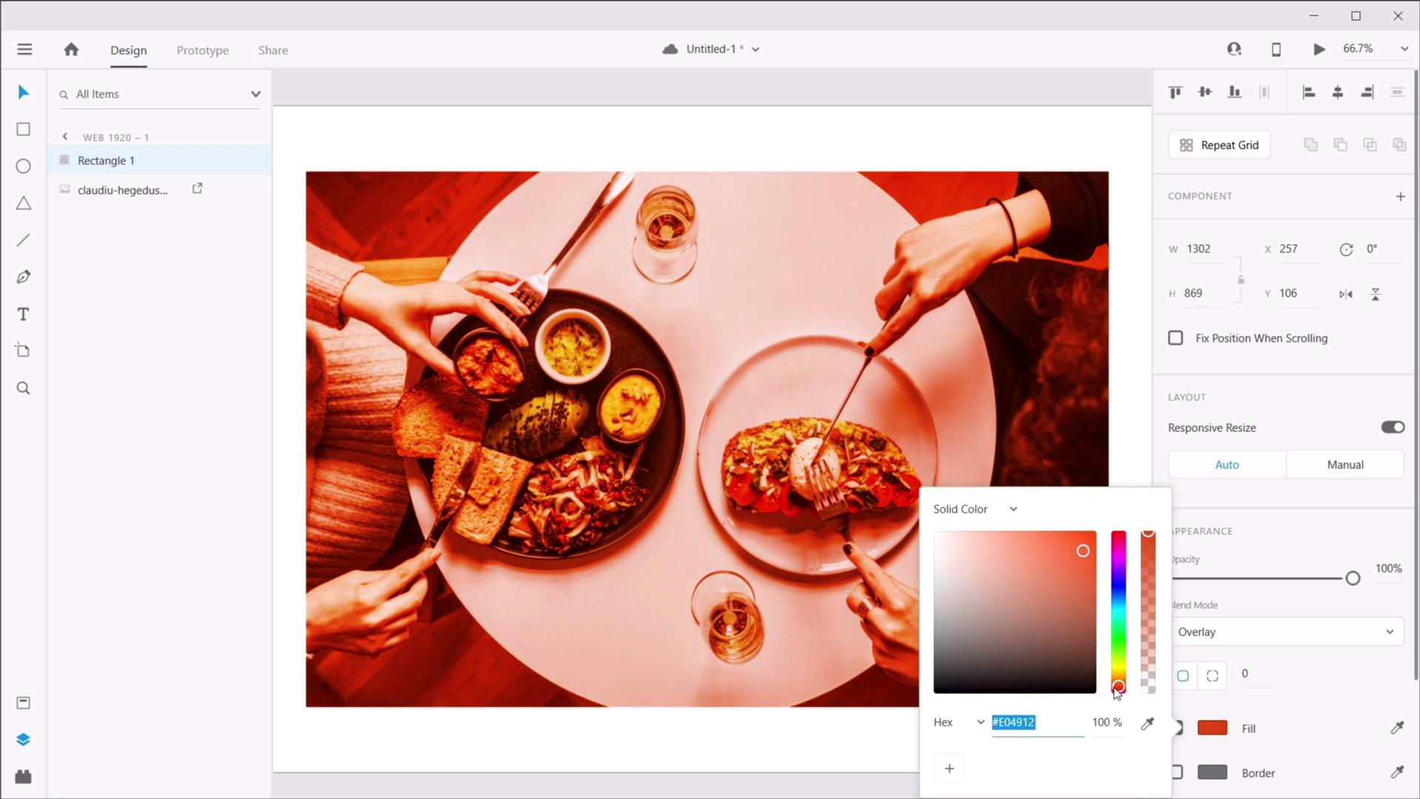
{"action": "left_click", "coordinate": [1240, 699]}
- Look through the full list of blend modes available for the overlay rectangle
{"action": "left_click", "coordinate": [1240, 633]}
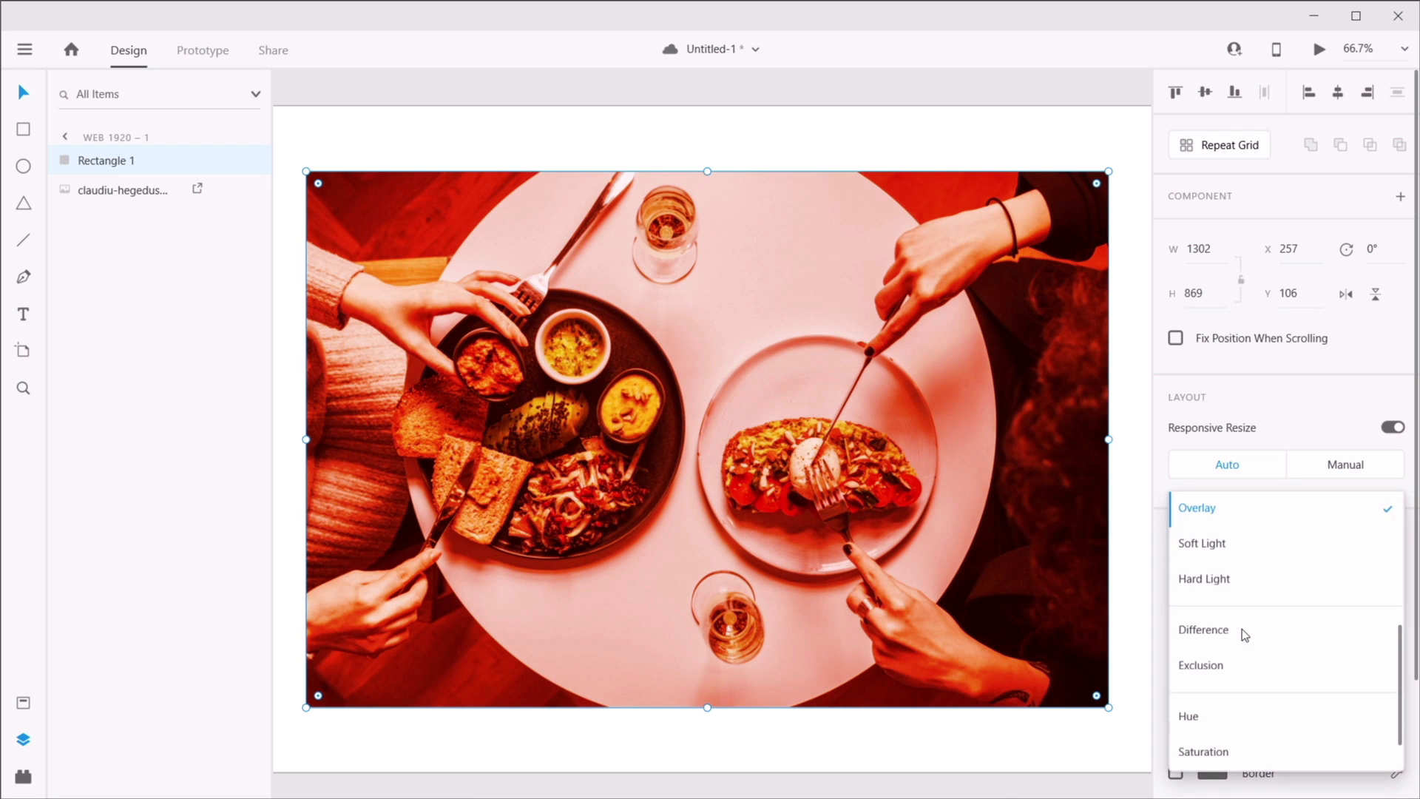
{"action": "scroll", "coordinate": [1241, 629], "scroll_direction": "down", "scroll_amount": 2}
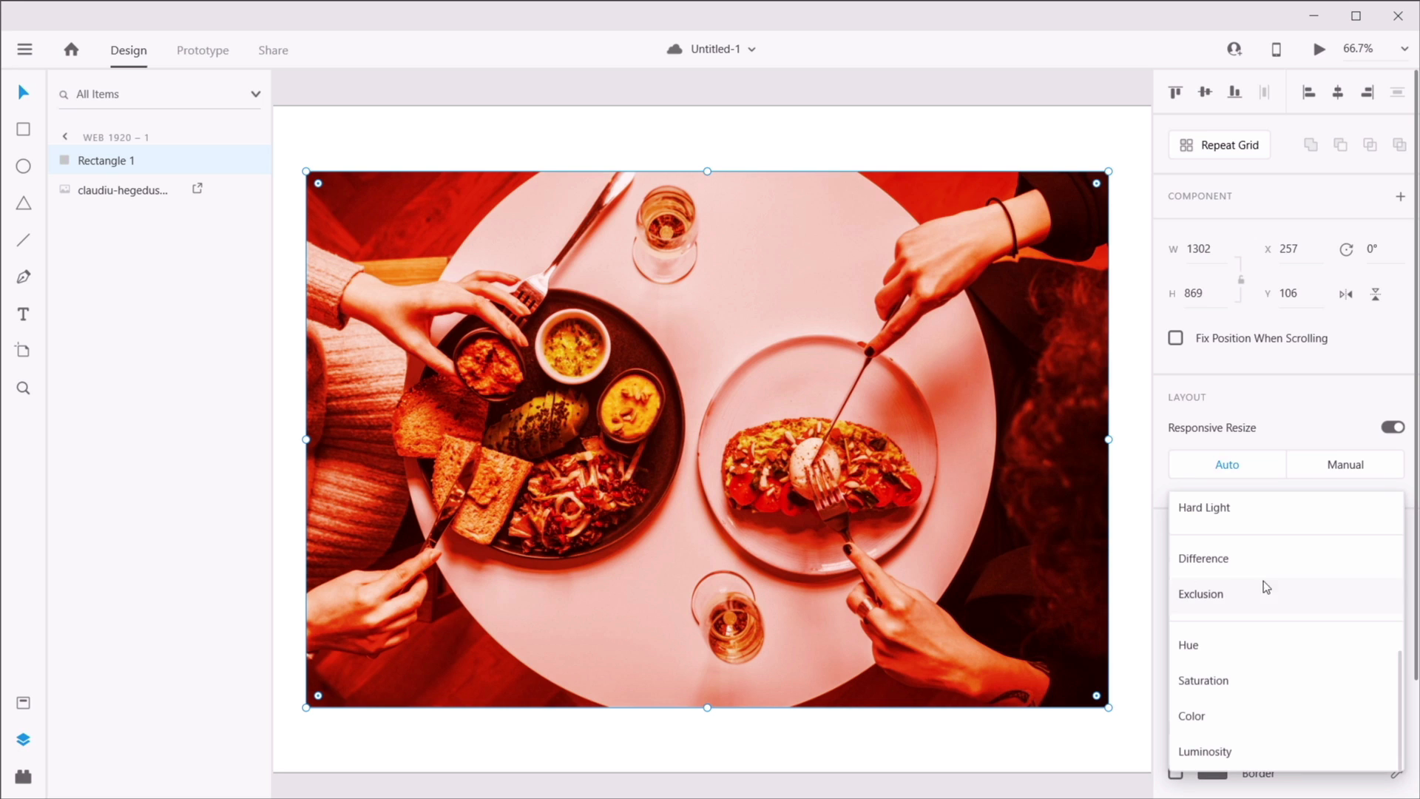
{"action": "scroll", "coordinate": [1251, 593], "scroll_direction": "up", "scroll_amount": 3}
{"action": "scroll", "coordinate": [1317, 547], "scroll_direction": "up", "scroll_amount": 3}
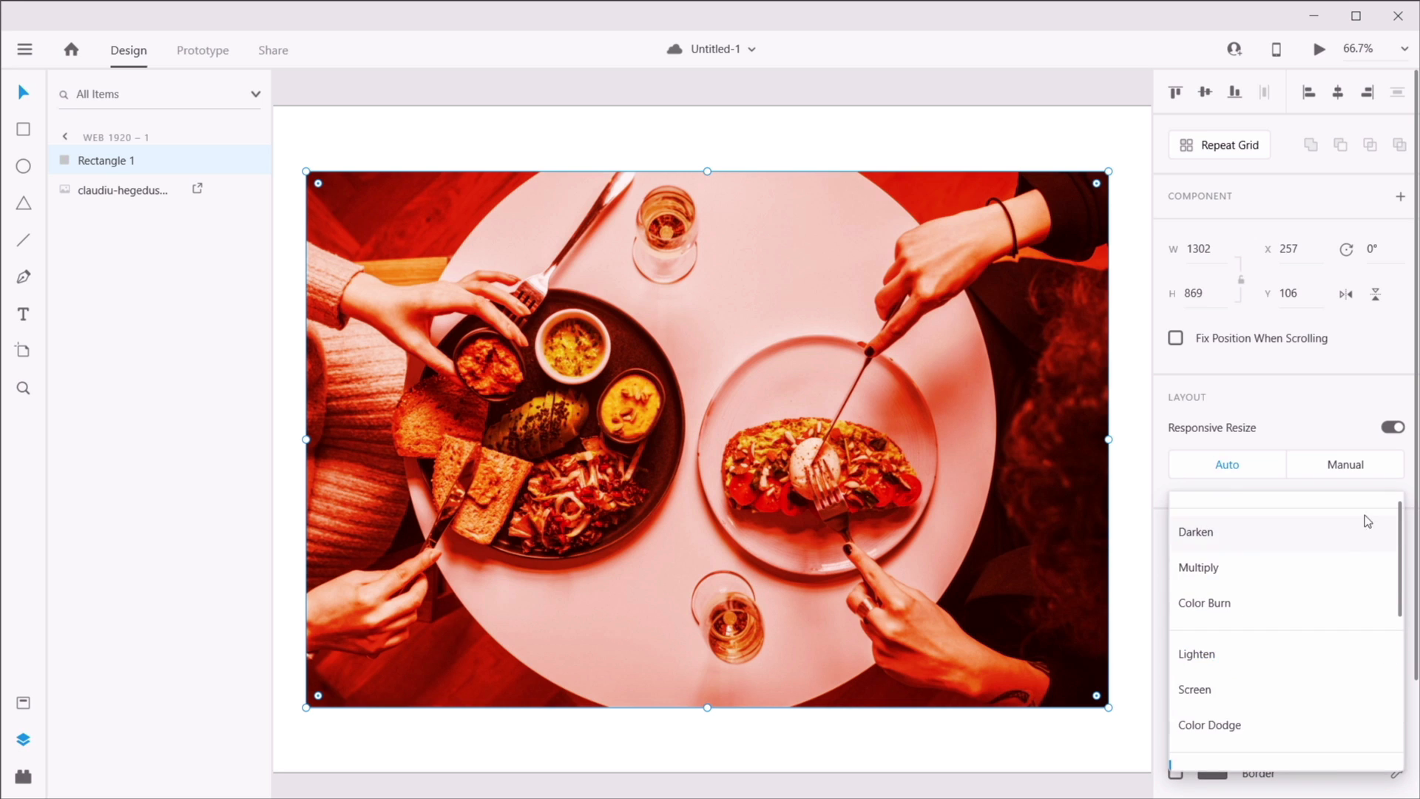
{"action": "scroll", "coordinate": [1295, 593], "scroll_direction": "up", "scroll_amount": 1}
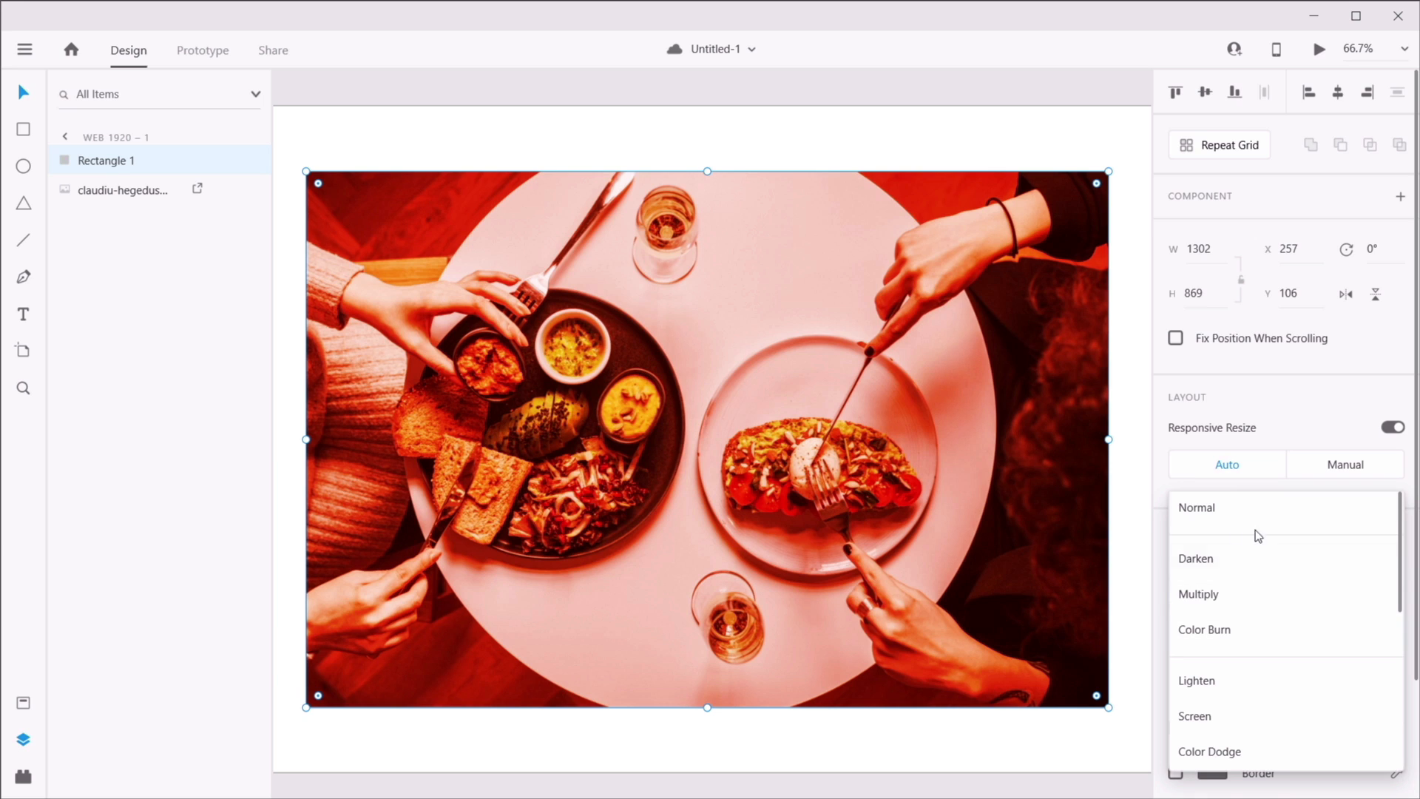
{"action": "left_click", "coordinate": [1156, 494]}
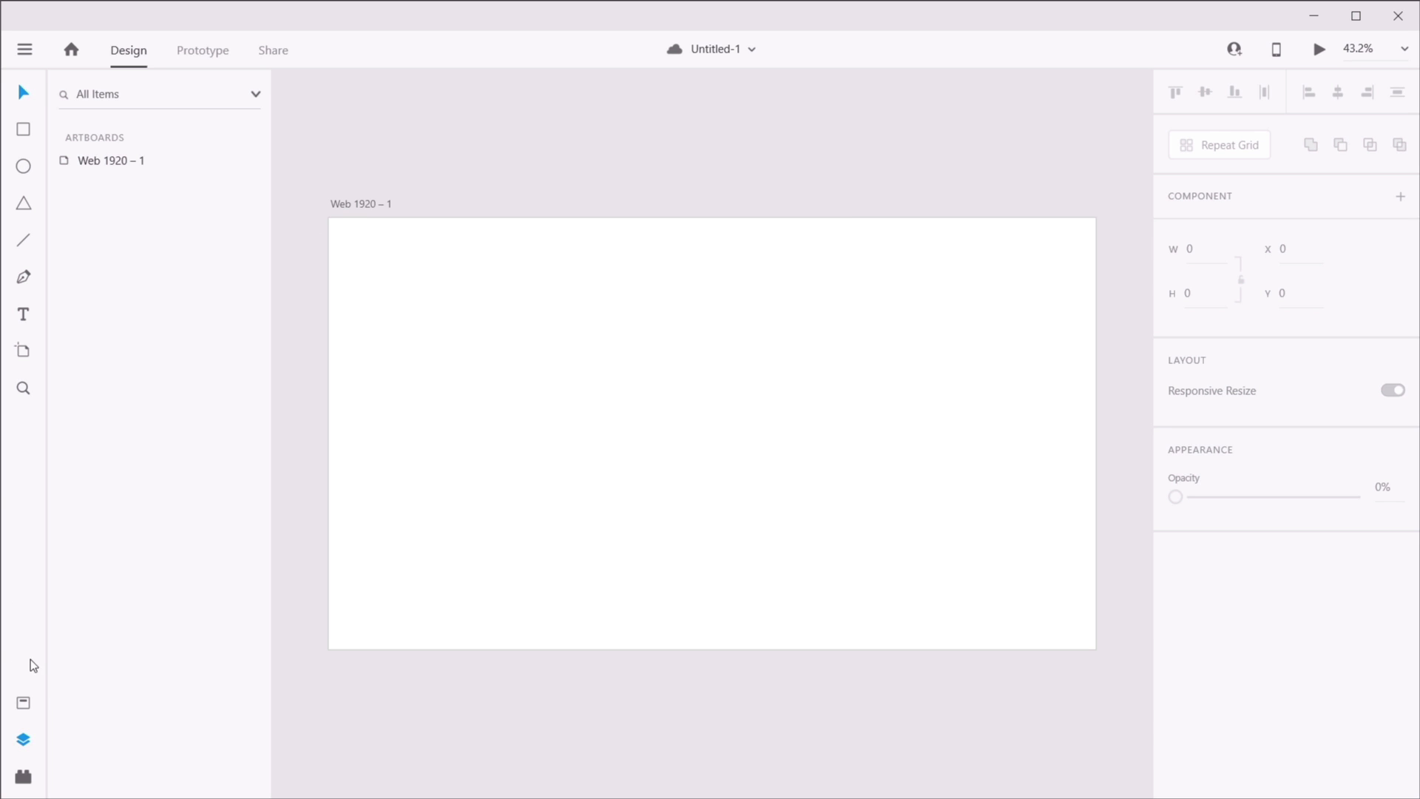
- Show the document assets, open CC Libraries and dock it with them
{"action": "left_click", "coordinate": [23, 706]}
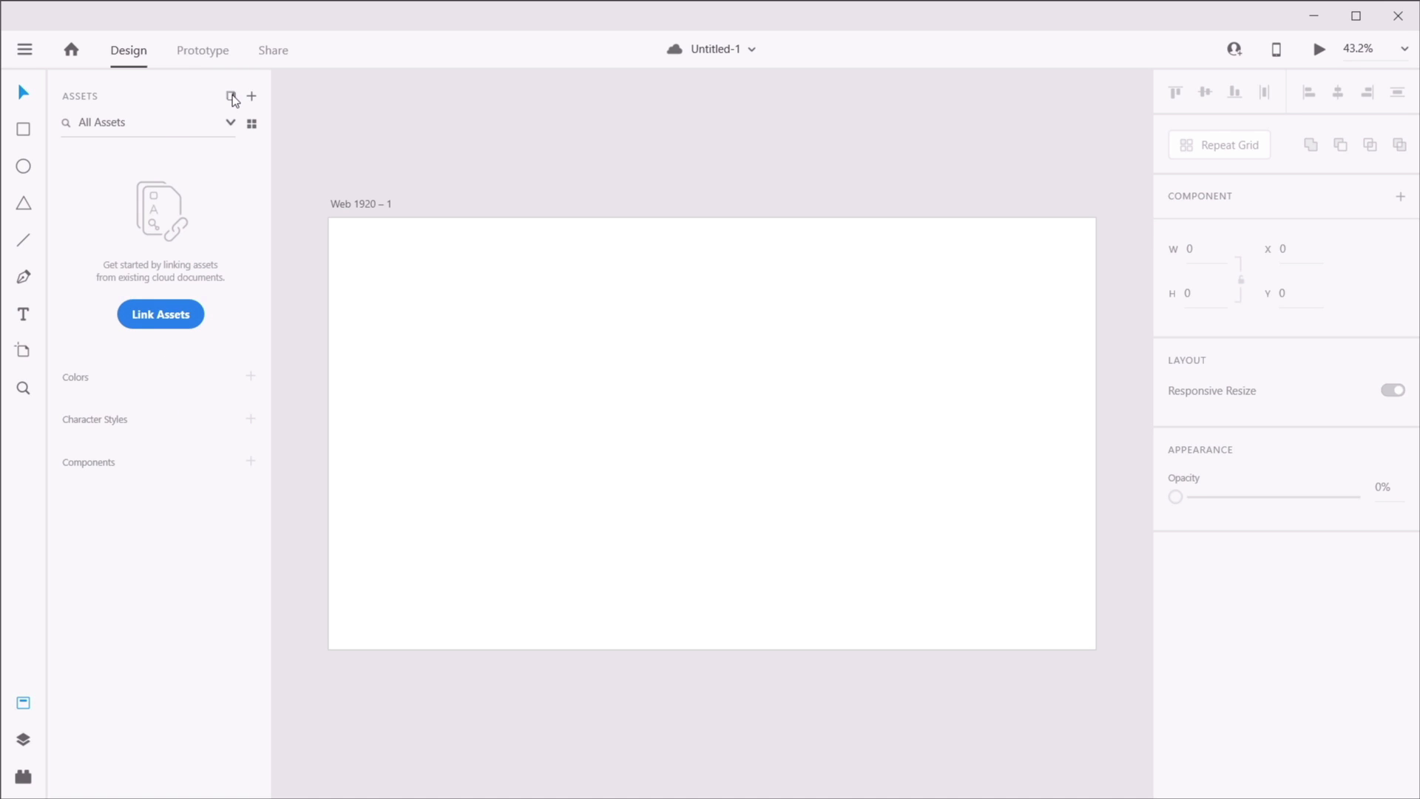
{"action": "left_click", "coordinate": [25, 51]}
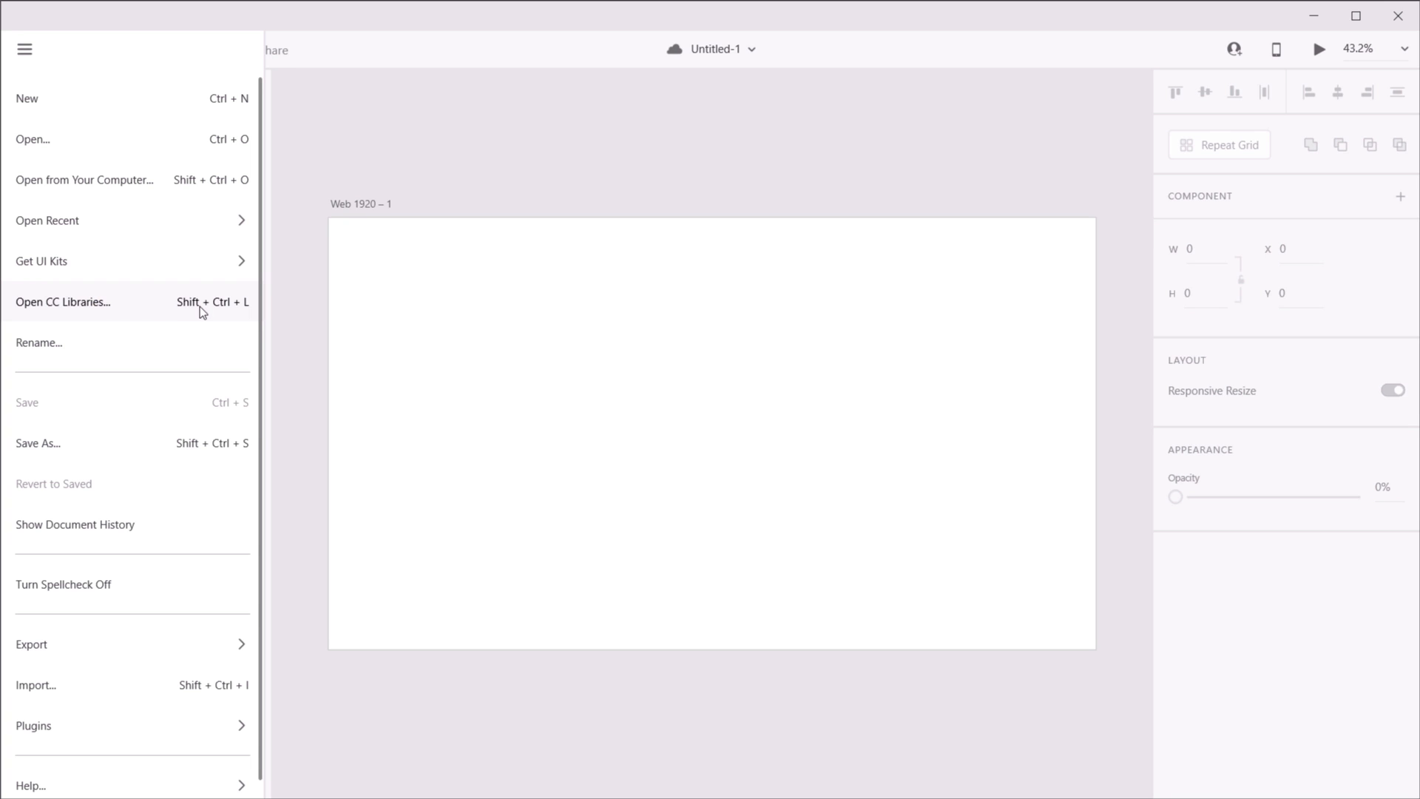
{"action": "left_click", "coordinate": [243, 306]}
{"action": "left_click_drag", "start_coordinate": [303, 207], "coordinate": [166, 154]}
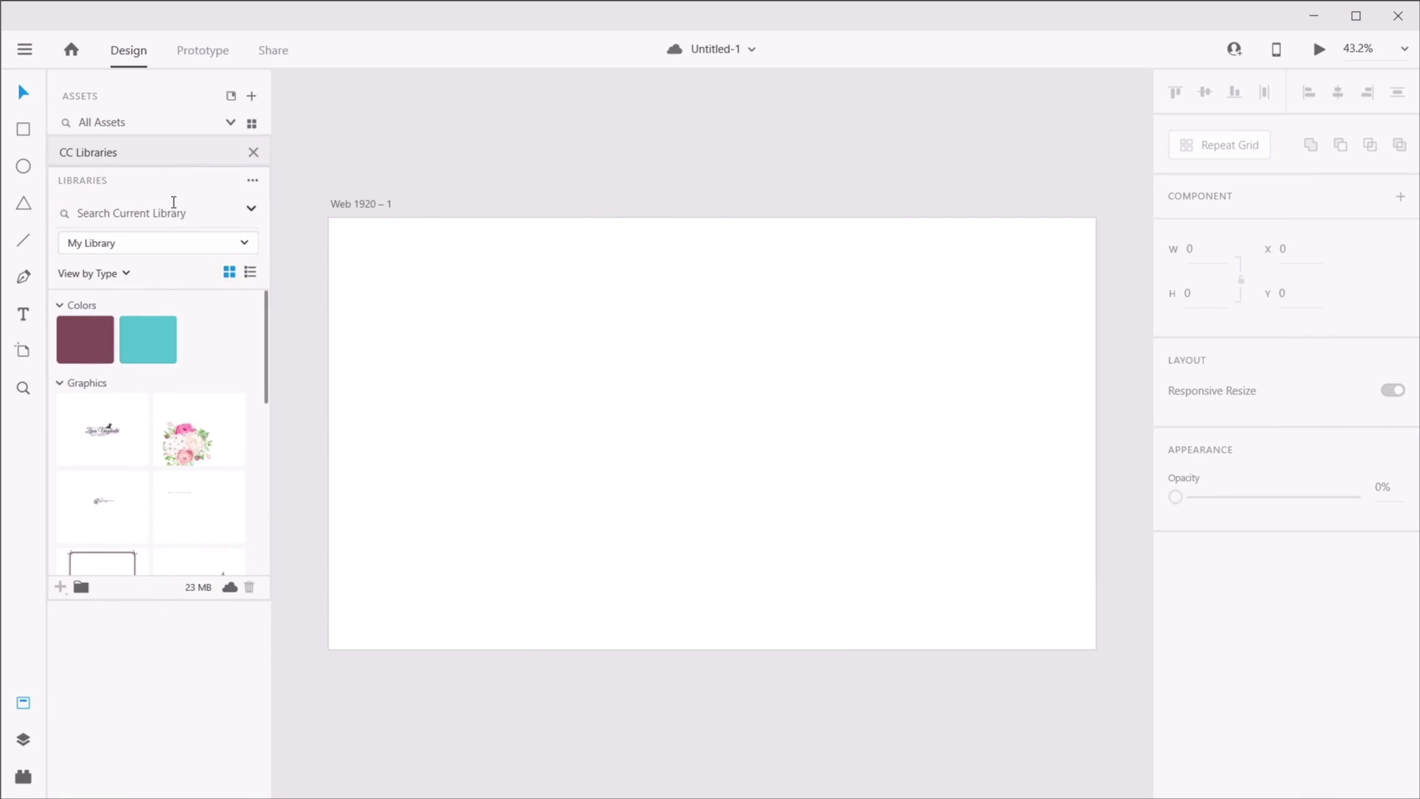
- Place the Office table image from My Library on the artboard at about X 383, Y 172, and delete it
{"action": "left_click", "coordinate": [184, 242]}
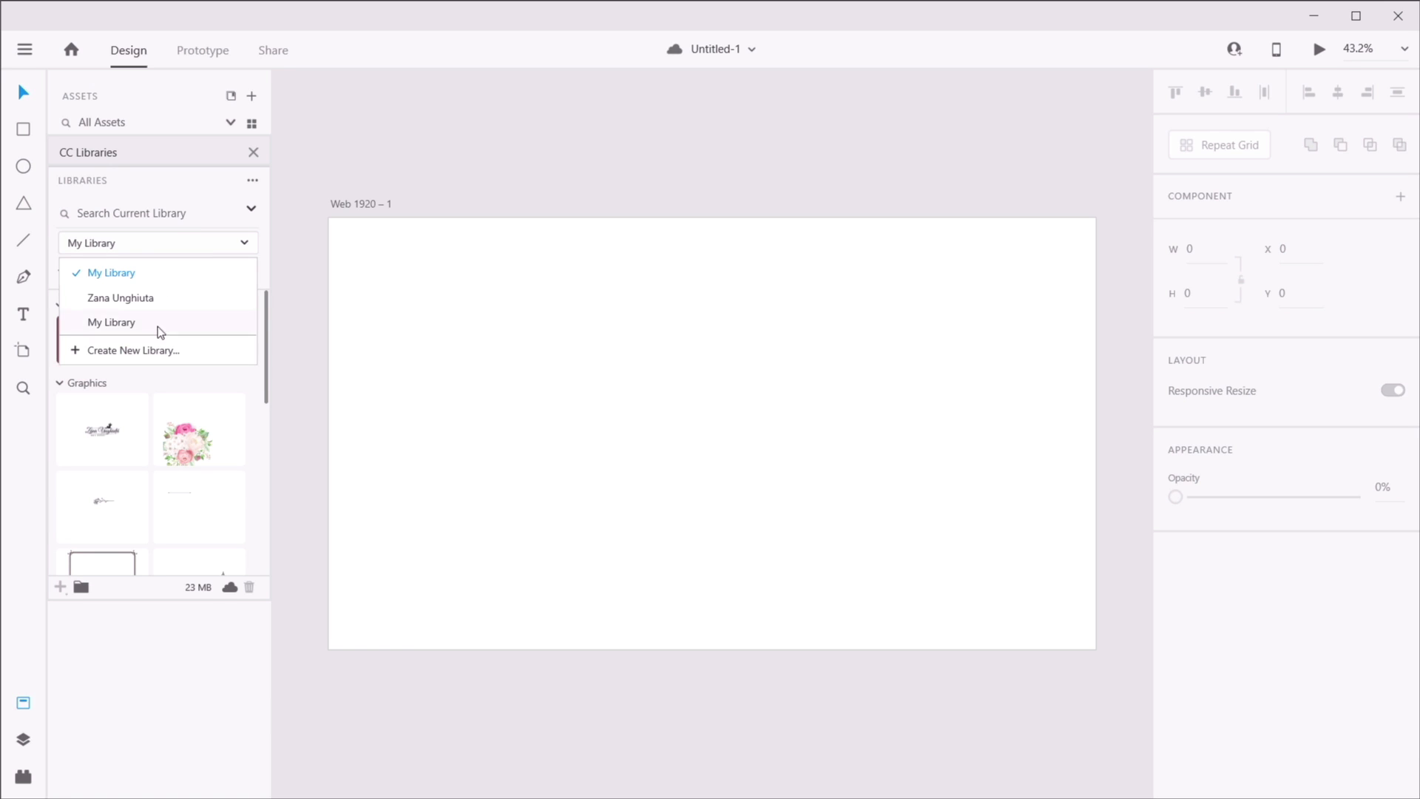
{"action": "left_click", "coordinate": [196, 238]}
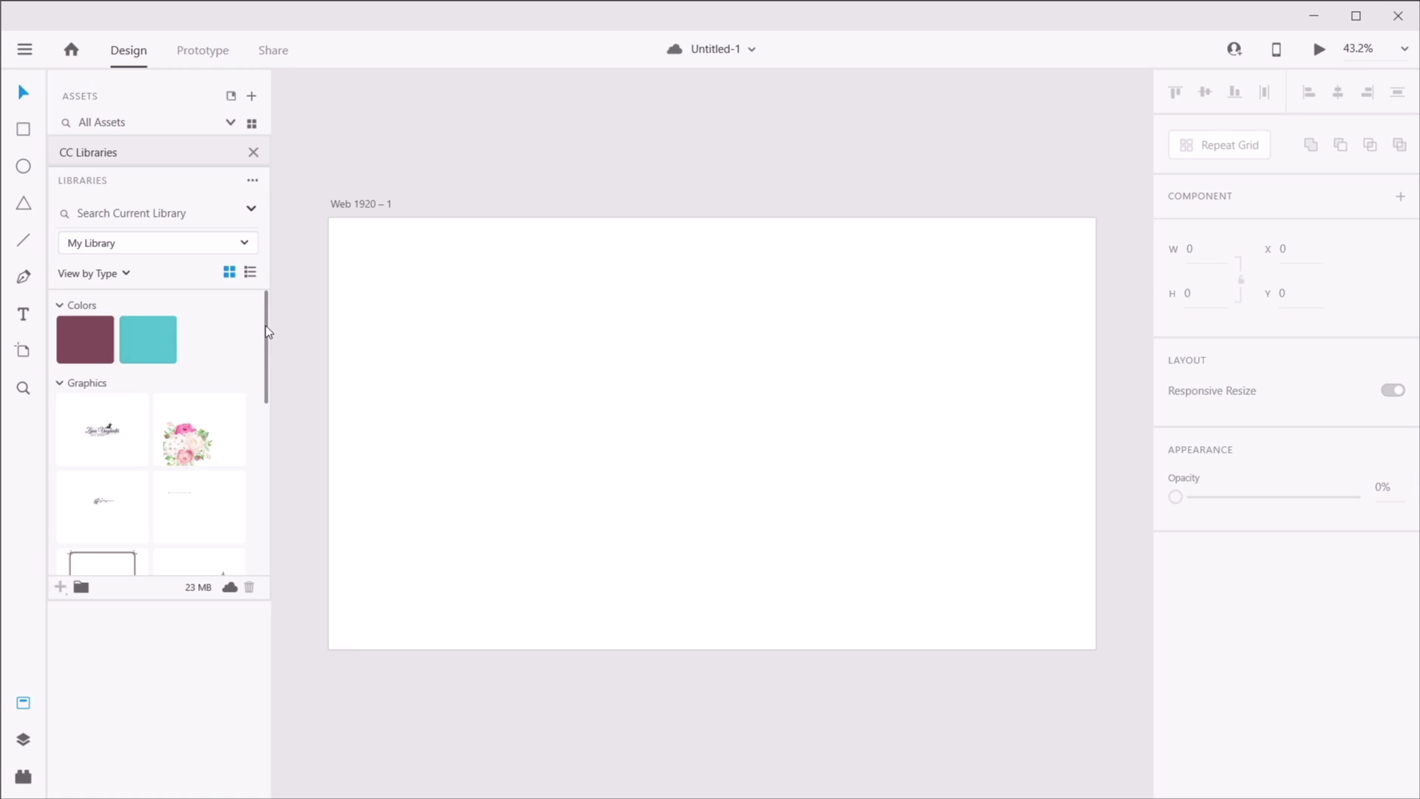
{"action": "scroll", "coordinate": [263, 341], "scroll_direction": "down", "scroll_amount": 3}
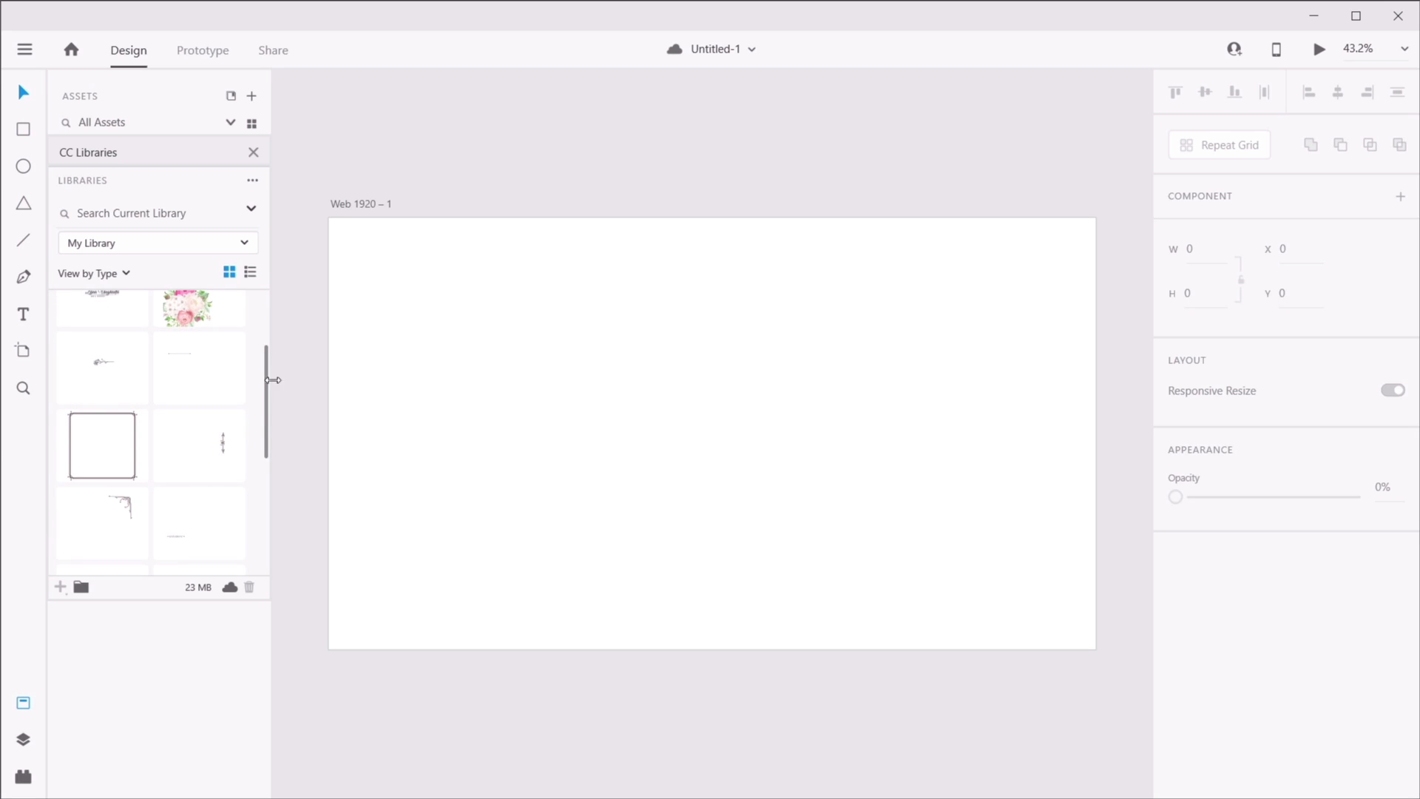
{"action": "scroll", "coordinate": [263, 414], "scroll_direction": "down", "scroll_amount": 5}
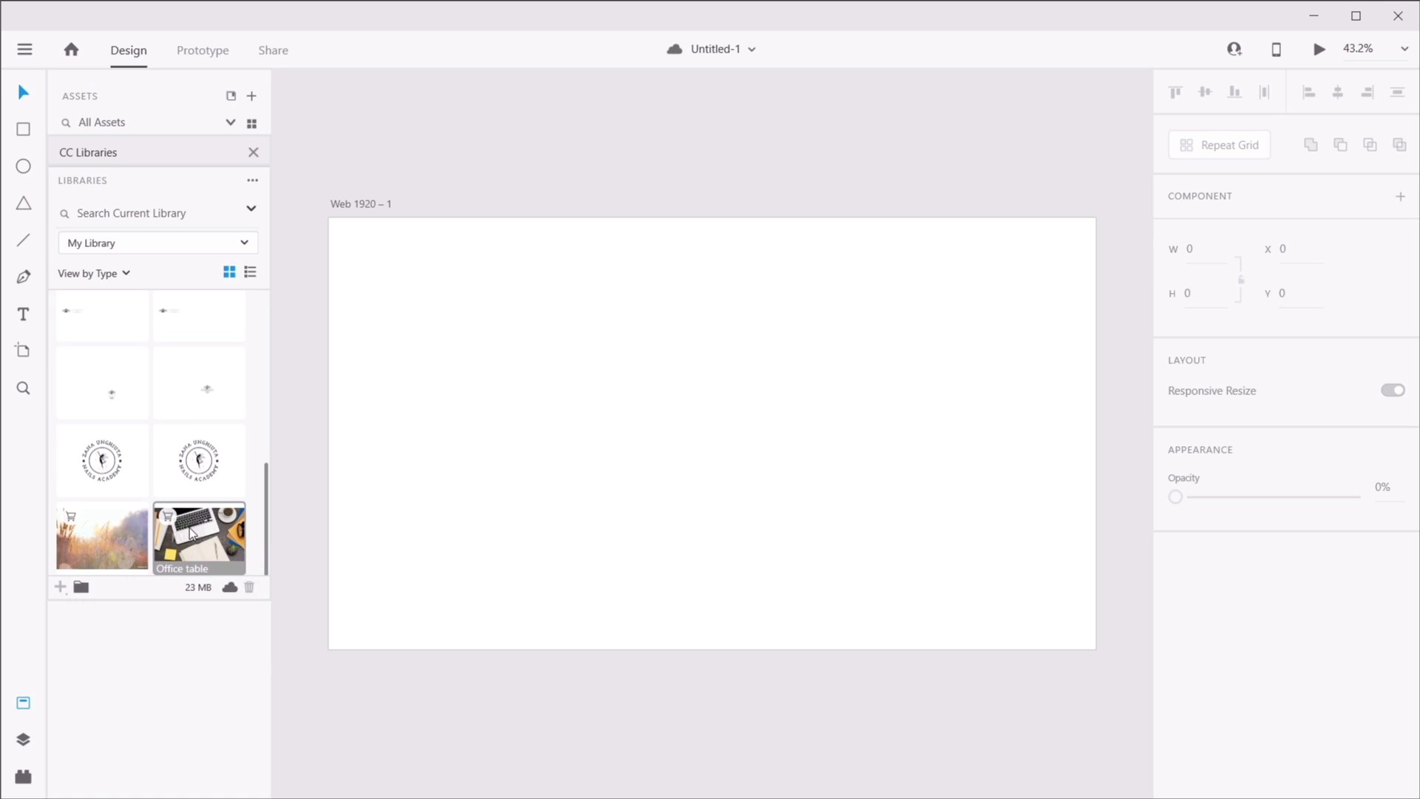
{"action": "left_click_drag", "start_coordinate": [190, 532], "coordinate": [728, 335]}
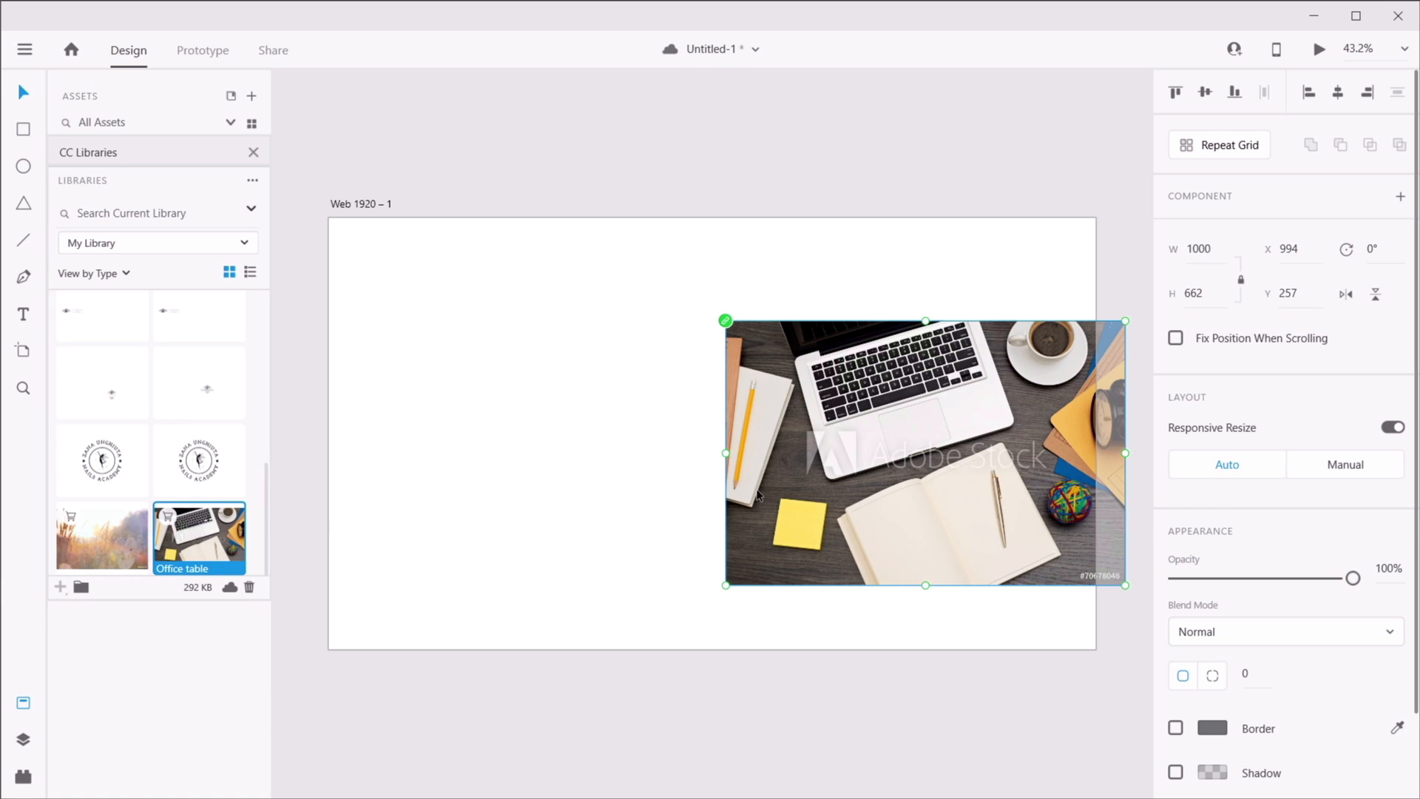
{"action": "left_click_drag", "start_coordinate": [945, 414], "coordinate": [701, 379]}
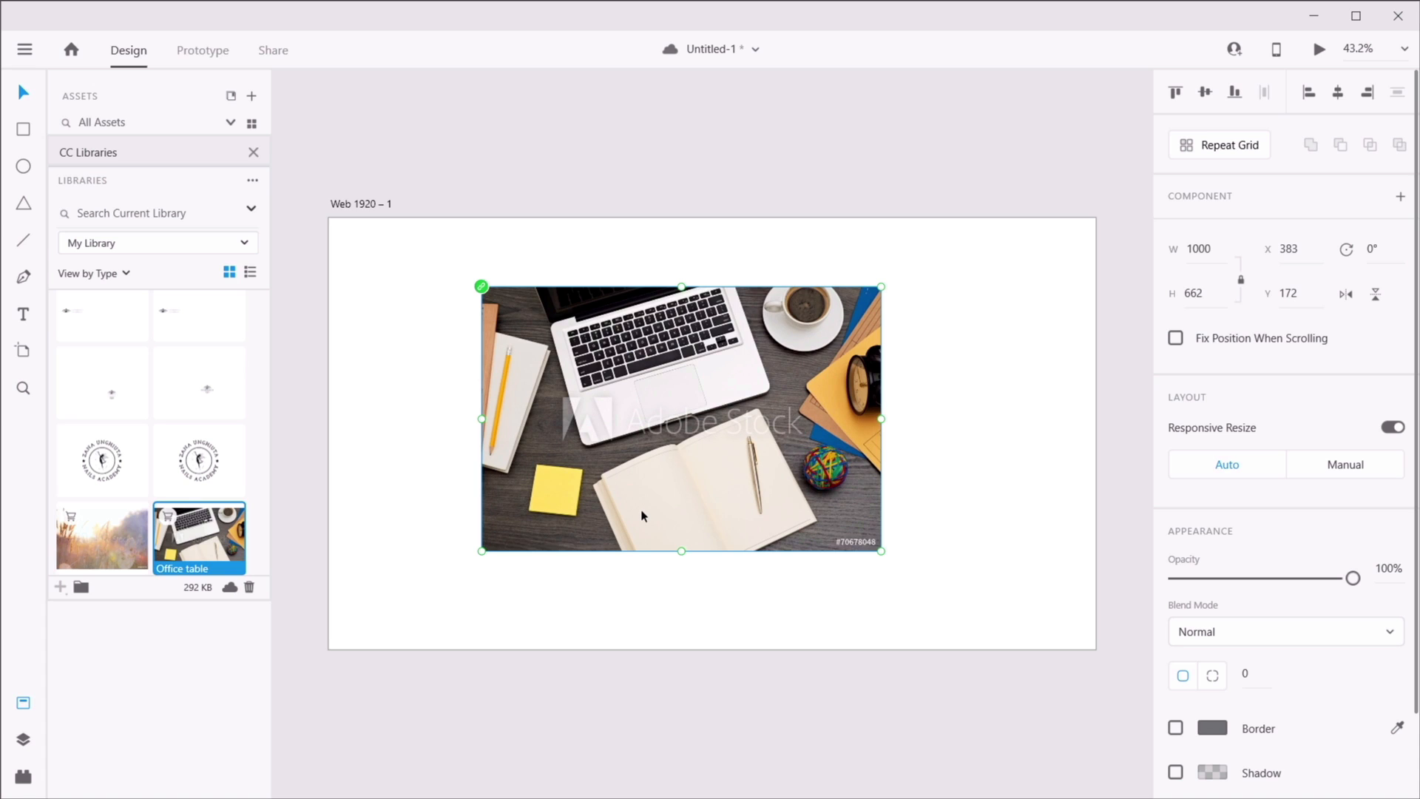
{"action": "key", "text": "Delete"}
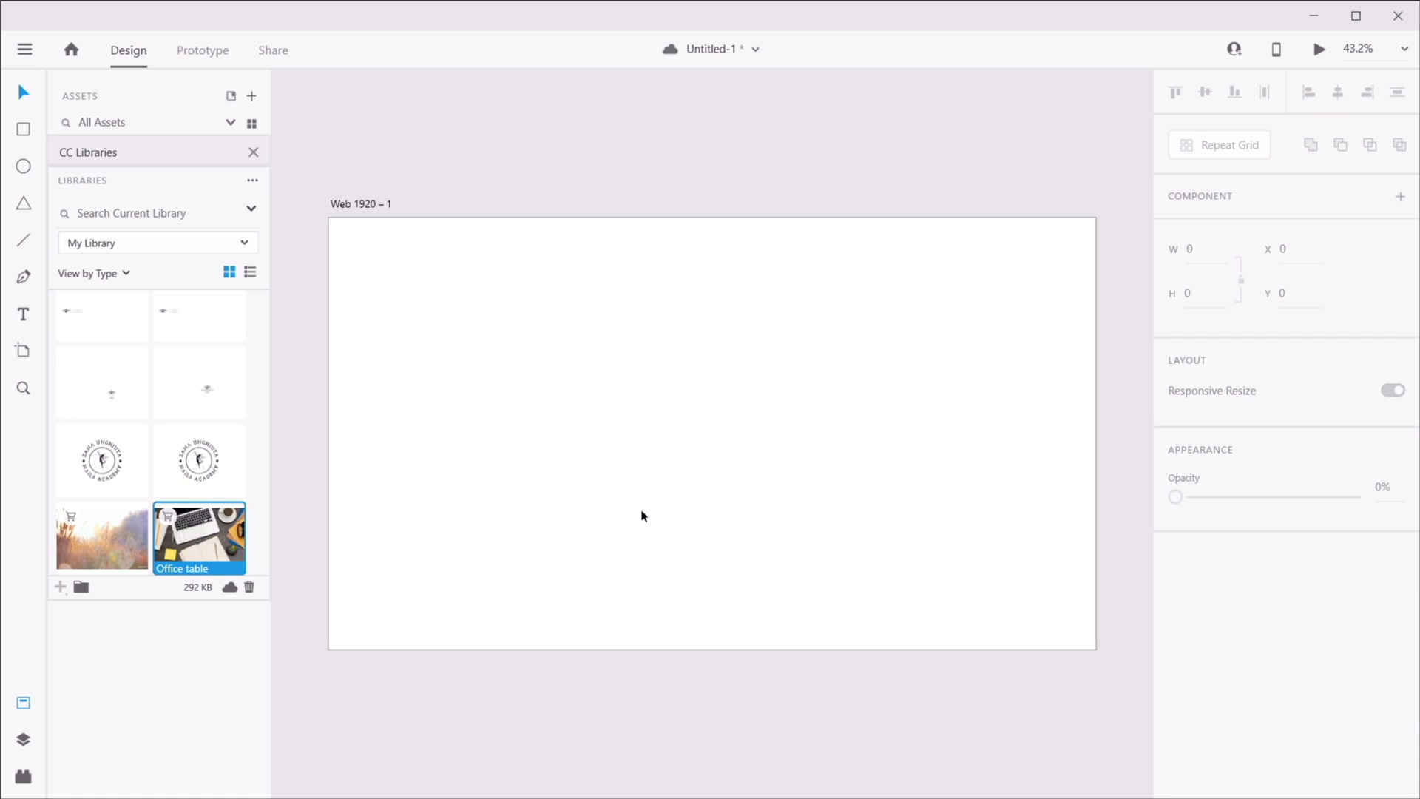
- Place the corner ornament graphic from My Library on the artboard
{"action": "scroll", "coordinate": [196, 407], "scroll_direction": "up", "scroll_amount": 10}
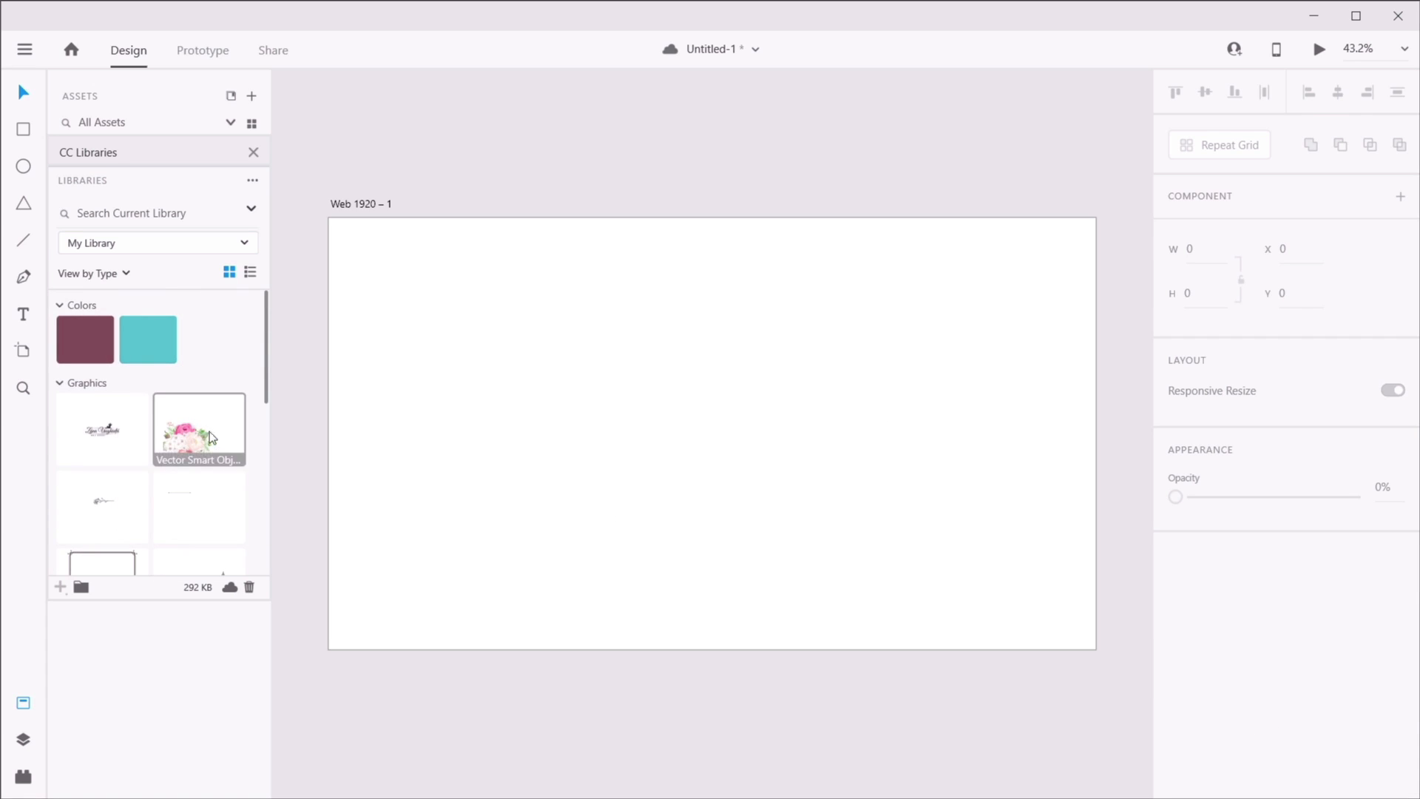
{"action": "scroll", "coordinate": [283, 423], "scroll_direction": "down", "scroll_amount": 1}
{"action": "scroll", "coordinate": [316, 431], "scroll_direction": "up", "scroll_amount": 1}
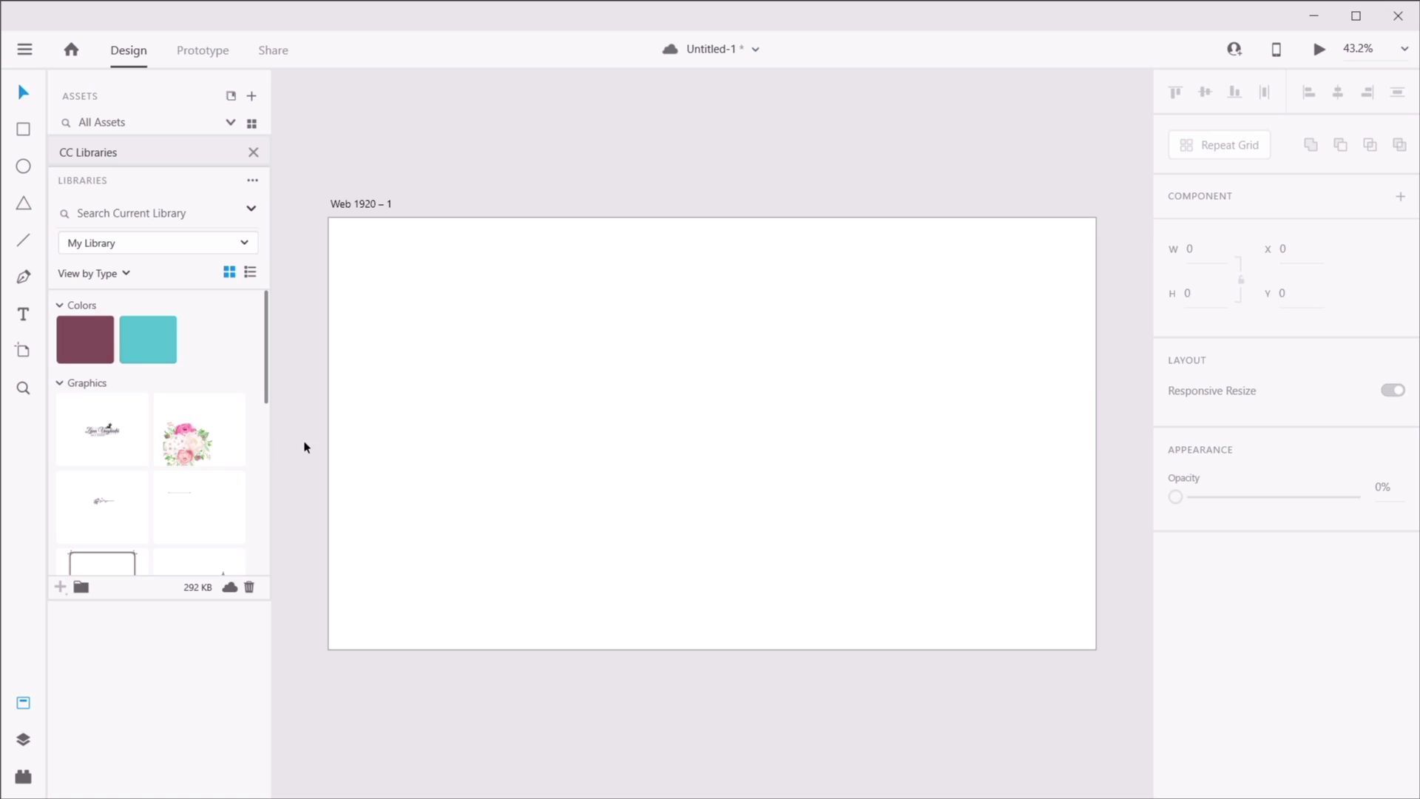
{"action": "scroll", "coordinate": [197, 482], "scroll_direction": "down", "scroll_amount": 3}
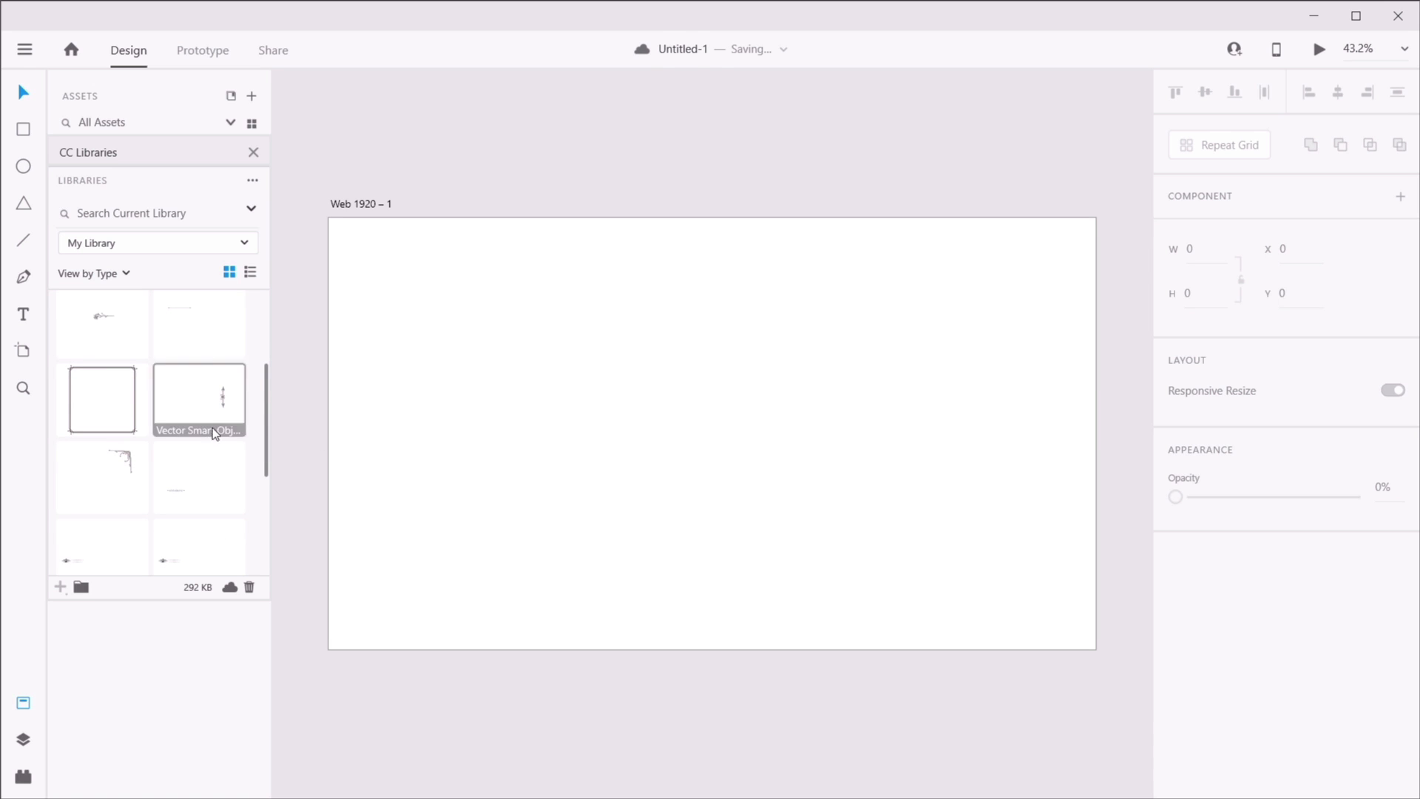
{"action": "left_click_drag", "start_coordinate": [118, 463], "coordinate": [655, 437]}
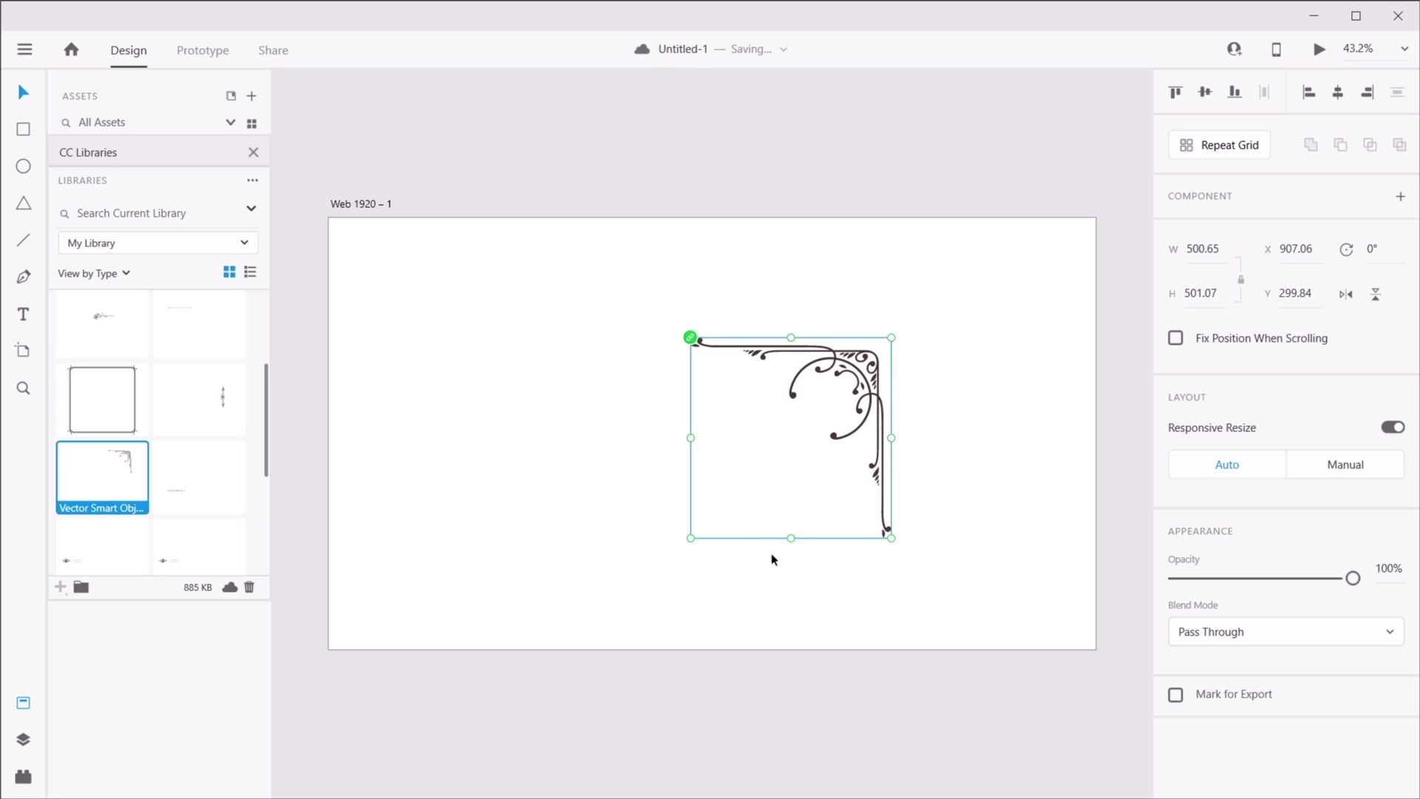
- Enlarge the corner ornament to about 1006 by 1007 and move it to about X 808, Y 37
{"action": "left_click_drag", "start_coordinate": [691, 538], "coordinate": [367, 741]}
{"action": "left_click_drag", "start_coordinate": [787, 418], "coordinate": [948, 311]}
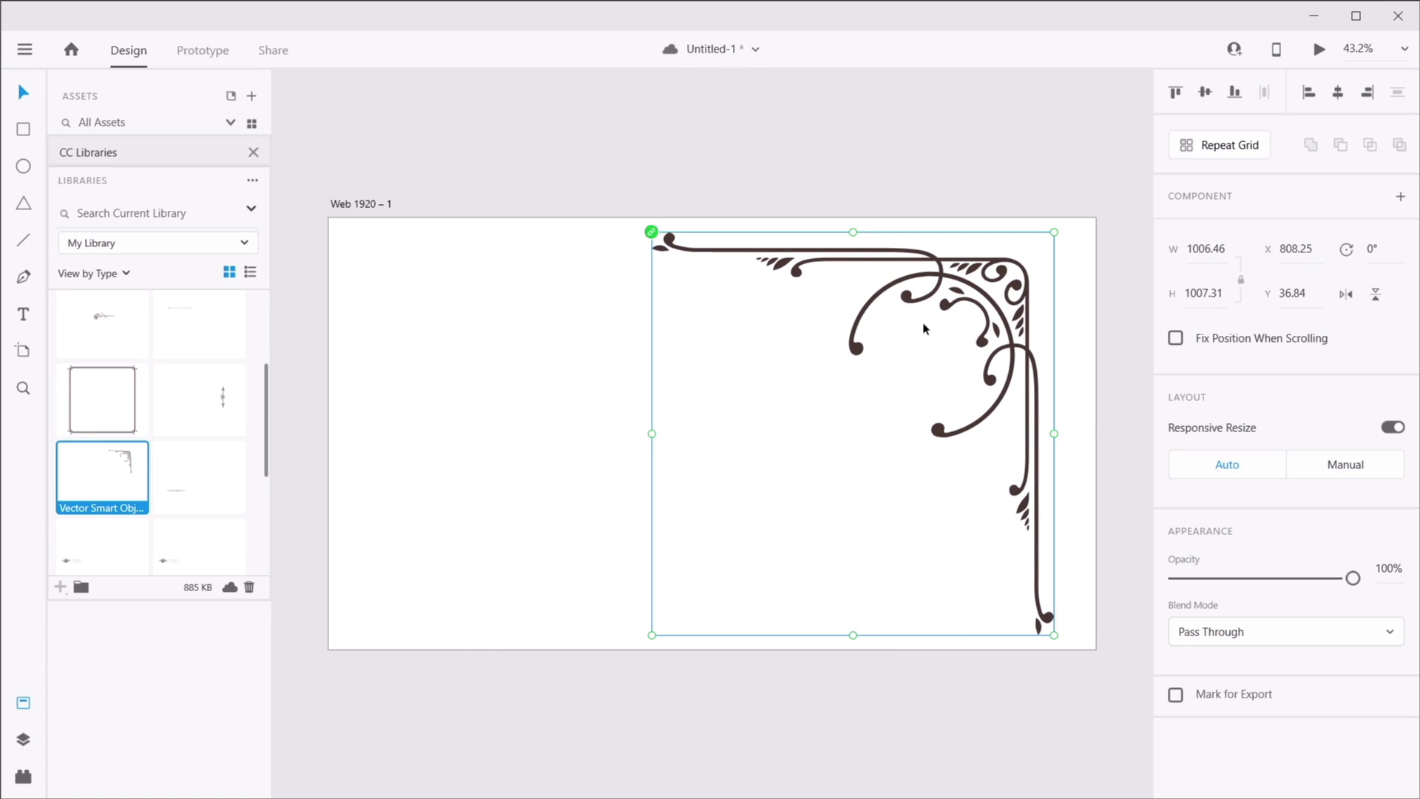
{"action": "left_click", "coordinate": [527, 384]}
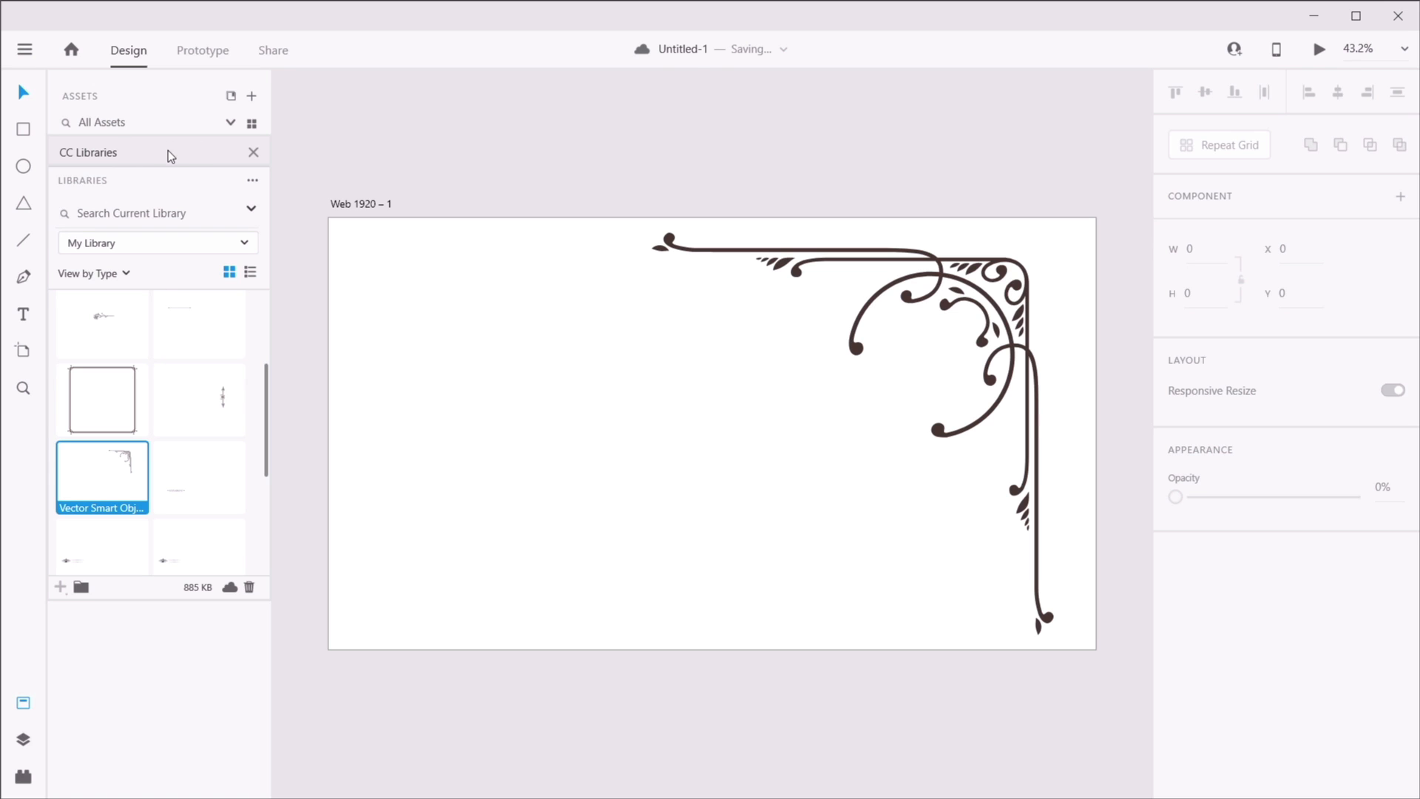
- Close CC Libraries and delete the corner ornament graphic from the artboard
{"action": "scroll", "coordinate": [200, 436], "scroll_direction": "down", "scroll_amount": 4}
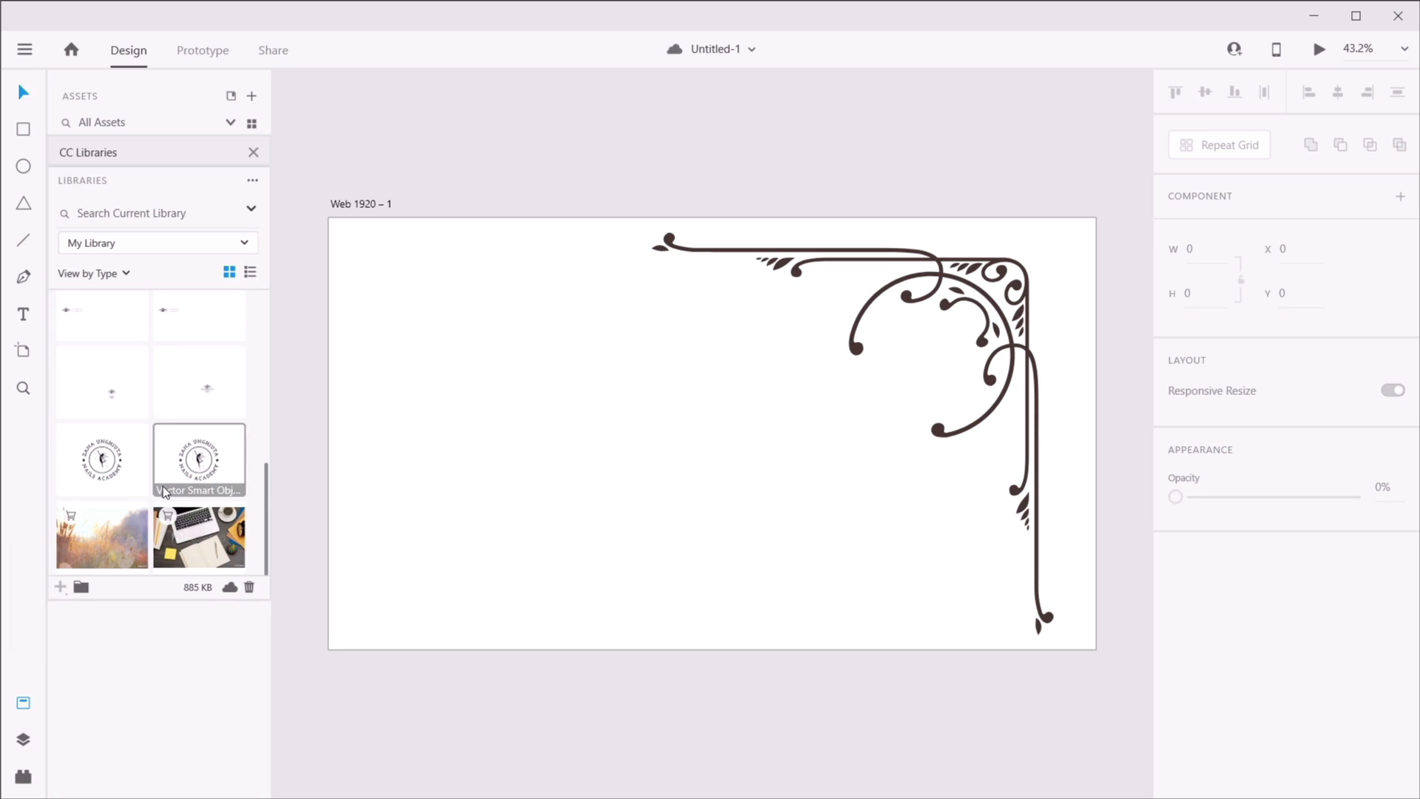
{"action": "left_click", "coordinate": [254, 154]}
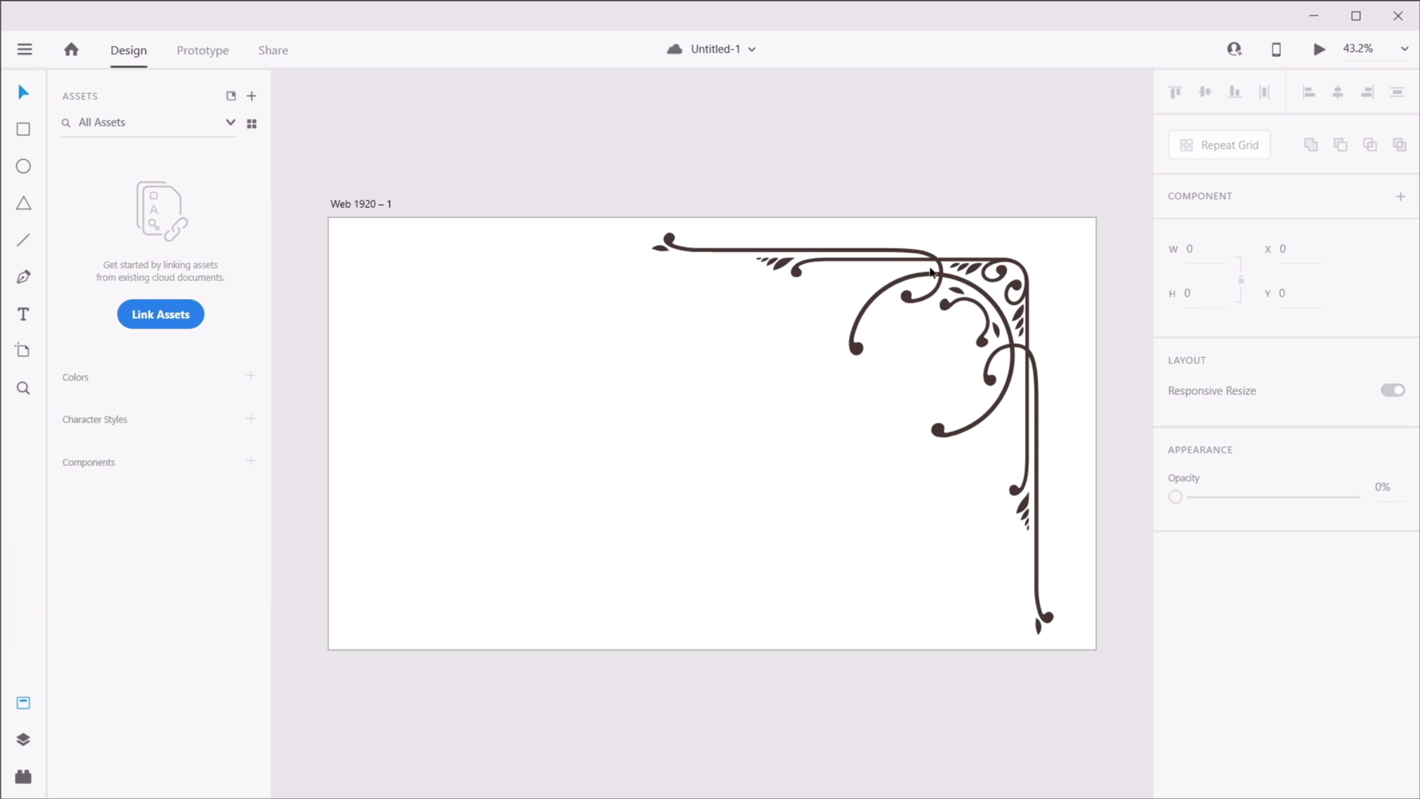
{"action": "left_click_drag", "start_coordinate": [601, 457], "coordinate": [890, 336]}
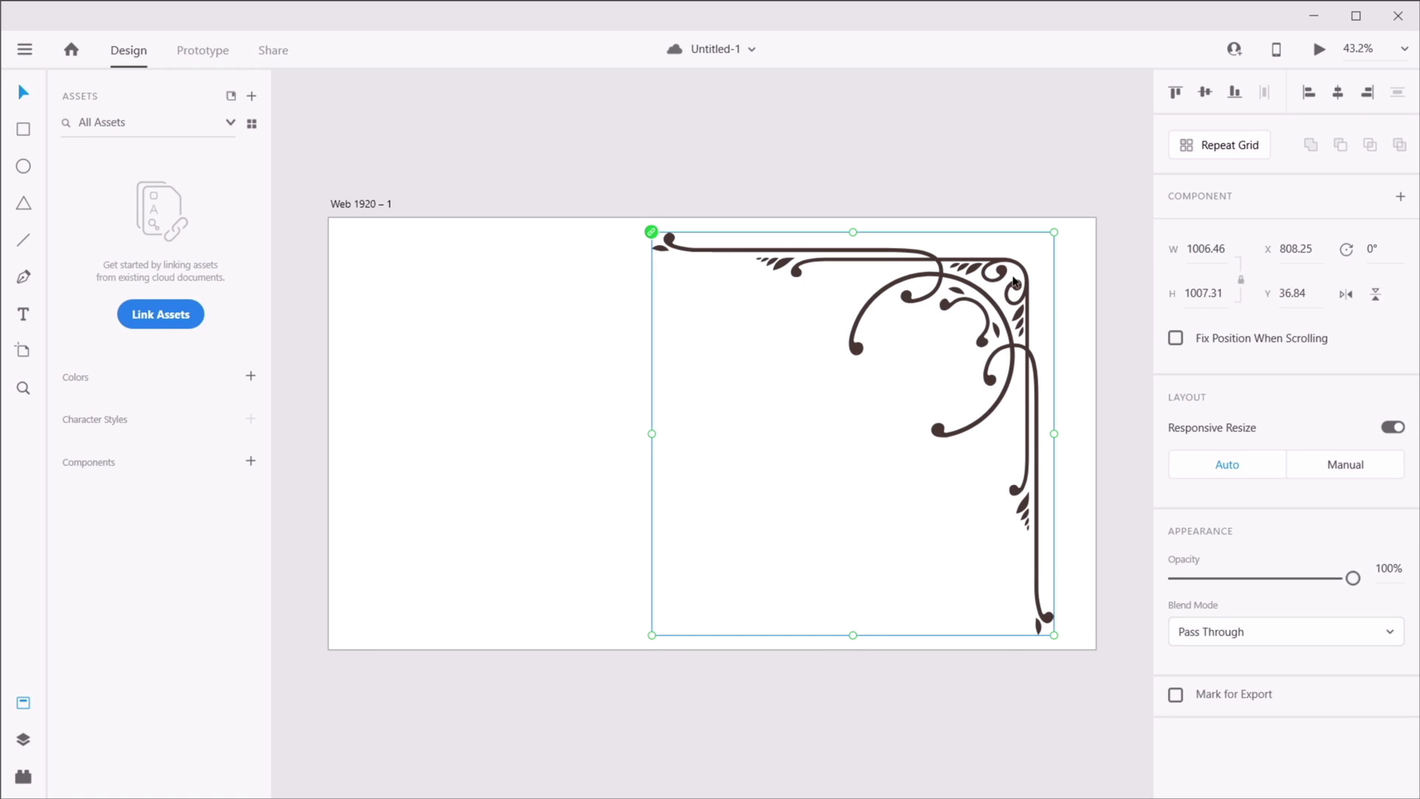
{"action": "key", "text": "Delete"}
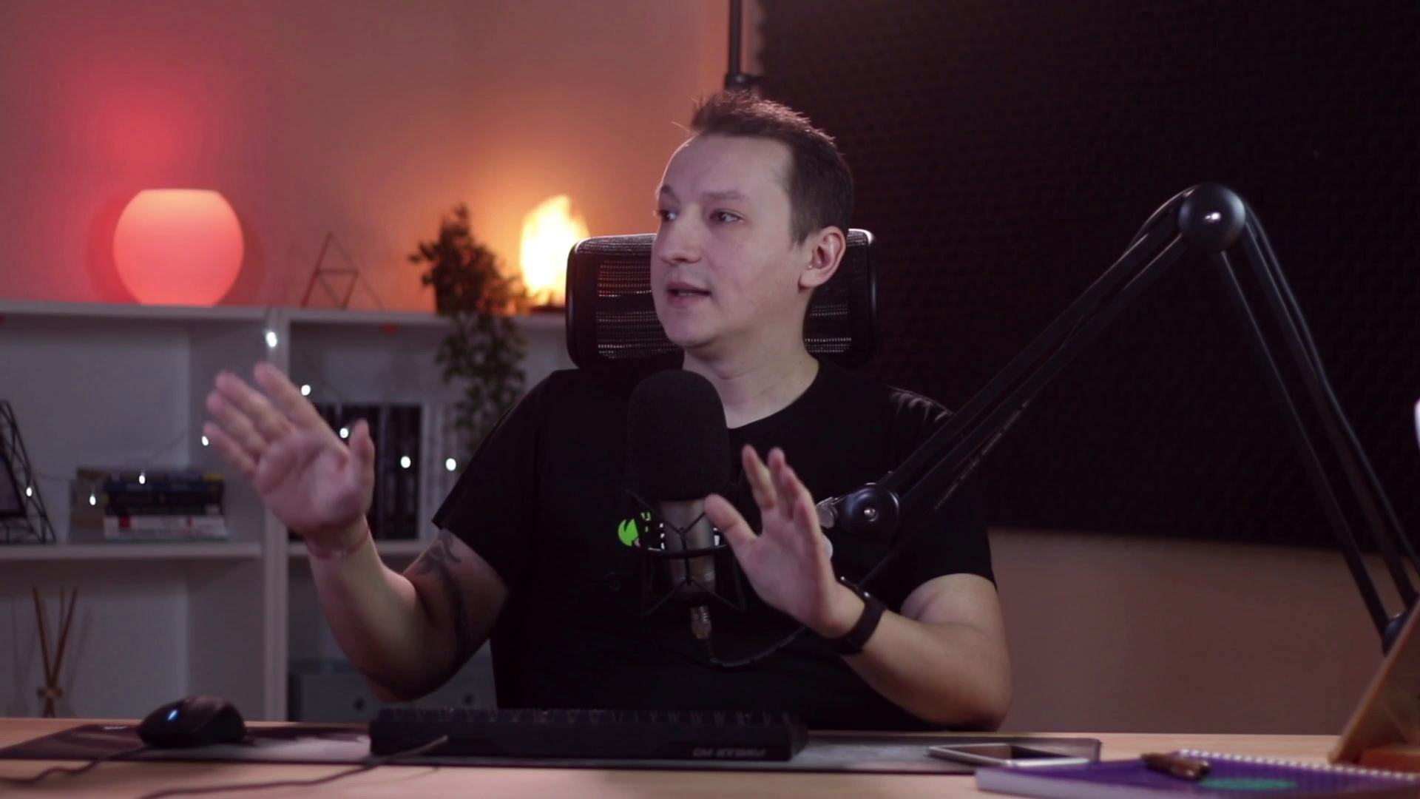
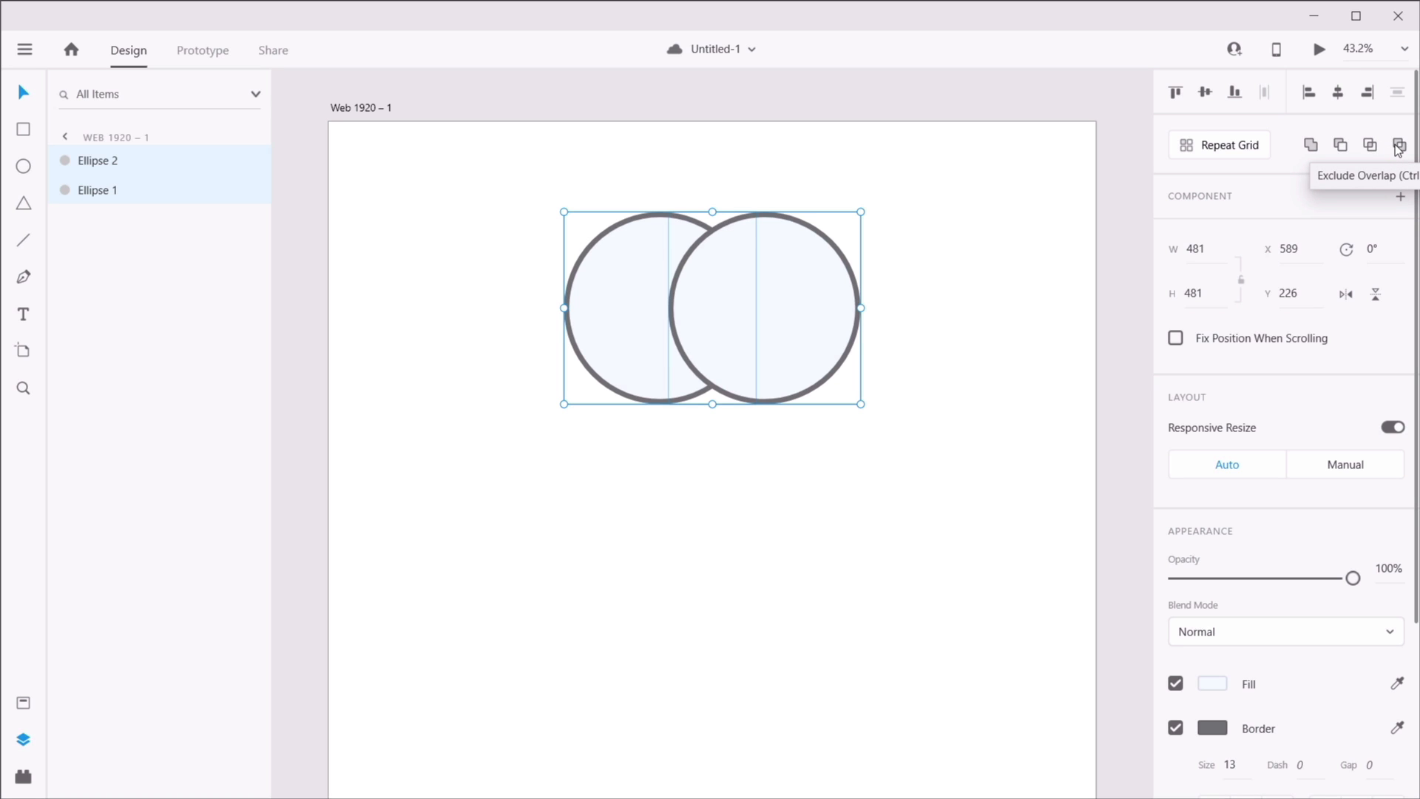
- Duplicate the pair of overlapping circles three times, stacking the copies evenly below it with the lowest at Y 1834
{"action": "left_click", "coordinate": [1008, 238]}
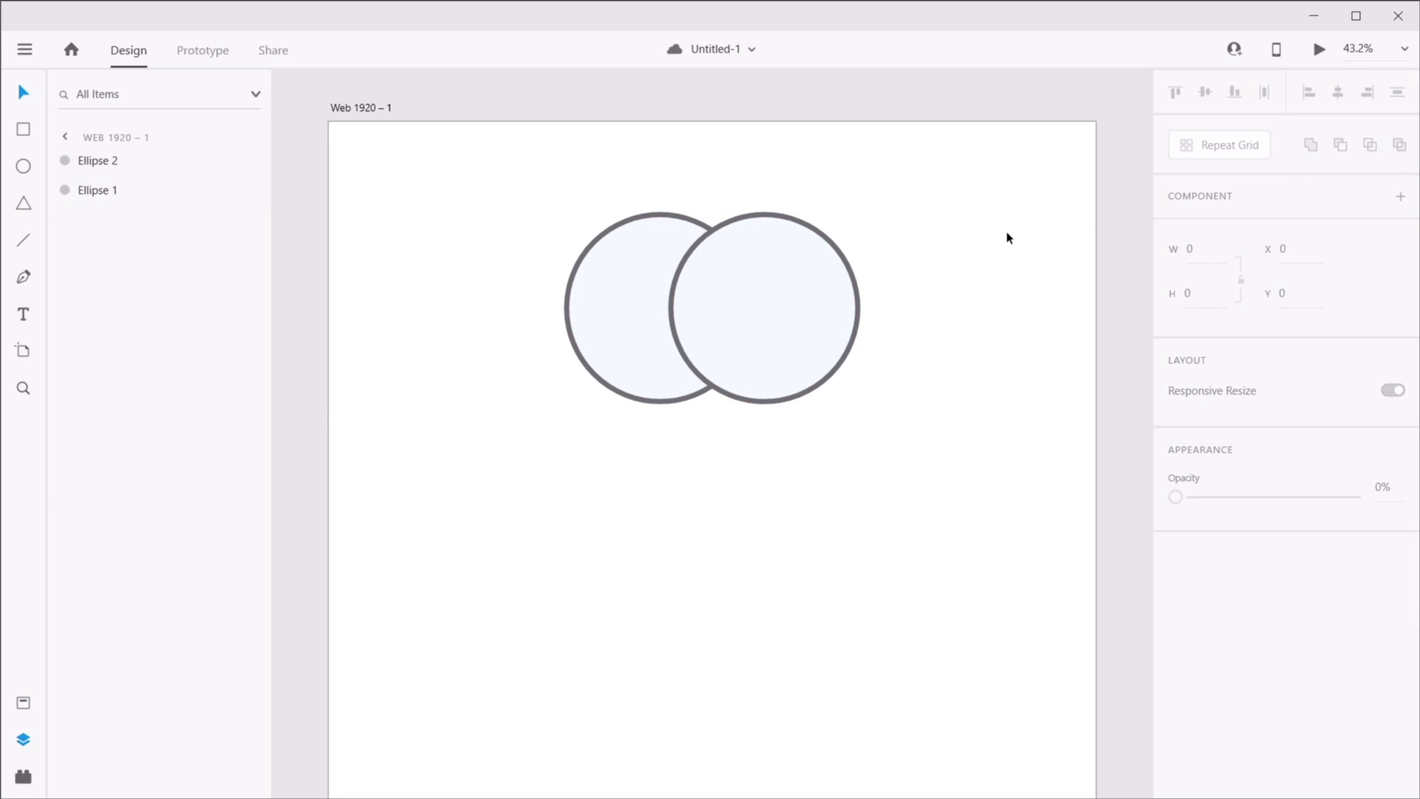
{"action": "left_click_drag", "start_coordinate": [973, 191], "coordinate": [577, 455]}
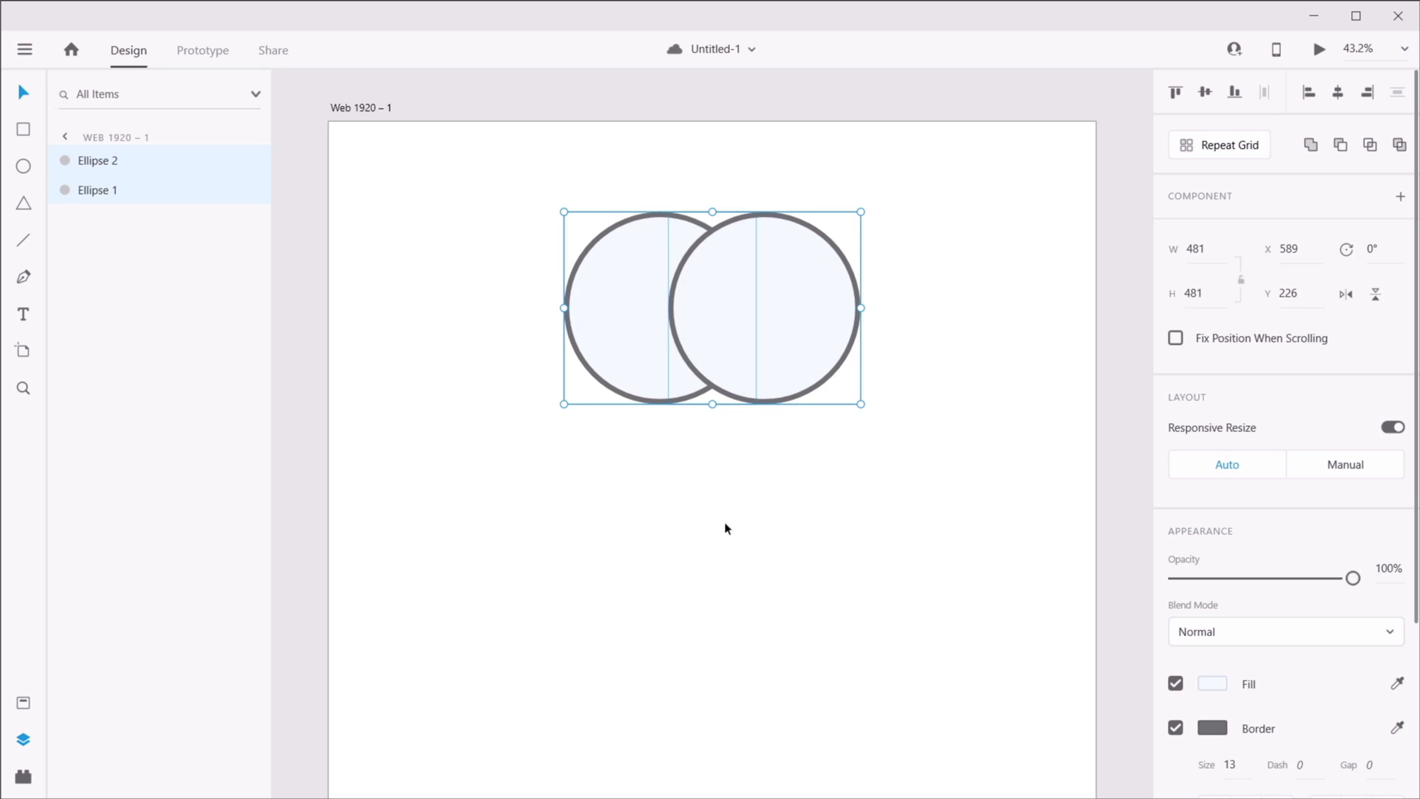
{"action": "key", "text": "ctrl+d"}
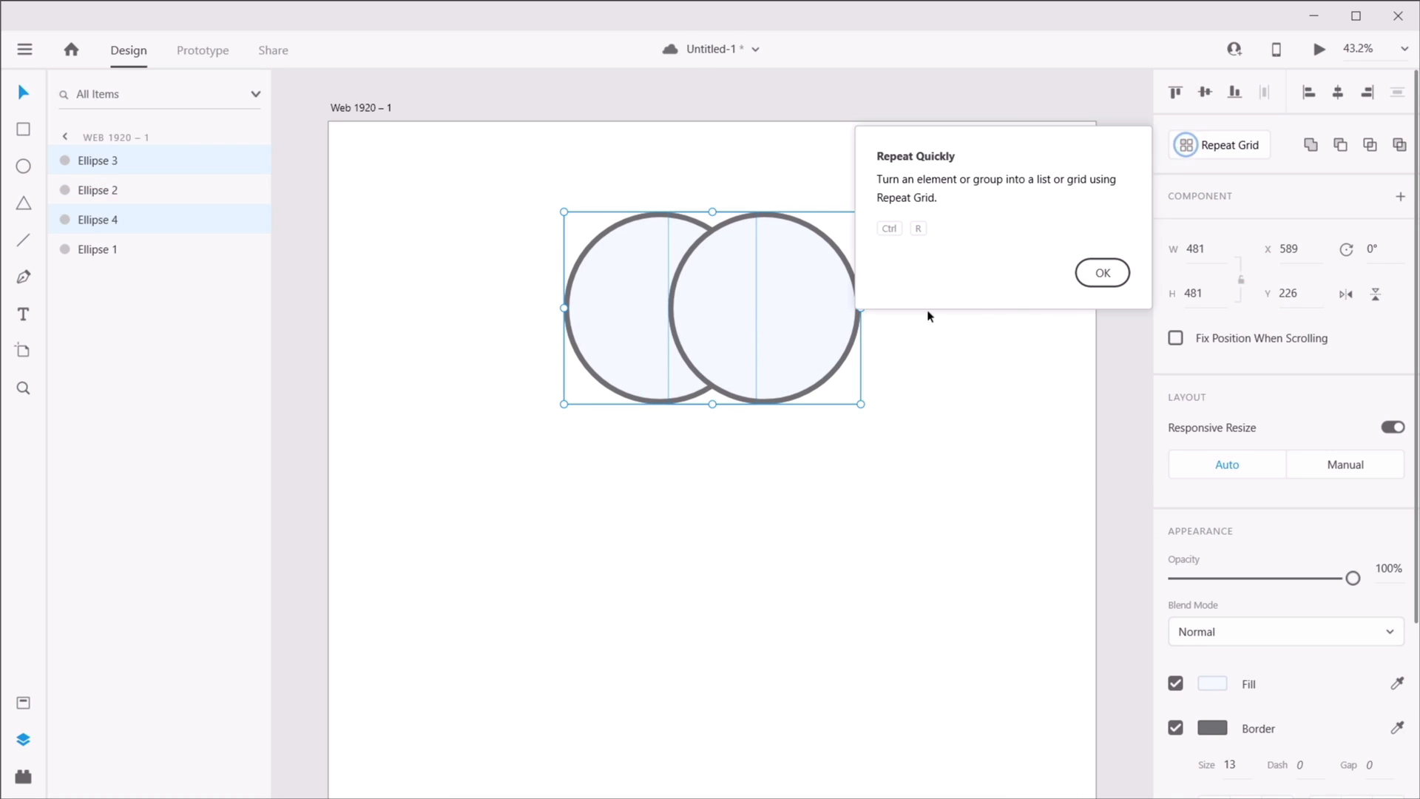
{"action": "left_click", "coordinate": [1102, 273]}
{"action": "key", "text": "ctrl+d"}
{"action": "left_click_drag", "start_coordinate": [806, 285], "coordinate": [799, 712]}
{"action": "left_click_drag", "start_coordinate": [799, 712], "coordinate": [799, 716]}
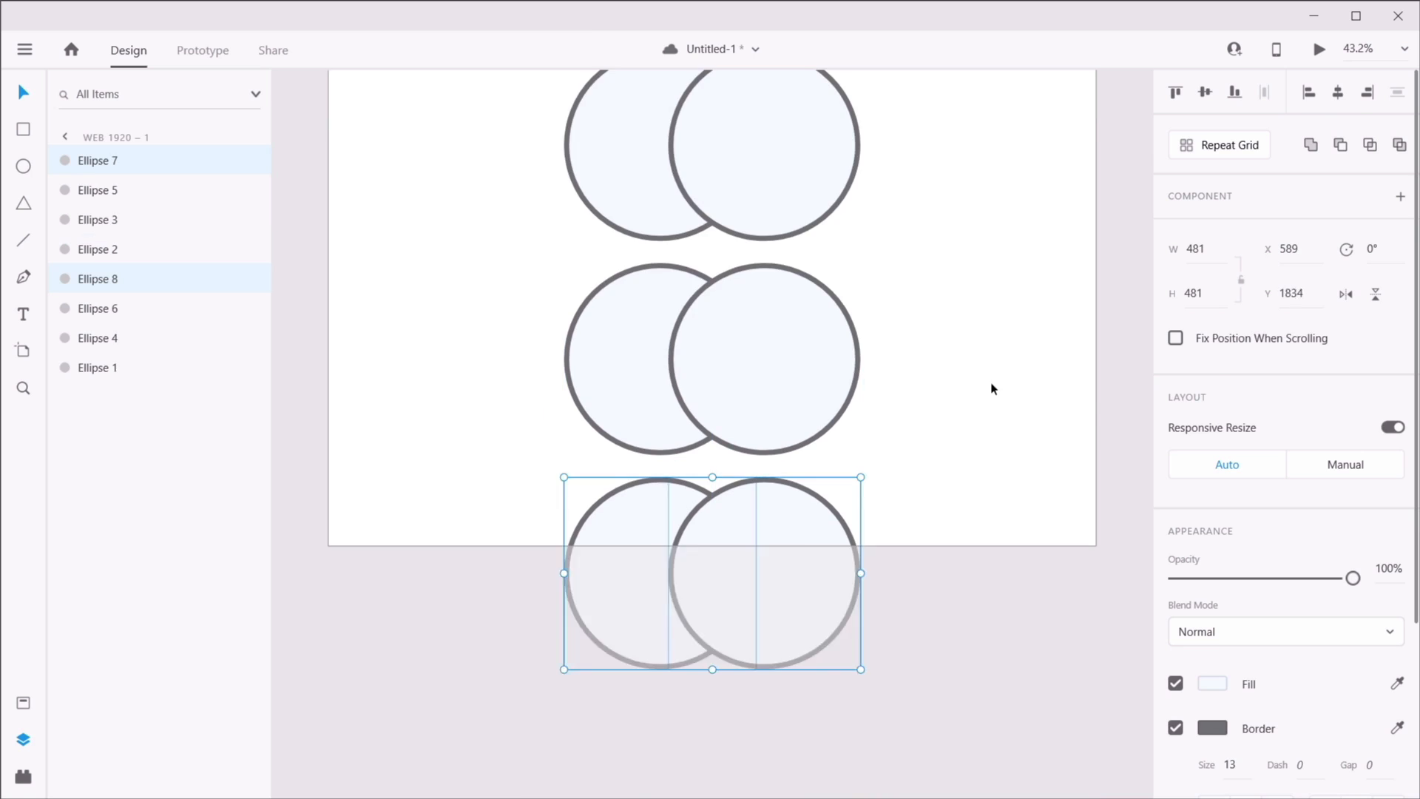
{"action": "left_click", "coordinate": [988, 397]}
- Extend the artboard's lower edge downward so that it contains the lowest circle pair
{"action": "scroll", "coordinate": [361, 351], "scroll_direction": "up", "scroll_amount": 5}
{"action": "left_click", "coordinate": [360, 211]}
{"action": "scroll", "coordinate": [678, 428], "scroll_direction": "down", "scroll_amount": 5}
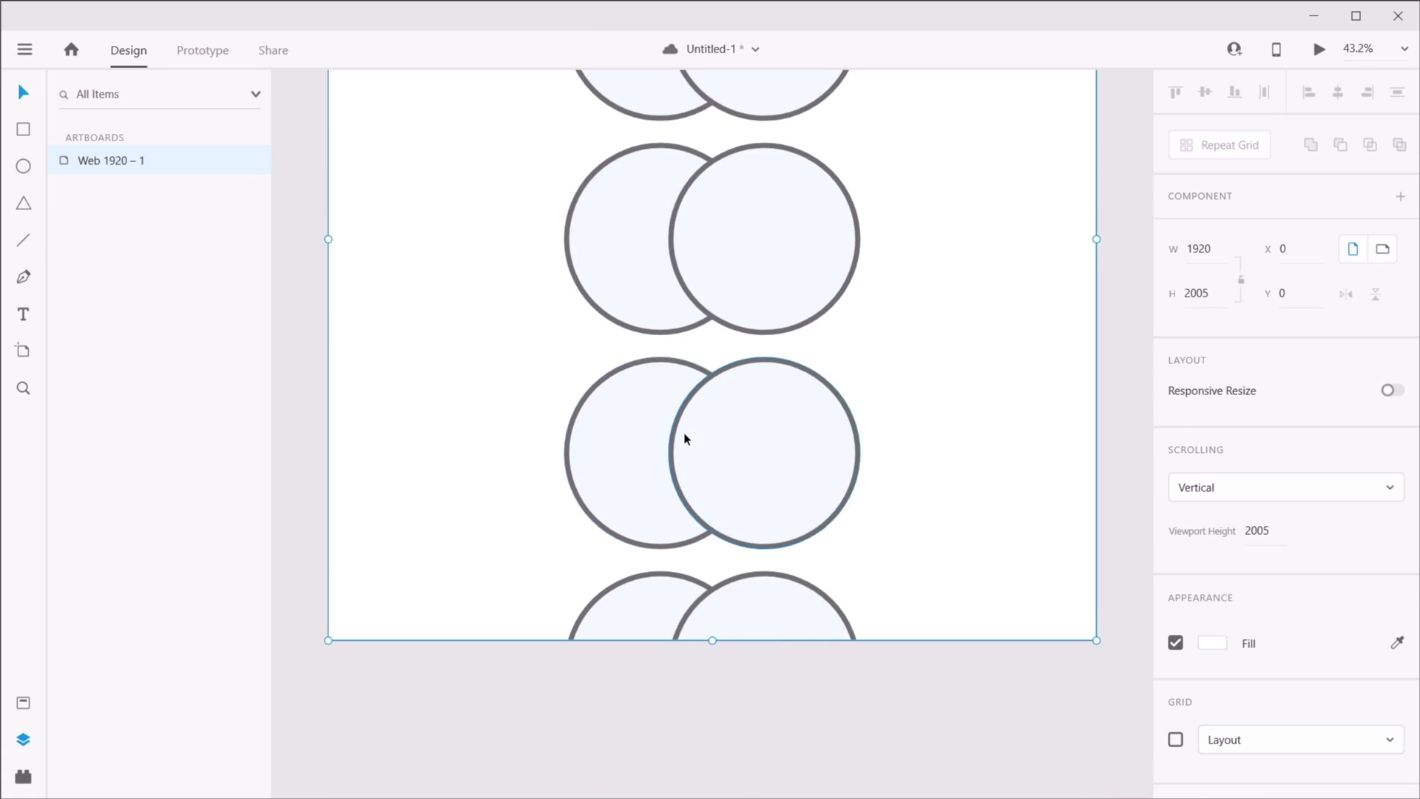
{"action": "left_click_drag", "start_coordinate": [710, 453], "coordinate": [732, 655]}
{"action": "left_click", "coordinate": [1265, 530]}
- Merge the two circles of the topmost pair into one shape with the Add Boolean operation
{"action": "left_click_drag", "start_coordinate": [920, 277], "coordinate": [535, 441]}
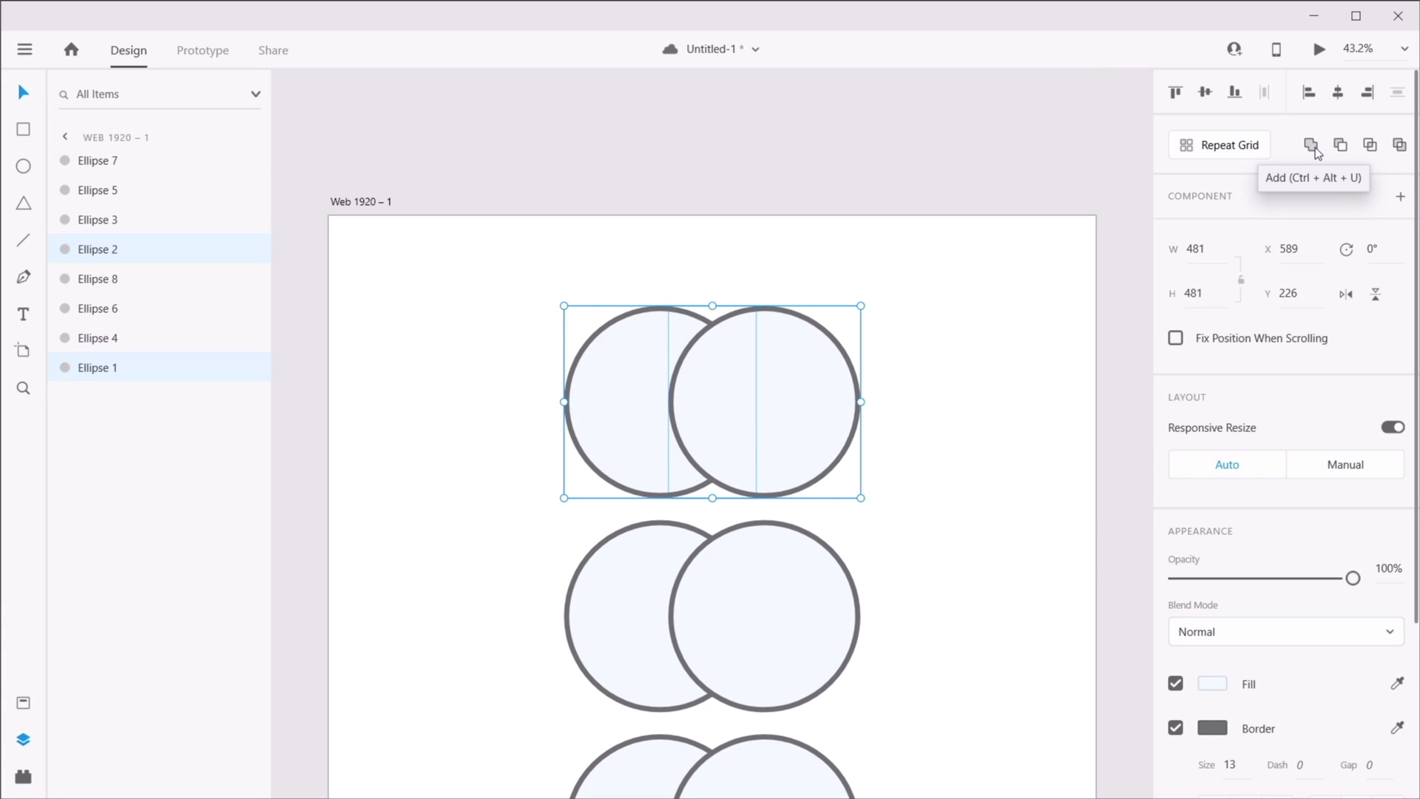
{"action": "left_click", "coordinate": [962, 387]}
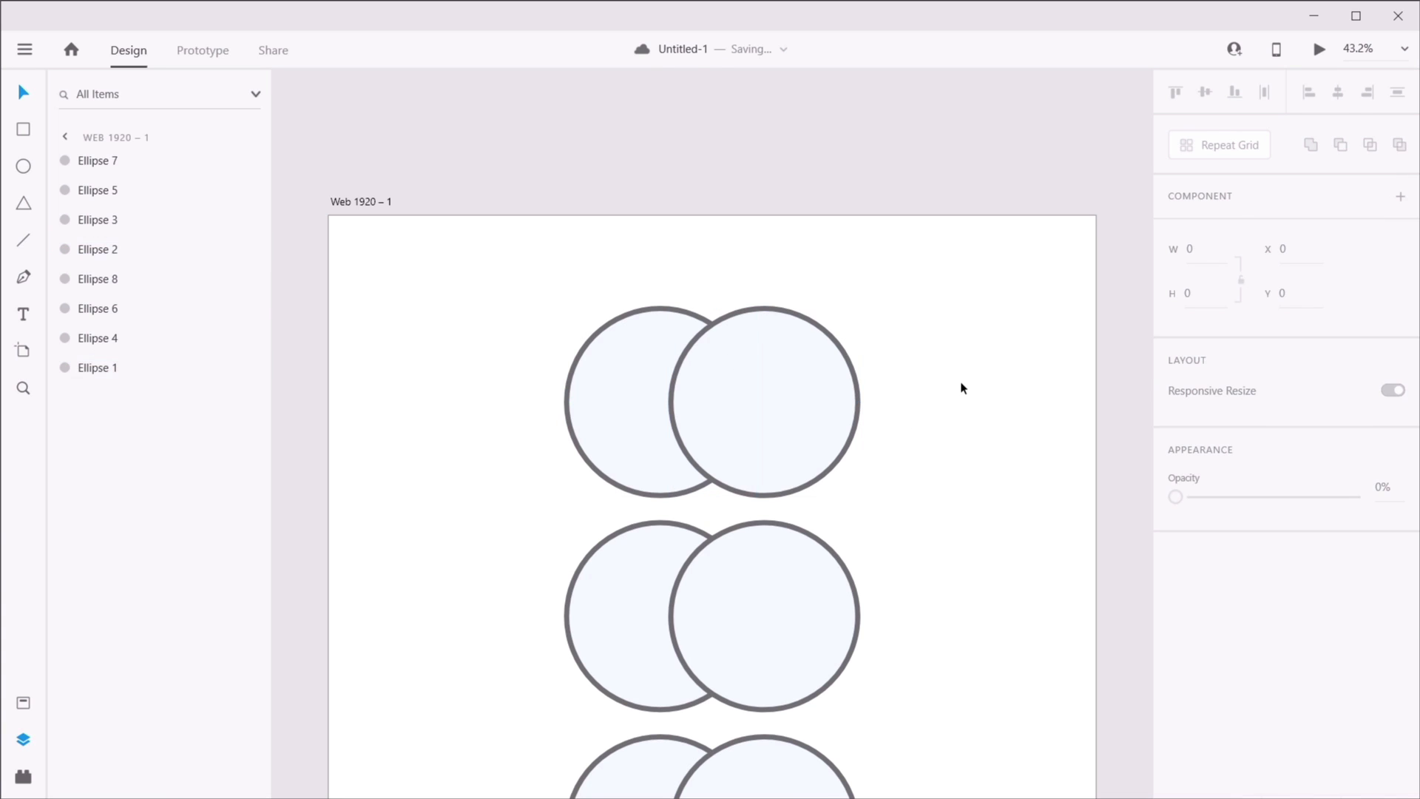
{"action": "left_click", "coordinate": [640, 382]}
{"action": "left_click", "coordinate": [805, 414]}
{"action": "mouse_move", "coordinate": [793, 418]}
{"action": "left_mouse_down"}
{"action": "mouse_move", "coordinate": [881, 415]}
{"action": "mouse_move", "coordinate": [794, 415]}
{"action": "left_mouse_up"}
{"action": "left_click_drag", "start_coordinate": [943, 294], "coordinate": [586, 443]}
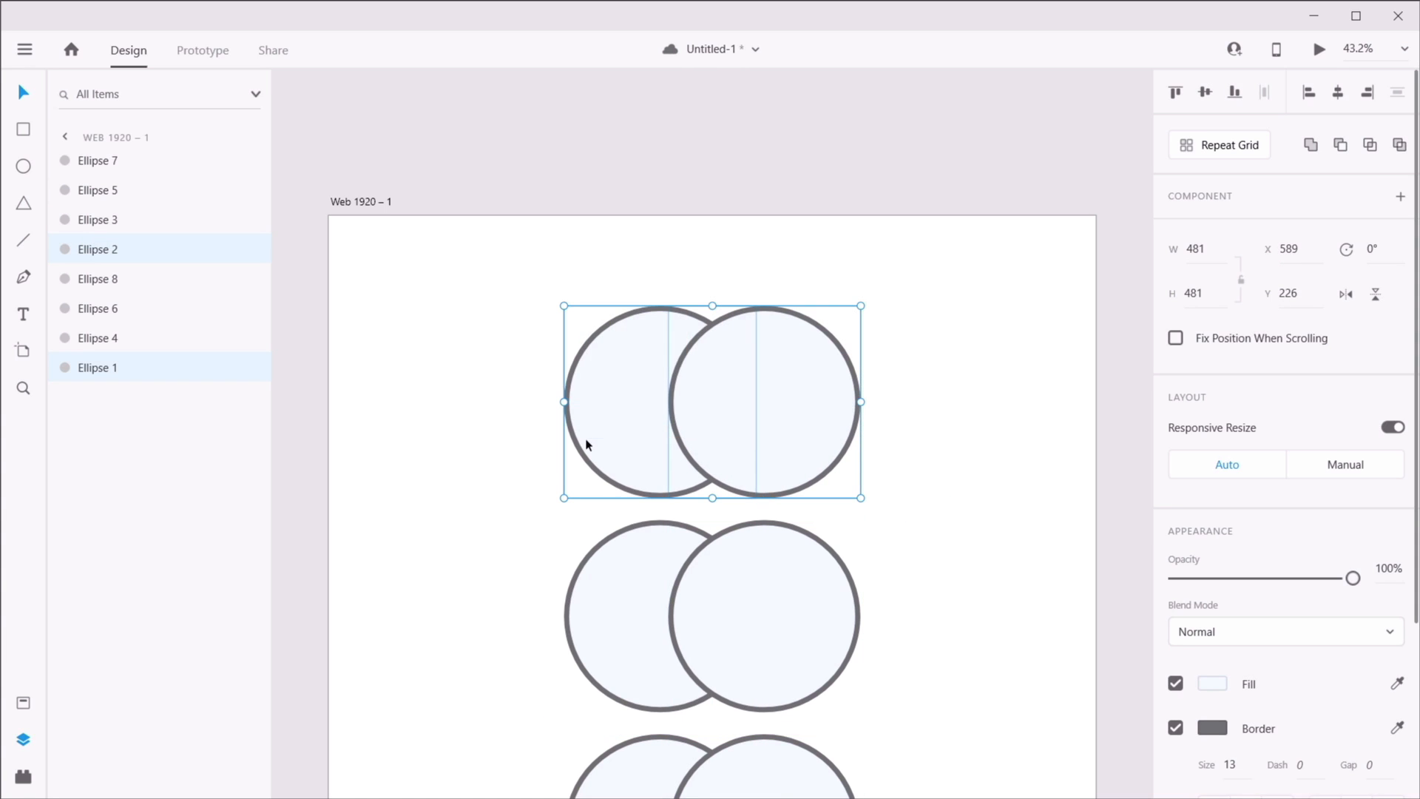
{"action": "left_click", "coordinate": [1308, 148]}
{"action": "left_click", "coordinate": [923, 364]}
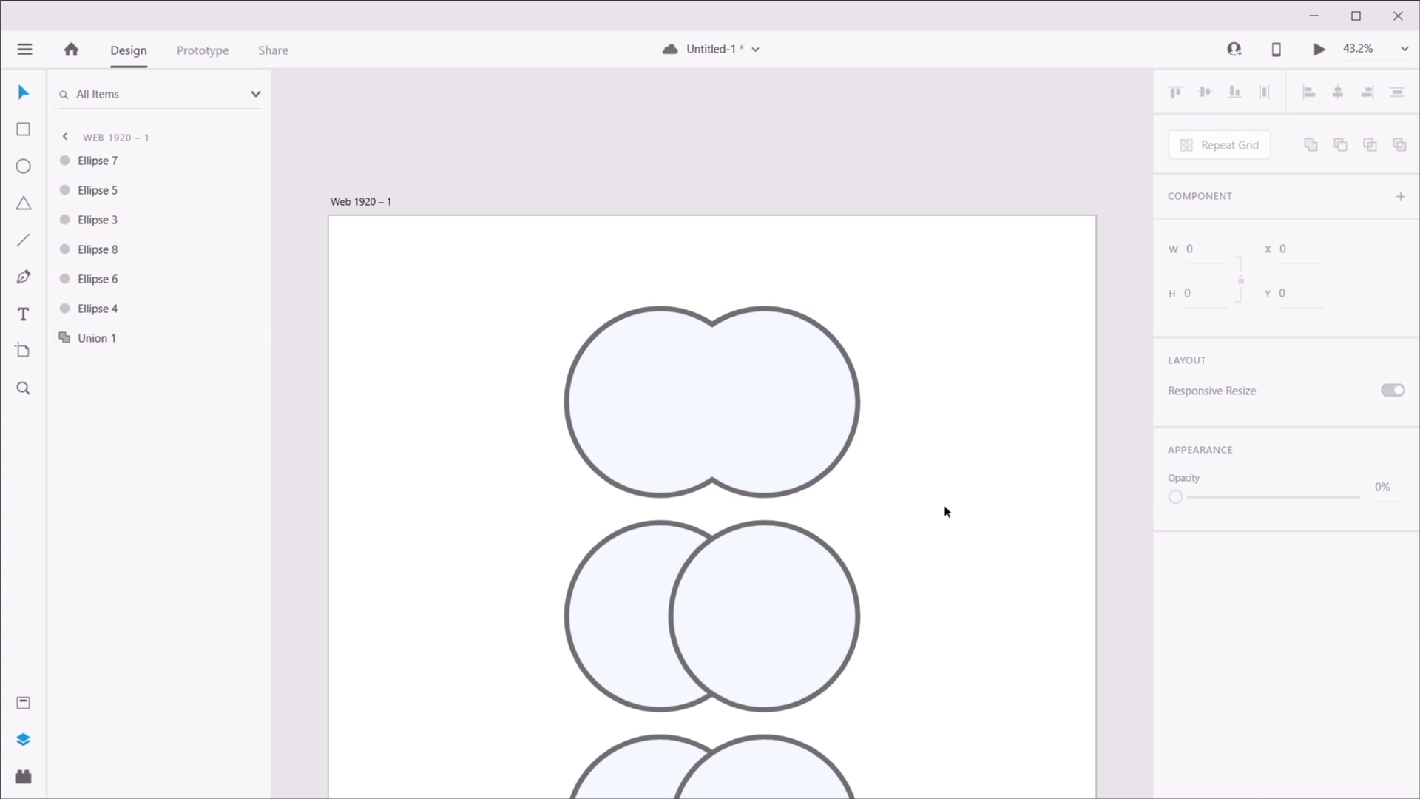
- Set the fill of the merged shape to the solid blue #176EE0
{"action": "left_click", "coordinate": [786, 427]}
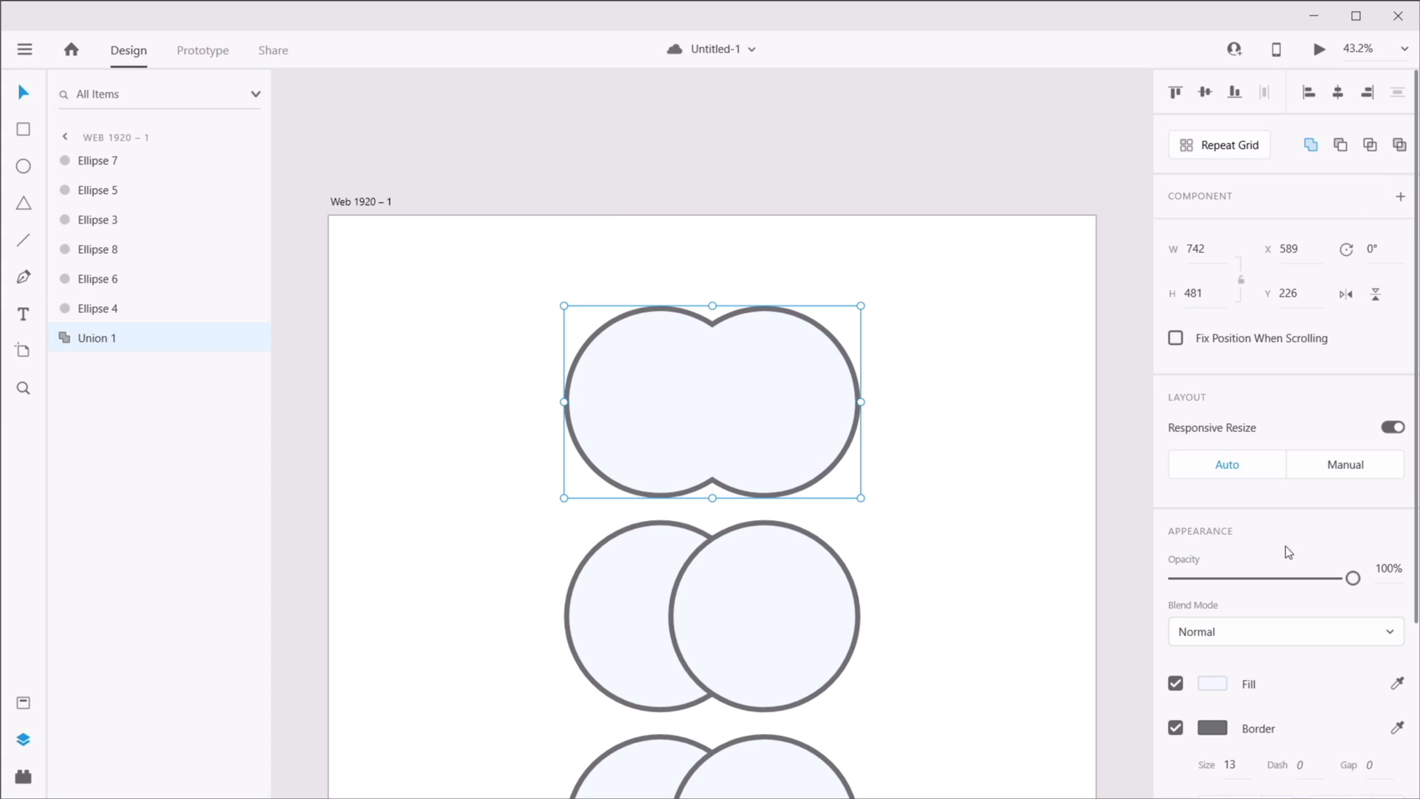
{"action": "scroll", "coordinate": [1343, 569], "scroll_direction": "down", "scroll_amount": 3}
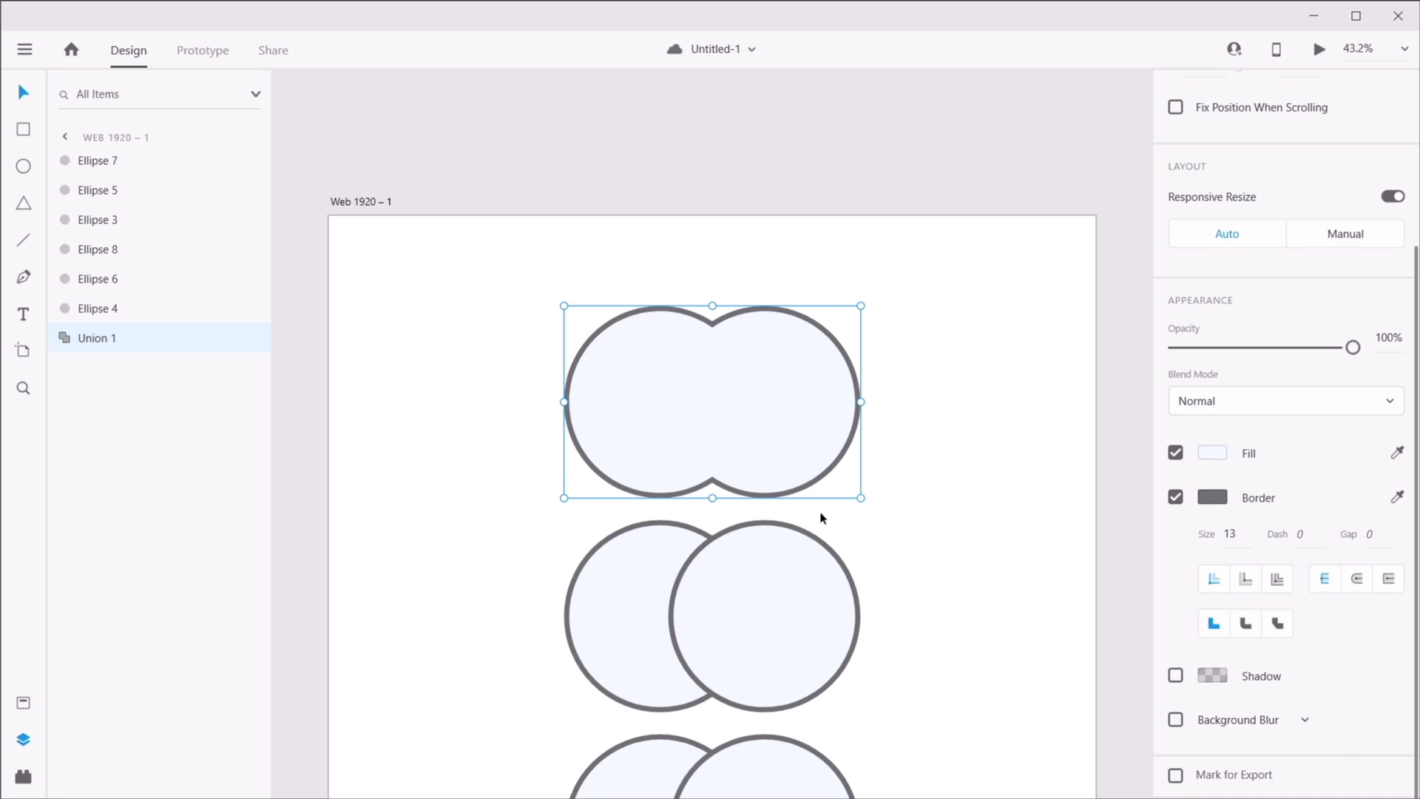
{"action": "left_click", "coordinate": [1215, 455]}
{"action": "left_click", "coordinate": [1080, 360]}
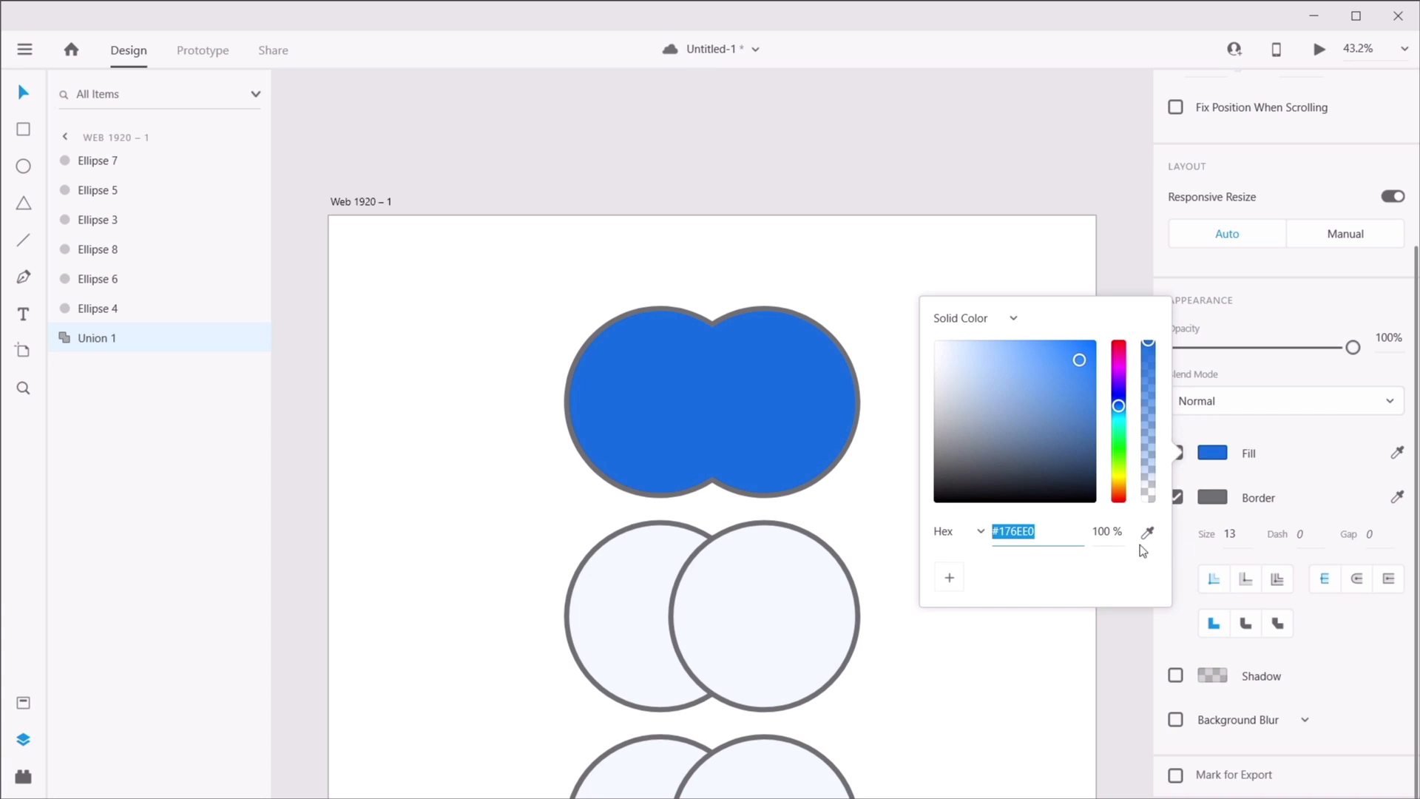
{"action": "left_click", "coordinate": [1291, 478]}
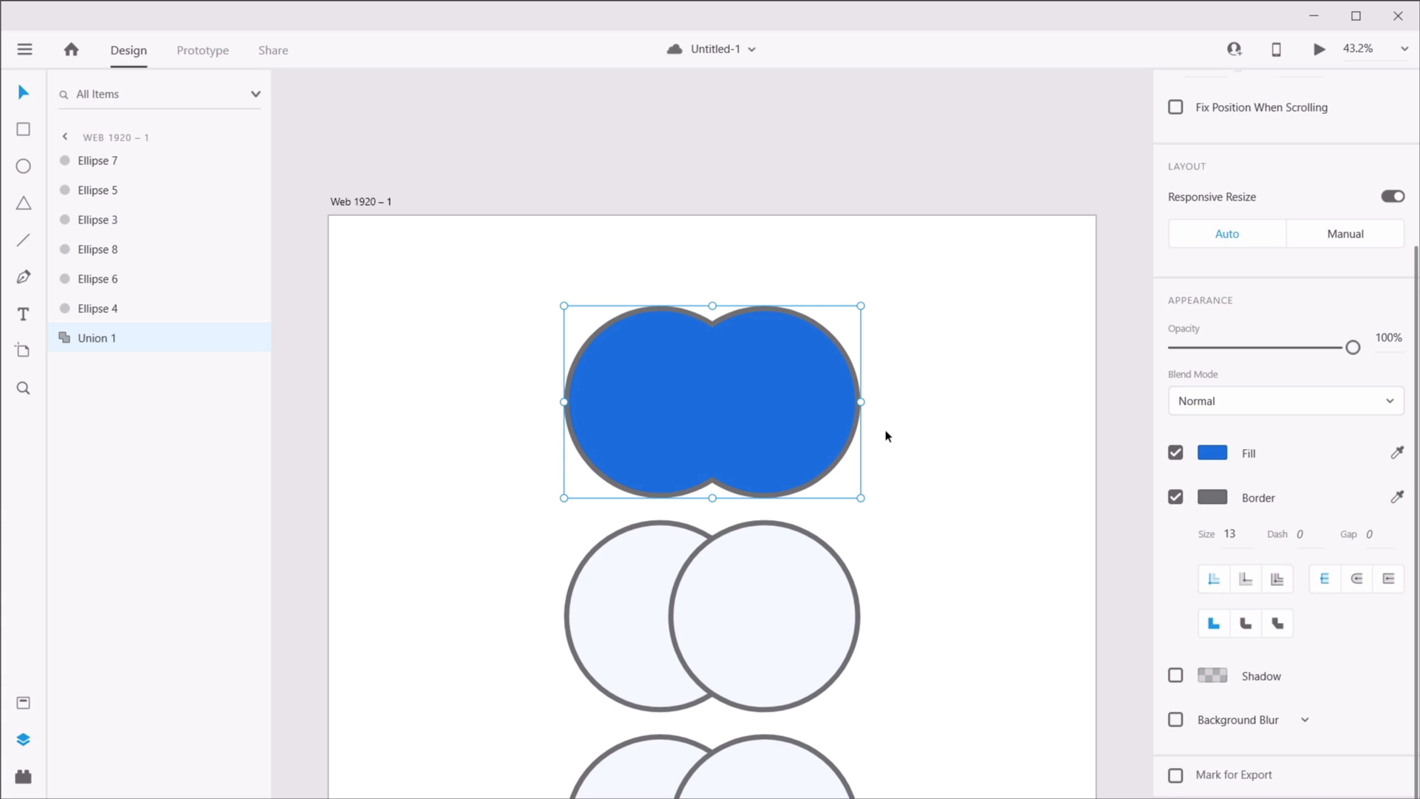
- Within Union 1, shift Ellipse 1 slightly left, move Ellipse 2 to about X 907 and shrink it to about 287 by 287
{"action": "left_click", "coordinate": [65, 338]}
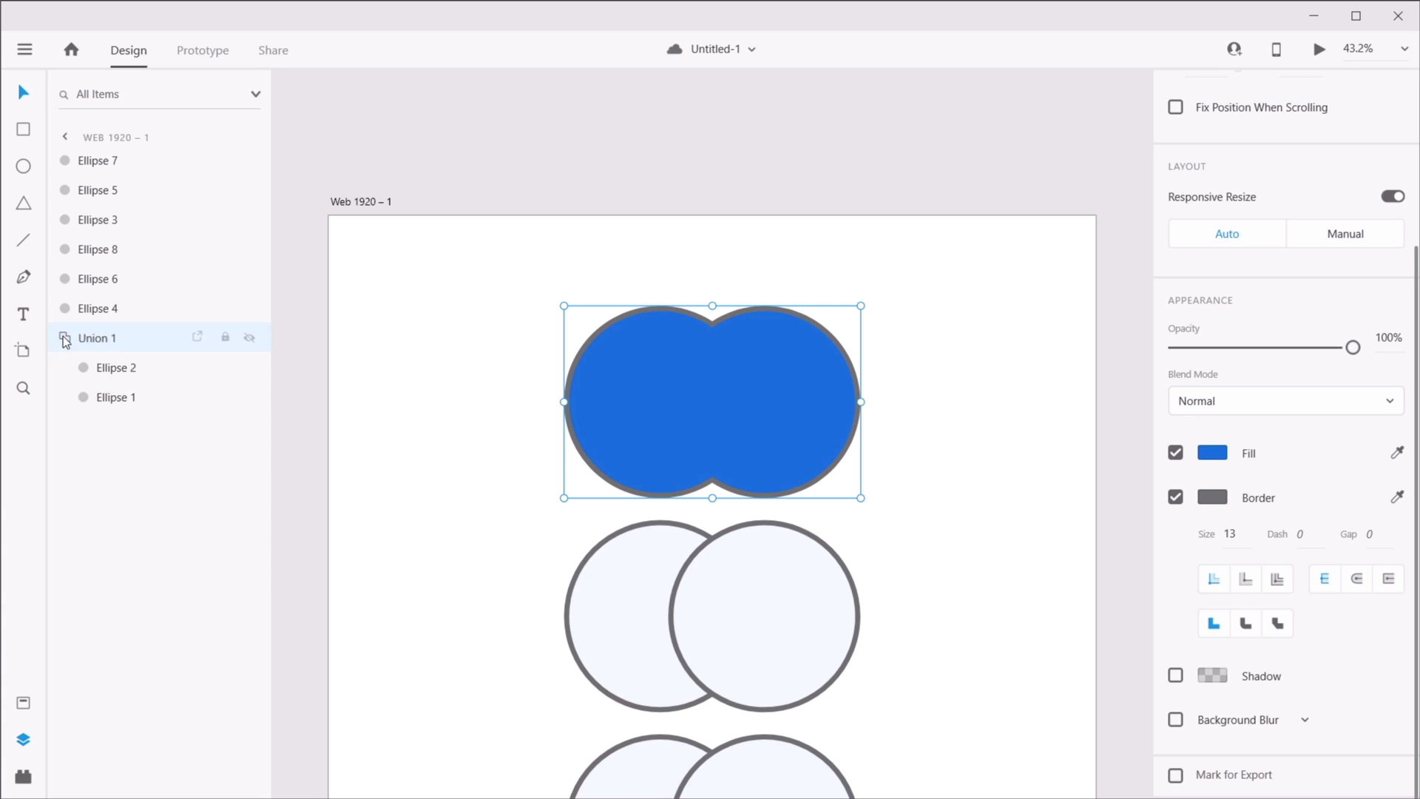
{"action": "left_click", "coordinate": [121, 370]}
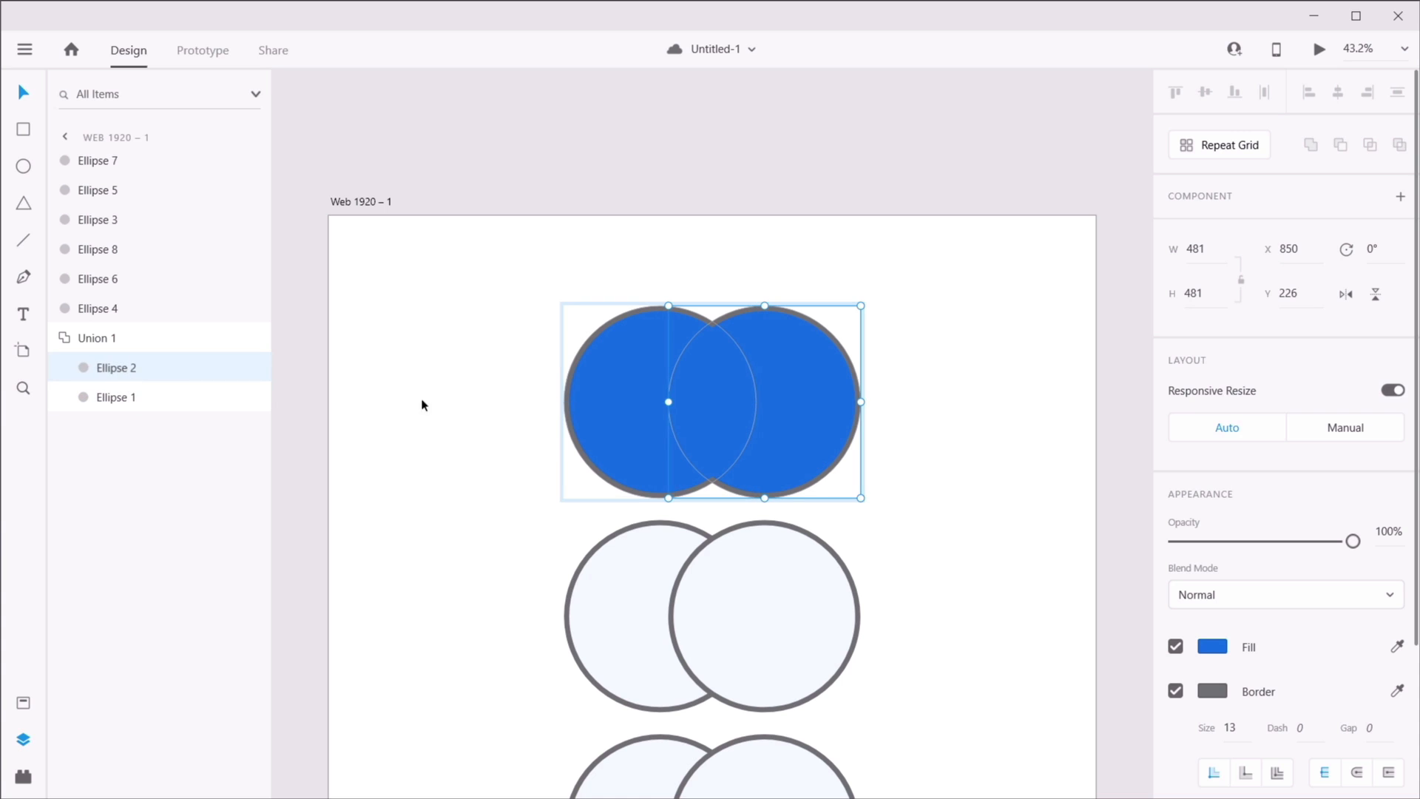
{"action": "mouse_move", "coordinate": [587, 373]}
{"action": "left_mouse_down"}
{"action": "mouse_move", "coordinate": [565, 372]}
{"action": "mouse_move", "coordinate": [604, 371]}
{"action": "left_mouse_up"}
{"action": "left_click", "coordinate": [849, 375]}
{"action": "left_click_drag", "start_coordinate": [823, 380], "coordinate": [845, 379]}
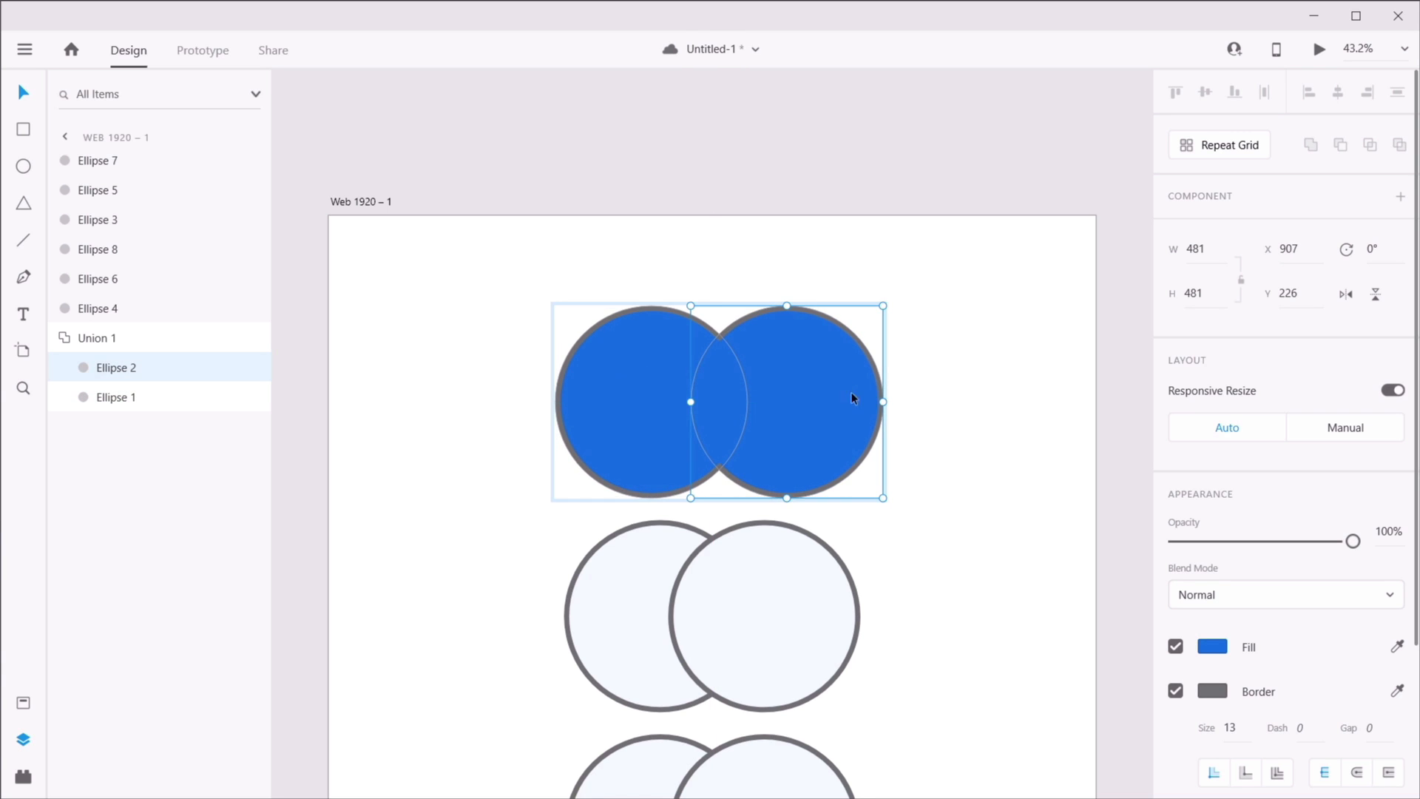
{"action": "left_click_drag", "start_coordinate": [883, 498], "coordinate": [807, 458]}
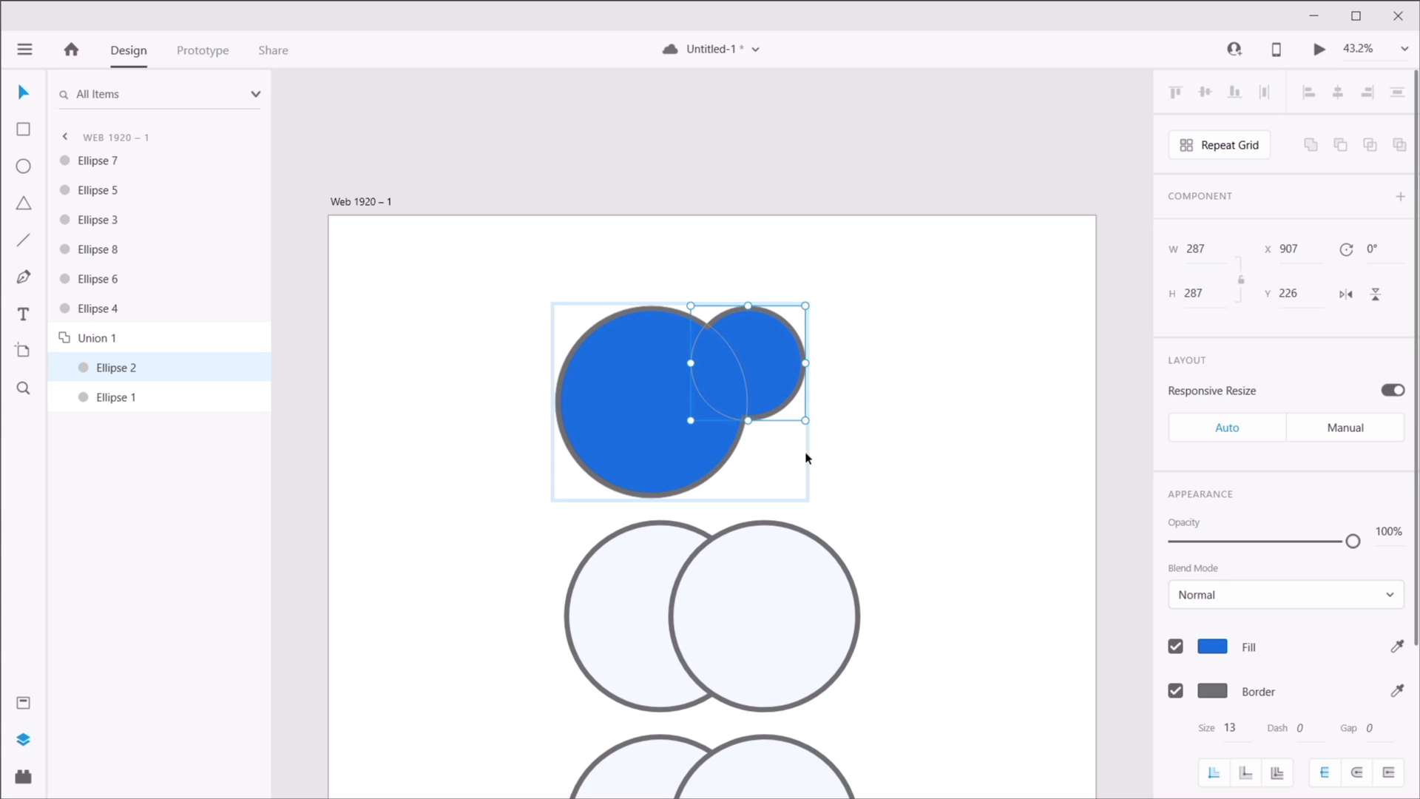
- Undo the resize and both moves of the circles inside Union 1, and select the whole union
{"action": "key", "text": "ctrl+z"}
{"action": "key", "text": "ctrl+z"}
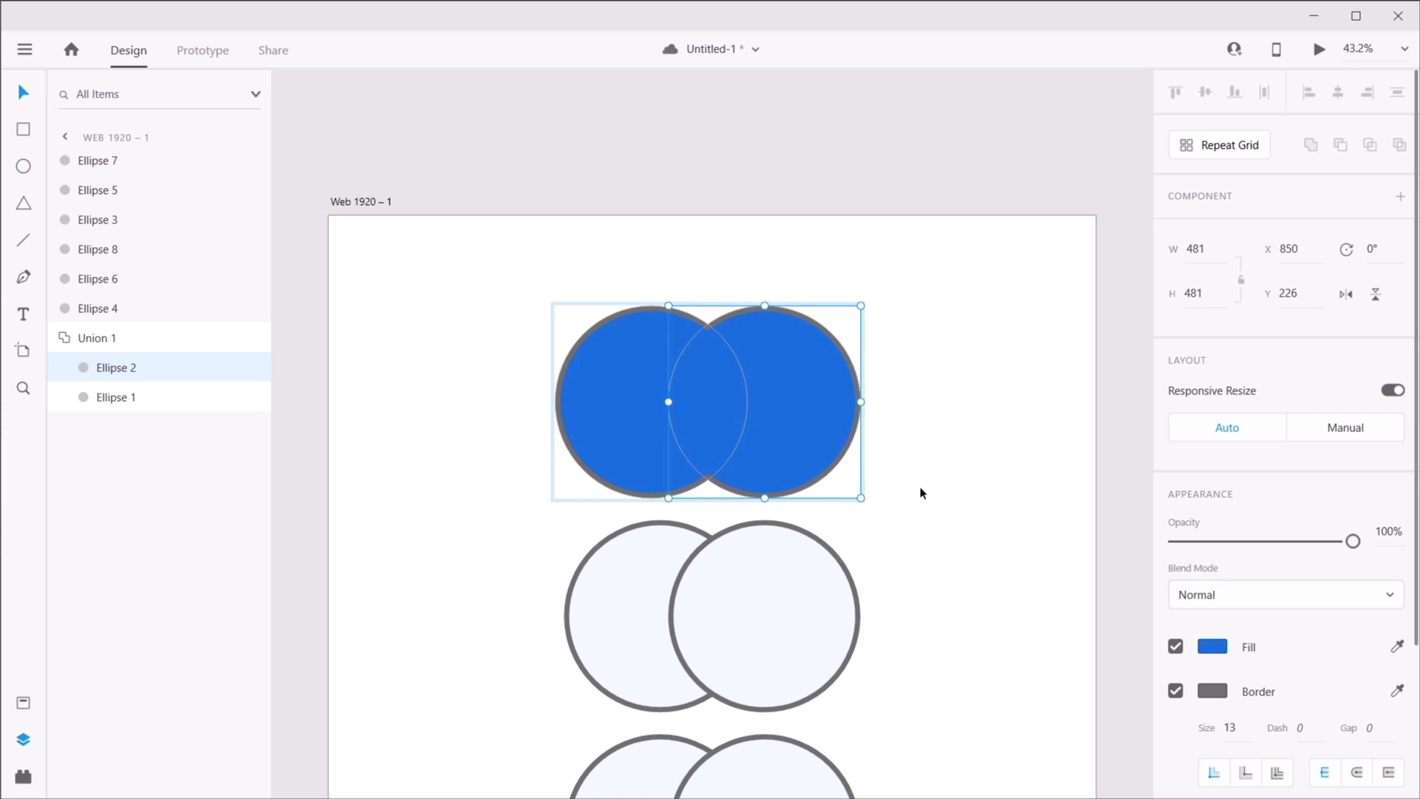
{"action": "key", "text": "ctrl+z"}
{"action": "left_click", "coordinate": [929, 447]}
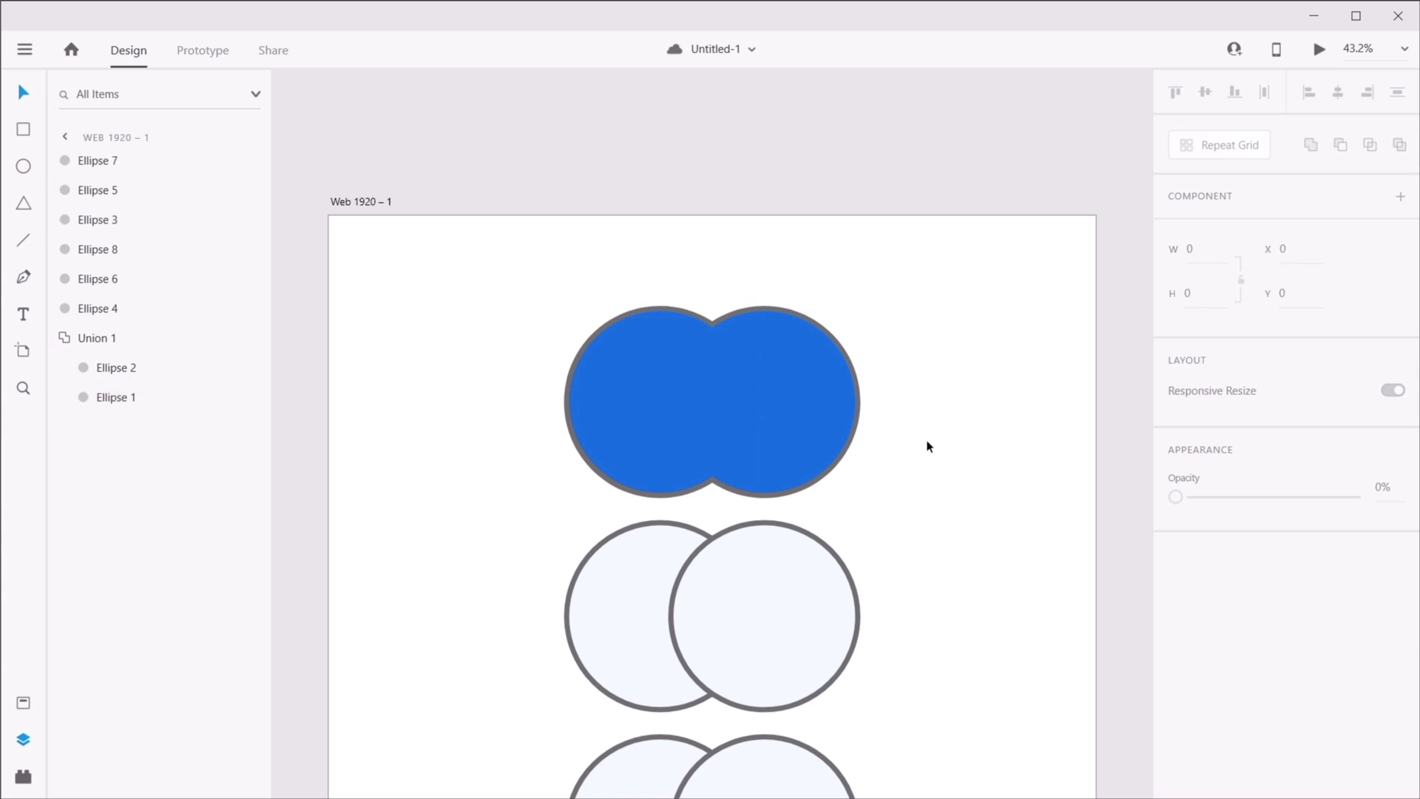
{"action": "left_click", "coordinate": [723, 397]}
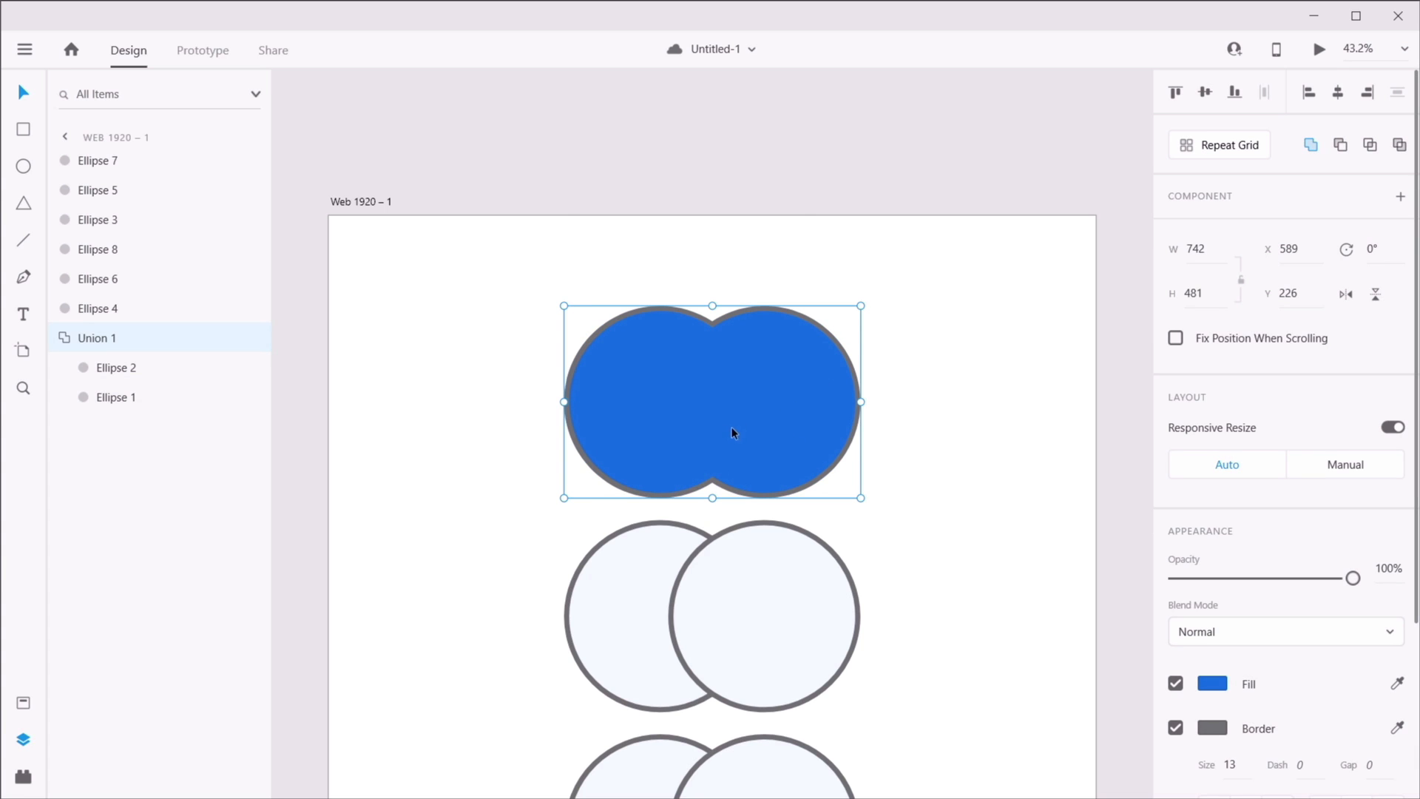
- Group the second pair of overlapping circles and expand the group in the layer list
{"action": "scroll", "coordinate": [850, 425], "scroll_direction": "down", "scroll_amount": 3}
{"action": "scroll", "coordinate": [851, 414], "scroll_direction": "down", "scroll_amount": 2}
{"action": "left_click_drag", "start_coordinate": [485, 304], "coordinate": [801, 354]}
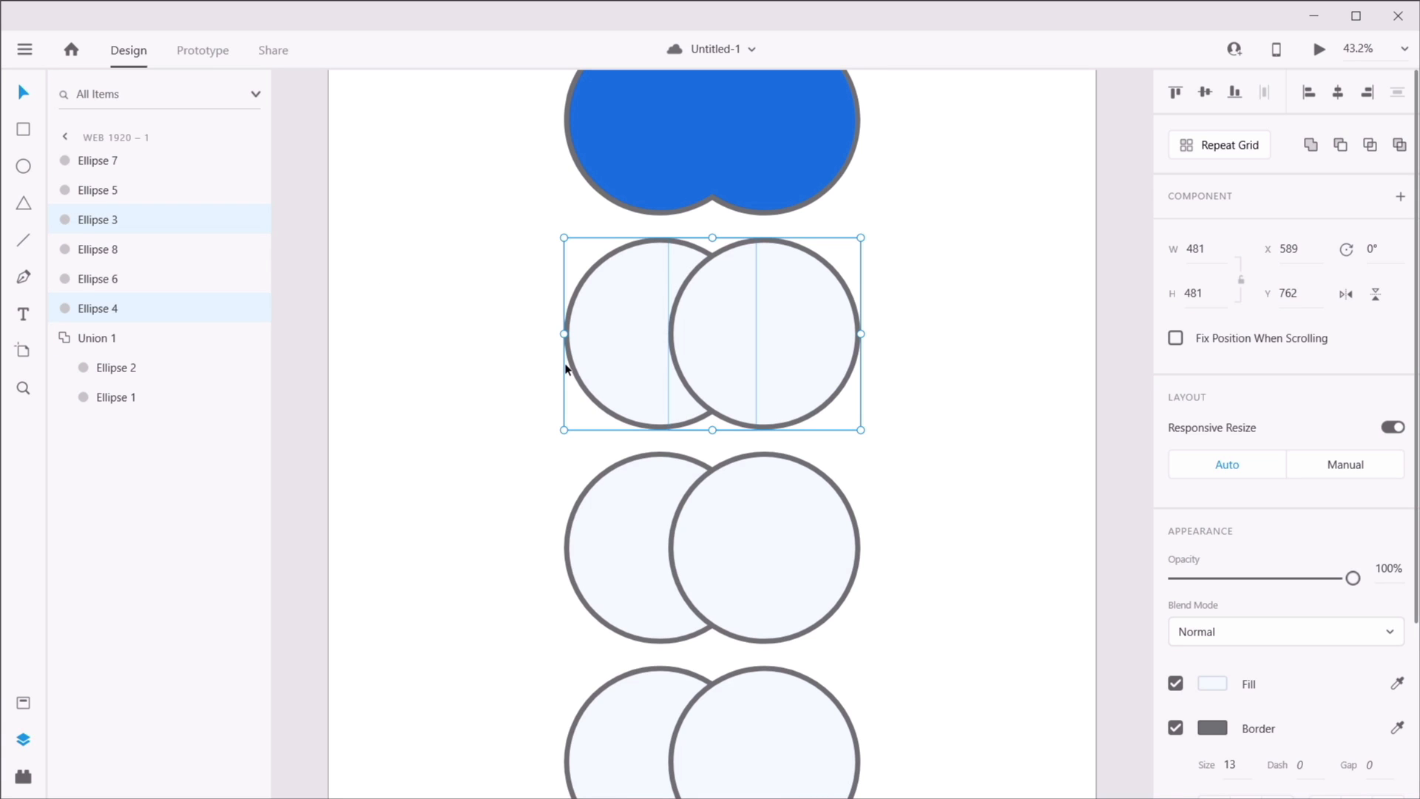
{"action": "key", "text": "ctrl+g"}
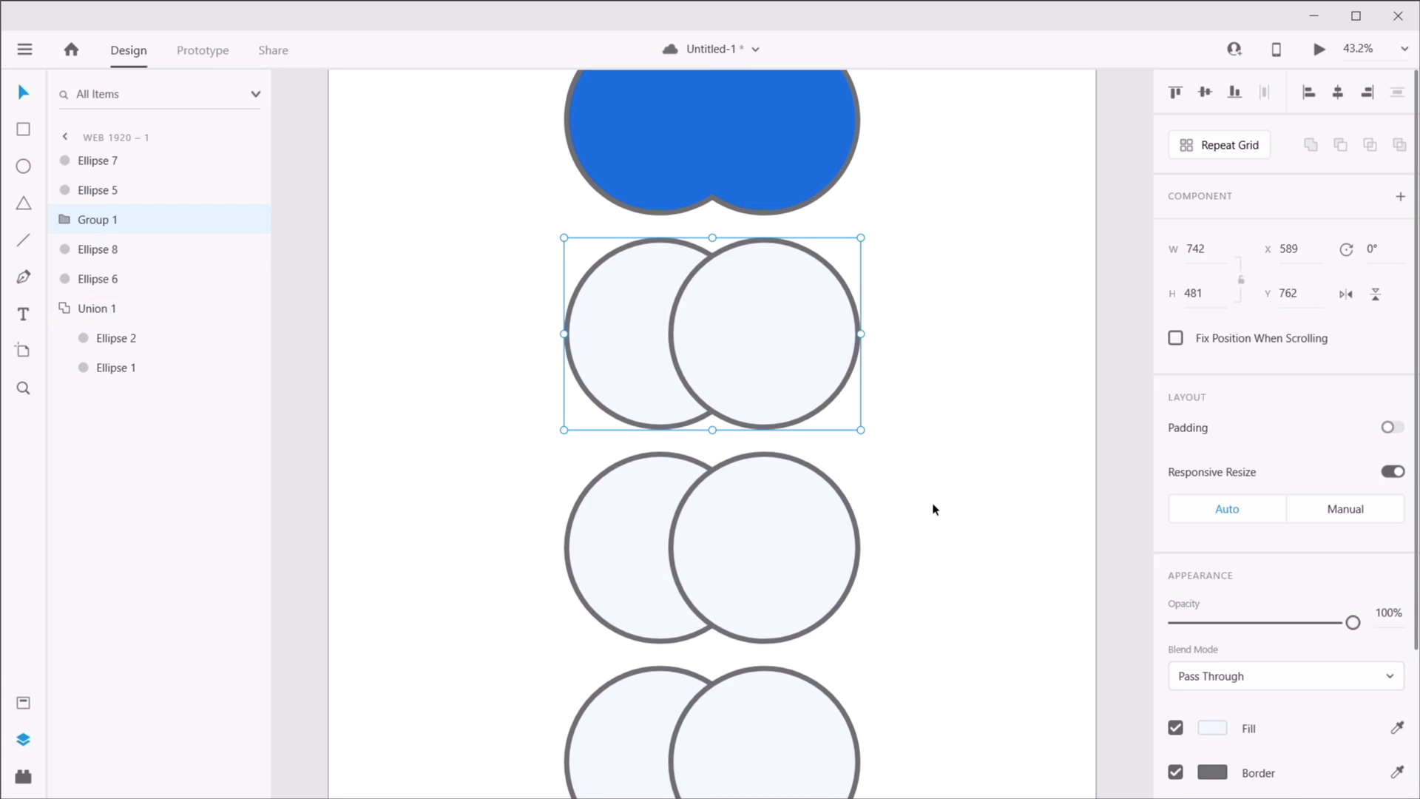
{"action": "left_click", "coordinate": [65, 220]}
- Subtract Ellipse 3 from Ellipse 4 to form a crescent, and undo the subtraction
{"action": "left_click", "coordinate": [141, 251]}
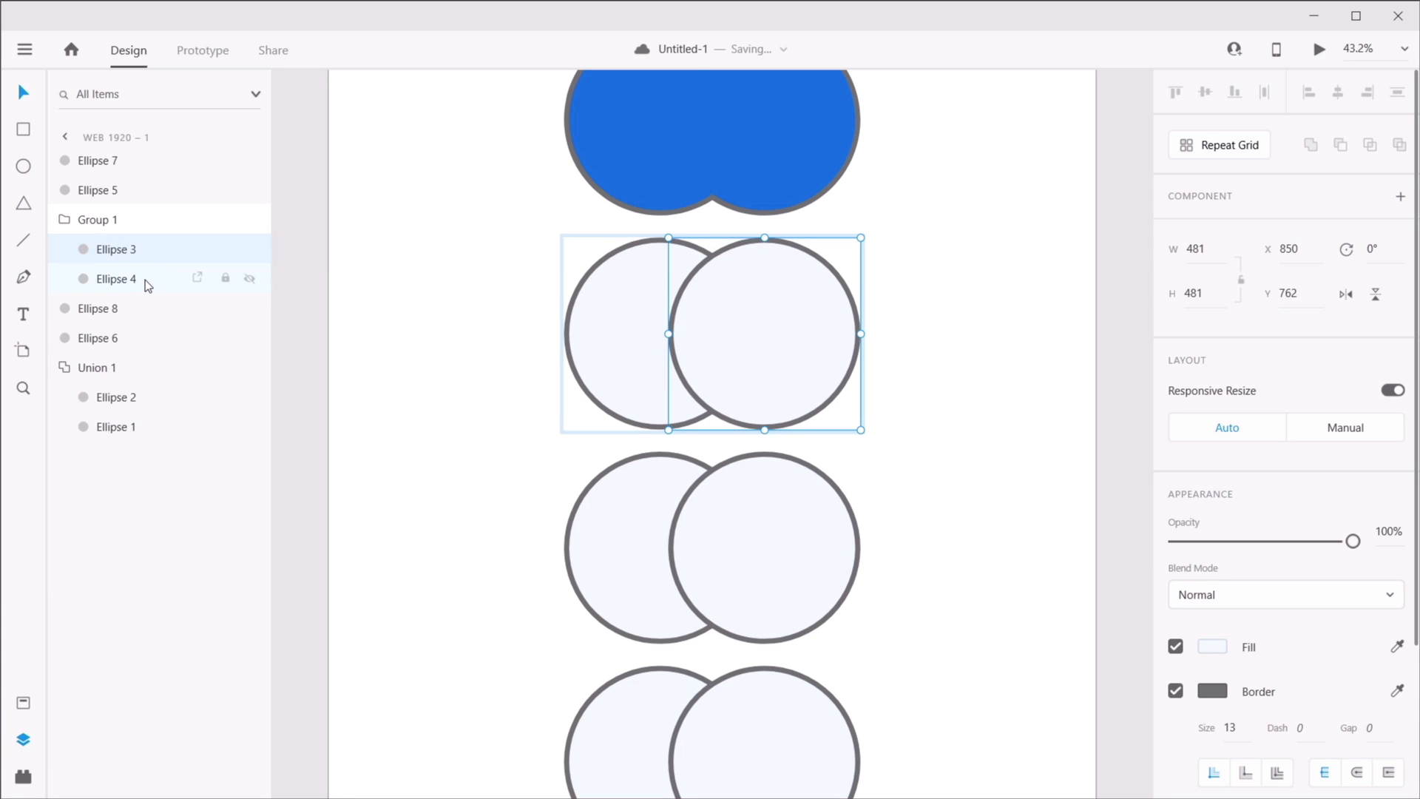
{"action": "left_click", "coordinate": [145, 281]}
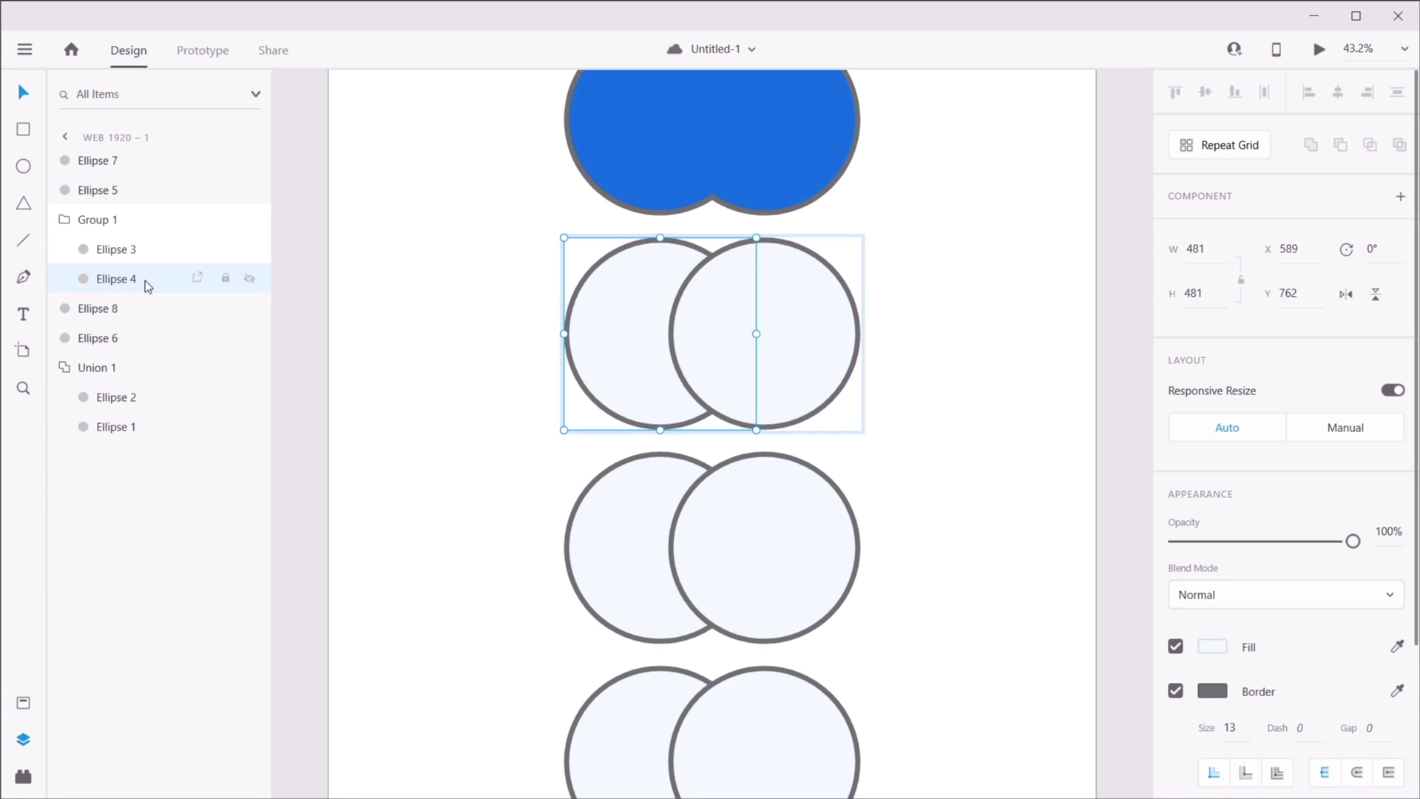
{"action": "left_click", "coordinate": [137, 256], "text": "shift"}
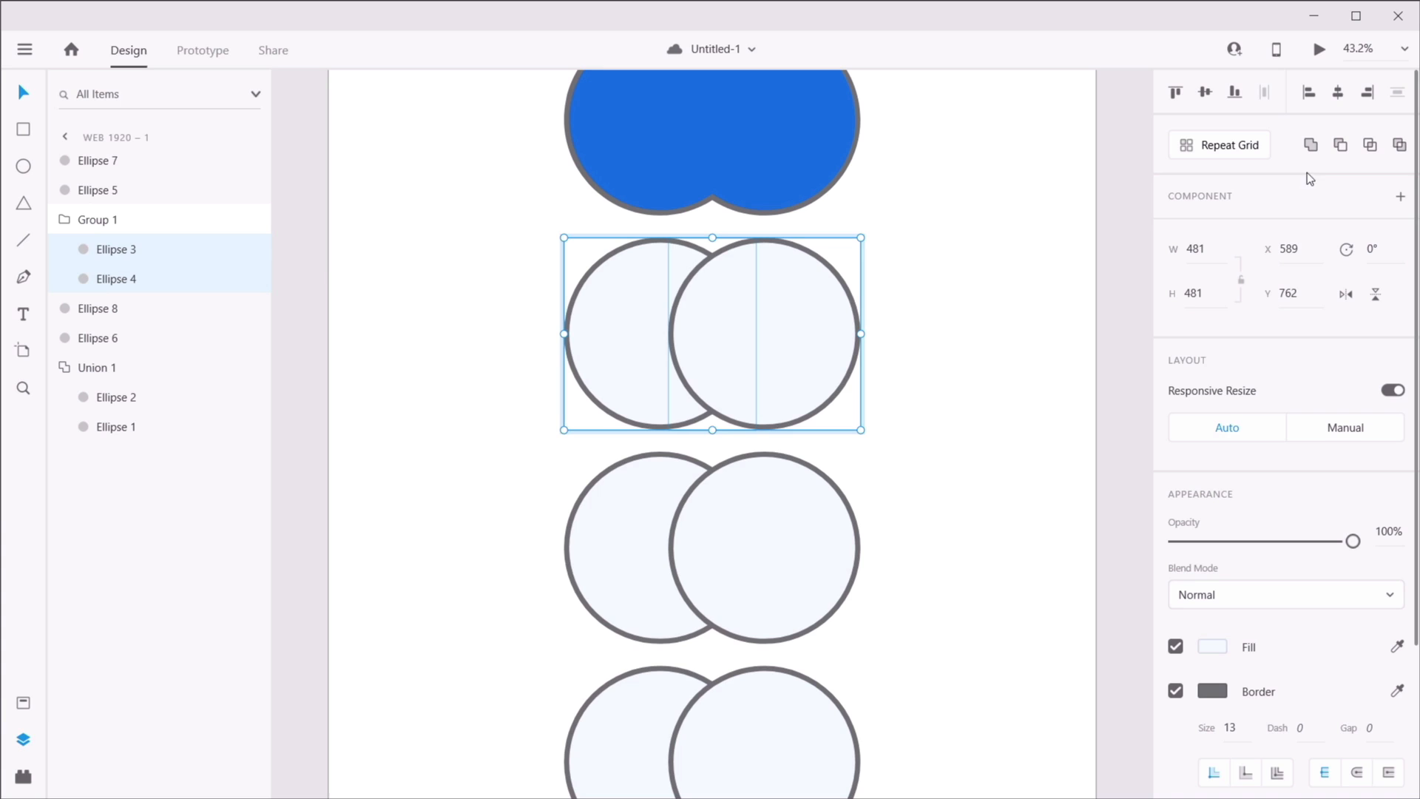
{"action": "left_click", "coordinate": [1341, 147]}
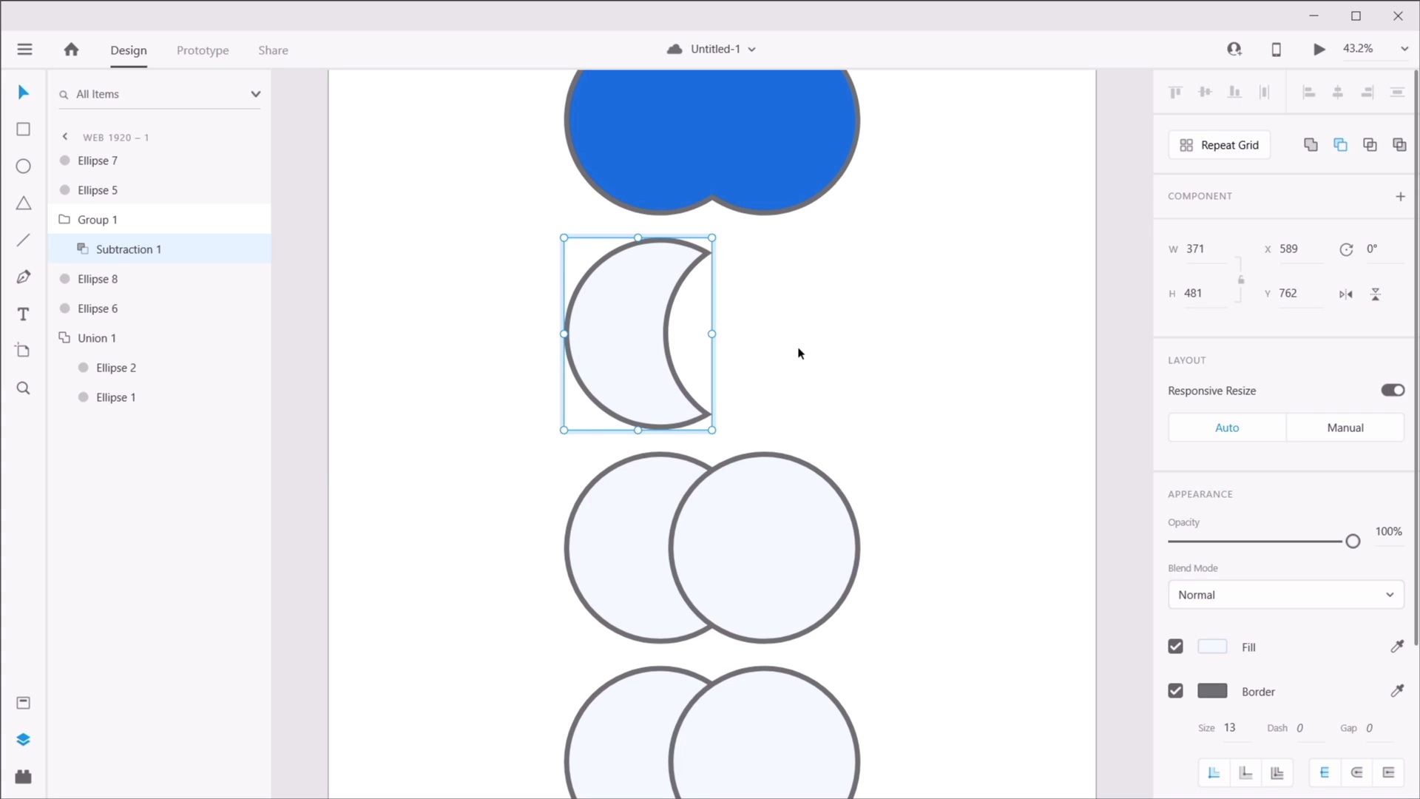
{"action": "key", "text": "ctrl+shift+g"}
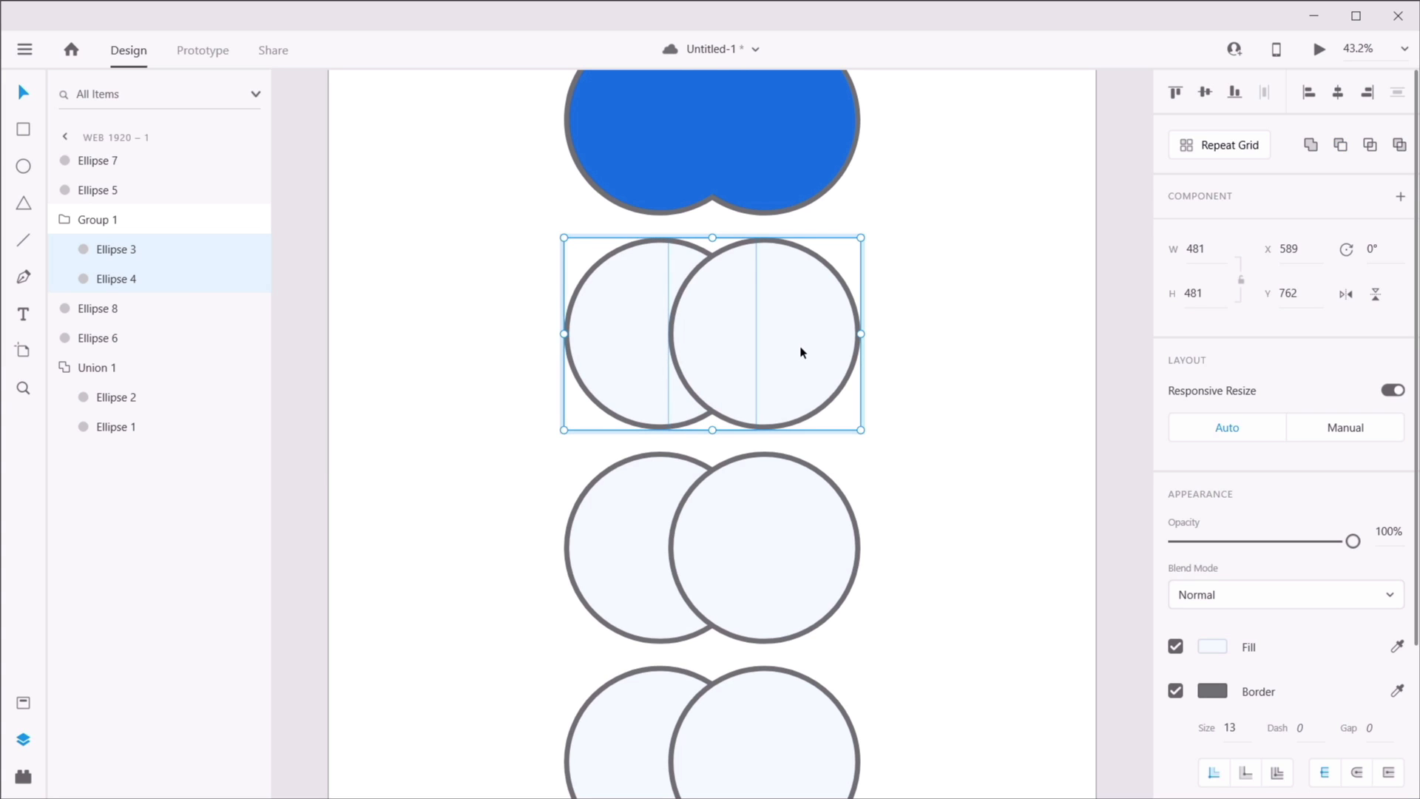
- Reorder Ellipse 3 below Ellipse 4 in Group 1 and subtract Ellipse 4 from it to form a right-hand crescent
{"action": "mouse_move", "coordinate": [161, 253]}
{"action": "left_mouse_down"}
{"action": "mouse_move", "coordinate": [133, 260]}
{"action": "mouse_move", "coordinate": [138, 286]}
{"action": "left_mouse_up"}
{"action": "mouse_move", "coordinate": [143, 282]}
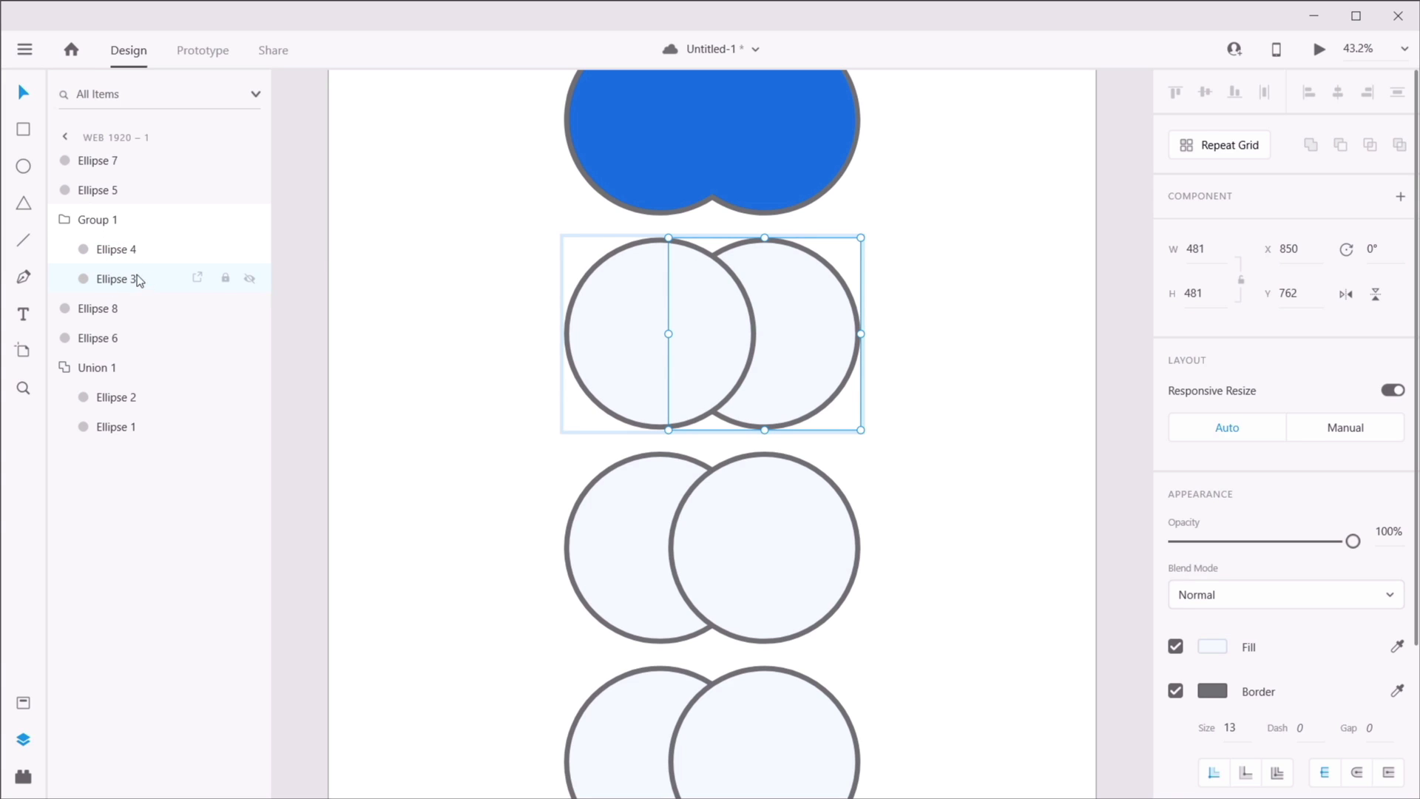
{"action": "left_click", "coordinate": [136, 252], "text": "shift"}
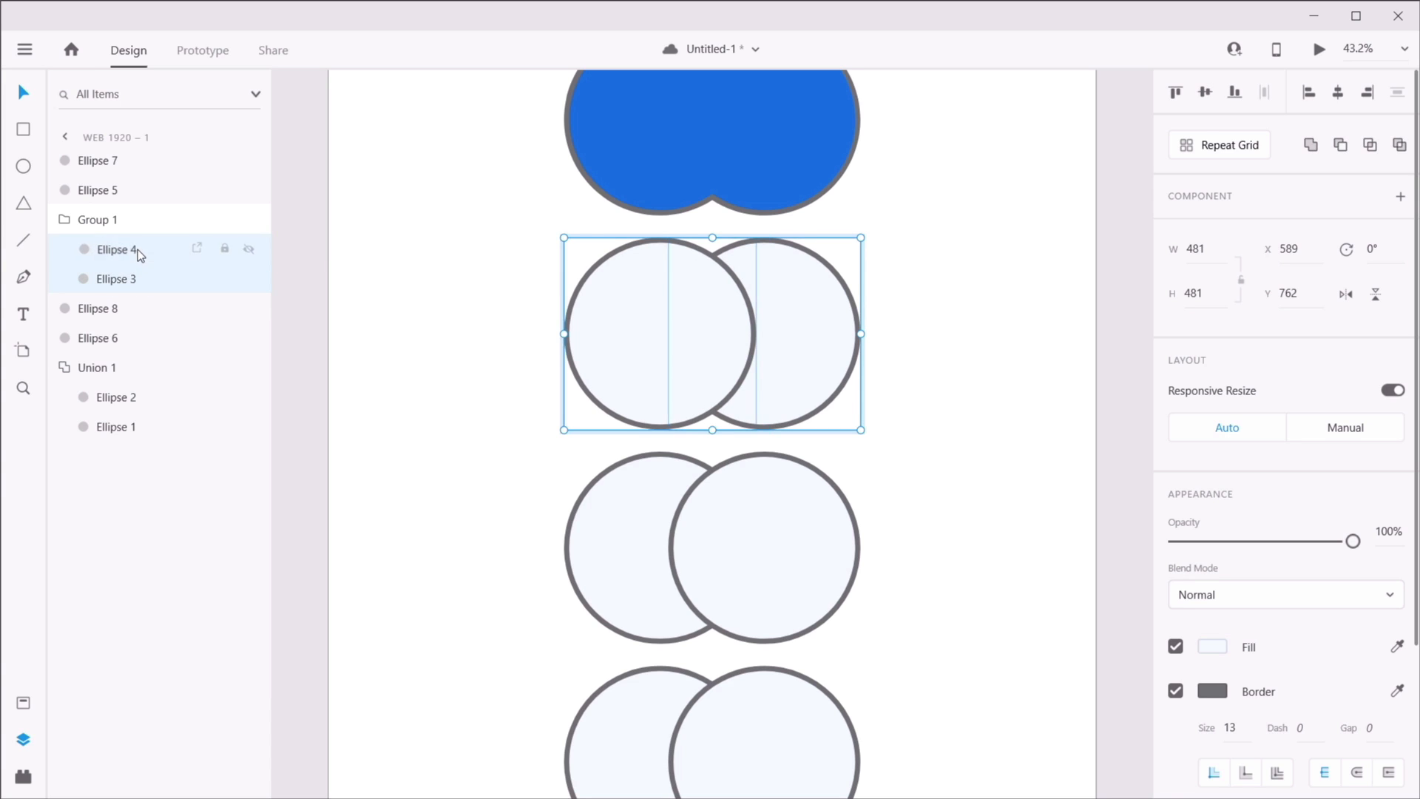
{"action": "left_click", "coordinate": [1343, 148]}
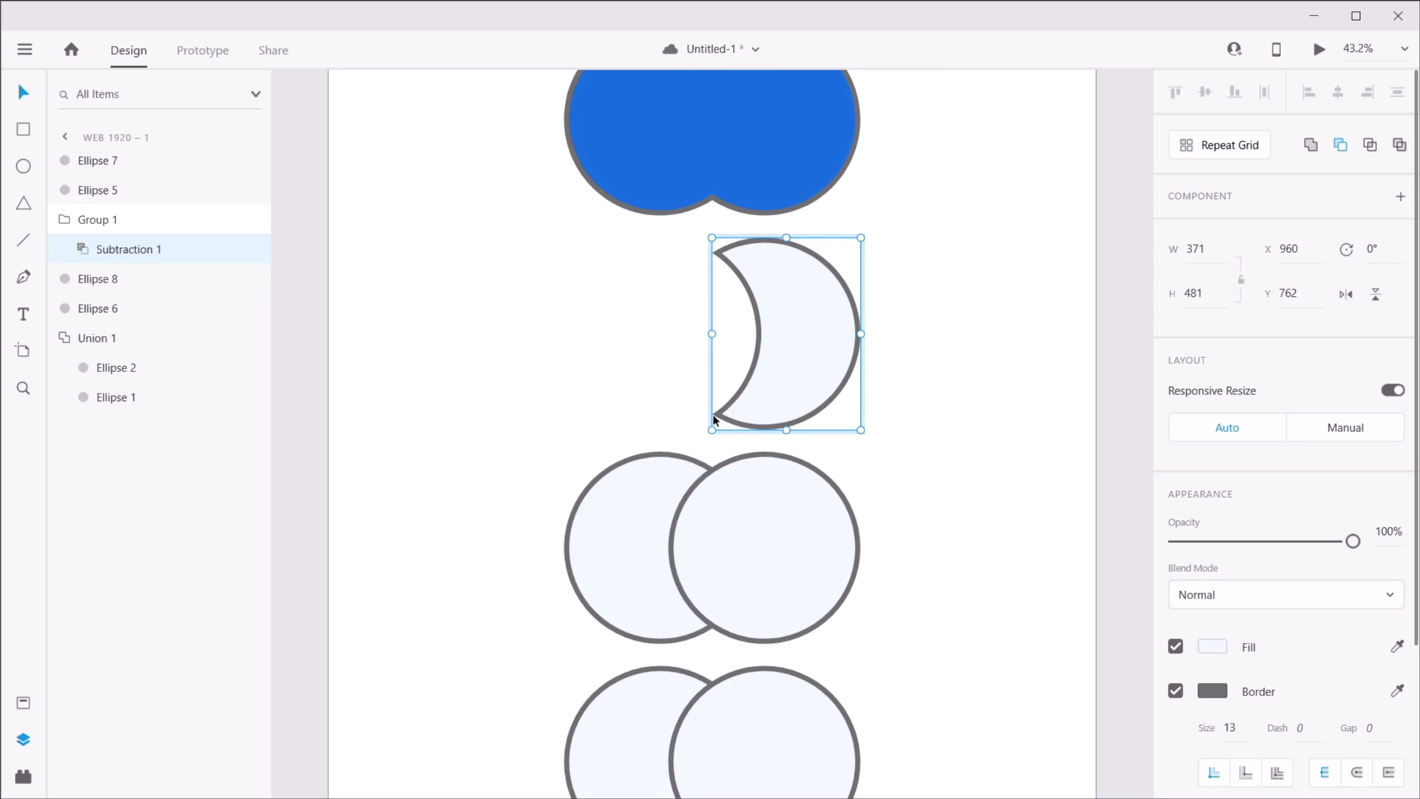
- Undo the subtraction in Group 1 and select Ellipse 4 and Ellipse 3 in turn to check their stacking order
{"action": "key", "text": "ctrl+z"}
{"action": "left_click", "coordinate": [135, 244]}
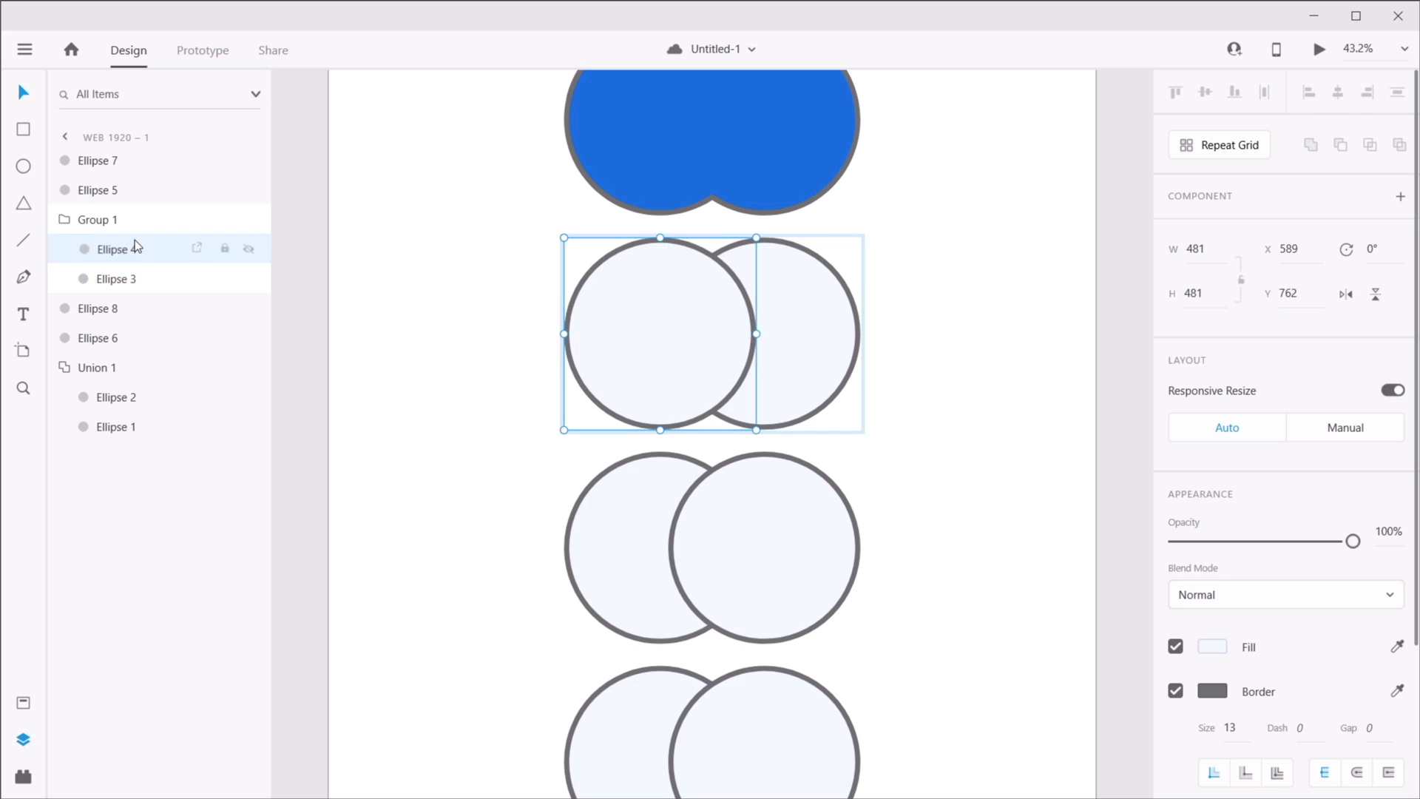
{"action": "left_click", "coordinate": [133, 278]}
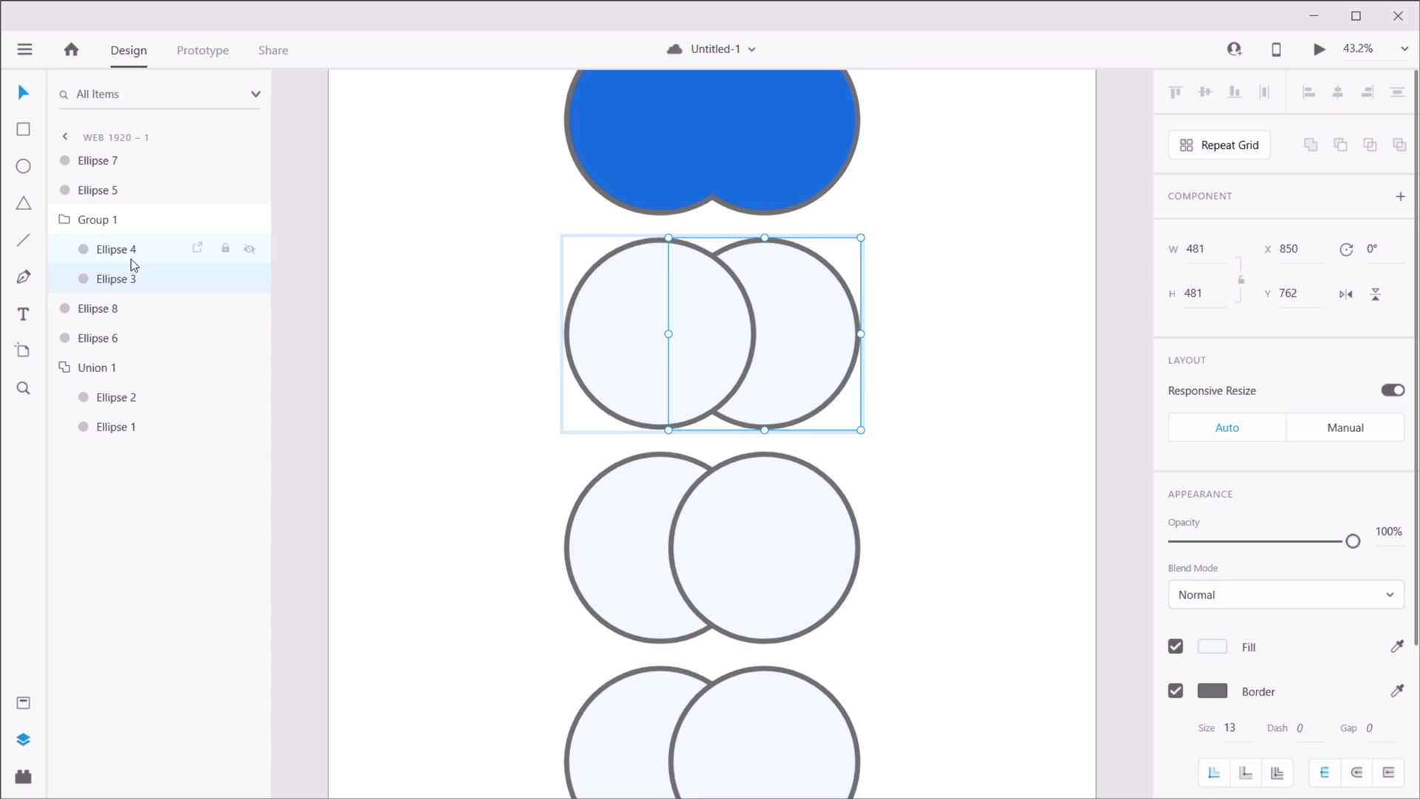
- Subtract Ellipse 4 from Ellipse 3 in Group 1, undo the subtraction, and clear the selection
{"action": "left_click", "coordinate": [133, 254]}
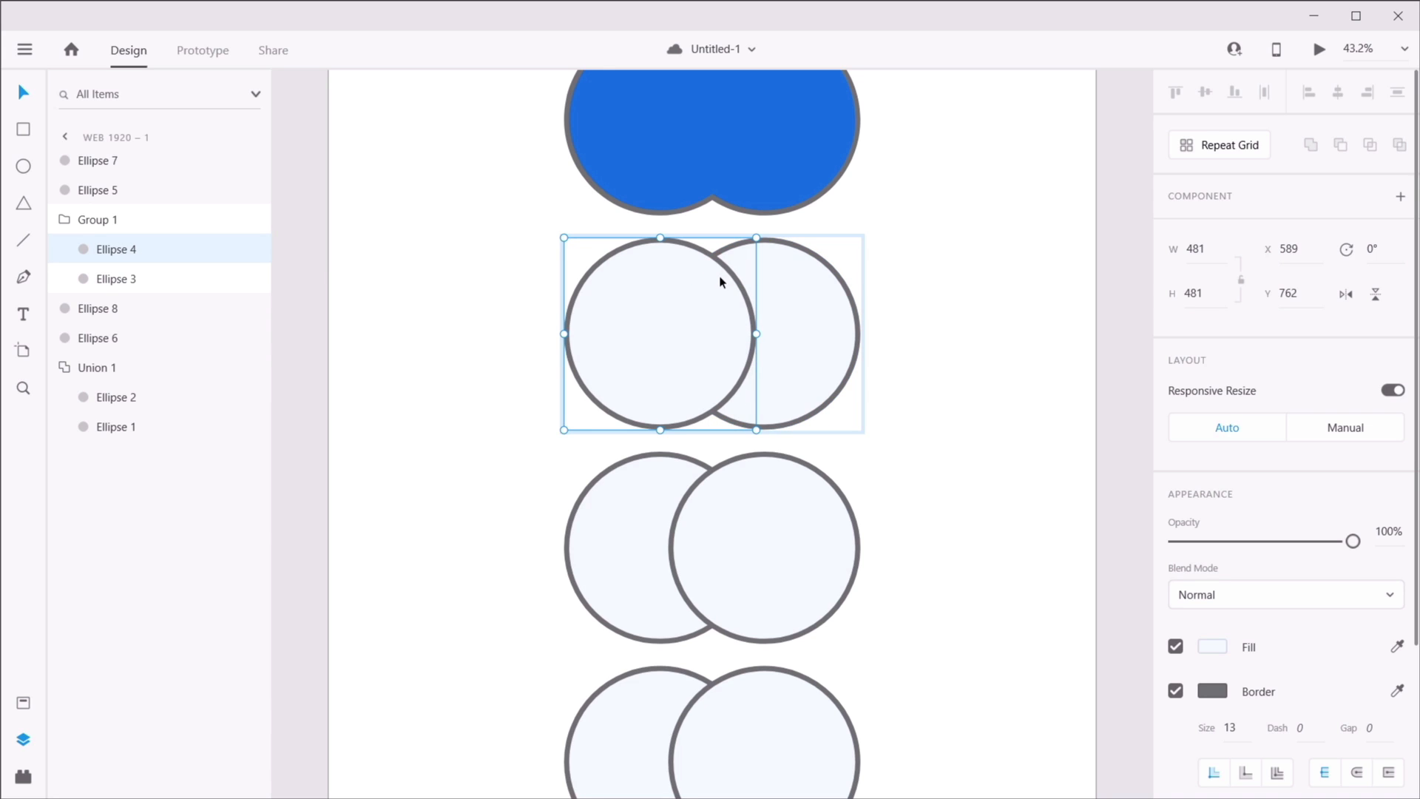
{"action": "left_click", "coordinate": [145, 281], "text": "shift"}
{"action": "left_click", "coordinate": [1340, 145]}
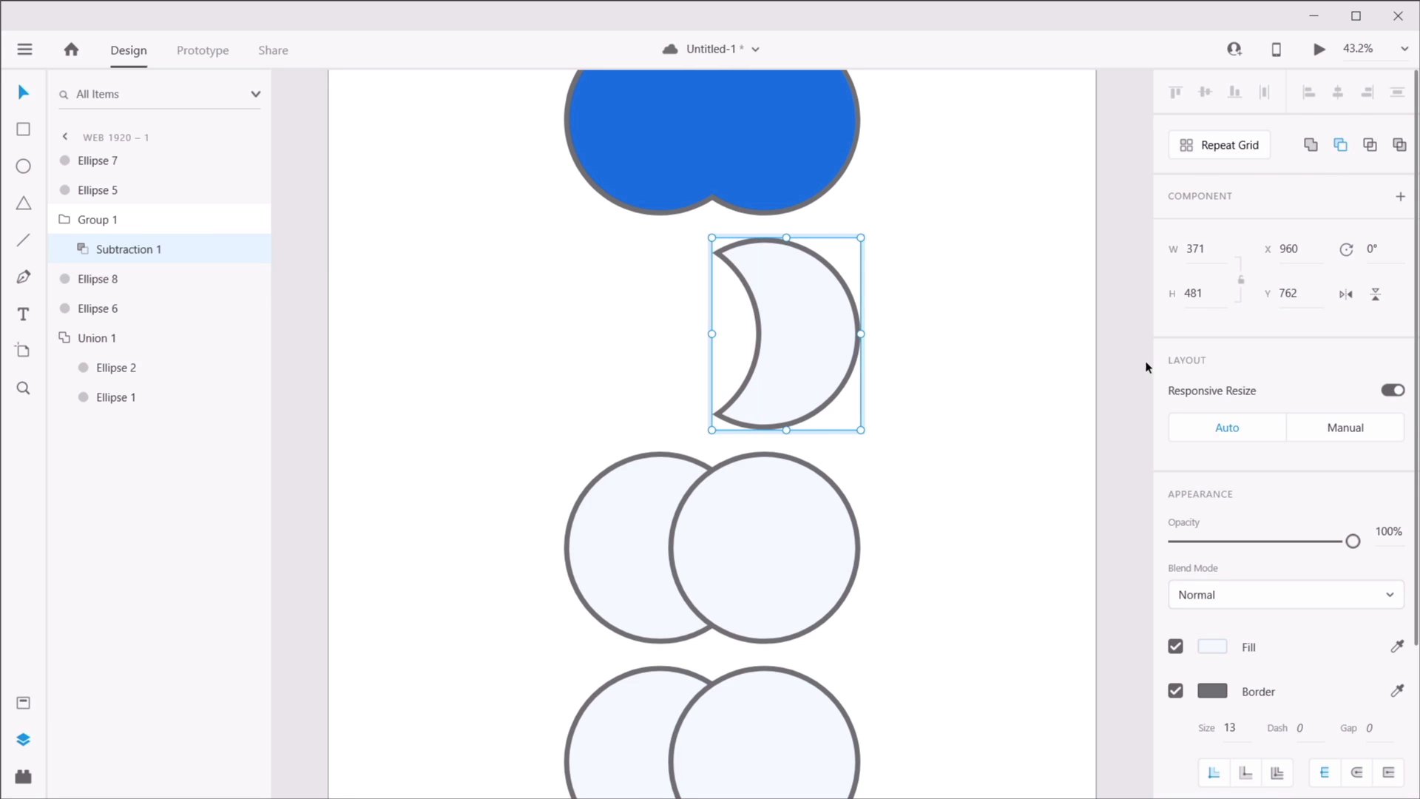
{"action": "left_click", "coordinate": [982, 311]}
{"action": "key", "text": "ctrl+z"}
{"action": "left_click", "coordinate": [983, 310]}
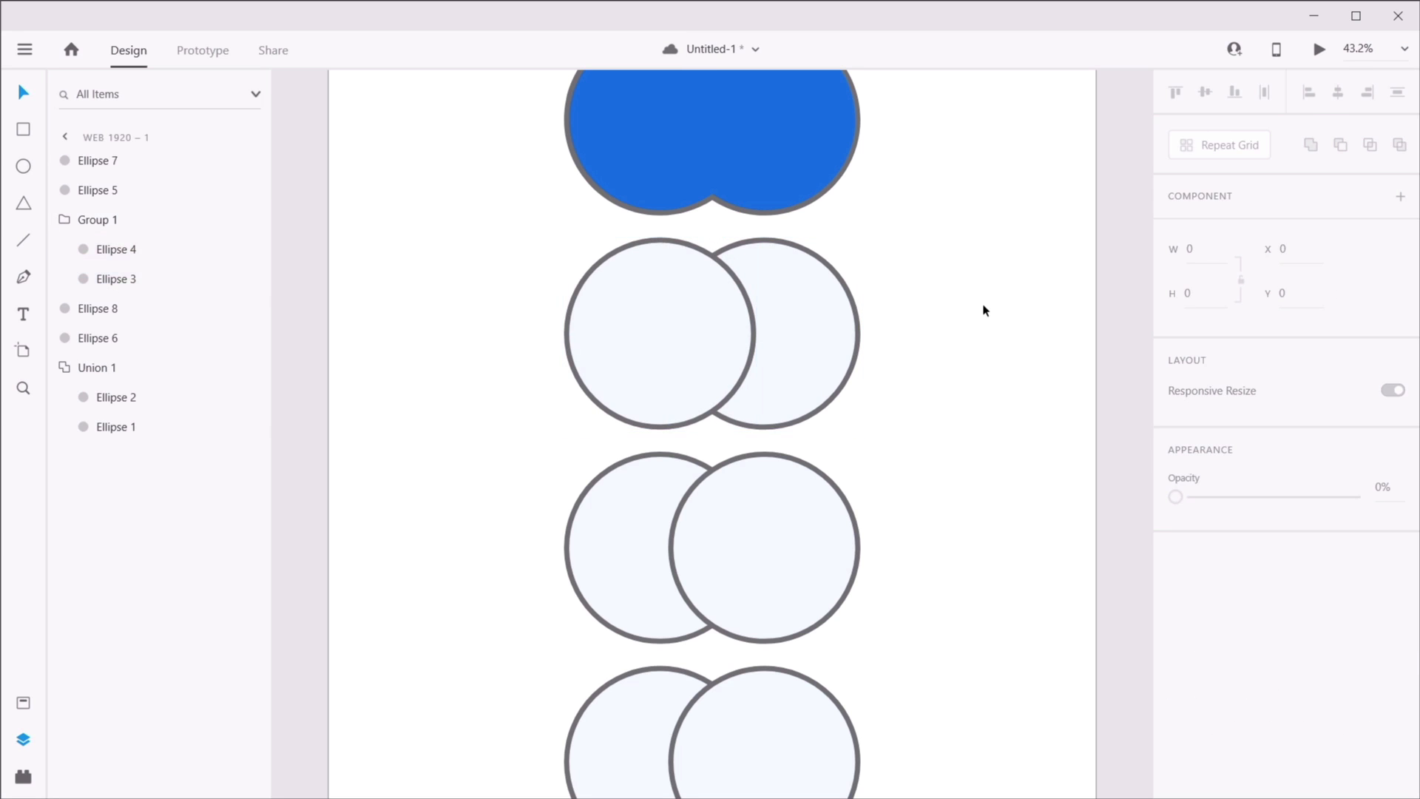
- Add a third overlapping circle of the same size beside Ellipse 3 in Group 1, and move Ellipse 4 to about X 1356, Y 969
{"action": "double_click", "coordinate": [791, 330]}
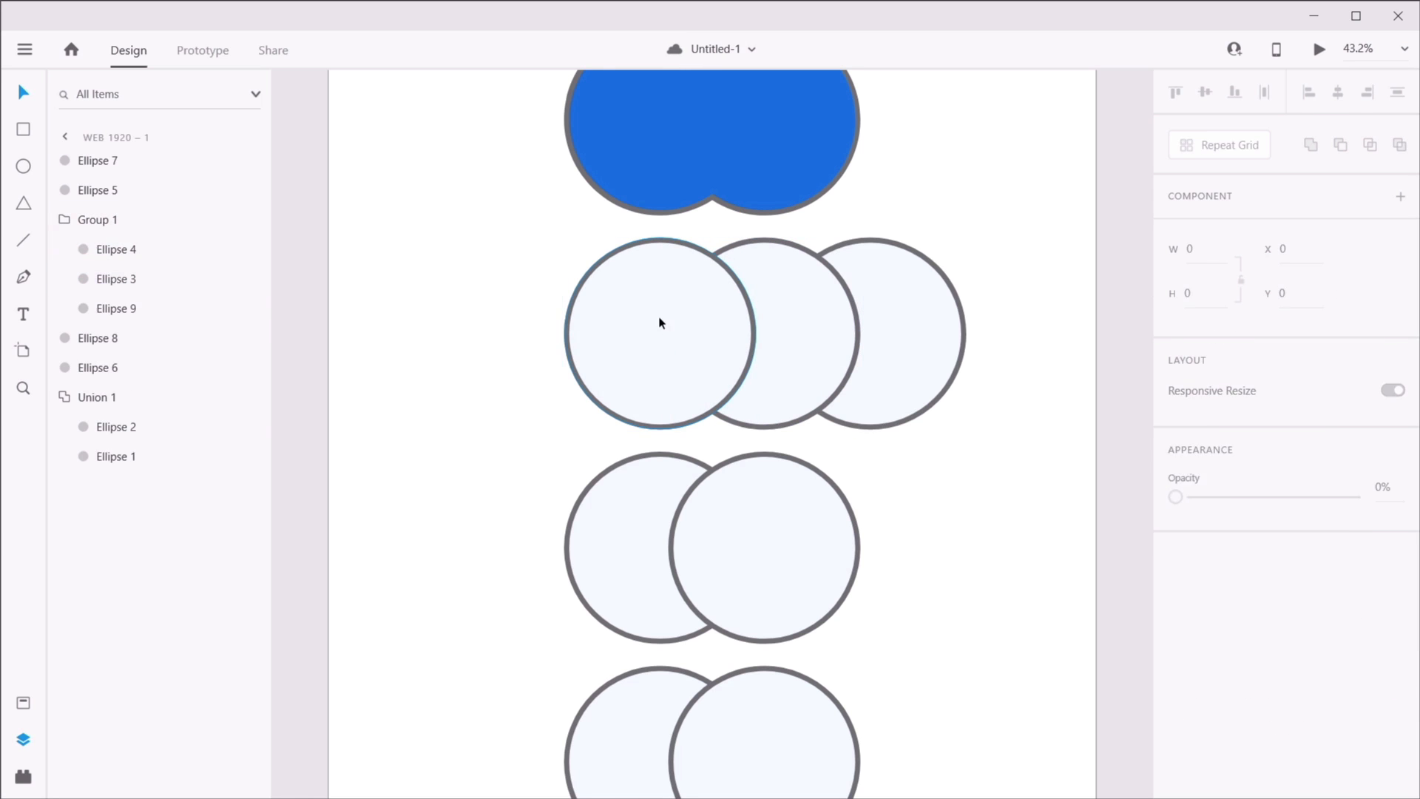
{"action": "left_click", "coordinate": [661, 322], "text": "ctrl"}
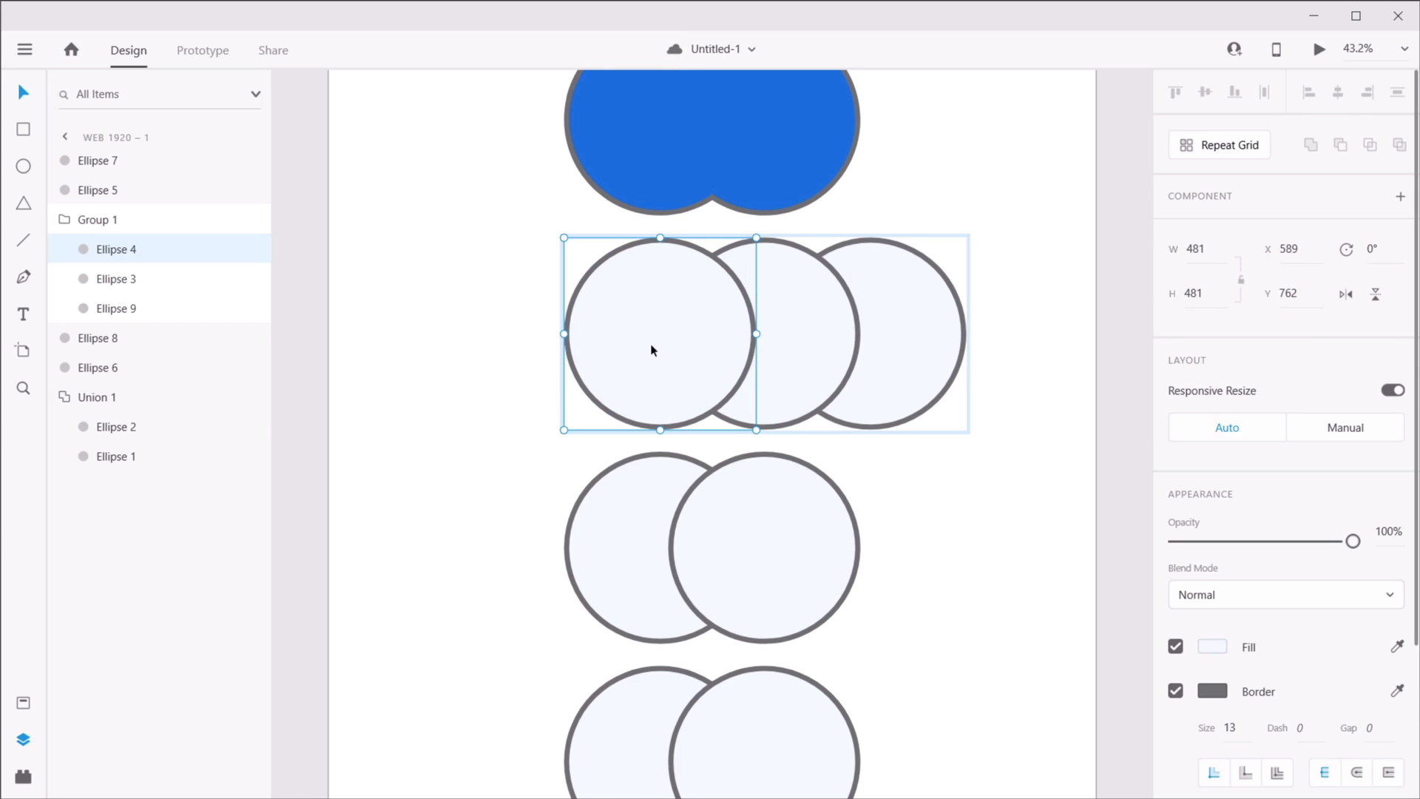
{"action": "left_click_drag", "start_coordinate": [641, 326], "coordinate": [944, 409]}
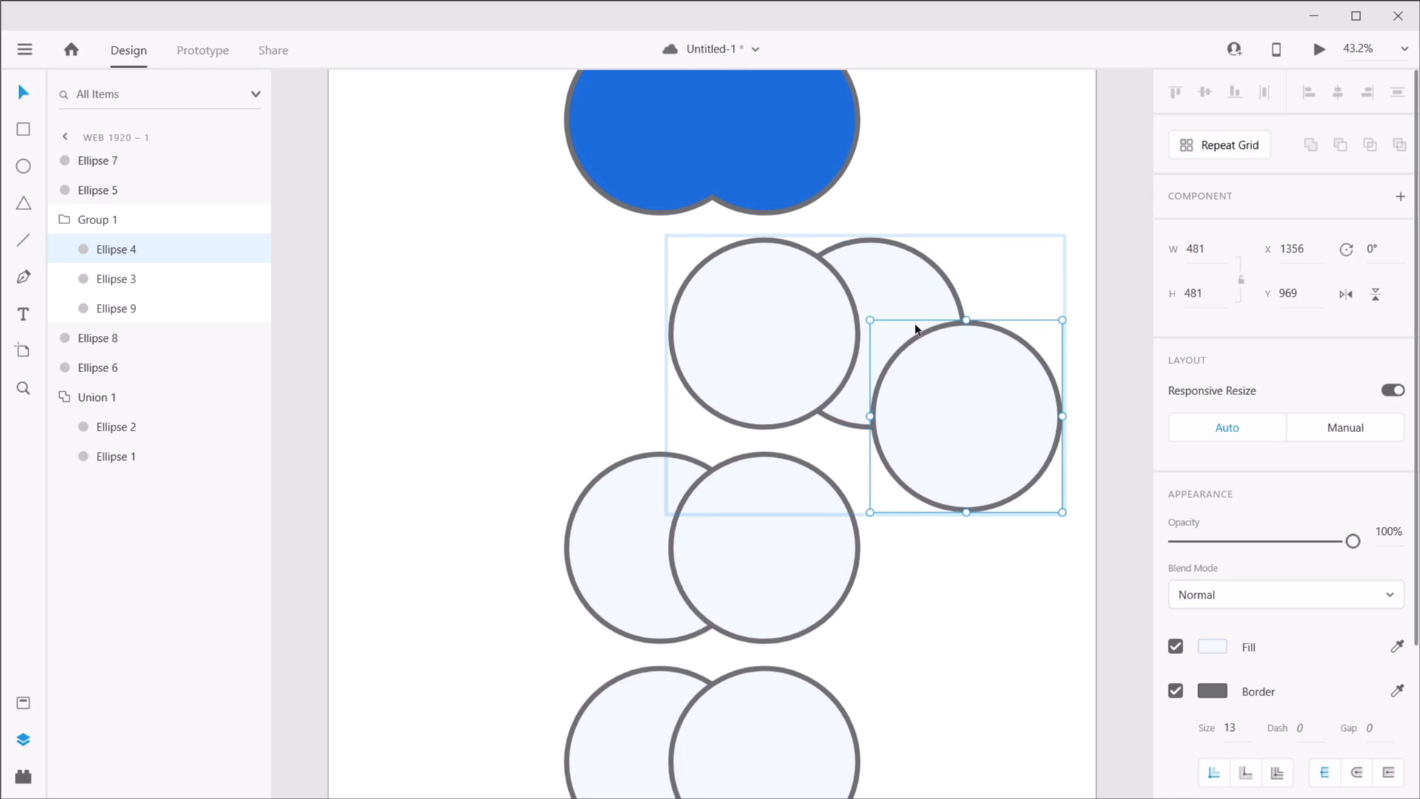
- Subtract the outer two circles, Ellipse 3 and Ellipse 4, from Ellipse 9 inside Group 1
{"action": "left_click", "coordinate": [909, 303], "text": "shift"}
{"action": "left_click", "coordinate": [785, 310], "text": "shift"}
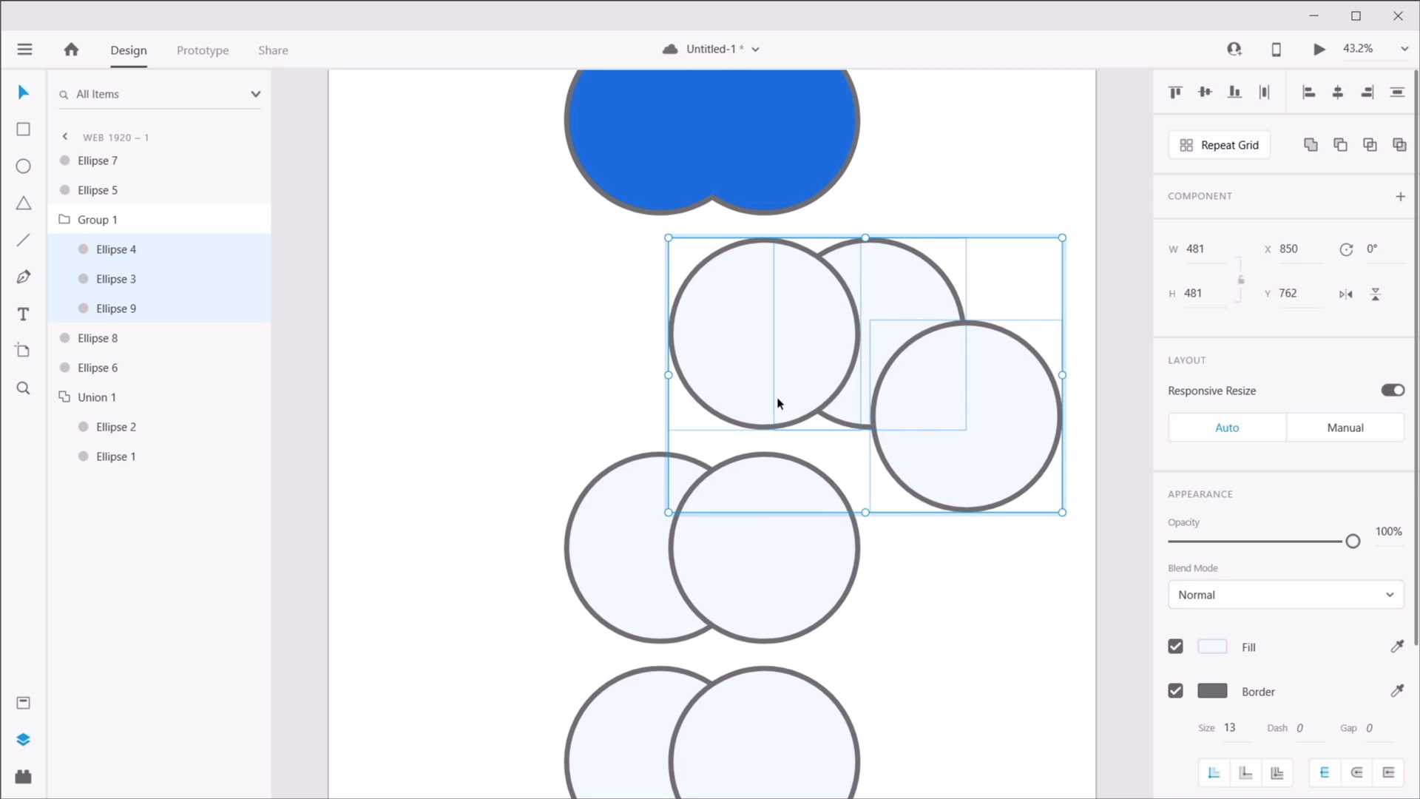
{"action": "left_click", "coordinate": [1340, 147]}
{"action": "left_click", "coordinate": [999, 226]}
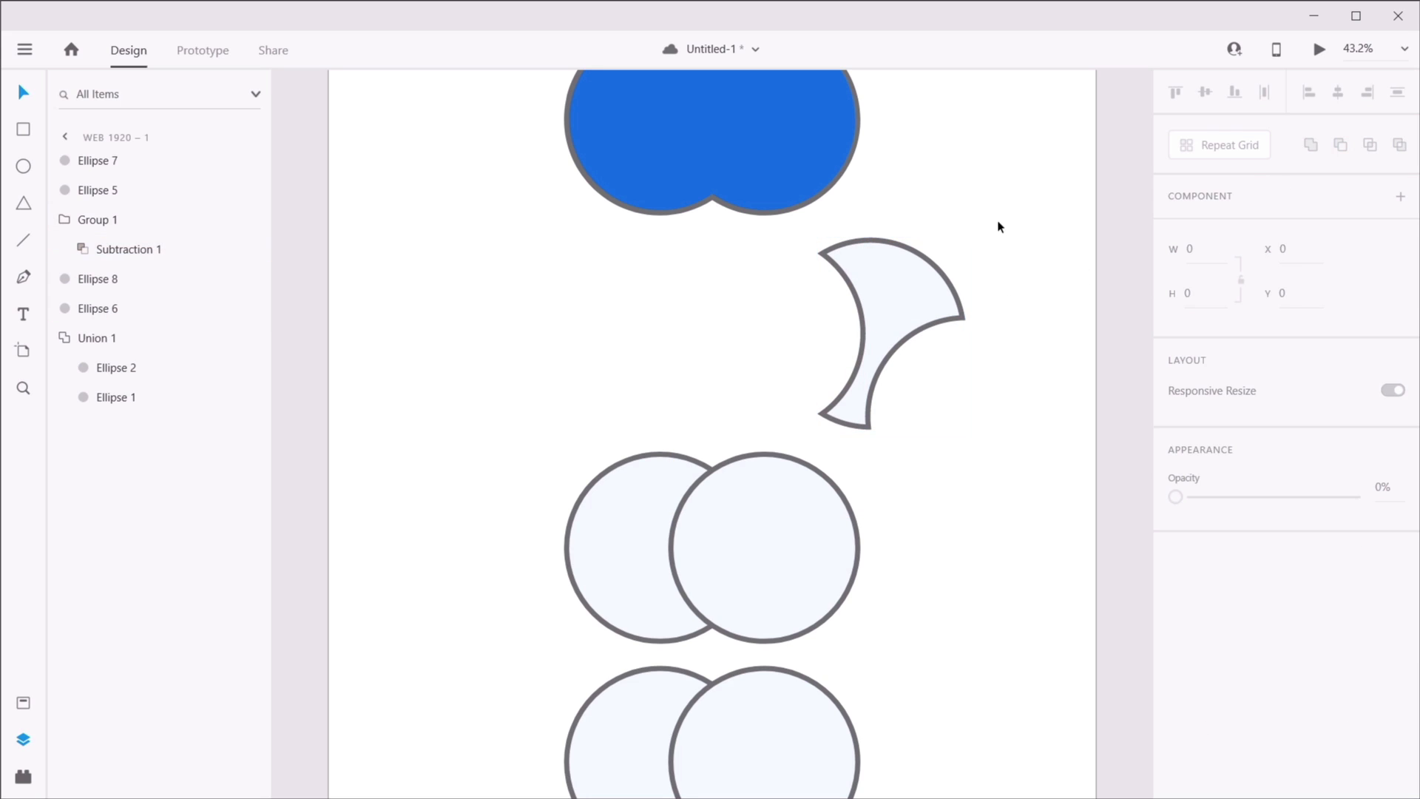
- Reshape the subtracted shape in Group 1 by moving Ellipse 4 down and outward and Ellipse 3 to about X 791, Y 745
{"action": "left_click", "coordinate": [893, 281]}
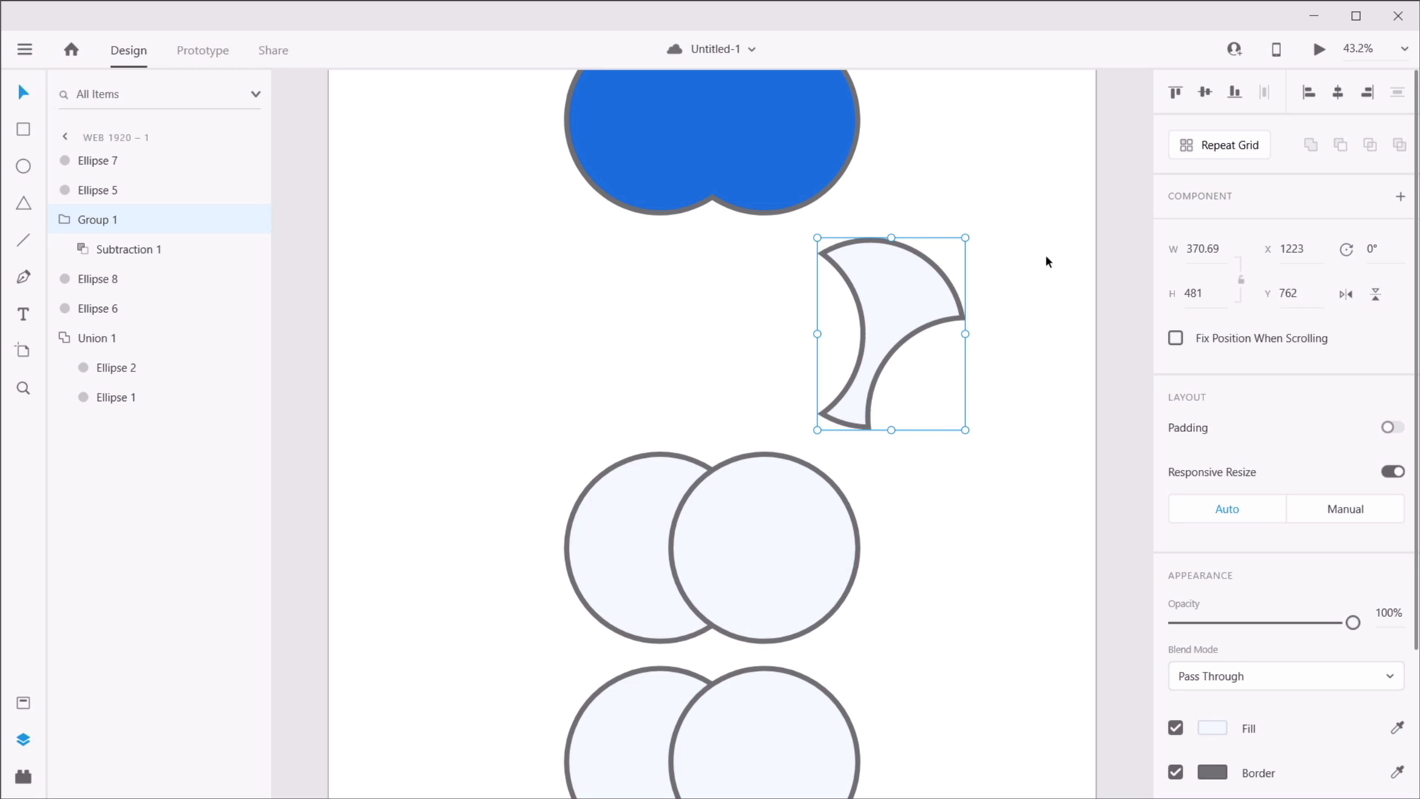
{"action": "left_click", "coordinate": [145, 249]}
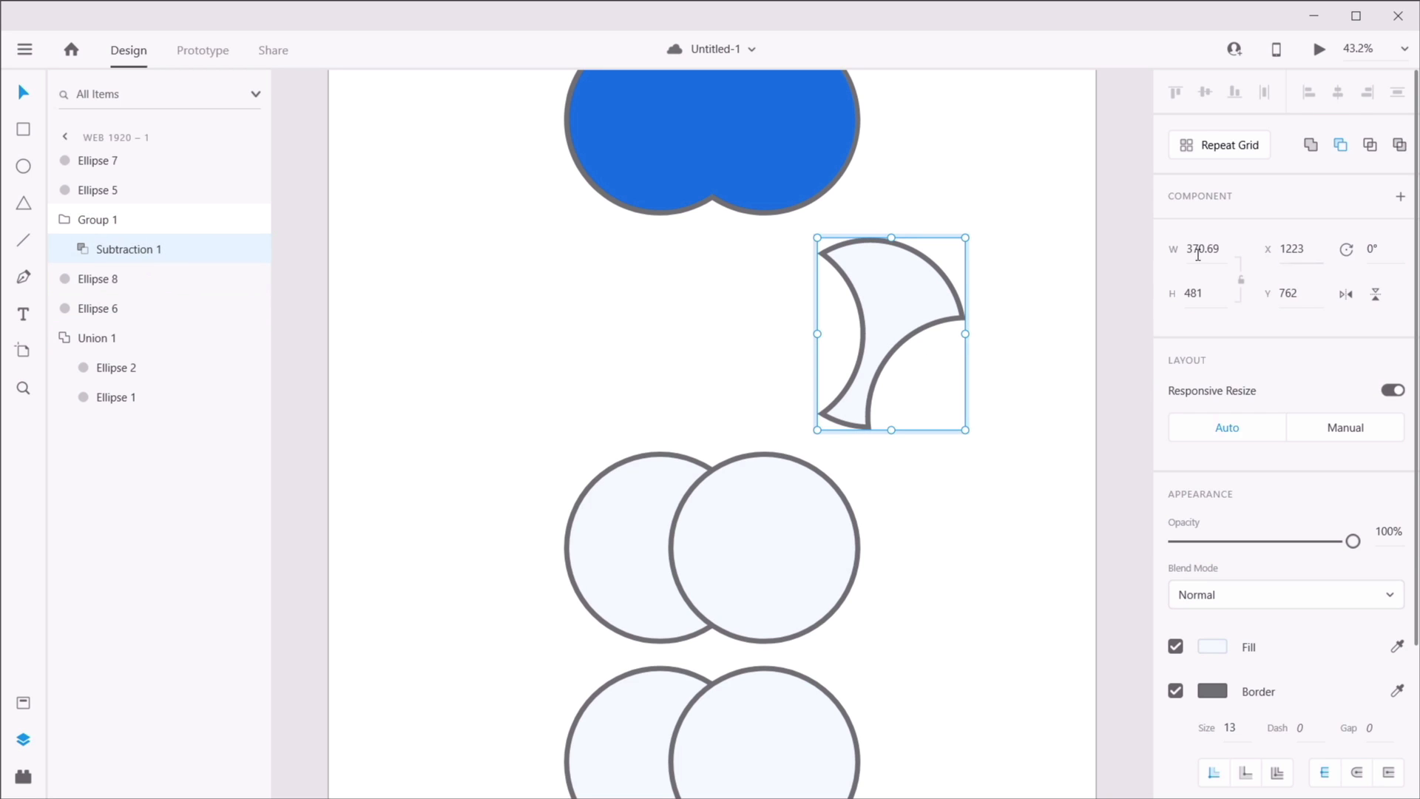
{"action": "left_click", "coordinate": [85, 251]}
{"action": "left_click", "coordinate": [133, 279]}
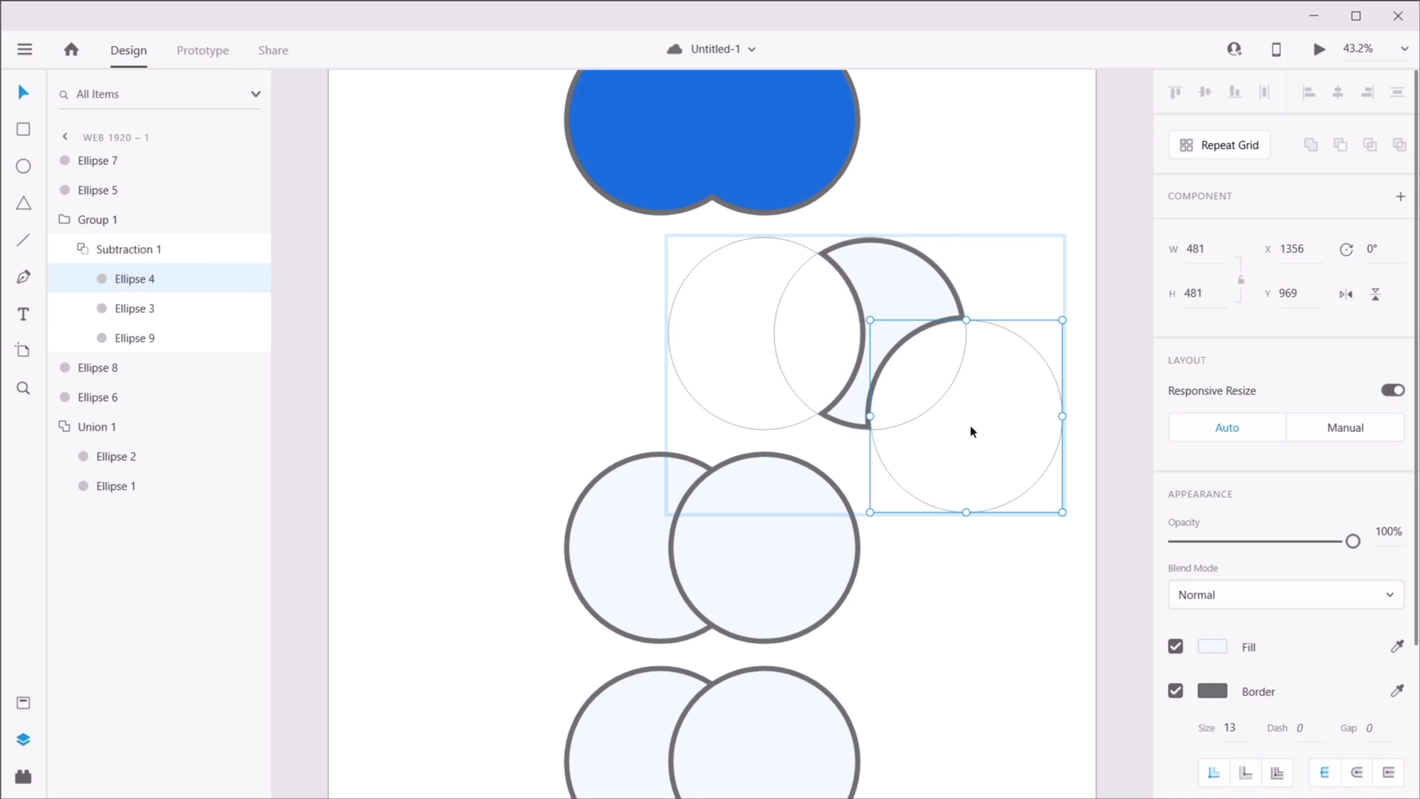
{"action": "left_click_drag", "start_coordinate": [996, 416], "coordinate": [990, 445]}
{"action": "mouse_move", "coordinate": [757, 365]}
{"action": "left_mouse_down"}
{"action": "mouse_move", "coordinate": [738, 343]}
{"action": "mouse_move", "coordinate": [734, 357]}
{"action": "left_mouse_up"}
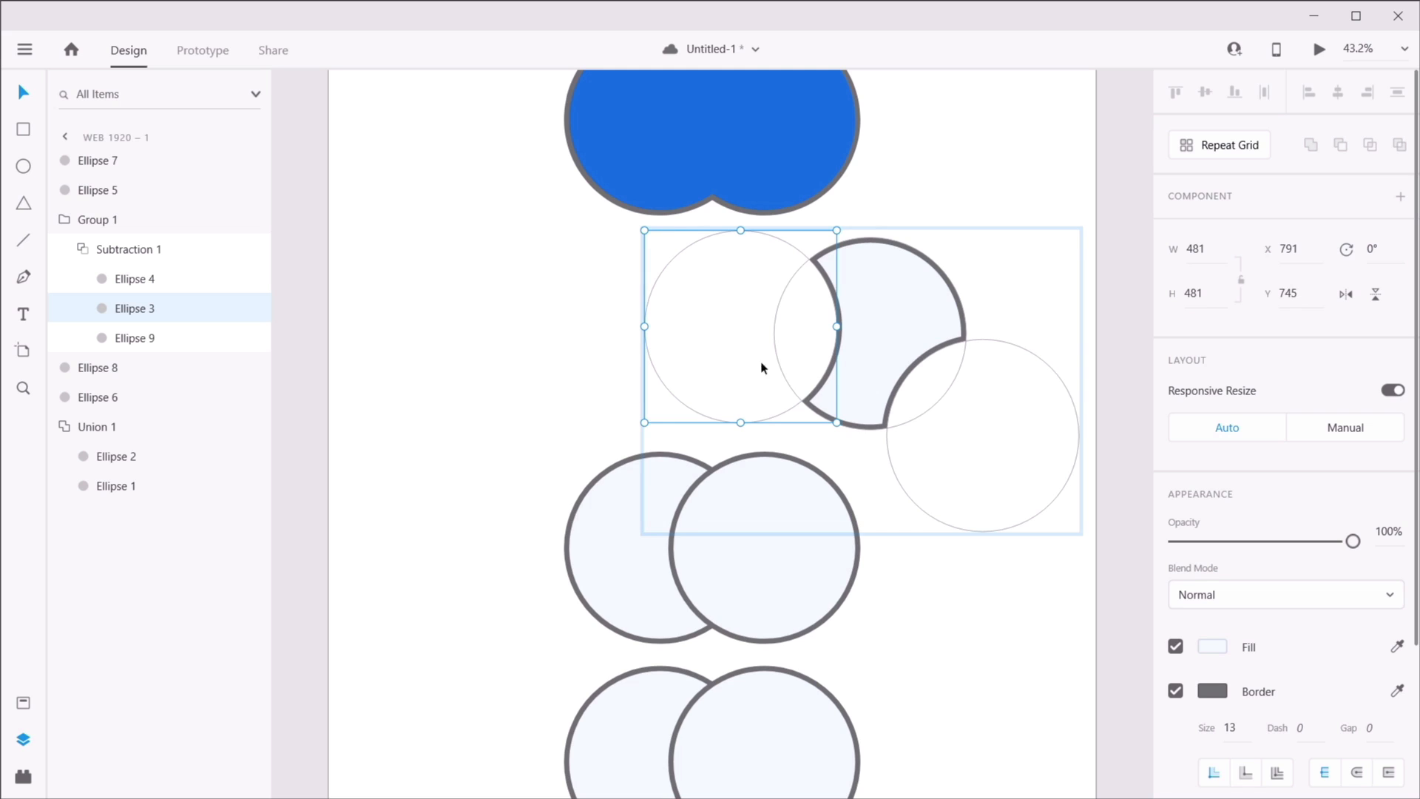
{"action": "left_click", "coordinate": [141, 256]}
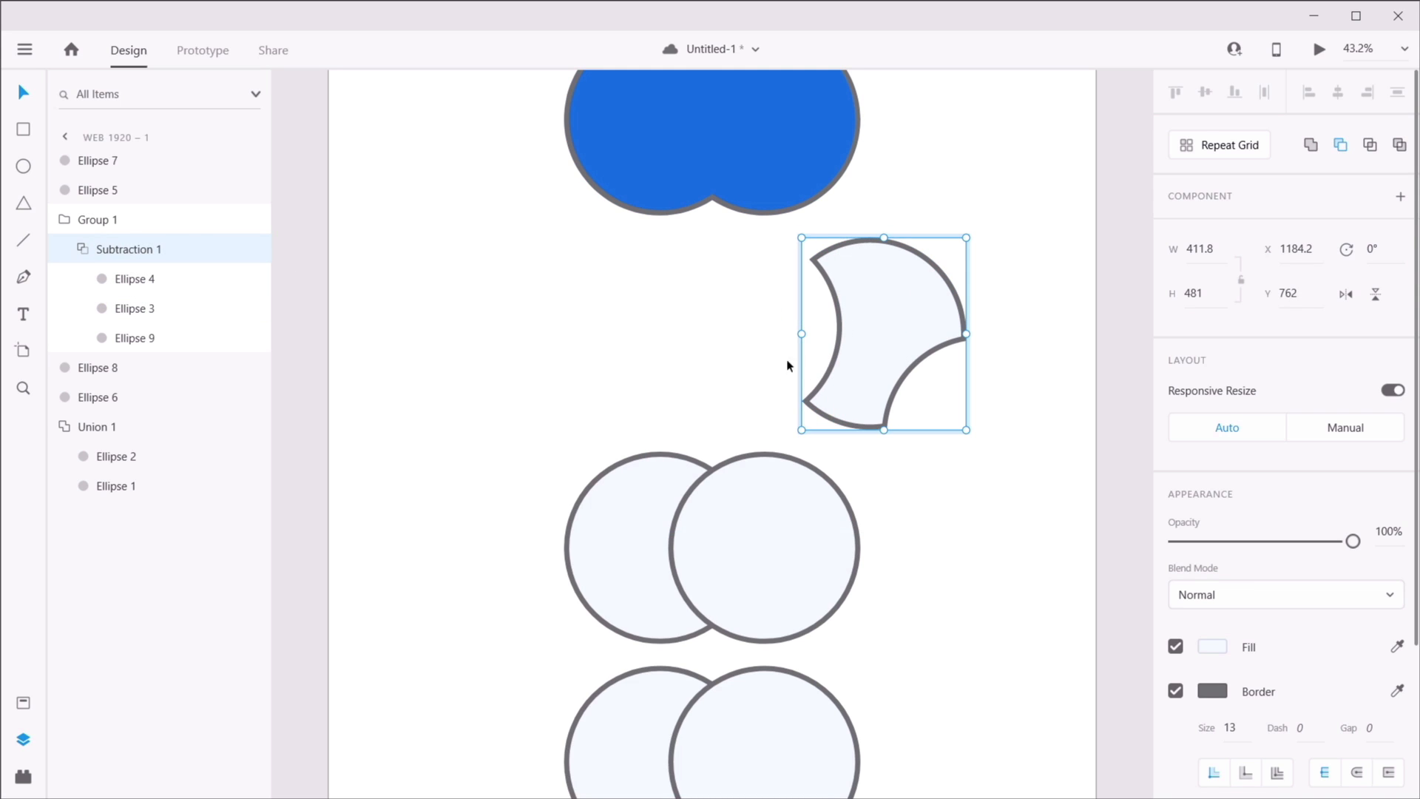
- Try ungrouping Subtraction 1 into its separate circles, and undo the ungrouping
{"action": "left_click", "coordinate": [84, 250]}
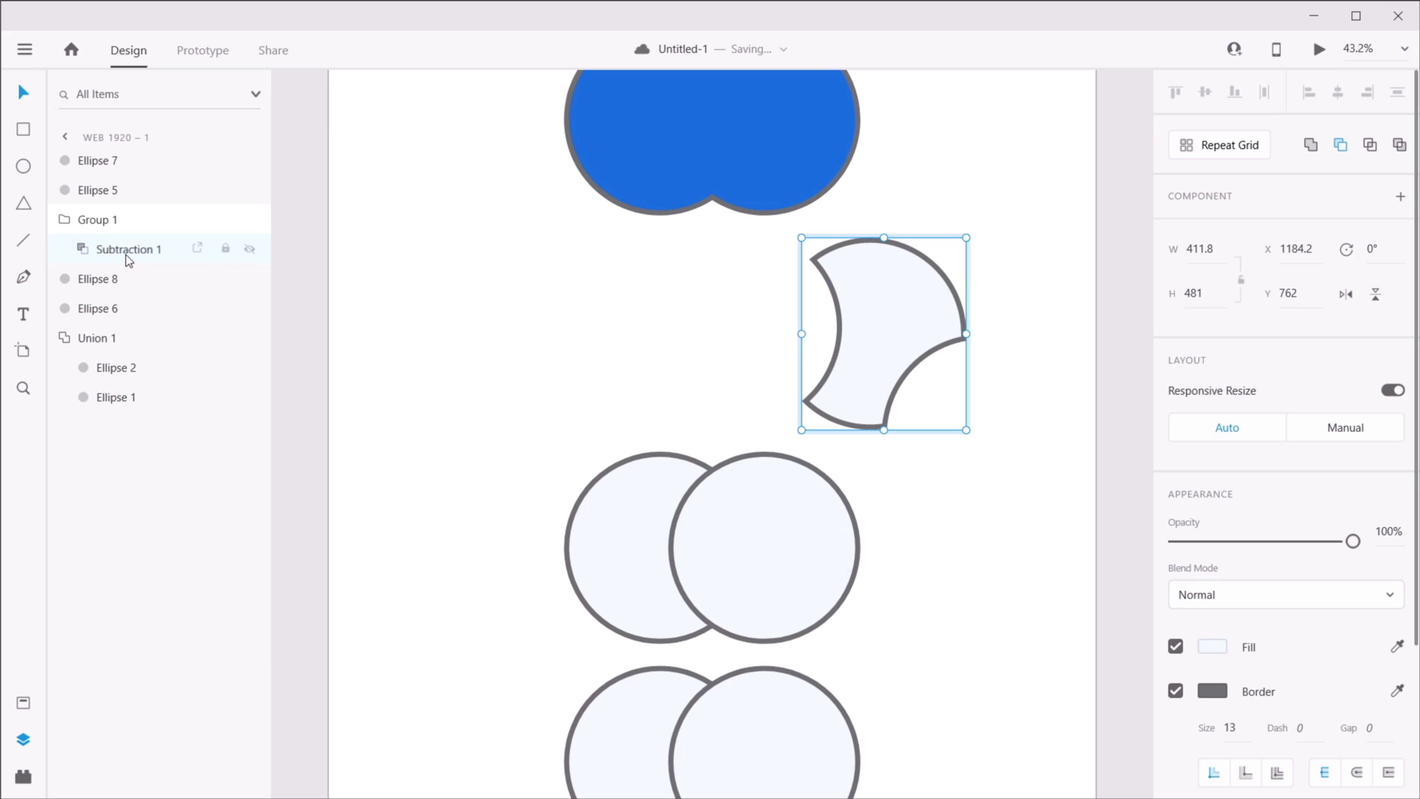
{"action": "right_click", "coordinate": [126, 255]}
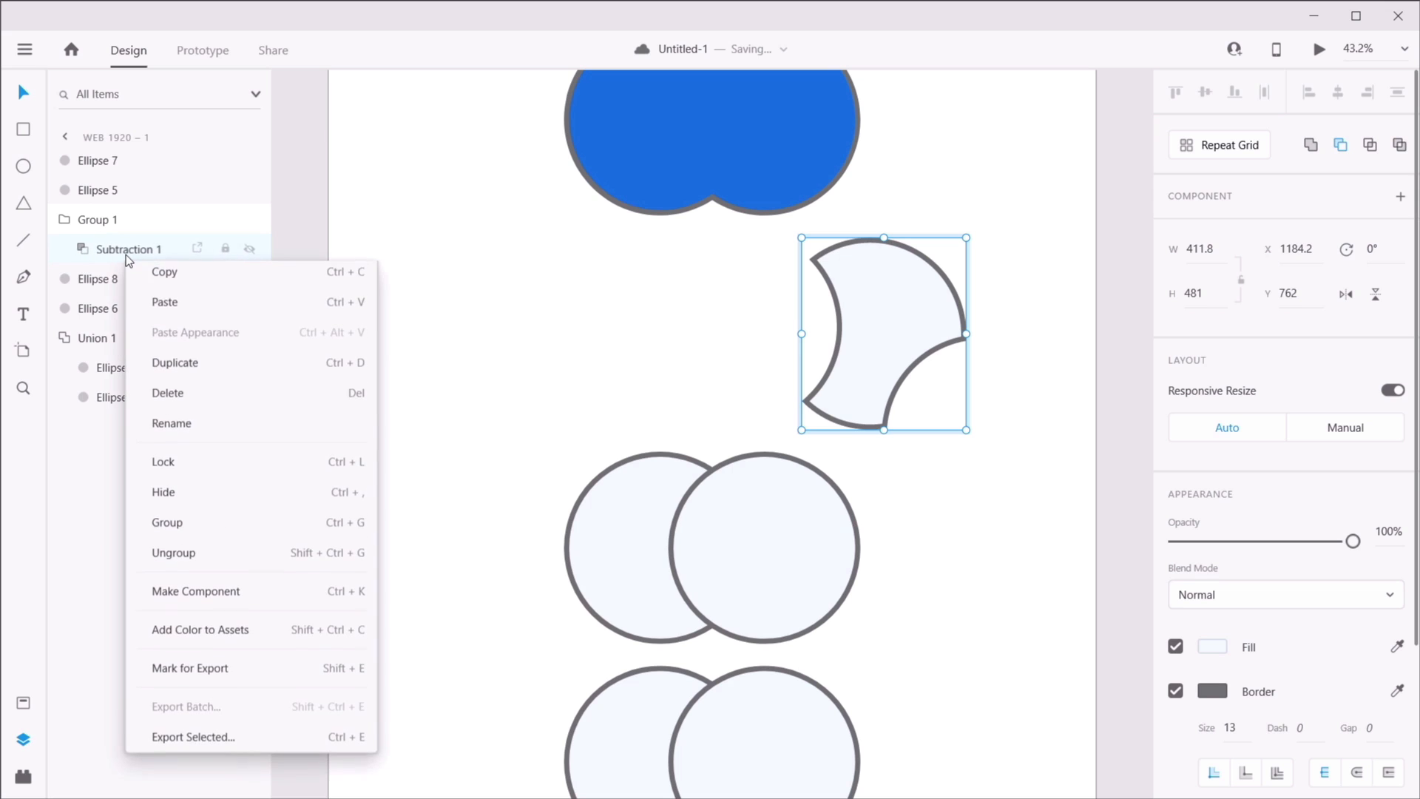
{"action": "left_click", "coordinate": [203, 558]}
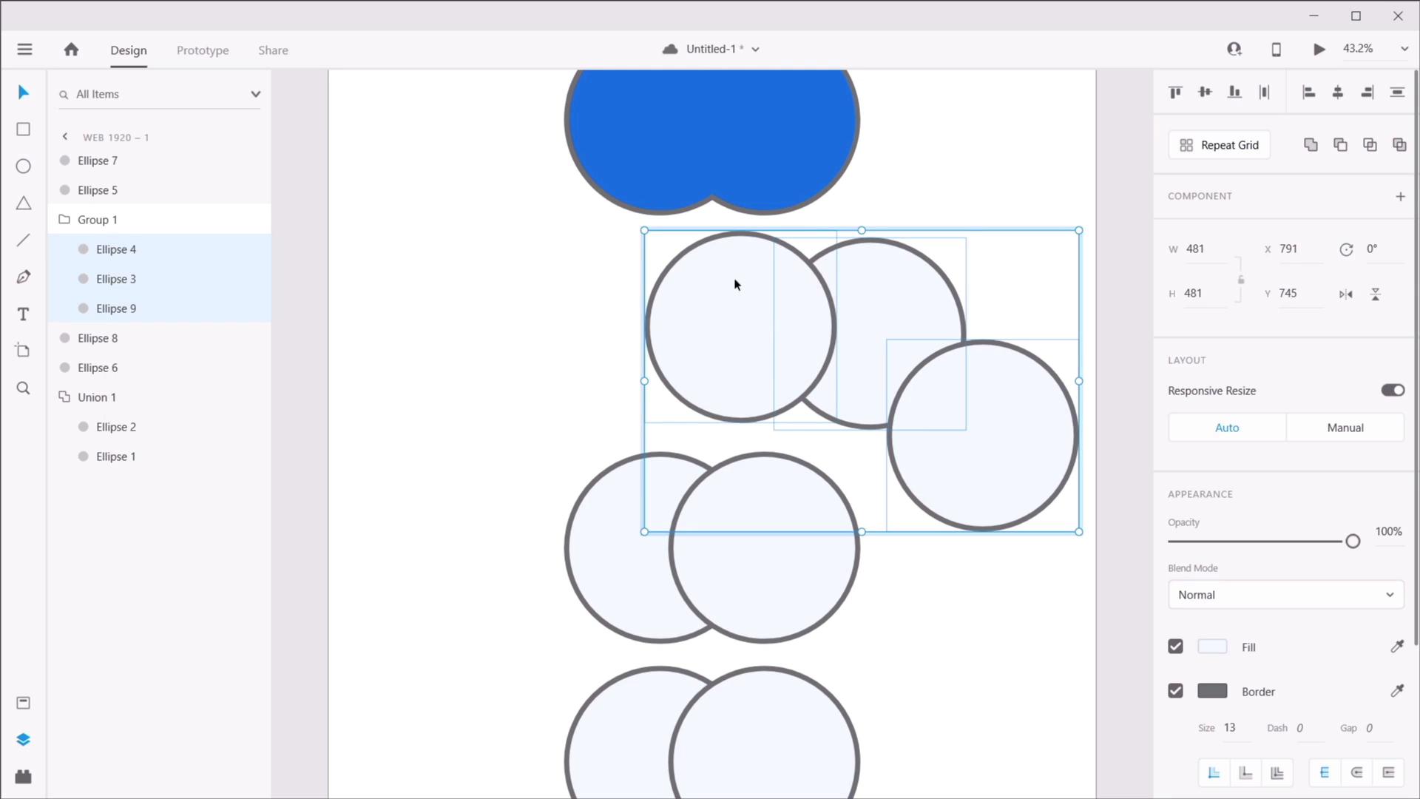
{"action": "key", "text": "ctrl+z"}
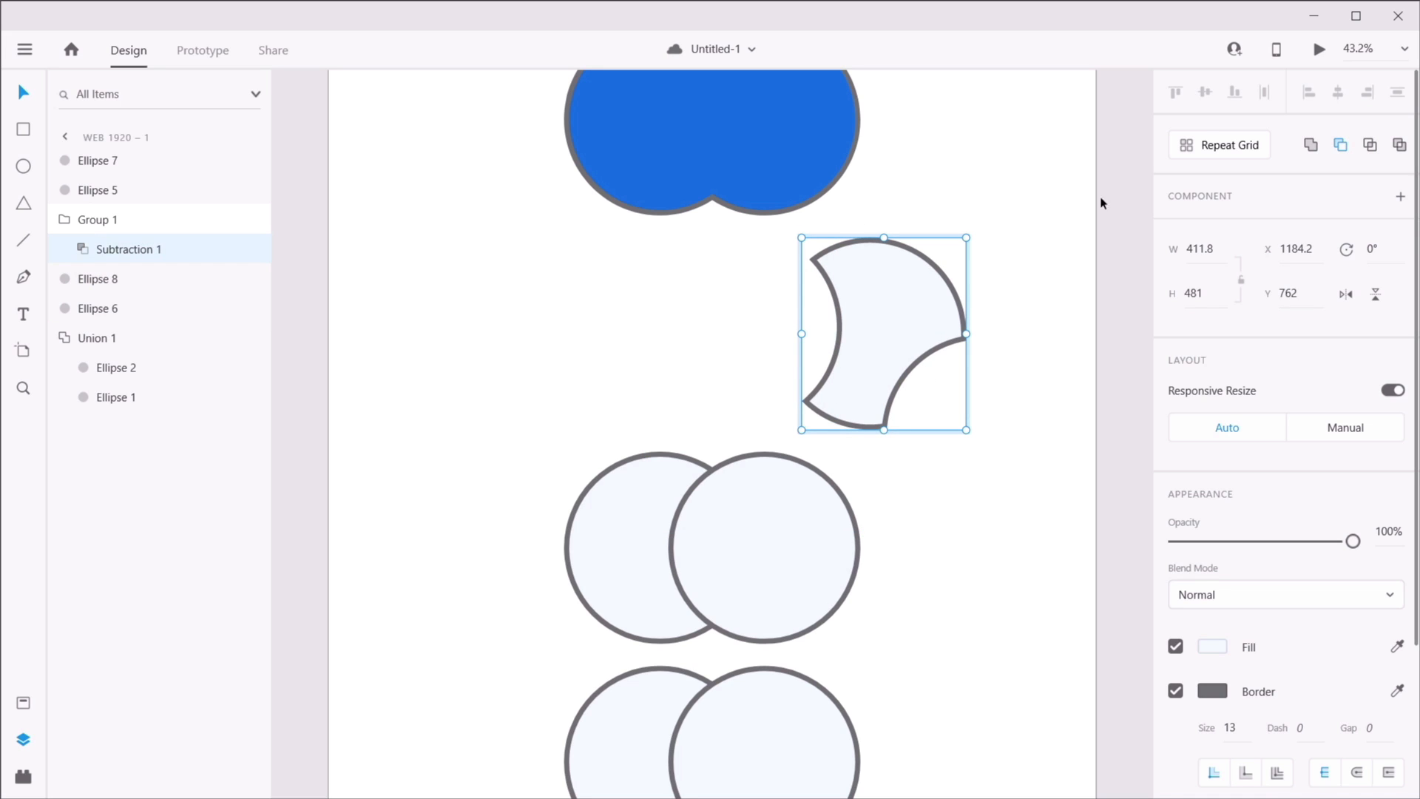
- Turn the Subtract operation off for the cut-out shape and apply it again to the three circles
{"action": "left_click", "coordinate": [1341, 146]}
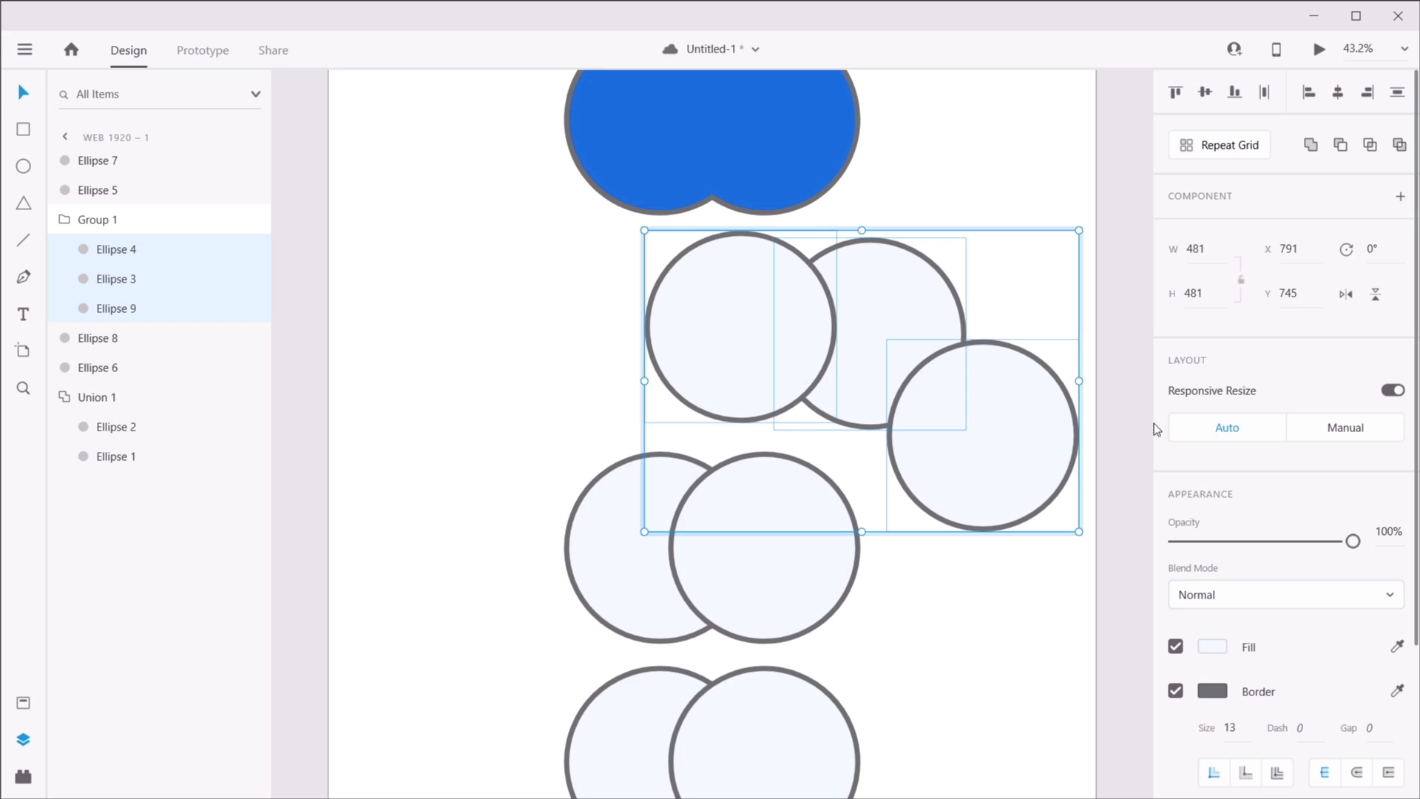
{"action": "left_click", "coordinate": [1347, 144]}
{"action": "left_click", "coordinate": [1023, 523]}
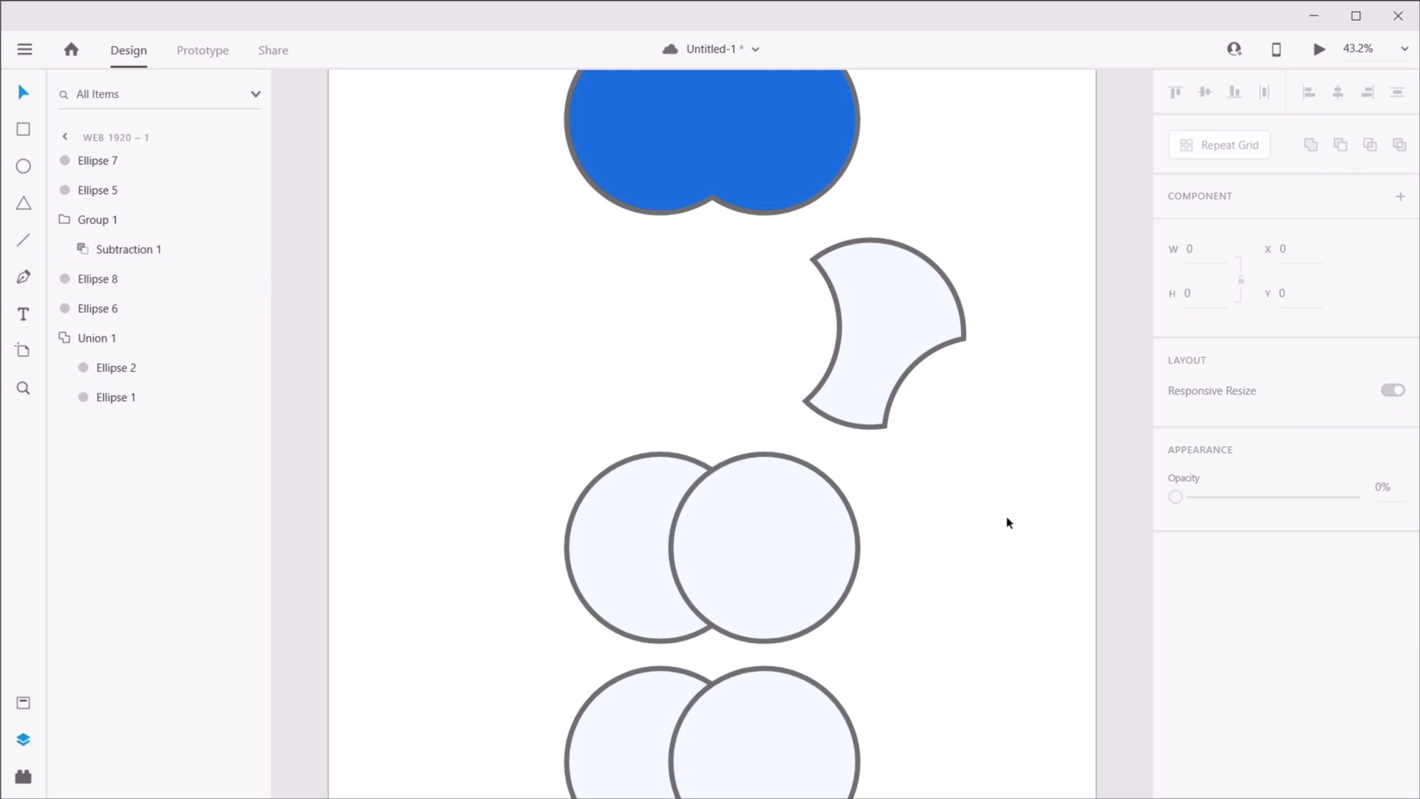
- Try intersecting the overlapping circles Ellipse 5 and Ellipse 6, and undo the operation
{"action": "left_click", "coordinate": [625, 539]}
{"action": "left_click", "coordinate": [797, 540], "text": "shift"}
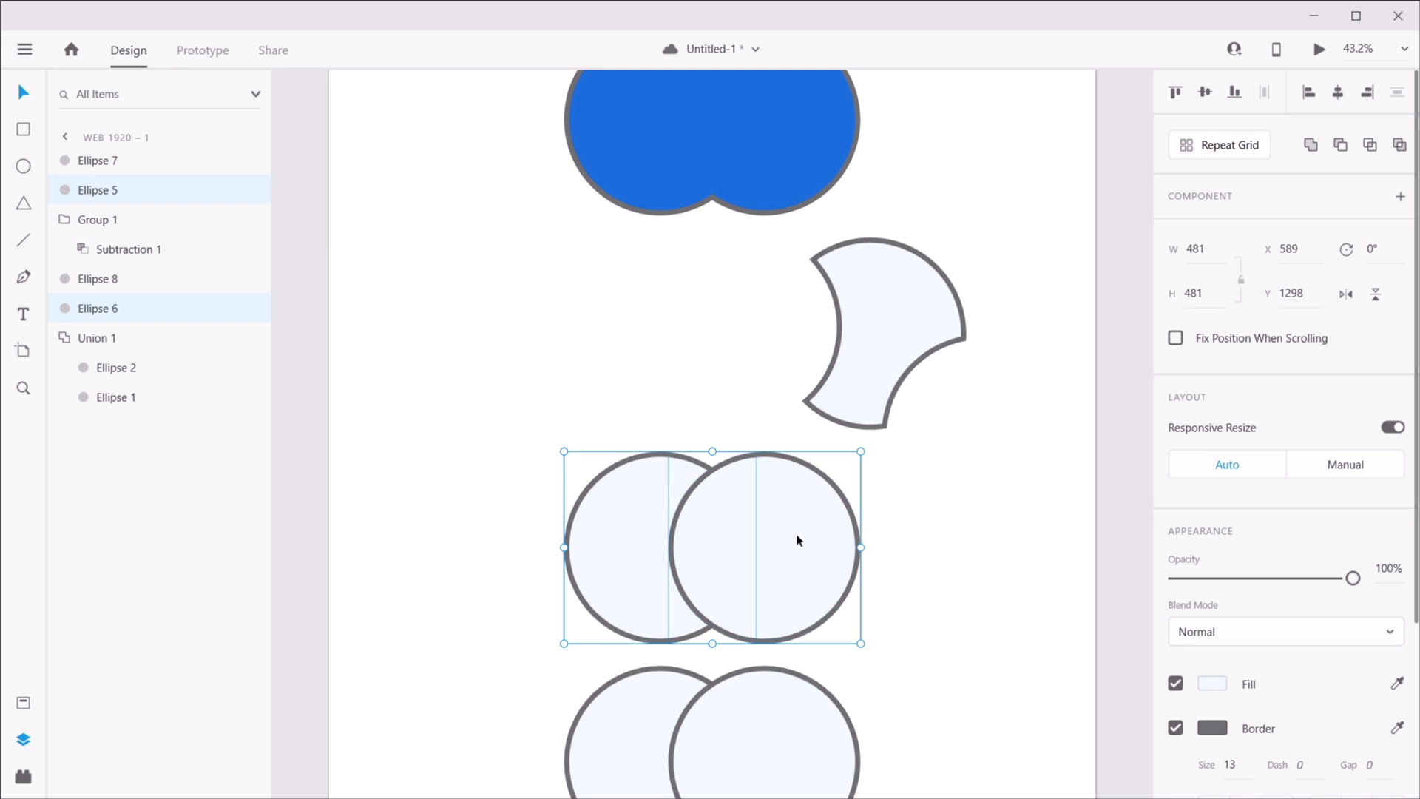
{"action": "left_click", "coordinate": [1370, 147]}
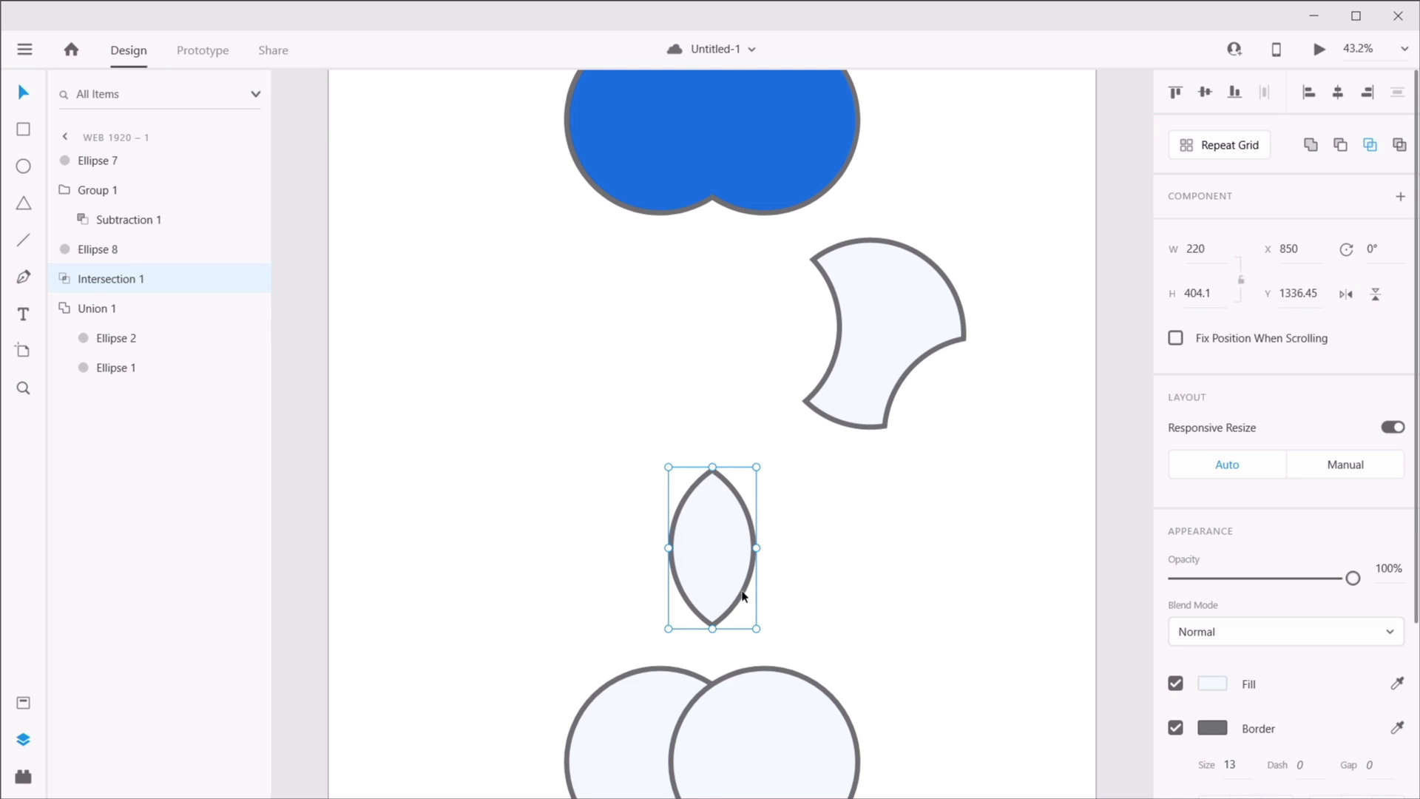
{"action": "key", "text": "ctrl+z"}
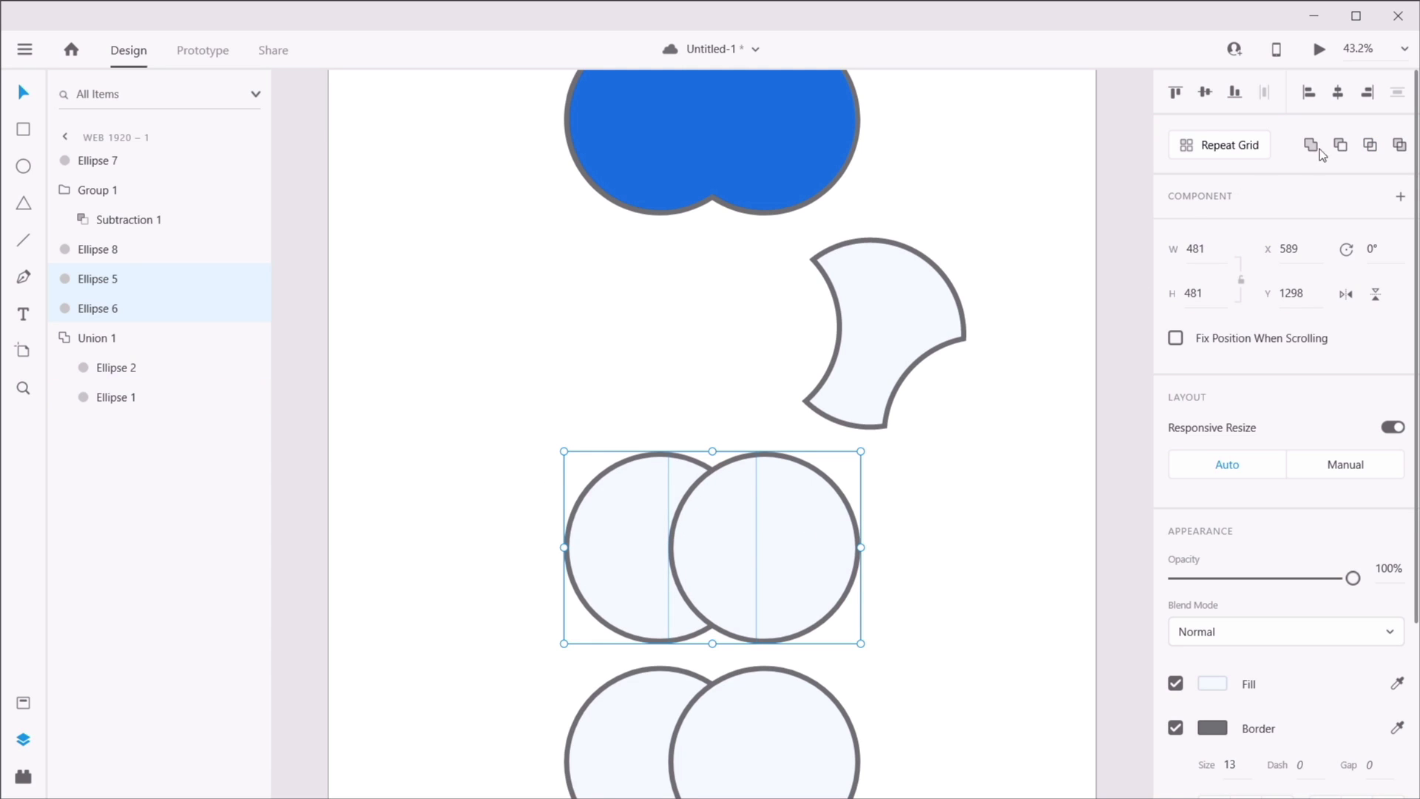
- Intersect Ellipse 5 with Ellipse 6, and expand the combined shape's layer to select Ellipse 5
{"action": "left_click", "coordinate": [792, 558]}
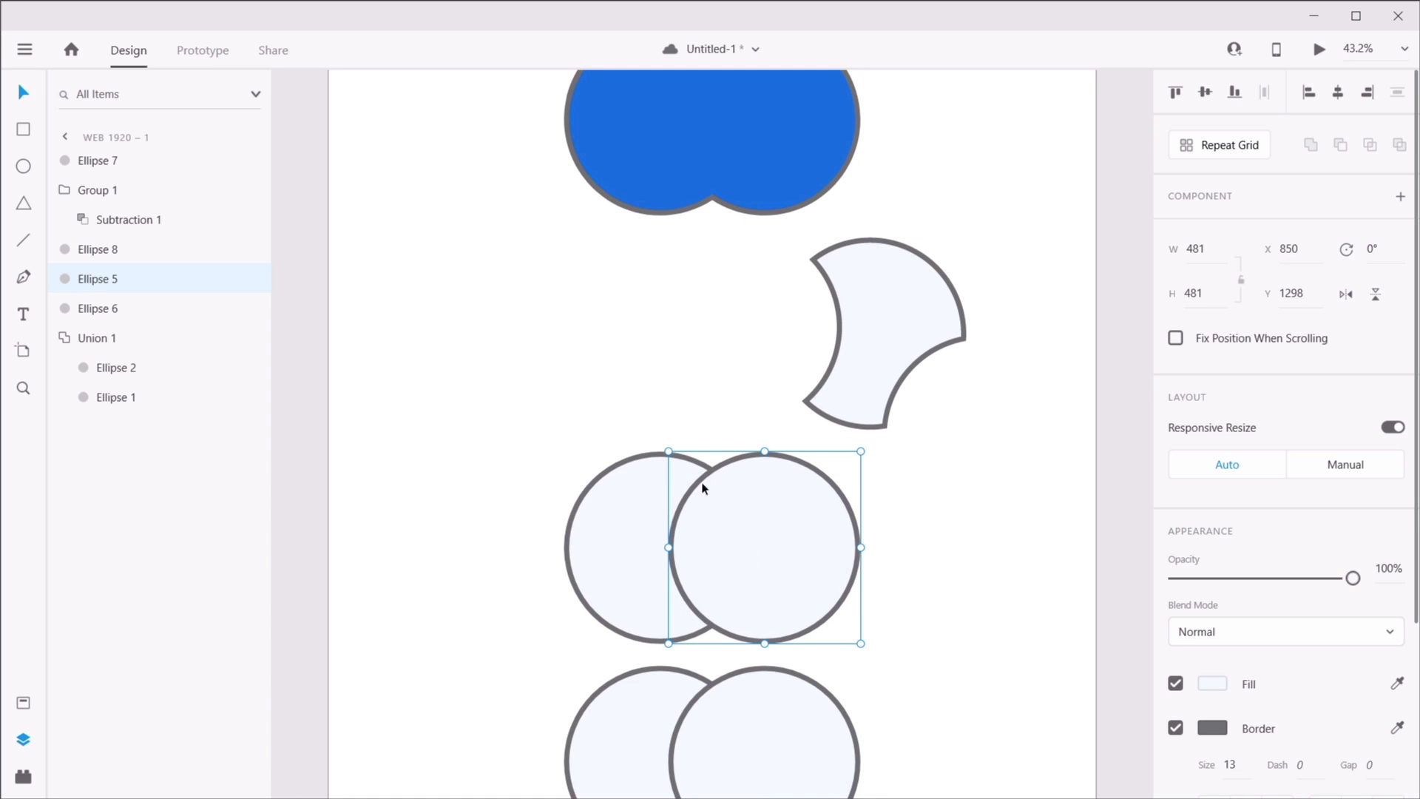
{"action": "left_click", "coordinate": [690, 616], "text": "shift"}
{"action": "left_click", "coordinate": [1370, 144]}
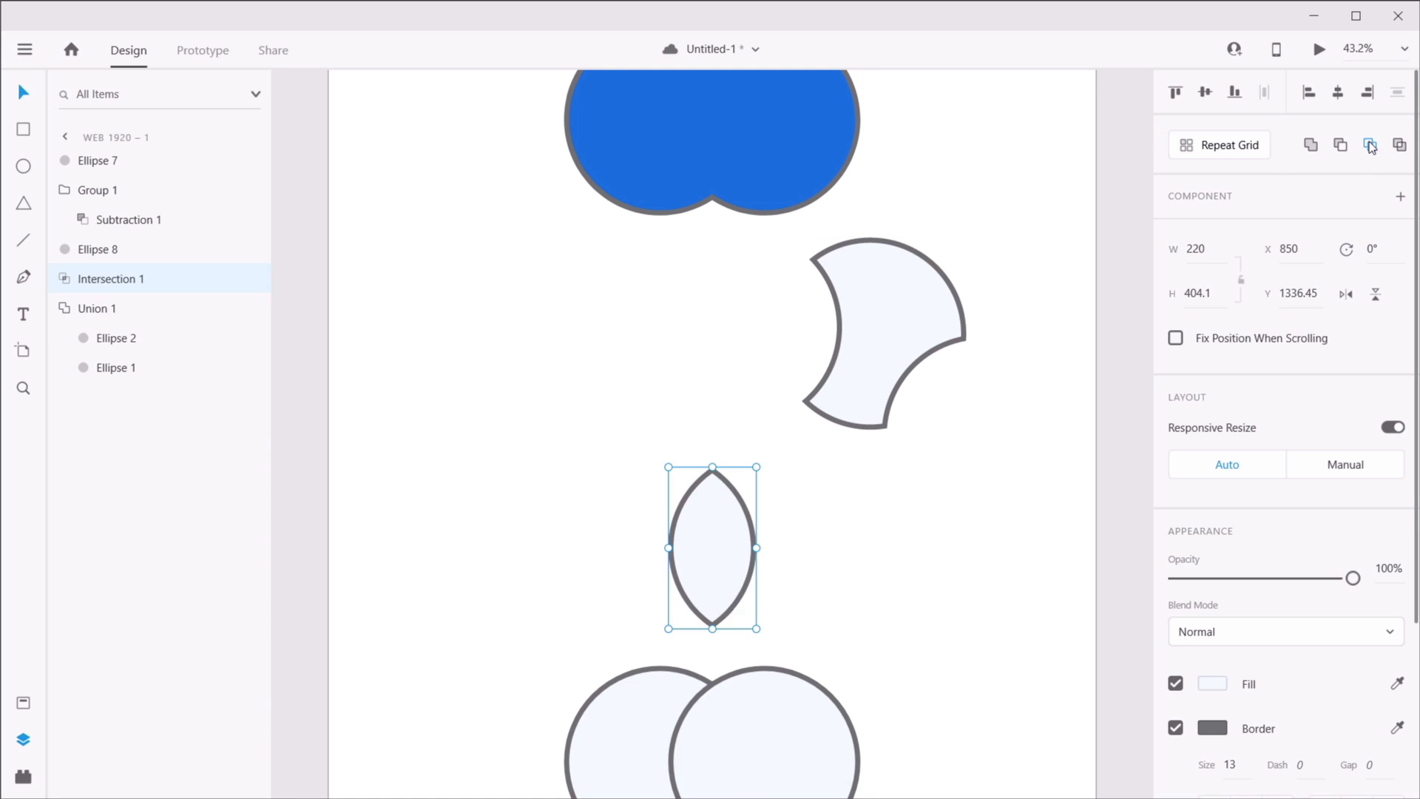
{"action": "left_click", "coordinate": [59, 278]}
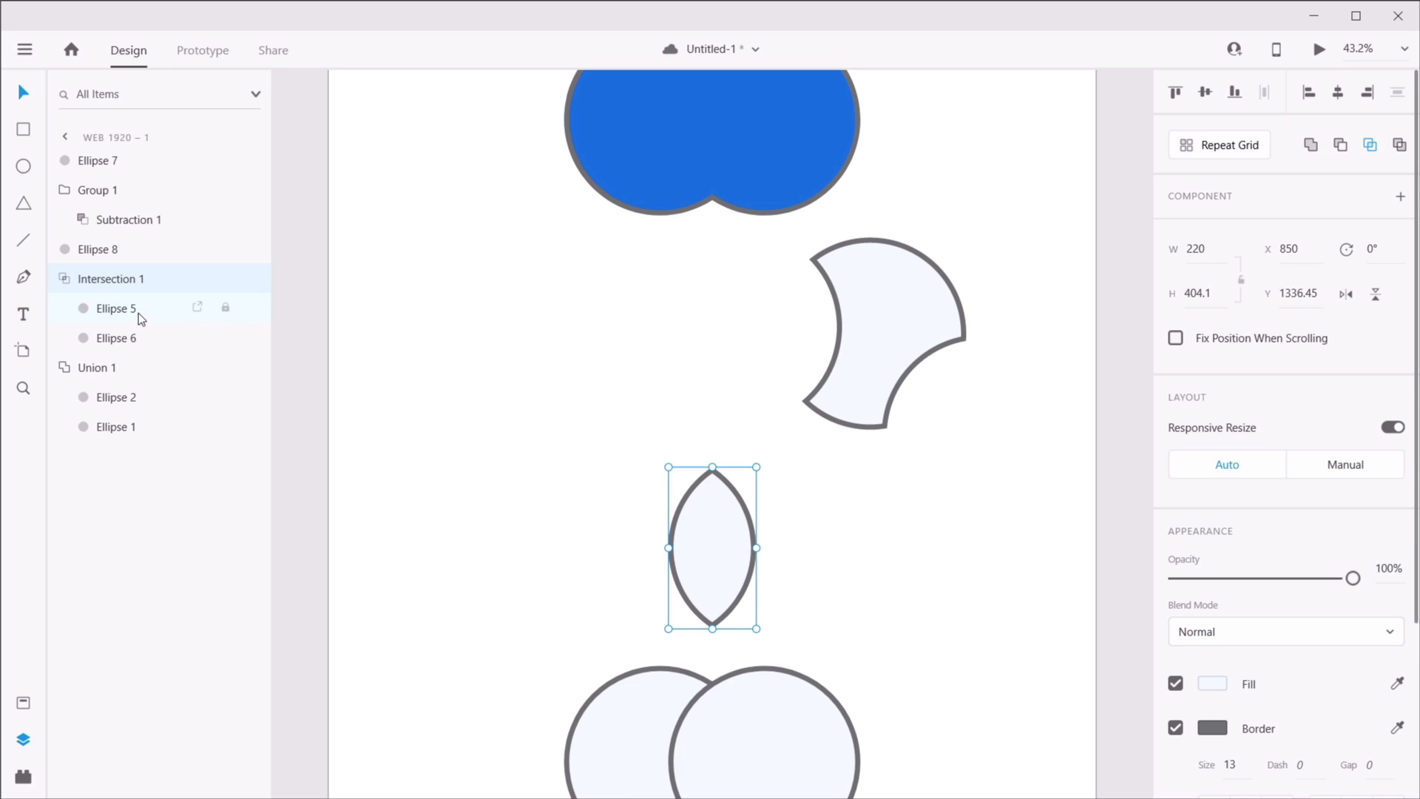
{"action": "left_click", "coordinate": [142, 317]}
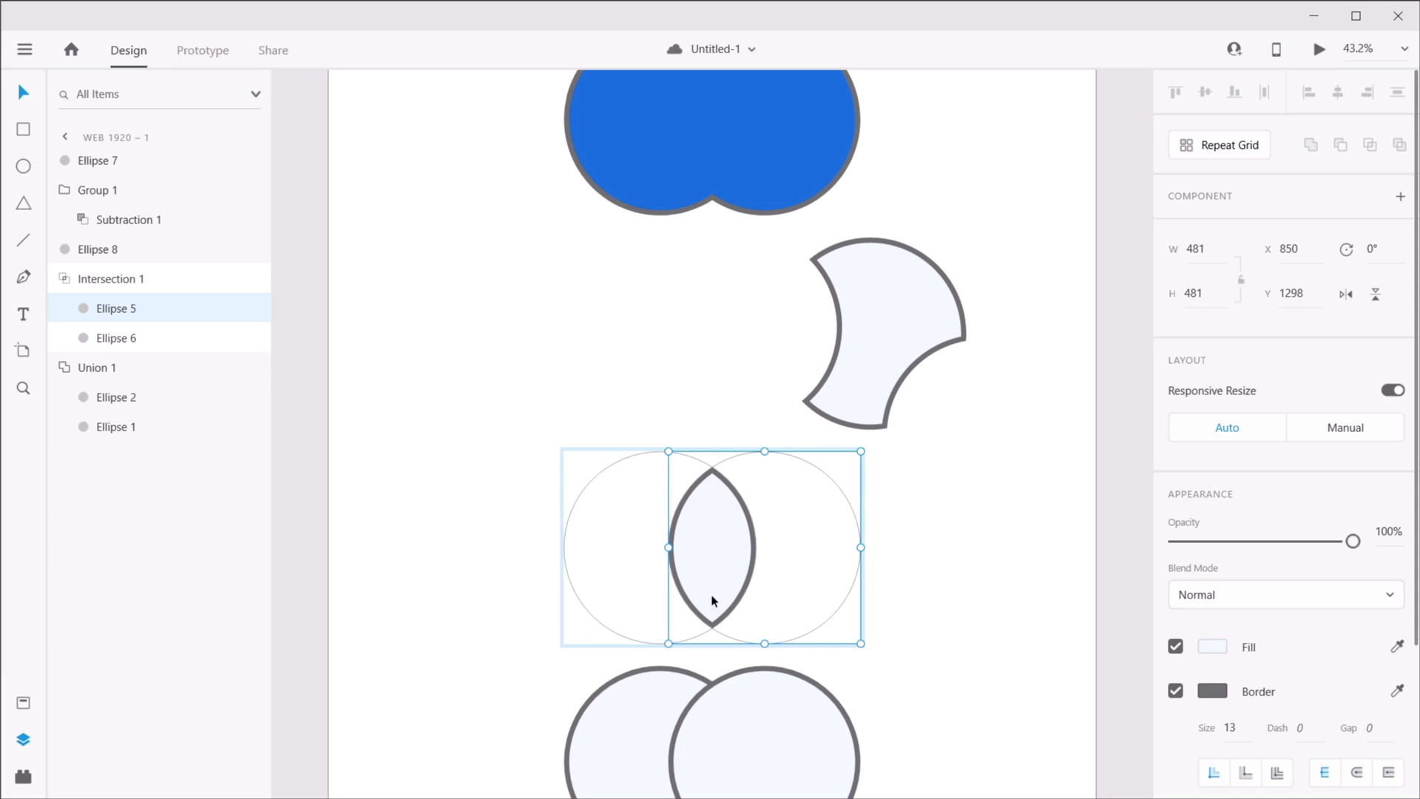
- Exclude the overlapping area of the lowest two circles, Ellipse 7 and Ellipse 8
{"action": "scroll", "coordinate": [716, 443], "scroll_direction": "down", "scroll_amount": 5}
{"action": "left_click", "coordinate": [635, 530]}
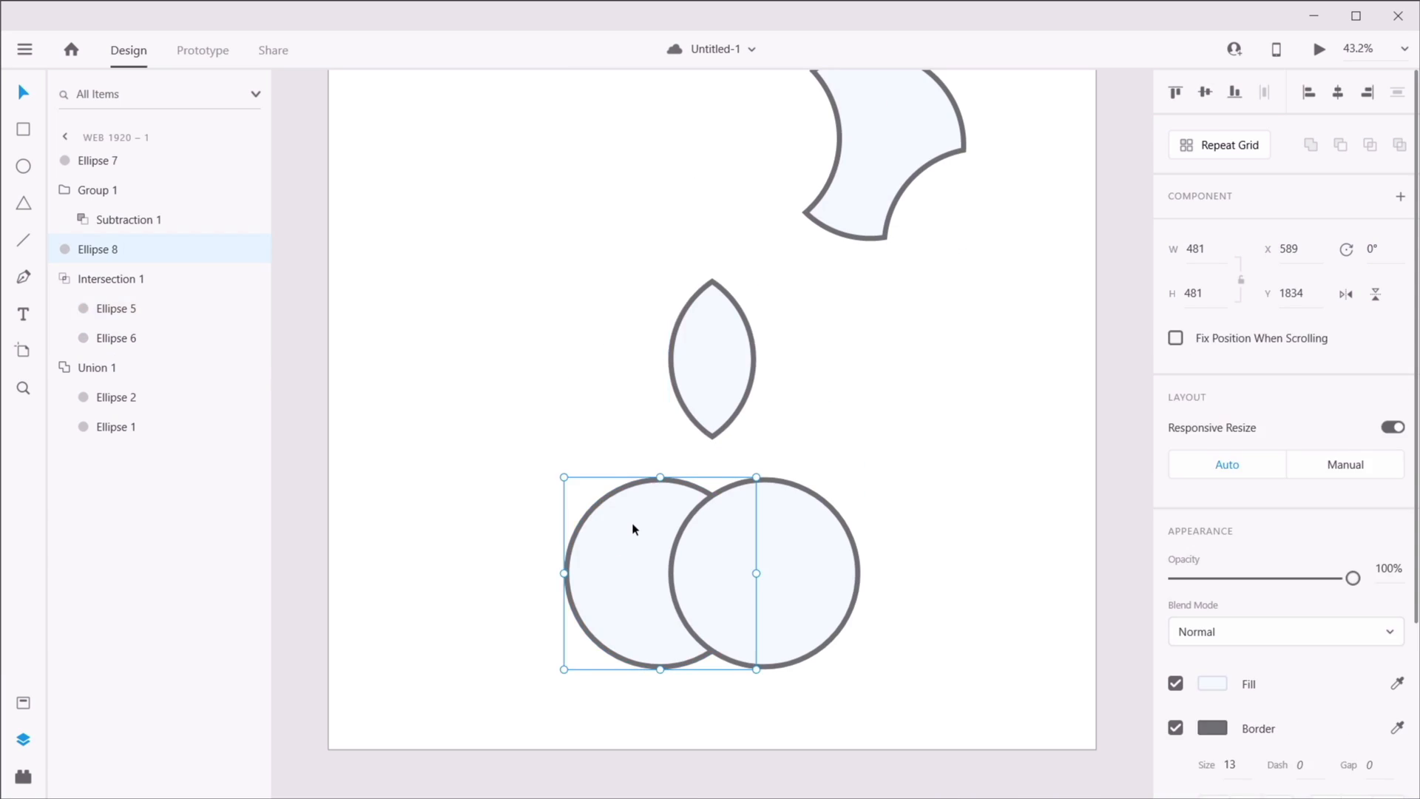
{"action": "left_click", "coordinate": [825, 554], "text": "shift"}
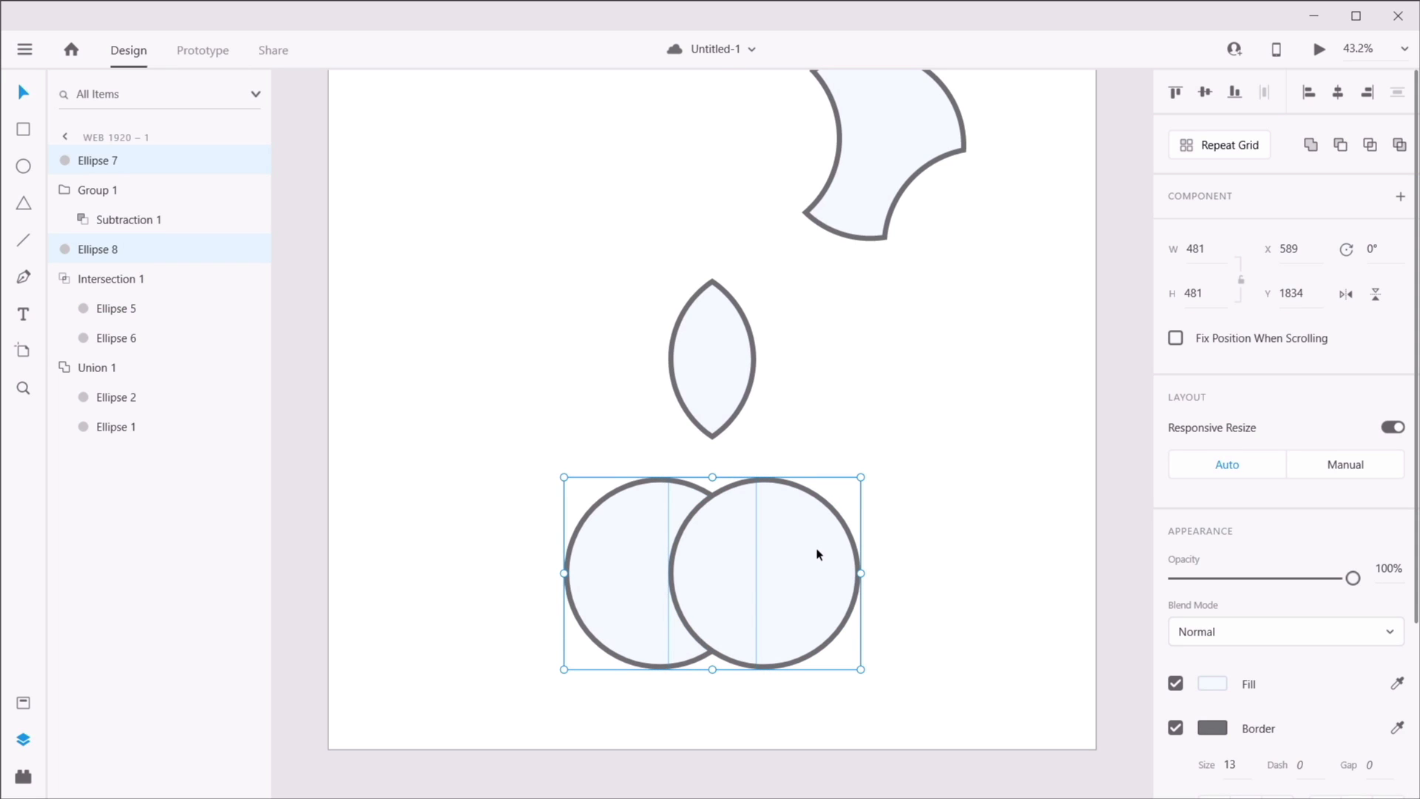
{"action": "key", "text": "ctrl+alt+x"}
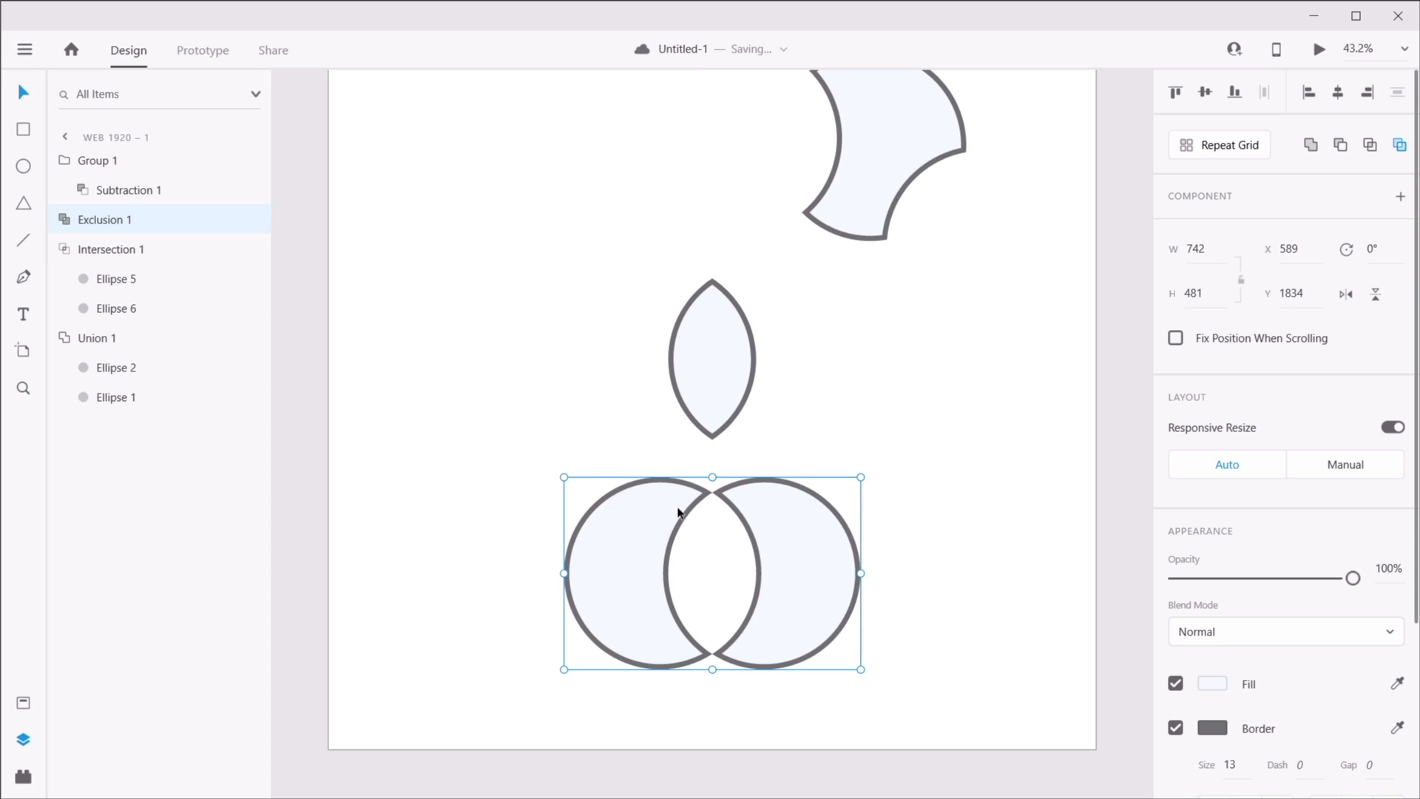
{"action": "left_click", "coordinate": [926, 482]}
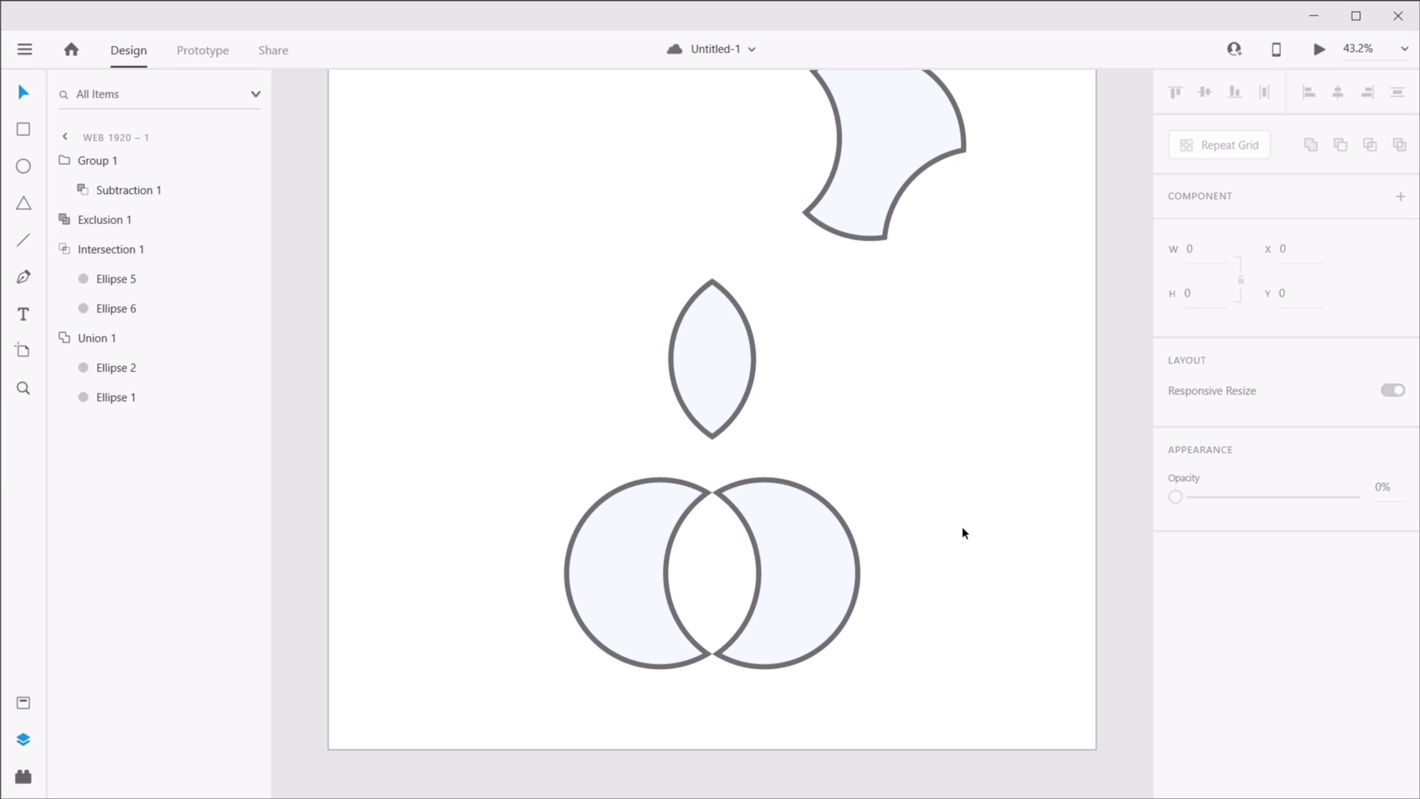
{"action": "left_click", "coordinate": [824, 558]}
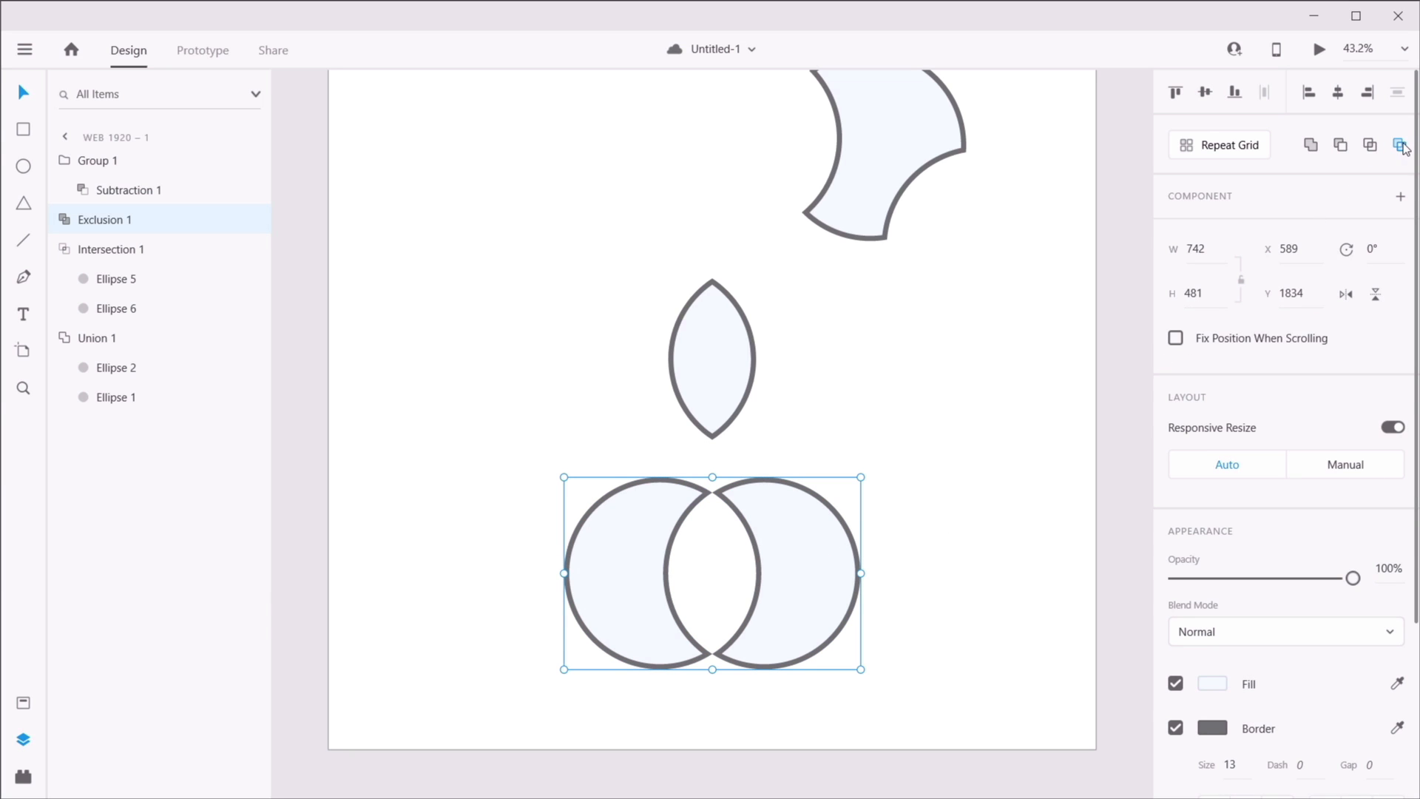
{"action": "left_click", "coordinate": [1063, 428]}
- Delete all four combined shapes from the Web 1920 – 1 artboard
{"action": "scroll", "coordinate": [892, 485], "scroll_direction": "down", "scroll_amount": 3}
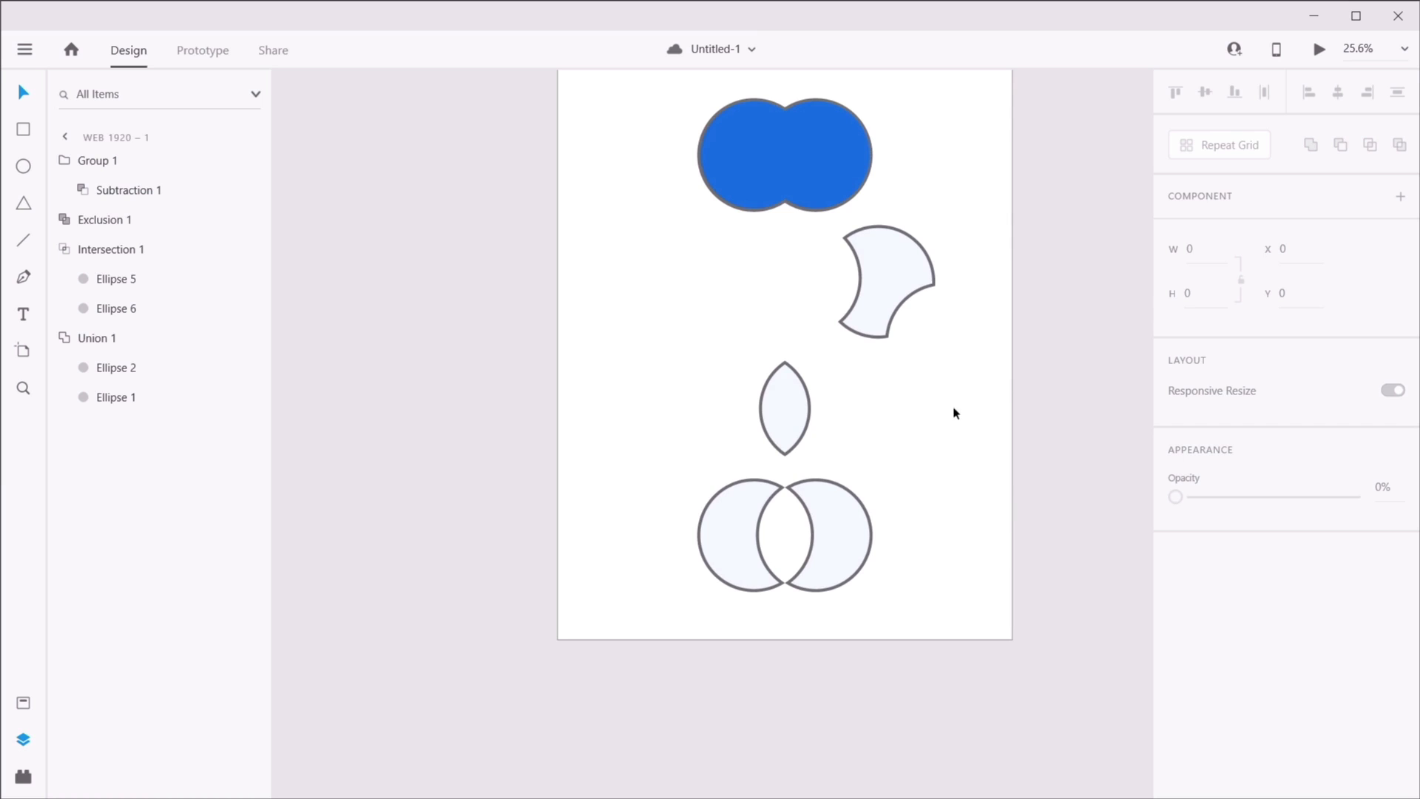
{"action": "scroll", "coordinate": [924, 429], "scroll_direction": "up", "scroll_amount": 2}
{"action": "scroll", "coordinate": [924, 429], "scroll_direction": "right", "scroll_amount": 2}
{"action": "left_click_drag", "start_coordinate": [903, 214], "coordinate": [574, 752]}
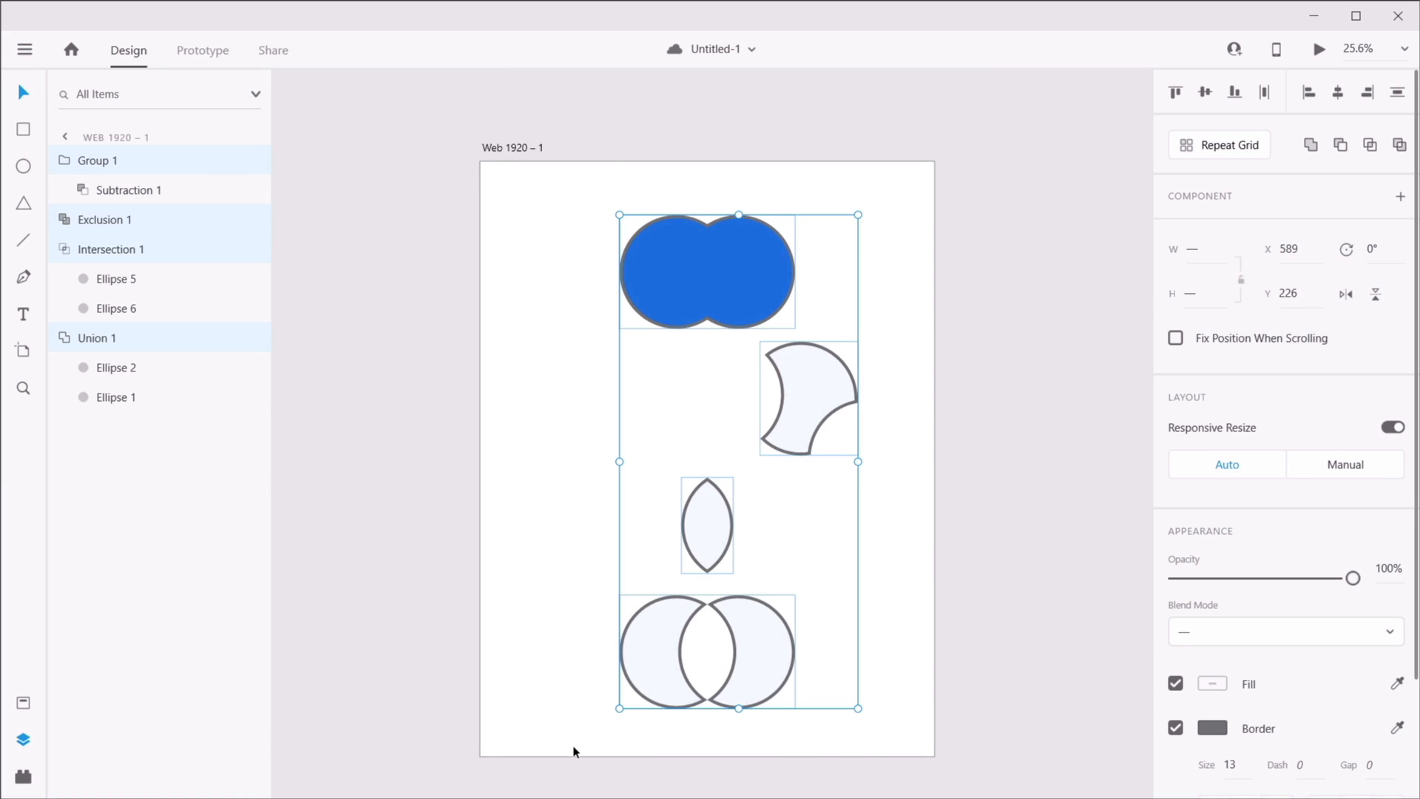
{"action": "key", "text": "Delete"}
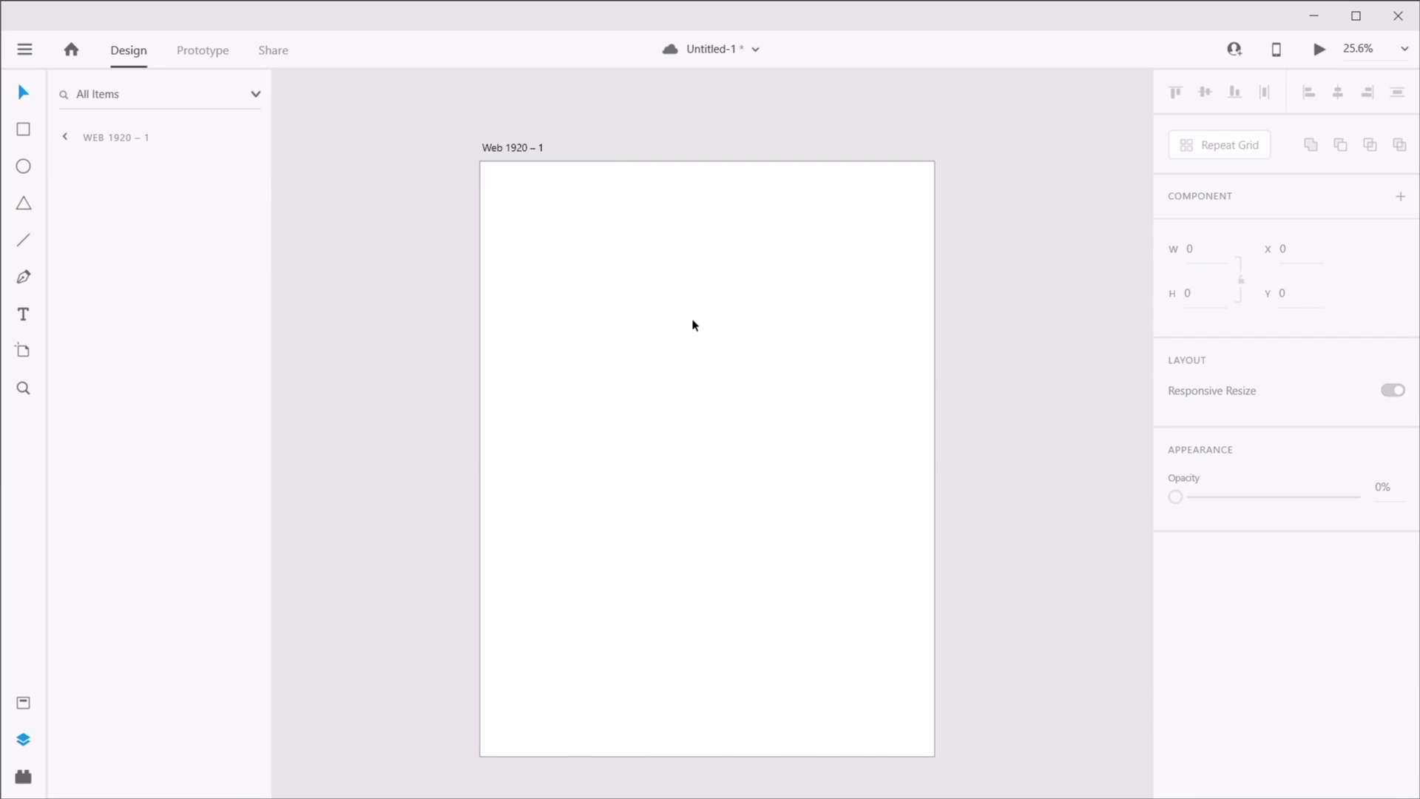
- Draw a square of about 864 by 864 px in the upper middle of the empty artboard, undoing the stray change made after it
{"action": "left_click", "coordinate": [684, 325]}
{"action": "key", "text": "r"}
{"action": "left_click_drag", "start_coordinate": [608, 278], "coordinate": [812, 485]}
{"action": "left_click_drag", "start_coordinate": [710, 347], "coordinate": [711, 414]}
{"action": "key", "text": "ctrl+z"}
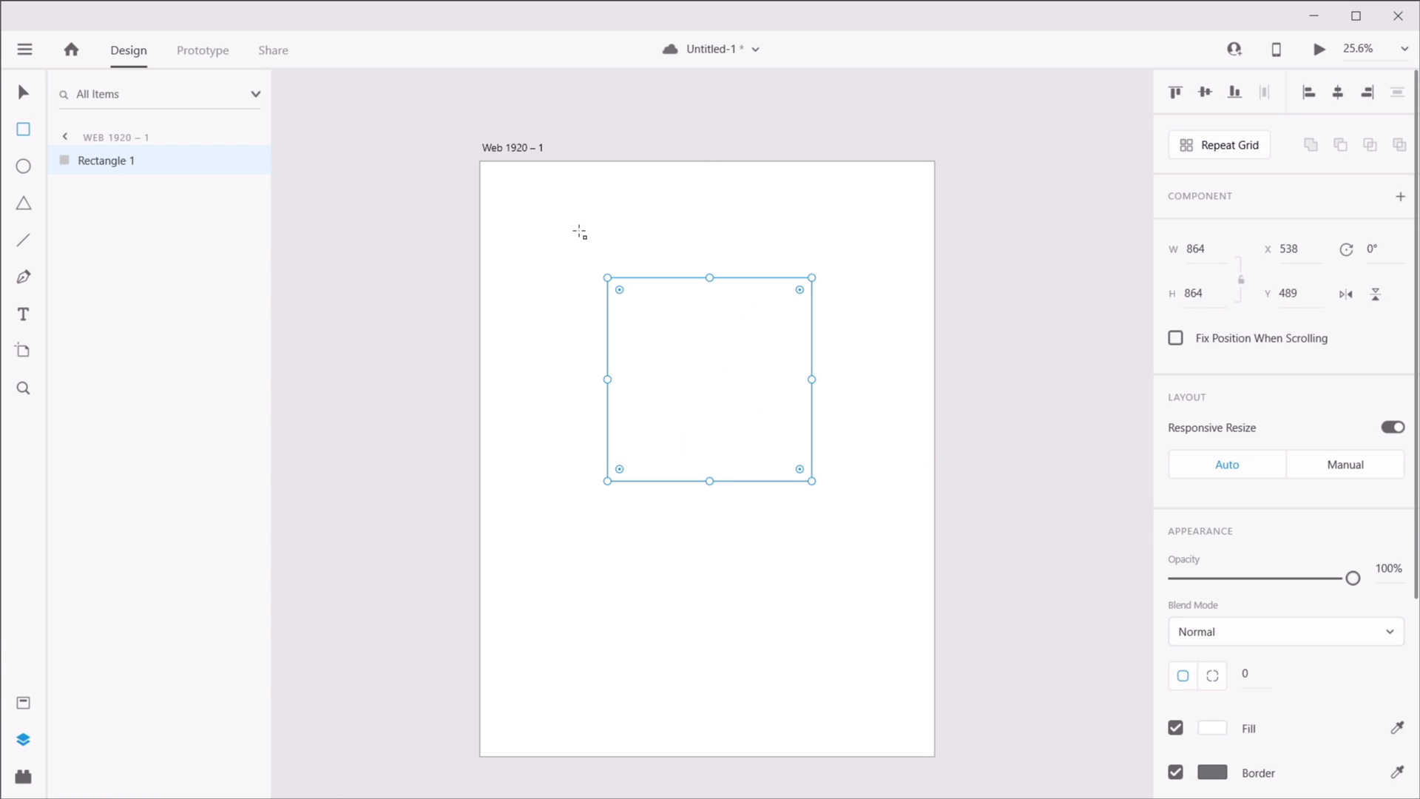
- Draw a triangle of about 842 by 729 px over the square's upper part and widen it to the square's width
{"action": "left_click", "coordinate": [25, 211]}
{"action": "mouse_move", "coordinate": [612, 181]}
{"action": "left_mouse_down"}
{"action": "mouse_move", "coordinate": [841, 271]}
{"action": "mouse_move", "coordinate": [974, 369]}
{"action": "mouse_move", "coordinate": [931, 353]}
{"action": "left_mouse_up"}
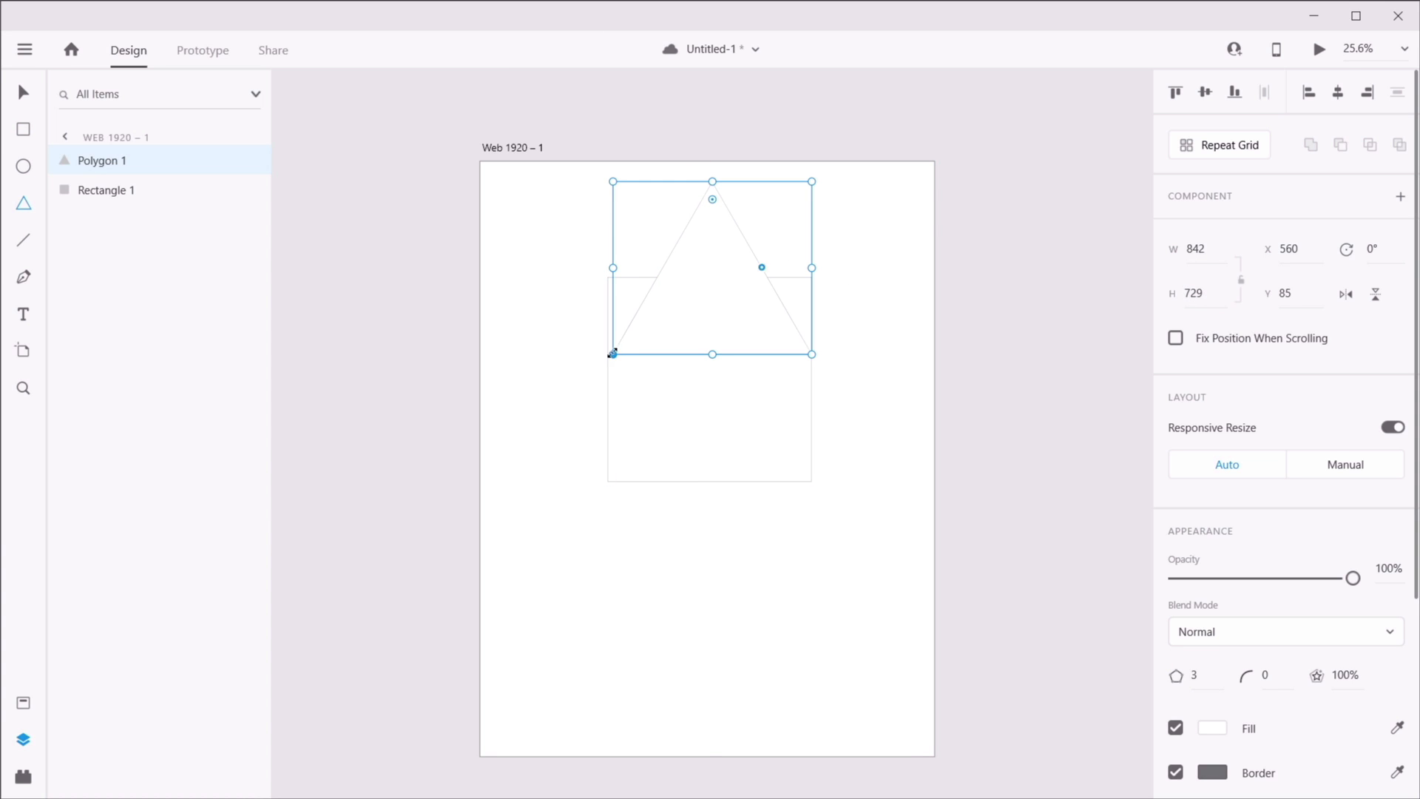
{"action": "left_click_drag", "start_coordinate": [613, 355], "coordinate": [606, 359]}
- Flatten the triangle to about 344 px high and place it on the square as a roof, with the house centred on the artboard
{"action": "left_click_drag", "start_coordinate": [710, 182], "coordinate": [725, 368]}
{"action": "left_click", "coordinate": [928, 347]}
{"action": "left_click", "coordinate": [707, 254]}
{"action": "left_click", "coordinate": [717, 326], "text": "shift"}
{"action": "left_click", "coordinate": [901, 410]}
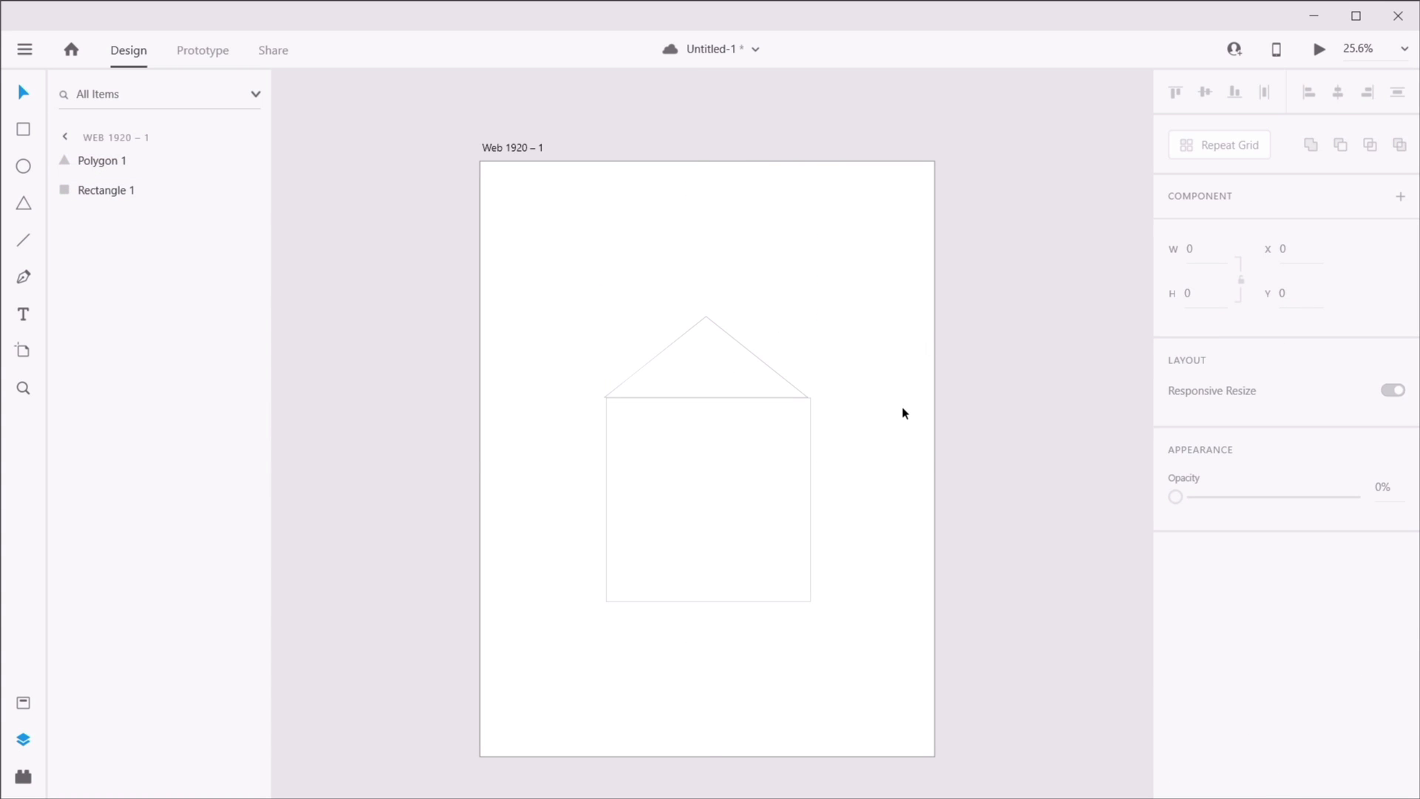
- Remove the square's border and fill it with bright red
{"action": "left_click", "coordinate": [745, 444]}
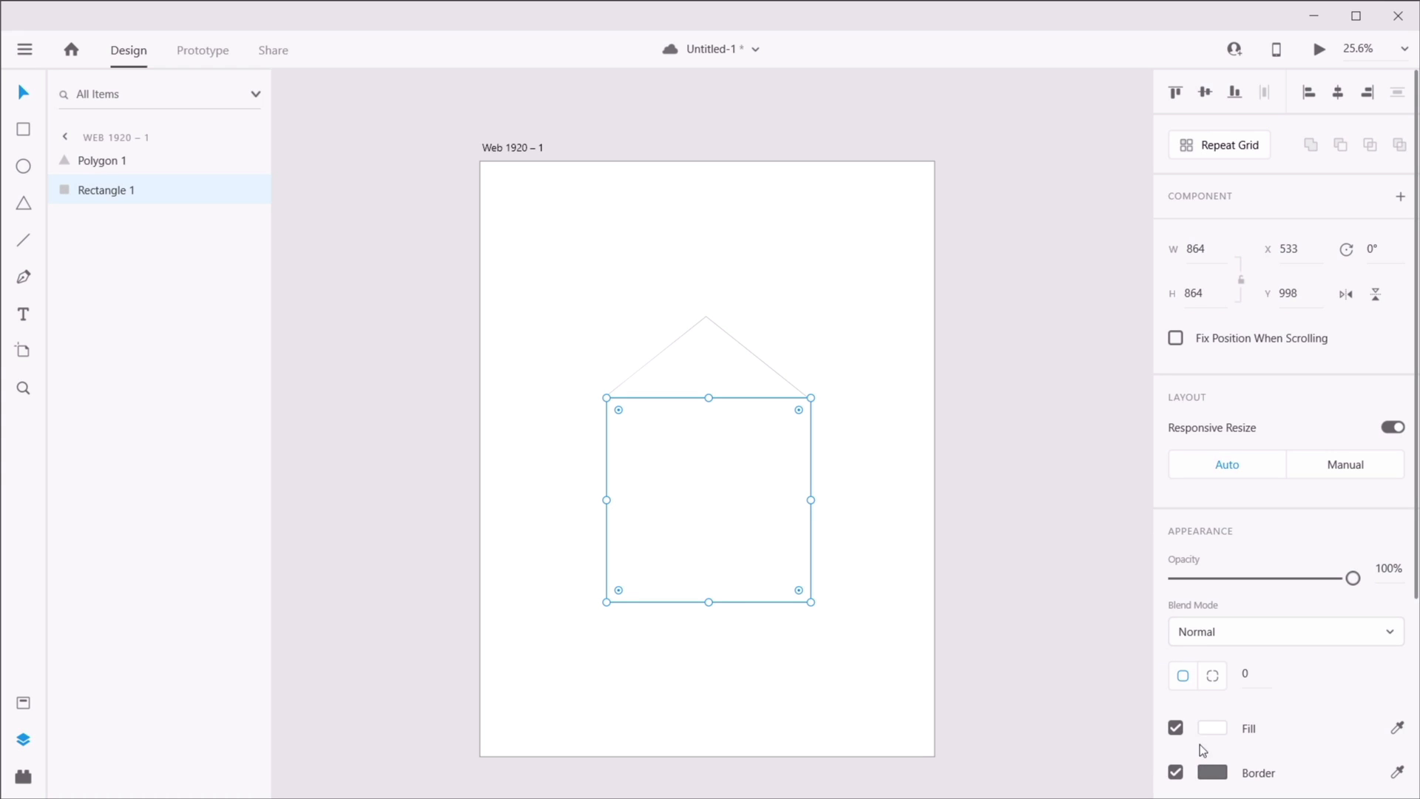
{"action": "left_click", "coordinate": [1176, 772]}
{"action": "left_click", "coordinate": [1212, 727]}
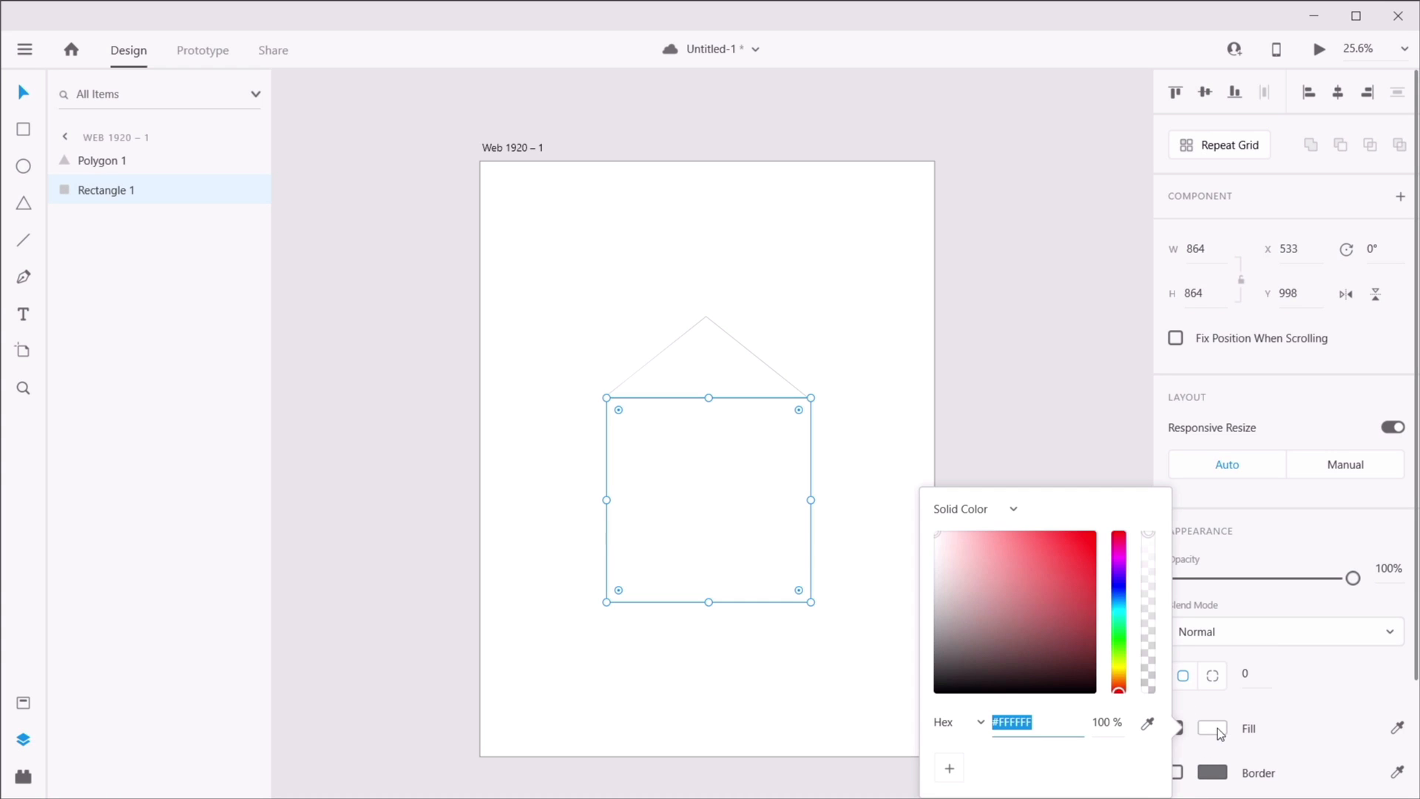
{"action": "left_click", "coordinate": [1078, 532]}
- Remove the triangular roof's border and fill it with the near-black colour #290E0E
{"action": "left_click", "coordinate": [750, 377]}
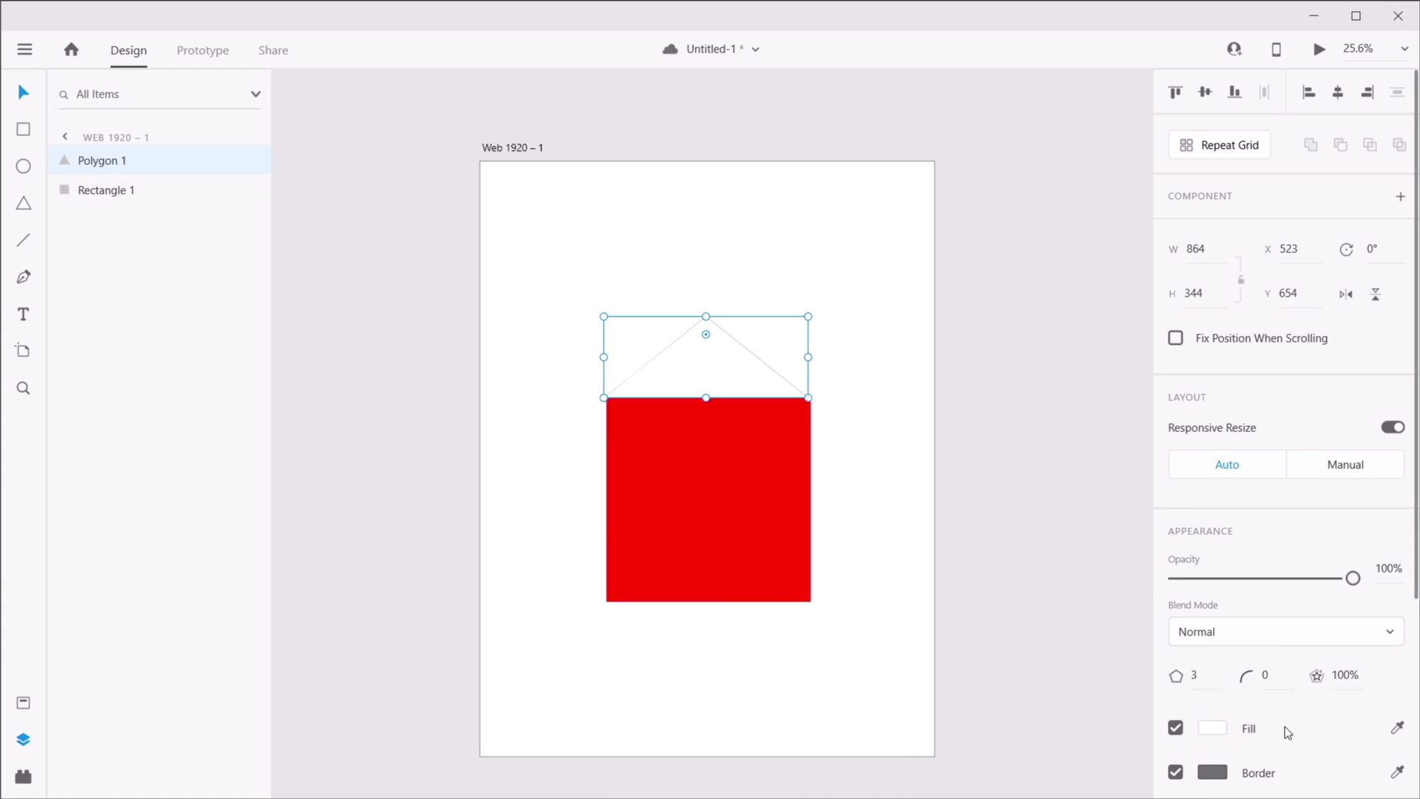
{"action": "left_click", "coordinate": [1176, 773]}
{"action": "left_click", "coordinate": [1215, 727]}
{"action": "left_click", "coordinate": [1019, 670]}
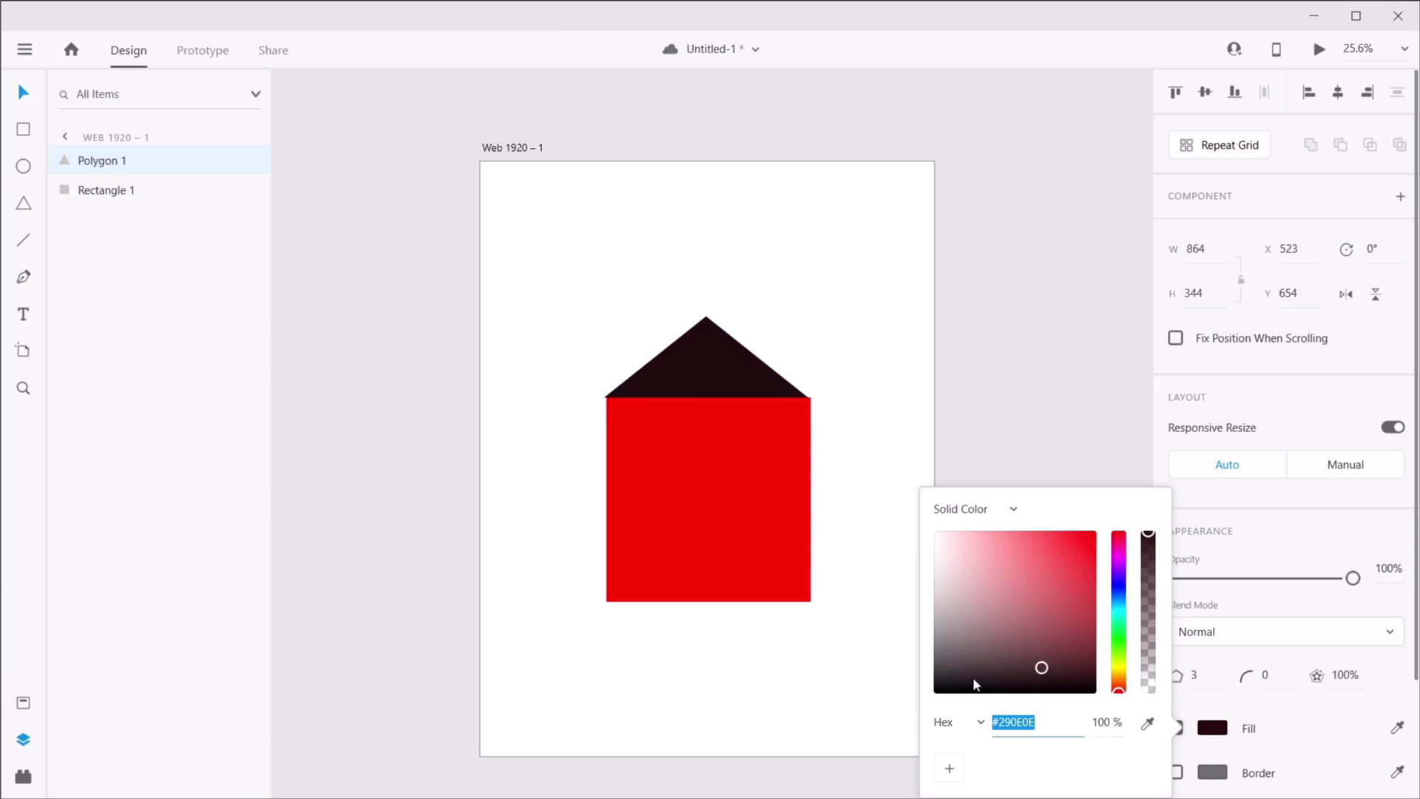
- Fill the square body of the house with black to match the roof
{"action": "left_click", "coordinate": [729, 564]}
{"action": "left_click", "coordinate": [1216, 730]}
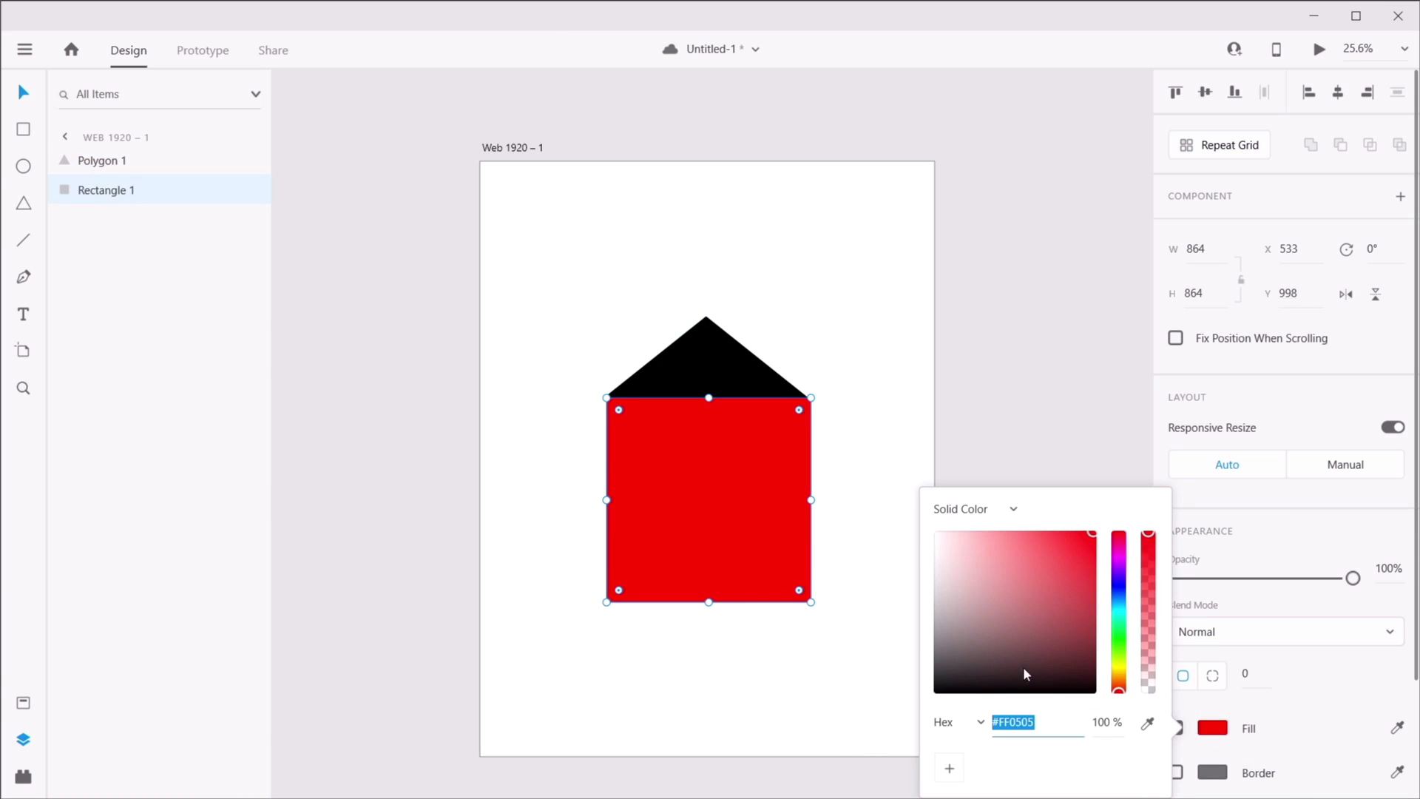
{"action": "left_click_drag", "start_coordinate": [1057, 687], "coordinate": [806, 777]}
{"action": "left_click", "coordinate": [862, 408]}
- Select the square and the triangular roof and combine them with the Add shape operation
{"action": "left_click", "coordinate": [730, 444]}
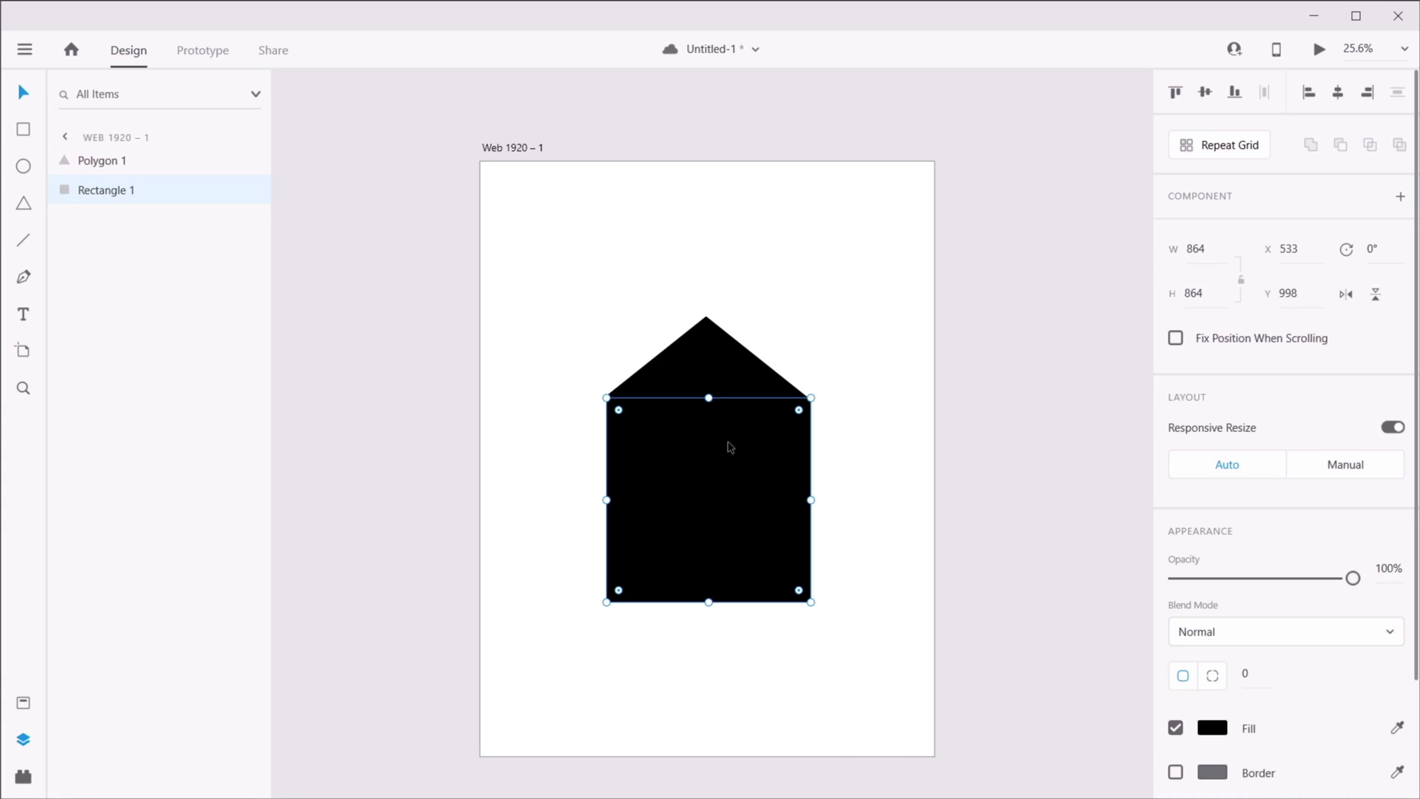
{"action": "left_click", "coordinate": [732, 391], "text": "shift"}
{"action": "left_click", "coordinate": [1311, 146]}
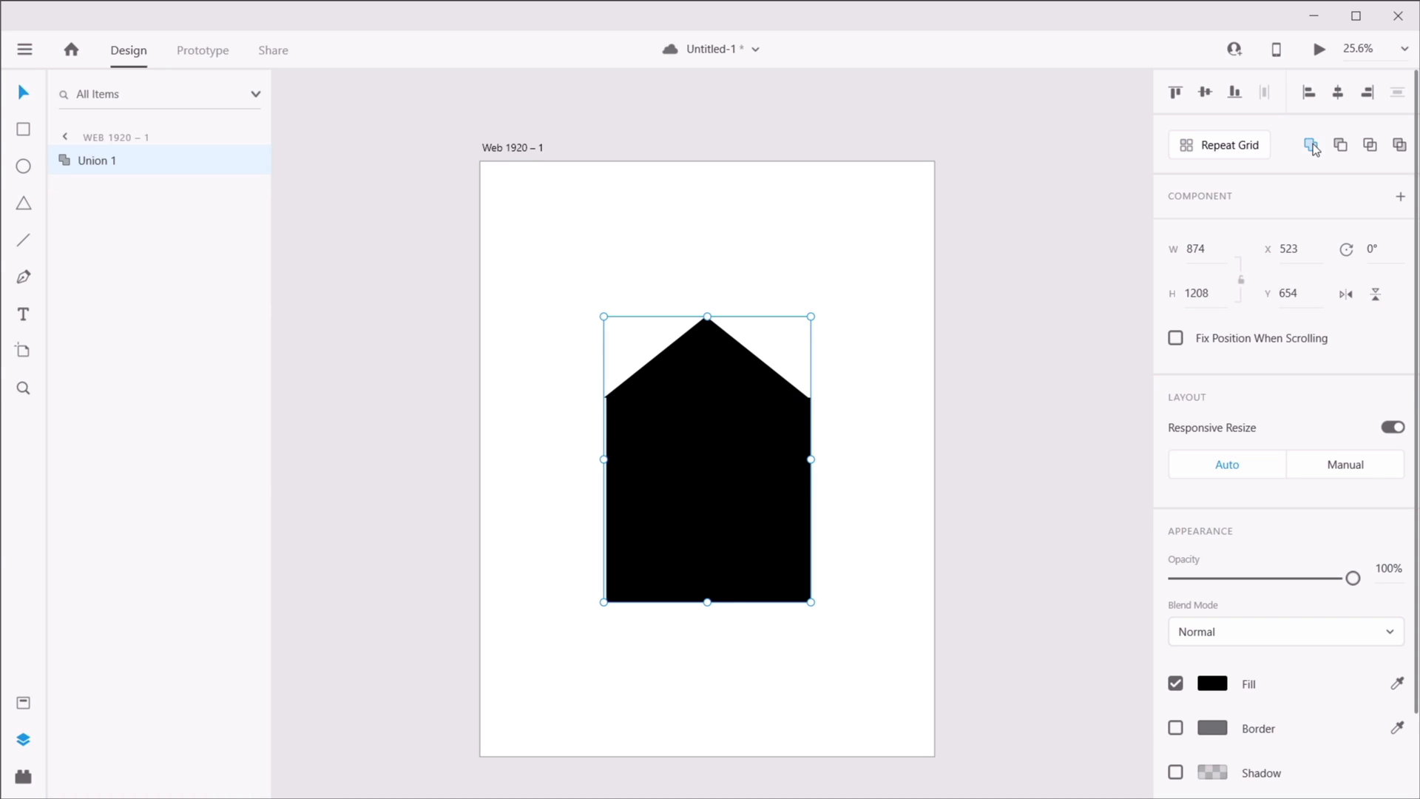
{"action": "left_click", "coordinate": [949, 403]}
- Undo the union of the roof and square and the square's black fill
{"action": "key", "text": "ctrl+z"}
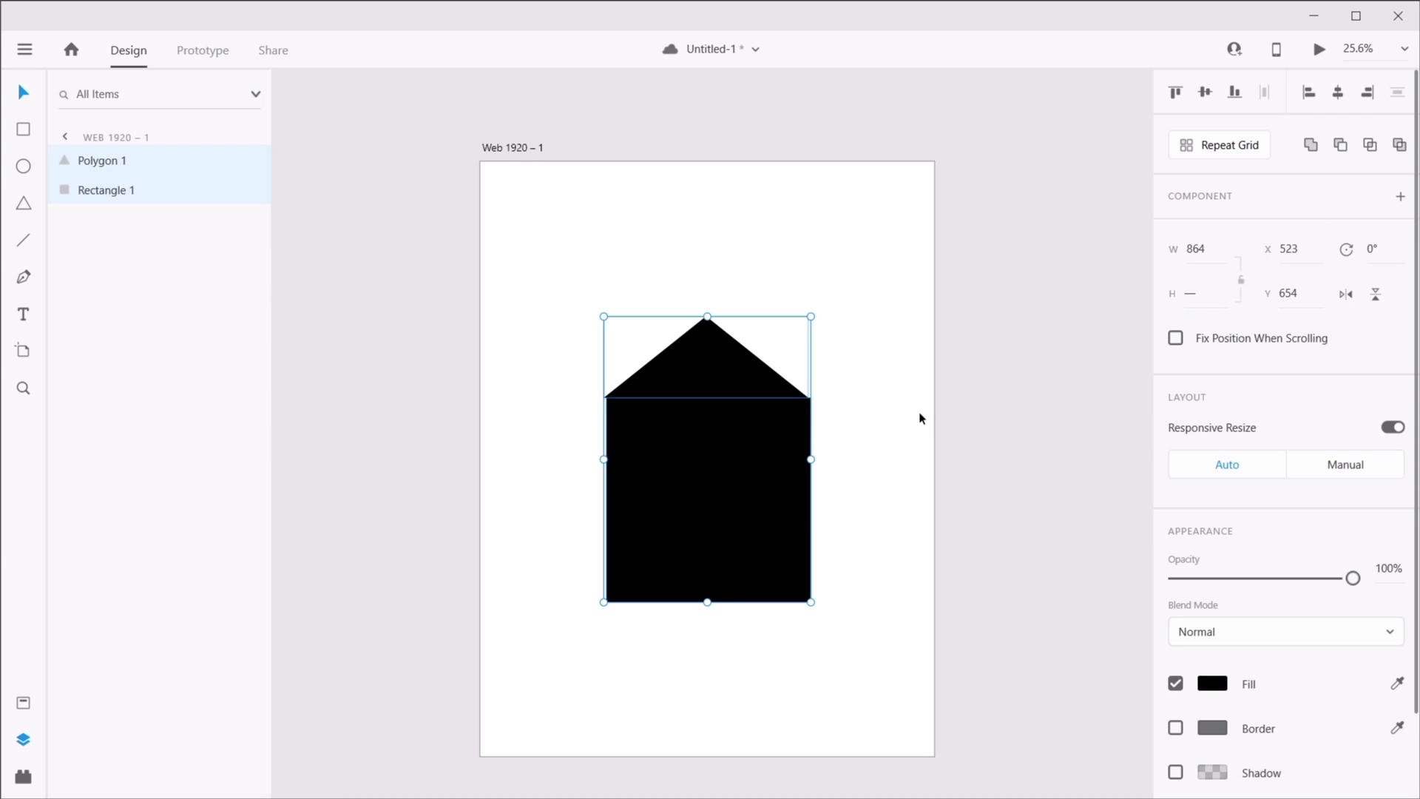
{"action": "key", "text": "ctrl+z"}
{"action": "left_click", "coordinate": [891, 409]}
- Shift the red square about 10 px left so its sides line up with both ends of the roof
{"action": "left_click", "coordinate": [758, 457]}
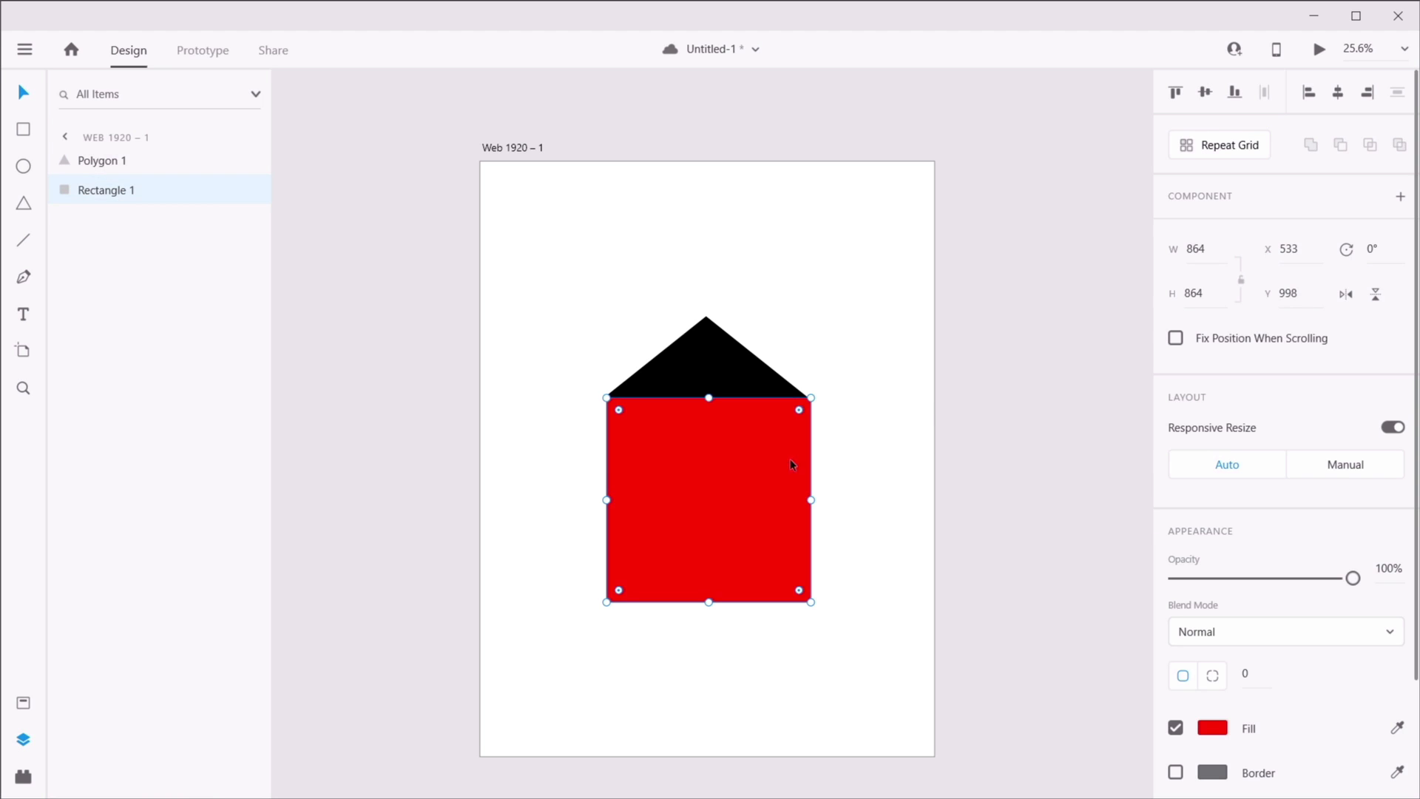
{"action": "key", "text": "z"}
{"action": "left_click_drag", "start_coordinate": [581, 373], "coordinate": [657, 440]}
{"action": "key", "text": "v"}
{"action": "left_click_drag", "start_coordinate": [818, 438], "coordinate": [797, 440]}
{"action": "key", "text": "space"}
{"action": "left_click_drag", "start_coordinate": [903, 489], "coordinate": [156, 463]}
{"action": "left_click_drag", "start_coordinate": [1116, 494], "coordinate": [586, 477]}
{"action": "left_click_drag", "start_coordinate": [945, 493], "coordinate": [914, 495]}
{"action": "left_click", "coordinate": [1139, 327]}
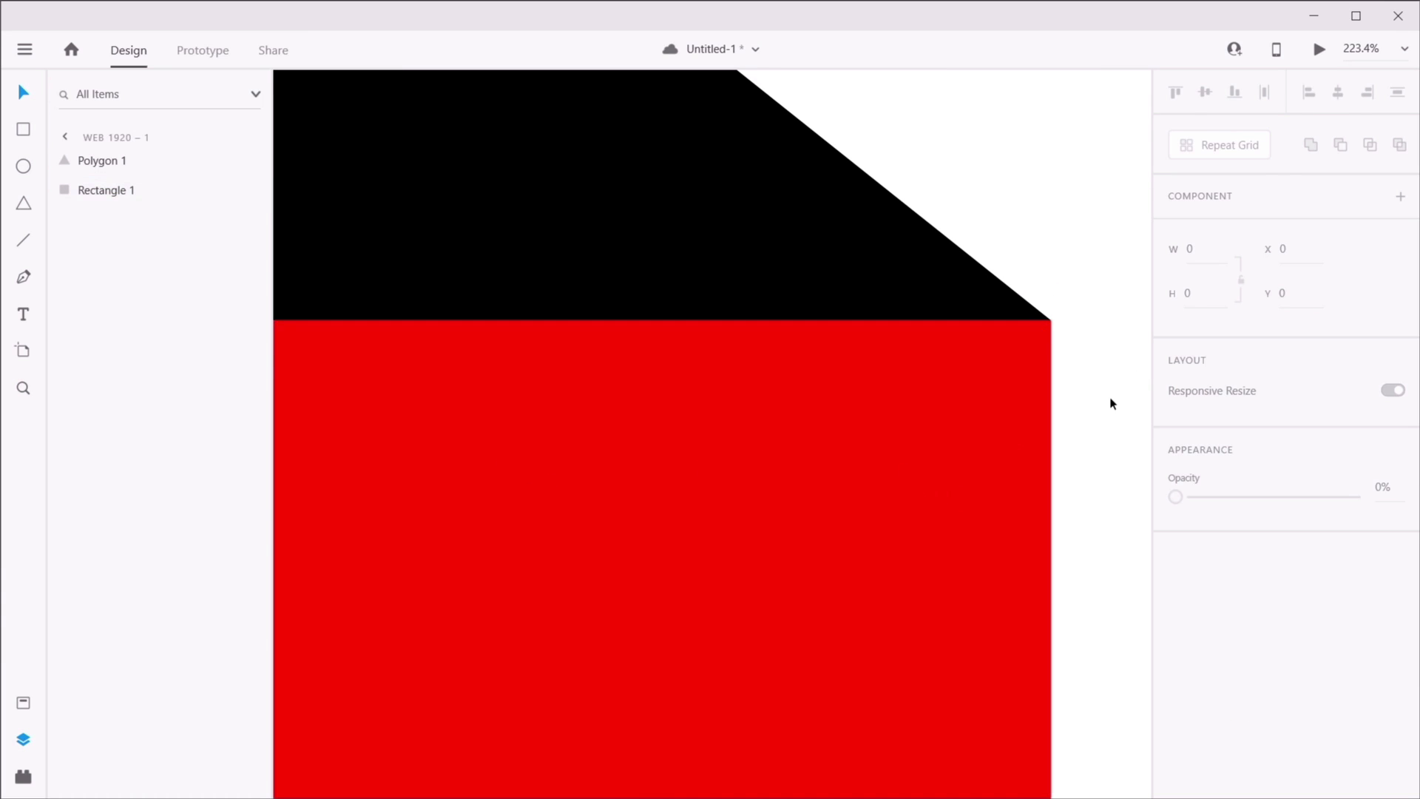
- Select the aligned roof and square and unite them into a single red house shape
{"action": "scroll", "coordinate": [1097, 406], "scroll_direction": "down", "scroll_amount": 5}
{"action": "scroll", "coordinate": [1096, 405], "scroll_direction": "down", "scroll_amount": 4}
{"action": "scroll", "coordinate": [1094, 403], "scroll_direction": "up", "scroll_amount": 1}
{"action": "key", "text": "ctrl+a"}
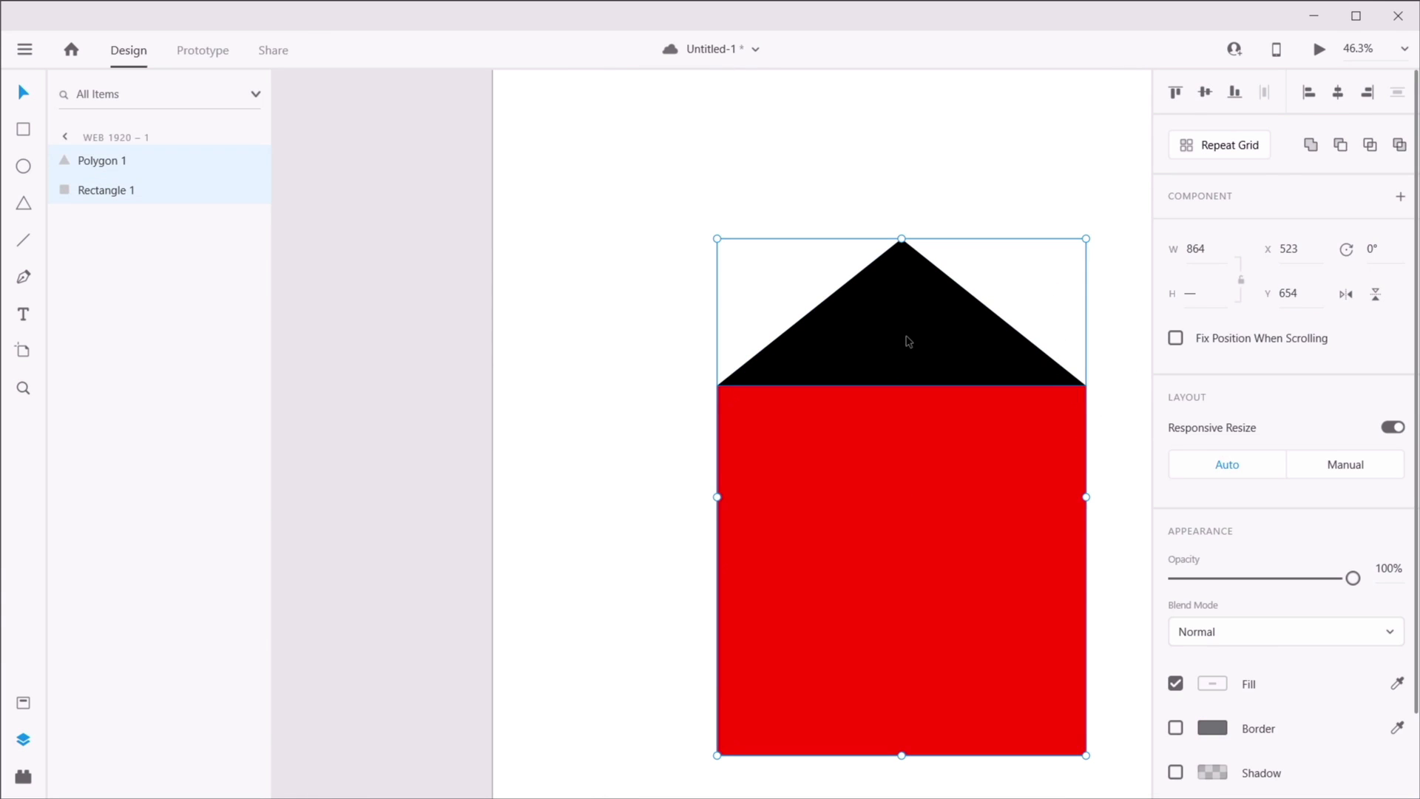
{"action": "left_click", "coordinate": [1311, 147]}
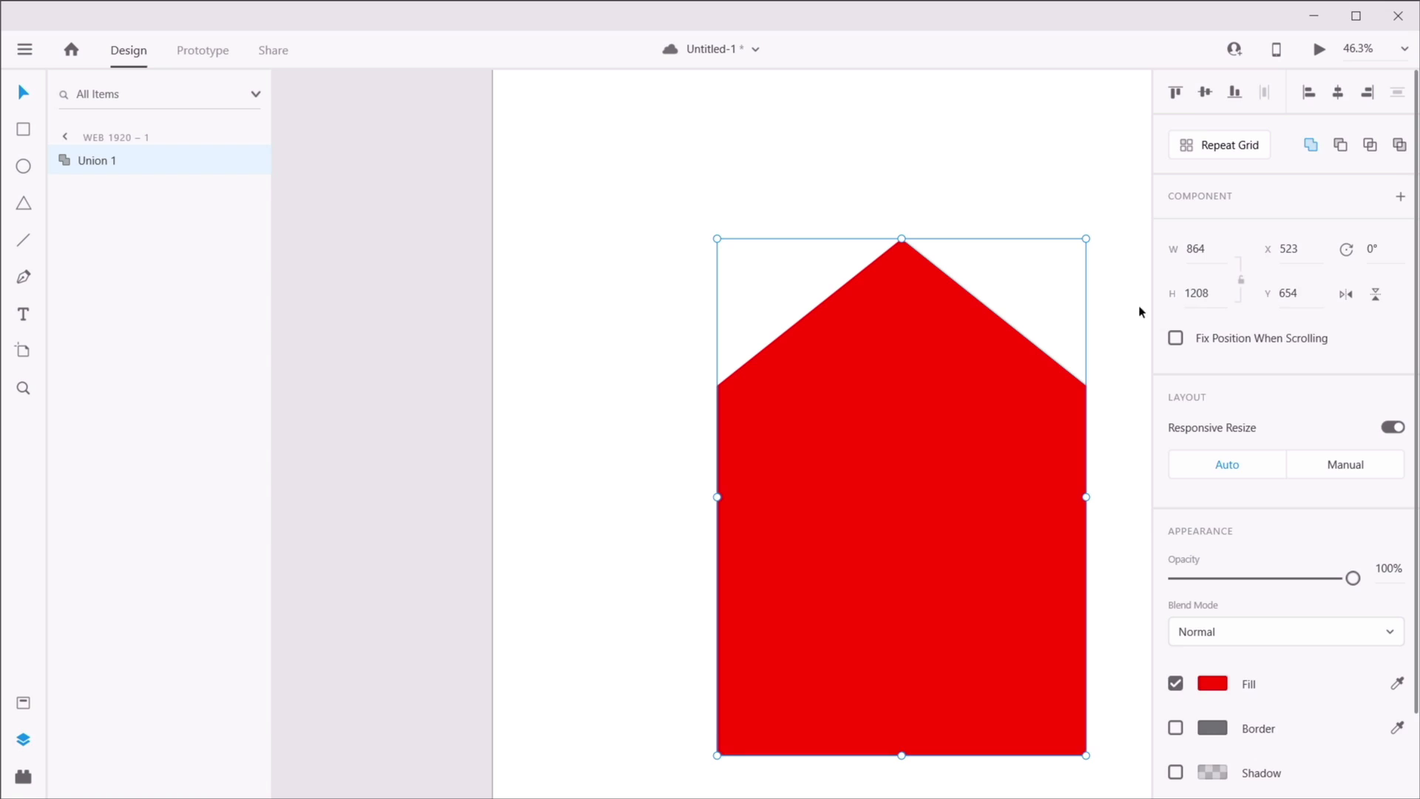
{"action": "left_click_drag", "start_coordinate": [1035, 348], "coordinate": [879, 382]}
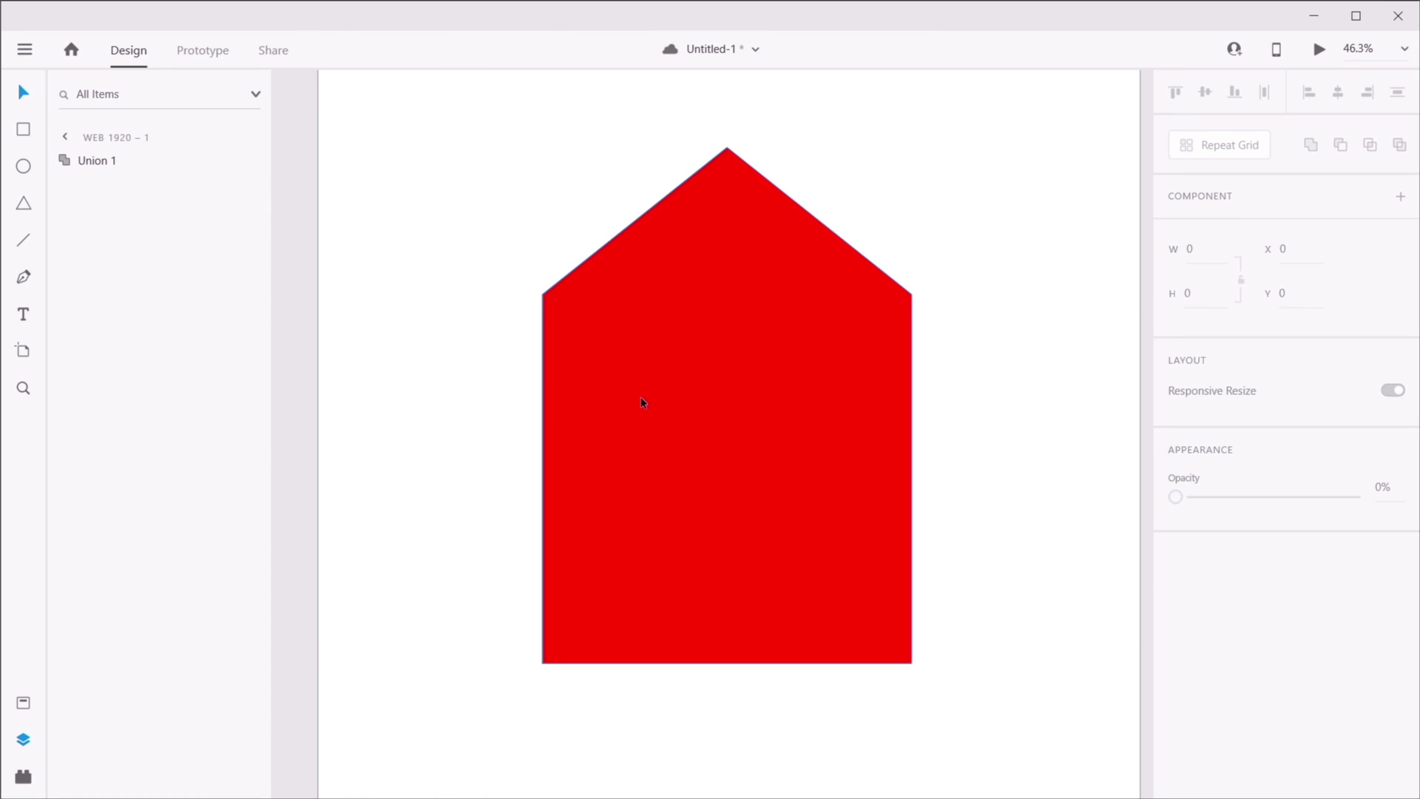
- Draw a small window rectangle and a taller door rectangle on the front of the house
{"action": "key", "text": "r"}
{"action": "left_click_drag", "start_coordinate": [585, 372], "coordinate": [681, 492]}
{"action": "left_click_drag", "start_coordinate": [766, 421], "coordinate": [893, 651]}
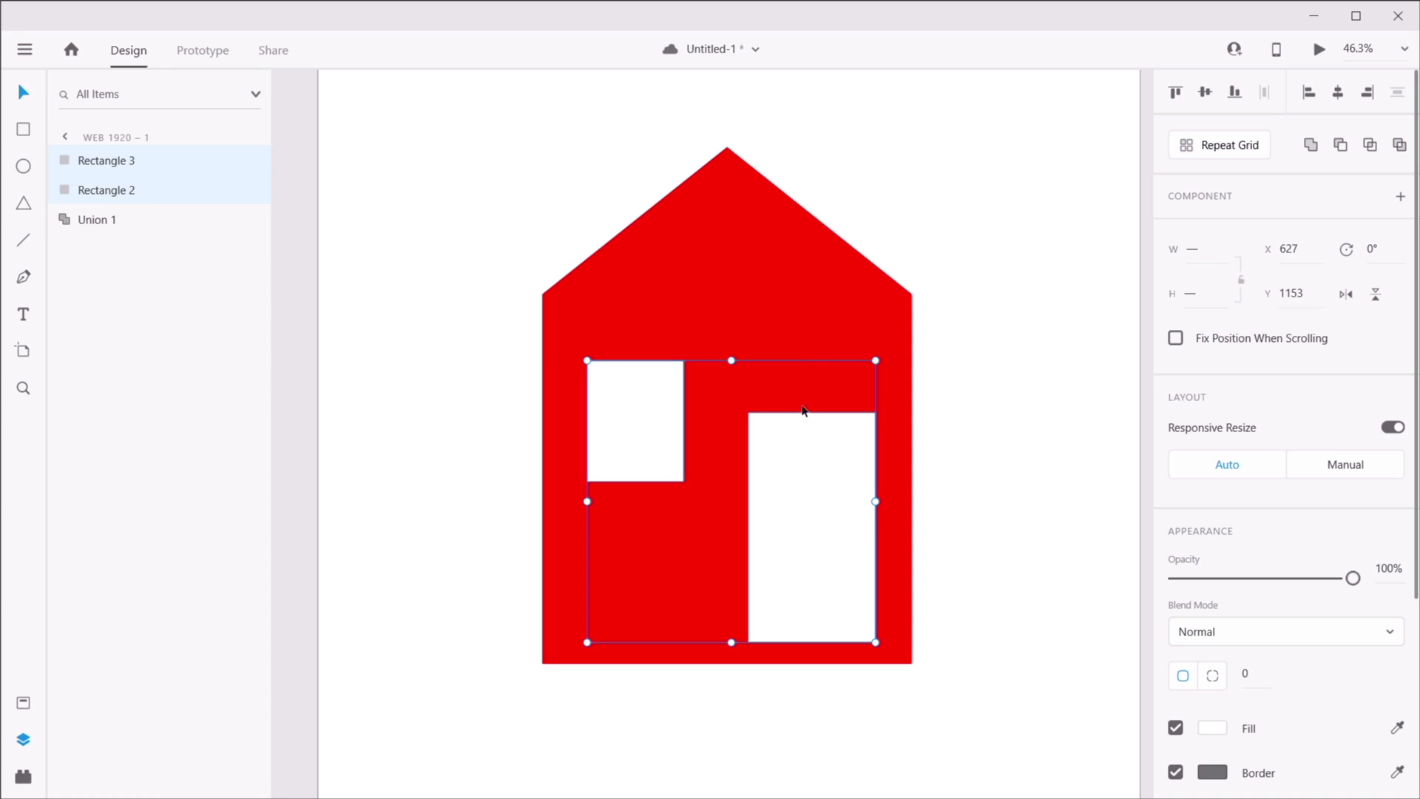
- Cut the window and door out of the house with the Exclude Overlap operation
{"action": "left_click", "coordinate": [785, 289], "text": "shift"}
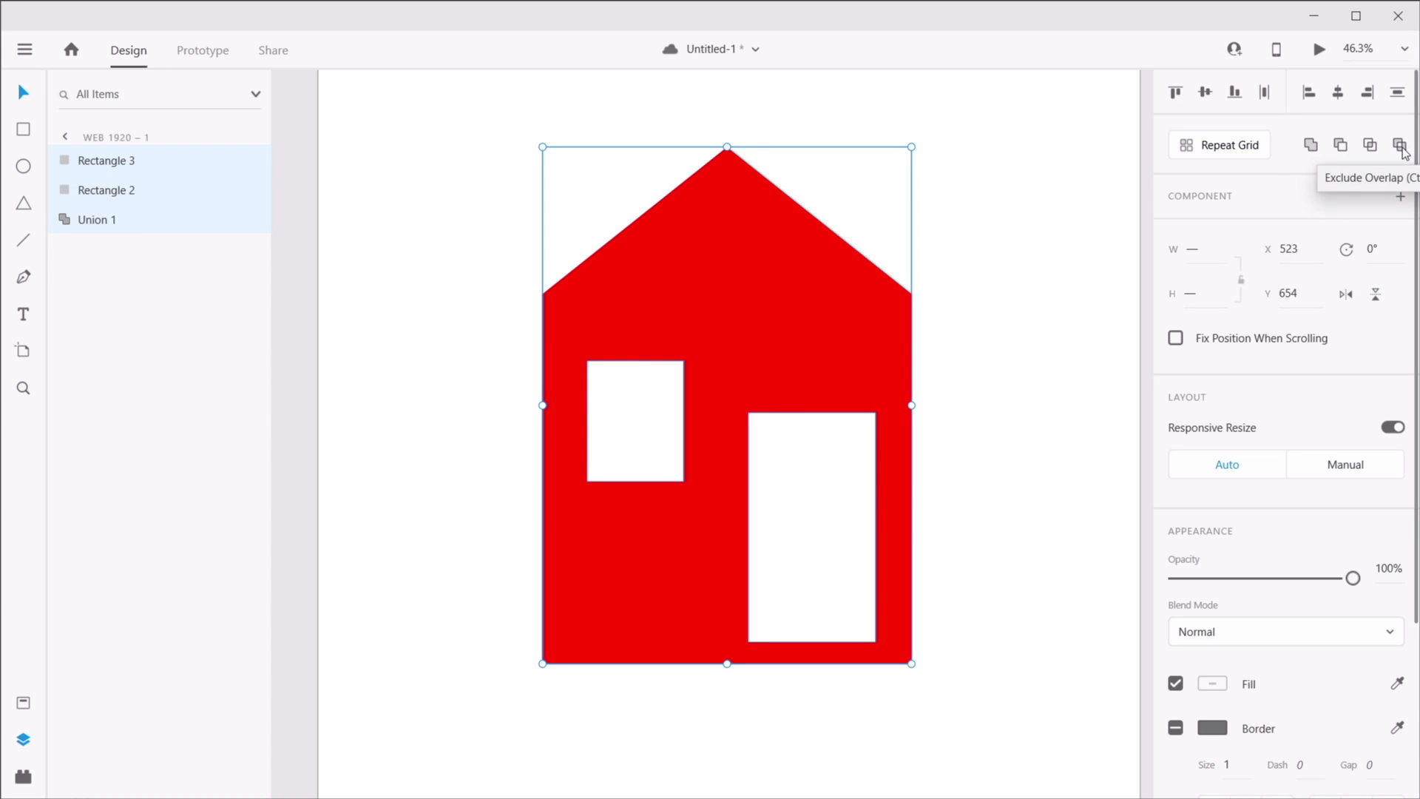
{"action": "left_click", "coordinate": [1400, 146]}
{"action": "left_click", "coordinate": [1021, 213]}
- Fill the house with dark blue and save the document
{"action": "left_click", "coordinate": [761, 306]}
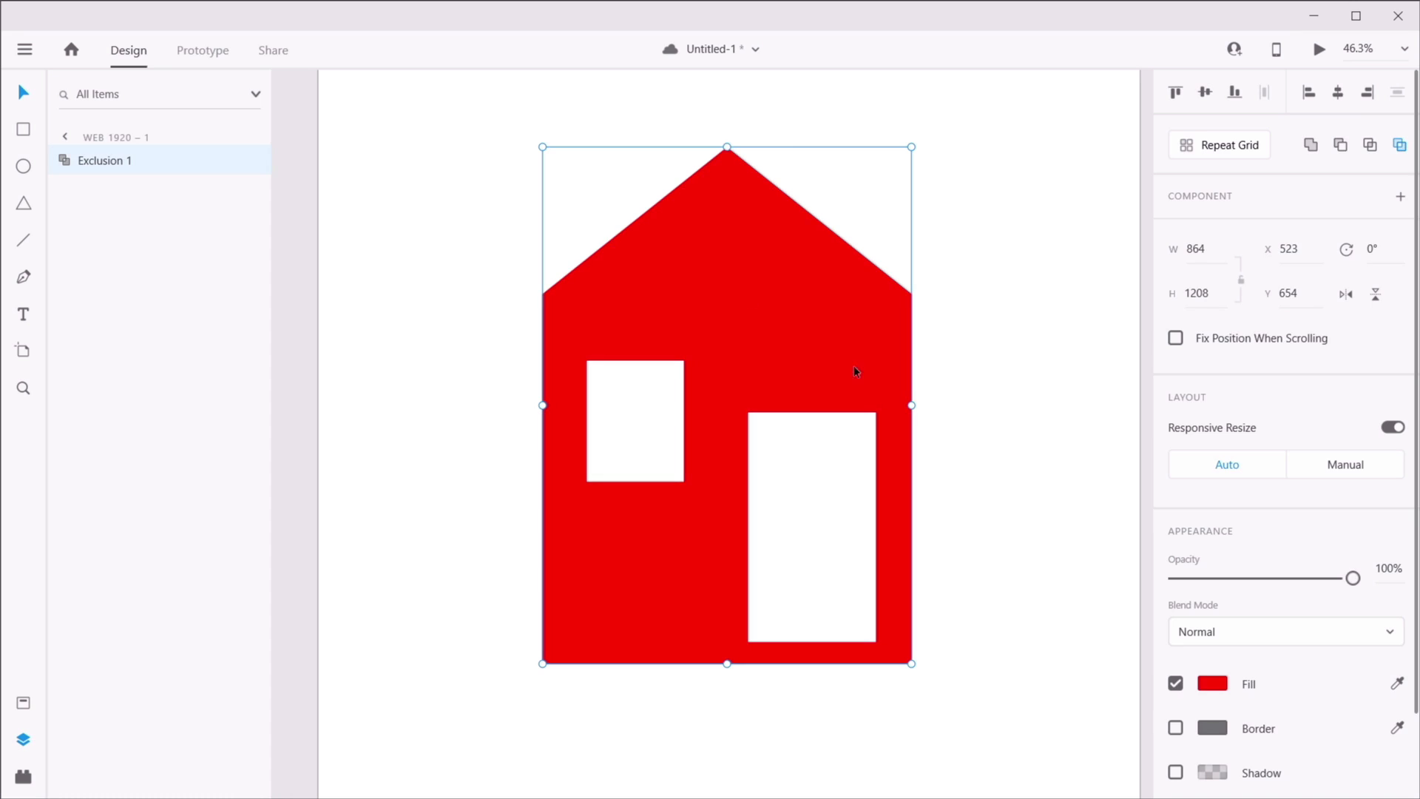
{"action": "left_click", "coordinate": [1208, 684]}
{"action": "left_click", "coordinate": [1118, 596]}
{"action": "left_click_drag", "start_coordinate": [1072, 581], "coordinate": [976, 644]}
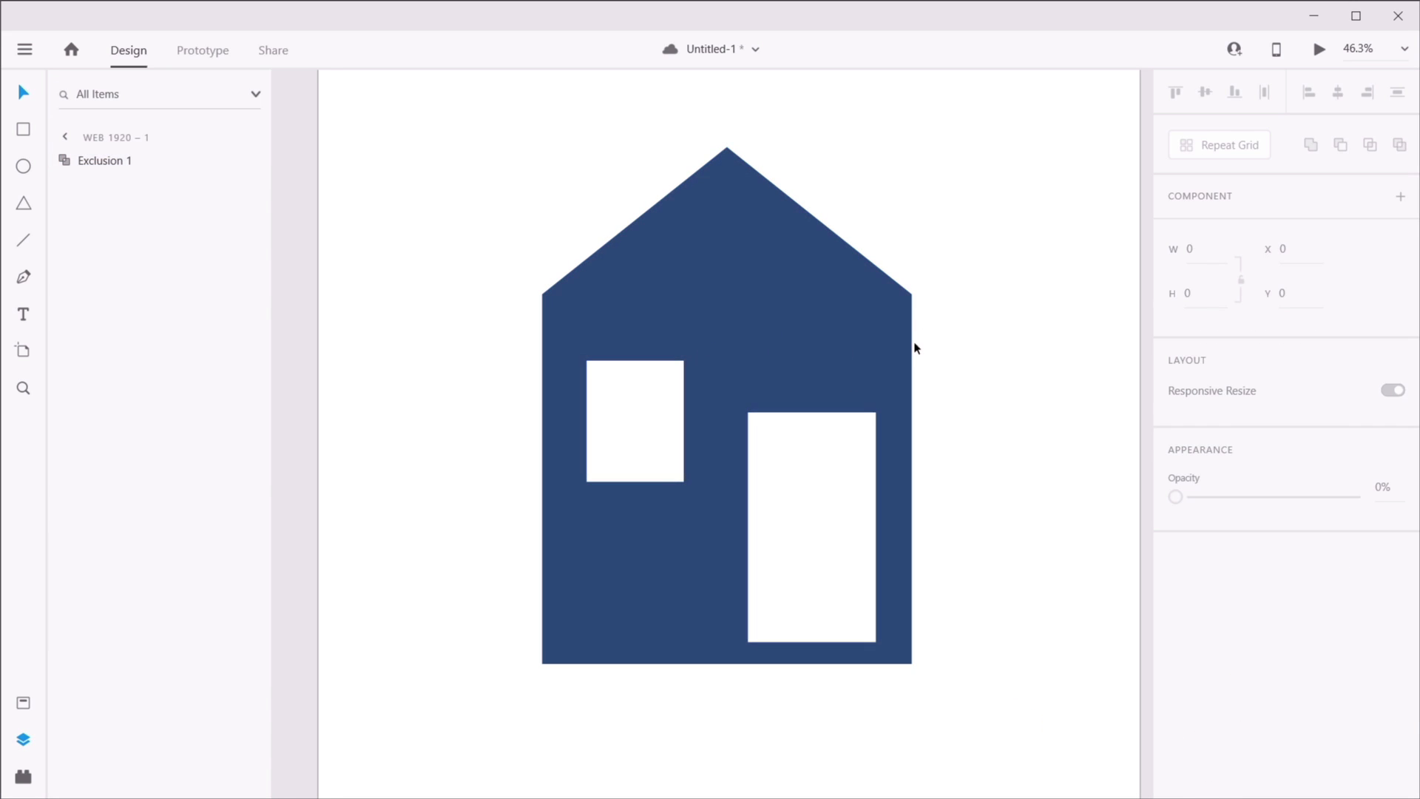
{"action": "key", "text": "ctrl+s"}
- Draw a chimney rectangle of about 149 by 273 px over the left slope of the roof
{"action": "key", "text": "r"}
{"action": "mouse_move", "coordinate": [582, 153]}
{"action": "left_mouse_down"}
{"action": "mouse_move", "coordinate": [640, 270]}
{"action": "mouse_move", "coordinate": [658, 270]}
{"action": "mouse_move", "coordinate": [645, 269]}
{"action": "left_mouse_up"}
{"action": "key", "text": "v"}
- Try to unite the chimney rectangle with the house using the Add operation
{"action": "left_click", "coordinate": [781, 303], "text": "shift"}
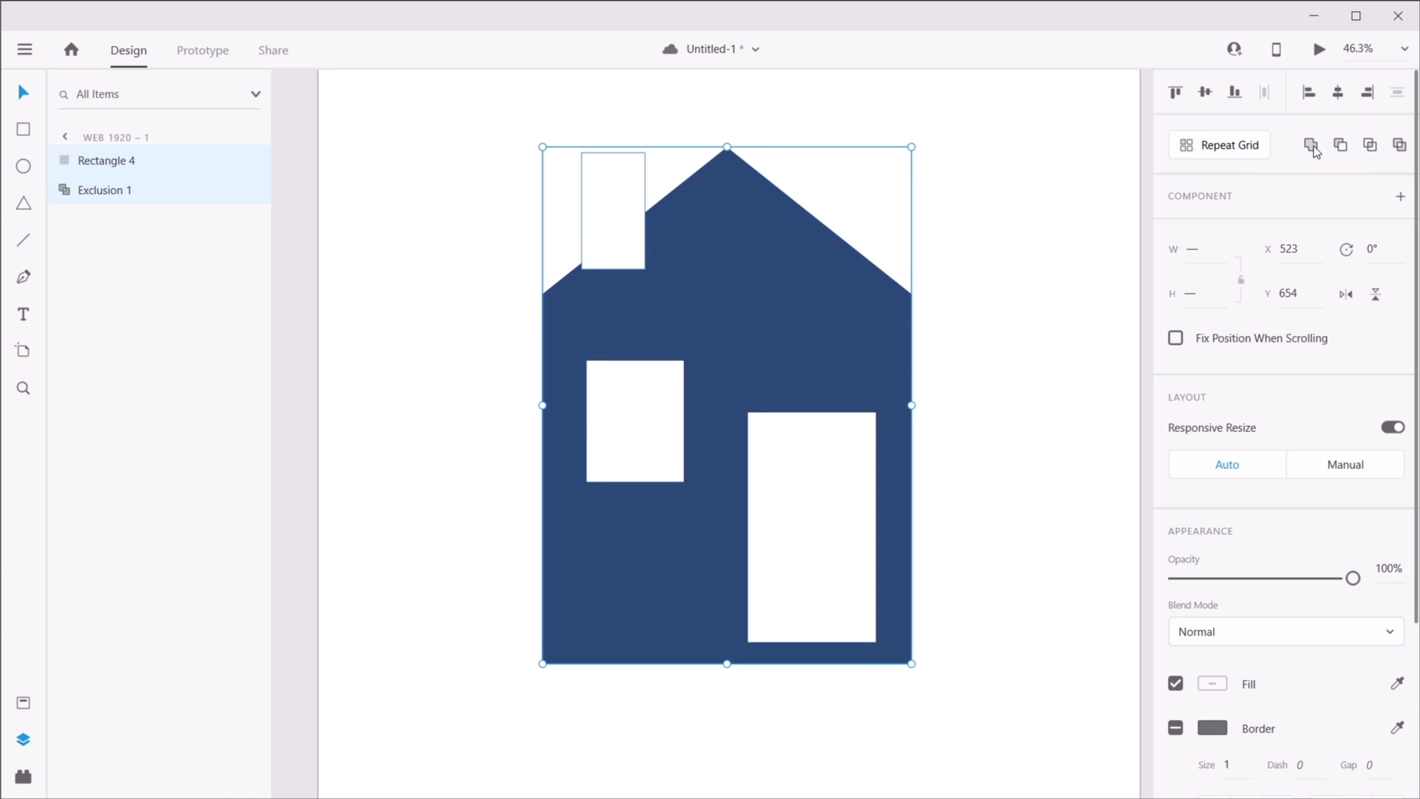
{"action": "left_click", "coordinate": [1313, 145]}
{"action": "left_click", "coordinate": [932, 369]}
- Try a purple fill on the house without the chimney, and return it to dark blue #2C4B7A
{"action": "left_click", "coordinate": [806, 290]}
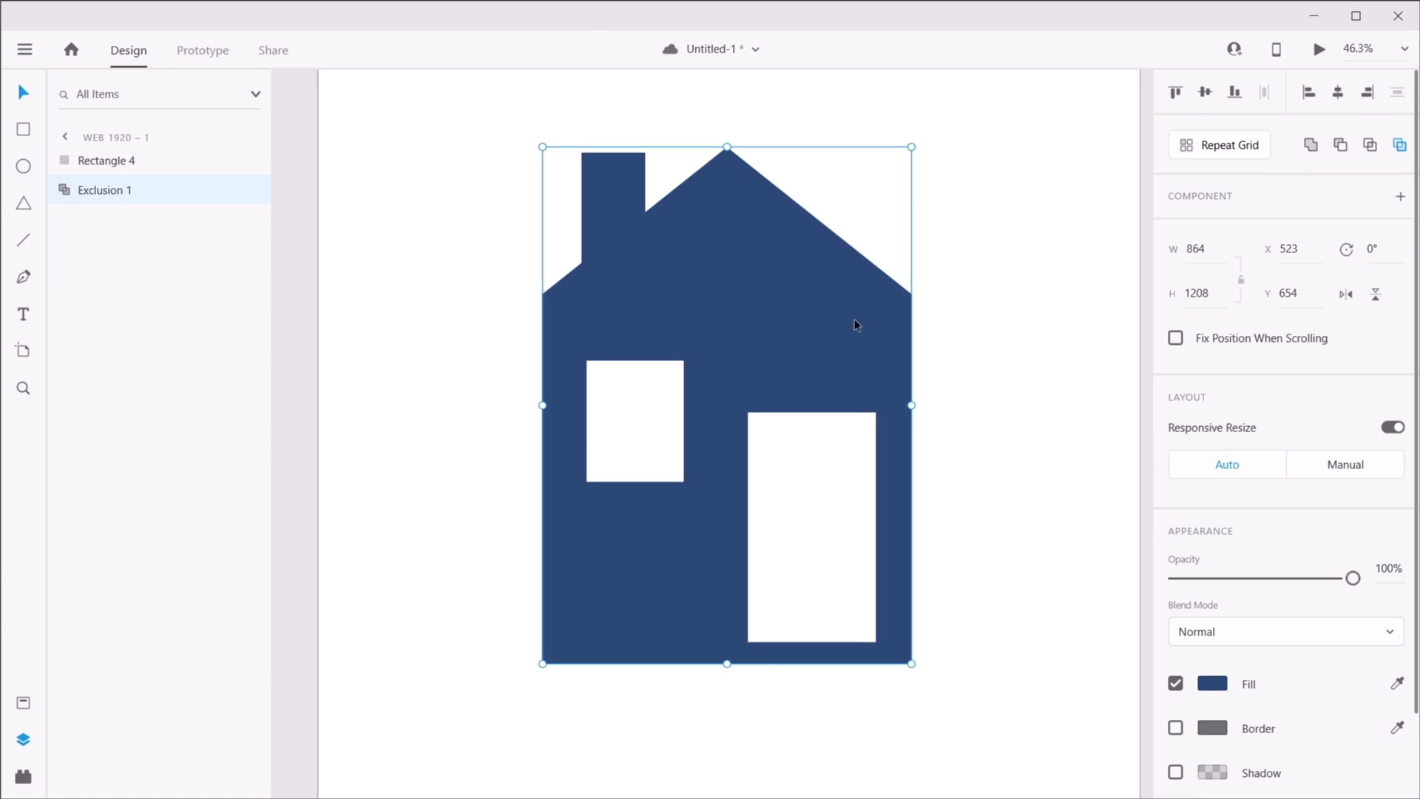
{"action": "left_click", "coordinate": [1212, 685]}
{"action": "left_click", "coordinate": [1119, 556]}
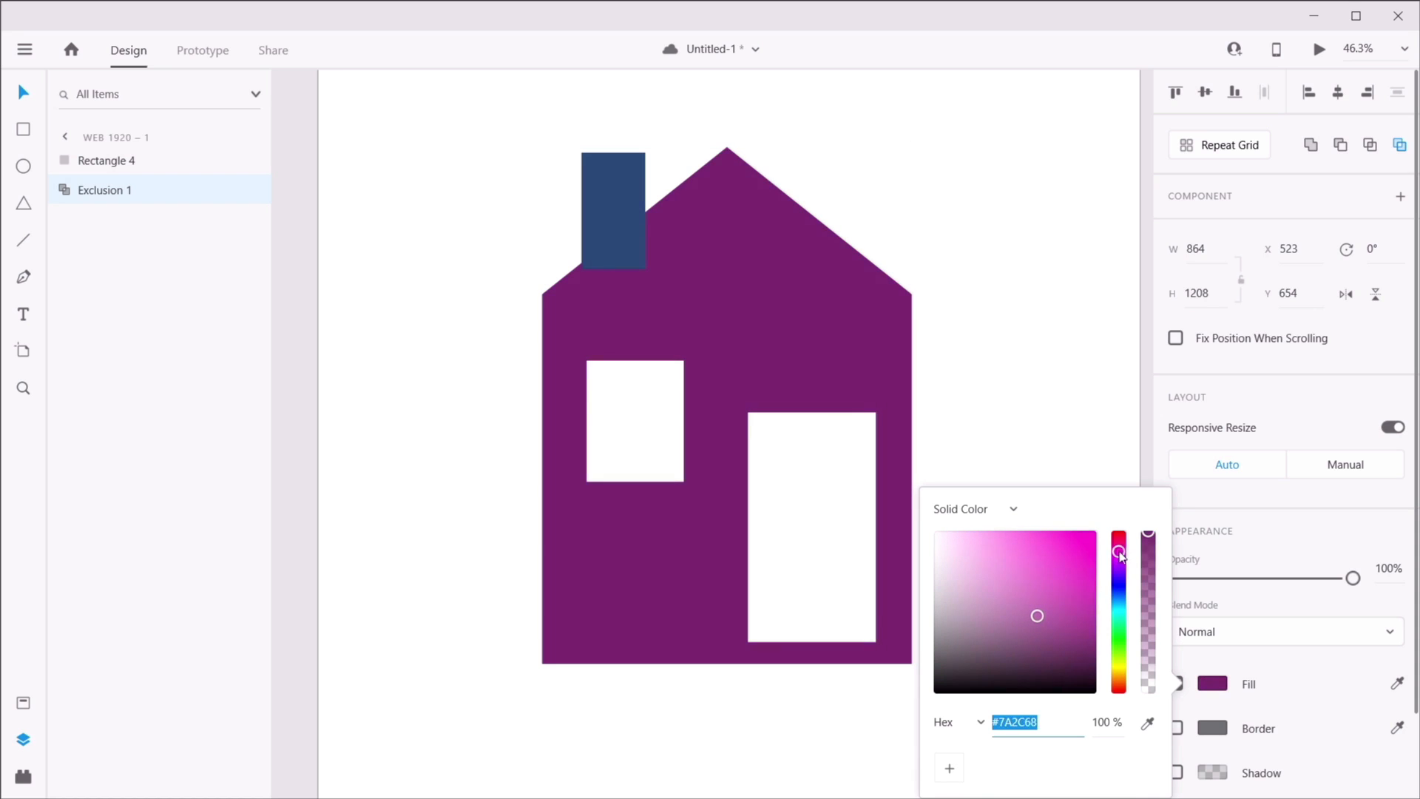
{"action": "left_click_drag", "start_coordinate": [1119, 555], "coordinate": [1119, 596]}
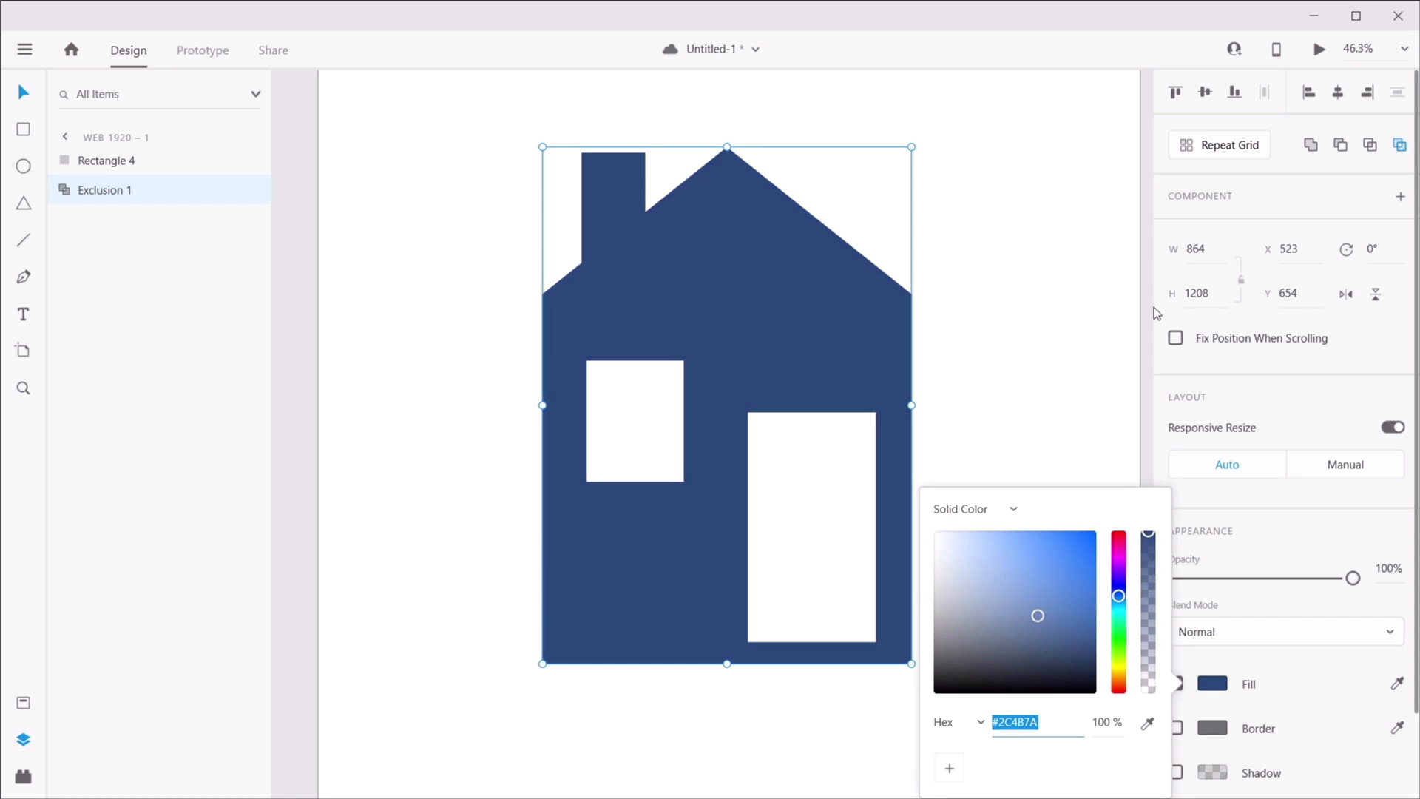
{"action": "left_click", "coordinate": [1054, 226]}
- Select the dark blue chimney and the house body and merge them into one shape with Add
{"action": "left_click", "coordinate": [589, 206]}
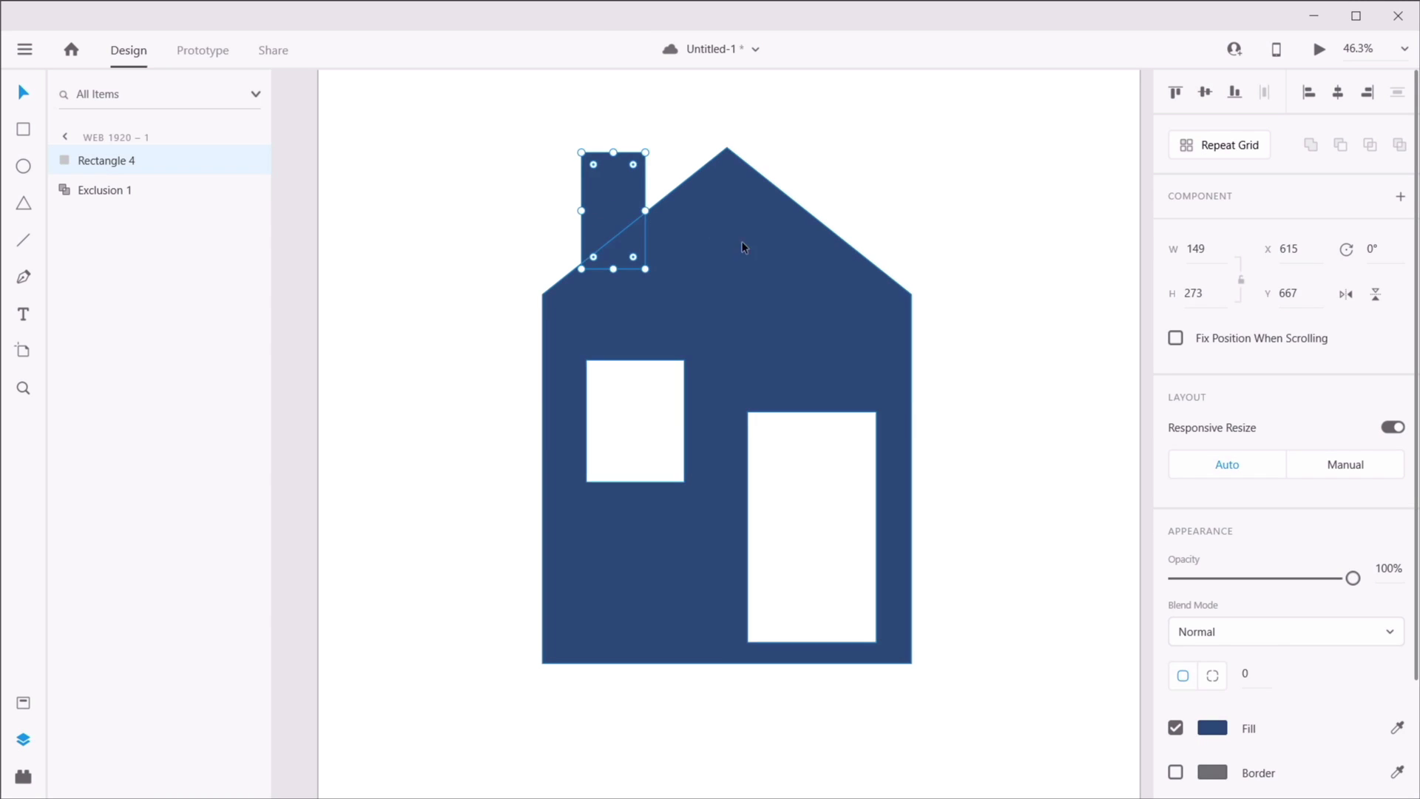
{"action": "left_click", "coordinate": [757, 249], "text": "shift"}
{"action": "left_click", "coordinate": [1308, 146]}
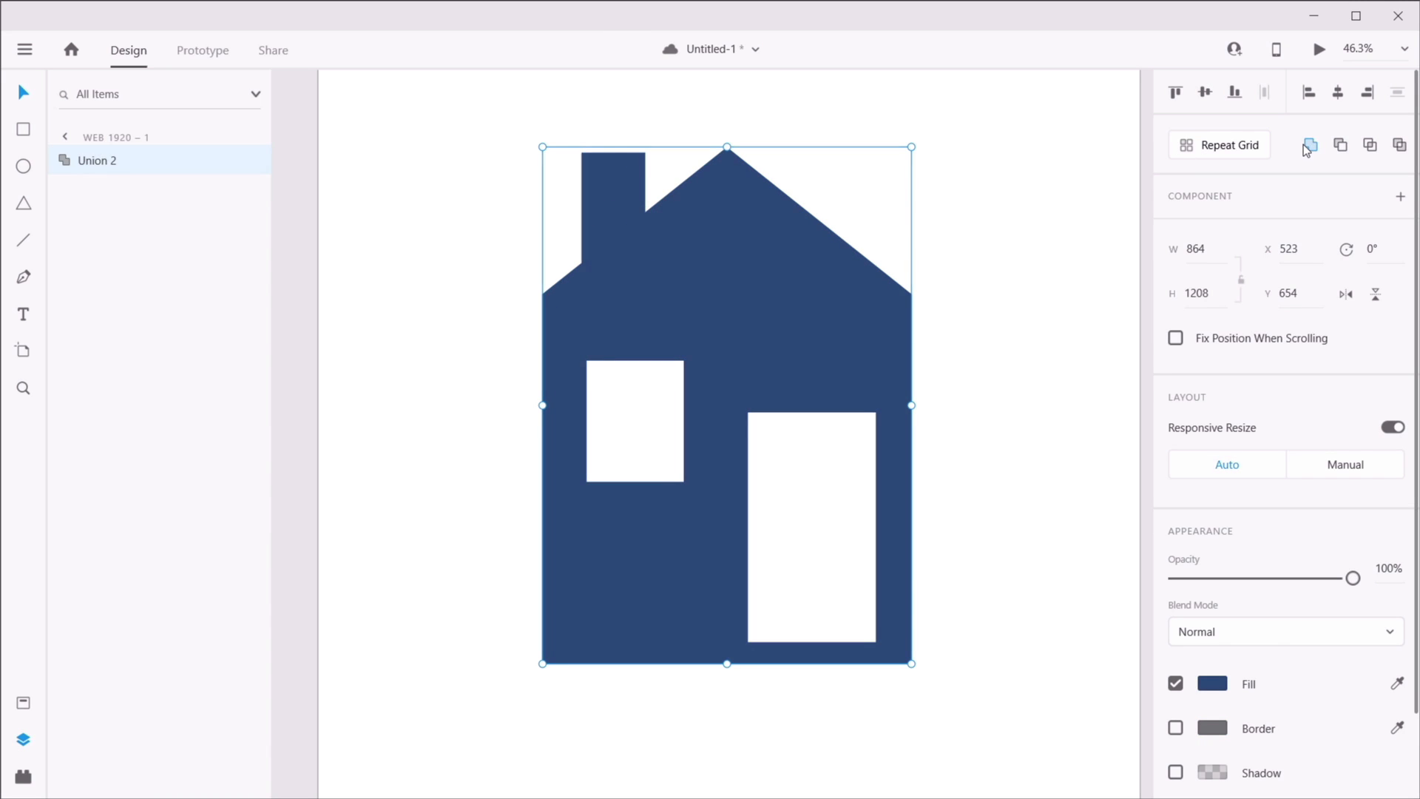
{"action": "left_click", "coordinate": [1047, 226]}
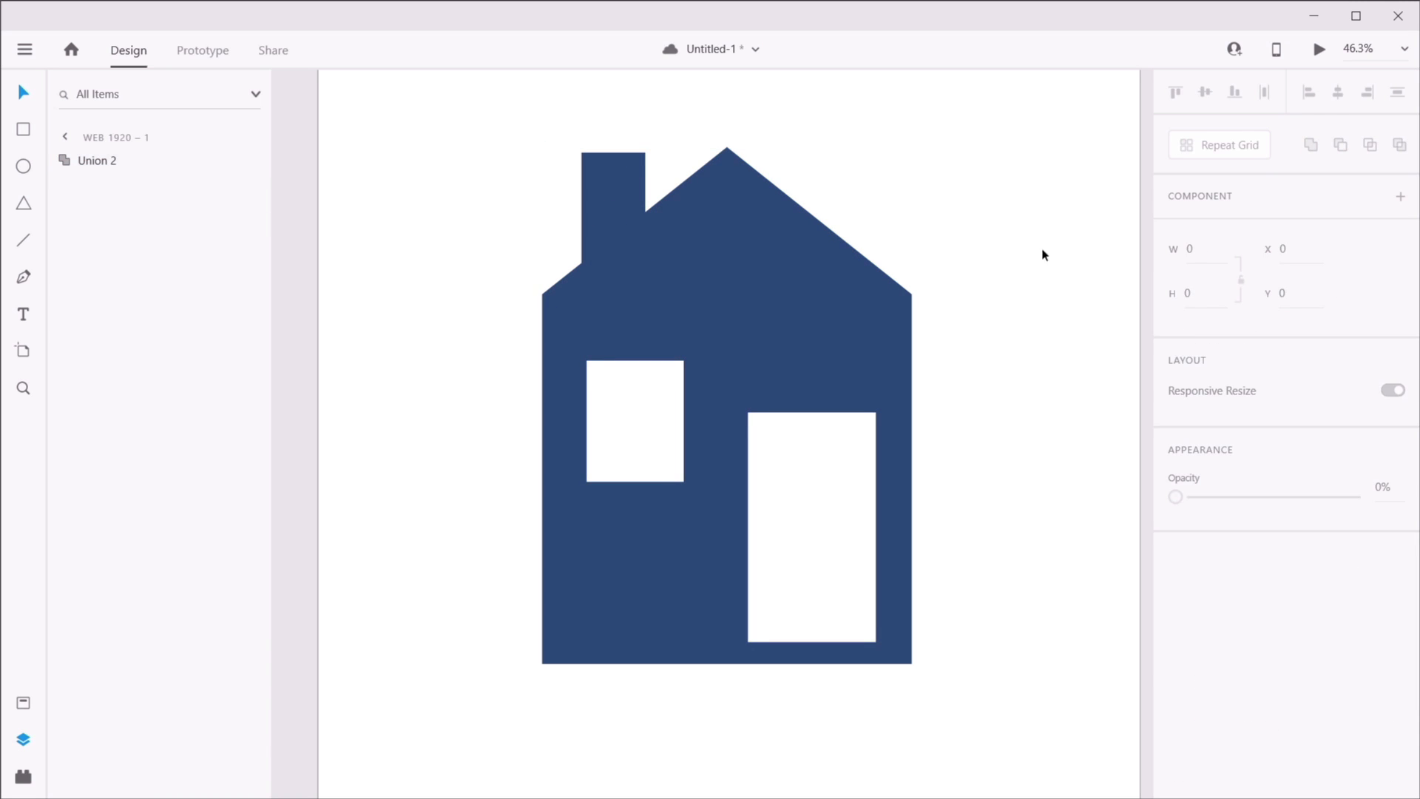
- Fill the merged house and chimney with a bright blue
{"action": "left_click", "coordinate": [681, 238]}
{"action": "left_click", "coordinate": [1212, 683]}
{"action": "left_click", "coordinate": [1080, 544]}
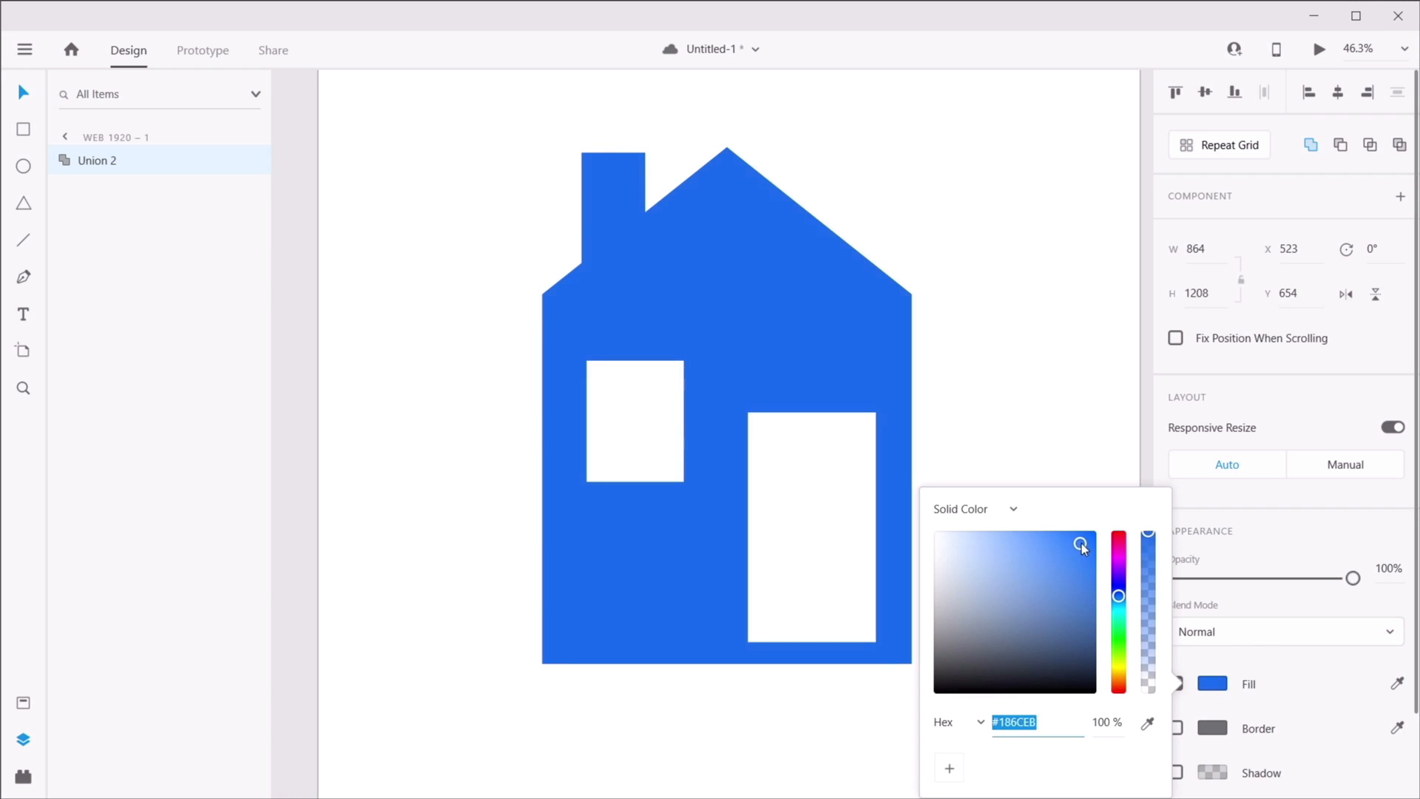
{"action": "left_click_drag", "start_coordinate": [1067, 636], "coordinate": [1063, 546]}
{"action": "left_click", "coordinate": [1063, 278]}
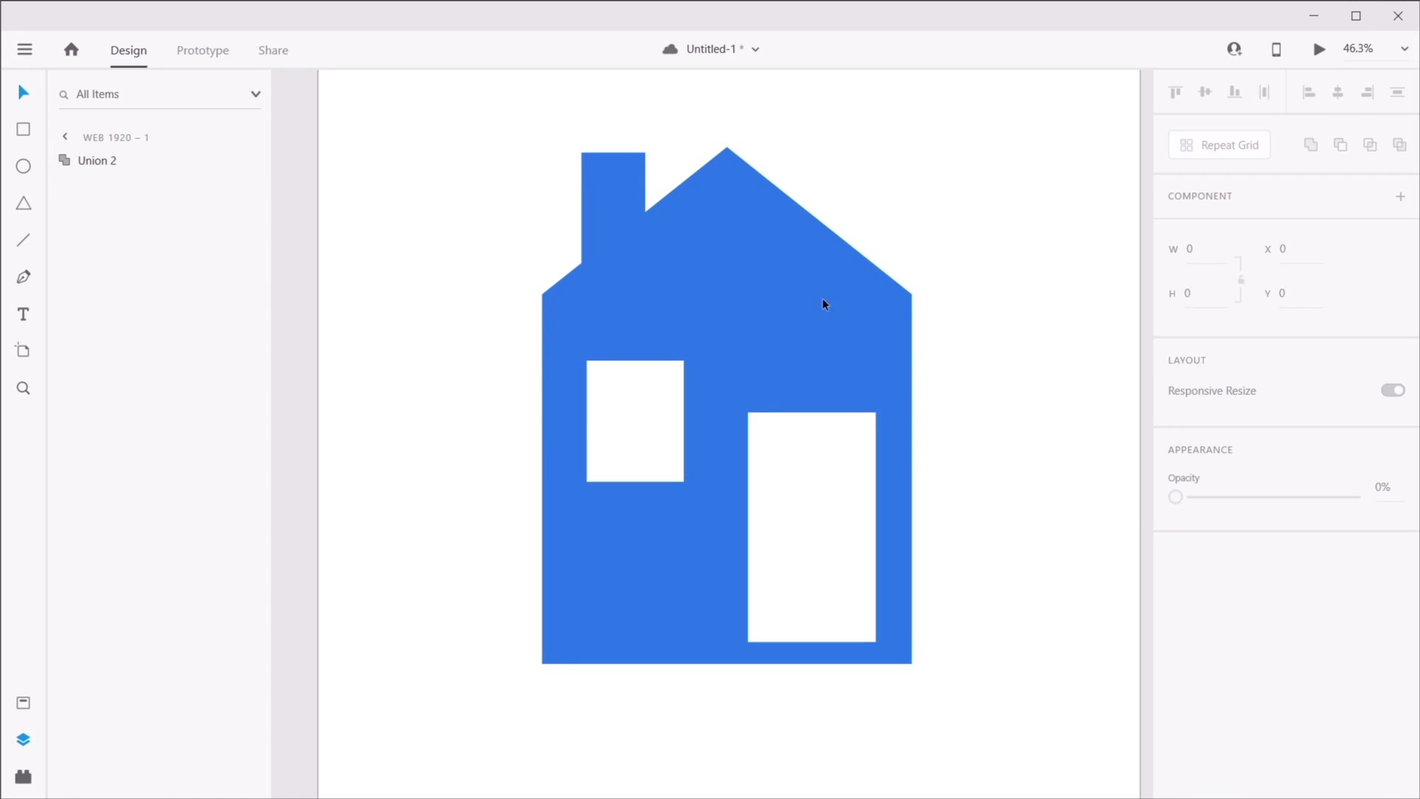
- Expand the merged house's layers down to the nested exclusion, the inner union and their original shapes
{"action": "left_click", "coordinate": [65, 161]}
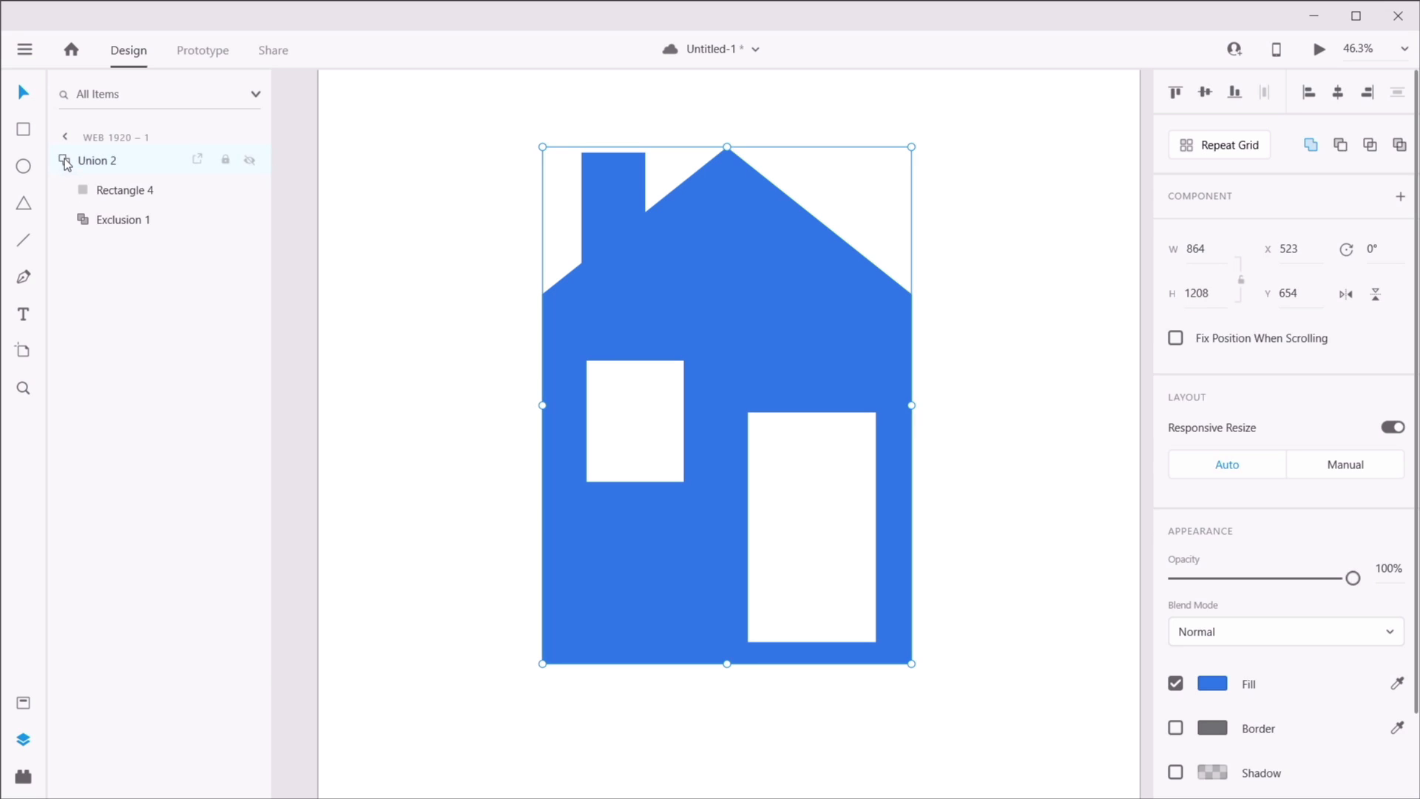
{"action": "left_click", "coordinate": [83, 221]}
{"action": "left_click", "coordinate": [101, 308]}
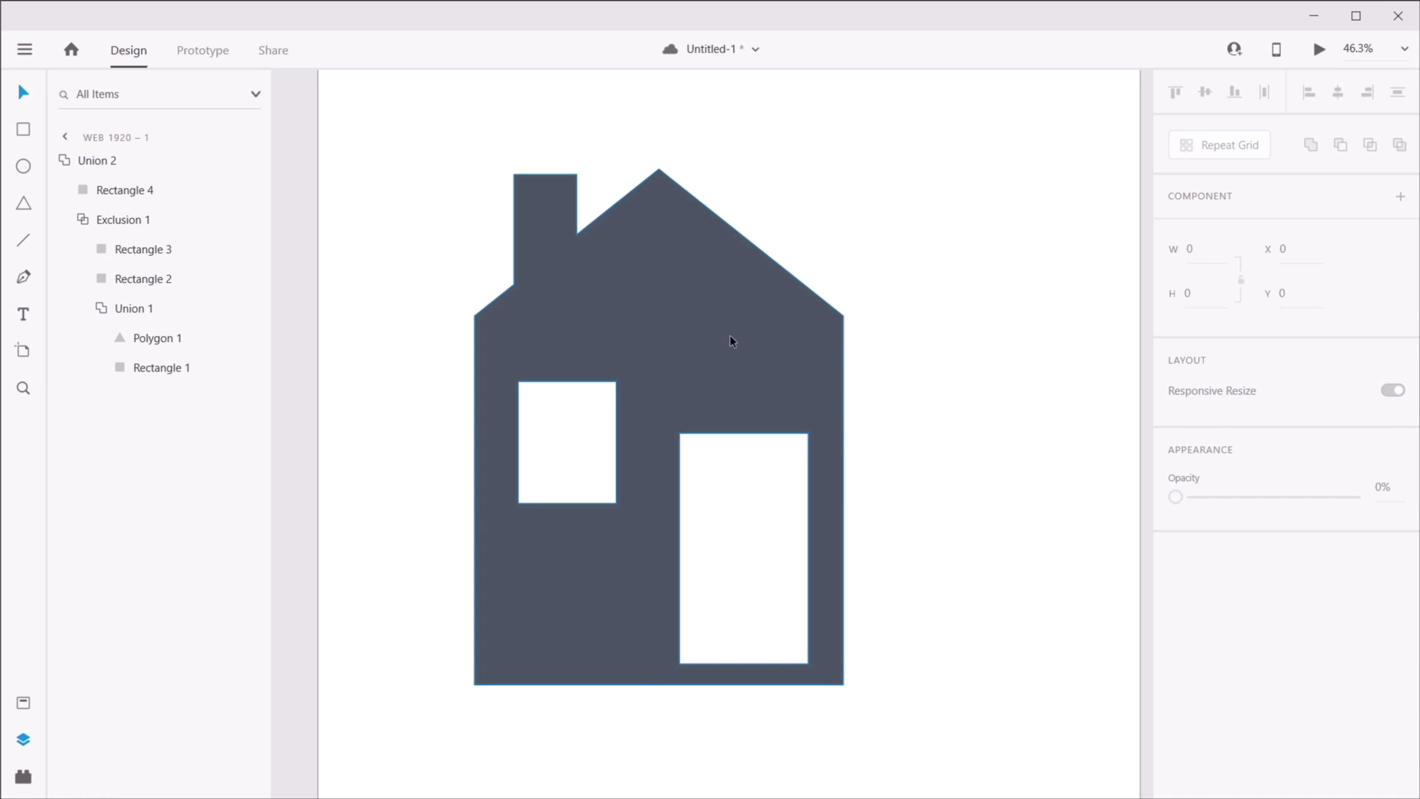
- Change the merged house's fill to a medium blue and undo the last move of the house
{"action": "left_click", "coordinate": [730, 335]}
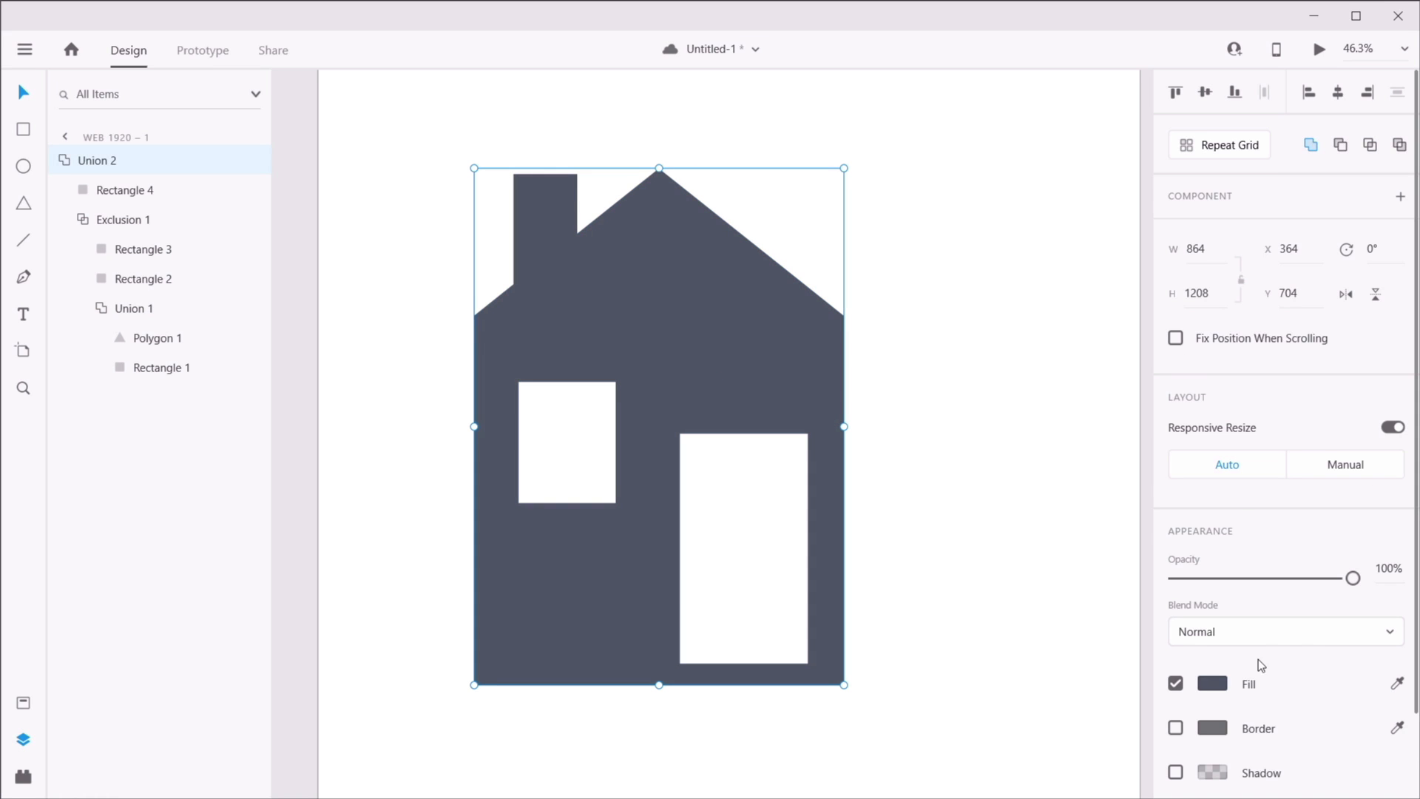
{"action": "left_click", "coordinate": [1214, 684]}
{"action": "left_click_drag", "start_coordinate": [973, 615], "coordinate": [1048, 605]}
{"action": "left_click", "coordinate": [1024, 412]}
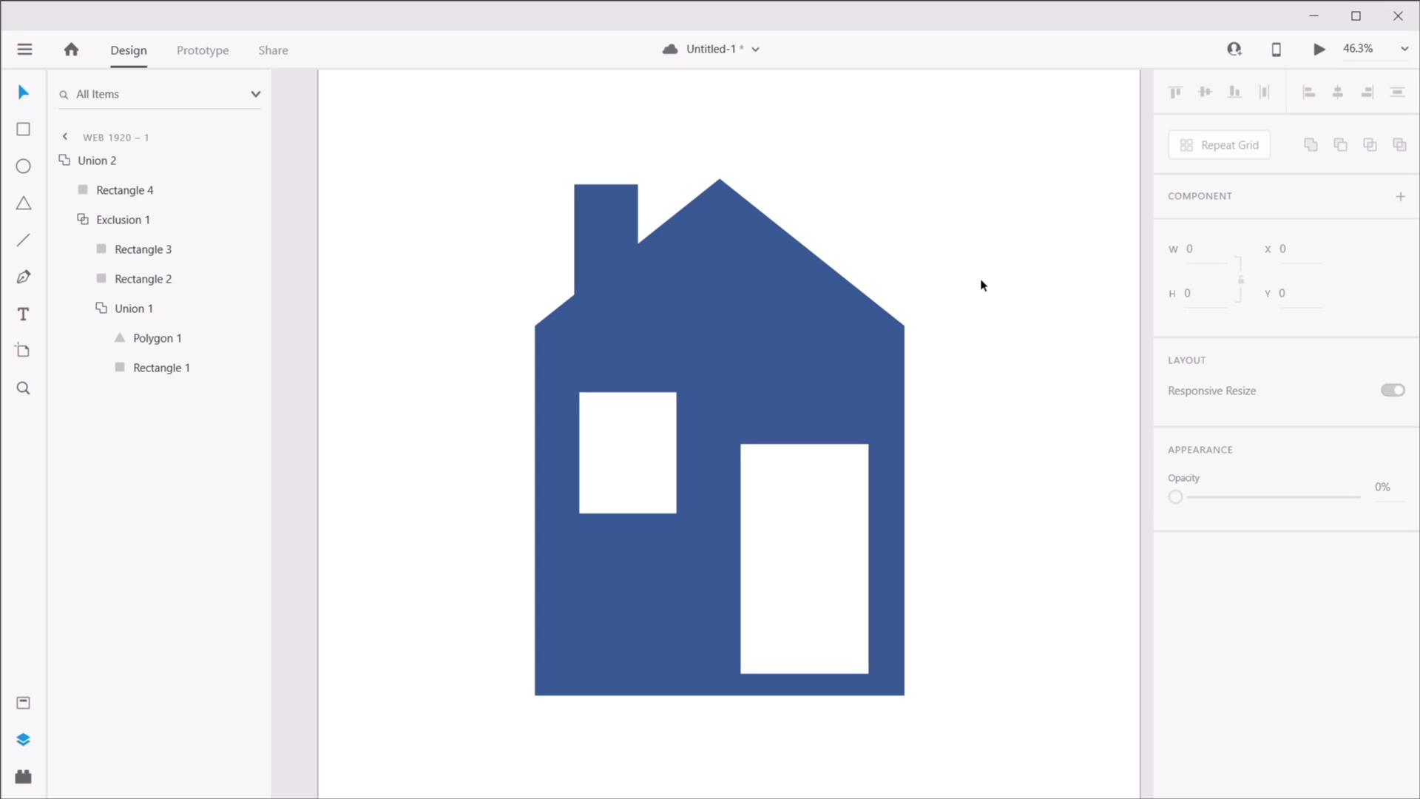
{"action": "key", "text": "ctrl+z"}
{"action": "left_click", "coordinate": [1014, 340]}
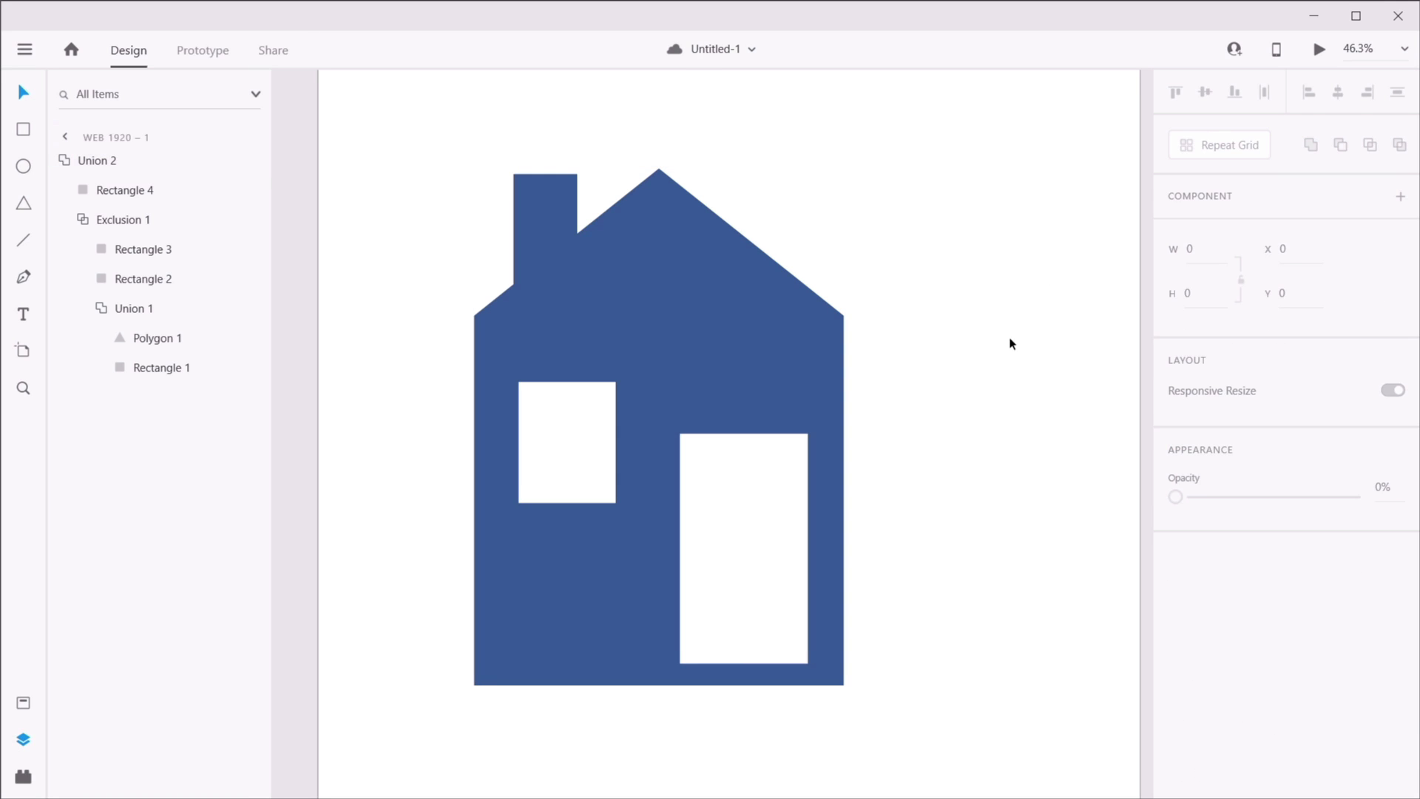
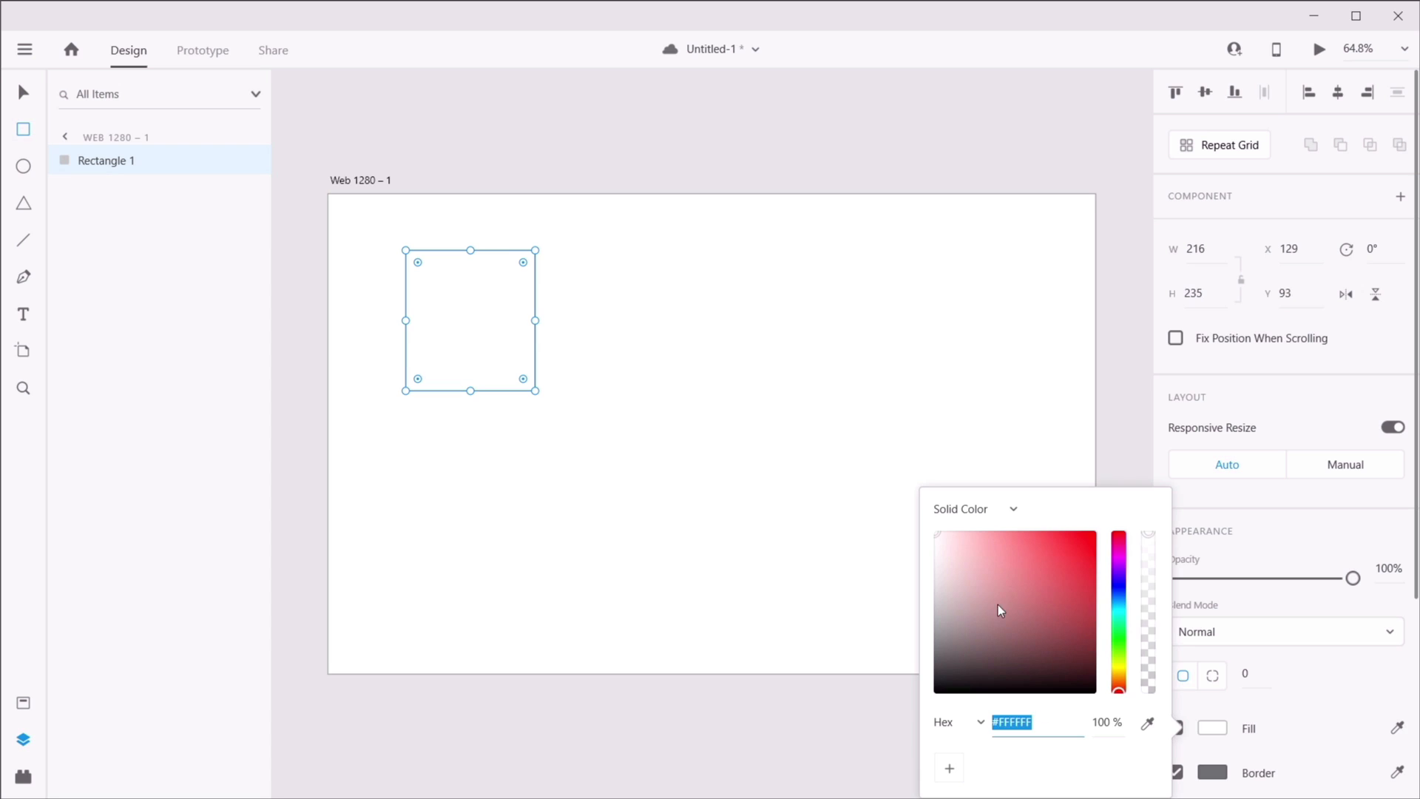
- Fill the rectangle with red and draw a blue-filled circle about 352 px across to the right of it
{"action": "left_click", "coordinate": [1045, 554]}
{"action": "left_click", "coordinate": [24, 168]}
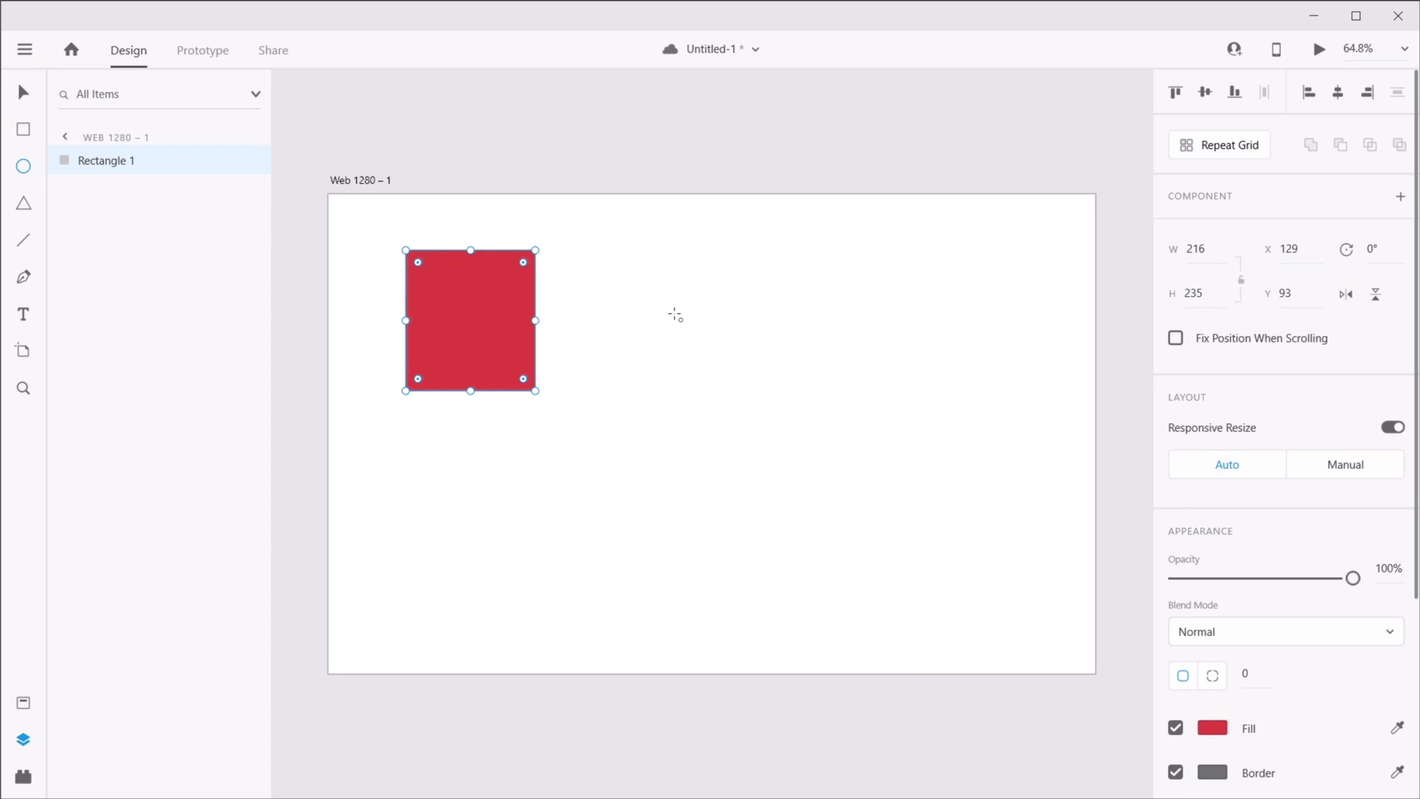
{"action": "left_click_drag", "start_coordinate": [676, 308], "coordinate": [890, 523]}
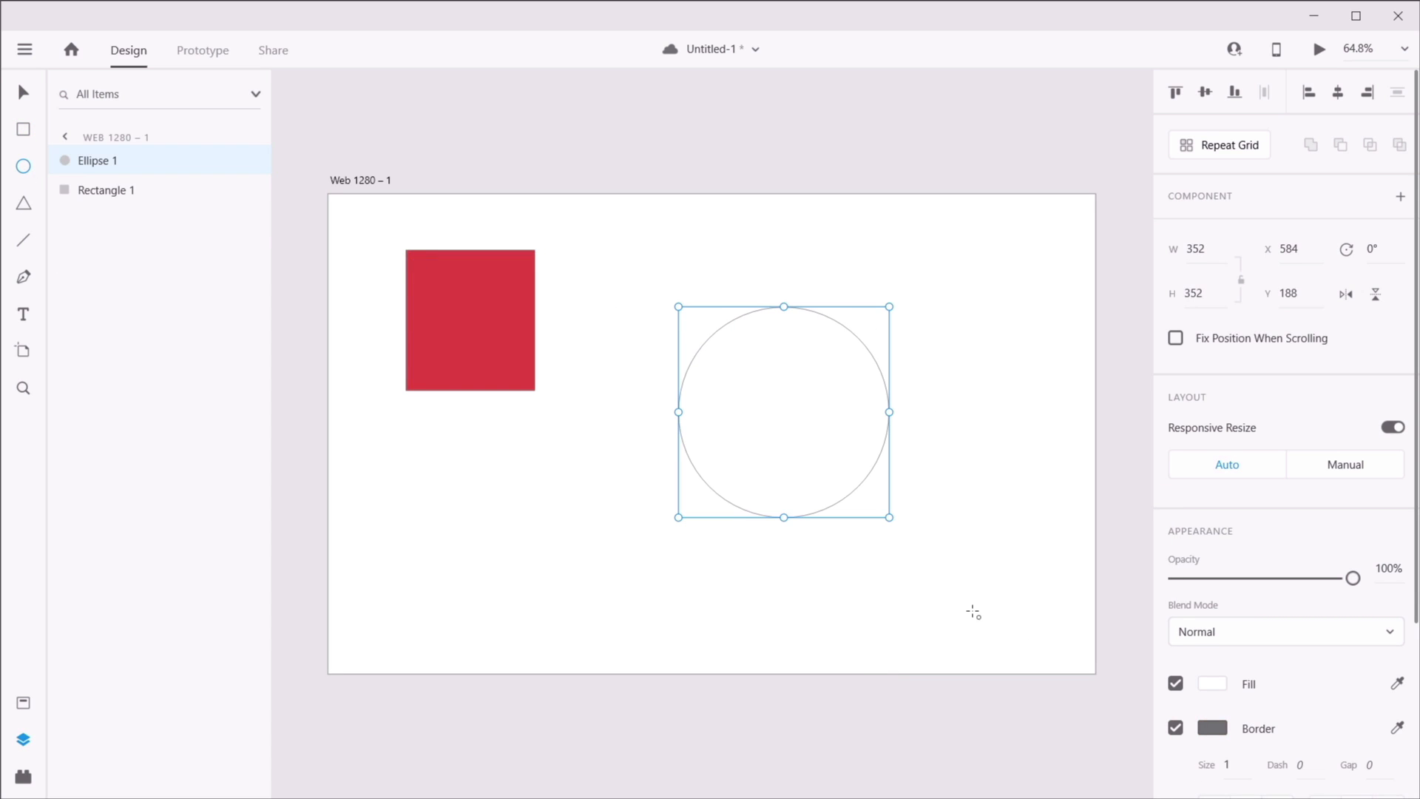
{"action": "left_click", "coordinate": [1212, 684]}
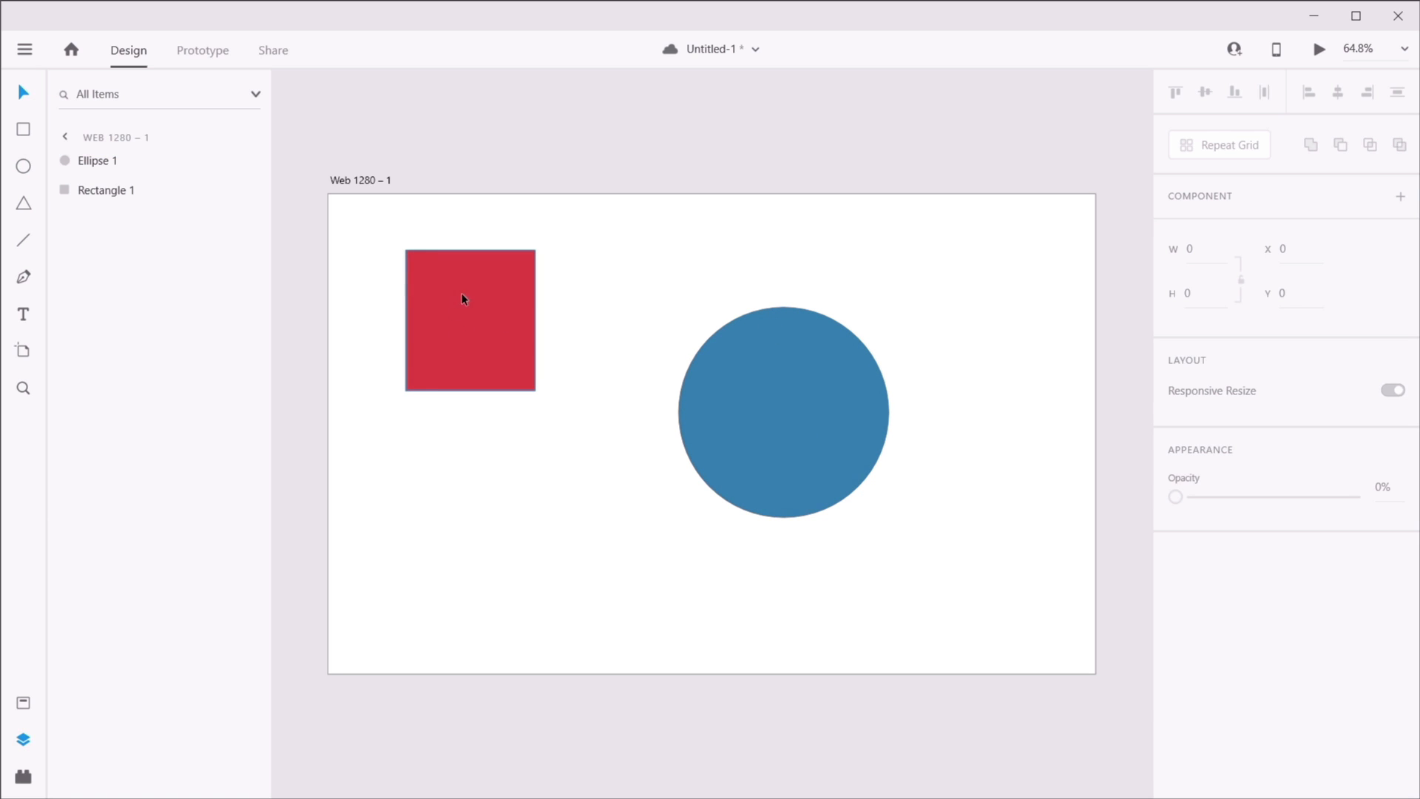
- Save the document and snap the red rectangle in turn to the circle's top edge, centre line and bottom edge, ending at X 218, Y 305
{"action": "mouse_move", "coordinate": [462, 298]}
{"action": "left_mouse_down"}
{"action": "mouse_move", "coordinate": [494, 283]}
{"action": "mouse_move", "coordinate": [466, 299]}
{"action": "left_mouse_up"}
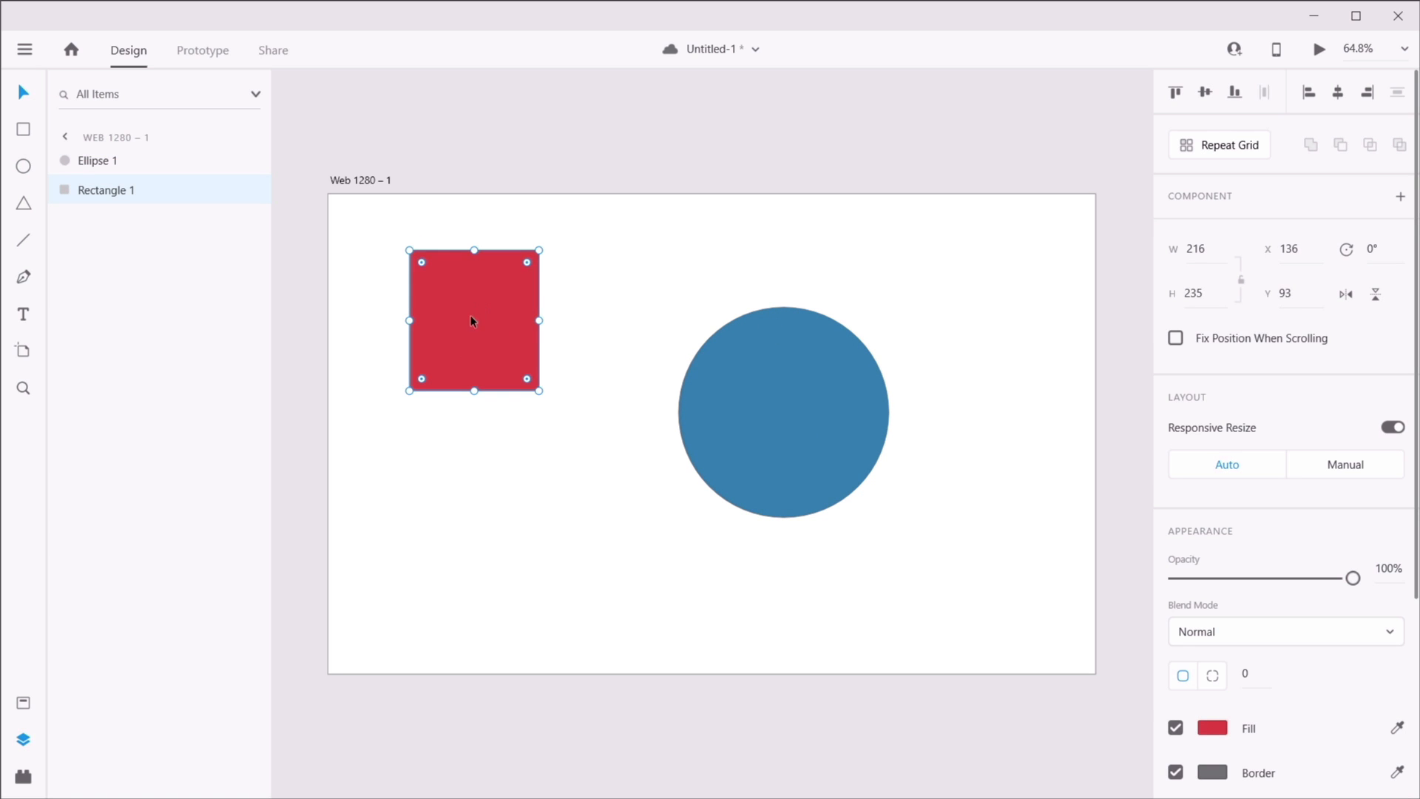
{"action": "key", "text": "ctrl+s"}
{"action": "left_click_drag", "start_coordinate": [481, 306], "coordinate": [518, 361]}
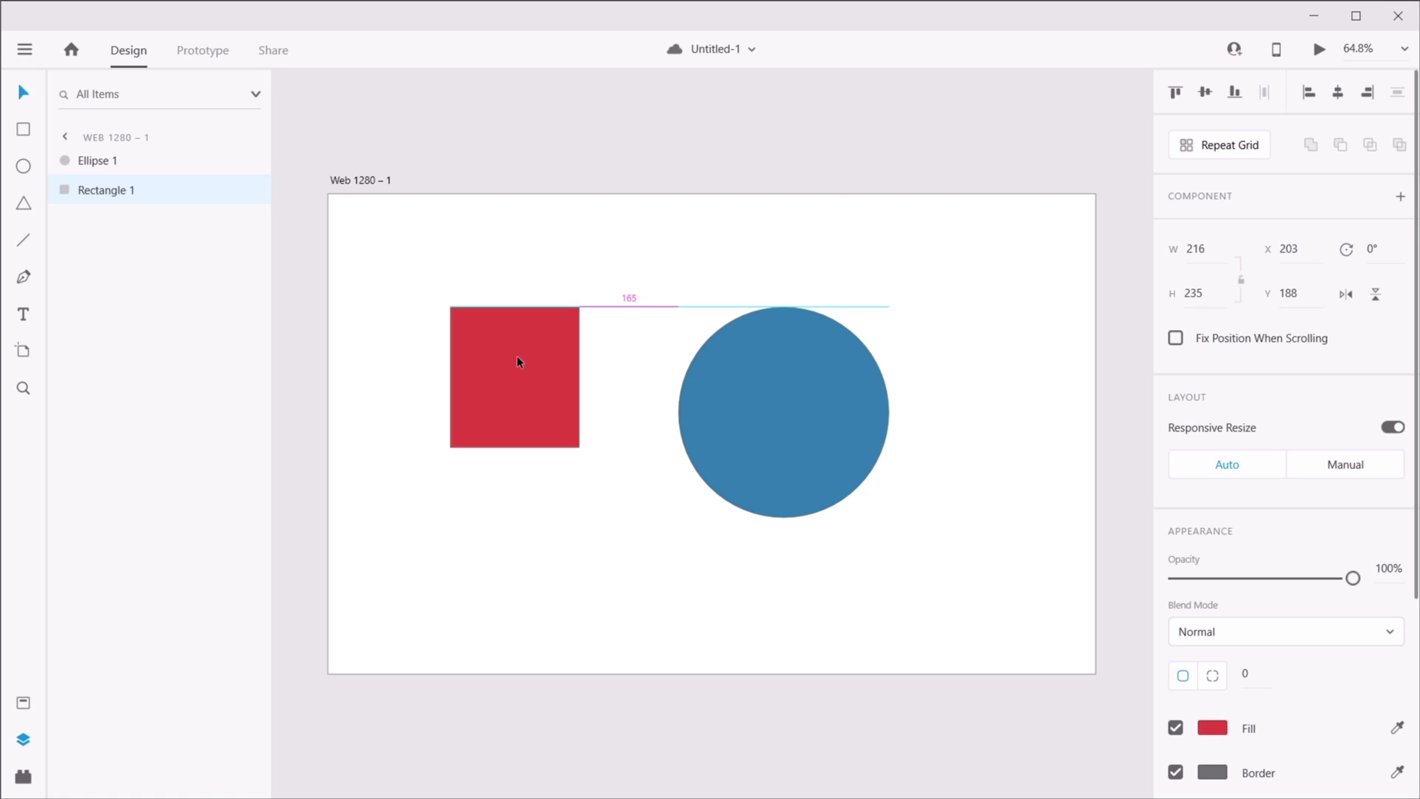
{"action": "left_click_drag", "start_coordinate": [517, 358], "coordinate": [520, 398]}
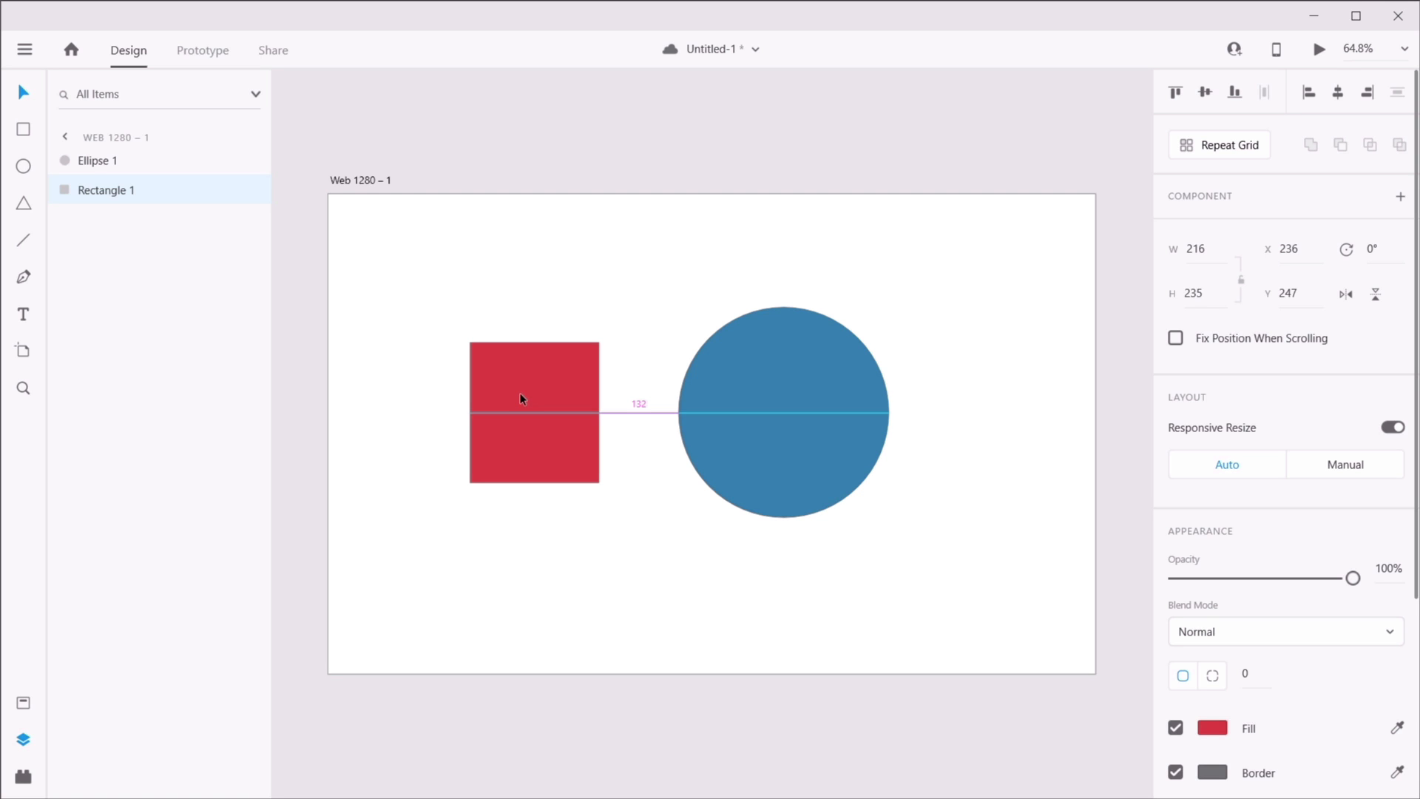
{"action": "left_click_drag", "start_coordinate": [520, 393], "coordinate": [509, 428]}
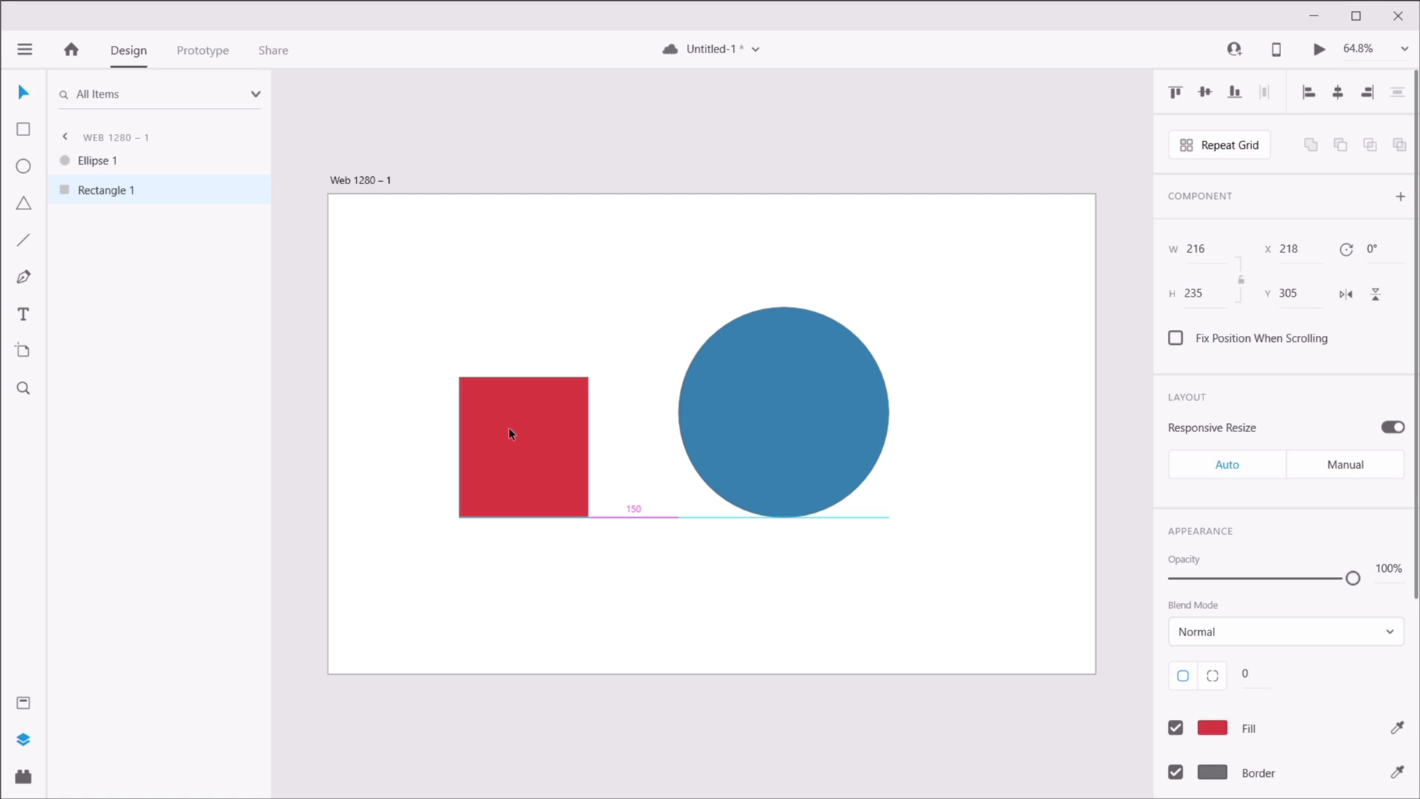
- Snap the red rectangle to the blue circle's top edge and add a bright green circle about 198 px across below and left of it
{"action": "left_click_drag", "start_coordinate": [509, 429], "coordinate": [527, 365]}
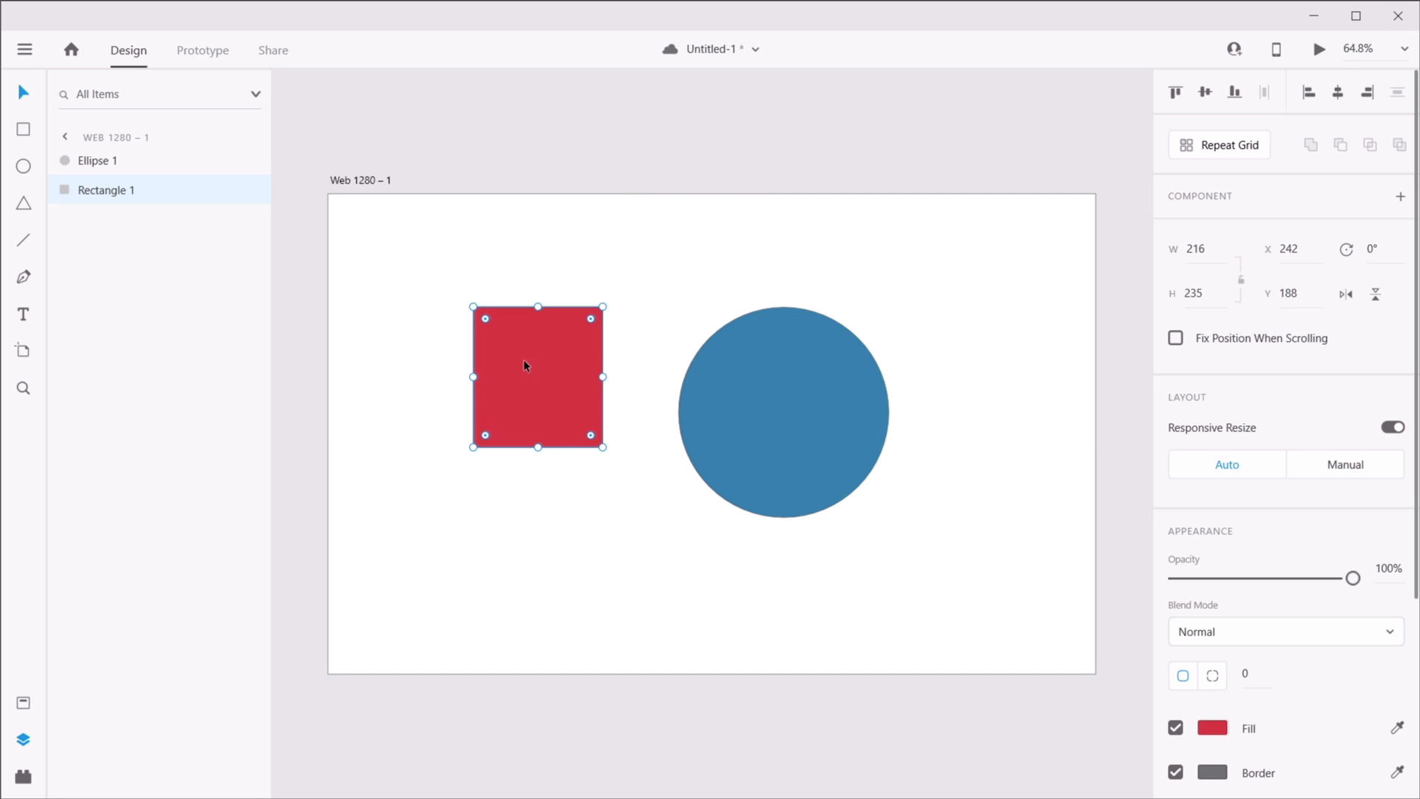
{"action": "left_click", "coordinate": [24, 167]}
{"action": "left_click_drag", "start_coordinate": [377, 485], "coordinate": [529, 606]}
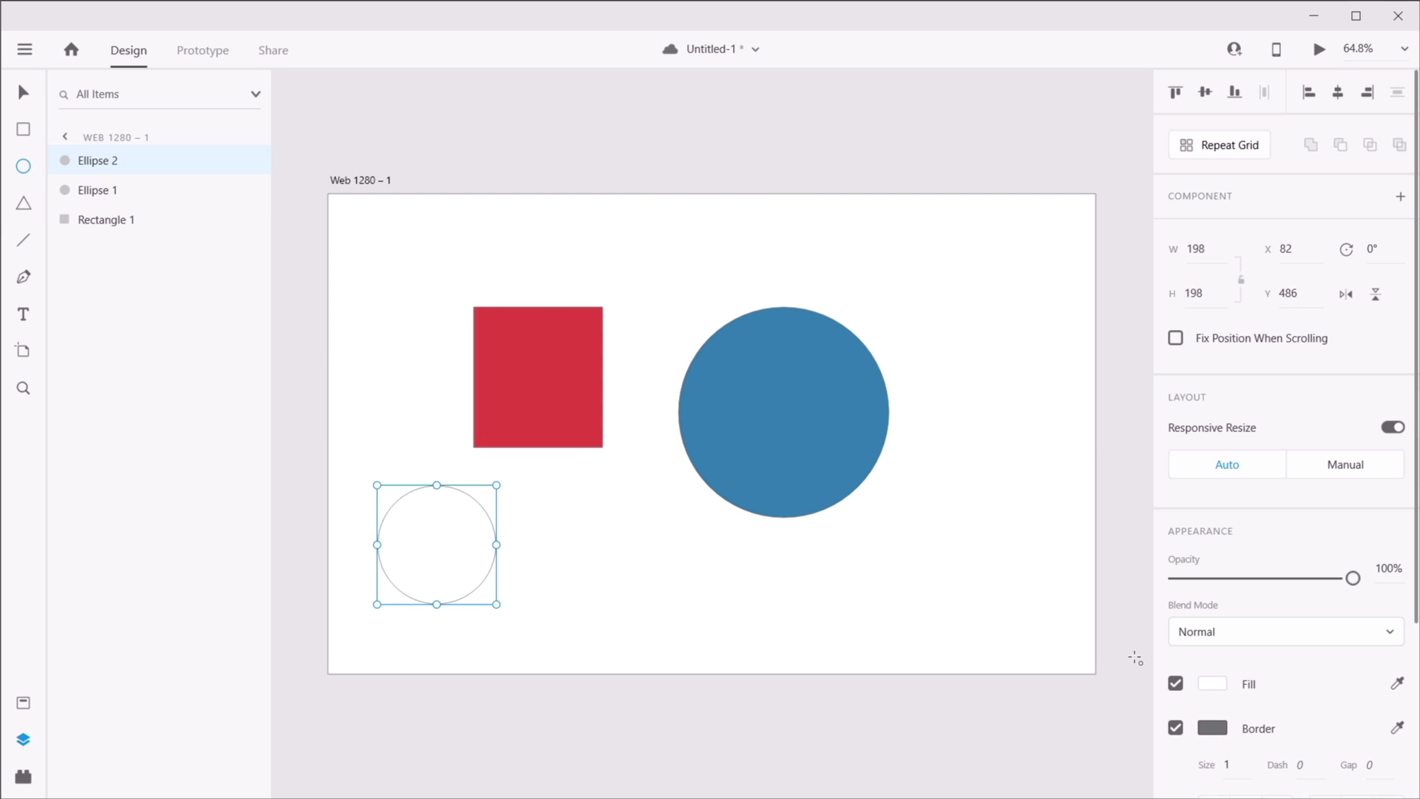
{"action": "left_click", "coordinate": [1211, 684]}
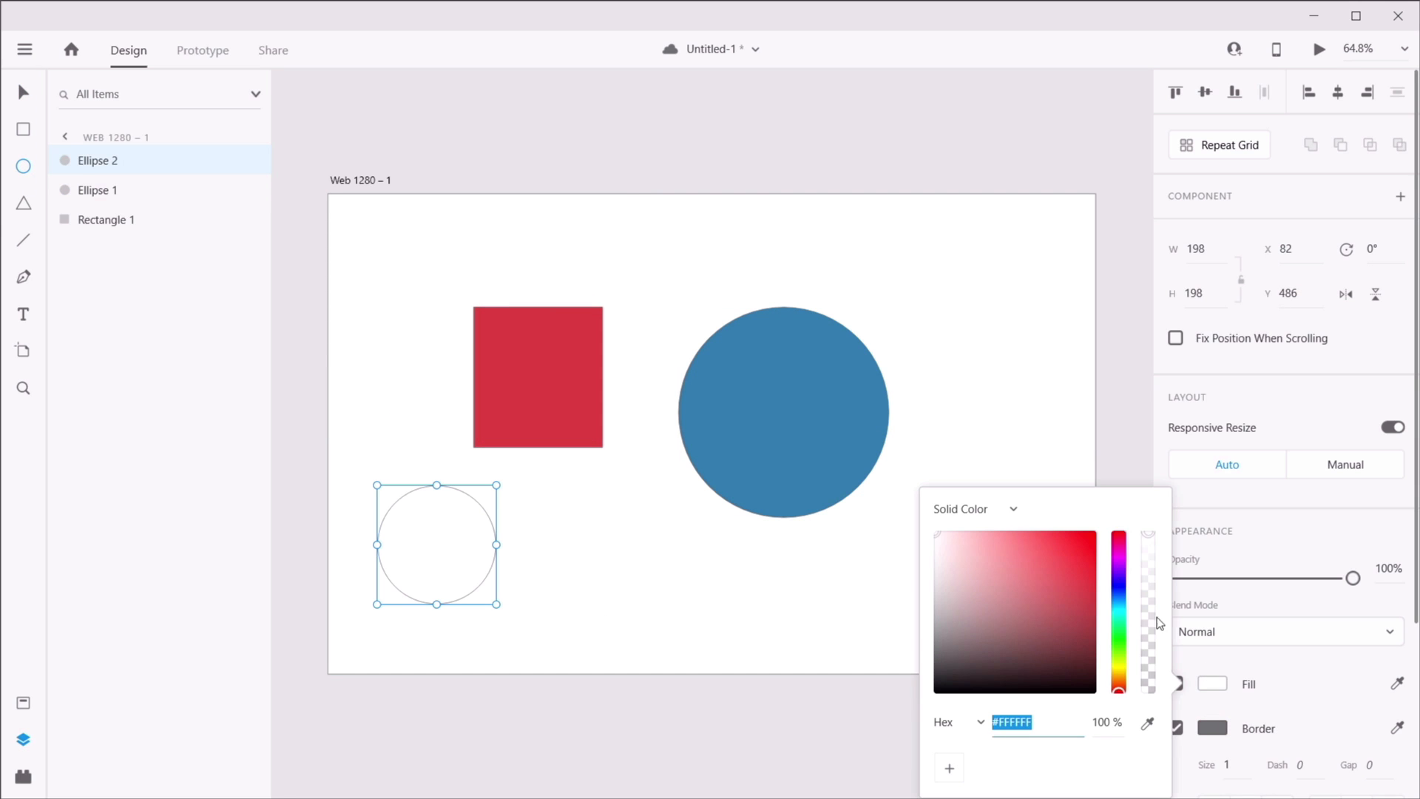
{"action": "left_click", "coordinate": [1118, 624]}
- Snap the red rectangle to the blue circle's horizontal centre line at X 290, Y 247 and centre the green circle beneath the blue one
{"action": "left_click", "coordinate": [523, 374]}
{"action": "left_click_drag", "start_coordinate": [523, 375], "coordinate": [582, 410]}
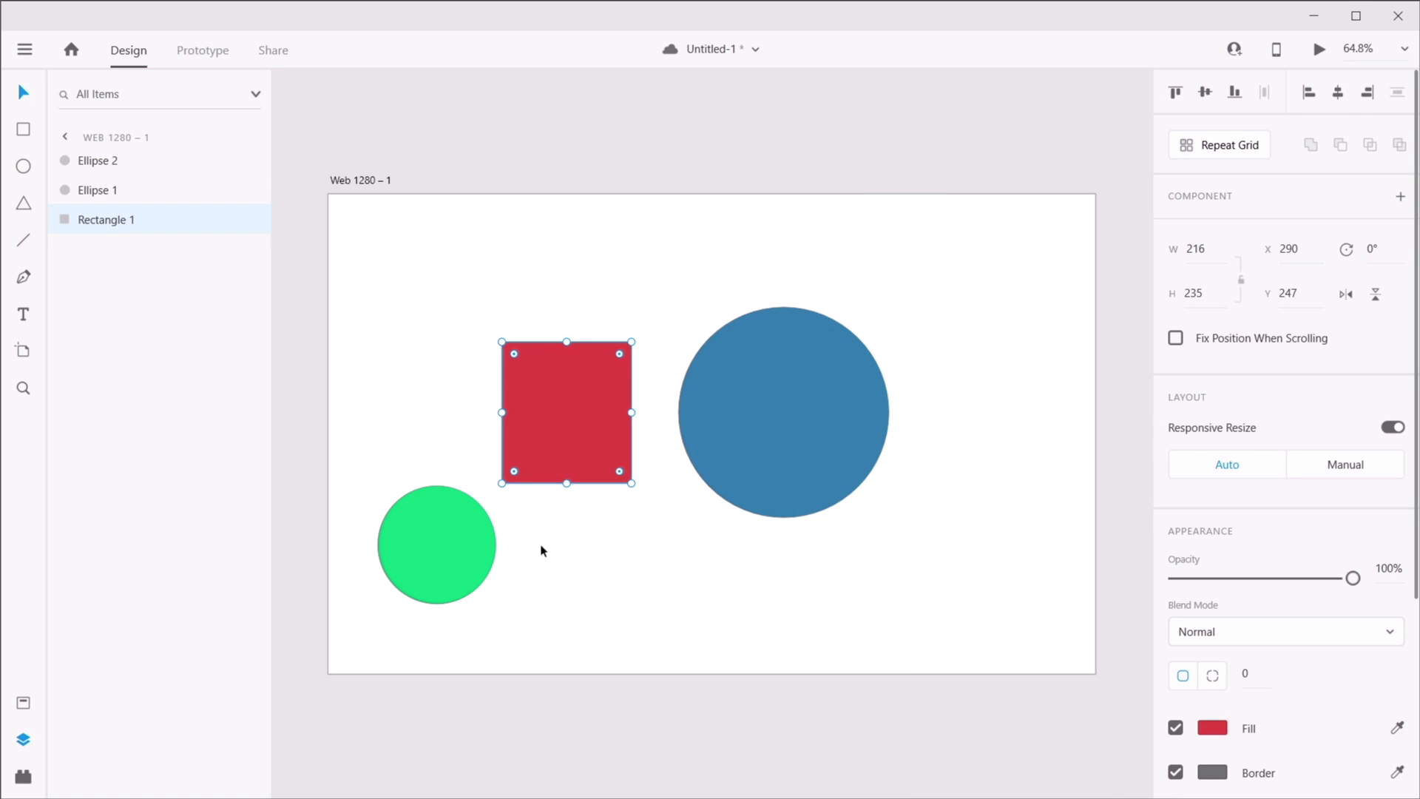
{"action": "left_click_drag", "start_coordinate": [469, 544], "coordinate": [796, 592]}
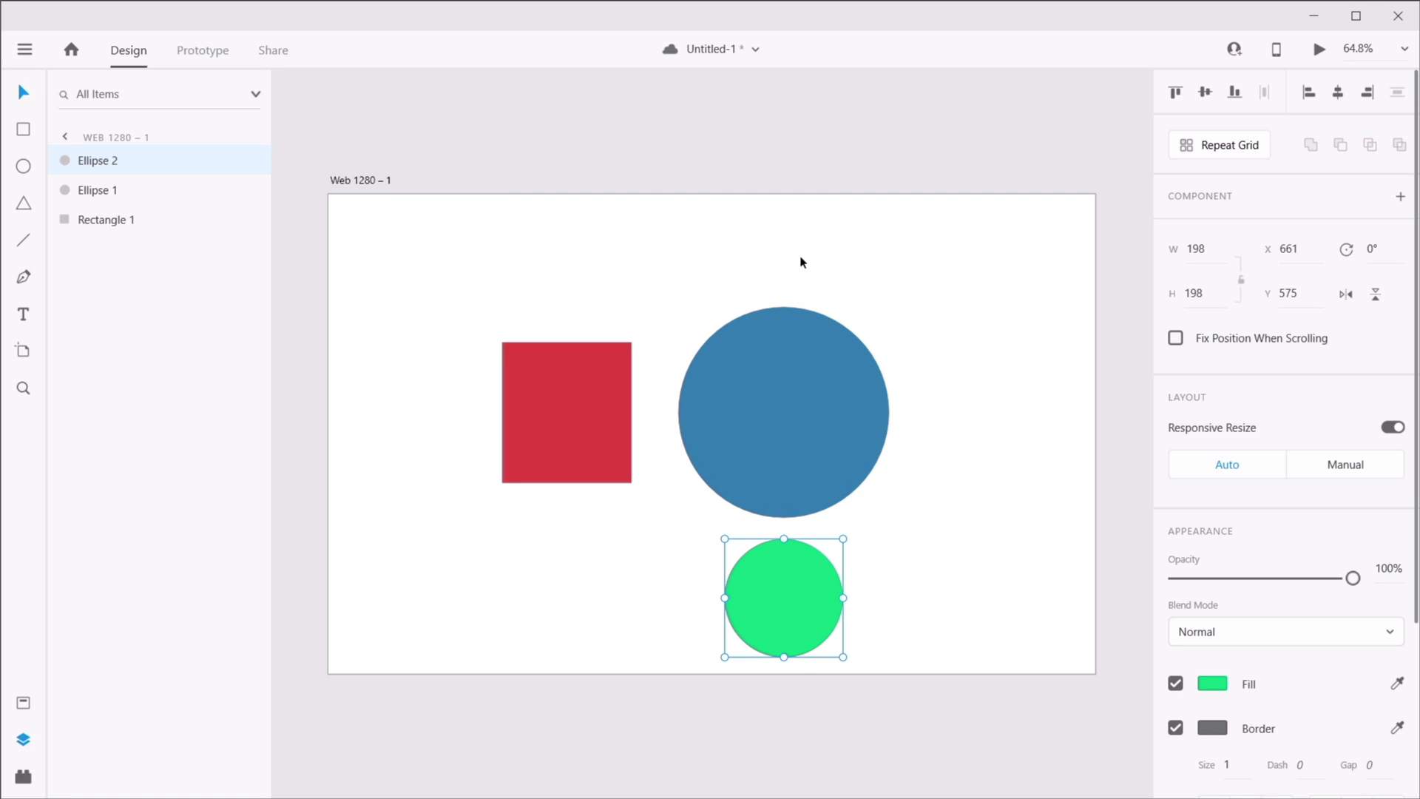
- Place the green circle at the lower right of the blue one and align all three shapes to top, middle and bottom in turn
{"action": "left_click_drag", "start_coordinate": [801, 596], "coordinate": [986, 562]}
{"action": "left_click_drag", "start_coordinate": [999, 304], "coordinate": [535, 560]}
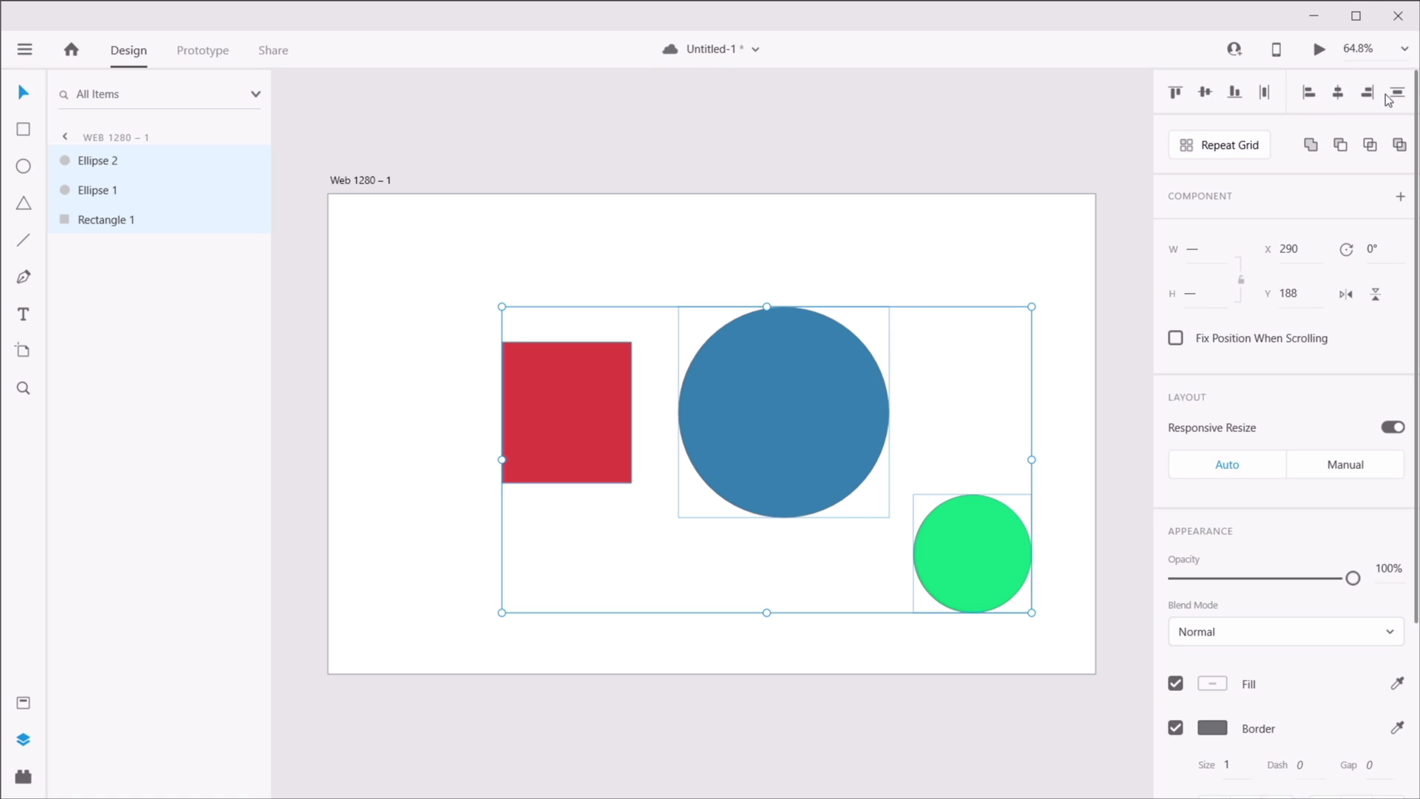
{"action": "left_click", "coordinate": [1176, 93]}
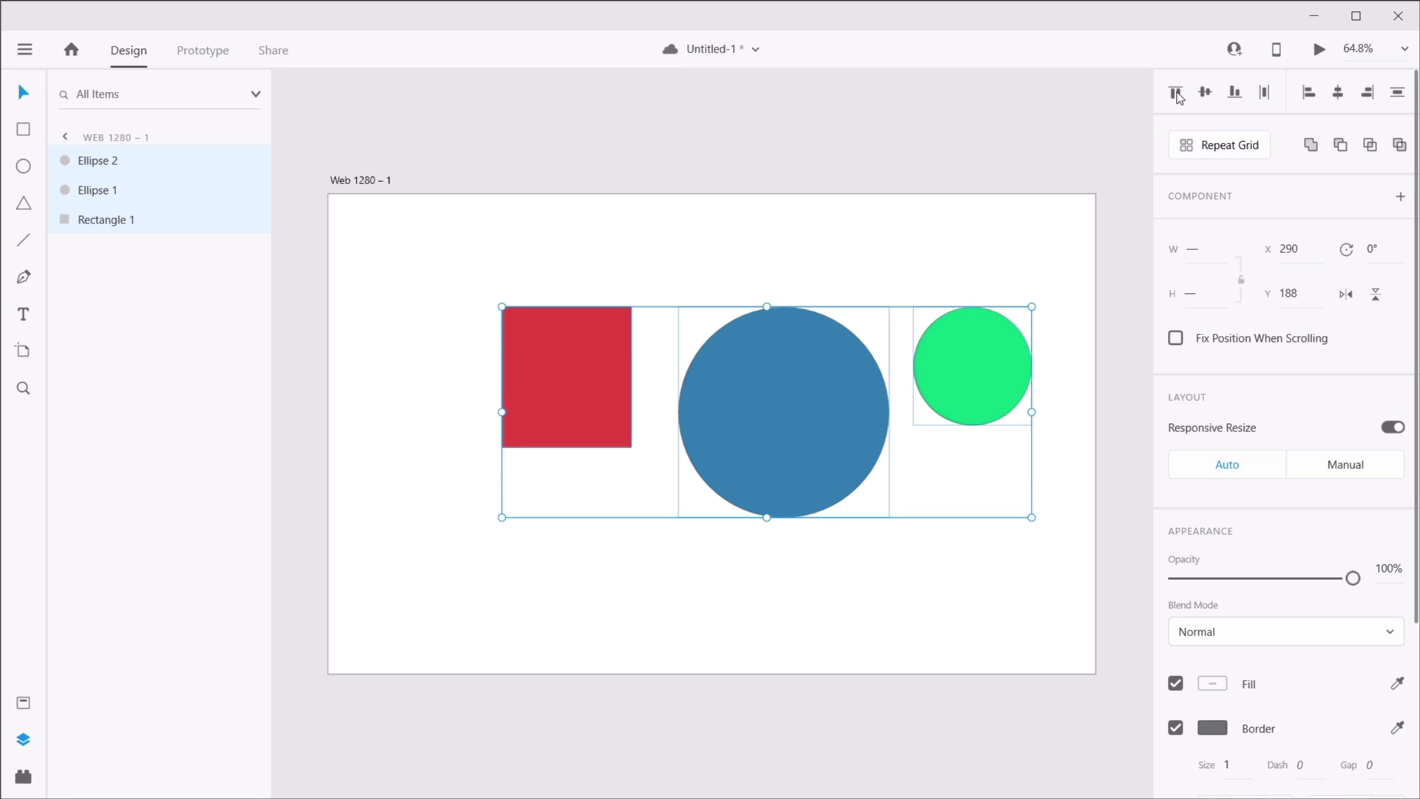
{"action": "left_click", "coordinate": [1207, 93]}
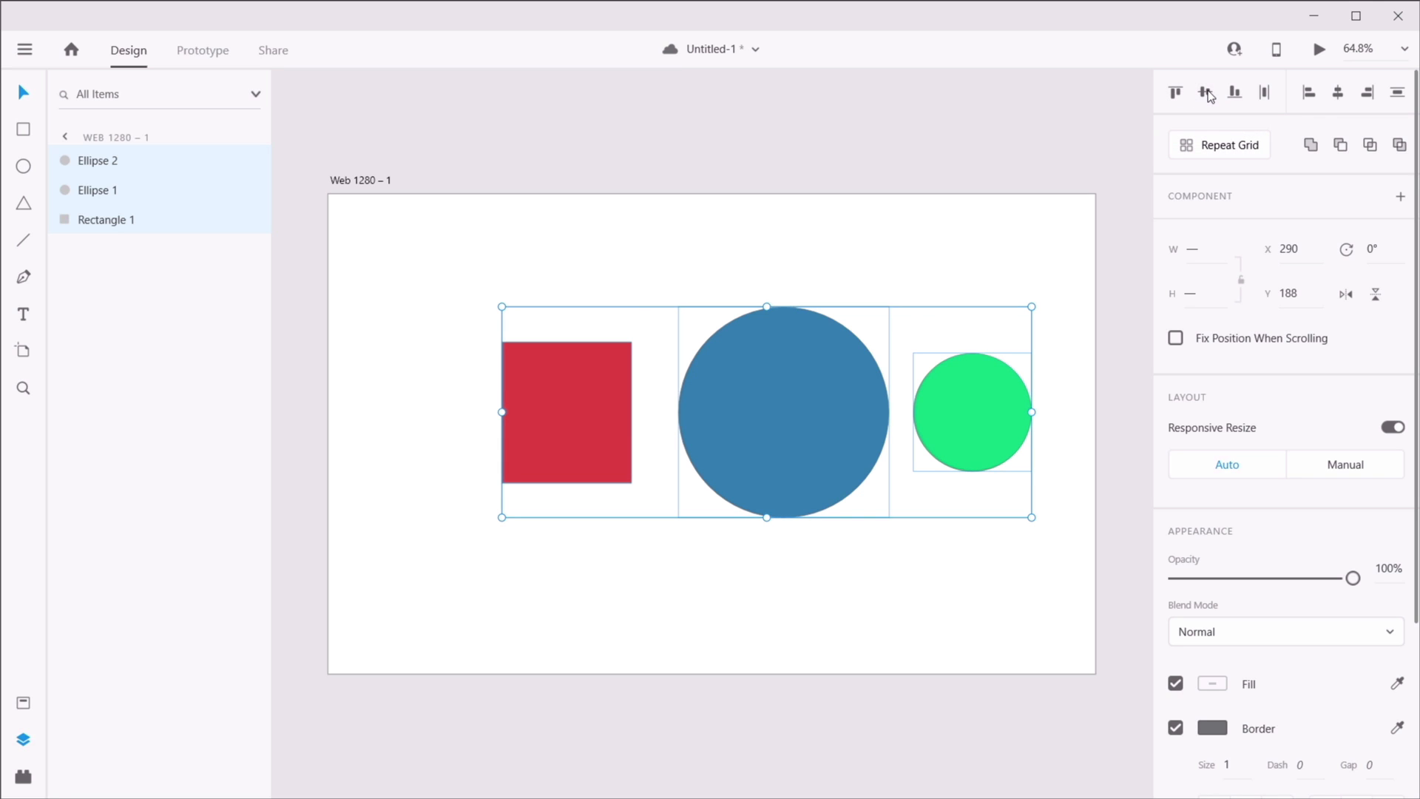
{"action": "left_click", "coordinate": [1235, 94]}
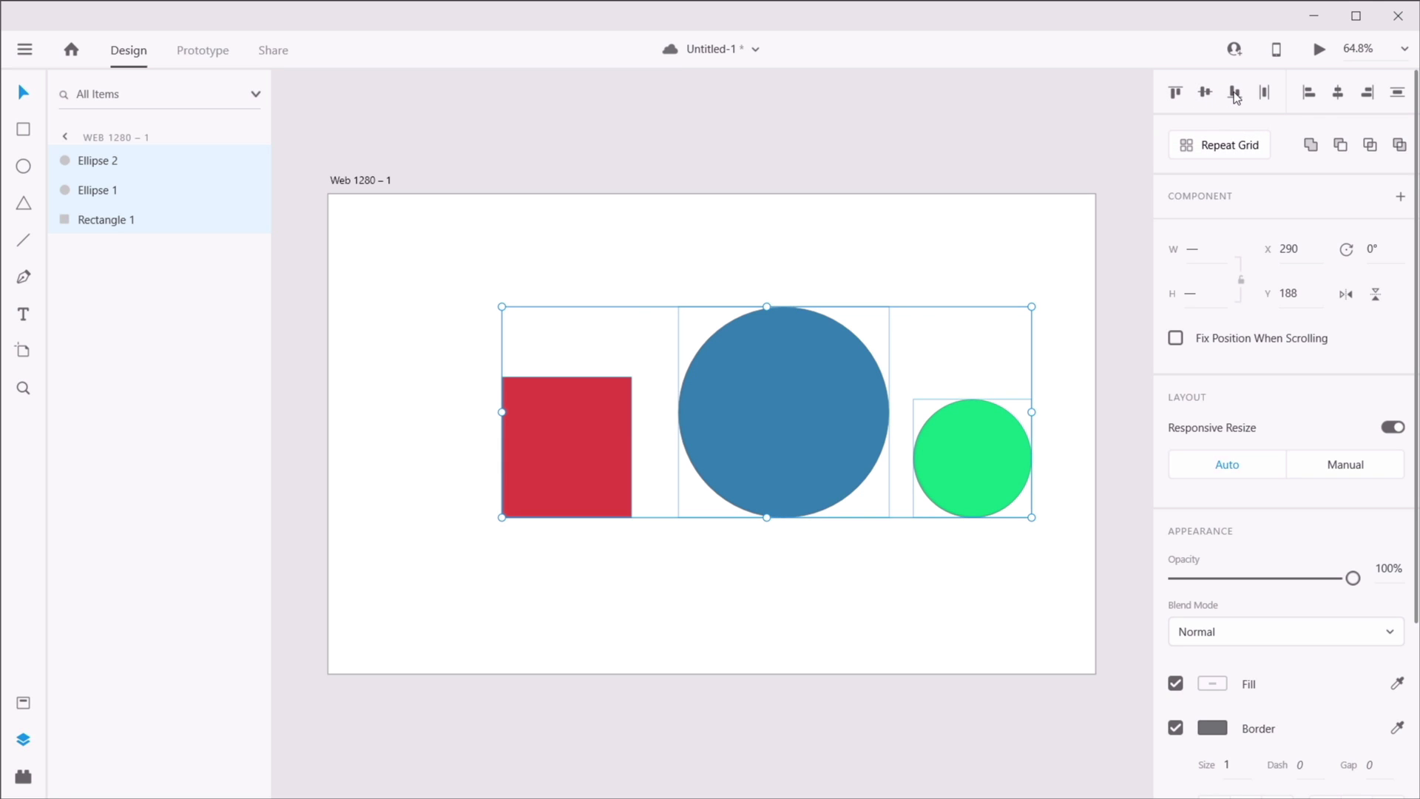
{"action": "left_click", "coordinate": [697, 586]}
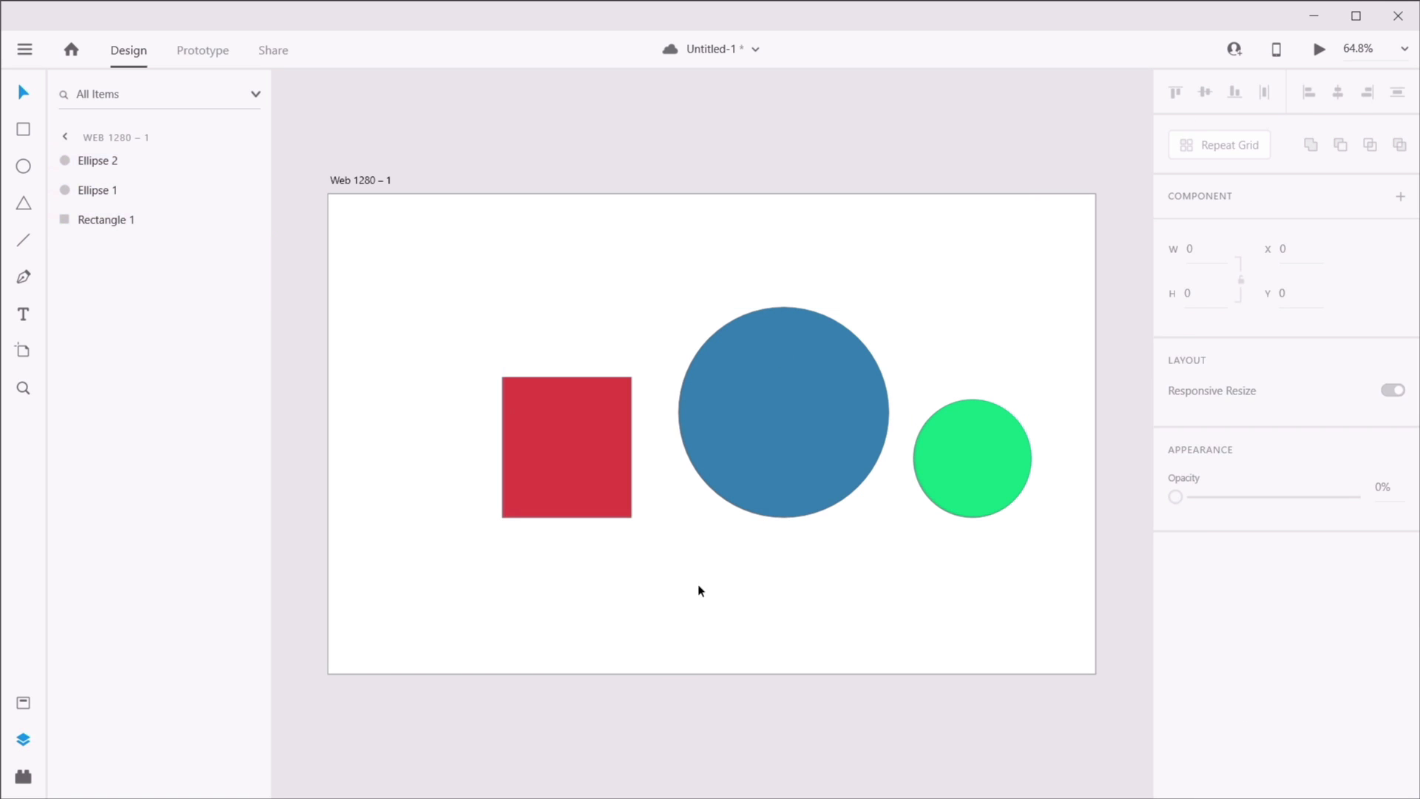
- Stack the blue circle, red rectangle and green circle in a column and align them left, centre and right in turn
{"action": "left_click_drag", "start_coordinate": [569, 466], "coordinate": [573, 593]}
{"action": "left_click_drag", "start_coordinate": [800, 431], "coordinate": [714, 379]}
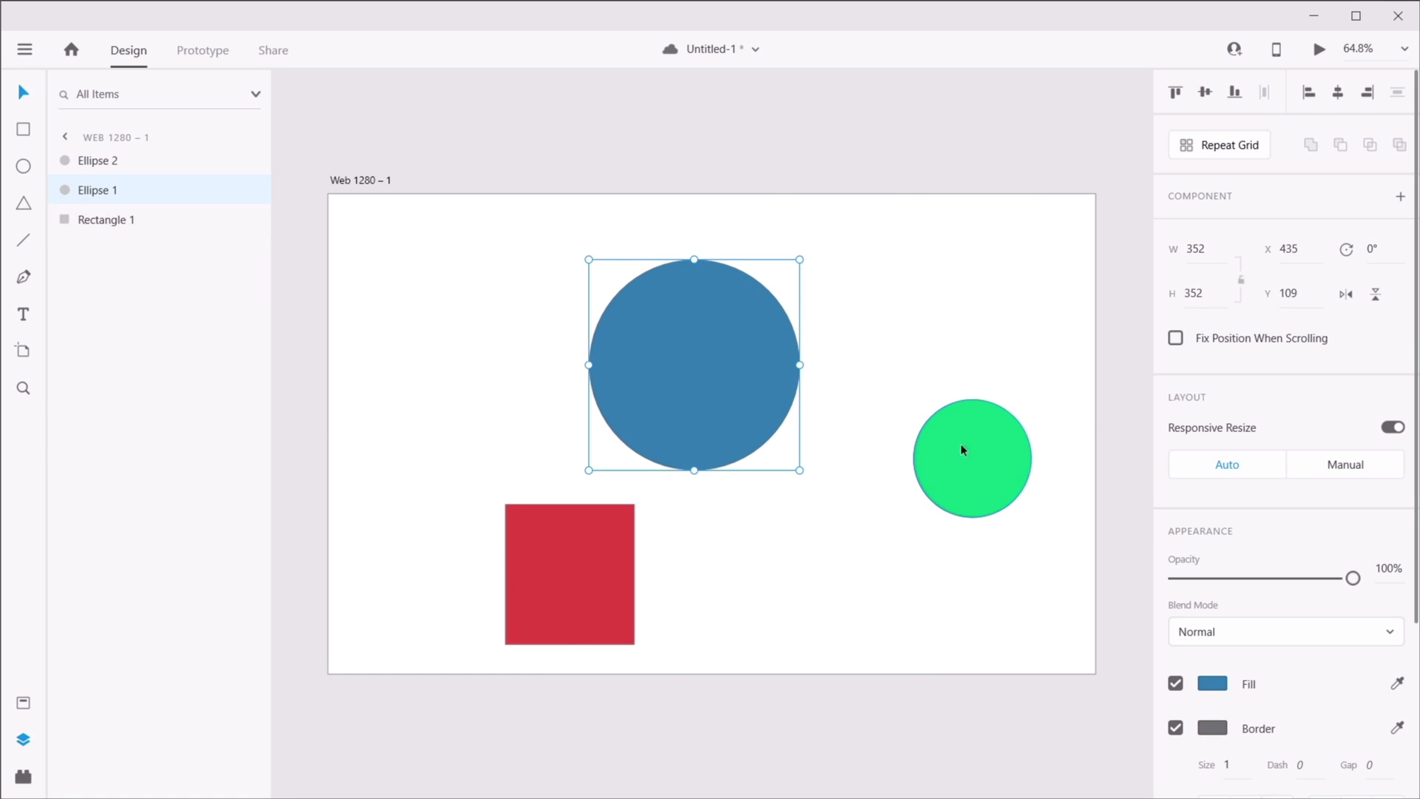
{"action": "left_click_drag", "start_coordinate": [962, 442], "coordinate": [828, 234]}
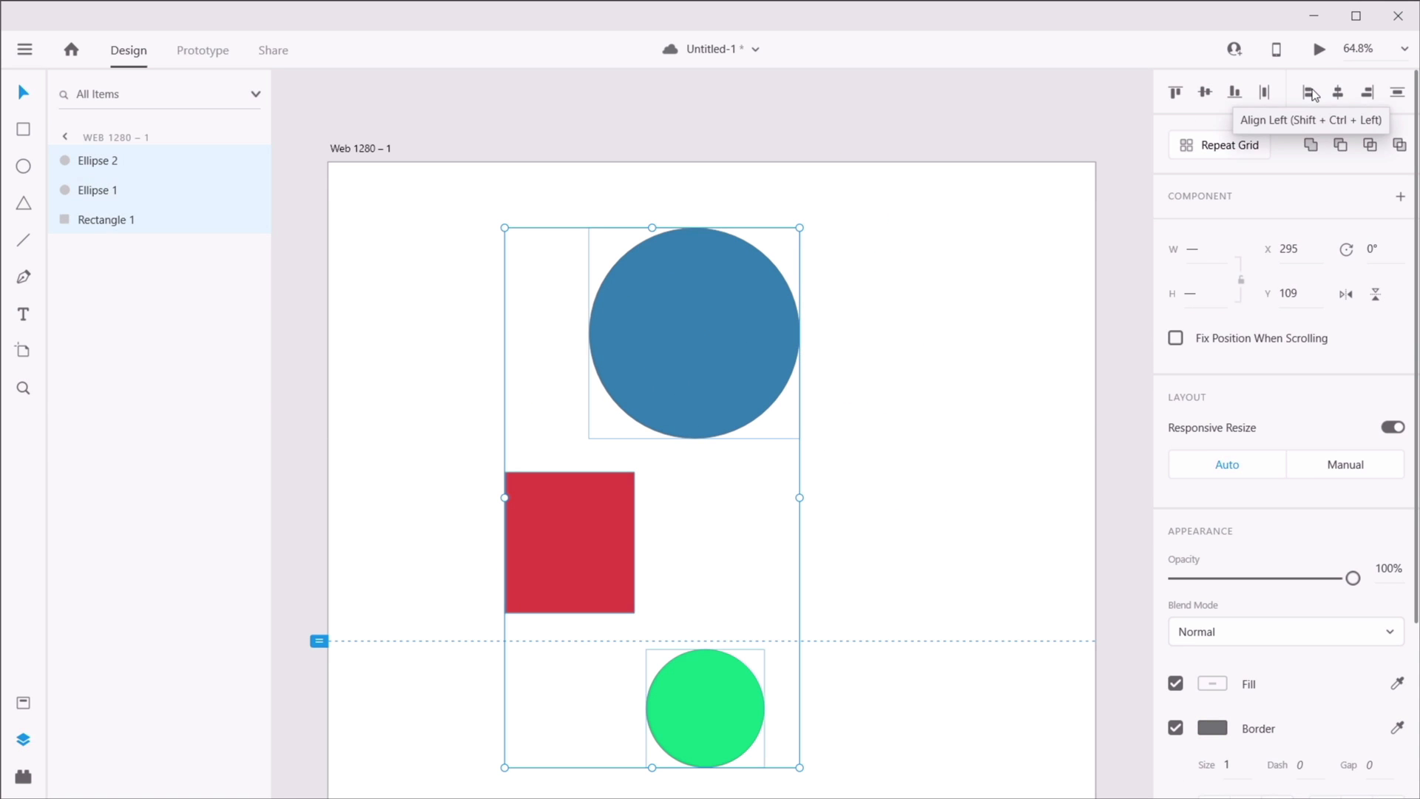
{"action": "left_click", "coordinate": [1310, 92]}
{"action": "left_click", "coordinate": [1339, 93]}
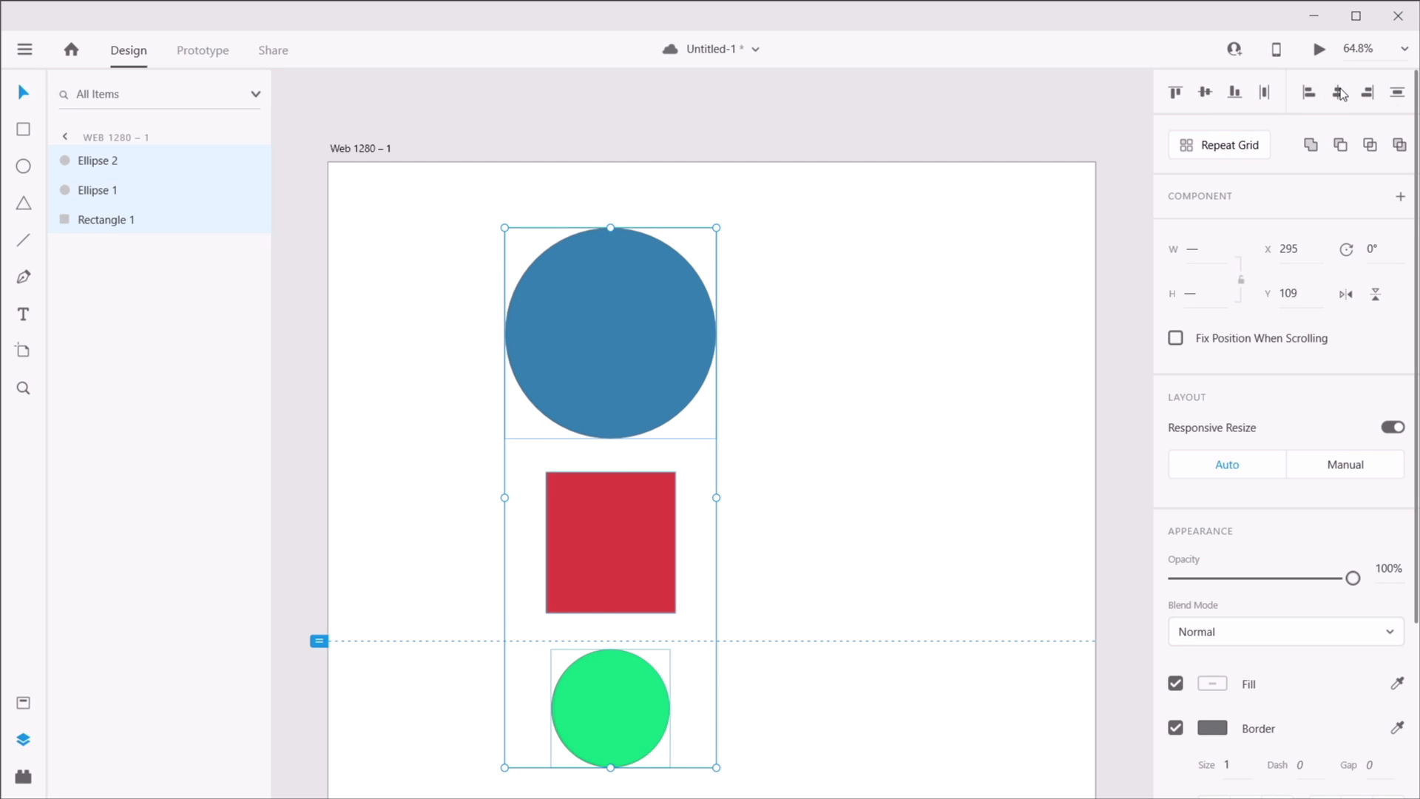
{"action": "left_click", "coordinate": [1368, 94]}
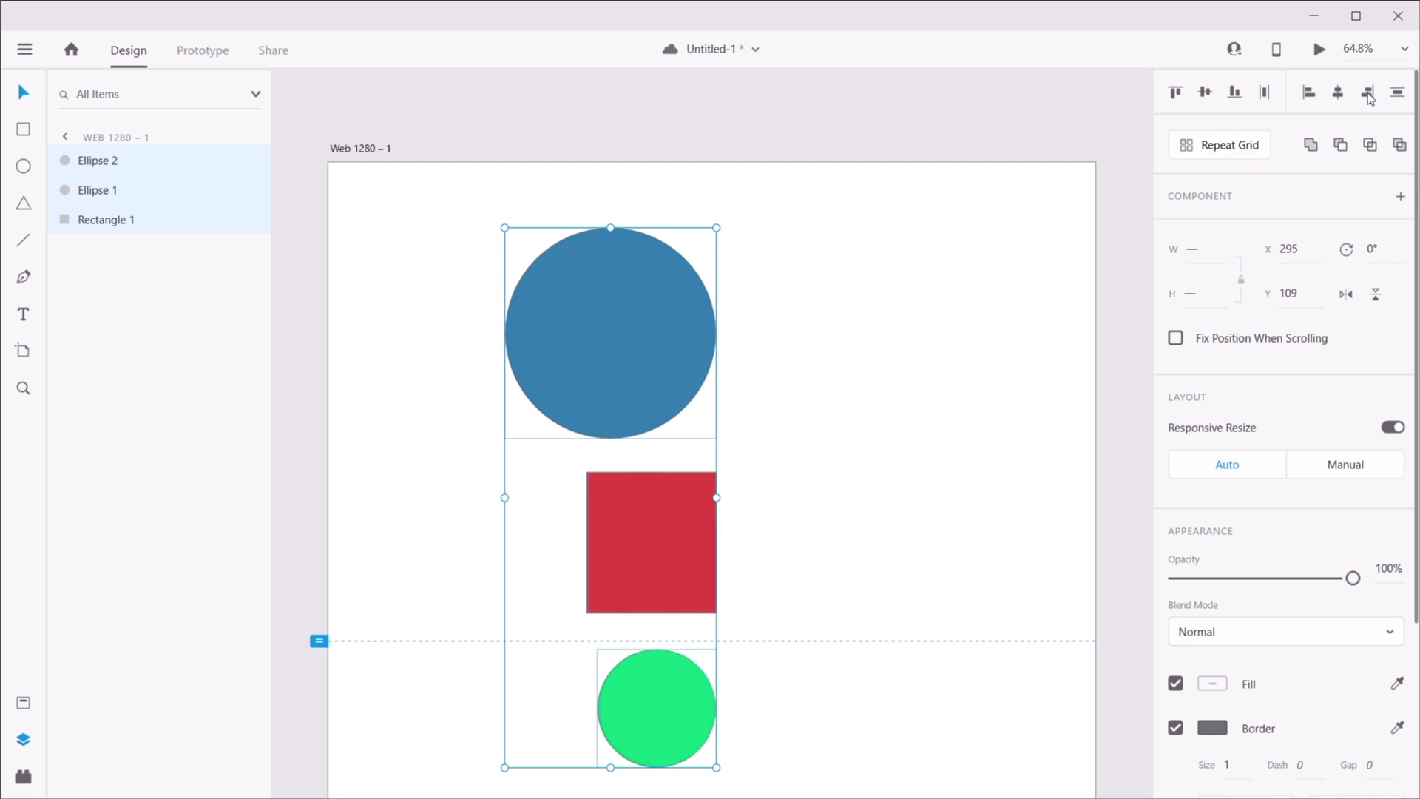
{"action": "left_click", "coordinate": [894, 476]}
- Move the green circle to X 743, Y 948 and distribute all three shapes vertically
{"action": "scroll", "coordinate": [894, 475], "scroll_direction": "down", "scroll_amount": 4}
{"action": "scroll", "coordinate": [891, 475], "scroll_direction": "up", "scroll_amount": 2}
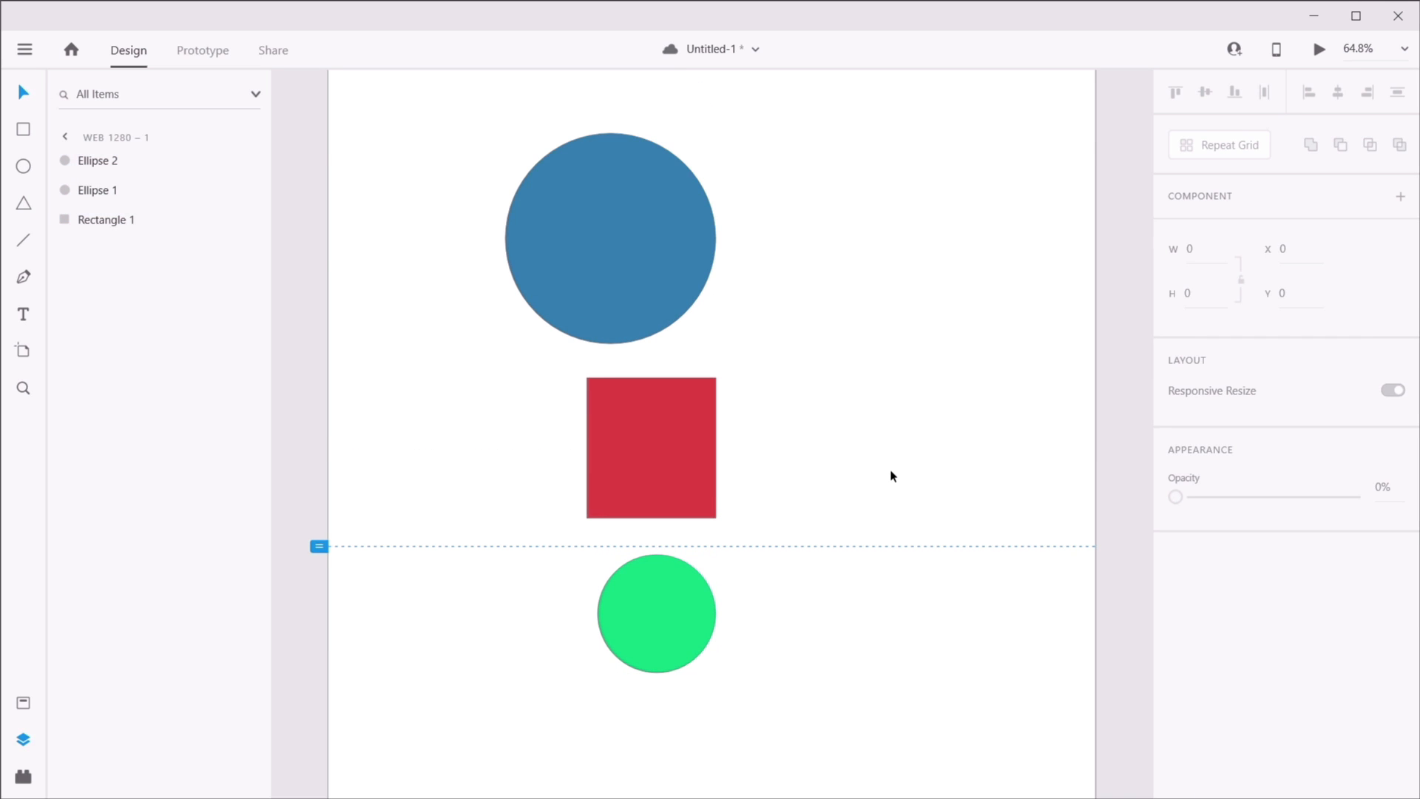
{"action": "left_click_drag", "start_coordinate": [666, 615], "coordinate": [841, 686]}
{"action": "left_click", "coordinate": [653, 438]}
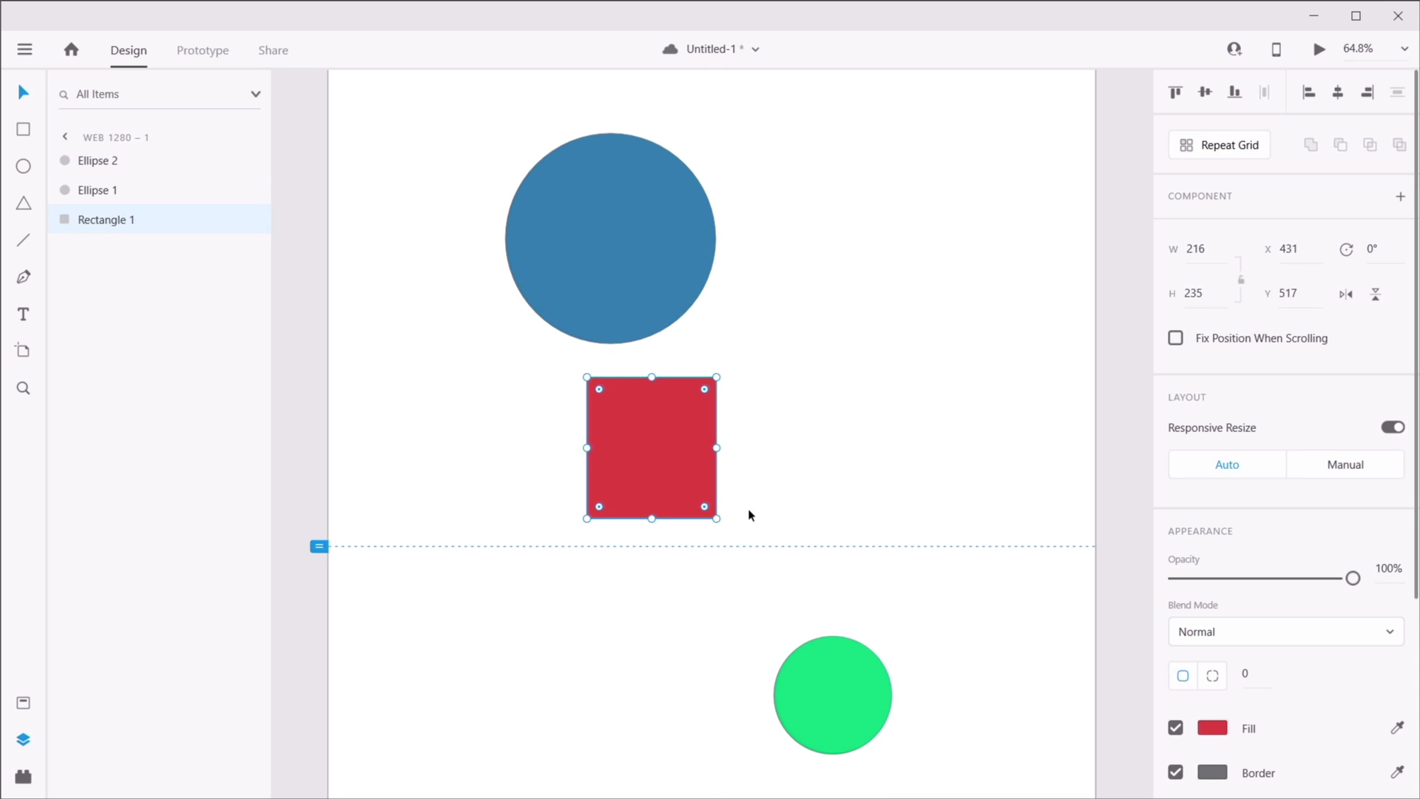
{"action": "left_click", "coordinate": [822, 708]}
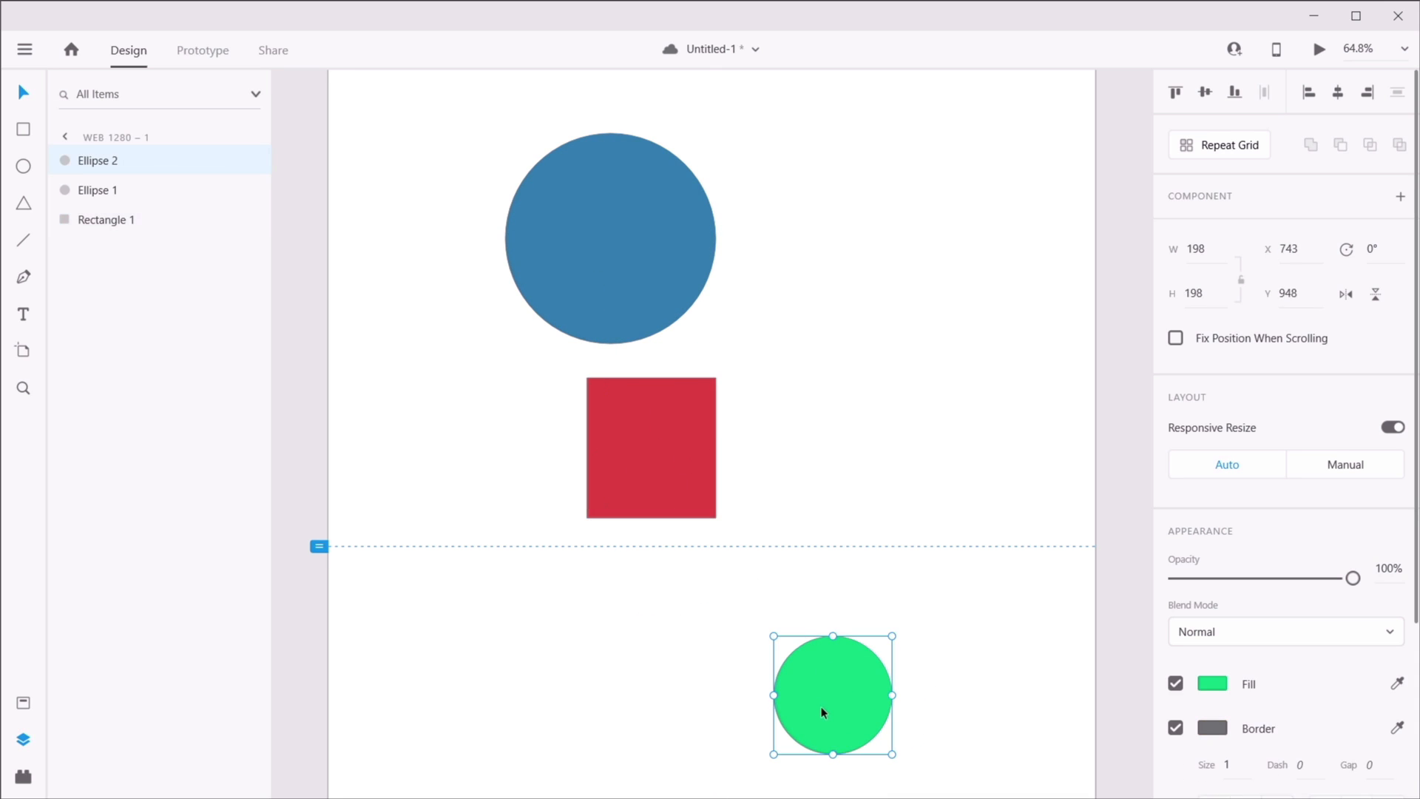
{"action": "left_click", "coordinate": [834, 367]}
{"action": "left_click_drag", "start_coordinate": [914, 186], "coordinate": [592, 741]}
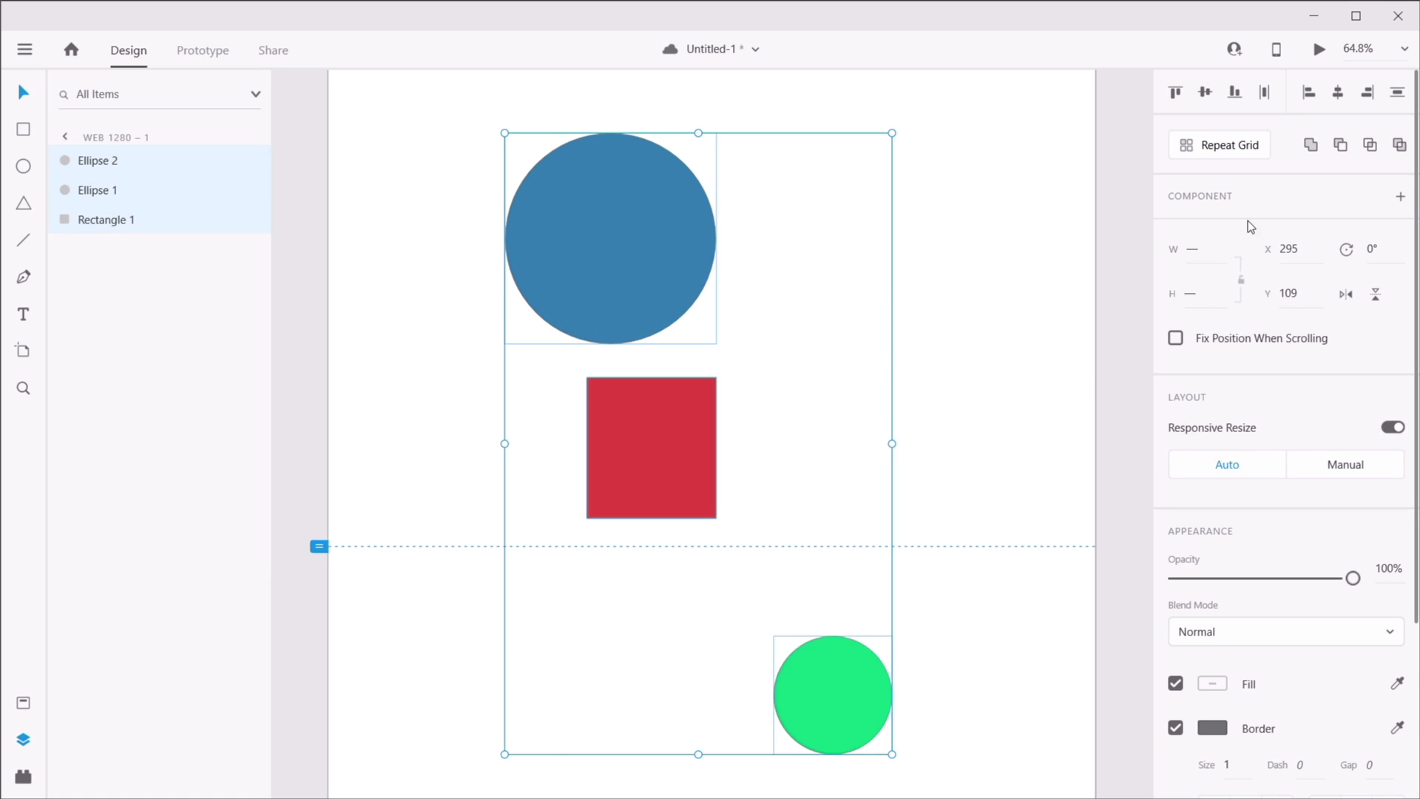
{"action": "left_click", "coordinate": [1397, 94]}
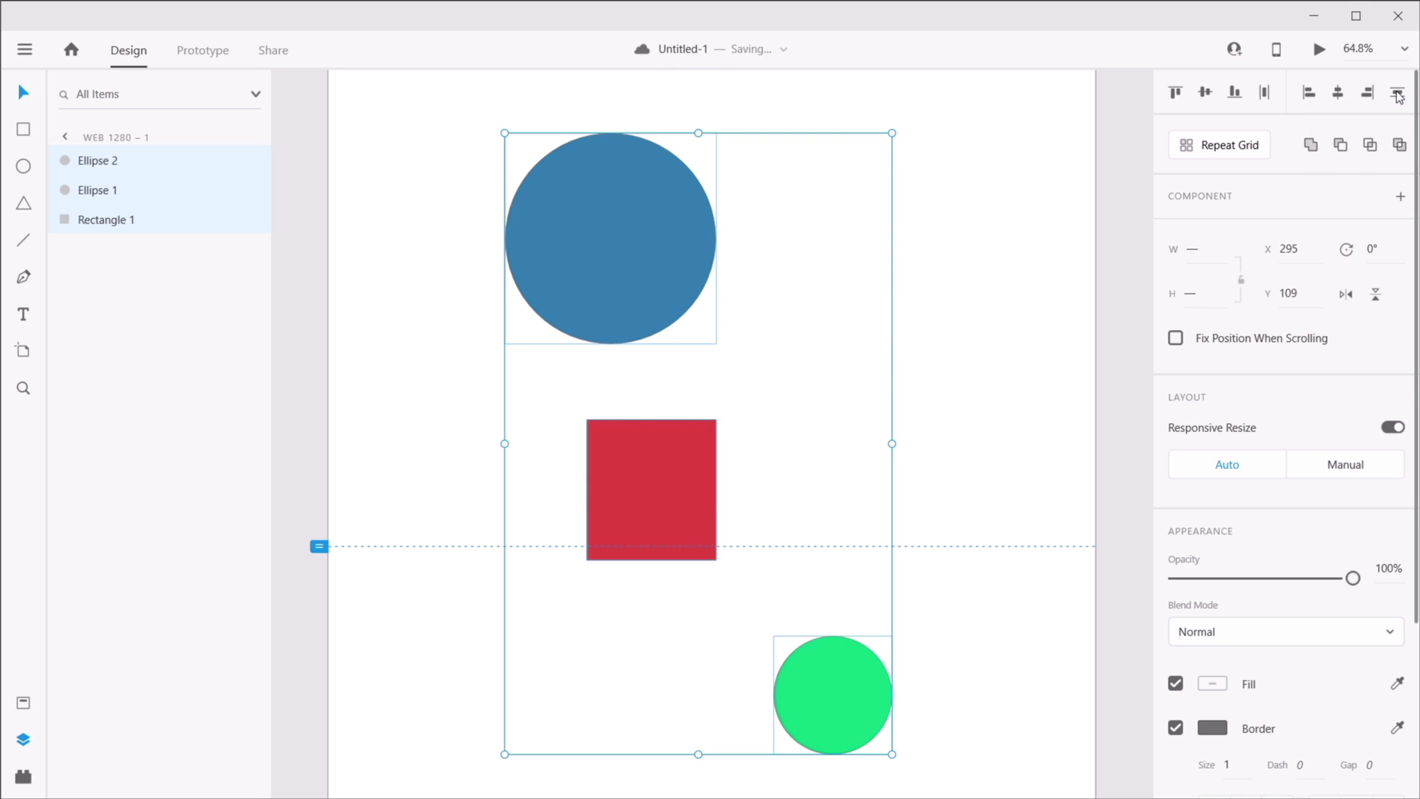
- Measure the spacing between the red rectangle and the green circle
{"action": "left_click", "coordinate": [729, 446]}
{"action": "left_click", "coordinate": [664, 481]}
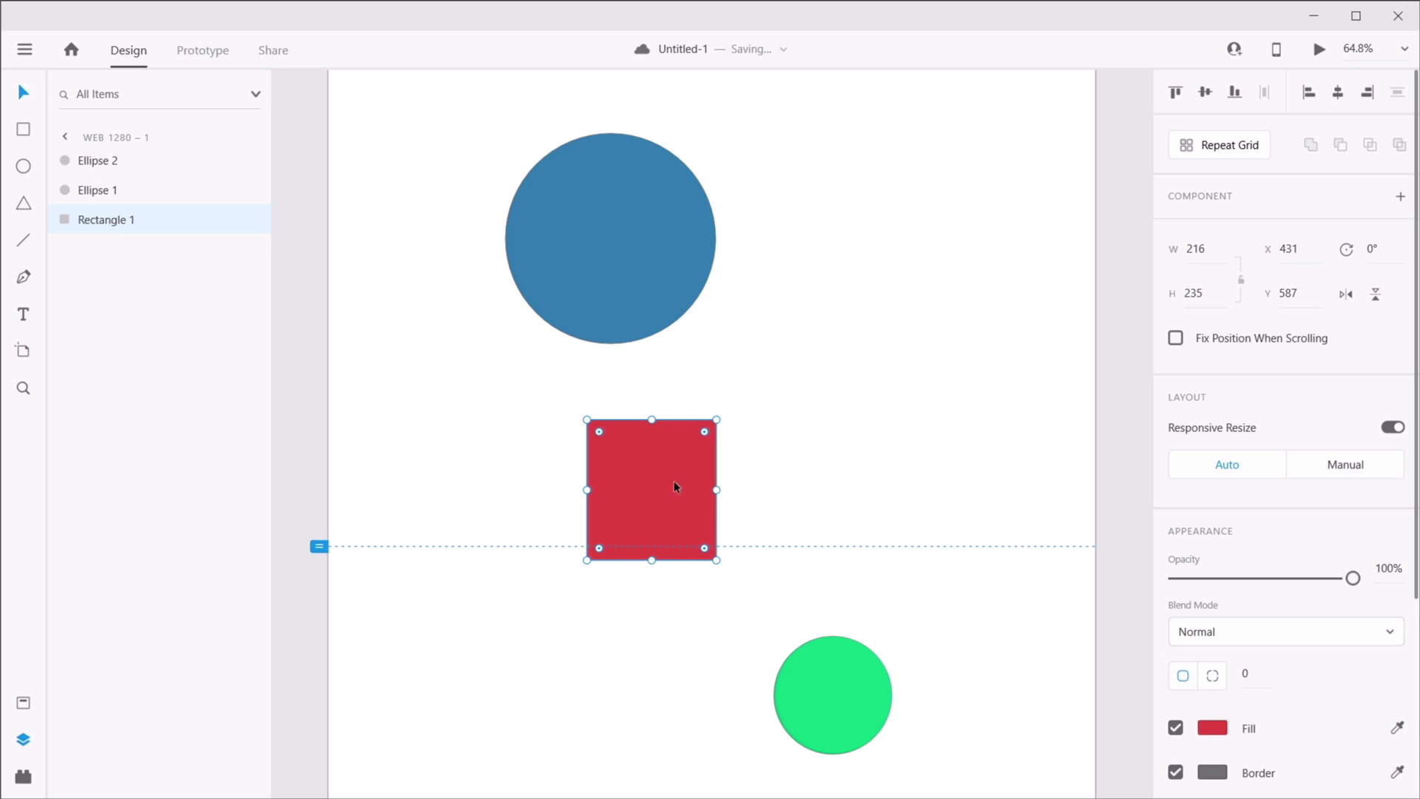
{"action": "key", "text": "alt"}
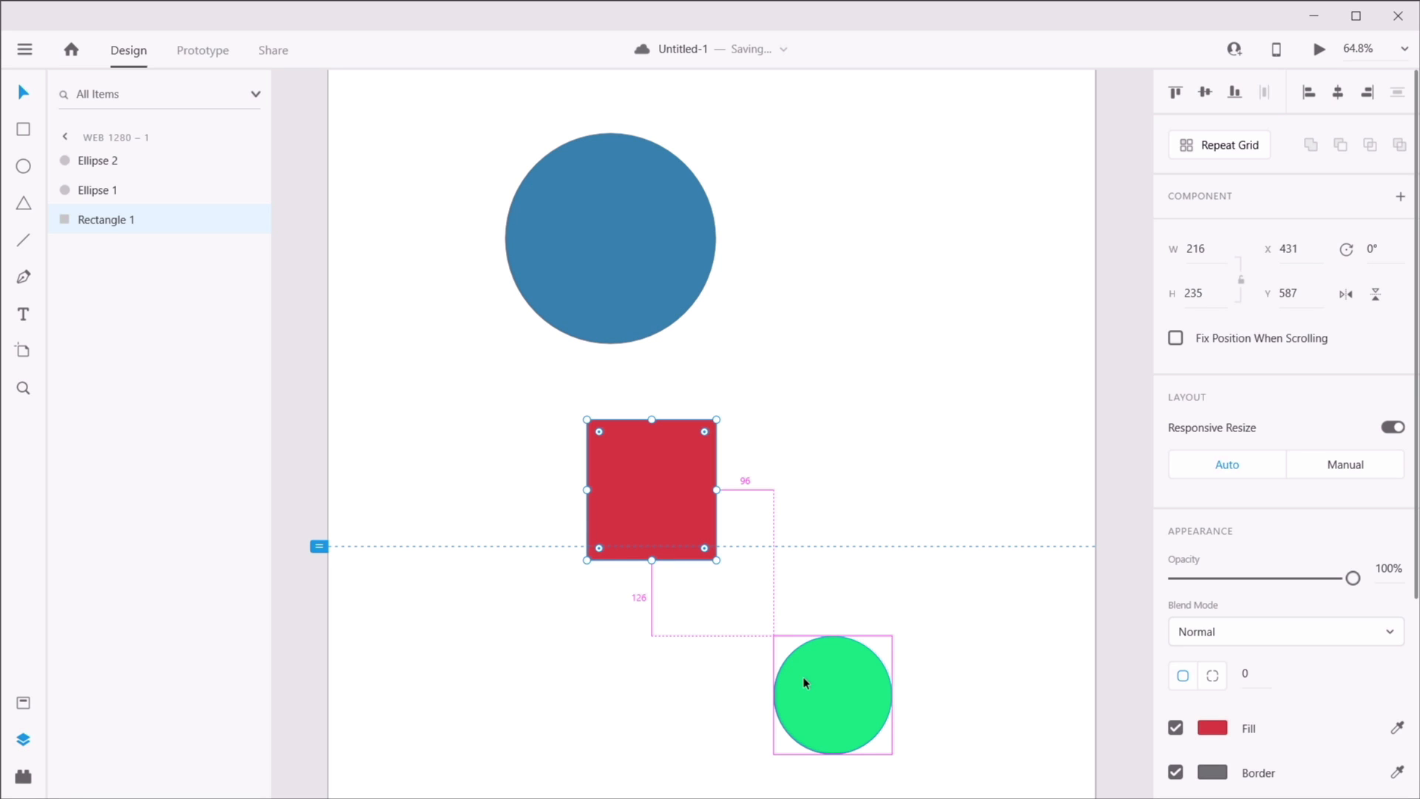
{"action": "left_click", "coordinate": [961, 263]}
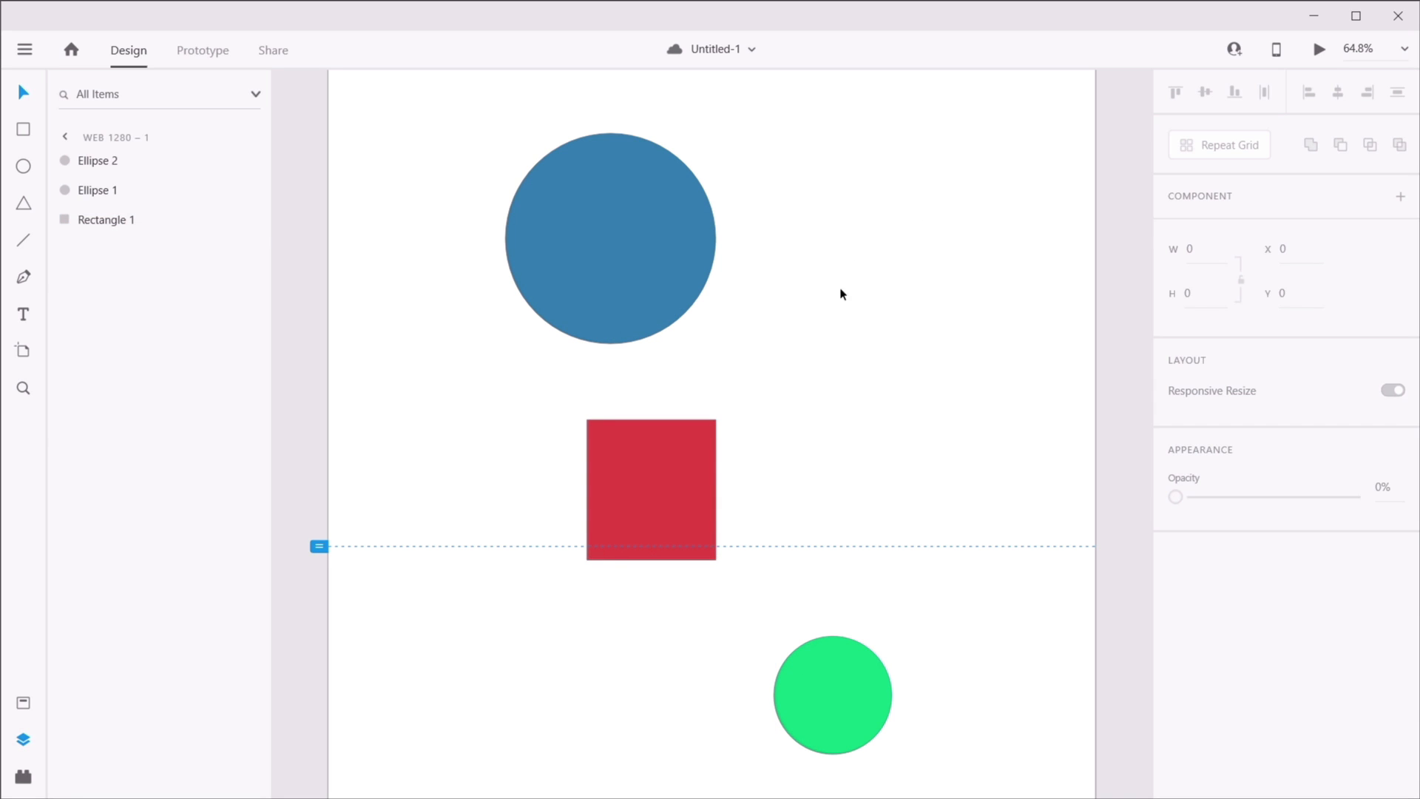
- Place the red rectangle to the lower right and the green circle to the lower left of the blue circle, and distribute all three horizontally
{"action": "left_click_drag", "start_coordinate": [659, 479], "coordinate": [842, 470]}
{"action": "left_click_drag", "start_coordinate": [831, 675], "coordinate": [396, 406]}
{"action": "key", "text": "ctrl+a"}
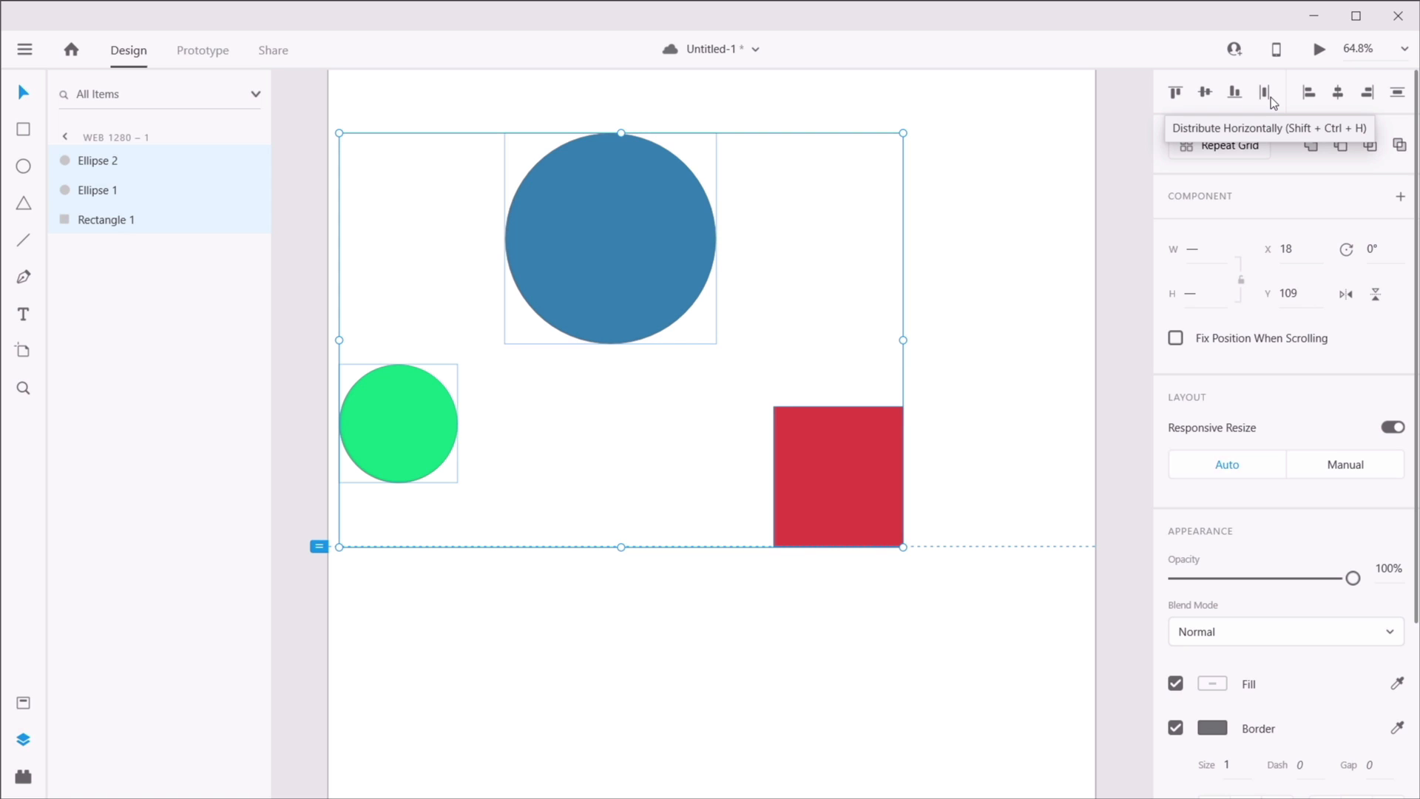
{"action": "left_click", "coordinate": [1271, 96]}
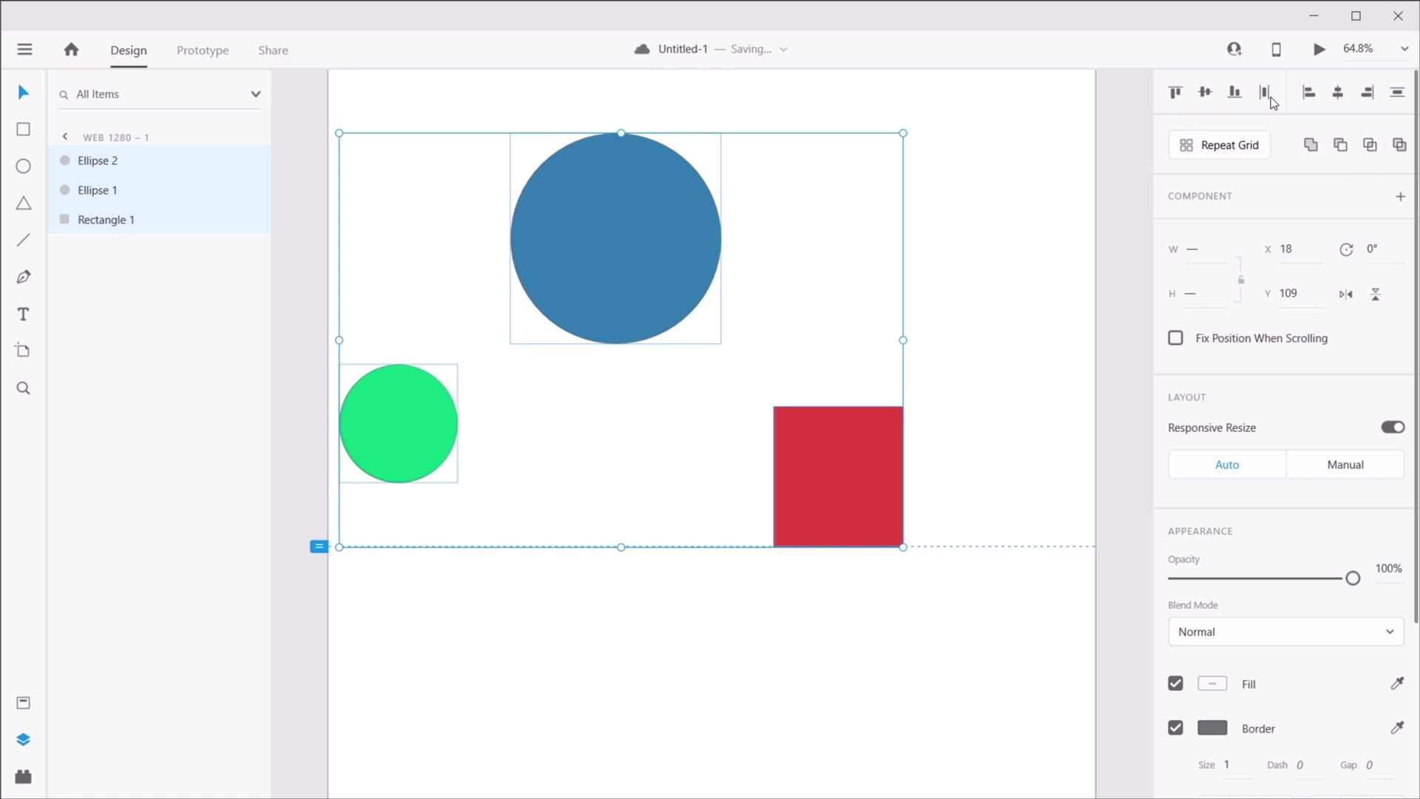
{"action": "left_click", "coordinate": [982, 291]}
- Measure the spacing between the green and blue circles, starting from each of them in turn
{"action": "left_click", "coordinate": [410, 413]}
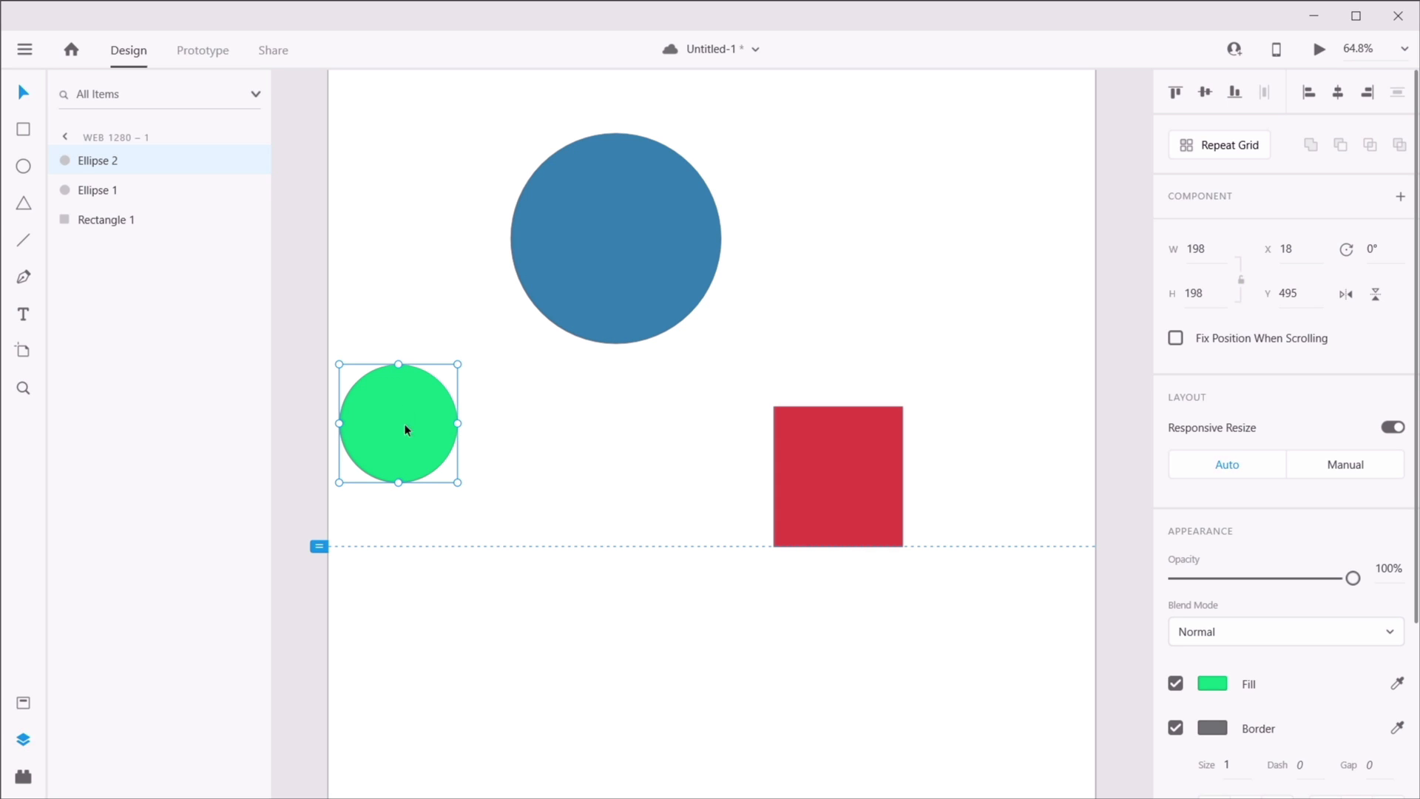
{"action": "key", "text": "alt"}
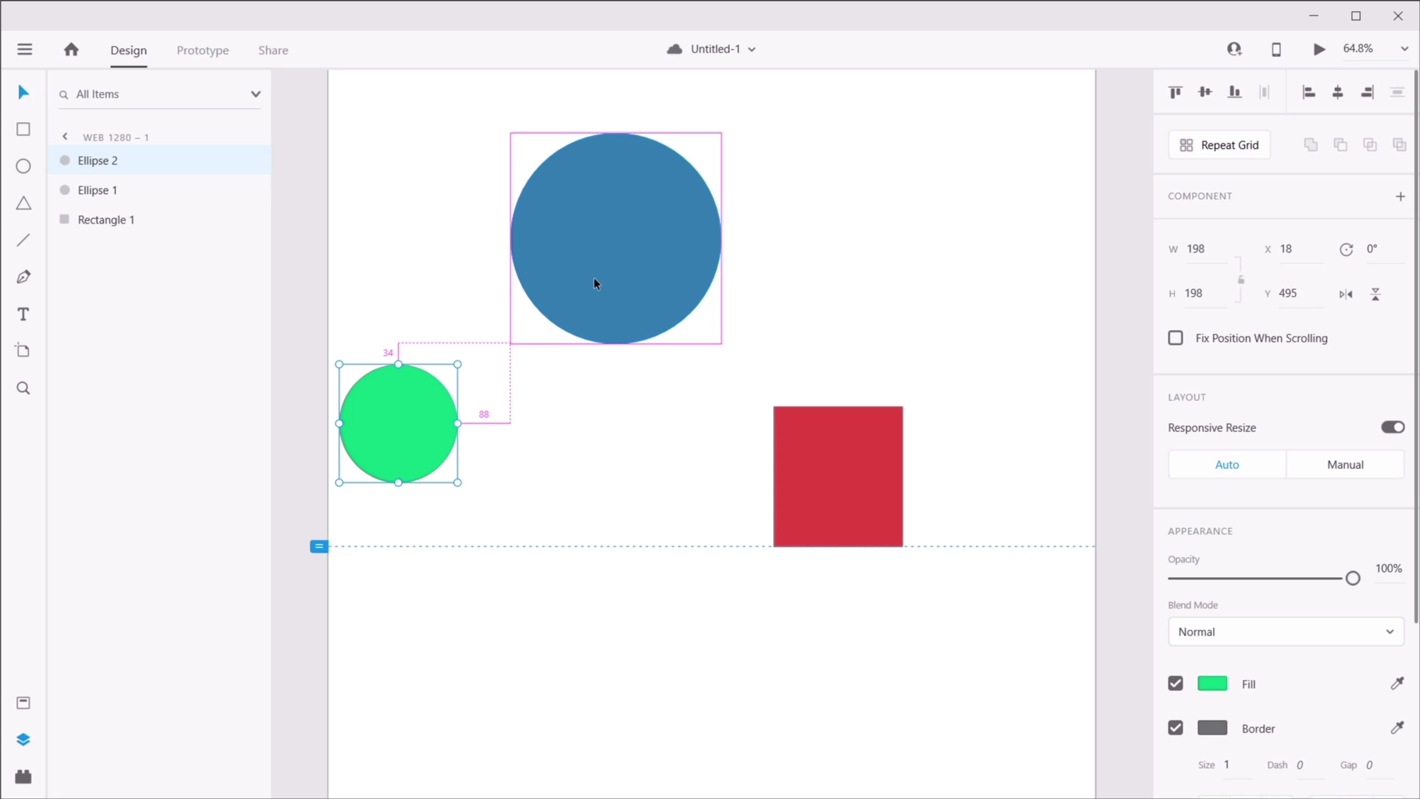
{"action": "left_click", "coordinate": [594, 282]}
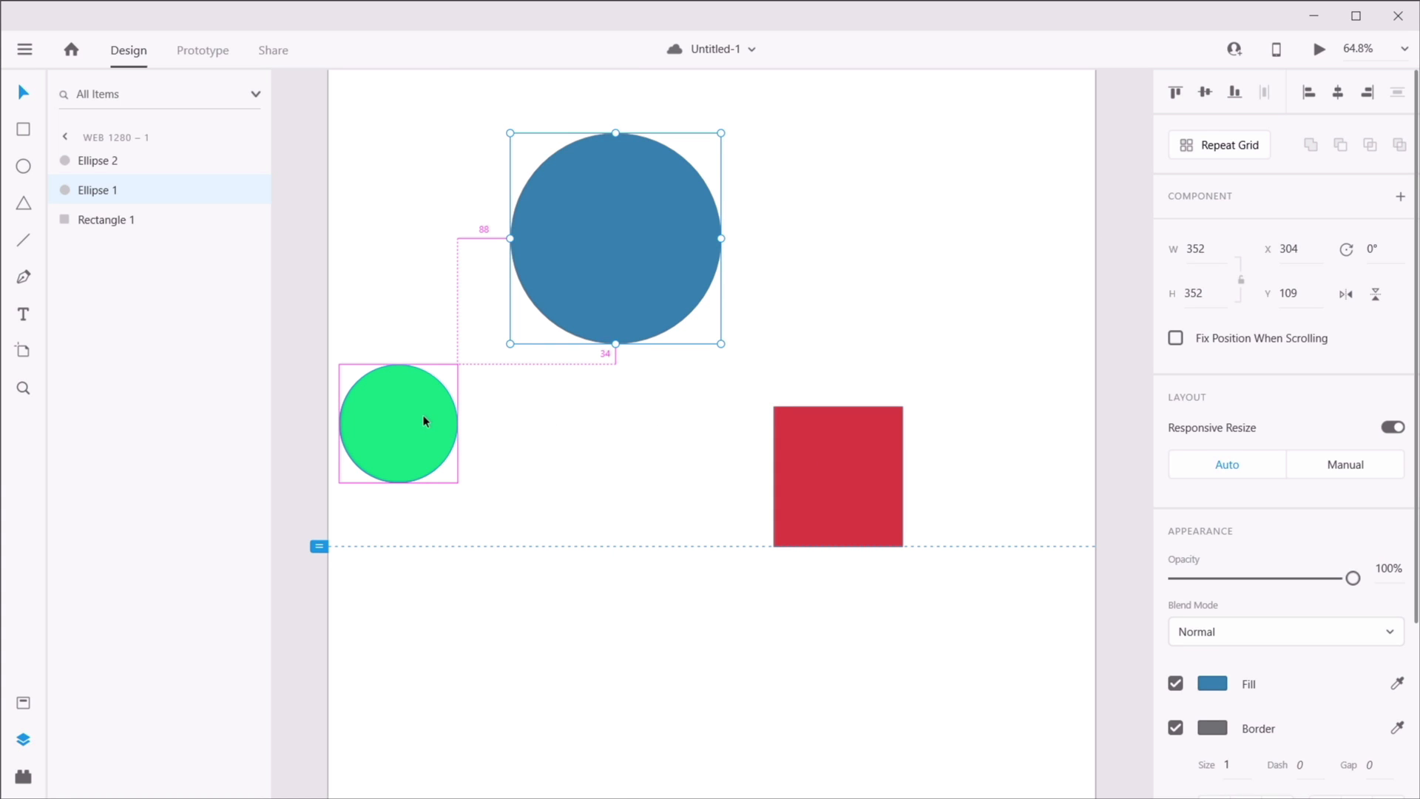
{"action": "left_click", "coordinate": [986, 299]}
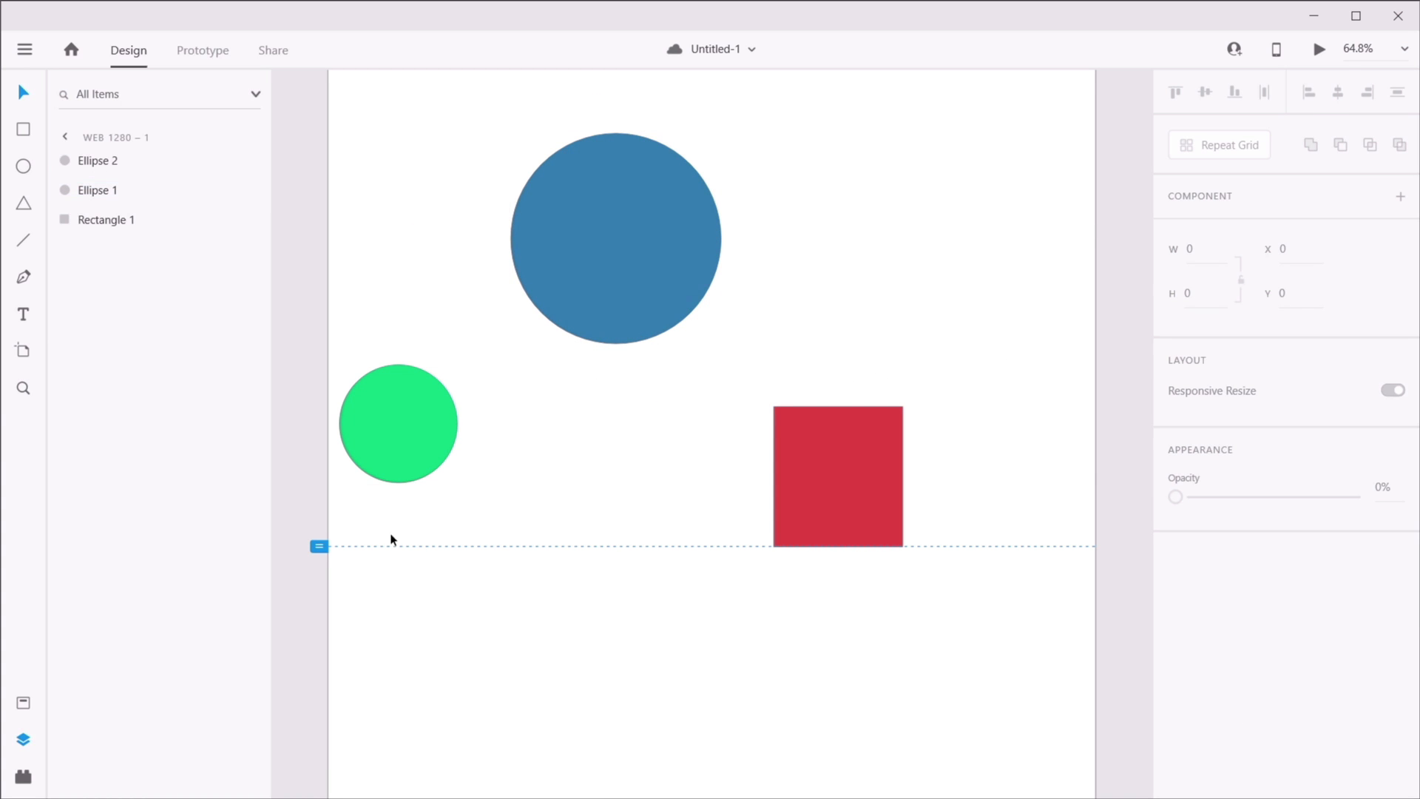
- Move all three shapes together up and to the right, to X 156, Y 87
{"action": "left_click_drag", "start_coordinate": [375, 628], "coordinate": [1002, 205]}
{"action": "left_click_drag", "start_coordinate": [682, 257], "coordinate": [736, 254]}
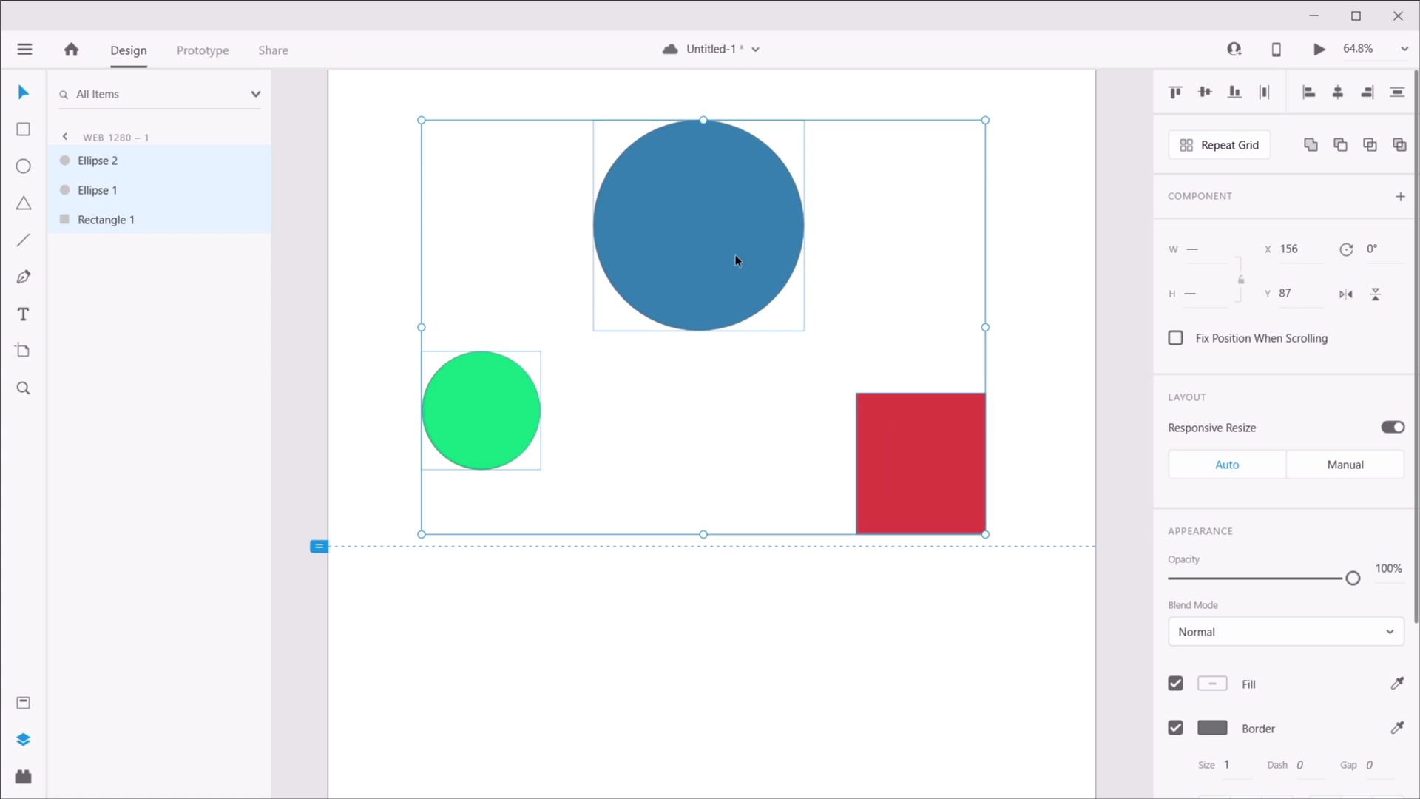
{"action": "left_click", "coordinate": [663, 631]}
- Line up the green circle and red rectangle on either side of the blue circle along its centre line, with equal 100 px gaps
{"action": "left_click_drag", "start_coordinate": [481, 409], "coordinate": [473, 219]}
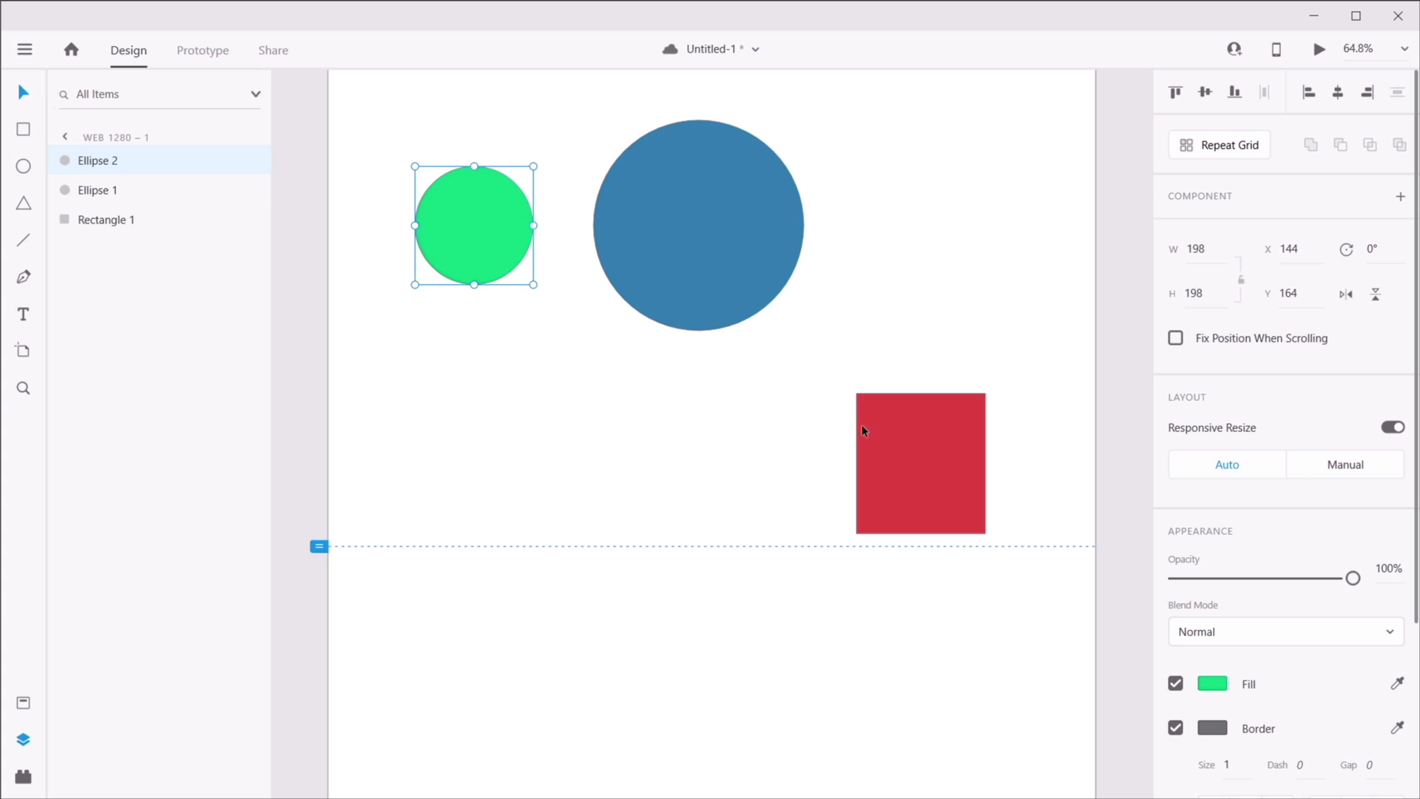
{"action": "left_click_drag", "start_coordinate": [862, 429], "coordinate": [759, 633]}
{"action": "left_click_drag", "start_coordinate": [891, 500], "coordinate": [921, 240]}
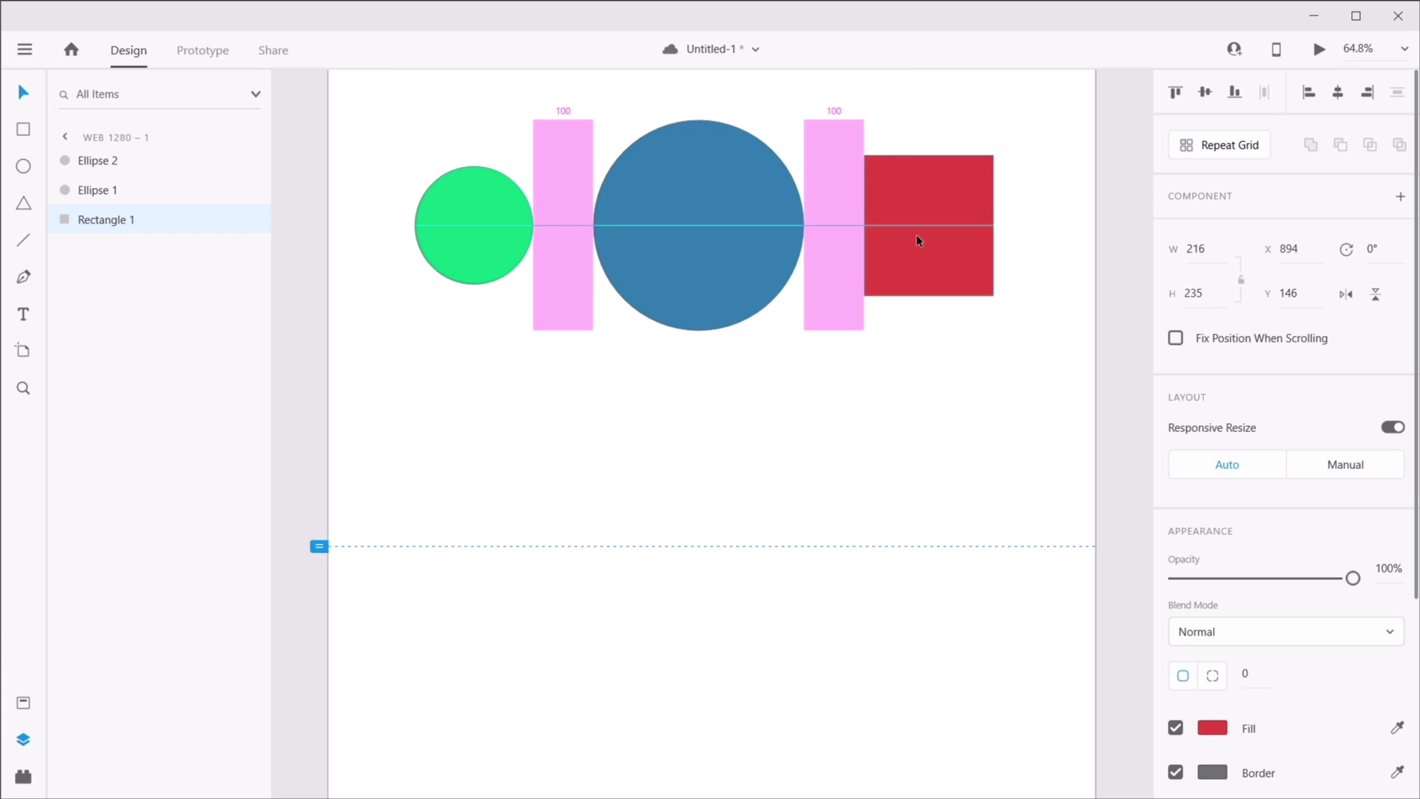
- Stack the green circle, blue circle and red rectangle vertically with equal 66 px gaps, placing the rectangle at X 482, Y 746
{"action": "left_click_drag", "start_coordinate": [916, 236], "coordinate": [649, 611]}
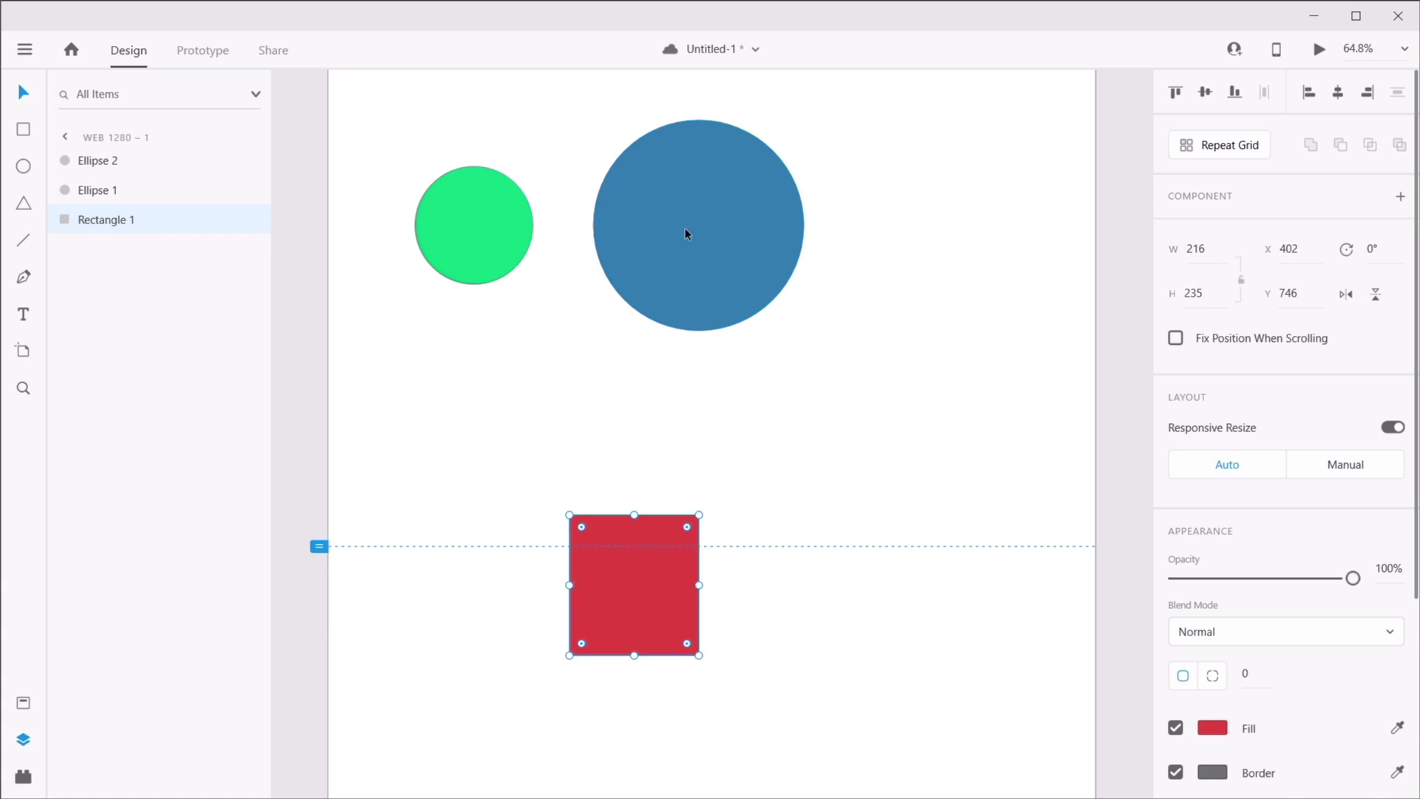
{"action": "left_click_drag", "start_coordinate": [686, 234], "coordinate": [663, 378]}
{"action": "left_click_drag", "start_coordinate": [518, 238], "coordinate": [737, 177]}
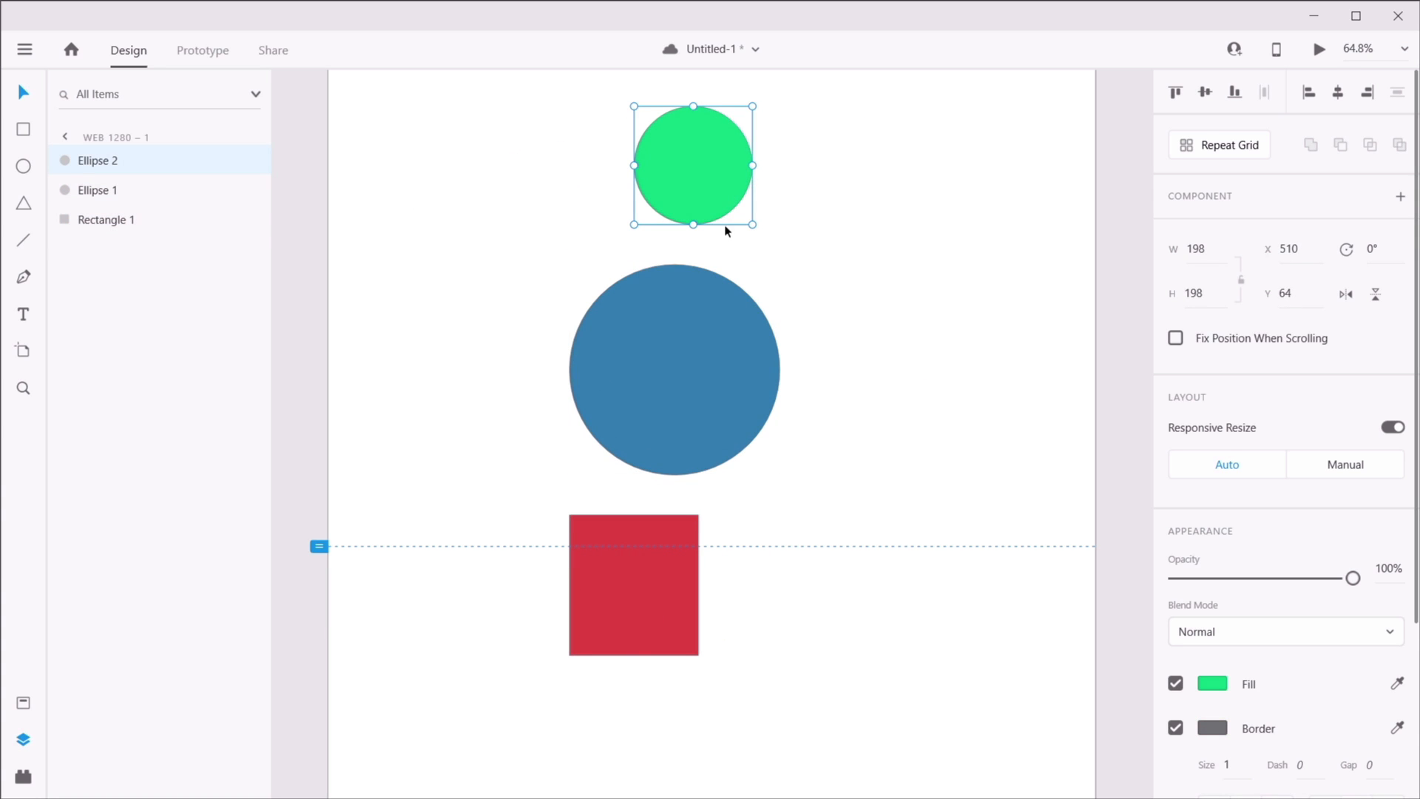
{"action": "left_click_drag", "start_coordinate": [623, 584], "coordinate": [684, 610]}
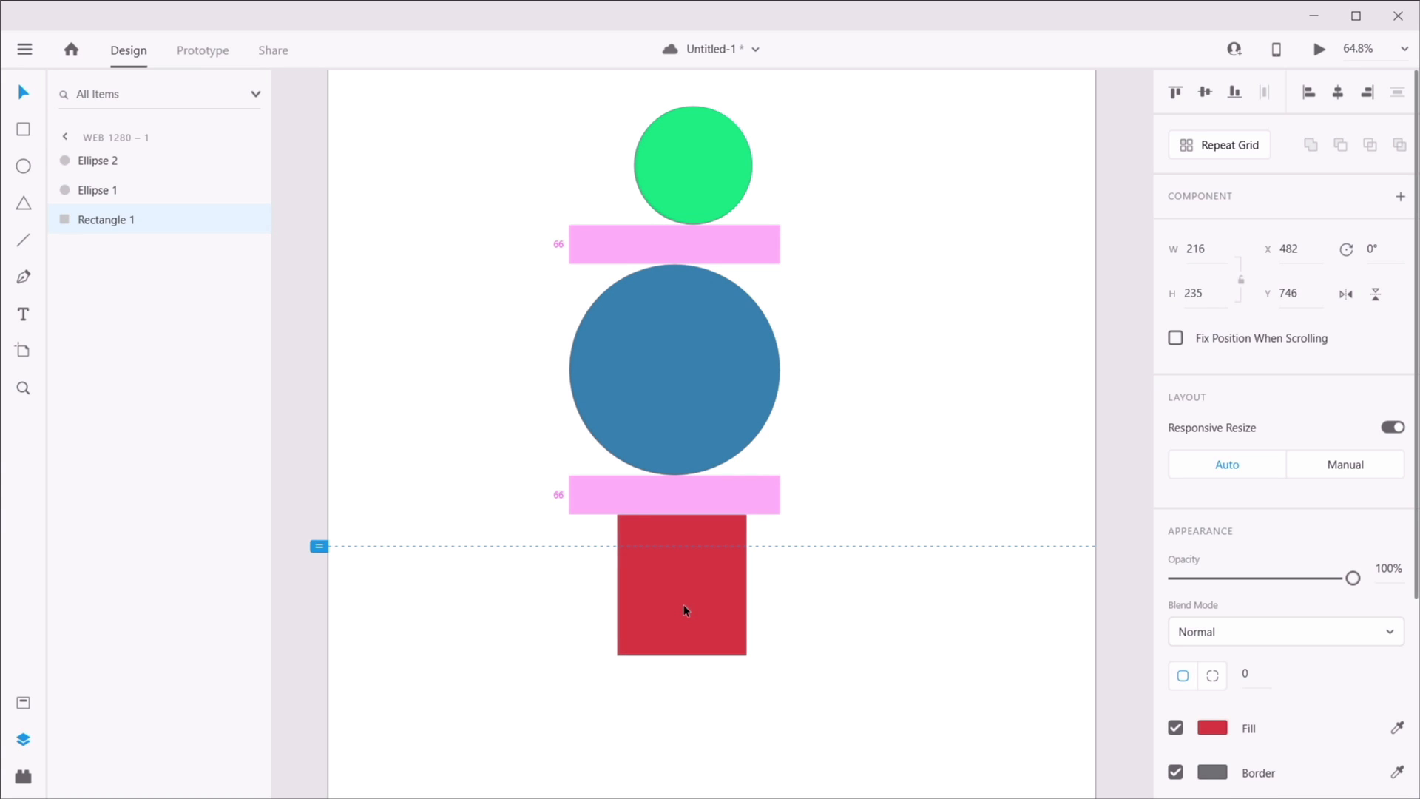
{"action": "left_click_drag", "start_coordinate": [685, 610], "coordinate": [685, 610]}
{"action": "left_click", "coordinate": [925, 296]}
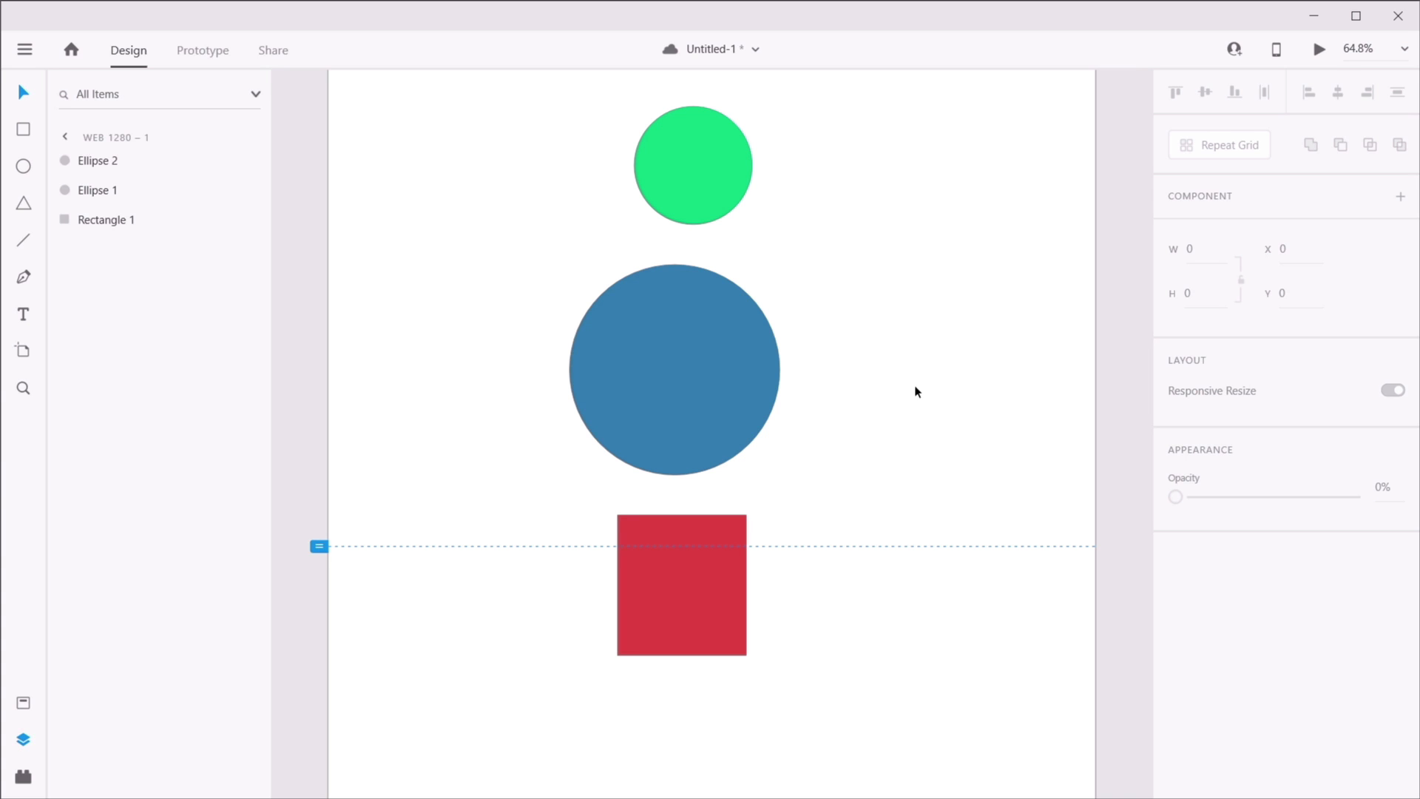
- Spread the shapes out: blue circle to the right, red rectangle to the left, and green circle above between them at X 519, Y 131
{"action": "left_click_drag", "start_coordinate": [691, 369], "coordinate": [911, 372]}
{"action": "left_click_drag", "start_coordinate": [688, 624], "coordinate": [551, 435]}
{"action": "mouse_move", "coordinate": [714, 189]}
{"action": "left_mouse_down"}
{"action": "mouse_move", "coordinate": [679, 197]}
{"action": "mouse_move", "coordinate": [699, 211]}
{"action": "left_mouse_up"}
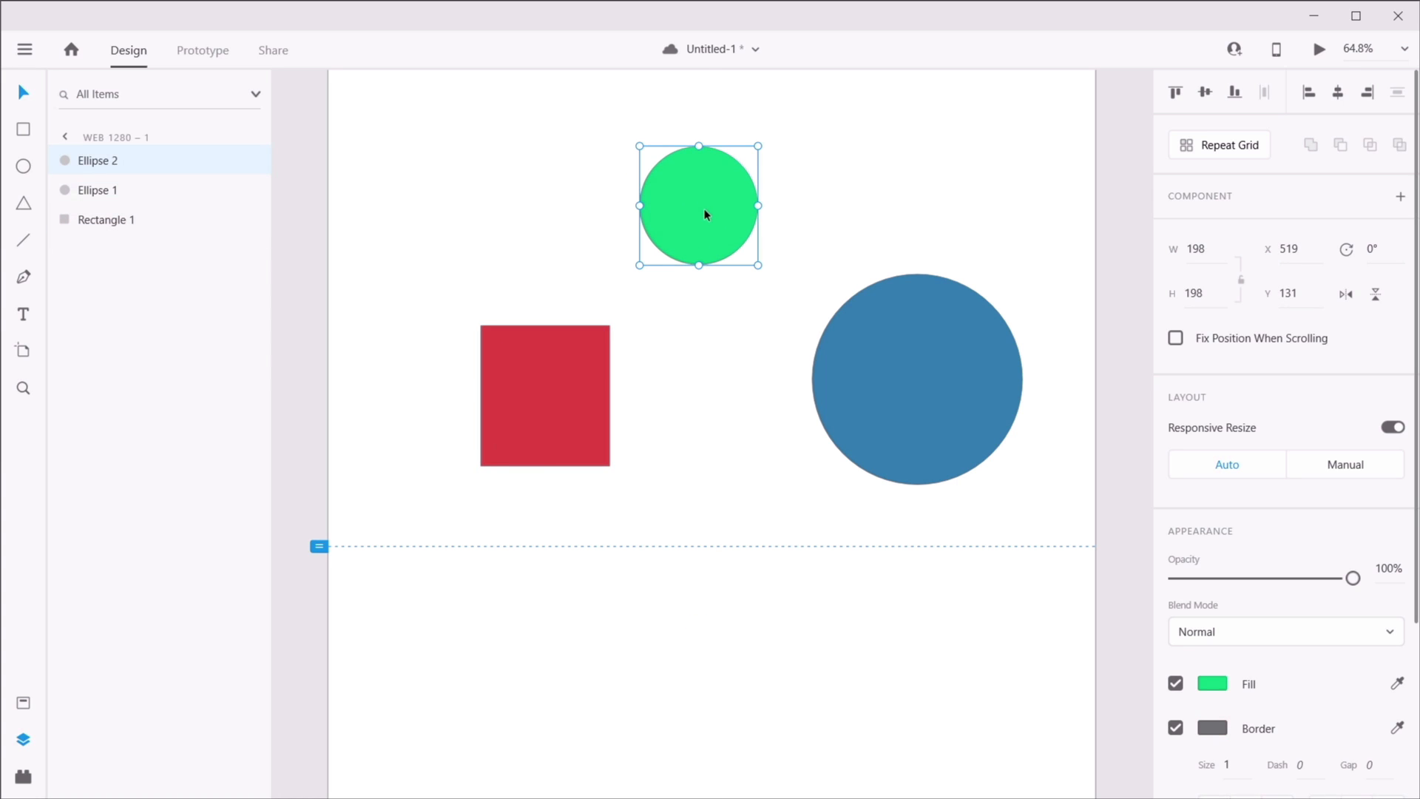
- Measure the green circle's distances to the artboard edges, the blue circle and the red rectangle
{"action": "key", "text": "alt"}
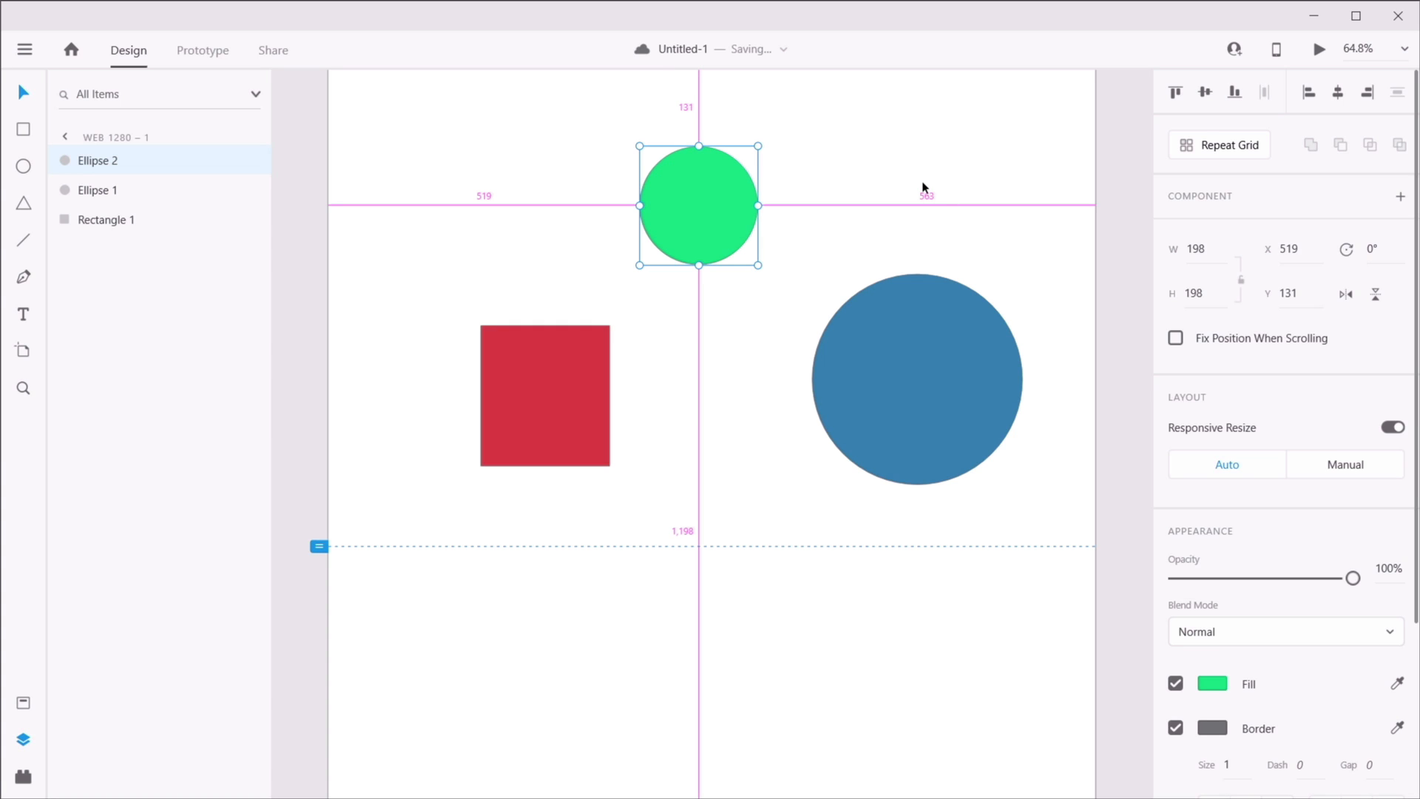
{"action": "left_click", "coordinate": [856, 205]}
{"action": "left_click", "coordinate": [708, 193]}
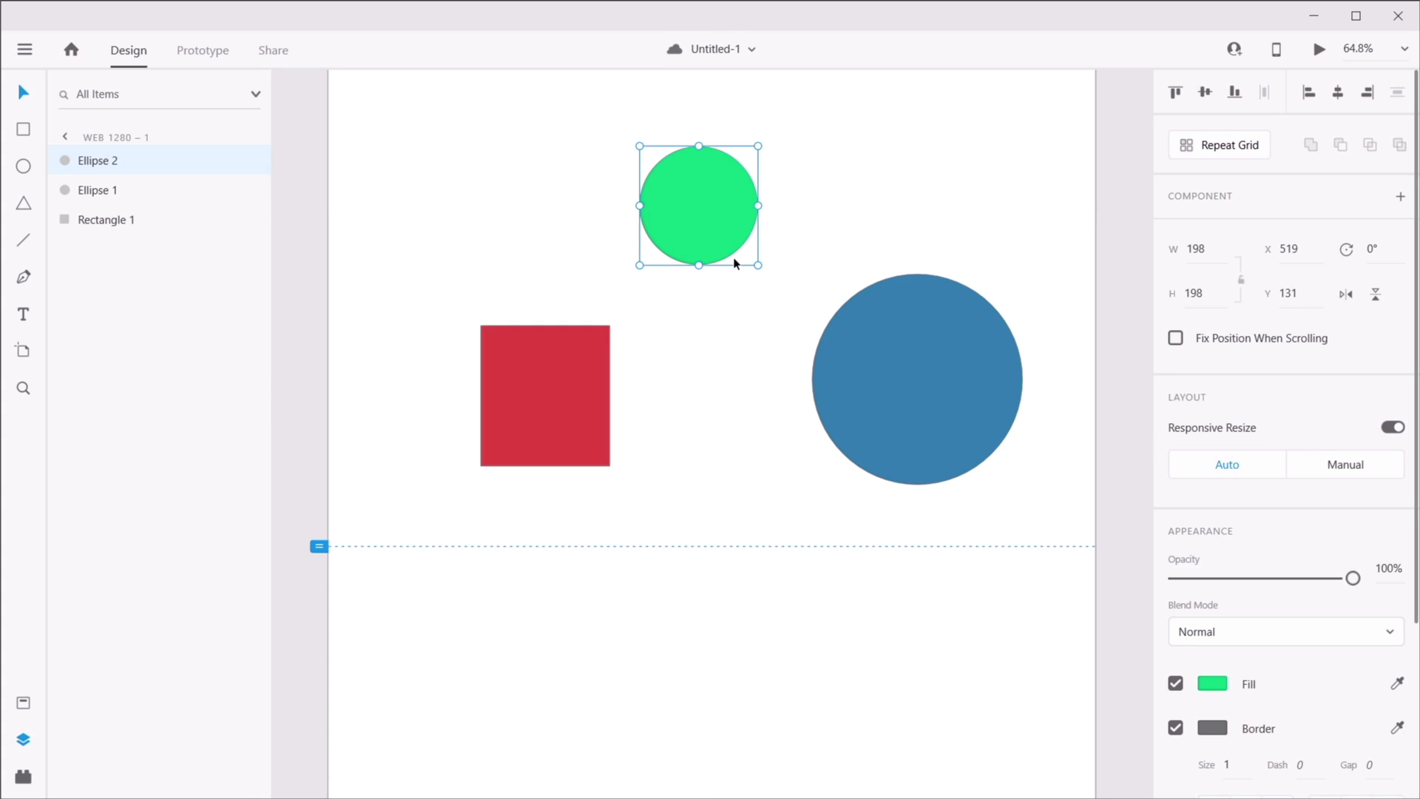
{"action": "key", "text": "alt"}
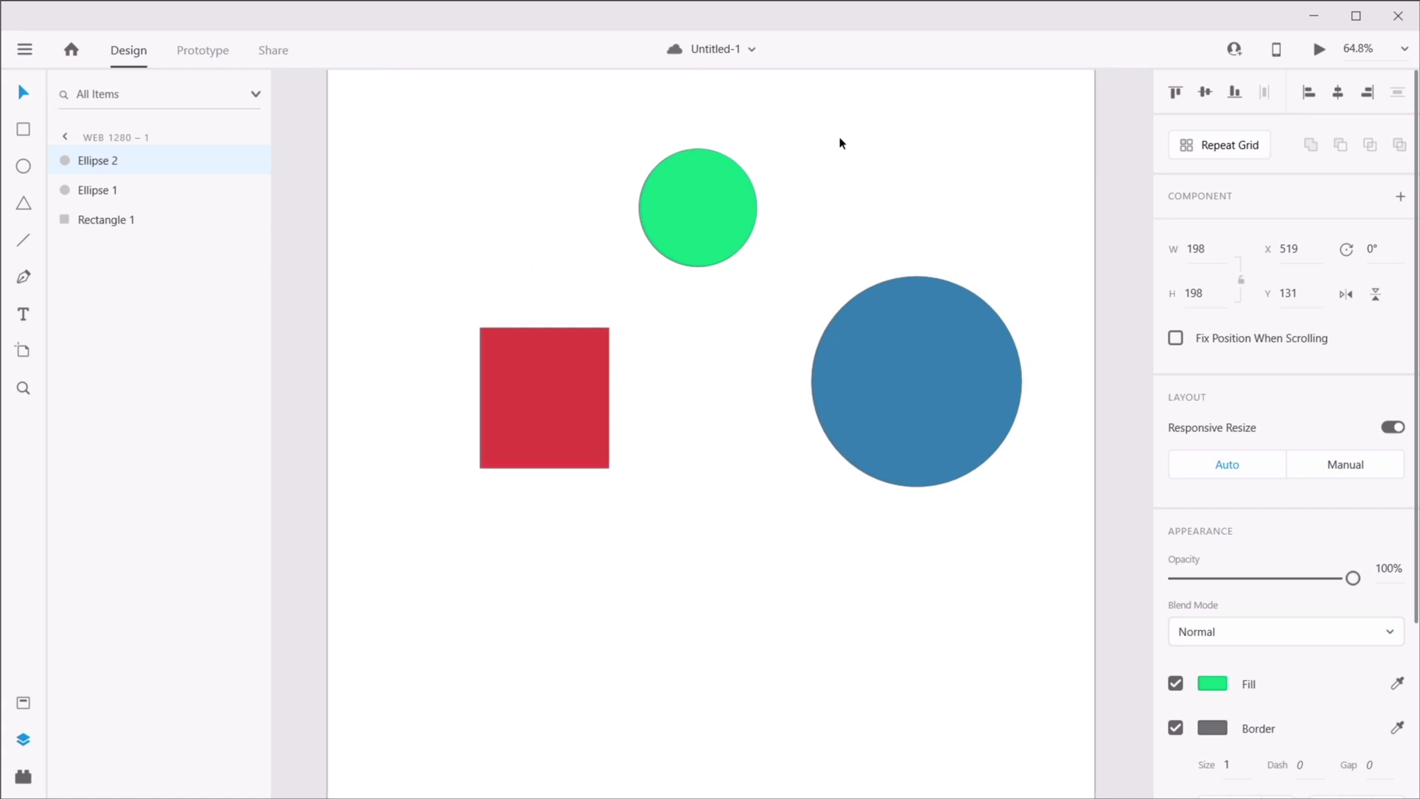
{"action": "scroll", "coordinate": [839, 143], "scroll_direction": "down", "scroll_amount": 2, "text": "ctrl"}
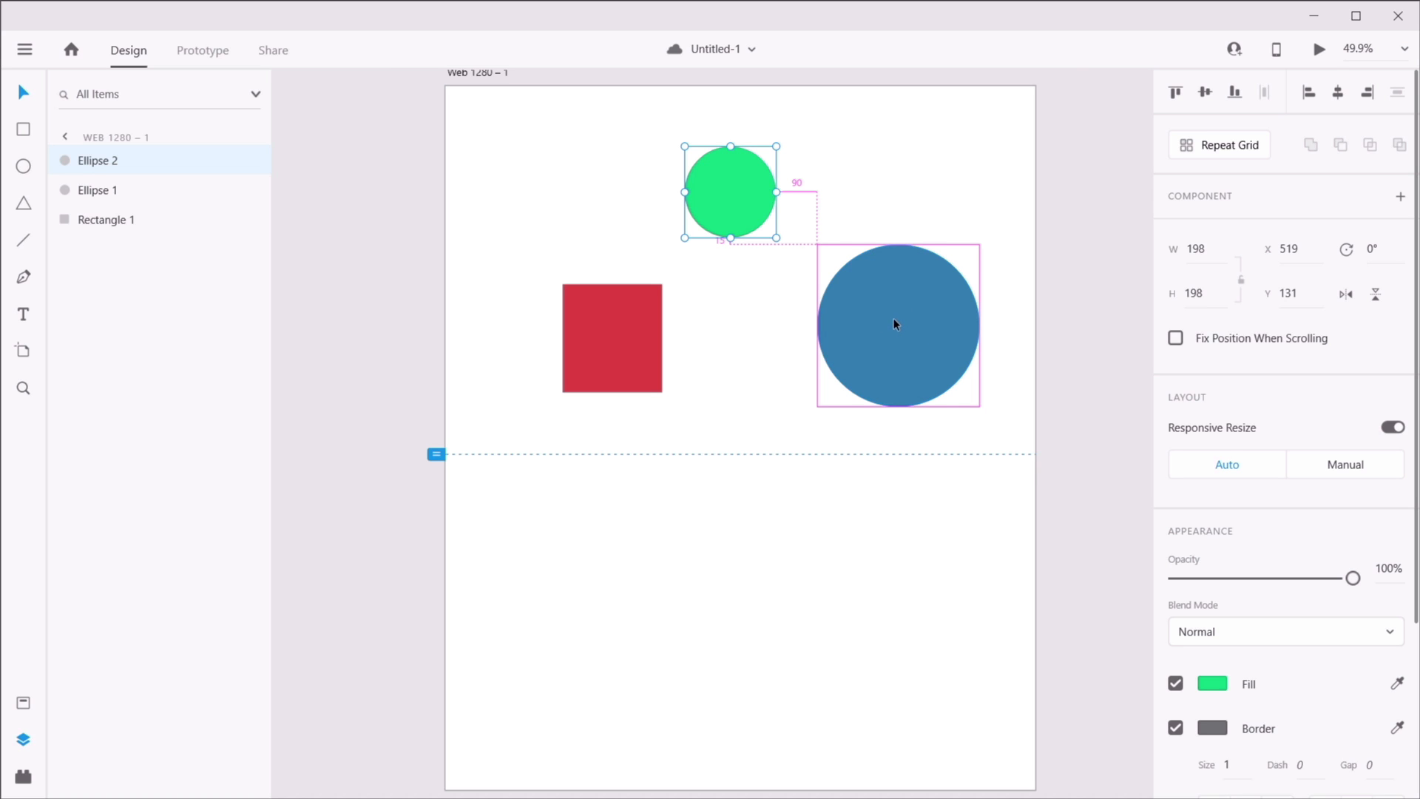
{"action": "scroll", "coordinate": [897, 324], "scroll_direction": "up", "scroll_amount": 2, "text": "ctrl"}
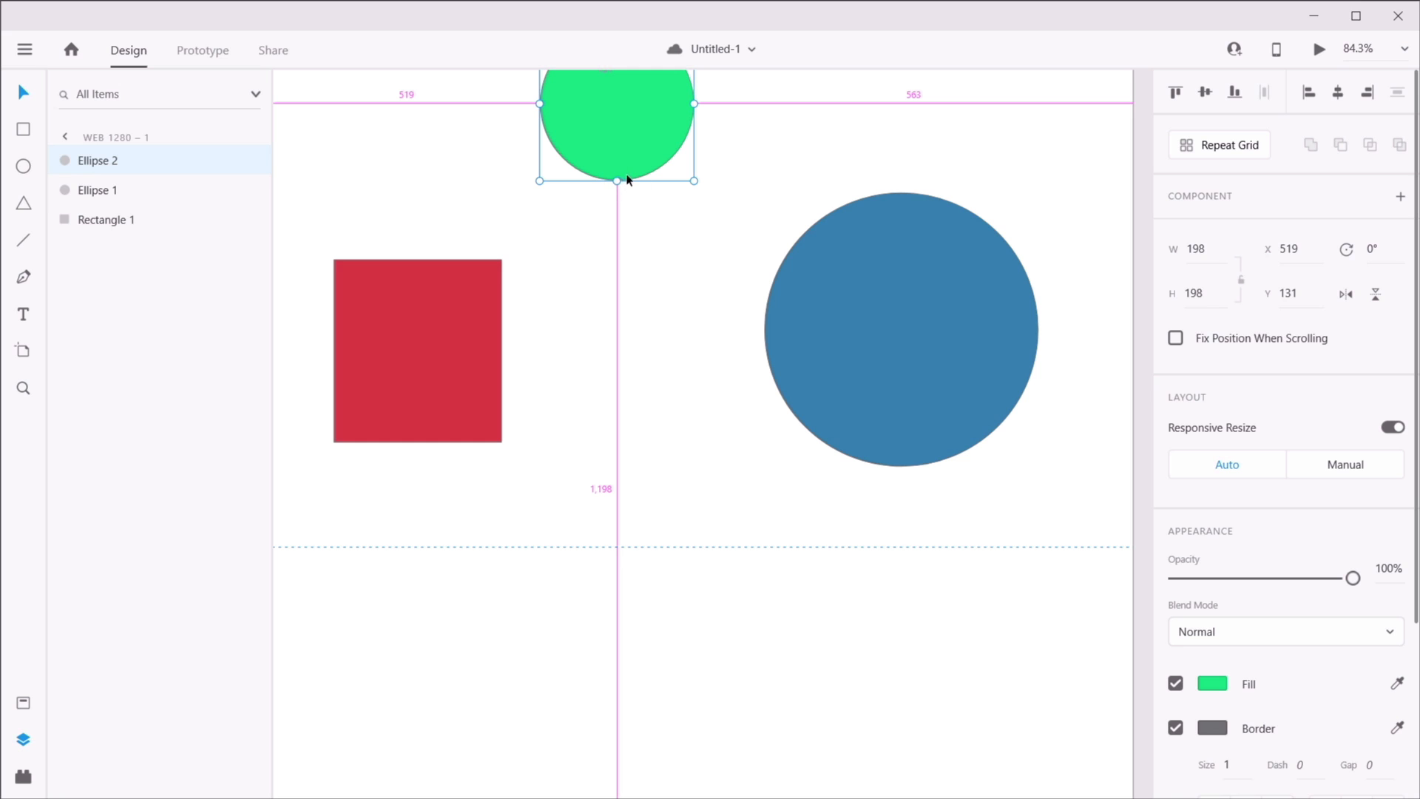
{"action": "scroll", "coordinate": [429, 368], "scroll_direction": "down", "scroll_amount": 3}
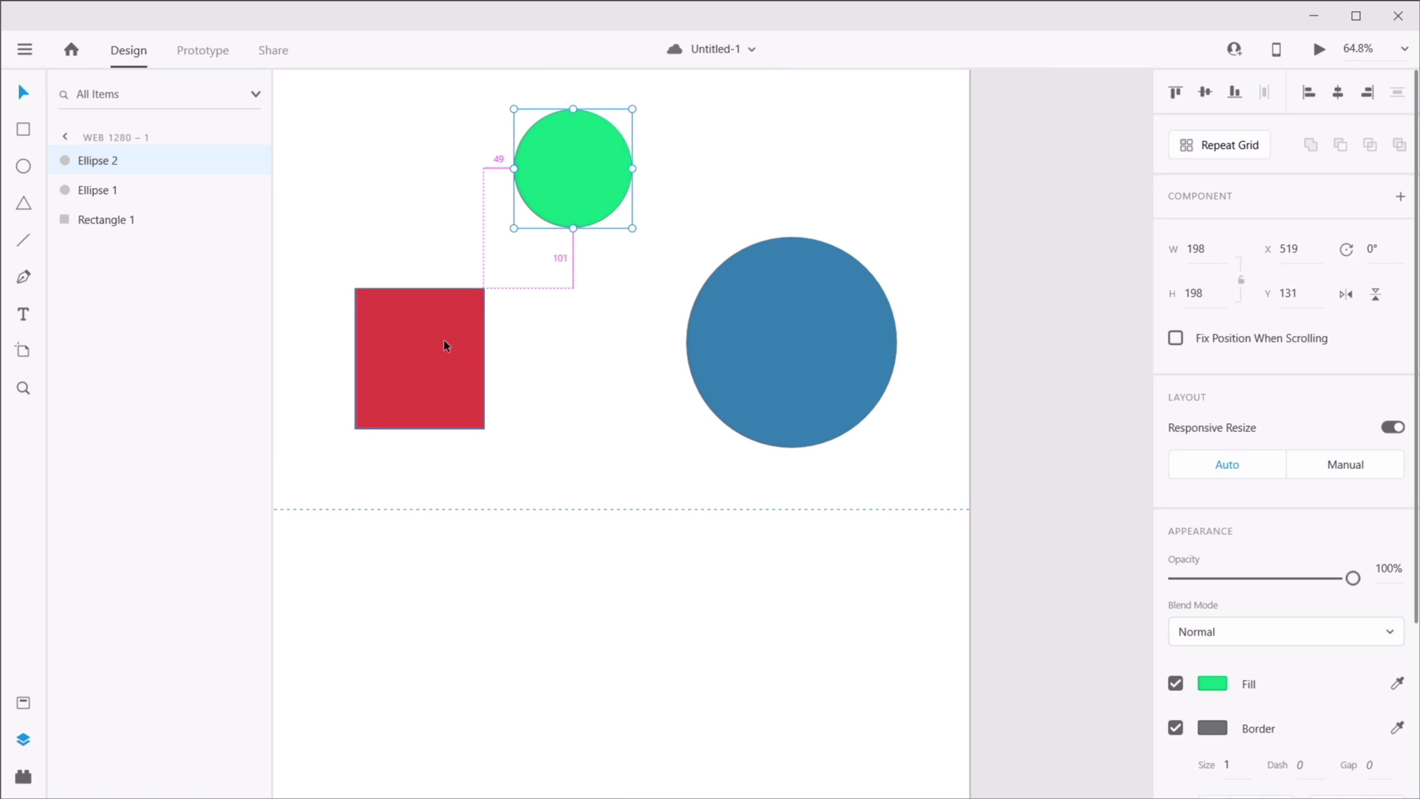
- Place the green circle between the red rectangle and blue circle at X 541, Y 449, and measure its gaps to both
{"action": "left_click_drag", "start_coordinate": [575, 160], "coordinate": [586, 358]}
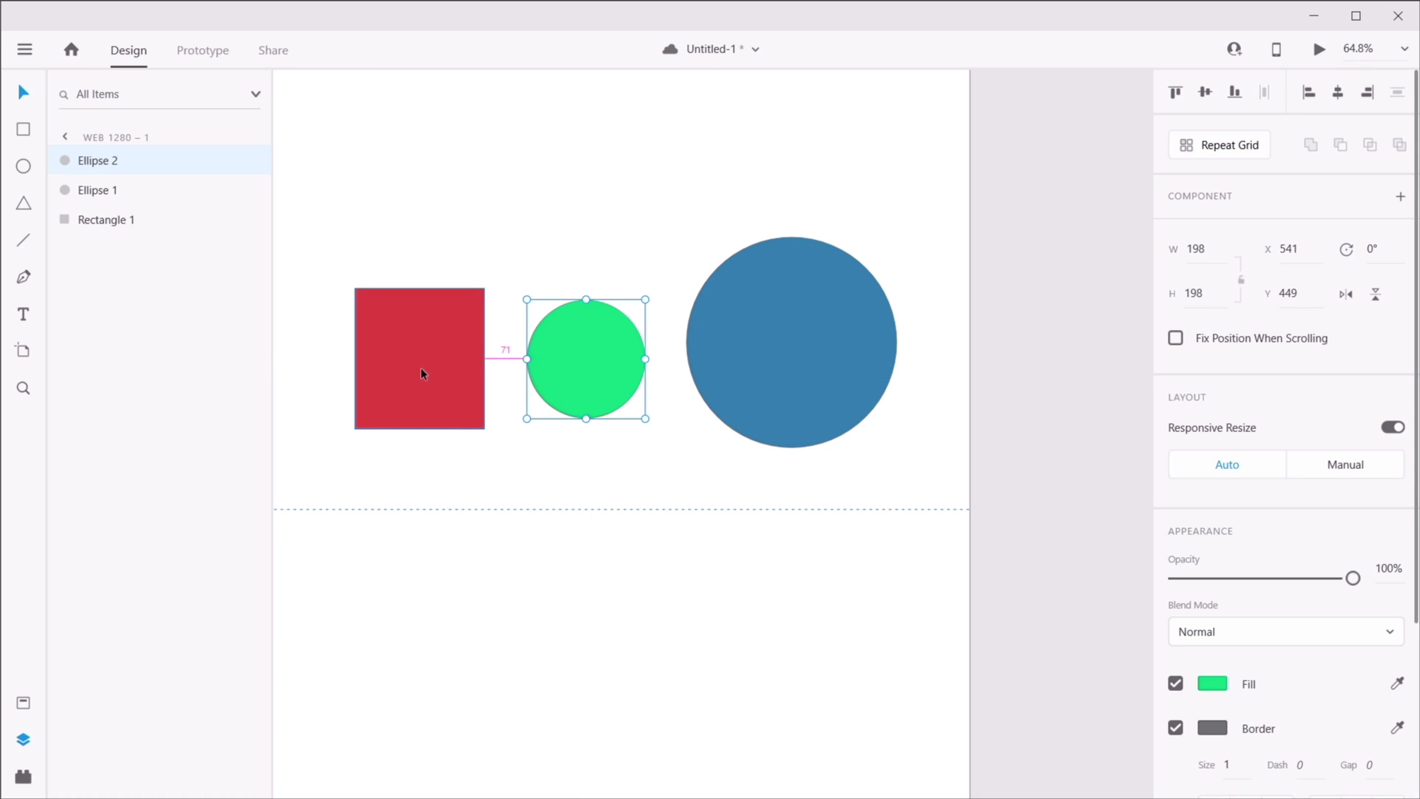
{"action": "mouse_move", "coordinate": [758, 328]}
- Centre the green circle below the blue circle at X 884 and nudge it vertically in 10 px increments to Y 739
{"action": "left_click_drag", "start_coordinate": [599, 349], "coordinate": [808, 521]}
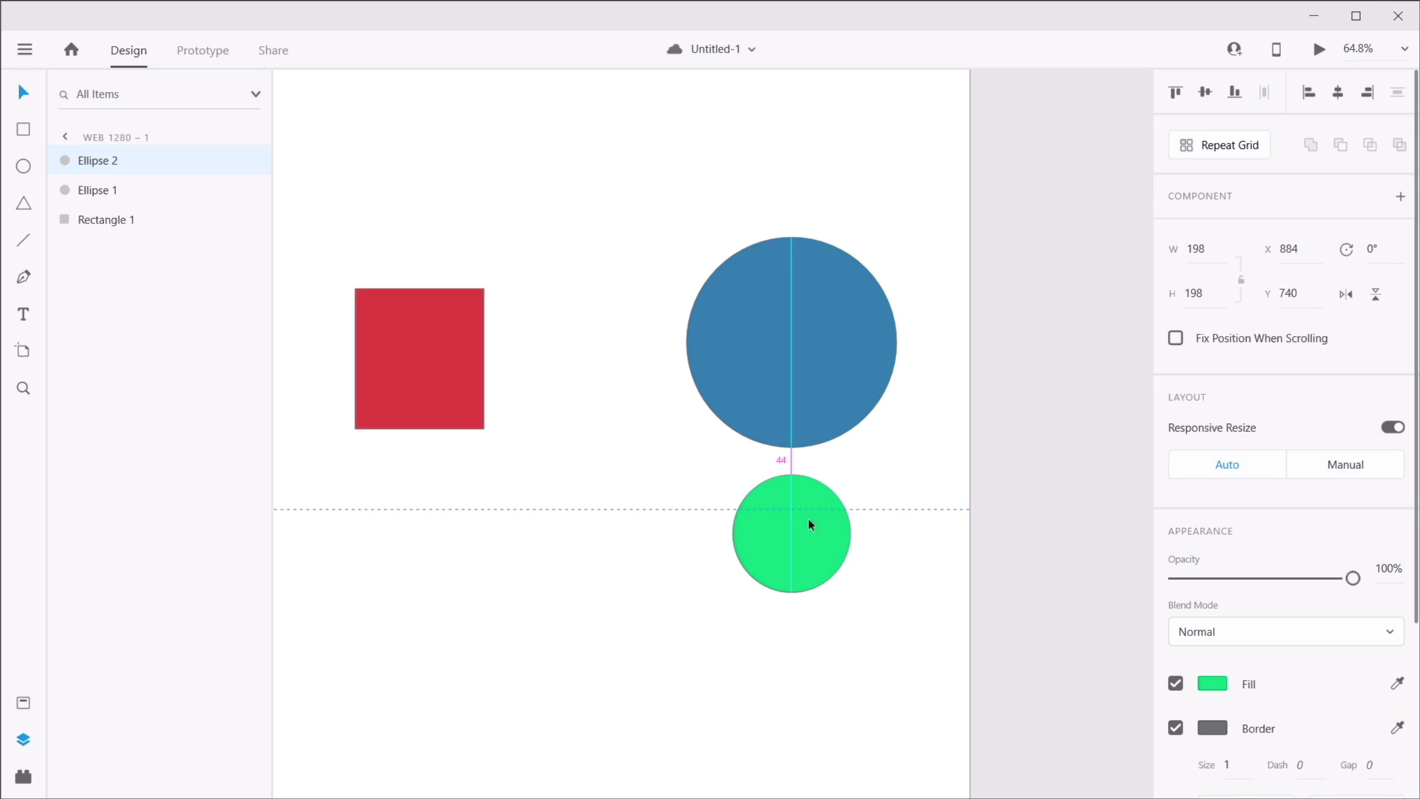
{"action": "mouse_move", "coordinate": [809, 520]}
{"action": "left_mouse_down"}
{"action": "mouse_move", "coordinate": [761, 520]}
{"action": "mouse_move", "coordinate": [776, 524]}
{"action": "mouse_move", "coordinate": [761, 526]}
{"action": "mouse_move", "coordinate": [761, 545]}
{"action": "mouse_move", "coordinate": [765, 515]}
{"action": "mouse_move", "coordinate": [763, 585]}
{"action": "mouse_move", "coordinate": [818, 583]}
{"action": "mouse_move", "coordinate": [808, 560]}
{"action": "mouse_move", "coordinate": [808, 580]}
{"action": "mouse_move", "coordinate": [863, 574]}
{"action": "mouse_move", "coordinate": [852, 581]}
{"action": "mouse_move", "coordinate": [798, 532]}
{"action": "left_mouse_up"}
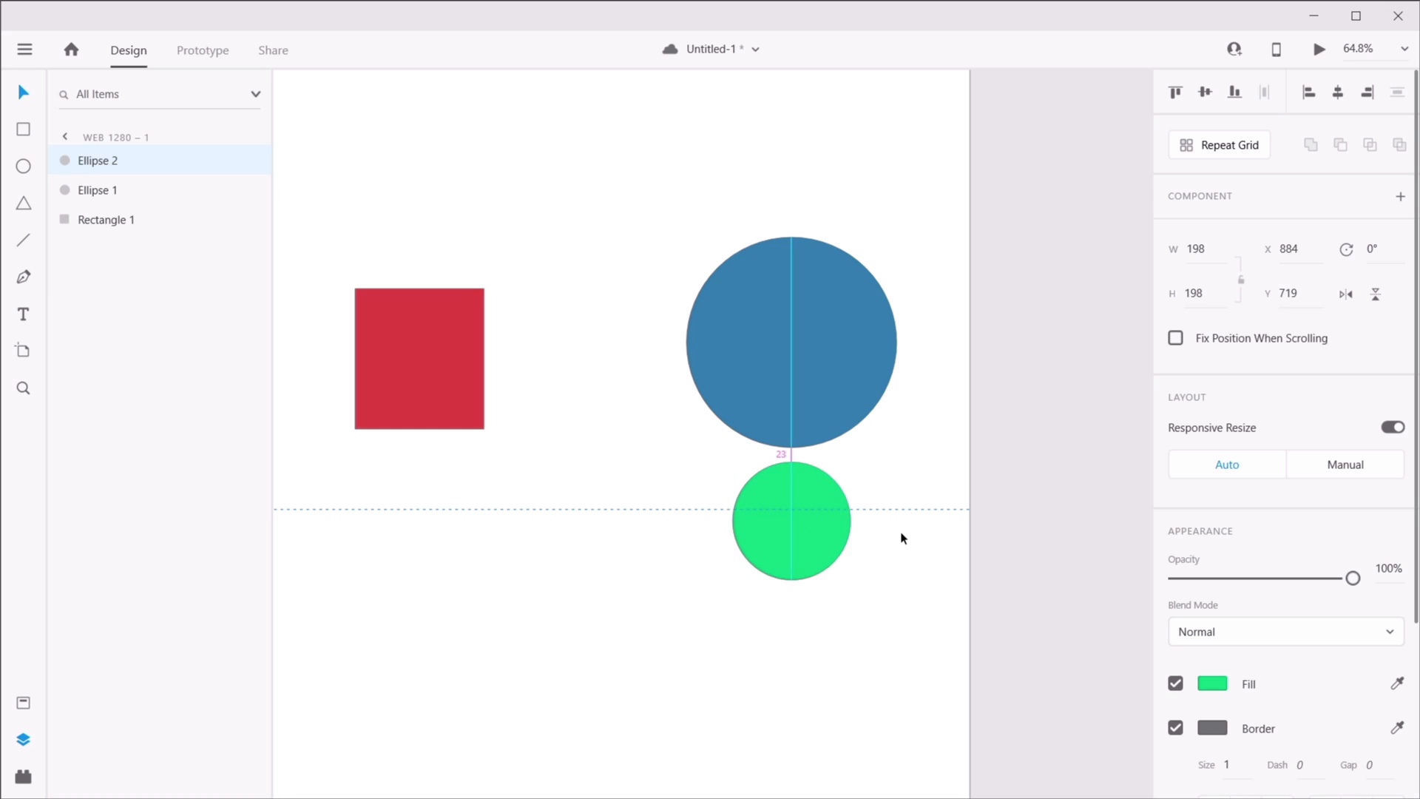
{"action": "key", "text": "shift+Down"}
{"action": "key", "text": "shift+Down"}
{"action": "key", "text": "shift+Down"}
{"action": "key", "text": "shift+Up"}
{"action": "key", "text": "shift+Up"}
{"action": "key", "text": "shift+Up"}
{"action": "key", "text": "shift+Up"}
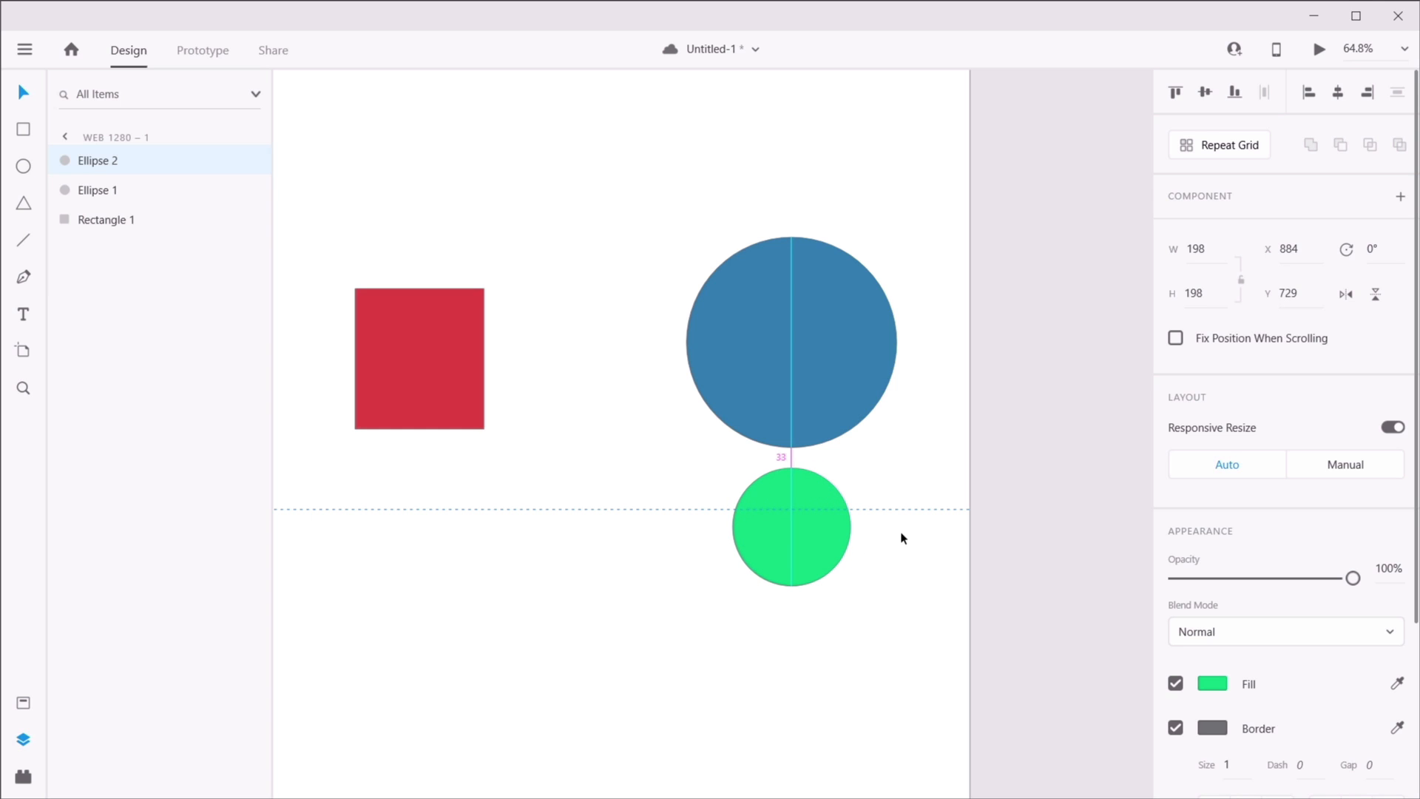
{"action": "key", "text": "shift+Down"}
{"action": "key", "text": "shift+Down"}
{"action": "key", "text": "shift+Down"}
{"action": "key", "text": "shift+Down"}
{"action": "key", "text": "shift+Down"}
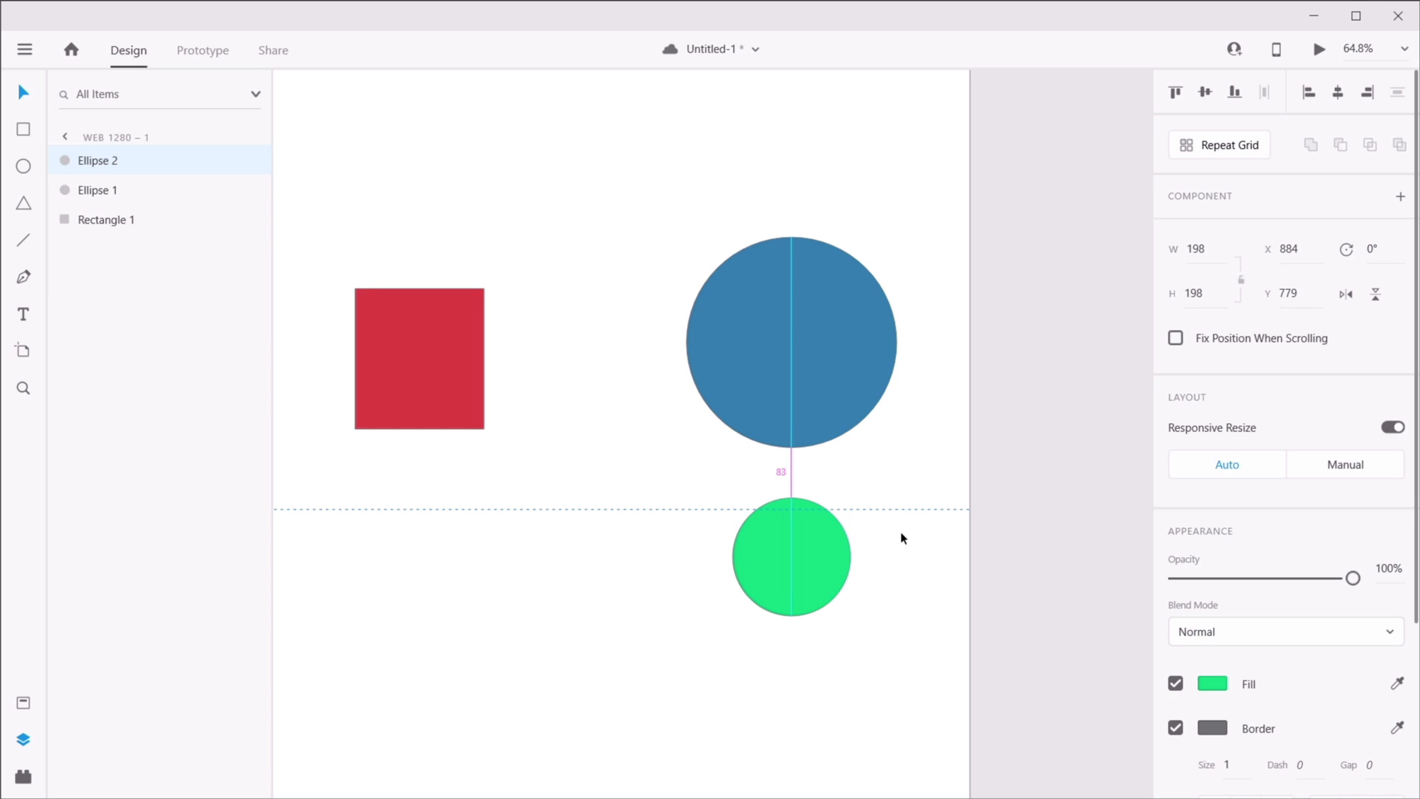
{"action": "key", "text": "shift+Up"}
{"action": "key", "text": "shift+Up"}
{"action": "key", "text": "shift+Up"}
{"action": "key", "text": "shift+Up"}
{"action": "key", "text": "shift+Down"}
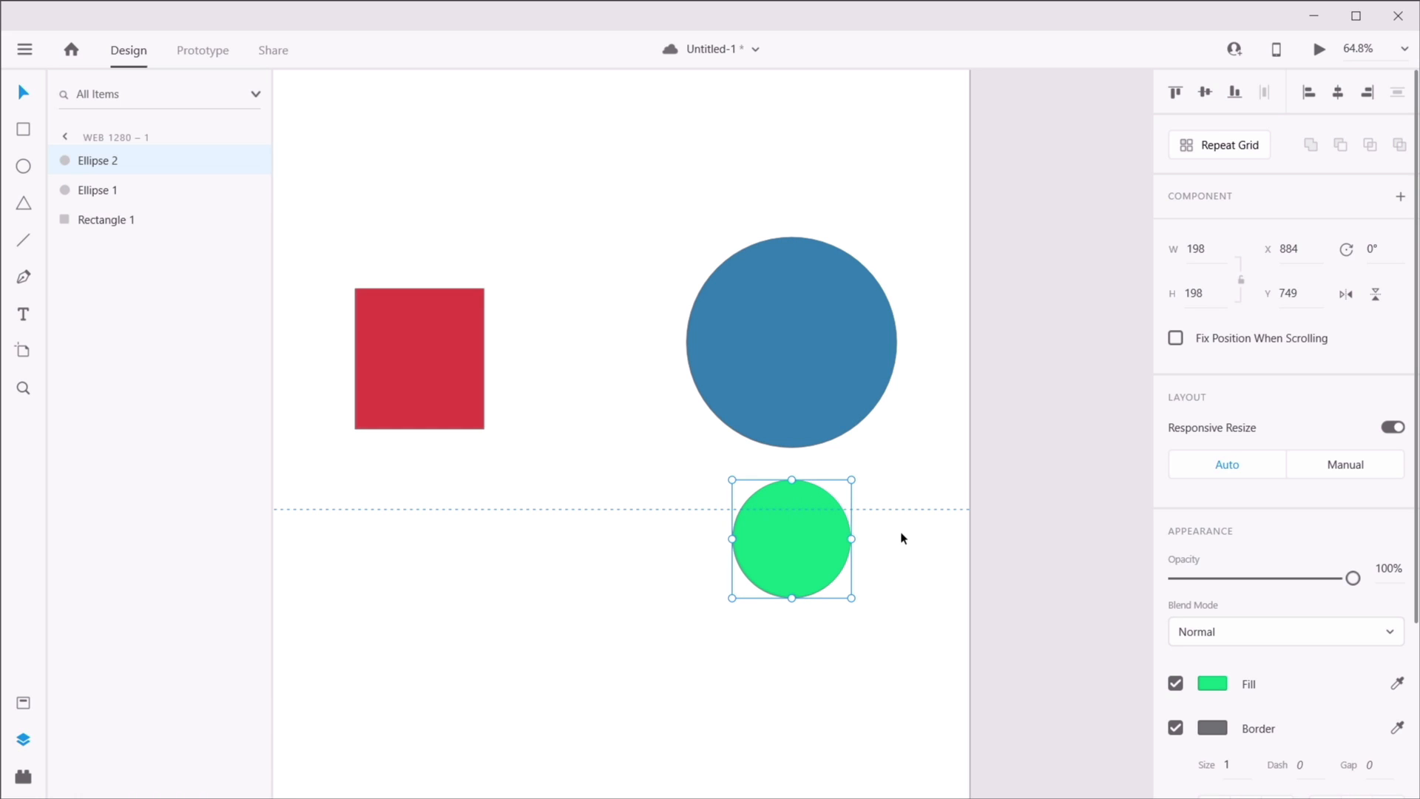
{"action": "key", "text": "shift+Up"}
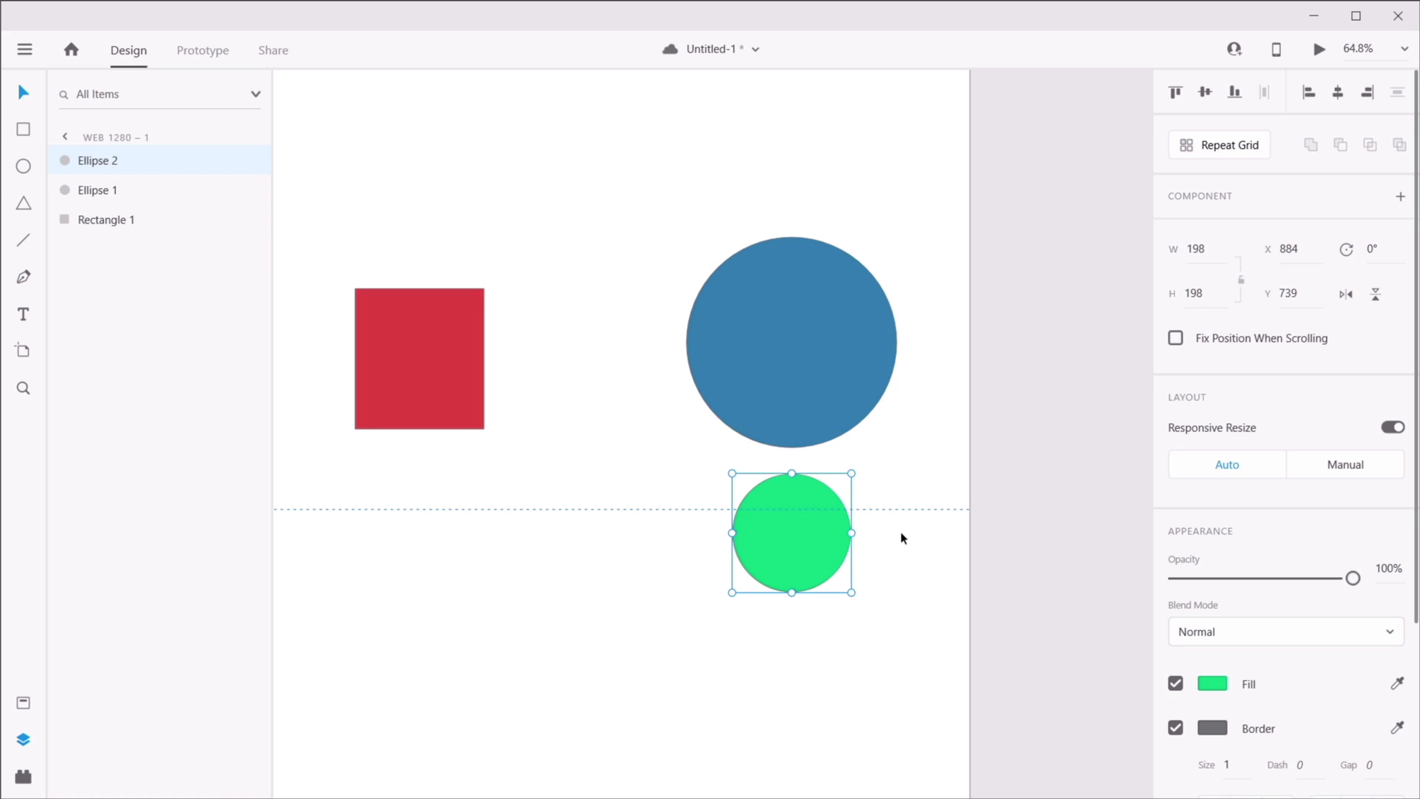
- Save the document and nudge the green circle up and down in 10 px increments, ending at Y 759
{"action": "key", "text": "ctrl+s"}
{"action": "key", "text": "shift+Up"}
{"action": "key", "text": "shift+Down"}
{"action": "key", "text": "shift+Down"}
{"action": "key", "text": "shift+Down"}
{"action": "key", "text": "shift+Up"}
{"action": "key", "text": "shift+Up"}
{"action": "key", "text": "shift+Up"}
{"action": "key", "text": "shift+Down"}
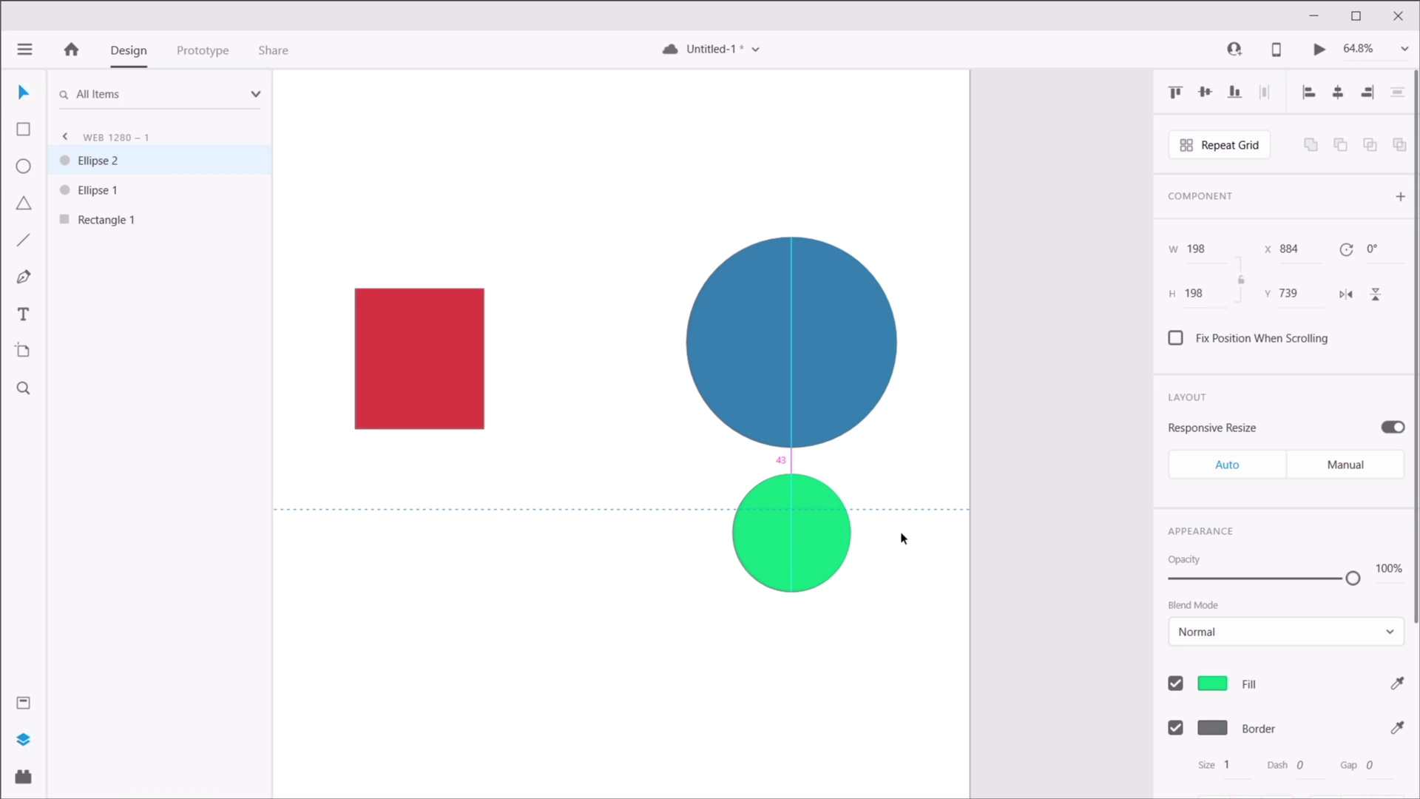
{"action": "key", "text": "shift+Down"}
{"action": "key", "text": "shift+Down"}
{"action": "key", "text": "shift+Down"}
{"action": "key", "text": "shift+Down"}
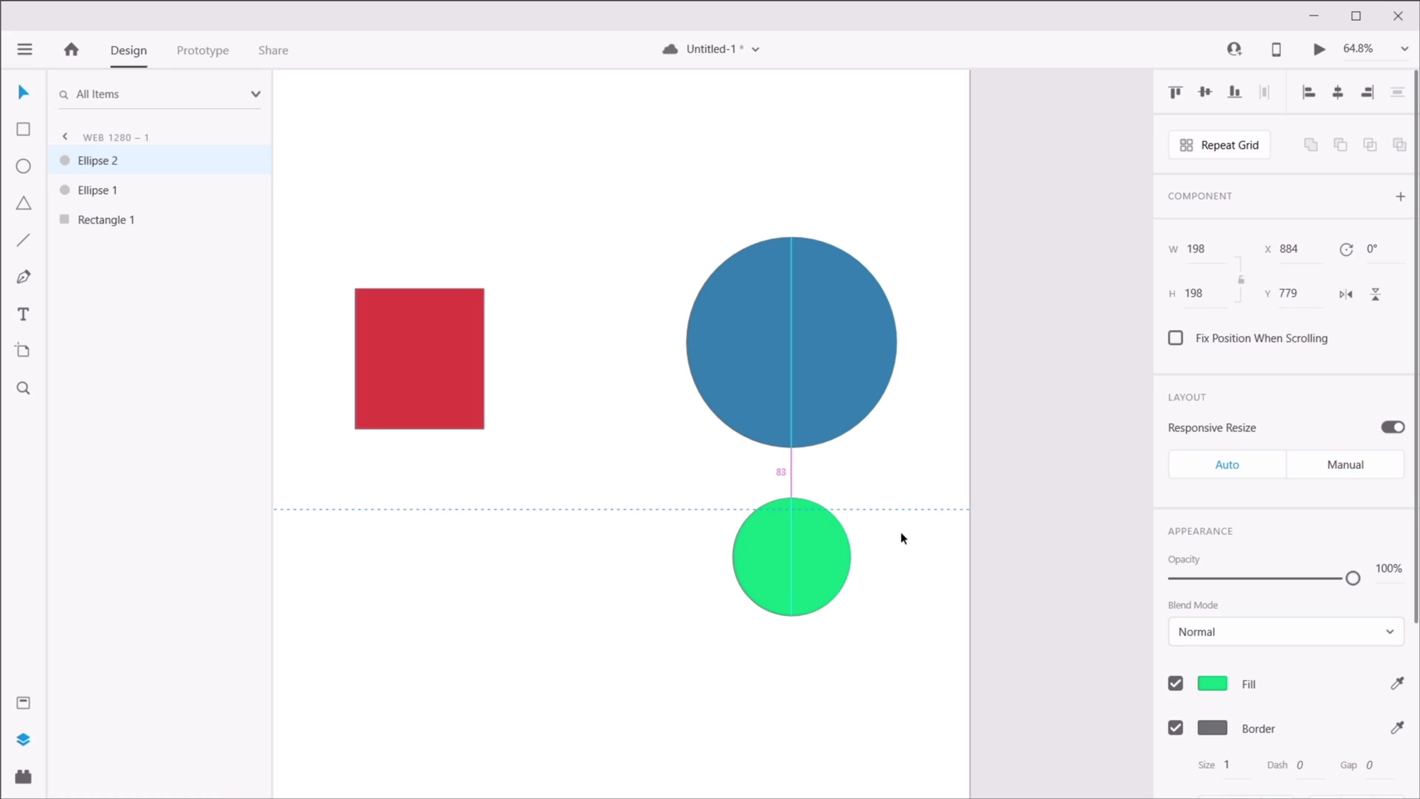
{"action": "key", "text": "shift+Up"}
{"action": "key", "text": "shift+Up"}
{"action": "key", "text": "shift+Up"}
{"action": "key", "text": "shift+Up"}
{"action": "key", "text": "shift+Up"}
{"action": "key", "text": "shift+Up"}
{"action": "key", "text": "shift+Down"}
{"action": "key", "text": "shift+Down"}
{"action": "key", "text": "shift+Down"}
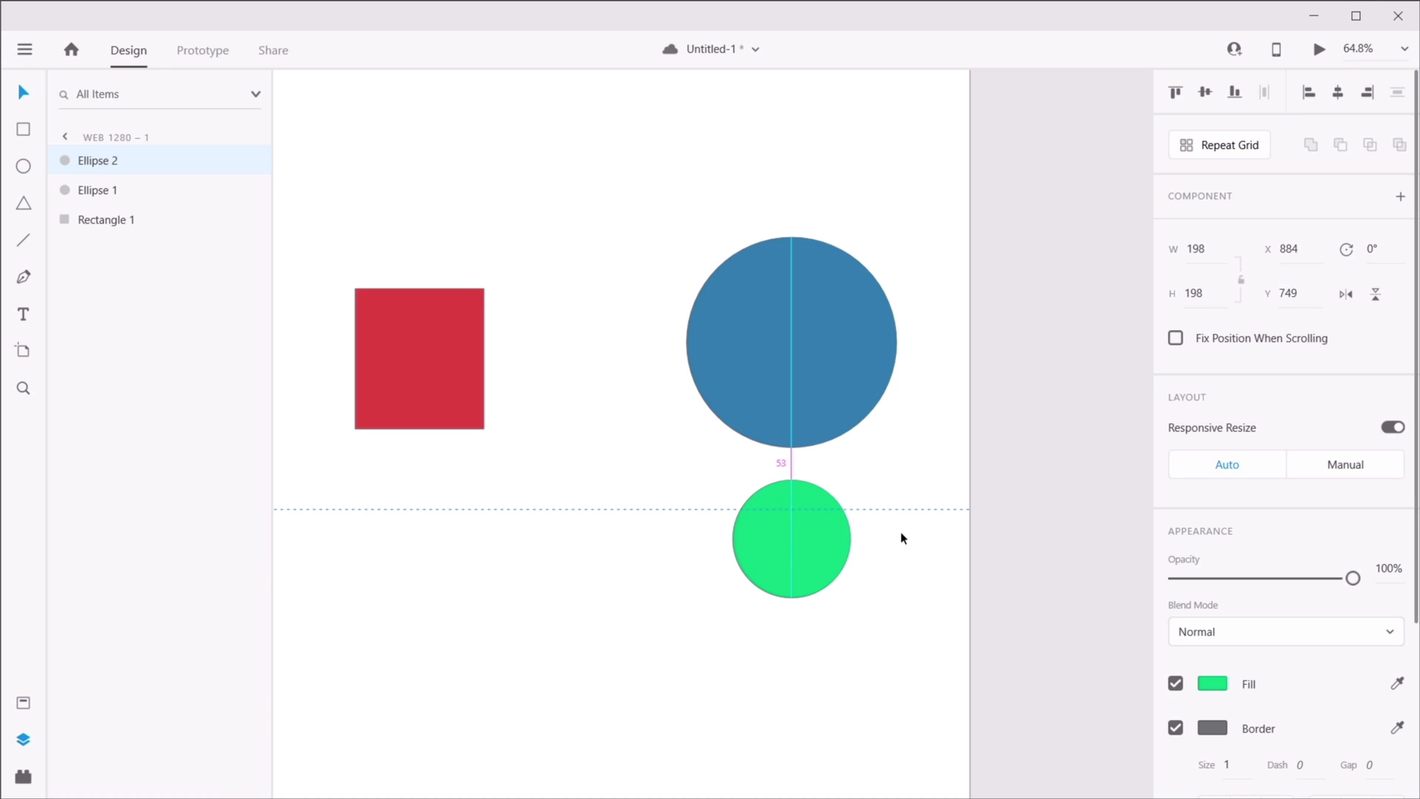
{"action": "key", "text": "shift+Up"}
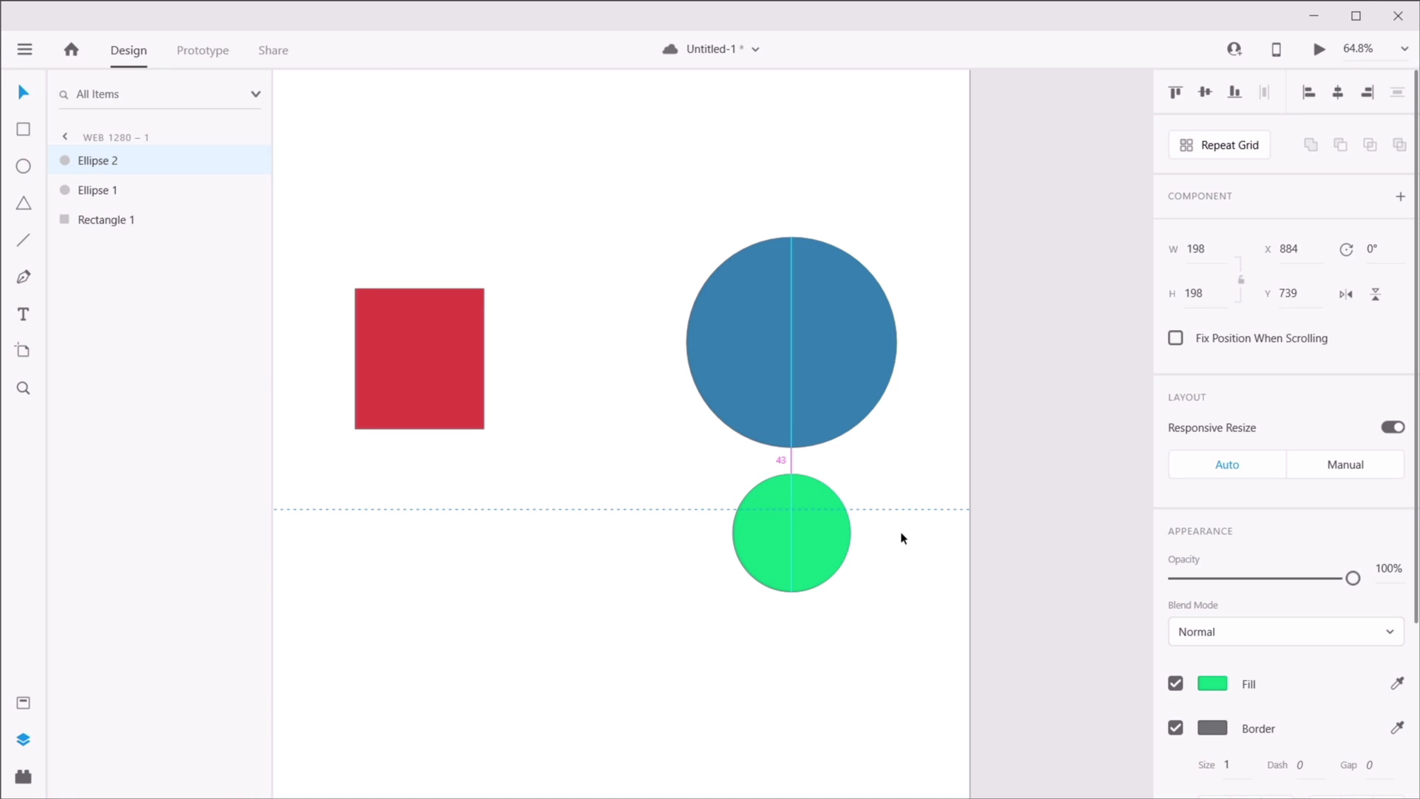
{"action": "key", "text": "shift+Up"}
{"action": "key", "text": "shift+Down"}
{"action": "key", "text": "shift+Down"}
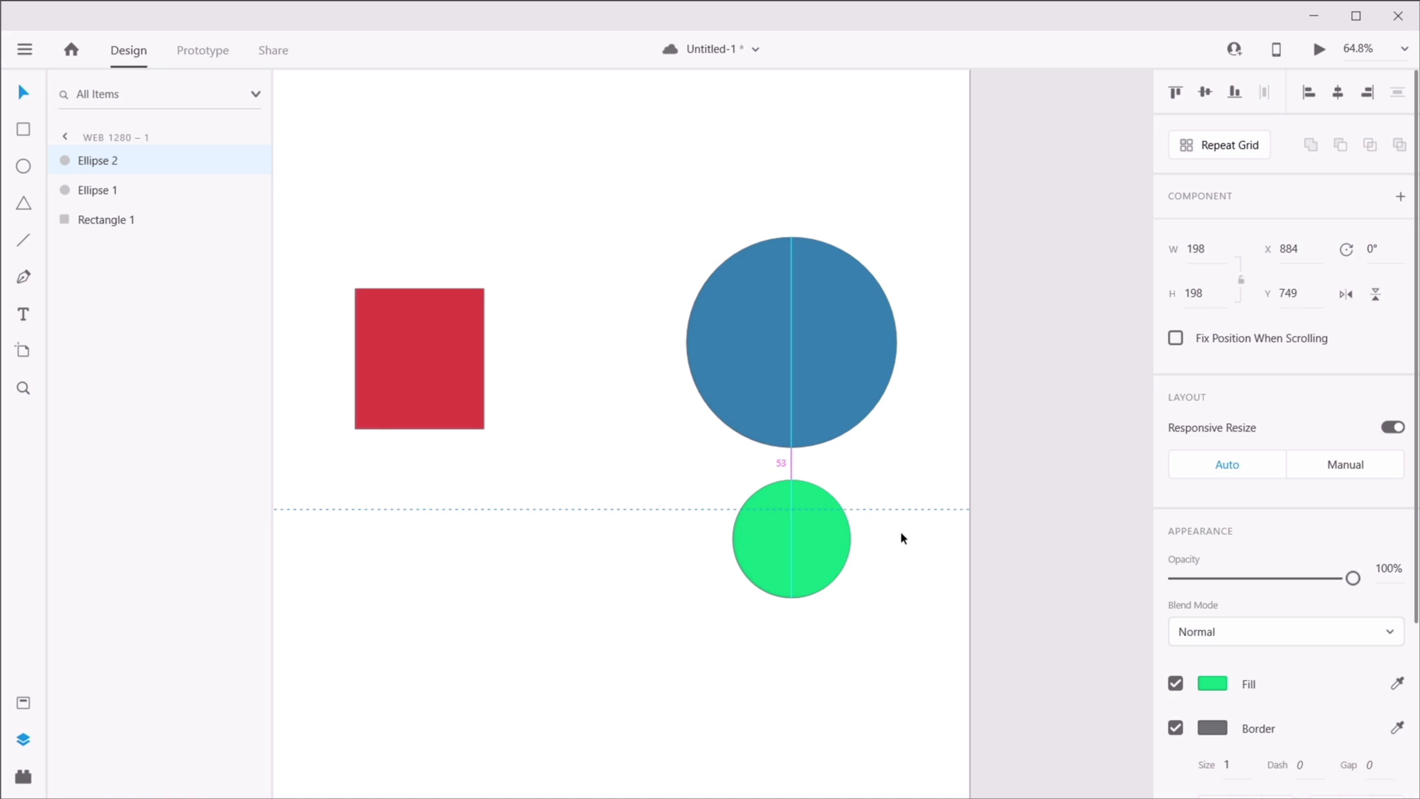
{"action": "key", "text": "shift+Down"}
{"action": "key", "text": "shift+Up"}
{"action": "key", "text": "shift+Down"}
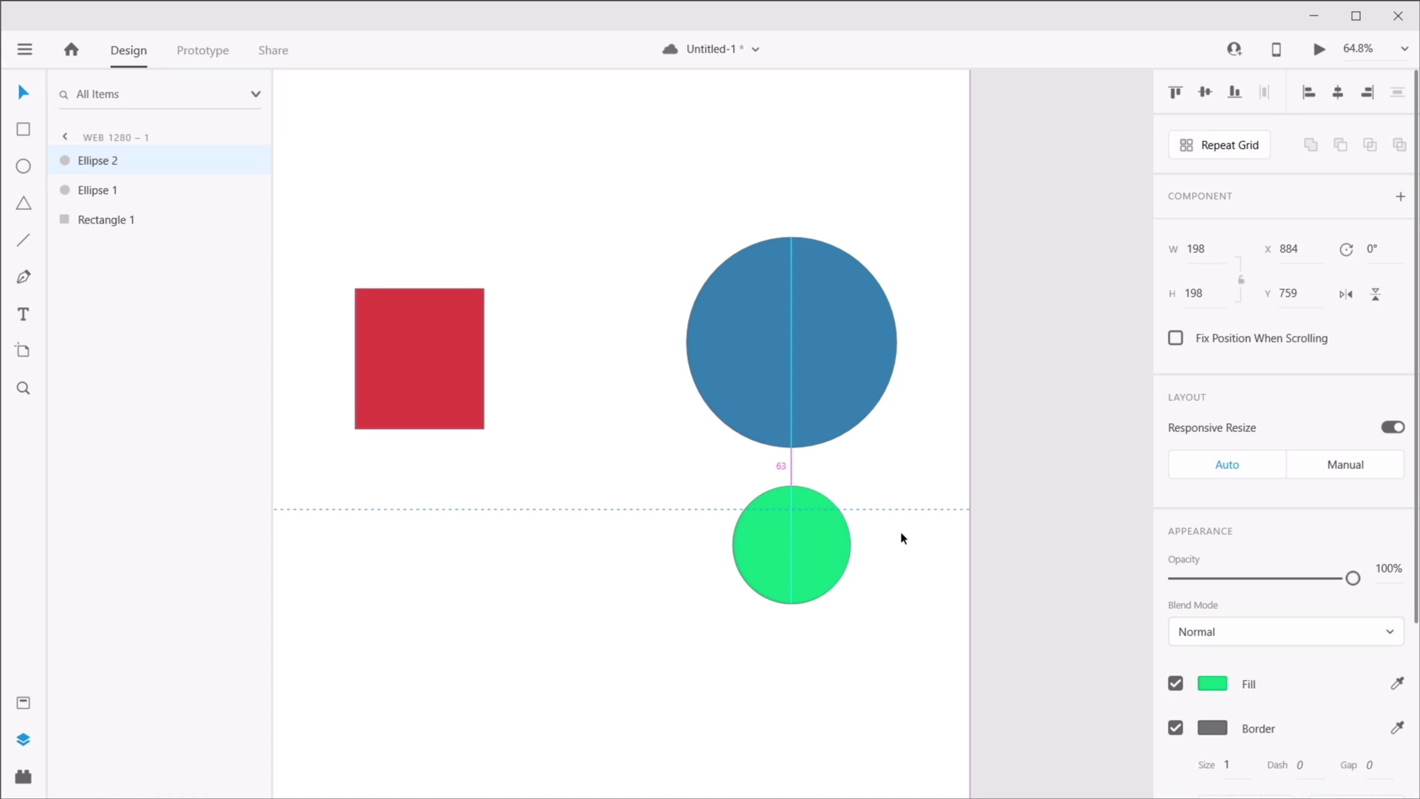
- Nudge the green circle up in 1 px increments to Y 756 and deselect it
{"action": "key", "text": "Up"}
{"action": "key", "text": "Up"}
{"action": "key", "text": "Up"}
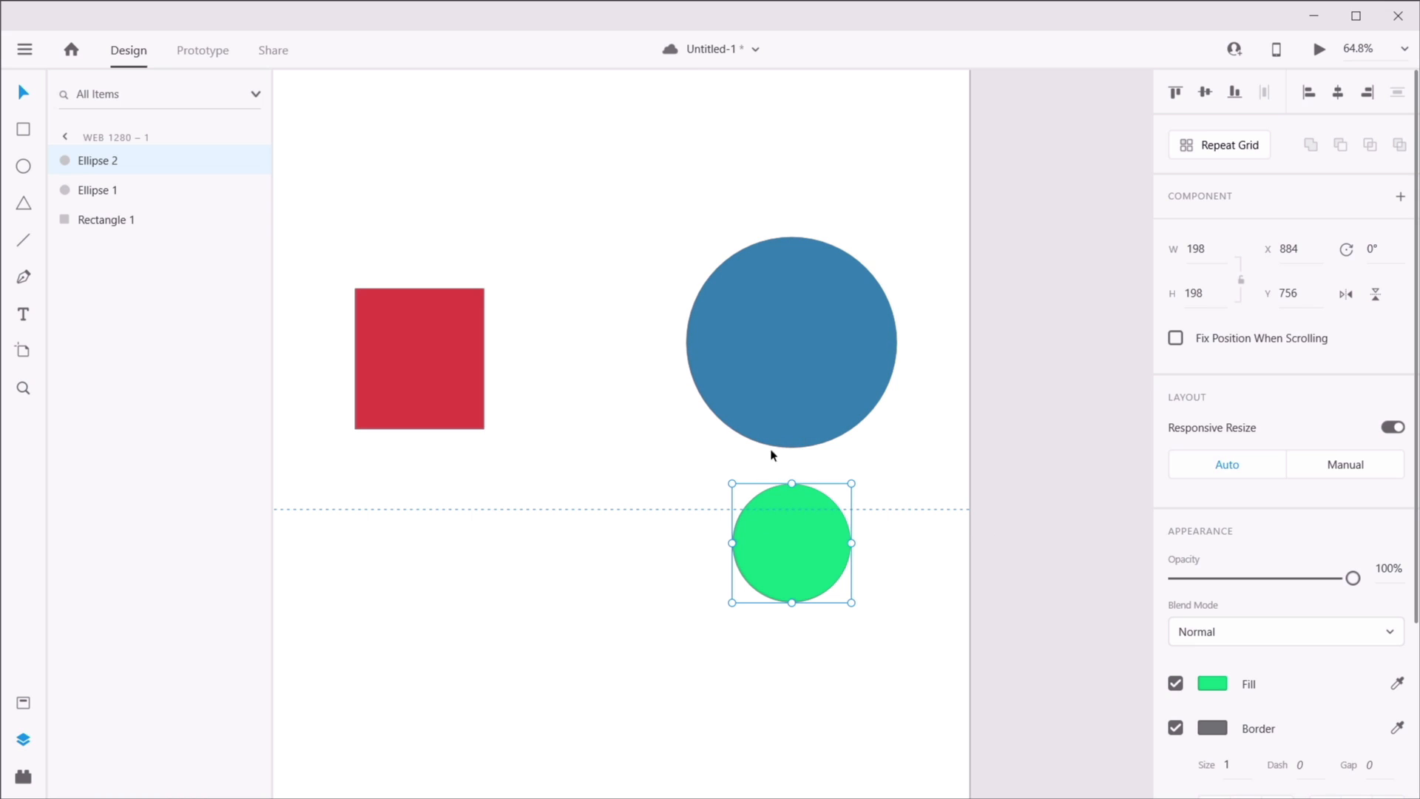
{"action": "left_click", "coordinate": [919, 596]}
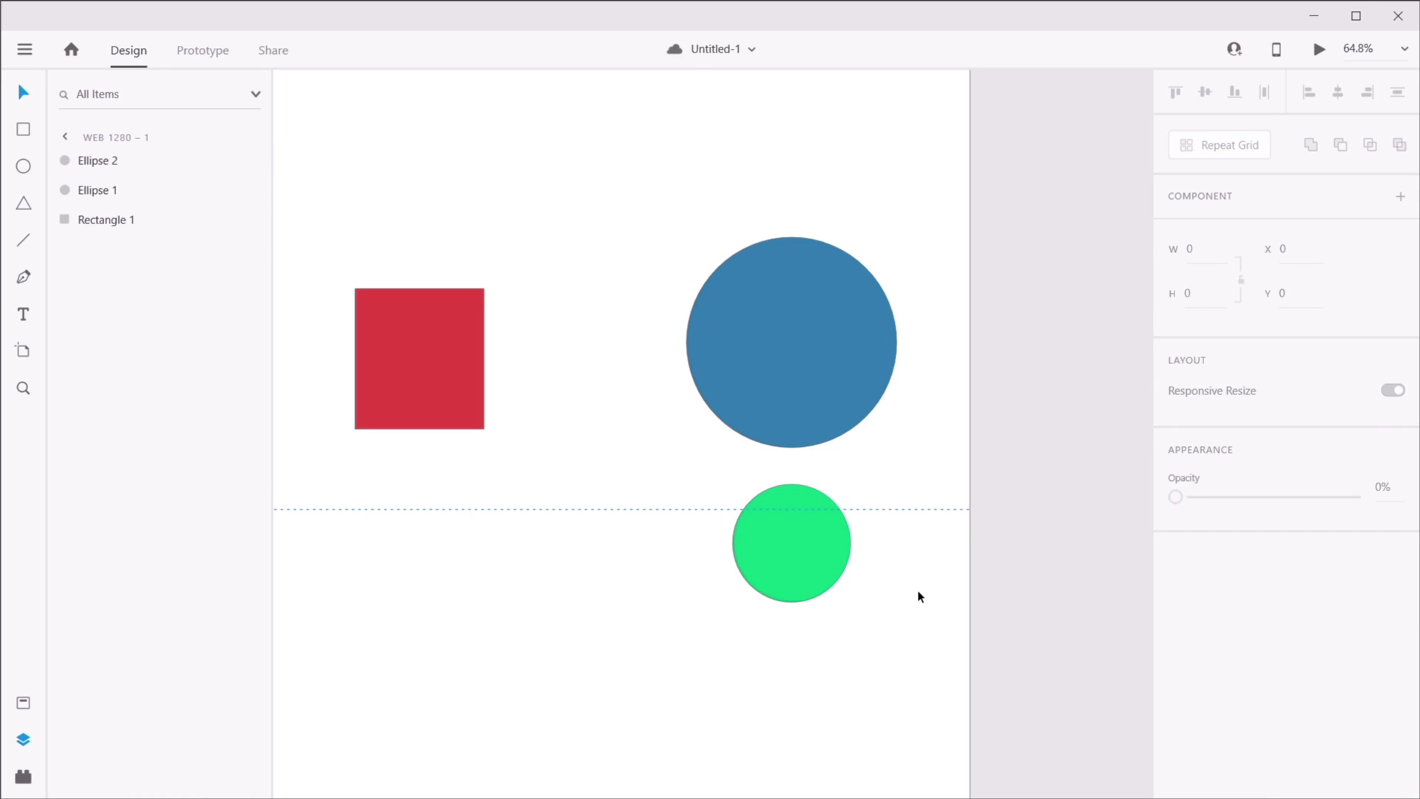
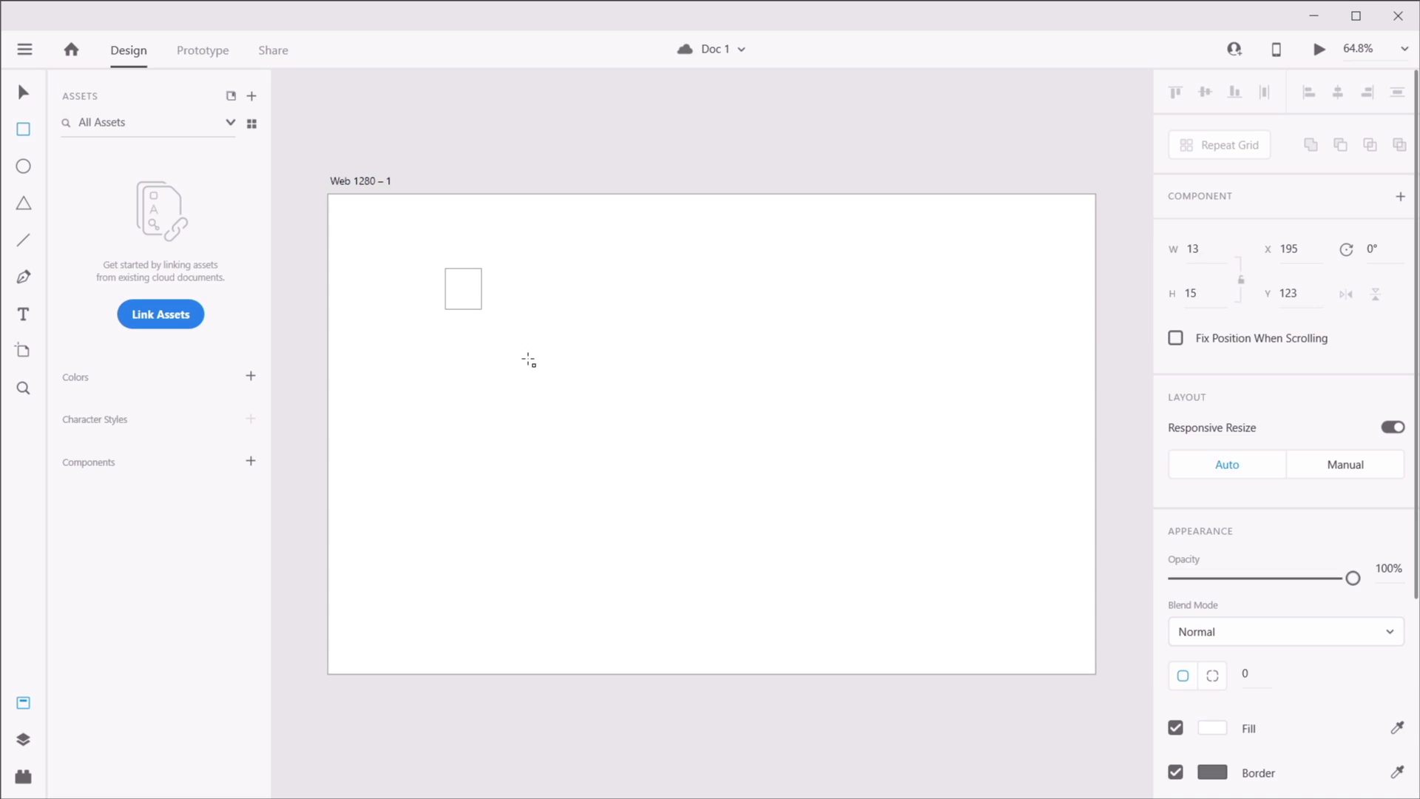
- Fill the 280 × 304 rectangle in Doc 1 with the solid purple color #563DBB
{"action": "key", "text": "v"}
{"action": "left_click", "coordinate": [1212, 727]}
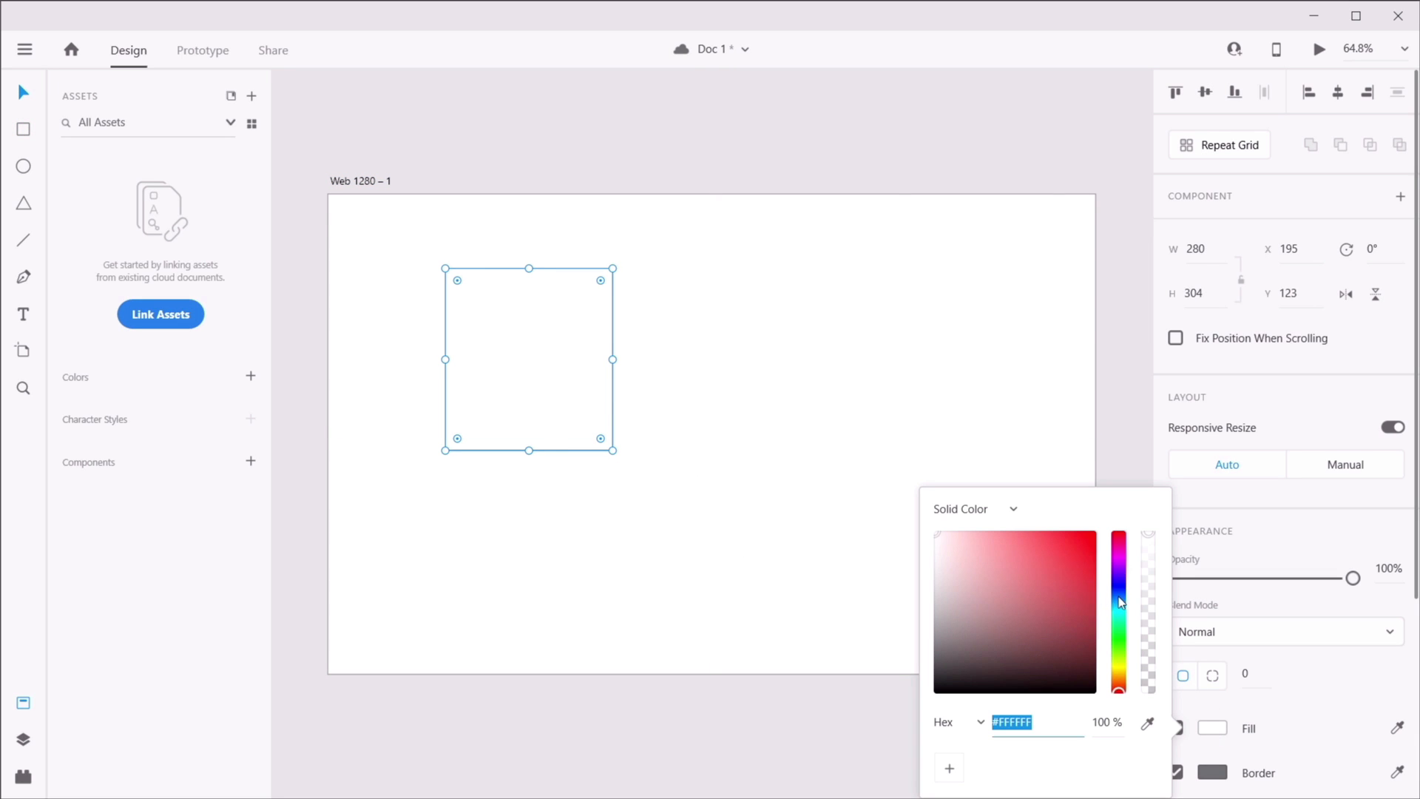
{"action": "left_click_drag", "start_coordinate": [1116, 601], "coordinate": [1119, 579]}
{"action": "mouse_move", "coordinate": [1024, 588]}
{"action": "left_mouse_down"}
{"action": "mouse_move", "coordinate": [1057, 562]}
{"action": "mouse_move", "coordinate": [1044, 575]}
{"action": "left_mouse_up"}
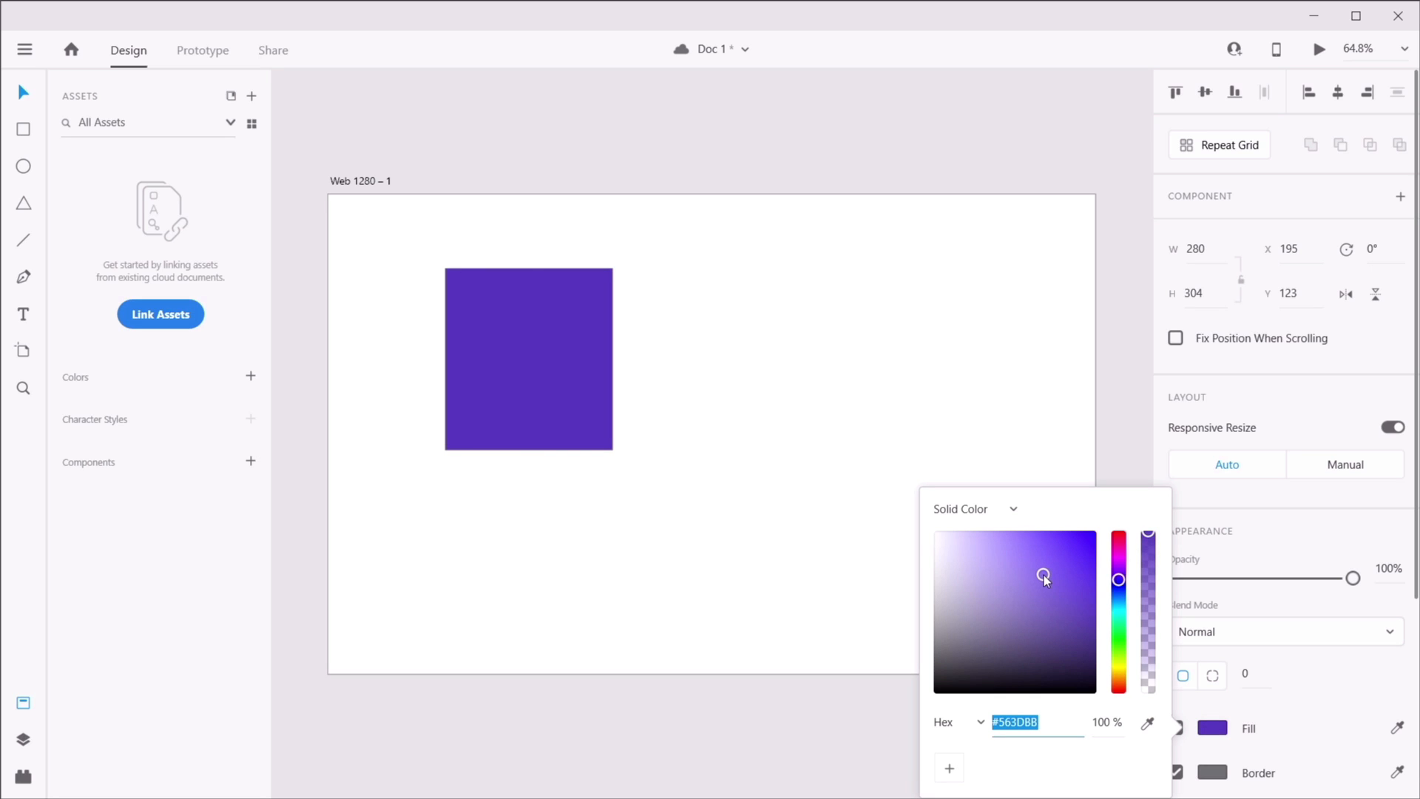
{"action": "left_click", "coordinate": [738, 343]}
- Move the purple rectangle to X 321, Y 164 and add its fill and border colors to the document assets
{"action": "left_click", "coordinate": [499, 343]}
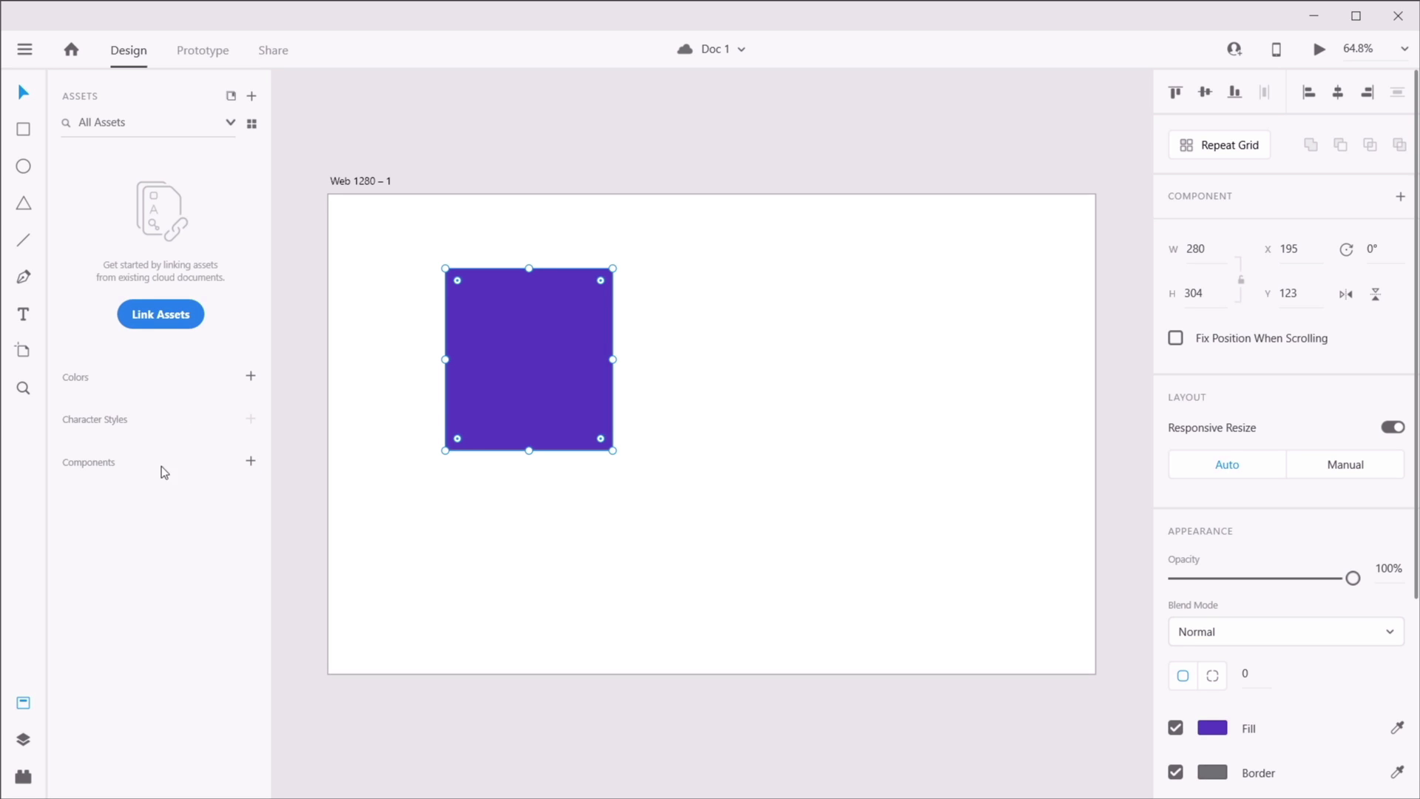
{"action": "left_click_drag", "start_coordinate": [526, 336], "coordinate": [595, 359]}
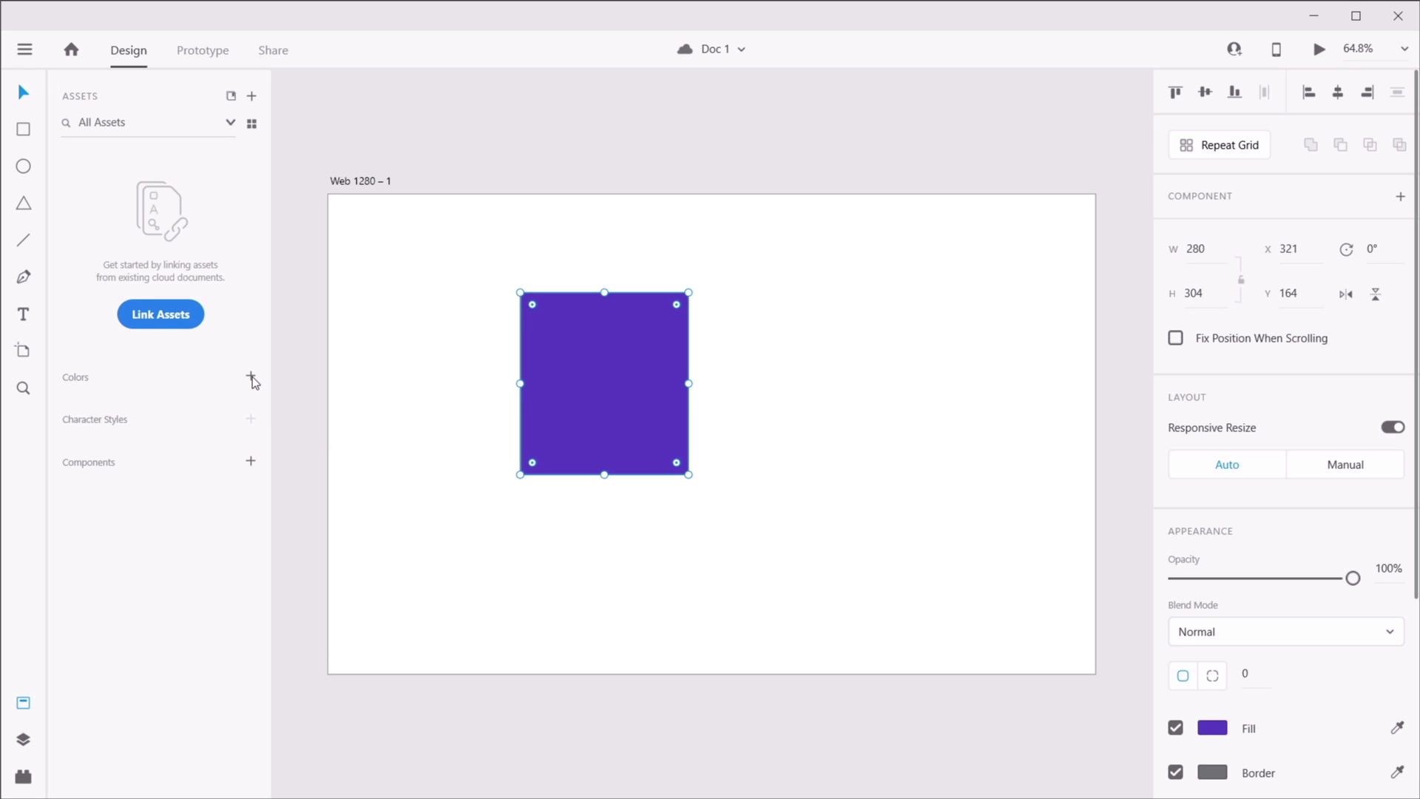
{"action": "left_click", "coordinate": [252, 378]}
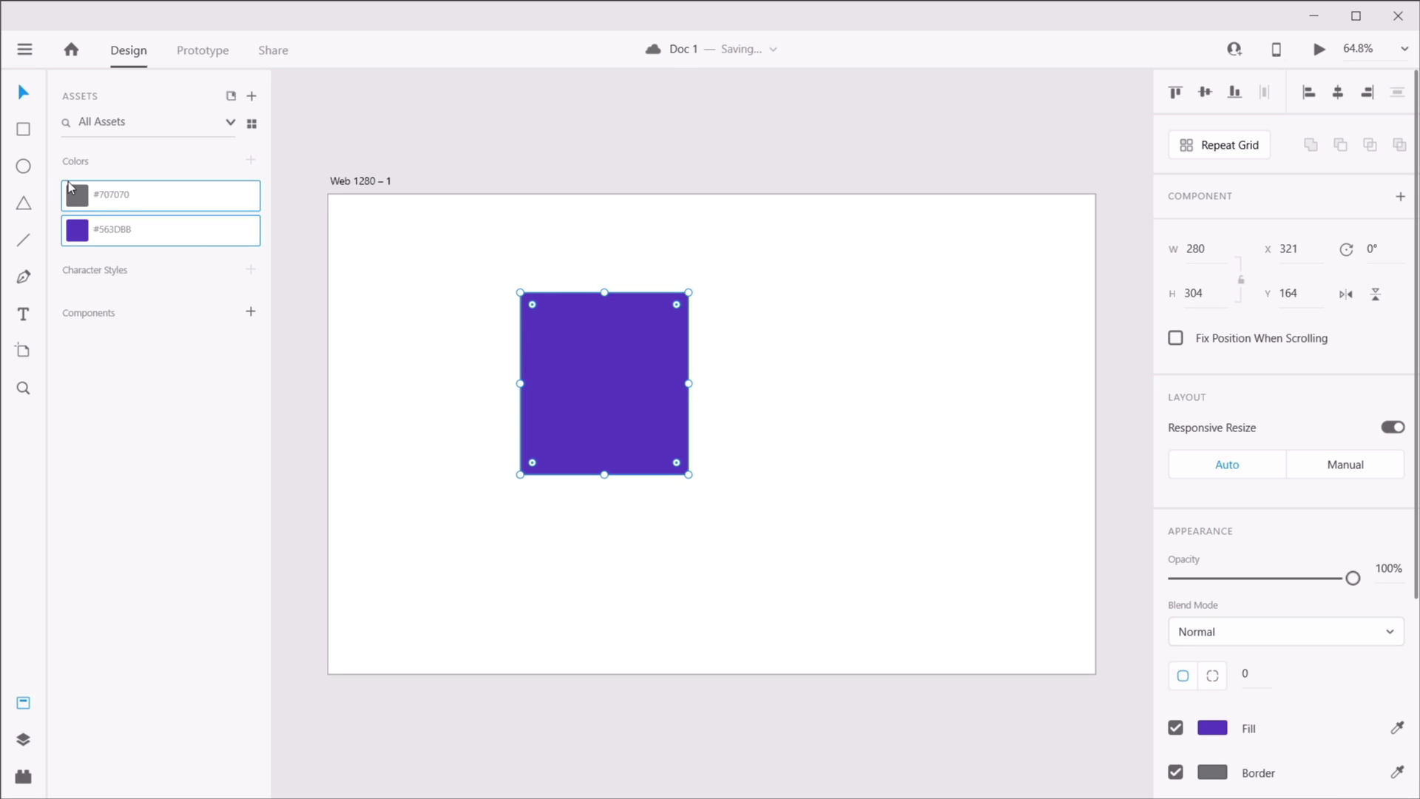
{"action": "left_click_drag", "start_coordinate": [78, 195], "coordinate": [82, 197]}
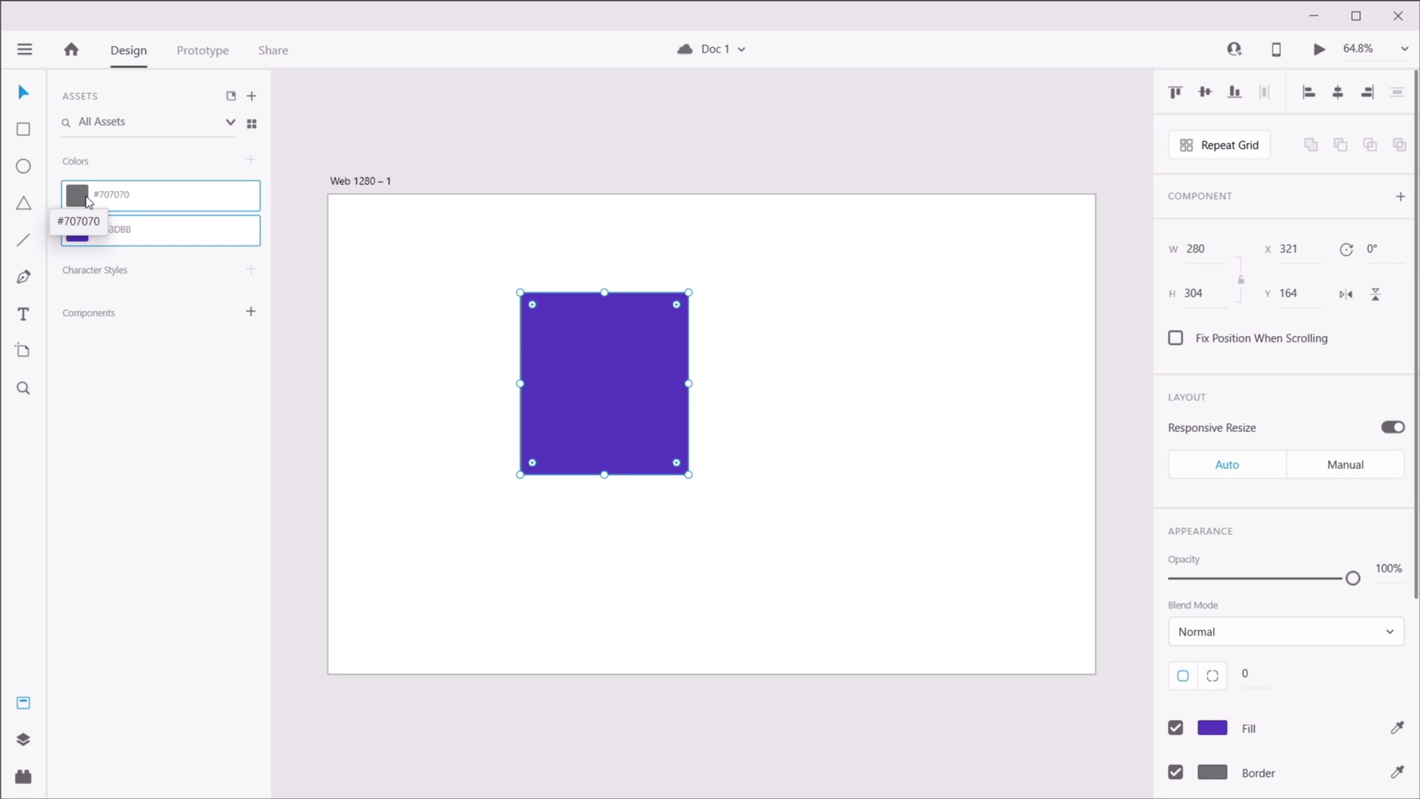
- Turn the purple rectangle into a component and move it to X 275, Y 142
{"action": "left_click", "coordinate": [252, 312]}
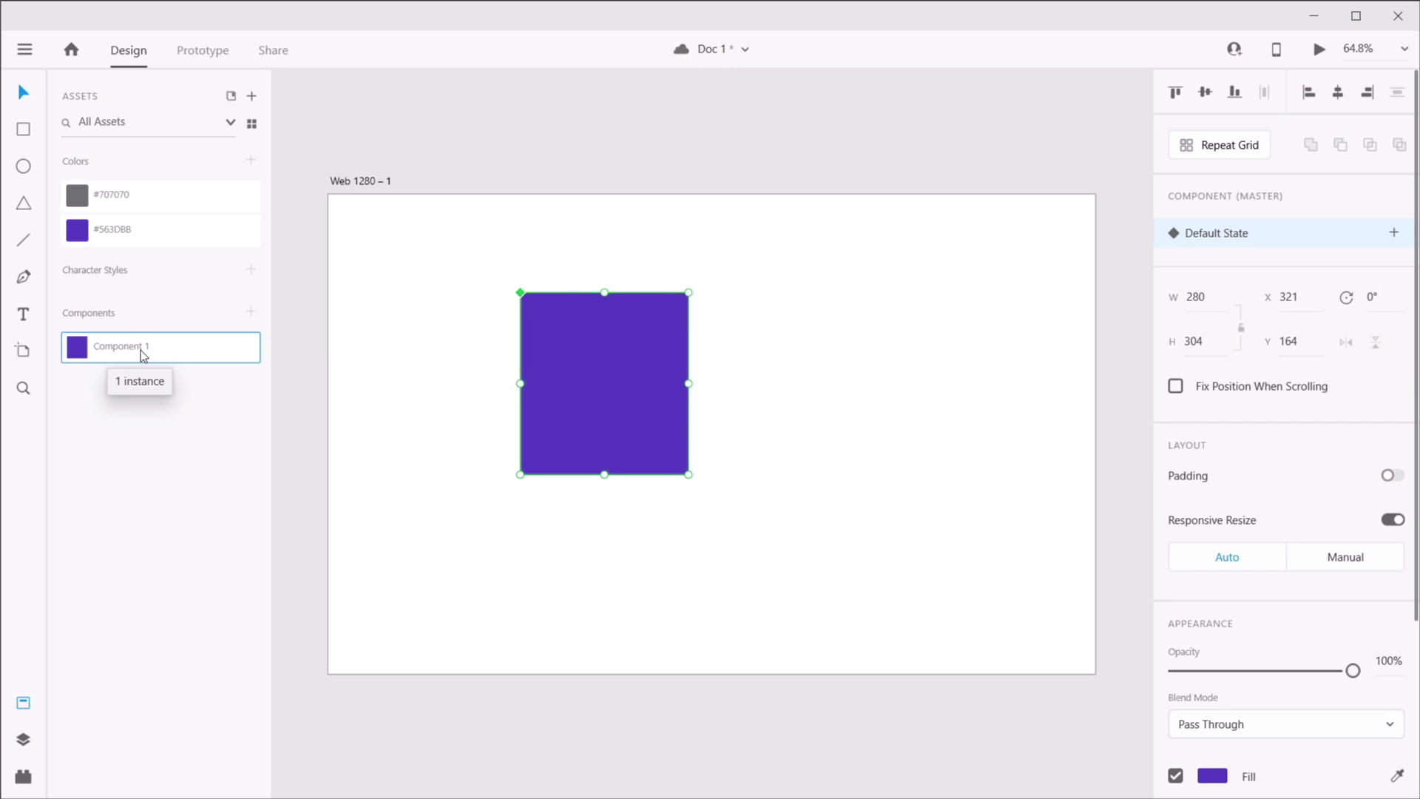
{"action": "mouse_move", "coordinate": [592, 326]}
{"action": "left_mouse_down"}
{"action": "mouse_move", "coordinate": [521, 329]}
{"action": "mouse_move", "coordinate": [567, 315]}
{"action": "left_mouse_up"}
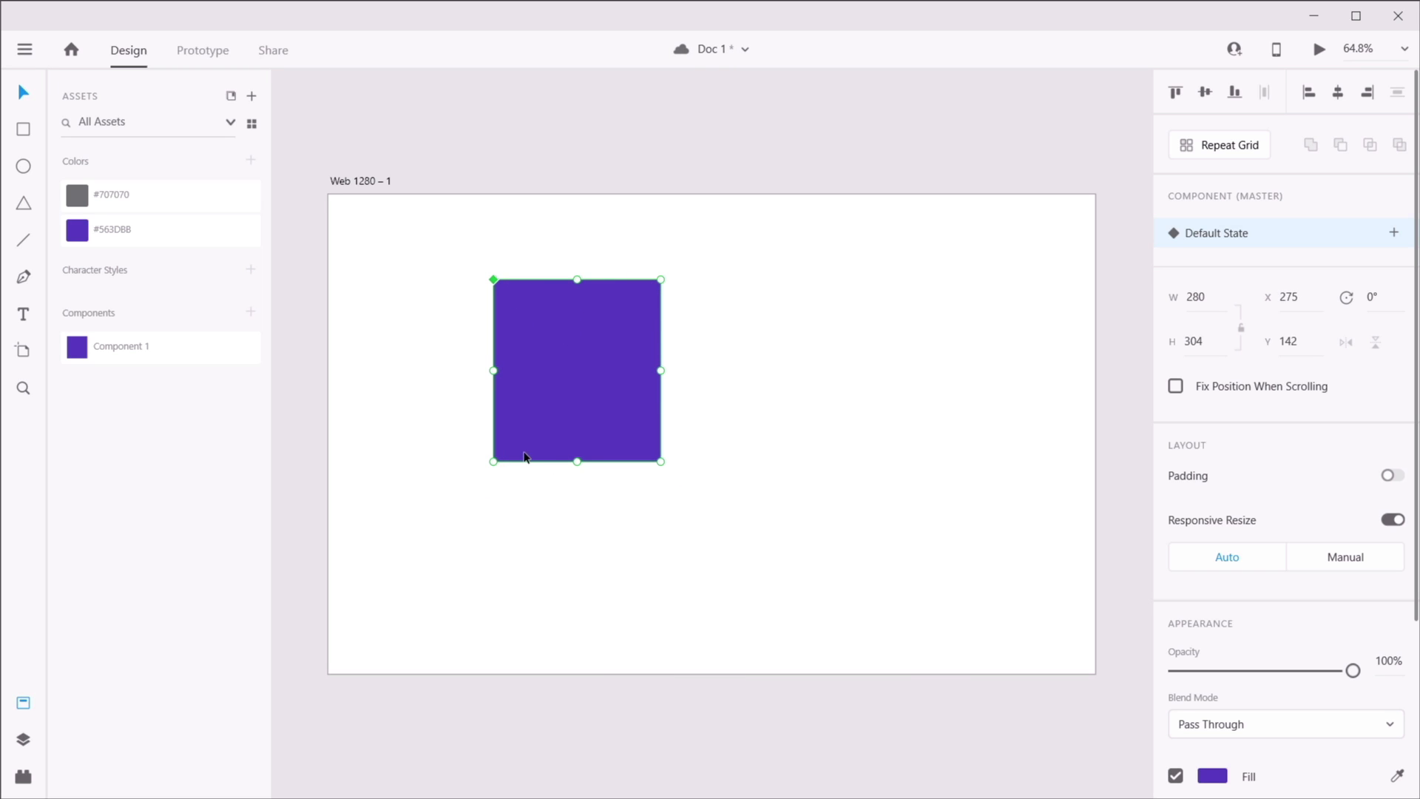
- Draw a 285 × 294 rectangle beside the purple component at X 661, Y 142 for comparison, and delete it
{"action": "left_click", "coordinate": [850, 355]}
{"action": "mouse_move", "coordinate": [725, 280]}
{"action": "left_mouse_down"}
{"action": "mouse_move", "coordinate": [751, 282]}
{"action": "mouse_move", "coordinate": [894, 424]}
{"action": "mouse_move", "coordinate": [916, 479]}
{"action": "mouse_move", "coordinate": [896, 456]}
{"action": "left_mouse_up"}
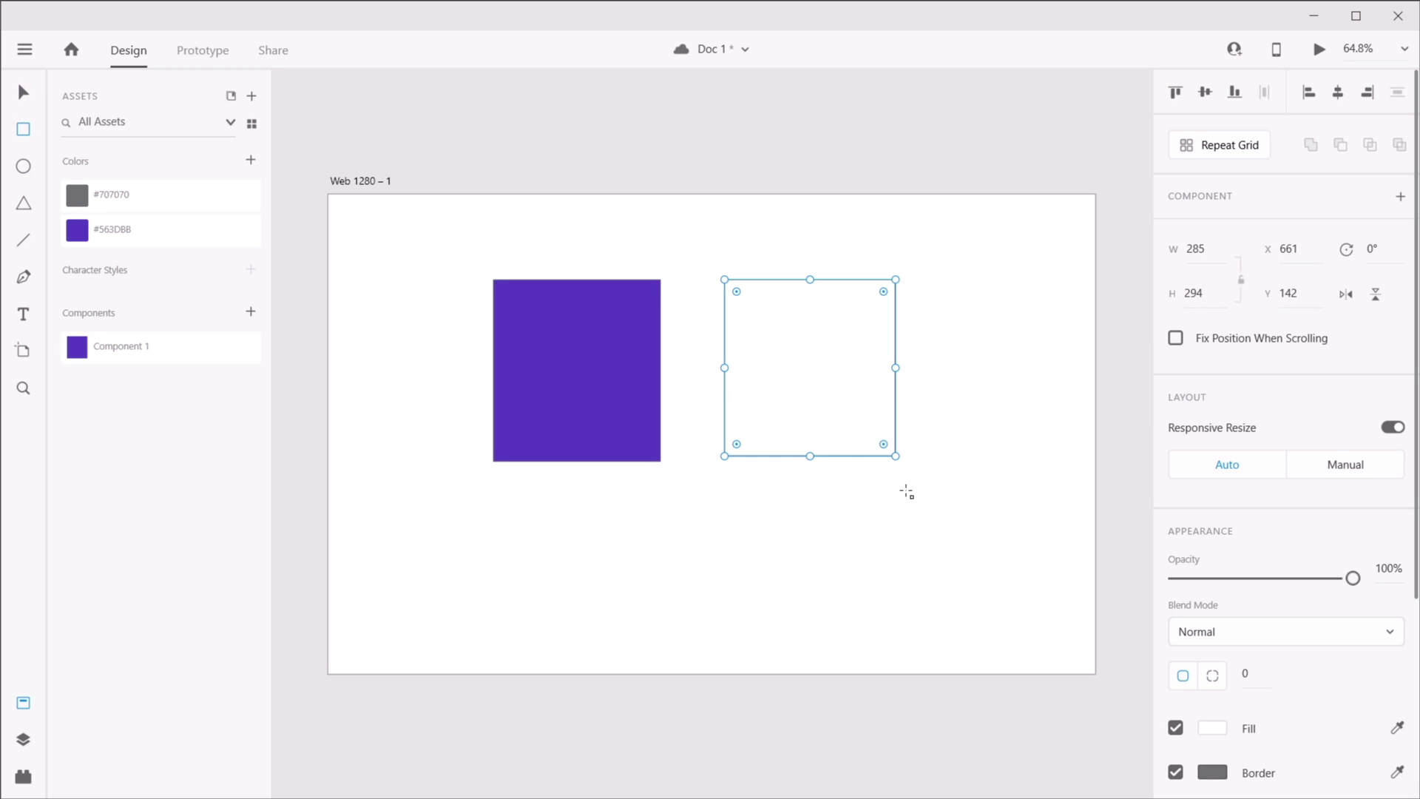
{"action": "key", "text": "v"}
{"action": "left_click", "coordinate": [568, 323]}
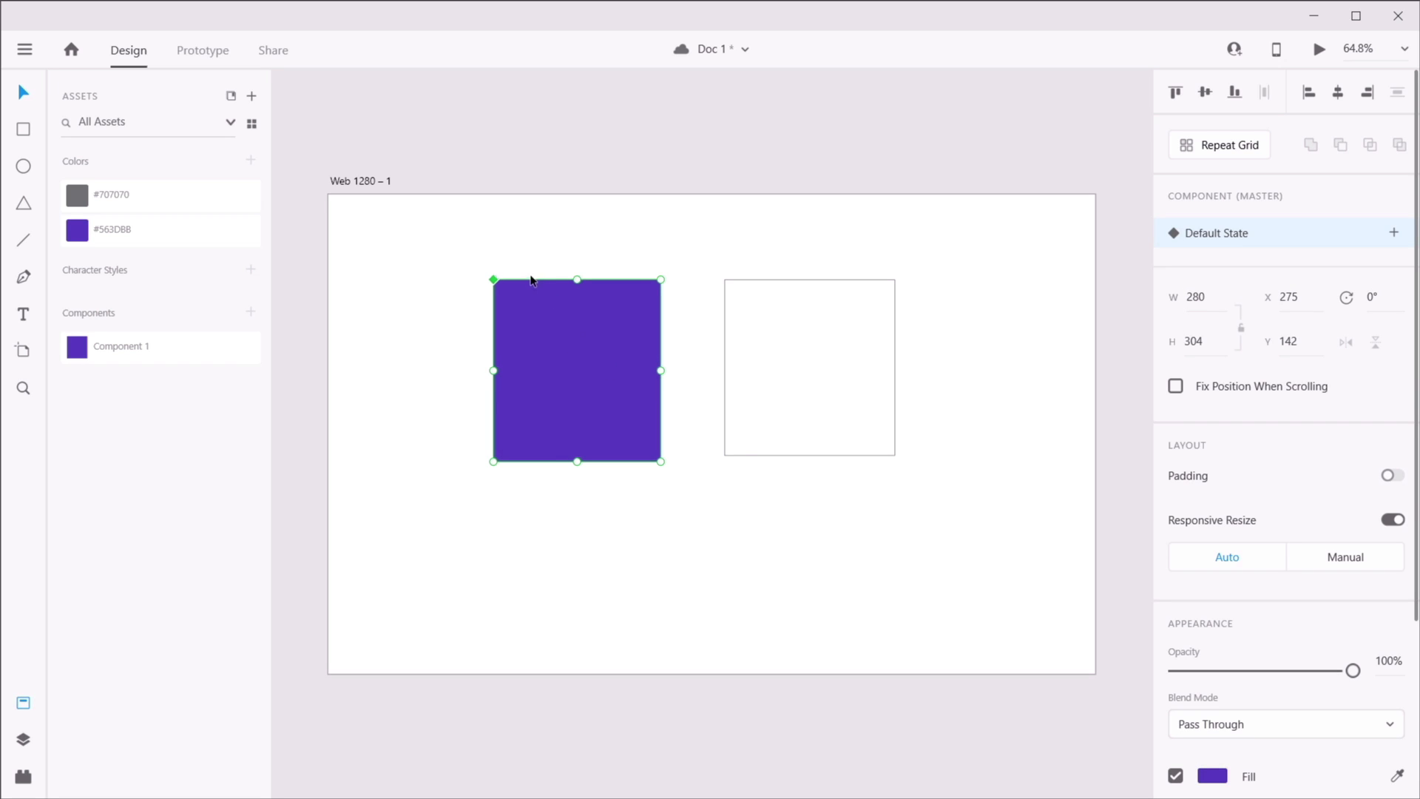
{"action": "left_click", "coordinate": [813, 387]}
{"action": "key", "text": "Delete"}
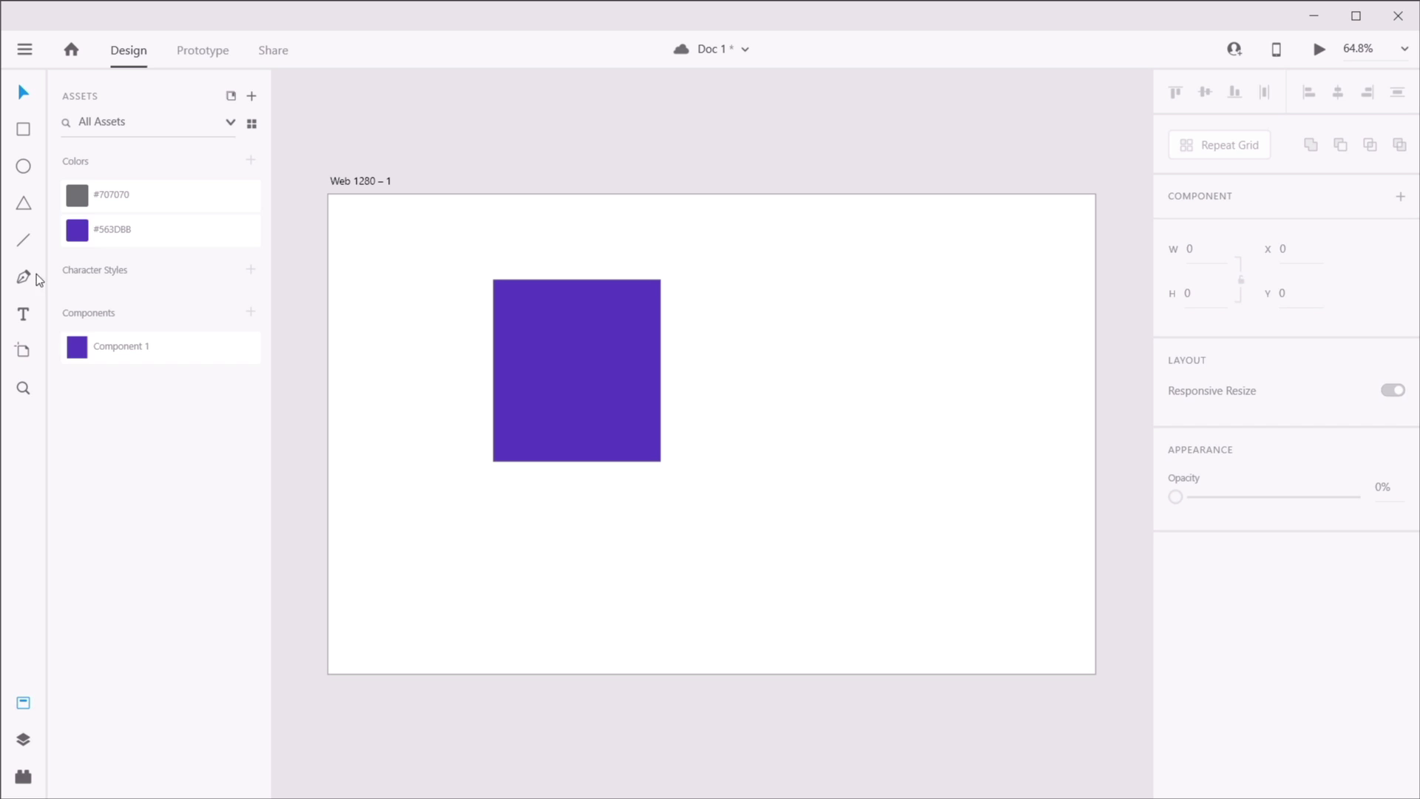
- Add the text "Hello" at size 58, placed at X 766, Y 239, and save its character style to the document assets
{"action": "left_click", "coordinate": [23, 318]}
{"action": "left_click", "coordinate": [775, 381]}
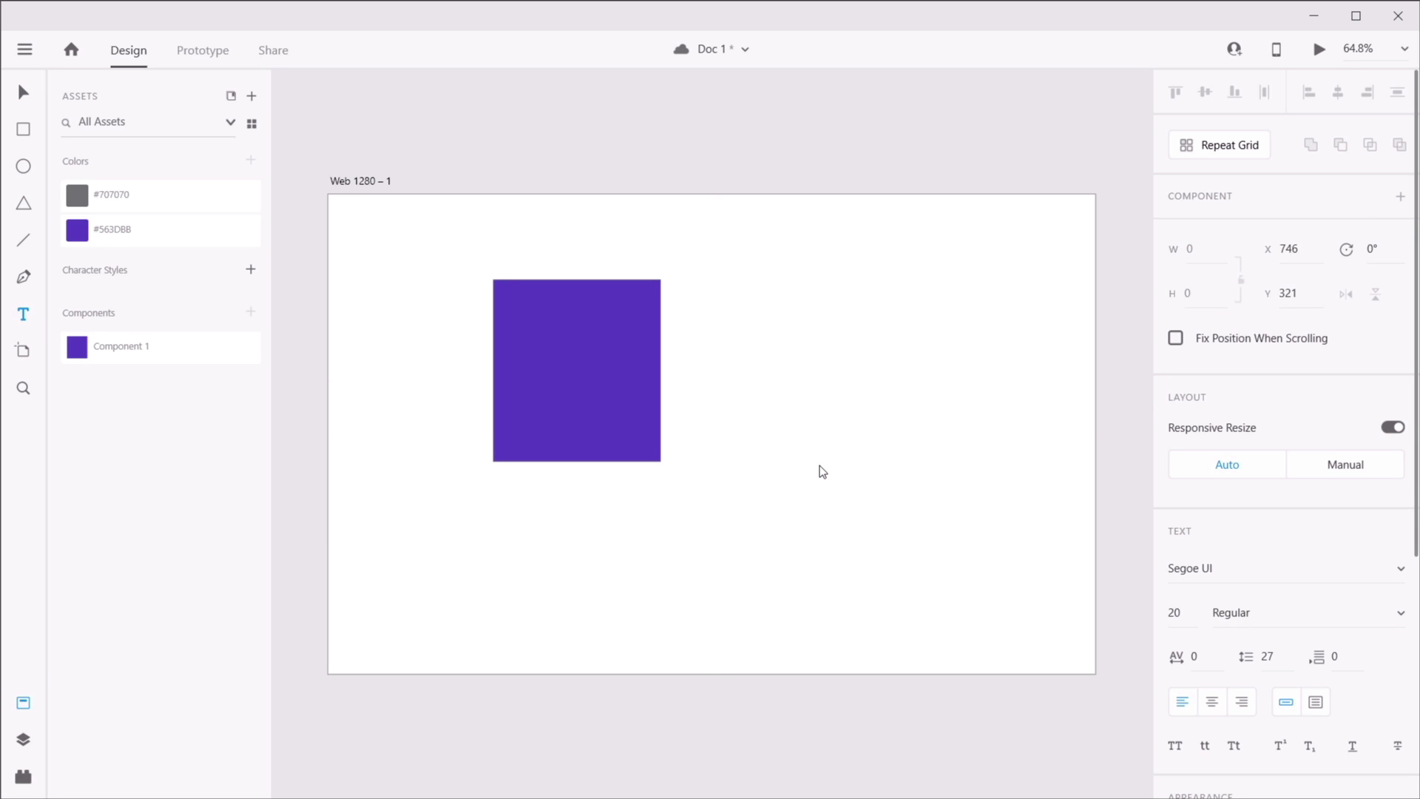
{"action": "type", "text": "Hello"}
{"action": "key", "text": "Escape"}
{"action": "left_click_drag", "start_coordinate": [788, 389], "coordinate": [835, 364]}
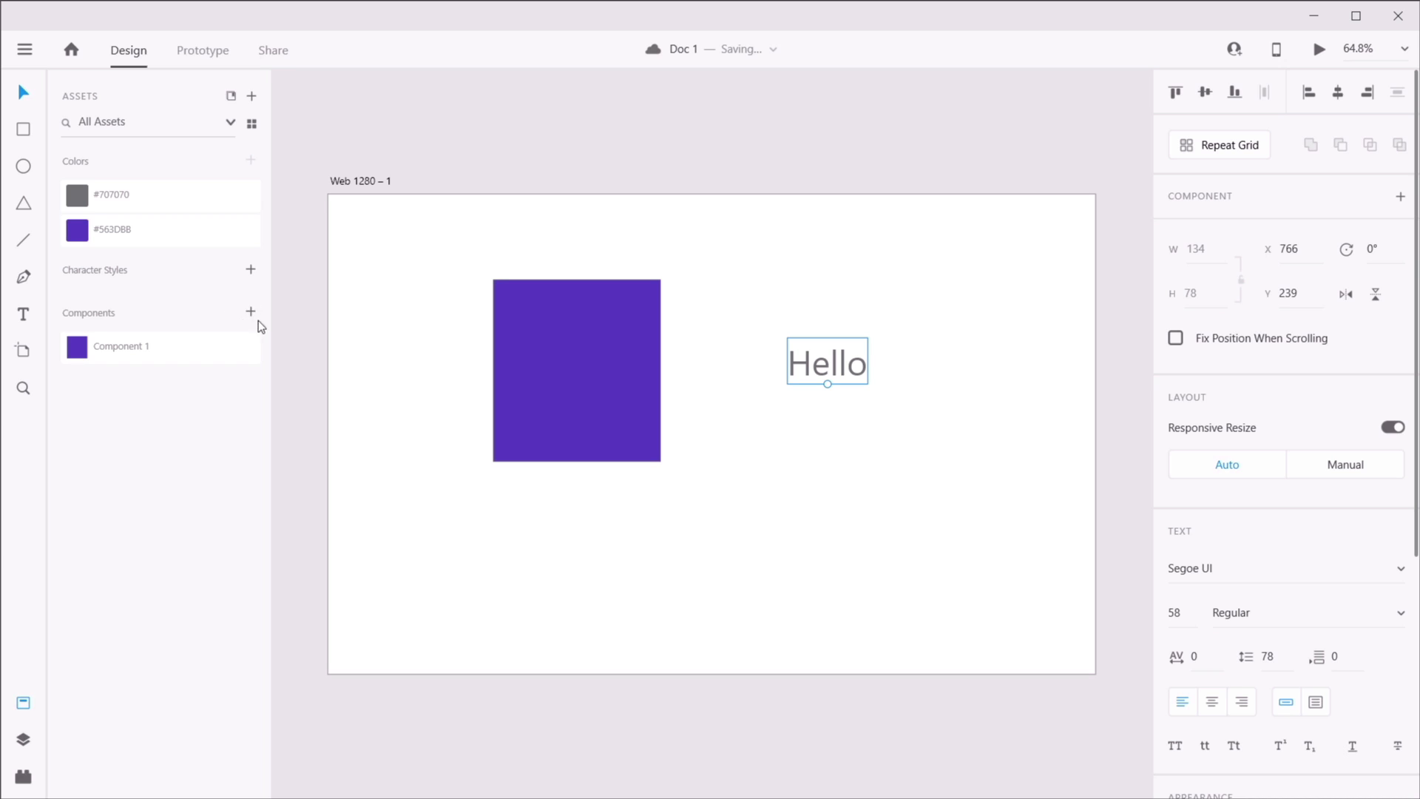
{"action": "left_click", "coordinate": [252, 271]}
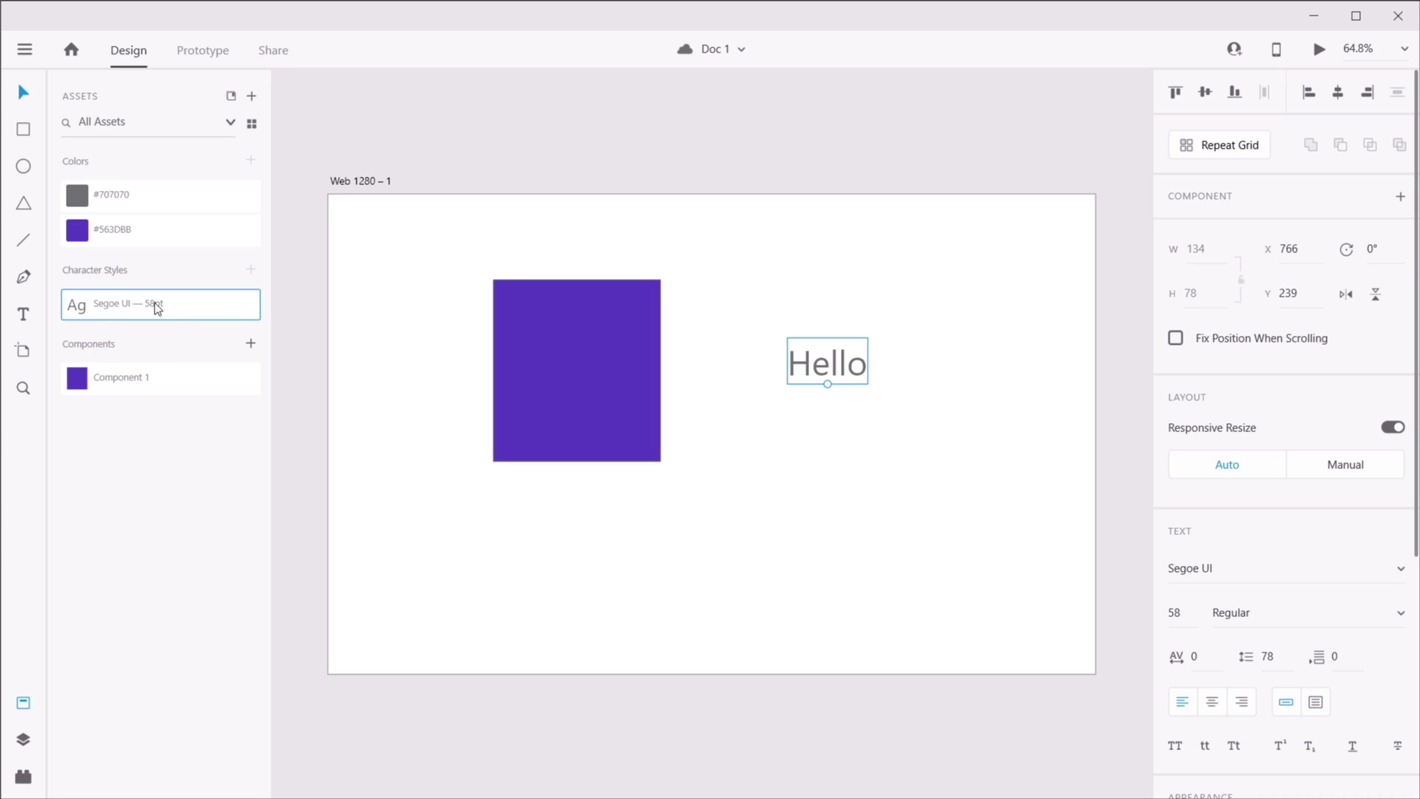
{"action": "left_click", "coordinate": [818, 299]}
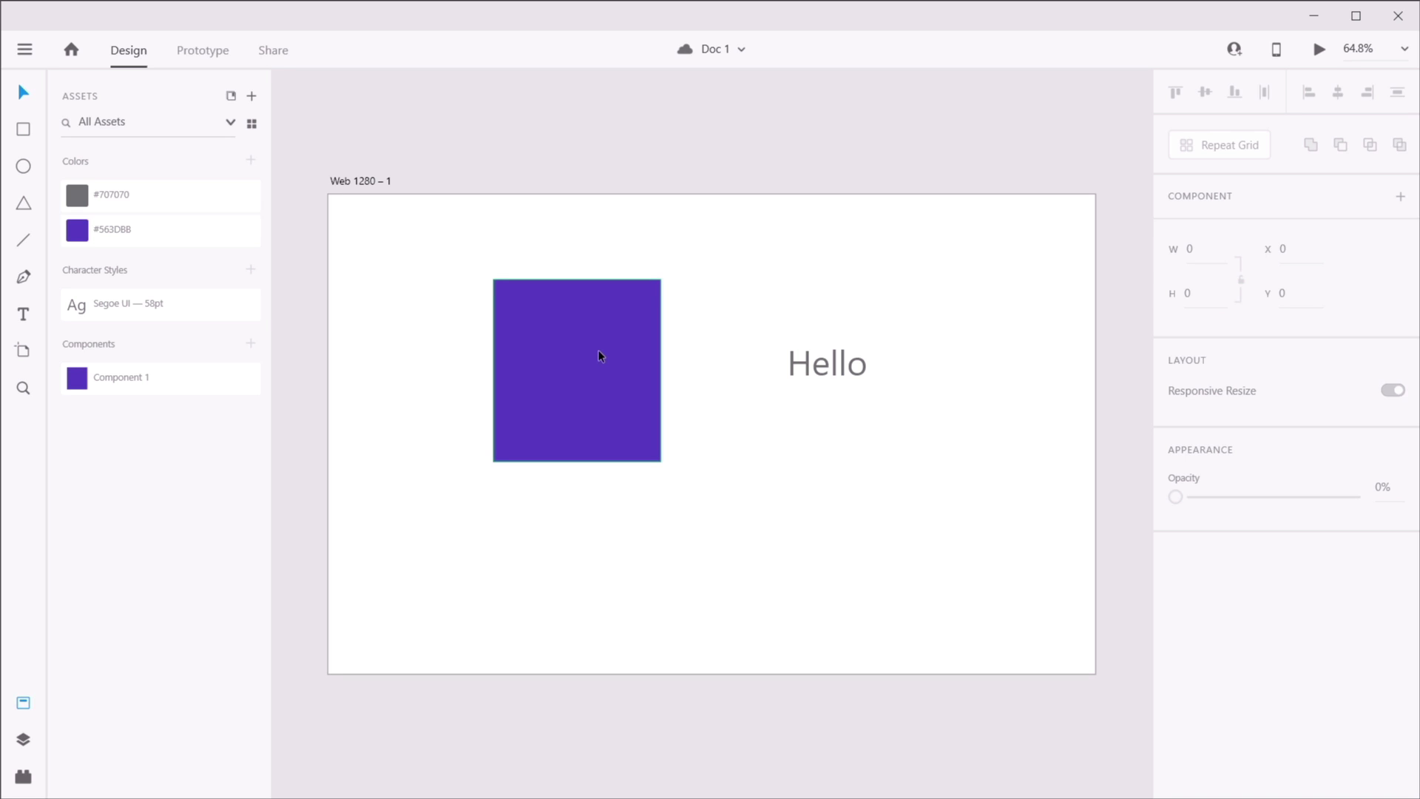
- Add two more Web 1280 artboards, one beside and one above the first artboard
{"action": "key", "text": "a"}
{"action": "scroll", "coordinate": [1303, 603], "scroll_direction": "down", "scroll_amount": 5}
{"action": "left_click", "coordinate": [1249, 670]}
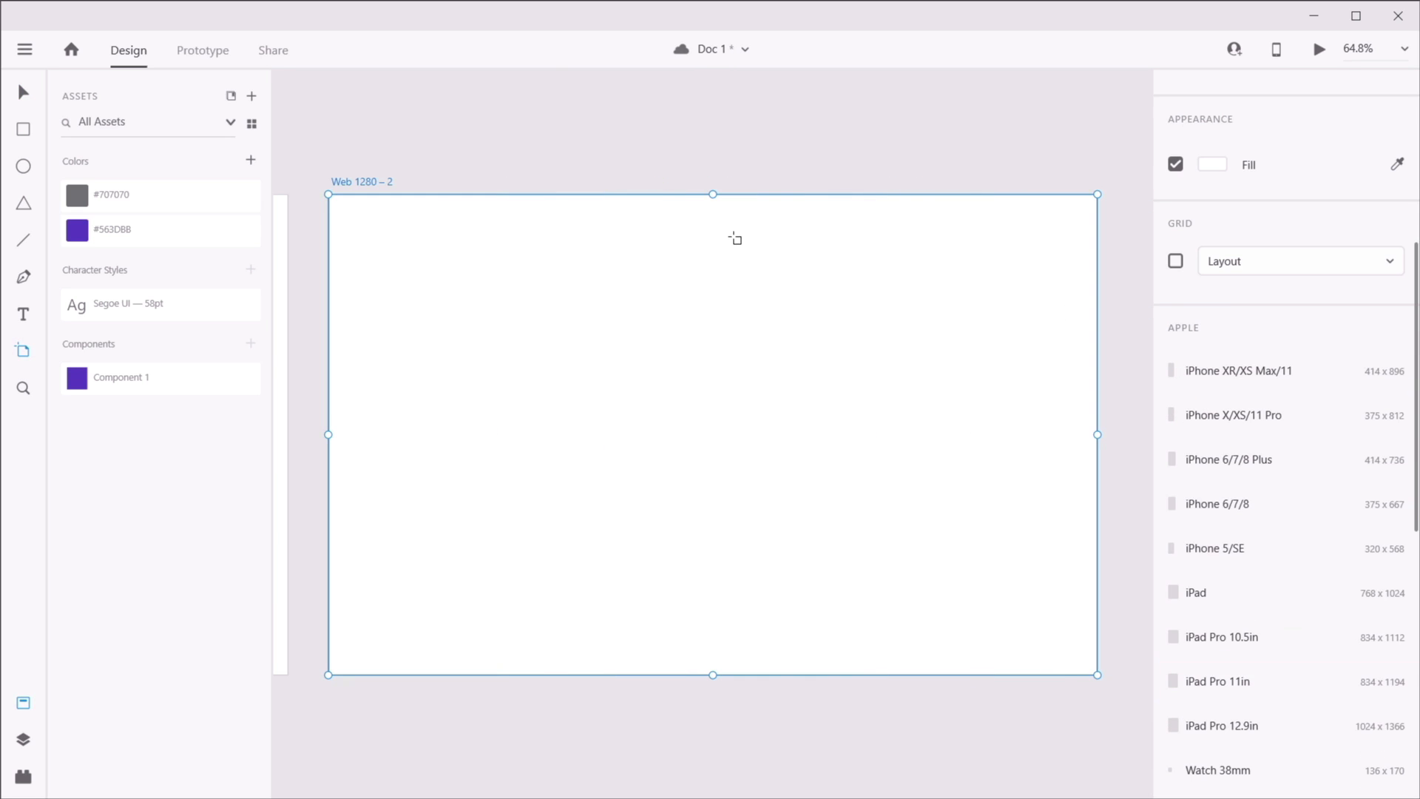
{"action": "key", "text": "v"}
{"action": "scroll", "coordinate": [733, 198], "scroll_direction": "down", "scroll_amount": 6}
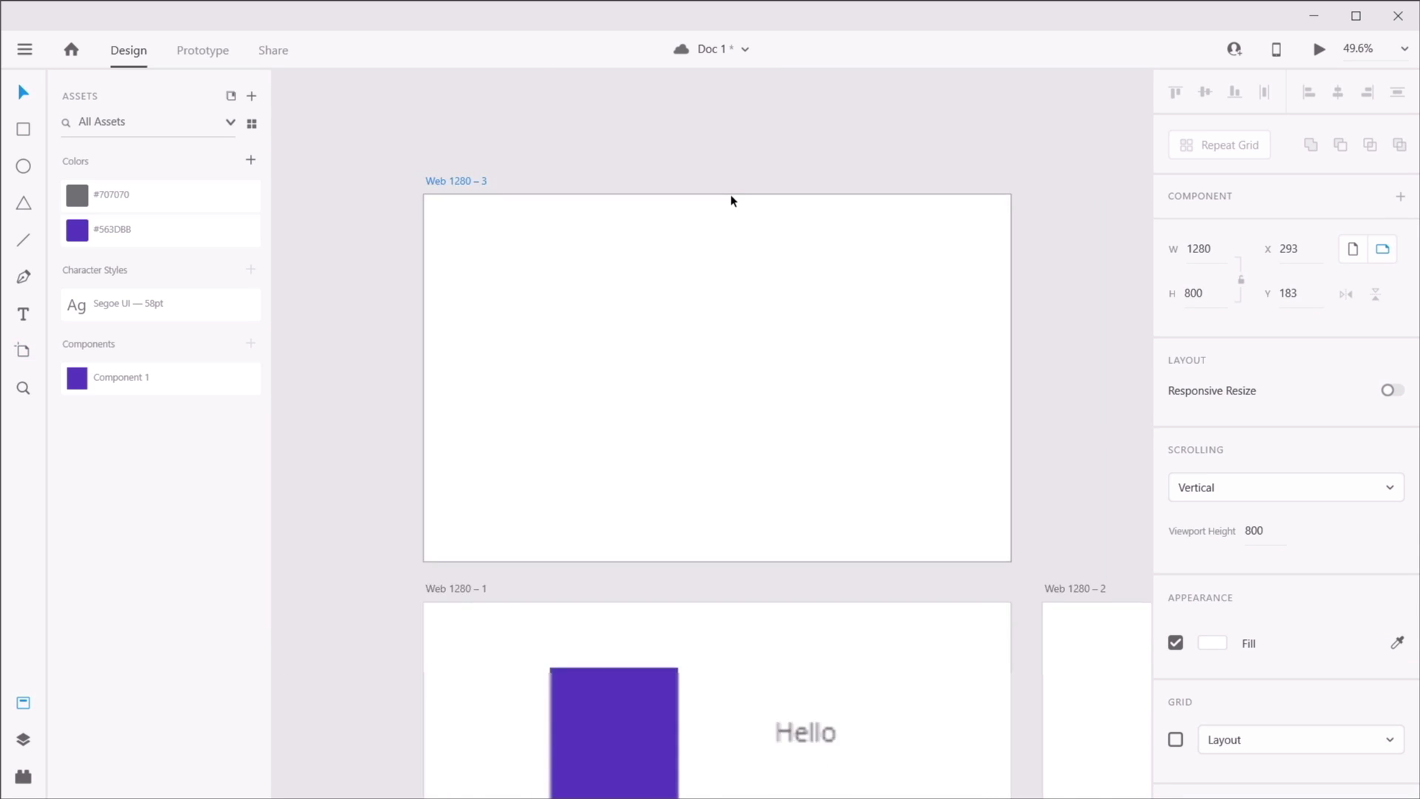
{"action": "left_click_drag", "start_coordinate": [901, 287], "coordinate": [706, 323]}
{"action": "left_click", "coordinate": [780, 284]}
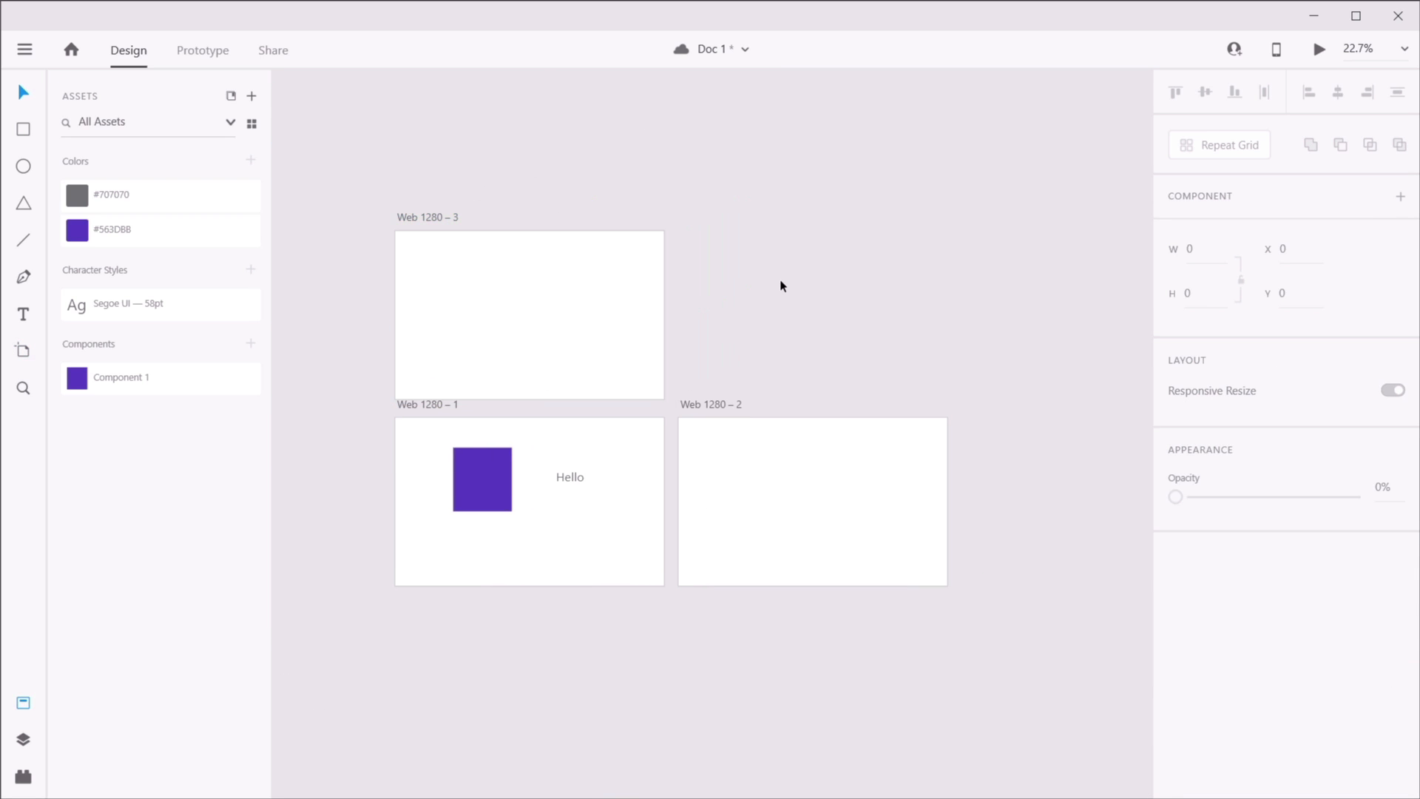
- Move the purple master component on Web 1280 – 1 to X 257, Y 248
{"action": "left_click", "coordinate": [484, 481]}
{"action": "left_click_drag", "start_coordinate": [480, 475], "coordinate": [476, 498]}
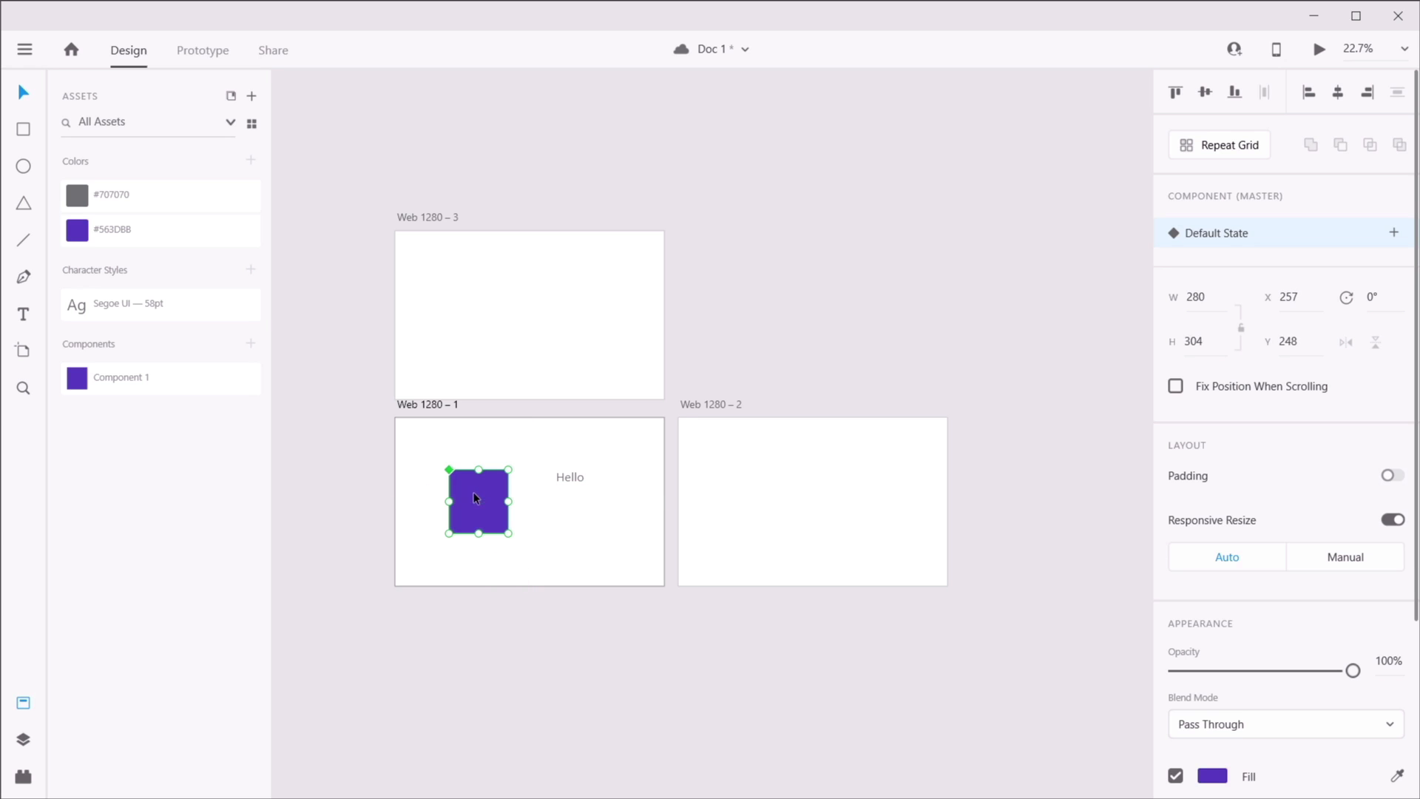
{"action": "left_click", "coordinate": [747, 342]}
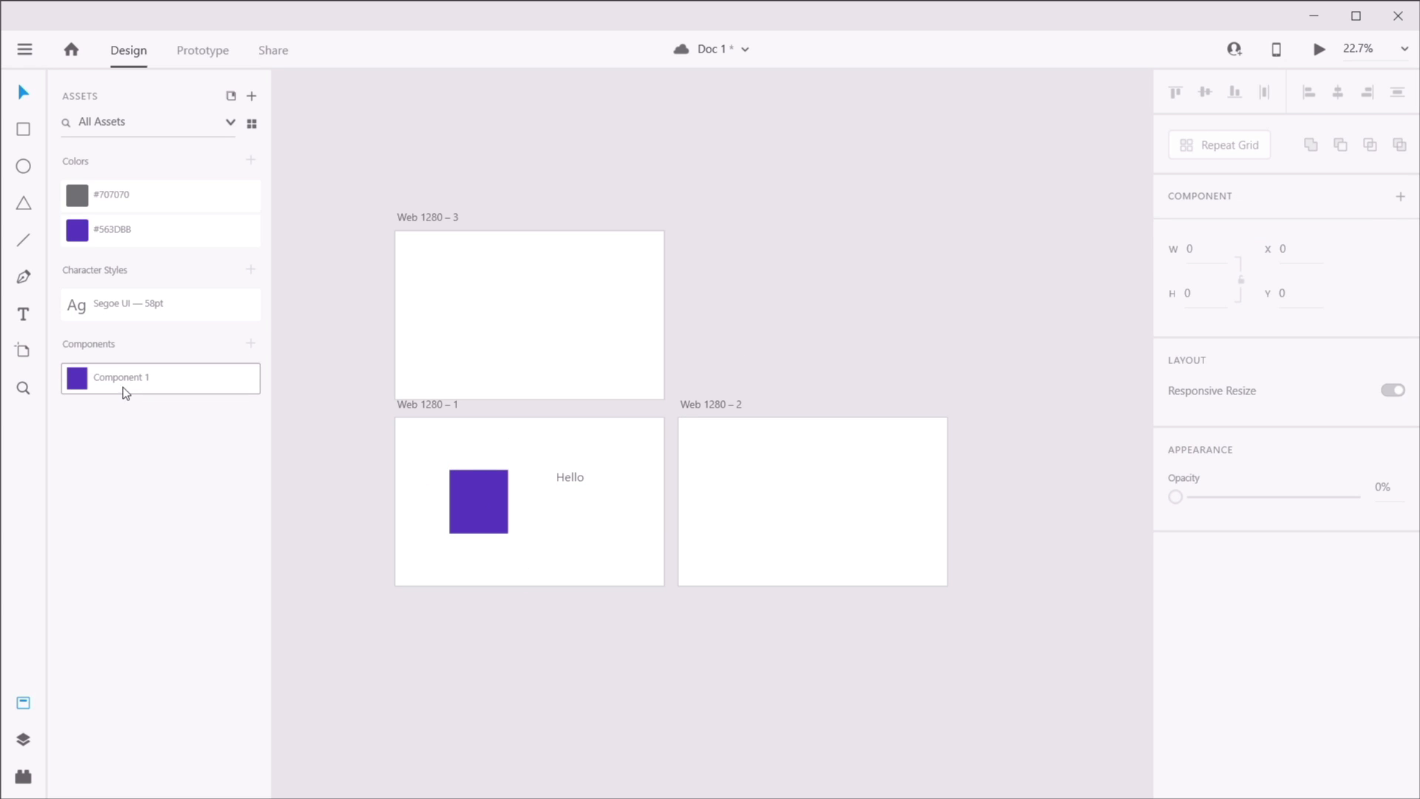
- Place an instance of Component 1 on Web 1280 – 3 and another on Web 1280 – 2 at X 571, Y 329
{"action": "left_click_drag", "start_coordinate": [113, 379], "coordinate": [535, 286]}
{"action": "left_click_drag", "start_coordinate": [200, 390], "coordinate": [813, 493]}
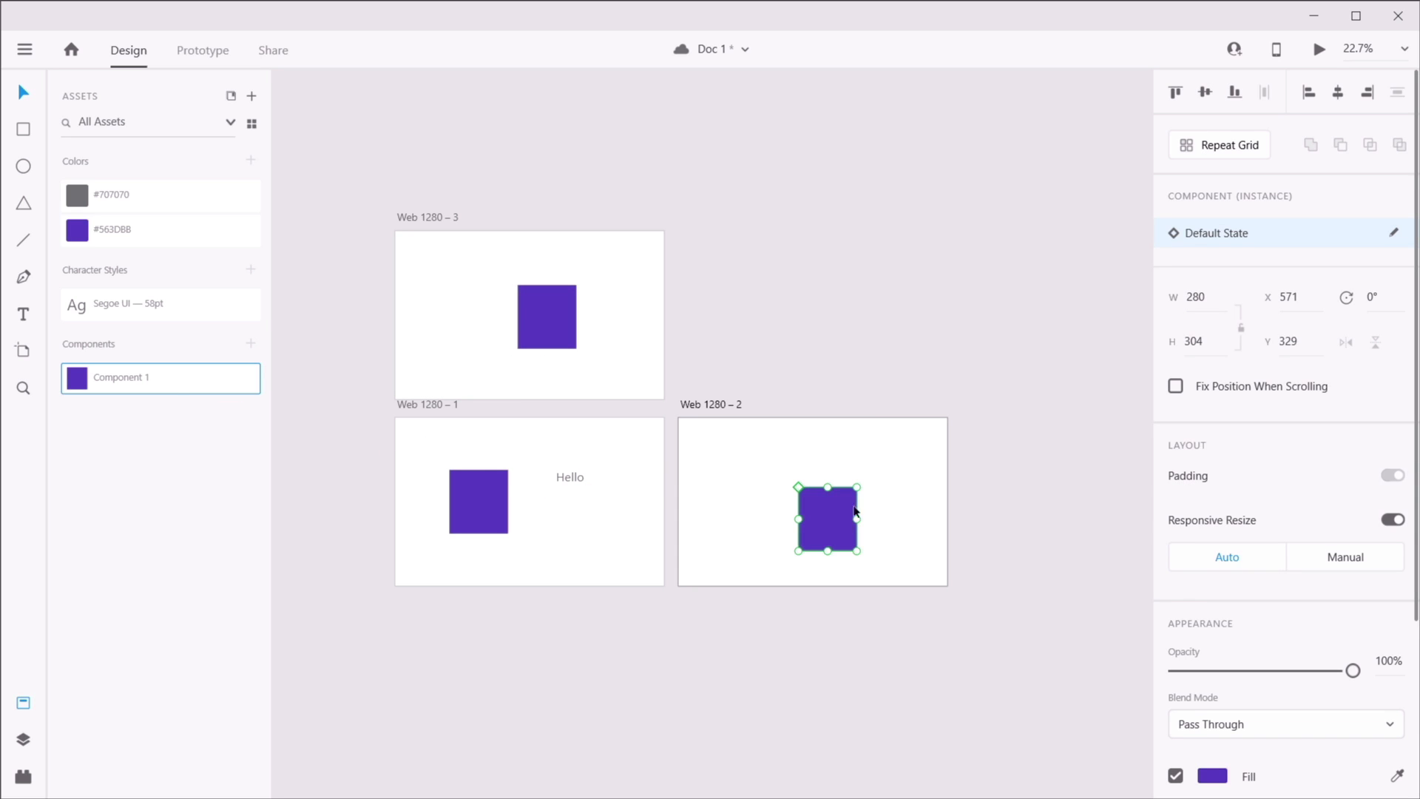
{"action": "left_click", "coordinate": [915, 444]}
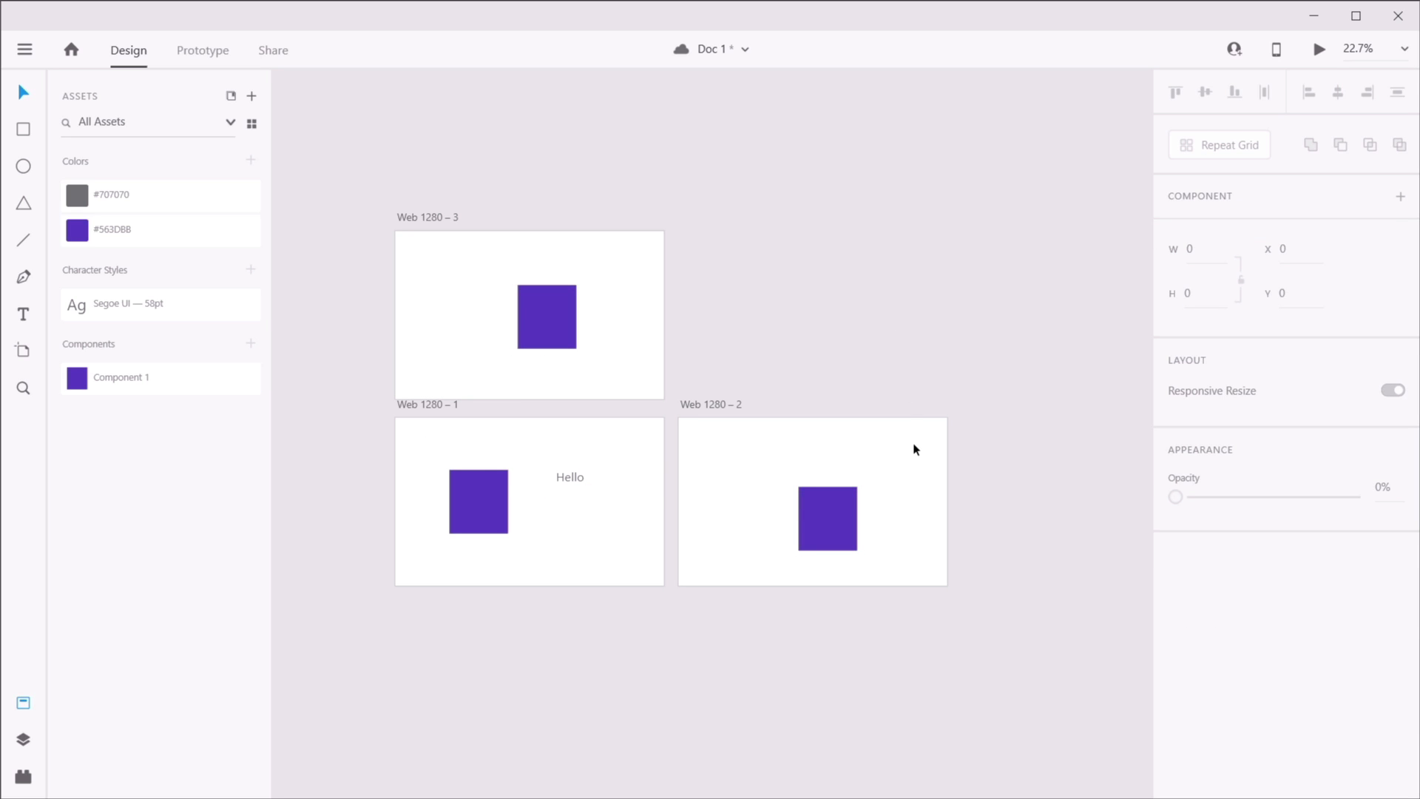
- Save the document and change the master component's fill to light purple #CBC1F3, checking both instances
{"action": "left_click", "coordinate": [479, 494]}
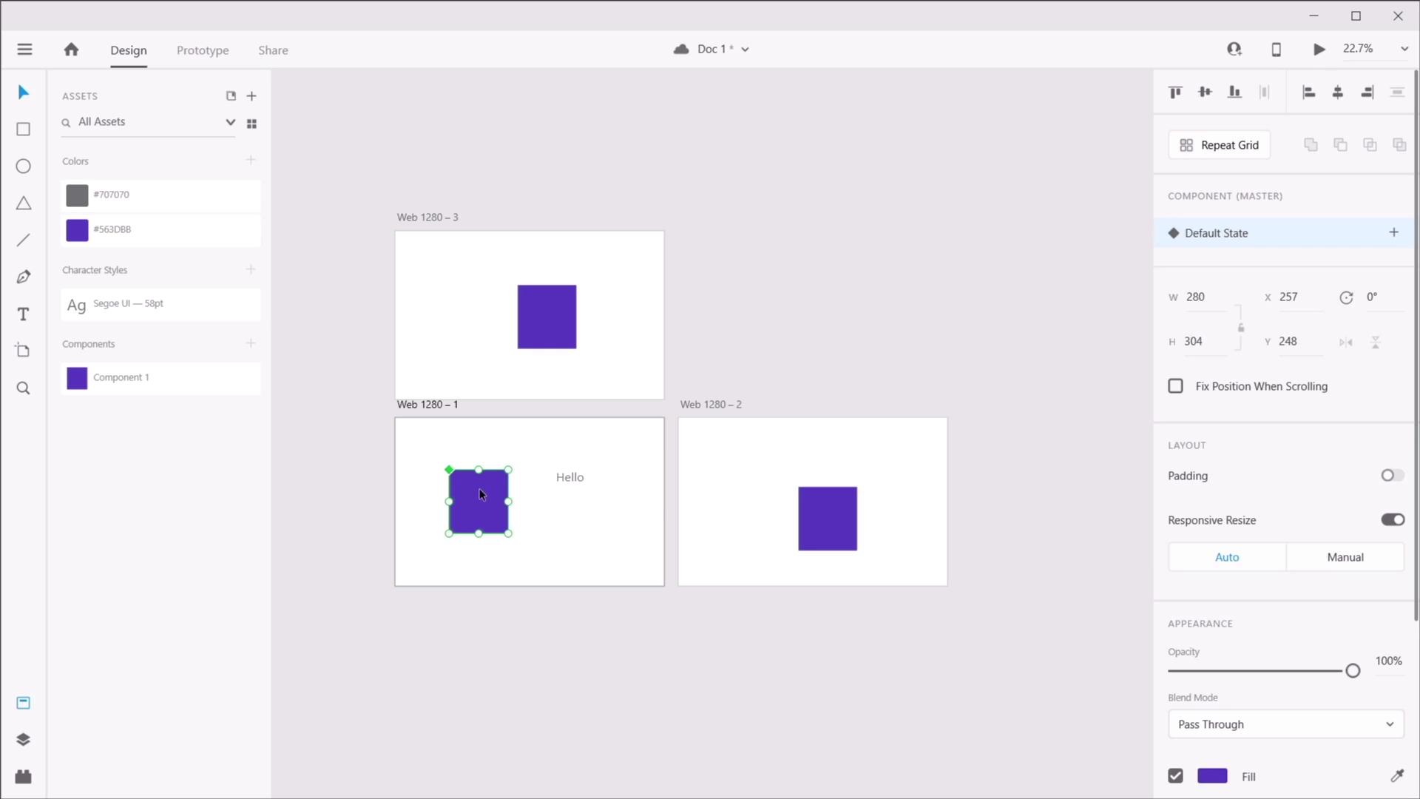
{"action": "key", "text": "ctrl+s"}
{"action": "scroll", "coordinate": [1266, 685], "scroll_direction": "down", "scroll_amount": 3}
{"action": "left_click", "coordinate": [1212, 541]}
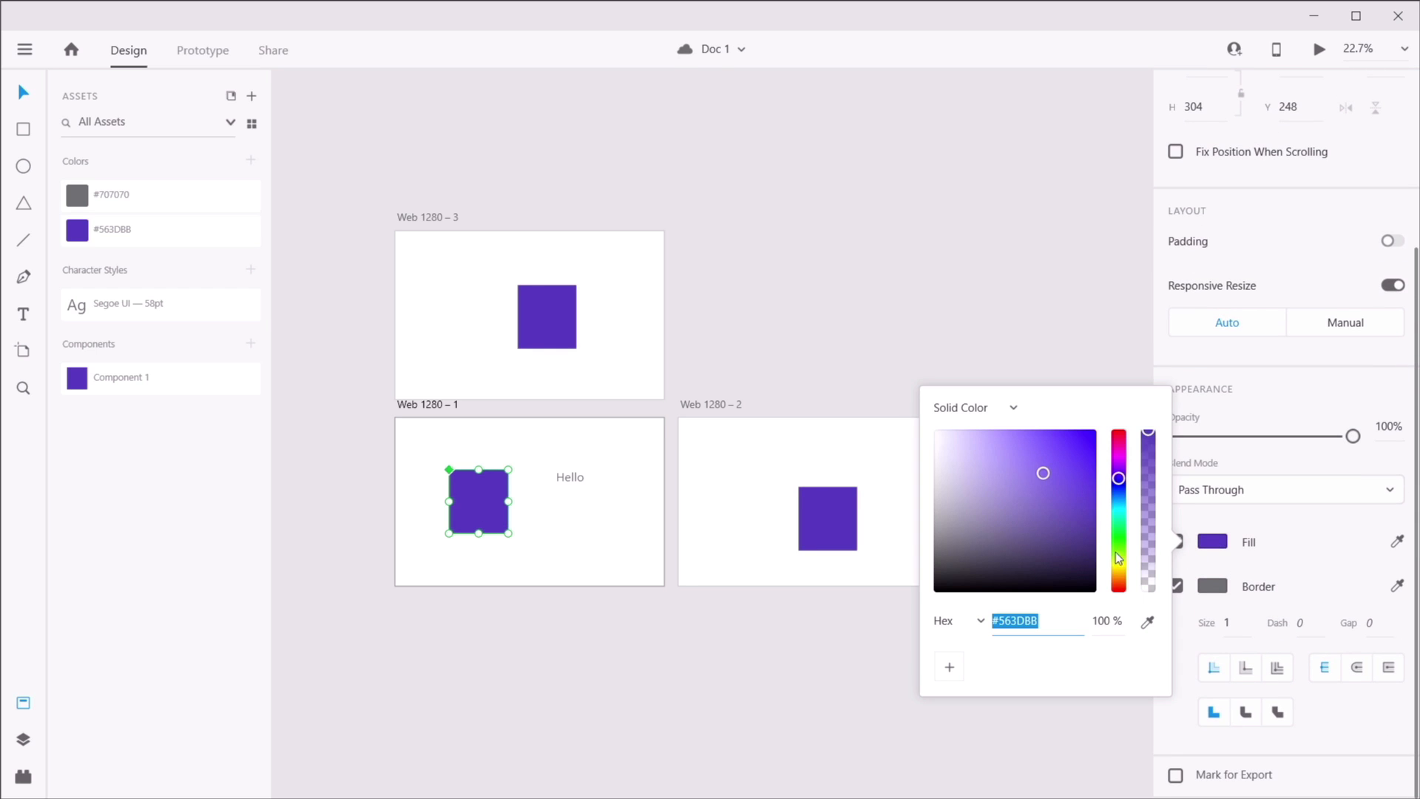
{"action": "left_click_drag", "start_coordinate": [1077, 500], "coordinate": [968, 437]}
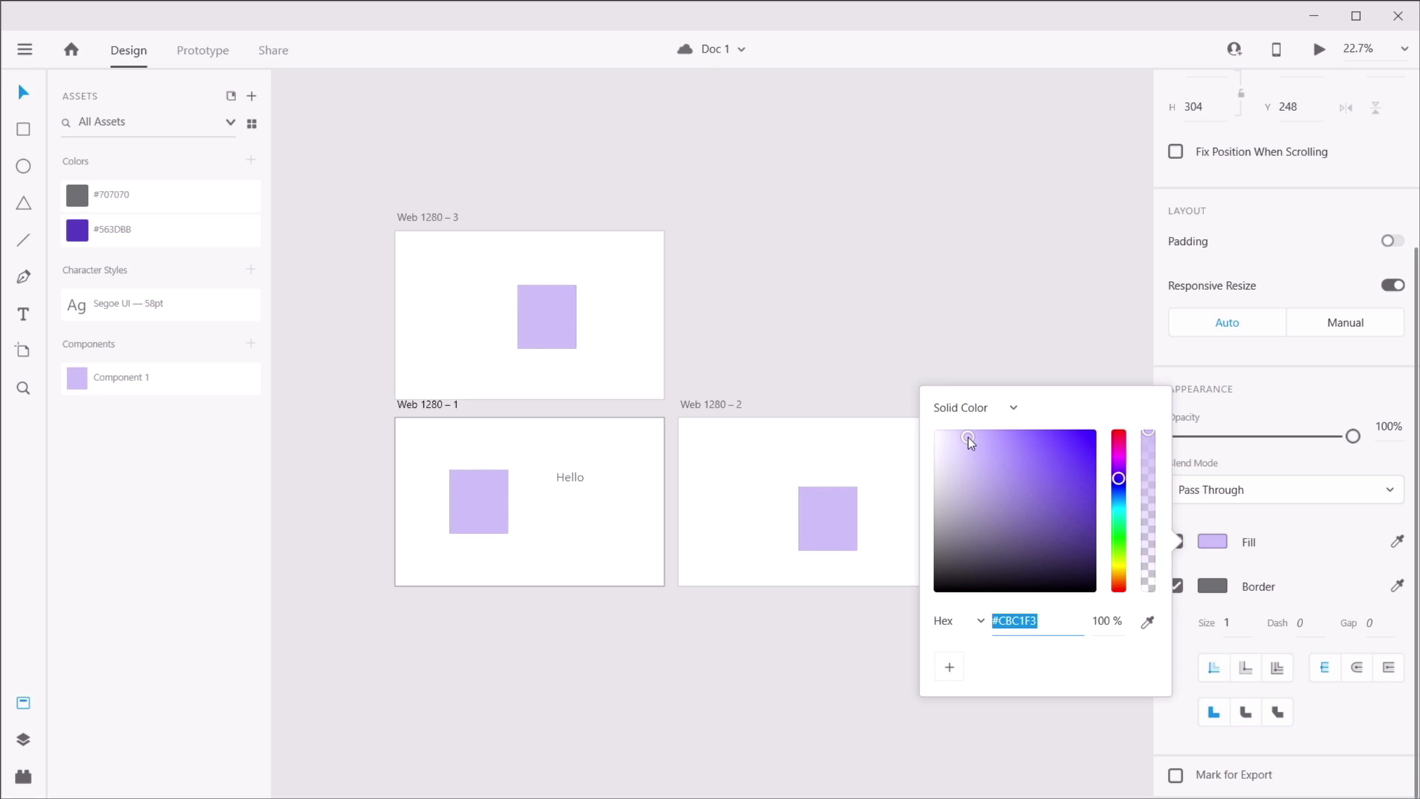
{"action": "left_click", "coordinate": [569, 327]}
{"action": "left_click", "coordinate": [838, 523]}
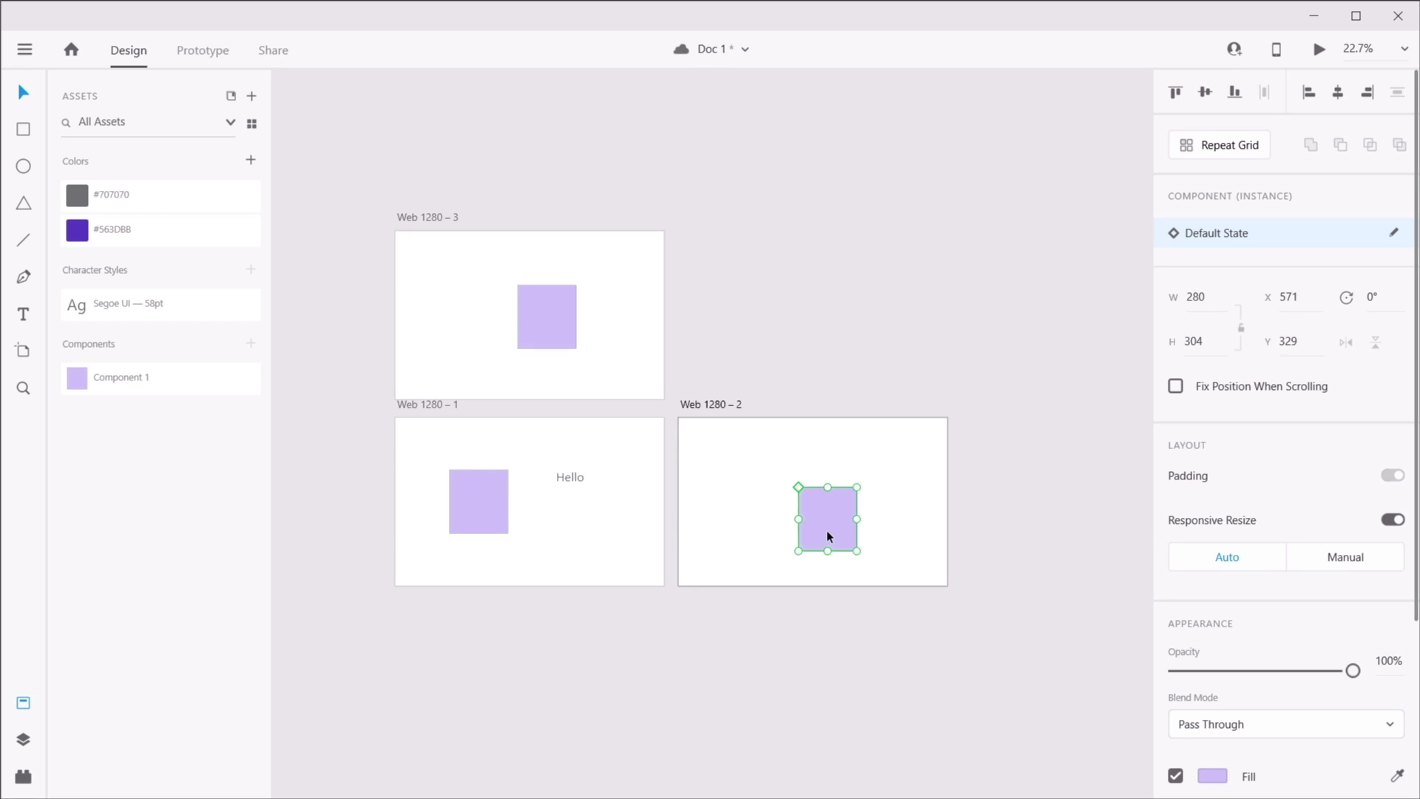
{"action": "left_click", "coordinate": [527, 461]}
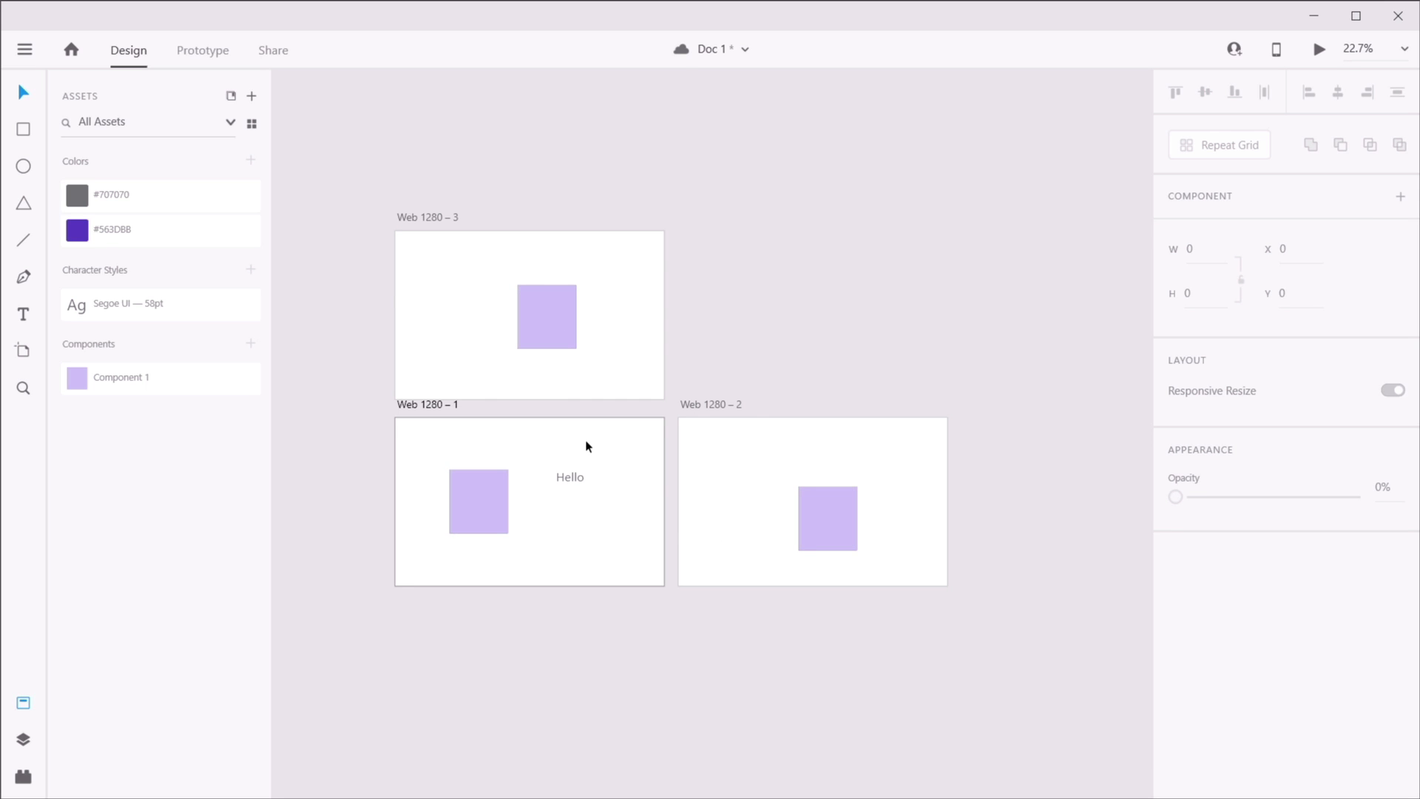
- Add the text "How are you?" in Segoe UI size 20 below "Hello" on Web 1280 – 1
{"action": "scroll", "coordinate": [599, 462], "scroll_direction": "up", "scroll_amount": 3}
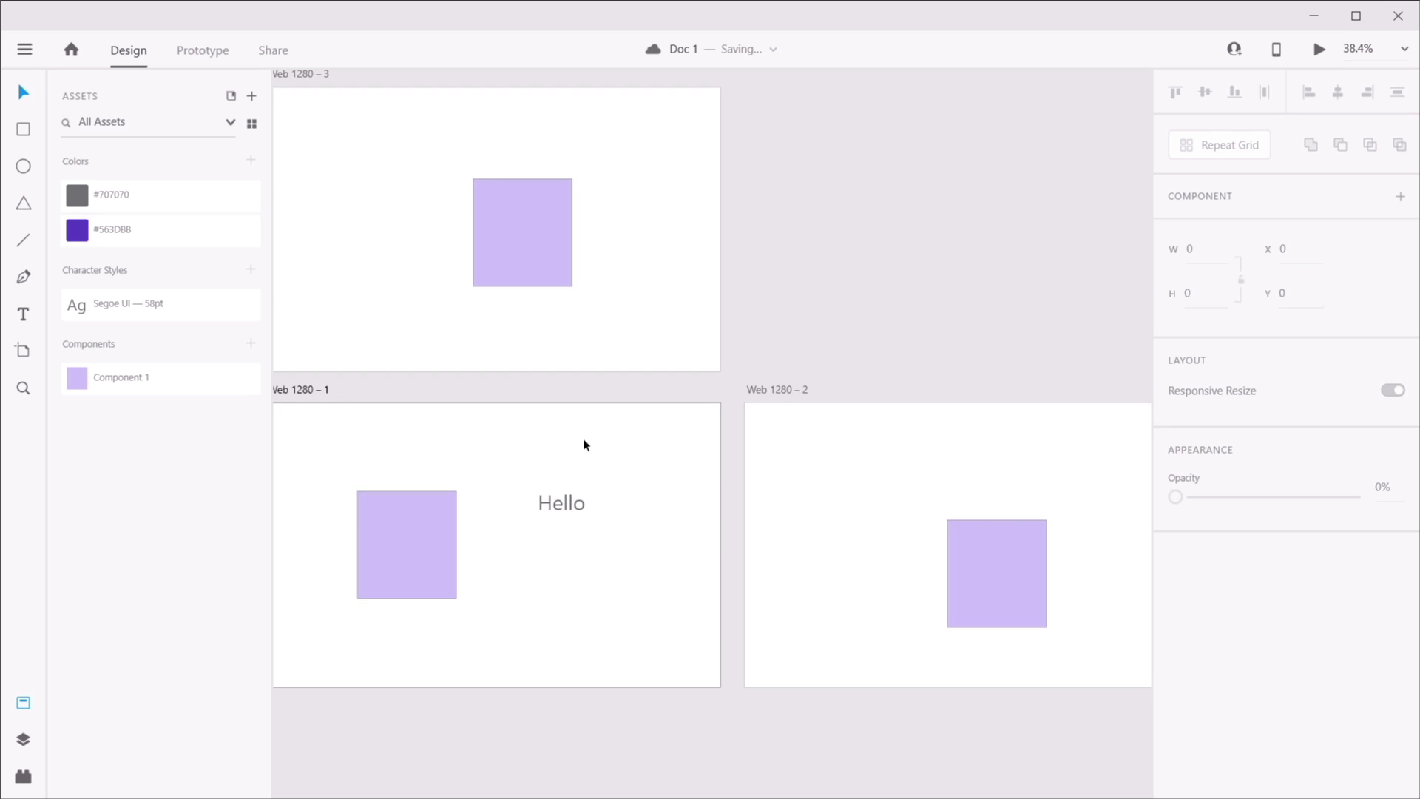
{"action": "scroll", "coordinate": [584, 446], "scroll_direction": "down", "scroll_amount": 2}
{"action": "scroll", "coordinate": [583, 445], "scroll_direction": "up", "scroll_amount": 1}
{"action": "left_click_drag", "start_coordinate": [583, 446], "coordinate": [604, 510]}
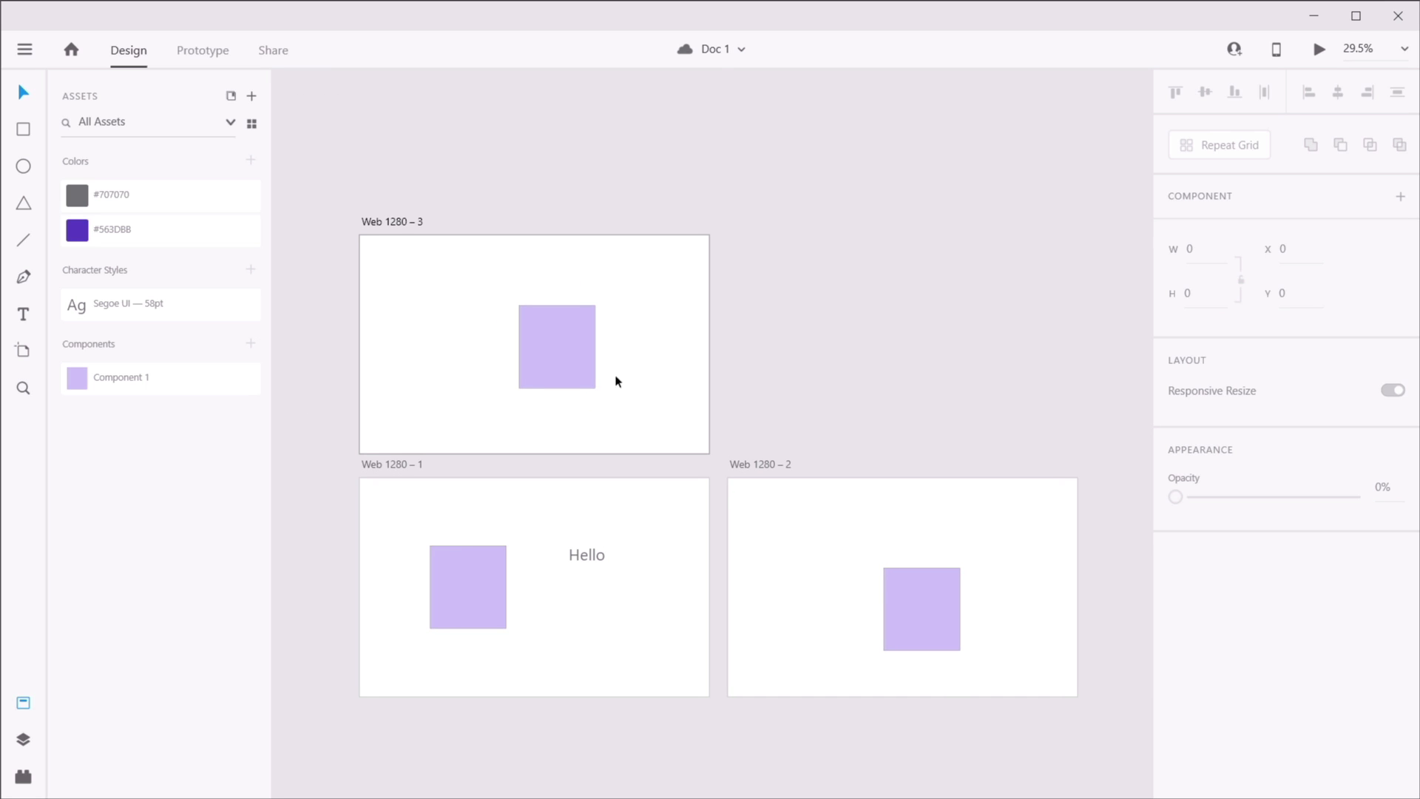
{"action": "scroll", "coordinate": [577, 534], "scroll_direction": "up", "scroll_amount": 5}
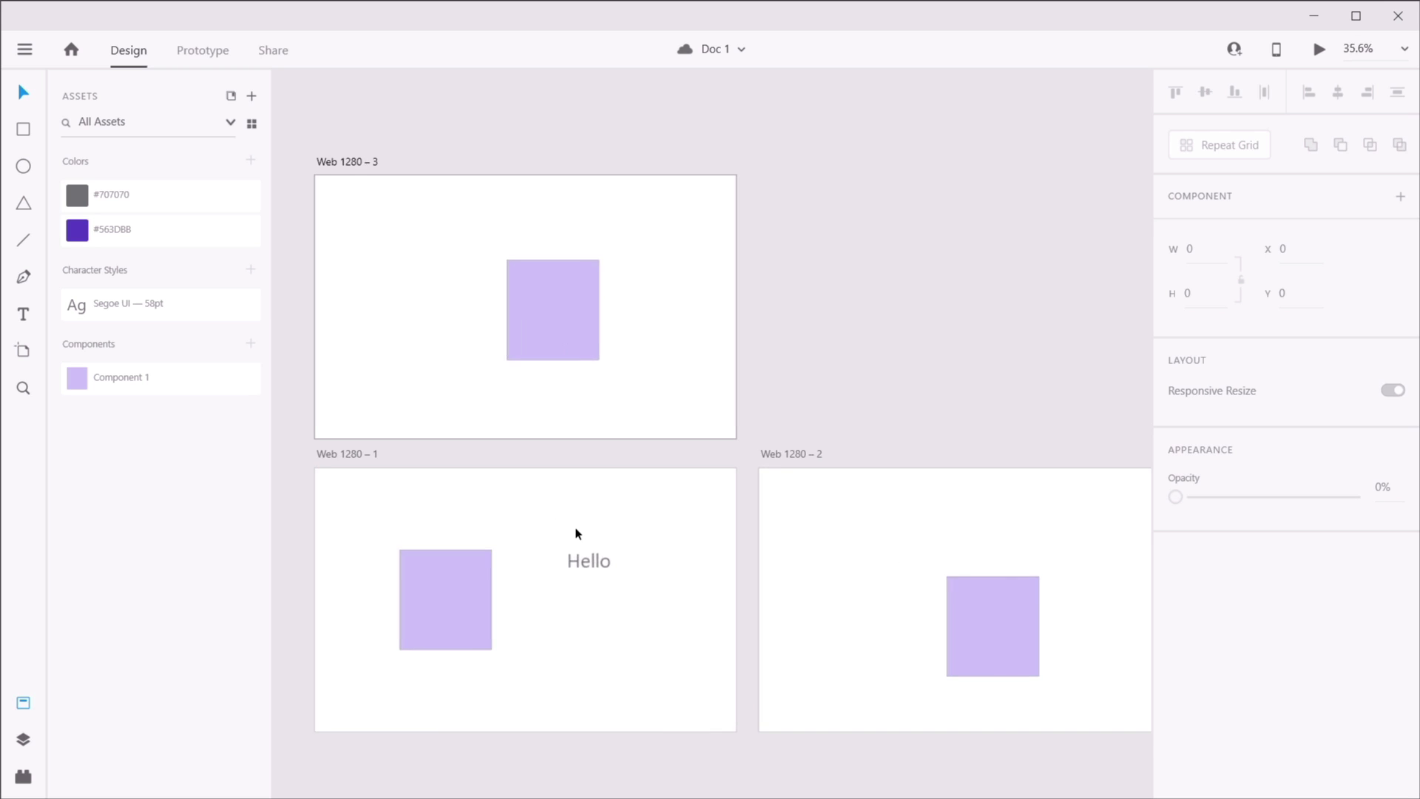
{"action": "scroll", "coordinate": [578, 533], "scroll_direction": "down", "scroll_amount": 5}
{"action": "scroll", "coordinate": [688, 396], "scroll_direction": "left", "scroll_amount": 2}
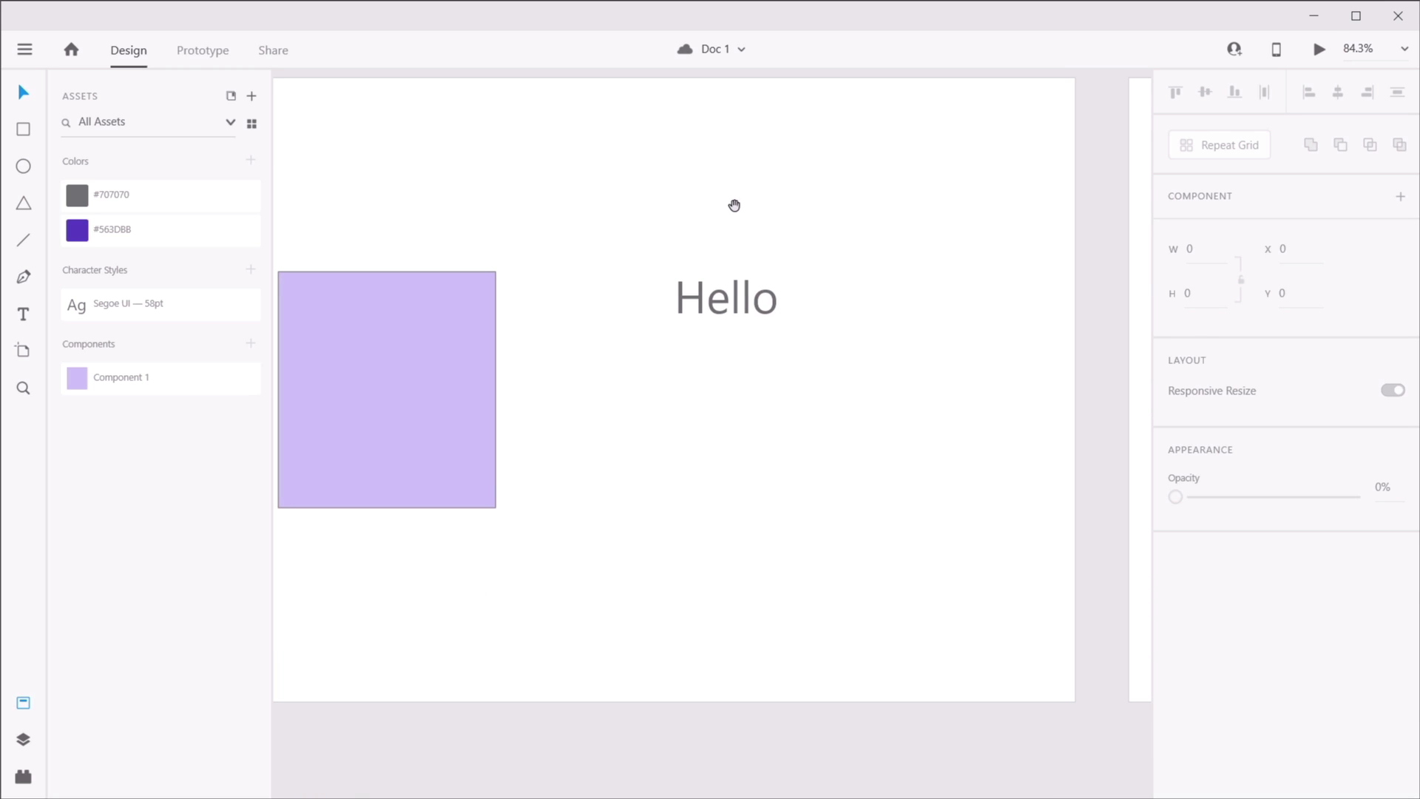
{"action": "key", "text": "t"}
{"action": "left_click", "coordinate": [706, 446]}
{"action": "type", "text": "dasdasdas"}
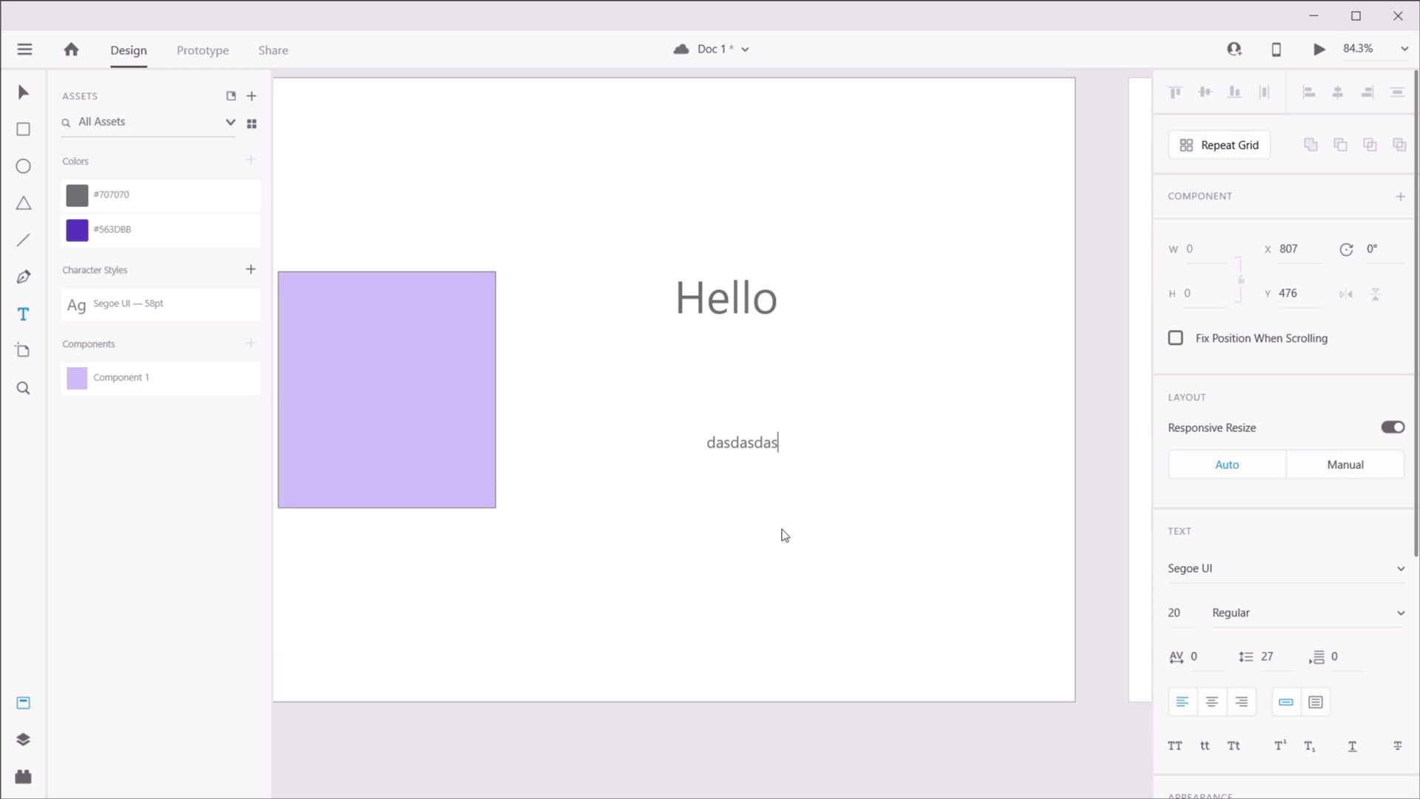
{"action": "key", "text": "ctrl+a"}
{"action": "type", "text": "How are you?"}
{"action": "key", "text": "Escape"}
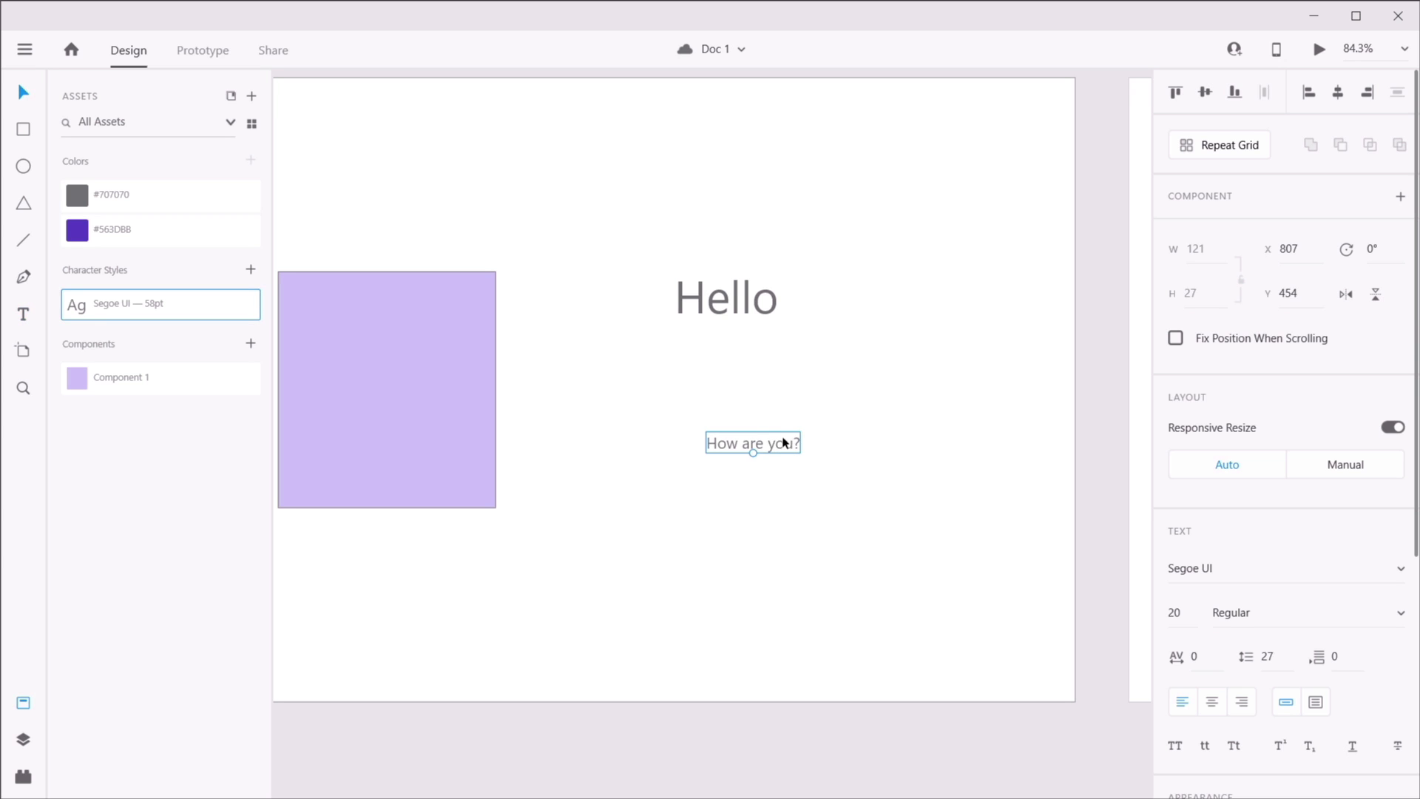
- Apply the saved Segoe UI 58pt character style to the "How are you?" text and move it to X 725, Y 525
{"action": "left_click_drag", "start_coordinate": [776, 448], "coordinate": [825, 458]}
{"action": "left_click", "coordinate": [732, 304]}
{"action": "left_click_drag", "start_coordinate": [715, 414], "coordinate": [917, 528]}
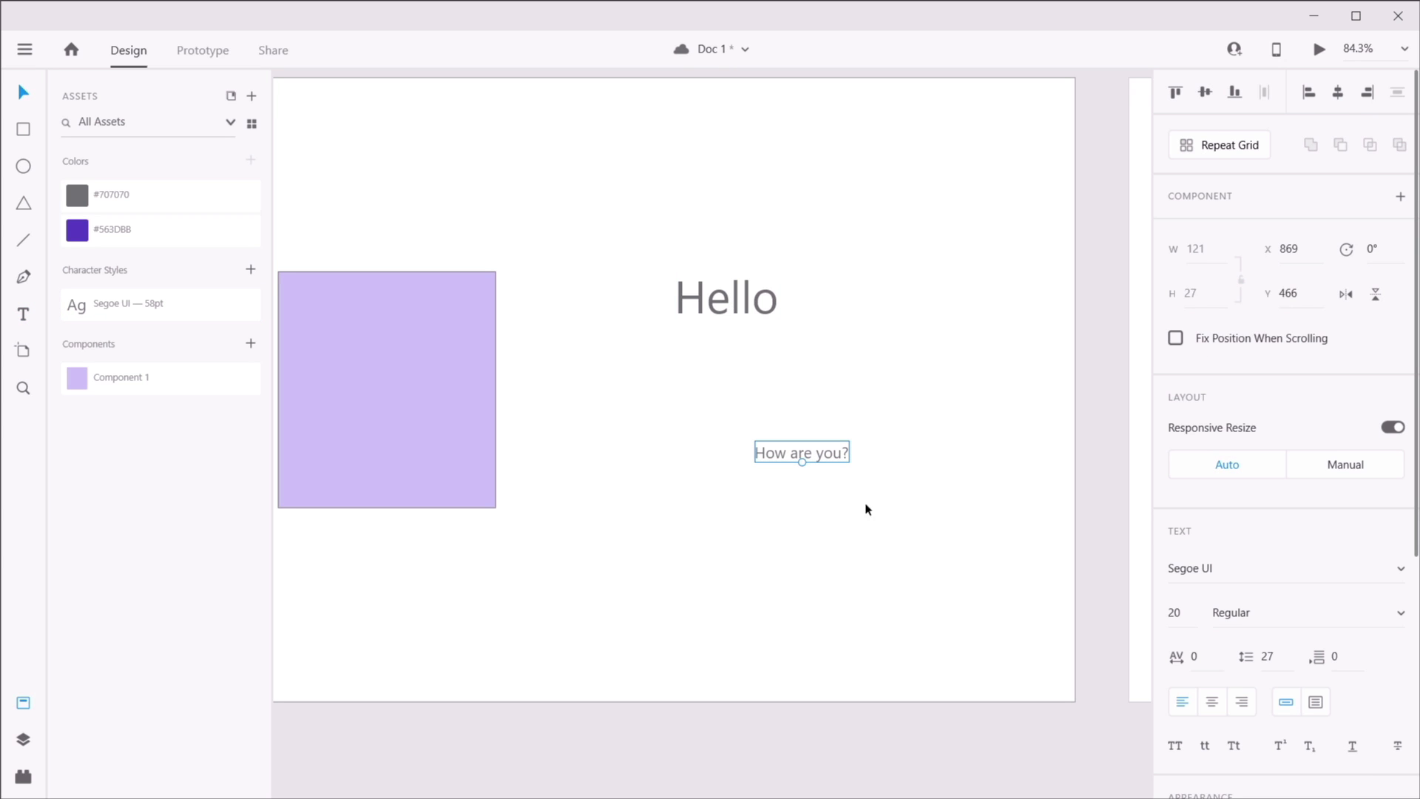
{"action": "left_click", "coordinate": [177, 308]}
{"action": "left_click_drag", "start_coordinate": [898, 446], "coordinate": [785, 525]}
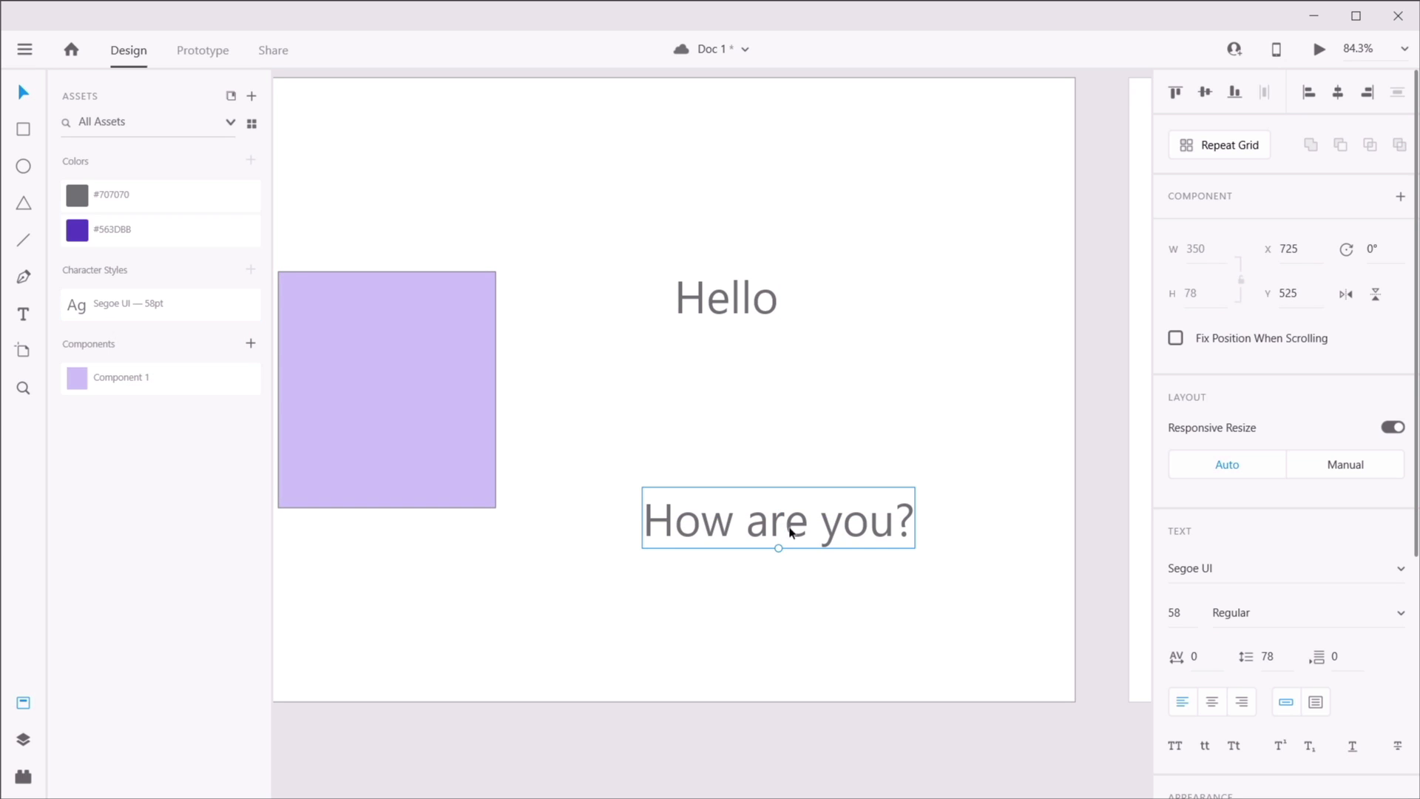
{"action": "left_click", "coordinate": [836, 429]}
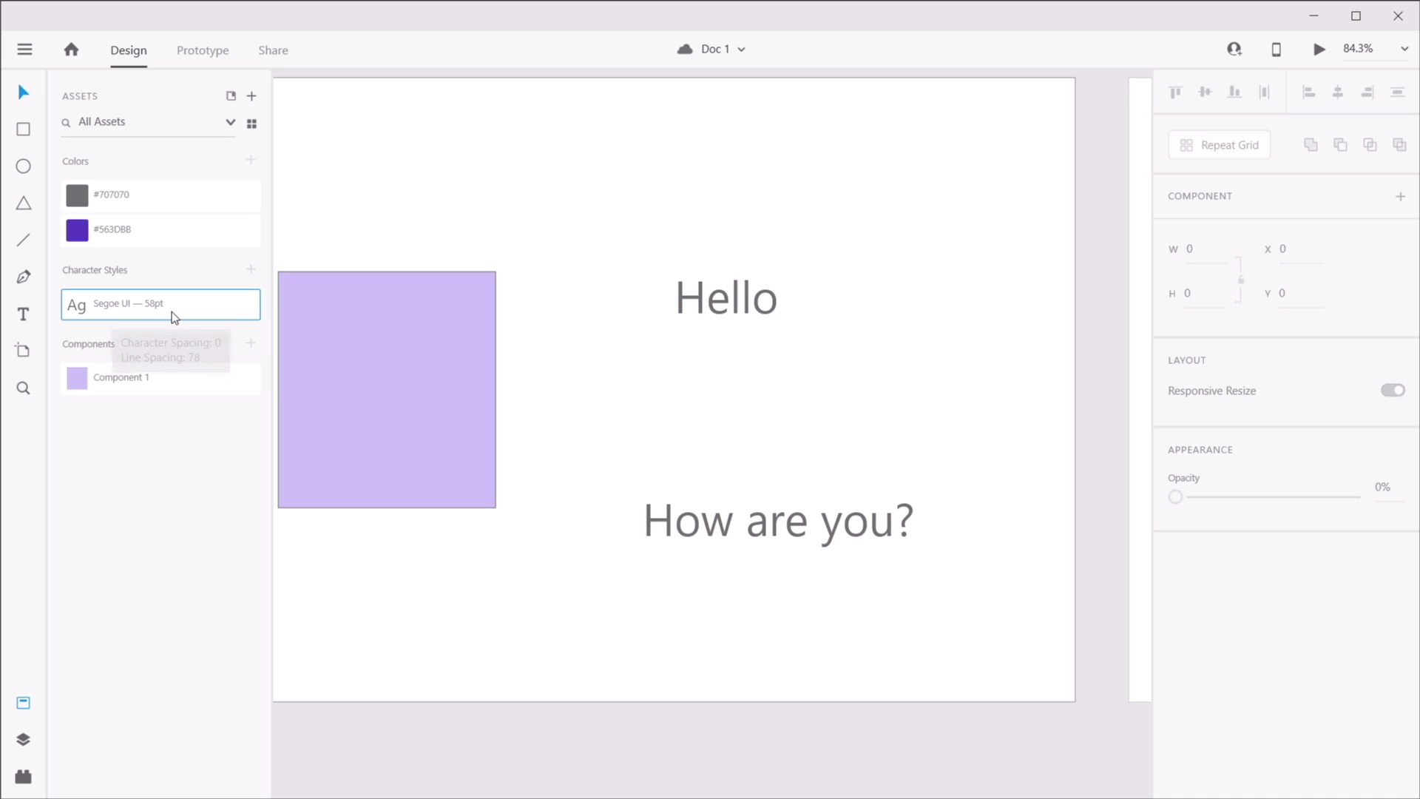
- Edit the saved Segoe UI character style, setting its size to 40 and its color to black
{"action": "right_click", "coordinate": [188, 304]}
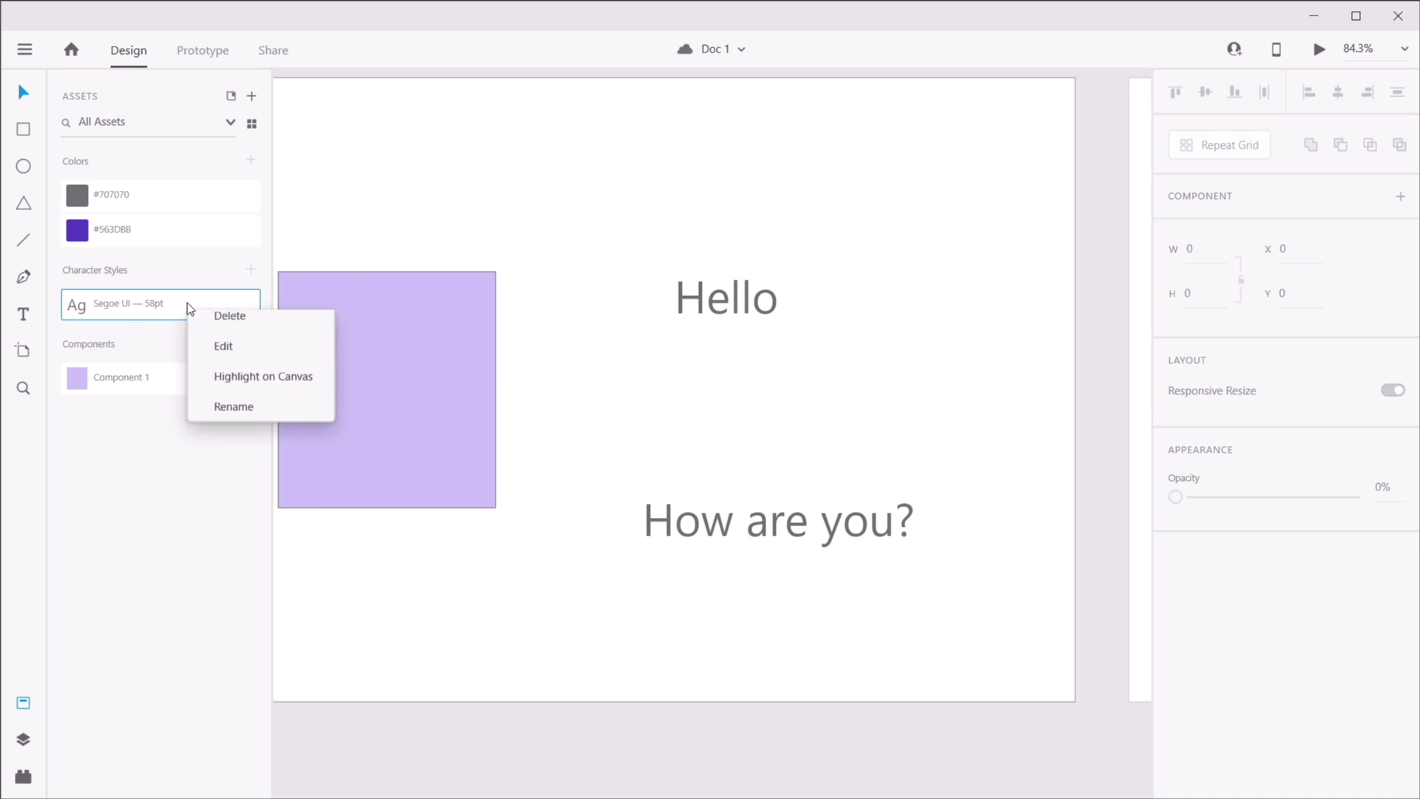
{"action": "left_click", "coordinate": [223, 346]}
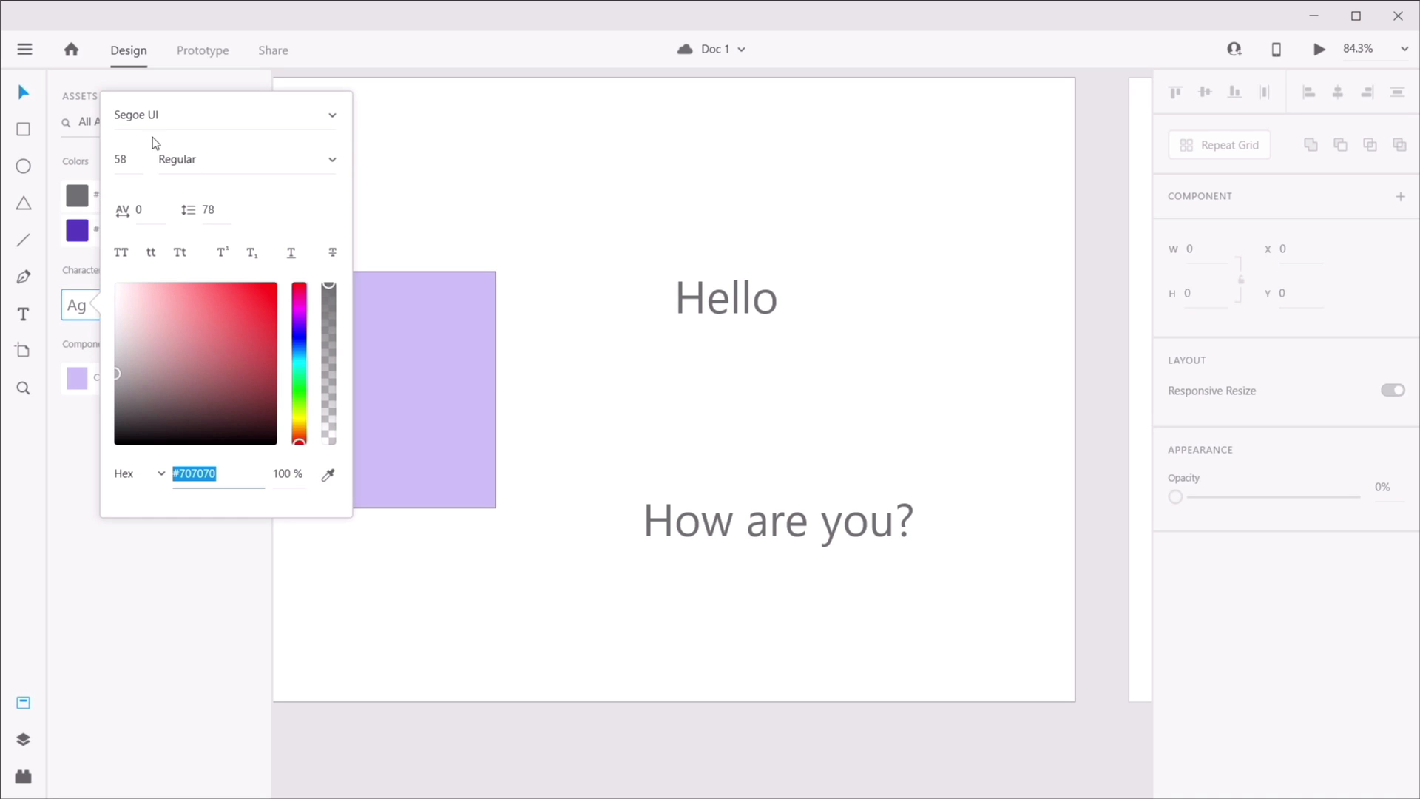
{"action": "left_click", "coordinate": [133, 156]}
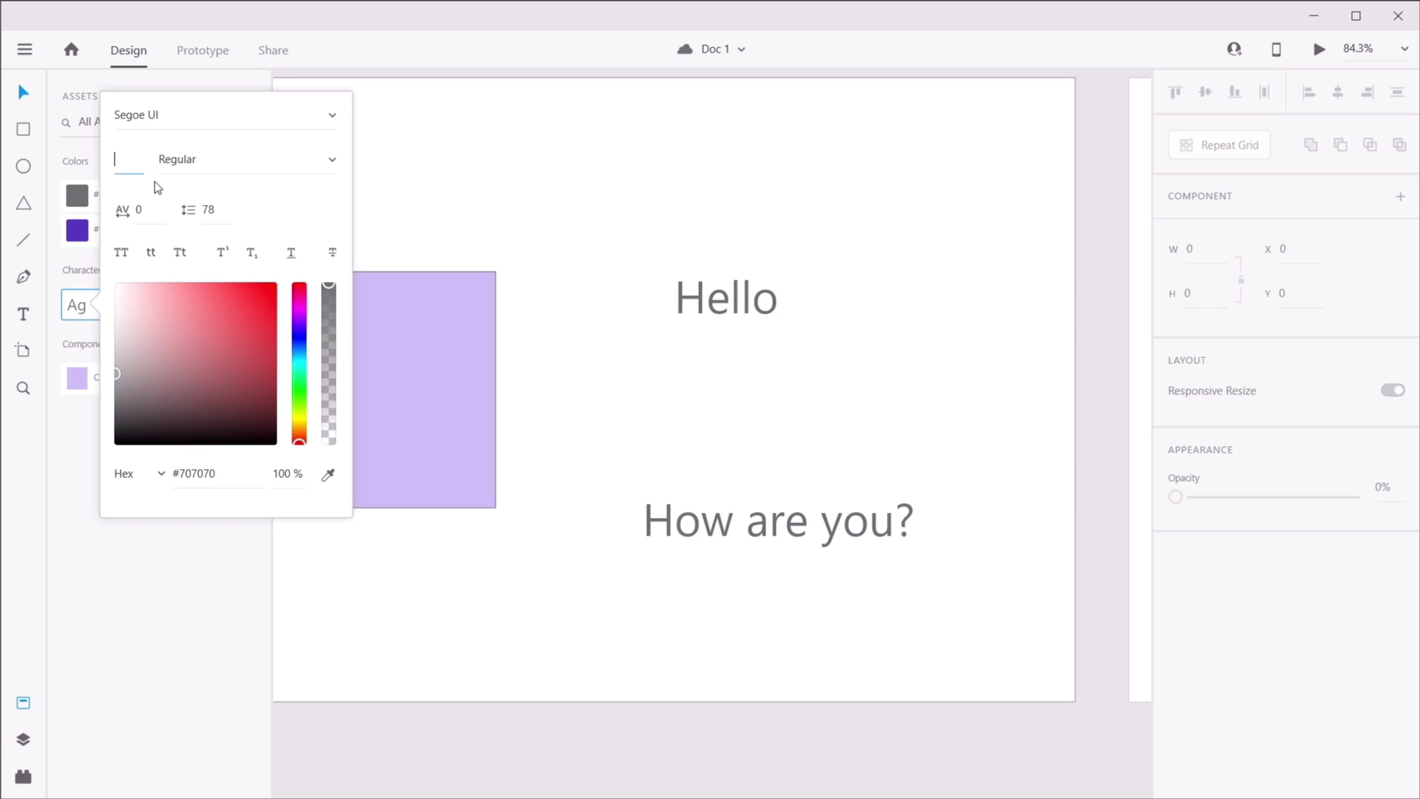
{"action": "type", "text": "40"}
{"action": "key", "text": "Tab"}
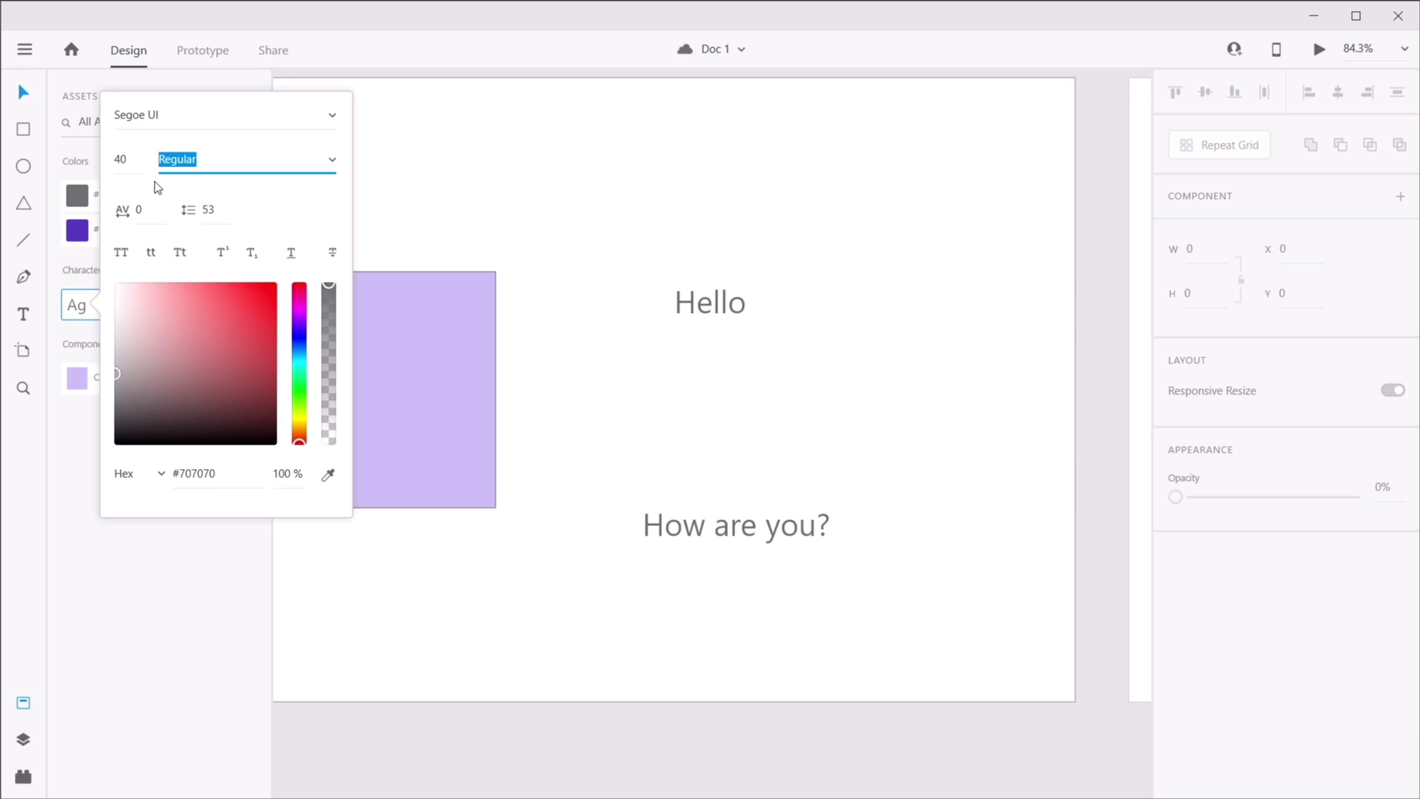
{"action": "left_click_drag", "start_coordinate": [143, 393], "coordinate": [115, 447]}
{"action": "left_click", "coordinate": [565, 173]}
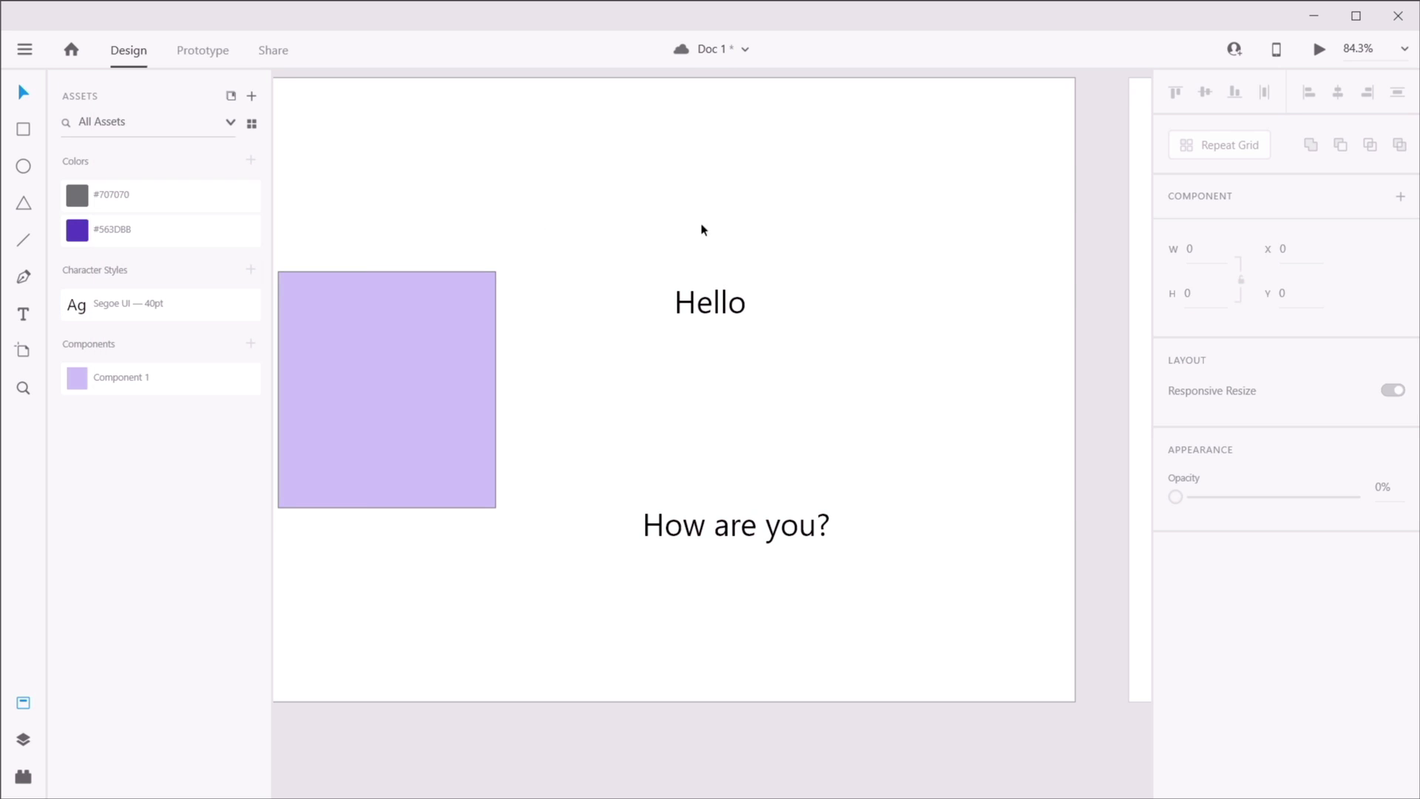
- Rearrange the two texts so that "How are you?" sits above "Hello", at X 775, Y 178
{"action": "left_click_drag", "start_coordinate": [695, 306], "coordinate": [789, 346]}
{"action": "left_click_drag", "start_coordinate": [722, 523], "coordinate": [767, 213]}
{"action": "left_click", "coordinate": [807, 351]}
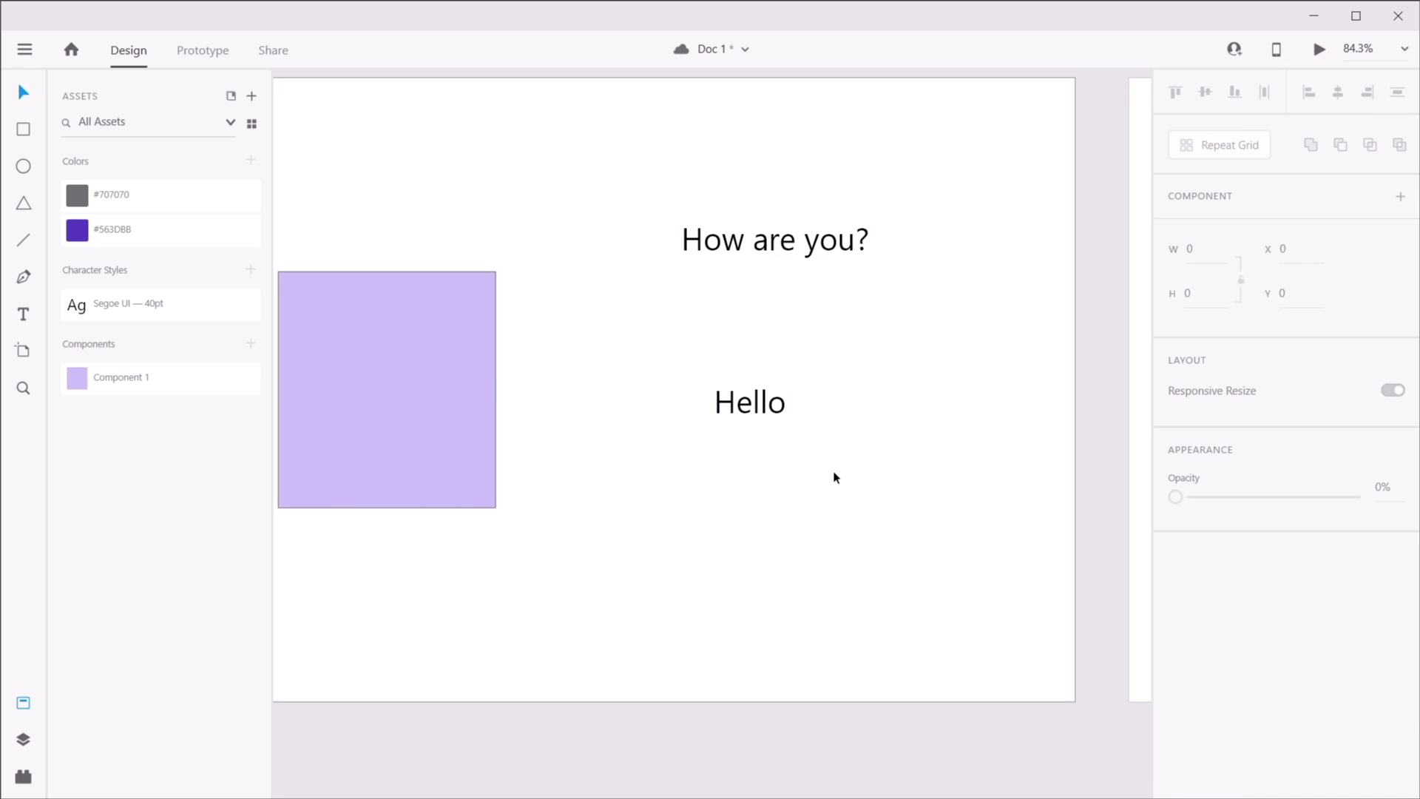
- Set the font size of only the "How are you?" text to 50 and move it to X 759, Y 266
{"action": "left_click", "coordinate": [772, 241]}
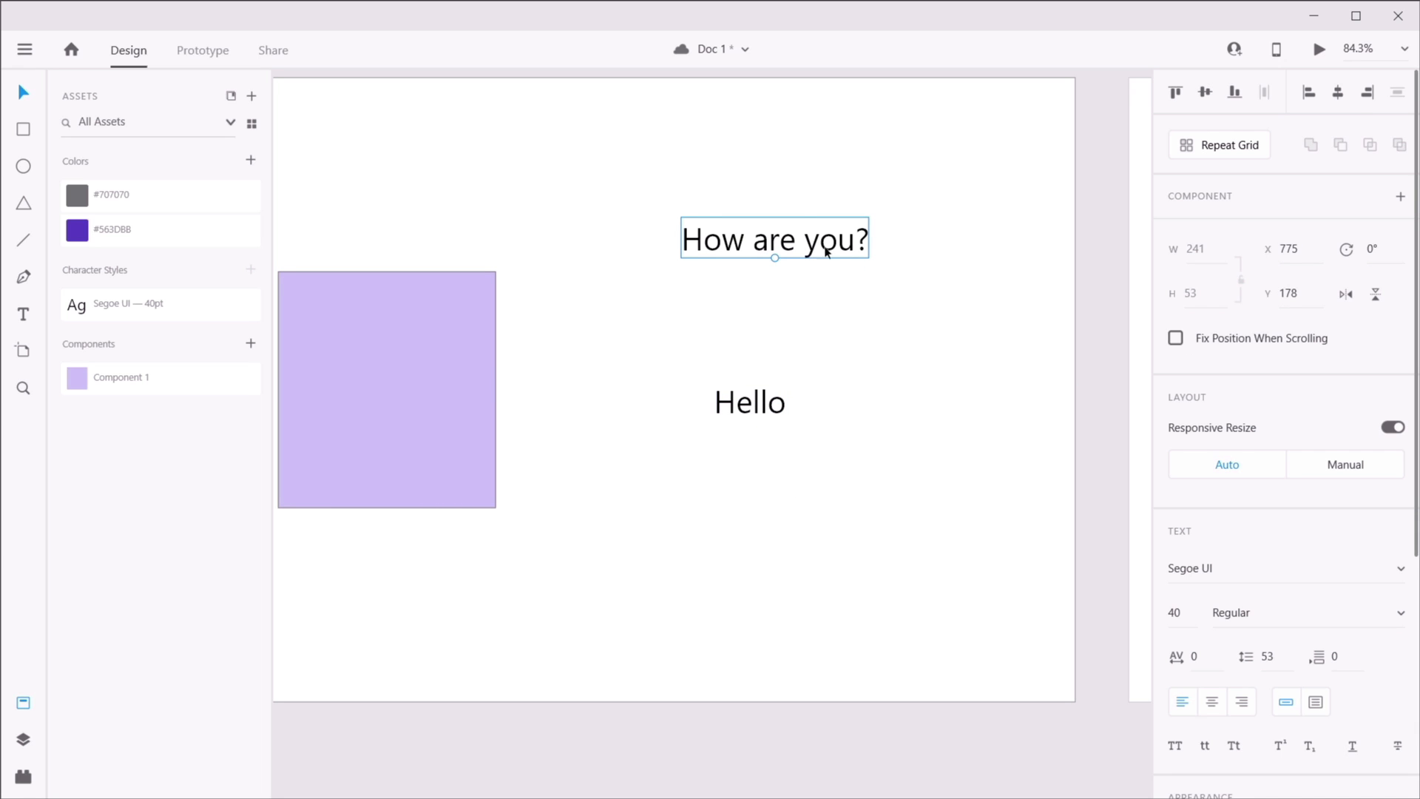
{"action": "left_click", "coordinate": [1193, 613]}
{"action": "type", "text": "50"}
{"action": "key", "text": "Tab"}
{"action": "left_click_drag", "start_coordinate": [784, 301], "coordinate": [795, 338]}
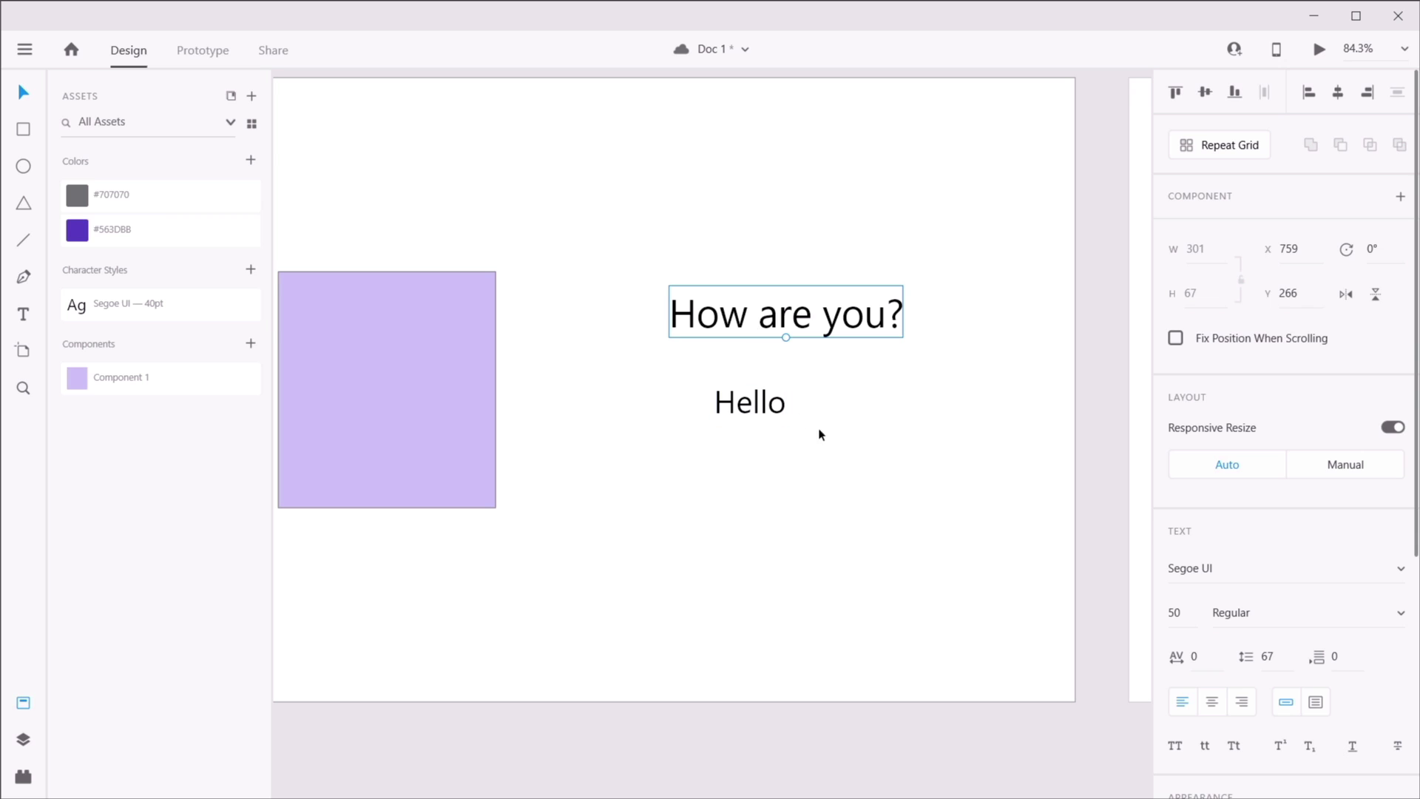
{"action": "left_click", "coordinate": [769, 488]}
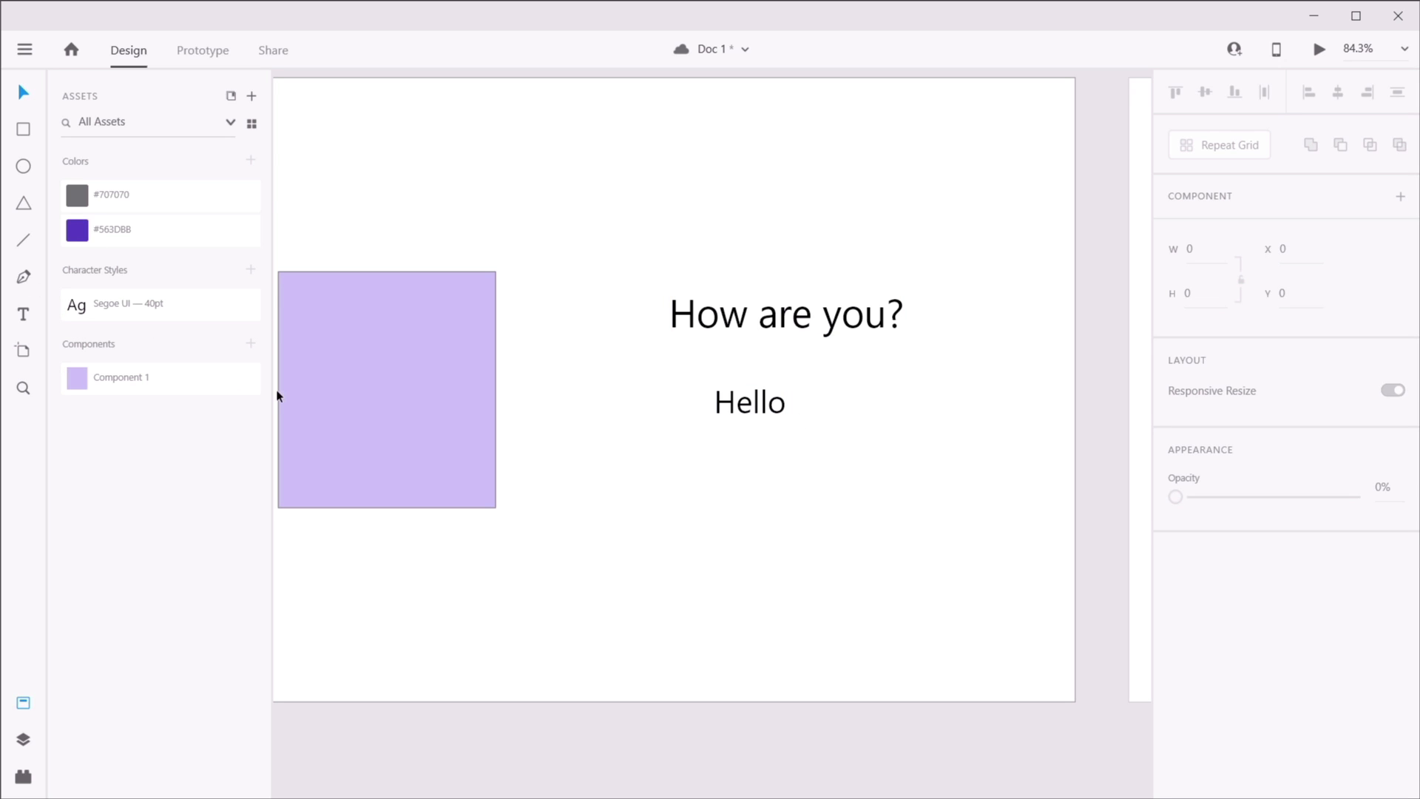
- Fill the master component square on the Web 1280 – 1 artboard with the saved #563DBB color
{"action": "left_click_drag", "start_coordinate": [507, 193], "coordinate": [723, 192]}
{"action": "left_click", "coordinate": [674, 380]}
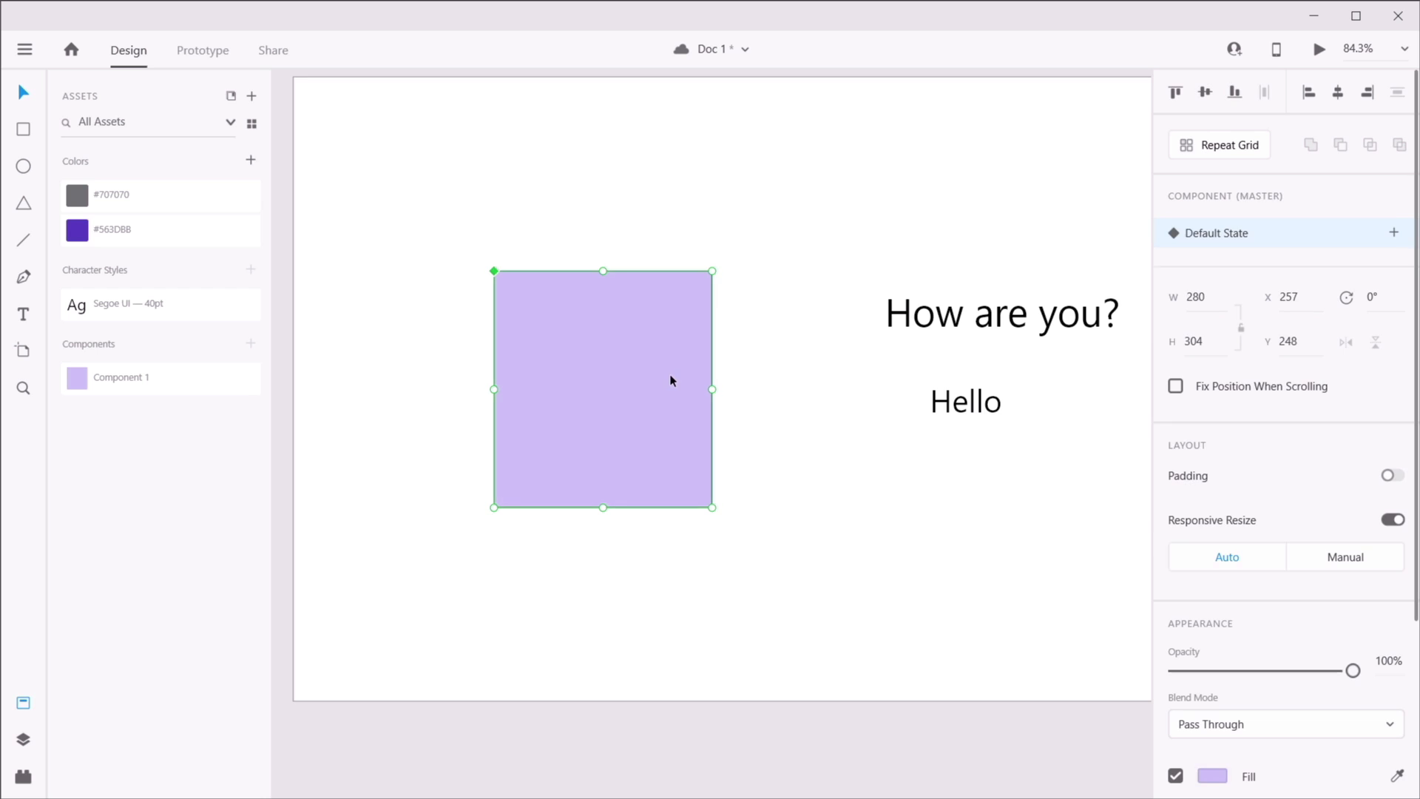
{"action": "left_click", "coordinate": [131, 237]}
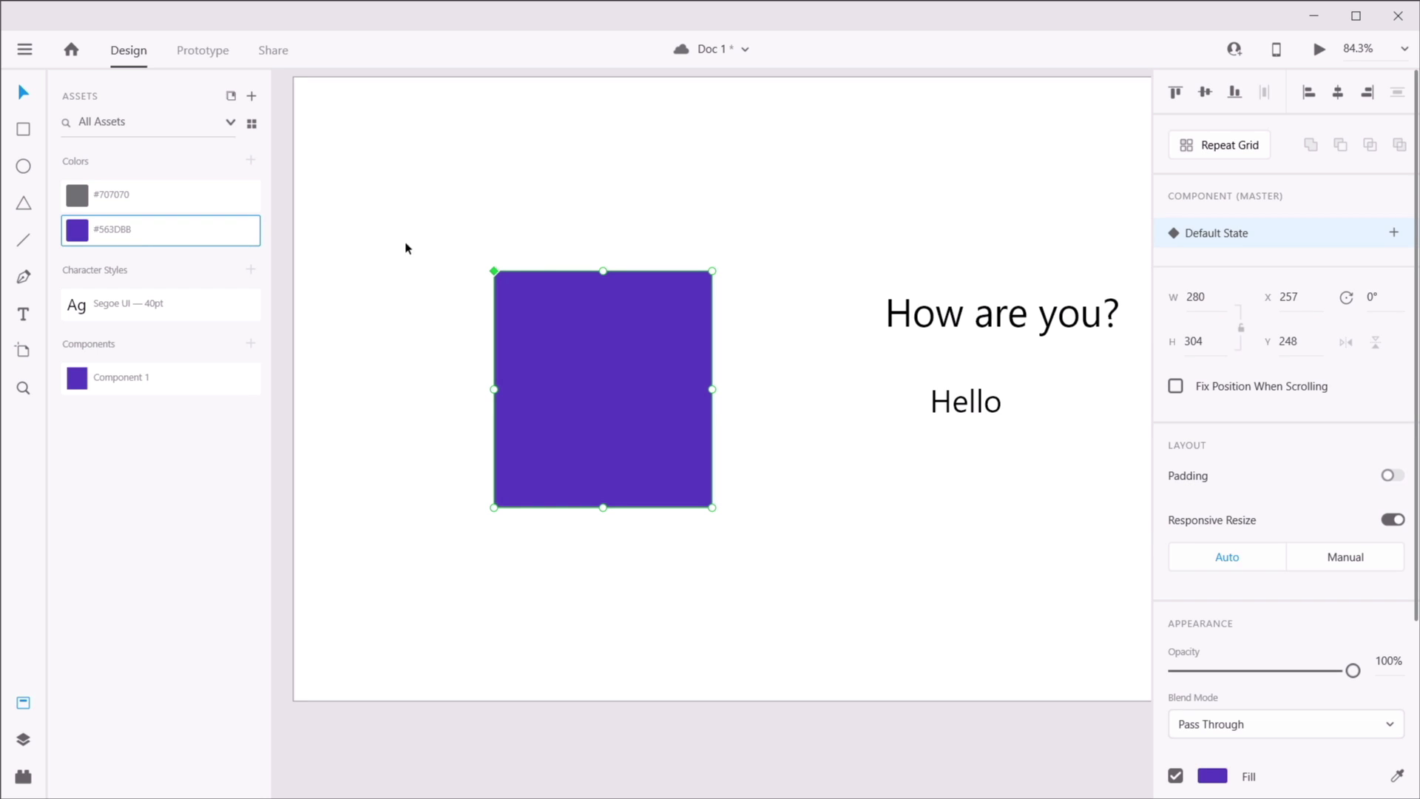
{"action": "left_click", "coordinate": [550, 224]}
- Draw one ellipse on each of the three artboards, making the one on Web 1280 – 1 about 458 by 421
{"action": "scroll", "coordinate": [591, 229], "scroll_direction": "down", "scroll_amount": 5}
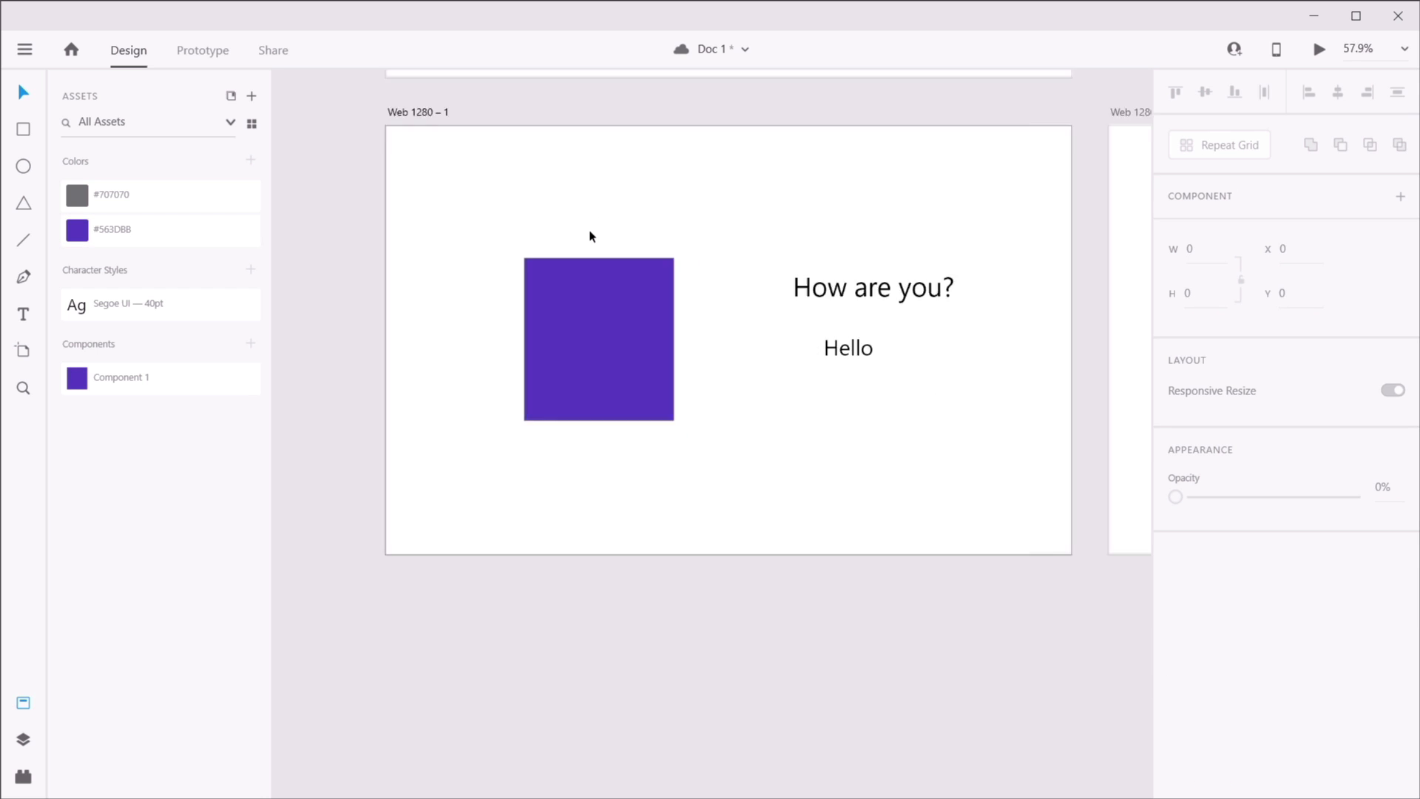
{"action": "left_click_drag", "start_coordinate": [677, 174], "coordinate": [580, 393]}
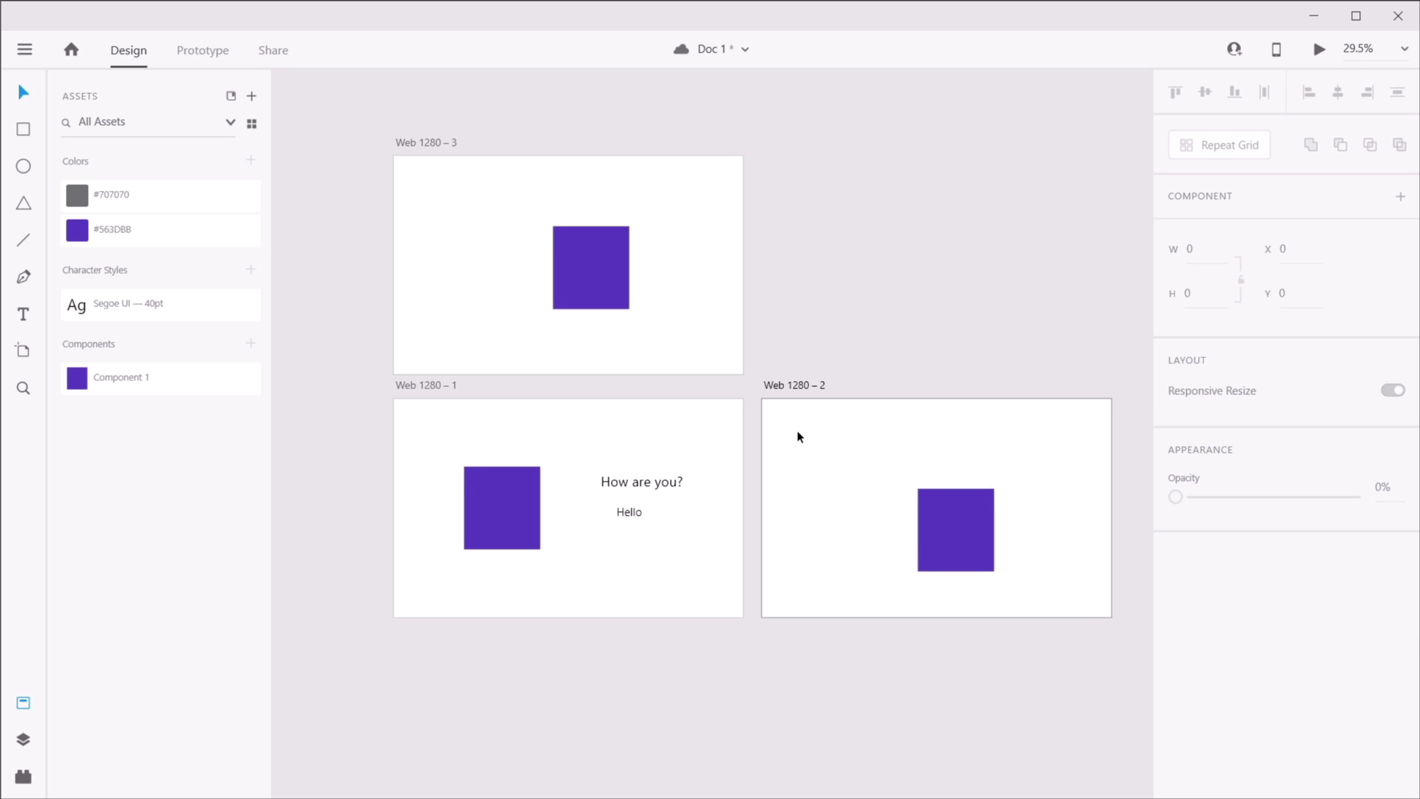
{"action": "key", "text": "e"}
{"action": "left_click_drag", "start_coordinate": [784, 423], "coordinate": [869, 530]}
{"action": "left_click_drag", "start_coordinate": [455, 184], "coordinate": [705, 208]}
{"action": "left_click_drag", "start_coordinate": [714, 530], "coordinate": [591, 643]}
{"action": "key", "text": "v"}
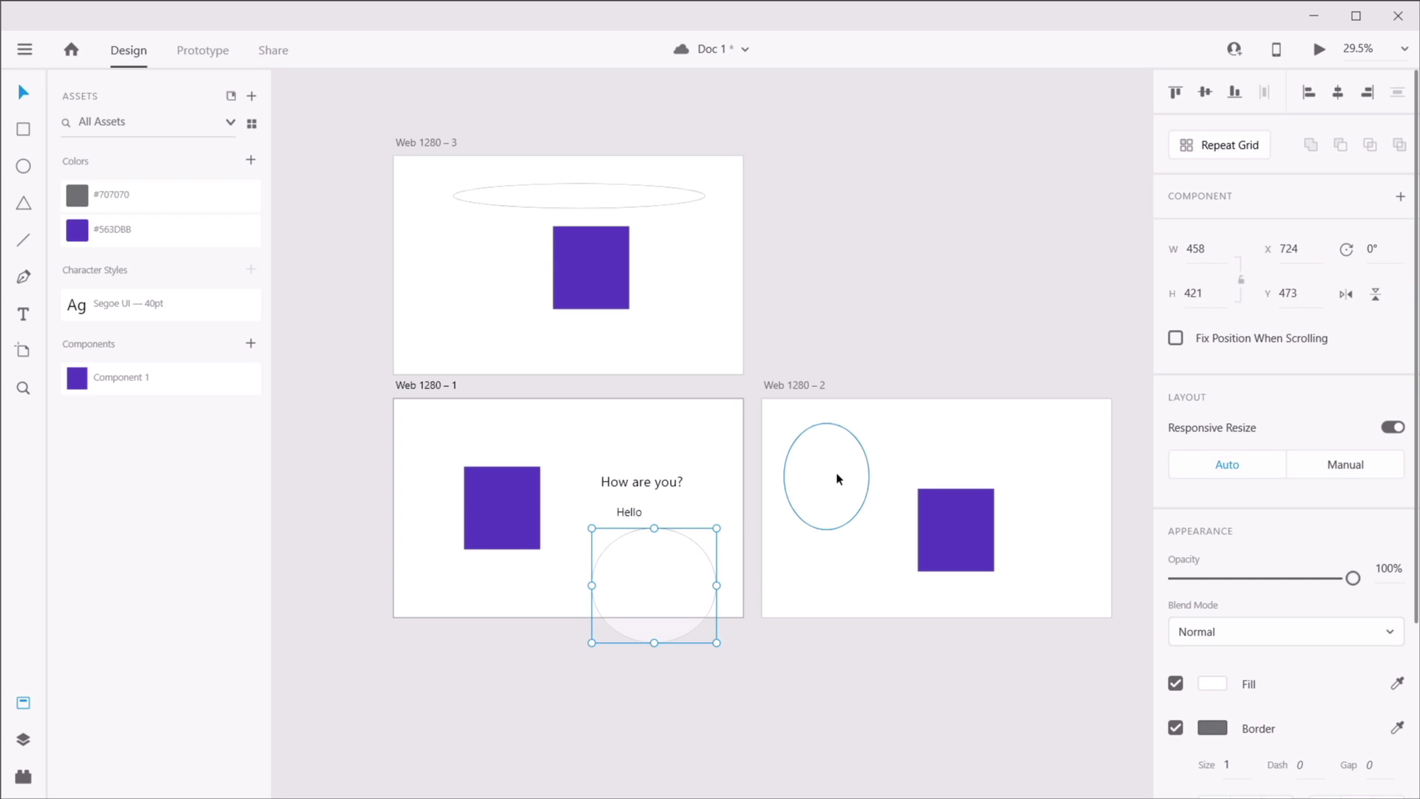
- Apply the saved #563DBB color as the fill of all three ellipses
{"action": "left_click", "coordinate": [841, 483], "text": "shift"}
{"action": "left_click", "coordinate": [618, 203], "text": "shift"}
{"action": "left_click", "coordinate": [82, 238]}
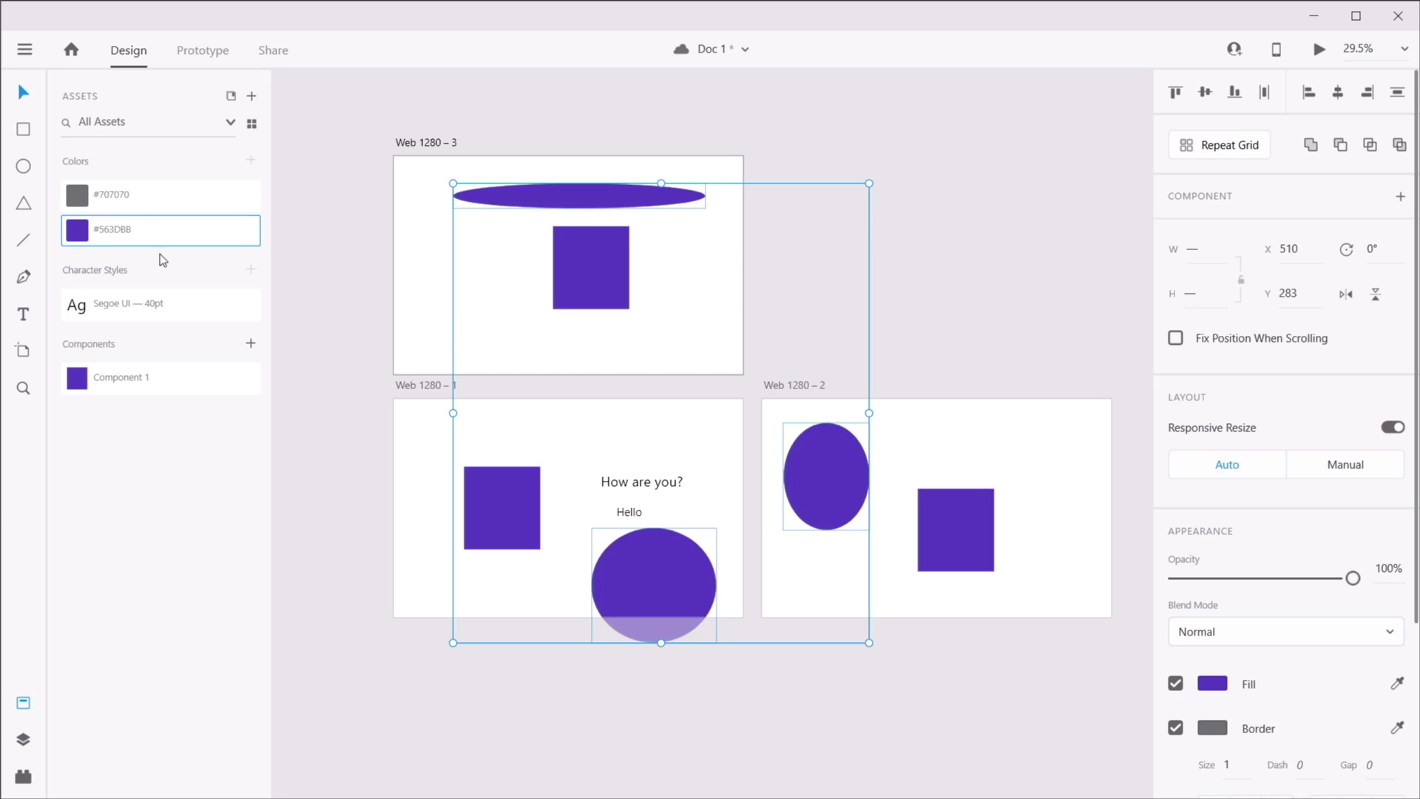
{"action": "left_click", "coordinate": [929, 253]}
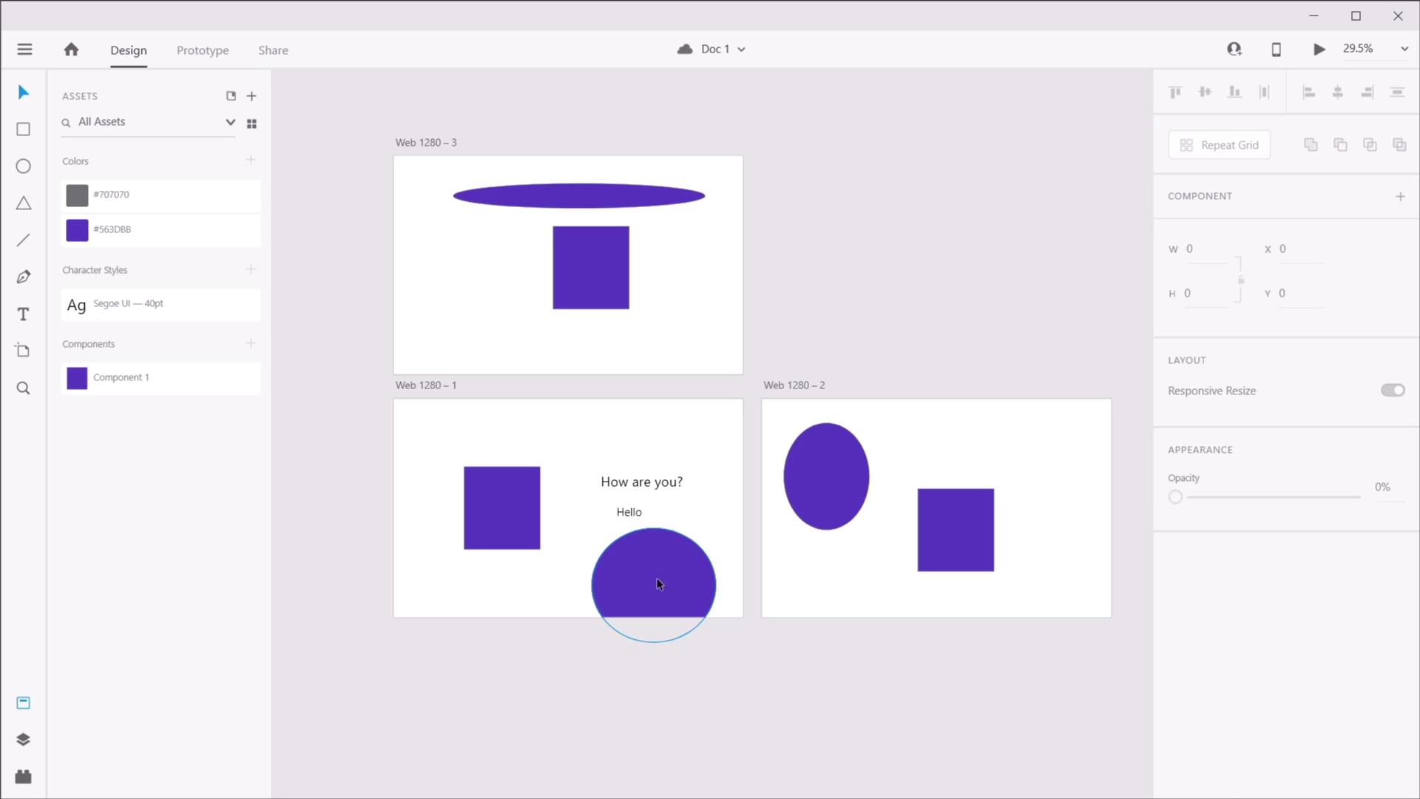
- Move both texts on Web 1280 – 1 up, with "How are you?" at X 640, Y 74, and shift the ellipse fully inside the artboard
{"action": "left_click", "coordinate": [634, 482]}
{"action": "left_click", "coordinate": [629, 510], "text": "shift"}
{"action": "left_click_drag", "start_coordinate": [661, 480], "coordinate": [628, 426]}
{"action": "left_click_drag", "start_coordinate": [665, 577], "coordinate": [676, 536]}
{"action": "left_click", "coordinate": [704, 639]}
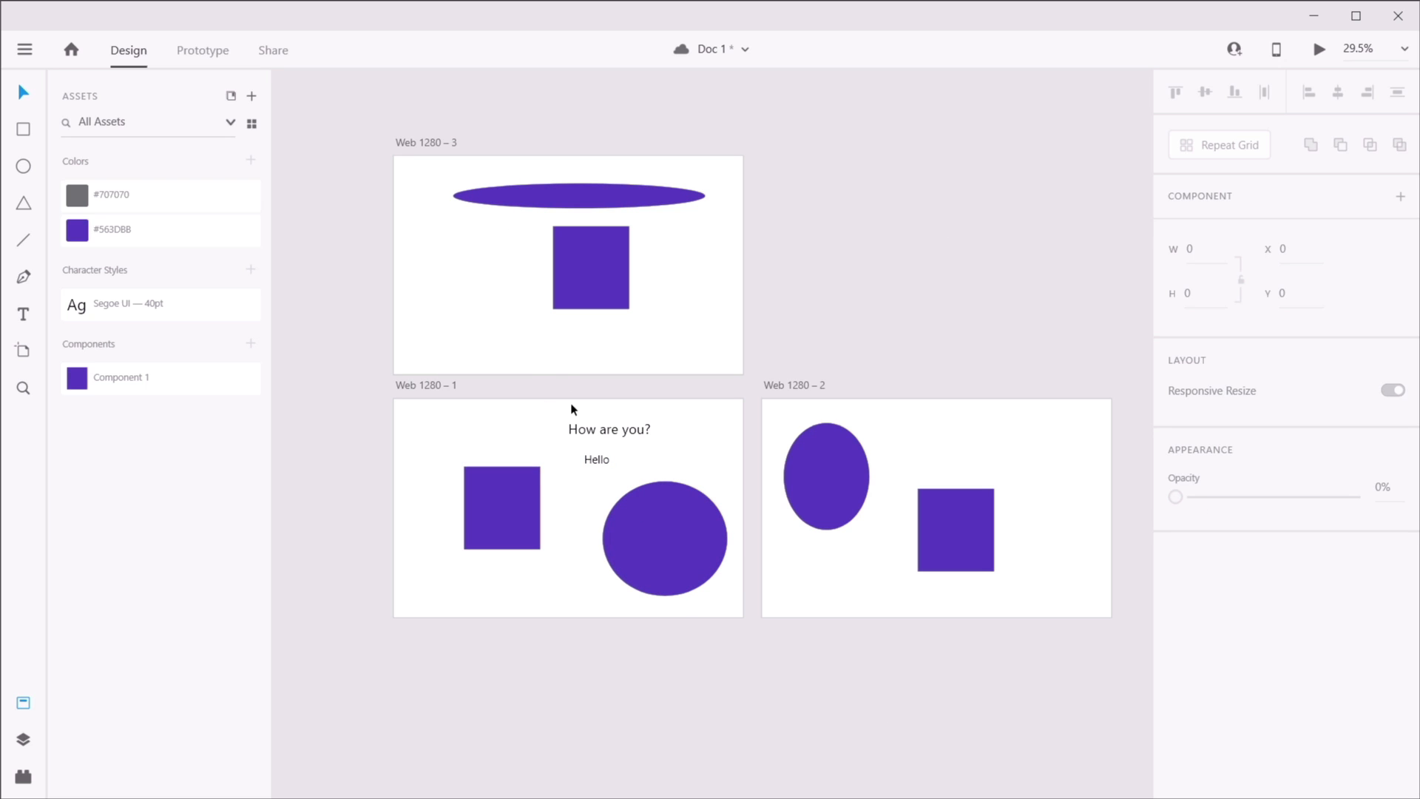
- Edit the saved purple color asset, changing it to the light turquoise #72CDDB
{"action": "right_click", "coordinate": [147, 229]}
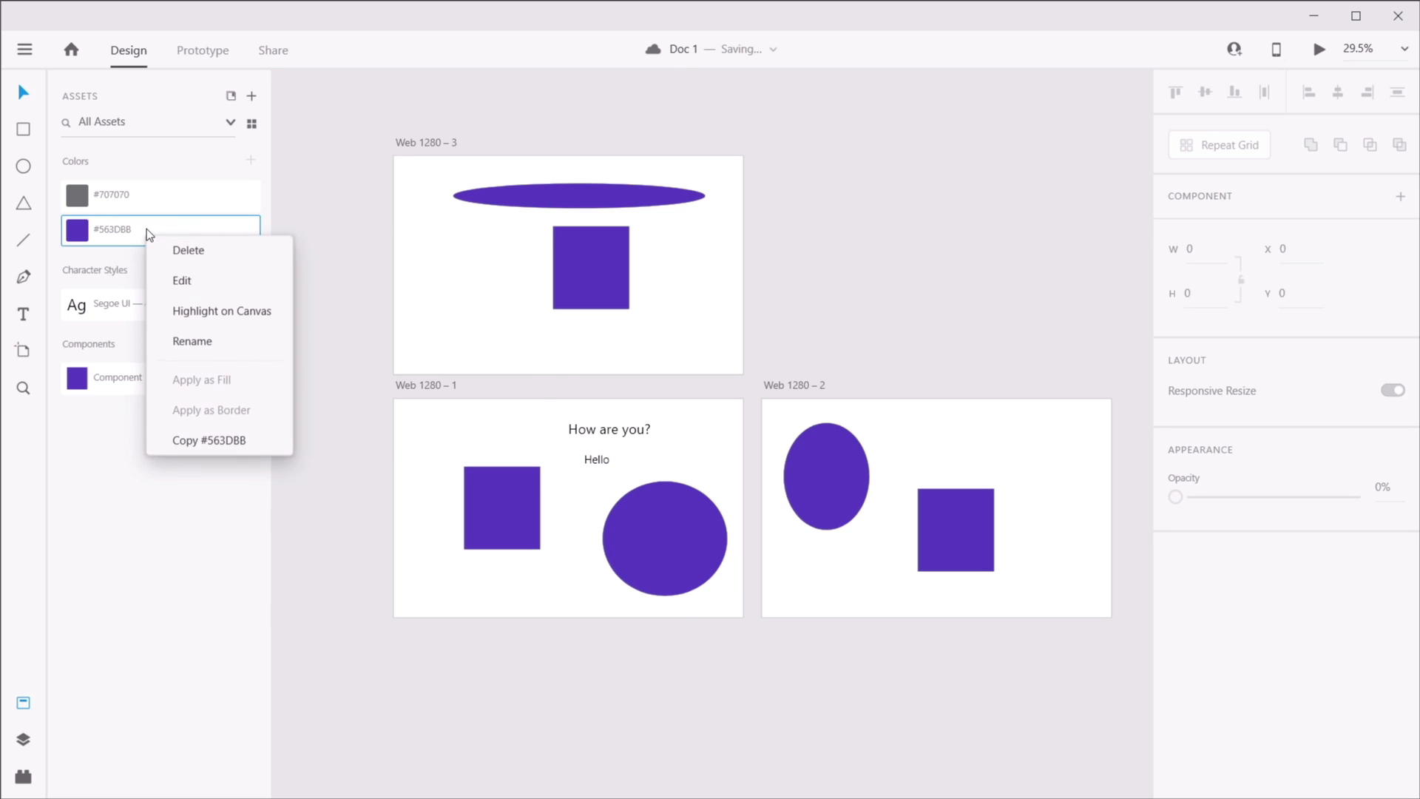
{"action": "left_click", "coordinate": [207, 281]}
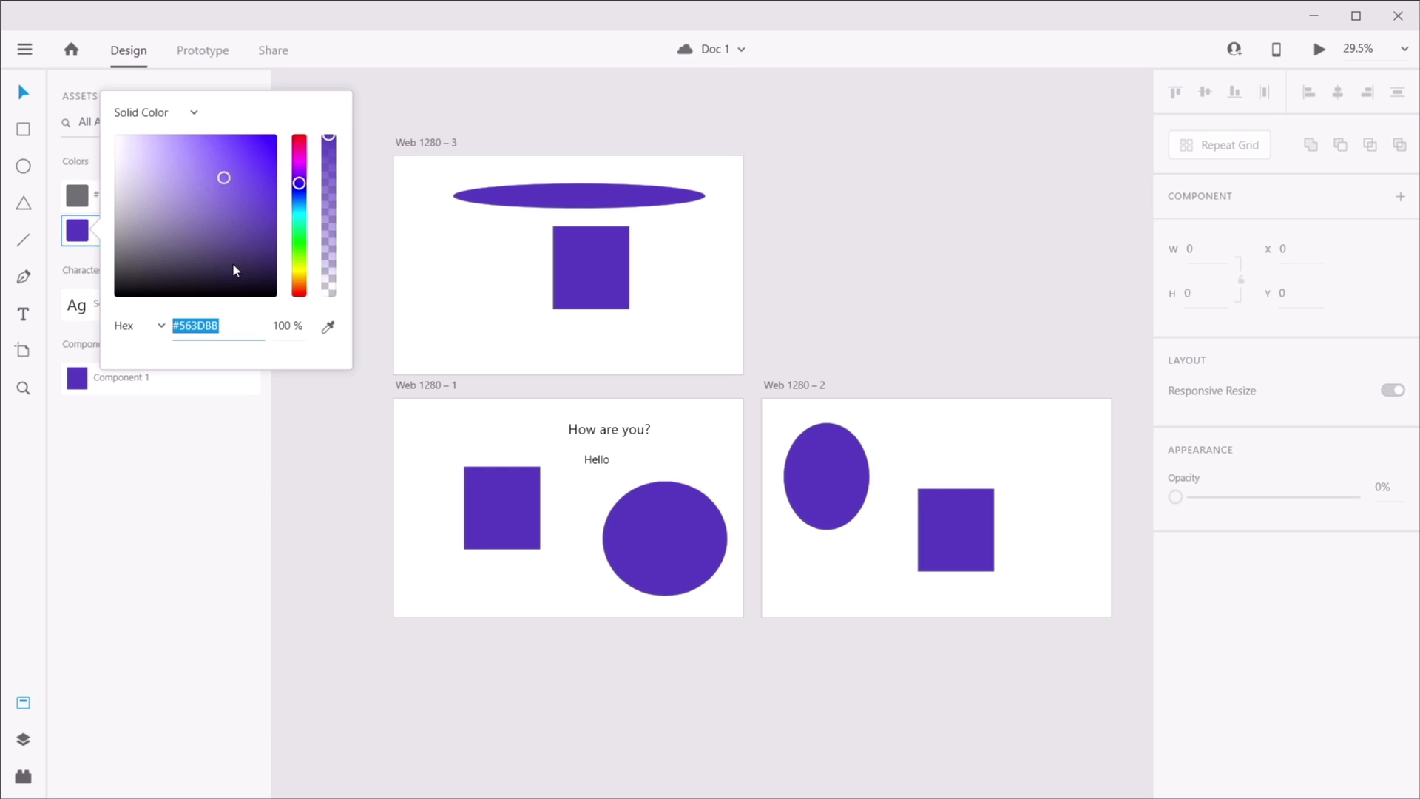
{"action": "left_click", "coordinate": [207, 164]}
{"action": "mouse_move", "coordinate": [207, 166]}
{"action": "left_mouse_down"}
{"action": "mouse_move", "coordinate": [145, 238]}
{"action": "mouse_move", "coordinate": [140, 281]}
{"action": "mouse_move", "coordinate": [147, 132]}
{"action": "mouse_move", "coordinate": [226, 138]}
{"action": "mouse_move", "coordinate": [235, 172]}
{"action": "mouse_move", "coordinate": [178, 148]}
{"action": "mouse_move", "coordinate": [183, 175]}
{"action": "mouse_move", "coordinate": [281, 215]}
{"action": "mouse_move", "coordinate": [287, 237]}
{"action": "left_mouse_up"}
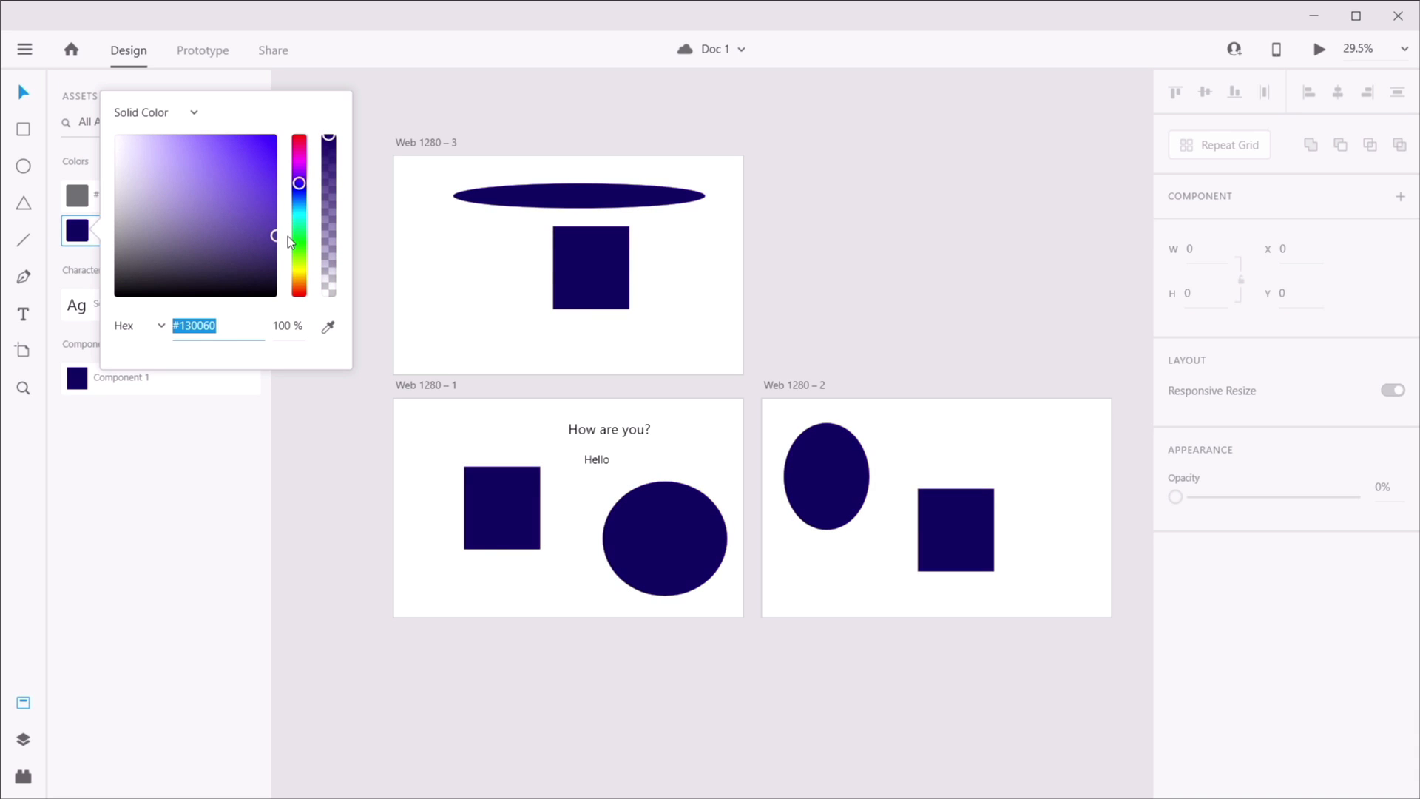
{"action": "left_click", "coordinate": [303, 219]}
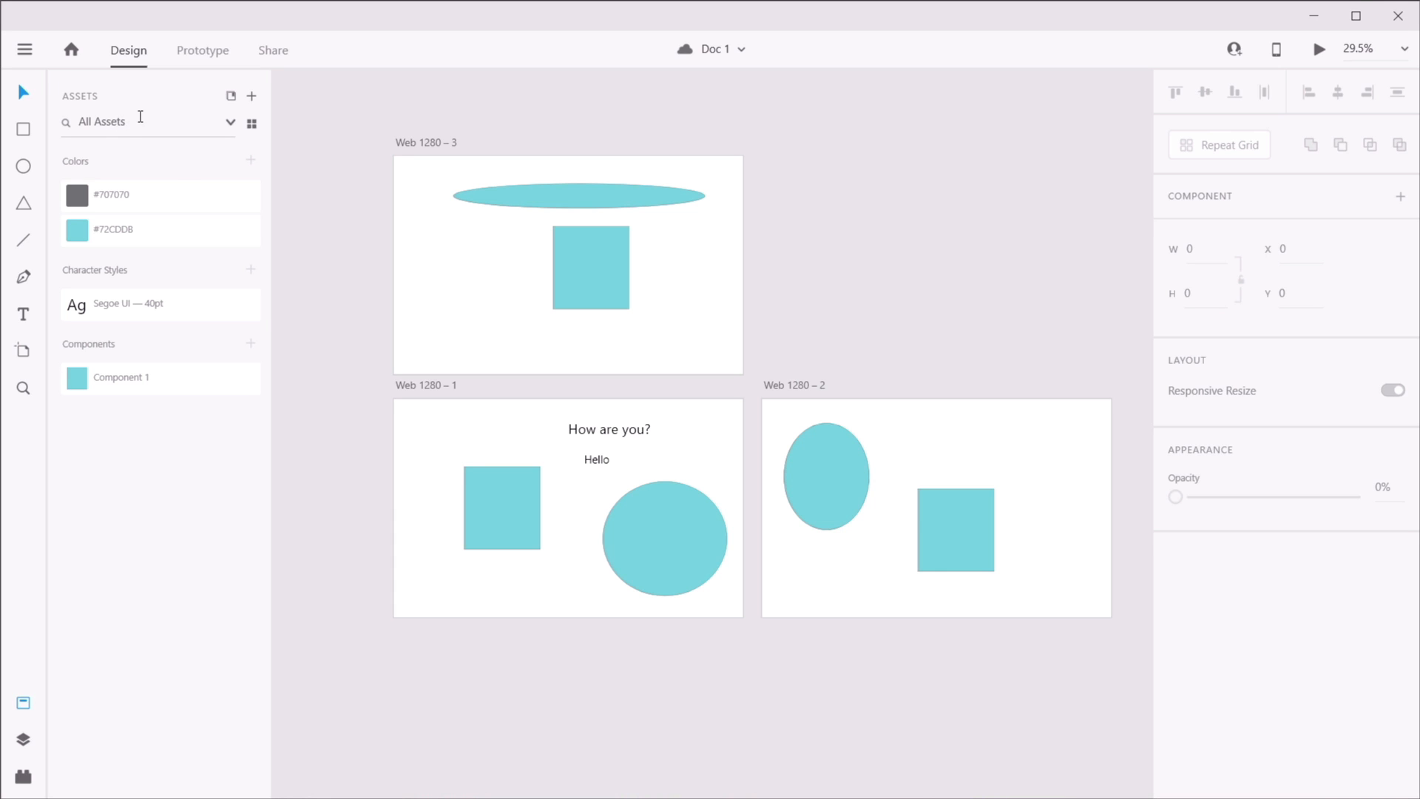
- Search the document assets for "compo" and restore the list to All Assets
{"action": "left_click", "coordinate": [110, 122]}
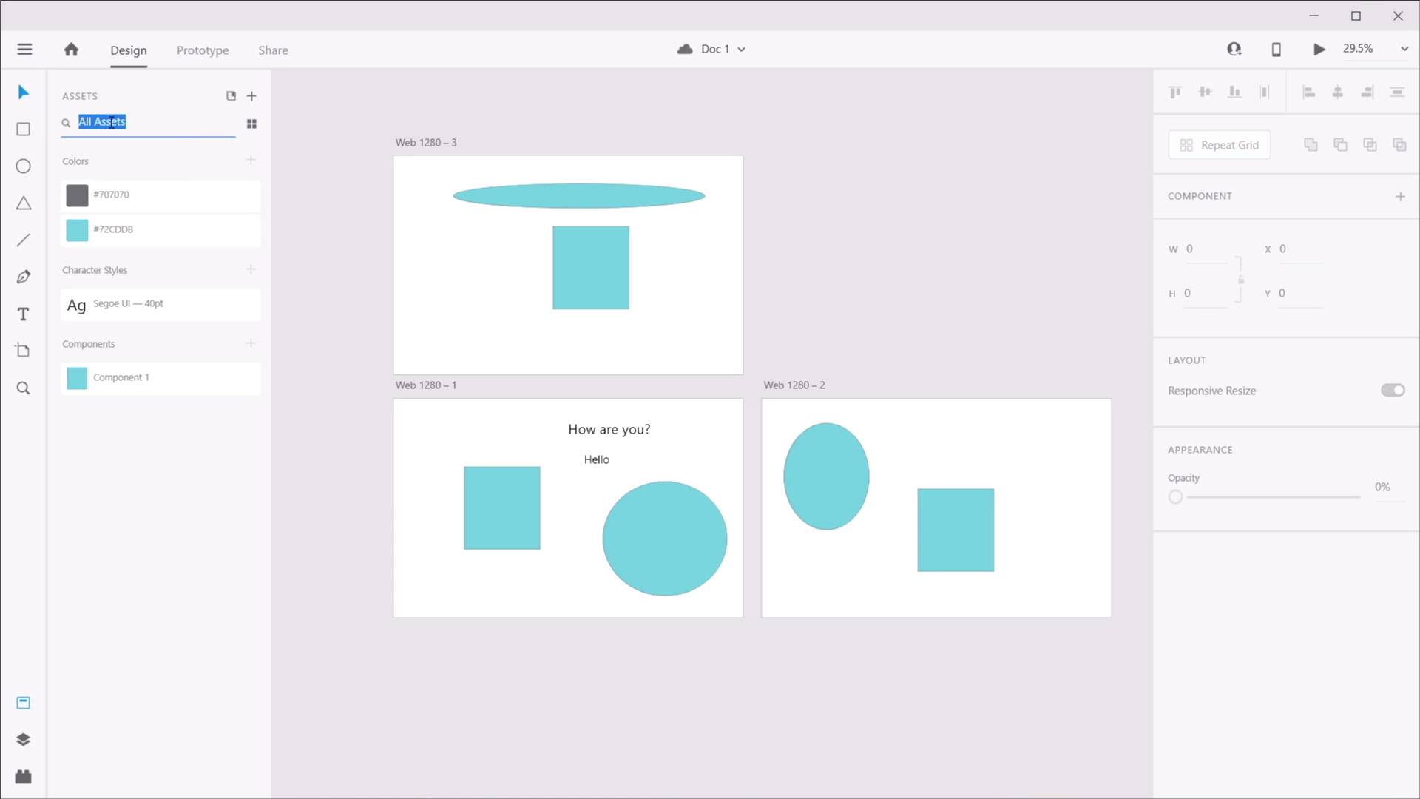
{"action": "type", "text": "compo"}
{"action": "key", "text": "BackSpace"}
{"action": "key", "text": "BackSpace"}
{"action": "key", "text": "BackSpace"}
{"action": "key", "text": "BackSpace"}
{"action": "key", "text": "BackSpace"}
{"action": "left_click", "coordinate": [229, 123]}
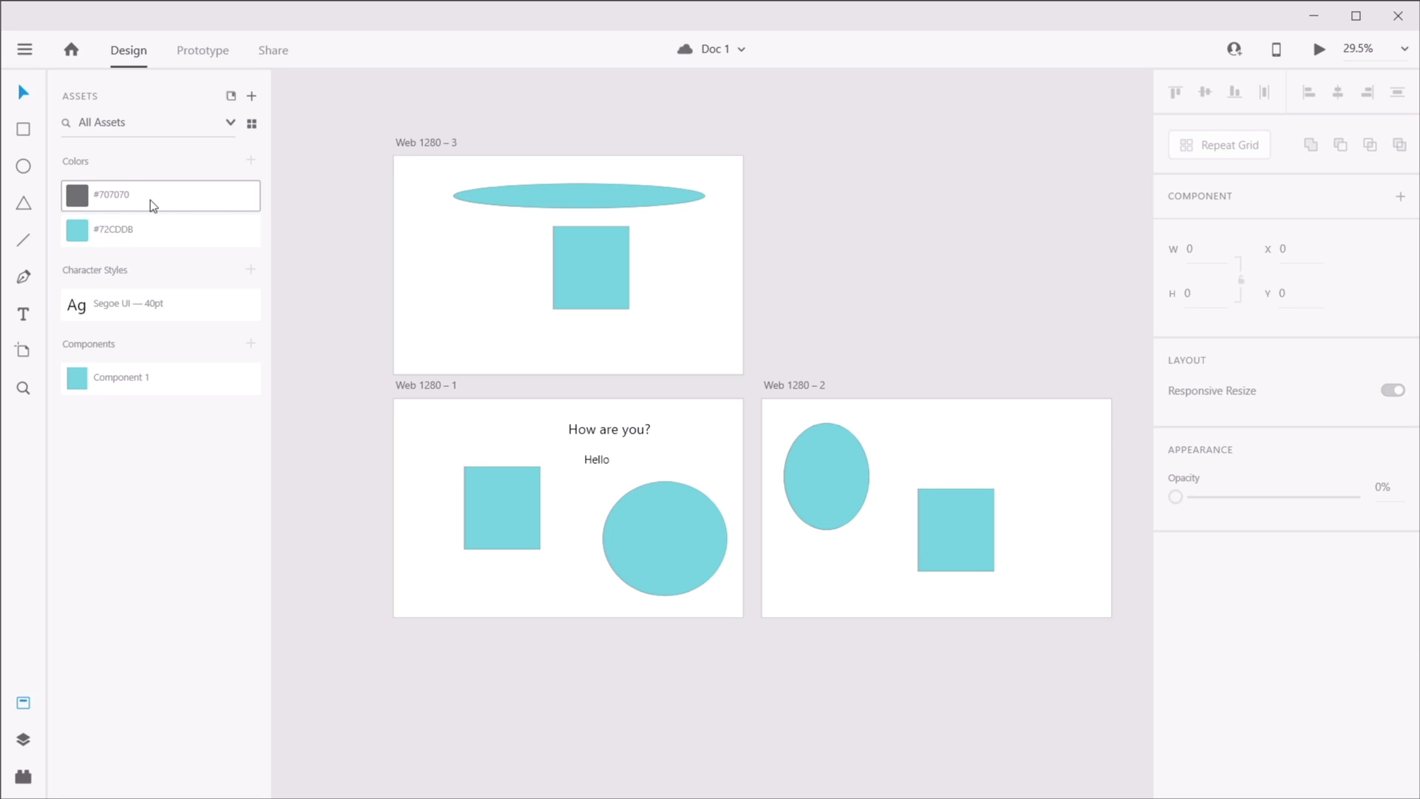
- Rename the turquoise color asset as Primary and the dark gray one as Gray
{"action": "left_click", "coordinate": [133, 232]}
{"action": "double_click", "coordinate": [145, 233]}
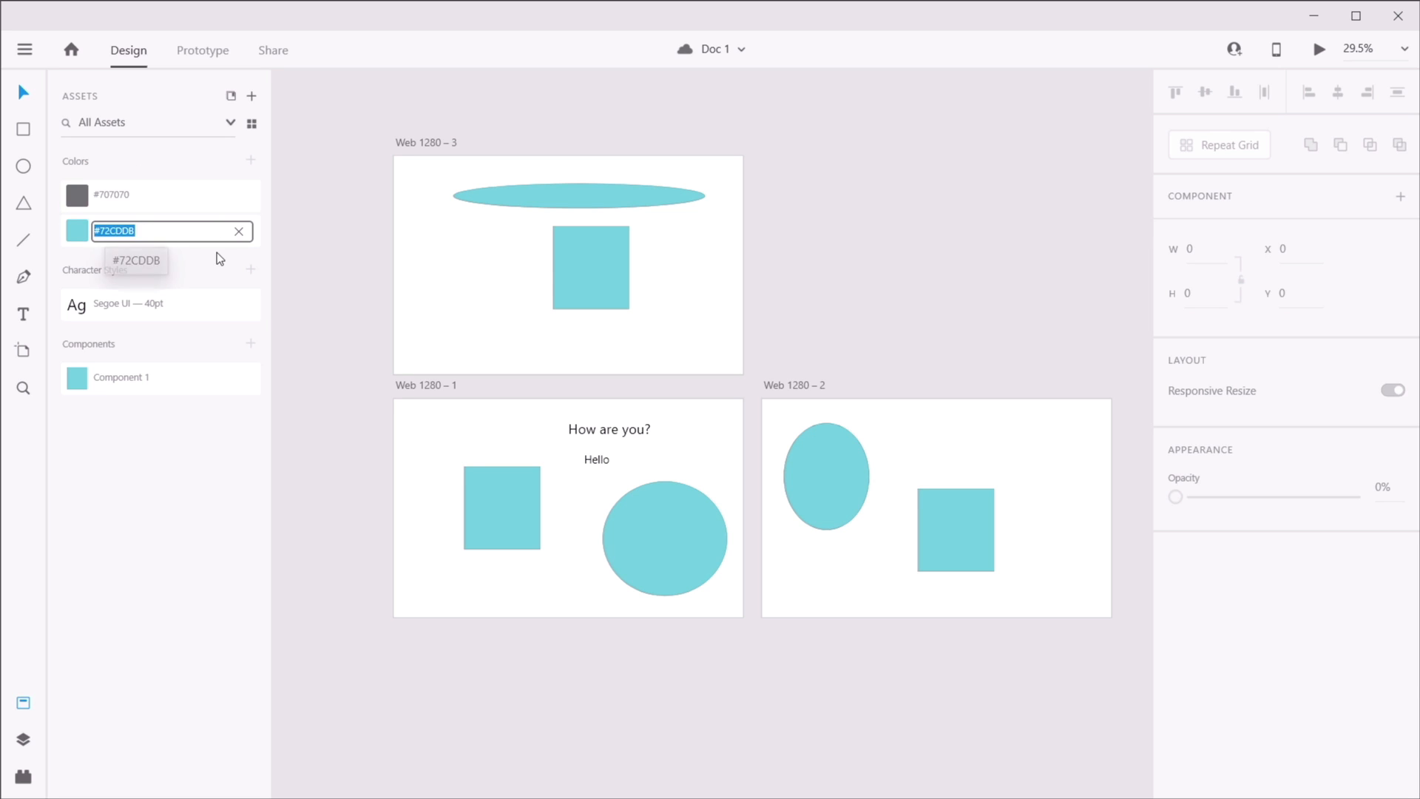
{"action": "type", "text": "Primary"}
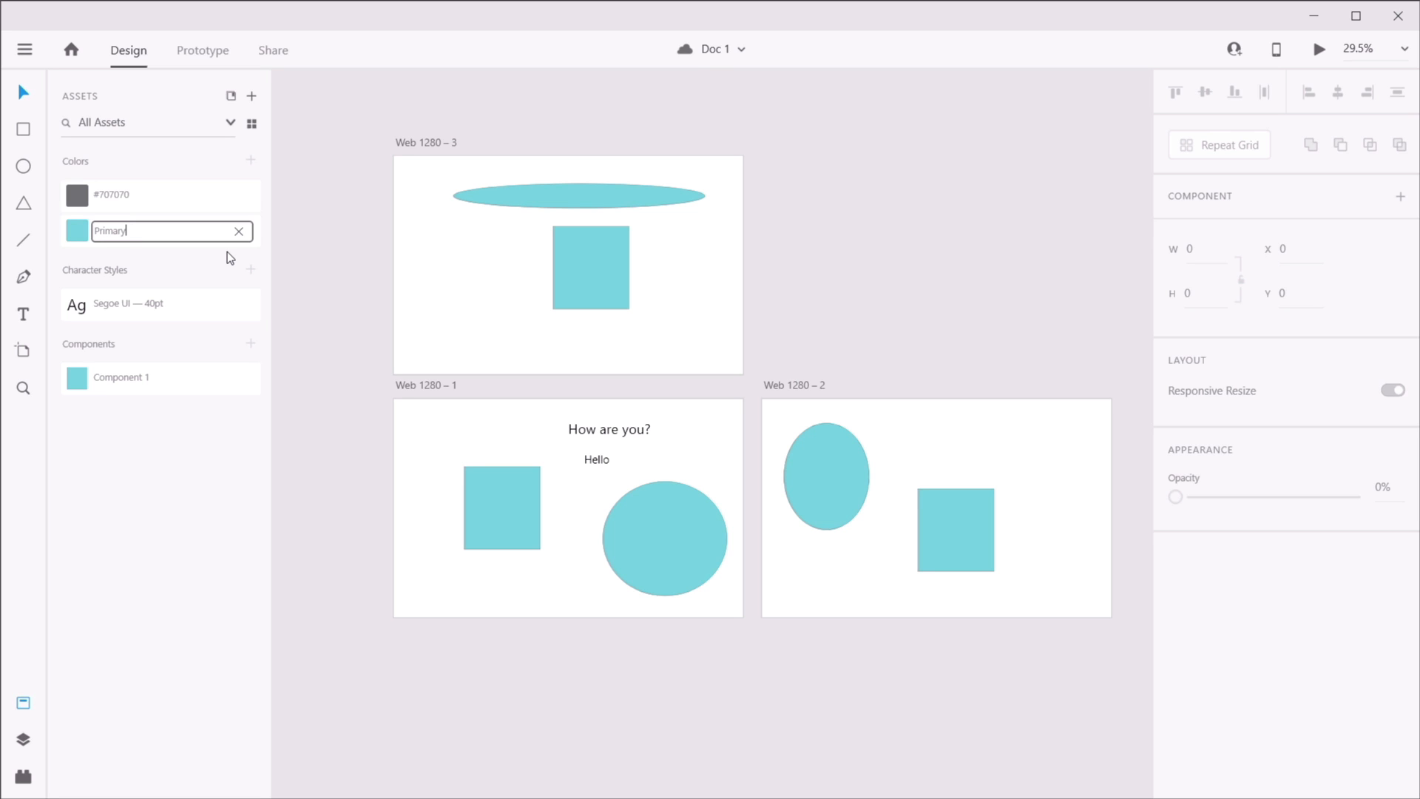
{"action": "key", "text": "Return"}
{"action": "double_click", "coordinate": [155, 197]}
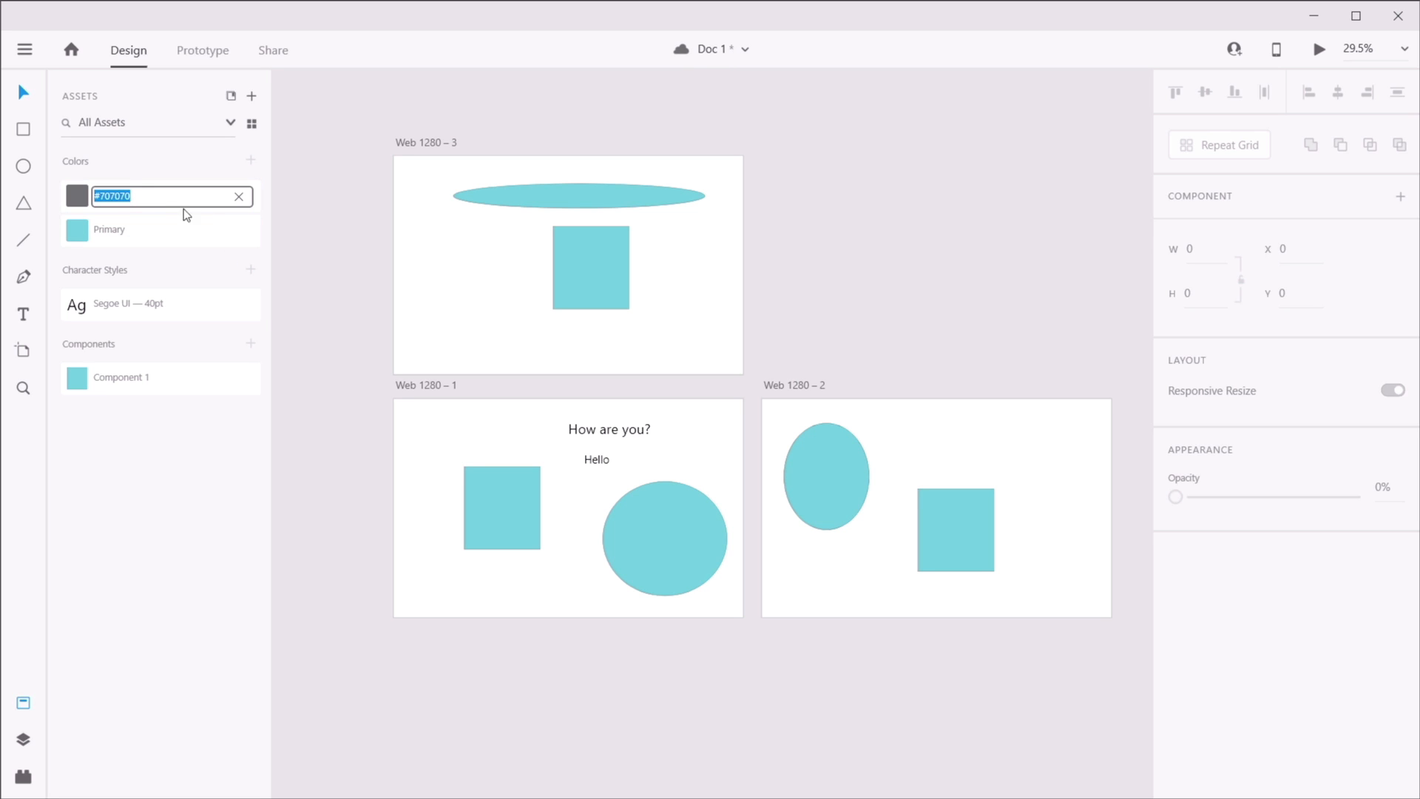
{"action": "type", "text": "Gray"}
{"action": "key", "text": "Return"}
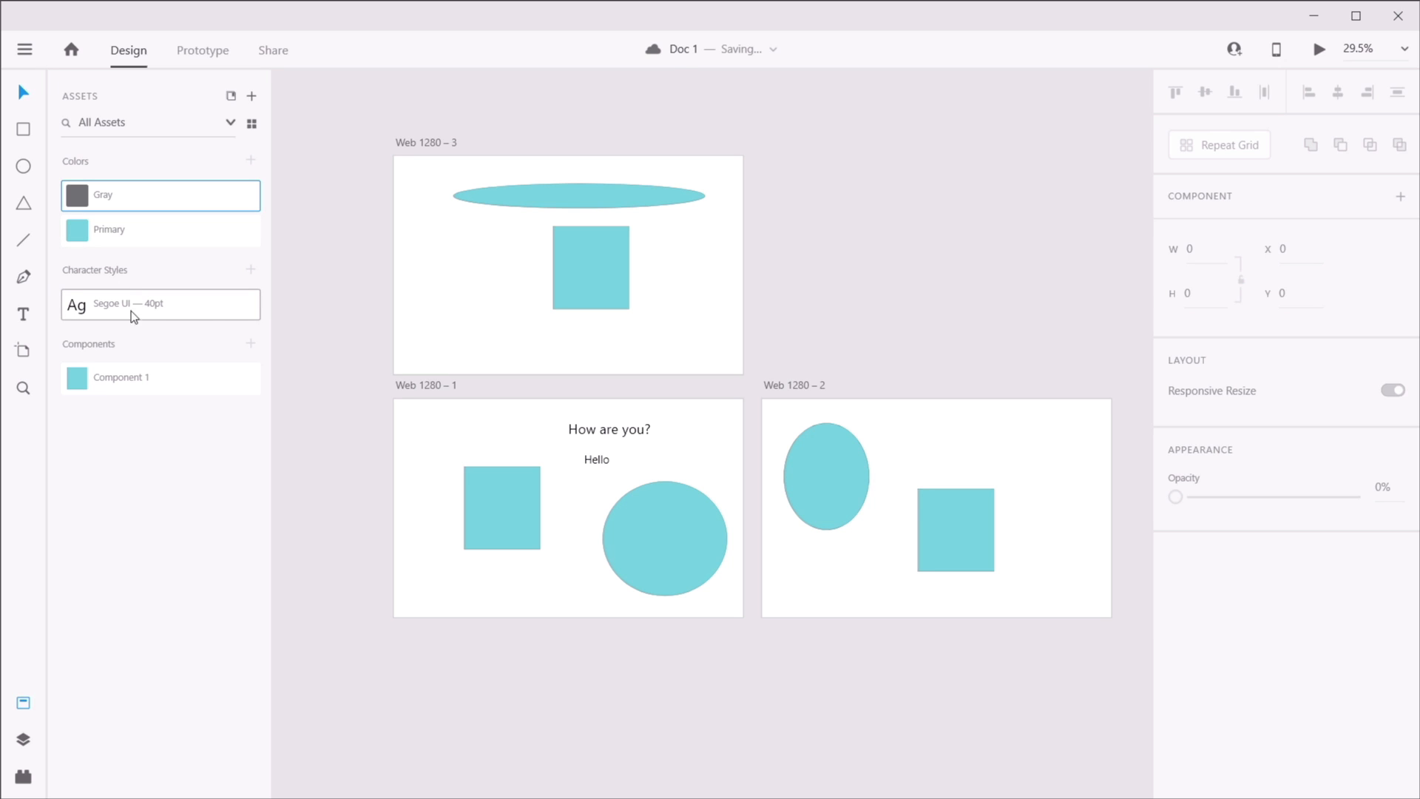
- Rename the saved Segoe UI 40pt character style as Heading 1
{"action": "double_click", "coordinate": [158, 304]}
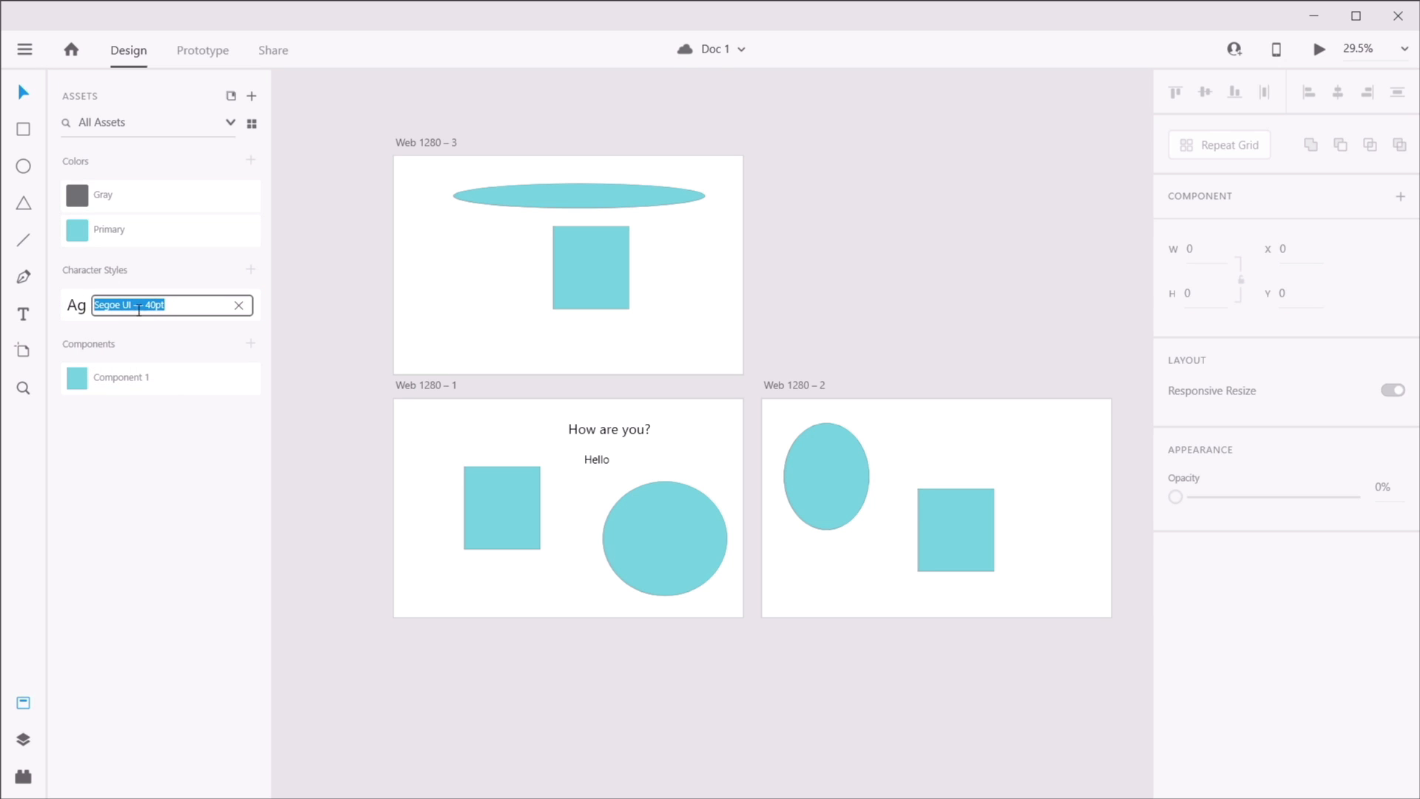
{"action": "type", "text": "Heading 1"}
{"action": "key", "text": "Return"}
- Save the "How are you?" text's formatting as a new character style and name it Heading 2
{"action": "left_click", "coordinate": [631, 432]}
{"action": "left_click", "coordinate": [252, 270]}
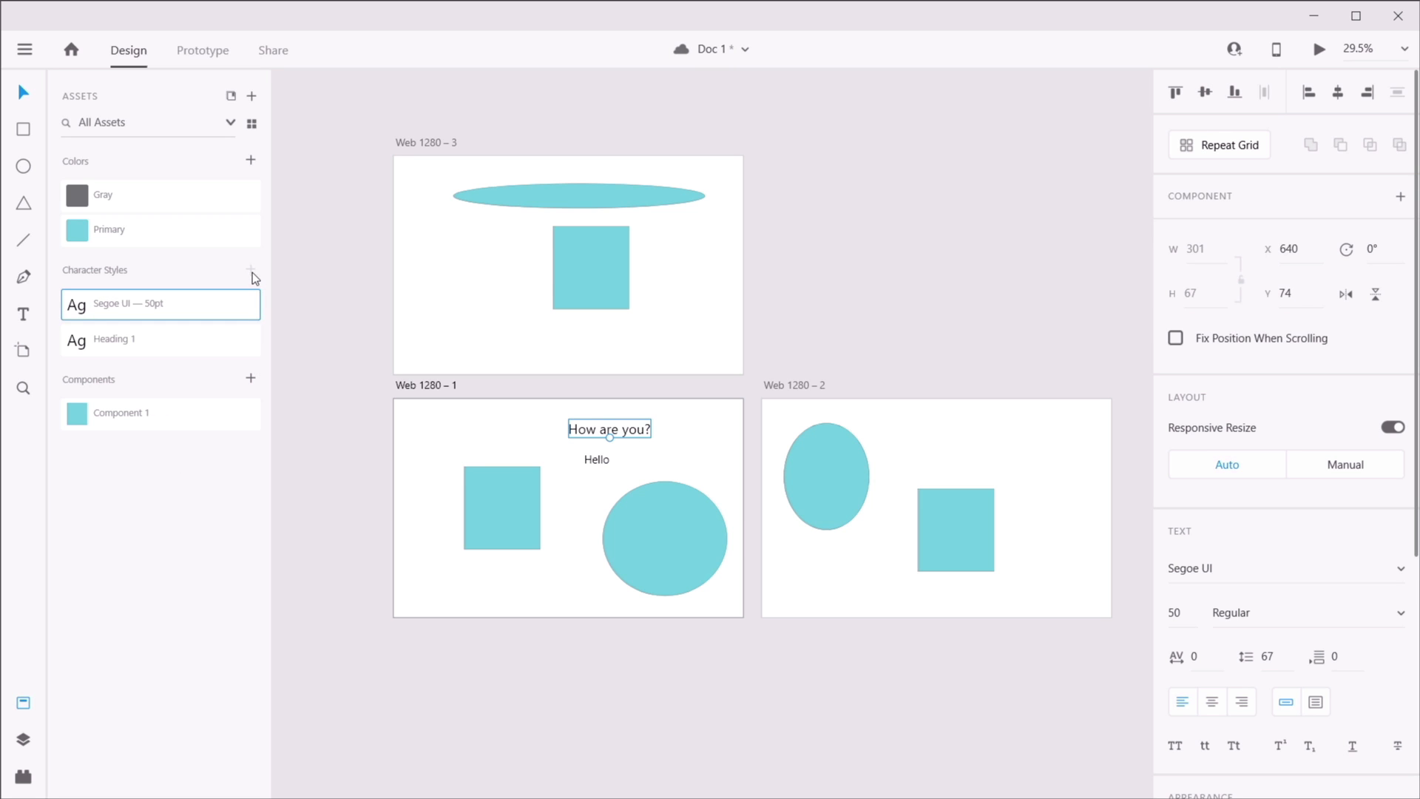
{"action": "double_click", "coordinate": [197, 296]}
{"action": "type", "text": "He"}
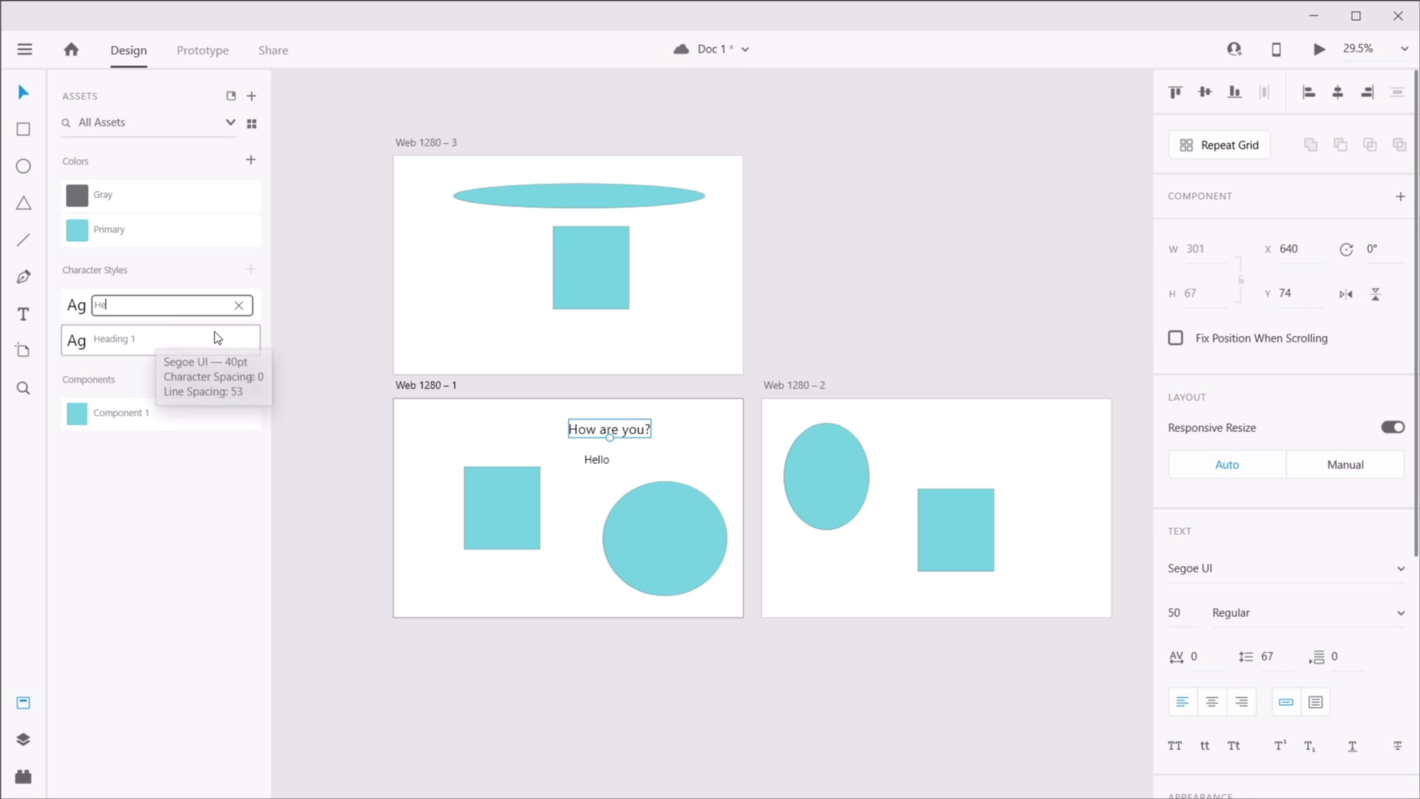
{"action": "type", "text": "ading 2"}
{"action": "key", "text": "Return"}
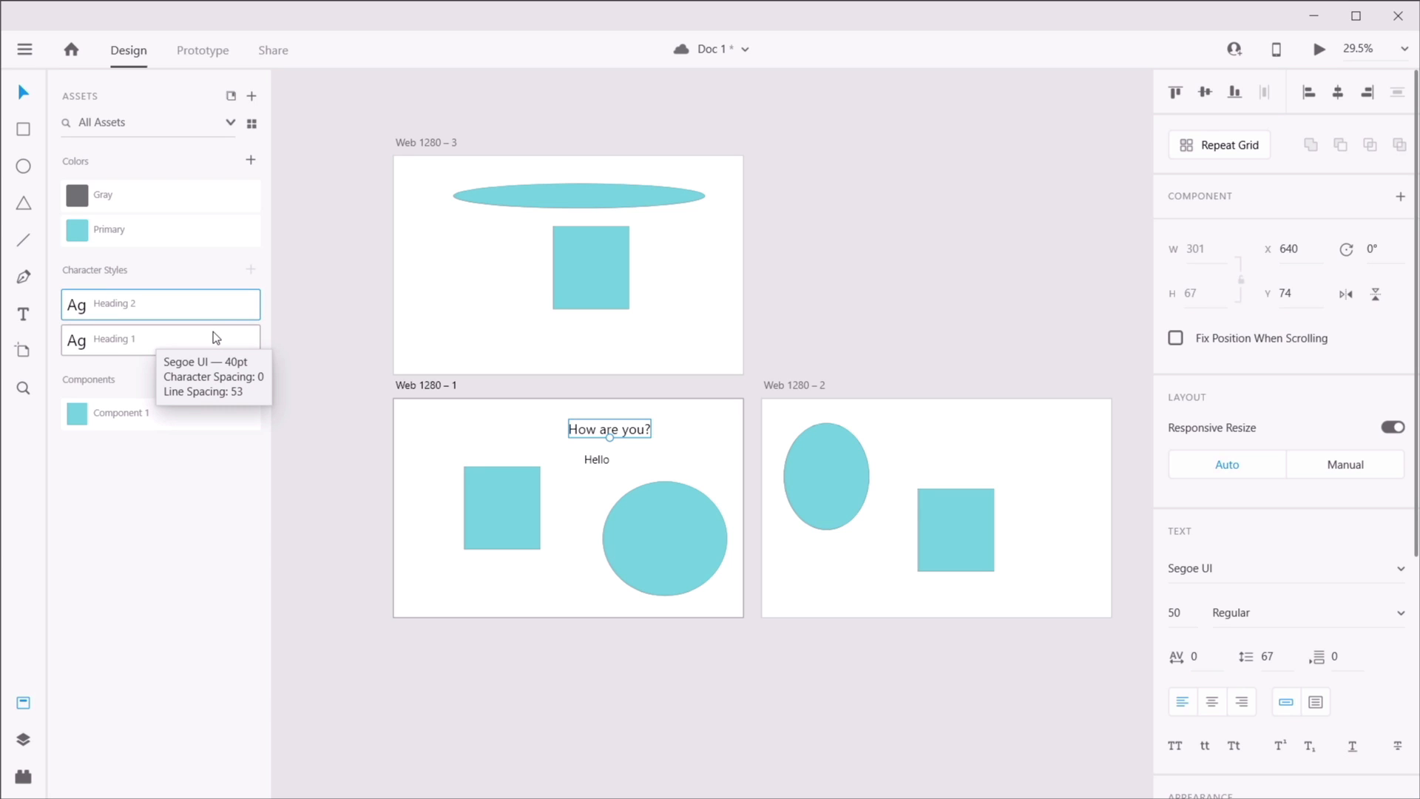
- Reorder the assets so that Heading 1 sits above Heading 2 and the Primary color above Gray
{"action": "left_click", "coordinate": [110, 338]}
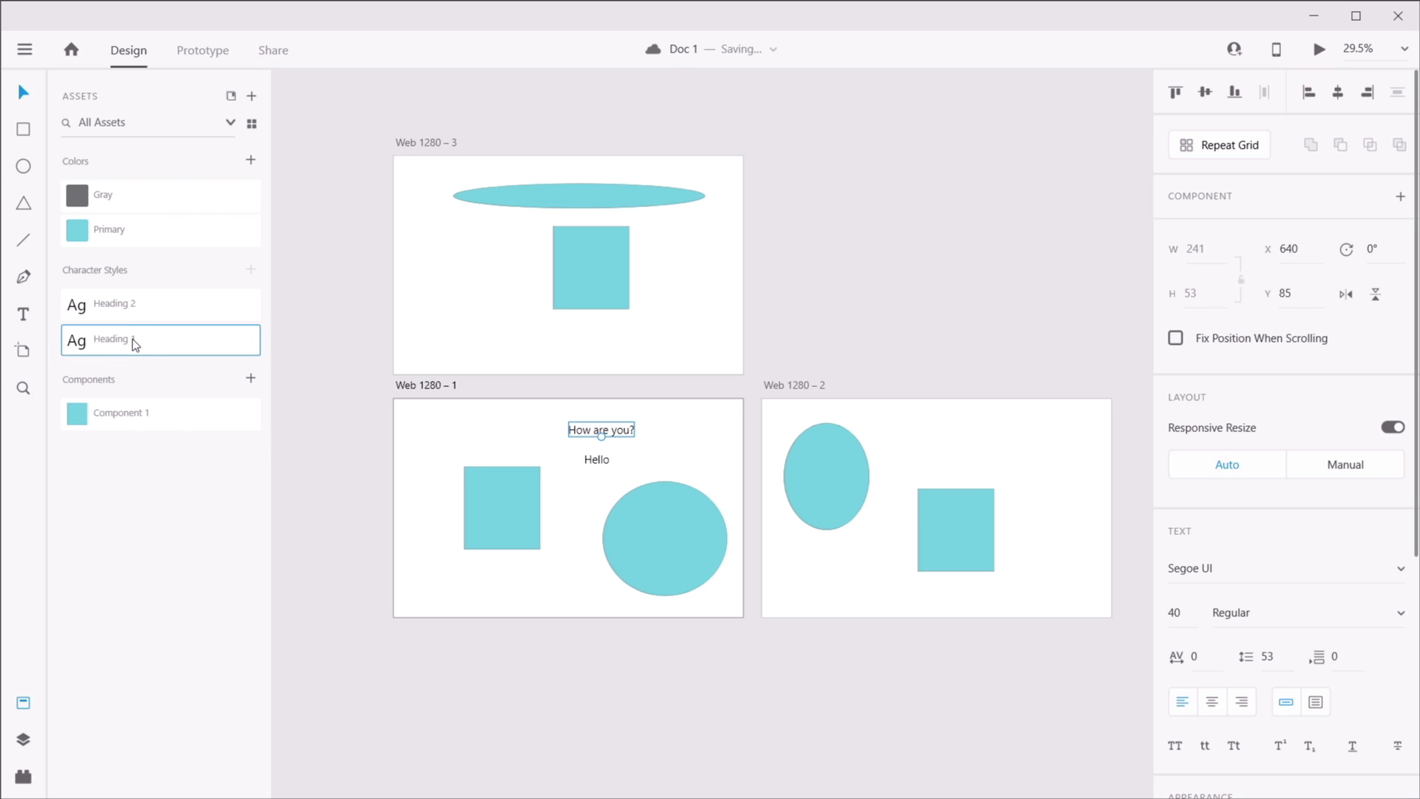
{"action": "key", "text": "Escape"}
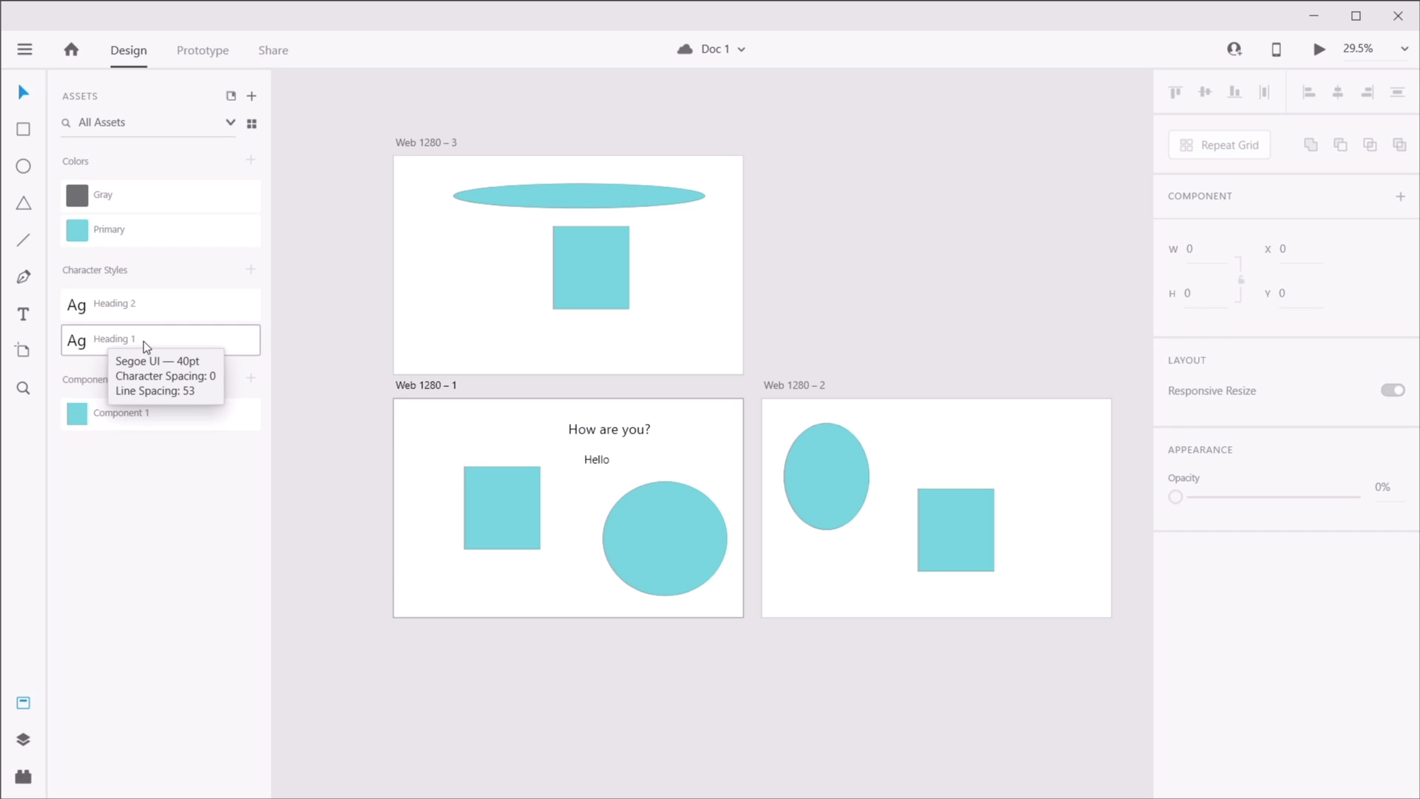
{"action": "left_click_drag", "start_coordinate": [140, 340], "coordinate": [164, 293]}
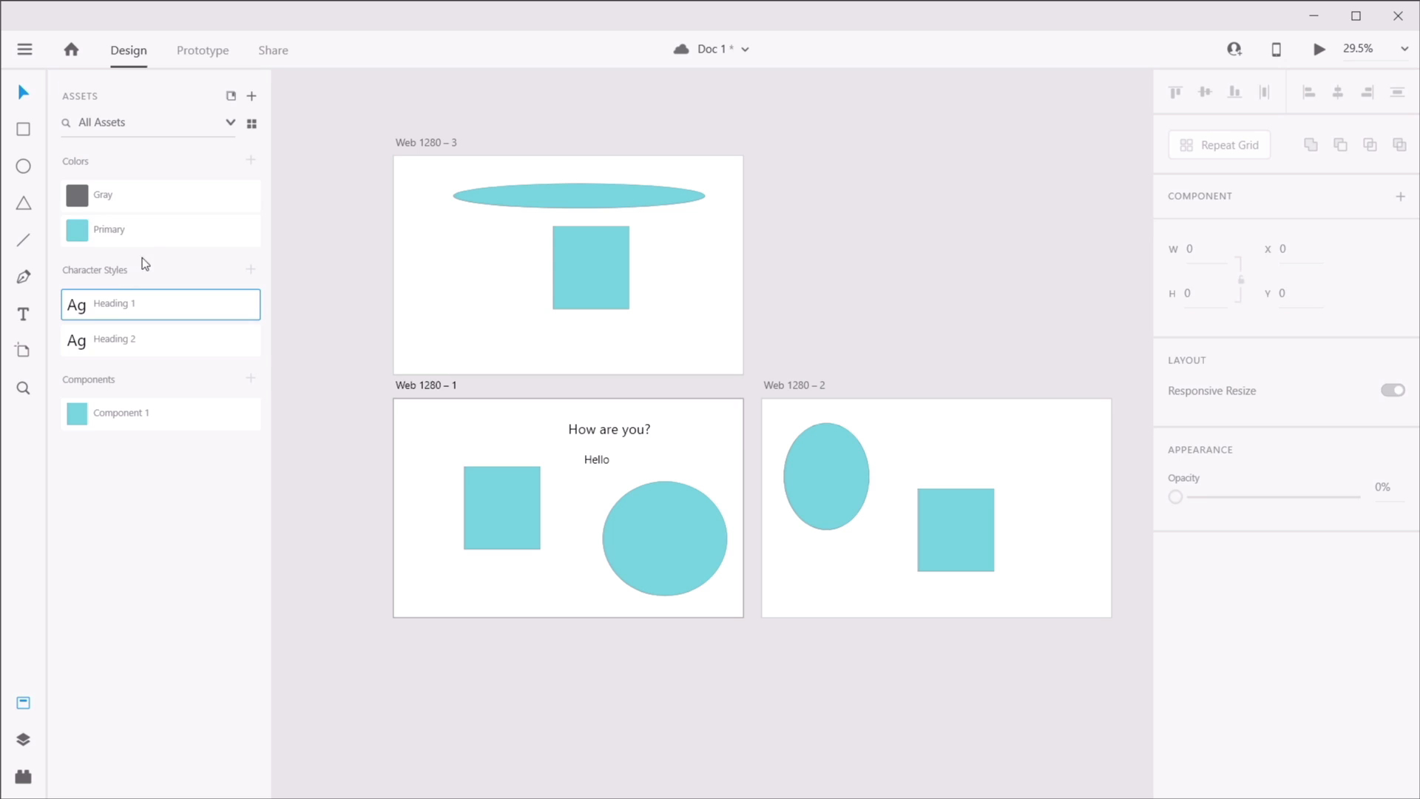
{"action": "left_click_drag", "start_coordinate": [148, 232], "coordinate": [184, 189]}
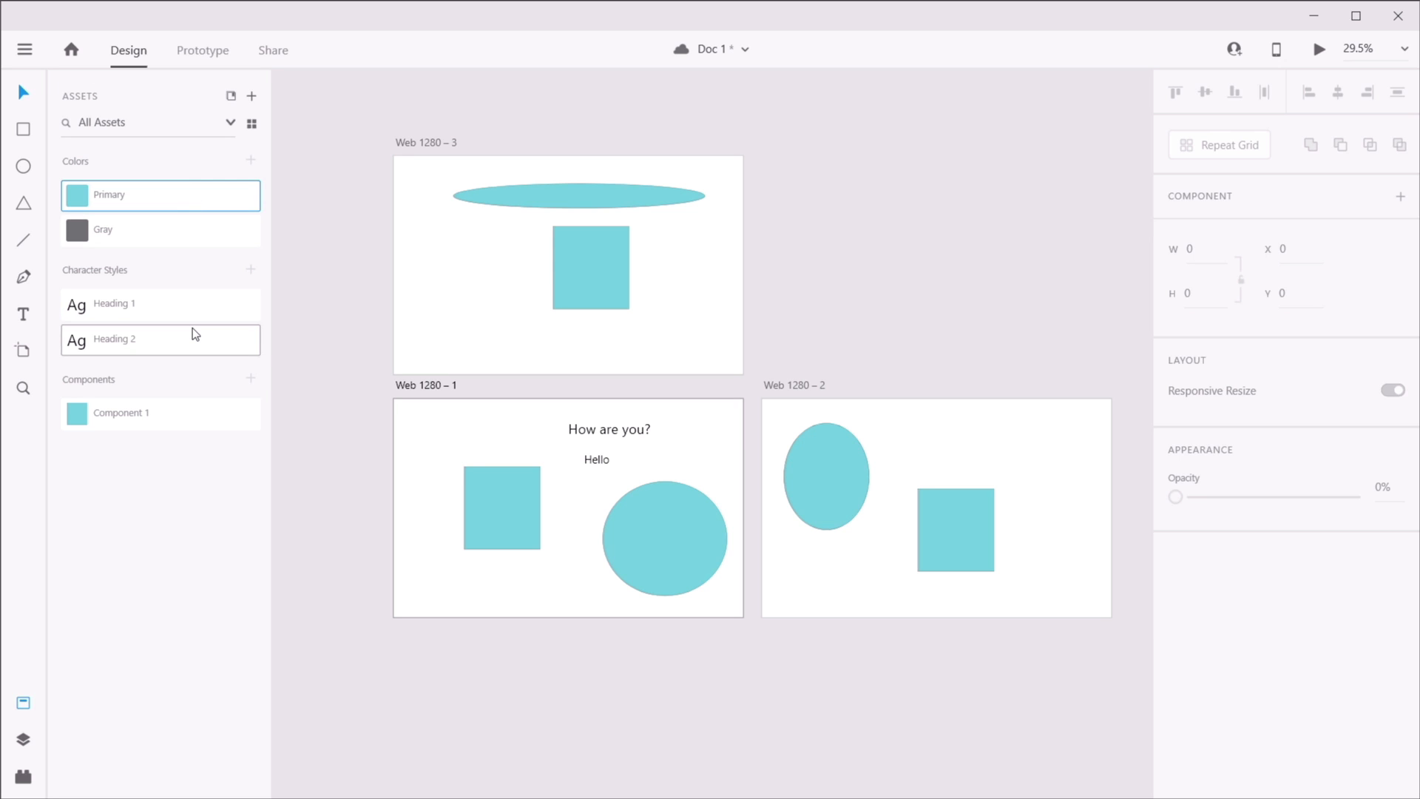
{"action": "left_click", "coordinate": [948, 451]}
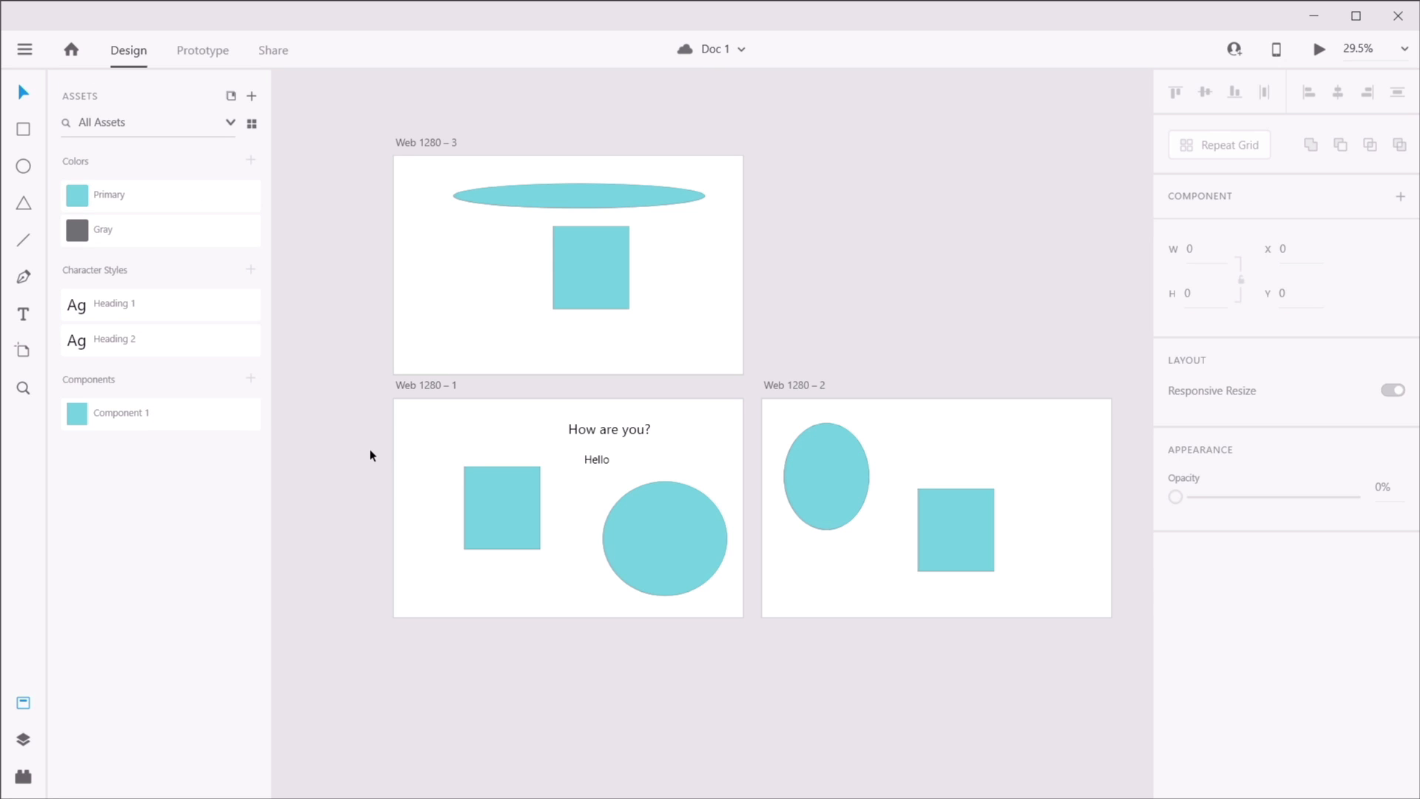
- Rename the saved component as Square
{"action": "double_click", "coordinate": [149, 415]}
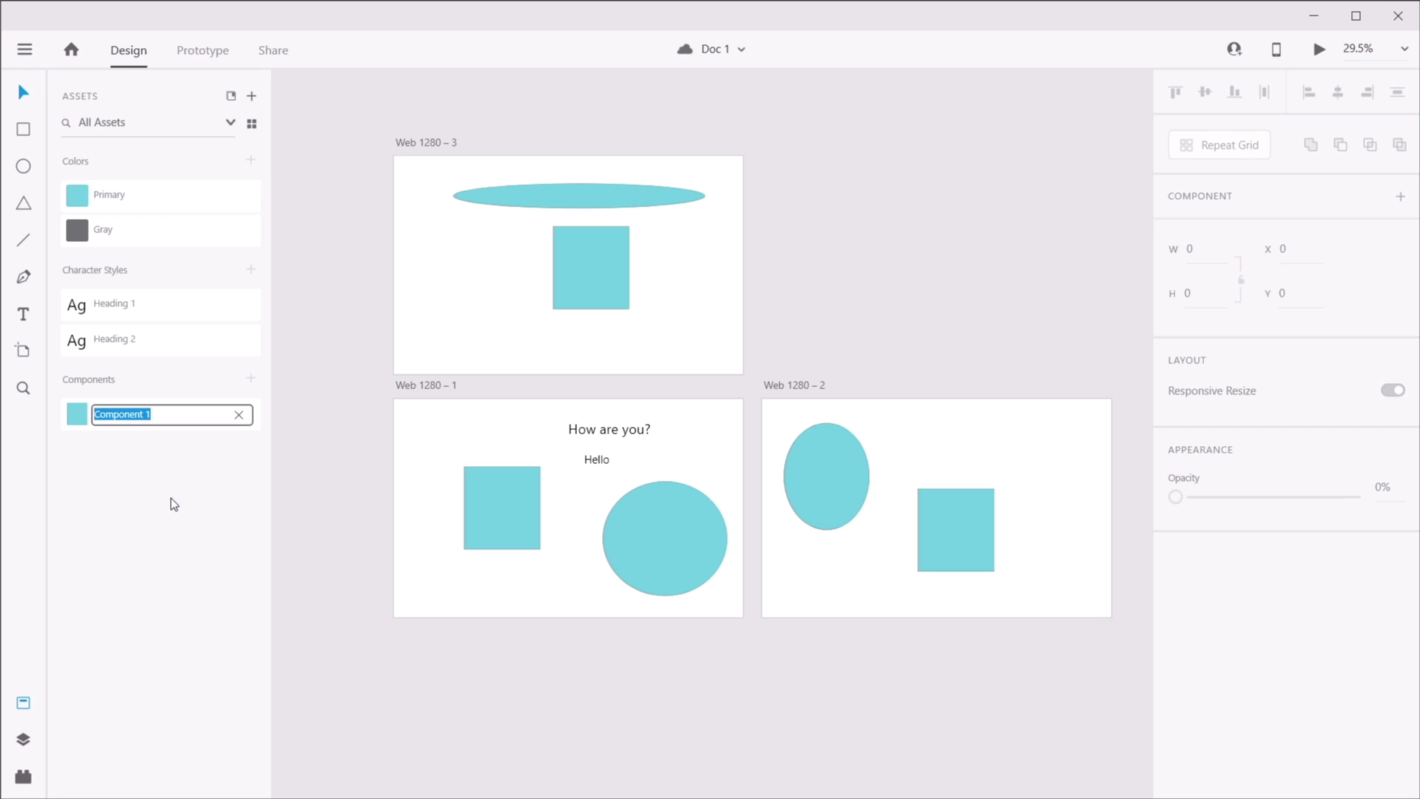
{"action": "type", "text": "Square"}
{"action": "key", "text": "Return"}
- Highlight on the canvas the objects that use the Primary color and those that use Gray, and clear the highlighting
{"action": "scroll", "coordinate": [564, 266], "scroll_direction": "up", "scroll_amount": 2}
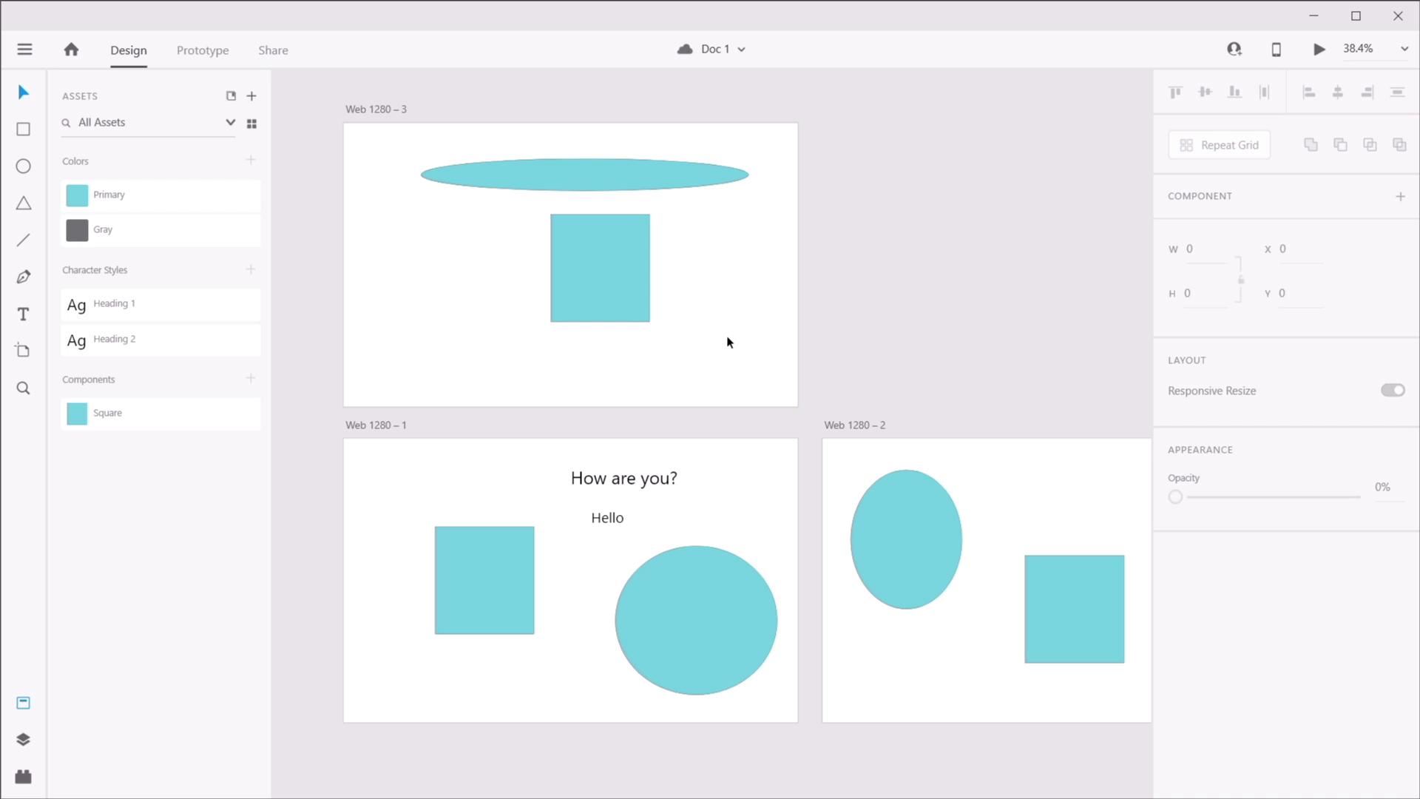
{"action": "right_click", "coordinate": [146, 193]}
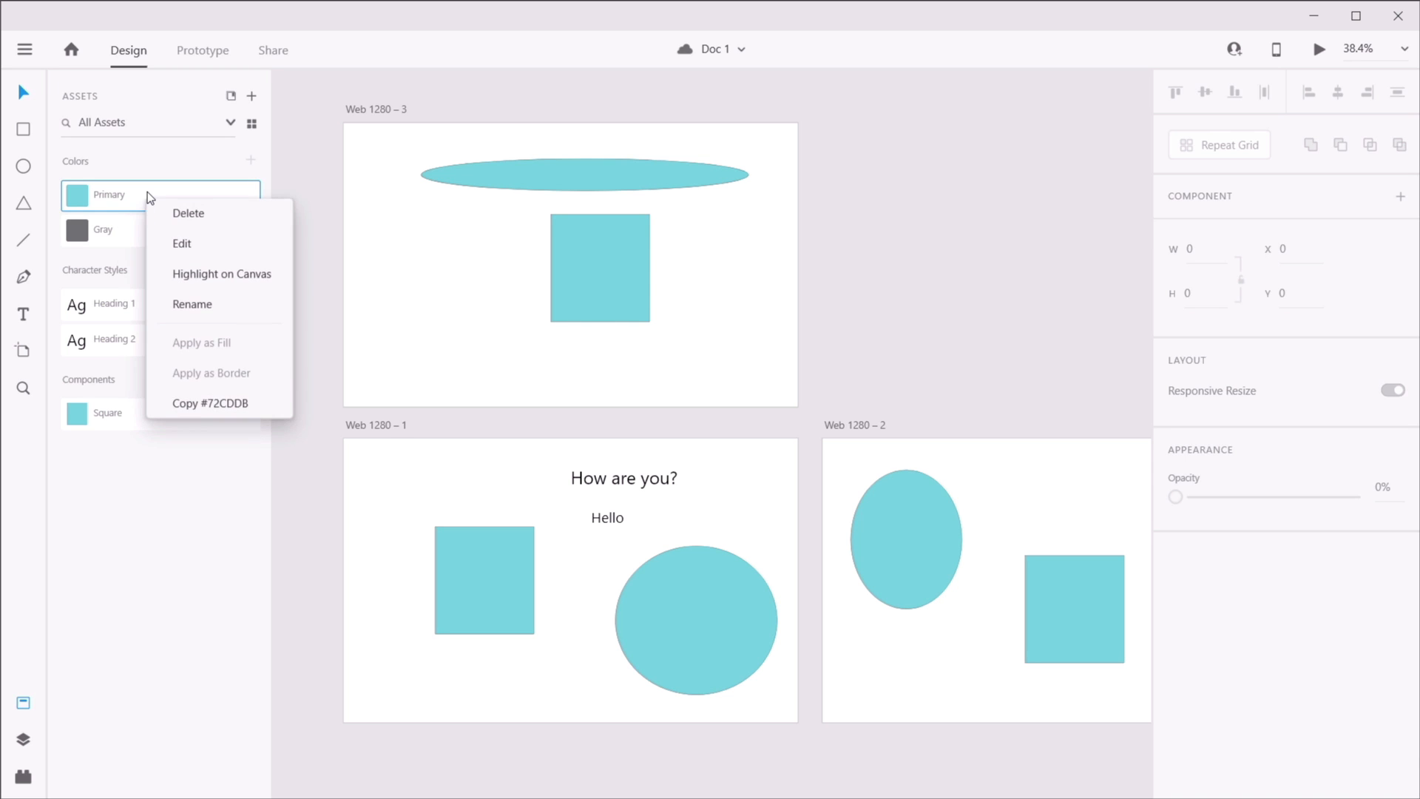
{"action": "left_click", "coordinate": [261, 277]}
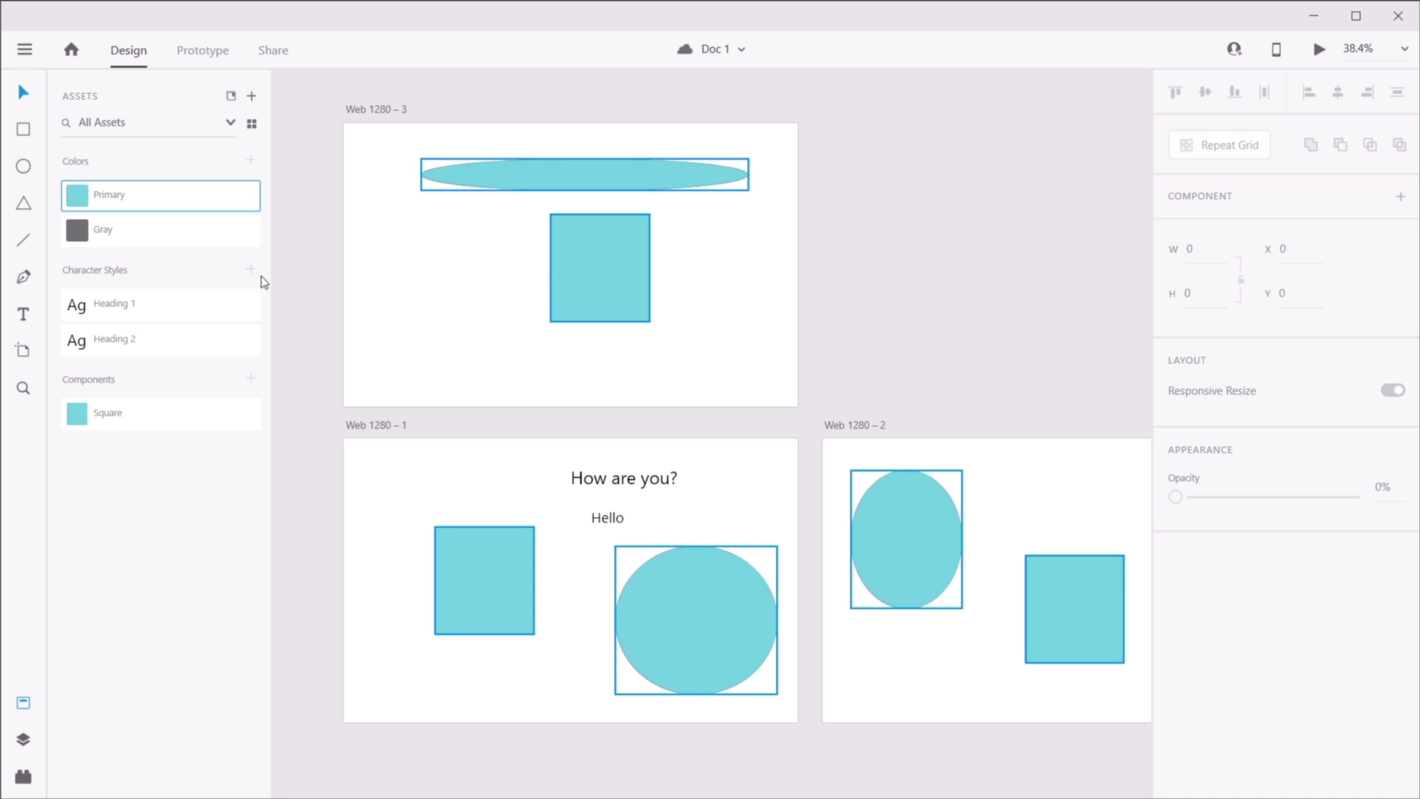
{"action": "left_click_drag", "start_coordinate": [938, 330], "coordinate": [900, 320]}
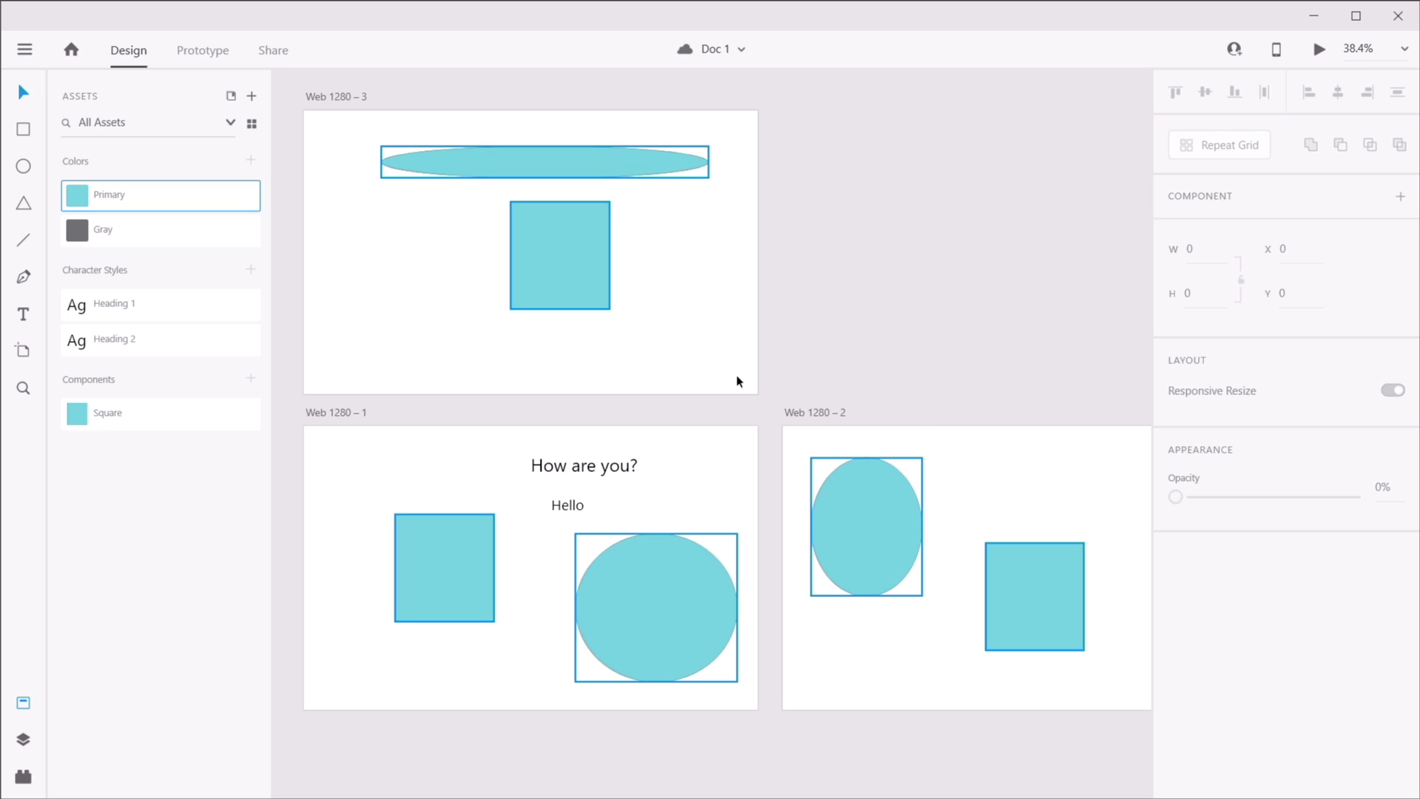
{"action": "right_click", "coordinate": [192, 231]}
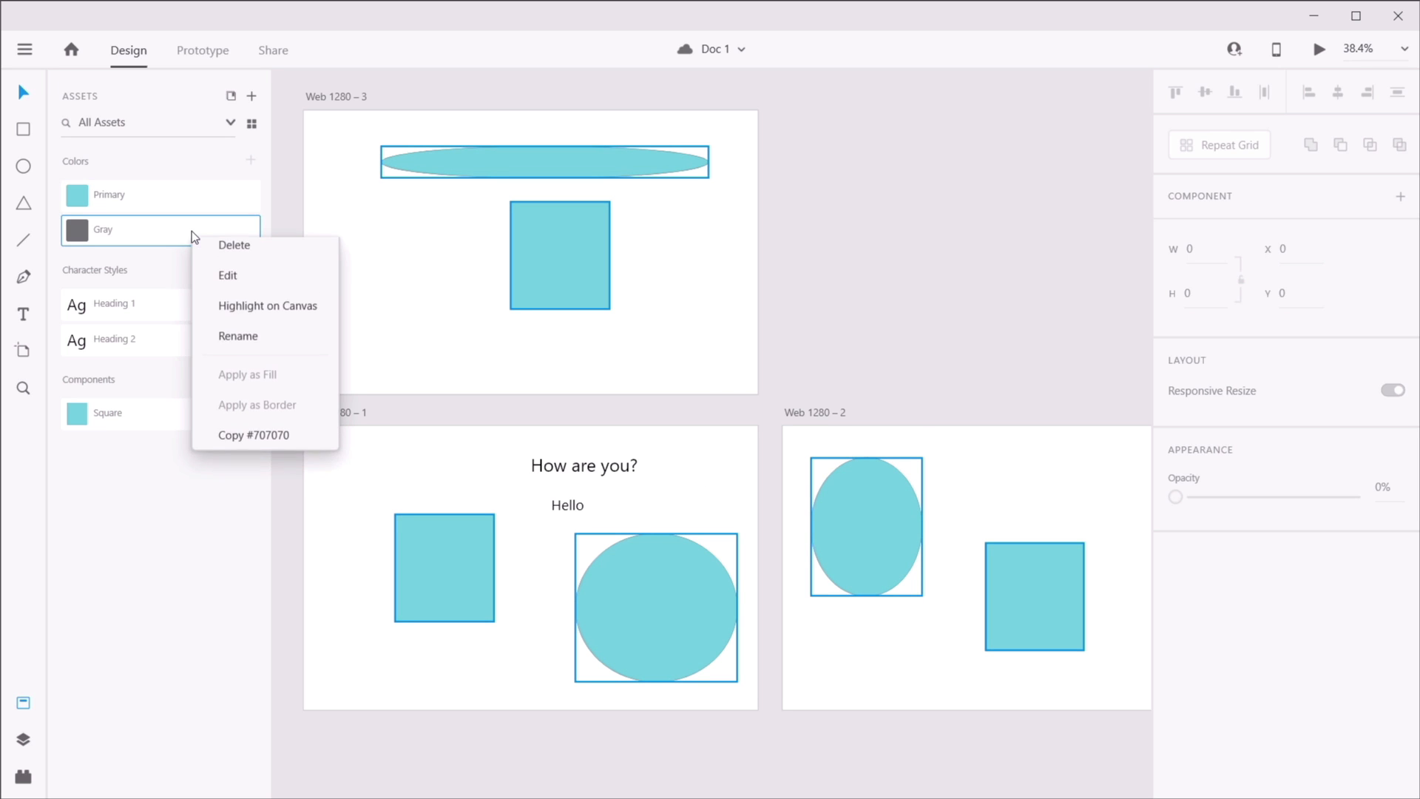
{"action": "left_click", "coordinate": [259, 309]}
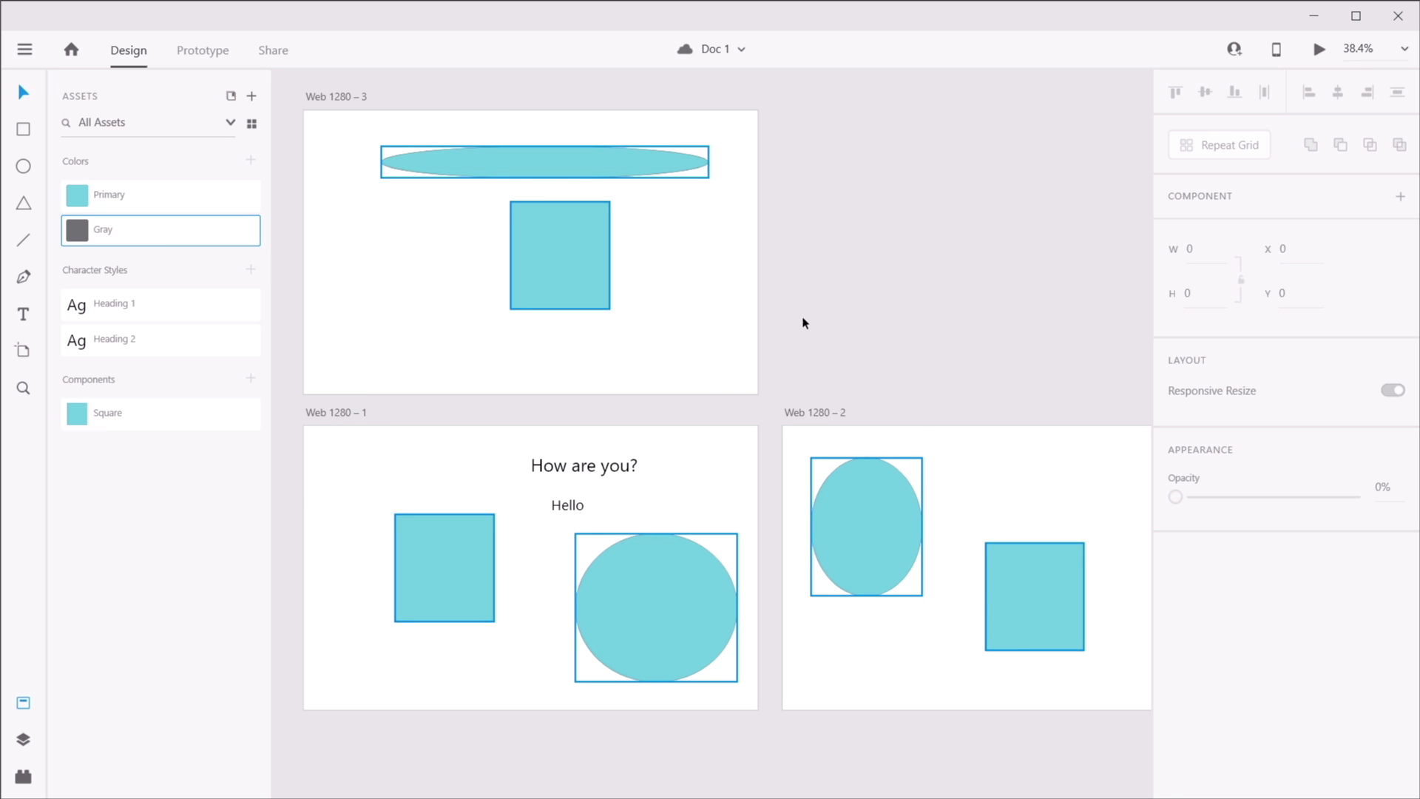
{"action": "left_click", "coordinate": [823, 318]}
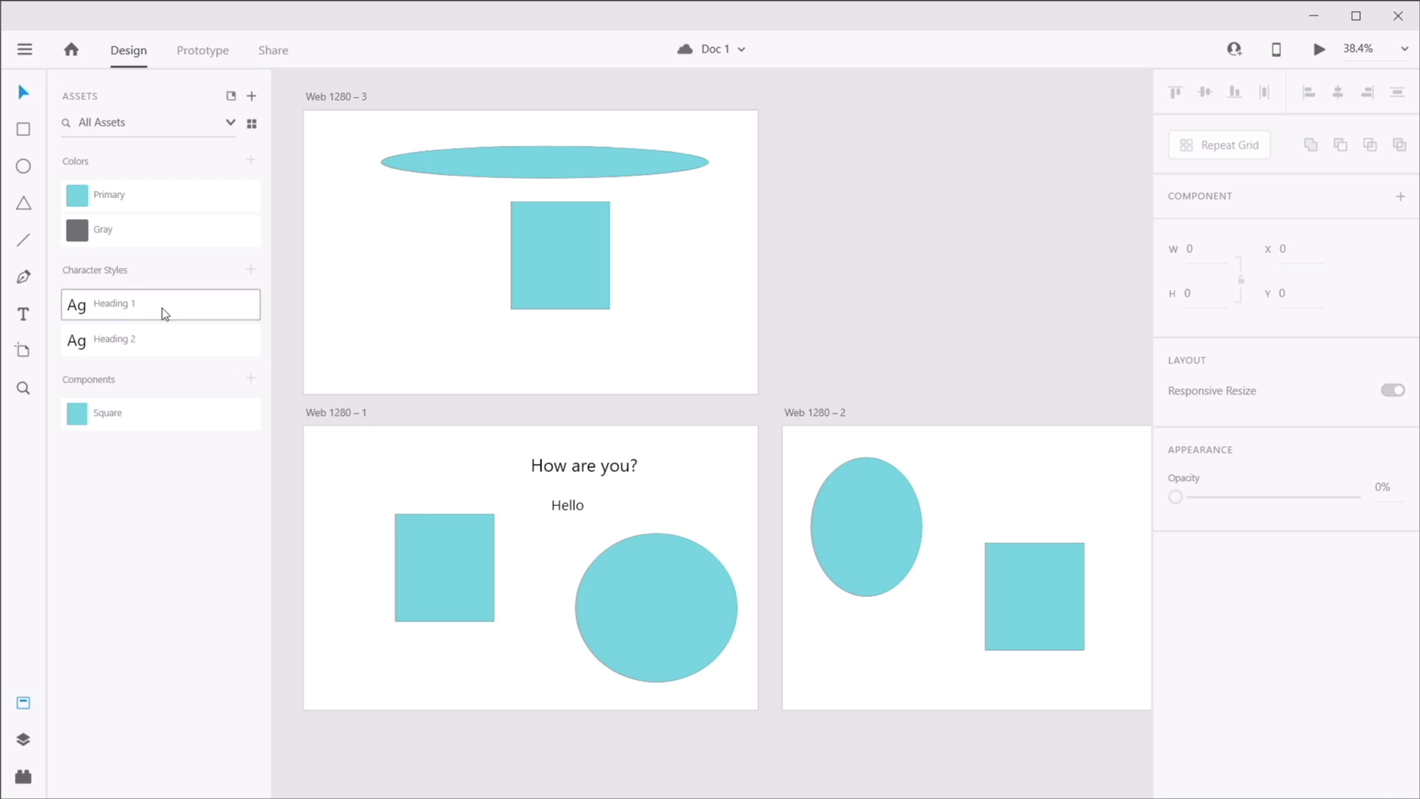
- Highlight on the canvas the text that uses Heading 1 and the instances of the Square component, and clear the highlighting
{"action": "right_click", "coordinate": [133, 305]}
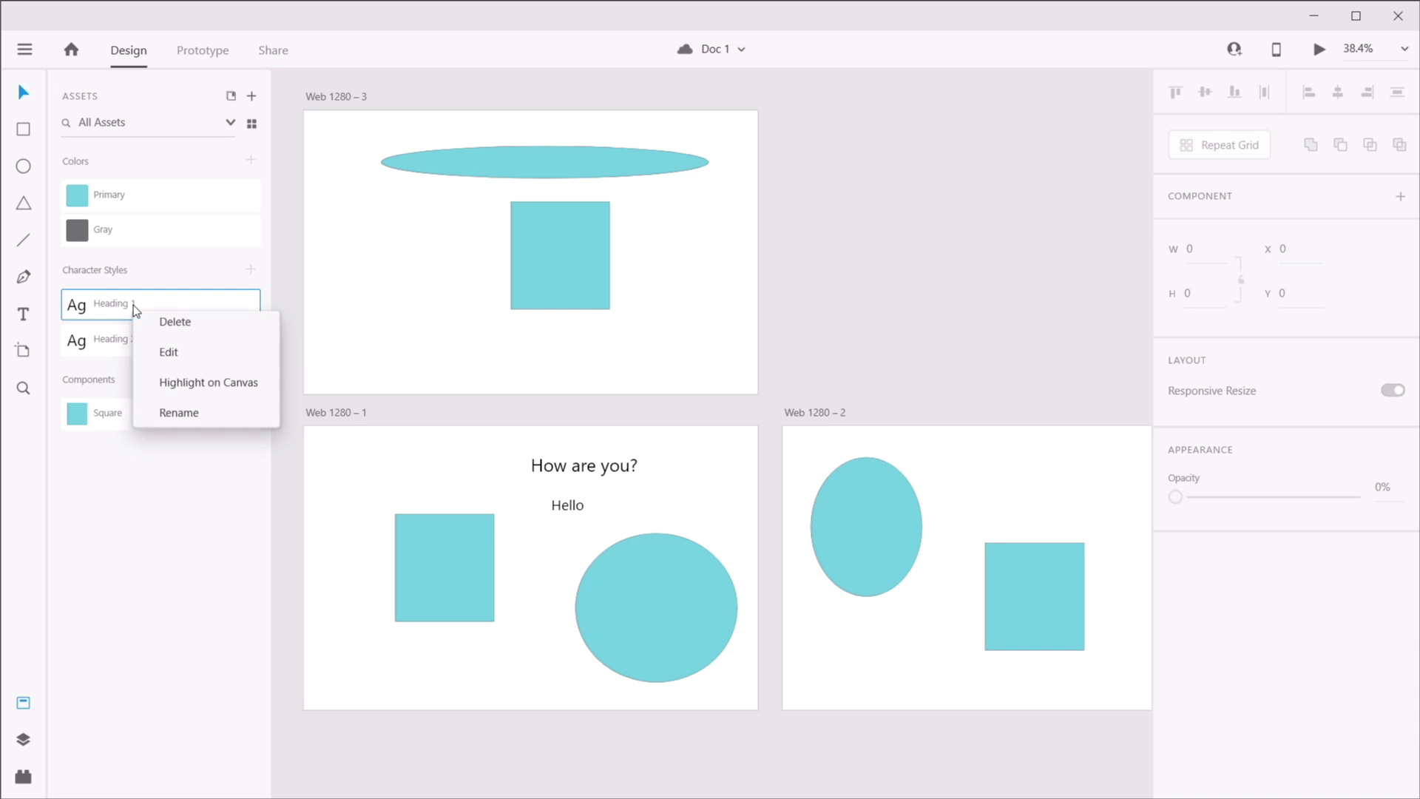
{"action": "left_click", "coordinate": [195, 392]}
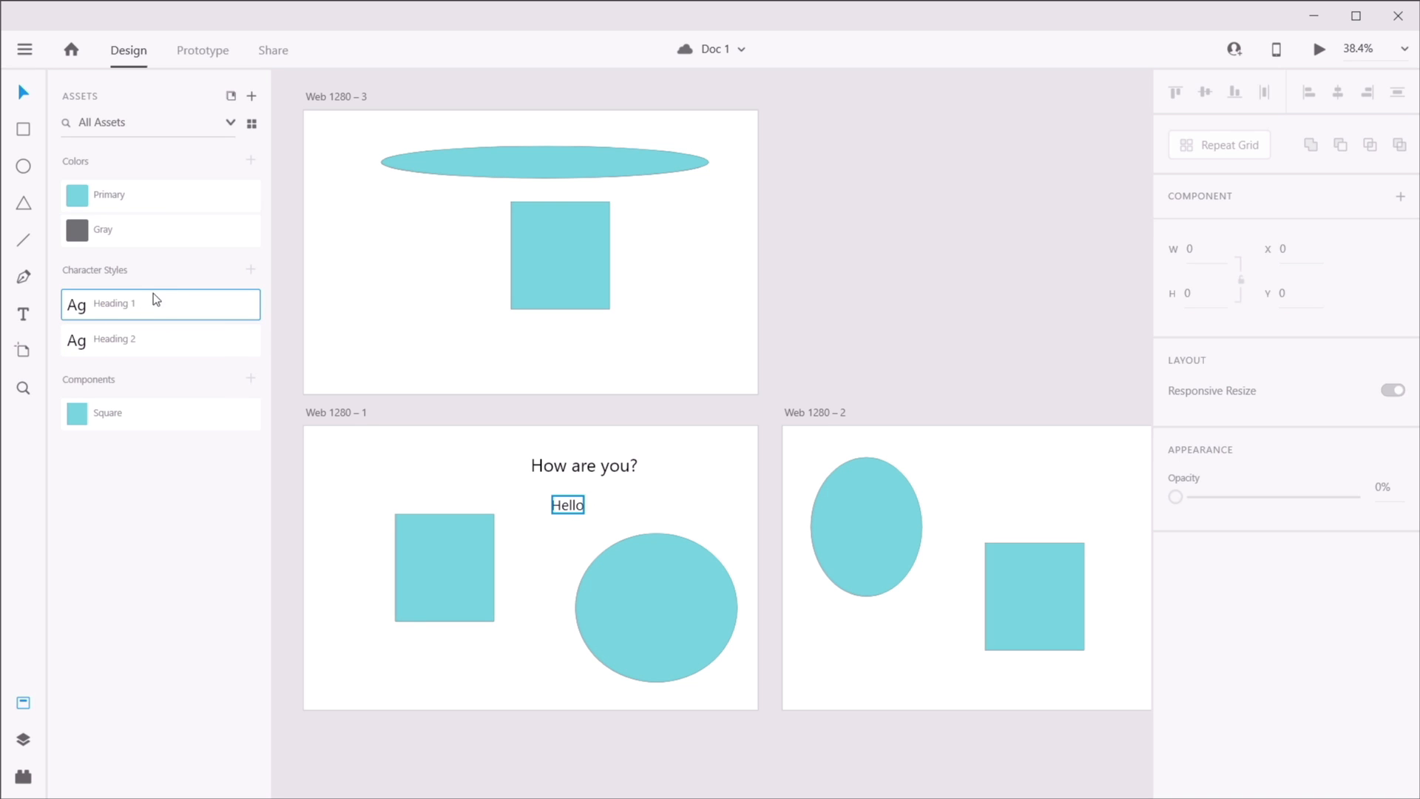
{"action": "mouse_move", "coordinate": [151, 300]}
{"action": "right_click", "coordinate": [153, 412]}
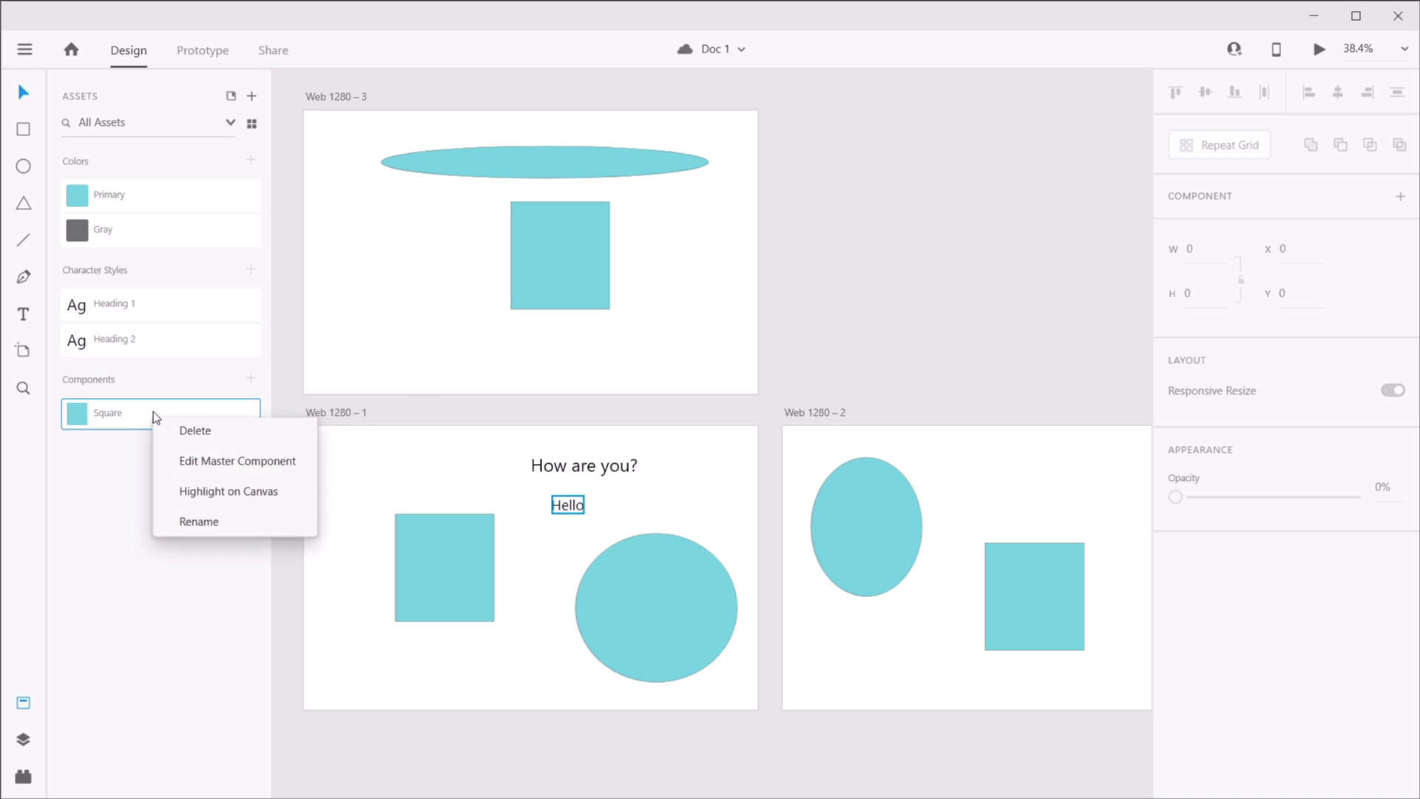
{"action": "left_click", "coordinate": [232, 495]}
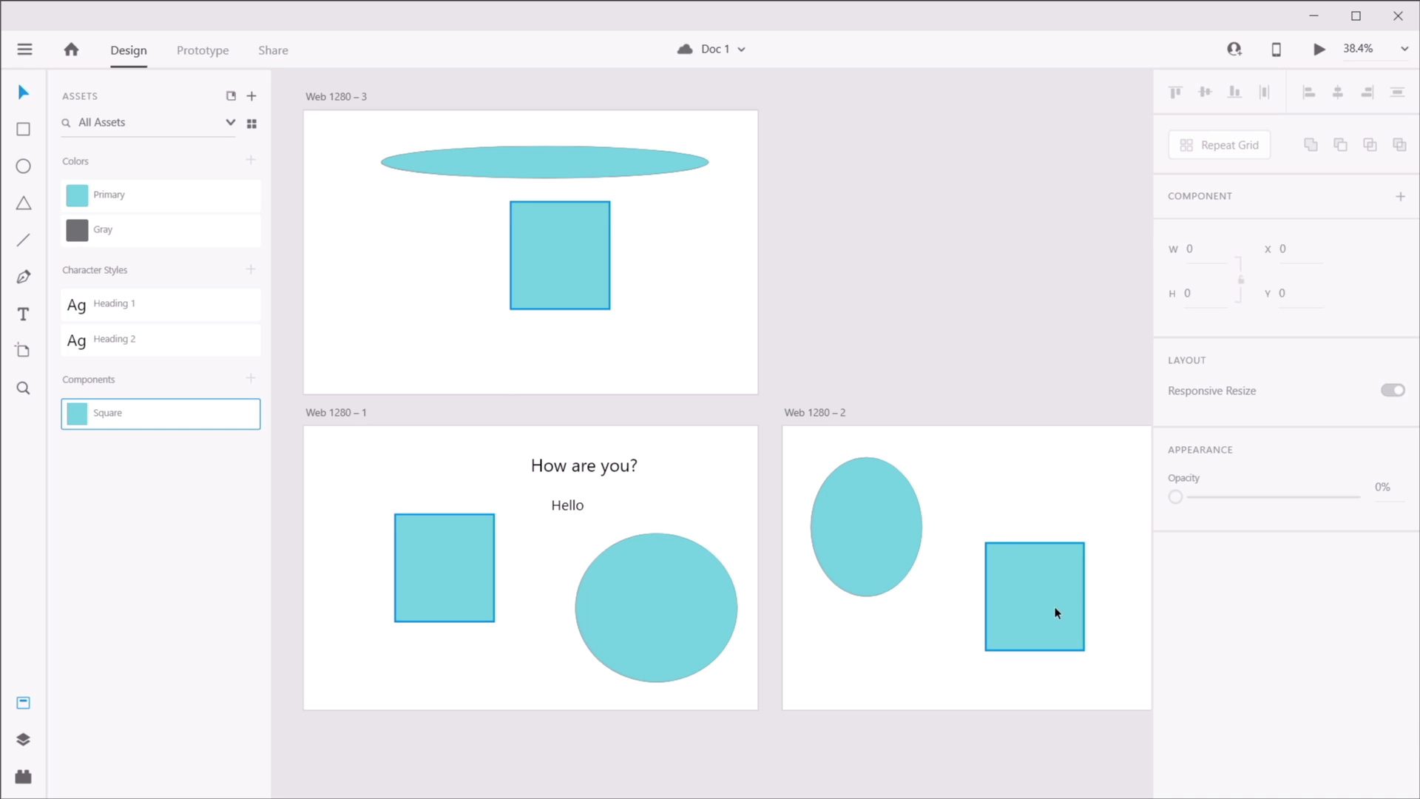
{"action": "left_click", "coordinate": [954, 289]}
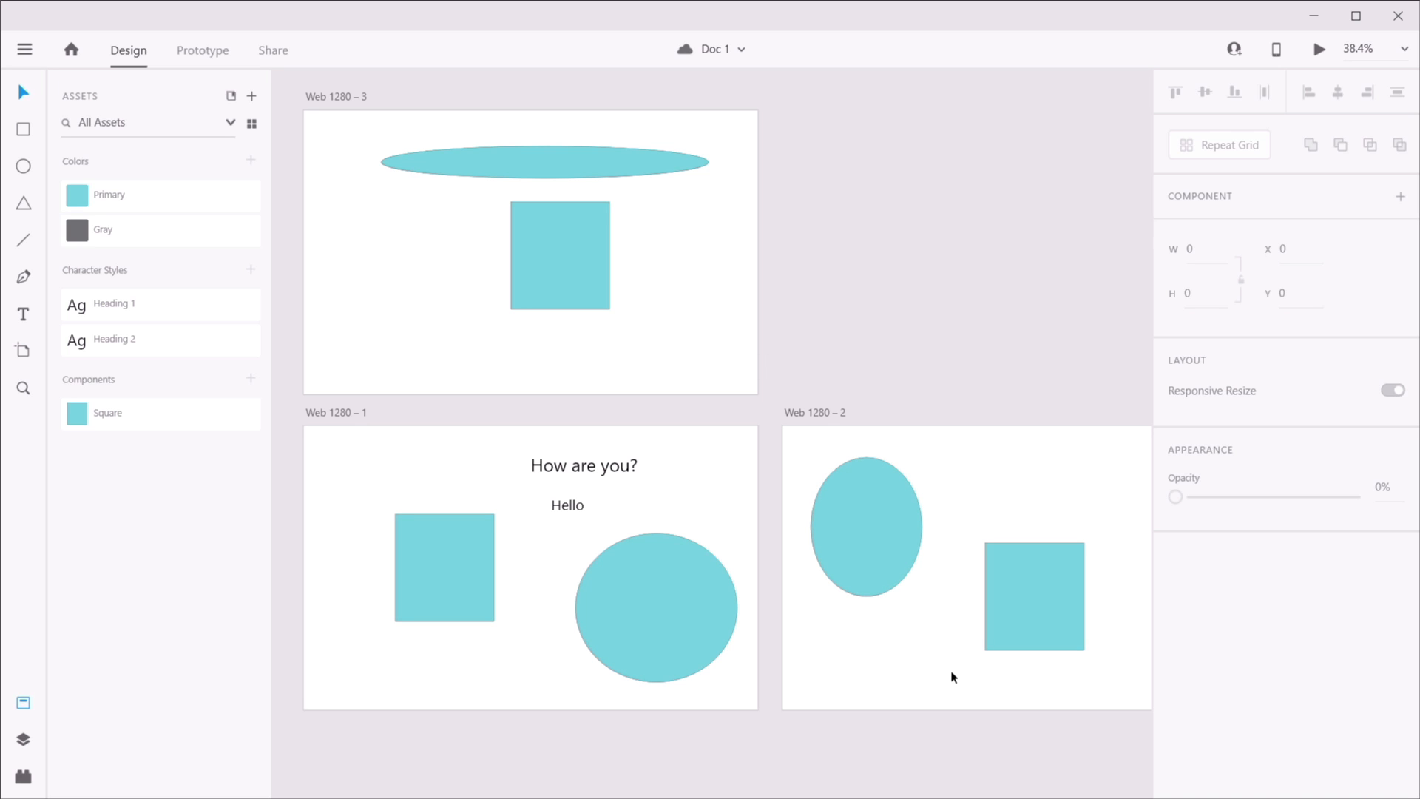
- View the document assets as a grid and return to the list, and open and close the CC Libraries
{"action": "left_click", "coordinate": [252, 125]}
{"action": "left_click", "coordinate": [251, 124]}
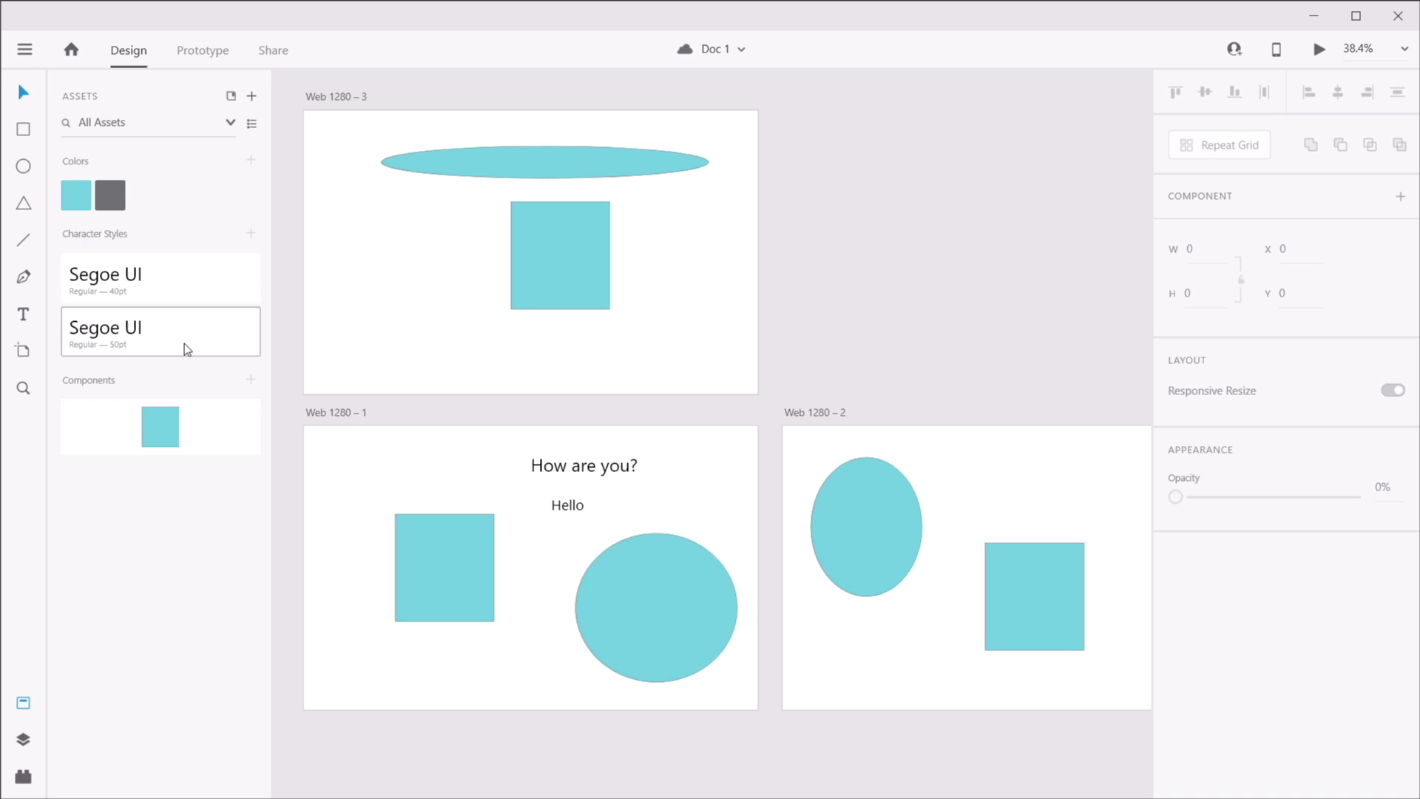
{"action": "left_click", "coordinate": [253, 127]}
{"action": "left_click", "coordinate": [253, 128]}
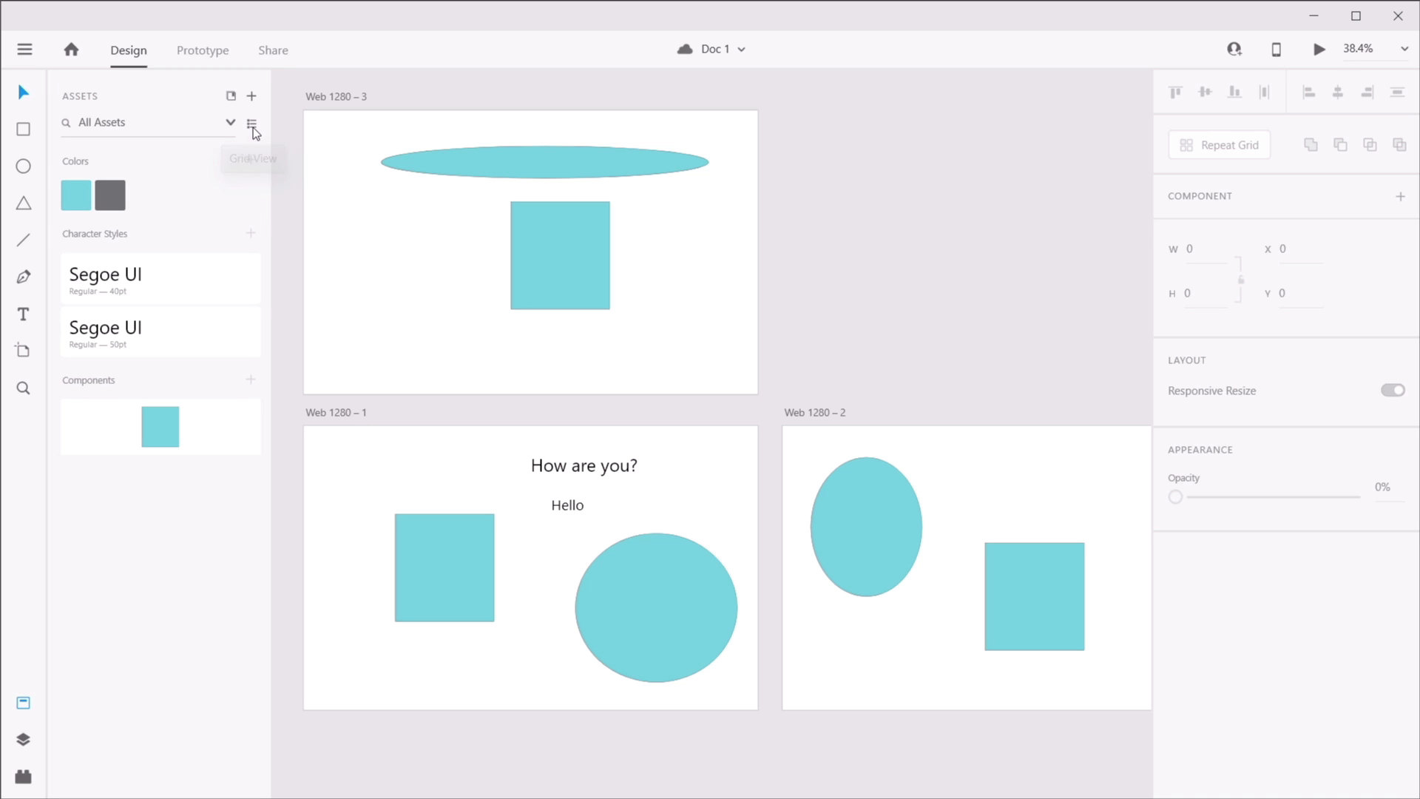
{"action": "left_click", "coordinate": [252, 124]}
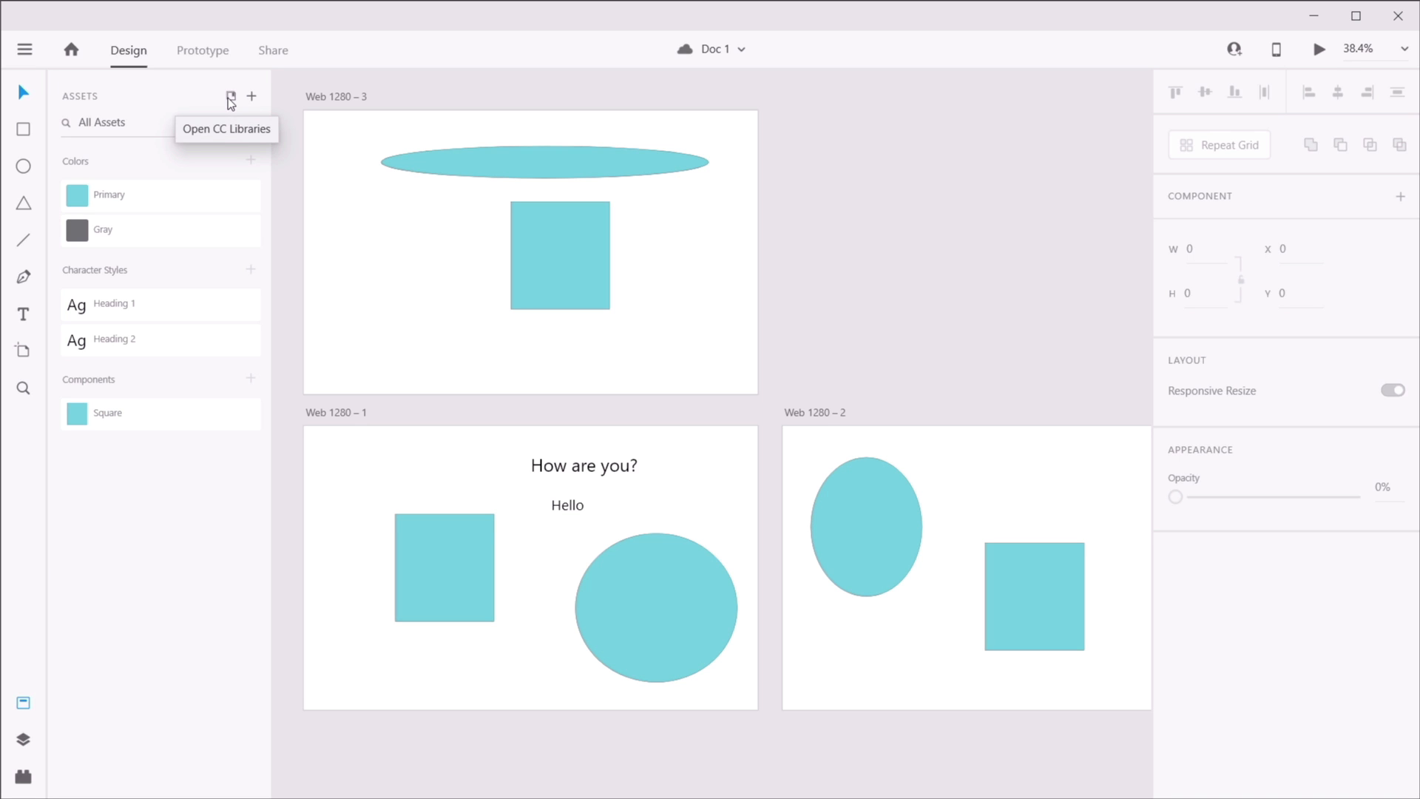
{"action": "left_click", "coordinate": [230, 97]}
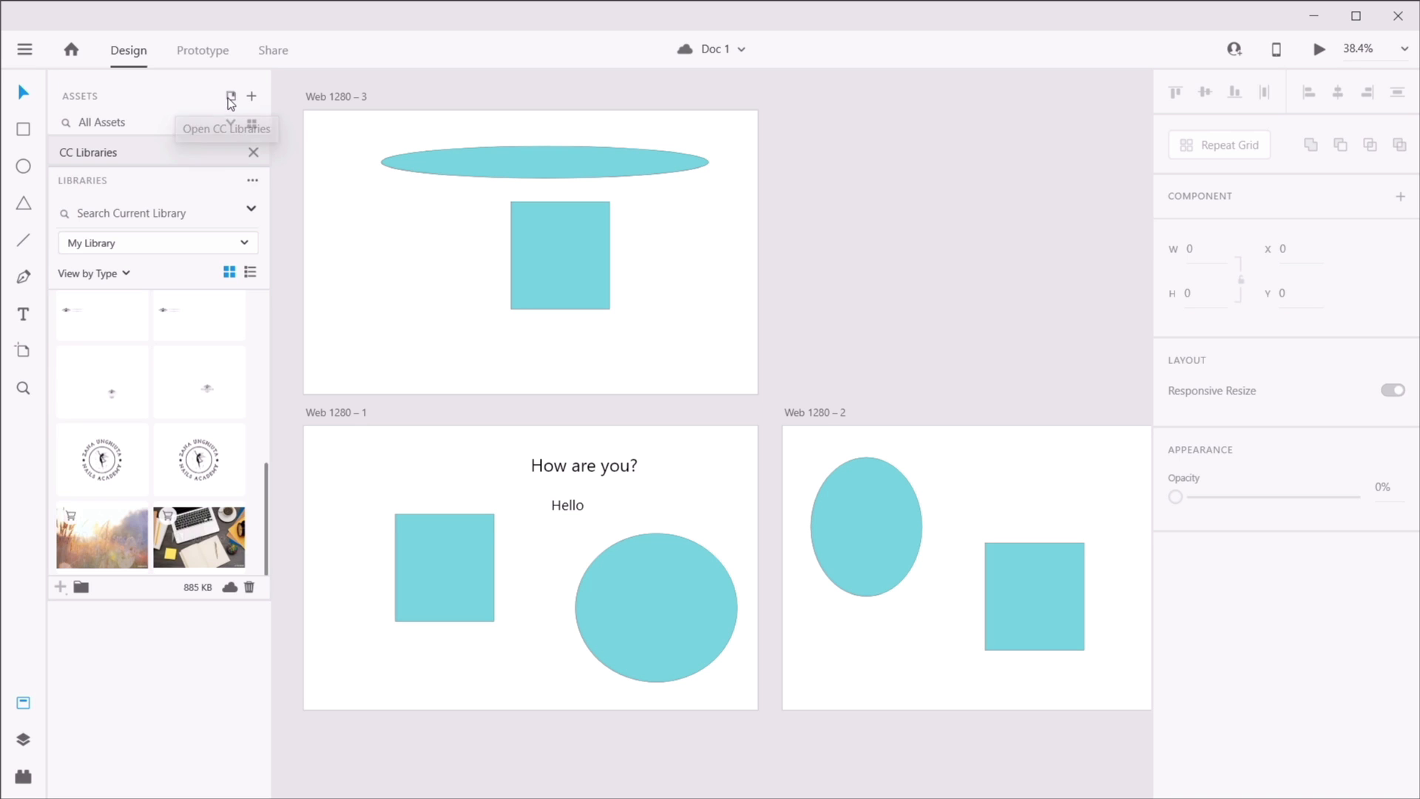
{"action": "left_click", "coordinate": [254, 153]}
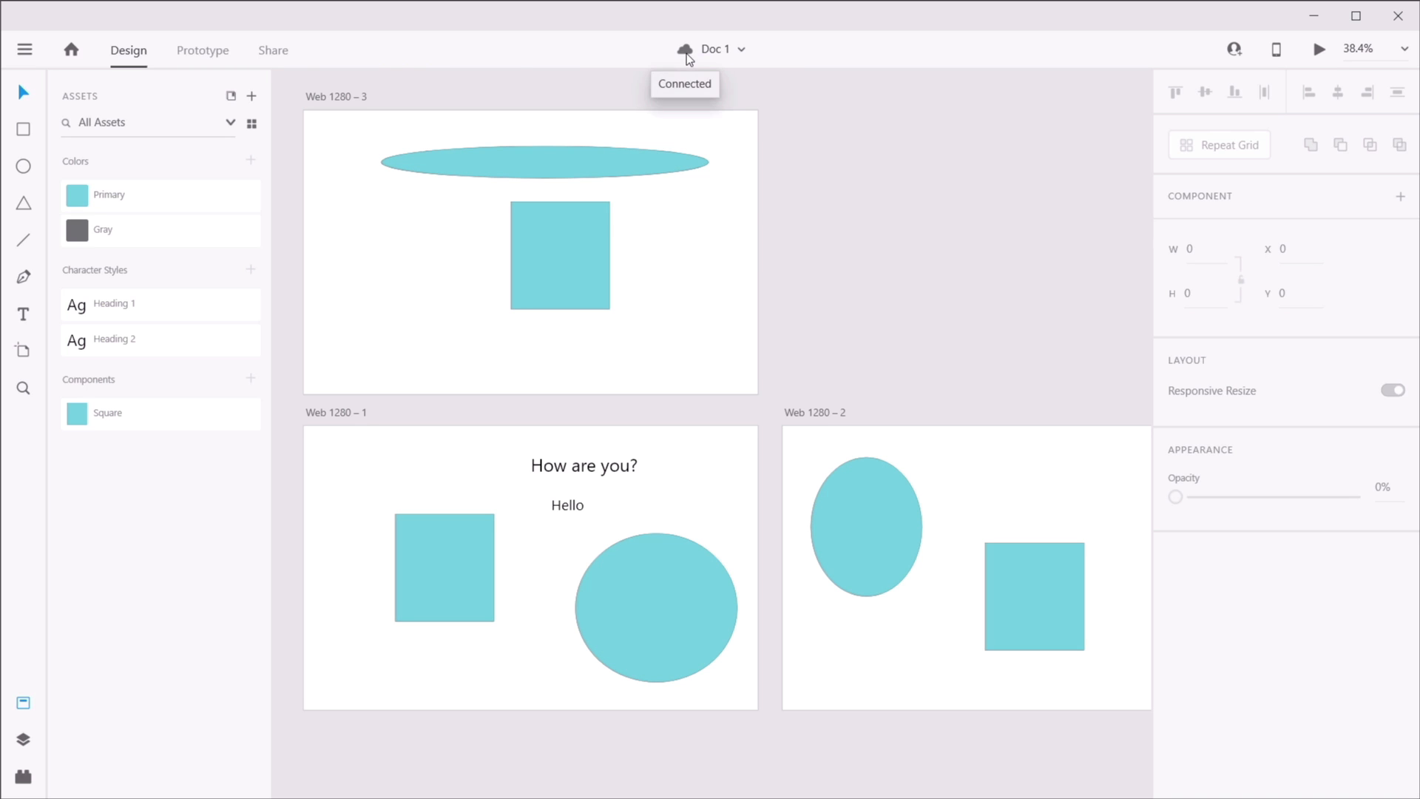
- Create a new document with a Web 1920 artboard of 1920 × 1080 px
{"action": "left_click", "coordinate": [25, 49]}
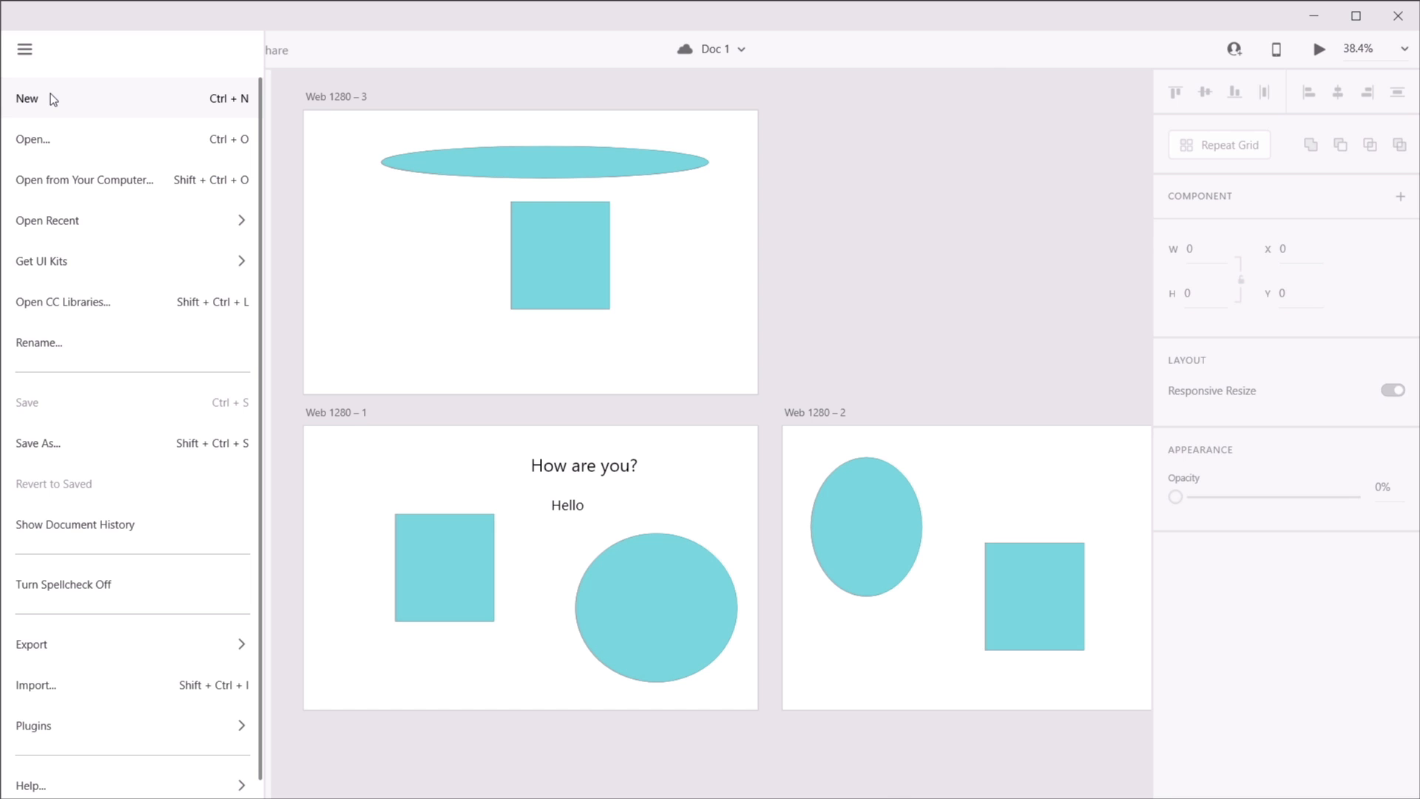
{"action": "left_click", "coordinate": [51, 95]}
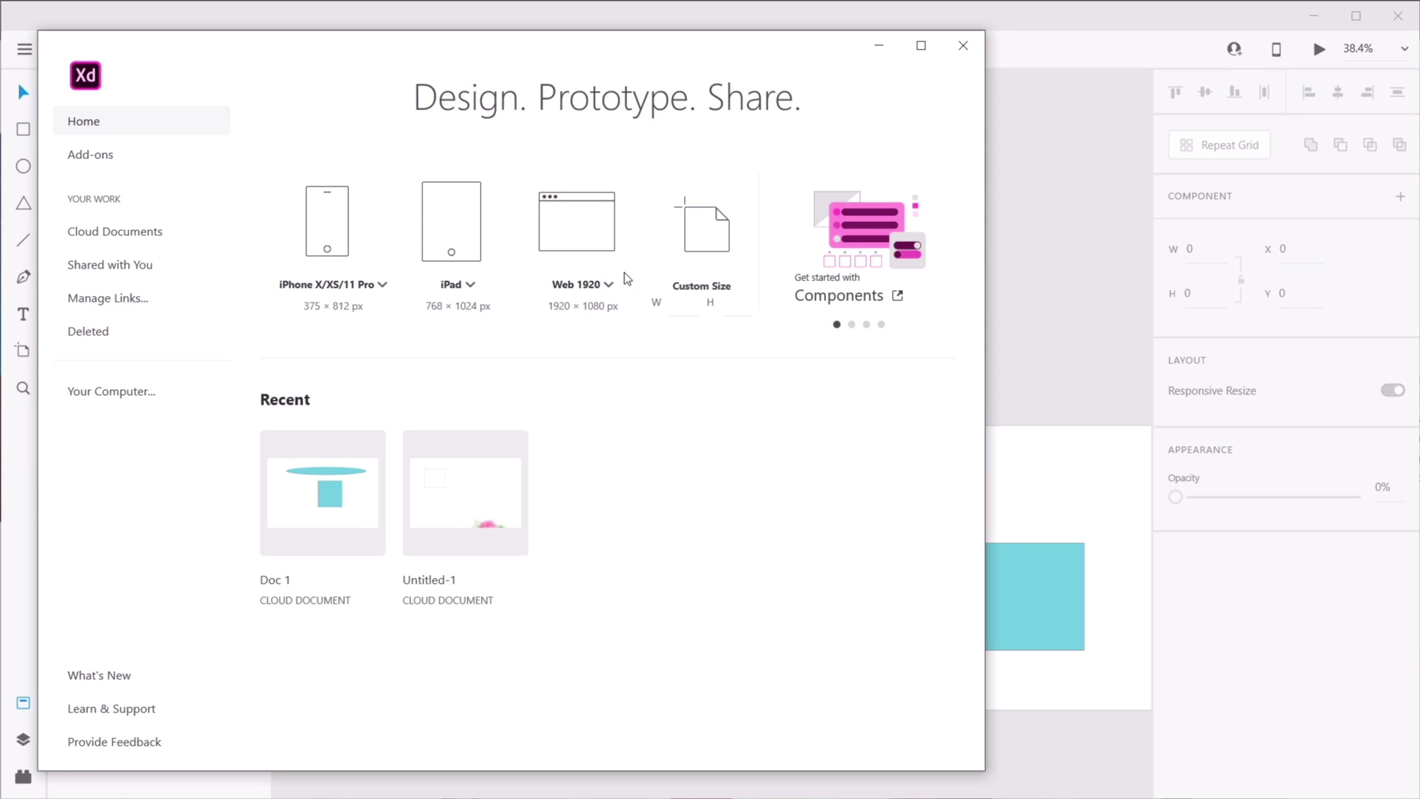
{"action": "left_click", "coordinate": [583, 230]}
{"action": "left_click_drag", "start_coordinate": [540, 45], "coordinate": [503, 16]}
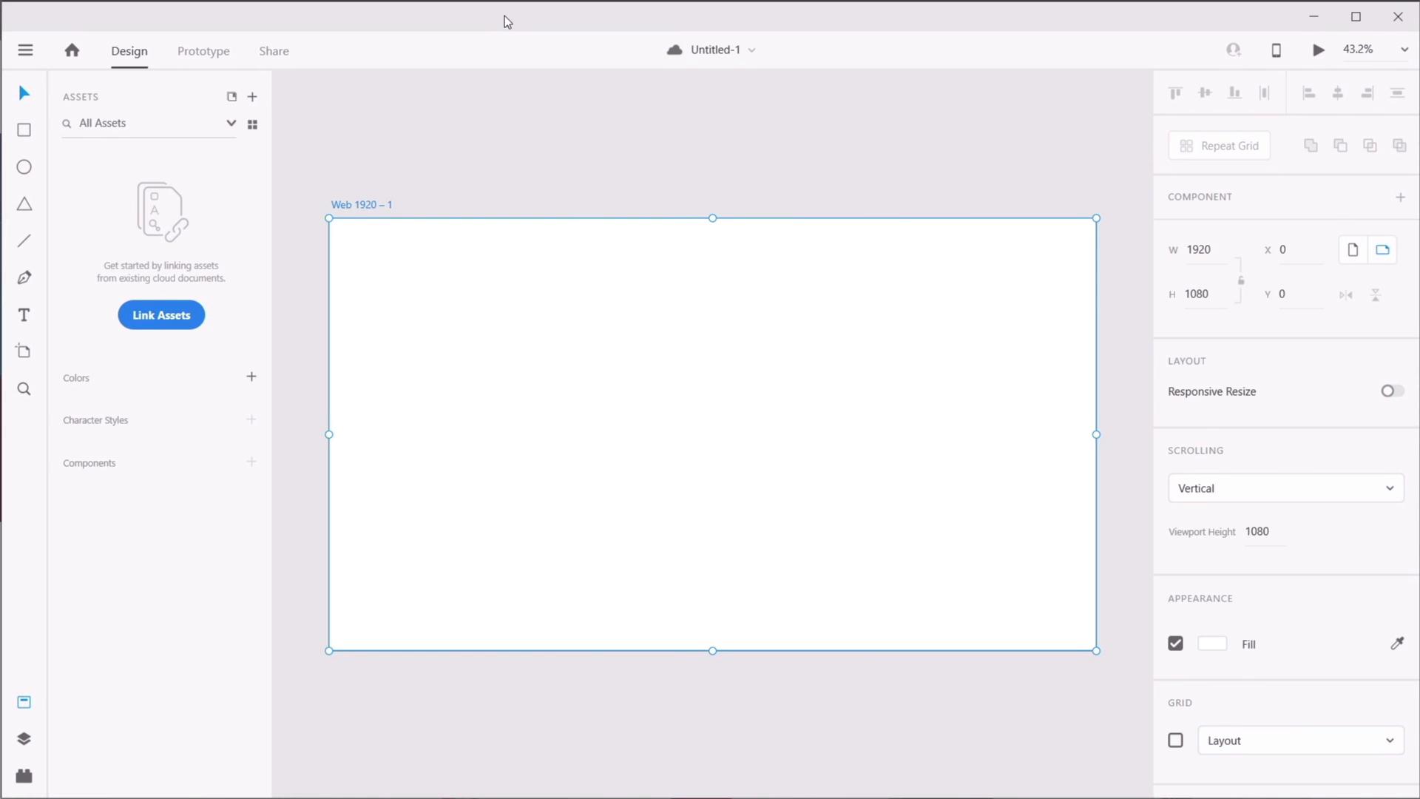
- Link the assets of the cloud document Doc 1 to the new document and deselect the artboard
{"action": "left_click", "coordinate": [172, 314]}
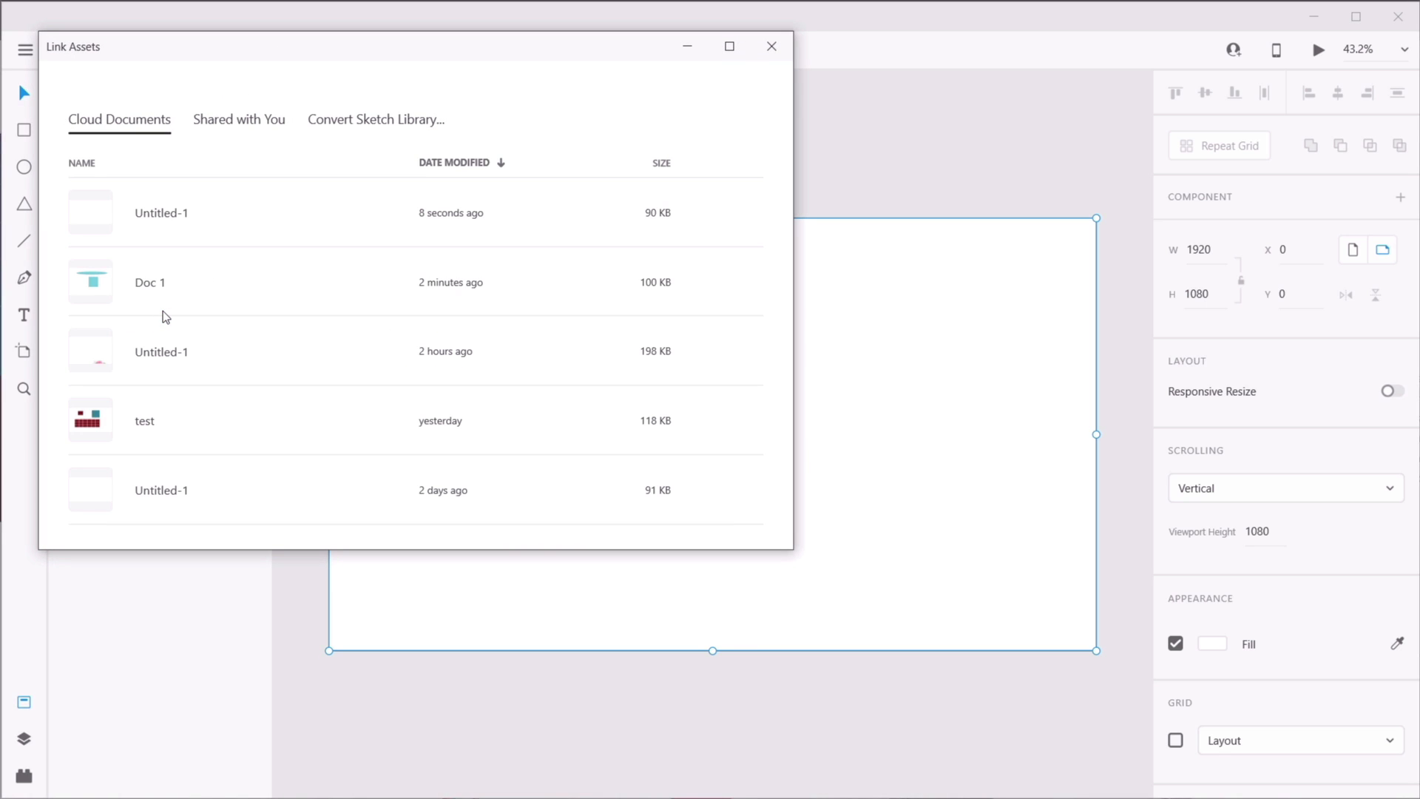
{"action": "left_click", "coordinate": [279, 282]}
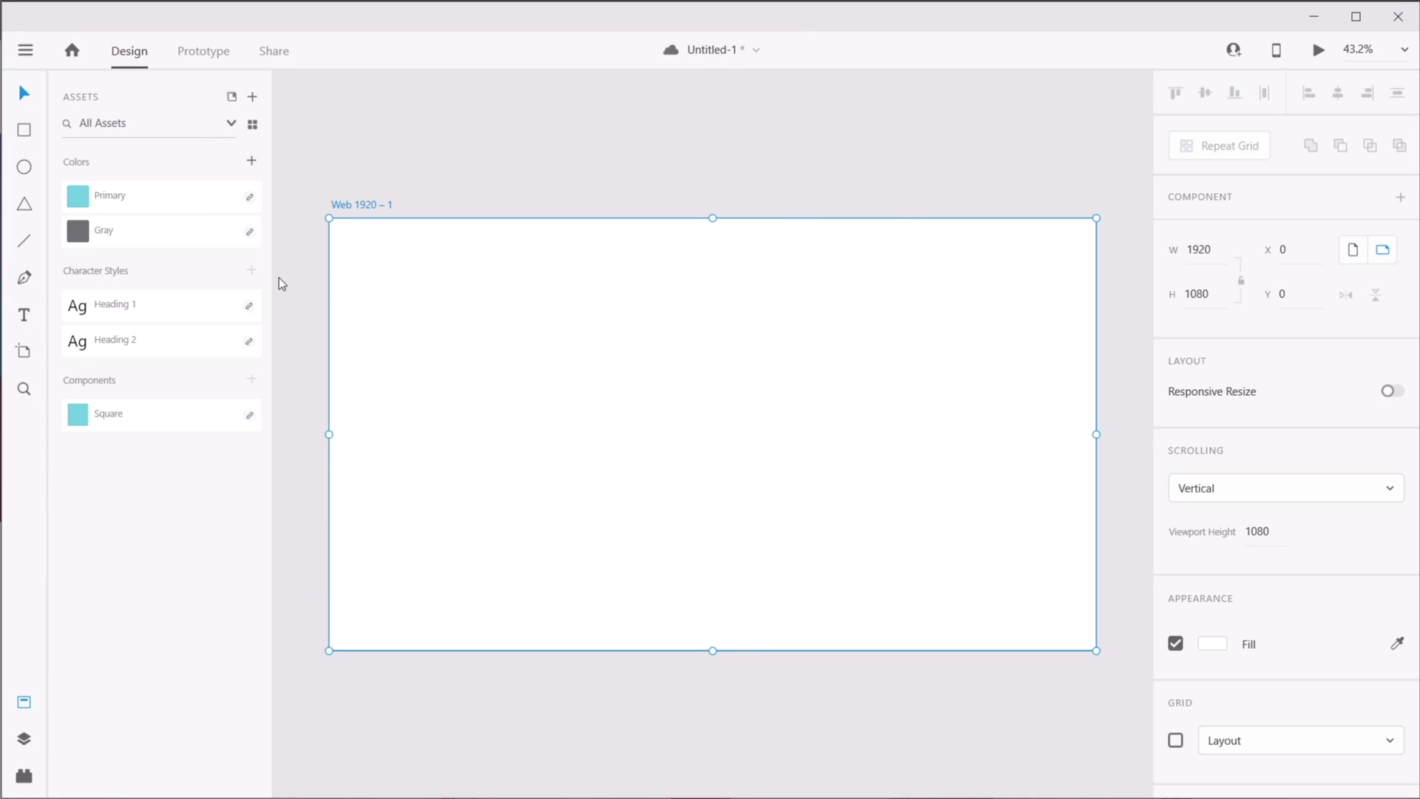
{"action": "left_click", "coordinate": [279, 280]}
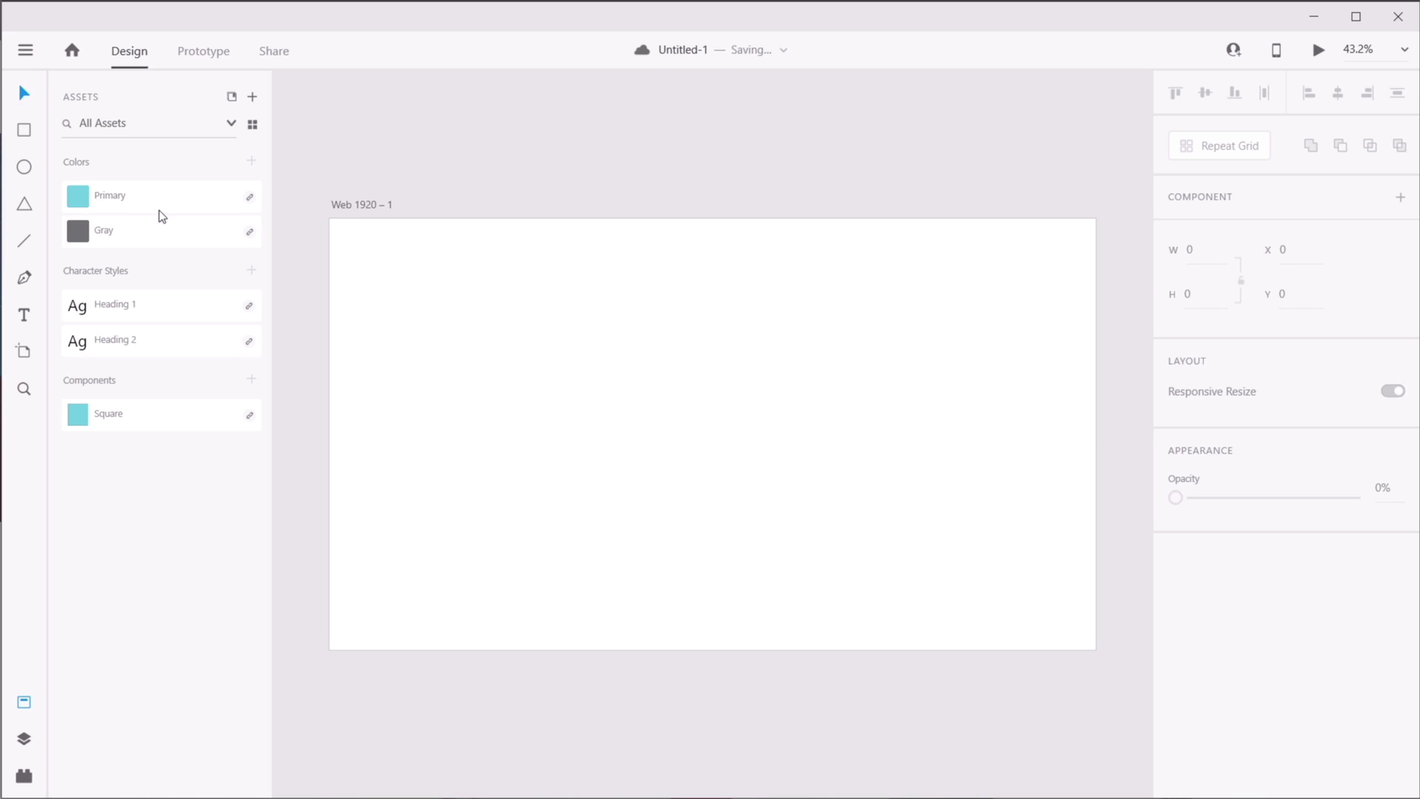
- Place an instance of the linked Square component on the Web 1920 – 1 artboard at about X 747, Y 281, and save the document
{"action": "mouse_move", "coordinate": [144, 414]}
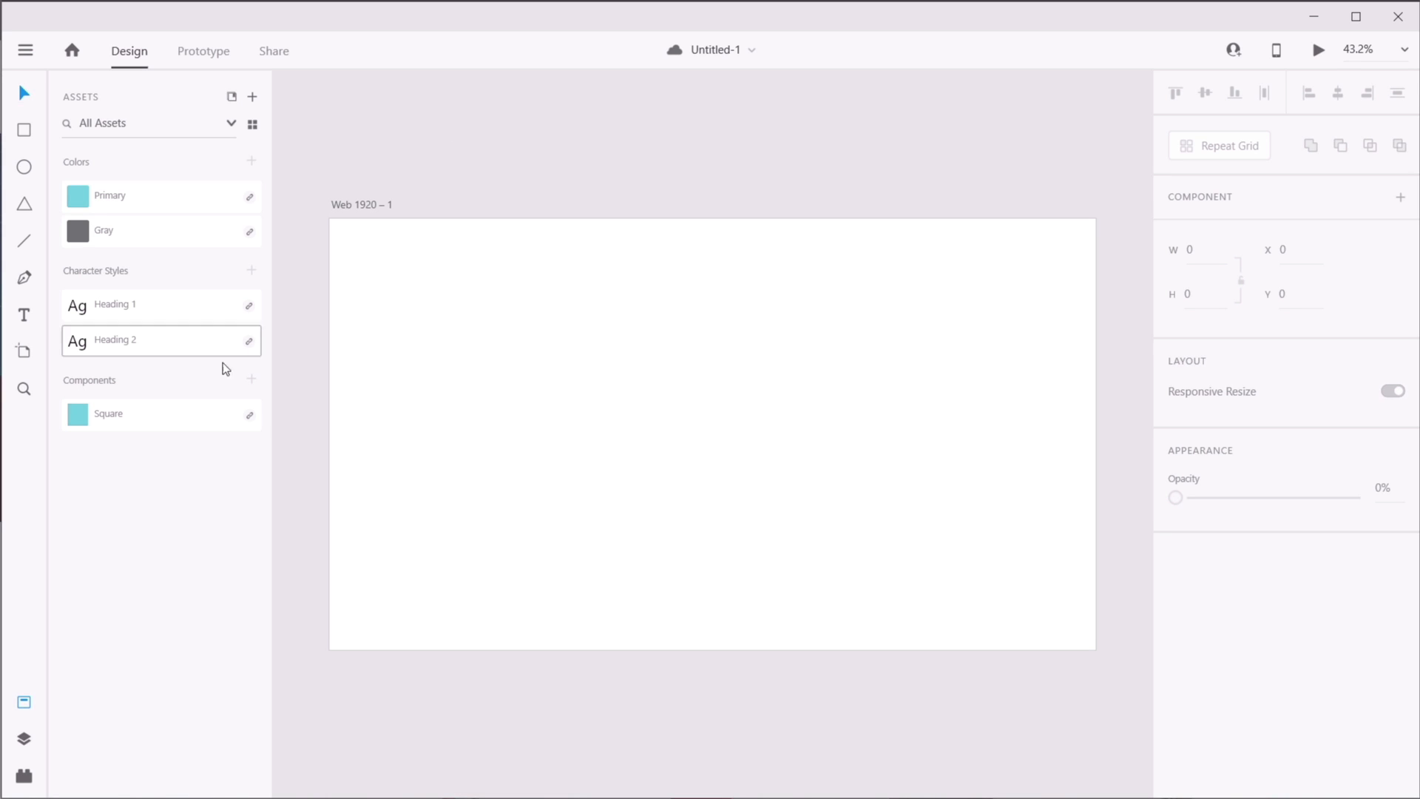
{"action": "left_click_drag", "start_coordinate": [144, 415], "coordinate": [700, 399]}
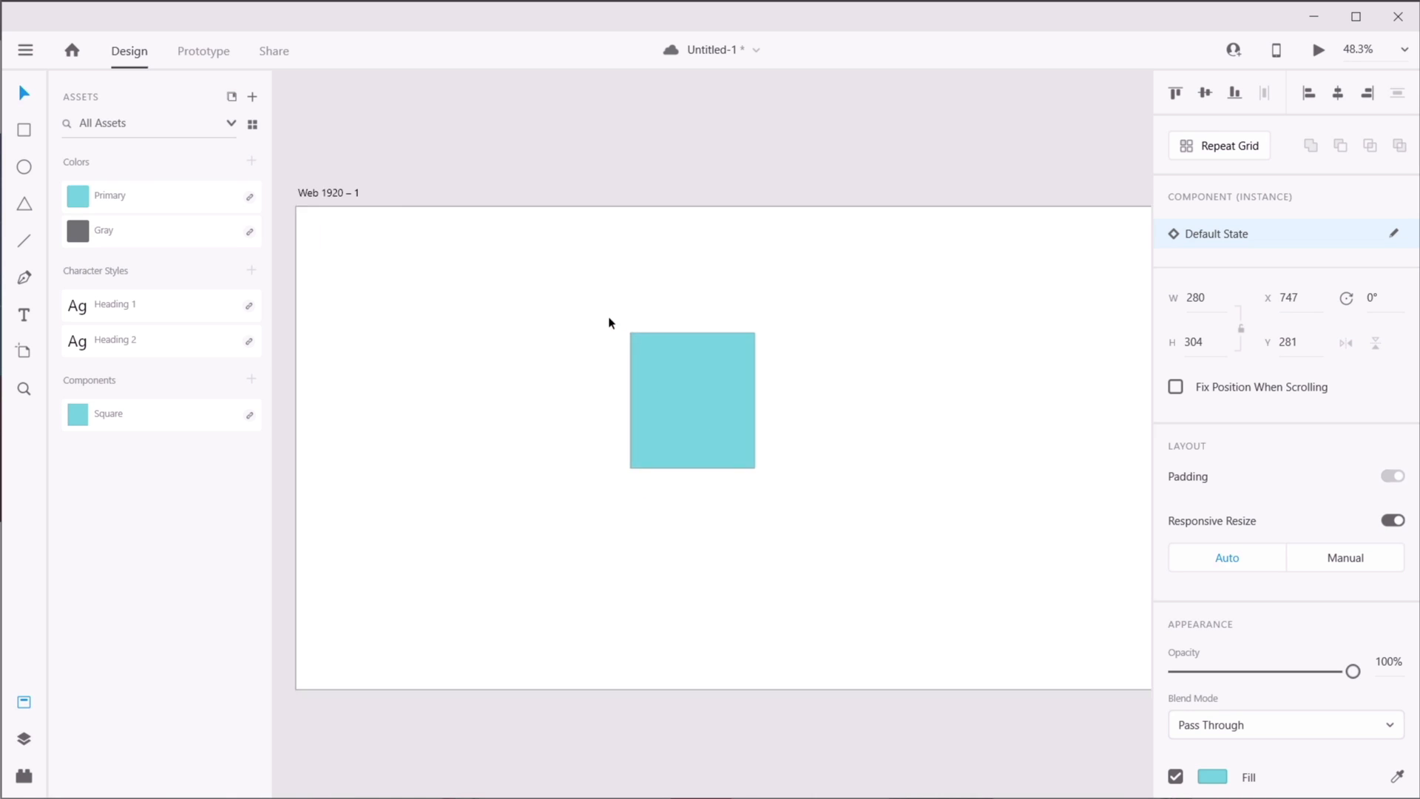
{"action": "scroll", "coordinate": [617, 325], "scroll_direction": "up", "scroll_amount": 5}
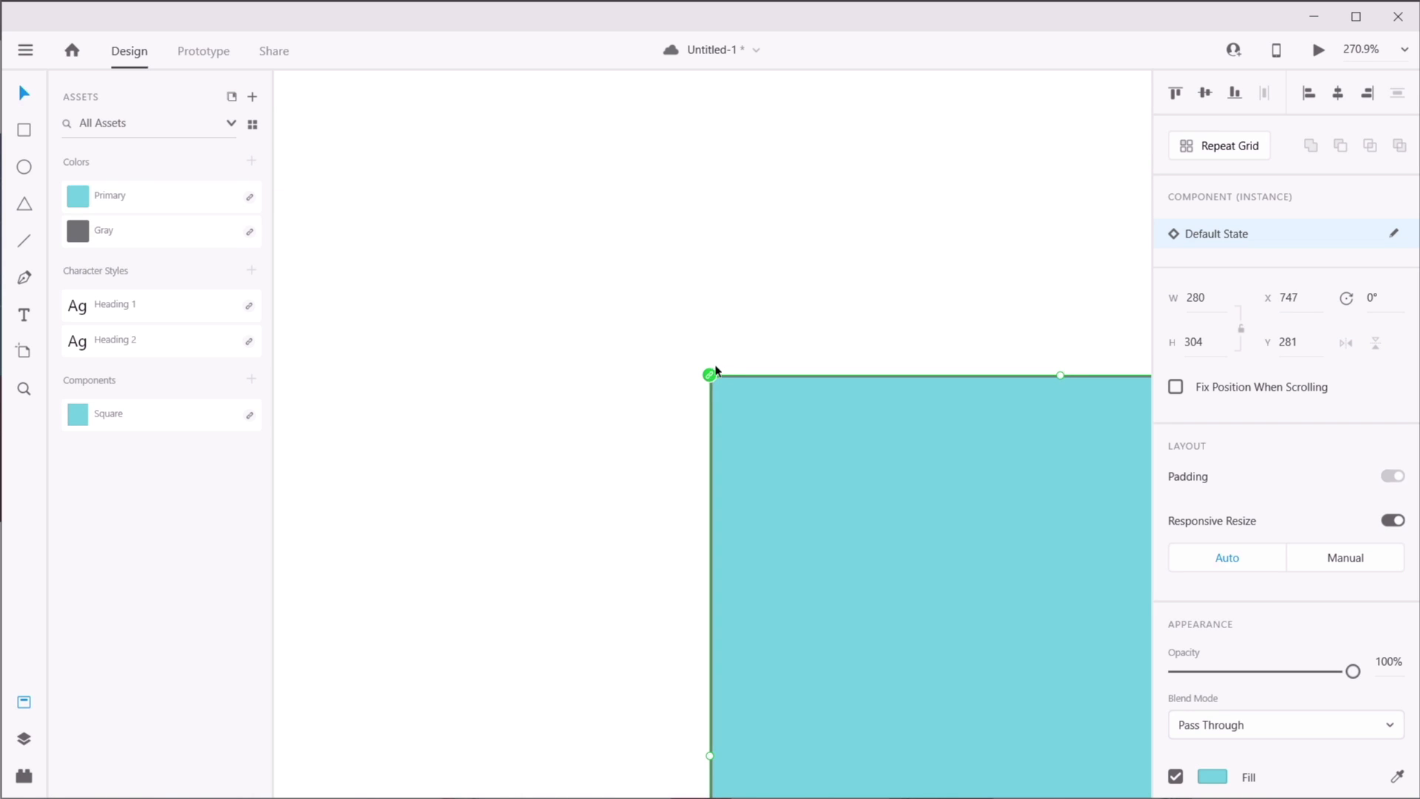
{"action": "key", "text": "ctrl+s"}
{"action": "scroll", "coordinate": [707, 372], "scroll_direction": "down", "scroll_amount": 4}
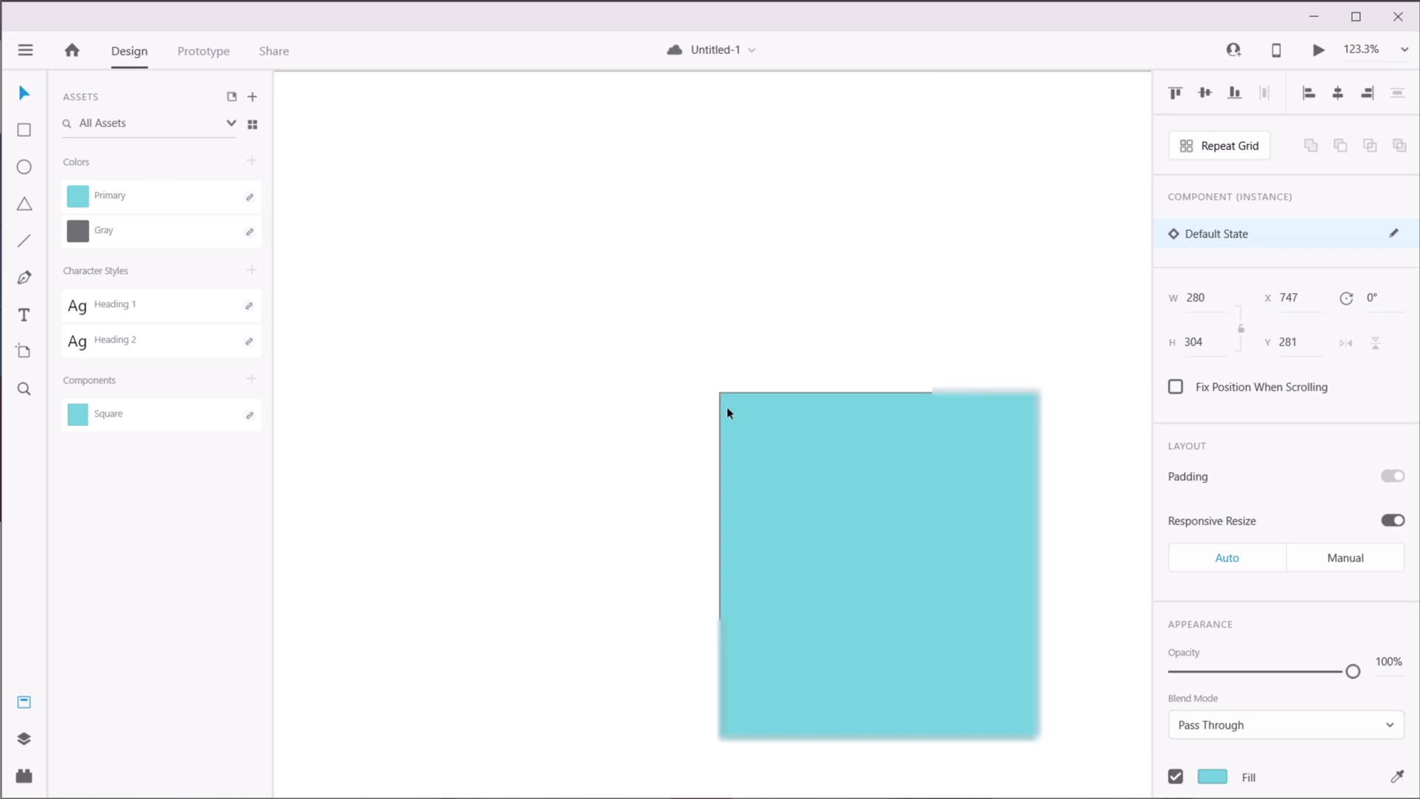
{"action": "left_click_drag", "start_coordinate": [759, 420], "coordinate": [728, 304]}
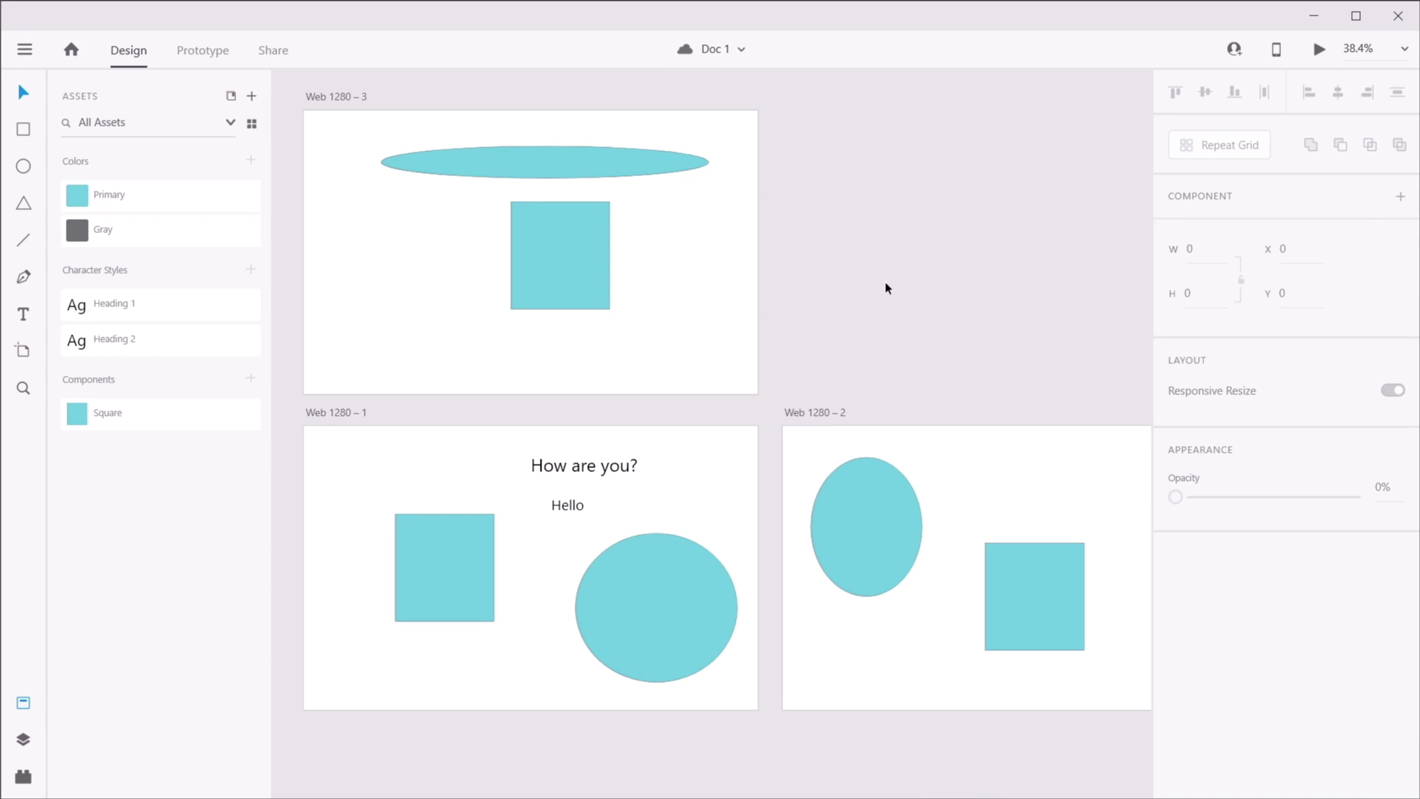
- In Doc 1, change the fill of the master Square component on Web 1280 – 1 to a dark magenta and save the document
{"action": "left_click", "coordinate": [334, 415]}
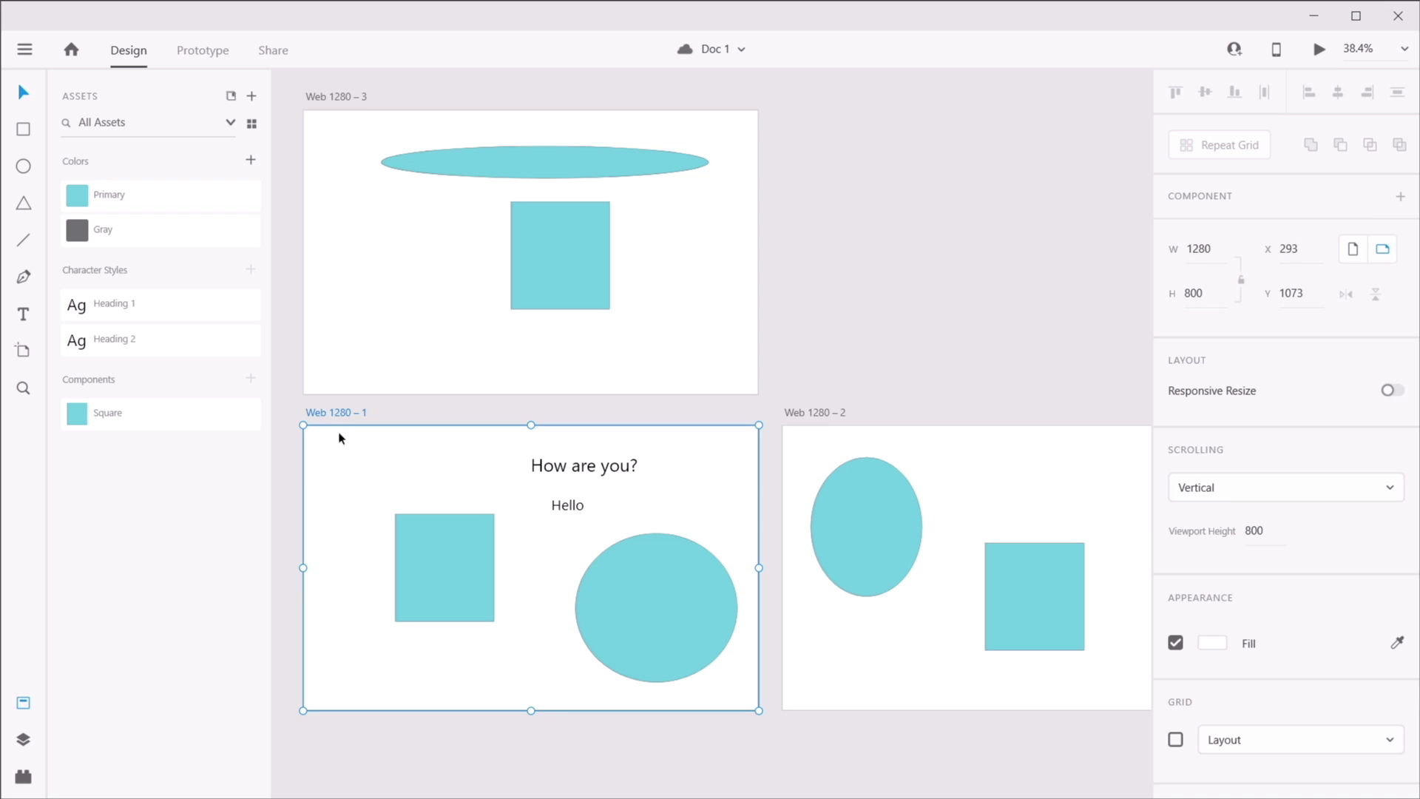
{"action": "left_click", "coordinate": [431, 463]}
{"action": "left_click", "coordinate": [412, 536]}
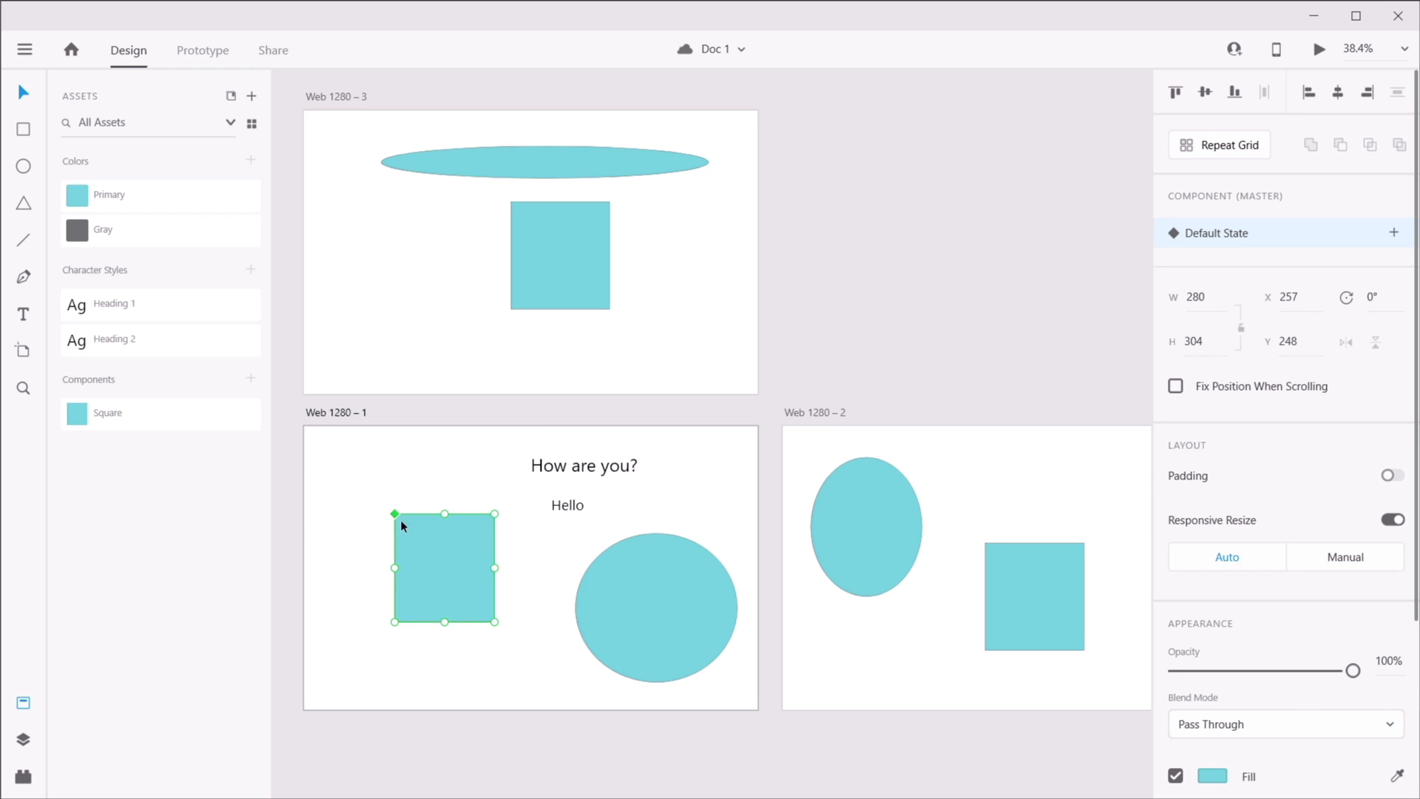
{"action": "mouse_move", "coordinate": [257, 417]}
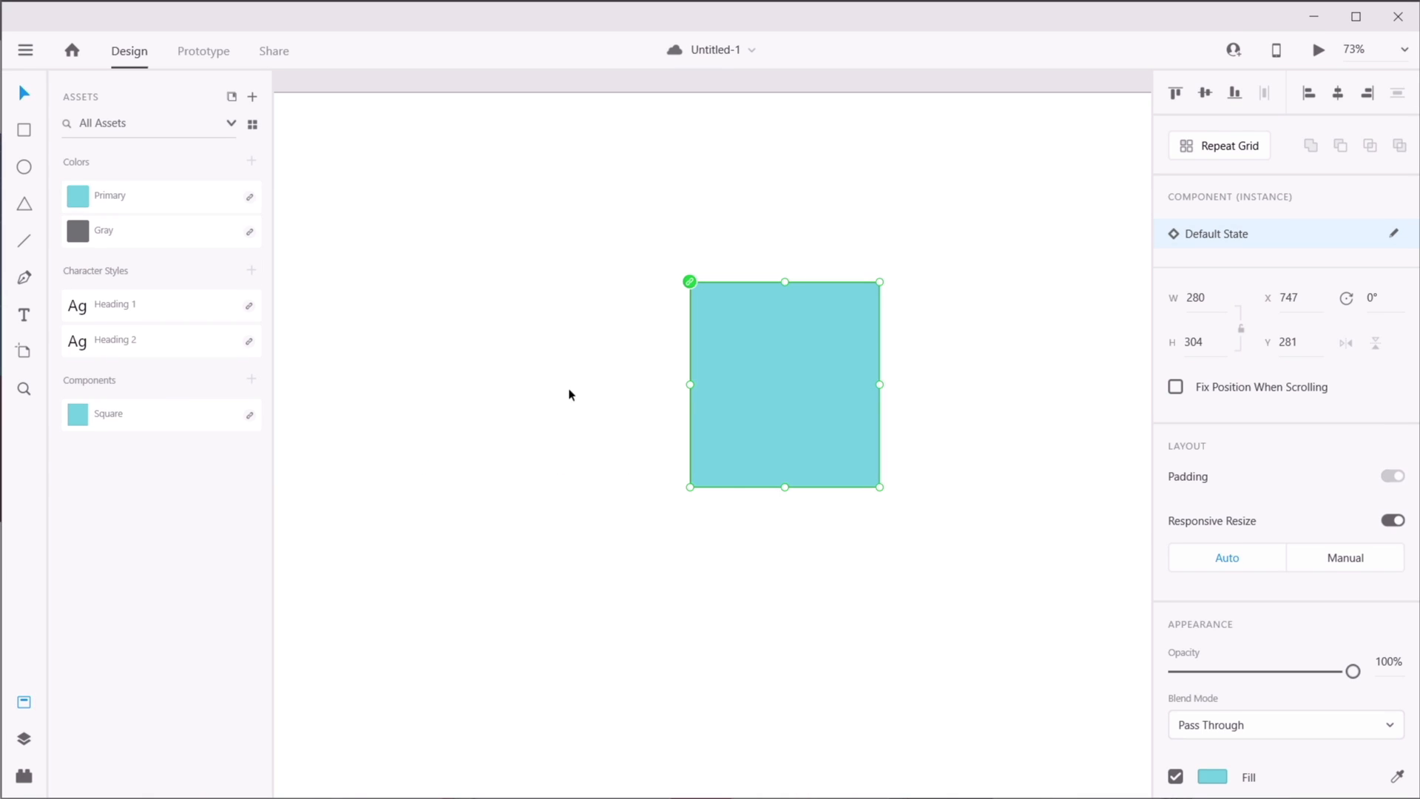
{"action": "left_click", "coordinate": [961, 374]}
{"action": "key", "text": "ctrl+0"}
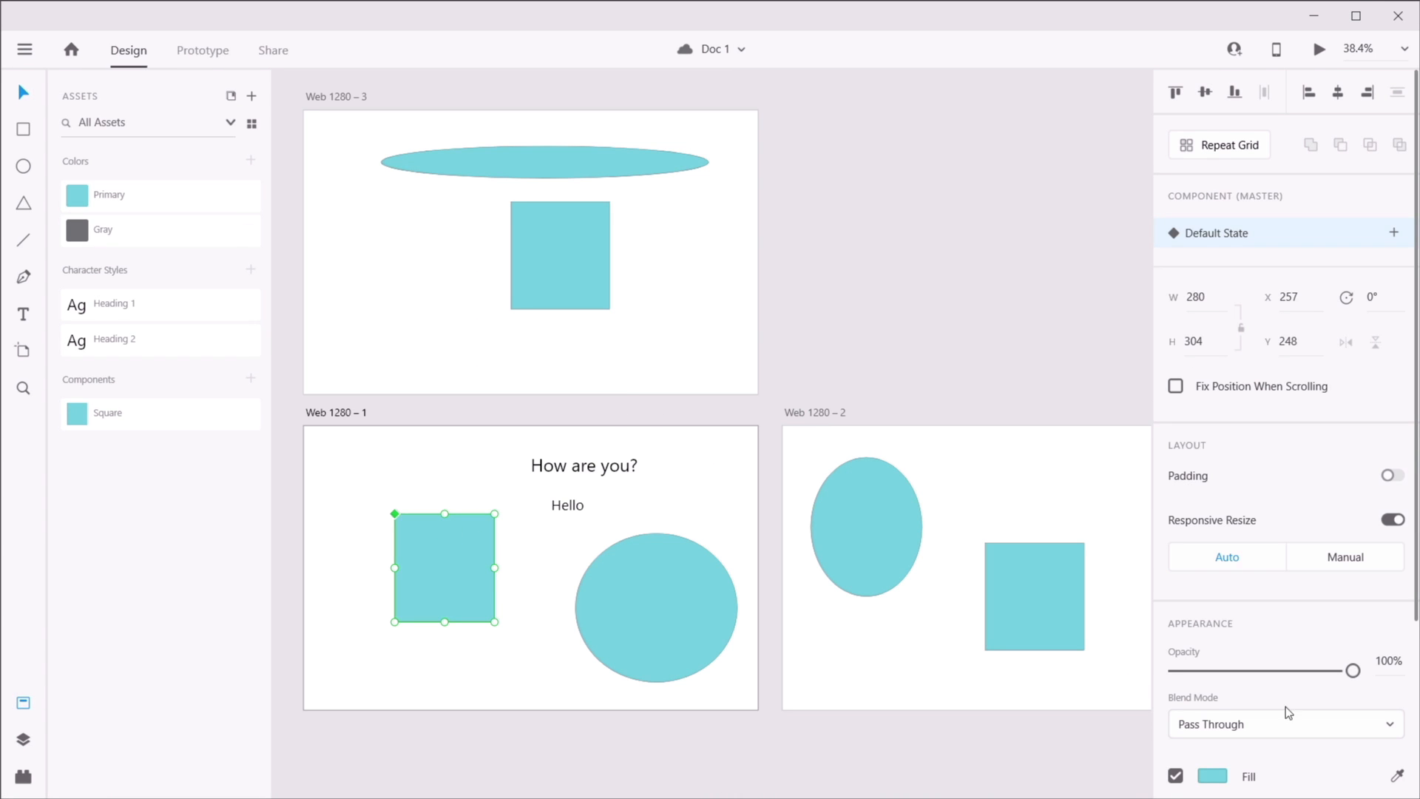
{"action": "left_click", "coordinate": [1213, 775]}
{"action": "left_click_drag", "start_coordinate": [1026, 623], "coordinate": [1122, 558]}
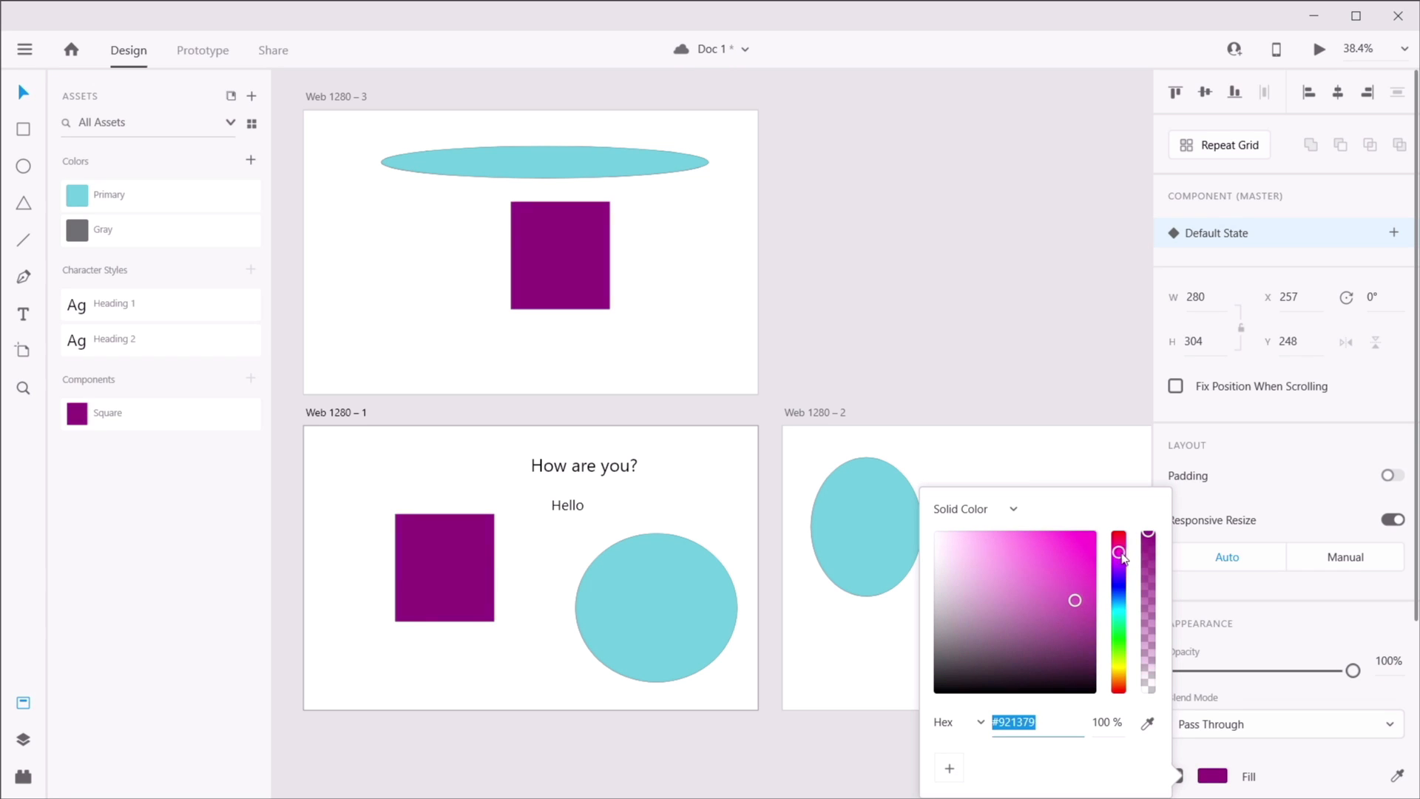
{"action": "left_click", "coordinate": [1021, 374]}
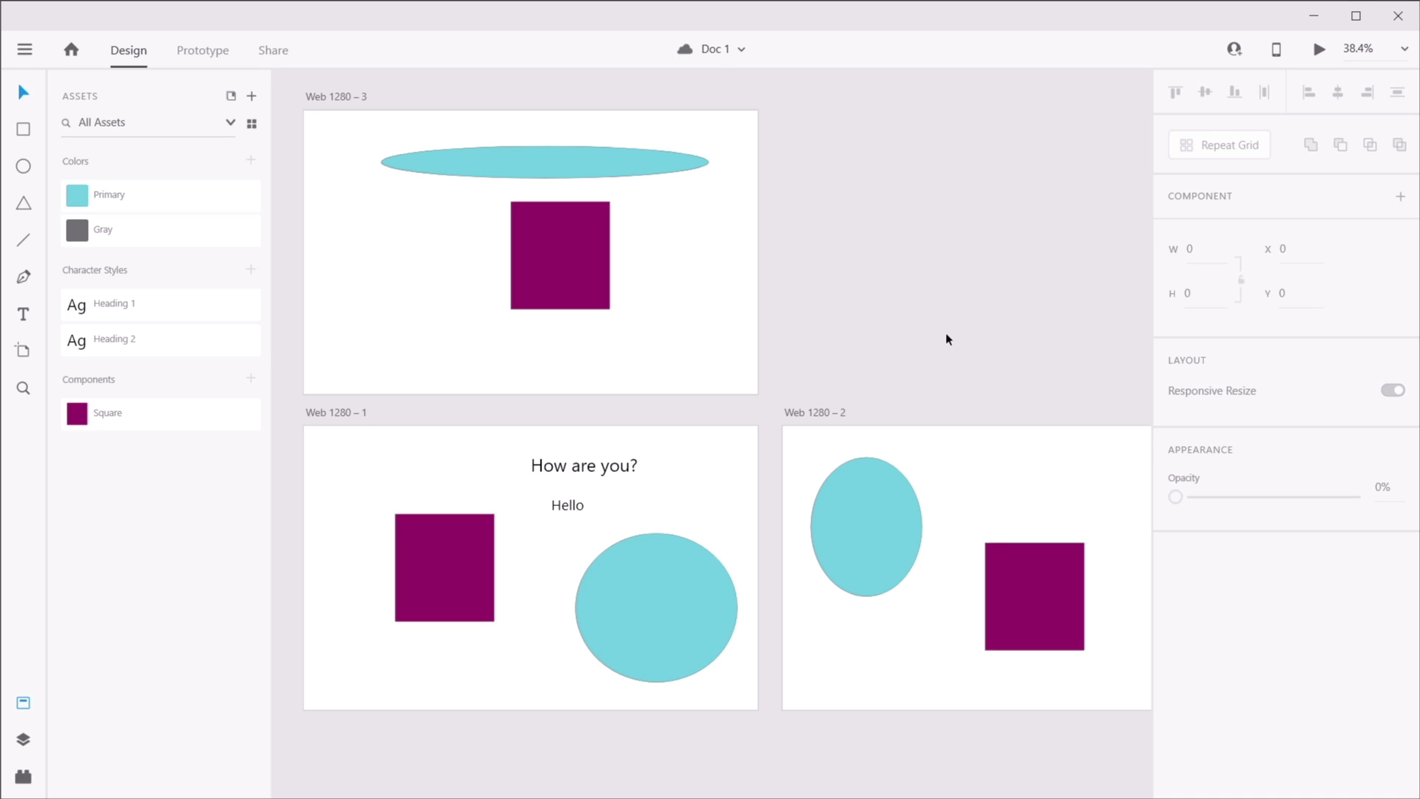
- Switch to Untitled-1, preview the pending change of the linked Square component and apply the update
{"action": "key", "text": "alt+Tab"}
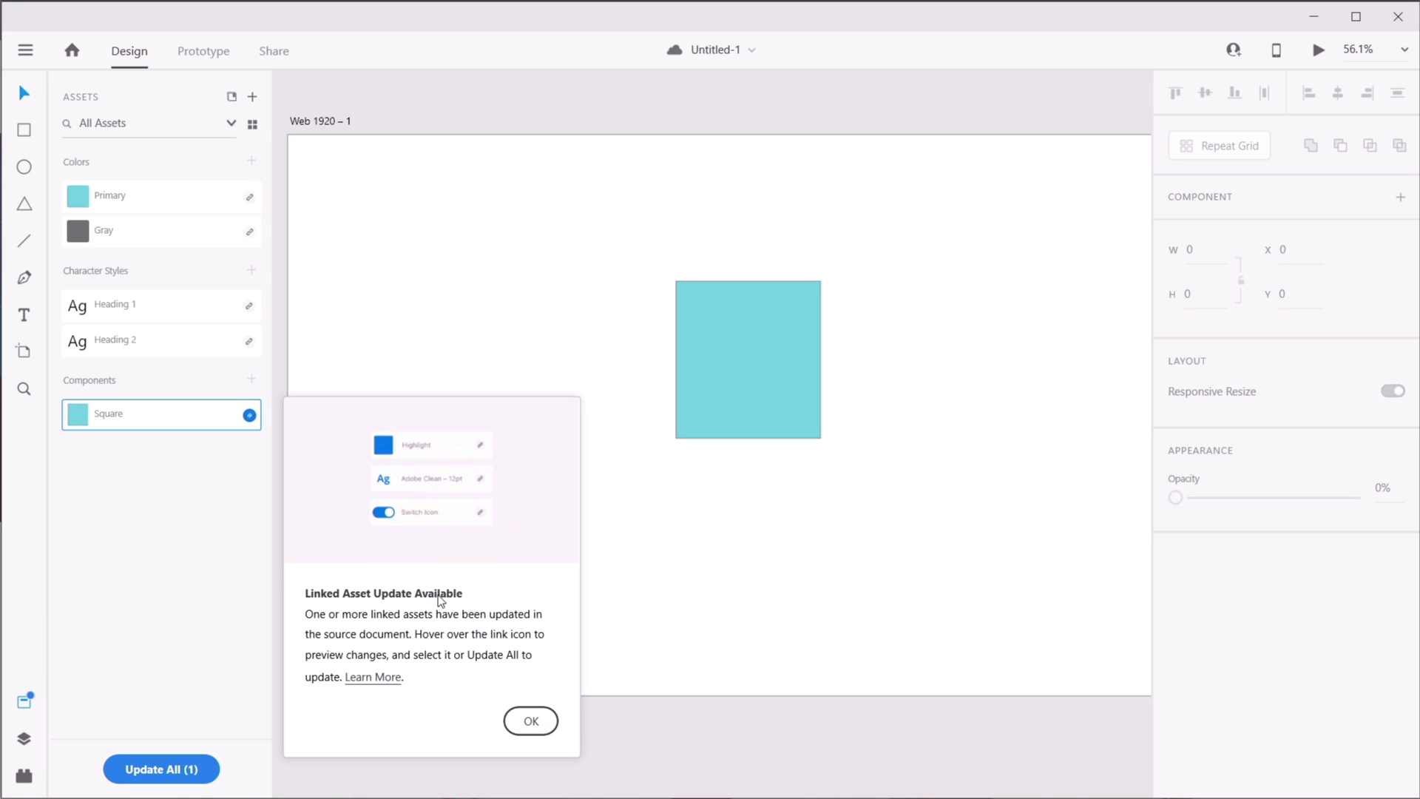
{"action": "mouse_move", "coordinate": [251, 414]}
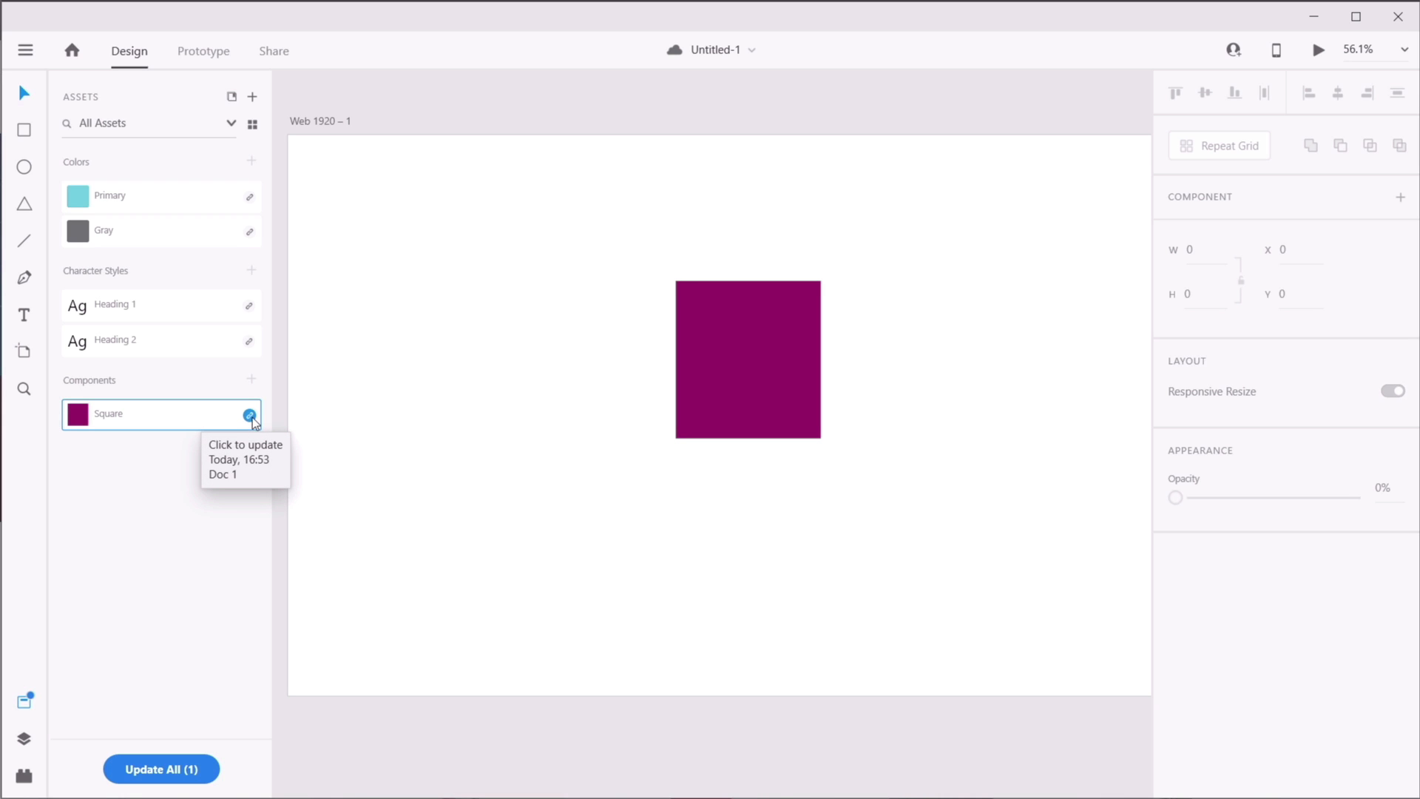
{"action": "left_click", "coordinate": [250, 416]}
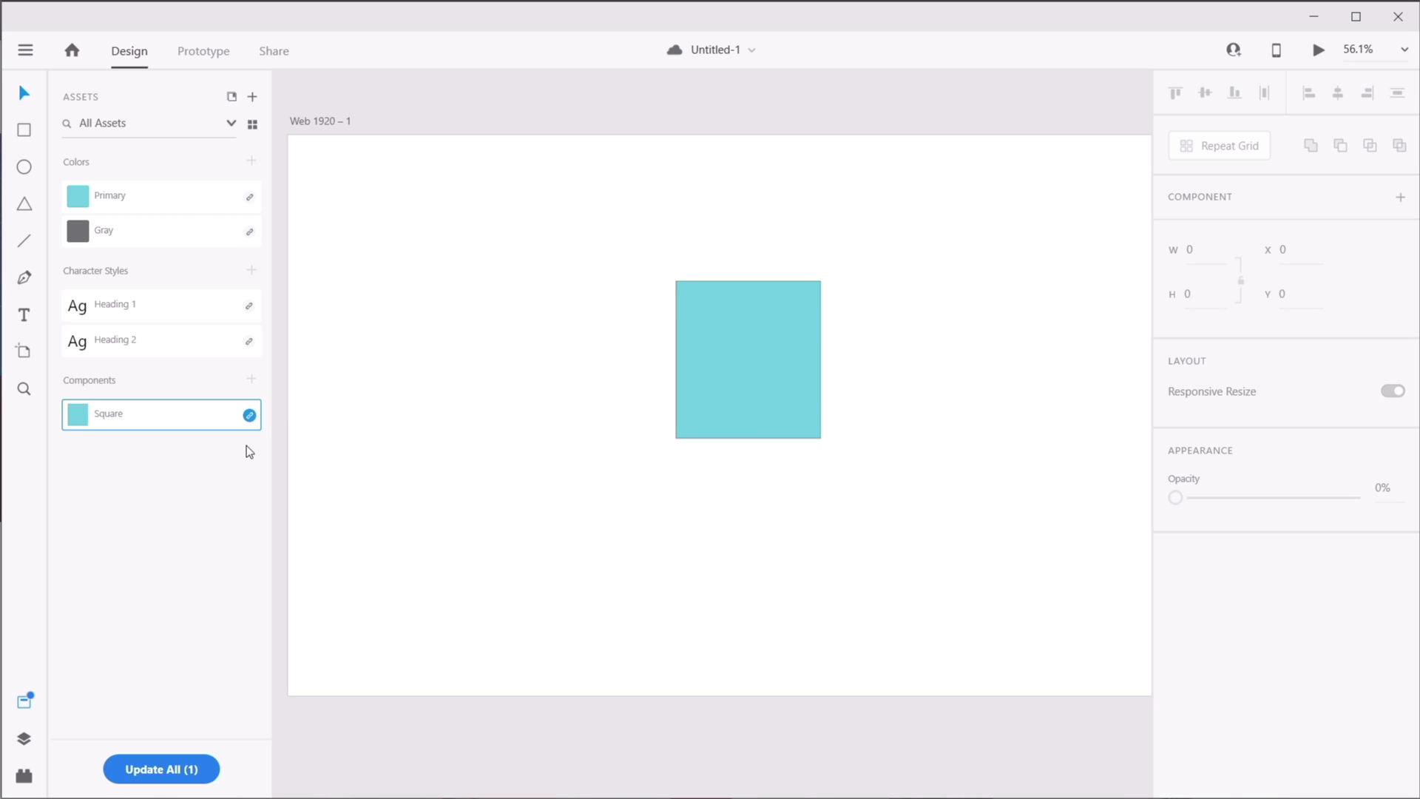
{"action": "mouse_move", "coordinate": [250, 416]}
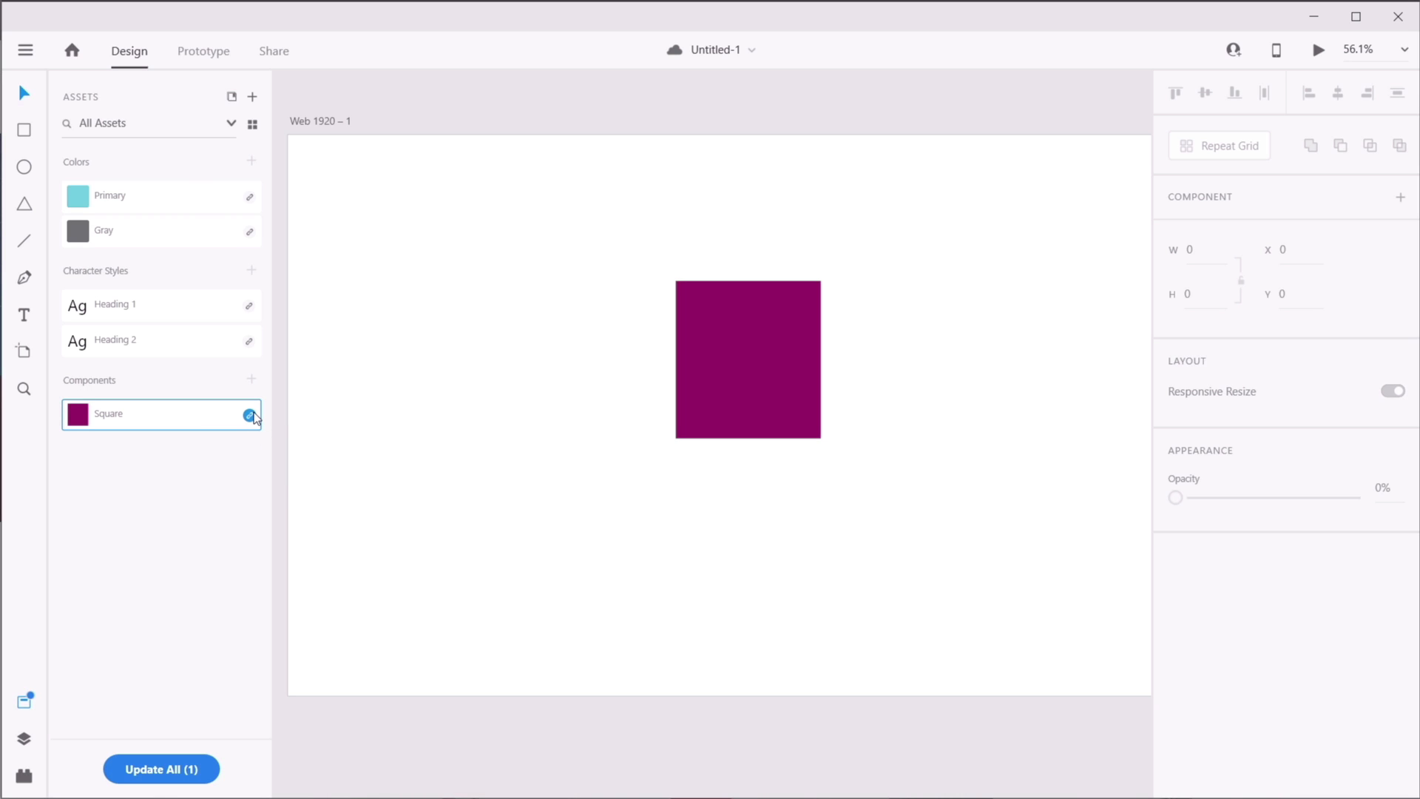
{"action": "left_click", "coordinate": [250, 420]}
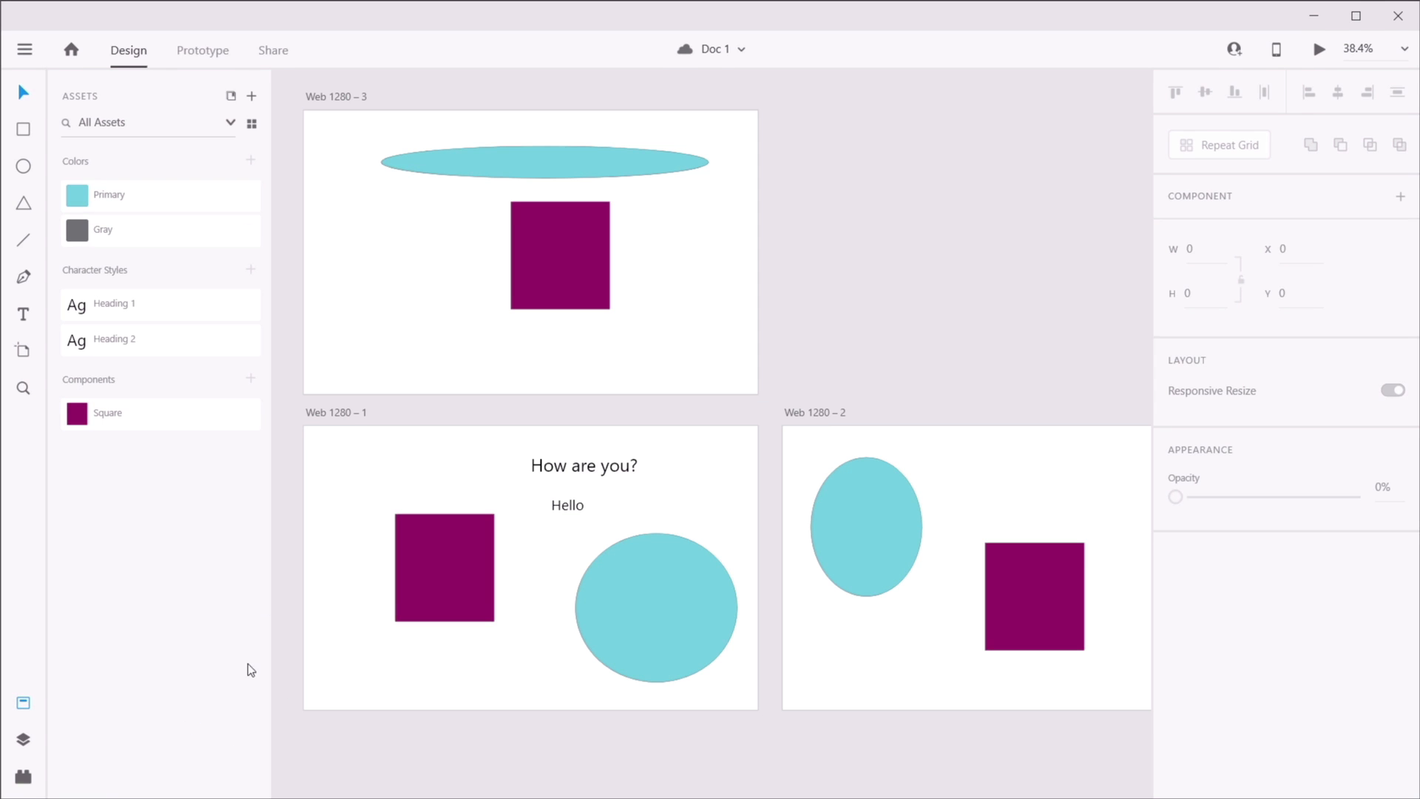
- In Doc 1, edit the Heading 1 character style and set its font to Times New Roman
{"action": "right_click", "coordinate": [163, 299]}
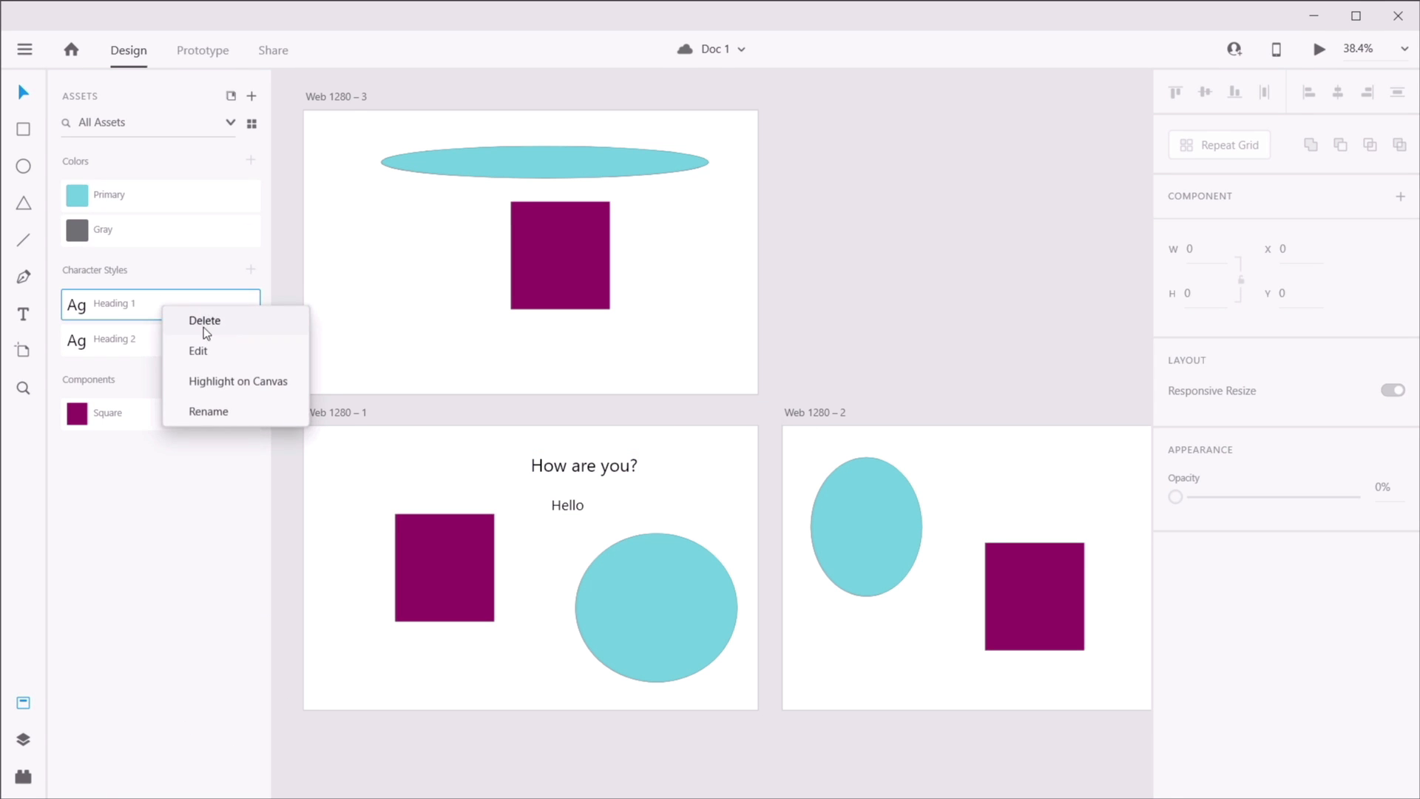
{"action": "left_click", "coordinate": [214, 349]}
{"action": "left_click", "coordinate": [173, 114]}
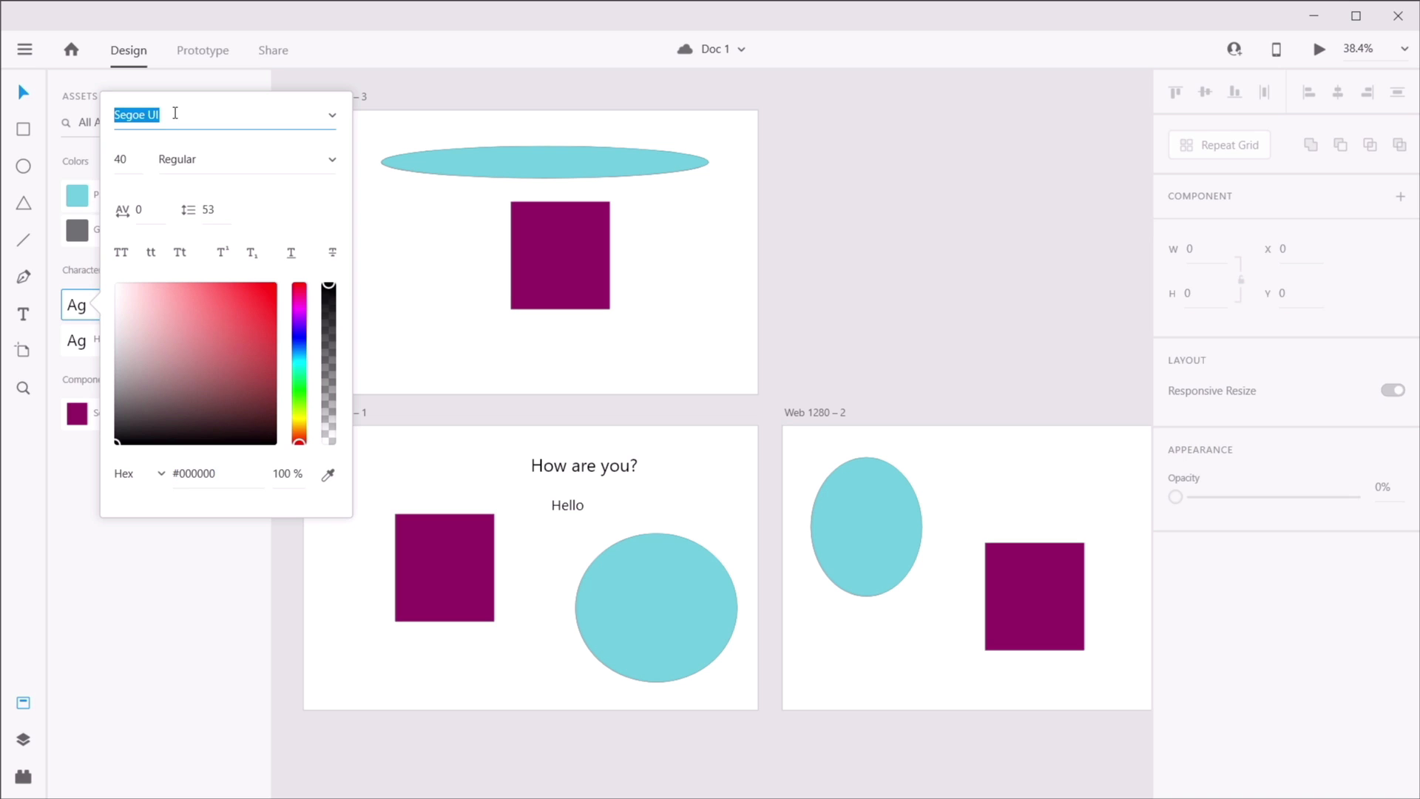
{"action": "type", "text": "Times New Roman"}
{"action": "key", "text": "Return"}
{"action": "left_click", "coordinate": [825, 203]}
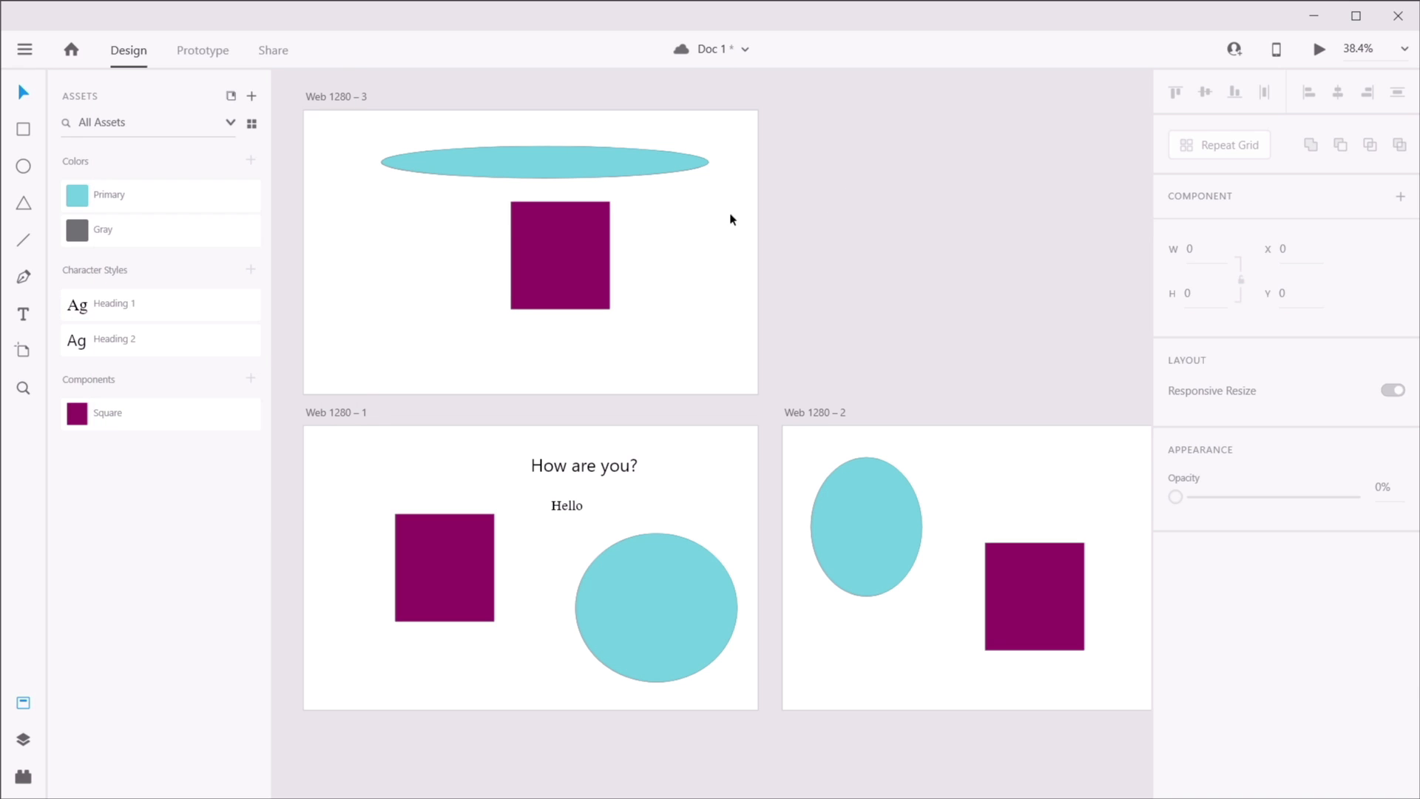
- In Doc 1, edit the Heading 2 character style to use a different sans-serif font and save the document
{"action": "right_click", "coordinate": [148, 339]}
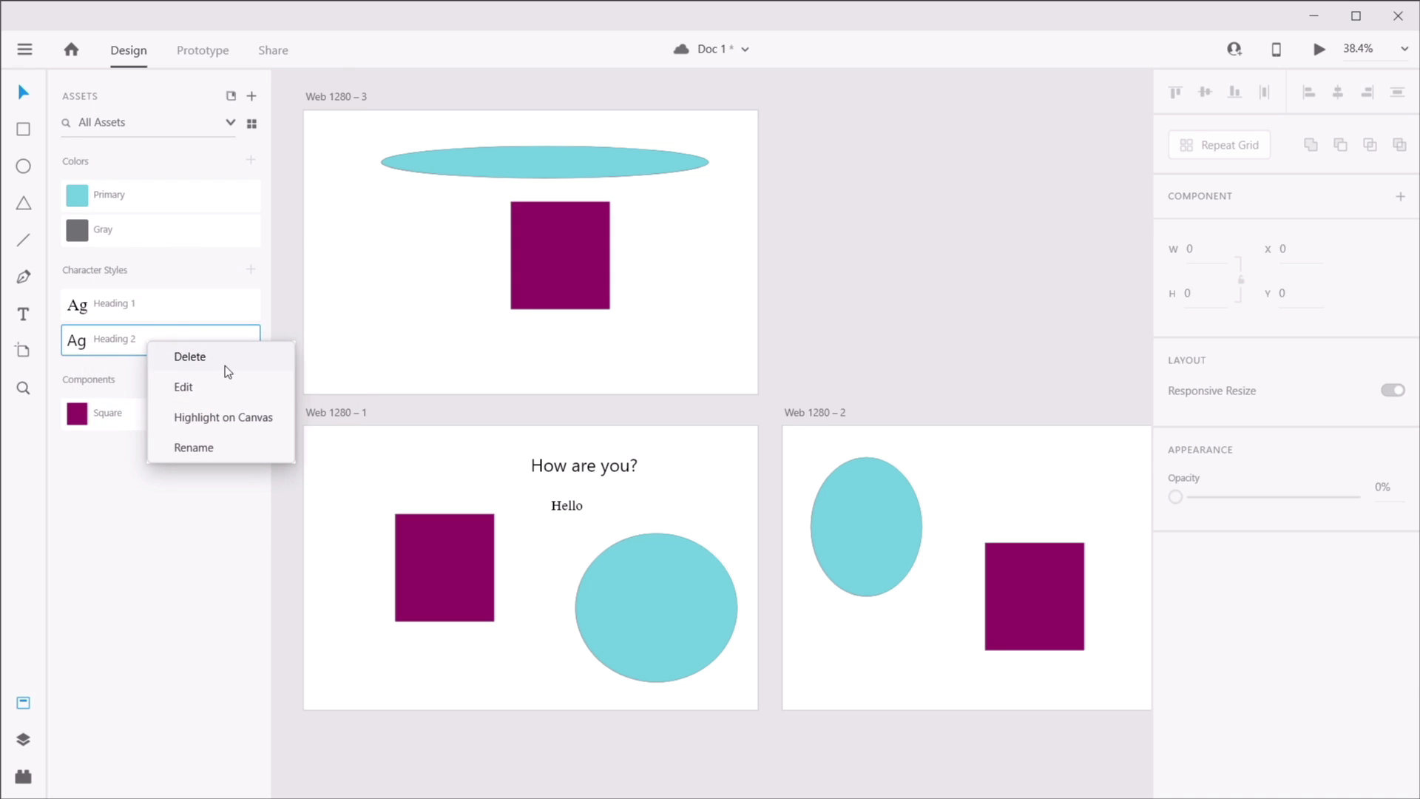
{"action": "left_click", "coordinate": [219, 389]}
{"action": "left_click", "coordinate": [877, 309]}
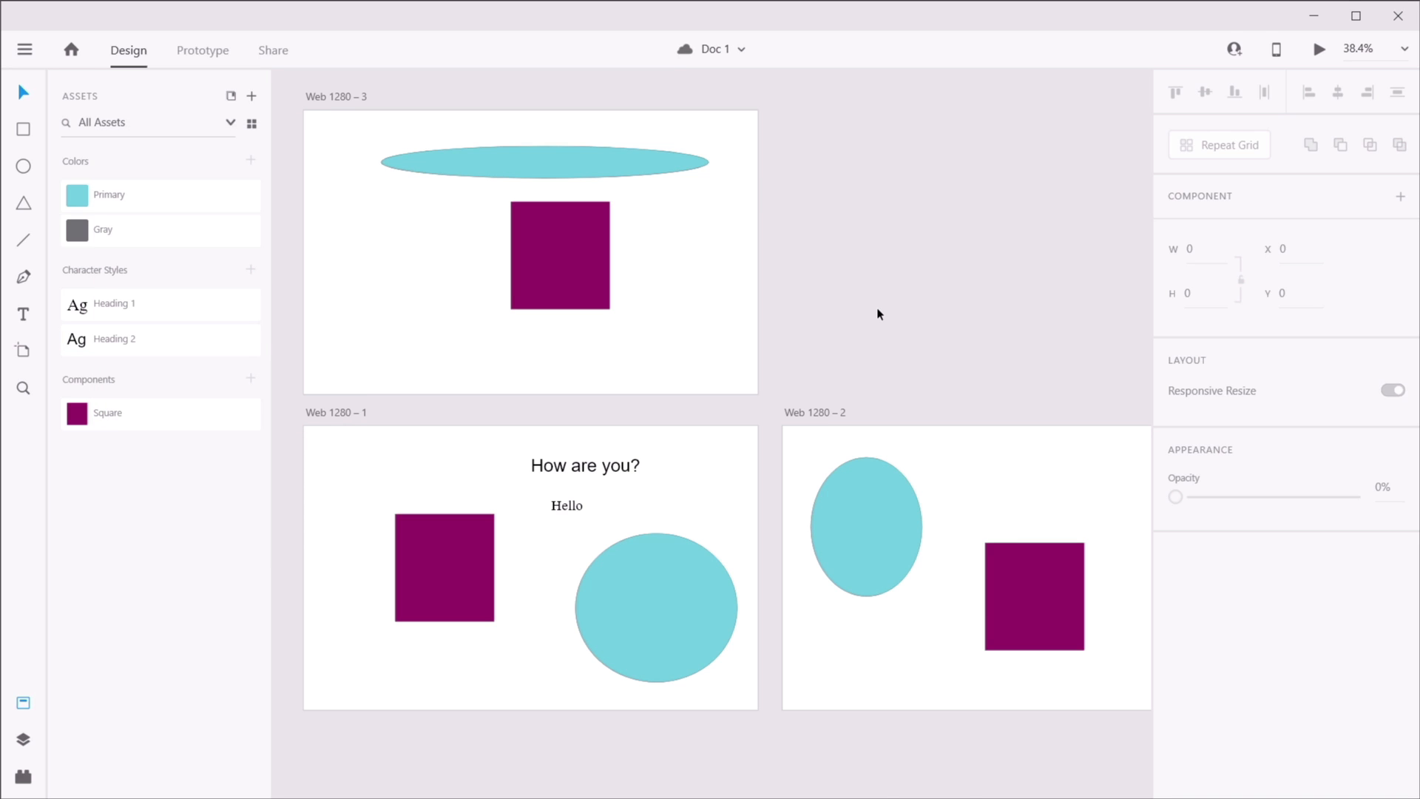
- Switch to Untitled-1 and apply all pending updates to the linked Heading 1 and Heading 2 character styles
{"action": "key", "text": "alt+Tab"}
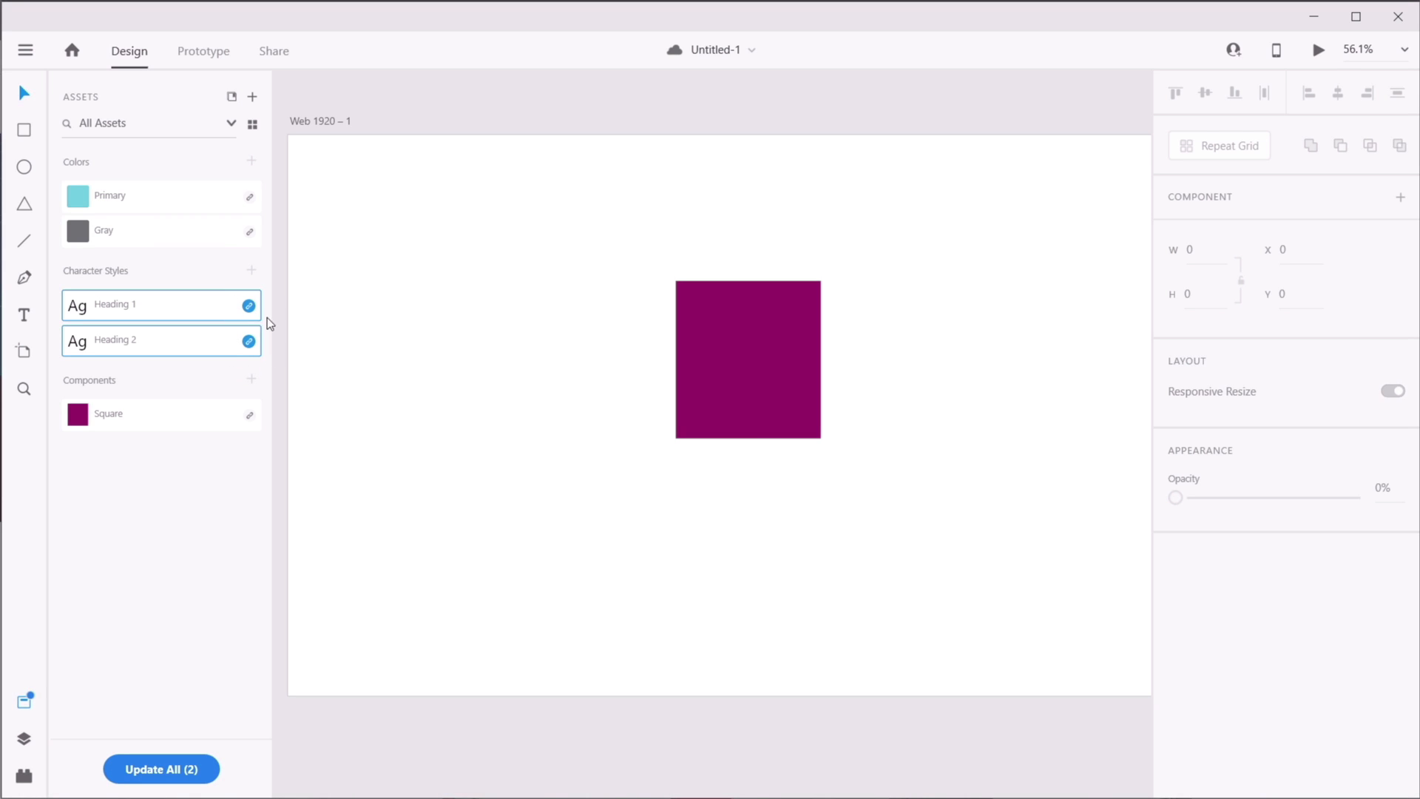
{"action": "left_click", "coordinate": [177, 769]}
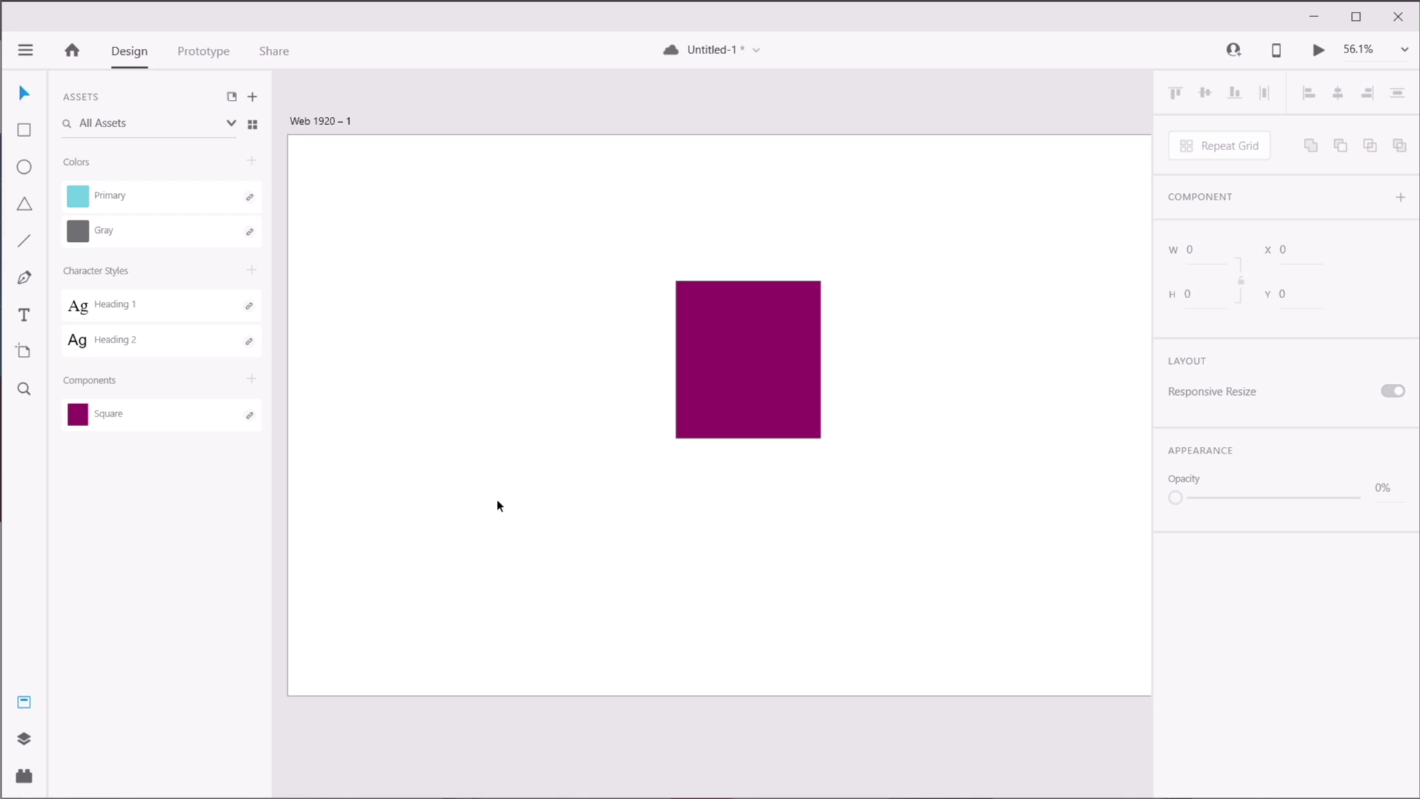
- Add the text "Hello" on the Web 1920 – 1 artboard, below and to the left of the magenta square
{"action": "left_click", "coordinate": [24, 314]}
{"action": "left_click", "coordinate": [534, 561]}
{"action": "type", "text": "Hello"}
{"action": "left_click", "coordinate": [23, 93]}
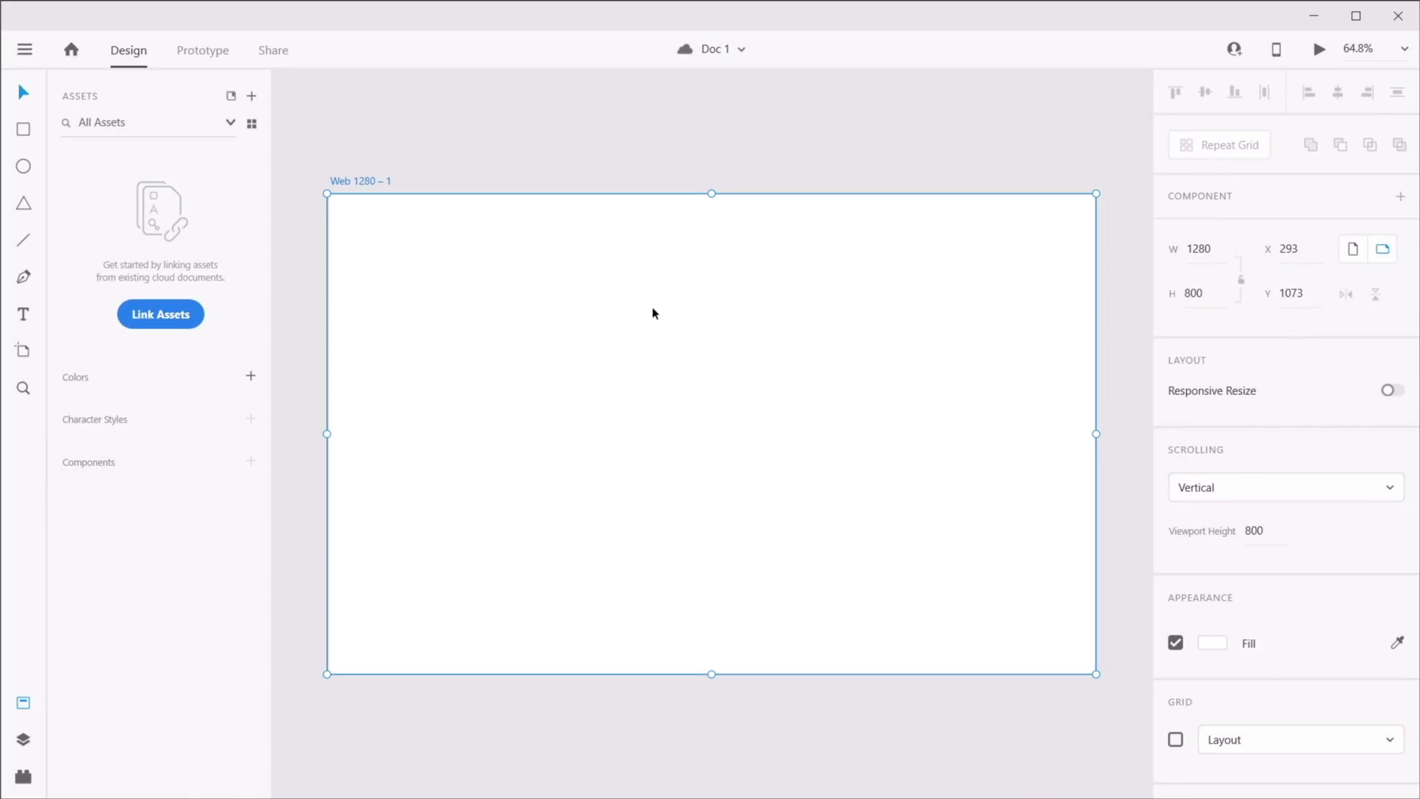
- Draw a rectangle at about X 359, Y 291 on the empty Web 1280 – 1 artboard and size it 500 wide by 90 high
{"action": "left_click", "coordinate": [699, 130]}
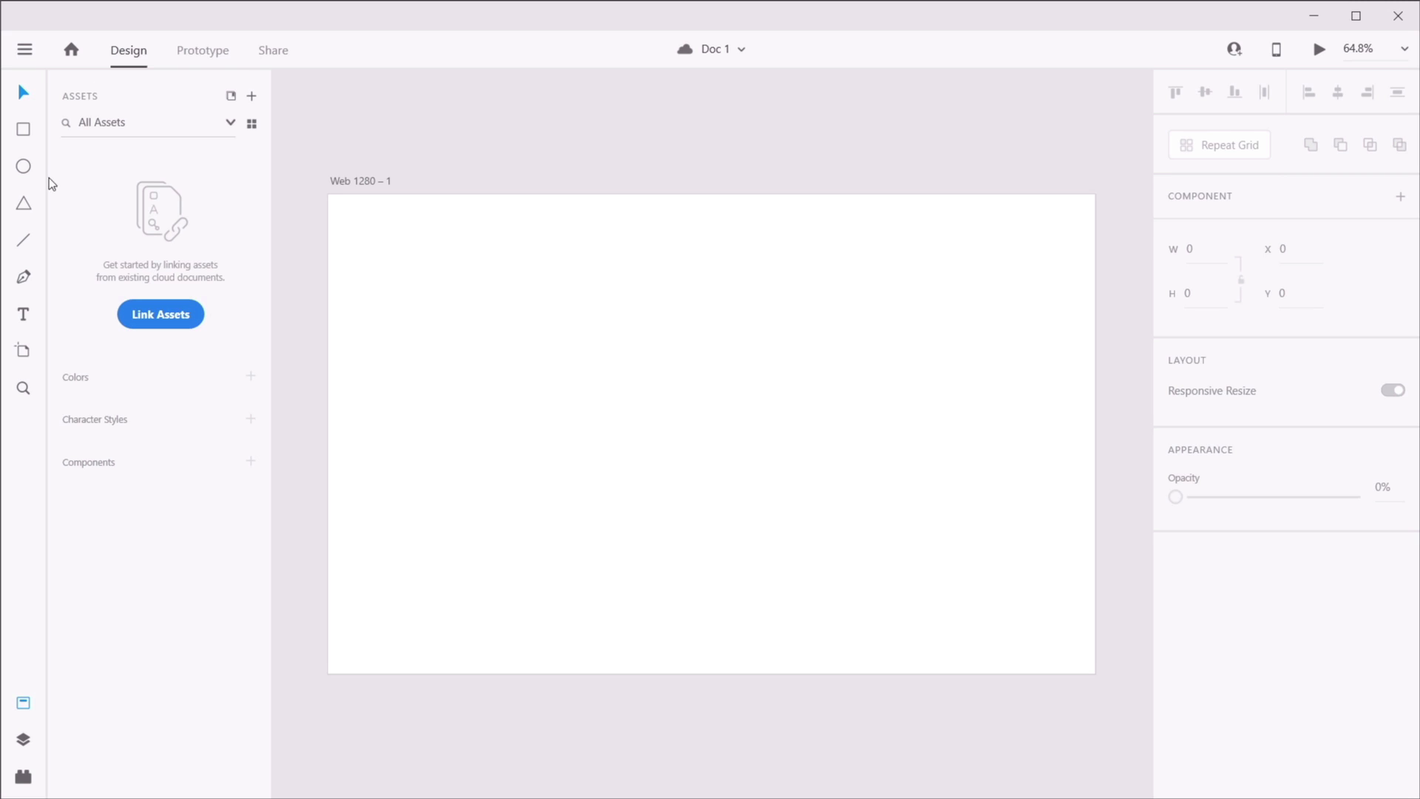
{"action": "left_click", "coordinate": [25, 131]}
{"action": "left_click_drag", "start_coordinate": [545, 370], "coordinate": [815, 439]}
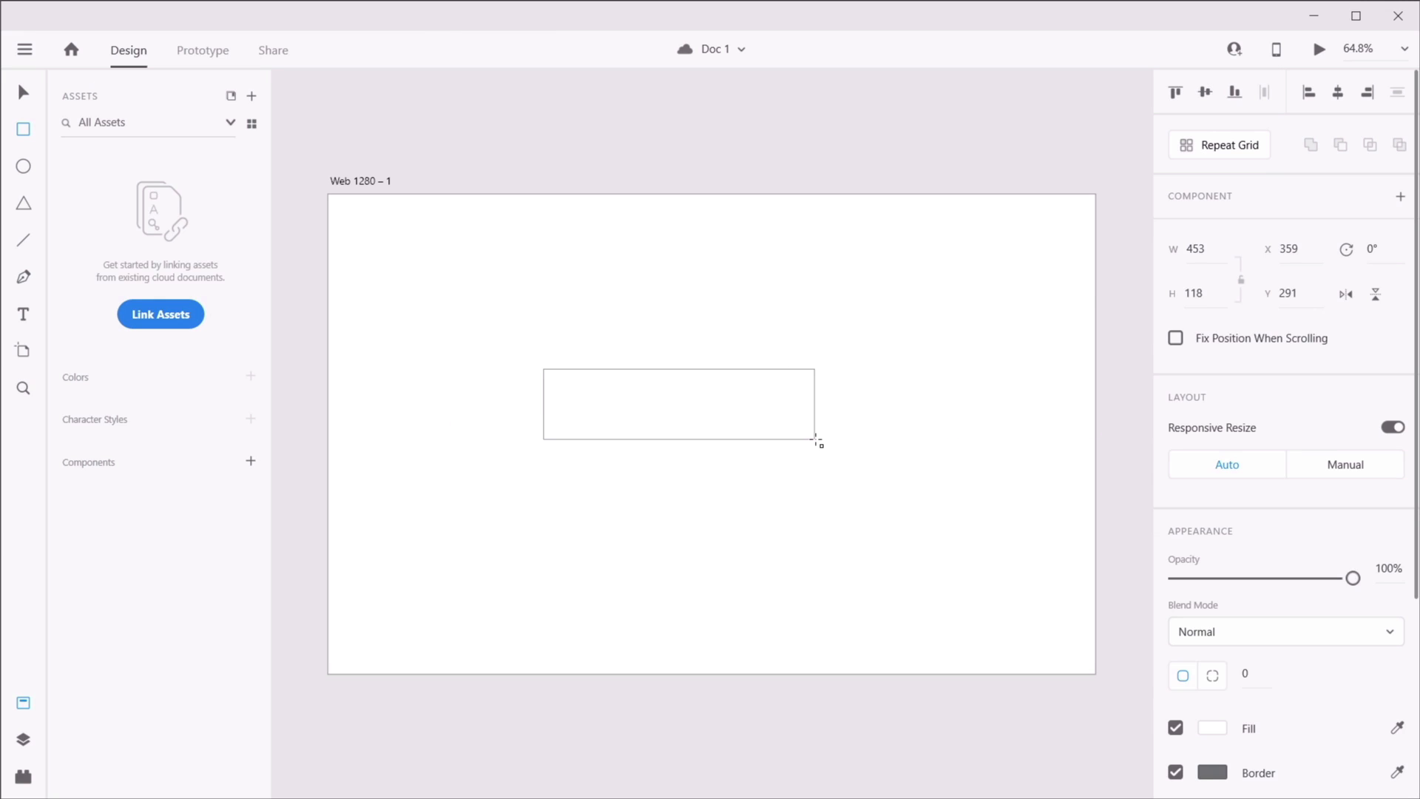
{"action": "left_click", "coordinate": [1202, 294]}
{"action": "type", "text": "90"}
{"action": "key", "text": "Return"}
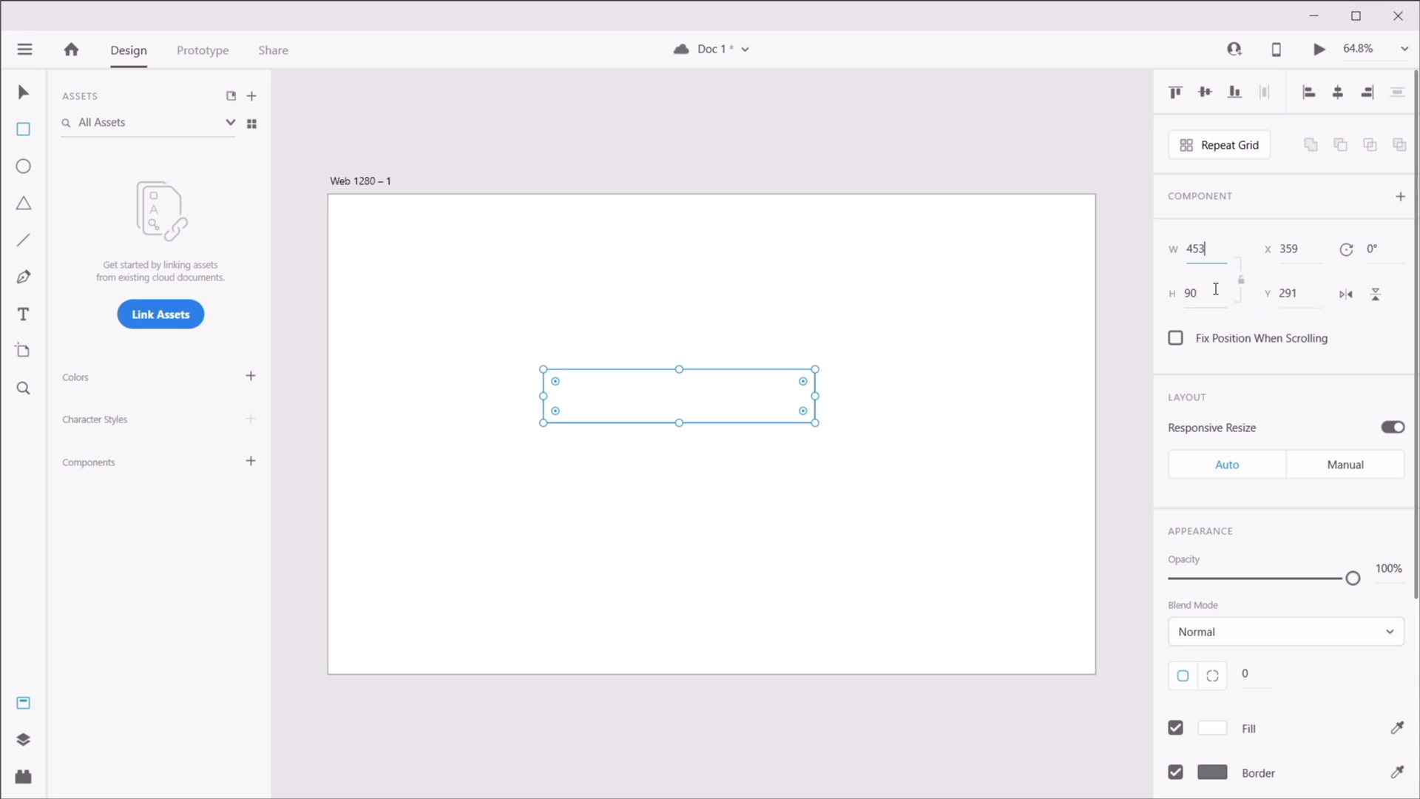
{"action": "key", "text": "BackSpace"}
{"action": "key", "text": "BackSpace"}
{"action": "key", "text": "BackSpace"}
{"action": "type", "text": "500"}
{"action": "key", "text": "Tab"}
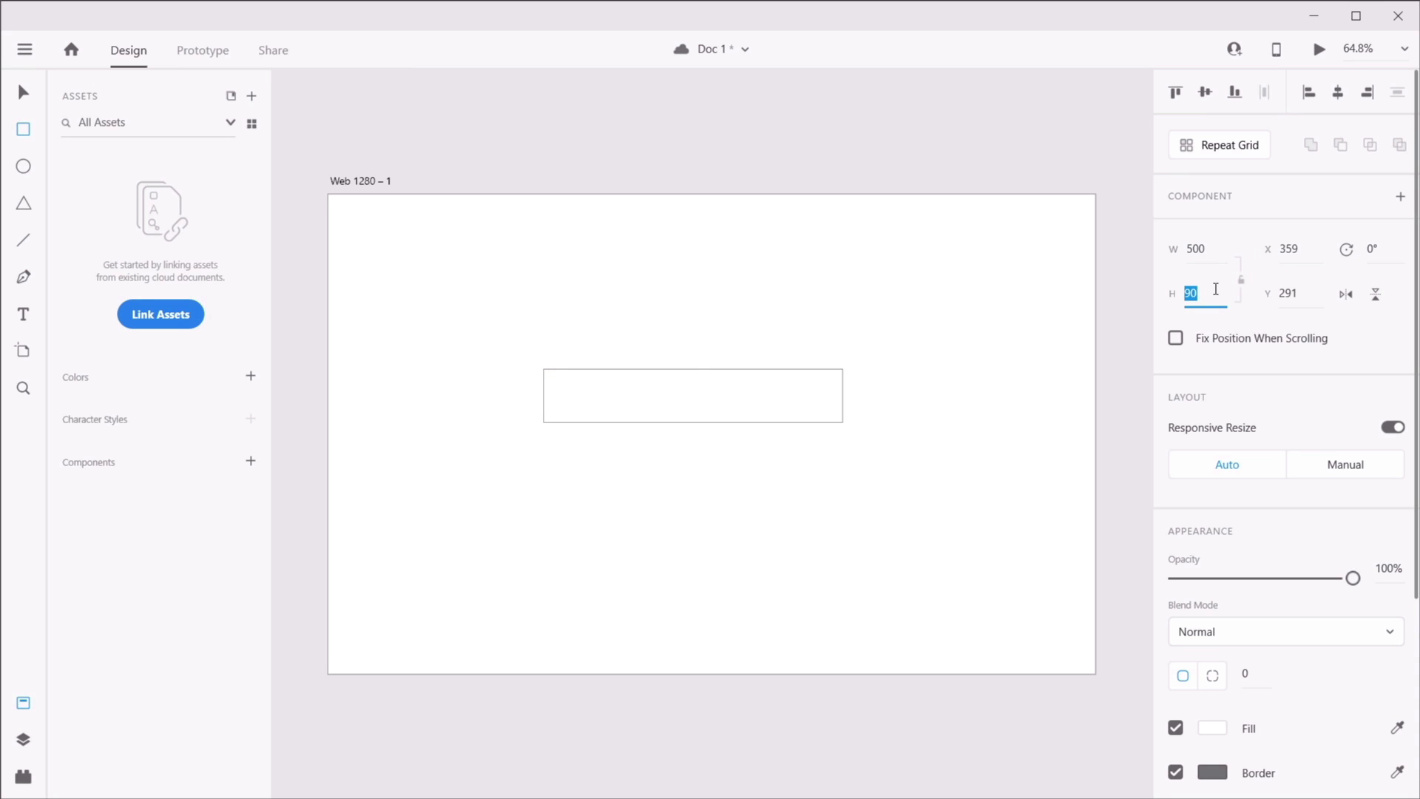
- Round the rectangle's corners to a radius of 45 and give it a borderless #2680EB fill sampled from the Link Assets button
{"action": "left_click_drag", "start_coordinate": [830, 383], "coordinate": [719, 410]}
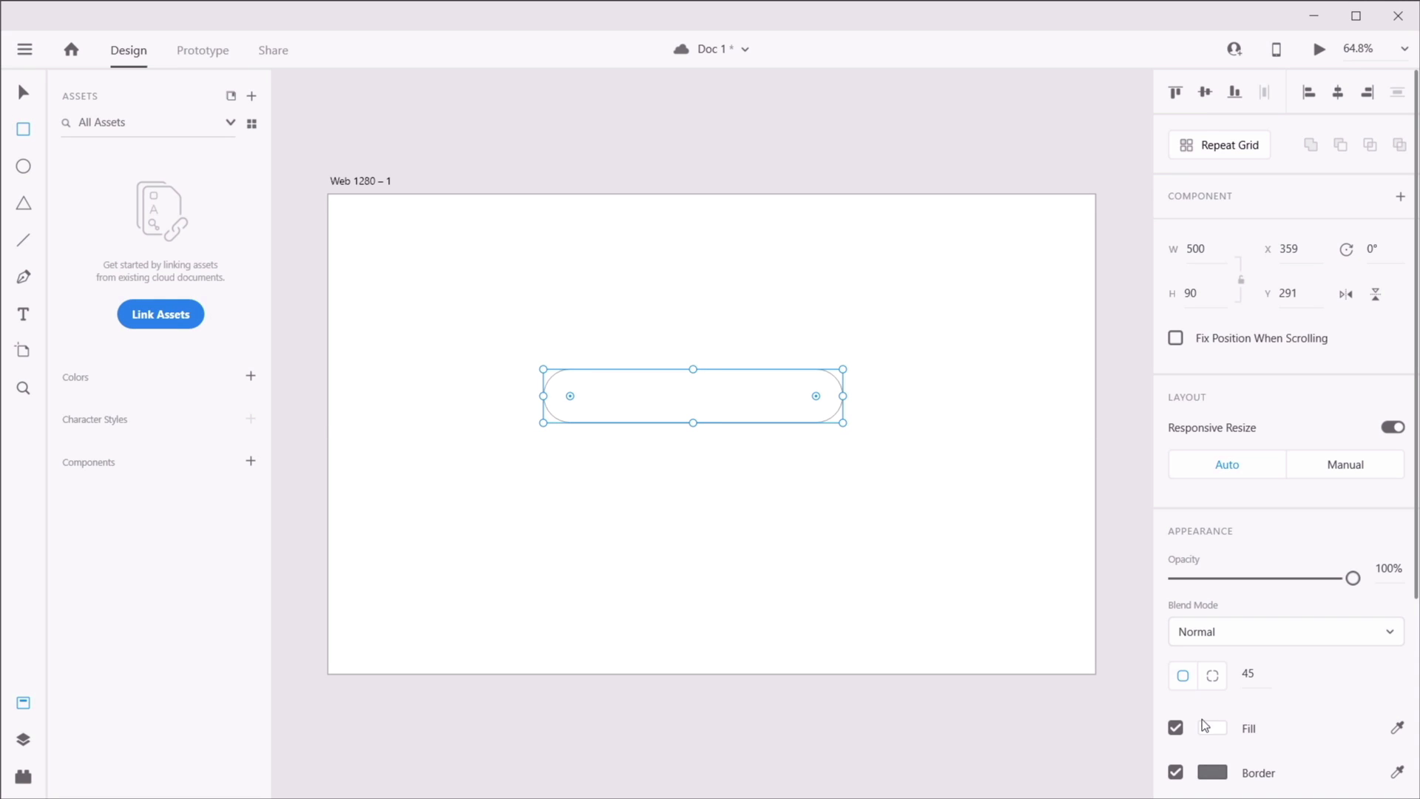
{"action": "left_click", "coordinate": [1212, 727]}
{"action": "left_click", "coordinate": [1118, 592]}
{"action": "left_click_drag", "start_coordinate": [1039, 585], "coordinate": [1076, 550]}
{"action": "key", "text": "BackSpace"}
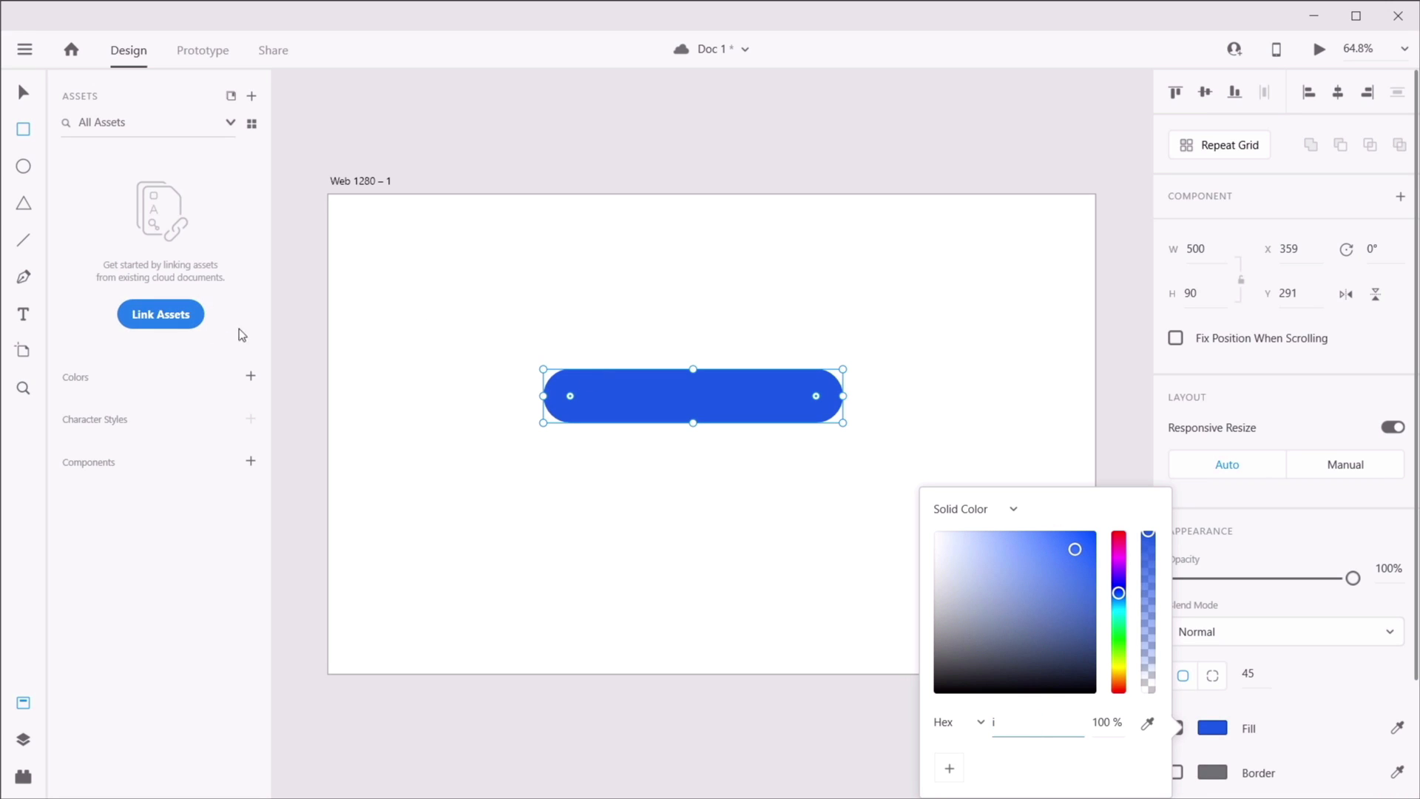
{"action": "left_click", "coordinate": [1148, 724]}
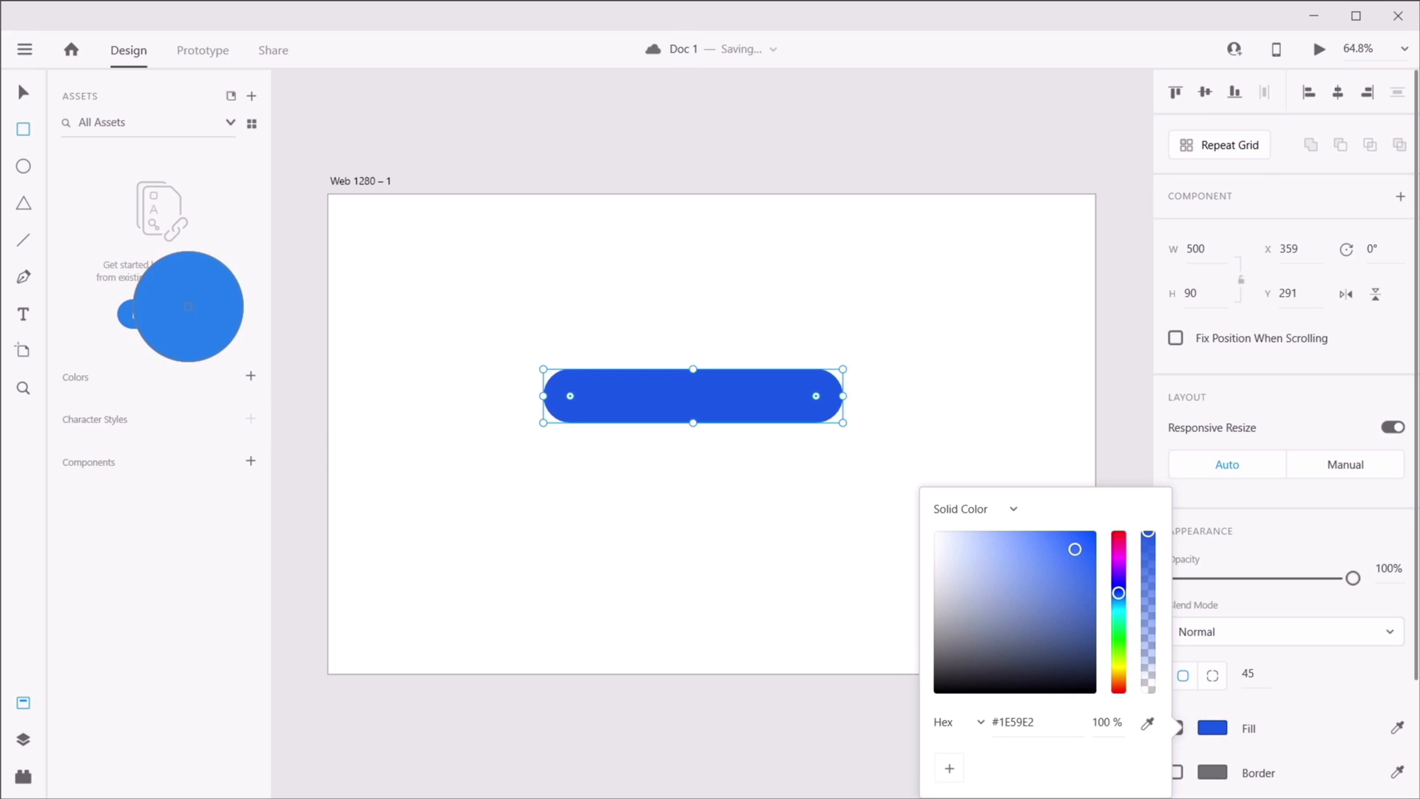
{"action": "left_click", "coordinate": [187, 305]}
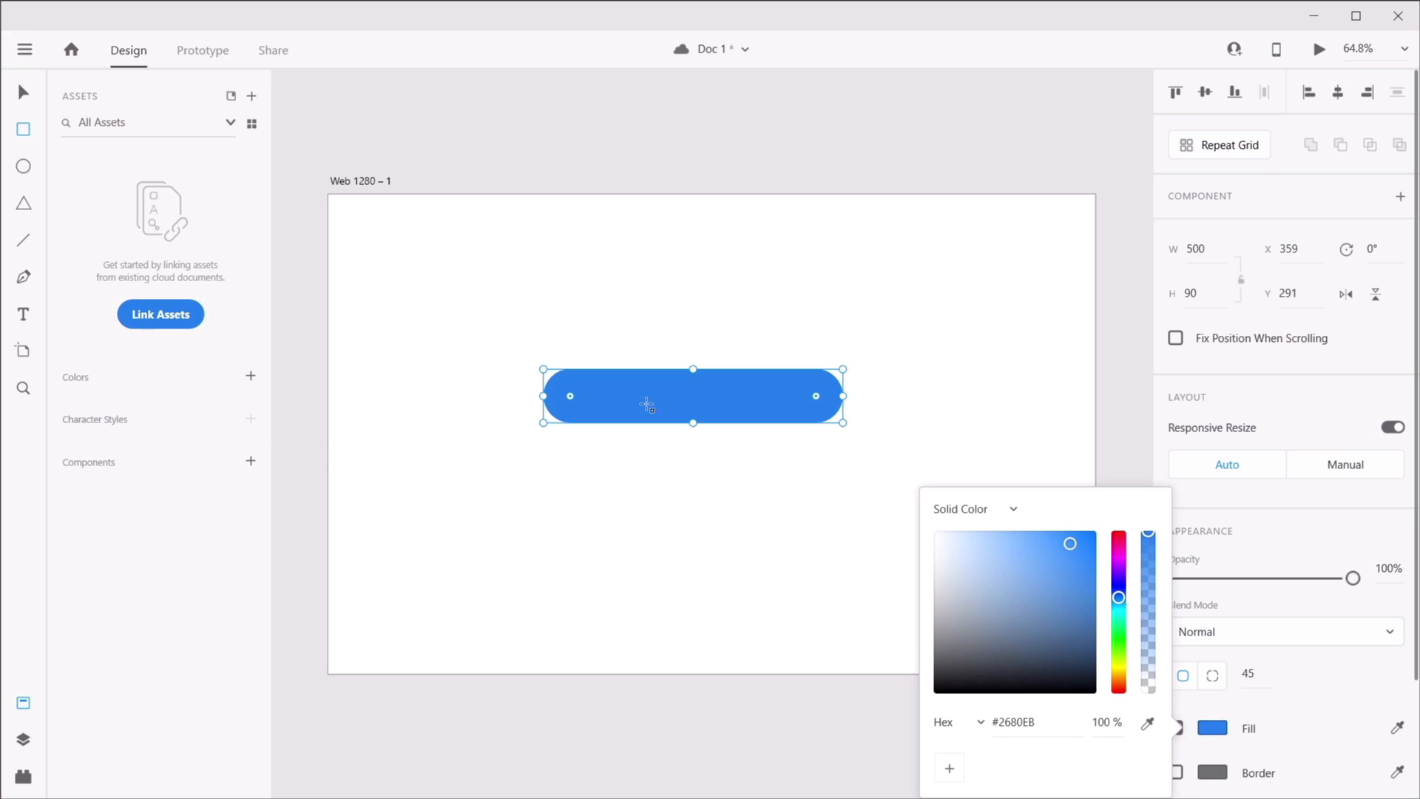
{"action": "key", "text": "Escape"}
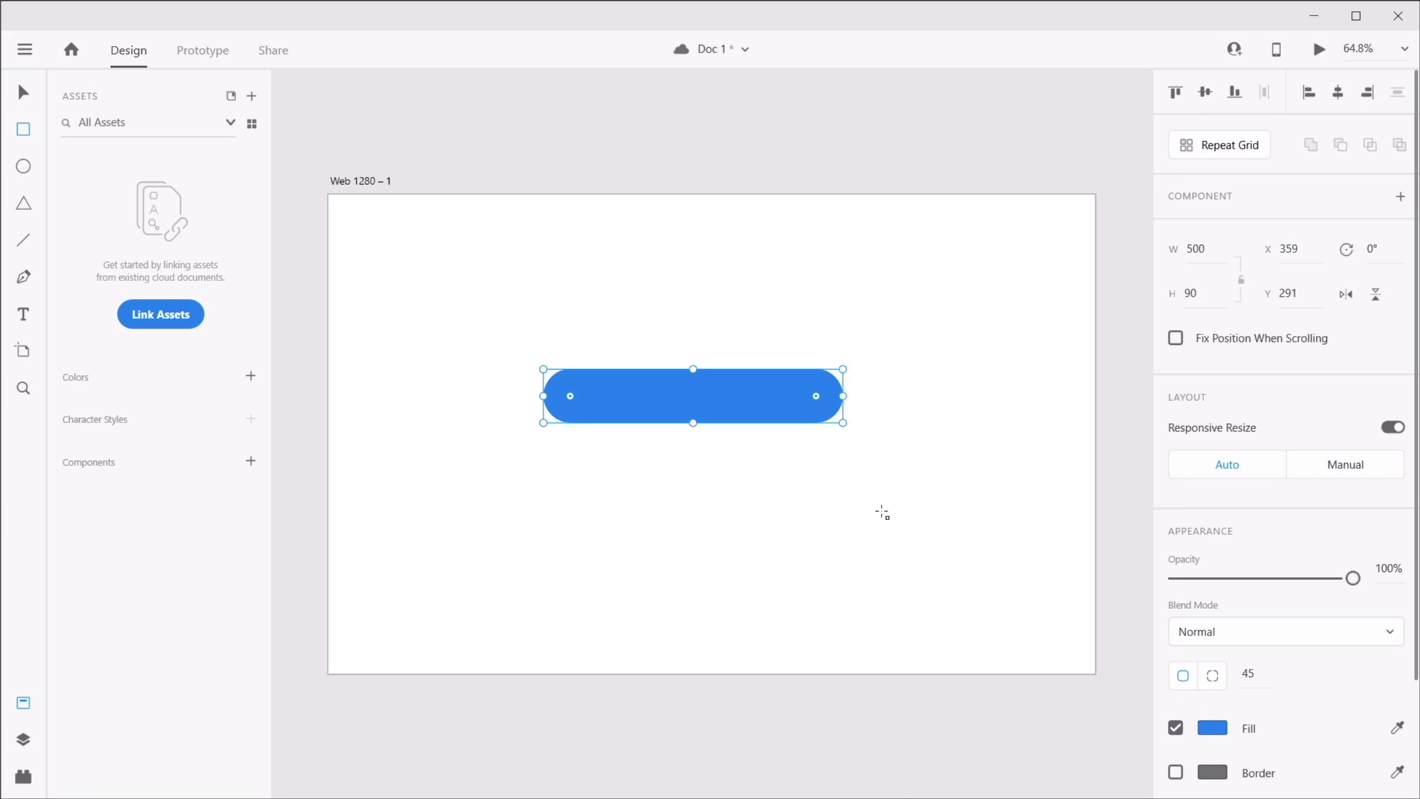
- Add a white, center-aligned "Send message" label and center it on the blue button
{"action": "key", "text": "v"}
{"action": "left_click", "coordinate": [23, 316]}
{"action": "left_click", "coordinate": [670, 395]}
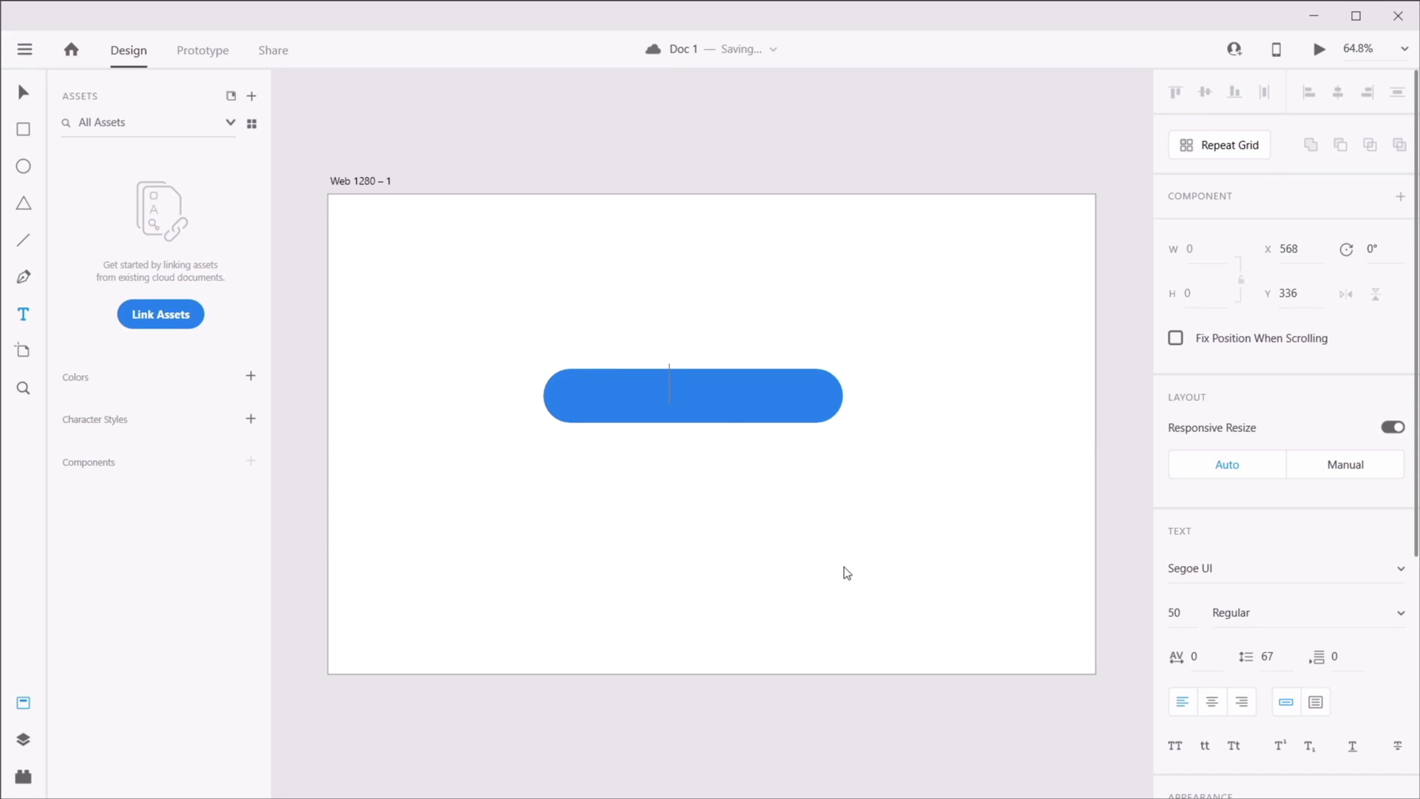
{"action": "type", "text": "Send message"}
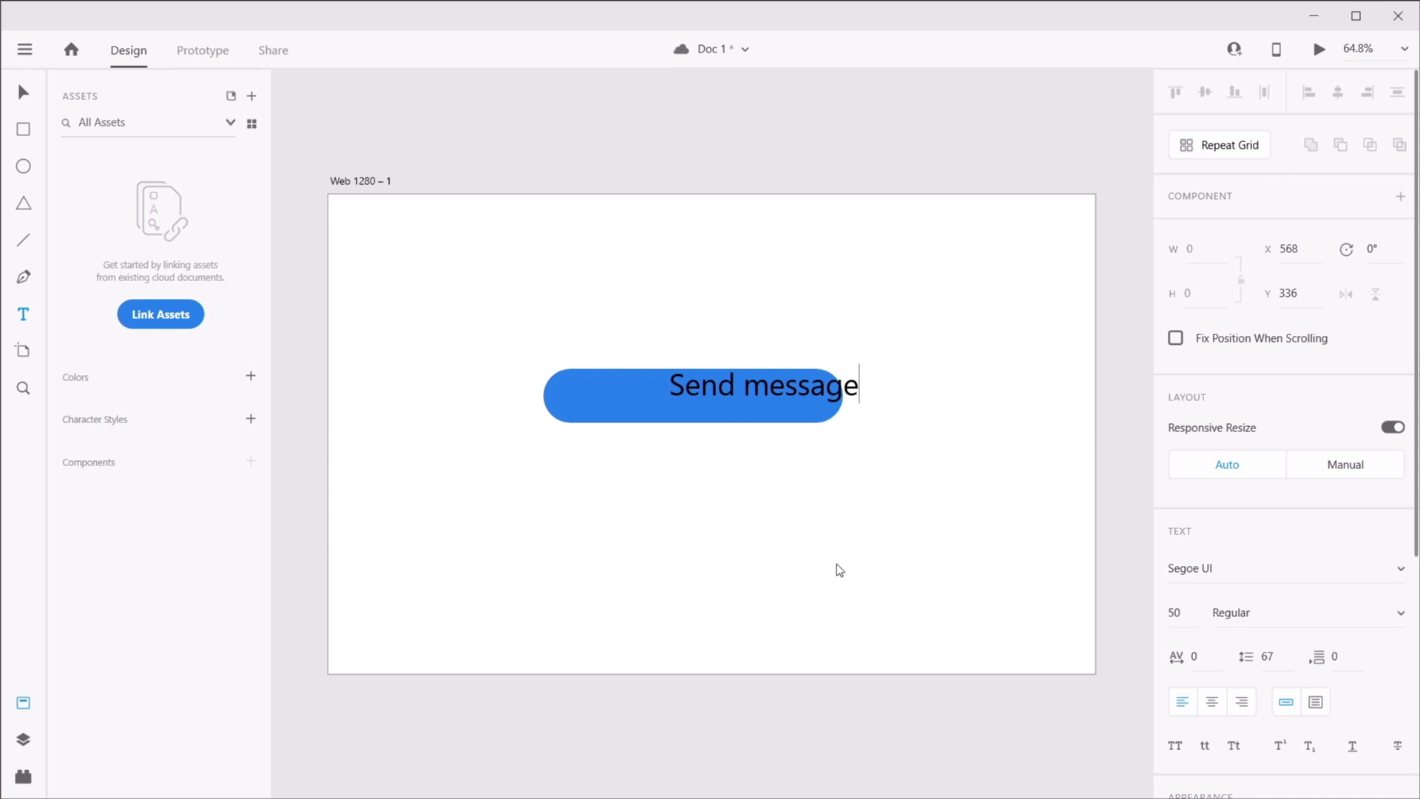
{"action": "key", "text": "Escape"}
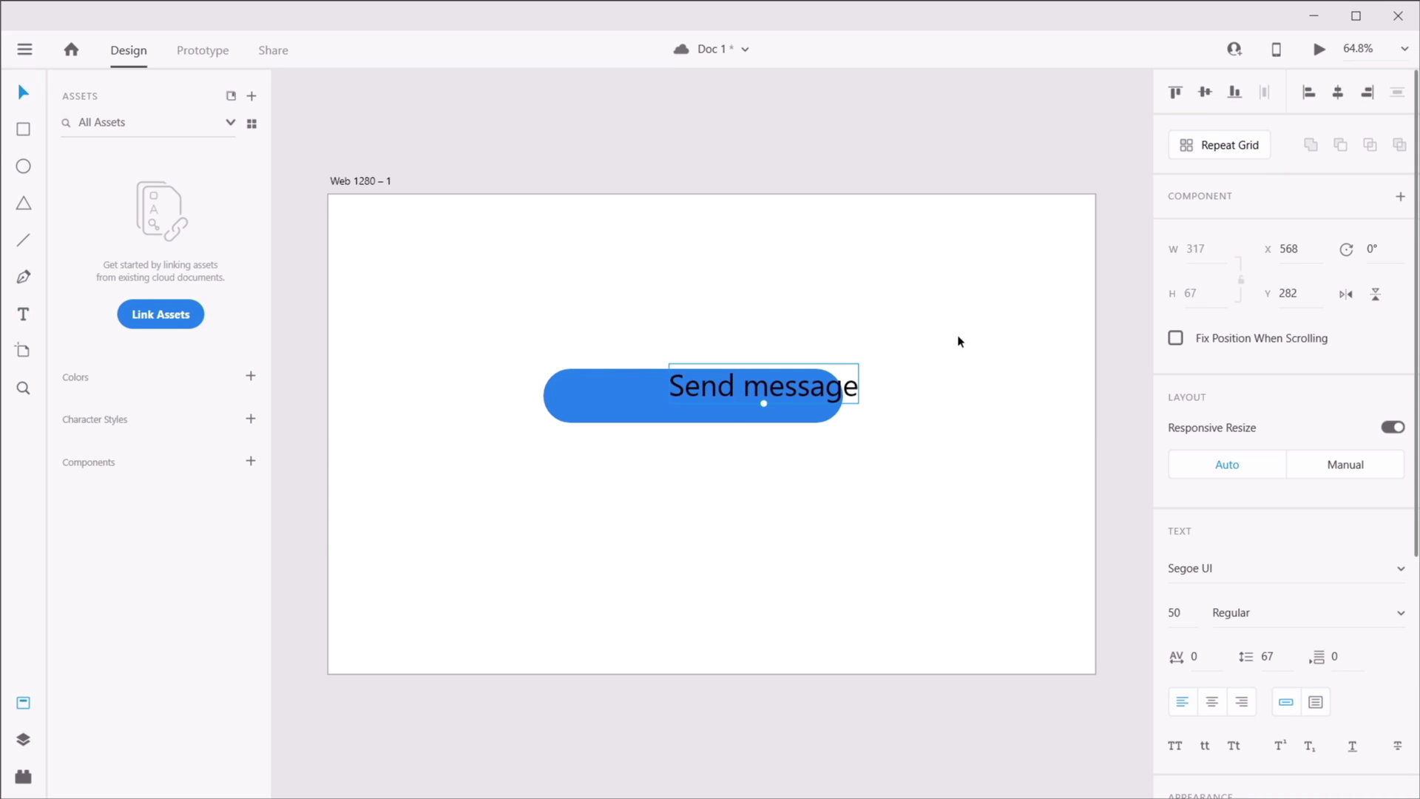
{"action": "scroll", "coordinate": [1236, 610], "scroll_direction": "down", "scroll_amount": 5}
{"action": "left_click", "coordinate": [1220, 592]}
{"action": "left_click_drag", "start_coordinate": [1024, 544], "coordinate": [885, 424]}
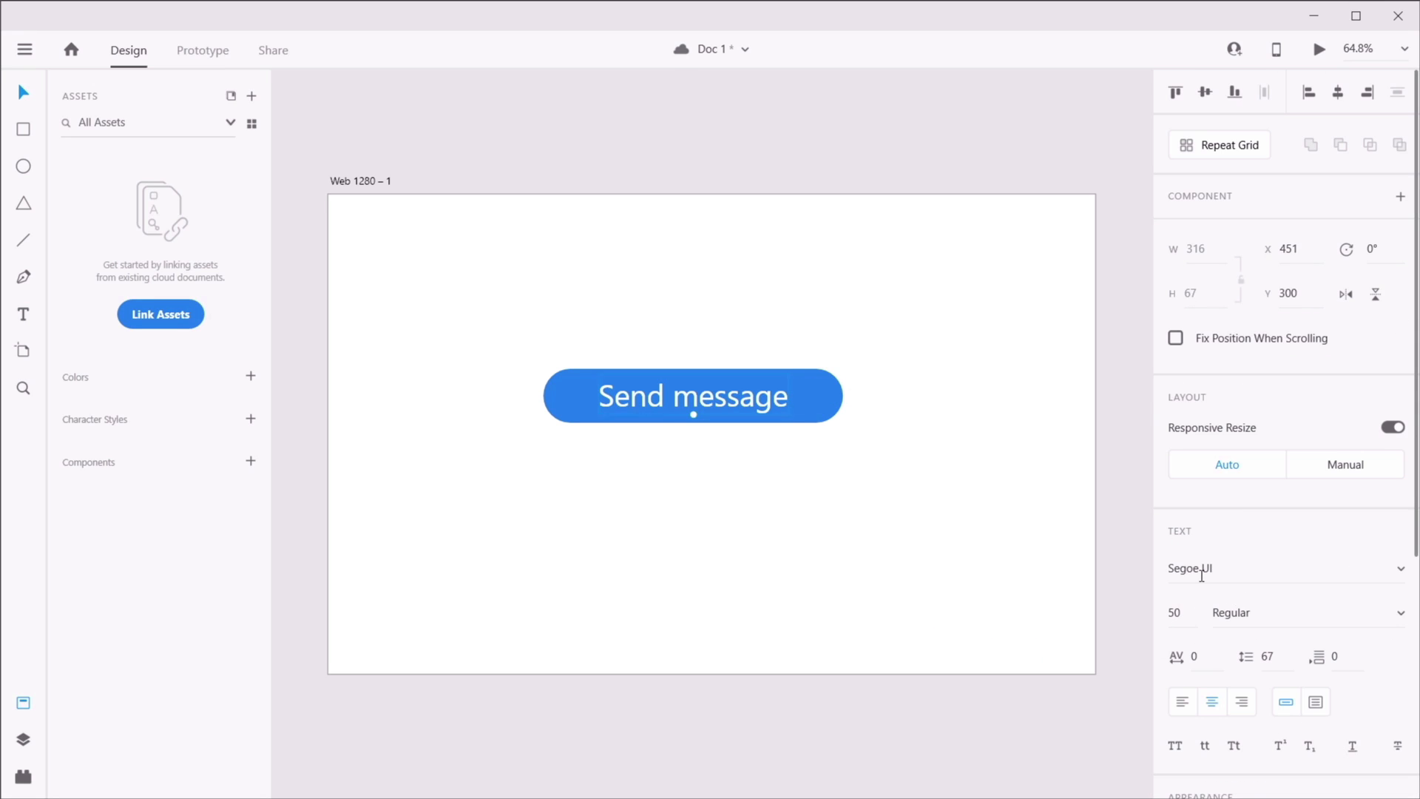
- Set the "Send message" label to size 36, Semibold weight and a character spacing of 3
{"action": "left_click", "coordinate": [1184, 612]}
{"action": "type", "text": "36"}
{"action": "key", "text": "Tab"}
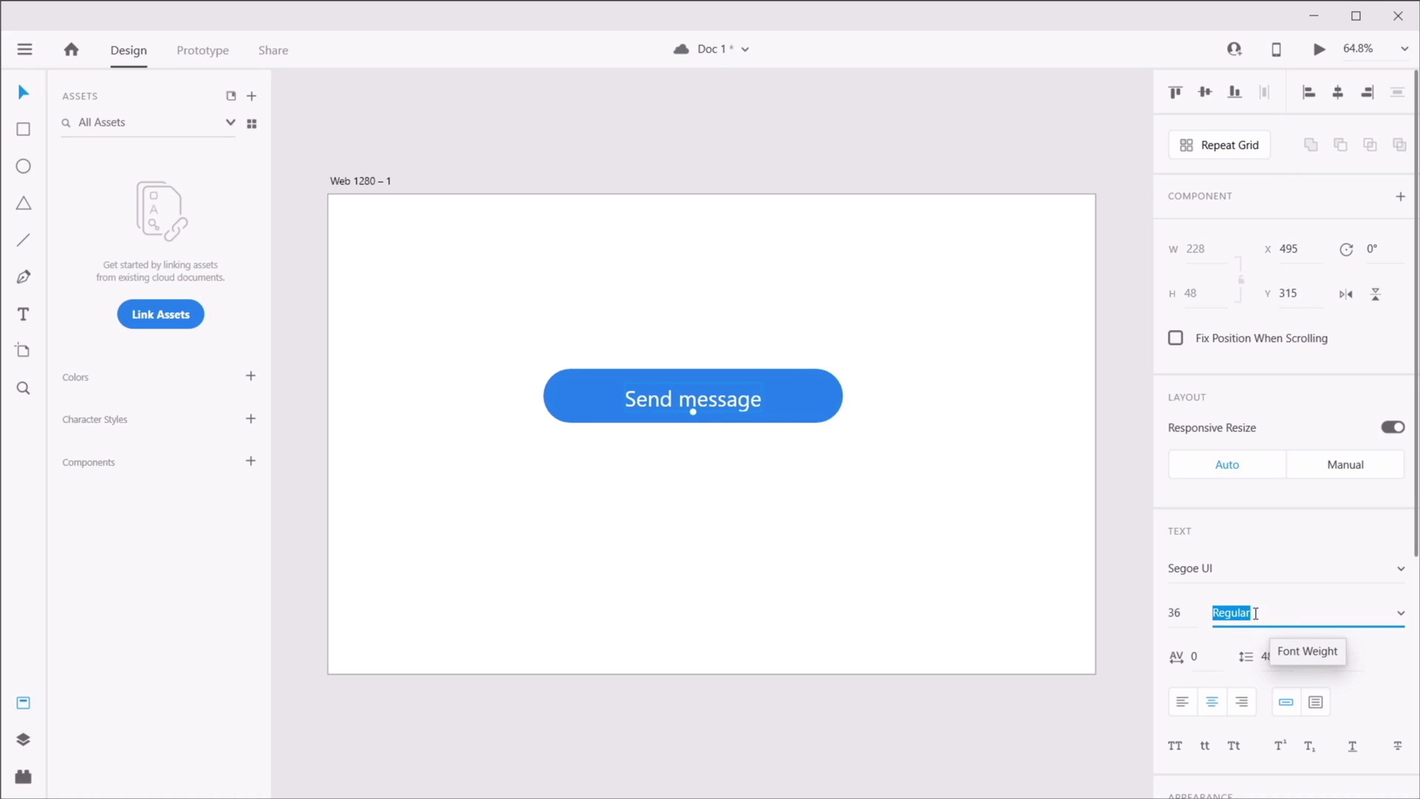
{"action": "left_click", "coordinate": [1401, 614]}
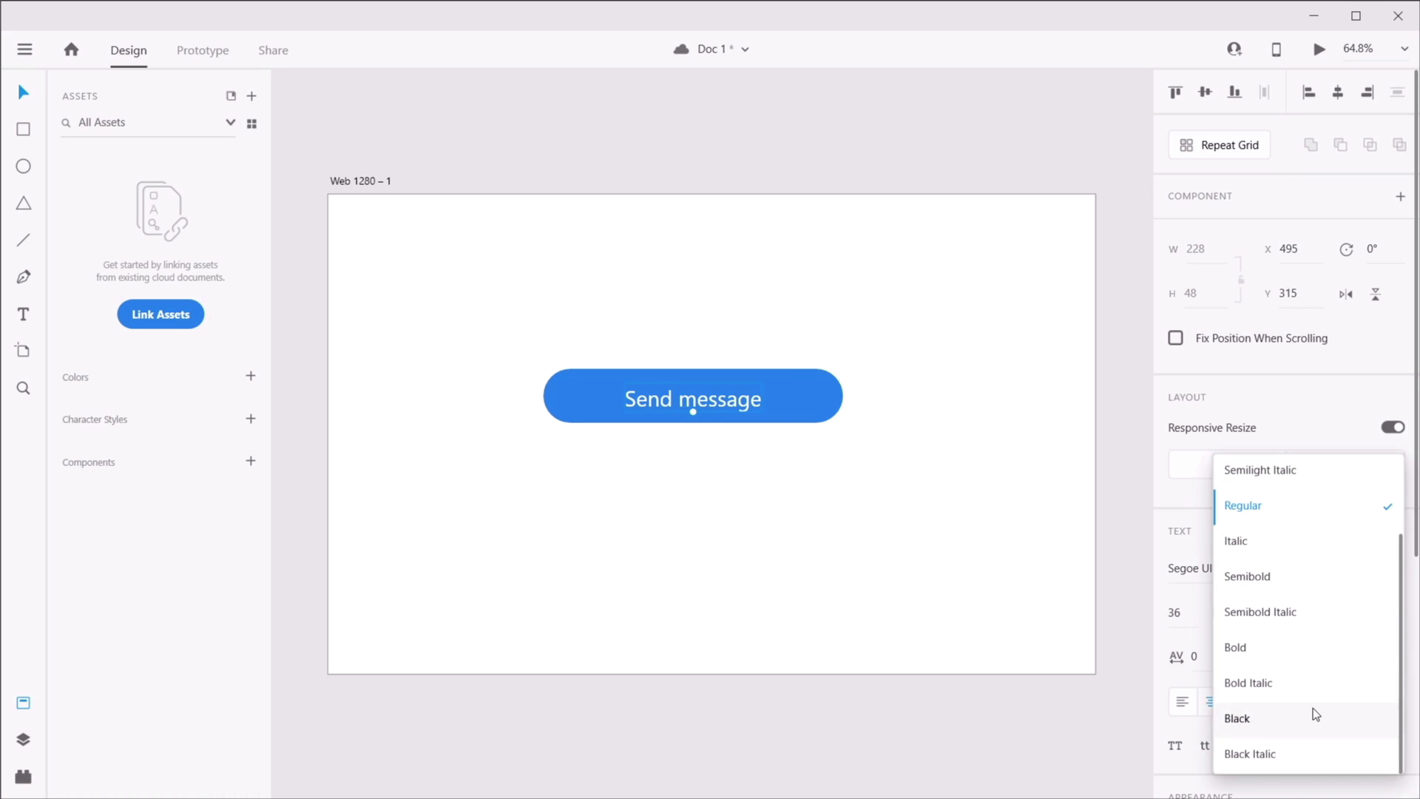
{"action": "left_click", "coordinate": [1291, 576]}
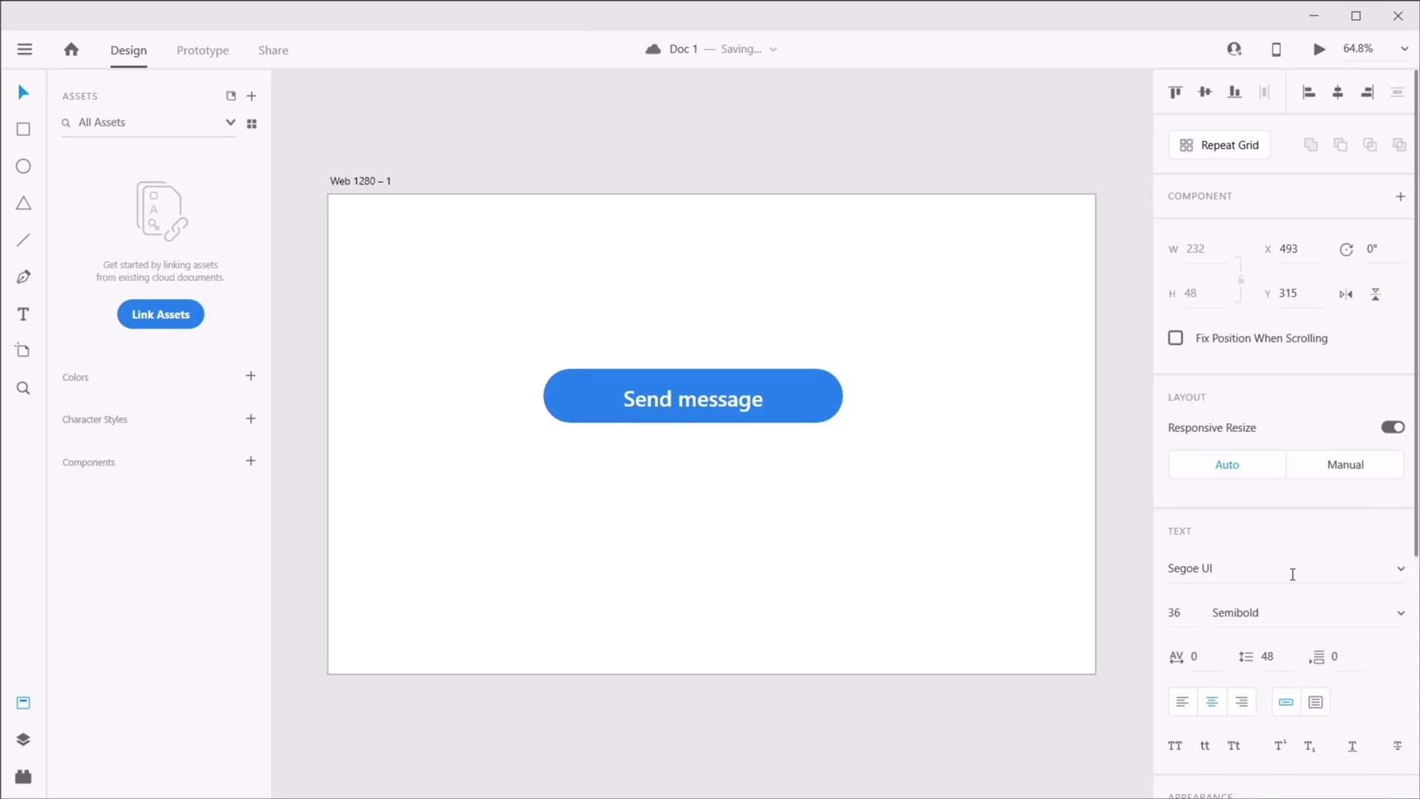
{"action": "left_click", "coordinate": [1194, 656]}
{"action": "type", "text": "3"}
{"action": "key", "text": "Tab"}
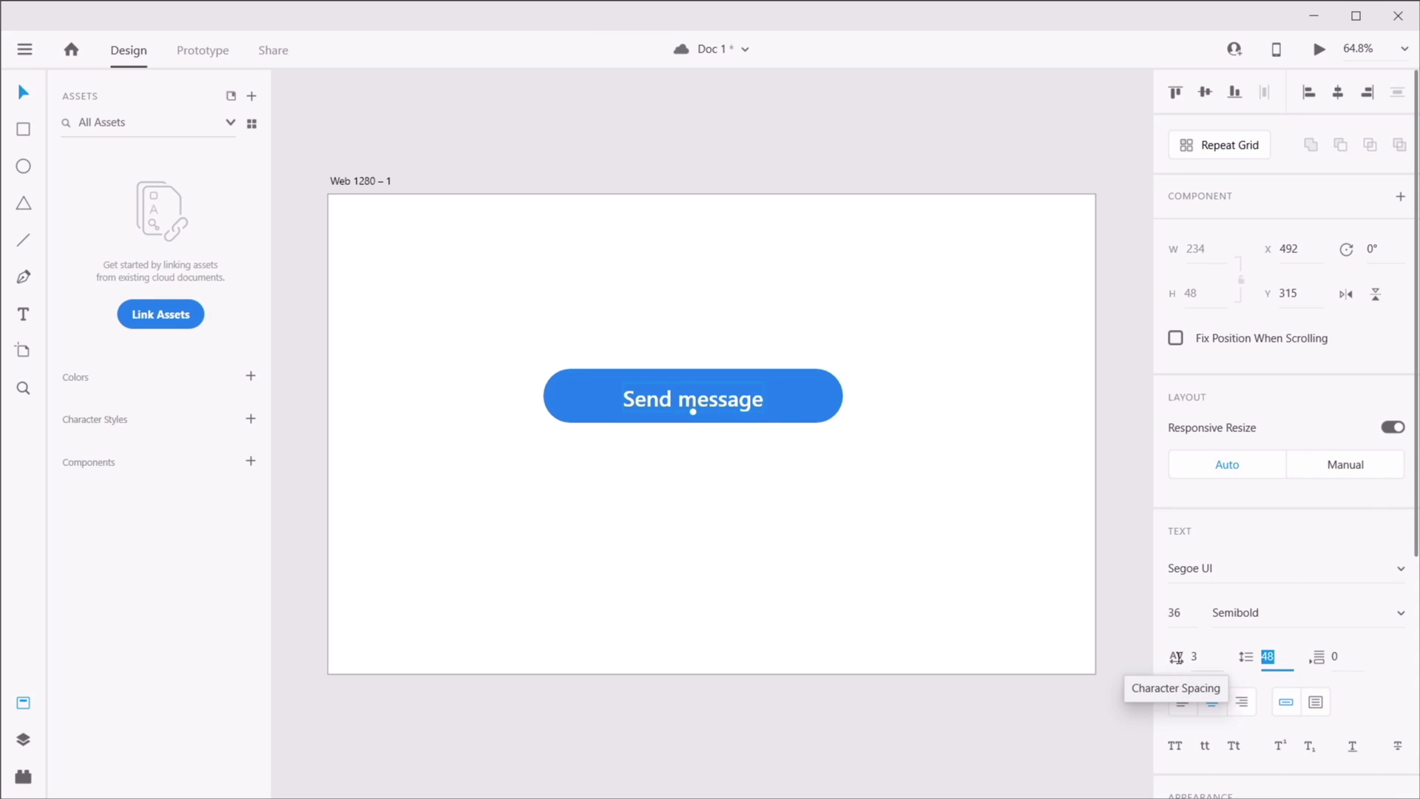
{"action": "left_click", "coordinate": [856, 525]}
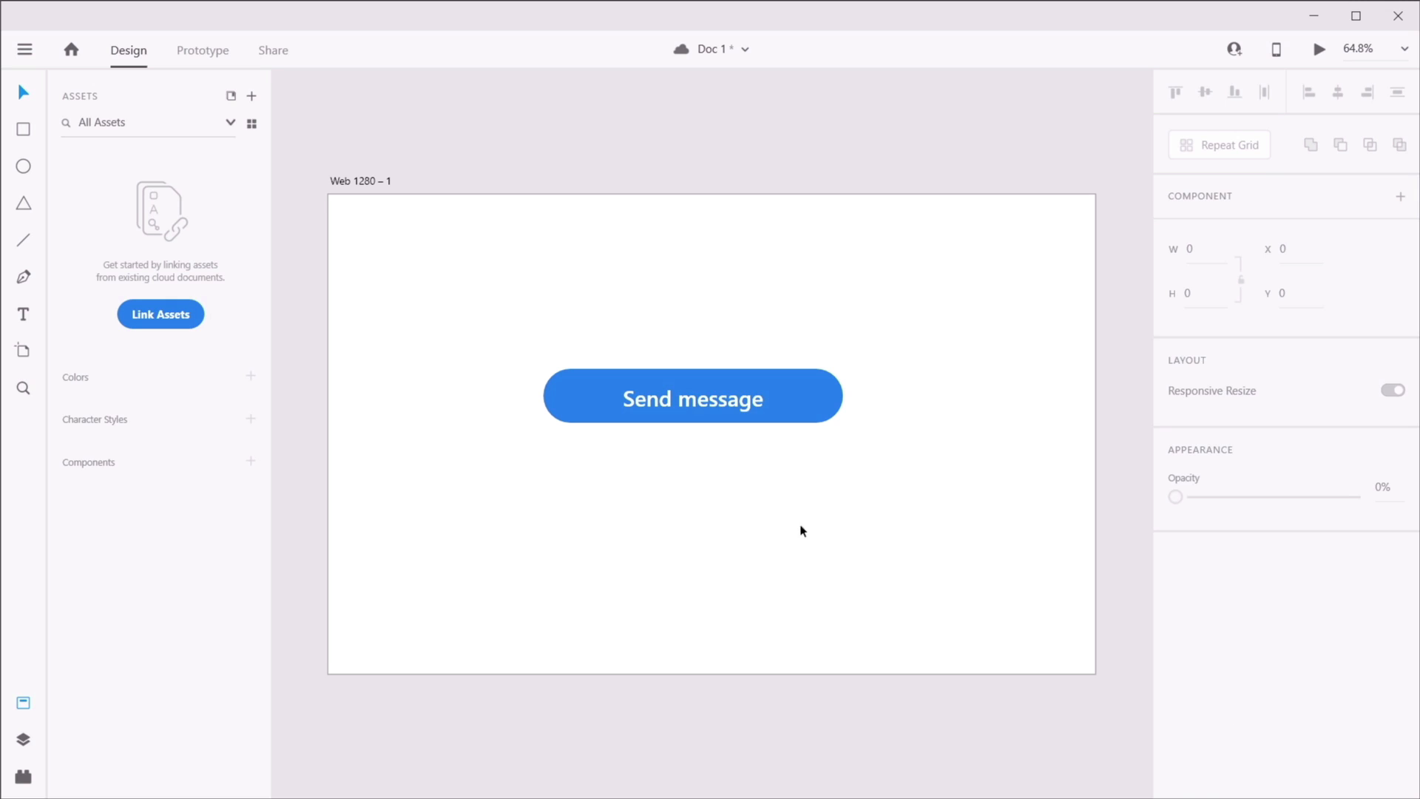
- Nudge the "Send message" label slightly upward within the blue button
{"action": "left_click", "coordinate": [713, 404]}
{"action": "left_click_drag", "start_coordinate": [725, 401], "coordinate": [725, 397]}
{"action": "left_click", "coordinate": [808, 538]}
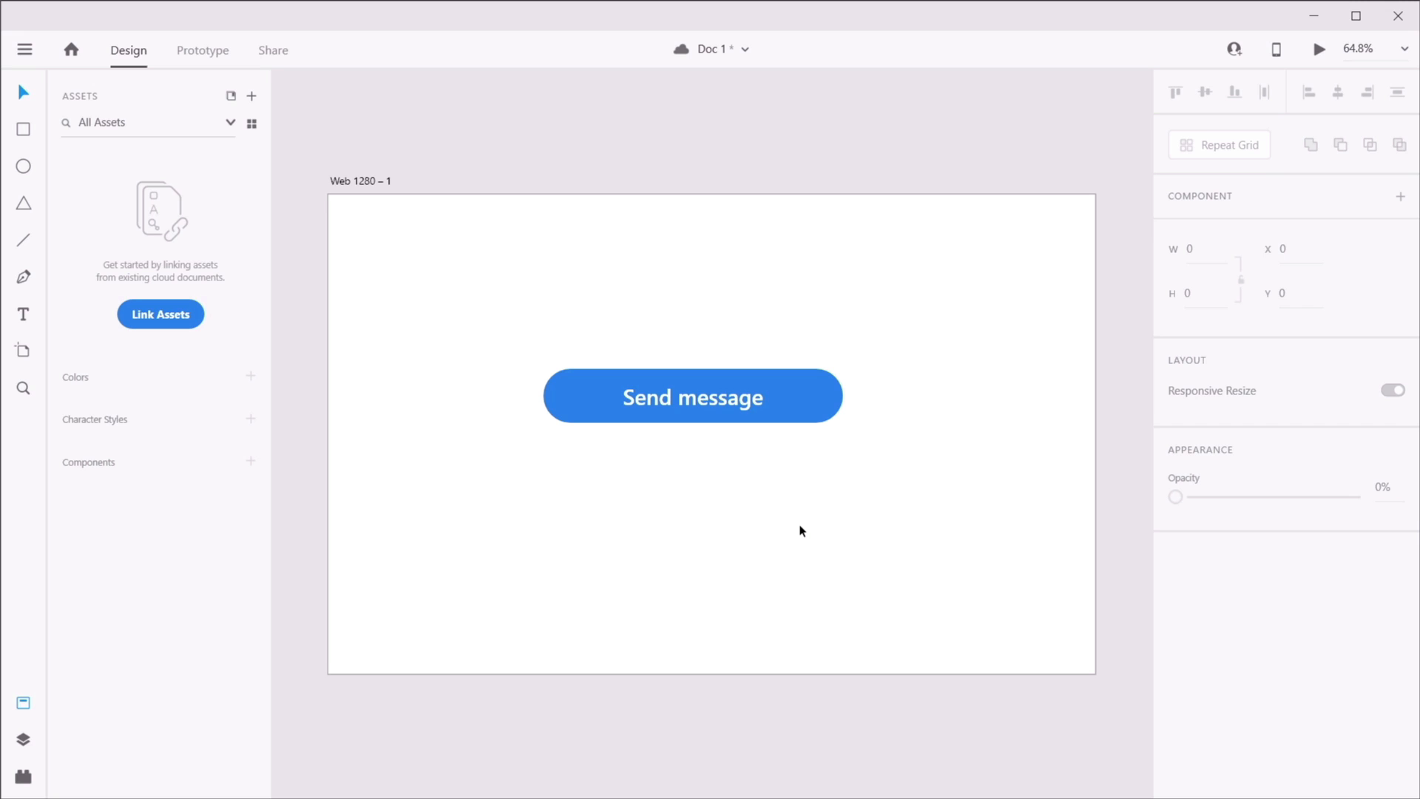
- Save the document and turn the blue shape and its "Send message" label together into a component
{"action": "left_click_drag", "start_coordinate": [913, 290], "coordinate": [449, 528]}
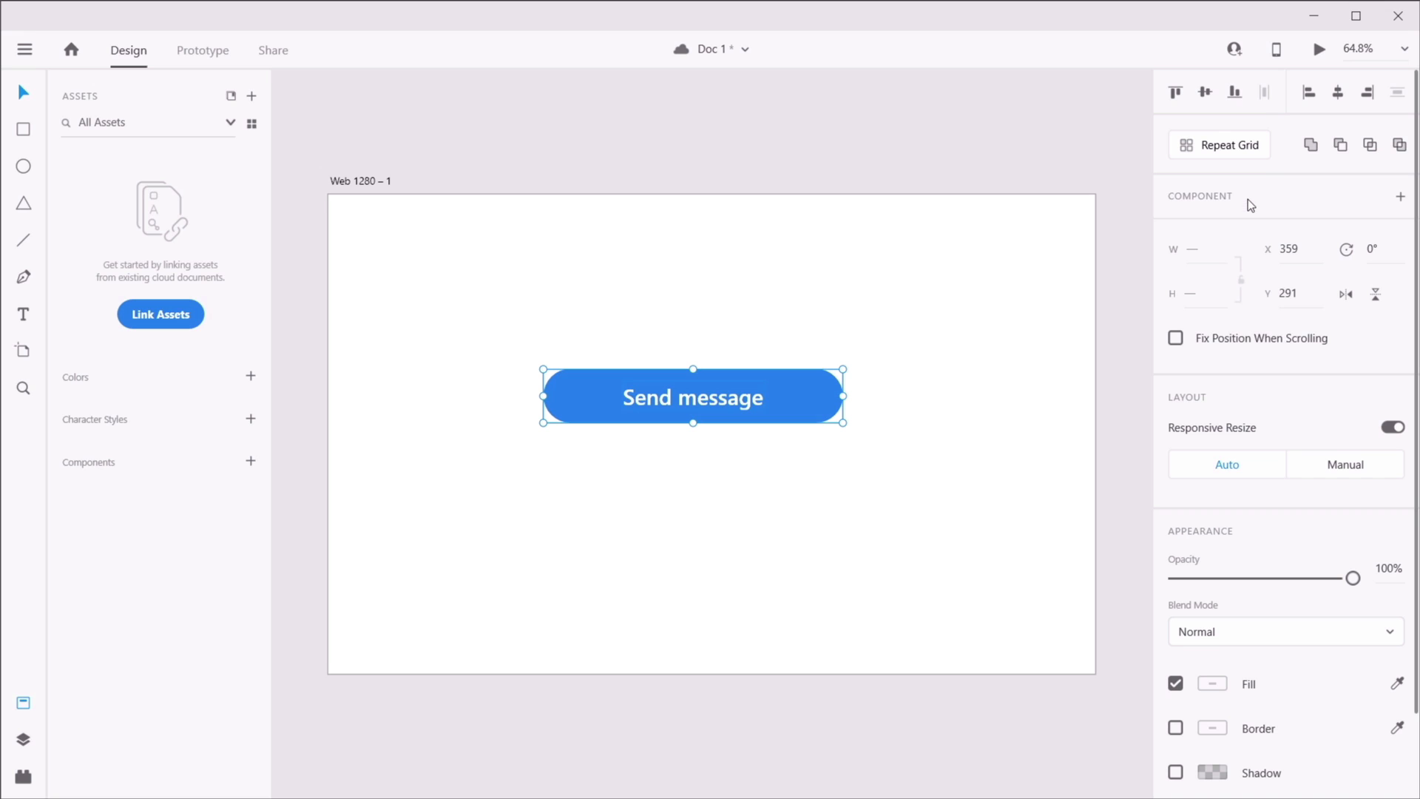
{"action": "key", "text": "ctrl+s"}
{"action": "right_click", "coordinate": [641, 394]}
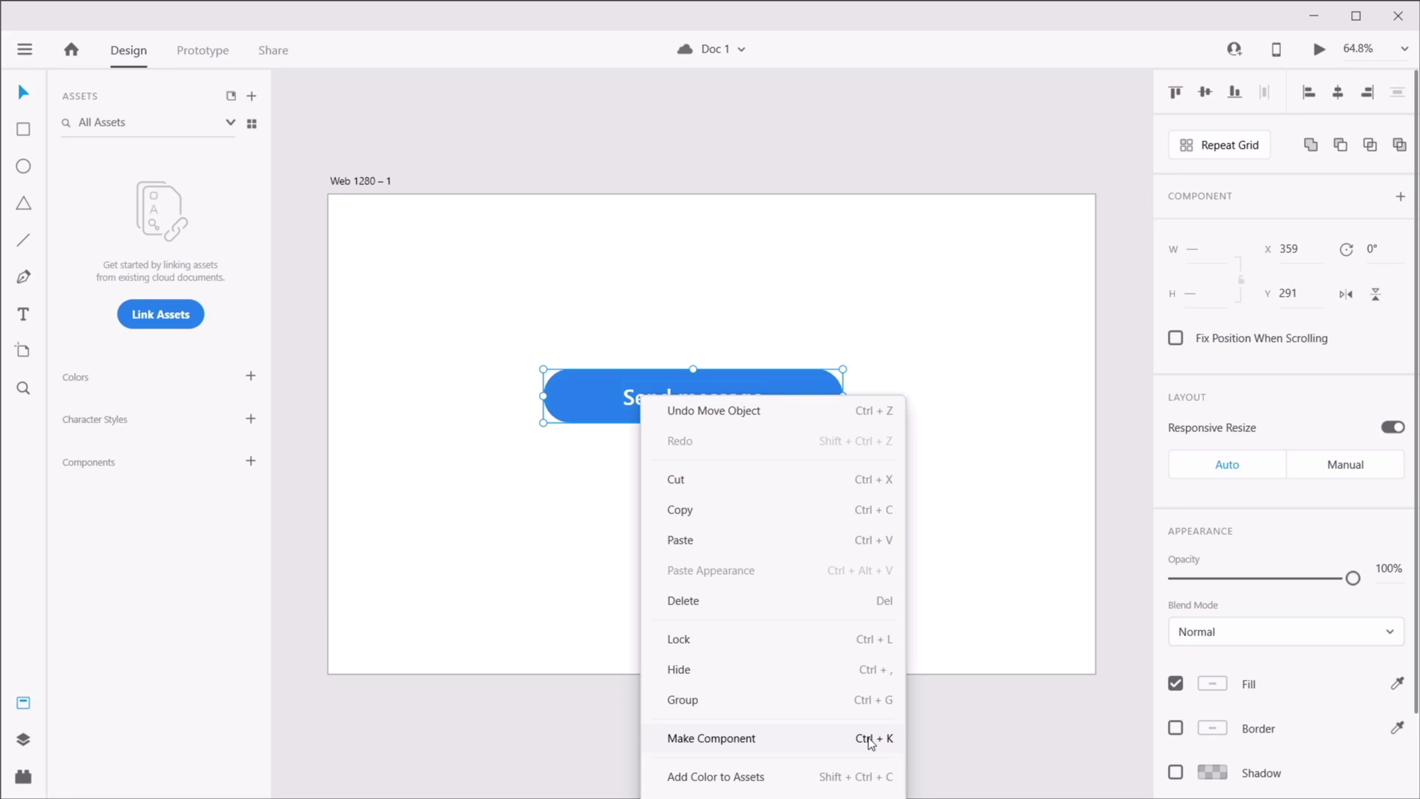
{"action": "left_click", "coordinate": [612, 392]}
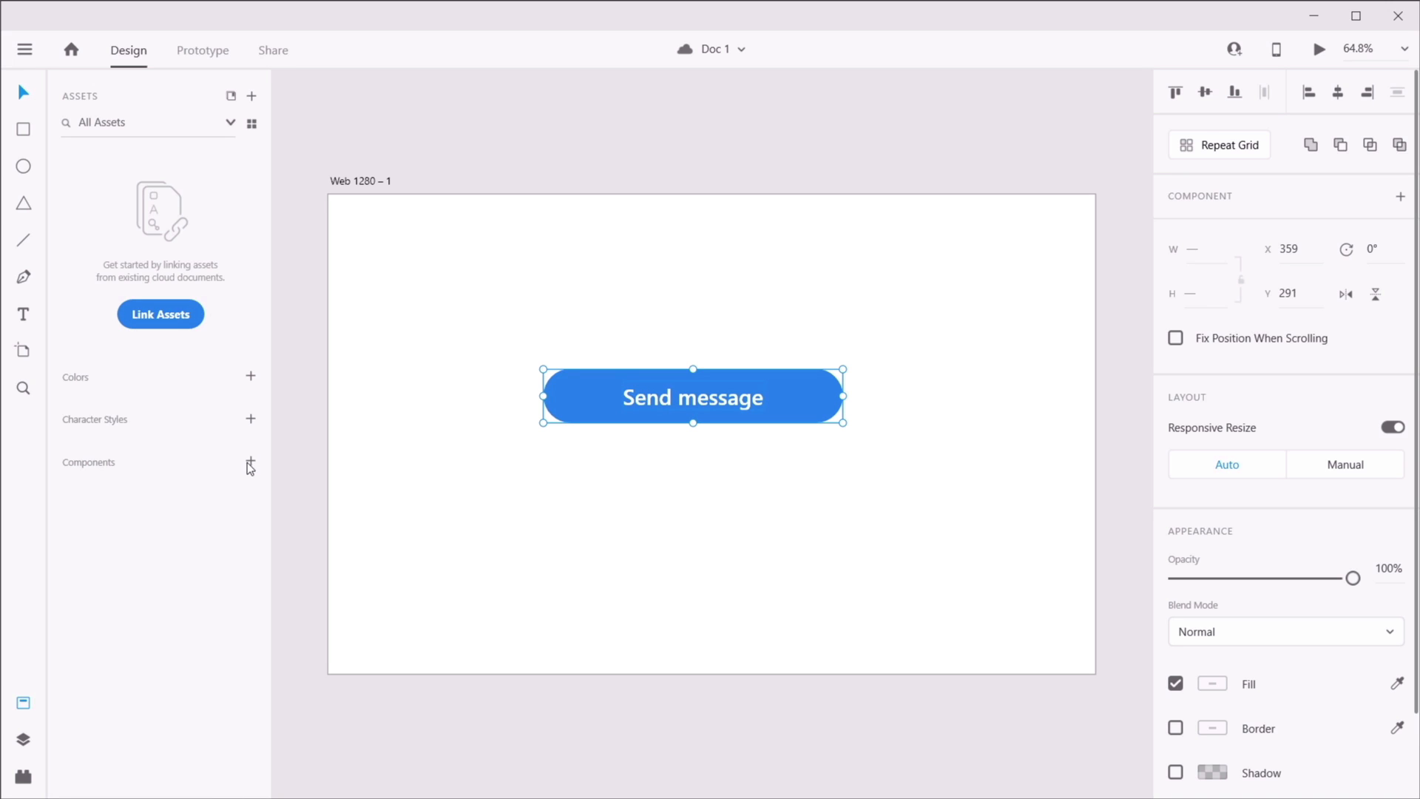
{"action": "left_click", "coordinate": [1401, 198]}
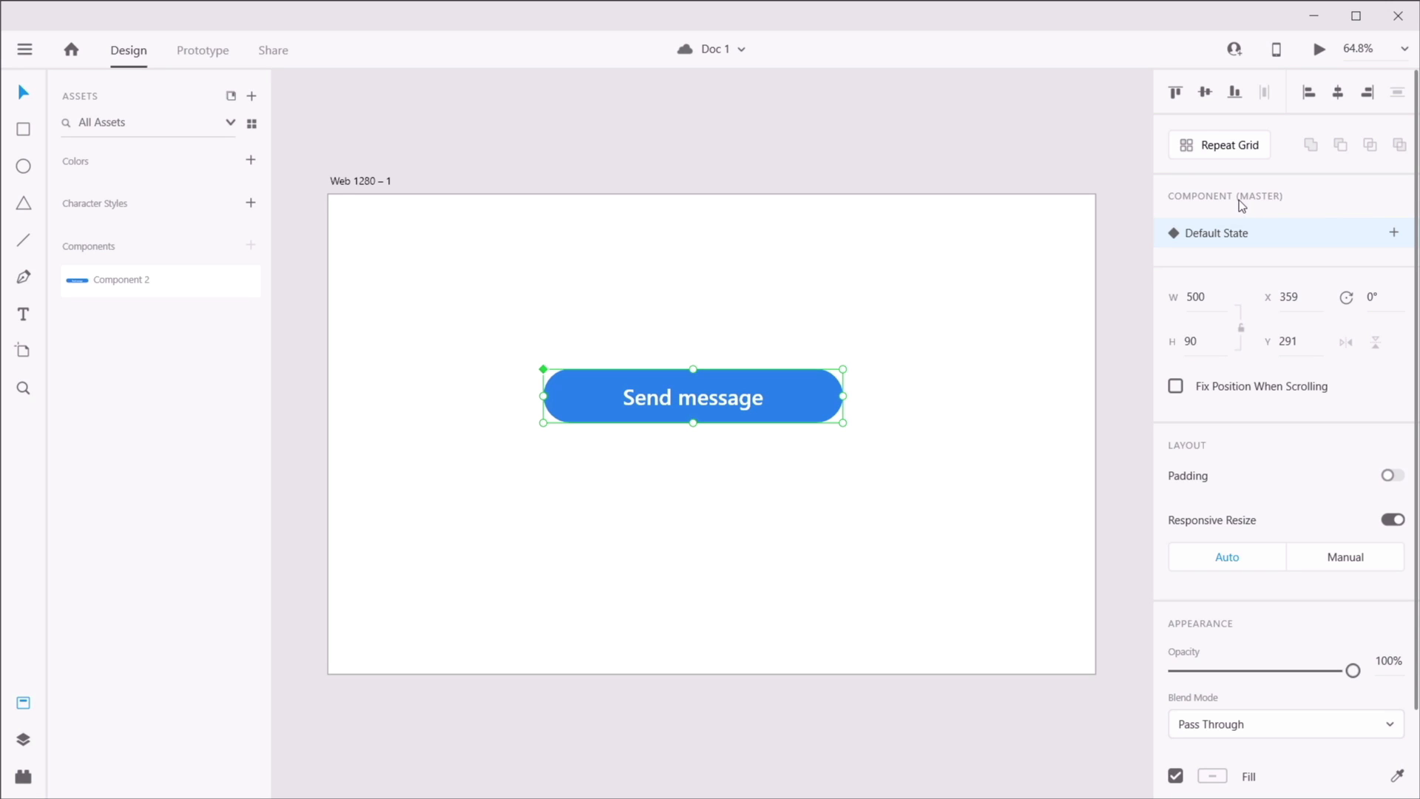
- Move the master button to about X 89, Y 275, place a duplicate instance at about X 711, Y 501, and save the document
{"action": "left_click_drag", "start_coordinate": [710, 396], "coordinate": [548, 384]}
{"action": "key", "text": "ctrl+d"}
{"action": "left_click_drag", "start_coordinate": [574, 398], "coordinate": [965, 523]}
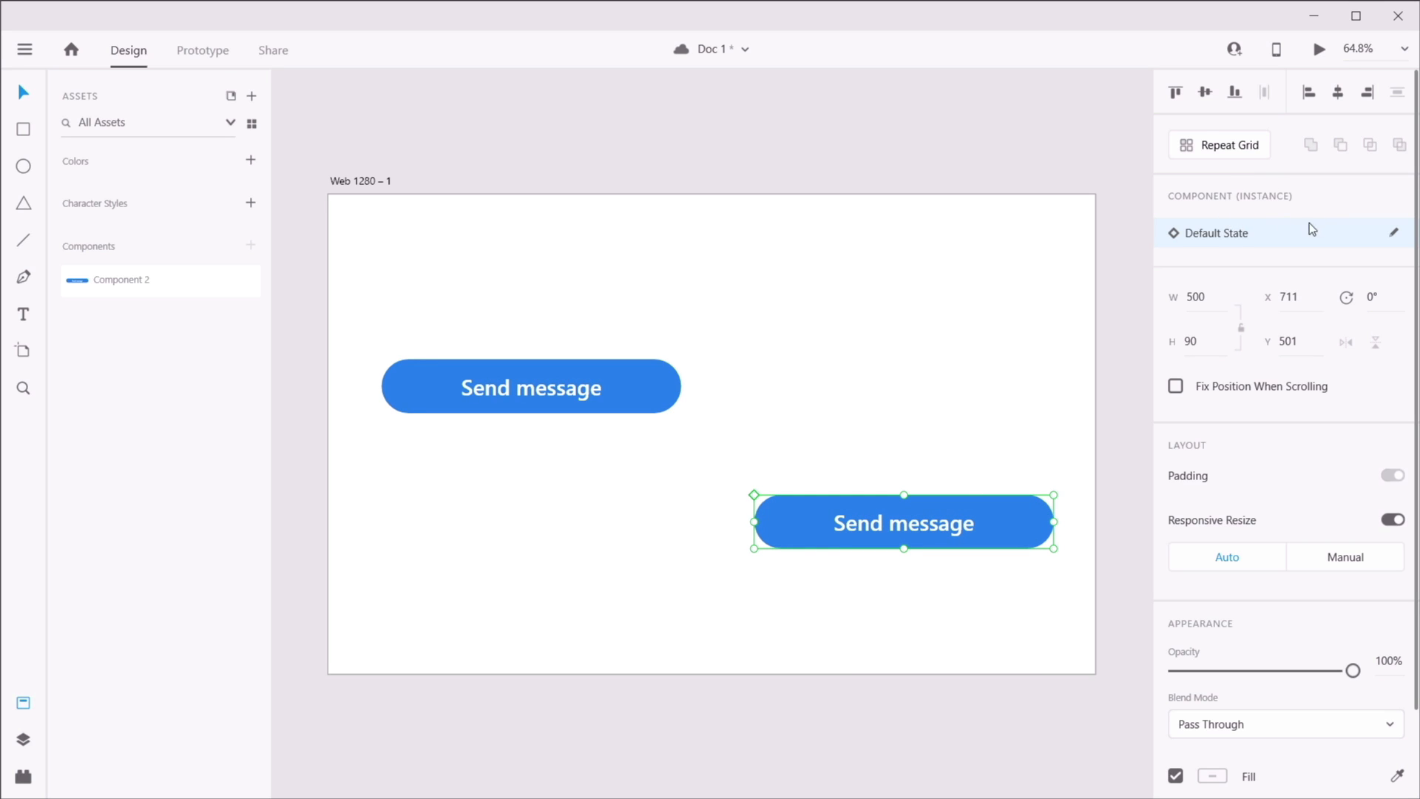
{"action": "key", "text": "ctrl+s"}
{"action": "left_click", "coordinate": [835, 412]}
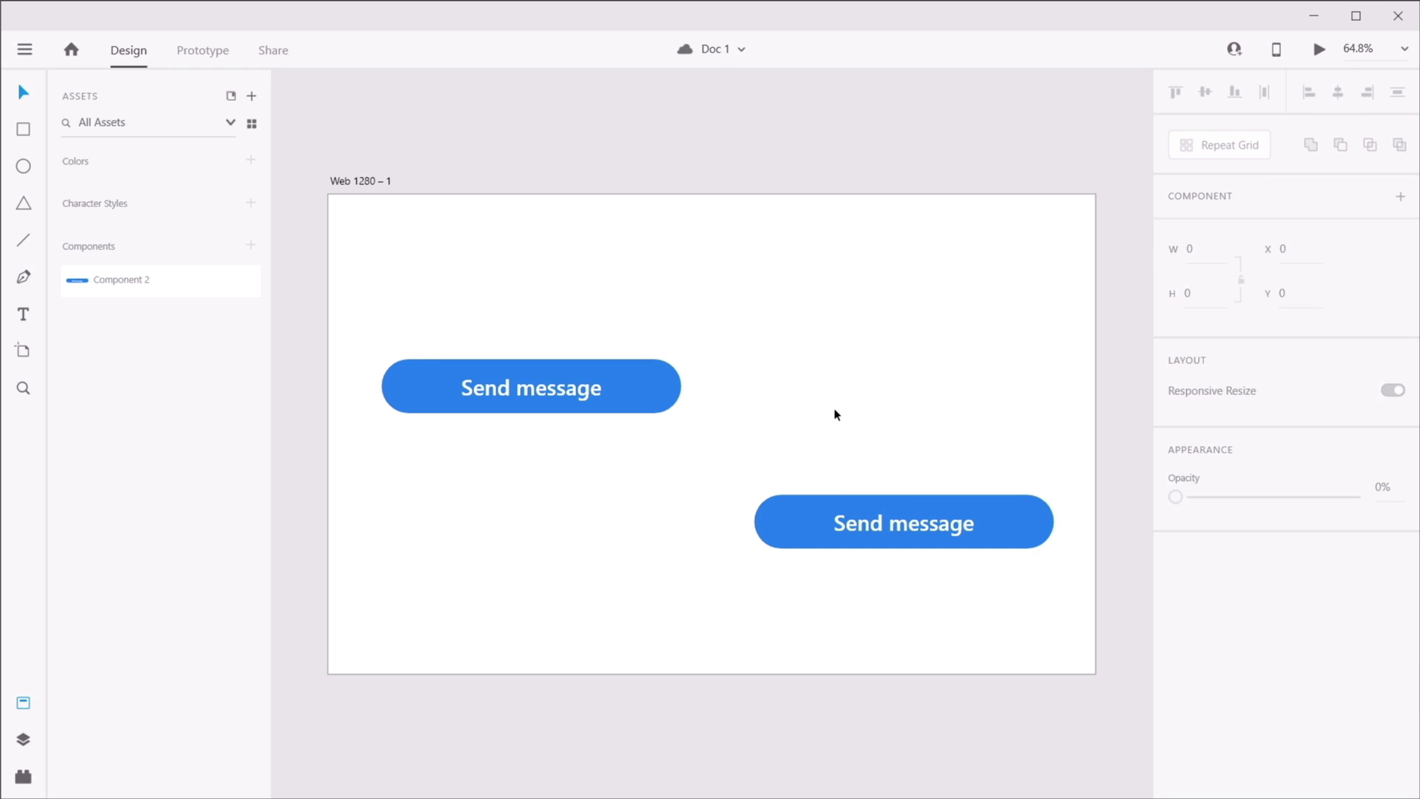
- Compare the master and instance component labels, and move the instance up beside the master button
{"action": "left_click", "coordinate": [624, 388]}
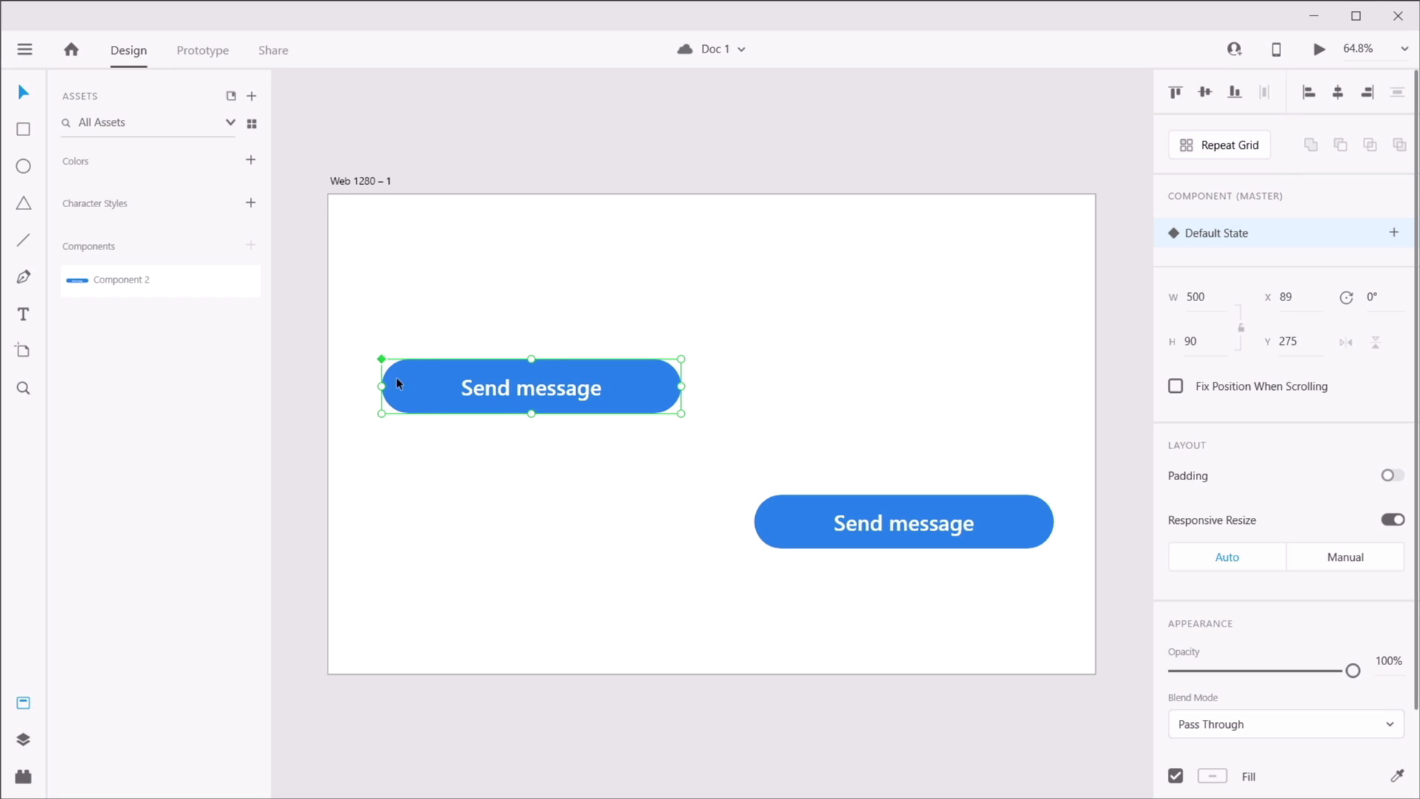
{"action": "left_click", "coordinate": [835, 516]}
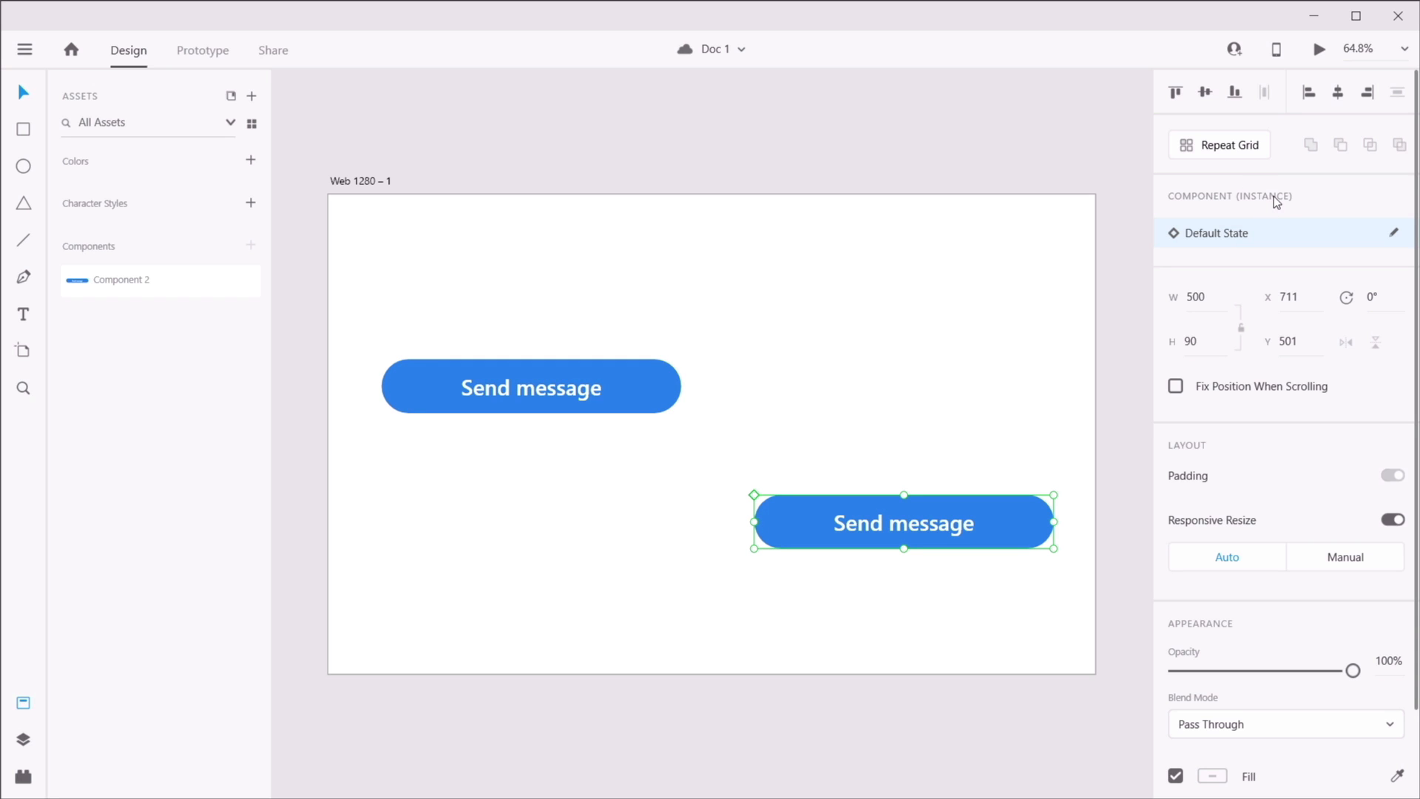
{"action": "left_click", "coordinate": [952, 369]}
{"action": "left_click_drag", "start_coordinate": [904, 523], "coordinate": [907, 384]}
{"action": "left_click", "coordinate": [839, 510]}
{"action": "left_click", "coordinate": [648, 392]}
{"action": "scroll", "coordinate": [1241, 605], "scroll_direction": "down", "scroll_amount": 3}
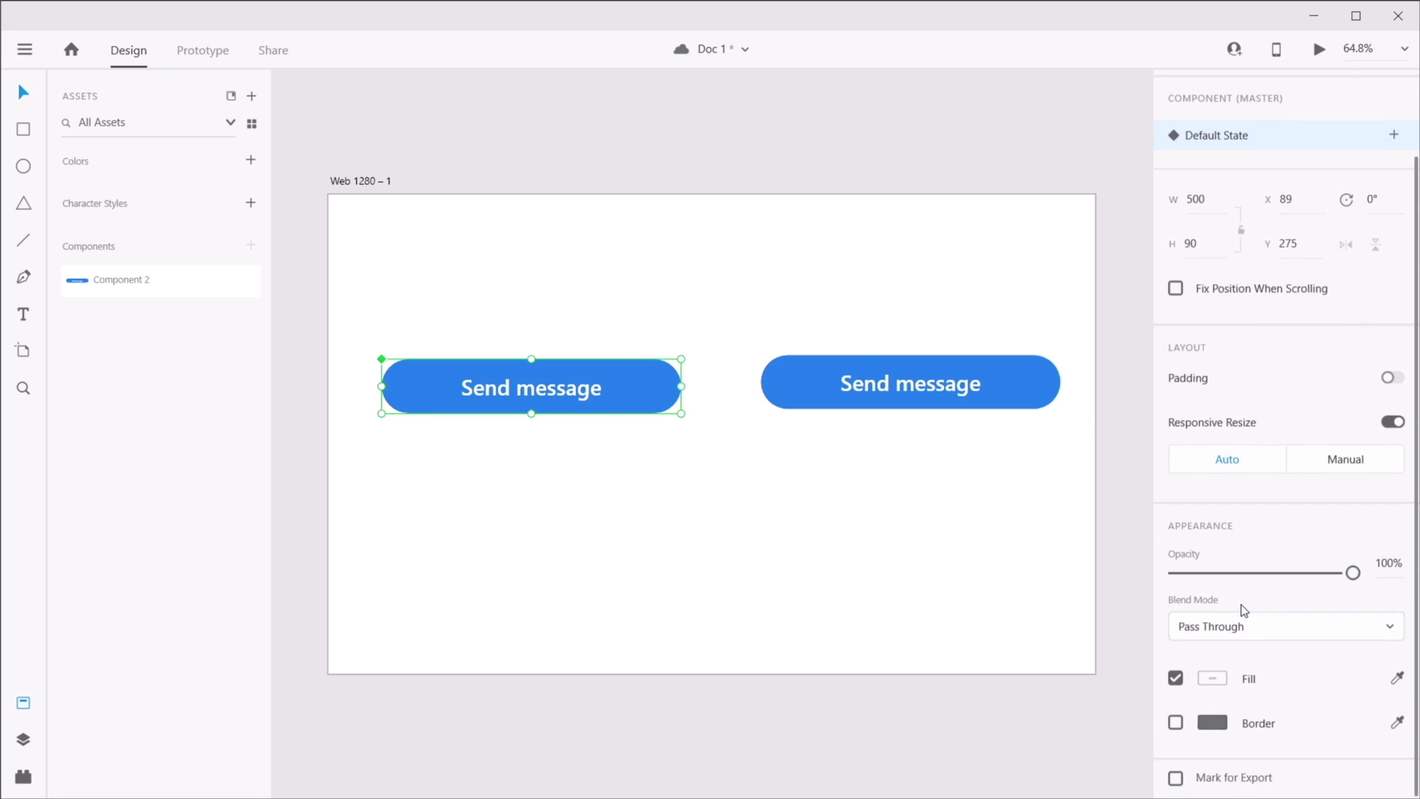
{"action": "double_click", "coordinate": [675, 412]}
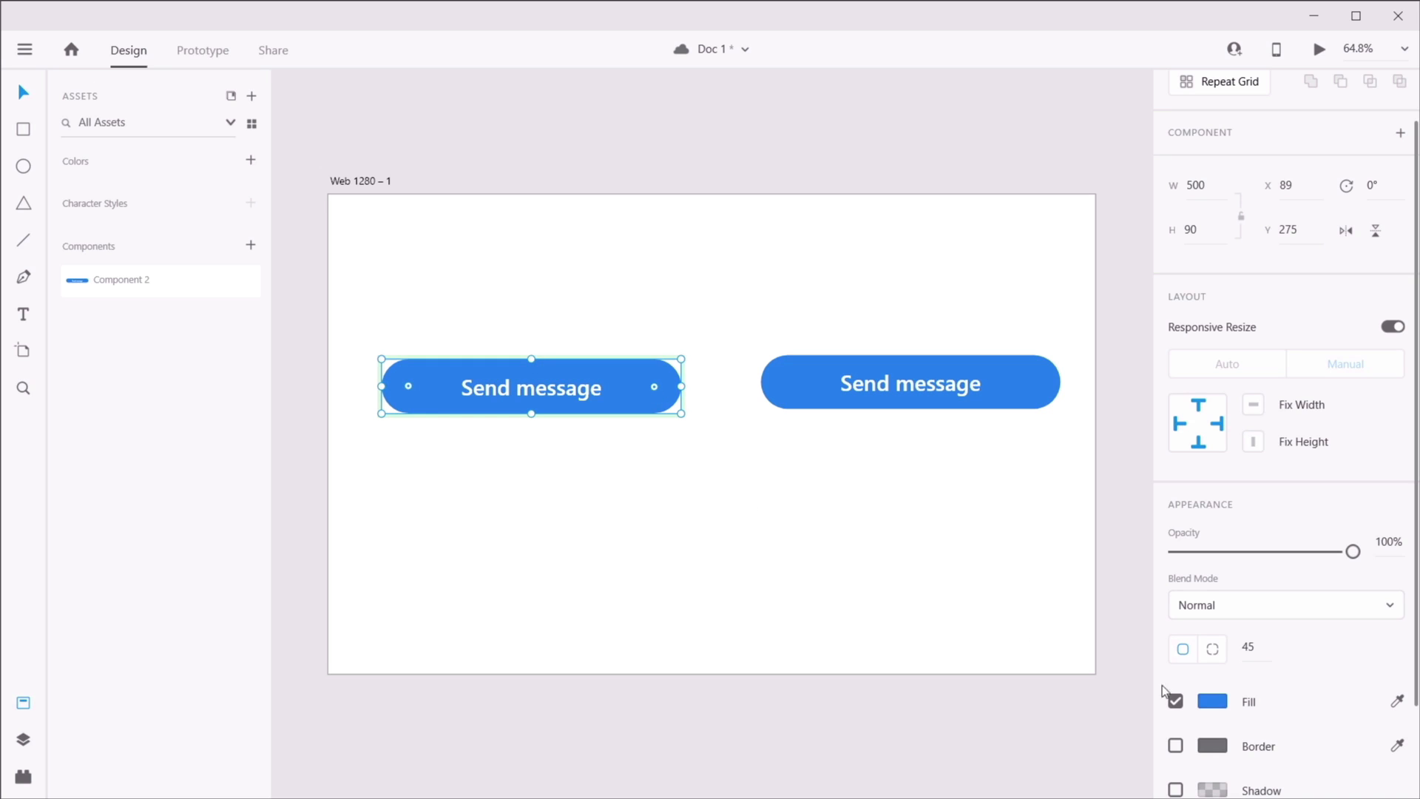
{"action": "left_click", "coordinate": [1212, 701]}
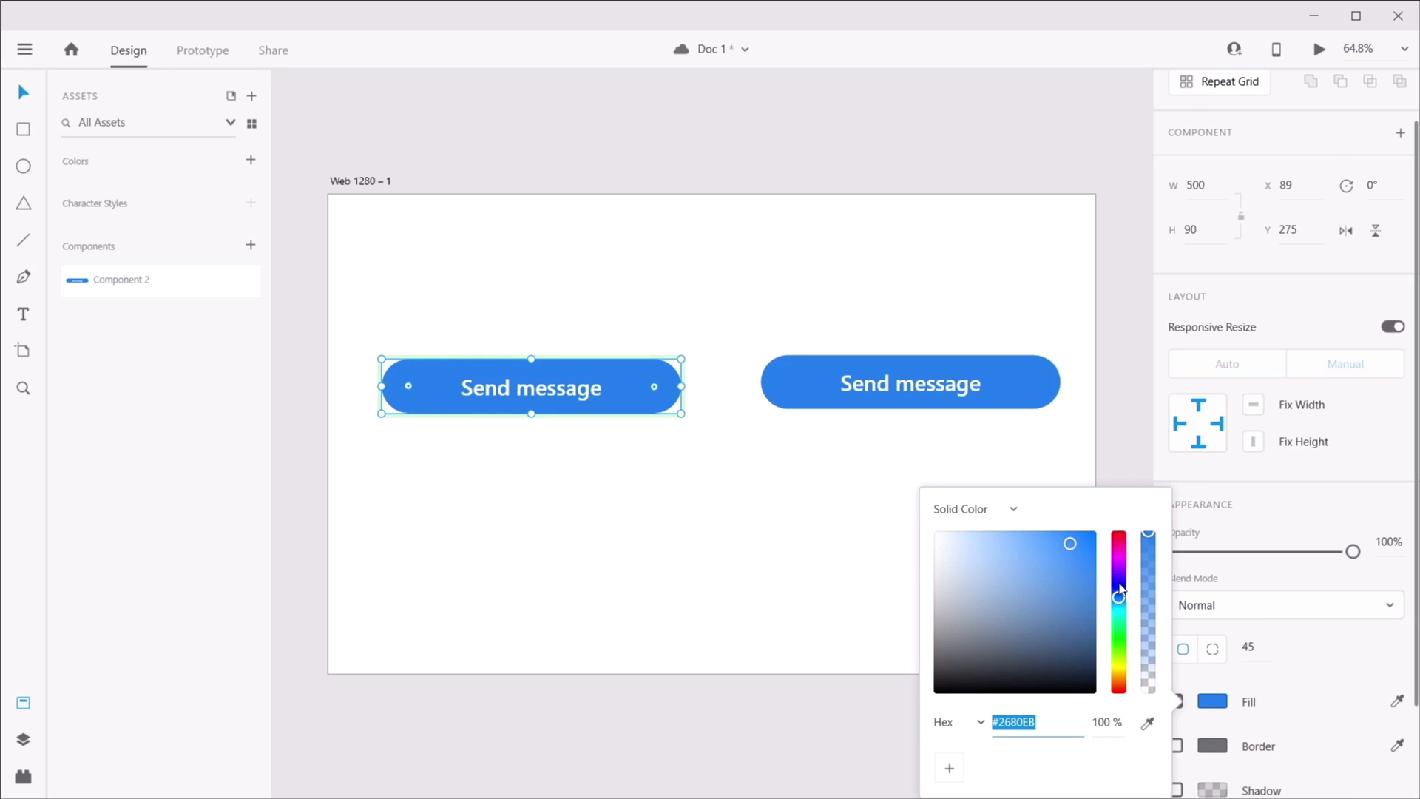
{"action": "left_click", "coordinate": [998, 479]}
{"action": "left_click", "coordinate": [909, 384]}
{"action": "left_click", "coordinate": [626, 426]}
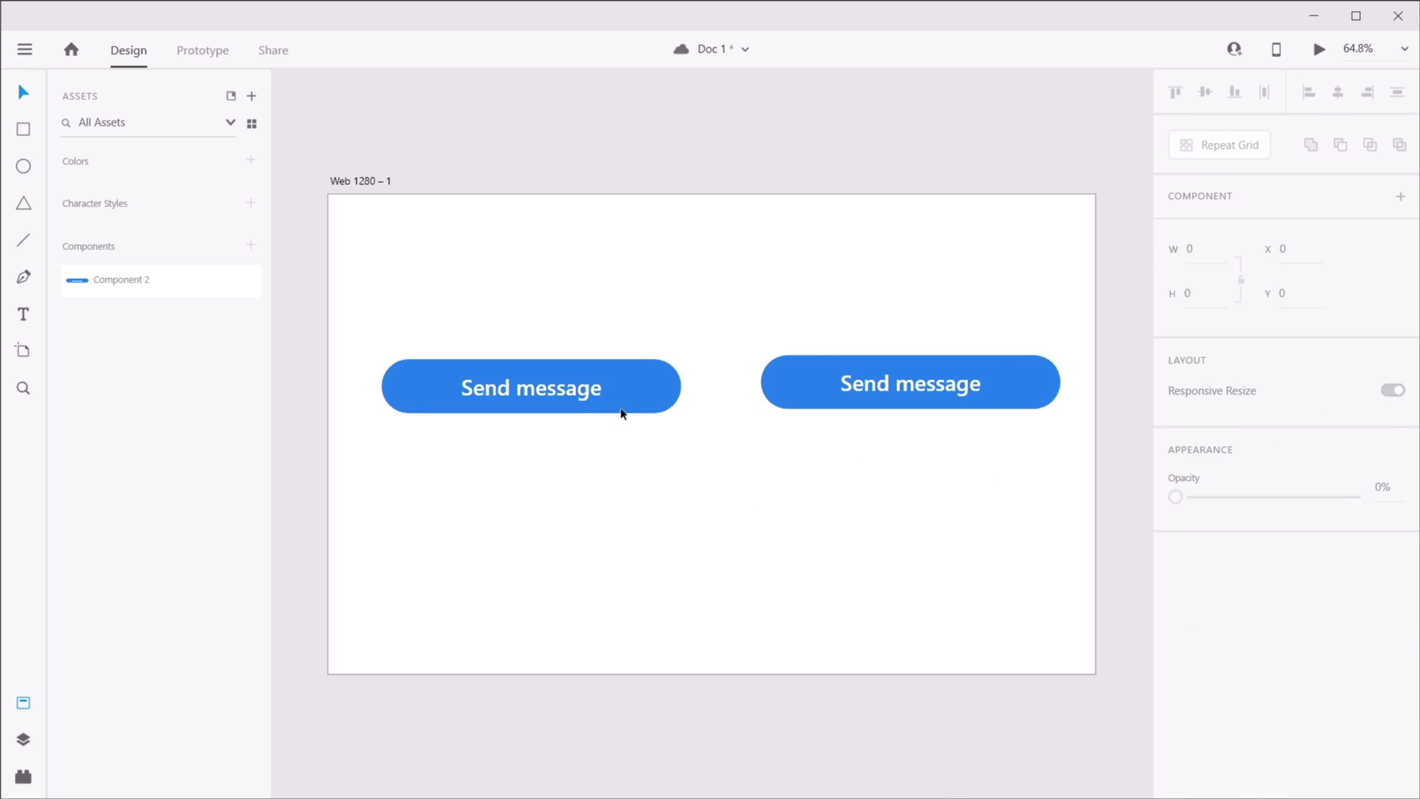
- Place another button instance below and between the existing two, and change the master button shape's fill to purple
{"action": "left_click_drag", "start_coordinate": [628, 393], "coordinate": [808, 565]}
{"action": "left_click", "coordinate": [628, 389]}
{"action": "double_click", "coordinate": [655, 384]}
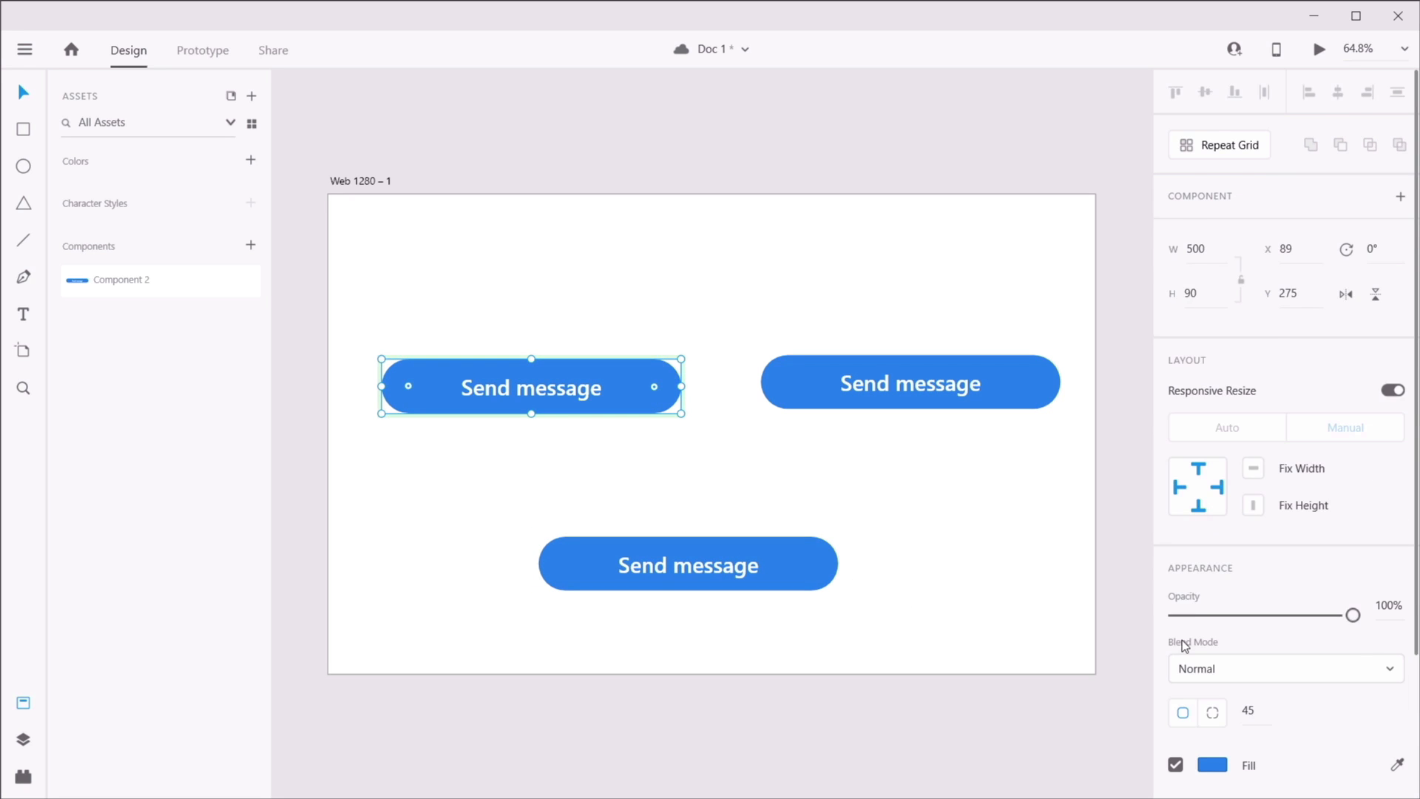
{"action": "scroll", "coordinate": [1186, 645], "scroll_direction": "down", "scroll_amount": 3}
{"action": "left_click", "coordinate": [1213, 587]}
{"action": "left_click", "coordinate": [1118, 567]}
{"action": "left_click_drag", "start_coordinate": [1118, 567], "coordinate": [1129, 527]}
{"action": "left_click", "coordinate": [882, 522]}
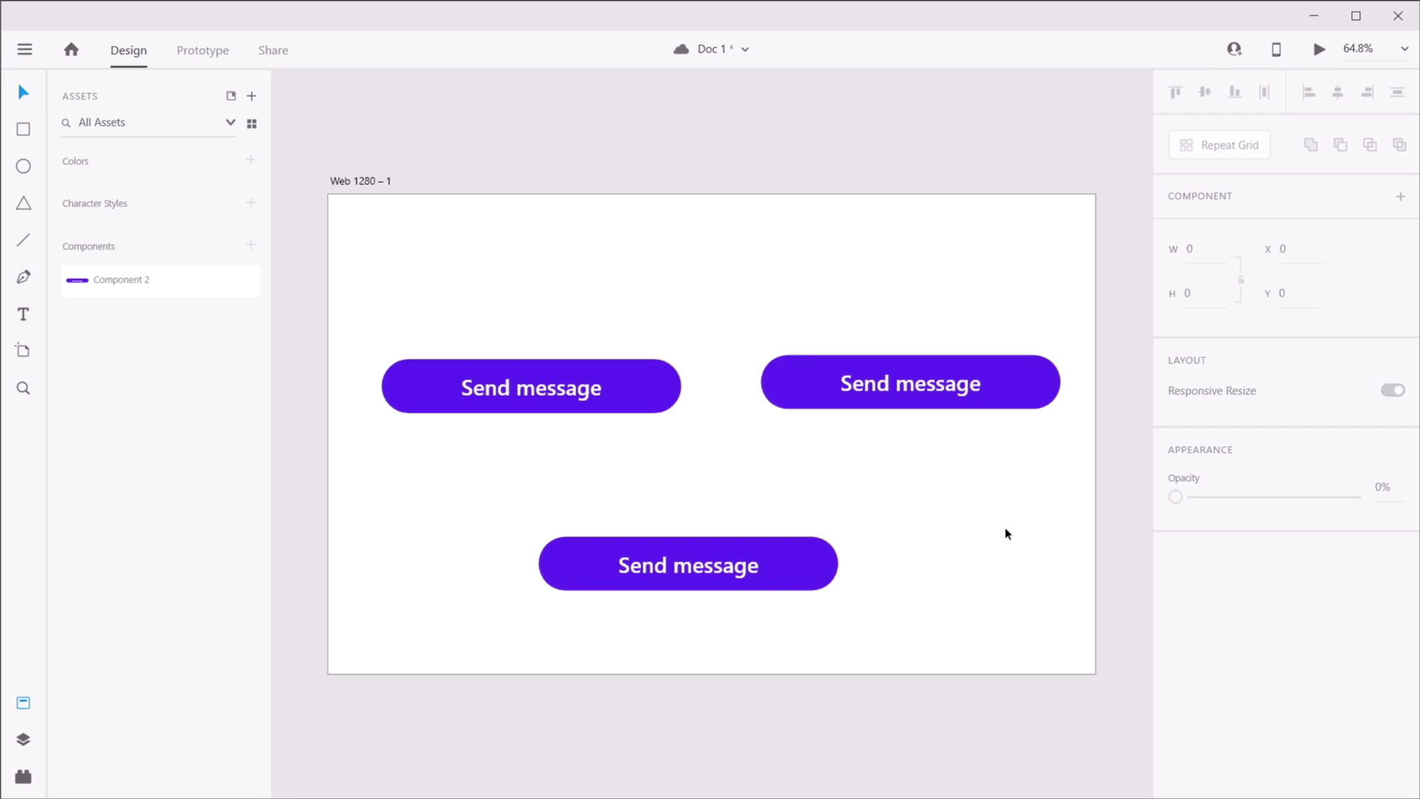
- Override the fill of the instance beside the master button with light blue #26B5EB
{"action": "left_click", "coordinate": [1028, 403]}
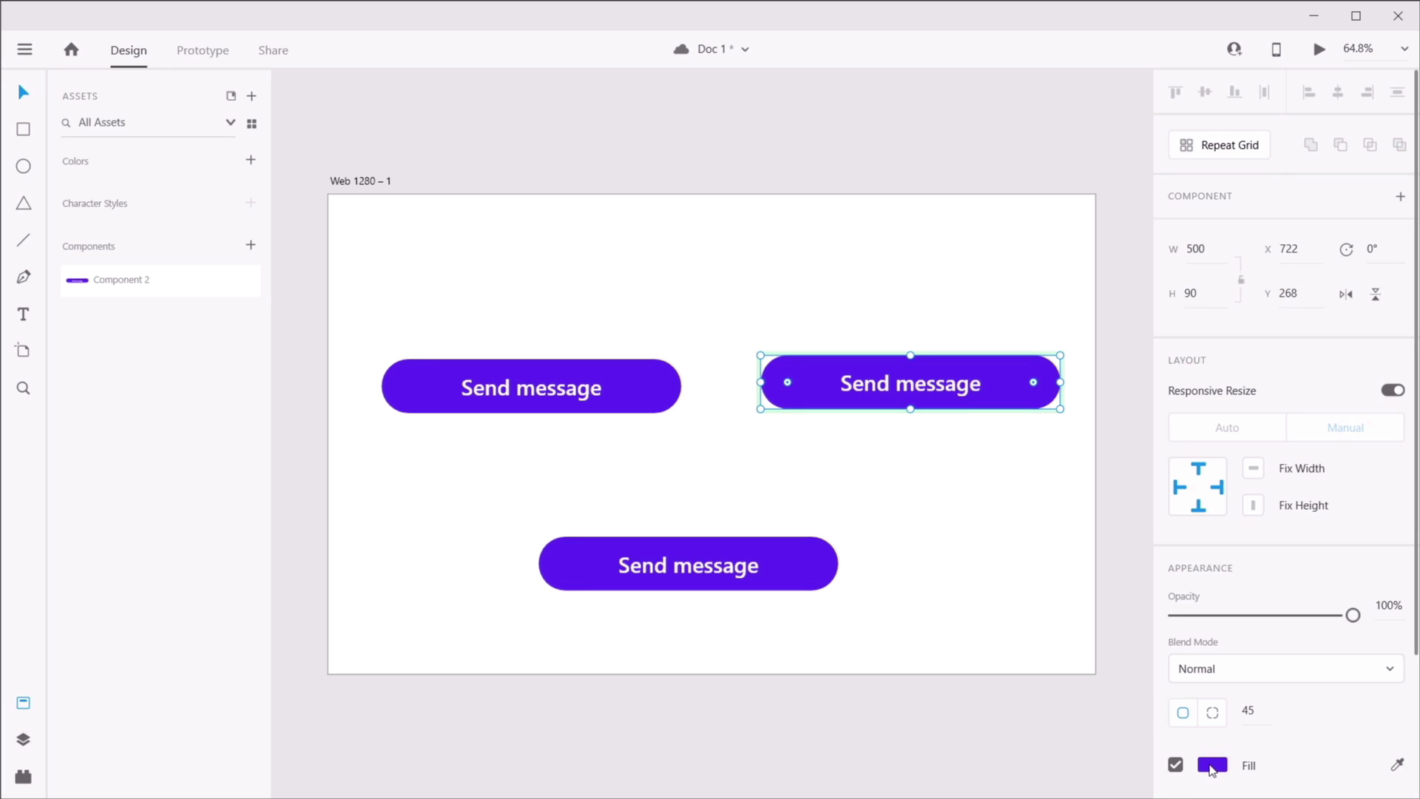
{"action": "left_click", "coordinate": [1213, 766]}
{"action": "mouse_move", "coordinate": [1120, 608]}
{"action": "left_mouse_down"}
{"action": "mouse_move", "coordinate": [1119, 628]}
{"action": "mouse_move", "coordinate": [1124, 607]}
{"action": "left_mouse_up"}
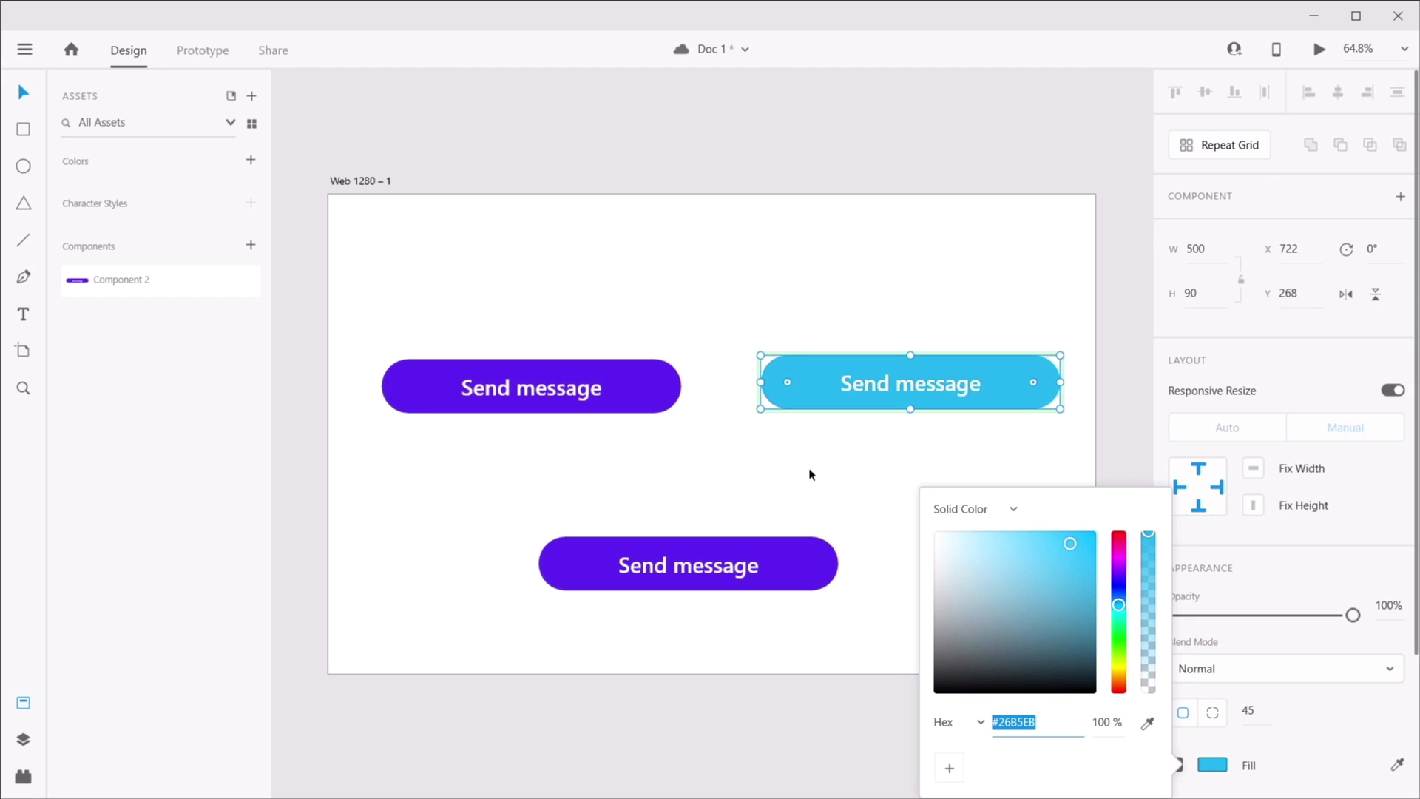
{"action": "left_click", "coordinate": [806, 500]}
- Change the master button shape's fill to pink #EB268F
{"action": "left_click", "coordinate": [669, 403]}
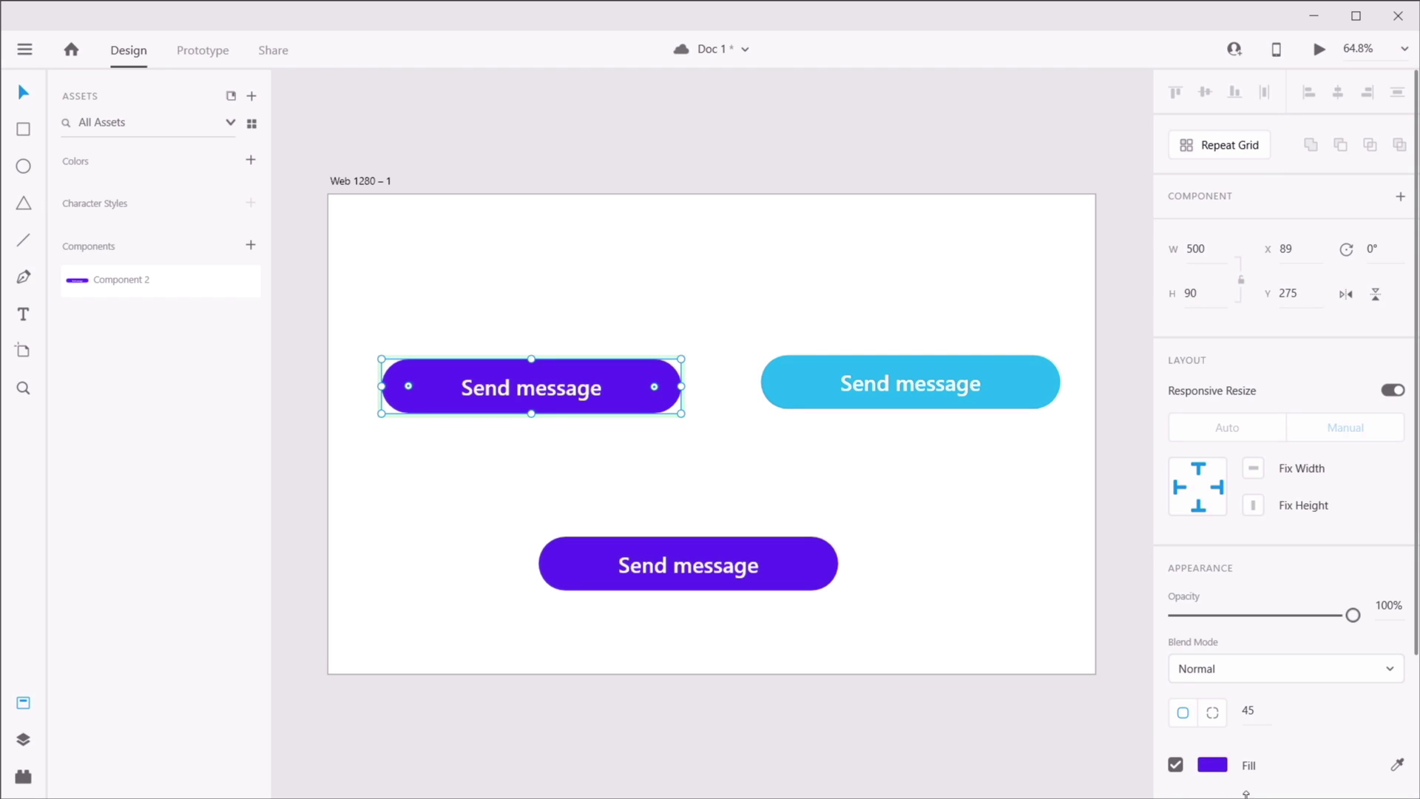
{"action": "left_click", "coordinate": [1213, 765]}
{"action": "left_click_drag", "start_coordinate": [1119, 586], "coordinate": [1119, 545]}
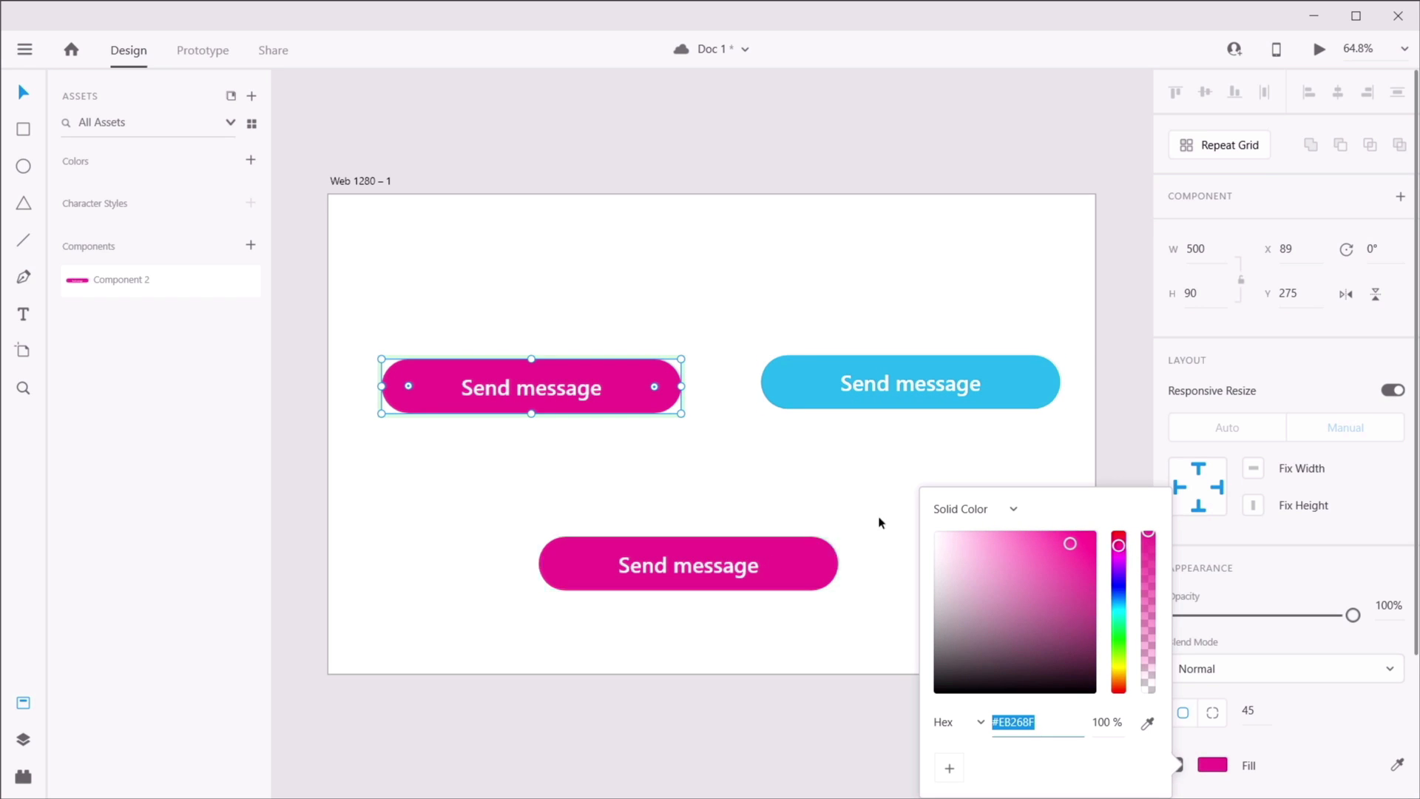
{"action": "left_click", "coordinate": [890, 471]}
- Reset the light blue button instance to its master state
{"action": "left_click", "coordinate": [1035, 400]}
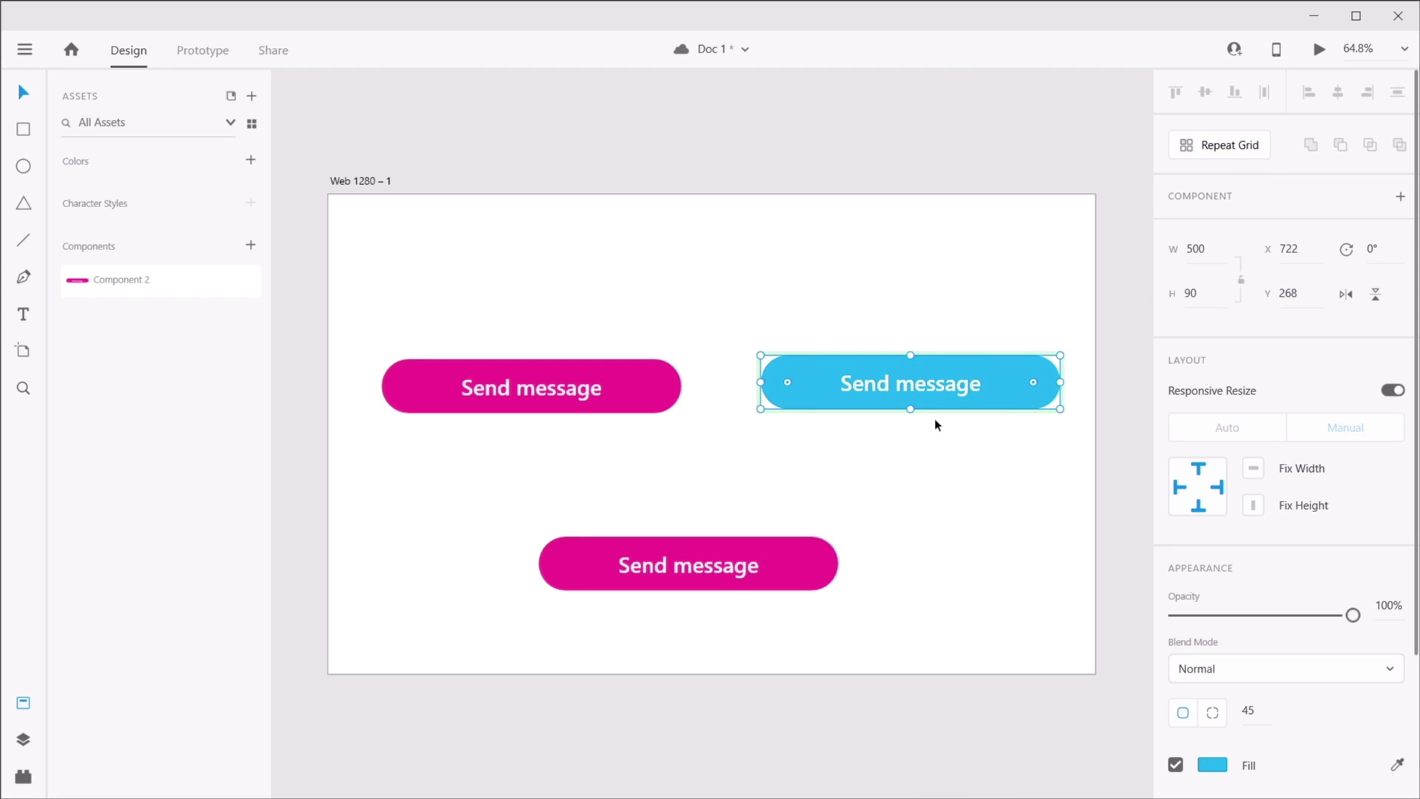
{"action": "left_click", "coordinate": [936, 445]}
{"action": "left_click", "coordinate": [925, 384]}
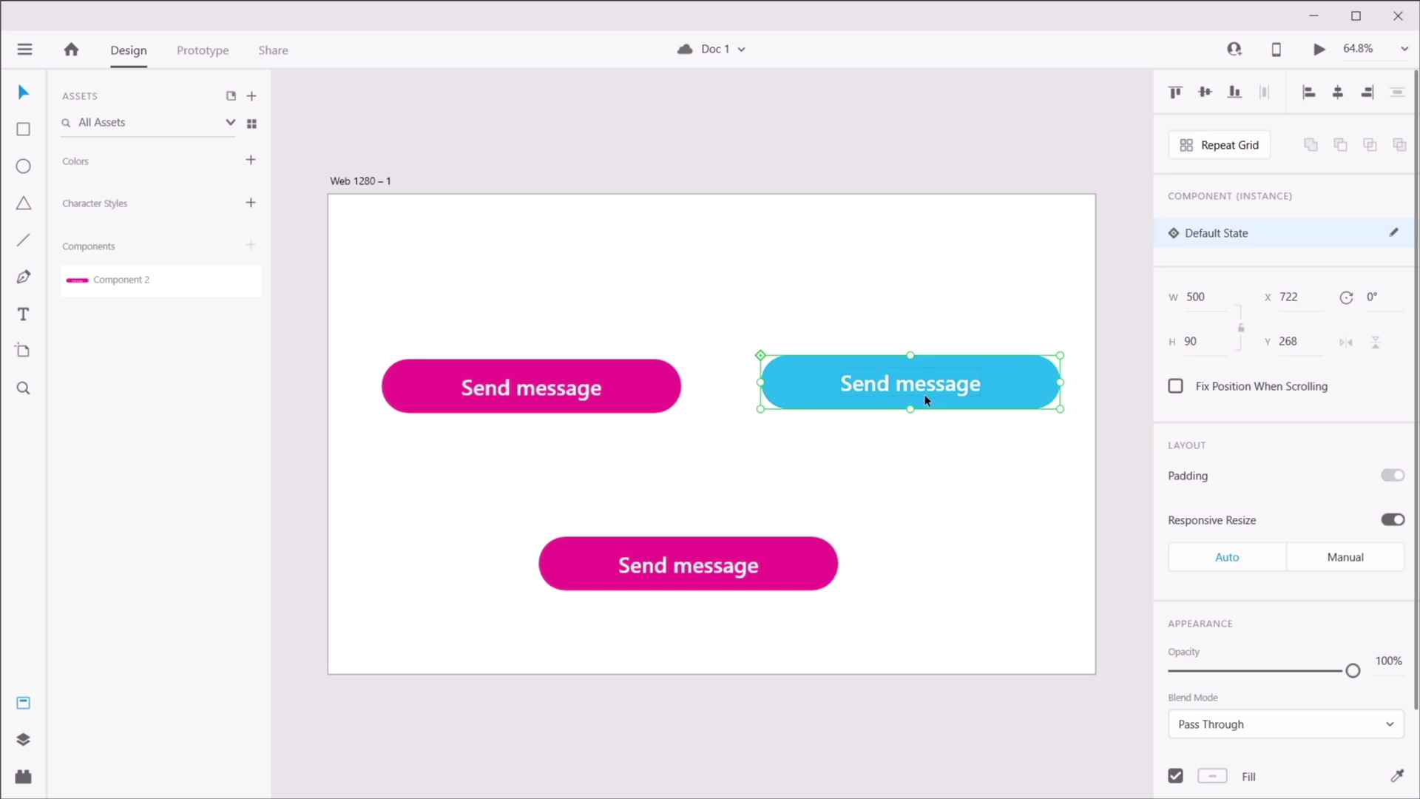
{"action": "right_click", "coordinate": [925, 397]}
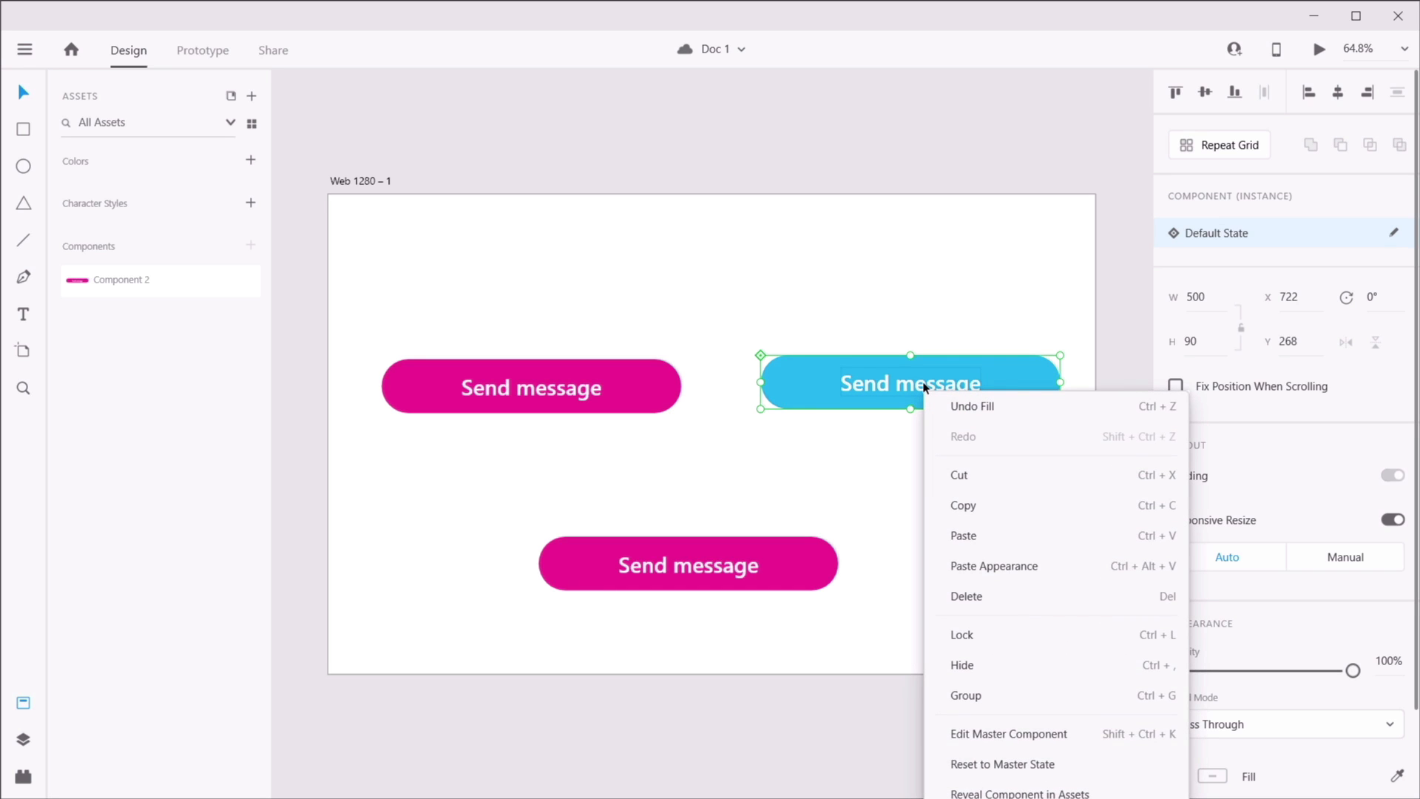
{"action": "left_click", "coordinate": [1055, 766]}
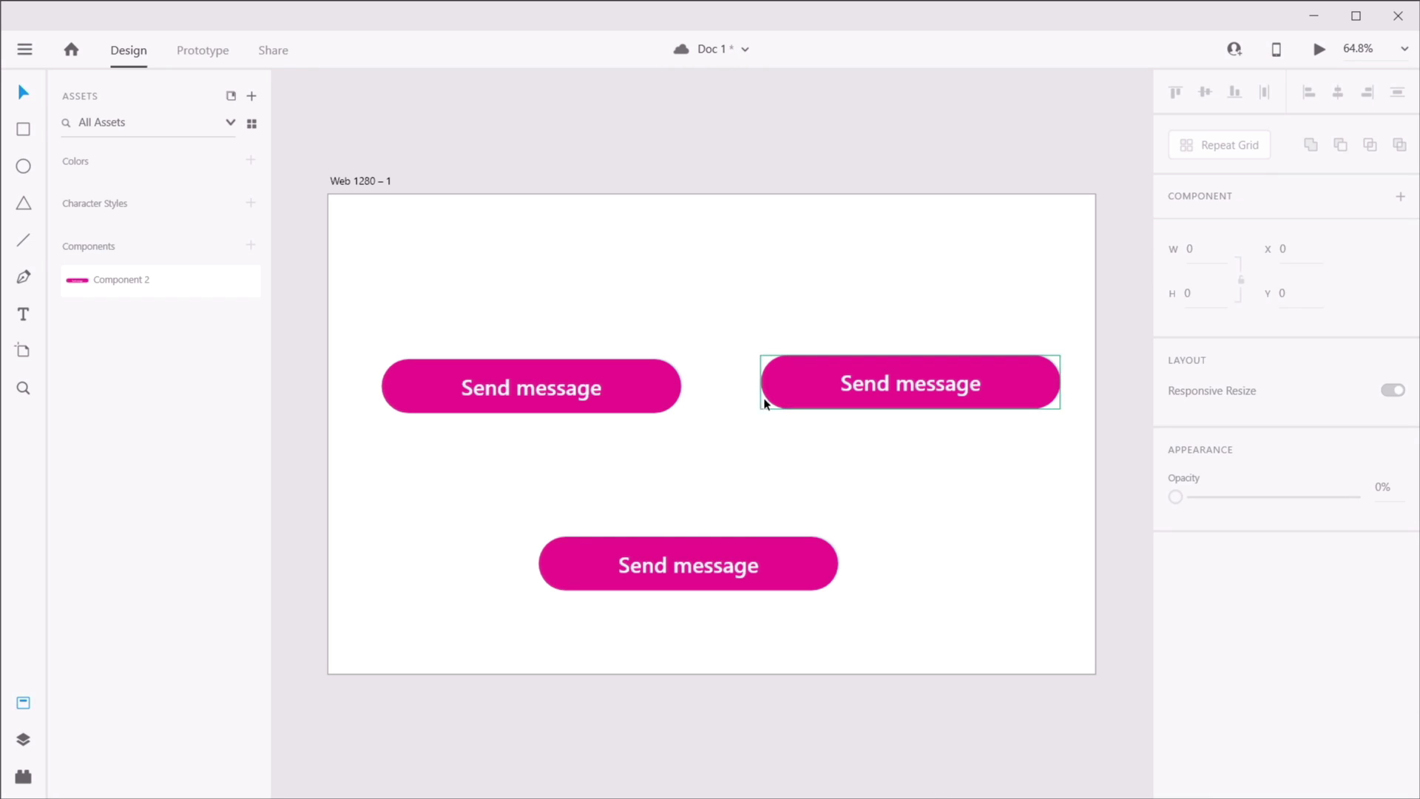
- Change the master button shape's fill to blue #2634EB
{"action": "left_click", "coordinate": [633, 394]}
{"action": "left_click", "coordinate": [1211, 768]}
{"action": "left_click_drag", "start_coordinate": [1120, 569], "coordinate": [1107, 586]}
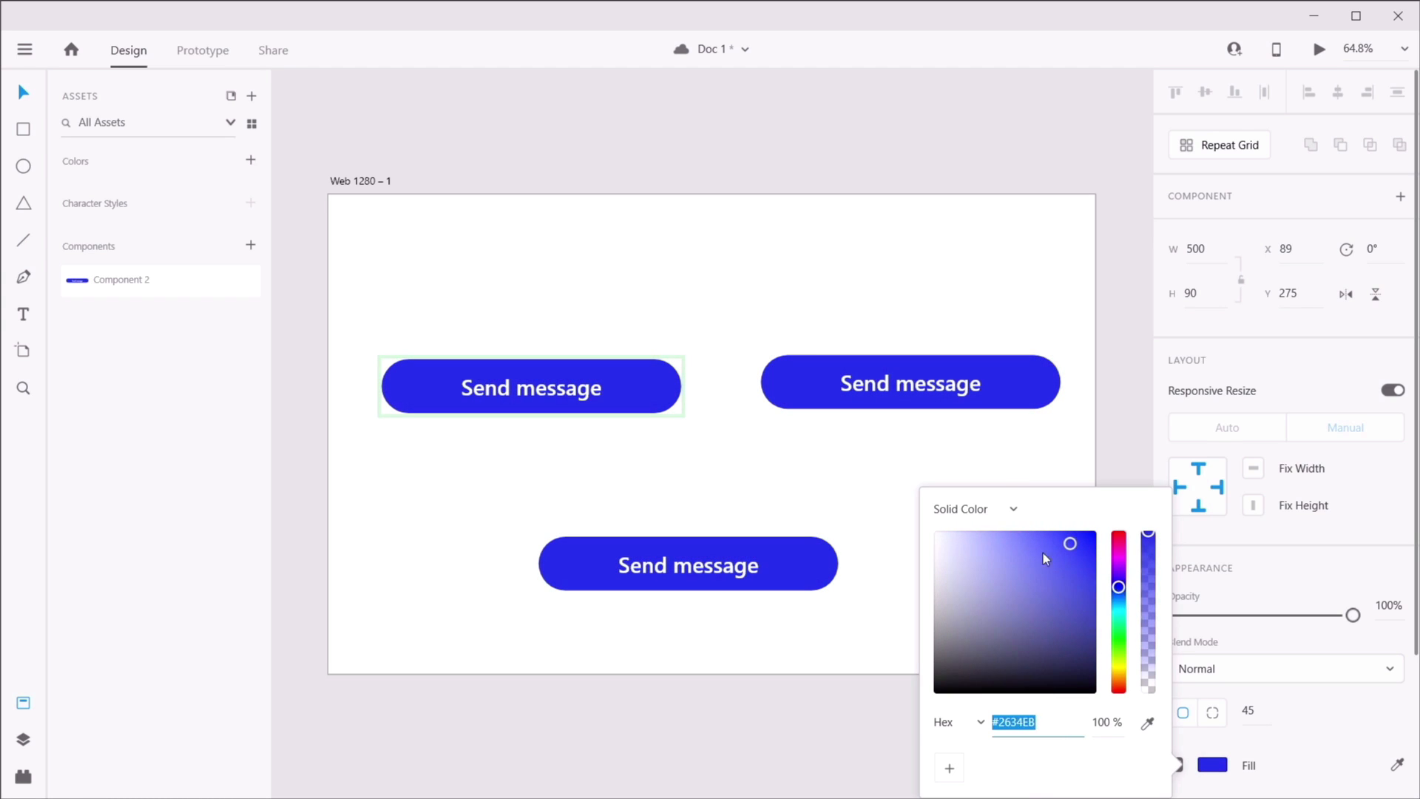
{"action": "left_click", "coordinate": [875, 511]}
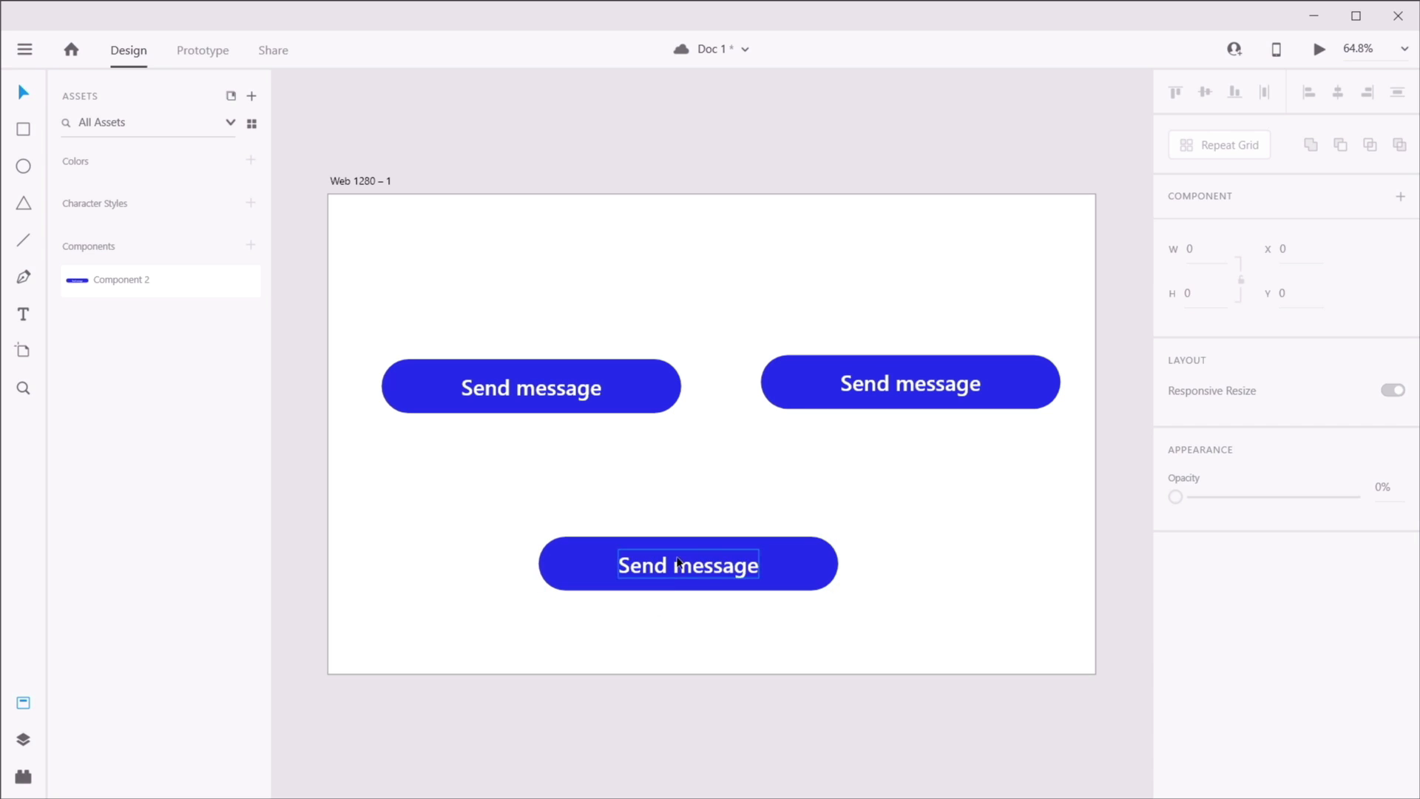
- Replace the master button's label with "Button text"
{"action": "left_click", "coordinate": [530, 387]}
{"action": "double_click", "coordinate": [530, 387]}
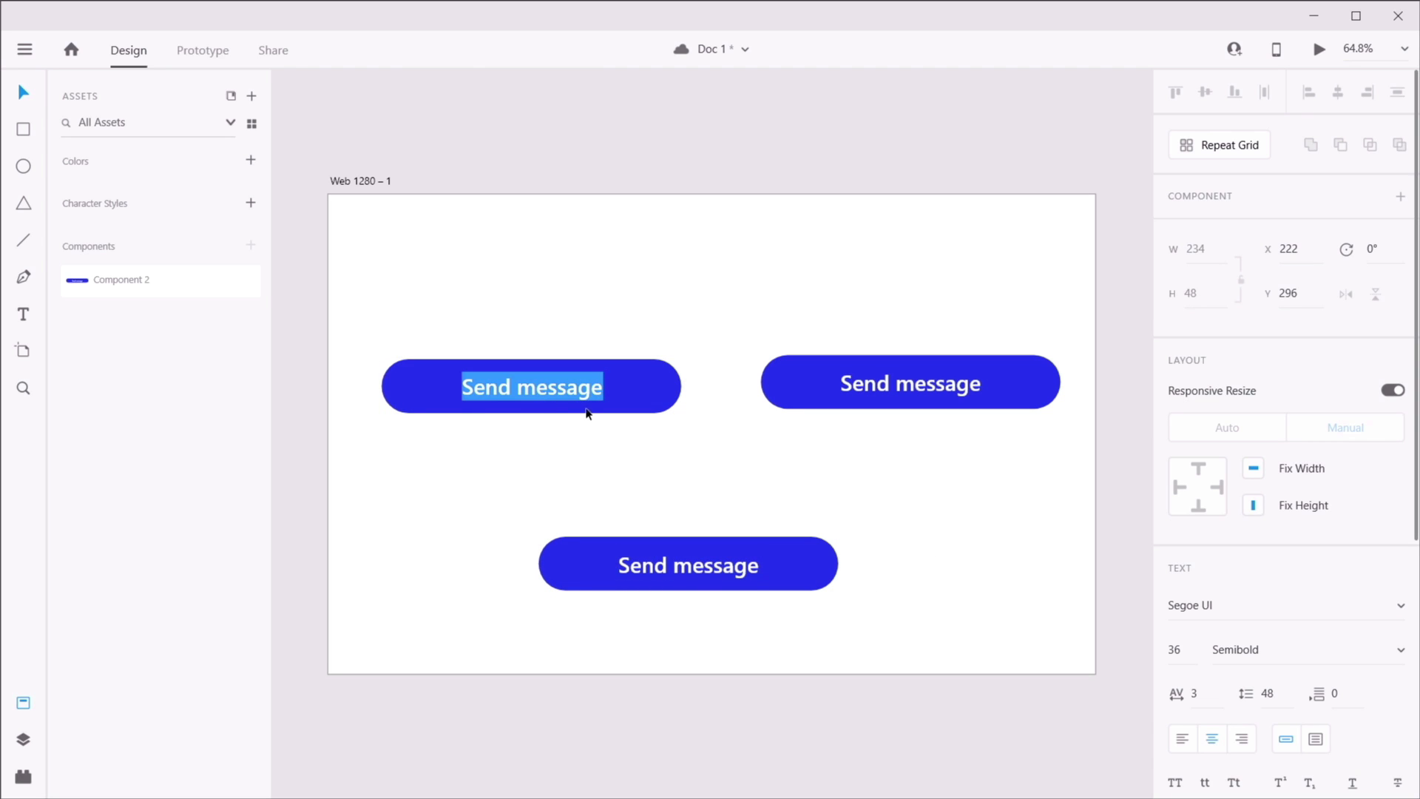
{"action": "type", "text": "Button text"}
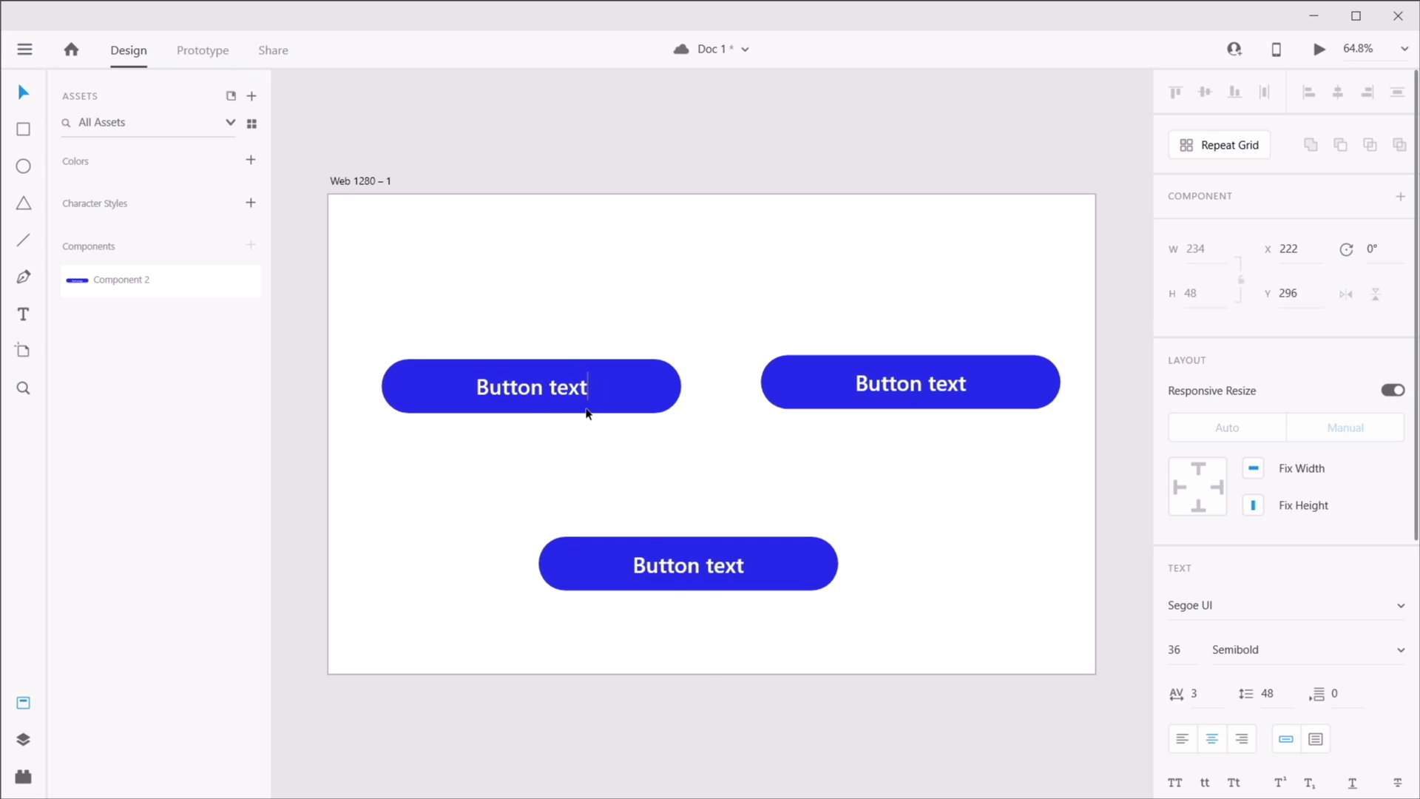
{"action": "left_click", "coordinate": [862, 495]}
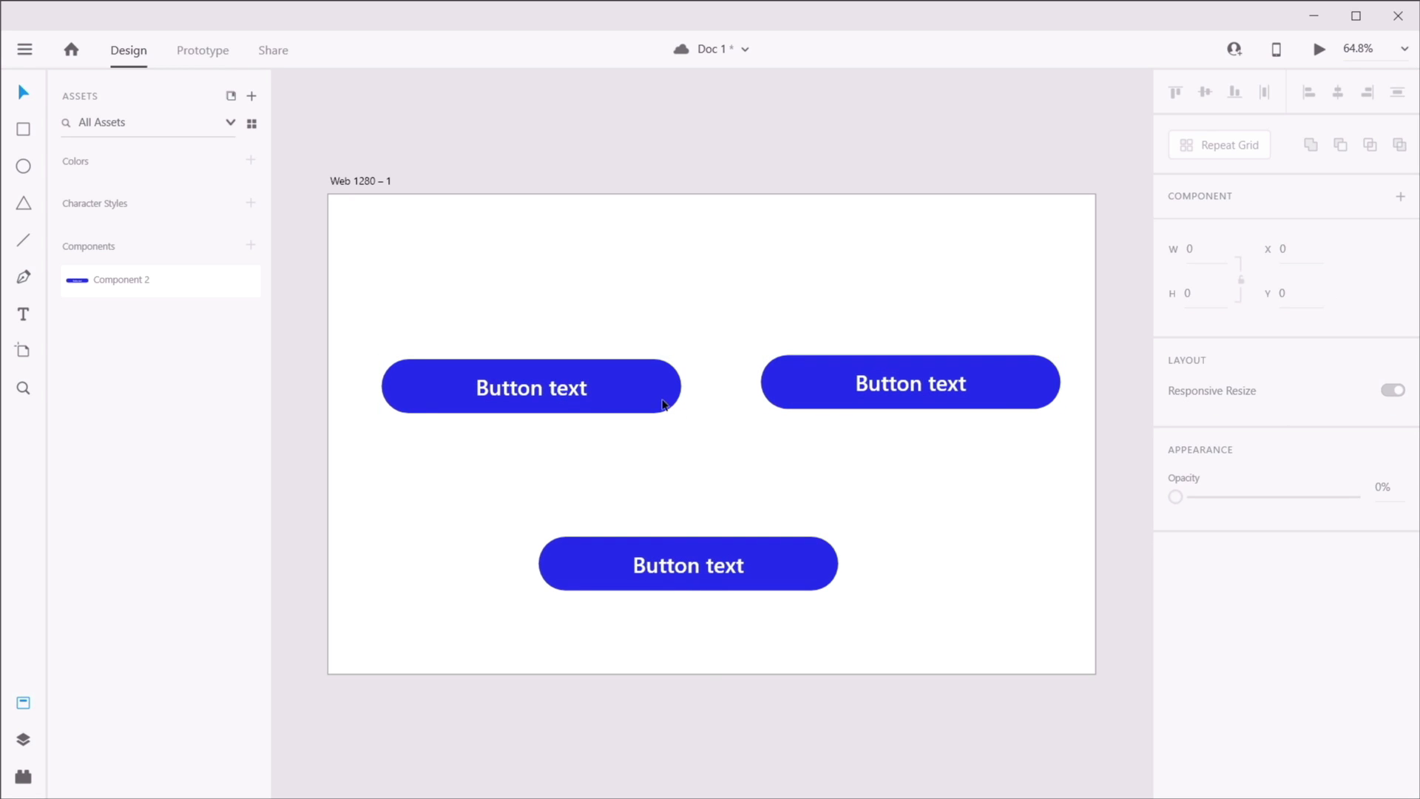
- Override the label of the instance beside the master button with "Submit"
{"action": "left_click", "coordinate": [912, 387]}
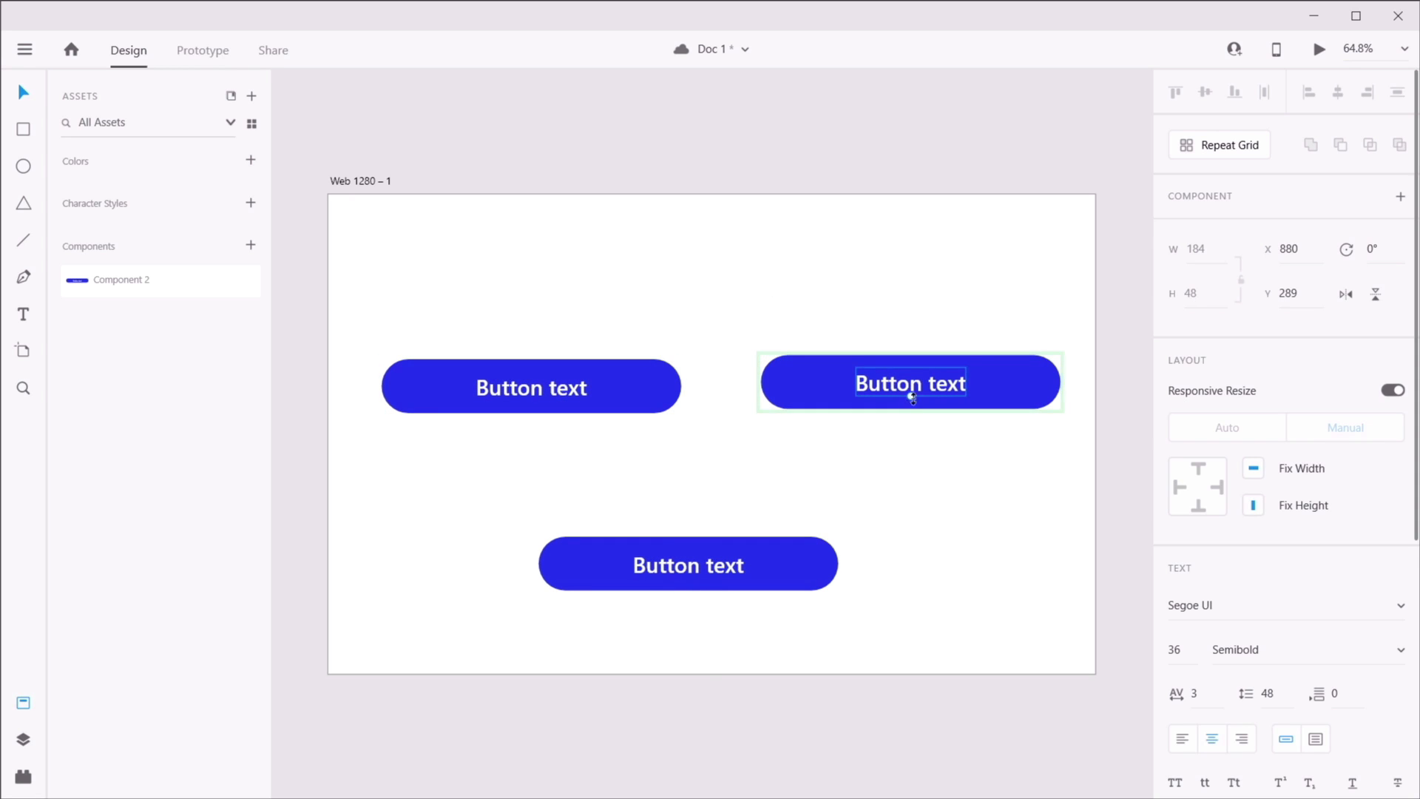
{"action": "double_click", "coordinate": [916, 387]}
{"action": "type", "text": "Submit"}
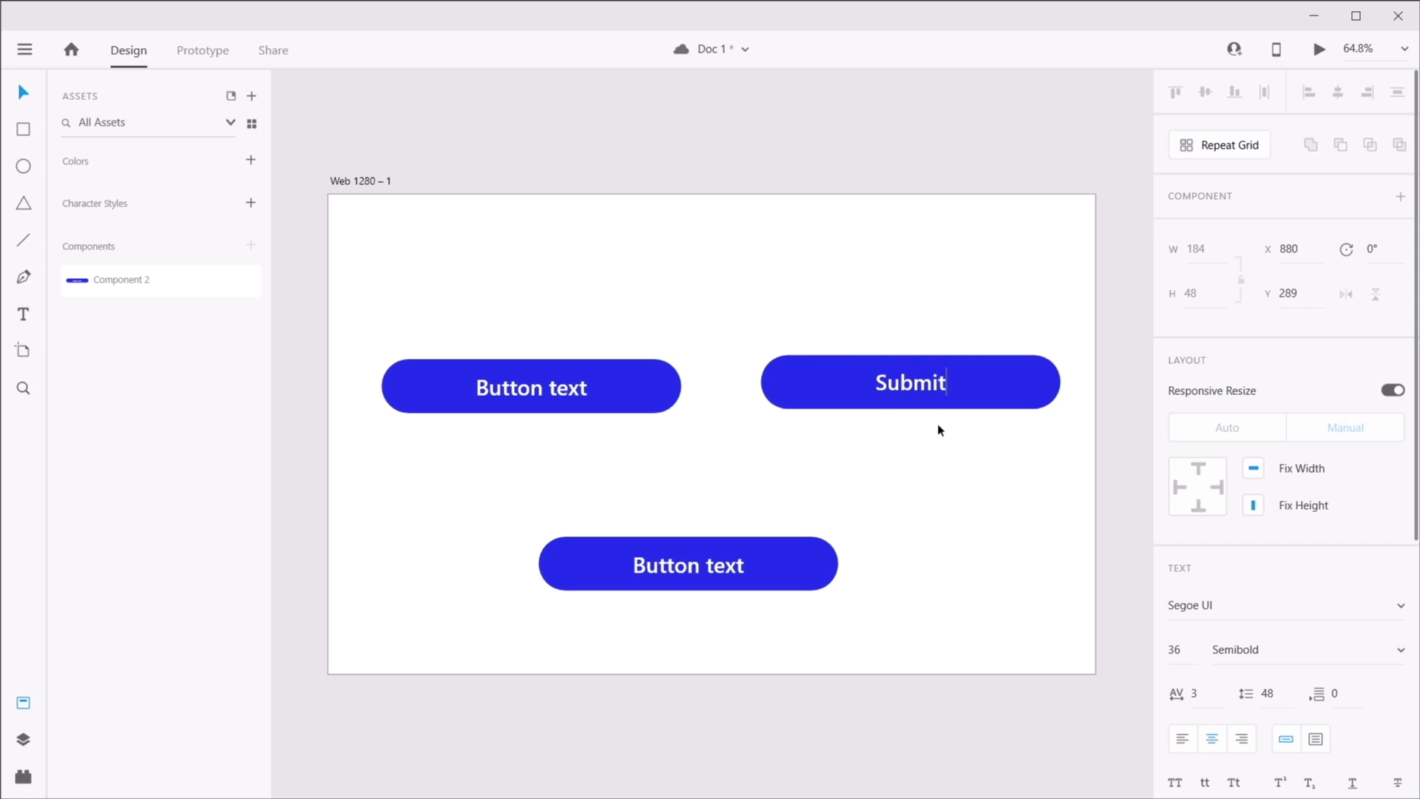
{"action": "left_click", "coordinate": [948, 451]}
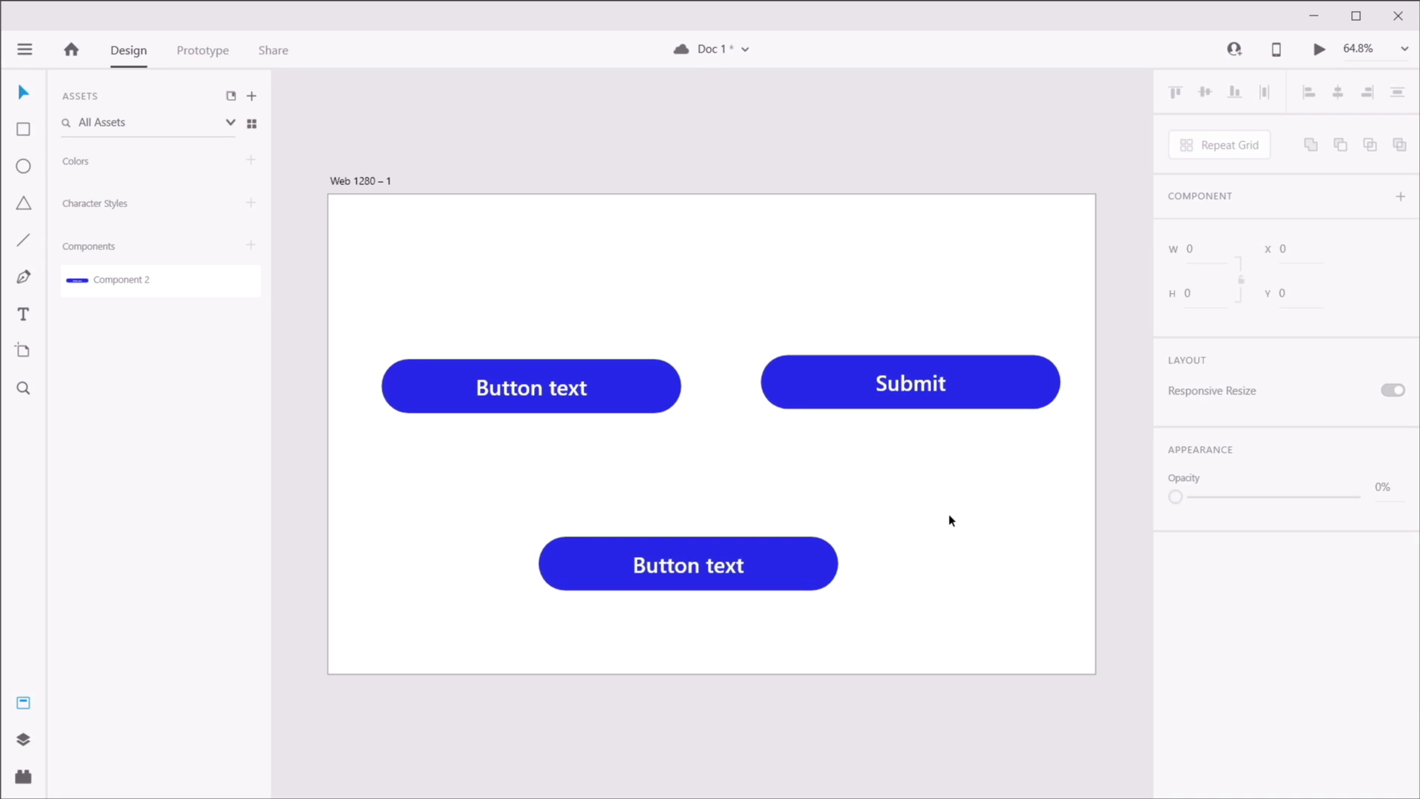
- Inspect the Submit instance and the master button, and jump from the instance to its master component
{"action": "left_click", "coordinate": [962, 396]}
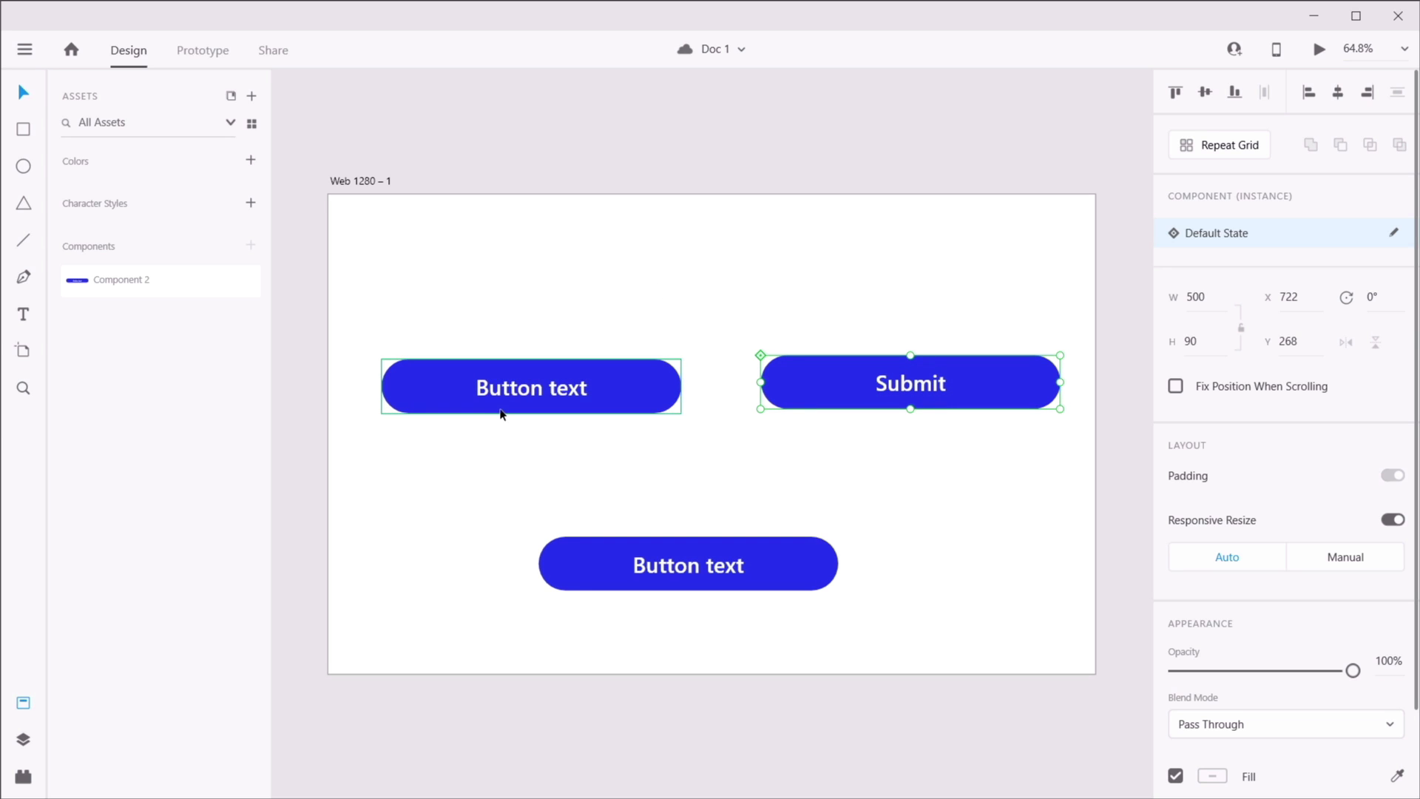
{"action": "key", "text": "Escape"}
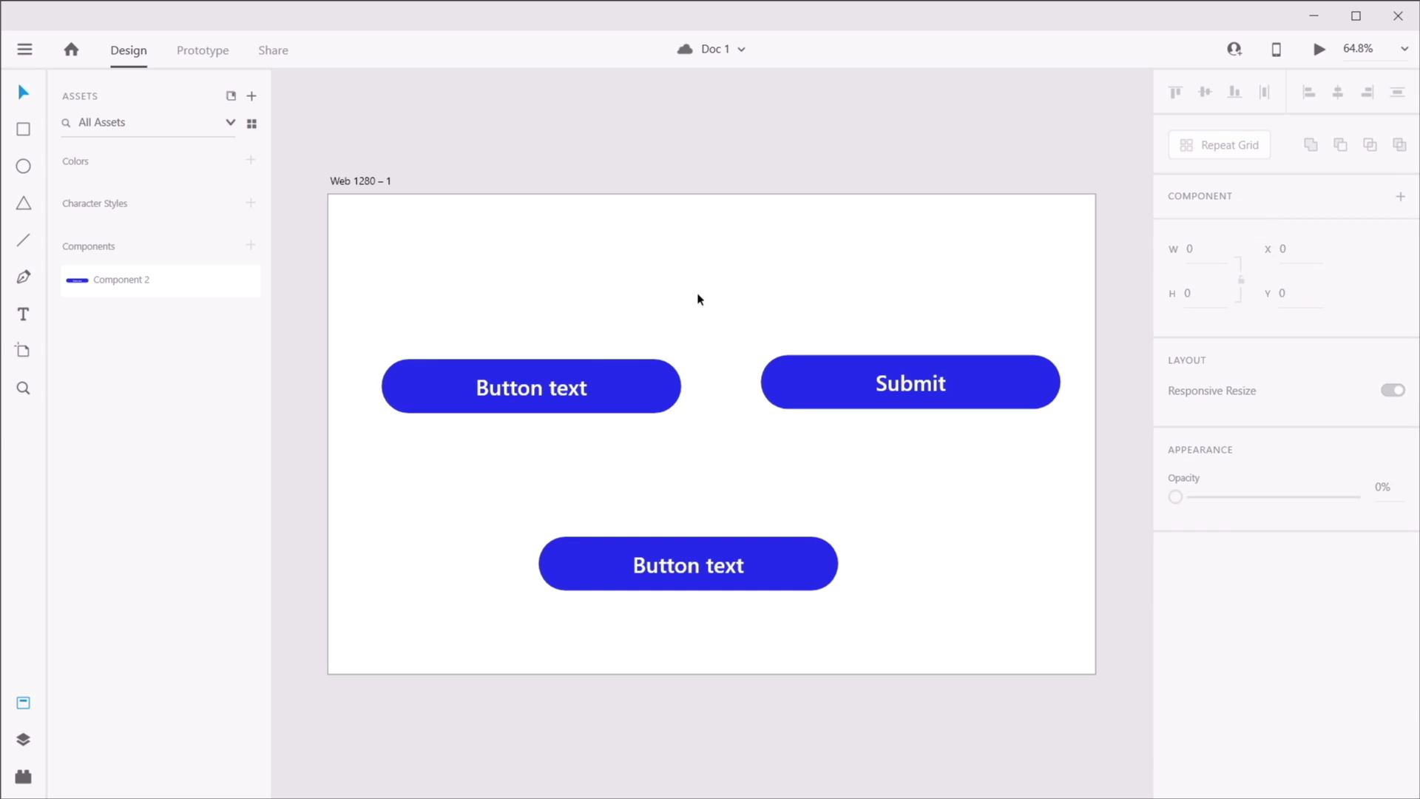
{"action": "left_click", "coordinate": [599, 388]}
{"action": "left_click", "coordinate": [632, 324]}
{"action": "left_click", "coordinate": [630, 392]}
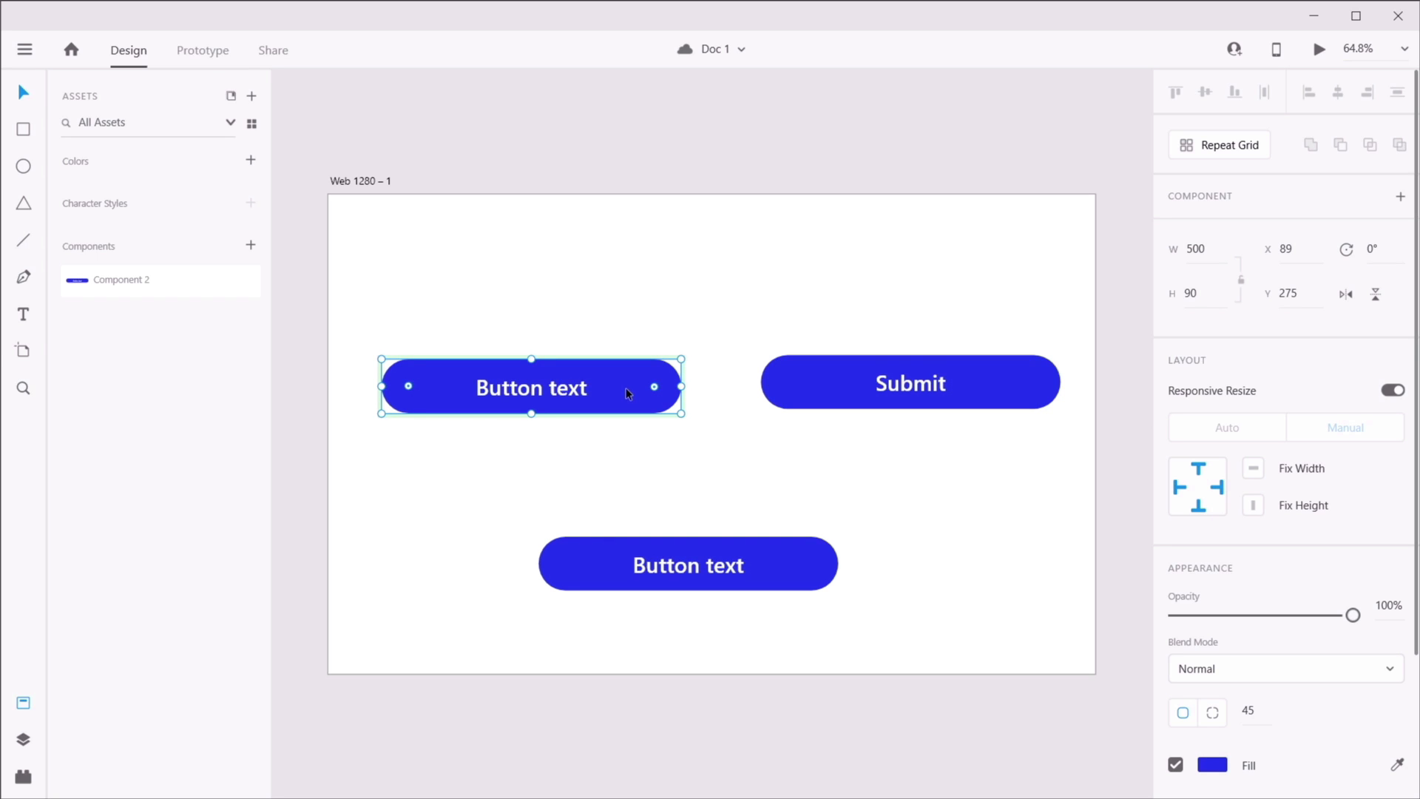
{"action": "left_click", "coordinate": [544, 304]}
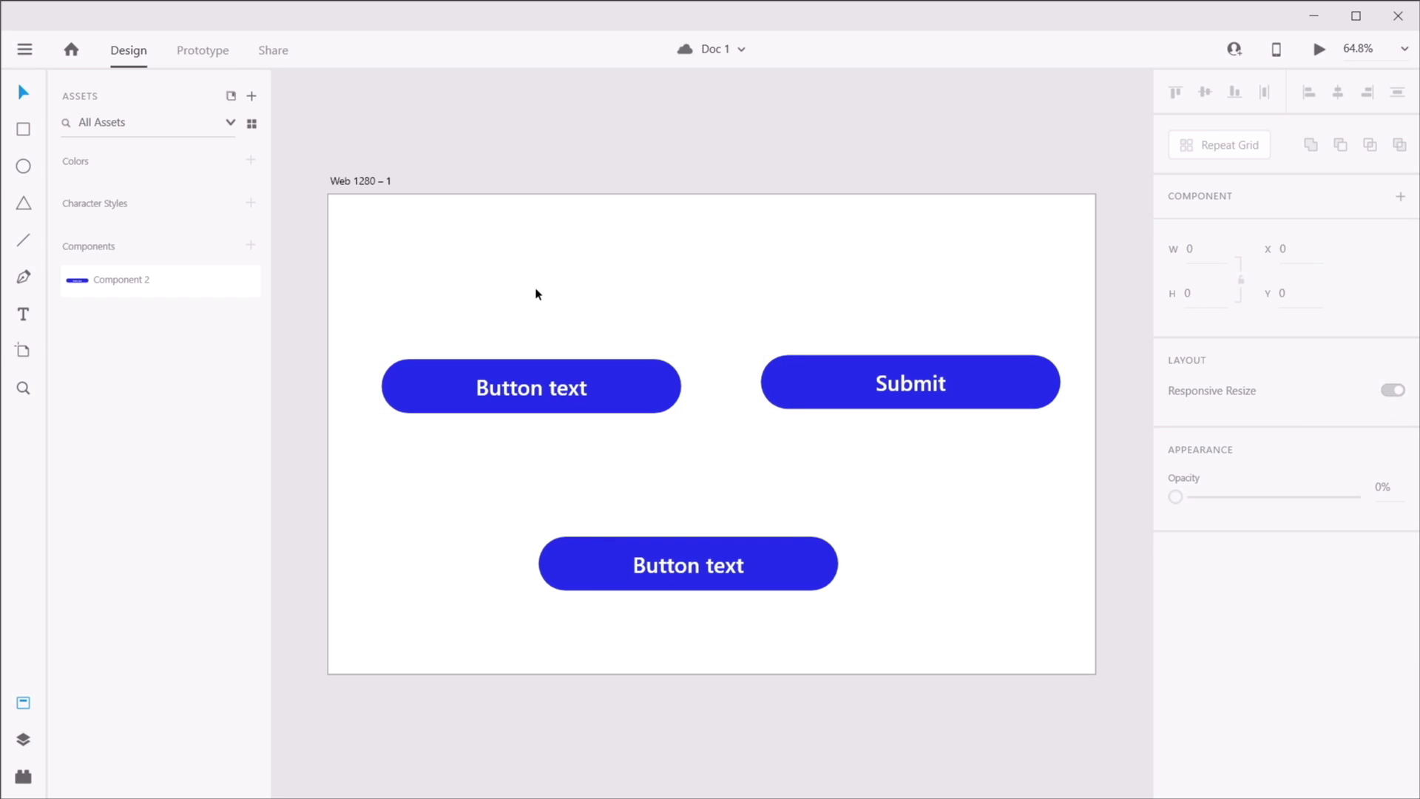
{"action": "left_click", "coordinate": [894, 386]}
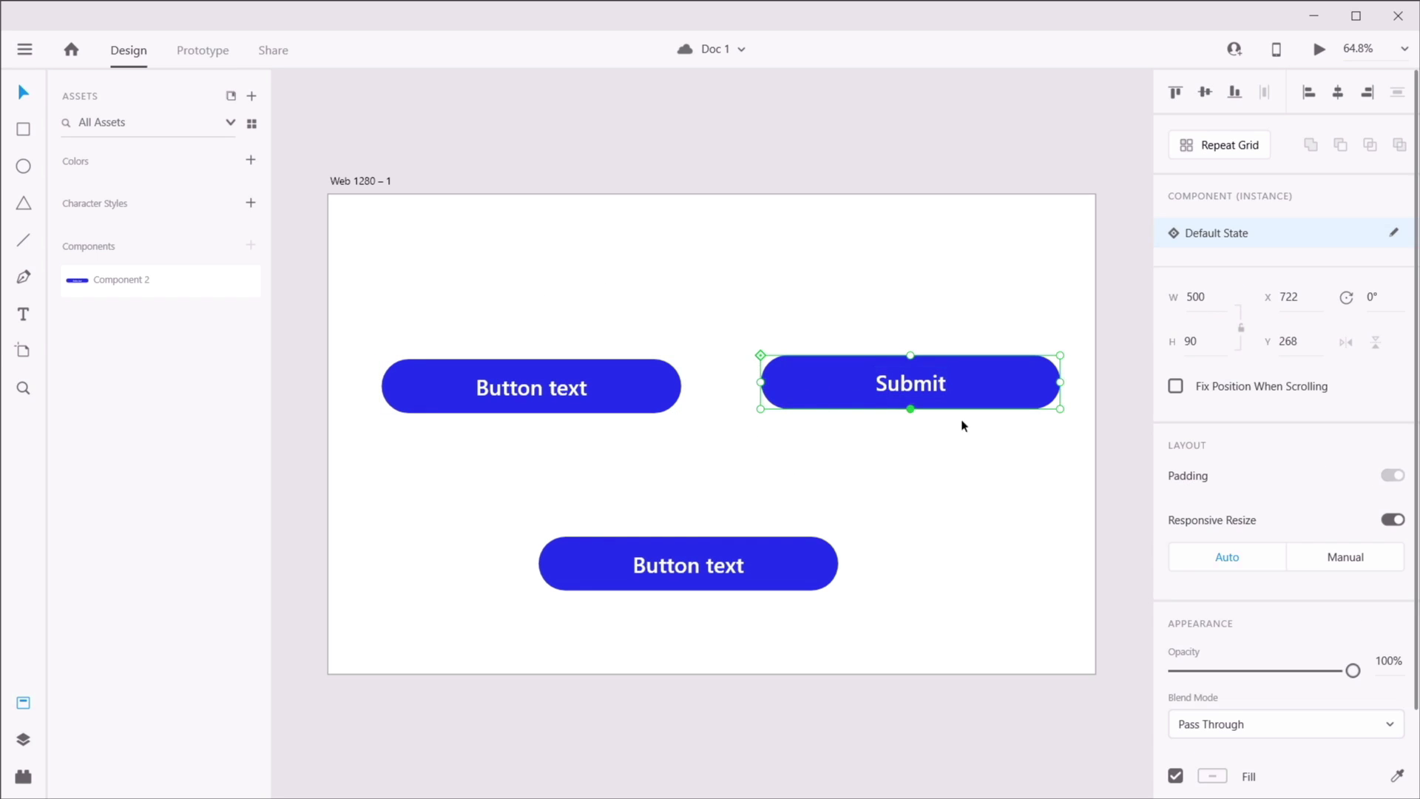
{"action": "left_click", "coordinate": [1395, 234]}
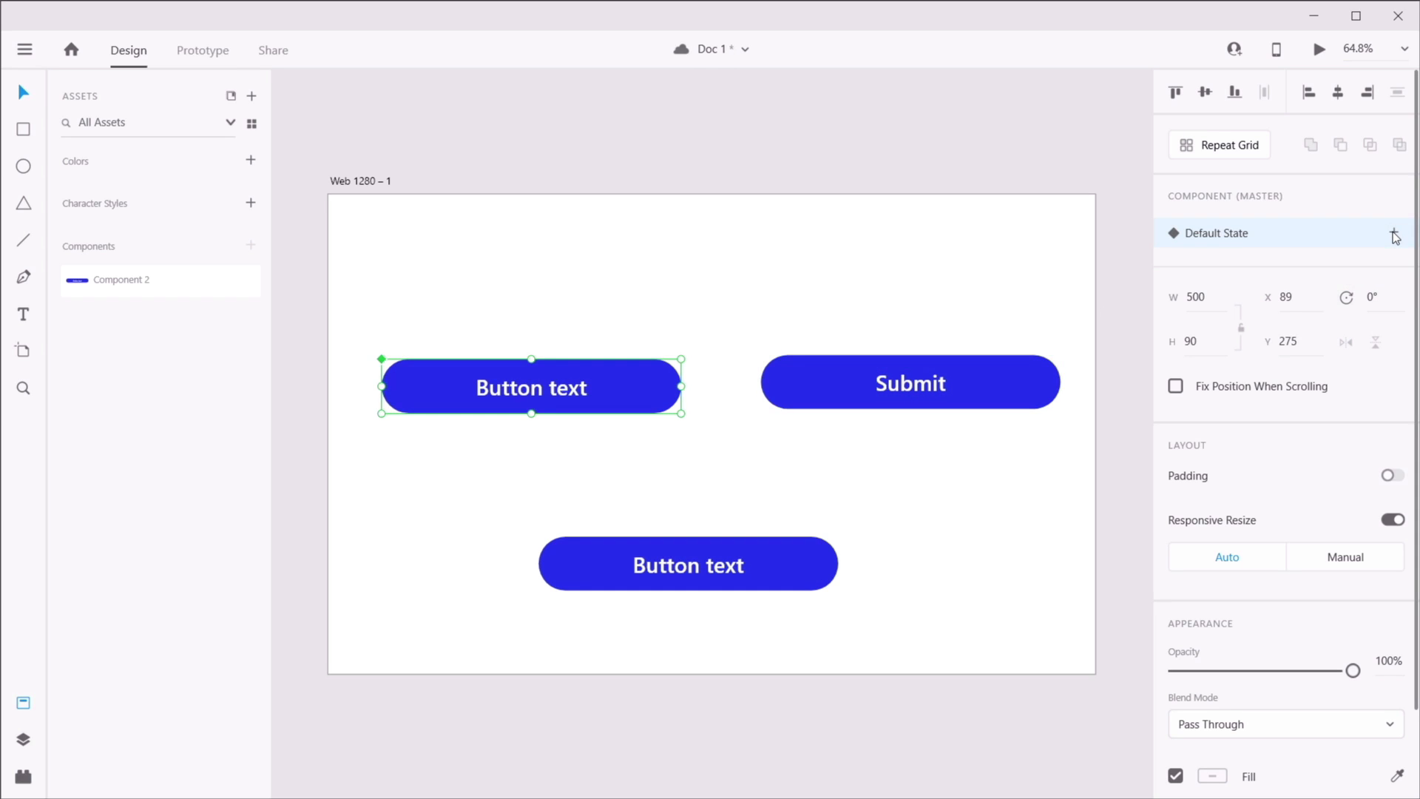
{"action": "left_click", "coordinate": [754, 306]}
- Move the lower button instance up to about X 373, Y 24, and locate its master with Edit Master Component
{"action": "left_click_drag", "start_coordinate": [706, 559], "coordinate": [720, 229]}
{"action": "right_click", "coordinate": [712, 234]}
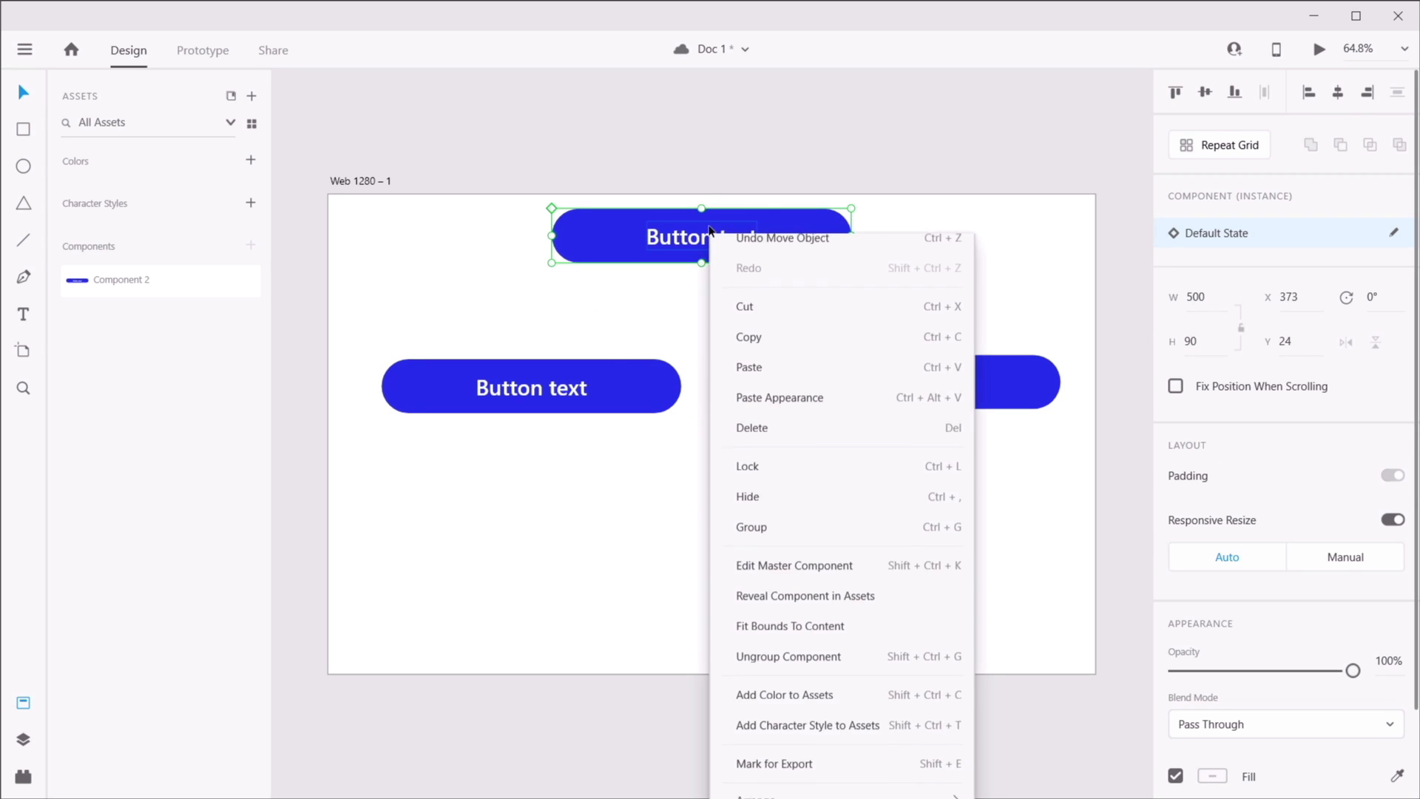
{"action": "left_click", "coordinate": [857, 577]}
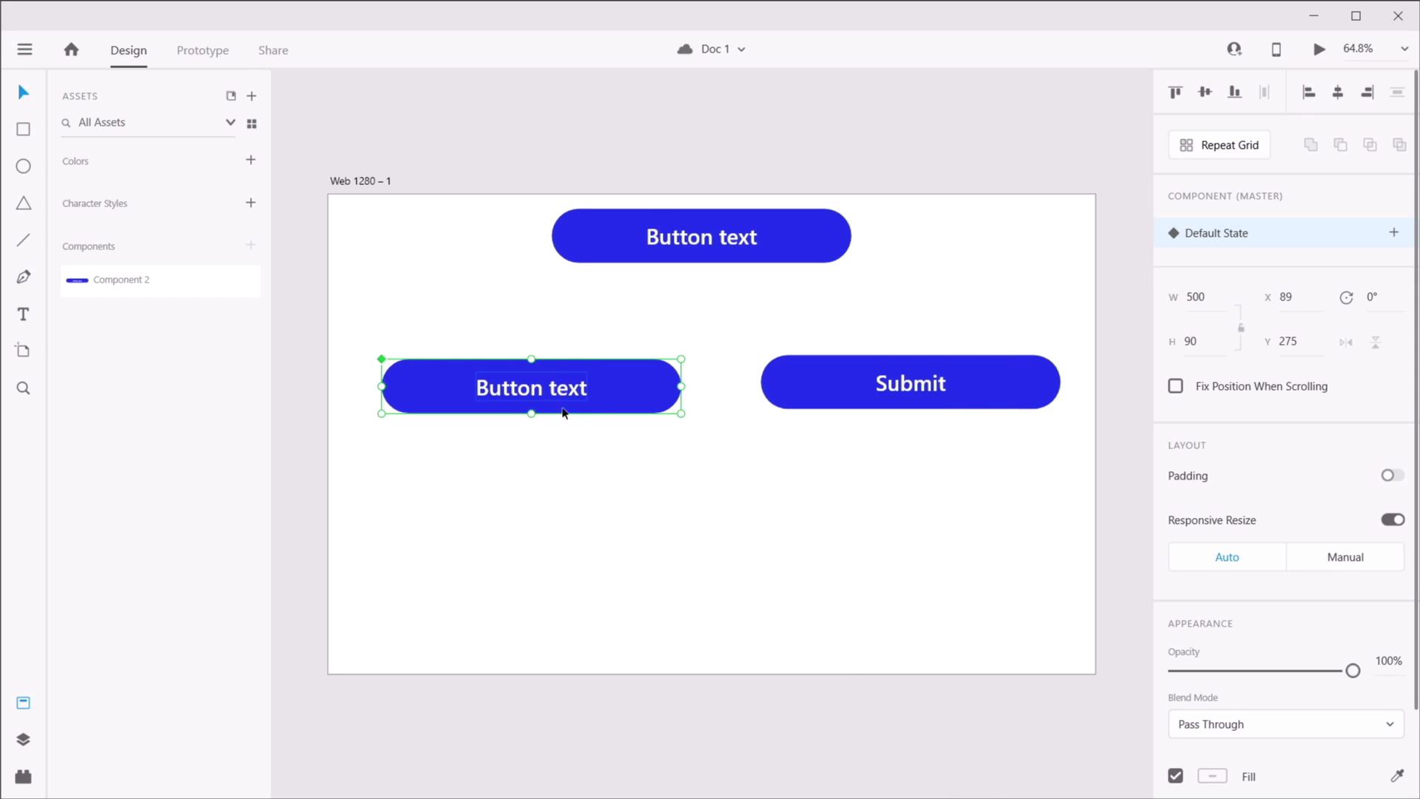
{"action": "left_click", "coordinate": [371, 198]}
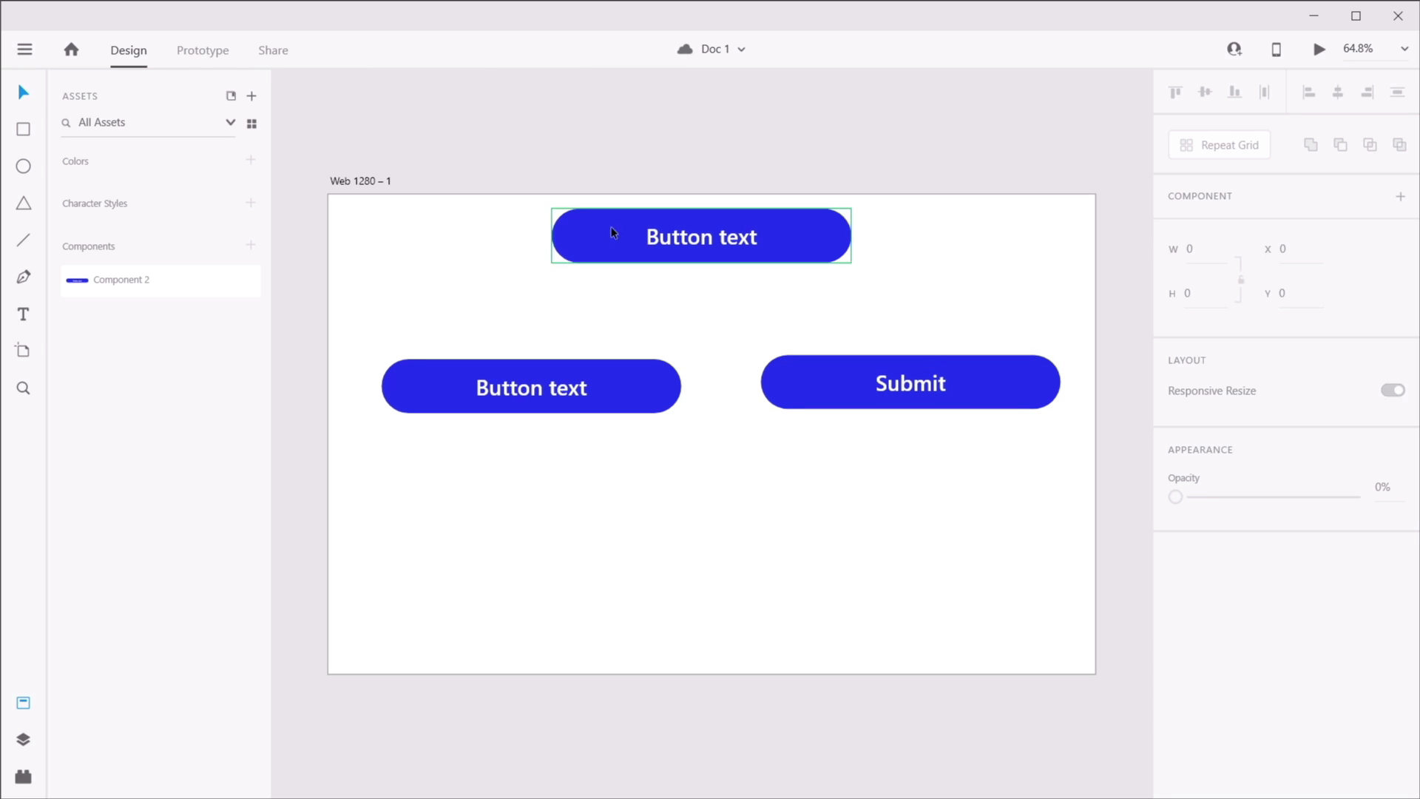
- Move the topmost button instance down to about X 400, Y 449, below the other two buttons
{"action": "left_click_drag", "start_coordinate": [729, 265], "coordinate": [745, 499]}
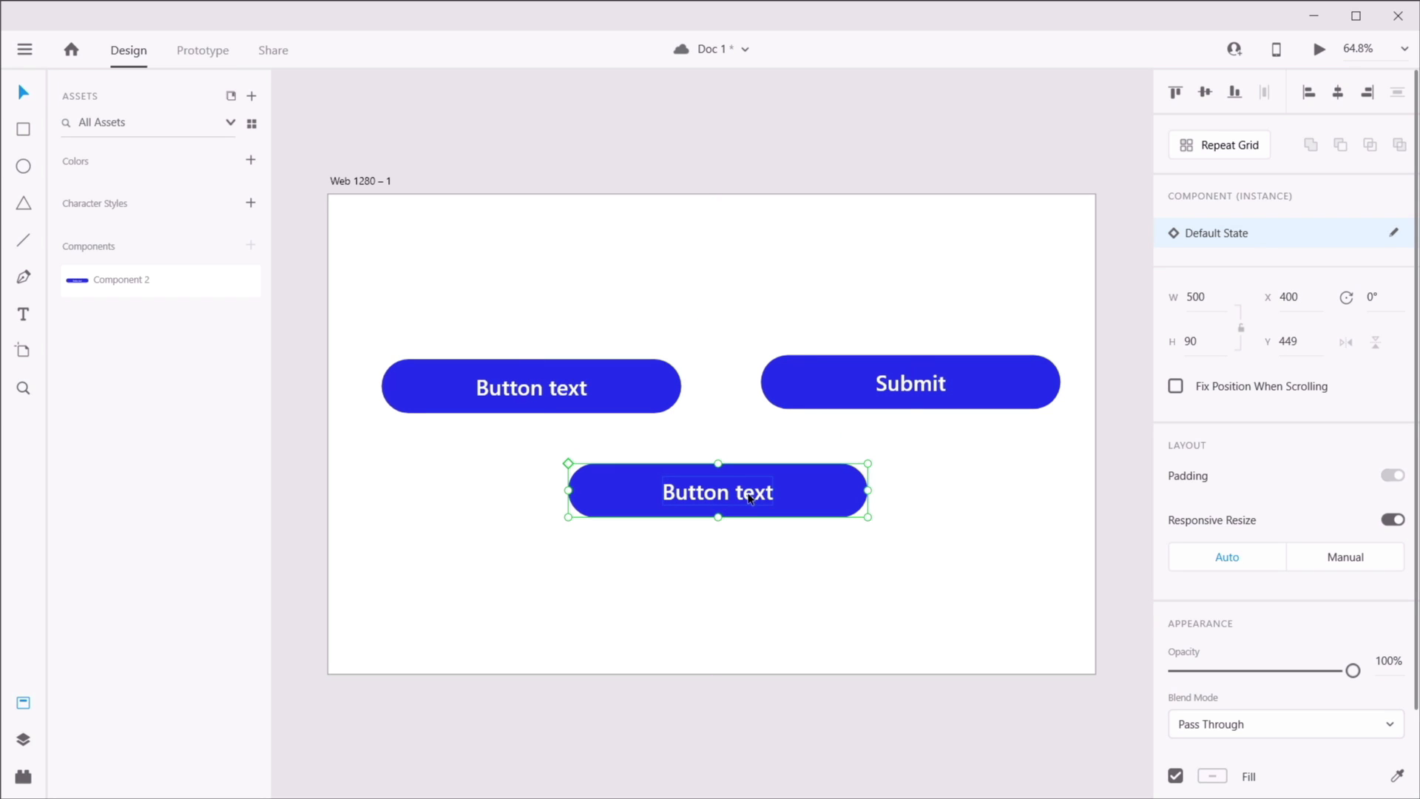
{"action": "left_click", "coordinate": [663, 261]}
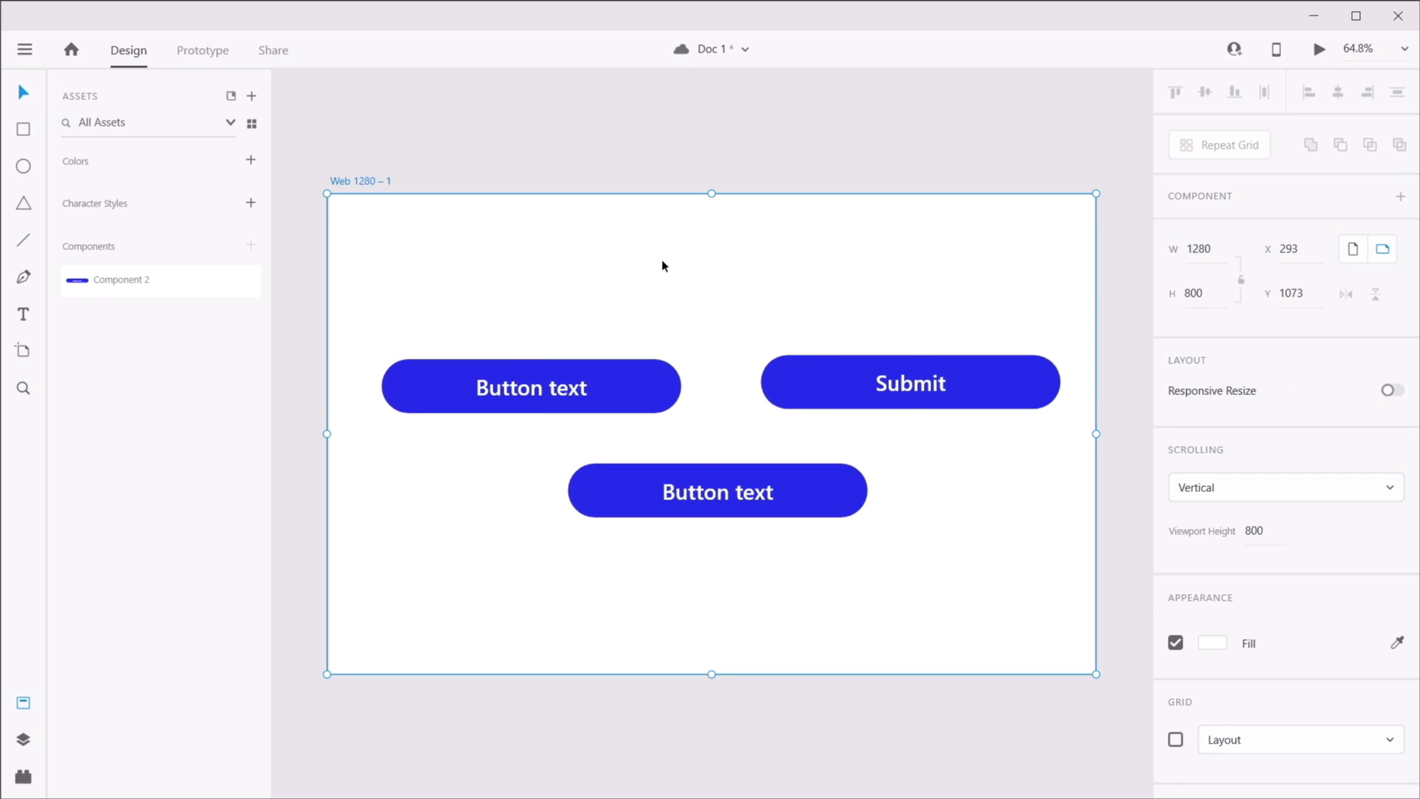
{"action": "left_click", "coordinate": [714, 160]}
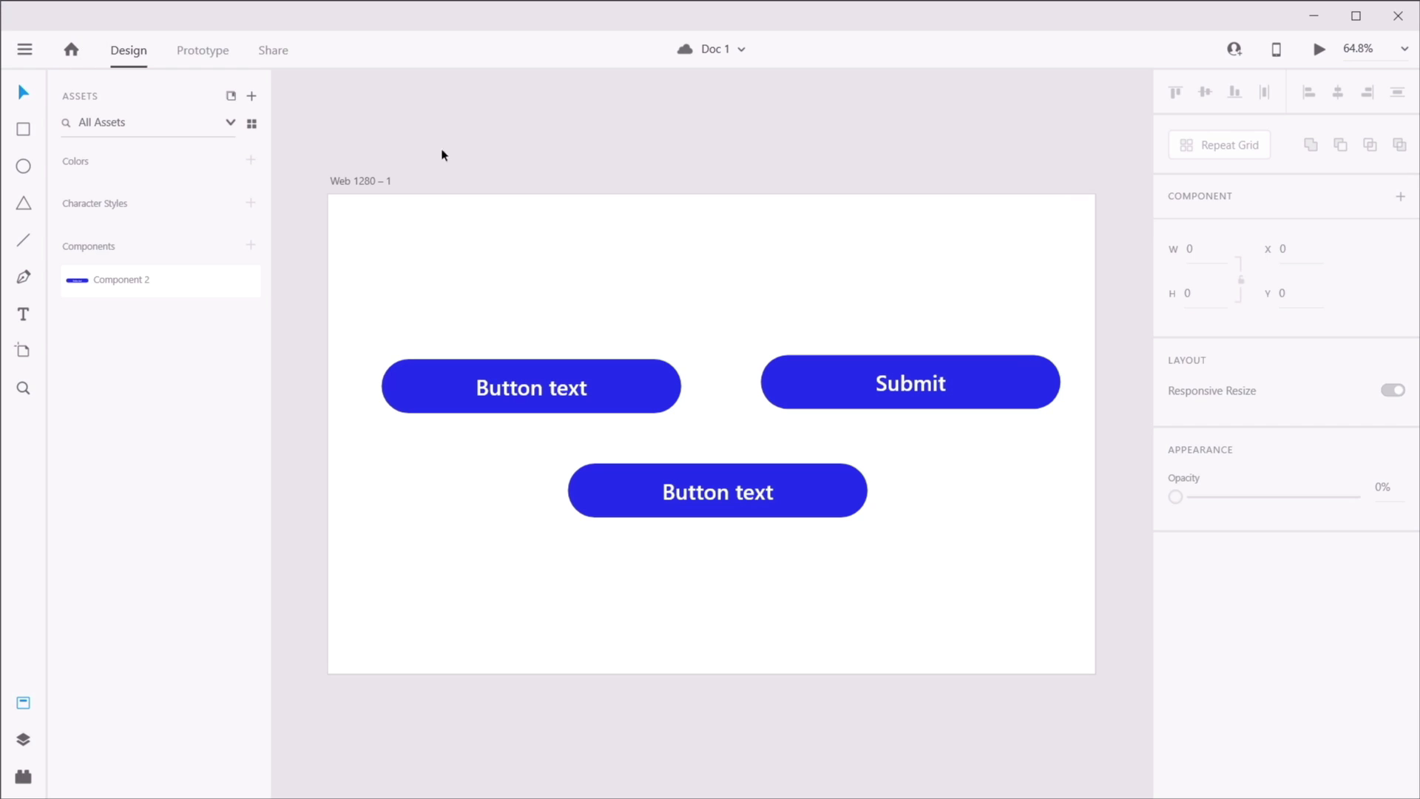
- Create a new document with a Web 1920 artboard
{"action": "left_click", "coordinate": [26, 52]}
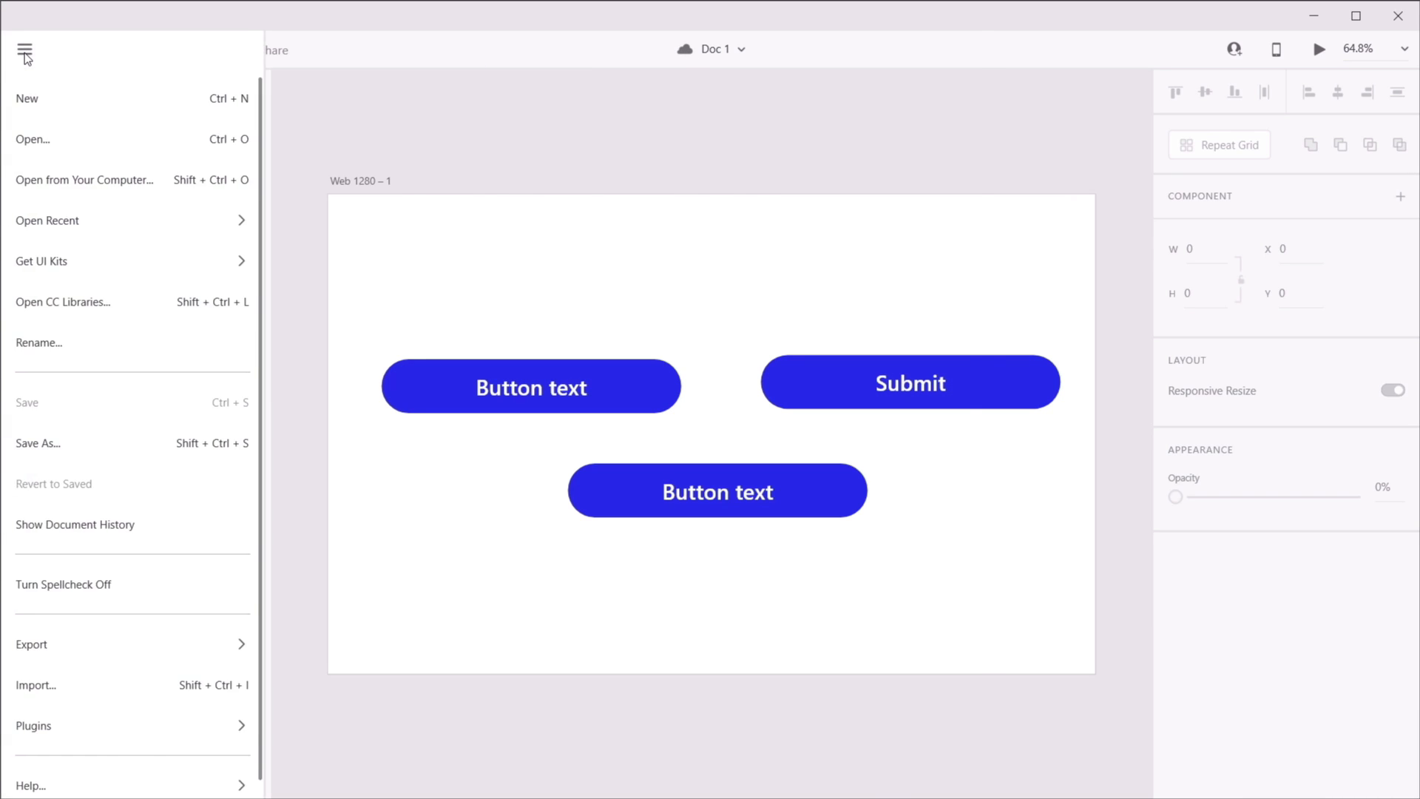
{"action": "left_click", "coordinate": [45, 139]}
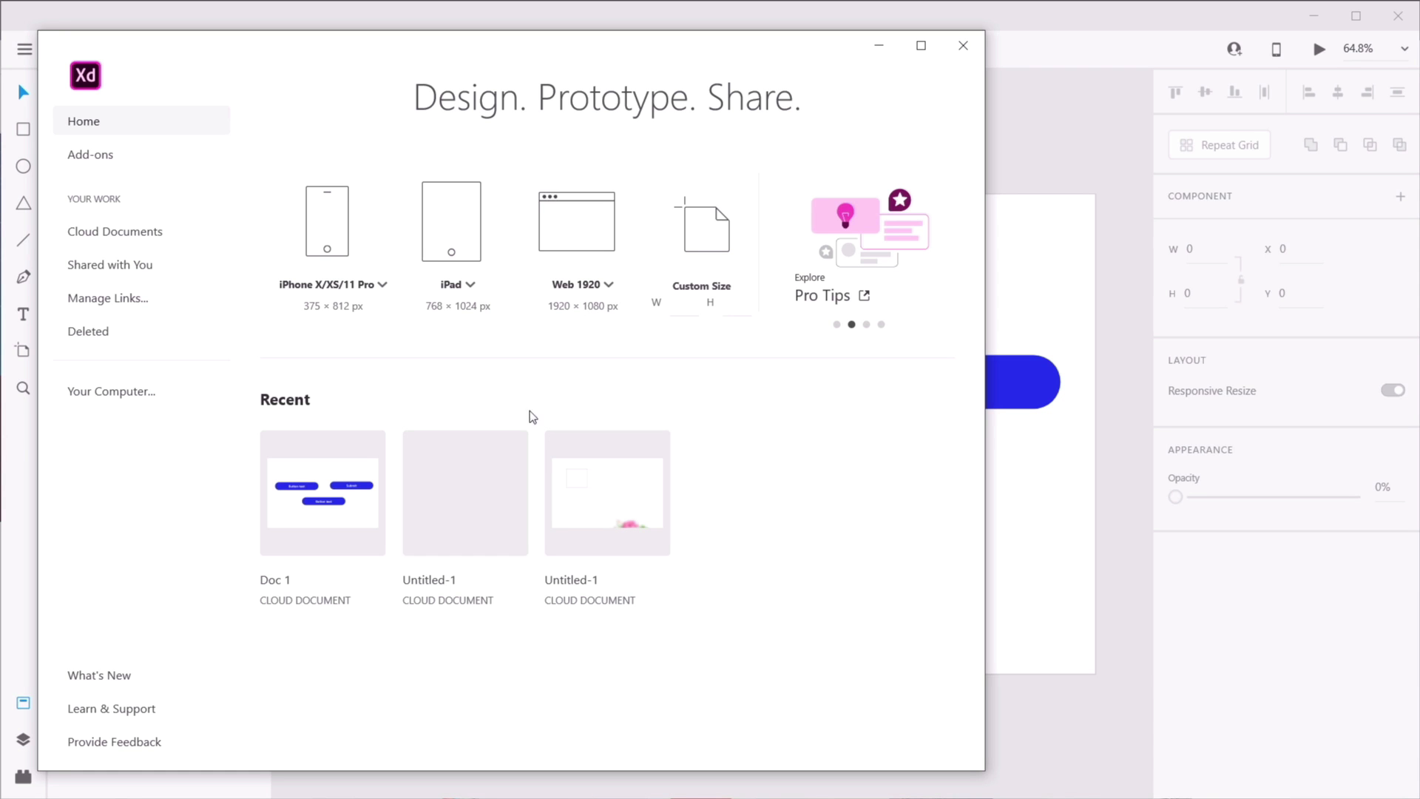
{"action": "left_click", "coordinate": [617, 238]}
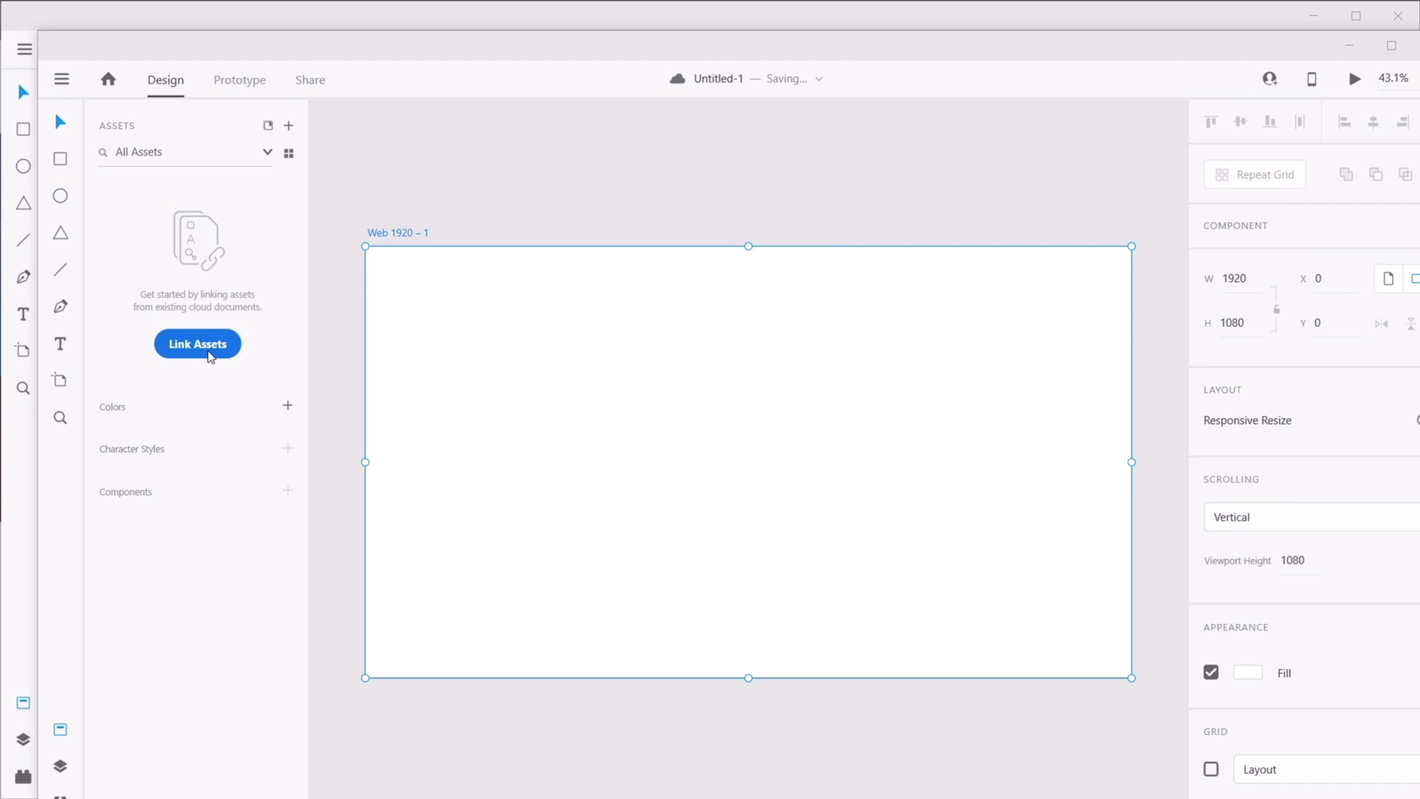
- Link the assets of Doc 1 into the new document and place a Component 2 button instance in the artboard's upper half
{"action": "left_click", "coordinate": [211, 357]}
{"action": "left_click", "coordinate": [320, 320]}
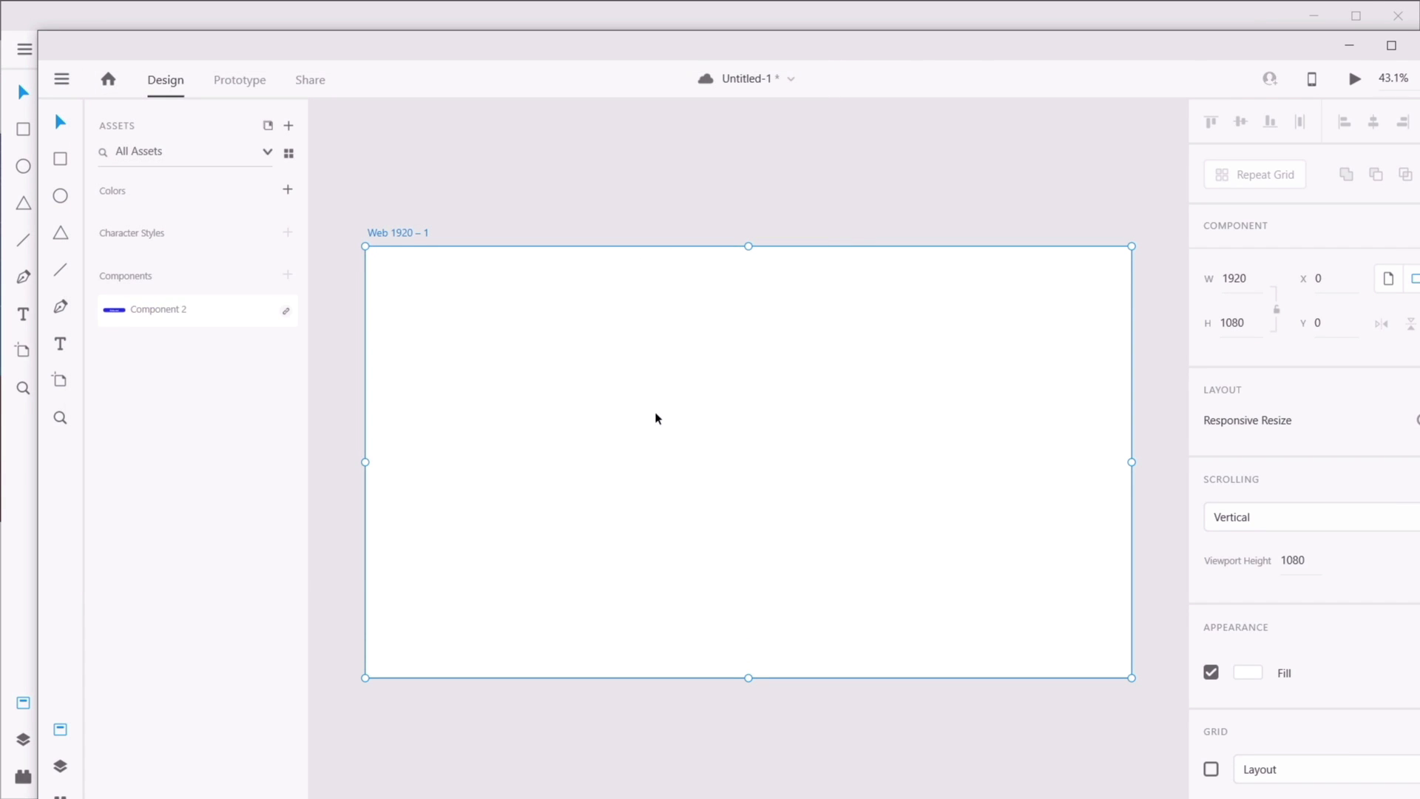
{"action": "left_click_drag", "start_coordinate": [218, 315], "coordinate": [670, 373]}
{"action": "left_click", "coordinate": [777, 567]}
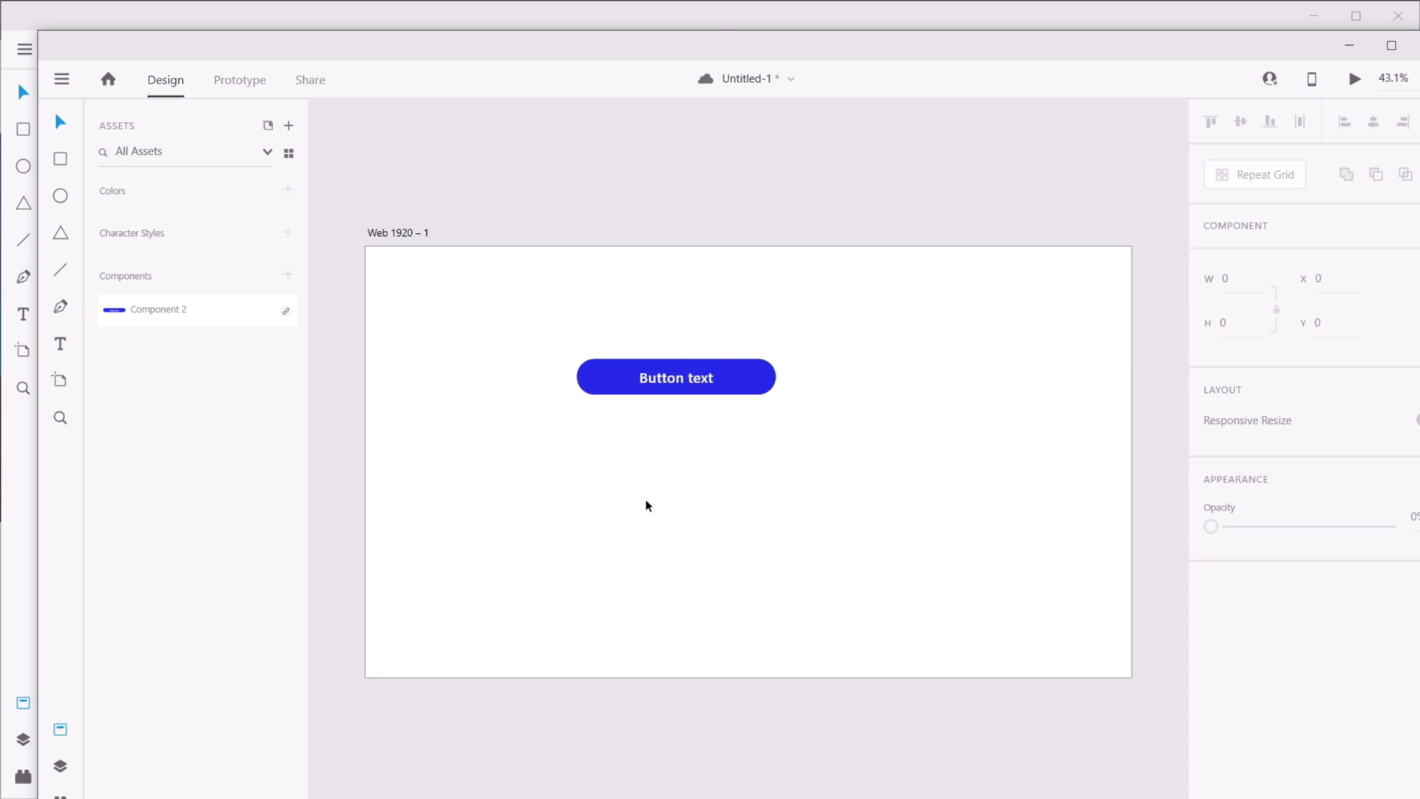
- Switch back to Doc 1, change the fill of the master button's background shape to turquoise, and save the document
{"action": "left_click", "coordinate": [719, 14]}
{"action": "left_click", "coordinate": [590, 395]}
{"action": "scroll", "coordinate": [1280, 664], "scroll_direction": "down", "scroll_amount": 3}
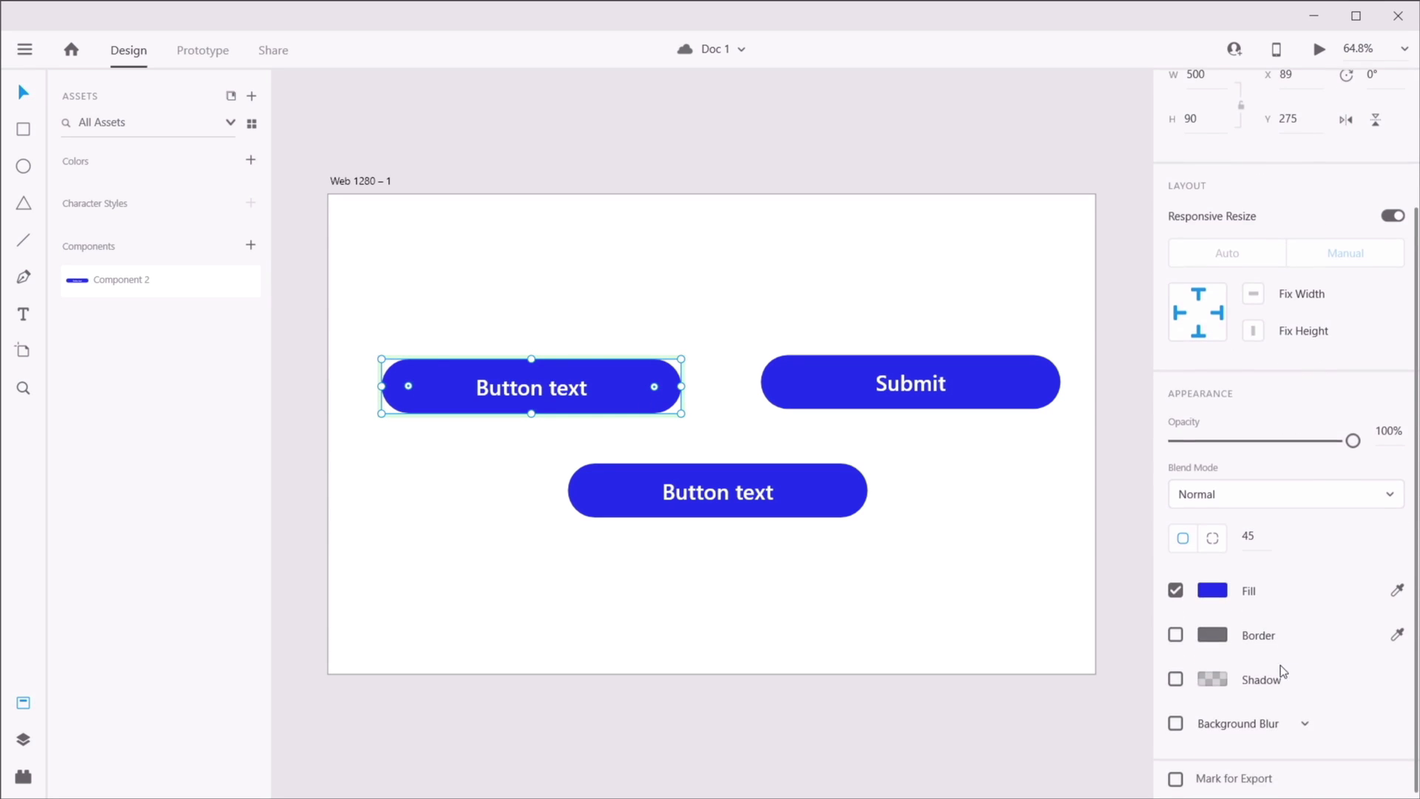
{"action": "left_click", "coordinate": [1214, 587]}
{"action": "left_click_drag", "start_coordinate": [1116, 580], "coordinate": [1124, 557]}
{"action": "left_click", "coordinate": [828, 274]}
{"action": "key", "text": "ctrl+s"}
- Return to Untitled-1, update its linked component from Doc 1, then save the document to Cloud Documents and close it
{"action": "key", "text": "alt+Tab"}
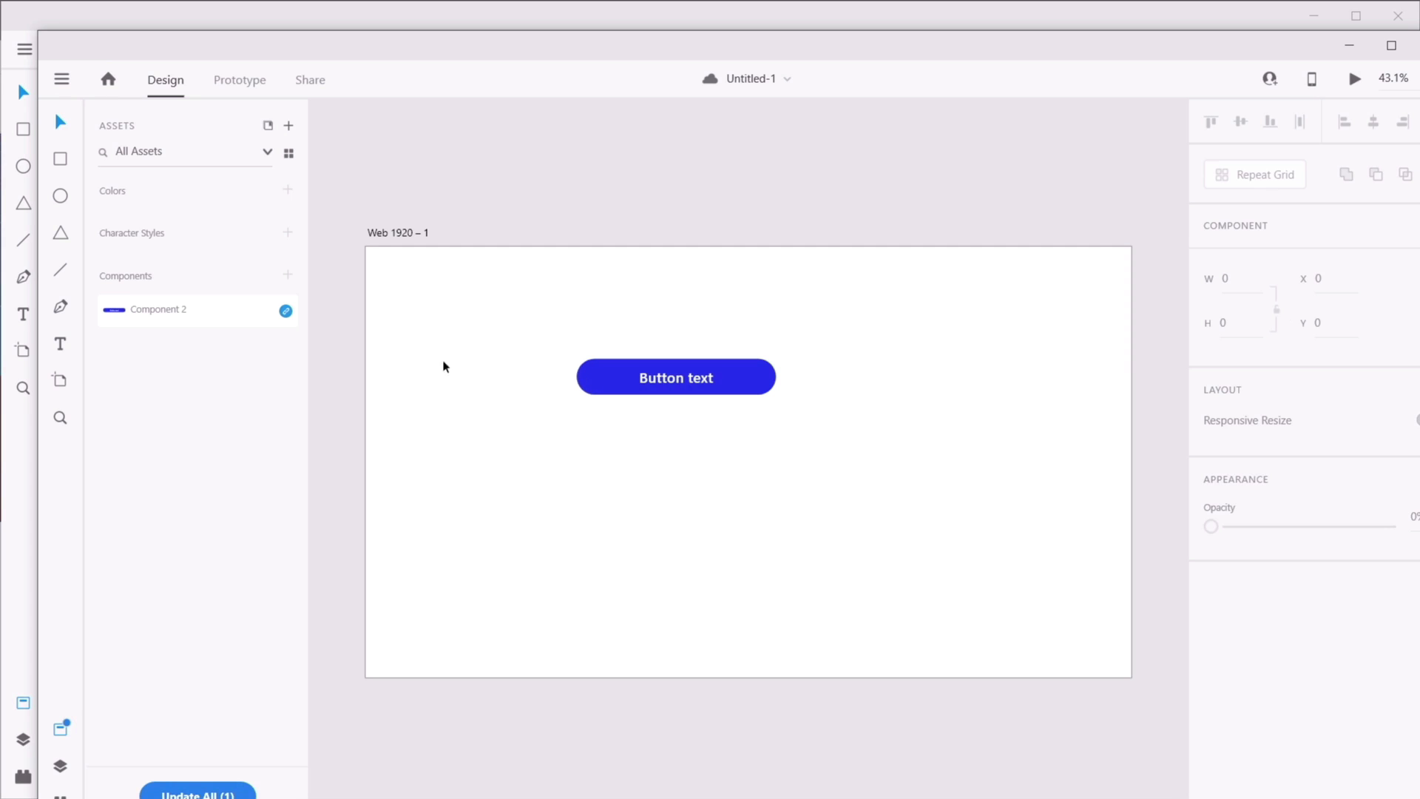
{"action": "left_click", "coordinate": [221, 793]}
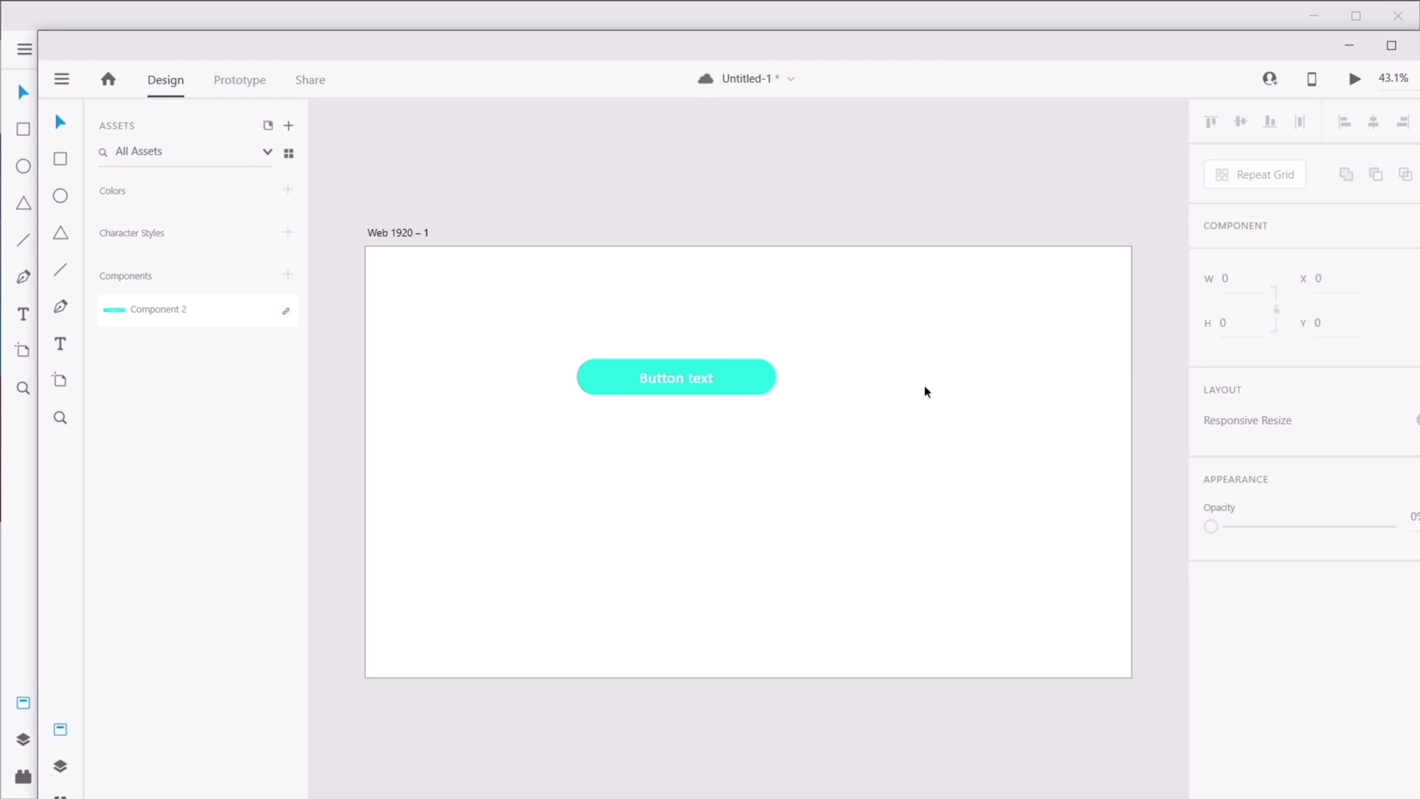
{"action": "key", "text": "ctrl+s"}
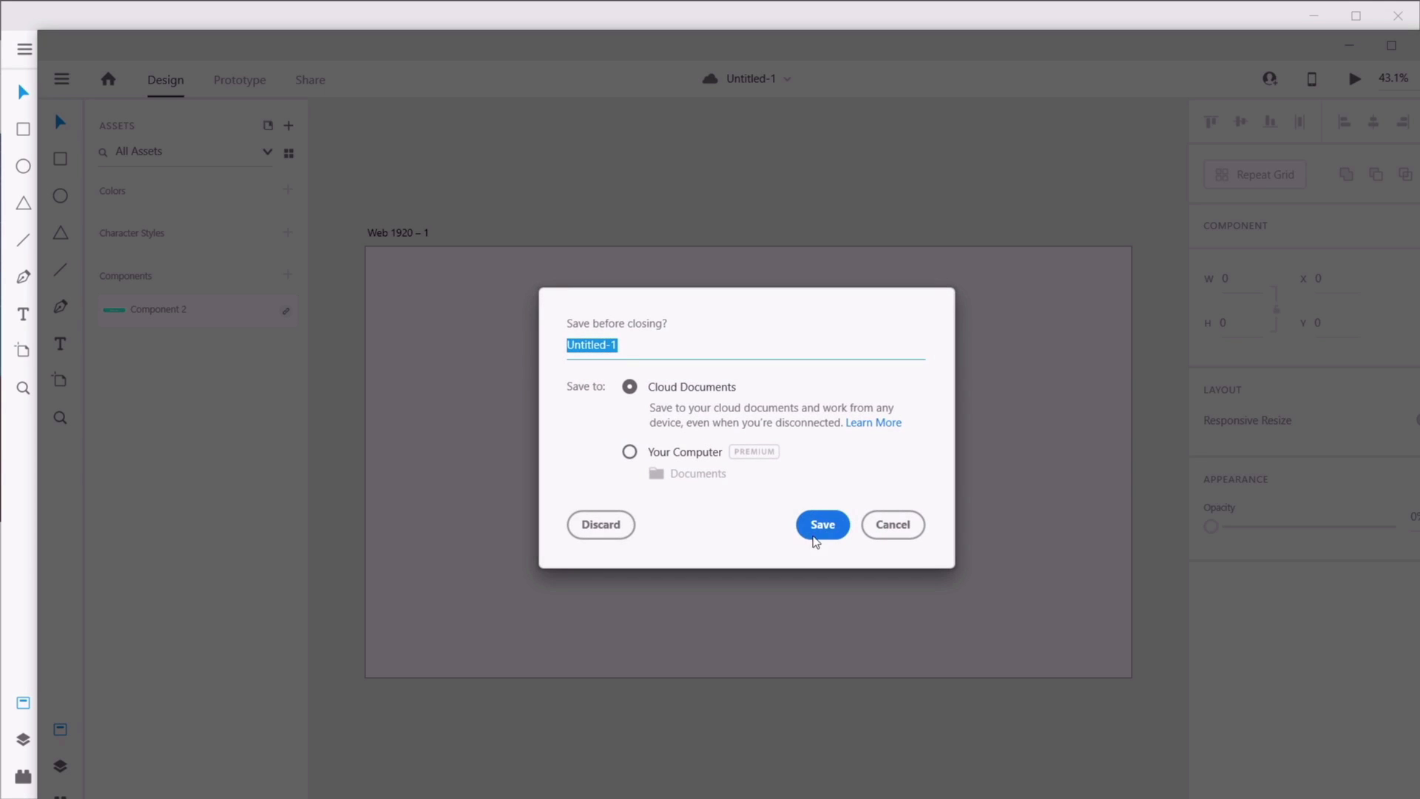
{"action": "left_click", "coordinate": [814, 534]}
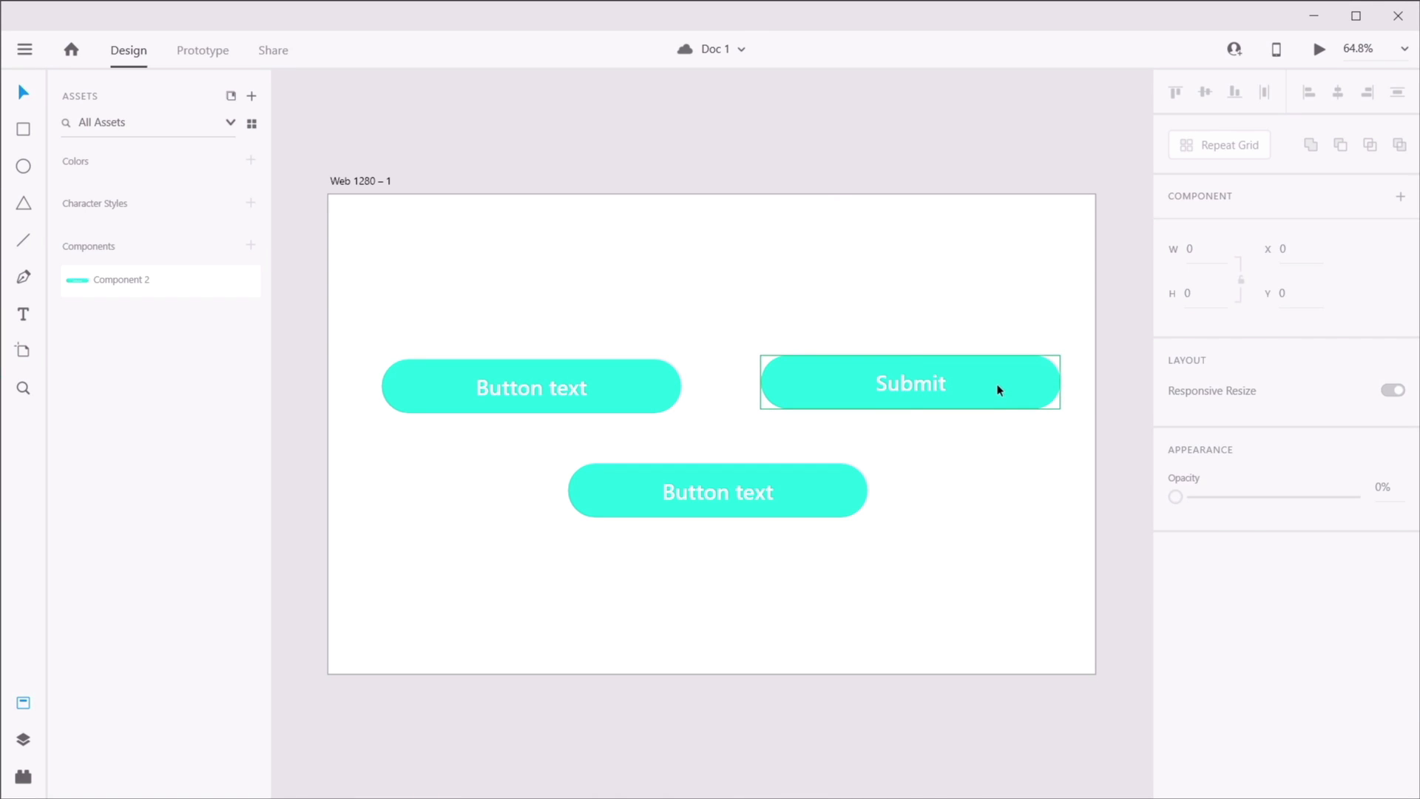
- Shrink the Submit button instance to about 292 px wide, keeping its left edge in place
{"action": "left_click", "coordinate": [999, 391]}
{"action": "left_click", "coordinate": [1011, 442]}
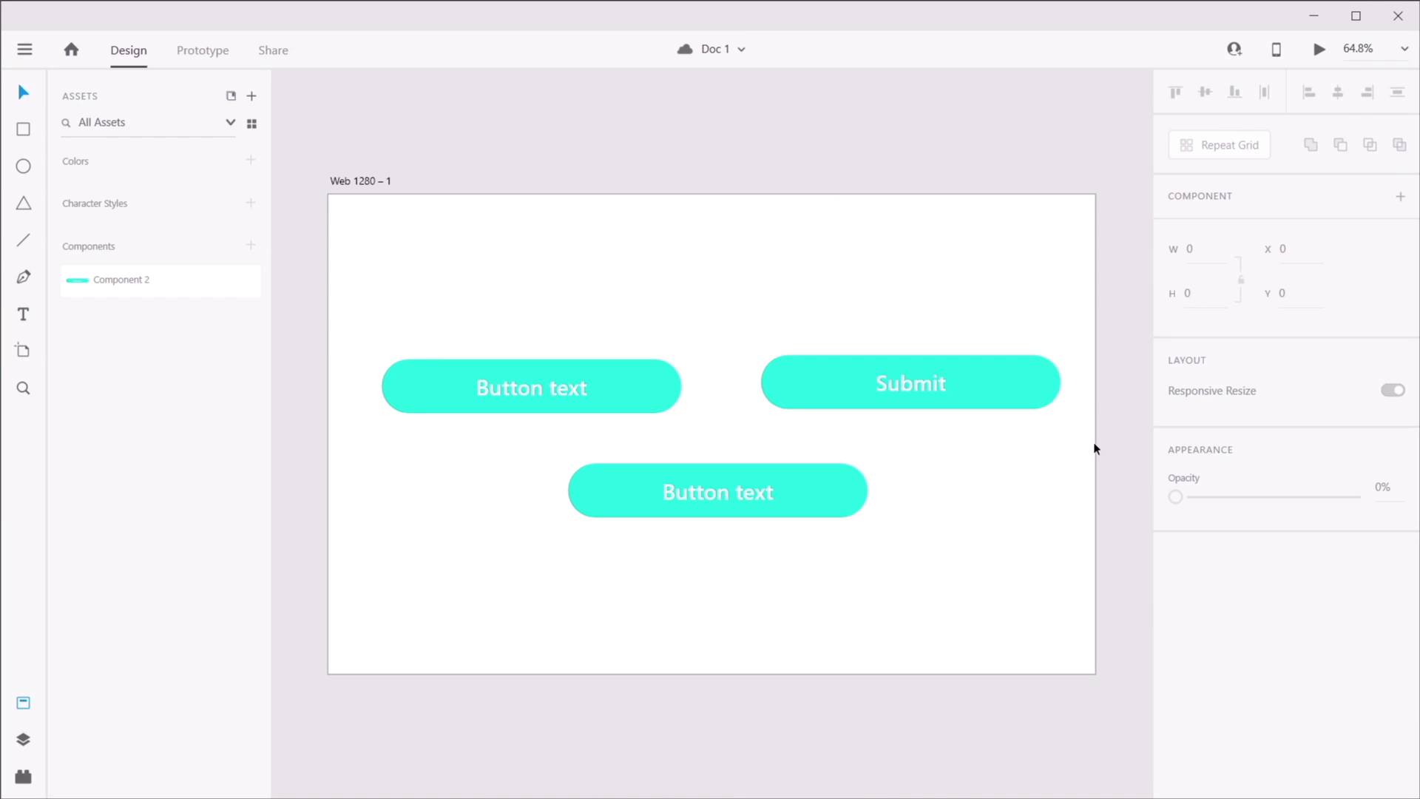
{"action": "left_click", "coordinate": [1043, 373]}
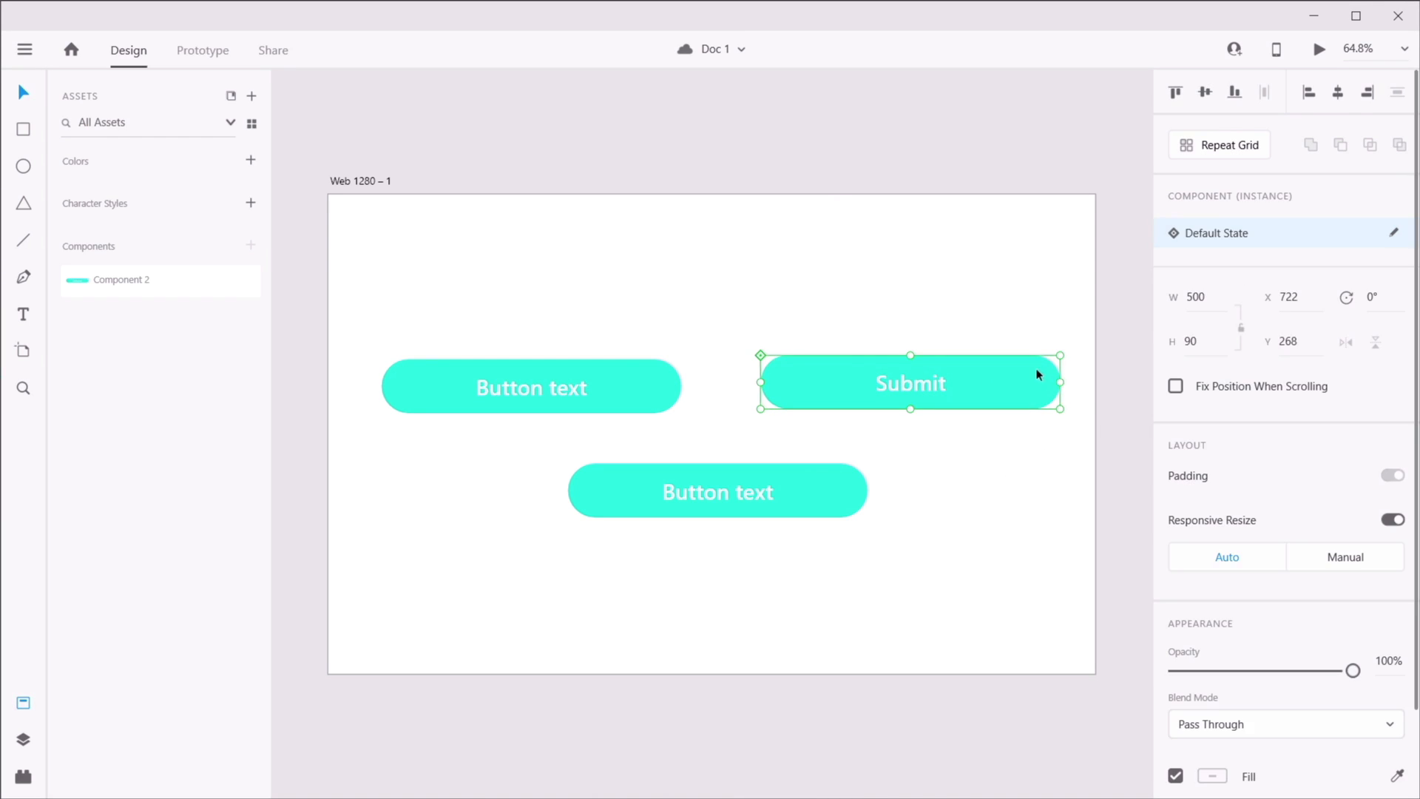
{"action": "left_click_drag", "start_coordinate": [1063, 382], "coordinate": [935, 378]}
{"action": "left_click", "coordinate": [965, 474]}
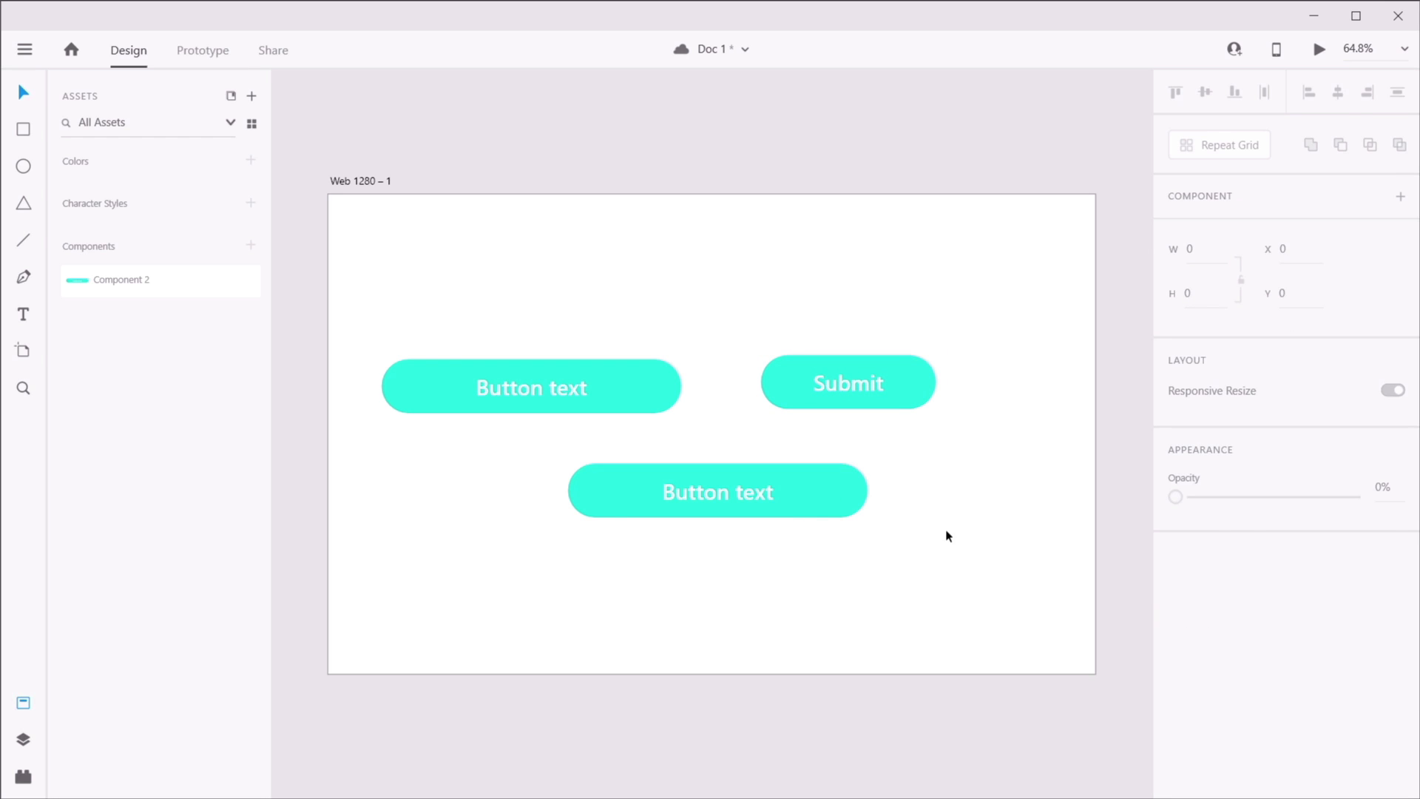
- Stretch the lower button instance to about 779 px wide
{"action": "left_click", "coordinate": [814, 507]}
{"action": "left_click_drag", "start_coordinate": [870, 492], "coordinate": [1034, 493]}
{"action": "left_click", "coordinate": [957, 554]}
- Narrow the master button to about 373 px wide and move it to about X 158, Y 82
{"action": "left_click_drag", "start_coordinate": [622, 398], "coordinate": [647, 270]}
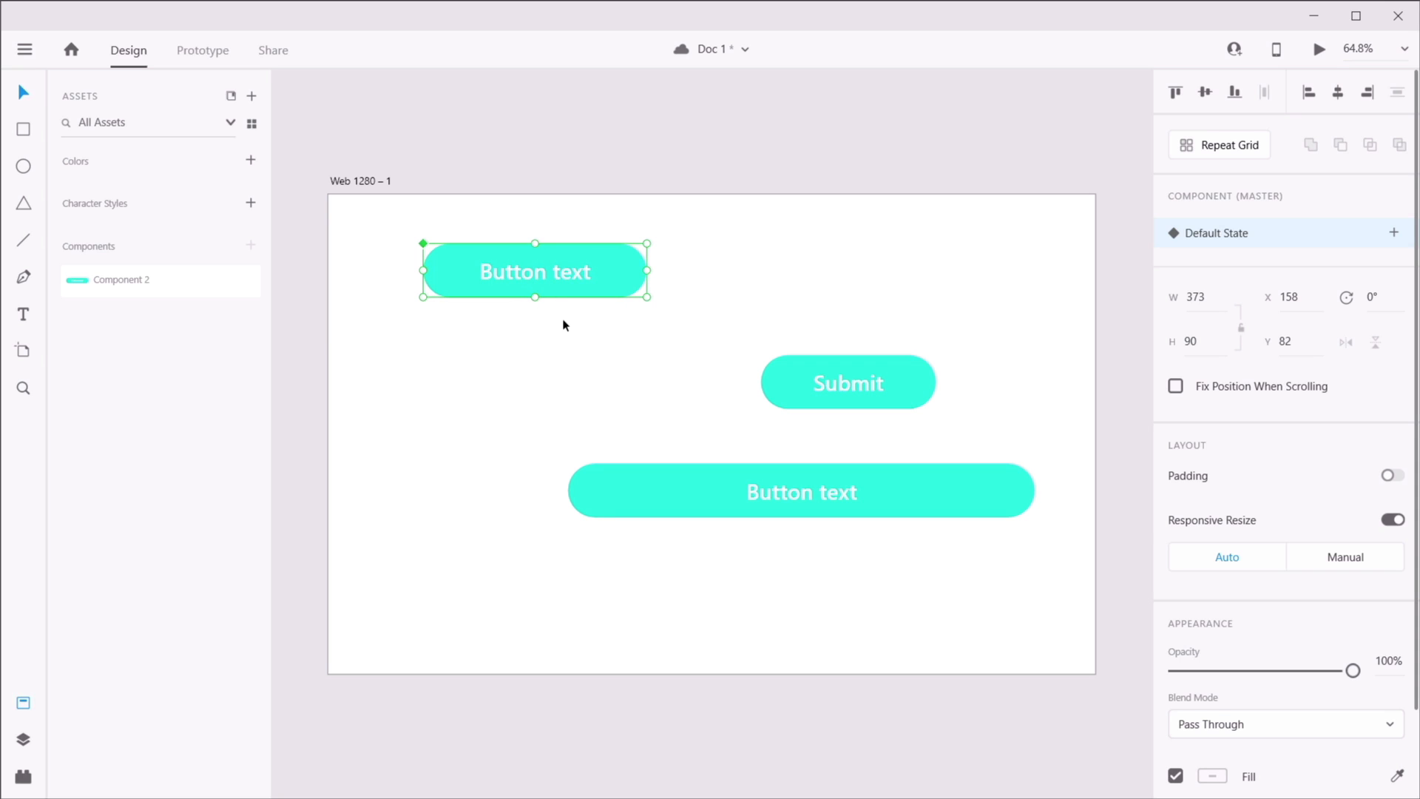
{"action": "left_click", "coordinate": [805, 272]}
- Reset both the Submit instance and the wide lower button instance to the master state
{"action": "left_click_drag", "start_coordinate": [799, 272], "coordinate": [879, 551]}
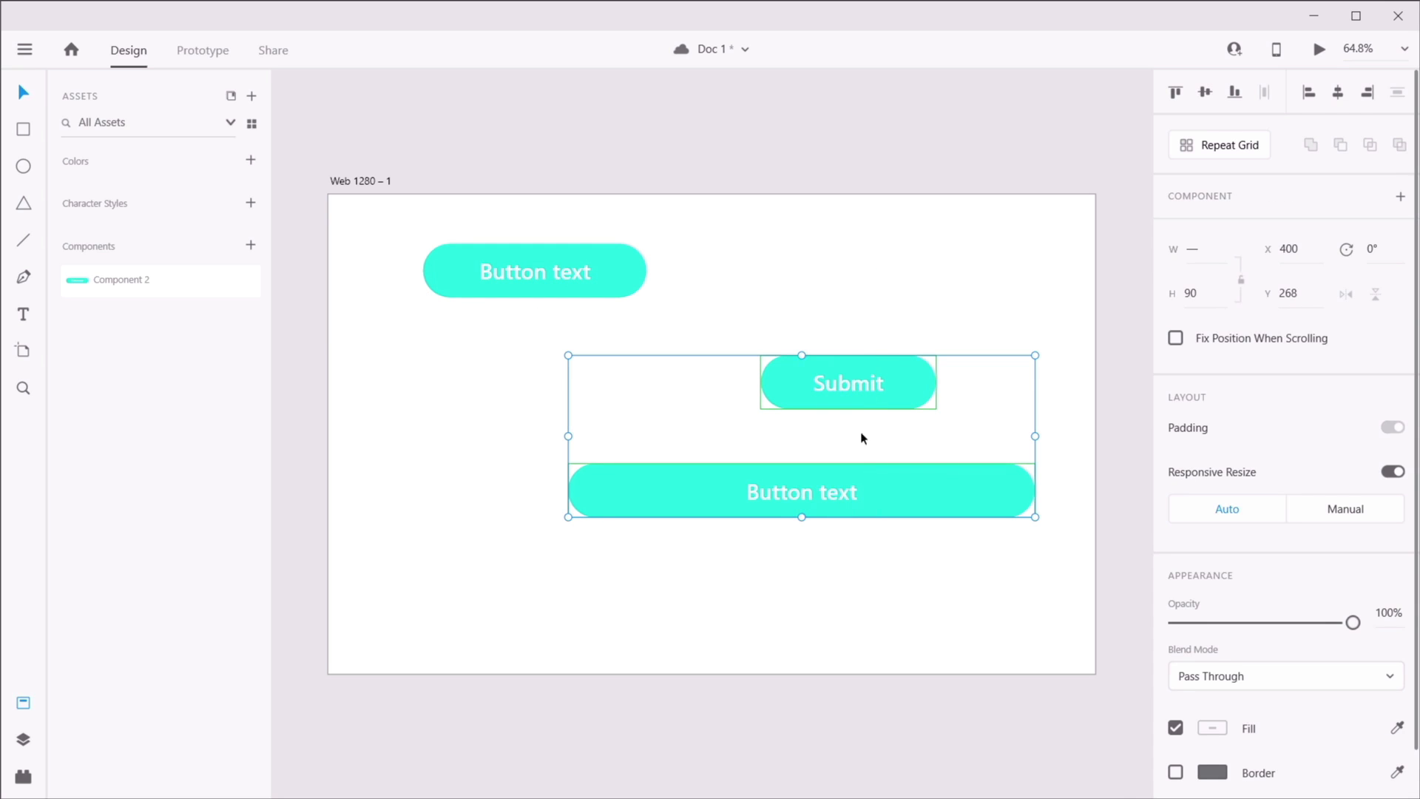
{"action": "right_click", "coordinate": [858, 390]}
{"action": "right_click", "coordinate": [858, 390]}
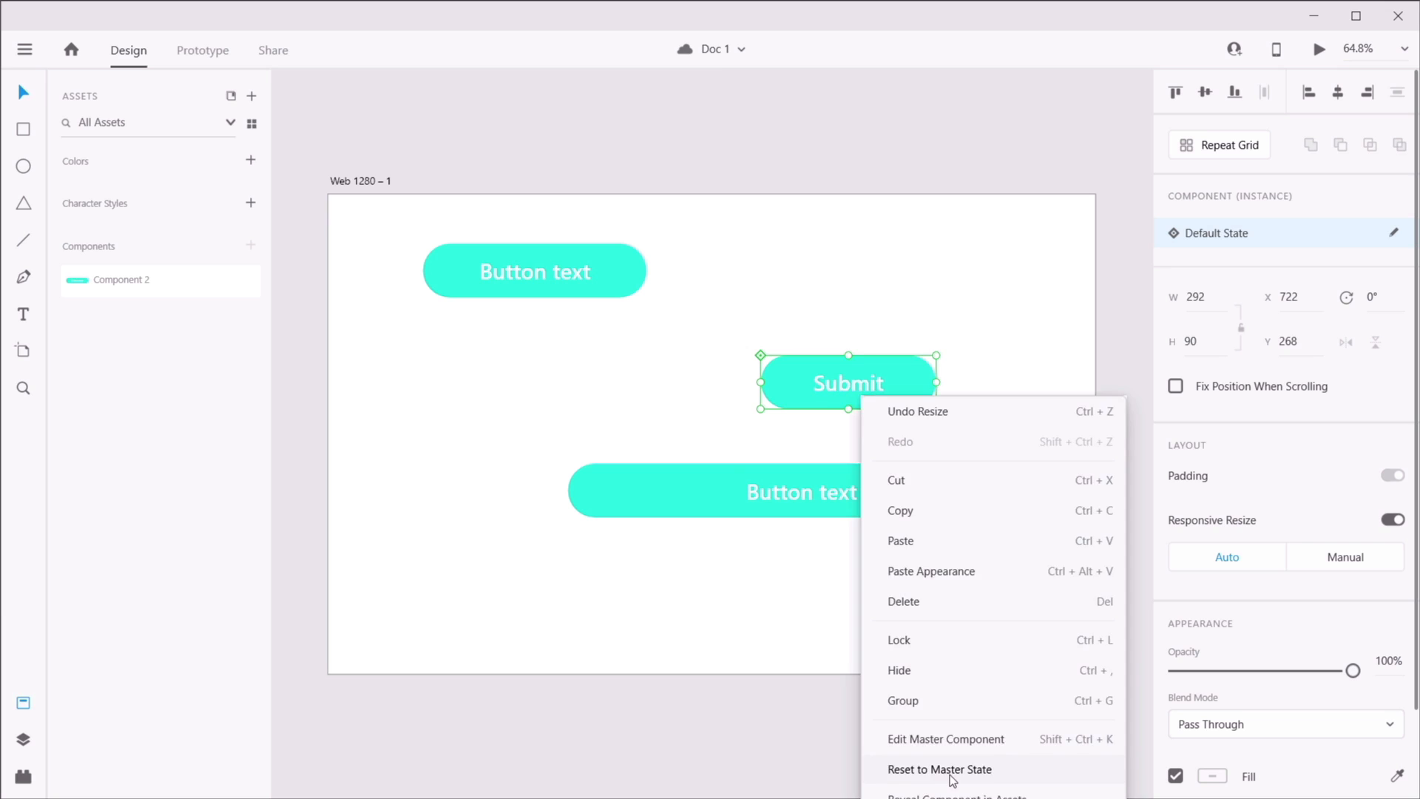
{"action": "left_click", "coordinate": [950, 770]}
{"action": "right_click", "coordinate": [811, 485]}
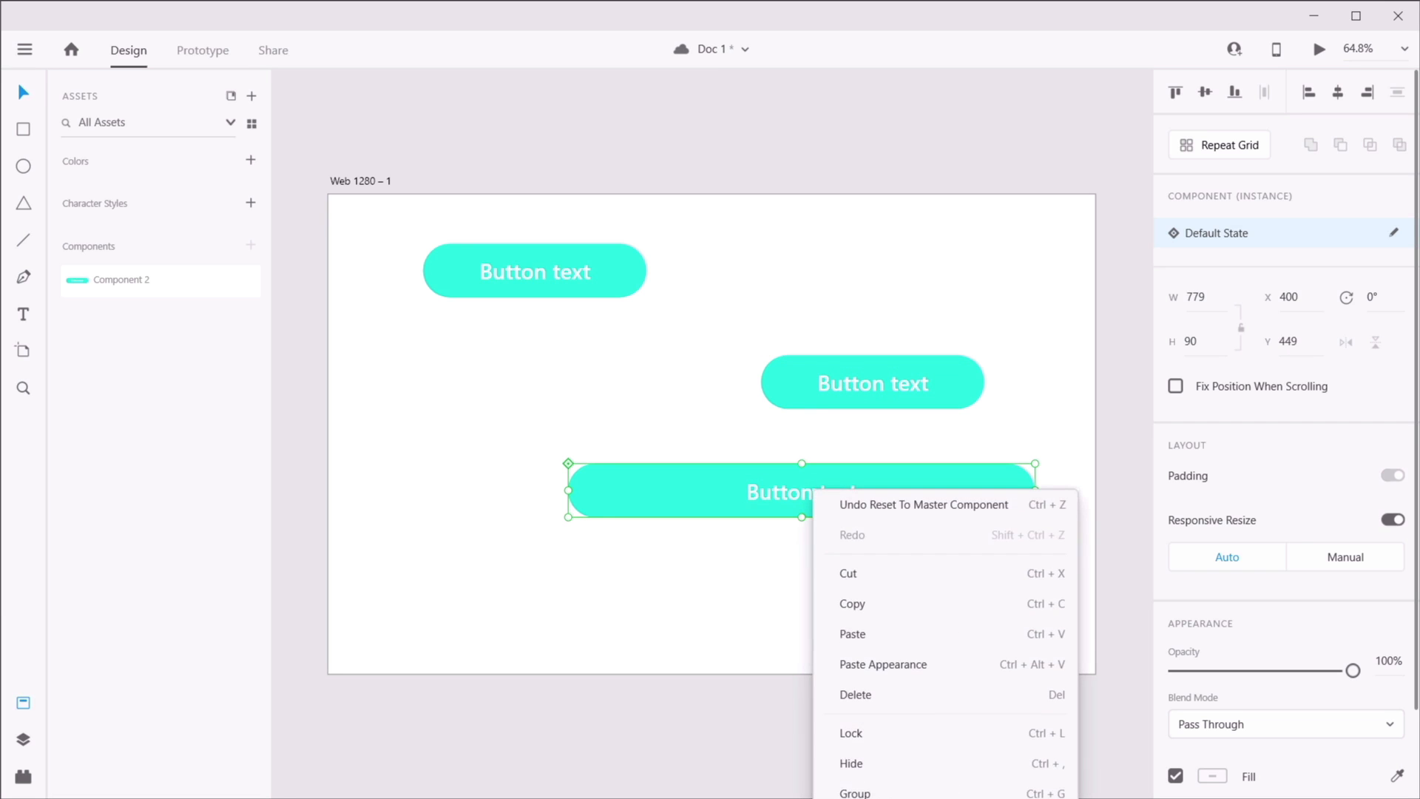
{"action": "left_click", "coordinate": [868, 504]}
{"action": "left_click", "coordinate": [884, 504]}
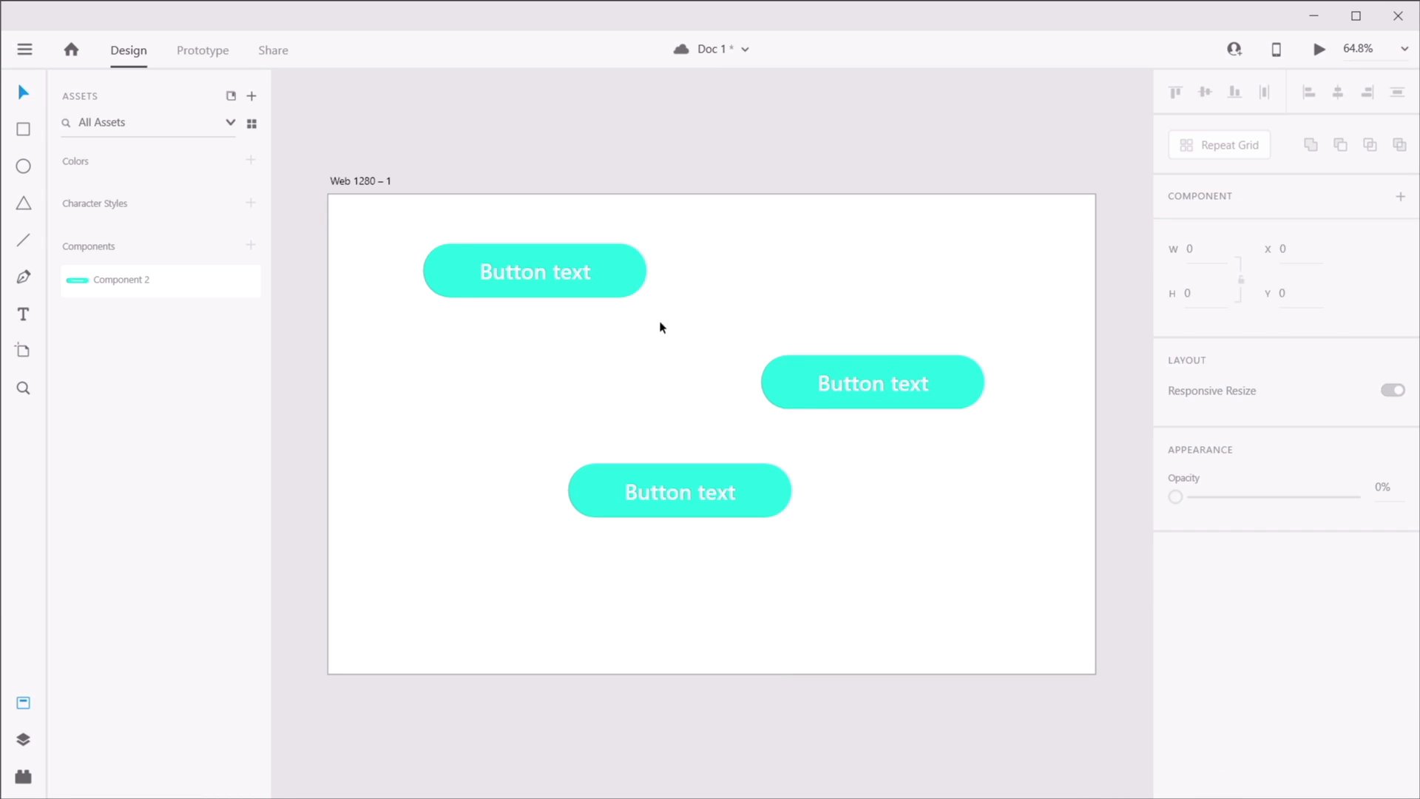
- Widen the master button to about 482 px
{"action": "left_click", "coordinate": [624, 271]}
{"action": "left_click_drag", "start_coordinate": [649, 268], "coordinate": [711, 270]}
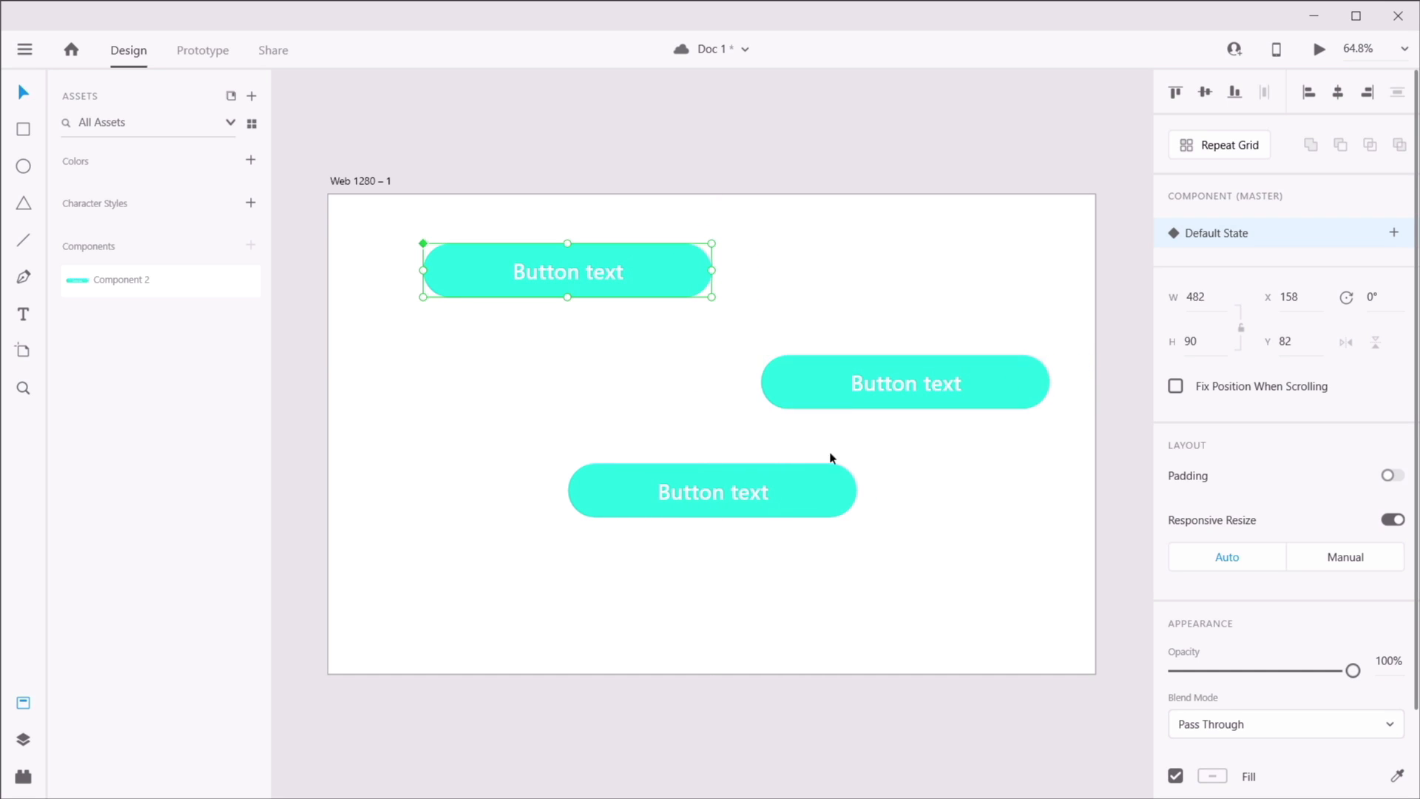
{"action": "left_click", "coordinate": [765, 547]}
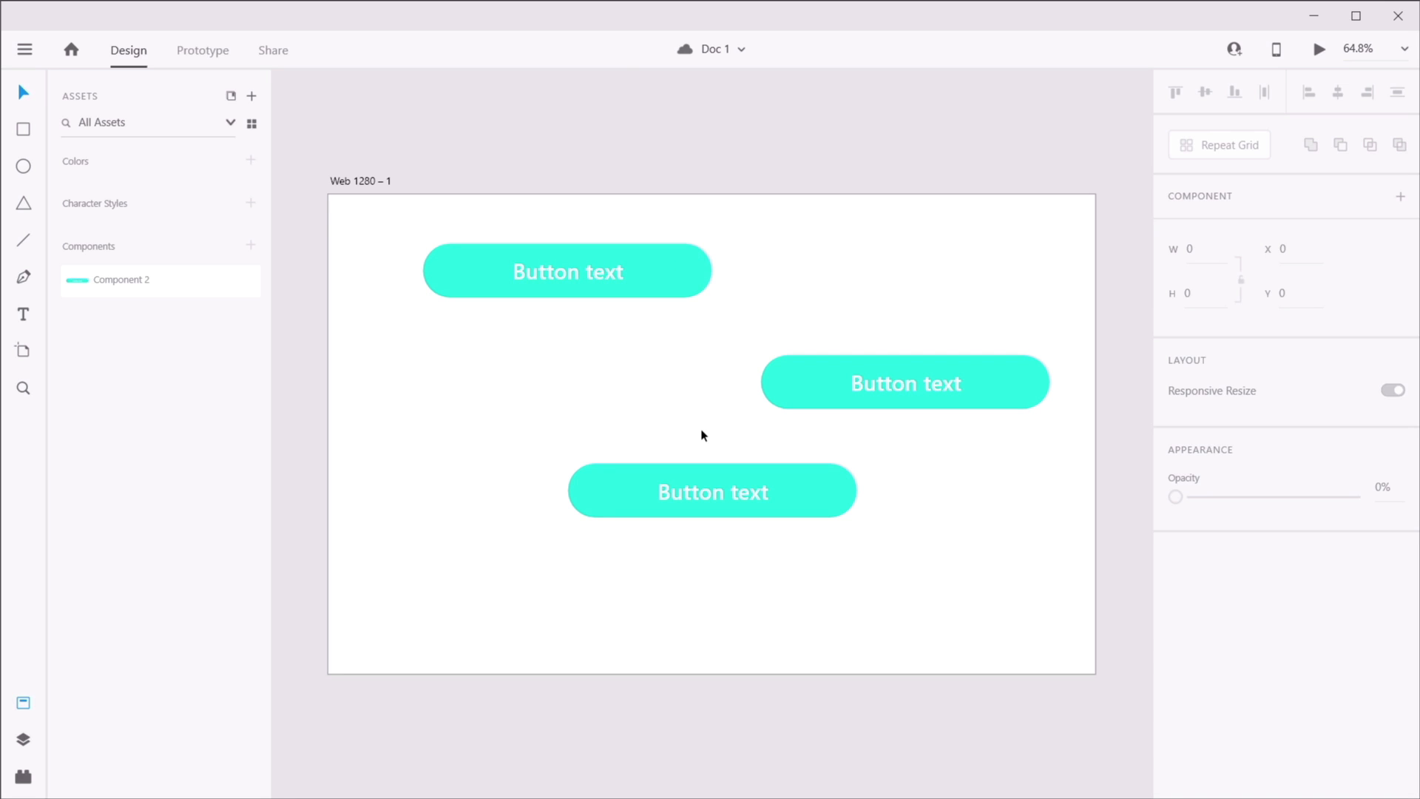
- Switch to File Explorer and import the first six icon files, below the .DS_ file, onto the pasteboard above the artboard
{"action": "key", "text": "alt+Tab"}
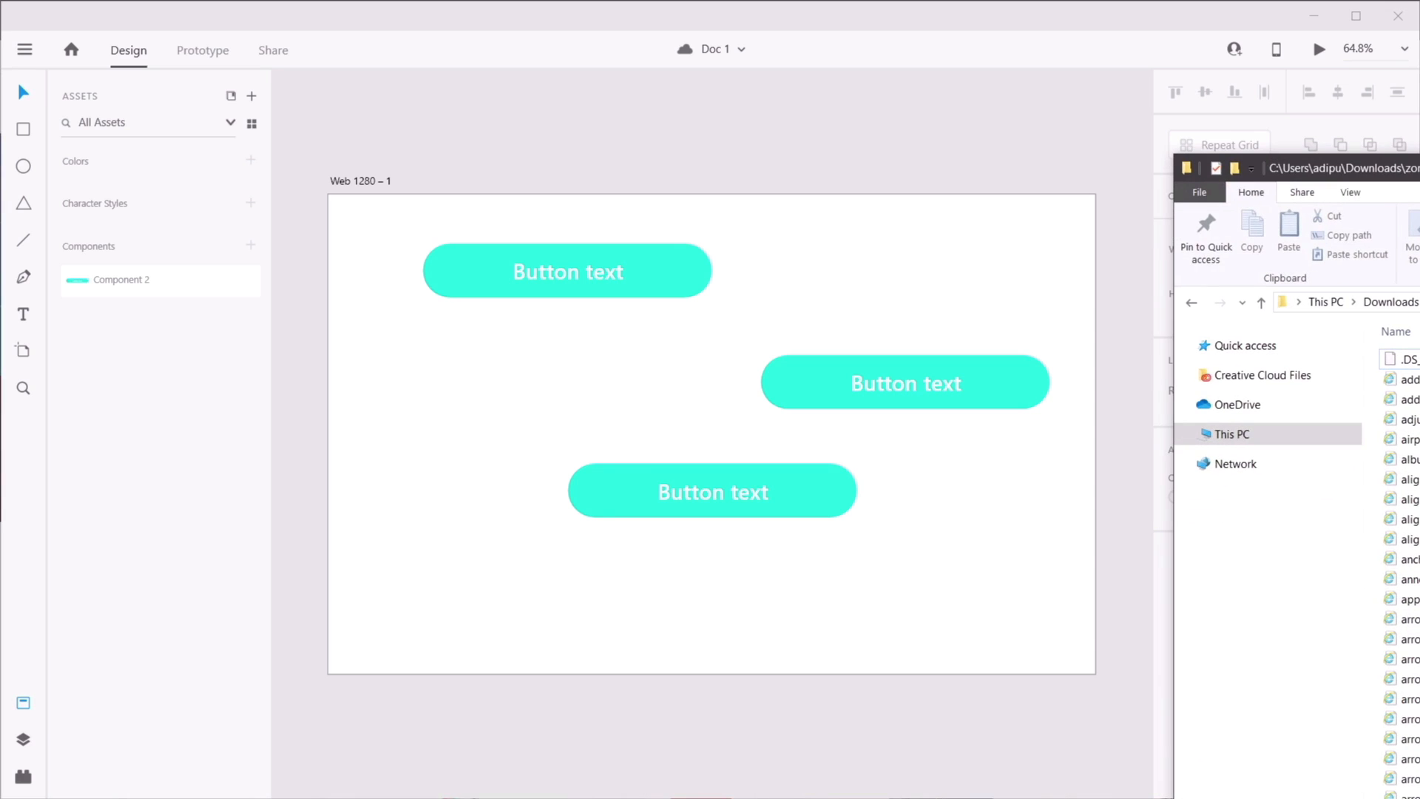
{"action": "left_click", "coordinate": [1414, 379]}
{"action": "left_click", "coordinate": [1414, 479], "text": "shift"}
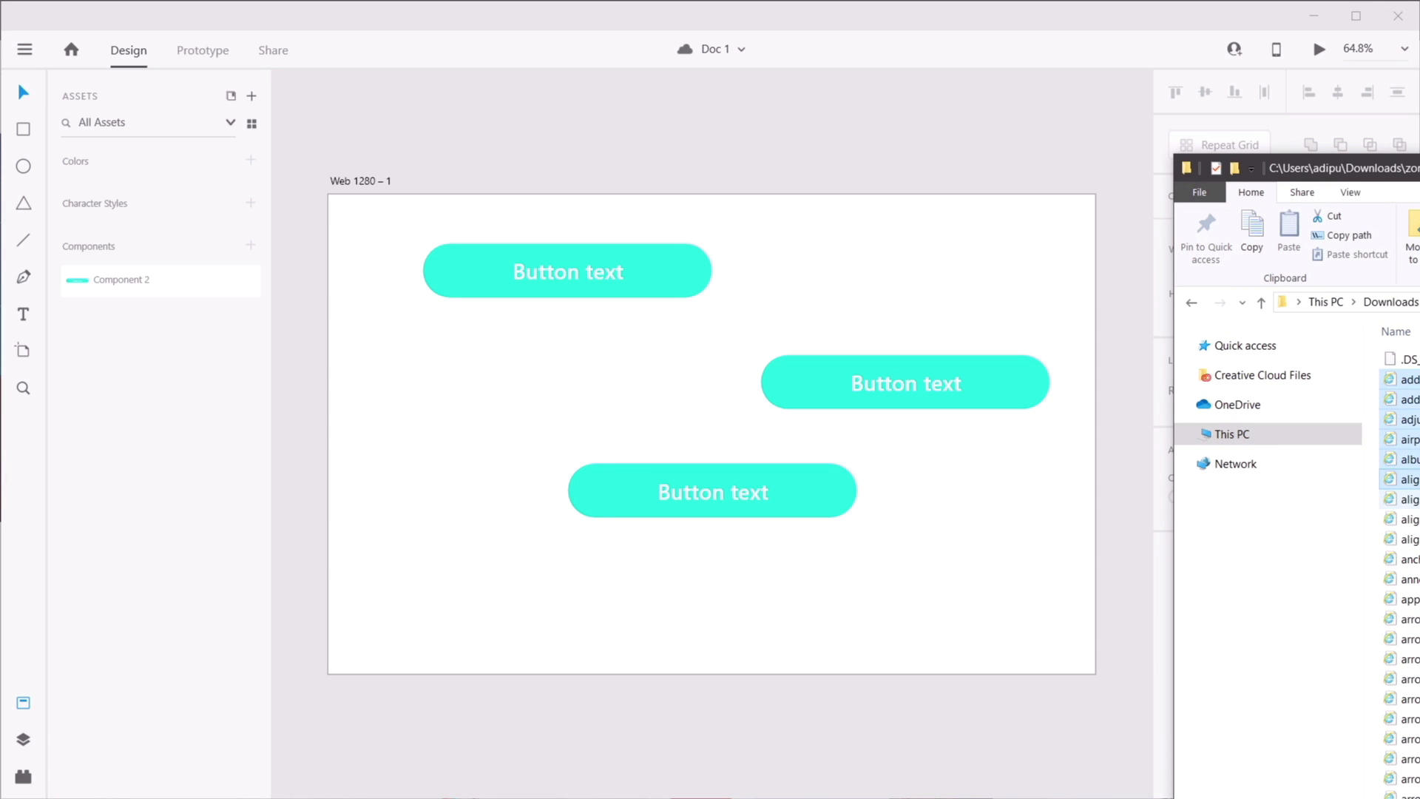
{"action": "left_click_drag", "start_coordinate": [1417, 439], "coordinate": [765, 152]}
{"action": "scroll", "coordinate": [828, 346], "scroll_direction": "up", "scroll_amount": 2}
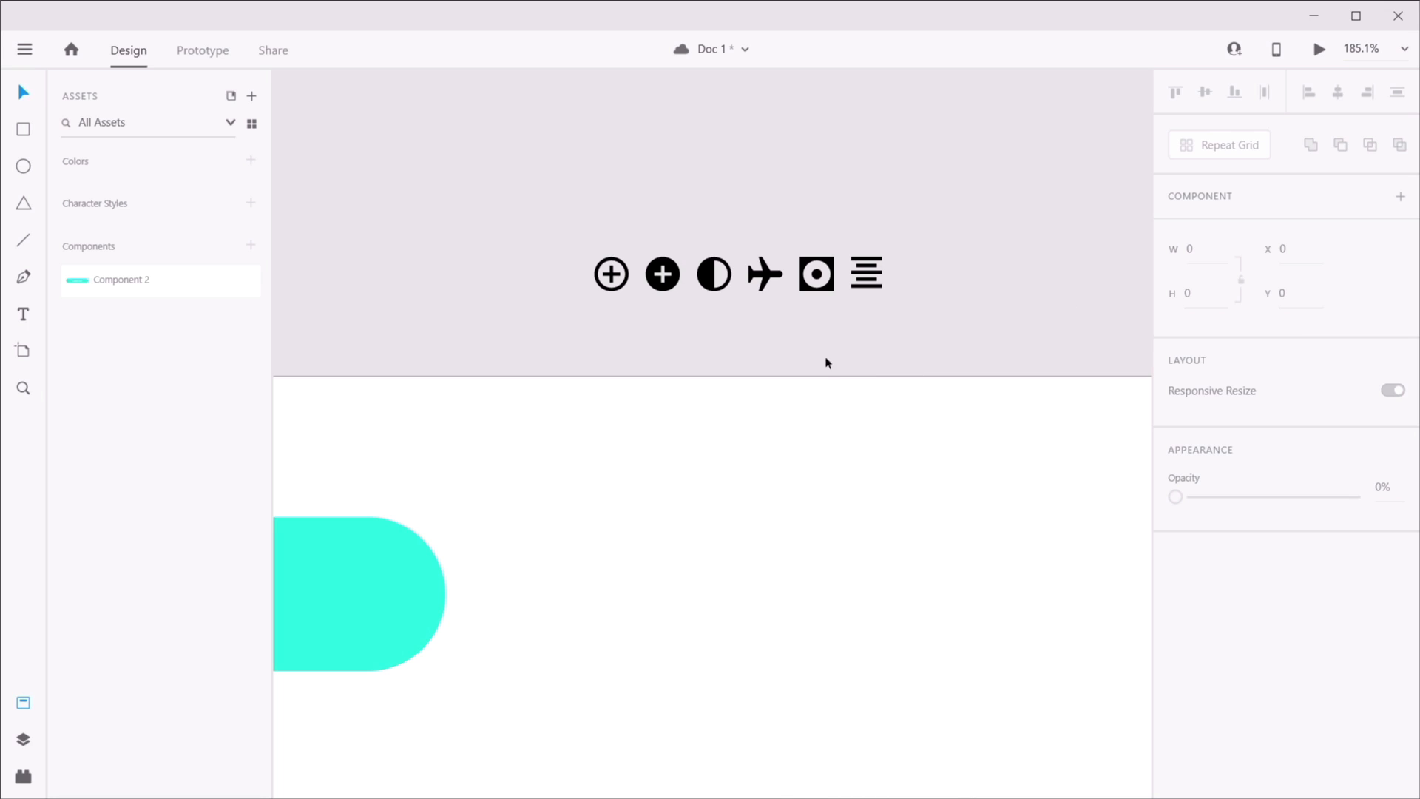
{"action": "left_click_drag", "start_coordinate": [533, 195], "coordinate": [954, 338]}
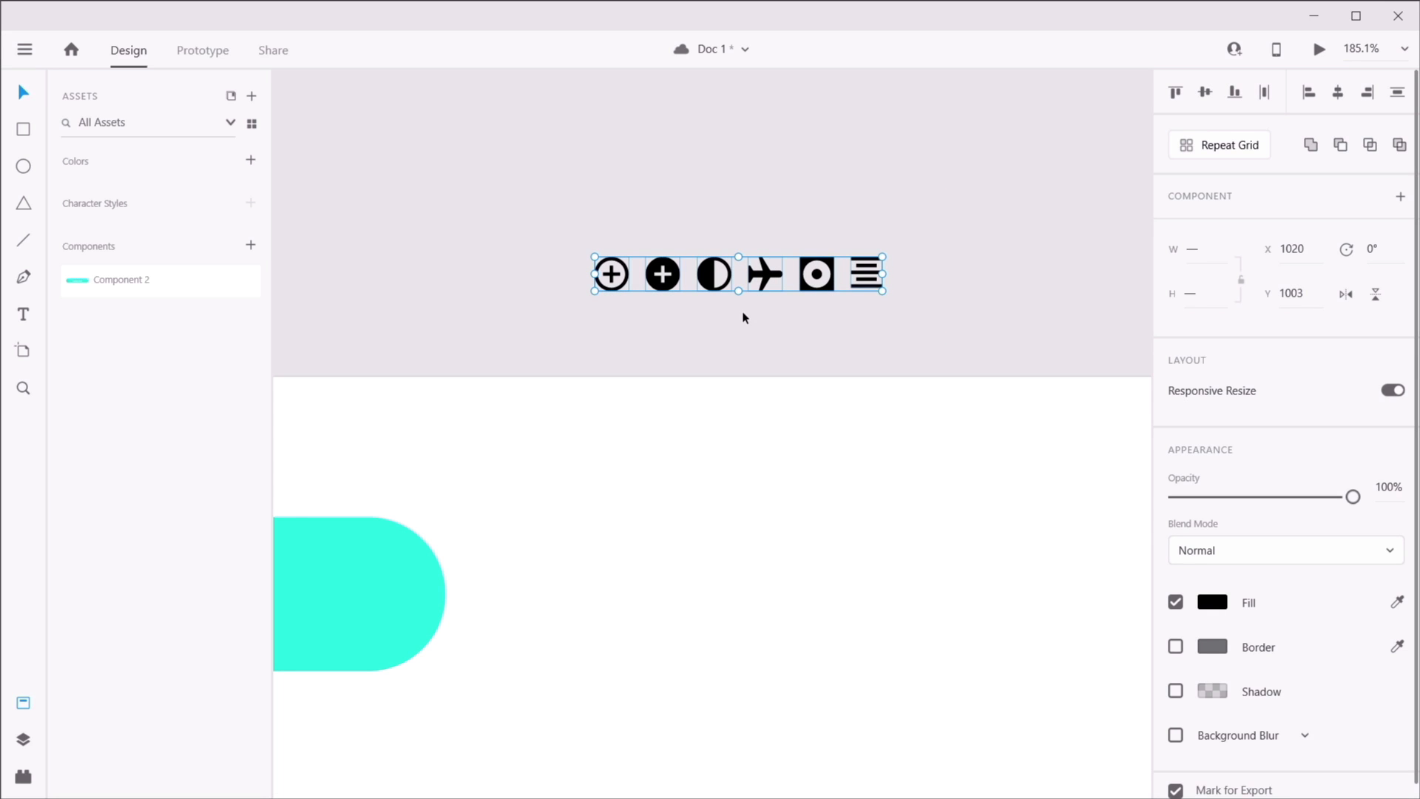
{"action": "left_click", "coordinate": [684, 341]}
- Turn the outlined plus icon and the solid plus icon into separate components
{"action": "left_click_drag", "start_coordinate": [580, 215], "coordinate": [629, 330]}
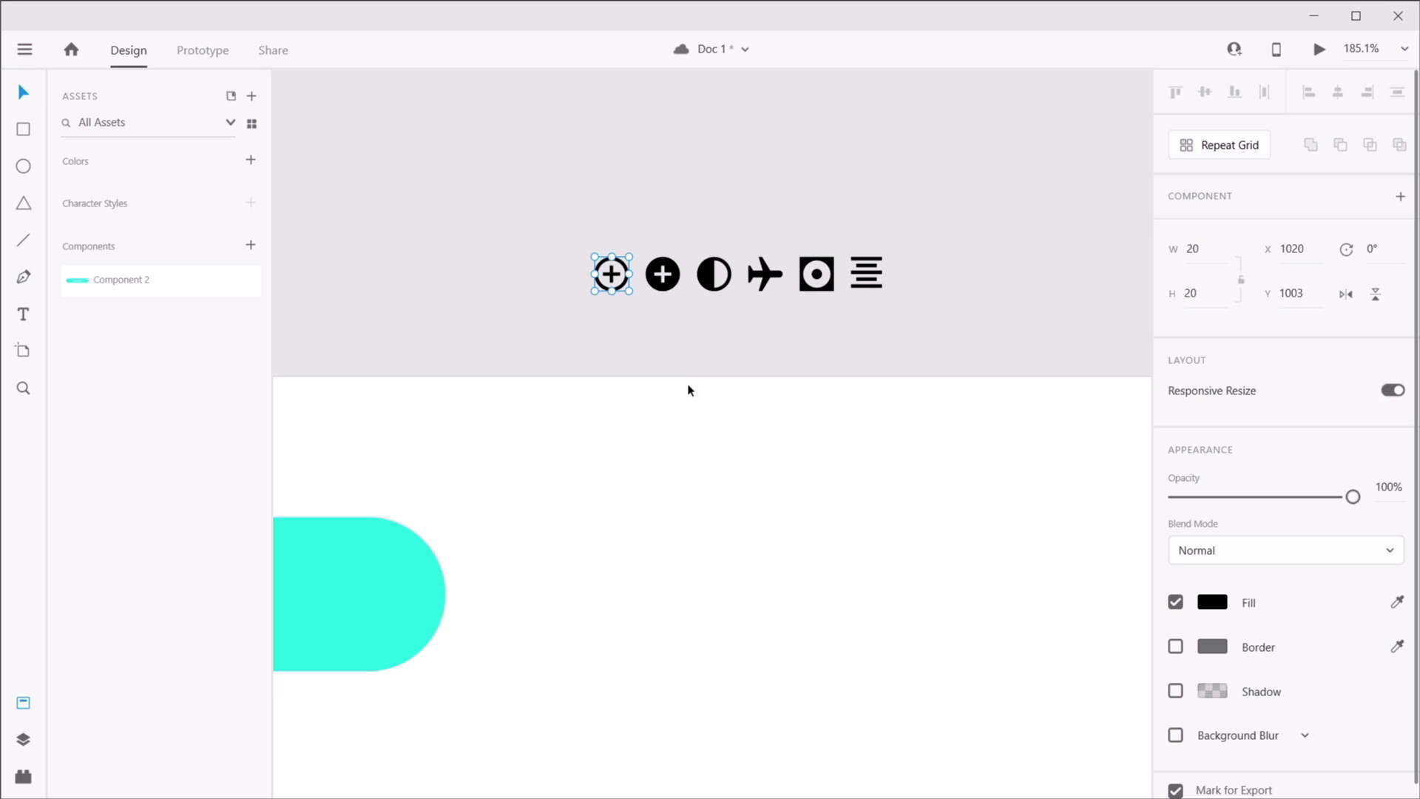
{"action": "left_click", "coordinate": [1400, 196]}
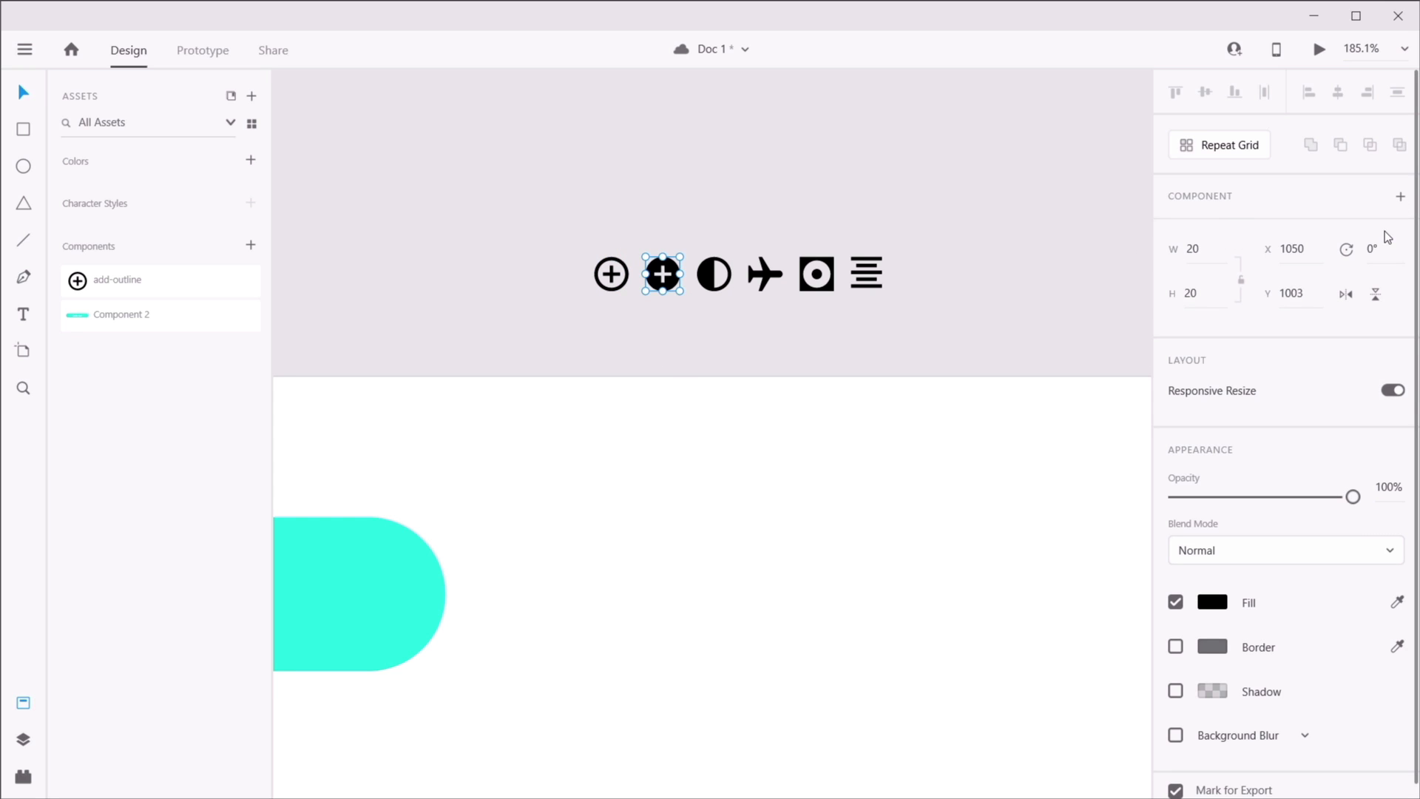
{"action": "key", "text": "ctrl+k"}
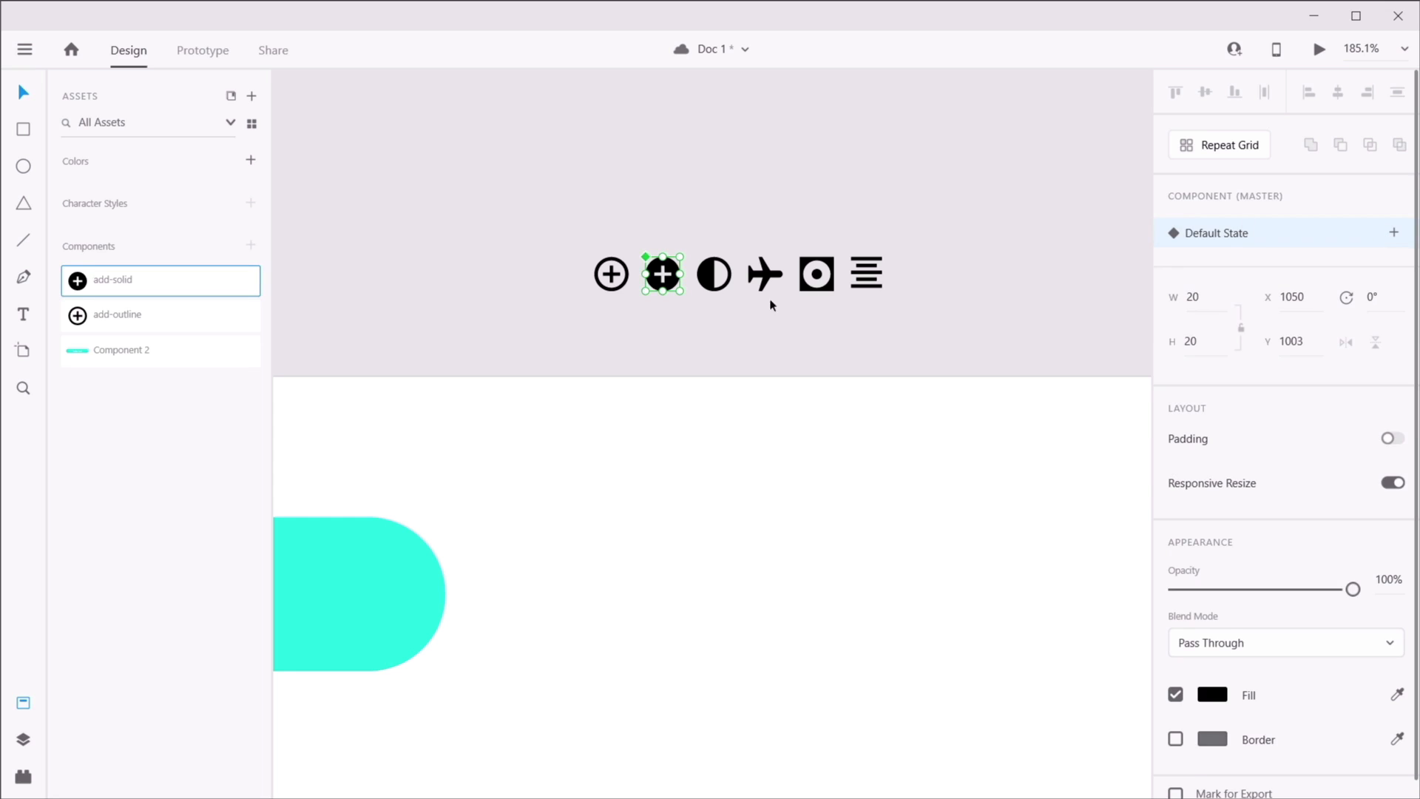
- Turn the adjust, airplane, album and align-center icons above the artboard into components
{"action": "left_click", "coordinate": [717, 284]}
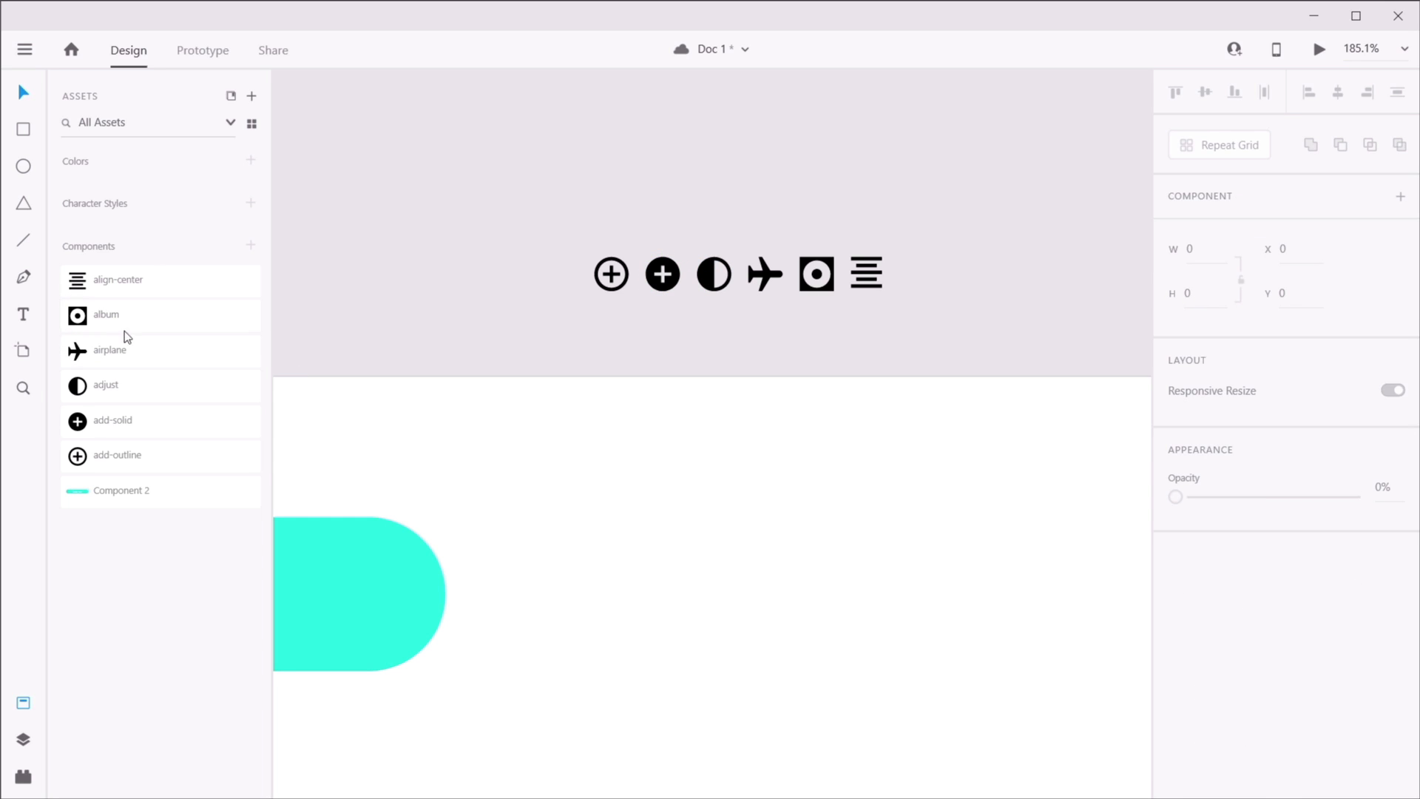
- Place the align-center icon component inside the master button beside its text and enlarge it to about 38 × 38
{"action": "scroll", "coordinate": [703, 372], "scroll_direction": "down", "scroll_amount": 5}
{"action": "left_click_drag", "start_coordinate": [526, 433], "coordinate": [614, 366]}
{"action": "left_click", "coordinate": [637, 345]}
{"action": "scroll", "coordinate": [637, 345], "scroll_direction": "up", "scroll_amount": 3}
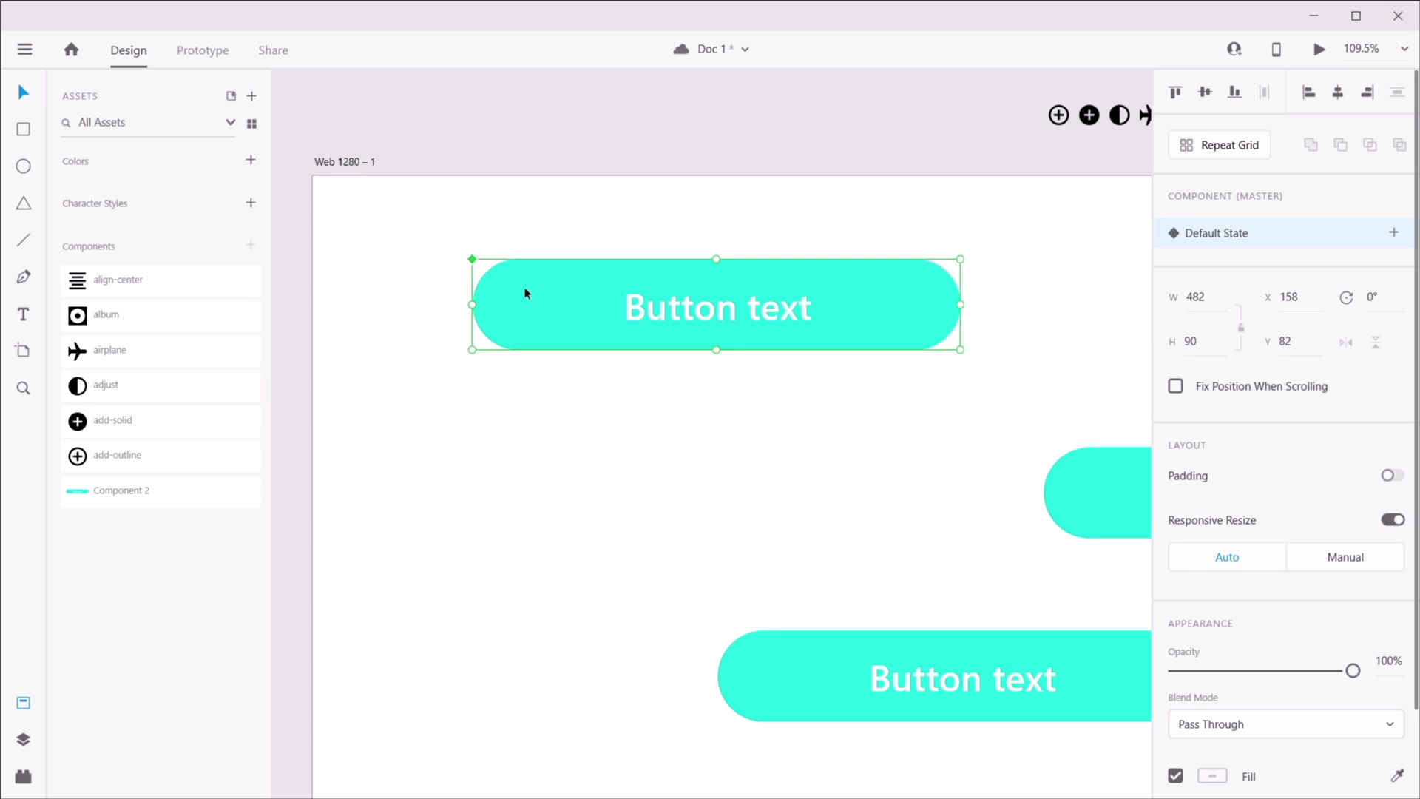
{"action": "double_click", "coordinate": [669, 309]}
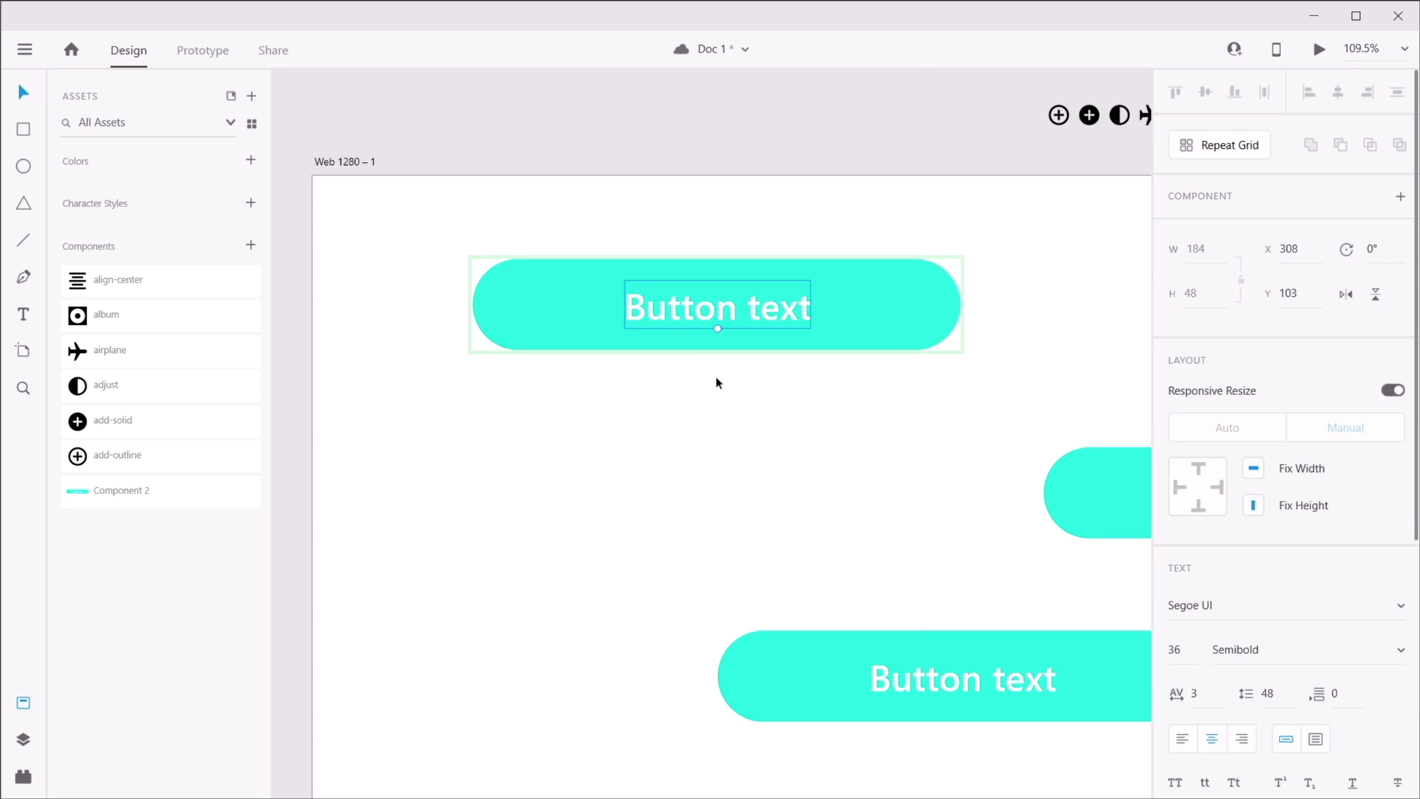
{"action": "left_click_drag", "start_coordinate": [141, 279], "coordinate": [582, 314]}
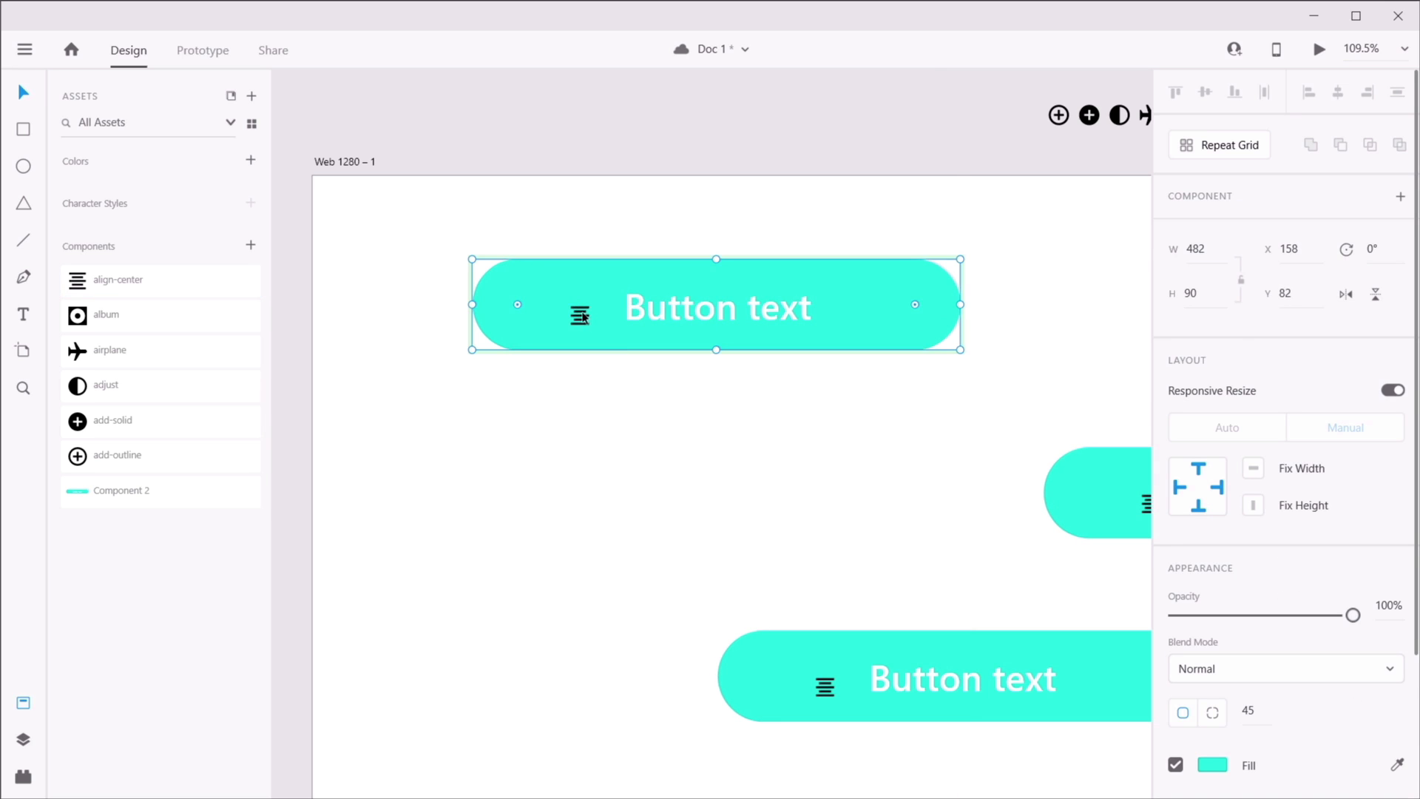
{"action": "double_click", "coordinate": [580, 318]}
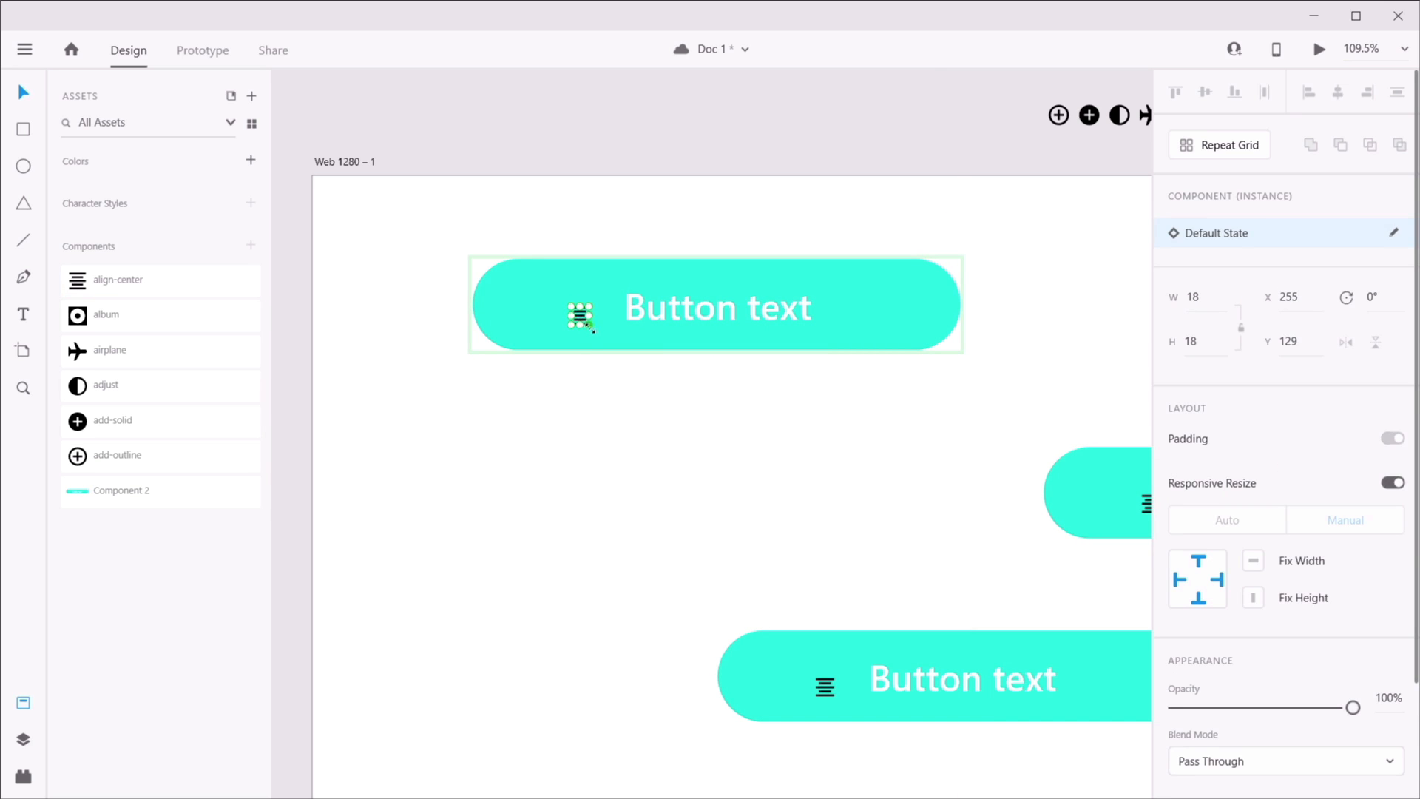
{"action": "mouse_move", "coordinate": [589, 327]}
{"action": "left_mouse_down"}
{"action": "mouse_move", "coordinate": [614, 345]}
{"action": "mouse_move", "coordinate": [586, 312]}
{"action": "left_mouse_up"}
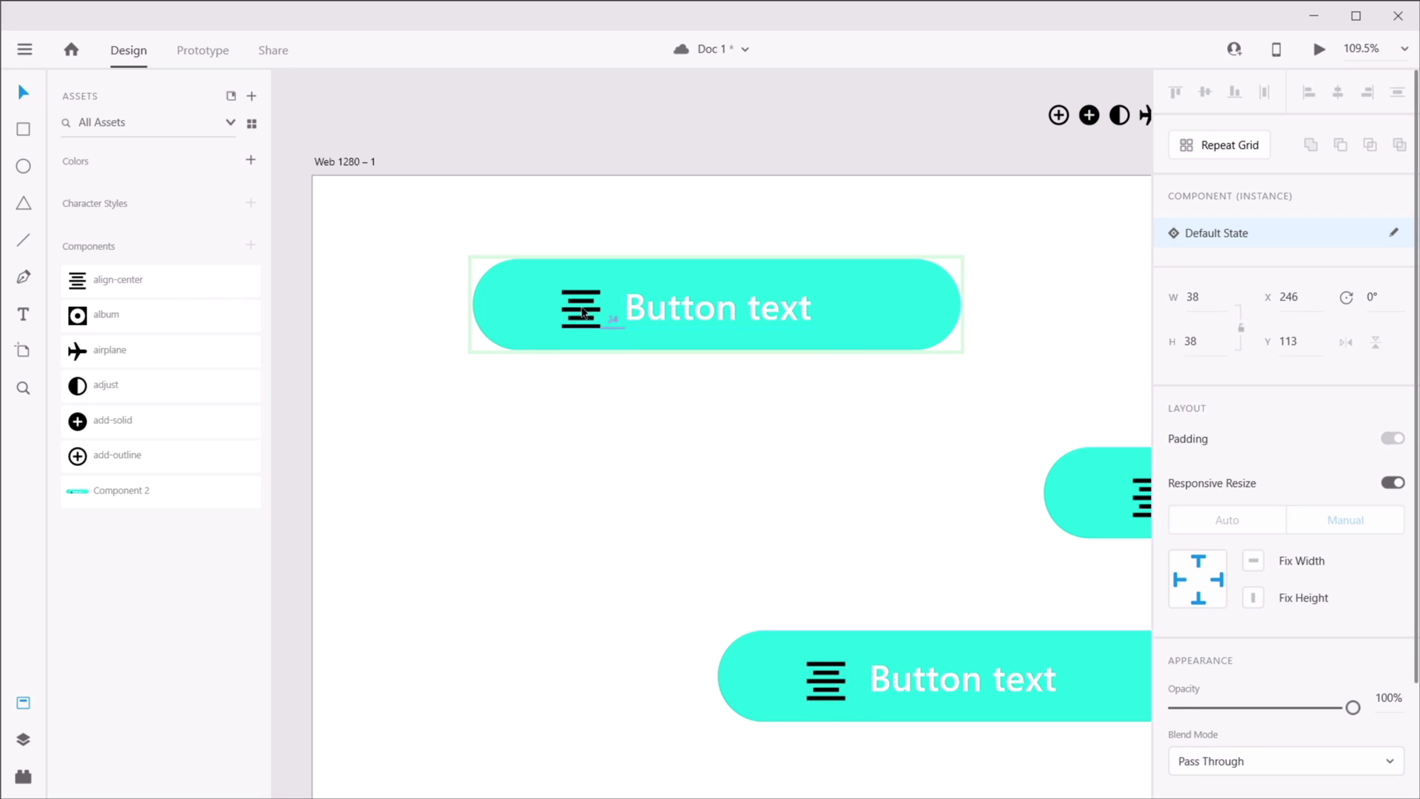
{"action": "left_click", "coordinate": [750, 420]}
- Swap the align-center icon nested in the upper-right button instance for the airplane component
{"action": "scroll", "coordinate": [750, 421], "scroll_direction": "down", "scroll_amount": 2}
{"action": "scroll", "coordinate": [750, 420], "scroll_direction": "up", "scroll_amount": 1}
{"action": "left_click_drag", "start_coordinate": [750, 420], "coordinate": [542, 354]}
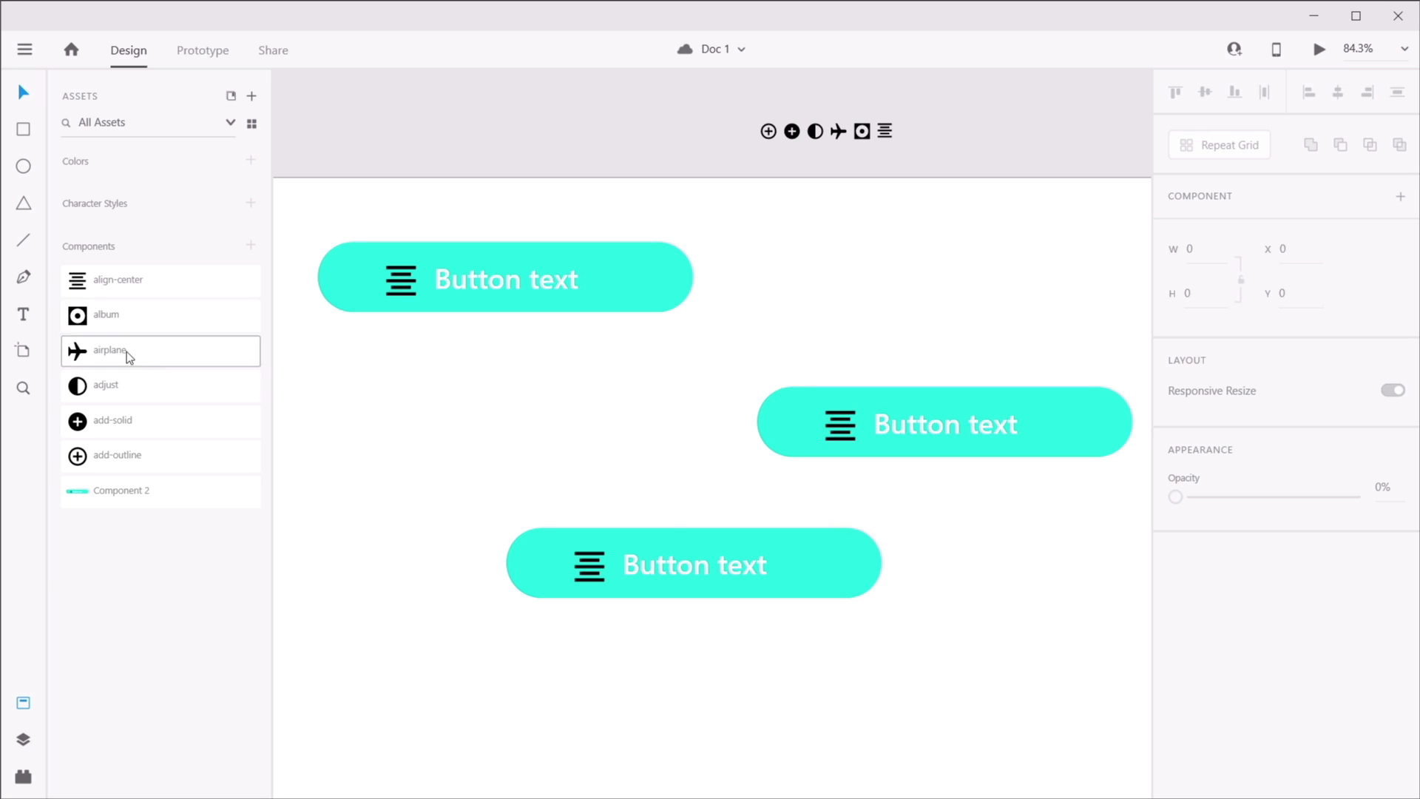
{"action": "left_click", "coordinate": [923, 416]}
{"action": "double_click", "coordinate": [923, 416]}
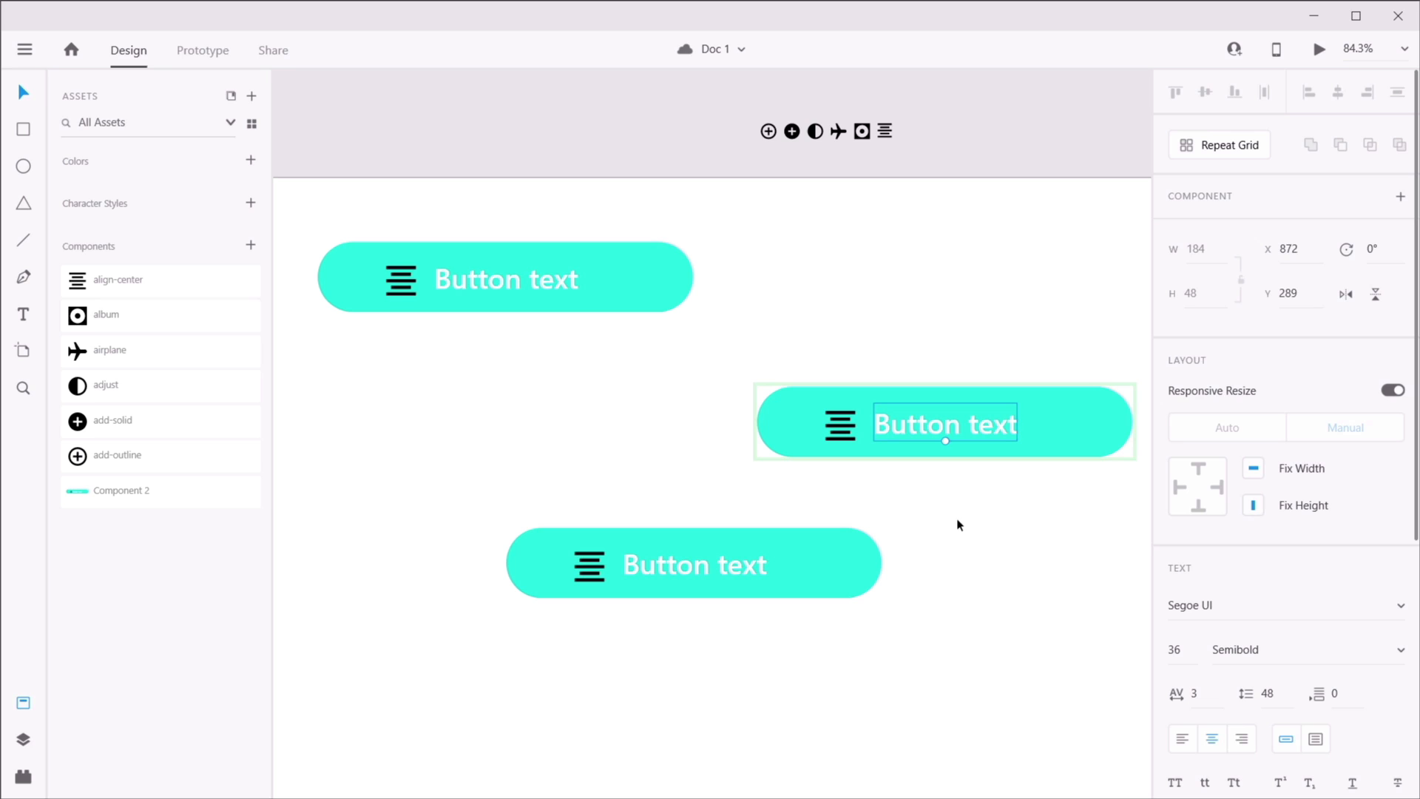
{"action": "left_click_drag", "start_coordinate": [149, 352], "coordinate": [837, 426]}
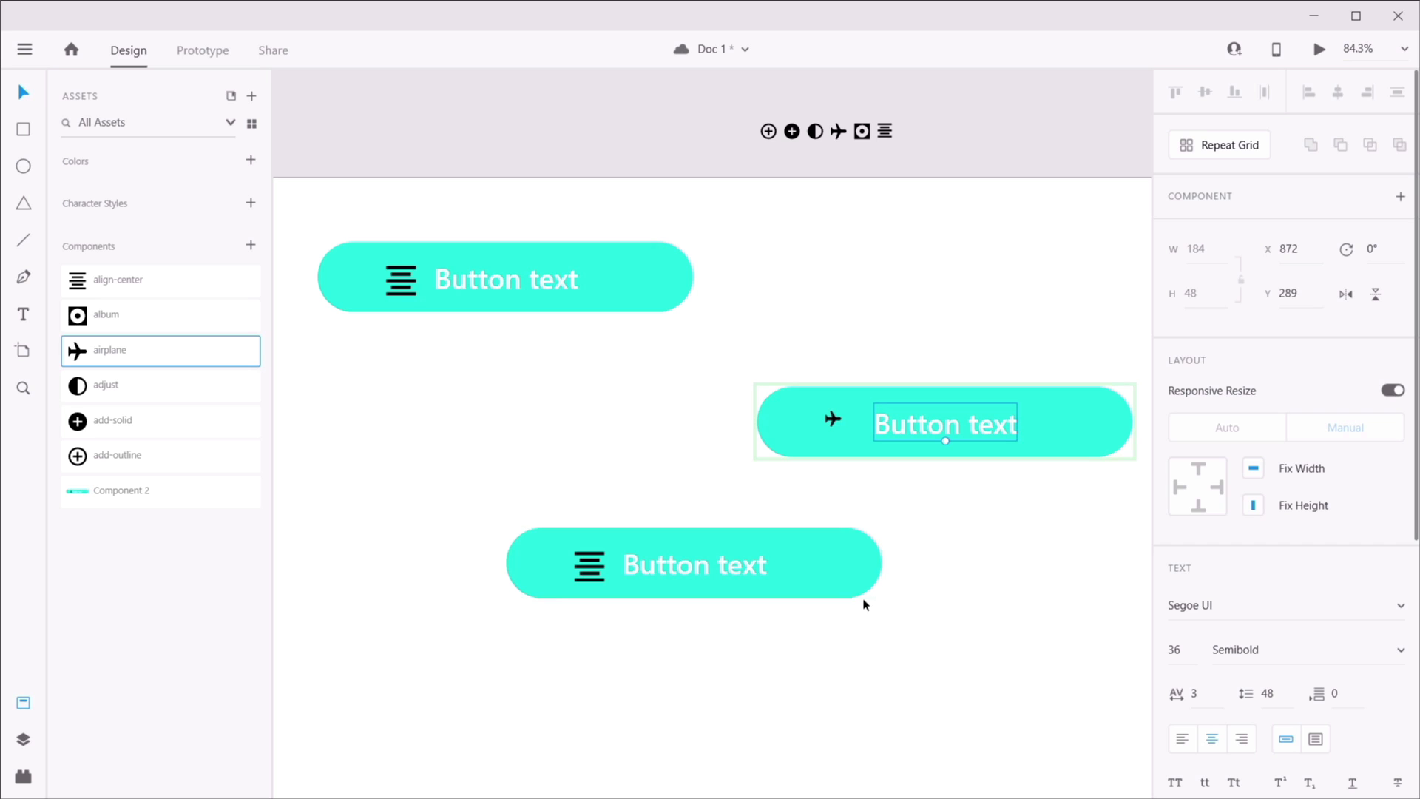
{"action": "left_click", "coordinate": [833, 419]}
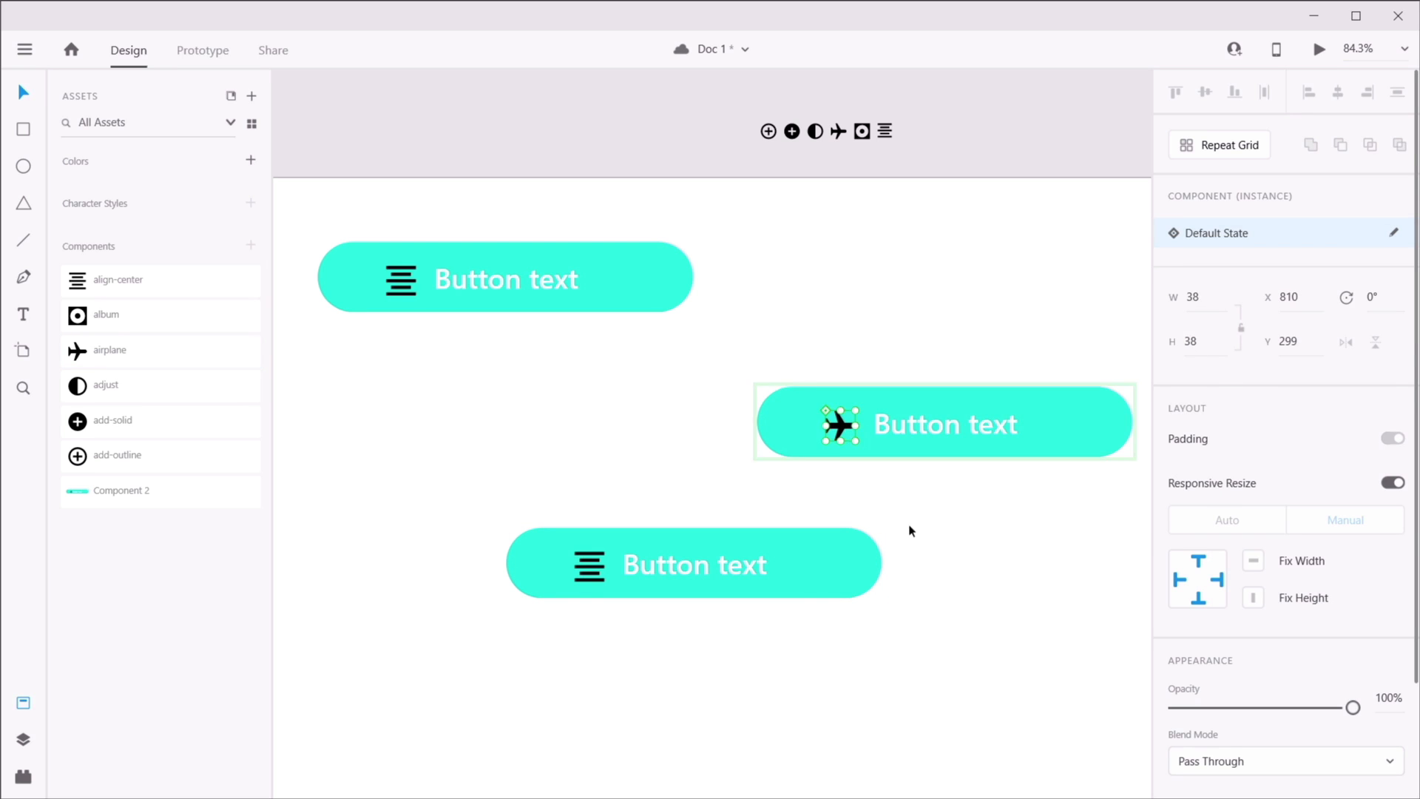
{"action": "left_click", "coordinate": [917, 592]}
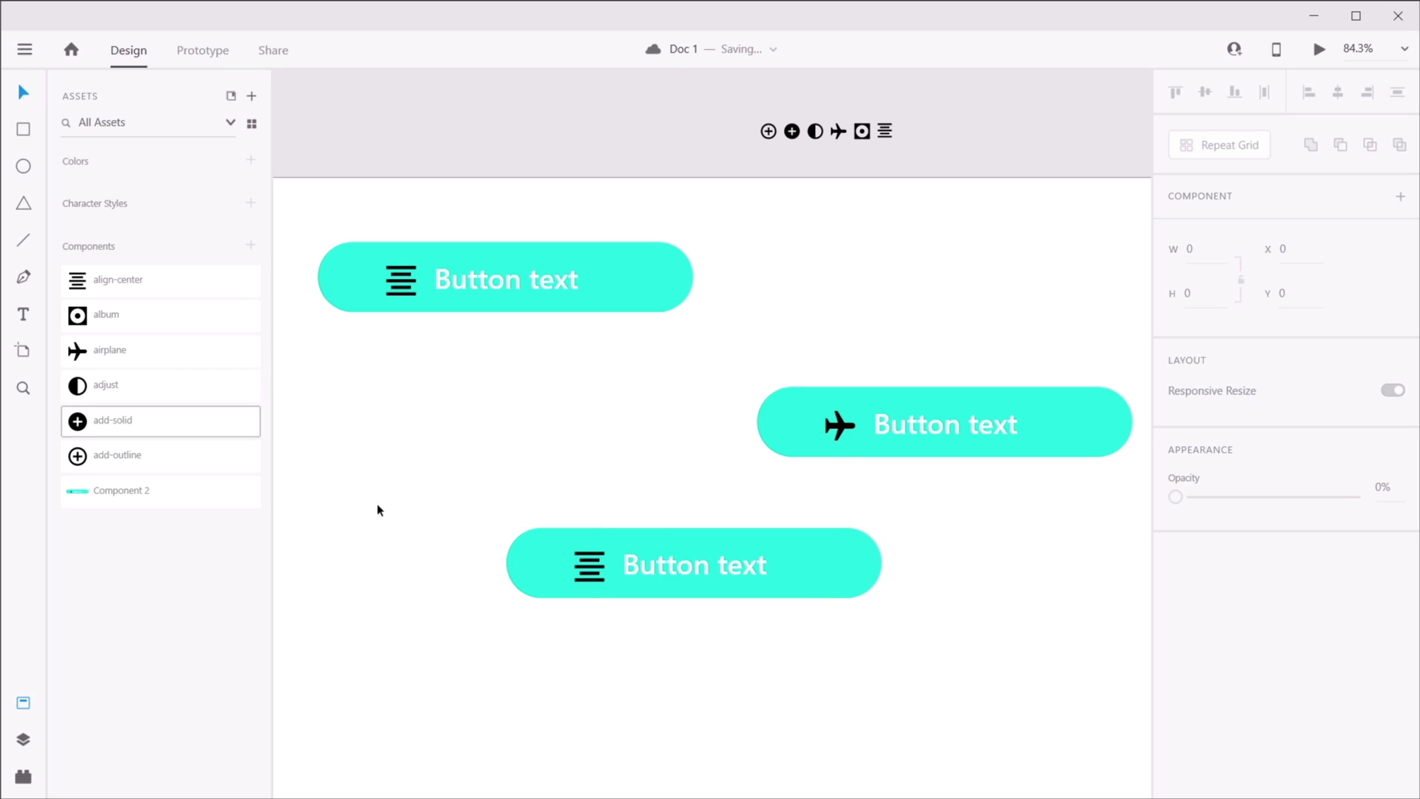
- Try dropping the album component onto the lower button instance without entering it, and undo the swap
{"action": "left_click", "coordinate": [685, 579]}
{"action": "left_click_drag", "start_coordinate": [832, 578], "coordinate": [797, 578]}
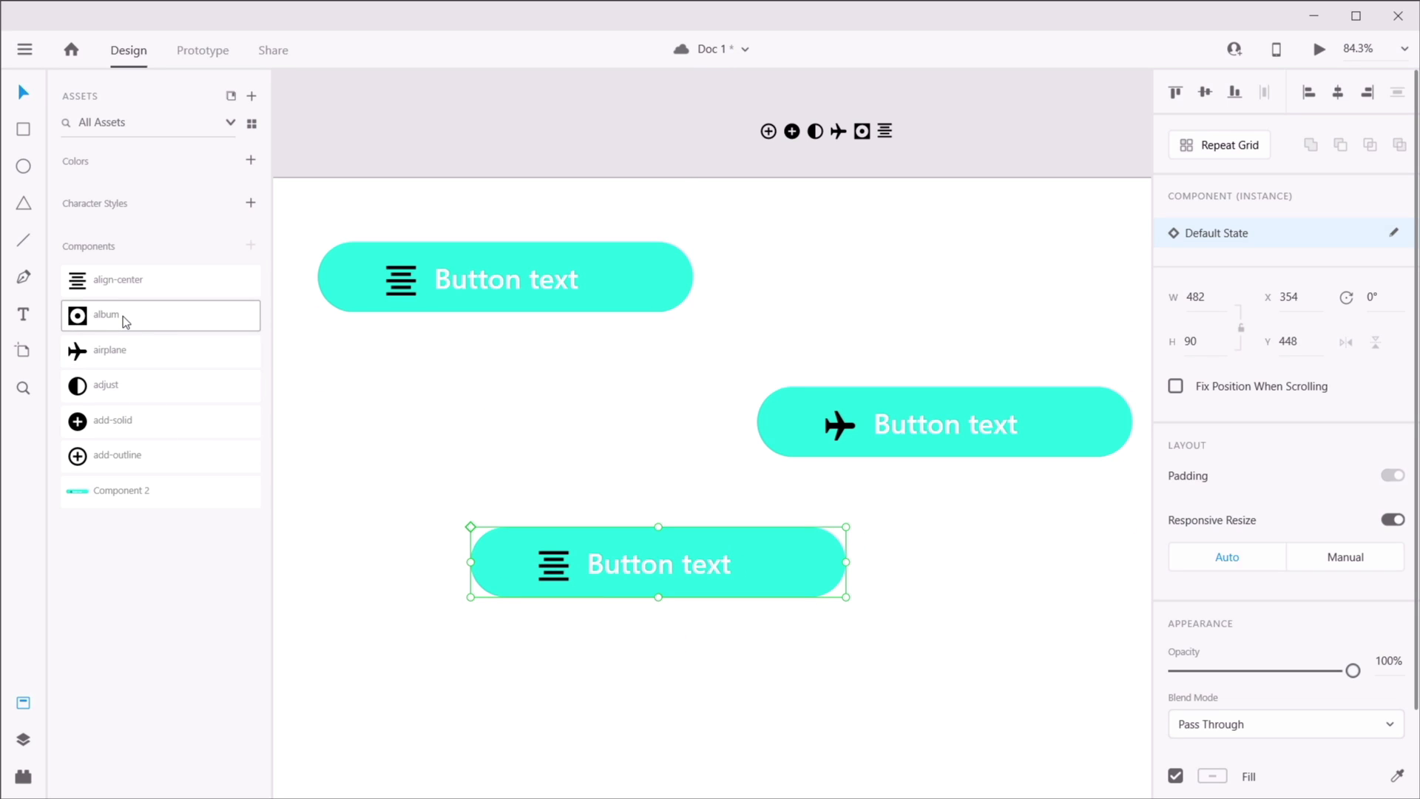
{"action": "left_click_drag", "start_coordinate": [133, 316], "coordinate": [655, 574]}
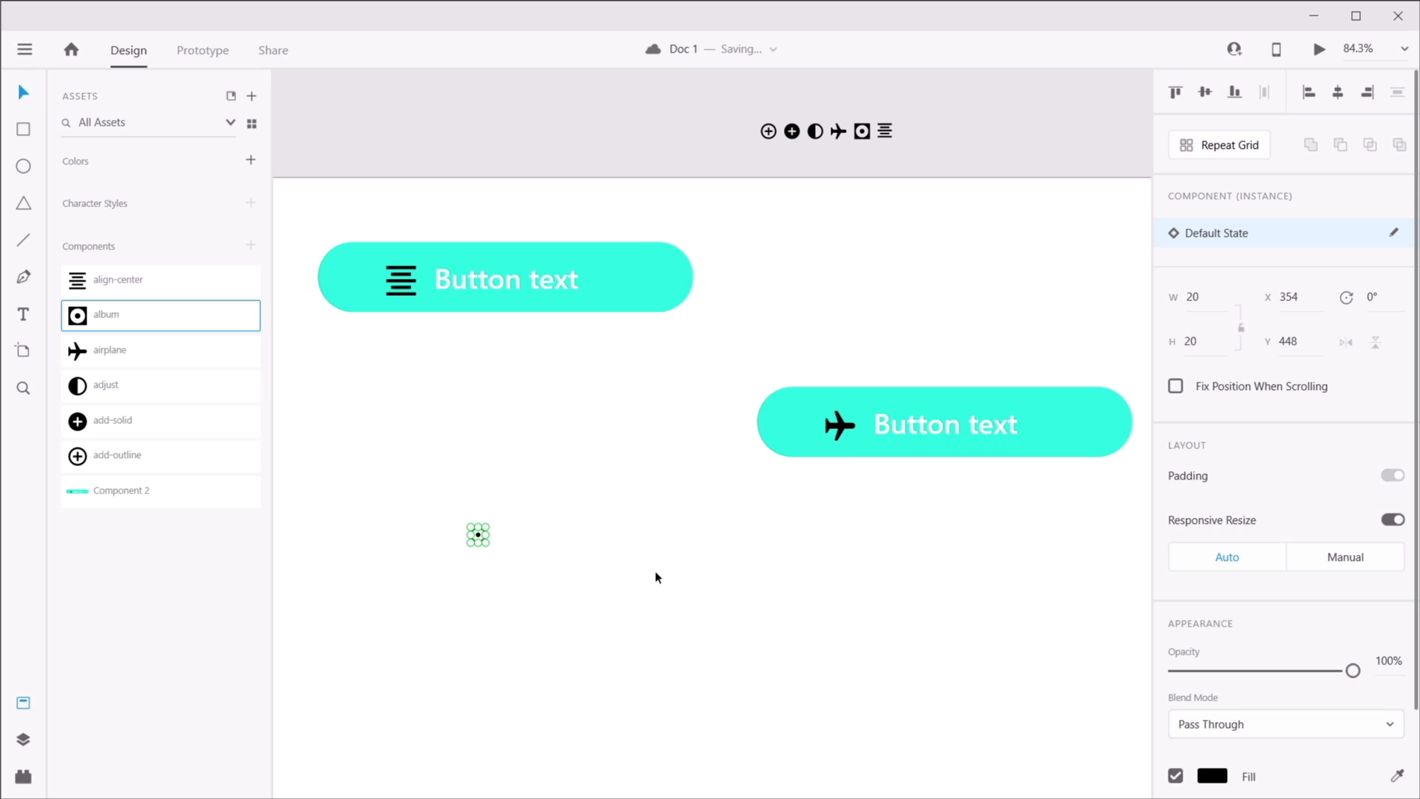
{"action": "left_click", "coordinate": [565, 581]}
{"action": "left_click_drag", "start_coordinate": [524, 501], "coordinate": [445, 600]}
{"action": "left_click", "coordinate": [480, 674]}
{"action": "left_click", "coordinate": [479, 534]}
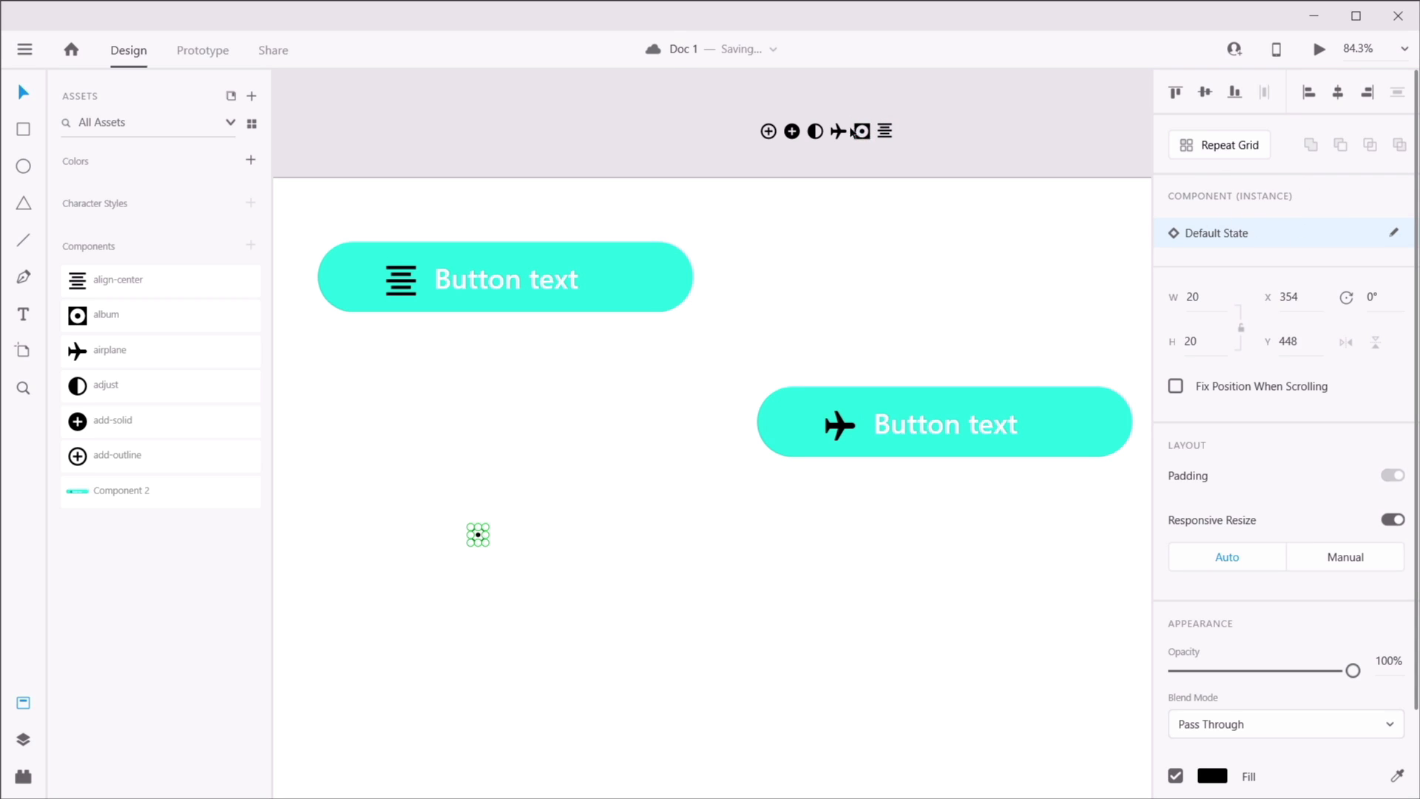
{"action": "left_click", "coordinate": [651, 407]}
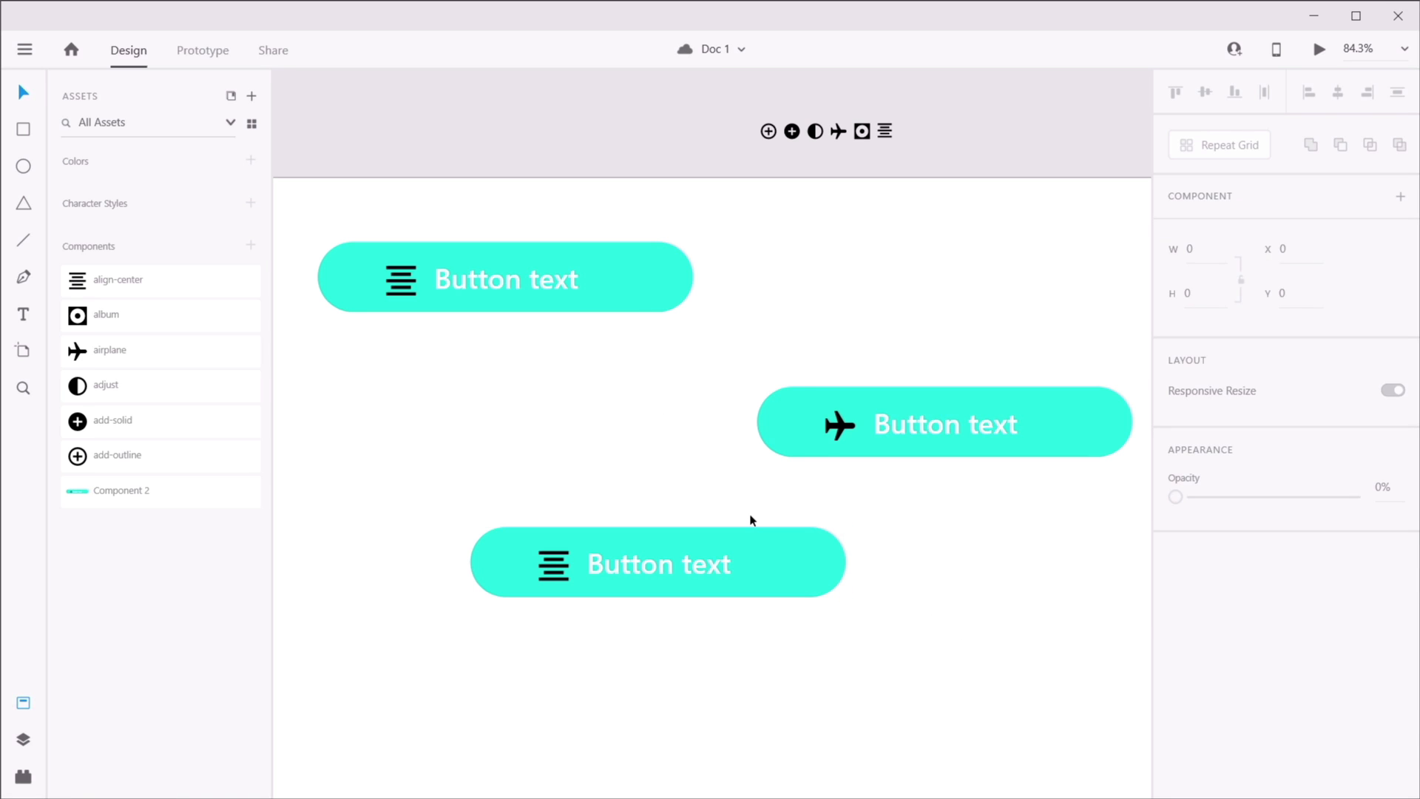
- Delete the two button instances and move the master button to about X 399, Y 338 on the artboard
{"action": "left_click_drag", "start_coordinate": [686, 448], "coordinate": [888, 631]}
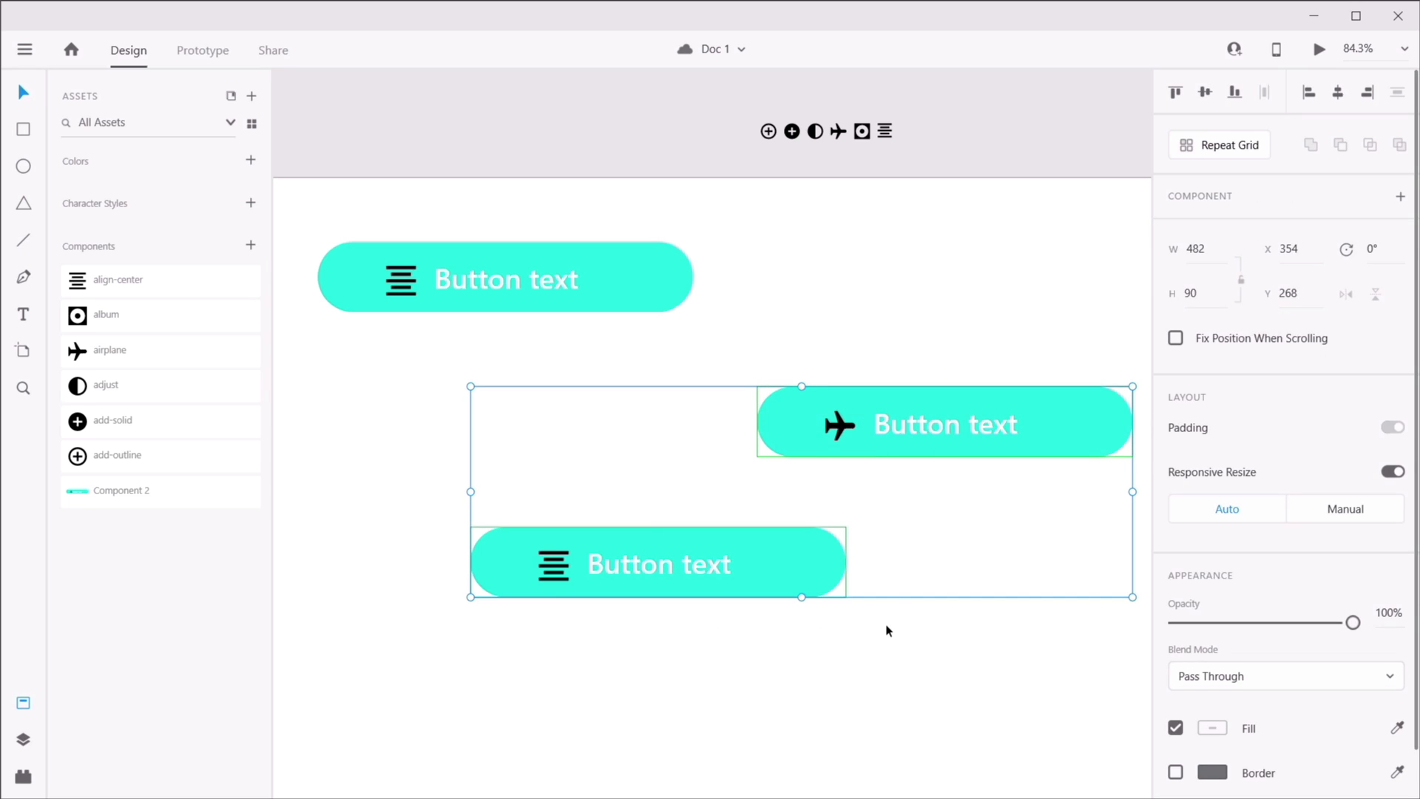
{"action": "key", "text": "Delete"}
{"action": "left_click", "coordinate": [611, 310]}
{"action": "left_click_drag", "start_coordinate": [612, 311], "coordinate": [764, 473]}
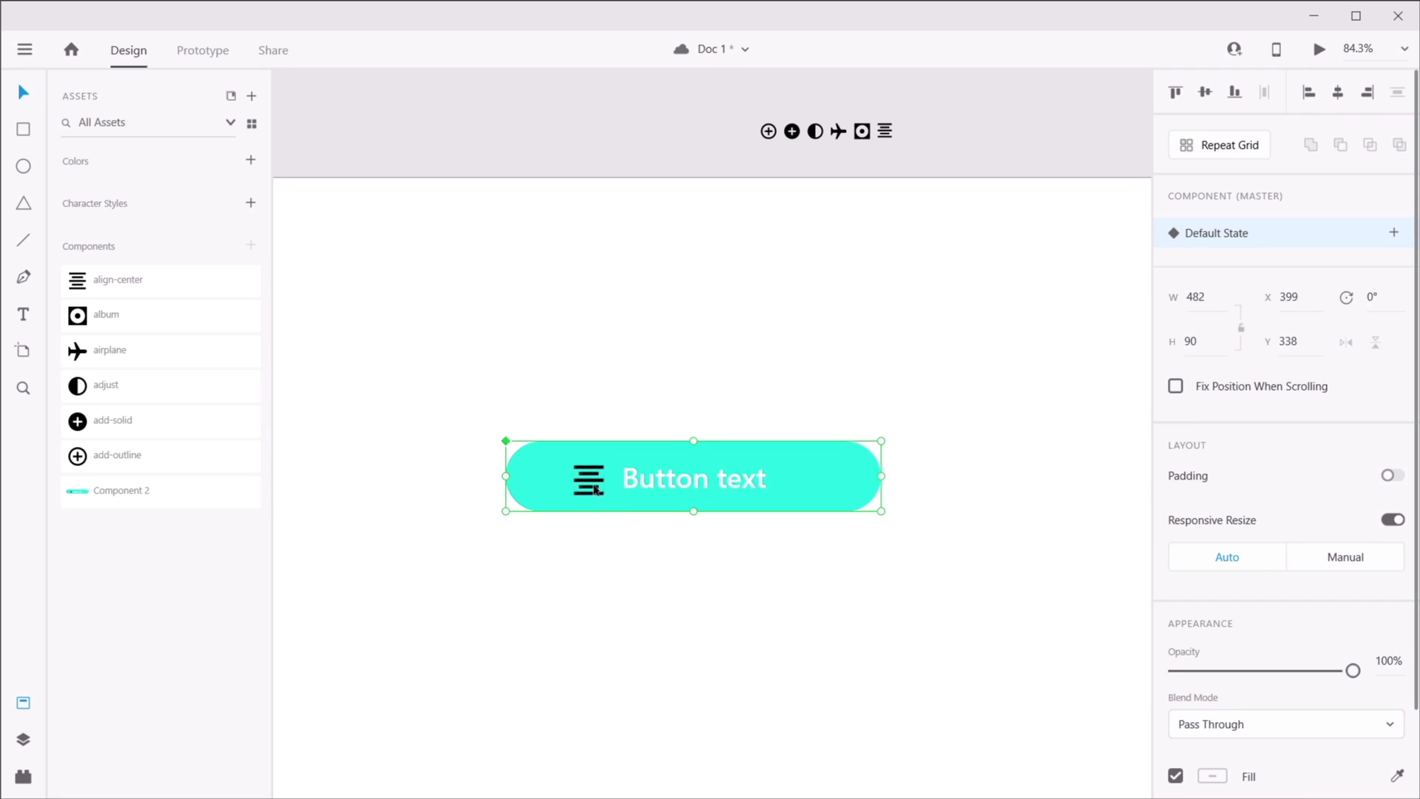
- Delete the align-center icon from the master button and narrow the button to about 288 wide
{"action": "double_click", "coordinate": [590, 482]}
{"action": "key", "text": "Delete"}
{"action": "left_click", "coordinate": [867, 496]}
{"action": "left_click_drag", "start_coordinate": [882, 479], "coordinate": [730, 476]}
- Change the master button's background fill to the blue #267AEB
{"action": "scroll", "coordinate": [1217, 754], "scroll_direction": "down", "scroll_amount": 2}
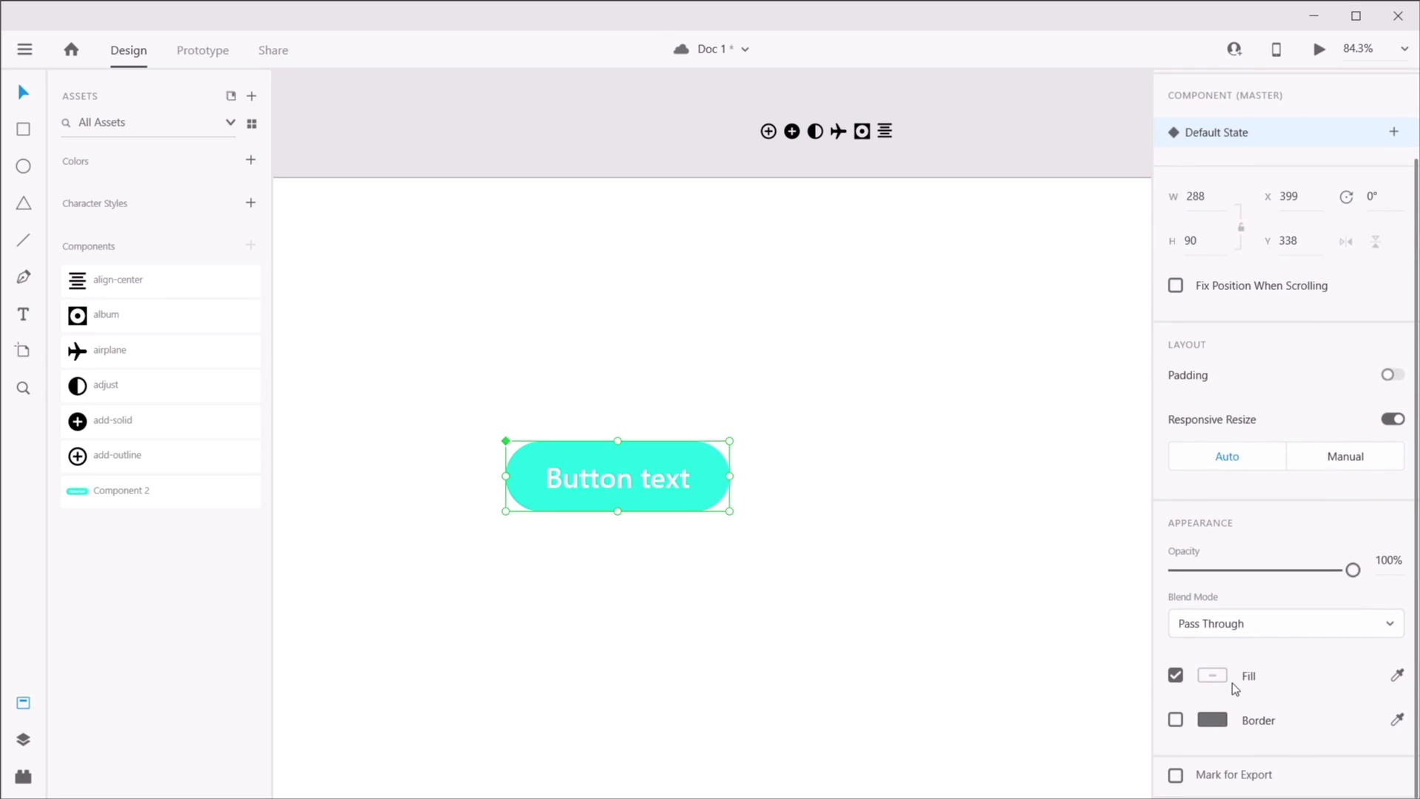
{"action": "double_click", "coordinate": [705, 495]}
{"action": "left_click", "coordinate": [1213, 701]}
{"action": "mouse_move", "coordinate": [1122, 603]}
{"action": "left_mouse_down"}
{"action": "mouse_move", "coordinate": [1122, 588]}
{"action": "mouse_move", "coordinate": [1119, 602]}
{"action": "left_mouse_up"}
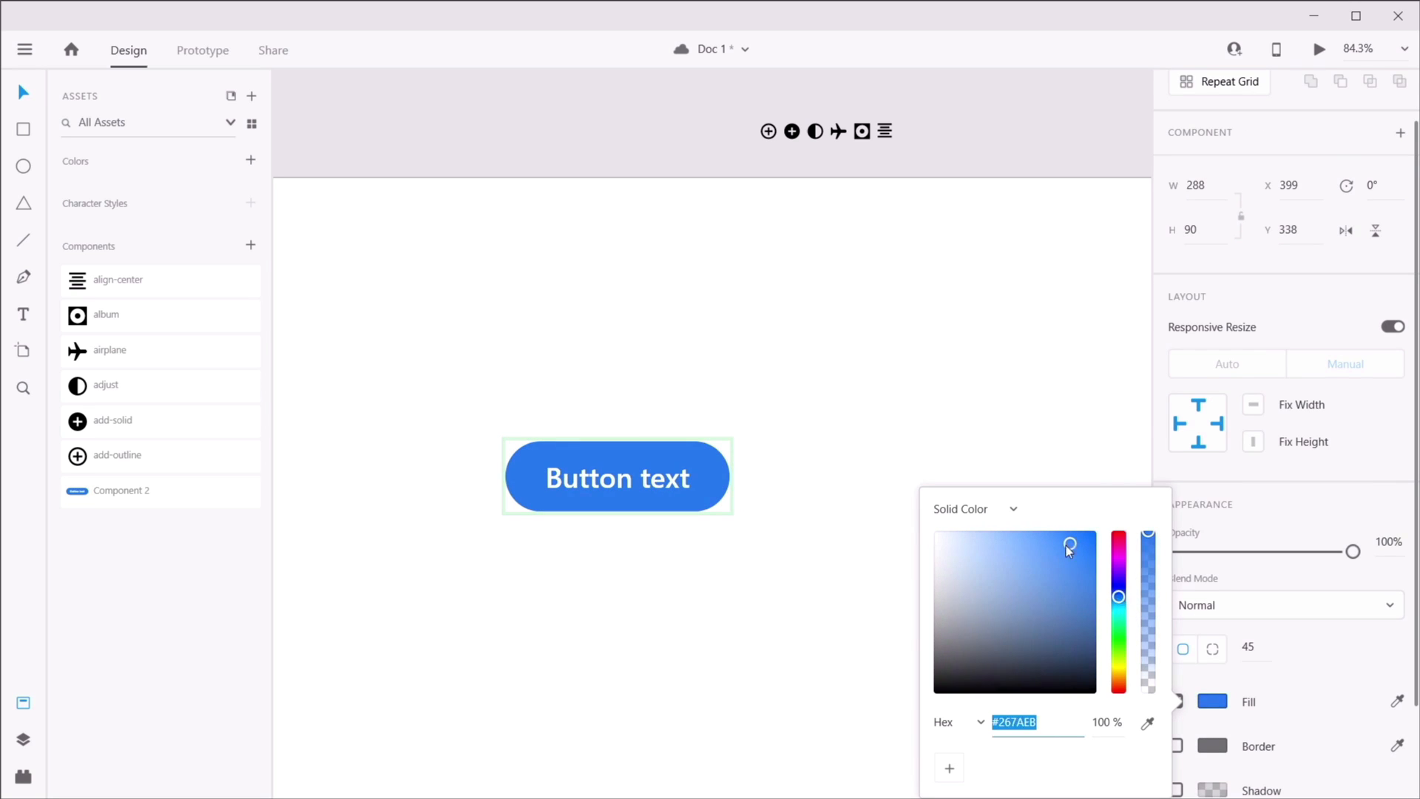
{"action": "left_click", "coordinate": [867, 505]}
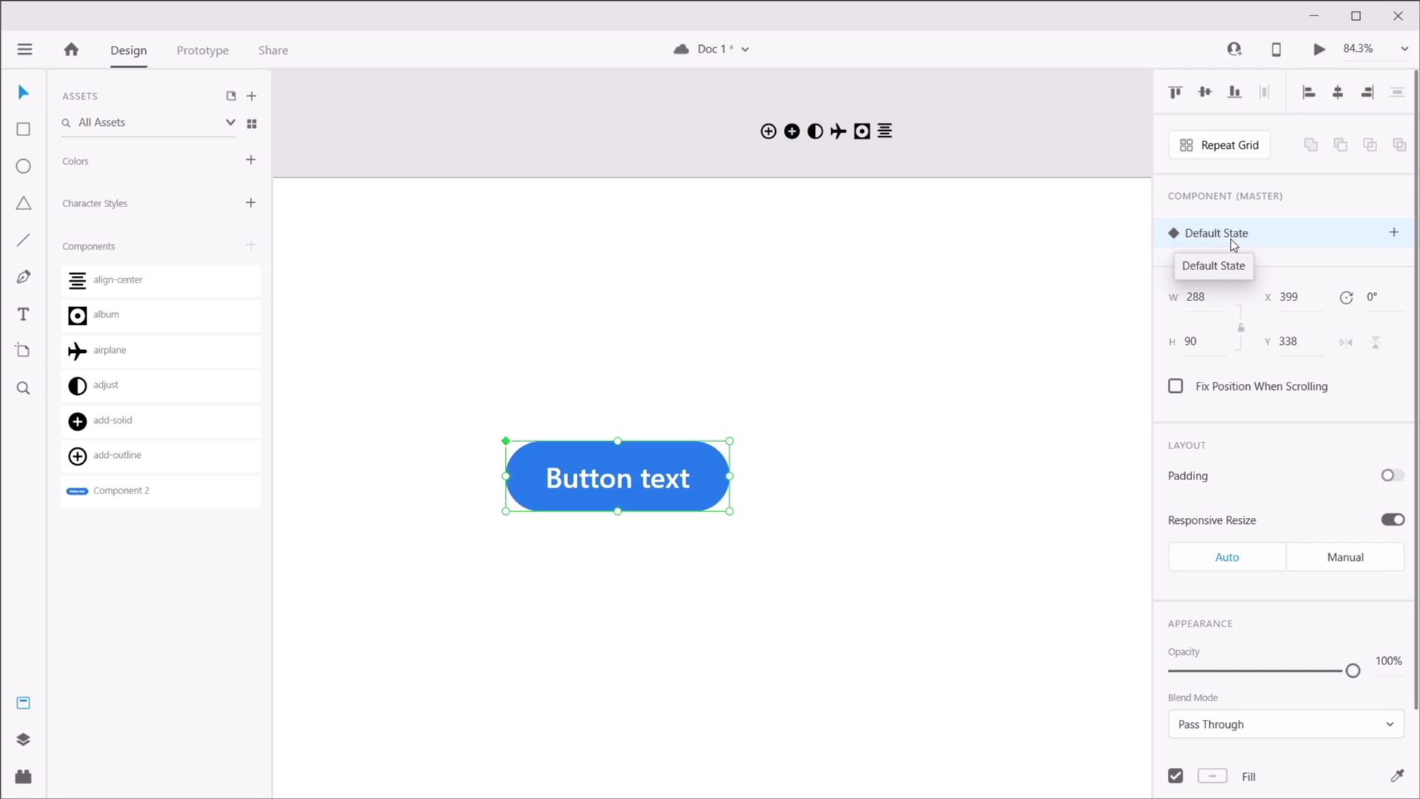
- Add a hover state to the master button and keep the name Hover State
{"action": "left_click", "coordinate": [1394, 234]}
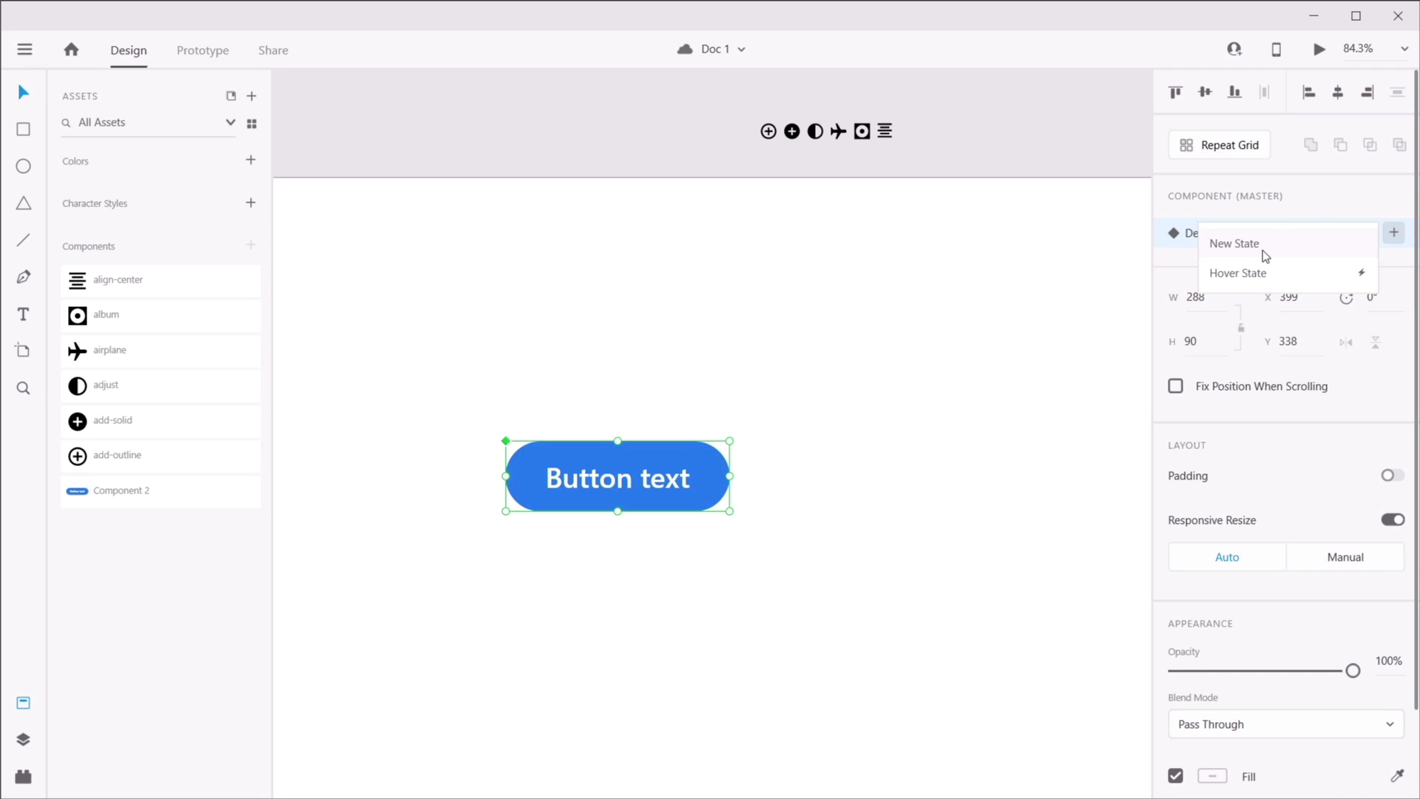
{"action": "left_click", "coordinate": [1257, 273]}
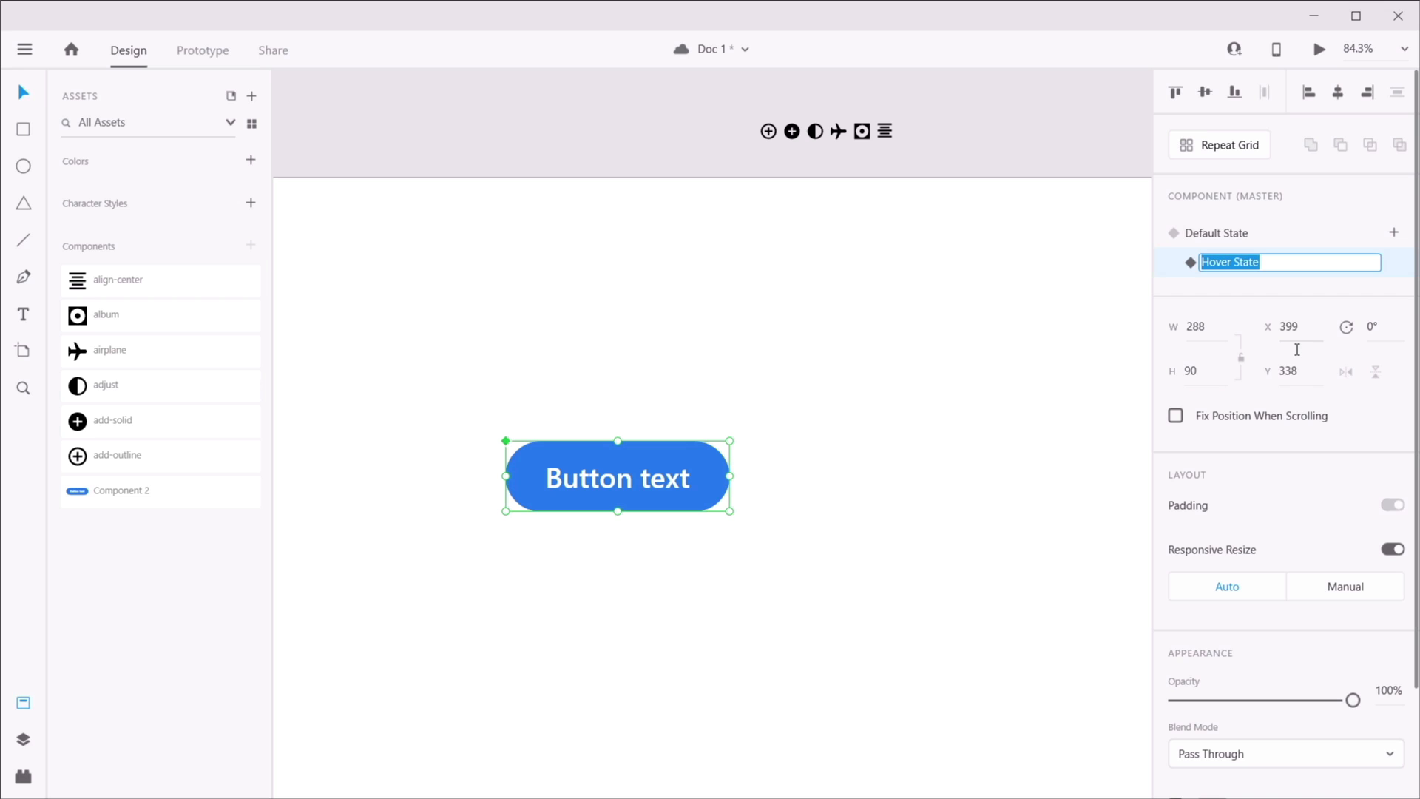
{"action": "key", "text": "Return"}
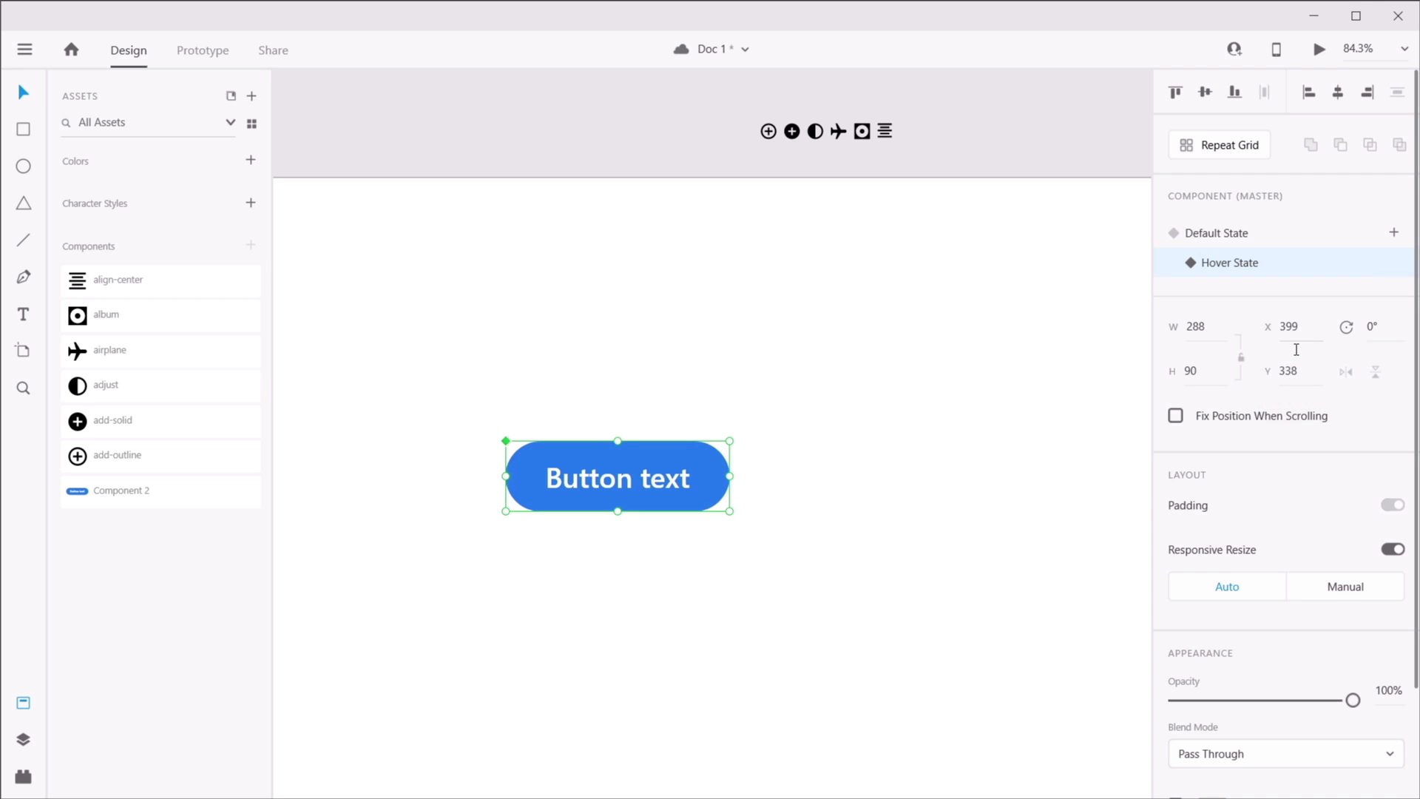
- Darken the button's background fill in the Hover State to the blue #0651B5
{"action": "left_click", "coordinate": [784, 552]}
{"action": "double_click", "coordinate": [718, 486]}
{"action": "scroll", "coordinate": [1202, 685], "scroll_direction": "down", "scroll_amount": 3}
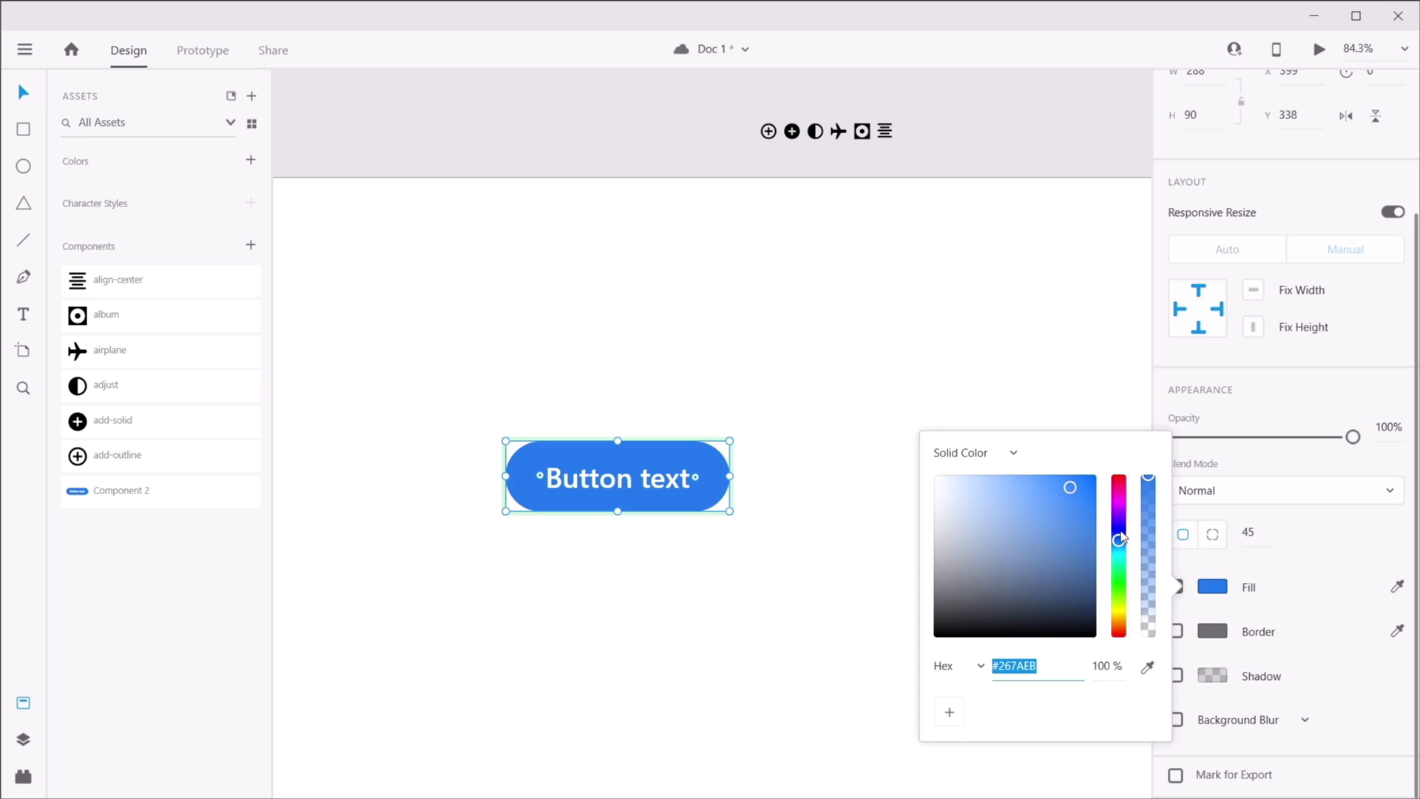
{"action": "left_click_drag", "start_coordinate": [1080, 508], "coordinate": [1090, 522]}
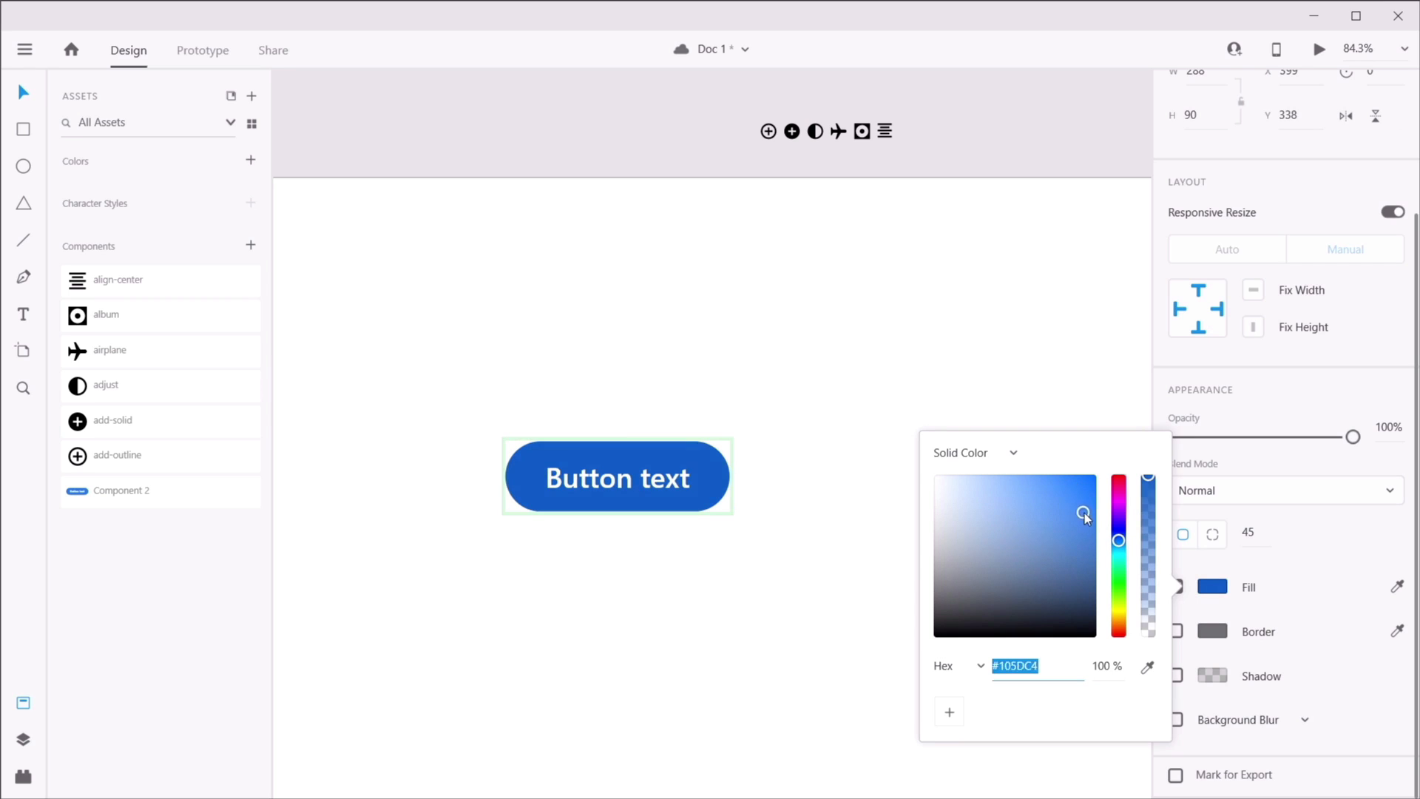
{"action": "left_click", "coordinate": [986, 383]}
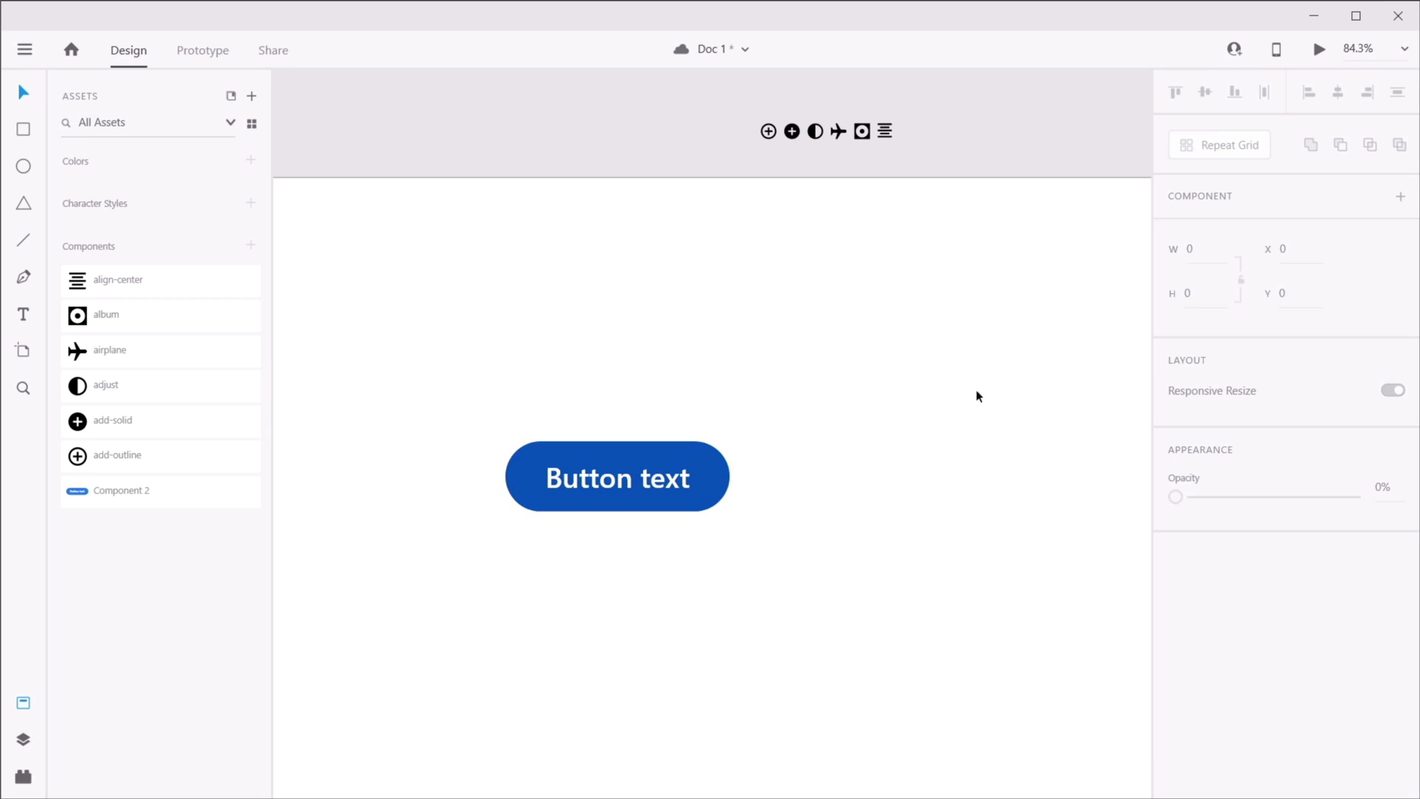
- Switch the master button back and forth between Default State and Hover State to compare their appearance
{"action": "left_click", "coordinate": [649, 479]}
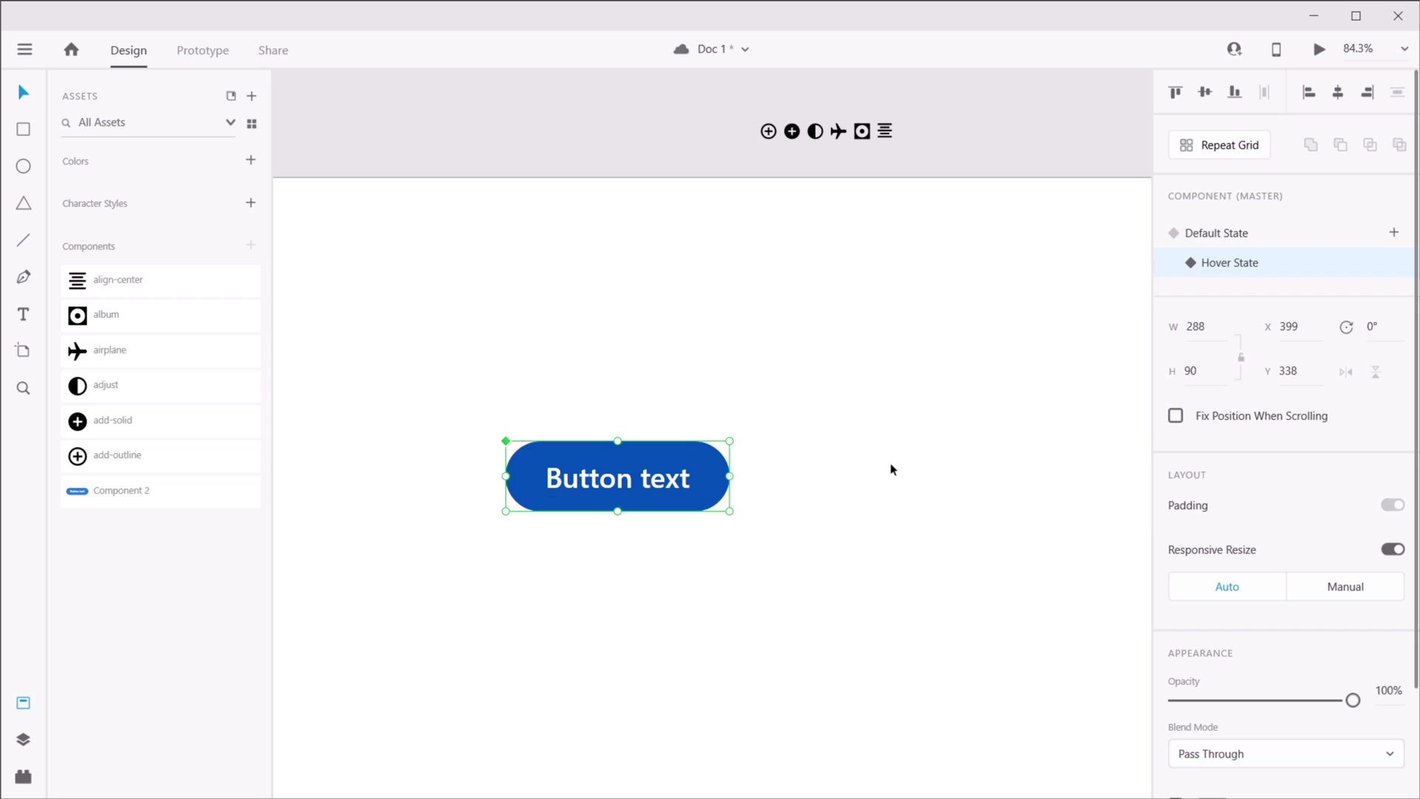
{"action": "left_click", "coordinate": [1241, 235]}
{"action": "left_click", "coordinate": [1243, 263]}
{"action": "left_click", "coordinate": [1219, 233]}
{"action": "left_click", "coordinate": [1232, 262]}
{"action": "left_click", "coordinate": [1224, 235]}
{"action": "left_click", "coordinate": [1233, 264]}
{"action": "left_click", "coordinate": [912, 406]}
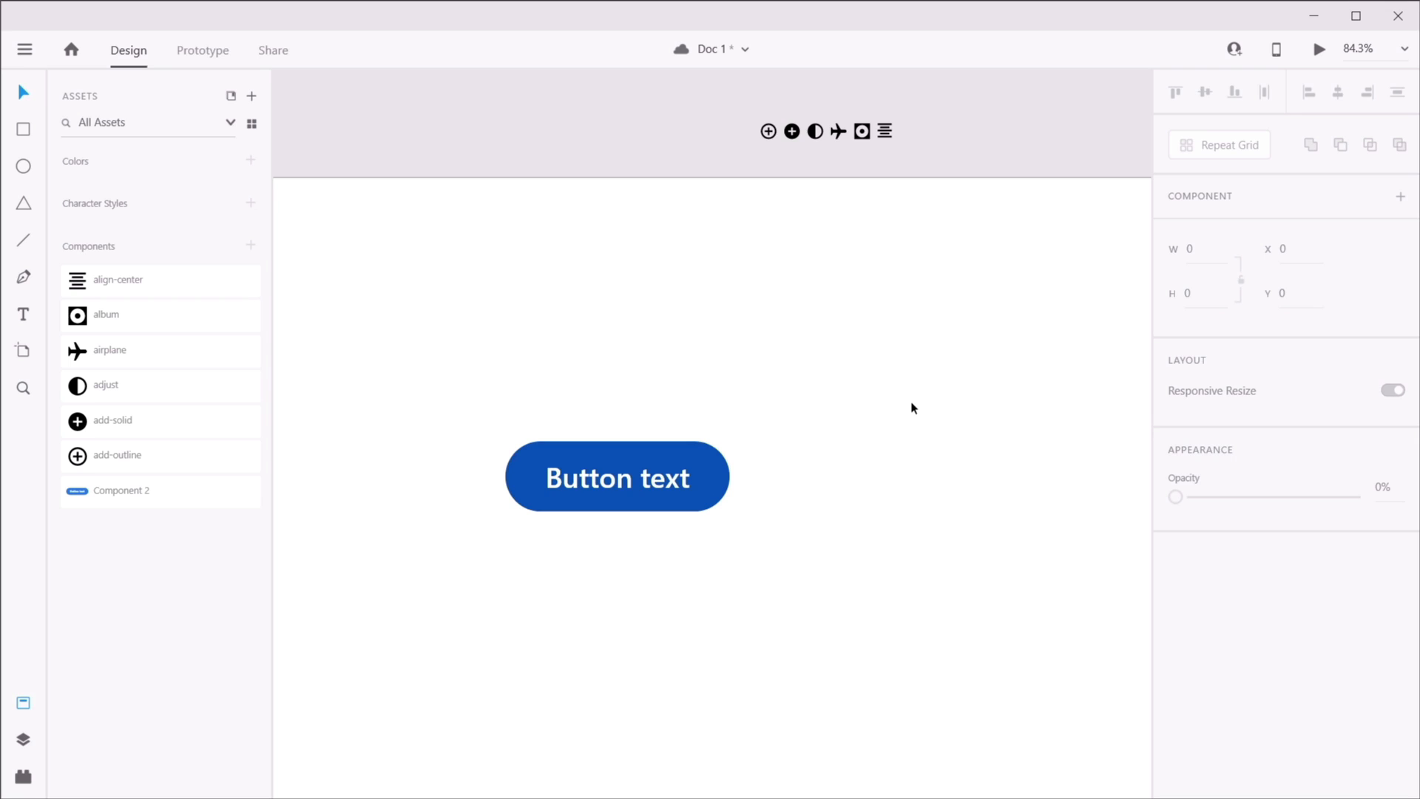
- Save the document and recheck the button's Default State and Hover State, keeping the hover state's name
{"action": "scroll", "coordinate": [911, 407], "scroll_direction": "down", "scroll_amount": 2}
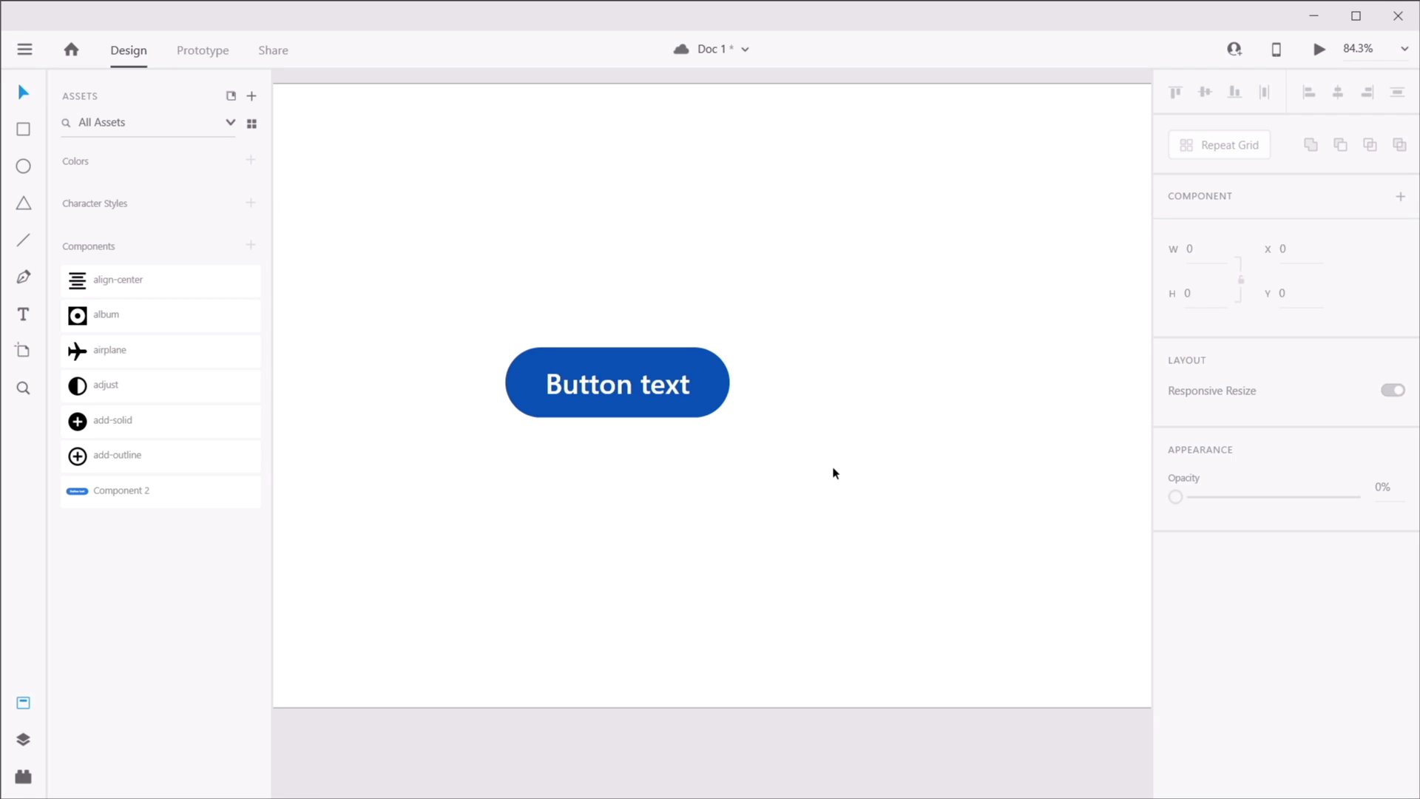
{"action": "left_click", "coordinate": [721, 392]}
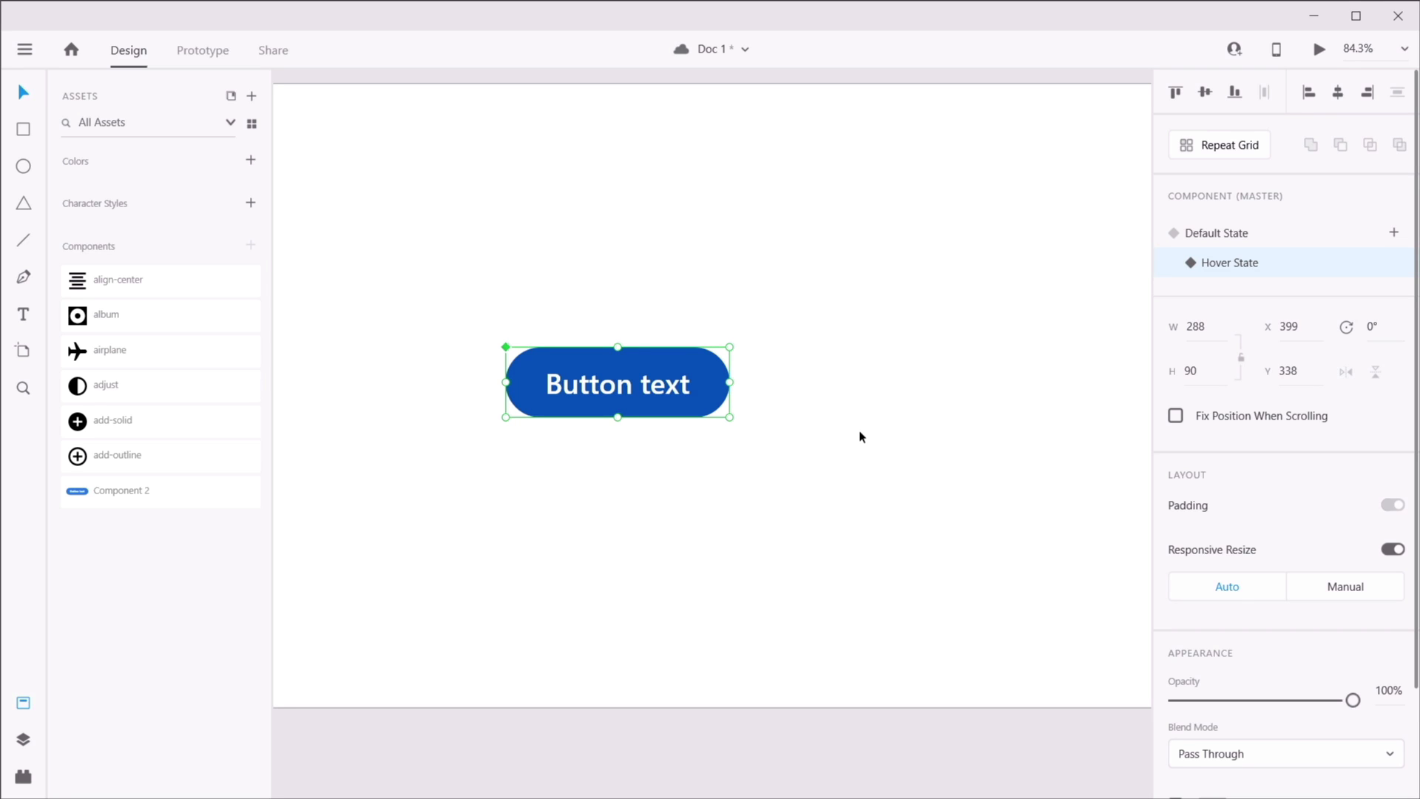
{"action": "key", "text": "ctrl+s"}
{"action": "left_click", "coordinate": [1229, 234]}
{"action": "double_click", "coordinate": [1239, 263]}
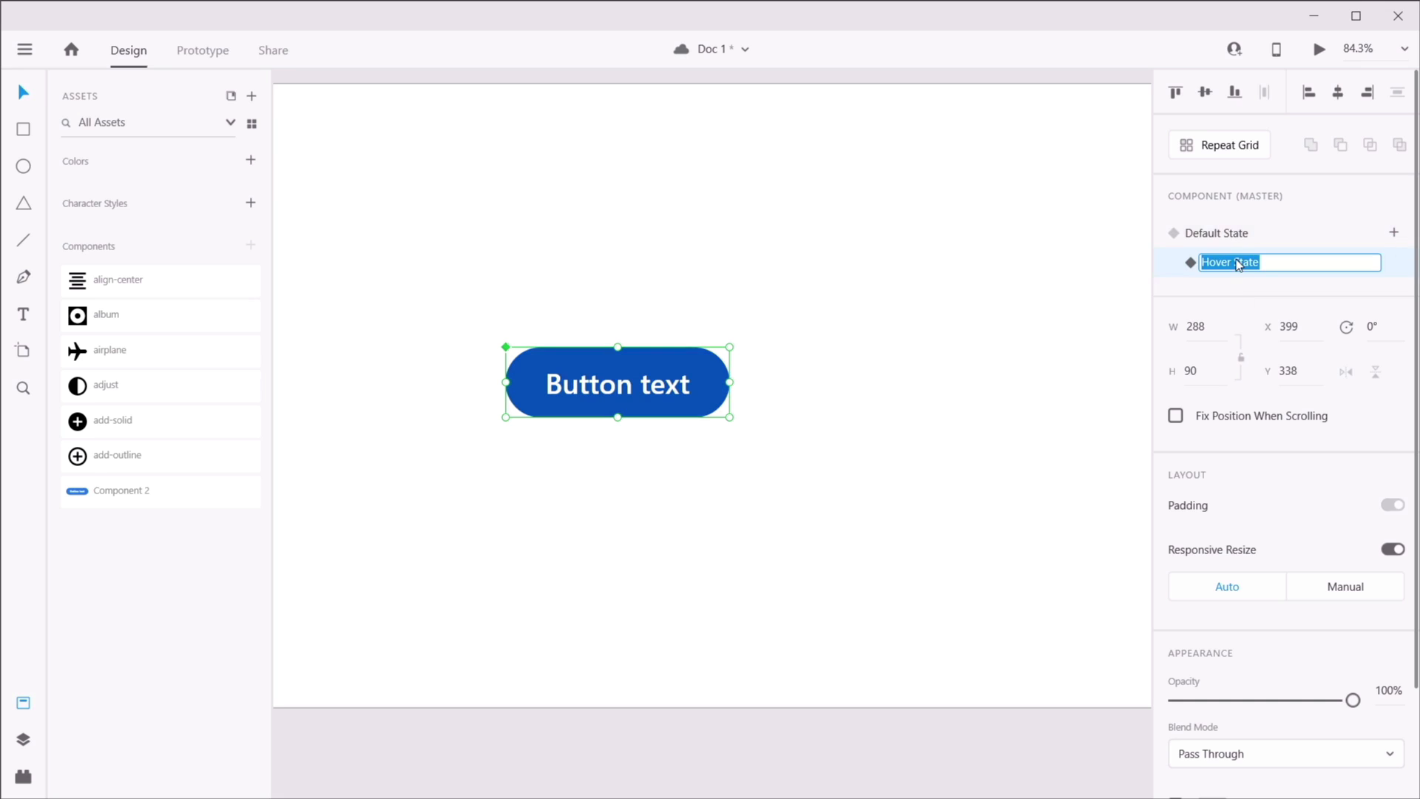
{"action": "left_click", "coordinate": [1320, 287]}
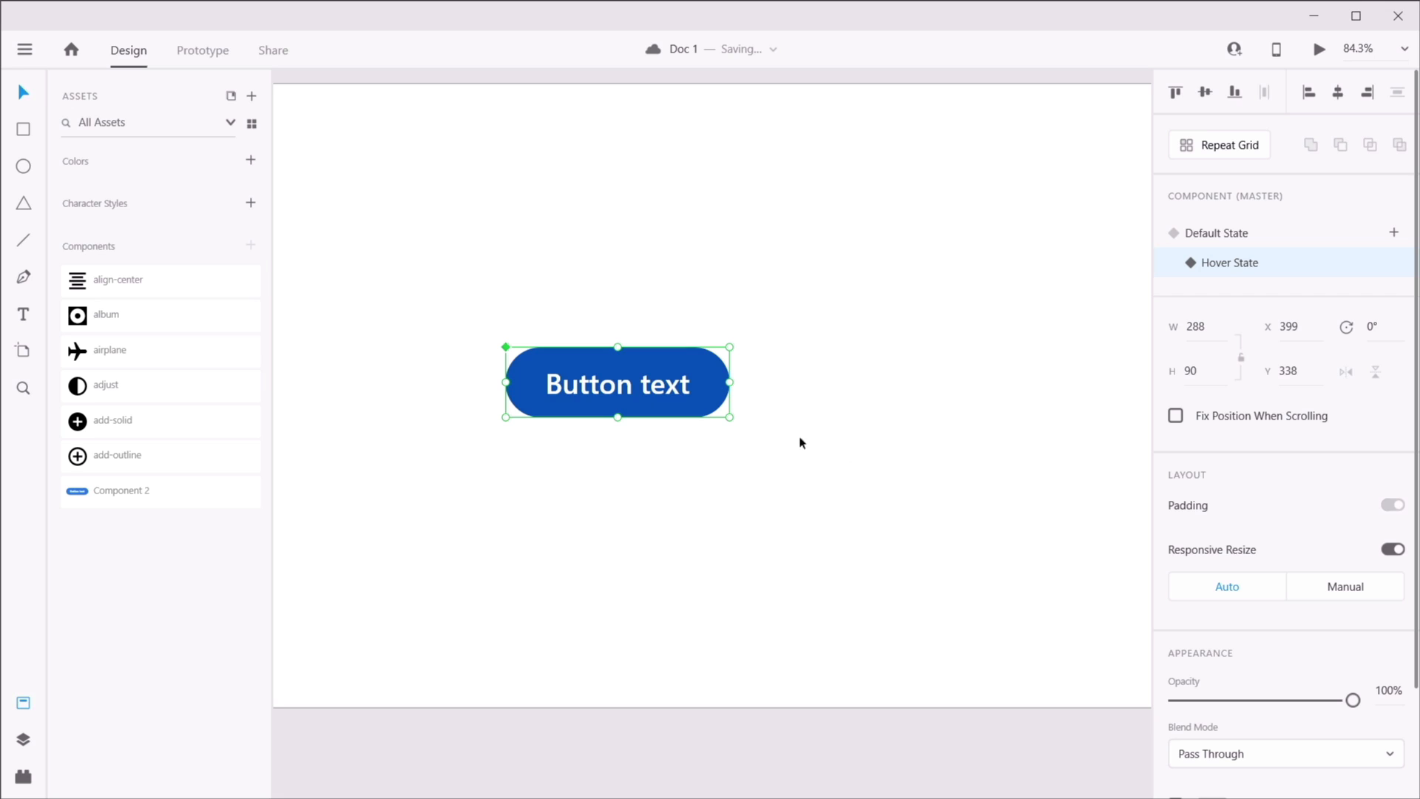
- Add a new state to the master button and name it Pressed
{"action": "left_click", "coordinate": [1394, 233]}
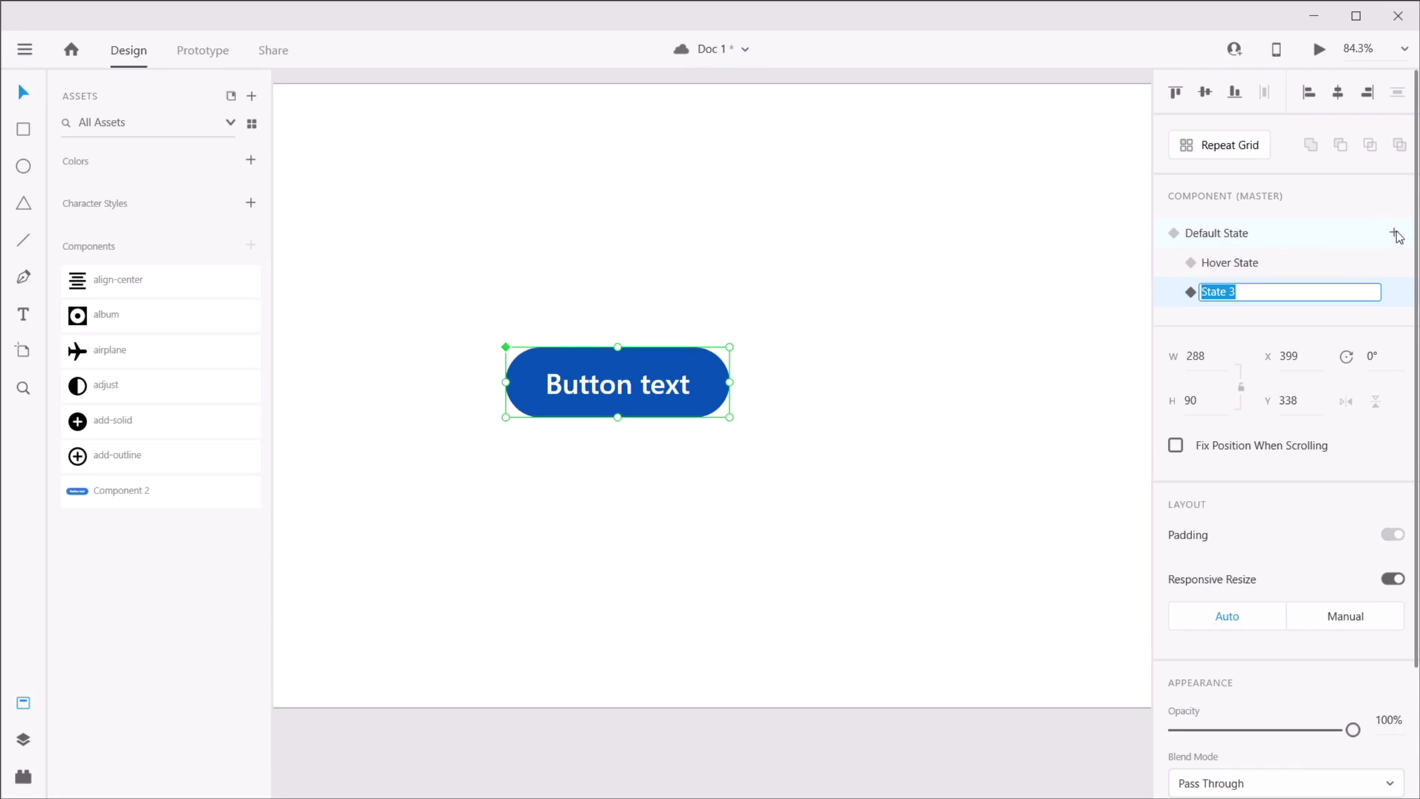
{"action": "type", "text": "Pressed"}
{"action": "key", "text": "Return"}
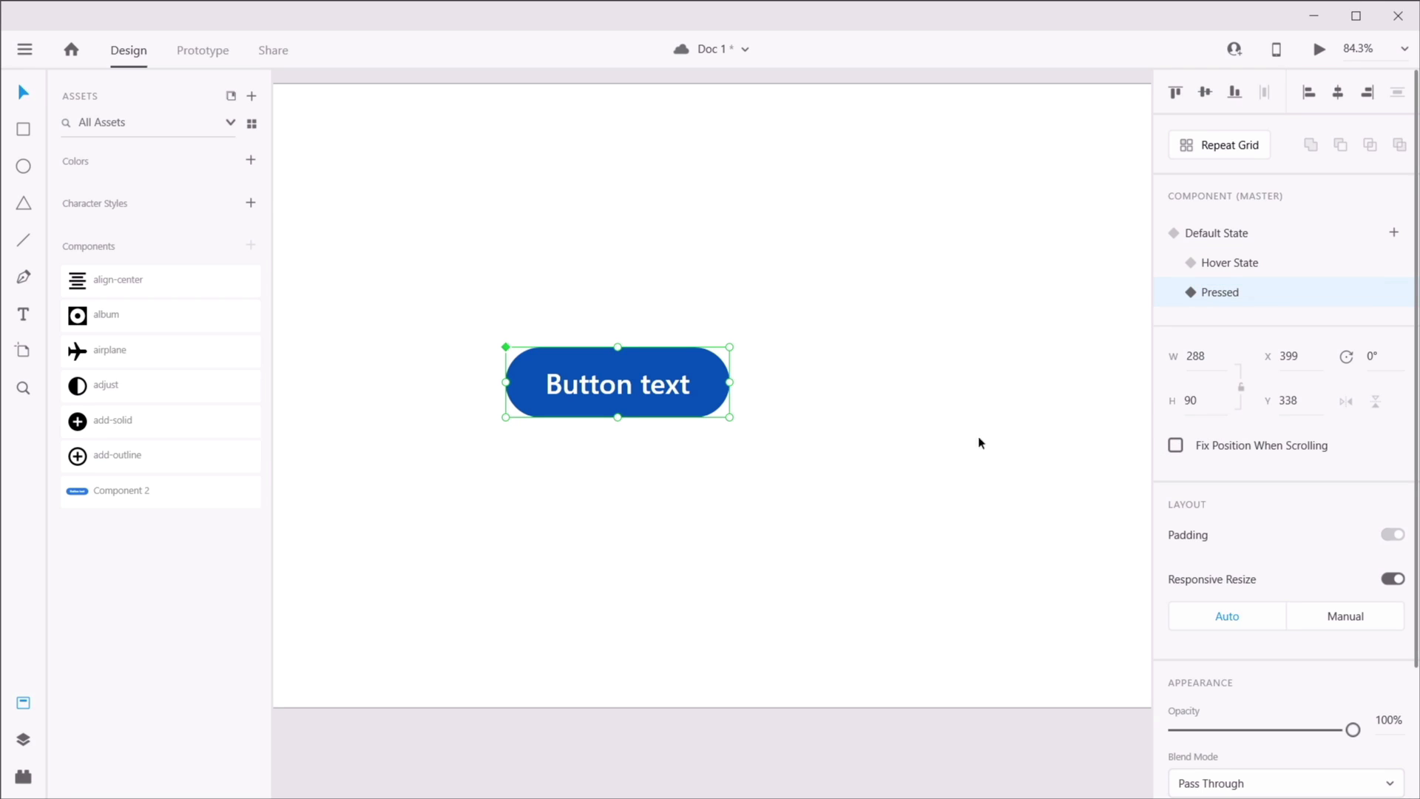
- Darken the button's background fill in the Pressed state to the navy #06244B
{"action": "left_click", "coordinate": [762, 442]}
{"action": "double_click", "coordinate": [661, 364]}
{"action": "left_click", "coordinate": [1209, 768]}
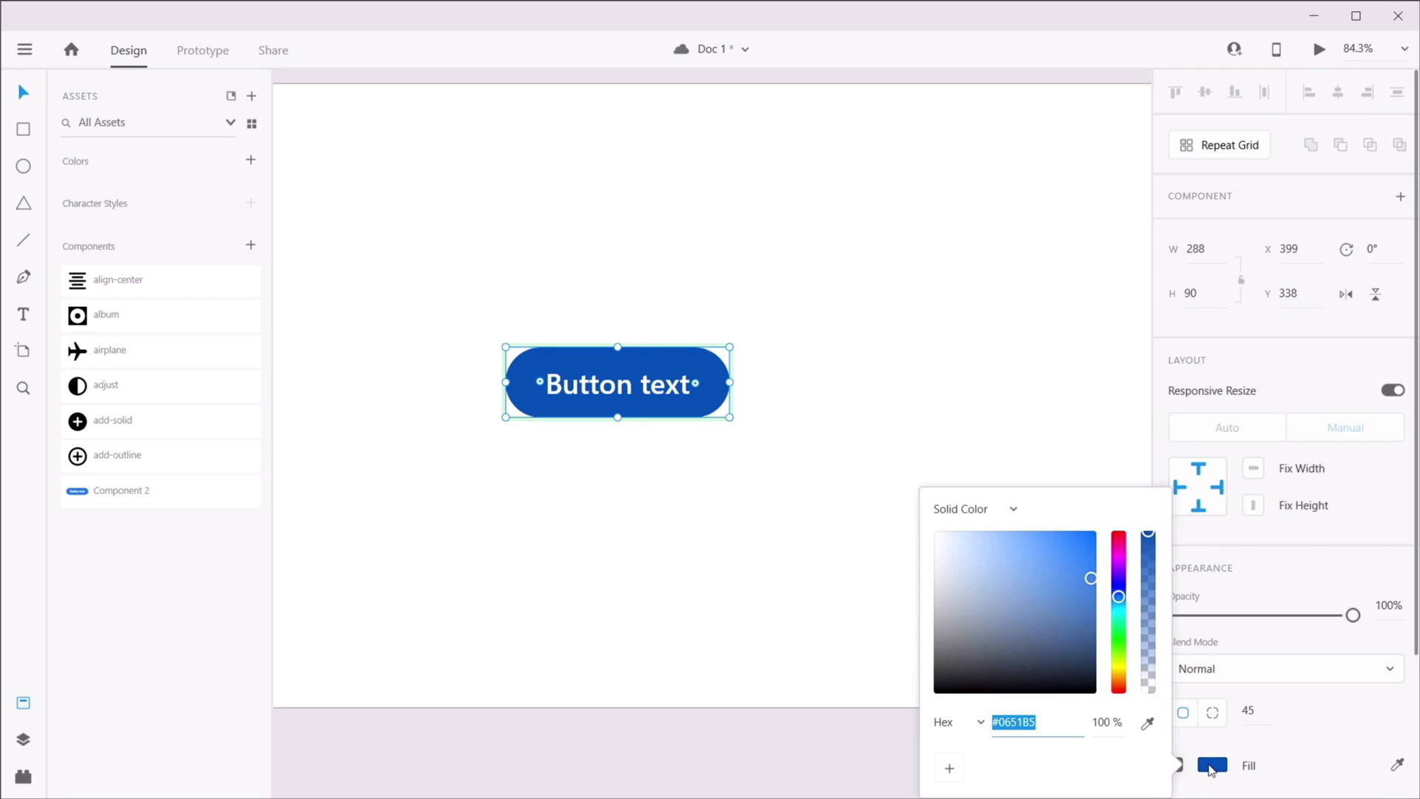
{"action": "left_click_drag", "start_coordinate": [1085, 601], "coordinate": [1084, 647]}
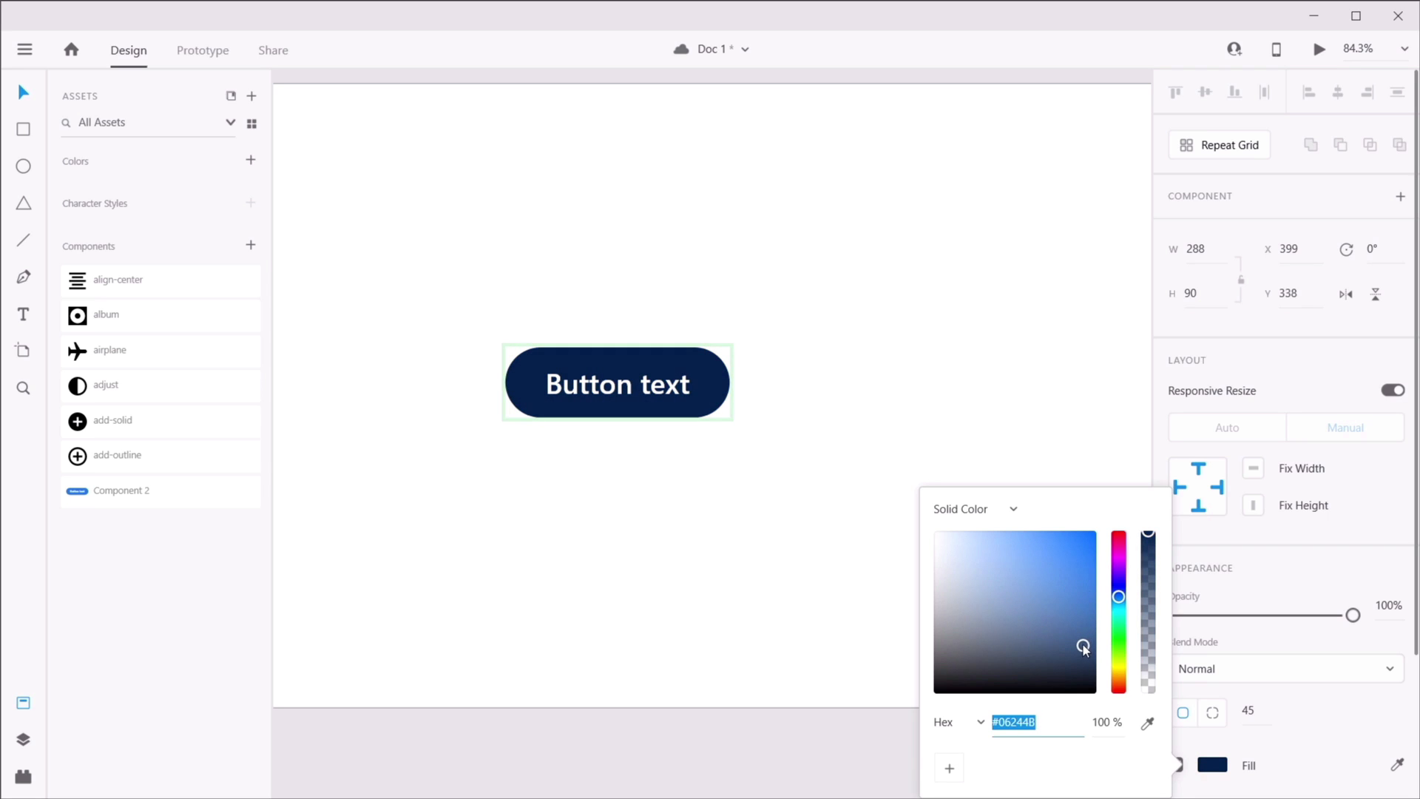
{"action": "left_click", "coordinate": [907, 412]}
- Switch the master button through Default State, Hover State and Pressed to compare their fills
{"action": "left_click", "coordinate": [681, 388]}
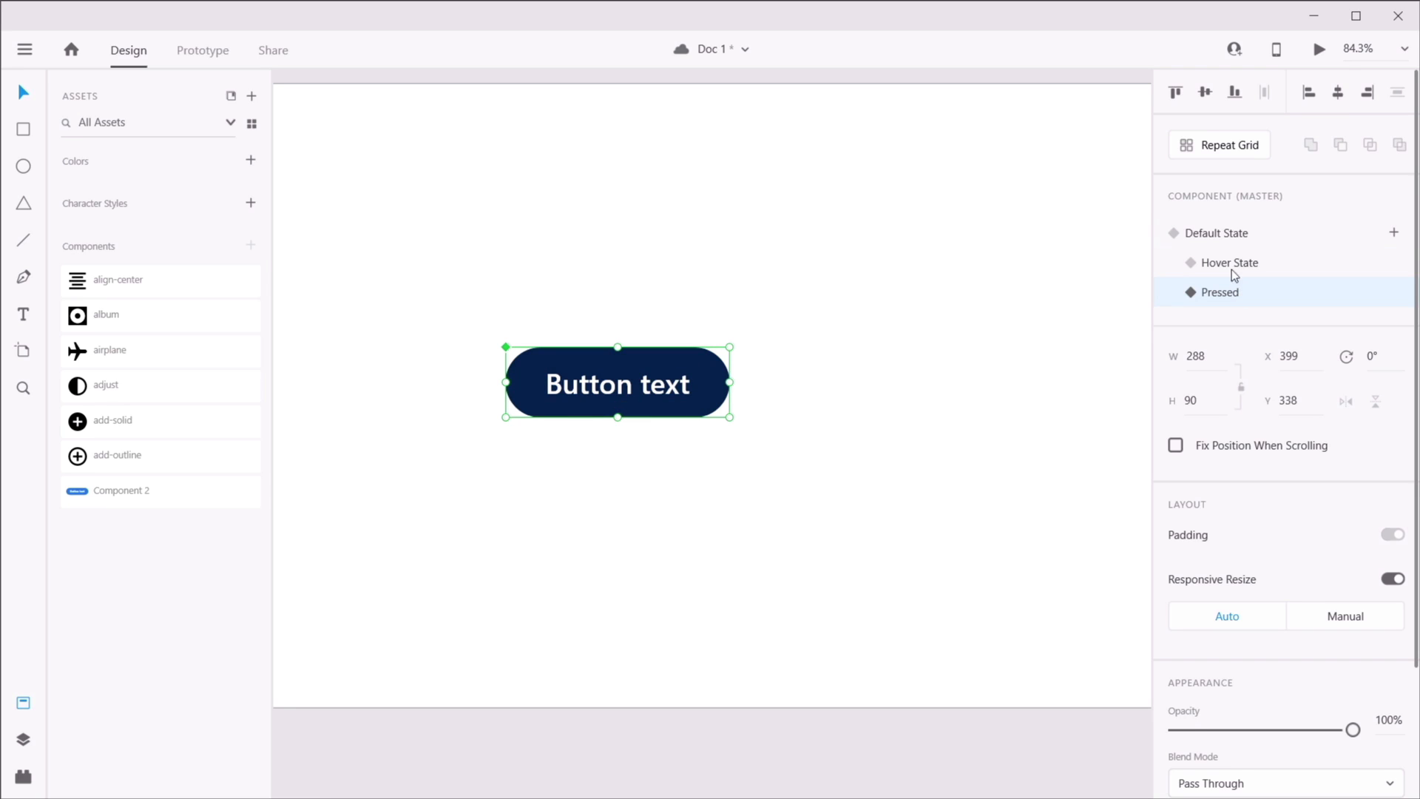
{"action": "left_click", "coordinate": [1224, 234]}
{"action": "left_click", "coordinate": [1229, 266]}
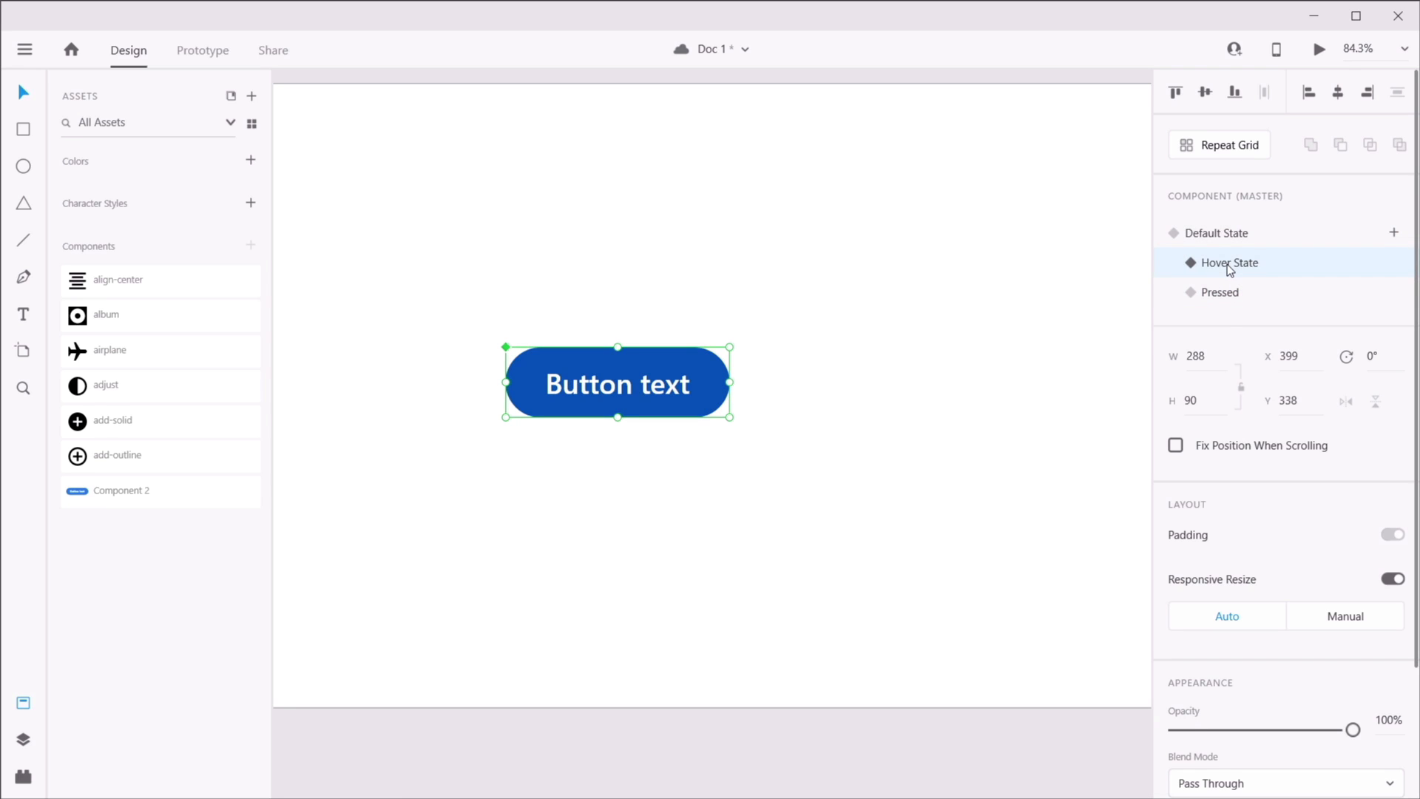
{"action": "left_click", "coordinate": [1226, 295]}
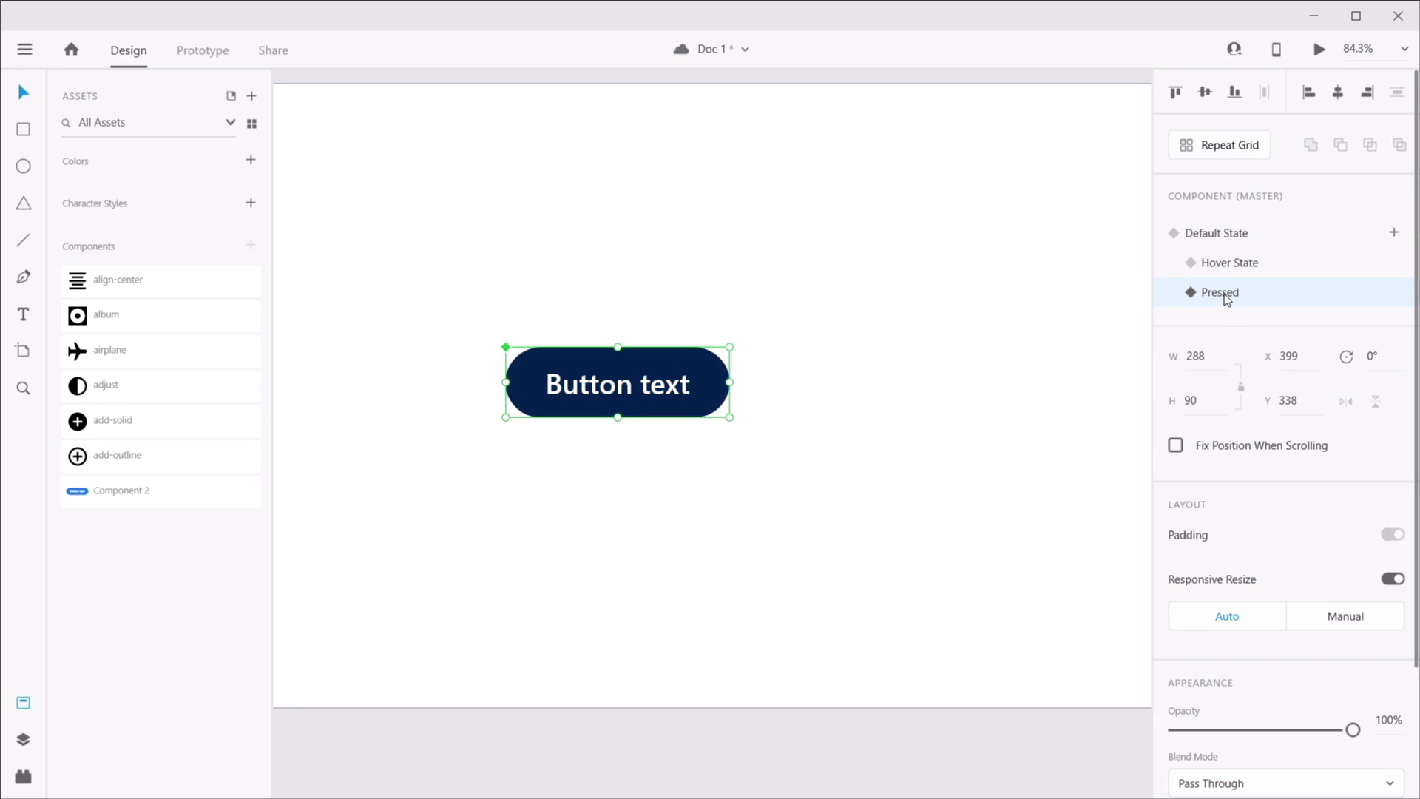
{"action": "left_click", "coordinate": [846, 378]}
{"action": "left_click", "coordinate": [704, 385]}
- Move the add-solid icon's master component from above the artboard onto it, beside the button
{"action": "scroll", "coordinate": [836, 514], "scroll_direction": "up", "scroll_amount": 3}
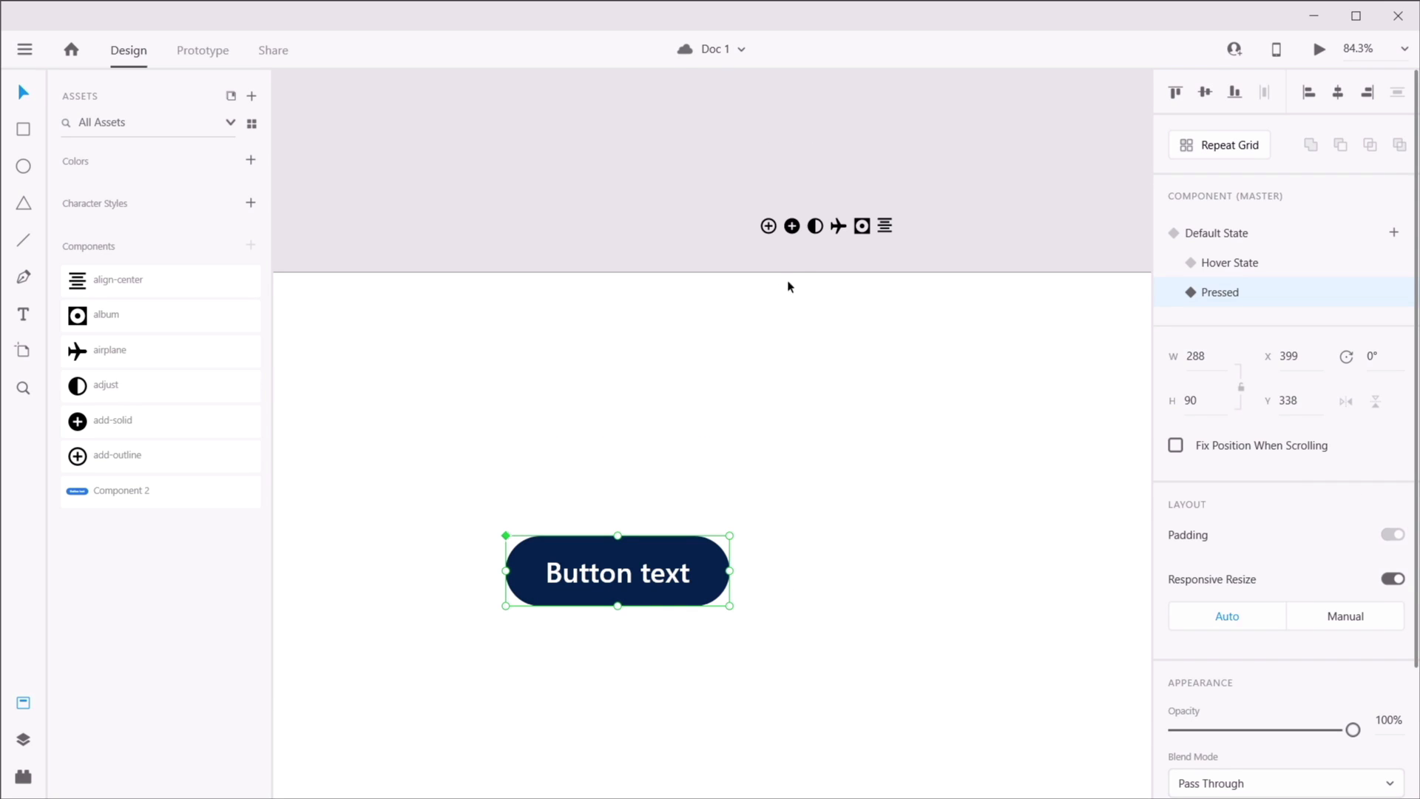
{"action": "left_click_drag", "start_coordinate": [790, 228], "coordinate": [843, 559]}
{"action": "scroll", "coordinate": [854, 568], "scroll_direction": "up", "scroll_amount": 5}
{"action": "mouse_move", "coordinate": [778, 499]}
{"action": "left_mouse_down"}
{"action": "mouse_move", "coordinate": [802, 502]}
{"action": "mouse_move", "coordinate": [785, 495]}
{"action": "left_mouse_up"}
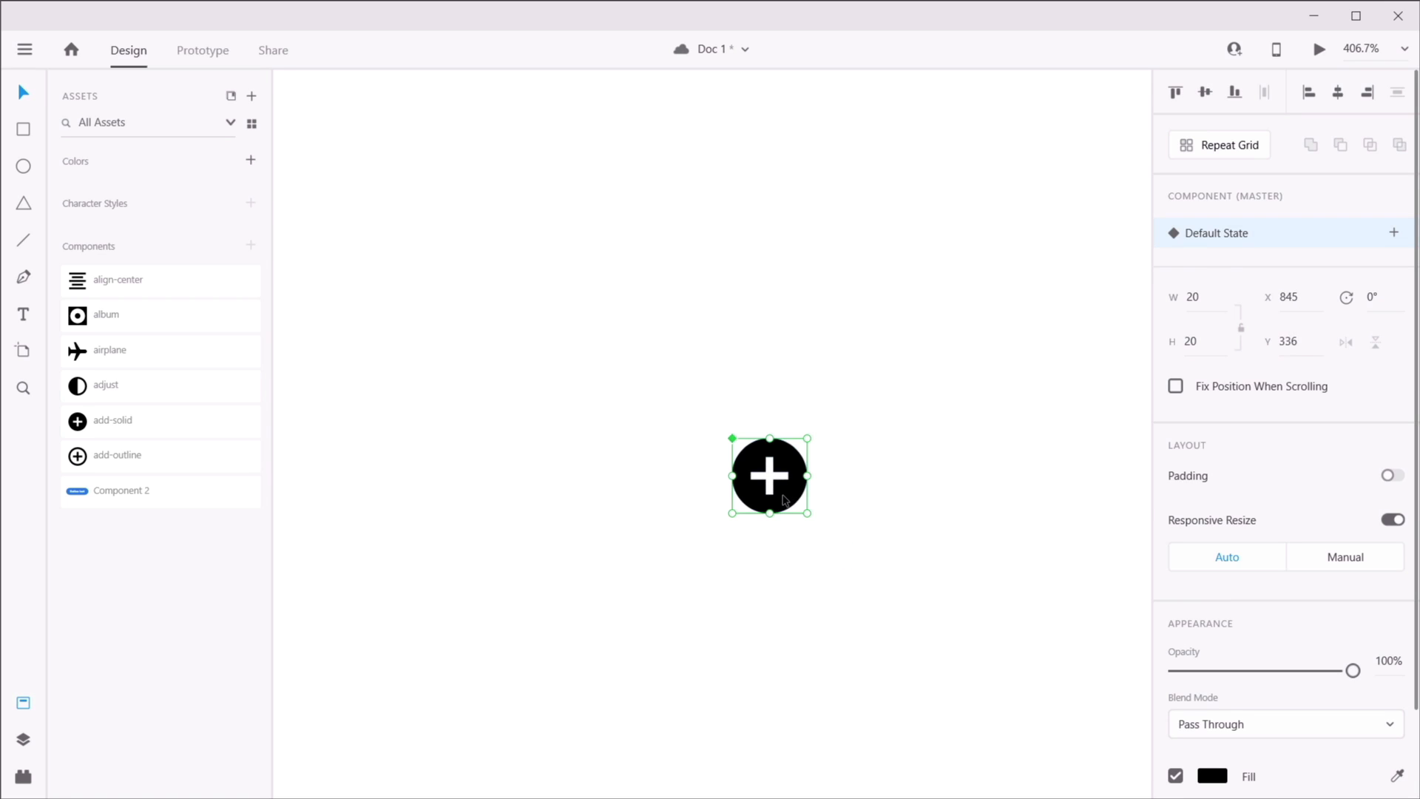
- Add a new state to the add-solid icon component and name it Light
{"action": "left_click", "coordinate": [1394, 232]}
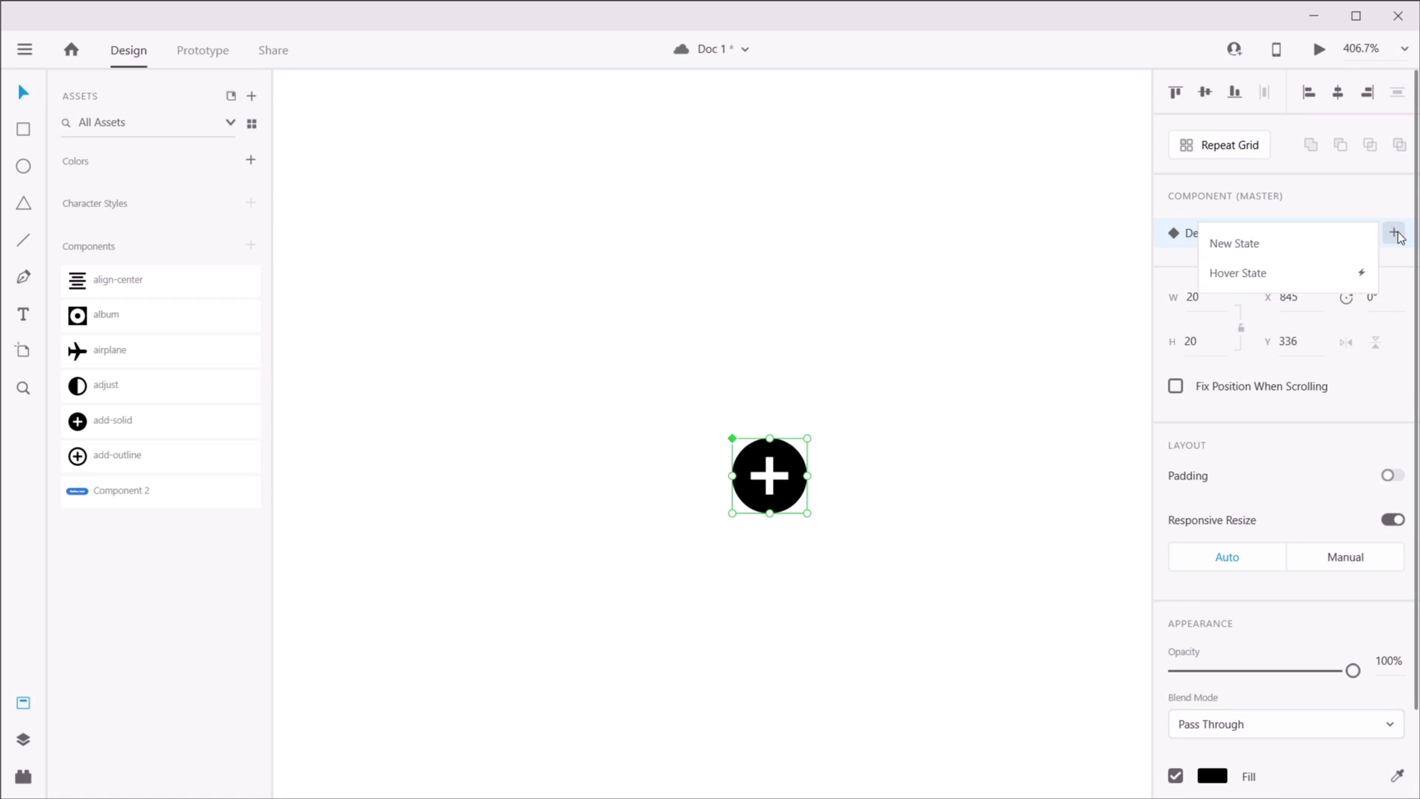
{"action": "left_click", "coordinate": [1269, 247]}
{"action": "type", "text": "Light"}
{"action": "key", "text": "Return"}
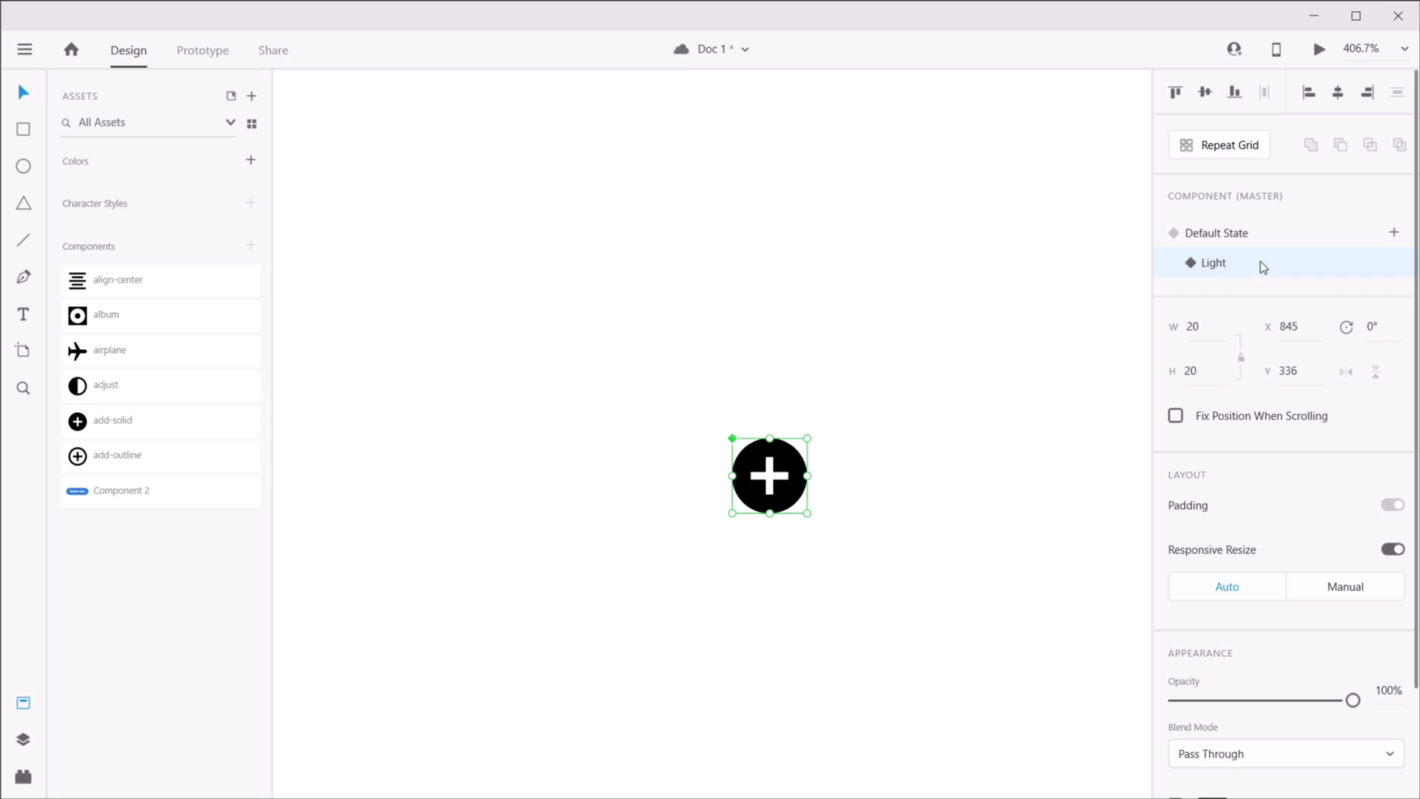
- Recolour the icon's black fill to a bright blue in its new state
{"action": "left_click", "coordinate": [790, 466]}
{"action": "left_click", "coordinate": [1219, 728]}
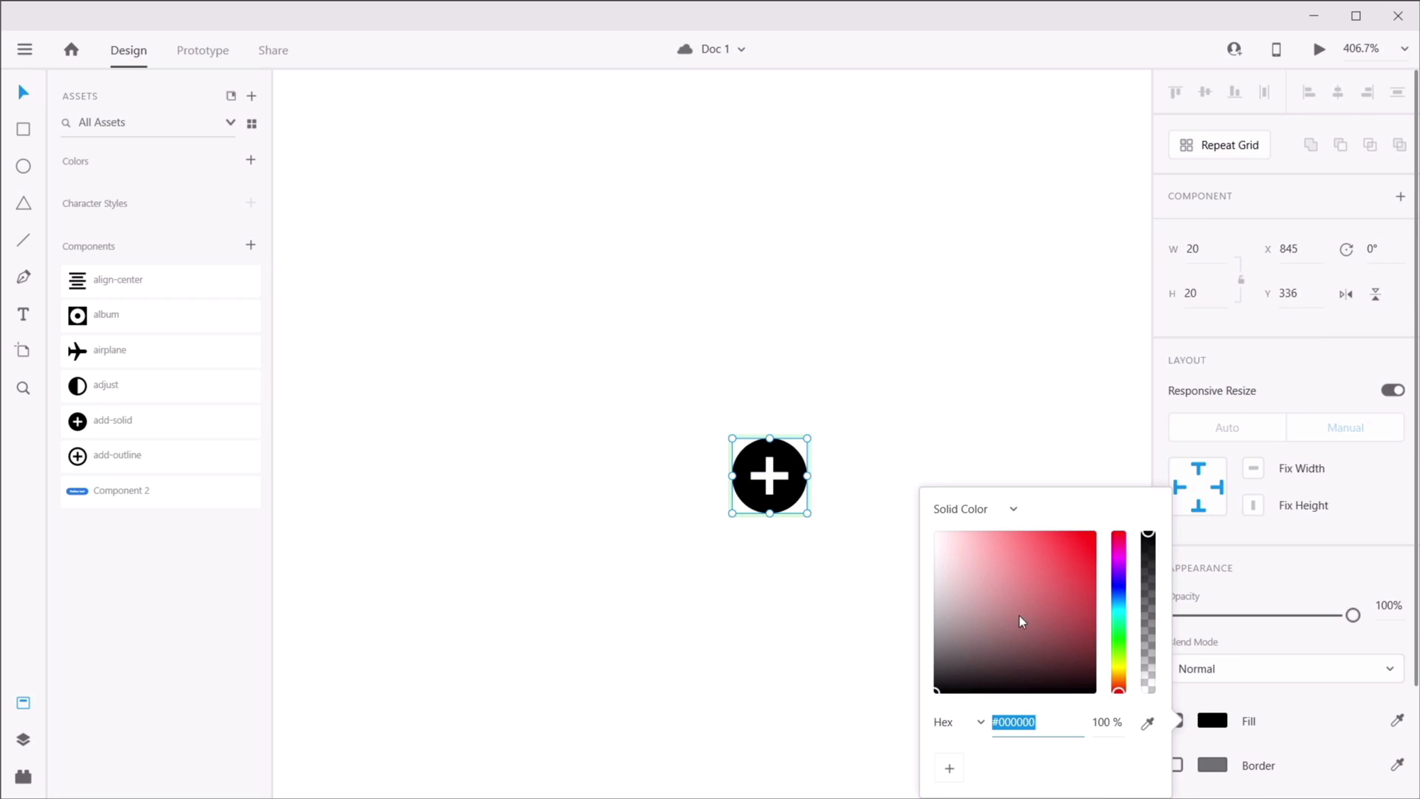
{"action": "left_click", "coordinate": [1123, 613]}
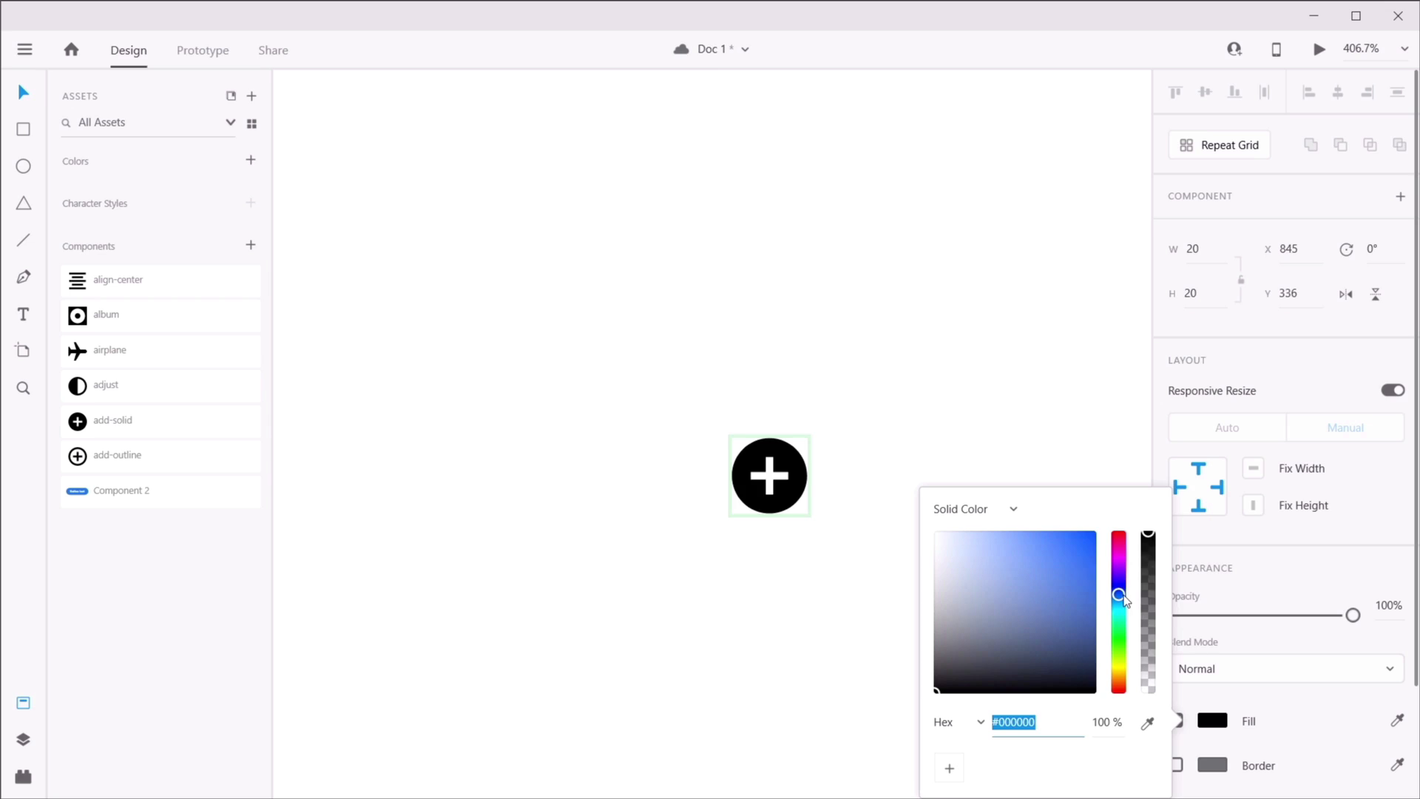
{"action": "left_click", "coordinate": [1082, 551]}
{"action": "left_click", "coordinate": [1035, 414]}
{"action": "left_click", "coordinate": [770, 475]}
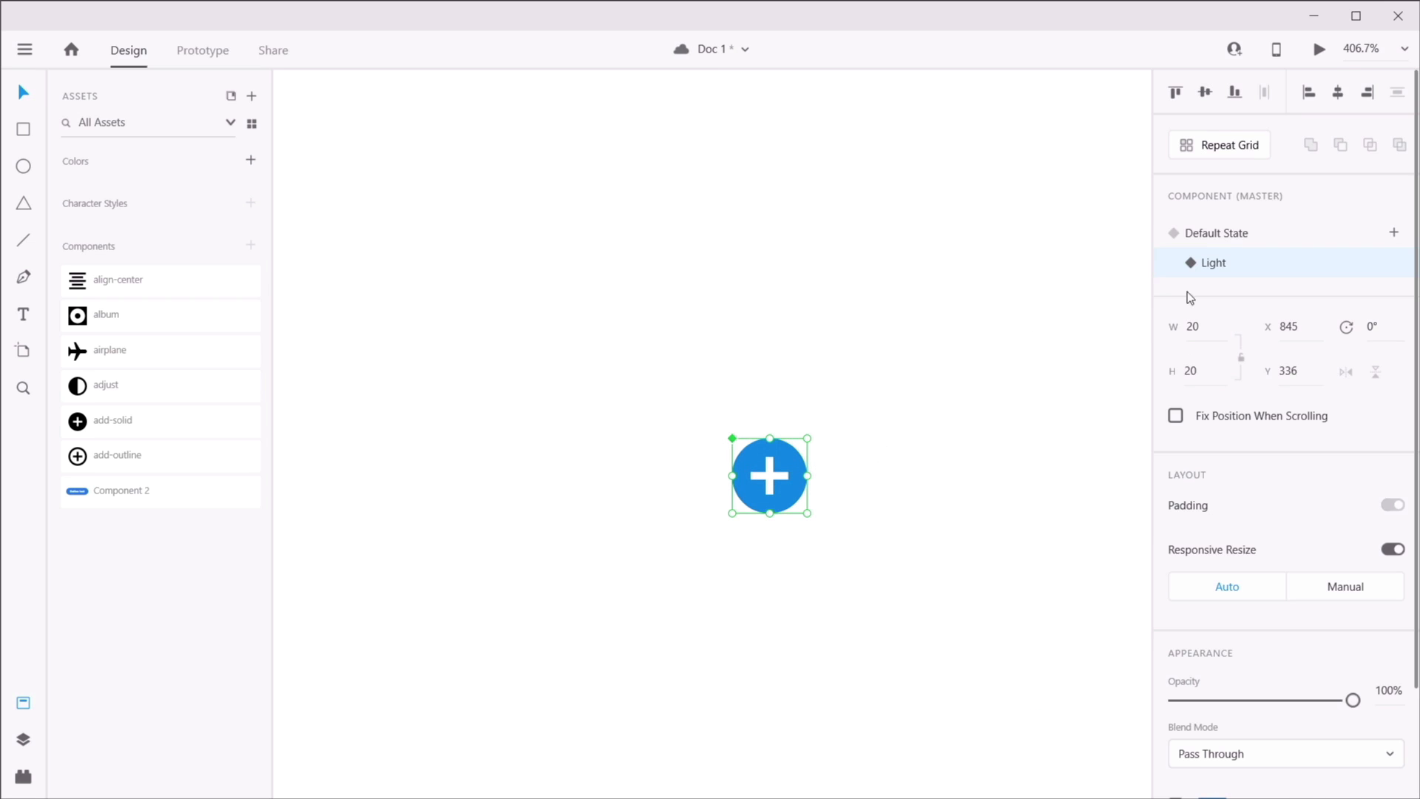
- Rename the icon's Light state to Colored
{"action": "double_click", "coordinate": [1214, 263]}
{"action": "type", "text": "Colored"}
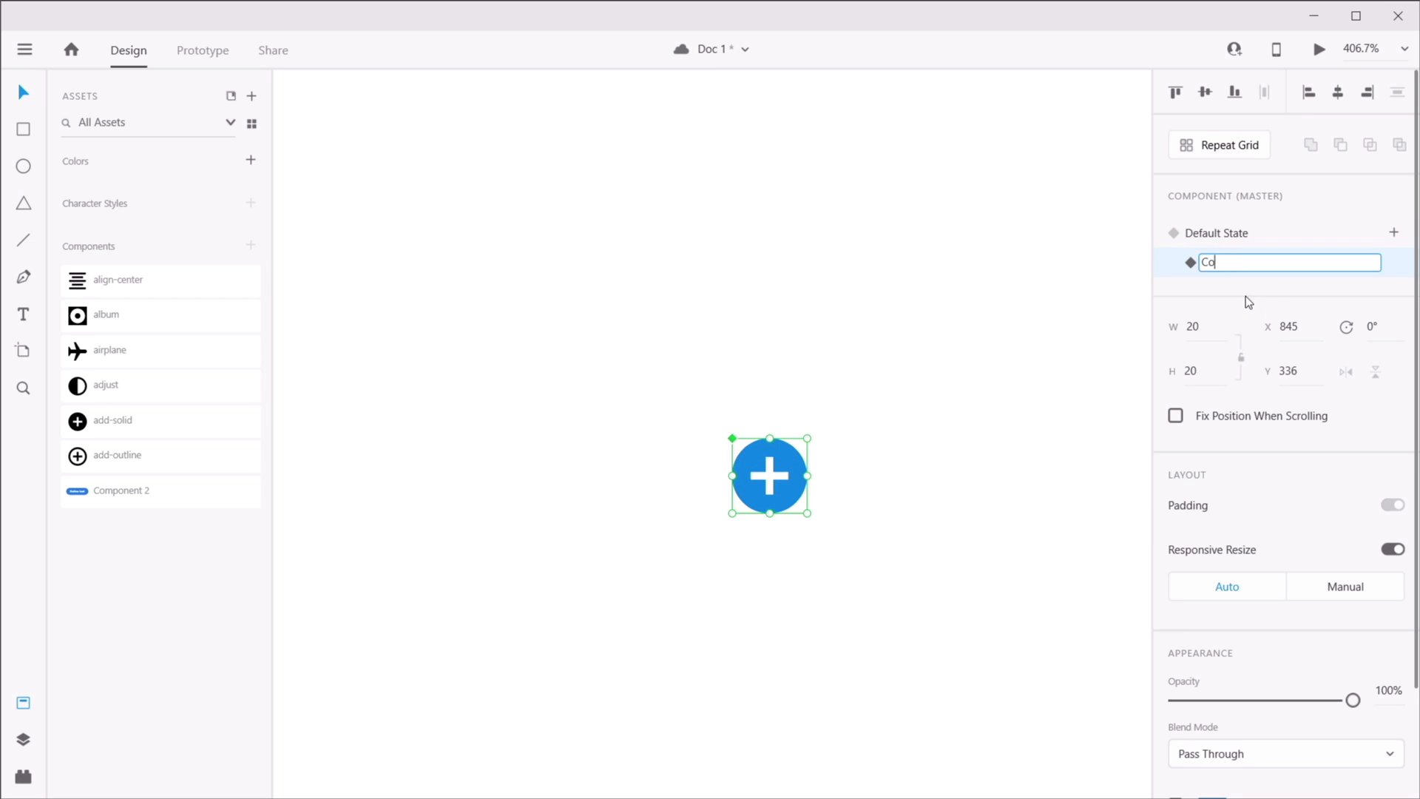
{"action": "key", "text": "Return"}
- Toggle the icon between Default State and Colored several times to compare the two versions
{"action": "left_click", "coordinate": [1221, 235]}
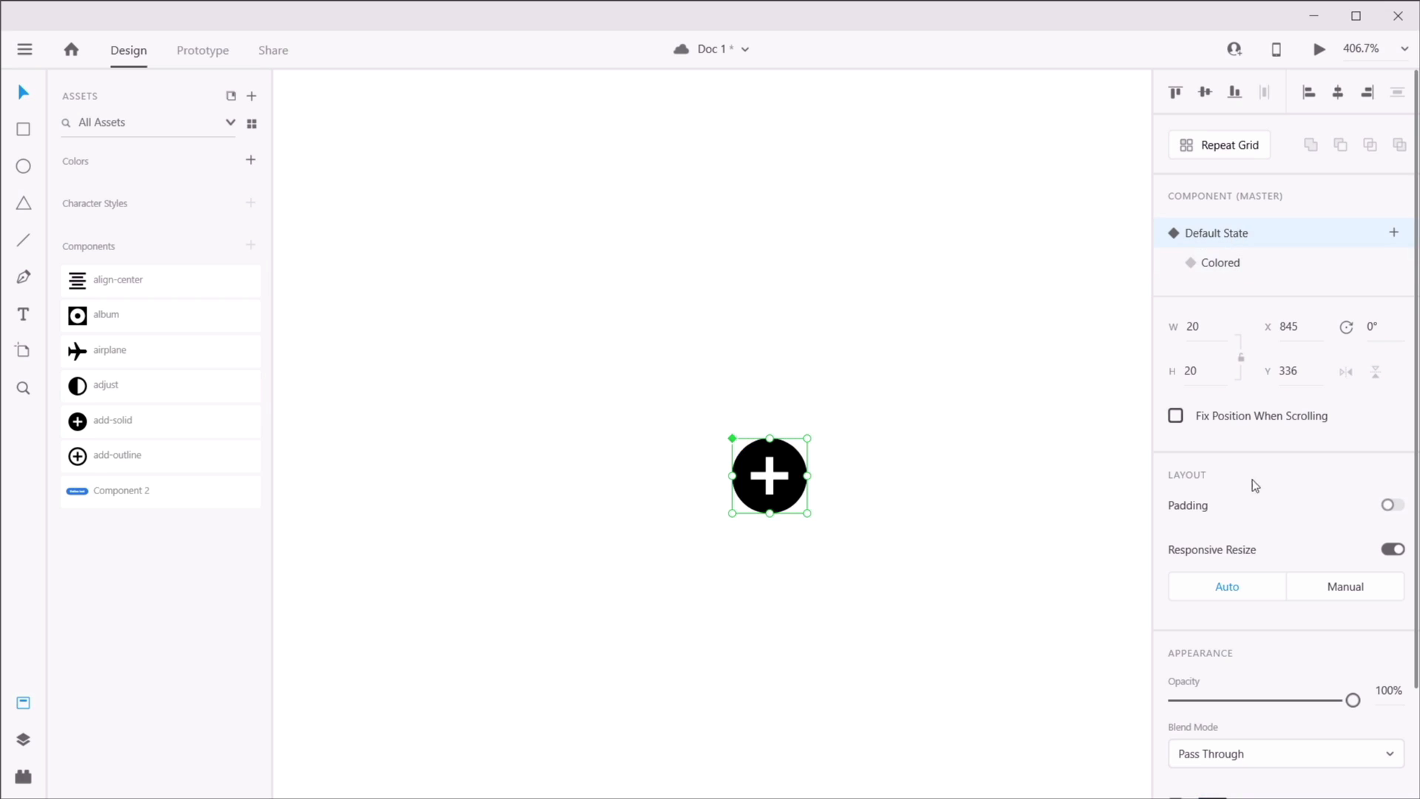
{"action": "left_click", "coordinate": [1243, 260]}
{"action": "left_click", "coordinate": [1249, 235]}
{"action": "left_click", "coordinate": [1245, 257]}
{"action": "left_click", "coordinate": [1245, 238]}
{"action": "left_click", "coordinate": [1241, 260]}
{"action": "left_click", "coordinate": [948, 407]}
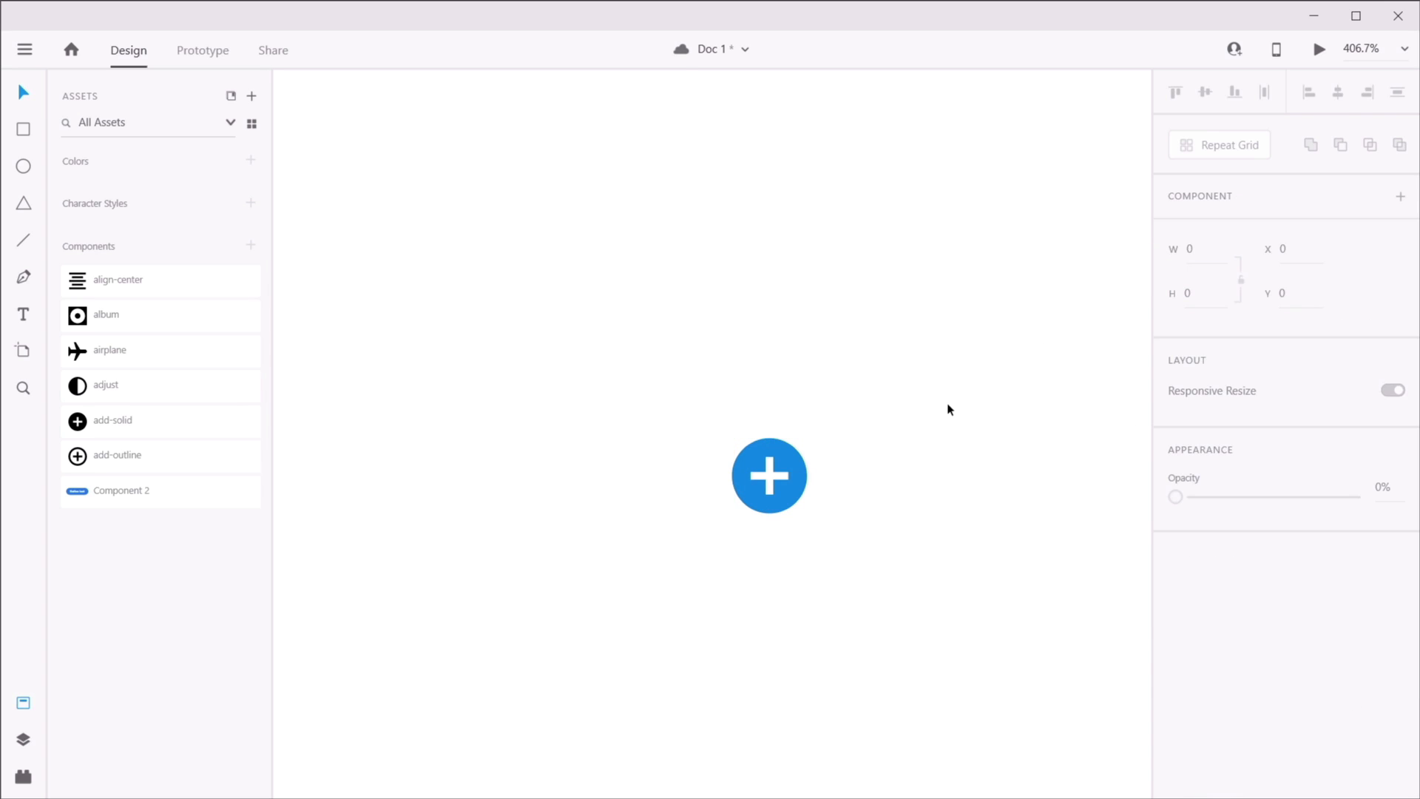
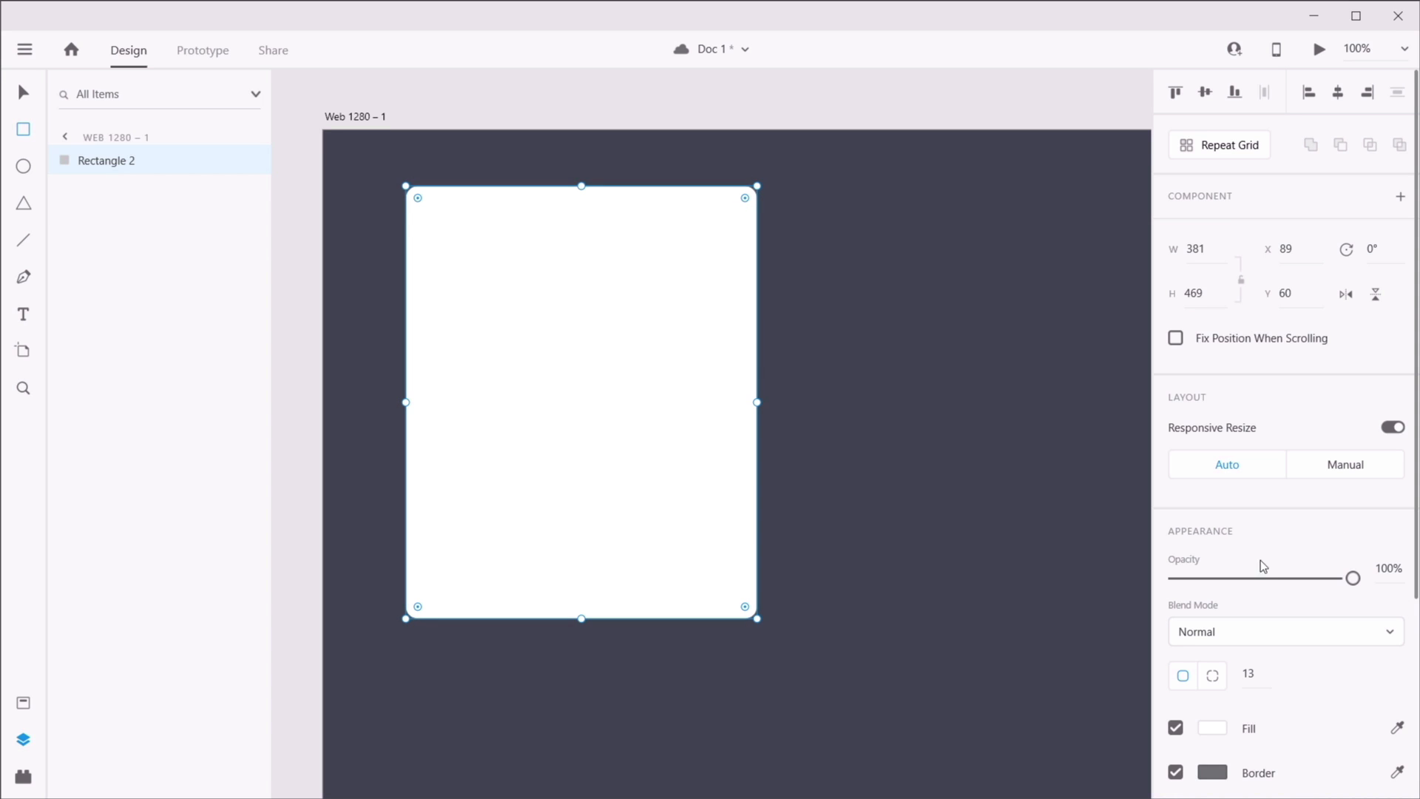
- Enable a shadow on the white rounded card rectangle, keeping the default shadow values
{"action": "scroll", "coordinate": [1295, 544], "scroll_direction": "down", "scroll_amount": 4}
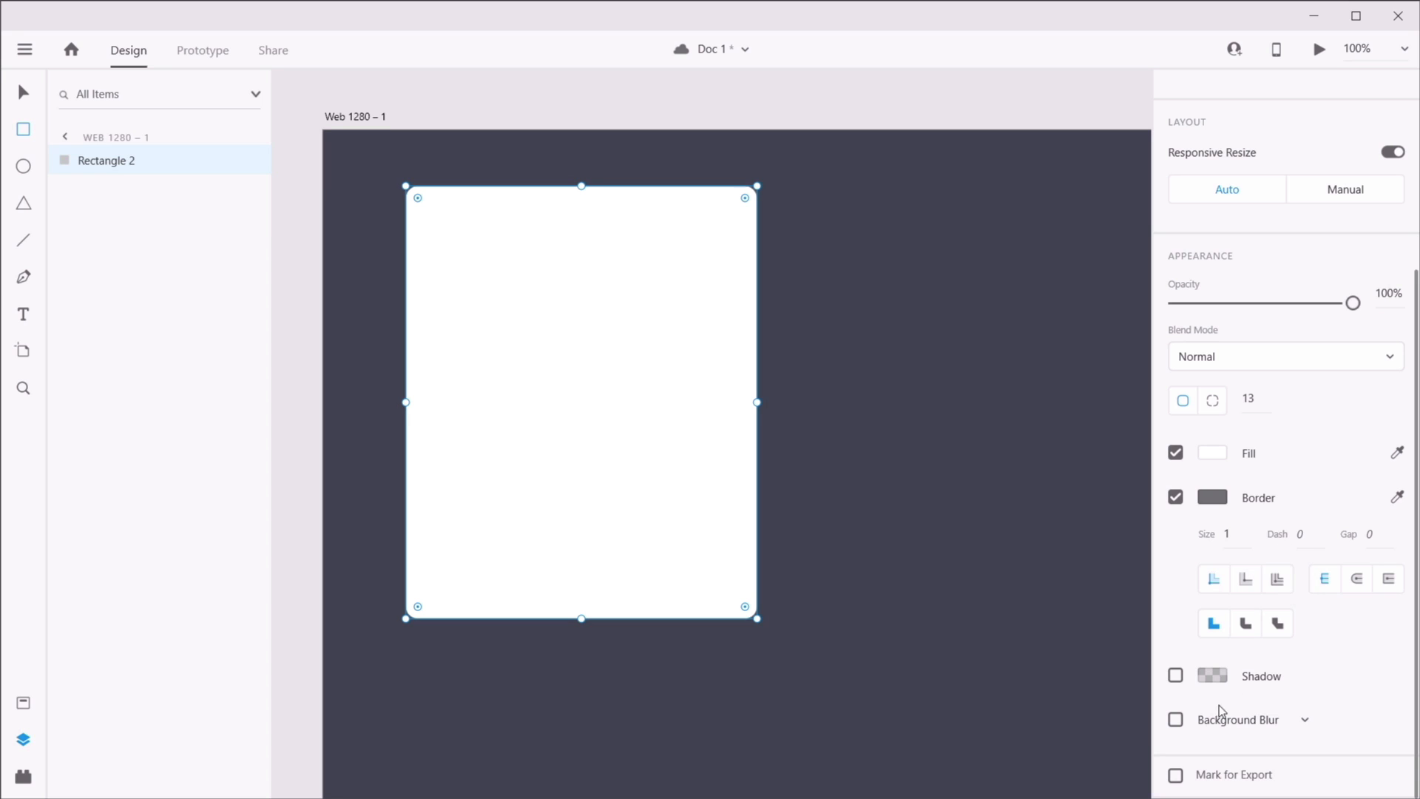
{"action": "left_click", "coordinate": [1176, 676]}
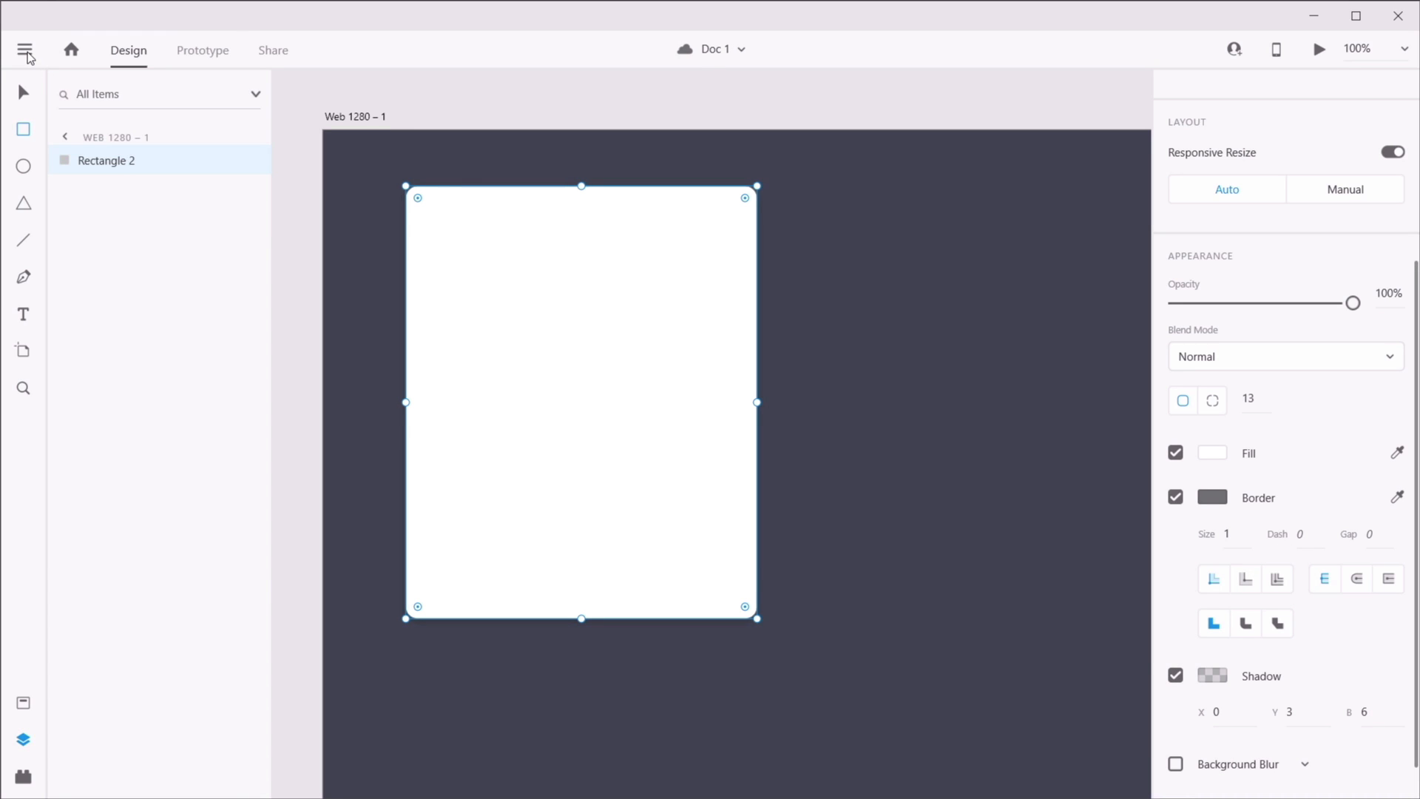
{"action": "left_click", "coordinate": [26, 53]}
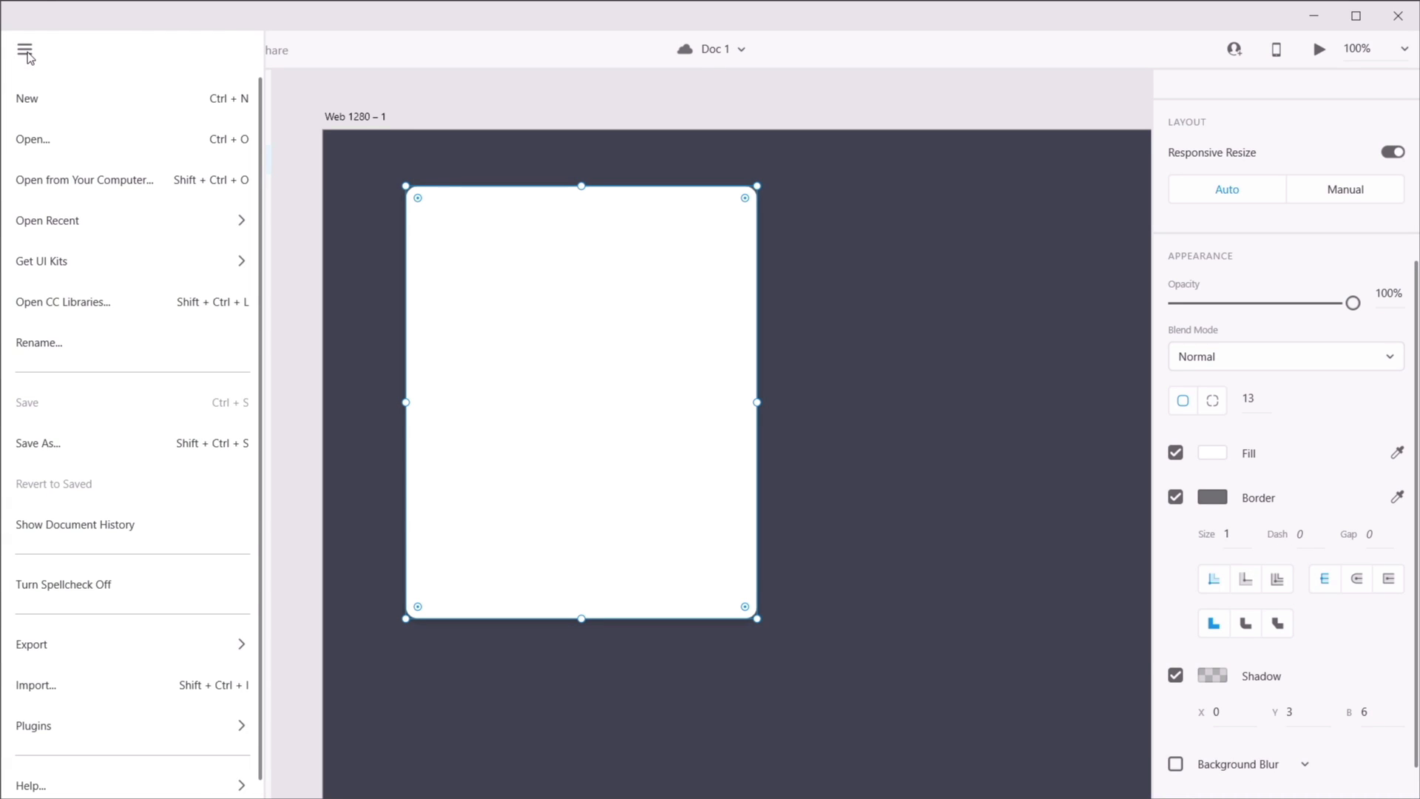
{"action": "left_click", "coordinate": [26, 55]}
- Switch to the Downloads folder in File Explorer and fill the card rectangle with the city-of-gold-coast image
{"action": "key", "text": "alt+Tab"}
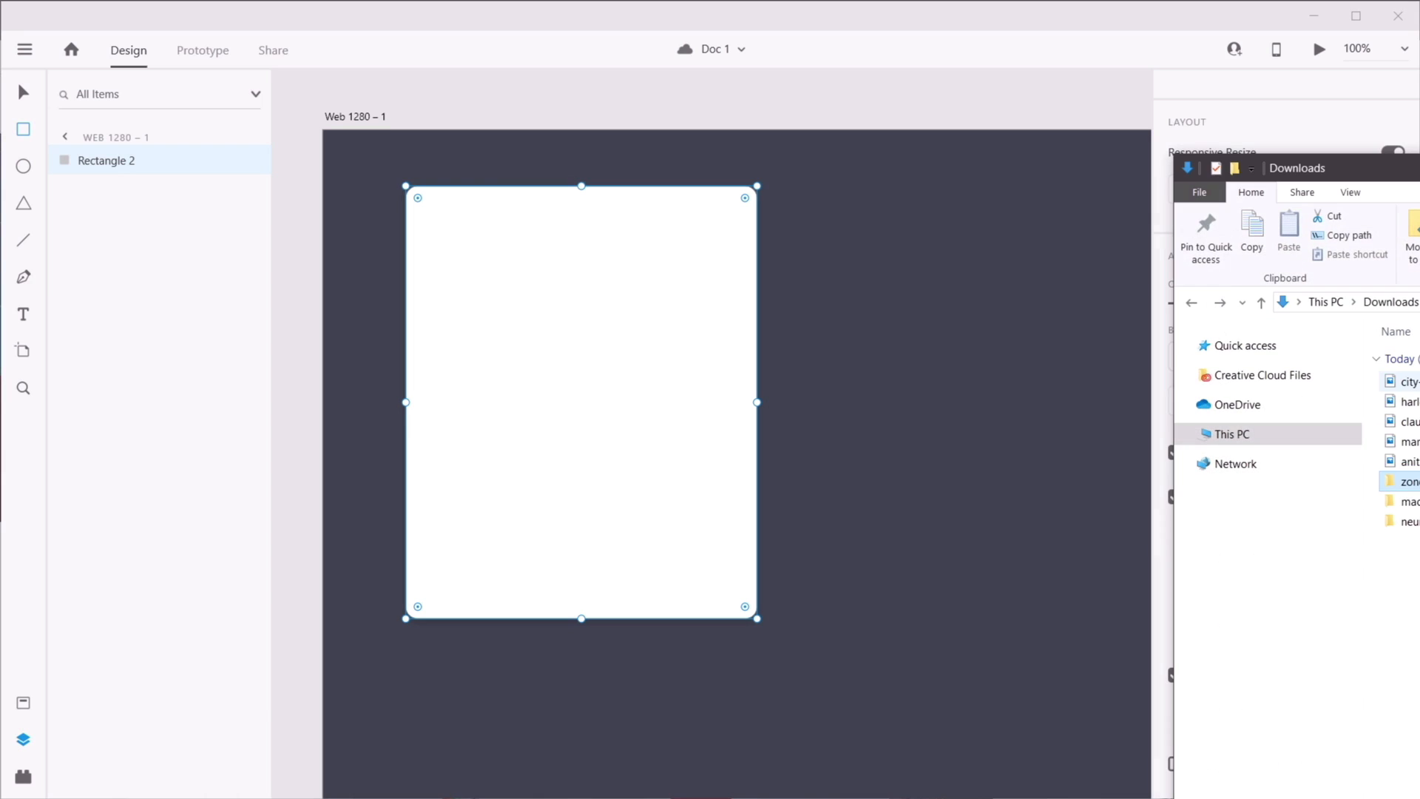
{"action": "left_click", "coordinate": [1410, 381]}
{"action": "left_click_drag", "start_coordinate": [665, 337], "coordinate": [593, 339]}
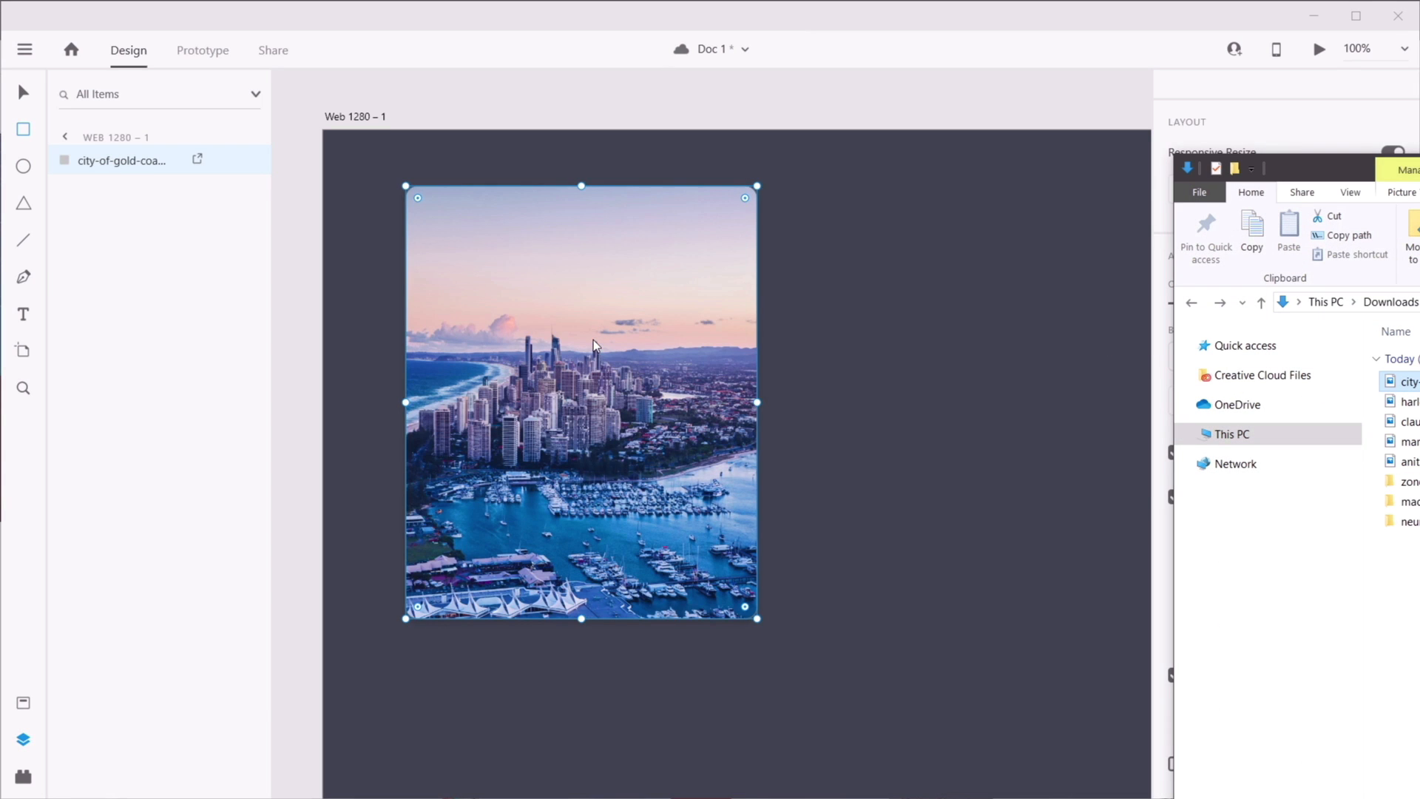
{"action": "left_click", "coordinate": [593, 339]}
- Draw a rectangle about 381 by 186 over the card's lower part and round its two bottom corners to 13
{"action": "mouse_move", "coordinate": [406, 448]}
{"action": "left_mouse_down"}
{"action": "mouse_move", "coordinate": [755, 592]}
{"action": "mouse_move", "coordinate": [757, 618]}
{"action": "left_mouse_up"}
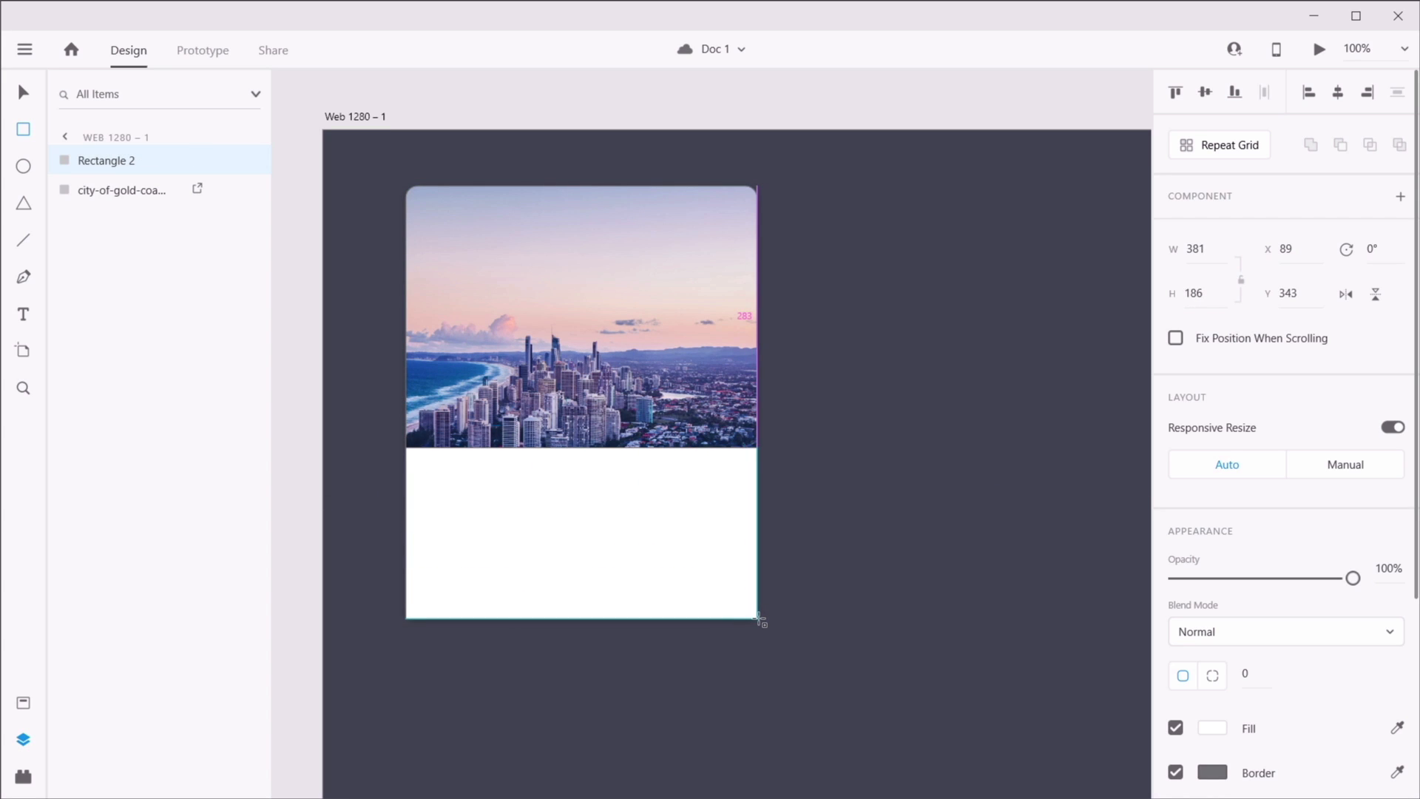
{"action": "left_click_drag", "start_coordinate": [758, 619], "coordinate": [758, 619]}
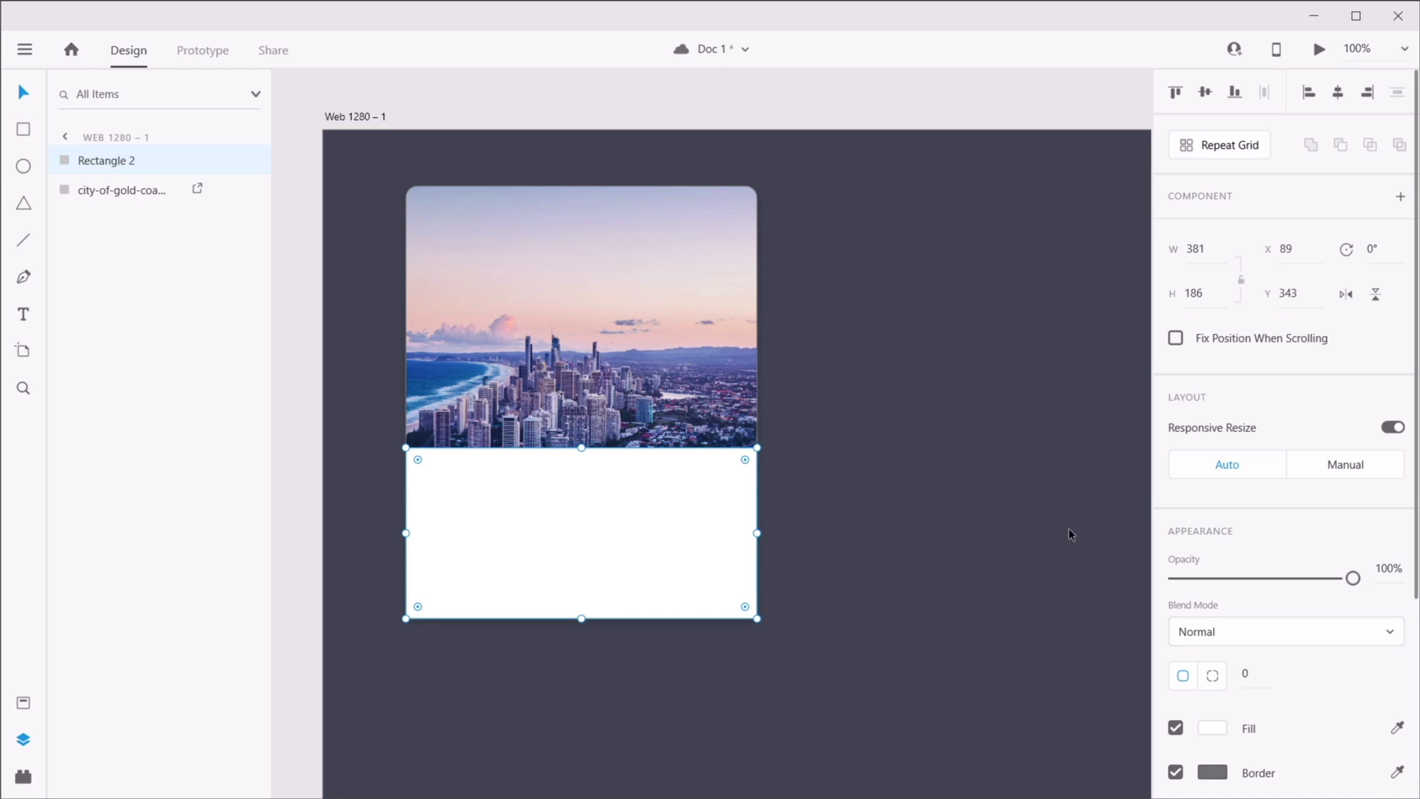
{"action": "left_click", "coordinate": [1217, 682]}
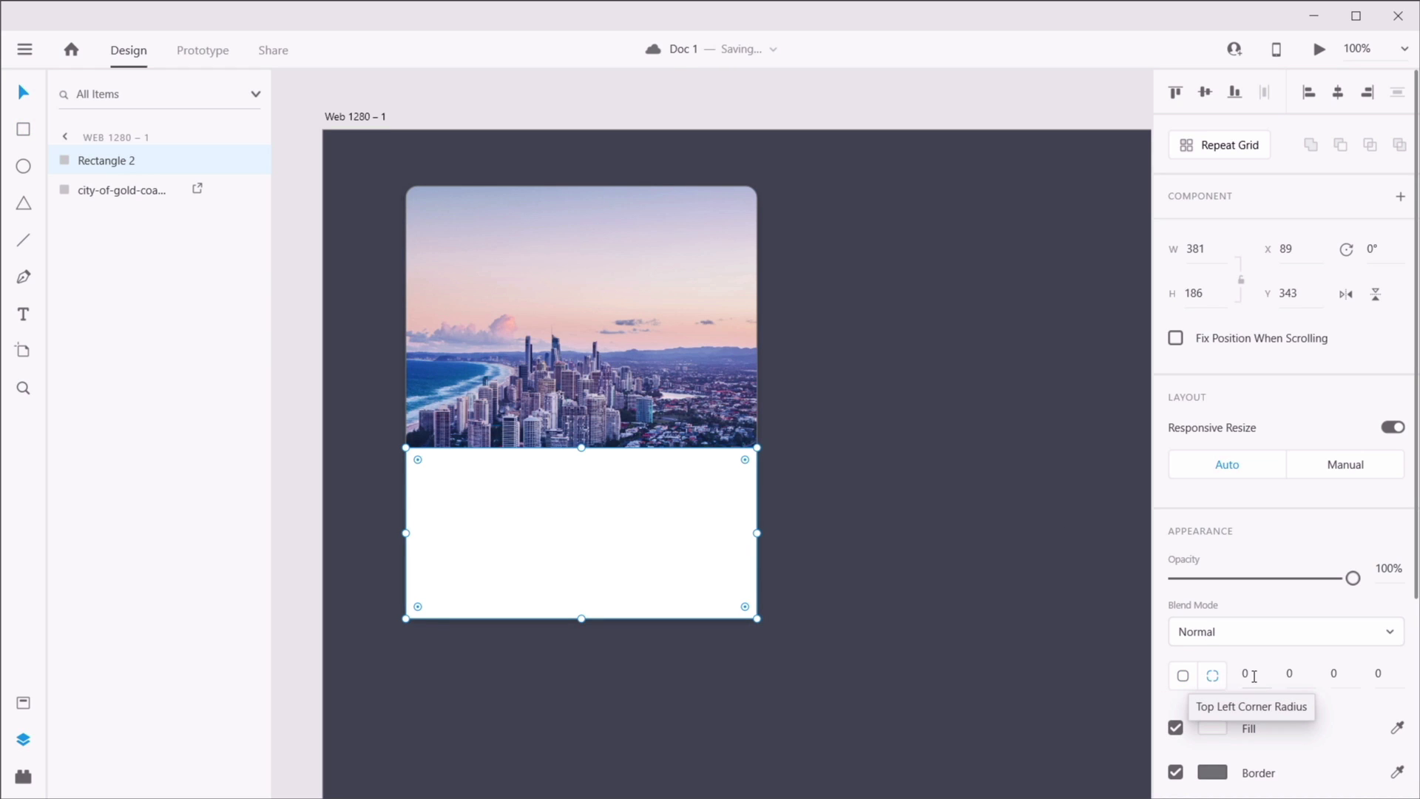
{"action": "left_click", "coordinate": [1340, 673]}
{"action": "type", "text": "13"}
{"action": "left_click", "coordinate": [1380, 673]}
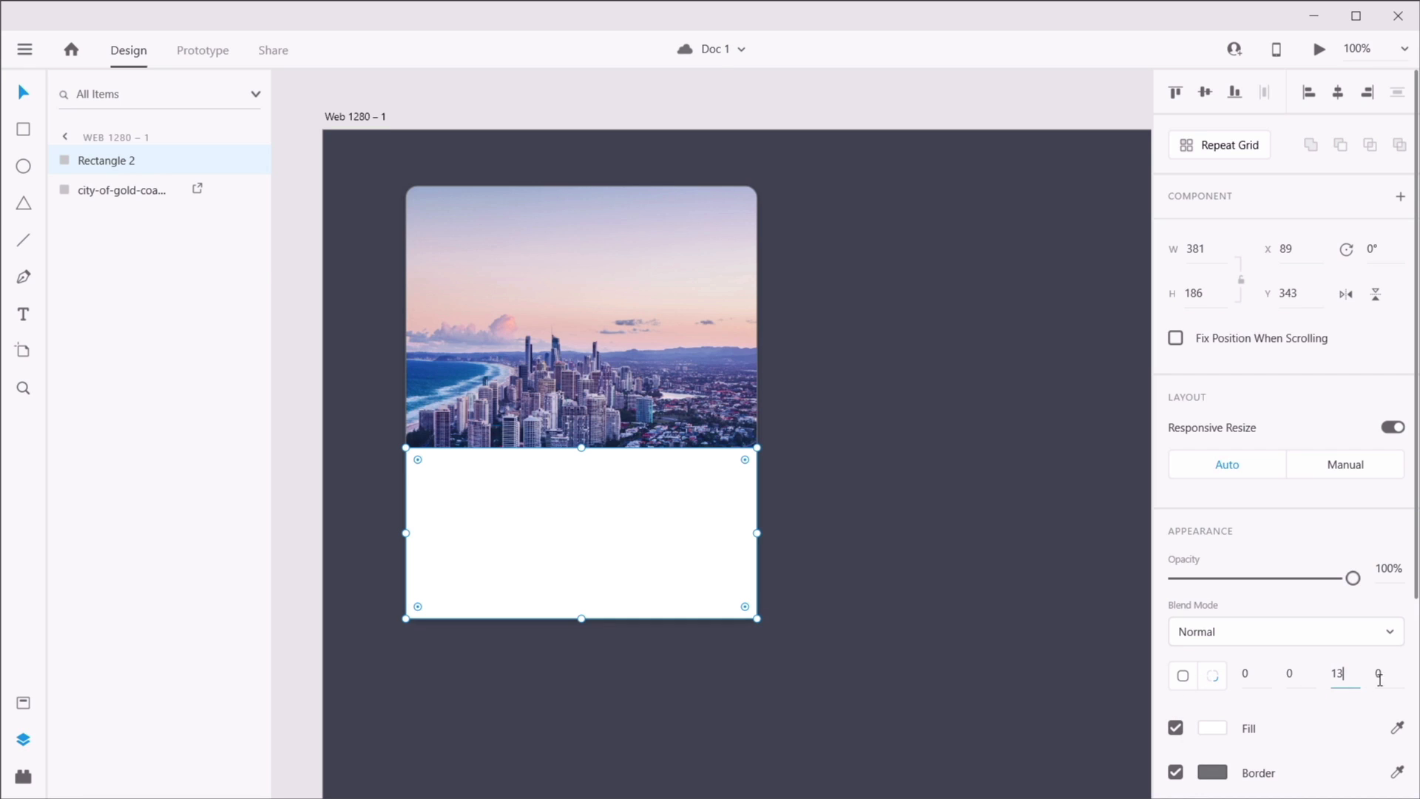
{"action": "type", "text": "13"}
{"action": "double_click", "coordinate": [1383, 673]}
{"action": "type", "text": "13"}
{"action": "key", "text": "Tab"}
- Apply a background blur with amount 14 and brightness 16 to the lower rectangle and remove its border
{"action": "scroll", "coordinate": [1277, 697], "scroll_direction": "down", "scroll_amount": 3}
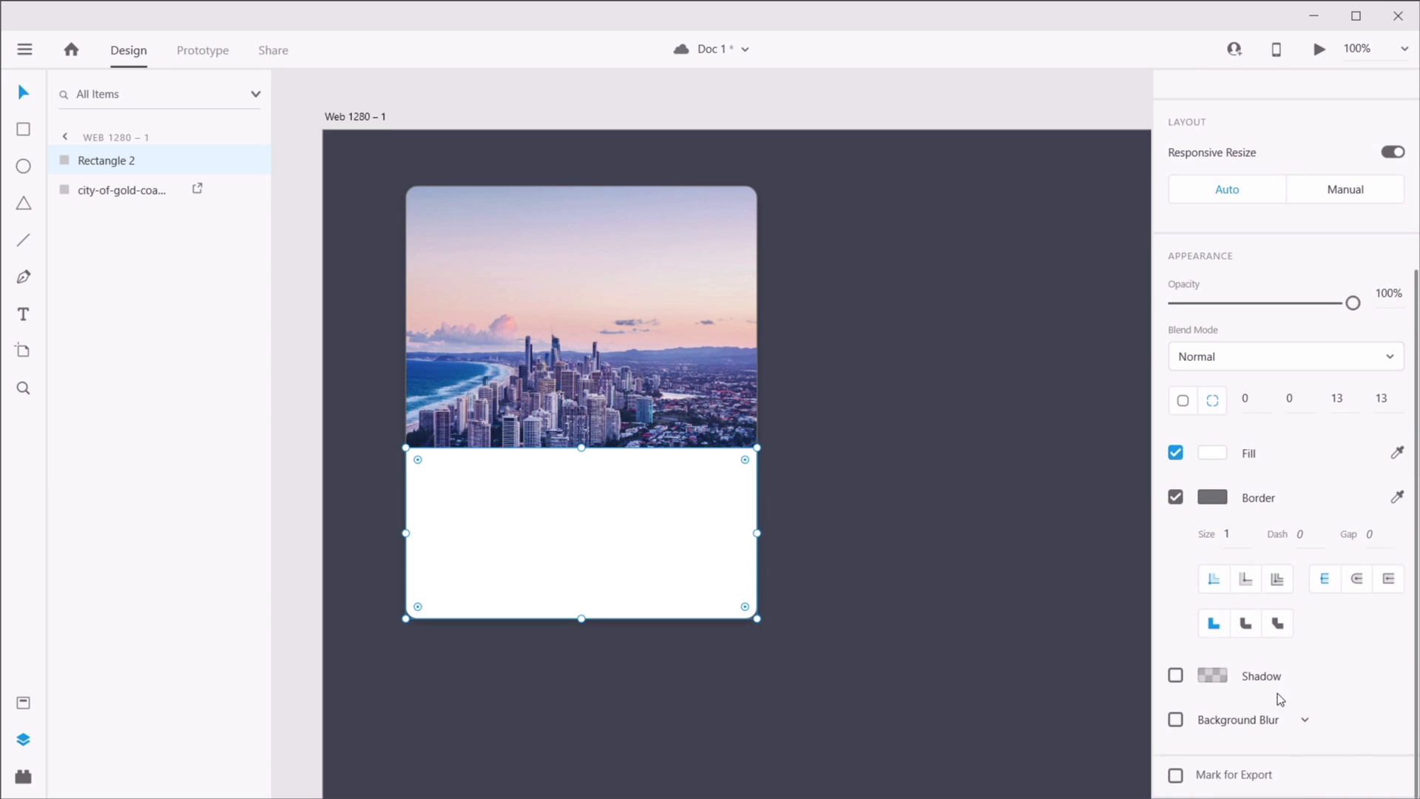
{"action": "left_click", "coordinate": [1175, 719]}
{"action": "scroll", "coordinate": [1213, 725], "scroll_direction": "down", "scroll_amount": 3}
{"action": "left_click_drag", "start_coordinate": [1289, 633], "coordinate": [1244, 633]}
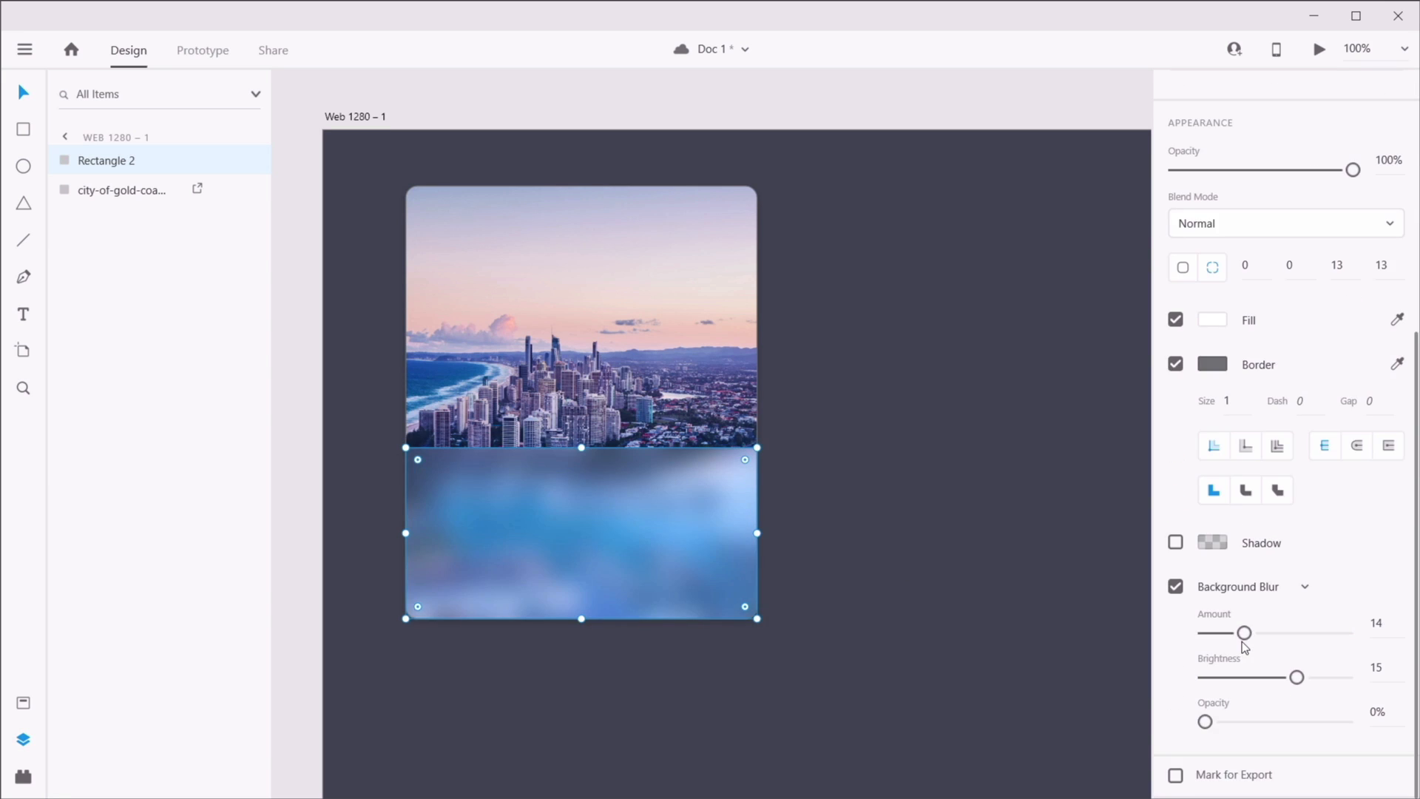
{"action": "left_click", "coordinate": [1175, 363]}
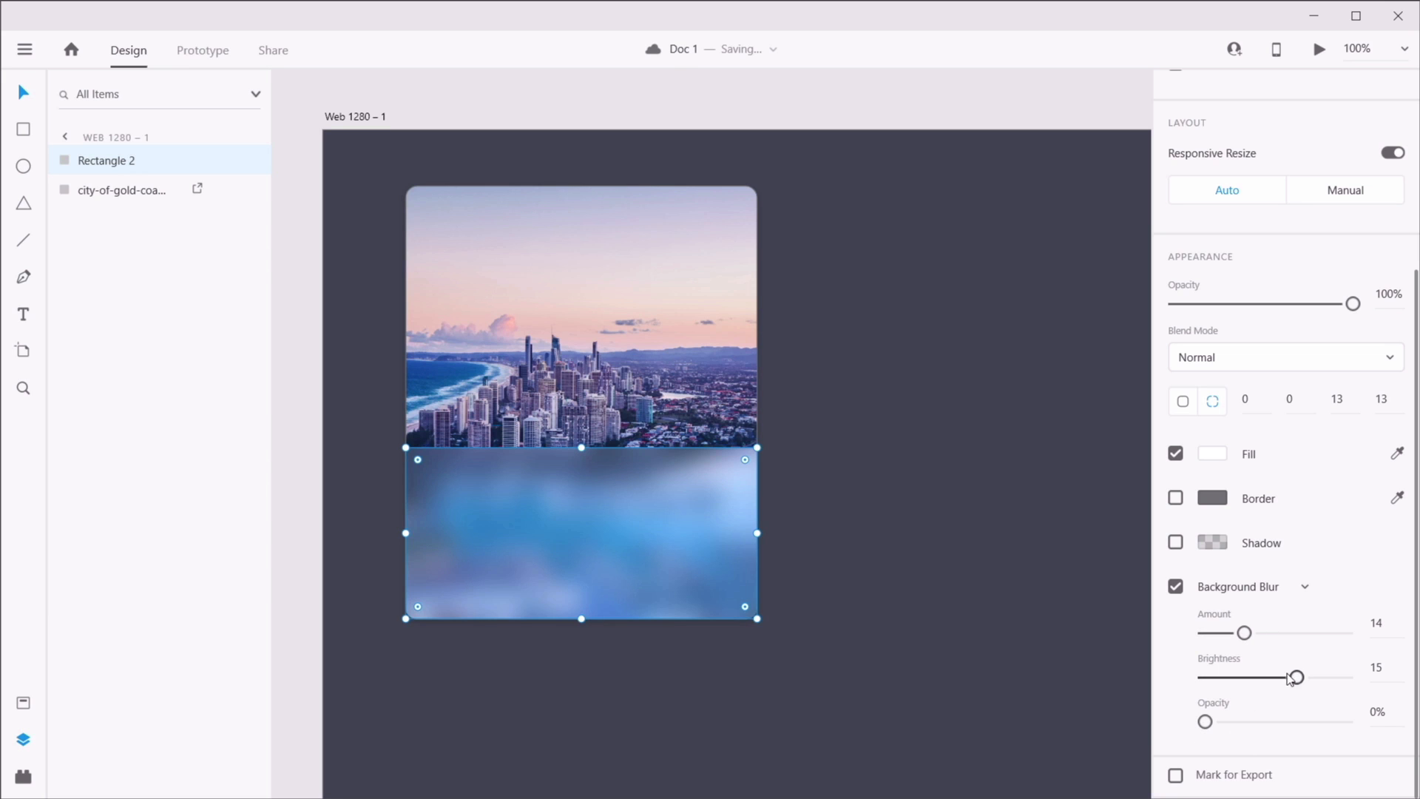
{"action": "mouse_move", "coordinate": [1297, 677]}
{"action": "left_mouse_down"}
{"action": "mouse_move", "coordinate": [1266, 678]}
{"action": "mouse_move", "coordinate": [1297, 678]}
{"action": "left_mouse_up"}
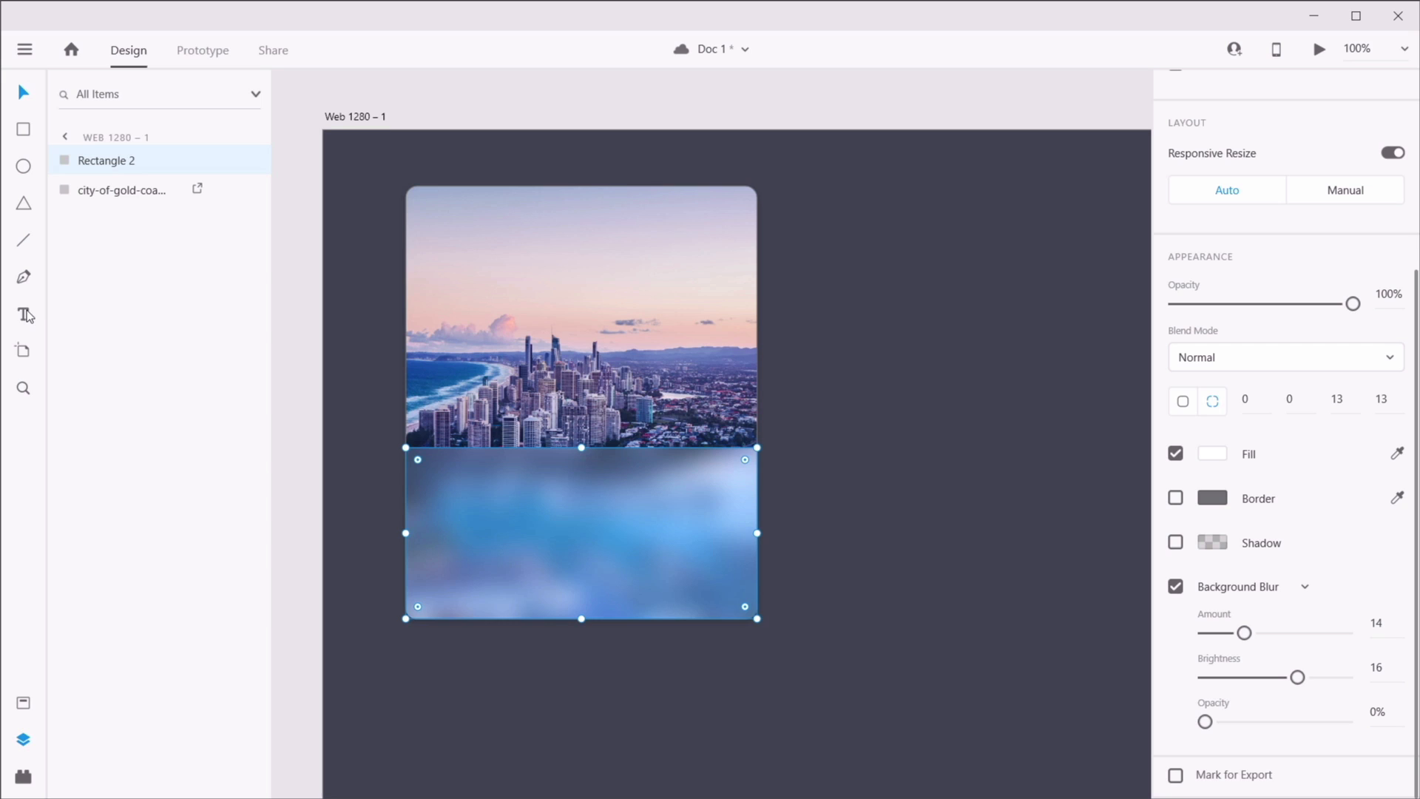
- Add the text "The City" on the blurred area and position it toward the lower left
{"action": "left_click", "coordinate": [548, 519]}
{"action": "type", "text": "The City"}
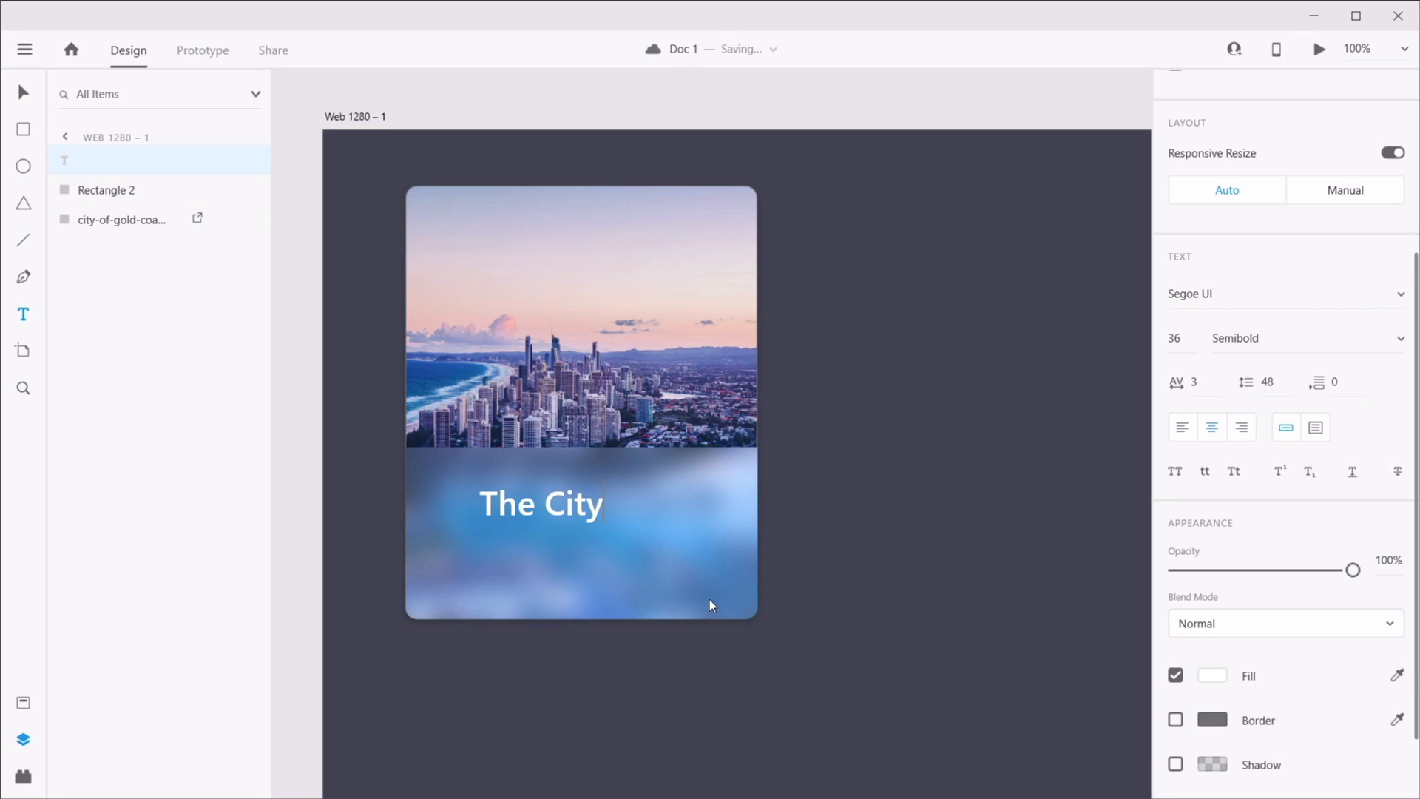
{"action": "left_click", "coordinate": [18, 97]}
{"action": "left_click_drag", "start_coordinate": [523, 504], "coordinate": [493, 535]}
- Shorten the blurred rectangle by lowering its top edge and shift "The City" down to sit within it
{"action": "left_click", "coordinate": [608, 481]}
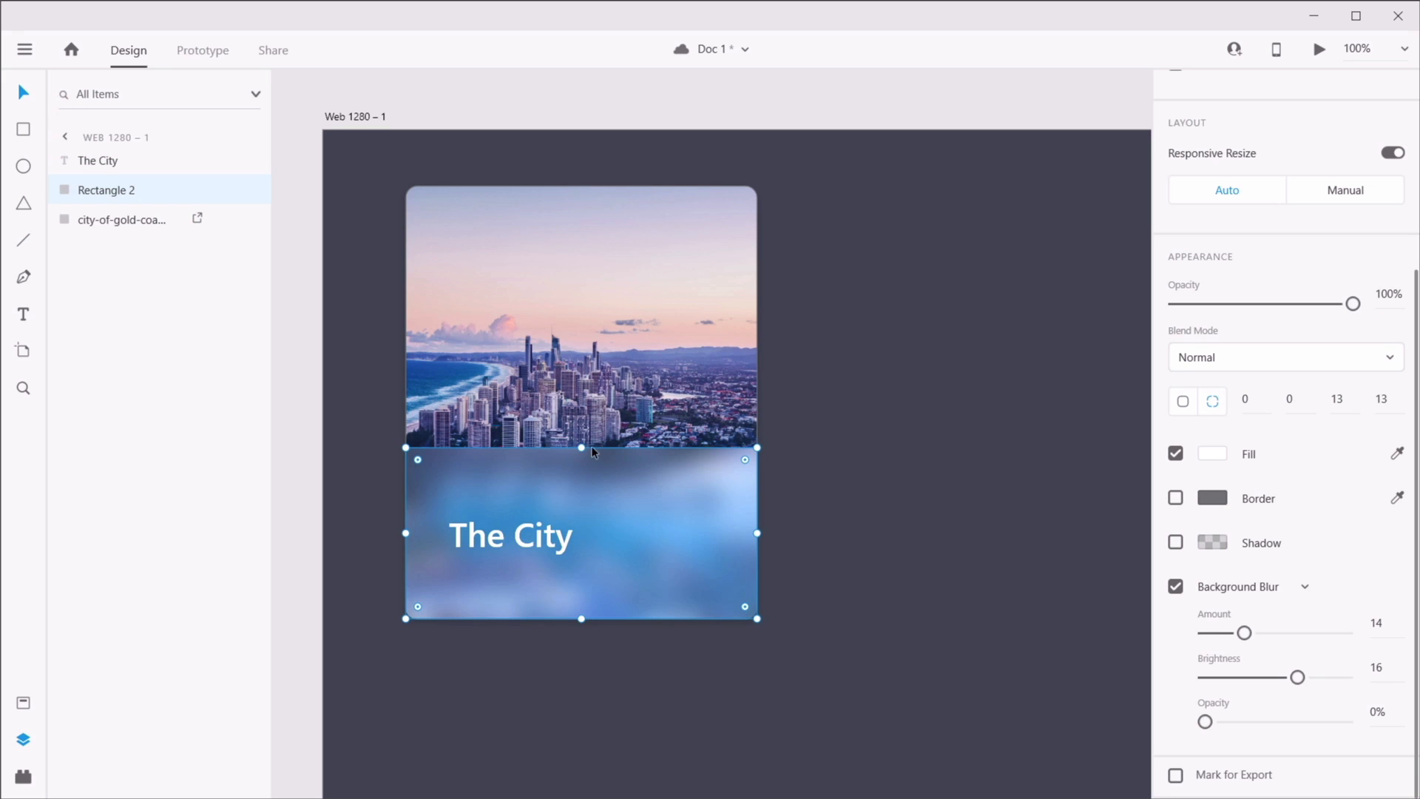
{"action": "left_click_drag", "start_coordinate": [581, 447], "coordinate": [554, 573]}
{"action": "left_click", "coordinate": [949, 437]}
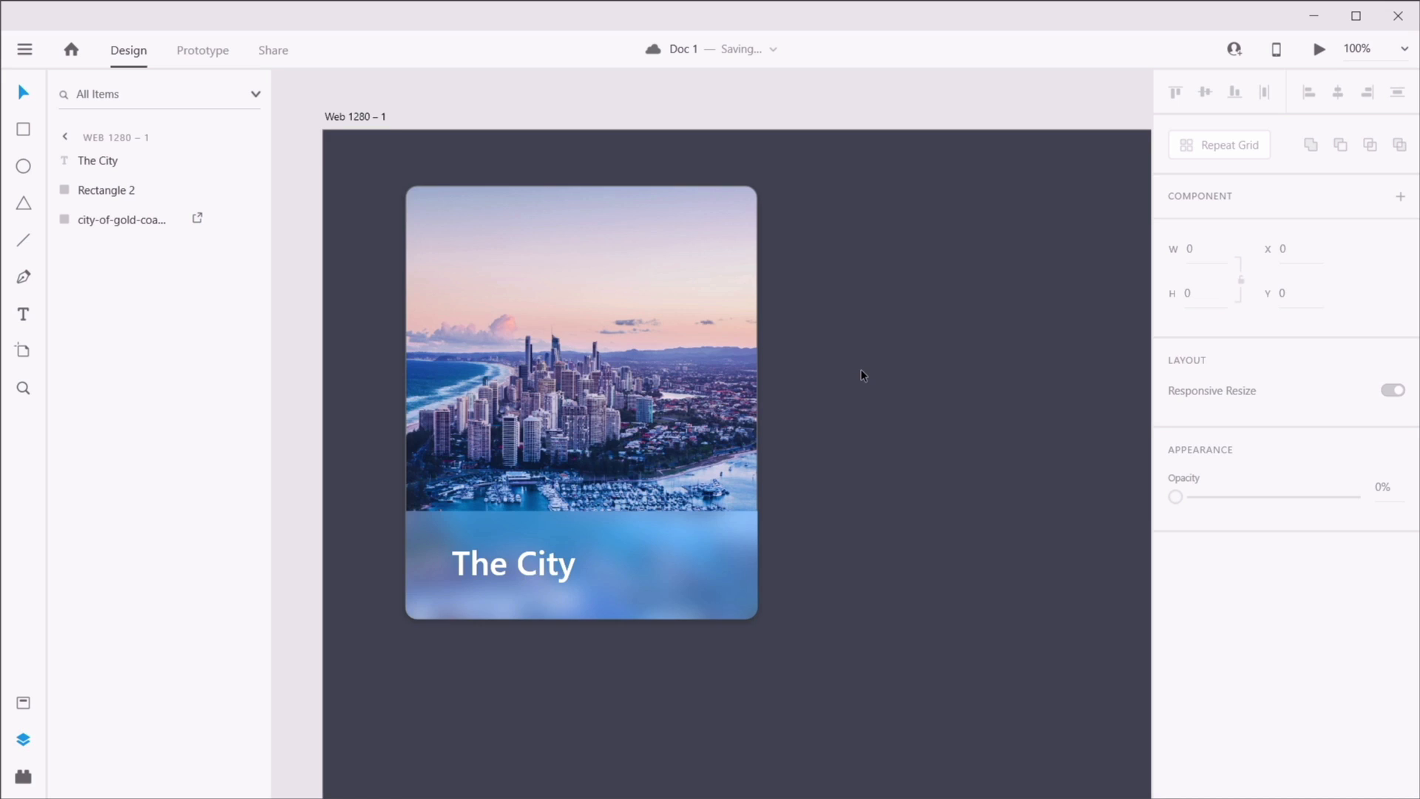
- Group the card's image, blurred rectangle and "The City" text
{"action": "scroll", "coordinate": [861, 375], "scroll_direction": "down", "scroll_amount": 2}
{"action": "left_click_drag", "start_coordinate": [852, 228], "coordinate": [552, 566]}
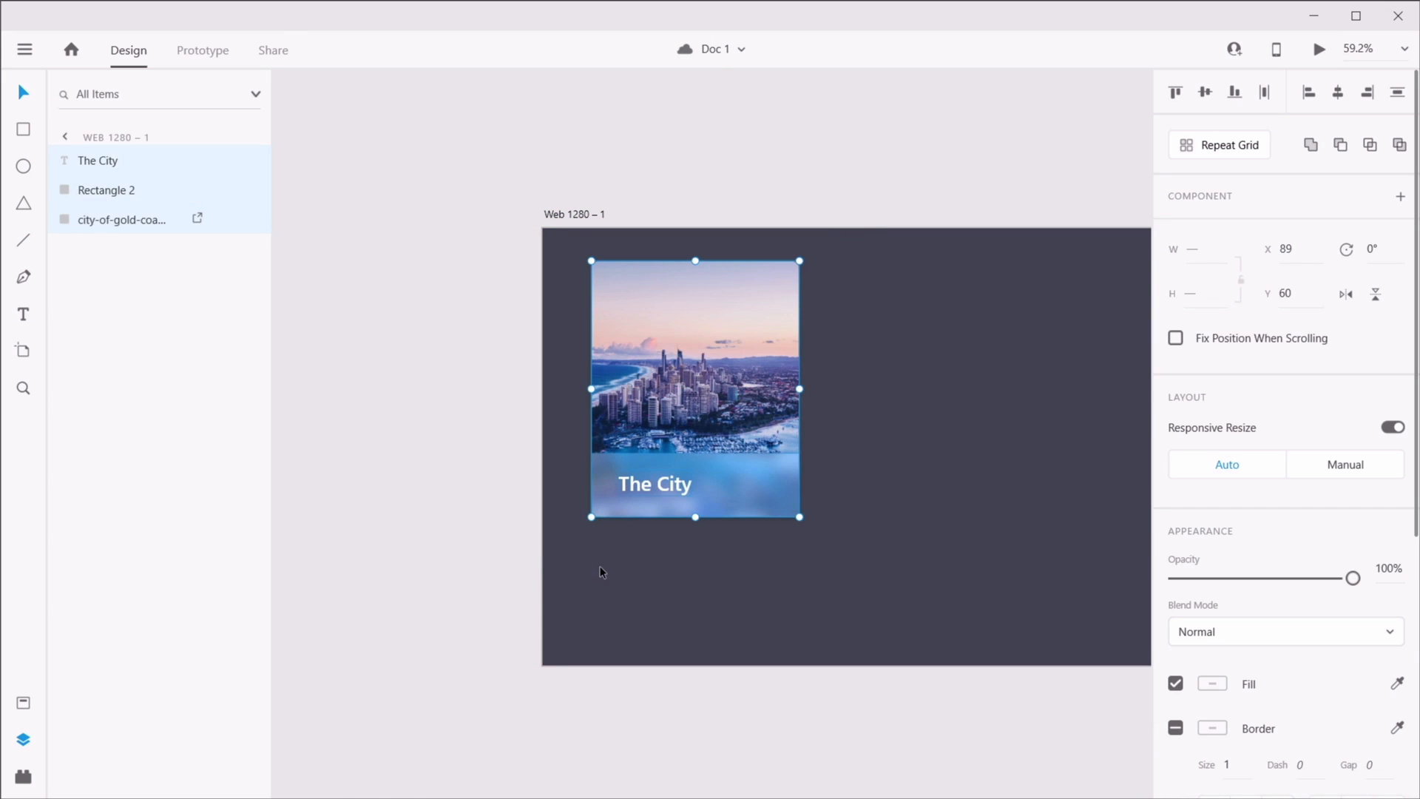
{"action": "key", "text": "ctrl+g"}
{"action": "left_click", "coordinate": [1005, 313]}
- Enlarge the Web 1280 – 1 artboard so that it extends downward past its viewport height
{"action": "left_click_drag", "start_coordinate": [961, 447], "coordinate": [713, 343]}
{"action": "left_click", "coordinate": [348, 117]}
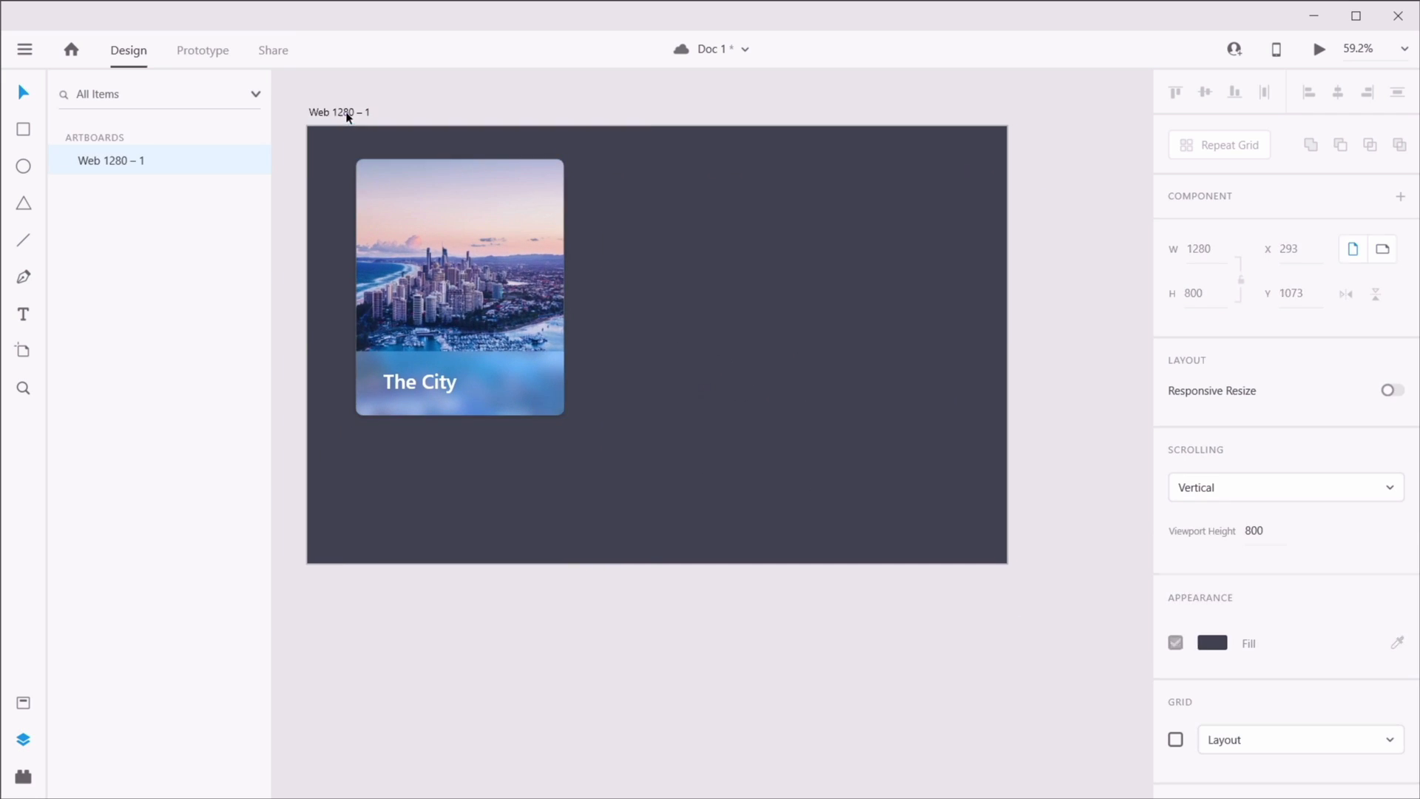
{"action": "left_click_drag", "start_coordinate": [1008, 566], "coordinate": [1221, 757]}
{"action": "left_click", "coordinate": [699, 647]}
- Center "The City" horizontally on the blurred rectangle inside the card group
{"action": "left_click_drag", "start_coordinate": [633, 446], "coordinate": [684, 436]}
{"action": "scroll", "coordinate": [728, 427], "scroll_direction": "down", "scroll_amount": 1}
{"action": "scroll", "coordinate": [727, 433], "scroll_direction": "up", "scroll_amount": 1}
{"action": "double_click", "coordinate": [449, 438]}
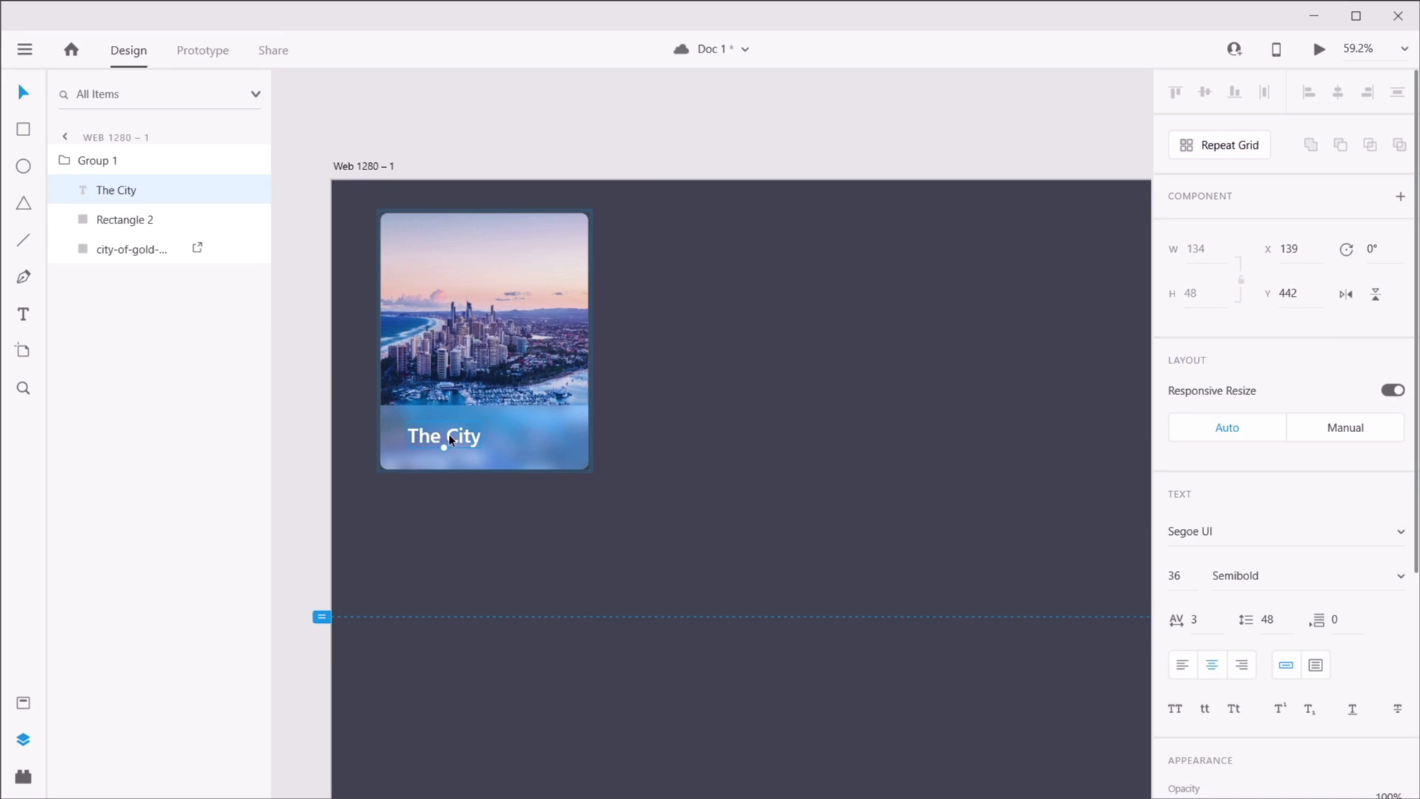
{"action": "left_click", "coordinate": [546, 436], "text": "shift"}
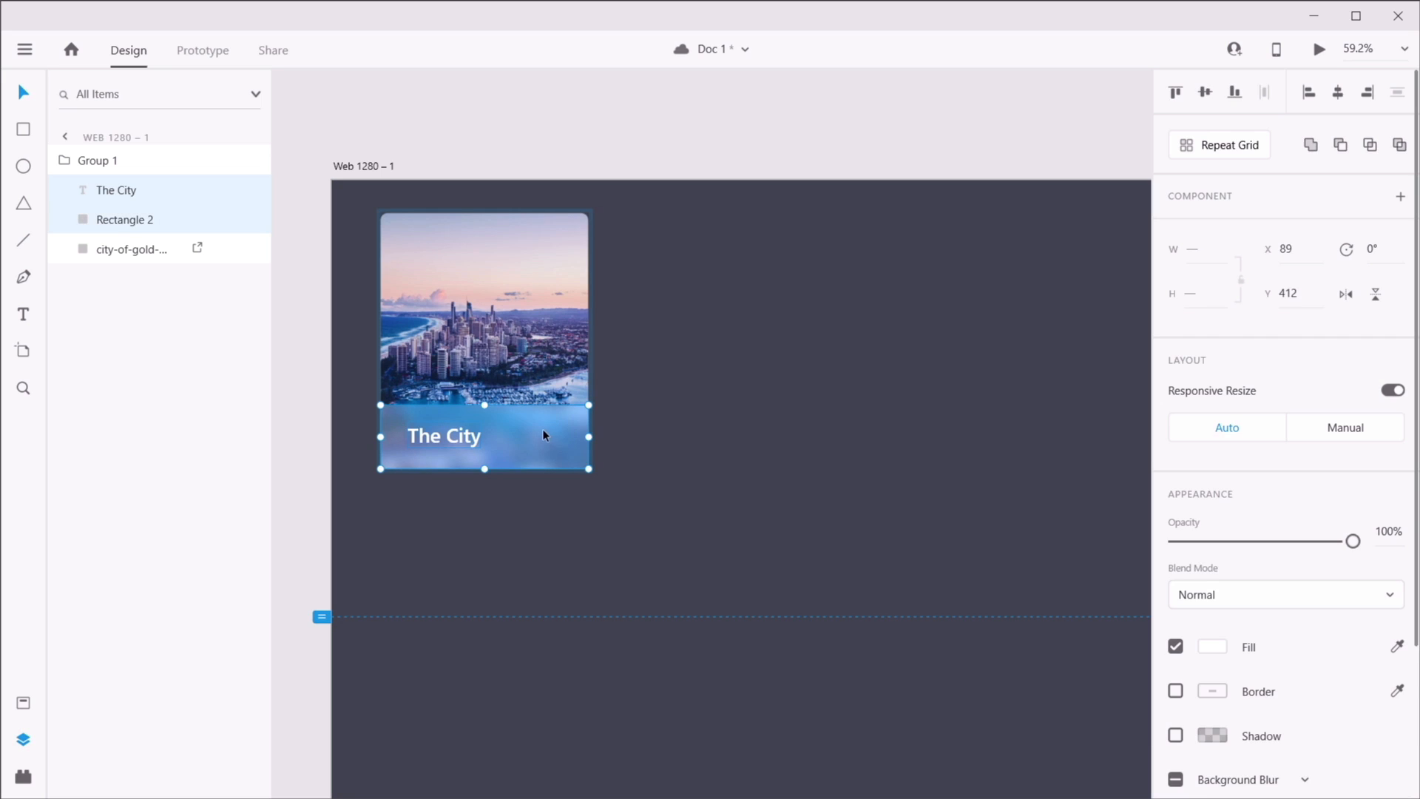
{"action": "left_click", "coordinate": [1339, 94]}
{"action": "left_click", "coordinate": [799, 443]}
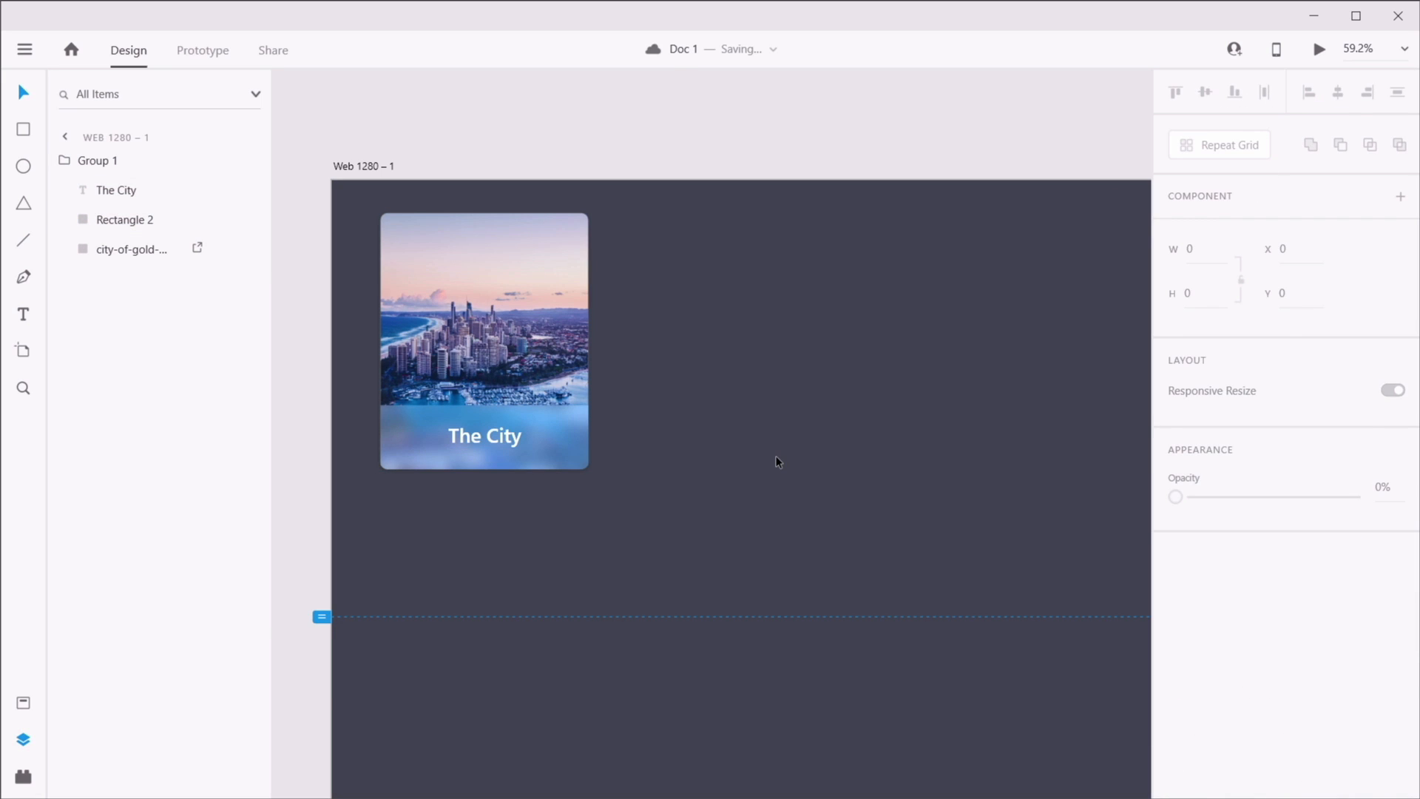
- Duplicate the card four times in a horizontal row across the artboard, leaving 60 px between cards
{"action": "left_click_drag", "start_coordinate": [825, 426], "coordinate": [783, 364]}
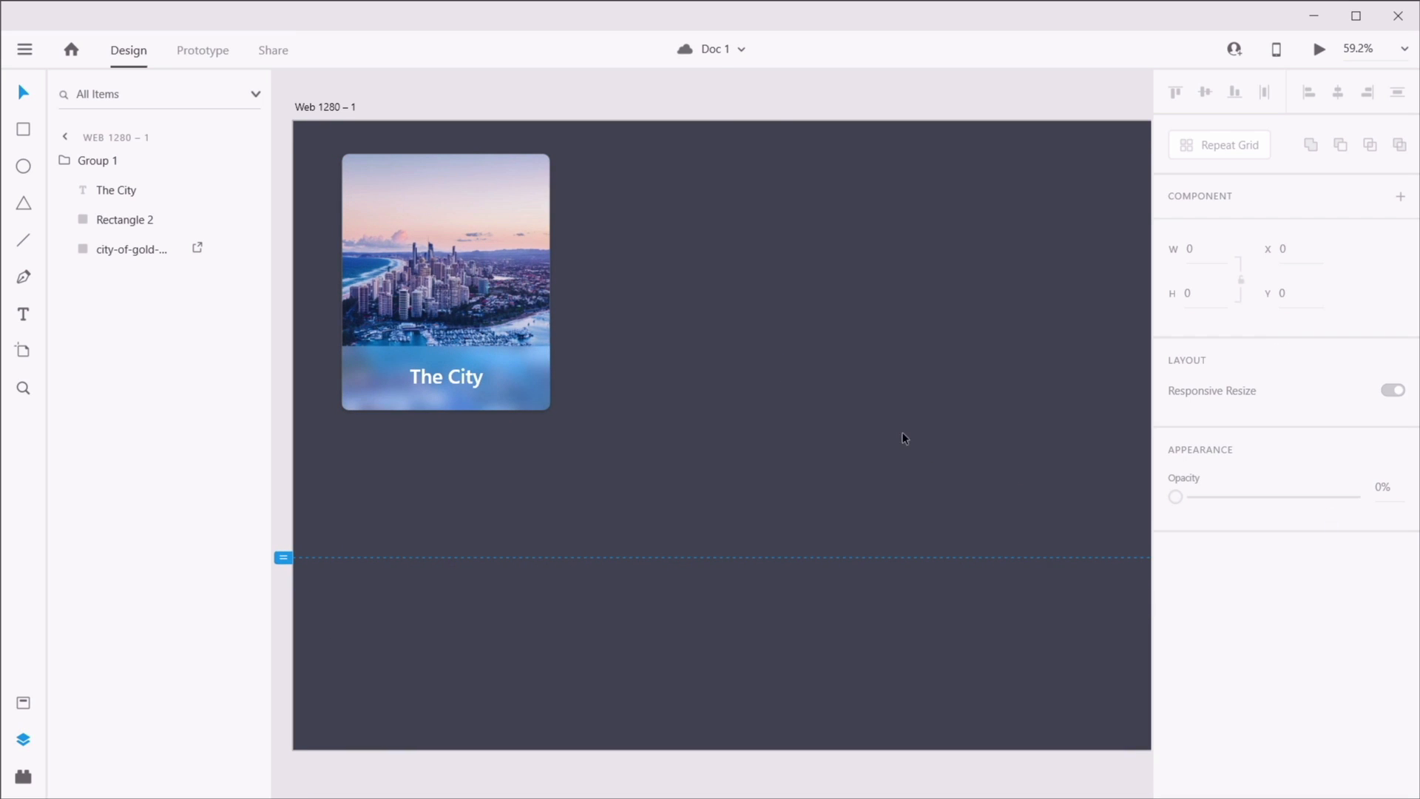
{"action": "left_click_drag", "start_coordinate": [878, 416], "coordinate": [834, 400]}
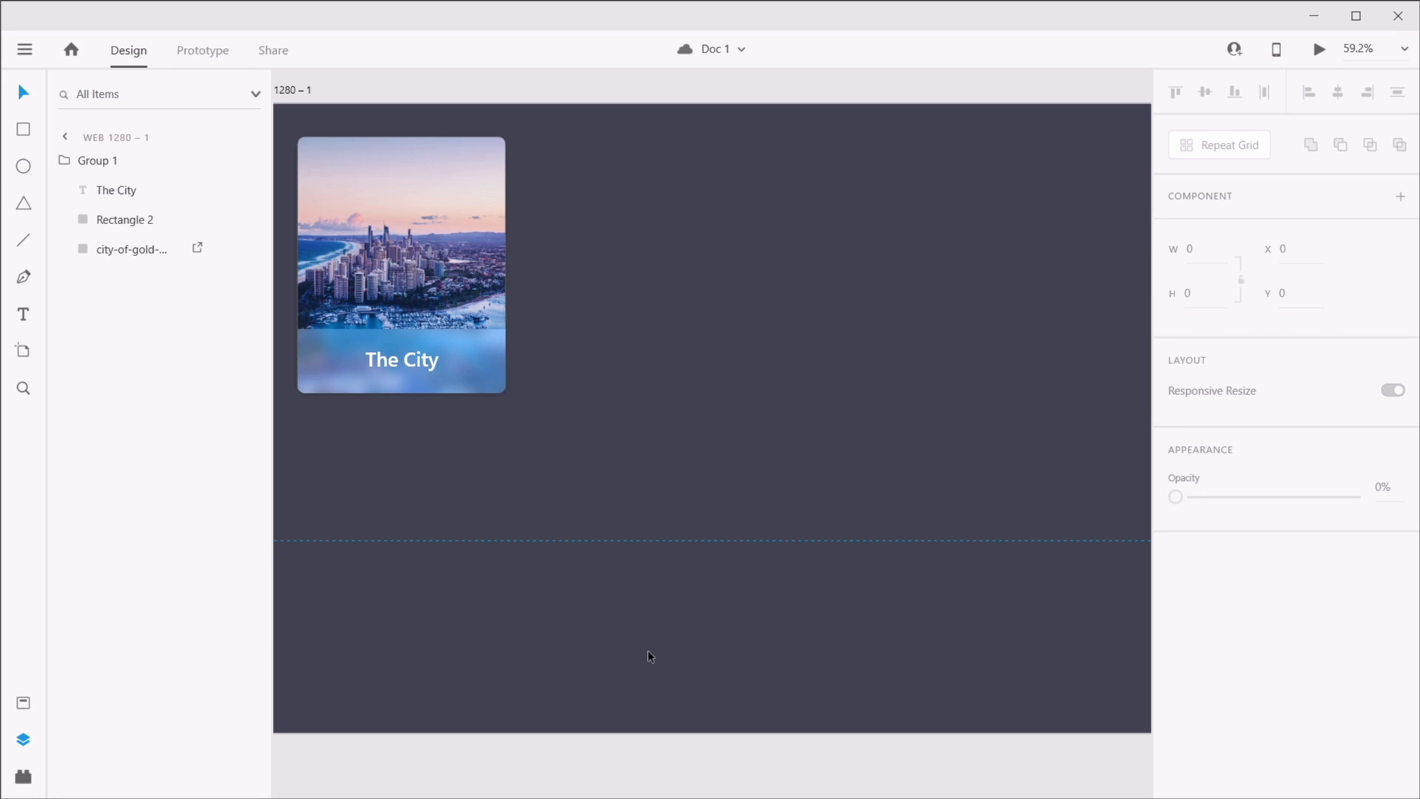
{"action": "left_click", "coordinate": [406, 269]}
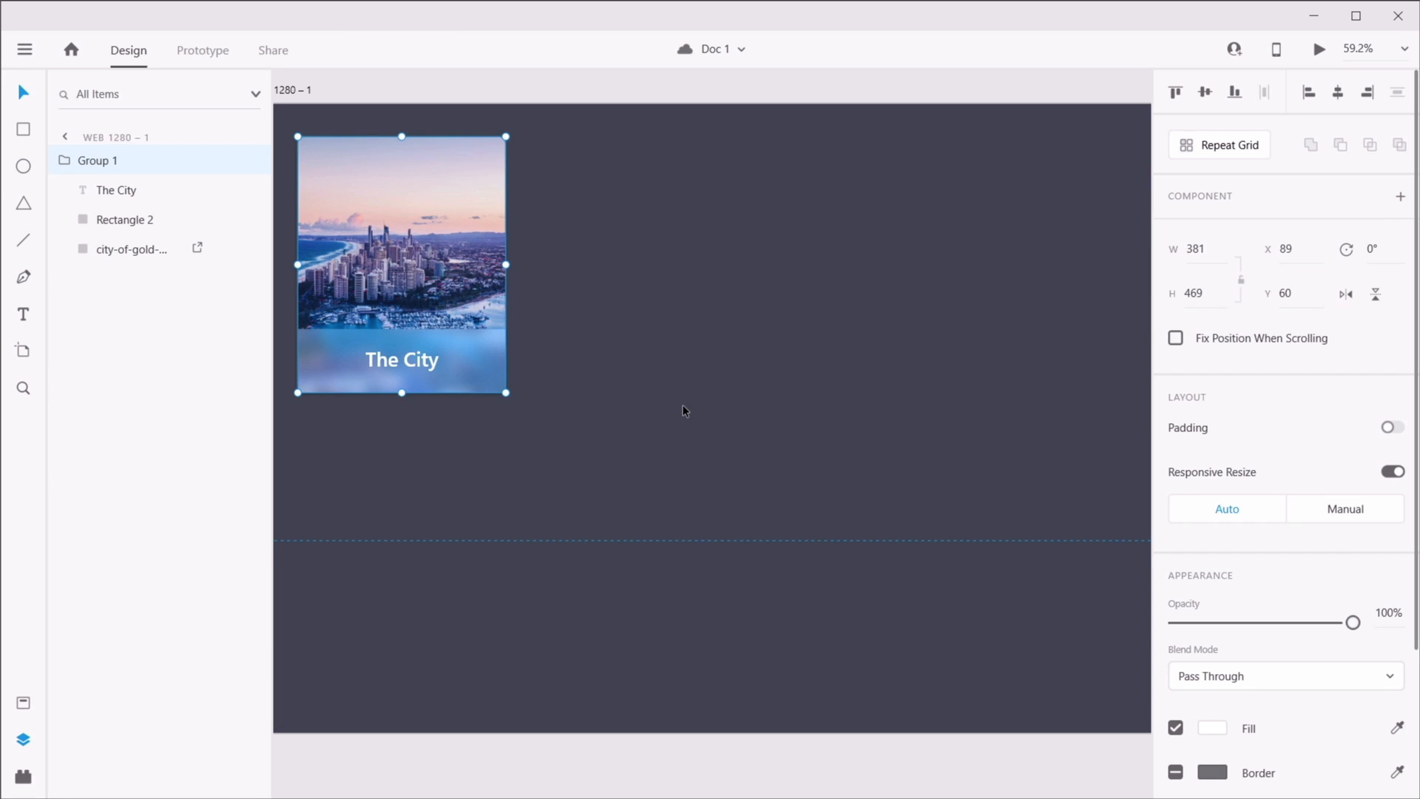
{"action": "key", "text": "ctrl+d"}
{"action": "left_click_drag", "start_coordinate": [400, 276], "coordinate": [641, 286]}
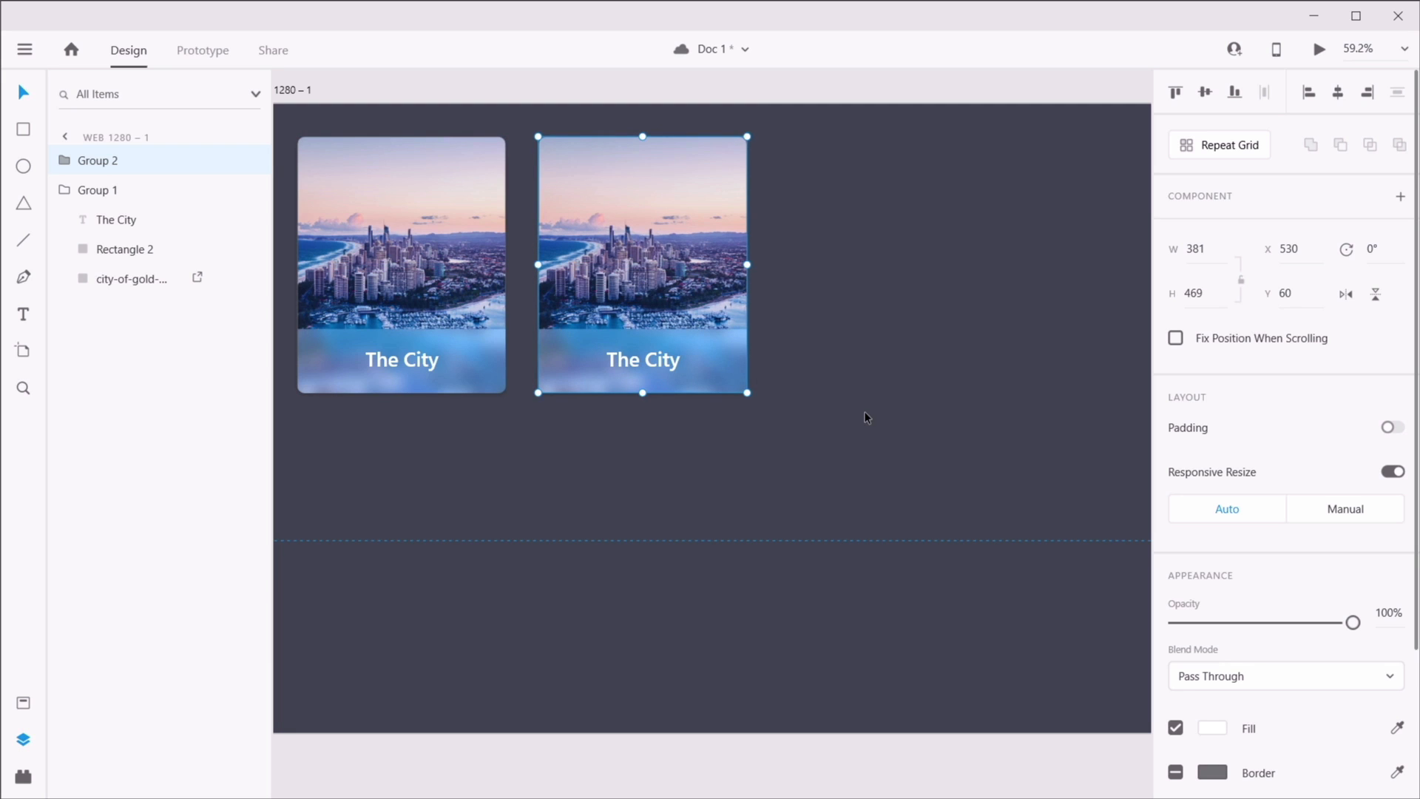
{"action": "key", "text": "ctrl+d"}
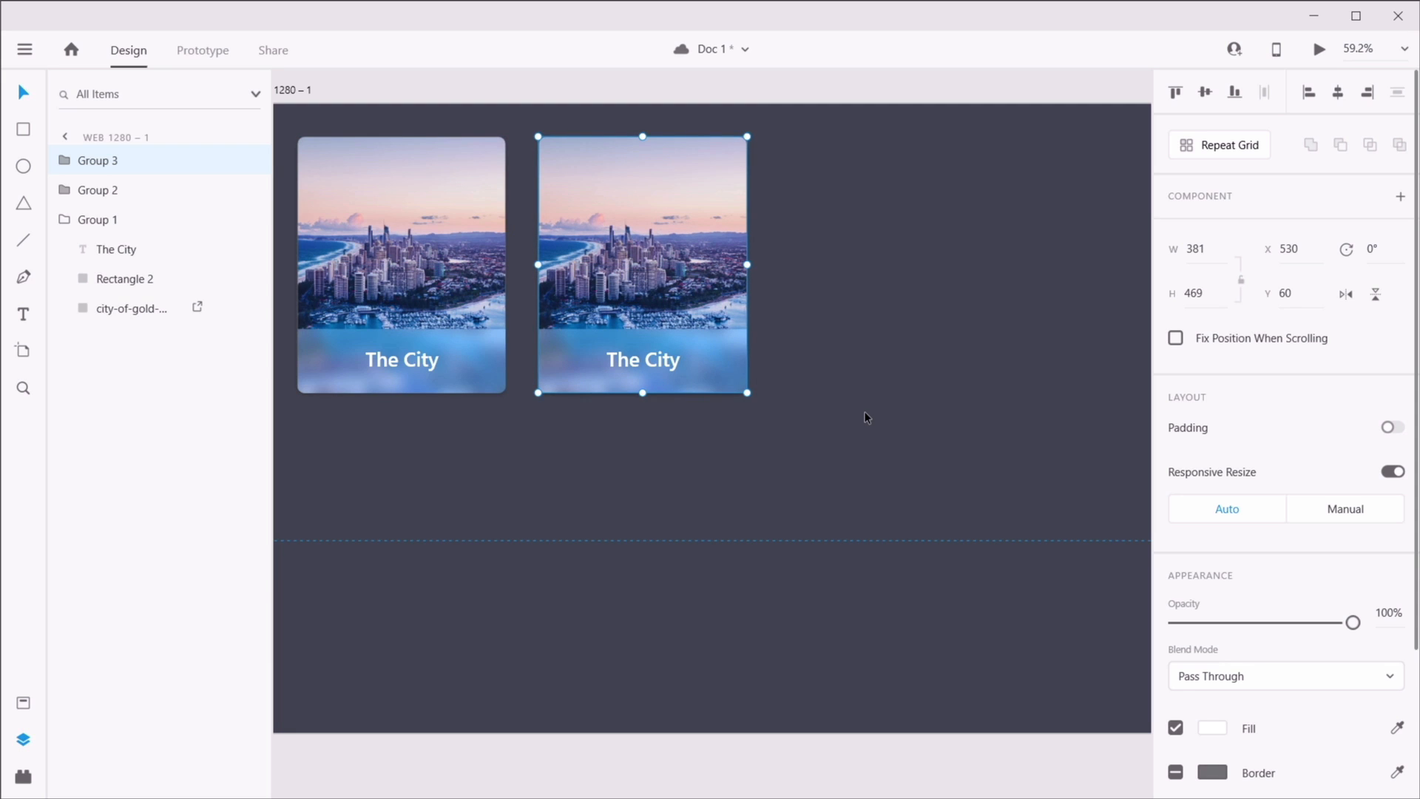
{"action": "left_click_drag", "start_coordinate": [654, 268], "coordinate": [989, 265]}
{"action": "key", "text": "ctrl+d"}
{"action": "key", "text": "ctrl+d"}
{"action": "scroll", "coordinate": [849, 493], "scroll_direction": "down", "scroll_amount": 5}
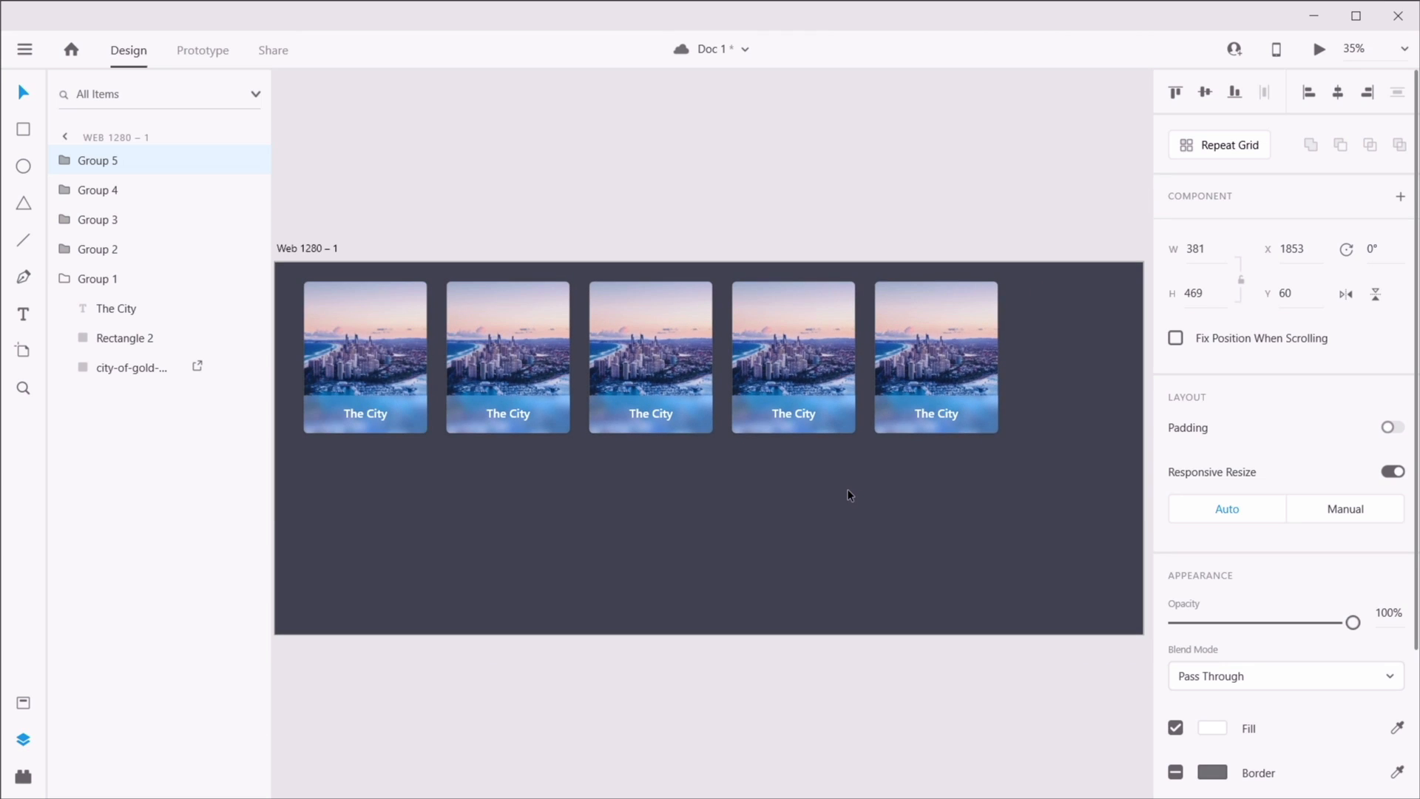
{"action": "left_click", "coordinate": [714, 513]}
{"action": "left_click_drag", "start_coordinate": [738, 471], "coordinate": [793, 477]}
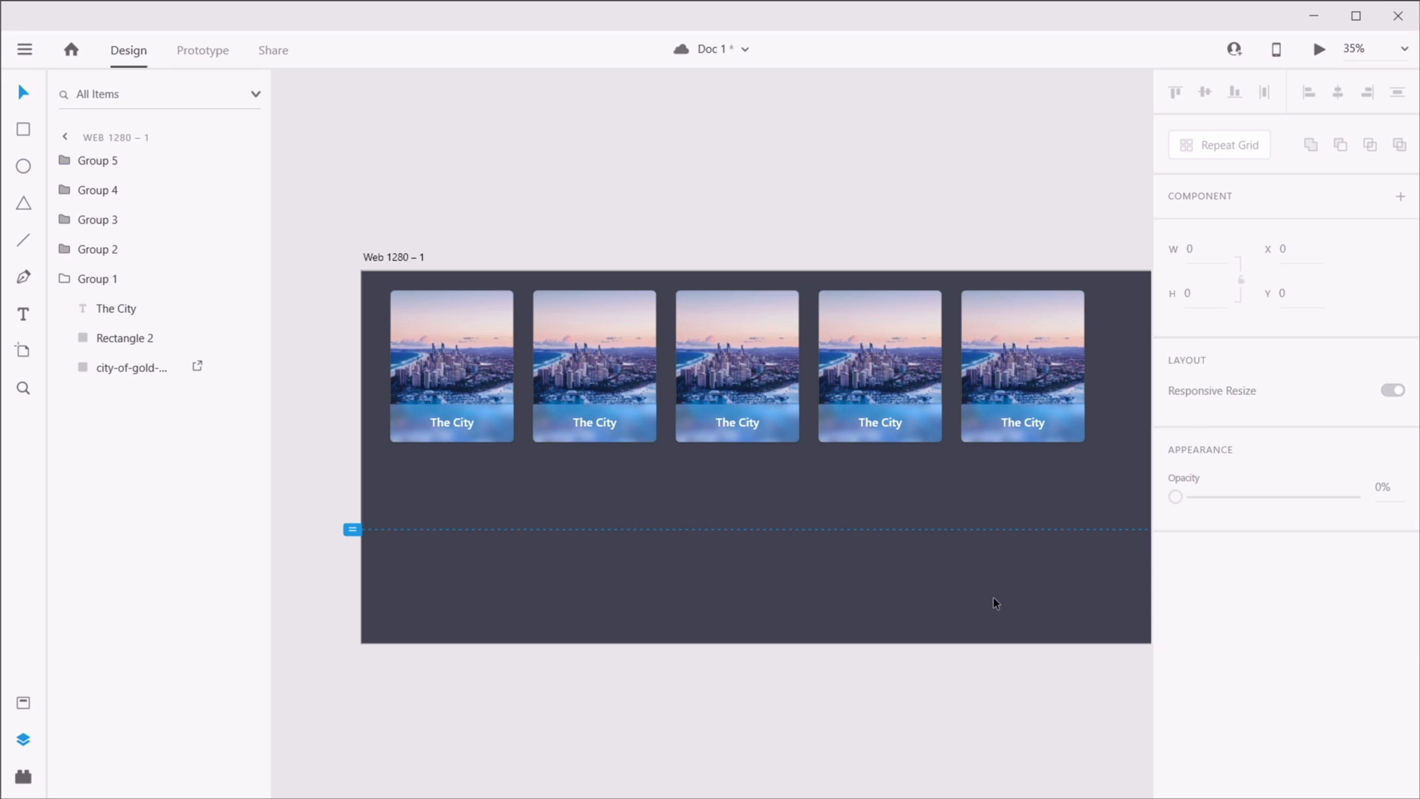
- Nudge the second and third cards left so that each sits 50 px from the card before it
{"action": "left_click", "coordinate": [622, 426]}
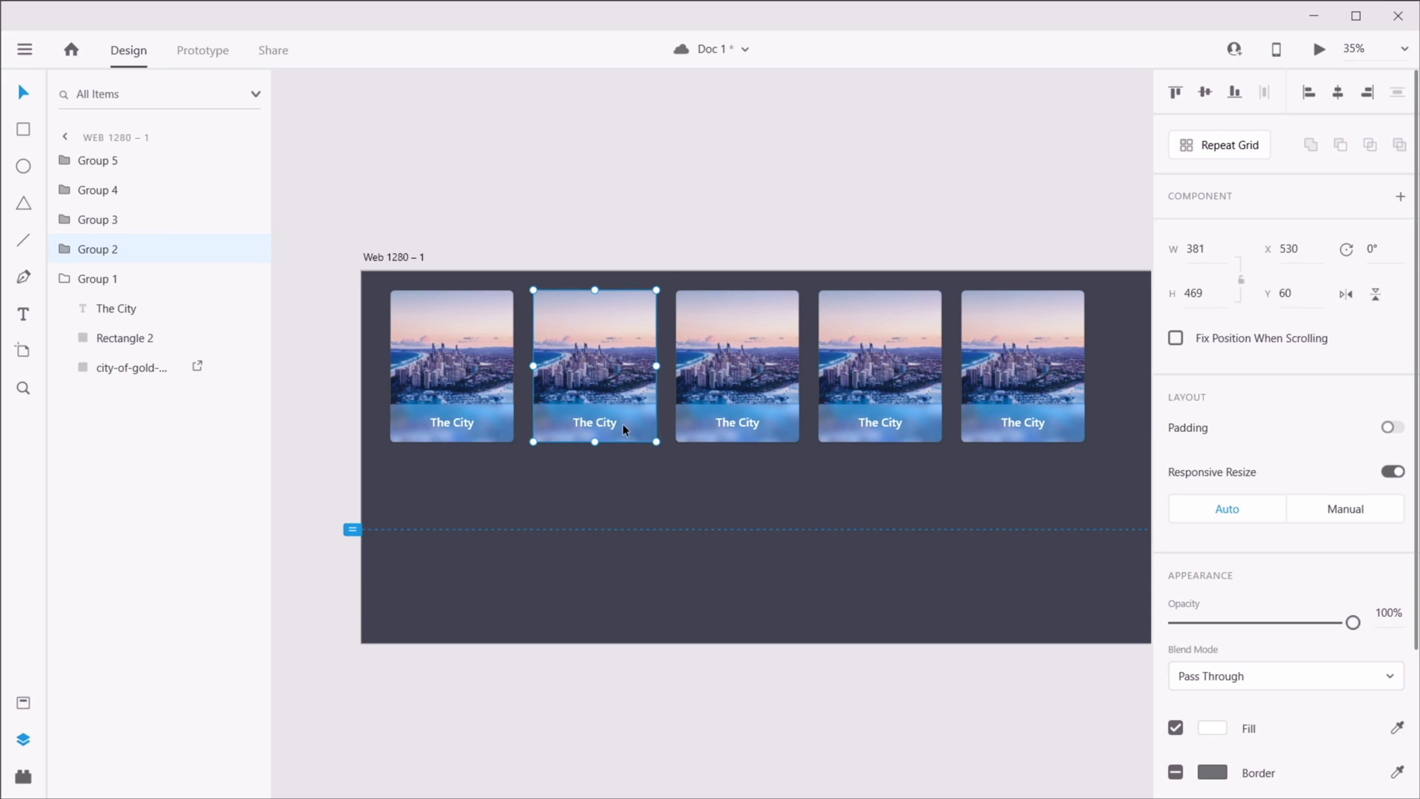
{"action": "key", "text": "Left"}
{"action": "key", "text": "Left"}
{"action": "key", "text": "Left"}
{"action": "key", "text": "Left"}
{"action": "key", "text": "Left"}
{"action": "key", "text": "Left"}
{"action": "key", "text": "Left"}
{"action": "key", "text": "Left"}
{"action": "key", "text": "Left"}
{"action": "key", "text": "Left"}
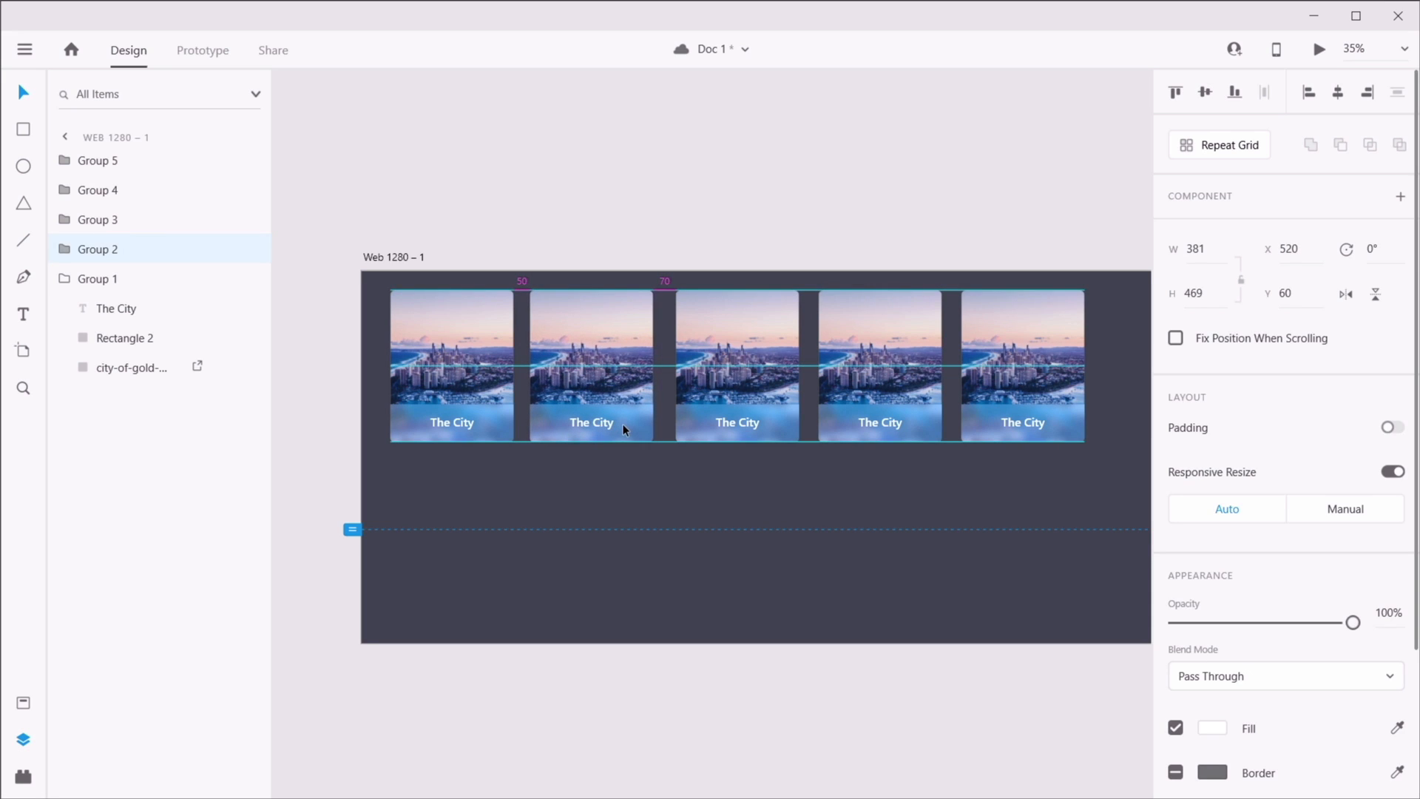
{"action": "left_click", "coordinate": [754, 376]}
{"action": "key", "text": "shift+Left"}
{"action": "key", "text": "shift+Left"}
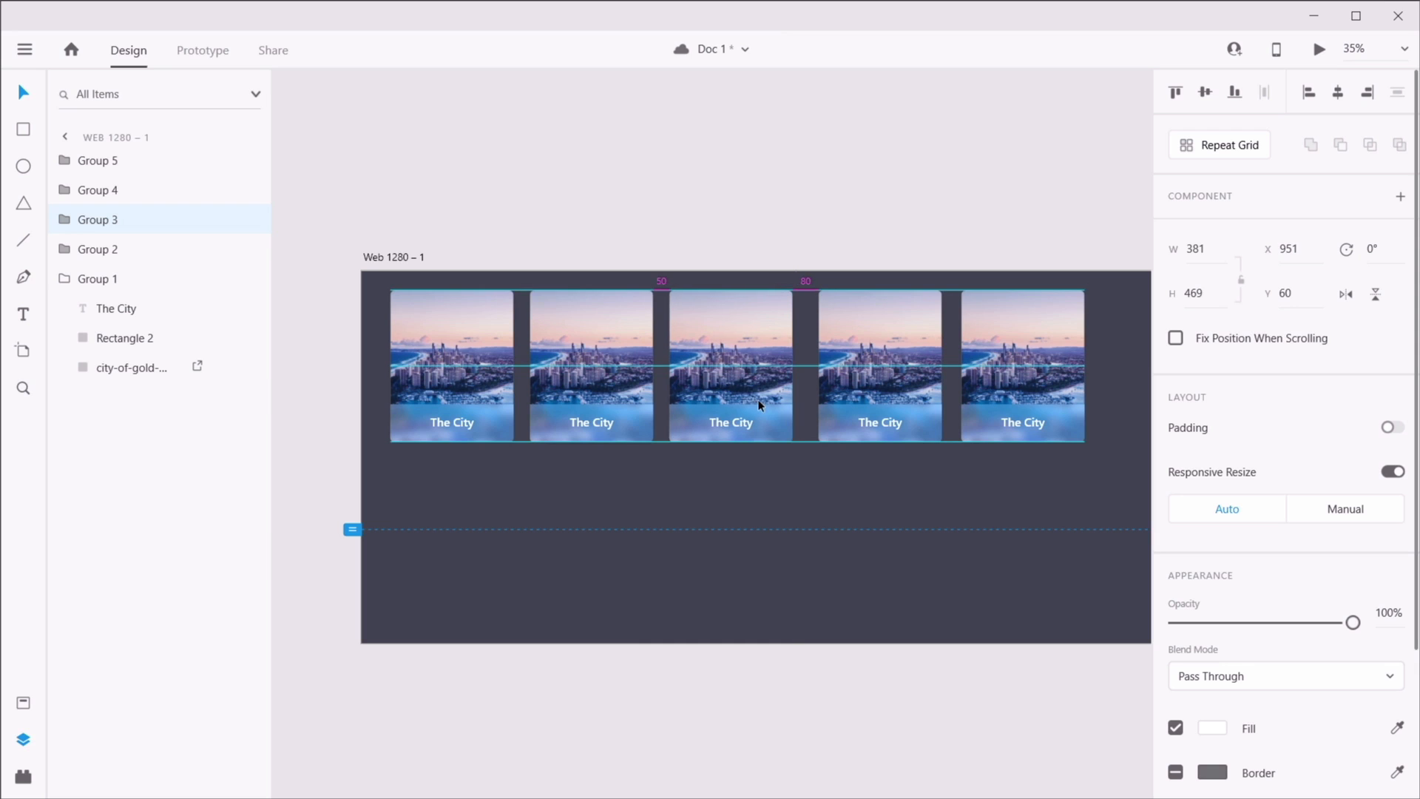
- Delete the four duplicated cards, keeping only the first card
{"action": "left_click", "coordinate": [833, 378]}
{"action": "left_click", "coordinate": [1023, 414]}
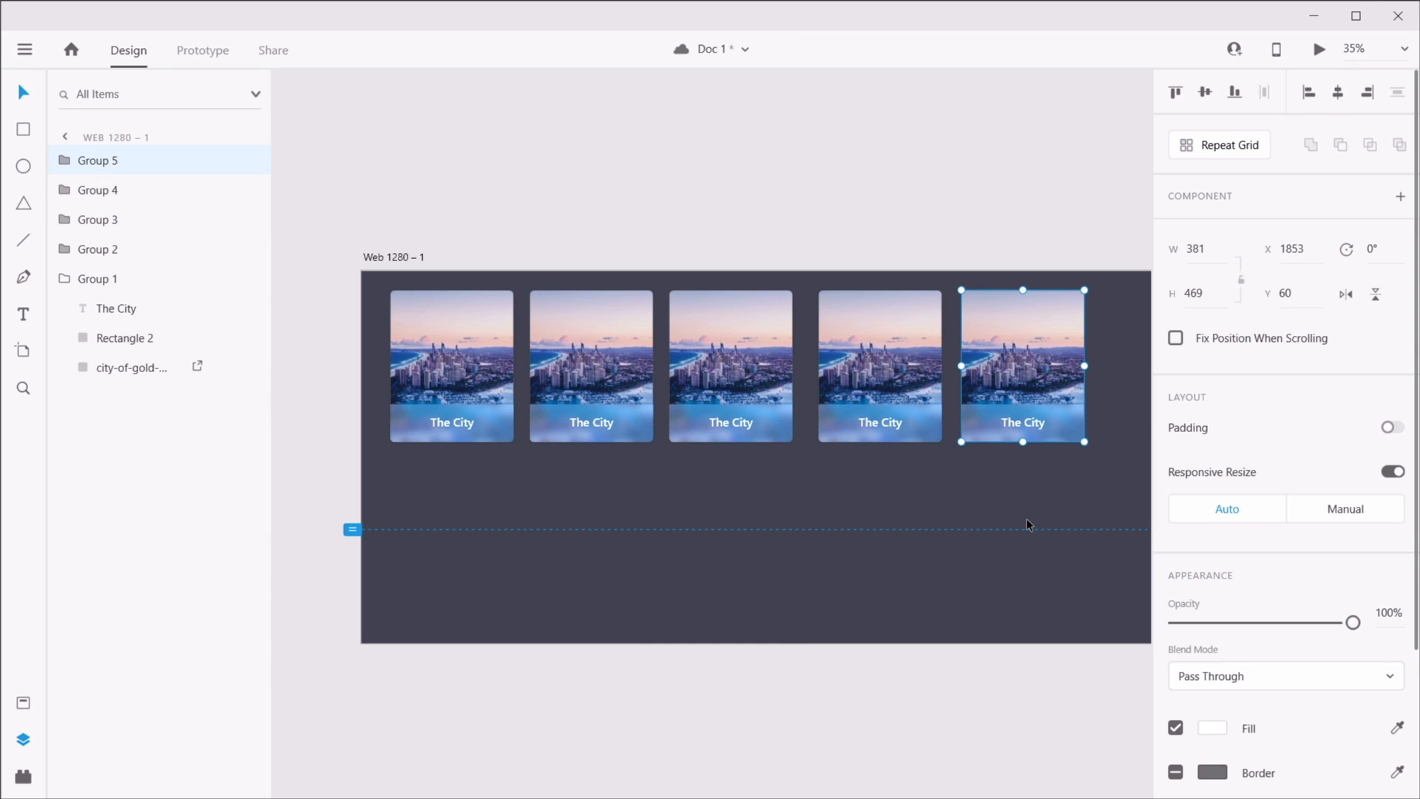
{"action": "left_click_drag", "start_coordinate": [1065, 485], "coordinate": [610, 342]}
{"action": "key", "text": "Delete"}
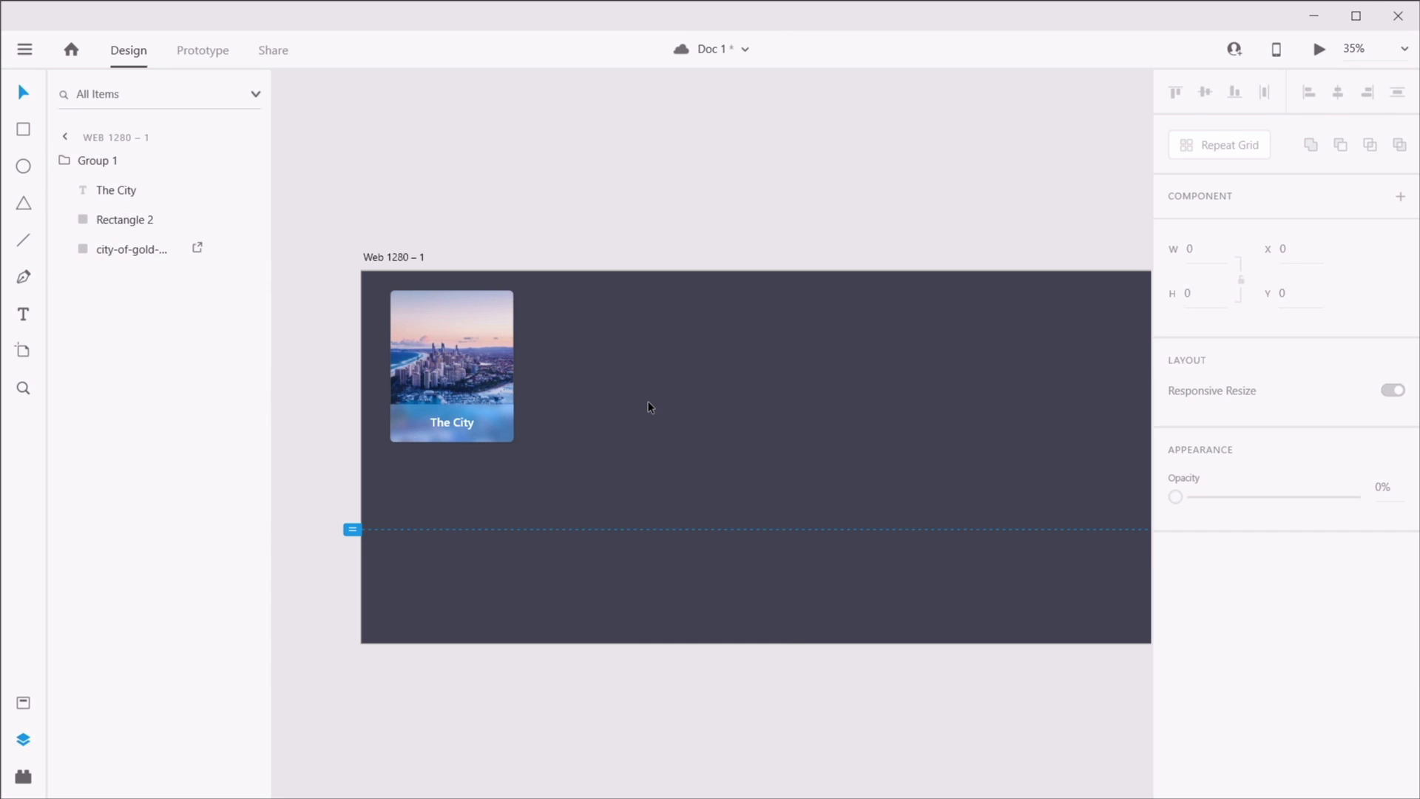
- Extend the Web 1280 – 1 artboard downward to a height of about 2172
{"action": "left_click", "coordinate": [395, 258]}
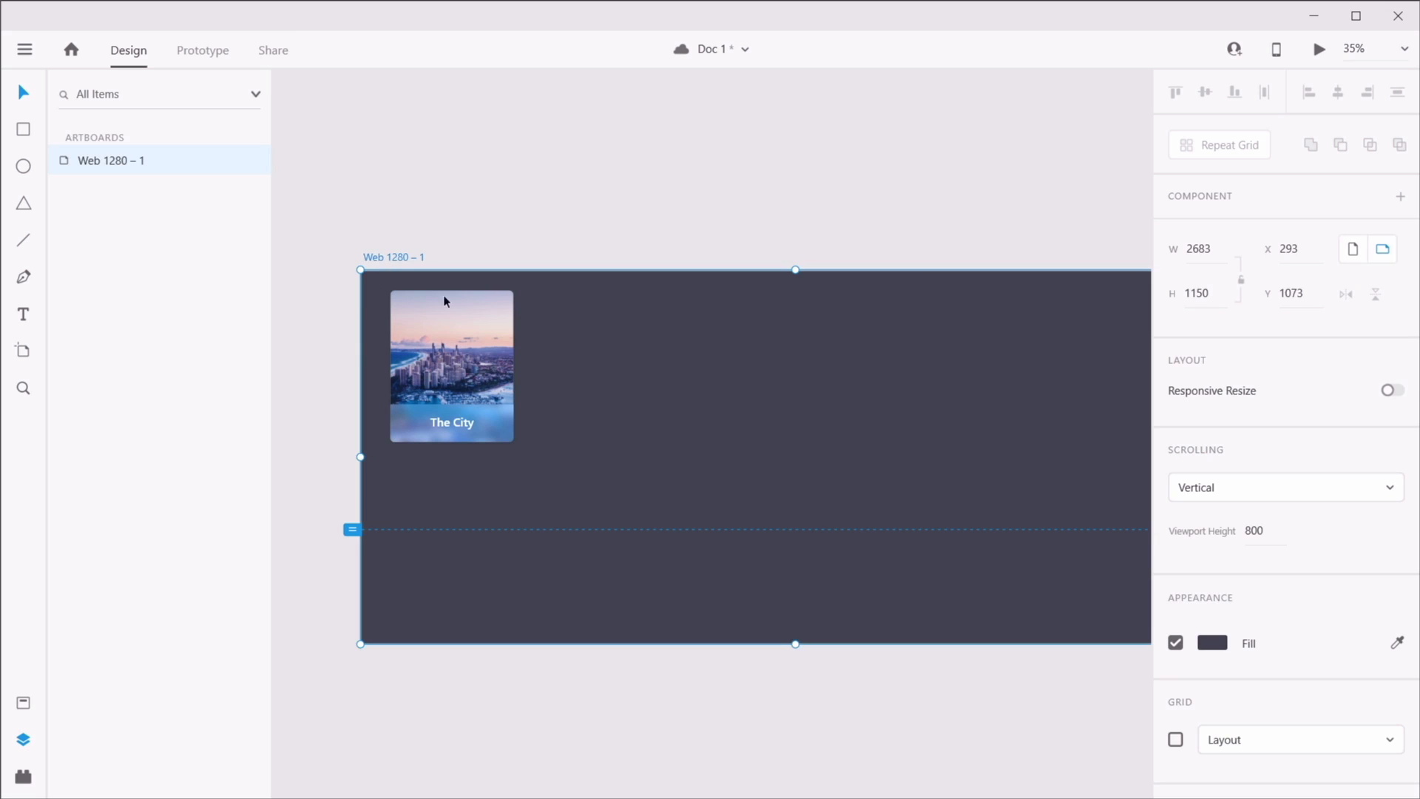
{"action": "left_click_drag", "start_coordinate": [796, 642], "coordinate": [821, 770]}
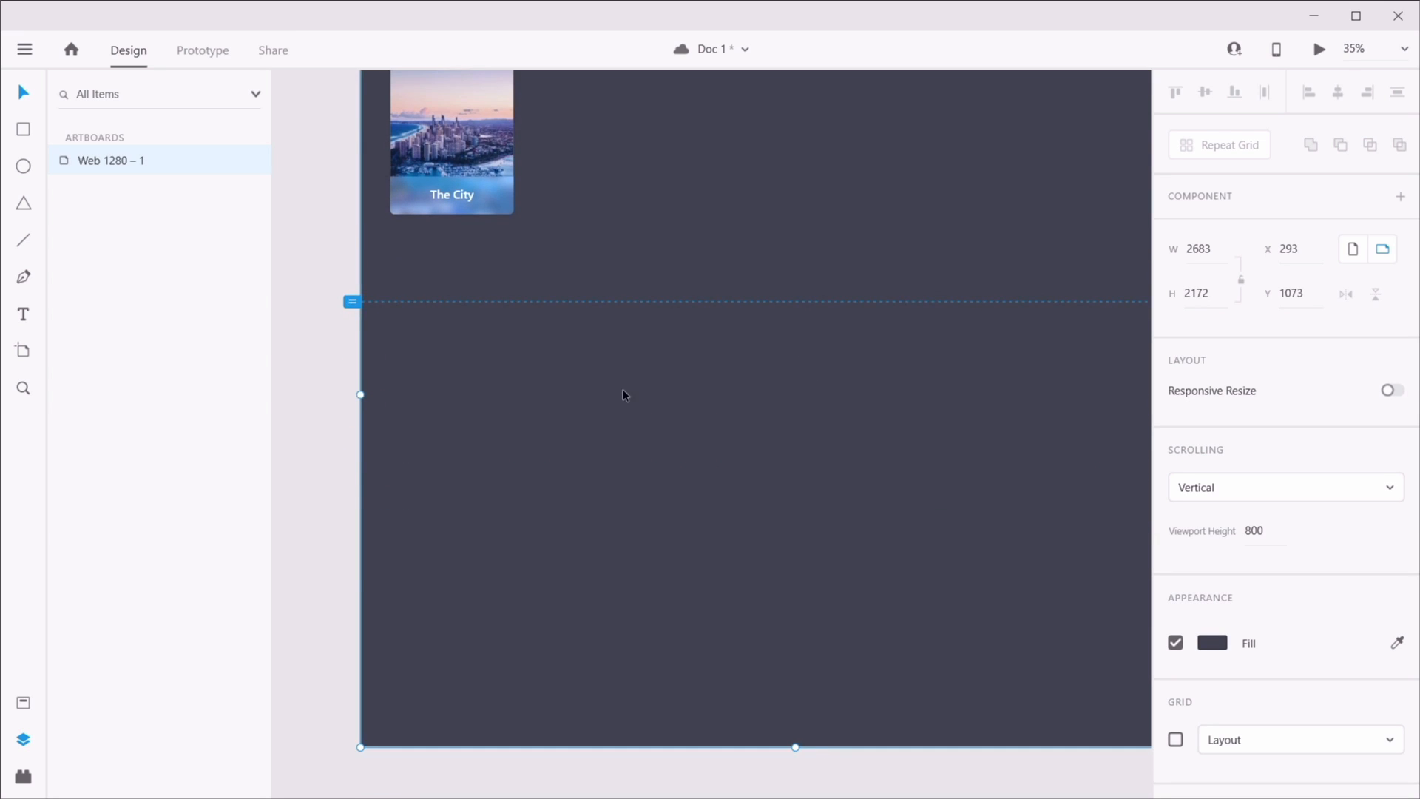
{"action": "scroll", "coordinate": [632, 411], "scroll_direction": "up", "scroll_amount": 3}
{"action": "left_click", "coordinate": [611, 201]}
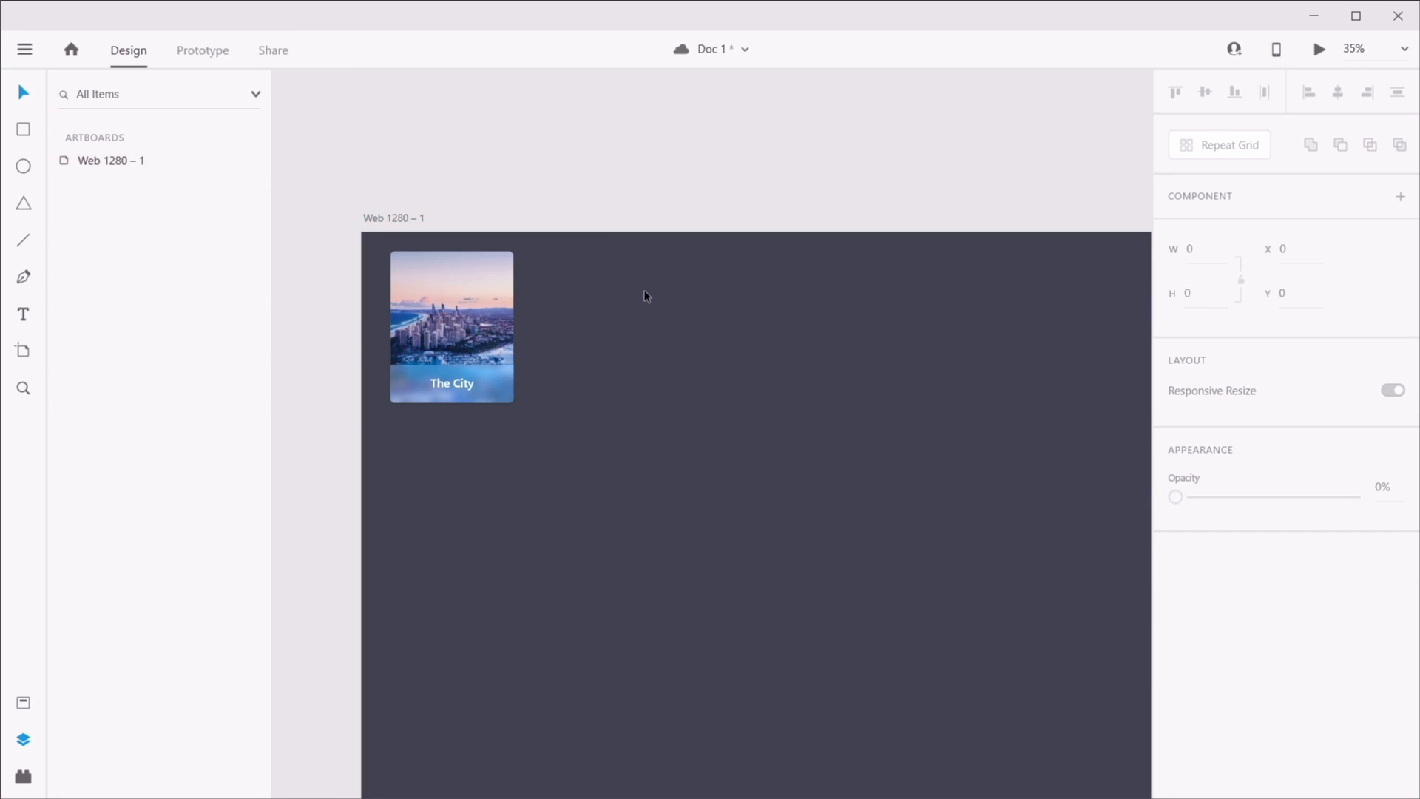
- Turn the card group into a repeat grid and extend it to six columns and three rows
{"action": "left_click_drag", "start_coordinate": [760, 394], "coordinate": [695, 289]}
{"action": "left_click", "coordinate": [443, 270]}
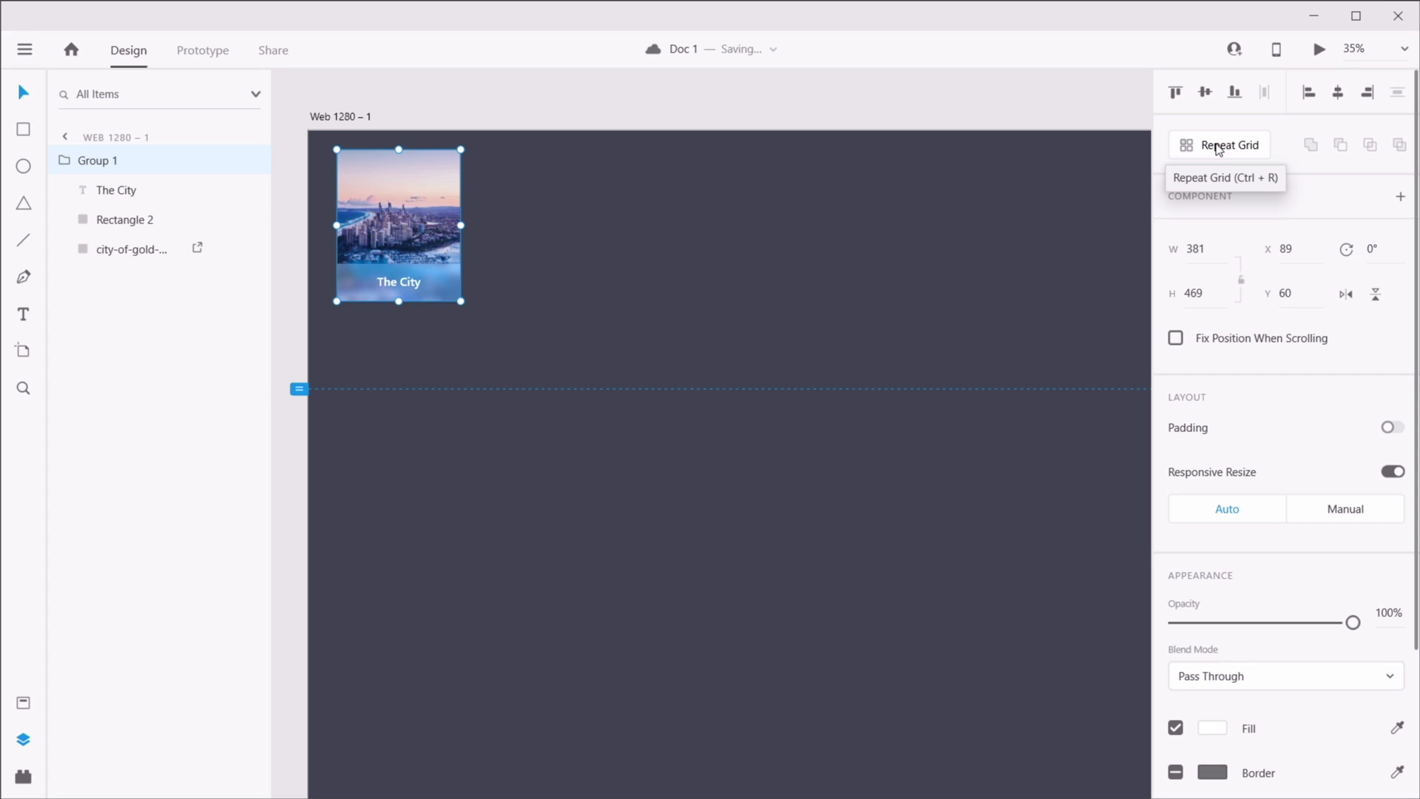
{"action": "left_click", "coordinate": [1218, 146]}
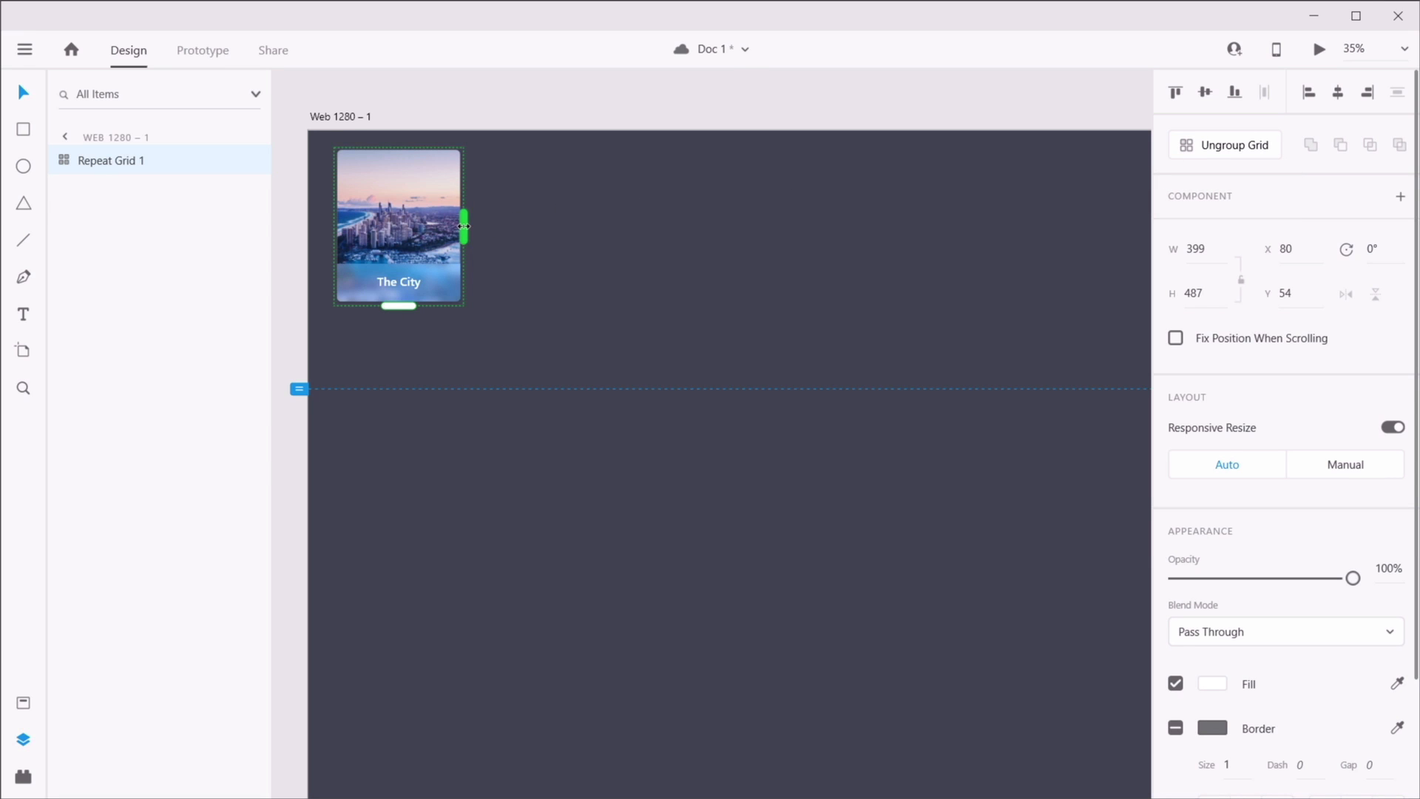
{"action": "mouse_move", "coordinate": [464, 227]}
{"action": "left_mouse_down"}
{"action": "mouse_move", "coordinate": [1147, 228]}
{"action": "mouse_move", "coordinate": [926, 230]}
{"action": "mouse_move", "coordinate": [973, 241]}
{"action": "left_mouse_up"}
{"action": "left_click_drag", "start_coordinate": [586, 377], "coordinate": [840, 276]}
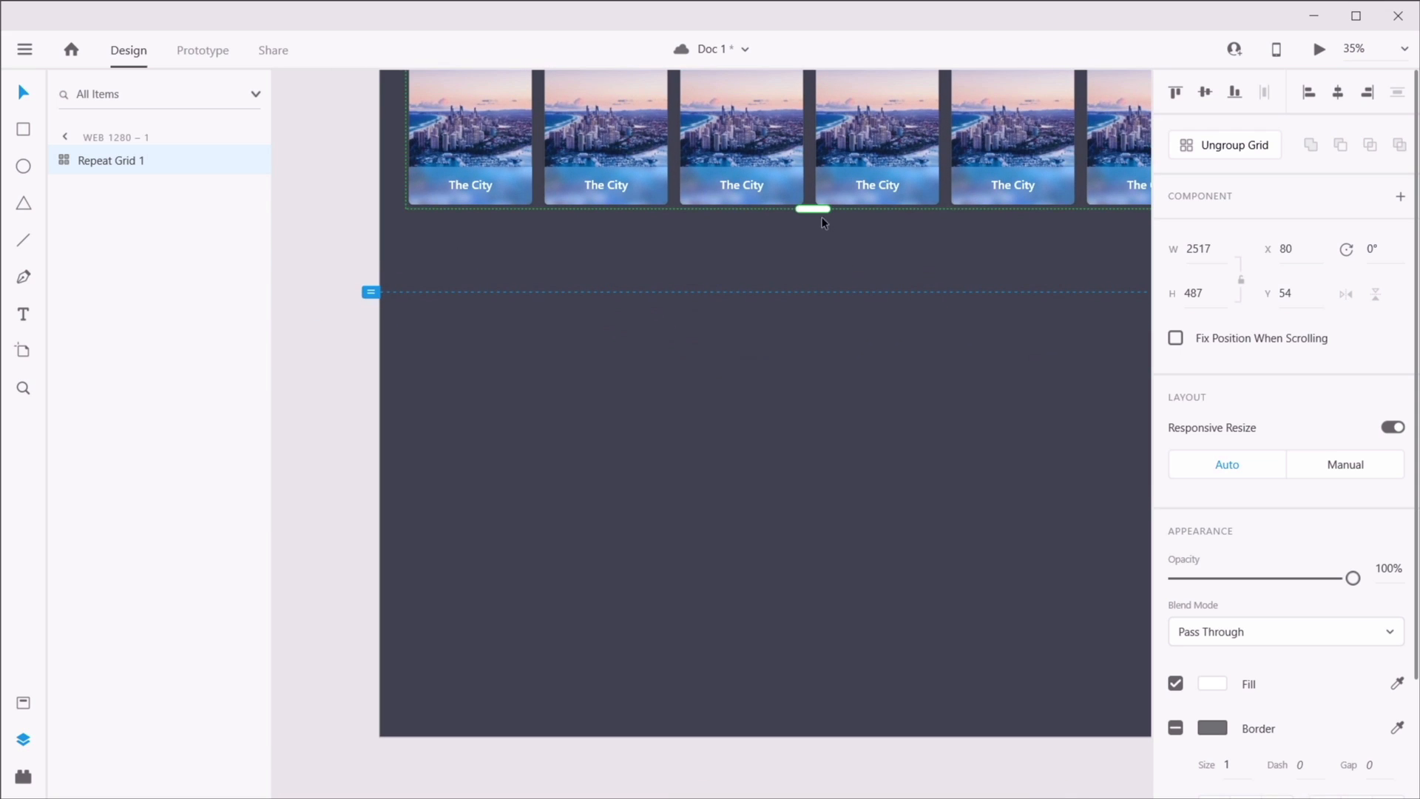
{"action": "left_click_drag", "start_coordinate": [812, 209], "coordinate": [821, 538]}
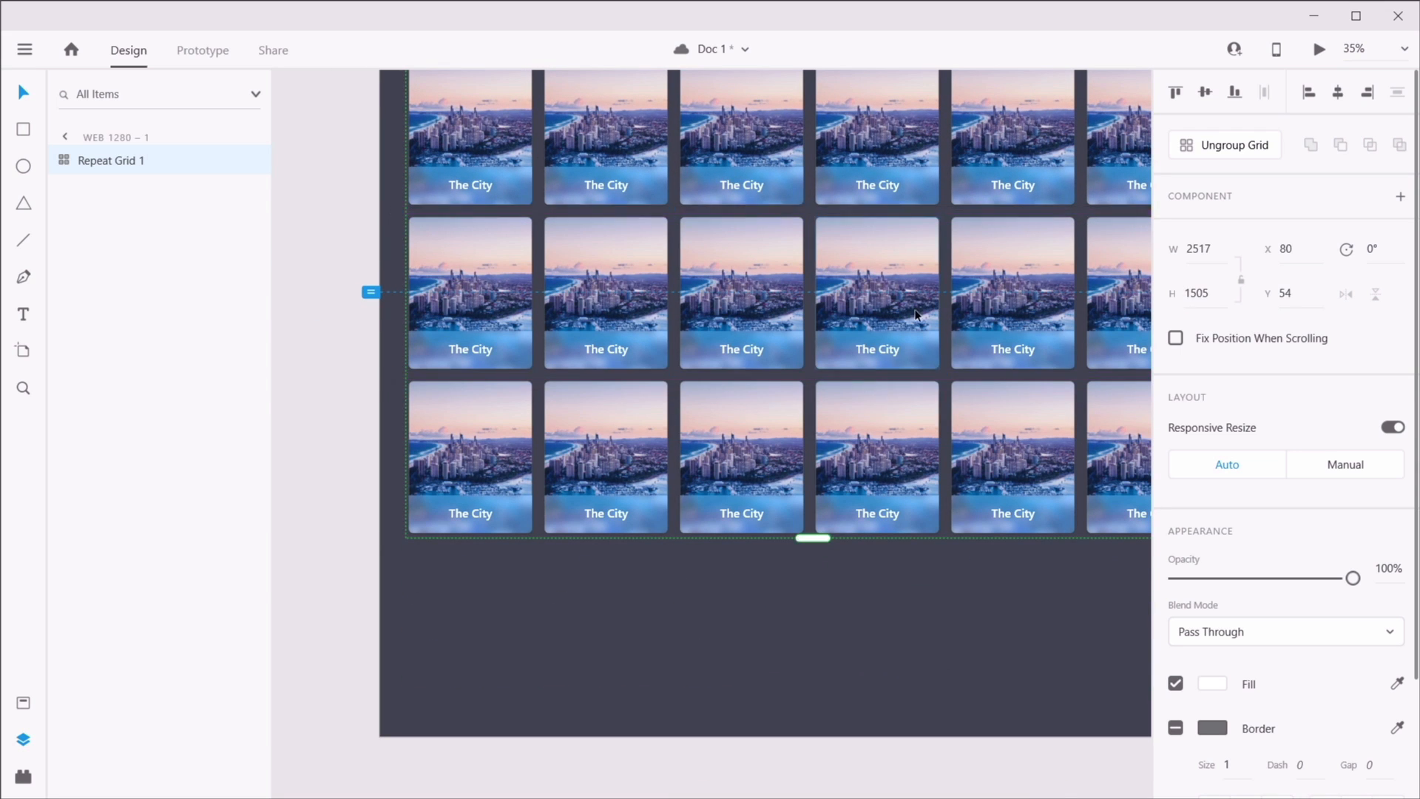
- Widen the repeat grid's column and row gaps until the grid measures about 2937 by 1609
{"action": "scroll", "coordinate": [914, 312], "scroll_direction": "up", "scroll_amount": 5}
{"action": "scroll", "coordinate": [538, 393], "scroll_direction": "up", "scroll_amount": 5}
{"action": "scroll", "coordinate": [590, 390], "scroll_direction": "down", "scroll_amount": 4}
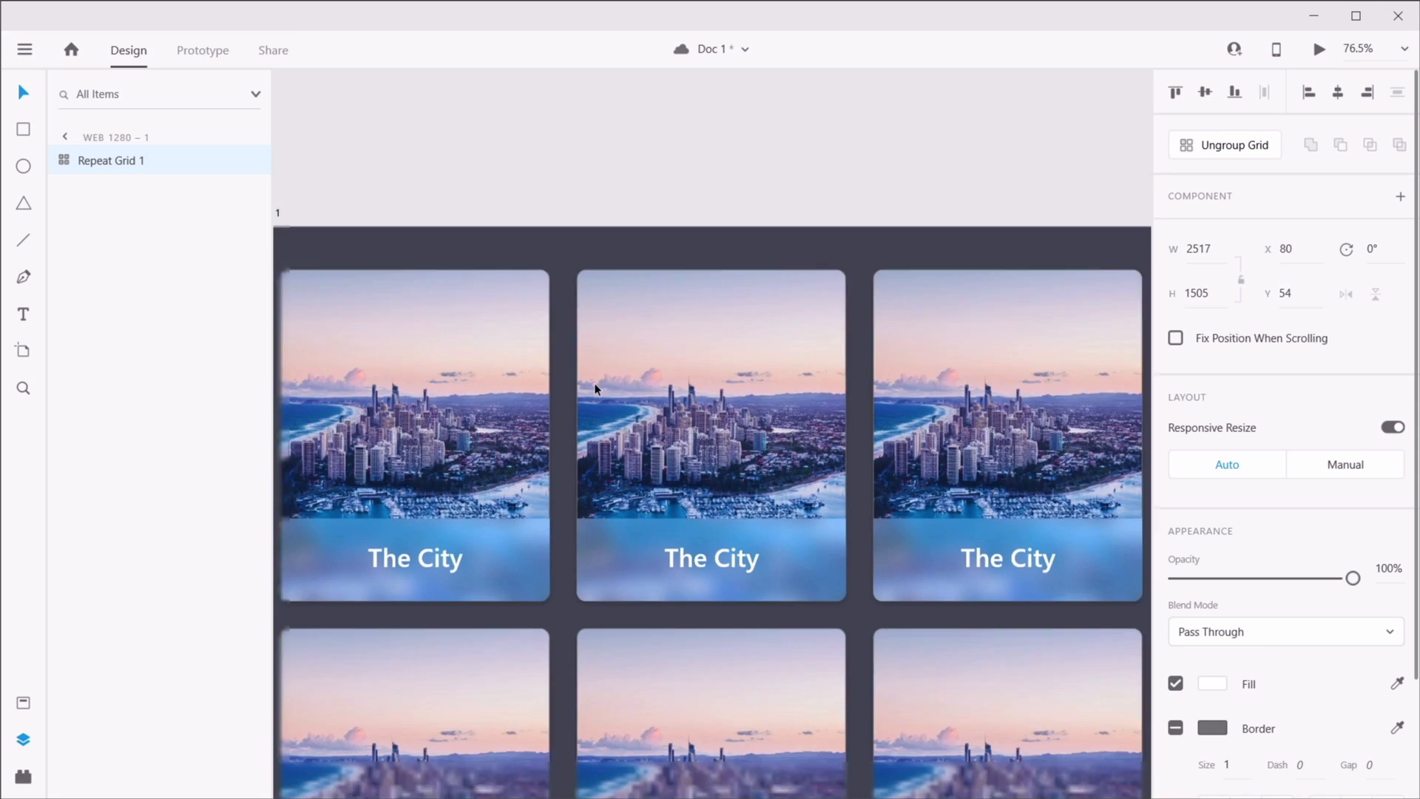
{"action": "left_click_drag", "start_coordinate": [761, 374], "coordinate": [757, 208]}
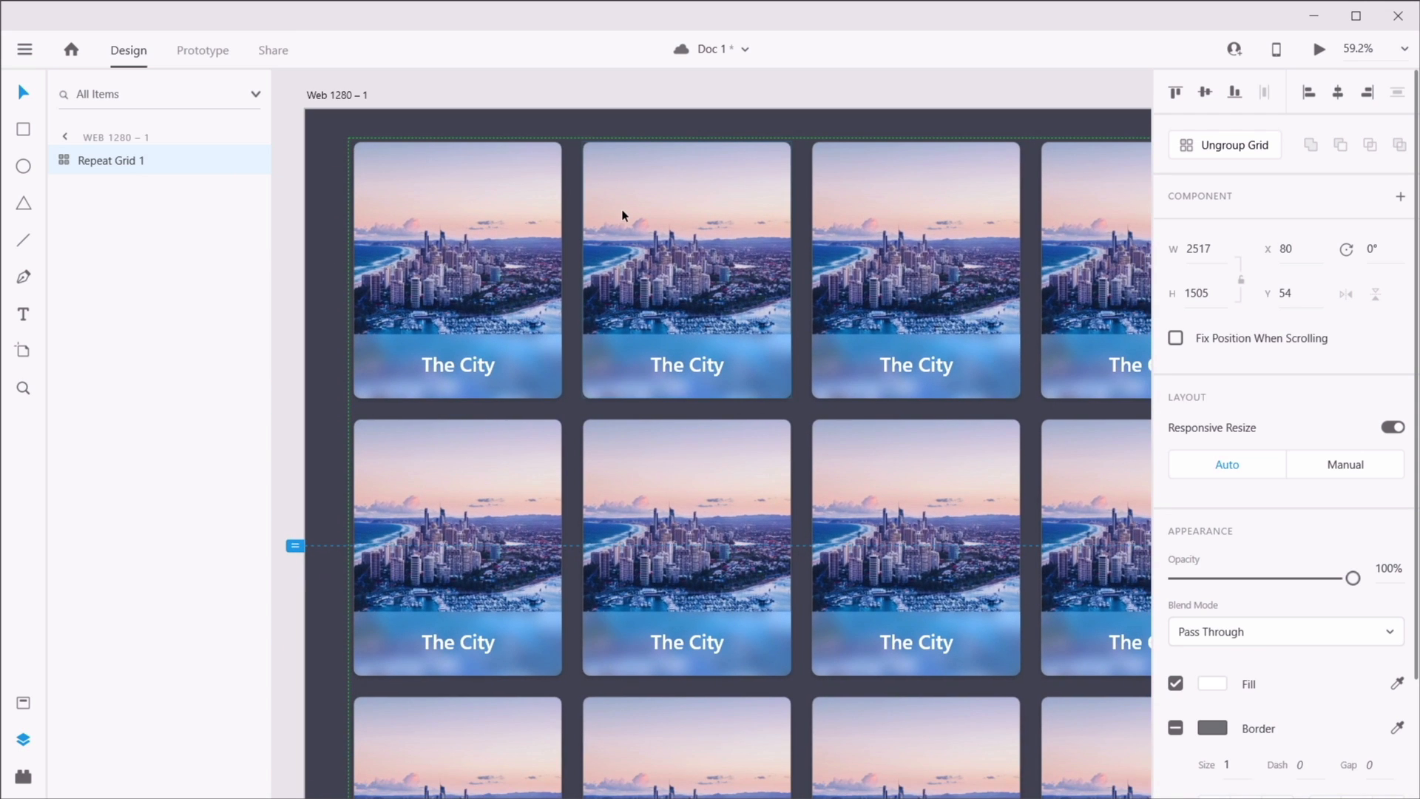
{"action": "mouse_move", "coordinate": [574, 203]}
{"action": "left_click_drag", "start_coordinate": [571, 202], "coordinate": [605, 205]}
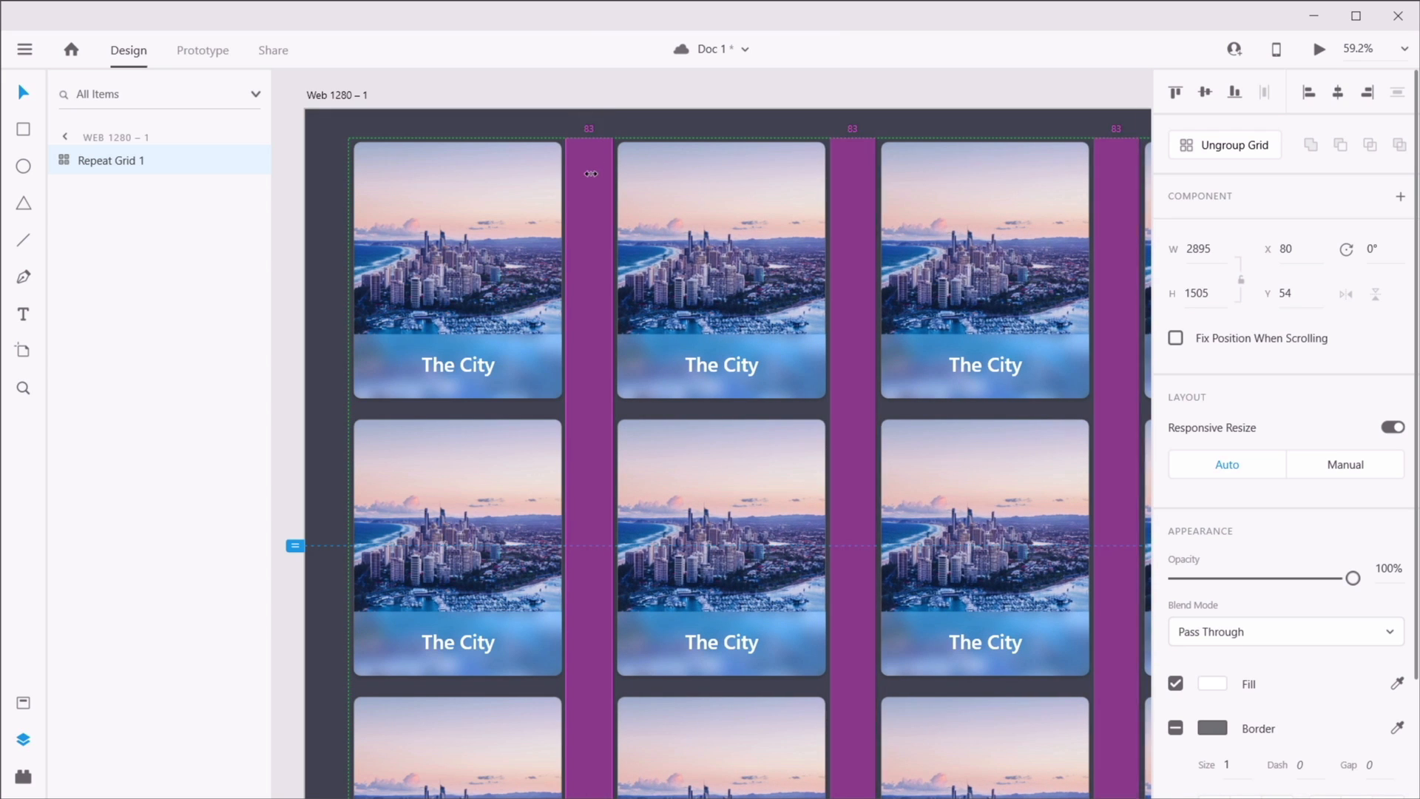
{"action": "left_click_drag", "start_coordinate": [595, 140], "coordinate": [593, 171]}
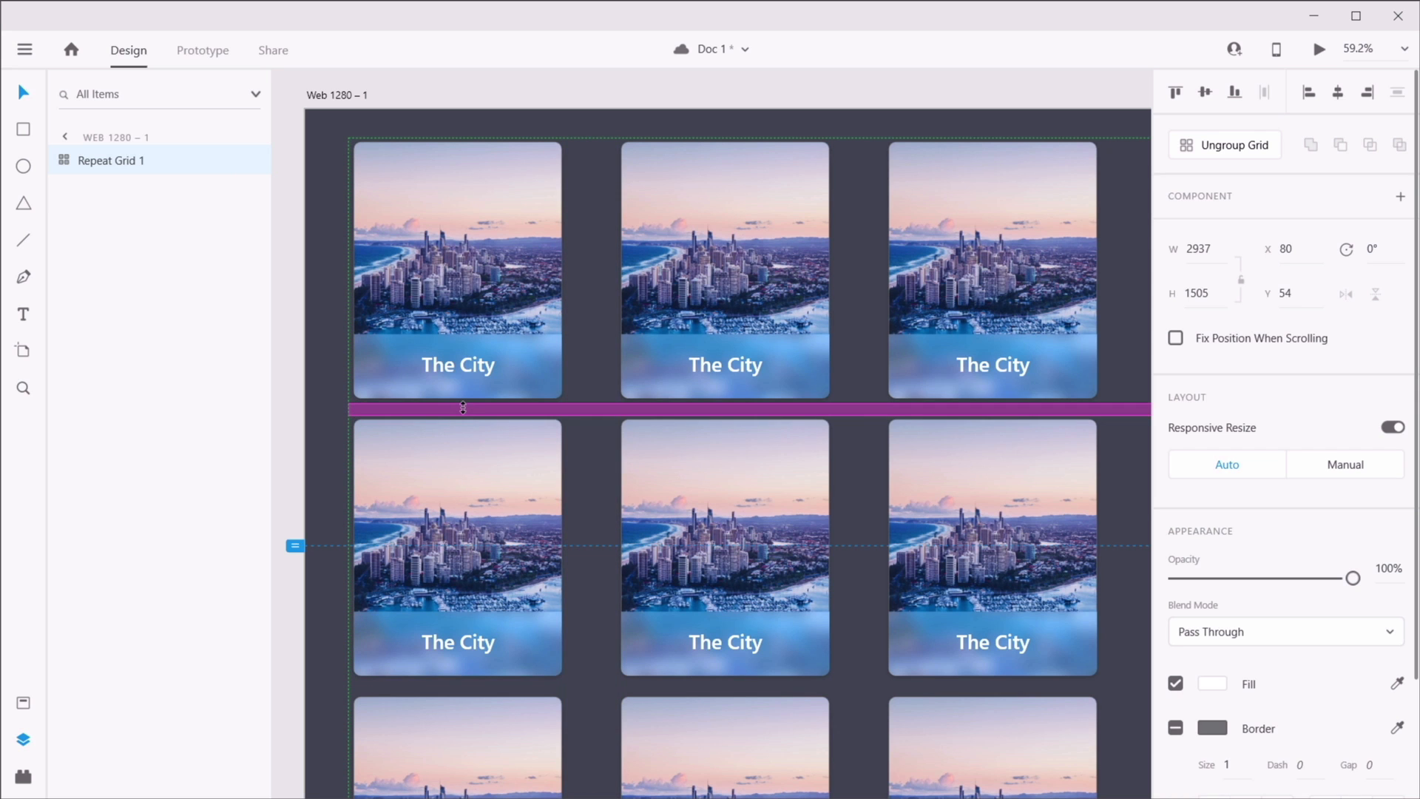
{"action": "left_click_drag", "start_coordinate": [463, 409], "coordinate": [503, 437]}
- Reduce the repeat grid to five columns and three rows, about 2409 wide, and ungroup it into separate cards
{"action": "scroll", "coordinate": [895, 286], "scroll_direction": "down", "scroll_amount": 1}
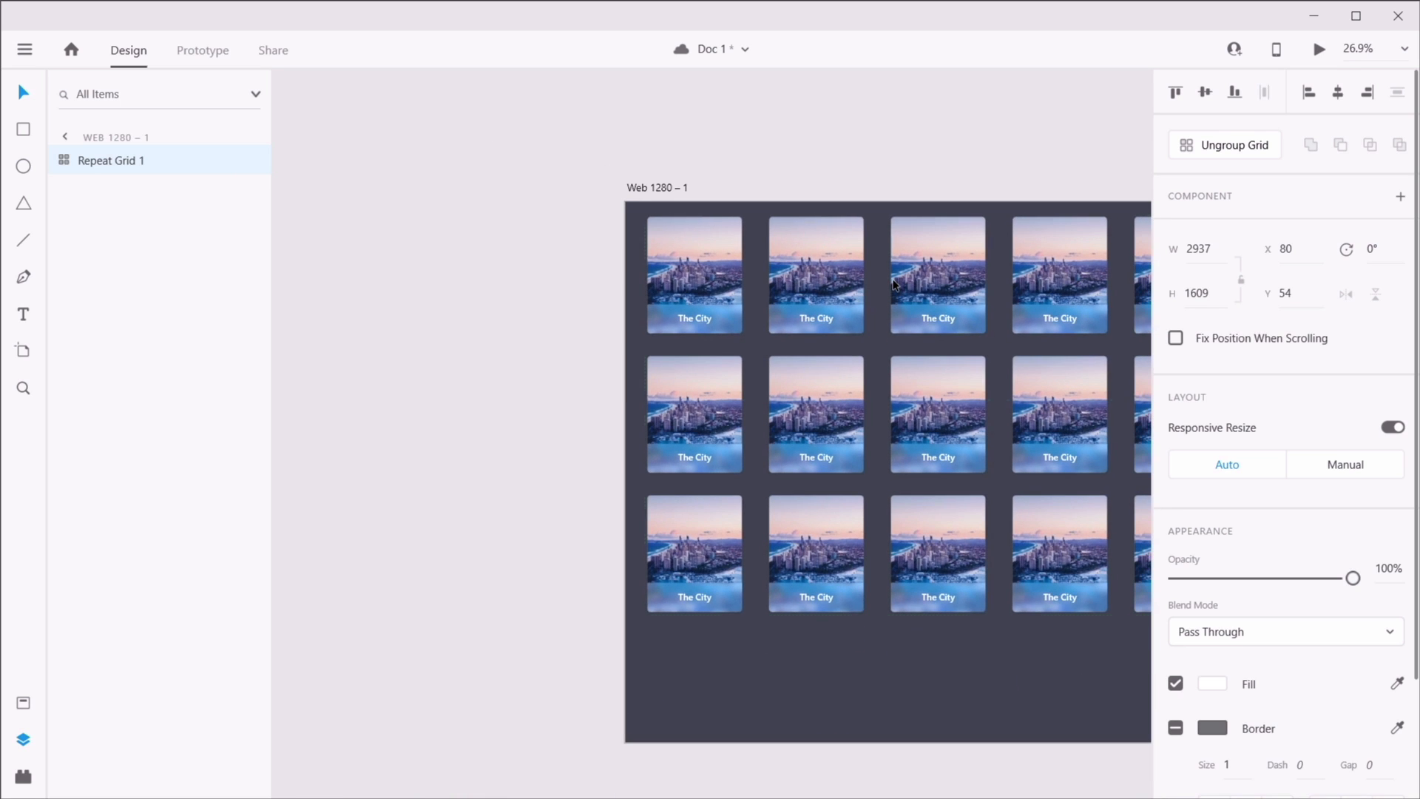
{"action": "left_click", "coordinate": [541, 209]}
{"action": "left_click_drag", "start_coordinate": [1049, 386], "coordinate": [837, 380]}
{"action": "left_click", "coordinate": [840, 384]}
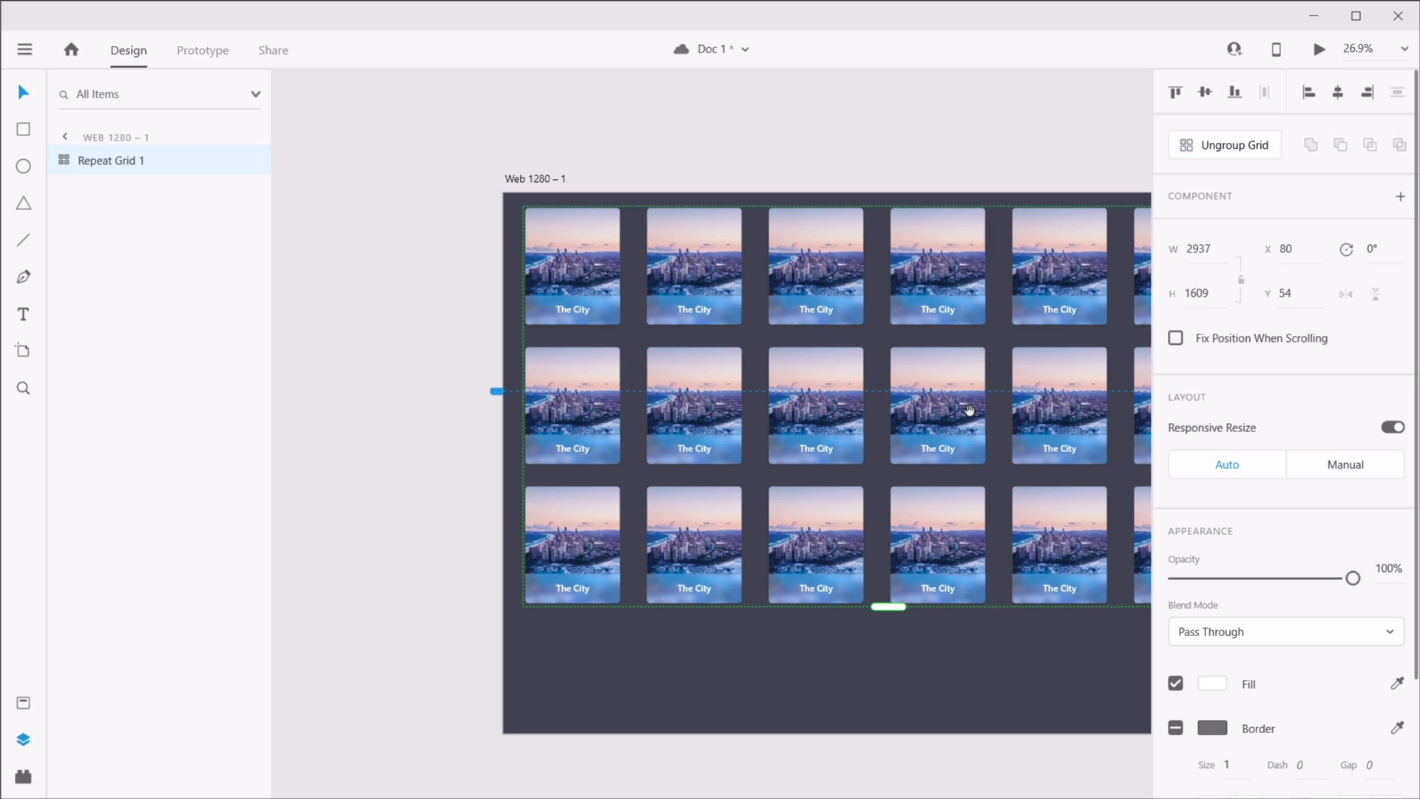
{"action": "left_click_drag", "start_coordinate": [970, 406], "coordinate": [831, 387]}
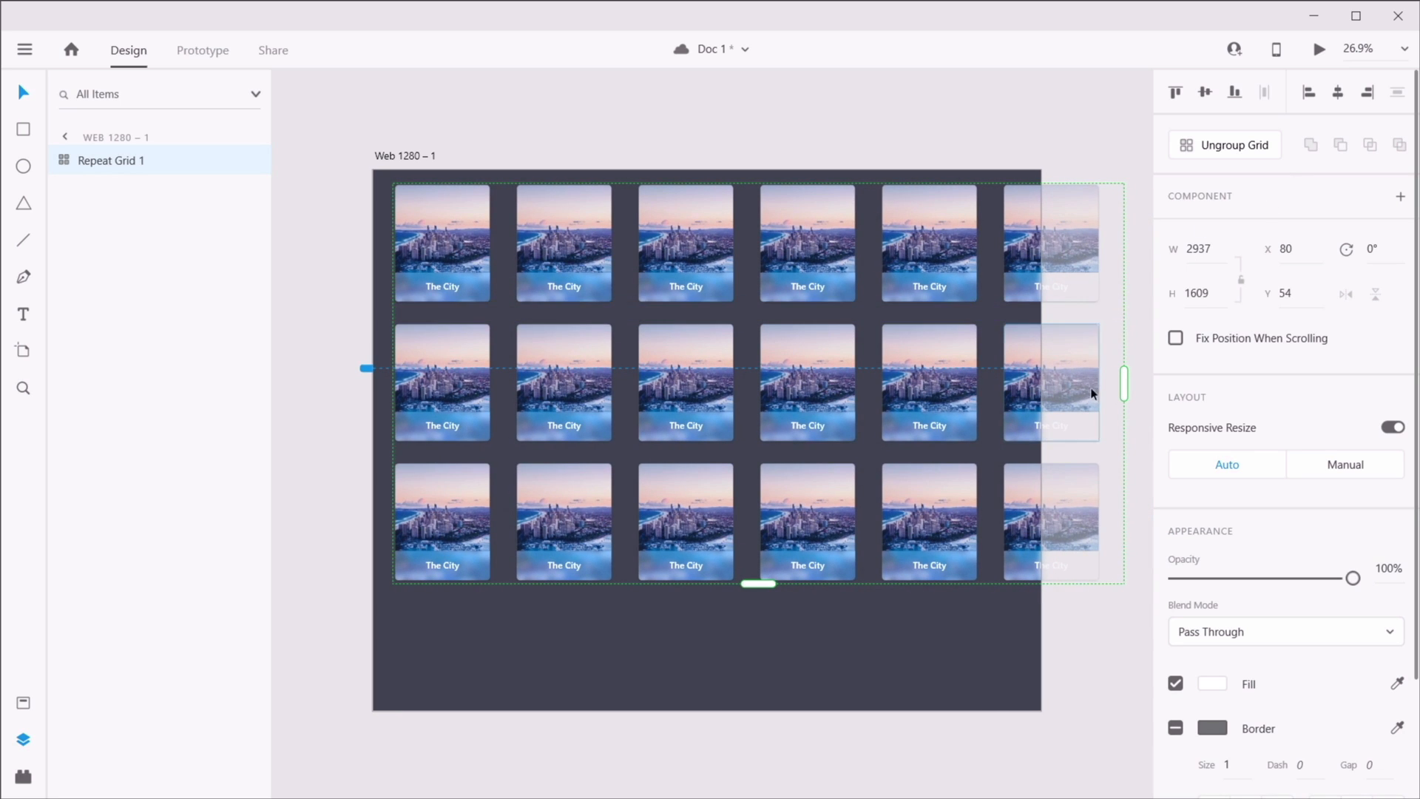
{"action": "left_click_drag", "start_coordinate": [1123, 383], "coordinate": [993, 383]}
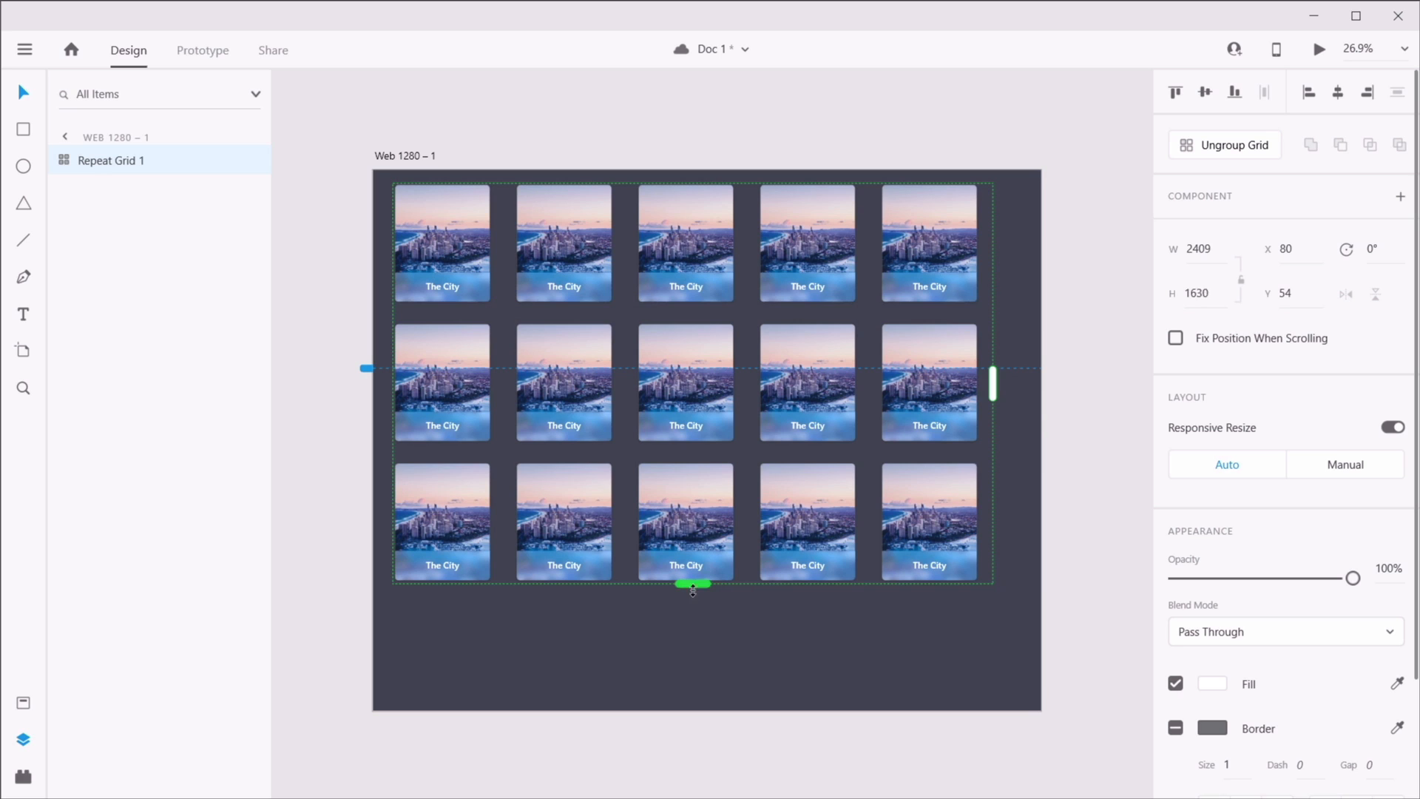
{"action": "left_click_drag", "start_coordinate": [689, 587], "coordinate": [691, 597]}
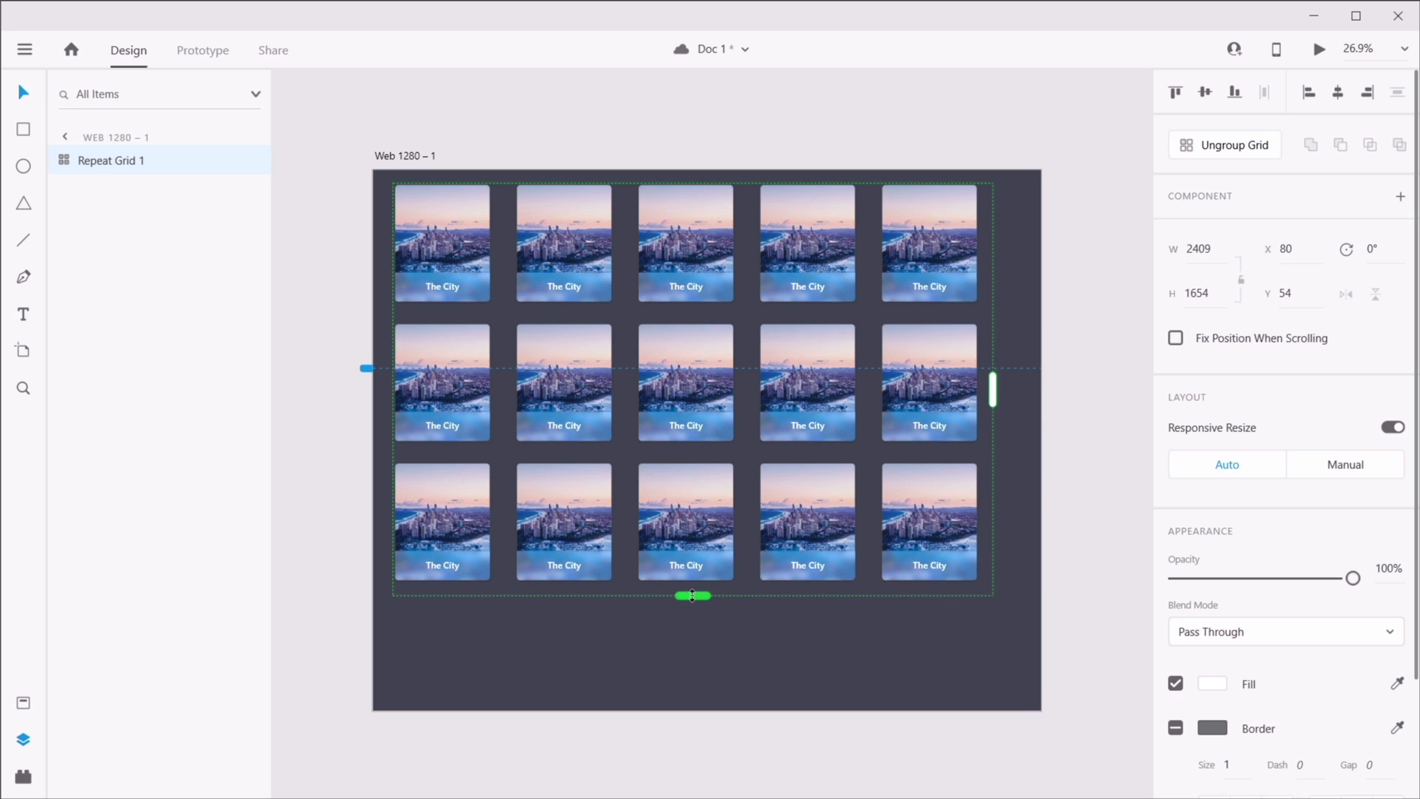
{"action": "left_click", "coordinate": [1234, 146]}
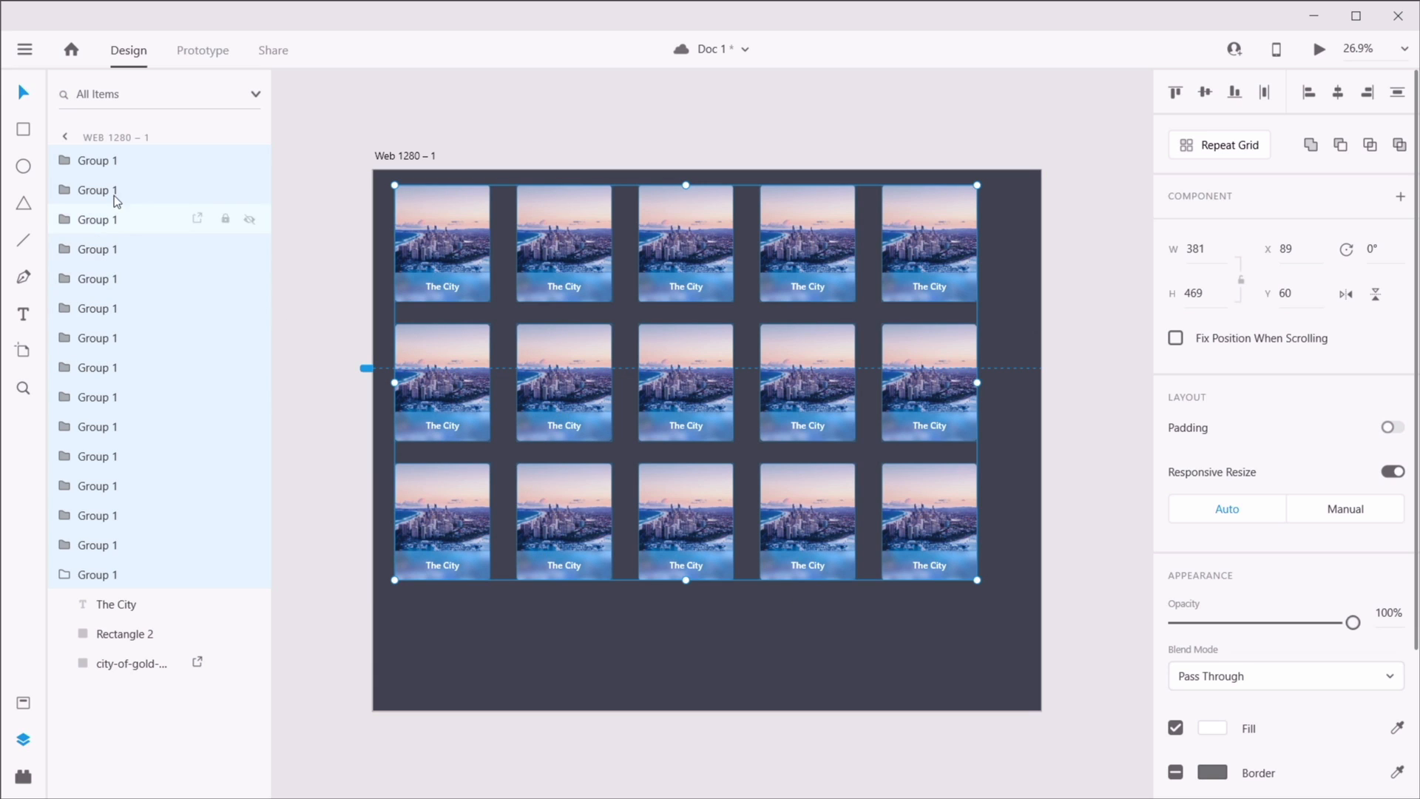
{"action": "left_click", "coordinate": [63, 576]}
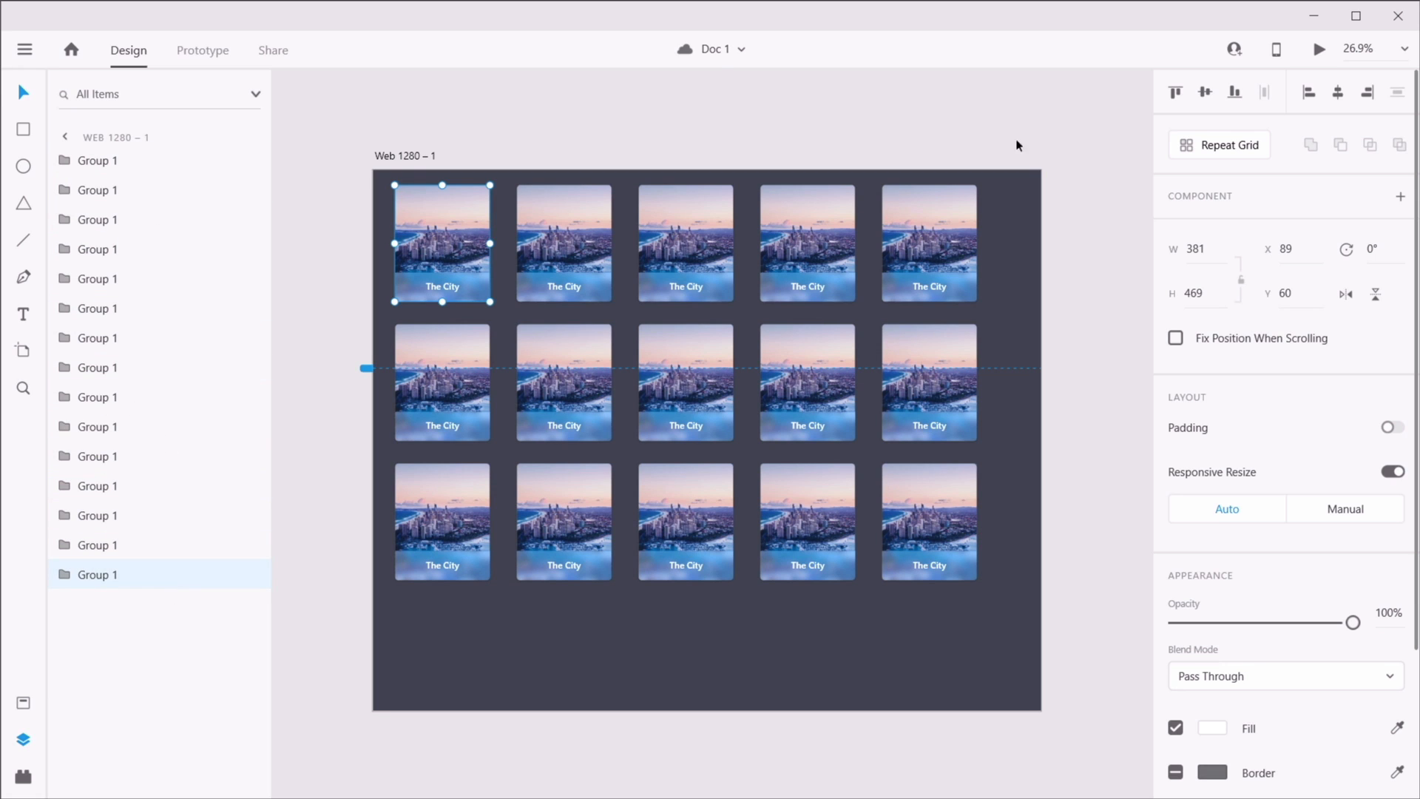
- Set the scrolling of the Web 1280 – 1 artboard to None
{"action": "left_click", "coordinate": [413, 159]}
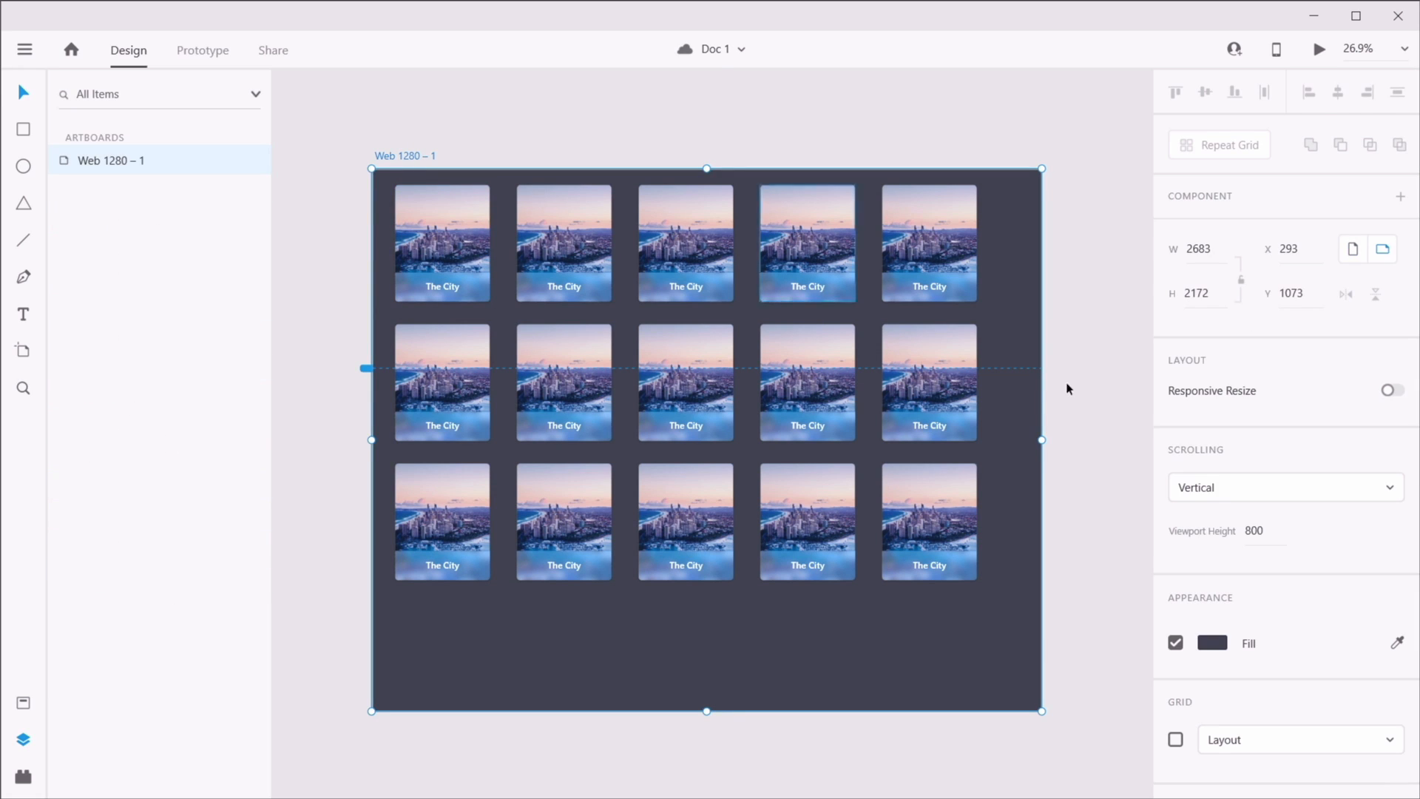
{"action": "left_click", "coordinate": [1210, 488]}
{"action": "left_click", "coordinate": [1217, 453]}
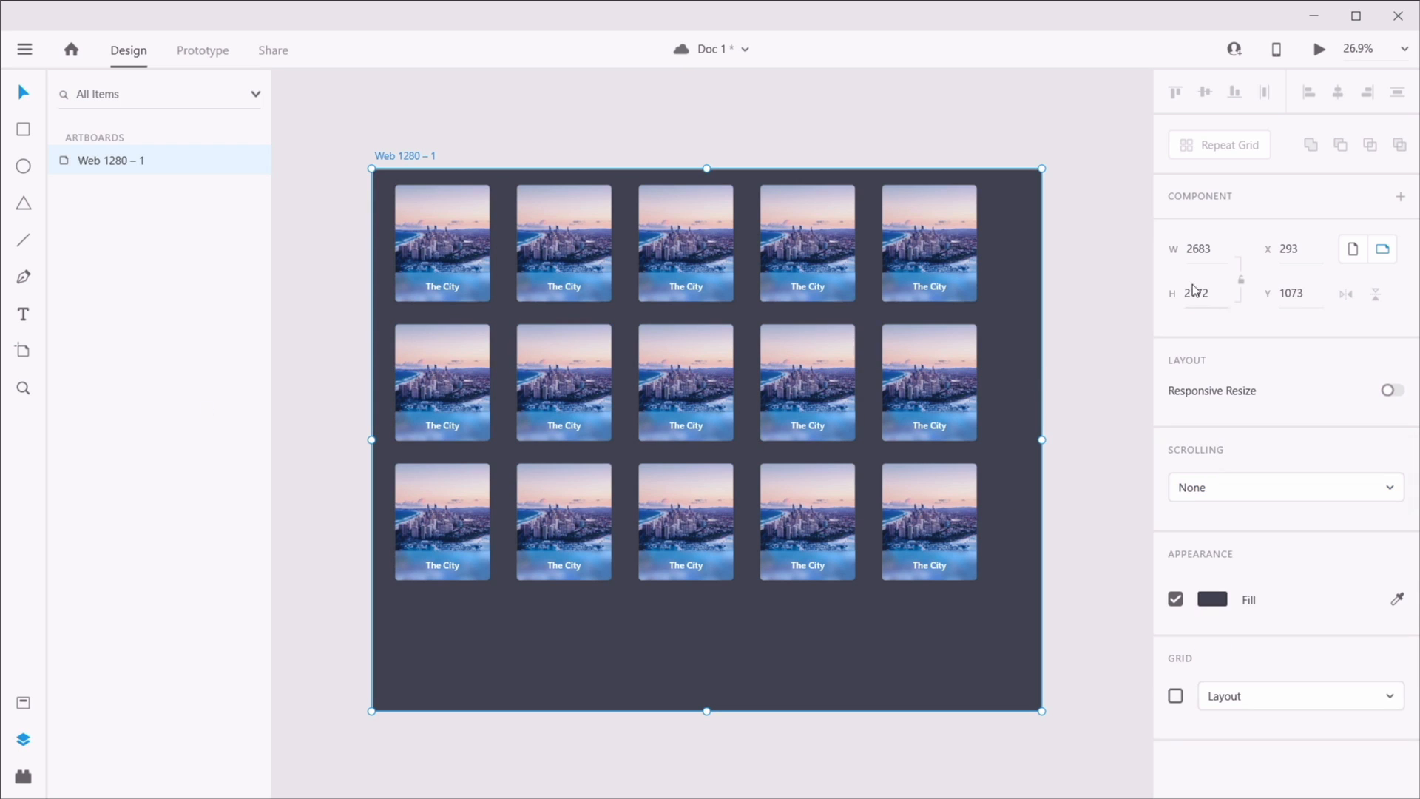
- Fill the repeat grid's image cards with the five photos from the Downloads folder in File Explorer and save the document
{"action": "left_click", "coordinate": [1096, 356]}
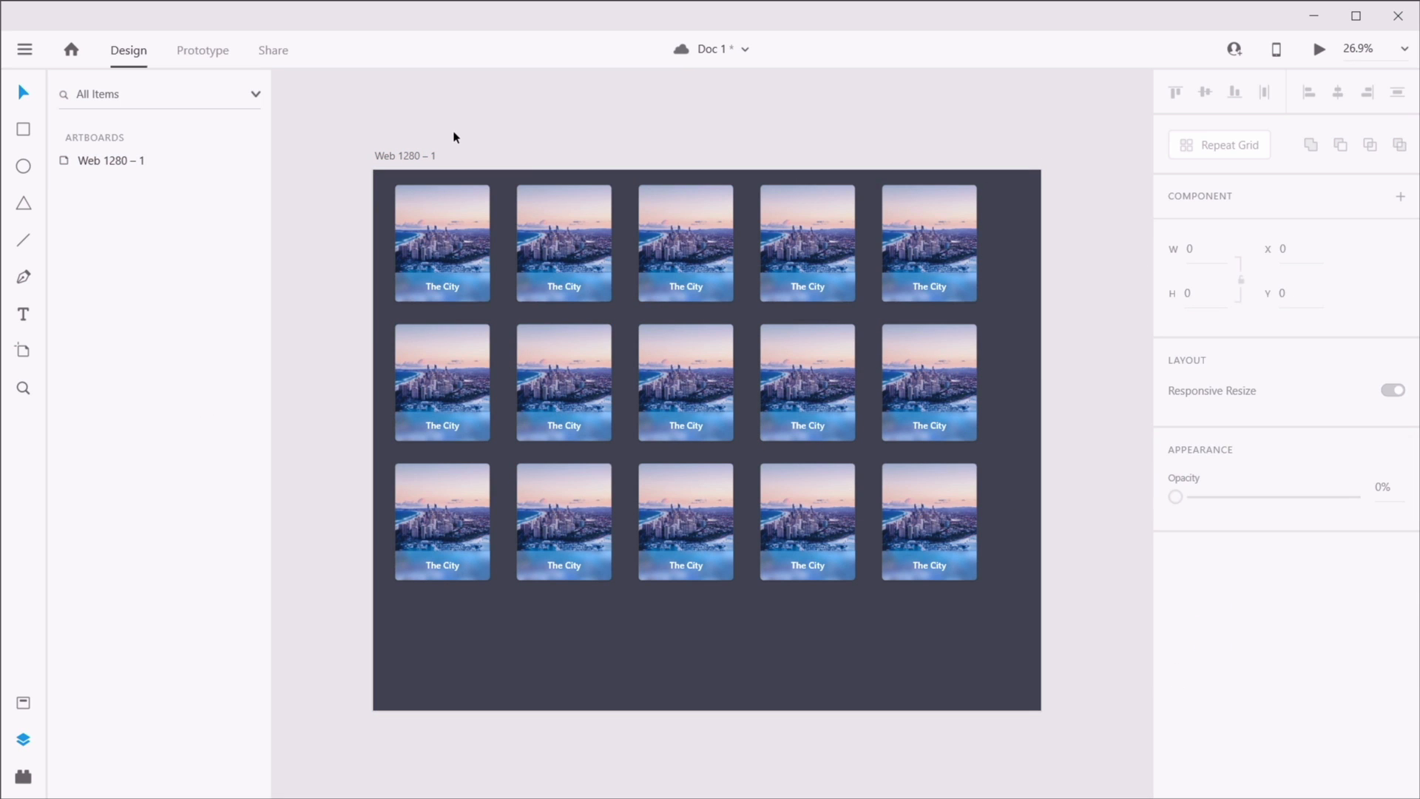
{"action": "scroll", "coordinate": [545, 231], "scroll_direction": "up", "scroll_amount": 2}
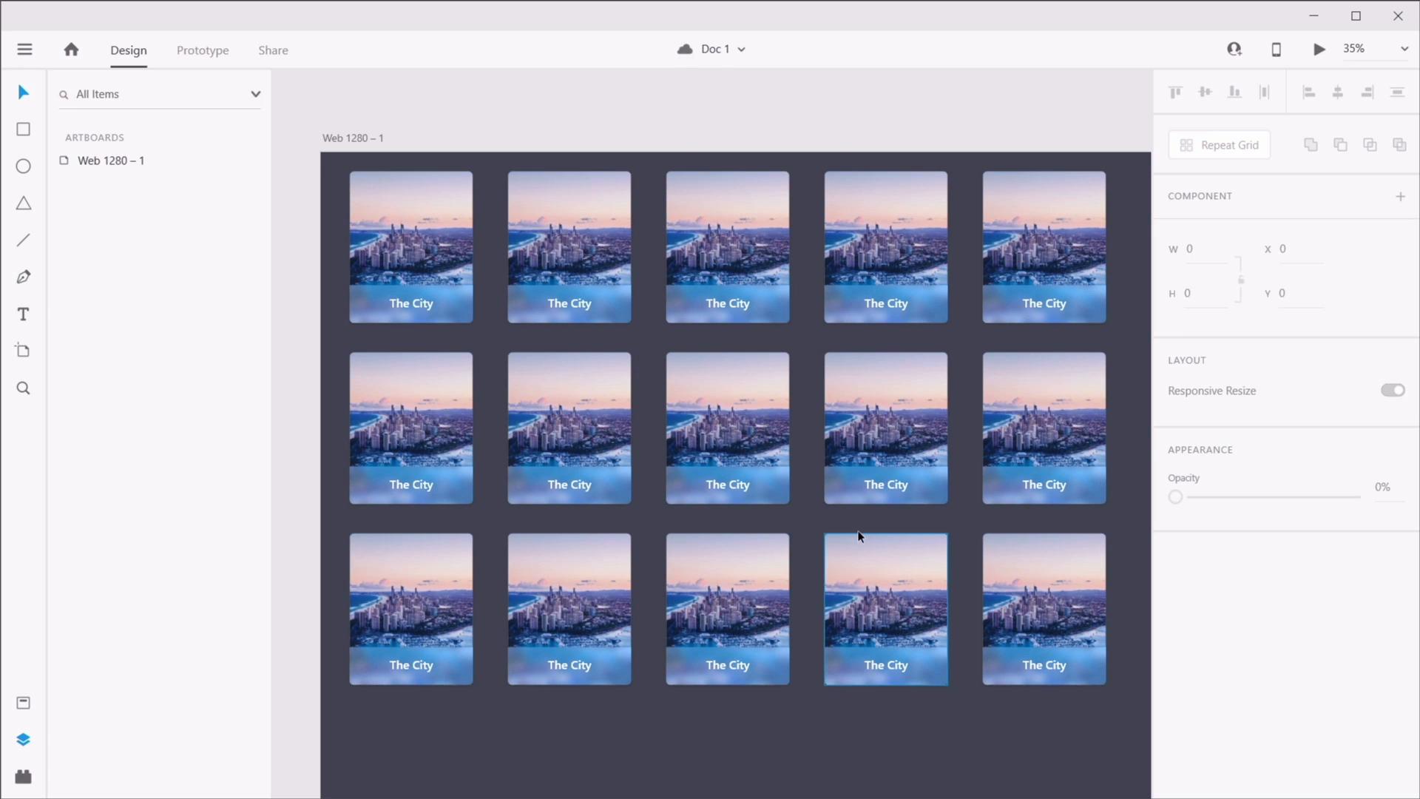
{"action": "key", "text": "alt+Tab"}
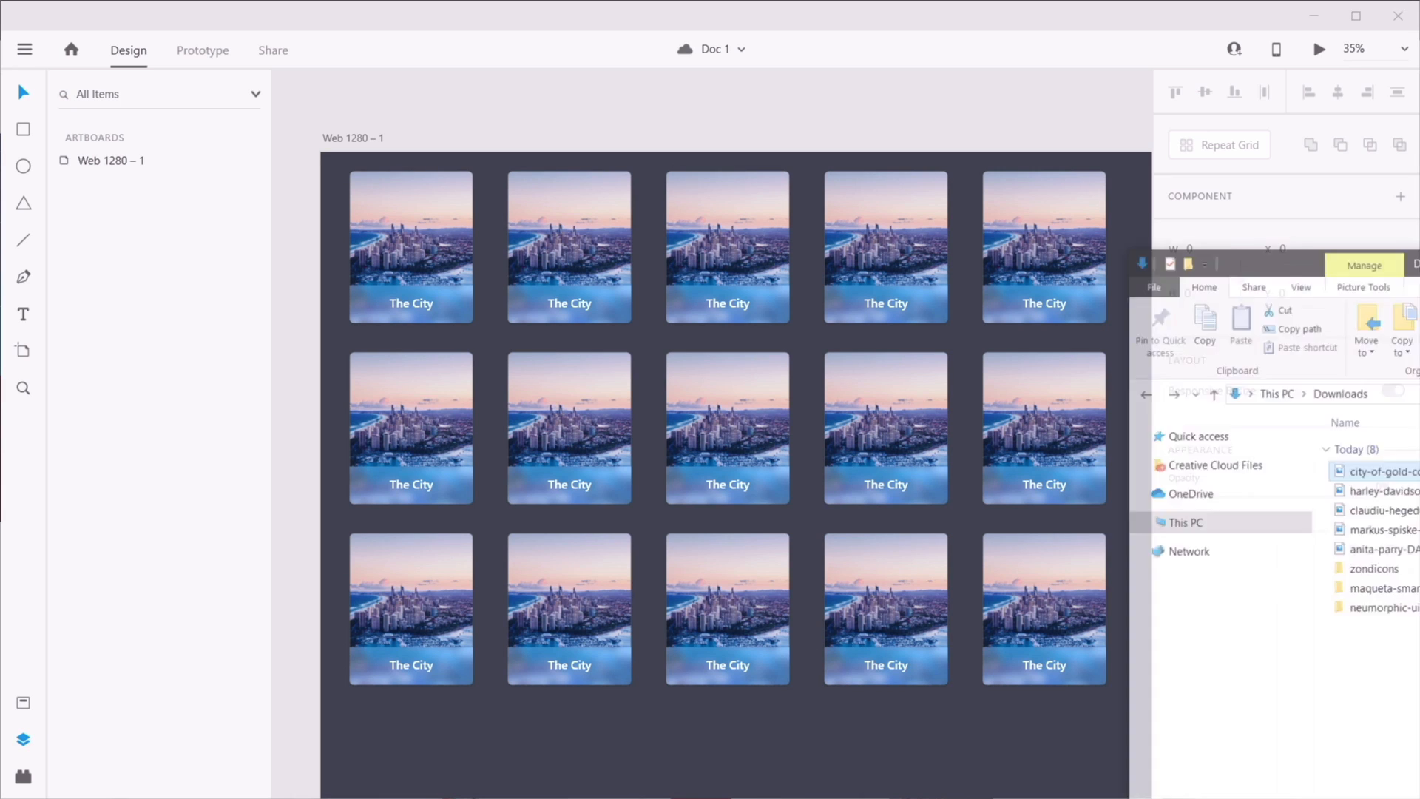
{"action": "left_click", "coordinate": [1409, 461], "text": "shift"}
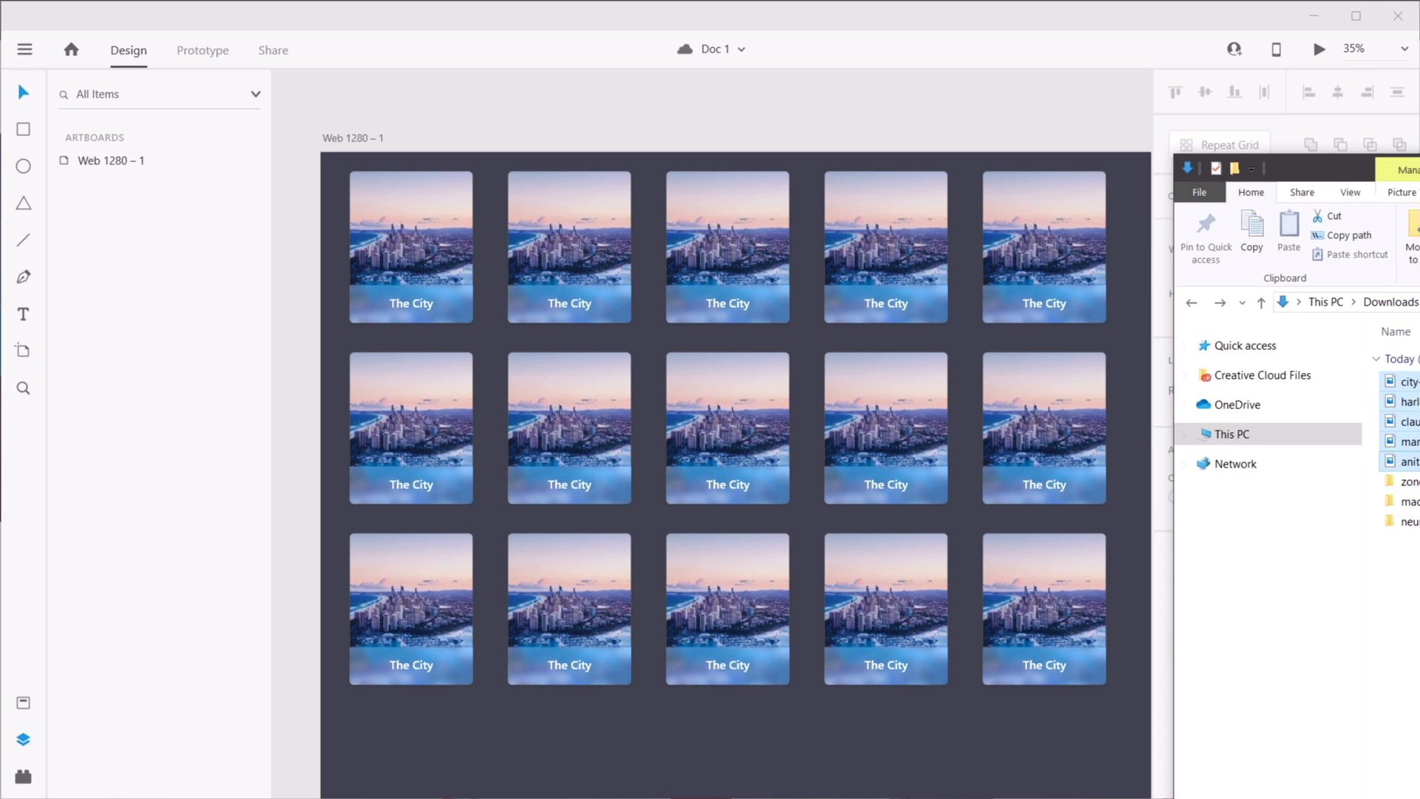
{"action": "left_click", "coordinate": [814, 442]}
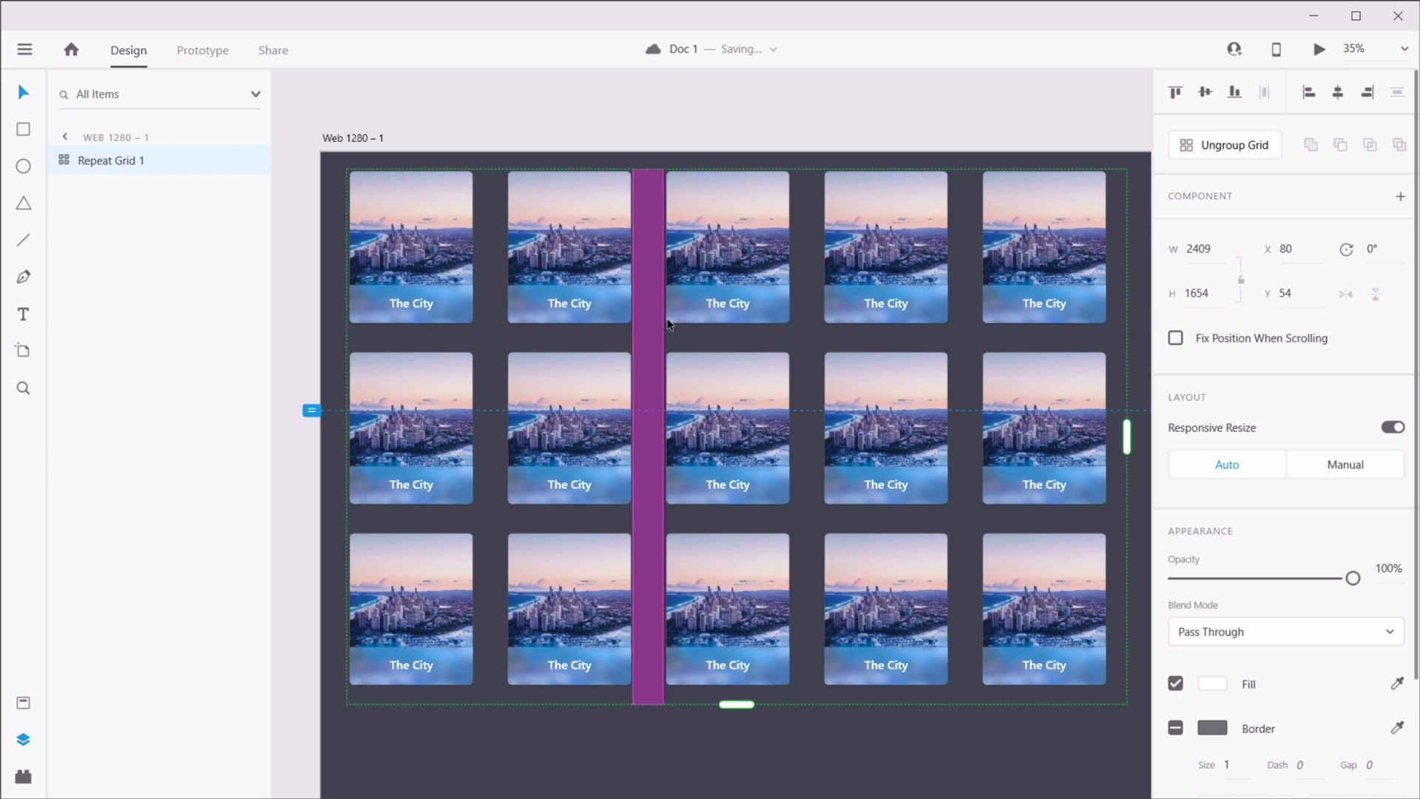
{"action": "key", "text": "alt+Tab"}
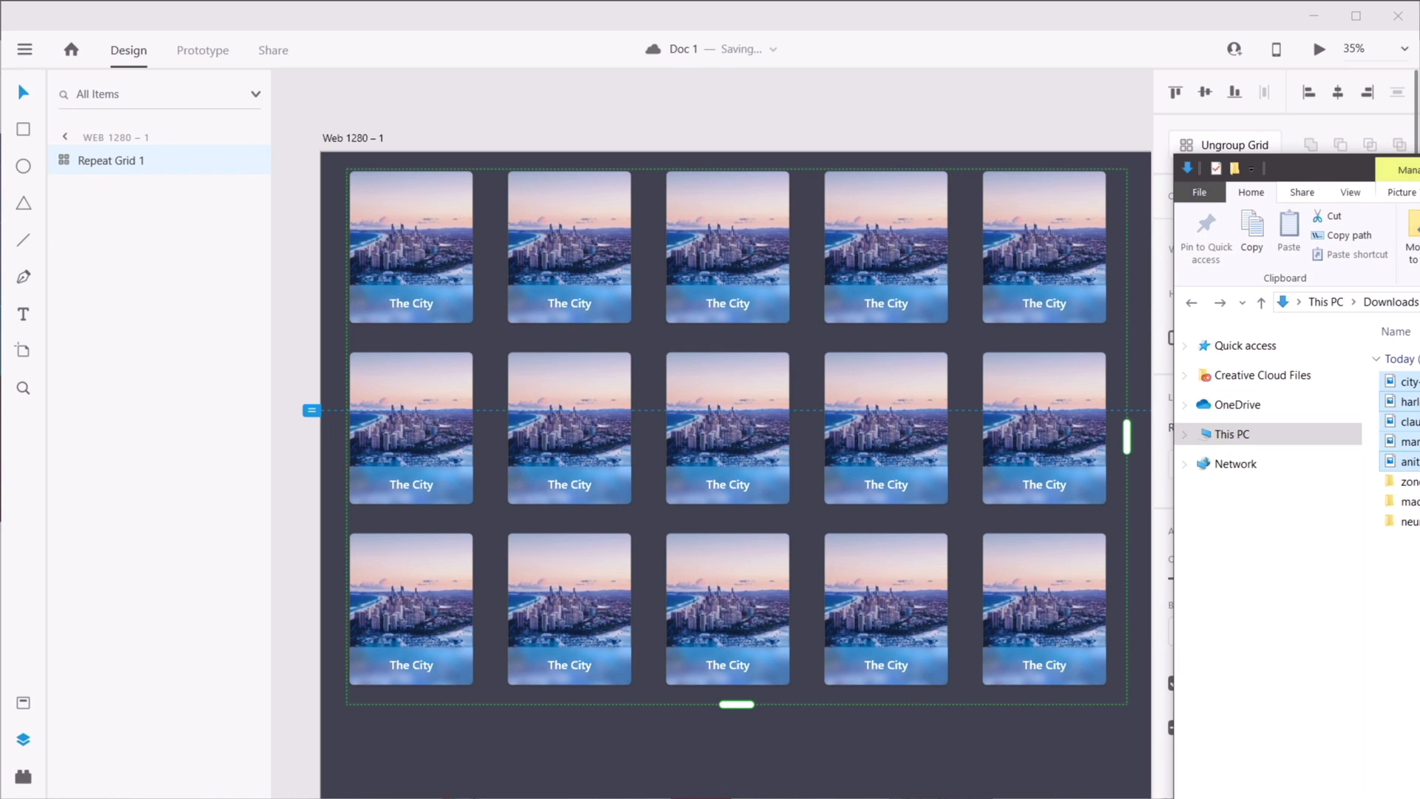
{"action": "left_click_drag", "start_coordinate": [1412, 421], "coordinate": [875, 237]}
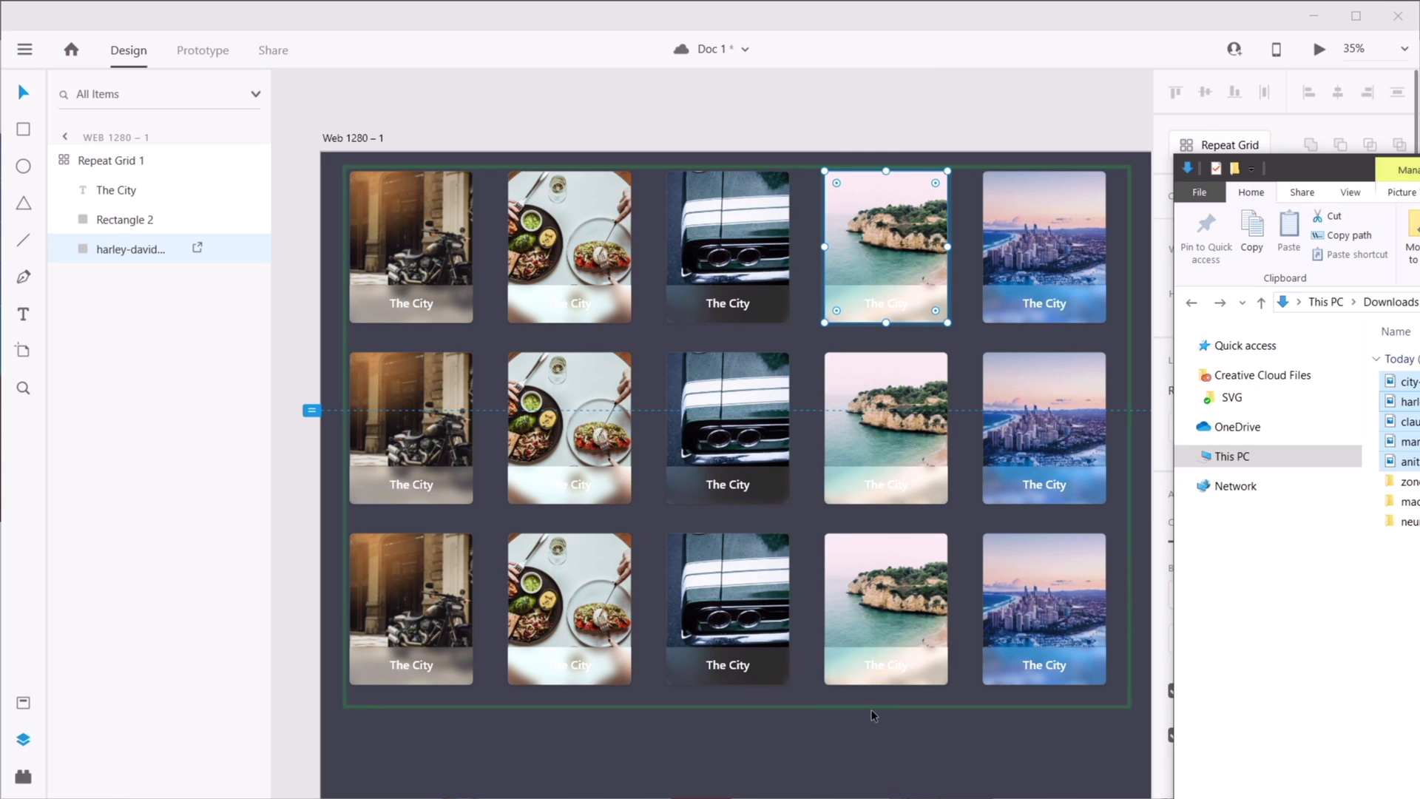
{"action": "key", "text": "ctrl+s"}
{"action": "left_click", "coordinate": [813, 754]}
- Shorten the repeat grid to a single row of five cards
{"action": "key", "text": "space"}
{"action": "mouse_move", "coordinate": [744, 465]}
{"action": "left_mouse_down"}
{"action": "mouse_move", "coordinate": [713, 462]}
{"action": "mouse_move", "coordinate": [732, 482]}
{"action": "left_mouse_up"}
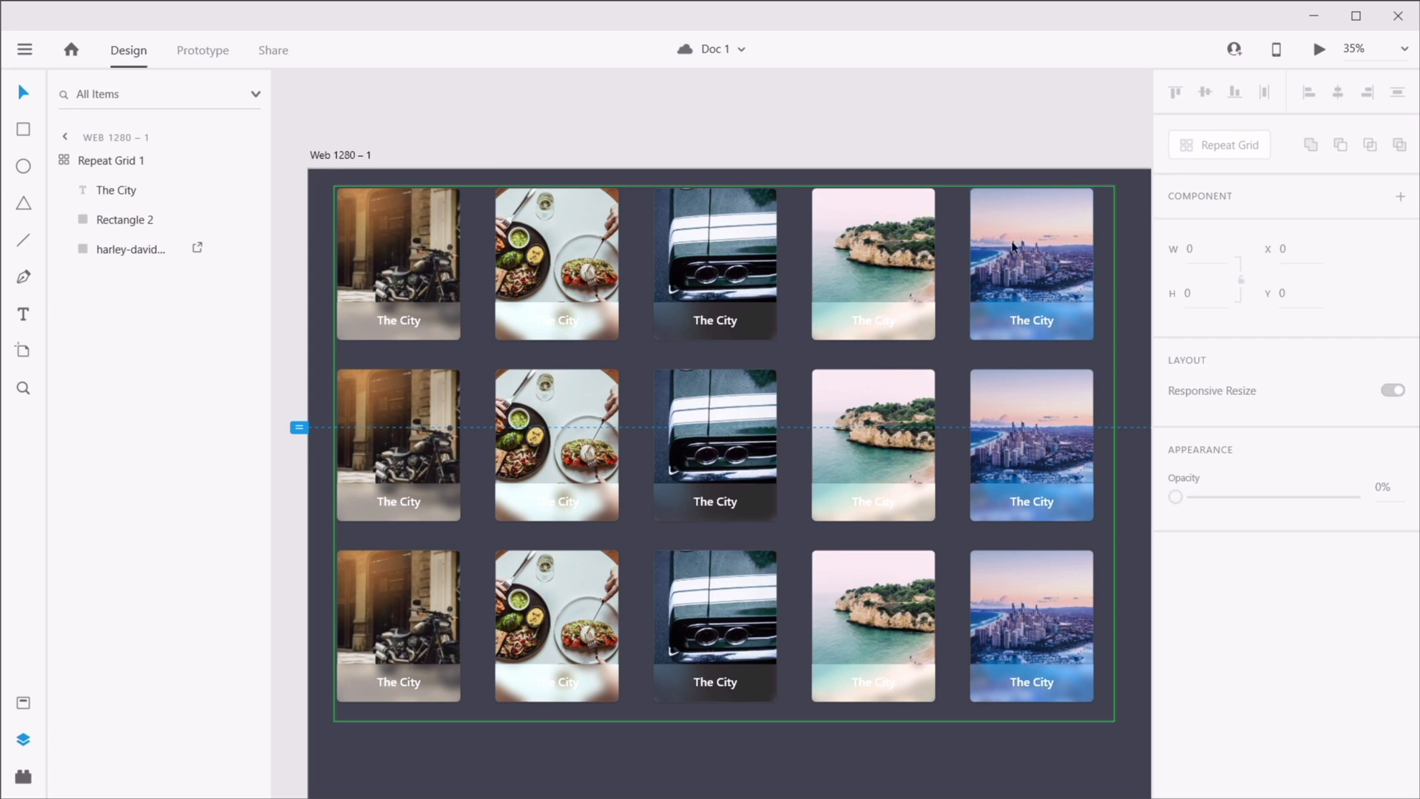
{"action": "left_click", "coordinate": [1022, 277]}
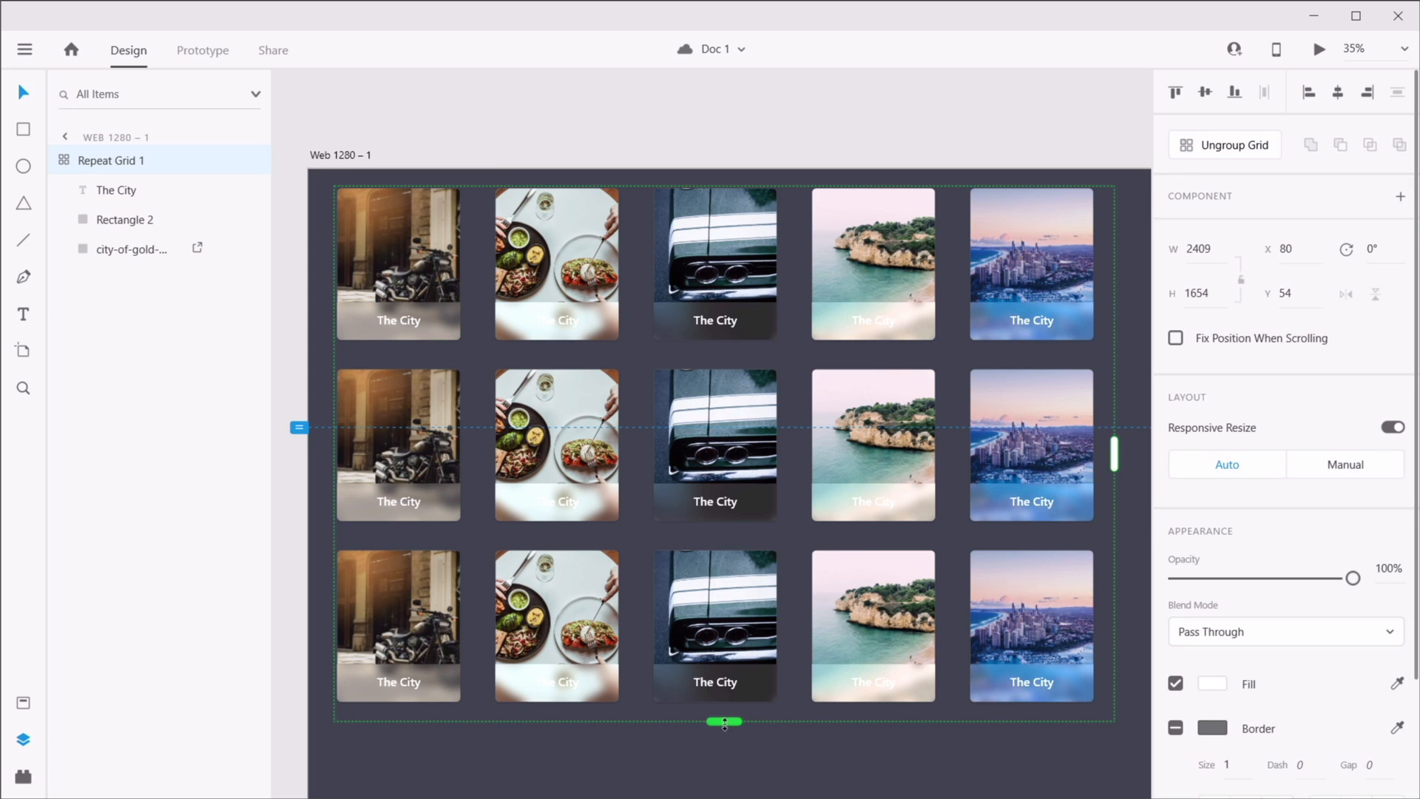
{"action": "left_click_drag", "start_coordinate": [756, 723], "coordinate": [756, 348]}
{"action": "left_click", "coordinate": [747, 596]}
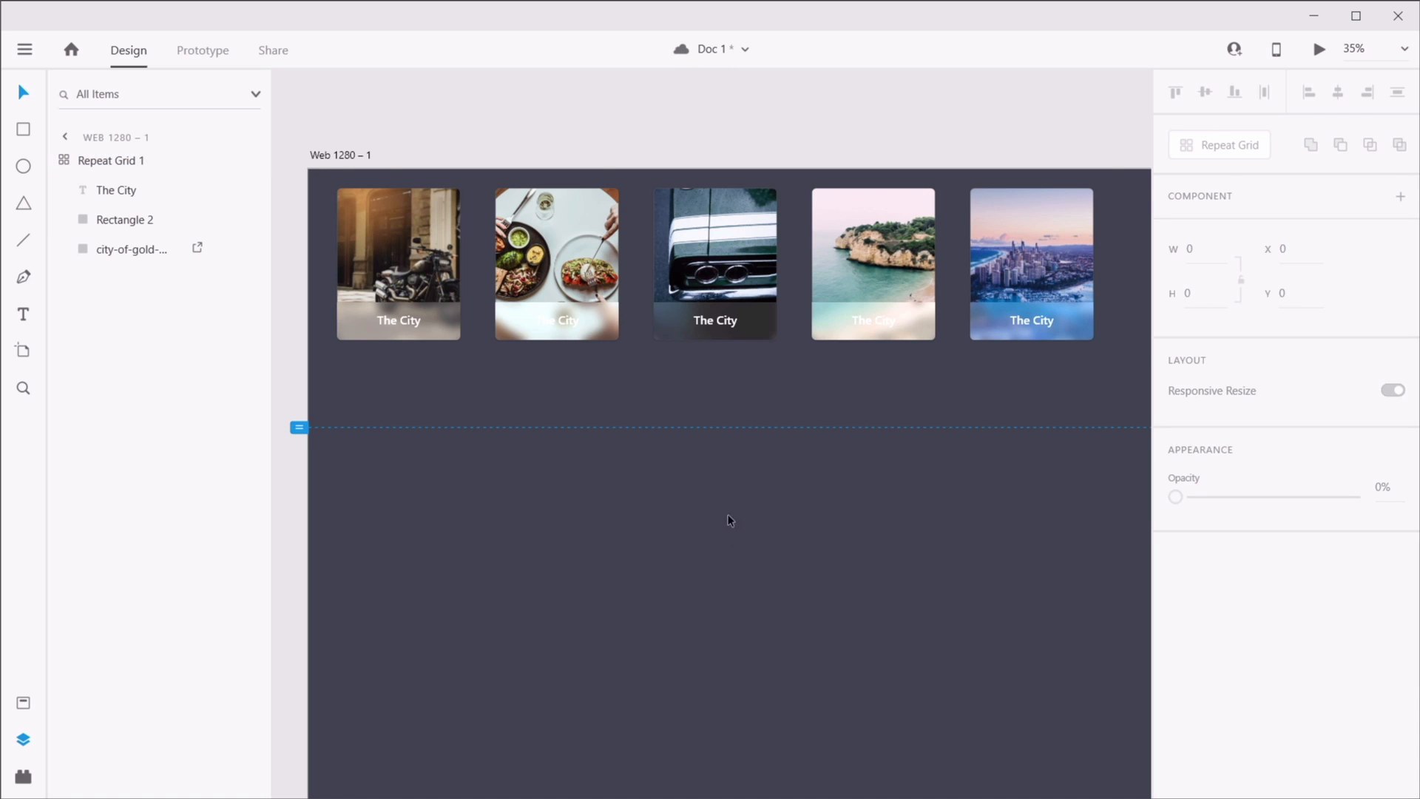
- Try overriding only the third card's caption with "dsdsds" and undo that text change
{"action": "scroll", "coordinate": [728, 517], "scroll_direction": "up", "scroll_amount": 3}
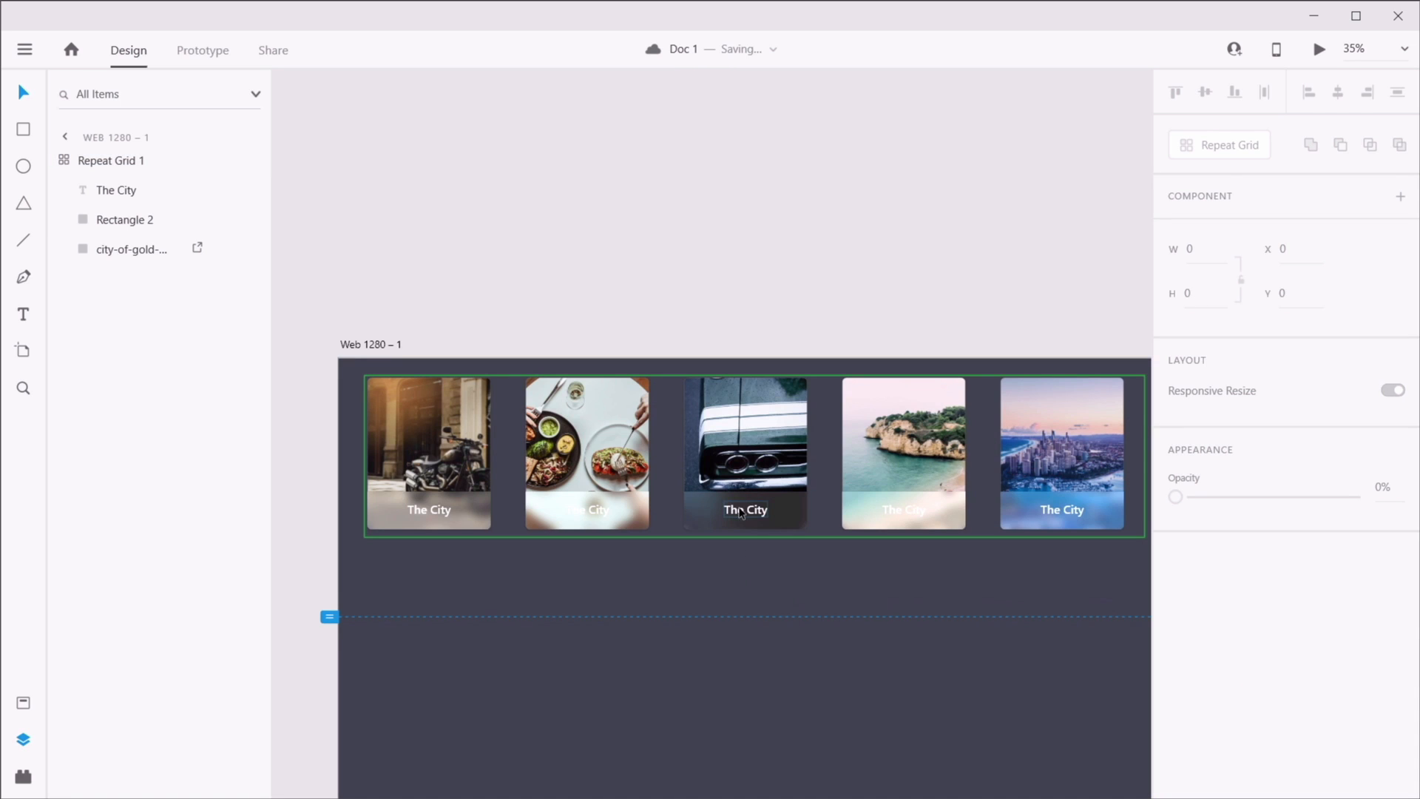
{"action": "double_click", "coordinate": [430, 510]}
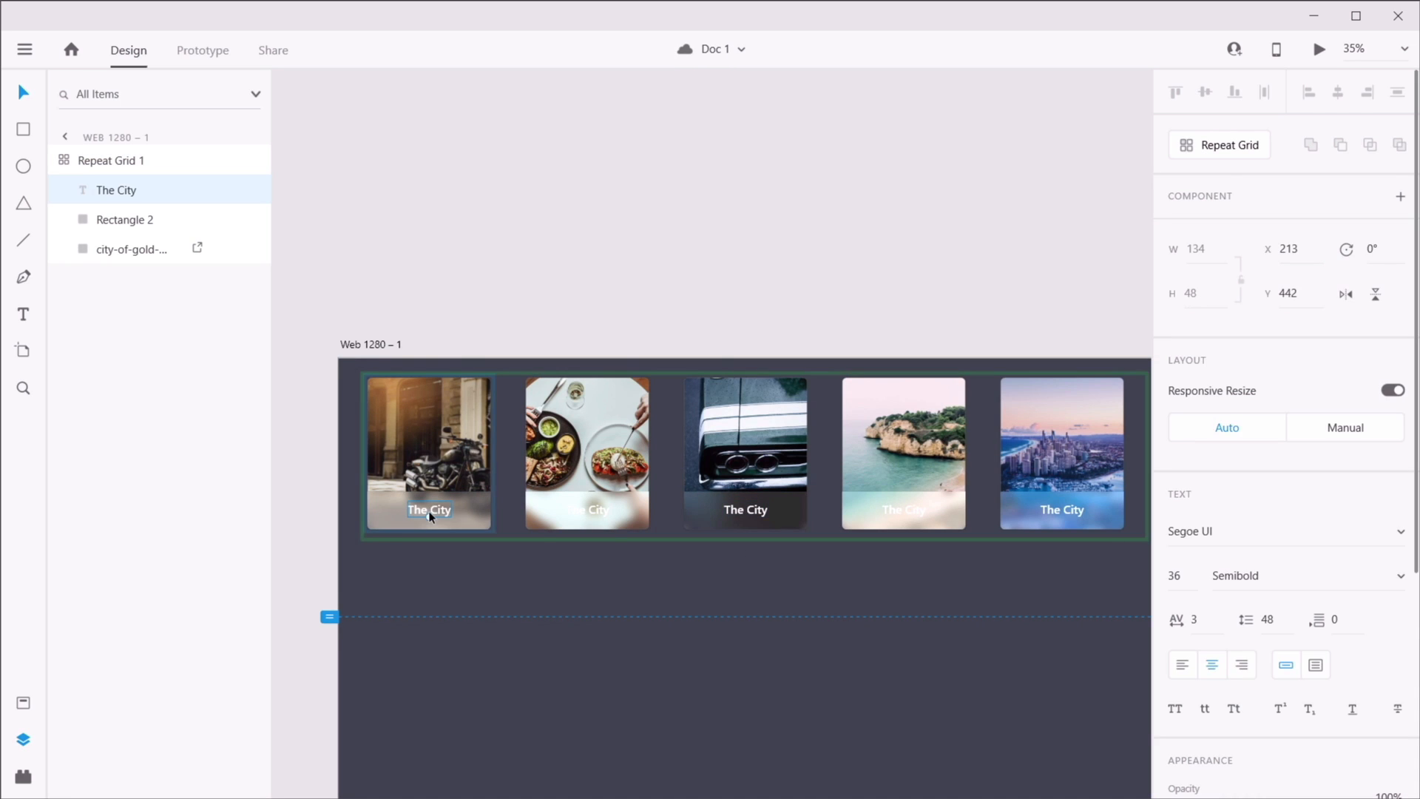
{"action": "left_click", "coordinate": [744, 515]}
{"action": "double_click", "coordinate": [751, 515]}
{"action": "type", "text": "dsdsds"}
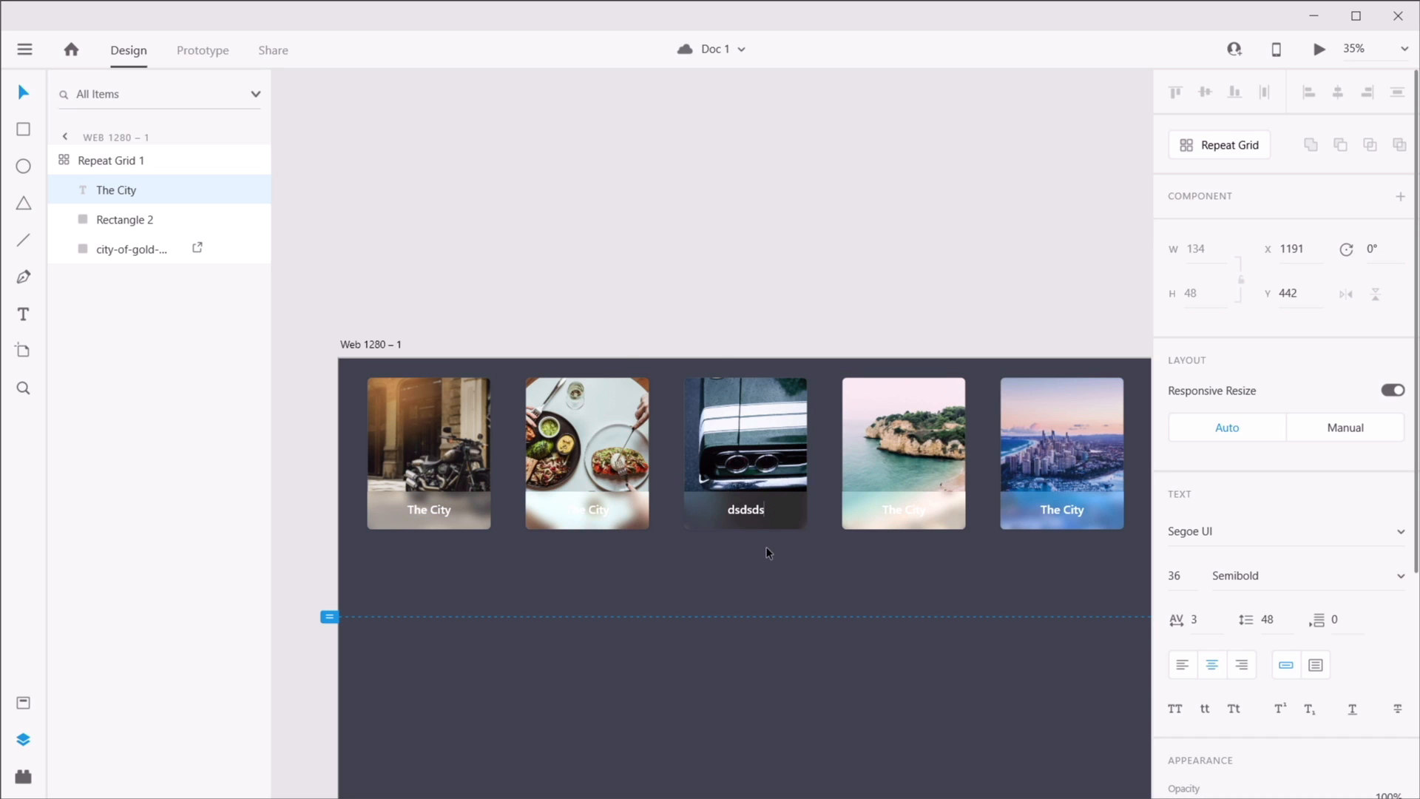
{"action": "left_click", "coordinate": [767, 547]}
{"action": "key", "text": "ctrl+z"}
{"action": "left_click", "coordinate": [759, 584]}
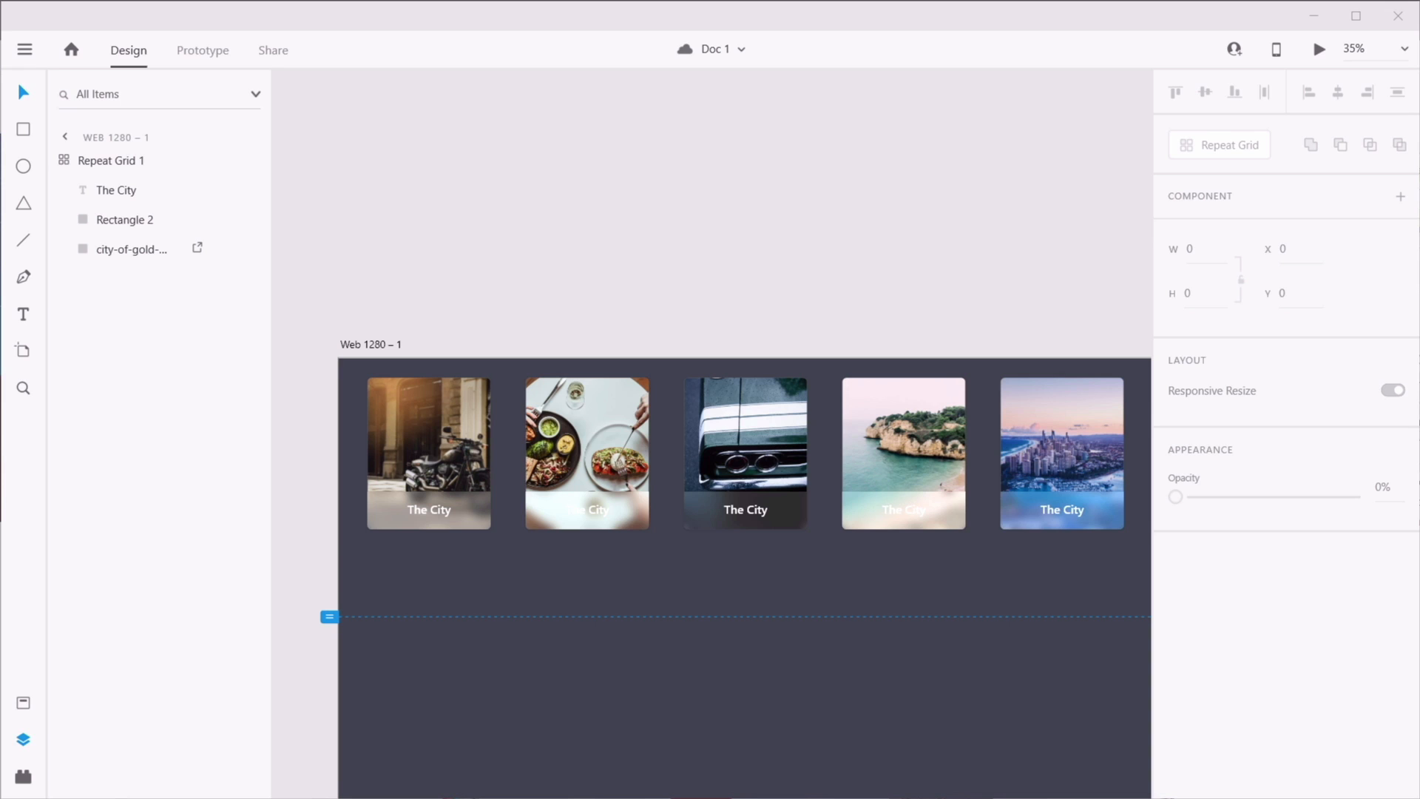
- In Notepad, write The City, Harley, Food, Nice car and Vacation on separate lines of list.txt and save the file
{"action": "key", "text": "alt+Tab"}
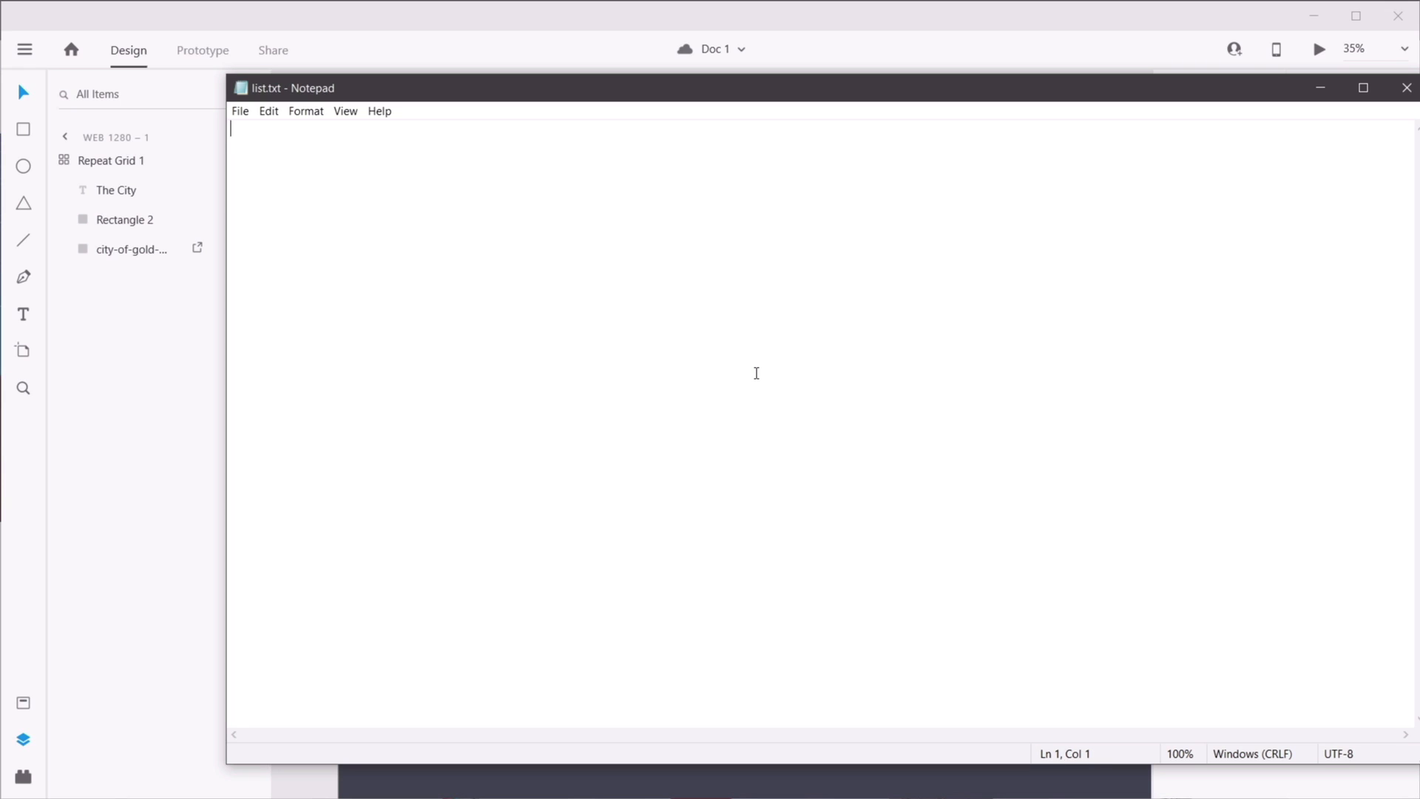
{"action": "type", "text": "The City"}
{"action": "key", "text": "Return"}
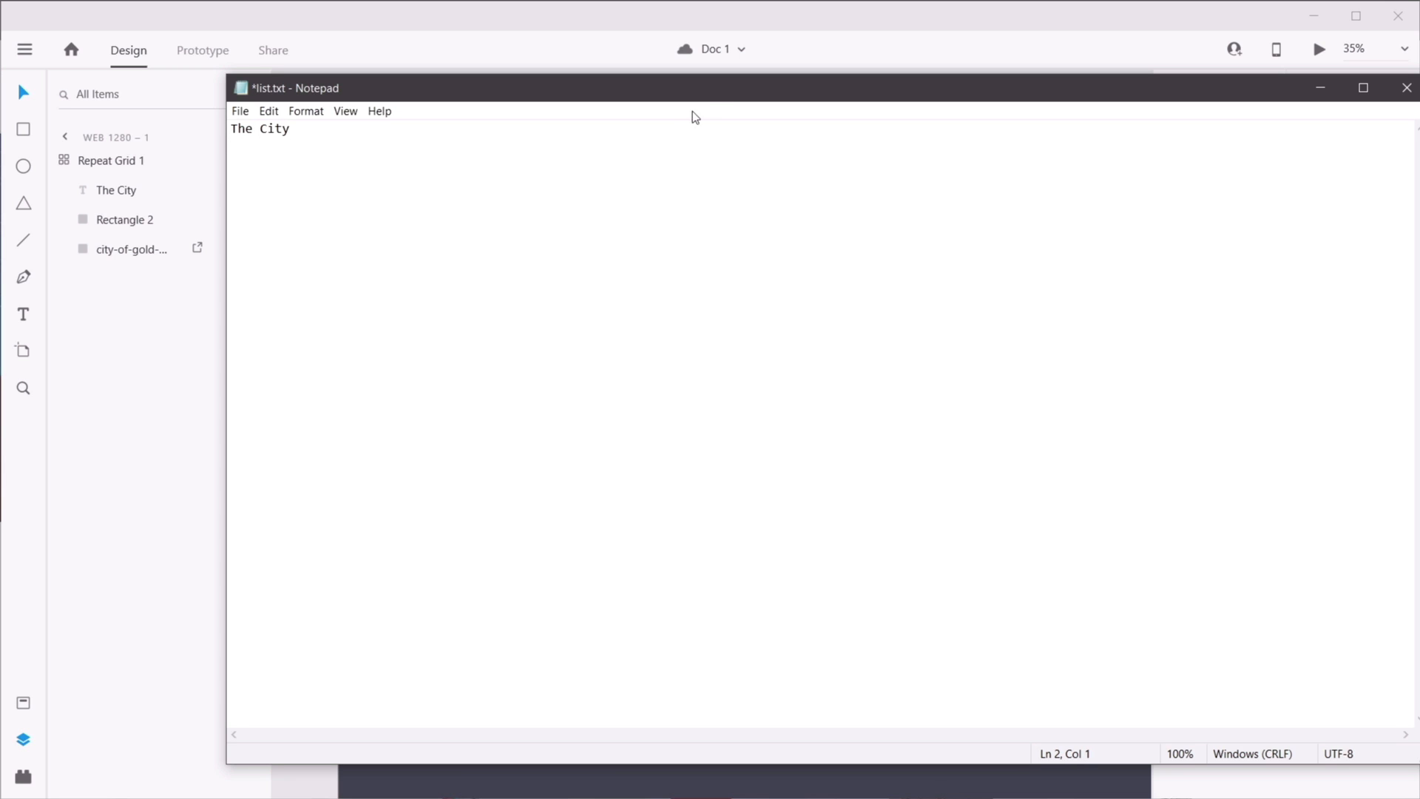
{"action": "left_click_drag", "start_coordinate": [694, 92], "coordinate": [710, 599]}
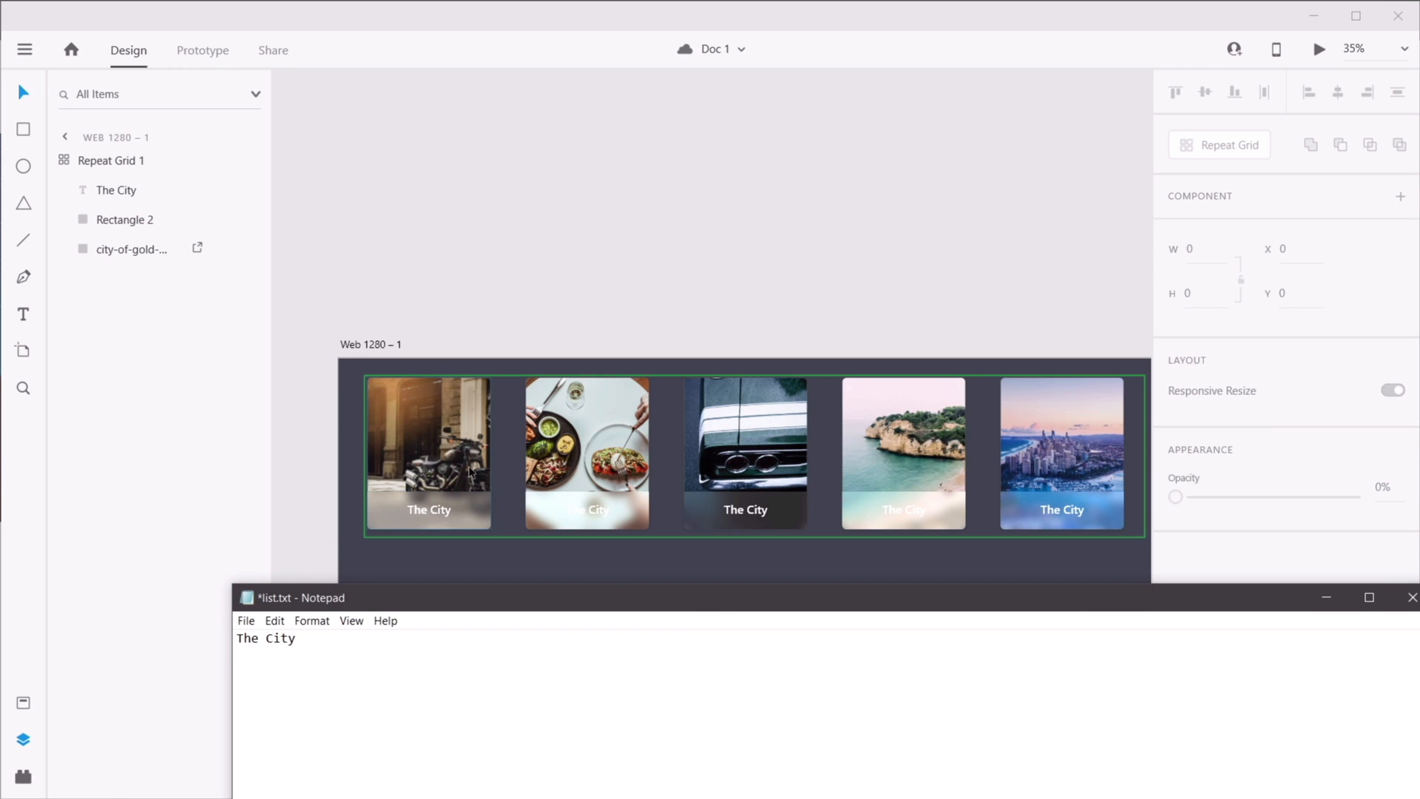
{"action": "type", "text": "Harley"}
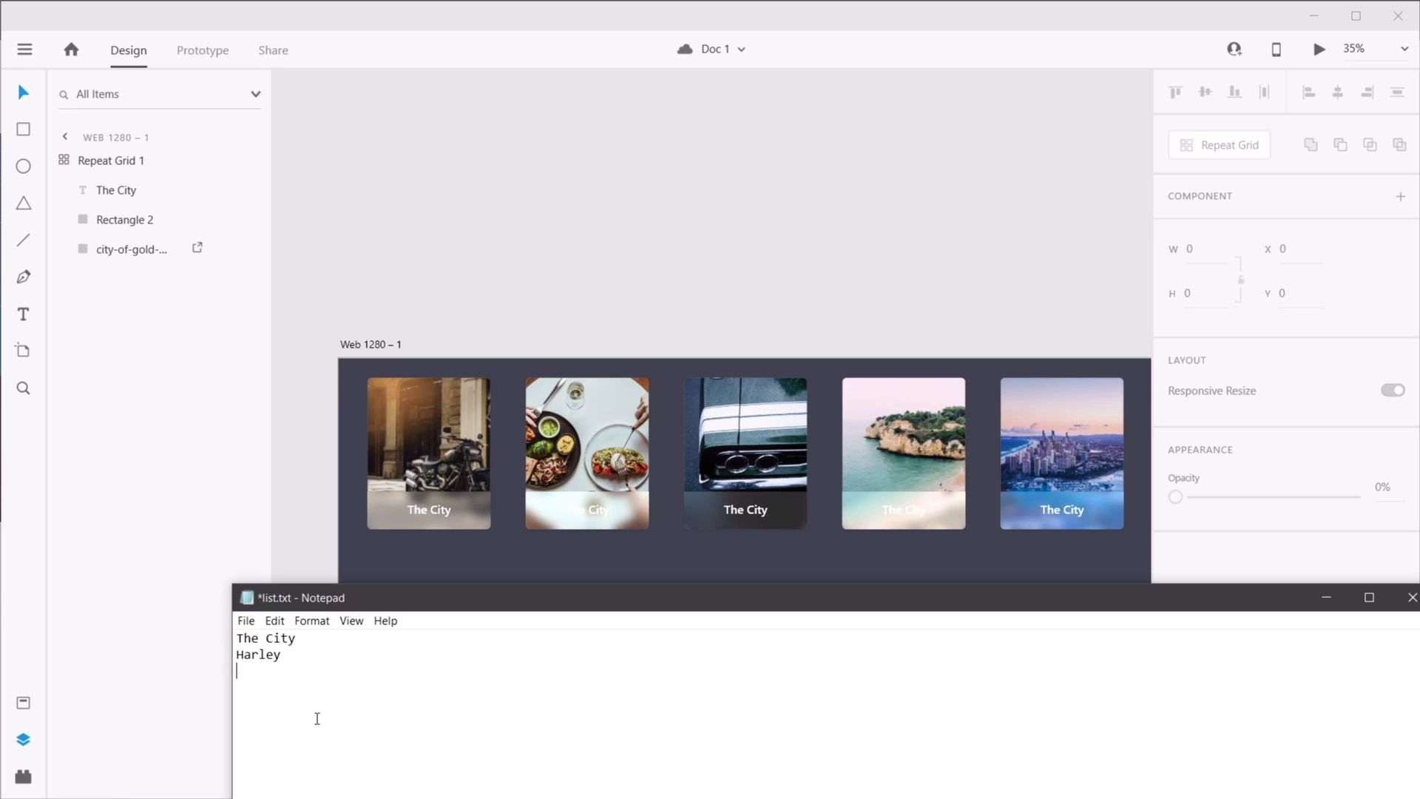
{"action": "type", "text": "Food "}
{"action": "type", "text": "Nice car "}
{"action": "type", "text": "Vacation"}
{"action": "key", "text": "ctrl+s"}
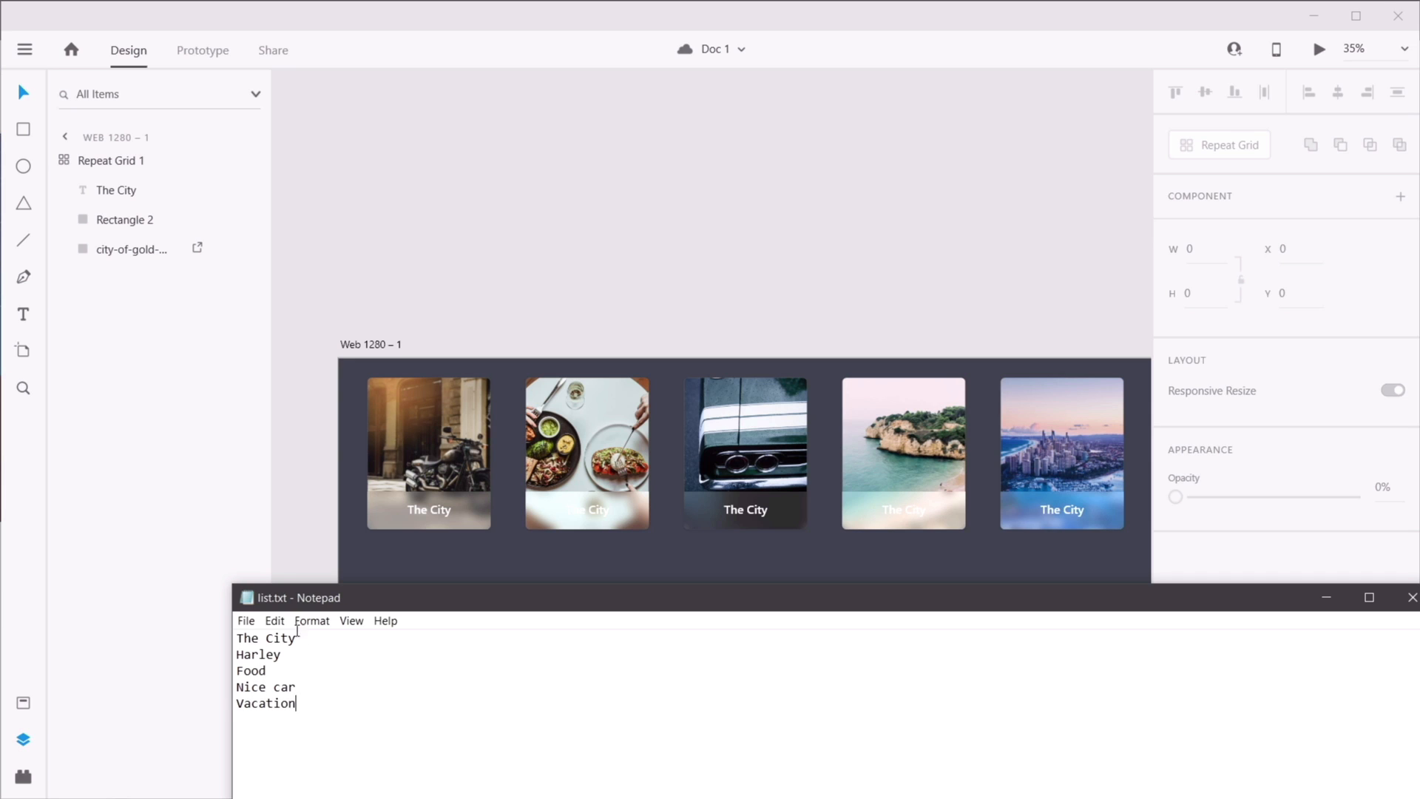
{"action": "left_click", "coordinate": [1405, 598]}
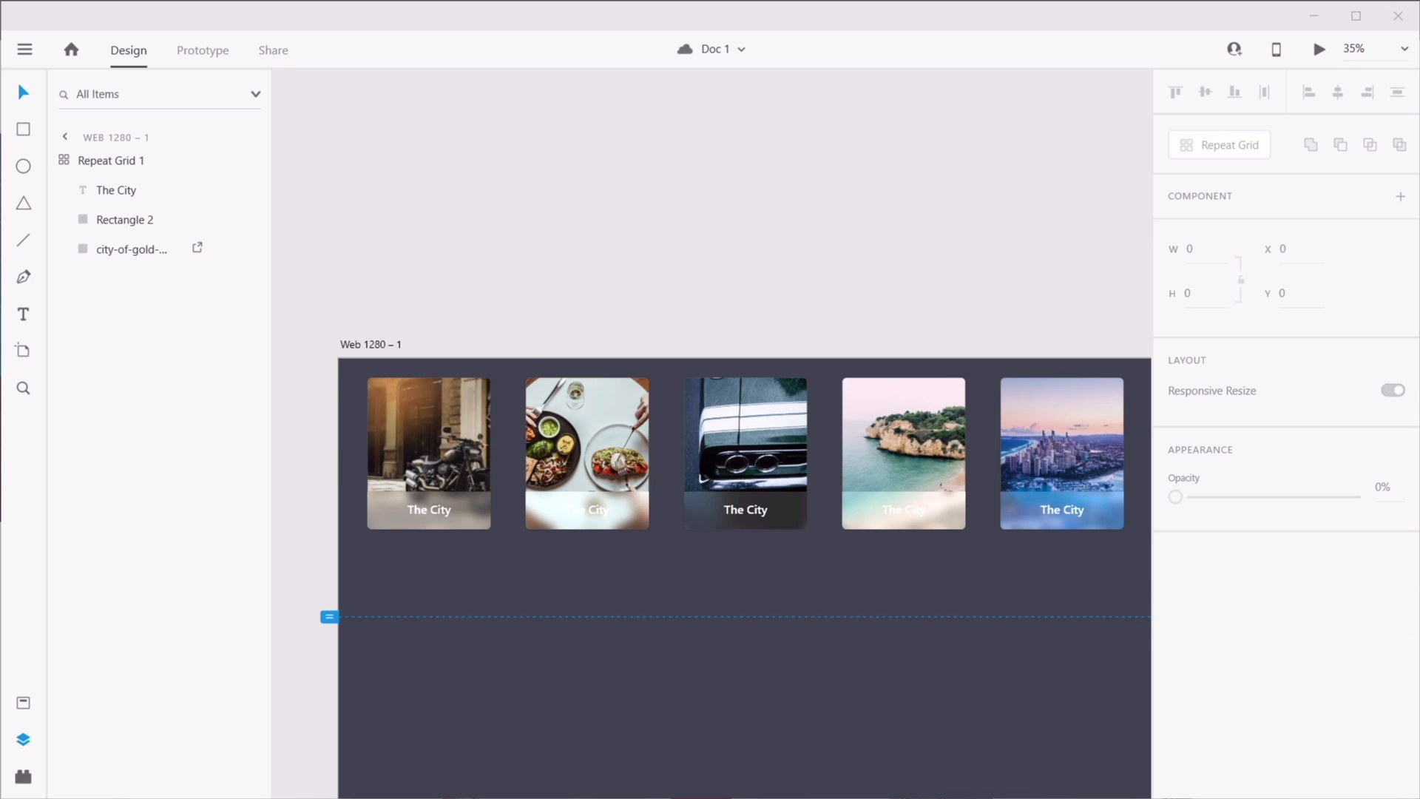
- Apply list.txt to the caption text of the cards in the repeat grid
{"action": "left_click_drag", "start_coordinate": [954, 518], "coordinate": [800, 513]}
{"action": "scroll", "coordinate": [753, 492], "scroll_direction": "up", "scroll_amount": 9}
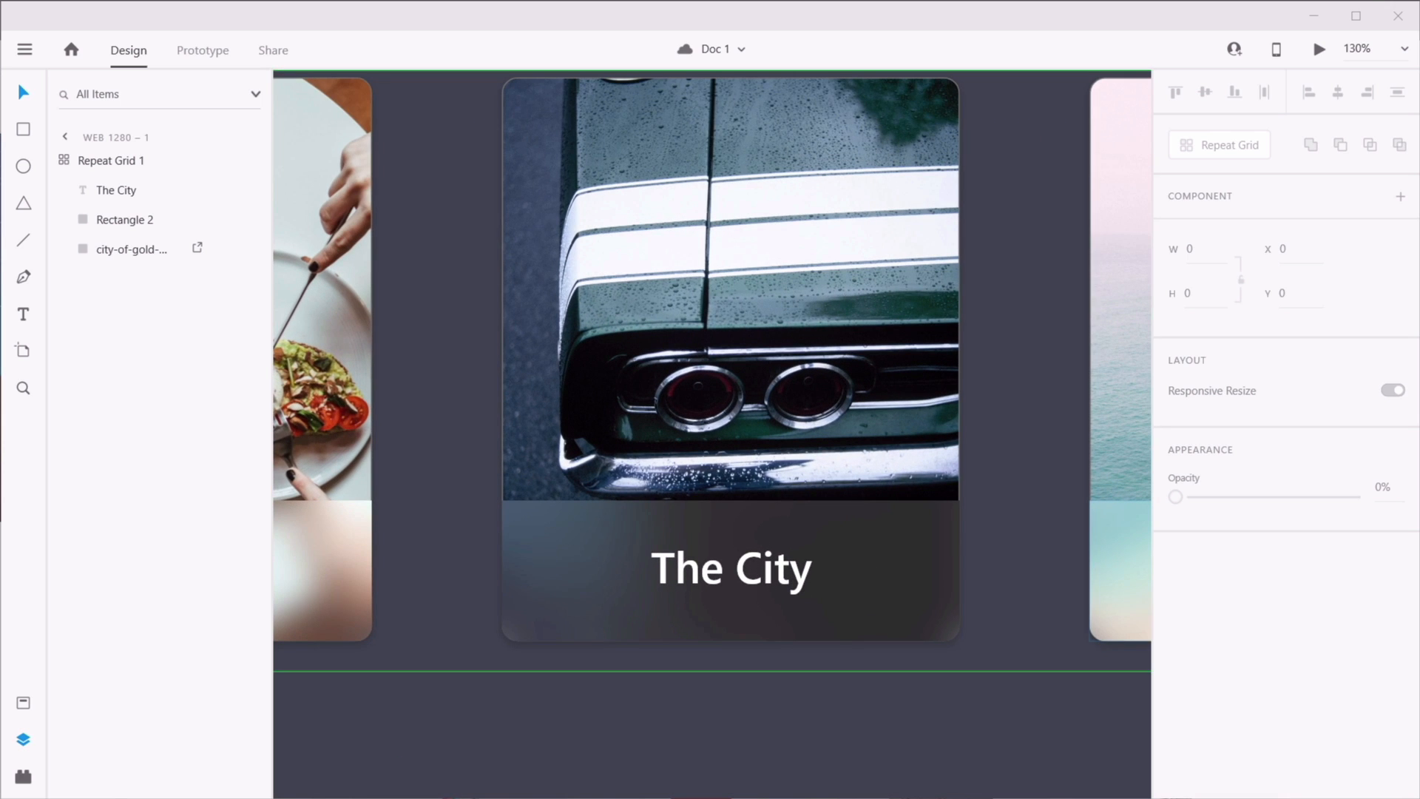
{"action": "left_click_drag", "start_coordinate": [946, 551], "coordinate": [764, 576]}
{"action": "scroll", "coordinate": [918, 649], "scroll_direction": "down", "scroll_amount": 5}
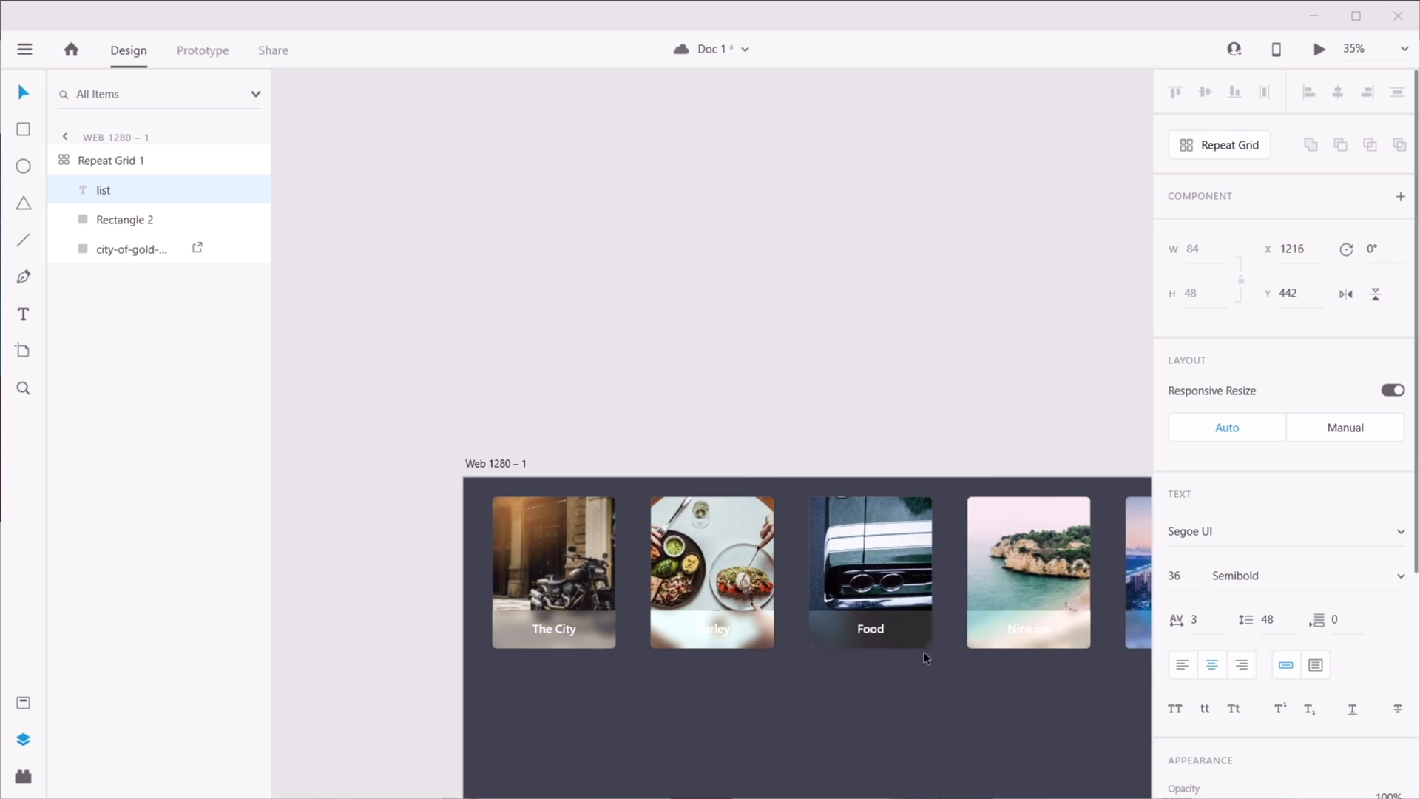
- Examine each card's caption along the row to compare it with its photo
{"action": "scroll", "coordinate": [924, 652], "scroll_direction": "up", "scroll_amount": 1}
{"action": "left_click_drag", "start_coordinate": [586, 716], "coordinate": [695, 625]}
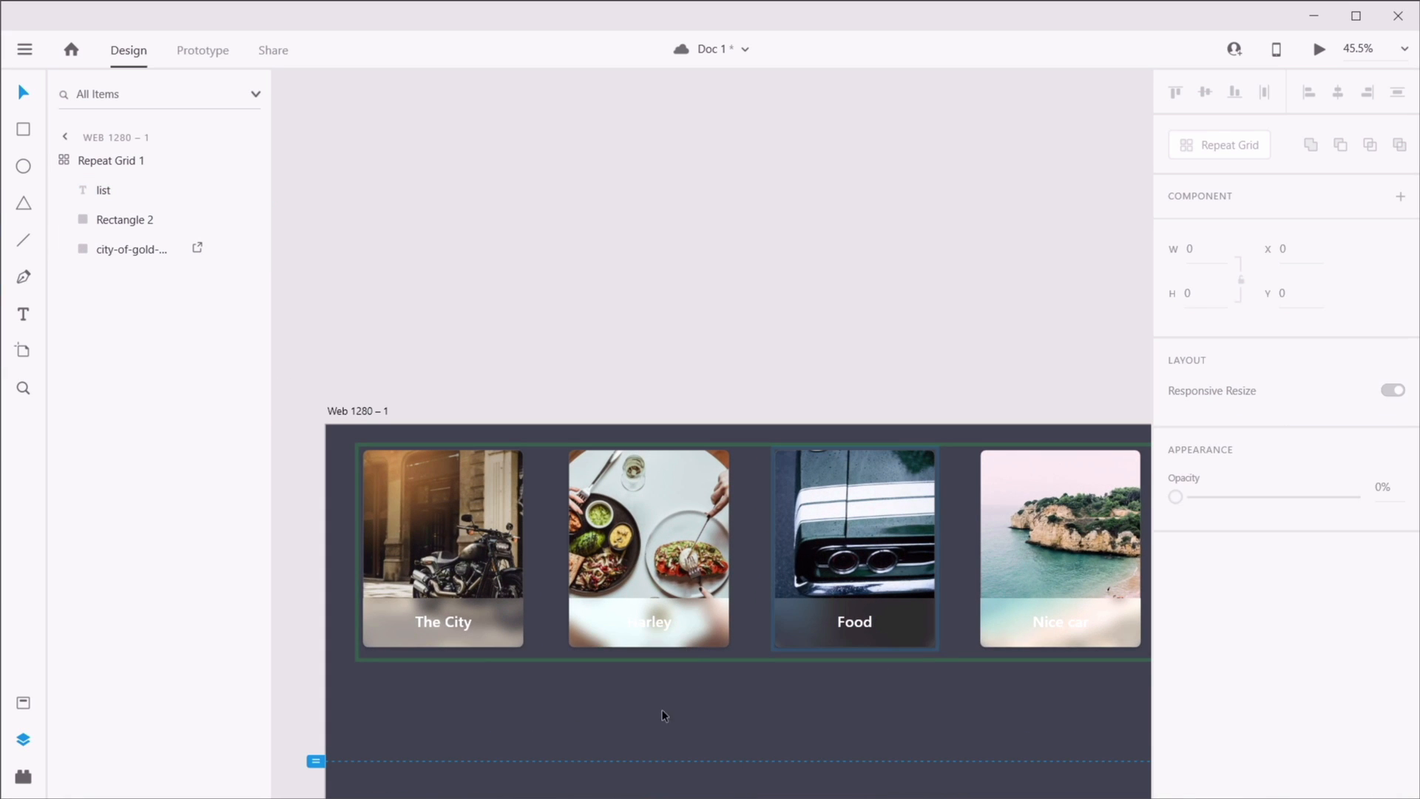
{"action": "scroll", "coordinate": [448, 648], "scroll_direction": "up", "scroll_amount": 3}
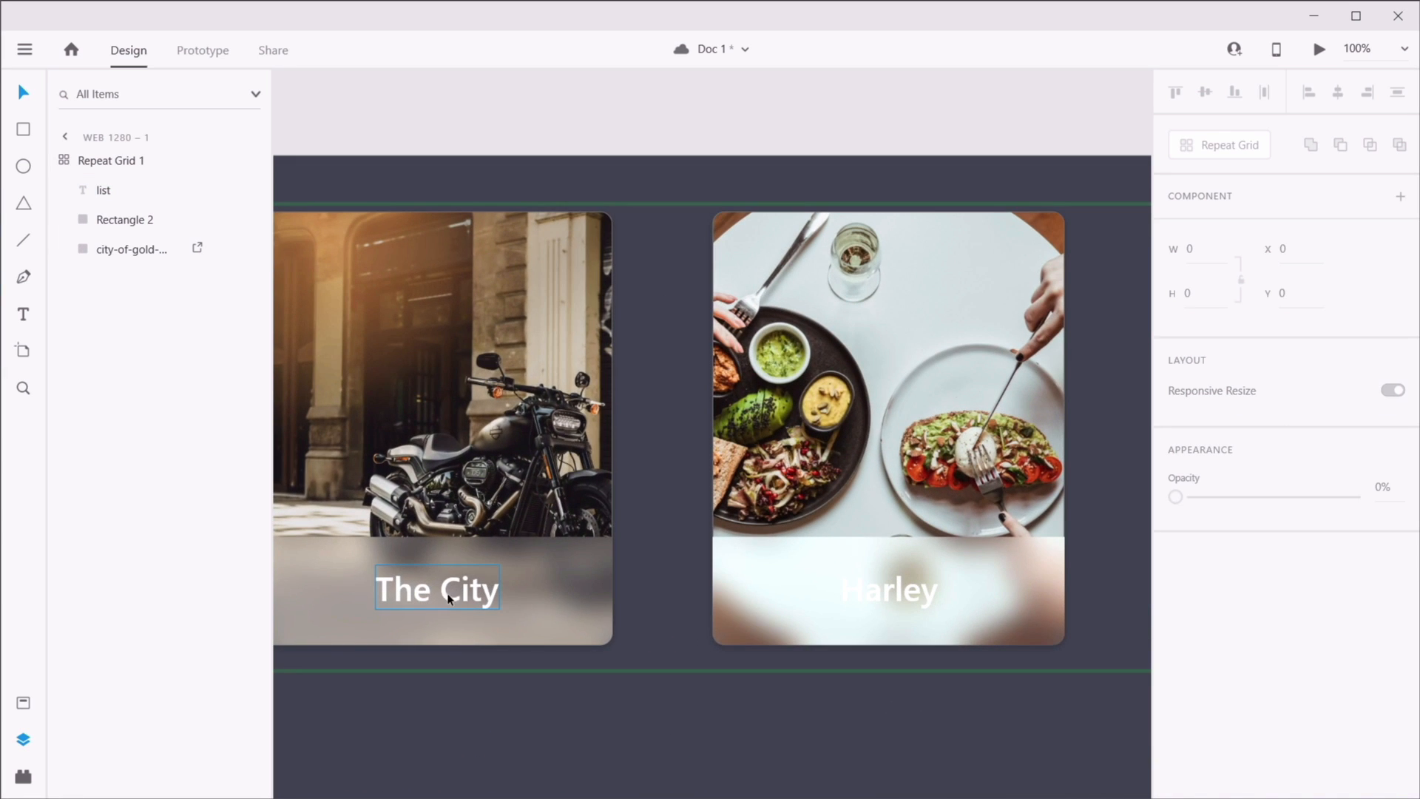
{"action": "left_click_drag", "start_coordinate": [967, 680], "coordinate": [673, 652]}
{"action": "left_click_drag", "start_coordinate": [887, 683], "coordinate": [580, 669]}
{"action": "left_click_drag", "start_coordinate": [900, 663], "coordinate": [478, 676]}
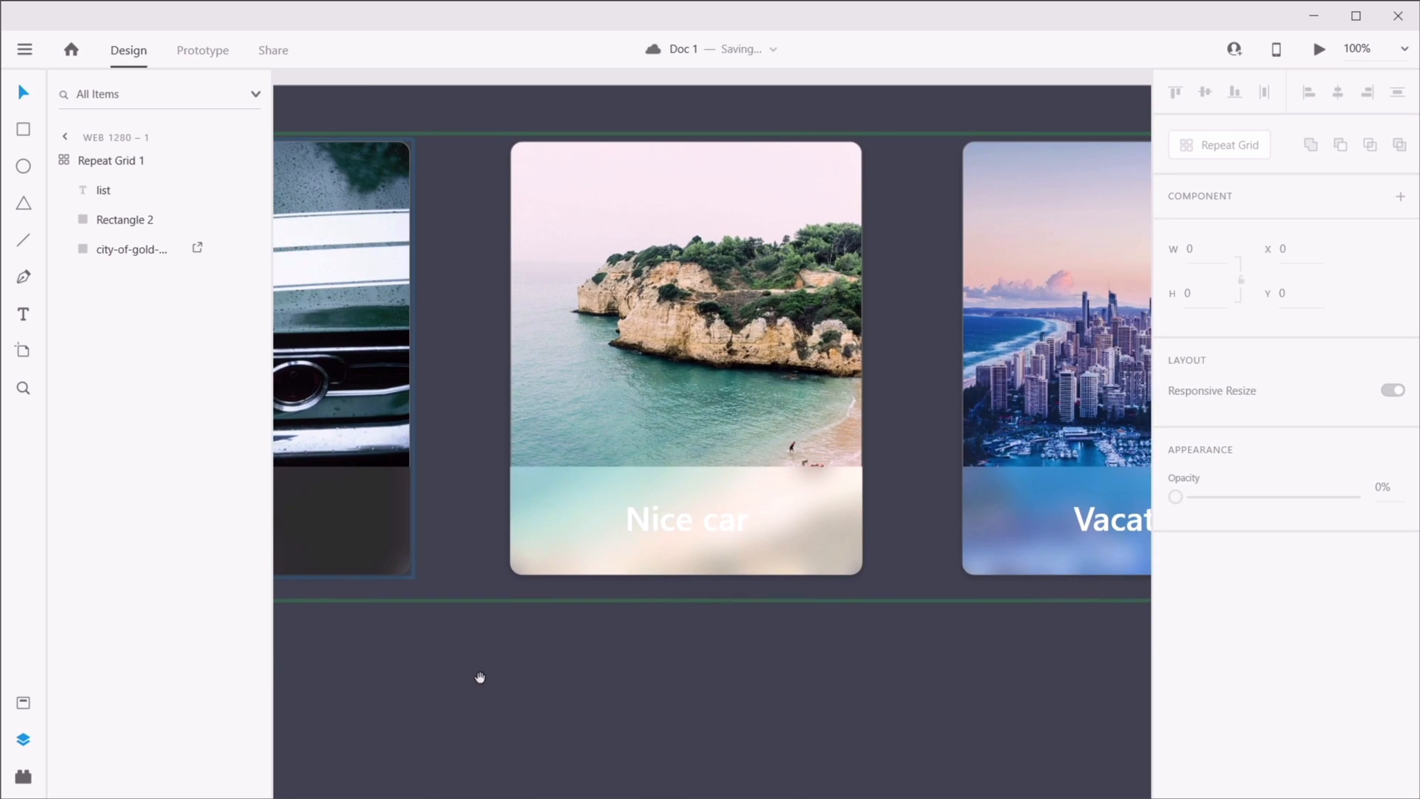
{"action": "left_click_drag", "start_coordinate": [752, 675], "coordinate": [542, 678]}
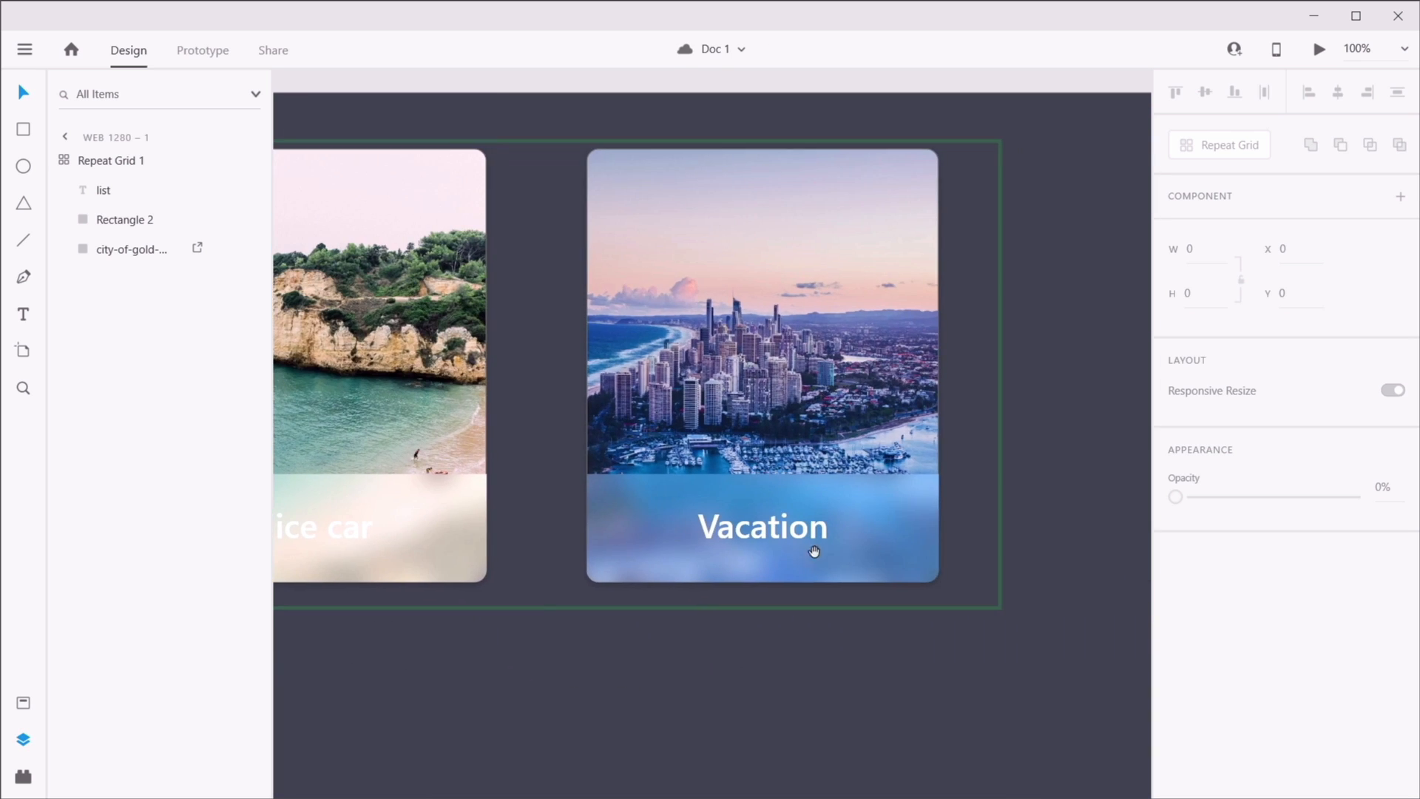
{"action": "scroll", "coordinate": [785, 555], "scroll_direction": "down", "scroll_amount": 5}
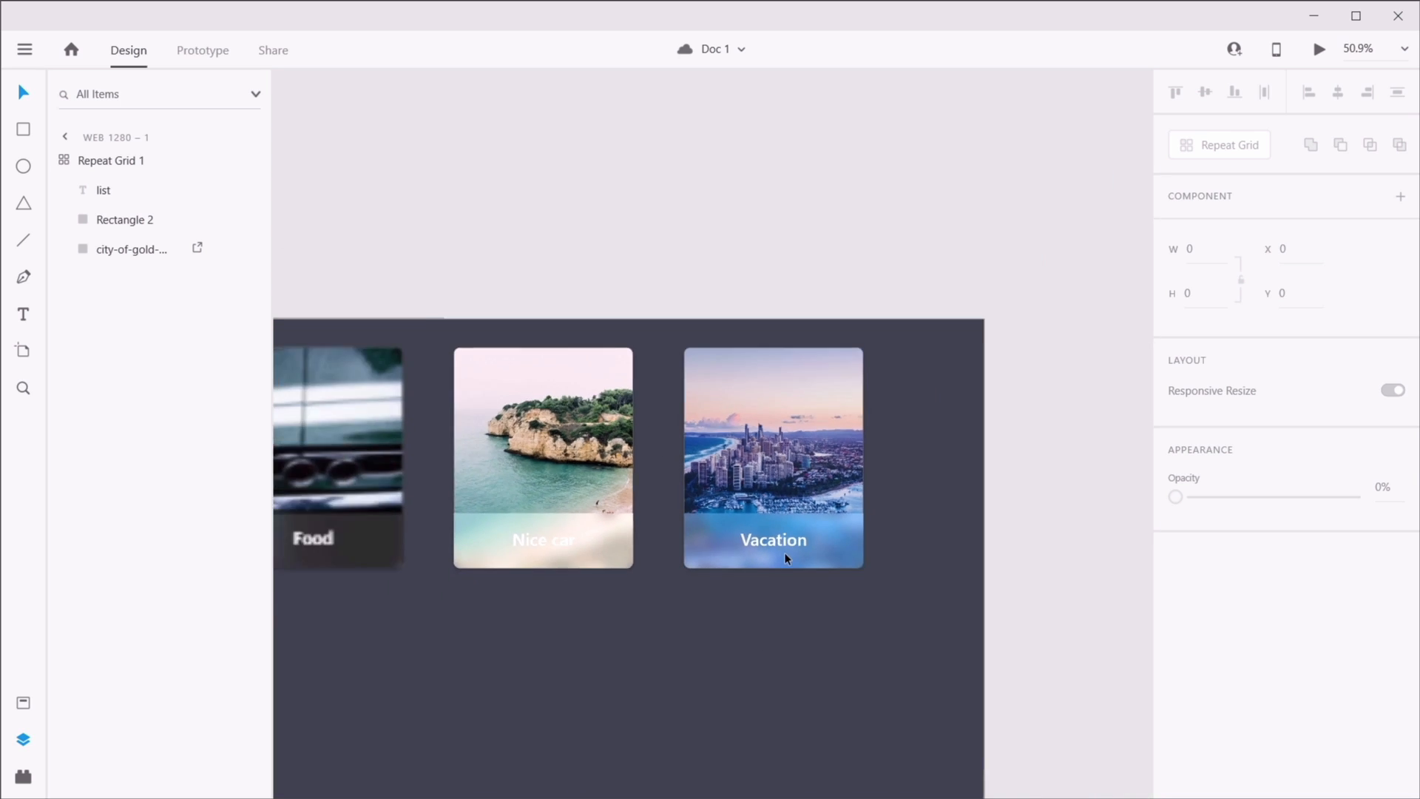
{"action": "left_click_drag", "start_coordinate": [568, 667], "coordinate": [755, 561]}
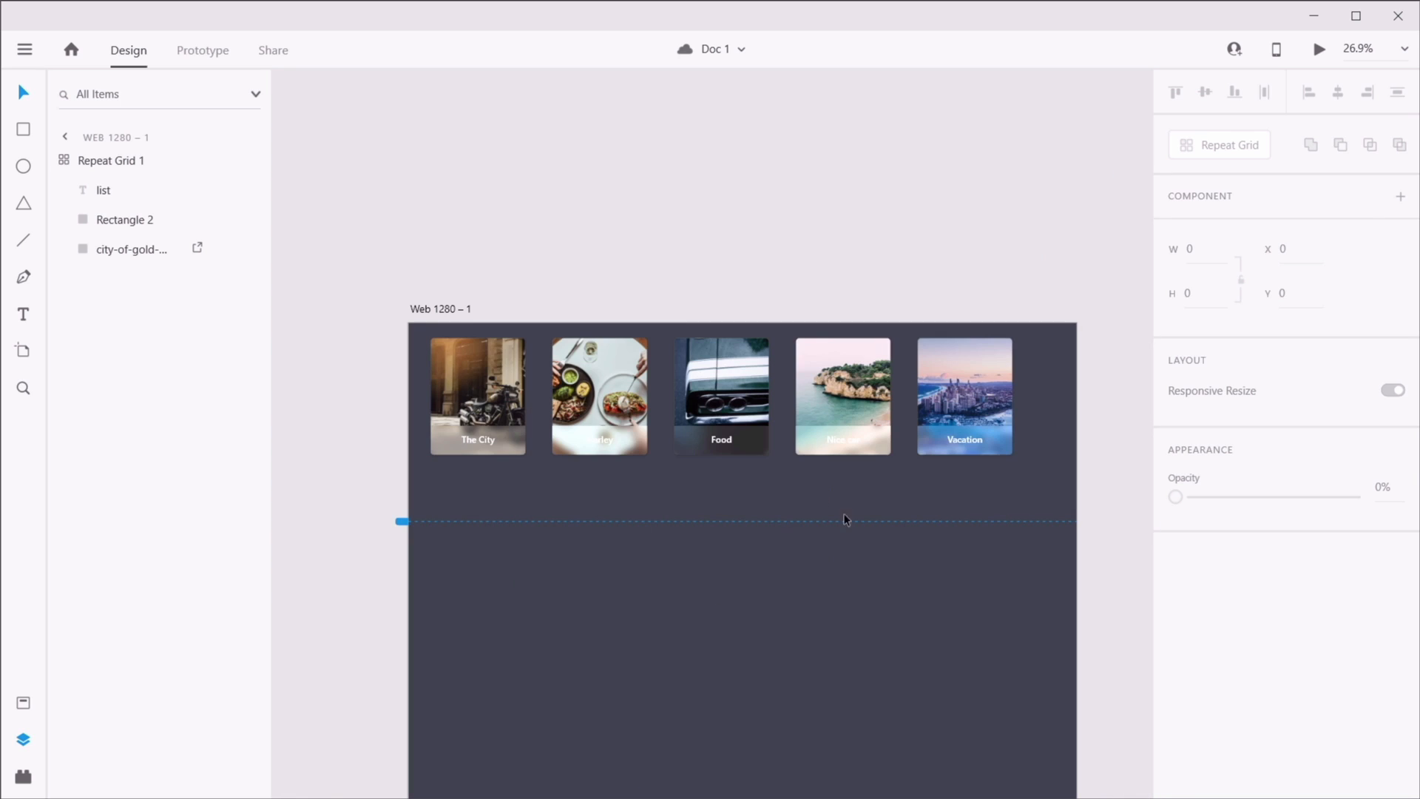
- Reopen list.txt in Notepad and move Harley to the first line
{"action": "left_click_drag", "start_coordinate": [812, 798], "coordinate": [811, 609]}
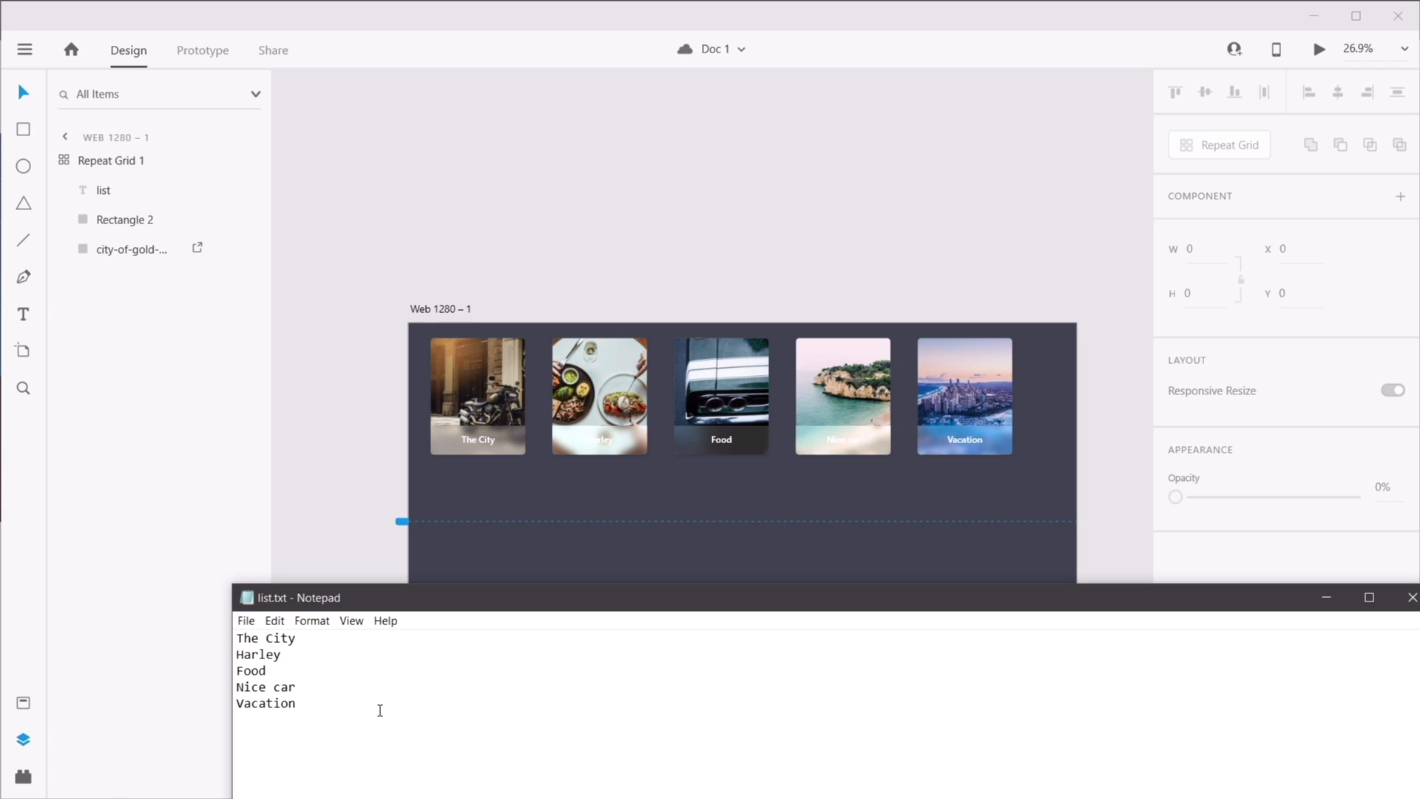
{"action": "double_click", "coordinate": [270, 655]}
{"action": "key", "text": "ctrl+c"}
{"action": "key", "text": "BackSpace"}
{"action": "key", "text": "Return"}
{"action": "key", "text": "Up"}
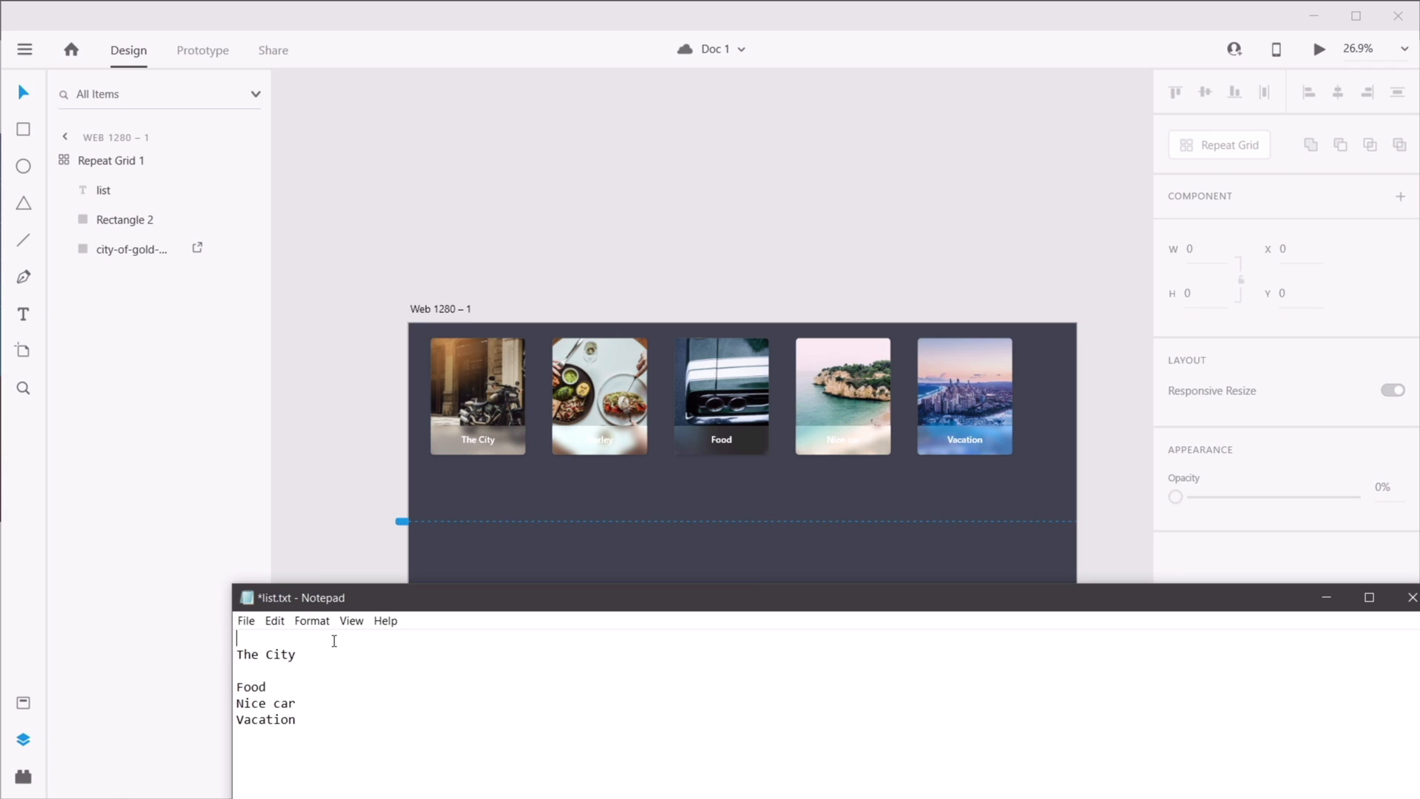
{"action": "key", "text": "ctrl+v"}
- Move Food to the second line of the list, directly below Harley
{"action": "key", "text": "shift+End"}
{"action": "key", "text": "ctrl+x"}
{"action": "key", "text": "Up"}
{"action": "left_click", "coordinate": [334, 641]}
{"action": "key", "text": "Return"}
{"action": "key", "text": "ctrl+v"}
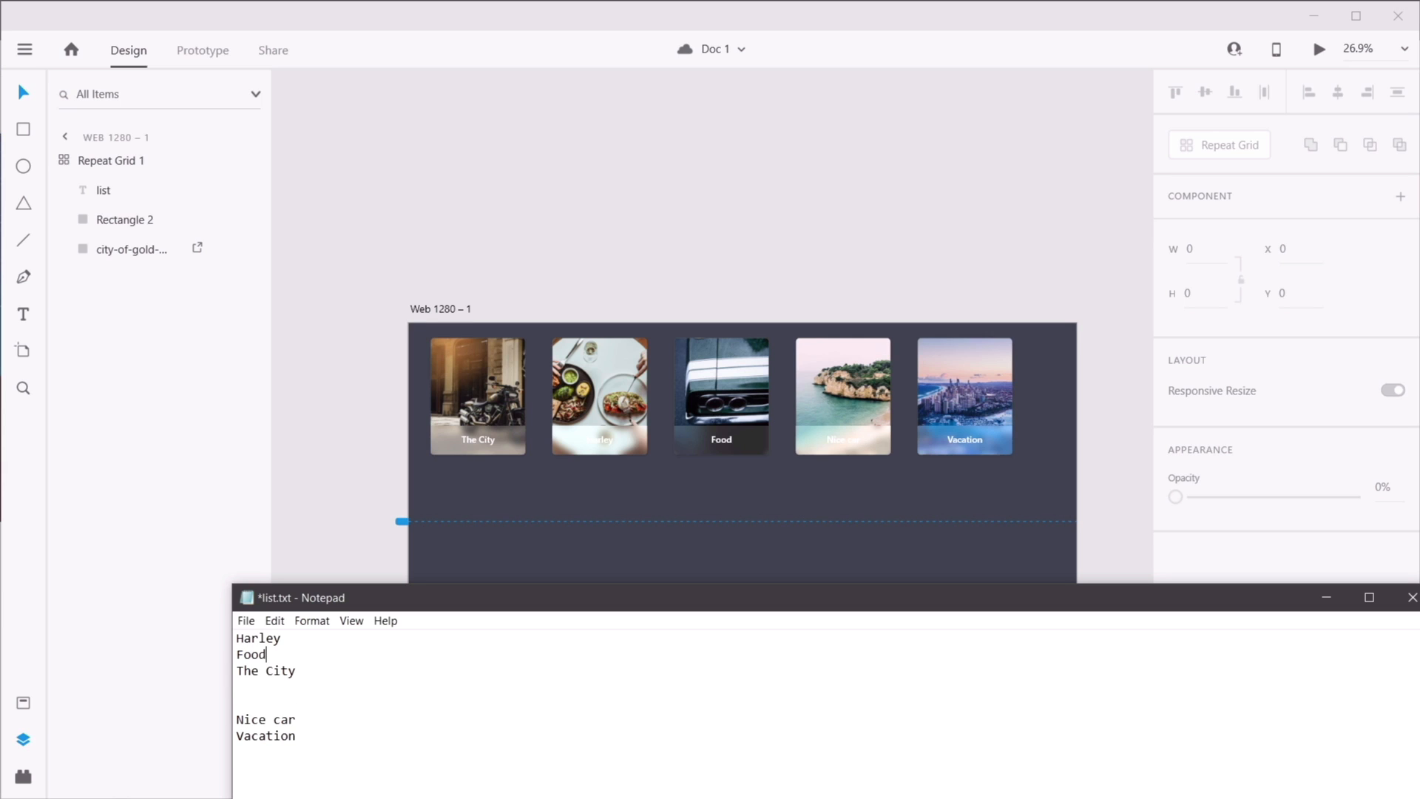
- Move Nice car and Vacation above The City, remove the blank lines, and save list.txt
{"action": "key", "text": "Down"}
{"action": "key", "text": "shift+End"}
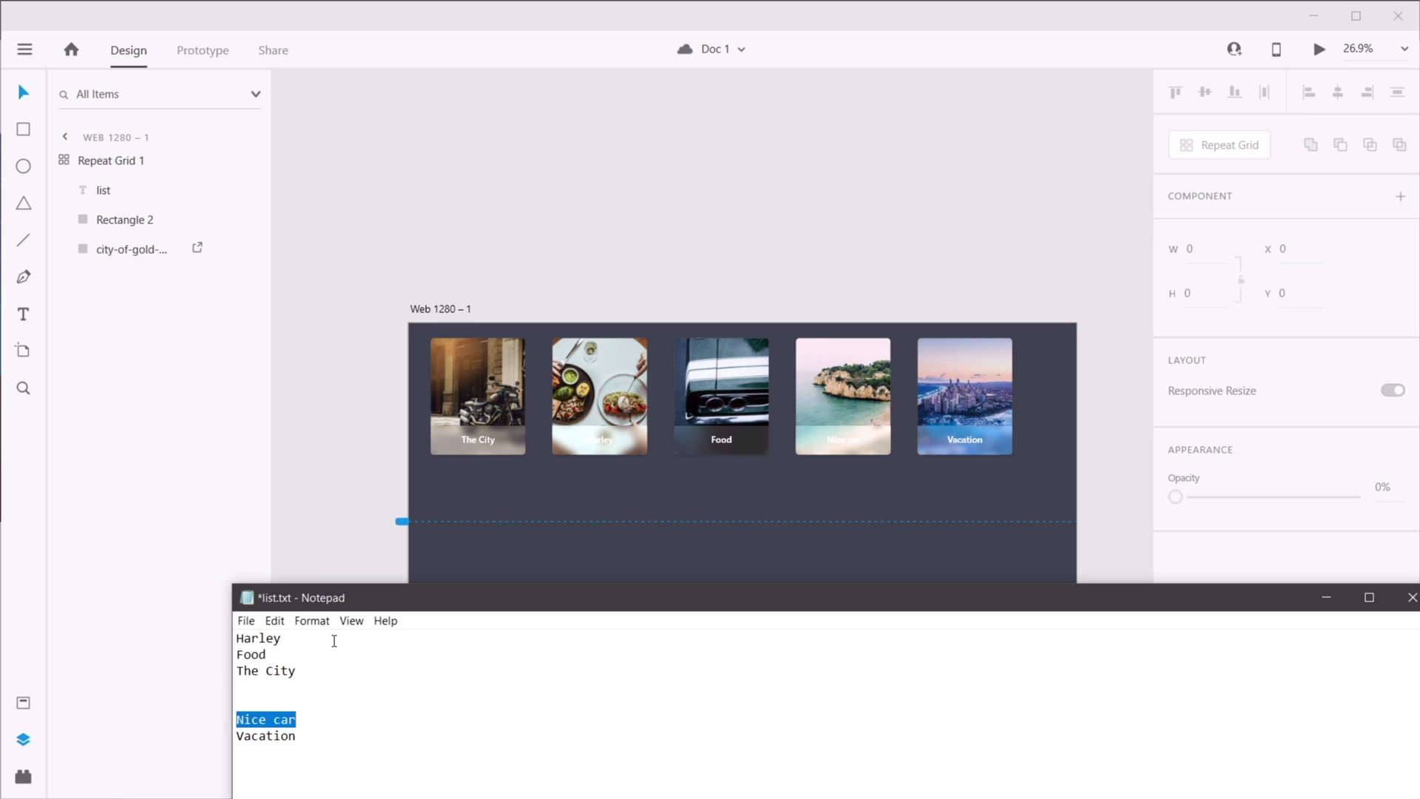
{"action": "key", "text": "ctrl+x"}
{"action": "key", "text": "Up"}
{"action": "key", "text": "Up"}
{"action": "key", "text": "Up"}
{"action": "key", "text": "Return"}
{"action": "key", "text": "Up"}
{"action": "key", "text": "ctrl+v"}
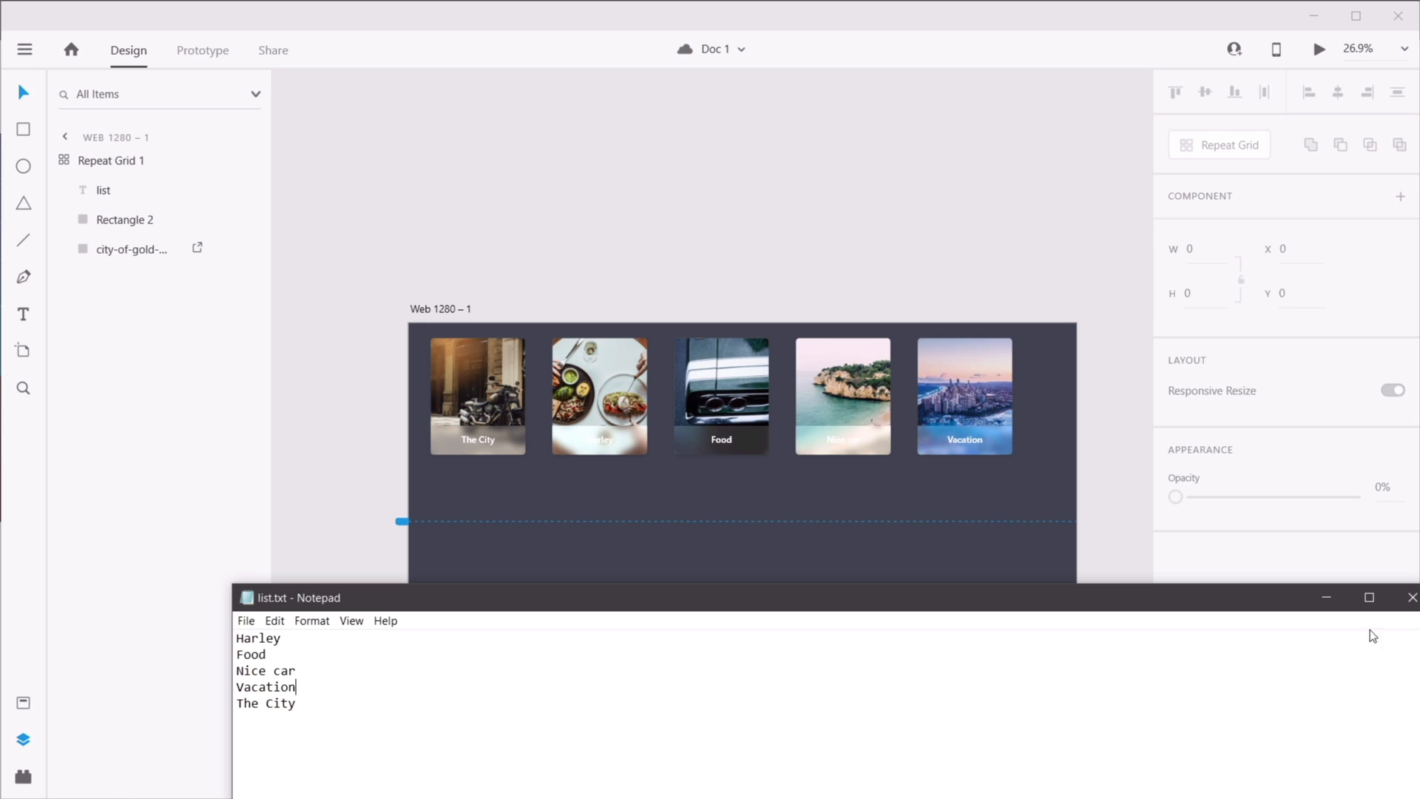
- Close Notepad and apply the reordered list.txt to the repeat grid's card captions
{"action": "left_click", "coordinate": [1412, 598]}
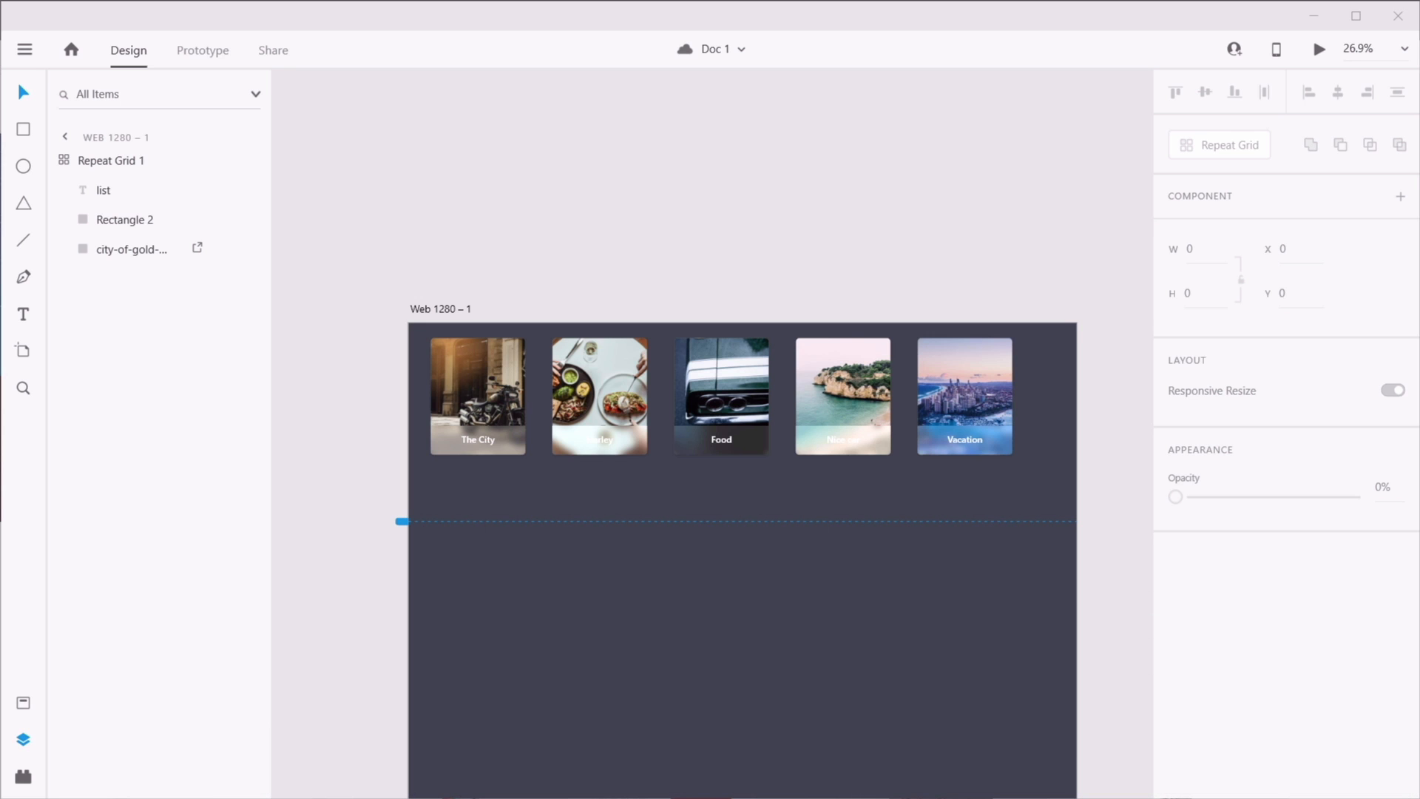
{"action": "left_click_drag", "start_coordinate": [747, 451], "coordinate": [732, 418]}
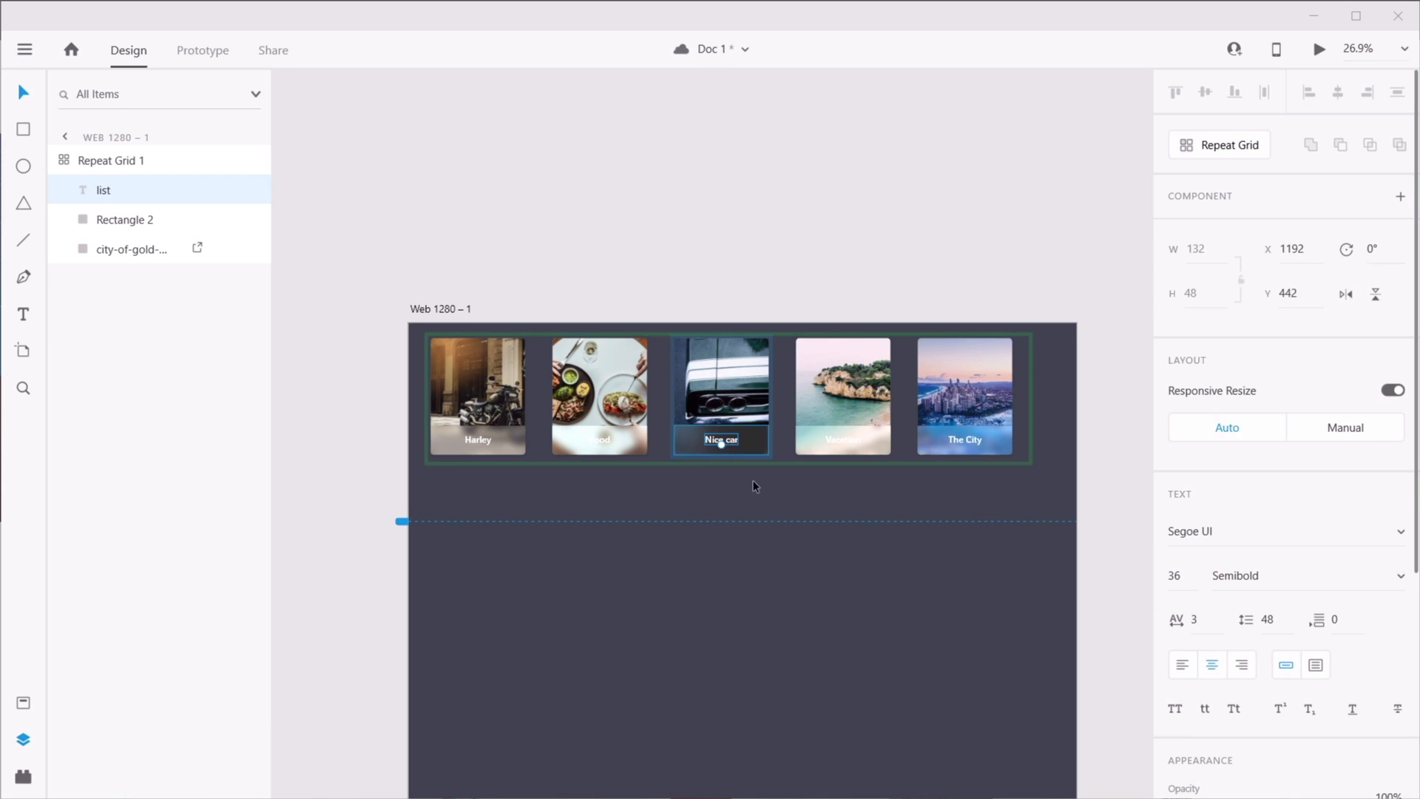
- Examine the repeat grid's cards up close to check that each caption matches its photo
{"action": "key", "text": "z"}
{"action": "left_click_drag", "start_coordinate": [348, 288], "coordinate": [1093, 513]}
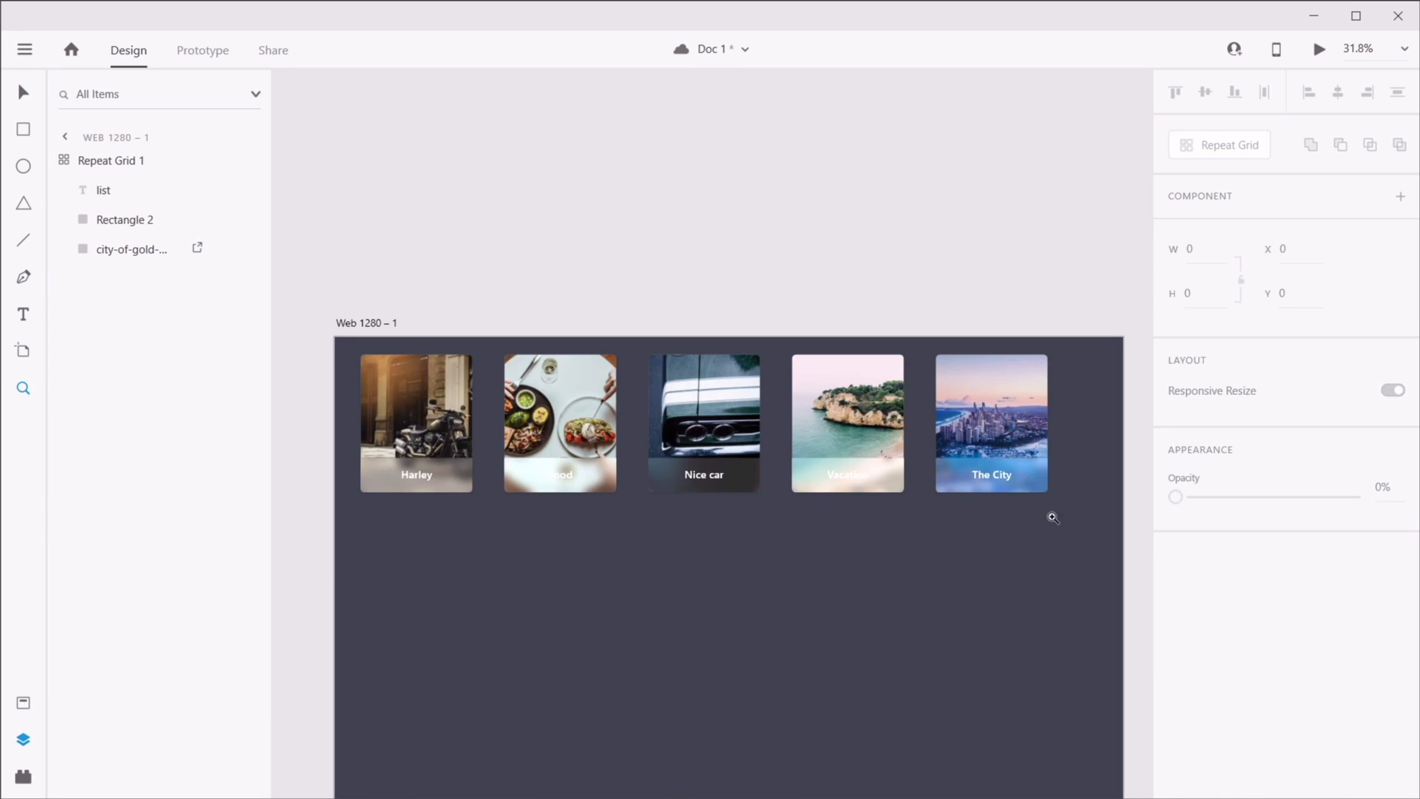
{"action": "scroll", "coordinate": [411, 469], "scroll_direction": "up", "scroll_amount": 6}
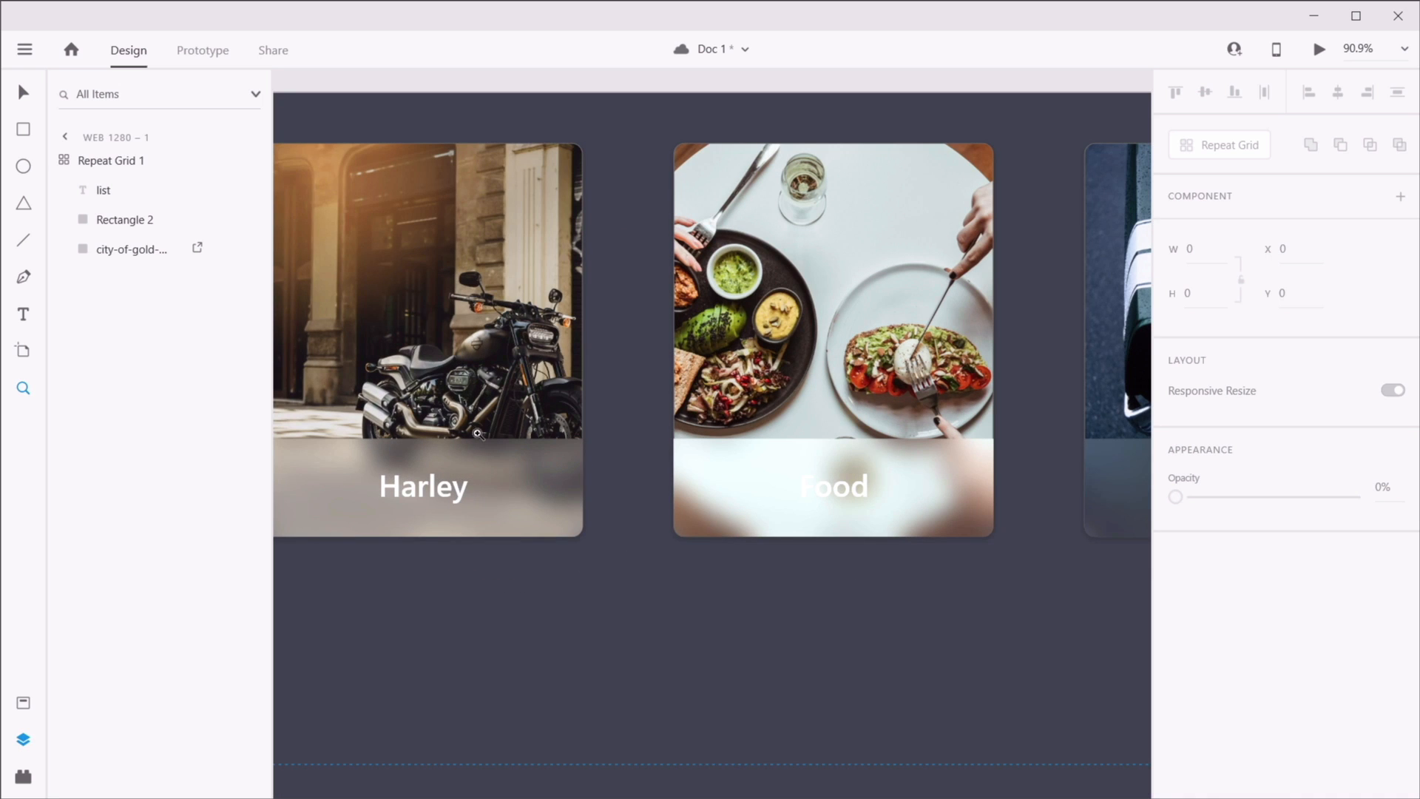
{"action": "left_click_drag", "start_coordinate": [1006, 582], "coordinate": [462, 570]}
{"action": "left_click_drag", "start_coordinate": [903, 609], "coordinate": [524, 605]}
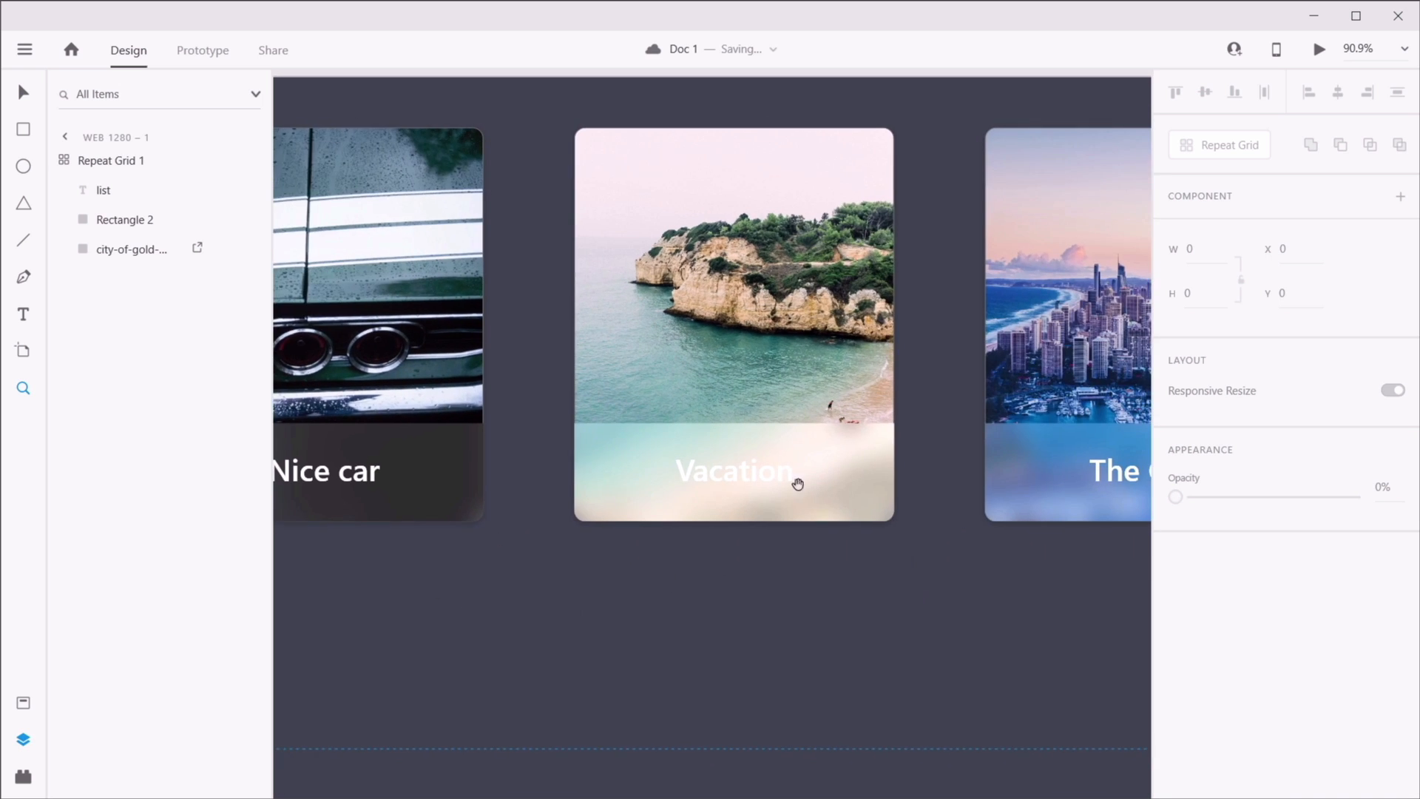
{"action": "mouse_move", "coordinate": [1084, 593]}
{"action": "left_mouse_down"}
{"action": "mouse_move", "coordinate": [719, 592]}
{"action": "mouse_move", "coordinate": [766, 441]}
{"action": "left_mouse_up"}
{"action": "scroll", "coordinate": [818, 535], "scroll_direction": "down", "scroll_amount": 8}
{"action": "left_click", "coordinate": [721, 350]}
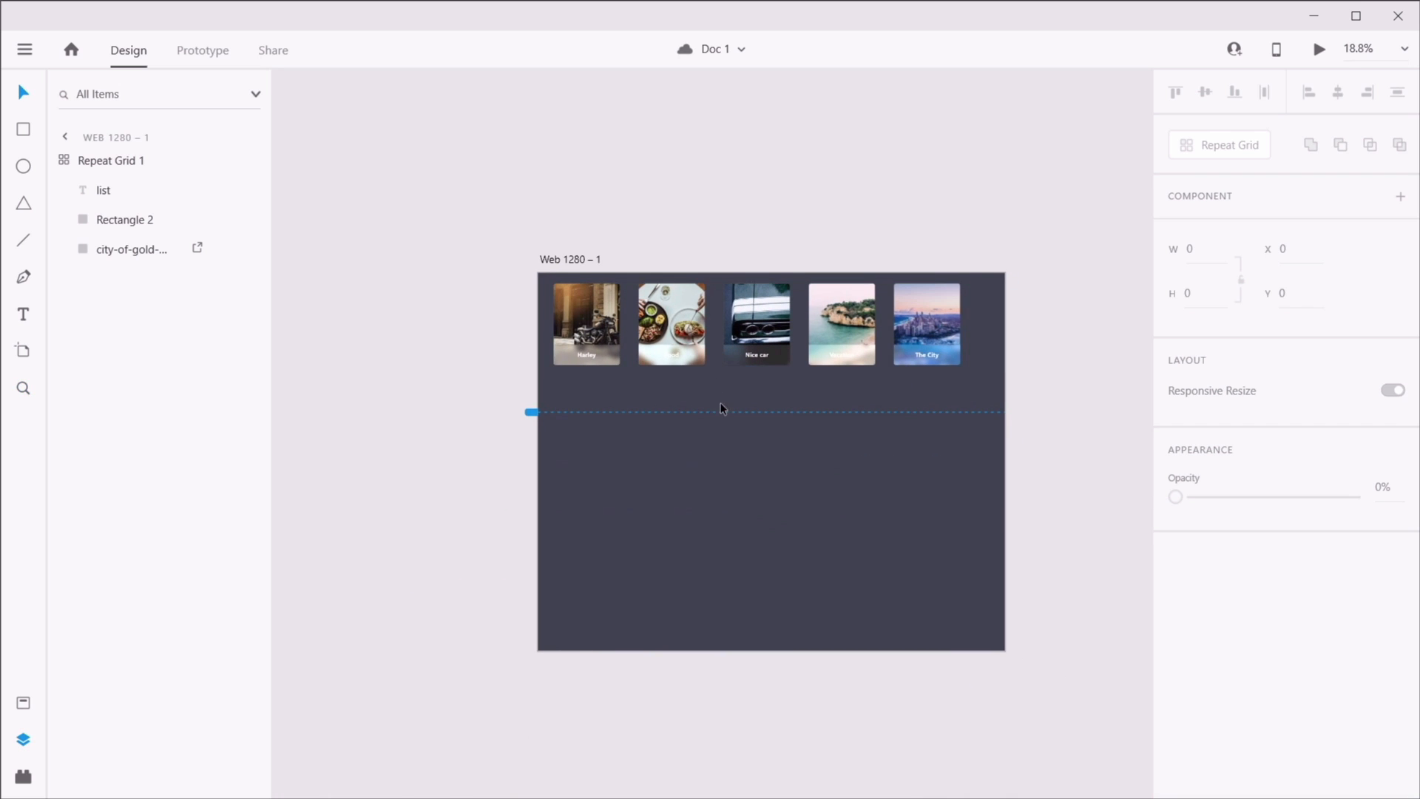
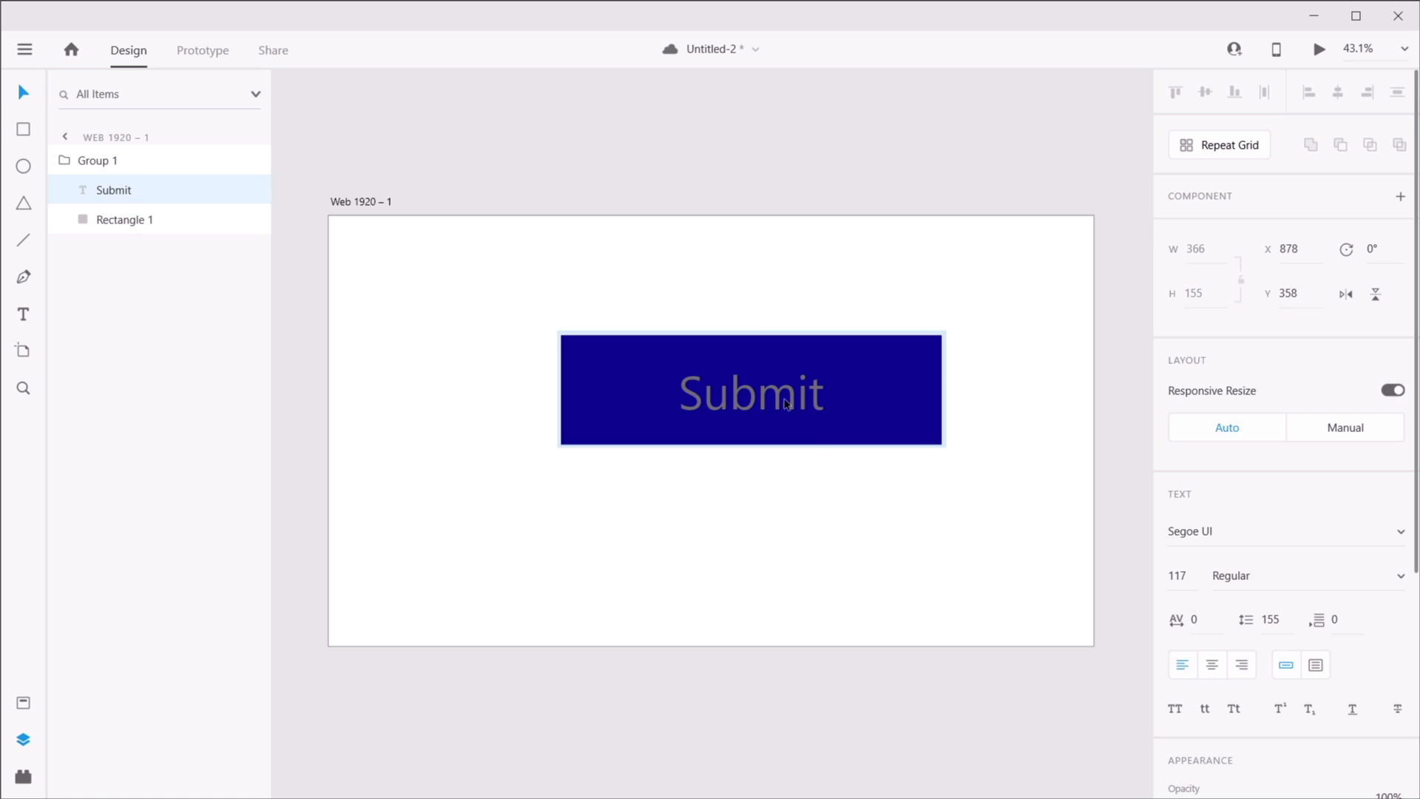
- Set the fill color of the Submit button's text to white
{"action": "scroll", "coordinate": [1207, 708], "scroll_direction": "down", "scroll_amount": 5}
{"action": "left_click", "coordinate": [1213, 587]}
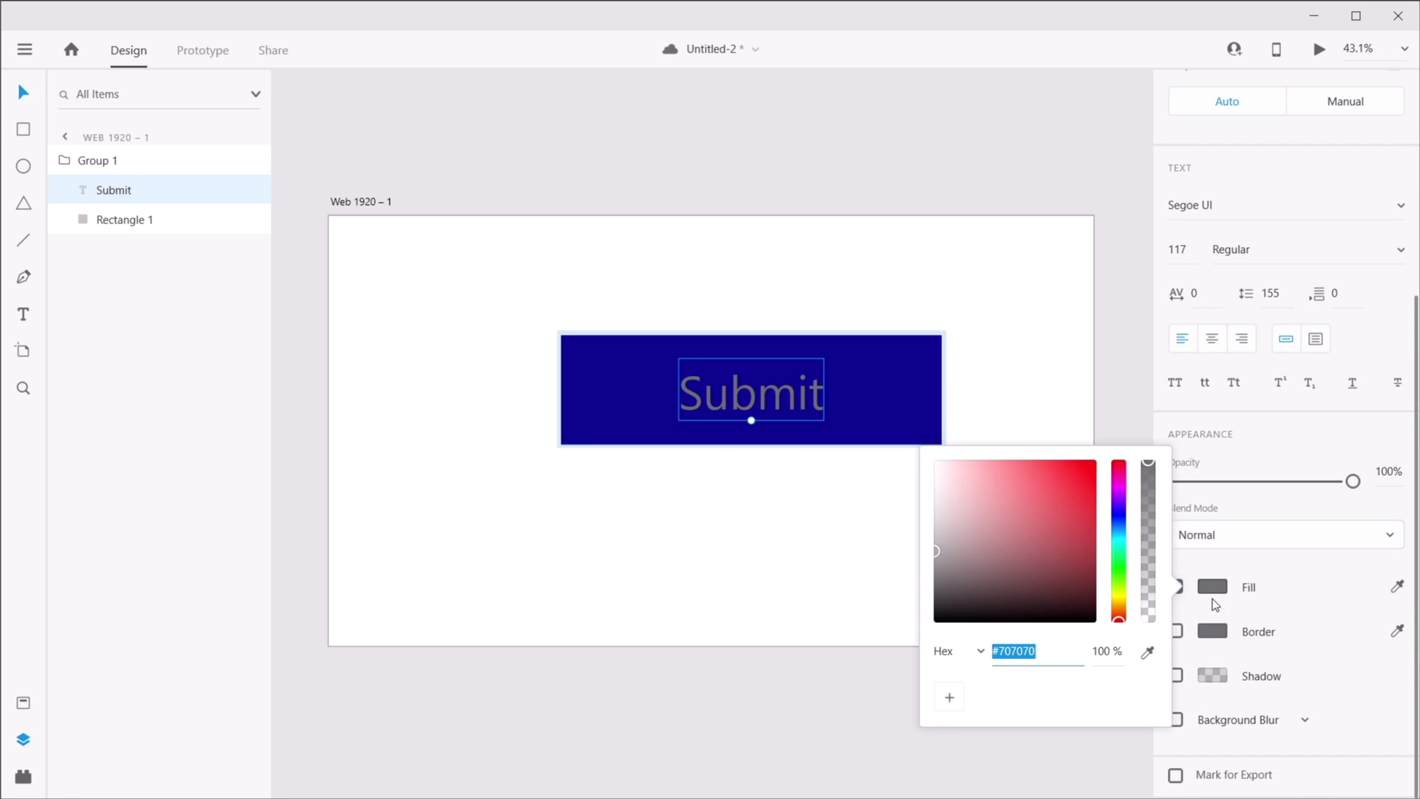
{"action": "left_click_drag", "start_coordinate": [984, 525], "coordinate": [849, 508]}
{"action": "left_click", "coordinate": [786, 554]}
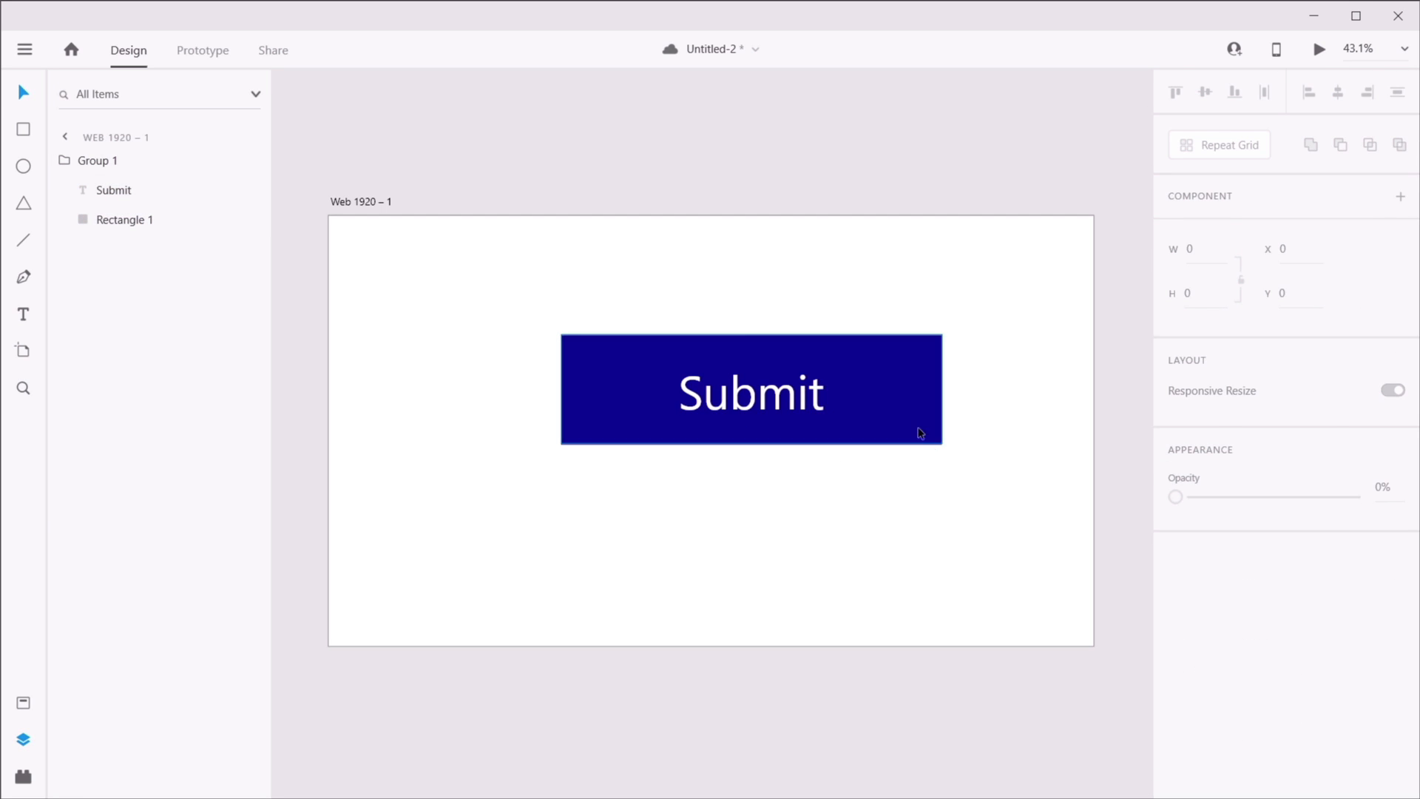
- Round the corners of the blue rectangle behind the Submit text to a radius of about 53
{"action": "left_click", "coordinate": [906, 394]}
{"action": "left_click_drag", "start_coordinate": [932, 346], "coordinate": [921, 354]}
{"action": "left_click", "coordinate": [872, 546]}
{"action": "key", "text": "ctrl+s"}
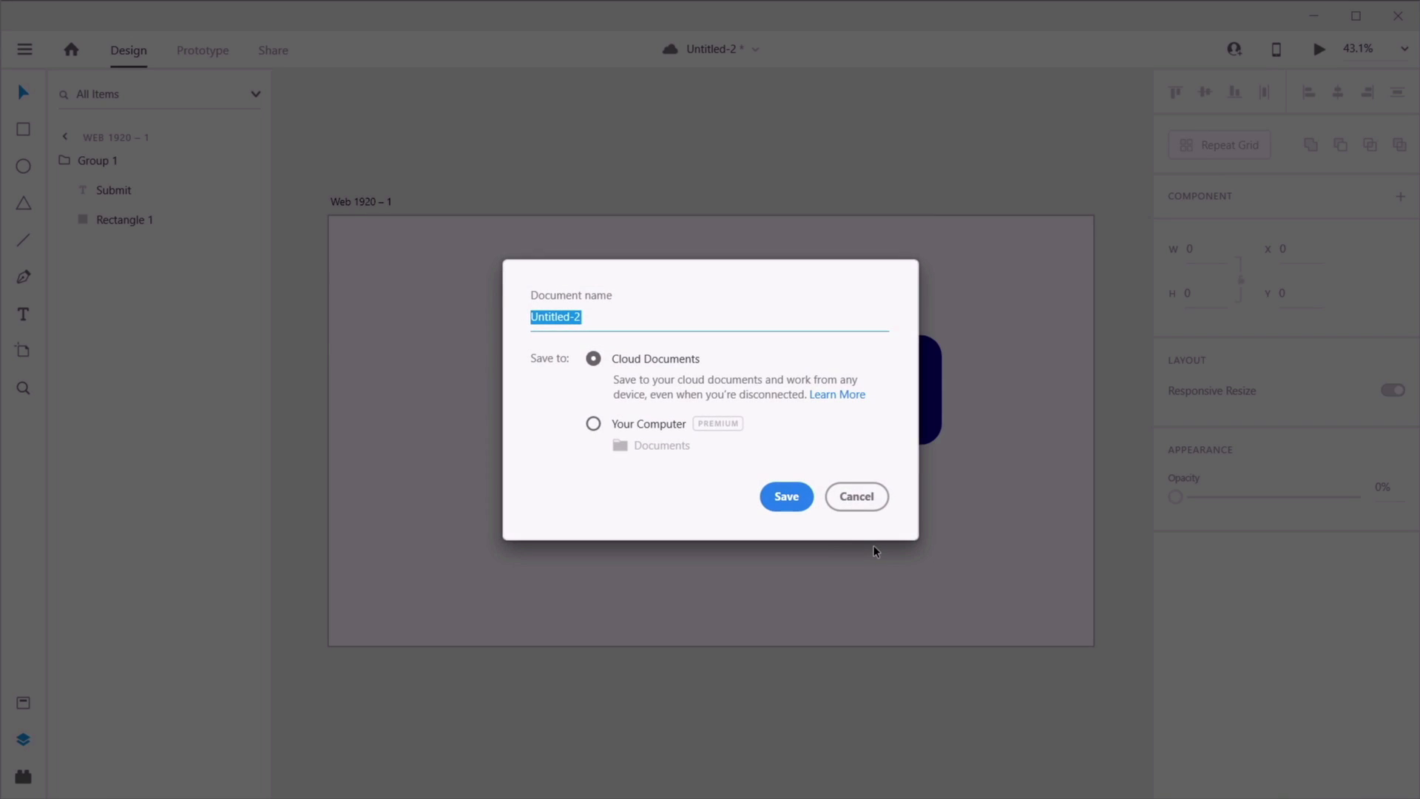
{"action": "left_click", "coordinate": [872, 501]}
- Move the Submit button group to about X 525, Y 344 and widen it to about 988
{"action": "left_click", "coordinate": [765, 431]}
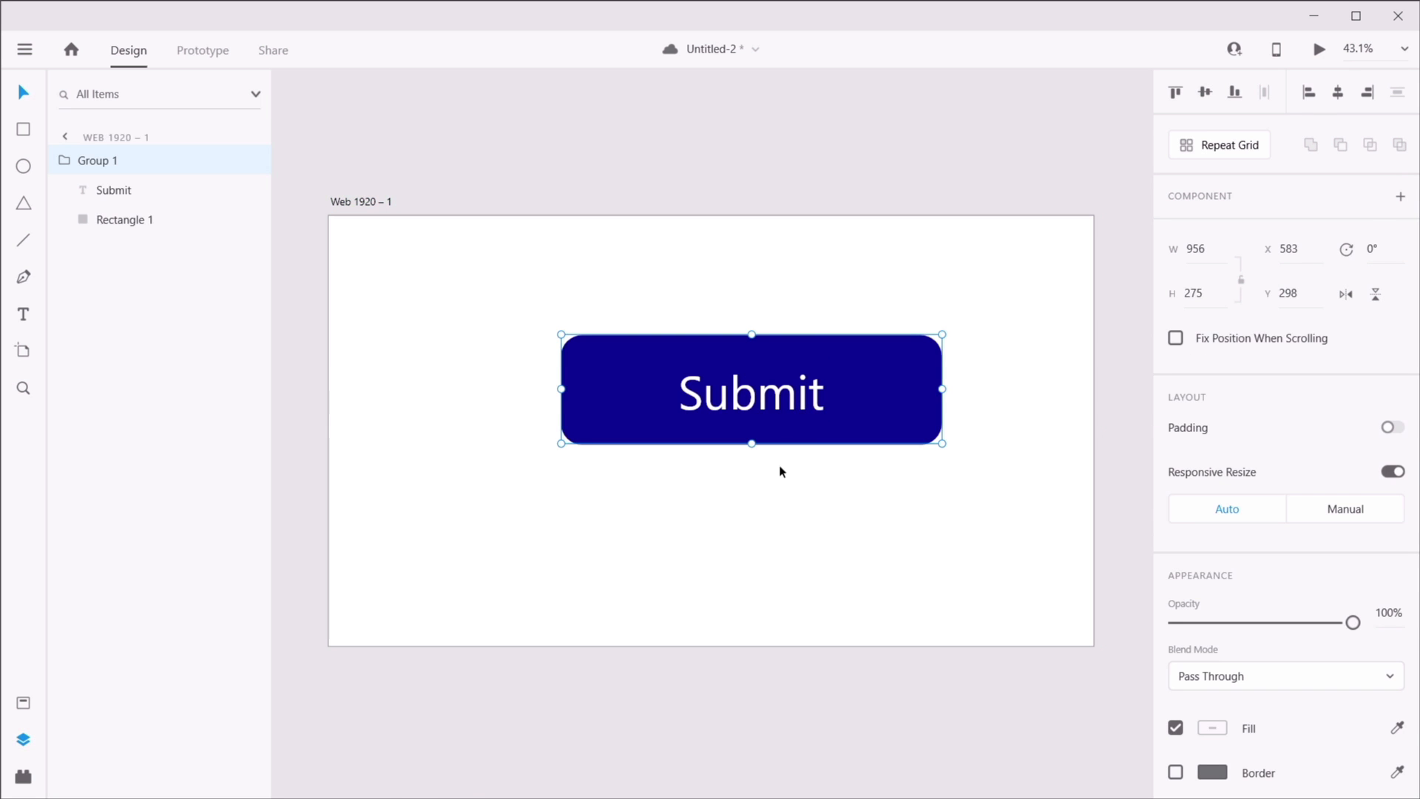
{"action": "left_click_drag", "start_coordinate": [855, 412], "coordinate": [832, 429]}
{"action": "left_click", "coordinate": [856, 503]}
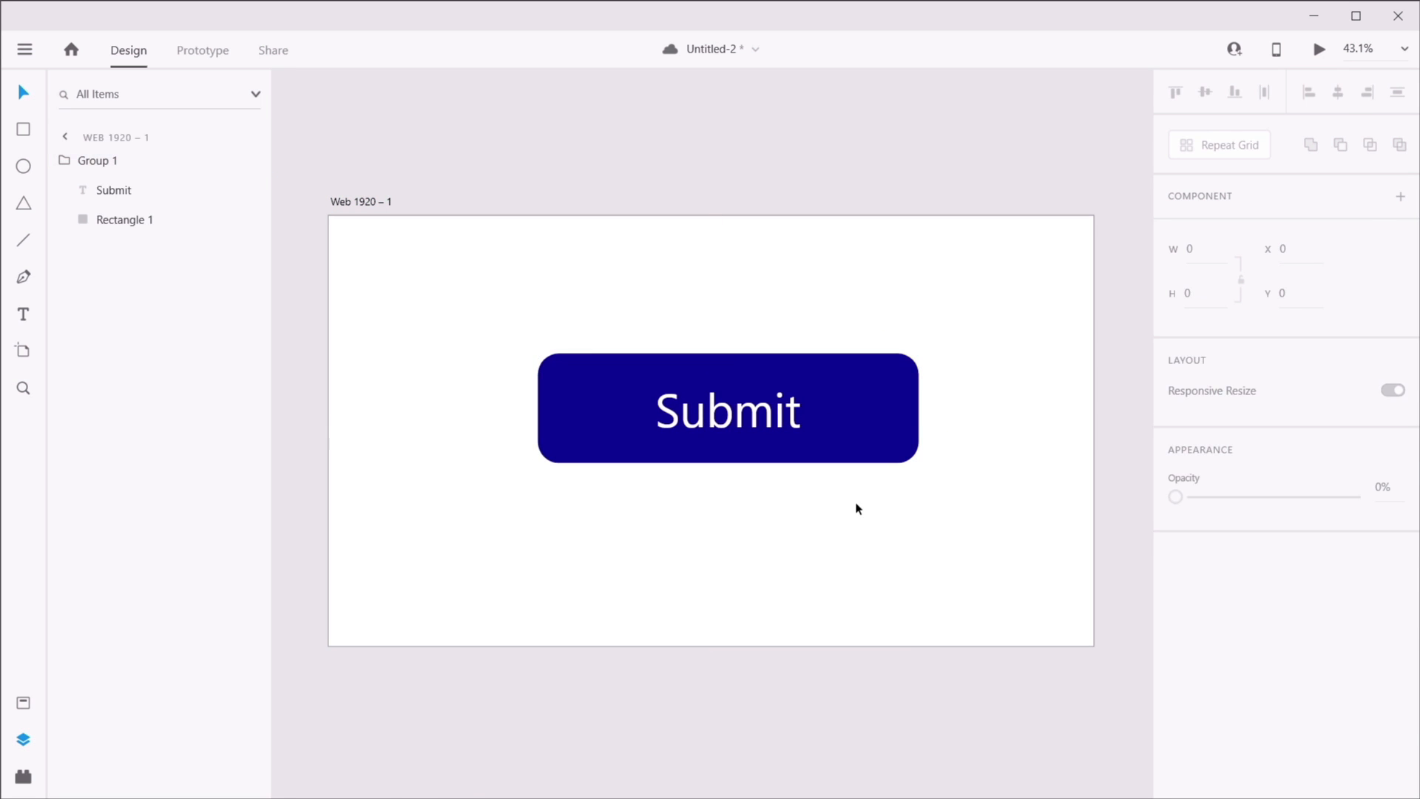
{"action": "left_click", "coordinate": [854, 409]}
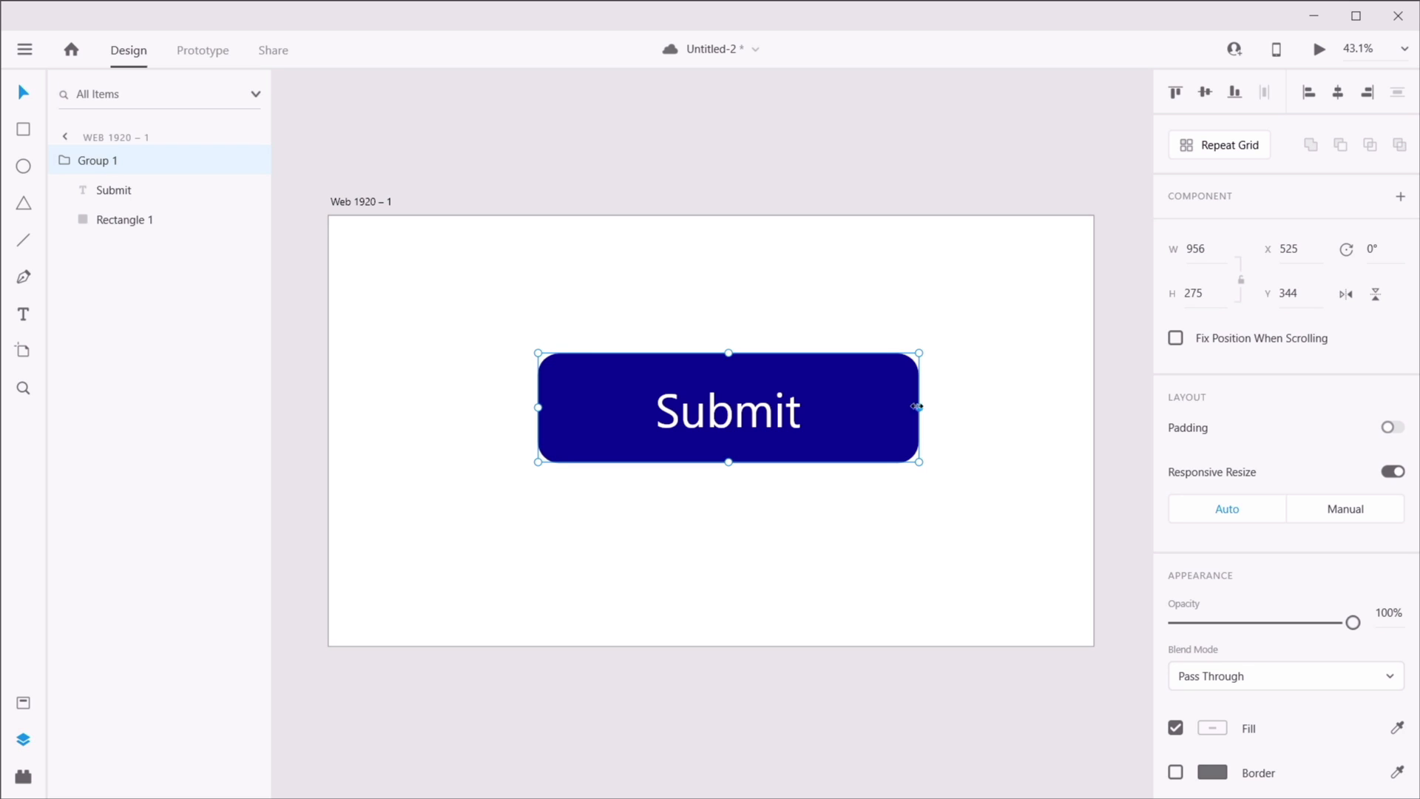
{"action": "mouse_move", "coordinate": [916, 407]}
{"action": "left_mouse_down"}
{"action": "mouse_move", "coordinate": [749, 407]}
{"action": "mouse_move", "coordinate": [1031, 408]}
{"action": "mouse_move", "coordinate": [723, 404]}
{"action": "mouse_move", "coordinate": [1004, 408]}
{"action": "mouse_move", "coordinate": [810, 406]}
{"action": "mouse_move", "coordinate": [931, 409]}
{"action": "left_mouse_up"}
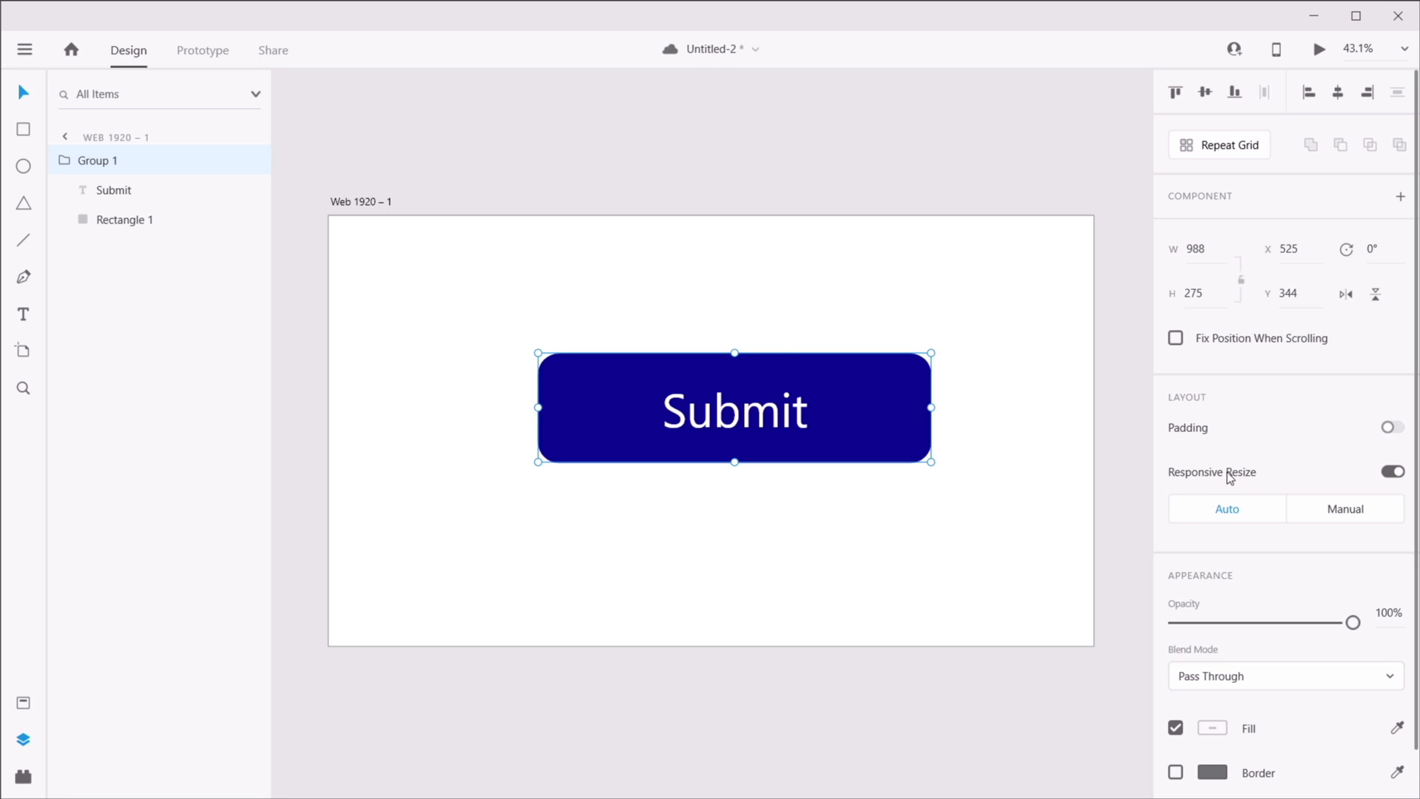
- Turn off Responsive Resize for the Submit button group and try resizing its width to about 409 and about 719
{"action": "left_click", "coordinate": [1394, 473]}
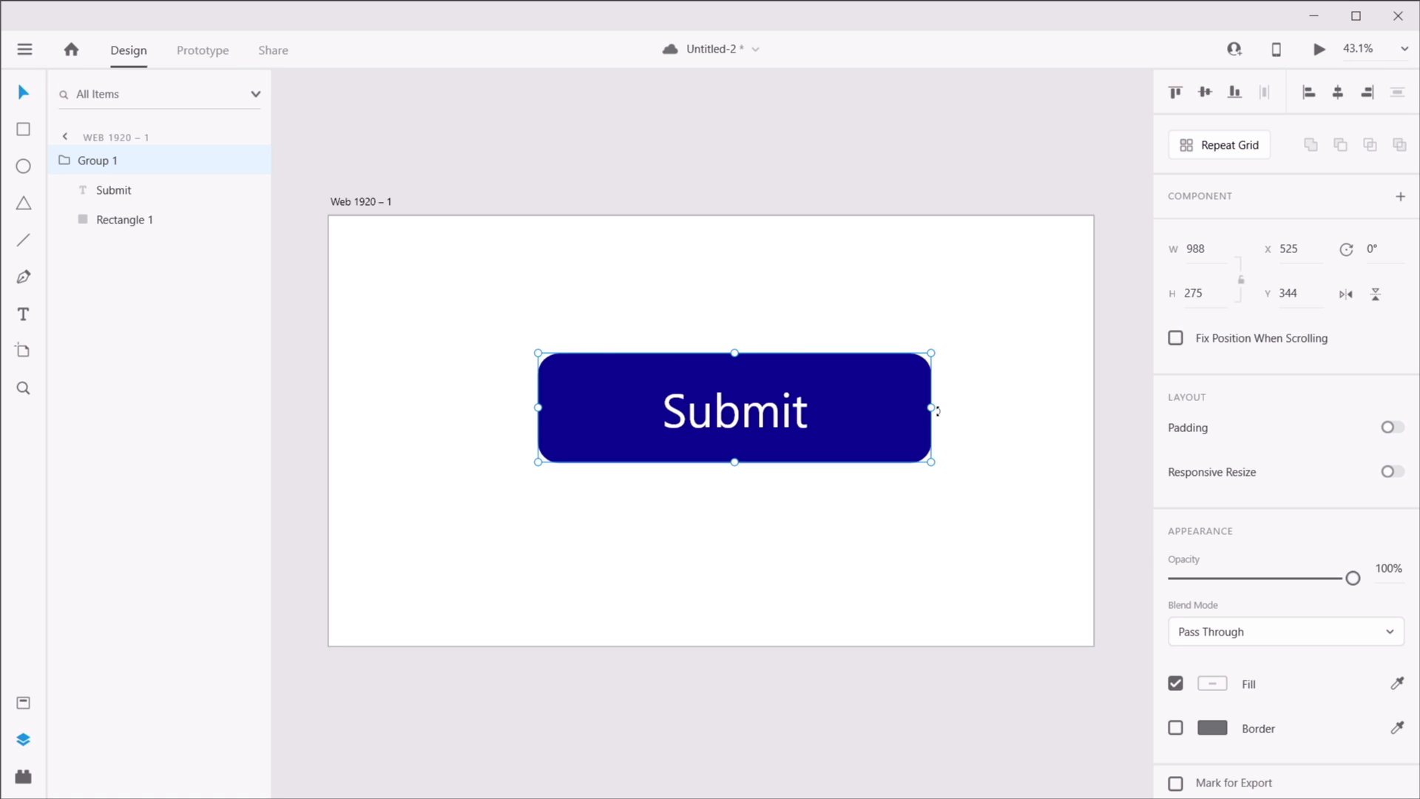
{"action": "left_click_drag", "start_coordinate": [929, 408], "coordinate": [701, 405]}
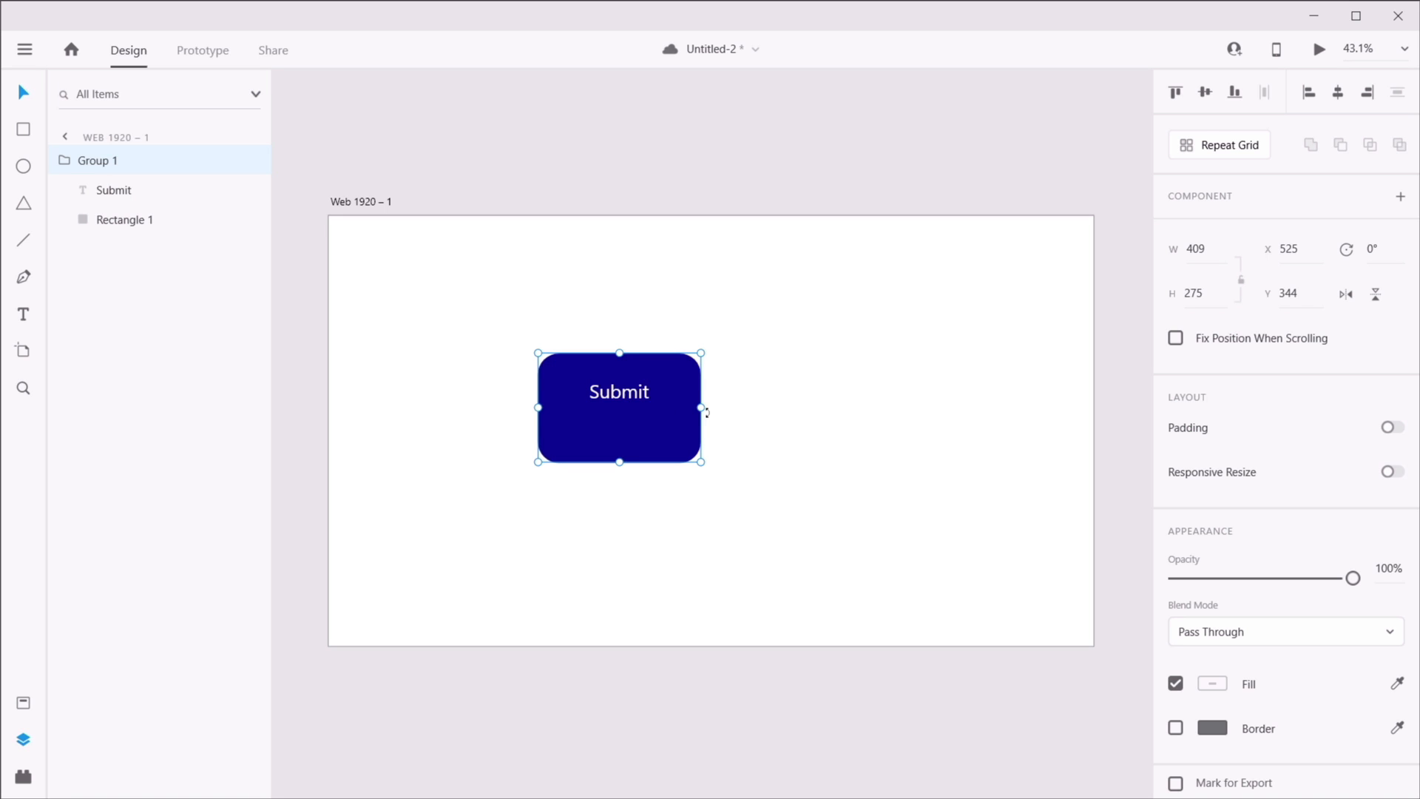
{"action": "left_click_drag", "start_coordinate": [707, 406], "coordinate": [825, 408]}
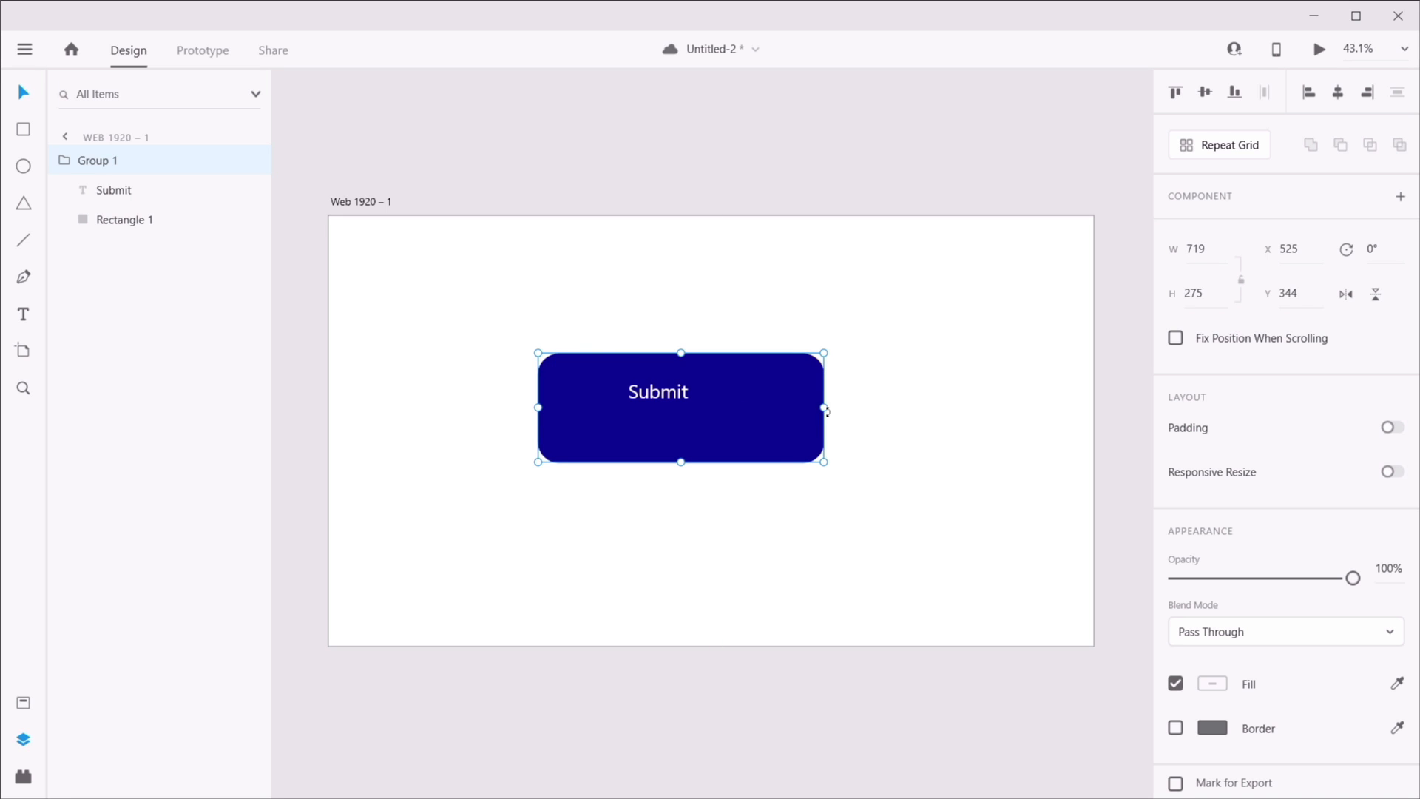
- Undo both width changes of the Submit button group and turn Responsive Resize on again
{"action": "key", "text": "ctrl+z"}
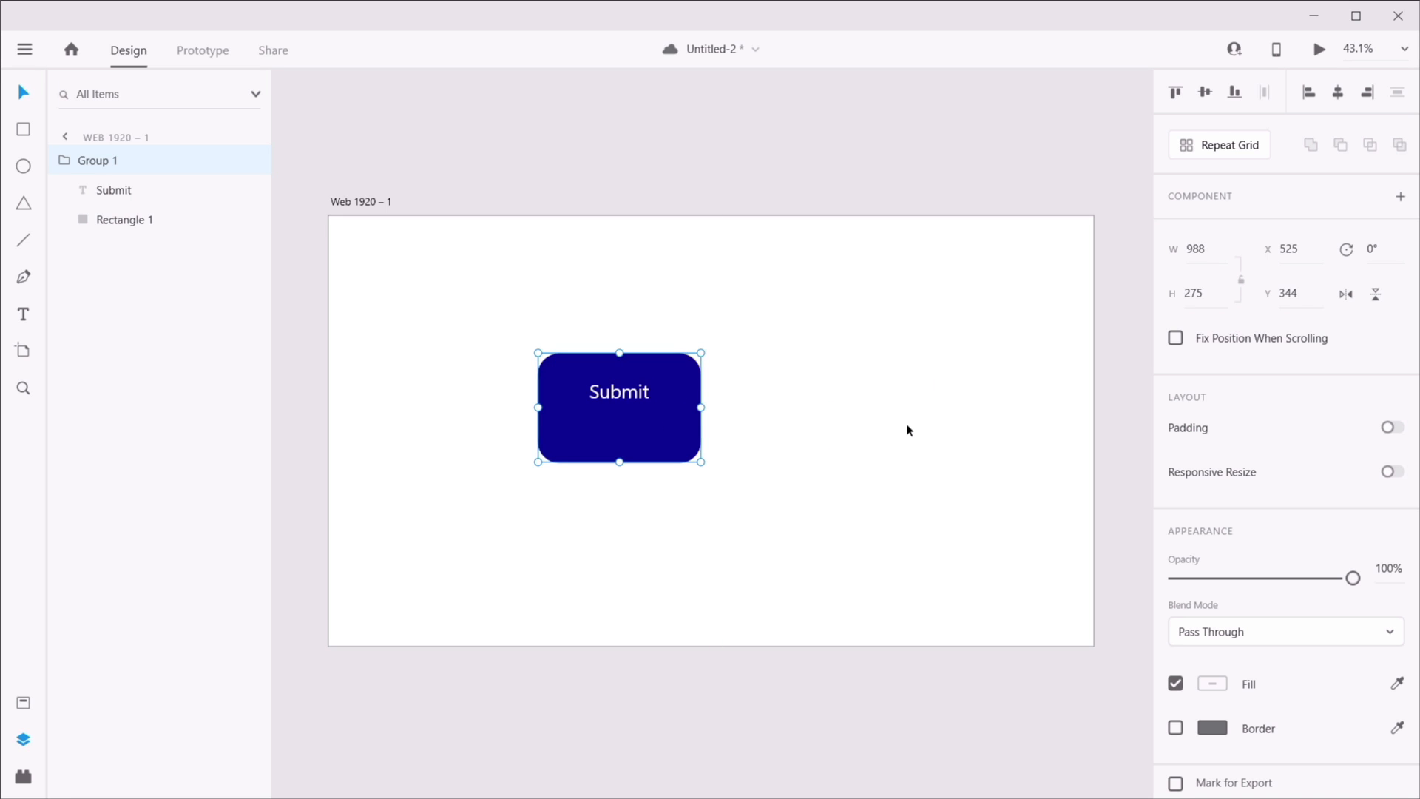
{"action": "key", "text": "ctrl+z"}
{"action": "left_click", "coordinate": [1394, 471]}
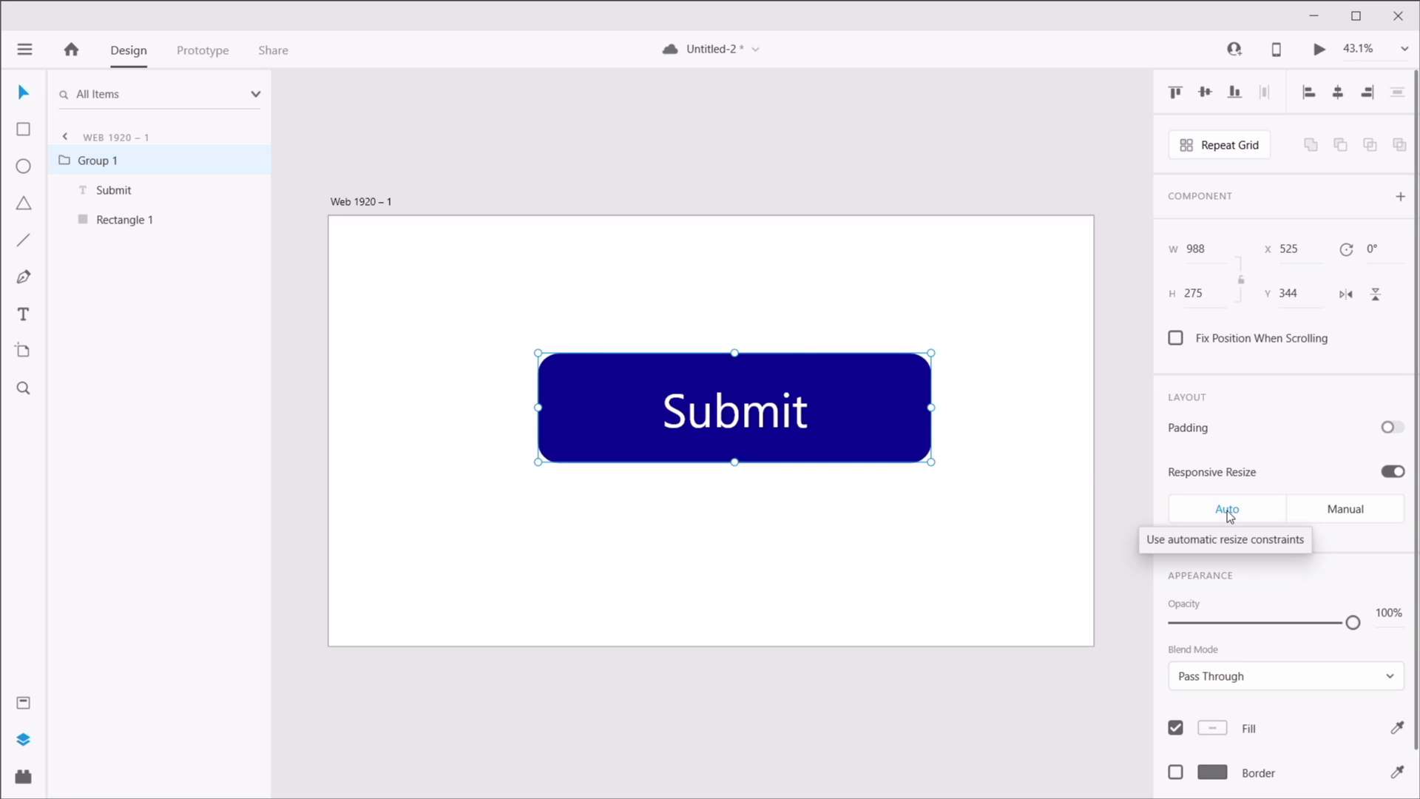
- Narrow the Submit button group to about 821 wide and set the Submit text's responsive resizing to Manual
{"action": "left_click_drag", "start_coordinate": [931, 407], "coordinate": [865, 408]}
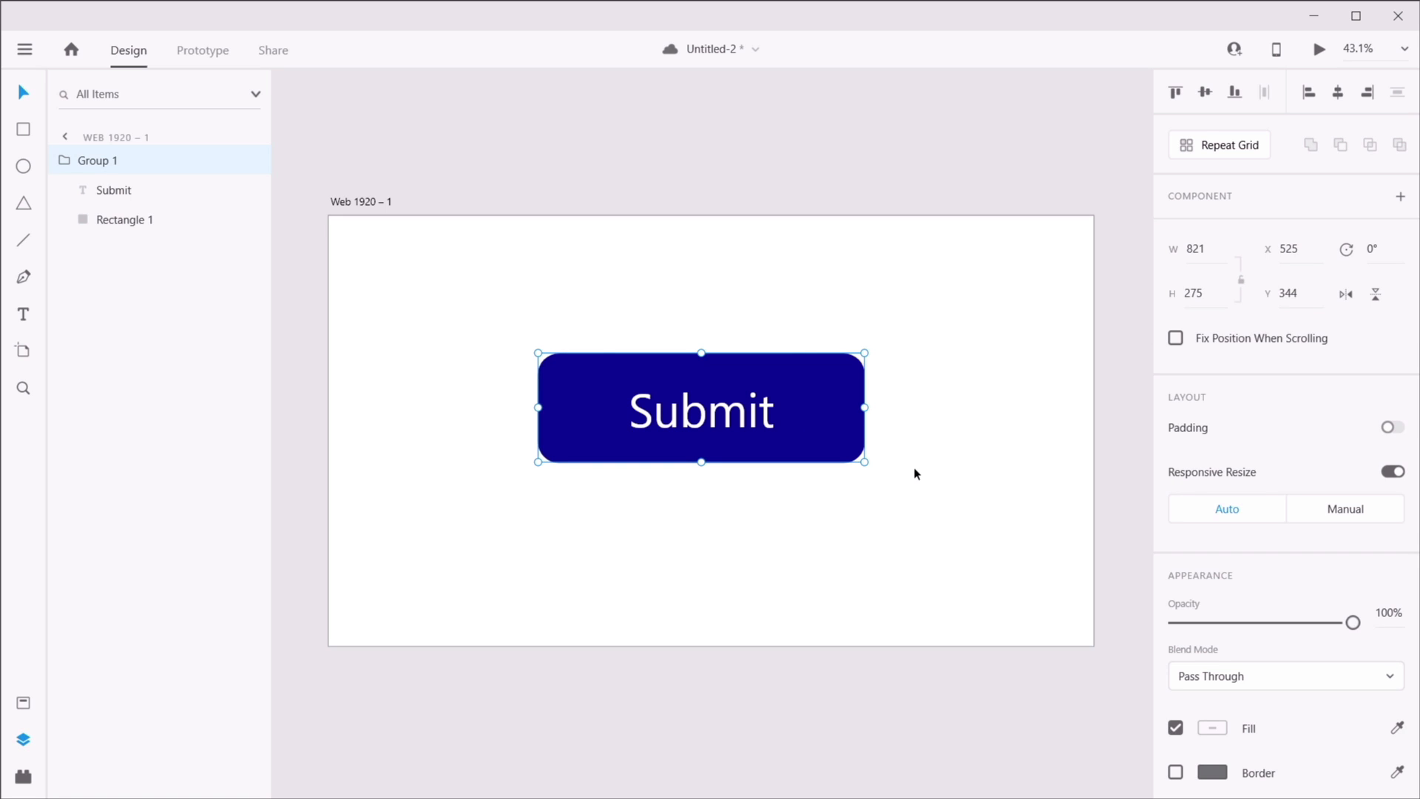
{"action": "left_click", "coordinate": [828, 483]}
{"action": "left_click", "coordinate": [751, 425], "text": "ctrl"}
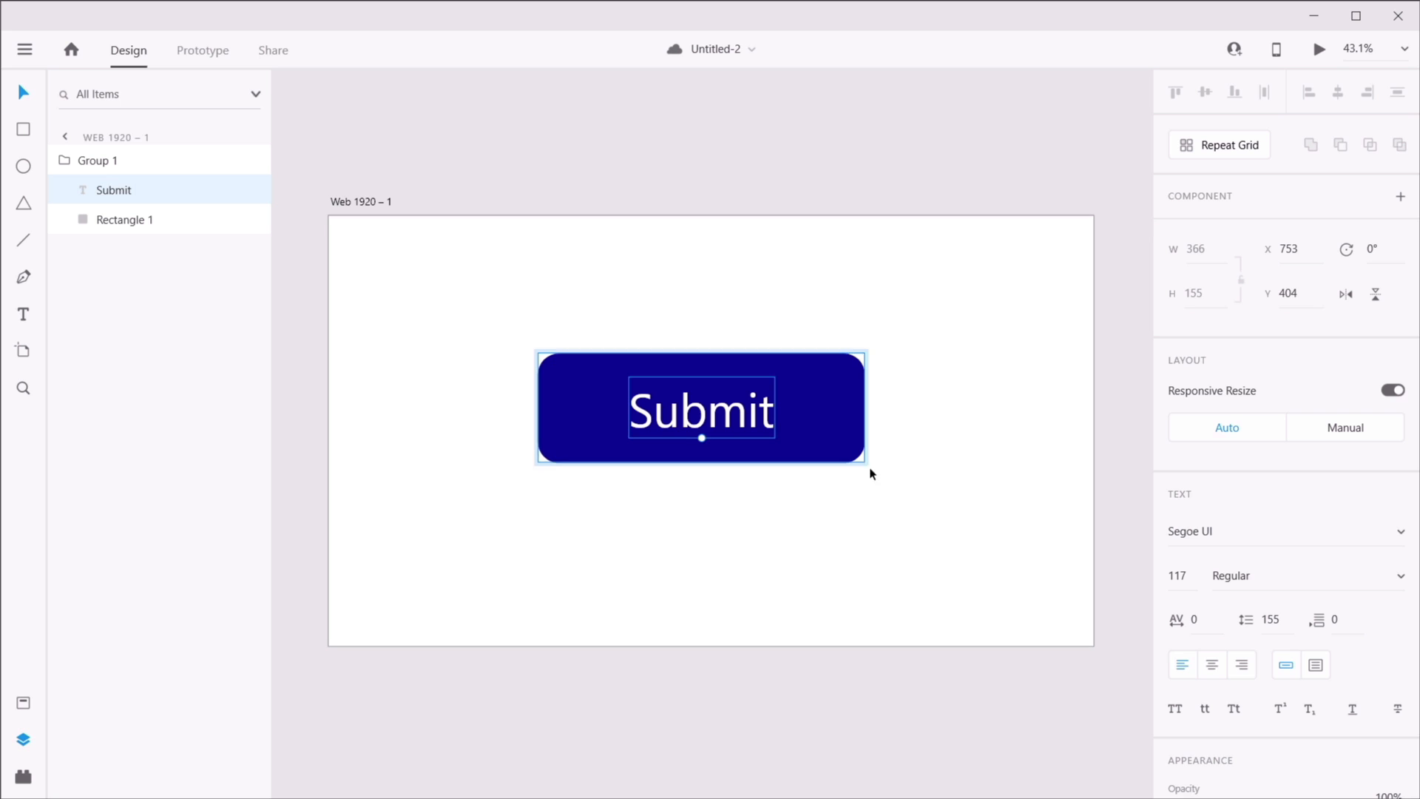
{"action": "left_click", "coordinate": [1356, 433]}
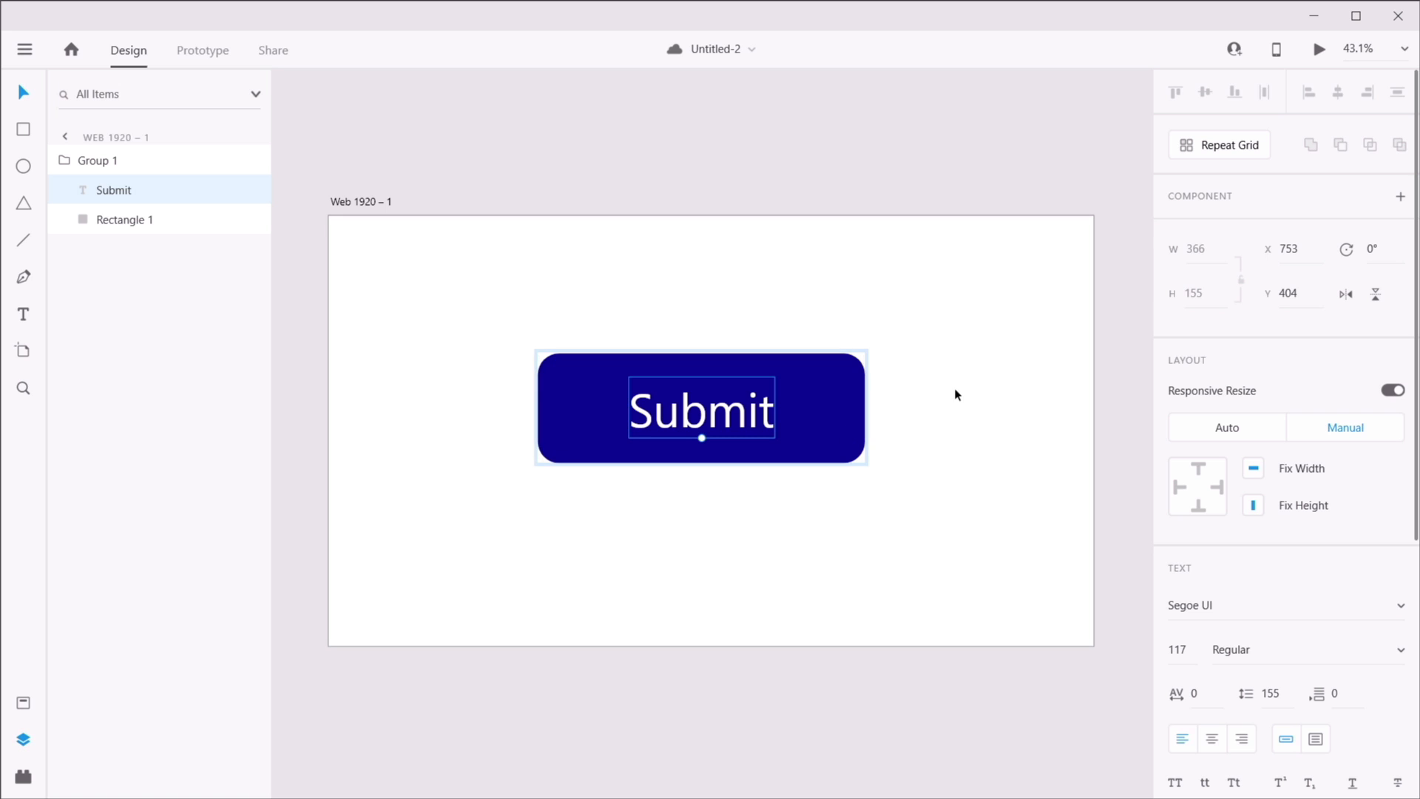
- Widen the Submit button group to about 868 using automatic resize constraints
{"action": "left_click", "coordinate": [112, 162]}
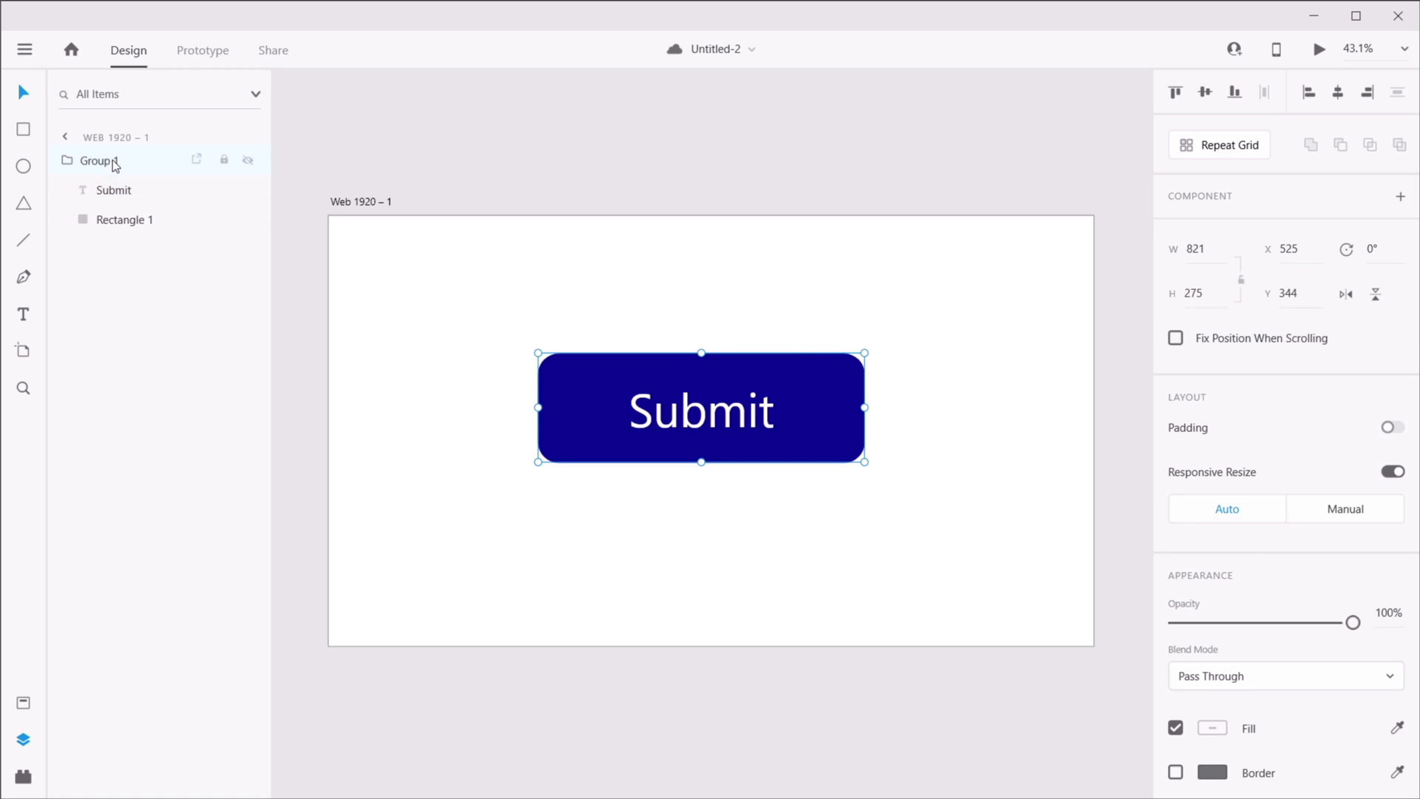
{"action": "mouse_move", "coordinate": [865, 407]}
{"action": "left_mouse_down"}
{"action": "mouse_move", "coordinate": [767, 408]}
{"action": "mouse_move", "coordinate": [884, 422]}
{"action": "left_mouse_up"}
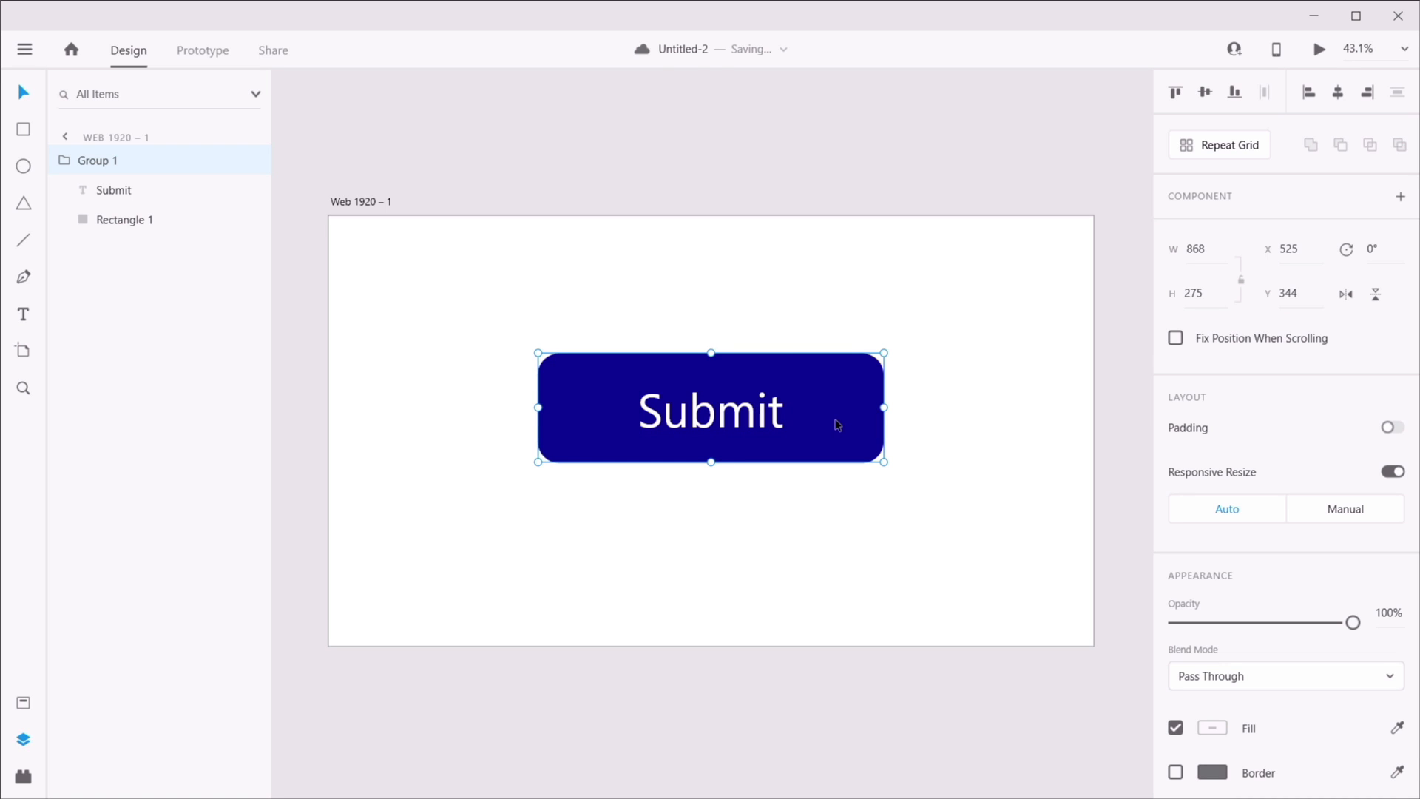
{"action": "left_click", "coordinate": [946, 411]}
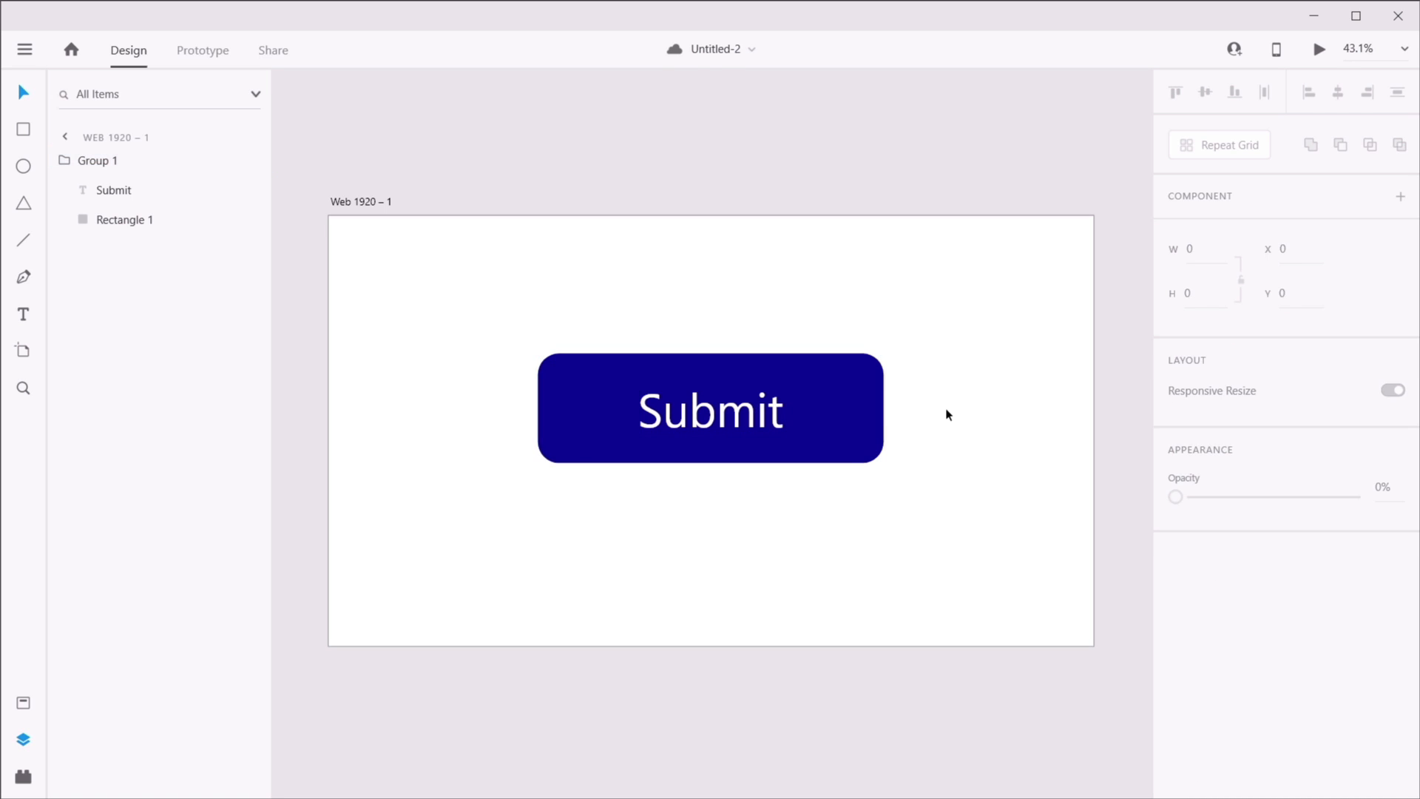
- Set the responsive resizing of the button's background rectangle to Manual
{"action": "double_click", "coordinate": [843, 399]}
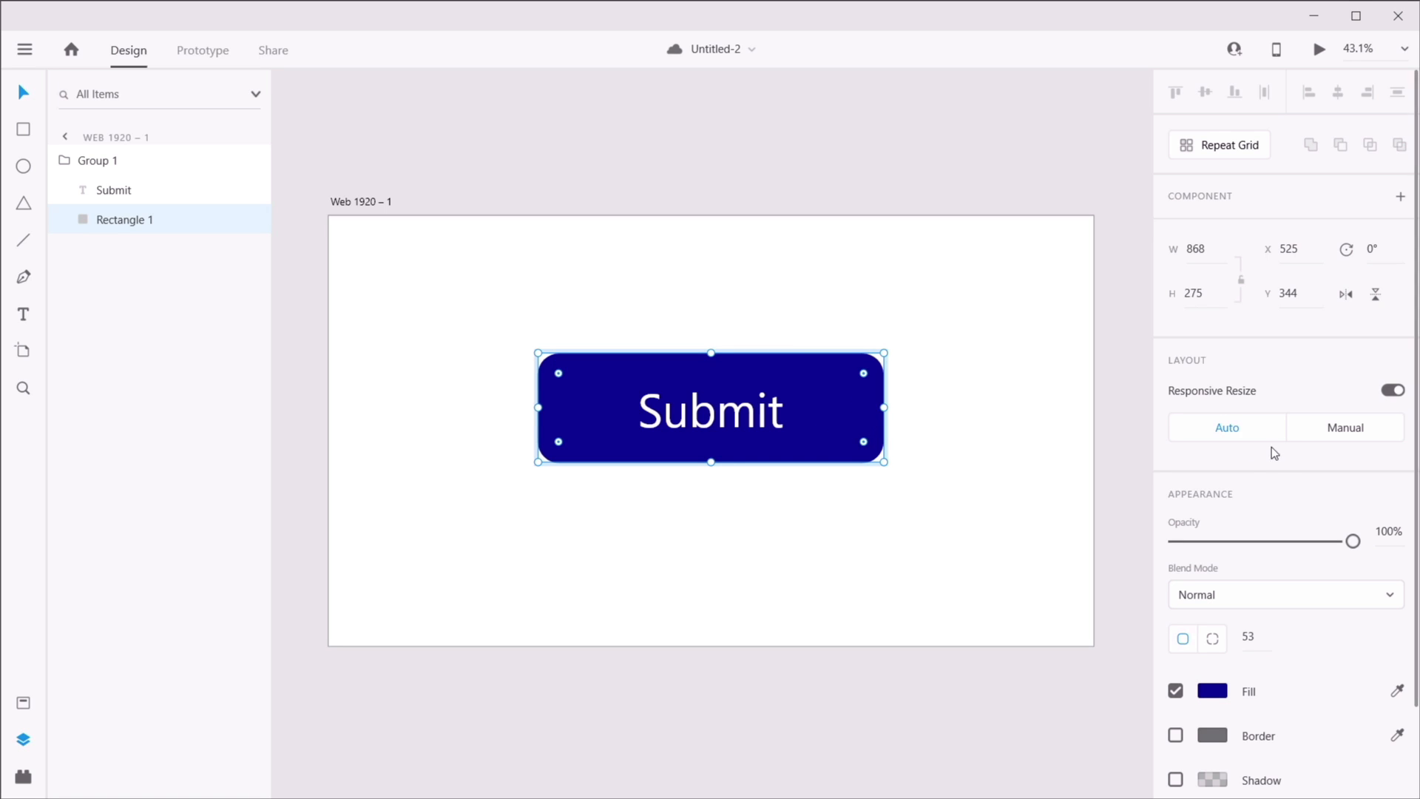
{"action": "left_click", "coordinate": [1328, 432]}
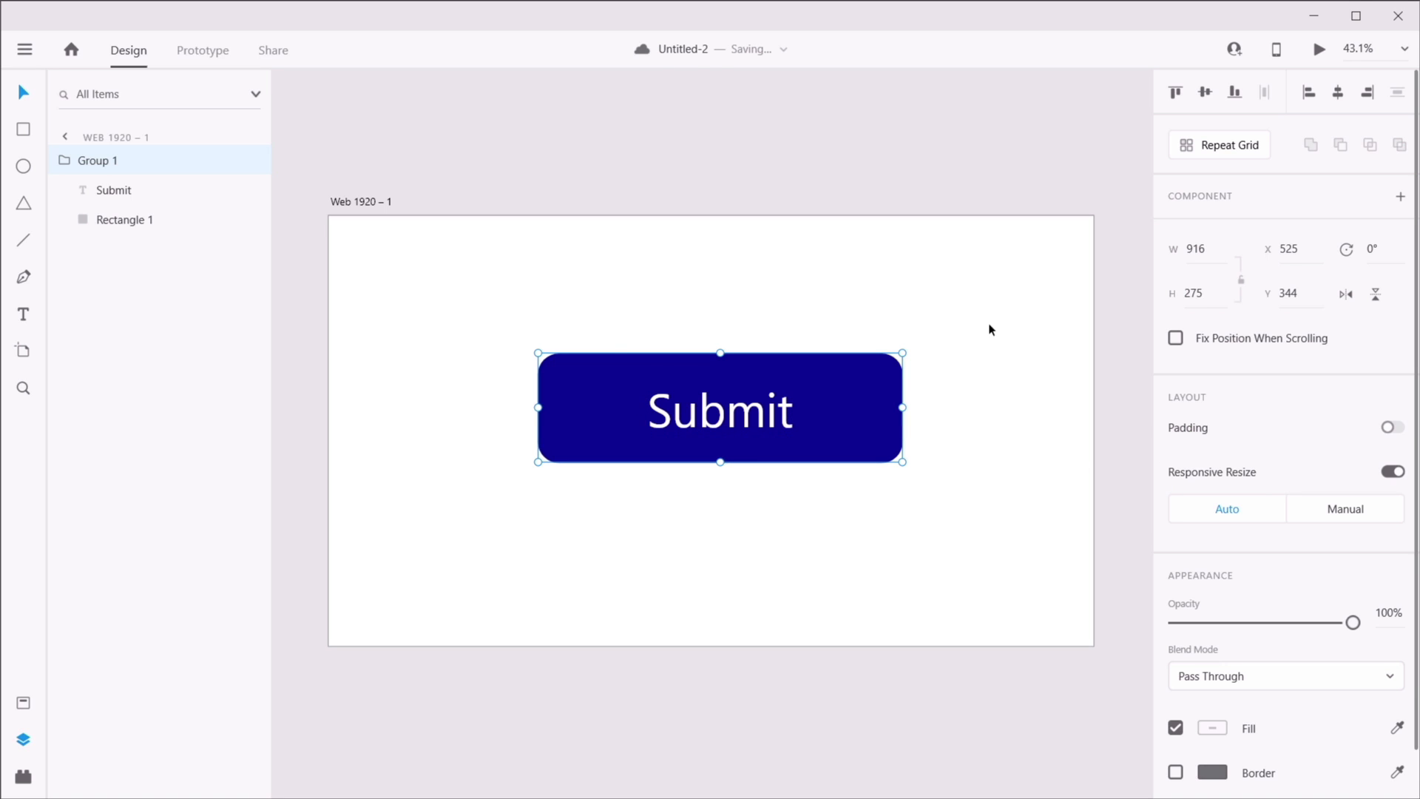
{"action": "left_click", "coordinate": [997, 446]}
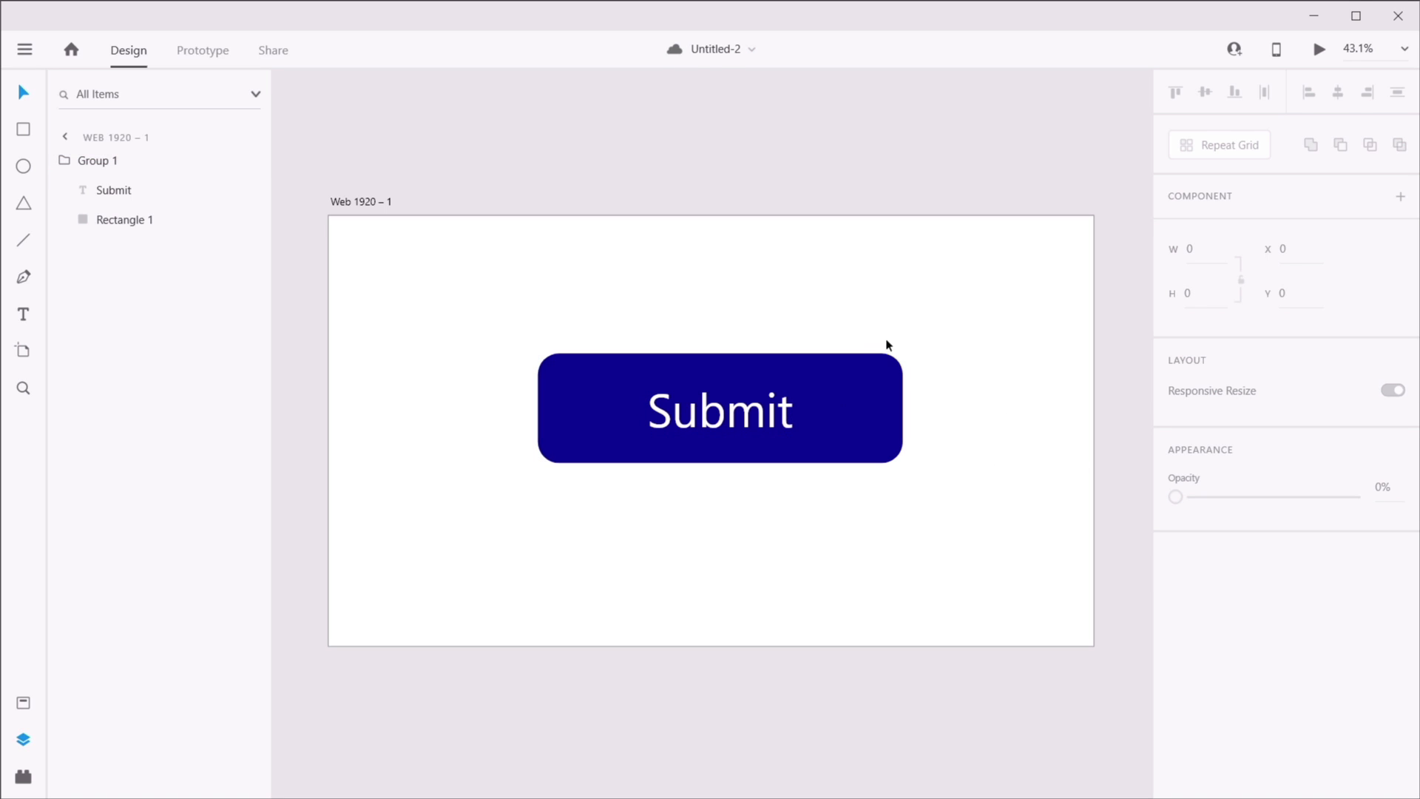
- Widen the Web 1920 – 1 artboard to about 2005, and narrow it to about 1716 with Responsive Resize turned on
{"action": "left_click", "coordinate": [361, 203]}
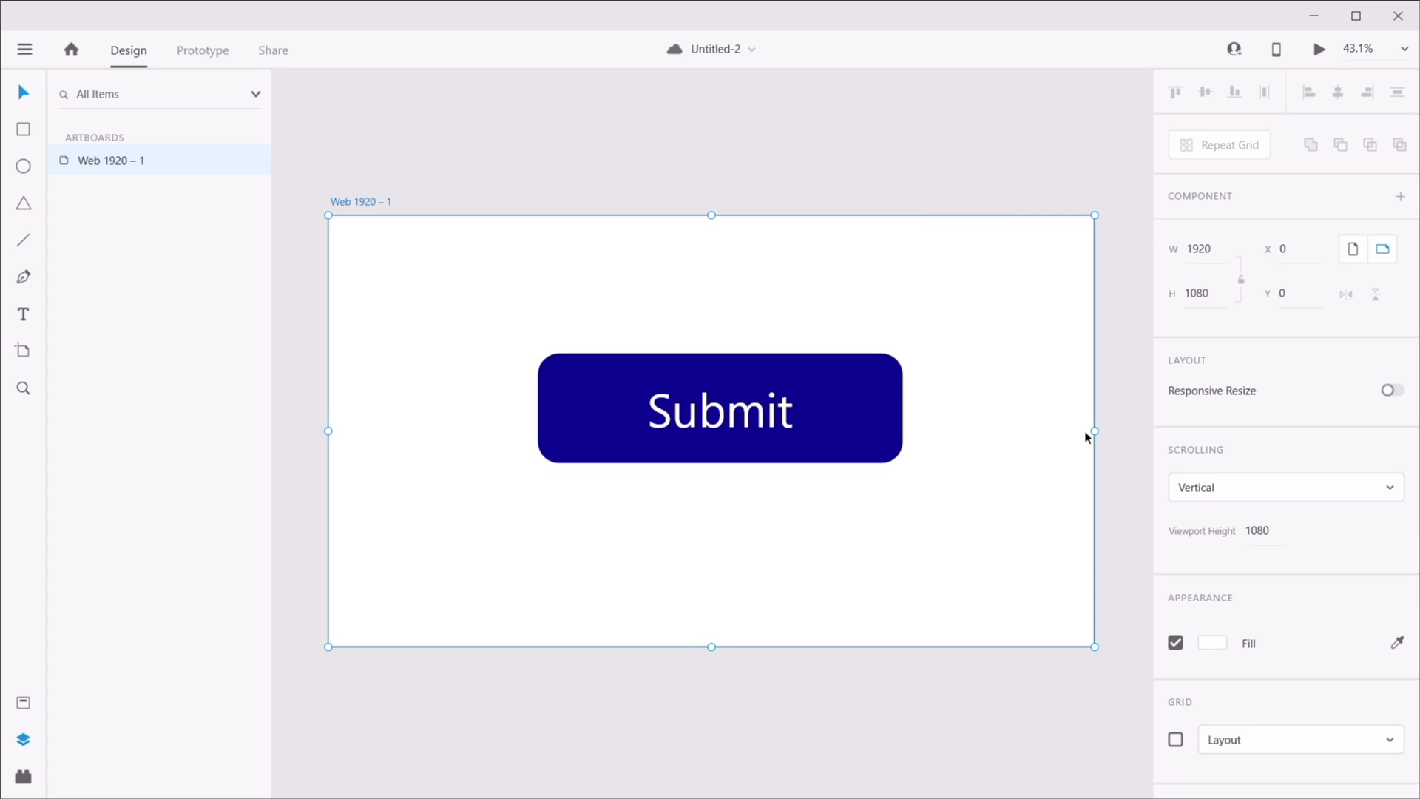
{"action": "left_click_drag", "start_coordinate": [1096, 430], "coordinate": [1128, 430]}
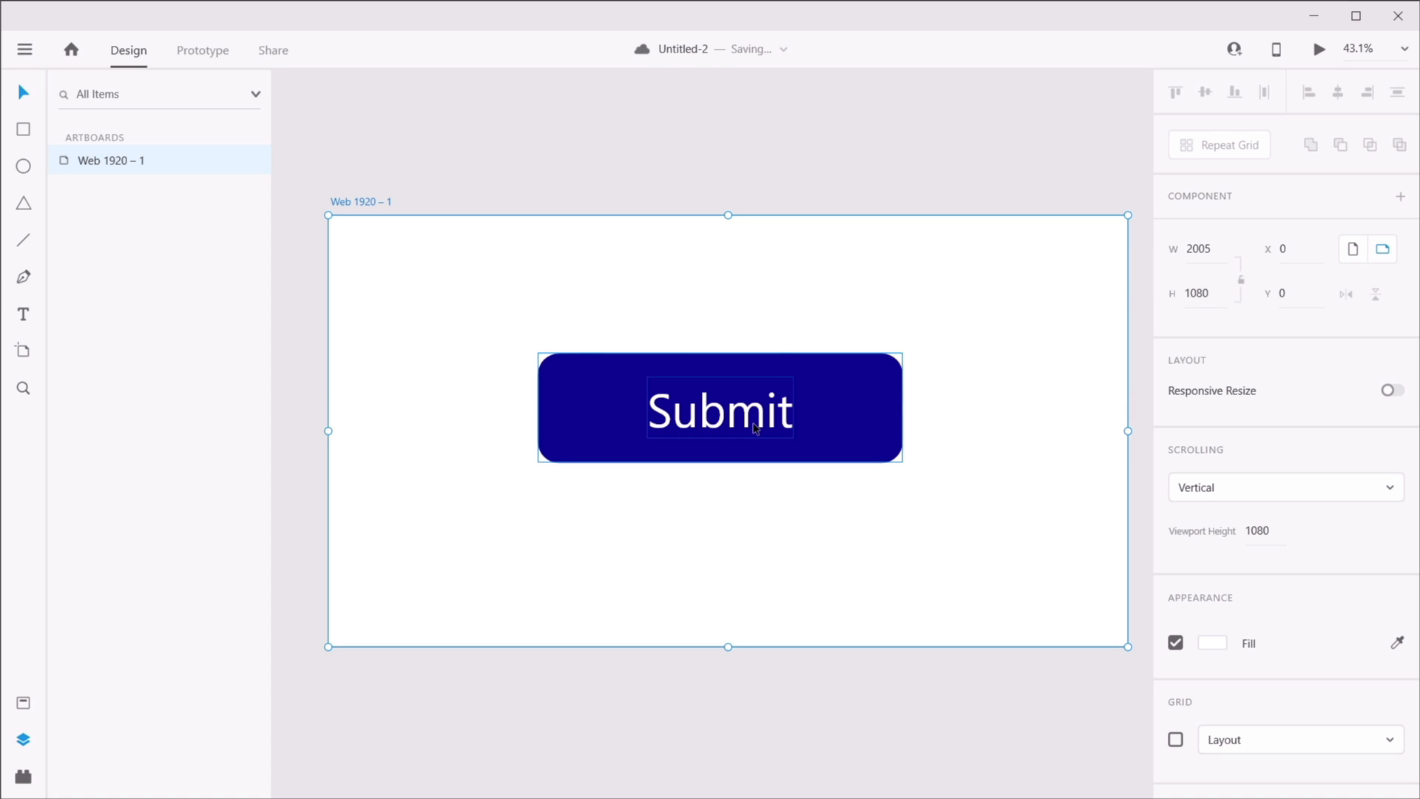
{"action": "left_click", "coordinate": [1393, 390]}
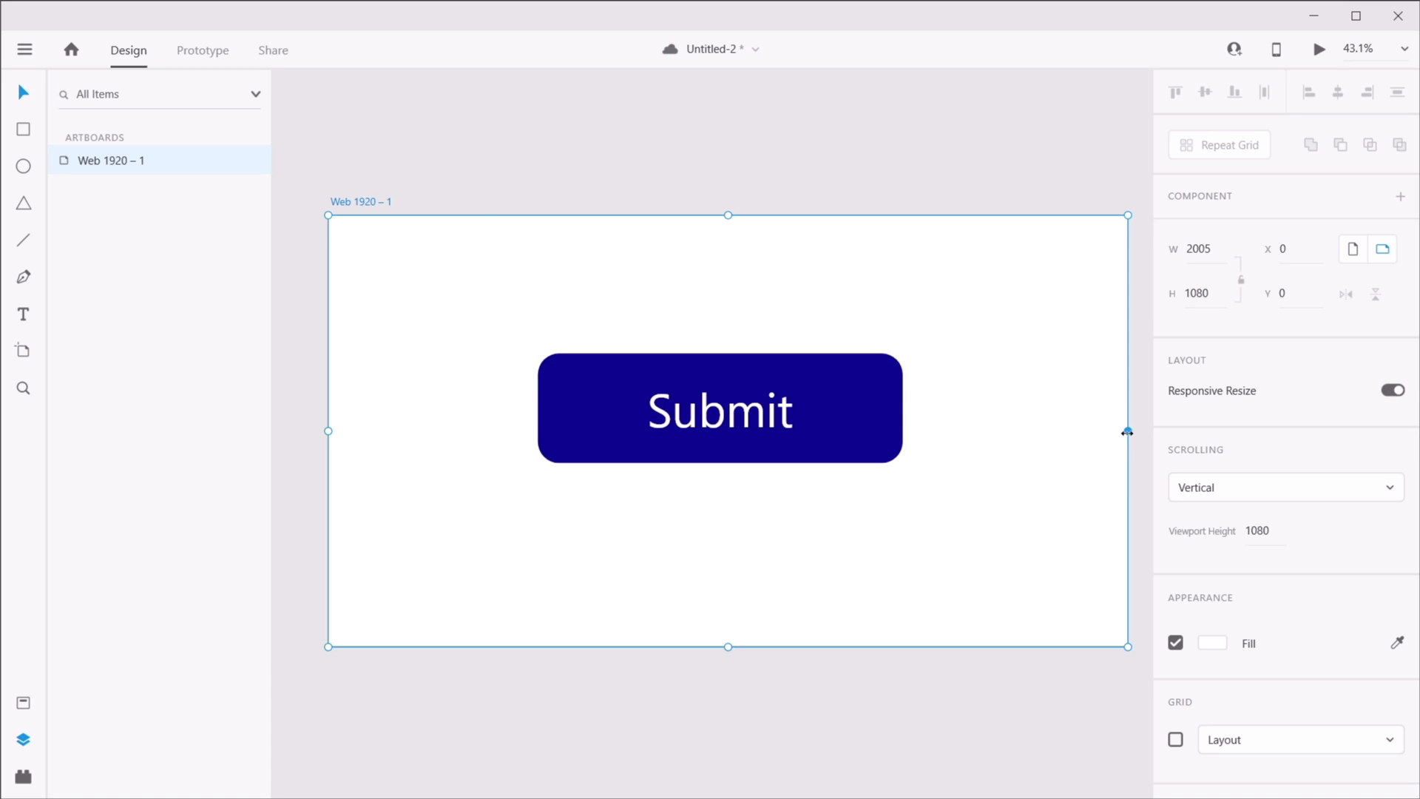
{"action": "left_click_drag", "start_coordinate": [1127, 430], "coordinate": [1102, 410]}
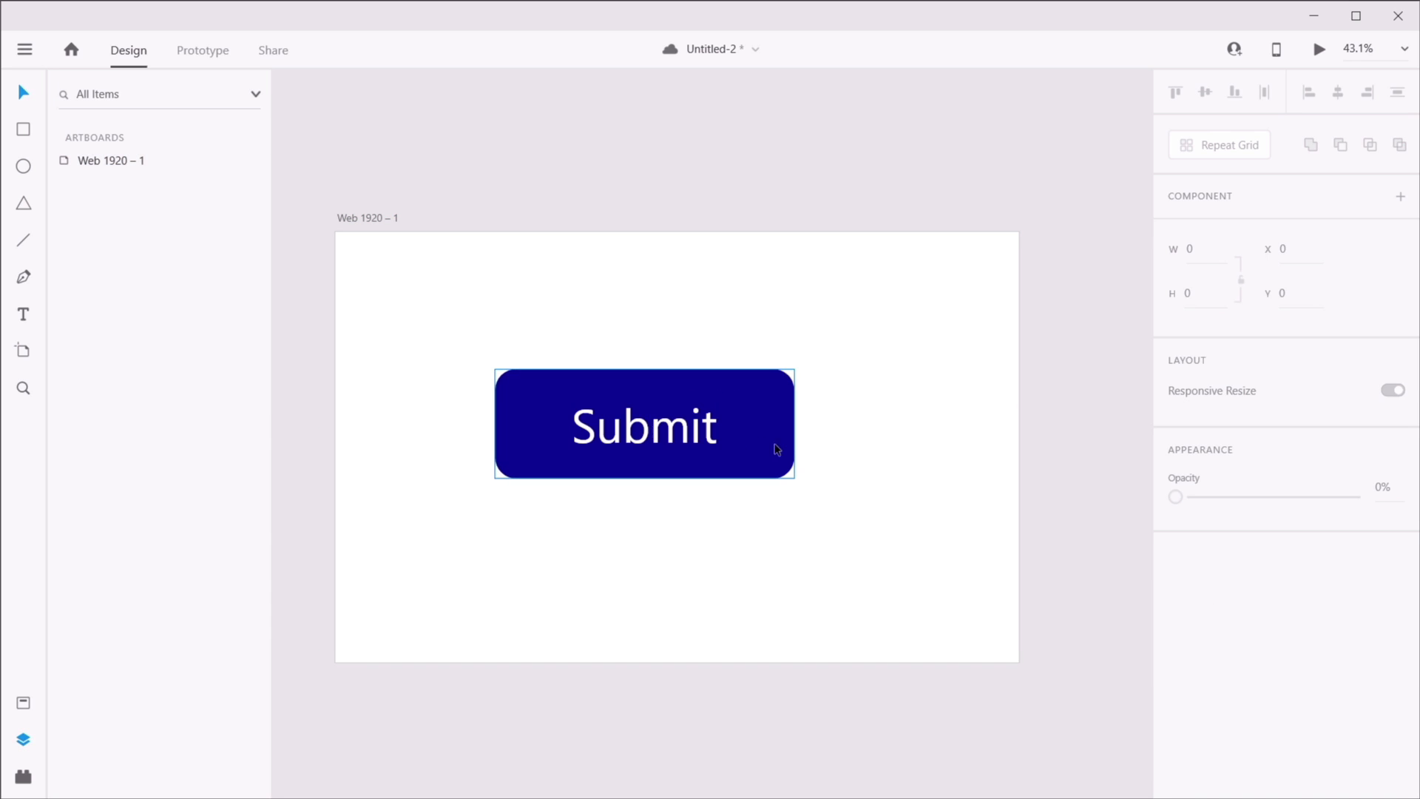
- Set the Submit button group's responsive resizing to Manual
{"action": "left_click", "coordinate": [764, 418]}
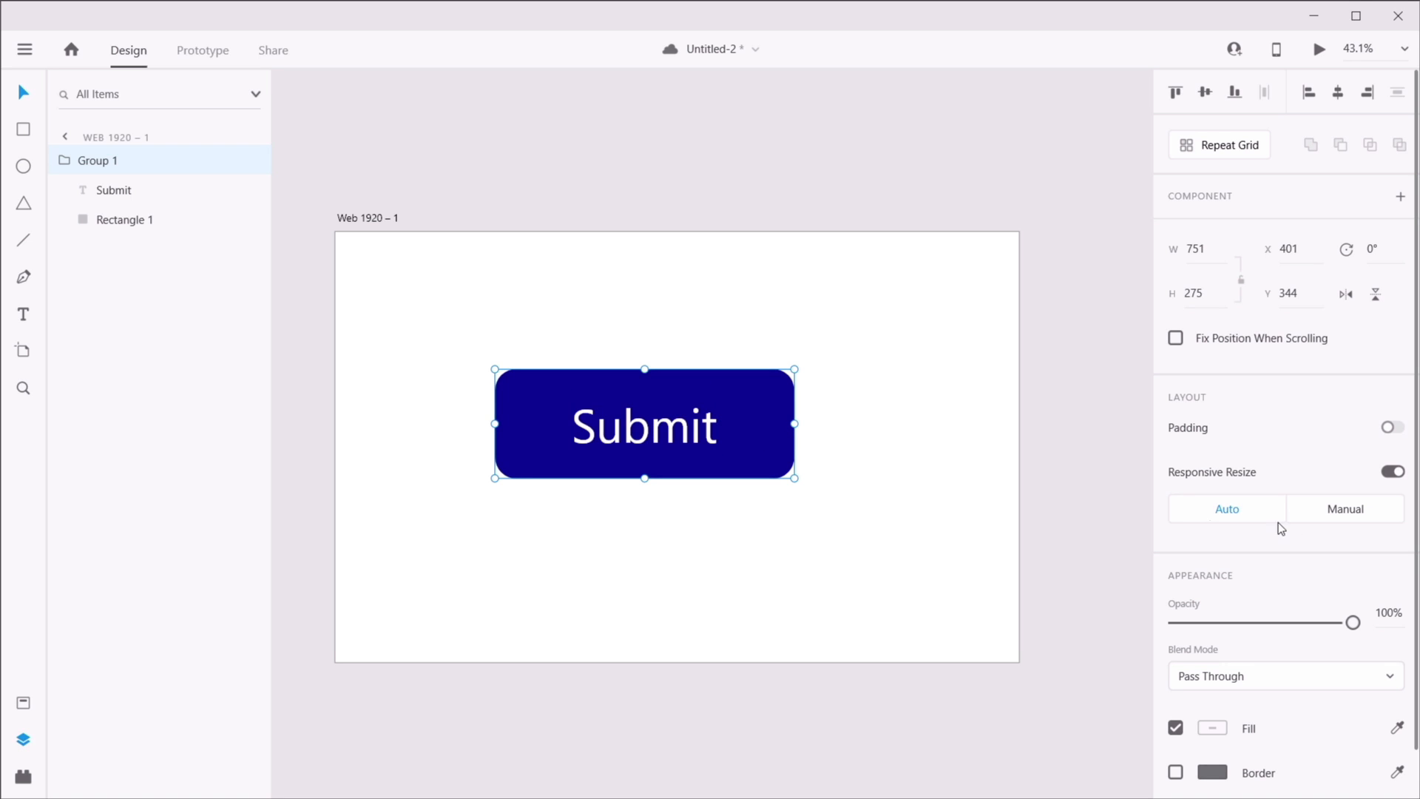
{"action": "left_click", "coordinate": [1346, 514]}
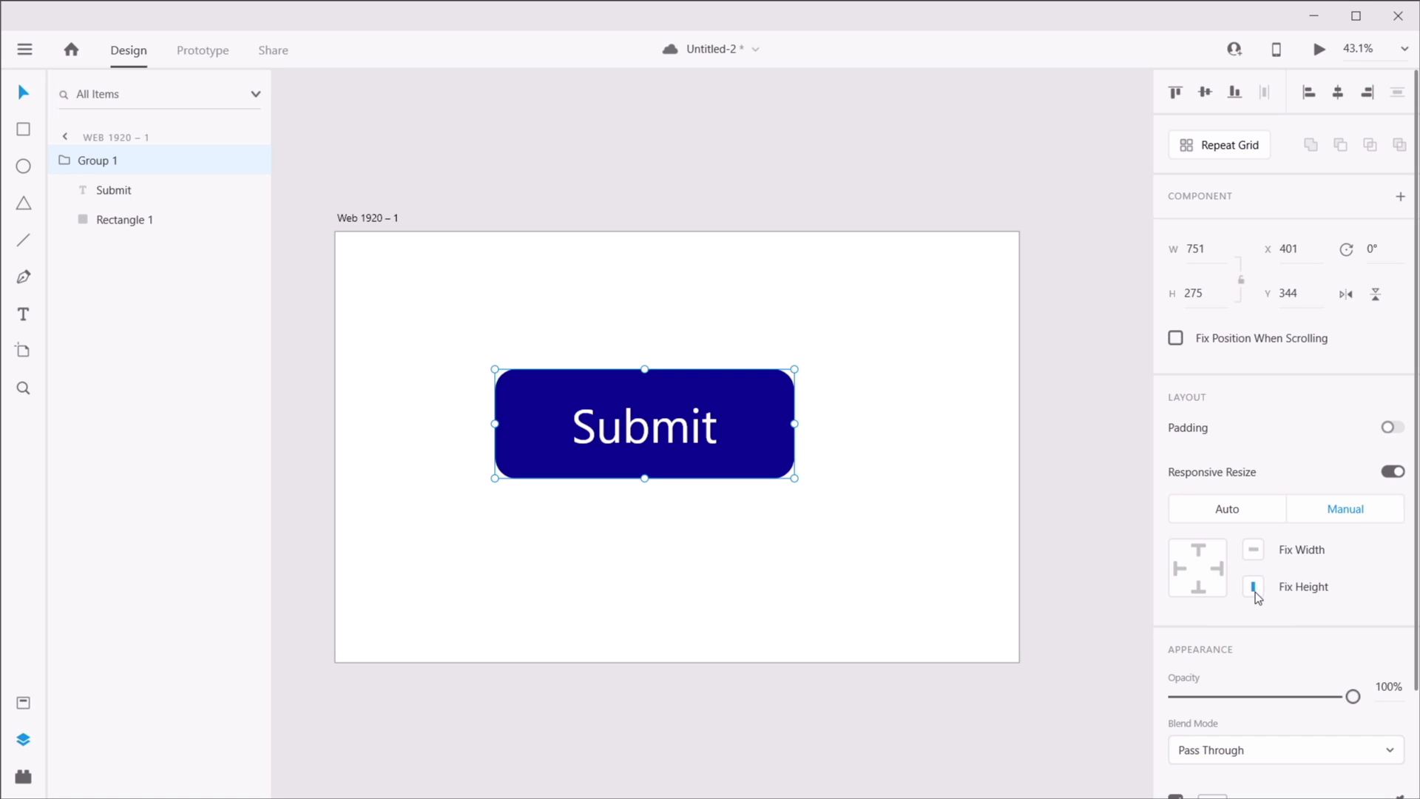
{"action": "left_click", "coordinate": [602, 307]}
- Try narrowing the Web 1920 – 1 artboard to about 1181 wide, and undo the resize
{"action": "left_click", "coordinate": [377, 220]}
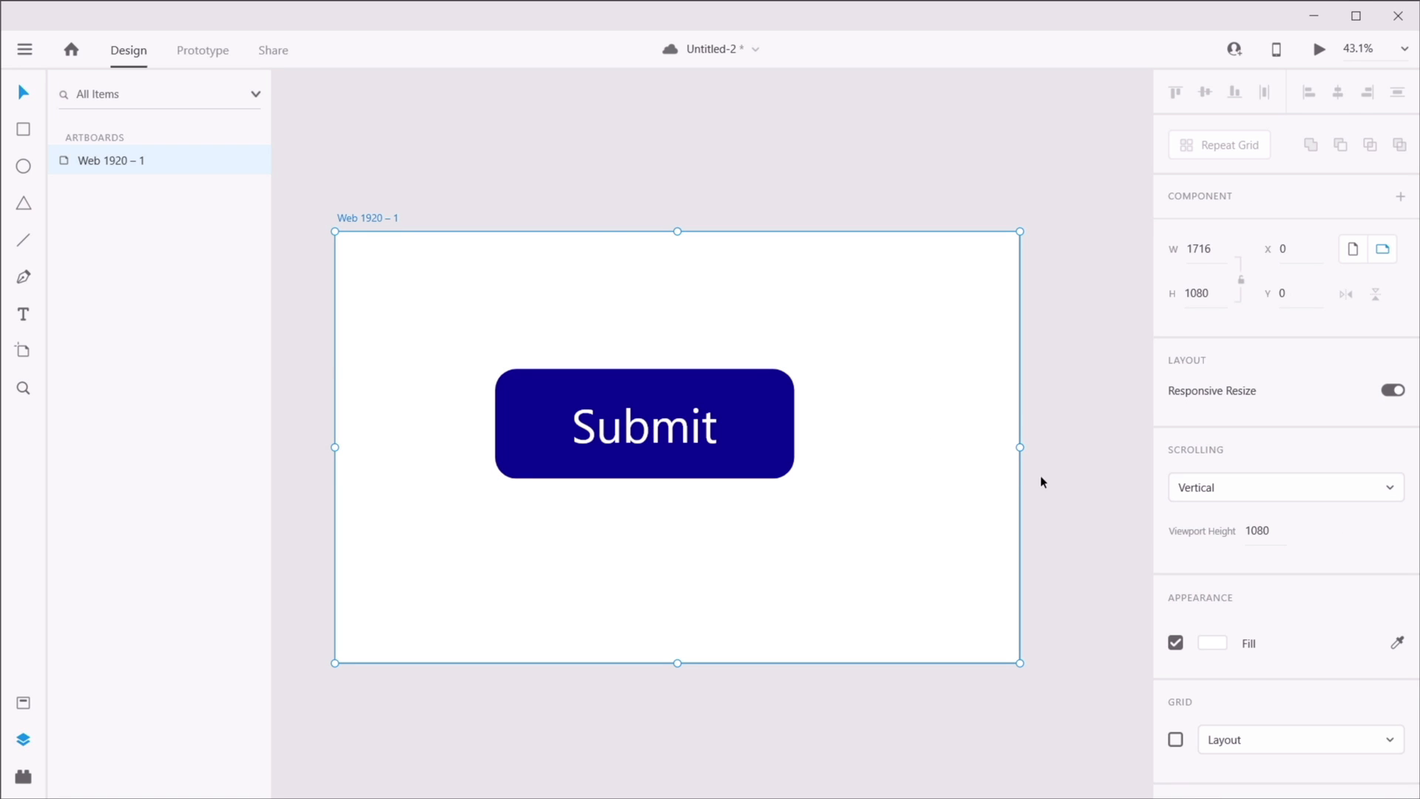
{"action": "left_click_drag", "start_coordinate": [1021, 446], "coordinate": [806, 434]}
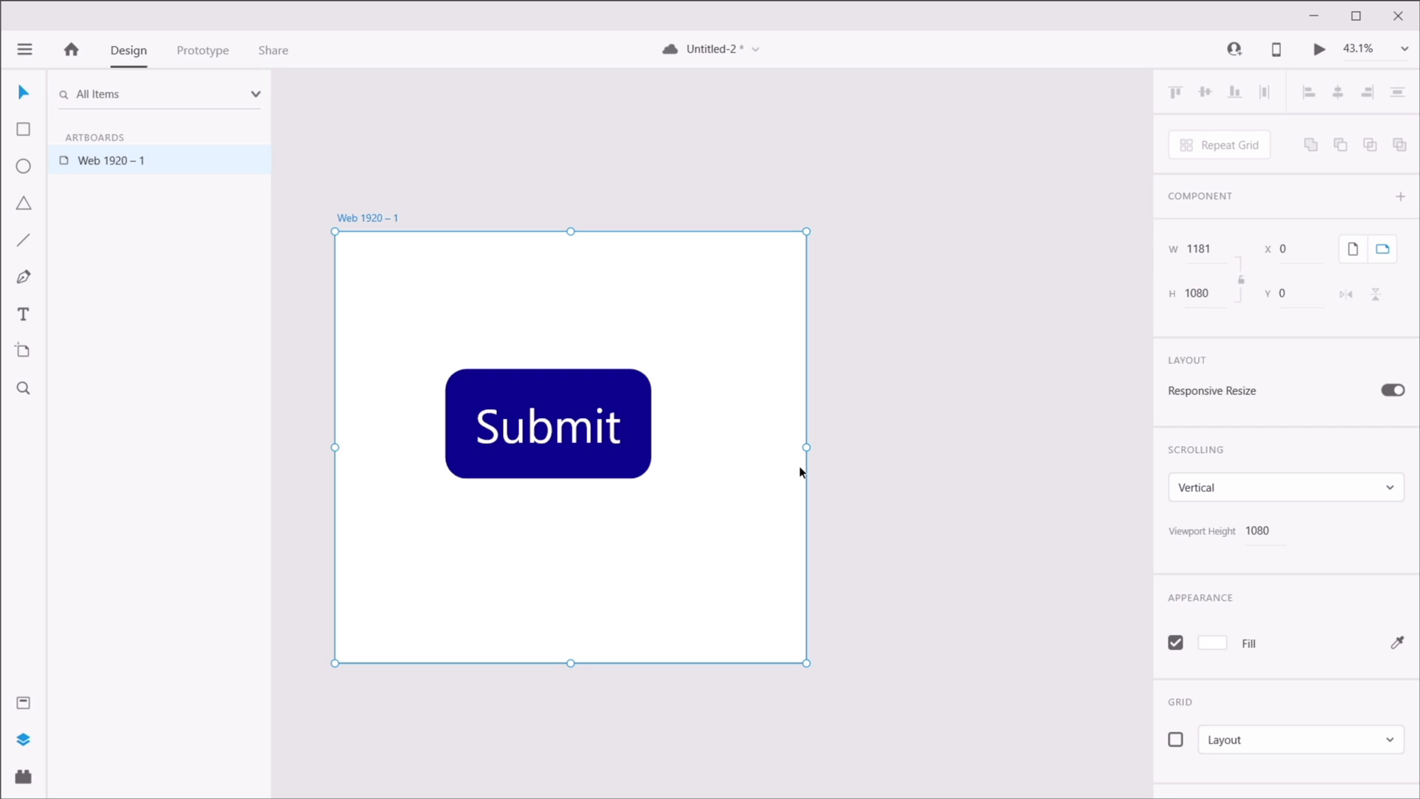
{"action": "key", "text": "ctrl+z"}
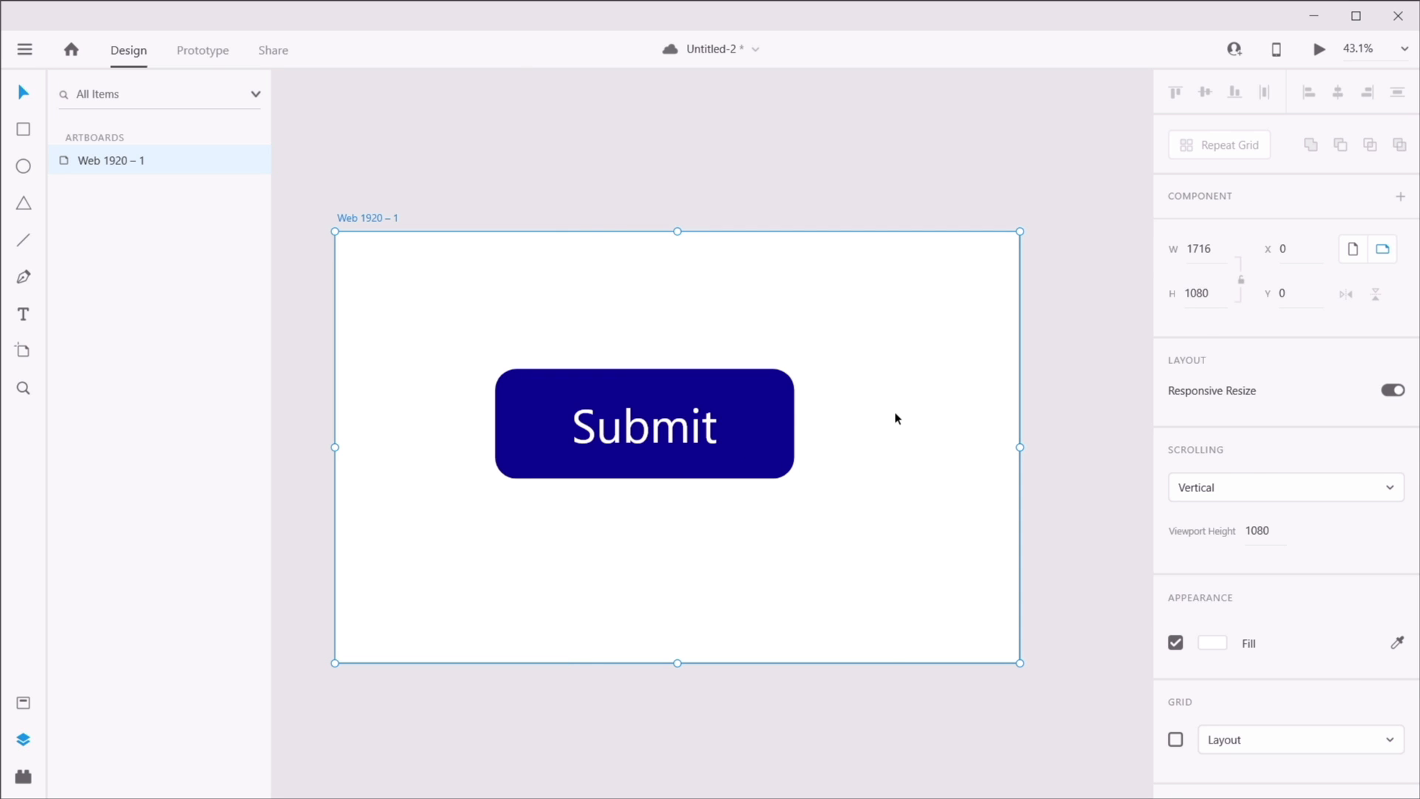
- Fix the width of the Submit button group and pin it to the artboard's left edge
{"action": "left_click", "coordinate": [667, 411]}
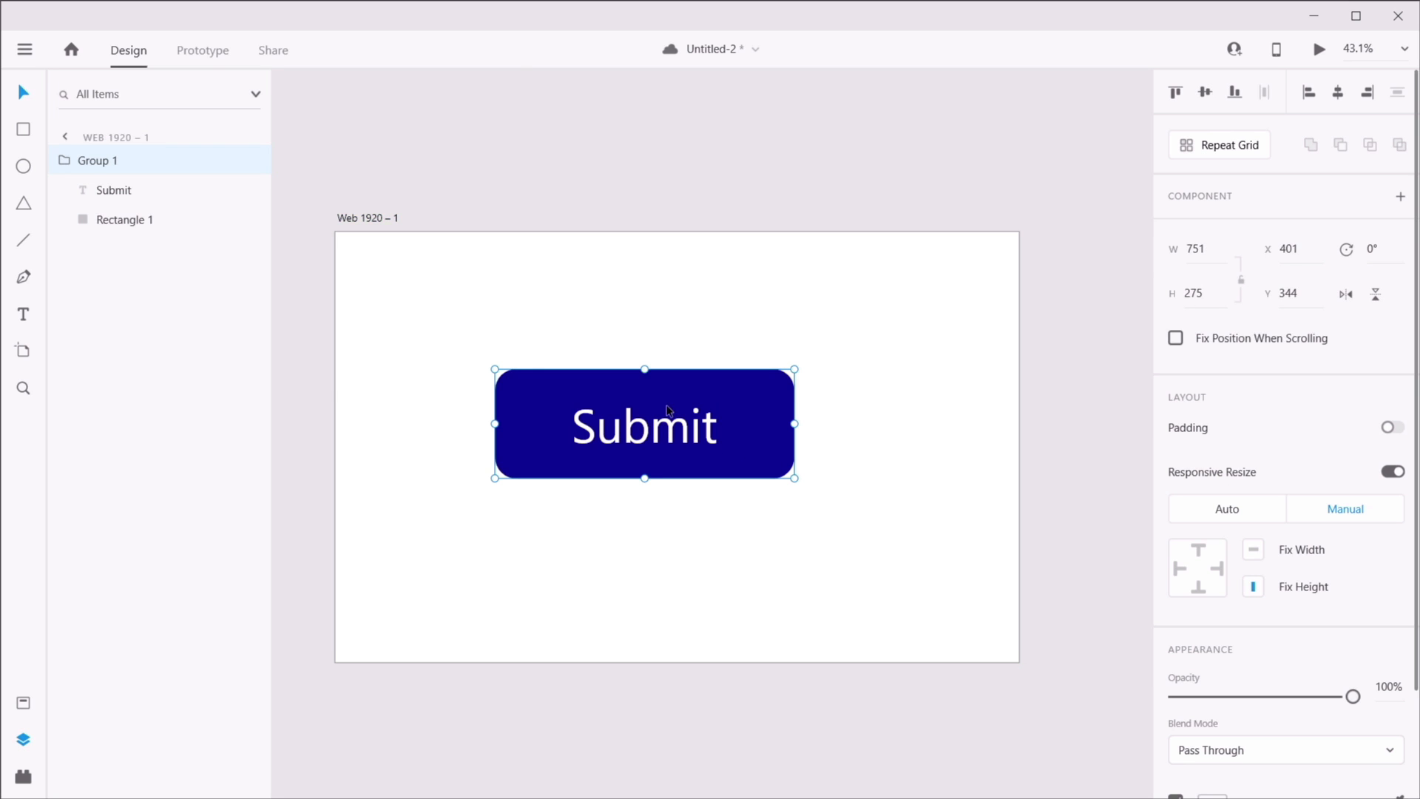
{"action": "left_click", "coordinate": [1253, 551]}
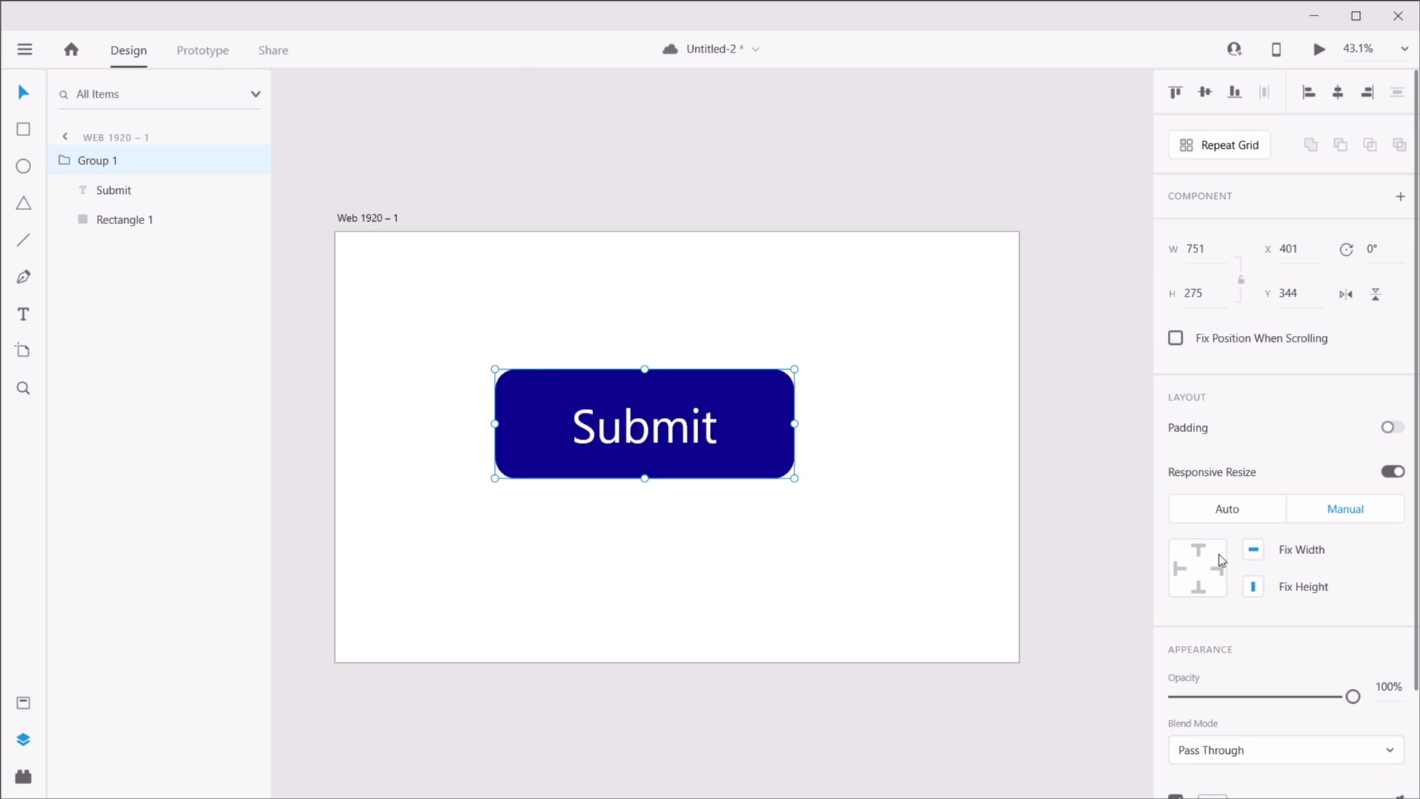
{"action": "left_click", "coordinate": [1180, 569]}
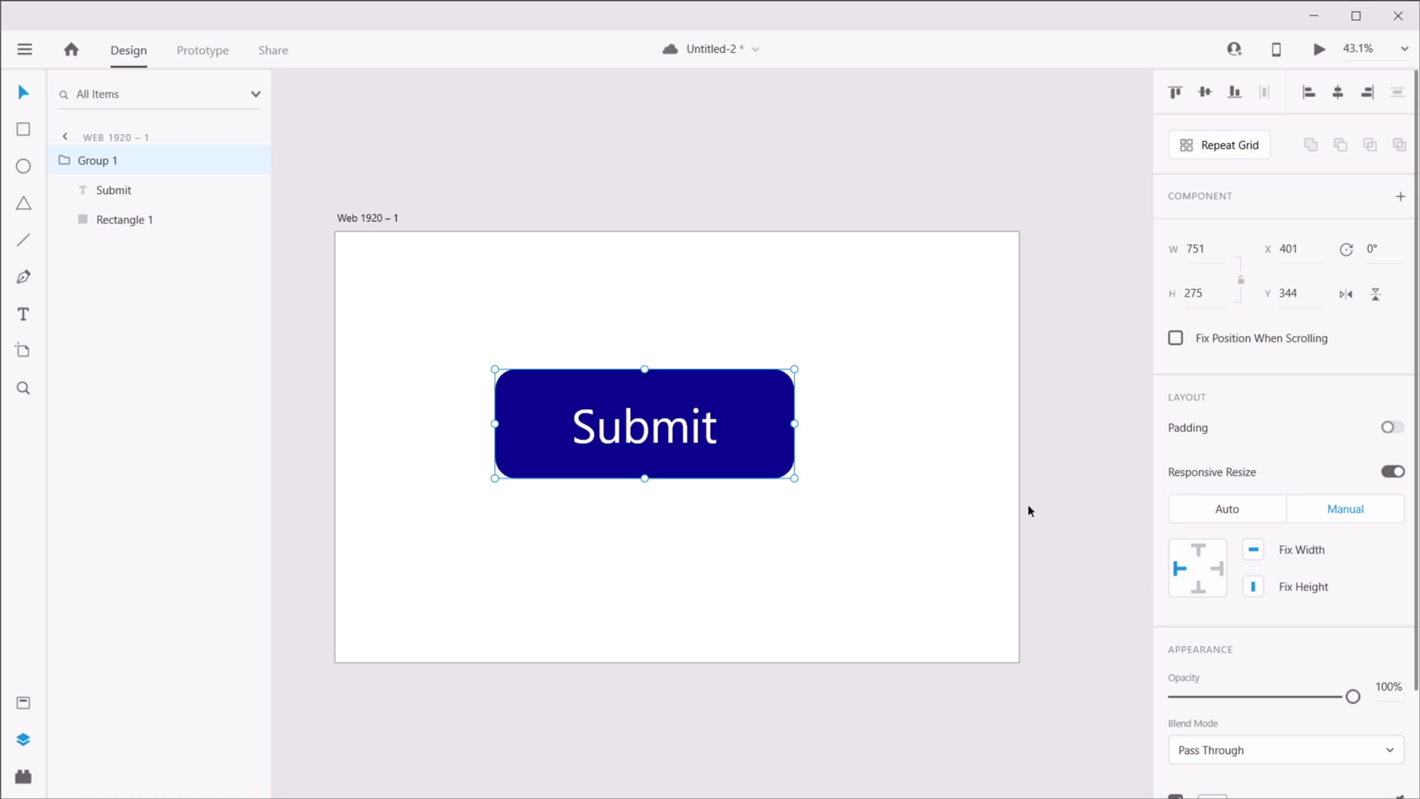
- Test the left constraint by resizing the Web 1920 – 1 artboard's right edge to widths of about 1486, 1545 and 1506
{"action": "left_click", "coordinate": [363, 219]}
{"action": "left_click_drag", "start_coordinate": [1019, 448], "coordinate": [929, 449]}
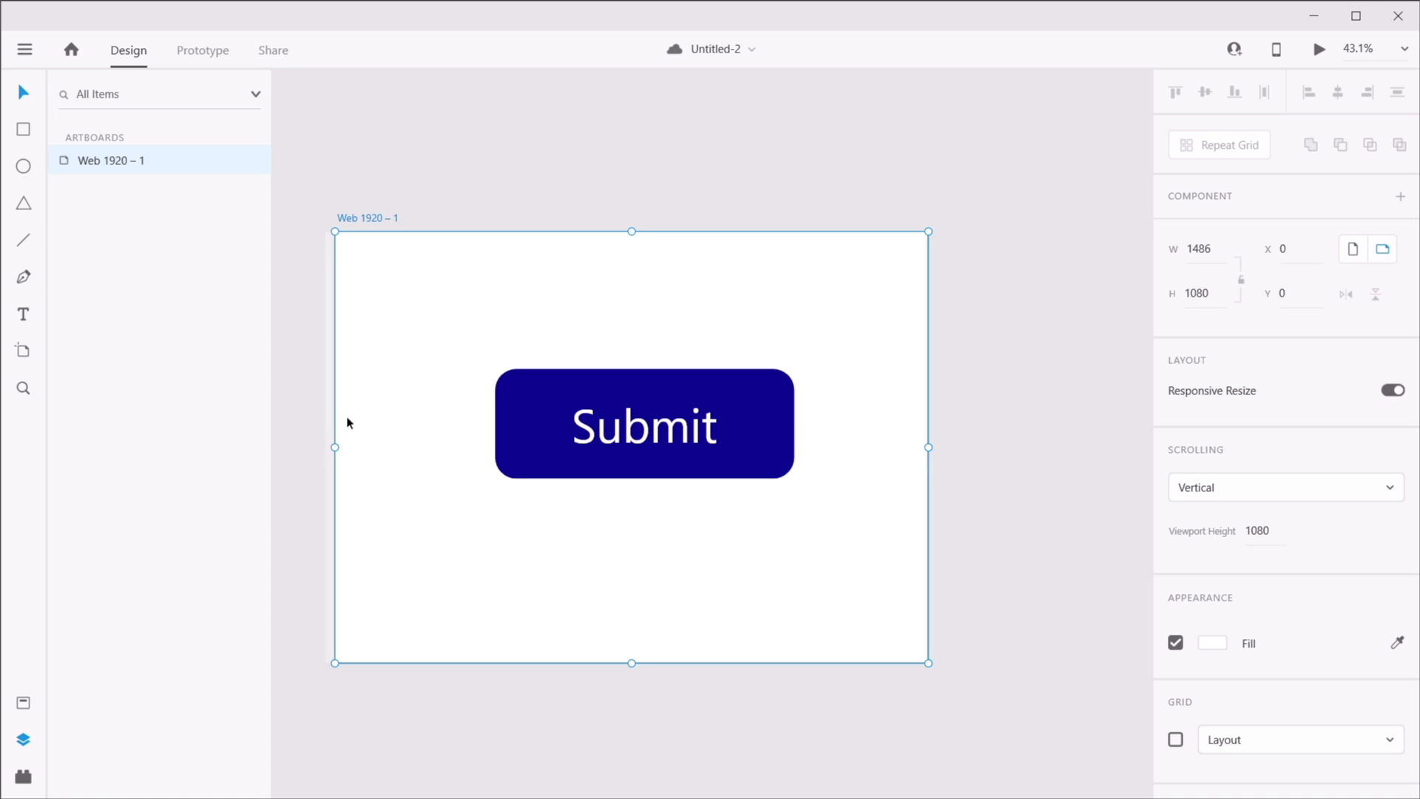
{"action": "left_click", "coordinate": [718, 441]}
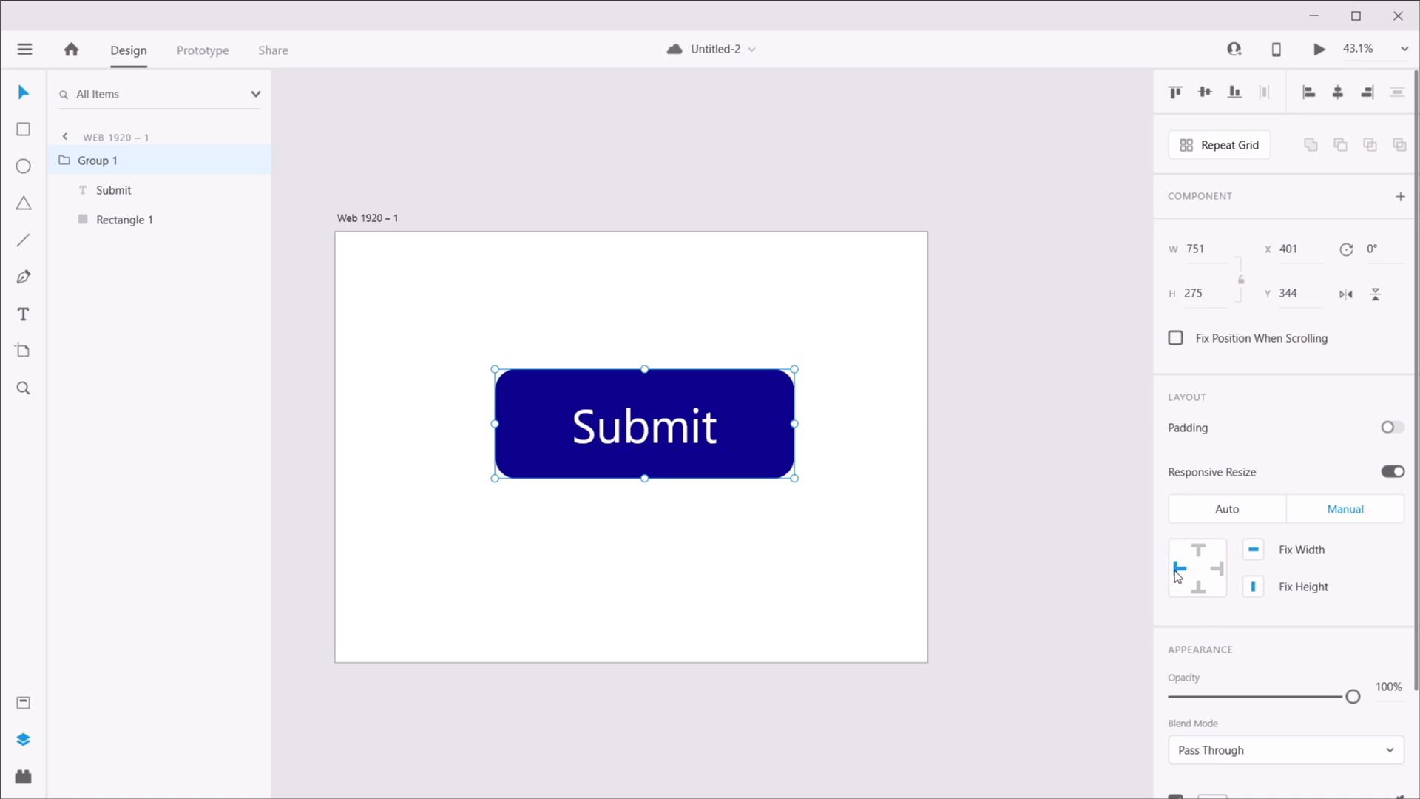
{"action": "left_click", "coordinate": [903, 453]}
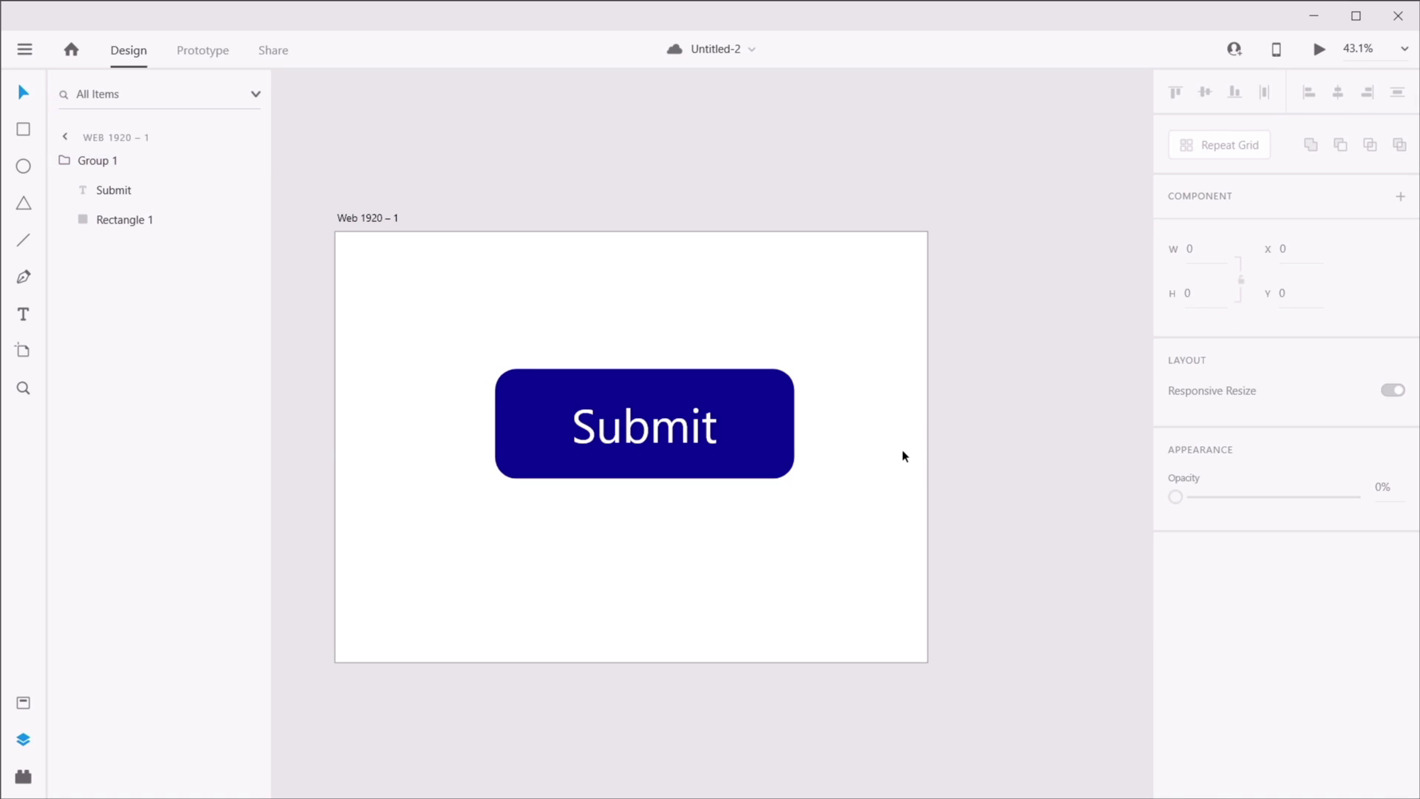
{"action": "left_click", "coordinate": [912, 465]}
{"action": "left_click_drag", "start_coordinate": [930, 447], "coordinate": [952, 448]}
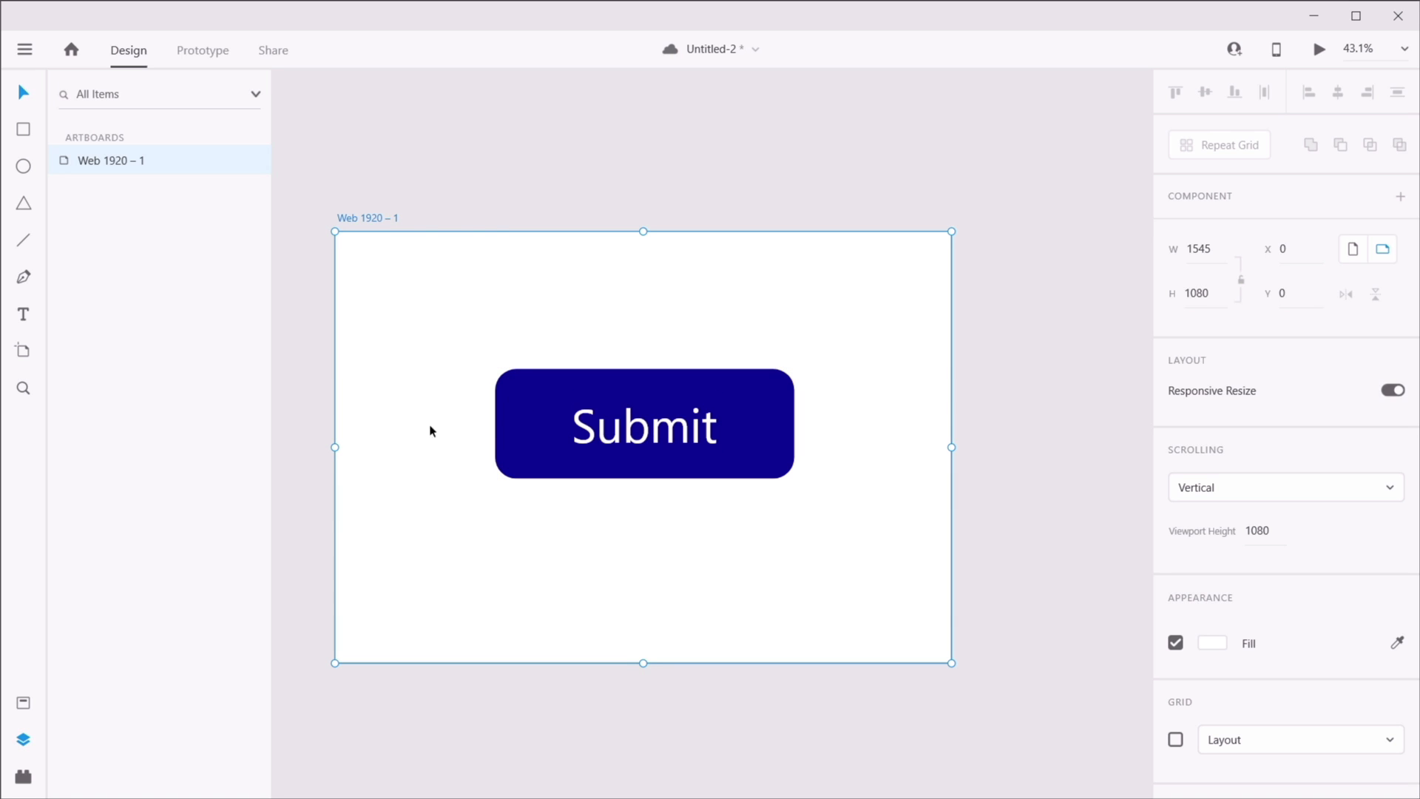
{"action": "mouse_move", "coordinate": [952, 447]}
{"action": "left_mouse_down"}
{"action": "mouse_move", "coordinate": [1094, 457]}
{"action": "mouse_move", "coordinate": [897, 453]}
{"action": "mouse_move", "coordinate": [936, 453]}
{"action": "left_mouse_up"}
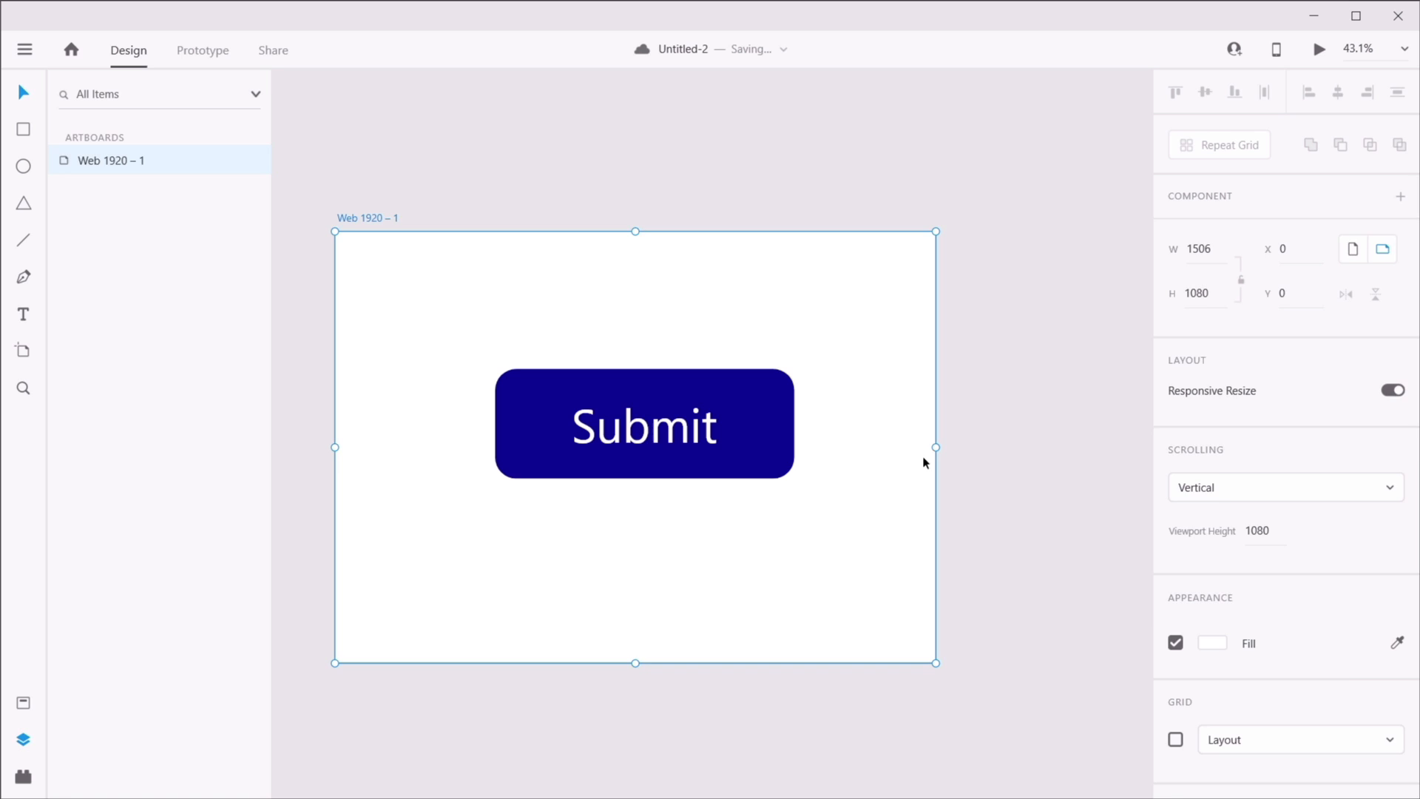
- Pin the Submit button group to the right edge instead of the left, and resize the artboard to about 1822 and about 1605 wide
{"action": "left_click", "coordinate": [740, 422]}
{"action": "left_click", "coordinate": [1220, 567]}
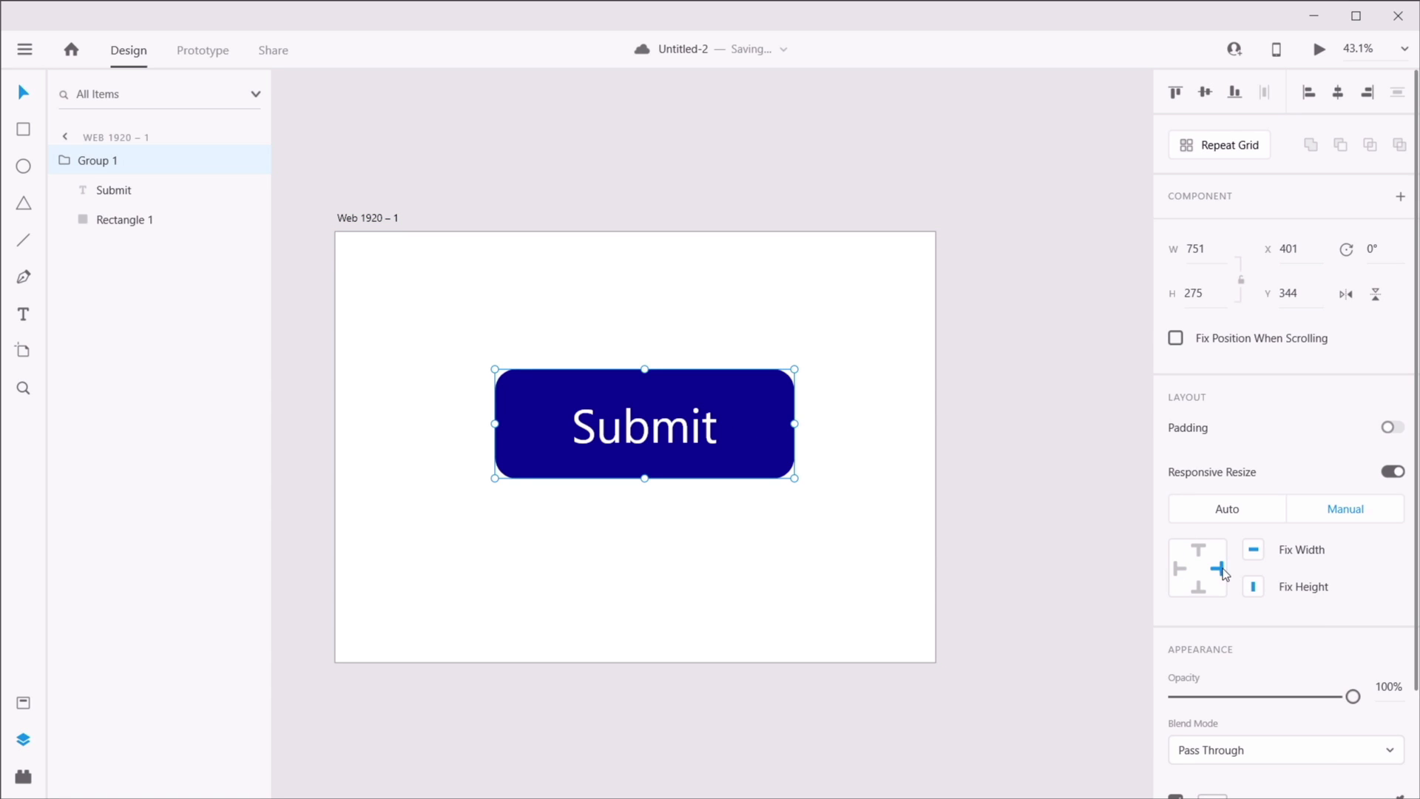
{"action": "double_click", "coordinate": [923, 433]}
{"action": "left_click_drag", "start_coordinate": [937, 449], "coordinate": [1063, 463]}
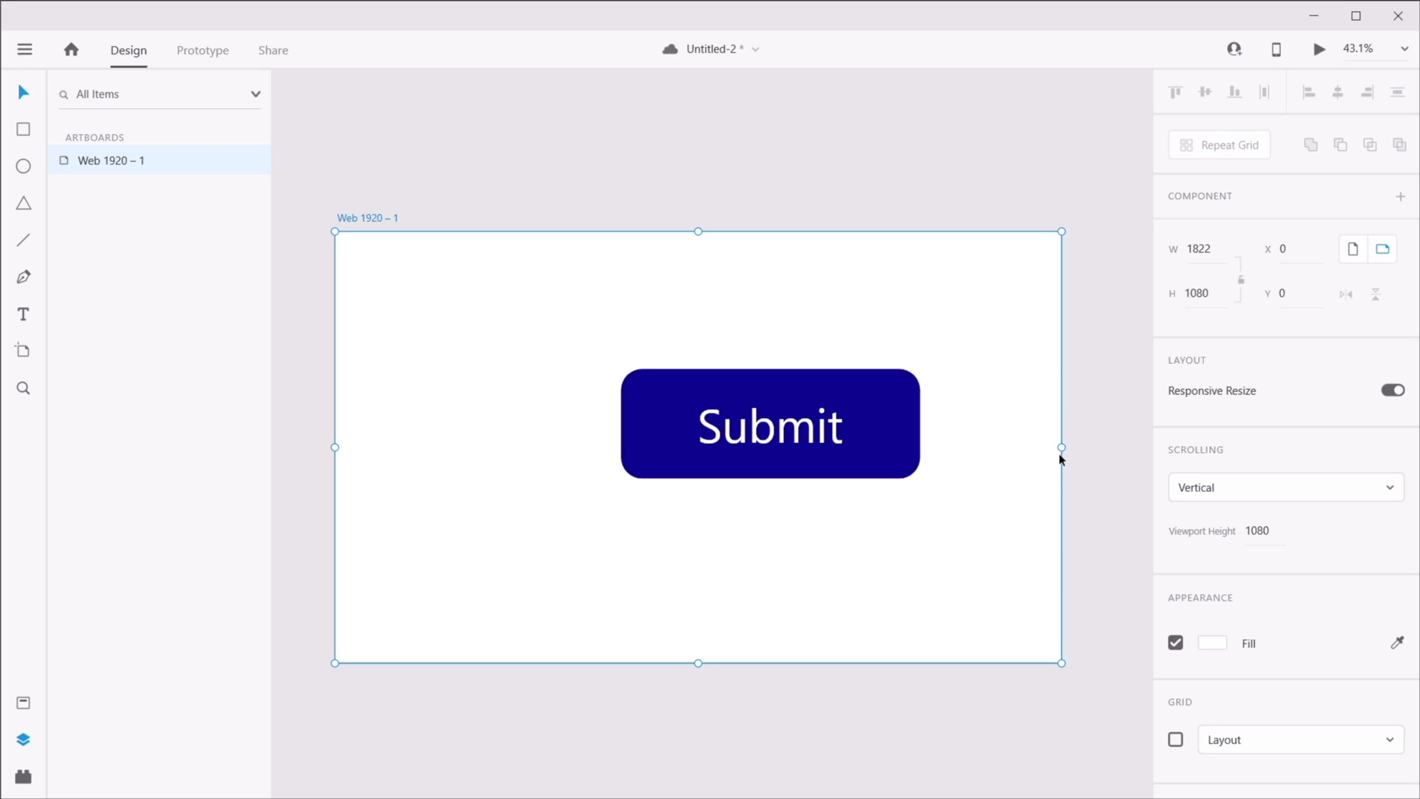
{"action": "left_click_drag", "start_coordinate": [1060, 458], "coordinate": [975, 447]}
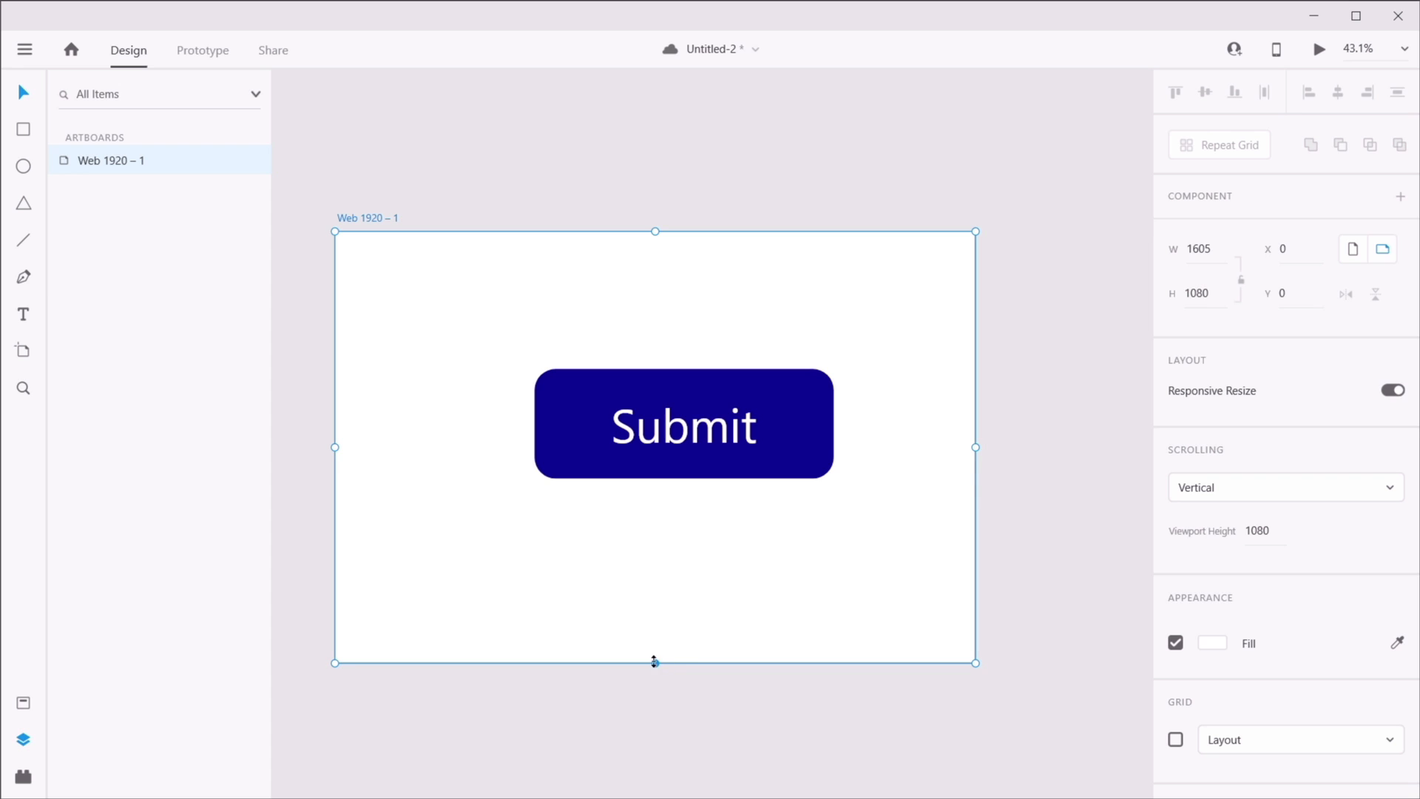
- Shorten the artboard from its bottom edge to about 940 high, and pin the Submit button group to the top edge
{"action": "left_click_drag", "start_coordinate": [654, 661], "coordinate": [707, 607]}
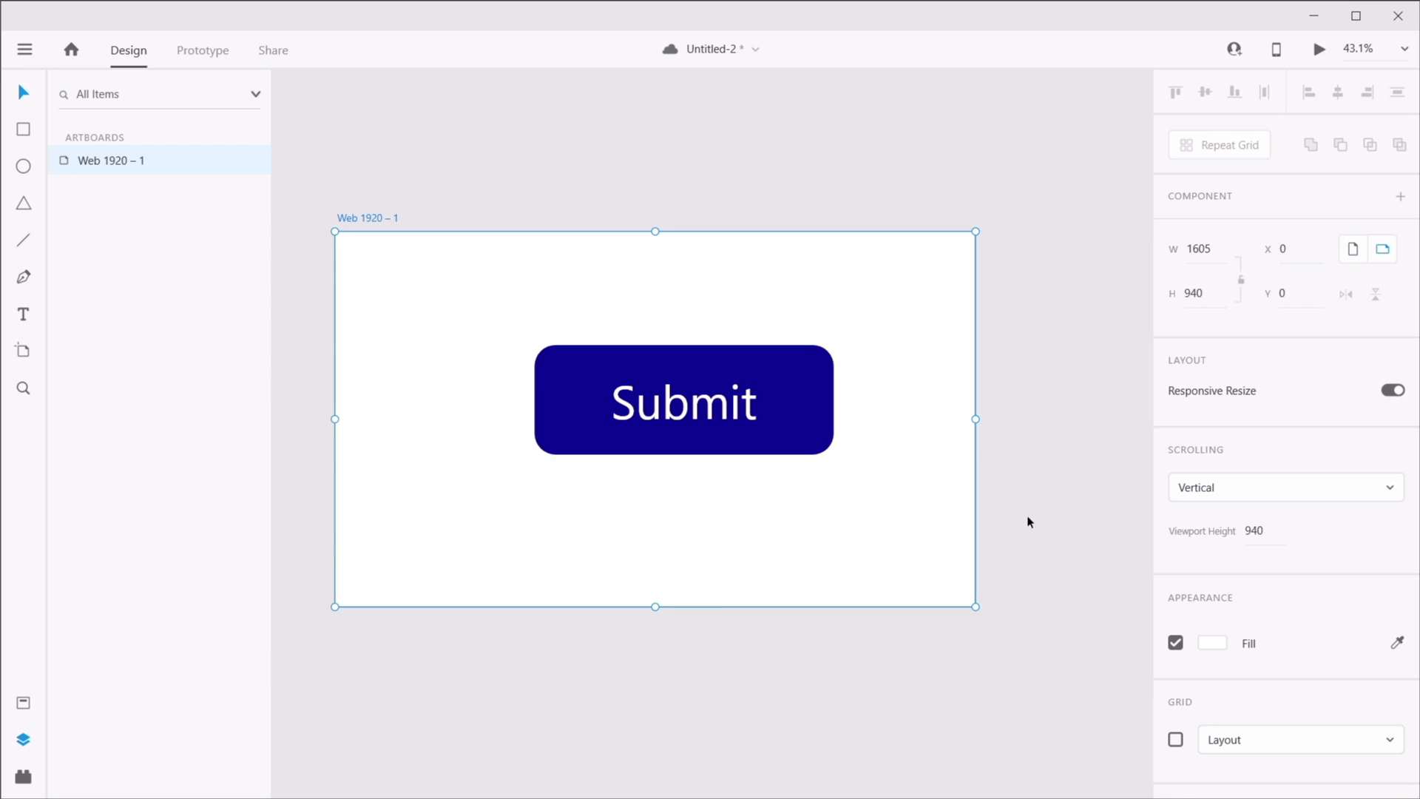
{"action": "left_click", "coordinate": [800, 411]}
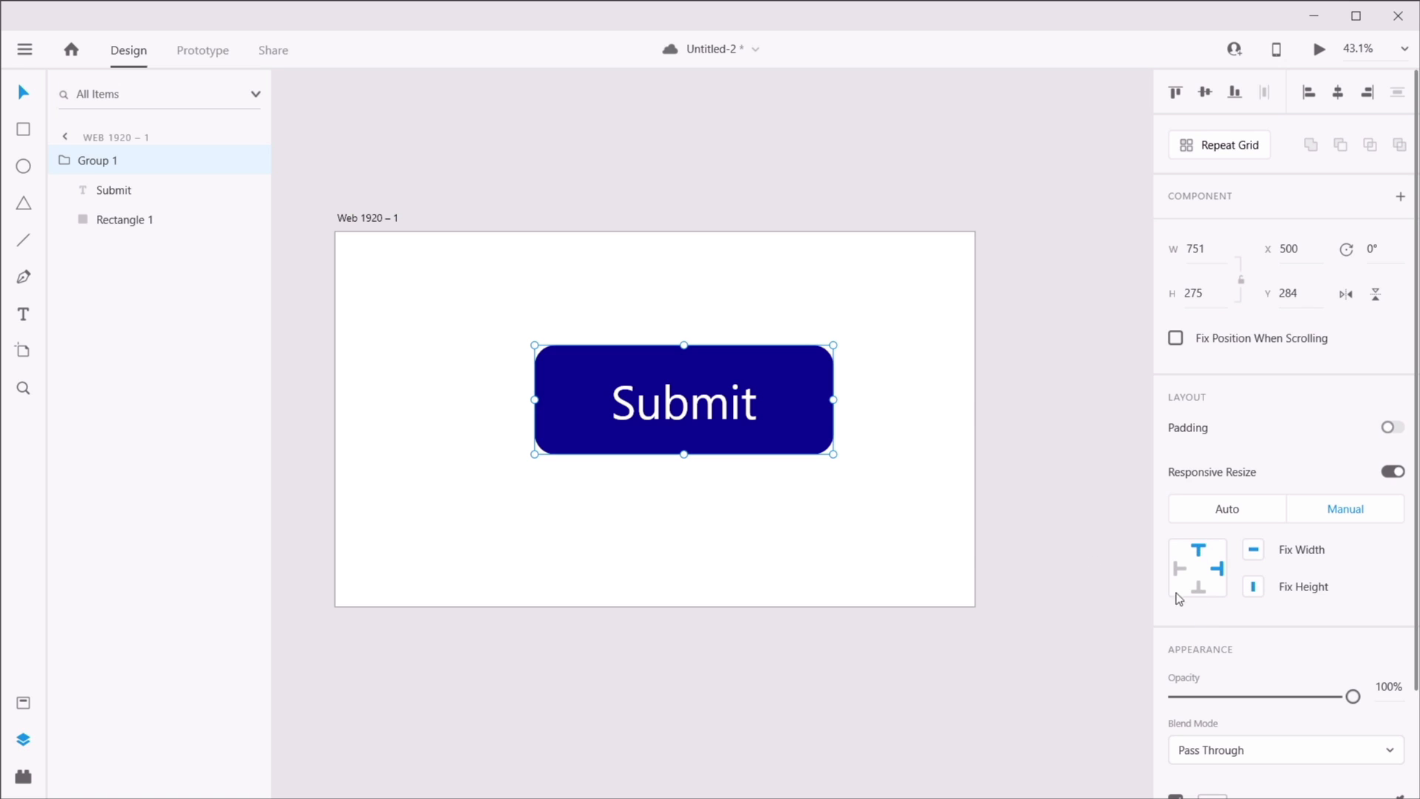
- Extend the artboard downwards to about 1068 high and upwards to about 1211 high, and save the document
{"action": "left_click", "coordinate": [900, 536]}
{"action": "left_click", "coordinate": [971, 604]}
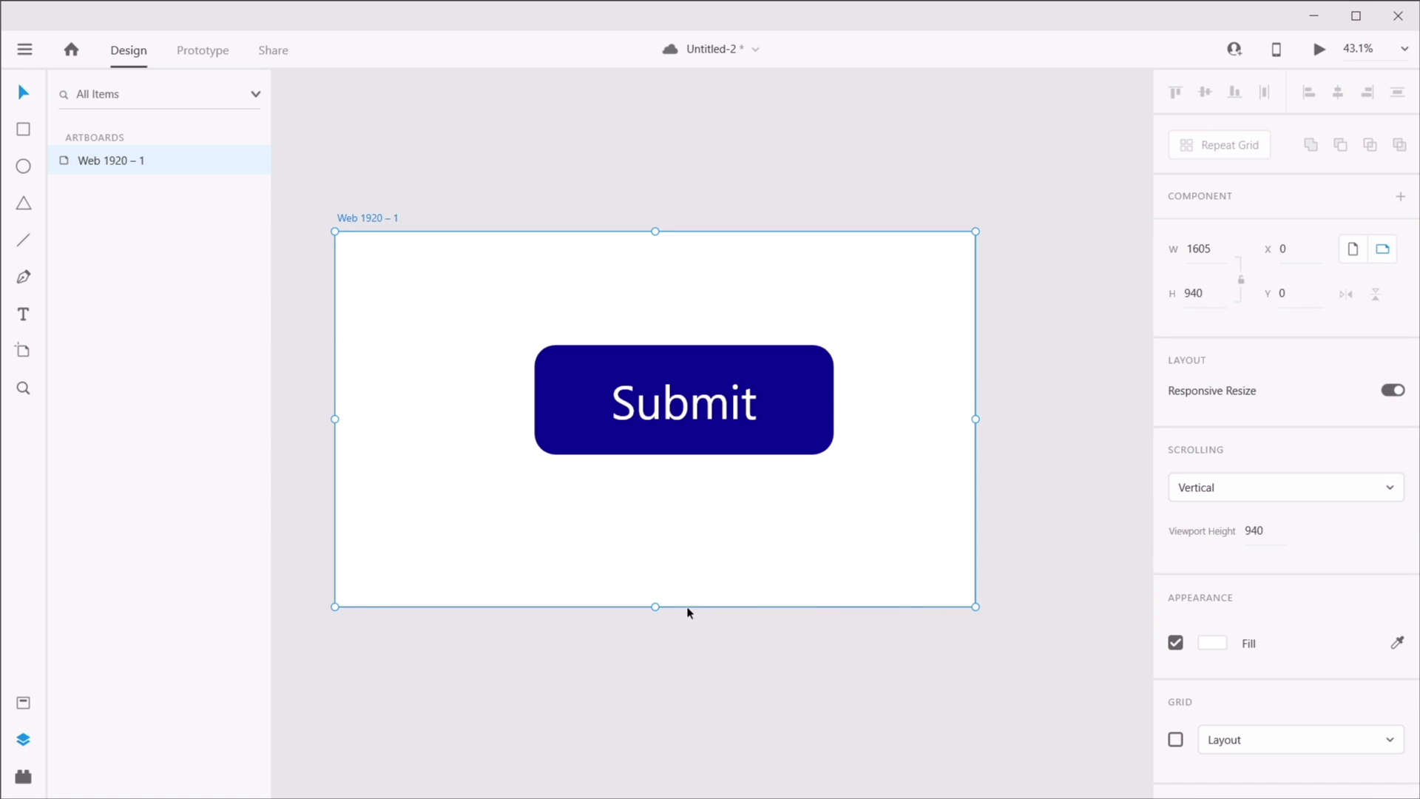
{"action": "left_click_drag", "start_coordinate": [656, 608], "coordinate": [748, 658]}
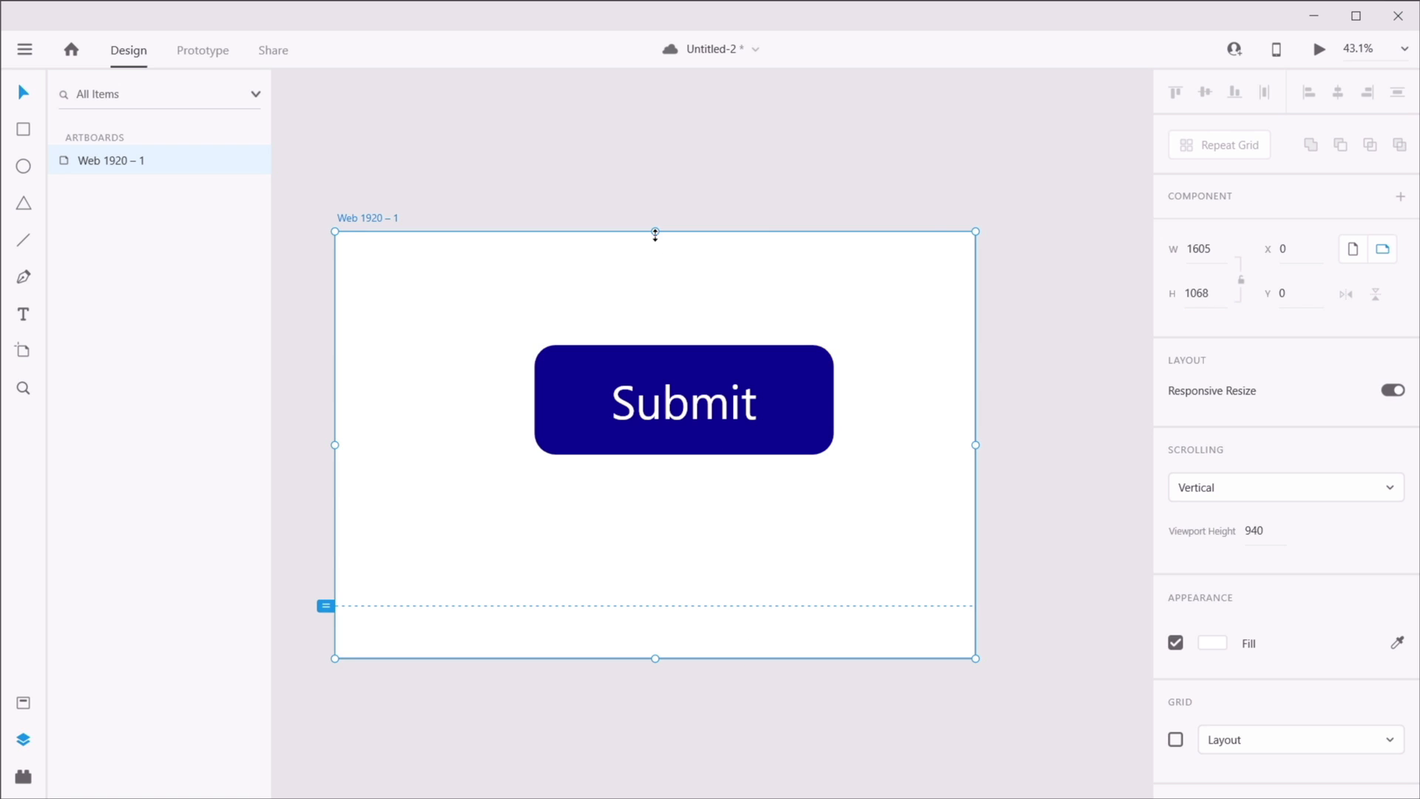
{"action": "left_click_drag", "start_coordinate": [656, 234], "coordinate": [672, 170]}
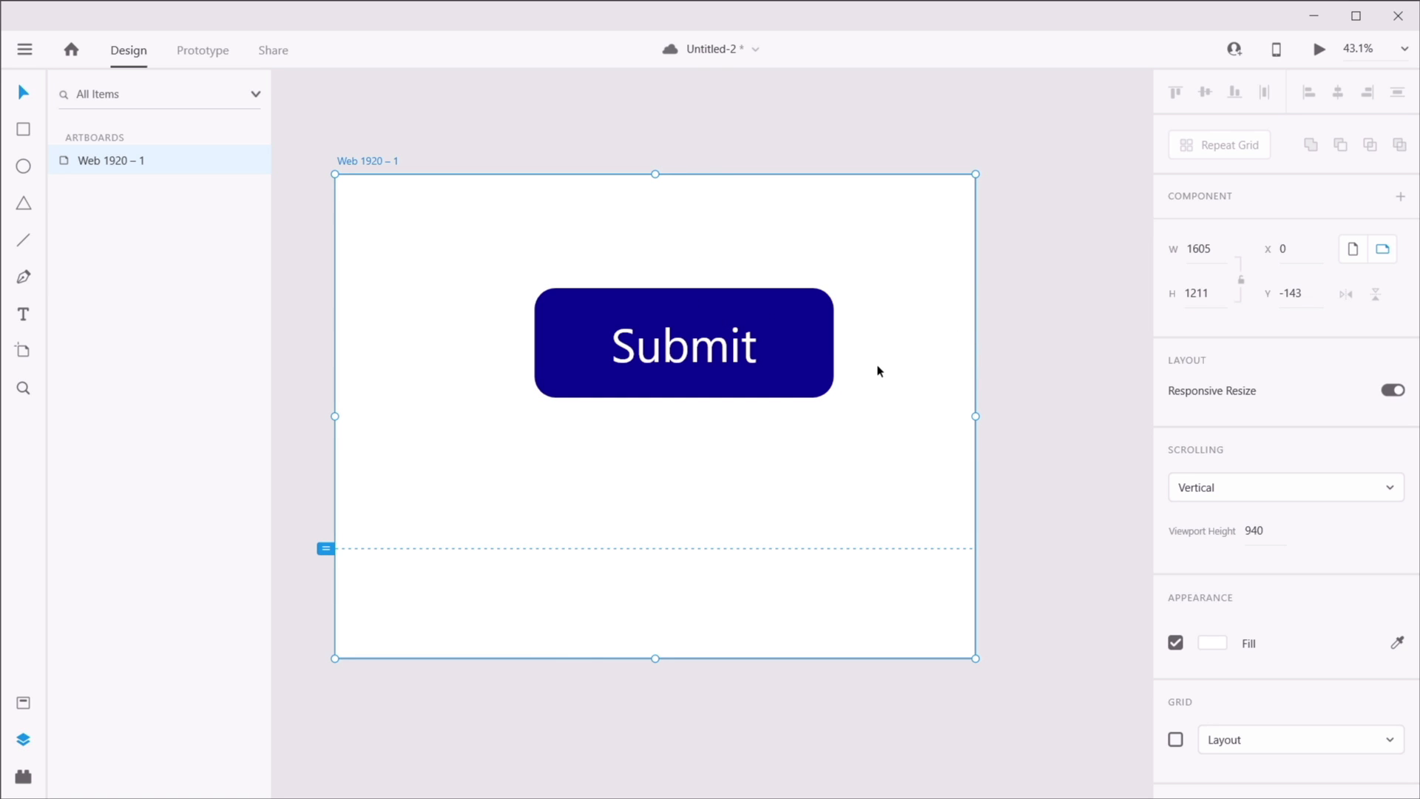
{"action": "key", "text": "ctrl+s"}
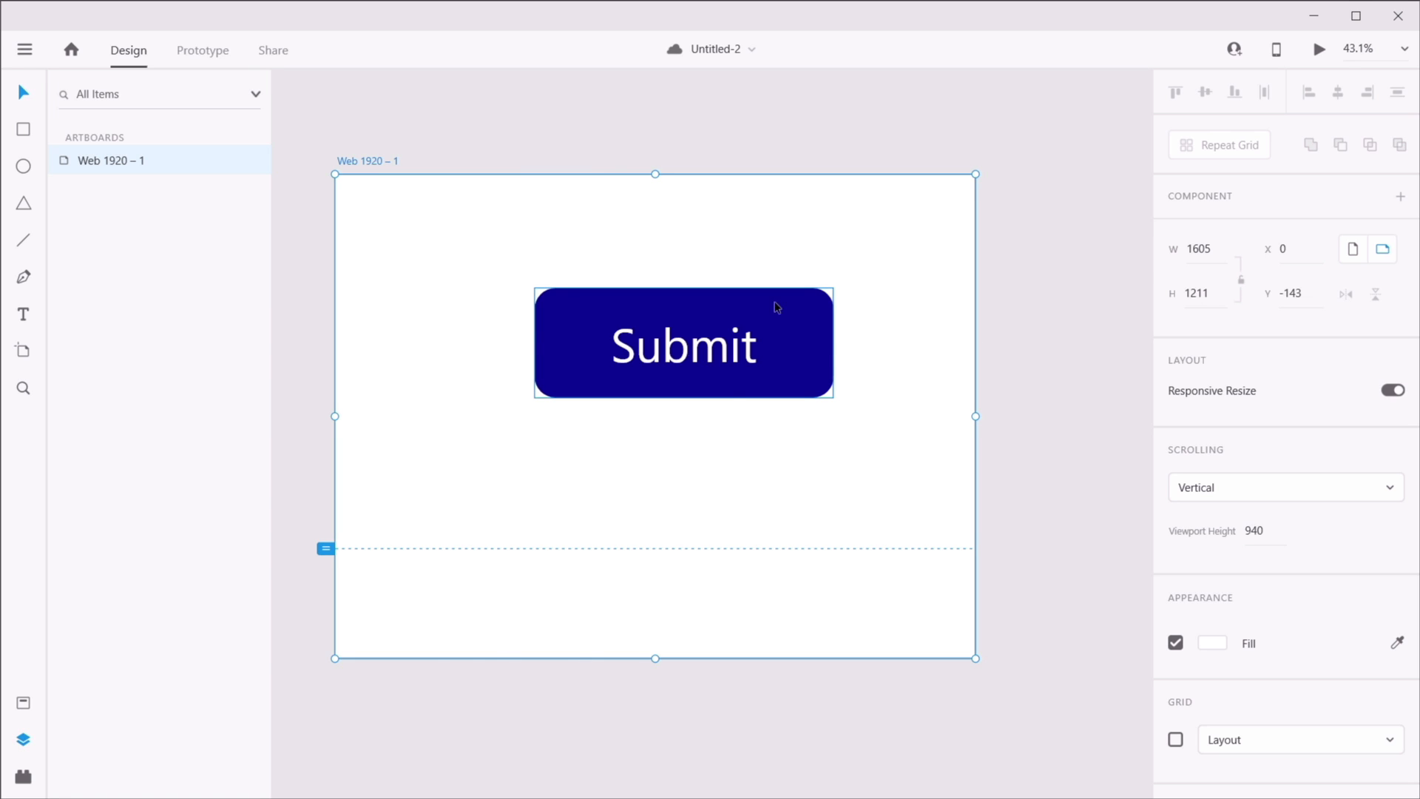
- Delete the Submit button group and enlarge the empty Web 1920 – 1 artboard to about 2720 by 1297
{"action": "left_click", "coordinate": [812, 364]}
{"action": "key", "text": "Delete"}
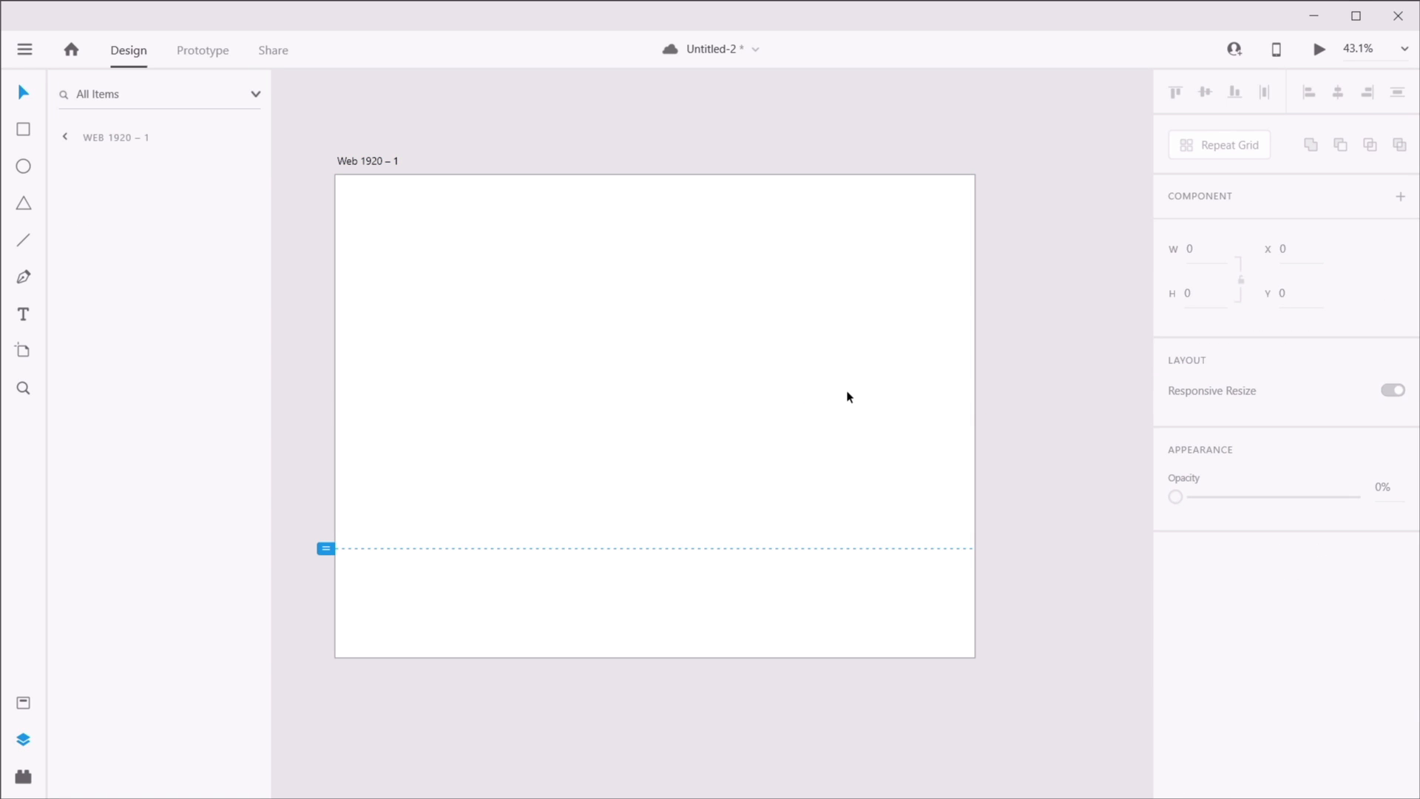
{"action": "left_click", "coordinate": [362, 161]}
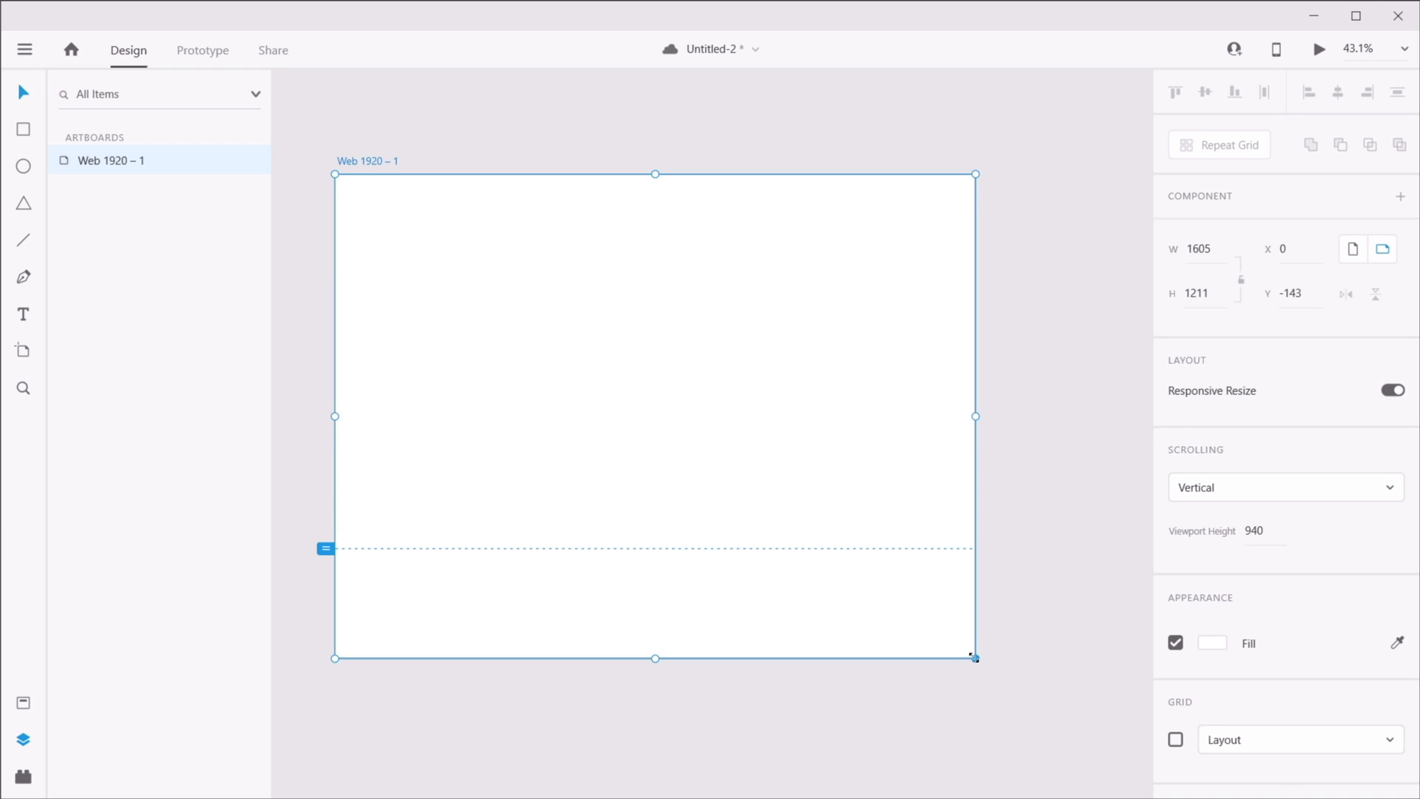
{"action": "left_click_drag", "start_coordinate": [973, 656], "coordinate": [1010, 693]}
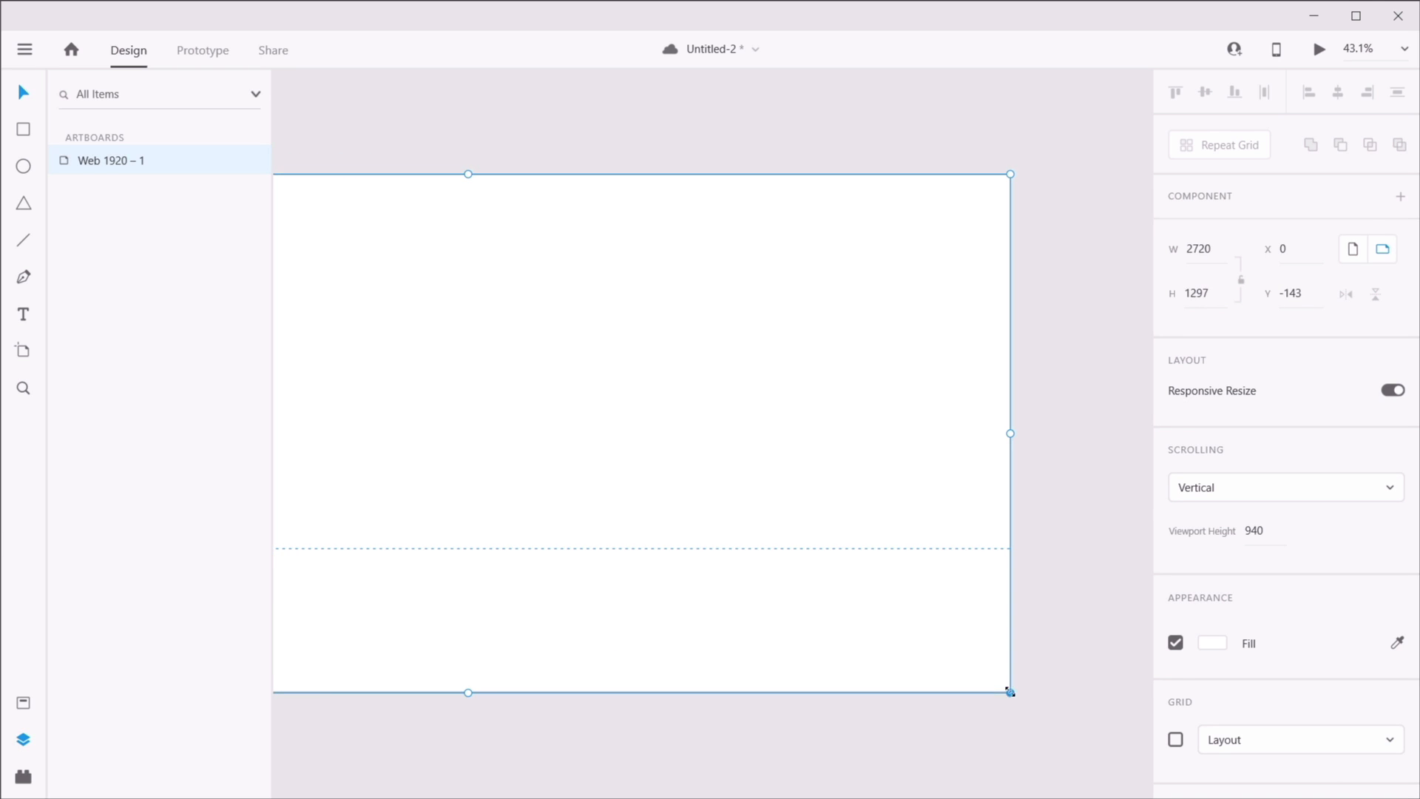
{"action": "left_click", "coordinate": [899, 163]}
{"action": "key", "text": "ctrl+0"}
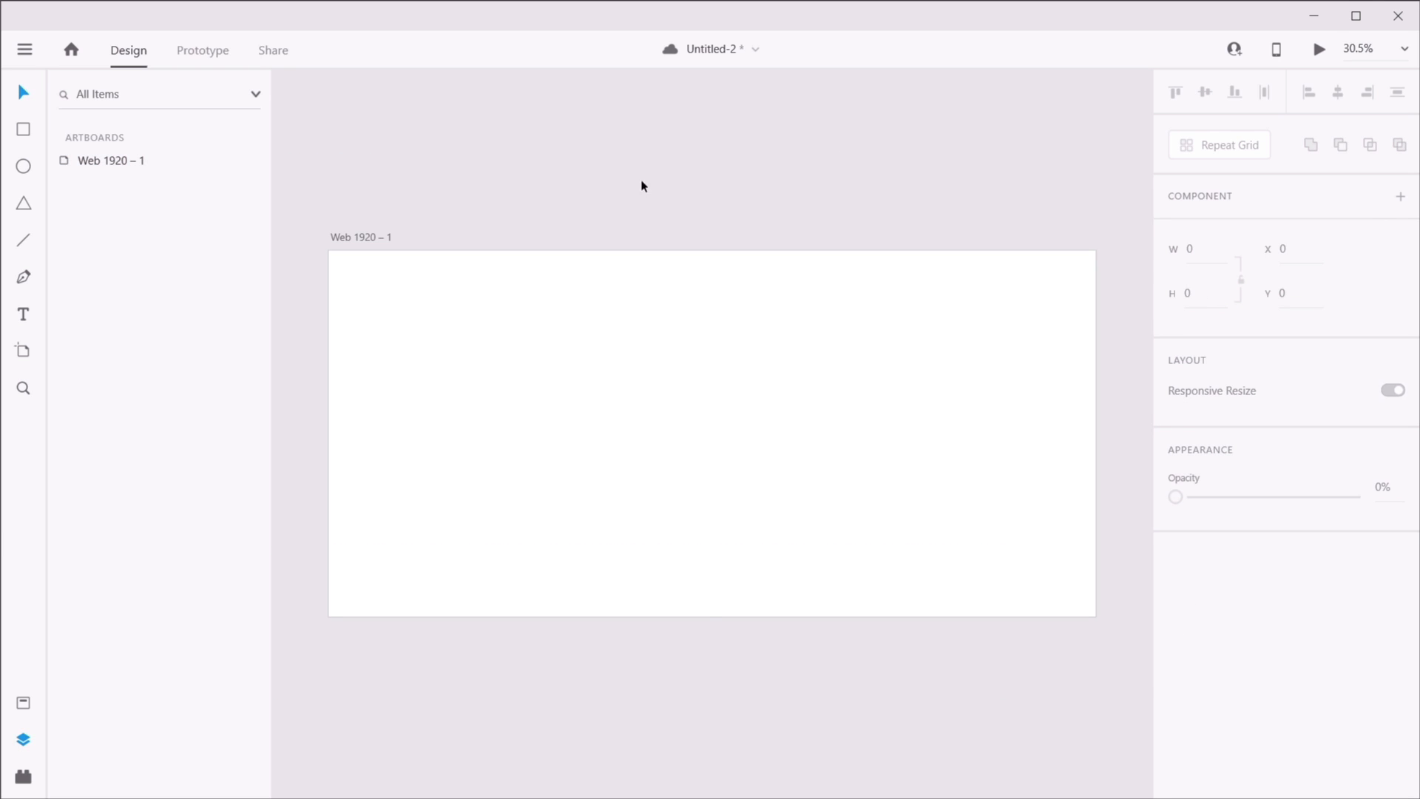
- Draw a header rectangle about 270 high across the full 2720 width at the top of the artboard
{"action": "left_click", "coordinate": [494, 298]}
{"action": "left_click", "coordinate": [22, 130]}
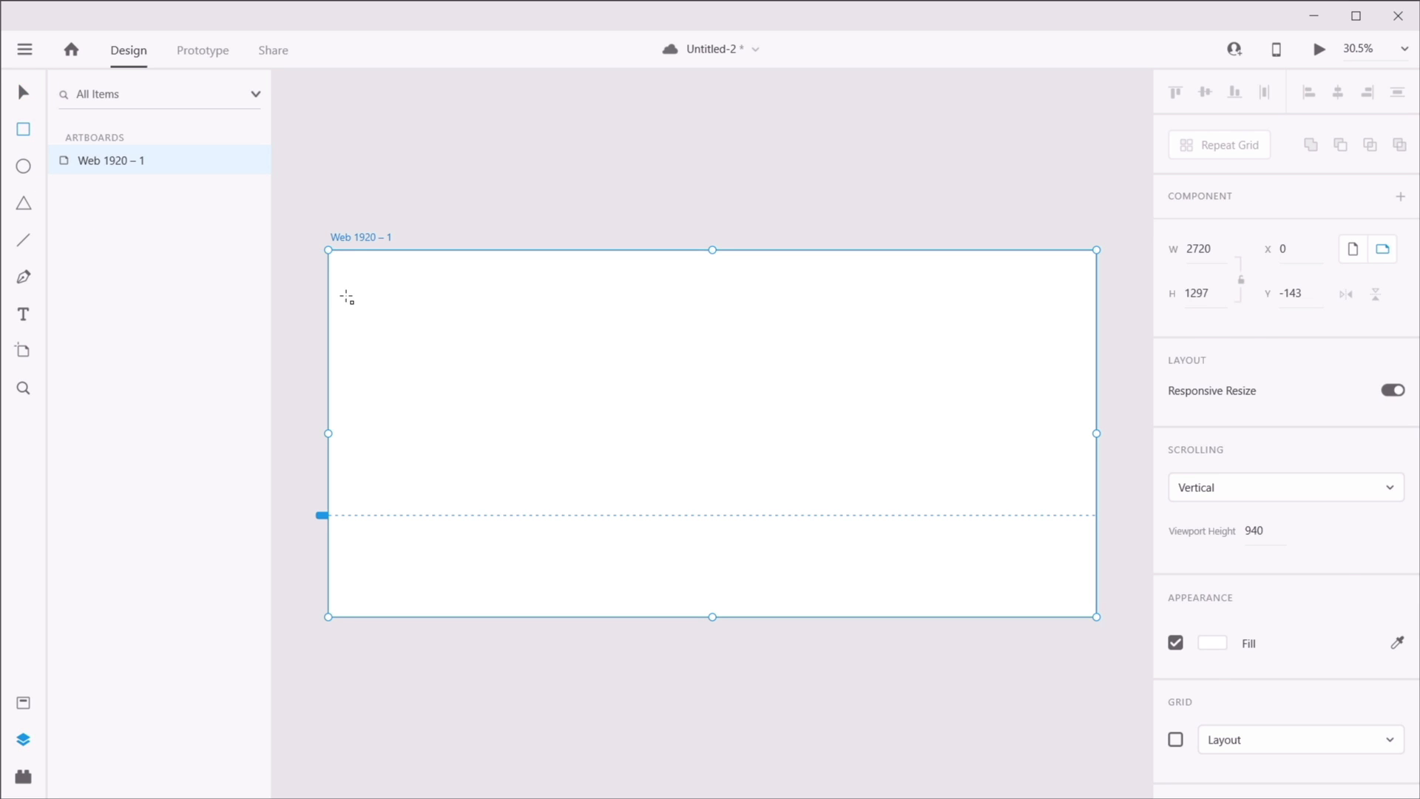
{"action": "left_click_drag", "start_coordinate": [349, 295], "coordinate": [777, 371]}
{"action": "key", "text": "v"}
{"action": "left_click_drag", "start_coordinate": [576, 328], "coordinate": [547, 283]}
{"action": "left_click_drag", "start_coordinate": [755, 290], "coordinate": [1095, 289]}
- Fill the header rectangle with light blue-grey #C3C6CF and remove its border
{"action": "left_click", "coordinate": [1213, 728]}
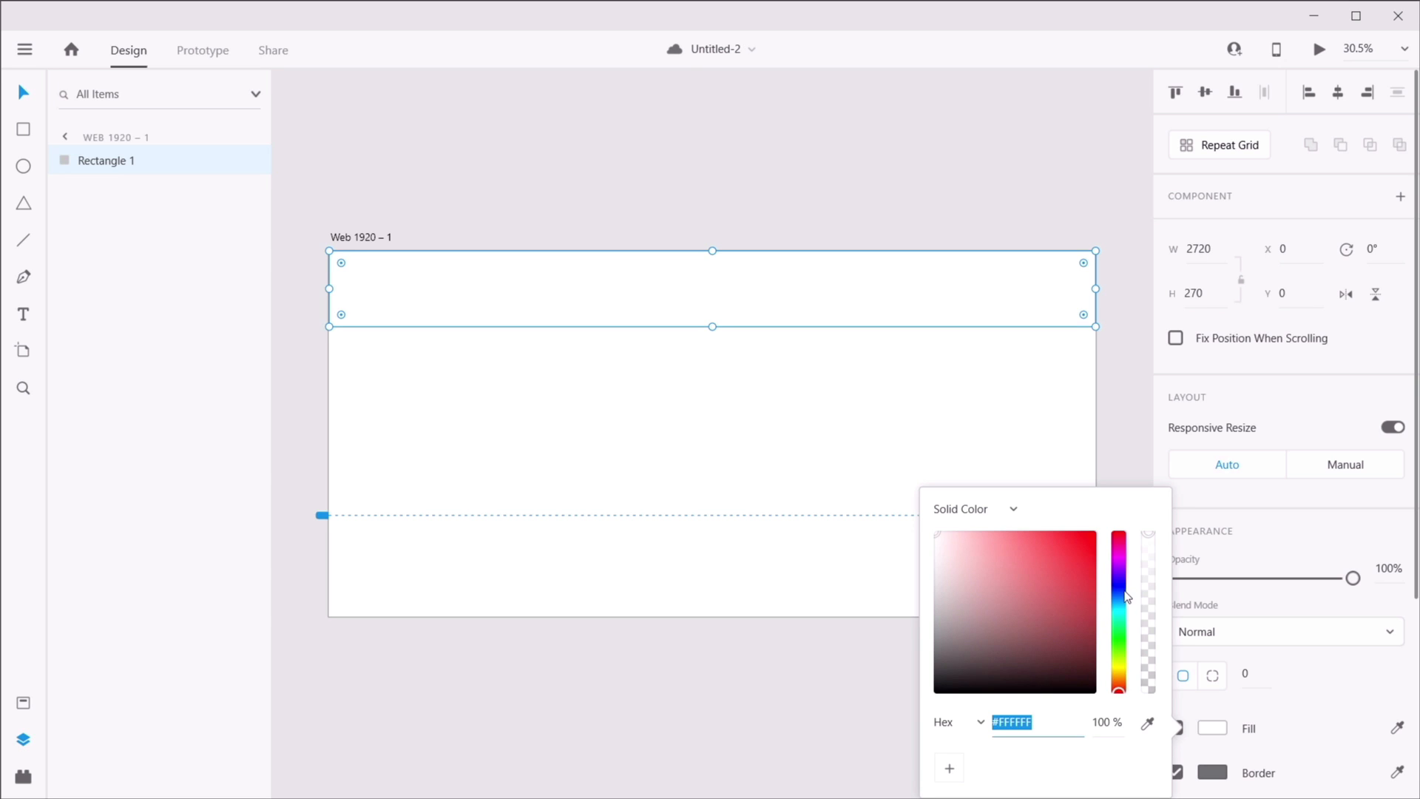
{"action": "left_click", "coordinate": [1126, 596]}
{"action": "left_click_drag", "start_coordinate": [985, 571], "coordinate": [944, 562]}
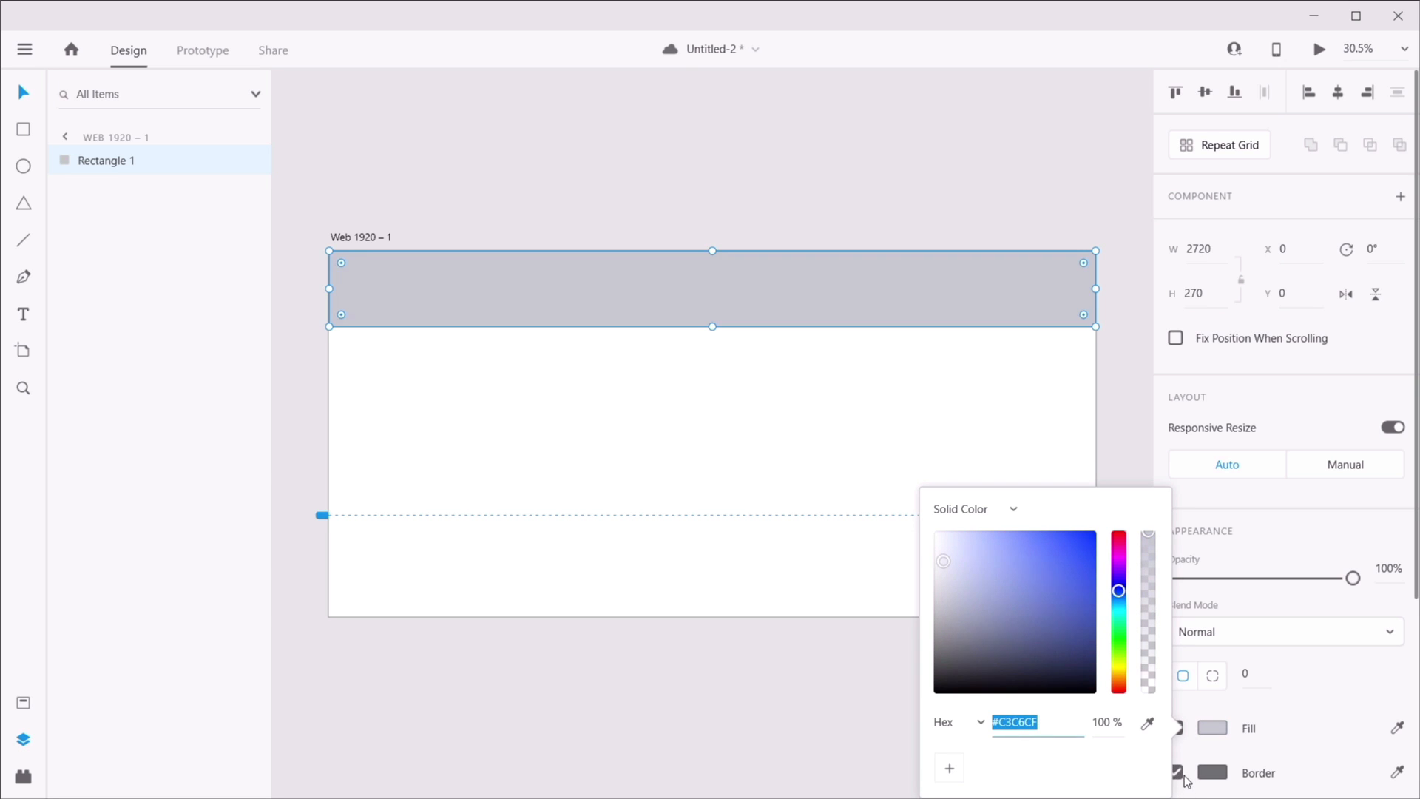
{"action": "key", "text": "Escape"}
{"action": "key", "text": "Escape"}
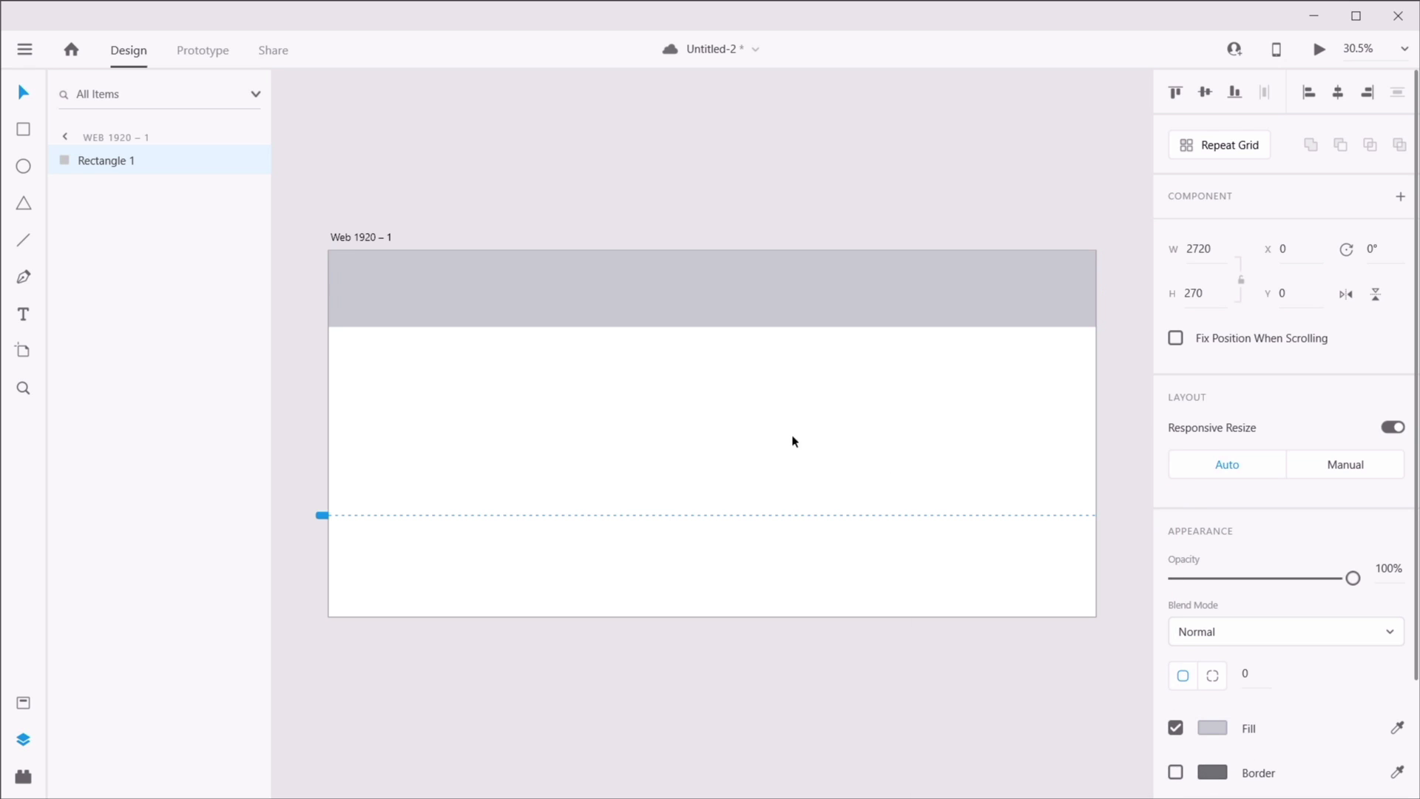
- Add the text LOGO in black near the header's left end, at about X 120, Y 58
{"action": "left_click", "coordinate": [482, 282]}
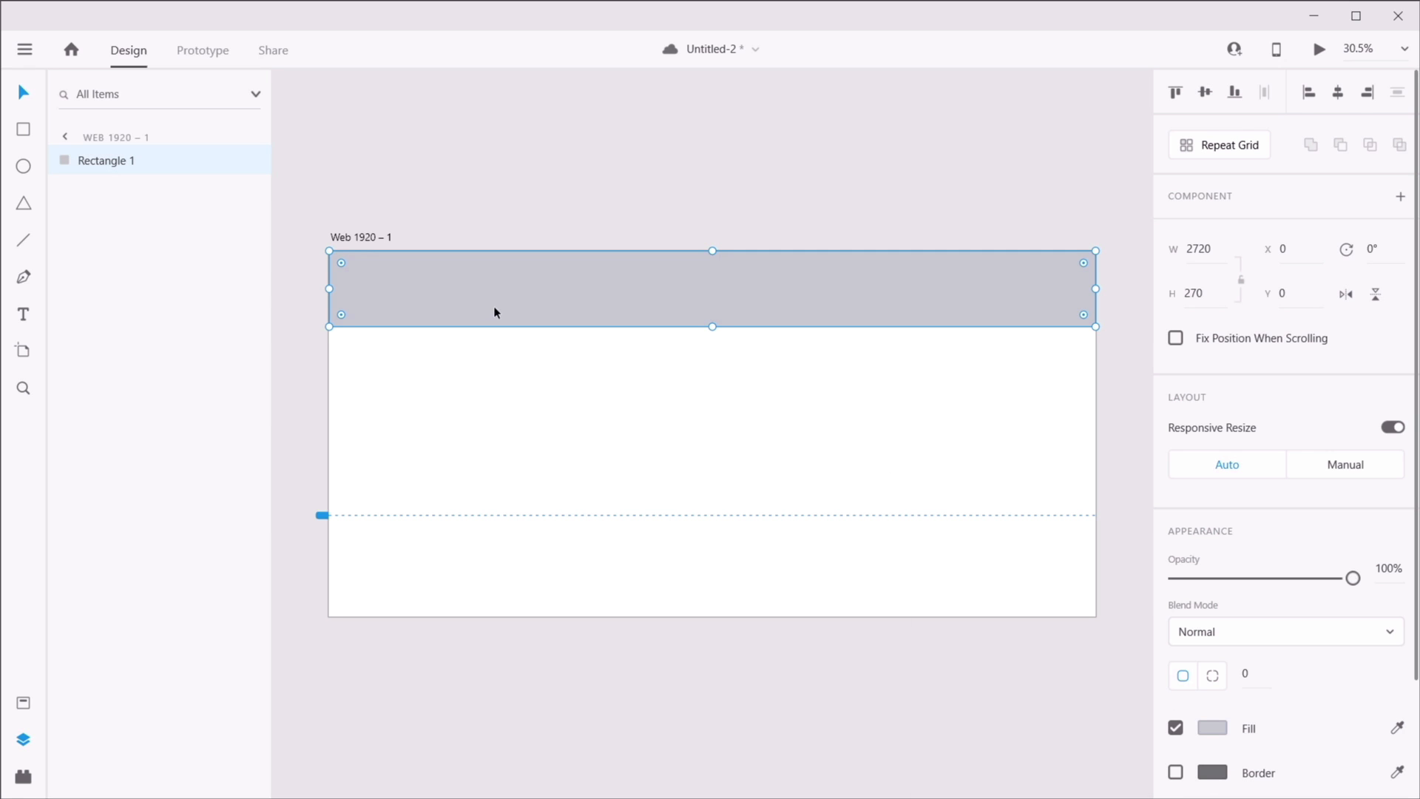
{"action": "key", "text": "t"}
{"action": "left_click", "coordinate": [479, 280]}
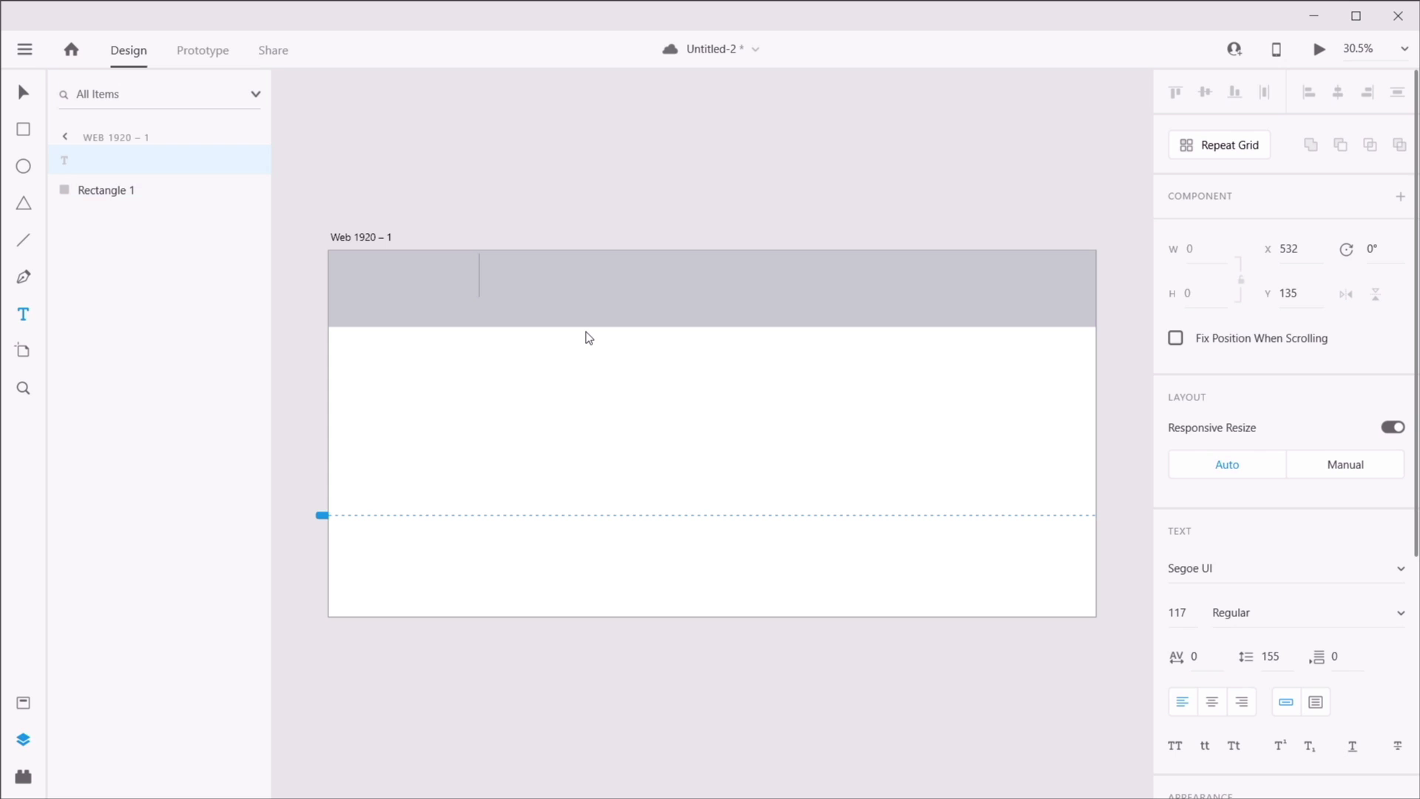
{"action": "type", "text": "LOGO"}
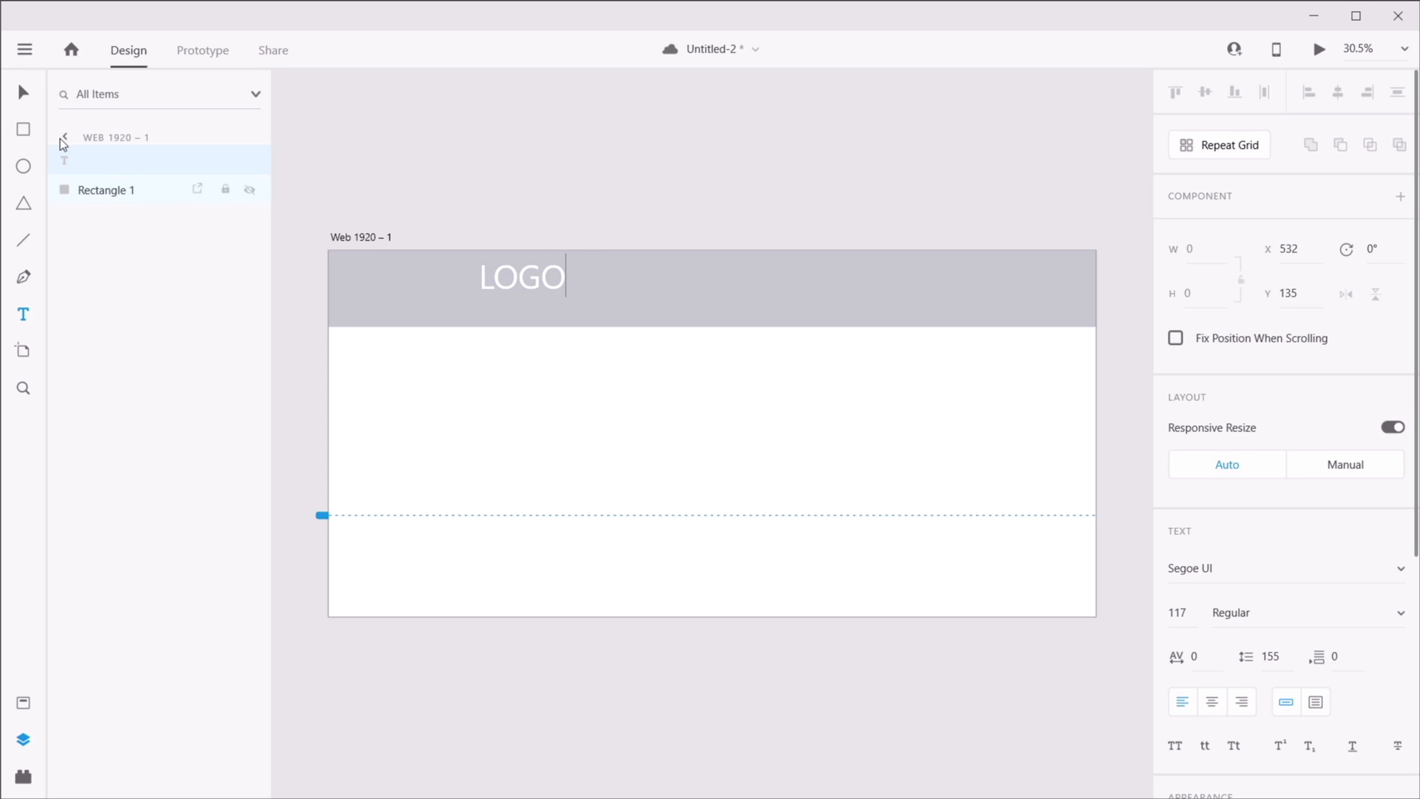
{"action": "left_click", "coordinate": [22, 94]}
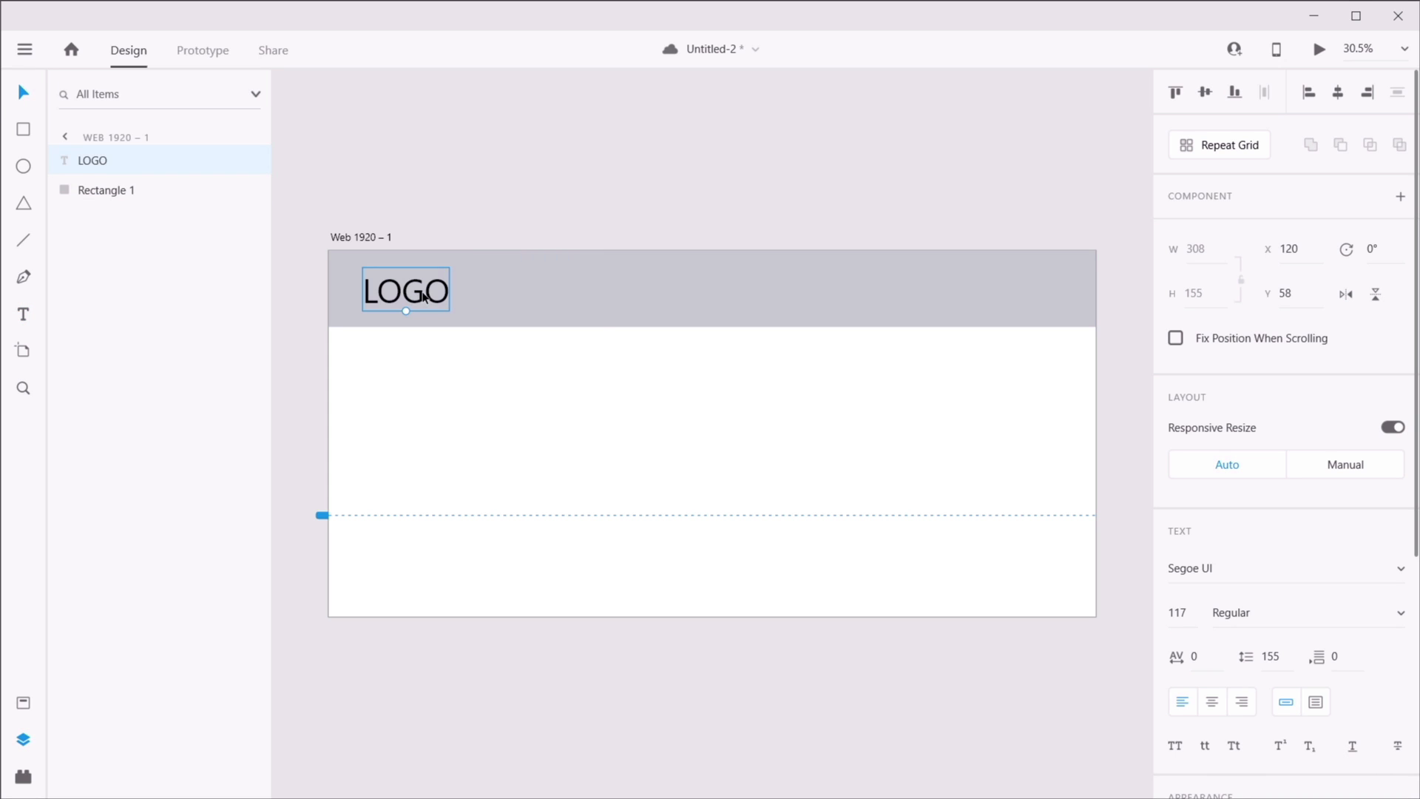
- Duplicate the LOGO text towards the header's right end and change the copy's text to Menu items
{"action": "left_click_drag", "start_coordinate": [416, 302], "coordinate": [912, 309]}
{"action": "double_click", "coordinate": [914, 299]}
{"action": "type", "text": "M"}
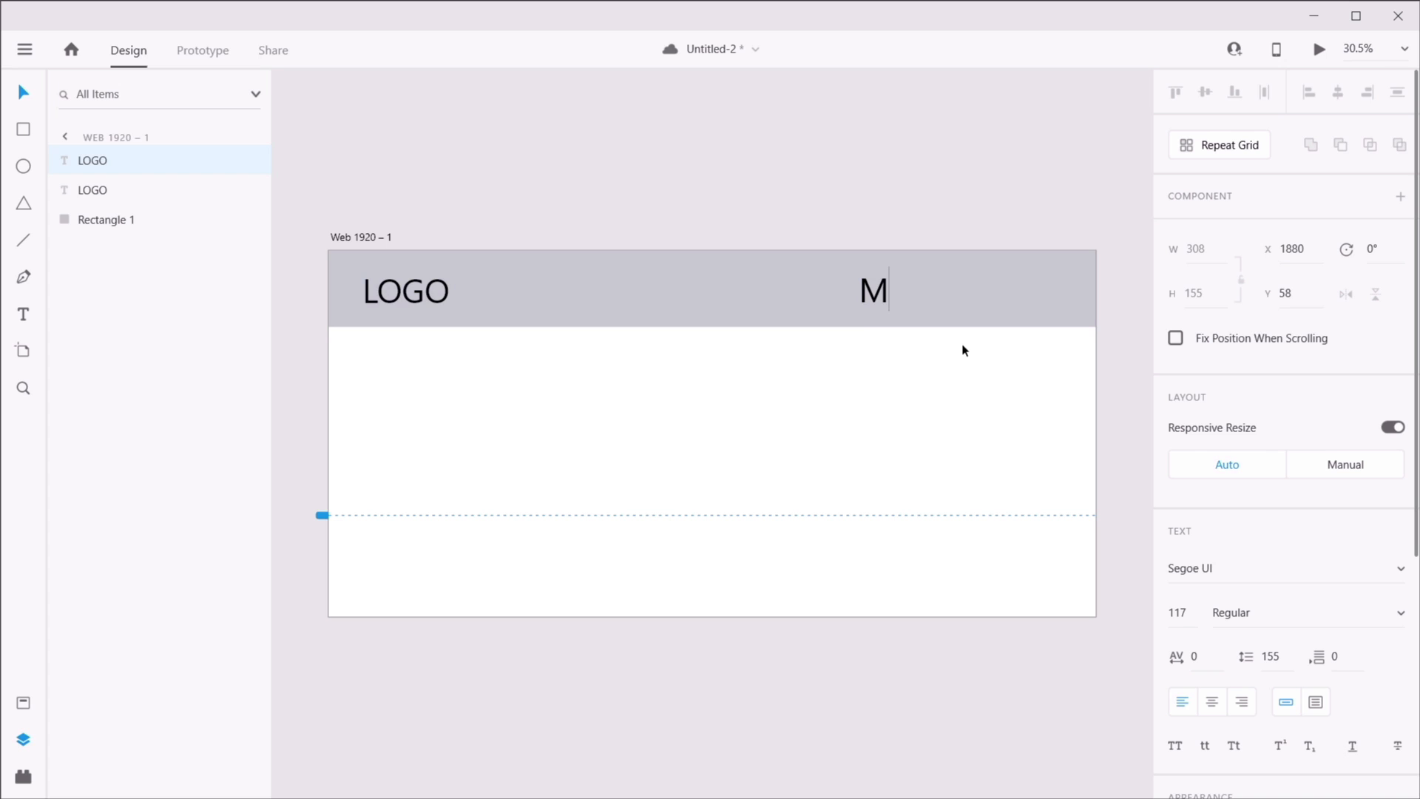
{"action": "type", "text": "enu items"}
{"action": "key", "text": "Escape"}
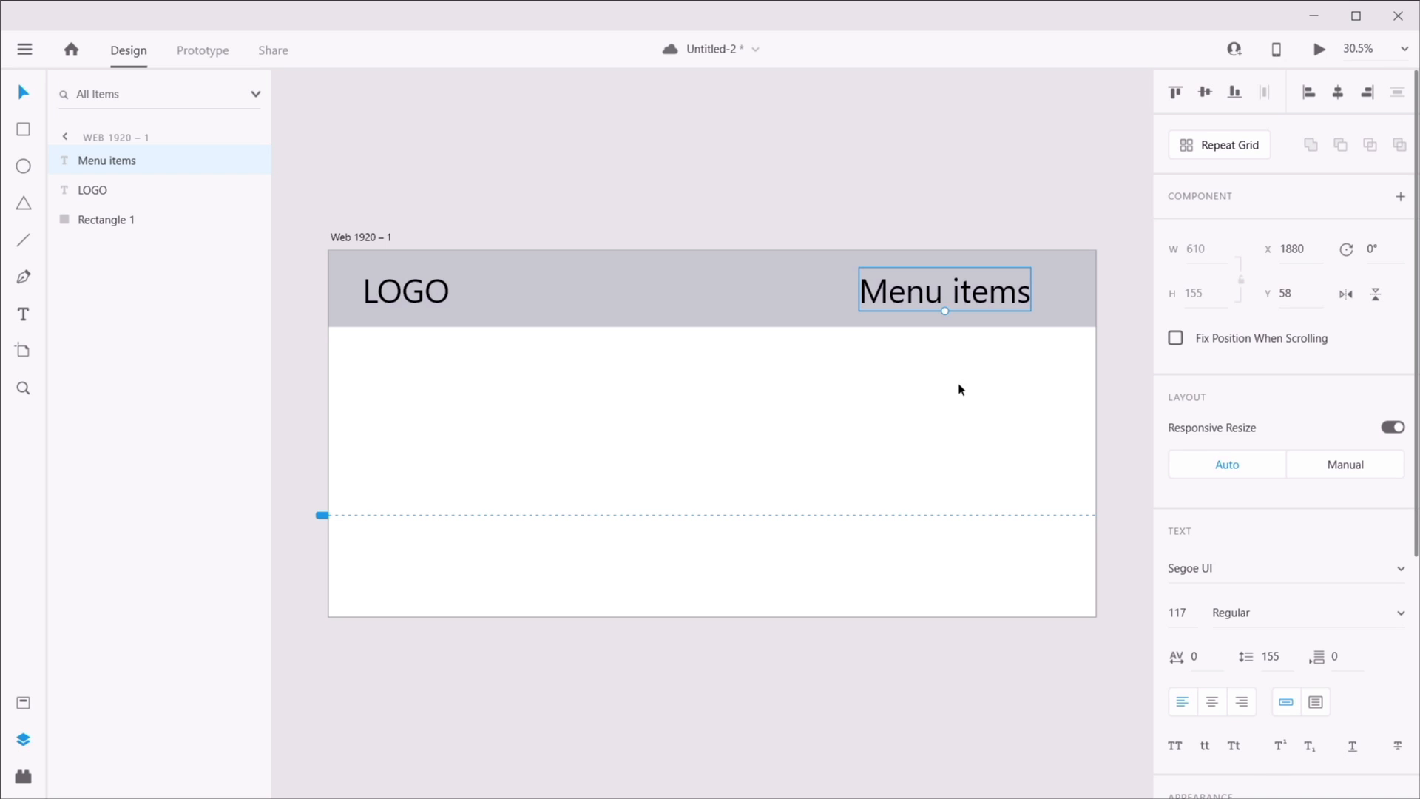
- Group the header rectangle with the LOGO and Menu items texts
{"action": "left_click_drag", "start_coordinate": [358, 379], "coordinate": [1065, 216]}
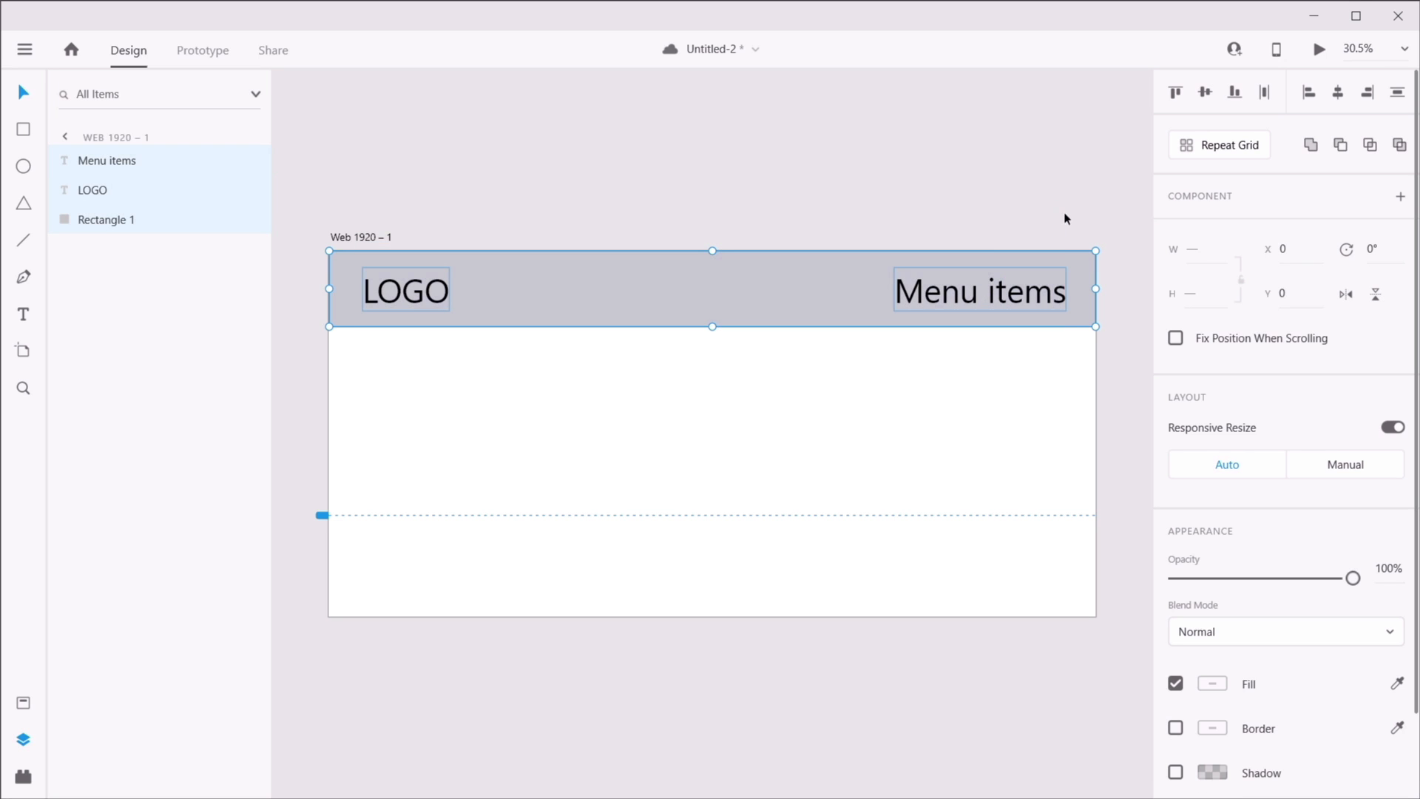
{"action": "key", "text": "ctrl+g"}
{"action": "left_click", "coordinate": [871, 419]}
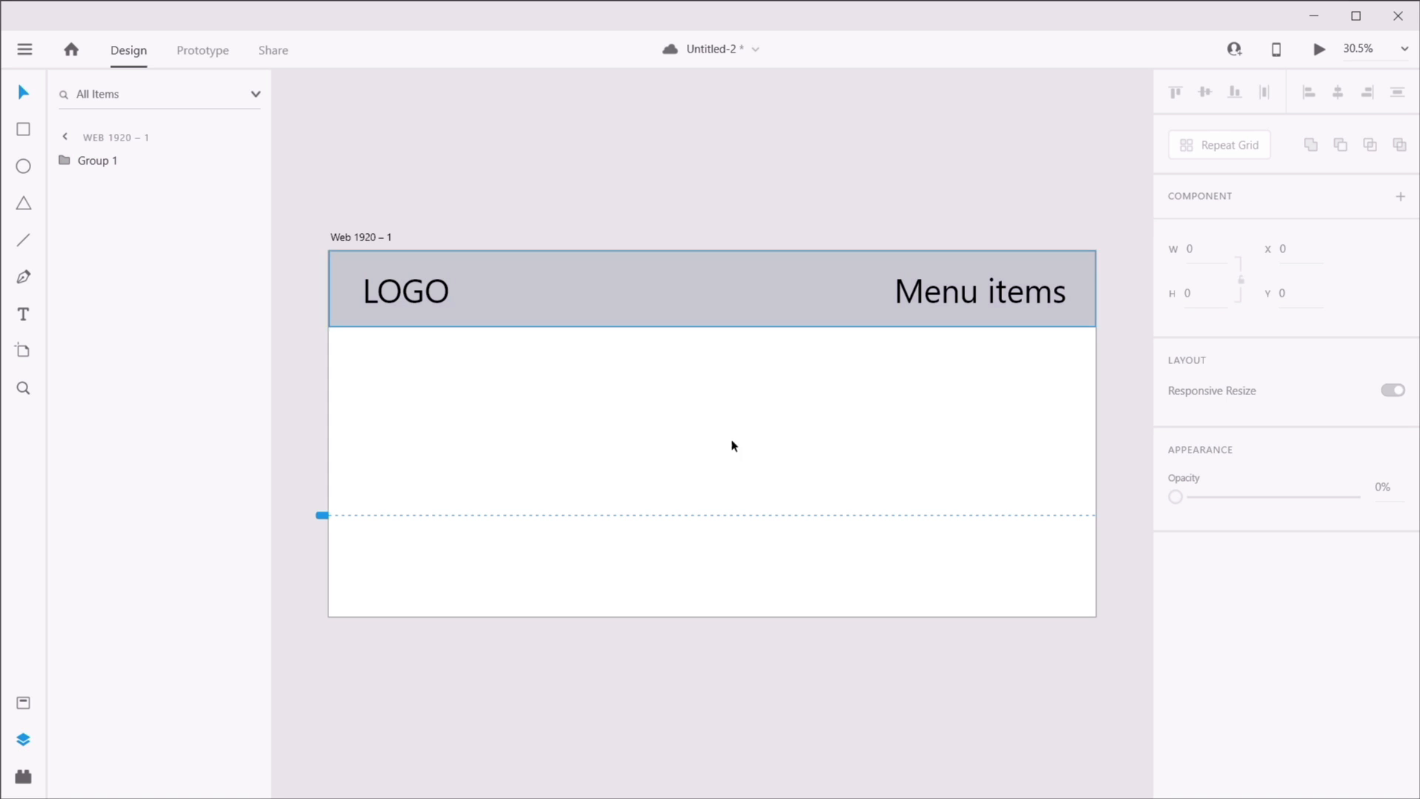
{"action": "left_click", "coordinate": [413, 272]}
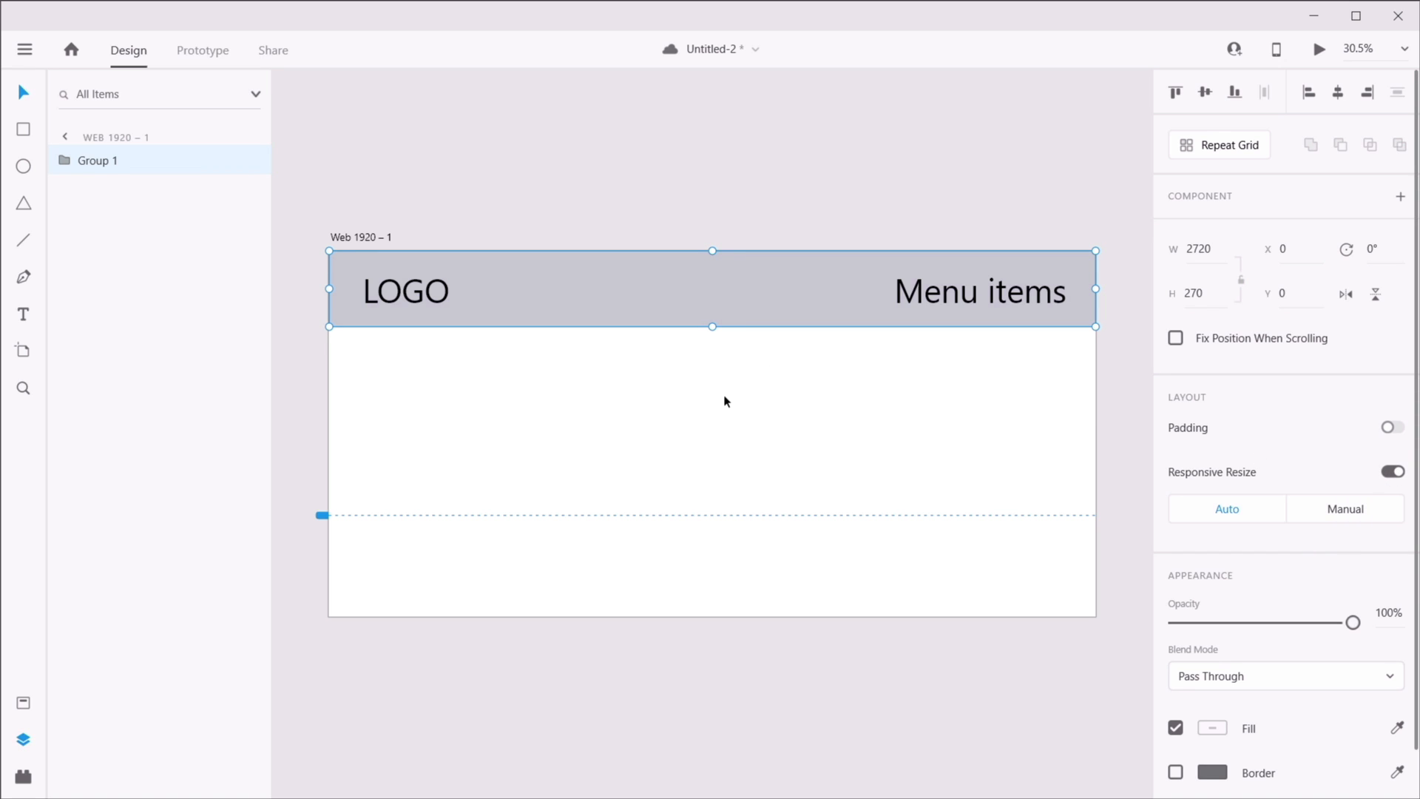
- Narrow the Web 1920 – 1 artboard to about 2494 wide to test how the header group responds
{"action": "left_click", "coordinate": [672, 374]}
{"action": "left_click", "coordinate": [363, 238]}
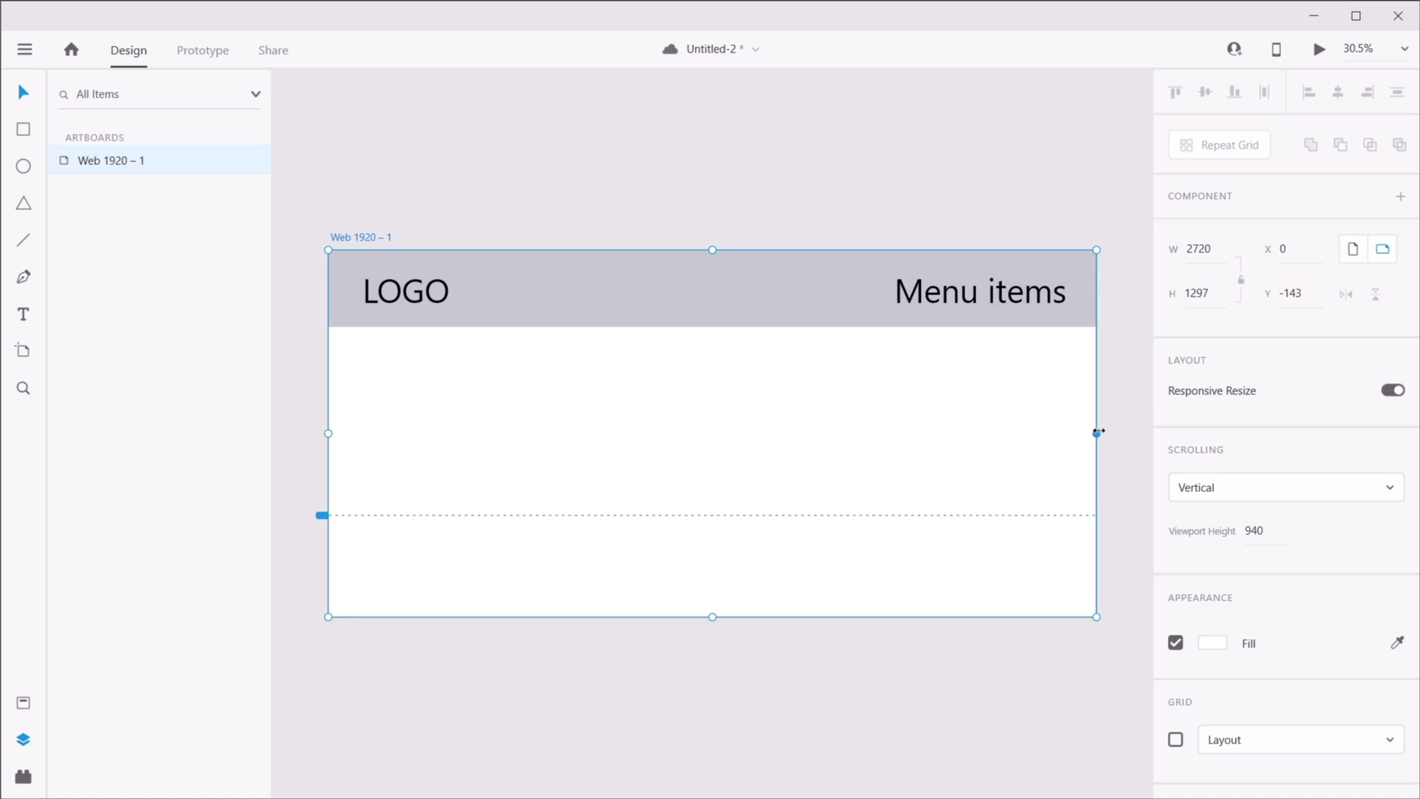
{"action": "mouse_move", "coordinate": [1097, 432]}
{"action": "left_mouse_down"}
{"action": "mouse_move", "coordinate": [954, 419]}
{"action": "mouse_move", "coordinate": [1092, 419]}
{"action": "left_mouse_up"}
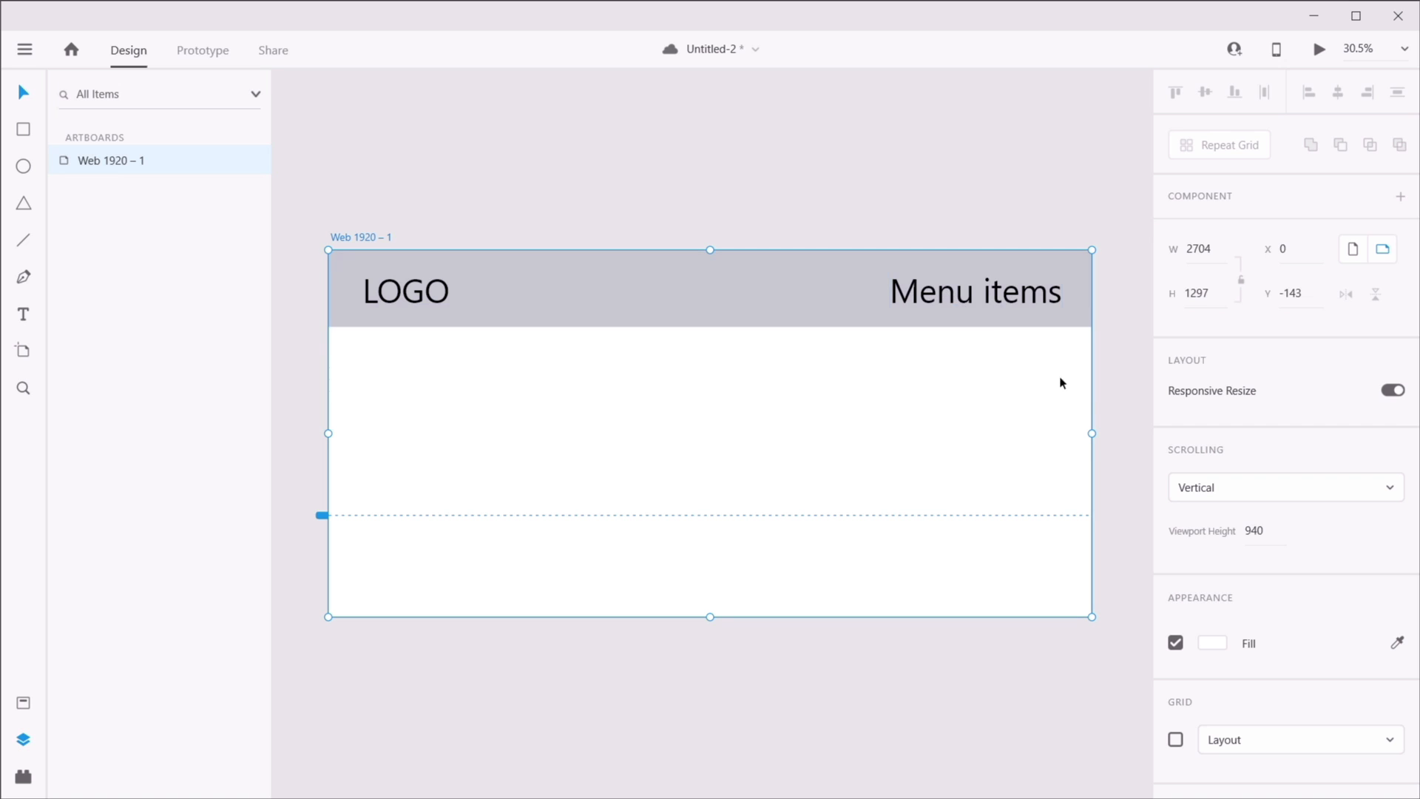
{"action": "left_click_drag", "start_coordinate": [1097, 435], "coordinate": [1030, 393]}
{"action": "left_click", "coordinate": [767, 362]}
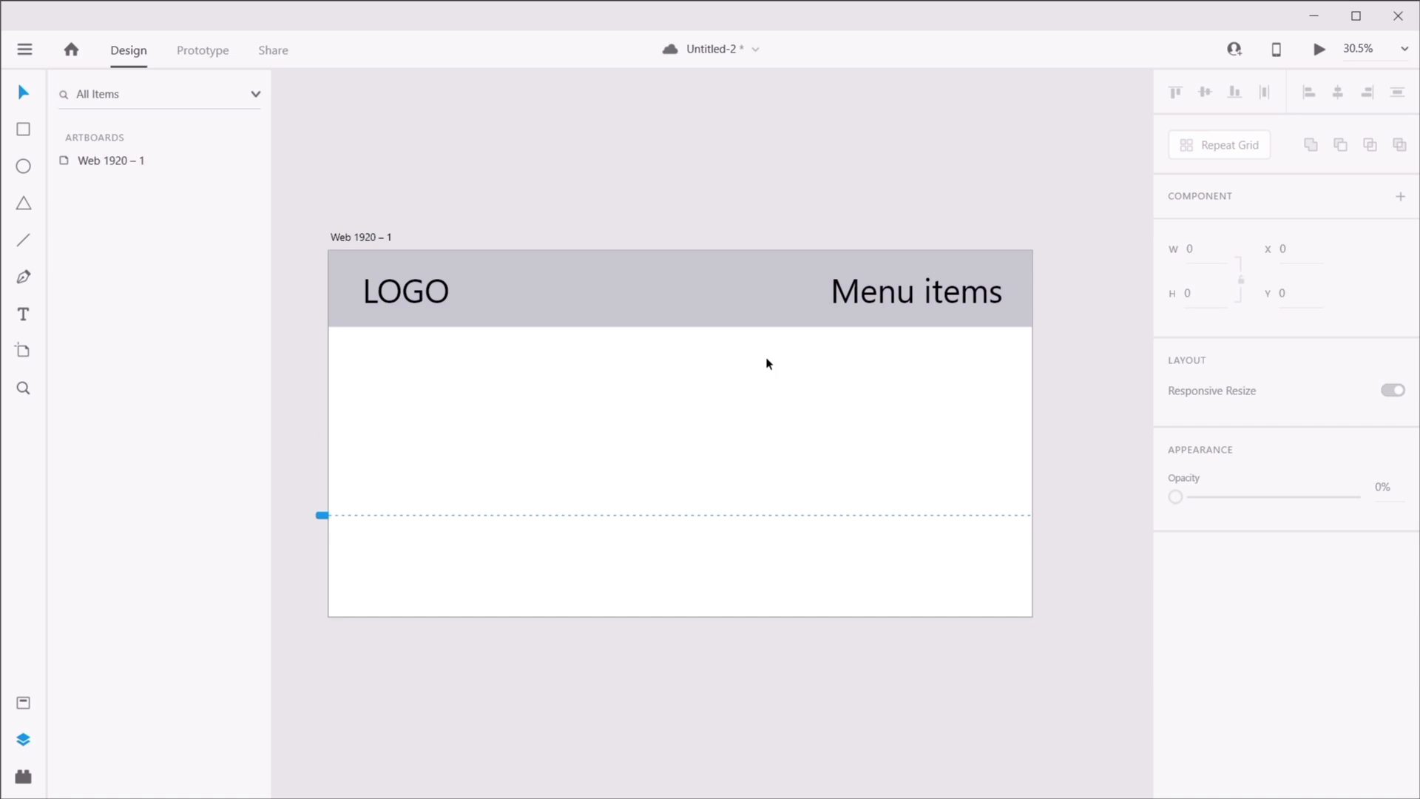
{"action": "double_click", "coordinate": [681, 298]}
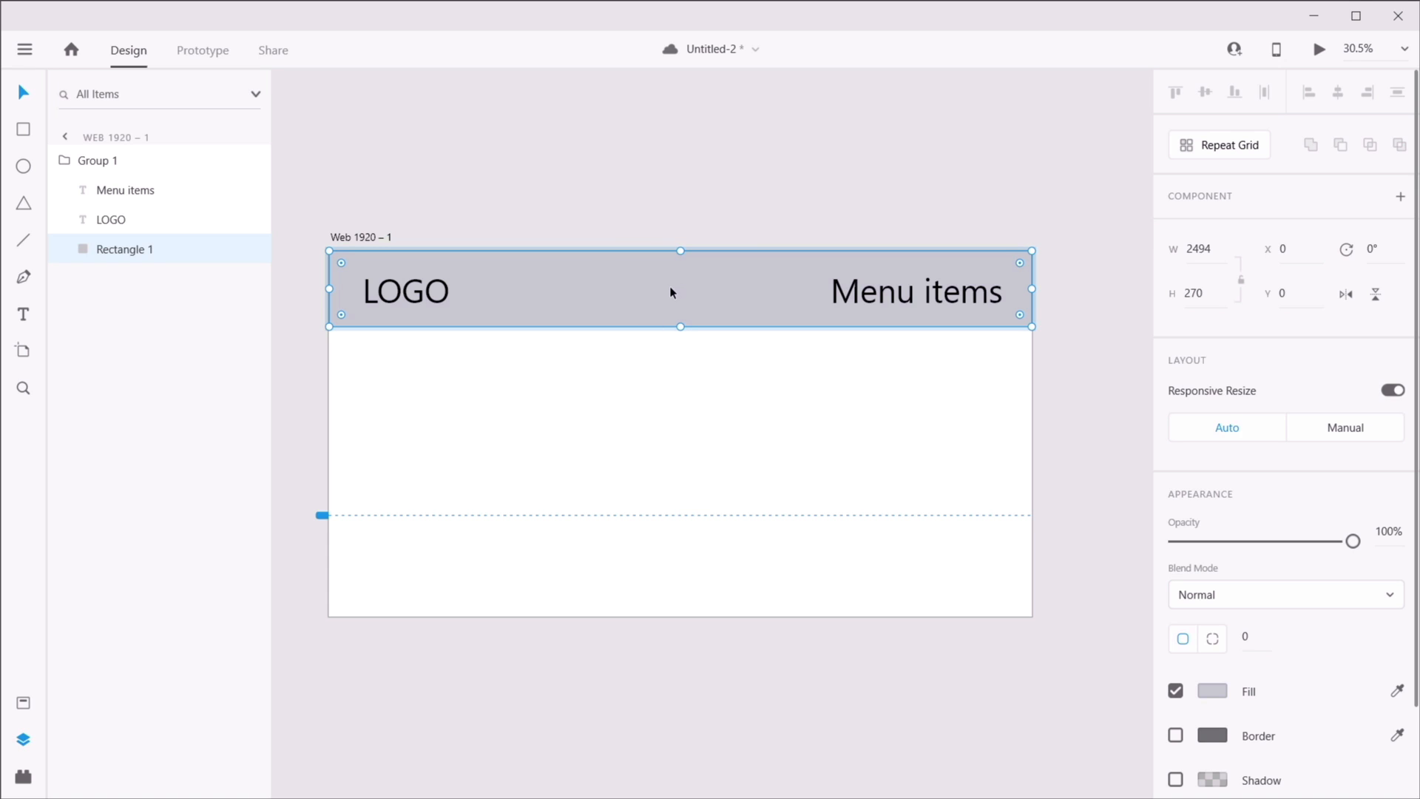
- Enlarge the Web 1920 – 1 artboard to about 5062 wide and 3041 high
{"action": "left_click", "coordinate": [721, 422]}
{"action": "mouse_move", "coordinate": [1031, 427]}
{"action": "left_mouse_down"}
{"action": "mouse_move", "coordinate": [1199, 438]}
{"action": "mouse_move", "coordinate": [1048, 433]}
{"action": "left_mouse_up"}
{"action": "left_click", "coordinate": [1083, 416]}
{"action": "key", "text": "ctrl+0"}
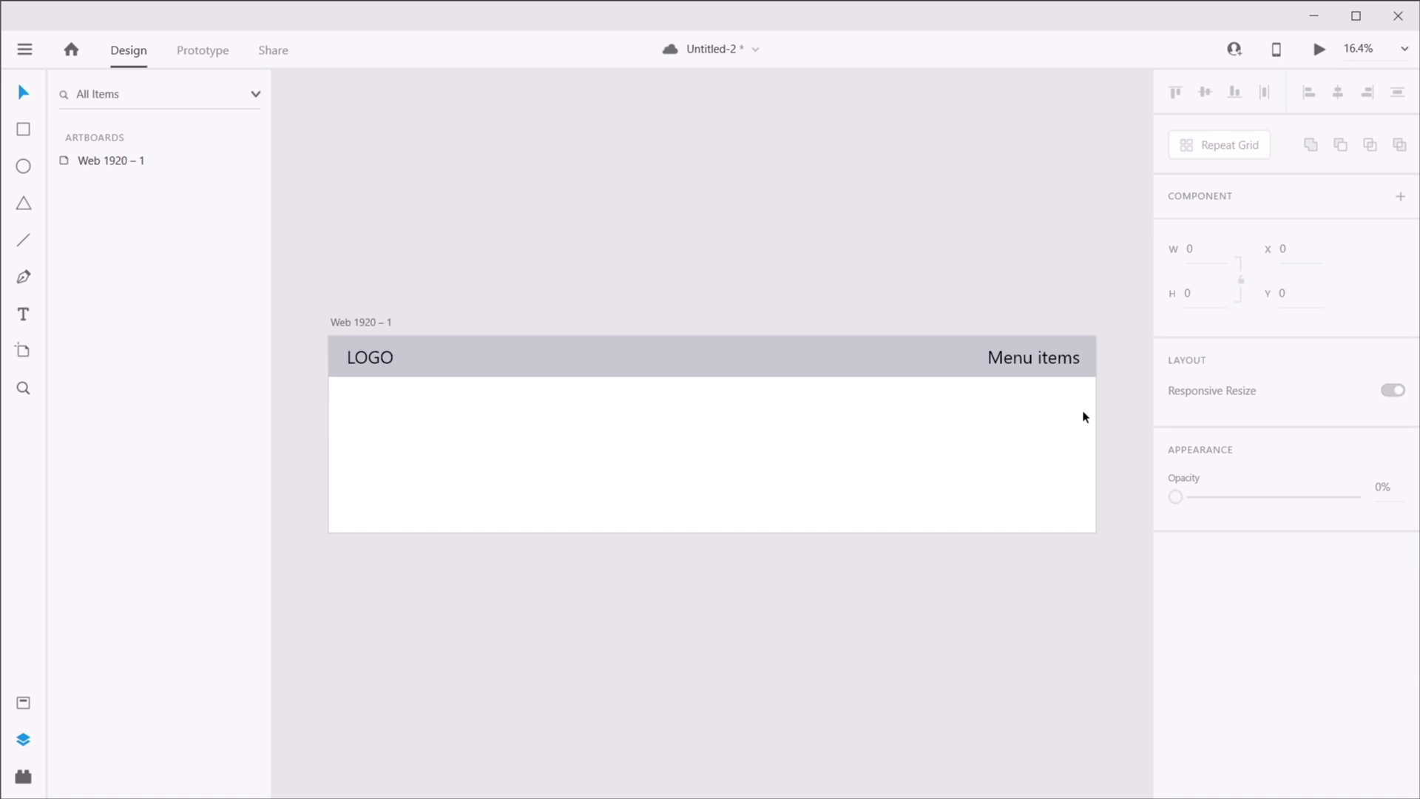
{"action": "left_click", "coordinate": [1084, 417]}
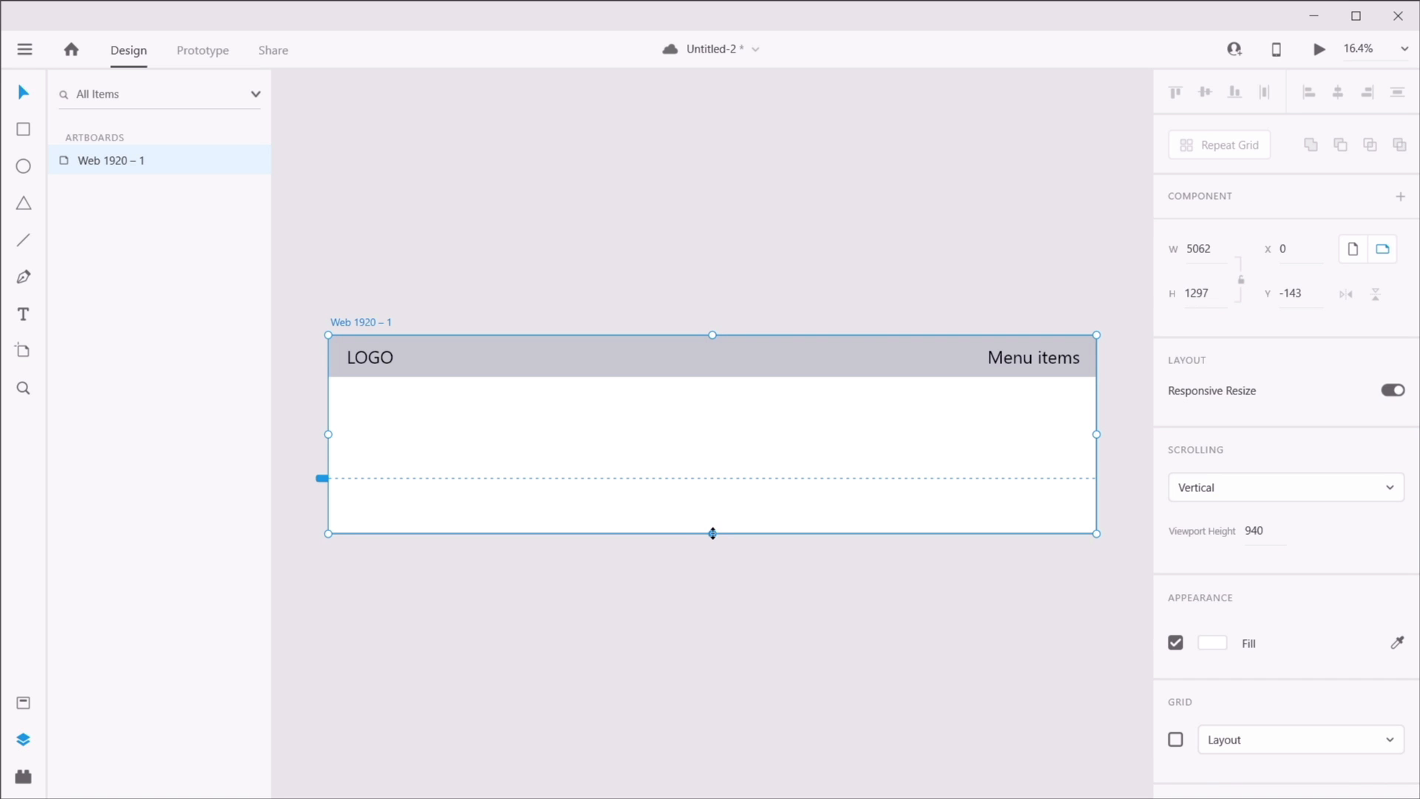
{"action": "left_click_drag", "start_coordinate": [713, 534], "coordinate": [736, 703]}
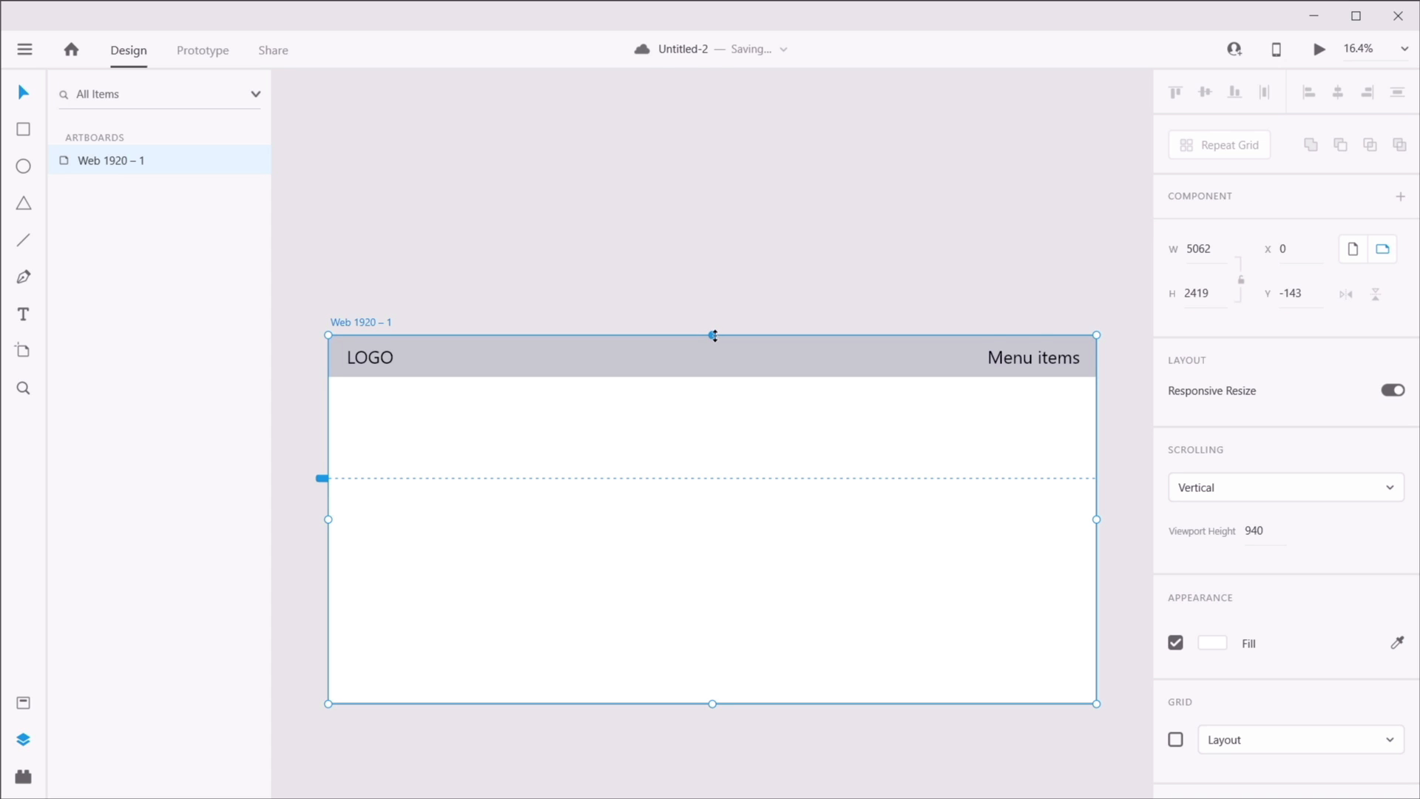
{"action": "left_click_drag", "start_coordinate": [713, 333], "coordinate": [745, 251]}
- Switch the header group's Responsive Resize from automatic to manual constraints
{"action": "left_click", "coordinate": [731, 272]}
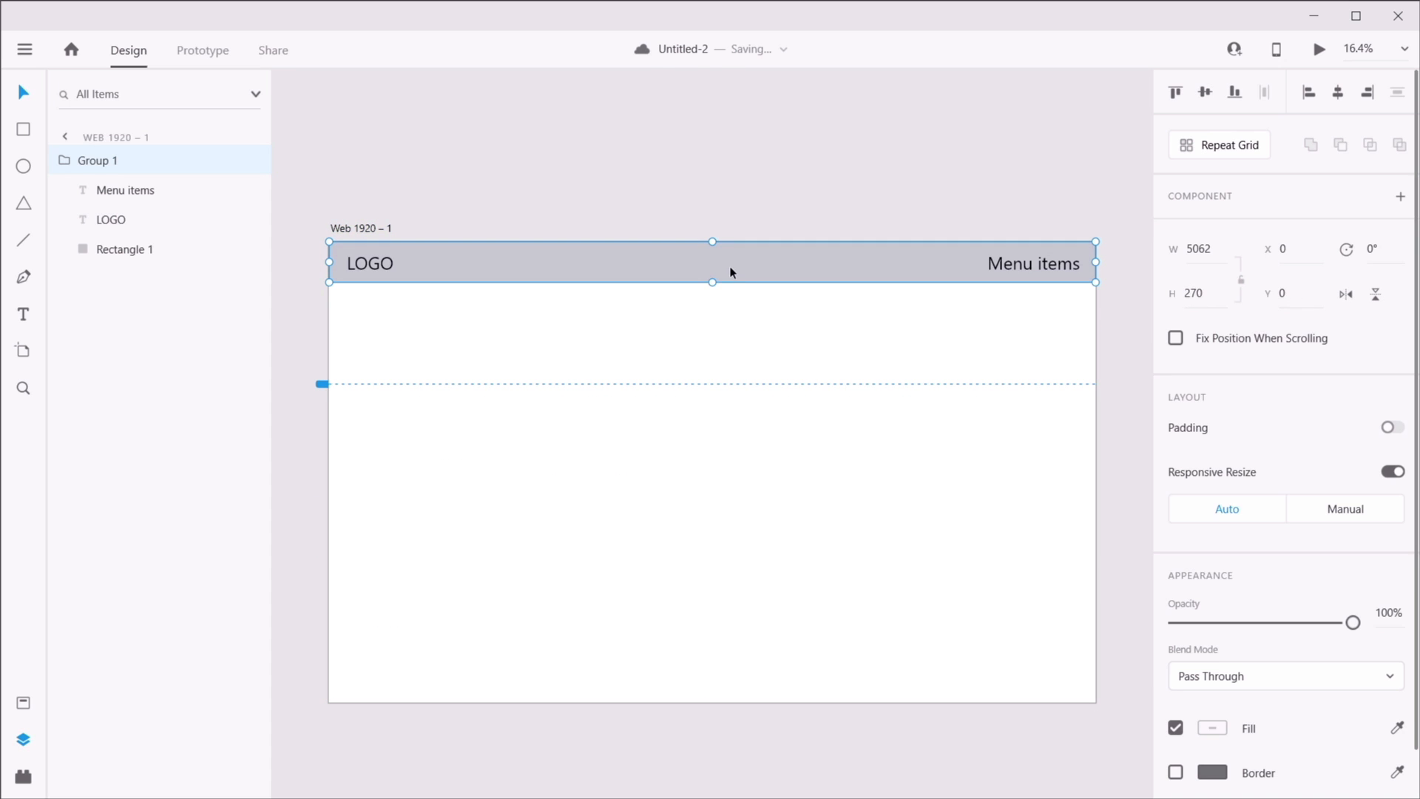
{"action": "left_click", "coordinate": [1353, 511]}
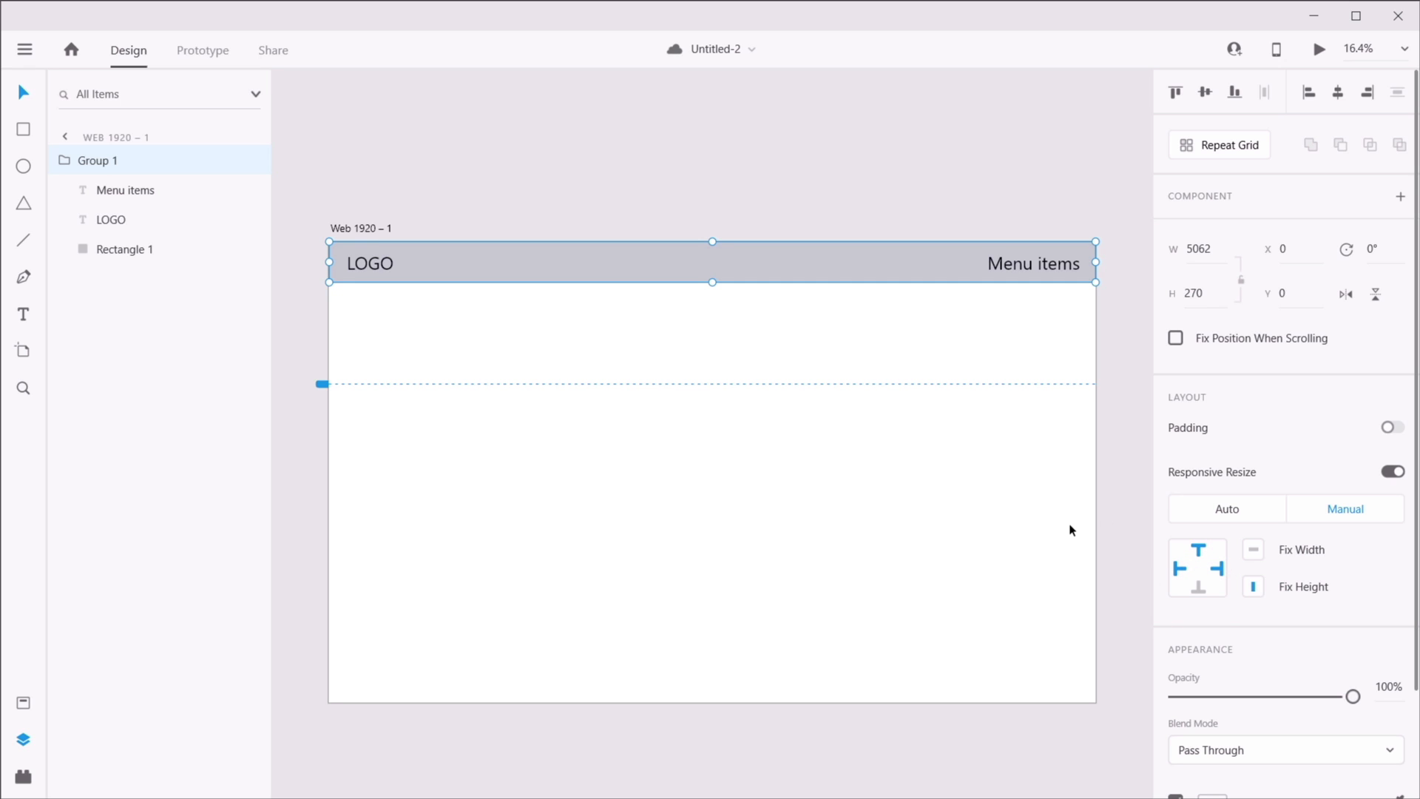
{"action": "left_click", "coordinate": [904, 484]}
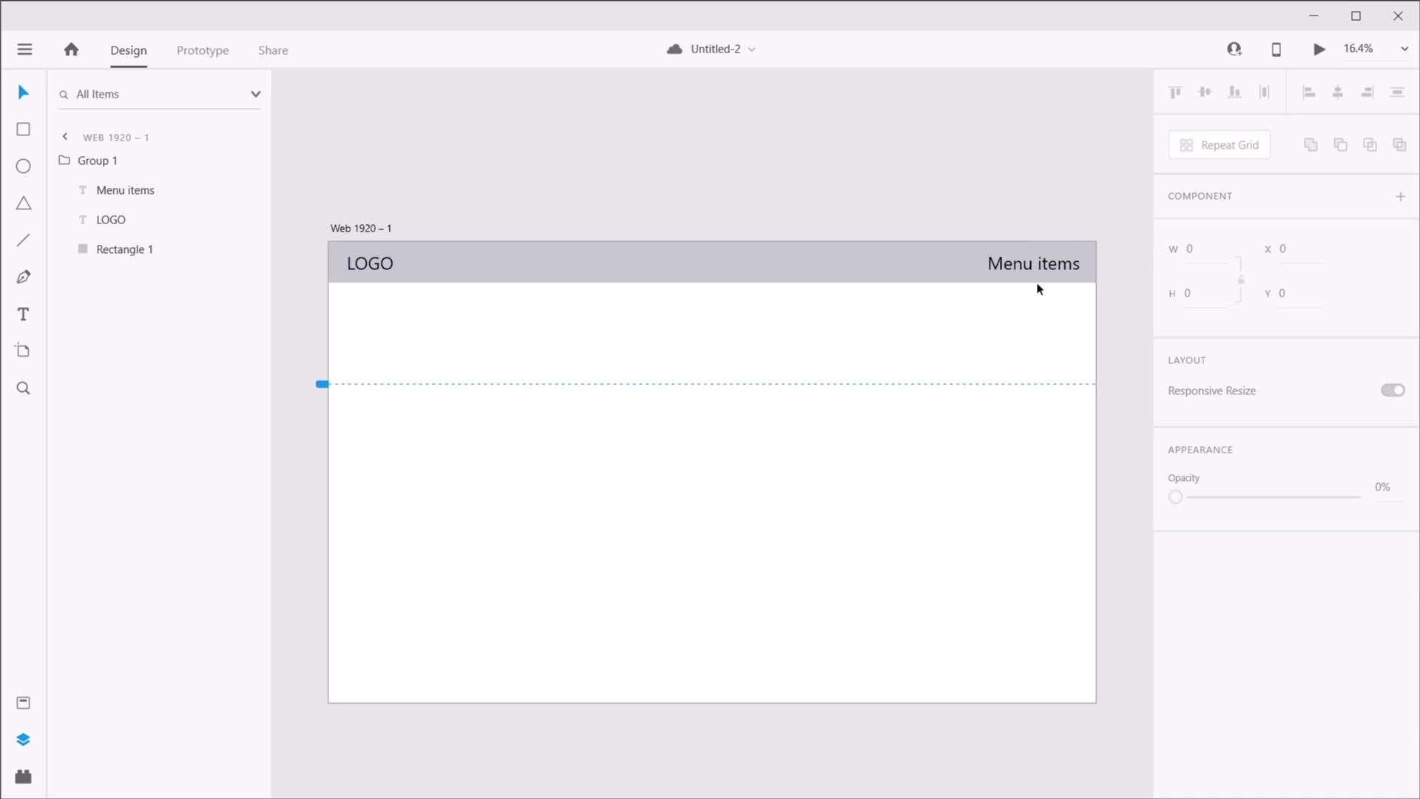
- Switch the Menu items text inside the header group to manual Responsive Resize constraints
{"action": "double_click", "coordinate": [1035, 262]}
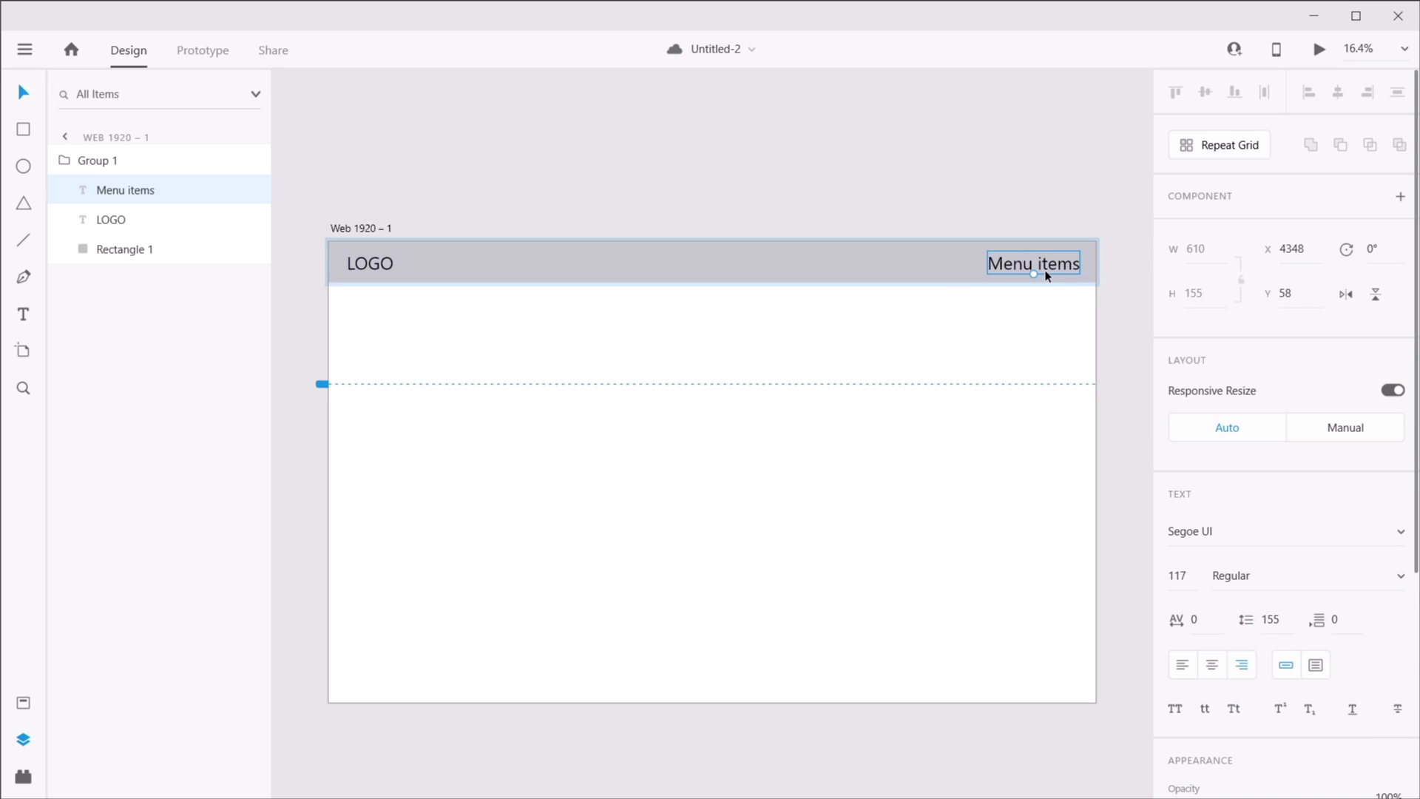
{"action": "left_click", "coordinate": [805, 255]}
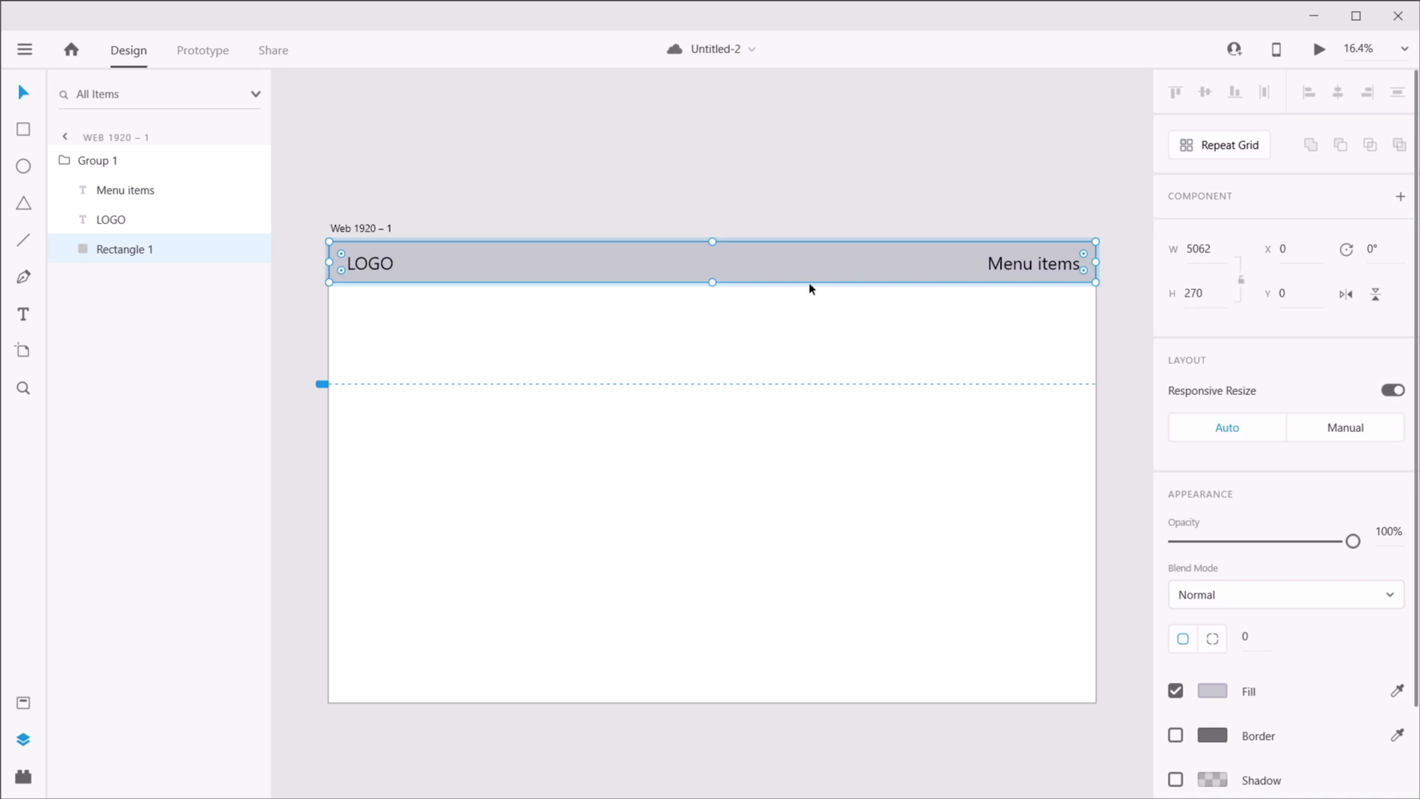
{"action": "left_click", "coordinate": [821, 343]}
{"action": "left_click", "coordinate": [379, 266]}
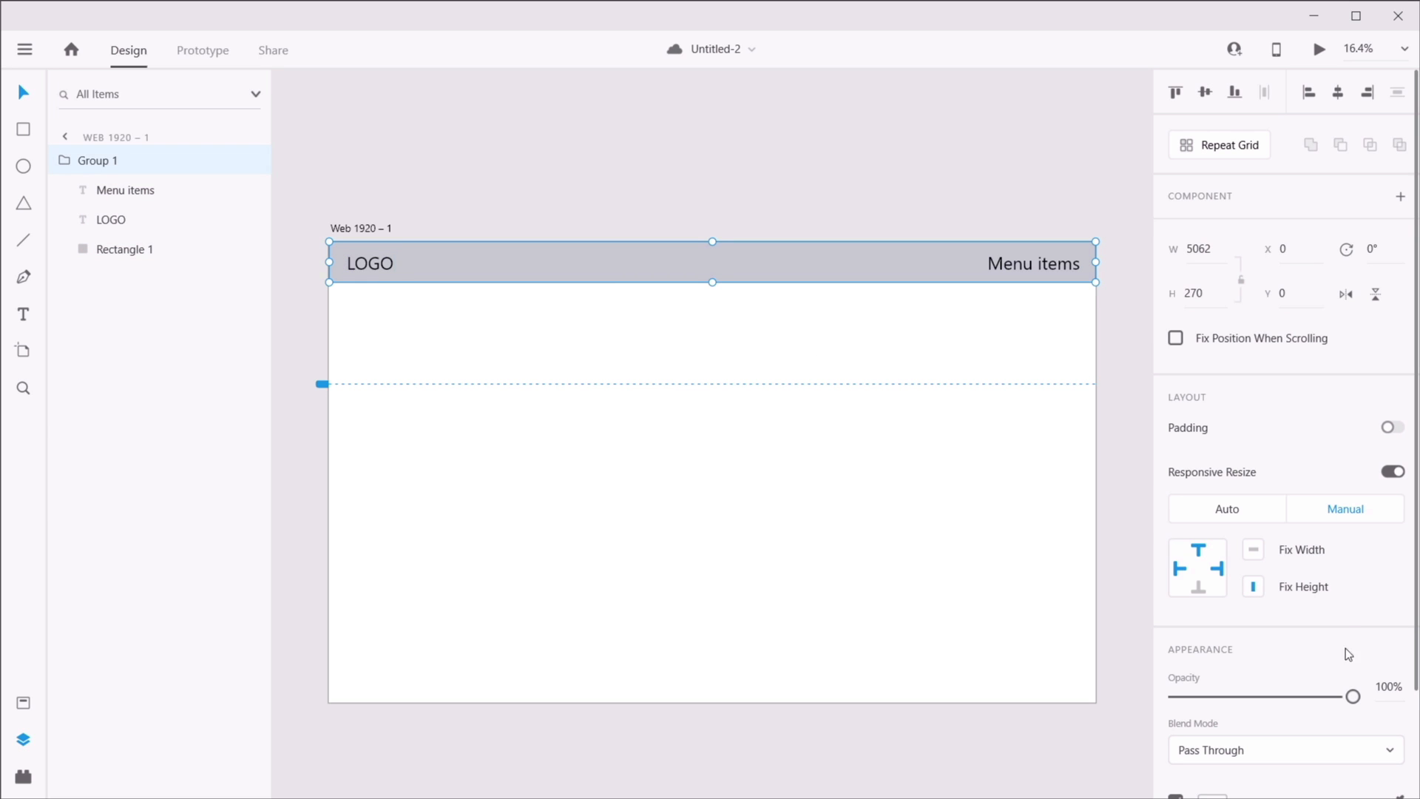
{"action": "double_click", "coordinate": [370, 263]}
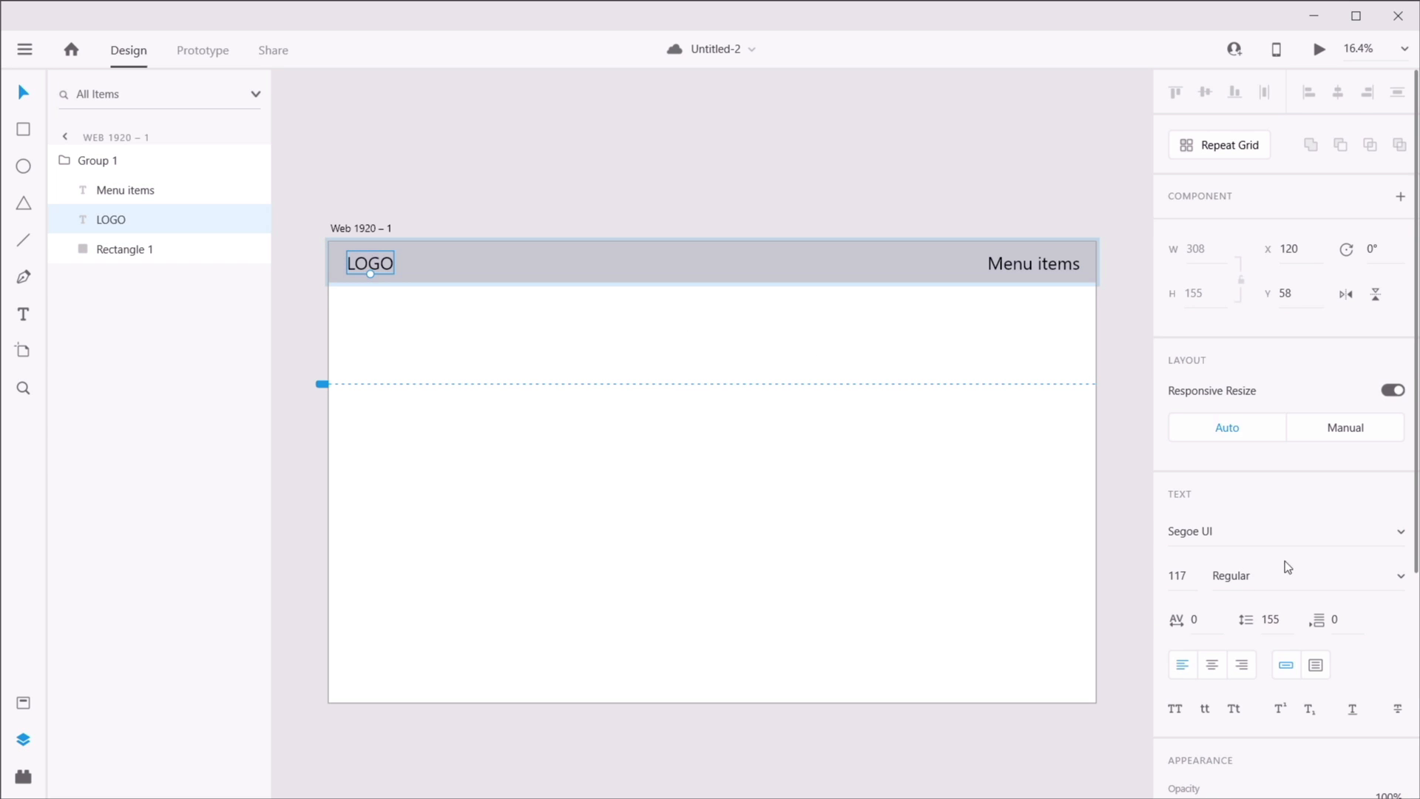
{"action": "left_click", "coordinate": [699, 353]}
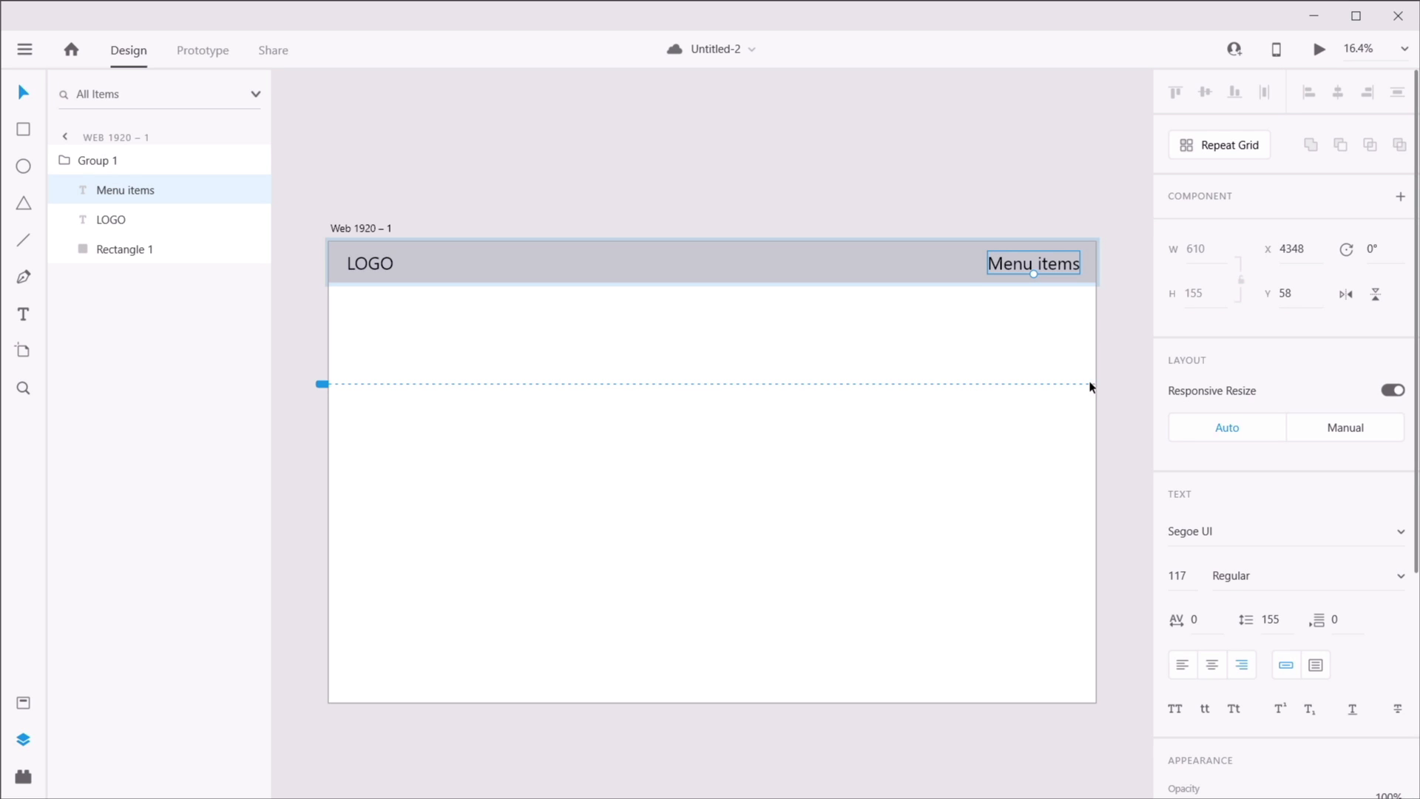
{"action": "left_click", "coordinate": [1344, 432]}
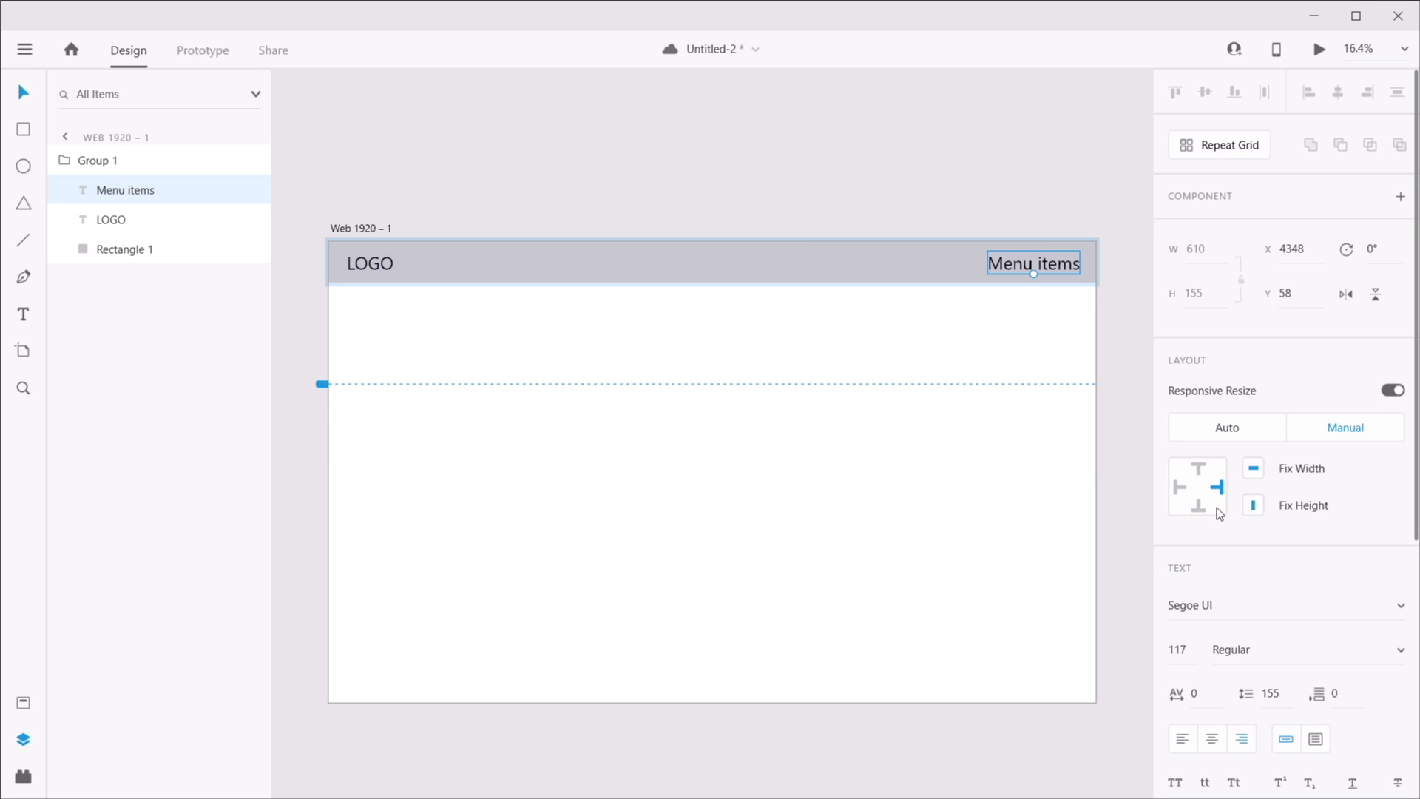
{"action": "left_click", "coordinate": [684, 386]}
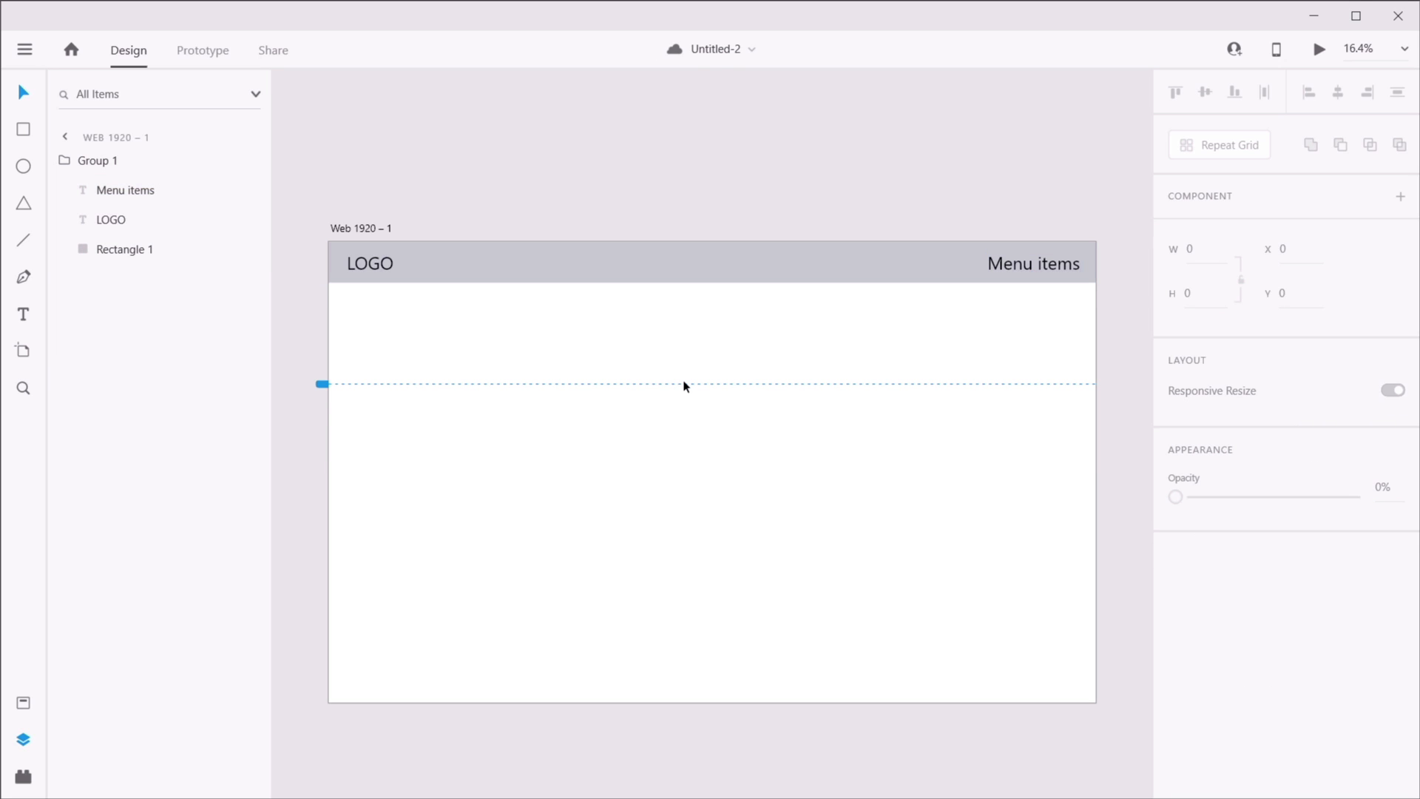
- Duplicate the header group, move the copy straight down to about Y 1186, and save the document
{"action": "left_click", "coordinate": [703, 275]}
{"action": "key", "text": "ctrl+d"}
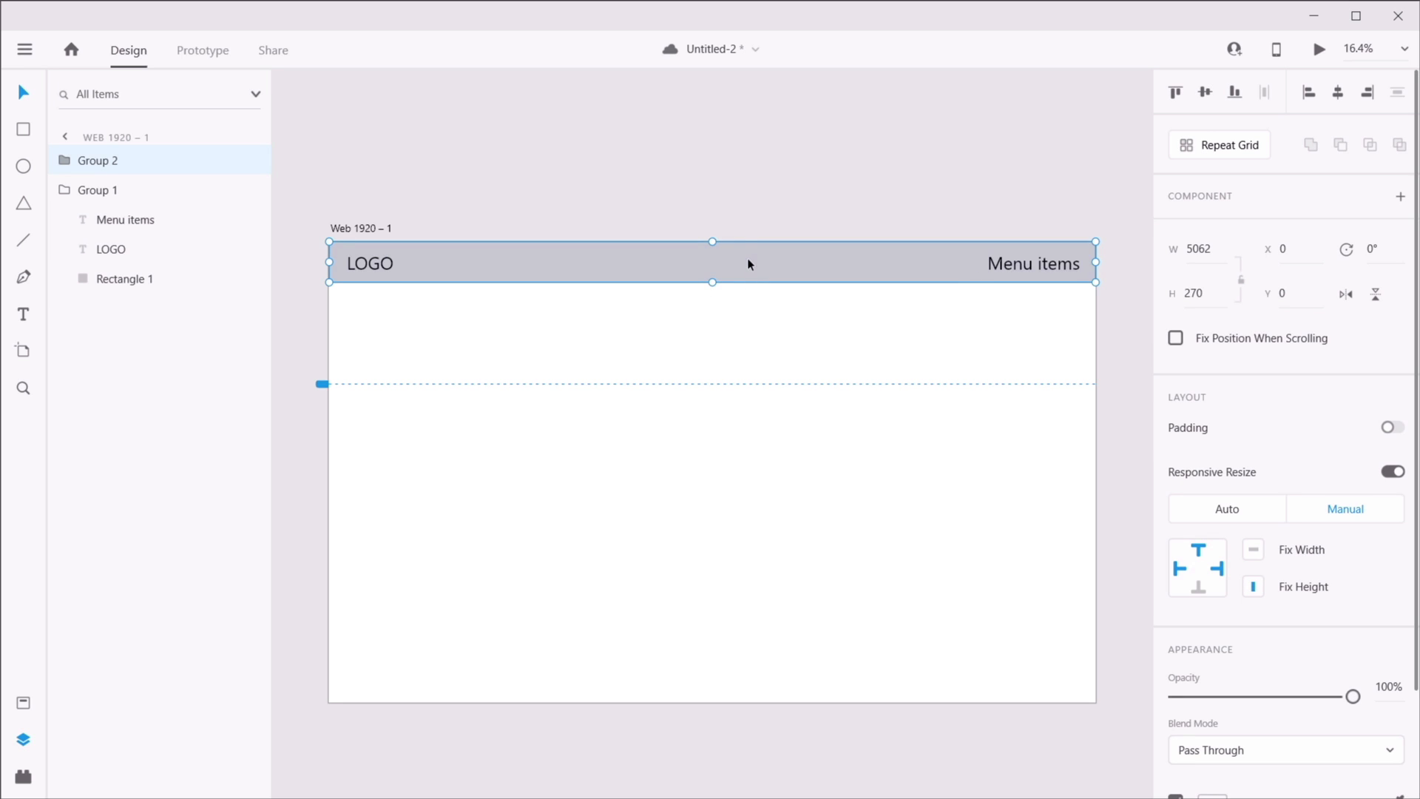
{"action": "left_click_drag", "start_coordinate": [751, 263], "coordinate": [763, 444]}
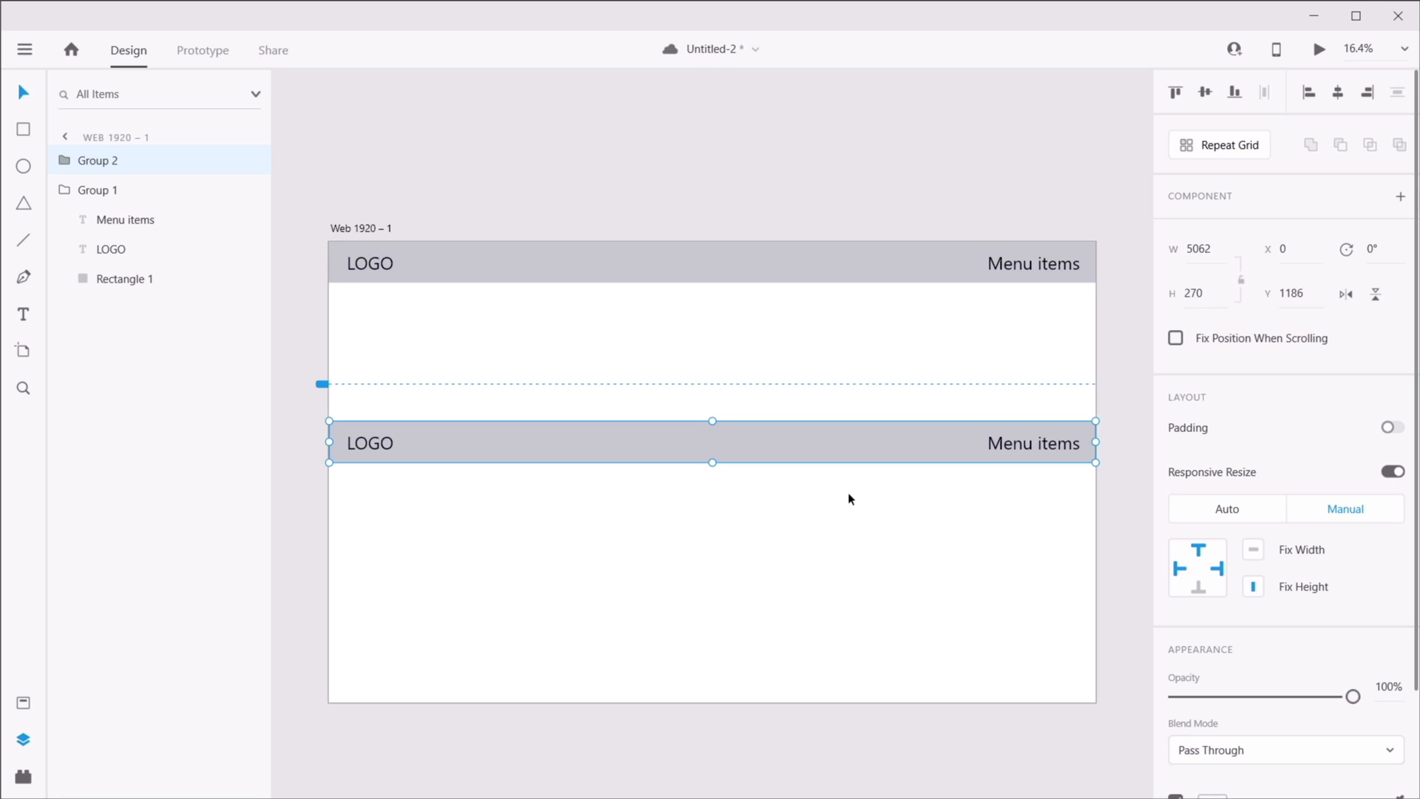
{"action": "key", "text": "ctrl+s"}
- Try narrowing the lower header copy from its right edge, and delete the copy
{"action": "left_click_drag", "start_coordinate": [1095, 441], "coordinate": [780, 449]}
{"action": "left_click_drag", "start_coordinate": [899, 454], "coordinate": [565, 466]}
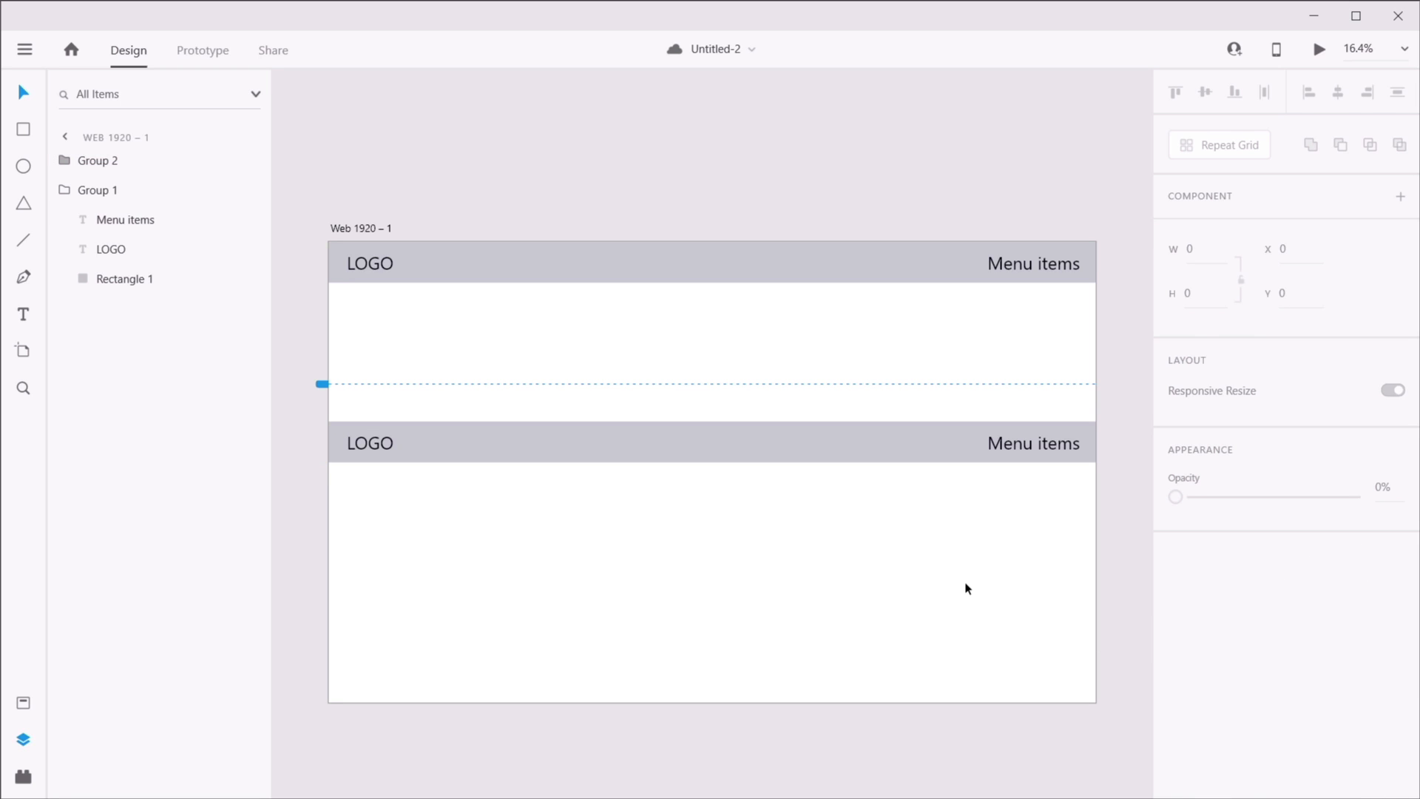
{"action": "left_click", "coordinate": [788, 454]}
{"action": "key", "text": "Delete"}
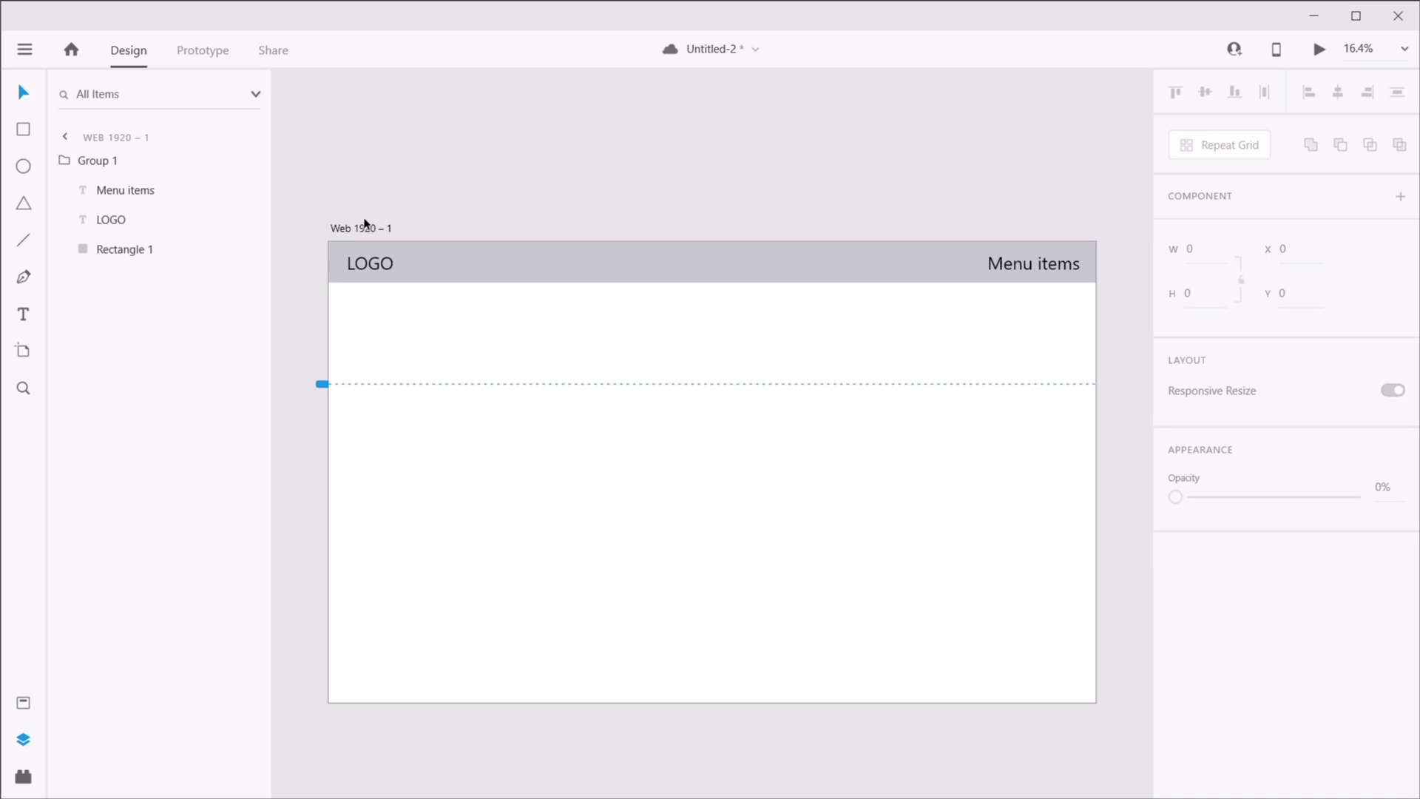
- Duplicate the Web 1920 – 1 artboard with its header group
{"action": "scroll", "coordinate": [365, 223], "scroll_direction": "down", "scroll_amount": 3}
{"action": "scroll", "coordinate": [366, 224], "scroll_direction": "up", "scroll_amount": 3}
{"action": "left_click", "coordinate": [372, 231]}
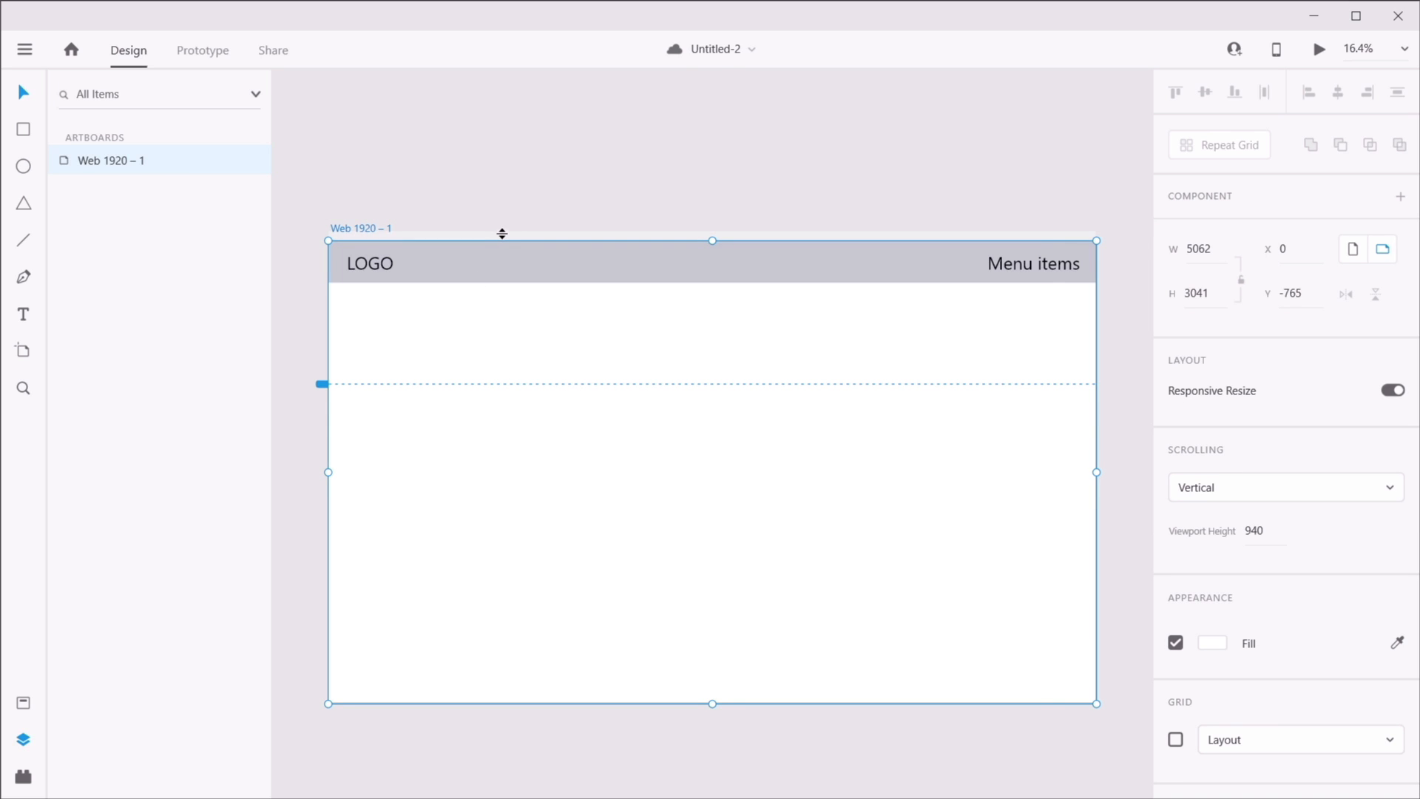
{"action": "key", "text": "ctrl+d"}
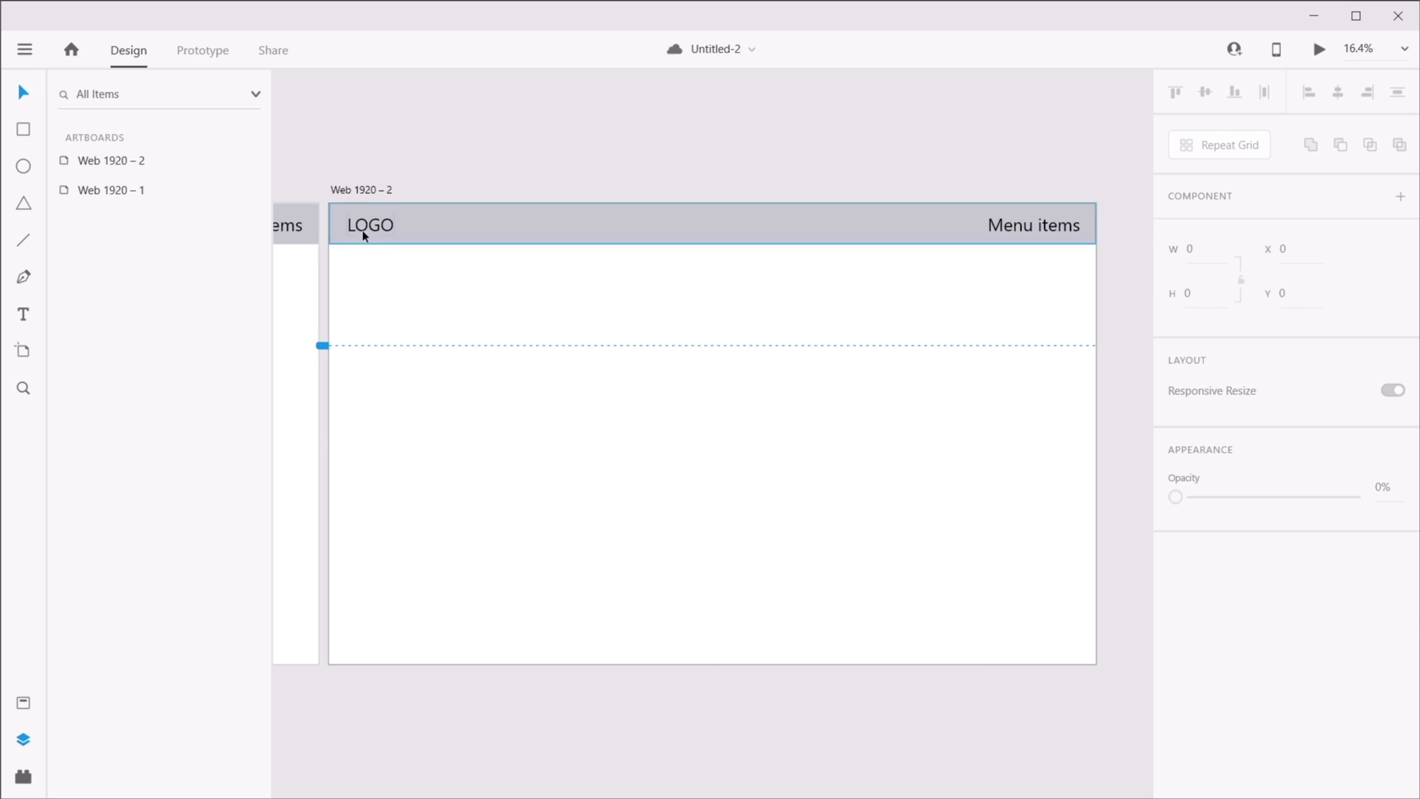
{"action": "mouse_move", "coordinate": [1097, 433]}
{"action": "left_mouse_down"}
{"action": "mouse_move", "coordinate": [573, 397]}
{"action": "mouse_move", "coordinate": [1000, 434]}
{"action": "mouse_move", "coordinate": [1100, 415]}
{"action": "left_mouse_up"}
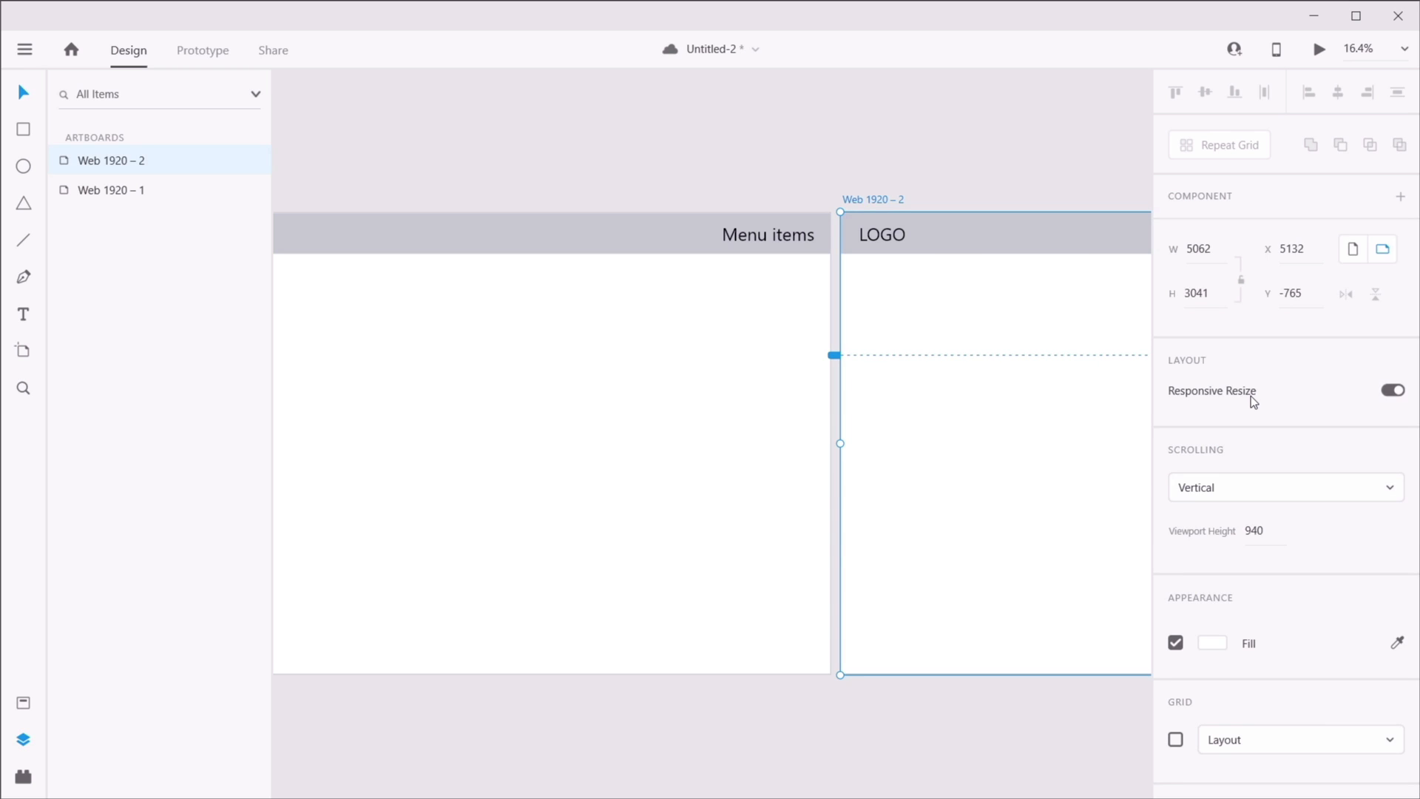
{"action": "left_click_drag", "start_coordinate": [895, 177], "coordinate": [507, 151]}
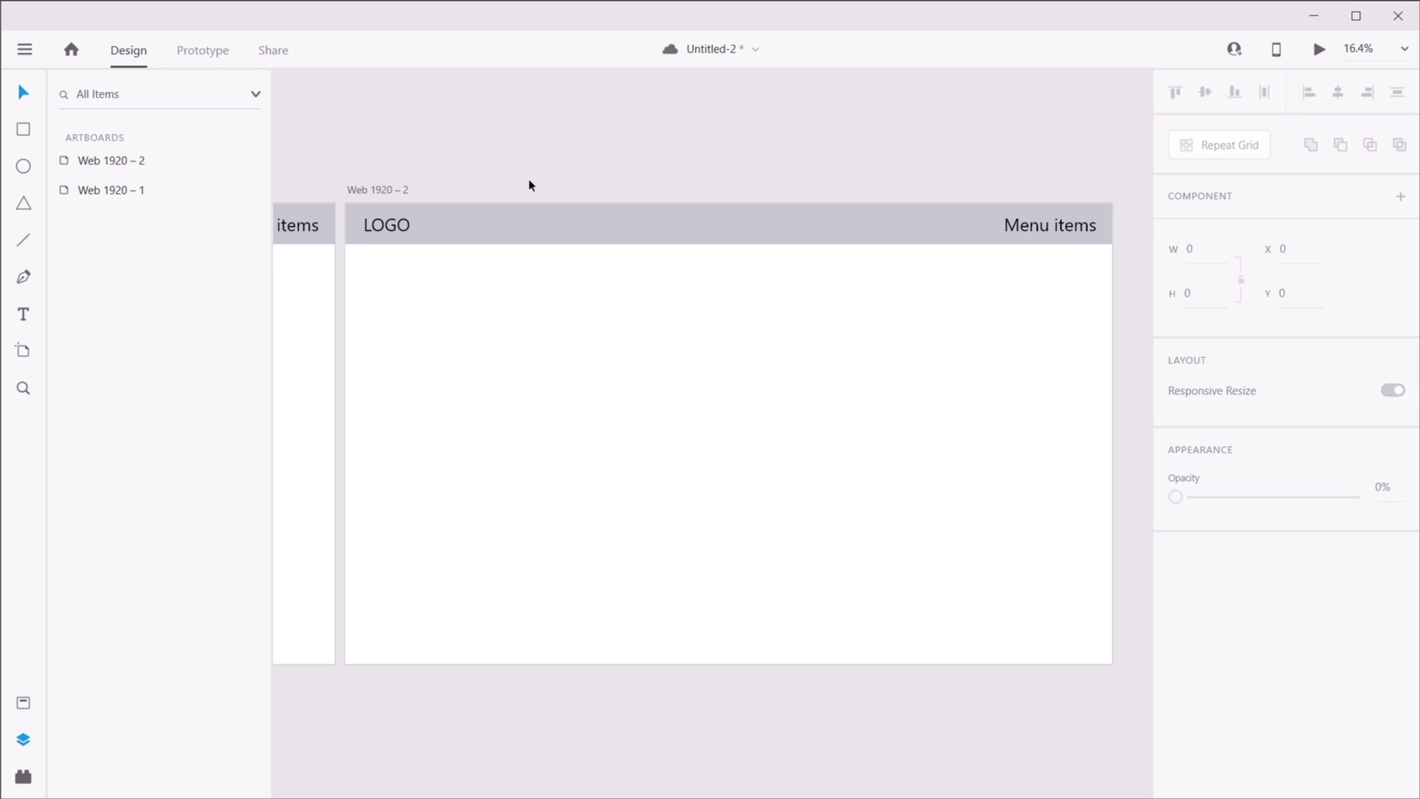
- Turn off Responsive Resize for the header group on the Web 1920 – 2 artboard
{"action": "left_click", "coordinate": [381, 191]}
{"action": "left_click", "coordinate": [438, 224]}
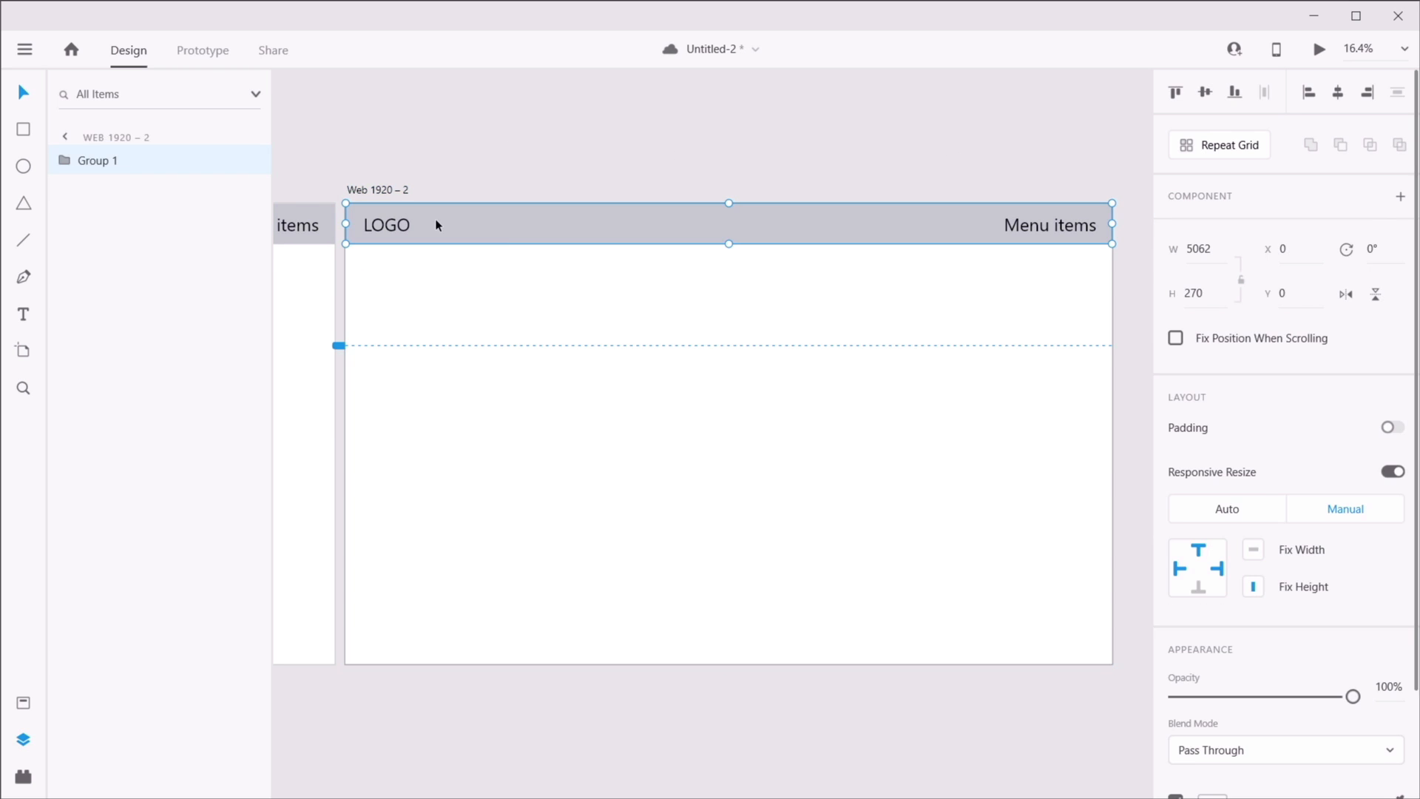
{"action": "left_click", "coordinate": [1394, 471]}
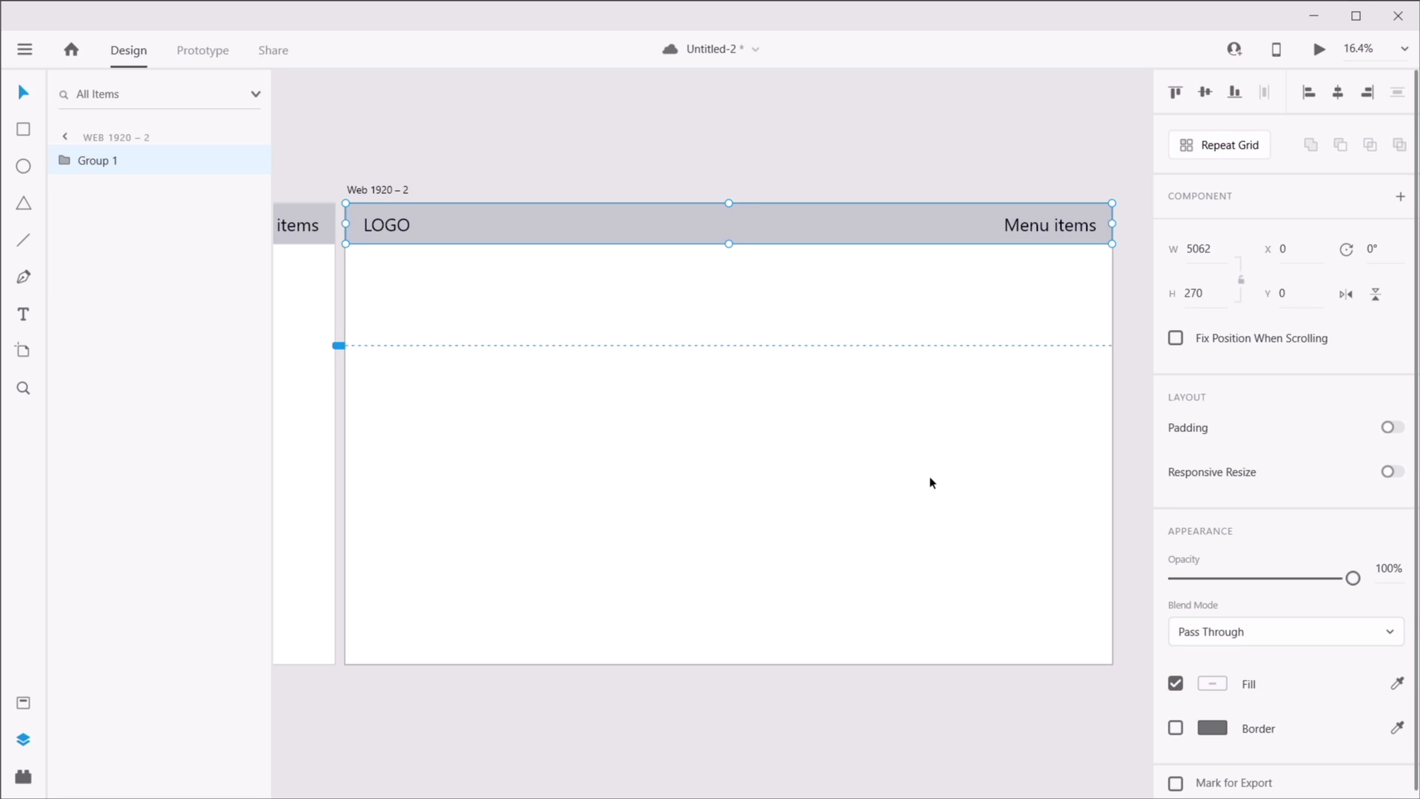
- Narrow the Web 1920 – 2 artboard to about 1989 wide with its Responsive Resize turned off
{"action": "left_click", "coordinate": [376, 191]}
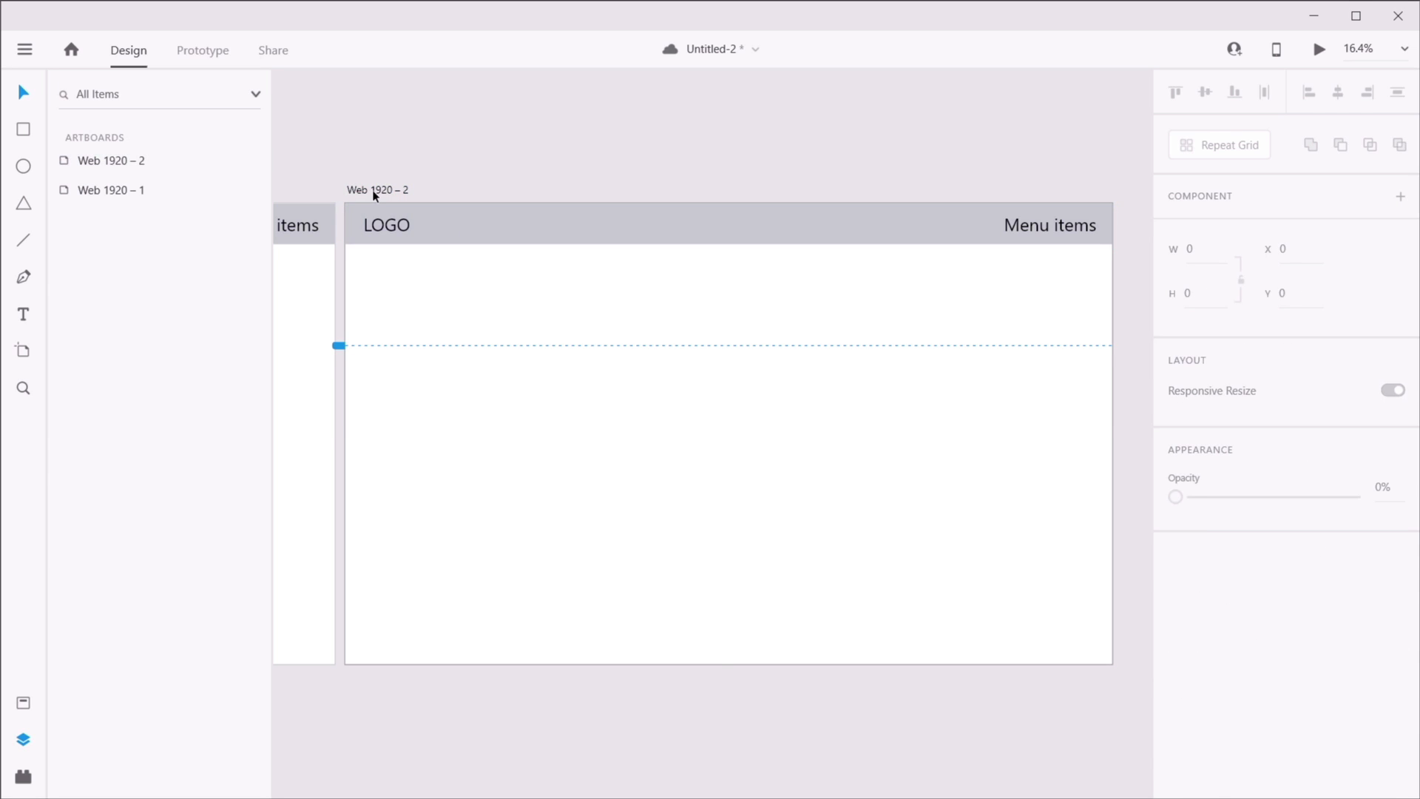
{"action": "left_click_drag", "start_coordinate": [1113, 433], "coordinate": [897, 425]}
{"action": "key", "text": "ctrl+z"}
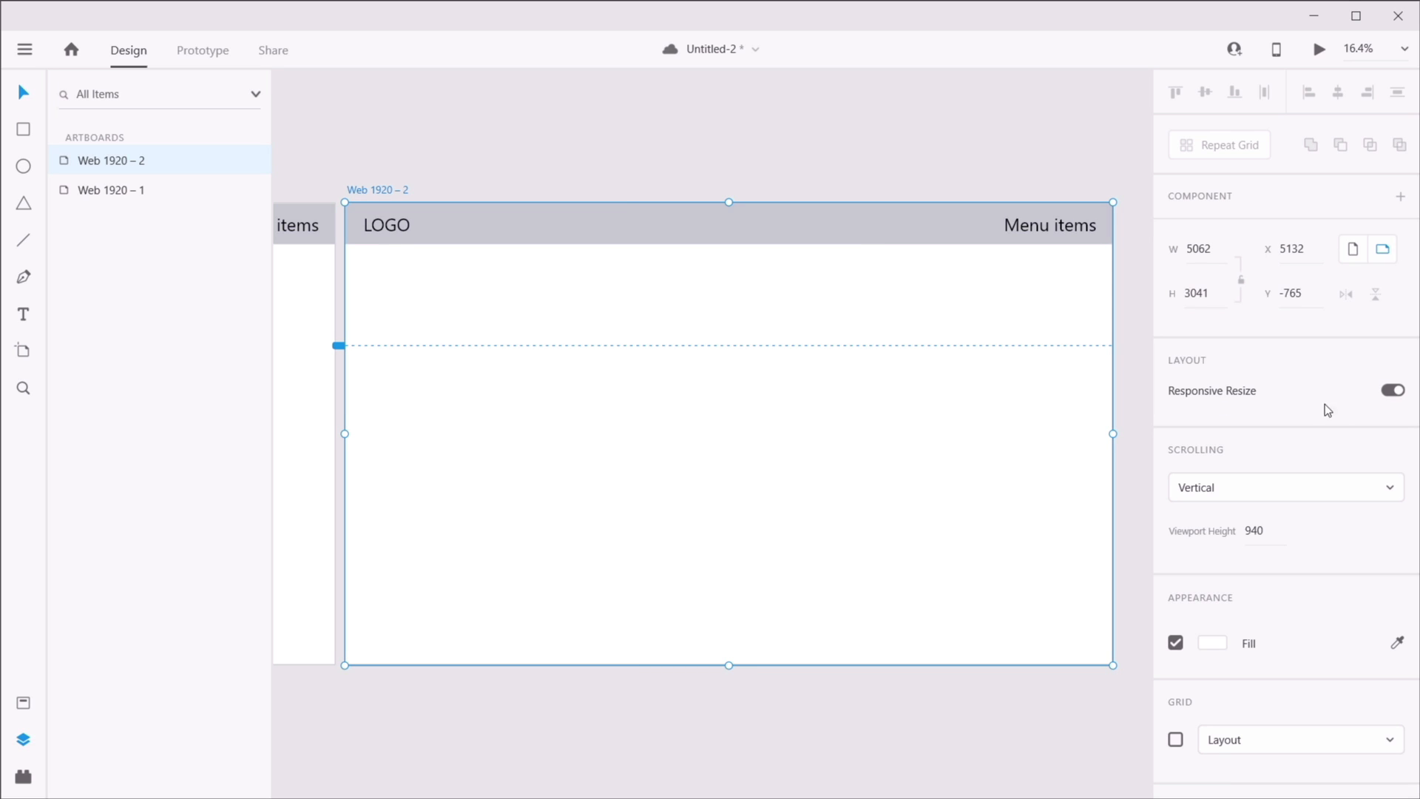
{"action": "left_click_drag", "start_coordinate": [1112, 434], "coordinate": [647, 409]}
- Shorten the header rectangle to the narrowed artboard's right edge and move the Menu items text inside its right end
{"action": "double_click", "coordinate": [588, 227]}
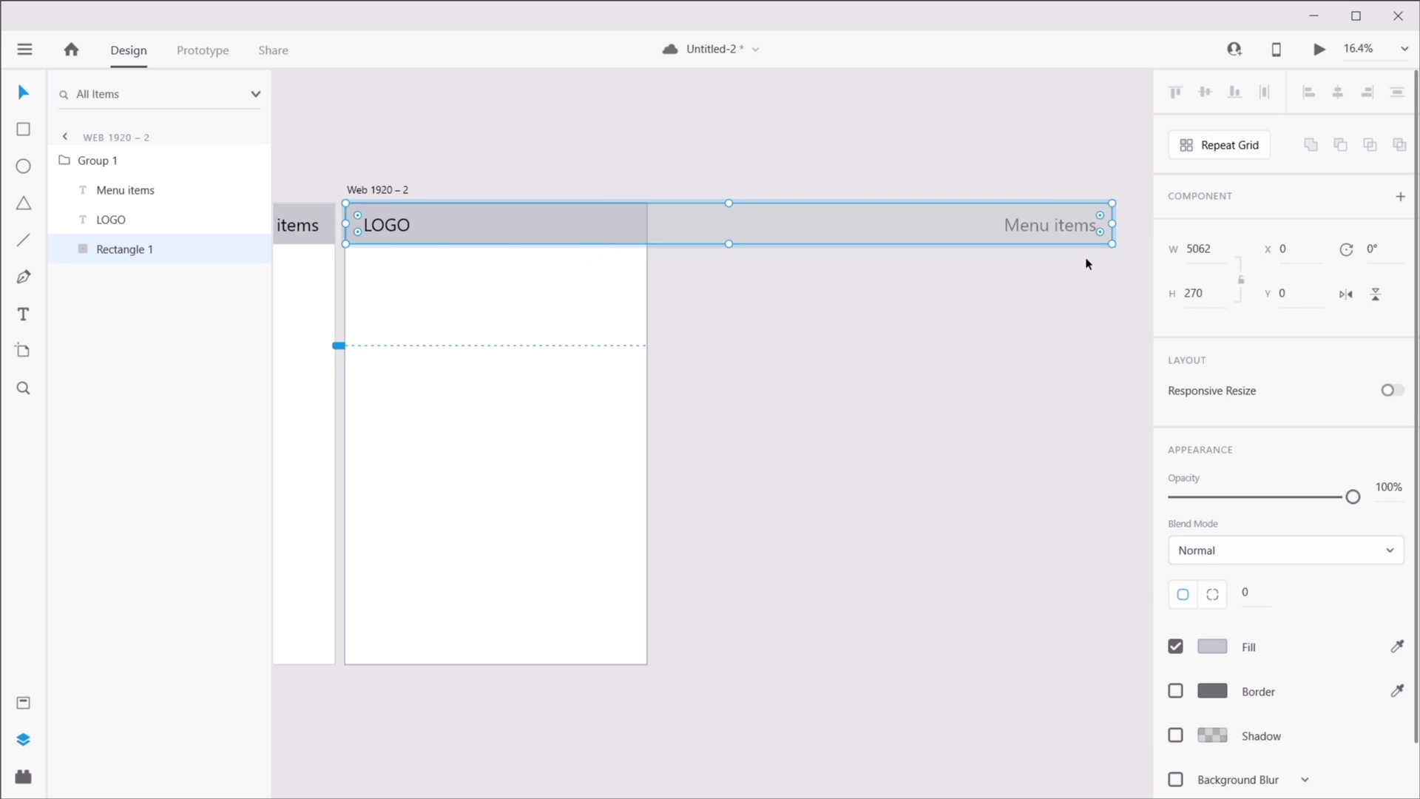
{"action": "left_click_drag", "start_coordinate": [1113, 223], "coordinate": [647, 219]}
{"action": "left_click", "coordinate": [1058, 230]}
{"action": "left_click_drag", "start_coordinate": [1065, 231], "coordinate": [603, 228]}
{"action": "left_click", "coordinate": [582, 294]}
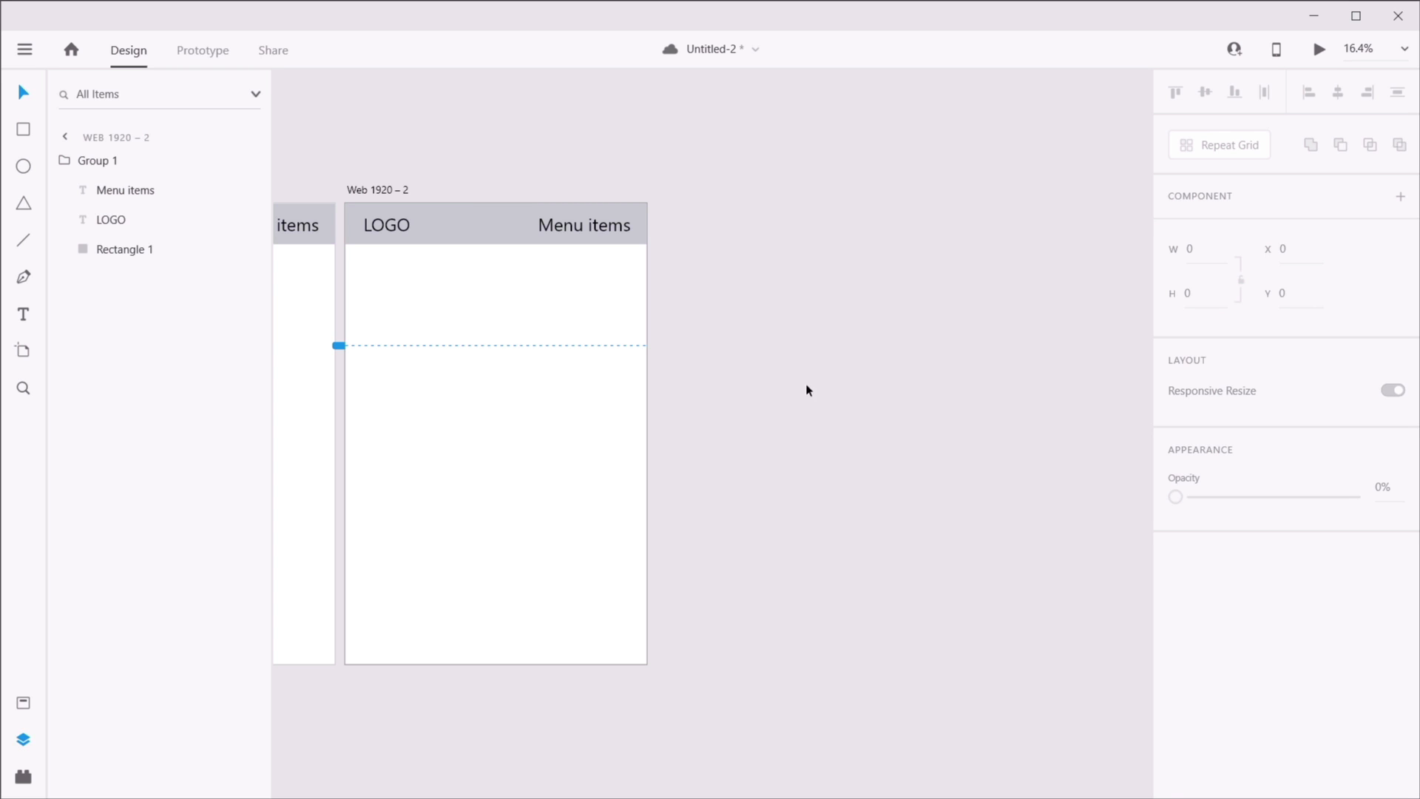
- Review the Web 1920 – 2 artboard's Responsive Resize setting and compare its header with the one on the original artboard
{"action": "left_click", "coordinate": [383, 191]}
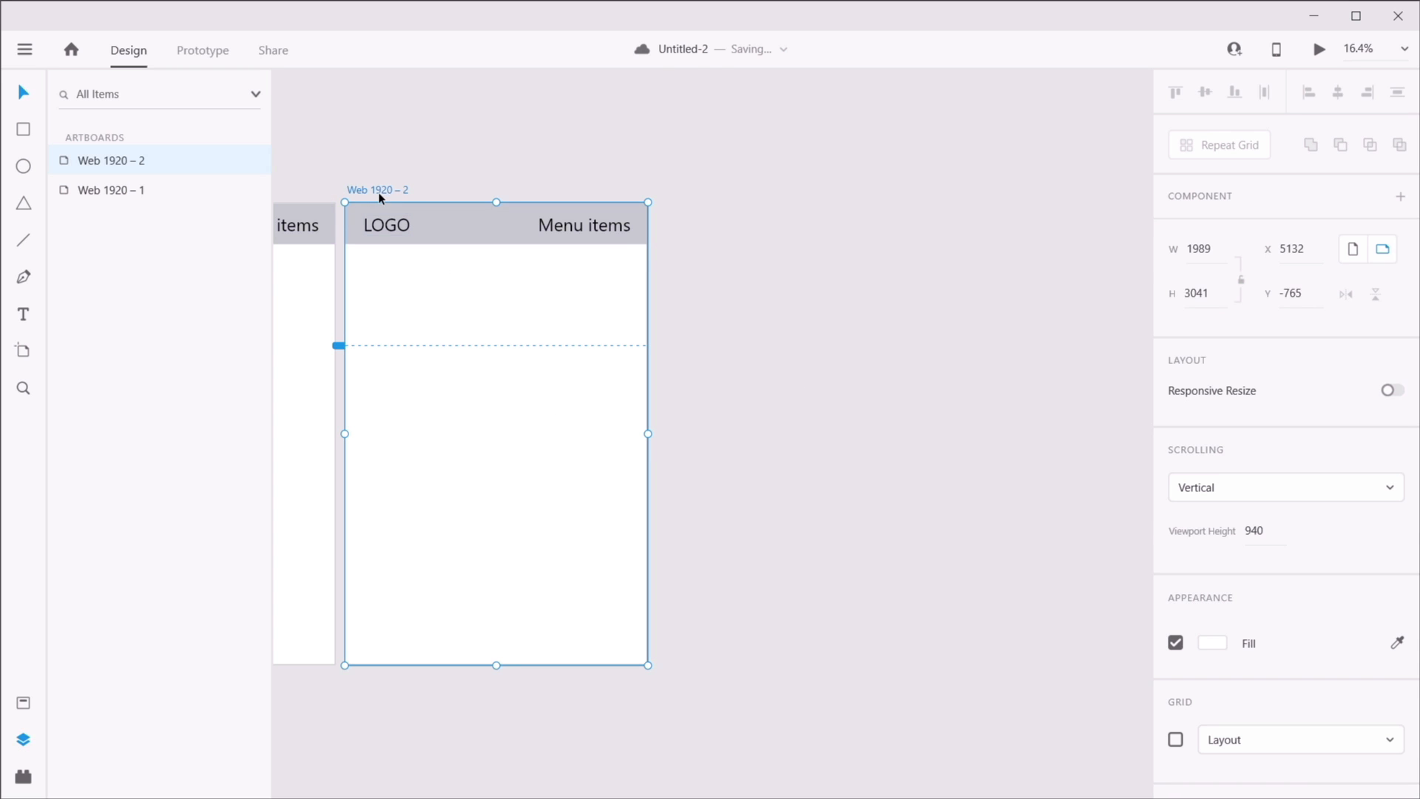
{"action": "left_click", "coordinate": [1392, 389]}
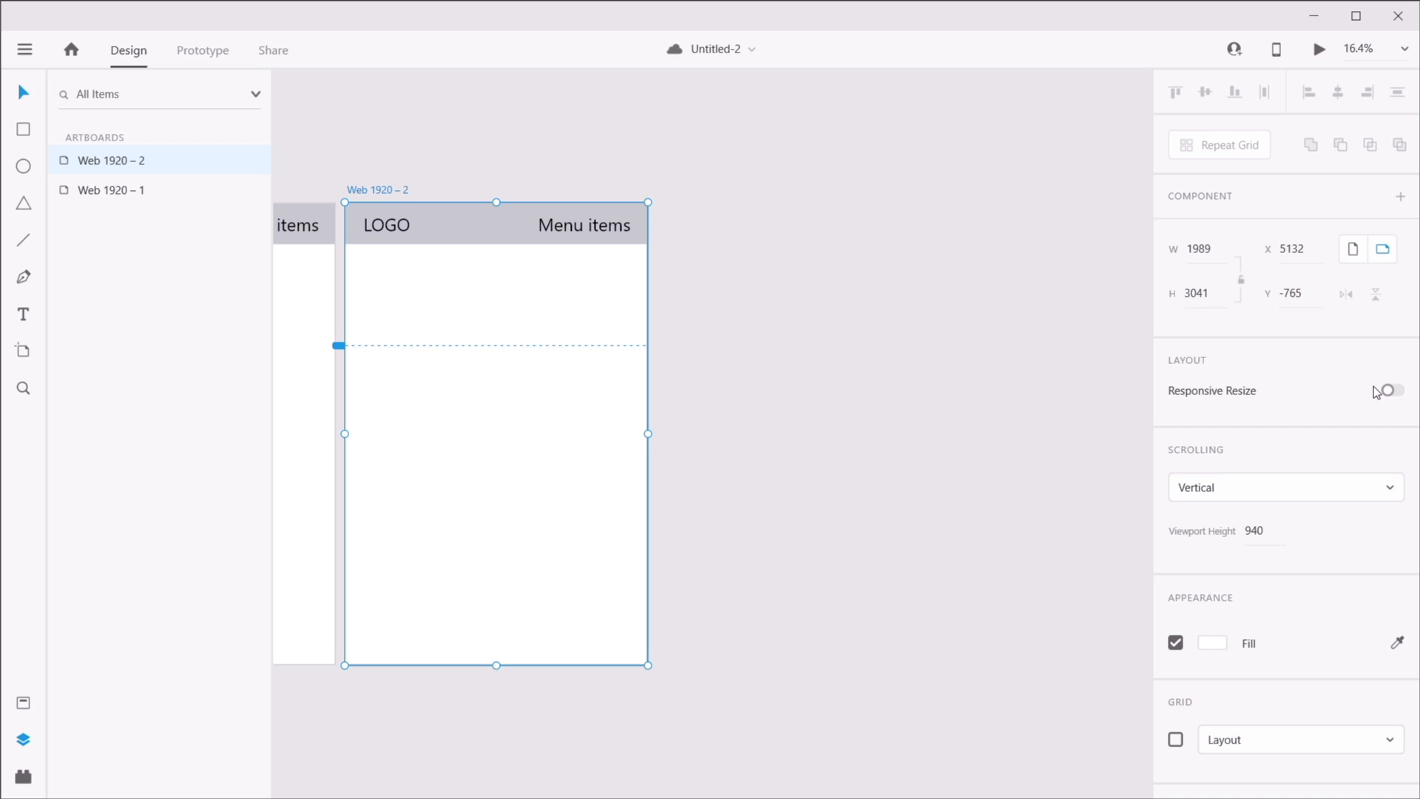
{"action": "left_click", "coordinate": [477, 305]}
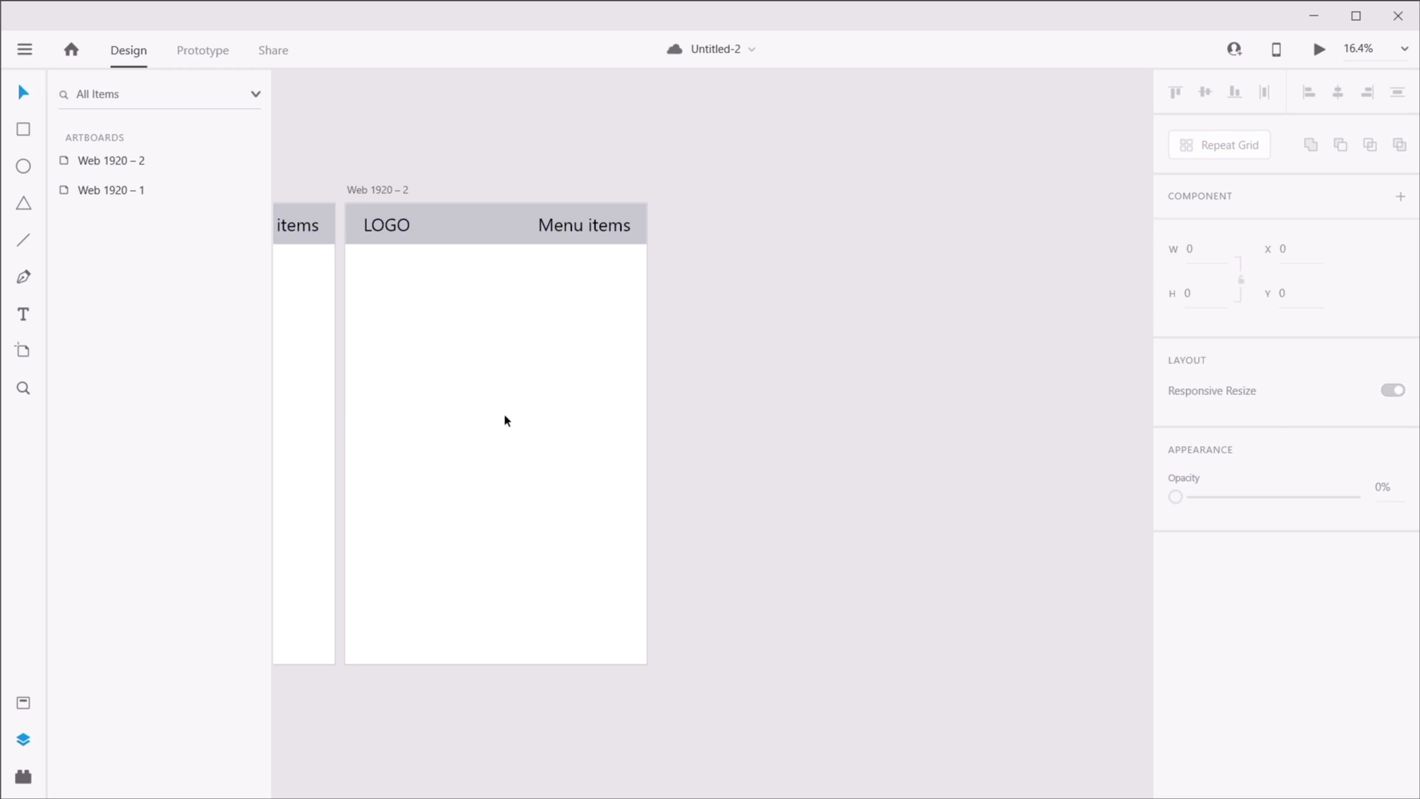
{"action": "left_click_drag", "start_coordinate": [497, 443], "coordinate": [941, 462]}
{"action": "left_click", "coordinate": [718, 491]}
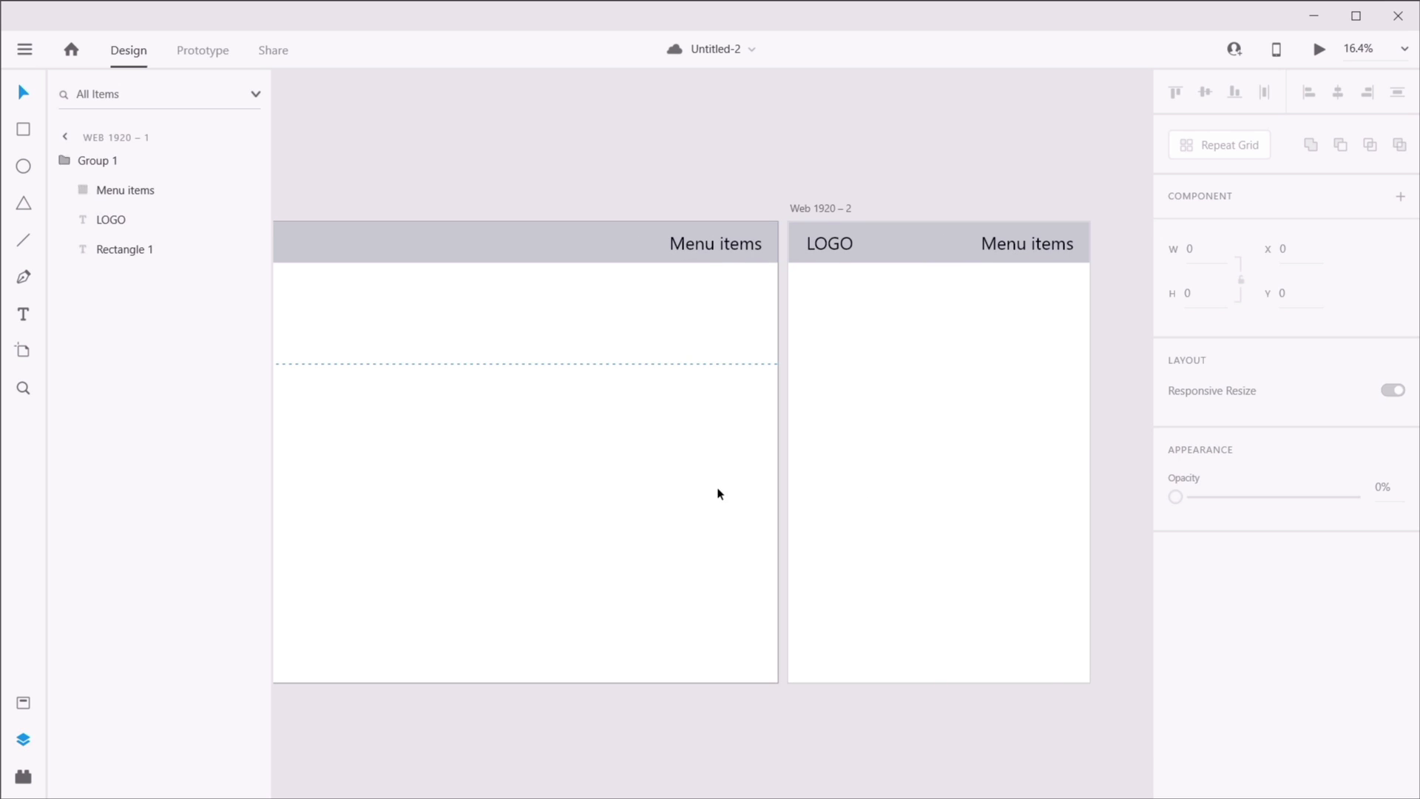
- Delete the Web 1920 – 2 artboard
{"action": "left_click", "coordinate": [836, 209]}
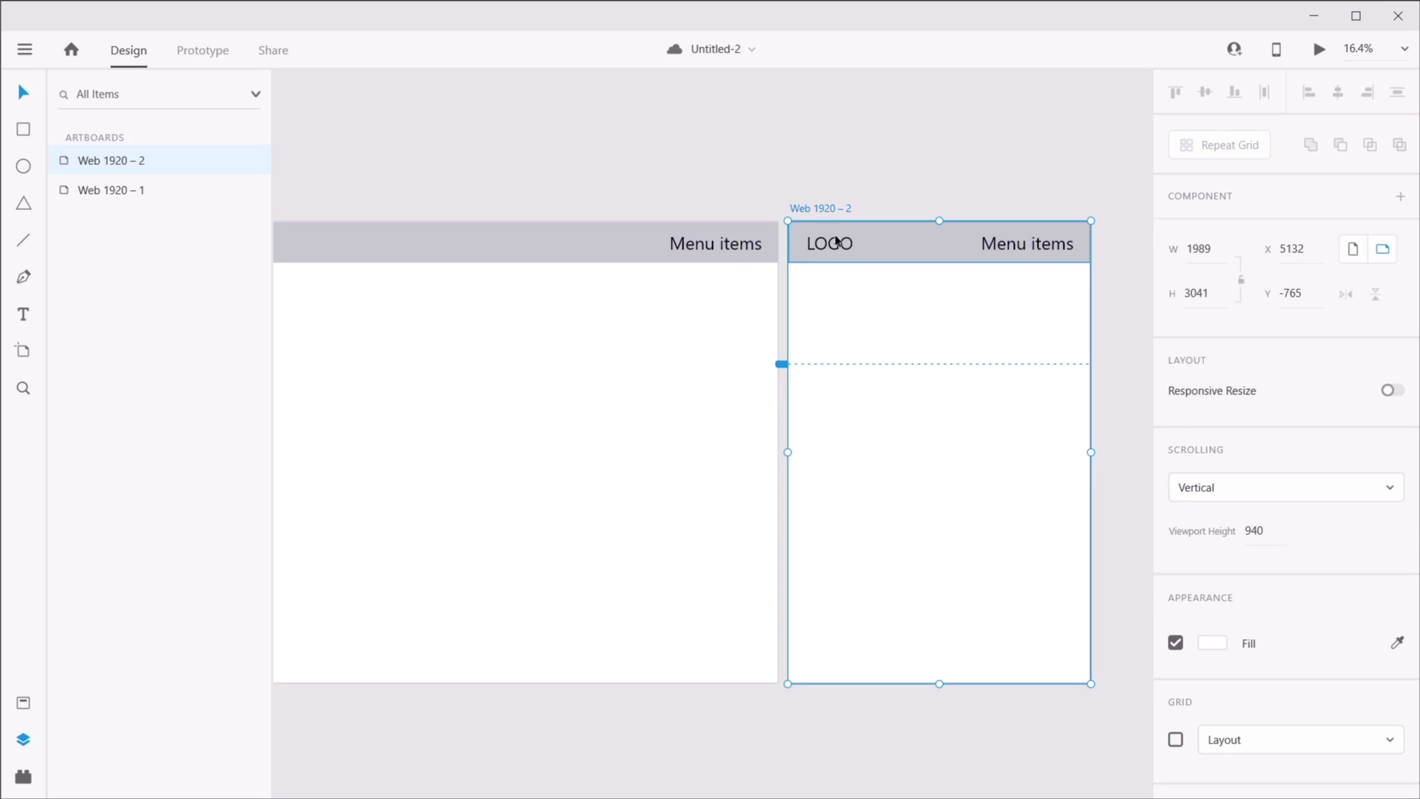
{"action": "key", "text": "Delete"}
{"action": "left_click_drag", "start_coordinate": [555, 264], "coordinate": [874, 167]}
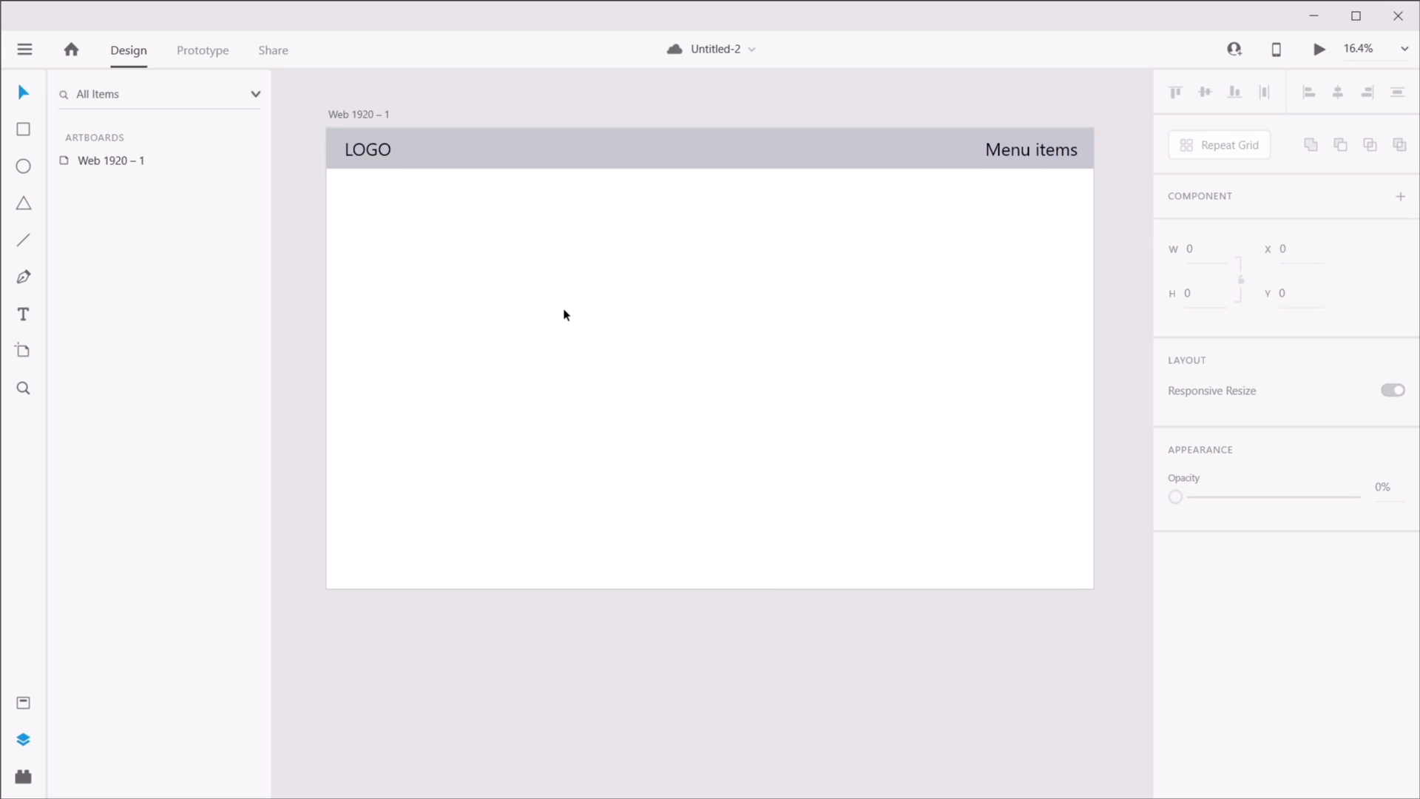
- Draw a square about 1270 by 1270 below the LOGO text and show the artboard's 12-column layout grid
{"action": "left_click", "coordinate": [23, 130]}
{"action": "mouse_move", "coordinate": [371, 210]}
{"action": "left_mouse_down"}
{"action": "mouse_move", "coordinate": [510, 330]}
{"action": "mouse_move", "coordinate": [563, 401]}
{"action": "left_mouse_up"}
{"action": "left_click", "coordinate": [363, 113]}
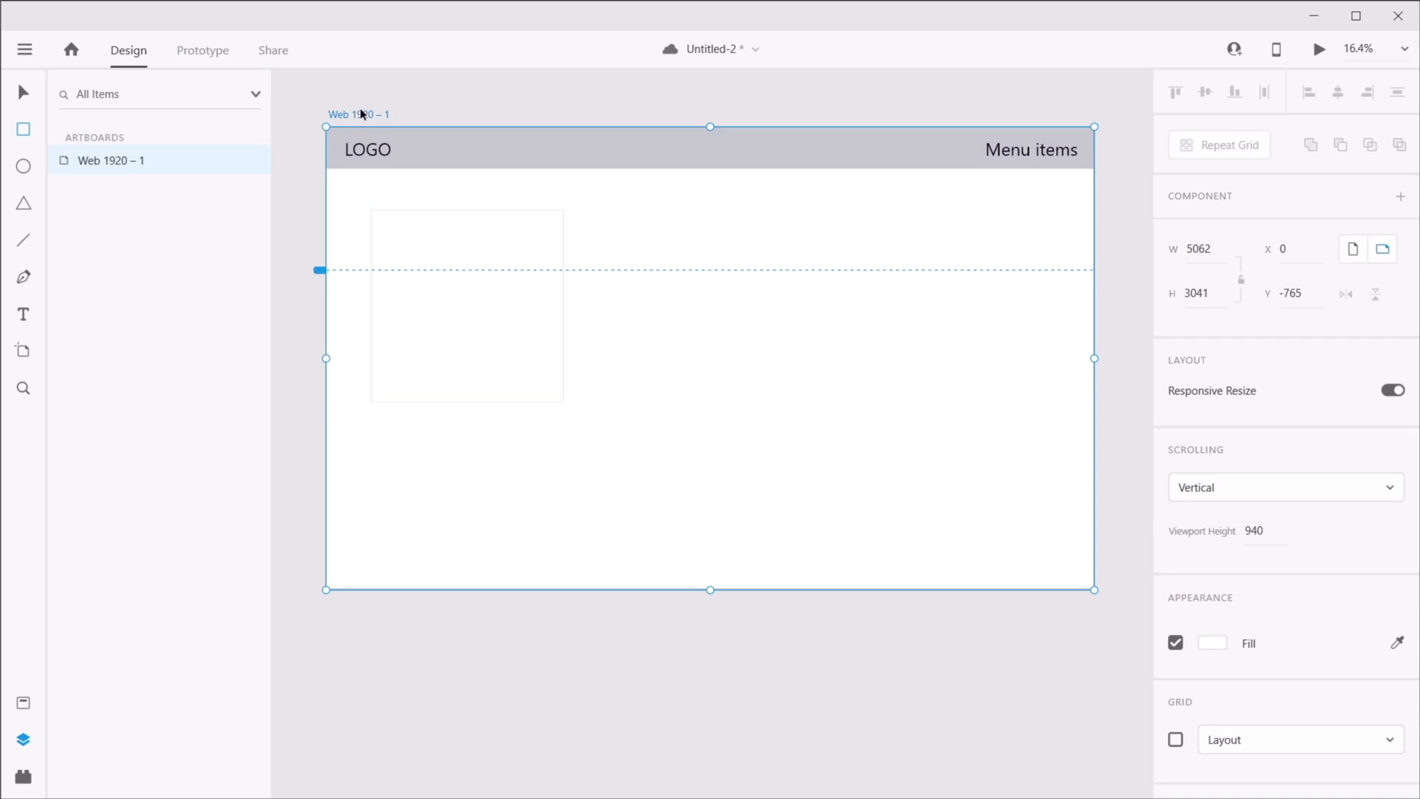
{"action": "left_click", "coordinate": [1176, 740]}
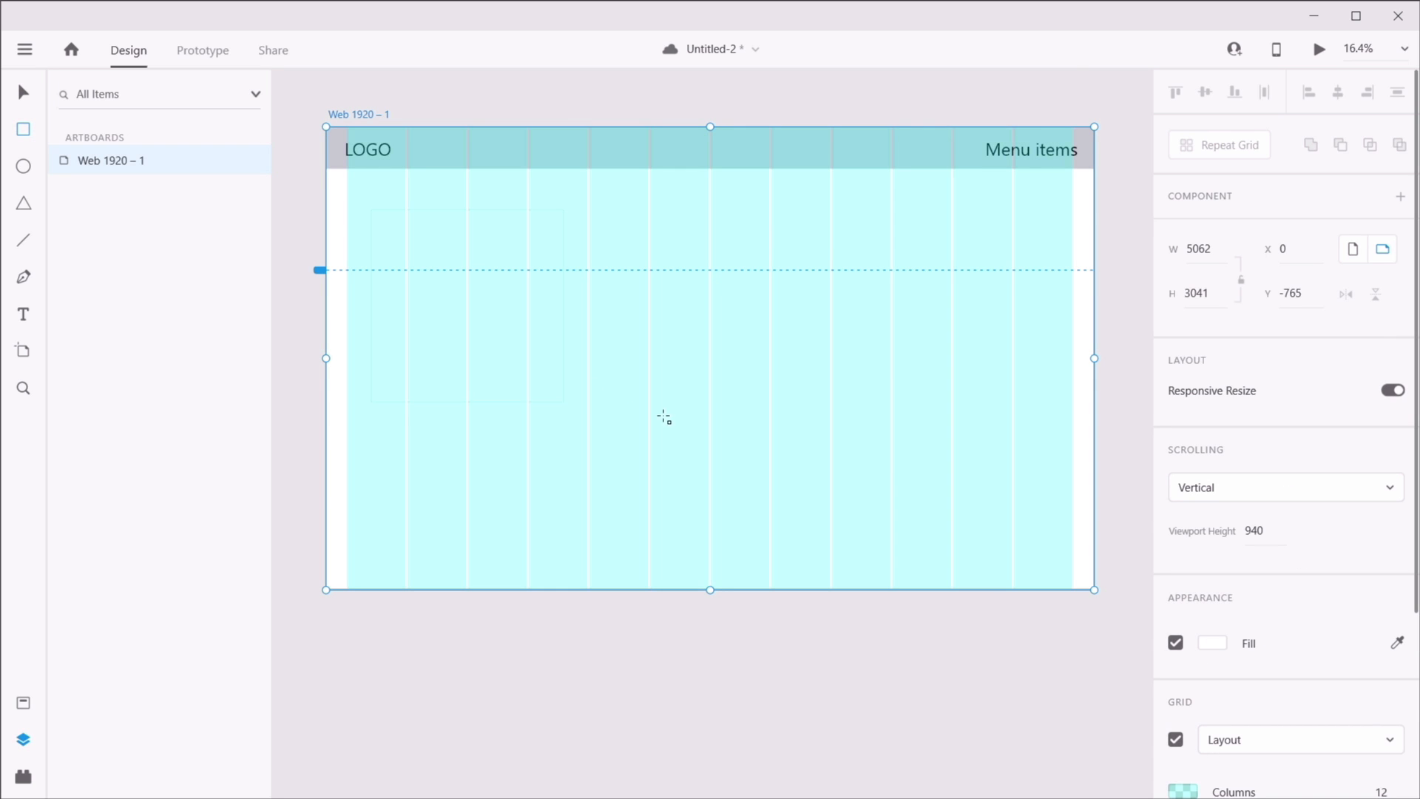
{"action": "scroll", "coordinate": [1270, 701], "scroll_direction": "down", "scroll_amount": 3}
{"action": "scroll", "coordinate": [333, 348], "scroll_direction": "up", "scroll_amount": 2}
- Fit the square across the first four columns, 1576 wide, and build a row of three borderless red boxes from it
{"action": "left_click", "coordinate": [491, 406]}
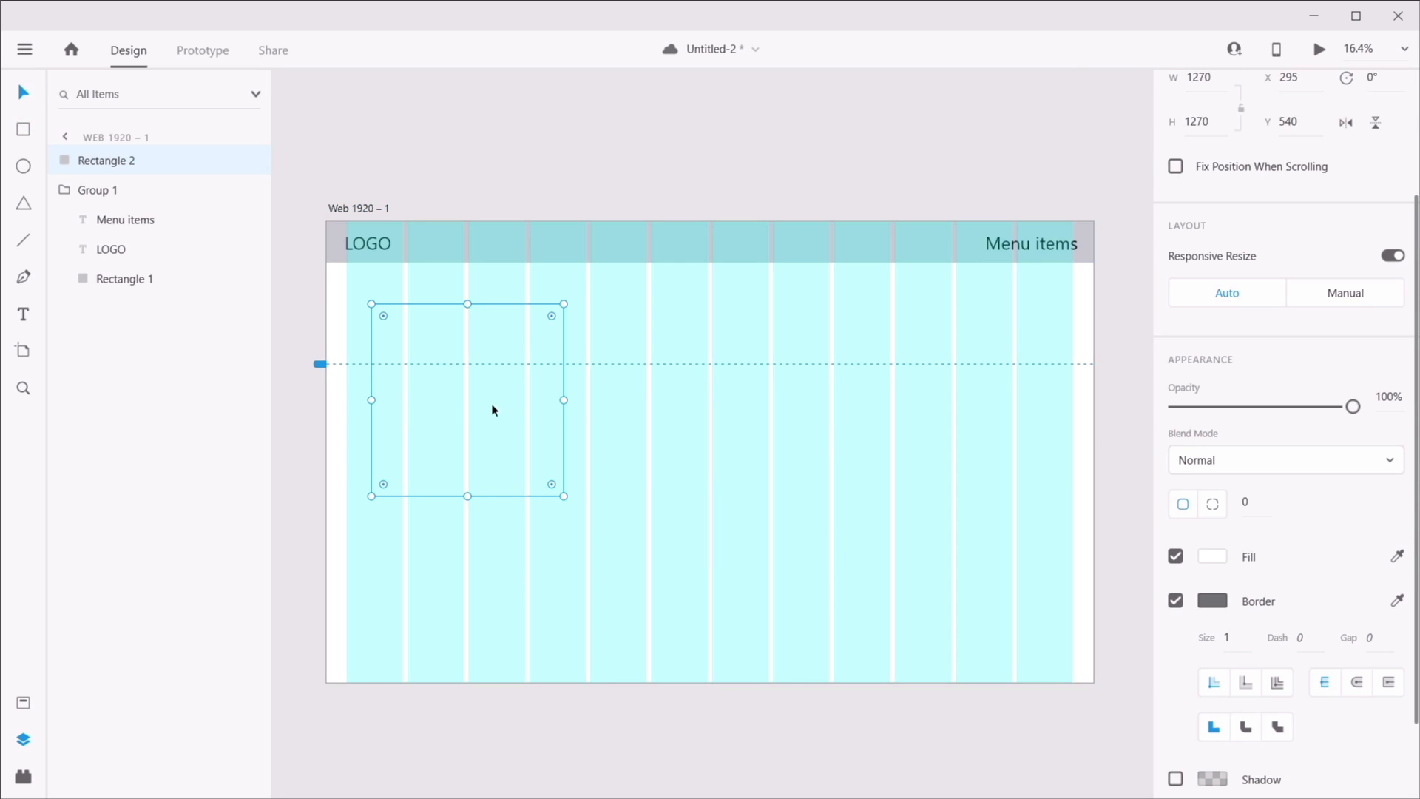
{"action": "left_click_drag", "start_coordinate": [510, 406], "coordinate": [582, 407]}
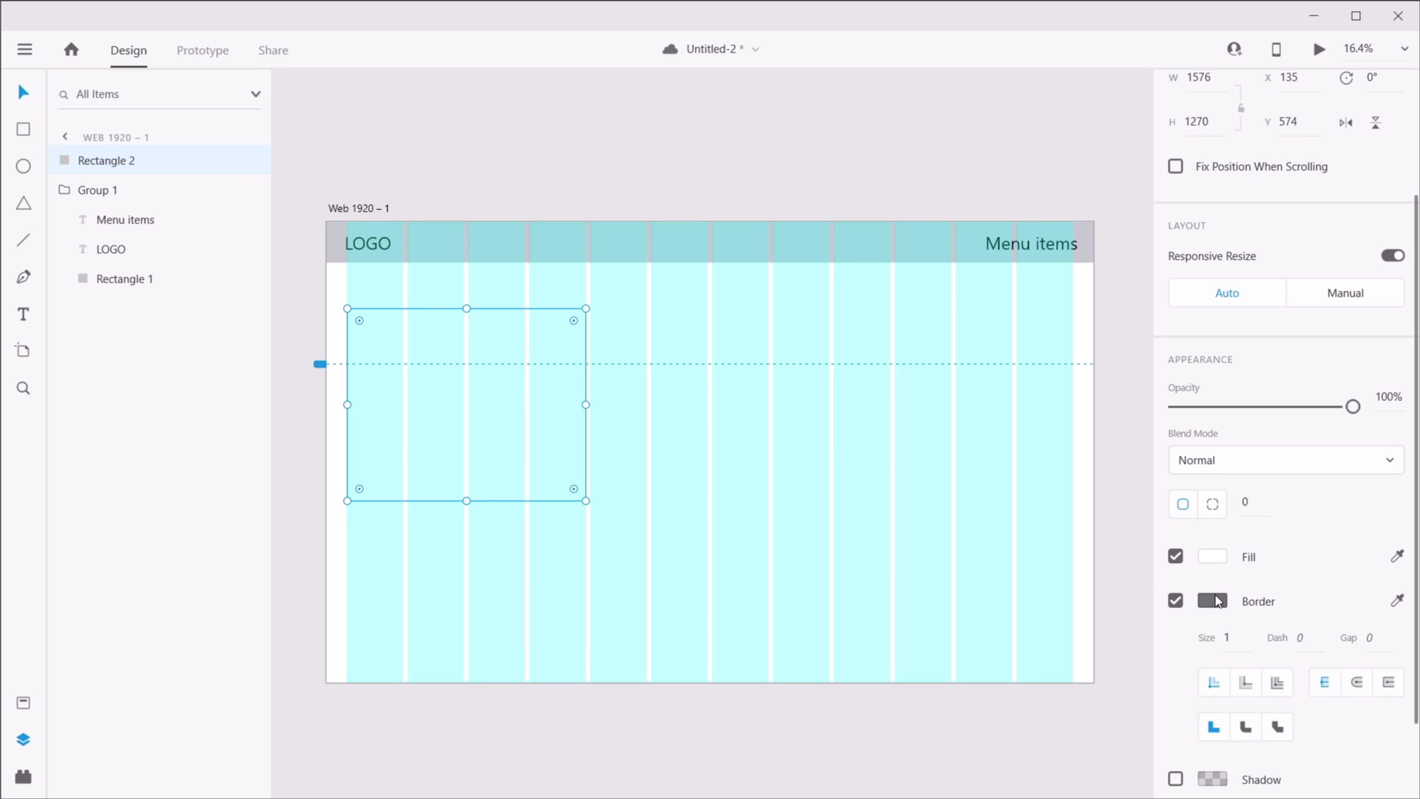
{"action": "left_click", "coordinate": [1212, 556]}
{"action": "left_click_drag", "start_coordinate": [1073, 488], "coordinate": [1075, 466]}
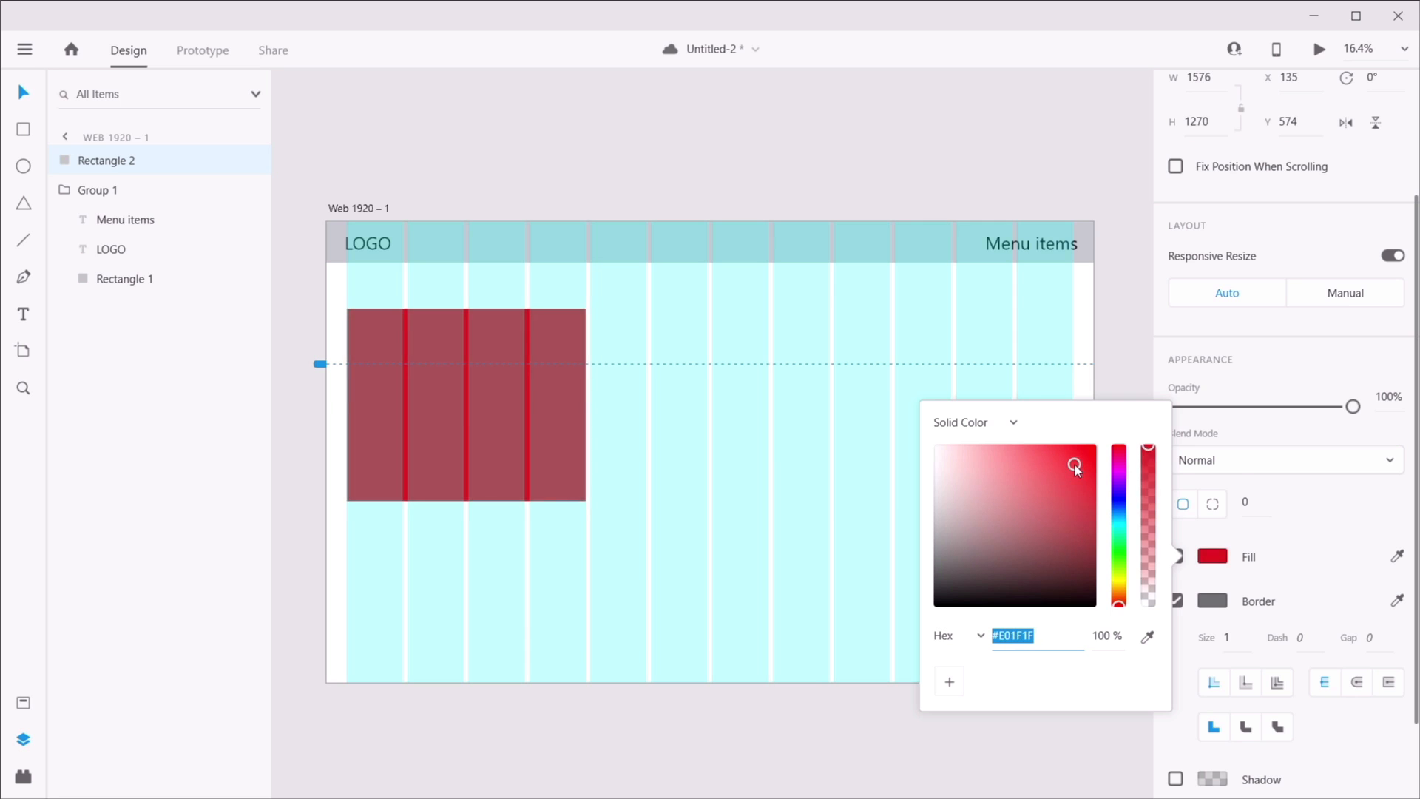
{"action": "left_click", "coordinate": [547, 193]}
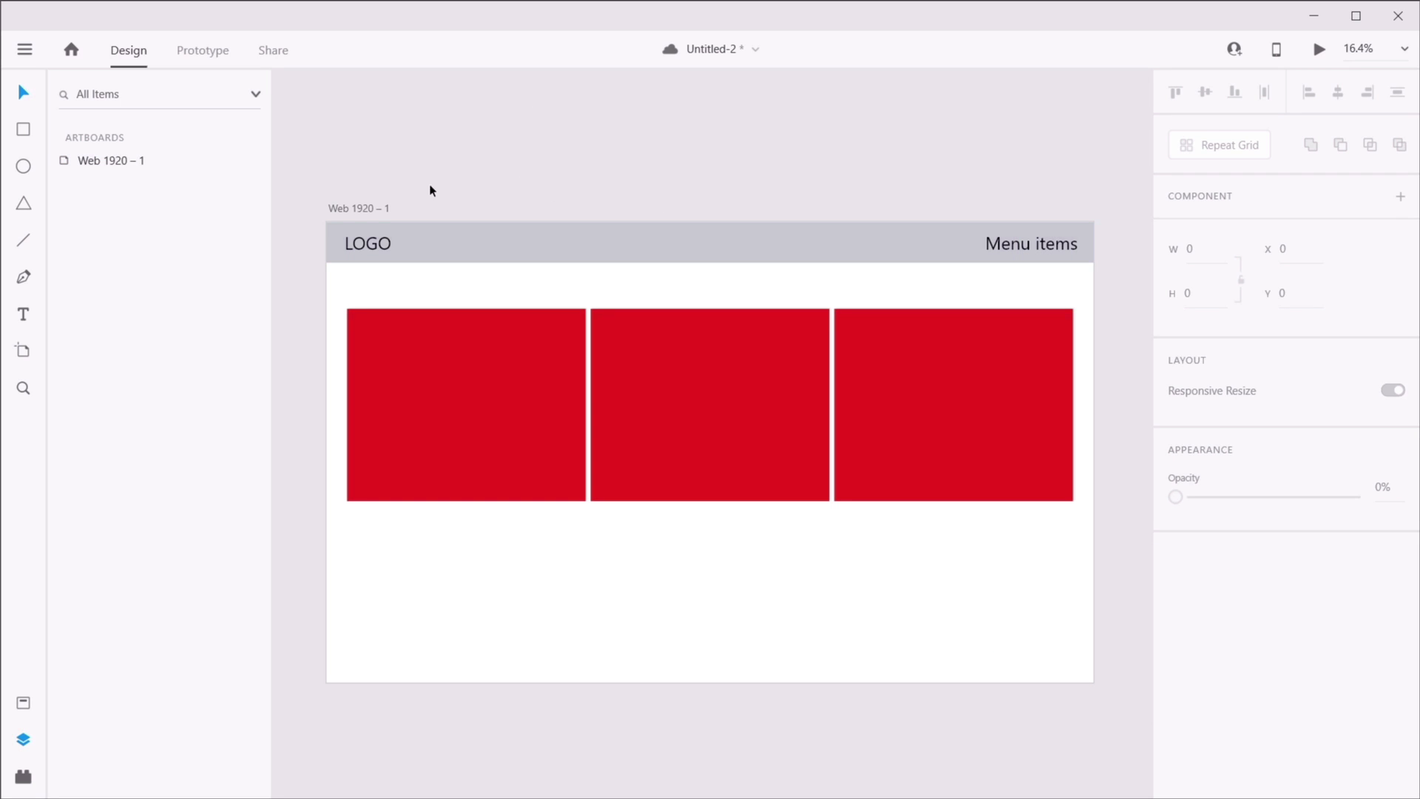
- Duplicate the Web 1920 – 1 artboard with its header and three red boxes
{"action": "left_click", "coordinate": [363, 213]}
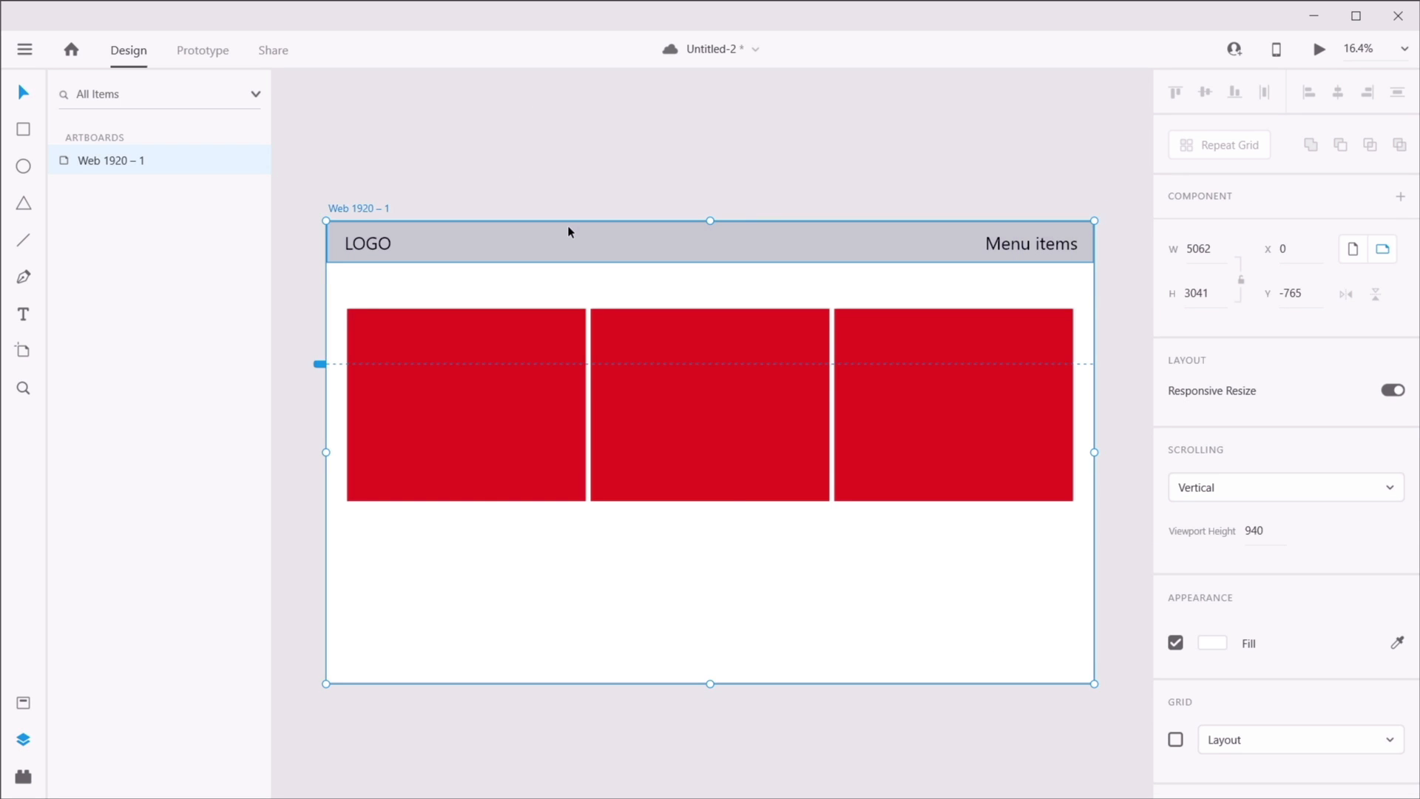
{"action": "key", "text": "ctrl+d"}
{"action": "left_click", "coordinate": [660, 155]}
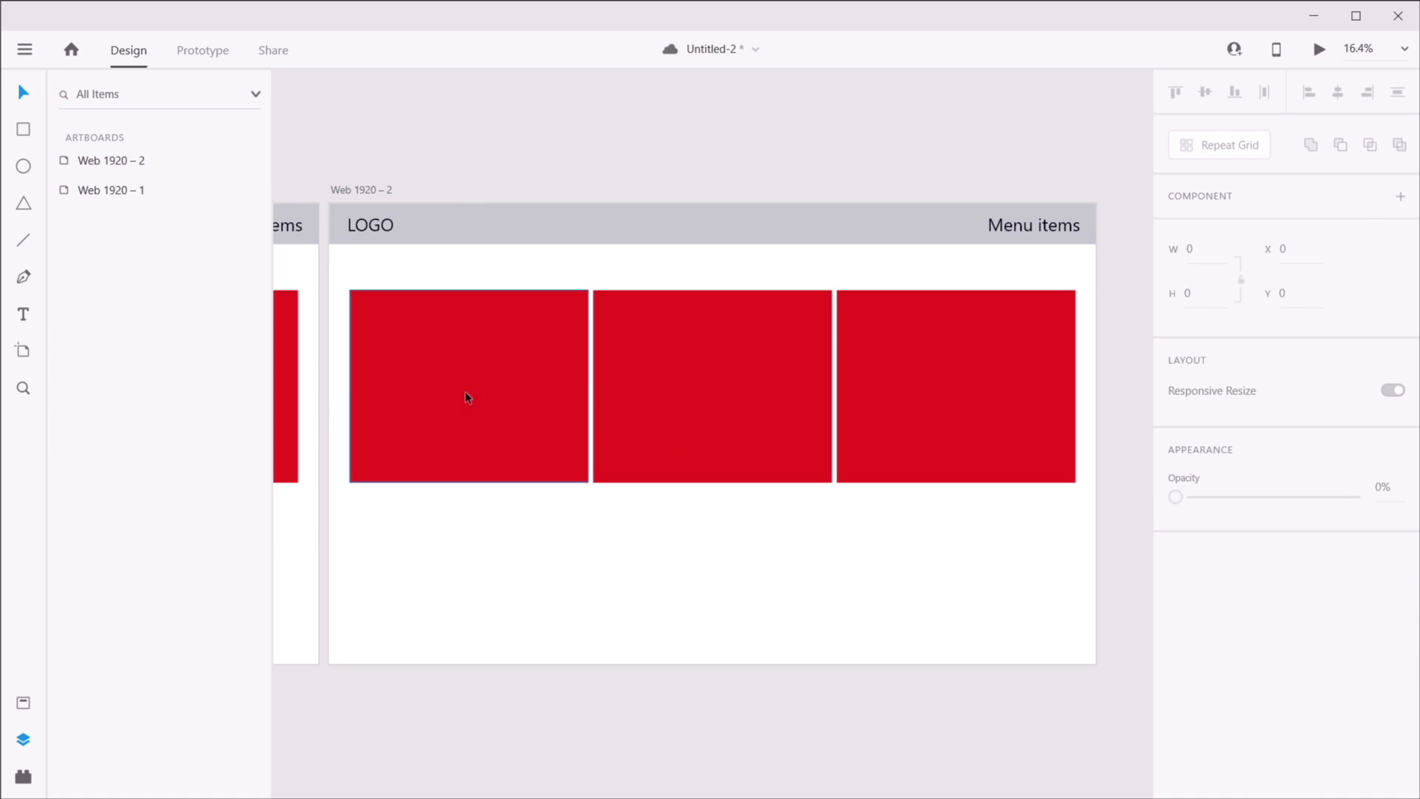
{"action": "left_click", "coordinate": [748, 368]}
{"action": "left_click", "coordinate": [998, 380]}
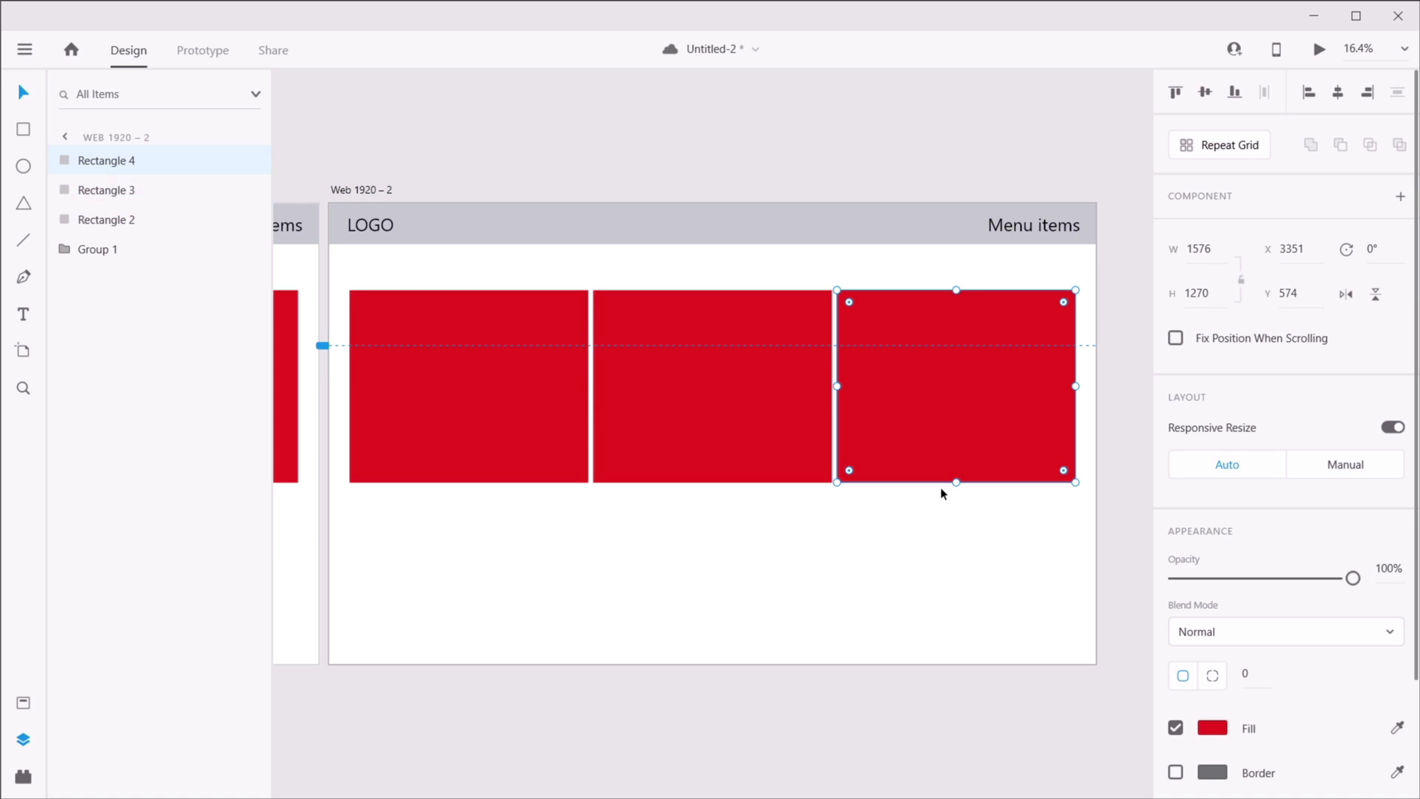
- Try narrowing the Web 1920 – 2 artboard with Responsive Resize on, and undo the resize
{"action": "left_click", "coordinate": [514, 180]}
{"action": "left_click", "coordinate": [364, 190]}
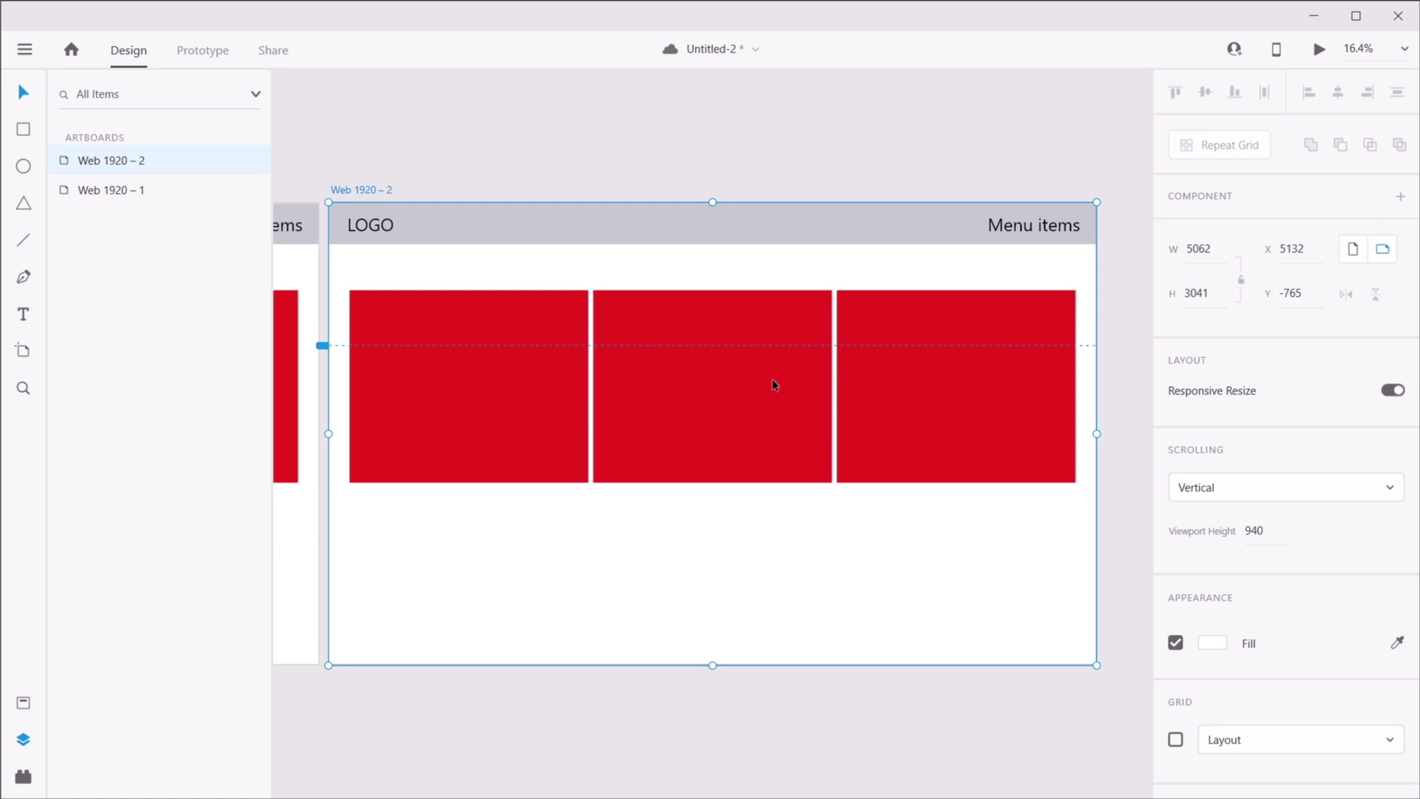
{"action": "left_click_drag", "start_coordinate": [1097, 434], "coordinate": [681, 419]}
{"action": "key", "text": "ctrl+z"}
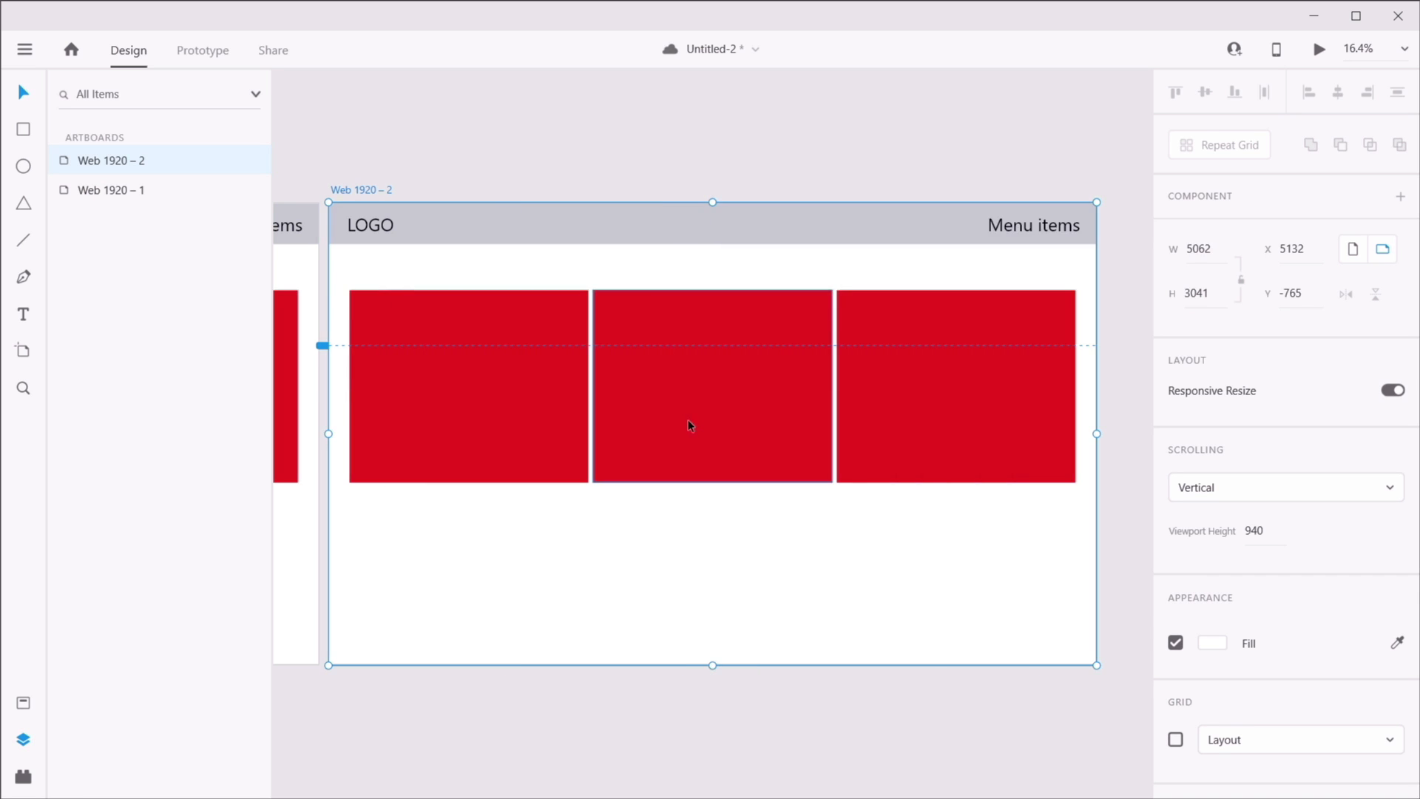
- Recolor the middle box dark red and the last box blue, and narrow the Web 1920 – 2 artboard to about 2089 wide
{"action": "left_click", "coordinate": [668, 379]}
{"action": "left_click", "coordinate": [1214, 728]}
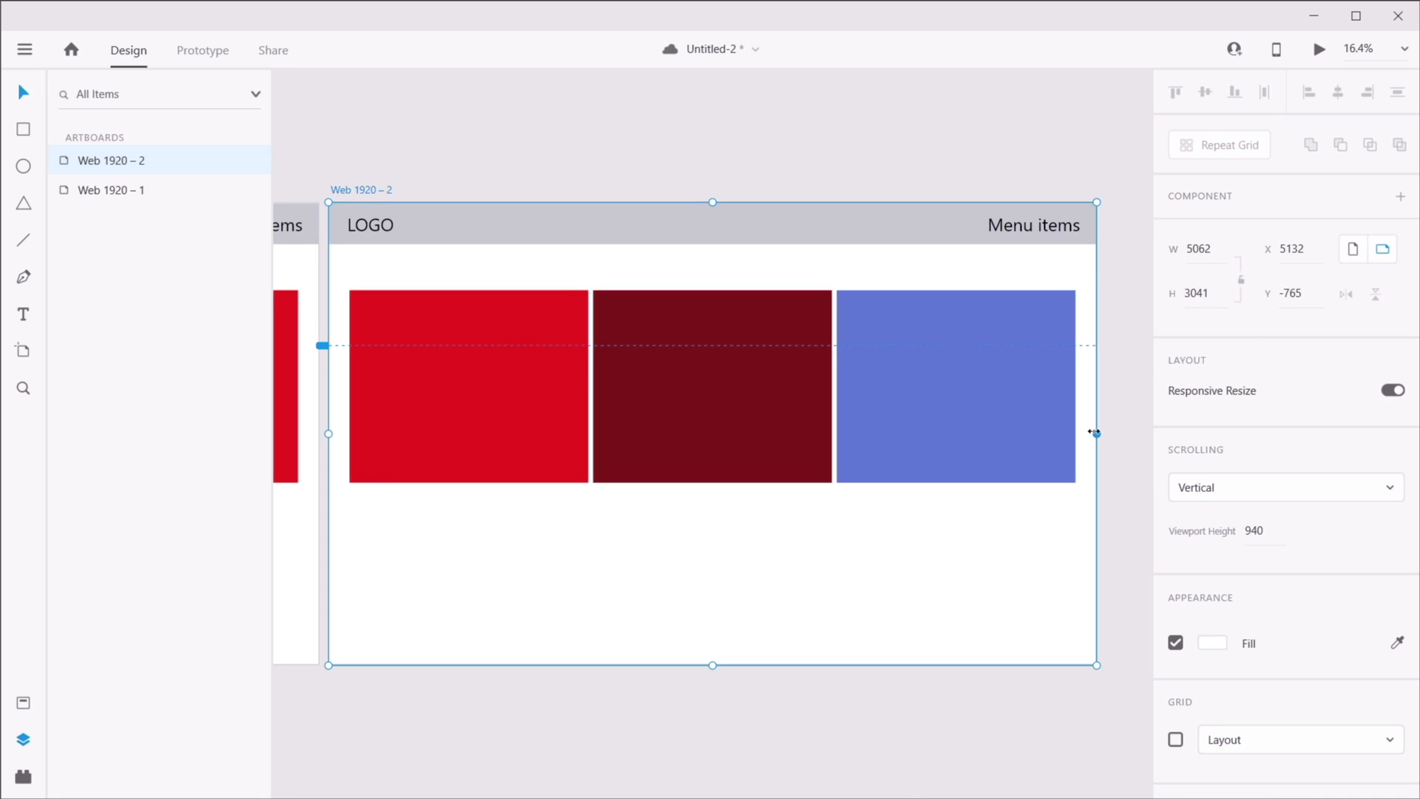
{"action": "left_click_drag", "start_coordinate": [1093, 432], "coordinate": [646, 439]}
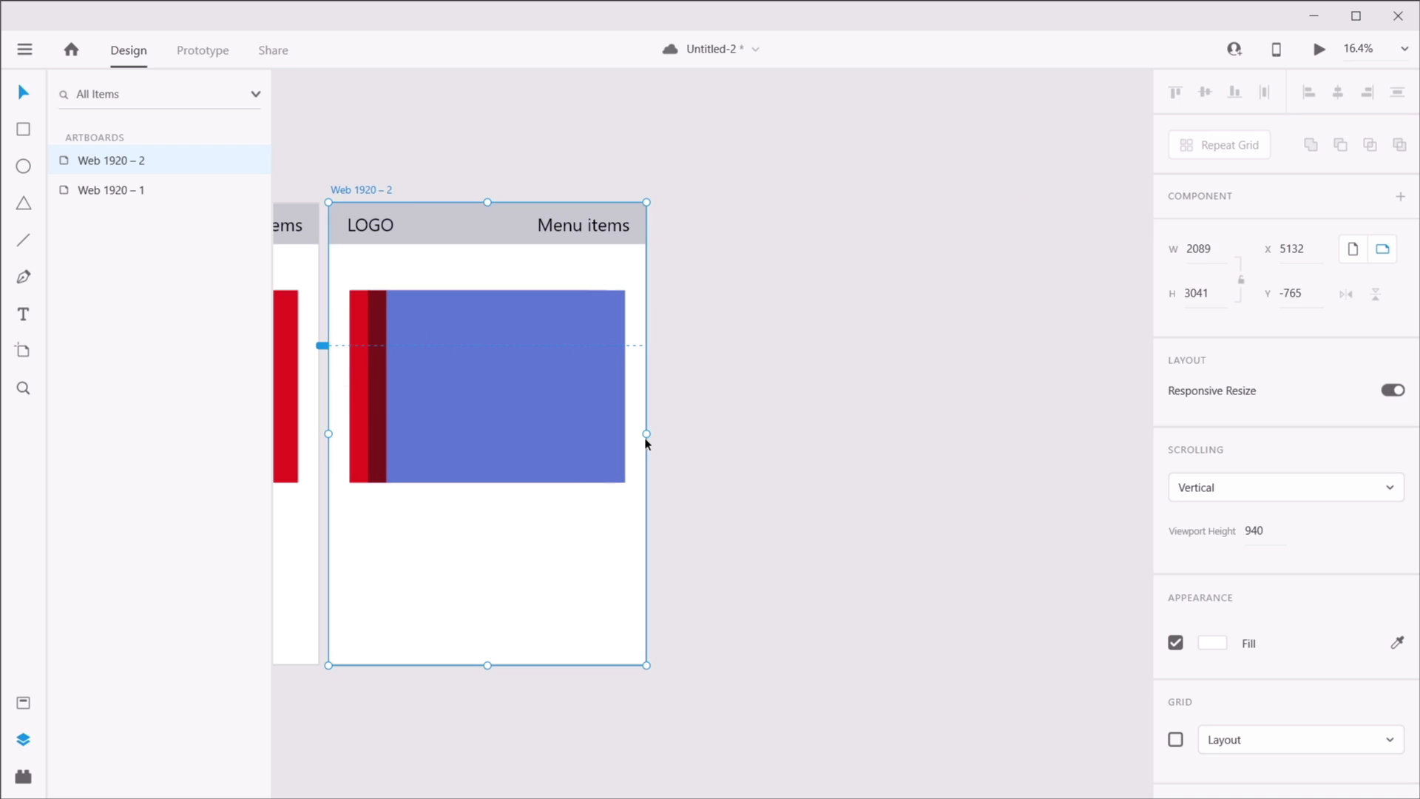
- Try lengthening the Web 1920 – 2 artboard to about 7754 high, review where its boxes sit, and undo the height change
{"action": "scroll", "coordinate": [618, 363], "scroll_direction": "down", "scroll_amount": 4}
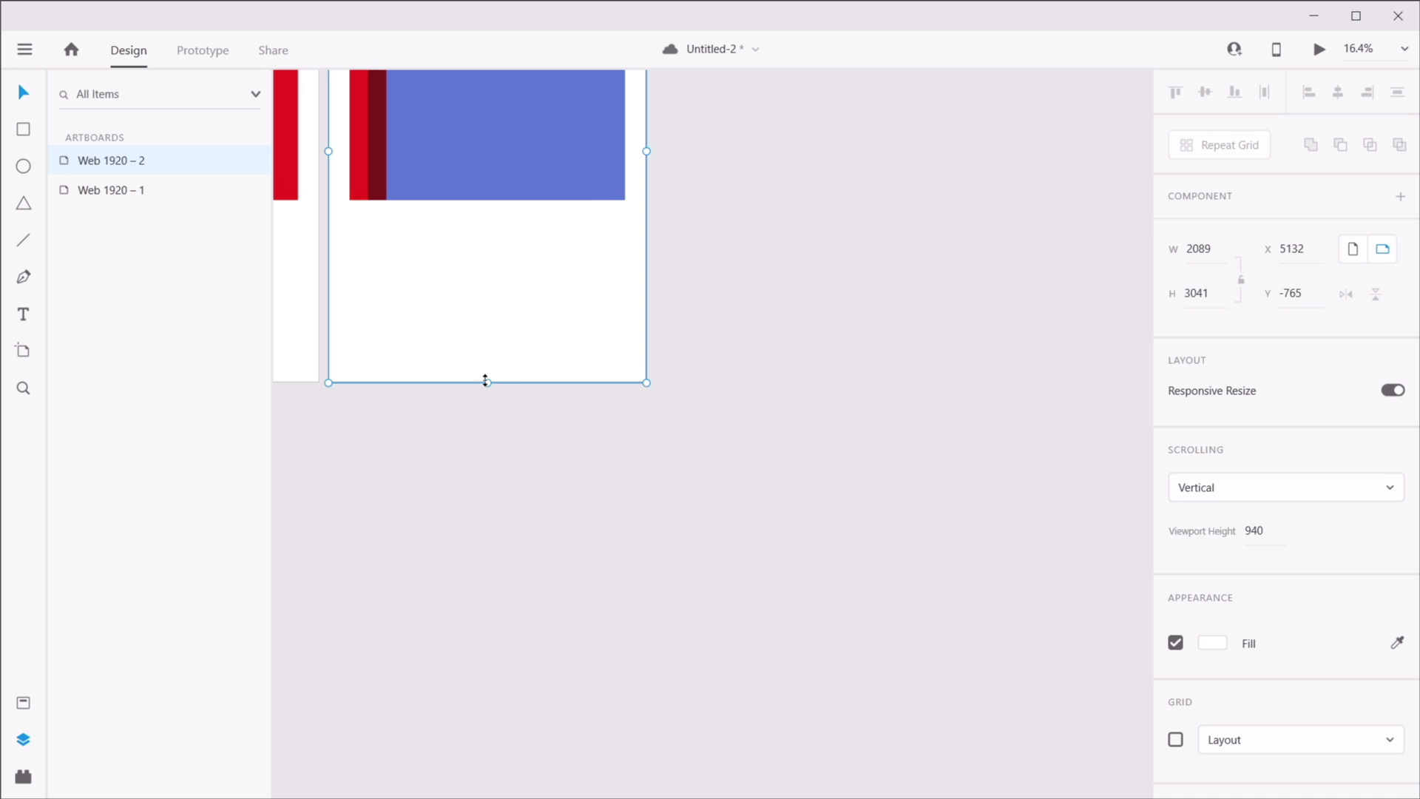
{"action": "left_click_drag", "start_coordinate": [486, 382], "coordinate": [511, 795]}
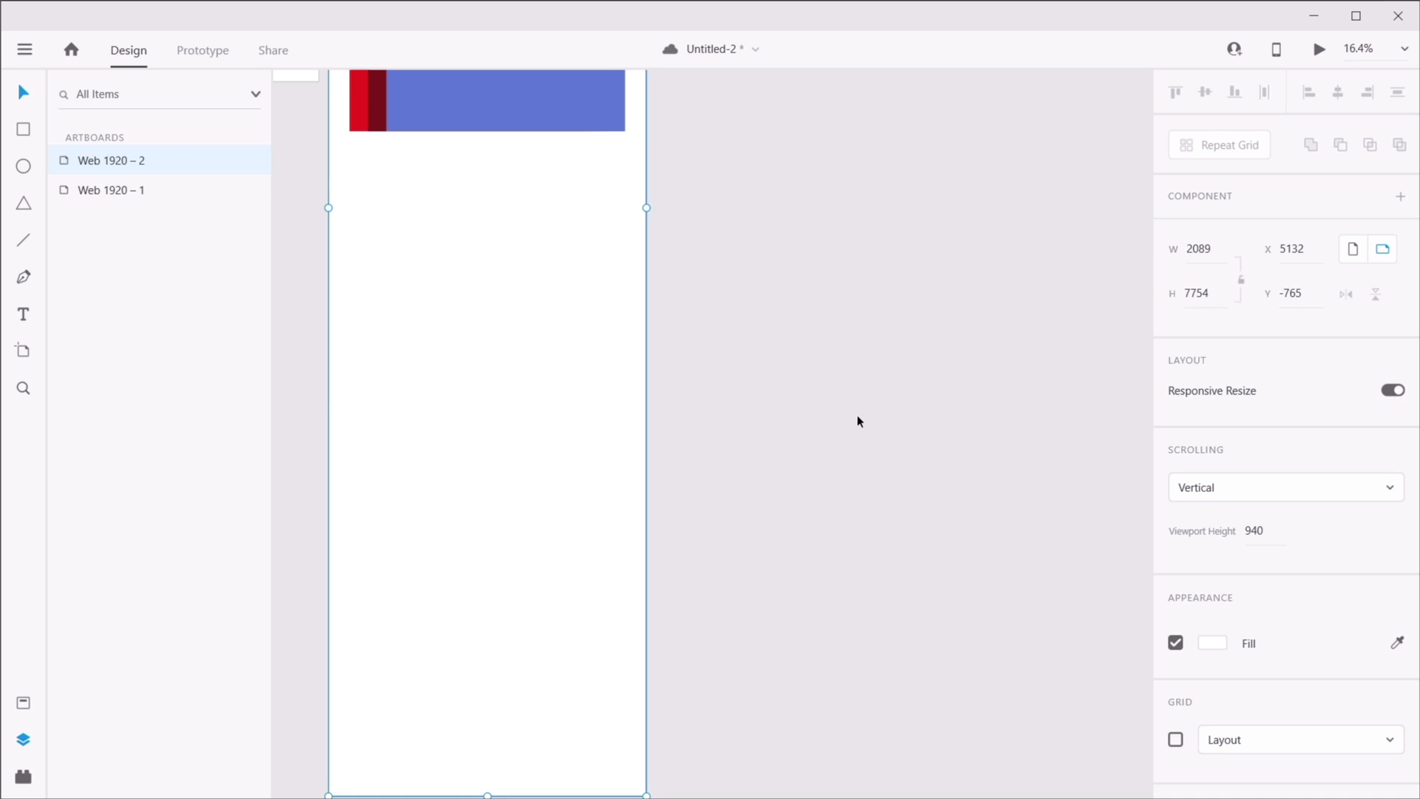
{"action": "scroll", "coordinate": [860, 419], "scroll_direction": "up", "scroll_amount": 6}
{"action": "left_click_drag", "start_coordinate": [812, 443], "coordinate": [1019, 391]}
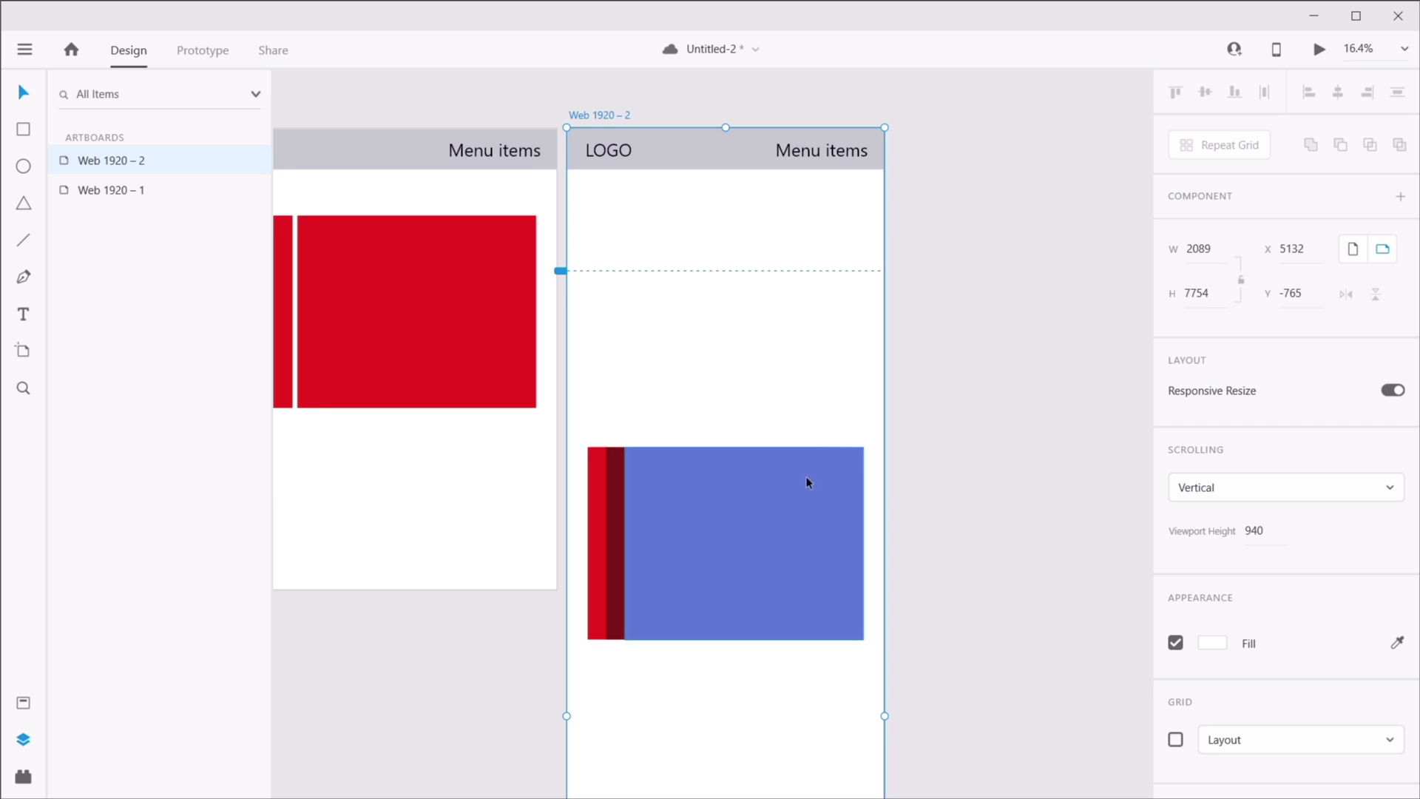
{"action": "key", "text": "ctrl+s"}
{"action": "scroll", "coordinate": [783, 536], "scroll_direction": "down", "scroll_amount": 6}
{"action": "scroll", "coordinate": [767, 544], "scroll_direction": "down", "scroll_amount": 1}
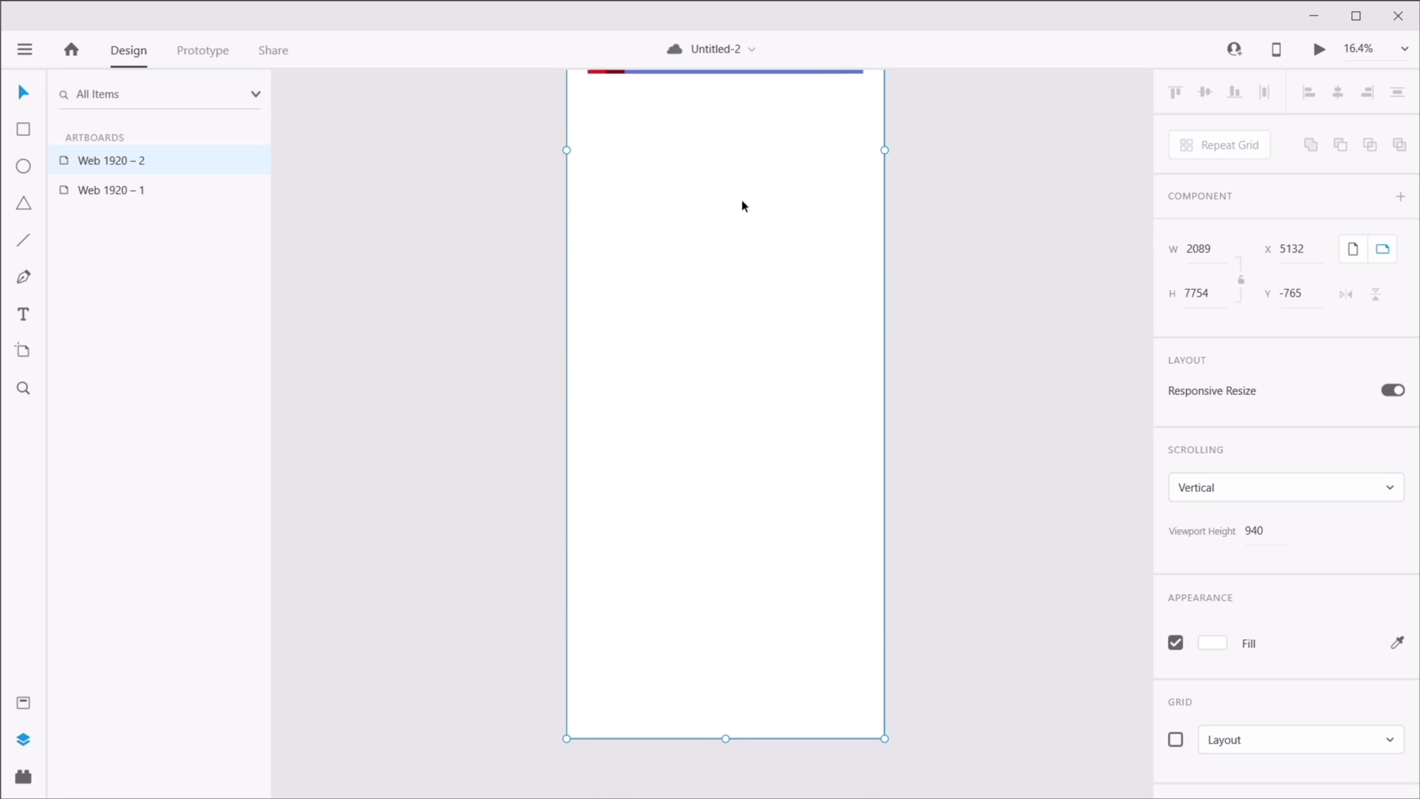
{"action": "scroll", "coordinate": [836, 425], "scroll_direction": "up", "scroll_amount": 4}
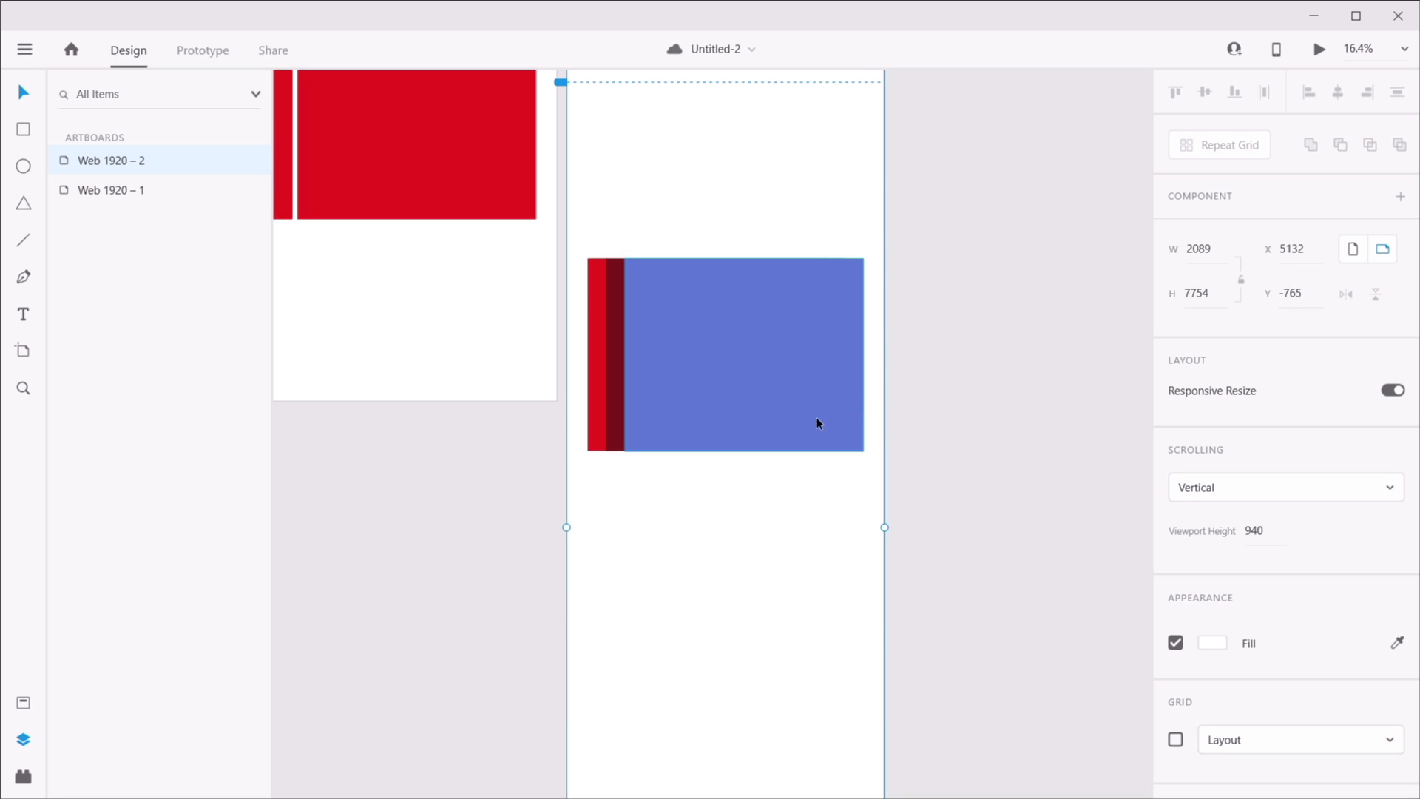
{"action": "scroll", "coordinate": [805, 406], "scroll_direction": "up", "scroll_amount": 4}
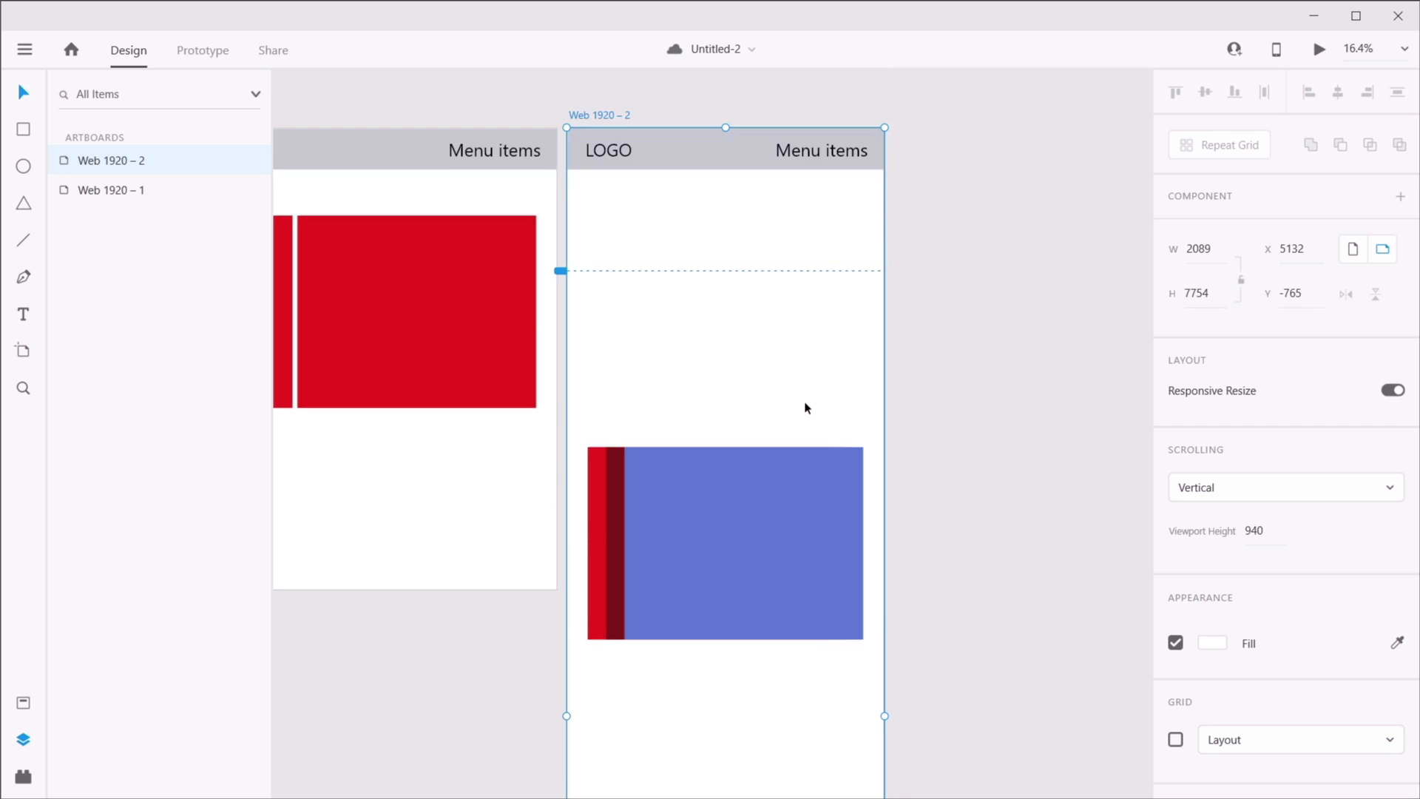
{"action": "key", "text": "ctrl+z"}
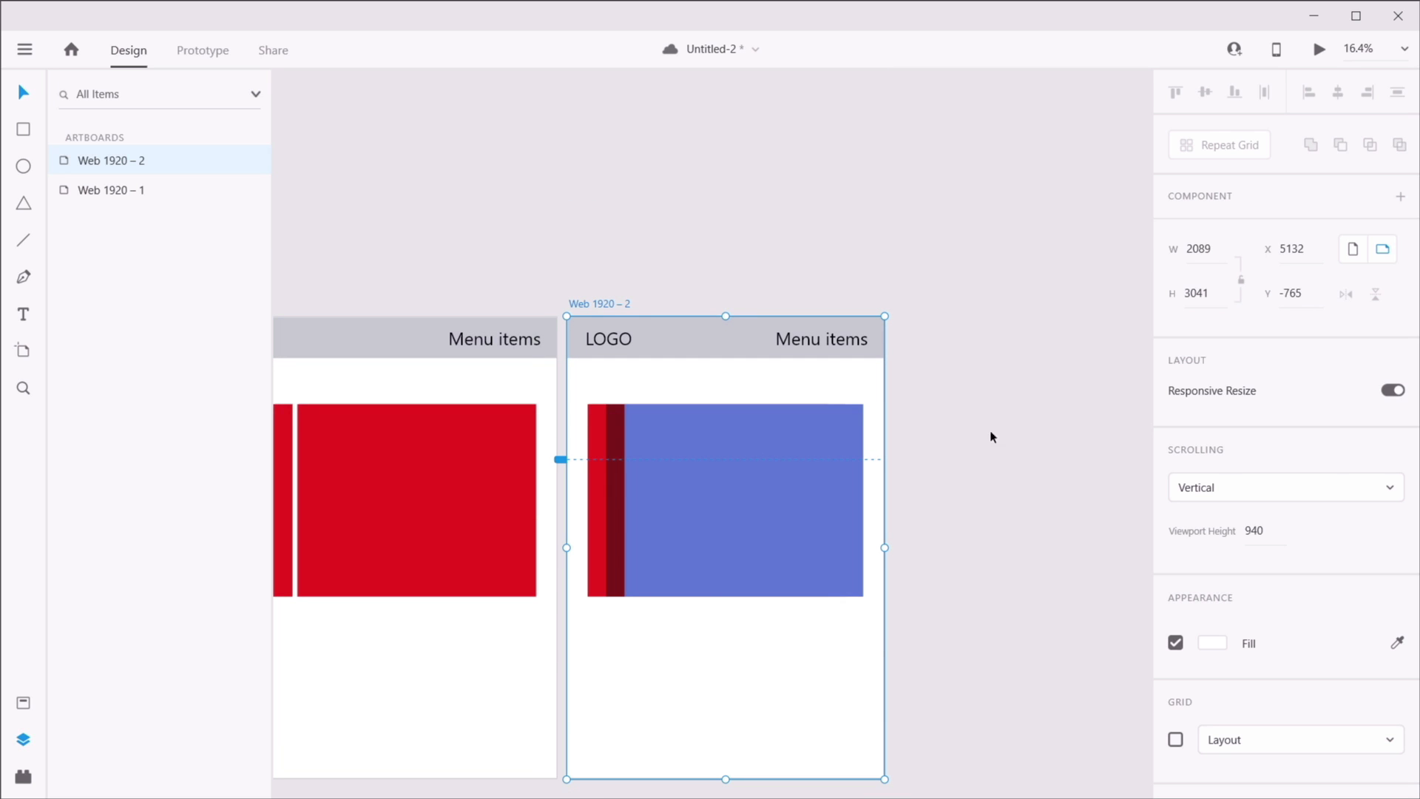
- Switch the three overlapping boxes on Web 1920 – 2 to Manual Responsive Resize and fix them to the top
{"action": "left_click", "coordinate": [748, 418]}
{"action": "left_click", "coordinate": [614, 436], "text": "shift"}
{"action": "left_click", "coordinate": [591, 436], "text": "shift"}
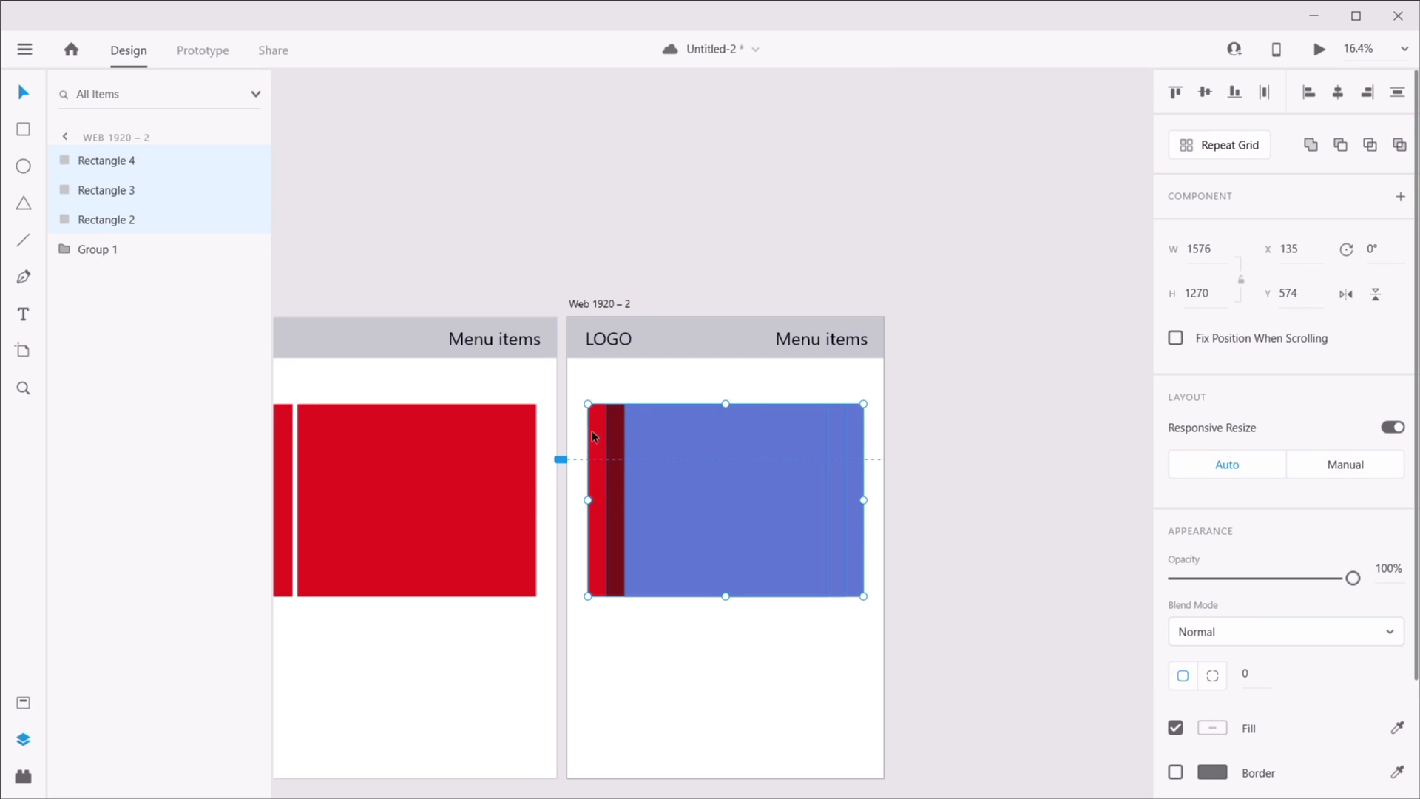
{"action": "left_click", "coordinate": [1345, 466]}
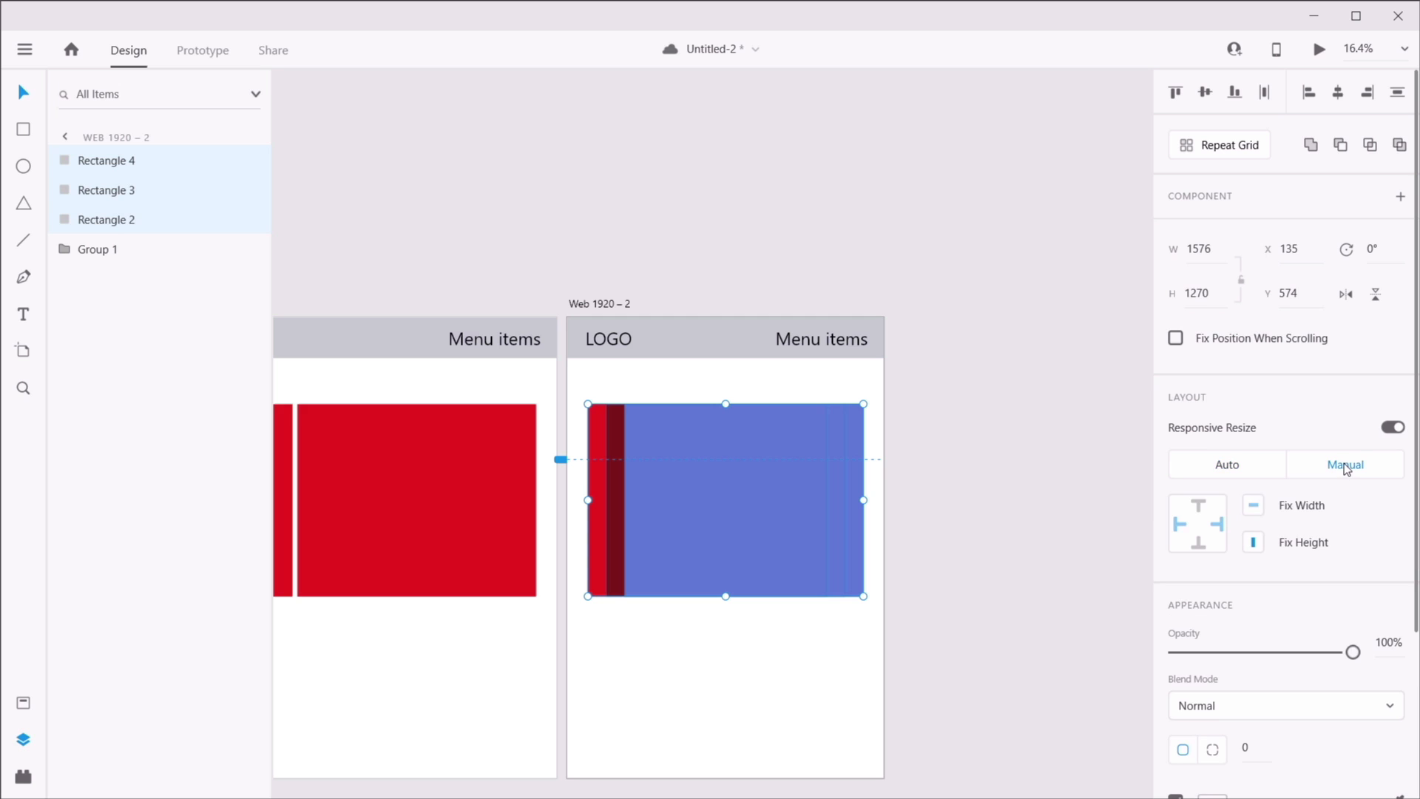
{"action": "left_click", "coordinate": [1203, 508]}
{"action": "left_click", "coordinate": [938, 396]}
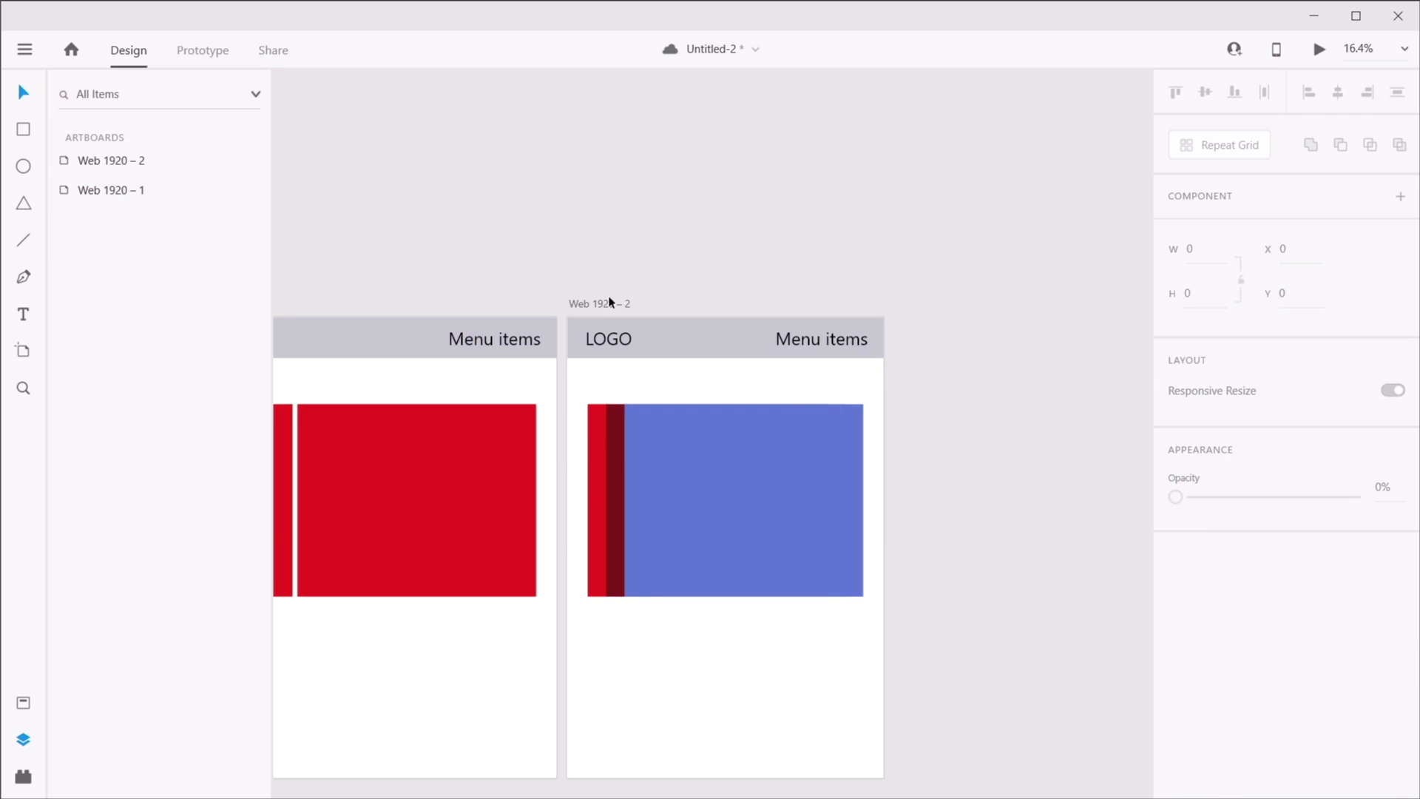
- Lengthen the Web 1920 – 2 artboard to about 6868 high and review its boxes
{"action": "left_click", "coordinate": [607, 302]}
{"action": "scroll", "coordinate": [777, 442], "scroll_direction": "down", "scroll_amount": 5}
{"action": "left_click_drag", "start_coordinate": [724, 403], "coordinate": [776, 707]}
{"action": "scroll", "coordinate": [1040, 457], "scroll_direction": "up", "scroll_amount": 4}
{"action": "scroll", "coordinate": [1041, 457], "scroll_direction": "up", "scroll_amount": 2}
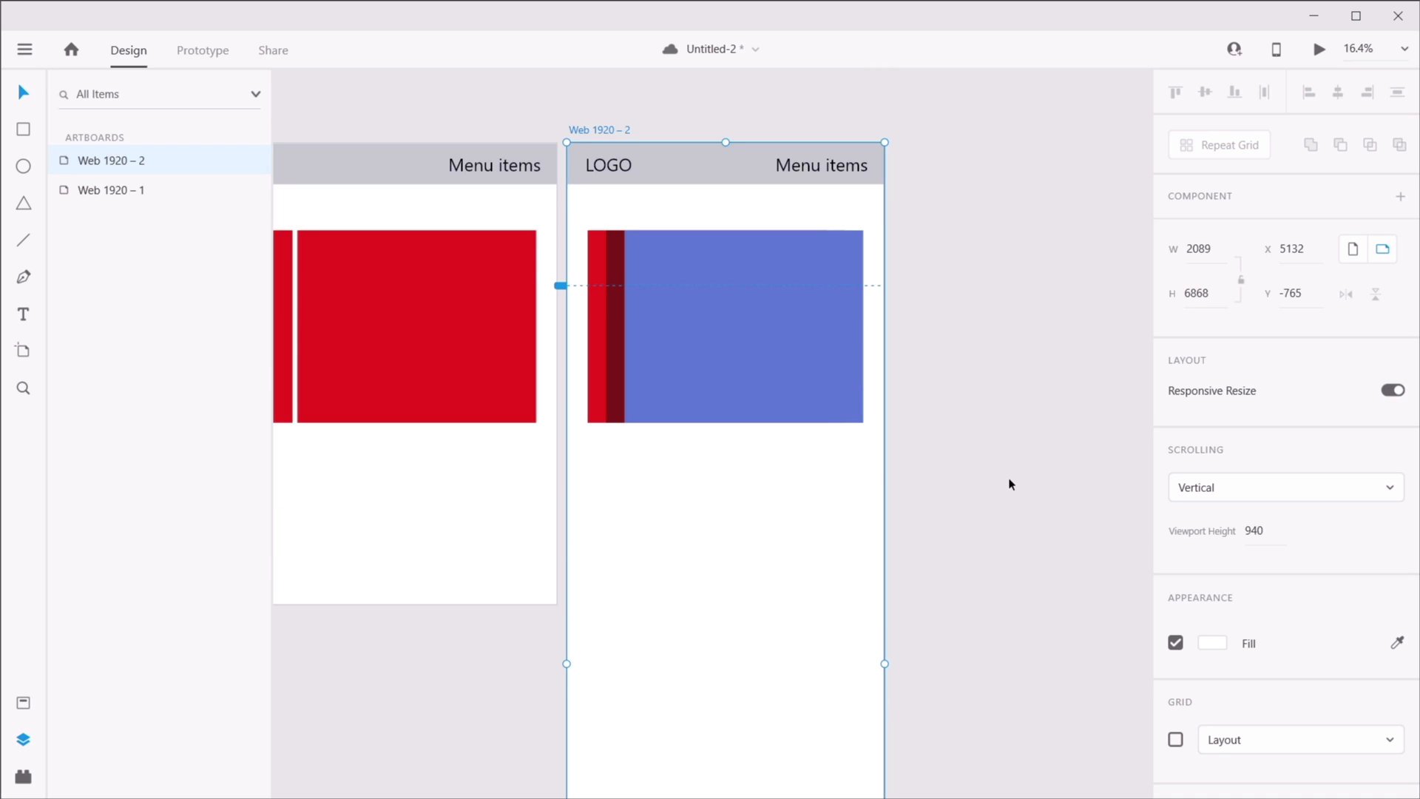
- Stack the boxes in one evenly spaced column, with the dark red box below the red one and the blue box last
{"action": "left_click", "coordinate": [1018, 367]}
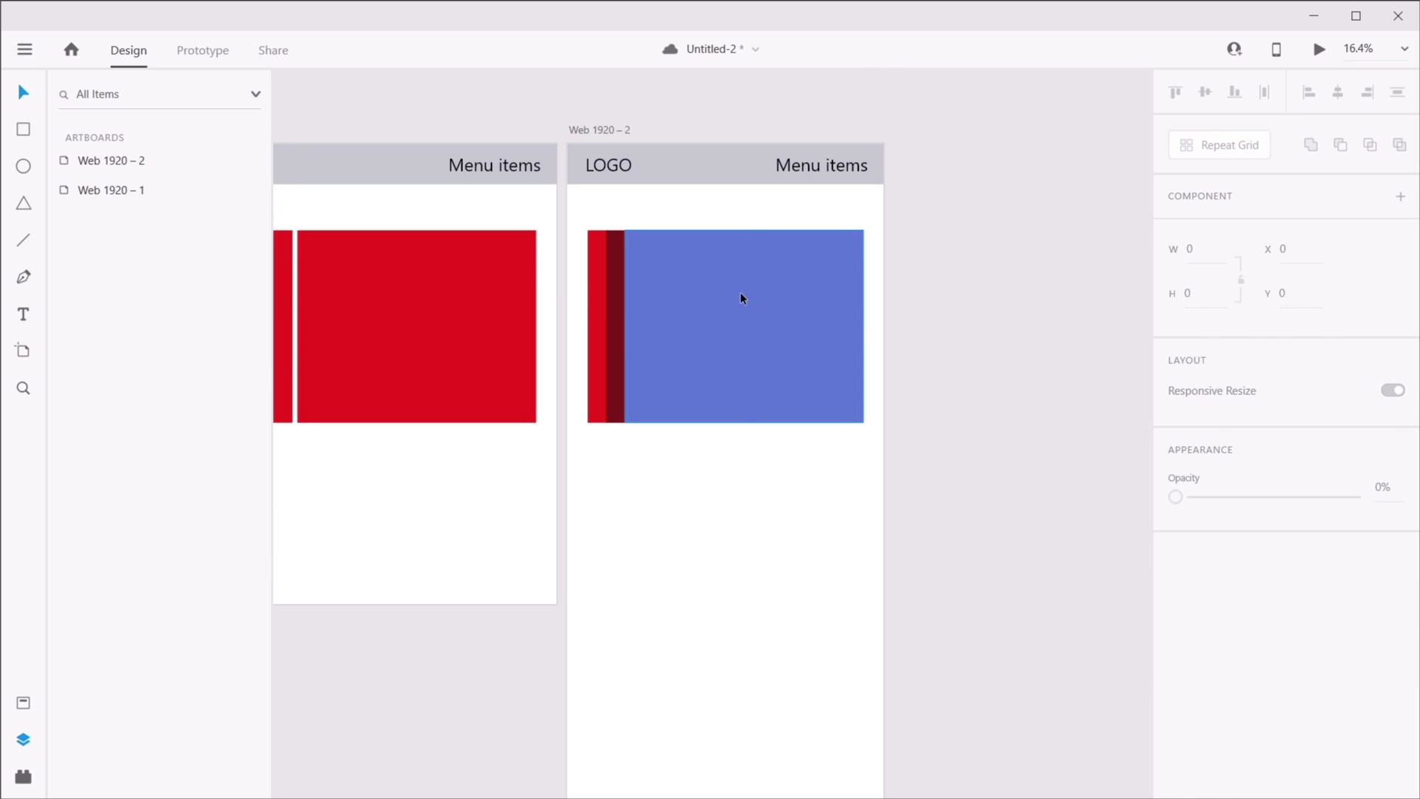
{"action": "left_click_drag", "start_coordinate": [742, 298], "coordinate": [773, 713]}
{"action": "left_click", "coordinate": [754, 364]}
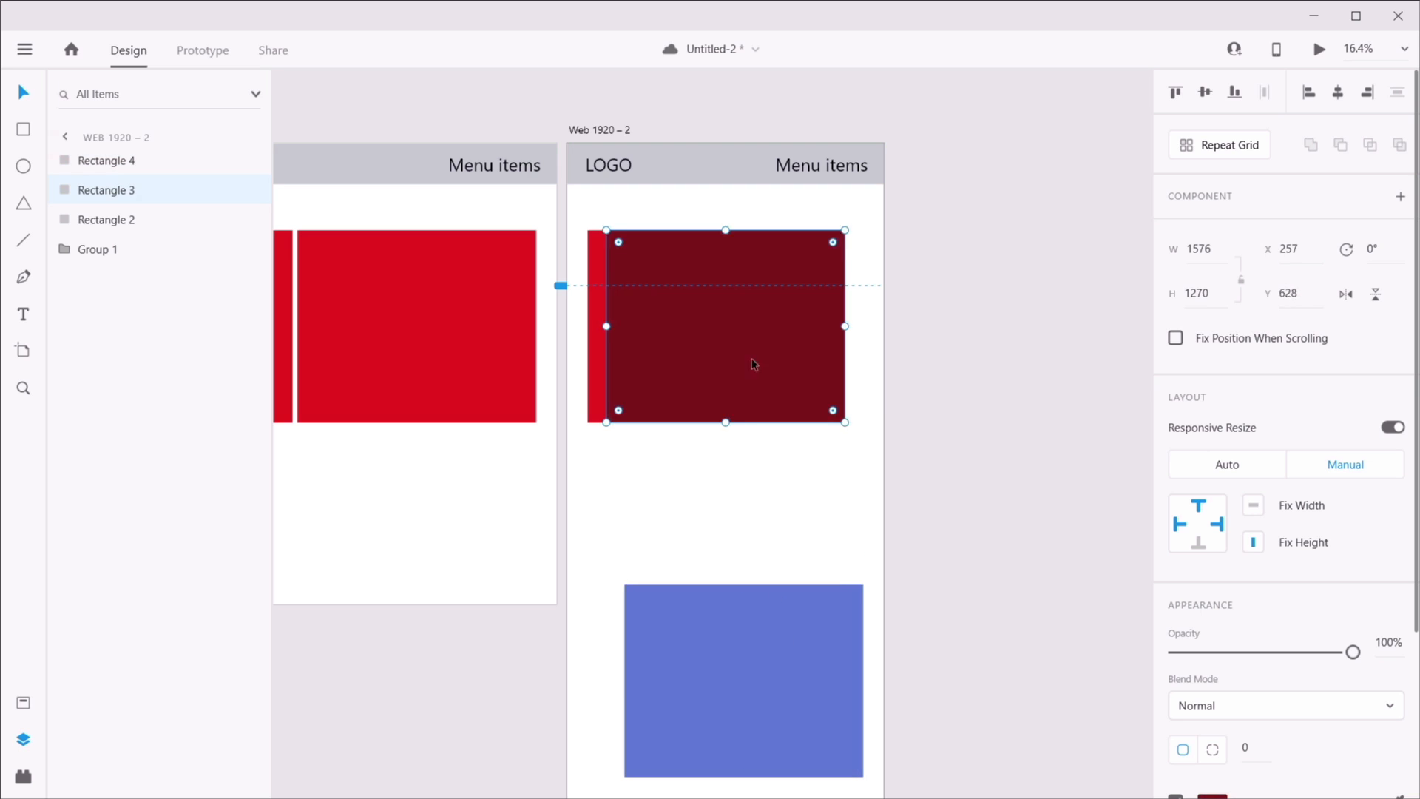
{"action": "left_click_drag", "start_coordinate": [754, 364], "coordinate": [776, 655]}
{"action": "left_click_drag", "start_coordinate": [751, 582], "coordinate": [733, 466]}
{"action": "left_click_drag", "start_coordinate": [753, 631], "coordinate": [708, 725]}
{"action": "left_click", "coordinate": [1011, 455]}
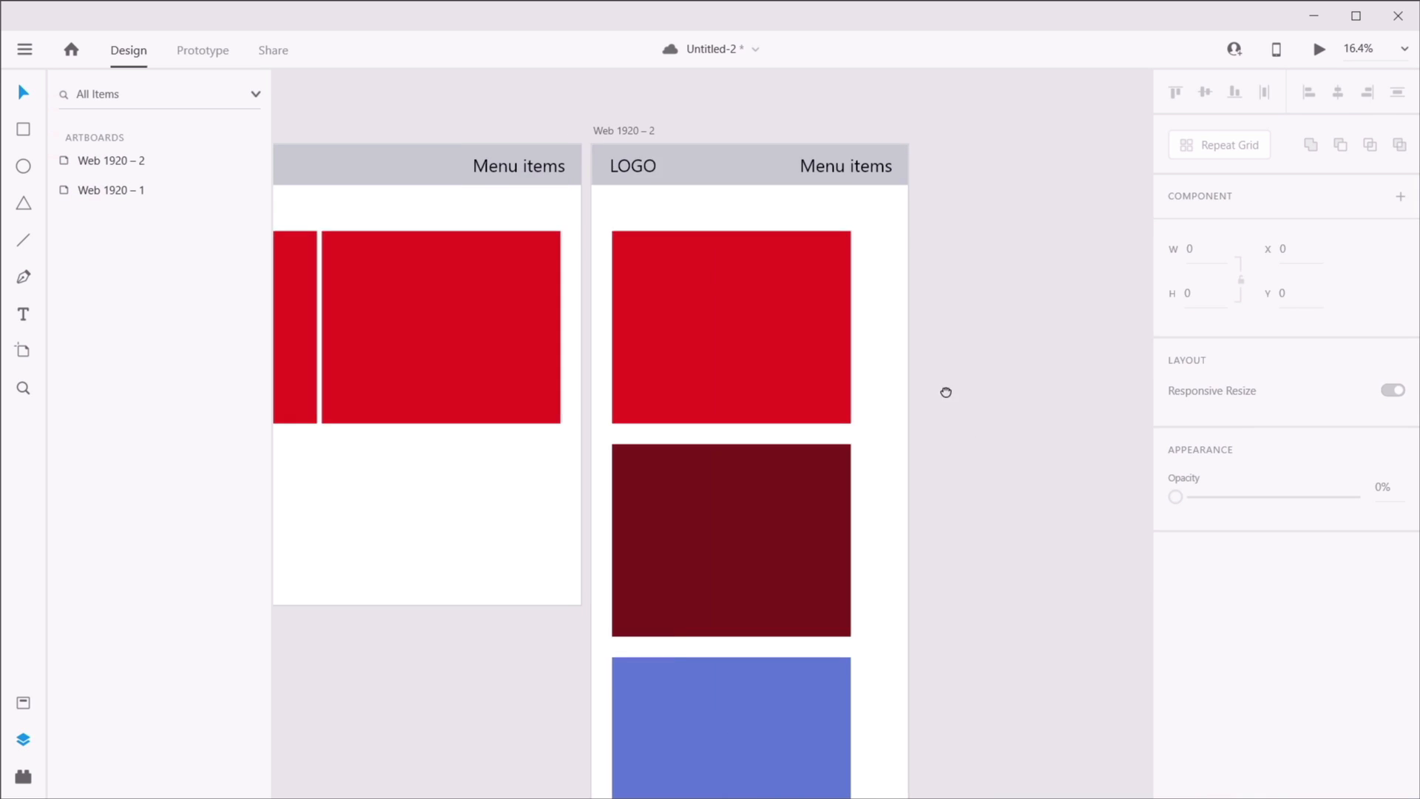
- Bring both artboards fully into view and adjust the Web 1920 – 2 artboard's width to about 2084
{"action": "scroll", "coordinate": [944, 393], "scroll_direction": "down", "scroll_amount": 5}
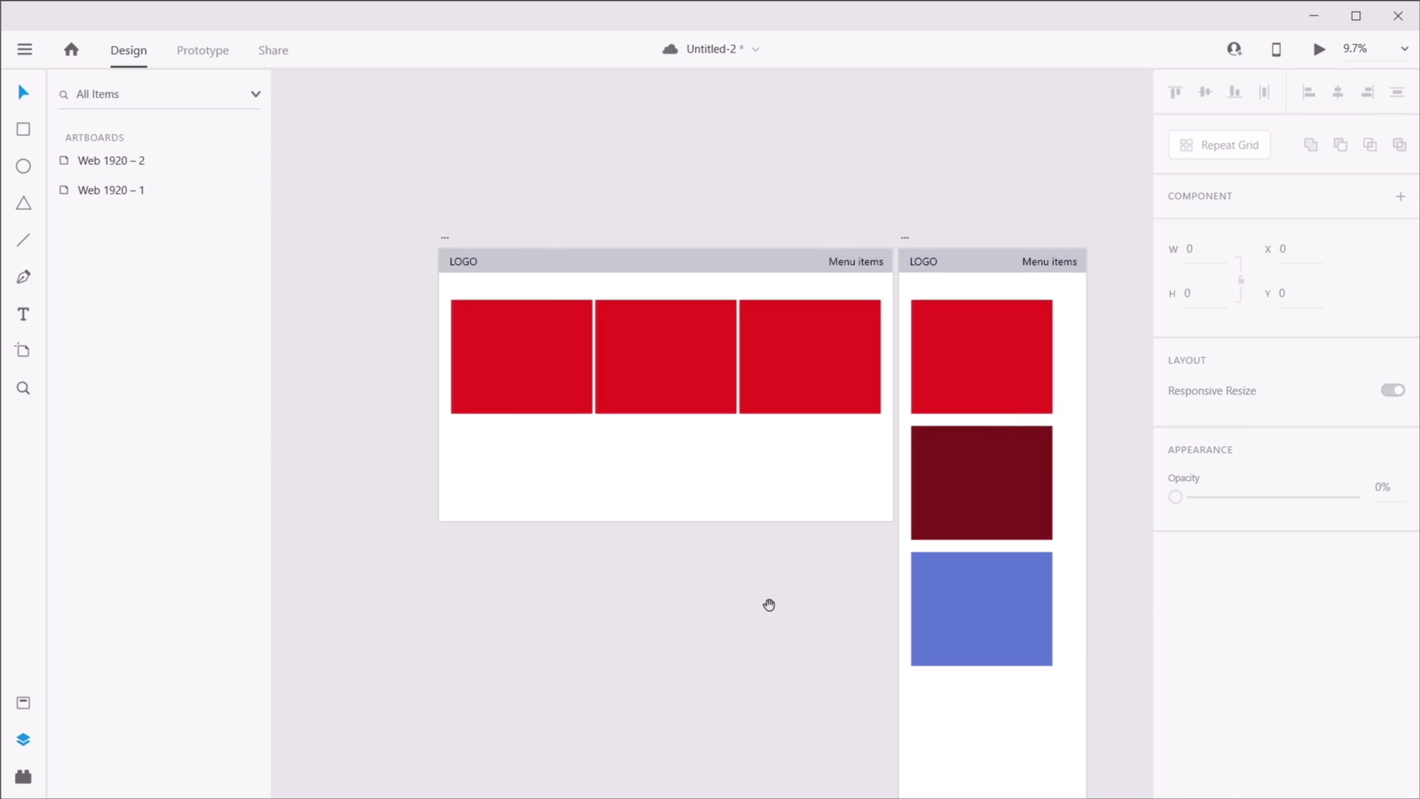
{"action": "left_click_drag", "start_coordinate": [767, 604], "coordinate": [670, 484]}
{"action": "left_click", "coordinate": [808, 119]}
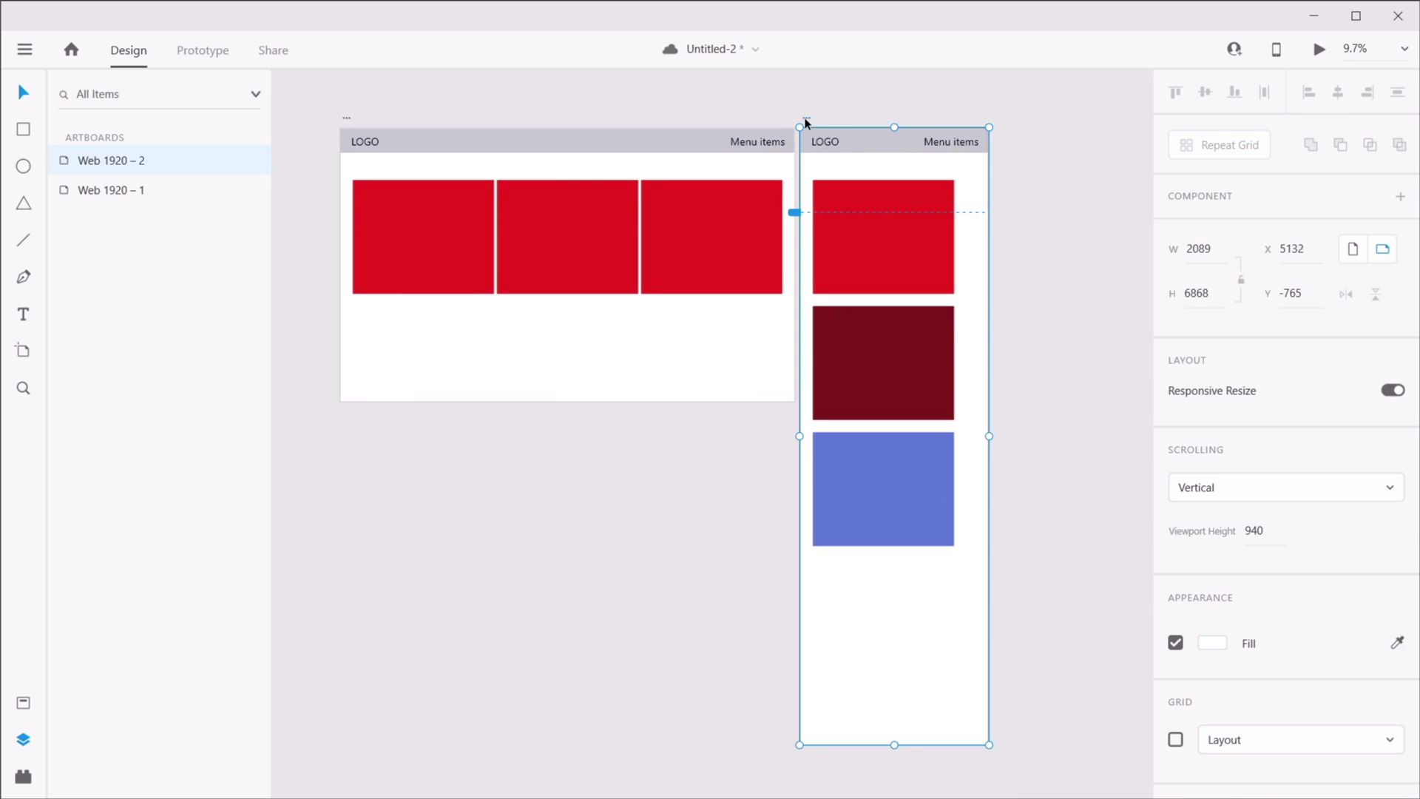
{"action": "left_click_drag", "start_coordinate": [992, 400], "coordinate": [988, 433]}
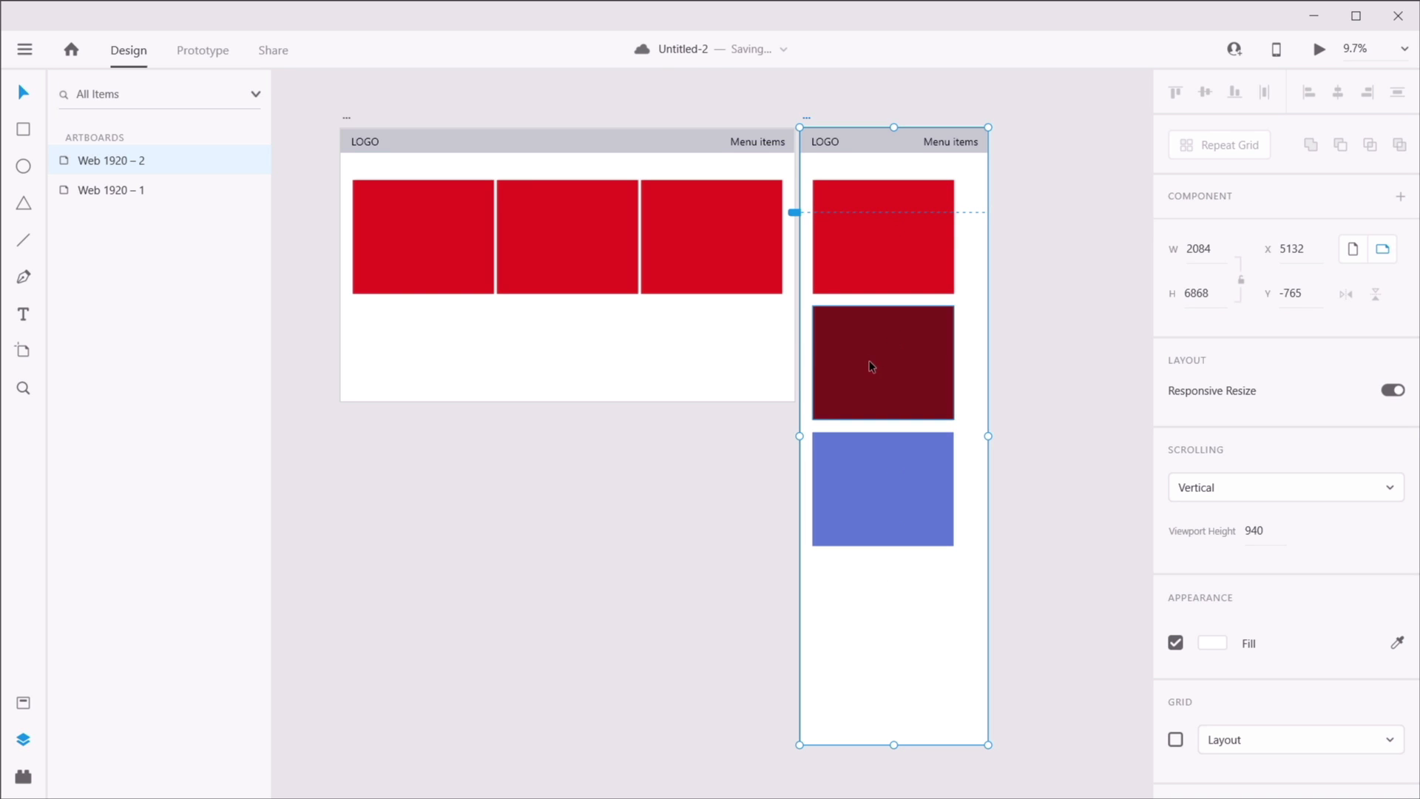
- Compare the Manual Responsive Resize constraints of the red, dark red and blue boxes on Web 1920 – 2
{"action": "left_click", "coordinate": [900, 274]}
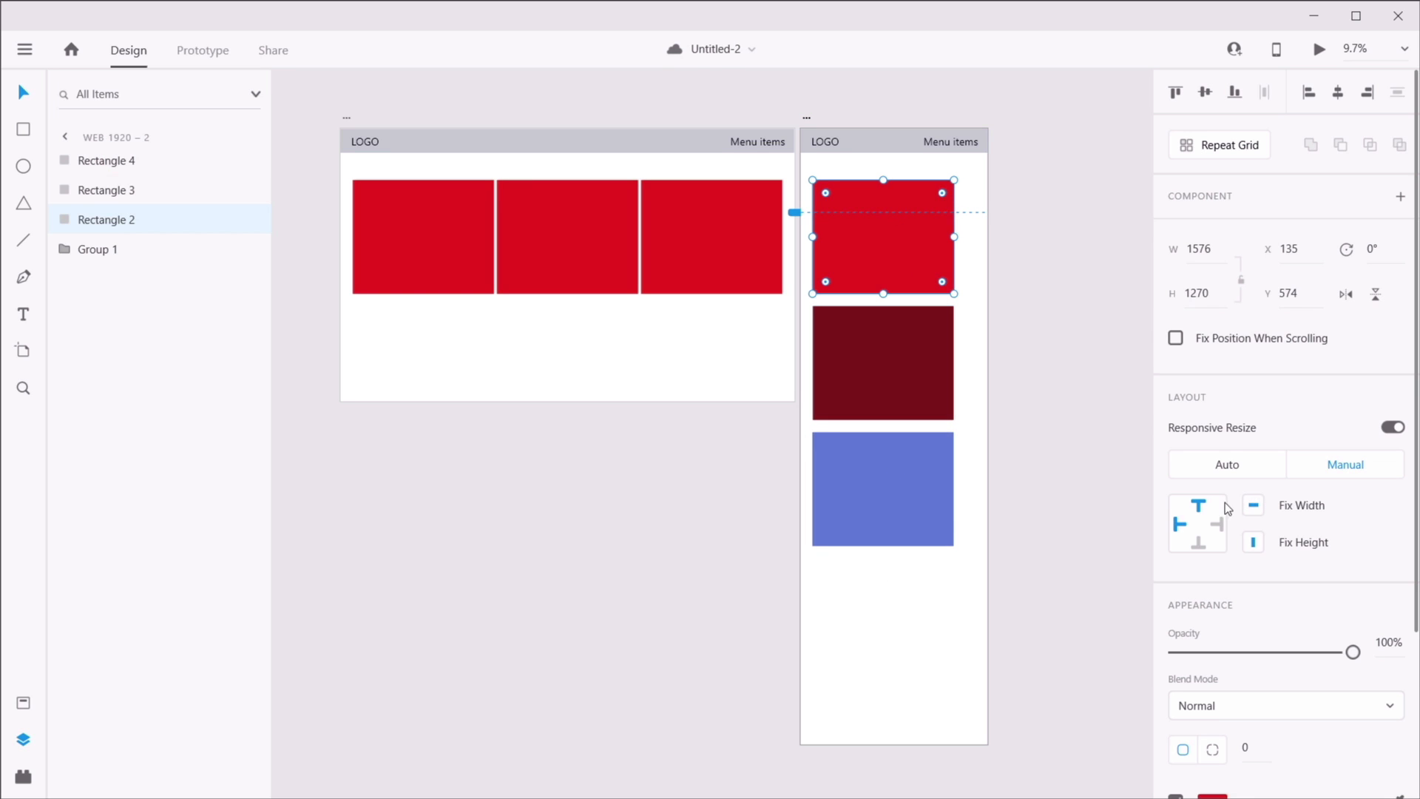
{"action": "left_click", "coordinate": [871, 363]}
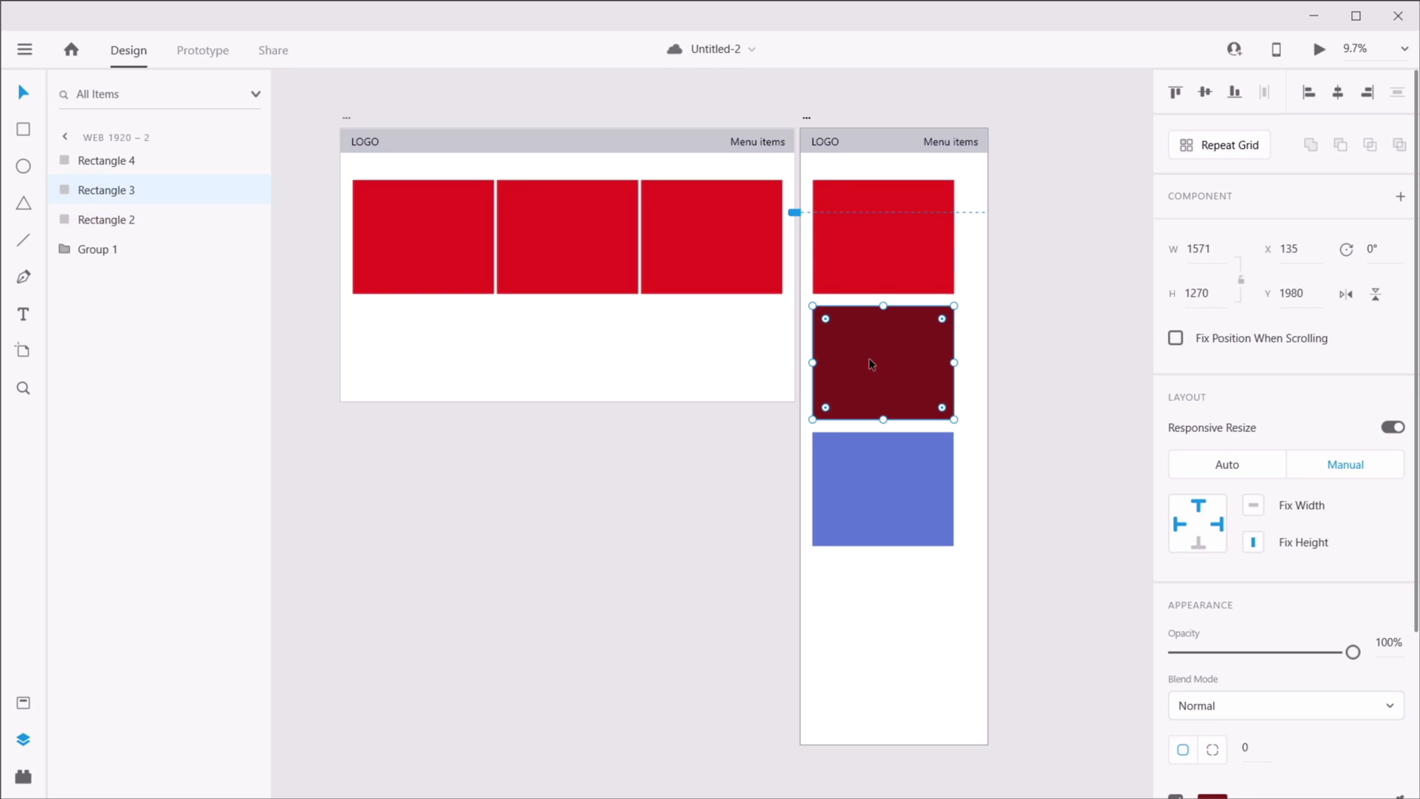
{"action": "left_click", "coordinate": [911, 474]}
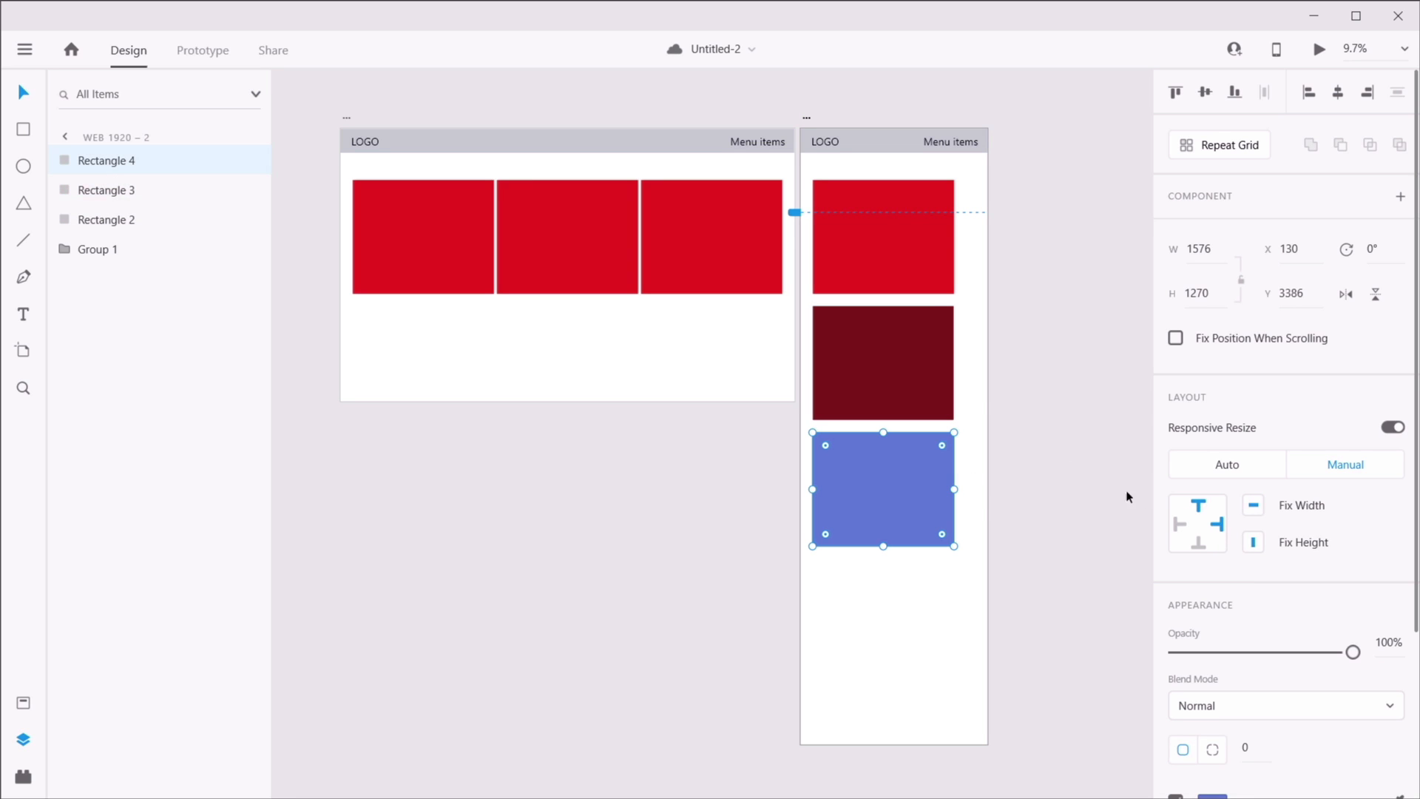
- Check the Manual Responsive Resize constraints of the dark red and blue boxes once more
{"action": "left_click", "coordinate": [917, 361]}
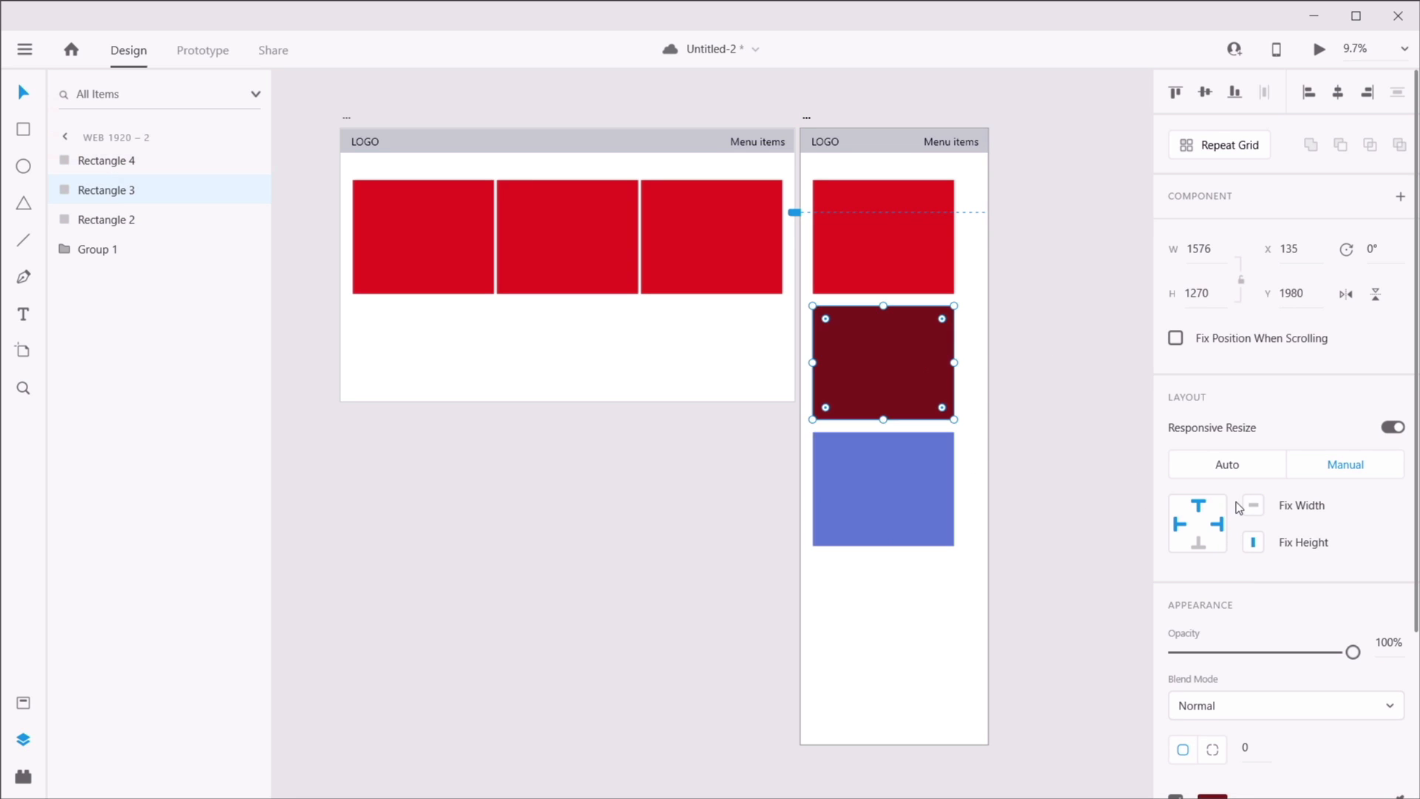
{"action": "left_click", "coordinate": [915, 478]}
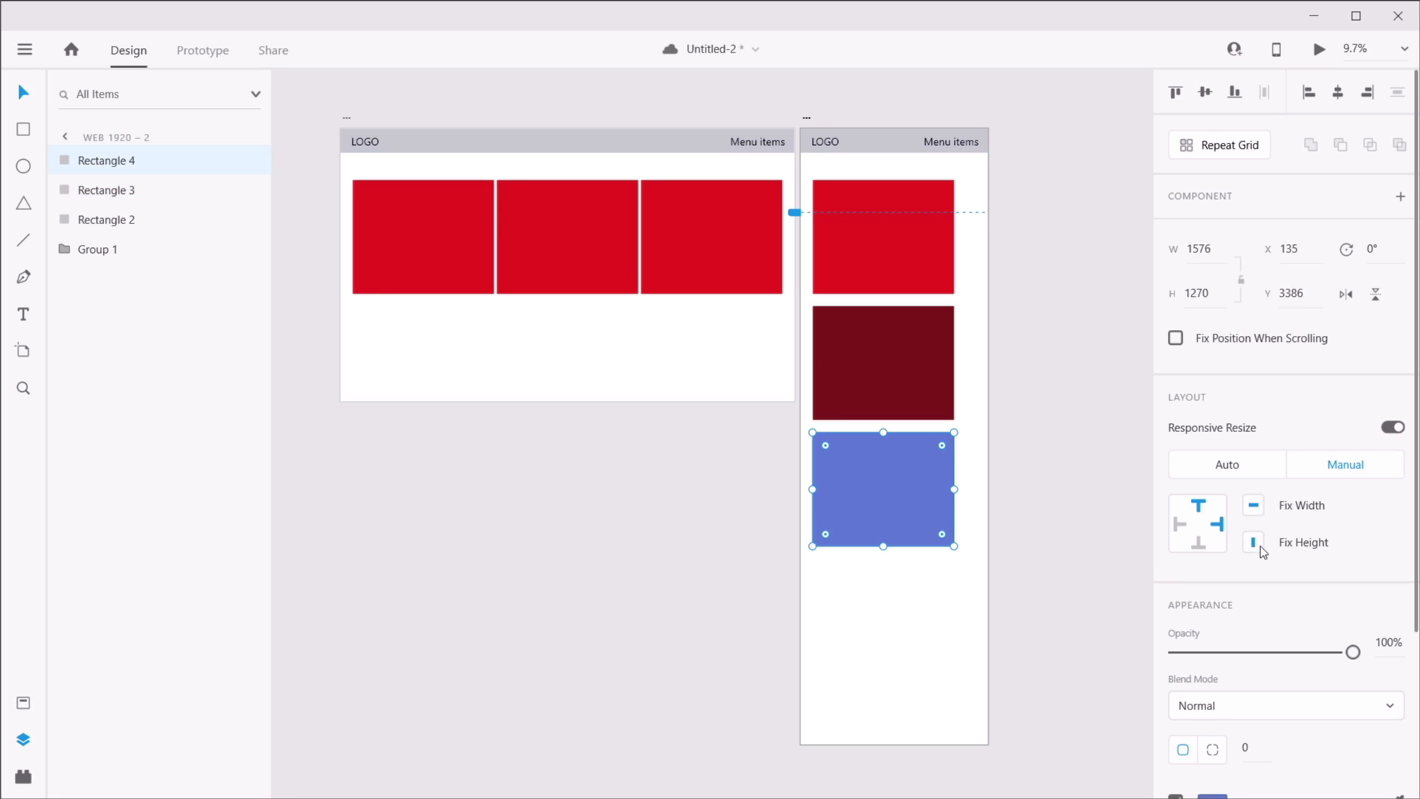
{"action": "left_click", "coordinate": [1021, 334]}
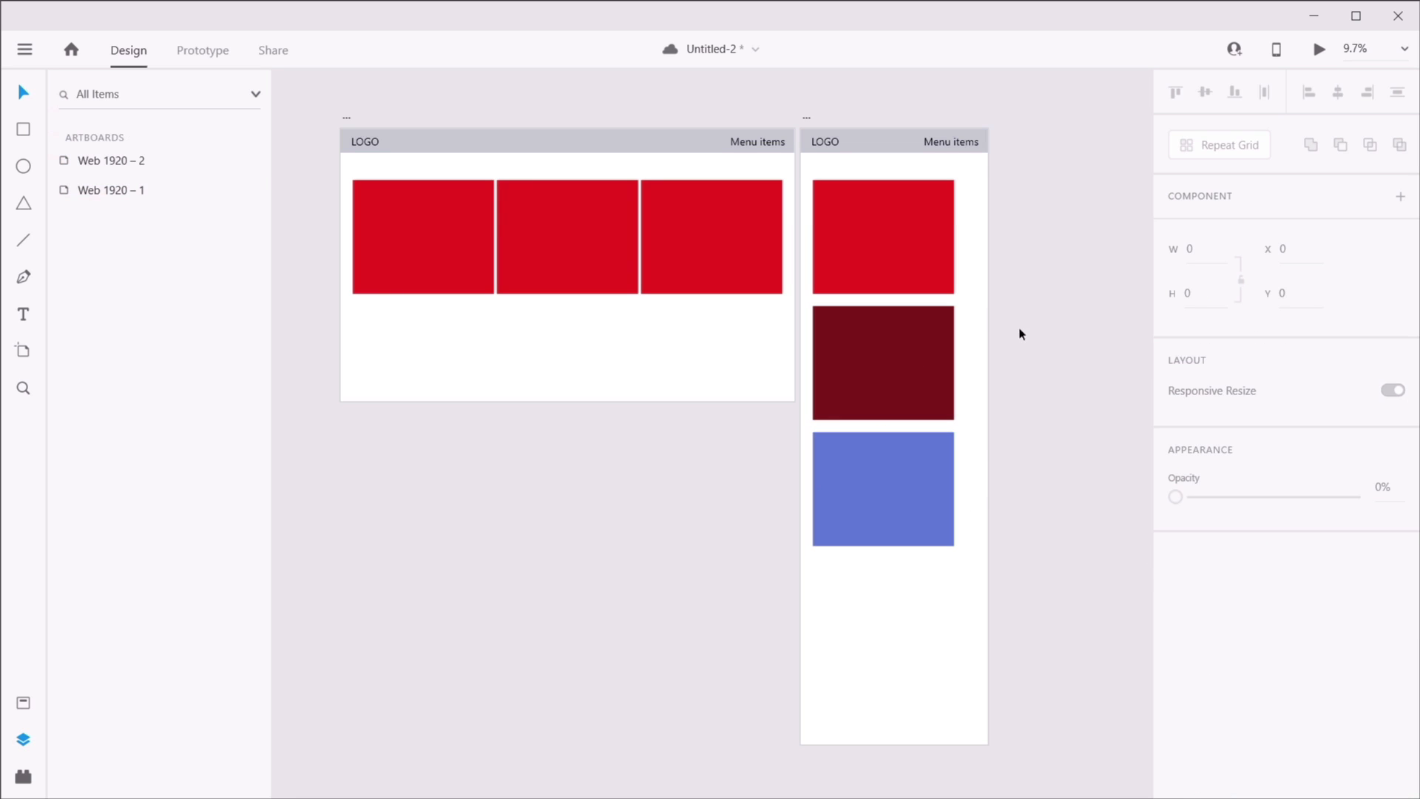
- Try widening the Web 1920 – 2 artboard to test how its boxes respond, and undo the resize
{"action": "left_click", "coordinate": [817, 128]}
{"action": "left_click_drag", "start_coordinate": [989, 433], "coordinate": [1059, 437]}
{"action": "key", "text": "ctrl+z"}
- Release the dark red box's right-edge constraint, turn on its Fix Width, and check the red and blue boxes' constraints
{"action": "left_click", "coordinate": [915, 348]}
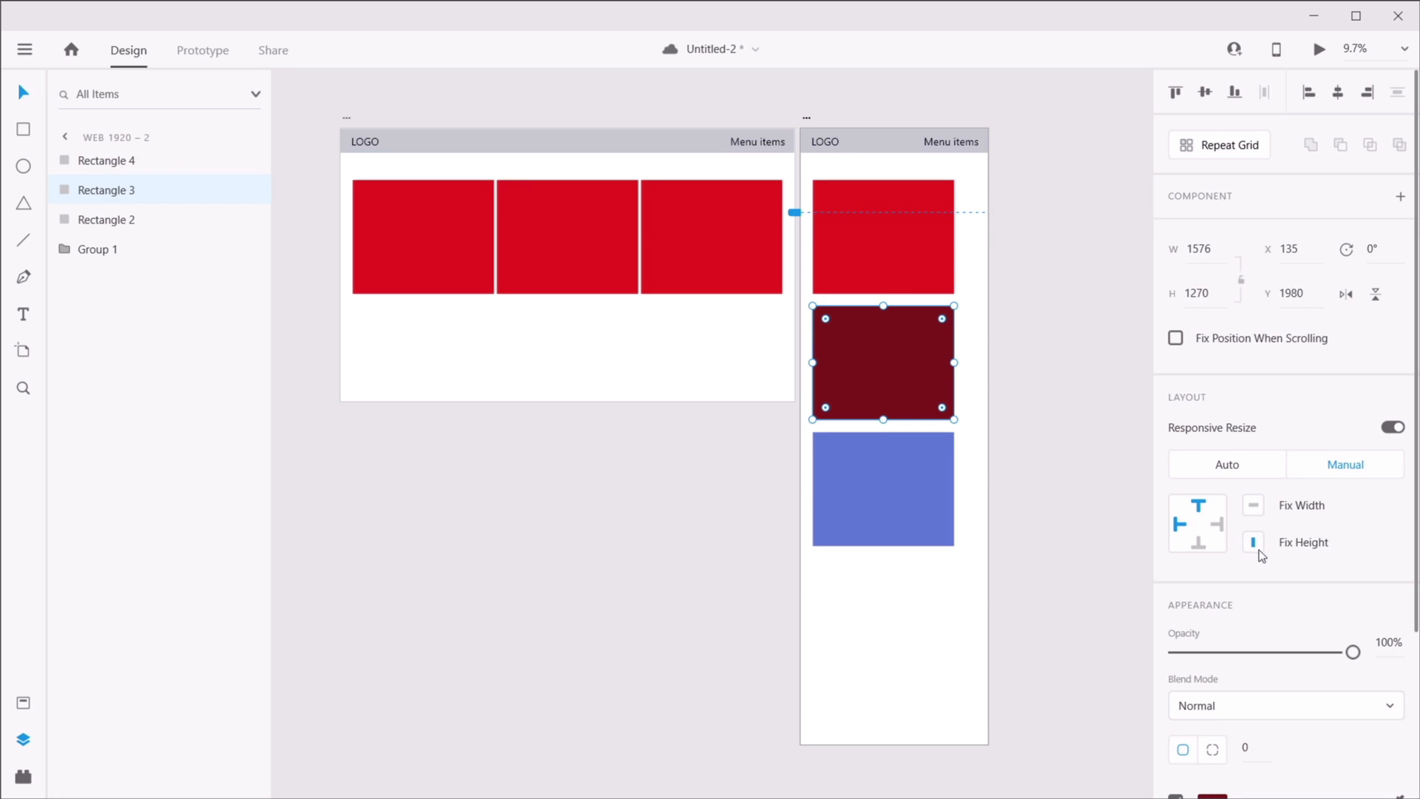
{"action": "left_click", "coordinate": [1254, 506]}
{"action": "left_click", "coordinate": [886, 249]}
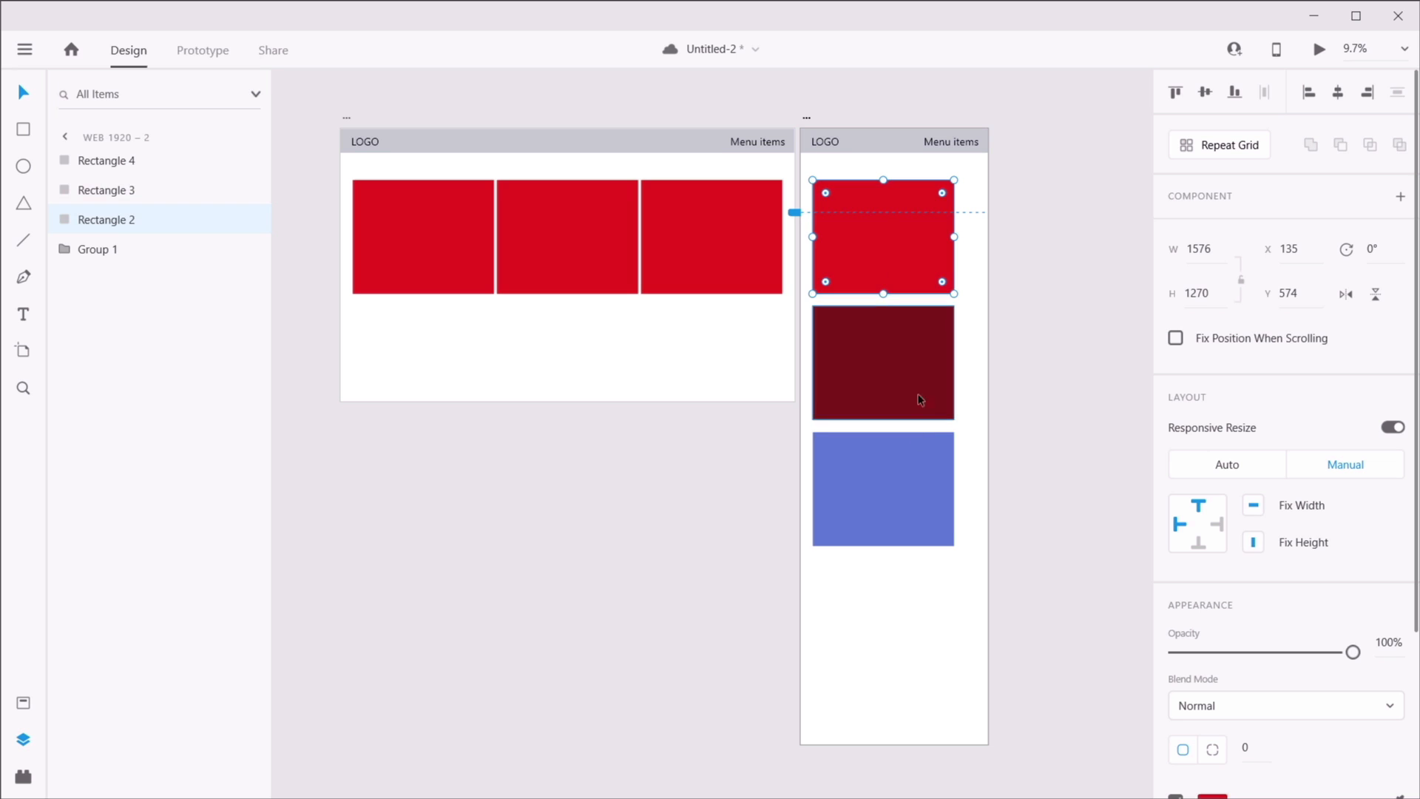
{"action": "left_click", "coordinate": [910, 469]}
- Narrow the Web 1920 – 2 artboard slightly from its right edge to test the boxes' constraints
{"action": "left_click", "coordinate": [808, 120]}
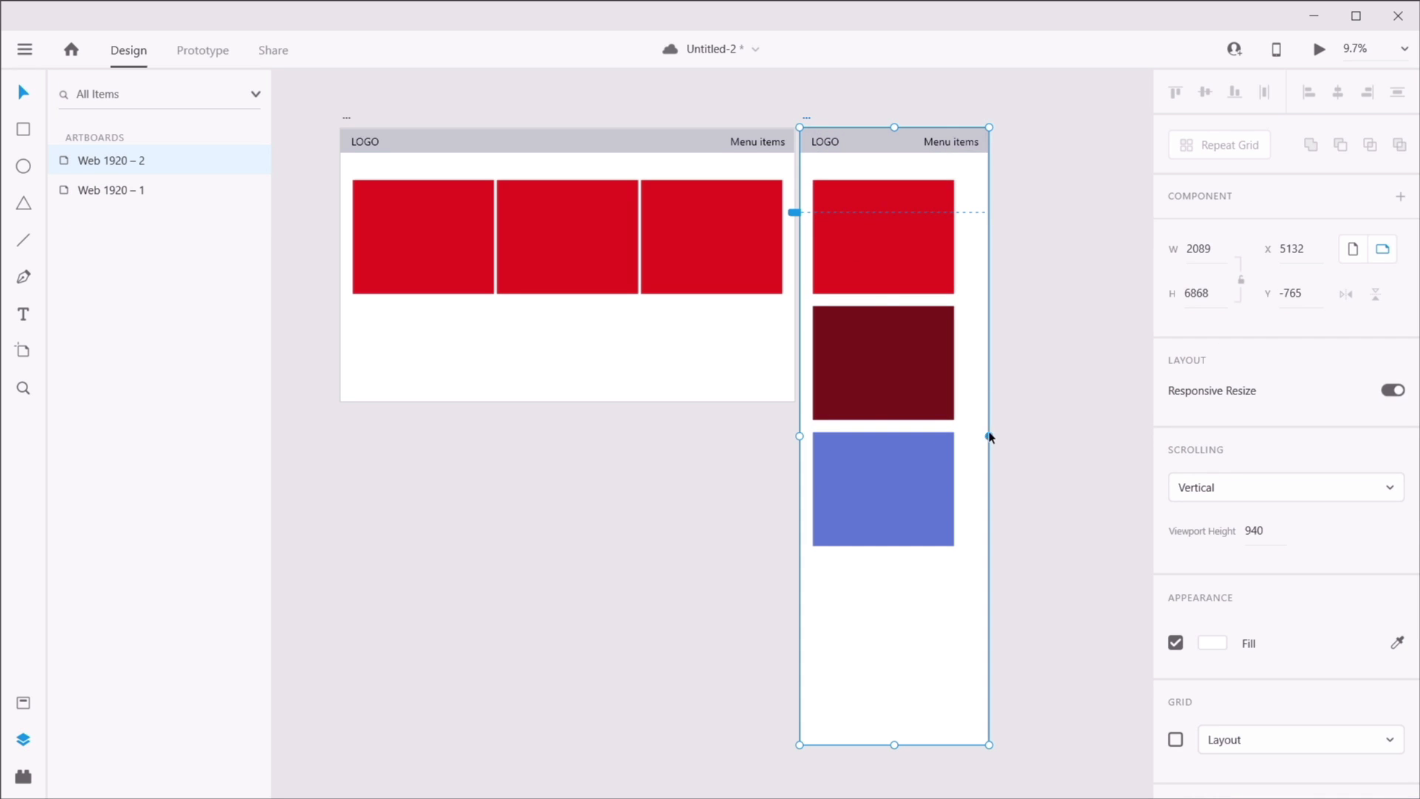
{"action": "left_click", "coordinate": [989, 433]}
{"action": "left_click", "coordinate": [809, 120]}
{"action": "left_click_drag", "start_coordinate": [987, 435], "coordinate": [967, 438]}
{"action": "left_click", "coordinate": [1057, 384]}
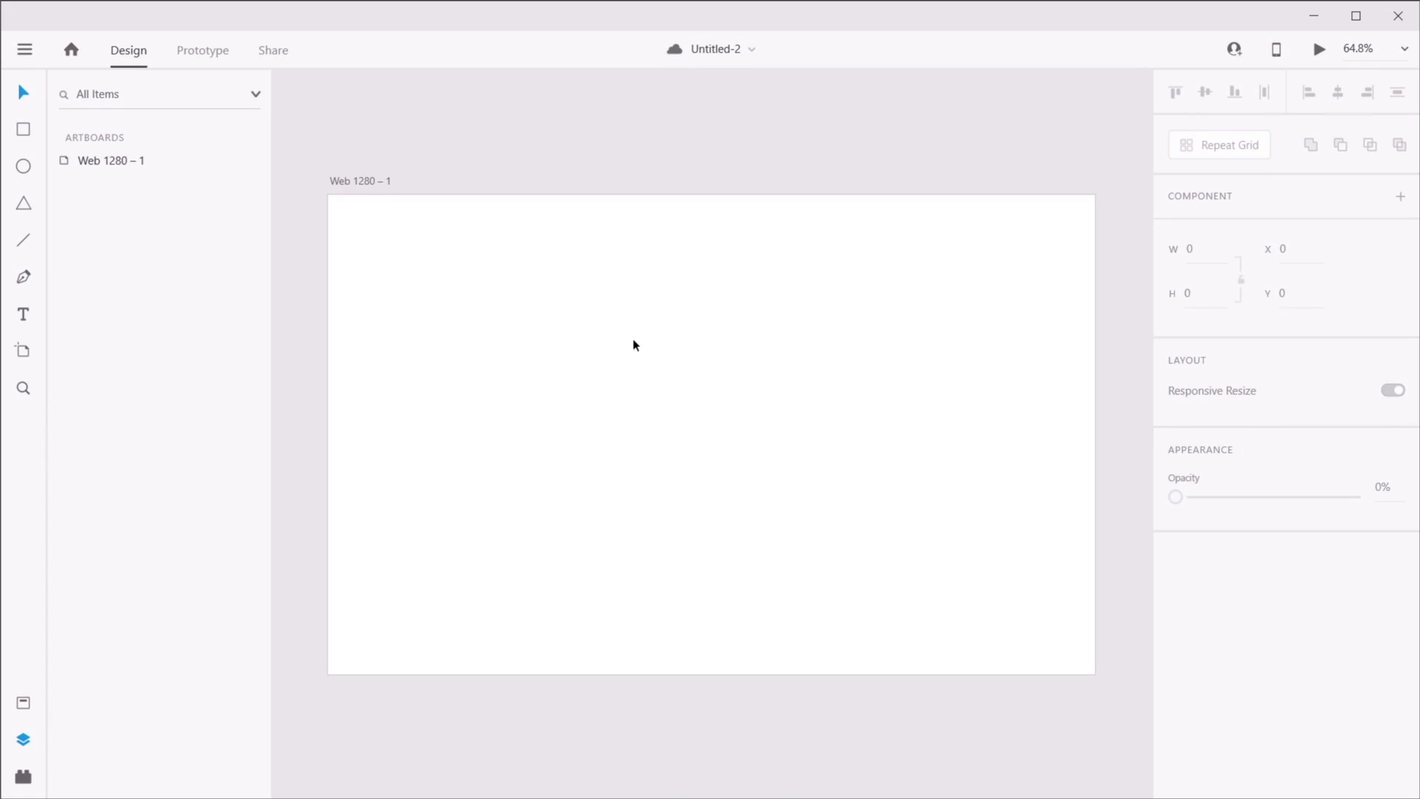
- Look at the Add-ons section of the home screen and return to the document
{"action": "left_click", "coordinate": [71, 52]}
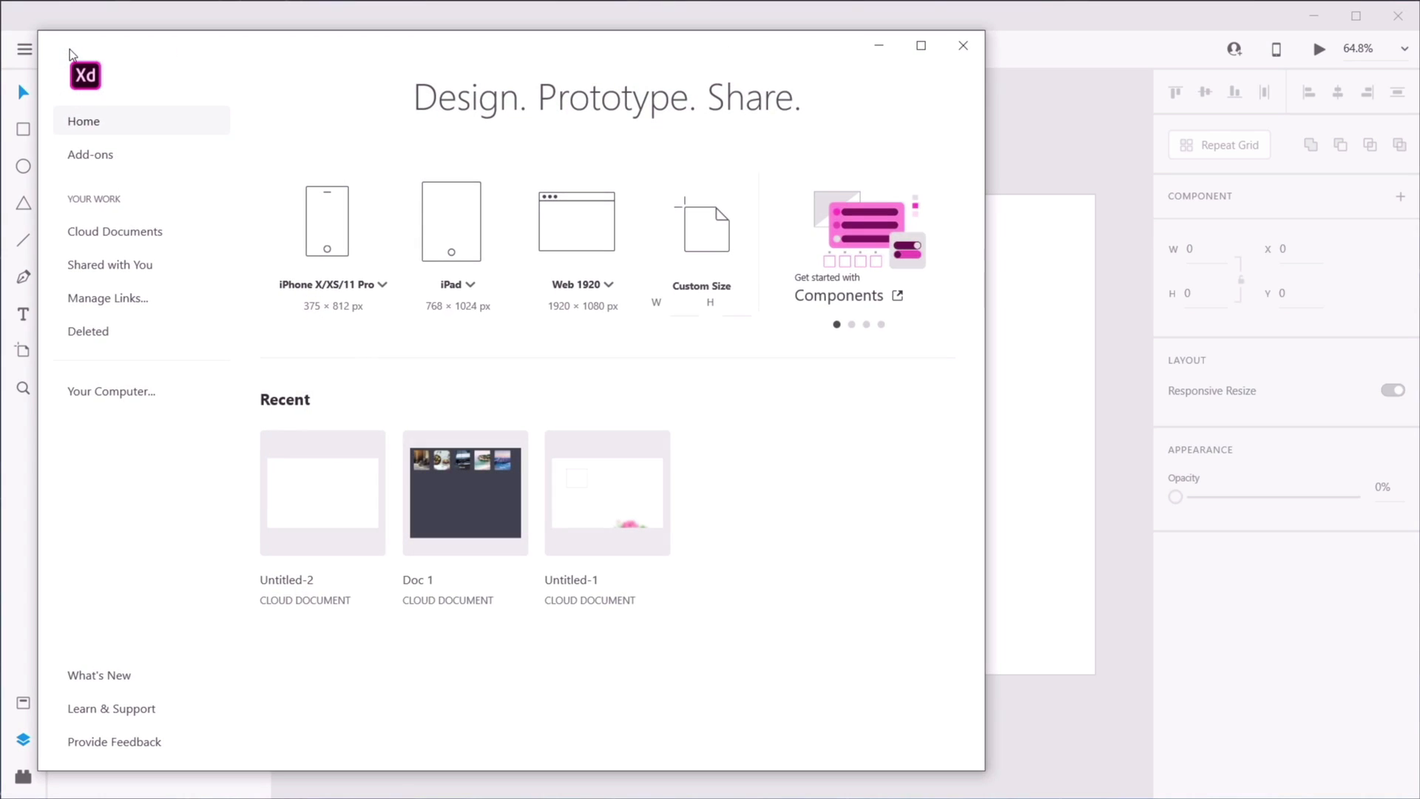
{"action": "left_click", "coordinate": [122, 154]}
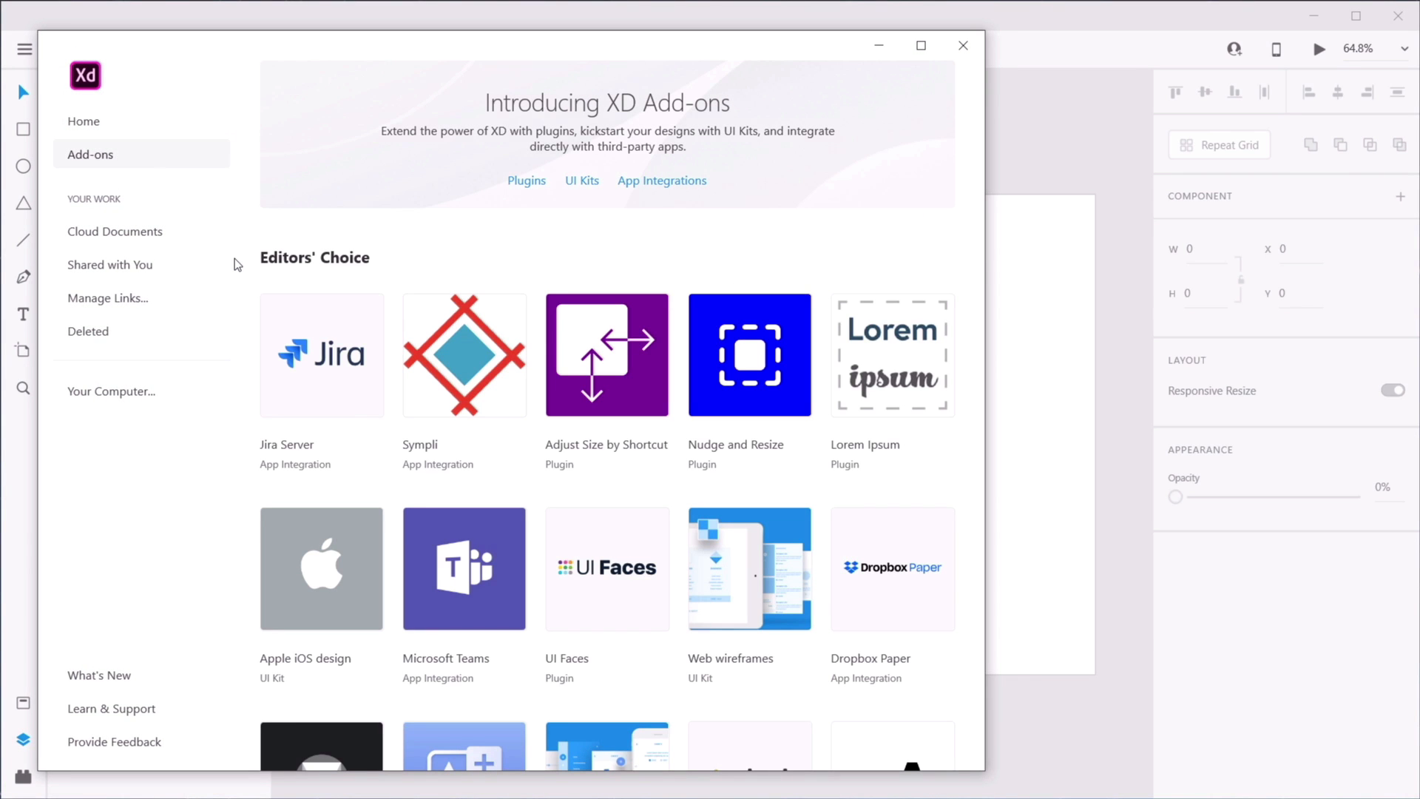
{"action": "left_click", "coordinate": [958, 49]}
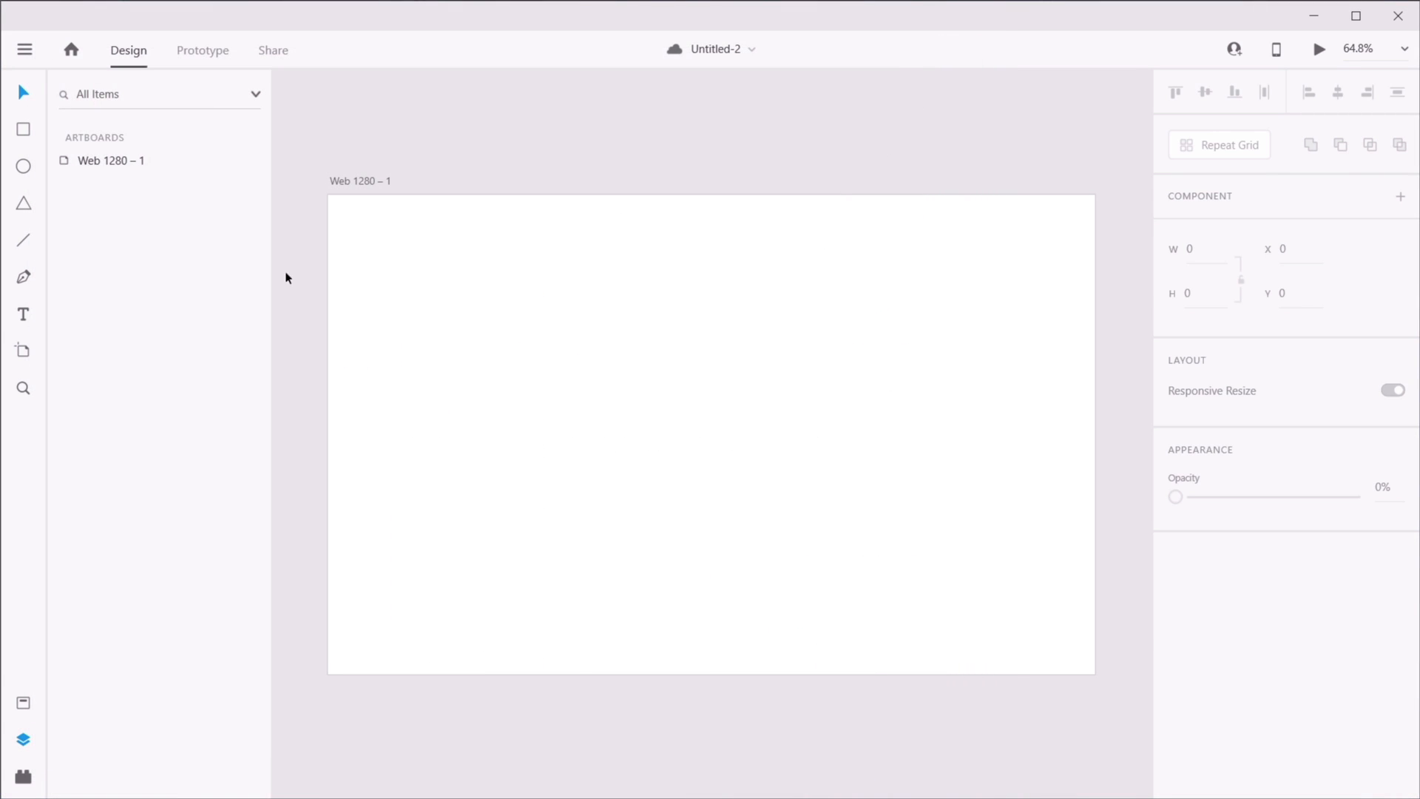
- Open the plugin manager and review the featured collections and essential plugins on its Discover page
{"action": "left_click", "coordinate": [23, 777]}
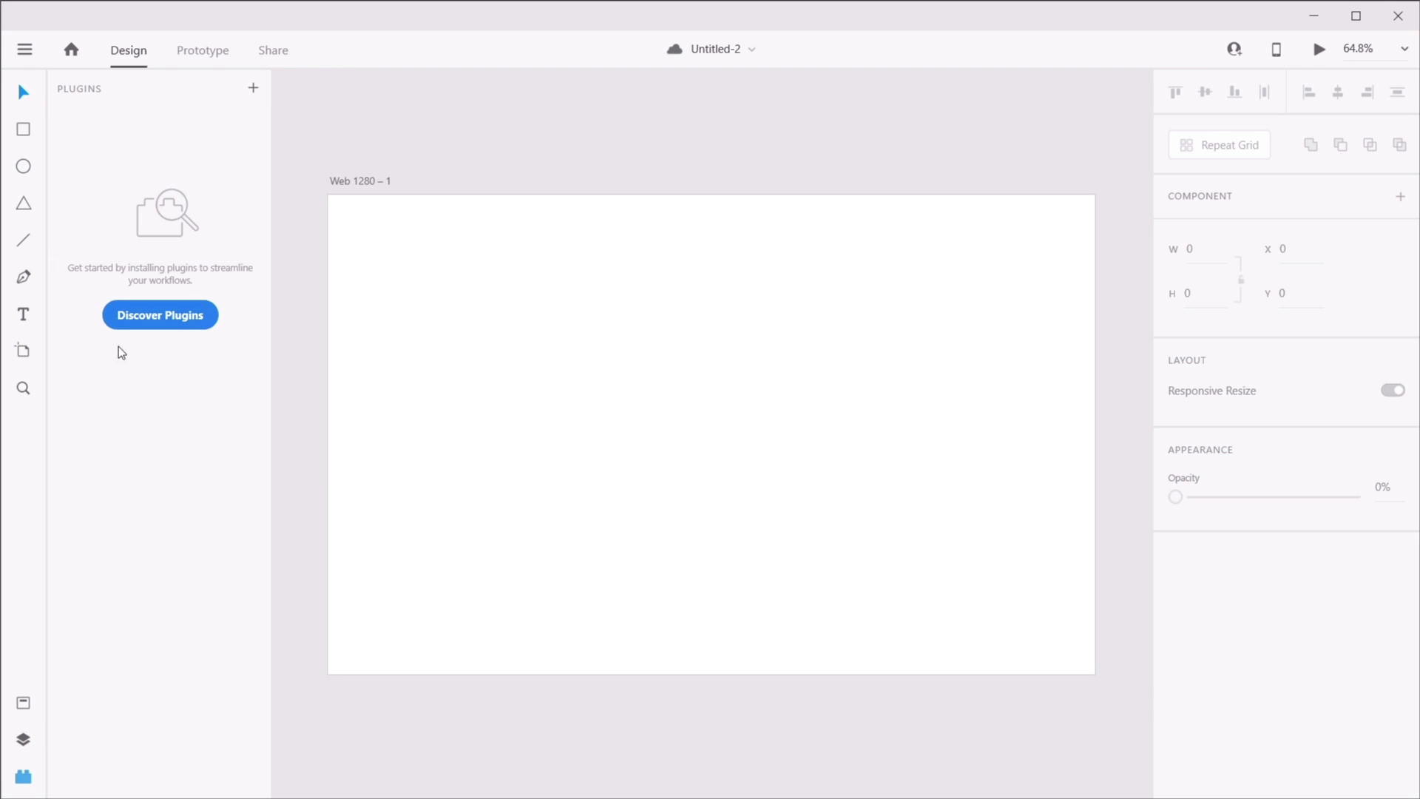
{"action": "left_click", "coordinate": [159, 317]}
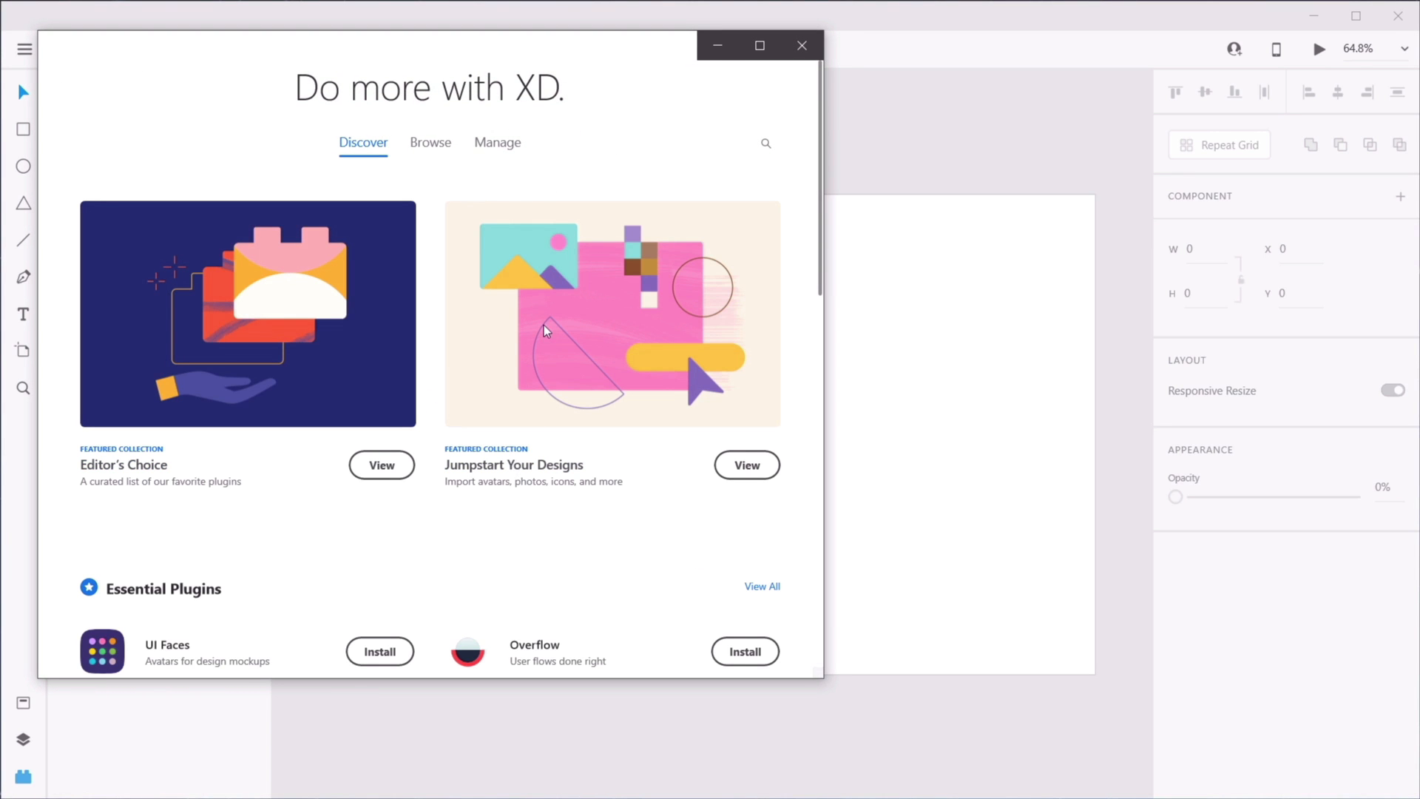
{"action": "scroll", "coordinate": [544, 326], "scroll_direction": "down", "scroll_amount": 5}
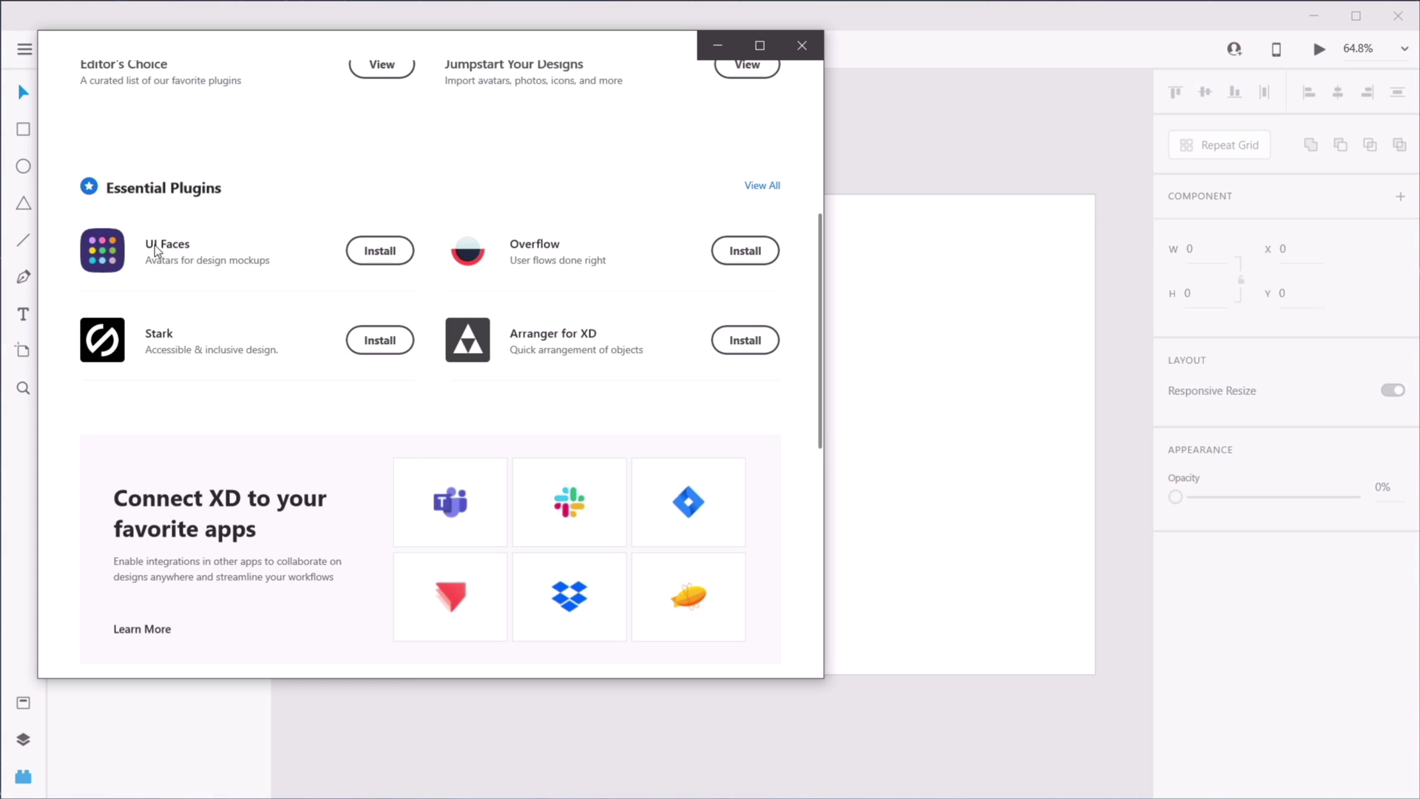
{"action": "scroll", "coordinate": [295, 480], "scroll_direction": "down", "scroll_amount": 7}
{"action": "scroll", "coordinate": [444, 481], "scroll_direction": "up", "scroll_amount": 12}
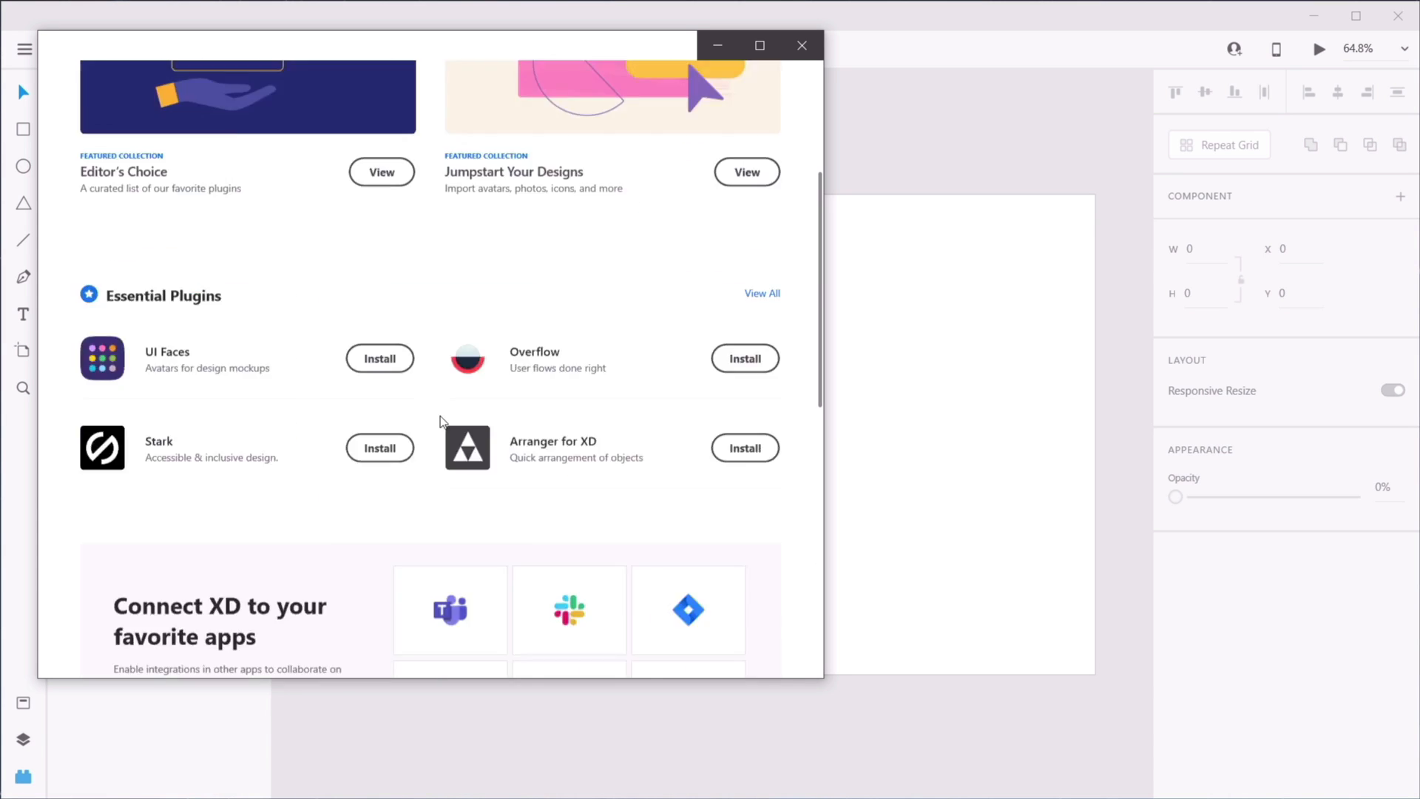
- Browse the full plugin catalogue, search it for "unsplash", and check the installed plugins
{"action": "left_click", "coordinate": [433, 146]}
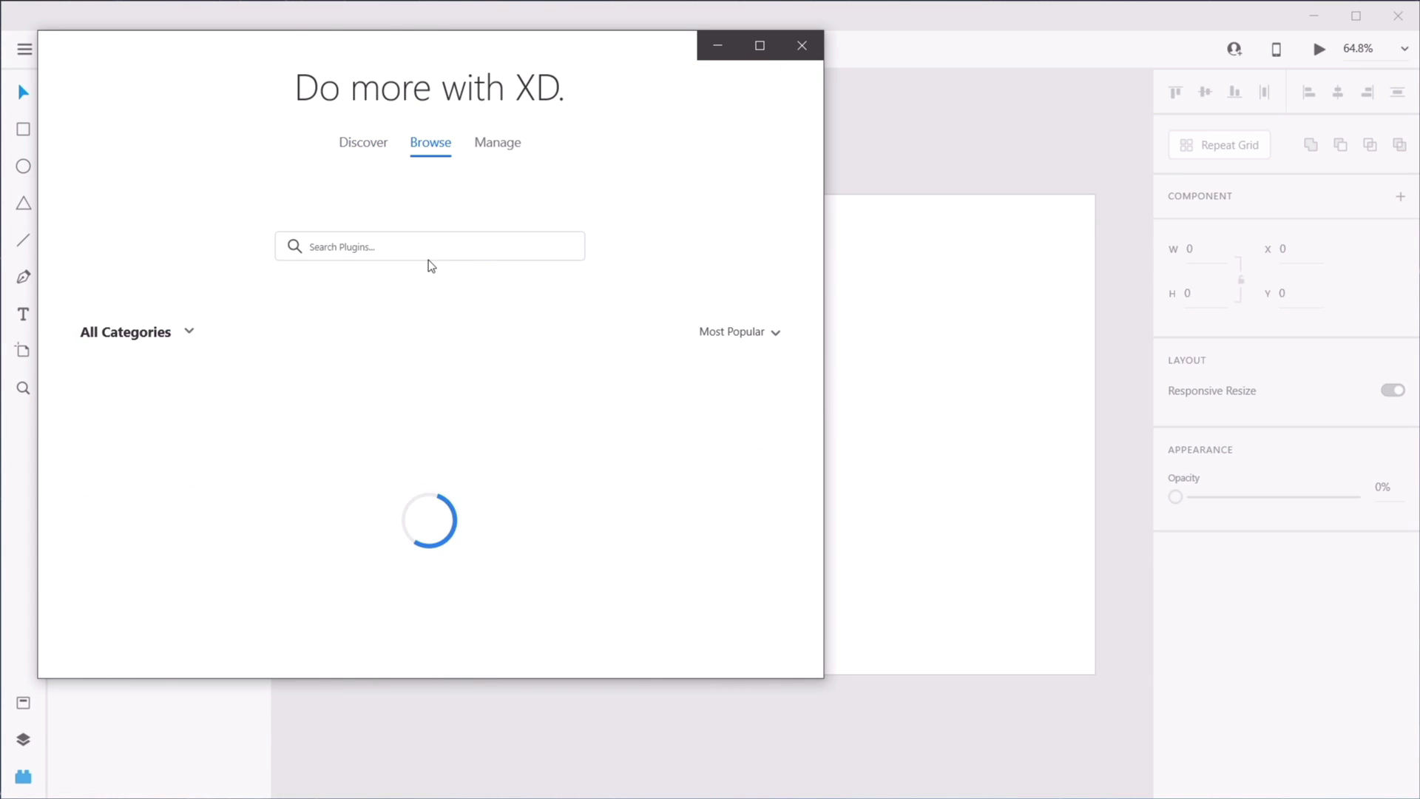
{"action": "scroll", "coordinate": [426, 264], "scroll_direction": "down", "scroll_amount": 15}
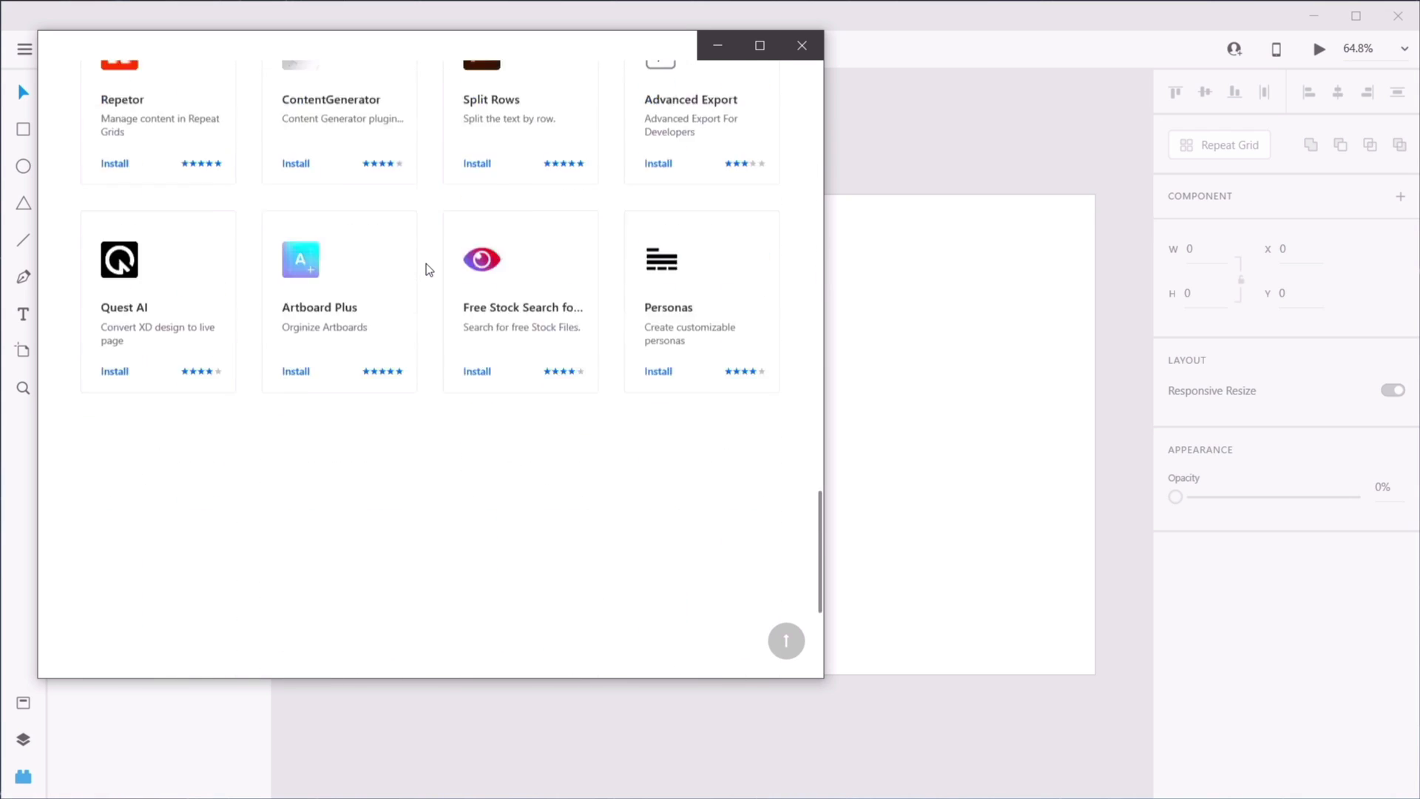
{"action": "scroll", "coordinate": [426, 263], "scroll_direction": "up", "scroll_amount": 15}
{"action": "left_click", "coordinate": [366, 250]}
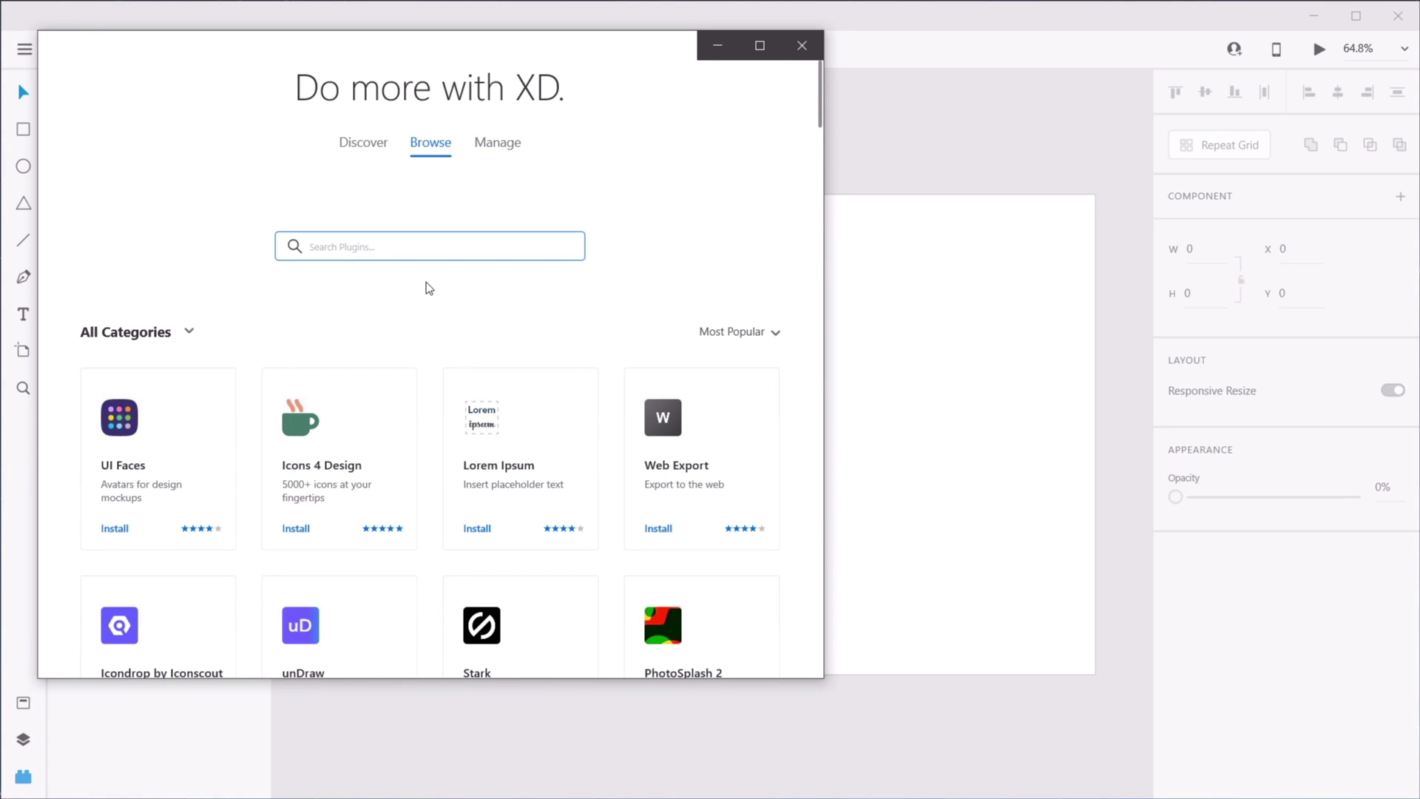
{"action": "type", "text": "unsplash"}
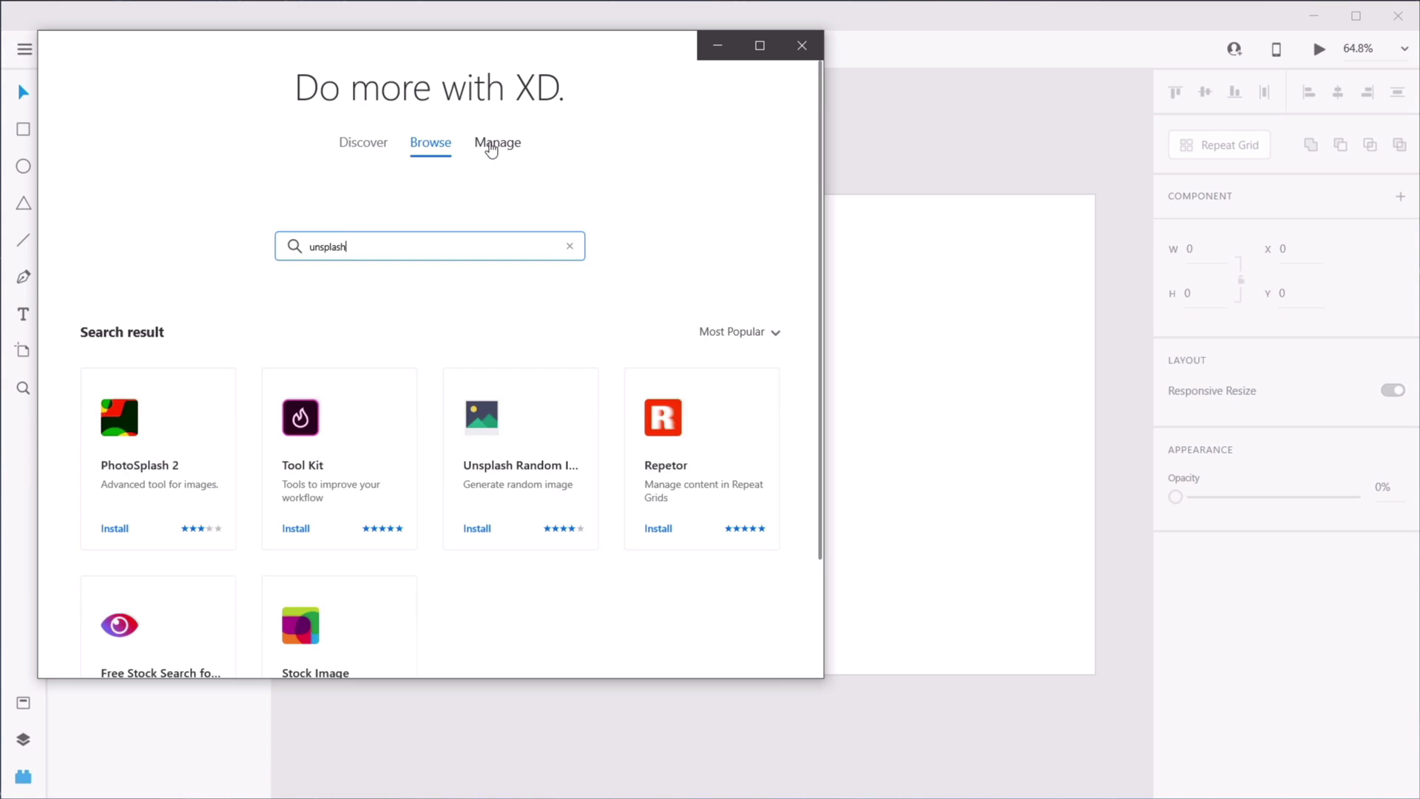
{"action": "left_click", "coordinate": [488, 146]}
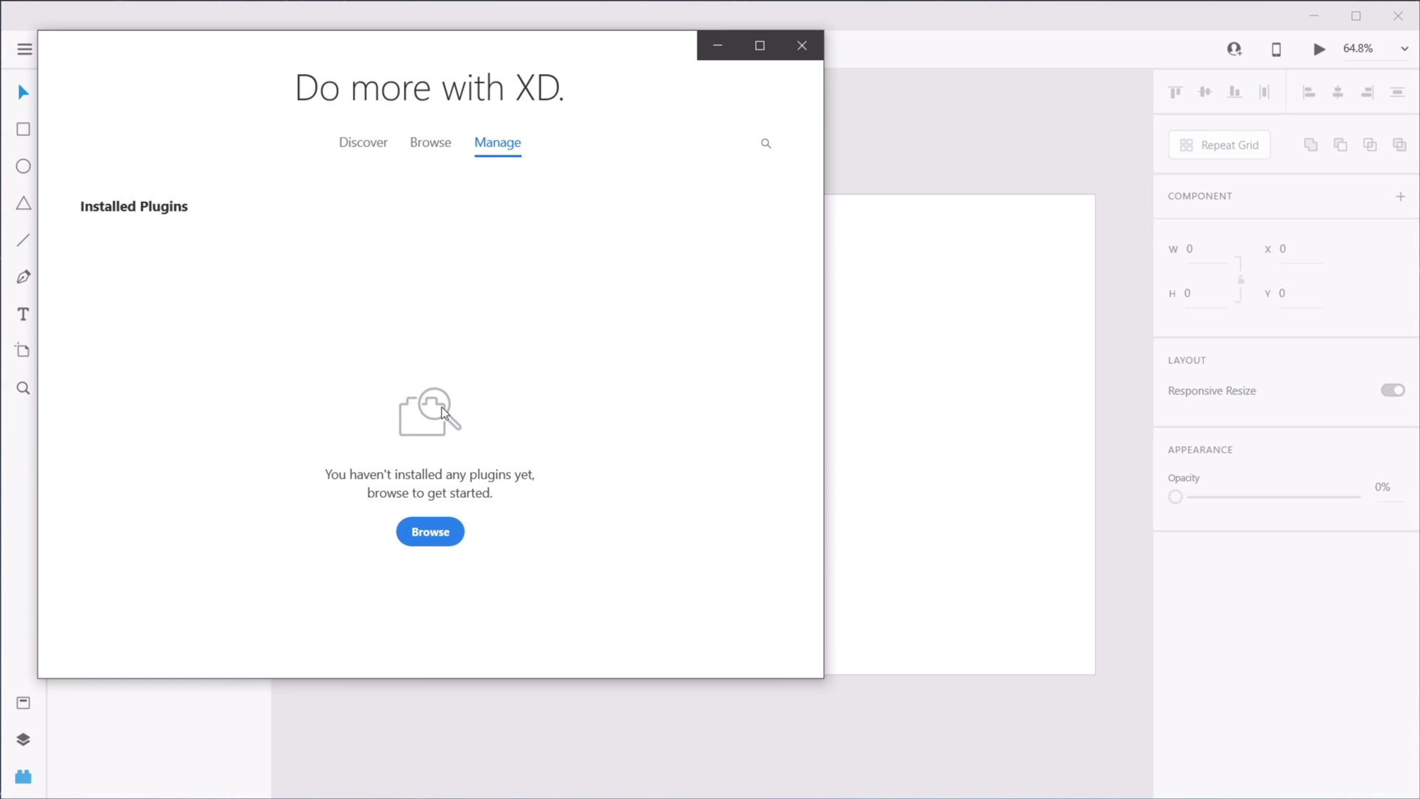
- Install the UI Faces plugin from the essential plugins and close the plugin manager
{"action": "left_click", "coordinate": [364, 149]}
{"action": "scroll", "coordinate": [252, 448], "scroll_direction": "down", "scroll_amount": 4}
{"action": "scroll", "coordinate": [279, 438], "scroll_direction": "down", "scroll_amount": 1}
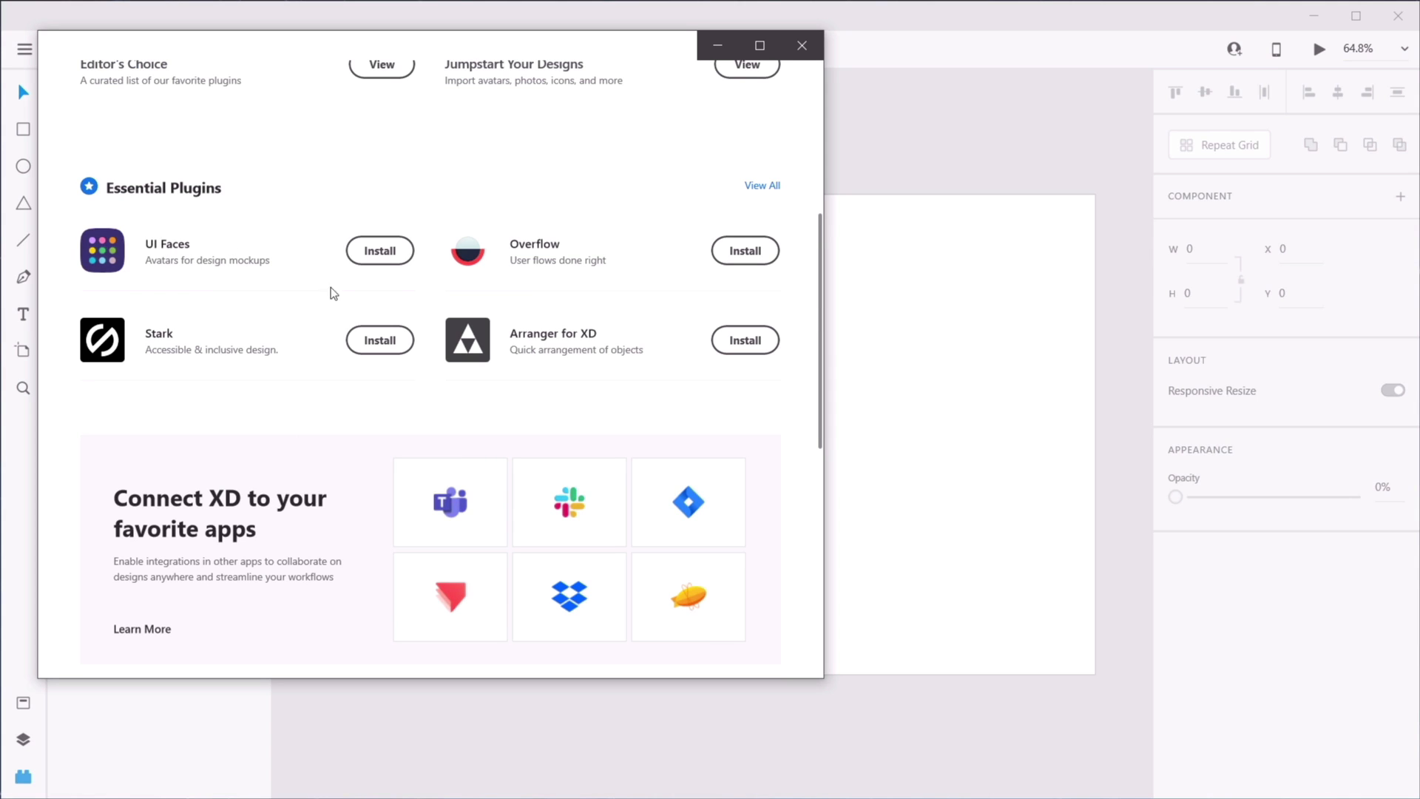
{"action": "left_click", "coordinate": [381, 254]}
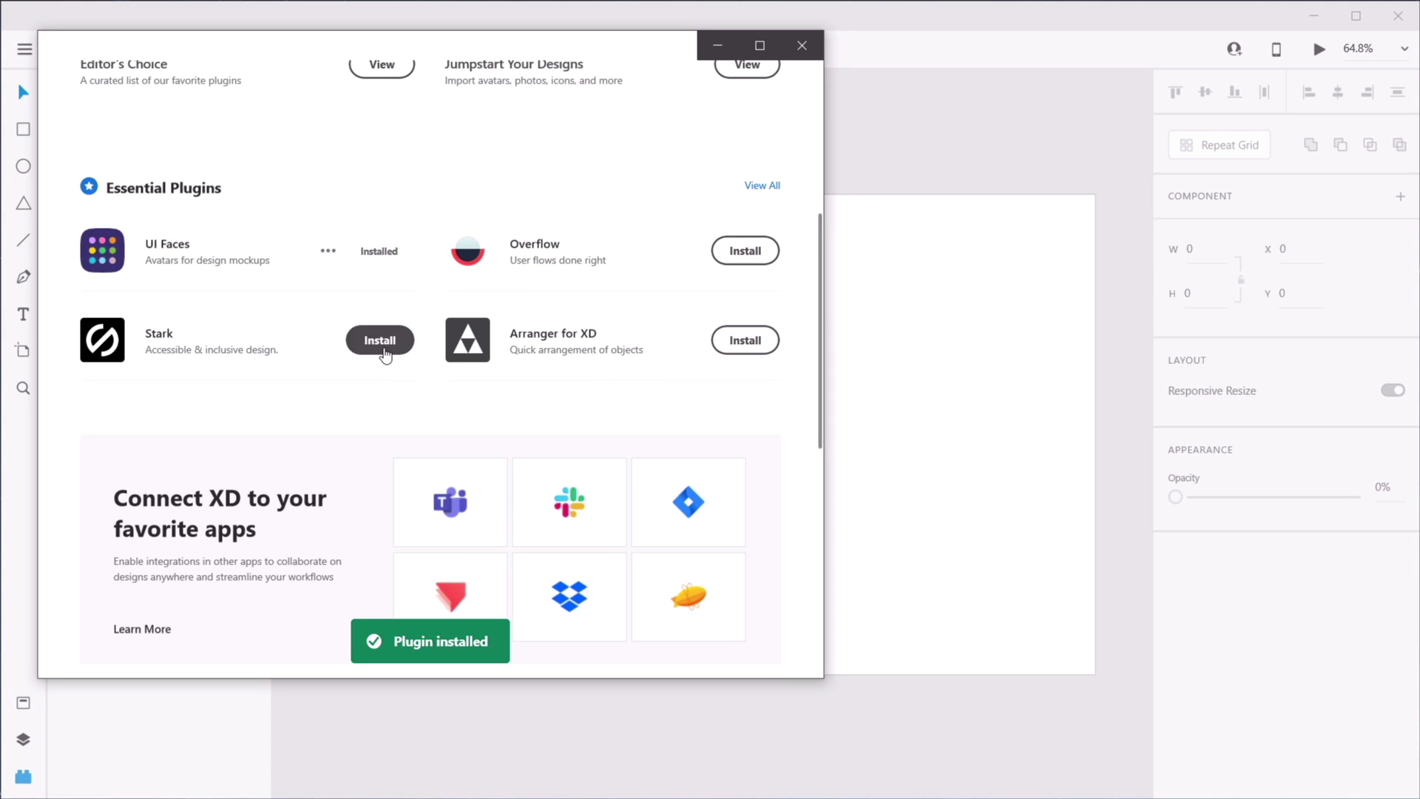
{"action": "left_click", "coordinate": [802, 46]}
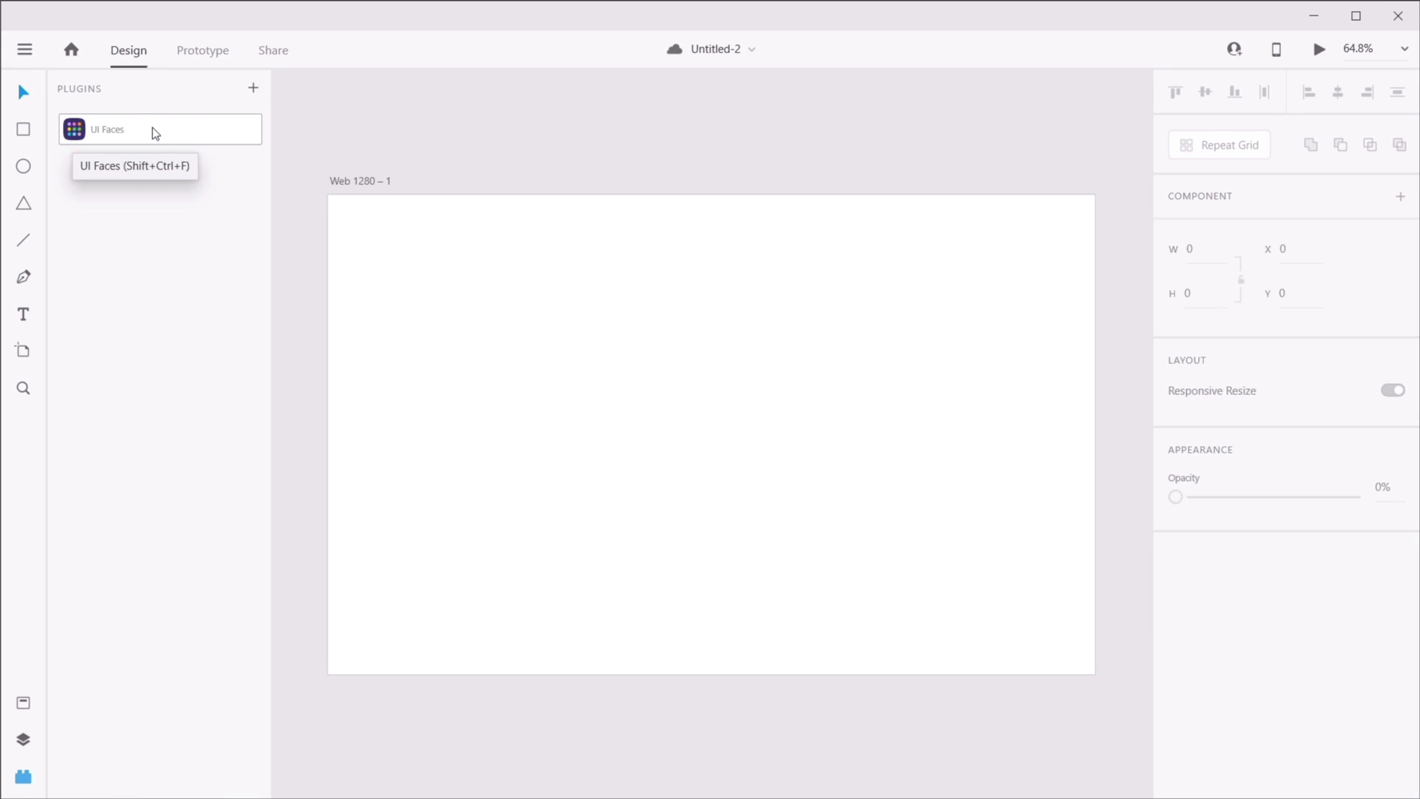
- Draw a circle about 236 by 236 in the upper-left area of the Web 1280 – 1 artboard
{"action": "left_click", "coordinate": [572, 354]}
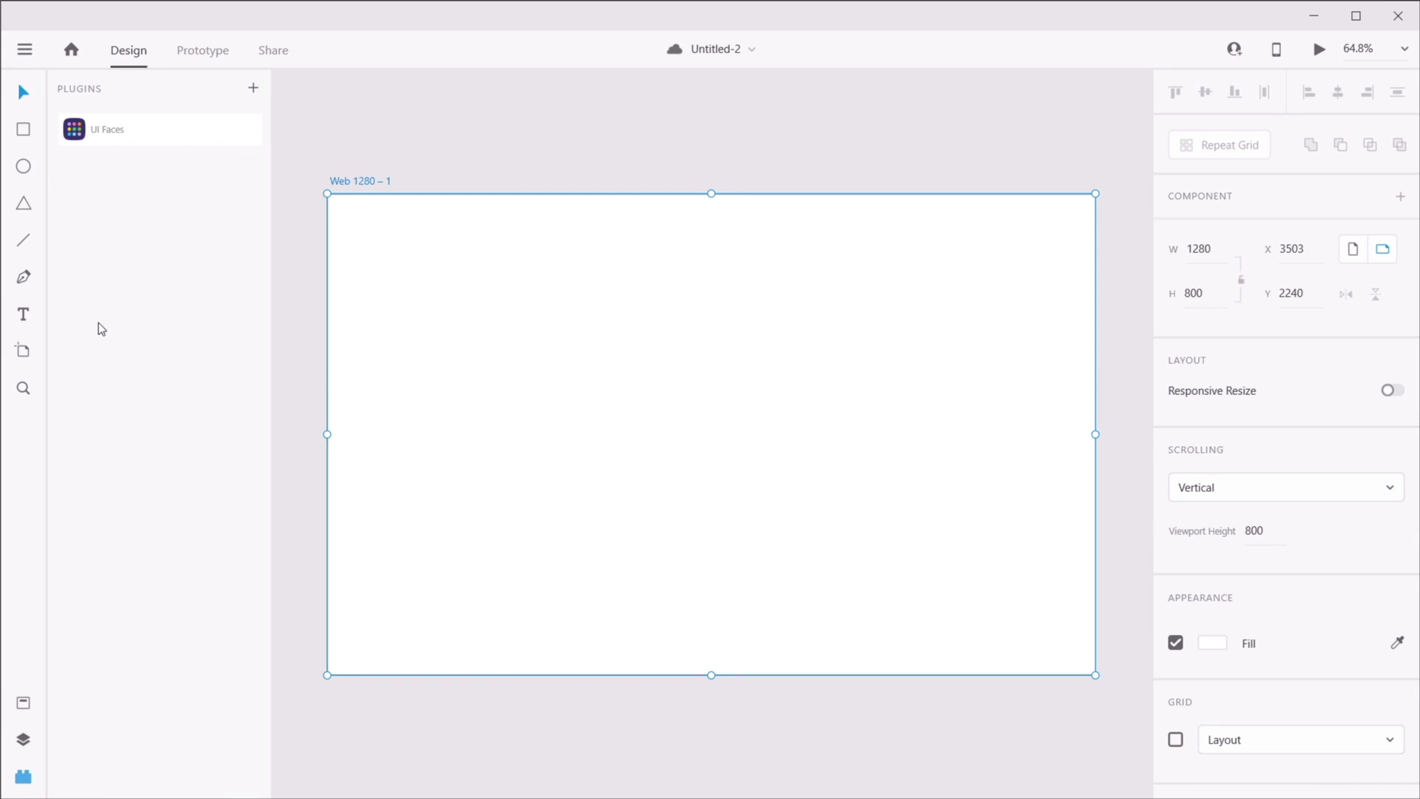
{"action": "left_click", "coordinate": [23, 166]}
{"action": "left_click_drag", "start_coordinate": [519, 295], "coordinate": [659, 434]}
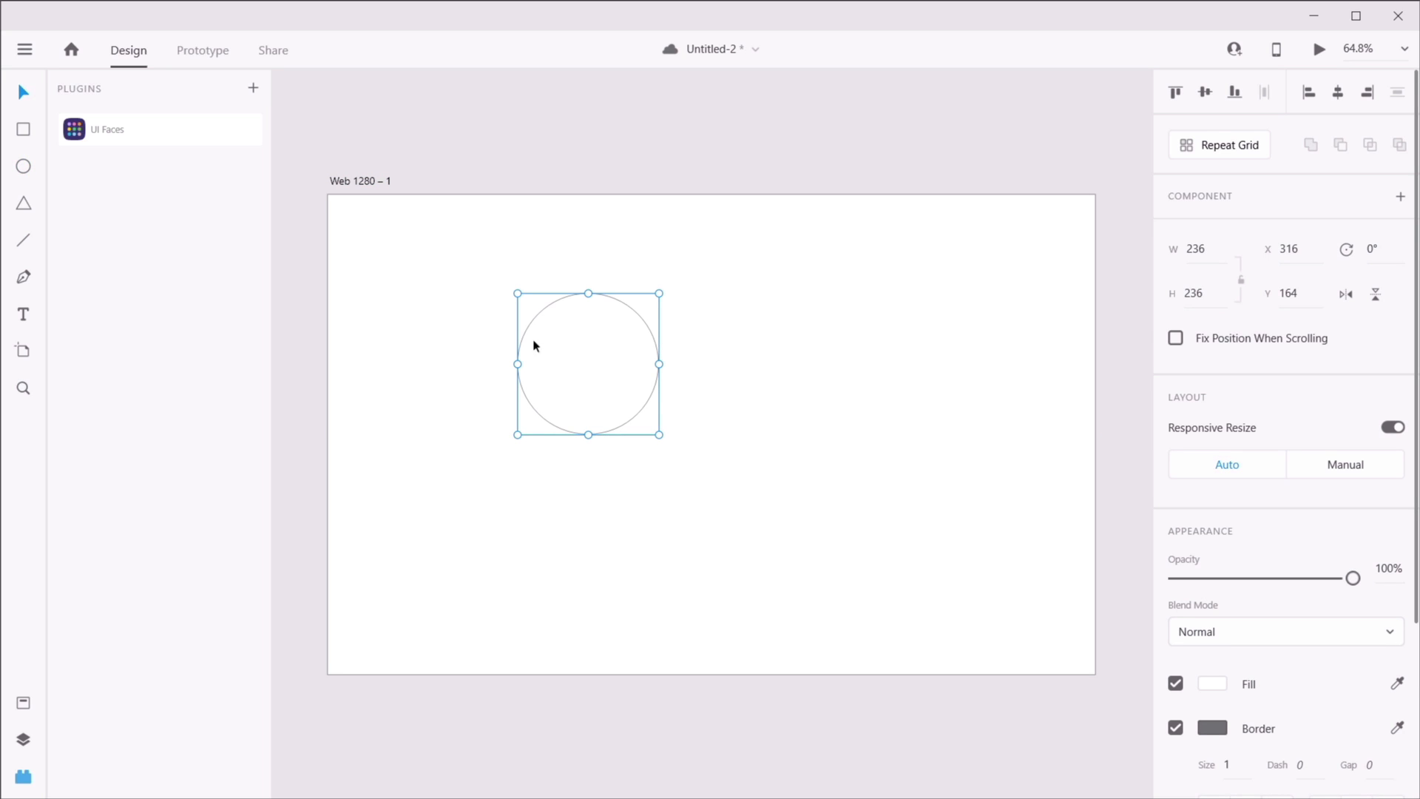
{"action": "left_click", "coordinate": [199, 136]}
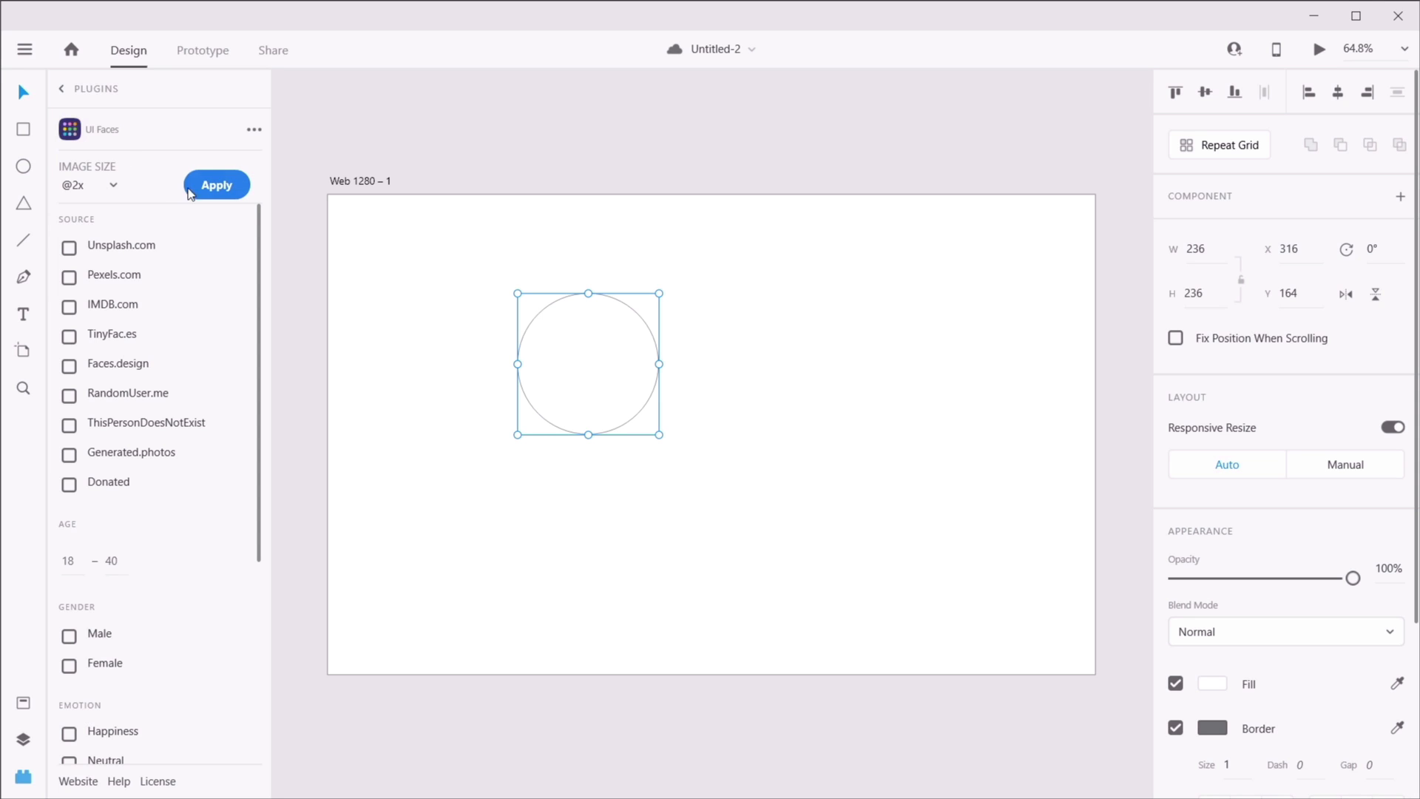
{"action": "scroll", "coordinate": [201, 282], "scroll_direction": "down", "scroll_amount": 5}
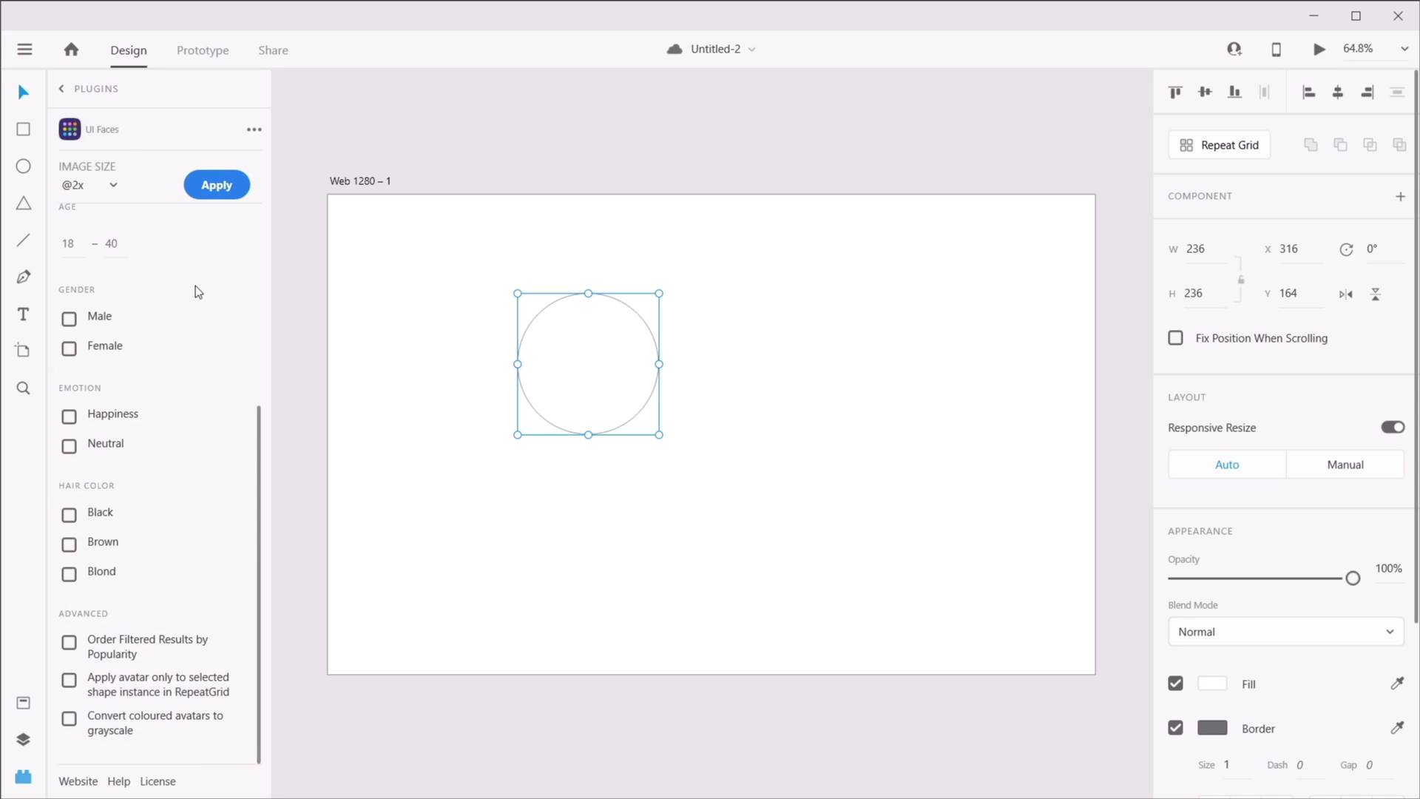
{"action": "scroll", "coordinate": [196, 285], "scroll_direction": "up", "scroll_amount": 5}
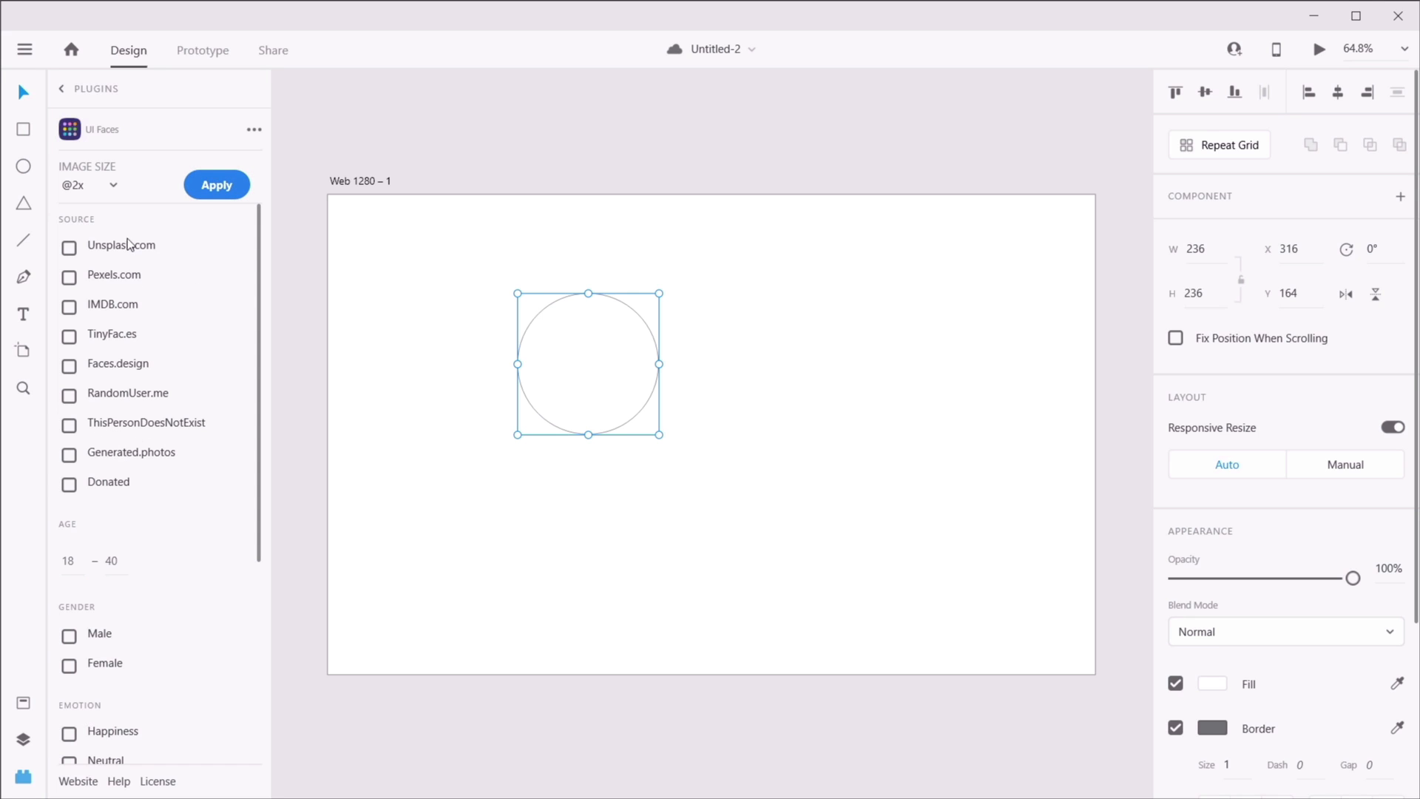
{"action": "scroll", "coordinate": [135, 419], "scroll_direction": "down", "scroll_amount": 5}
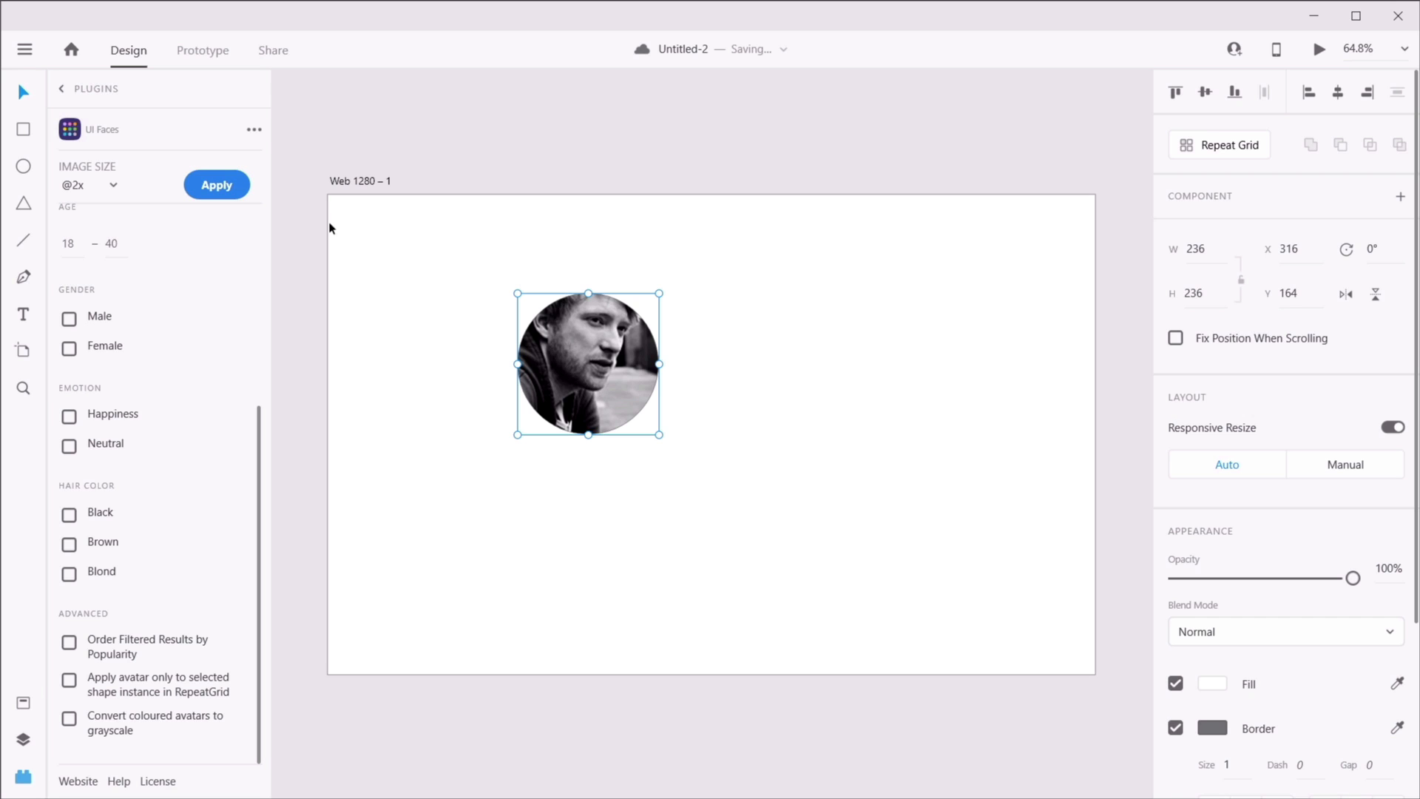
{"action": "left_click", "coordinate": [217, 185]}
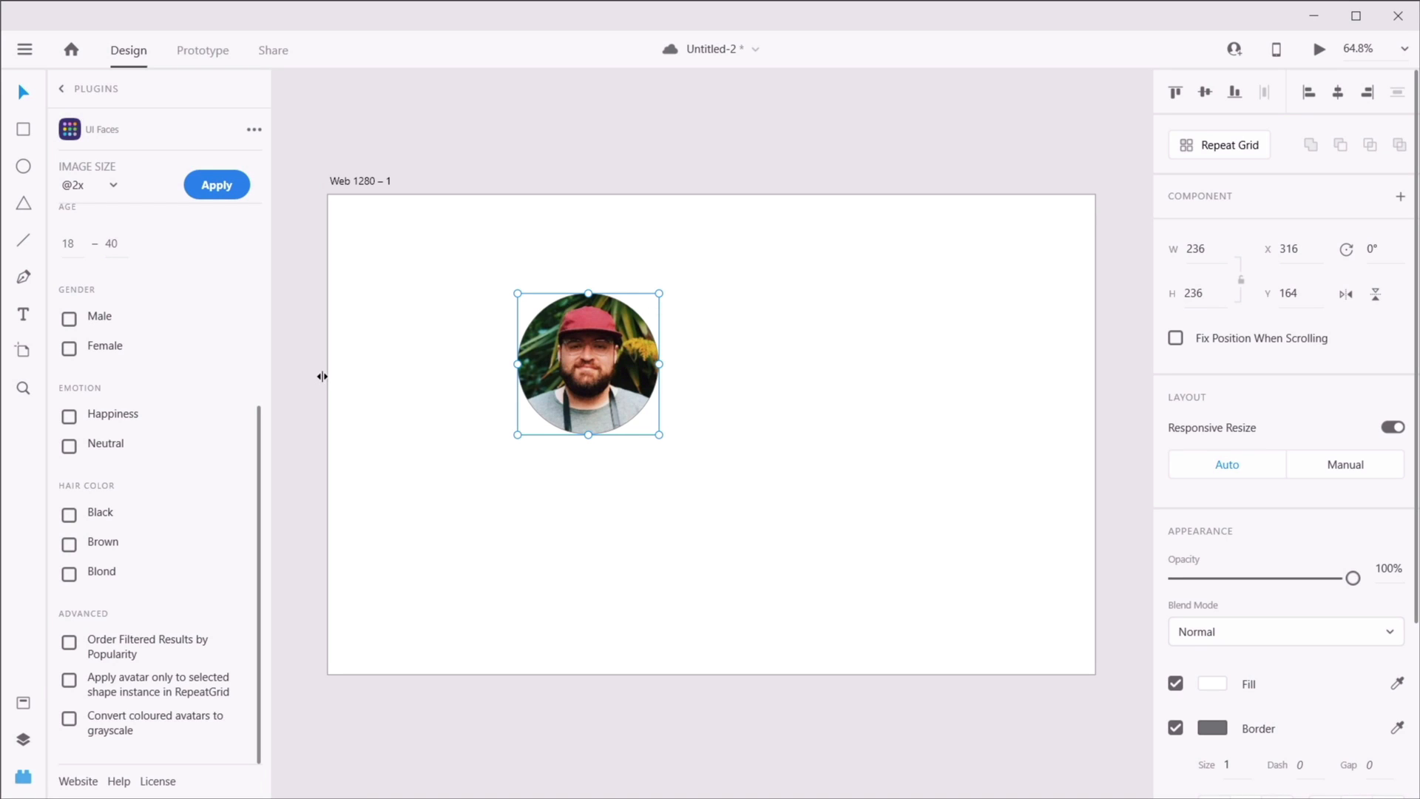
- Refill the circle with an avatar filtered by Female and Happiness, and save the document
{"action": "left_click", "coordinate": [69, 349]}
{"action": "scroll", "coordinate": [127, 340], "scroll_direction": "up", "scroll_amount": 4}
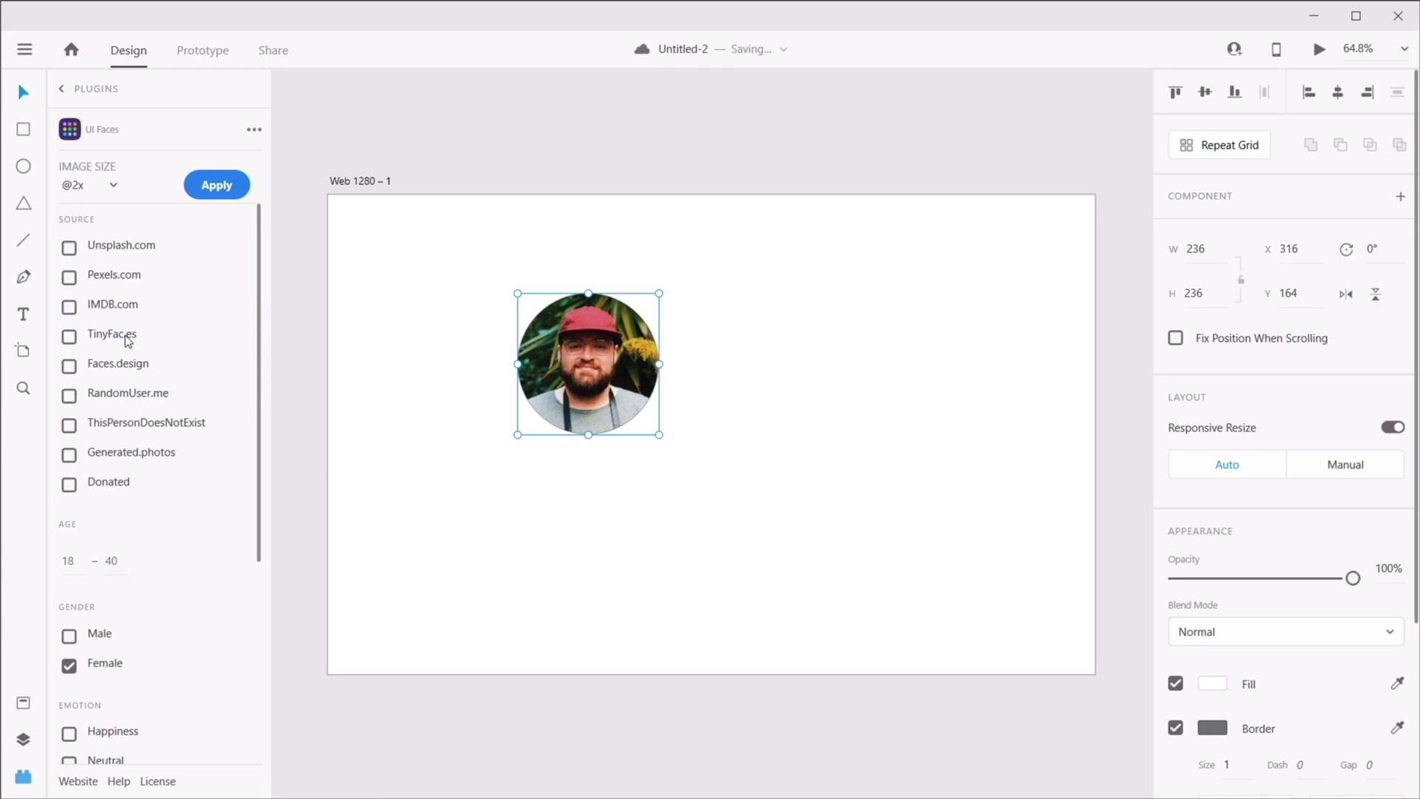
{"action": "scroll", "coordinate": [130, 403], "scroll_direction": "down", "scroll_amount": 4}
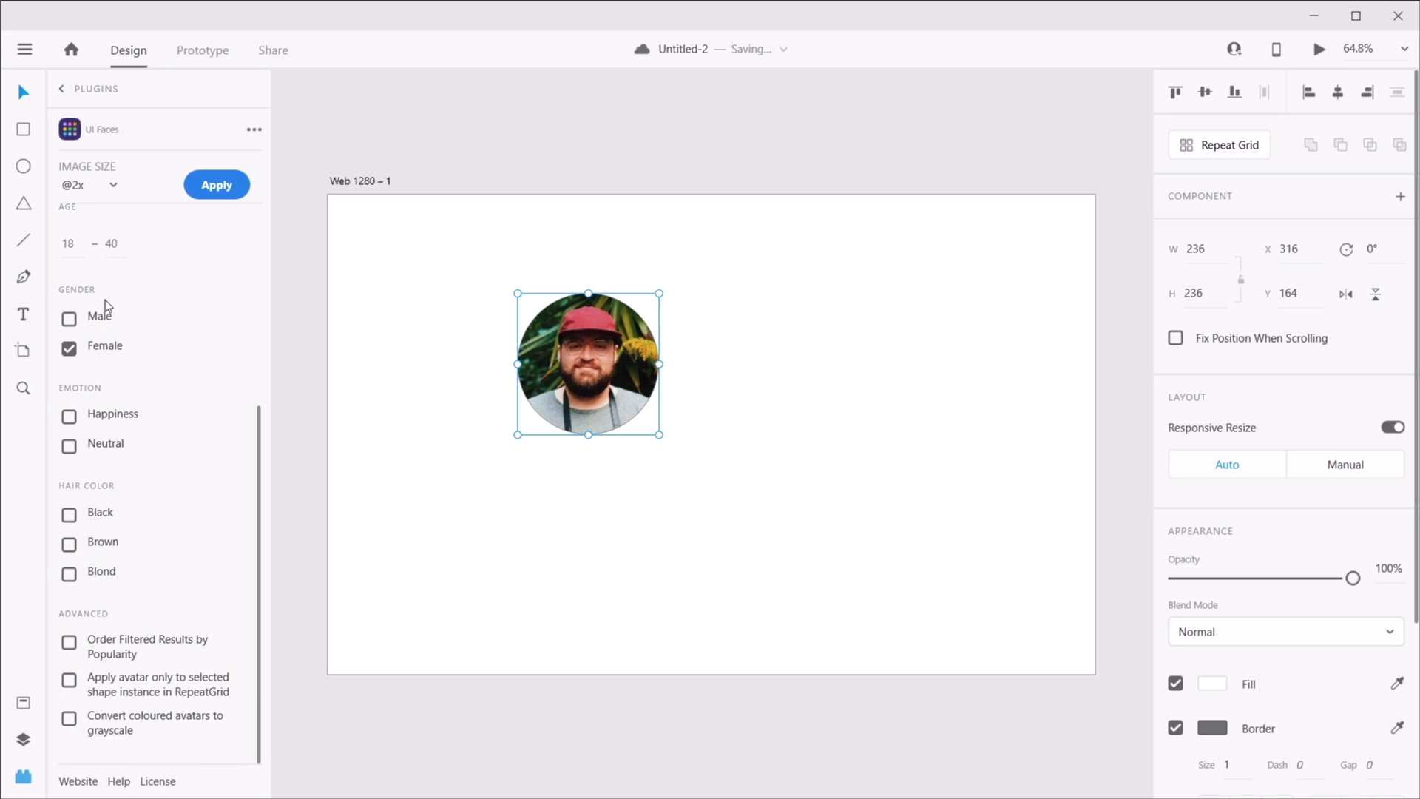
{"action": "left_click", "coordinate": [69, 417]}
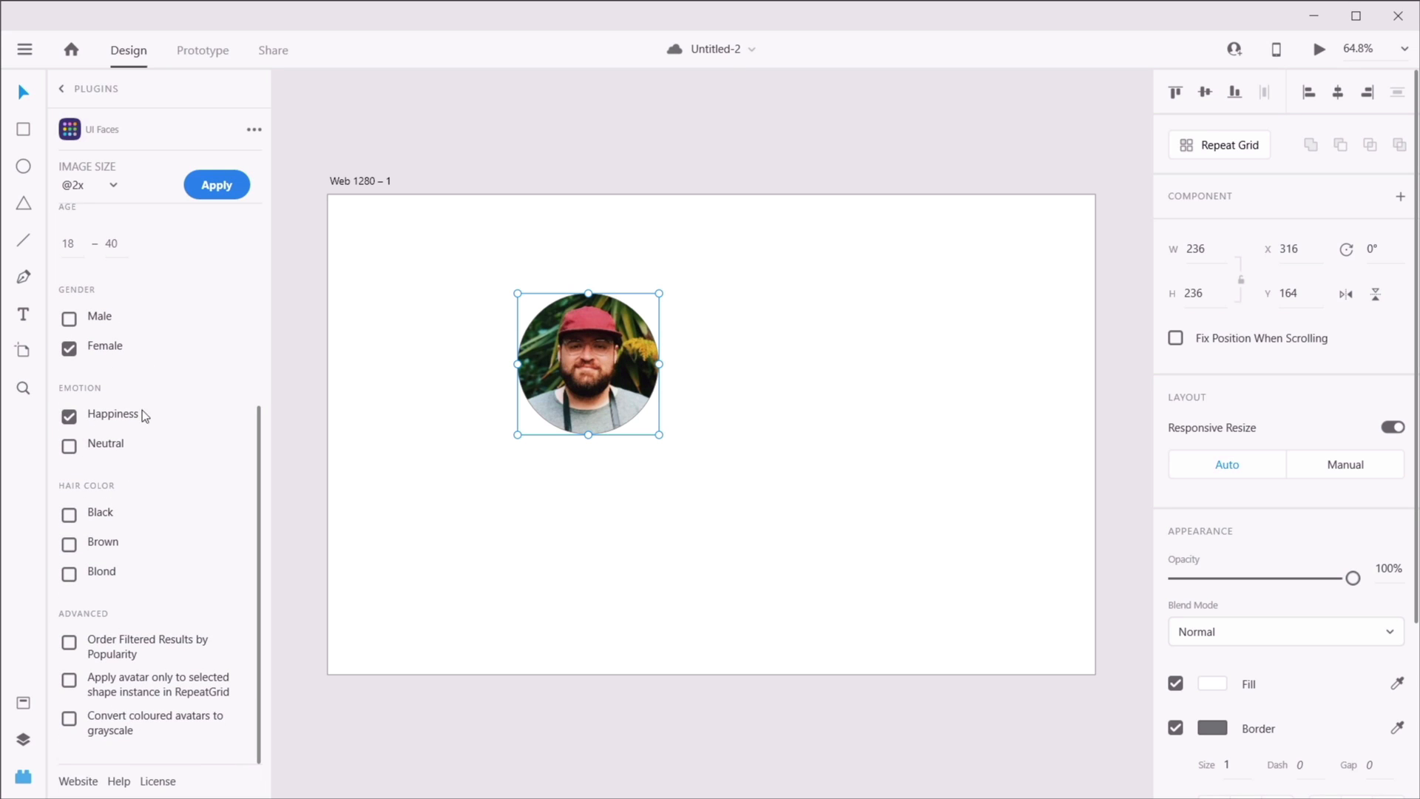
{"action": "left_click", "coordinate": [215, 185]}
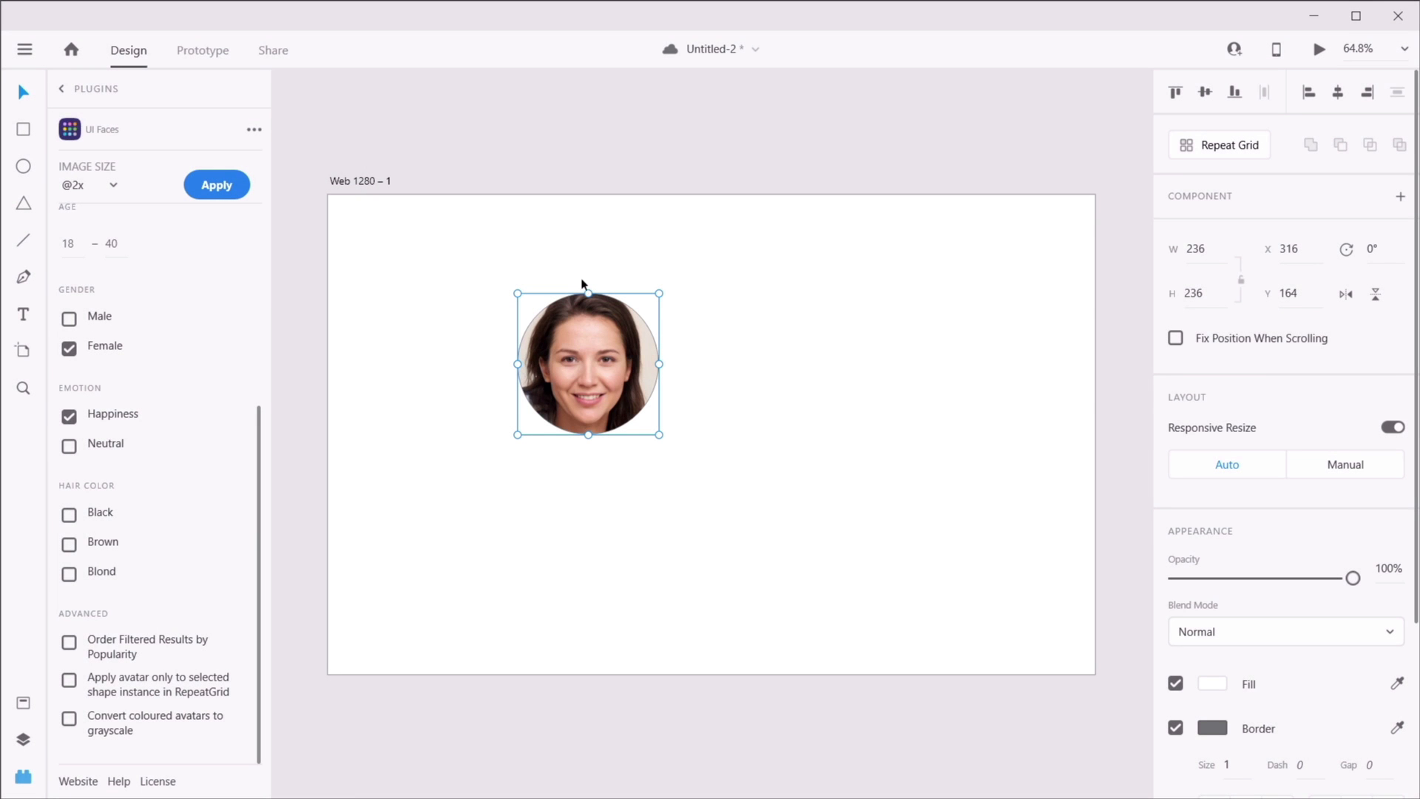
{"action": "left_click", "coordinate": [836, 388]}
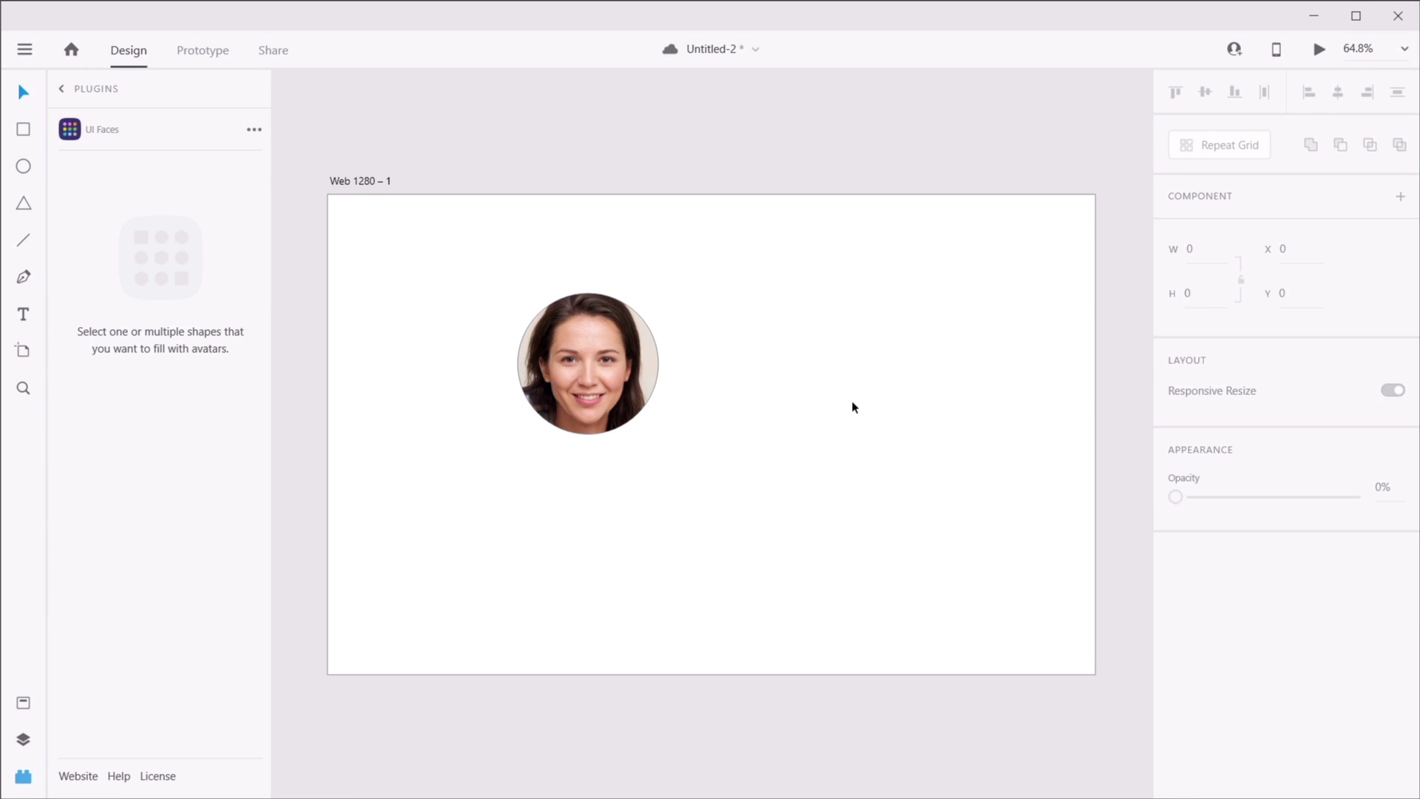
{"action": "key", "text": "ctrl+s"}
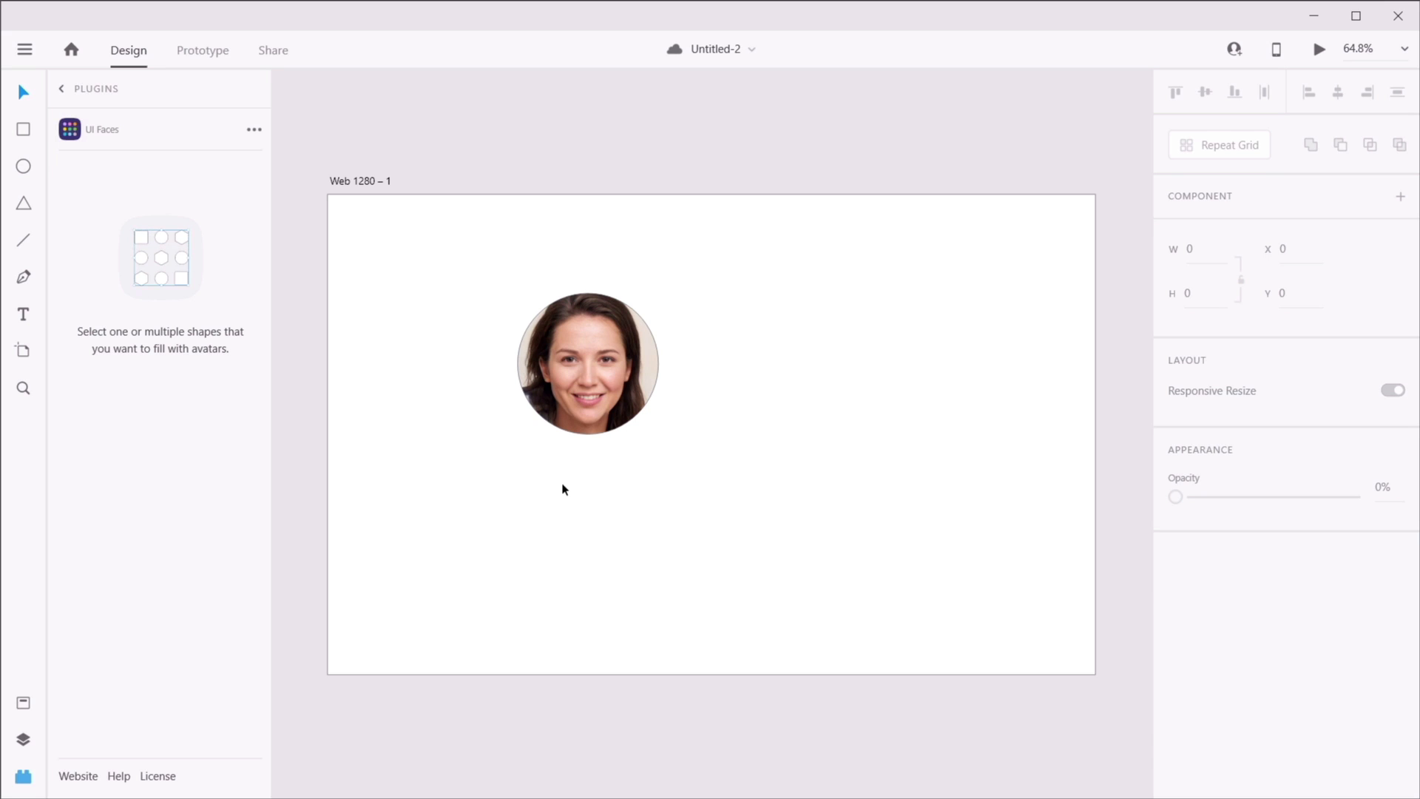
- Install the Lorem Ipsum plugin from the plugin manager and close the manager
{"action": "left_click", "coordinate": [84, 88]}
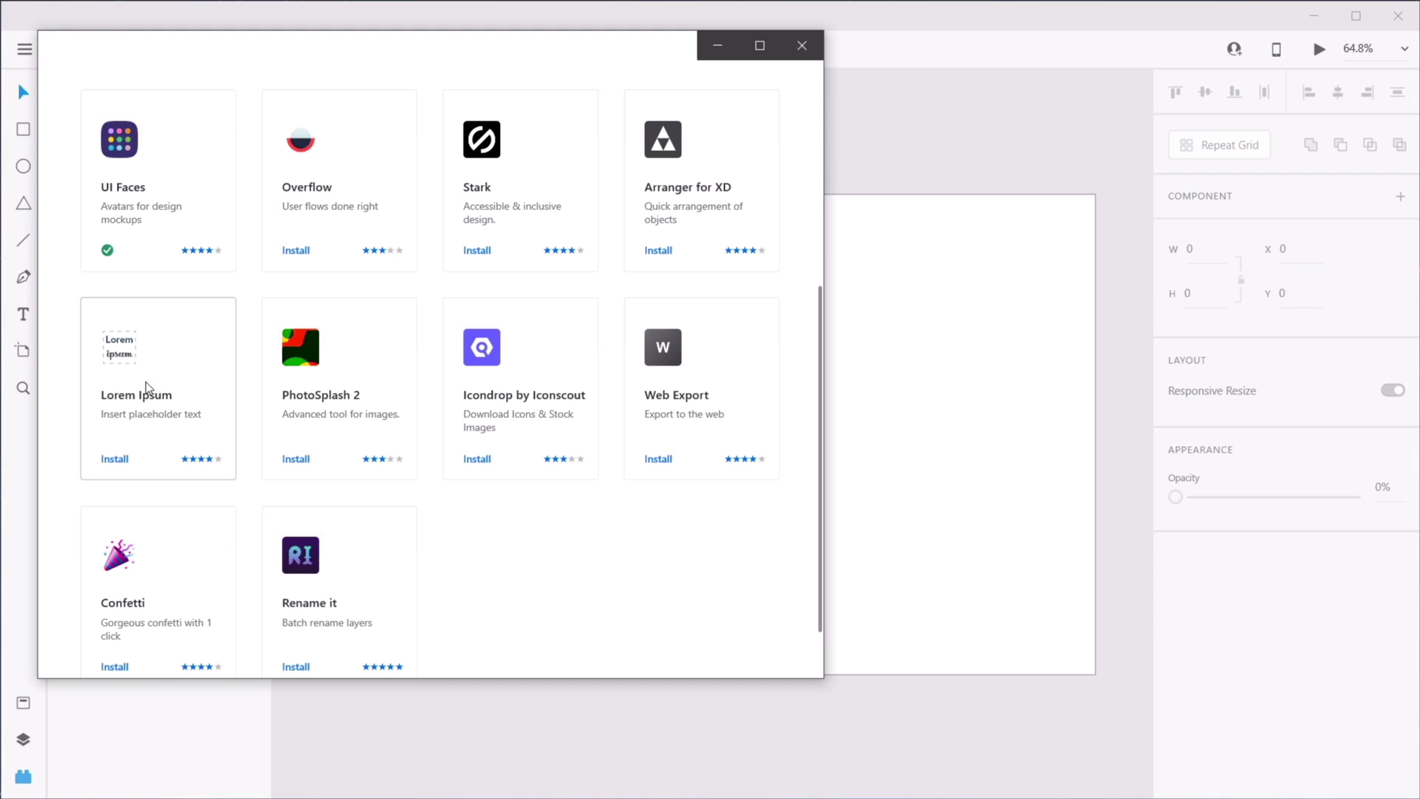
{"action": "left_click", "coordinate": [117, 460]}
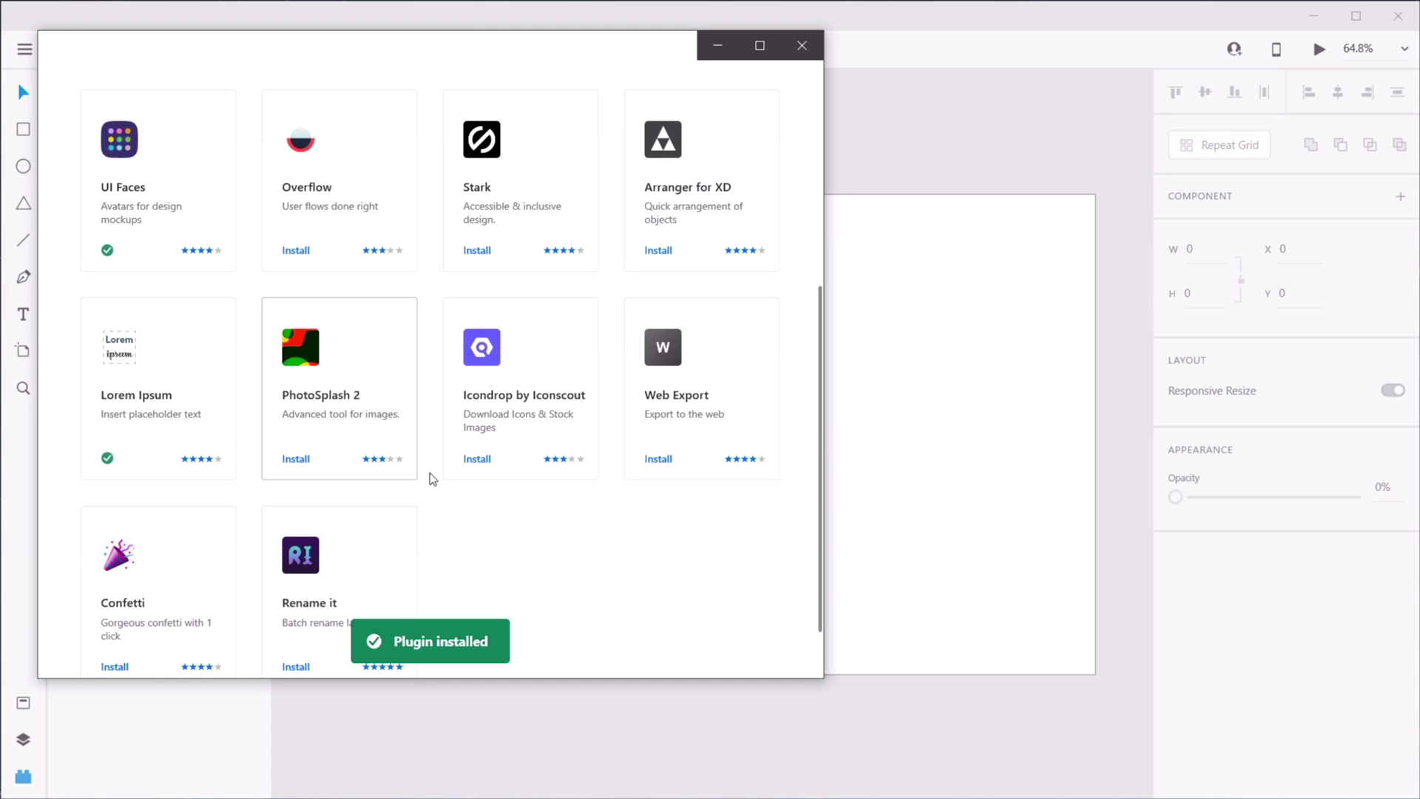
{"action": "left_click", "coordinate": [800, 48]}
- Add a text area about 380 by 381 reading "Hello" beside the avatar, start its placeholder fill, and accept the Lorem Ipsum plugin's privacy policy
{"action": "key", "text": "t"}
{"action": "left_click_drag", "start_coordinate": [748, 309], "coordinate": [977, 539]}
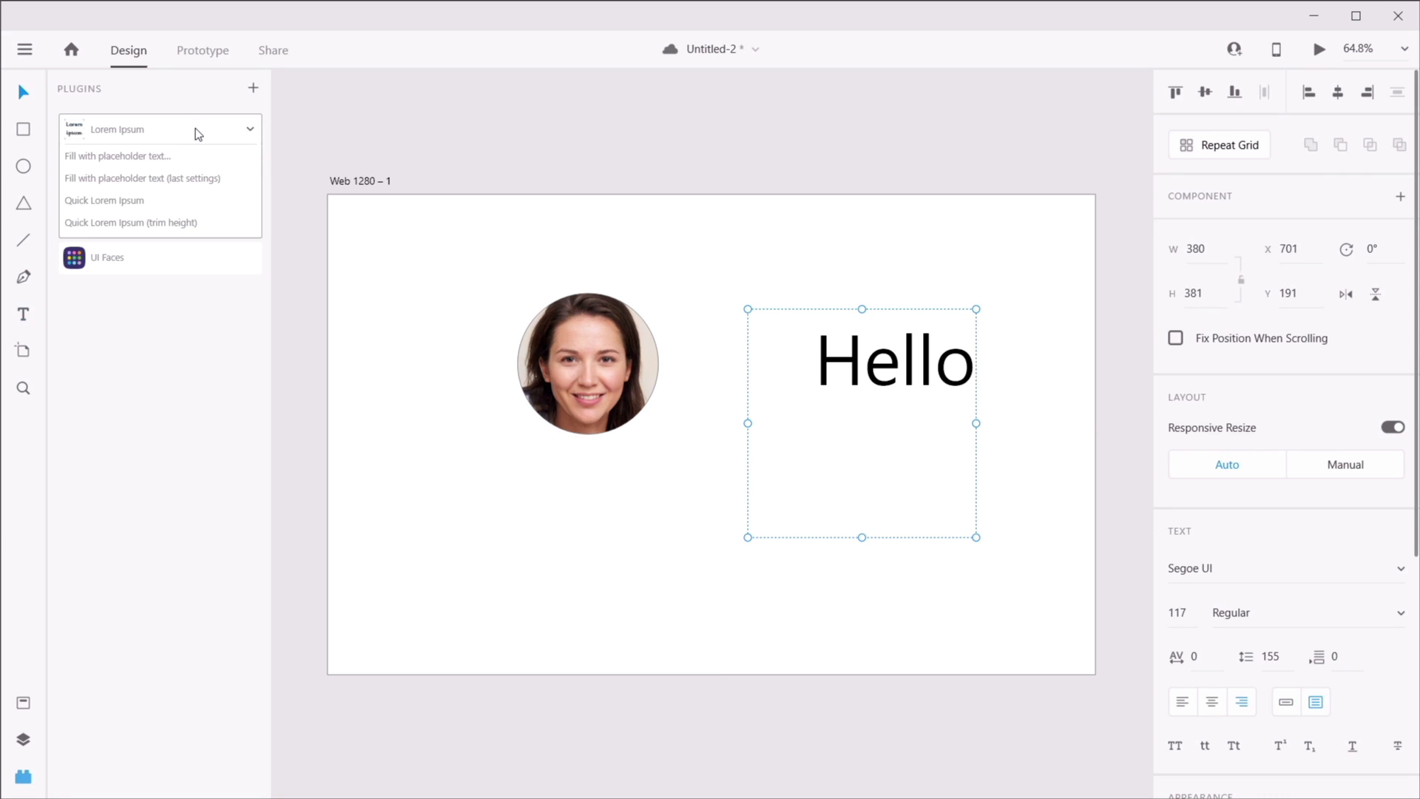
{"action": "left_click", "coordinate": [191, 160]}
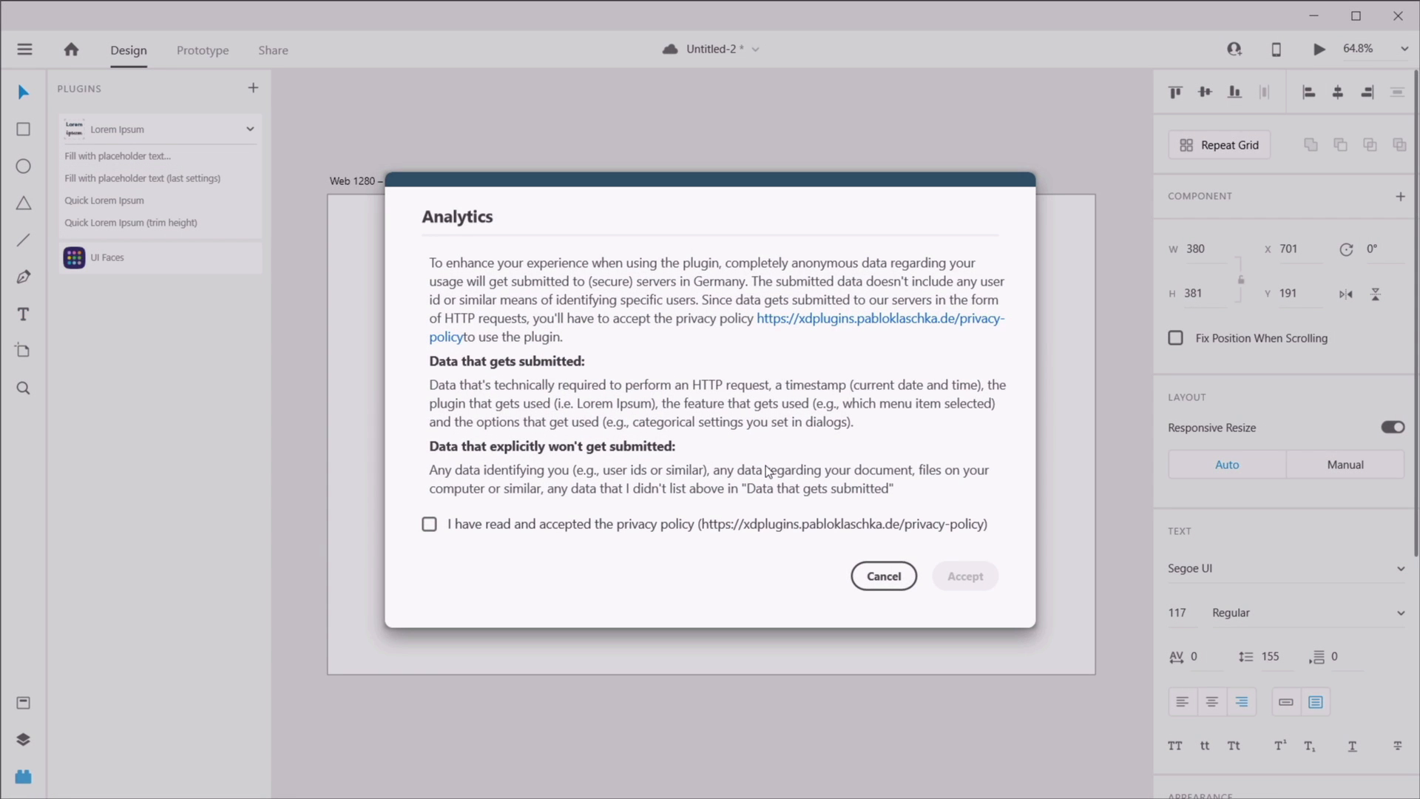
{"action": "left_click", "coordinate": [781, 525]}
{"action": "left_click", "coordinate": [965, 576]}
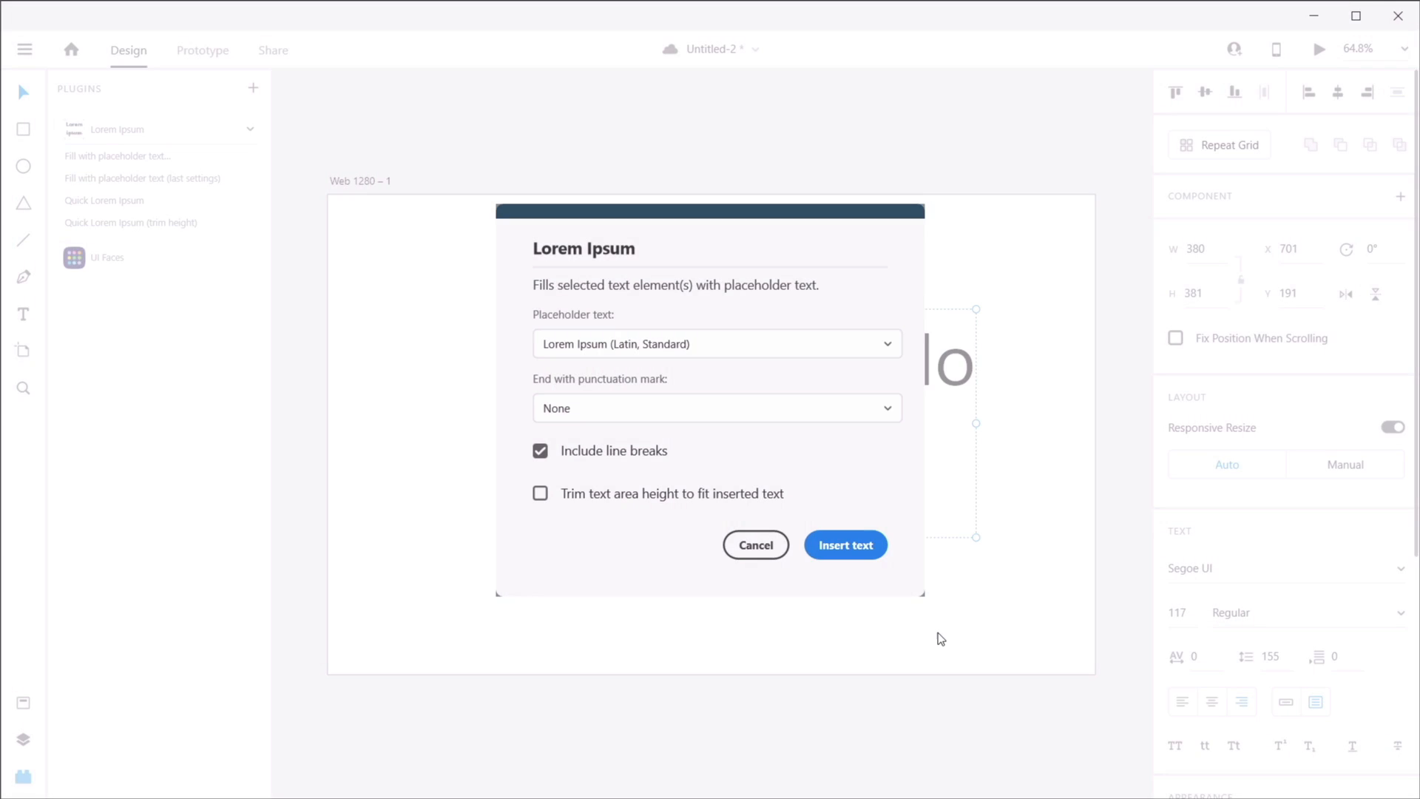
- Fill the text area with Lorem Ipsum (Latin, Standard), with no ending punctuation mark and line breaks included
{"action": "left_click", "coordinate": [680, 351]}
{"action": "left_click", "coordinate": [694, 302]}
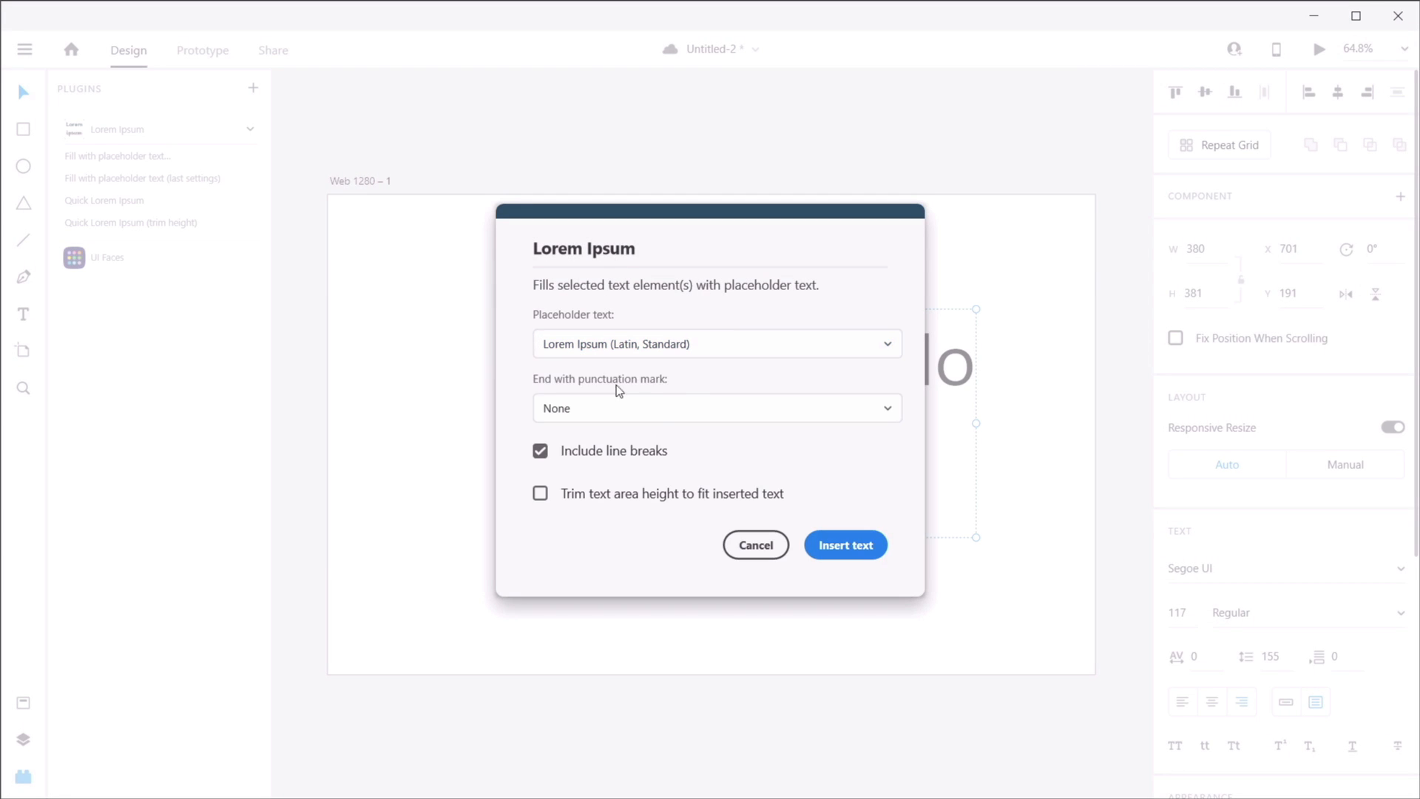
{"action": "left_click", "coordinate": [845, 545]}
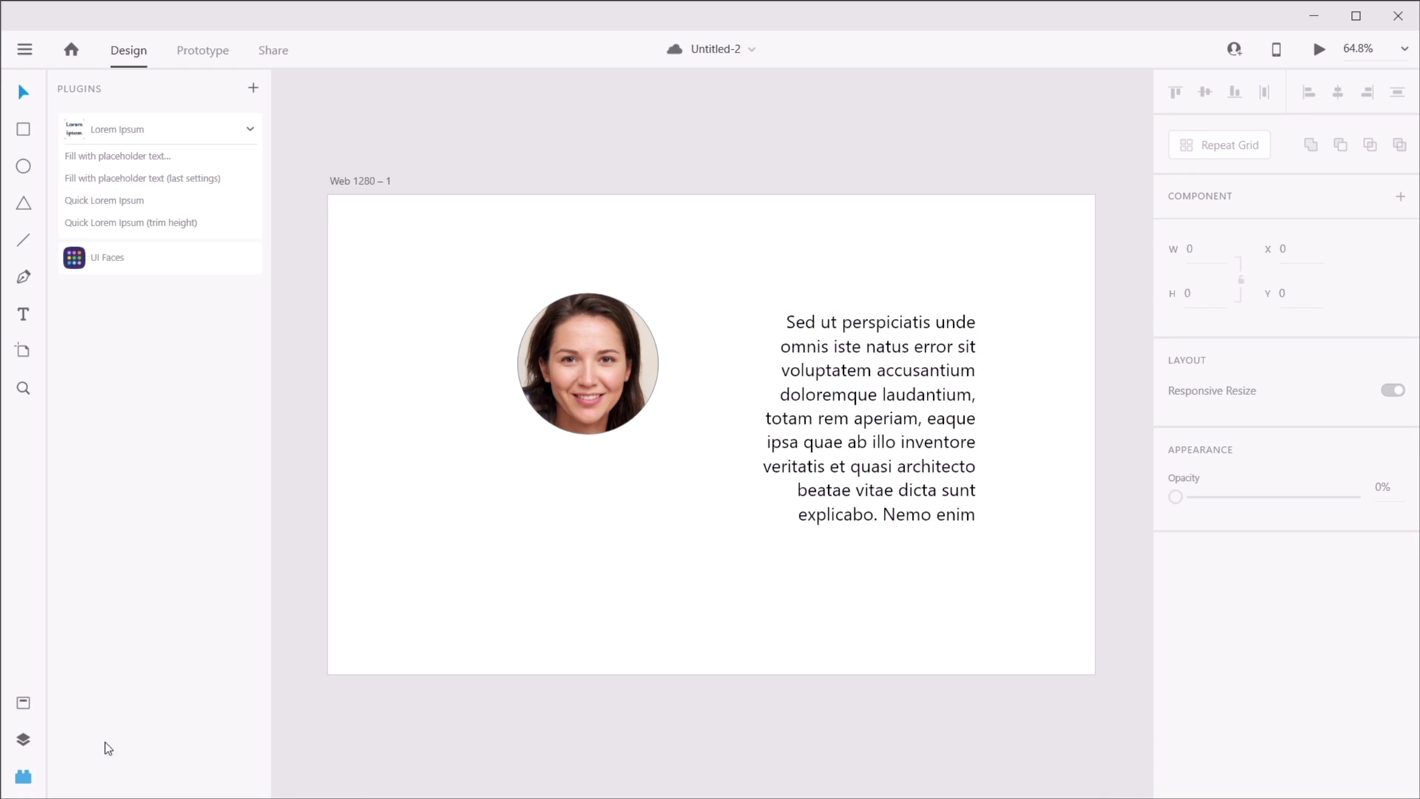
- Browse the Editors' Choice plugins, UI kits and app integrations among the XD add-ons
{"action": "left_click", "coordinate": [71, 49]}
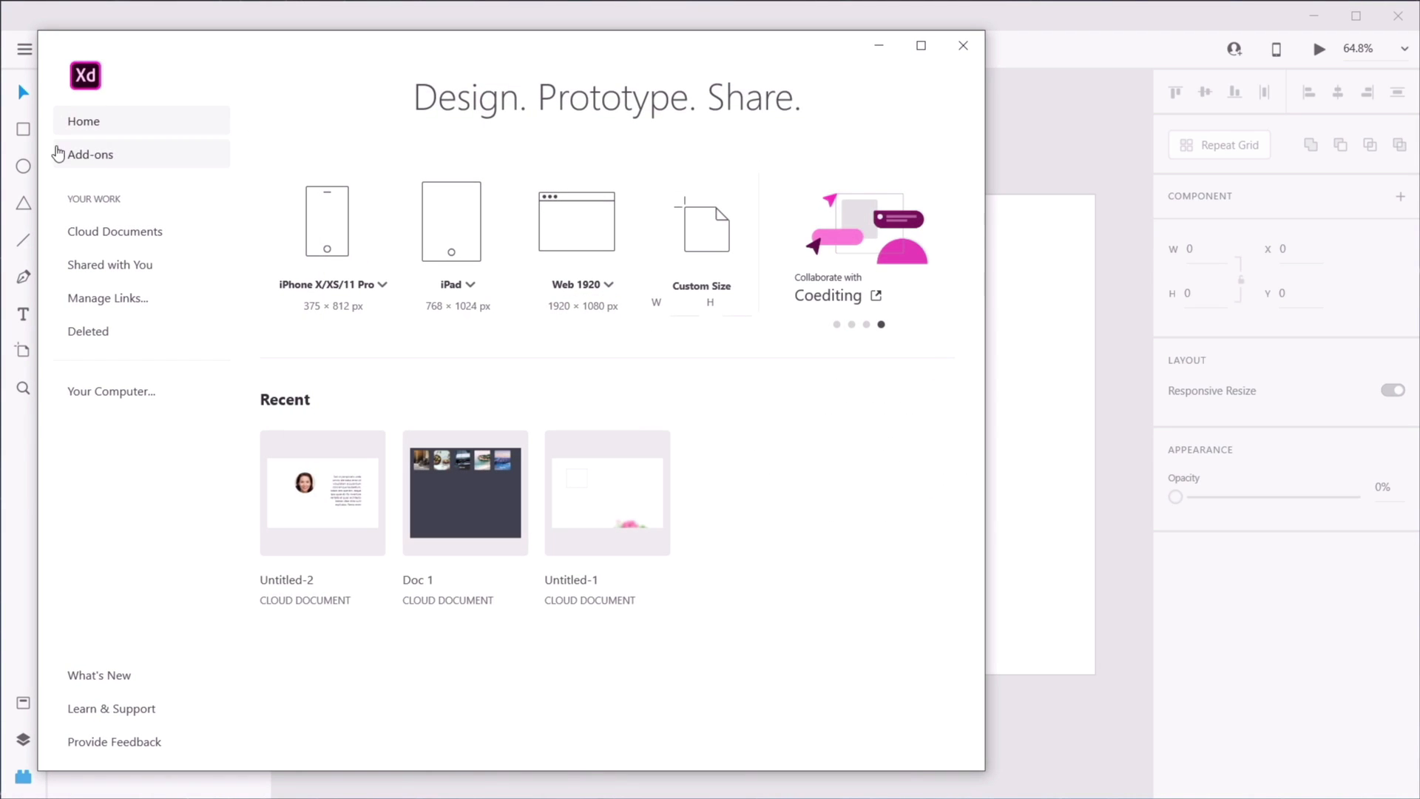
{"action": "left_click", "coordinate": [59, 153]}
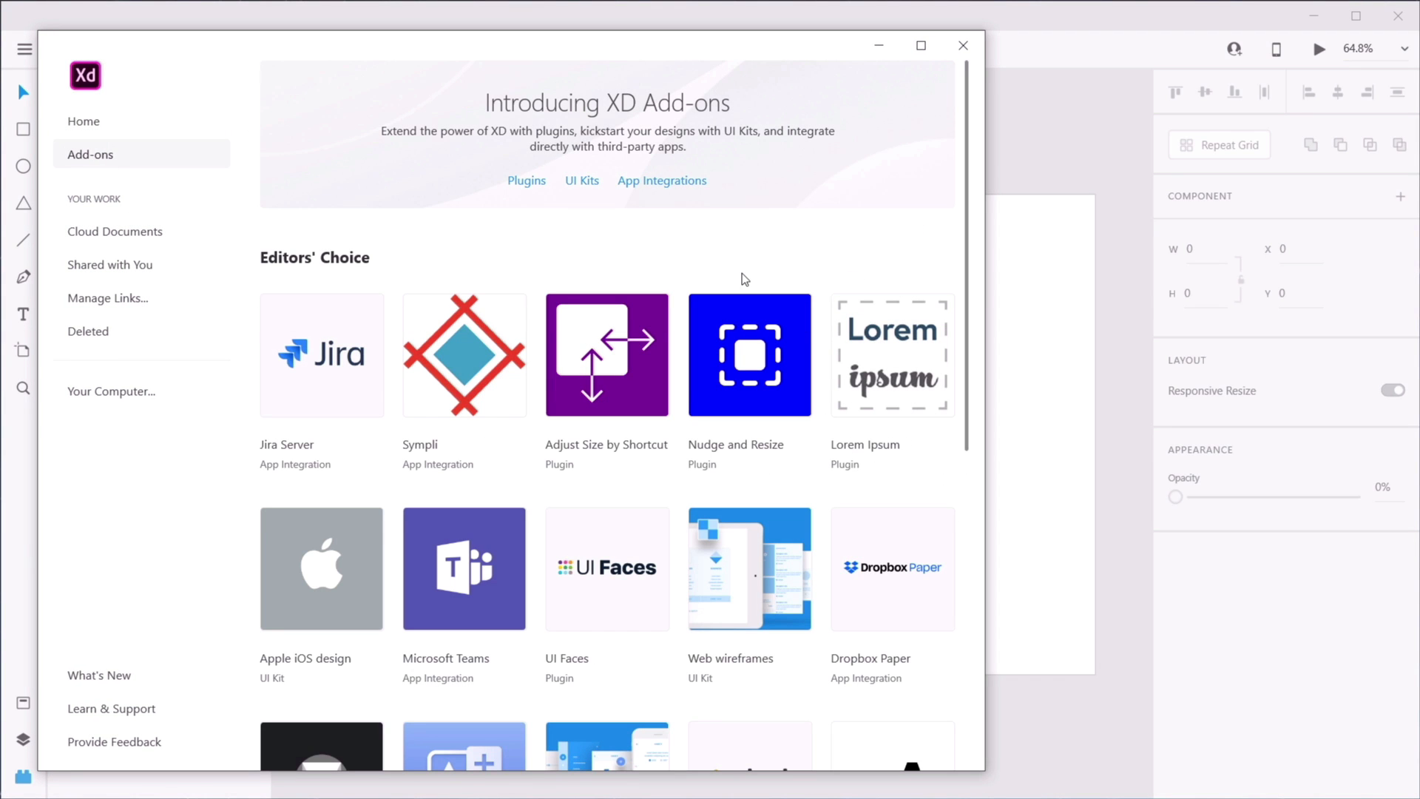
{"action": "scroll", "coordinate": [693, 276], "scroll_direction": "down", "scroll_amount": 8}
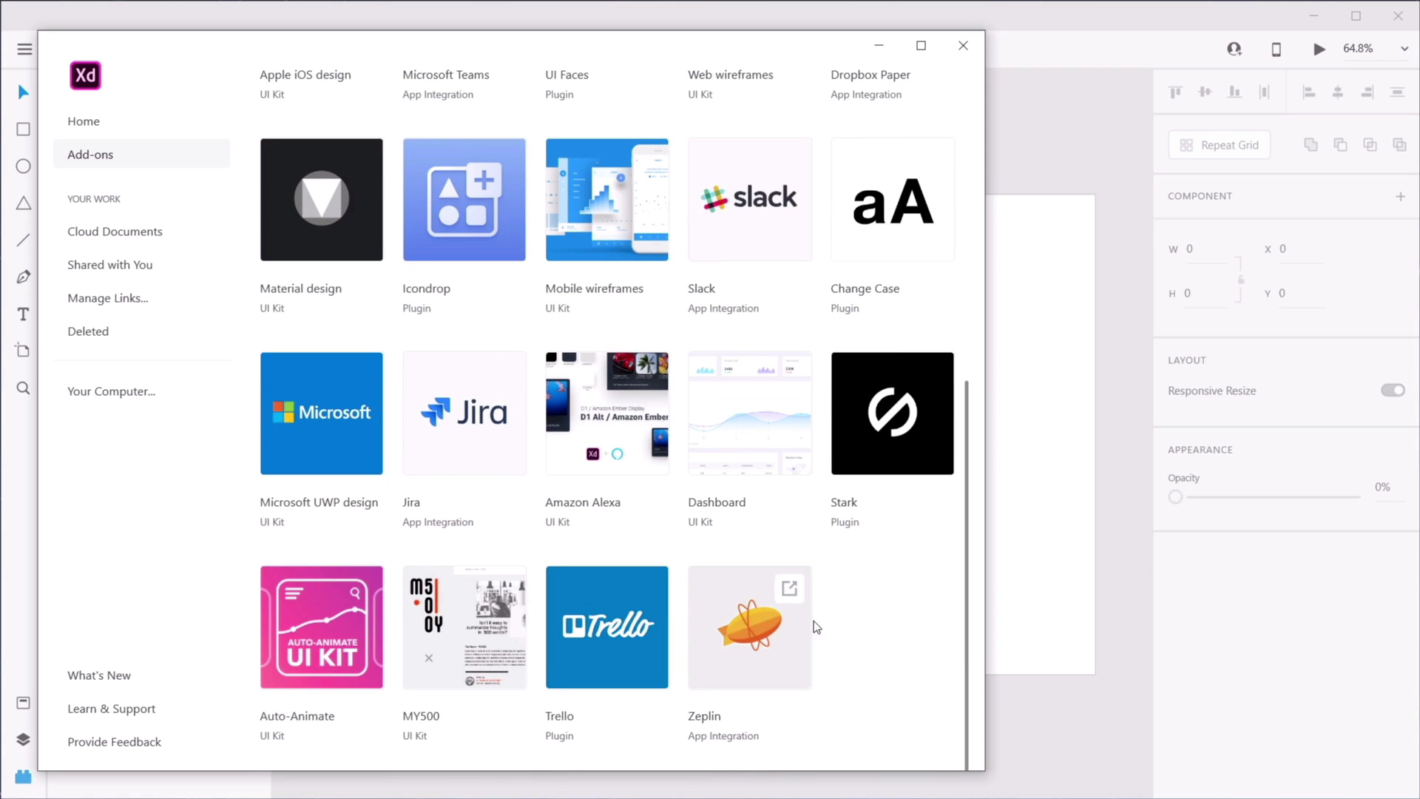
{"action": "scroll", "coordinate": [810, 472], "scroll_direction": "up", "scroll_amount": 8}
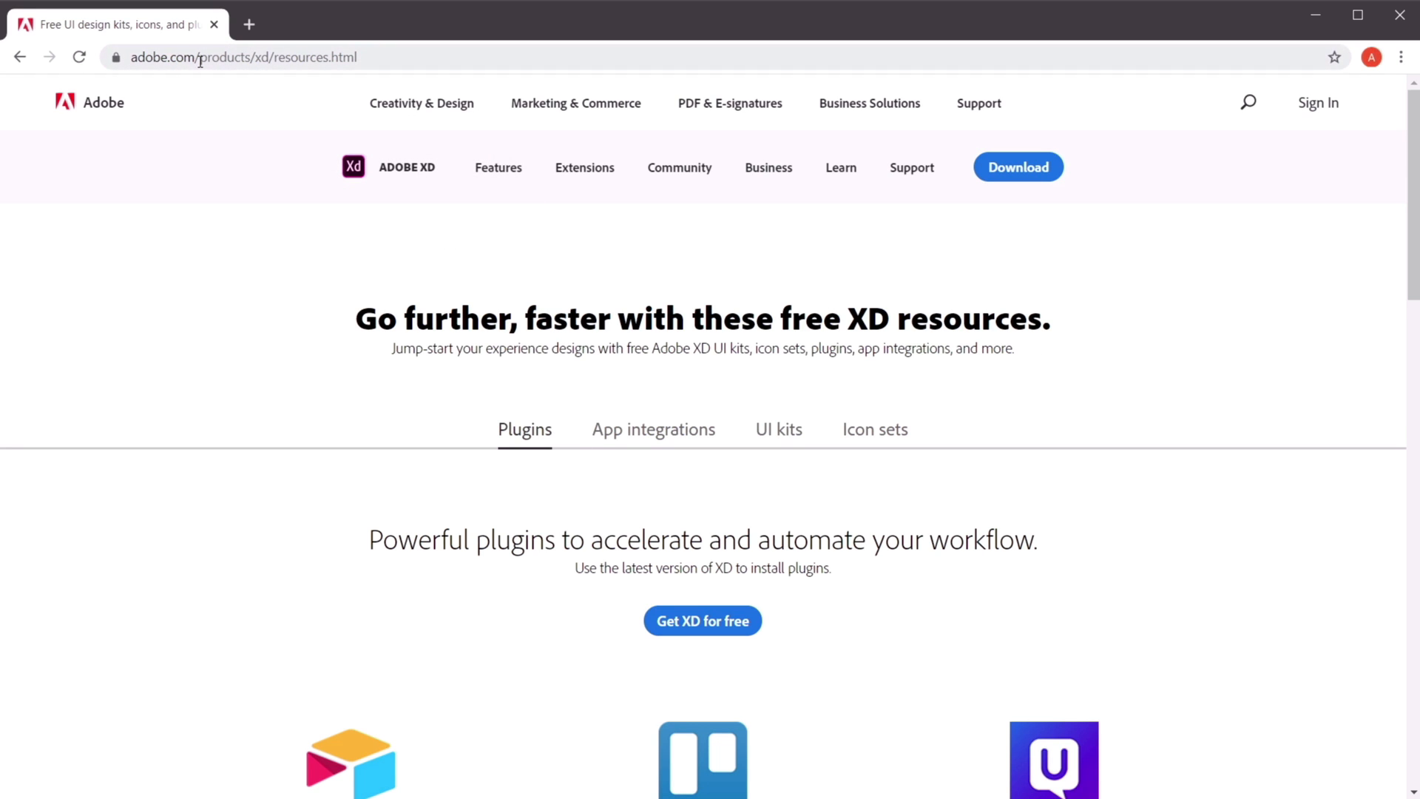
- Switch to the browser and look up the Fresh Food UI Kit among the UI kits on Adobe's XD resources page
{"action": "left_click", "coordinate": [780, 429]}
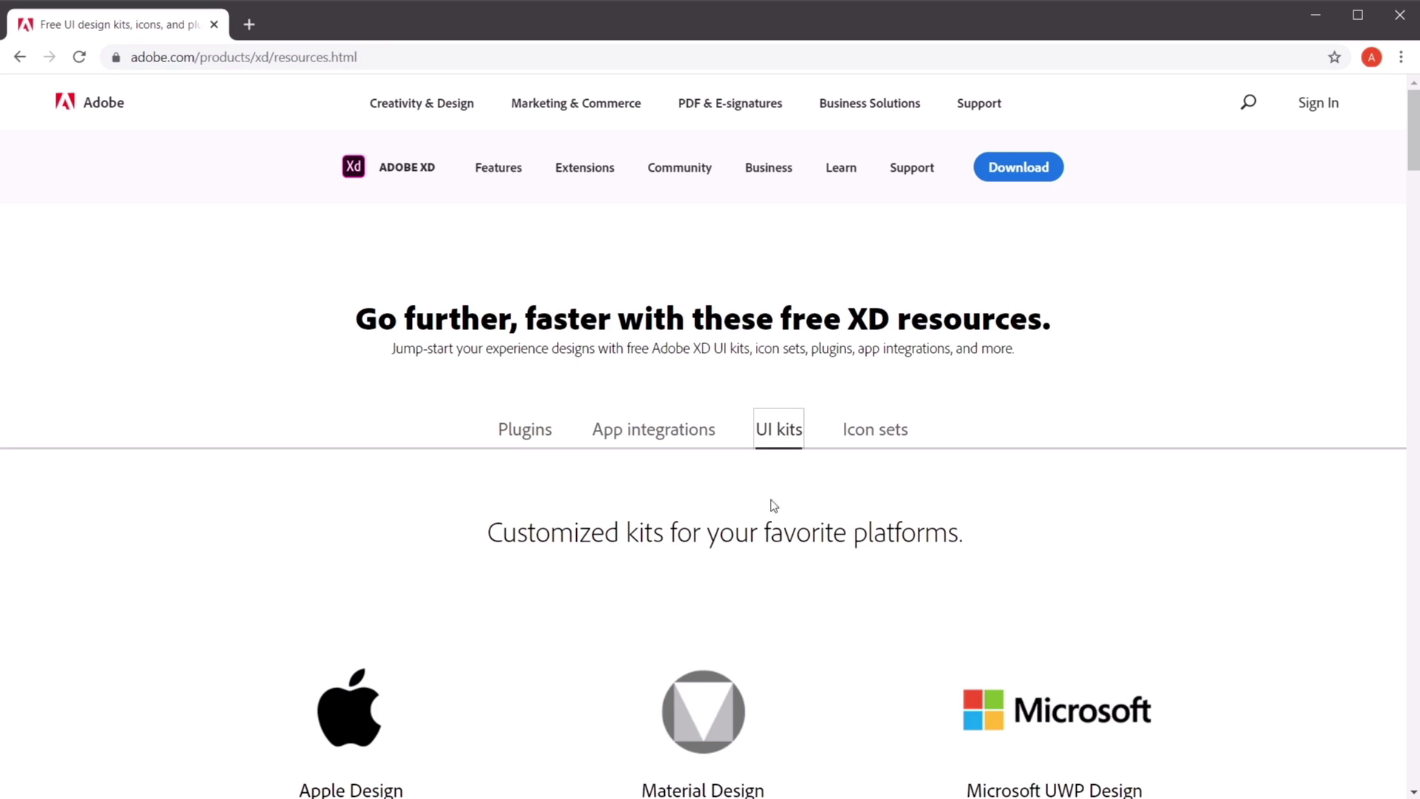
{"action": "scroll", "coordinate": [593, 518], "scroll_direction": "down", "scroll_amount": 8}
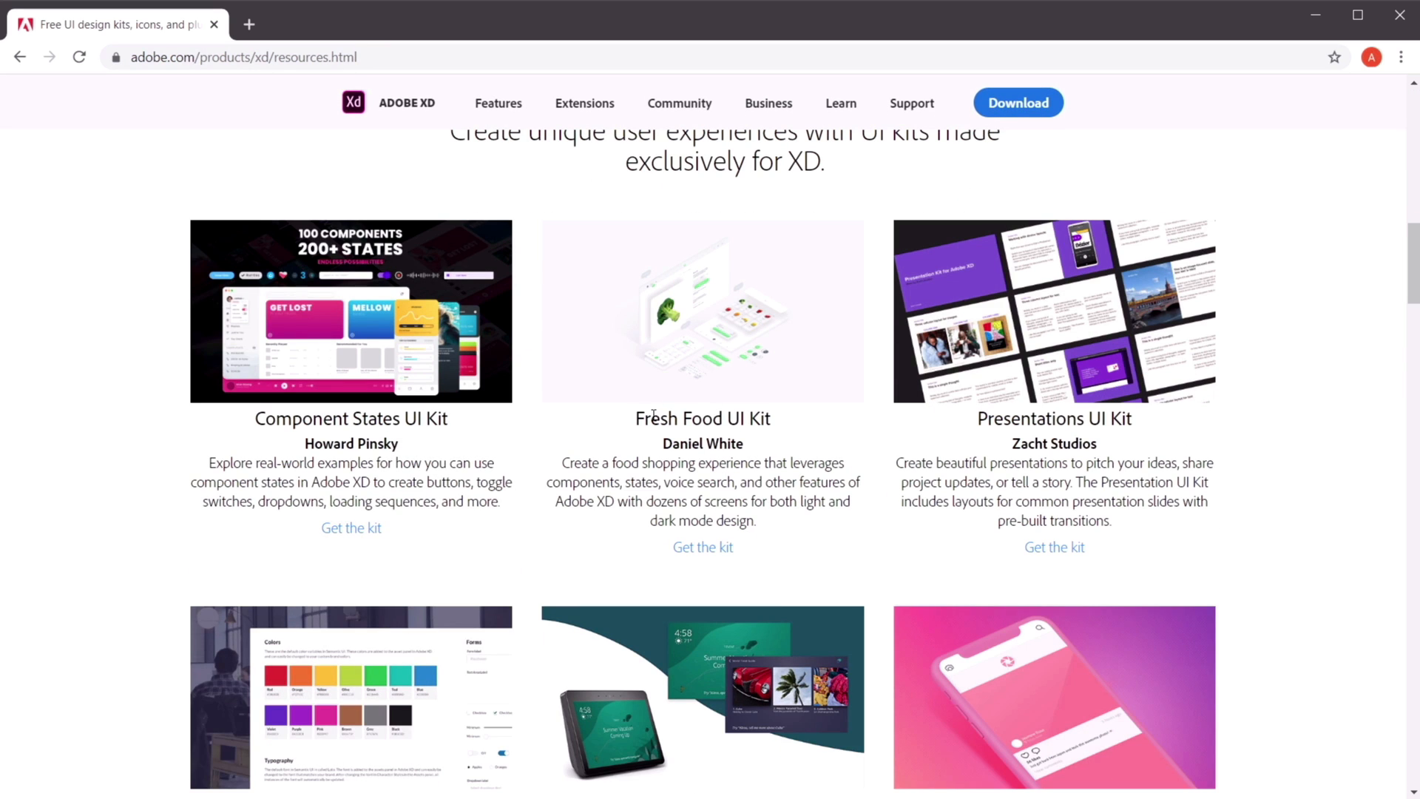
{"action": "left_click_drag", "start_coordinate": [638, 416], "coordinate": [805, 420]}
{"action": "left_click", "coordinate": [799, 423]}
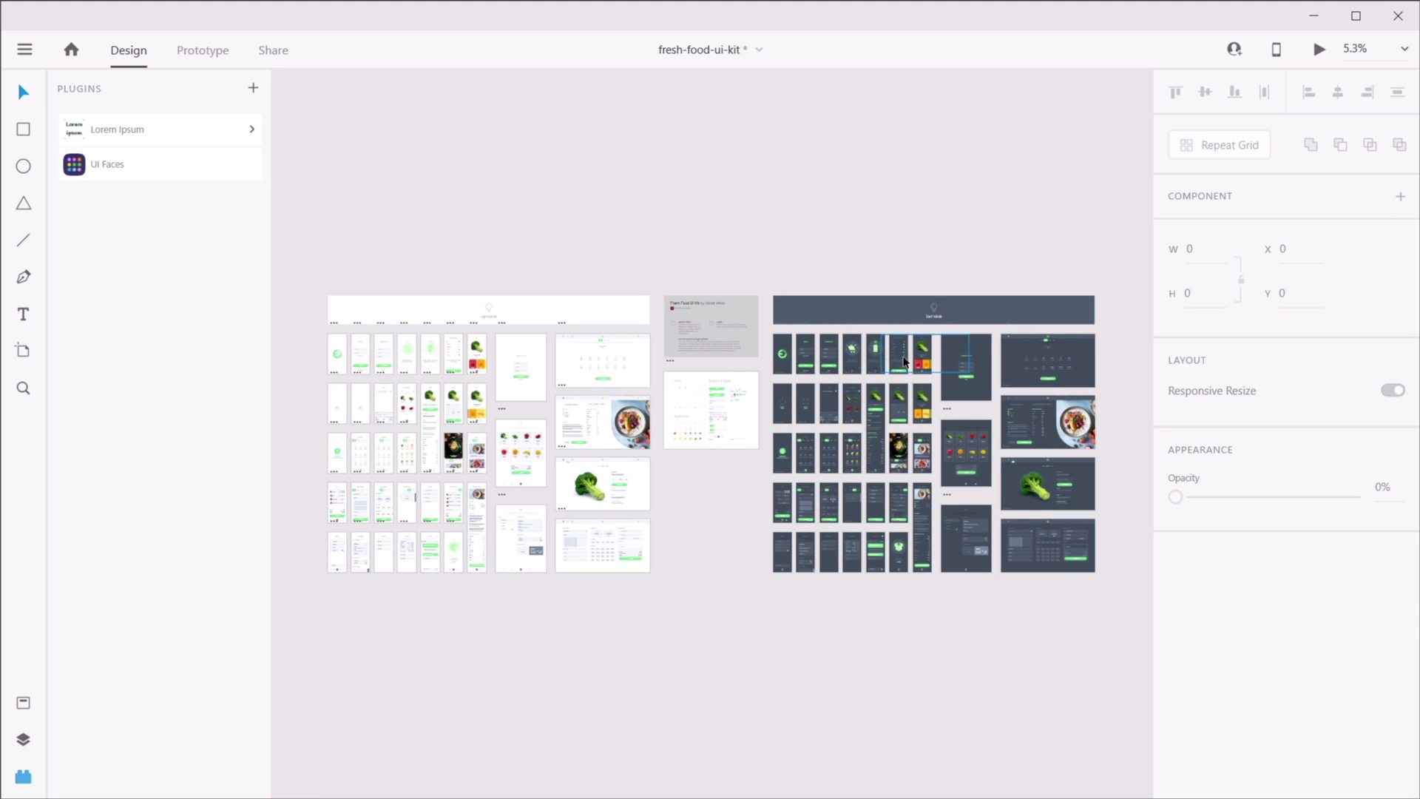
- Switch to Adobe XD, show the layers of fresh-food-ui-kit, and select the Splash Screen (dark) artboard
{"action": "key", "text": "z"}
{"action": "left_click", "coordinate": [957, 573]}
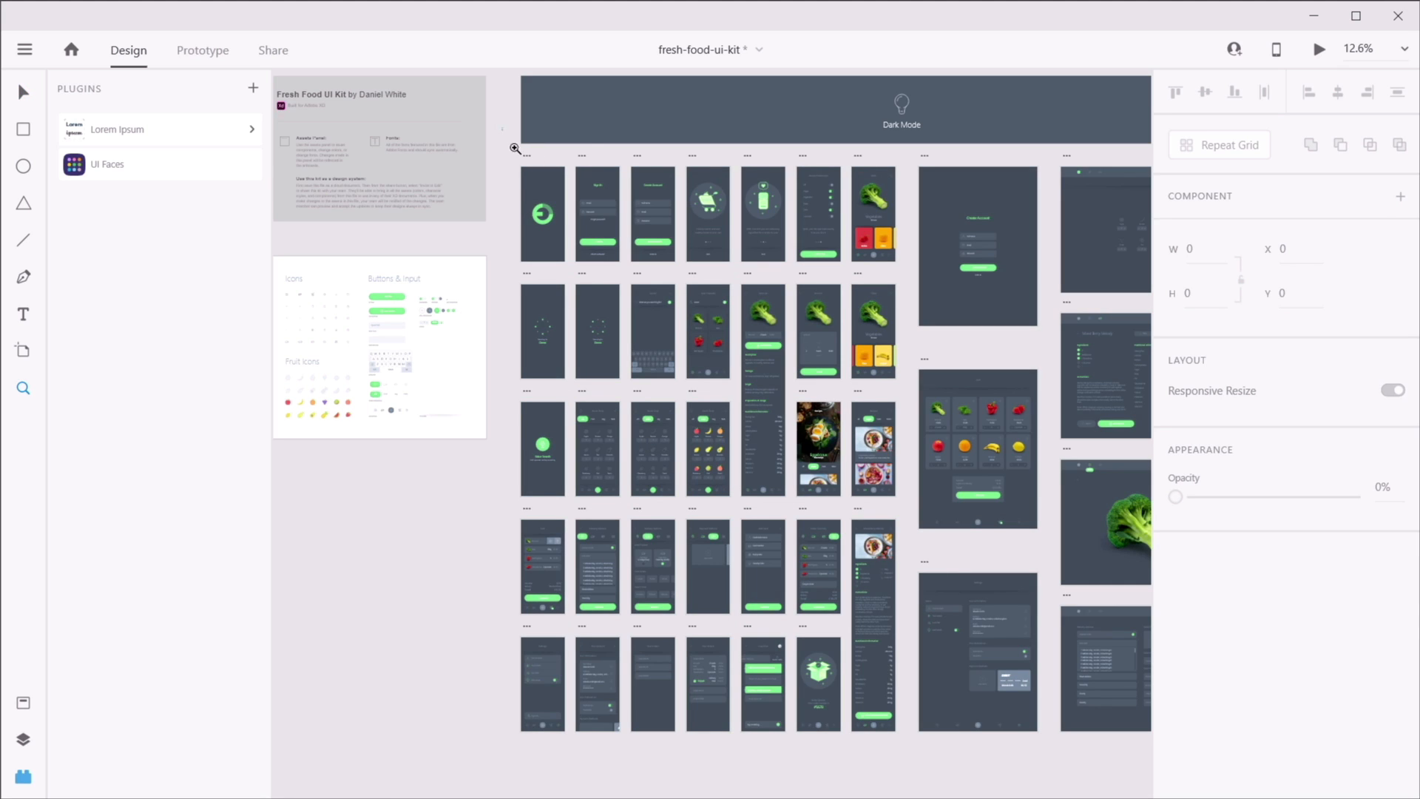
{"action": "left_click_drag", "start_coordinate": [514, 148], "coordinate": [693, 294]}
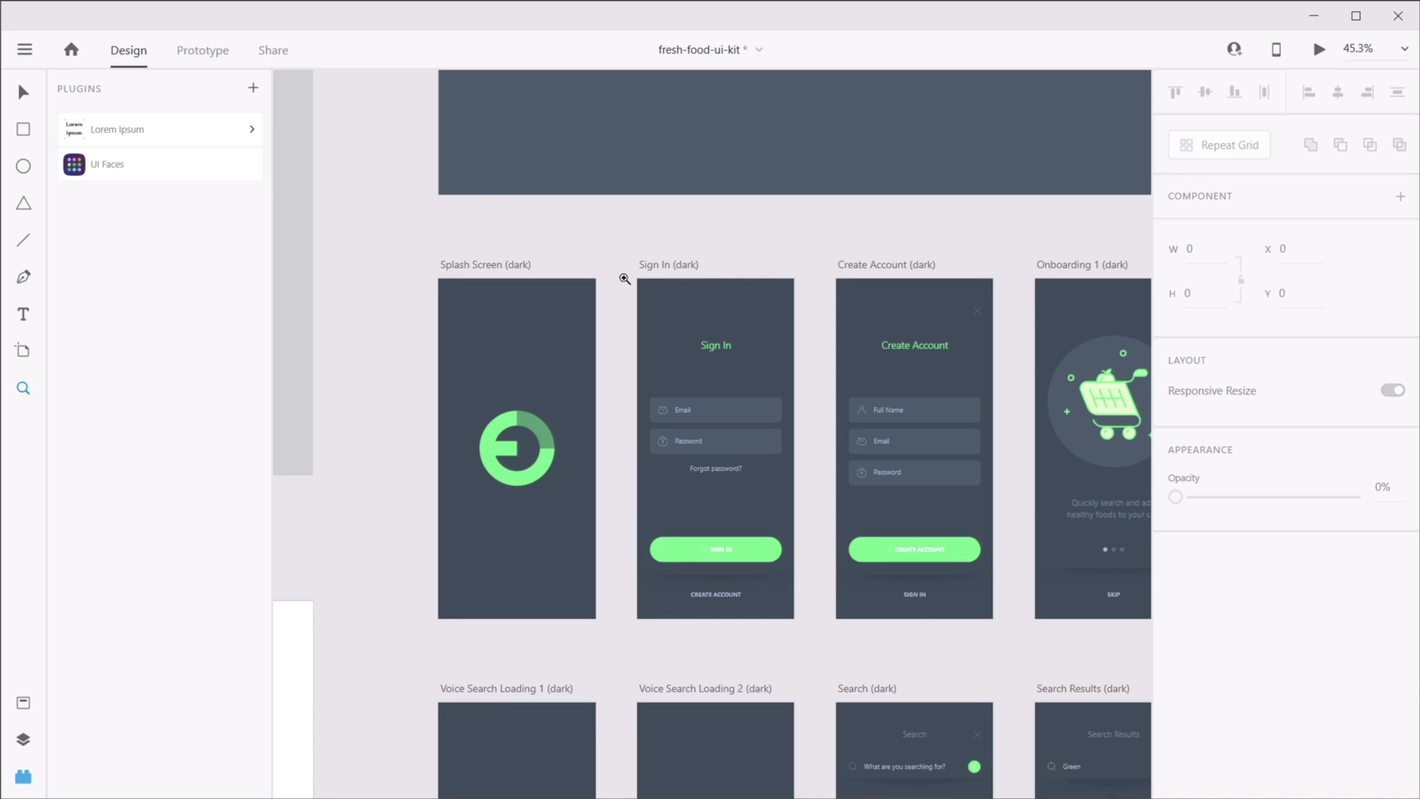
{"action": "left_click_drag", "start_coordinate": [420, 208], "coordinate": [994, 639]}
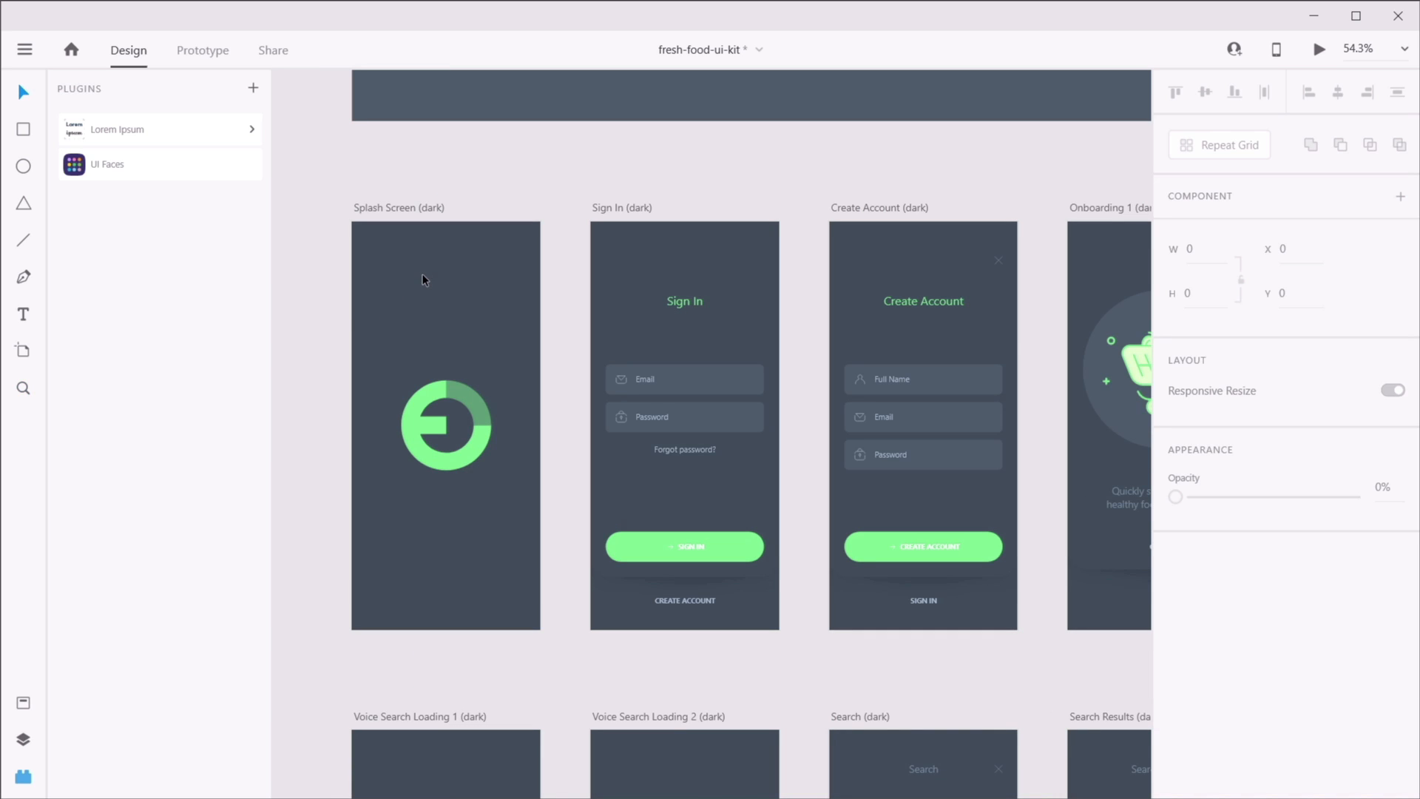
{"action": "left_click", "coordinate": [27, 738]}
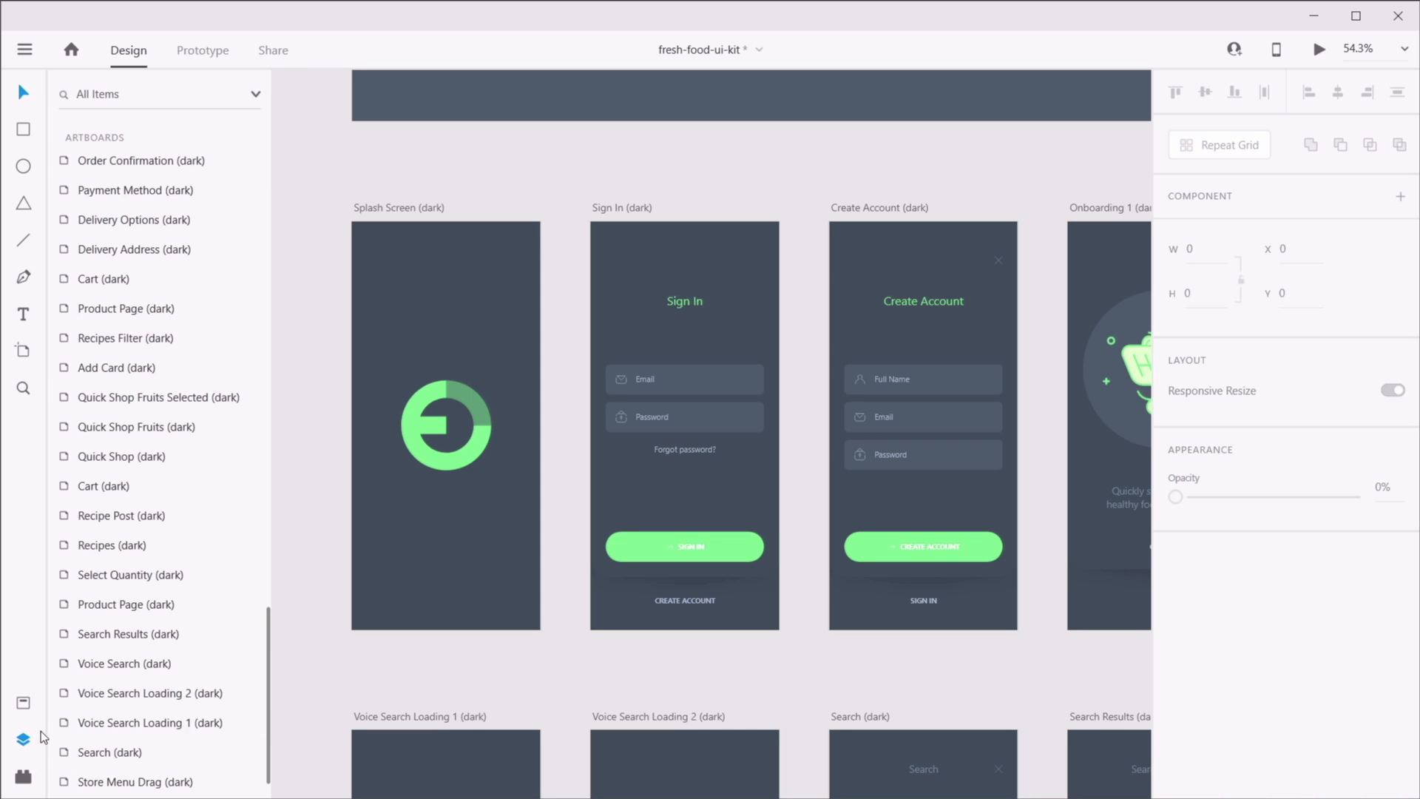
{"action": "left_click", "coordinate": [408, 249]}
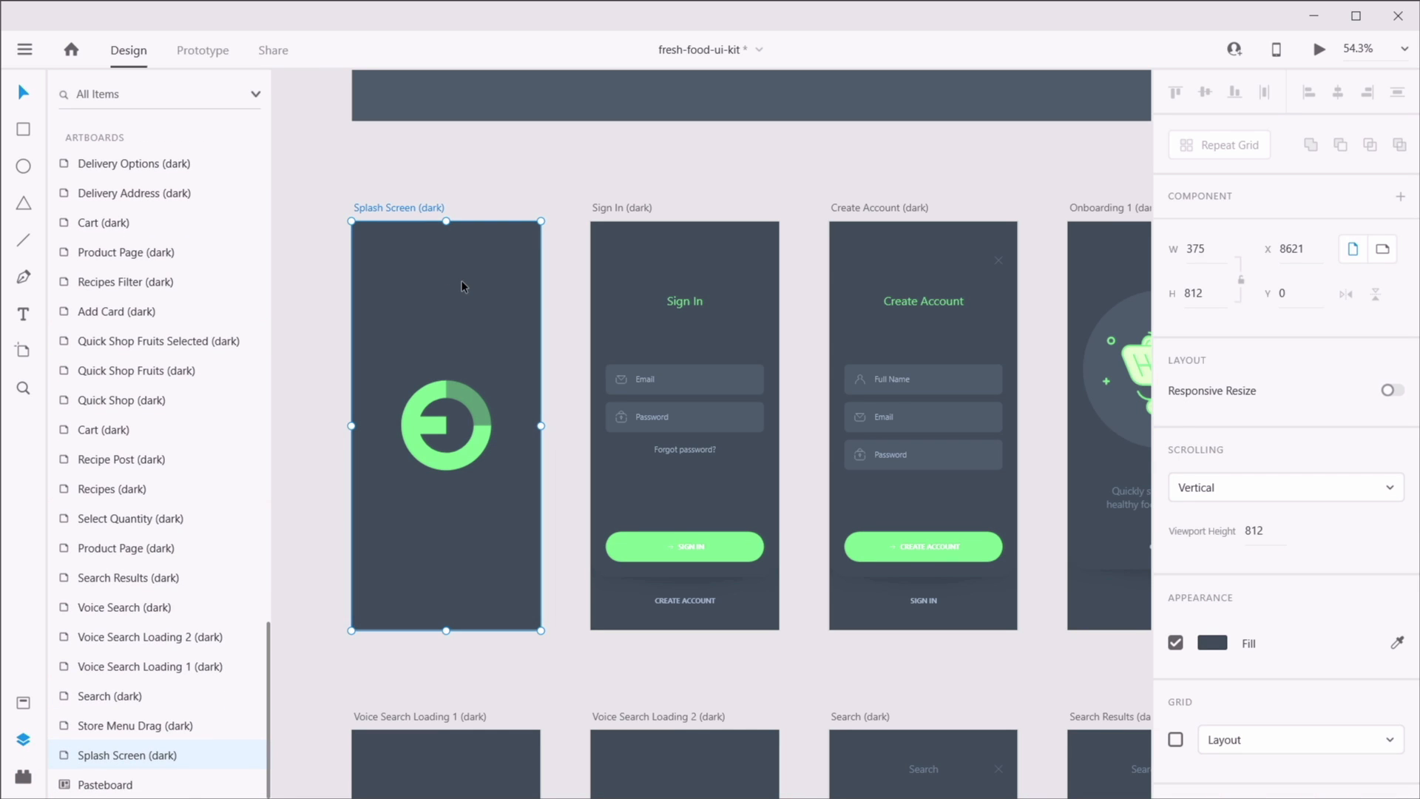
- Set up an export of the selected artboard as JPG for Web and open the designed-at scale choices
{"action": "left_click", "coordinate": [25, 50]}
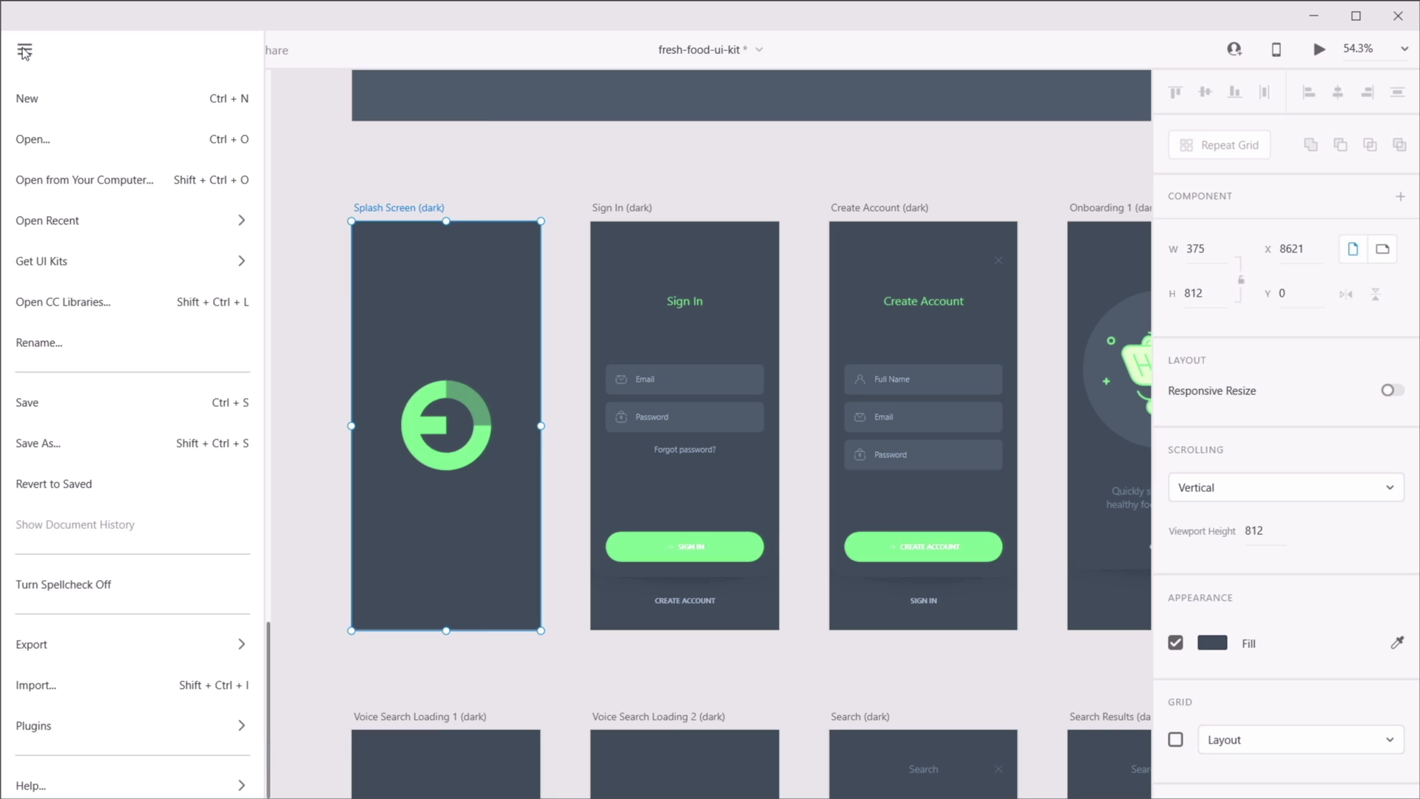
{"action": "mouse_move", "coordinate": [105, 646]}
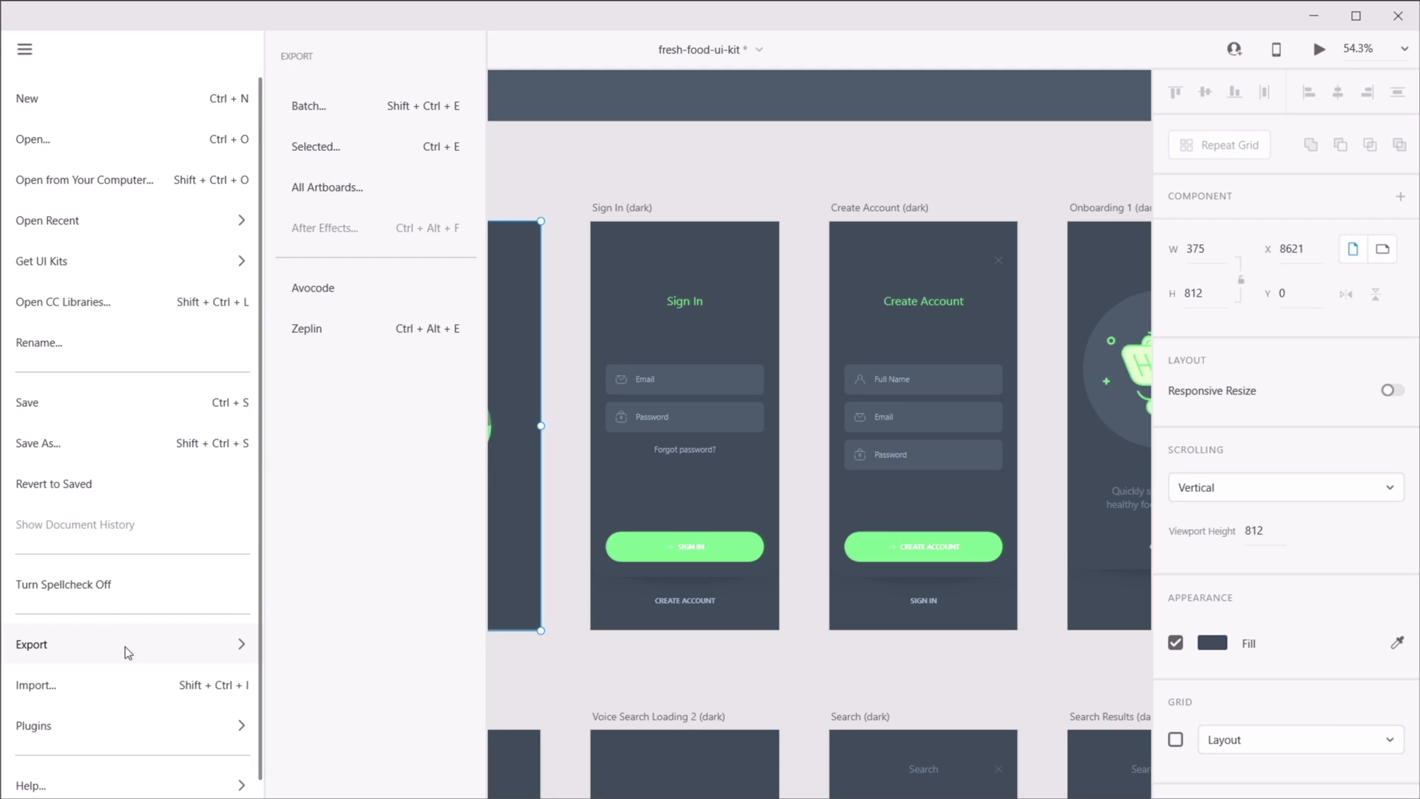
{"action": "left_click", "coordinate": [397, 153]}
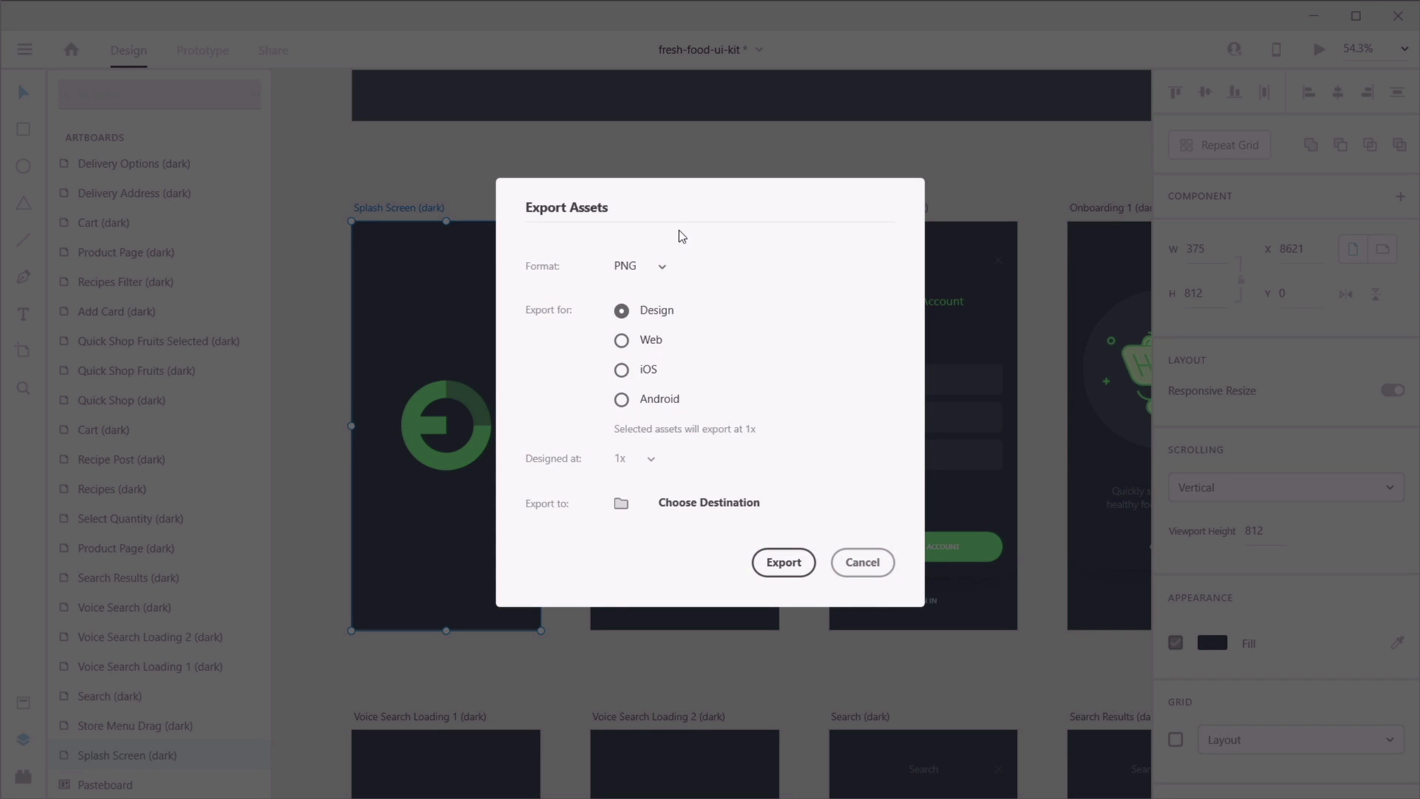
{"action": "left_click", "coordinate": [651, 267]}
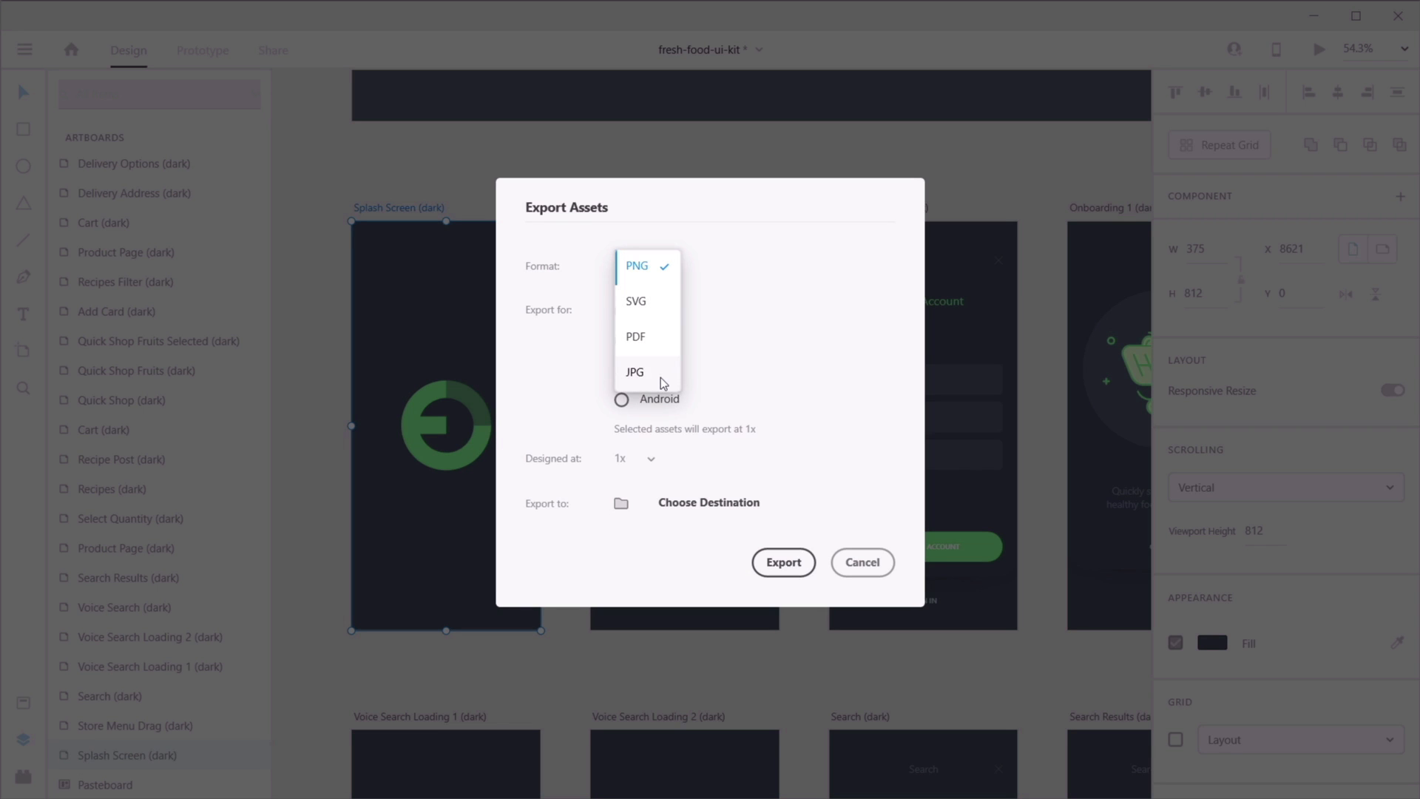
{"action": "left_click", "coordinate": [678, 370]}
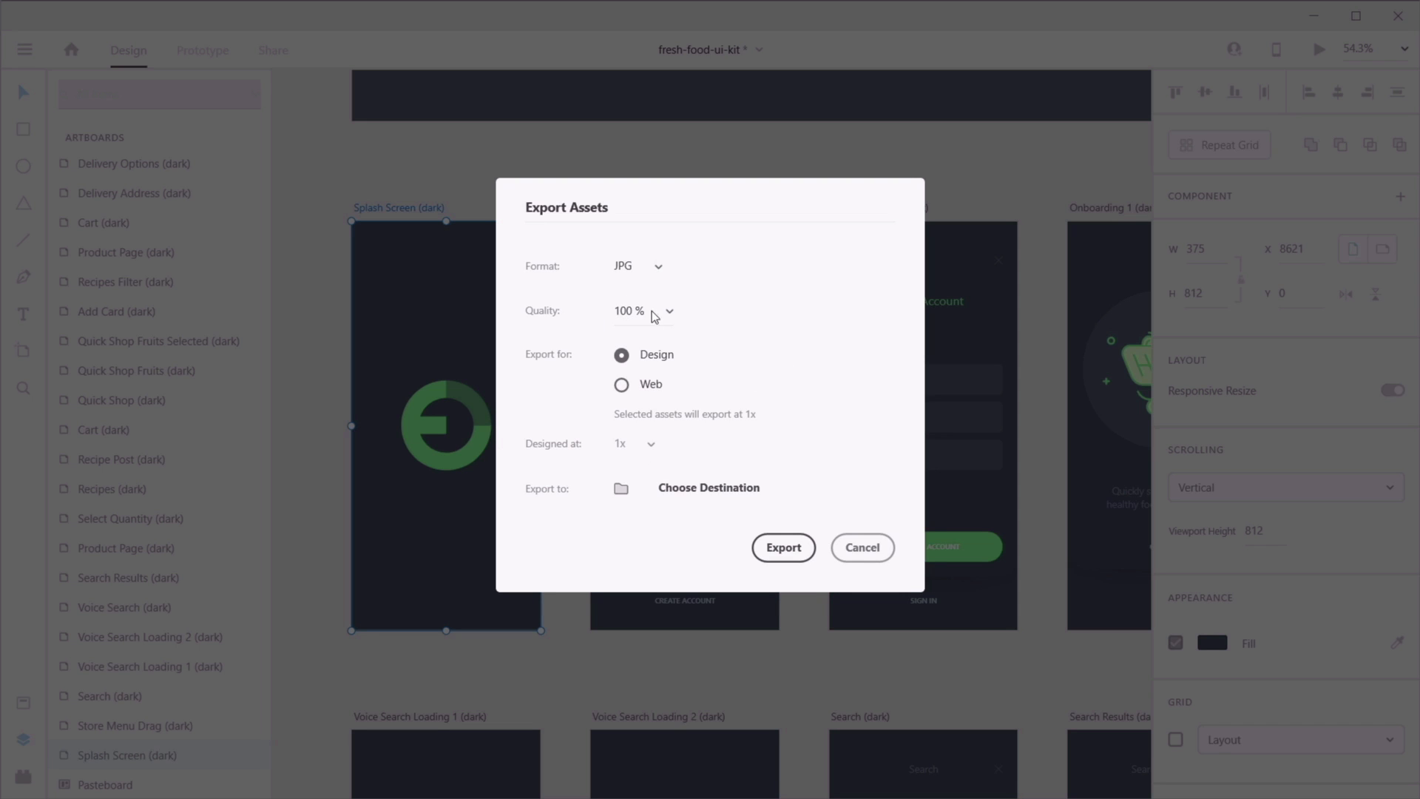
{"action": "left_click", "coordinate": [651, 383]}
{"action": "left_click", "coordinate": [649, 447]}
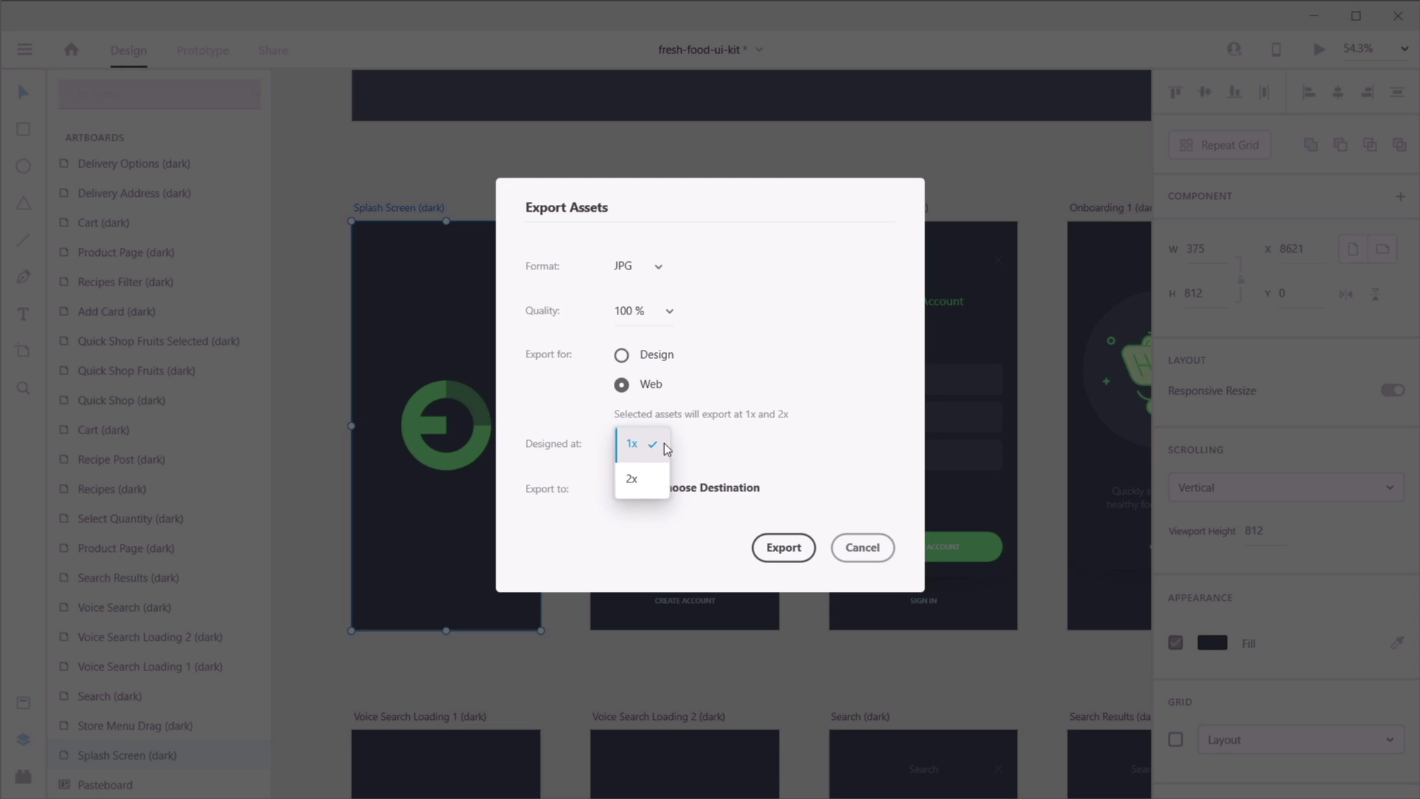
- Export the Splash Screen (dark) artboard for Design as a 100% quality JPG to the Downloads folder
{"action": "left_click", "coordinate": [649, 355]}
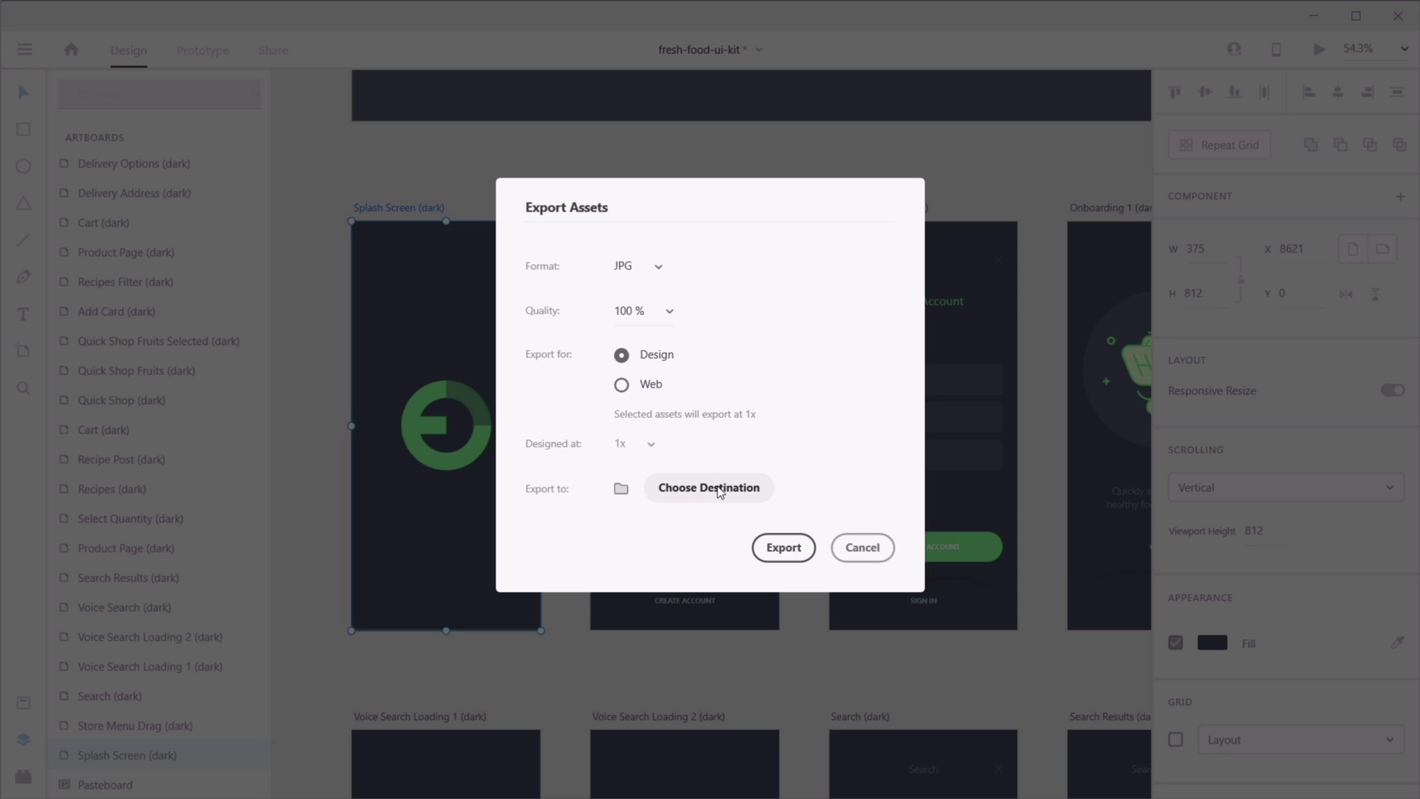
{"action": "left_click", "coordinate": [784, 547]}
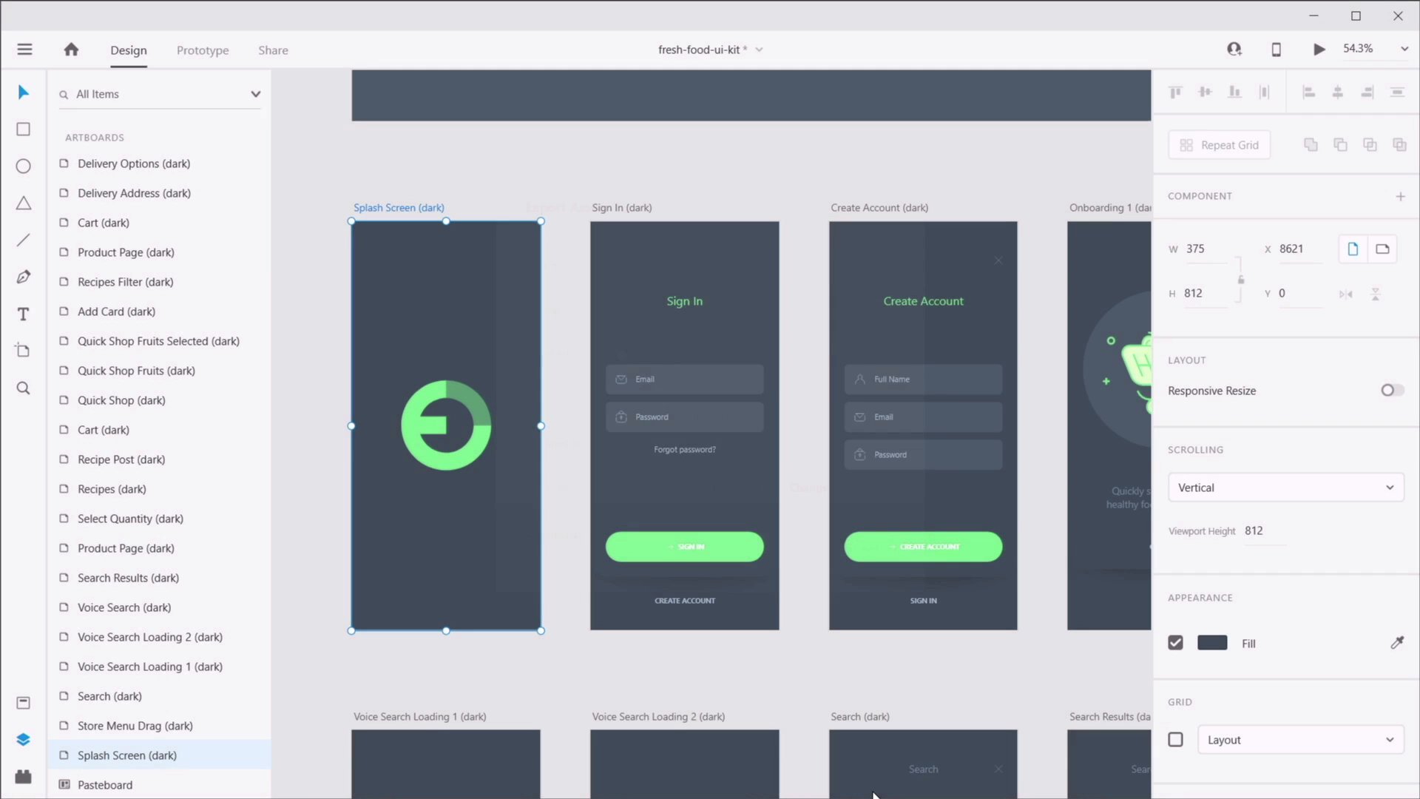
- Switch to File Explorer, view the exported Splash Screen (dark).jpg in Downloads, and return to the design
{"action": "left_click_drag", "start_coordinate": [1142, 798], "coordinate": [1267, 179]}
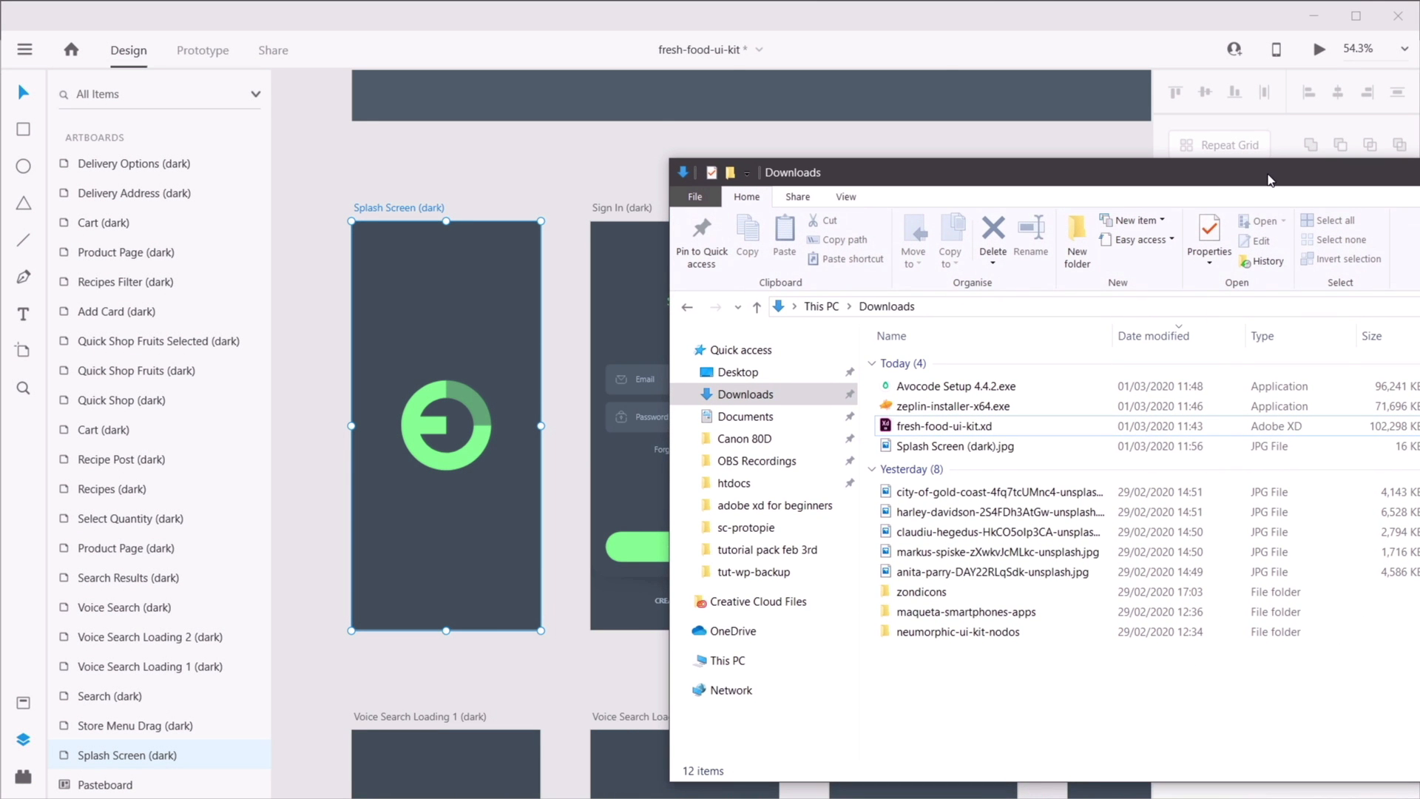
{"action": "double_click", "coordinate": [982, 448]}
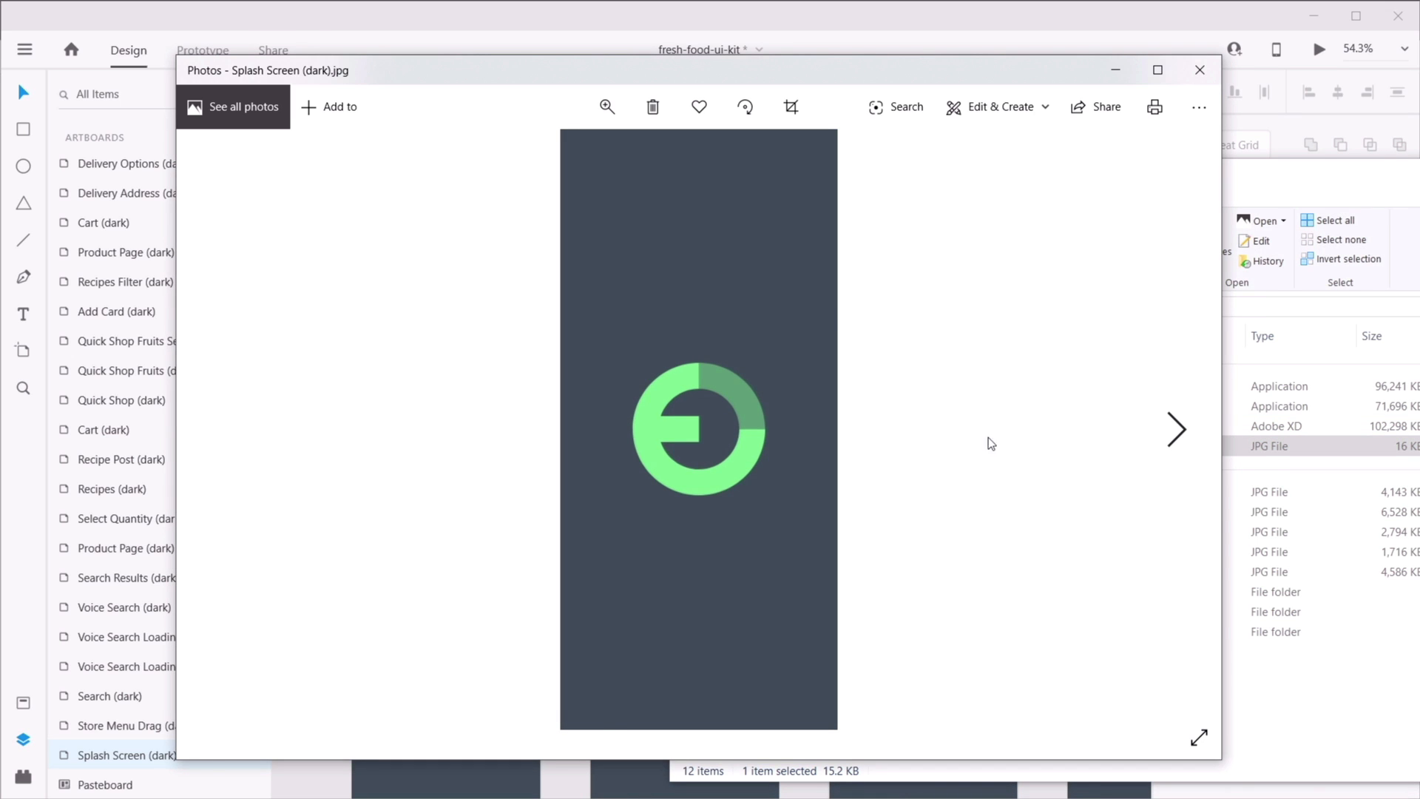
{"action": "key", "text": "alt+F4"}
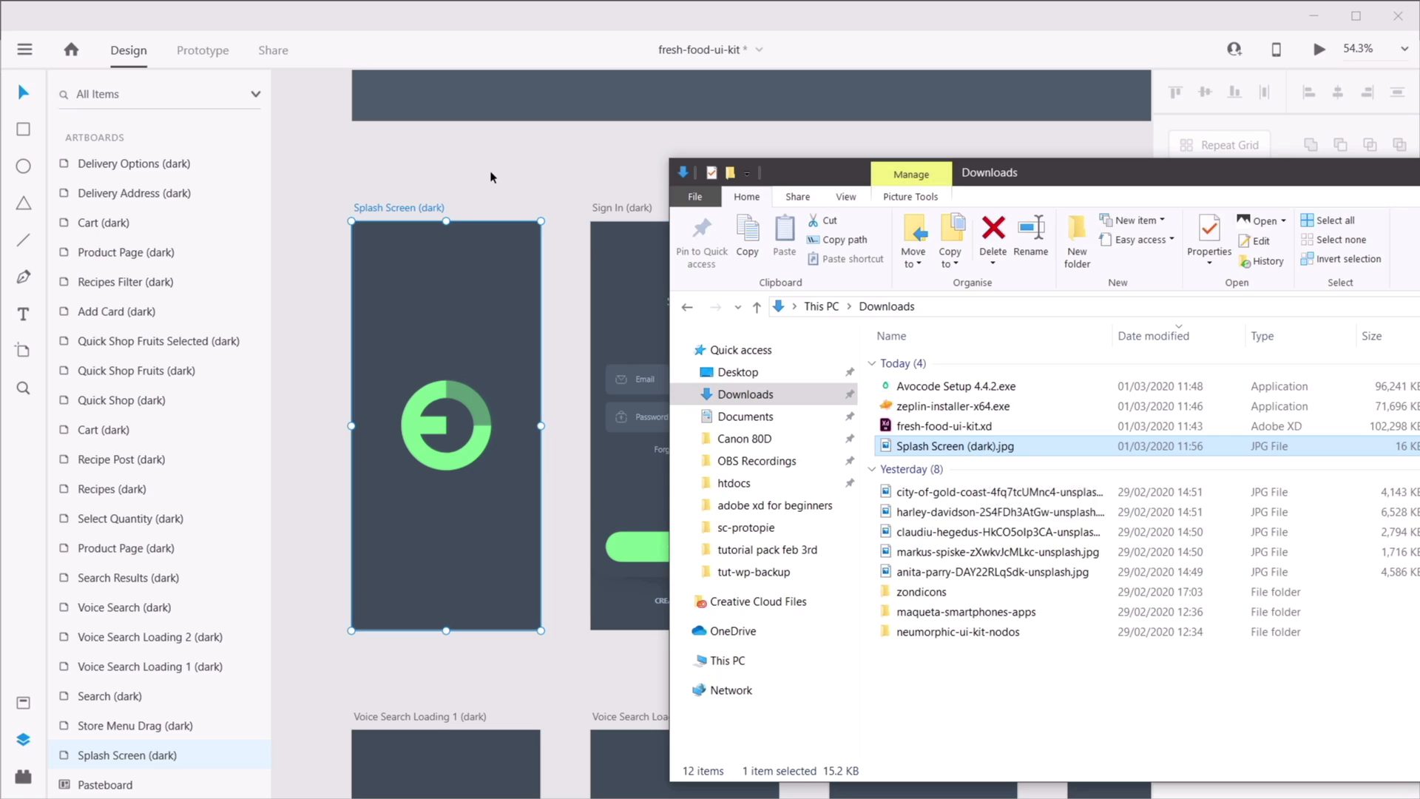
{"action": "left_click", "coordinate": [599, 182]}
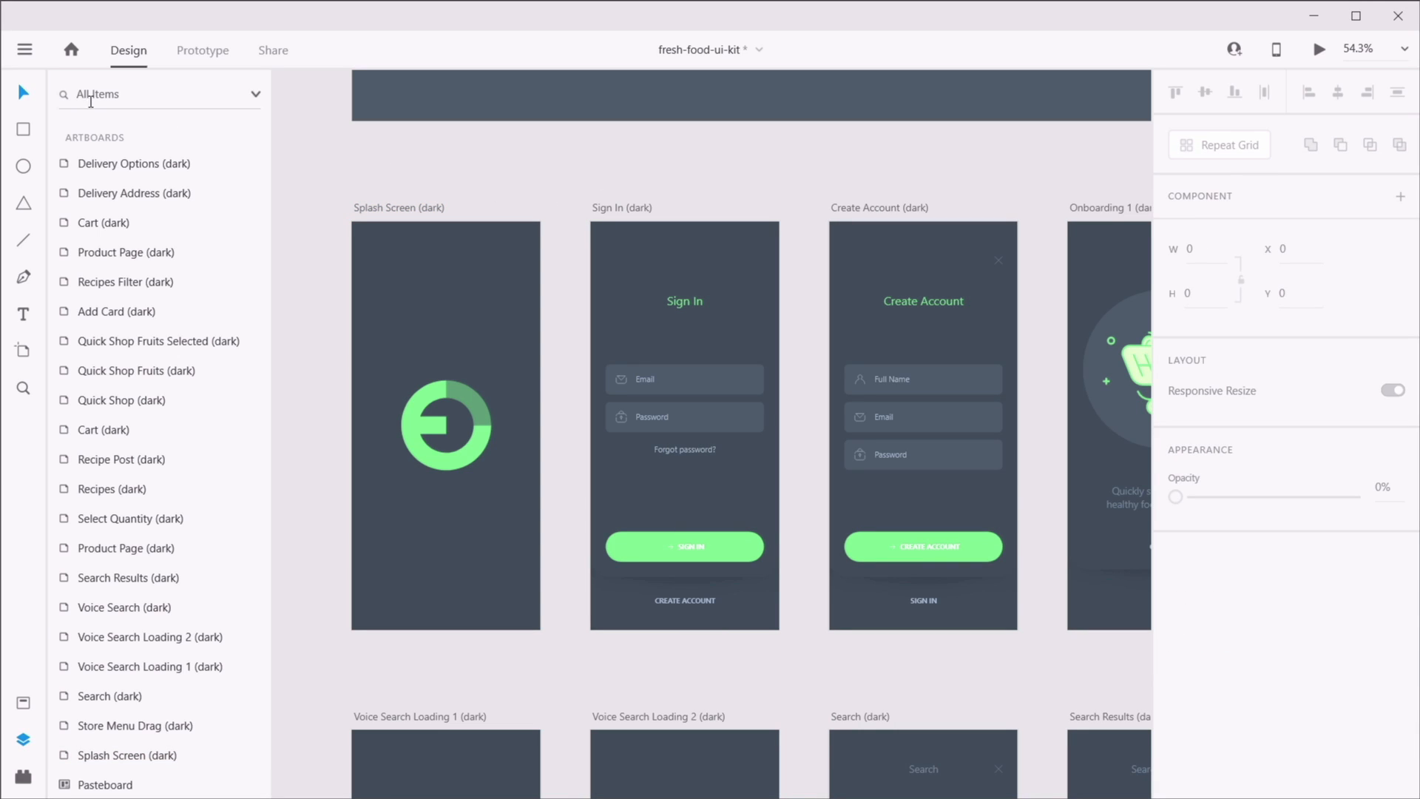
- Set up an export of all artboards for Web, designed at 1x
{"action": "left_click", "coordinate": [21, 54]}
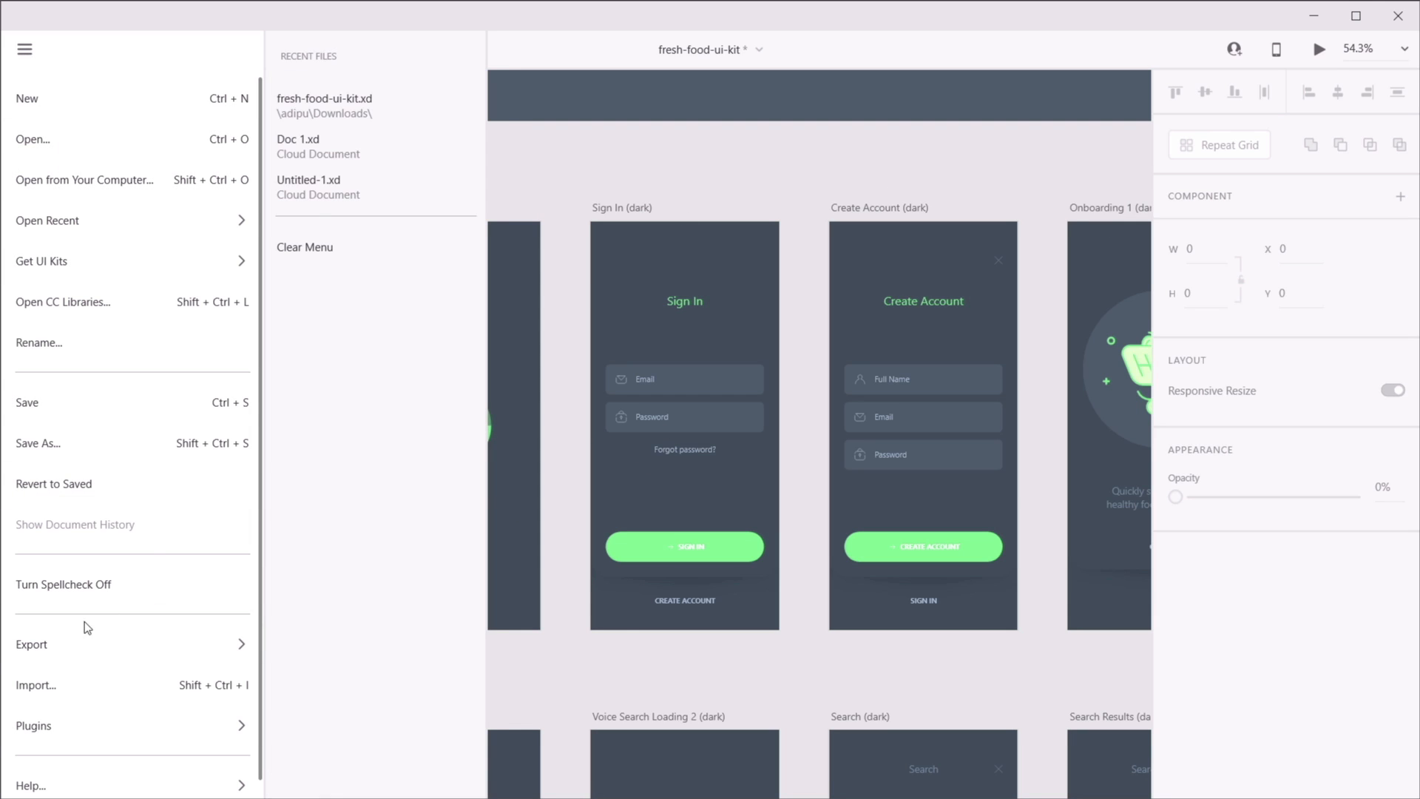
{"action": "mouse_move", "coordinate": [92, 637]}
{"action": "left_click", "coordinate": [380, 198]}
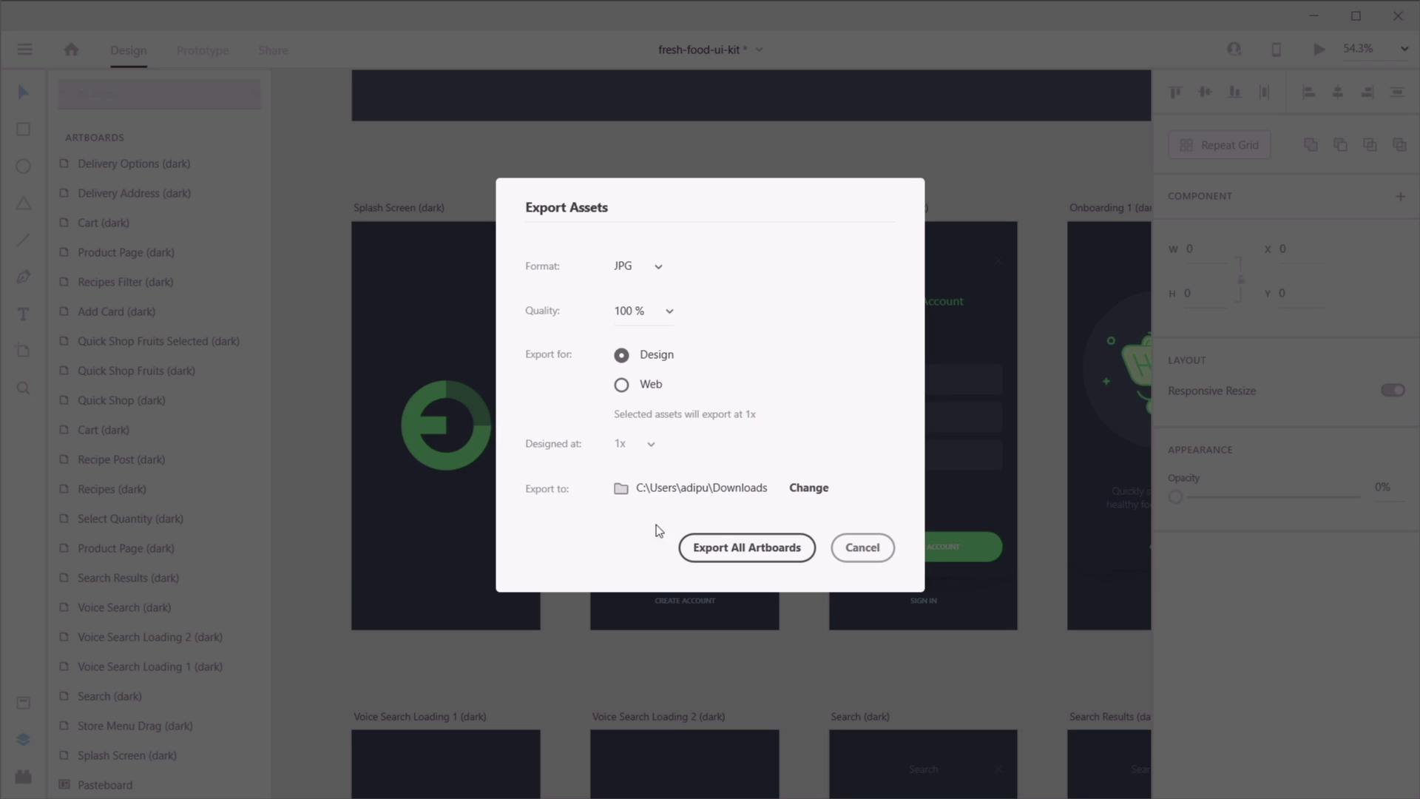
{"action": "left_click", "coordinate": [651, 387]}
{"action": "left_click", "coordinate": [646, 442]}
{"action": "left_click", "coordinate": [640, 442]}
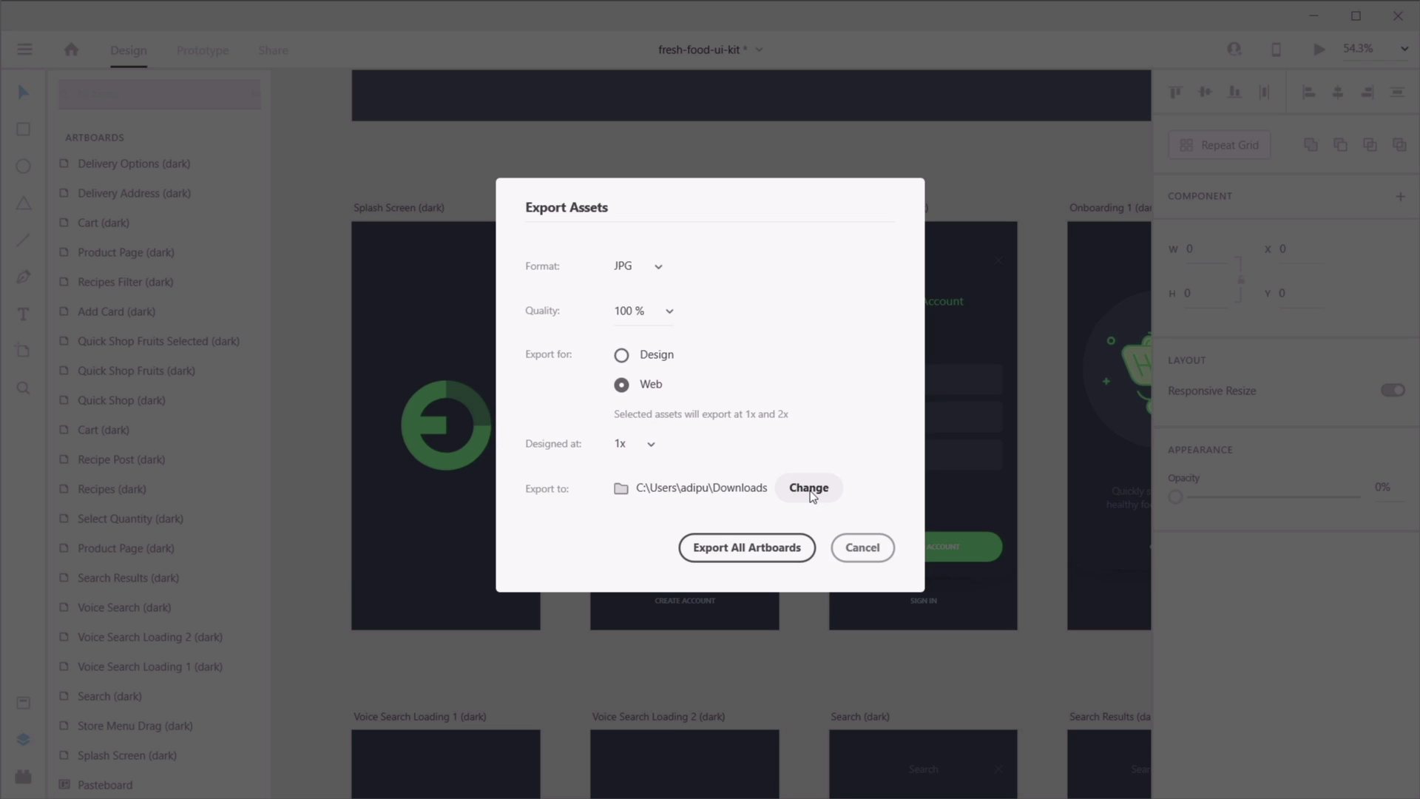
- Create a folder named Artboards in Downloads as the export destination and export all artboards to it
{"action": "left_click", "coordinate": [810, 490]}
{"action": "type", "text": "Artboards"}
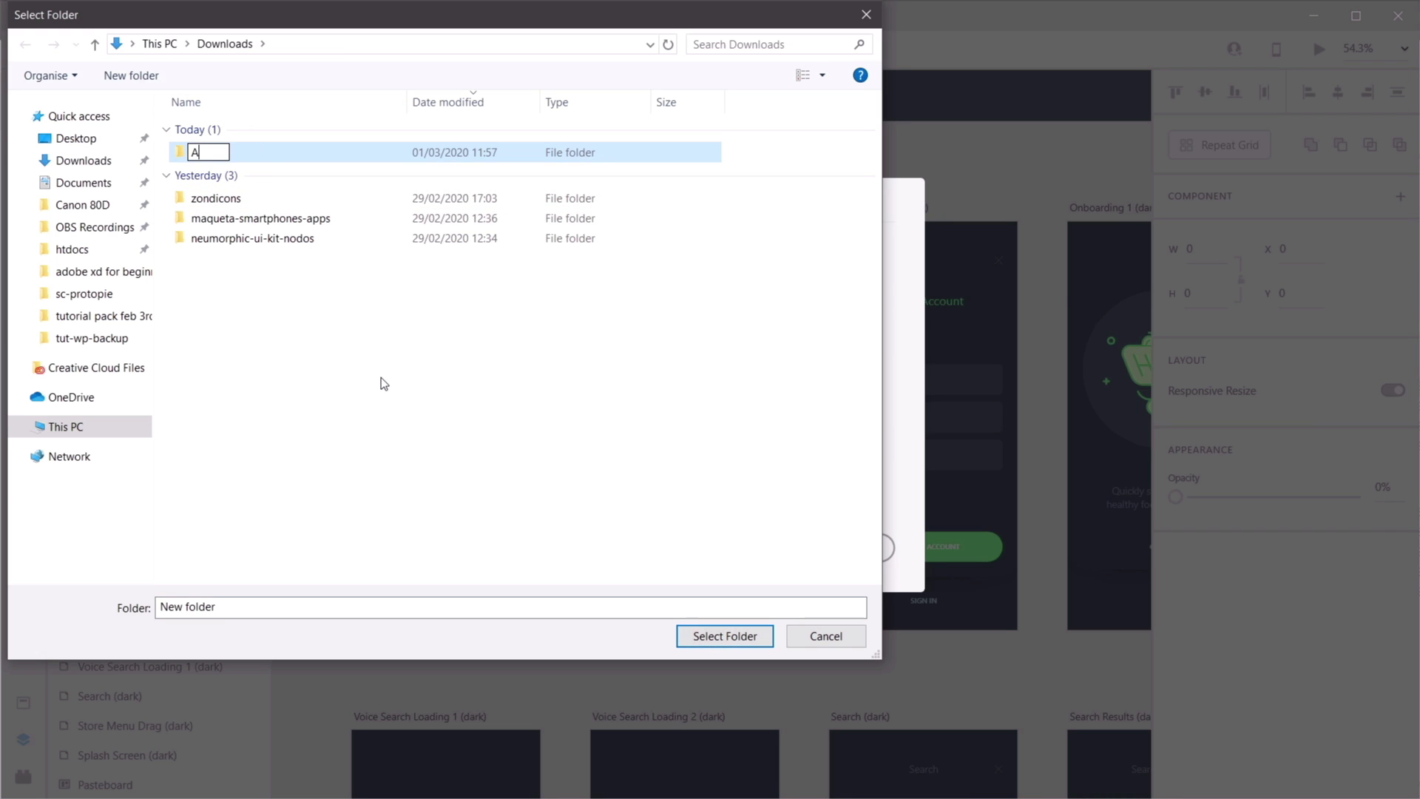
{"action": "key", "text": "Return"}
{"action": "double_click", "coordinate": [246, 154]}
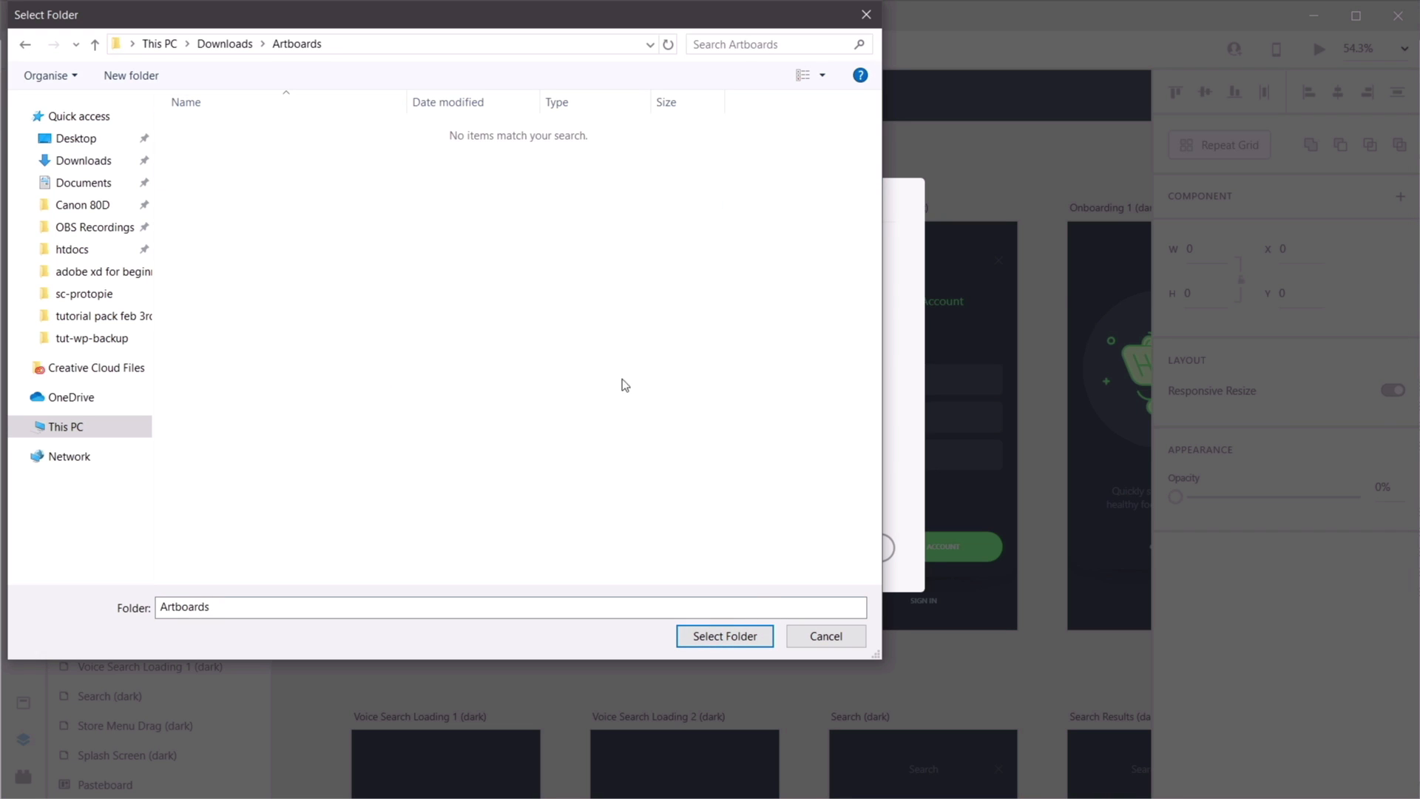
{"action": "left_click", "coordinate": [725, 637]}
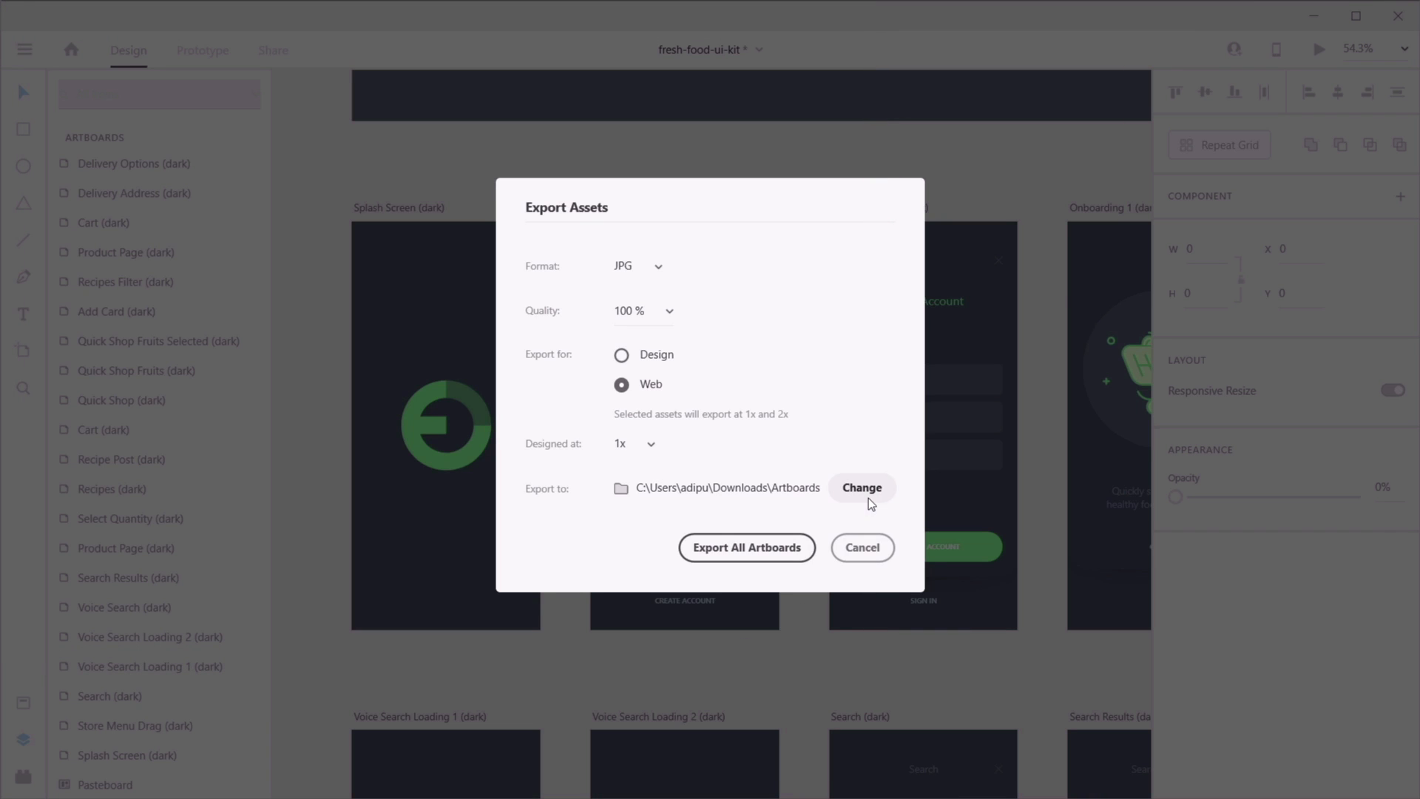
{"action": "left_click", "coordinate": [737, 554]}
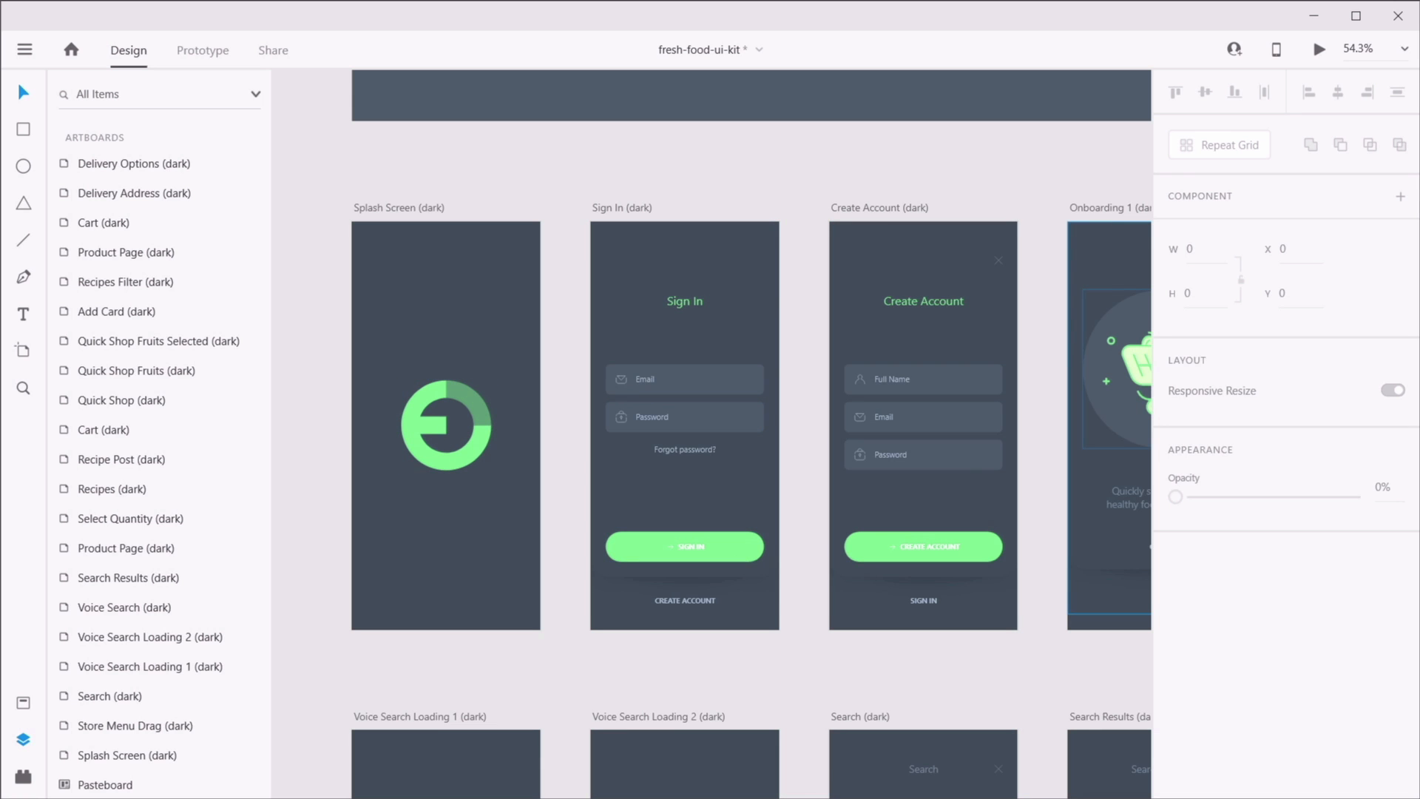
- Switch to File Explorer, open the Artboards folder and look through the exported images
{"action": "key", "text": "alt+Tab"}
{"action": "double_click", "coordinate": [1131, 464]}
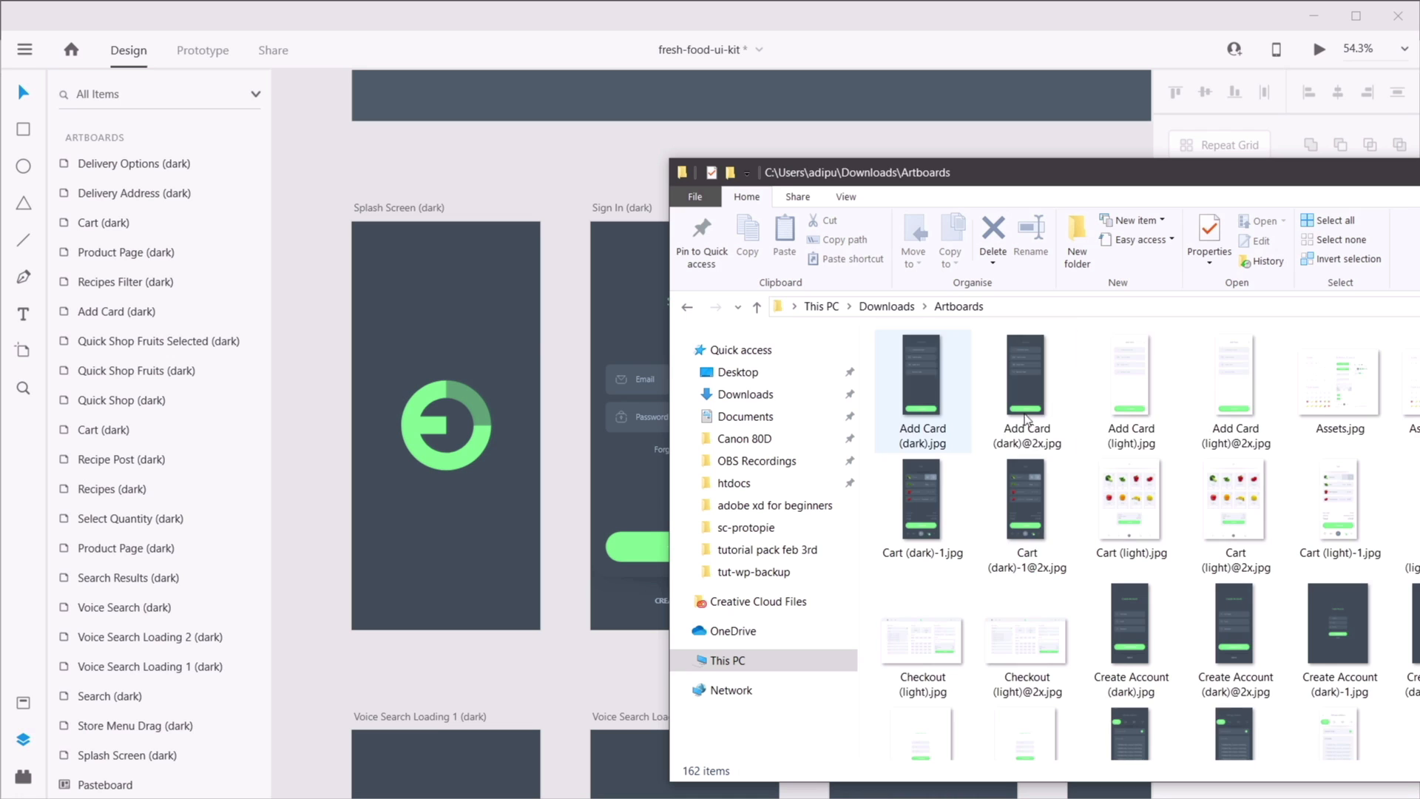
{"action": "scroll", "coordinate": [1291, 427], "scroll_direction": "down", "scroll_amount": 2}
{"action": "scroll", "coordinate": [1291, 420], "scroll_direction": "down", "scroll_amount": 10}
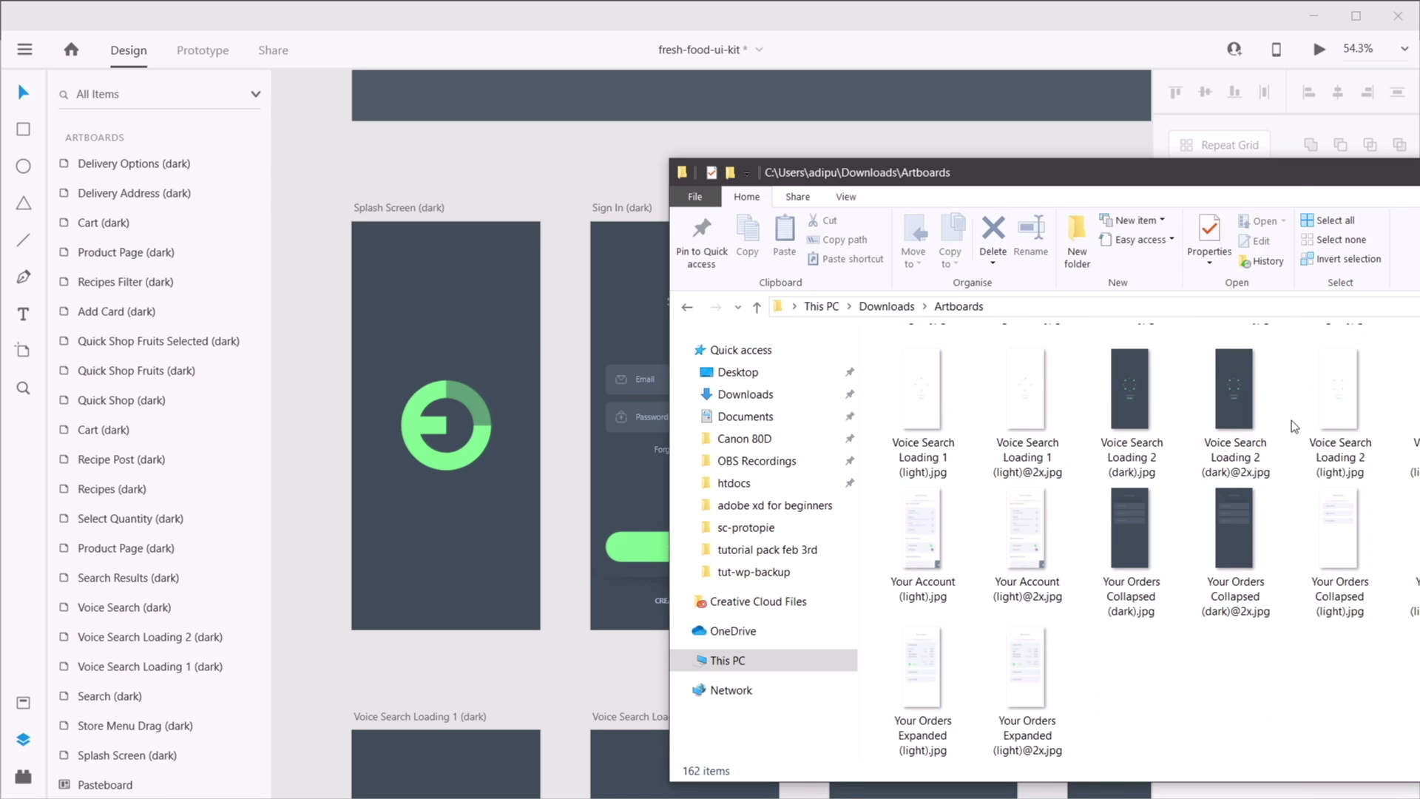
- View the exported Add Card (dark) images at 1x and 2x and the exported cart screens, then return to the design
{"action": "left_click_drag", "start_coordinate": [1275, 183], "coordinate": [858, 110]}
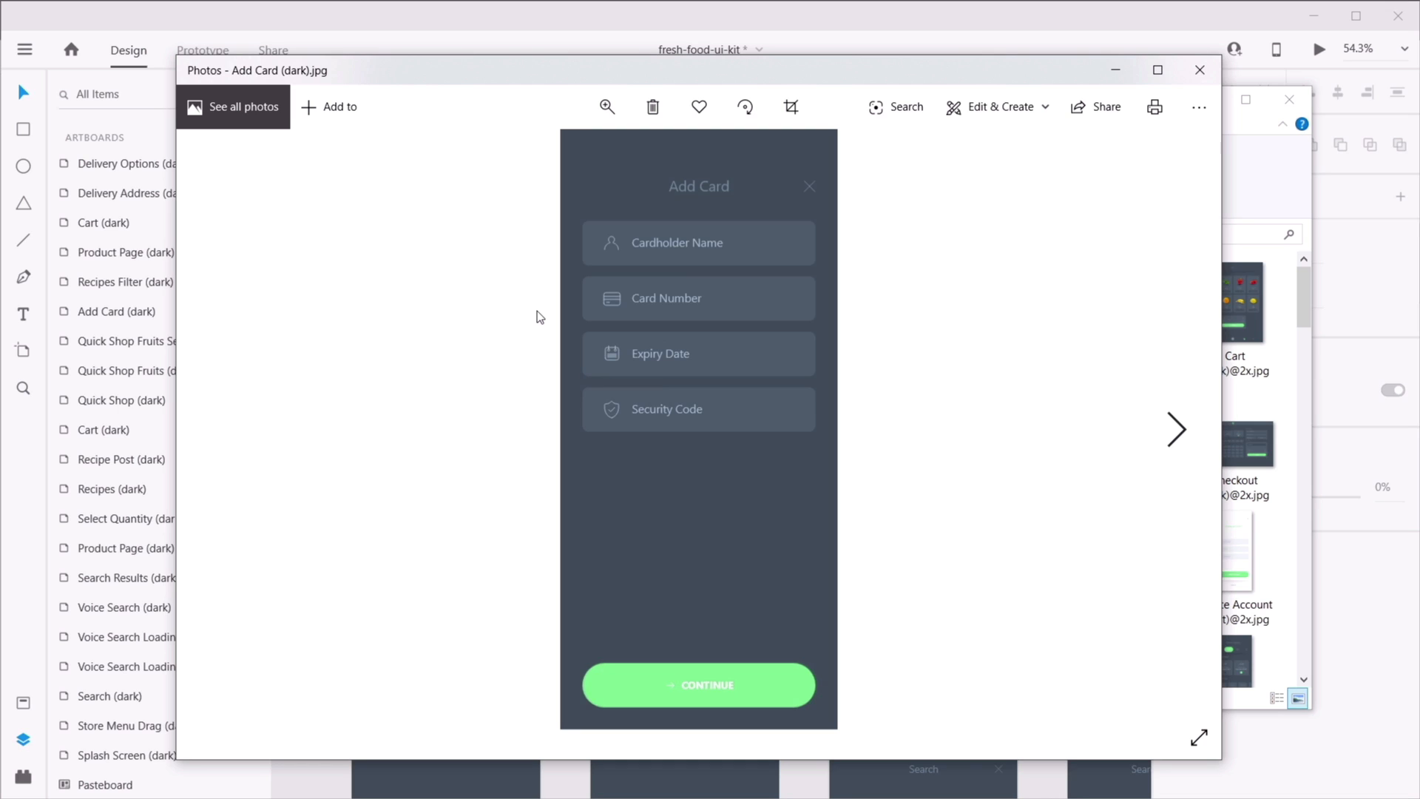
{"action": "key", "text": "Right"}
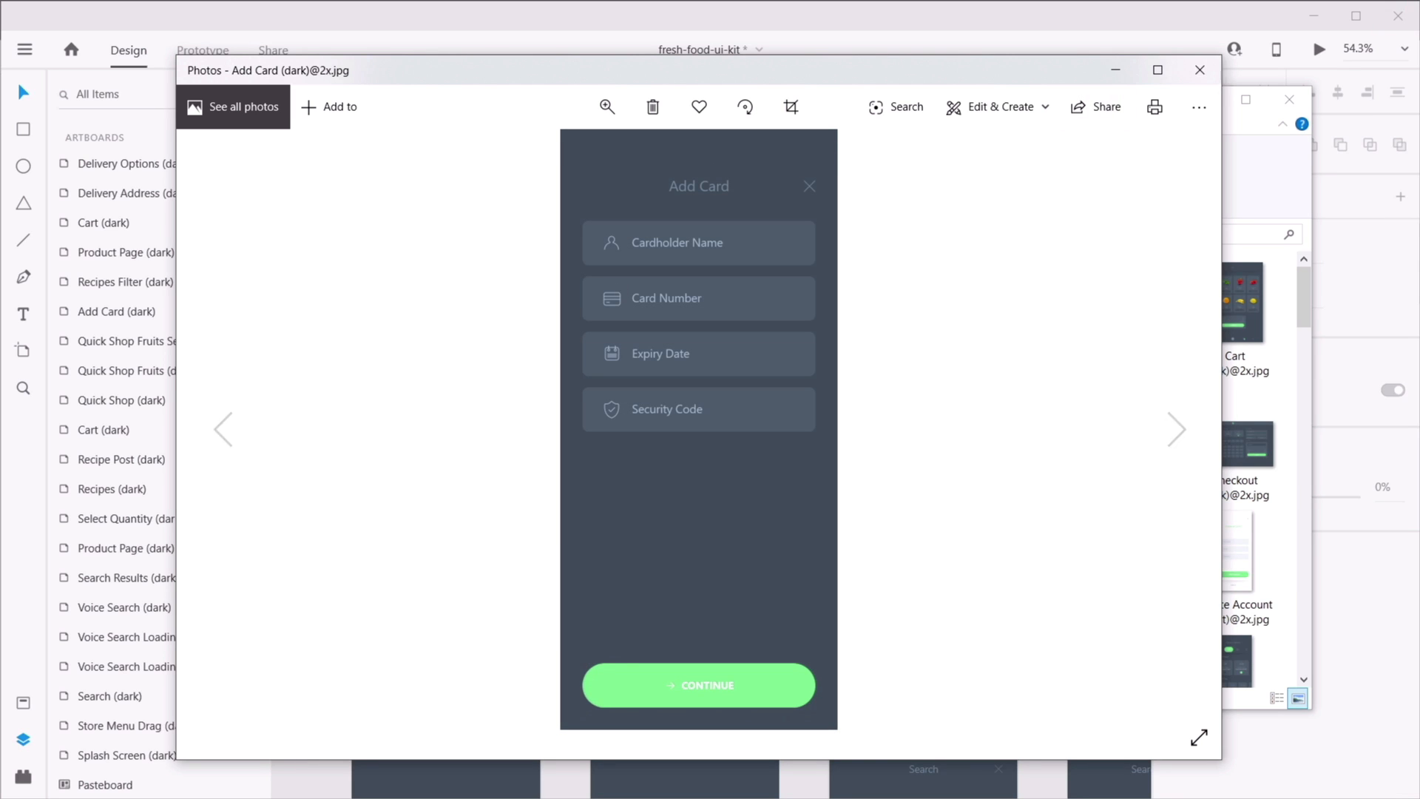
{"action": "left_click", "coordinate": [1200, 69]}
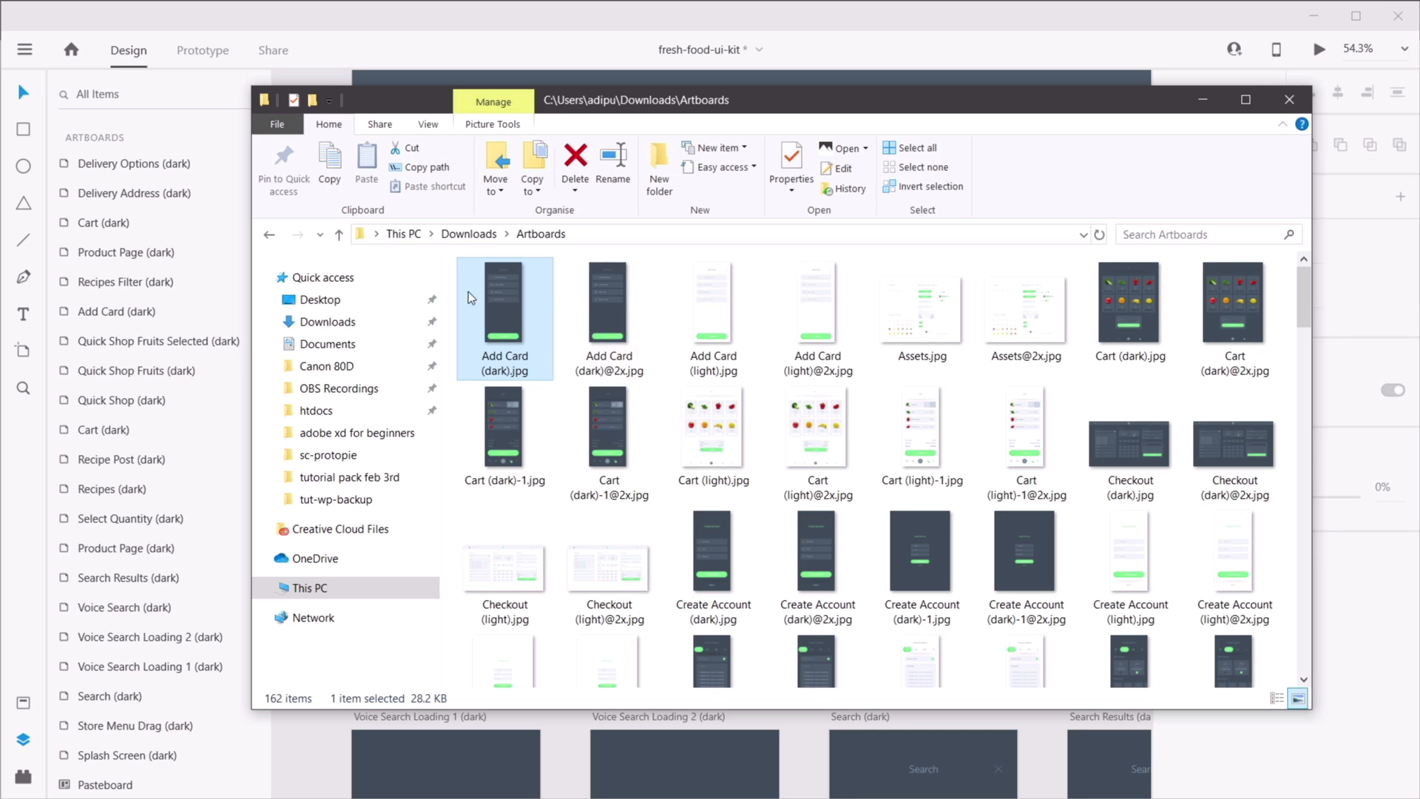
{"action": "double_click", "coordinate": [606, 294]}
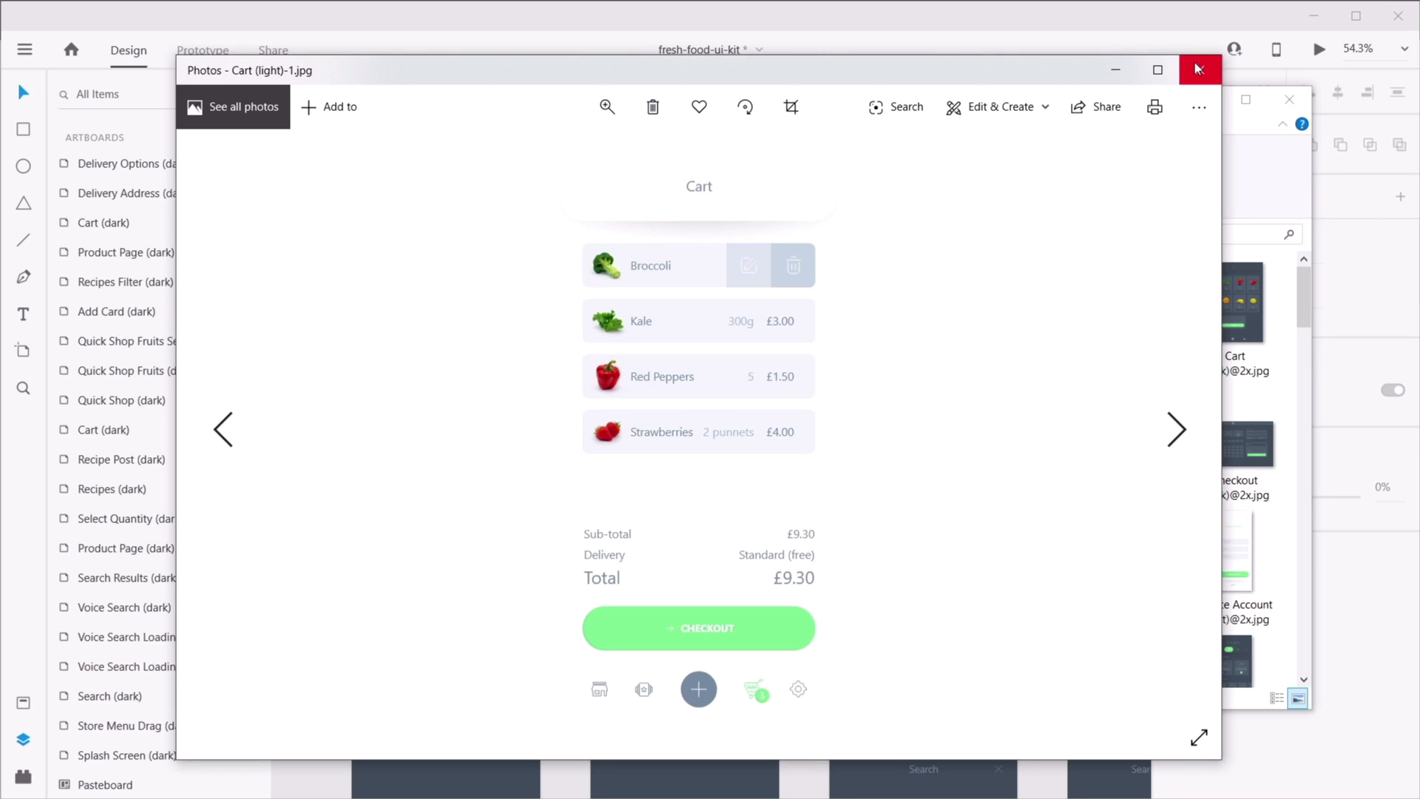
{"action": "left_click", "coordinate": [1198, 69]}
{"action": "left_click", "coordinate": [1387, 236]}
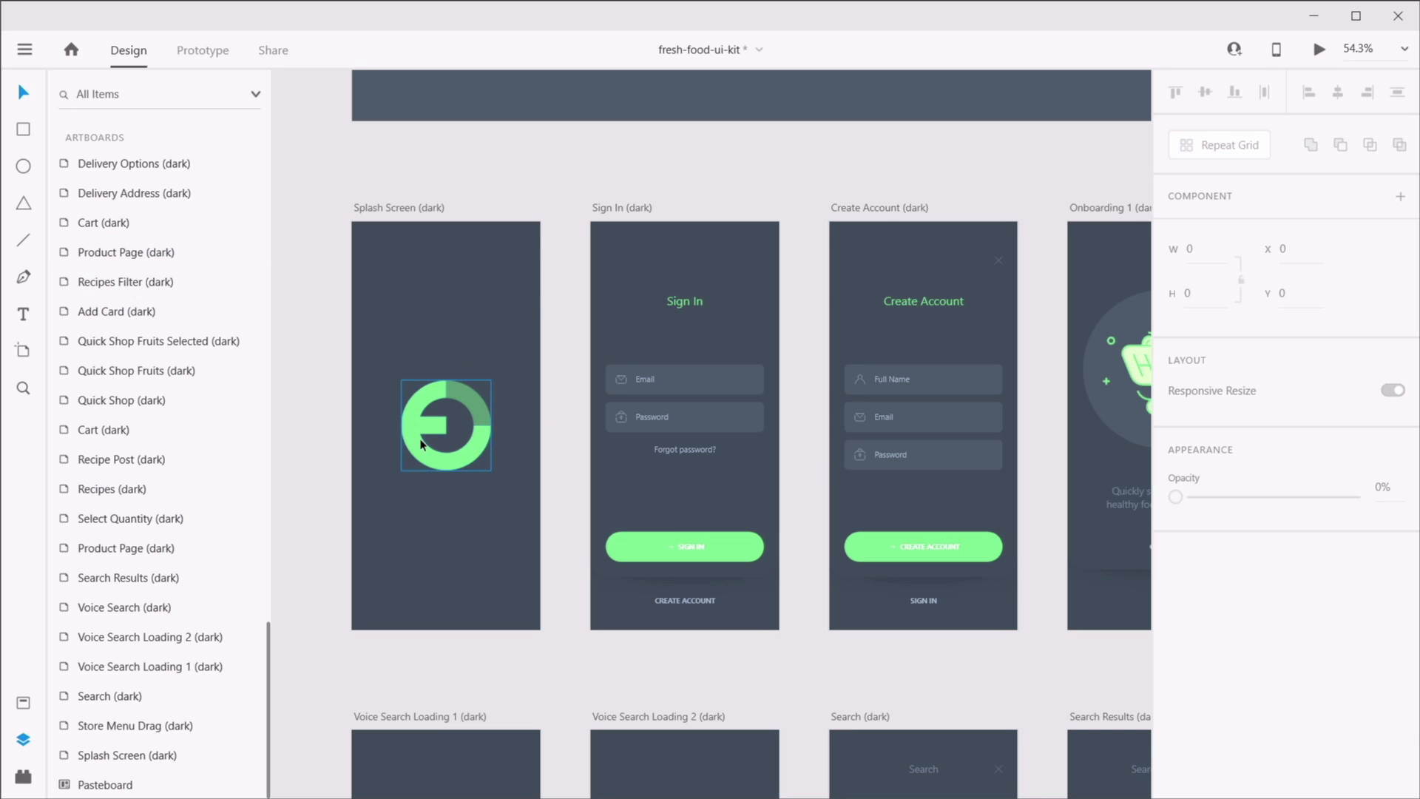
{"action": "left_click", "coordinate": [467, 400]}
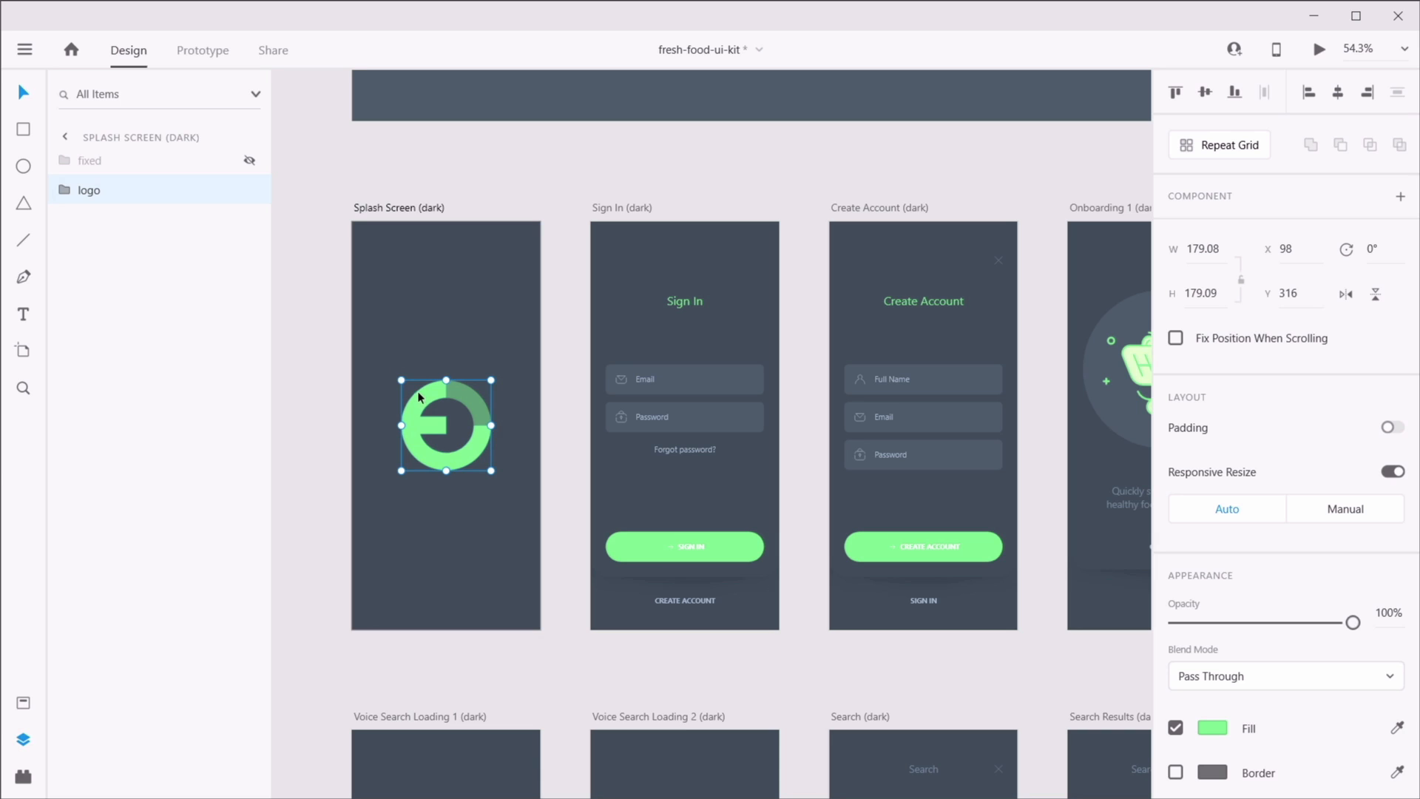
{"action": "left_click", "coordinate": [25, 48]}
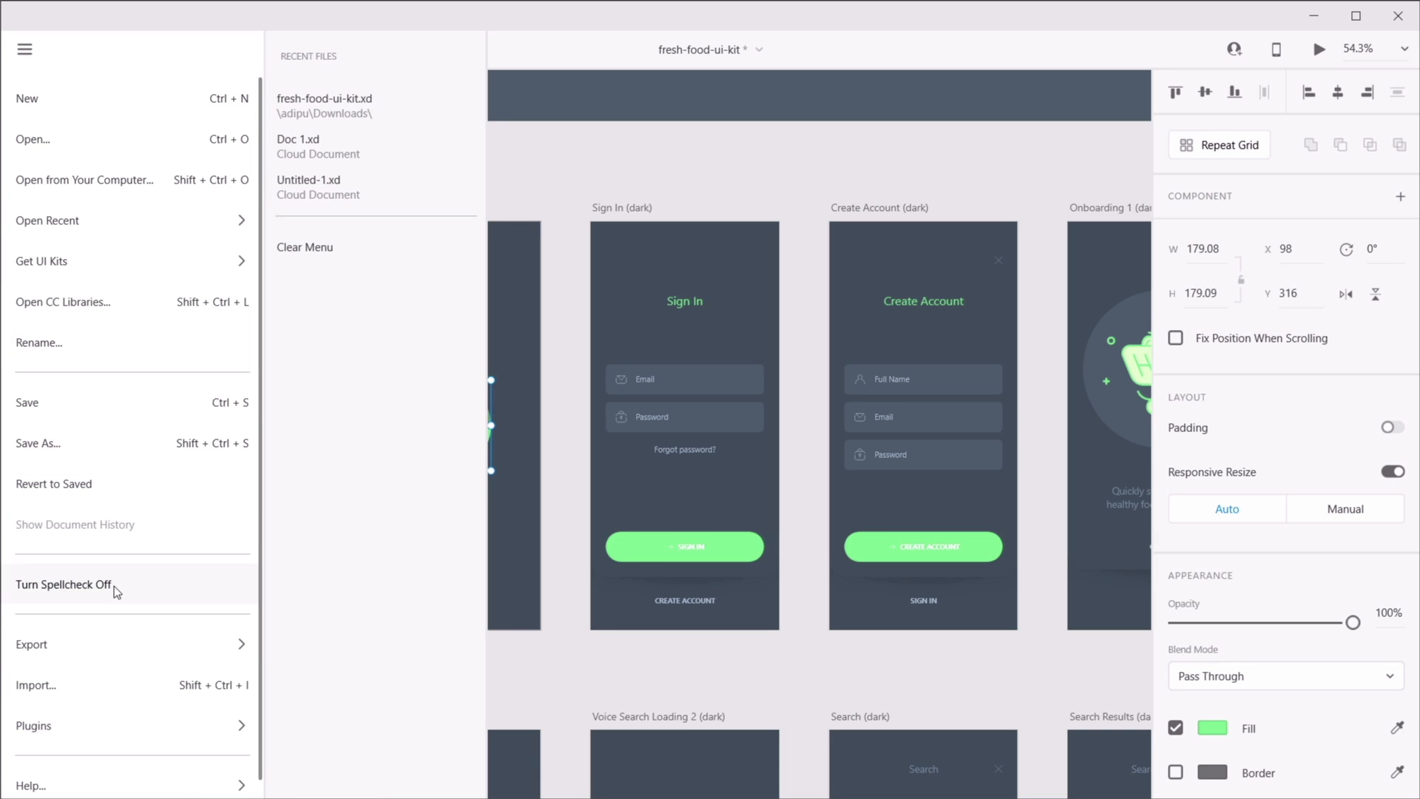
{"action": "mouse_move", "coordinate": [114, 651]}
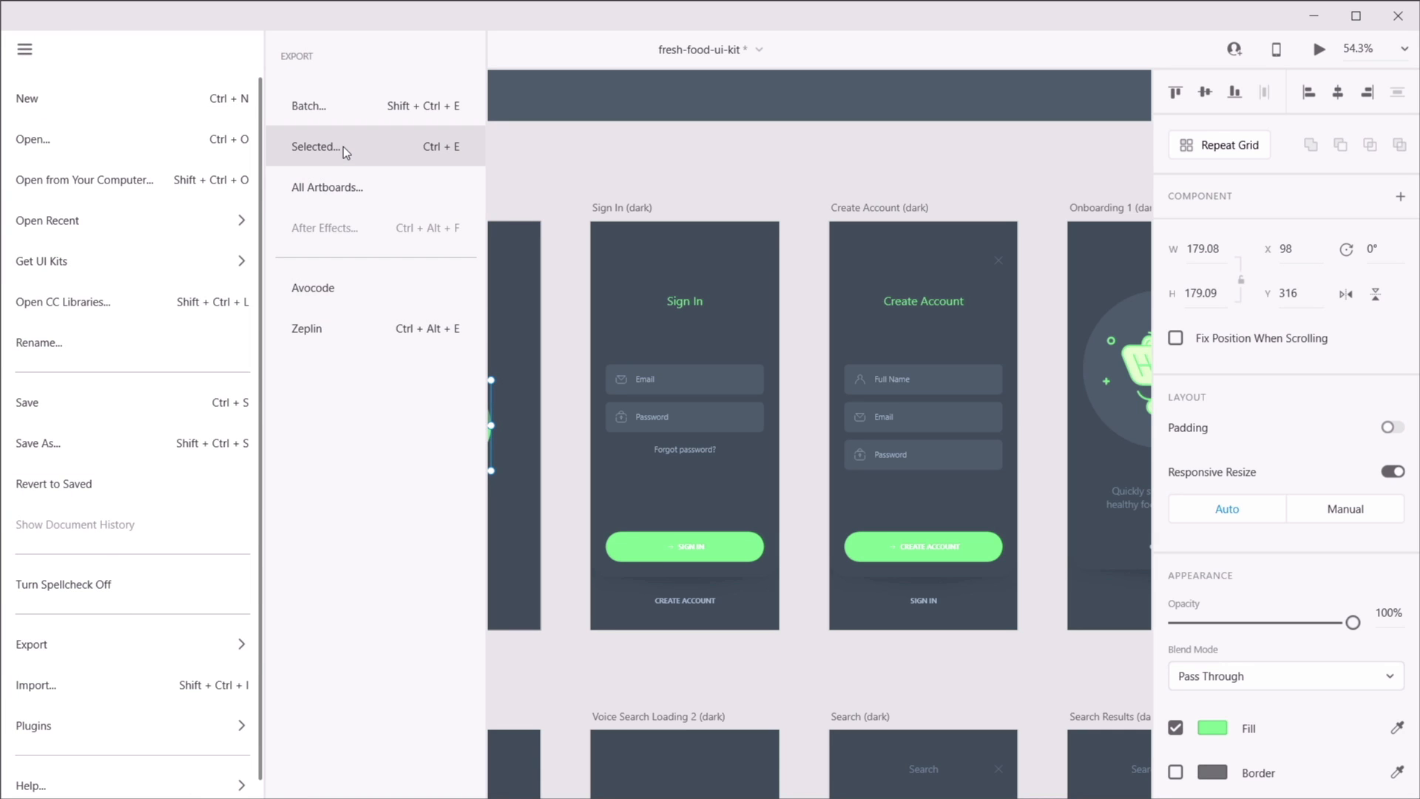
{"action": "left_click", "coordinate": [618, 160]}
- Export icon-account, icon-mail and icon-padlock from the Create Account (dark) artboard together as SVG files to the Artboards folder
{"action": "scroll", "coordinate": [666, 385], "scroll_direction": "up", "scroll_amount": 4}
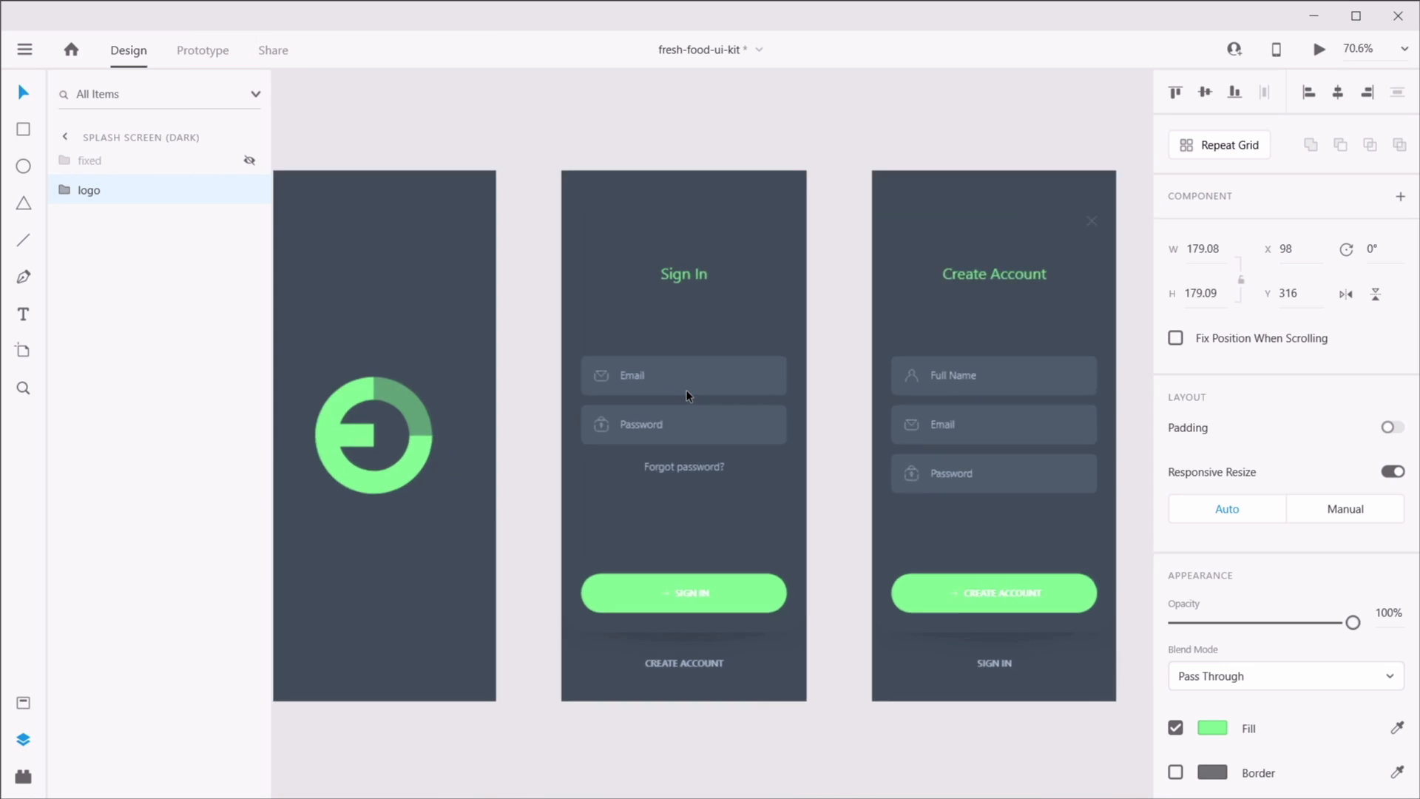
{"action": "scroll", "coordinate": [686, 389], "scroll_direction": "up", "scroll_amount": 3}
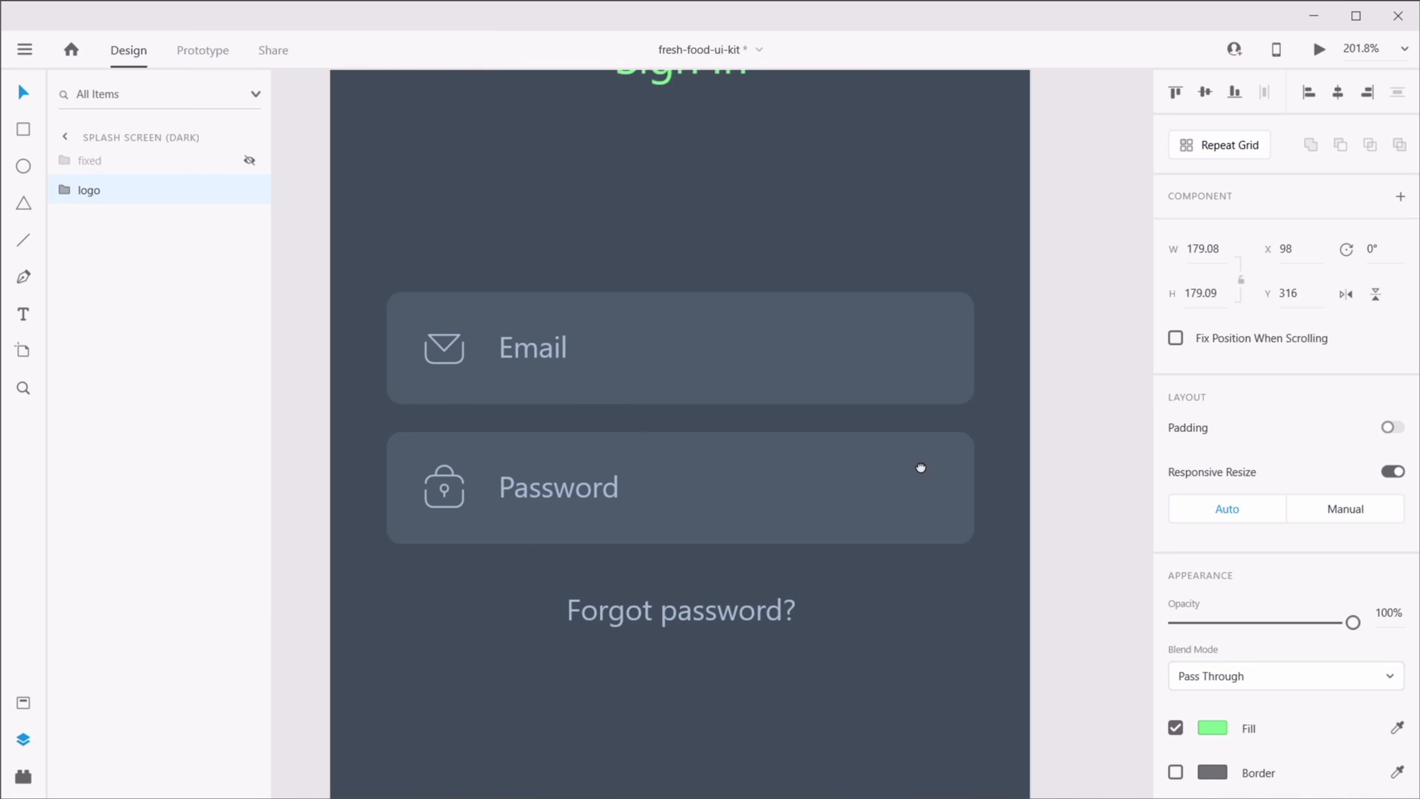
{"action": "scroll", "coordinate": [699, 407], "scroll_direction": "right", "scroll_amount": 8}
{"action": "left_click", "coordinate": [599, 275]}
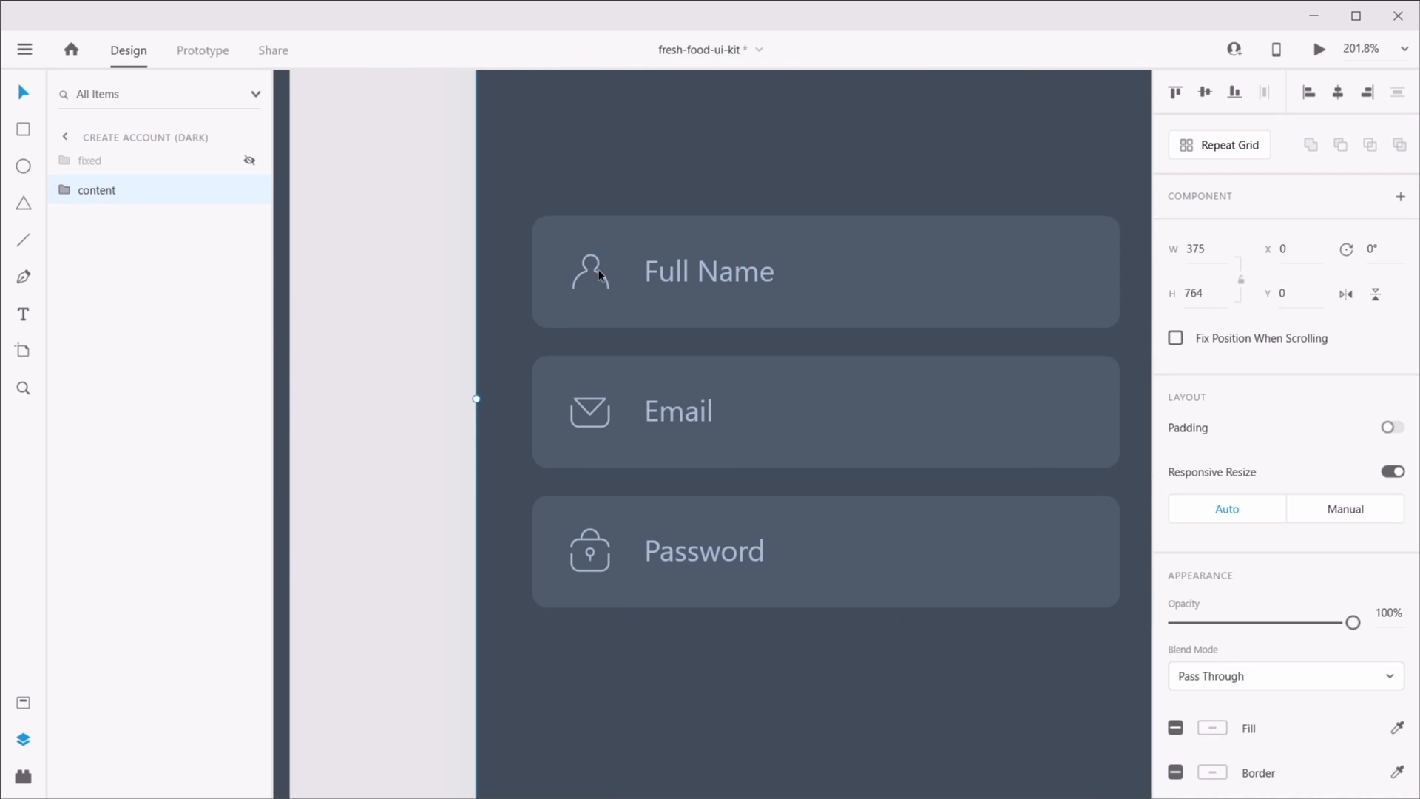
{"action": "double_click", "coordinate": [598, 276]}
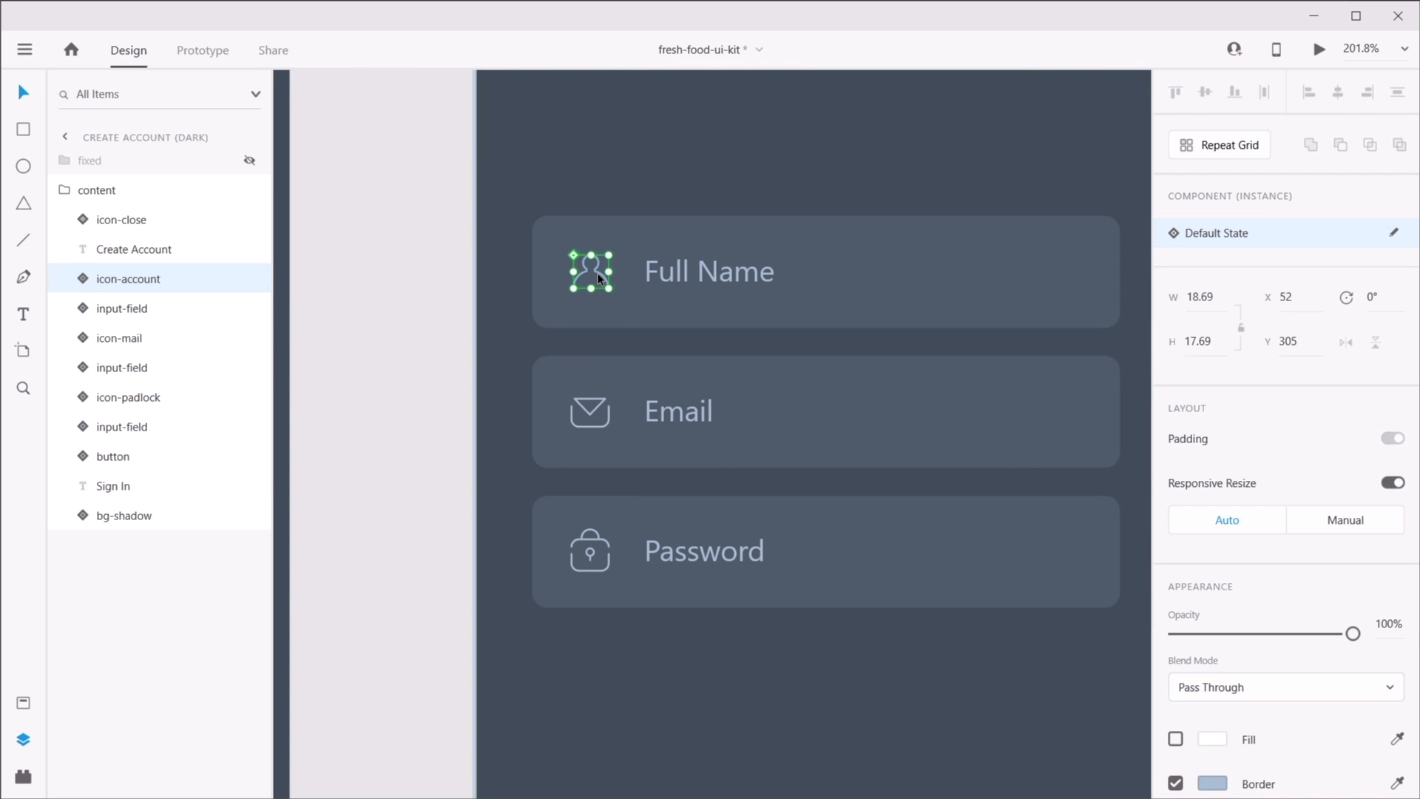
{"action": "left_click", "coordinate": [152, 336], "text": "ctrl"}
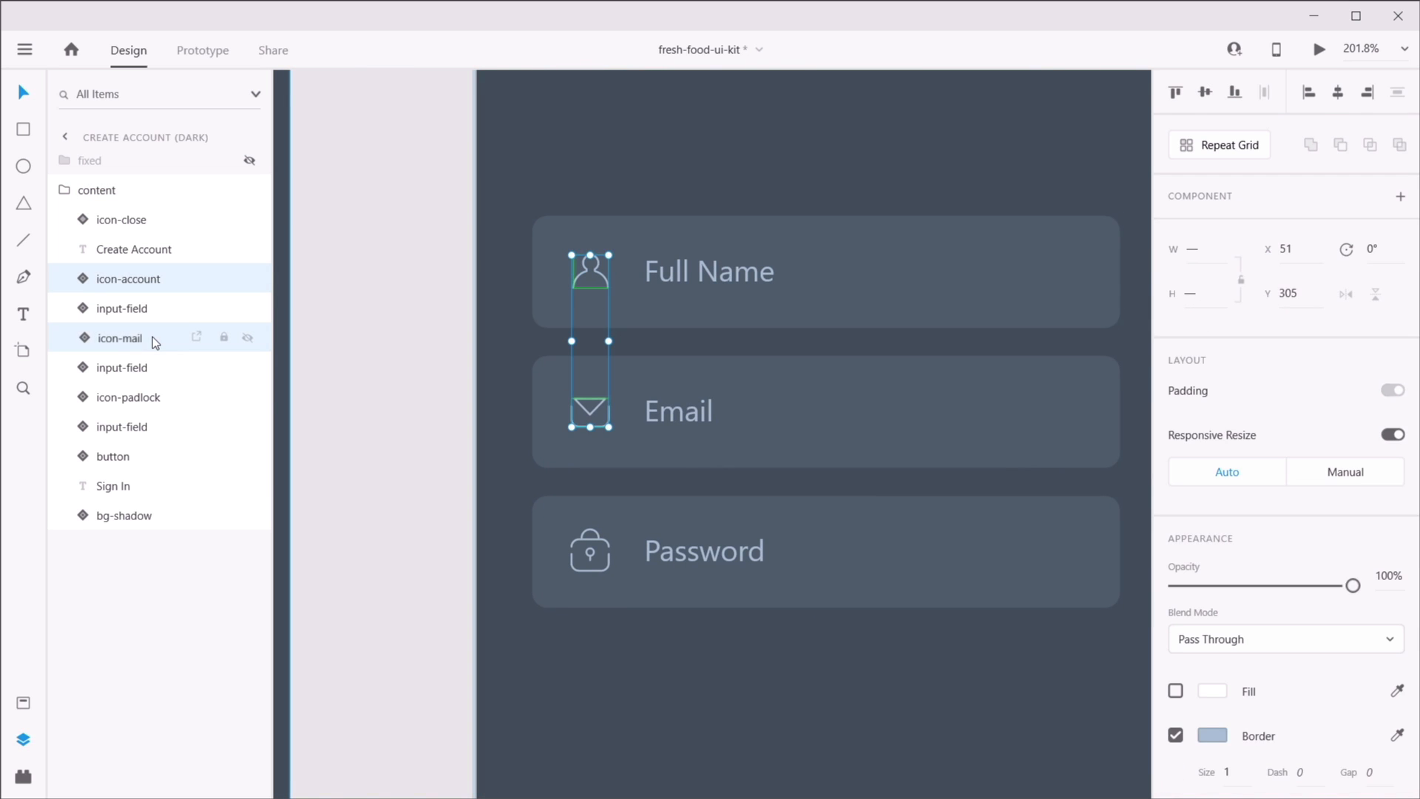
{"action": "left_click", "coordinate": [154, 396], "text": "ctrl"}
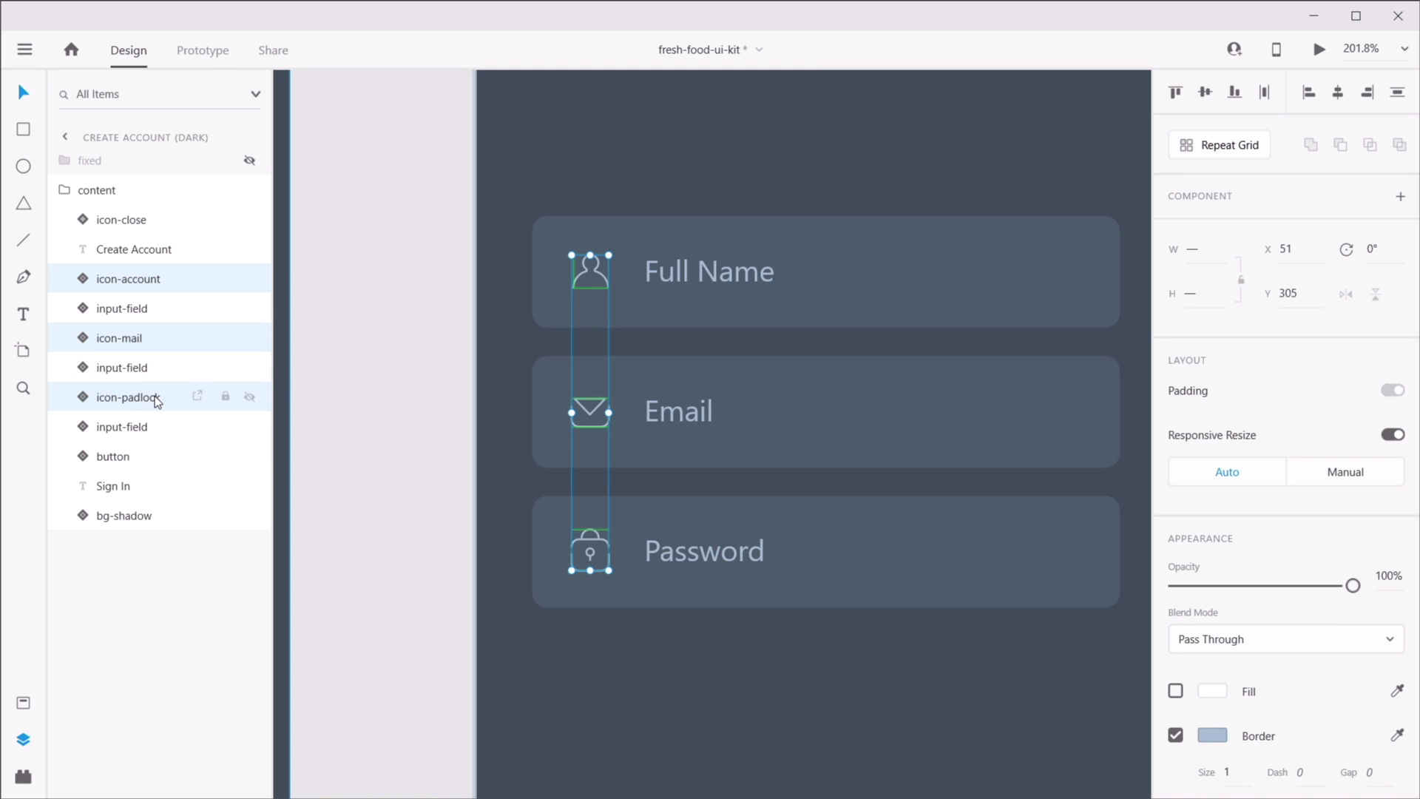
{"action": "key", "text": "ctrl+e"}
{"action": "left_click", "coordinate": [642, 270]}
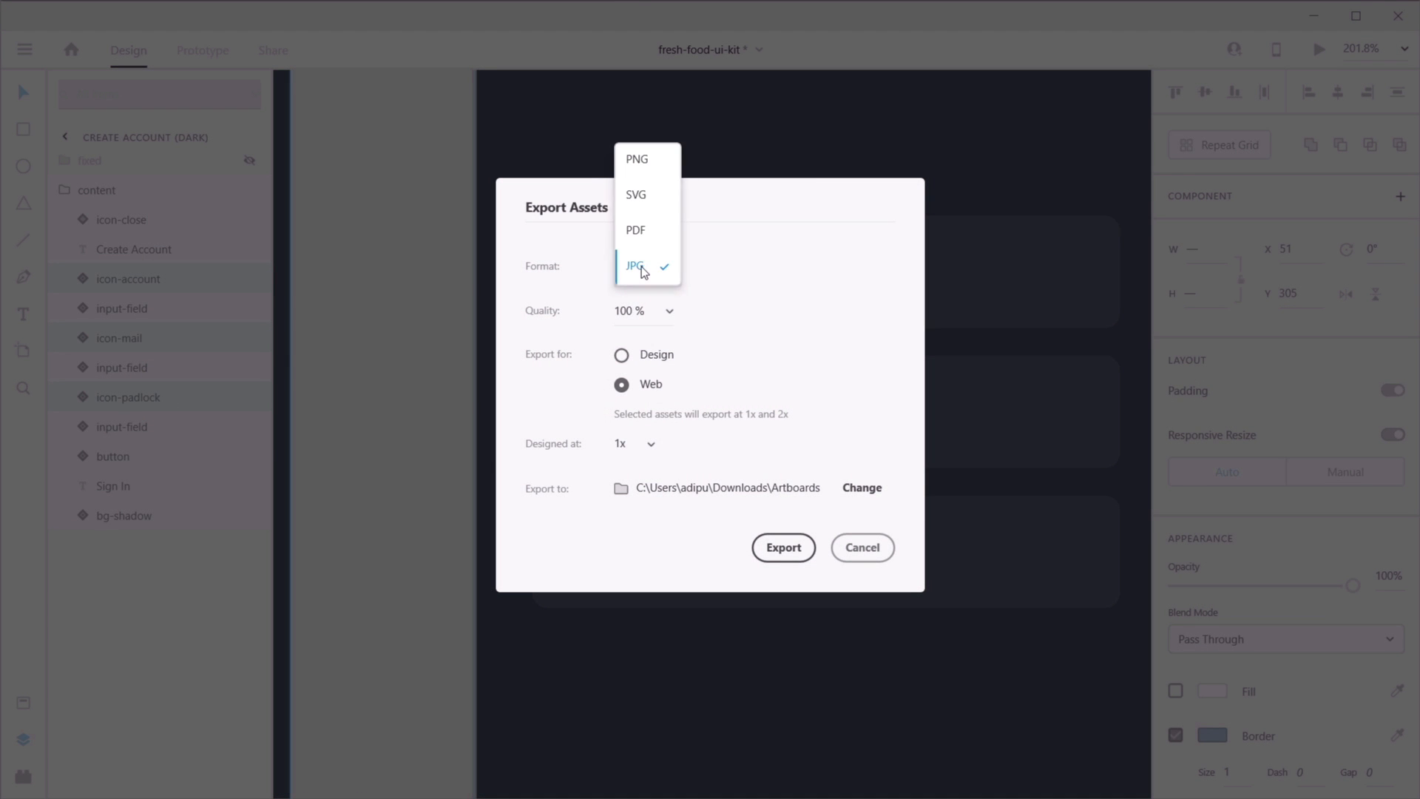
{"action": "left_click", "coordinate": [657, 199]}
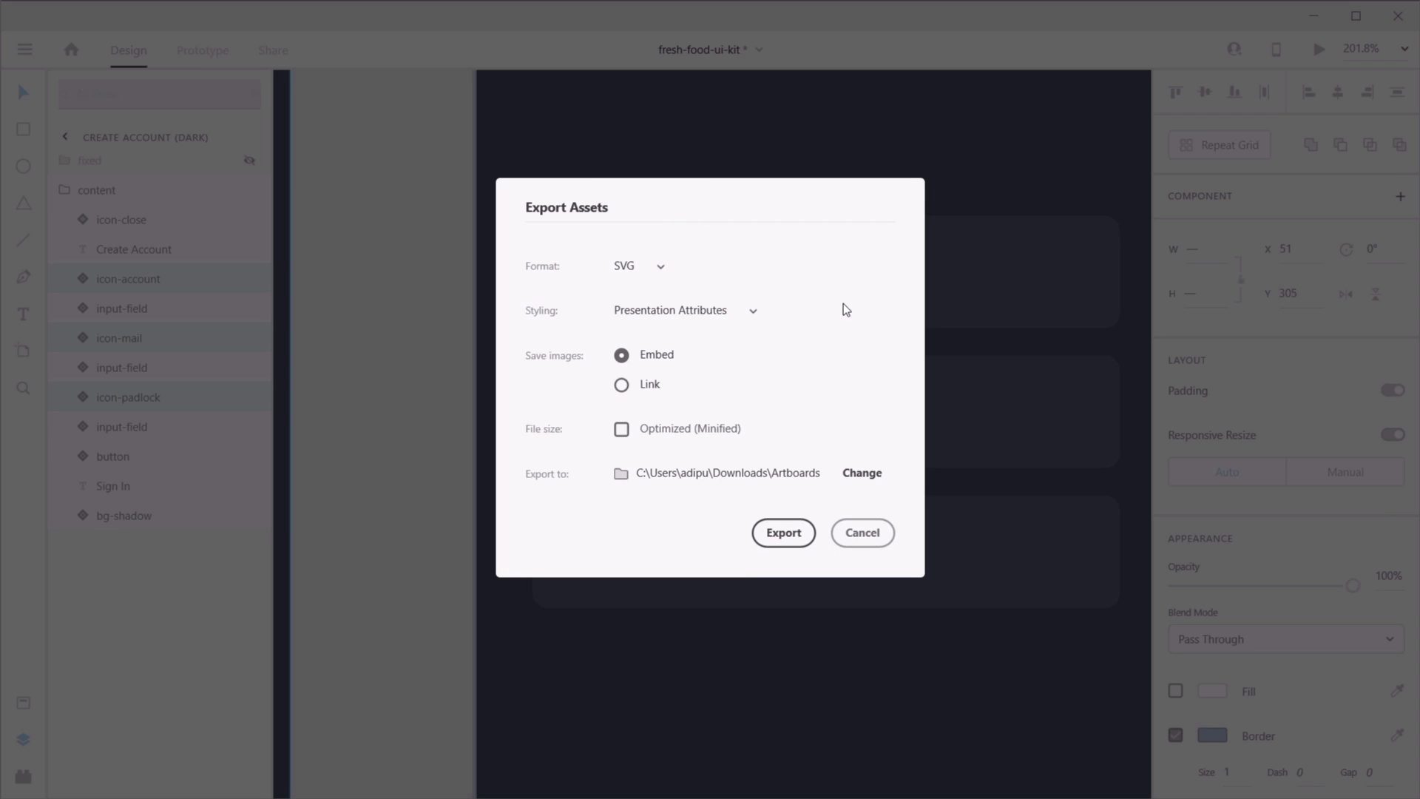
{"action": "left_click", "coordinate": [640, 267]}
{"action": "left_click", "coordinate": [772, 268]}
{"action": "left_click", "coordinate": [783, 533]}
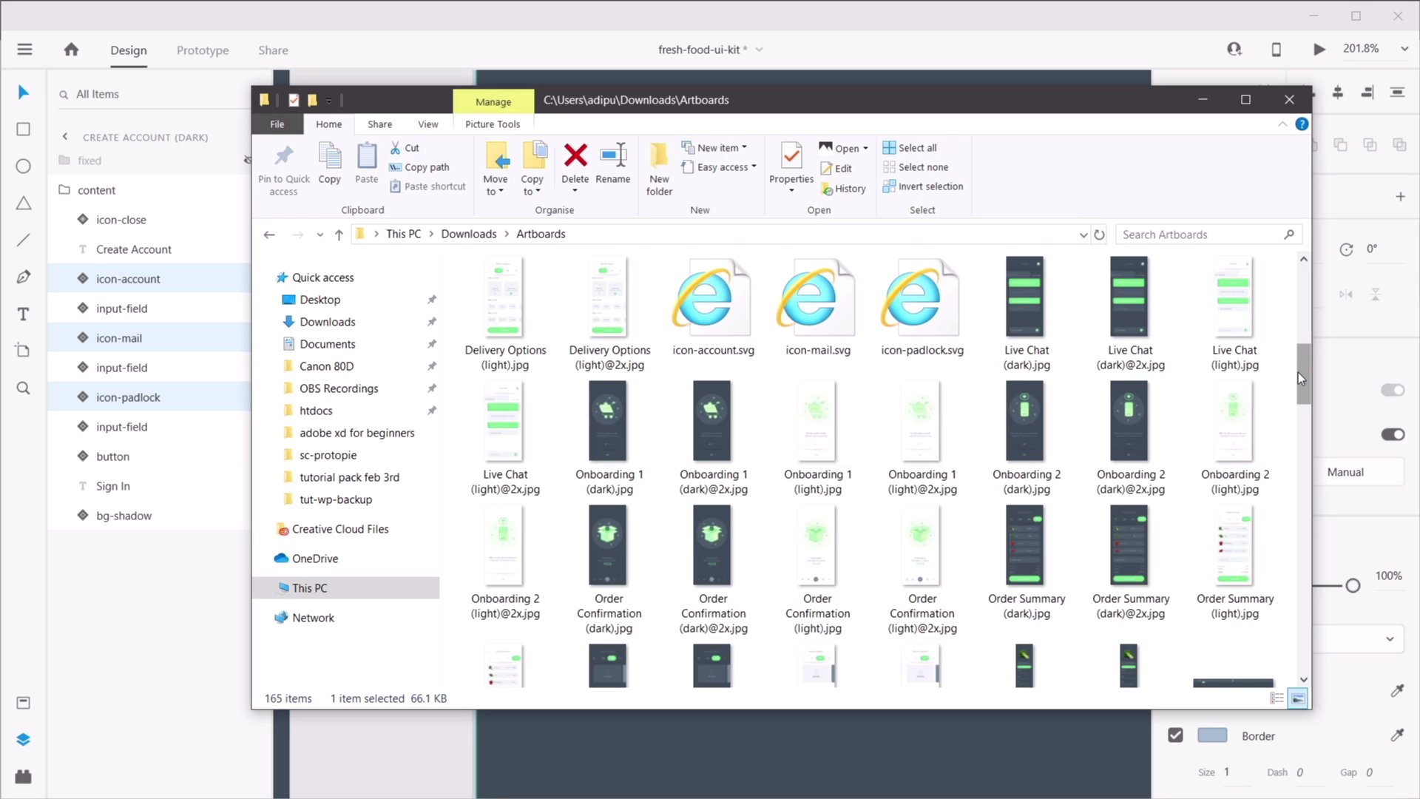
- Locate the exported icon-account, icon-mail and icon-padlock SVG files in the Artboards folder
{"action": "left_click_drag", "start_coordinate": [1298, 371], "coordinate": [1303, 352]}
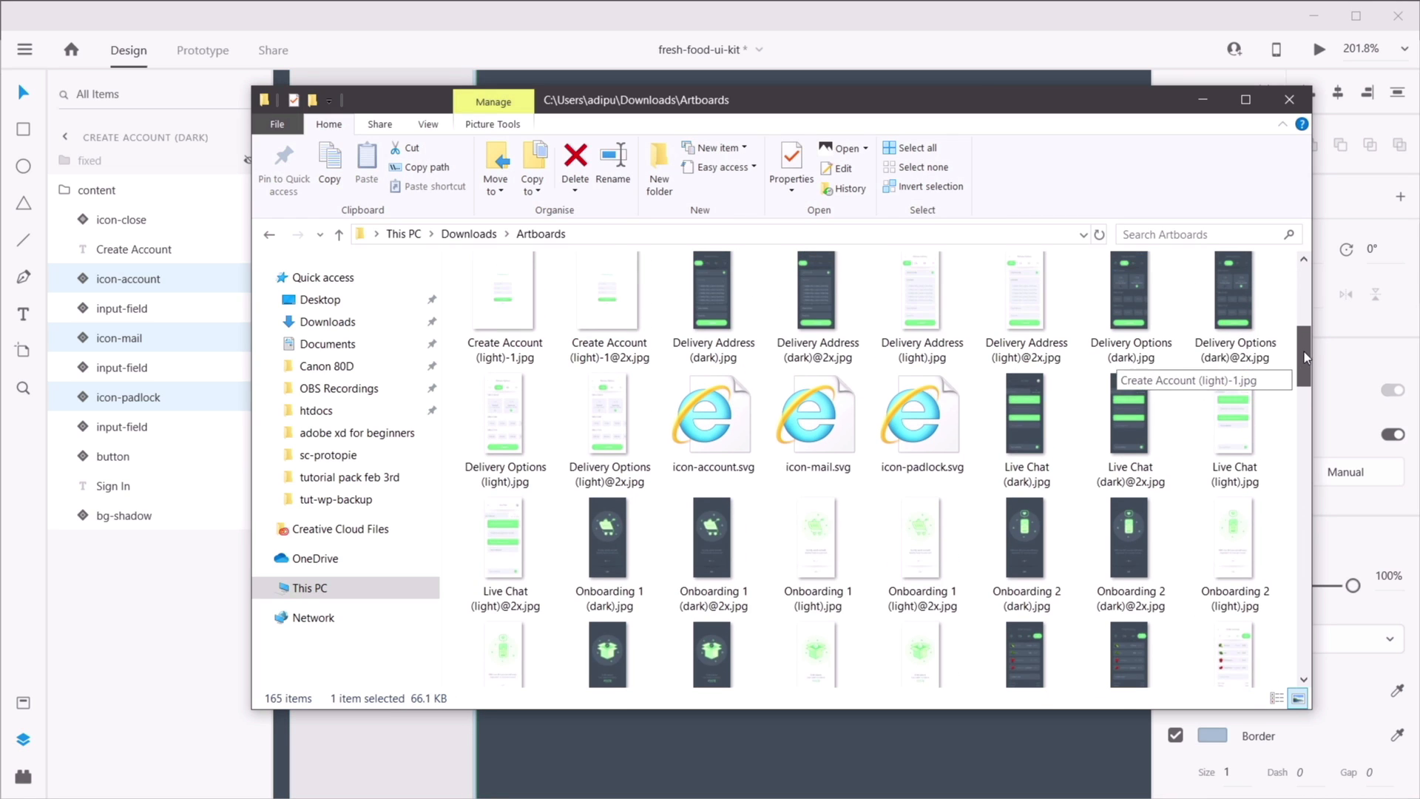
{"action": "left_click", "coordinate": [731, 467]}
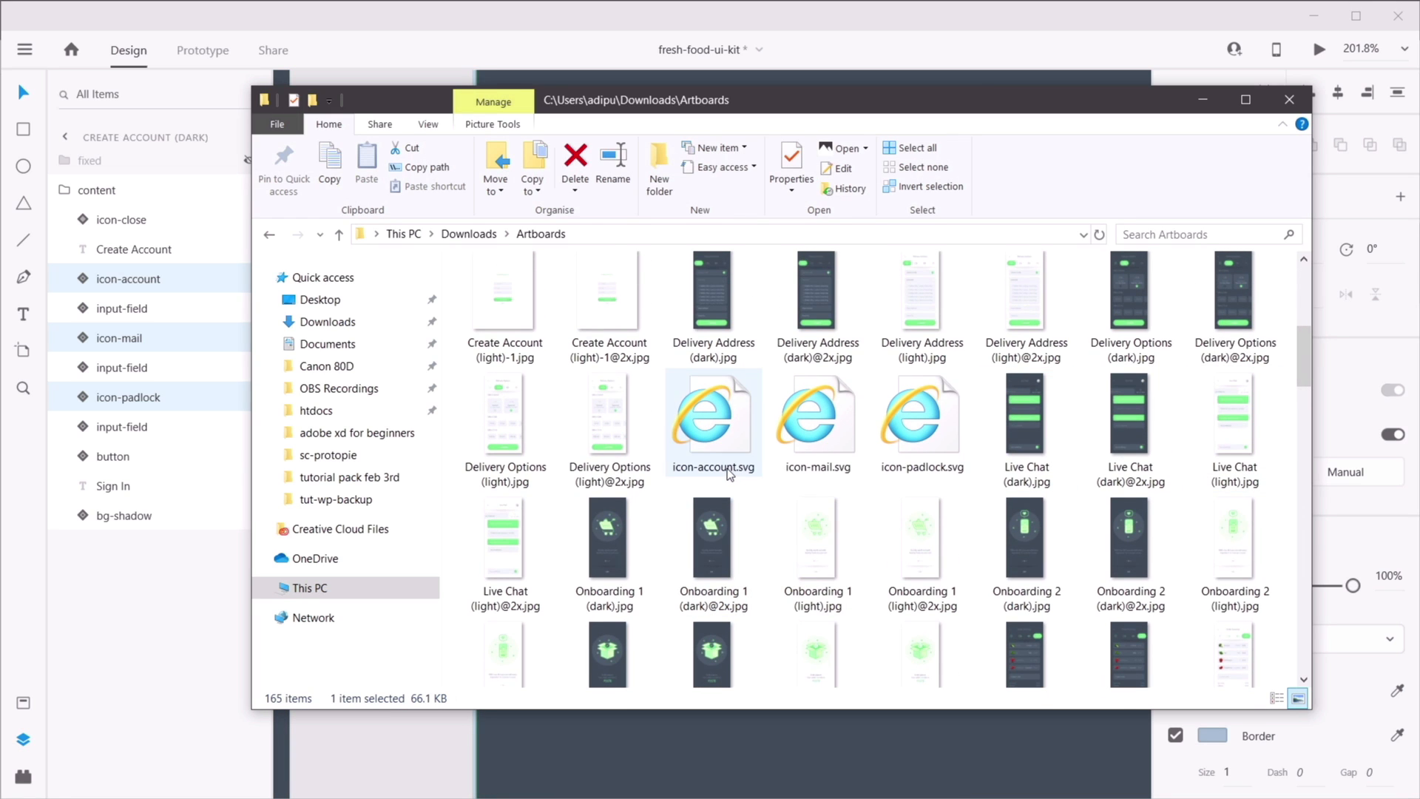
{"action": "left_click", "coordinate": [834, 474]}
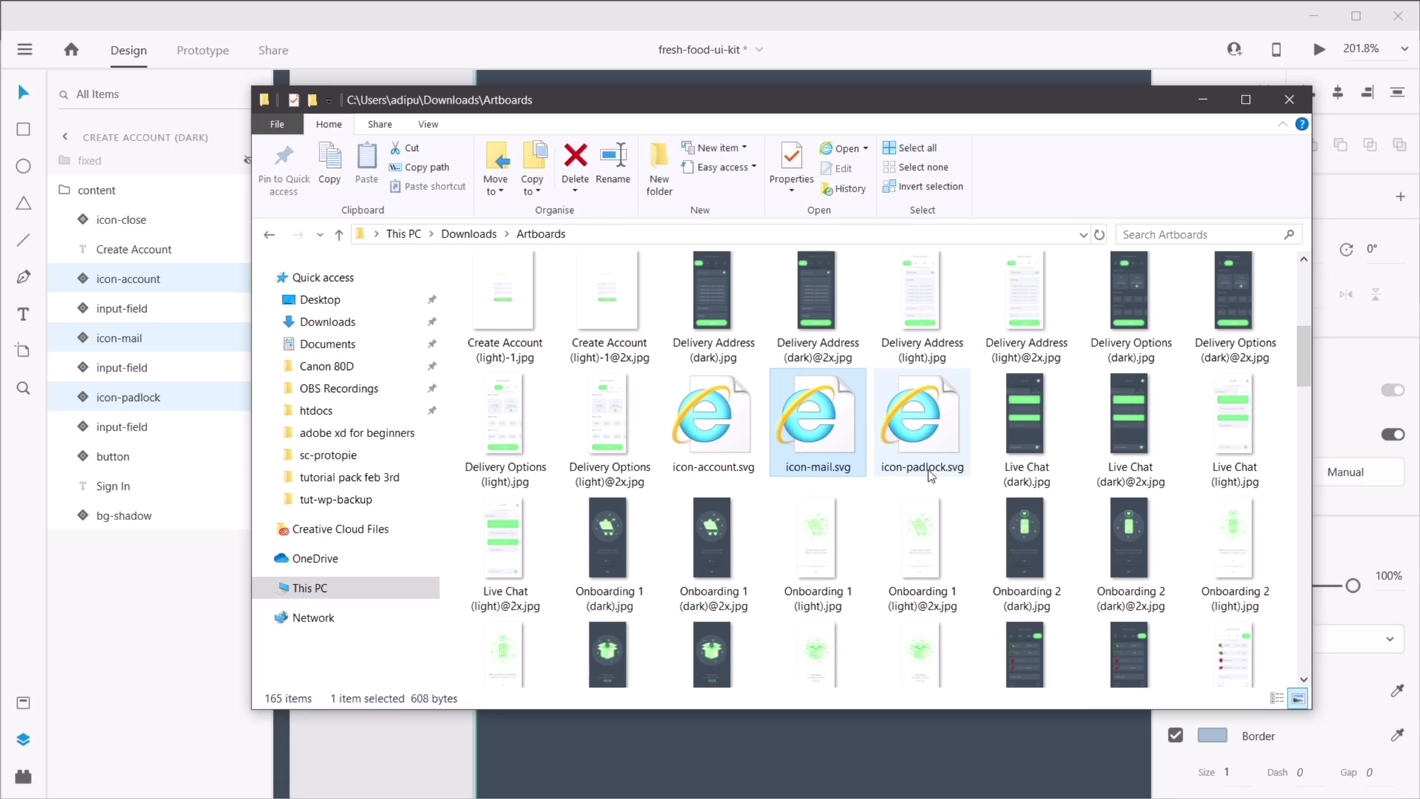
- Check the exported icon-padlock, icon-mail and icon-account SVG files one by one in the Artboards folder
{"action": "left_click", "coordinate": [924, 474]}
{"action": "left_click", "coordinate": [818, 473]}
{"action": "left_click", "coordinate": [721, 473]}
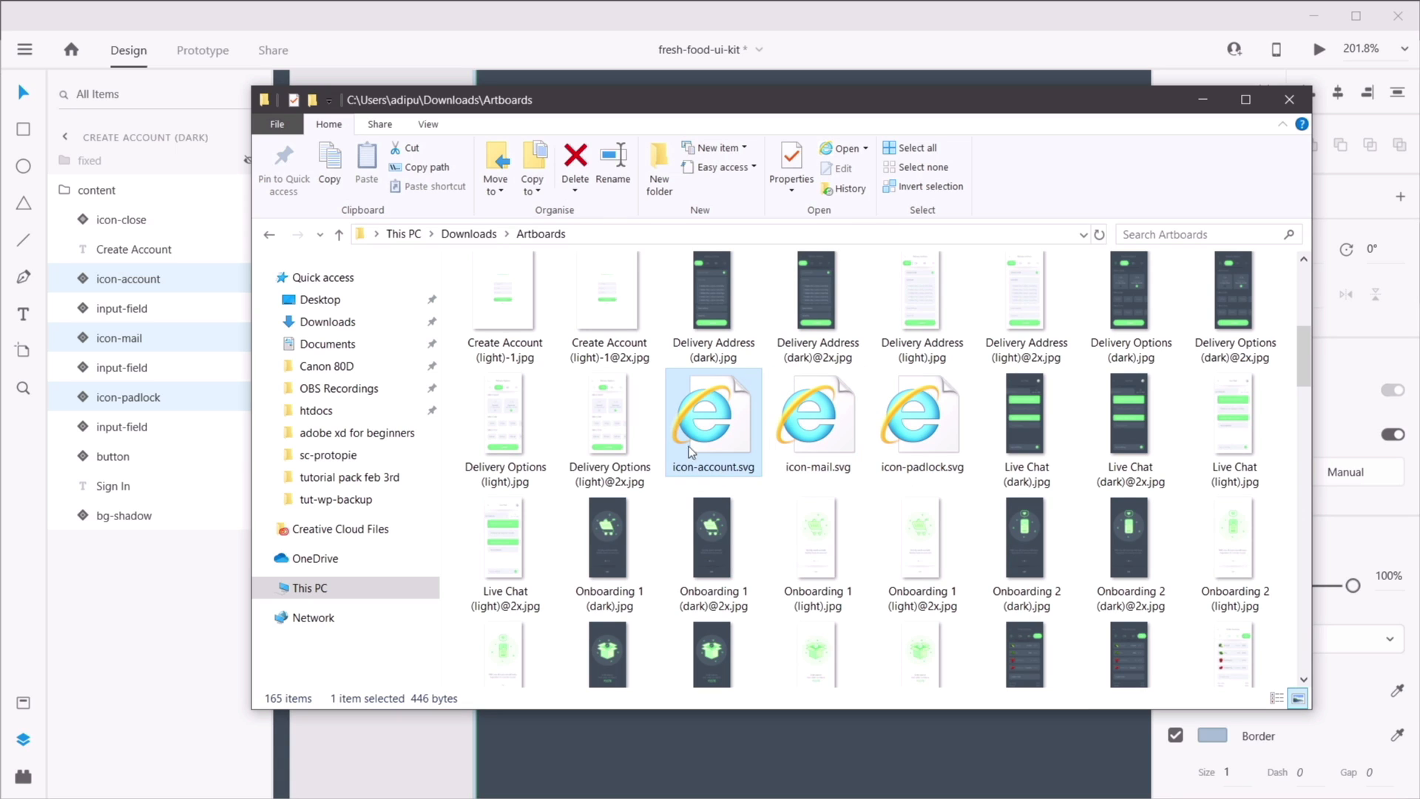
{"action": "left_click", "coordinate": [835, 437]}
{"action": "left_click", "coordinate": [939, 453]}
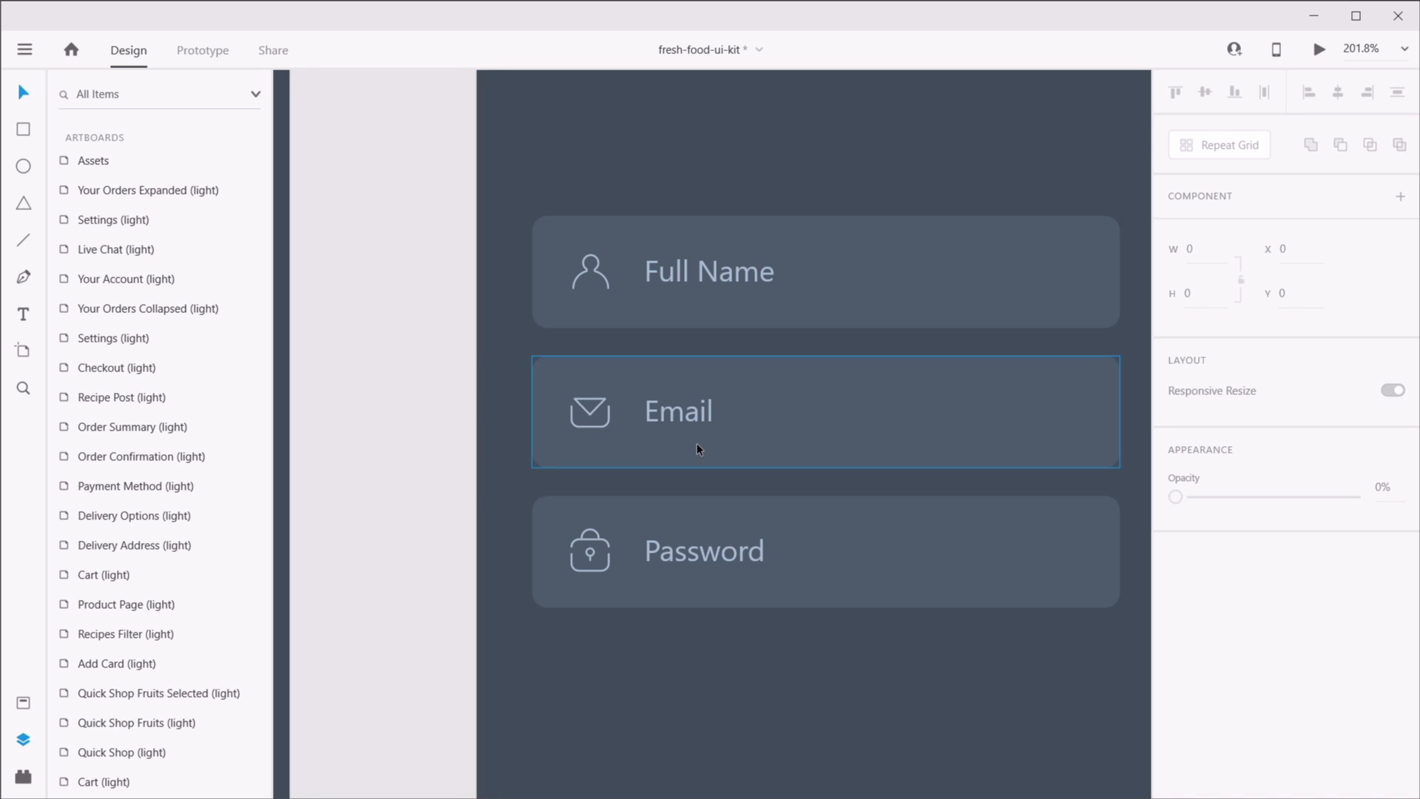
- Return to the design and look over the dark-mode artboards, from Create Account (dark) to Search Results, Product Page and Select Quantity
{"action": "scroll", "coordinate": [697, 442], "scroll_direction": "down", "scroll_amount": 5}
{"action": "scroll", "coordinate": [699, 447], "scroll_direction": "down", "scroll_amount": 2}
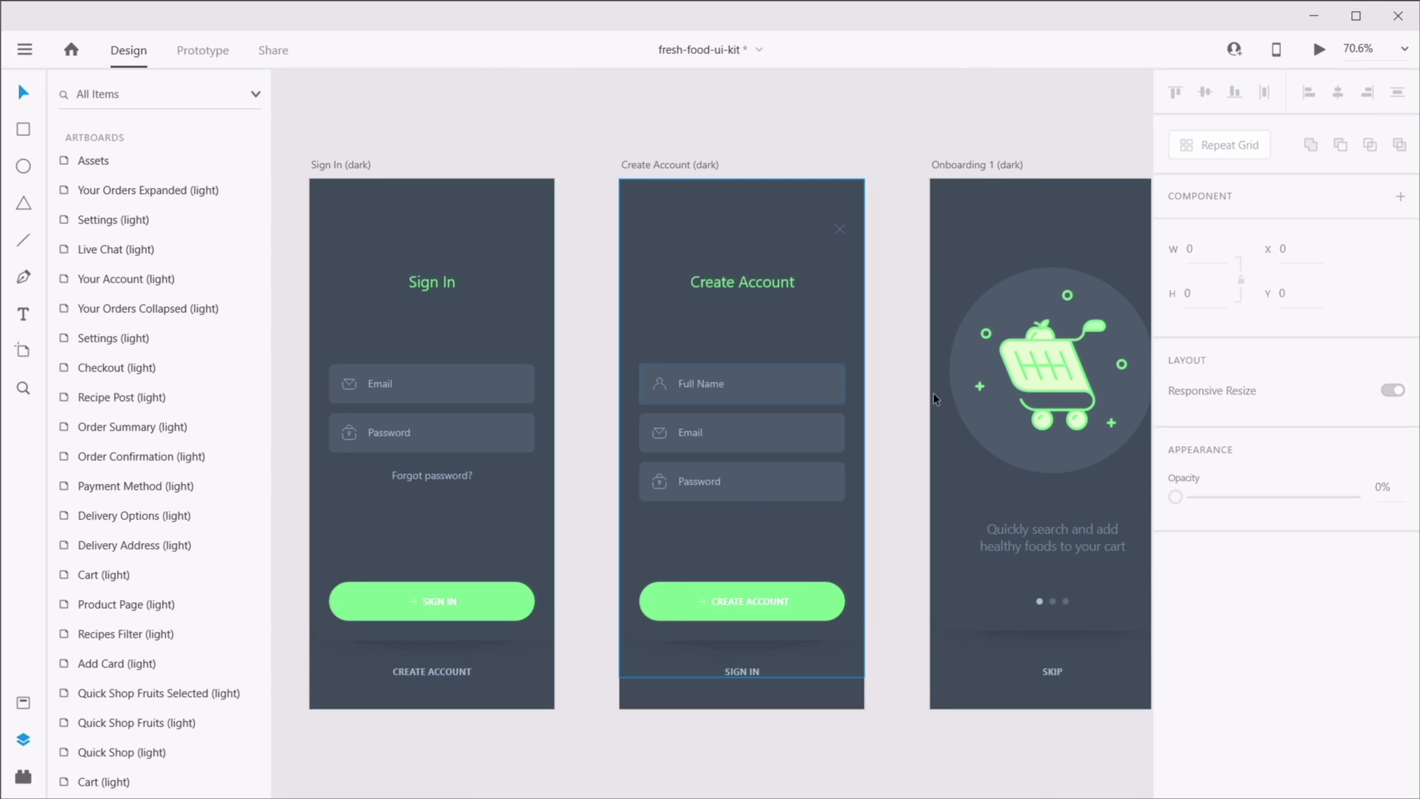
{"action": "left_click_drag", "start_coordinate": [978, 562], "coordinate": [554, 523]}
{"action": "left_click_drag", "start_coordinate": [1117, 378], "coordinate": [850, 367]}
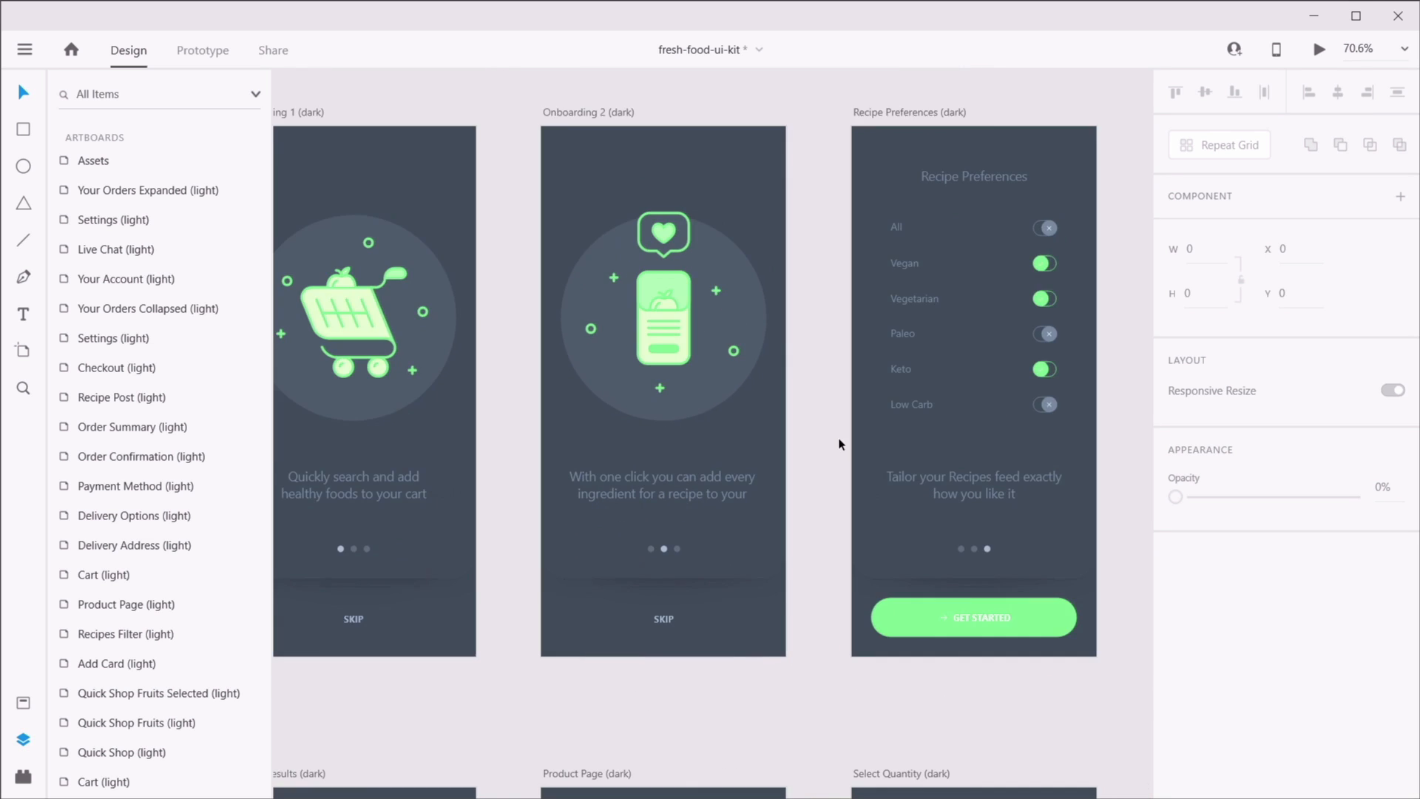
{"action": "scroll", "coordinate": [839, 444], "scroll_direction": "down", "scroll_amount": 10}
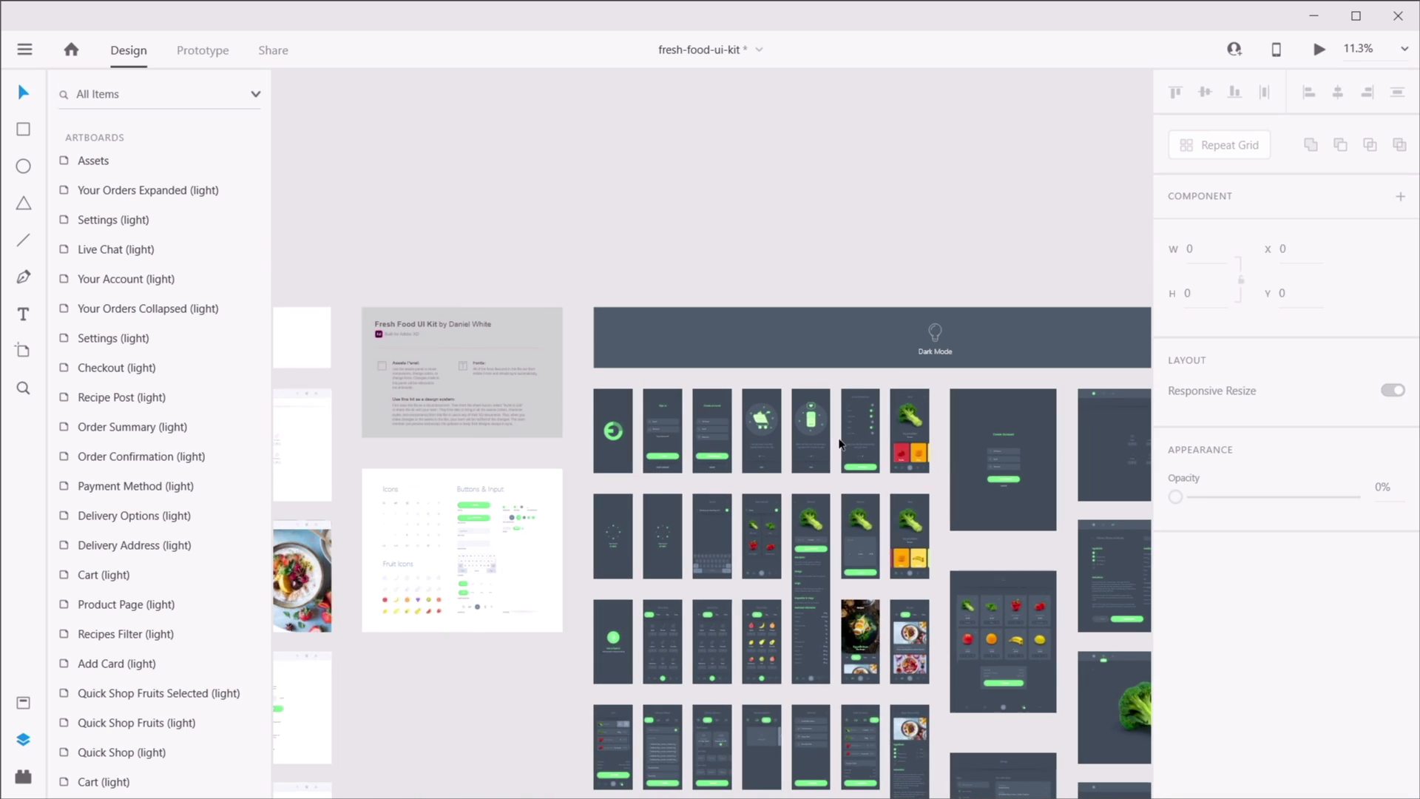
{"action": "left_click_drag", "start_coordinate": [914, 631], "coordinate": [740, 428]}
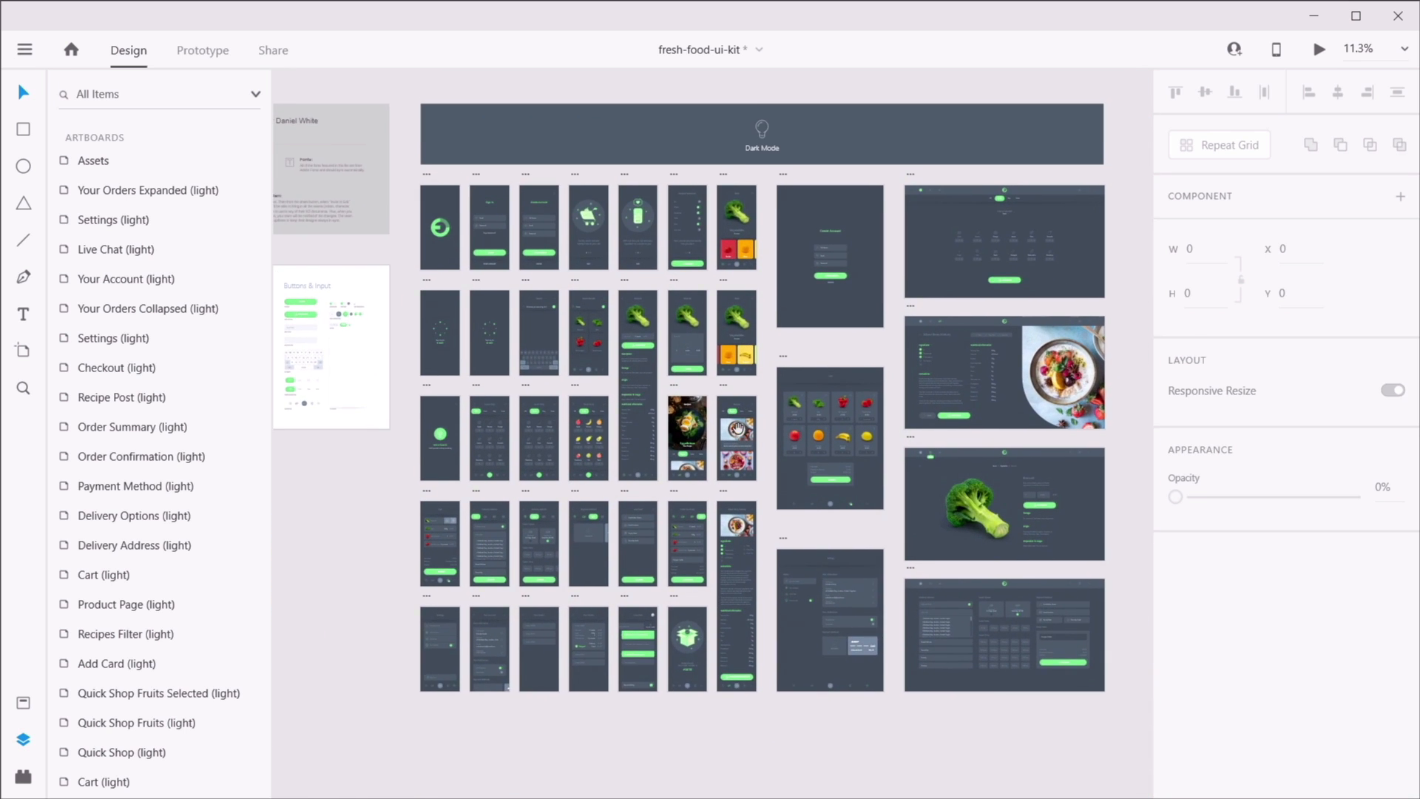
{"action": "scroll", "coordinate": [622, 336], "scroll_direction": "up", "scroll_amount": 12}
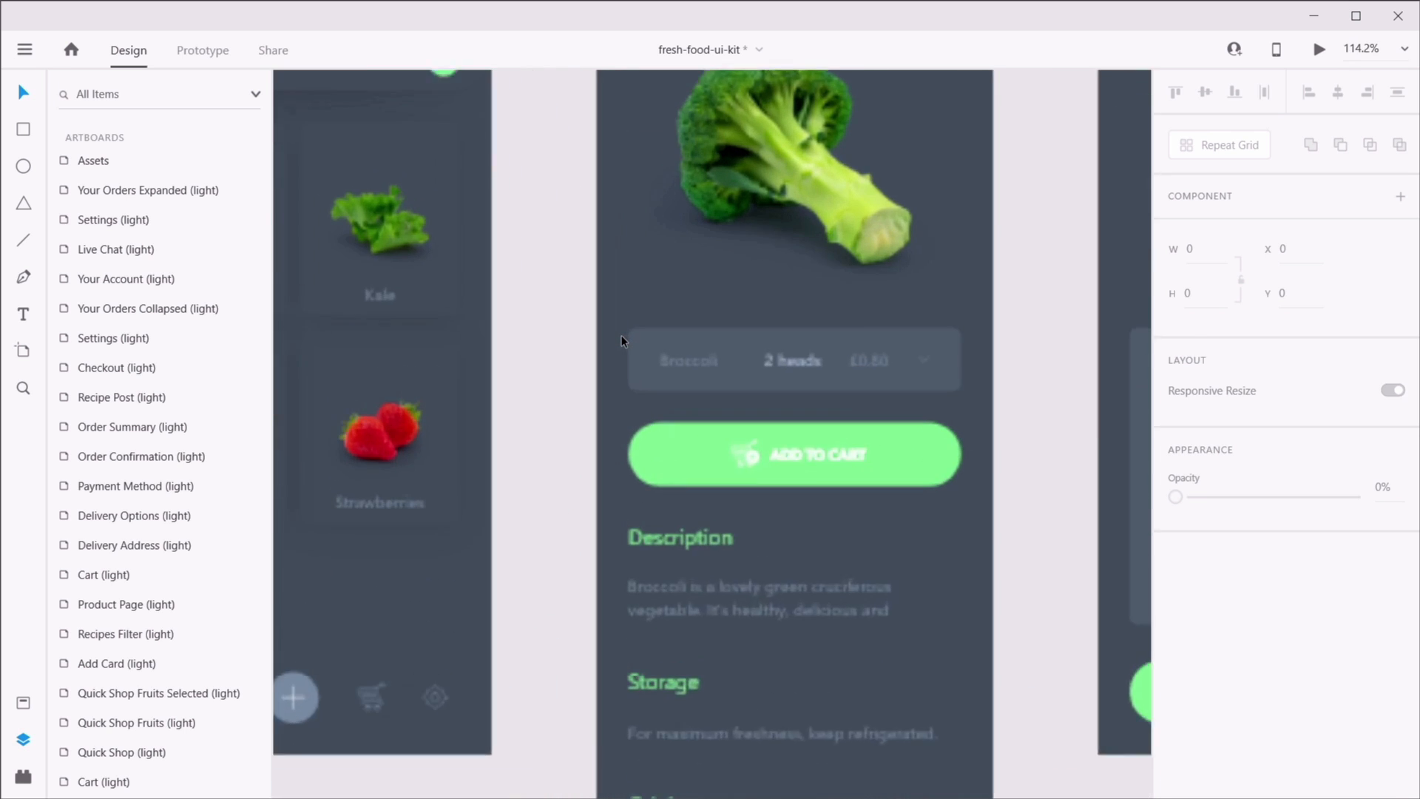
{"action": "scroll", "coordinate": [645, 367], "scroll_direction": "down", "scroll_amount": 4}
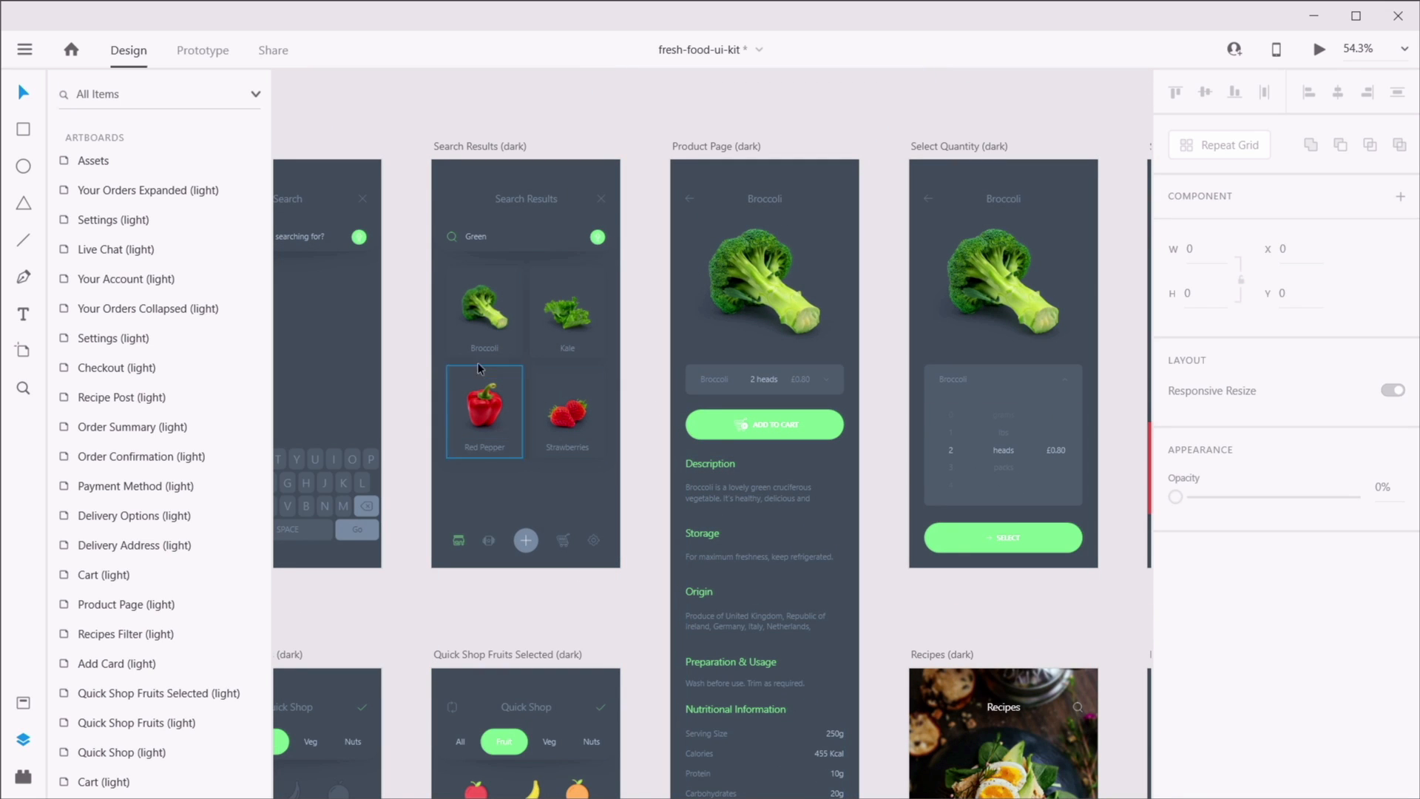
{"action": "left_click", "coordinate": [485, 311], "text": "ctrl"}
{"action": "left_click", "coordinate": [555, 326], "text": "ctrl+shift"}
{"action": "left_click", "coordinate": [491, 407], "text": "ctrl+shift"}
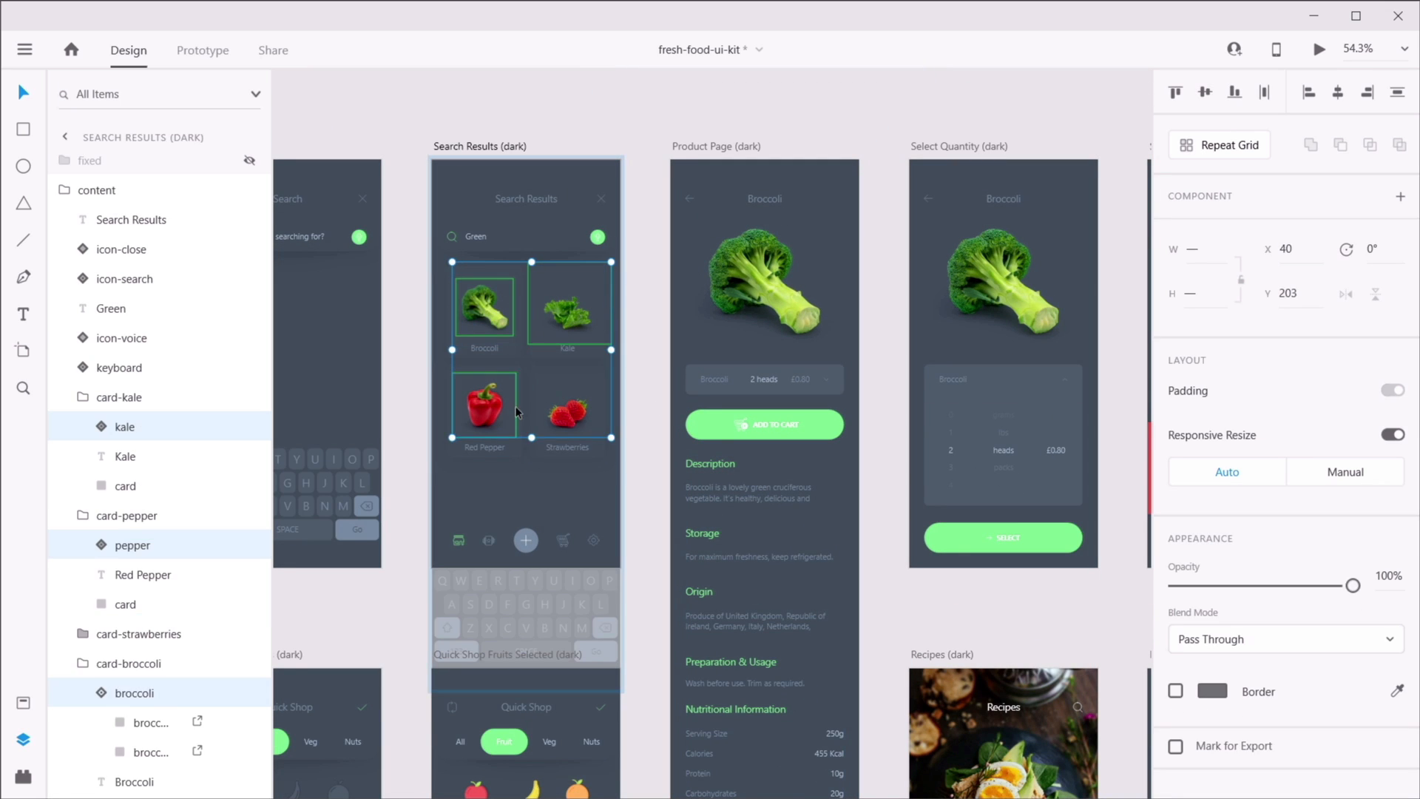
{"action": "left_click", "coordinate": [567, 413], "text": "ctrl+shift"}
{"action": "left_click", "coordinate": [769, 288], "text": "ctrl+shift"}
{"action": "left_click", "coordinate": [988, 292], "text": "ctrl+shift"}
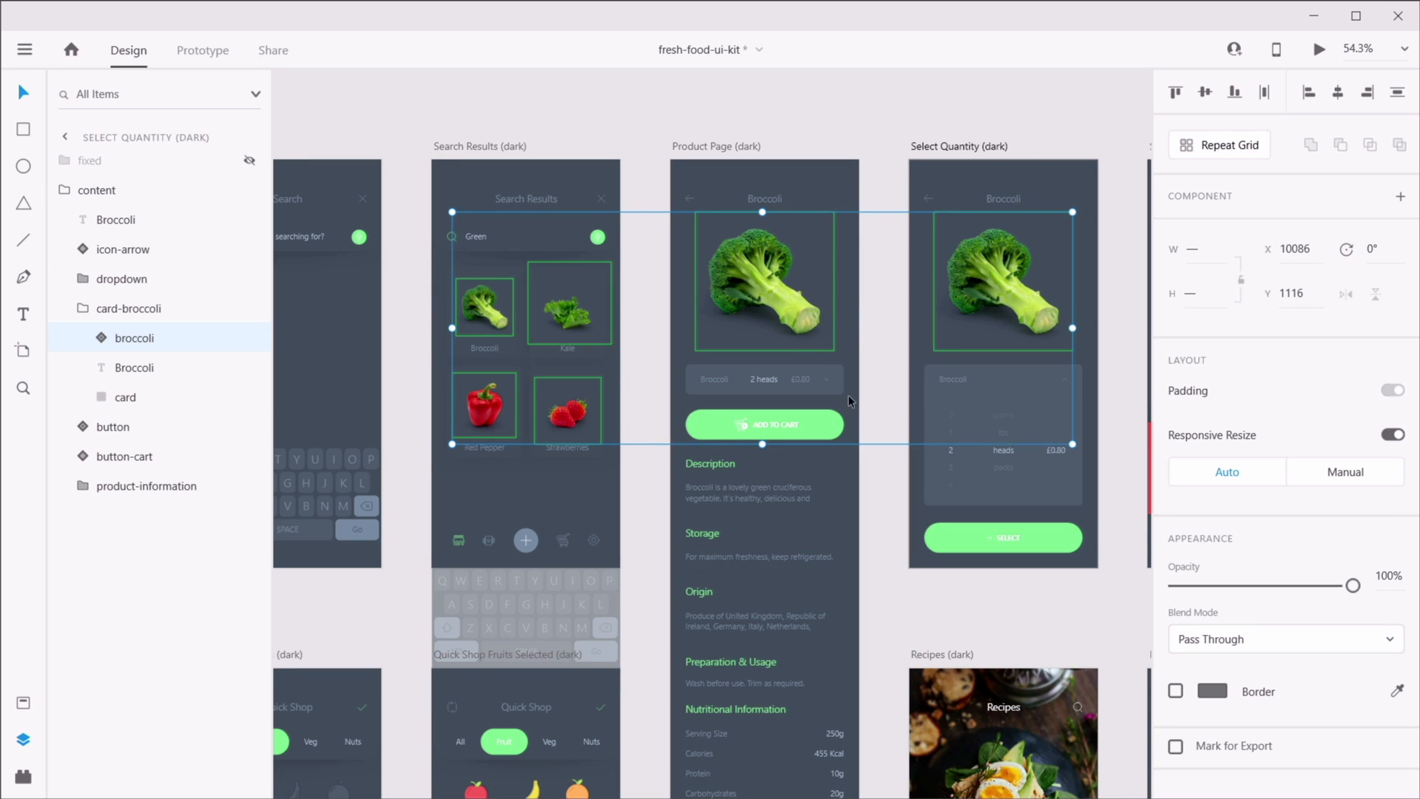
{"action": "key", "text": "Escape"}
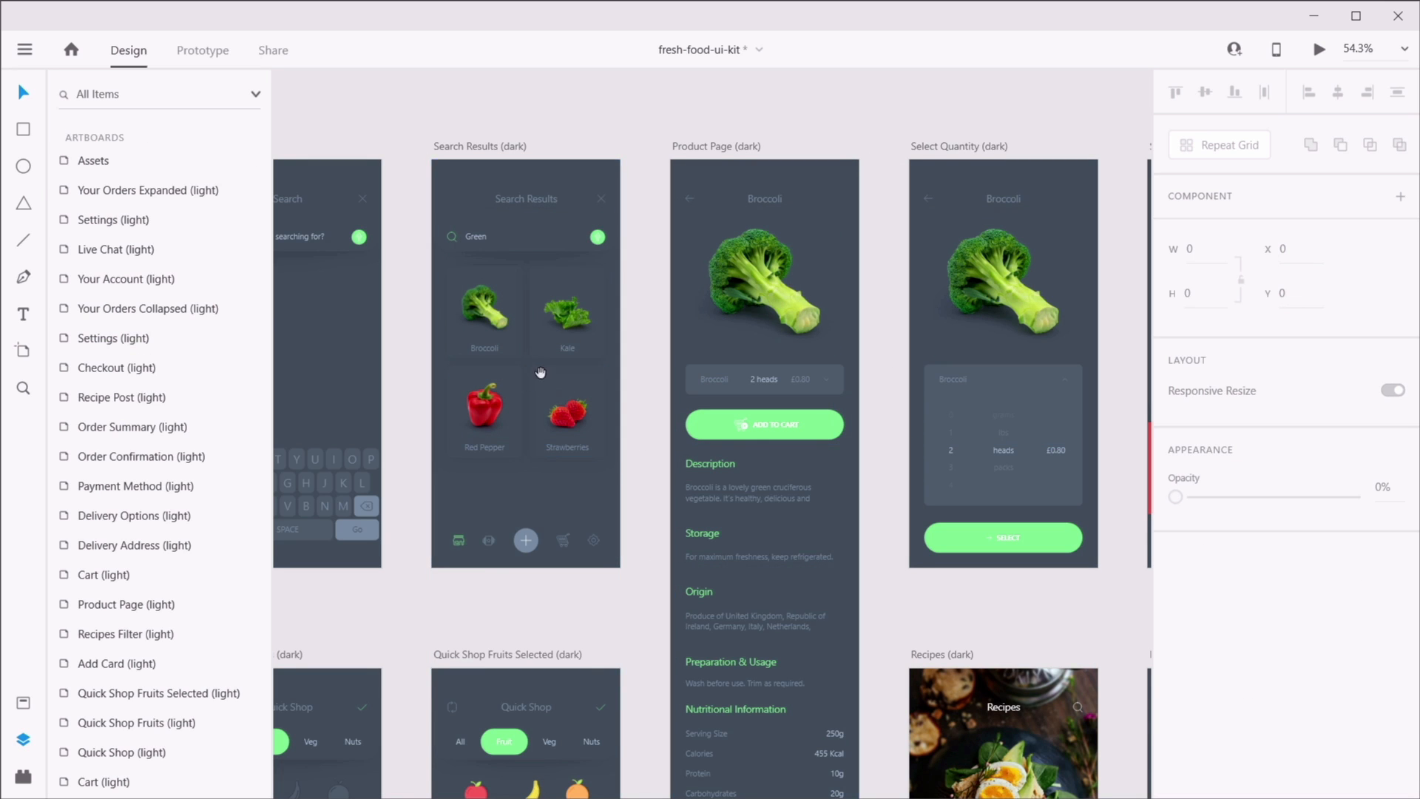
- Mark the icon-close component in the header of the Search Results (dark) artboard for export
{"action": "left_click_drag", "start_coordinate": [543, 371], "coordinate": [1014, 415]}
{"action": "scroll", "coordinate": [762, 369], "scroll_direction": "right", "scroll_amount": 5}
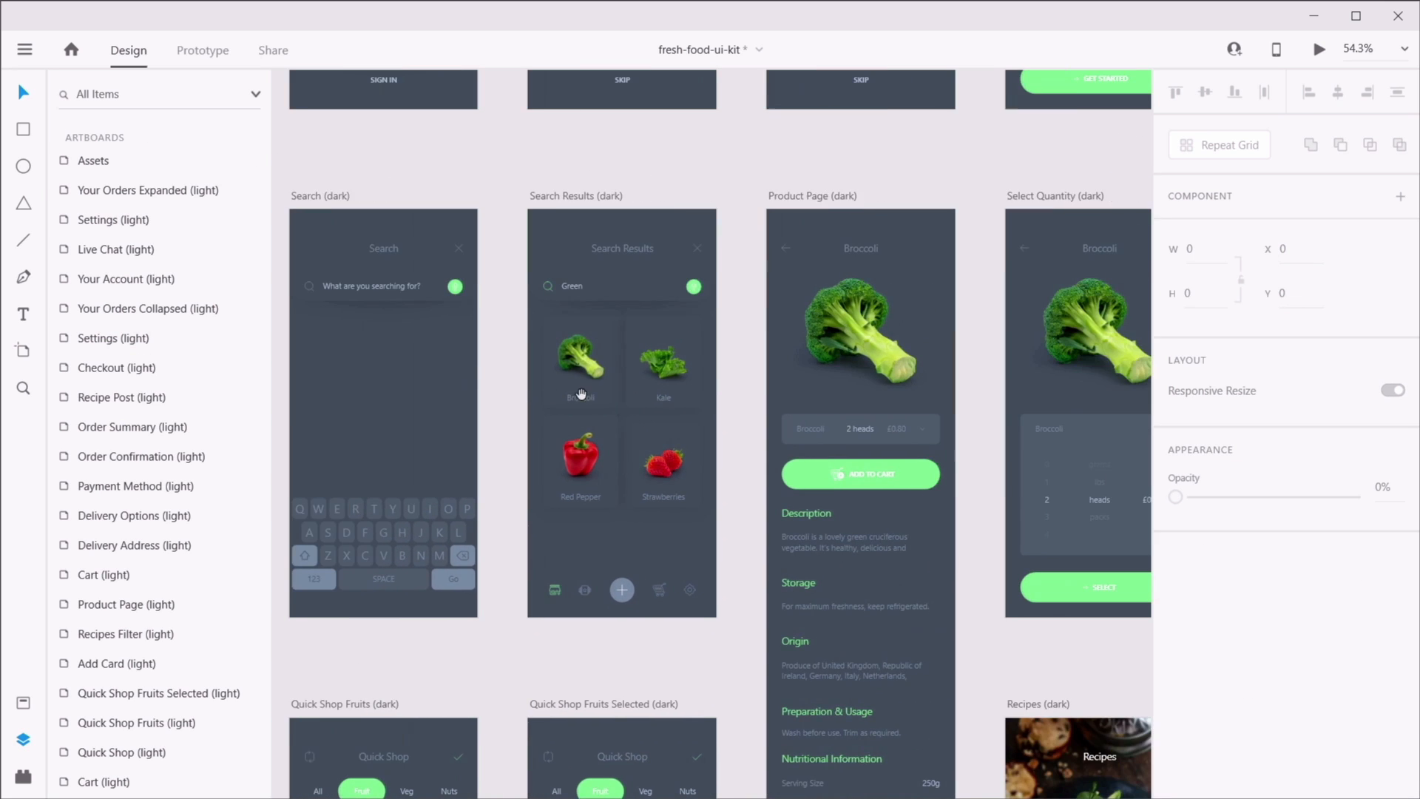
{"action": "scroll", "coordinate": [717, 339], "scroll_direction": "up", "scroll_amount": 5}
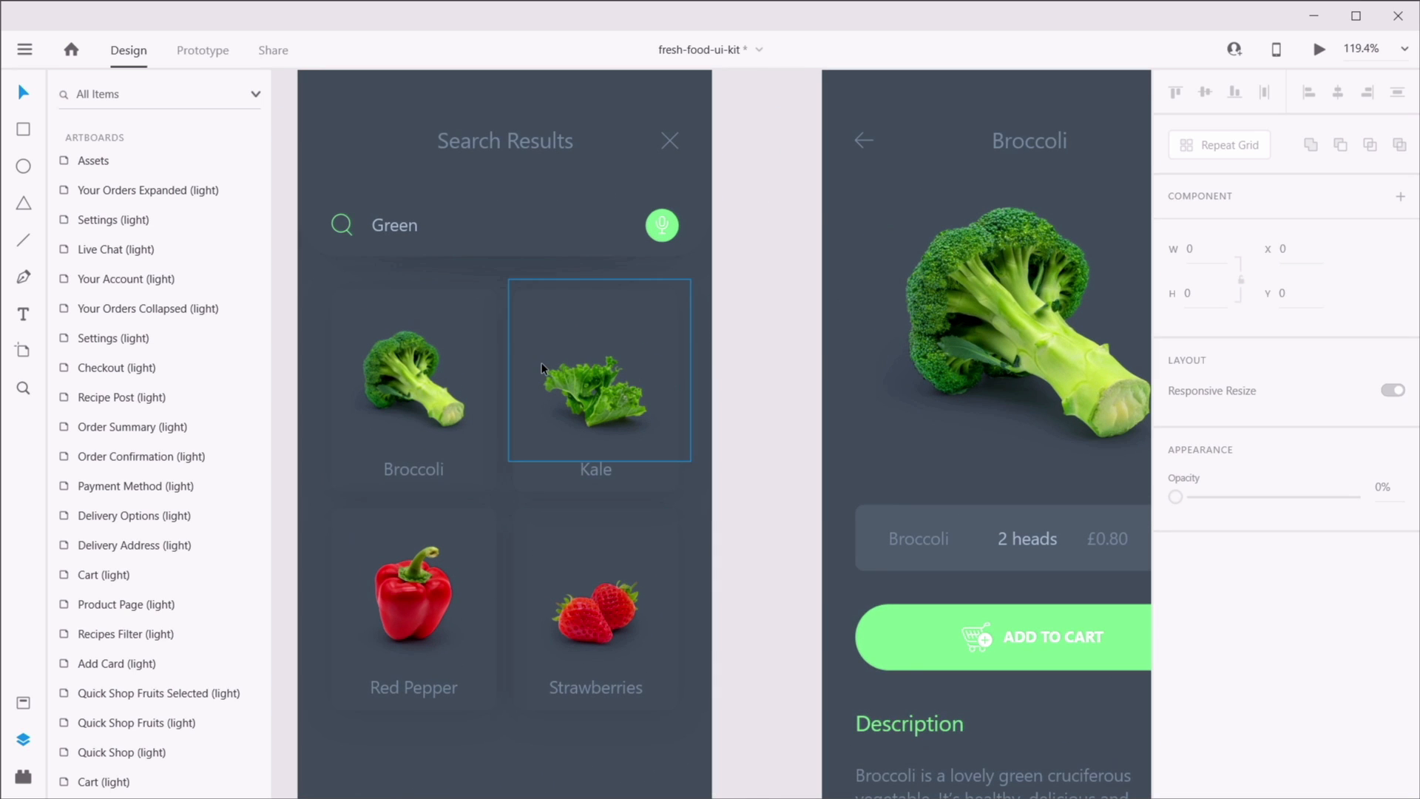
{"action": "left_click_drag", "start_coordinate": [552, 364], "coordinate": [713, 370]}
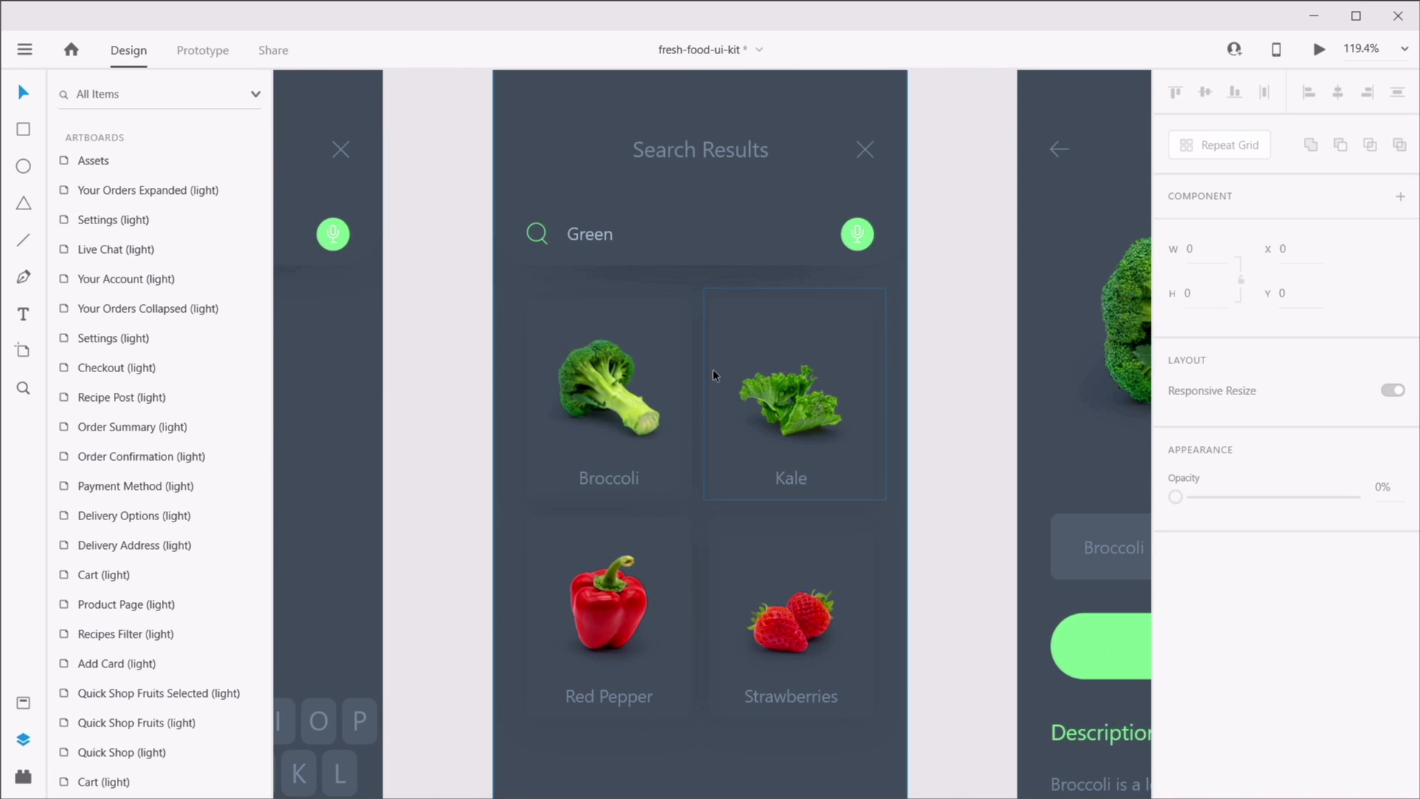
{"action": "scroll", "coordinate": [707, 398], "scroll_direction": "up", "scroll_amount": 2}
{"action": "scroll", "coordinate": [708, 397], "scroll_direction": "down", "scroll_amount": 2}
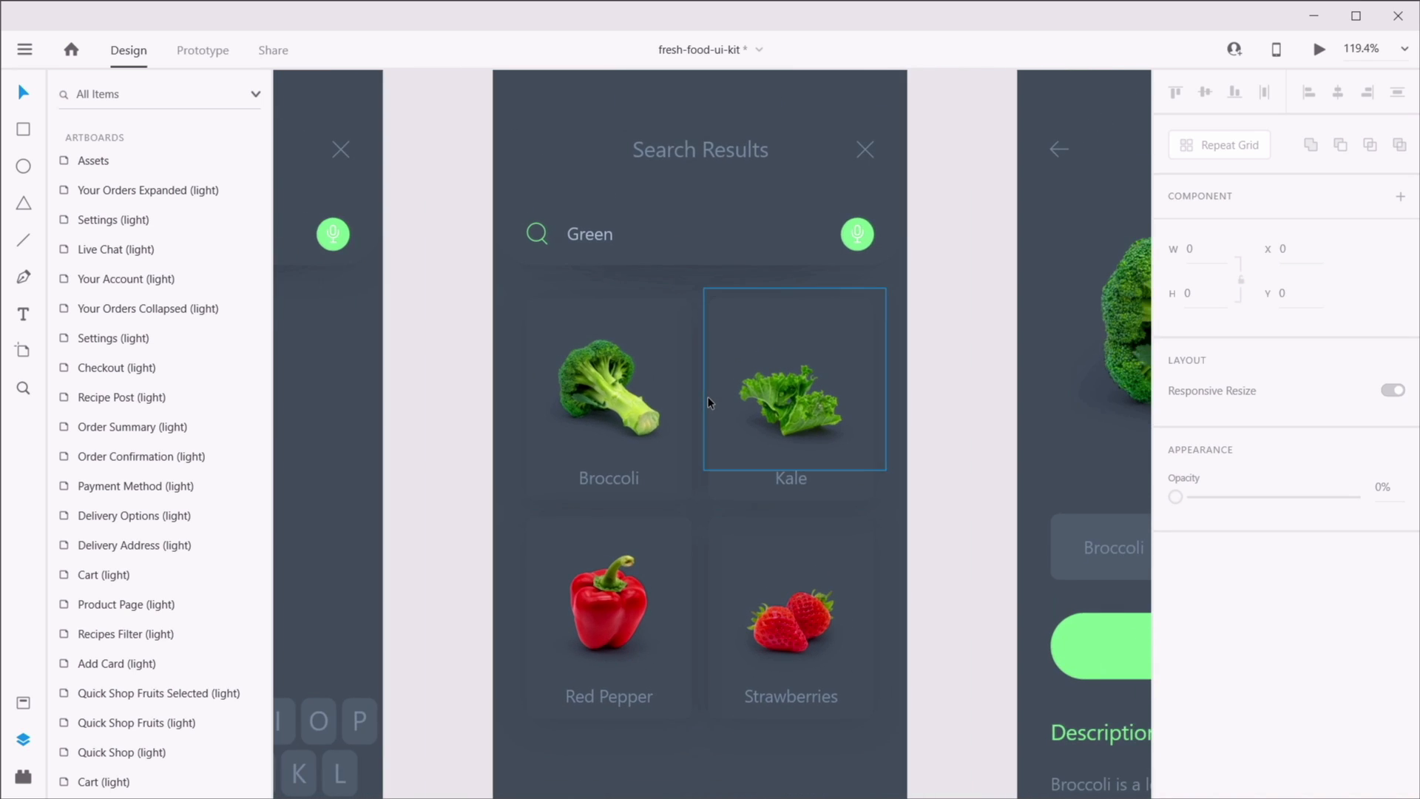
{"action": "mouse_move", "coordinate": [745, 358]}
{"action": "left_mouse_down"}
{"action": "mouse_move", "coordinate": [722, 387]}
{"action": "mouse_move", "coordinate": [745, 165]}
{"action": "mouse_move", "coordinate": [748, 507]}
{"action": "mouse_move", "coordinate": [726, 365]}
{"action": "left_mouse_up"}
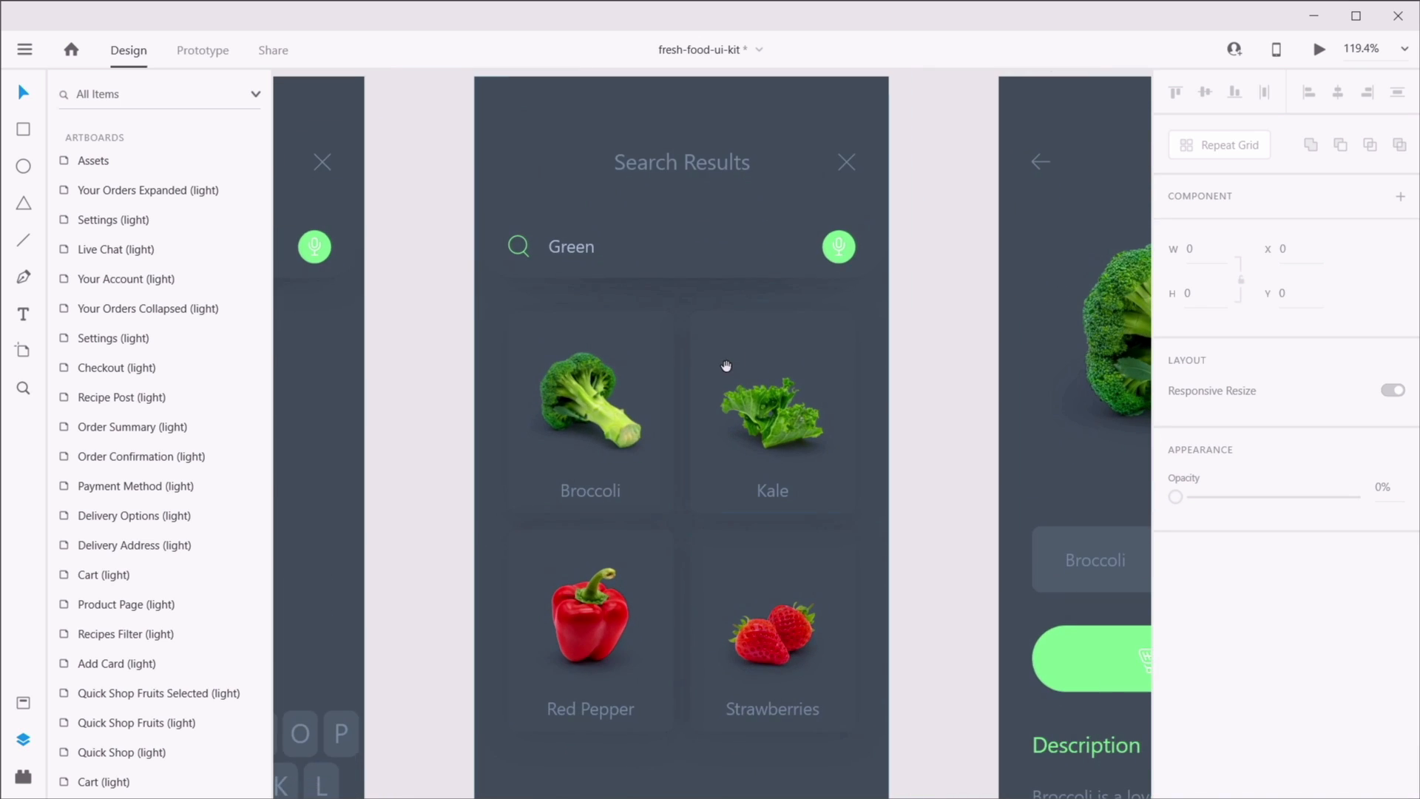
{"action": "left_click", "coordinate": [849, 166]}
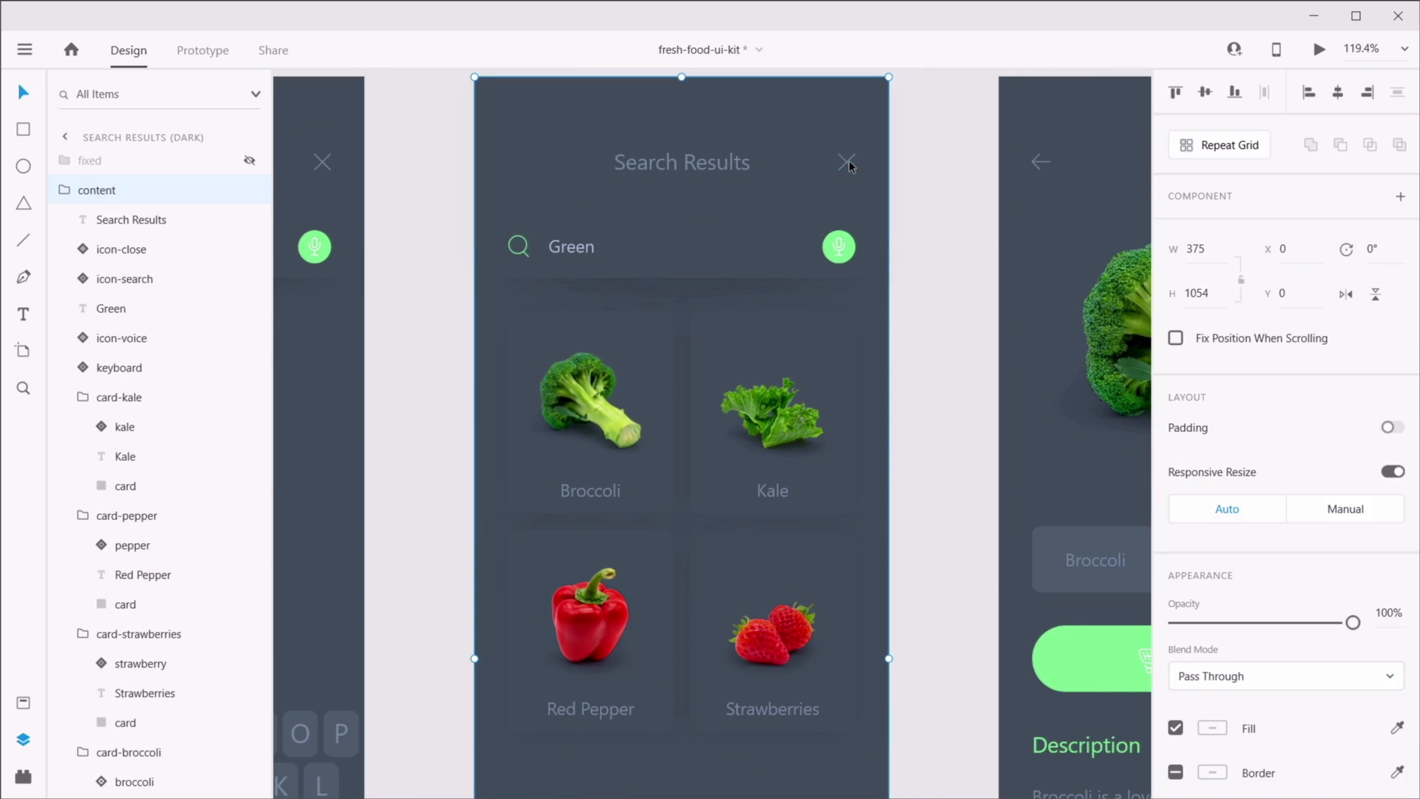
{"action": "double_click", "coordinate": [849, 166]}
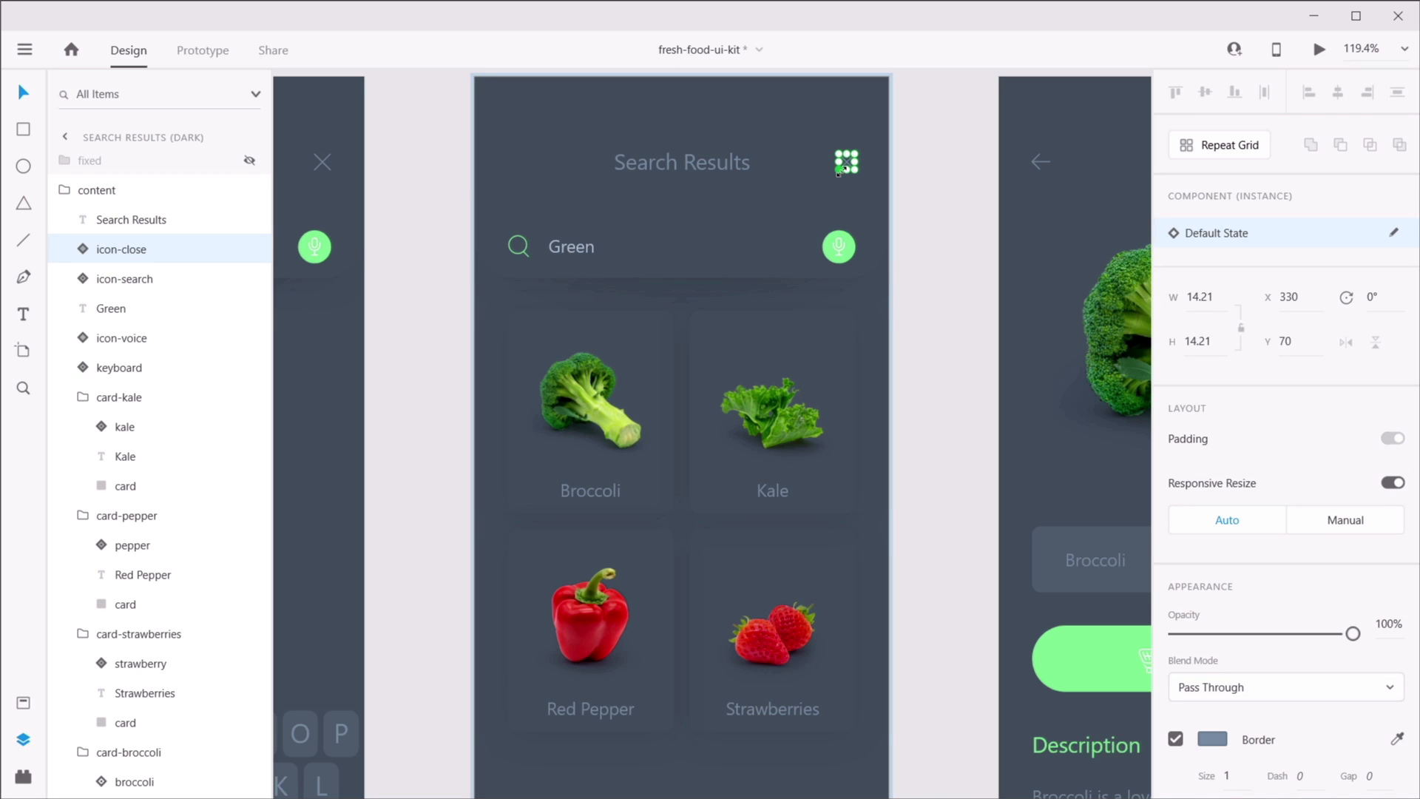
{"action": "scroll", "coordinate": [1269, 406], "scroll_direction": "down", "scroll_amount": 3}
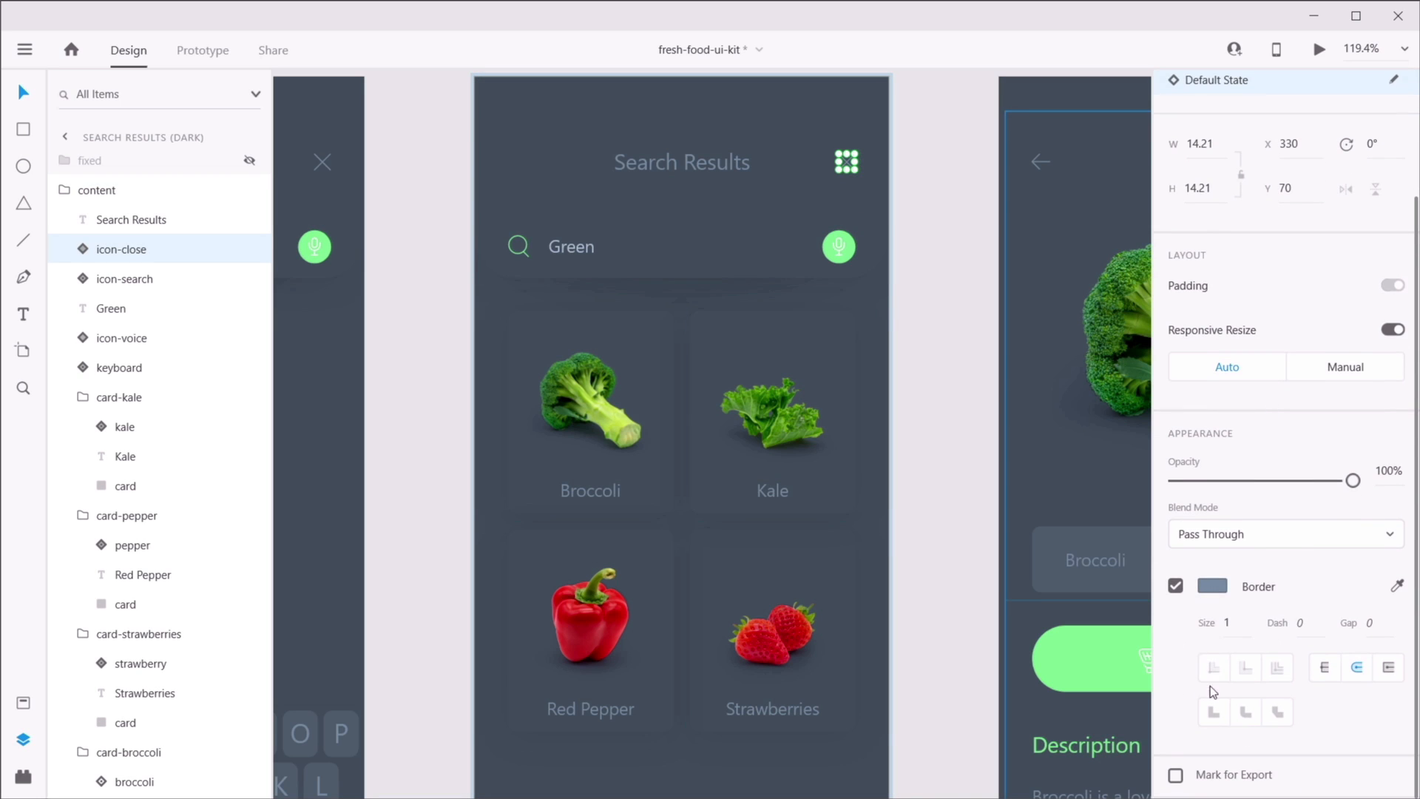
{"action": "left_click", "coordinate": [1217, 778]}
- Mark the icon-search component beside the "Green" search text on Search Results (dark) for export
{"action": "left_click", "coordinate": [523, 258]}
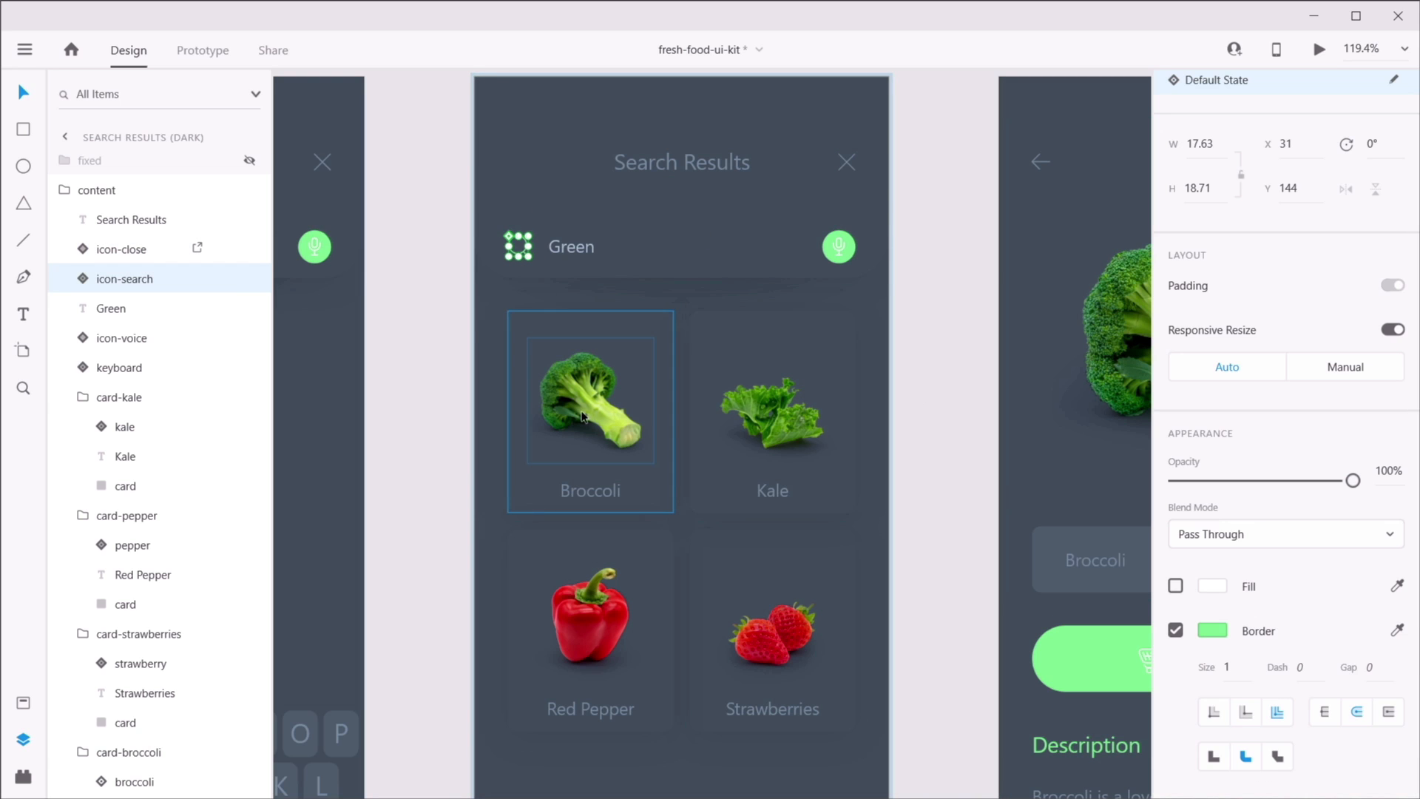
{"action": "scroll", "coordinate": [1255, 536], "scroll_direction": "down", "scroll_amount": 1}
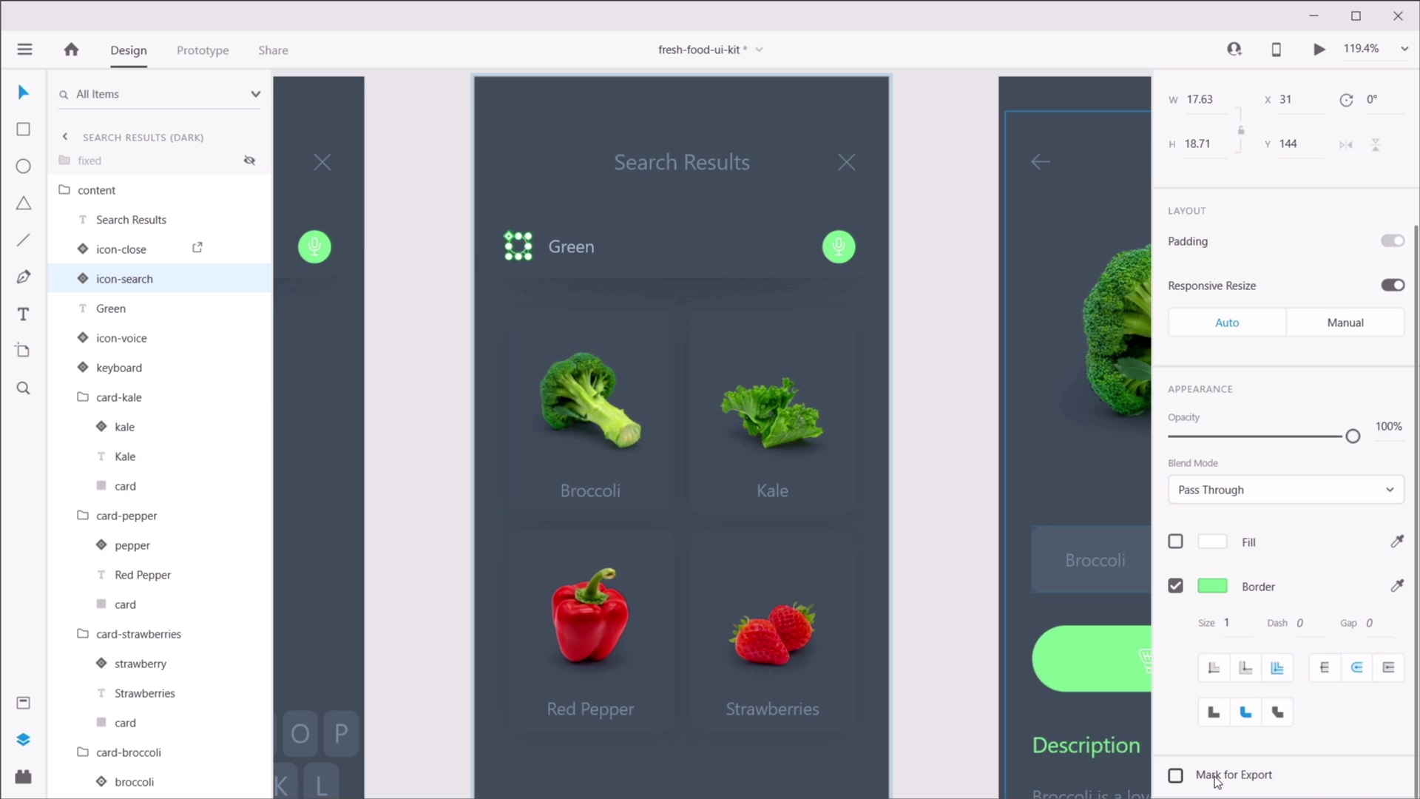
{"action": "right_click", "coordinate": [524, 259]}
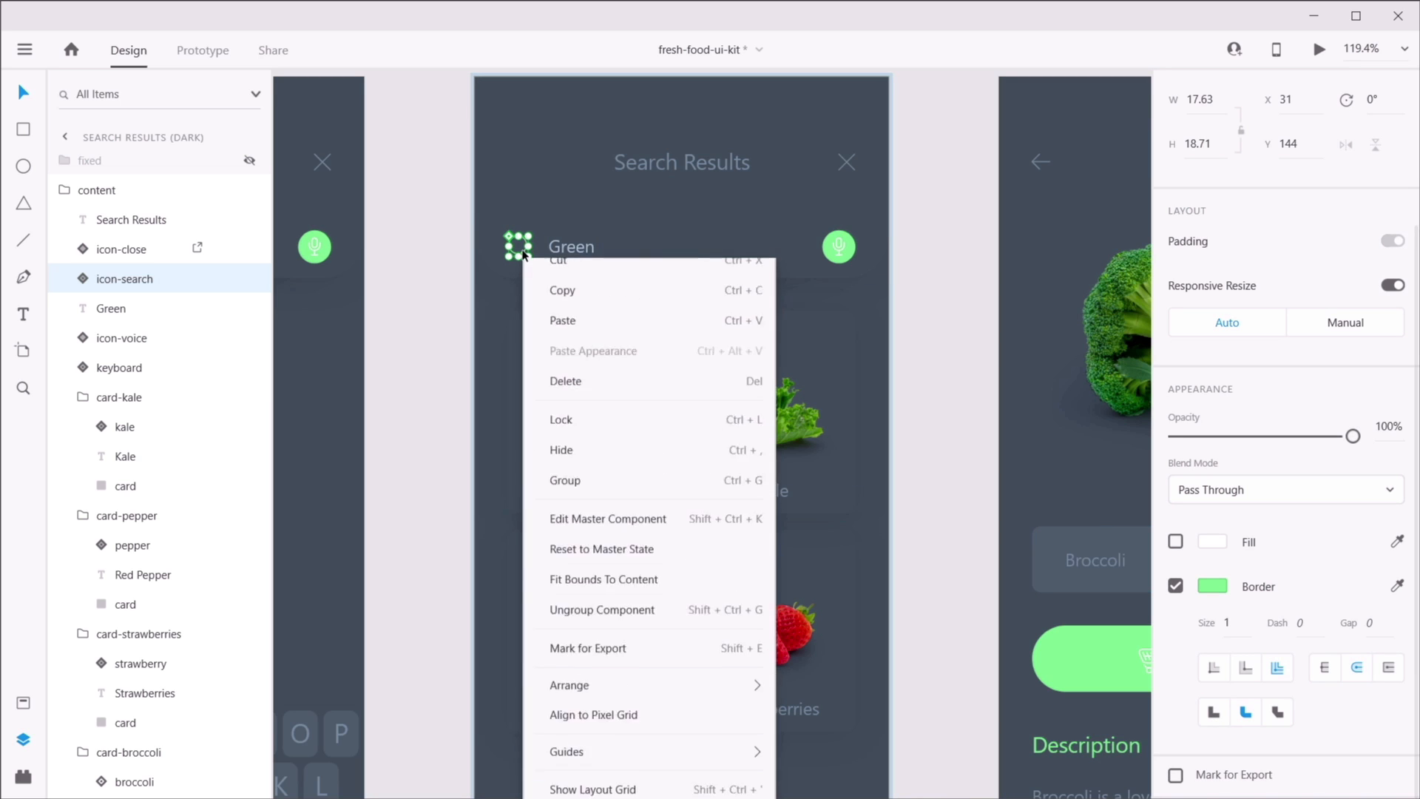
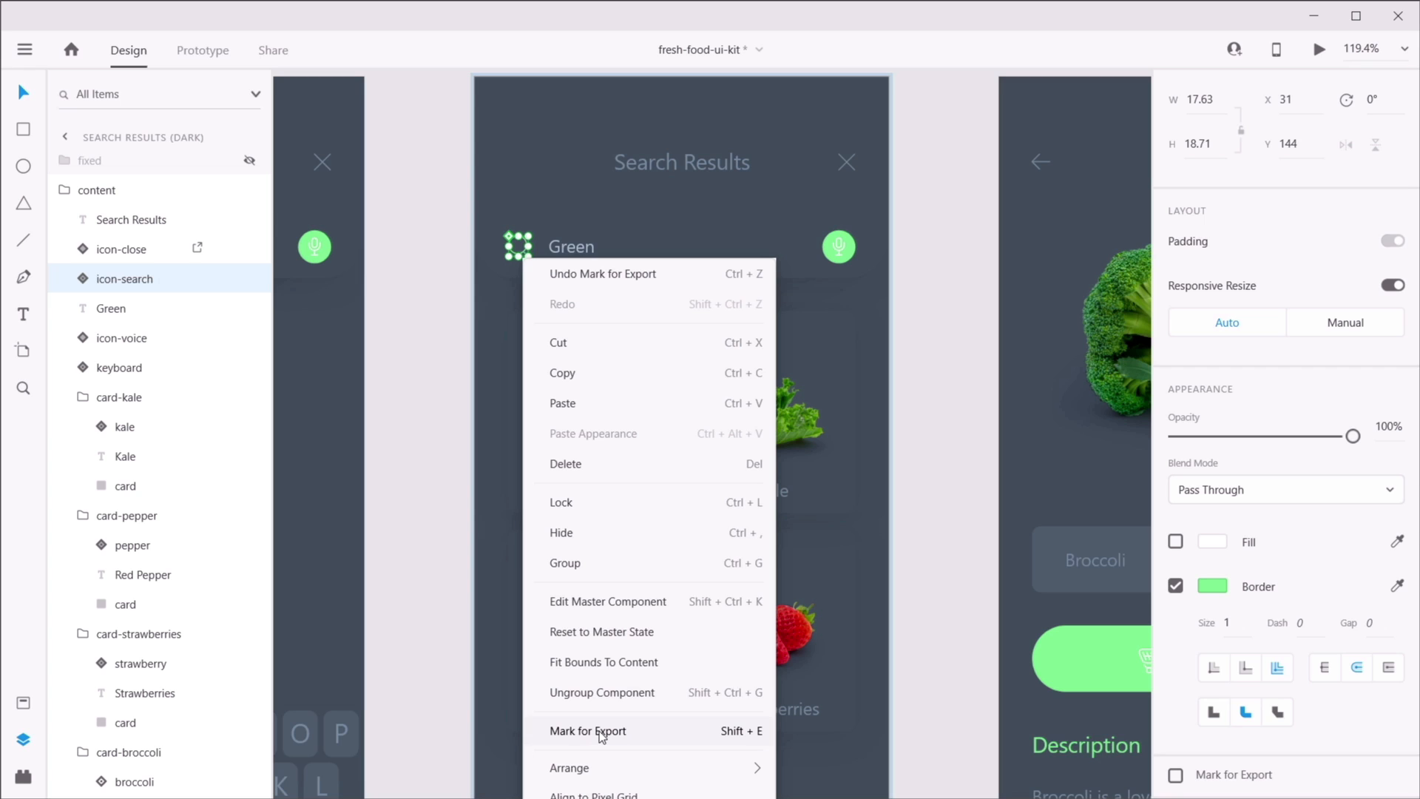
{"action": "left_click", "coordinate": [747, 731]}
- Mark the broccoli, kale, pepper and strawberry images on the Search Results (dark) artboard together for export
{"action": "left_click", "coordinate": [591, 399]}
{"action": "left_click", "coordinate": [784, 423], "text": "shift"}
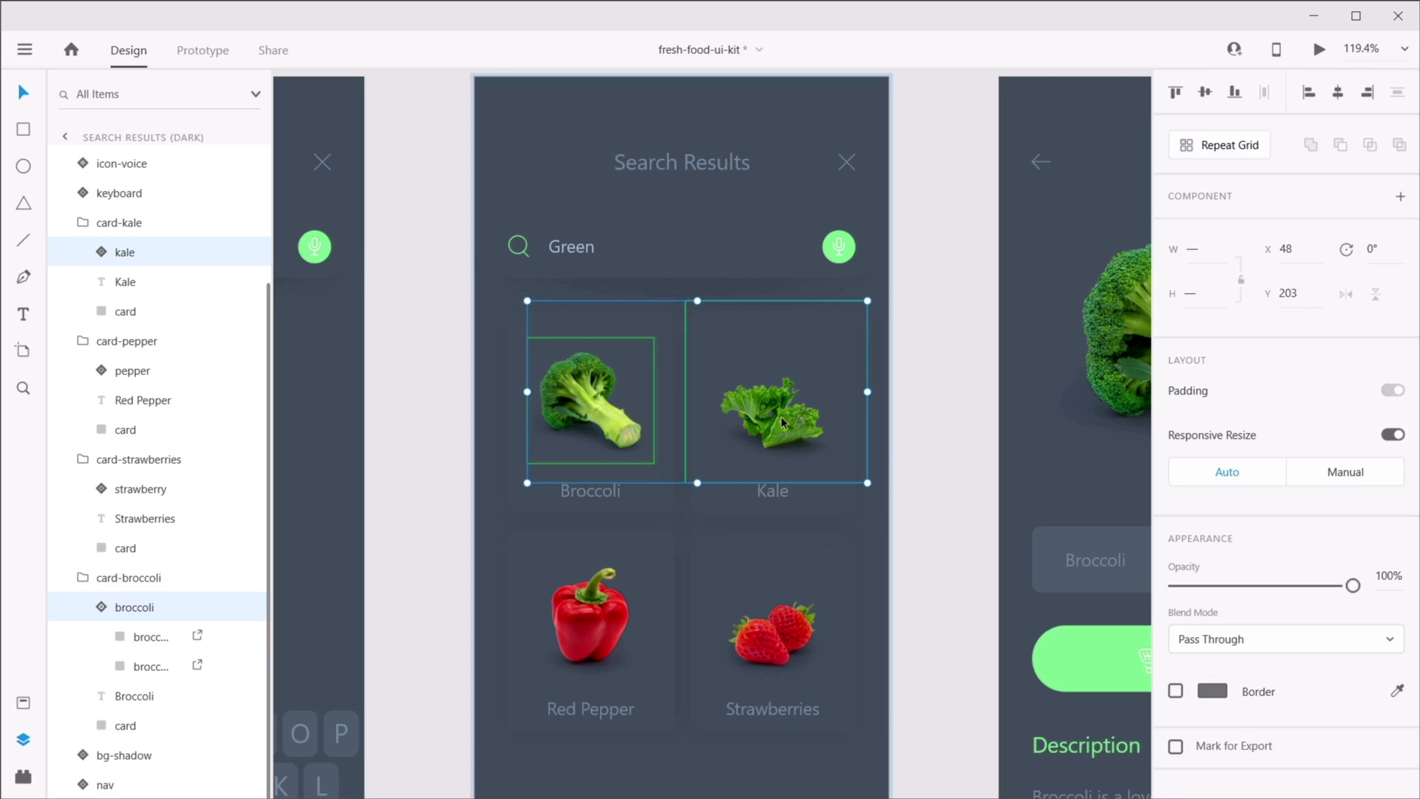
{"action": "left_click", "coordinate": [629, 625], "text": "shift"}
{"action": "left_click", "coordinate": [769, 642], "text": "shift"}
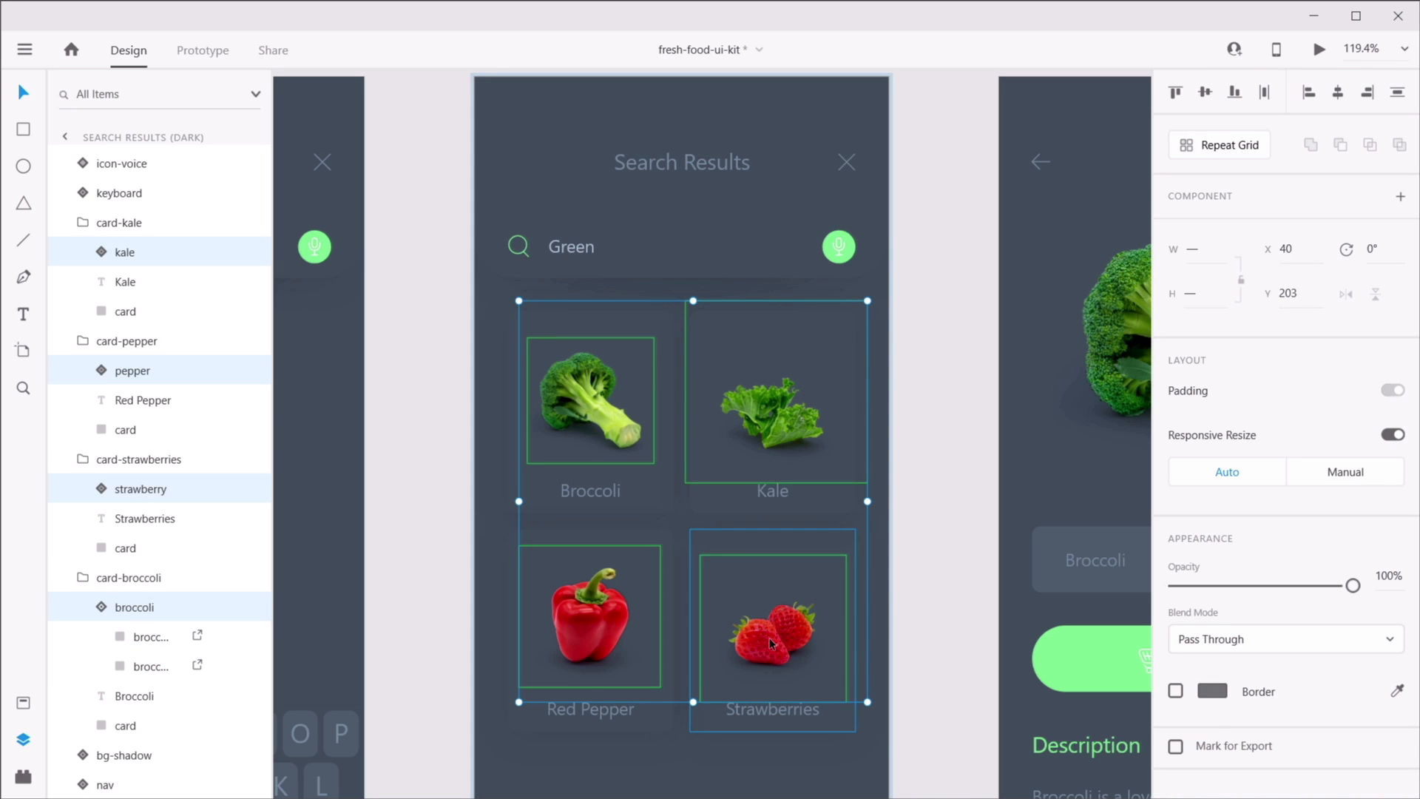
{"action": "key", "text": "ctrl+shift+e"}
- Mark icon-store, icon-recipes, icon-cart, icon-settings and icon-quick-shop in the nav component of Search Results (dark) for export
{"action": "scroll", "coordinate": [730, 344], "scroll_direction": "down", "scroll_amount": 5}
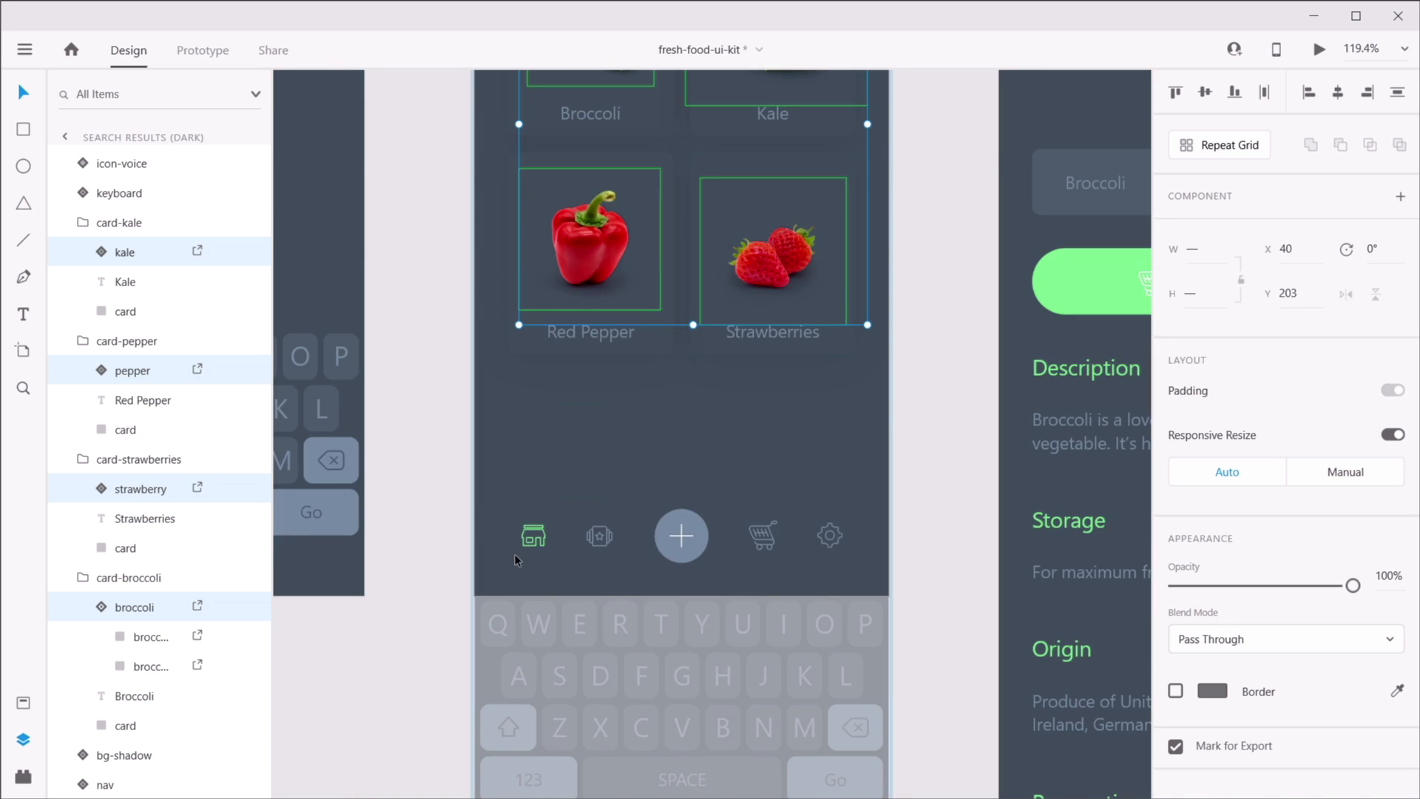
{"action": "double_click", "coordinate": [526, 542]}
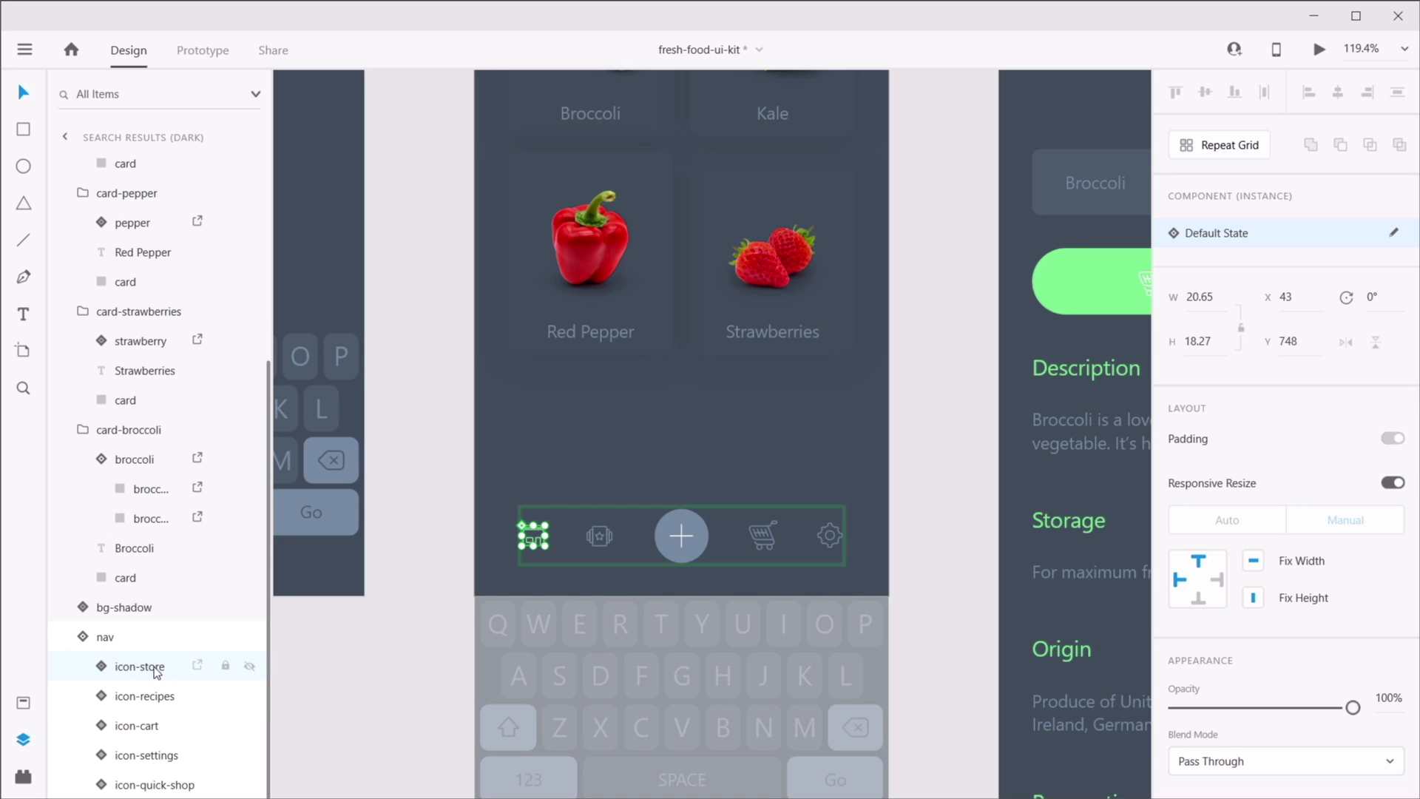
{"action": "left_click", "coordinate": [200, 666]}
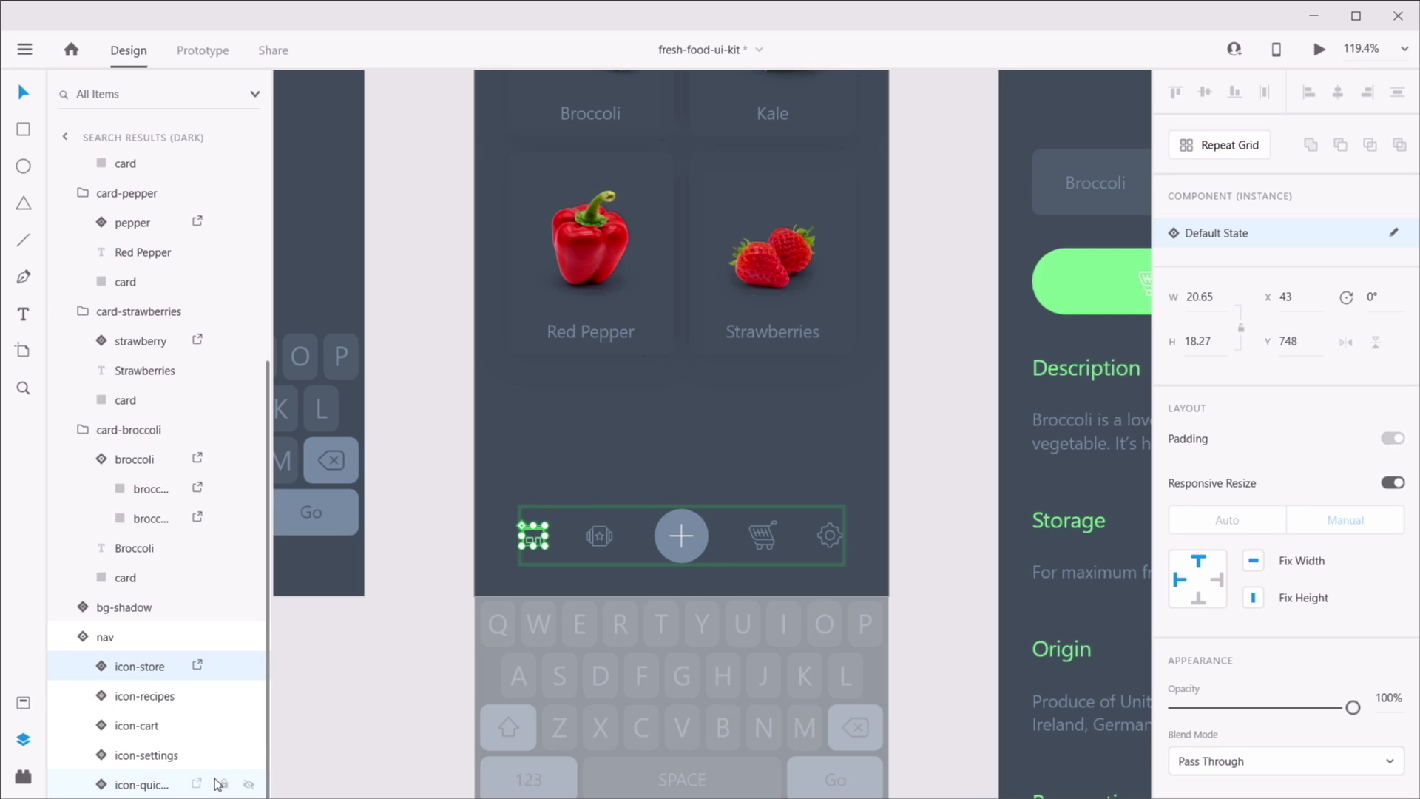
{"action": "left_click", "coordinate": [157, 695]}
{"action": "left_click", "coordinate": [200, 695]}
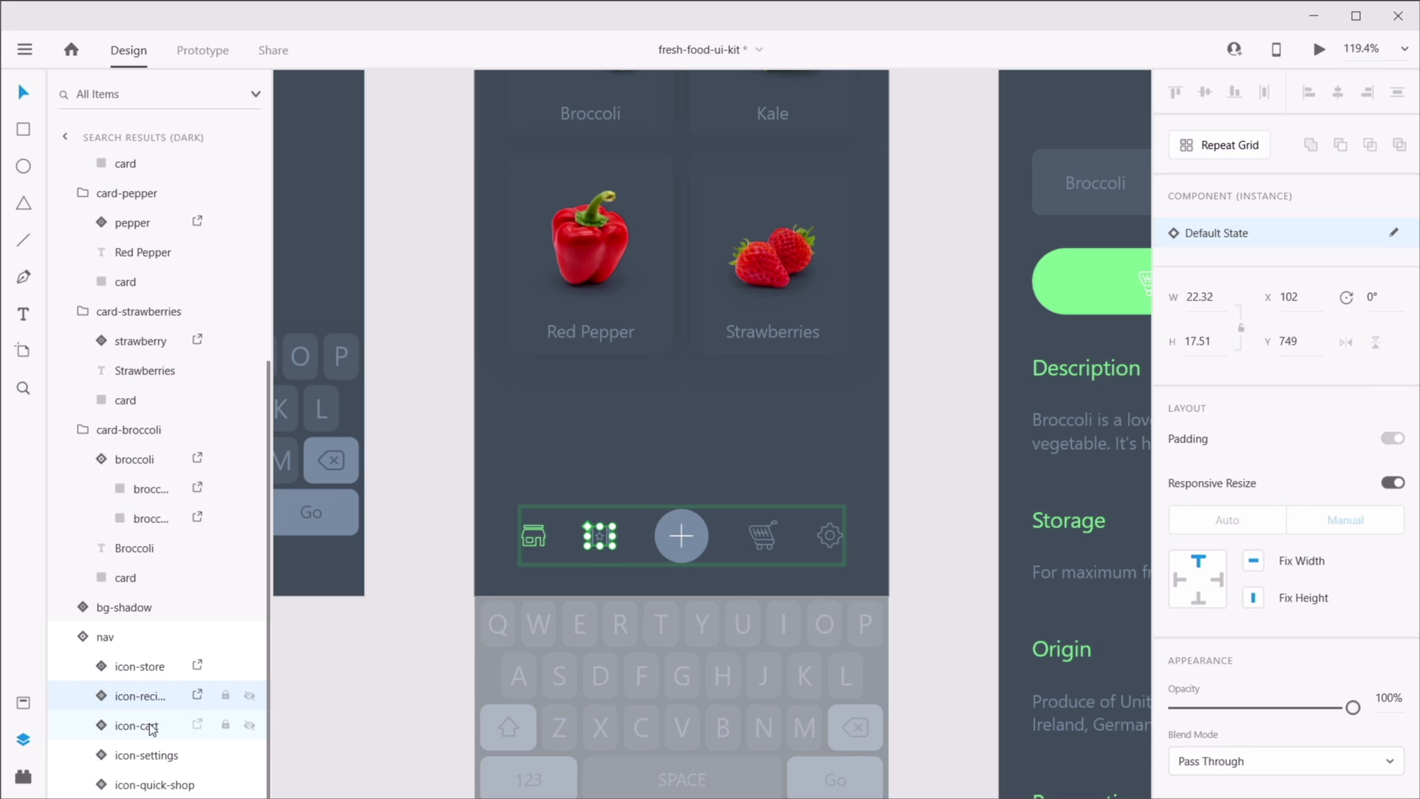
{"action": "left_click", "coordinate": [197, 726]}
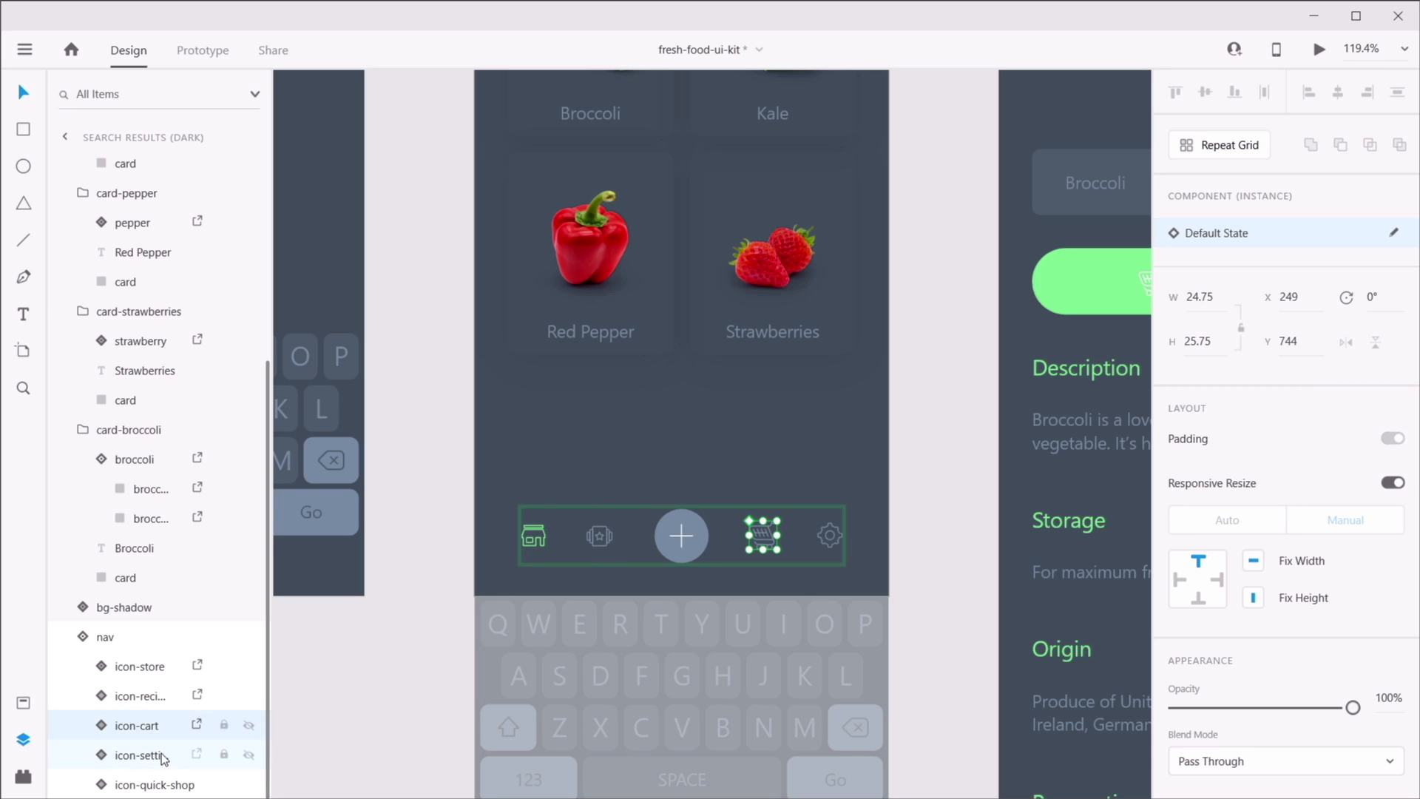
{"action": "left_click", "coordinate": [198, 756]}
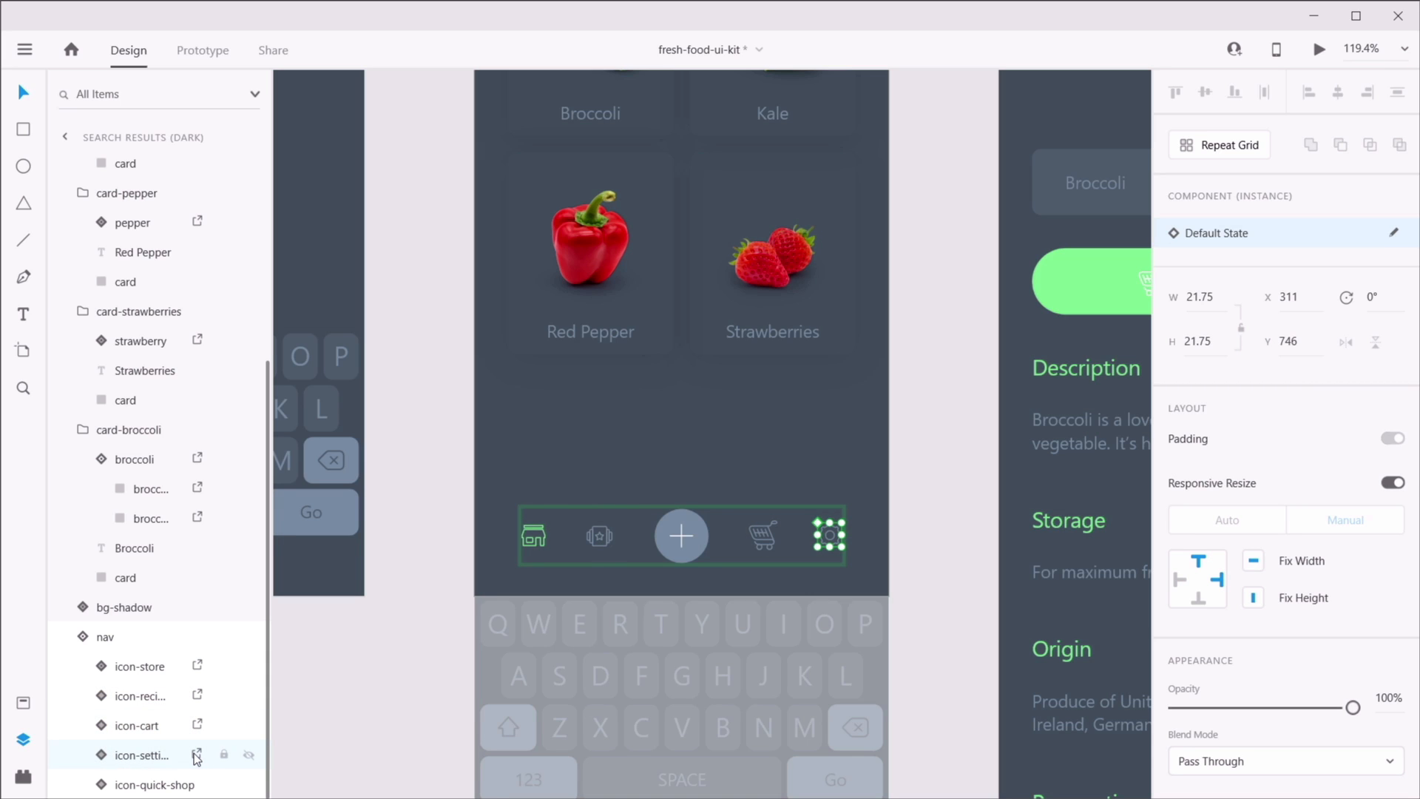
{"action": "left_click", "coordinate": [198, 784]}
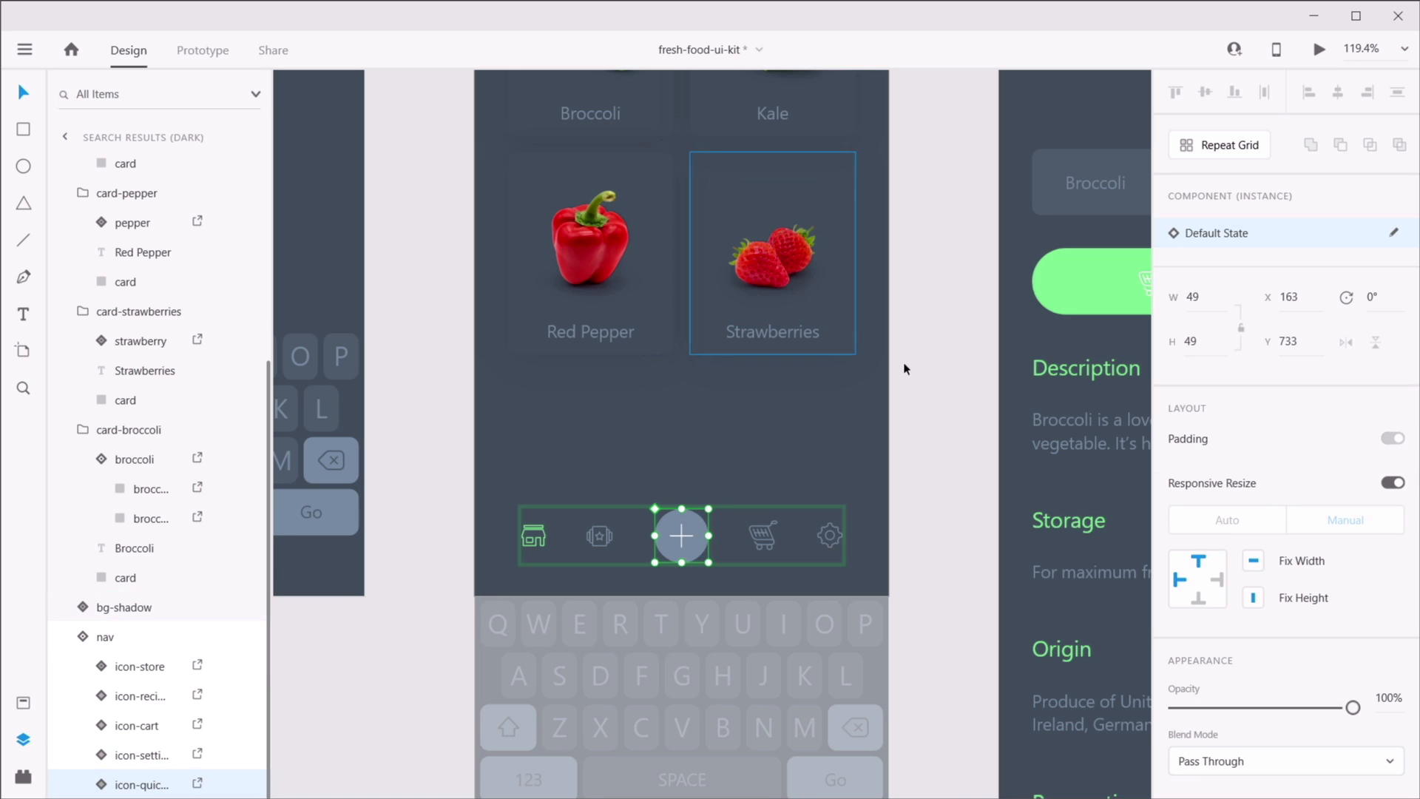
- Clear the selection and set up a batch export of the marked assets in PNG format
{"action": "left_click", "coordinate": [925, 318]}
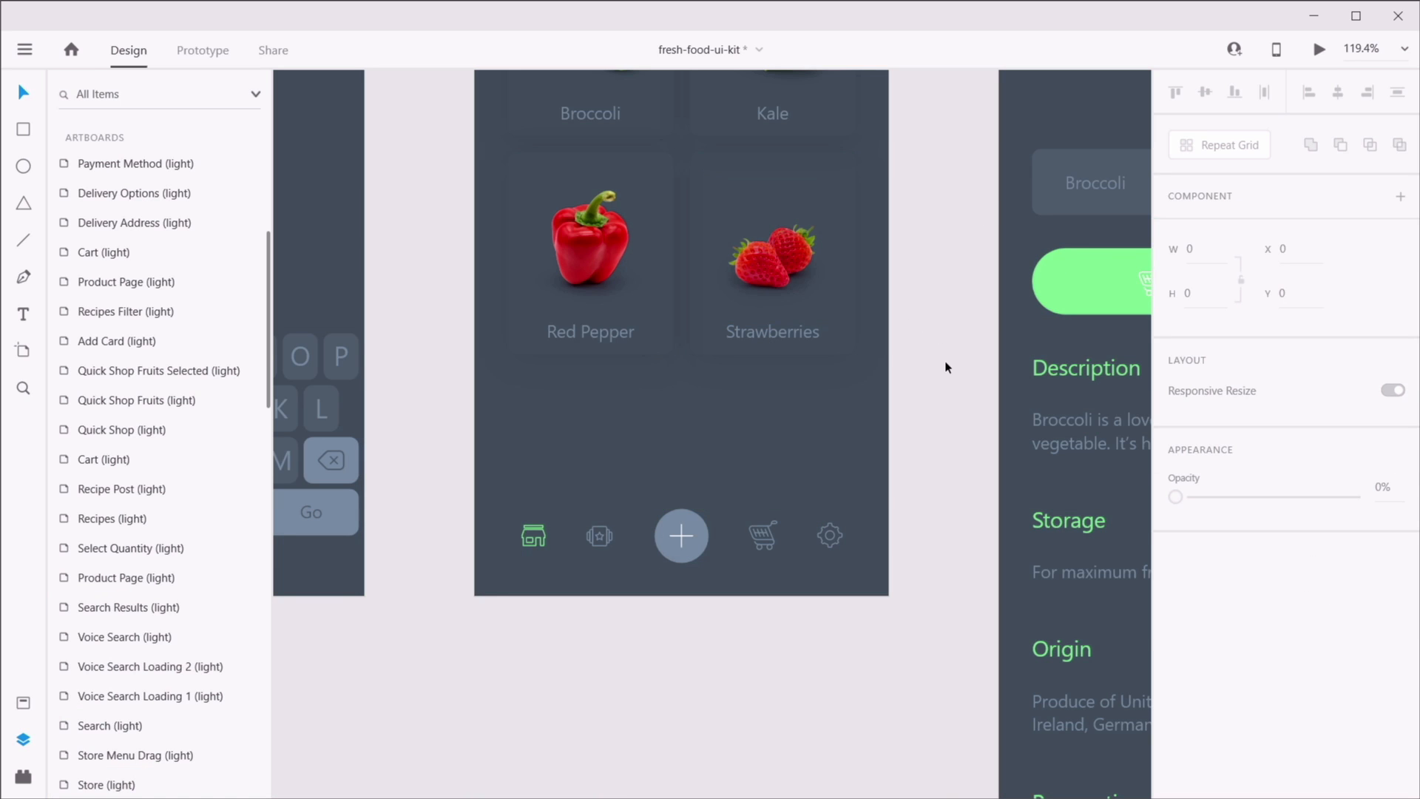
{"action": "left_click", "coordinate": [25, 49]}
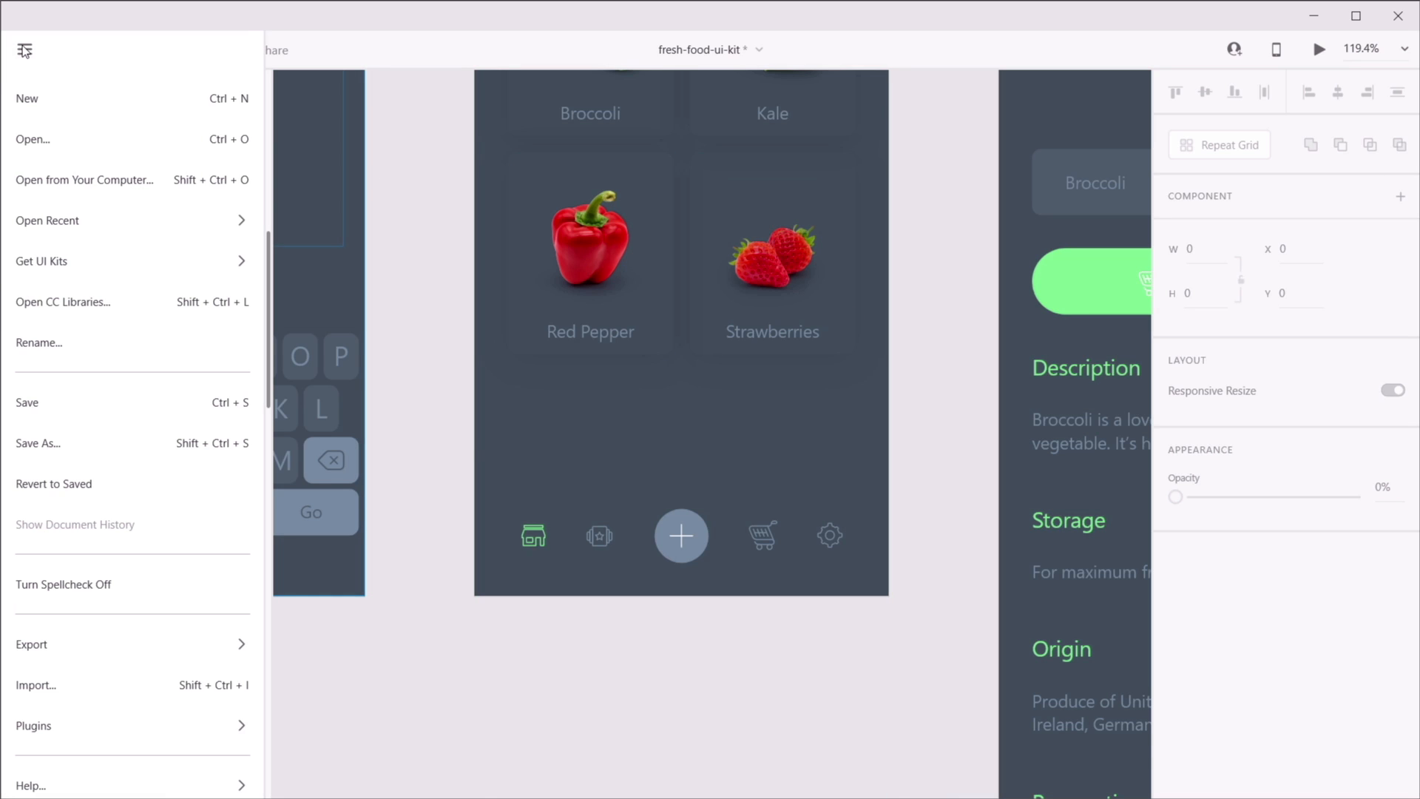
{"action": "mouse_move", "coordinate": [63, 642]}
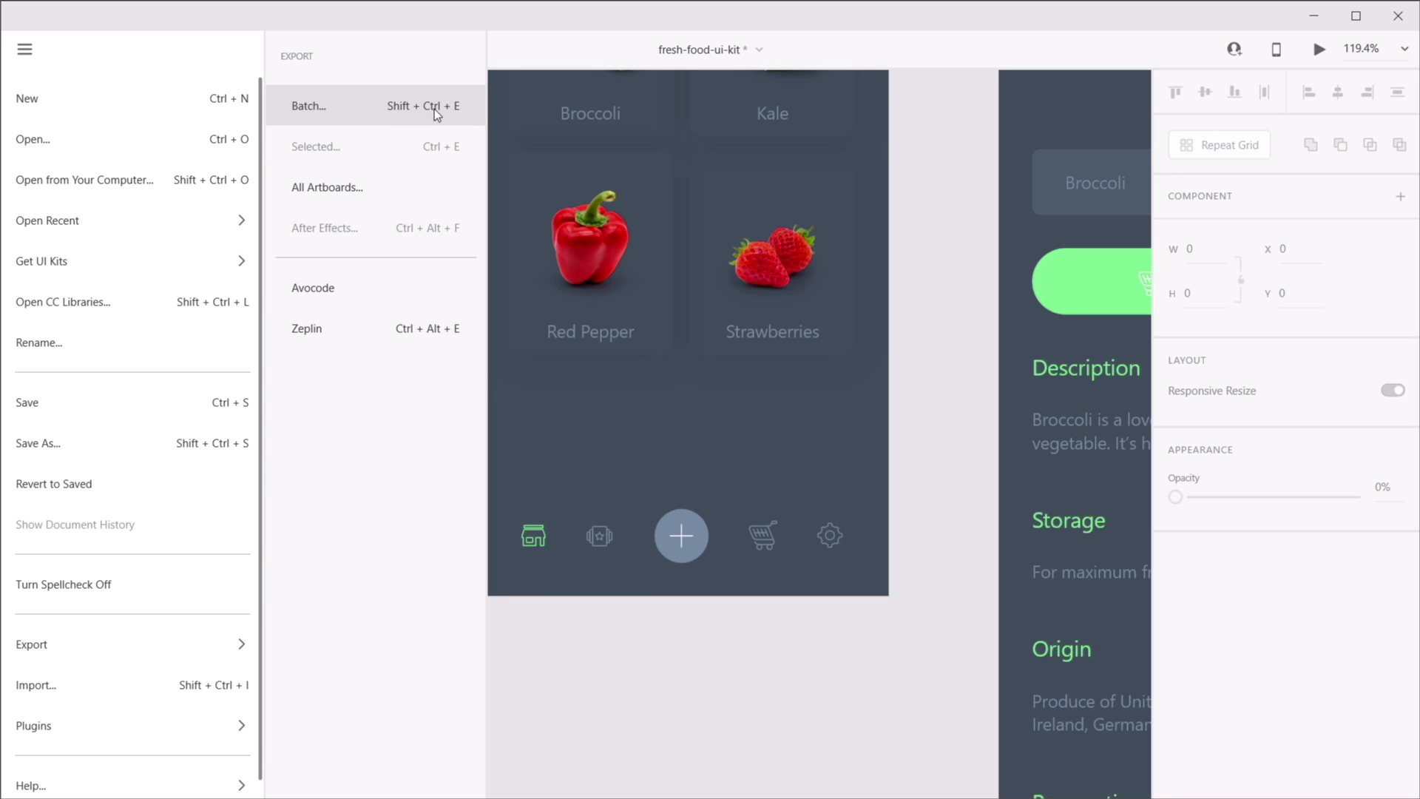
{"action": "left_click", "coordinate": [463, 108]}
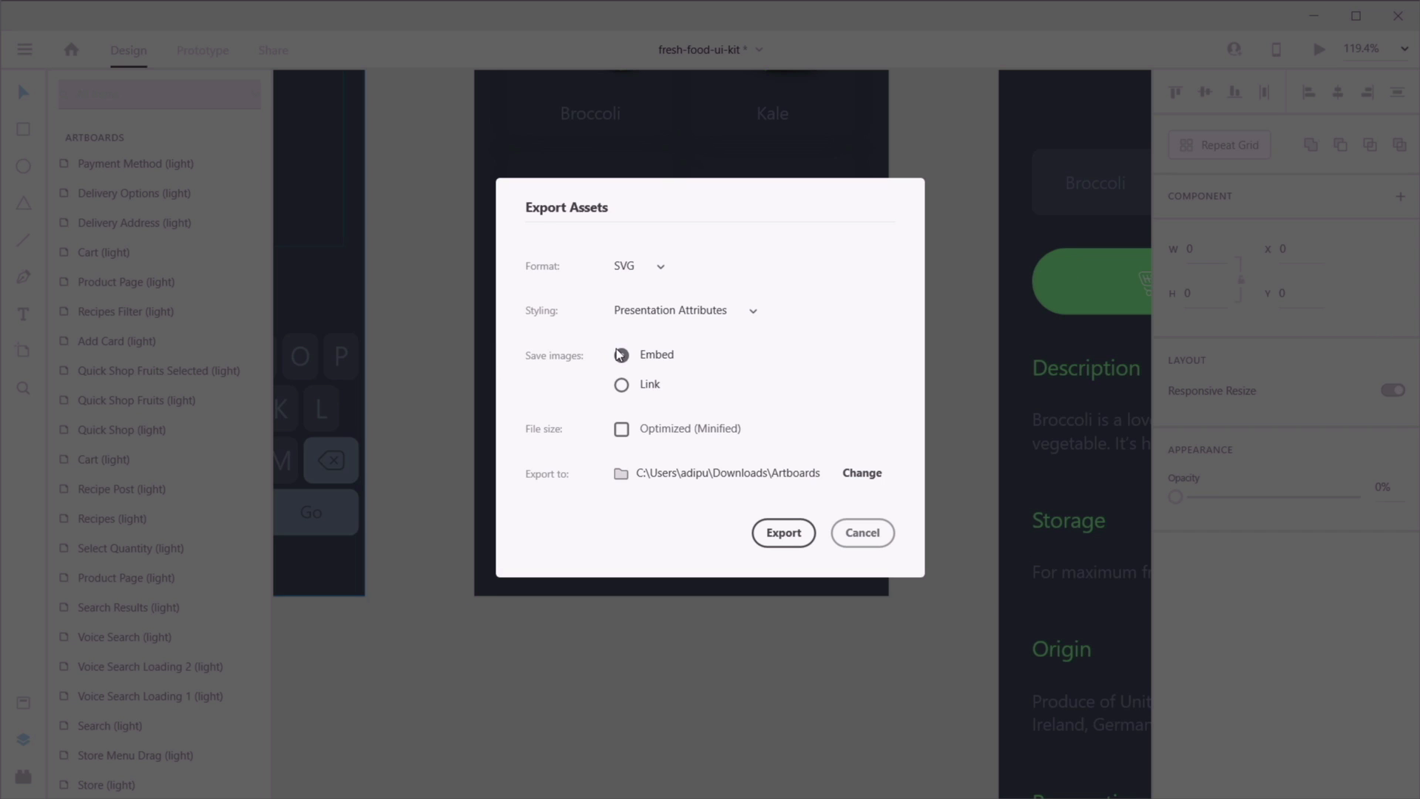
{"action": "left_click", "coordinate": [655, 269]}
{"action": "left_click", "coordinate": [642, 231]}
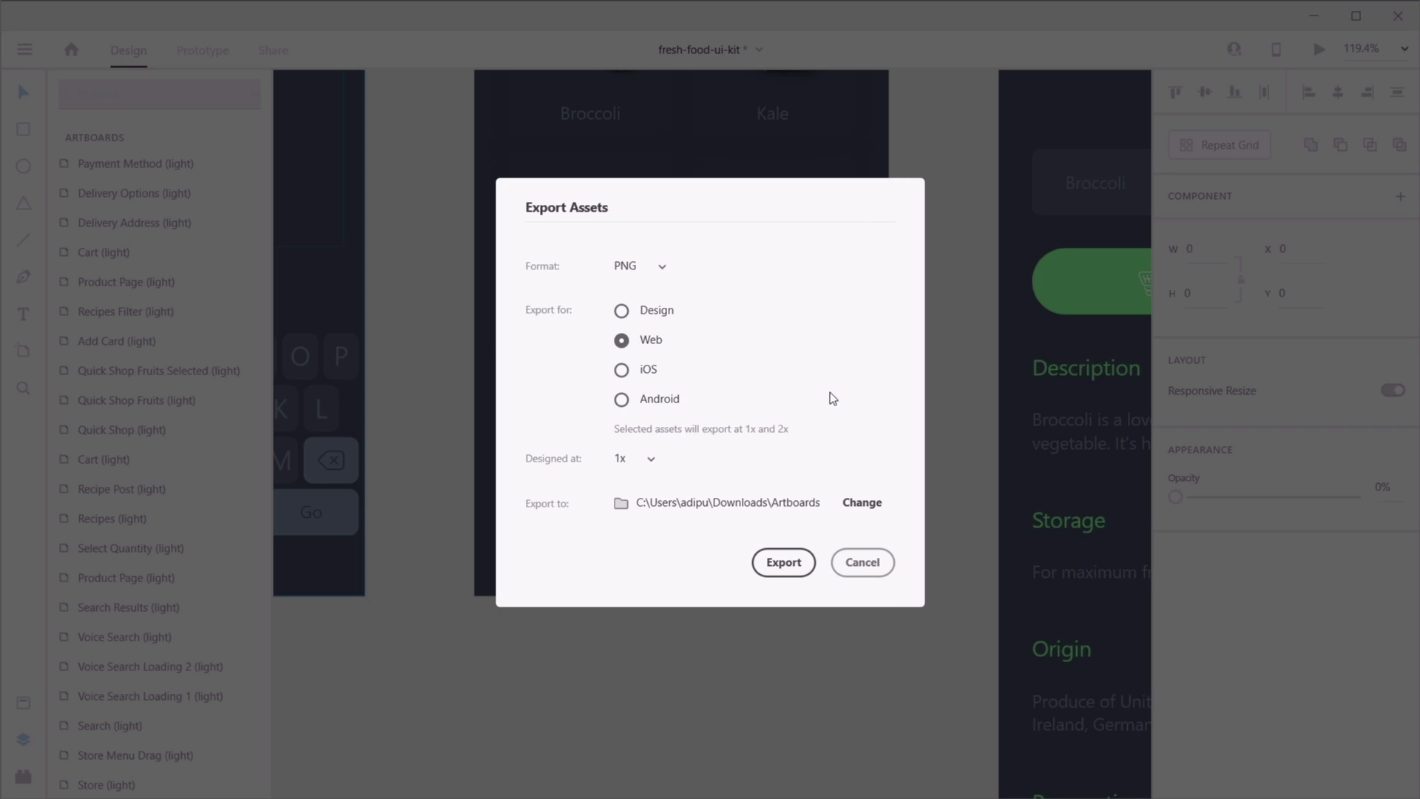
- Create a folder named Bundle inside Downloads\Artboards, choose it as the destination and export the marked assets
{"action": "type", "text": "Bundle"}
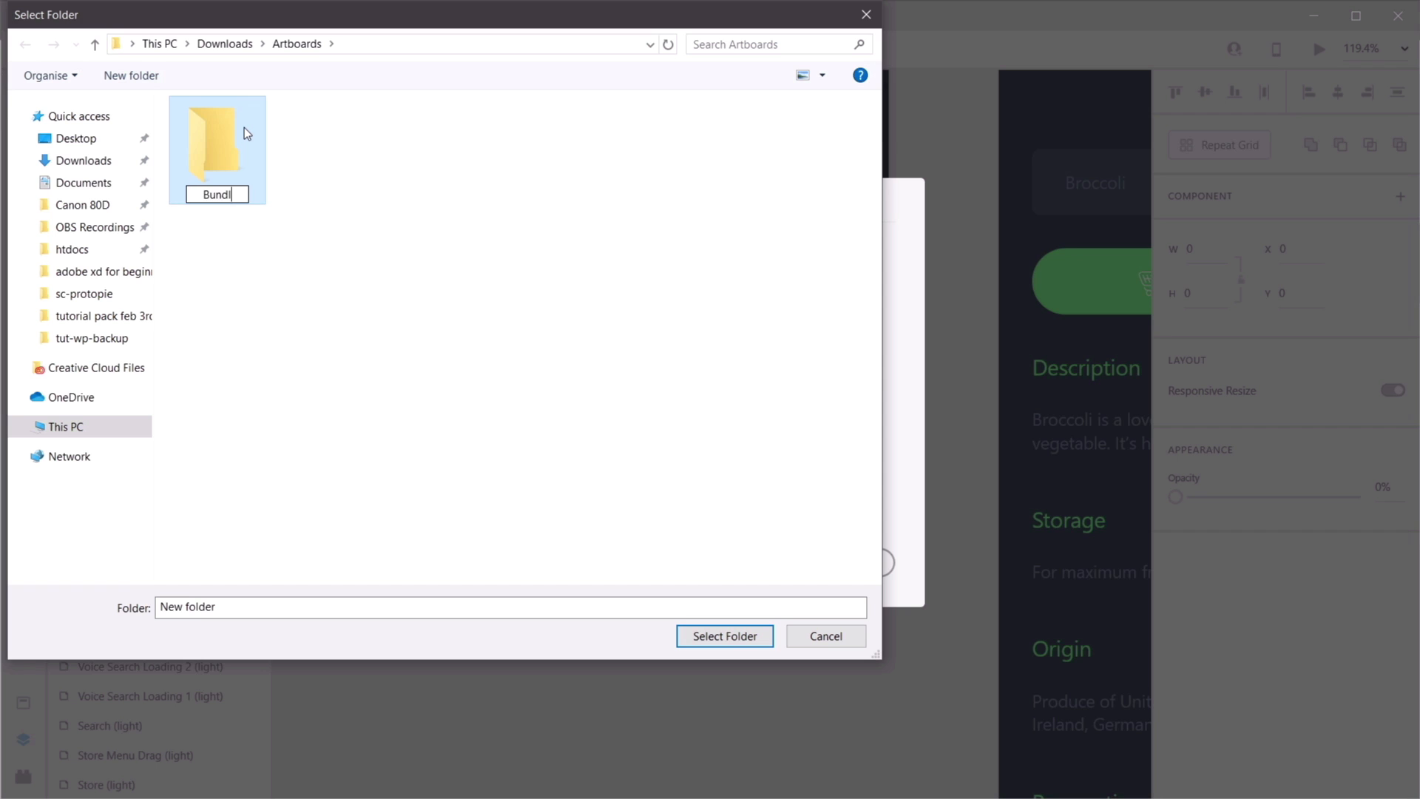
{"action": "left_click", "coordinate": [251, 310]}
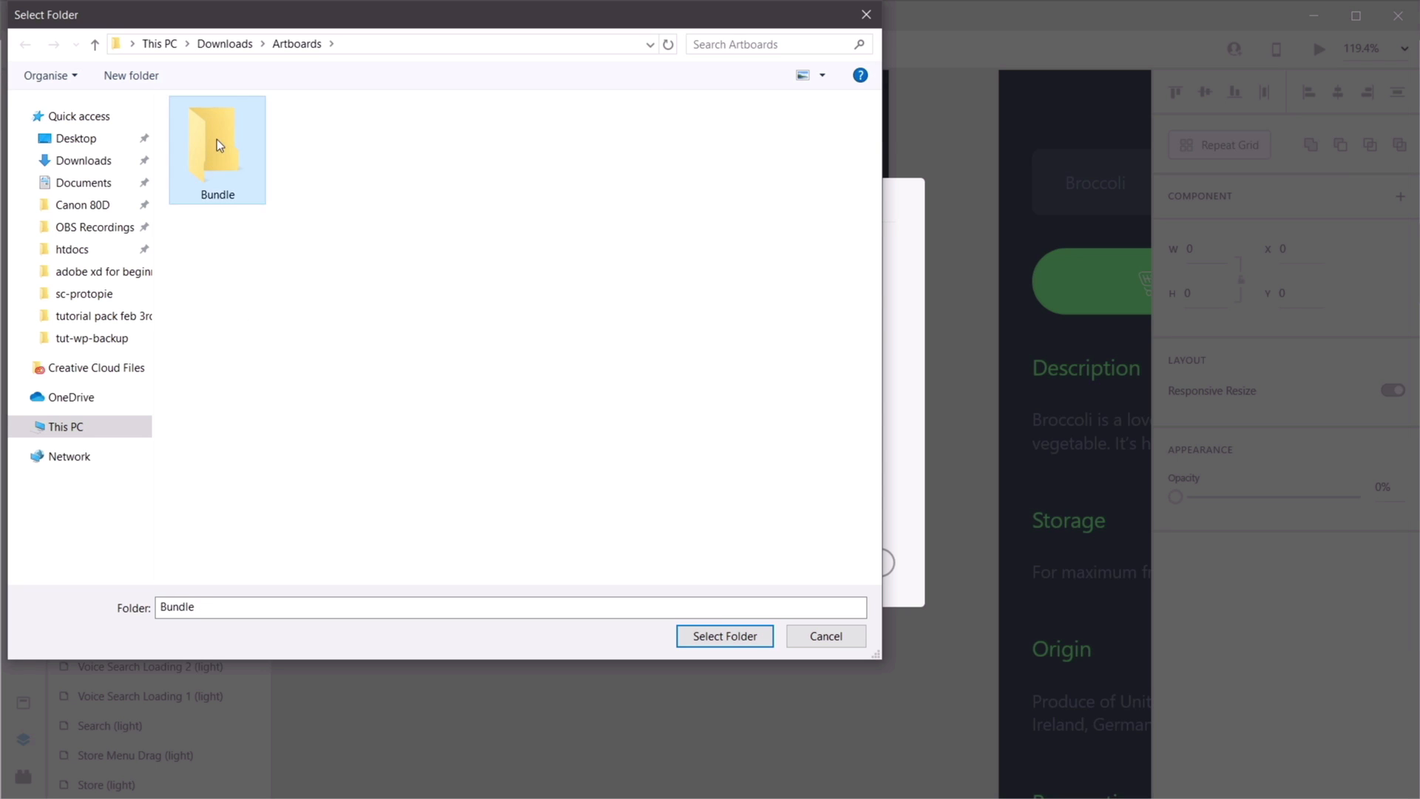
{"action": "double_click", "coordinate": [216, 140]}
{"action": "left_click", "coordinate": [702, 635]}
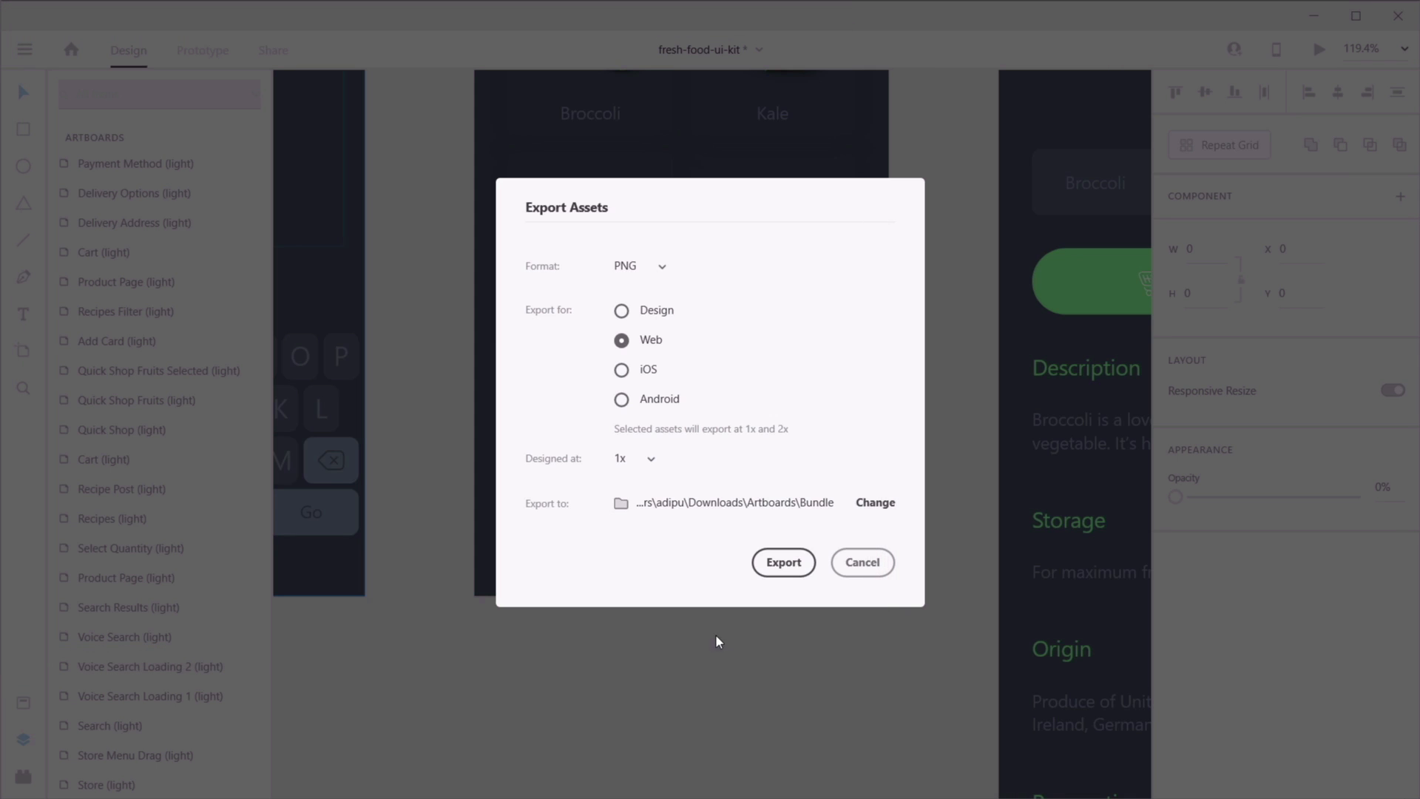
{"action": "left_click", "coordinate": [784, 564]}
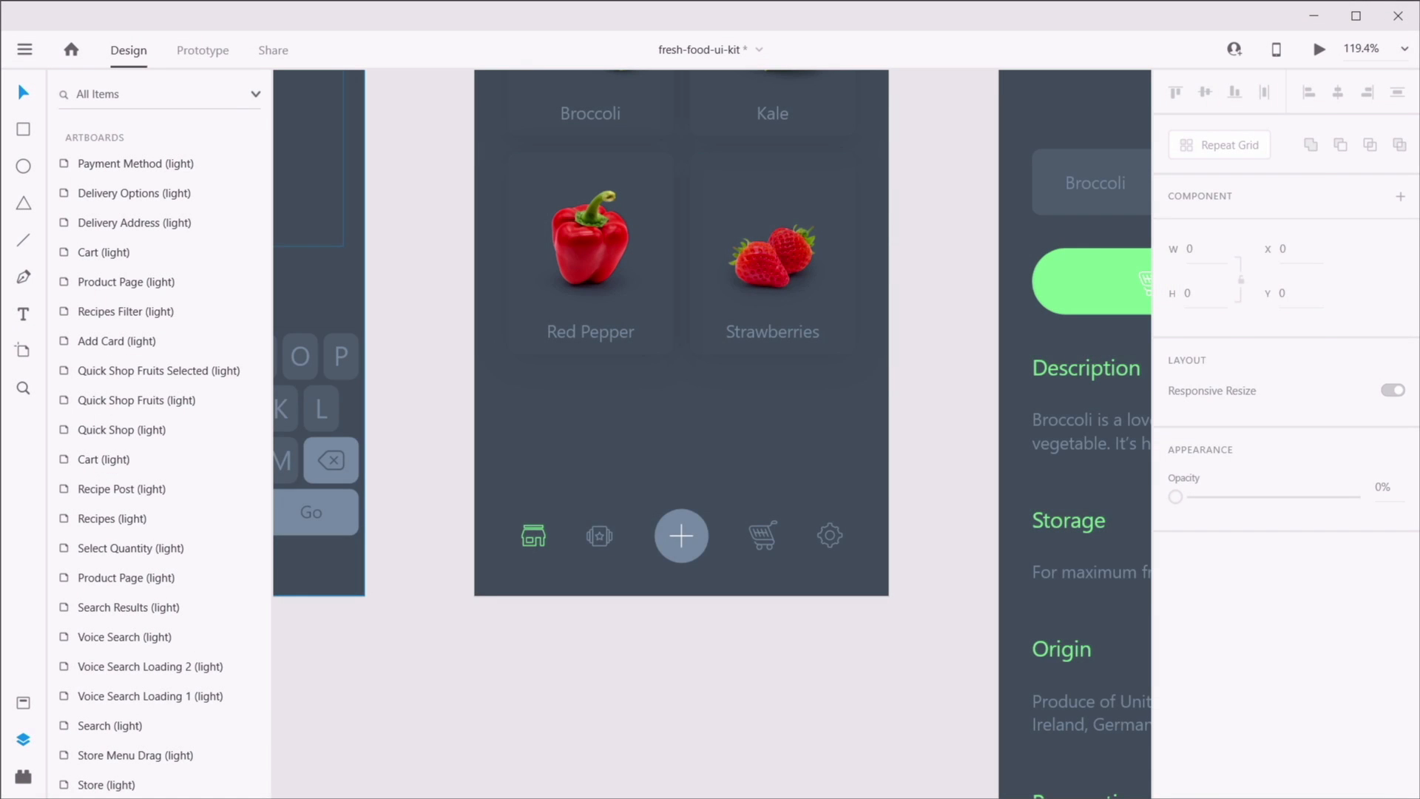
- Switch to File Explorer, open the Bundle folder in Artboards, and enlarge and reposition its window
{"action": "scroll", "coordinate": [740, 401], "scroll_direction": "down", "scroll_amount": 15}
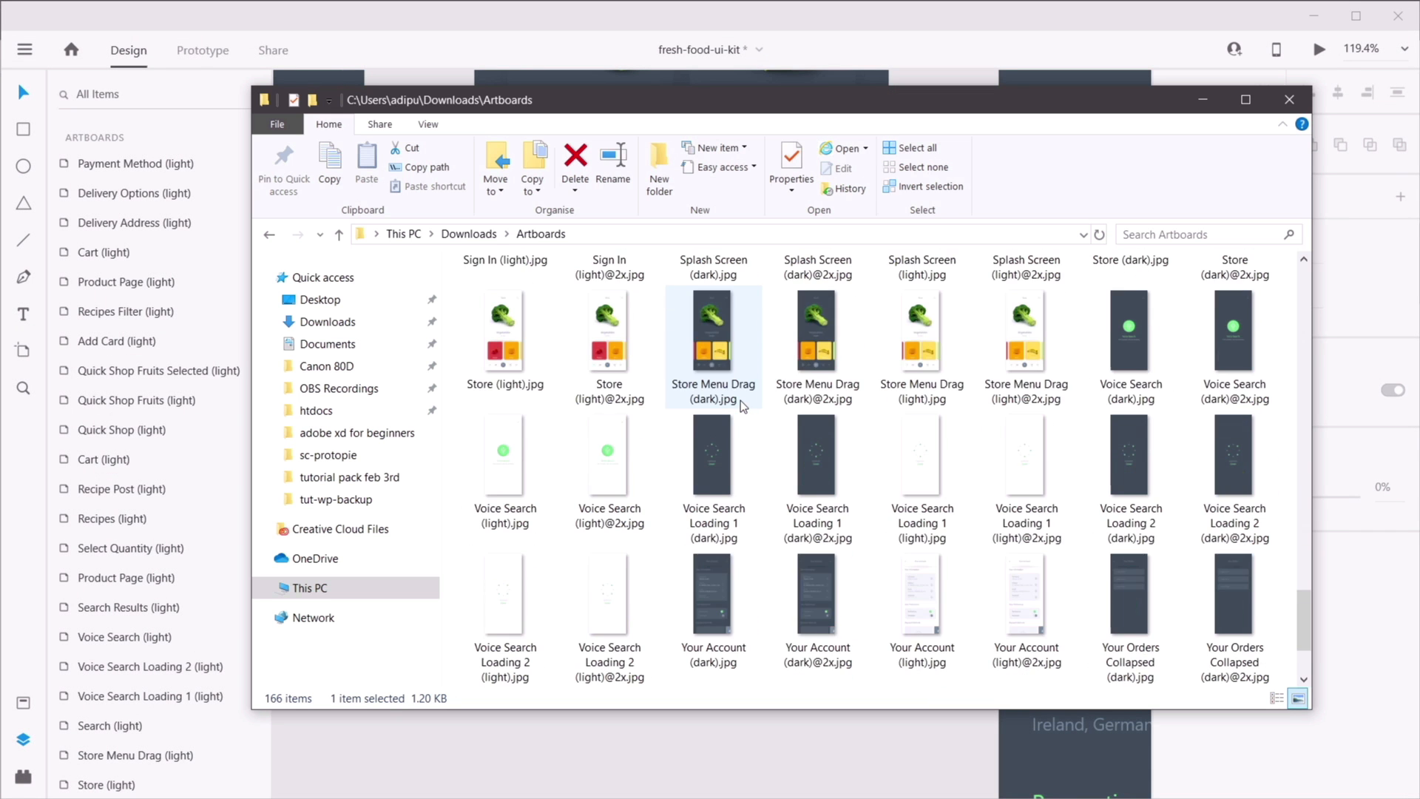
{"action": "scroll", "coordinate": [740, 400], "scroll_direction": "up", "scroll_amount": 15}
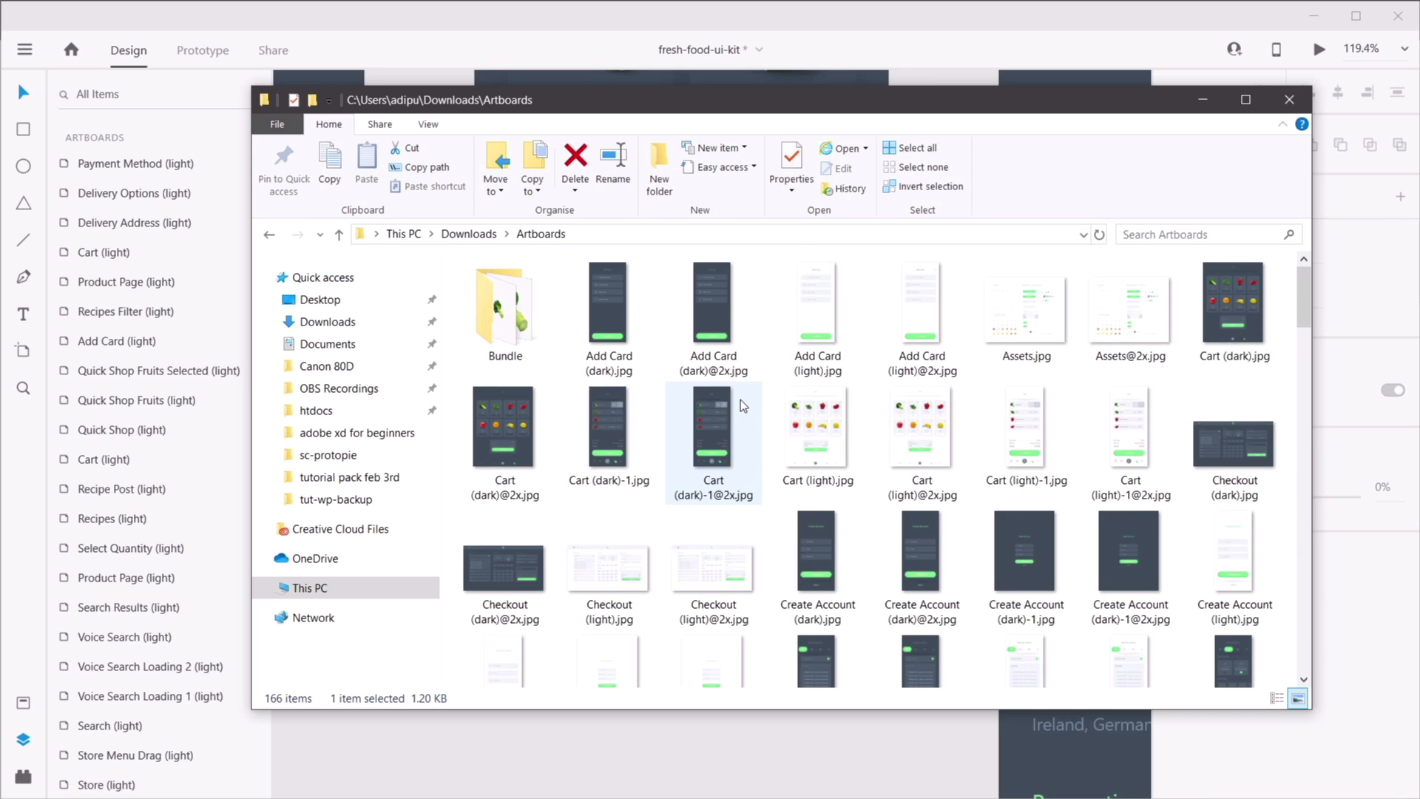
{"action": "key", "text": "ctrl+shift+6"}
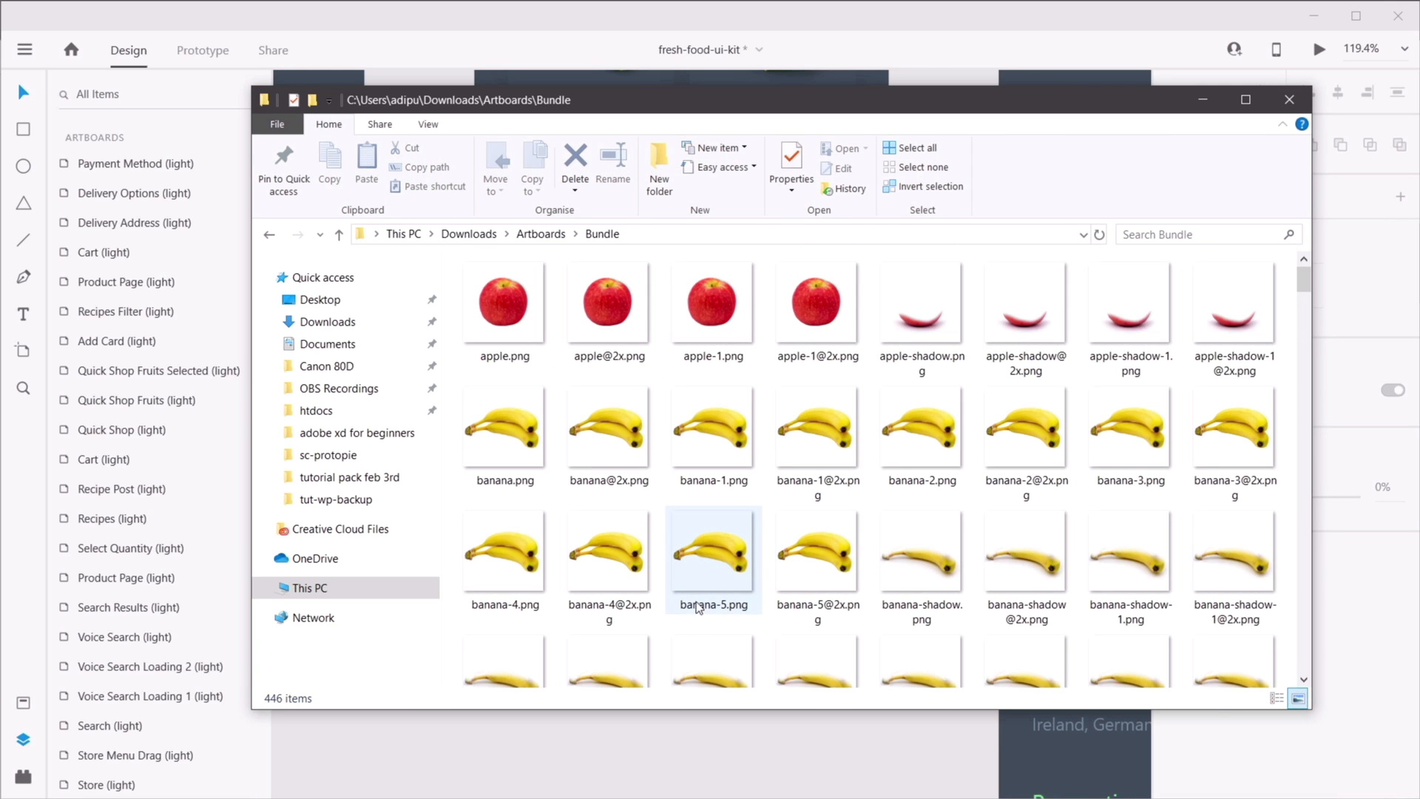
{"action": "left_click_drag", "start_coordinate": [794, 89], "coordinate": [737, 34]}
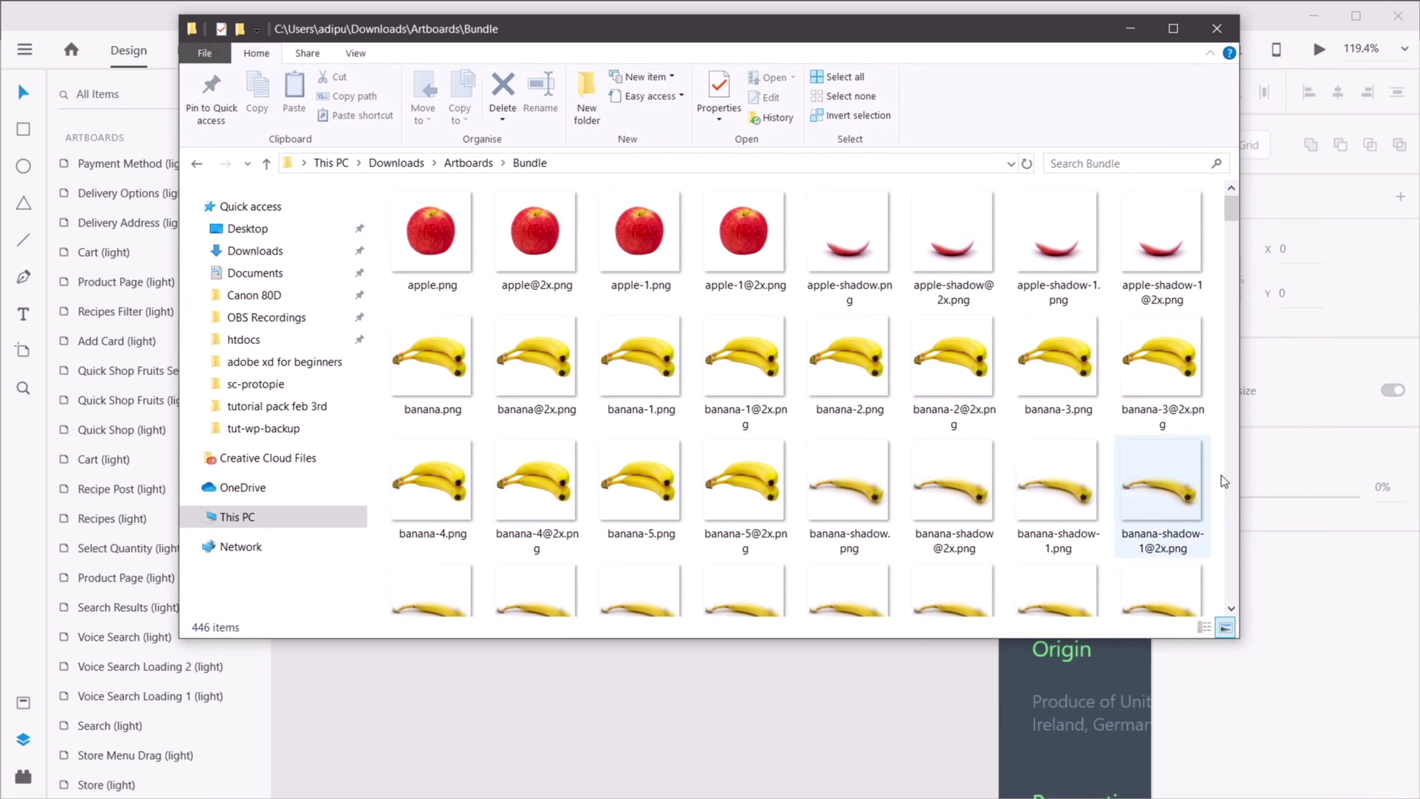
{"action": "left_click_drag", "start_coordinate": [1241, 642], "coordinate": [1419, 798]}
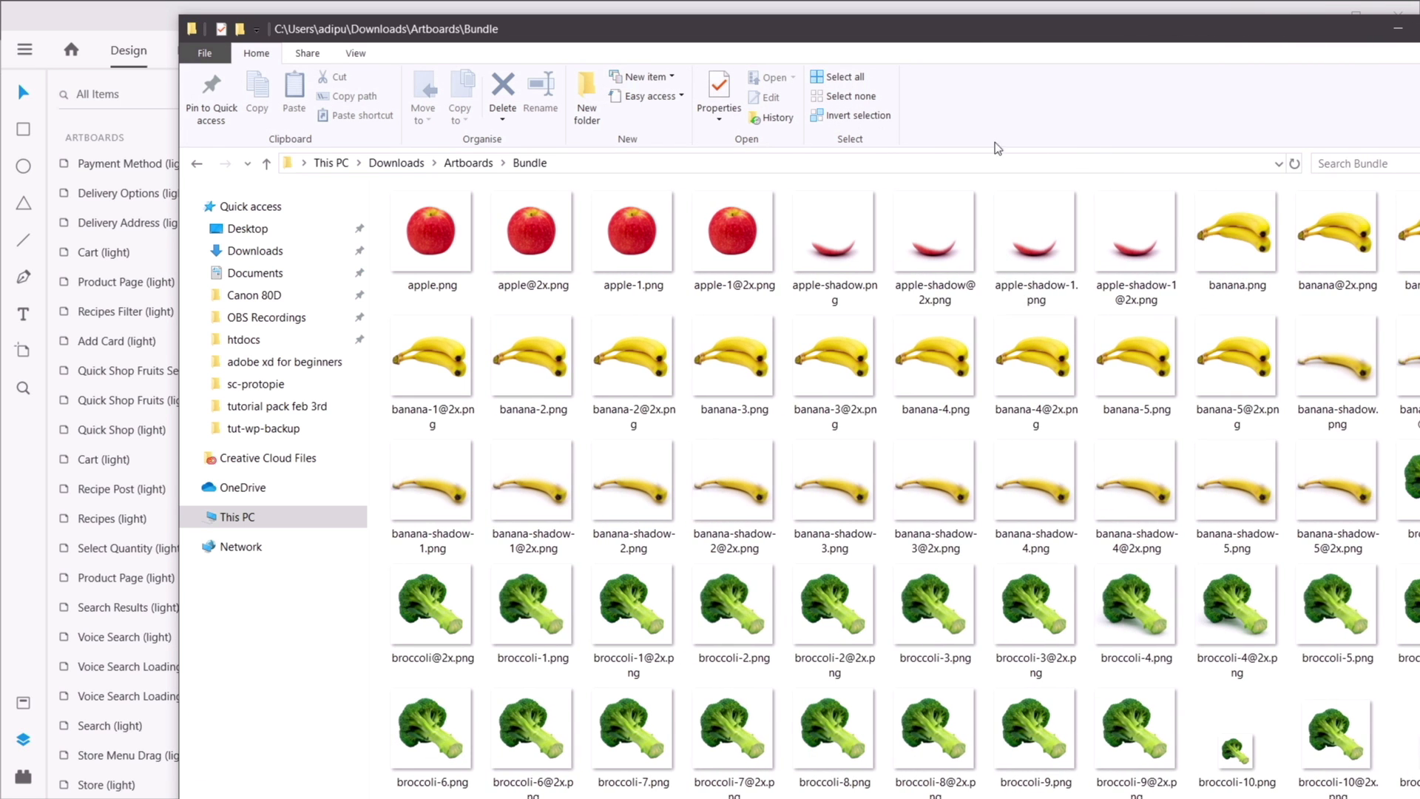
{"action": "left_click_drag", "start_coordinate": [953, 40], "coordinate": [827, 26]}
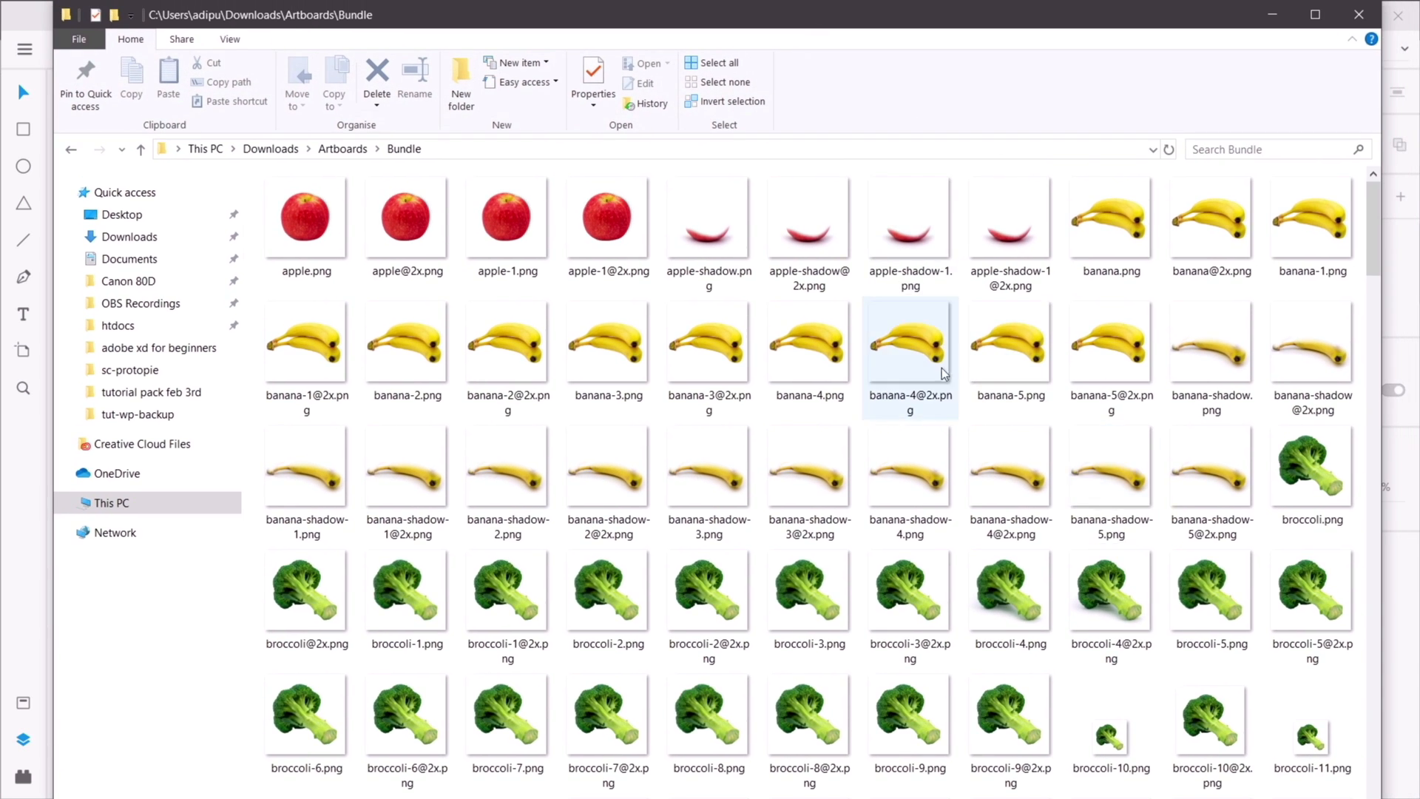
- Look through the exported PNG files in the Bundle folder, checking the cart, close, settings and search icons
{"action": "scroll", "coordinate": [946, 362], "scroll_direction": "down", "scroll_amount": 5}
{"action": "scroll", "coordinate": [958, 349], "scroll_direction": "down", "scroll_amount": 15}
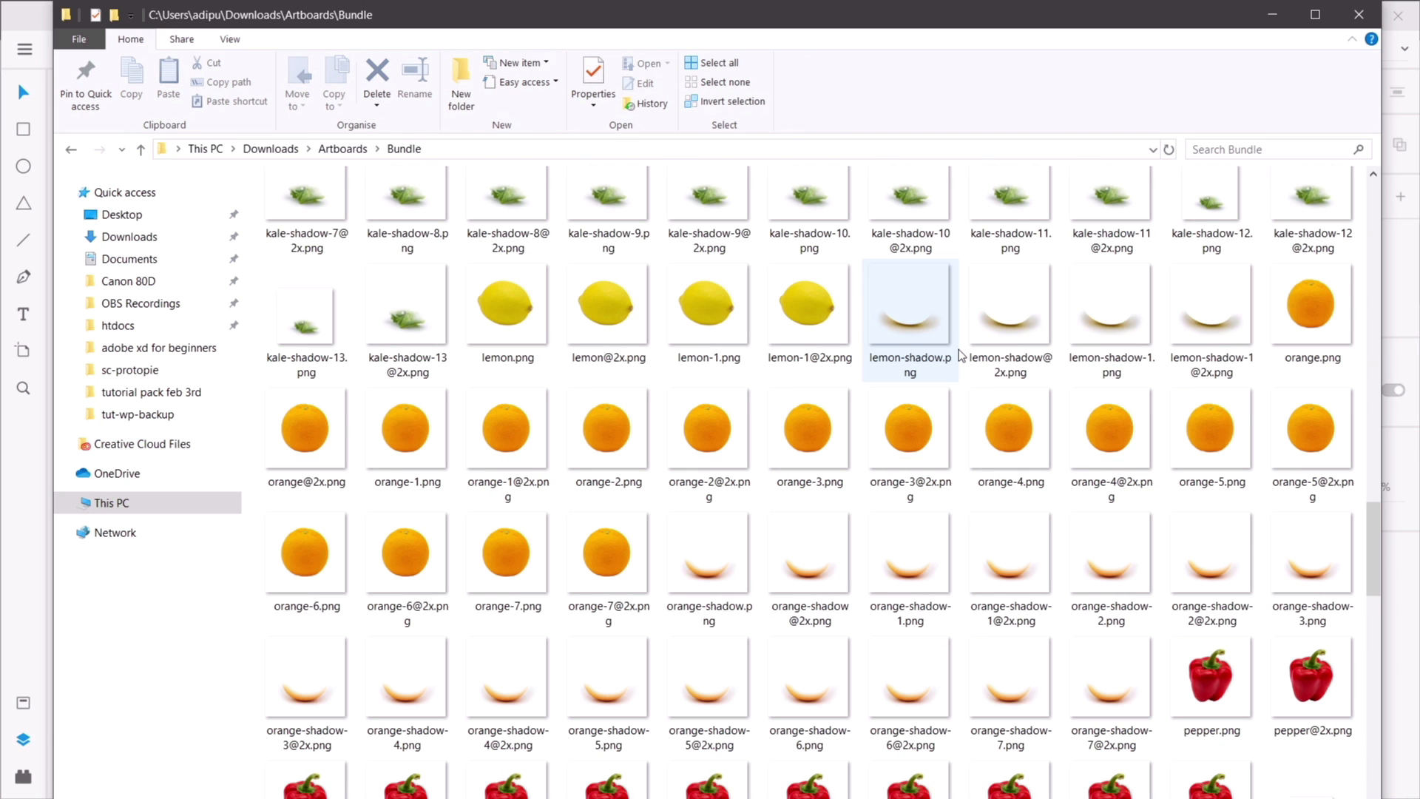
{"action": "scroll", "coordinate": [906, 414], "scroll_direction": "down", "scroll_amount": 10}
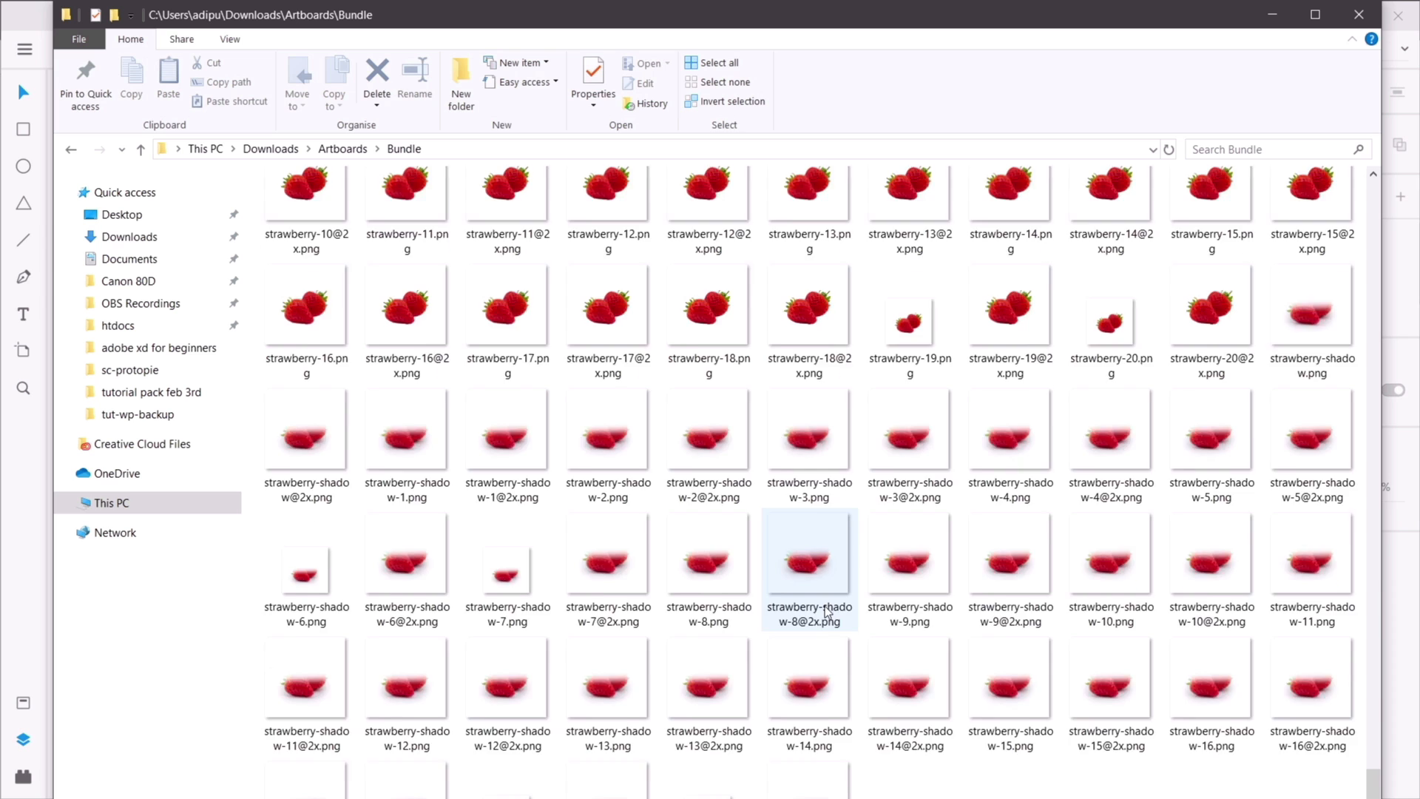
{"action": "scroll", "coordinate": [823, 608], "scroll_direction": "up", "scroll_amount": 8}
{"action": "scroll", "coordinate": [825, 610], "scroll_direction": "up", "scroll_amount": 3}
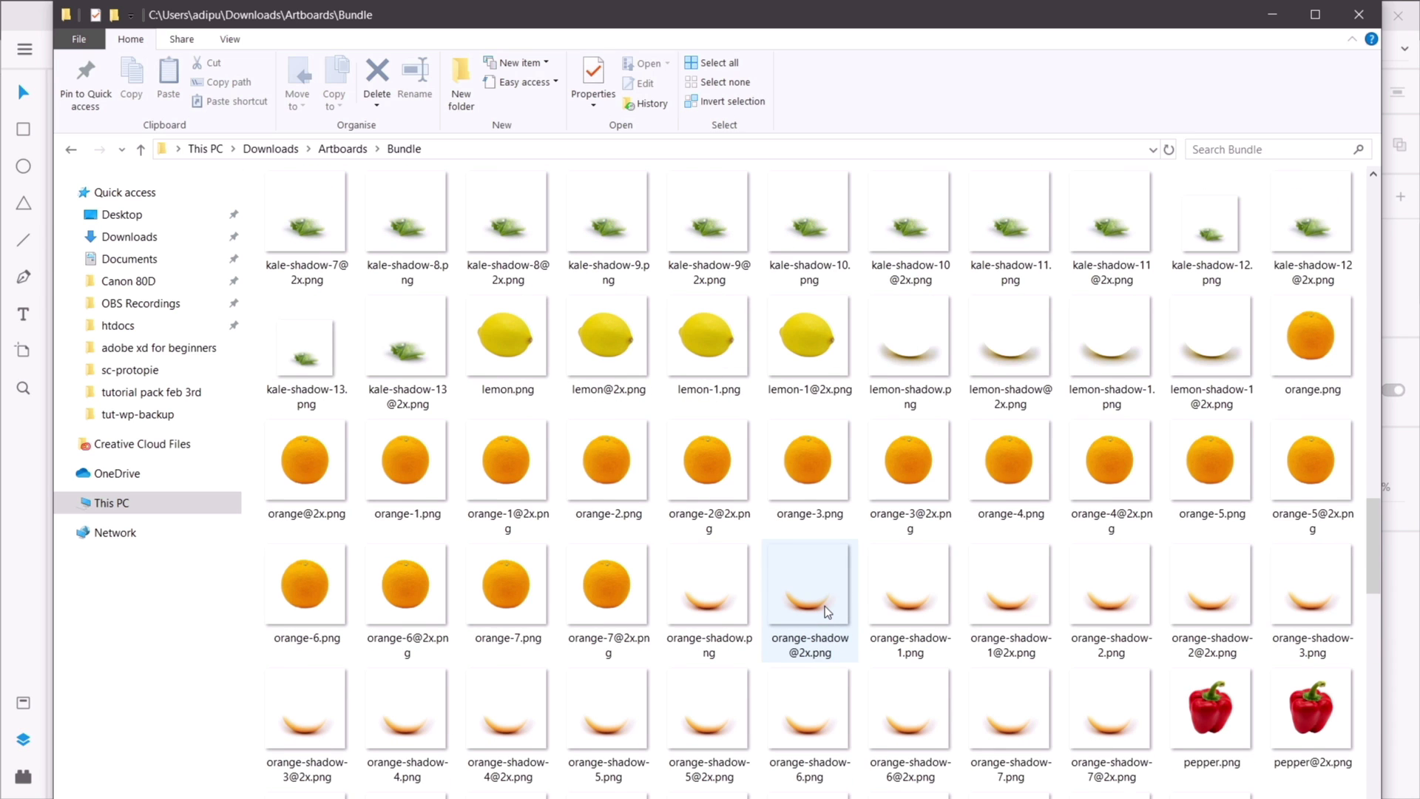
{"action": "scroll", "coordinate": [824, 605], "scroll_direction": "up", "scroll_amount": 5}
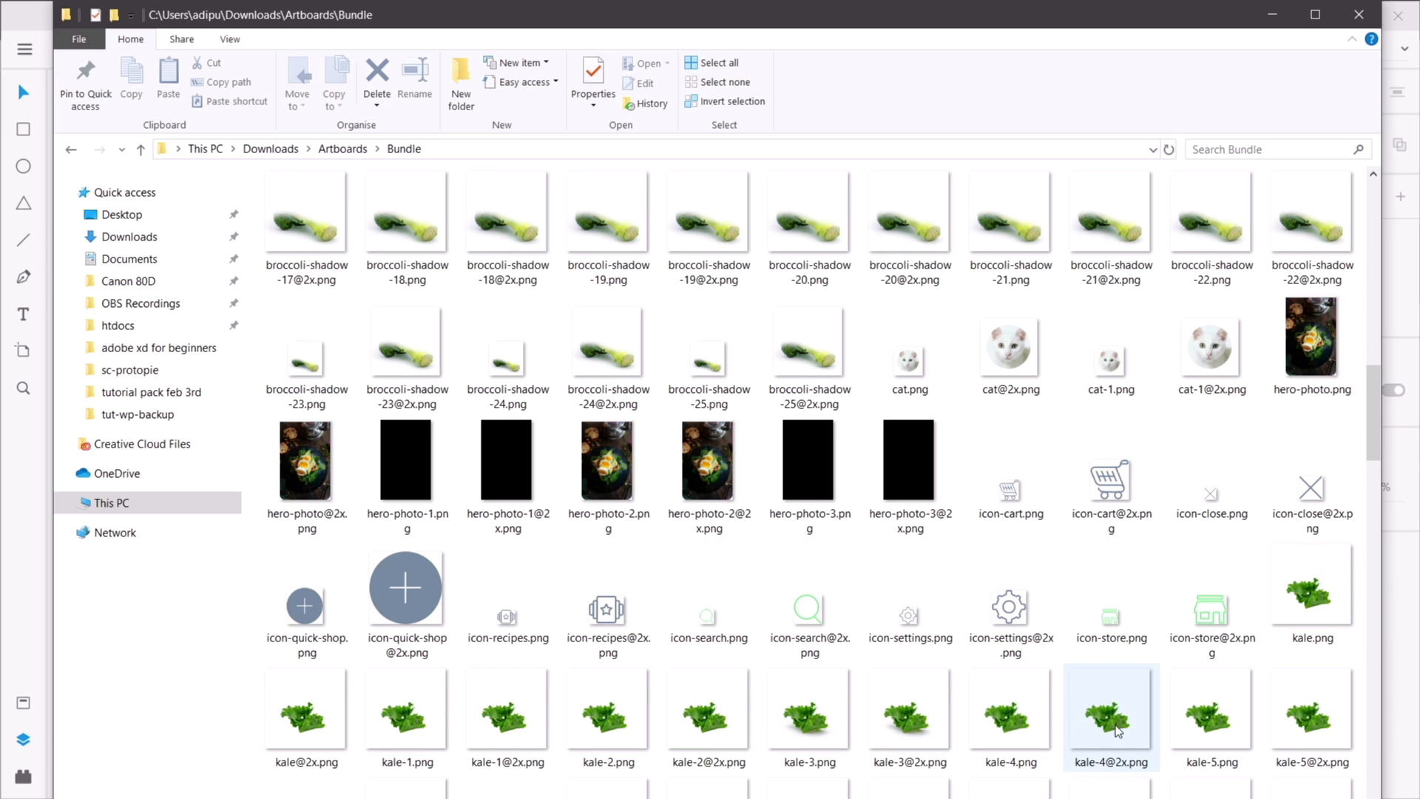
{"action": "left_click", "coordinate": [1048, 502]}
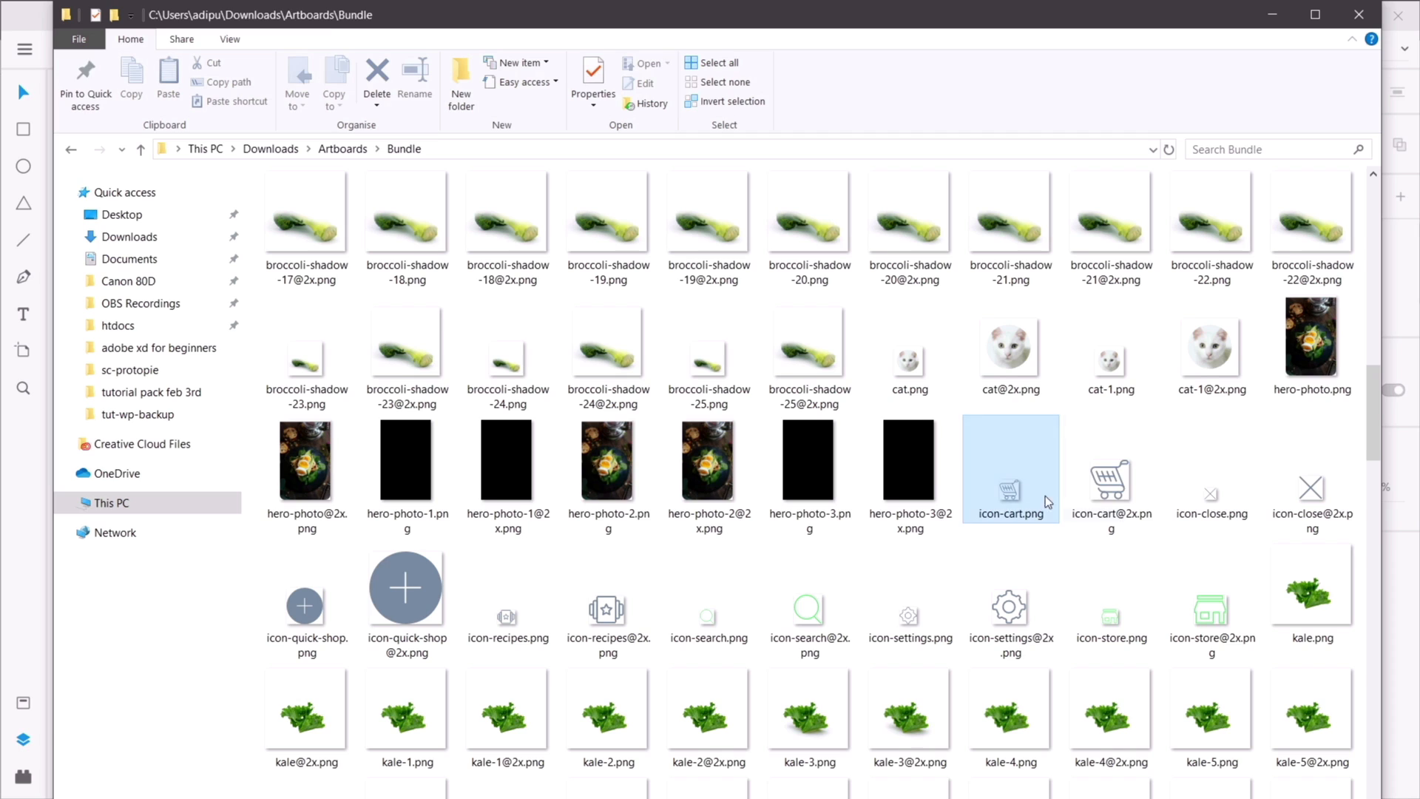
{"action": "left_click", "coordinate": [1312, 498]}
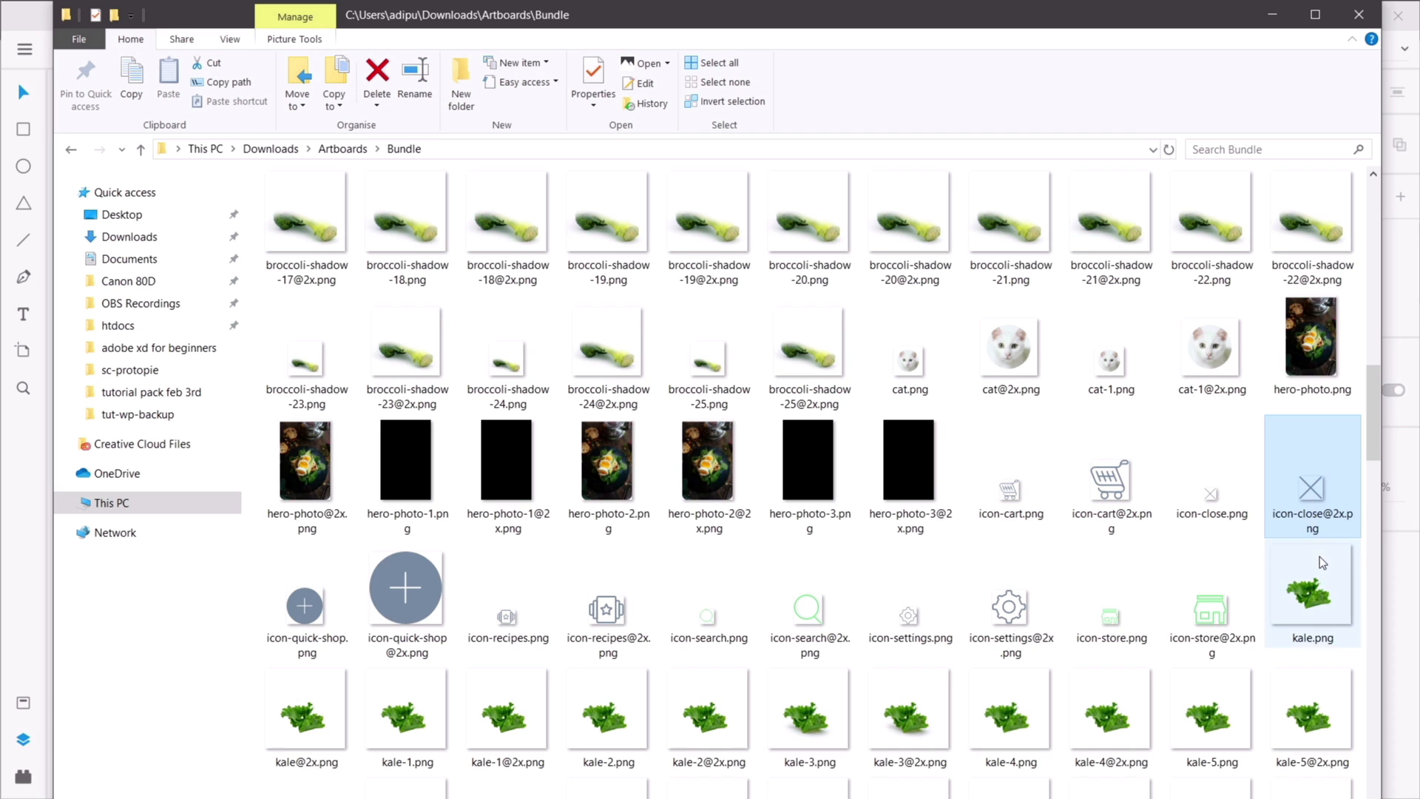
{"action": "left_click", "coordinate": [1010, 615]}
{"action": "left_click", "coordinate": [797, 623]}
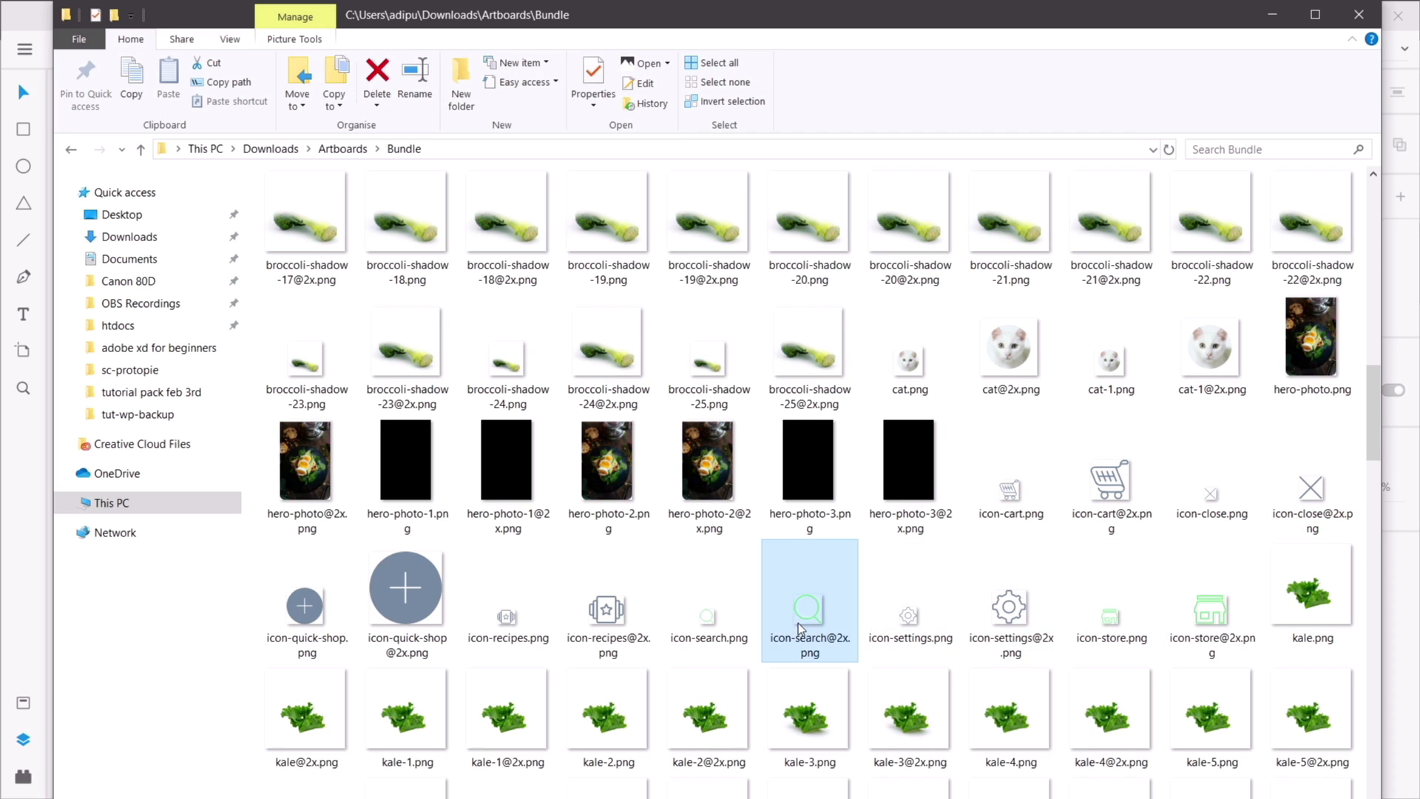
{"action": "scroll", "coordinate": [701, 603], "scroll_direction": "up", "scroll_amount": 10}
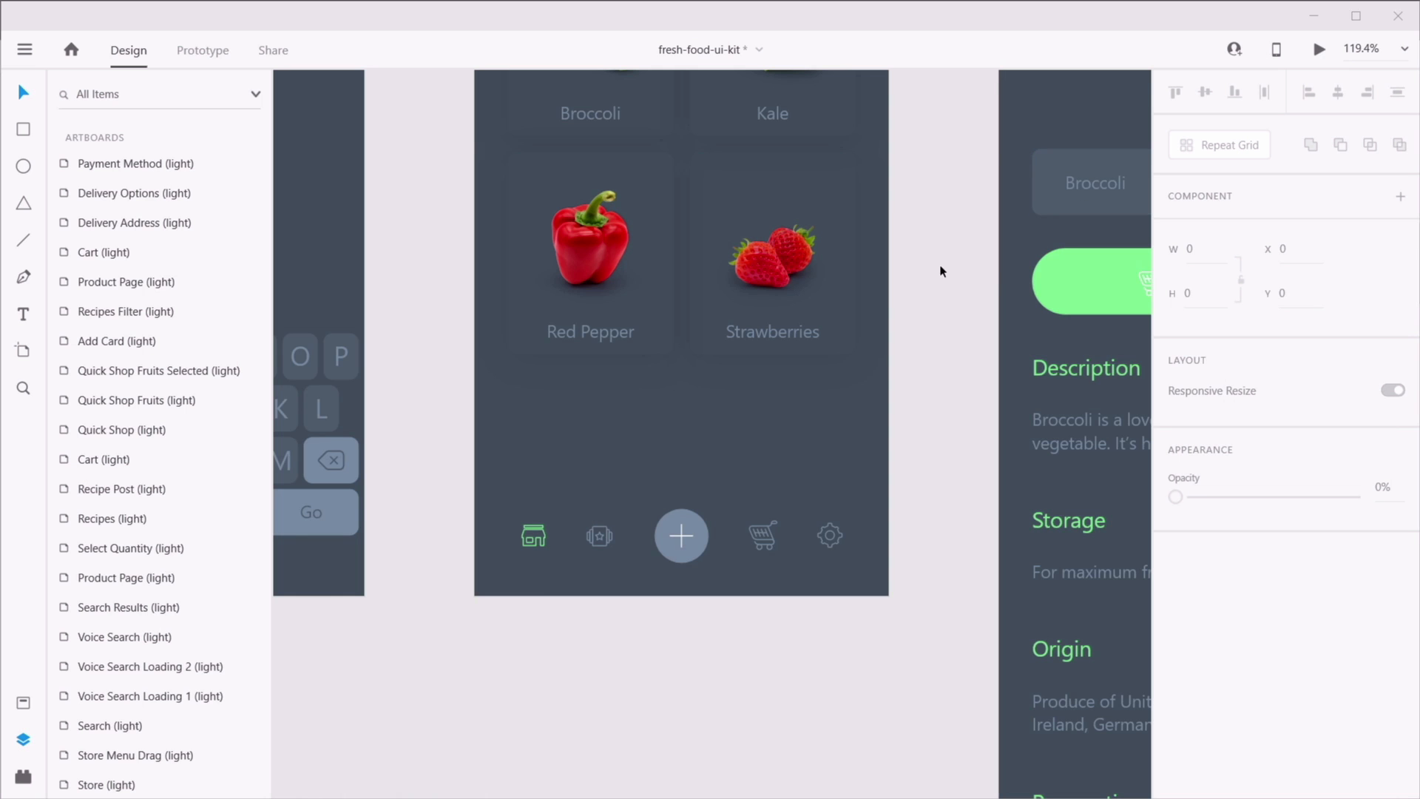
- Return to Adobe XD, enter Share mode and look over the artboards included in the share link
{"action": "left_click", "coordinate": [942, 269]}
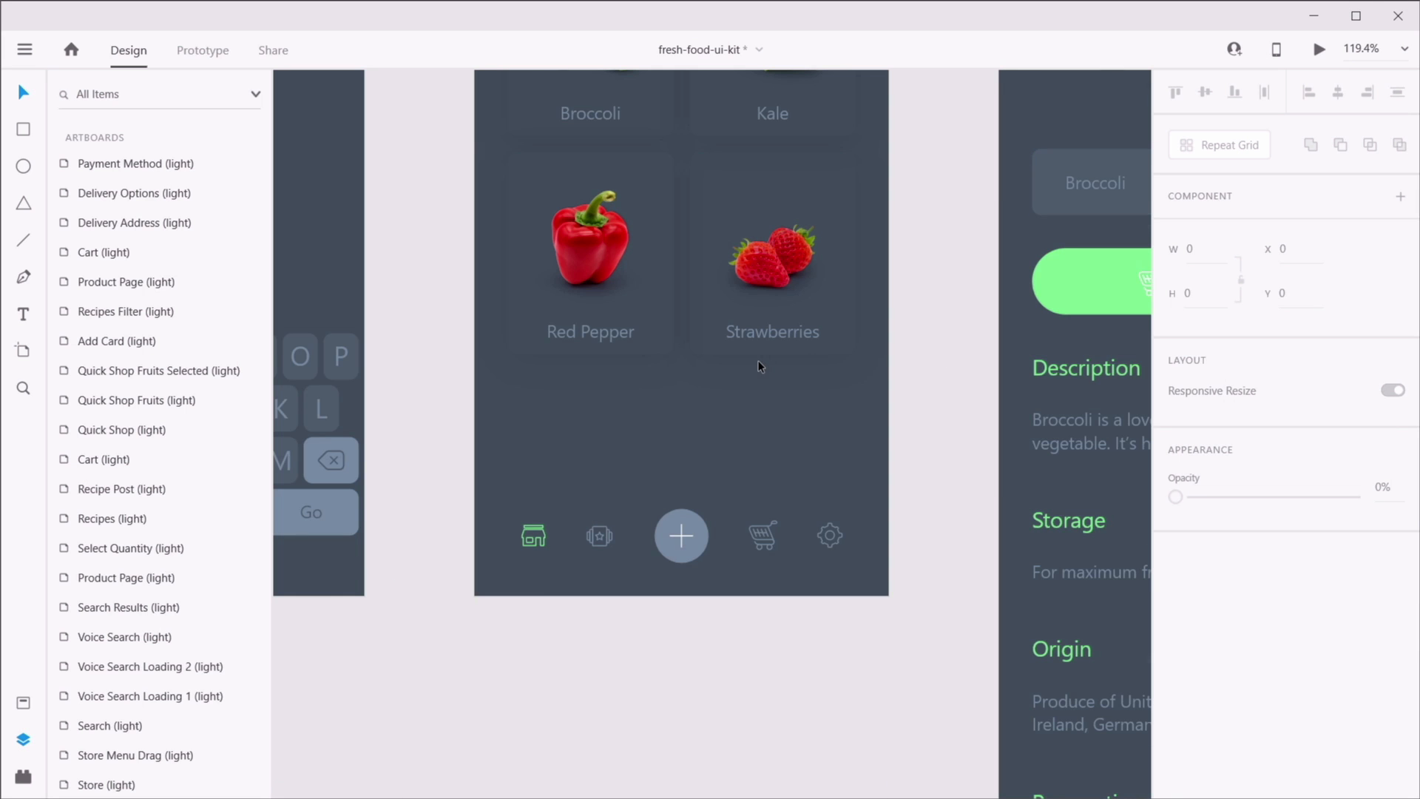
{"action": "scroll", "coordinate": [757, 361], "scroll_direction": "down", "scroll_amount": 10}
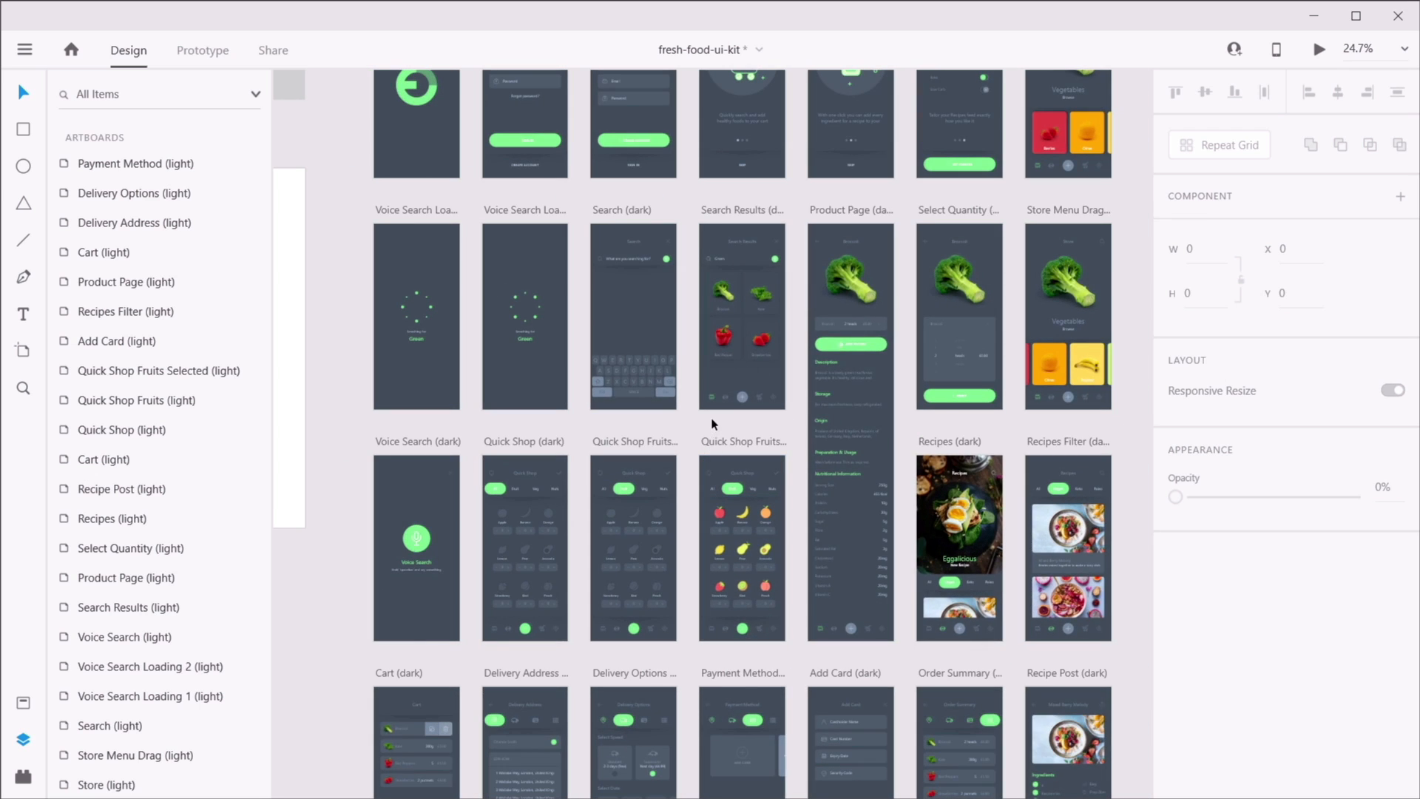
{"action": "scroll", "coordinate": [712, 423], "scroll_direction": "up", "scroll_amount": 5}
{"action": "scroll", "coordinate": [712, 423], "scroll_direction": "left", "scroll_amount": 6}
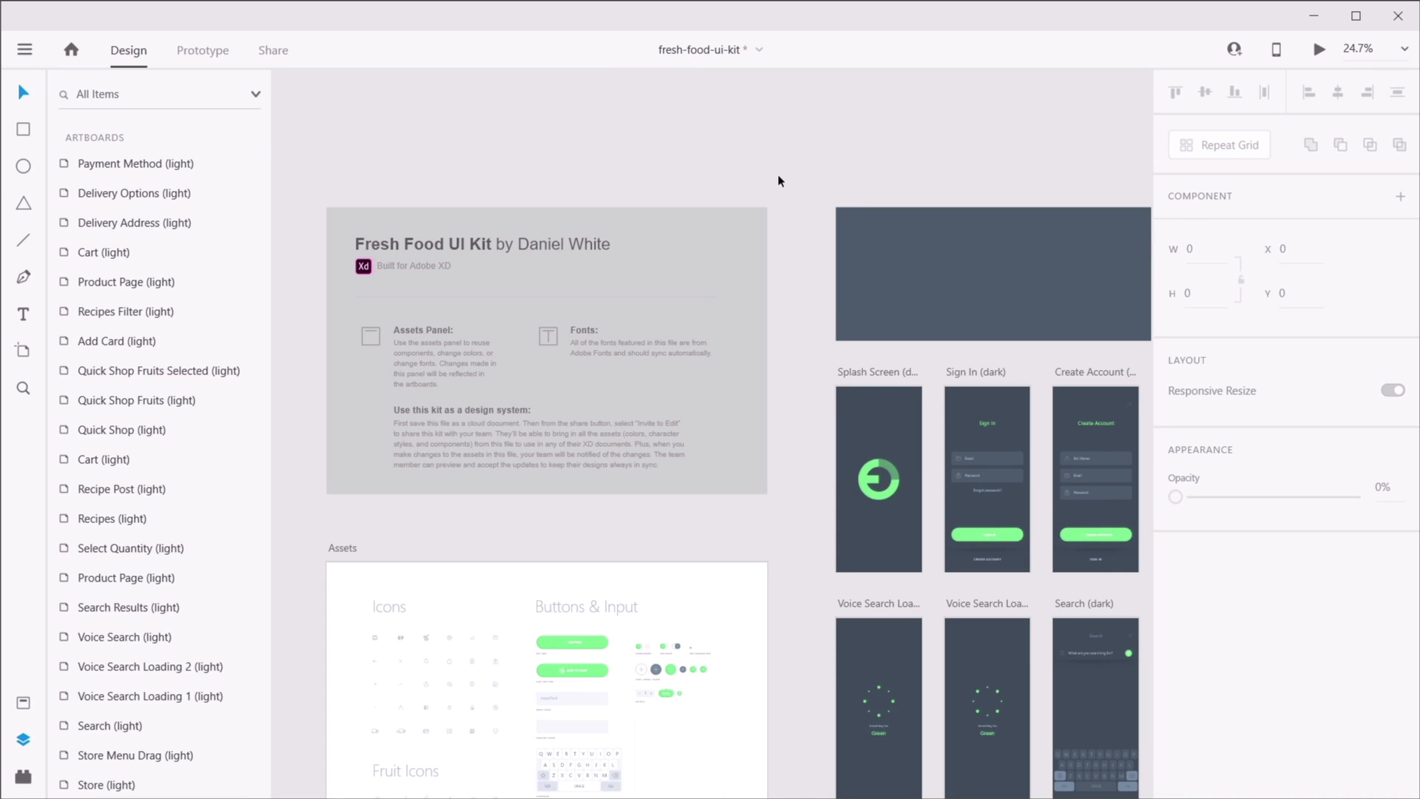
{"action": "left_click", "coordinate": [275, 50]}
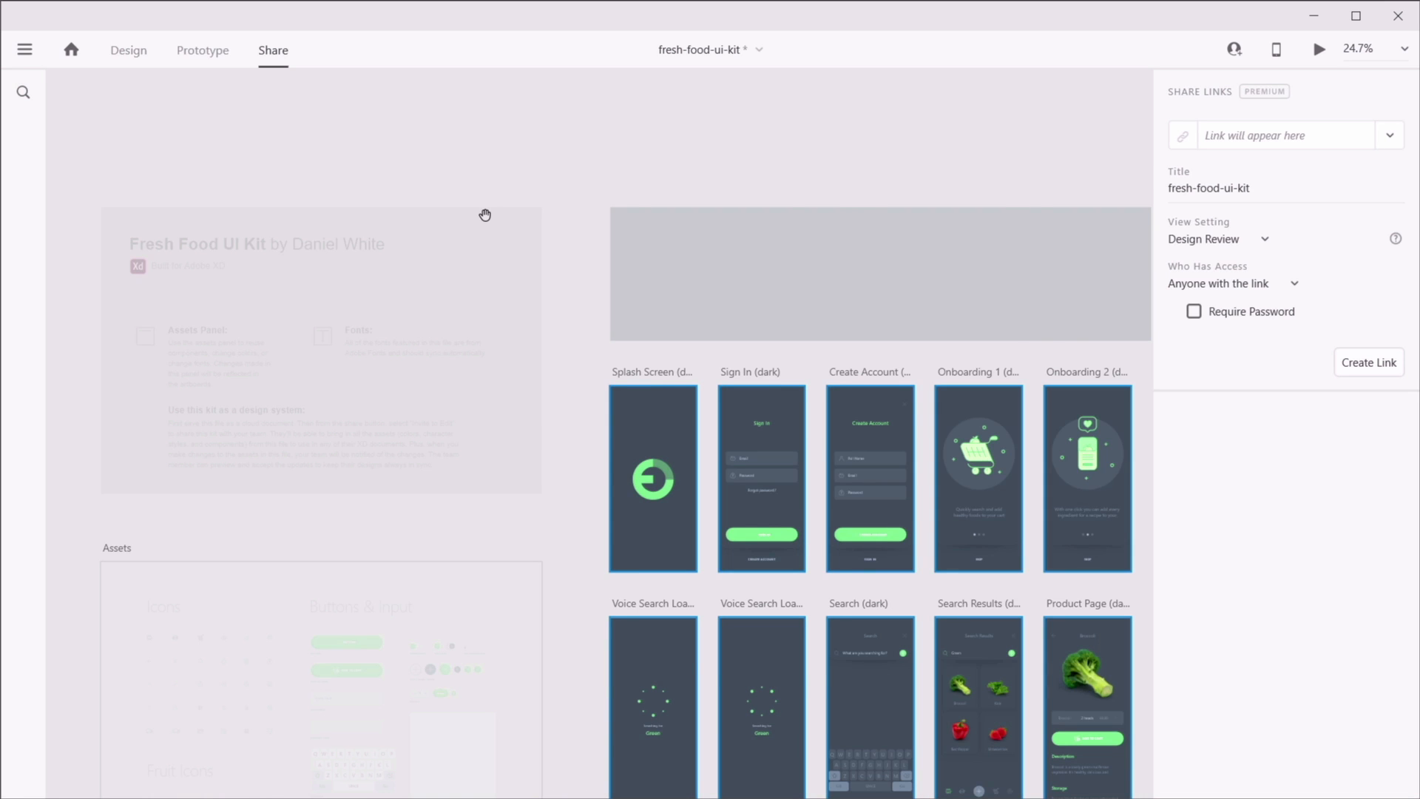
{"action": "scroll", "coordinate": [863, 326], "scroll_direction": "right", "scroll_amount": 5}
{"action": "scroll", "coordinate": [863, 327], "scroll_direction": "down", "scroll_amount": 12}
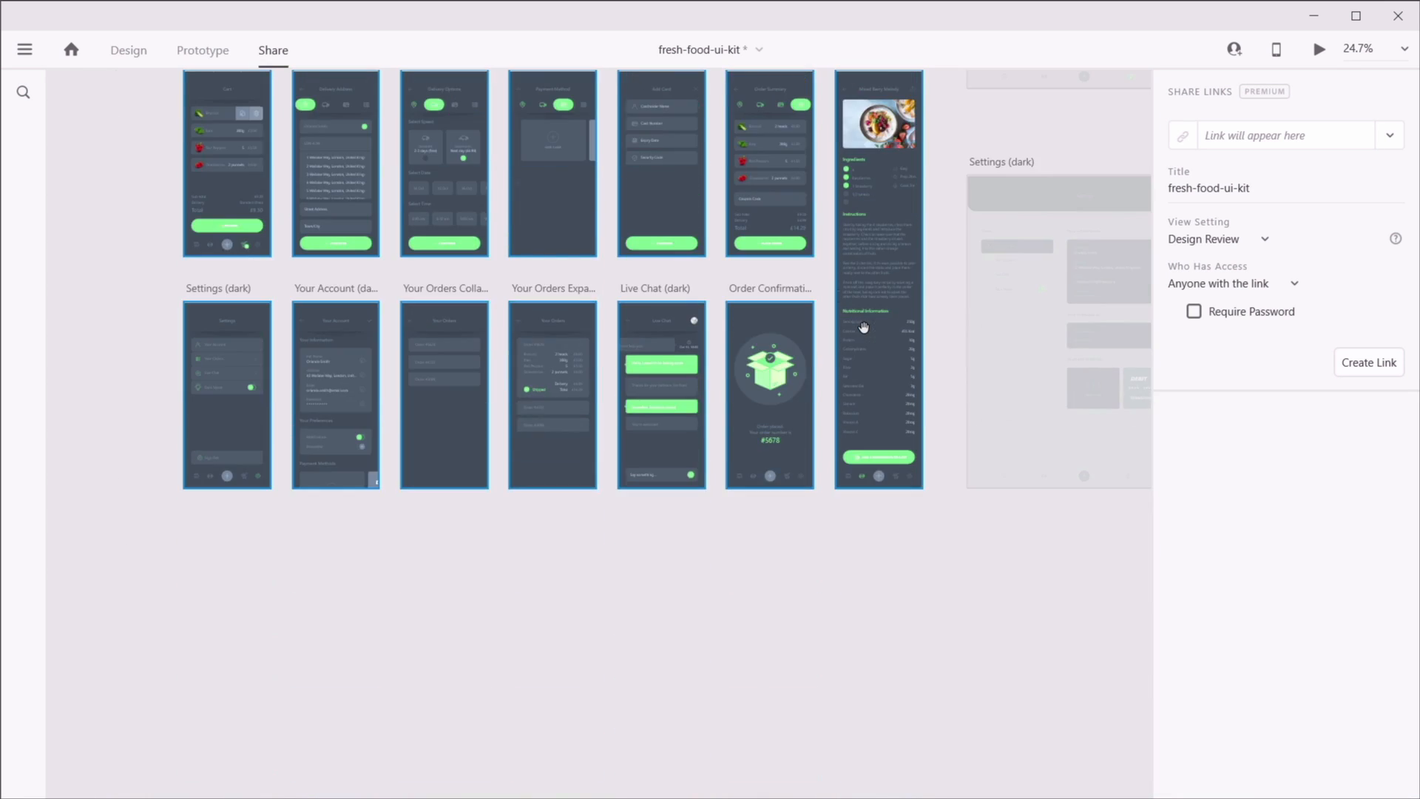
{"action": "scroll", "coordinate": [864, 326], "scroll_direction": "up", "scroll_amount": 10}
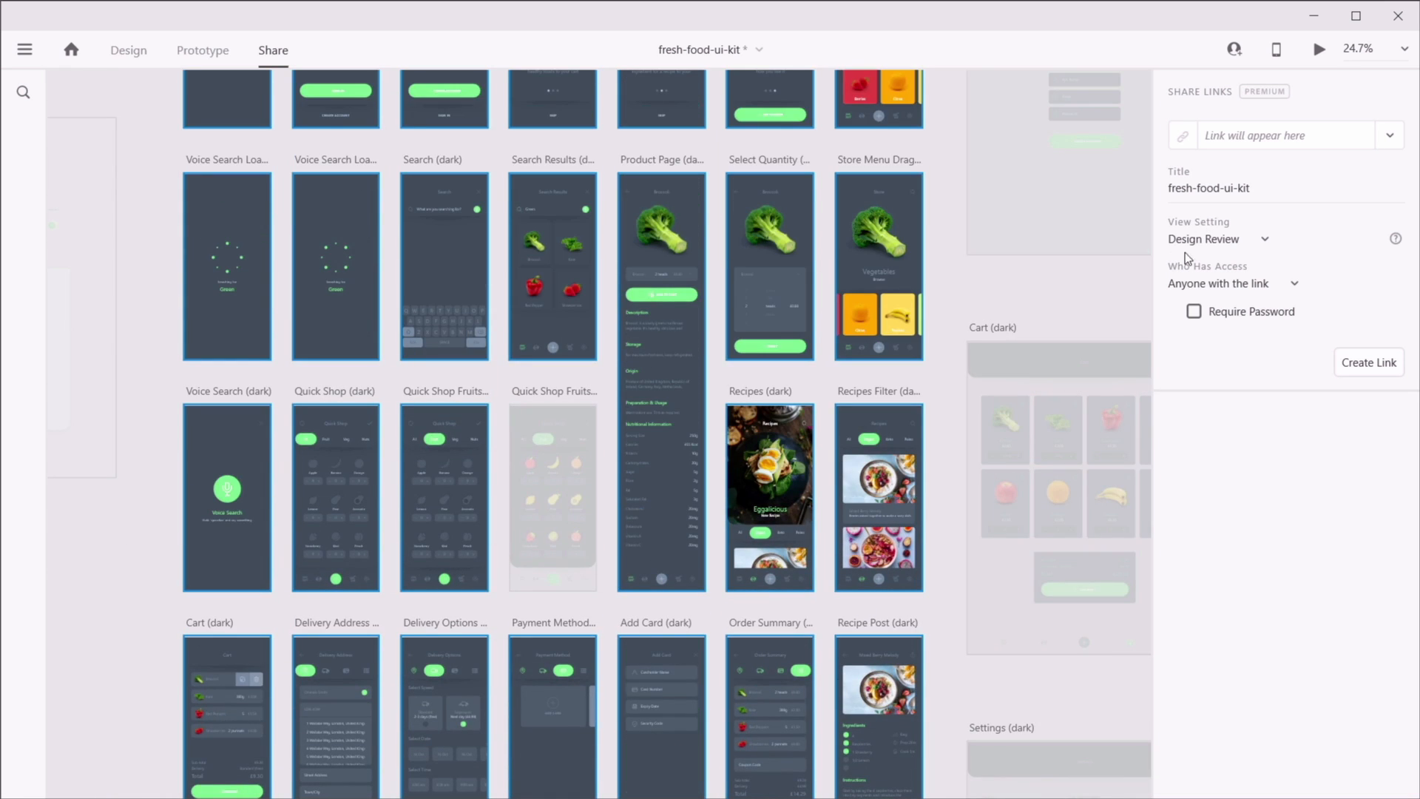
- Create a share link with the Development view setting, exporting downloadable assets for iOS
{"action": "left_click", "coordinate": [1220, 238]}
{"action": "left_click", "coordinate": [1221, 295]}
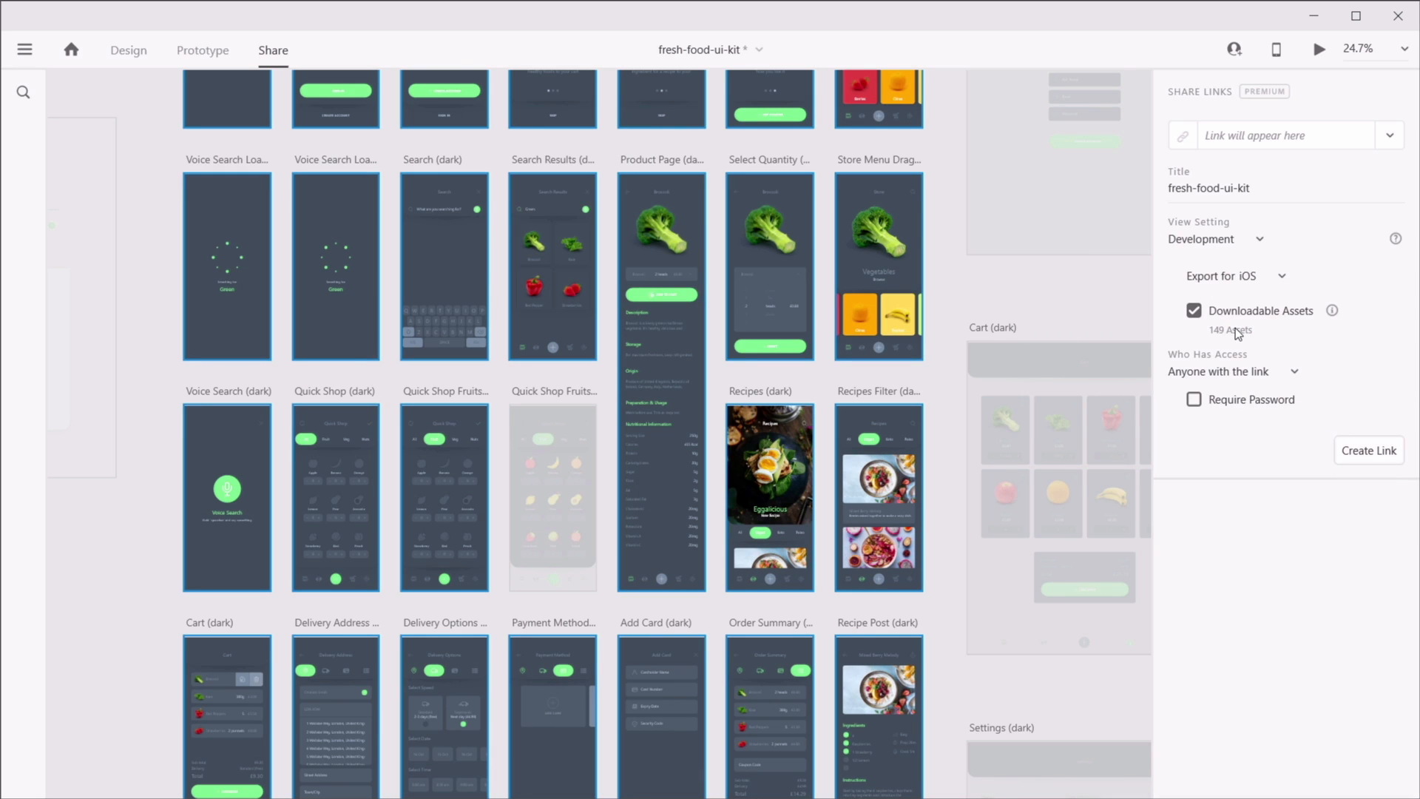
{"action": "left_click", "coordinate": [1267, 278]}
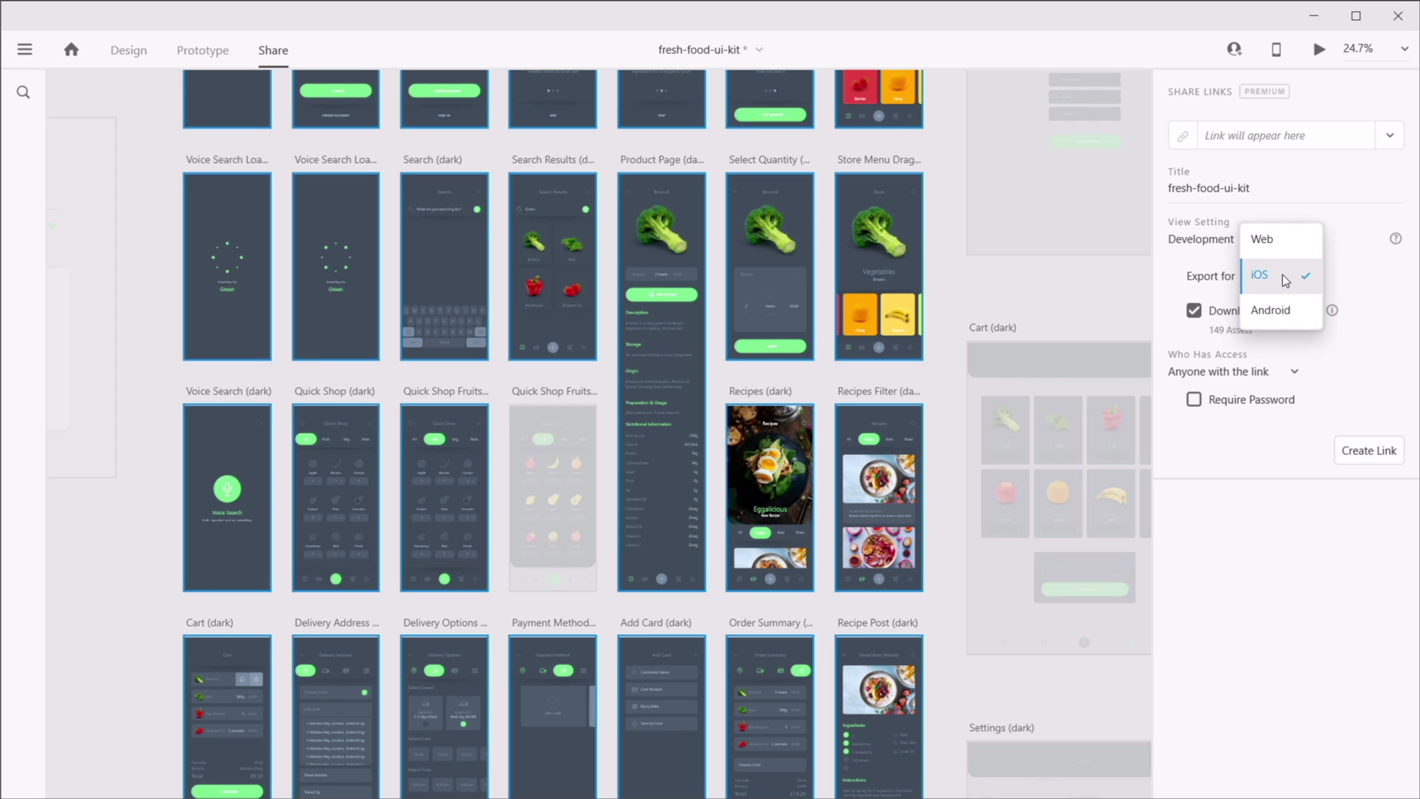
{"action": "left_click", "coordinate": [1284, 278]}
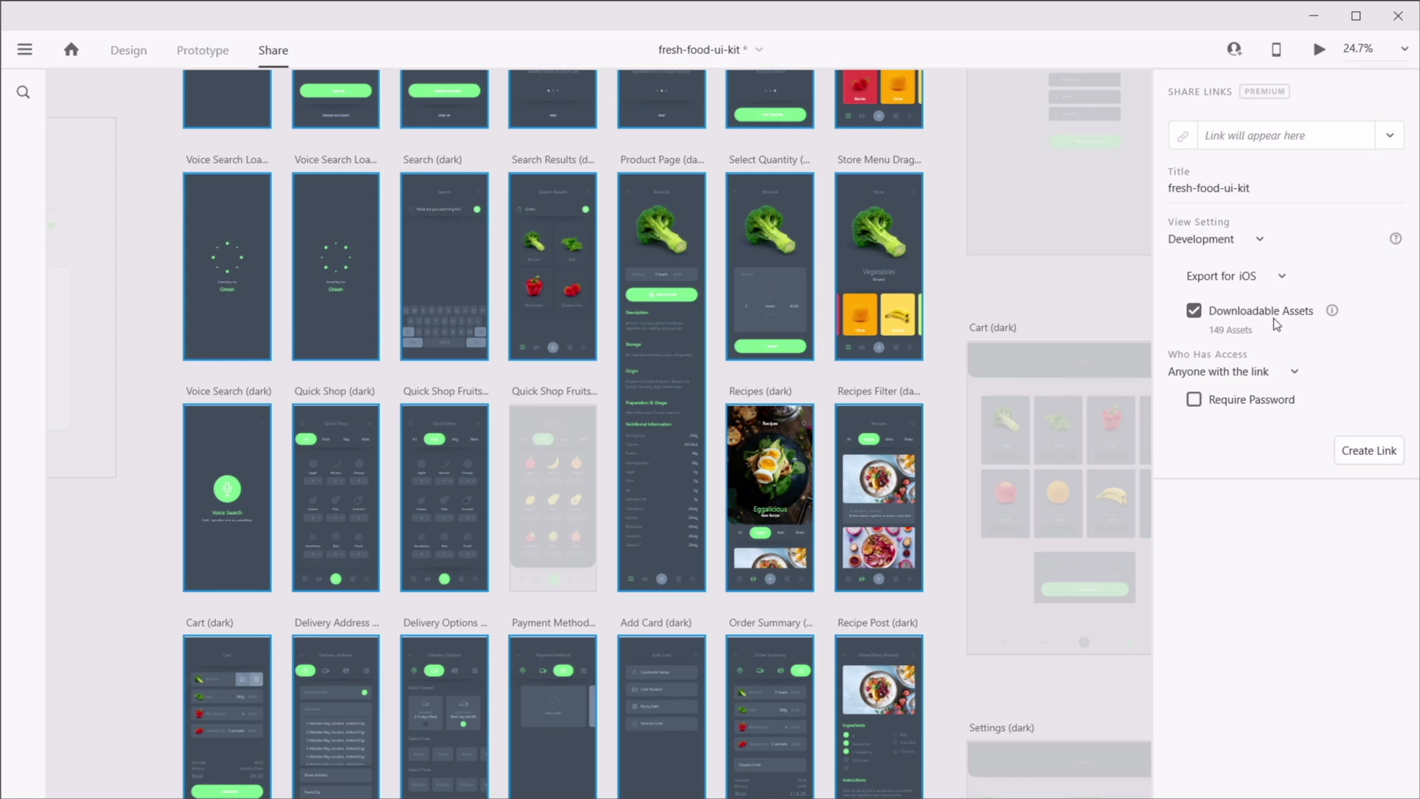
{"action": "left_click", "coordinate": [1374, 452]}
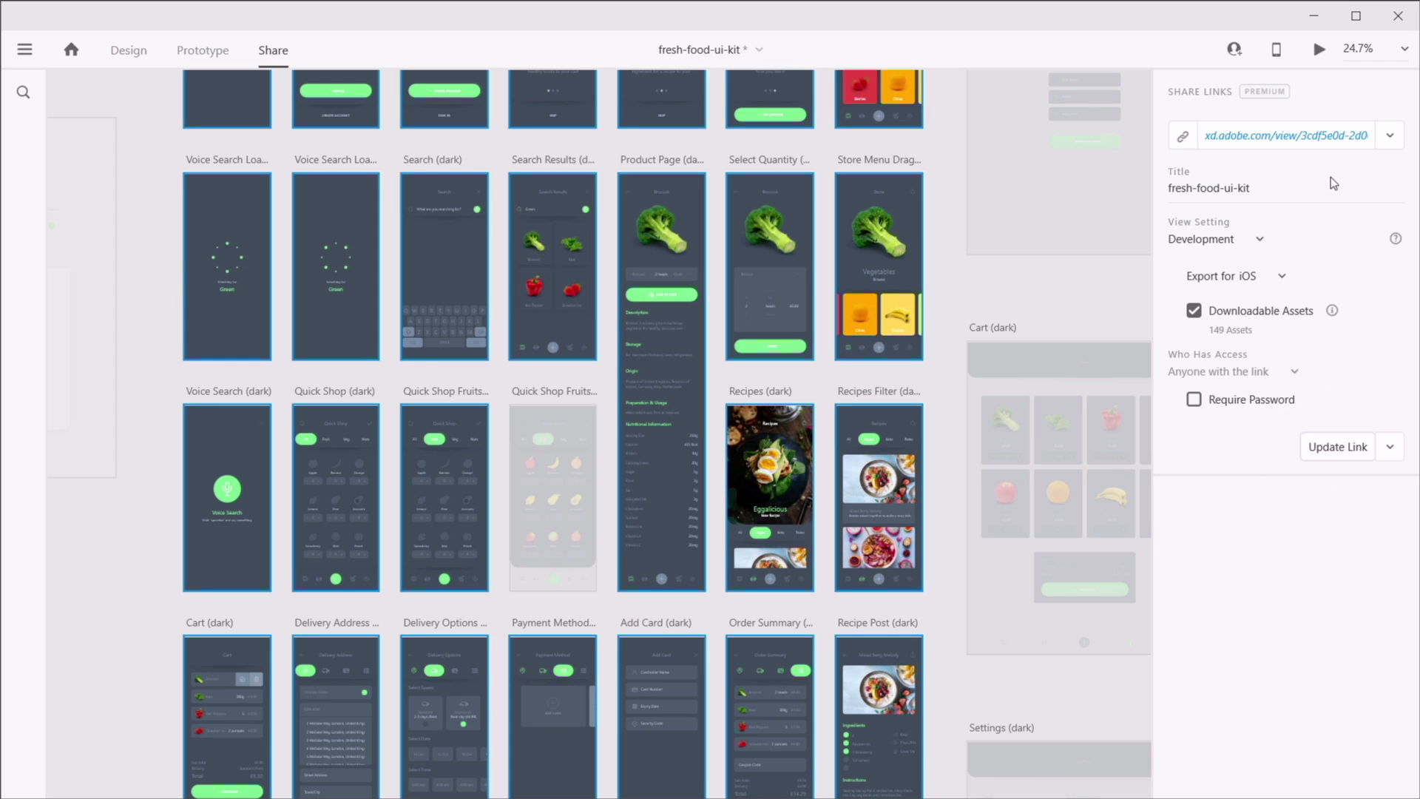
- Copy the share link and open it in the Chrome browser
{"action": "left_click", "coordinate": [1390, 135]}
{"action": "key", "text": "Escape"}
{"action": "left_click", "coordinate": [1182, 138]}
{"action": "key", "text": "alt+Tab"}
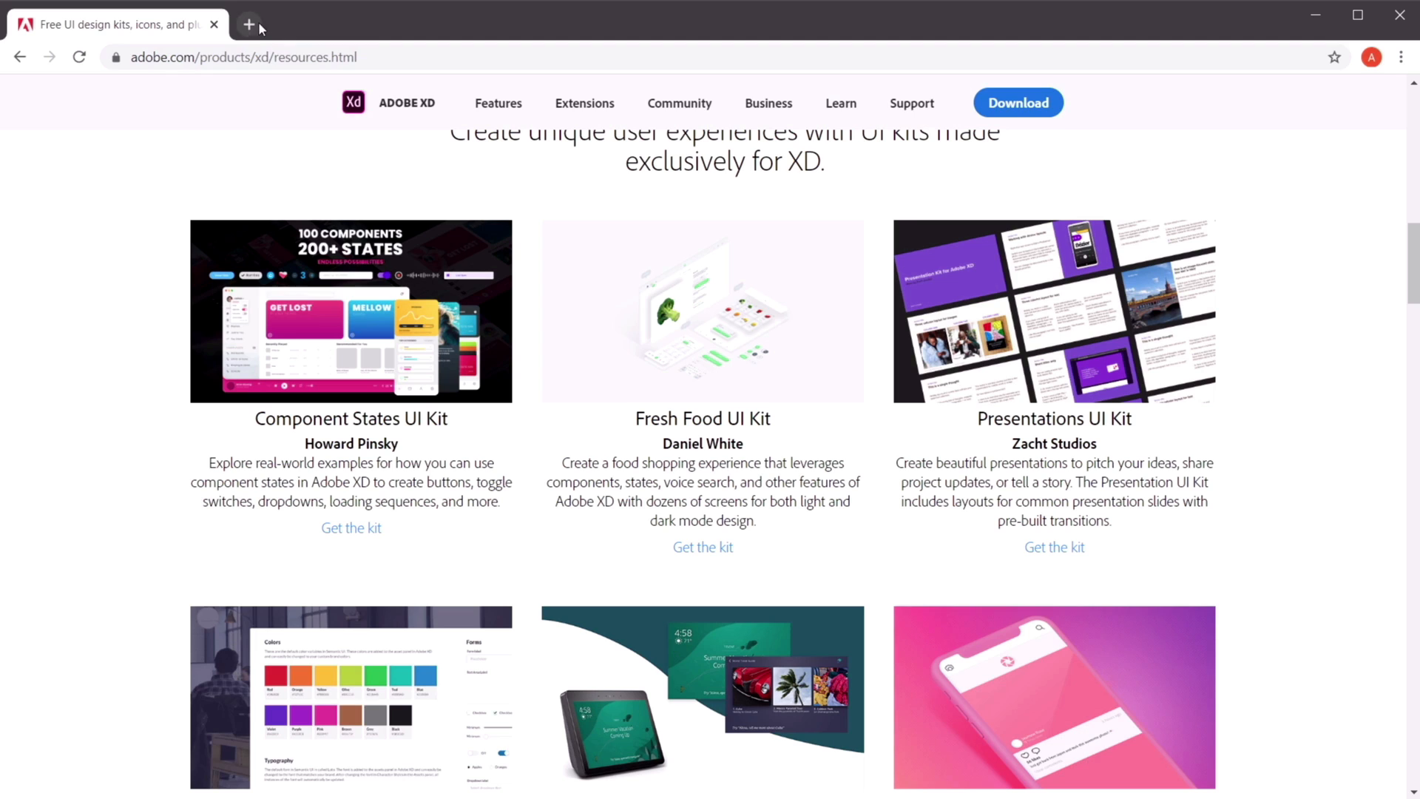
{"action": "left_click", "coordinate": [269, 56]}
{"action": "key", "text": "ctrl+v"}
{"action": "key", "text": "Return"}
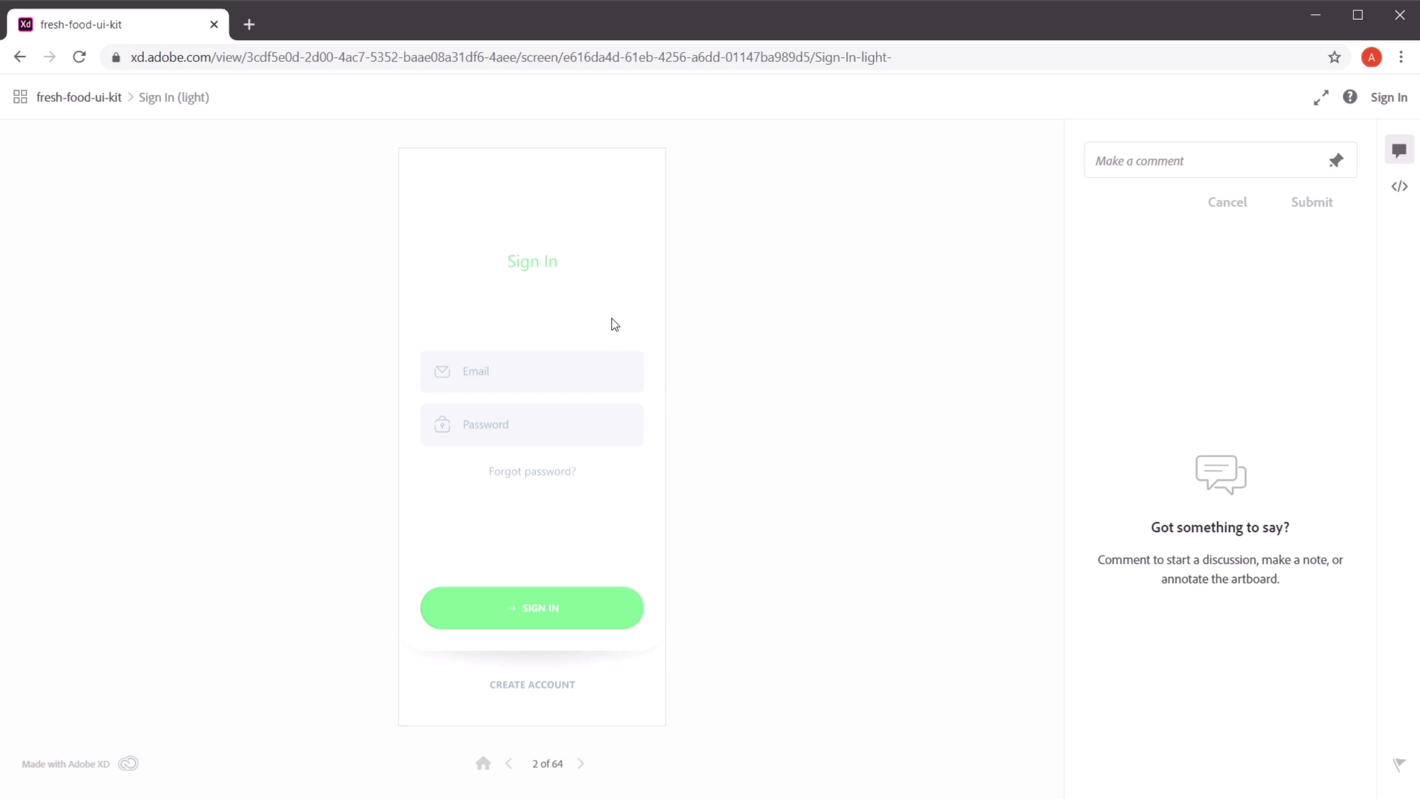
- Page through the shared artboards up to the Recipe Preferences (light) screen
{"action": "left_click", "coordinate": [579, 766]}
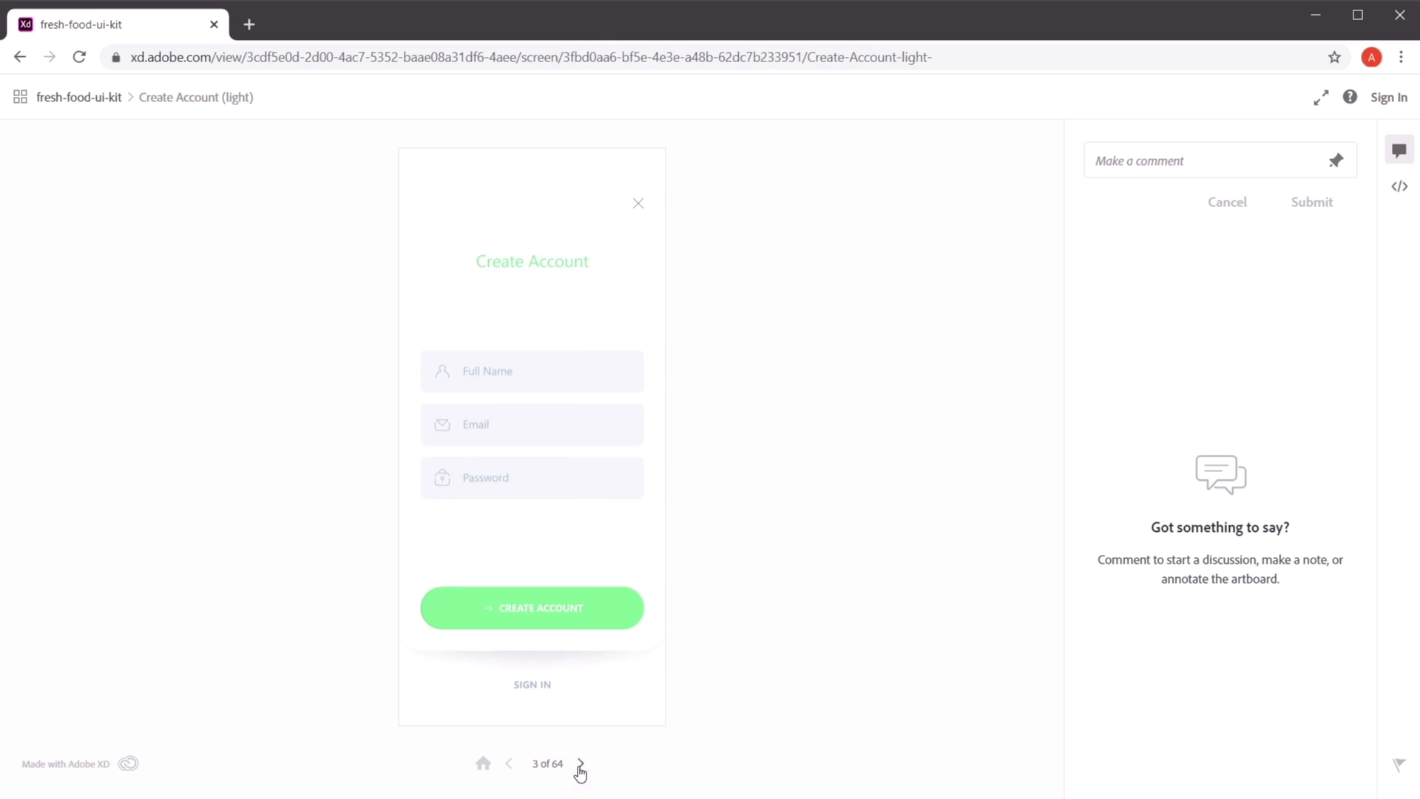
{"action": "left_click", "coordinate": [580, 766]}
{"action": "left_click", "coordinate": [580, 766]}
{"action": "left_click", "coordinate": [580, 765]}
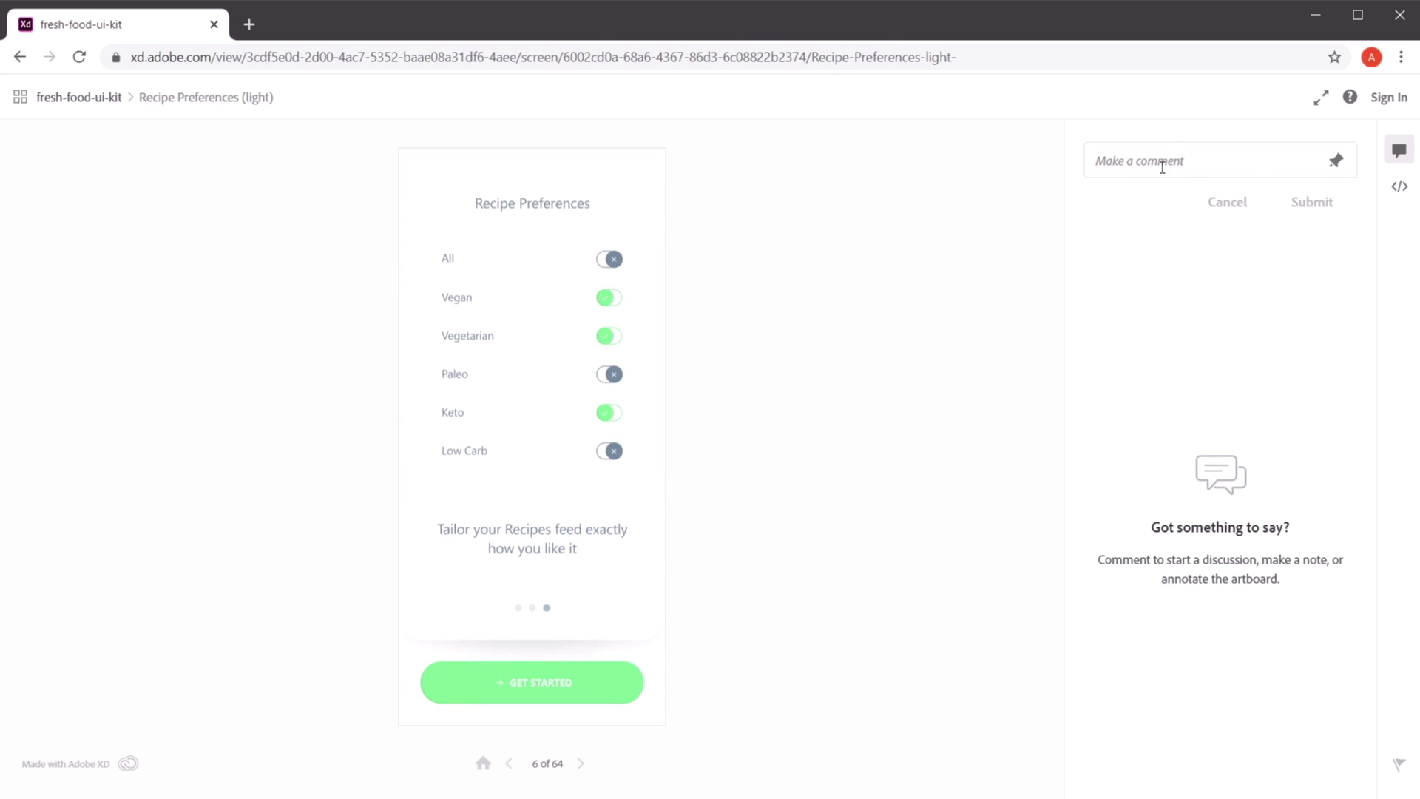
- Review the Recipe Preferences screen's specs, character styles and interactions, and copy the Green #7BED8D colour value
{"action": "left_click", "coordinate": [1400, 187]}
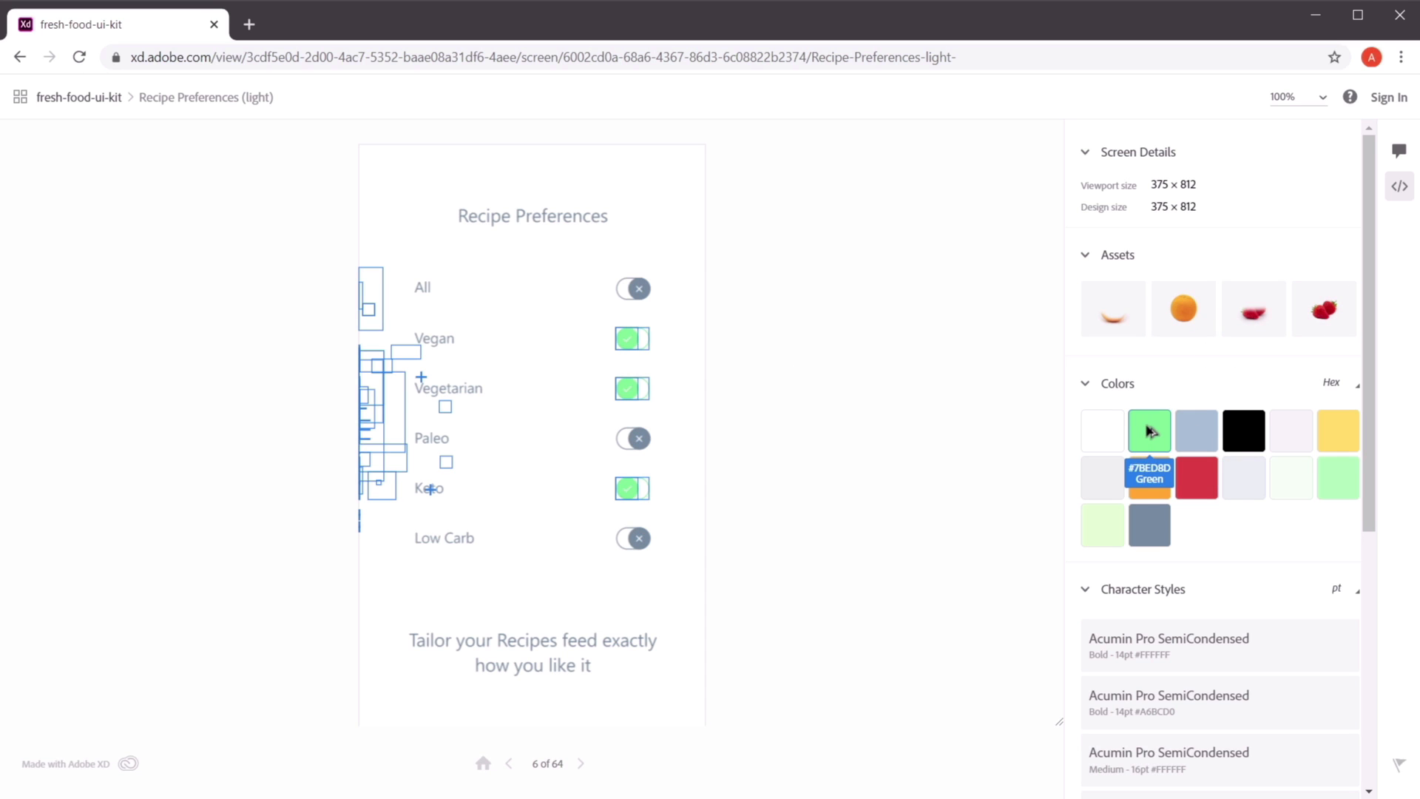
{"action": "scroll", "coordinate": [1252, 574], "scroll_direction": "down", "scroll_amount": 5}
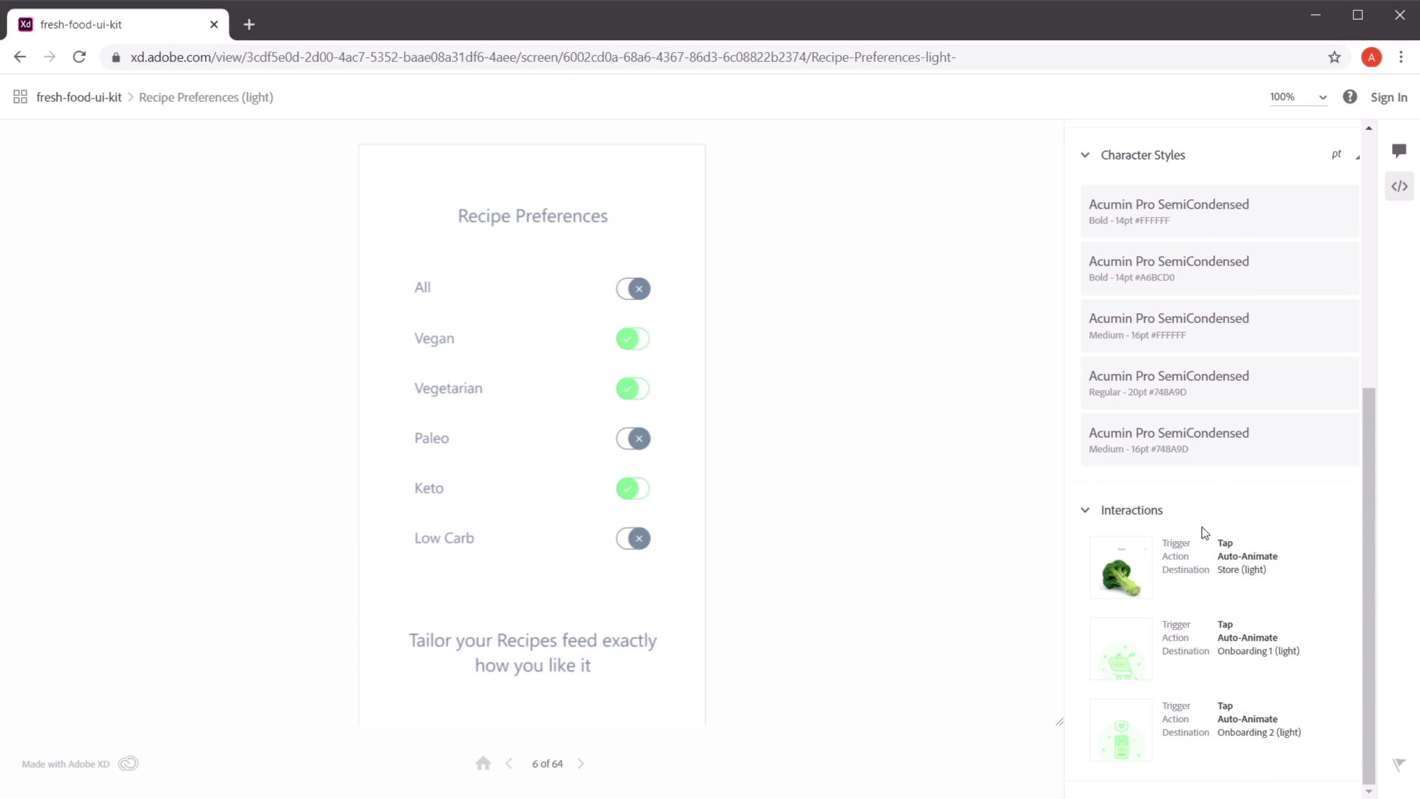
{"action": "scroll", "coordinate": [1186, 522], "scroll_direction": "up", "scroll_amount": 5}
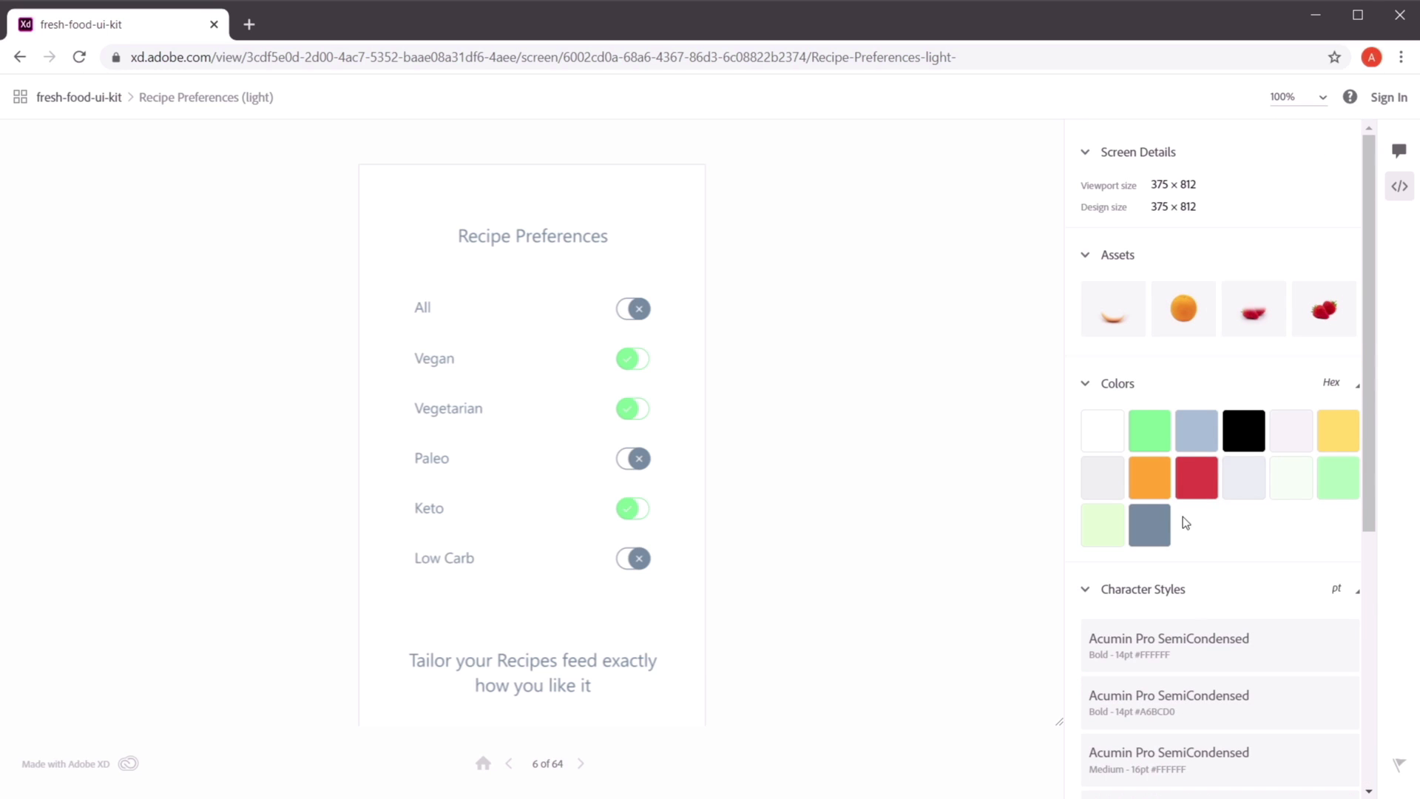
{"action": "mouse_move", "coordinate": [1146, 433]}
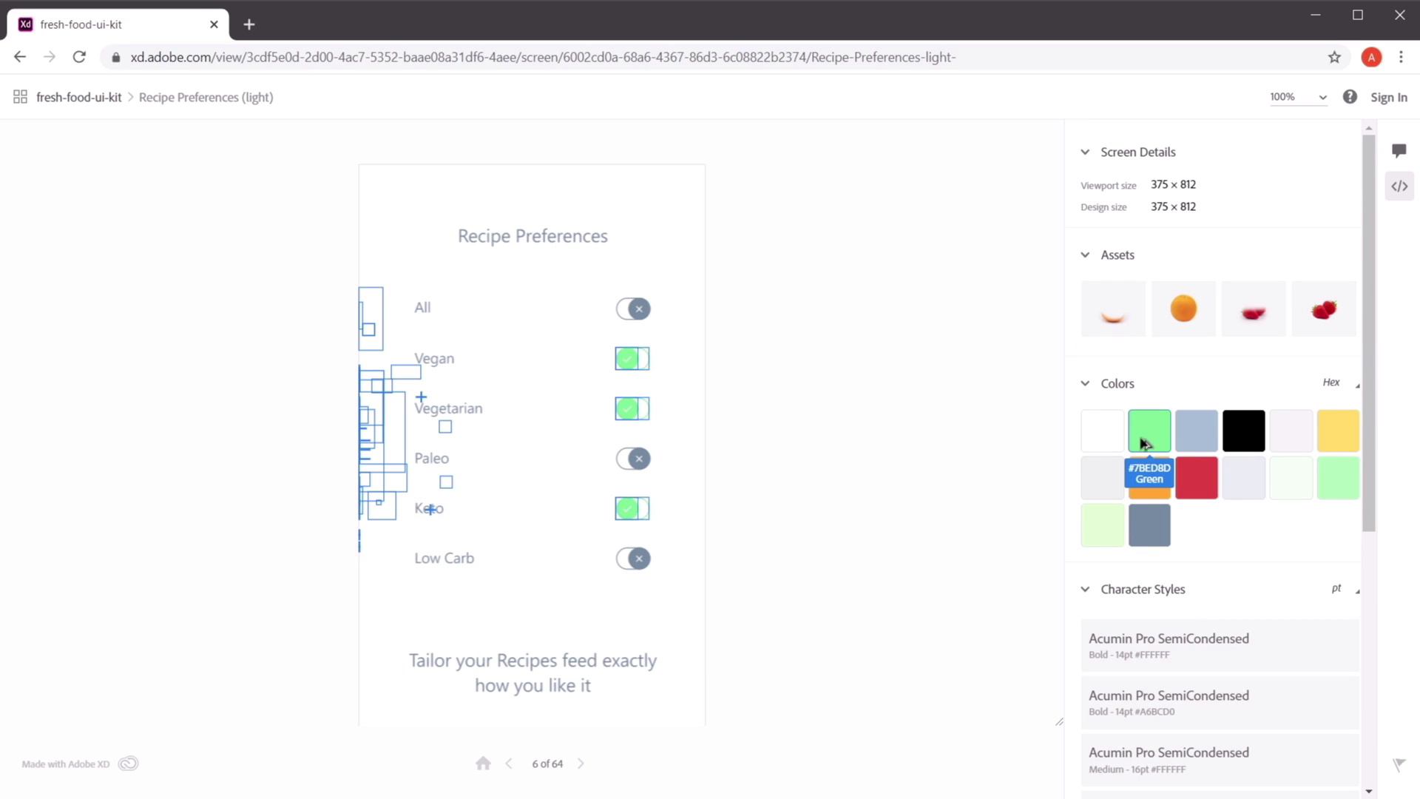
{"action": "left_click", "coordinate": [1152, 433]}
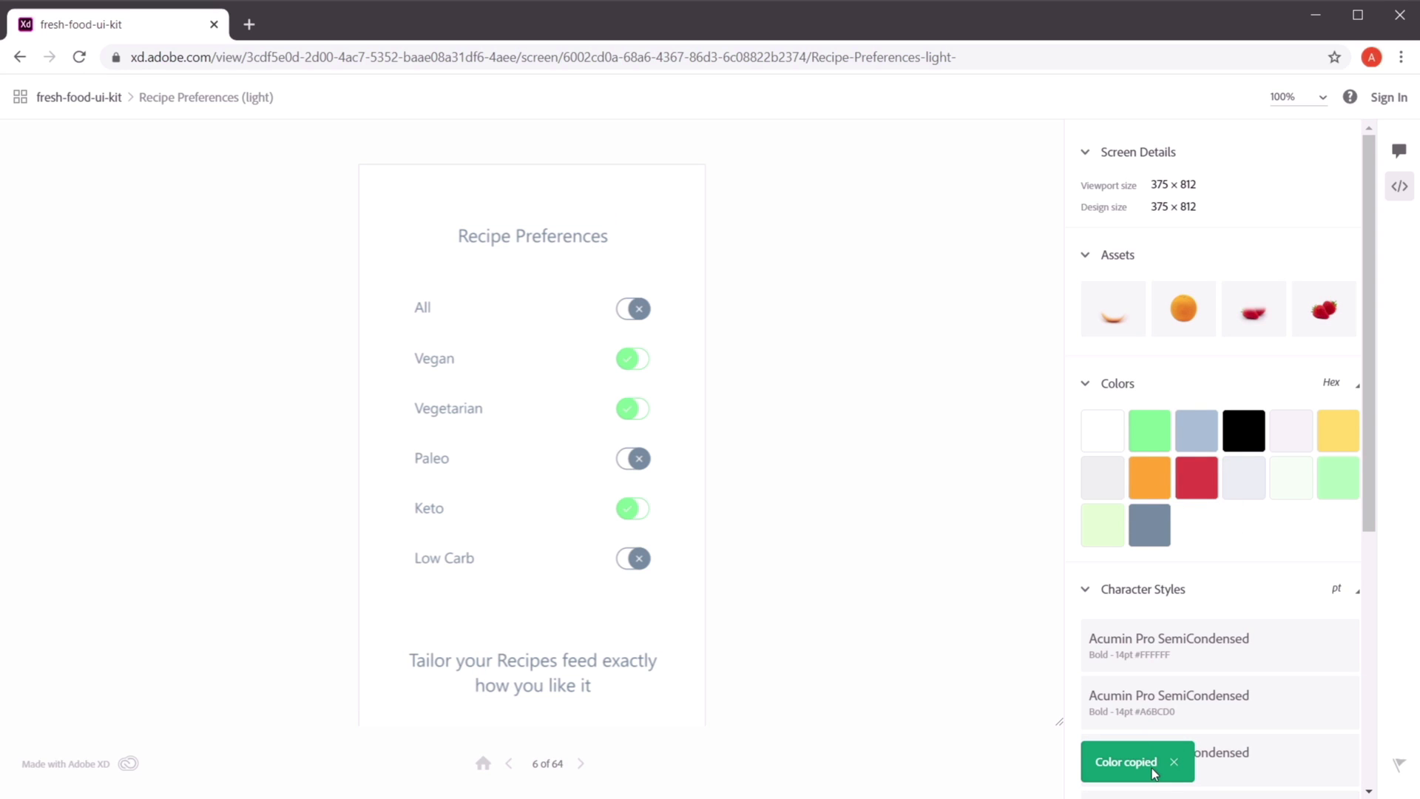
- Select the orange asset and check which file formats it can be downloaded in
{"action": "left_click", "coordinate": [1188, 311]}
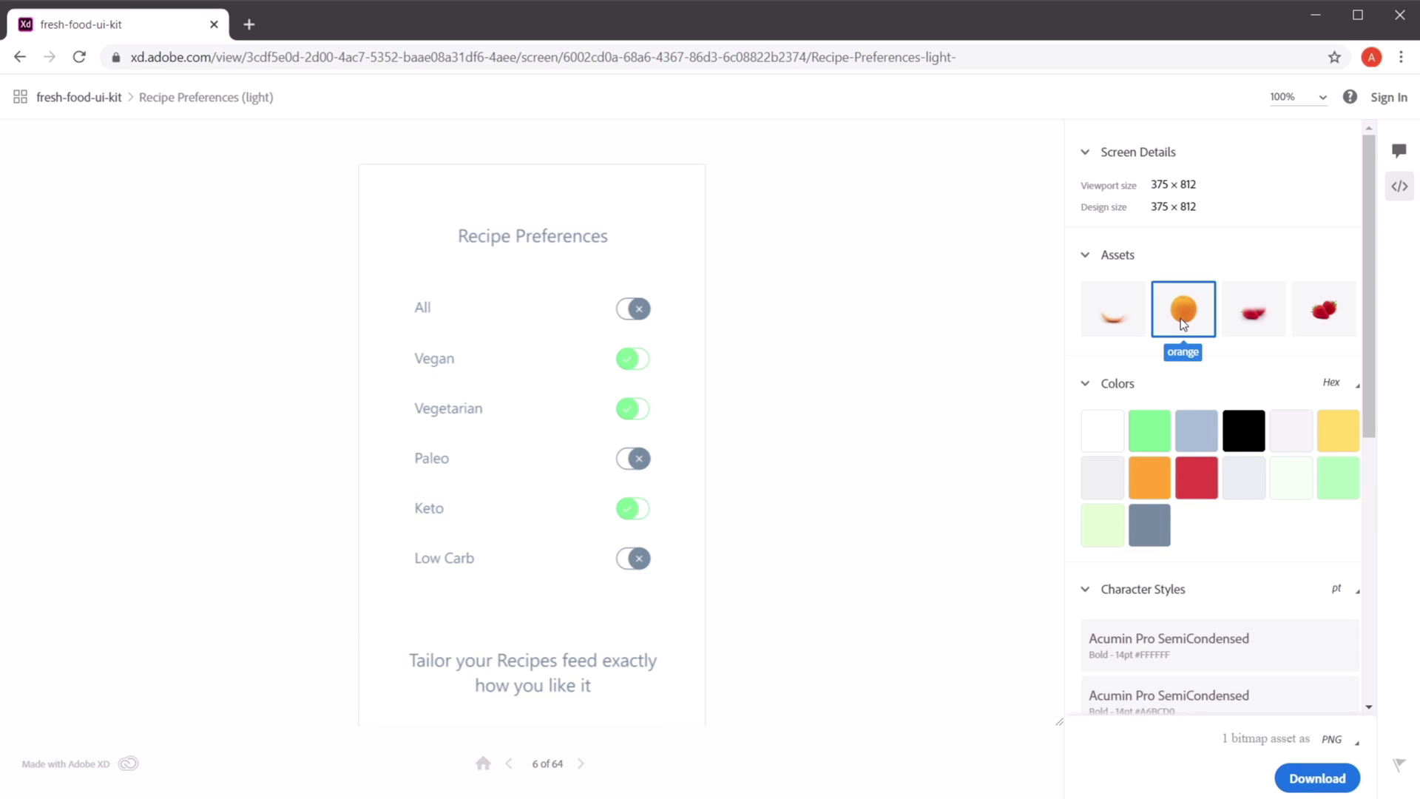
{"action": "left_click", "coordinate": [1332, 739]}
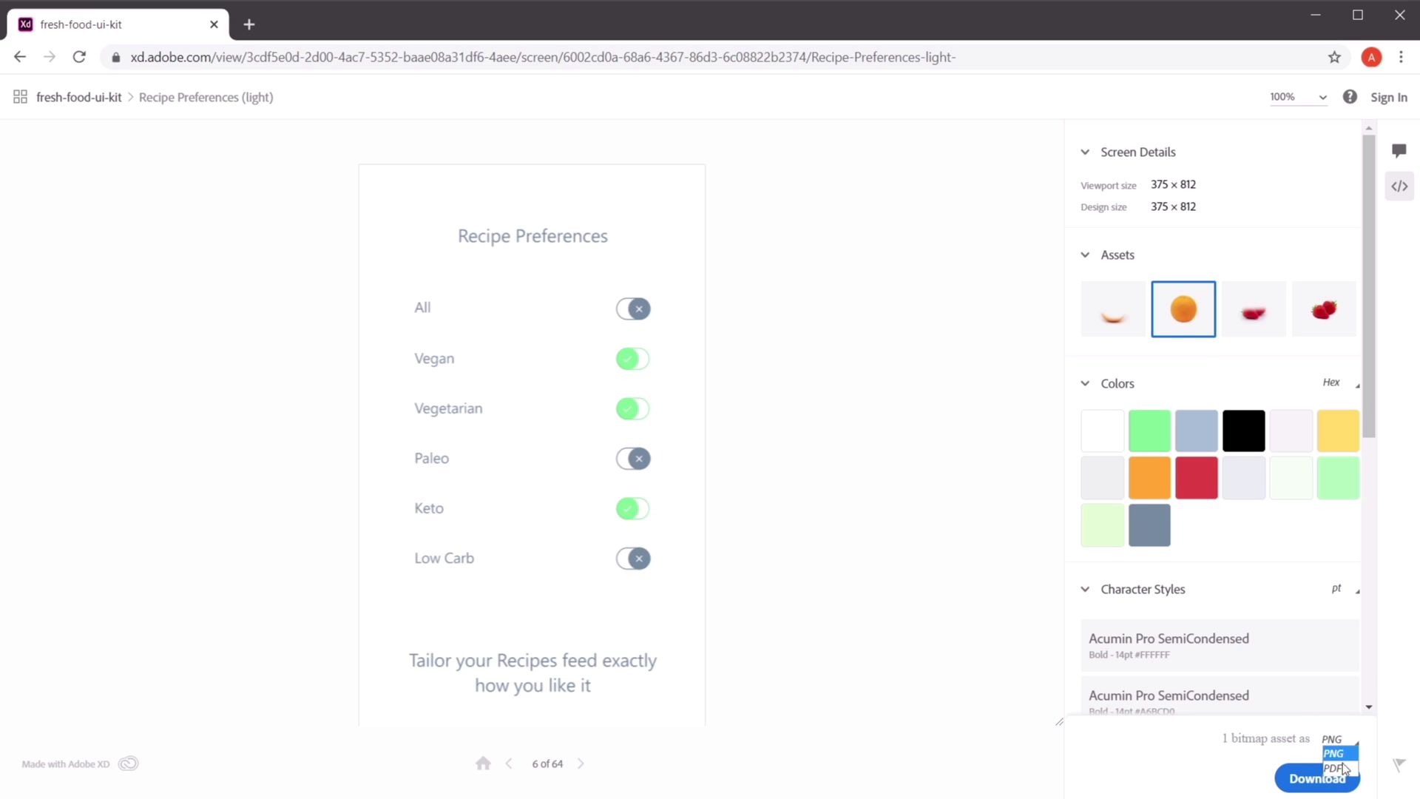
{"action": "left_click", "coordinate": [1216, 770]}
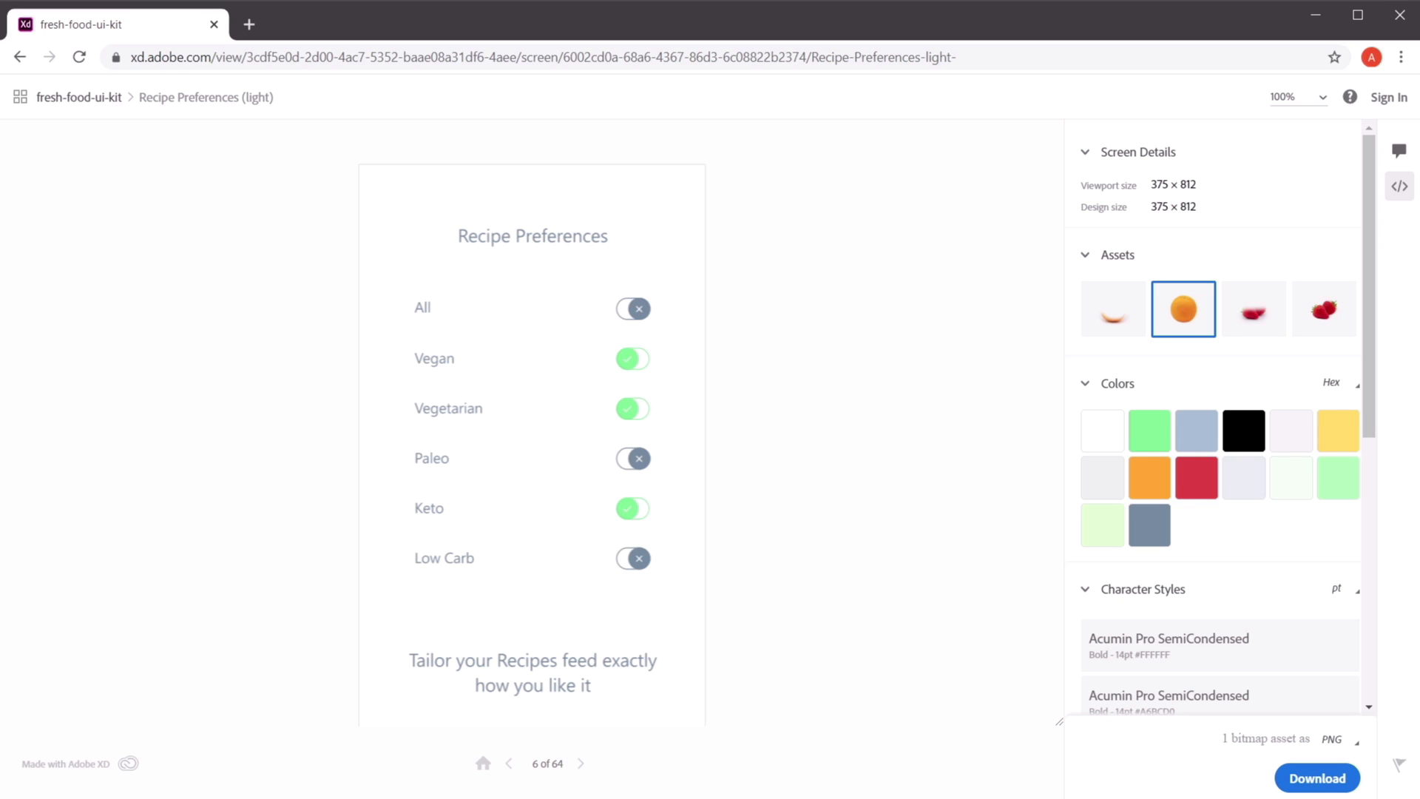
- Switch back to Adobe XD and export the whole design to the Test project in Avocode
{"action": "key", "text": "alt+Tab"}
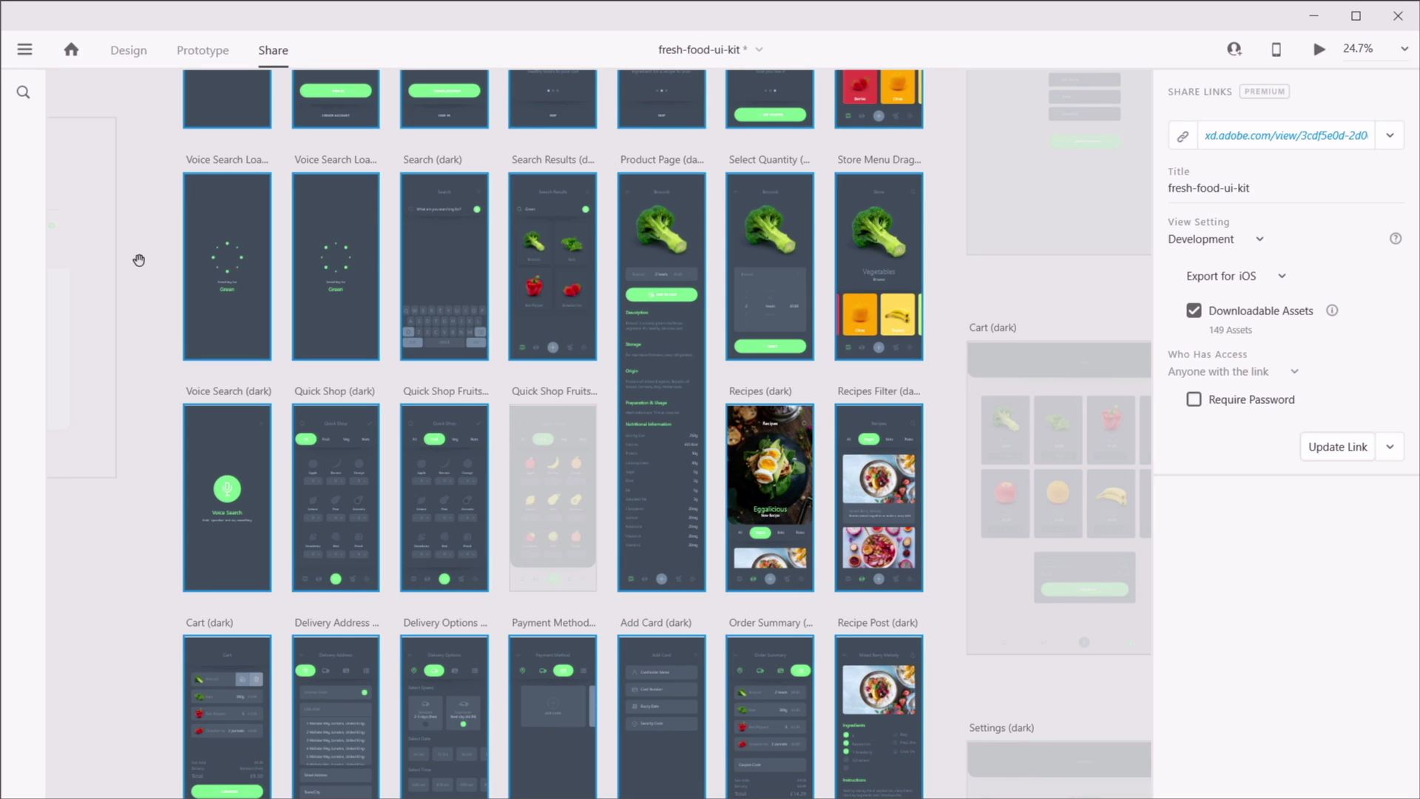
{"action": "key", "text": "ctrl+1"}
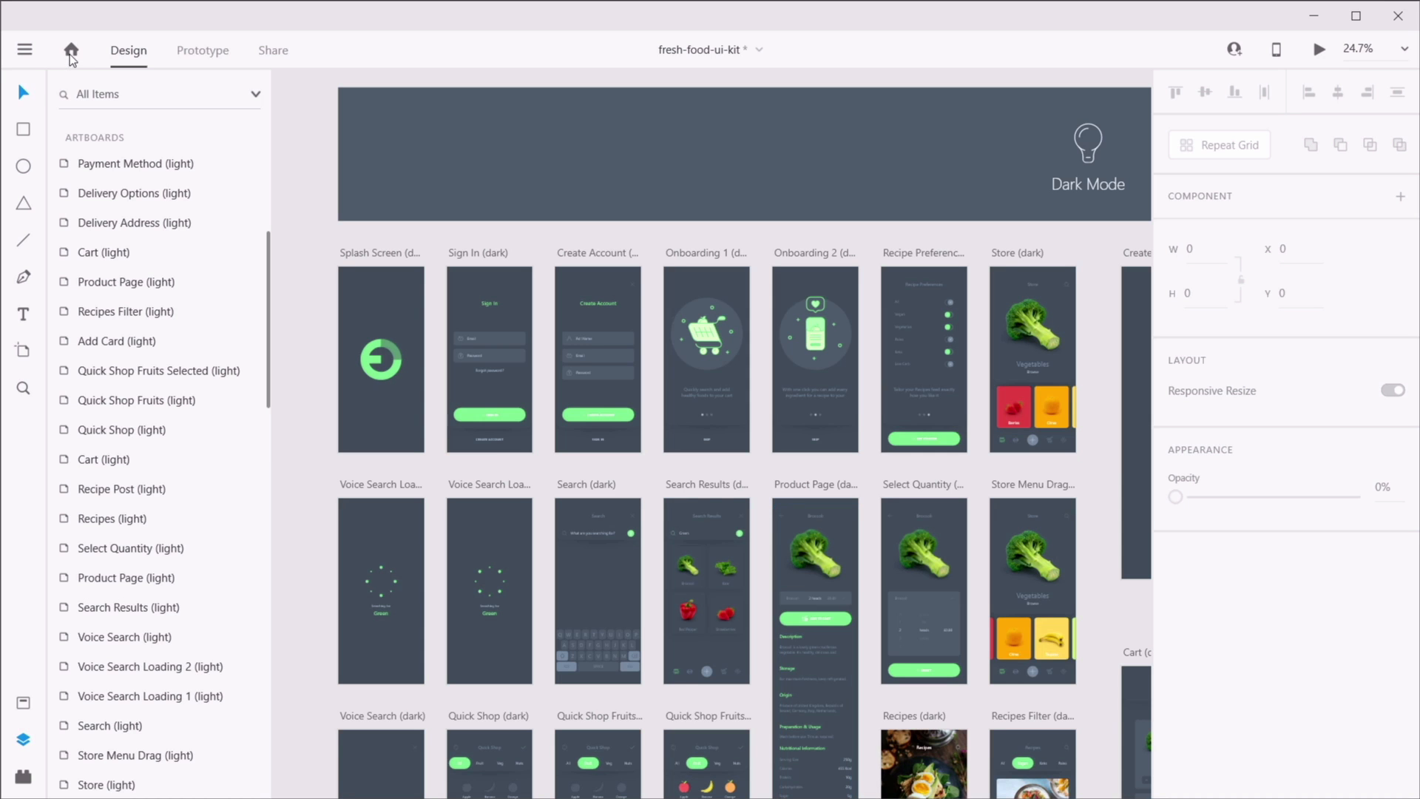
{"action": "left_click", "coordinate": [25, 49]}
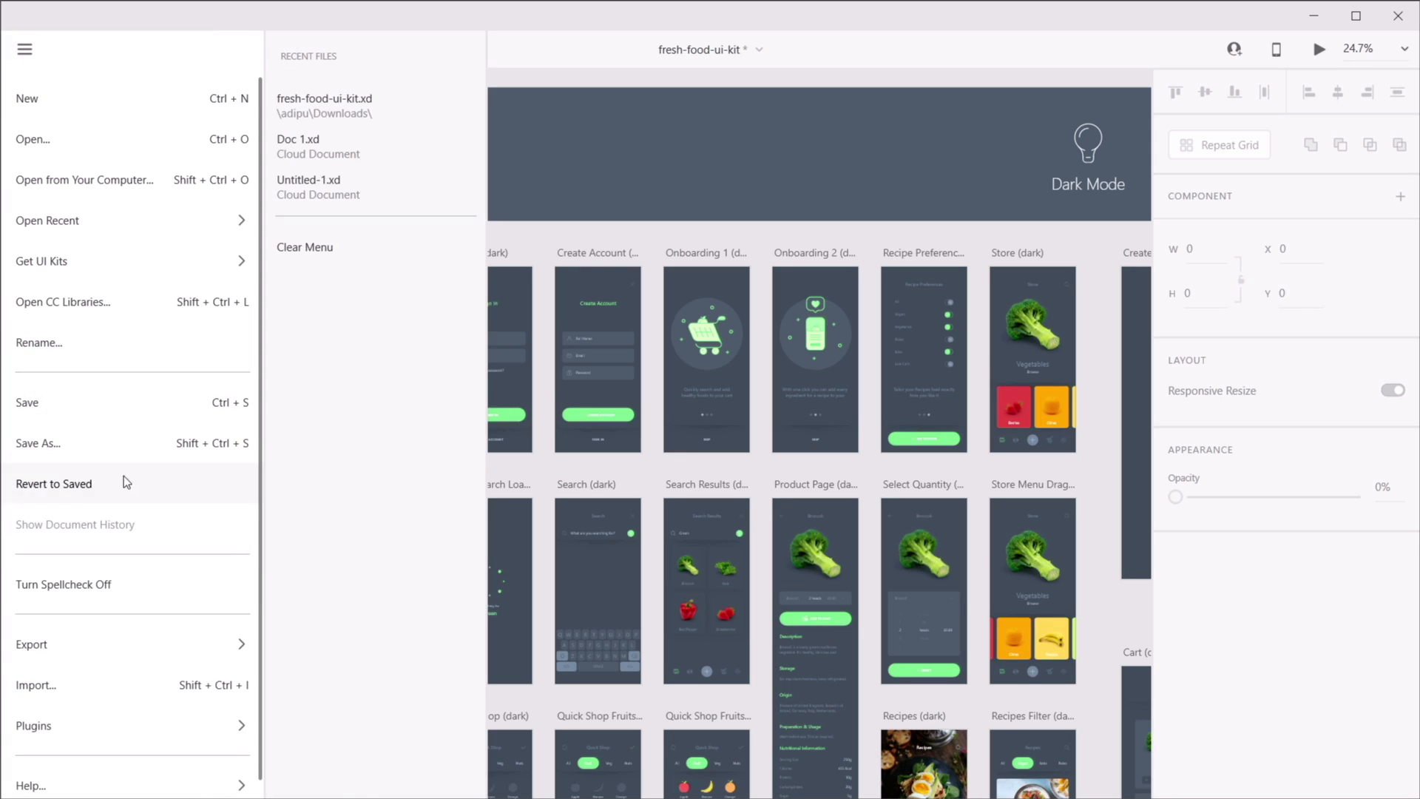
{"action": "mouse_move", "coordinate": [122, 631]}
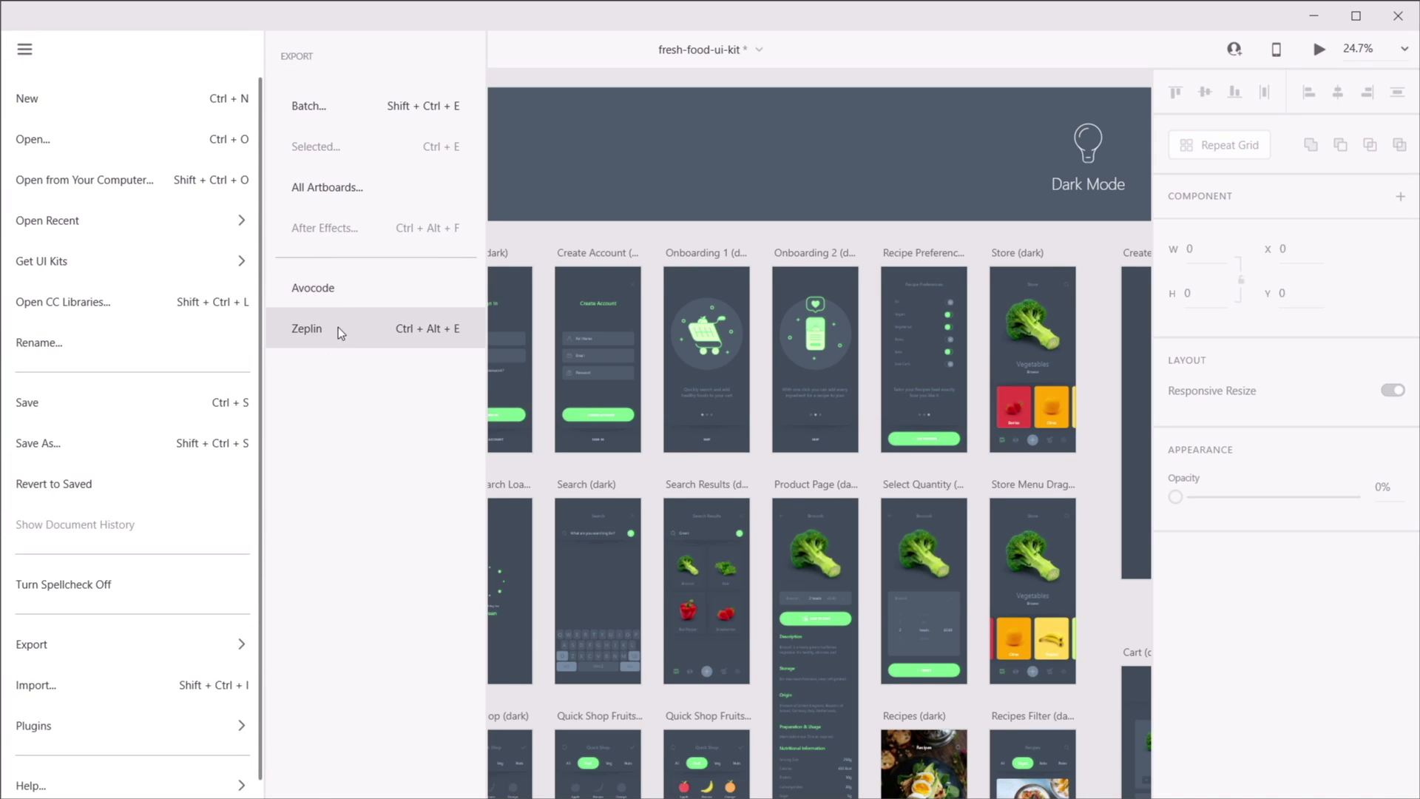
{"action": "left_click", "coordinate": [335, 287]}
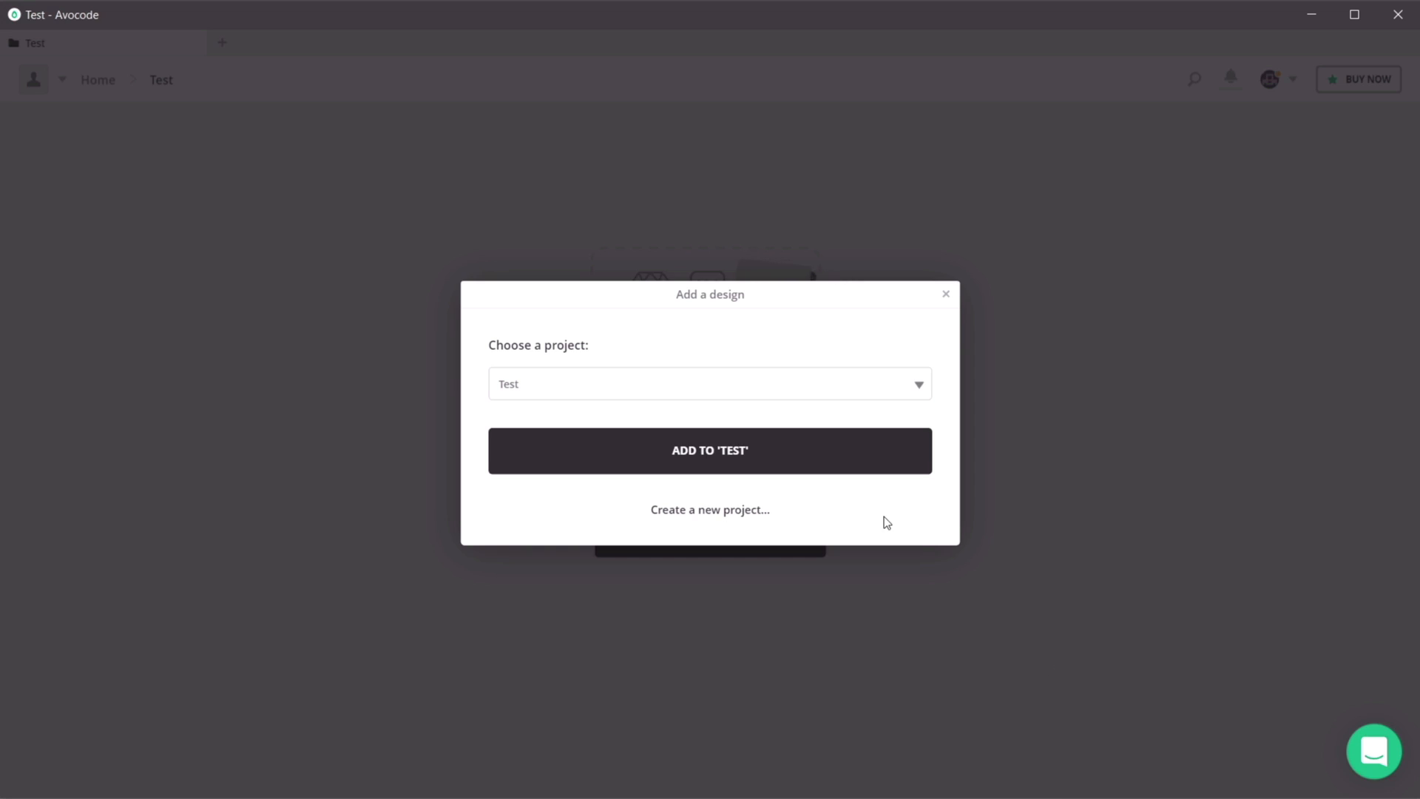
{"action": "left_click", "coordinate": [888, 451]}
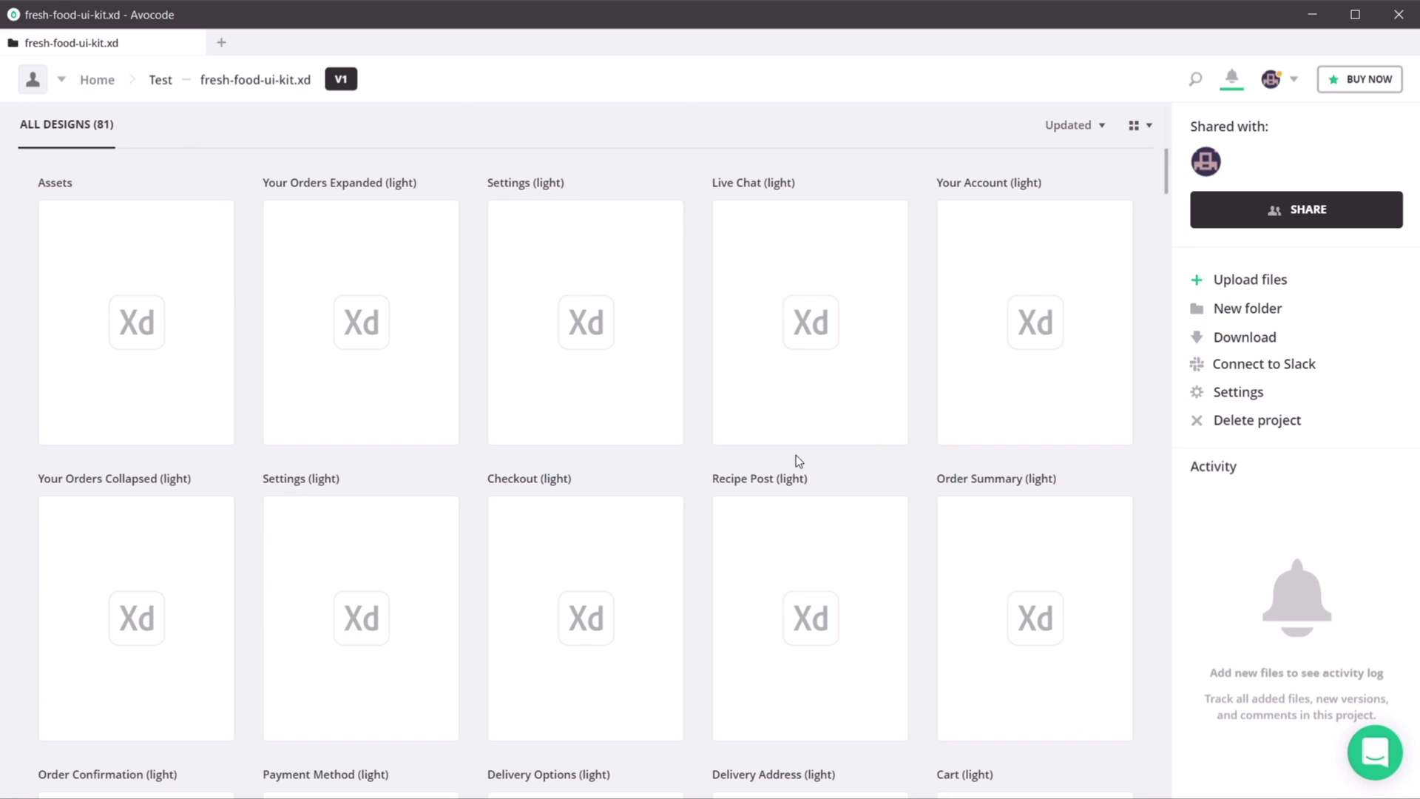
- Browse the designs imported into Avocode and open Your Orders Expanded (light) for inspection
{"action": "scroll", "coordinate": [778, 455], "scroll_direction": "down", "scroll_amount": 20}
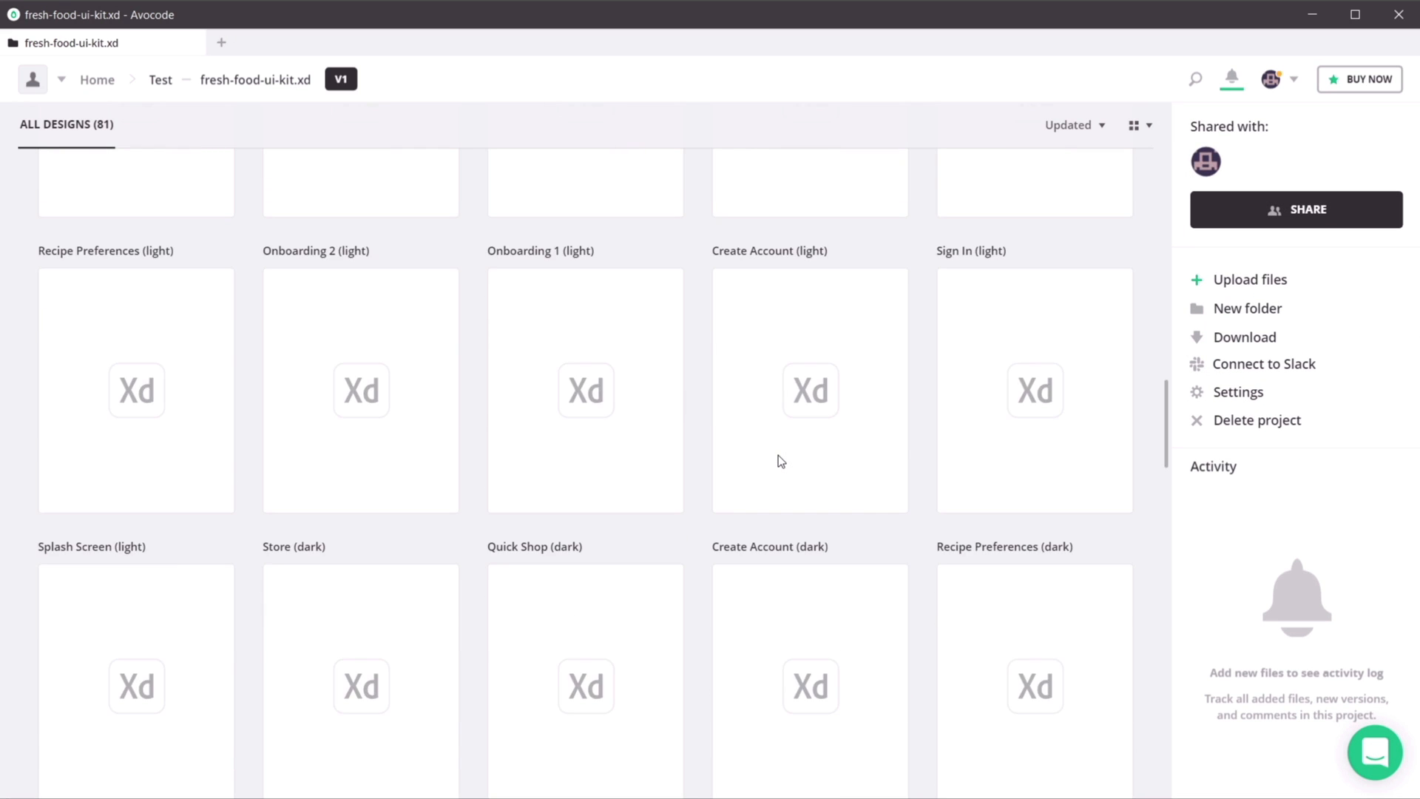
{"action": "scroll", "coordinate": [778, 455], "scroll_direction": "up", "scroll_amount": 20}
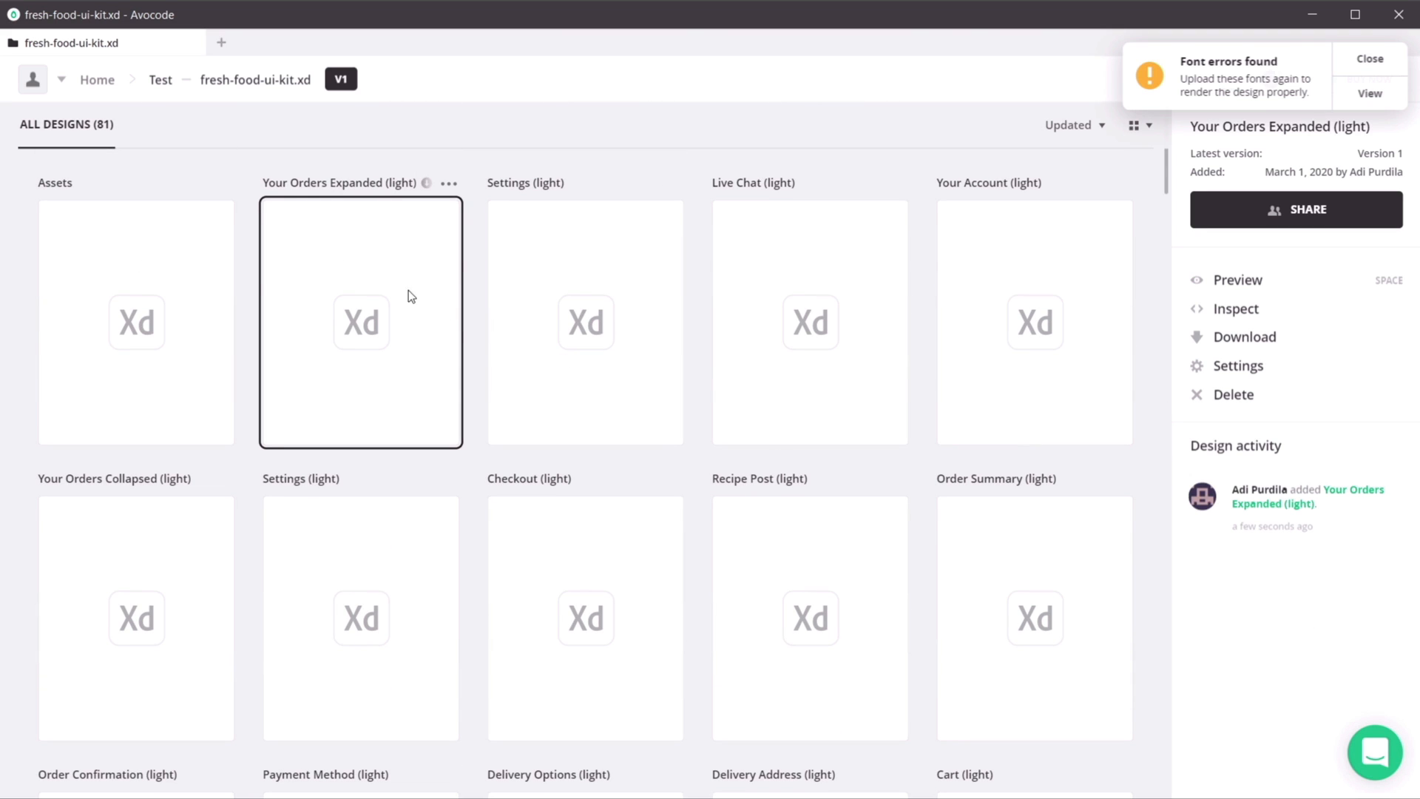
{"action": "double_click", "coordinate": [408, 290]}
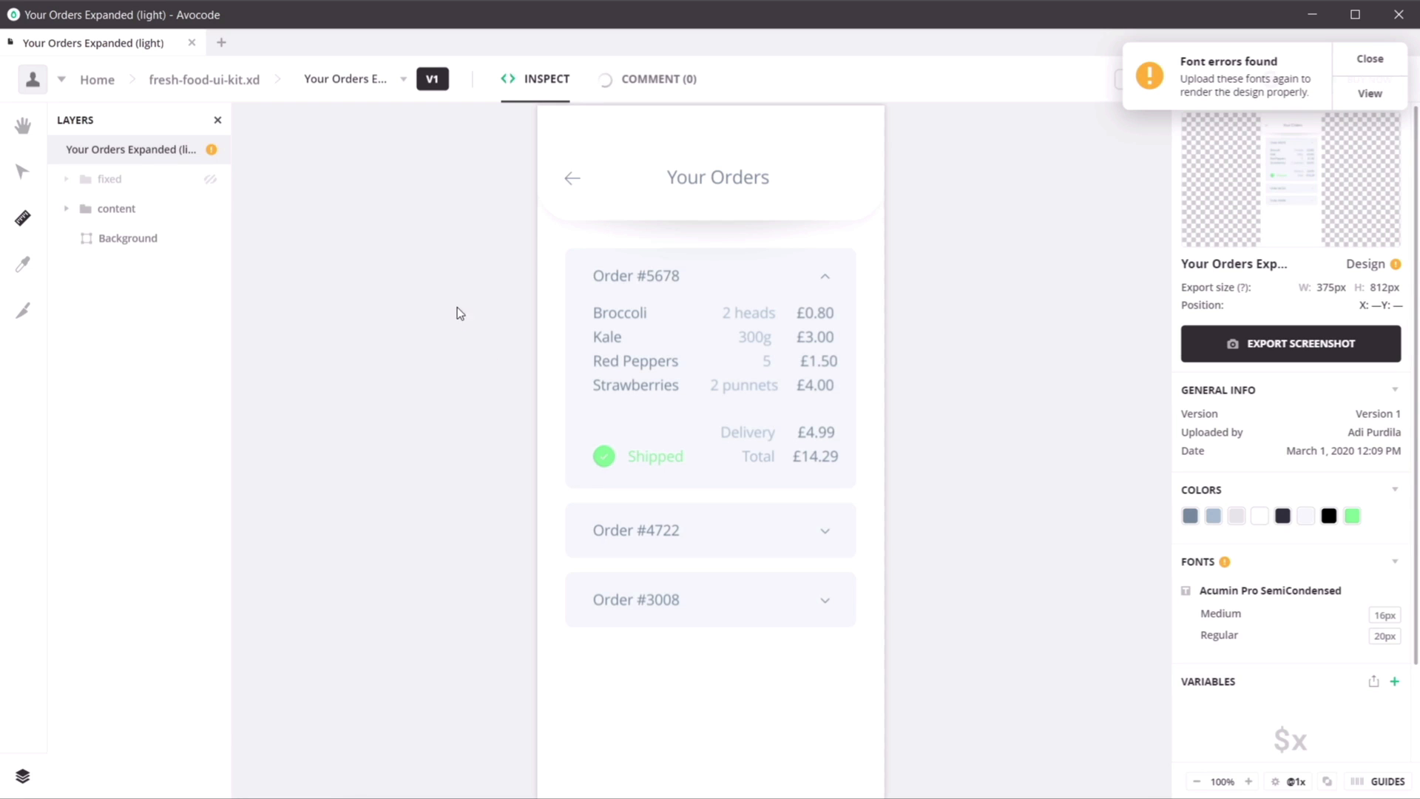
- Inspect the generated style code of the Your Orders title text and dismiss the font error notice
{"action": "left_click", "coordinate": [732, 180]}
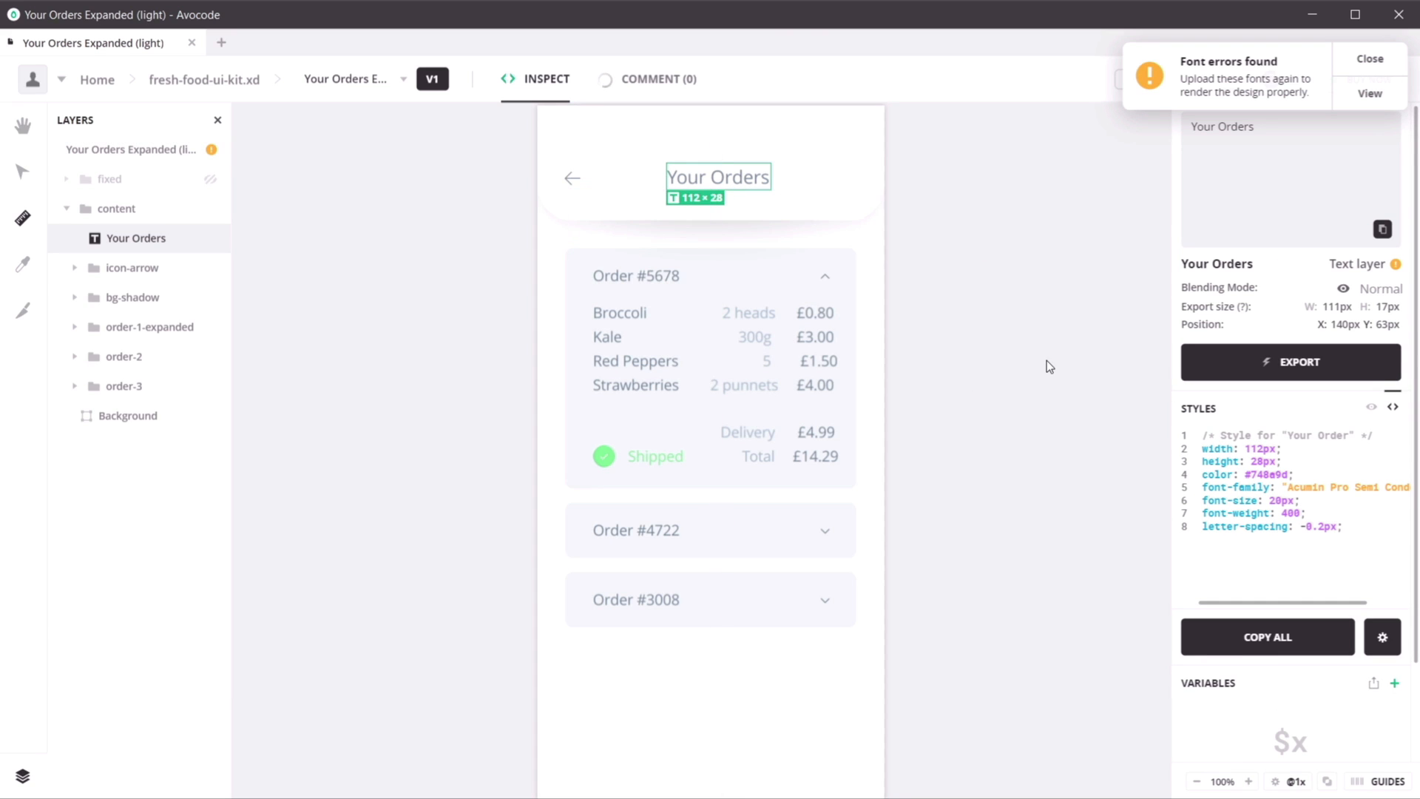
{"action": "left_click", "coordinate": [1370, 60]}
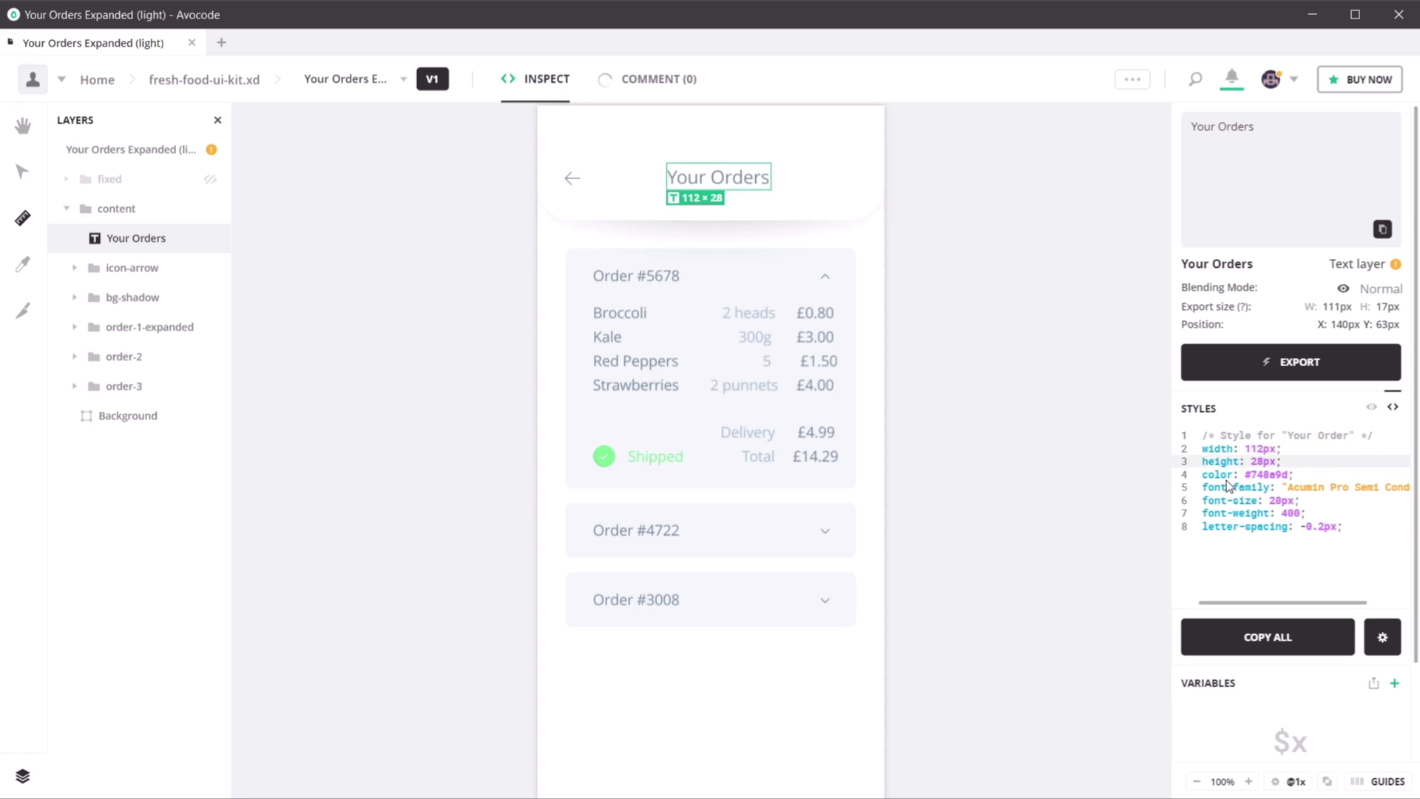
{"action": "scroll", "coordinate": [1311, 516], "scroll_direction": "down", "scroll_amount": 2}
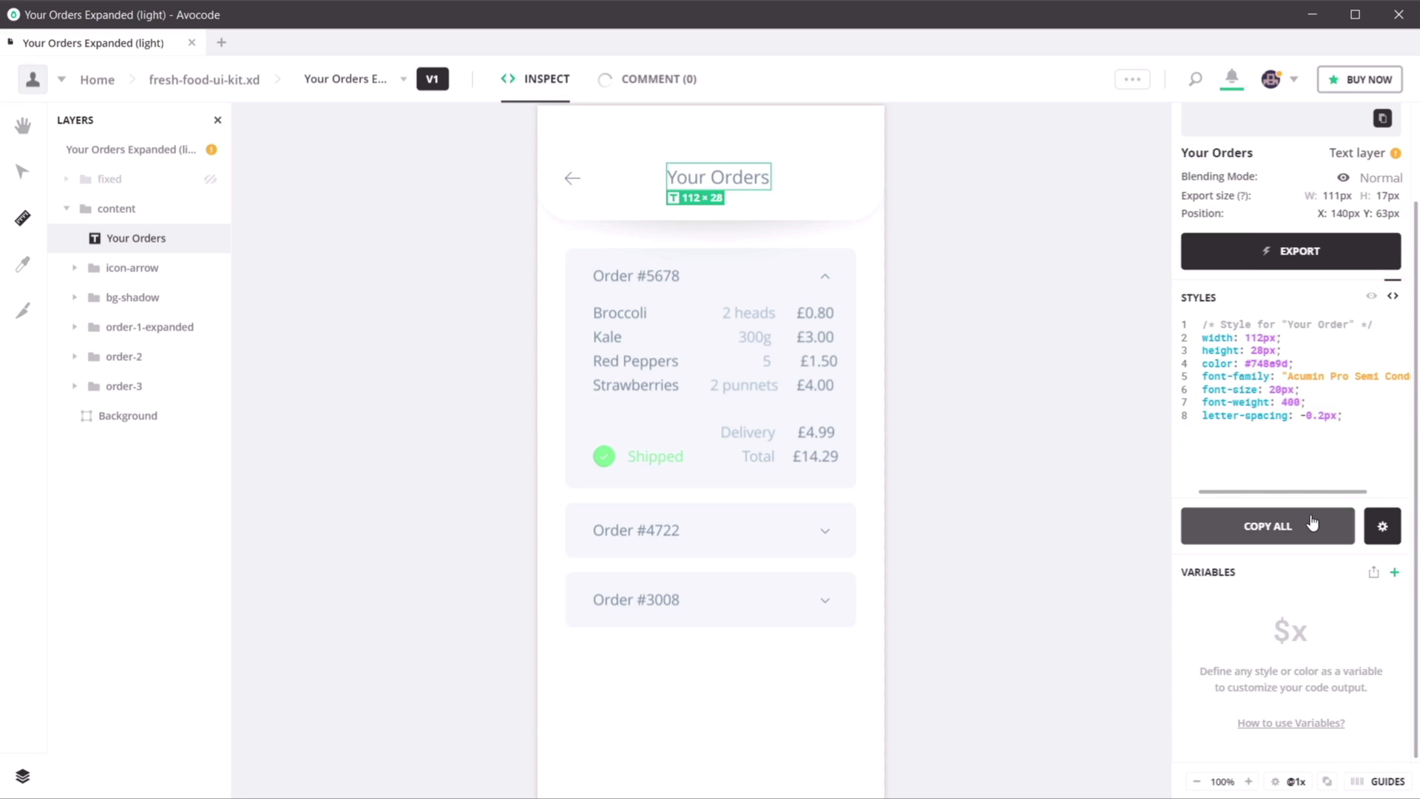
- Inspect the expanded order card's background and the green check circle beside Shipped, and look through the design's layers
{"action": "left_click", "coordinate": [737, 265]}
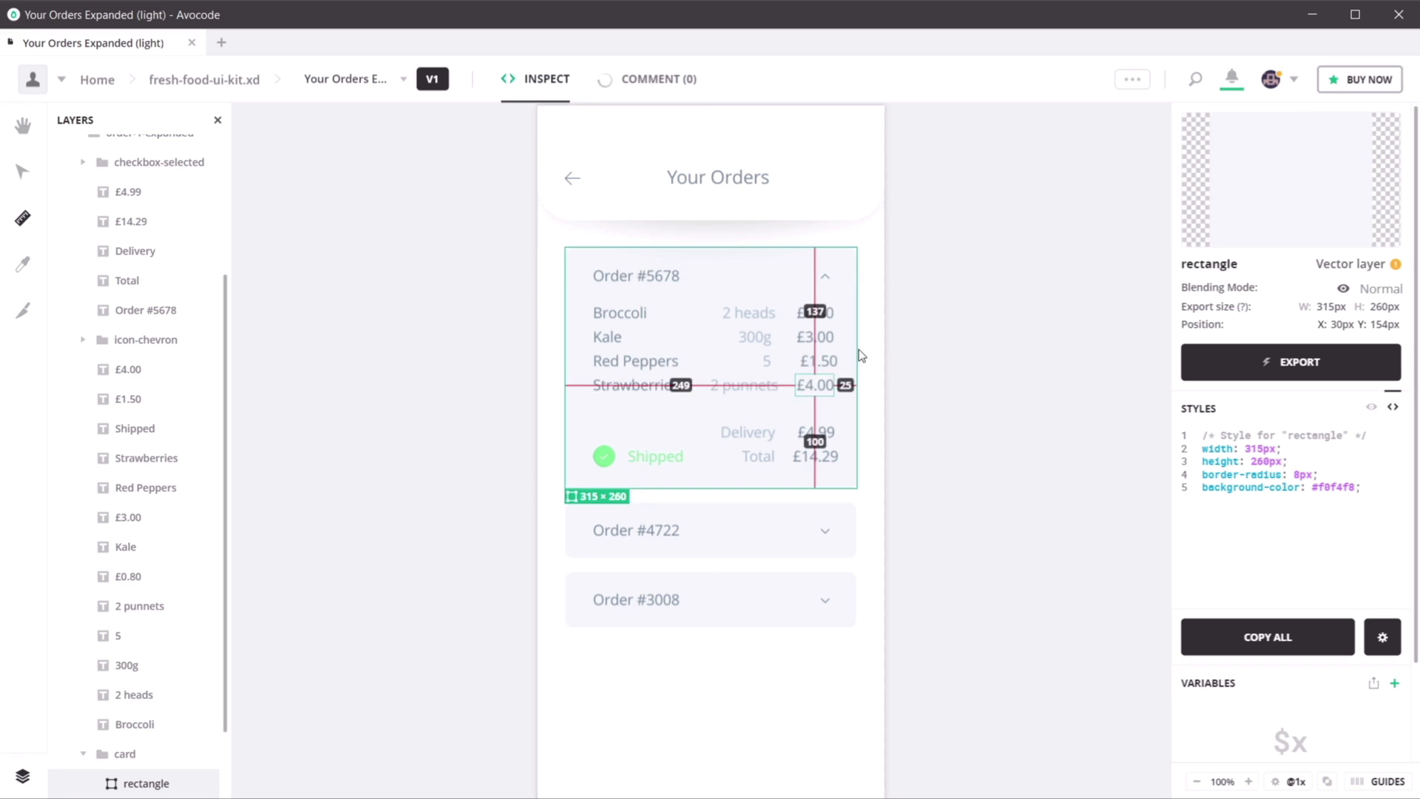
{"action": "left_click", "coordinate": [609, 463]}
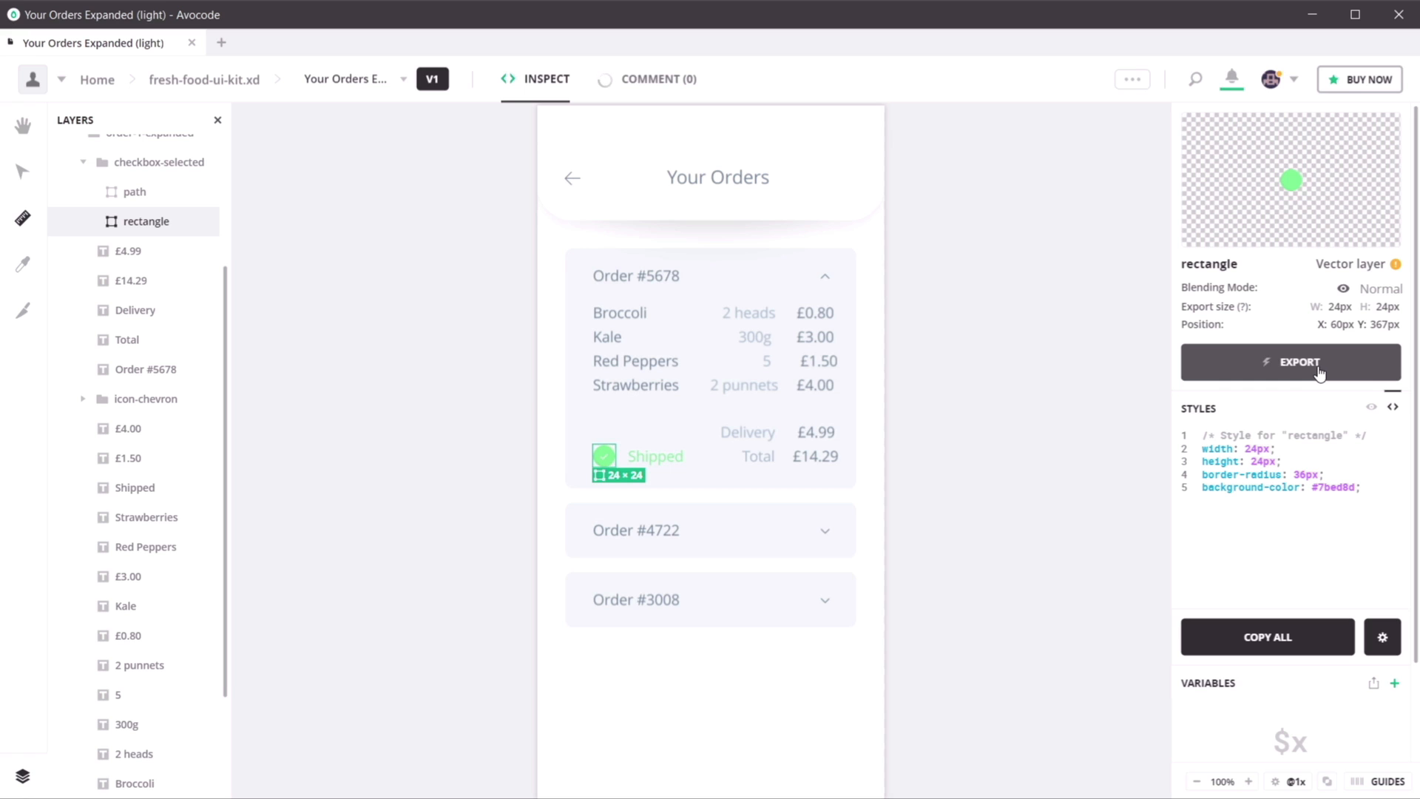
{"action": "scroll", "coordinate": [148, 347], "scroll_direction": "down", "scroll_amount": 2}
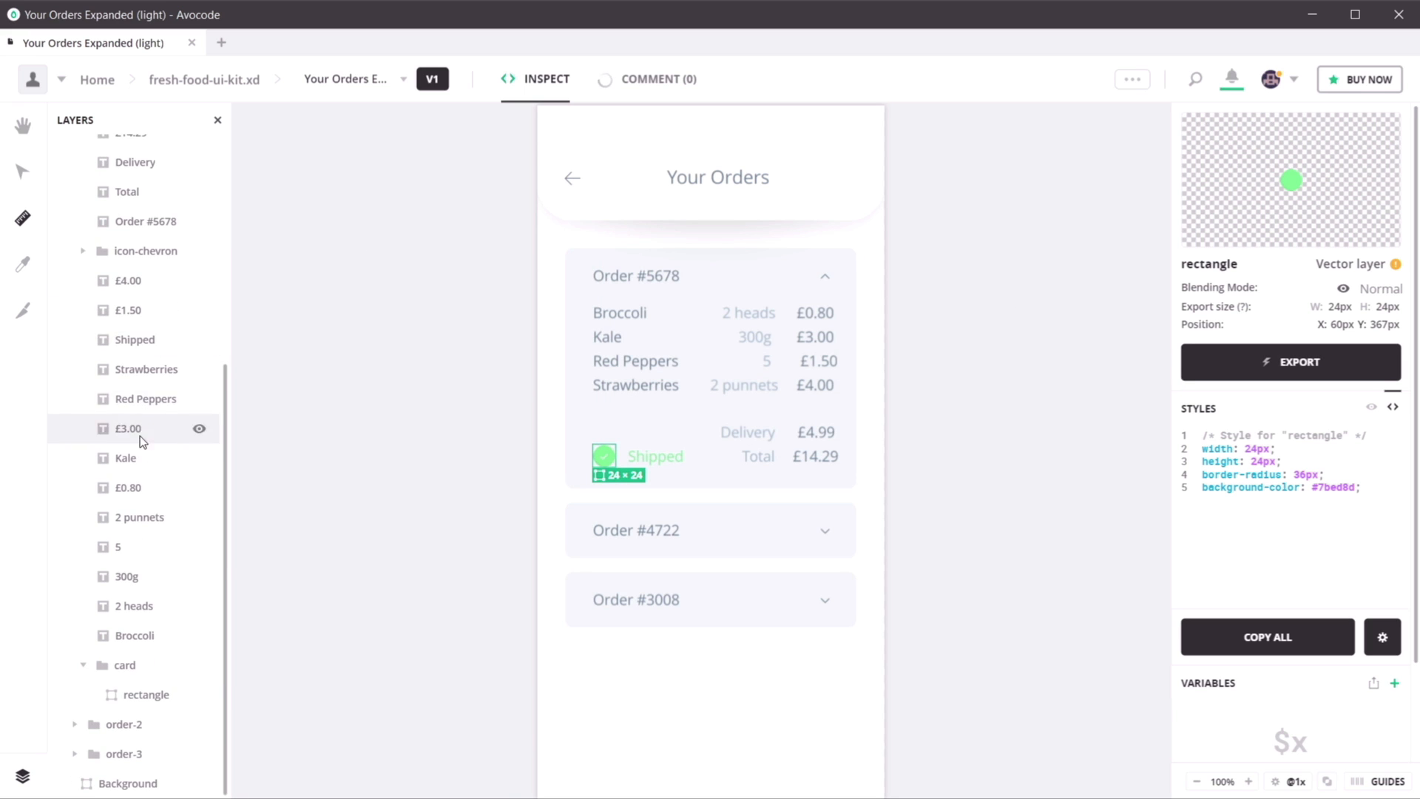
{"action": "scroll", "coordinate": [140, 442], "scroll_direction": "up", "scroll_amount": 5}
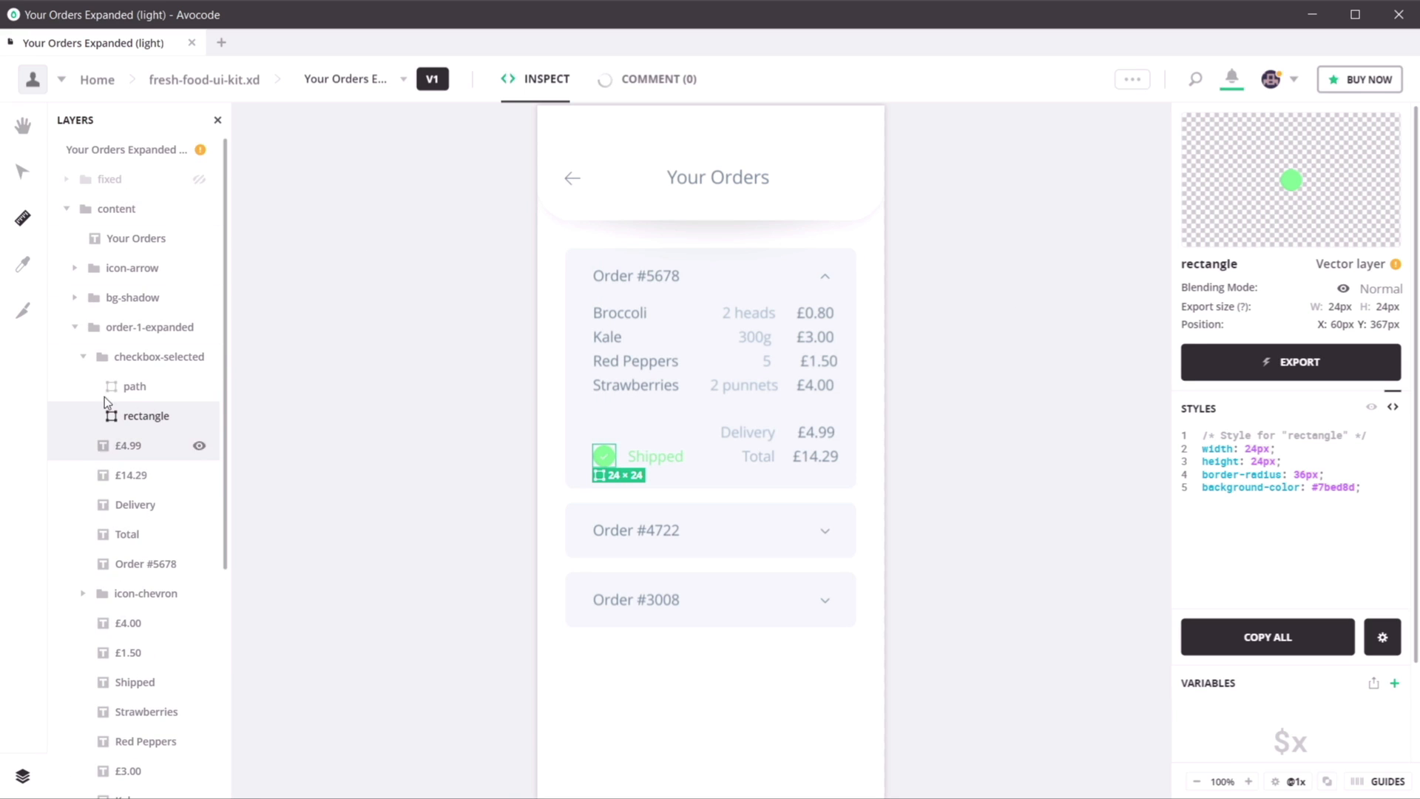
{"action": "scroll", "coordinate": [96, 368], "scroll_direction": "down", "scroll_amount": 5}
{"action": "scroll", "coordinate": [96, 367], "scroll_direction": "up", "scroll_amount": 5}
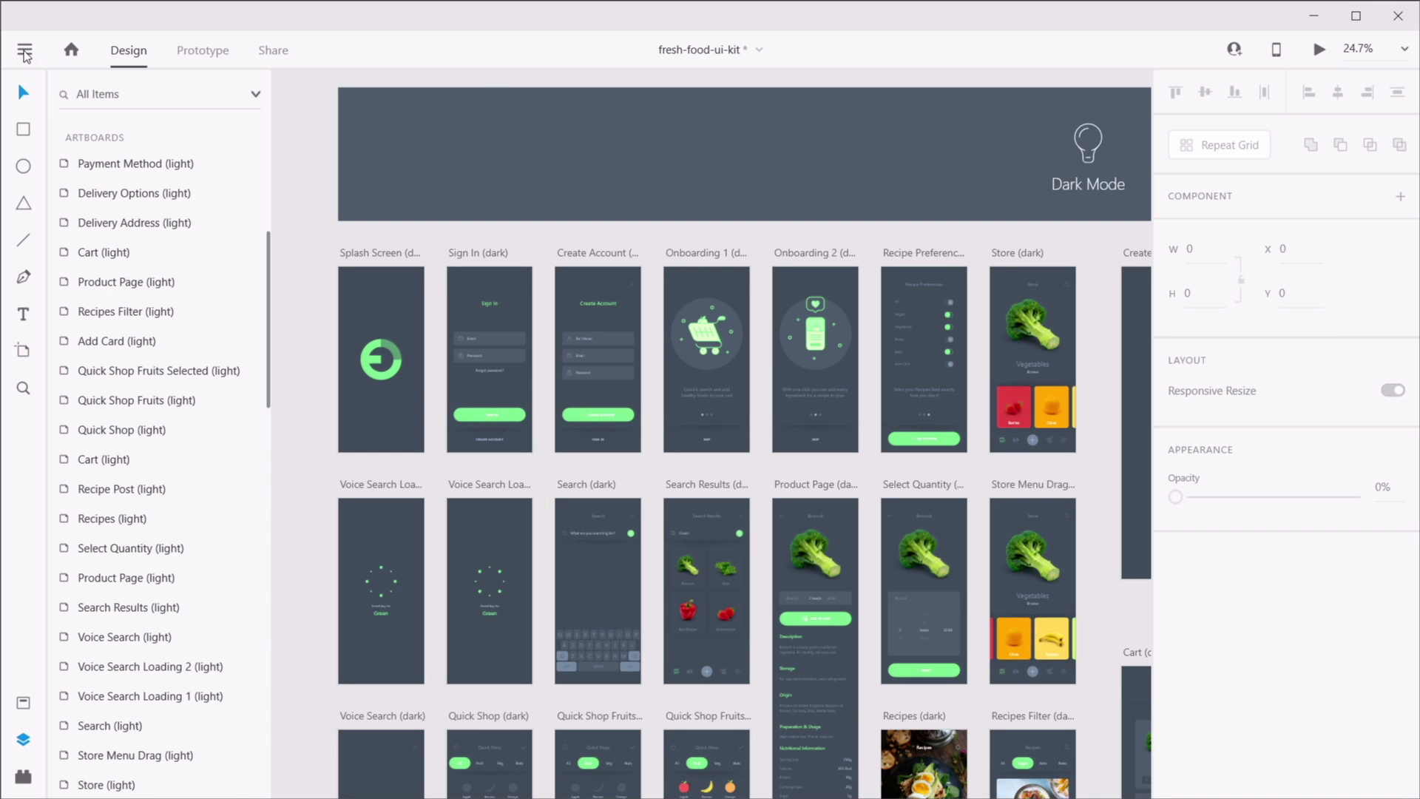
- Return to Adobe XD, try to export the design to the Untitled iOS project in Zeplin at 1x density, and close the export window
{"action": "left_click", "coordinate": [24, 52]}
{"action": "mouse_move", "coordinate": [174, 648]}
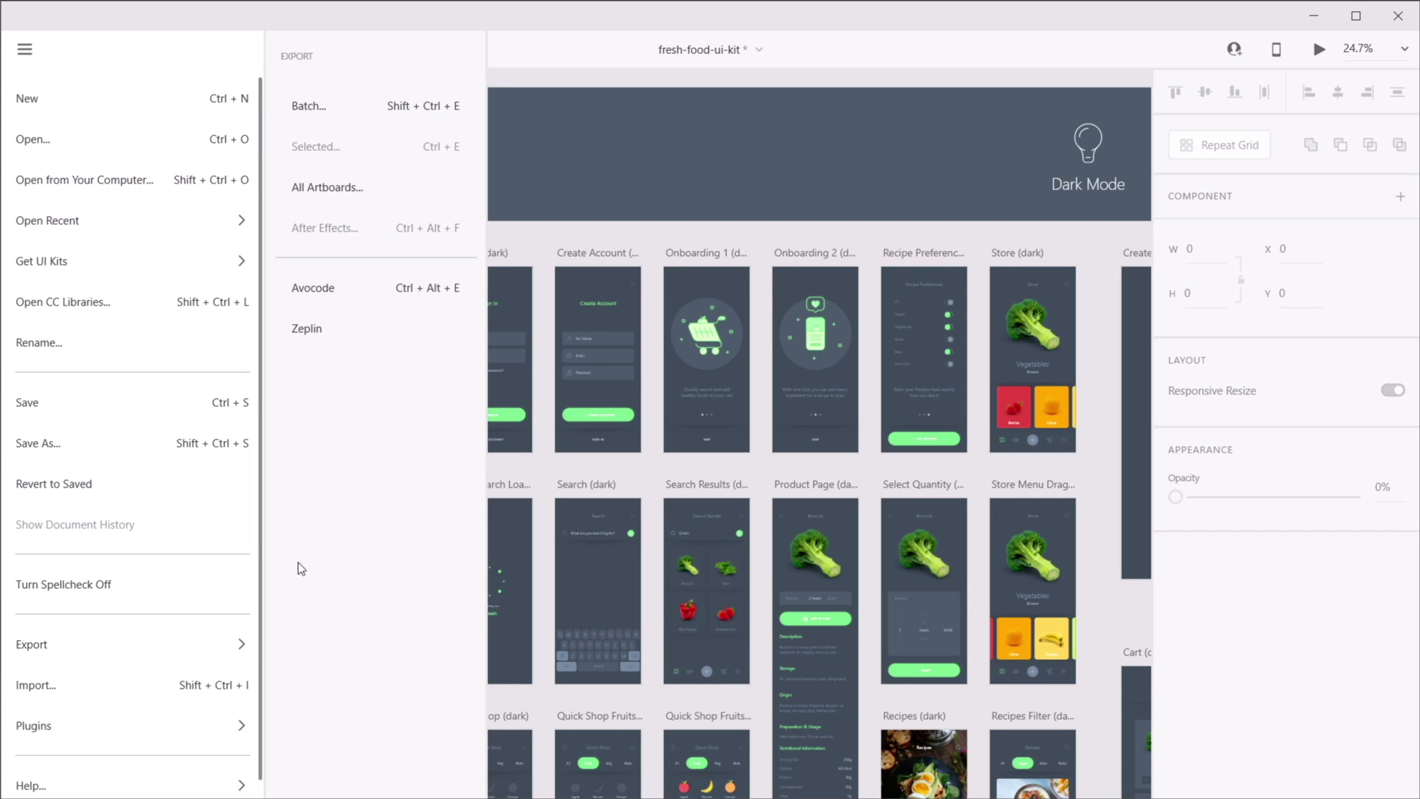
{"action": "left_click", "coordinate": [346, 329]}
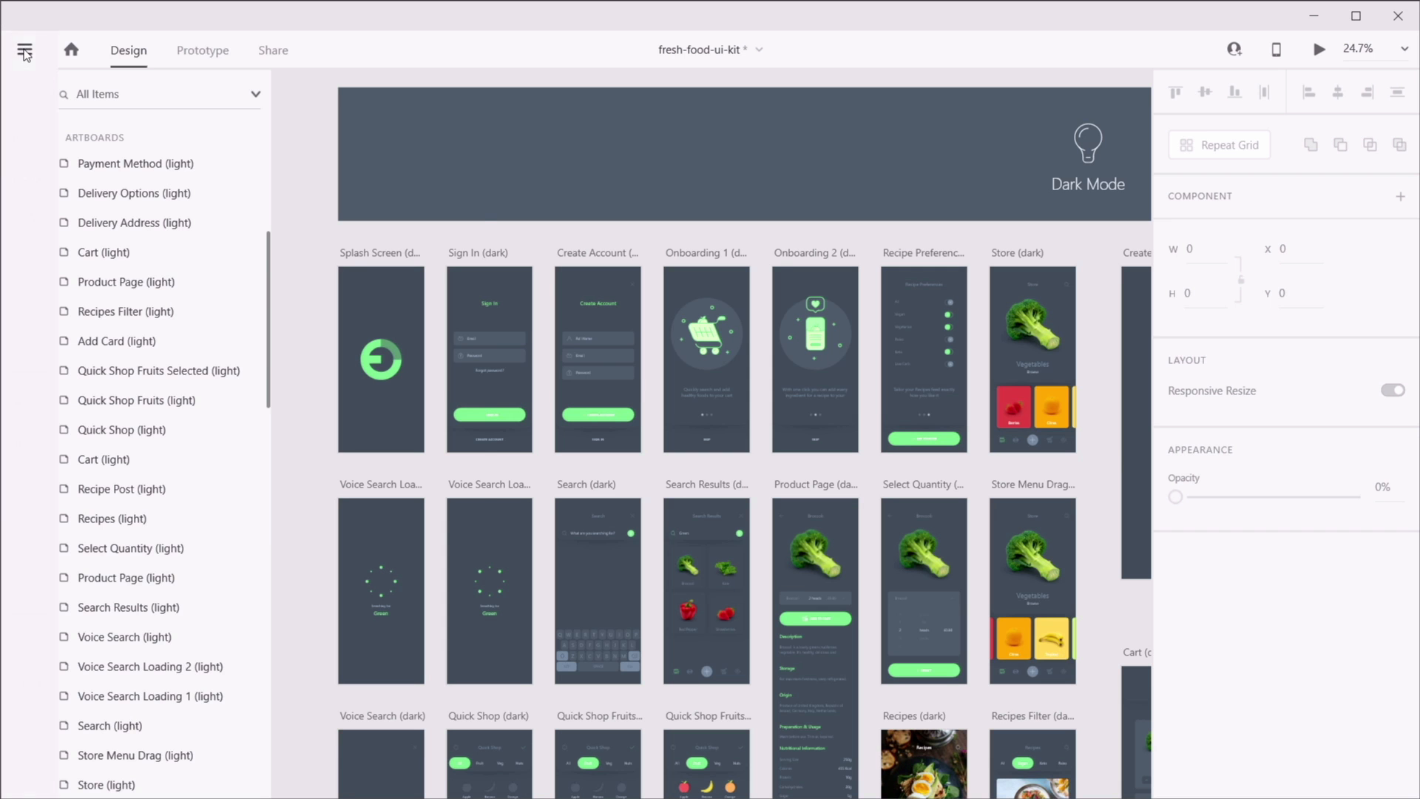
{"action": "left_click", "coordinate": [24, 49]}
{"action": "mouse_move", "coordinate": [138, 656]}
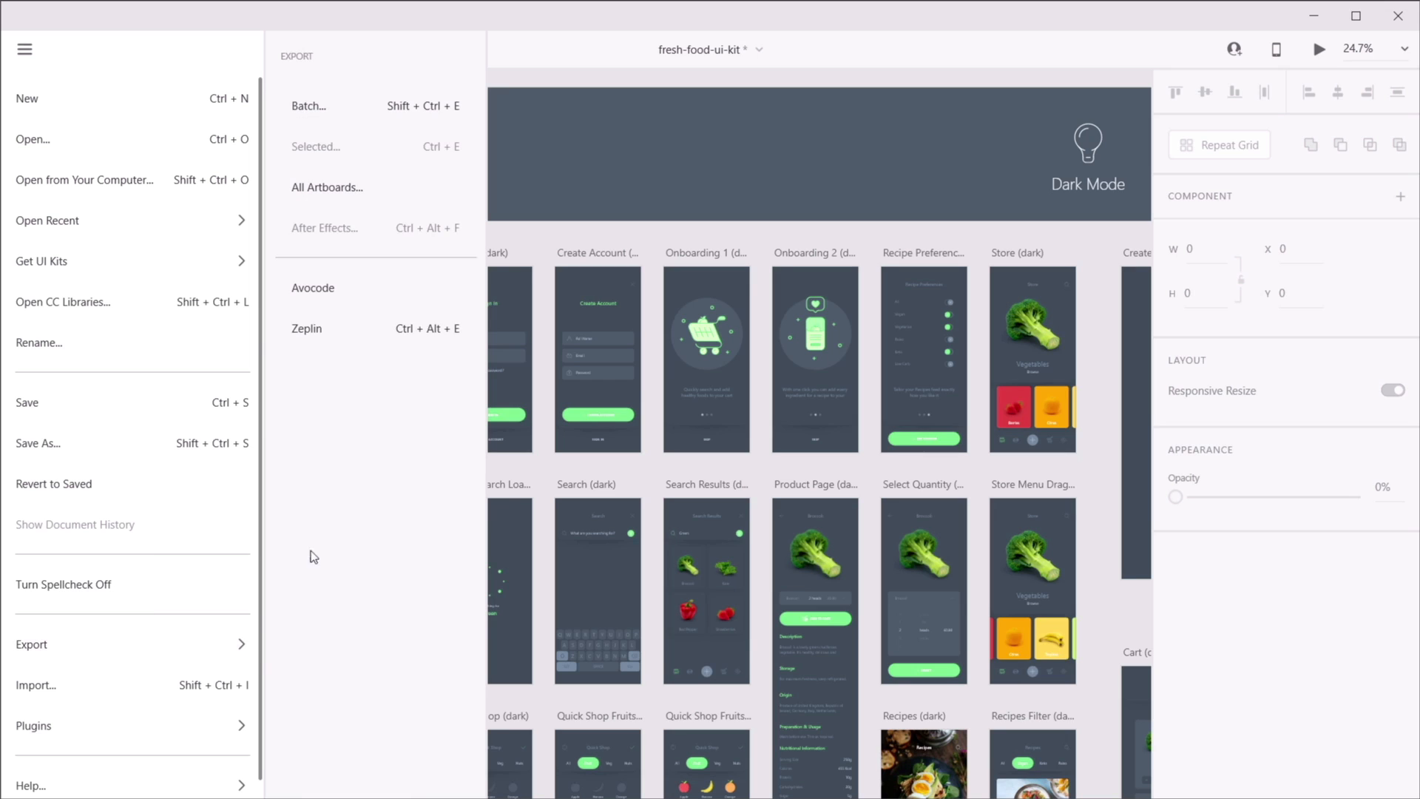
{"action": "left_click", "coordinate": [332, 326]}
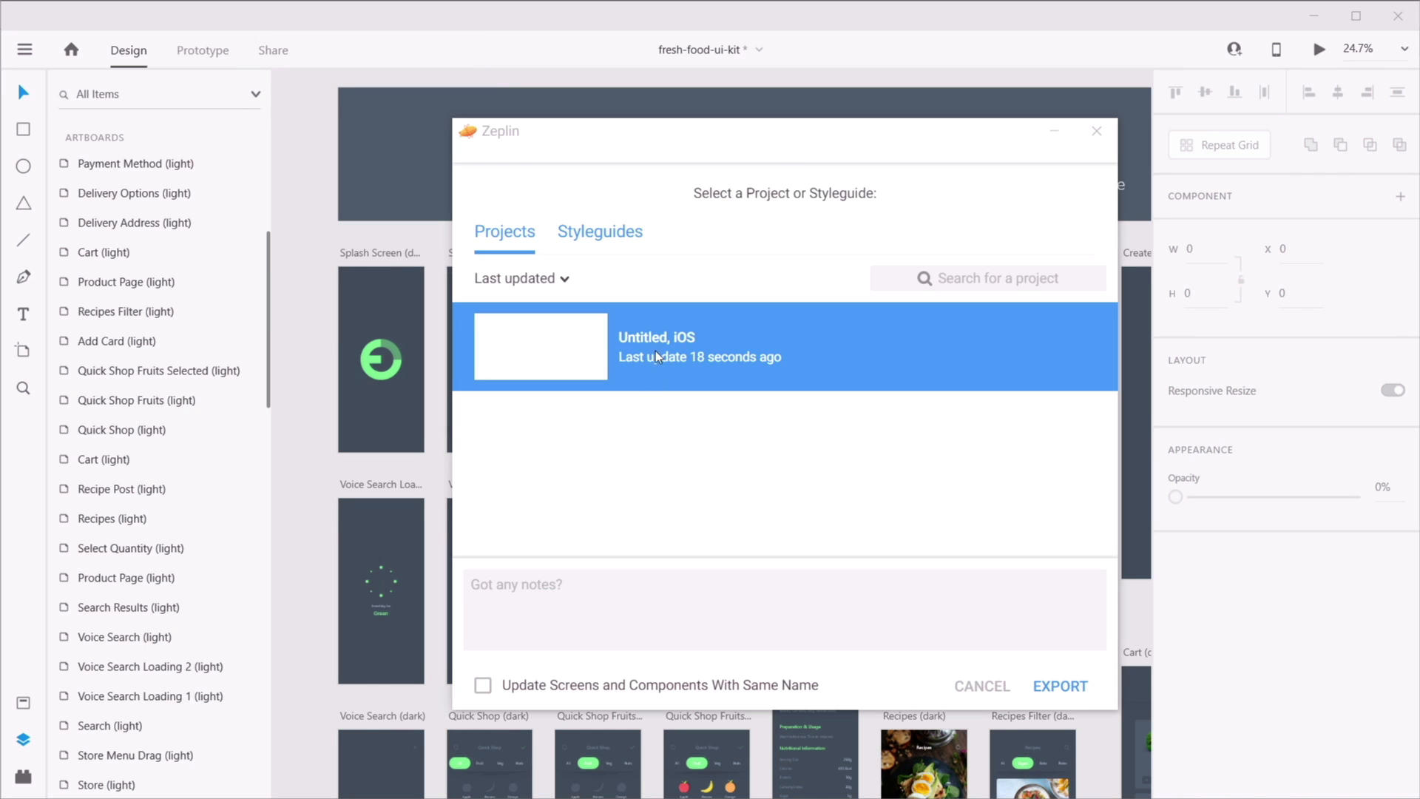
{"action": "left_click", "coordinate": [1059, 686]}
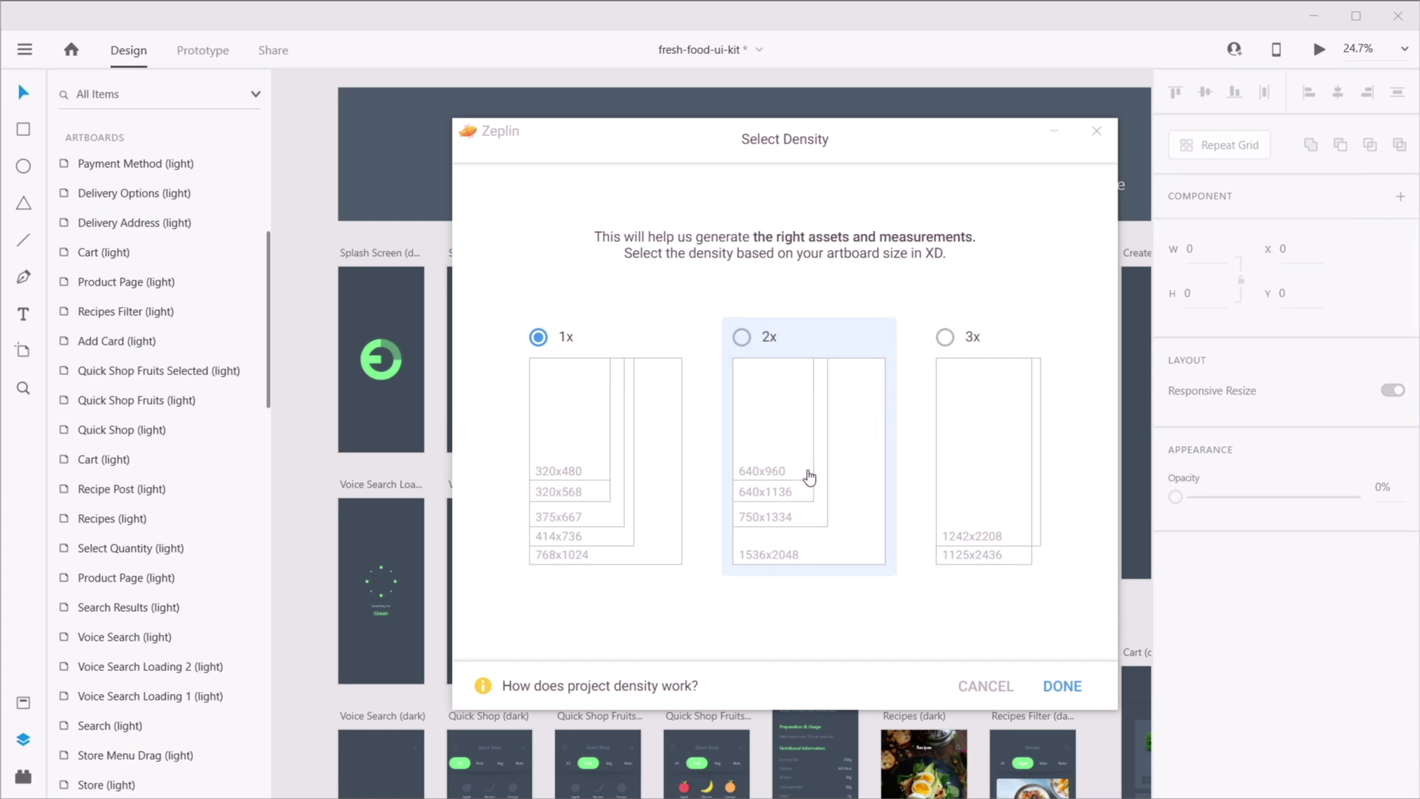
{"action": "left_click", "coordinate": [1065, 685]}
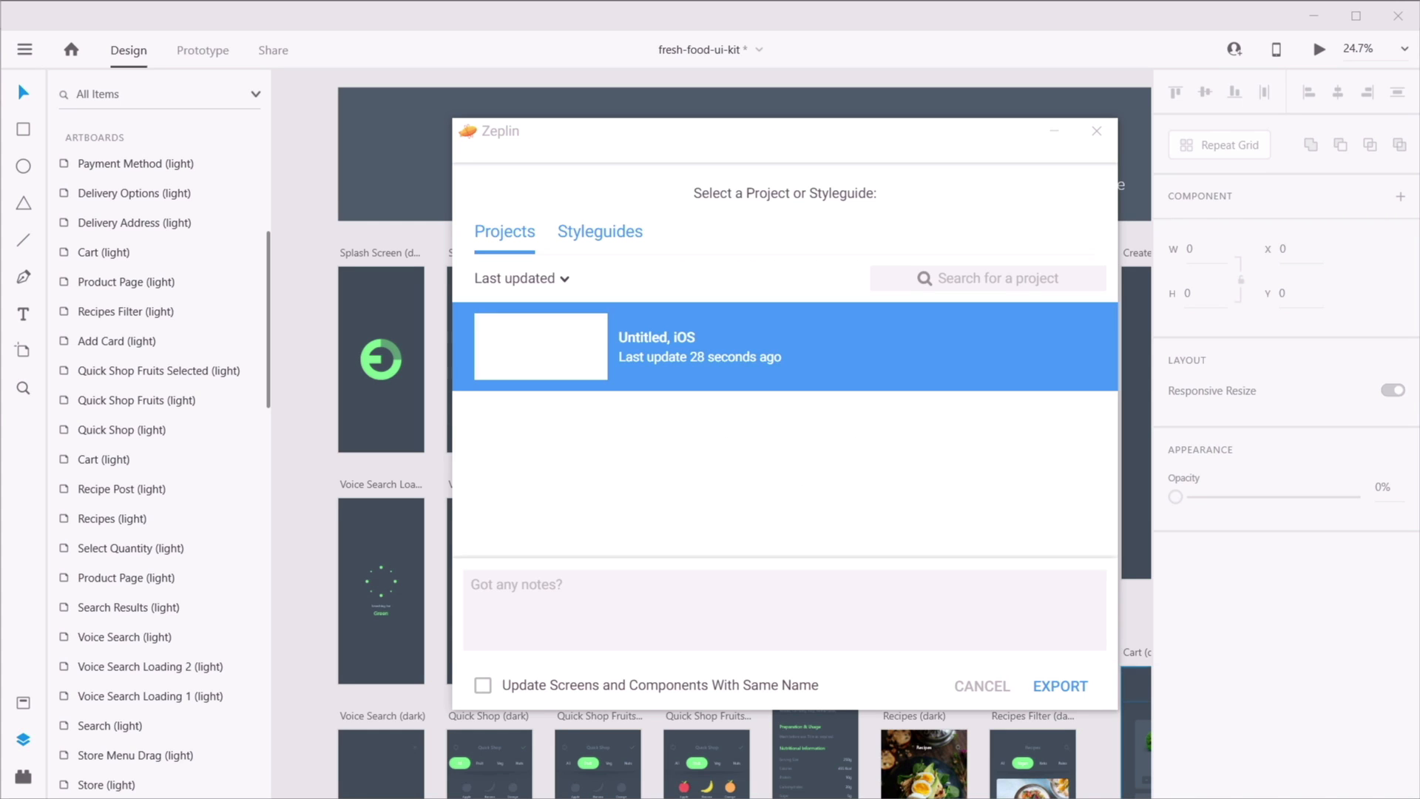
{"action": "left_click", "coordinate": [1096, 131]}
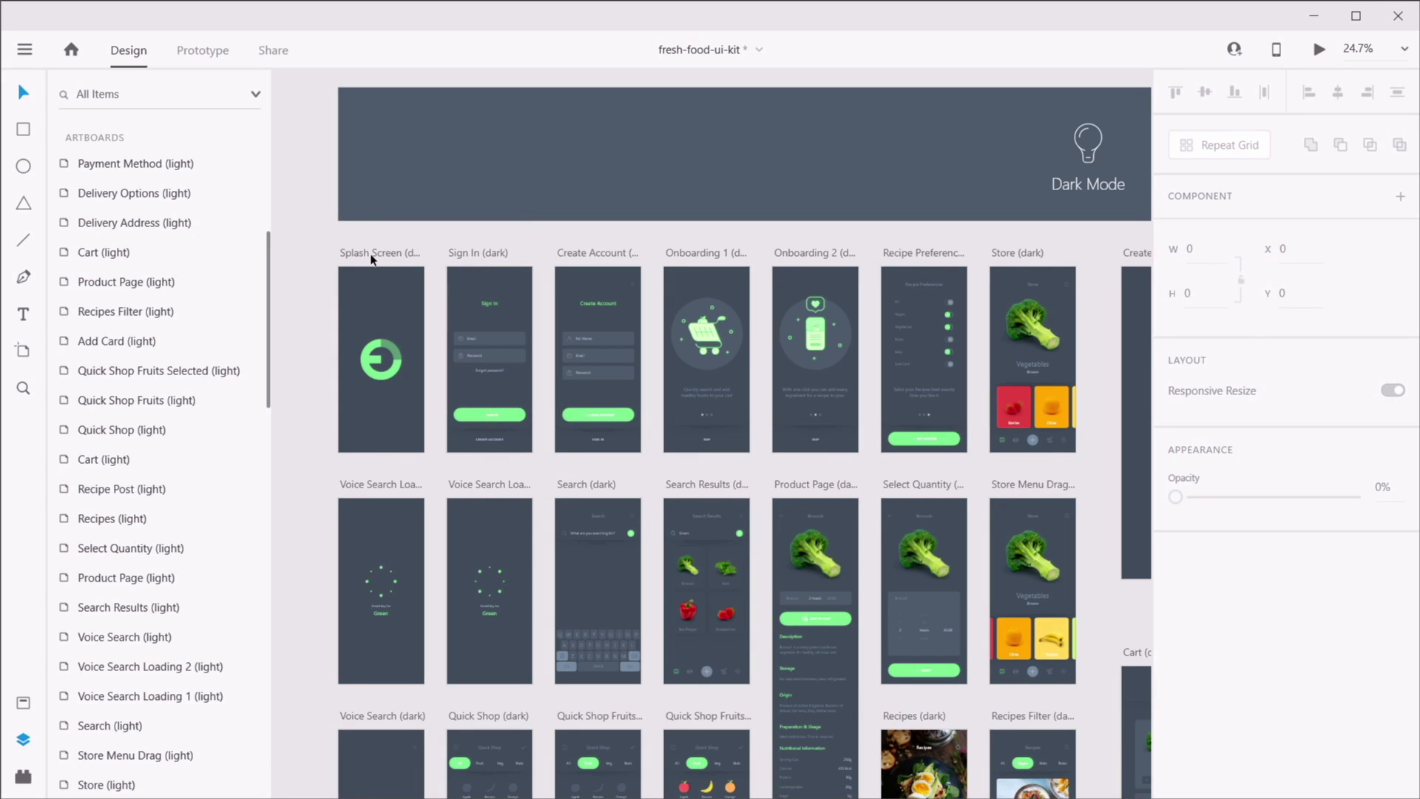
- Export the Splash Screen (dark), Sign In (dark) and Create Account (dark) artboards to the Untitled iOS project in Zeplin
{"action": "left_click", "coordinate": [371, 255]}
{"action": "left_click", "coordinate": [478, 252], "text": "shift"}
{"action": "left_click", "coordinate": [598, 252], "text": "shift"}
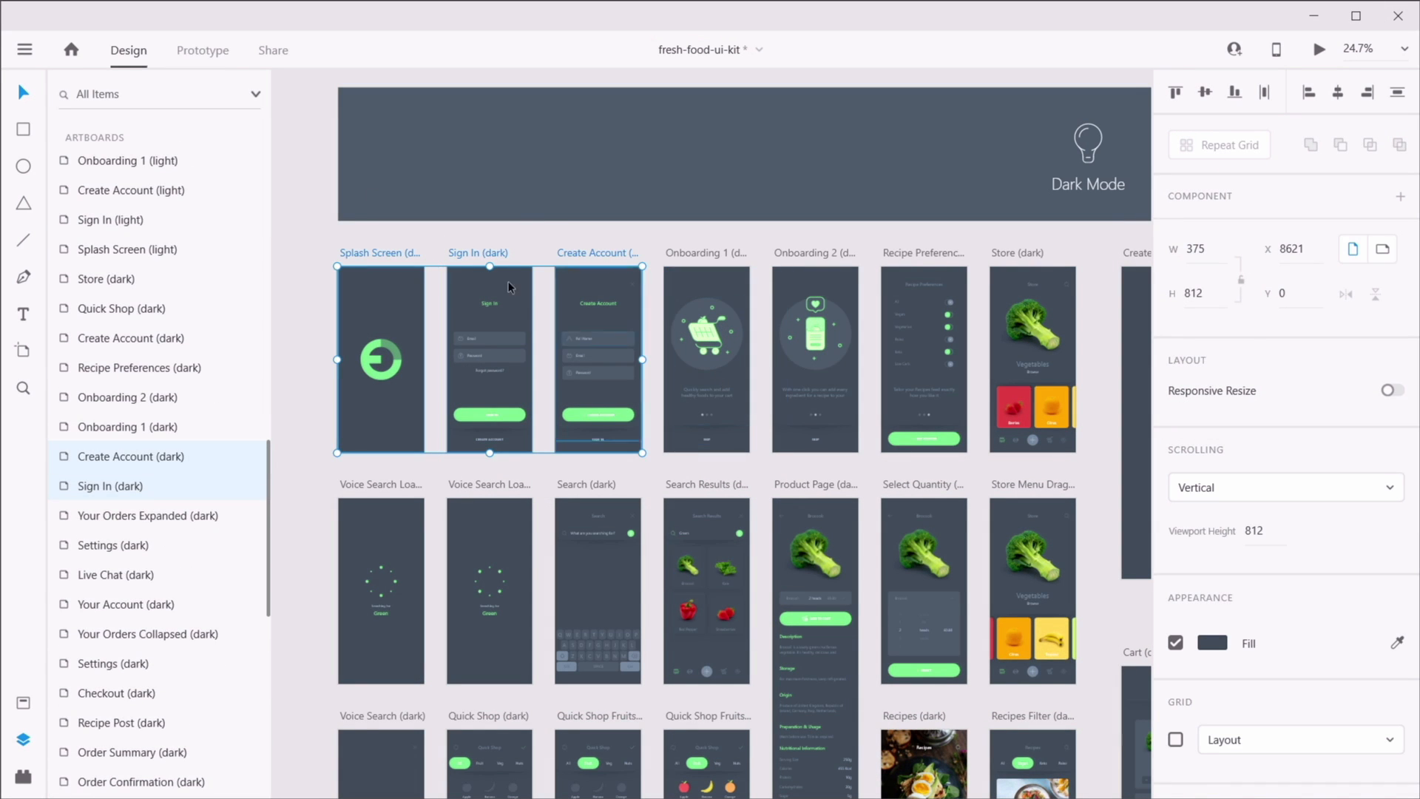
{"action": "left_click", "coordinate": [25, 48]}
{"action": "mouse_move", "coordinate": [232, 648]}
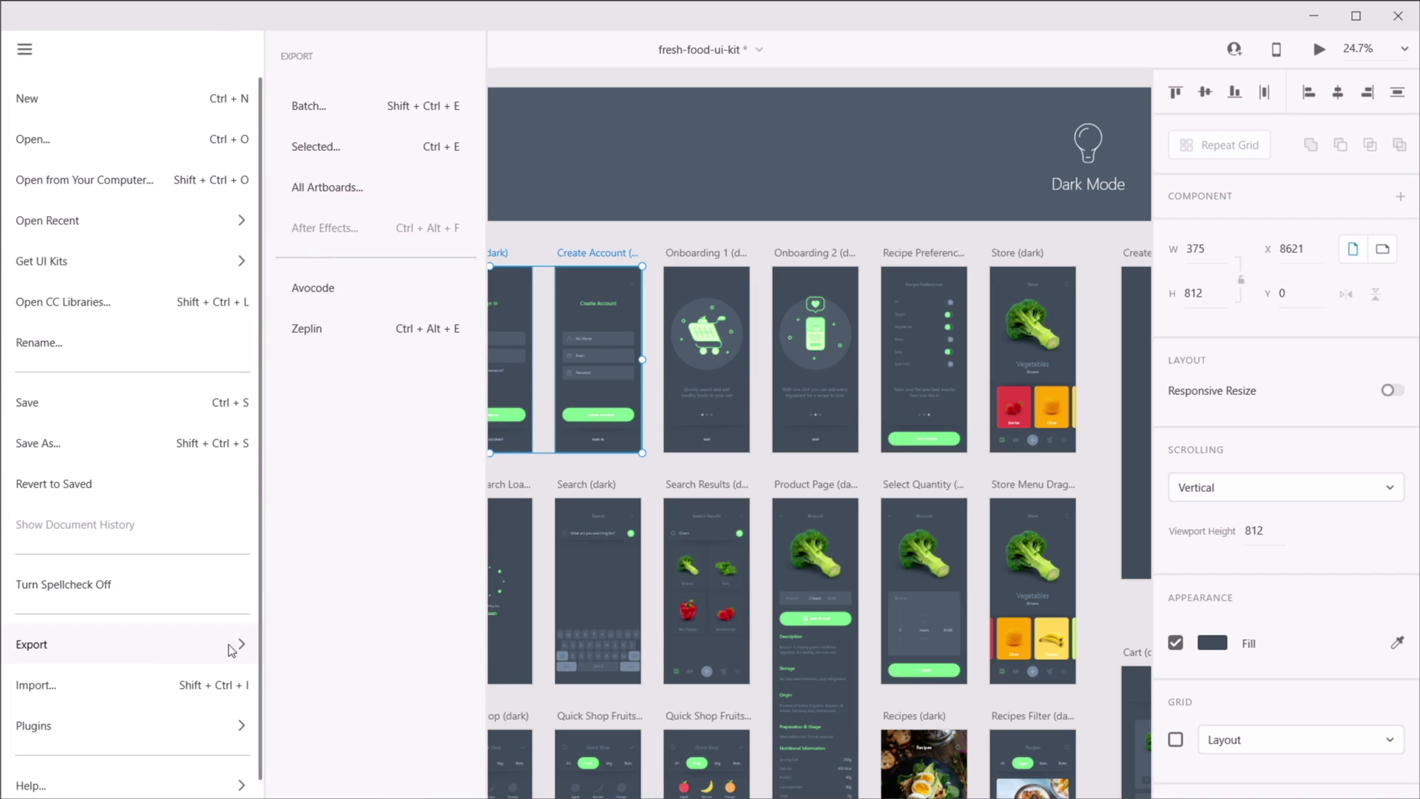
{"action": "left_click", "coordinate": [352, 325]}
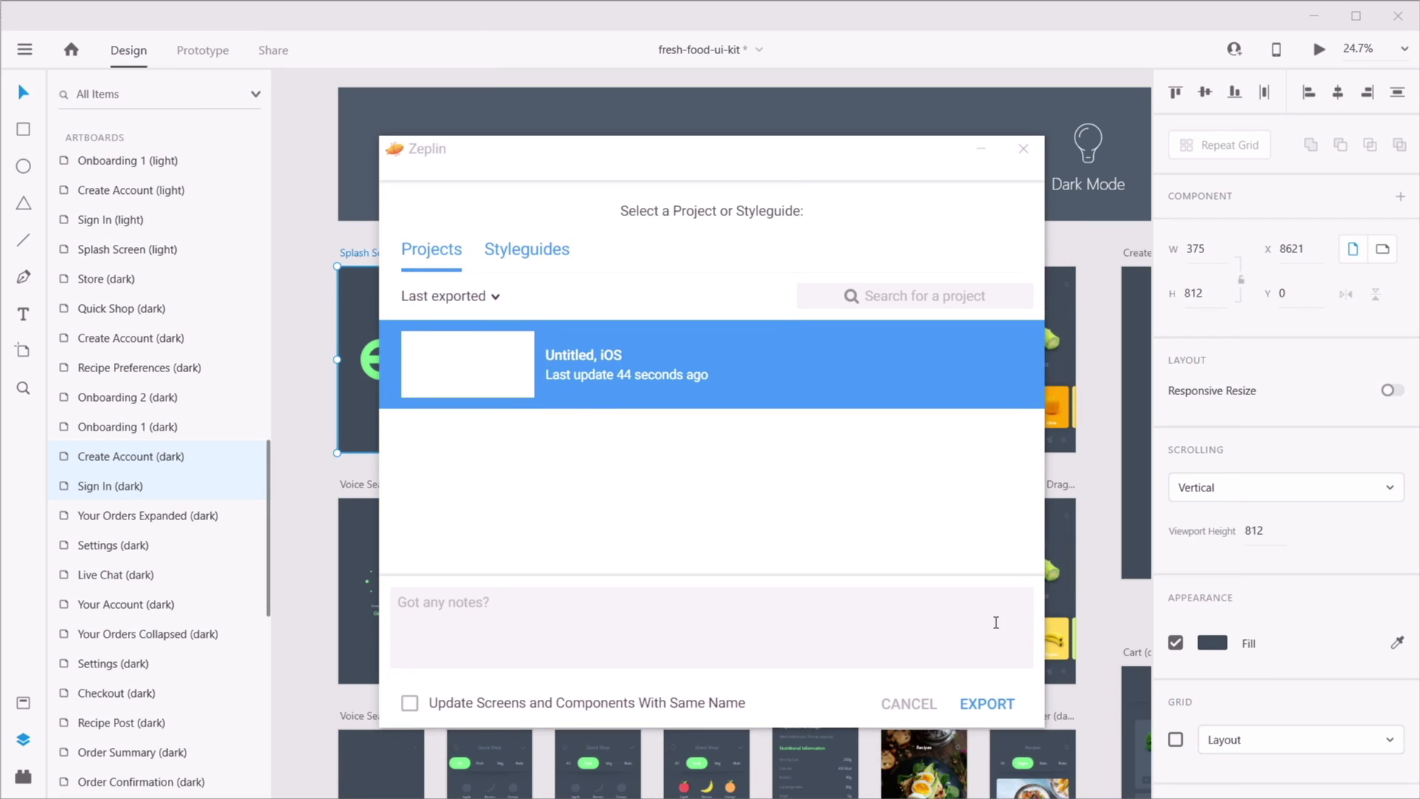
{"action": "left_click", "coordinate": [1000, 711]}
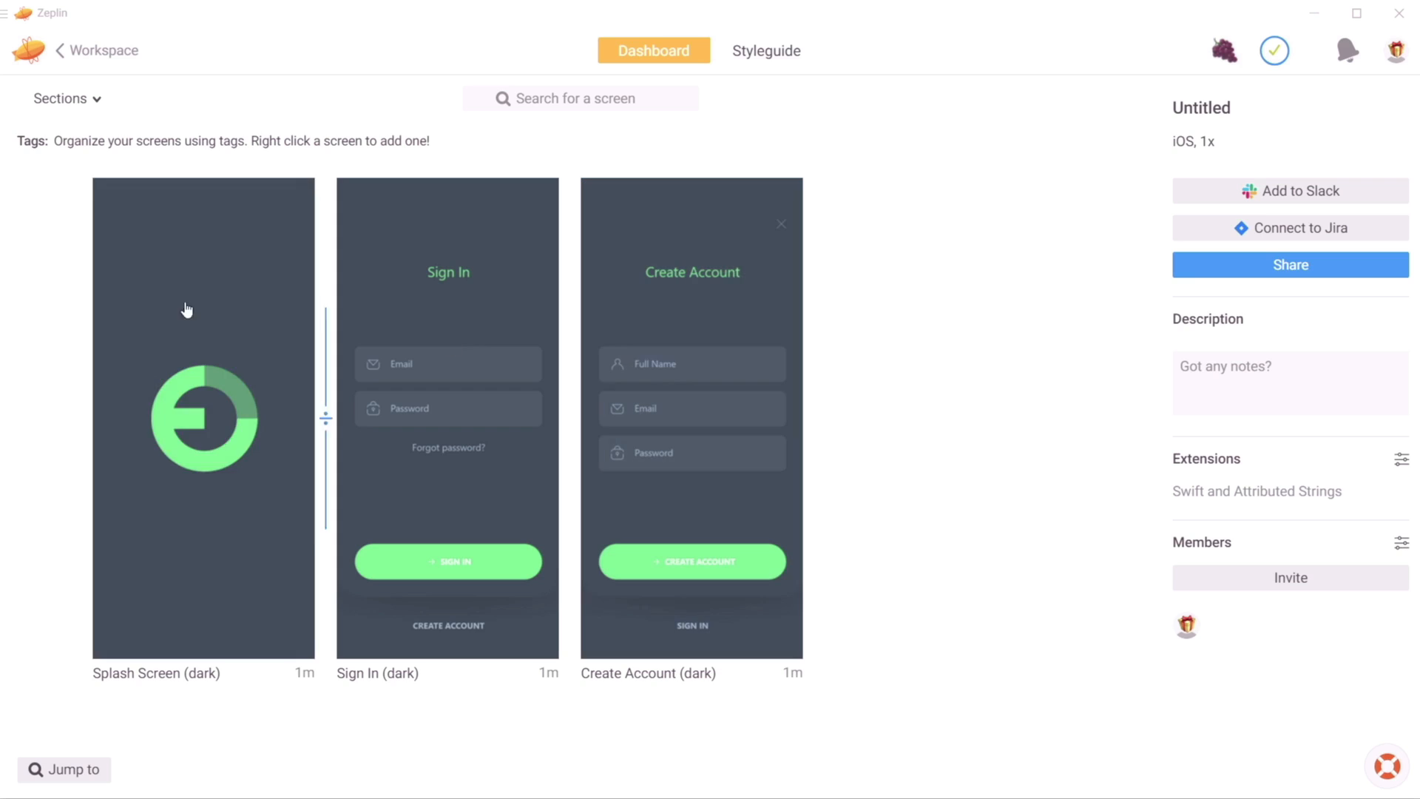
- Open Splash Screen (dark) in the Zeplin project and inspect the logo's paths and the screen background
{"action": "left_click", "coordinate": [248, 276]}
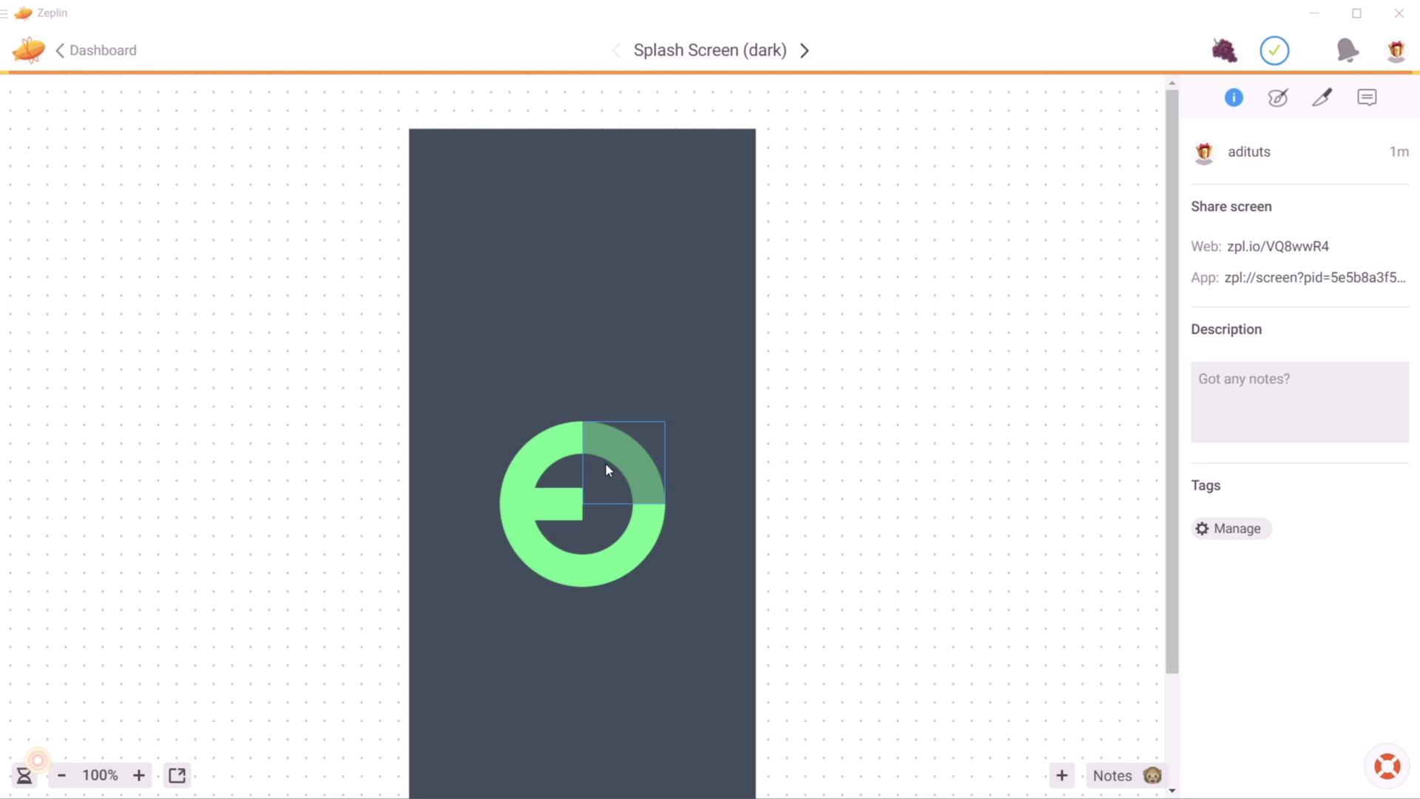
{"action": "left_click", "coordinate": [607, 451]}
{"action": "left_click", "coordinate": [553, 576]}
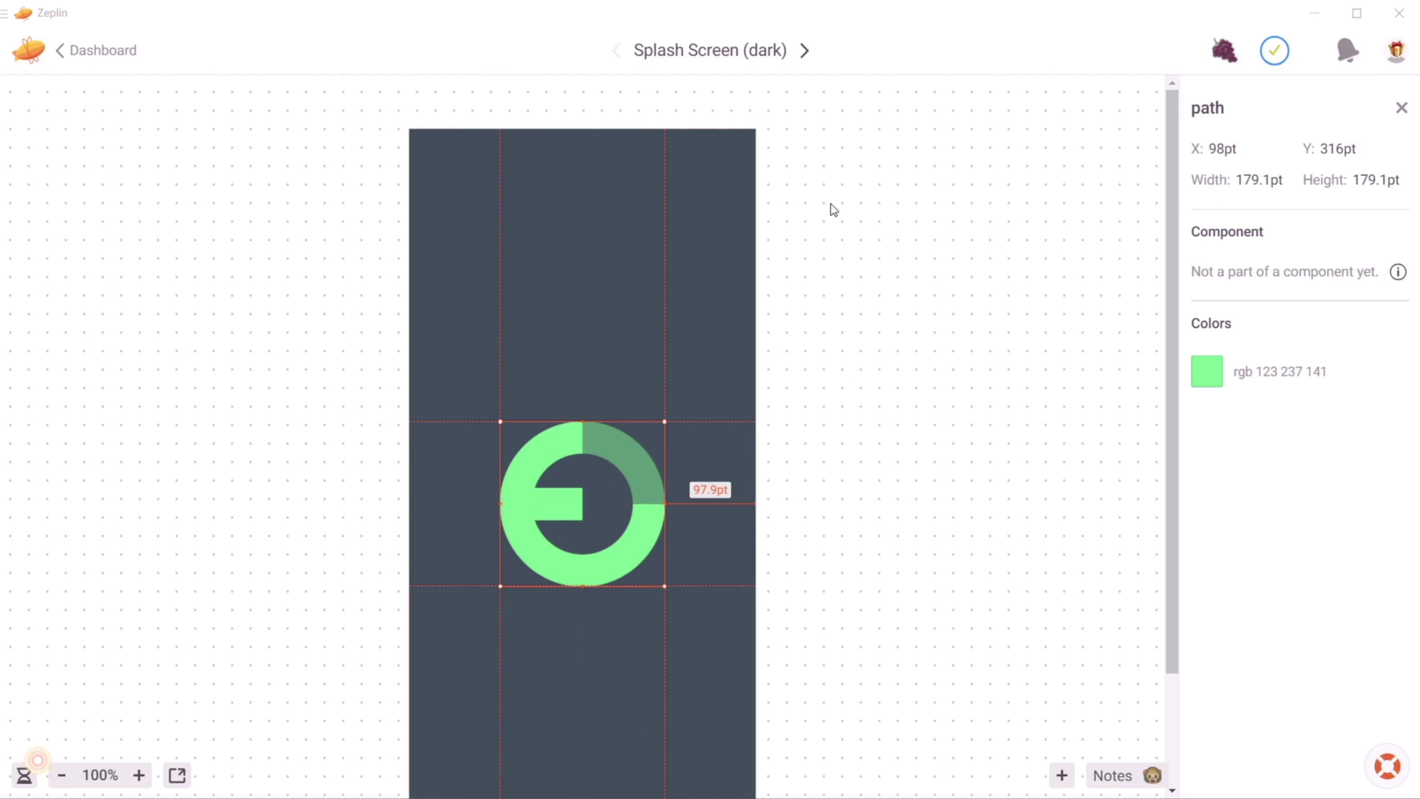
{"action": "left_click", "coordinate": [974, 347]}
{"action": "left_click", "coordinate": [610, 307]}
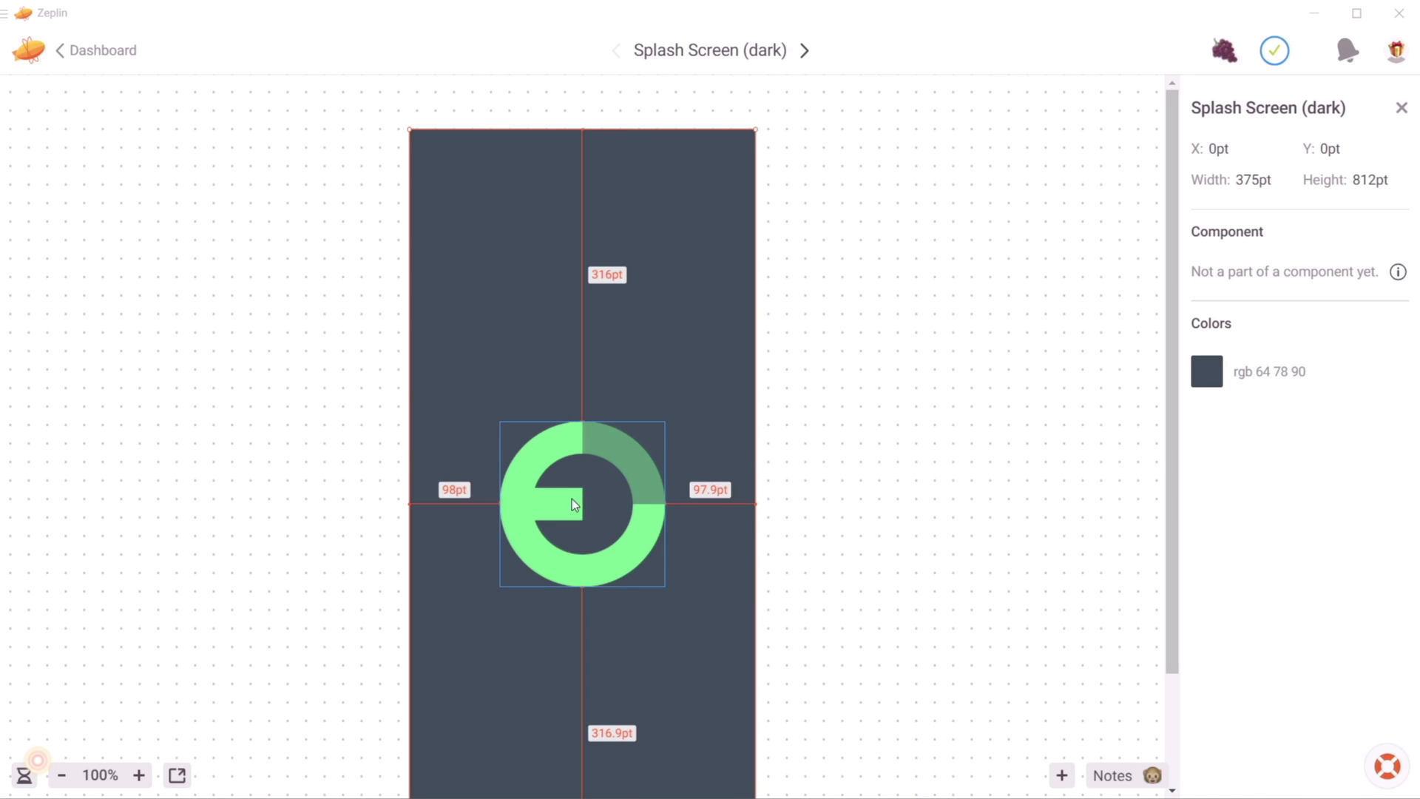
{"action": "left_click", "coordinate": [555, 449]}
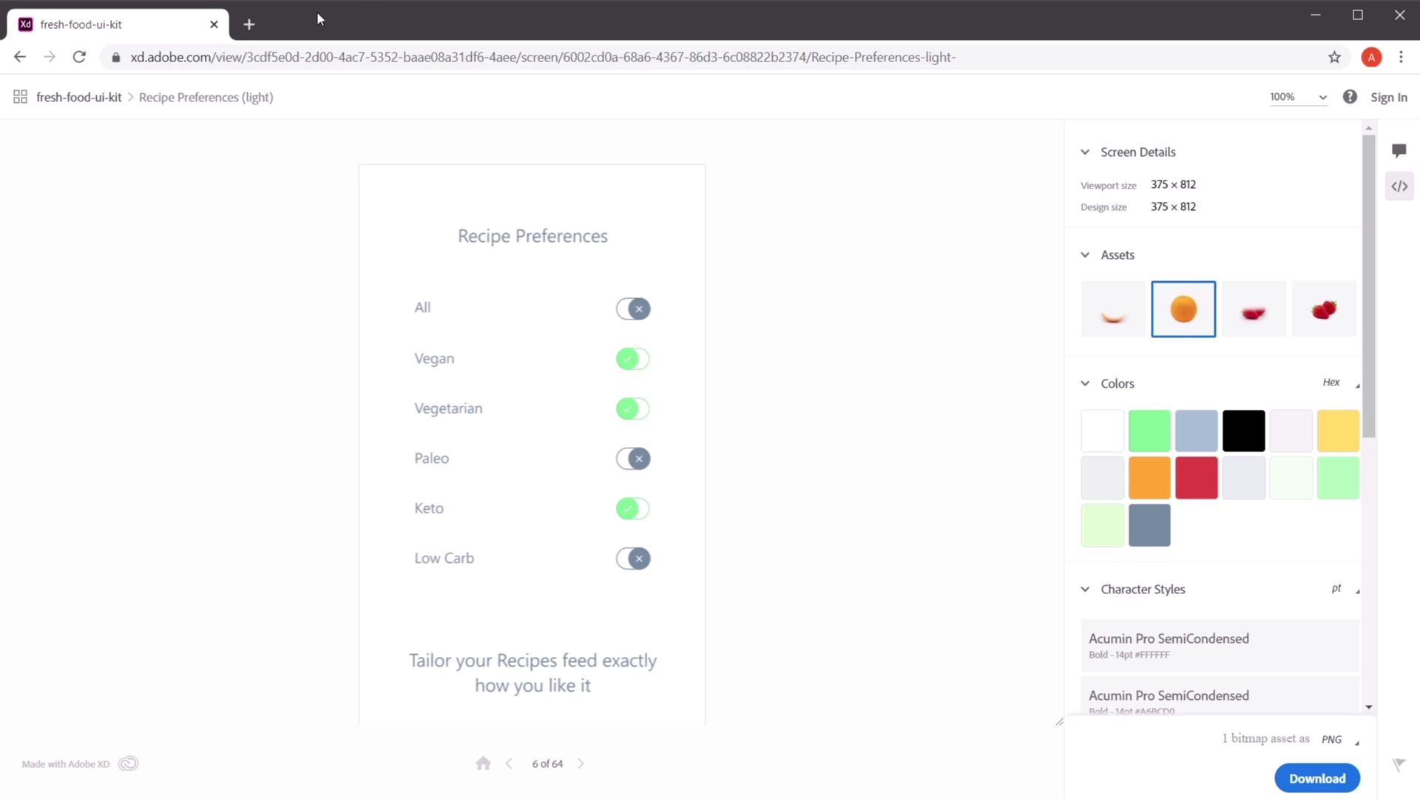
- Switch to the browser, visit protopie.io in a new tab and return to the fresh-food-ui-kit page
{"action": "left_click", "coordinate": [249, 25]}
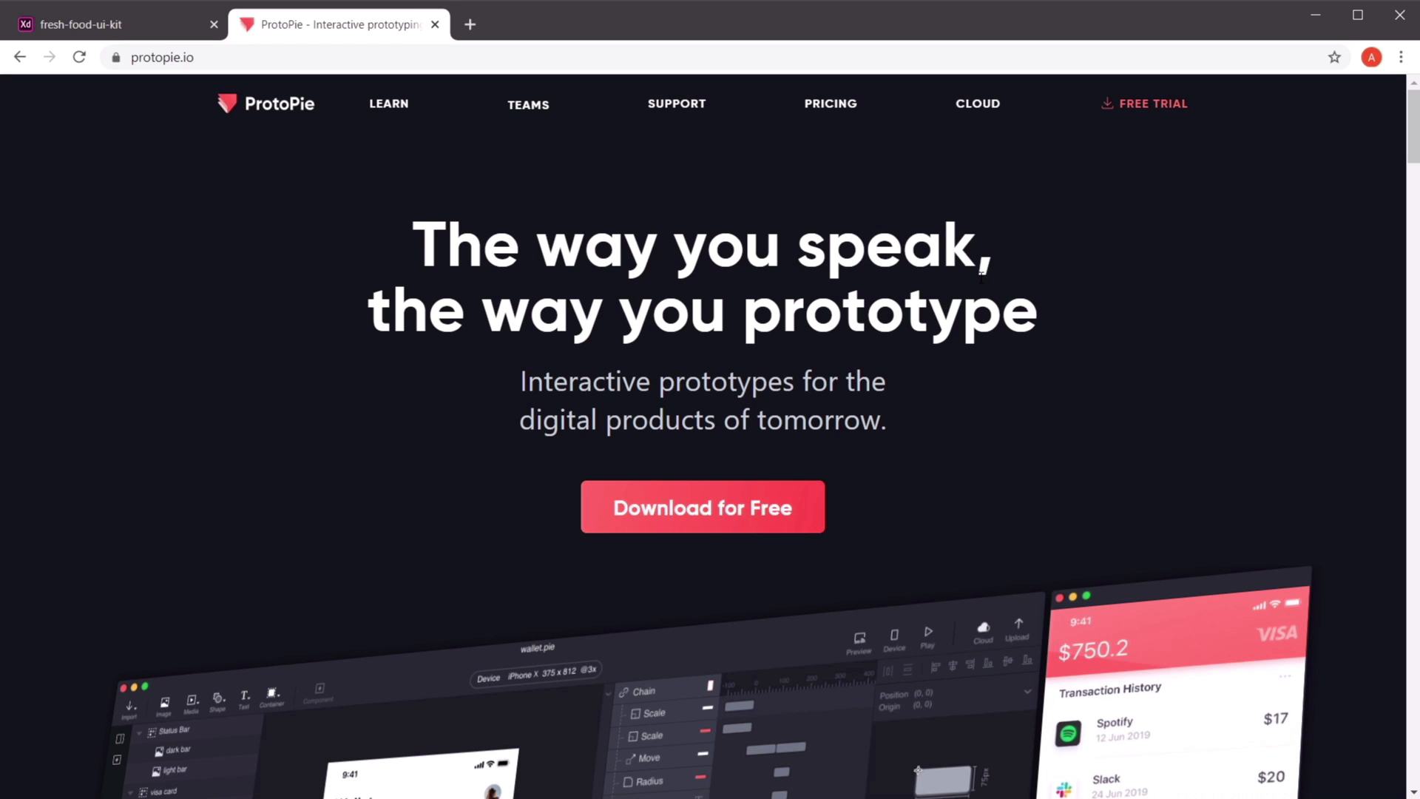
{"action": "left_click", "coordinate": [145, 27]}
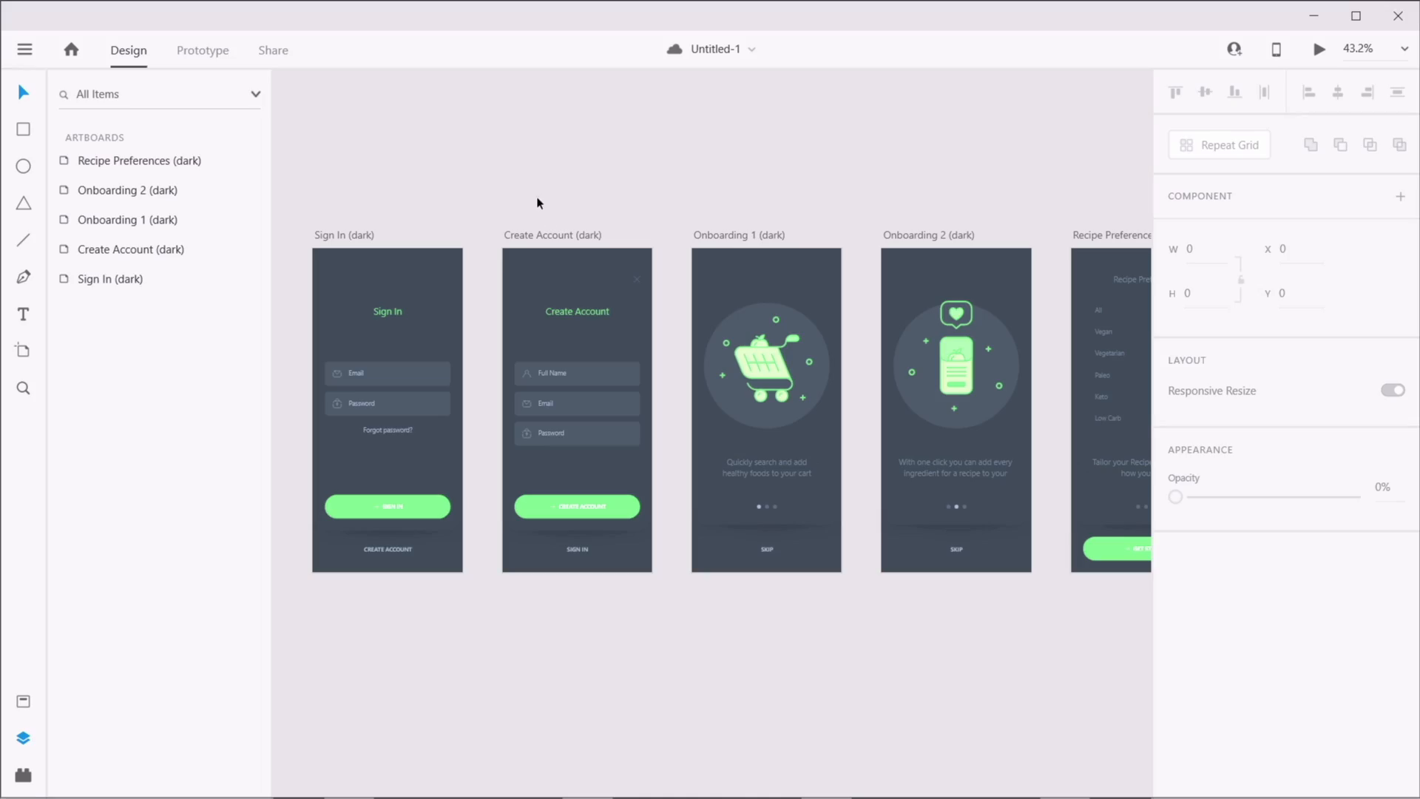
- In Adobe XD's Untitled-1 document, switch to Prototype mode and set the Sign In (dark) artboard as the home screen
{"action": "mouse_move", "coordinate": [754, 197]}
{"action": "left_mouse_down"}
{"action": "mouse_move", "coordinate": [513, 190]}
{"action": "mouse_move", "coordinate": [733, 206]}
{"action": "left_mouse_up"}
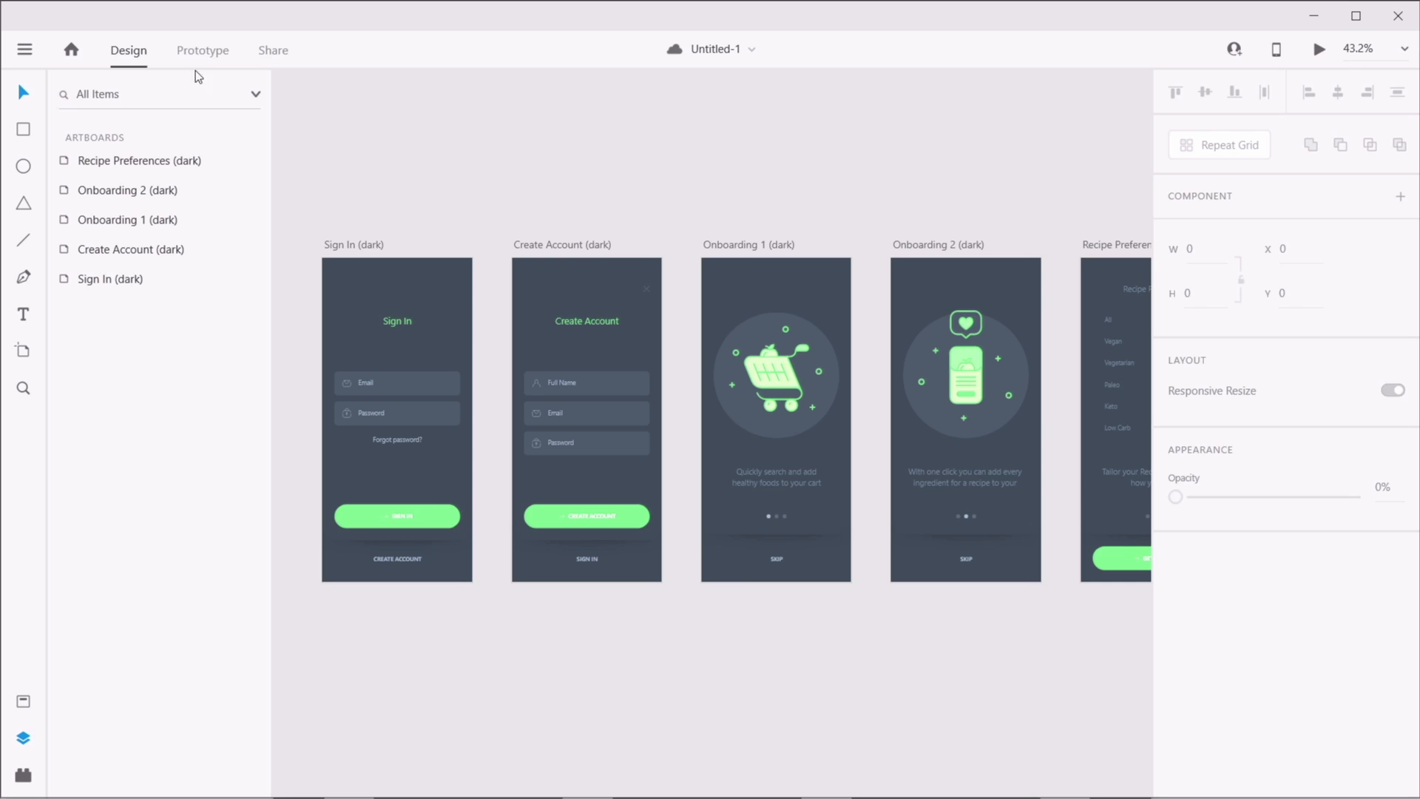
{"action": "left_click", "coordinate": [203, 51]}
{"action": "left_click", "coordinate": [357, 373]}
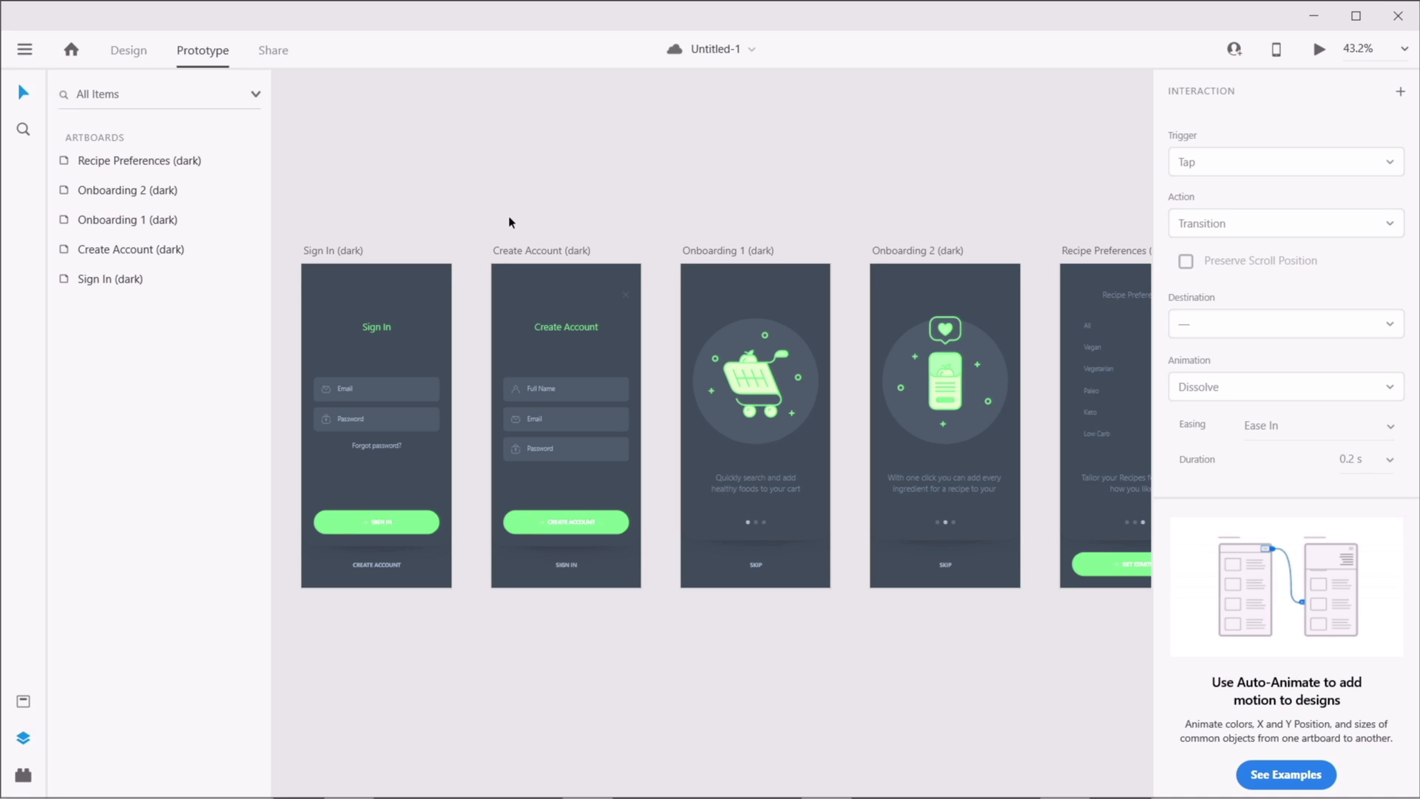
{"action": "left_click", "coordinate": [327, 251]}
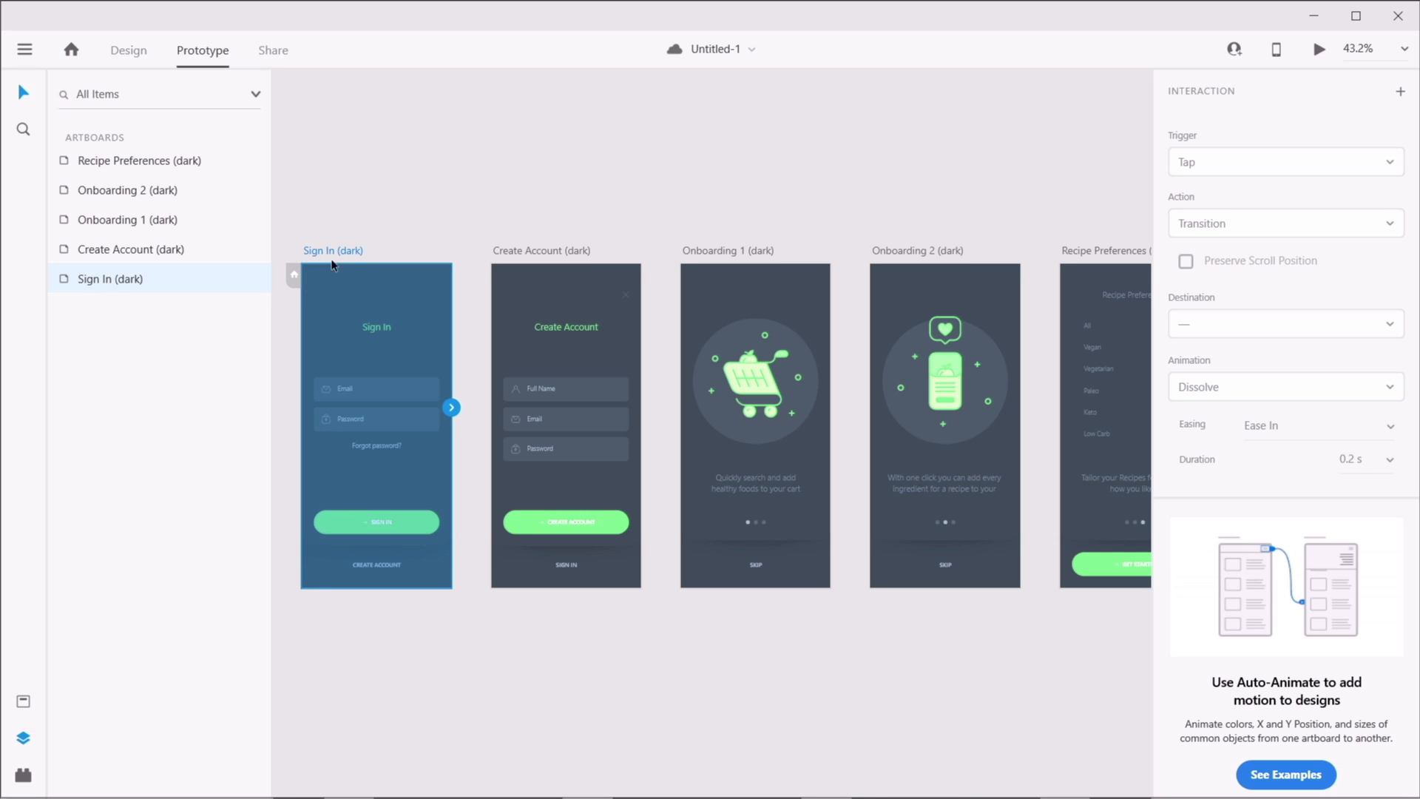
{"action": "left_click", "coordinate": [294, 277]}
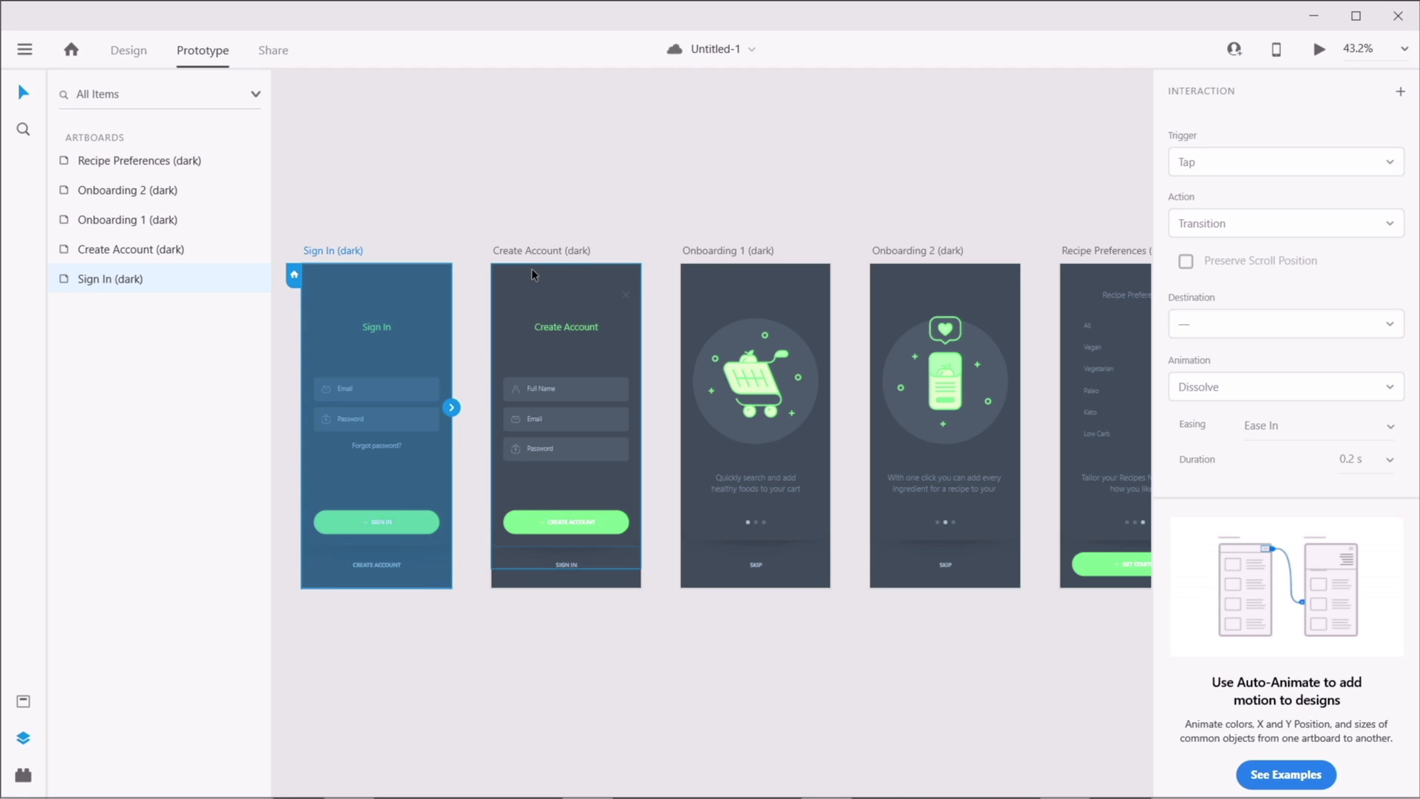
- Try Create Account (dark) and Onboarding 1 (dark) as the home screen and restore Sign In (dark) as home
{"action": "left_click", "coordinate": [525, 311]}
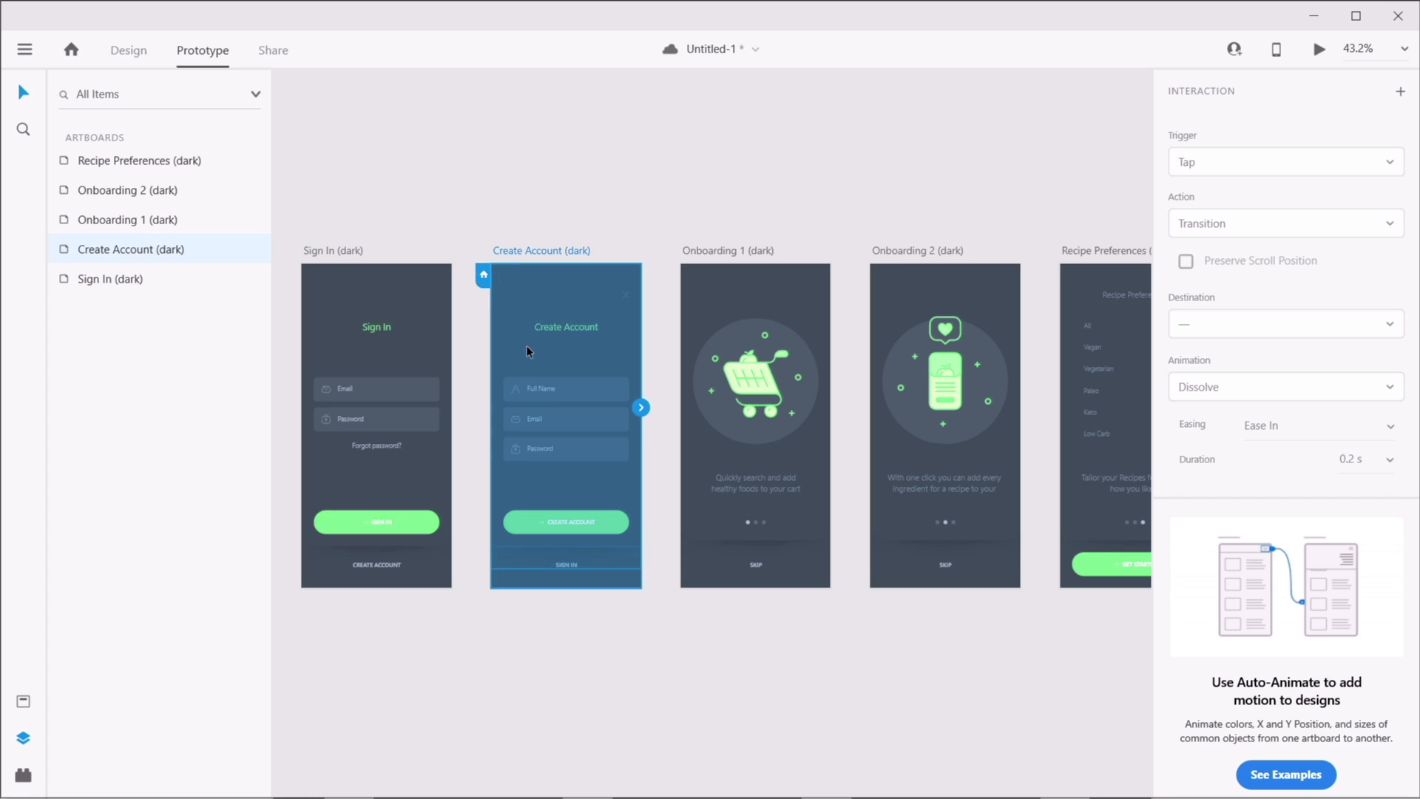
{"action": "left_click", "coordinate": [688, 271]}
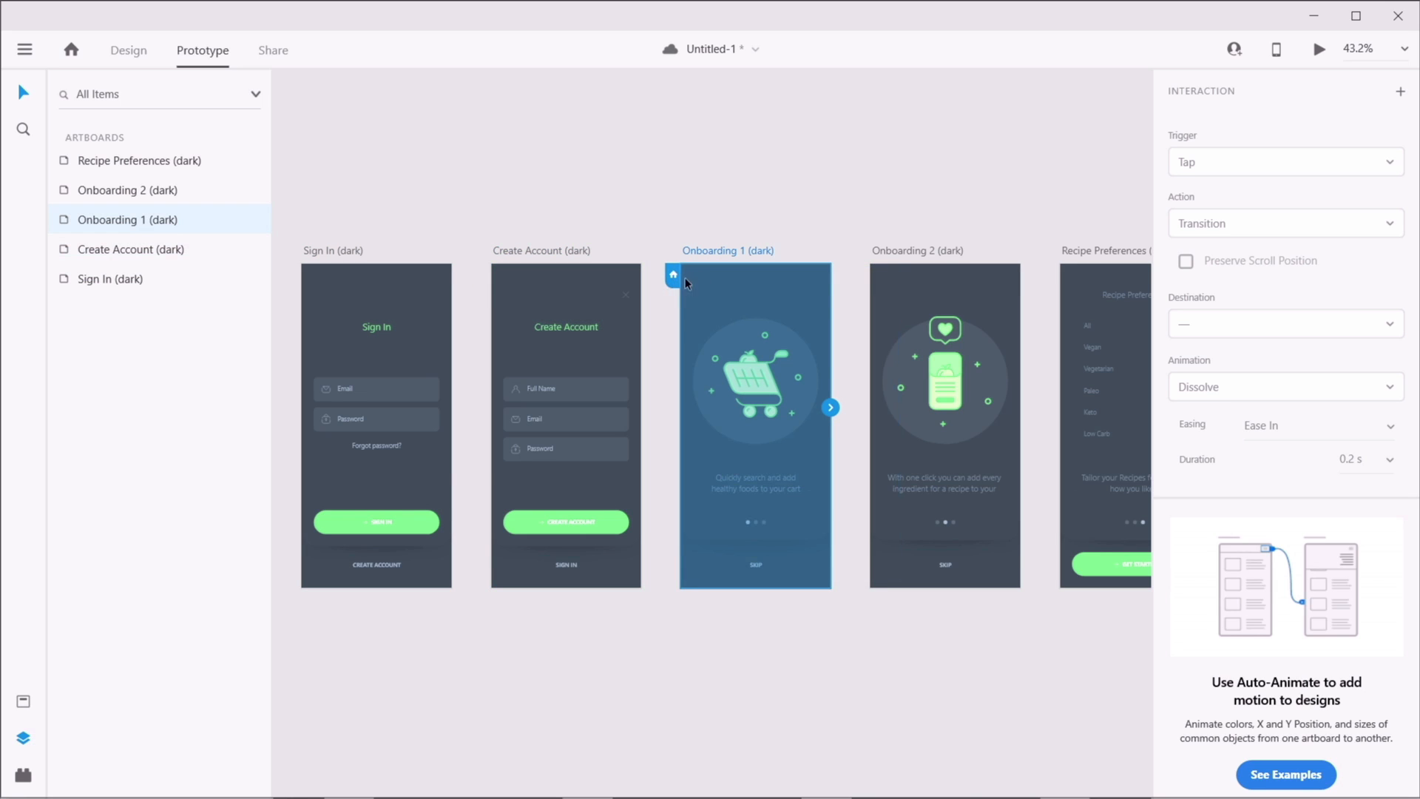
{"action": "left_click", "coordinate": [392, 274]}
{"action": "left_click", "coordinate": [294, 275]}
{"action": "left_click", "coordinate": [389, 233]}
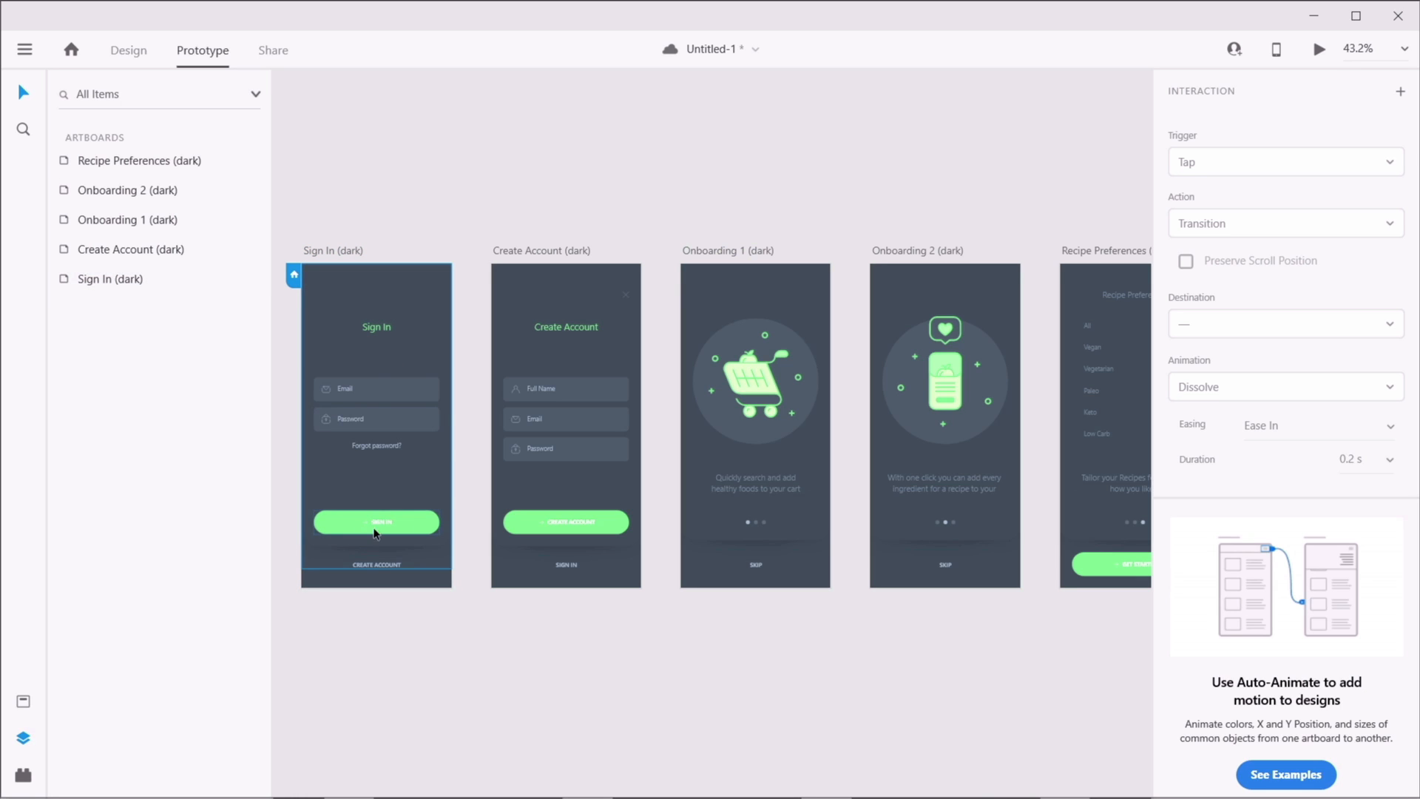
- Link the Create Account text on the Sign In (dark) artboard to the Create Account (dark) artboard
{"action": "scroll", "coordinate": [434, 387], "scroll_direction": "up", "scroll_amount": 3}
{"action": "scroll", "coordinate": [433, 385], "scroll_direction": "up", "scroll_amount": 2}
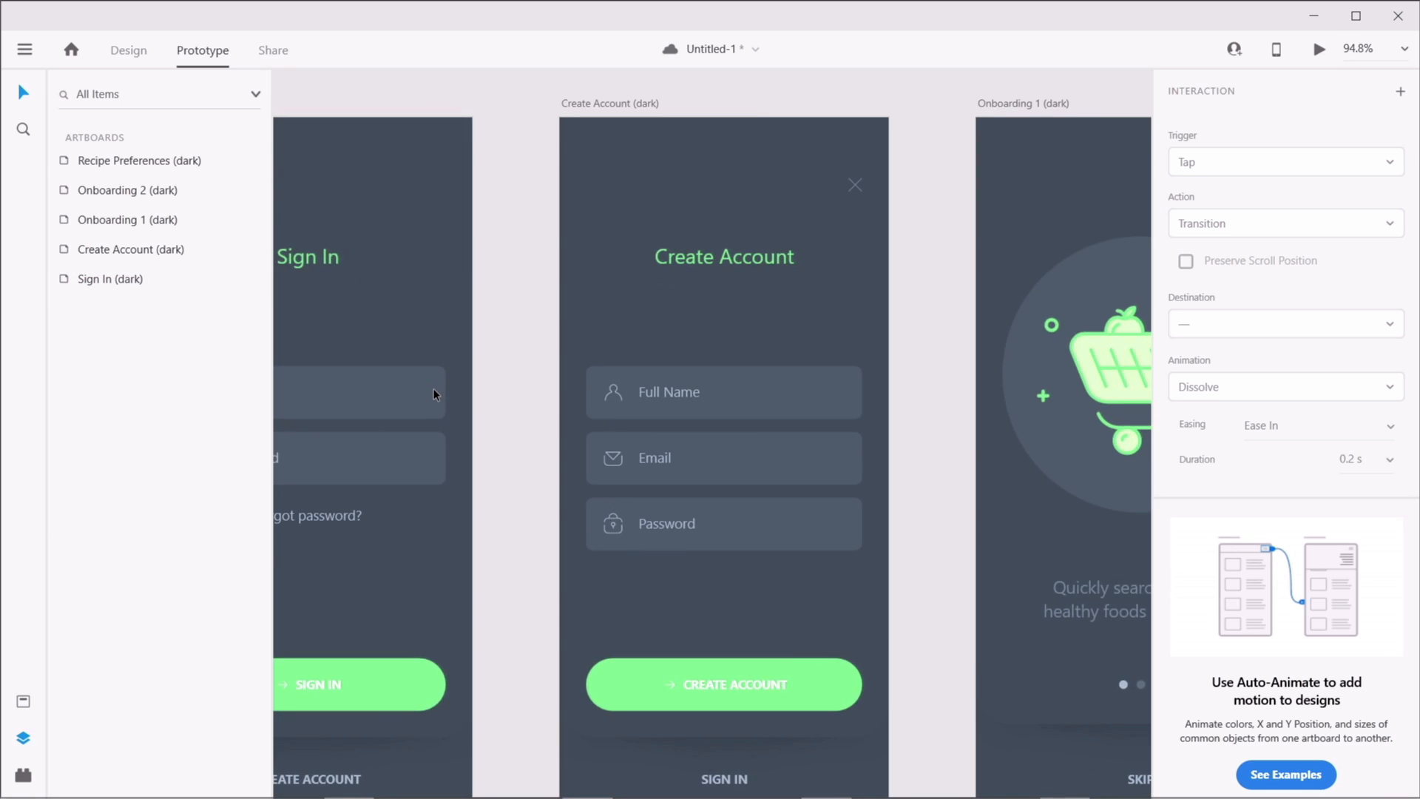
{"action": "scroll", "coordinate": [546, 747], "scroll_direction": "left", "scroll_amount": 3}
{"action": "left_click", "coordinate": [544, 735]}
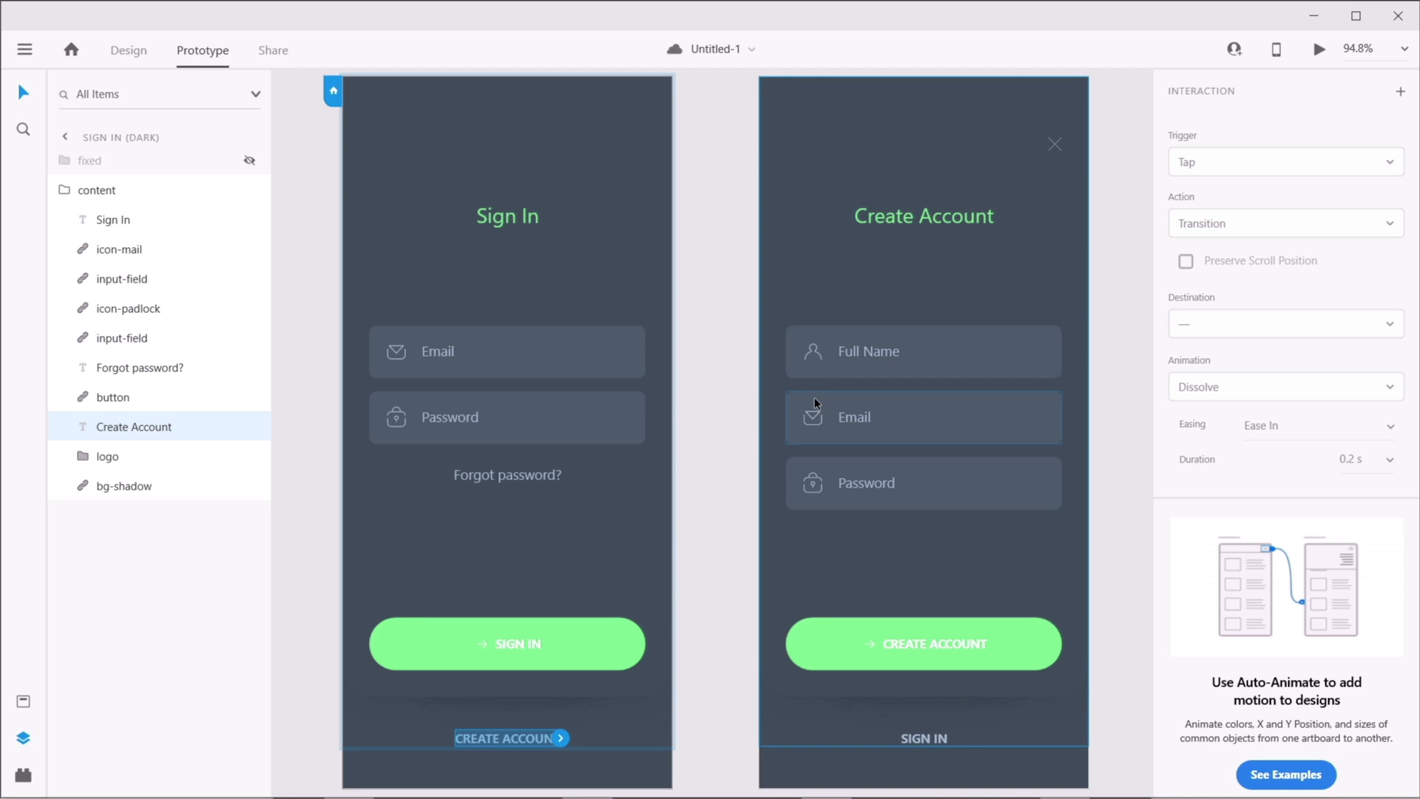
{"action": "left_click", "coordinate": [560, 738]}
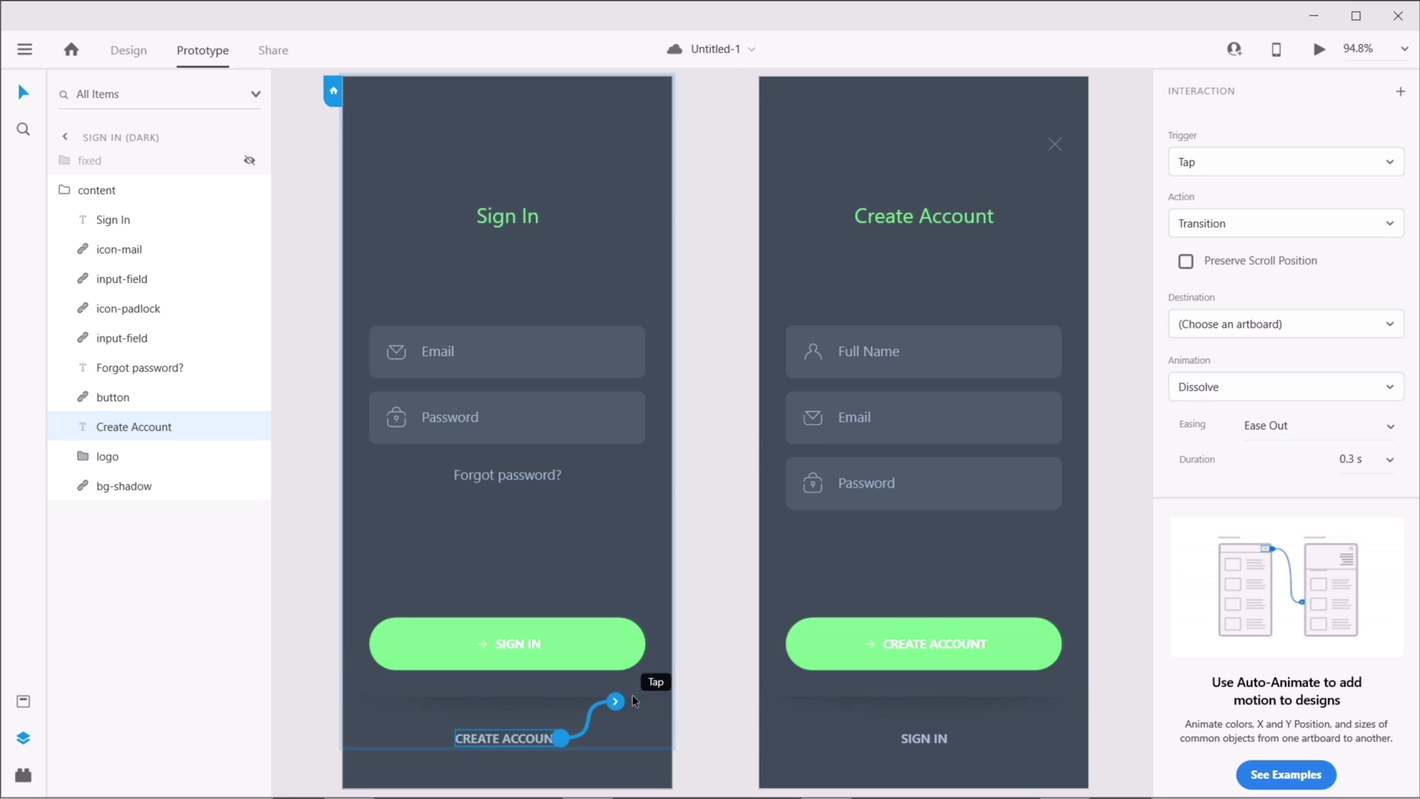
{"action": "left_click_drag", "start_coordinate": [616, 701], "coordinate": [799, 584]}
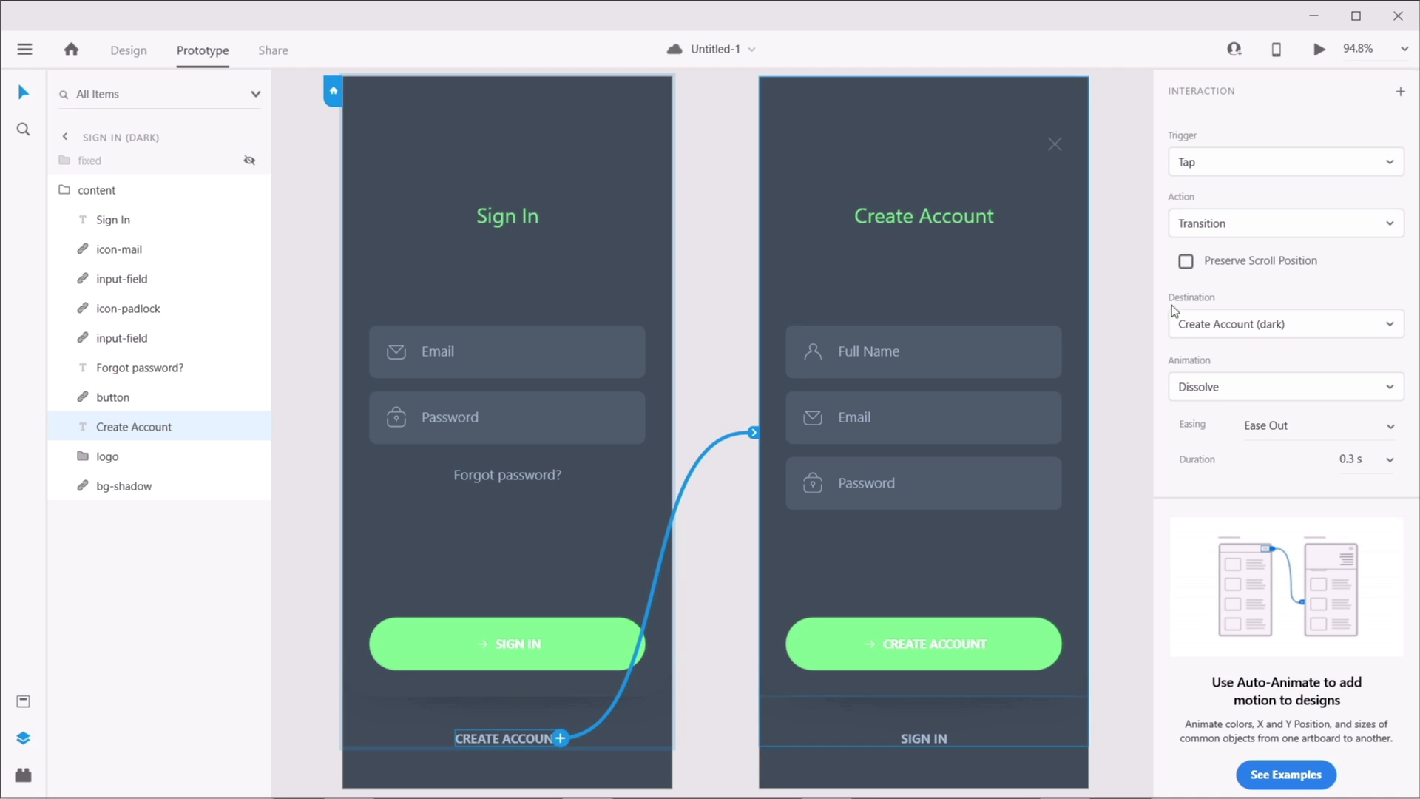
- Review the trigger, action and animation options of the Create Account link, keeping Tap, Transition and Dissolve
{"action": "left_click", "coordinate": [1247, 165]}
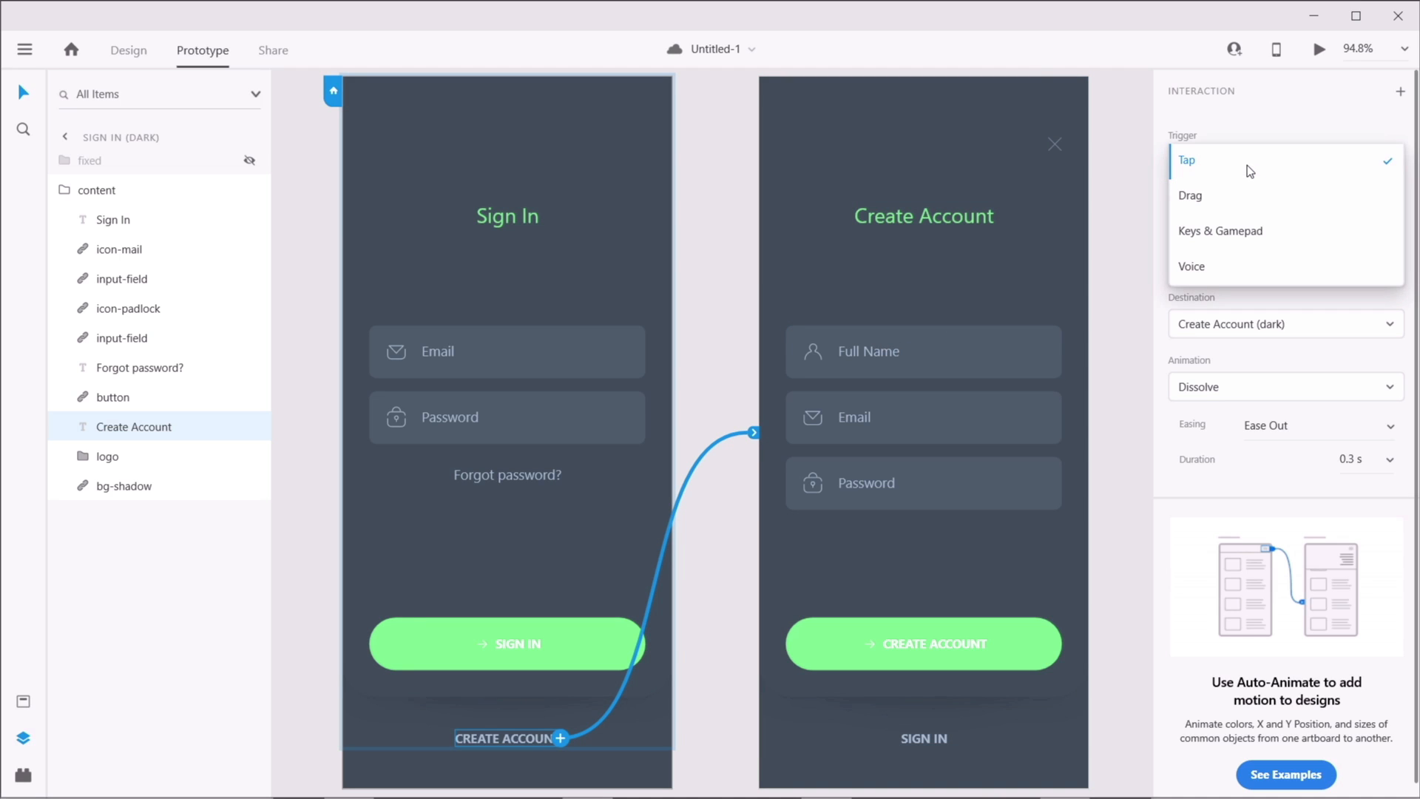
{"action": "left_click", "coordinate": [1206, 164]}
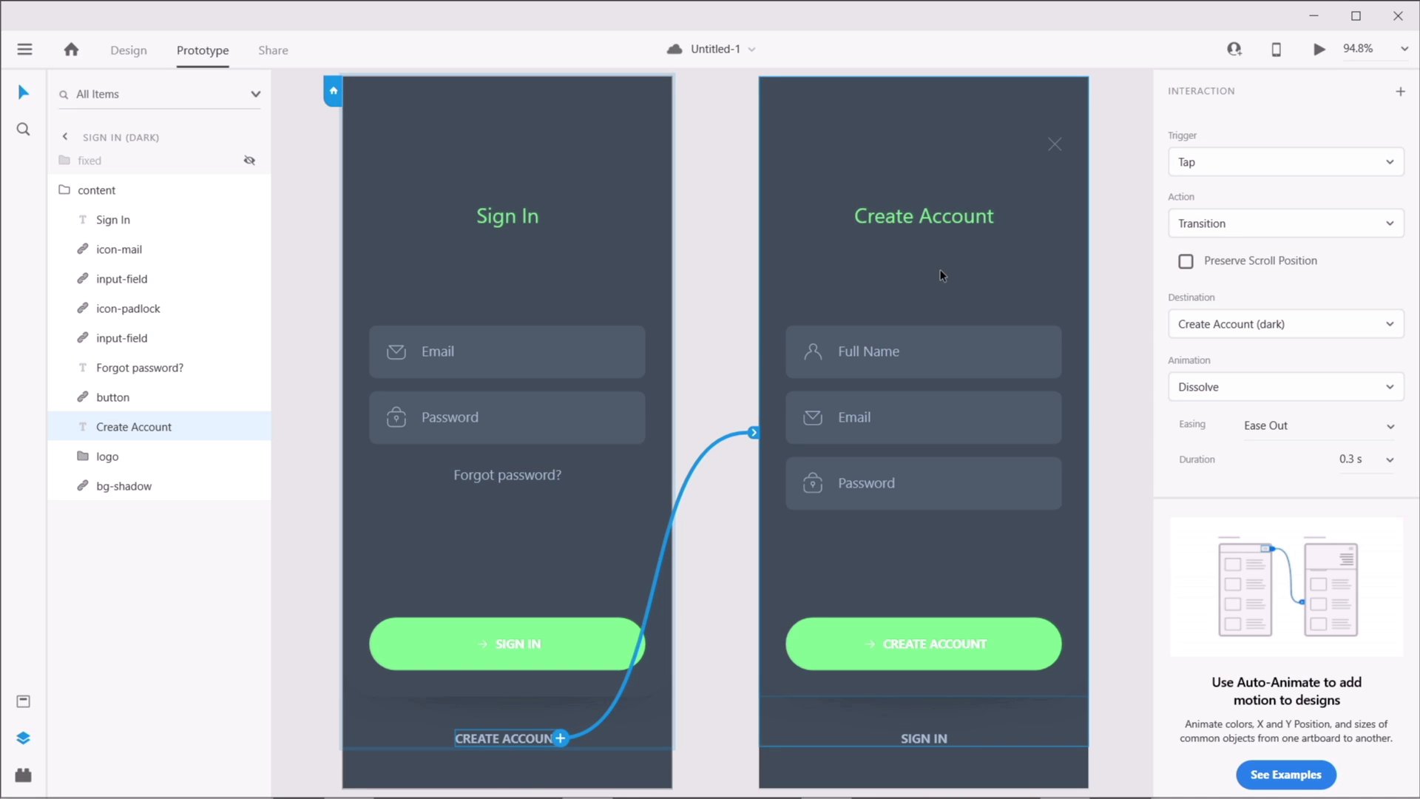
{"action": "scroll", "coordinate": [903, 349], "scroll_direction": "up", "scroll_amount": 2}
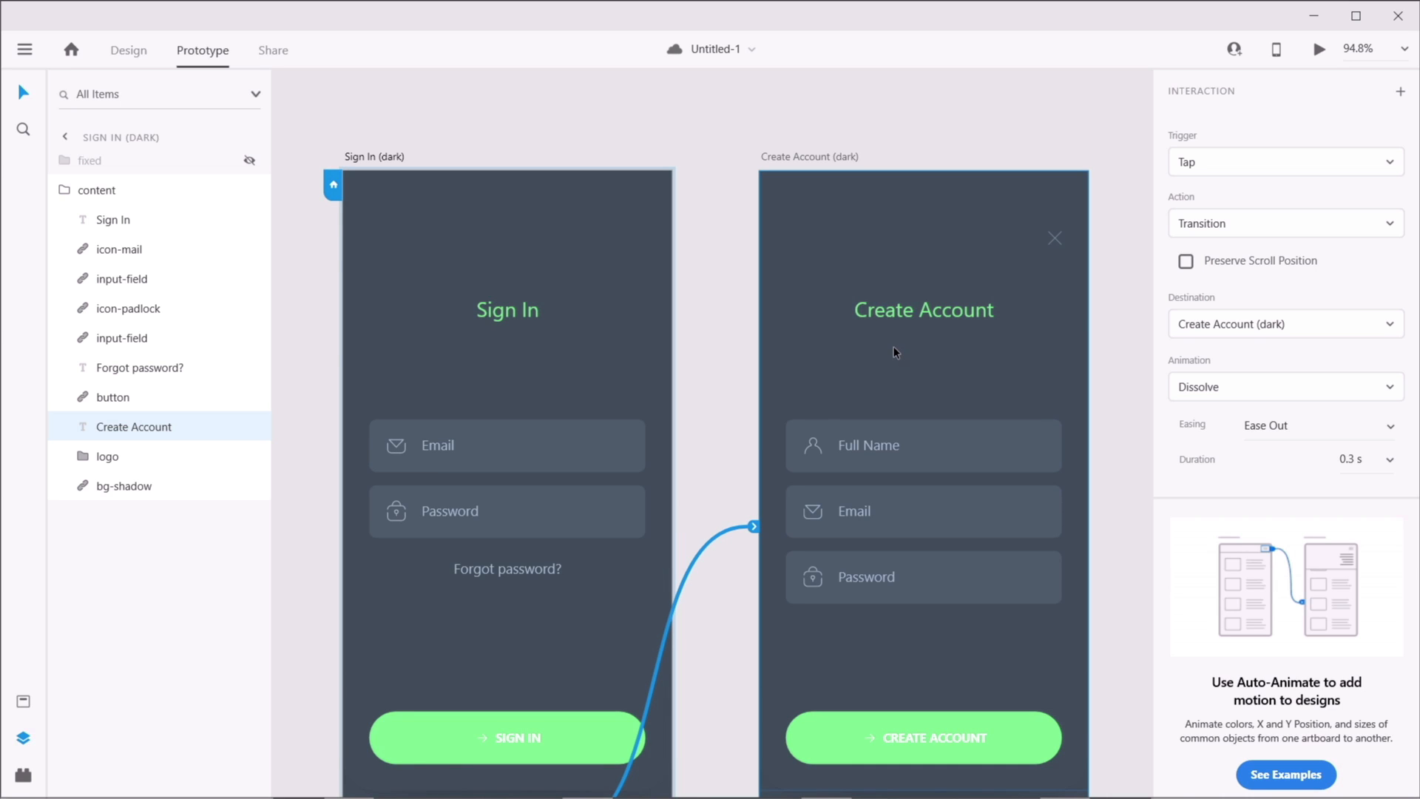
{"action": "left_click", "coordinate": [1219, 230]}
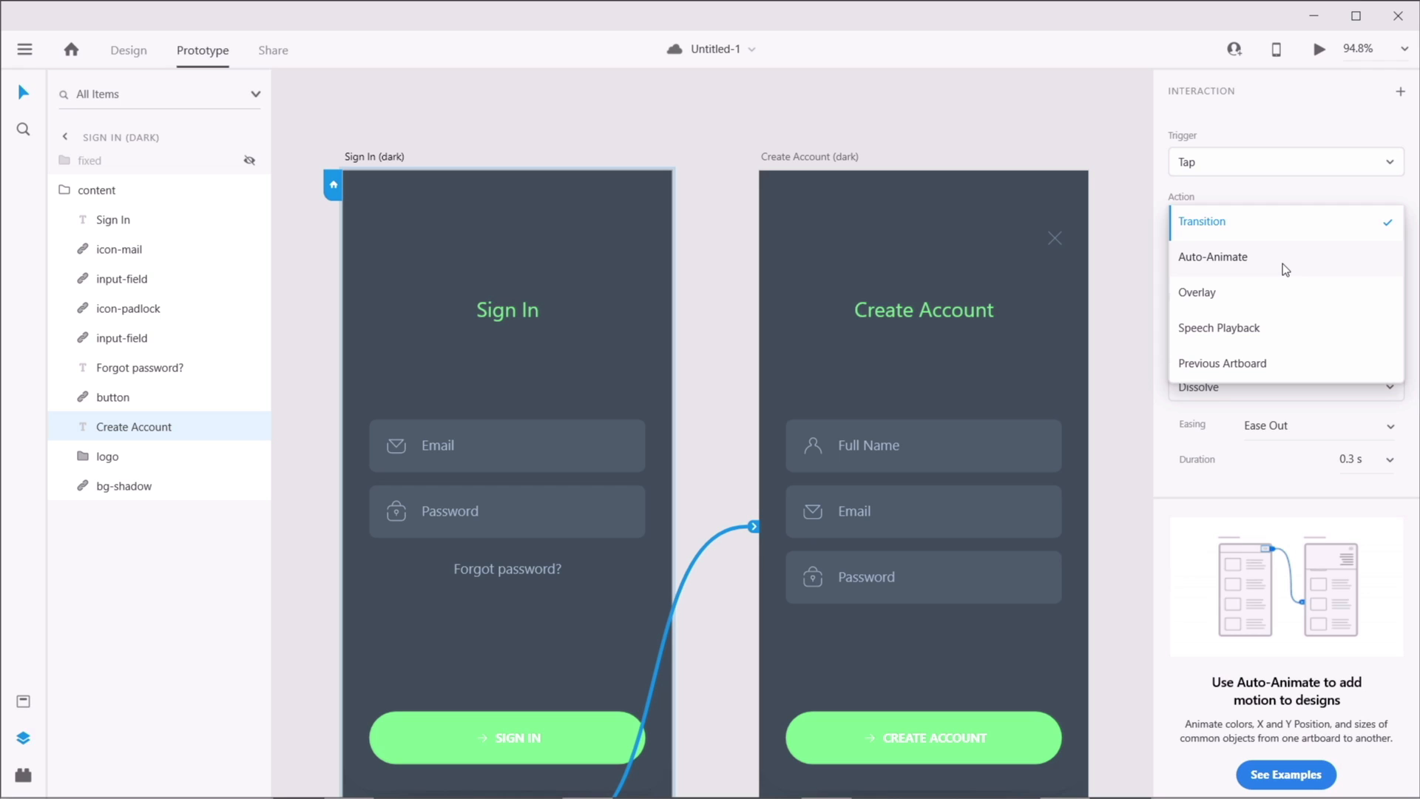
{"action": "left_click", "coordinate": [1251, 235]}
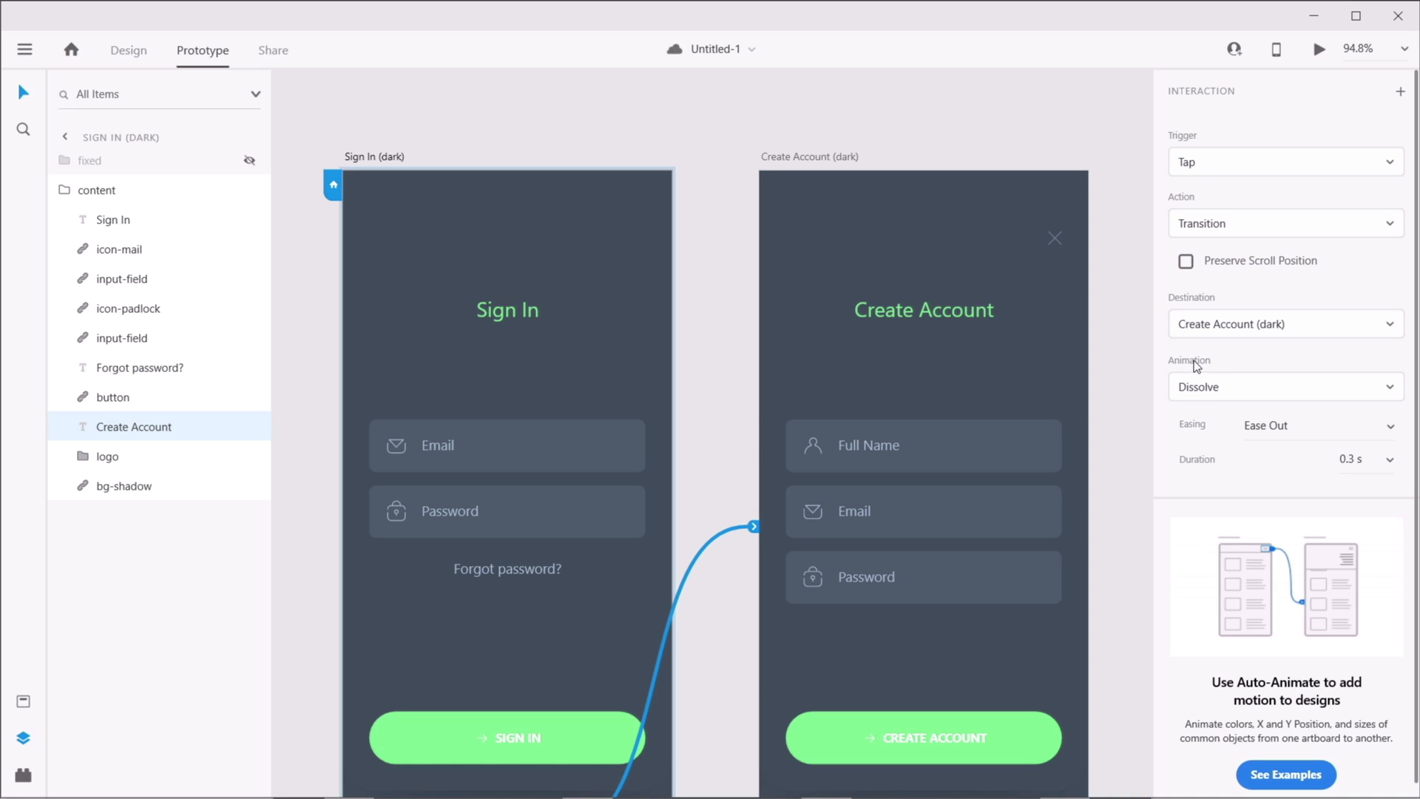
{"action": "left_click", "coordinate": [1237, 387]}
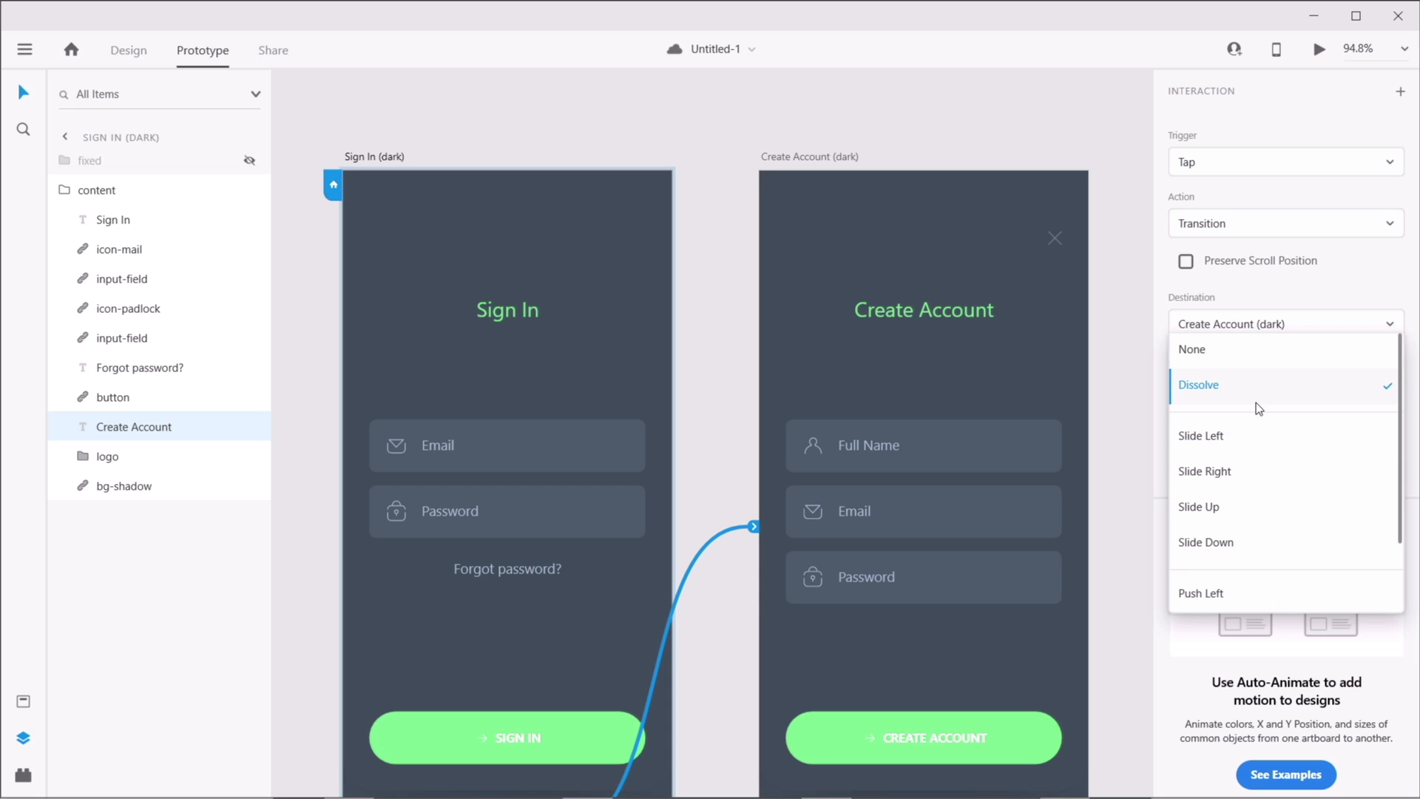
{"action": "left_click", "coordinate": [1227, 388]}
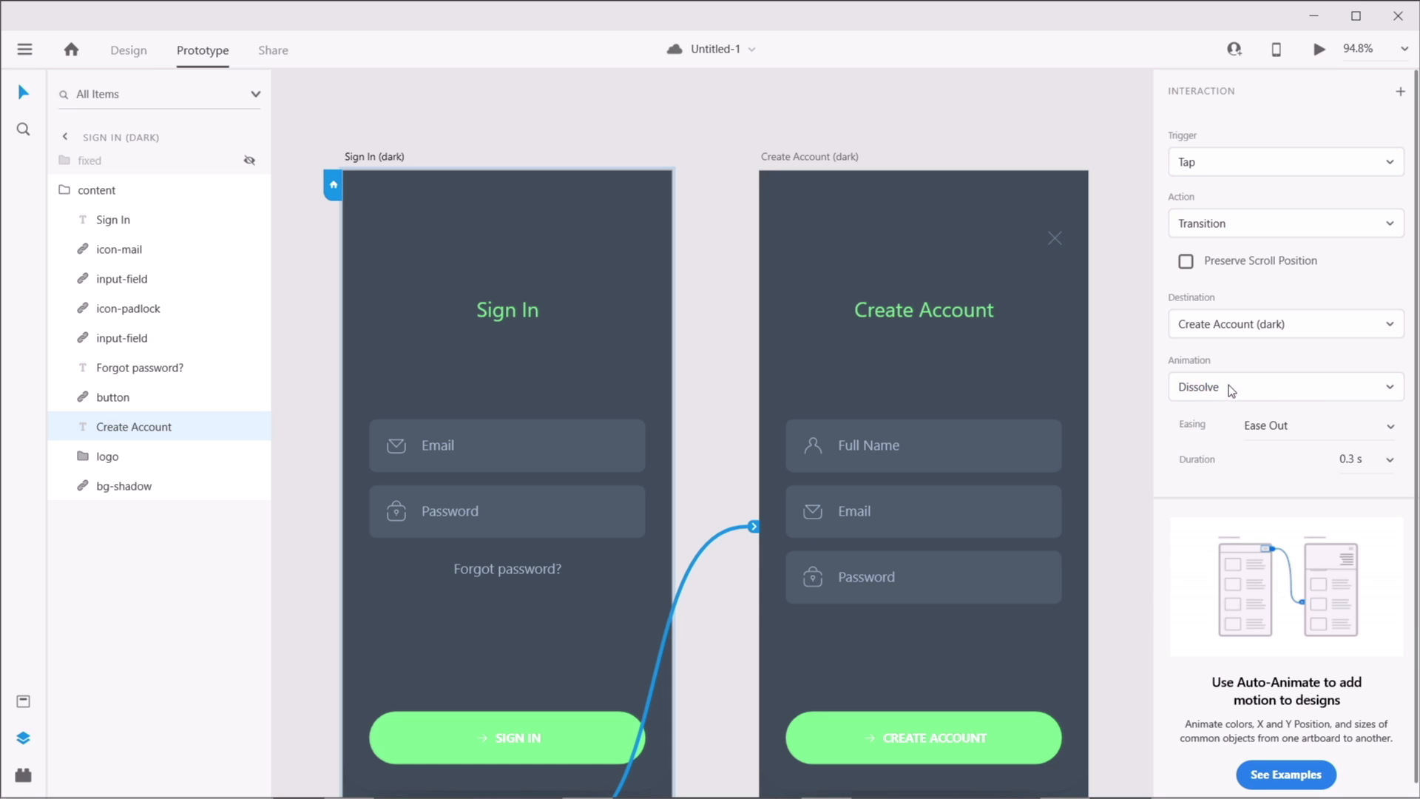
{"action": "left_click", "coordinate": [1227, 385]}
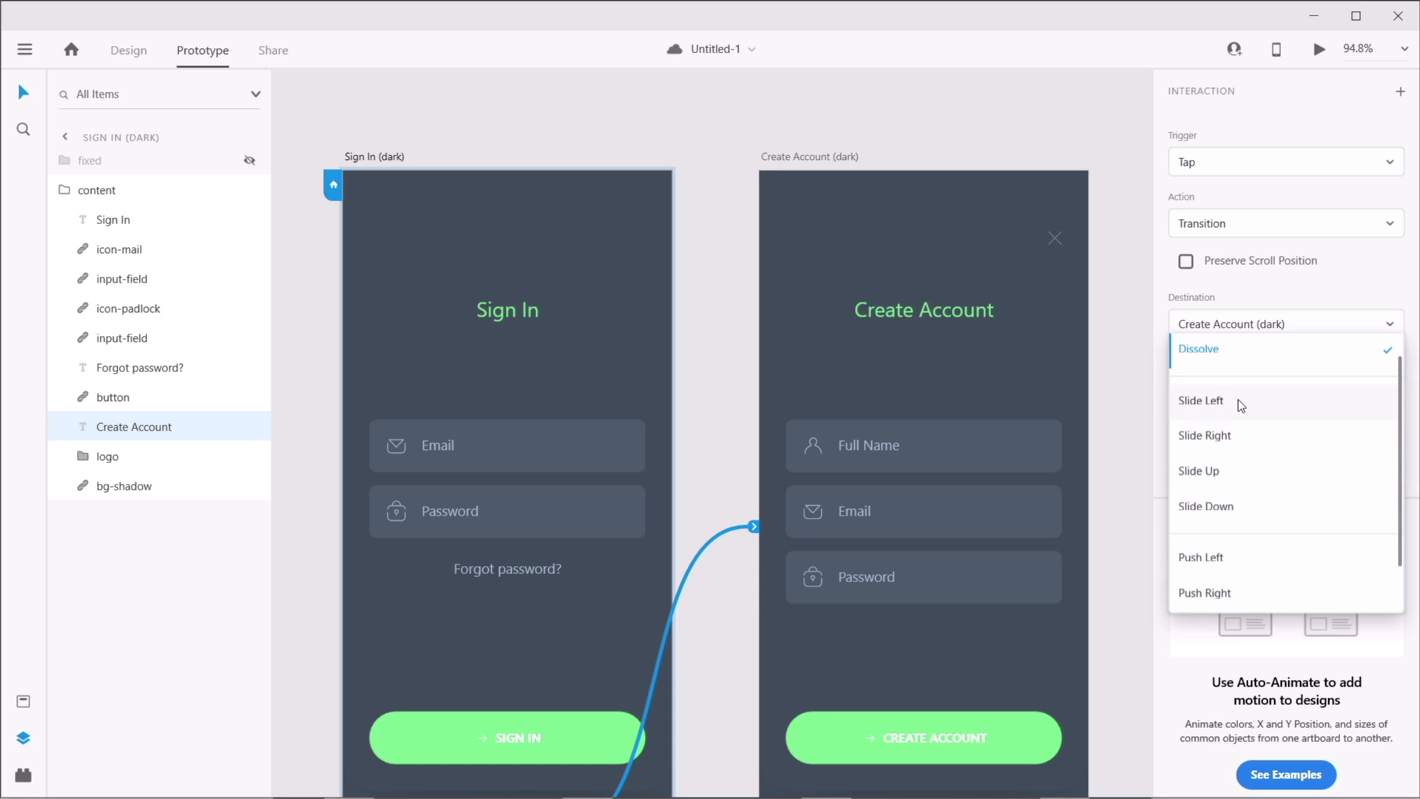
{"action": "scroll", "coordinate": [1243, 521], "scroll_direction": "down", "scroll_amount": 1}
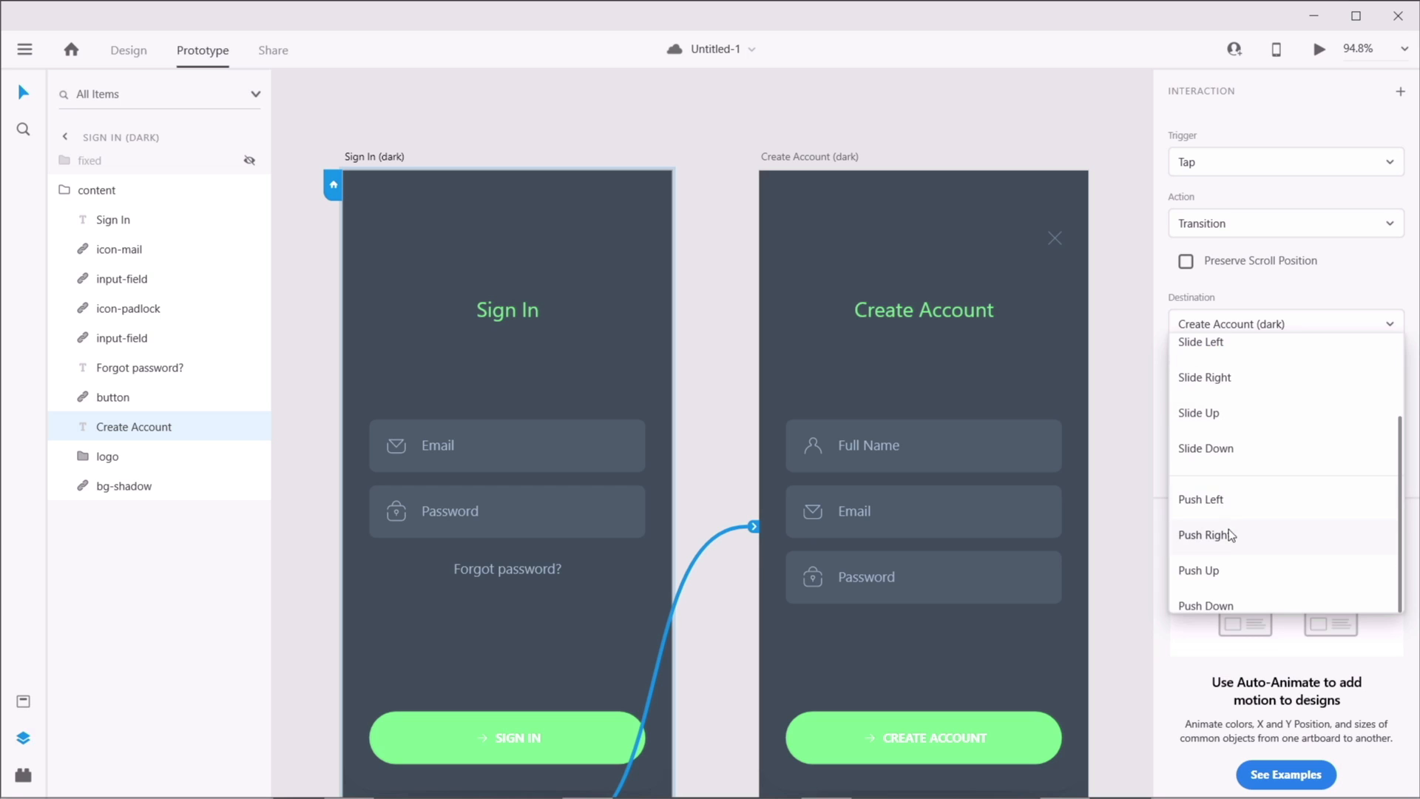
{"action": "scroll", "coordinate": [1239, 443], "scroll_direction": "up", "scroll_amount": 1}
{"action": "left_click", "coordinate": [1241, 393]}
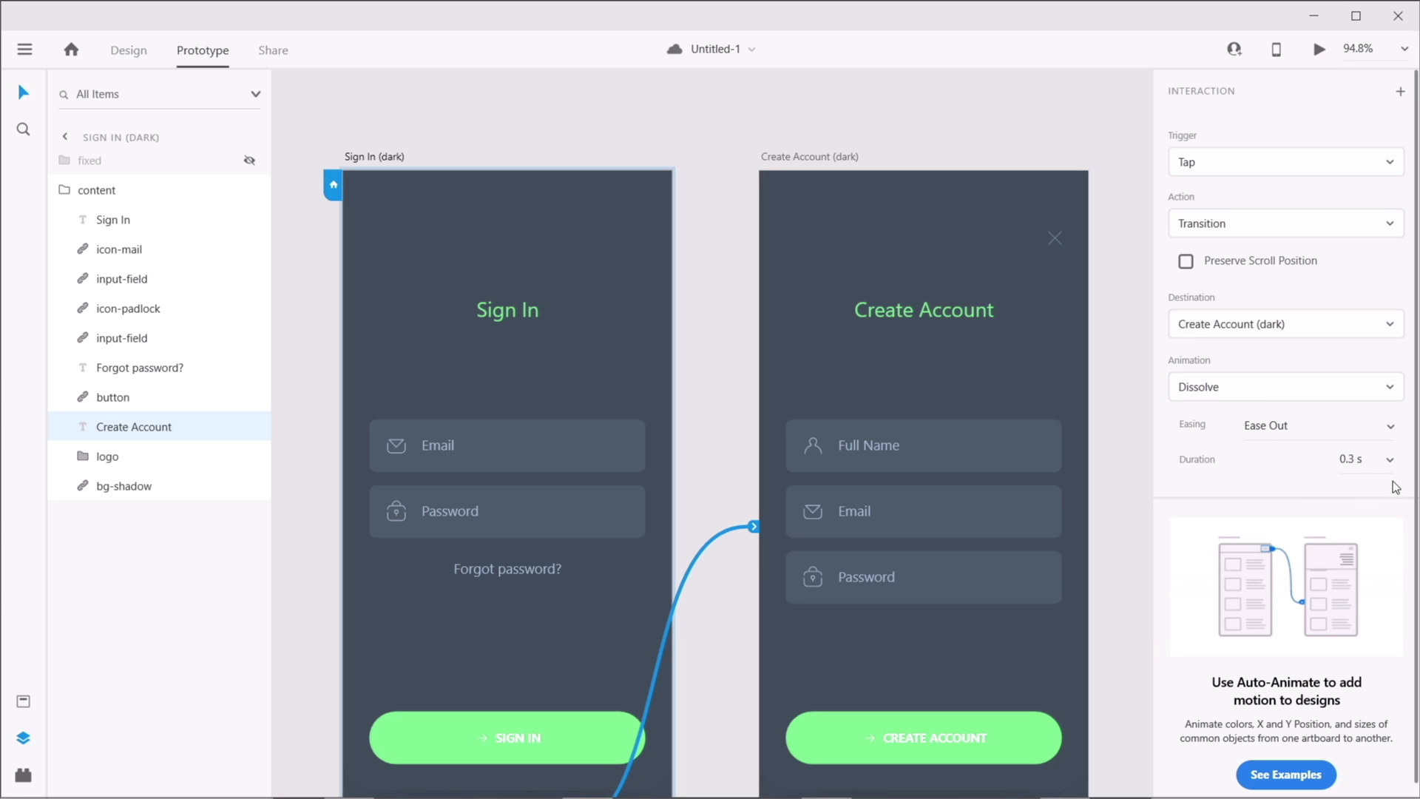
- Preview the prototype, test the Create Account link from the Sign In screen, and close the preview
{"action": "left_click", "coordinate": [756, 126]}
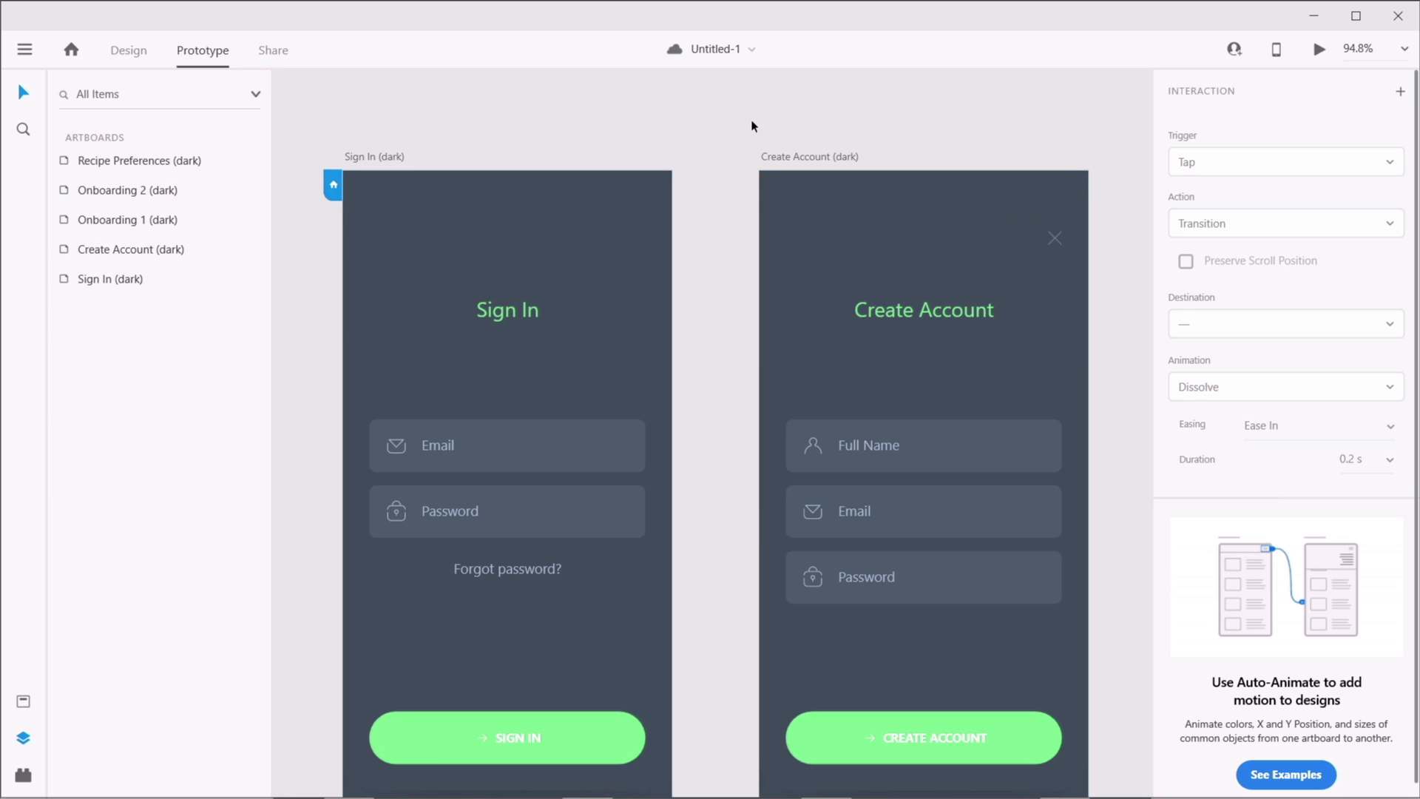
{"action": "left_click", "coordinate": [1319, 51]}
{"action": "left_click_drag", "start_coordinate": [240, 47], "coordinate": [668, 34]}
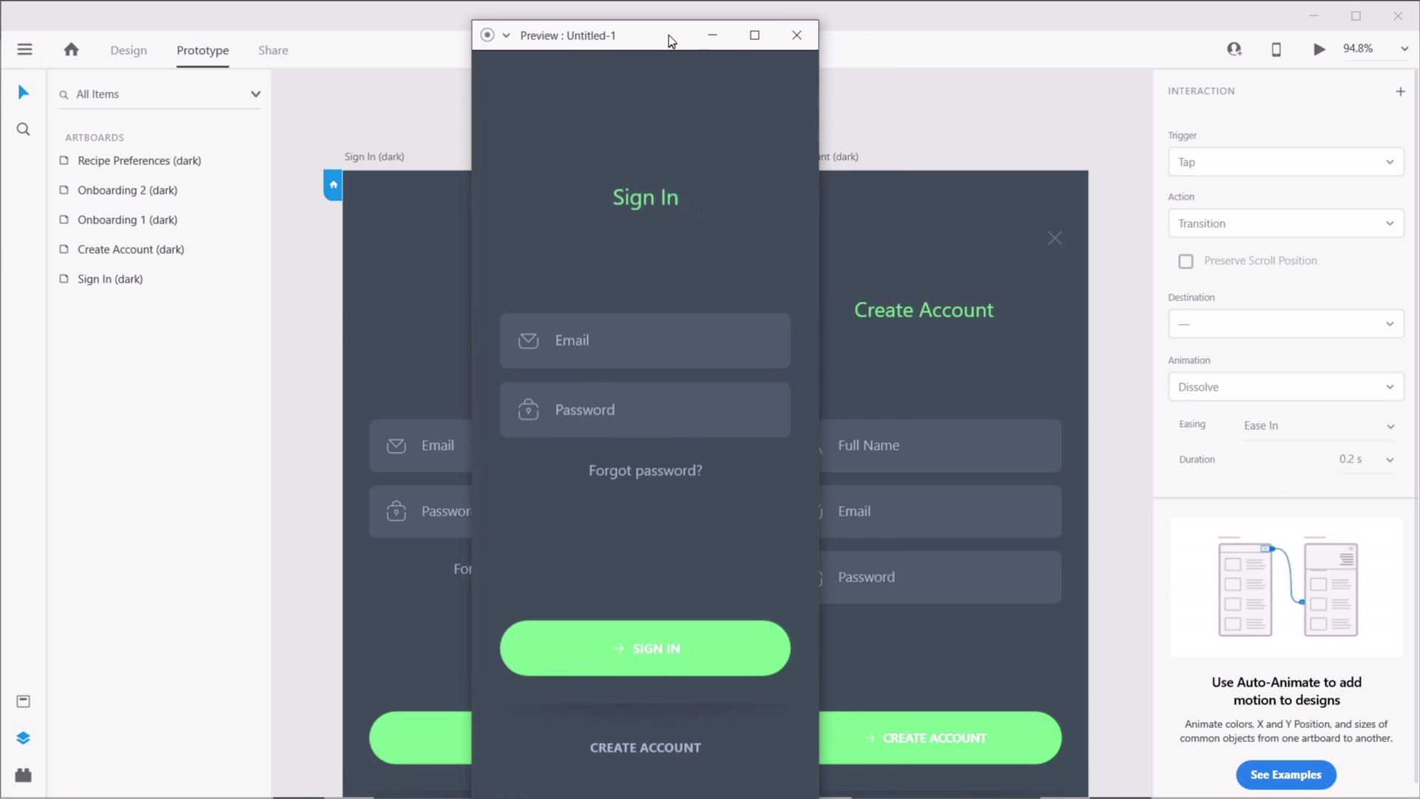
{"action": "left_click", "coordinate": [653, 744]}
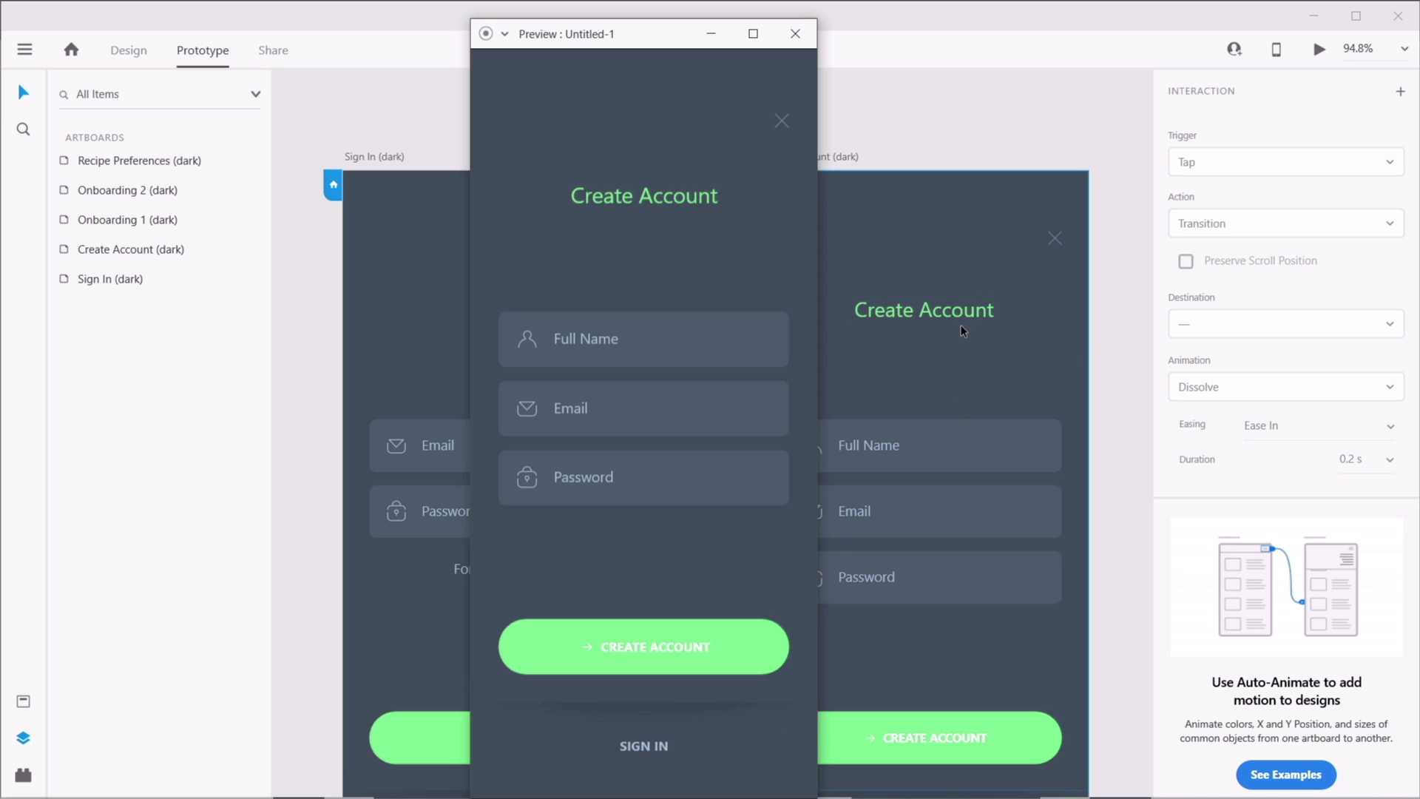
{"action": "left_click", "coordinate": [796, 34]}
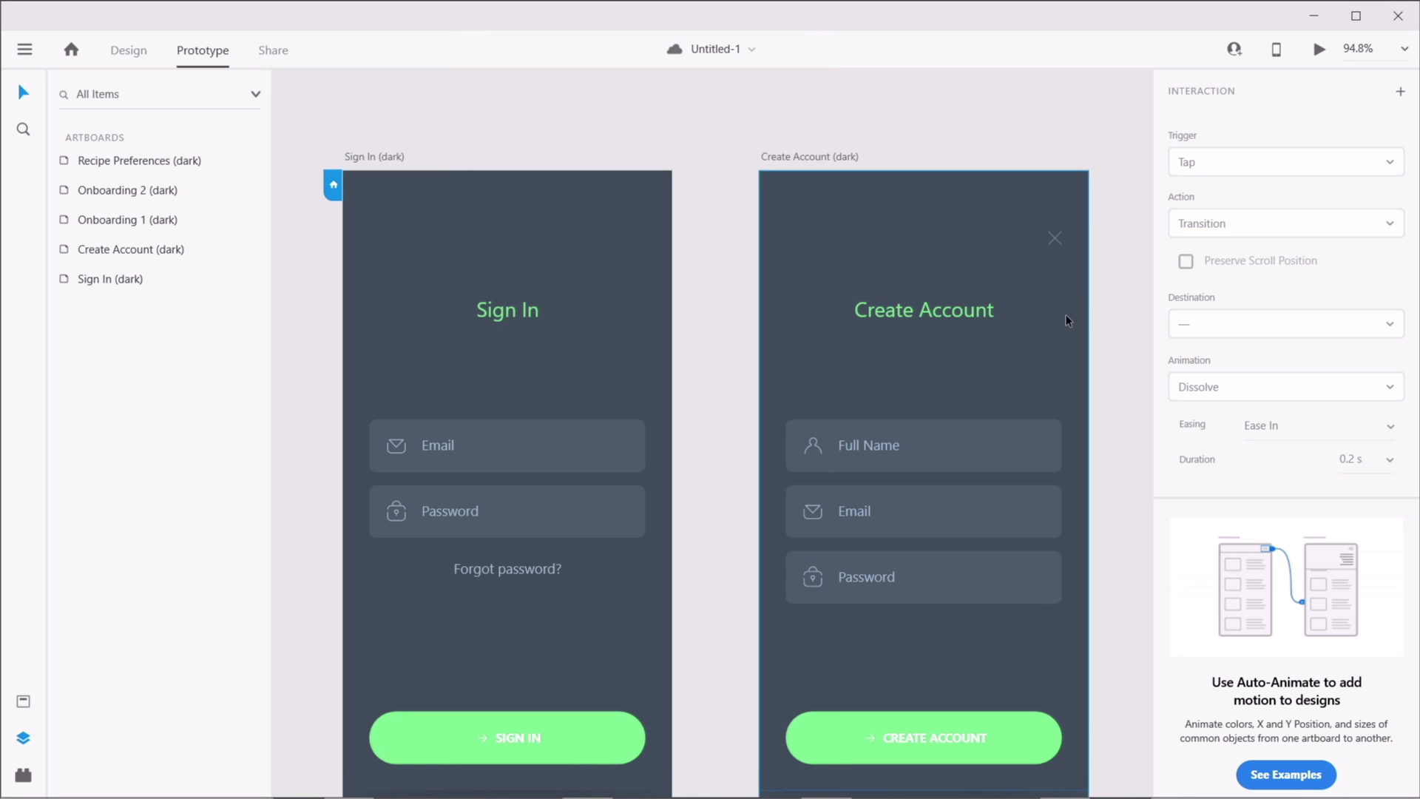
- Link the close icon on the Create Account (dark) artboard to Sign In (dark) with a Slide Left animation
{"action": "left_click", "coordinate": [1054, 241]}
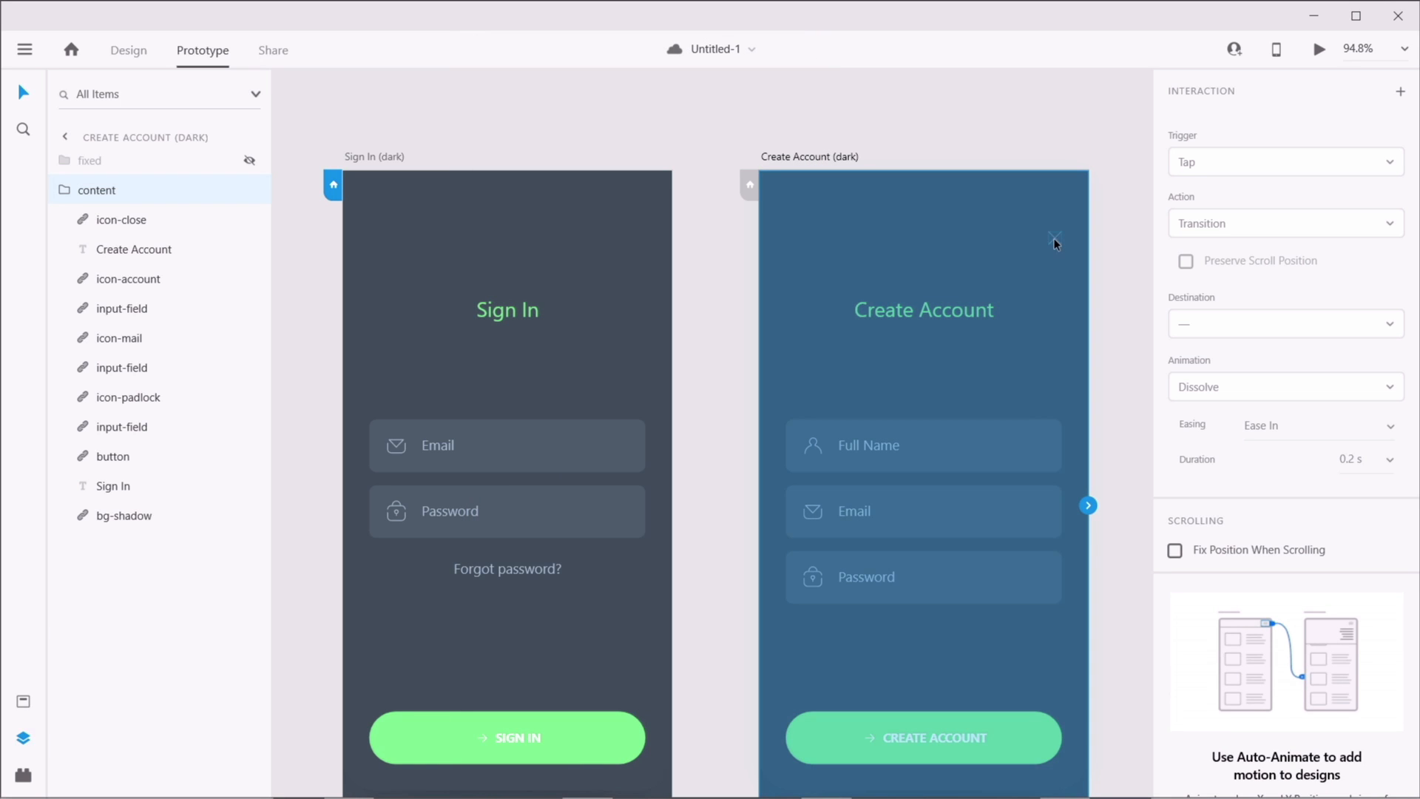
{"action": "double_click", "coordinate": [1054, 238]}
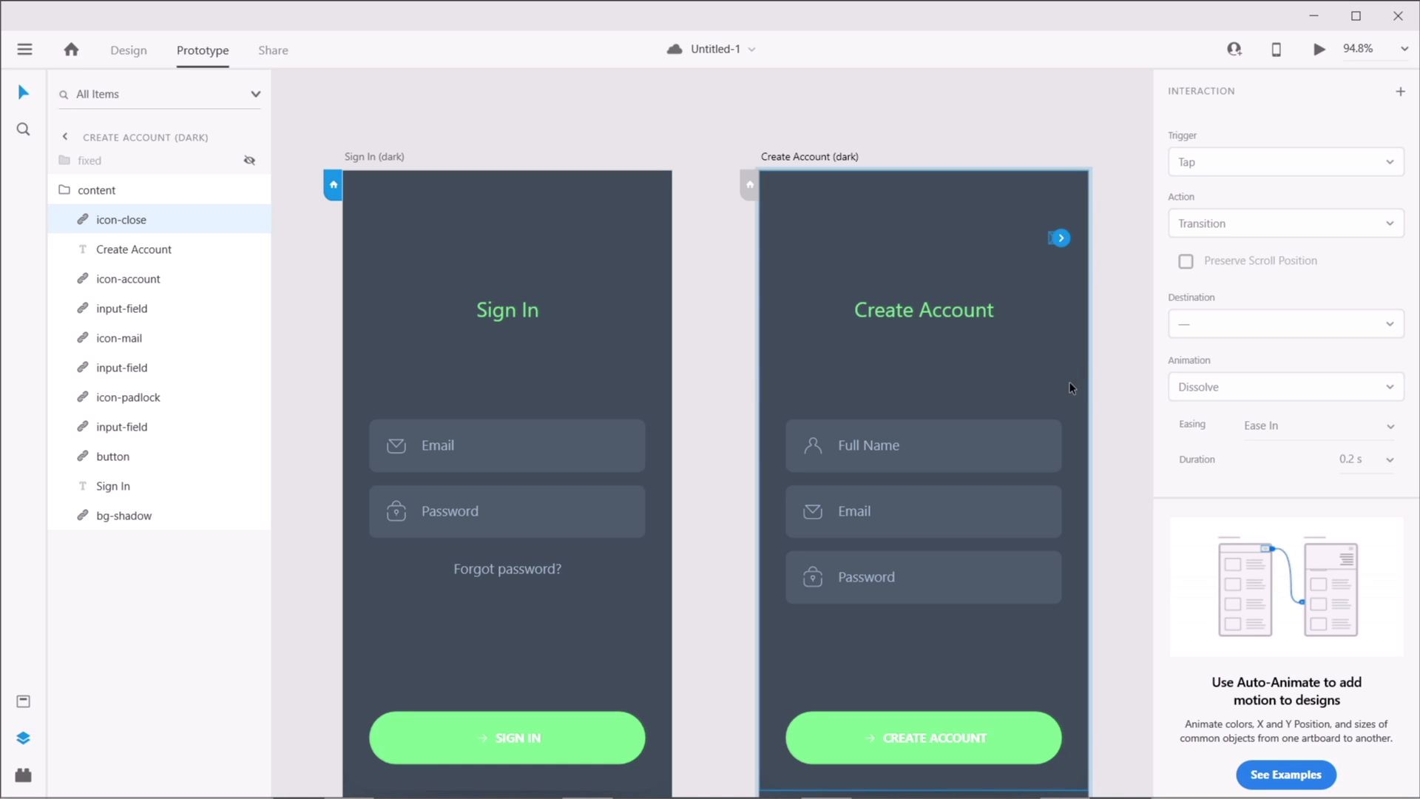
{"action": "left_click_drag", "start_coordinate": [1060, 237], "coordinate": [659, 424]}
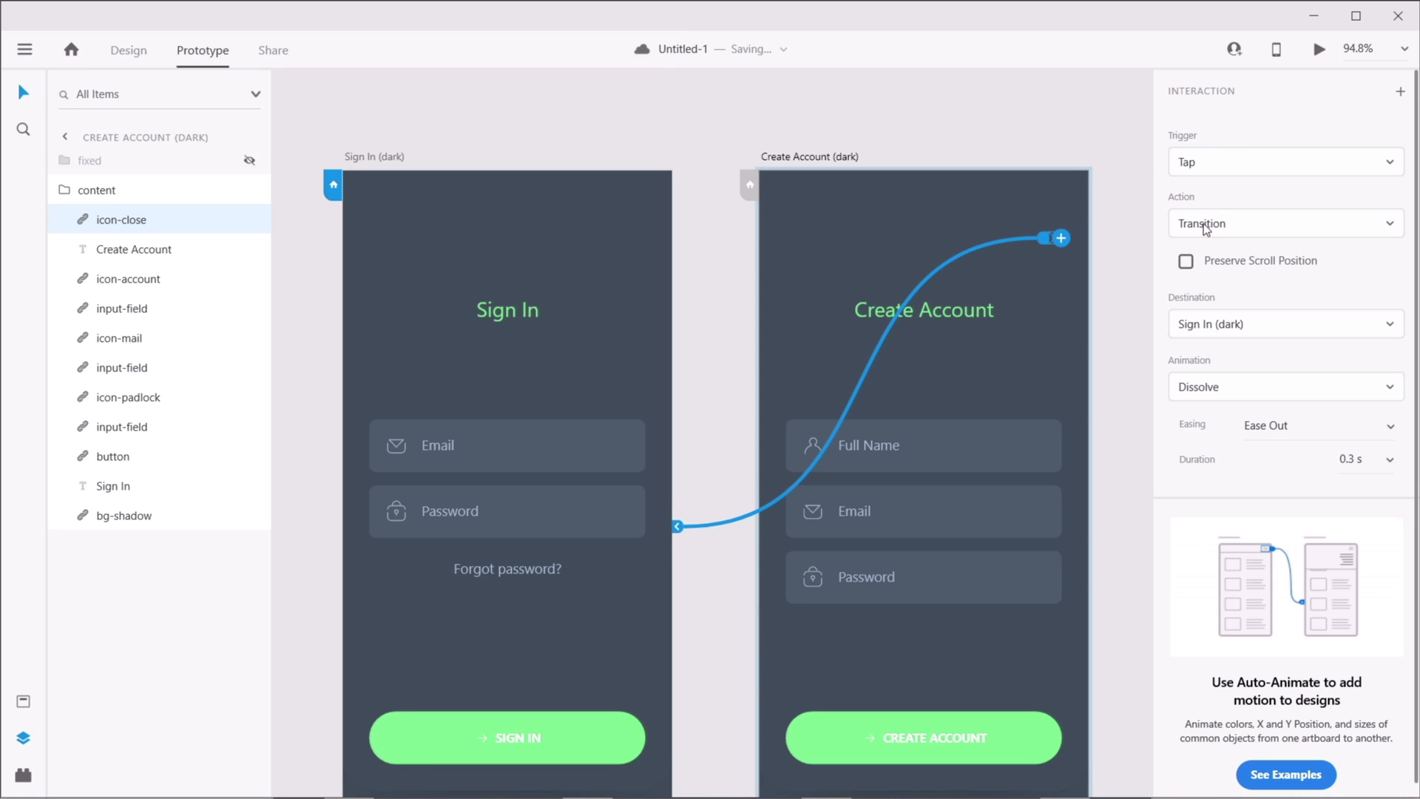
{"action": "left_click", "coordinate": [1226, 387]}
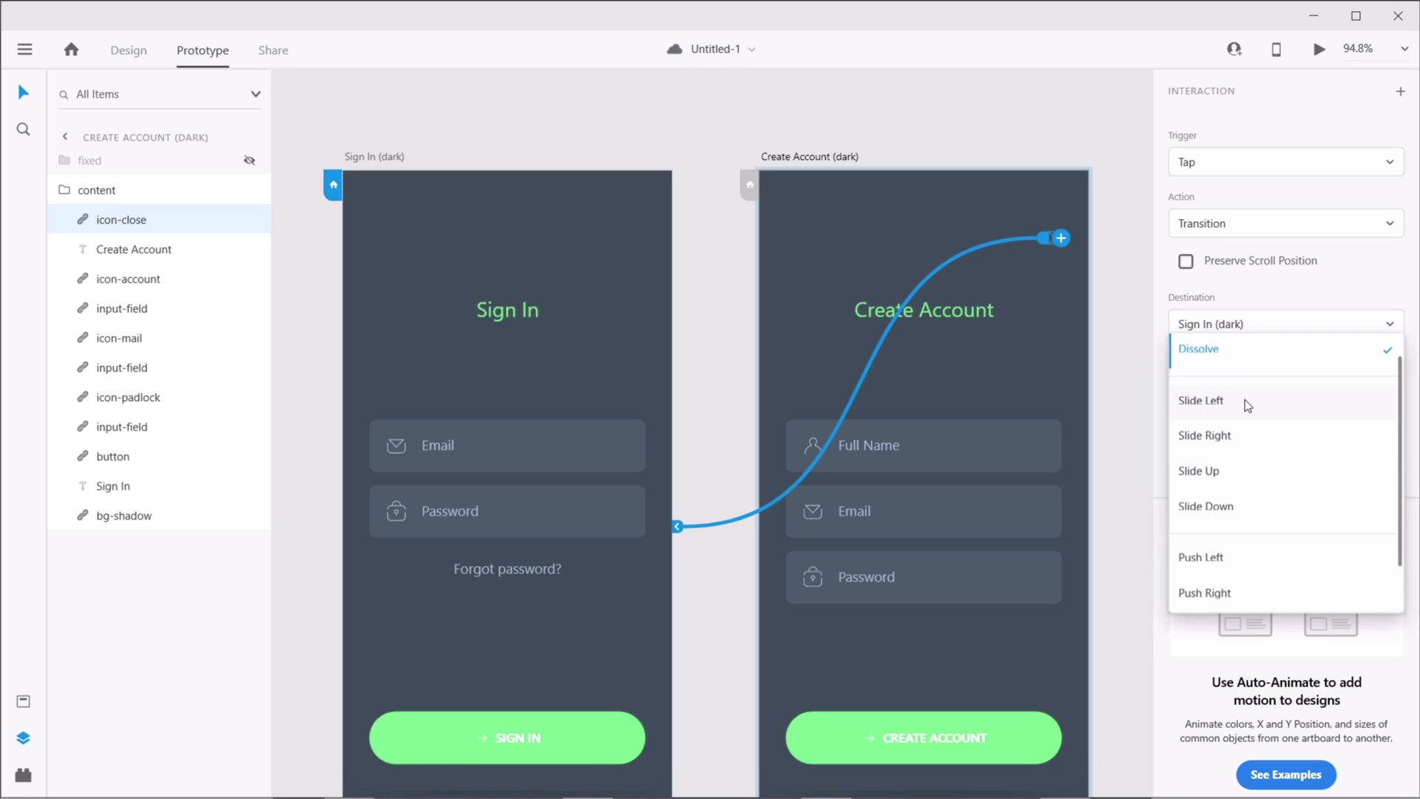
{"action": "left_click", "coordinate": [1245, 399]}
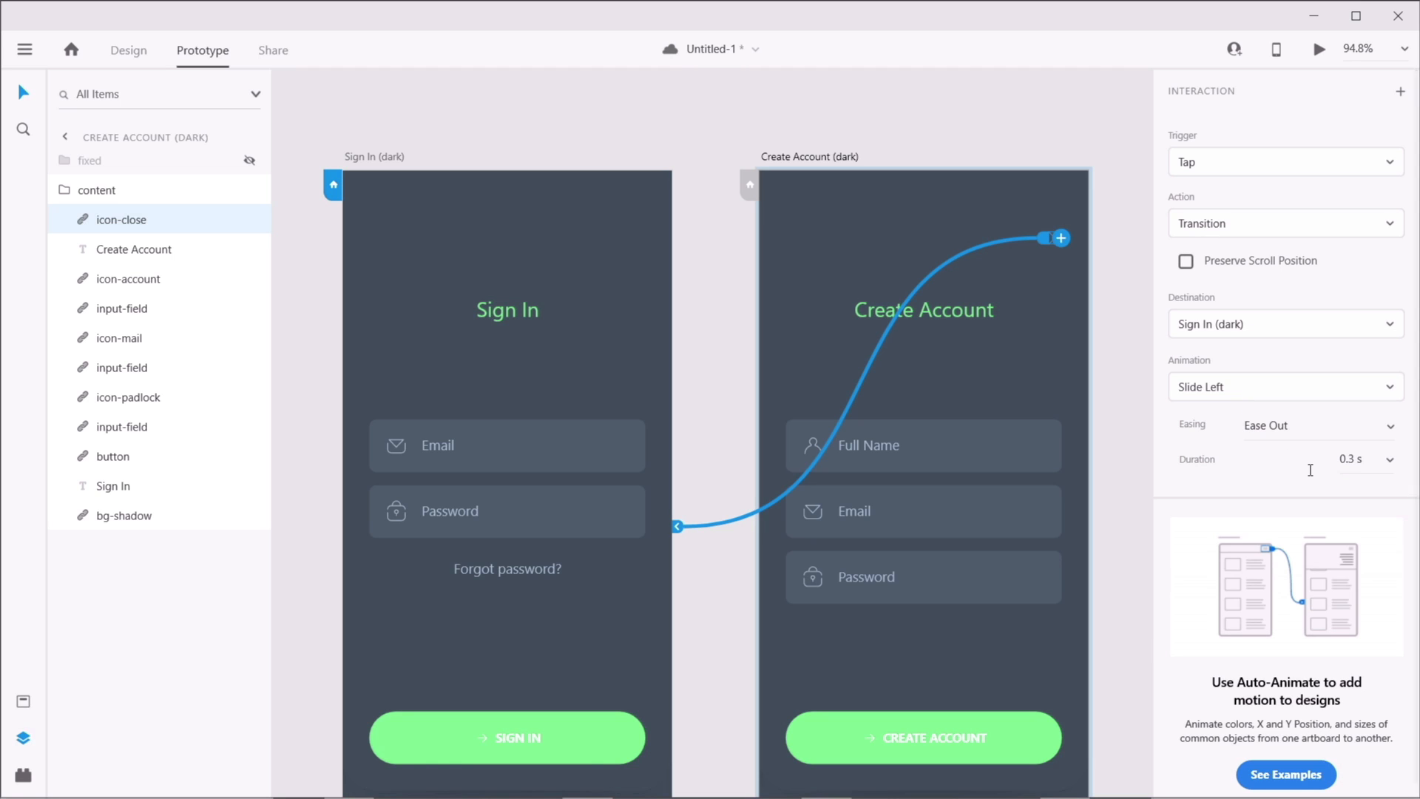
{"action": "key", "text": "Escape"}
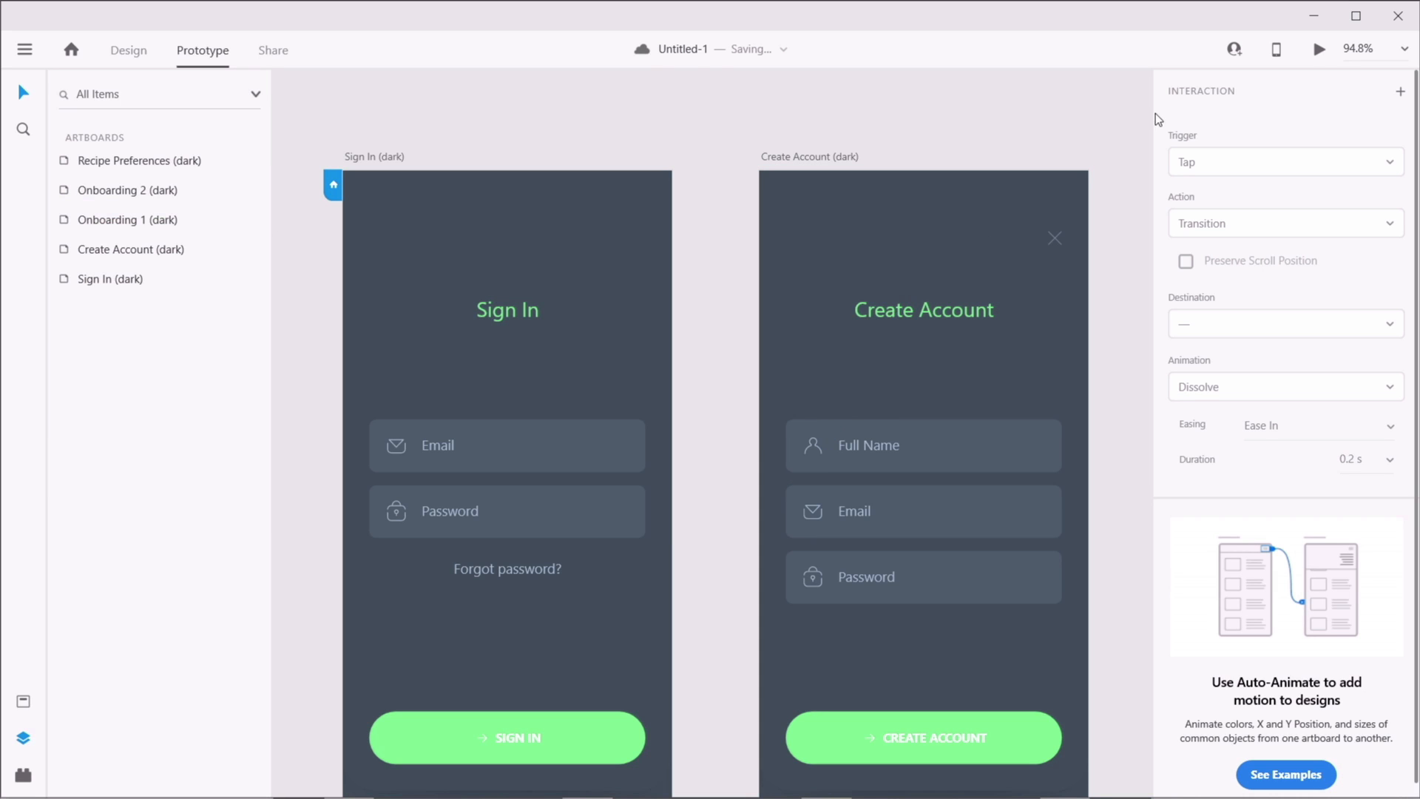
- Preview the prototype, test going to Create Account and back through its close icon, and close the preview
{"action": "left_click", "coordinate": [1319, 49]}
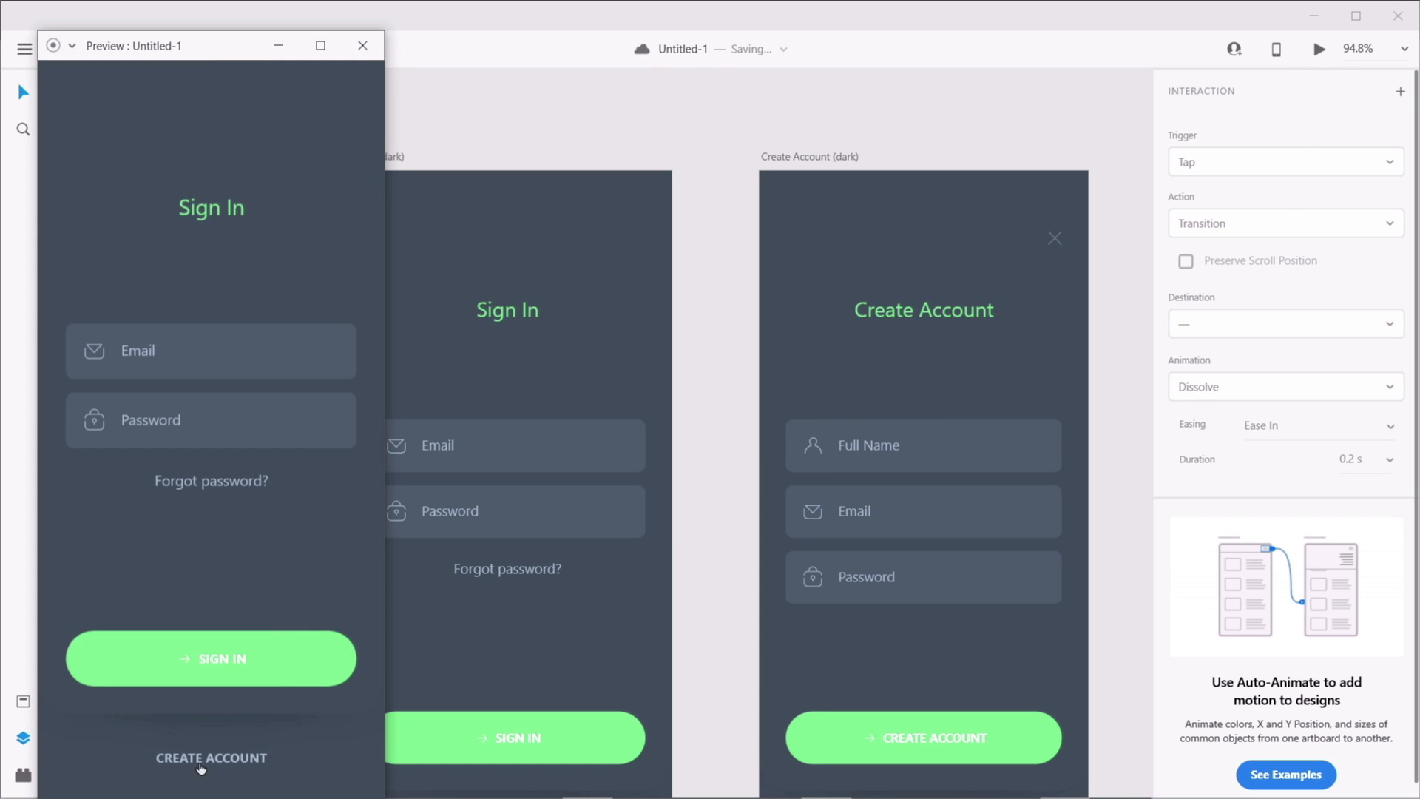
{"action": "left_click", "coordinate": [211, 758]}
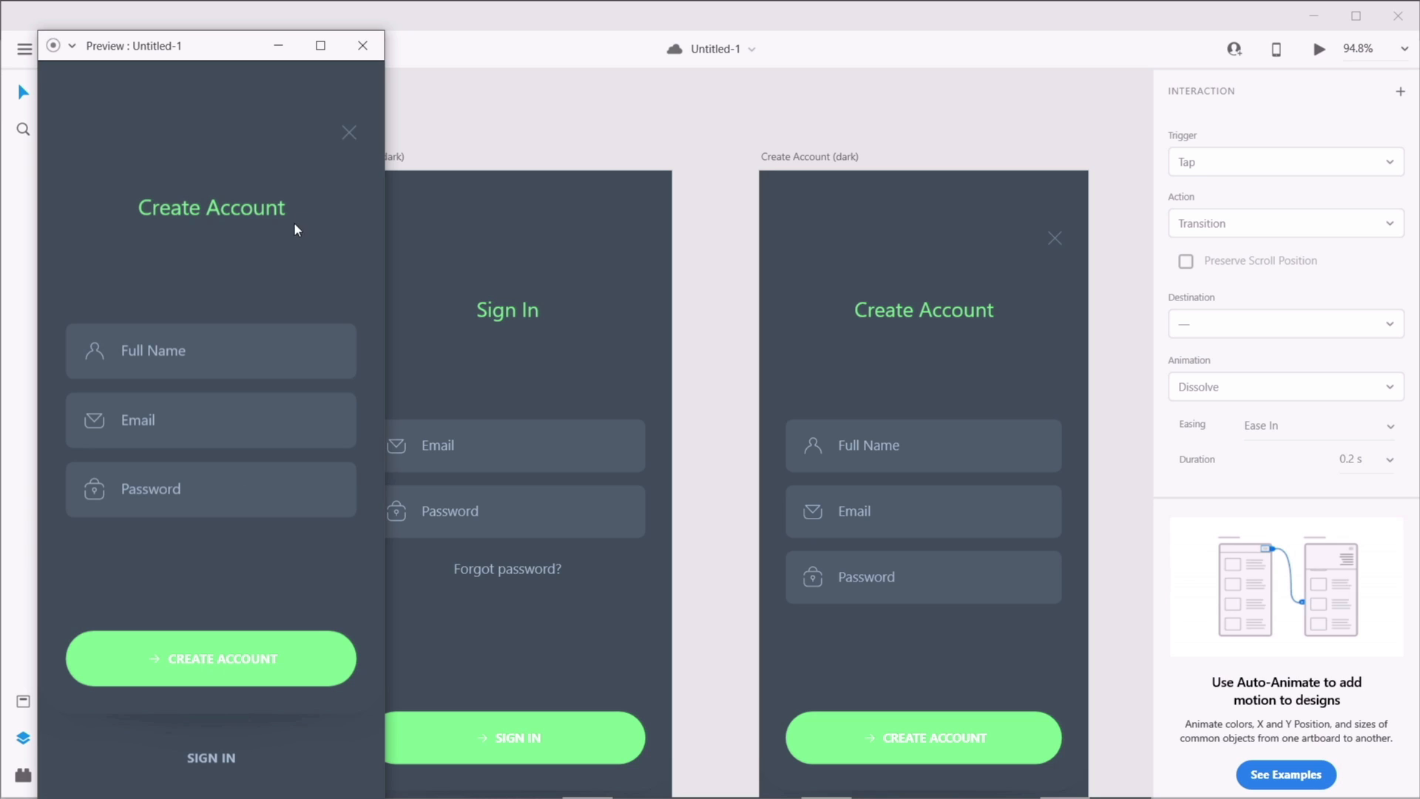
{"action": "left_click", "coordinate": [349, 134]}
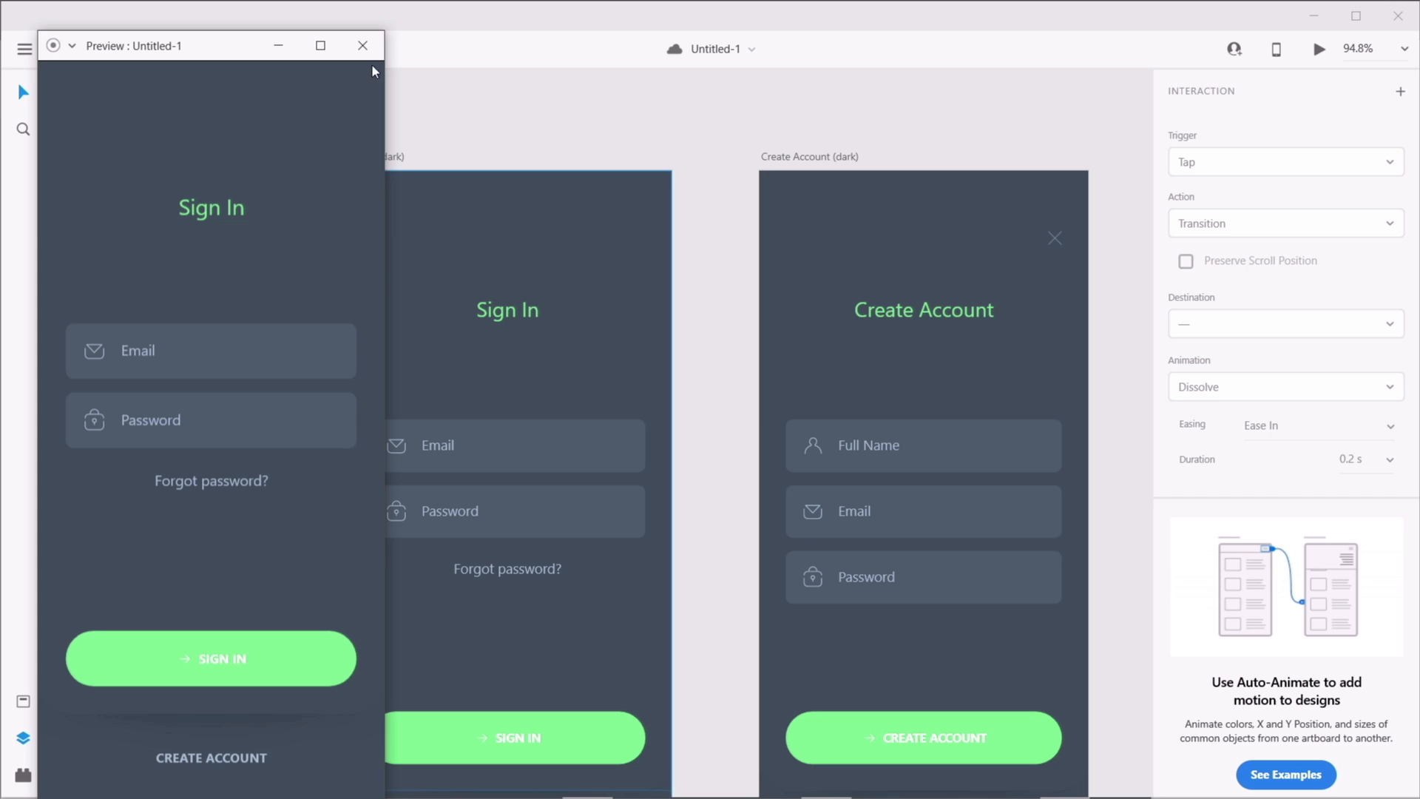
{"action": "left_click", "coordinate": [362, 45]}
- Link the green Create Account button on the Create Account (dark) artboard to the Onboarding 1 (dark) artboard
{"action": "scroll", "coordinate": [732, 412], "scroll_direction": "down", "scroll_amount": 3}
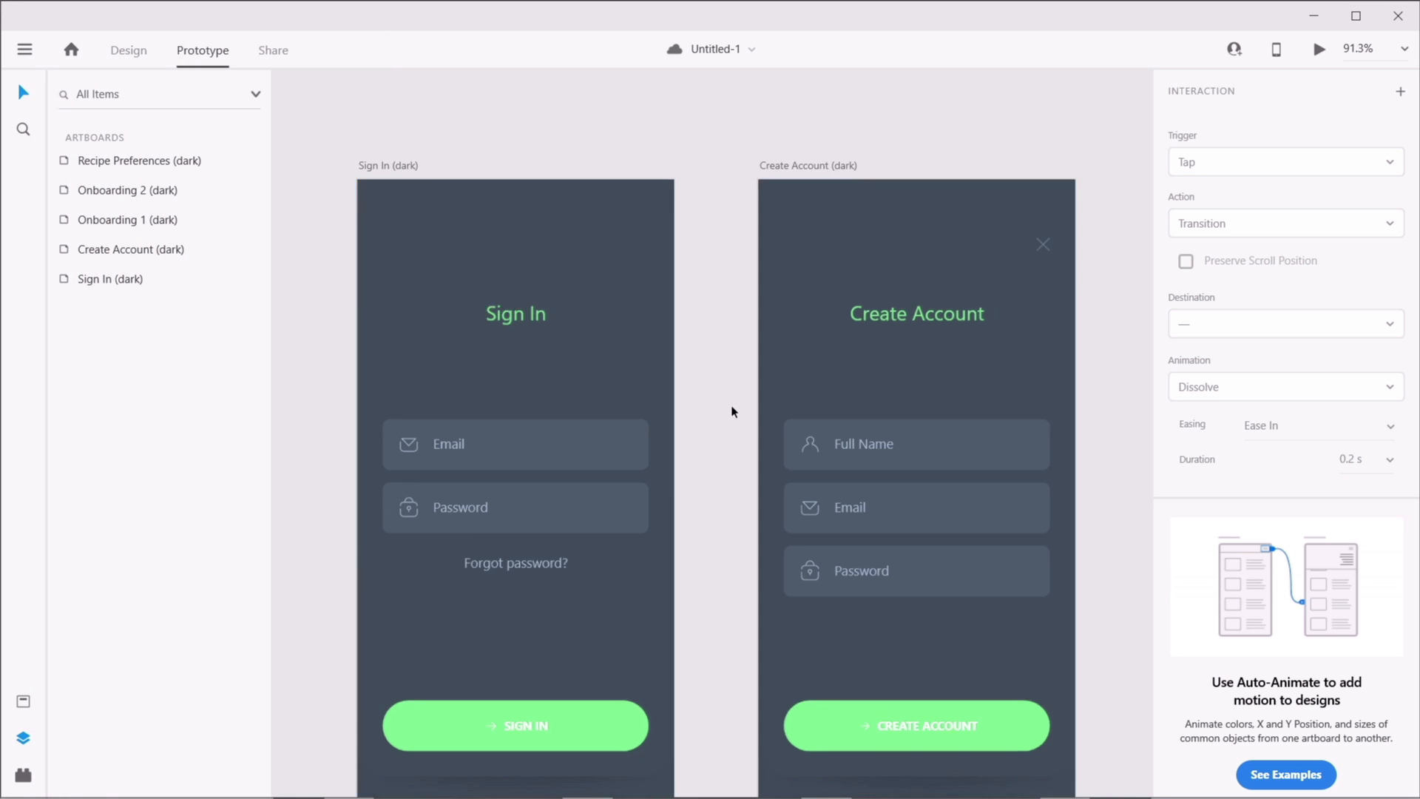
{"action": "left_click_drag", "start_coordinate": [844, 437], "coordinate": [384, 413]}
{"action": "left_click", "coordinate": [423, 643]}
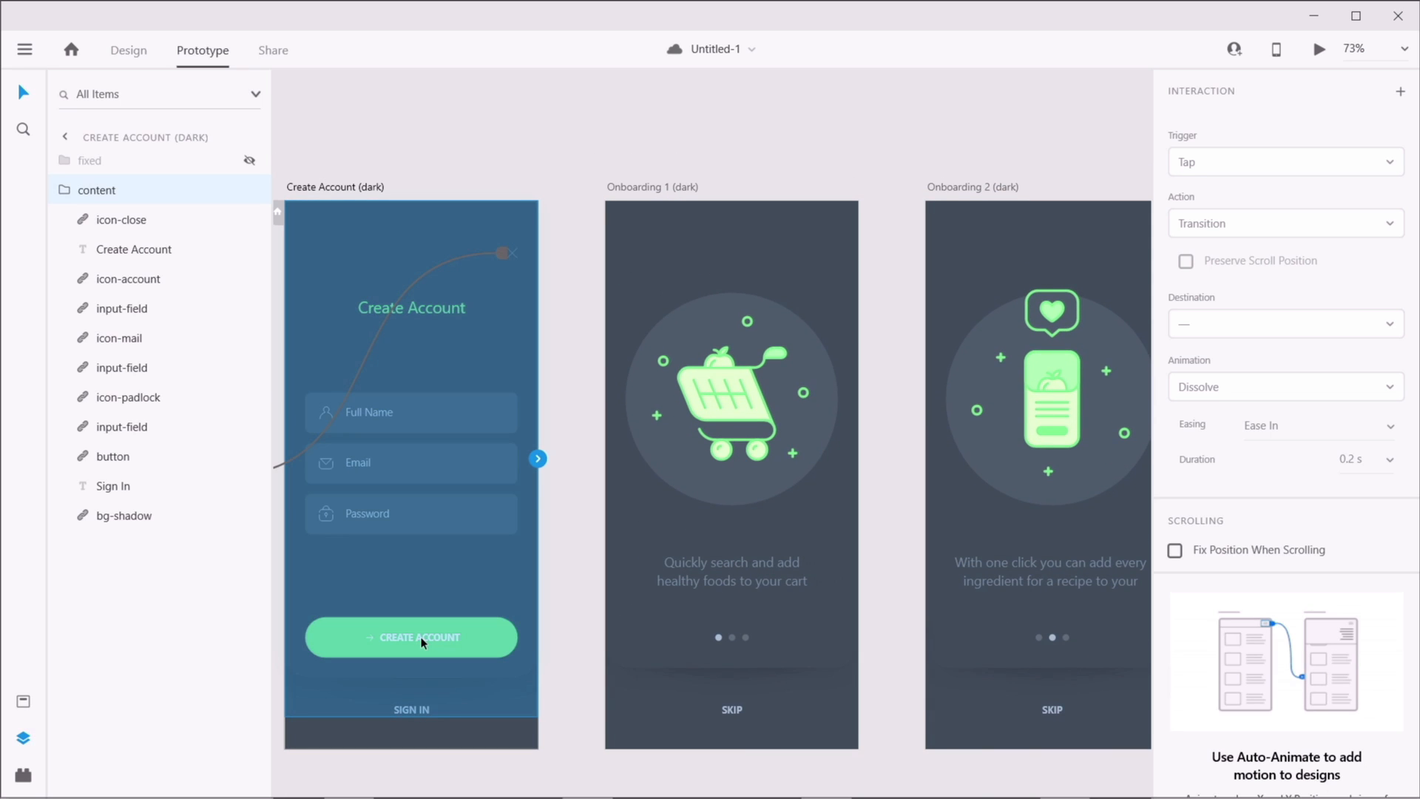
{"action": "double_click", "coordinate": [414, 638]}
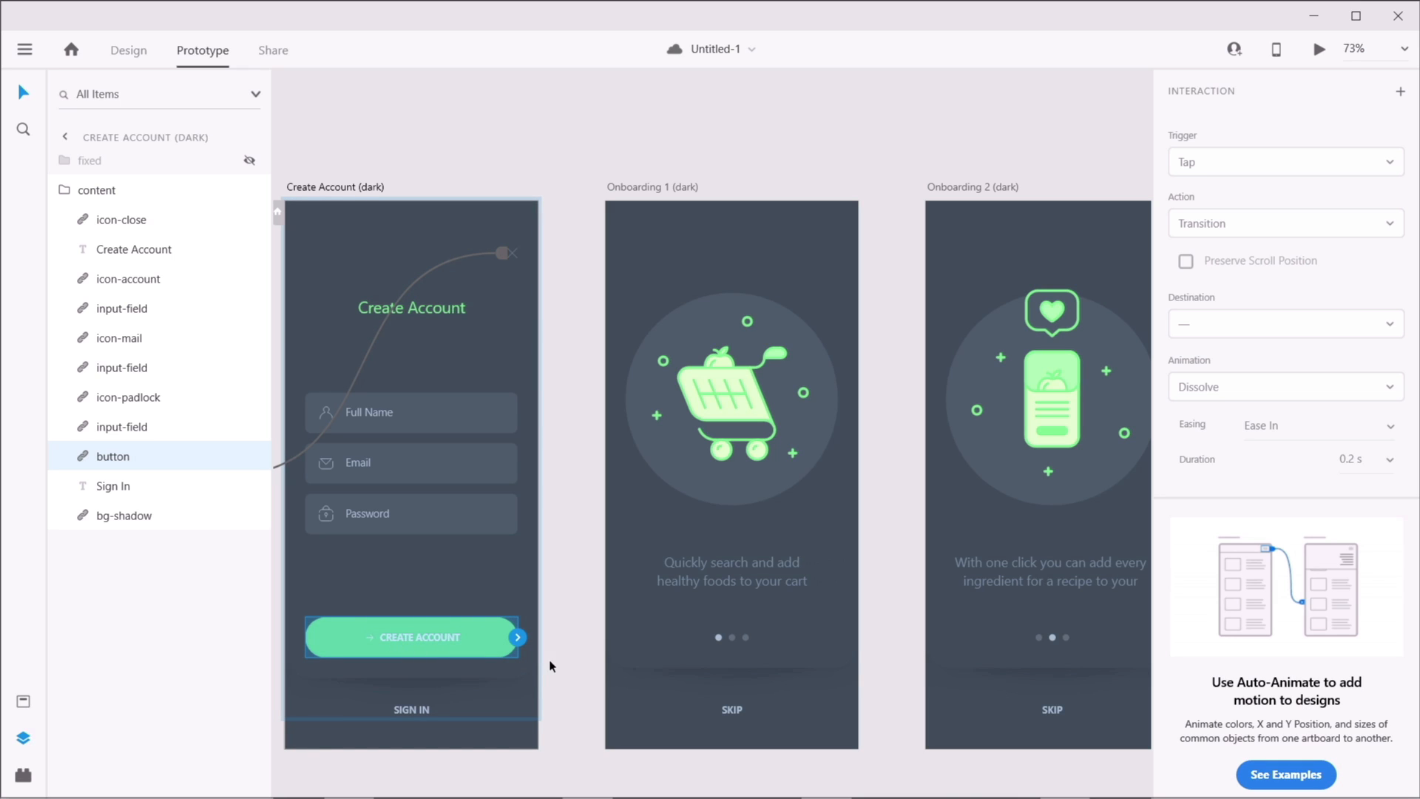
{"action": "left_click_drag", "start_coordinate": [519, 637], "coordinate": [736, 442]}
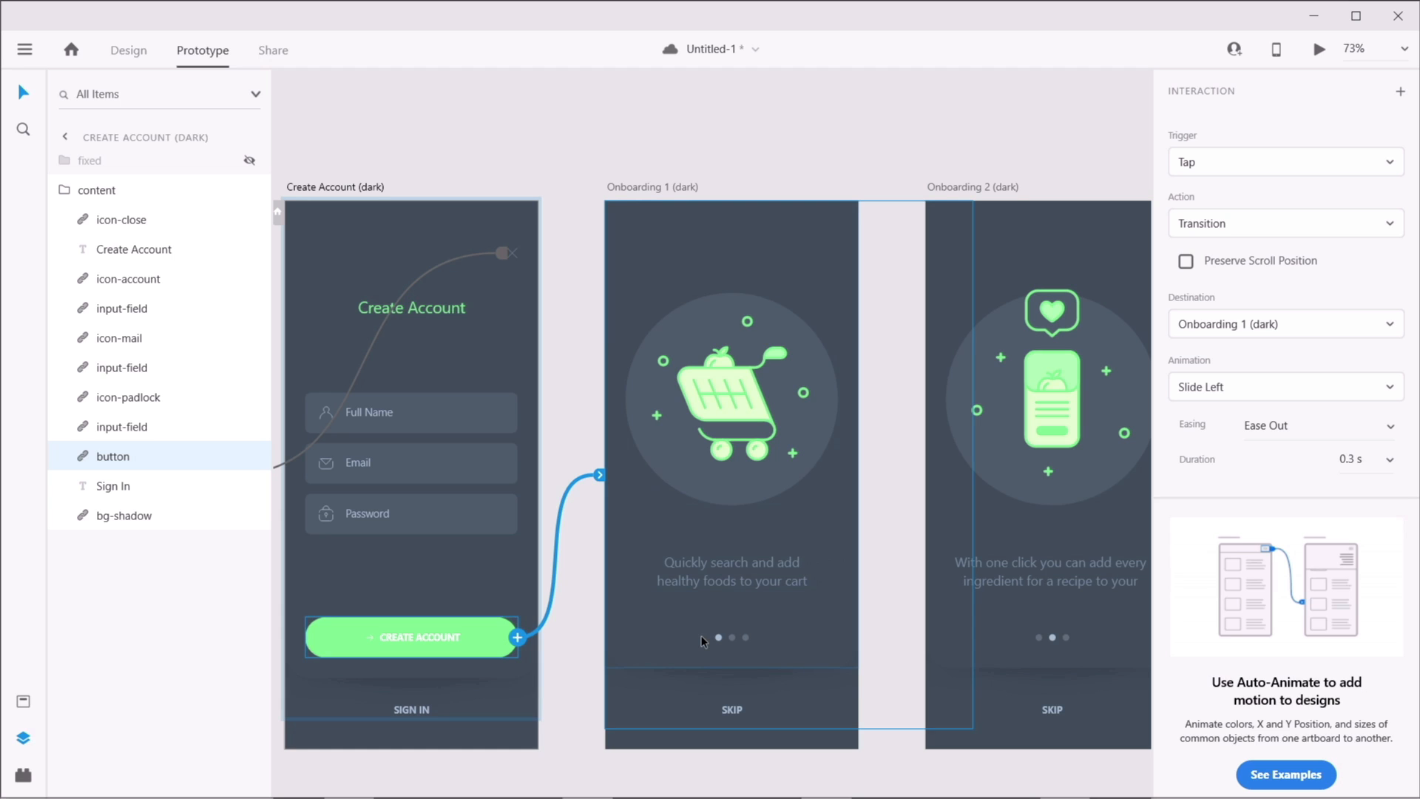
- Link the Skip text on Onboarding 1 (dark) to Onboarding 2 (dark), and the Skip text on Onboarding 2 (dark) to Recipe Preferences (dark)
{"action": "left_click", "coordinate": [733, 711]}
{"action": "left_click_drag", "start_coordinate": [742, 710], "coordinate": [1009, 486]}
{"action": "scroll", "coordinate": [954, 662], "scroll_direction": "right", "scroll_amount": 5}
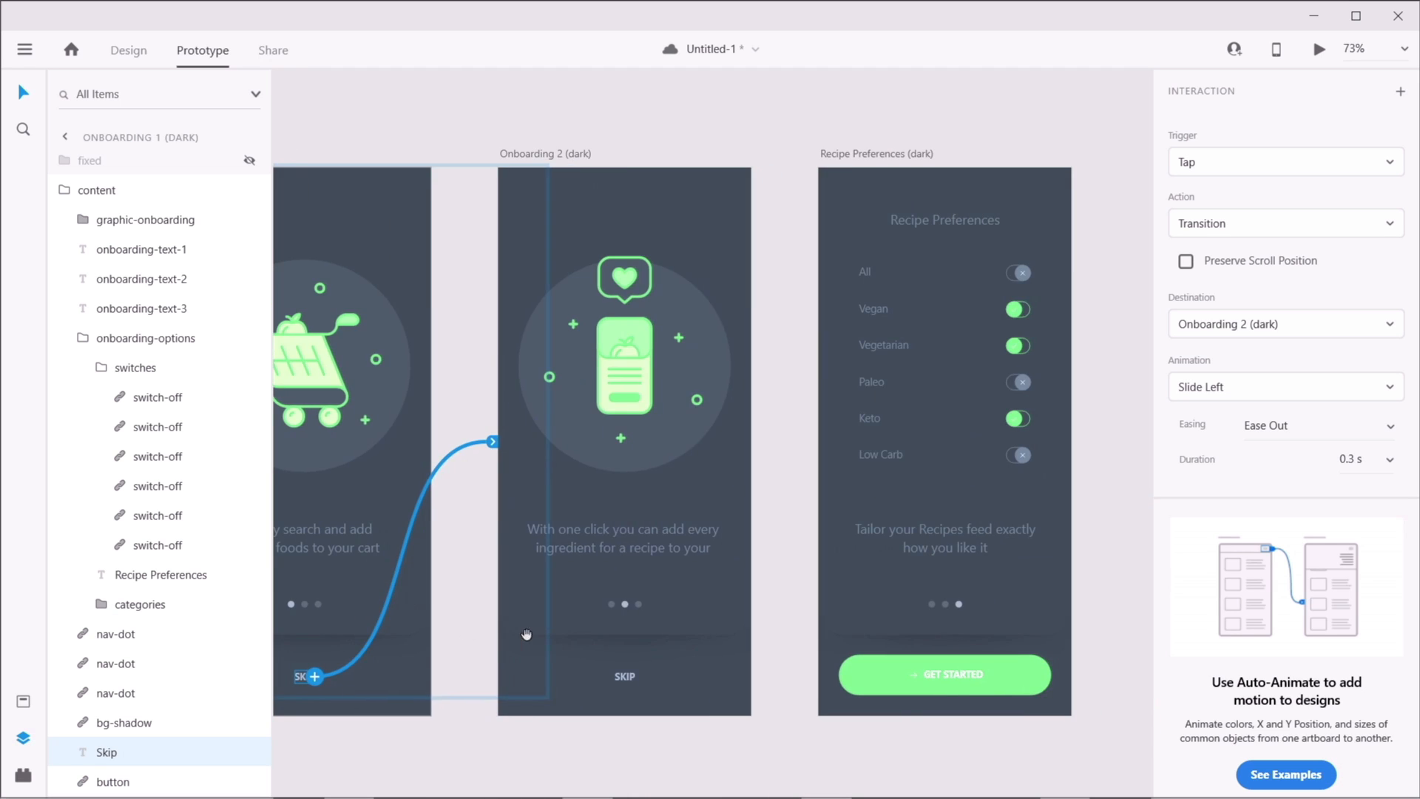
{"action": "left_click", "coordinate": [625, 677]}
{"action": "left_click_drag", "start_coordinate": [636, 676], "coordinate": [881, 521]}
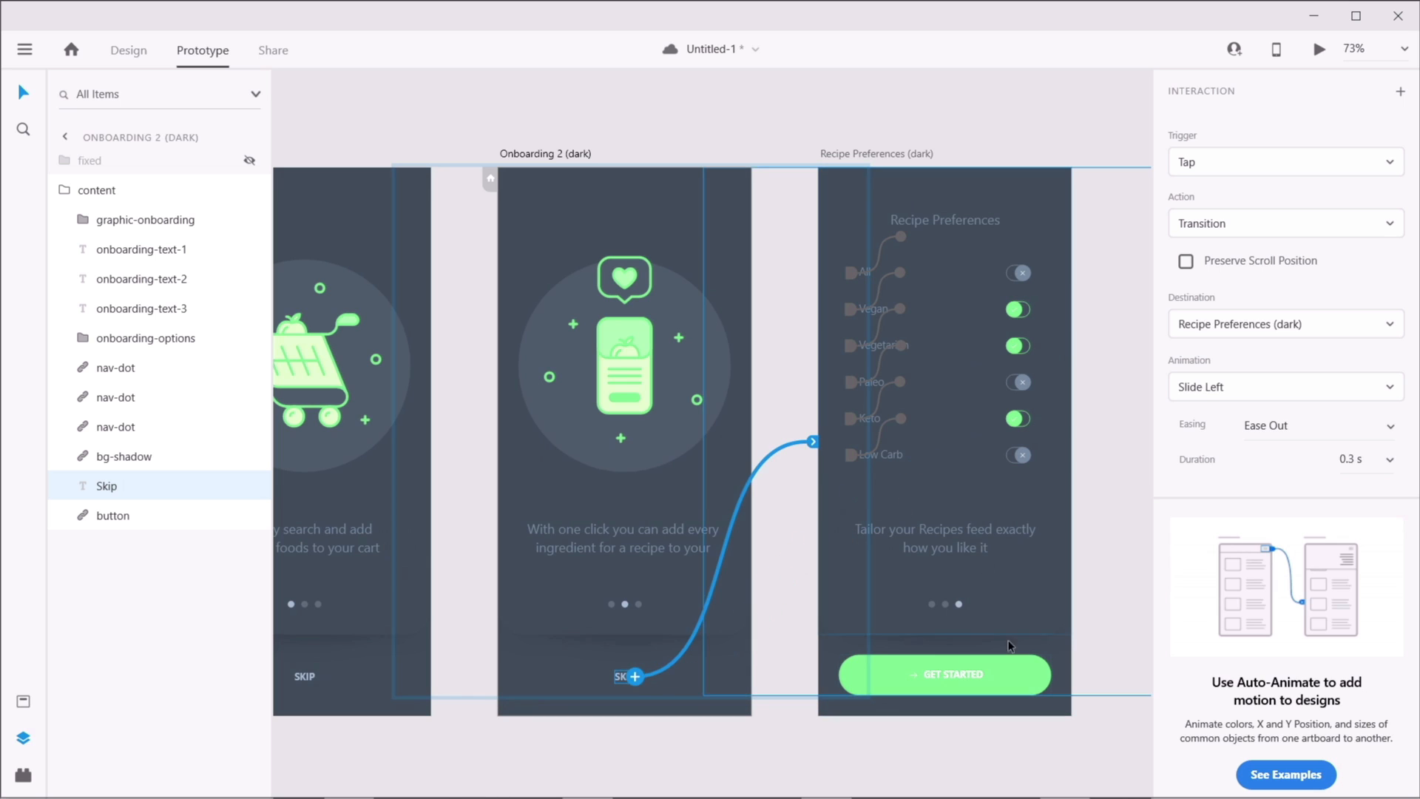
{"action": "left_click", "coordinate": [1014, 126]}
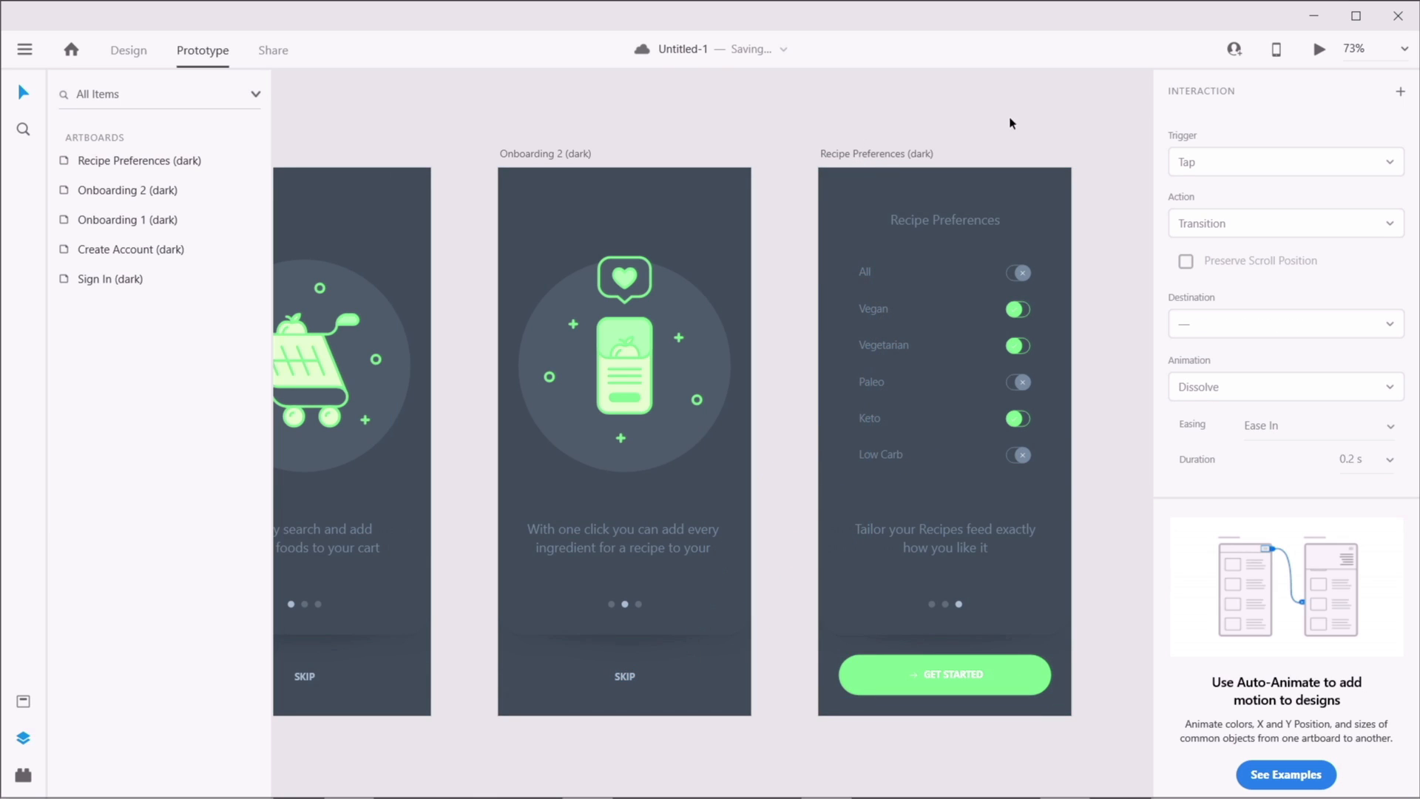
- Preview the prototype in a maximized window, test the flow from Sign In through onboarding to Recipe Preferences, and close the preview
{"action": "left_click", "coordinate": [1319, 49]}
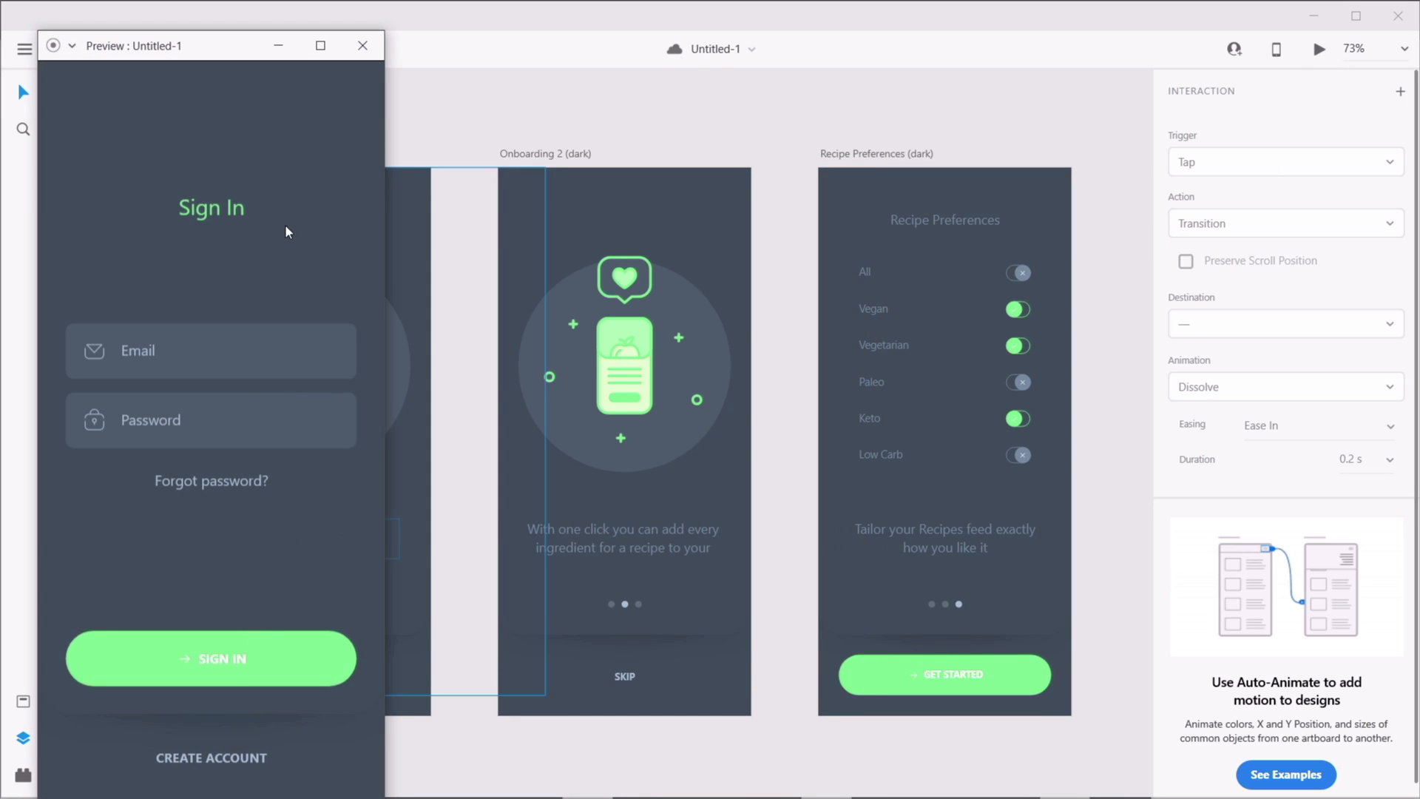
{"action": "double_click", "coordinate": [225, 52]}
{"action": "left_click", "coordinate": [714, 737]}
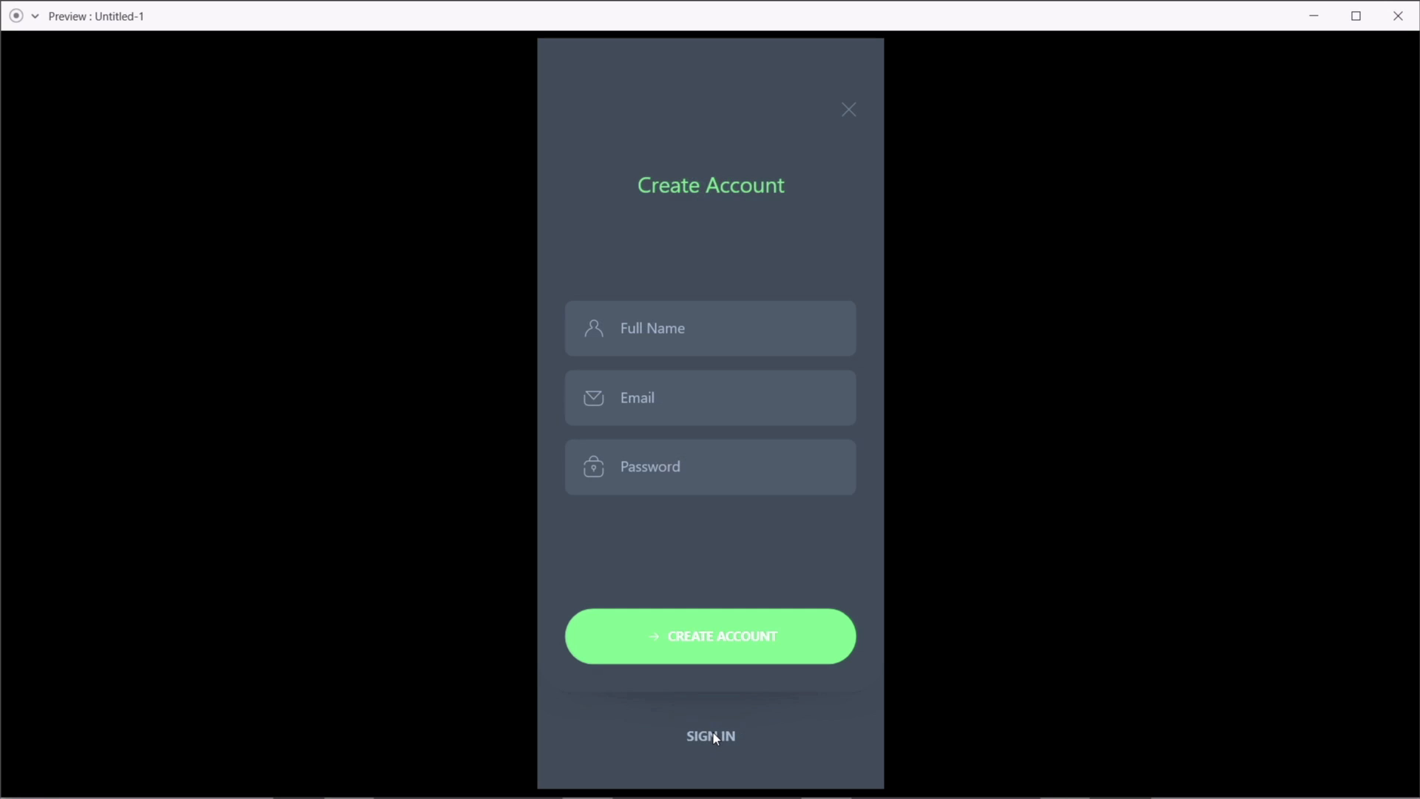
{"action": "left_click", "coordinate": [726, 636]}
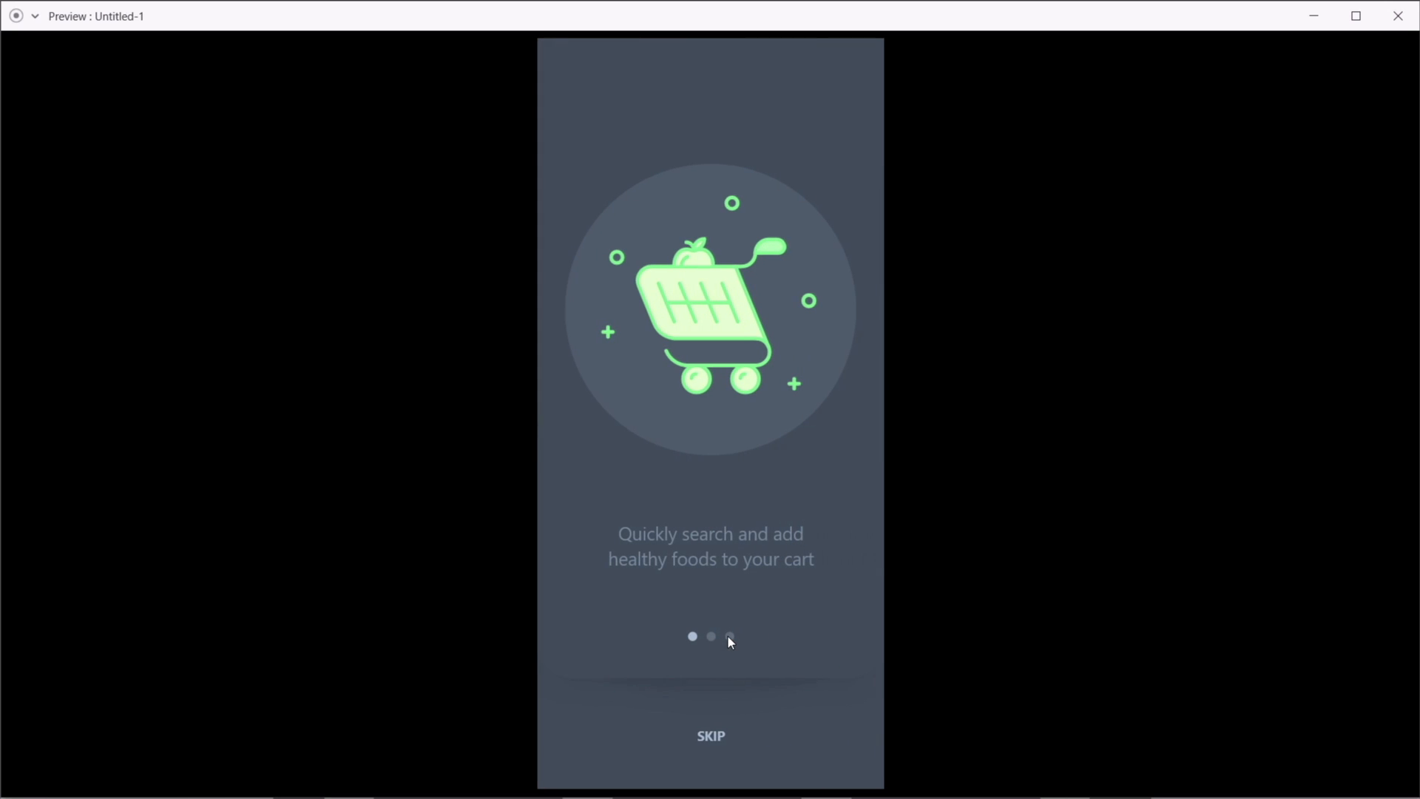
{"action": "left_click", "coordinate": [711, 736]}
{"action": "left_click", "coordinate": [710, 737]}
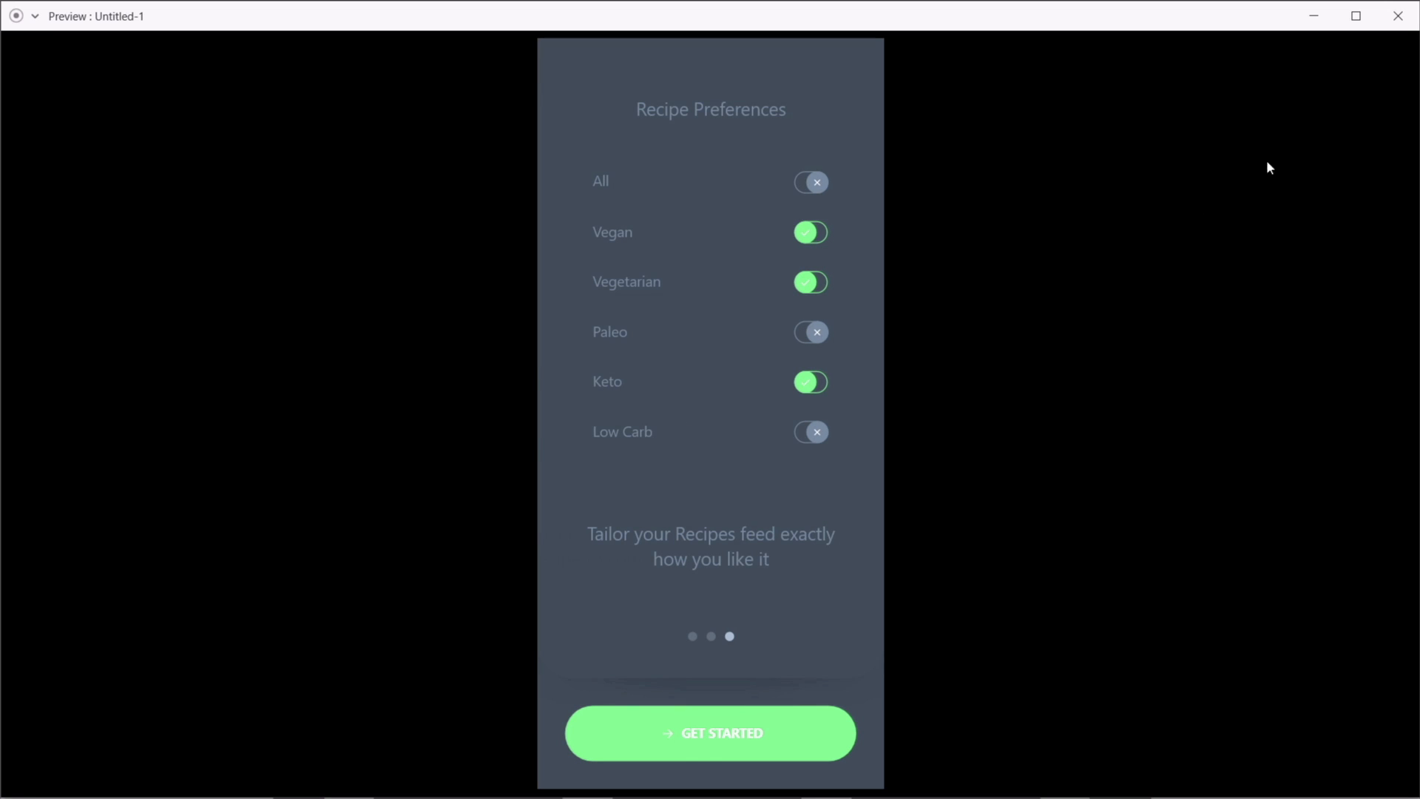
{"action": "left_click", "coordinate": [1397, 16]}
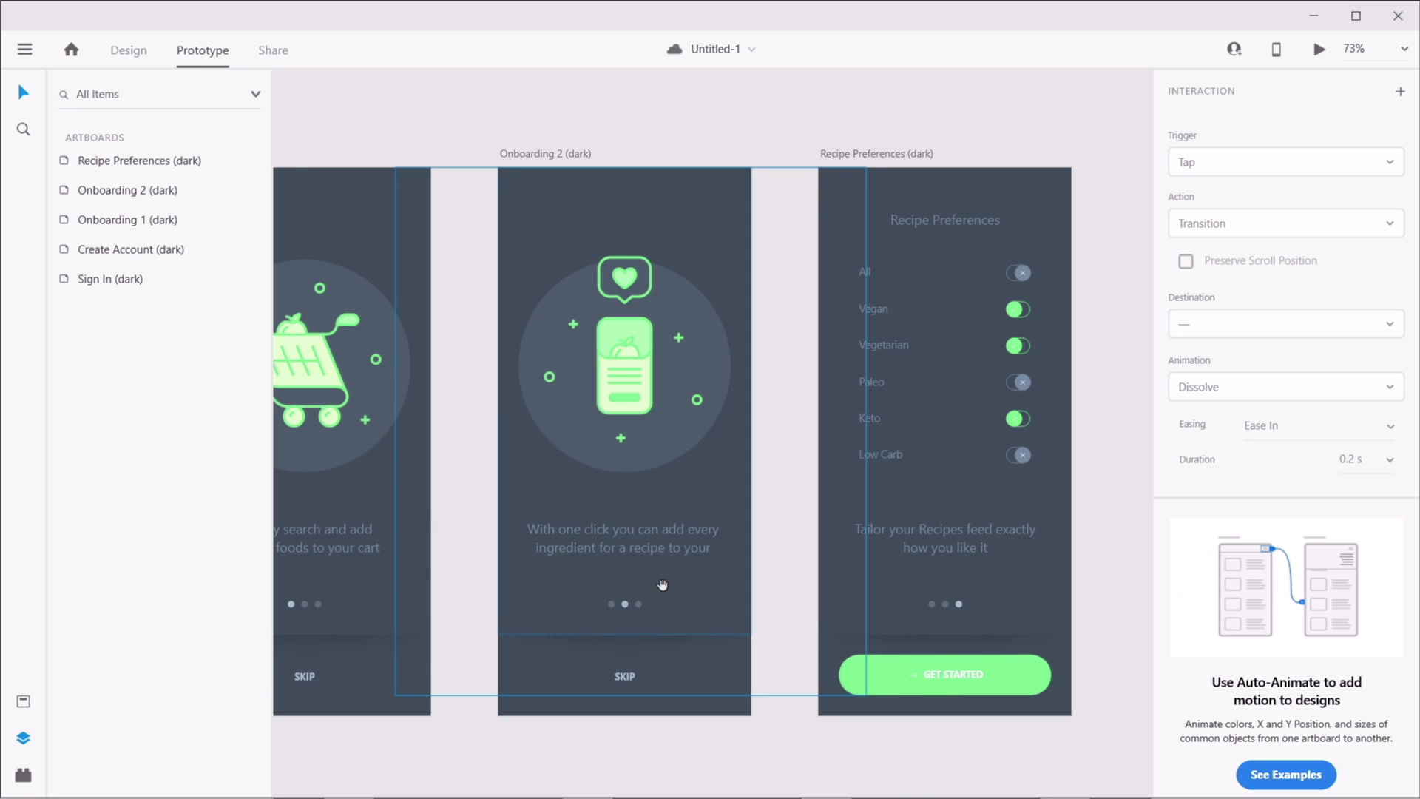
- Check the links of the Sign In (dark) and Create Account (dark) artboards and remove the link from Sign In's Create Account text
{"action": "scroll", "coordinate": [662, 589], "scroll_direction": "left", "scroll_amount": 10}
{"action": "left_click_drag", "start_coordinate": [661, 544], "coordinate": [850, 508]}
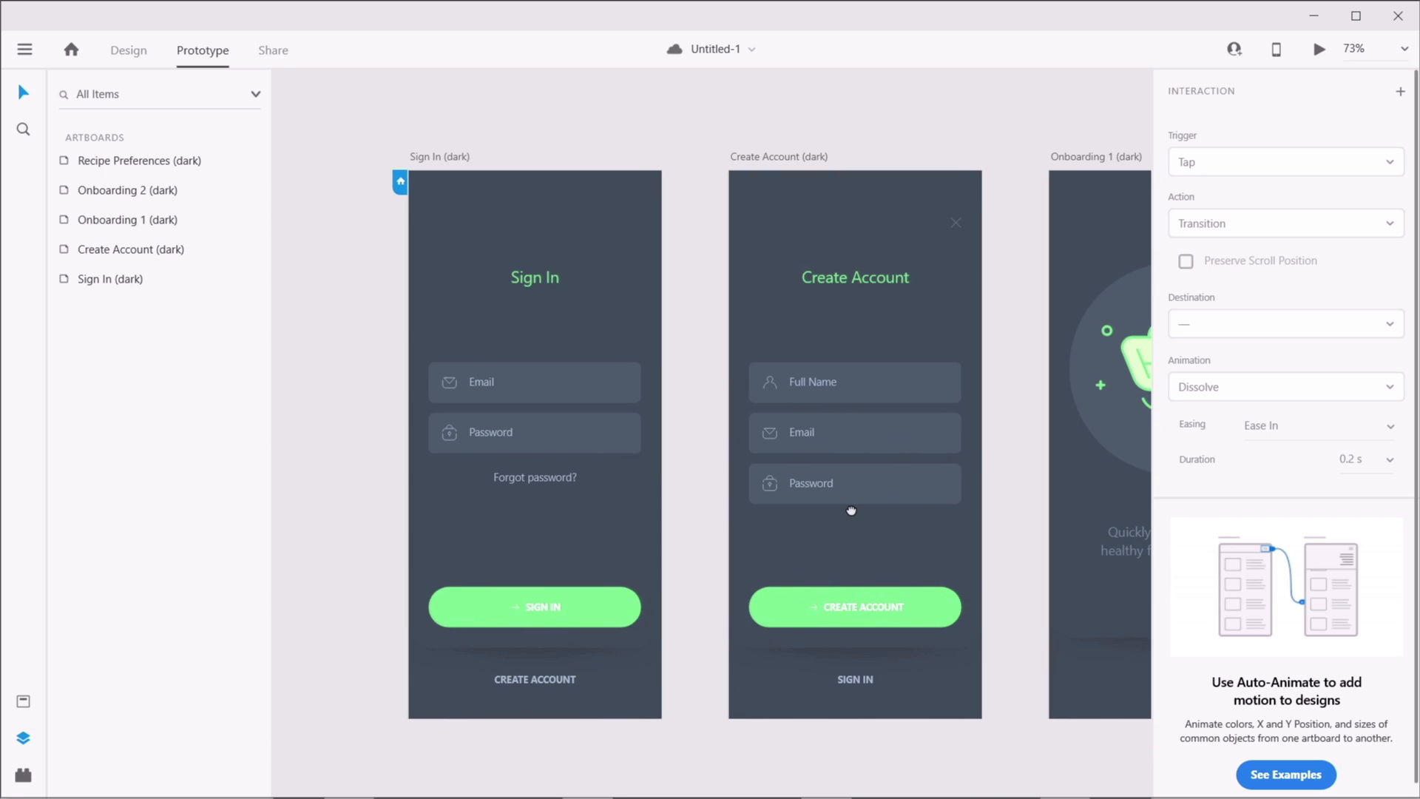
{"action": "left_click", "coordinate": [531, 512]}
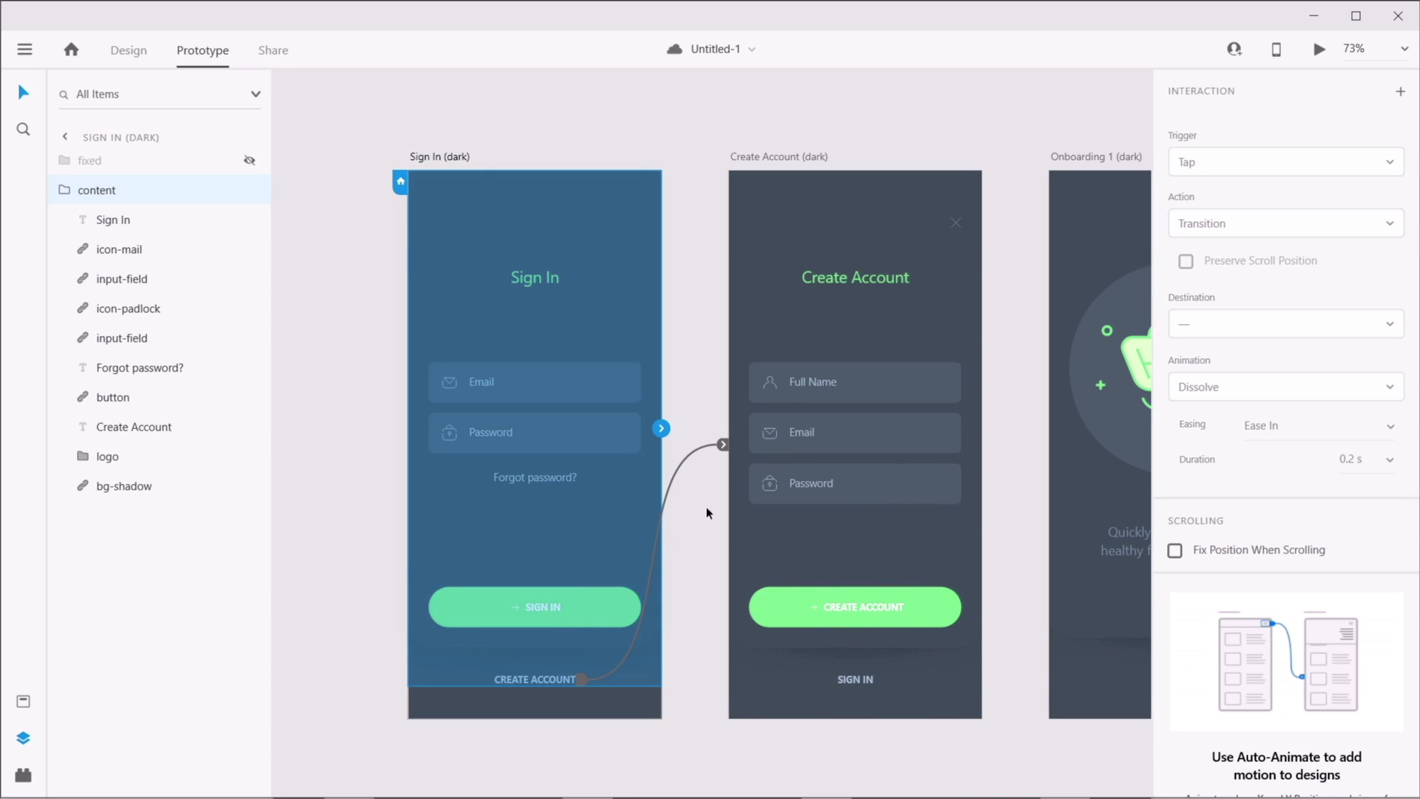
{"action": "left_click", "coordinate": [764, 195]}
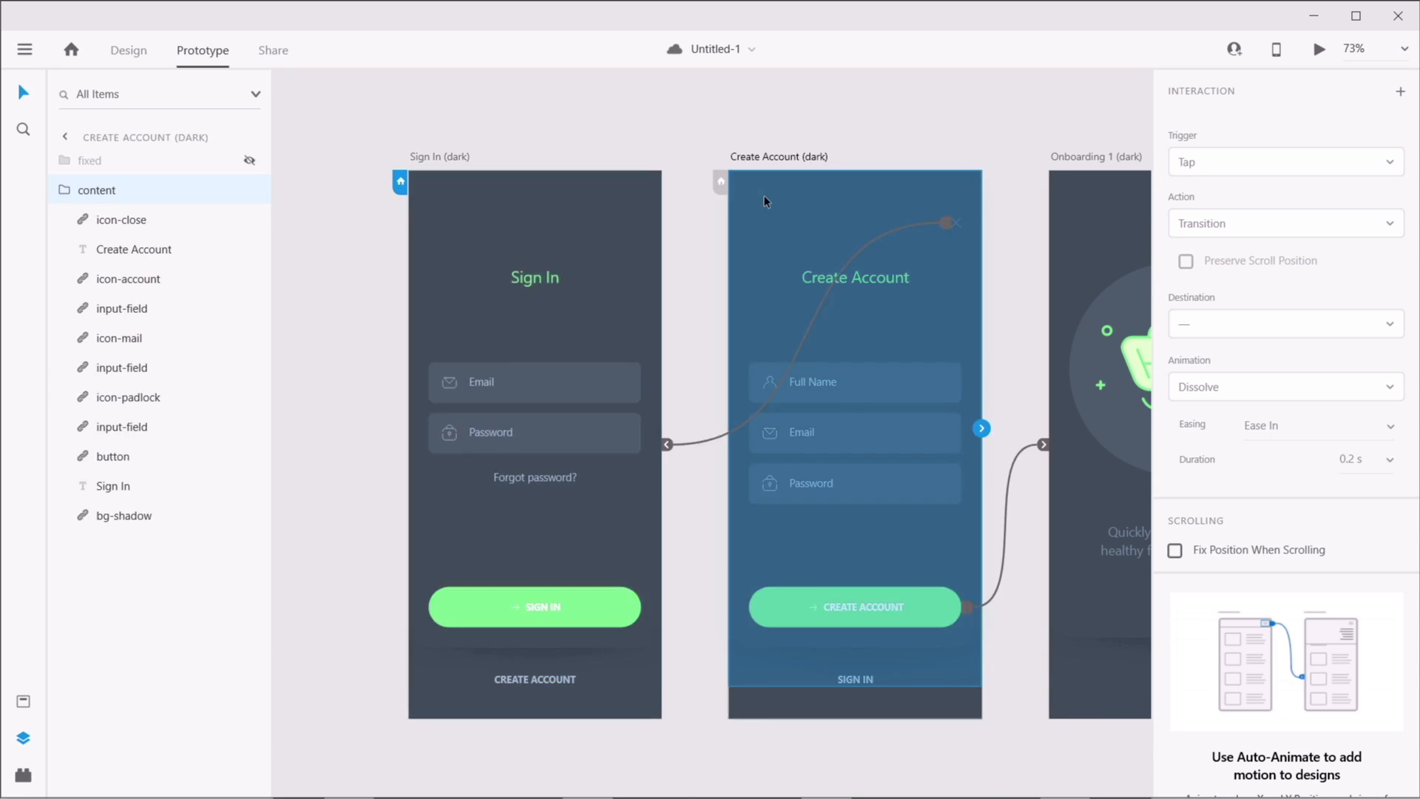
{"action": "left_click", "coordinate": [580, 540]}
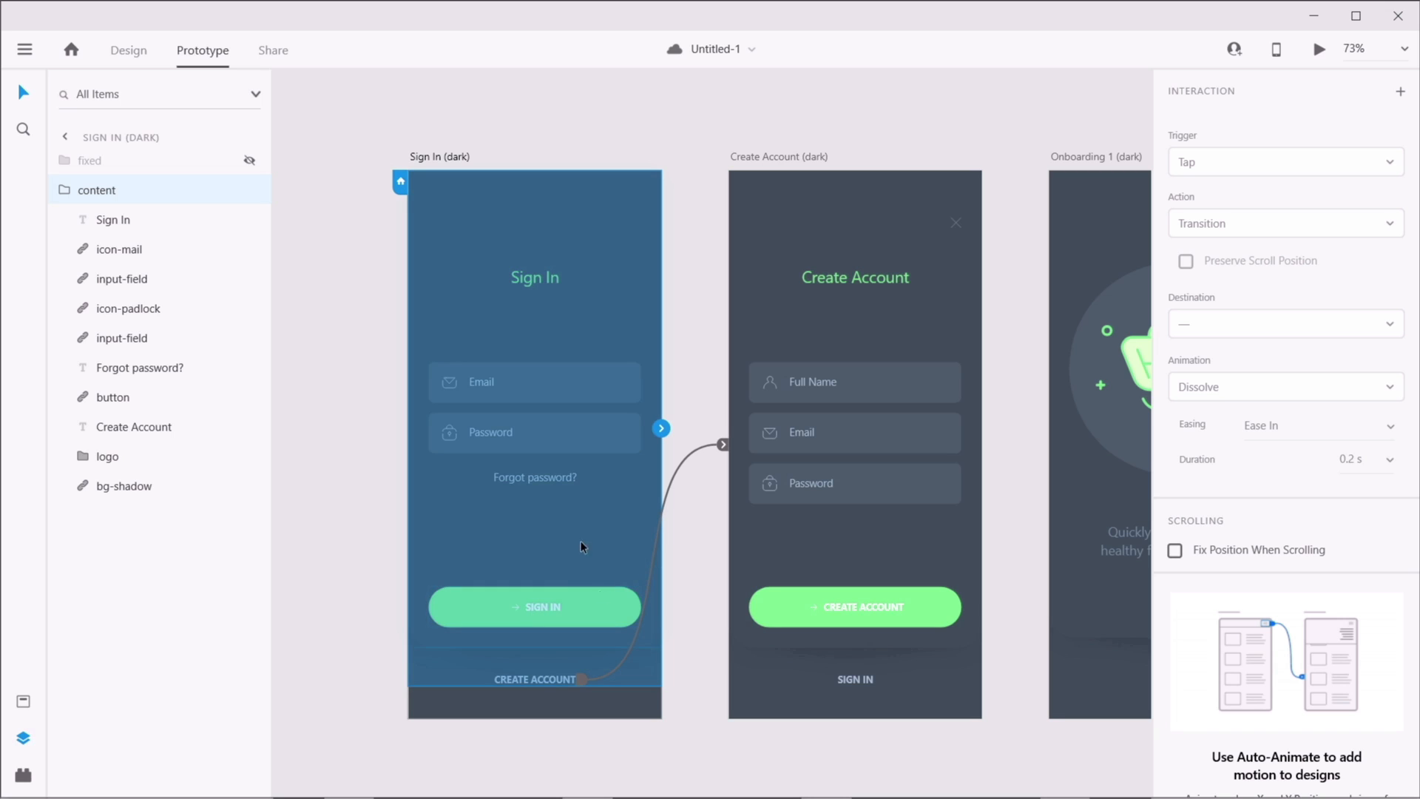
{"action": "double_click", "coordinate": [544, 685]}
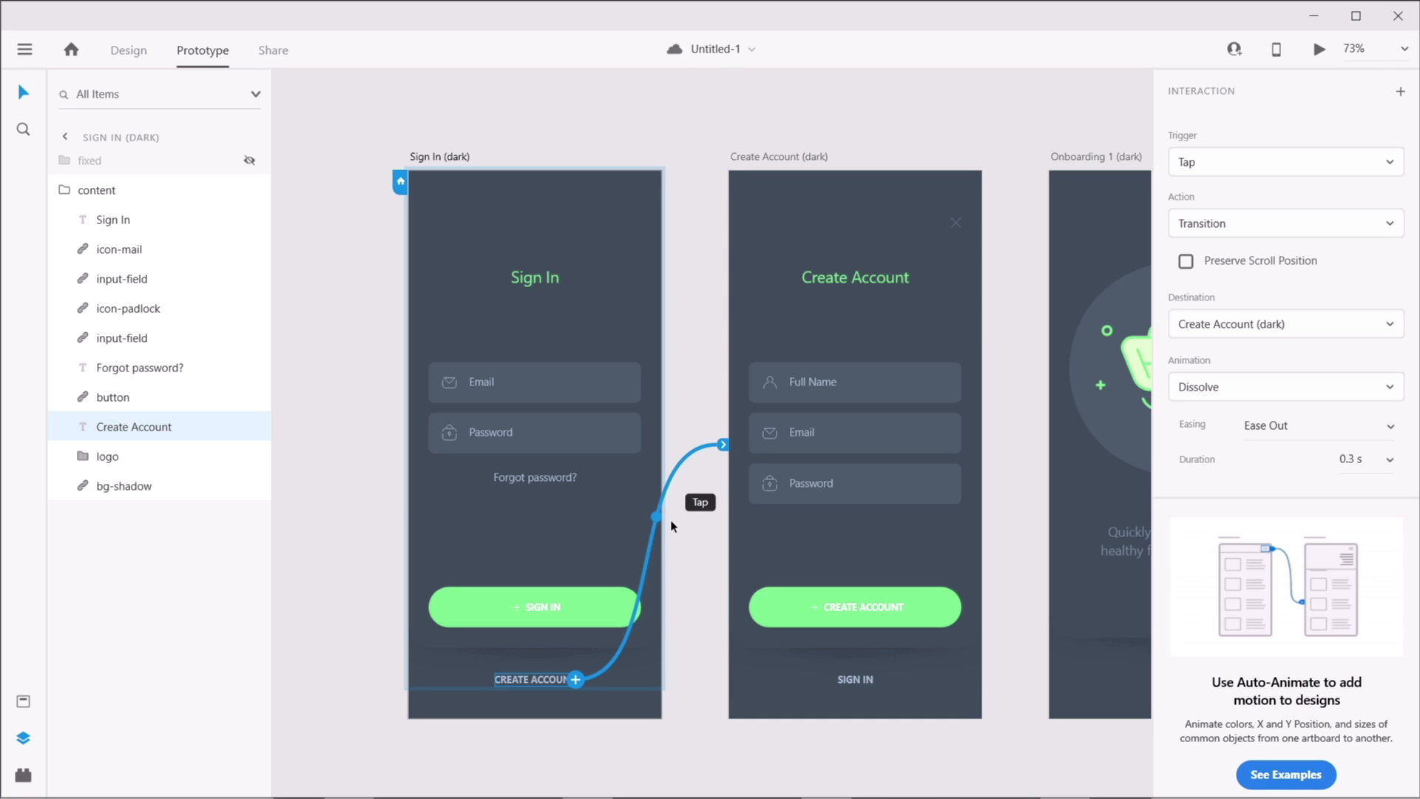
{"action": "key", "text": "Delete"}
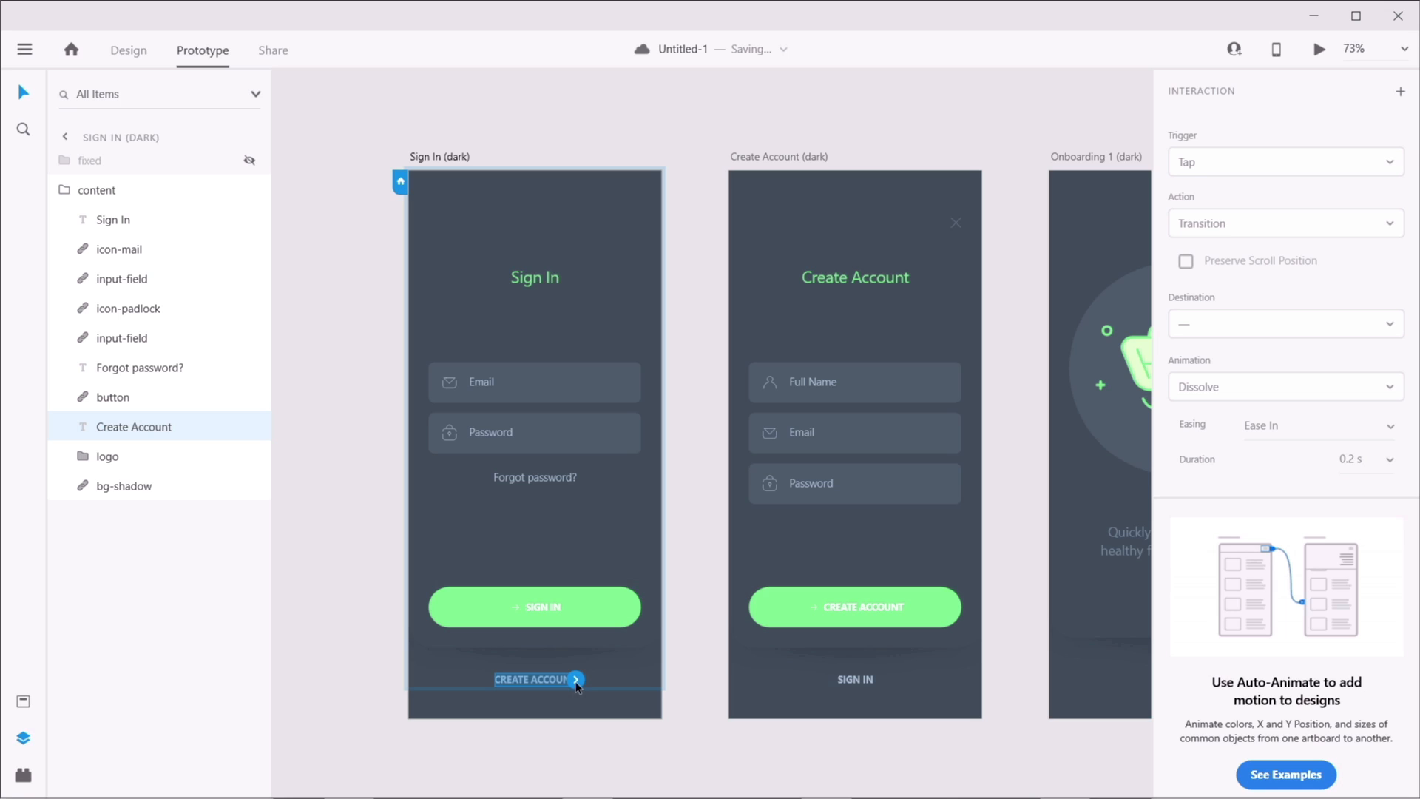
- Undo a trial wire from Sign In's Create Account text and set the text's link destination to Create Account (dark) instead
{"action": "left_click_drag", "start_coordinate": [576, 681], "coordinate": [796, 488]}
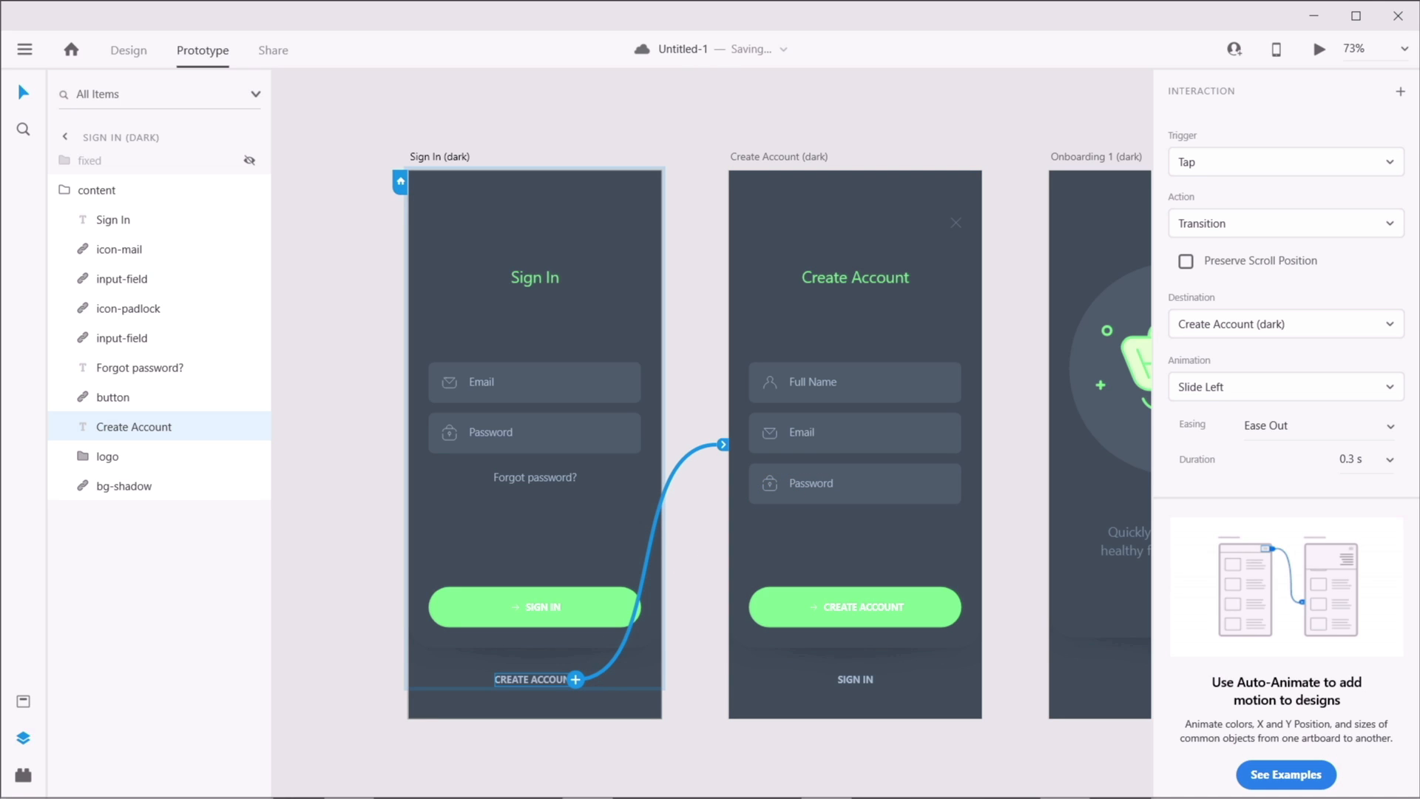
{"action": "key", "text": "ctrl+z"}
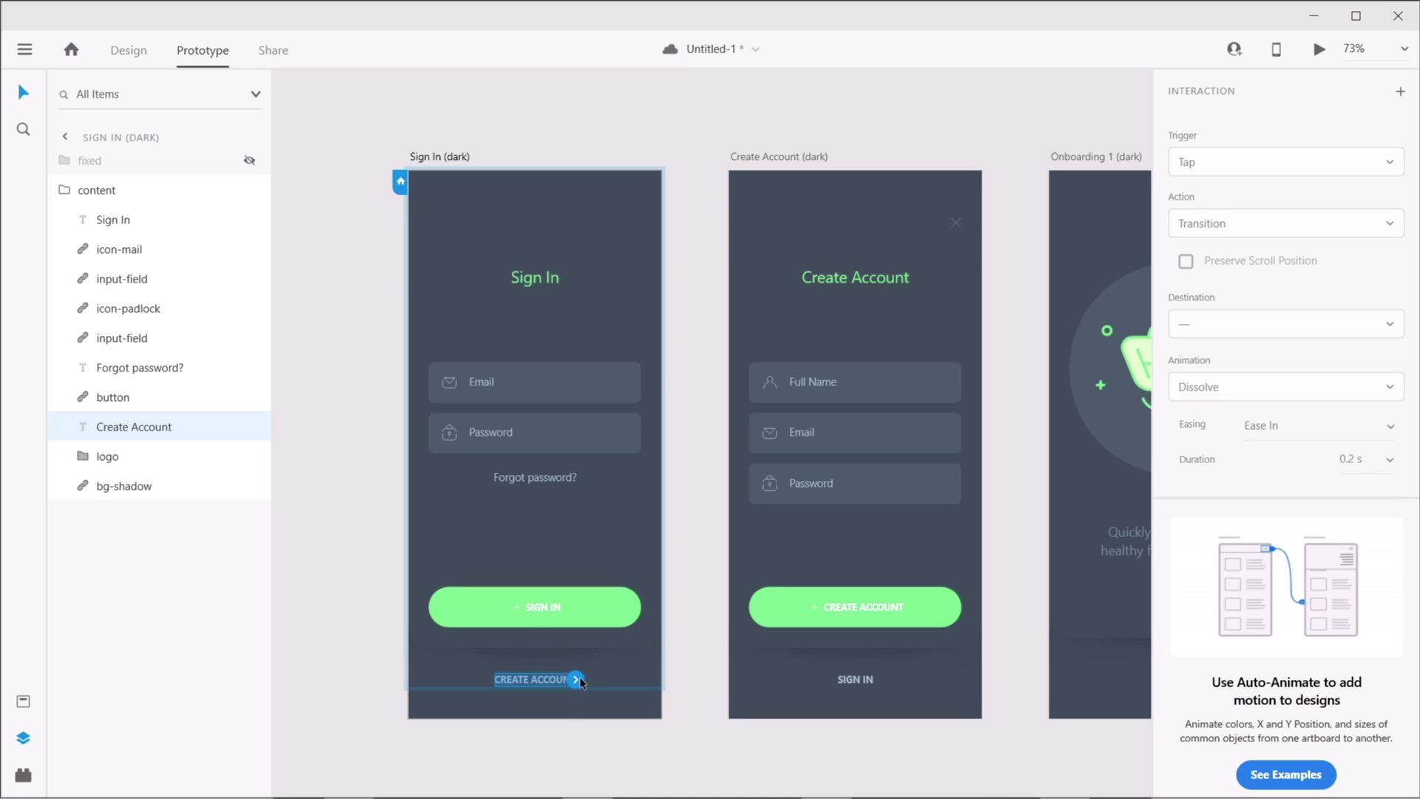
{"action": "left_click", "coordinate": [578, 680]}
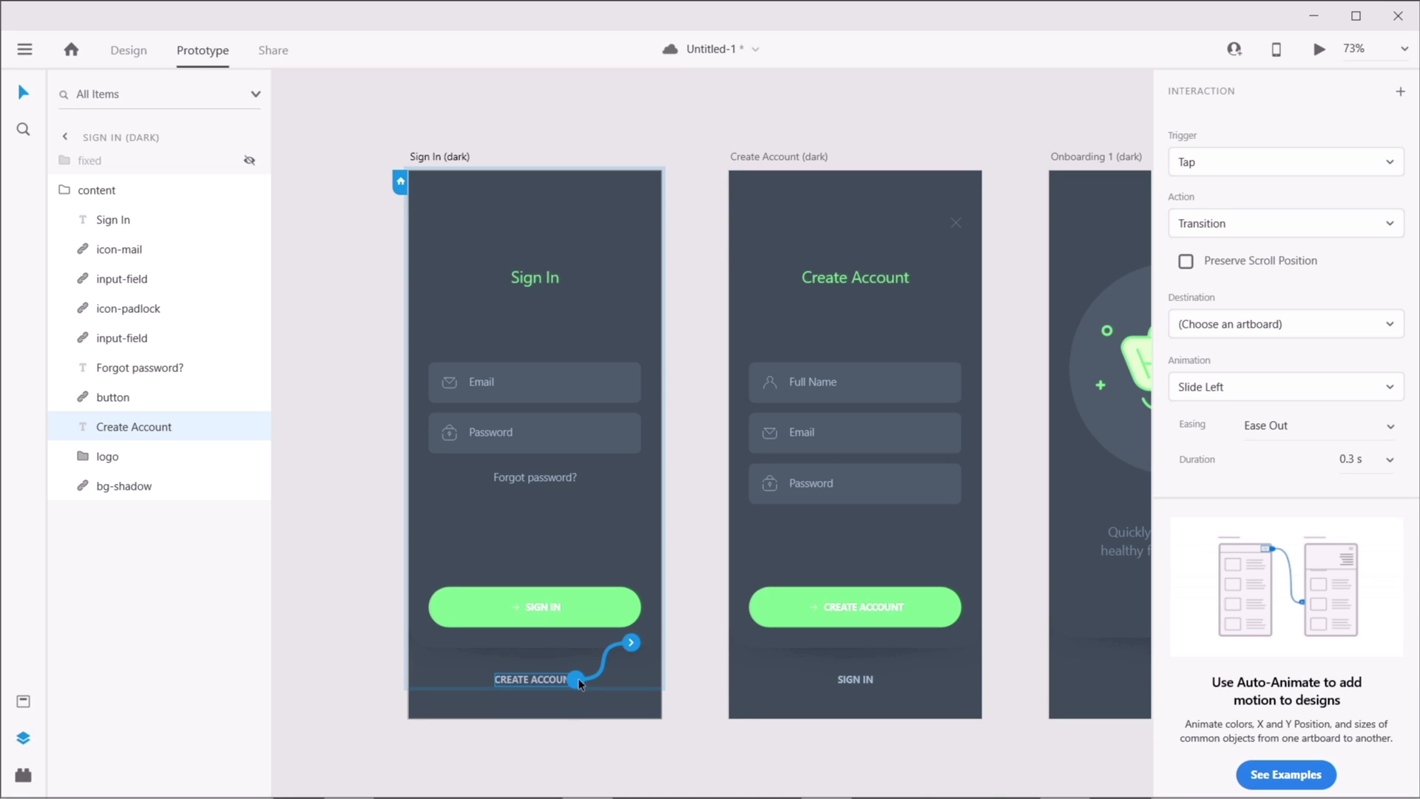
{"action": "left_click", "coordinate": [1230, 328]}
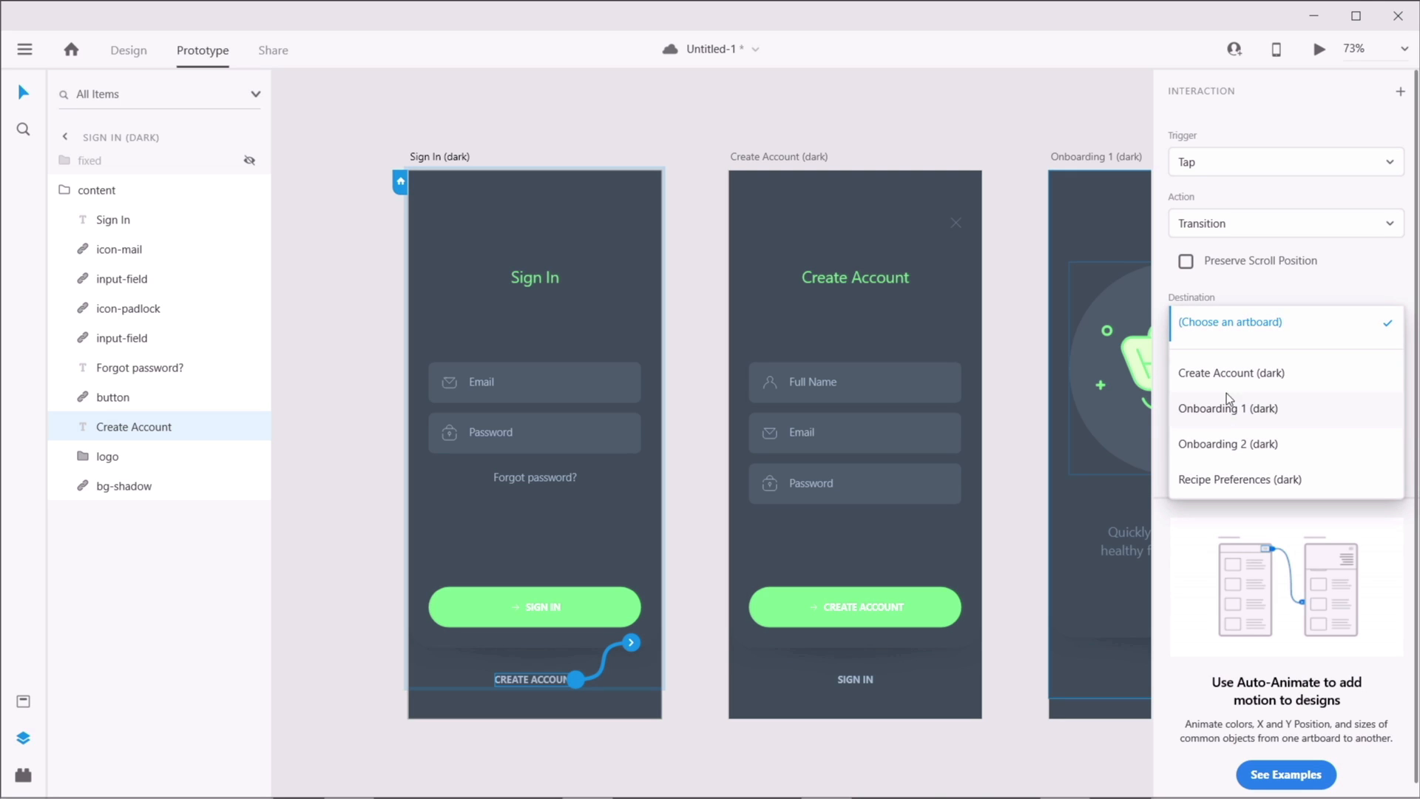
{"action": "left_click", "coordinate": [1281, 376]}
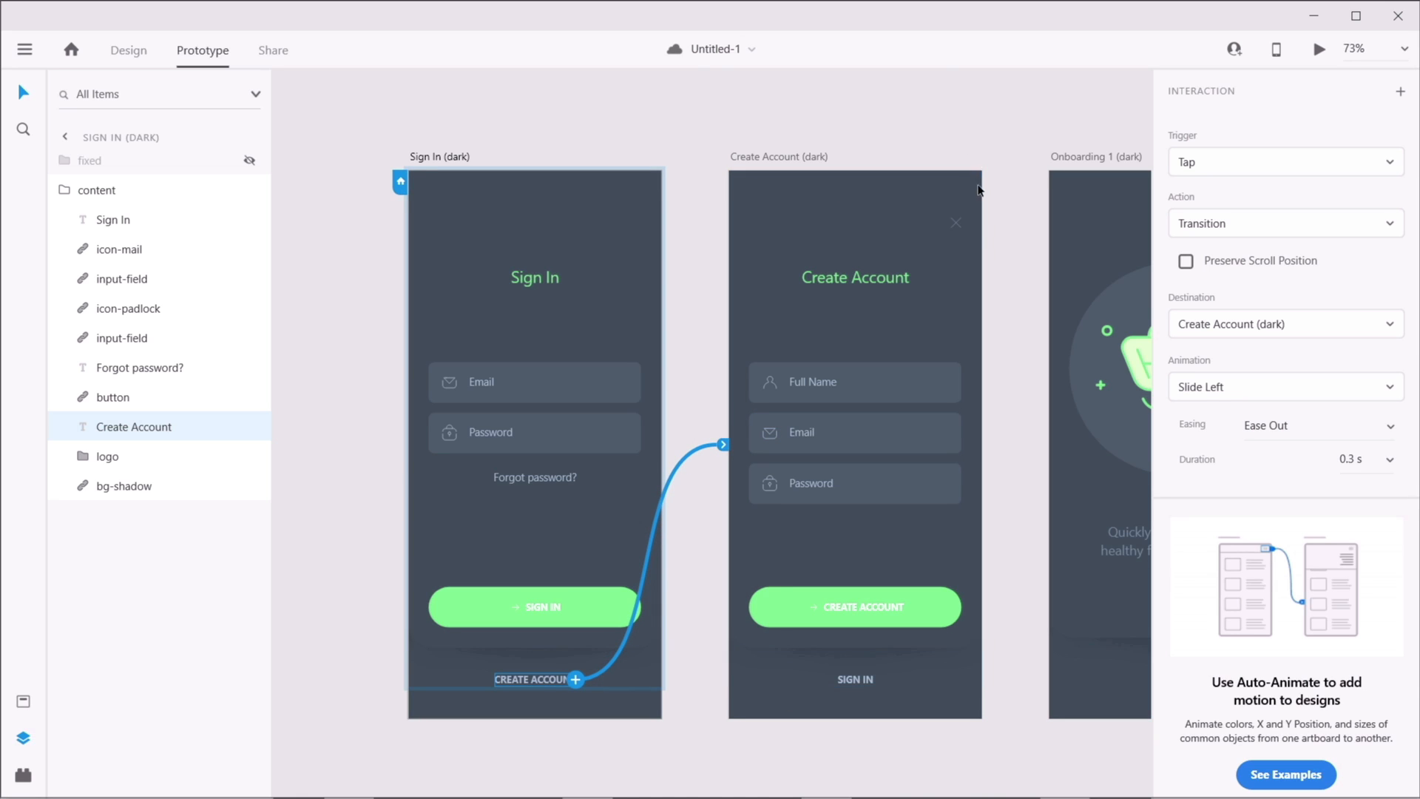
- Change the action of the close icon on Create Account (dark) to Previous Artboard
{"action": "left_click", "coordinate": [956, 224]}
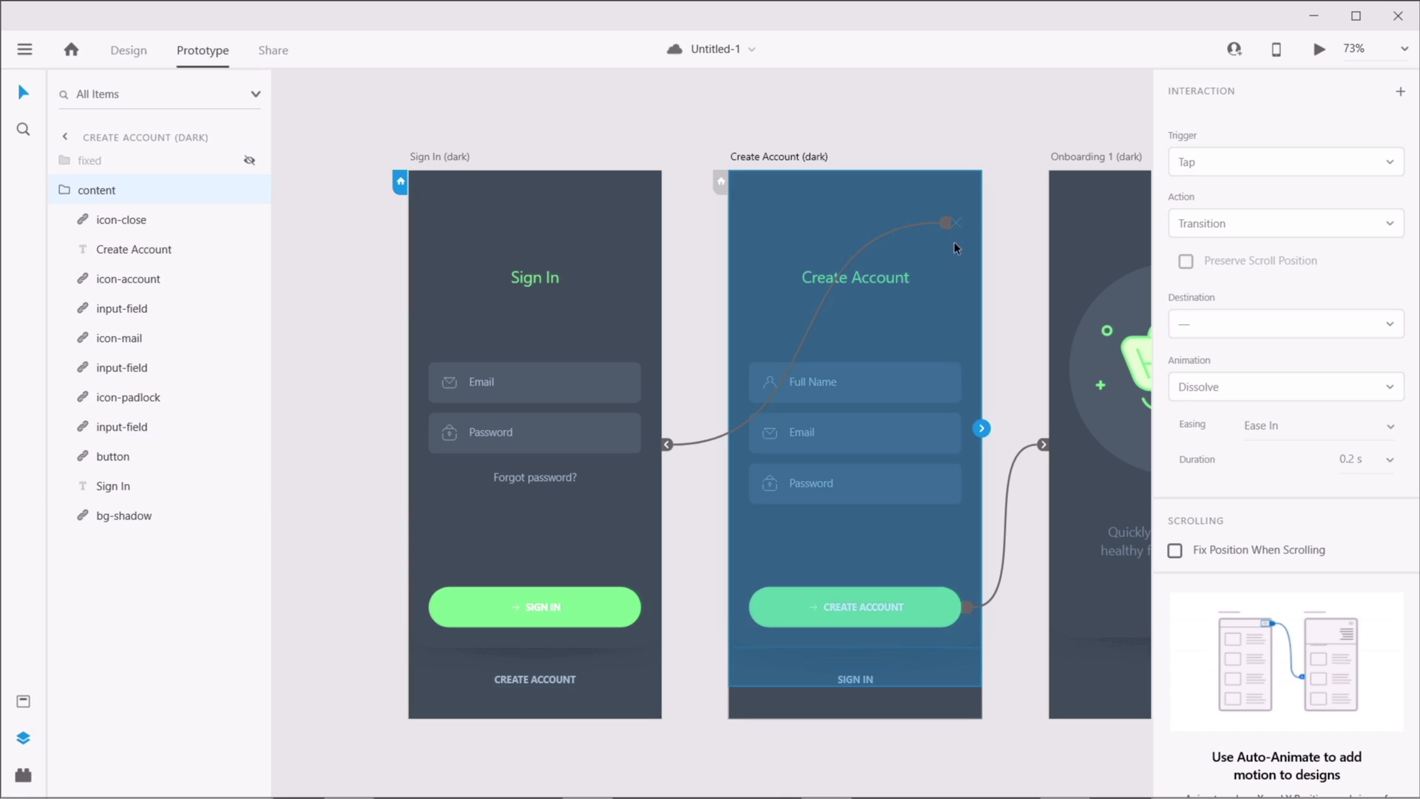
{"action": "left_click", "coordinate": [959, 224]}
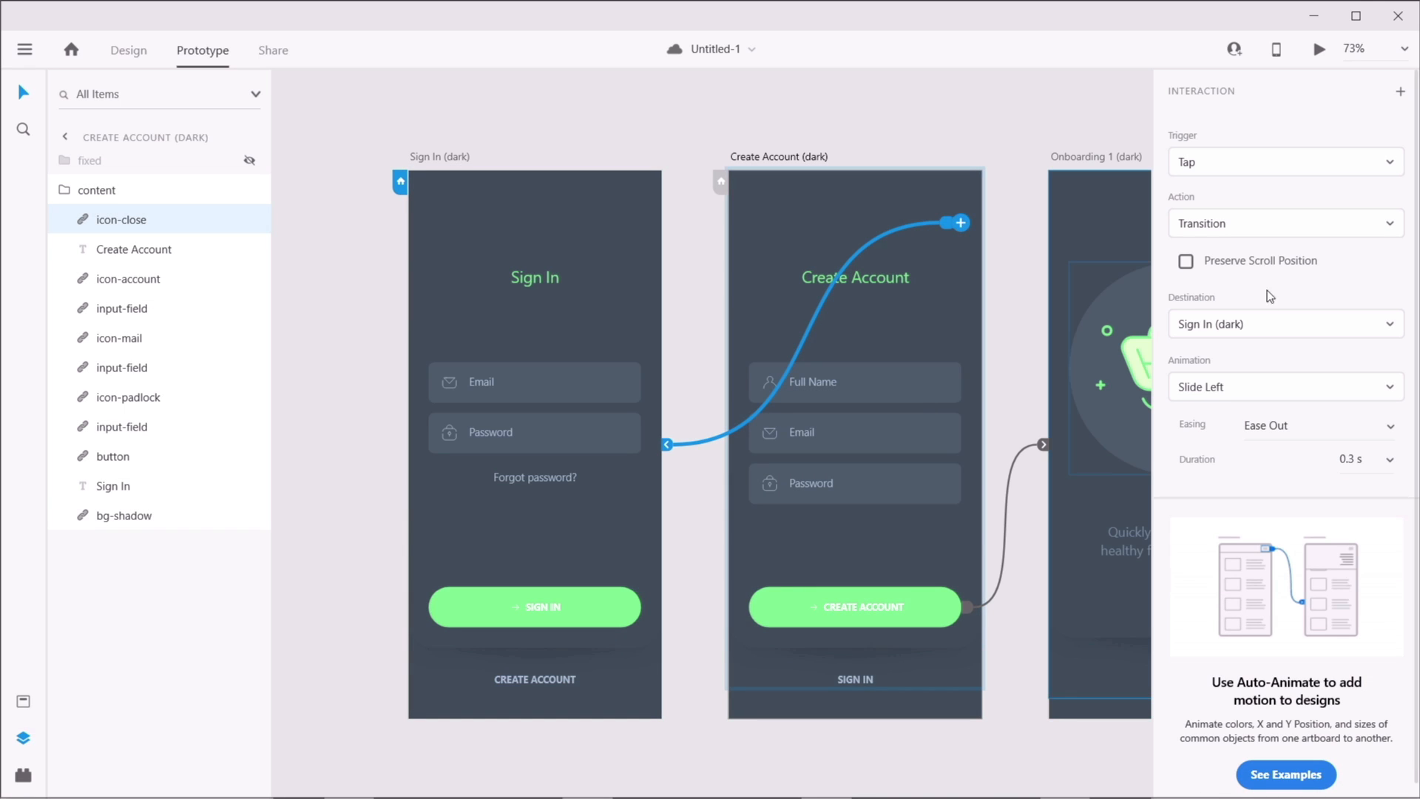
{"action": "left_click", "coordinate": [1220, 323]}
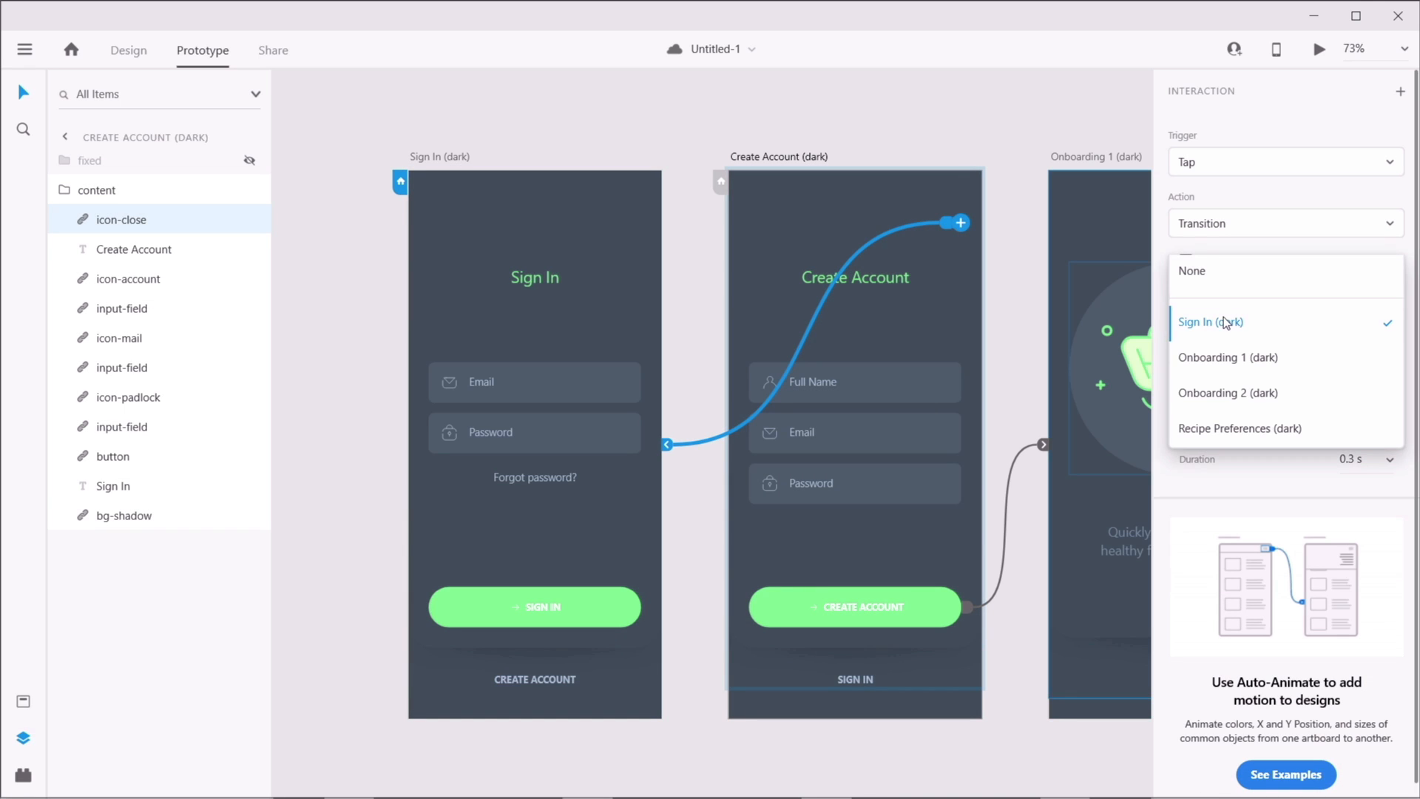
{"action": "left_click", "coordinate": [1230, 244]}
{"action": "left_click", "coordinate": [1226, 225]}
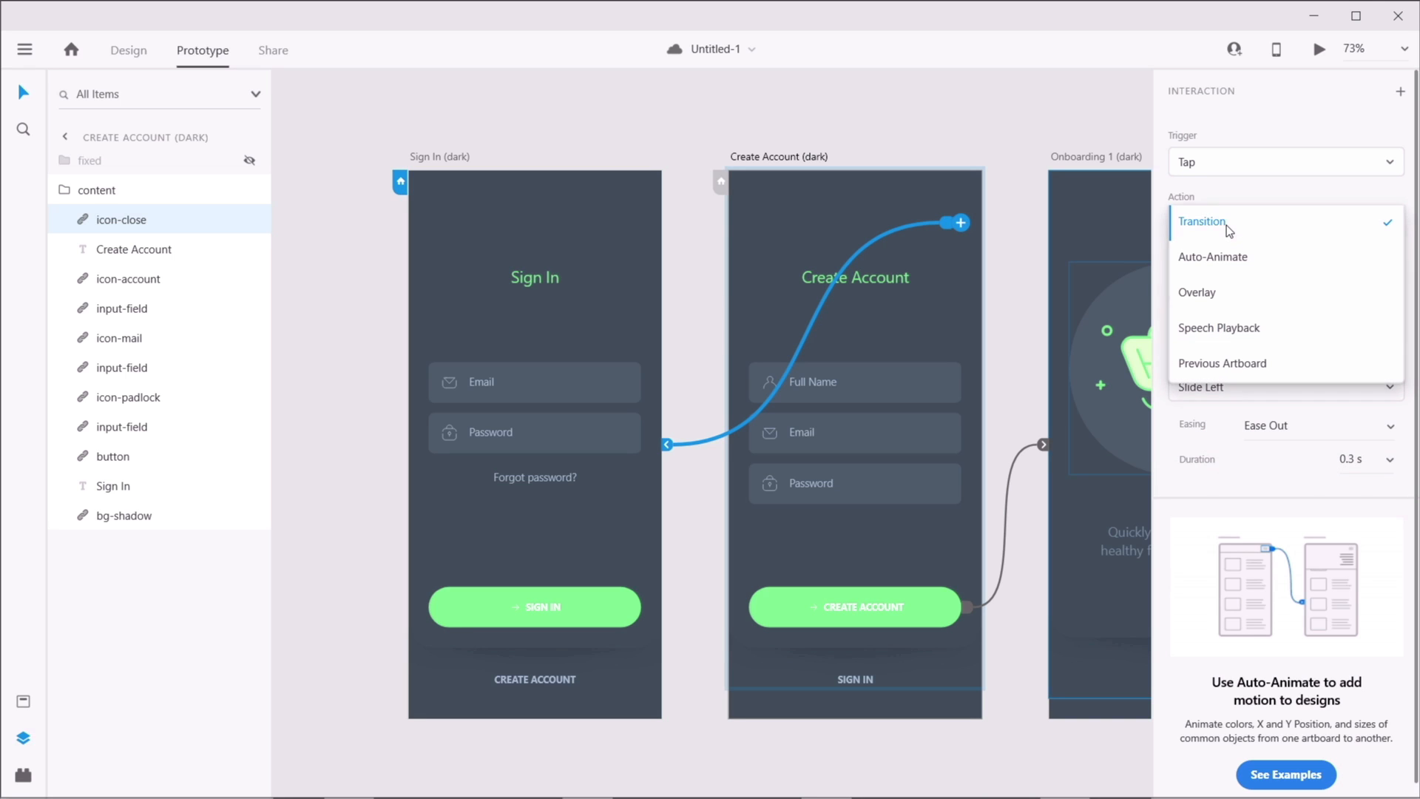
{"action": "left_click", "coordinate": [1221, 363]}
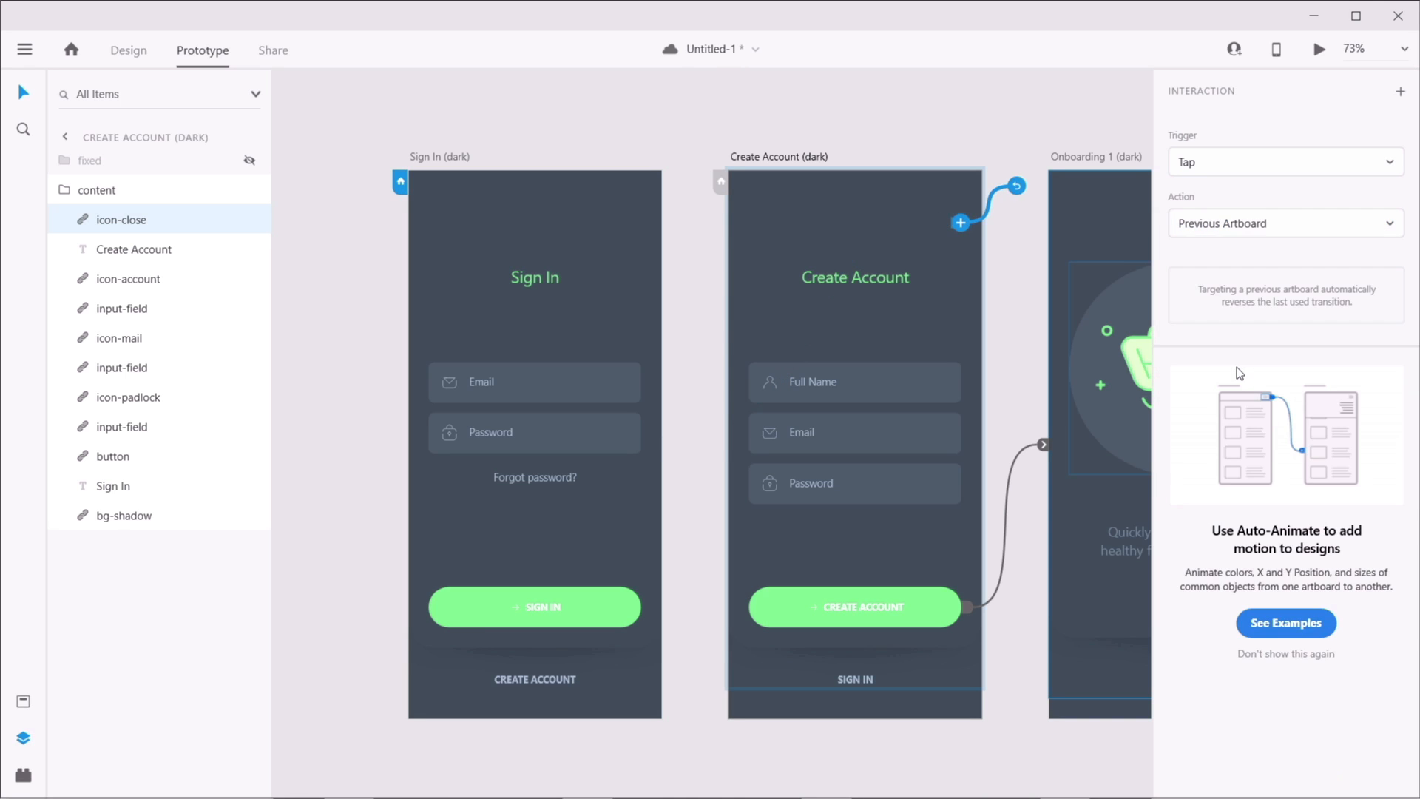
- Preview the prototype, test going from Sign In to Create Account and back with the close icon, and close the preview
{"action": "left_click", "coordinate": [1318, 49]}
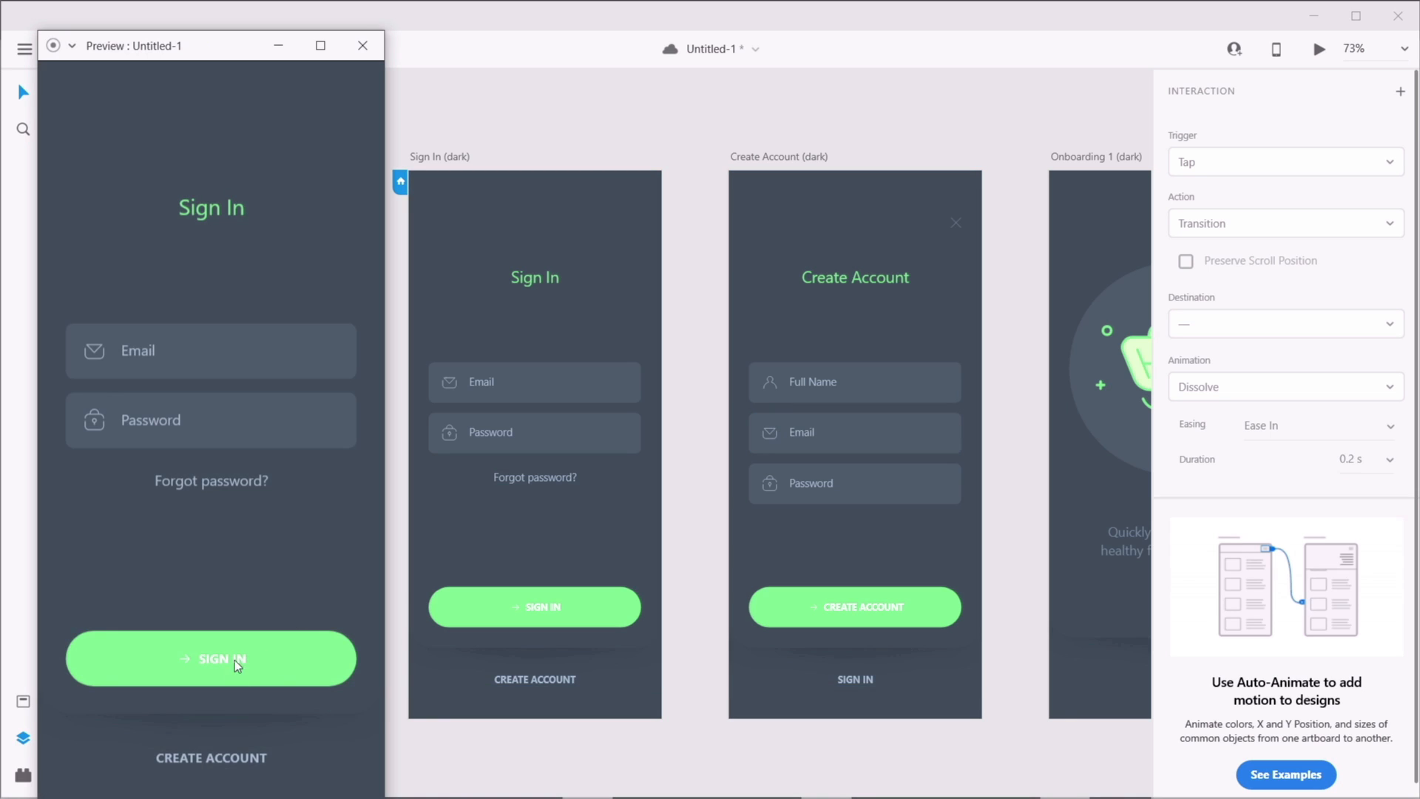
{"action": "left_click", "coordinate": [224, 757]}
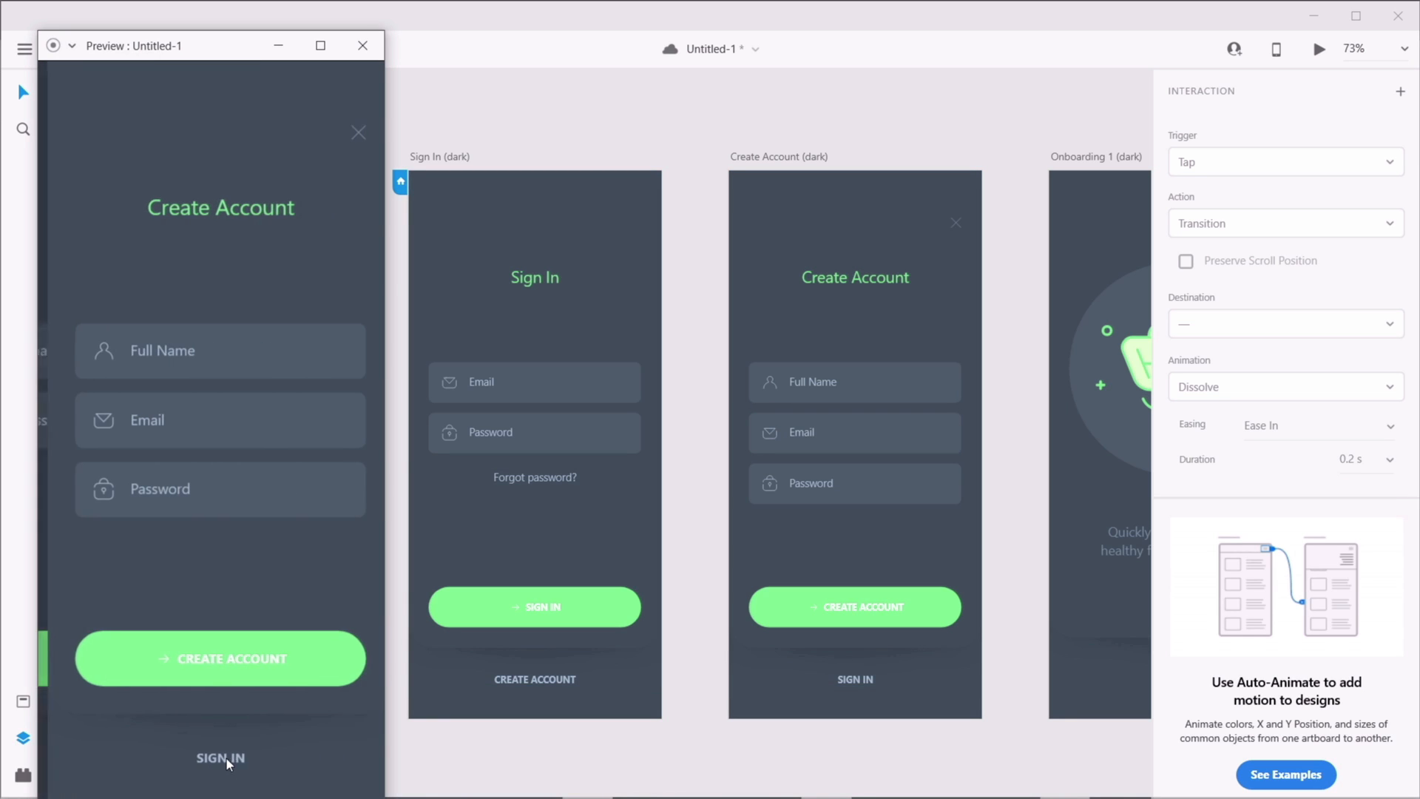
{"action": "left_click", "coordinate": [350, 135]}
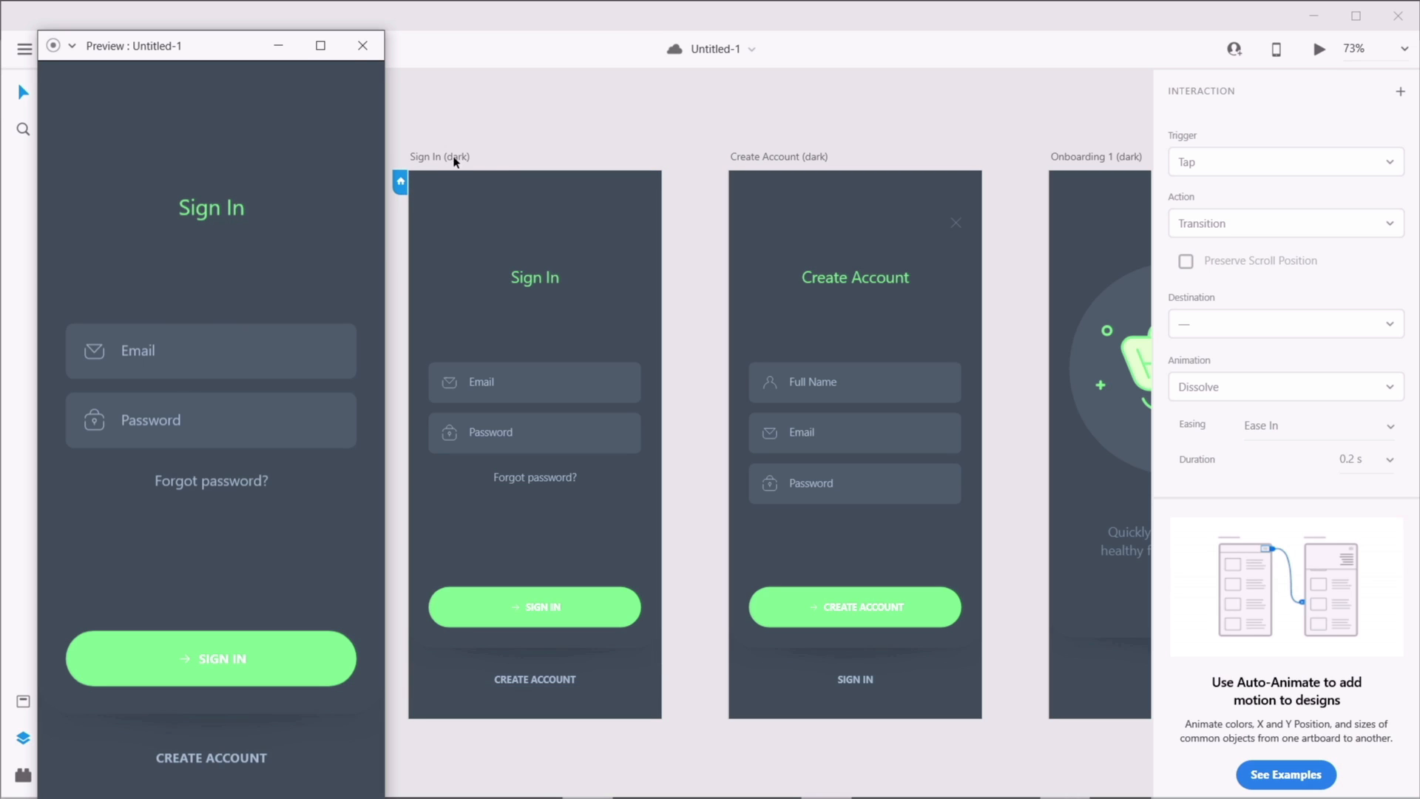
{"action": "left_click", "coordinate": [362, 45]}
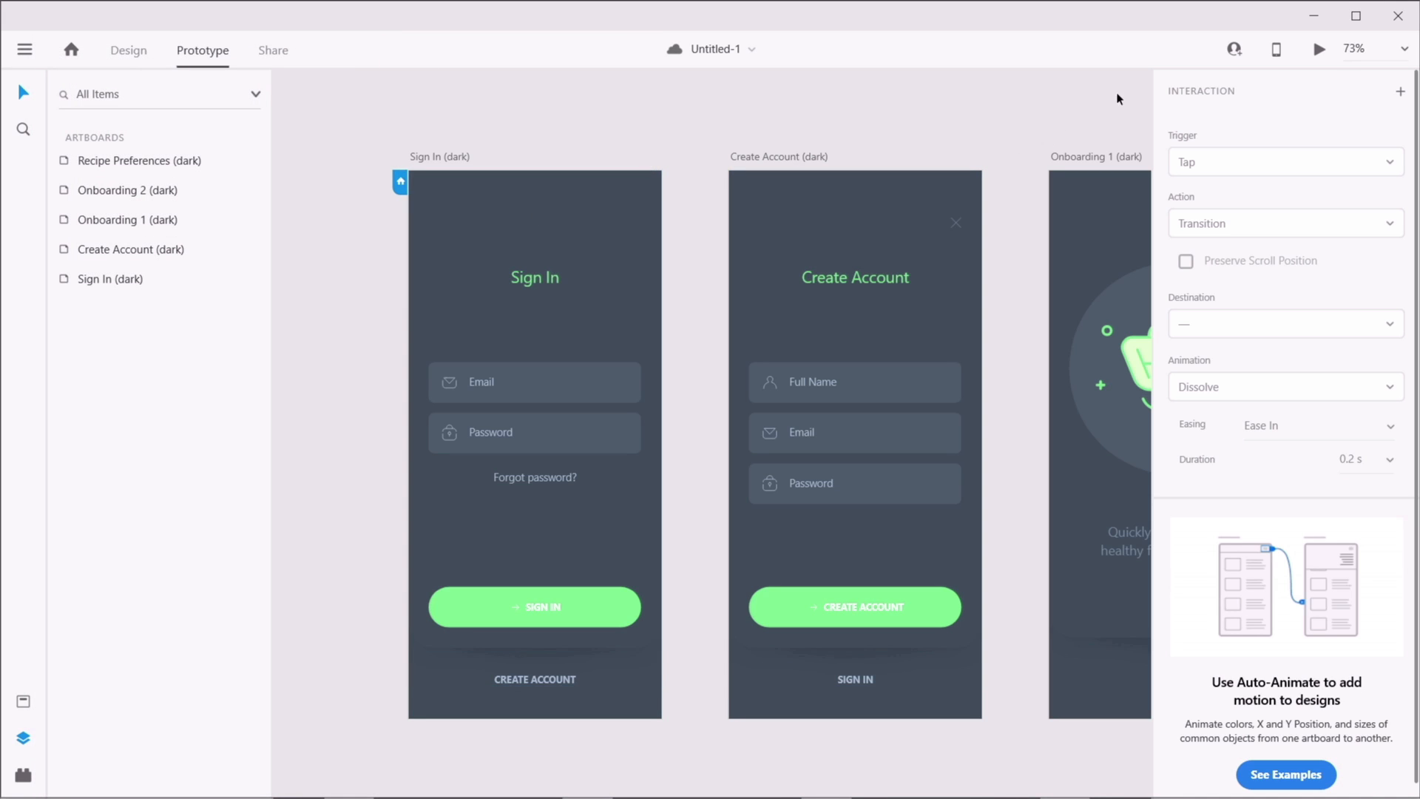
- Reopen the prototype preview, check its recording option, and close the preview window
{"action": "left_click", "coordinate": [1319, 50]}
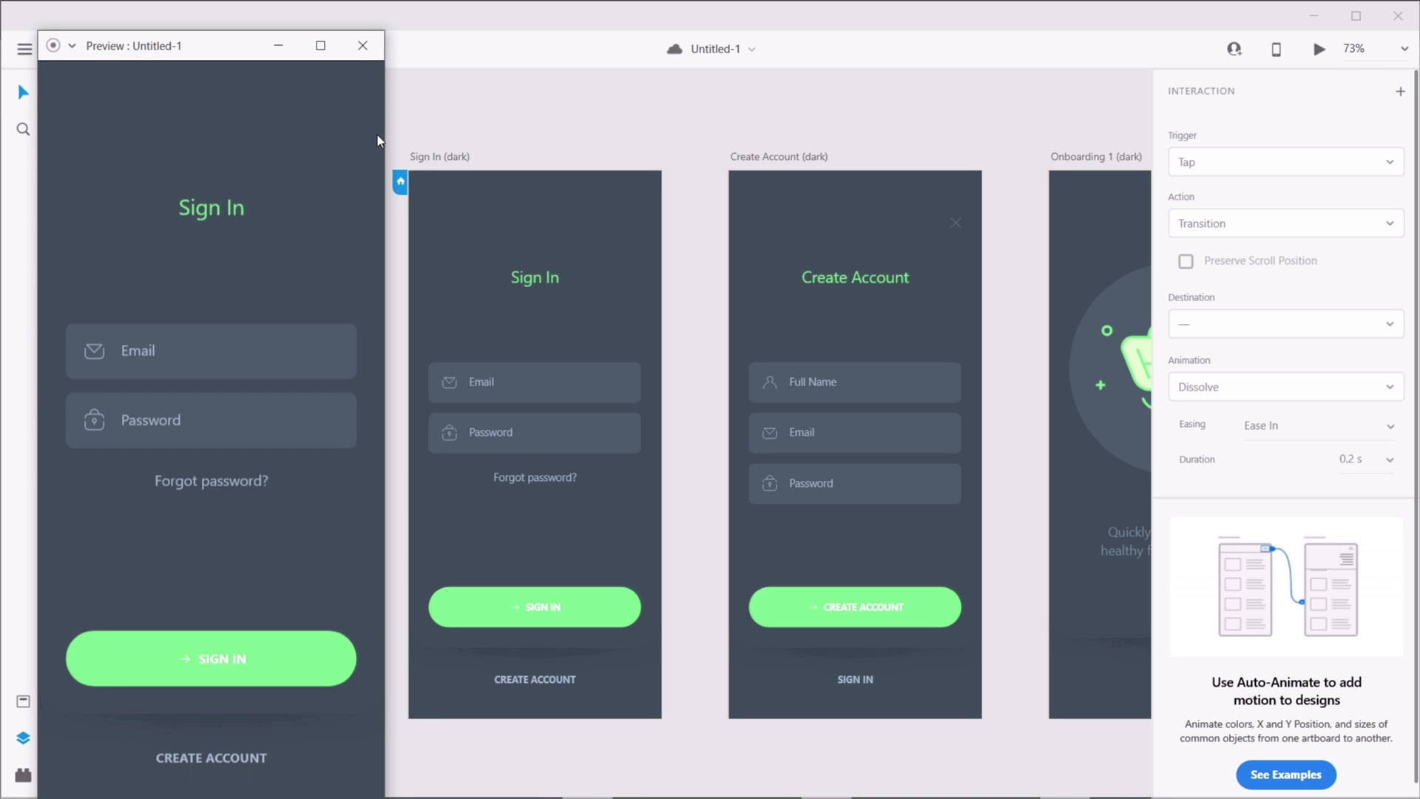
{"action": "left_click_drag", "start_coordinate": [190, 44], "coordinate": [350, 24]}
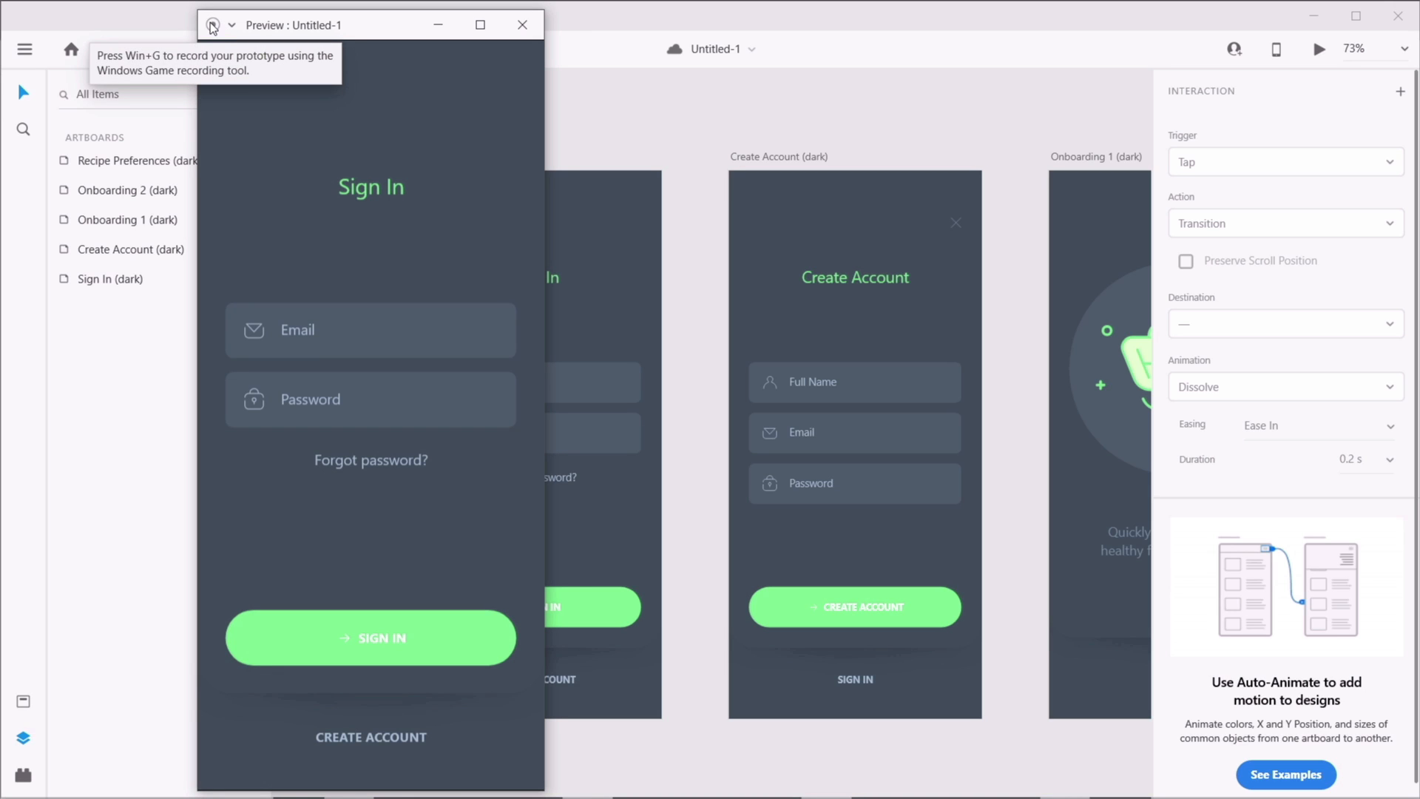
{"action": "left_click", "coordinate": [522, 24]}
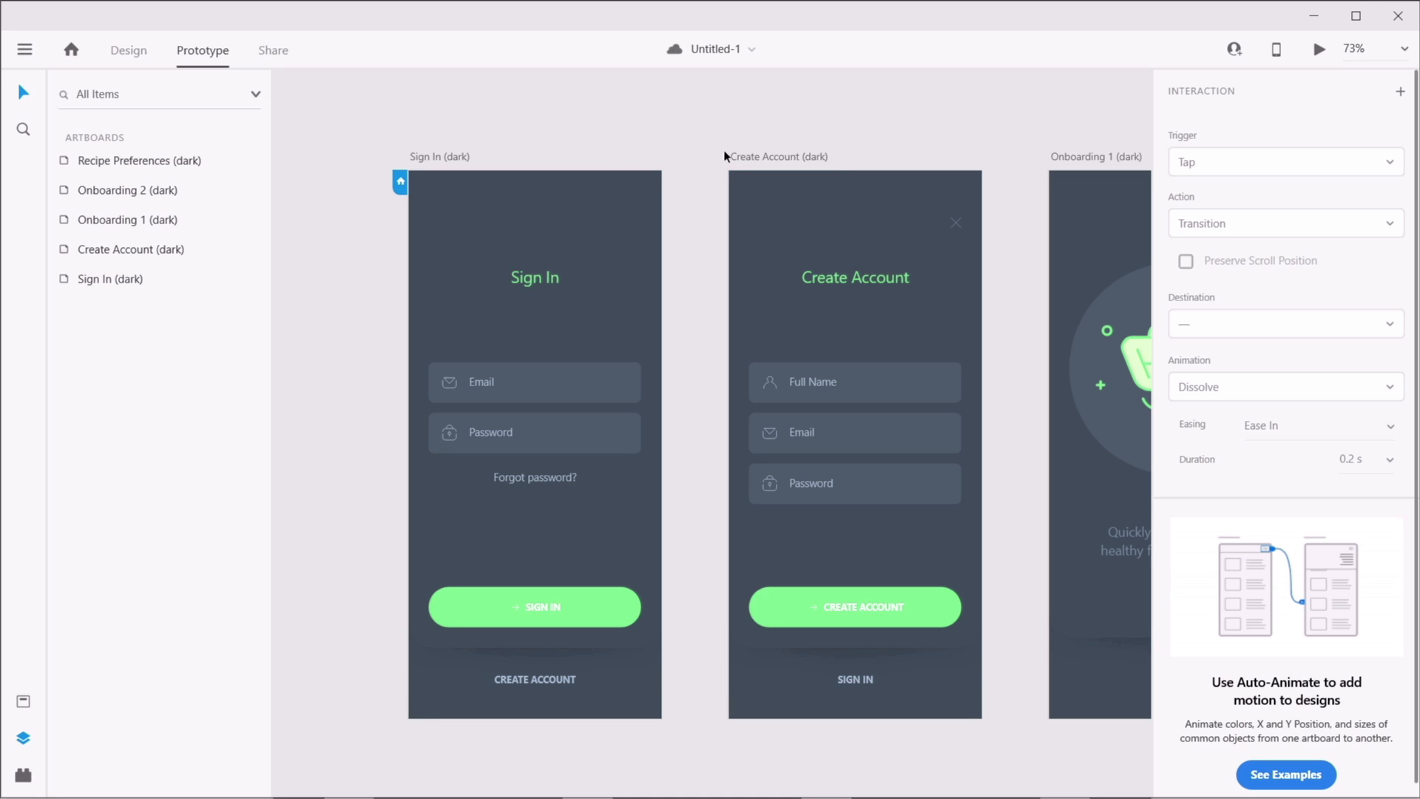
{"action": "left_click", "coordinate": [1278, 51]}
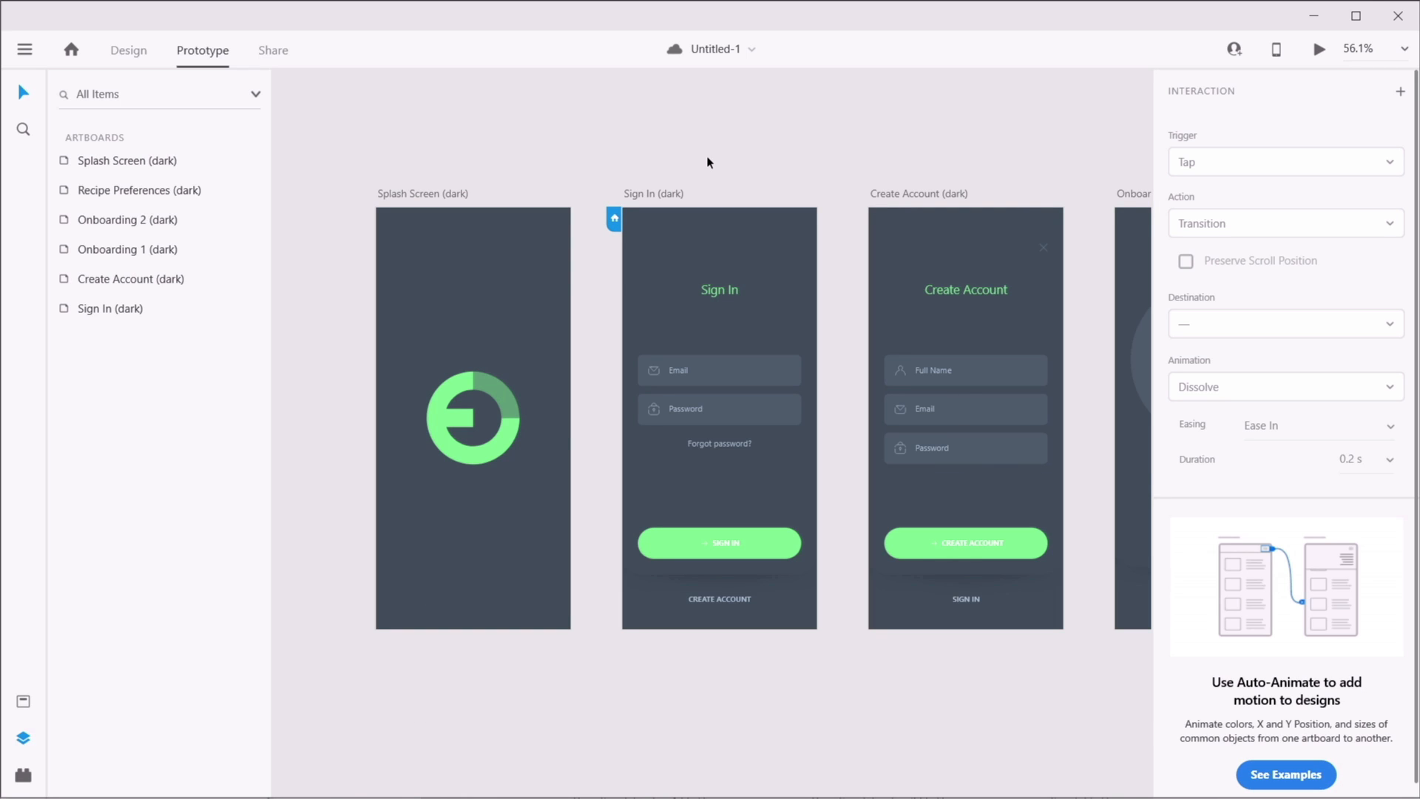
- Check the existing links of the Sign In (dark) and Splash Screen (dark) artboards
{"action": "left_click_drag", "start_coordinate": [637, 150], "coordinate": [694, 194]}
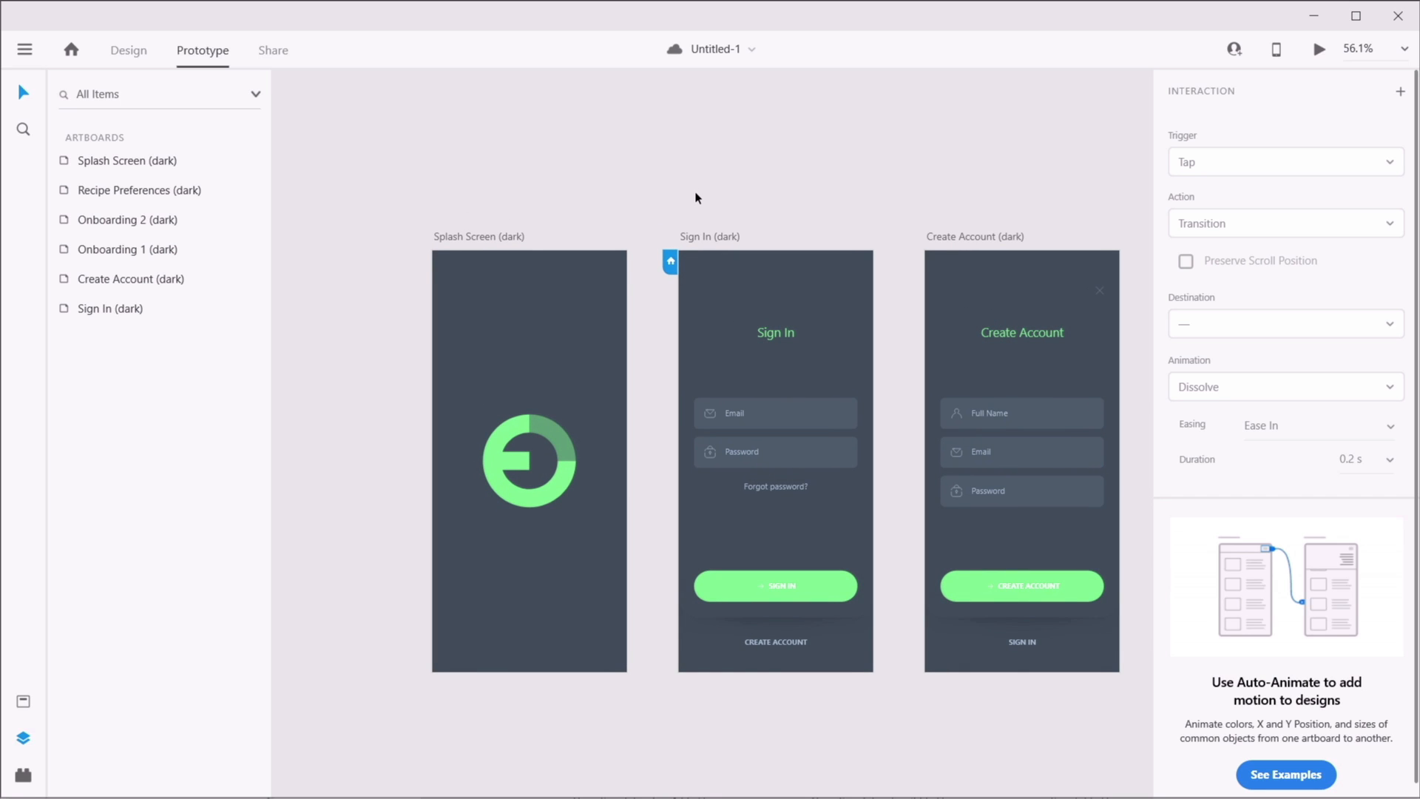
{"action": "left_click", "coordinate": [706, 236]}
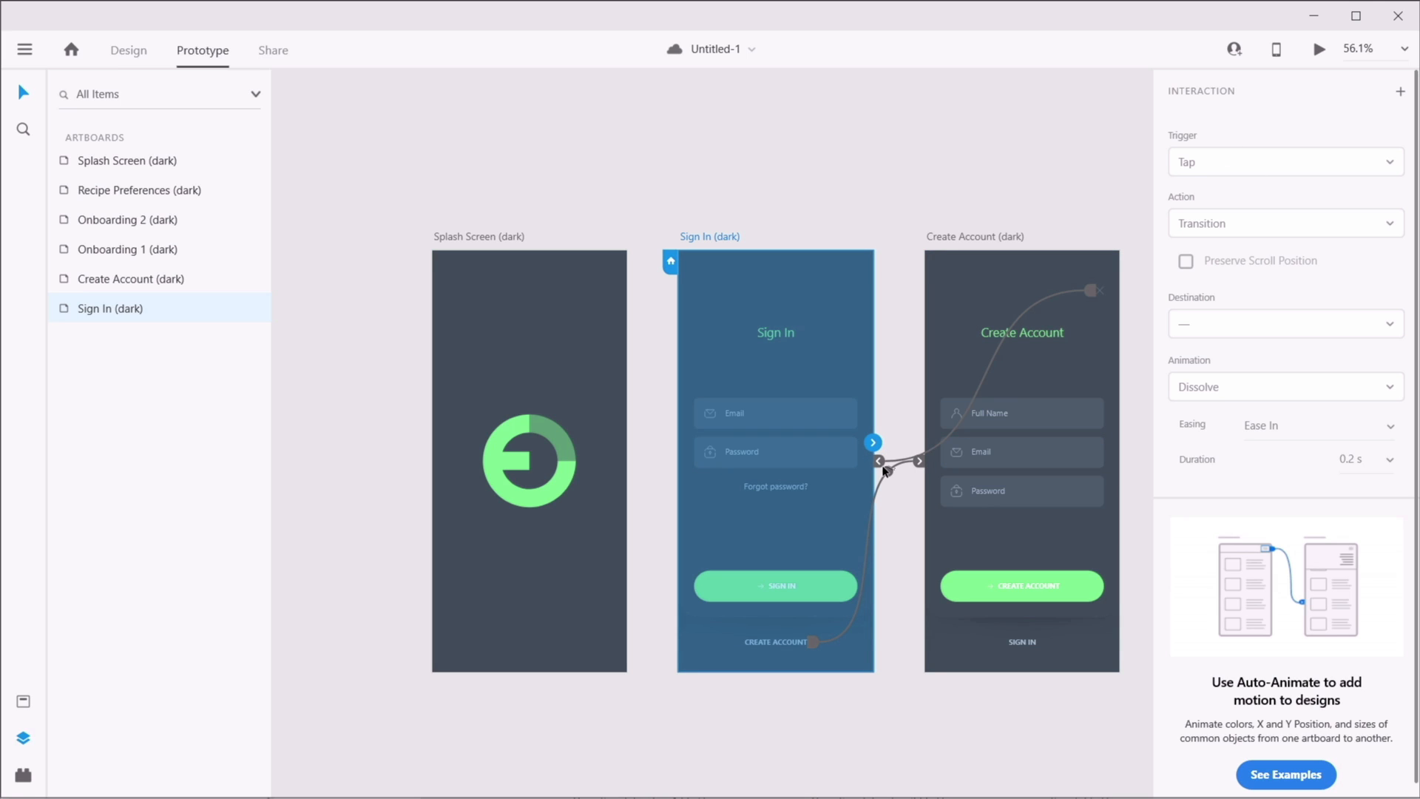
{"action": "left_click", "coordinate": [492, 238]}
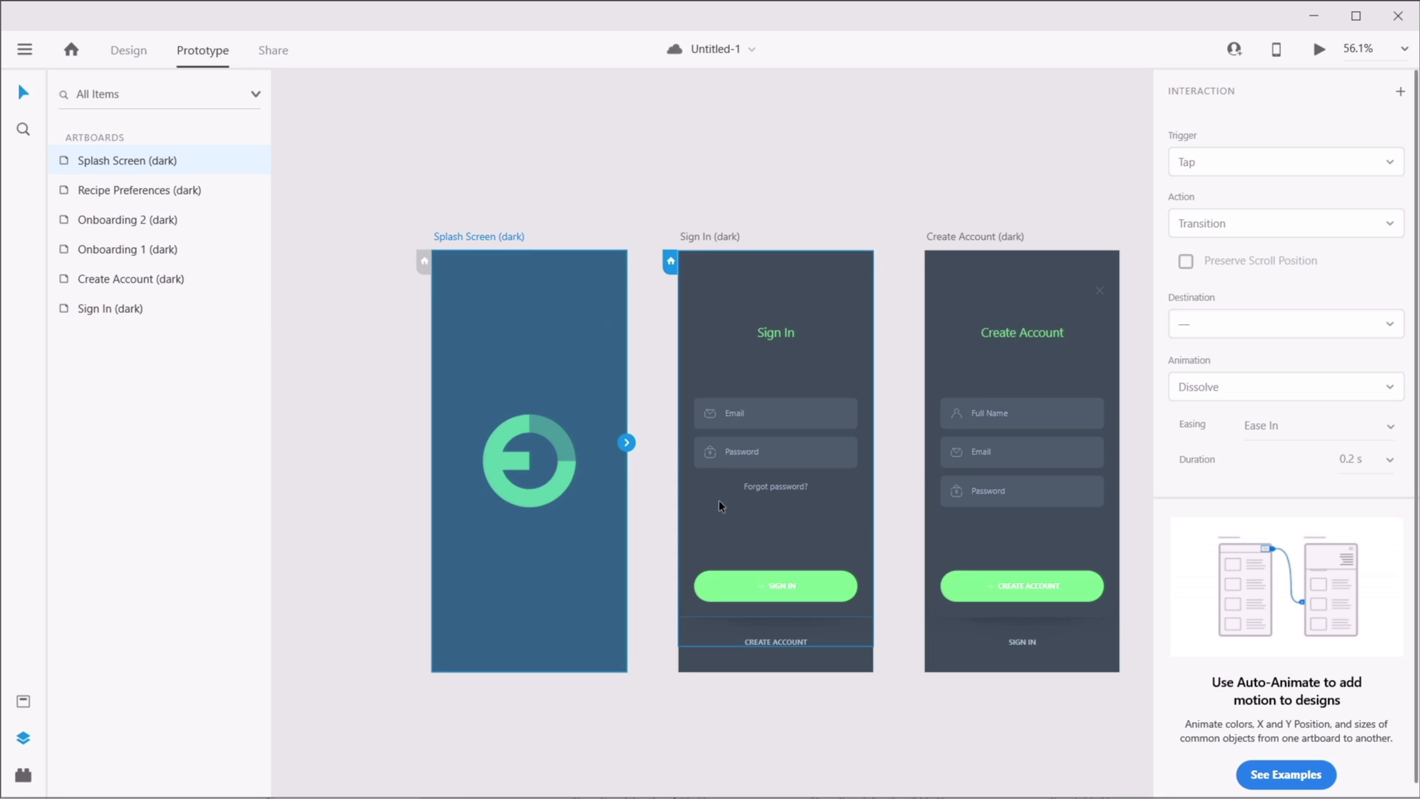
{"action": "left_click", "coordinate": [615, 241]}
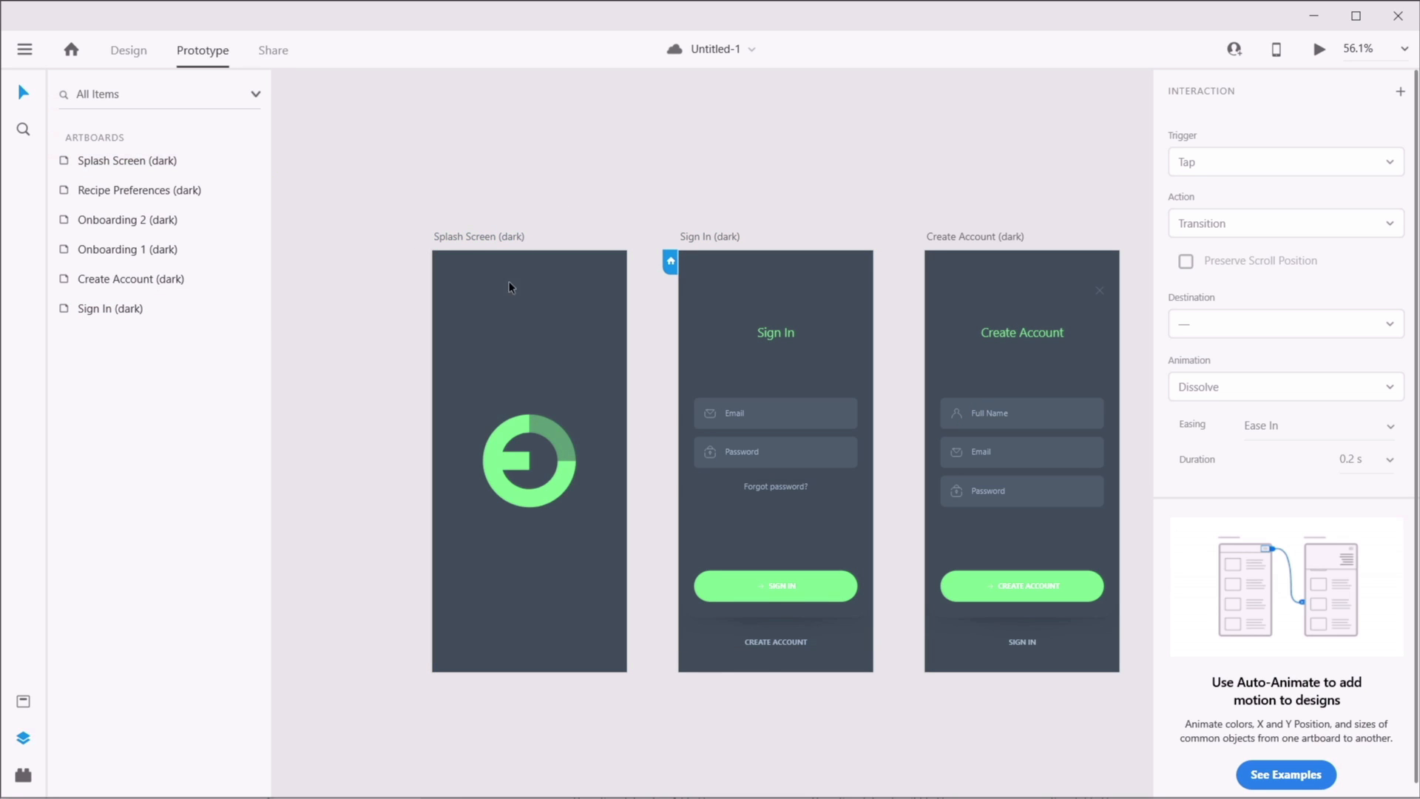
{"action": "scroll", "coordinate": [509, 281], "scroll_direction": "right", "scroll_amount": 3}
{"action": "scroll", "coordinate": [509, 281], "scroll_direction": "down", "scroll_amount": 1}
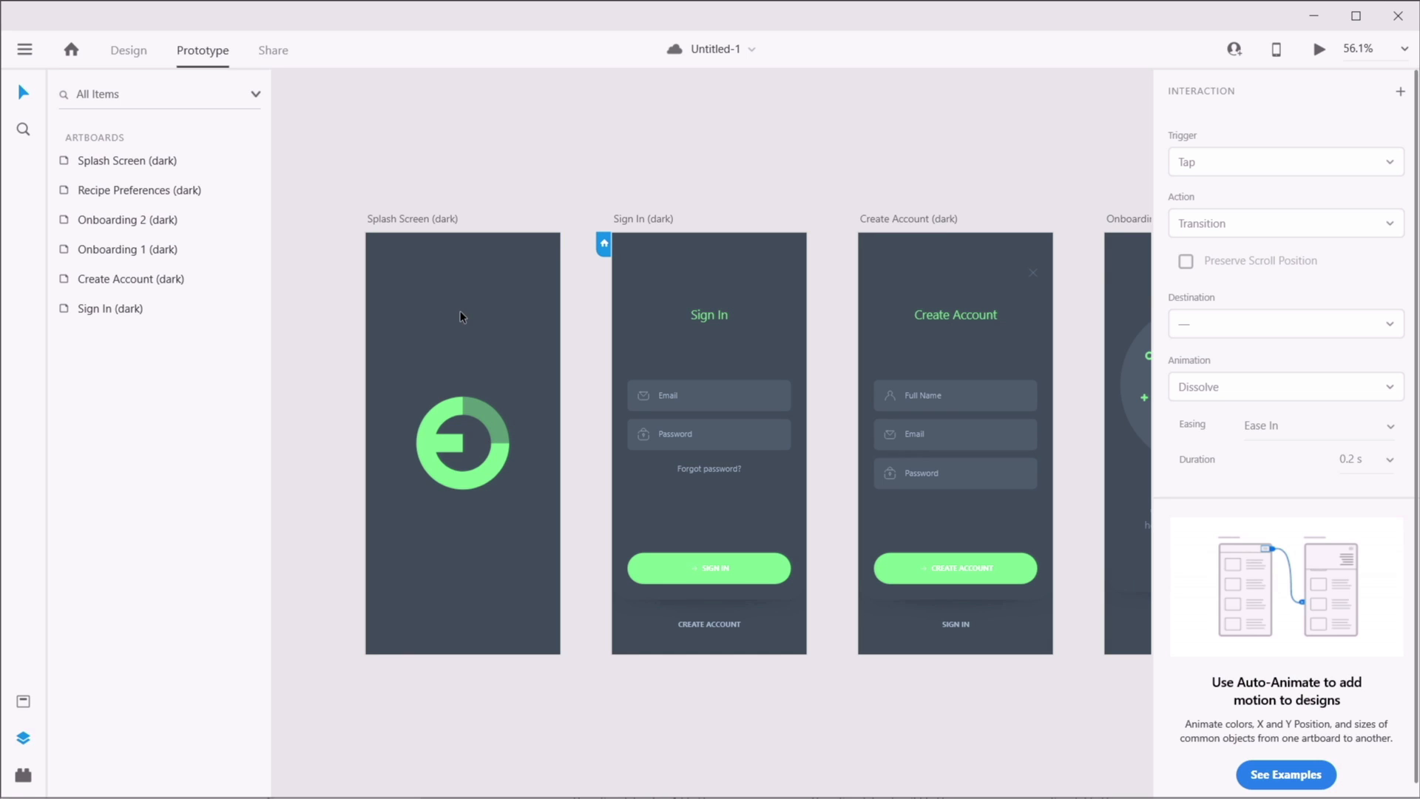
- Make Splash Screen (dark) the home artboard of the prototype and save the document
{"action": "left_click", "coordinate": [419, 220]}
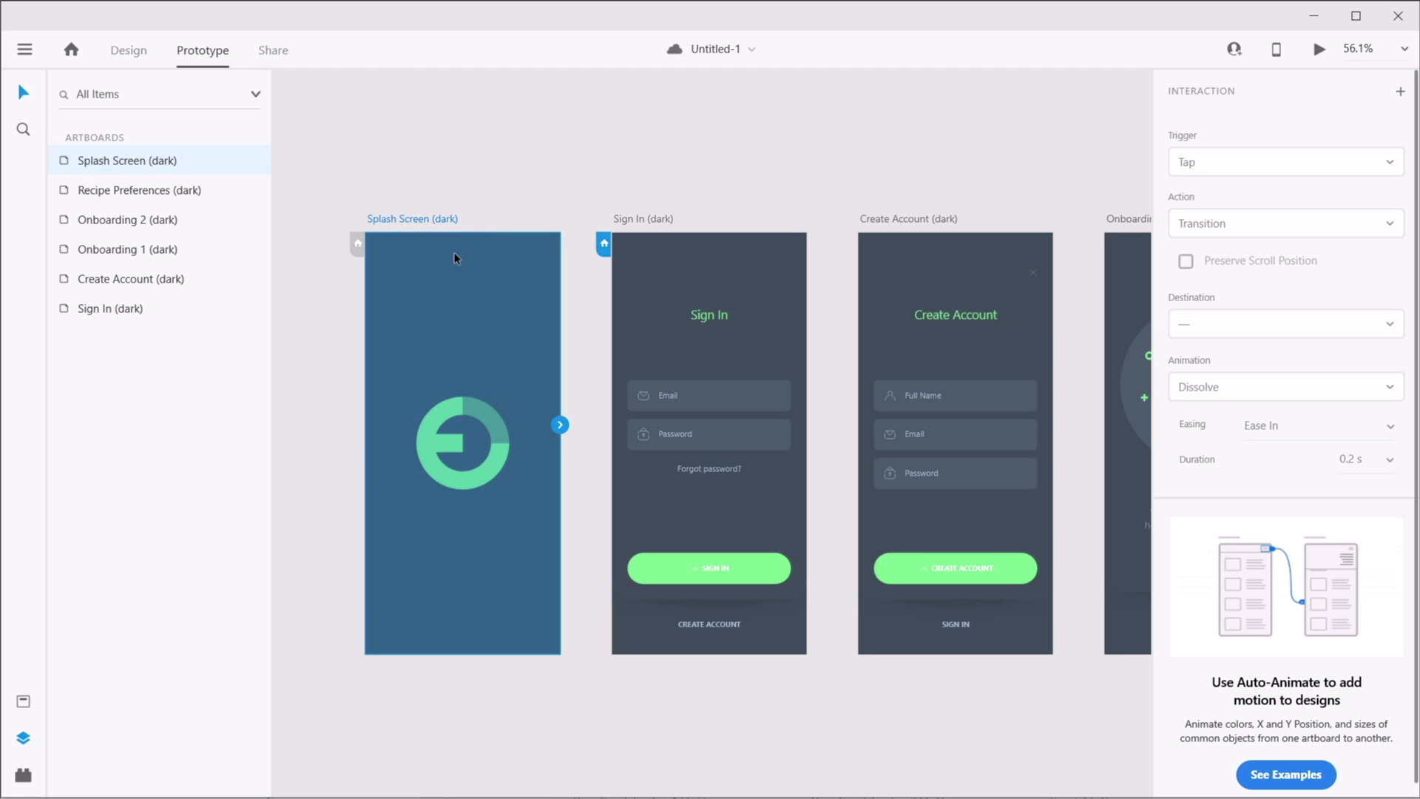
{"action": "left_click", "coordinate": [357, 243]}
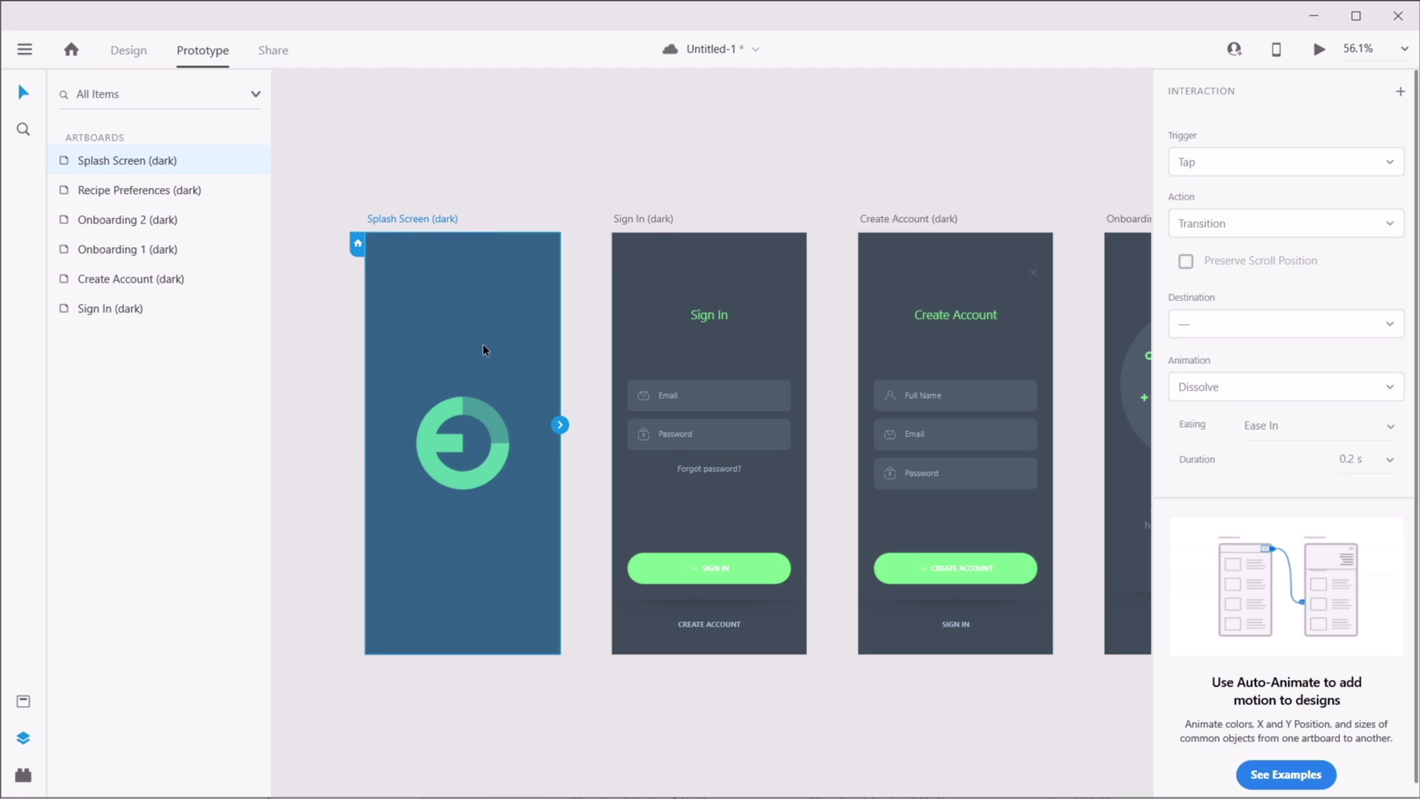
{"action": "key", "text": "ctrl+s"}
- Add a Time-triggered Transition from Splash Screen (dark) to Sign In (dark) with a 3 s delay
{"action": "left_click", "coordinate": [1401, 94]}
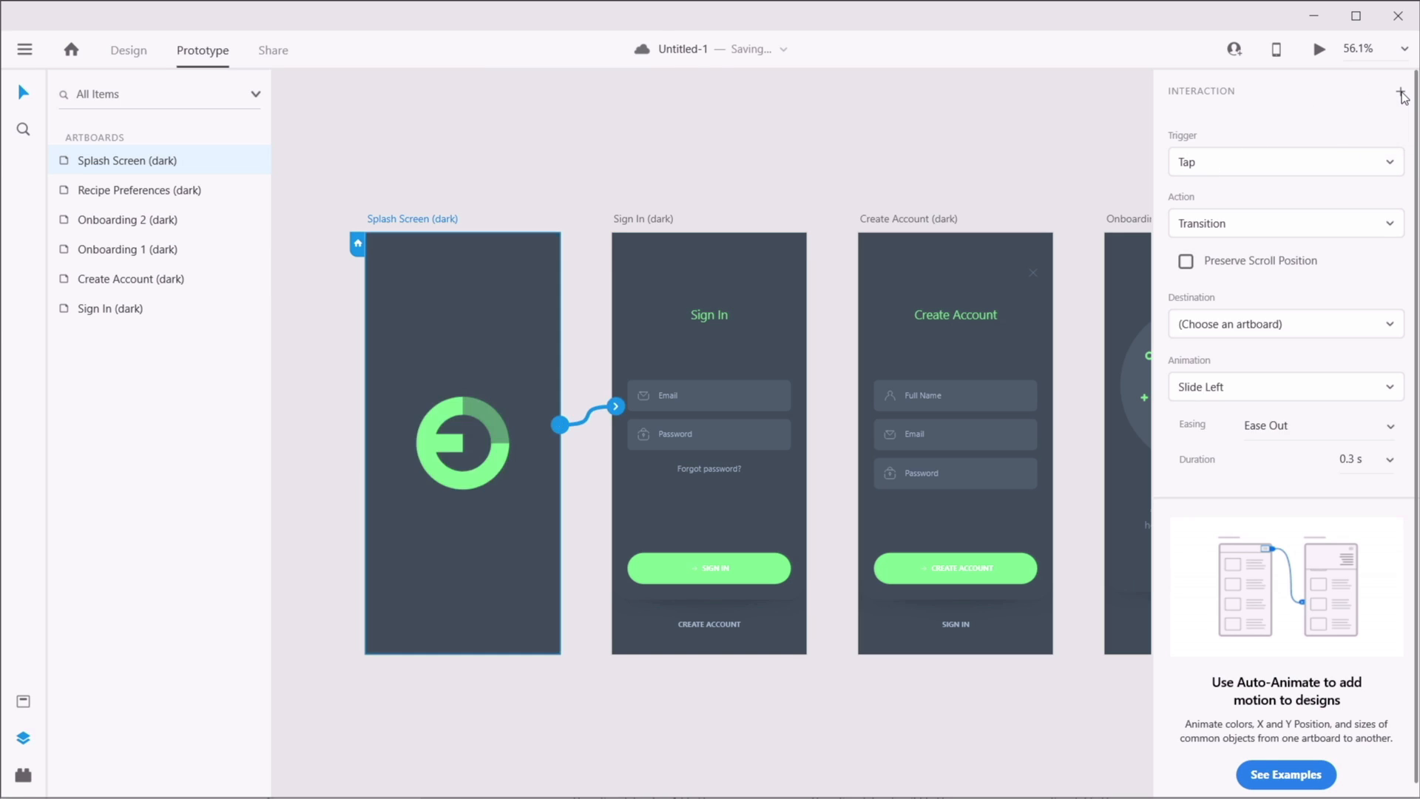
{"action": "left_click", "coordinate": [1231, 165]}
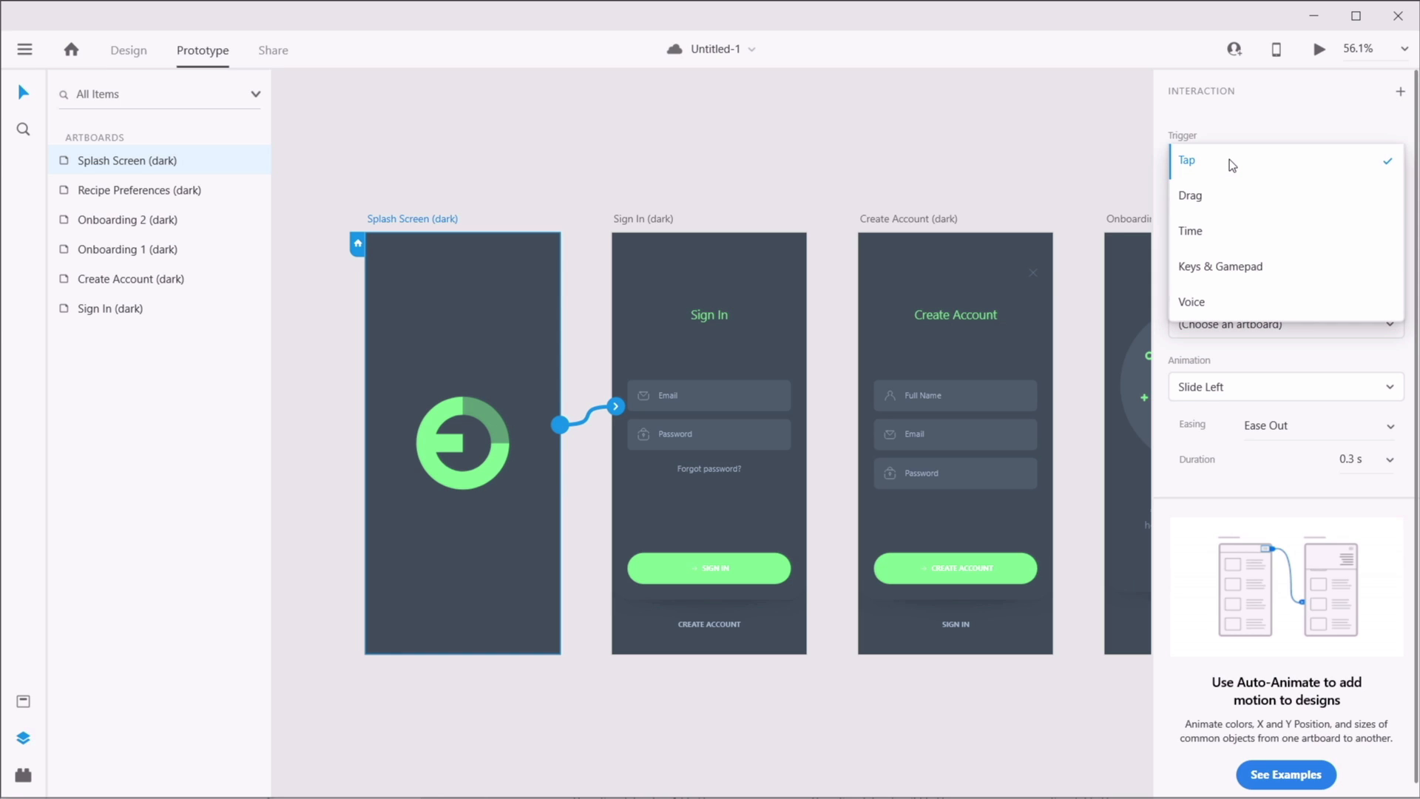
{"action": "left_click", "coordinate": [1234, 231]}
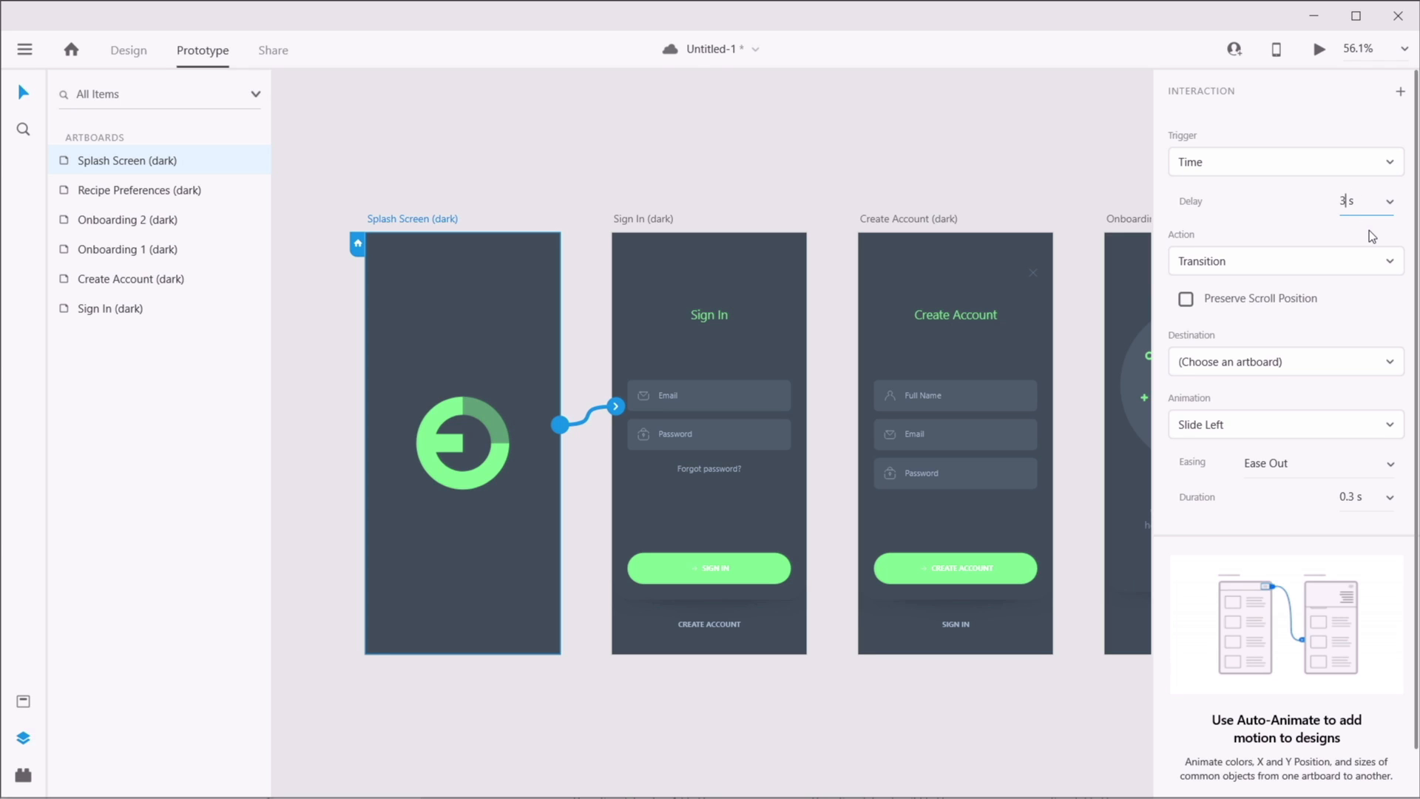
{"action": "type", "text": "3"}
{"action": "key", "text": "Tab"}
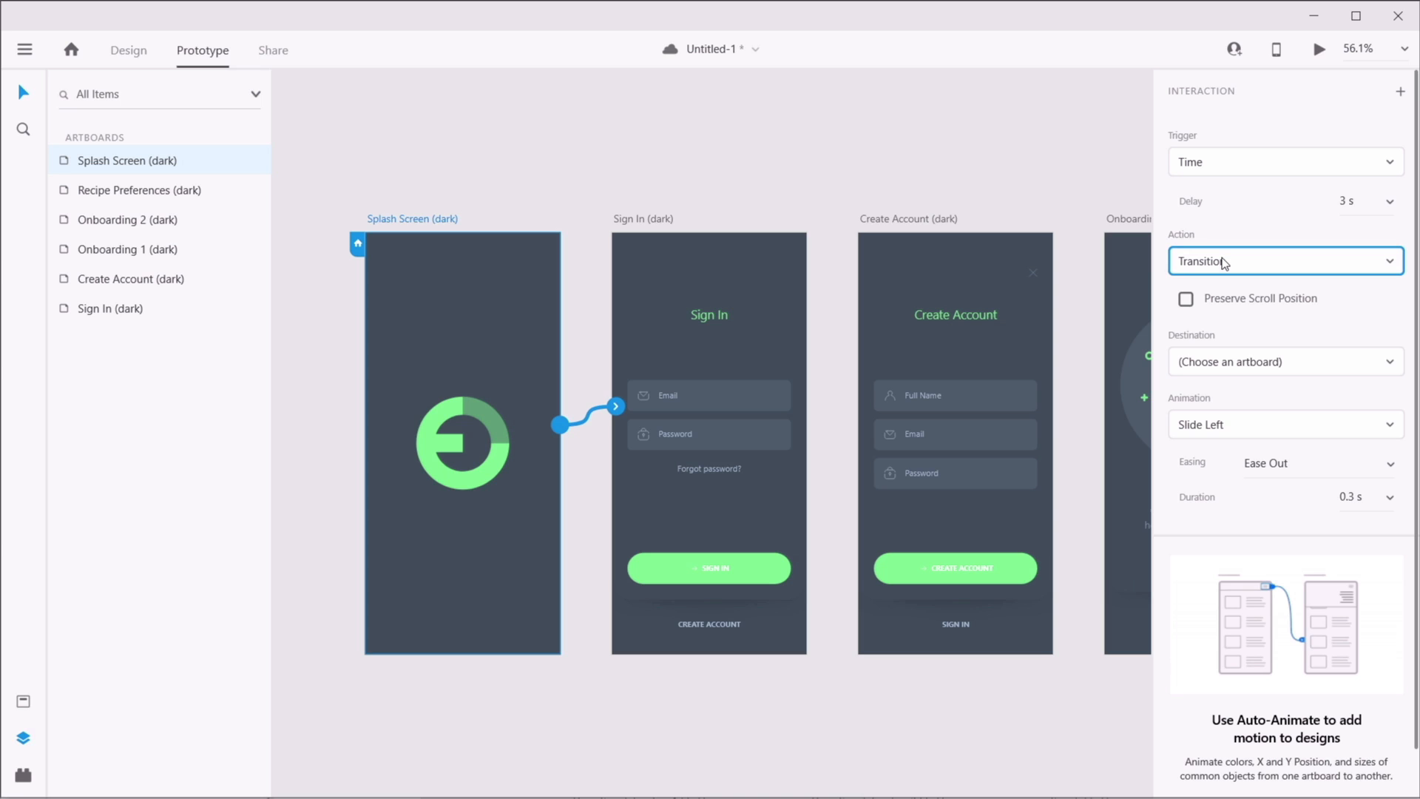
{"action": "left_click", "coordinate": [1221, 363]}
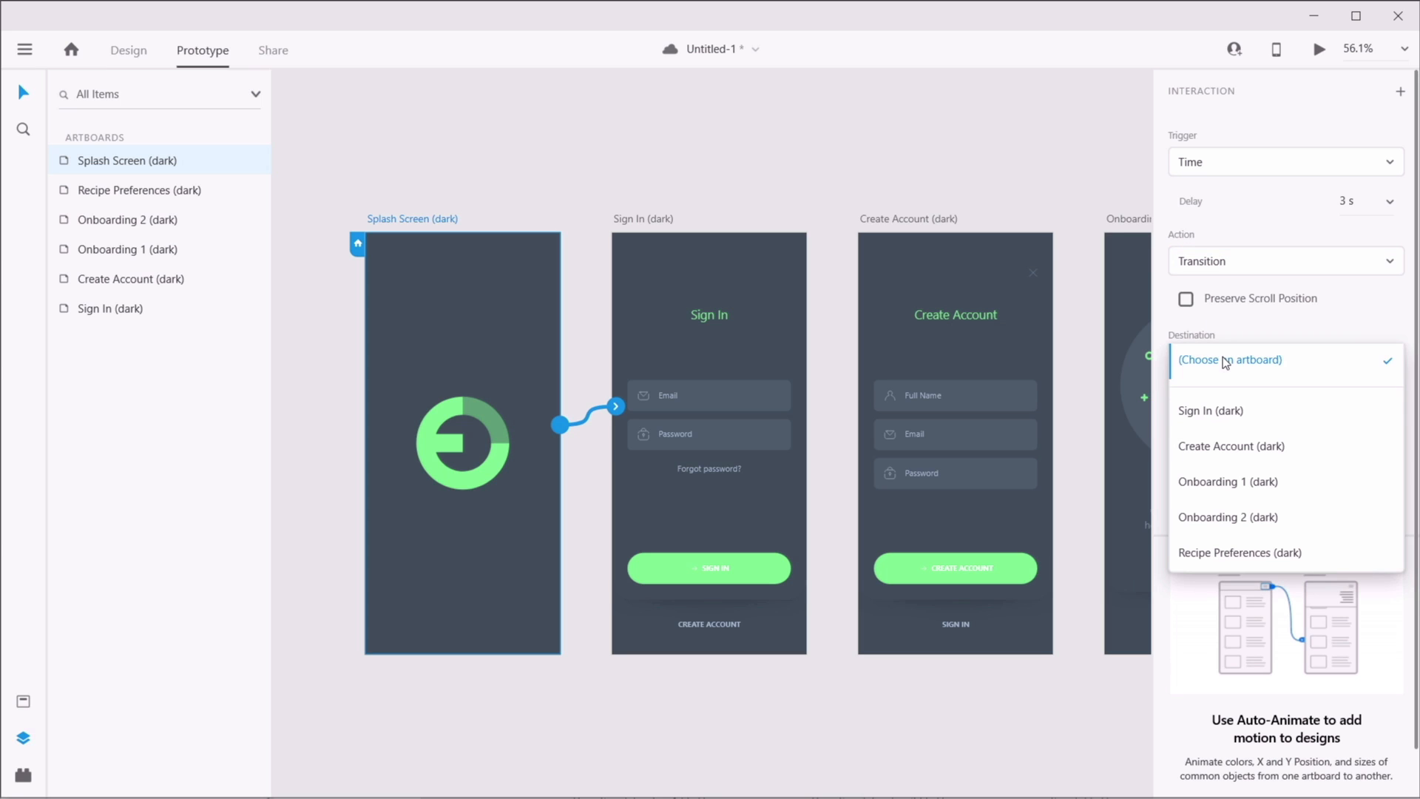
{"action": "left_click", "coordinate": [1229, 412]}
- Preview the prototype to test the timed transition from the splash screen to Sign In, and close the preview
{"action": "left_click", "coordinate": [900, 164]}
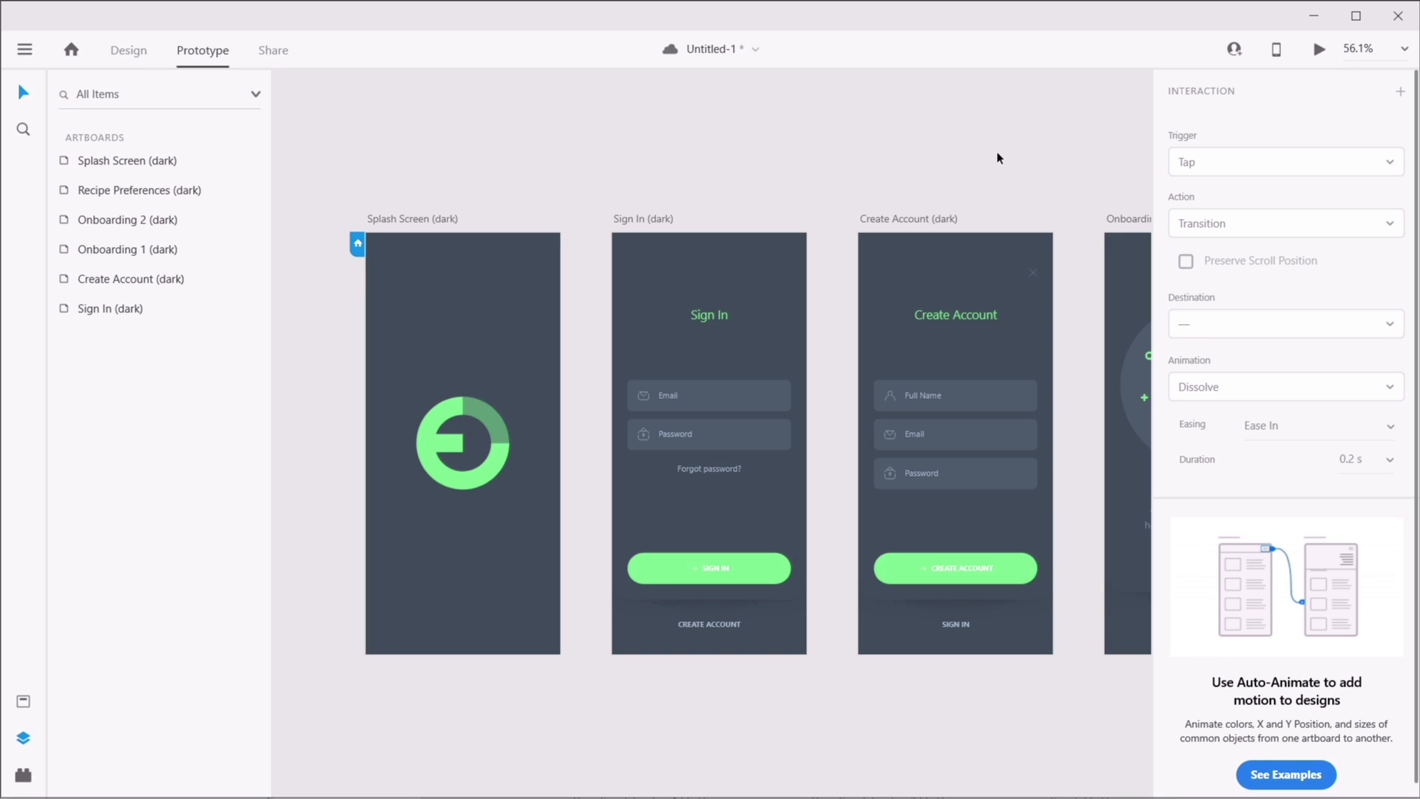
{"action": "left_click", "coordinate": [1321, 52]}
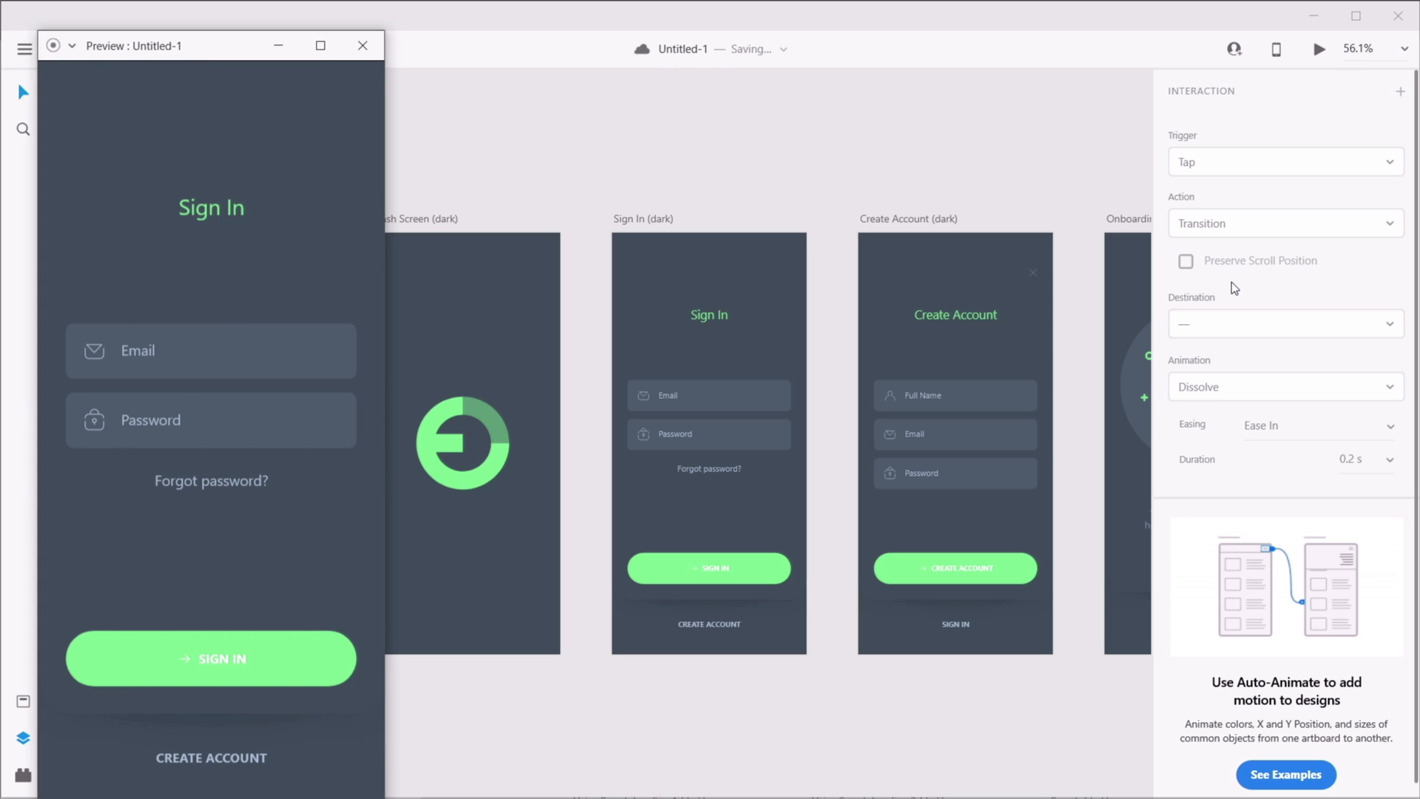
{"action": "left_click", "coordinate": [362, 46]}
- Change the trigger of the Splash Screen (dark) interaction to Voice, leaving its command empty
{"action": "left_click", "coordinate": [420, 220]}
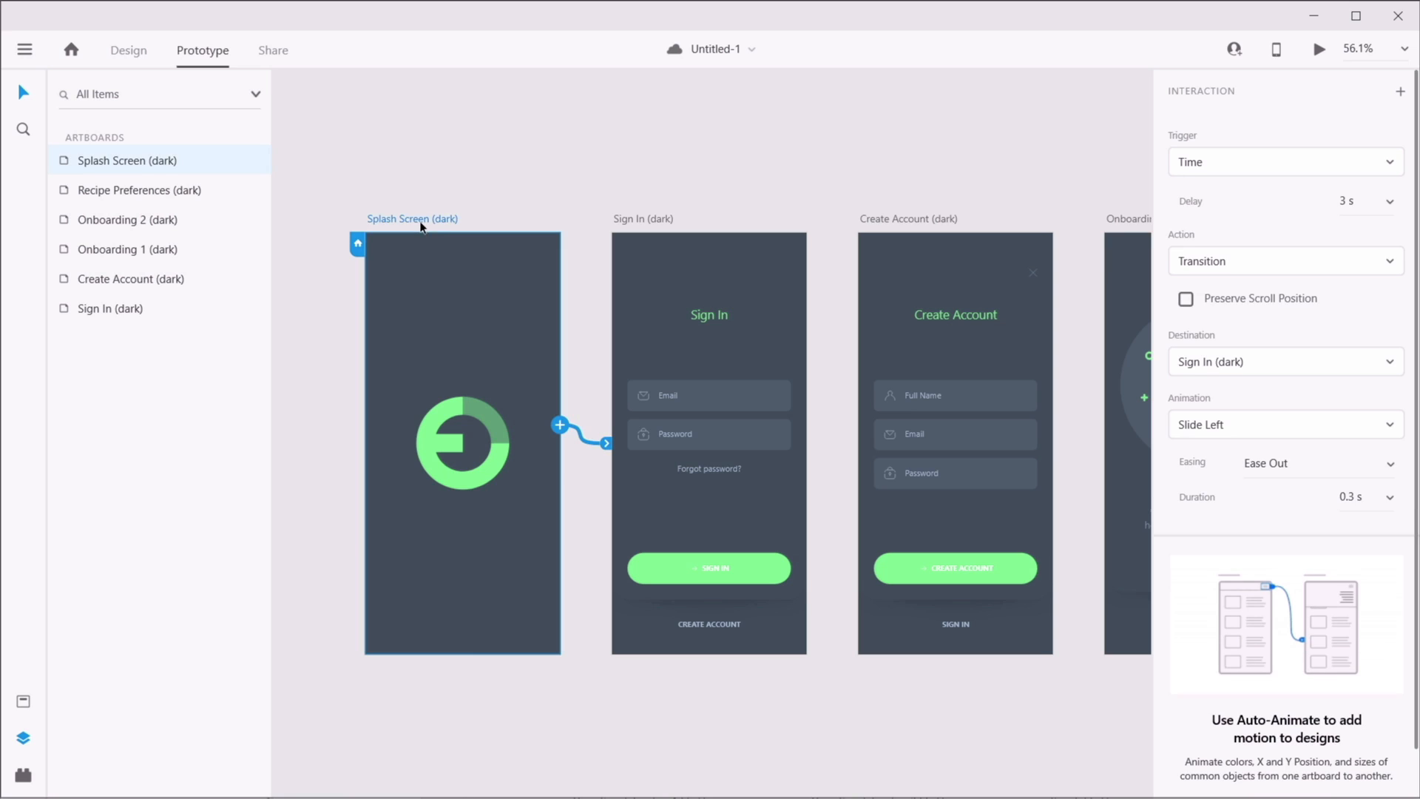
{"action": "left_click", "coordinate": [1240, 163]}
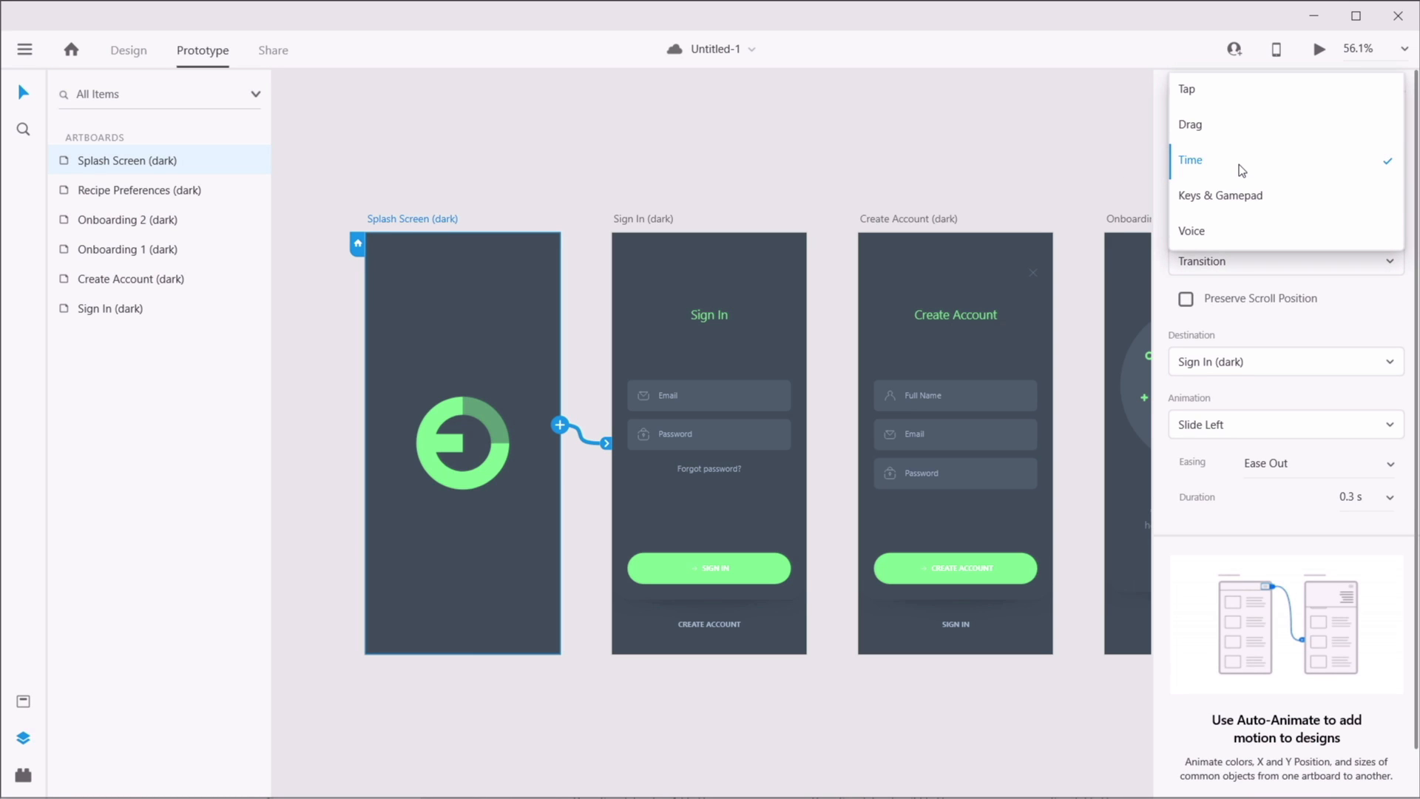
{"action": "left_click", "coordinate": [1225, 225]}
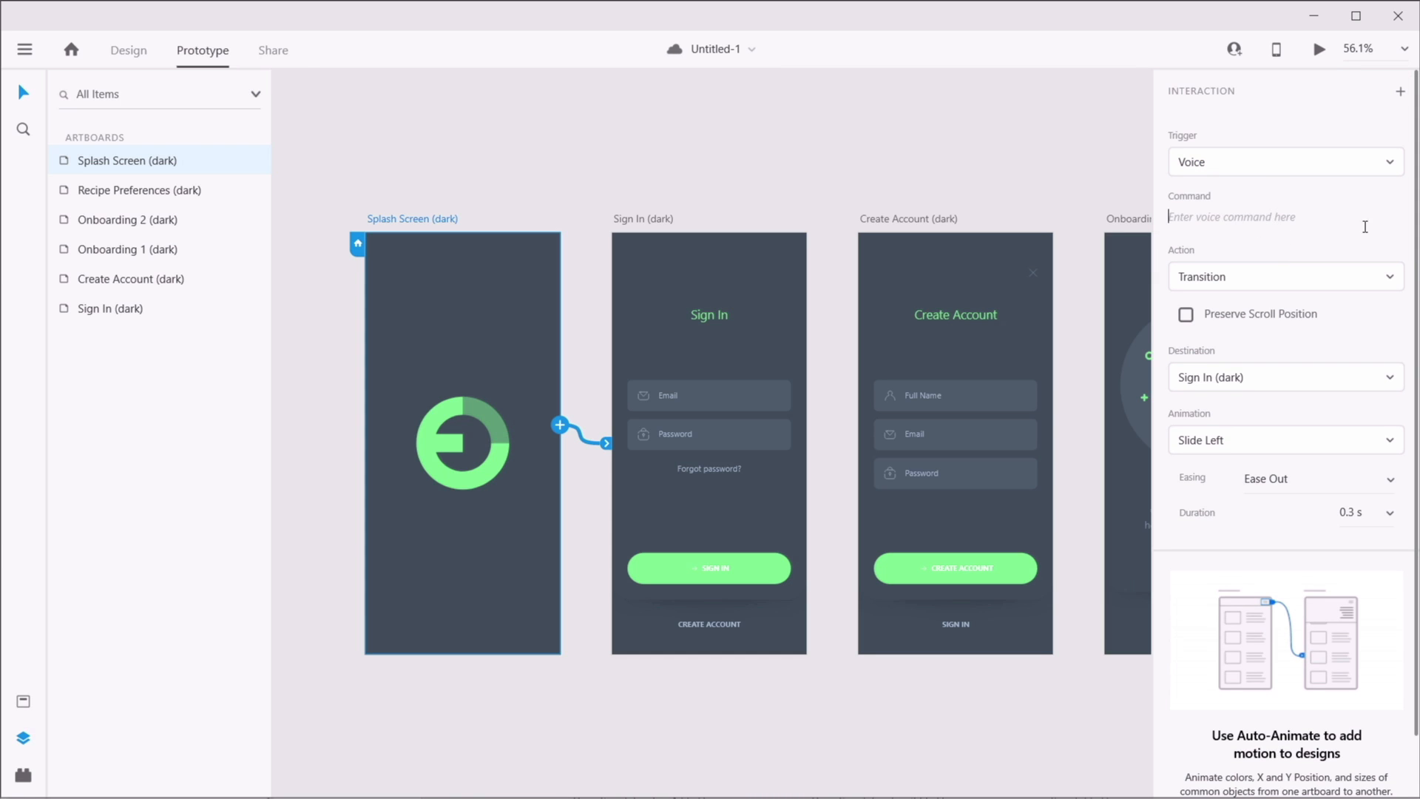
{"action": "left_click", "coordinate": [503, 176]}
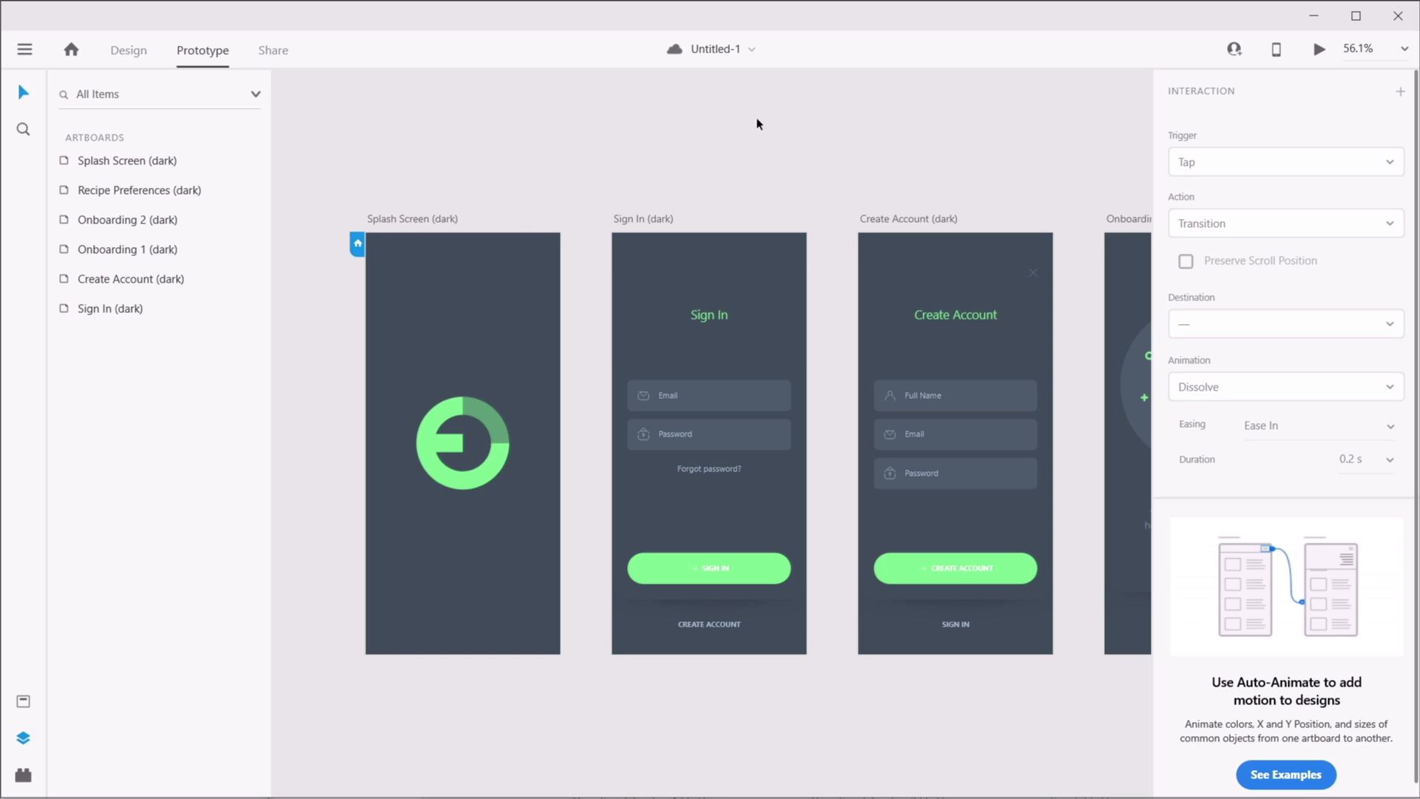
{"action": "left_click", "coordinate": [415, 219]}
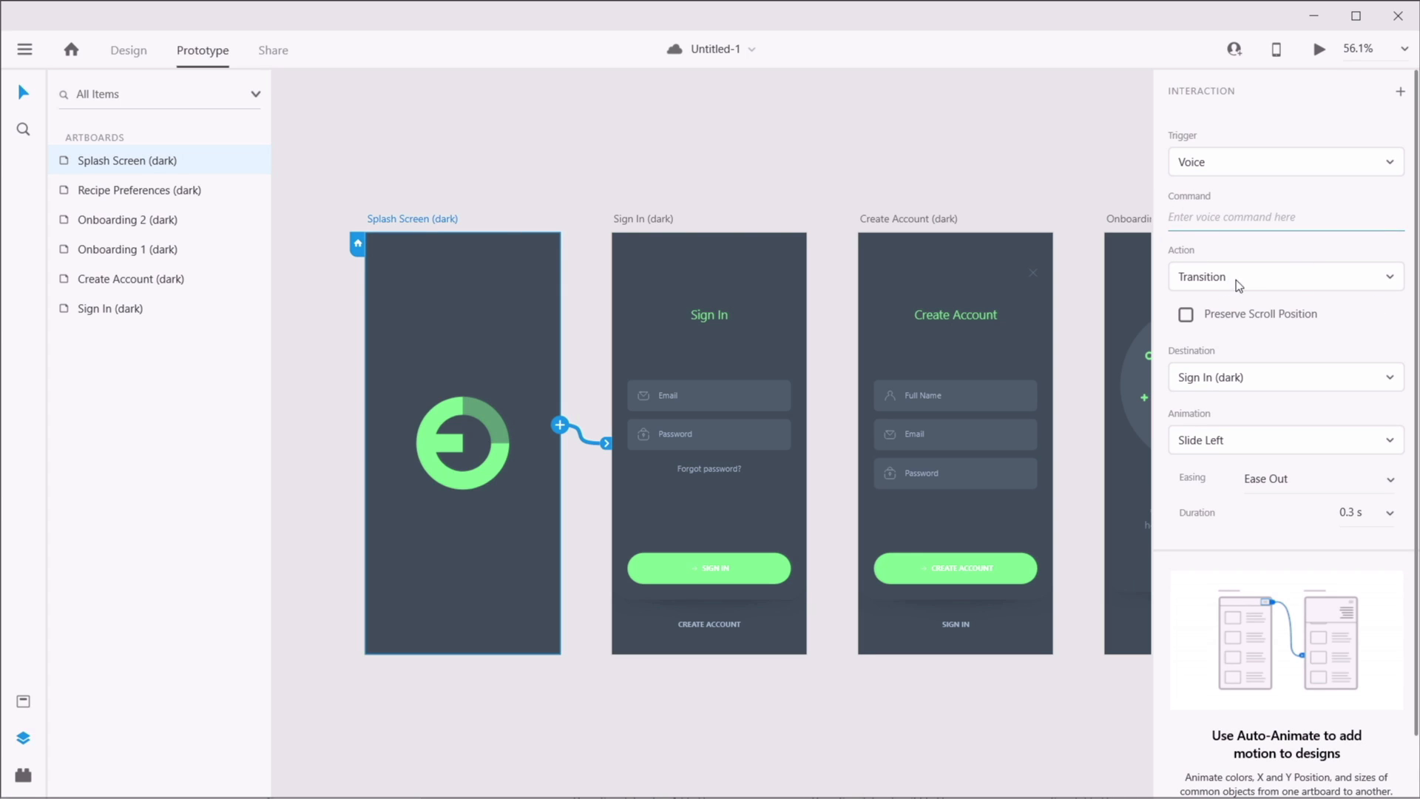
{"action": "left_click", "coordinate": [706, 203]}
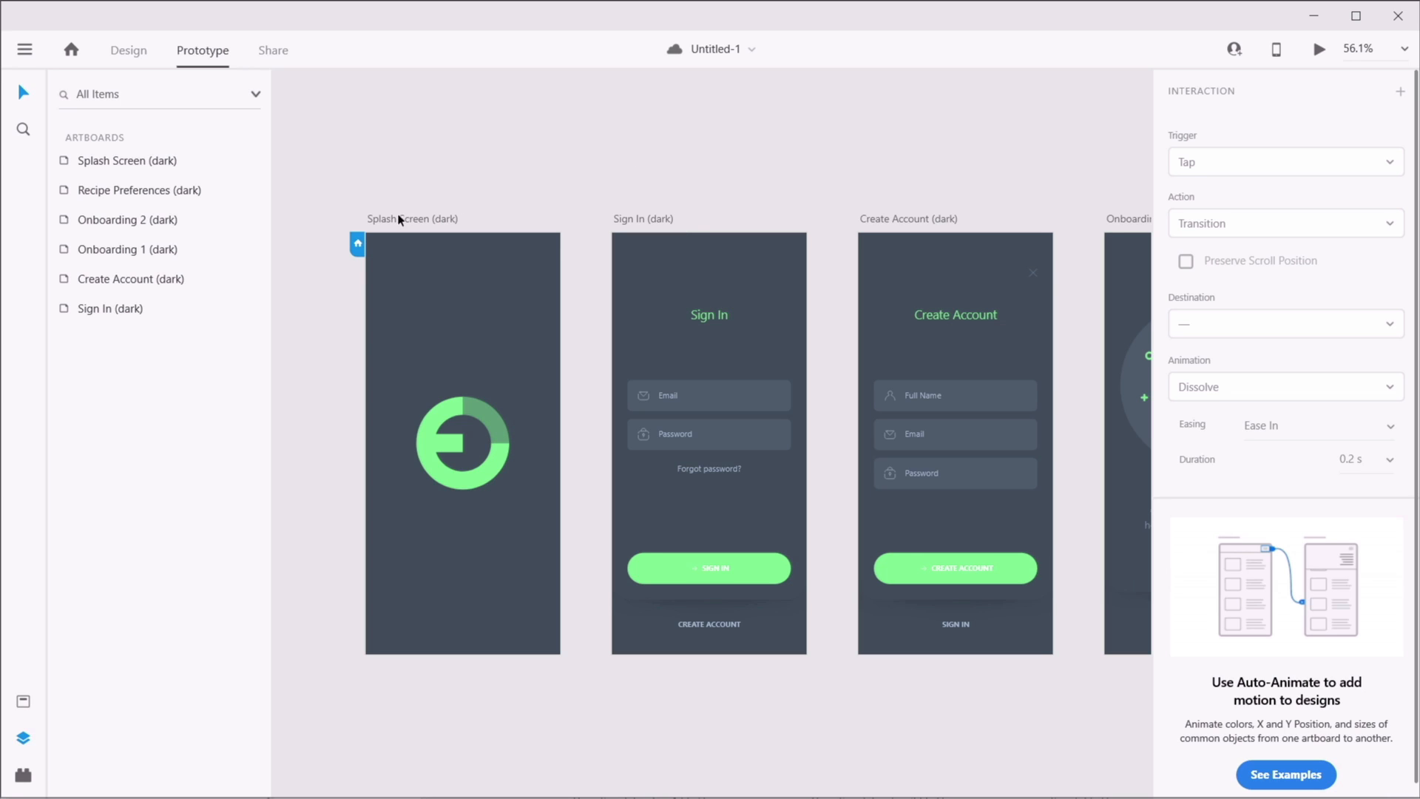
{"action": "left_click", "coordinate": [432, 219]}
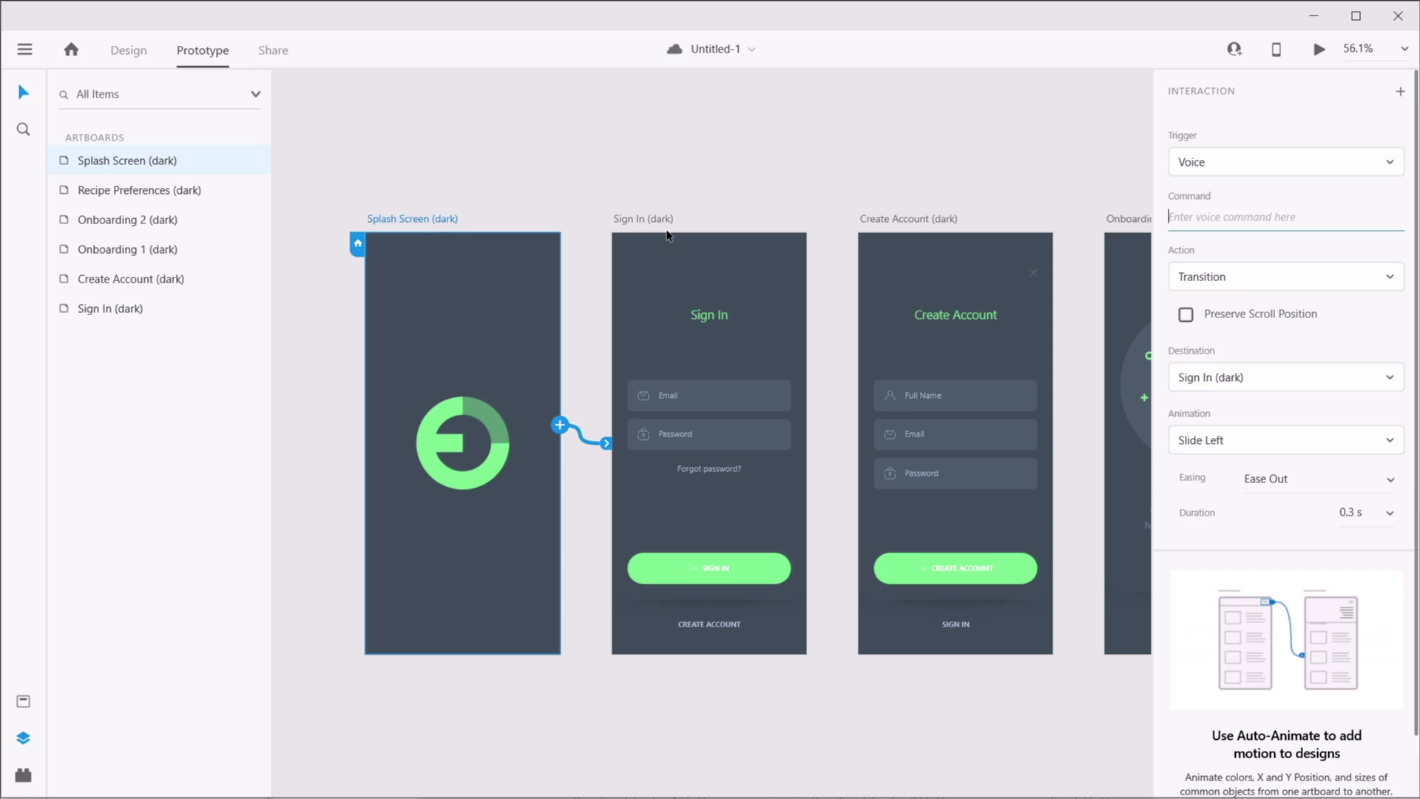
{"action": "left_click", "coordinate": [1209, 163]}
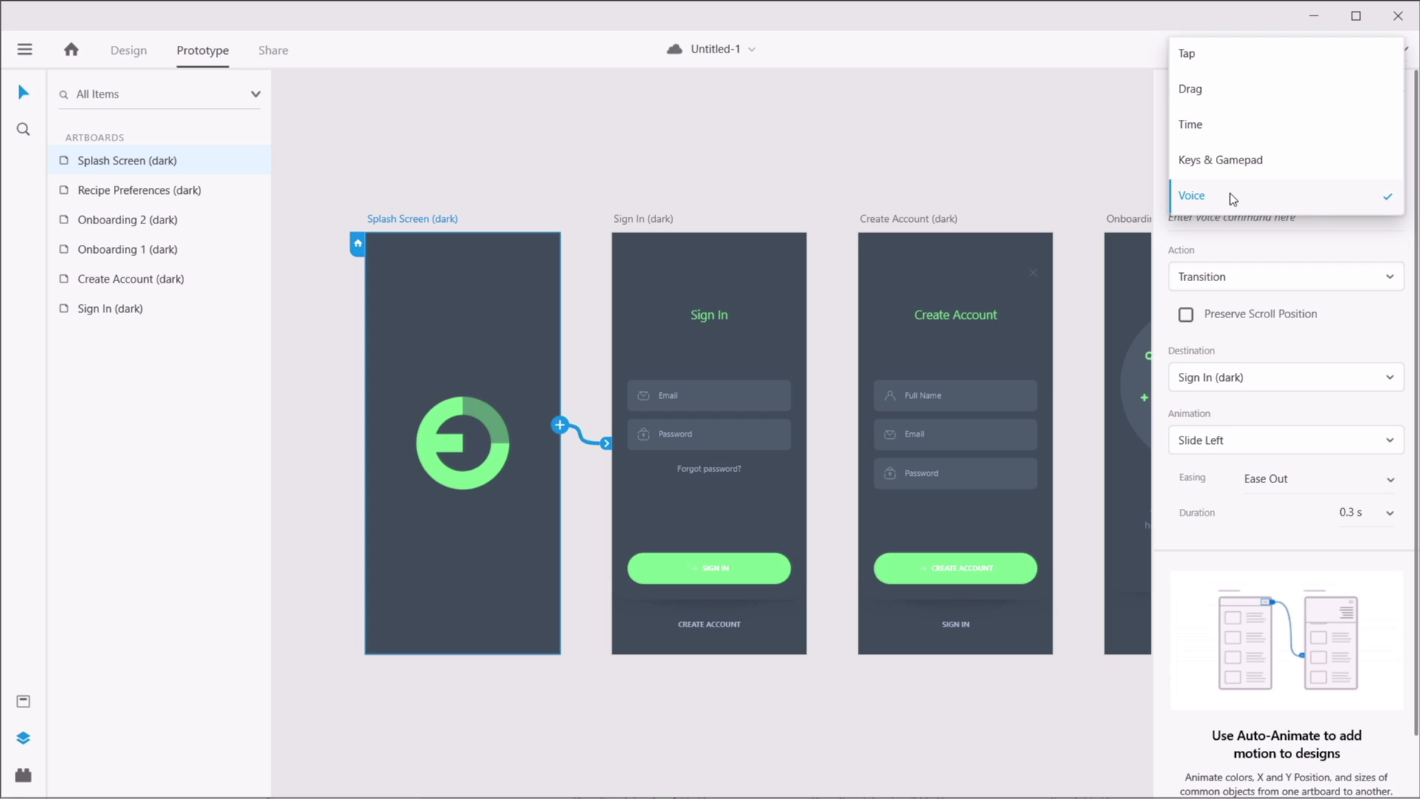
{"action": "left_click", "coordinate": [703, 198]}
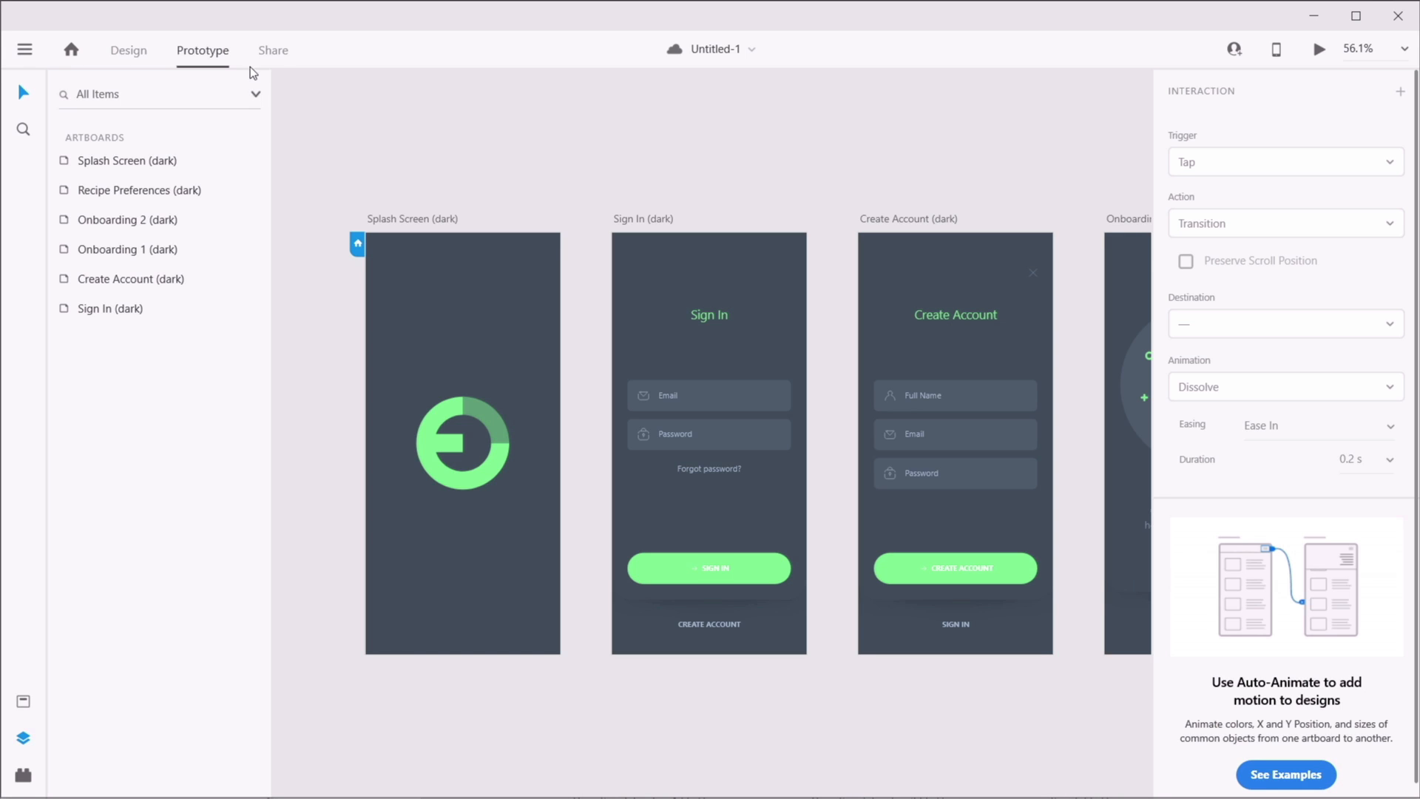
- Create a Design Review share link for the prototype with a required password, and copy the link
{"action": "left_click", "coordinate": [279, 55]}
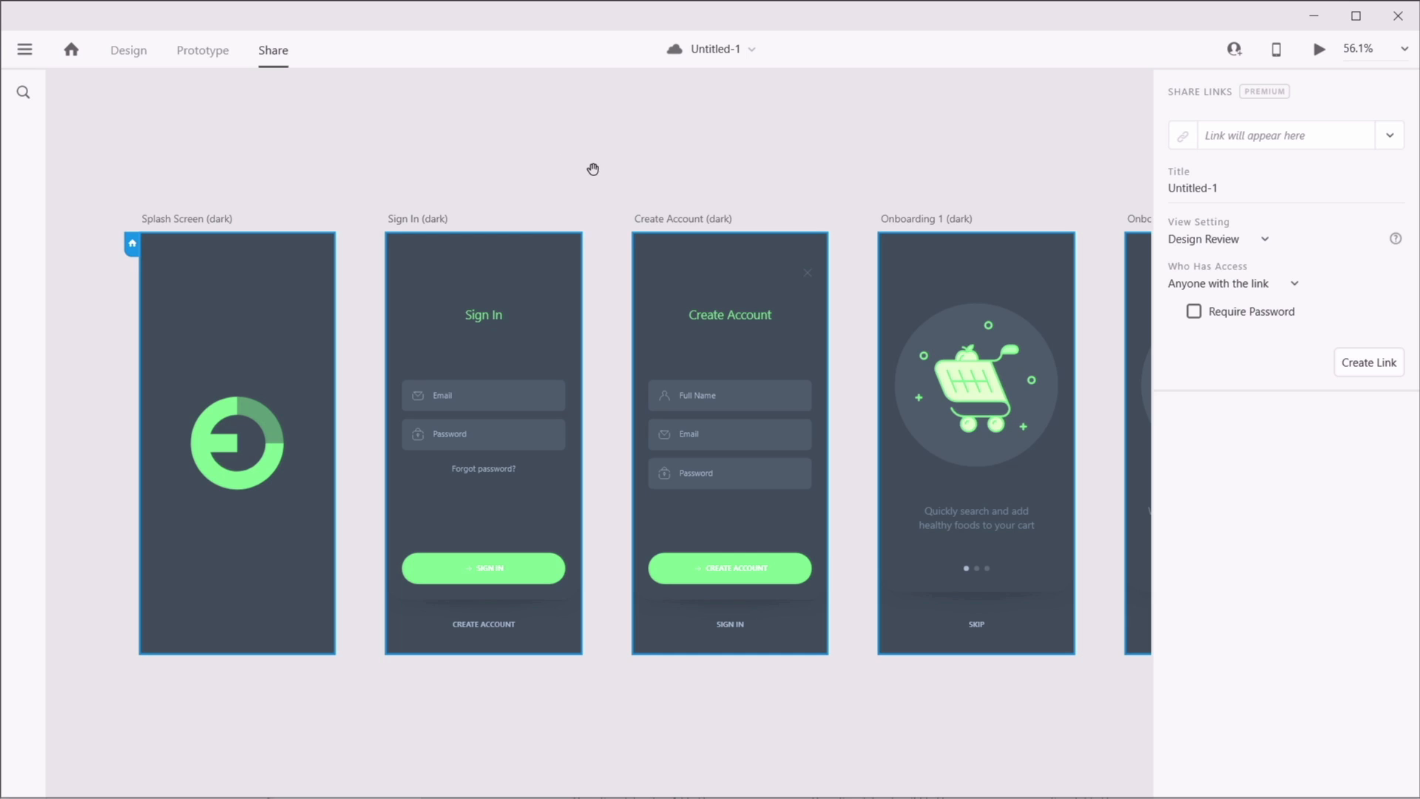
{"action": "left_click", "coordinate": [1250, 312]}
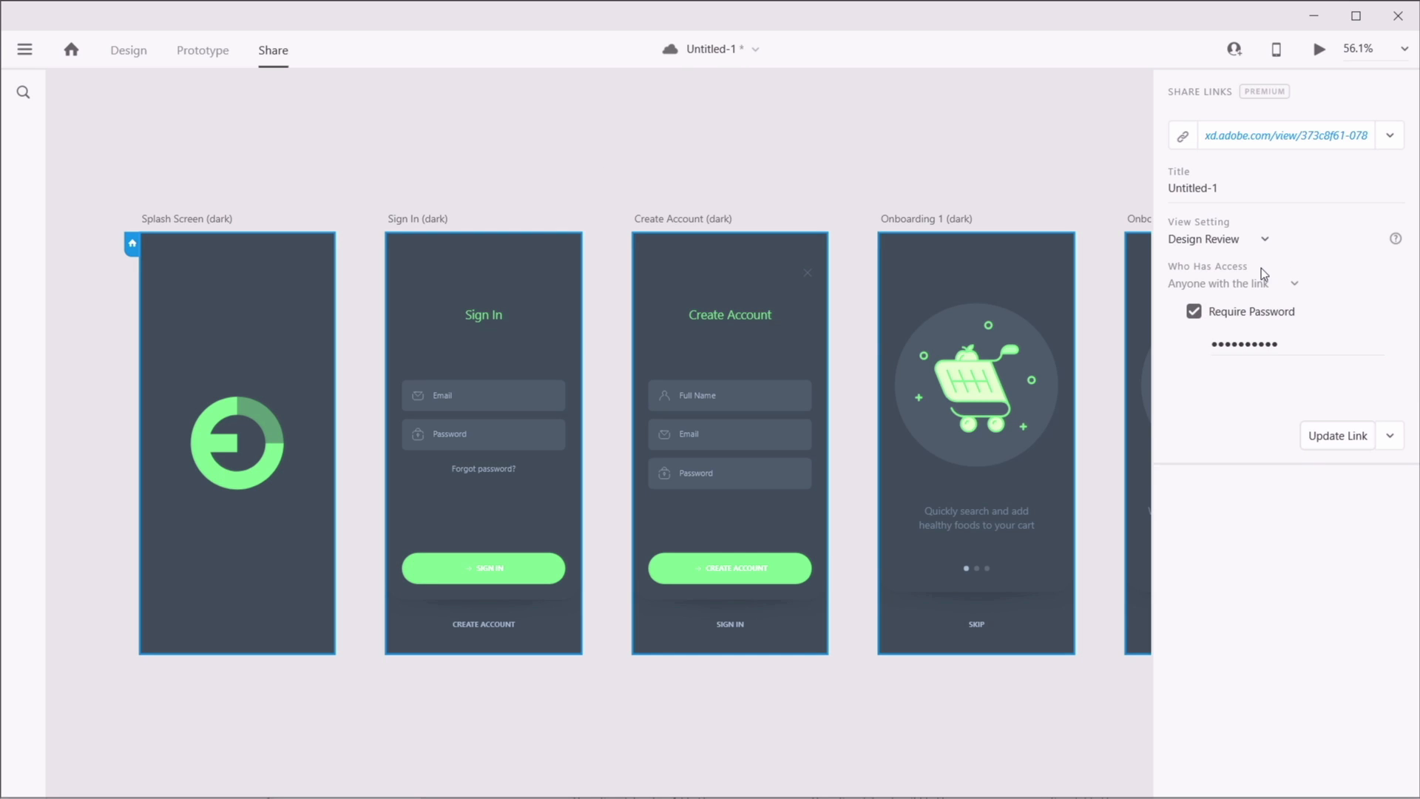
{"action": "left_click", "coordinate": [1182, 136]}
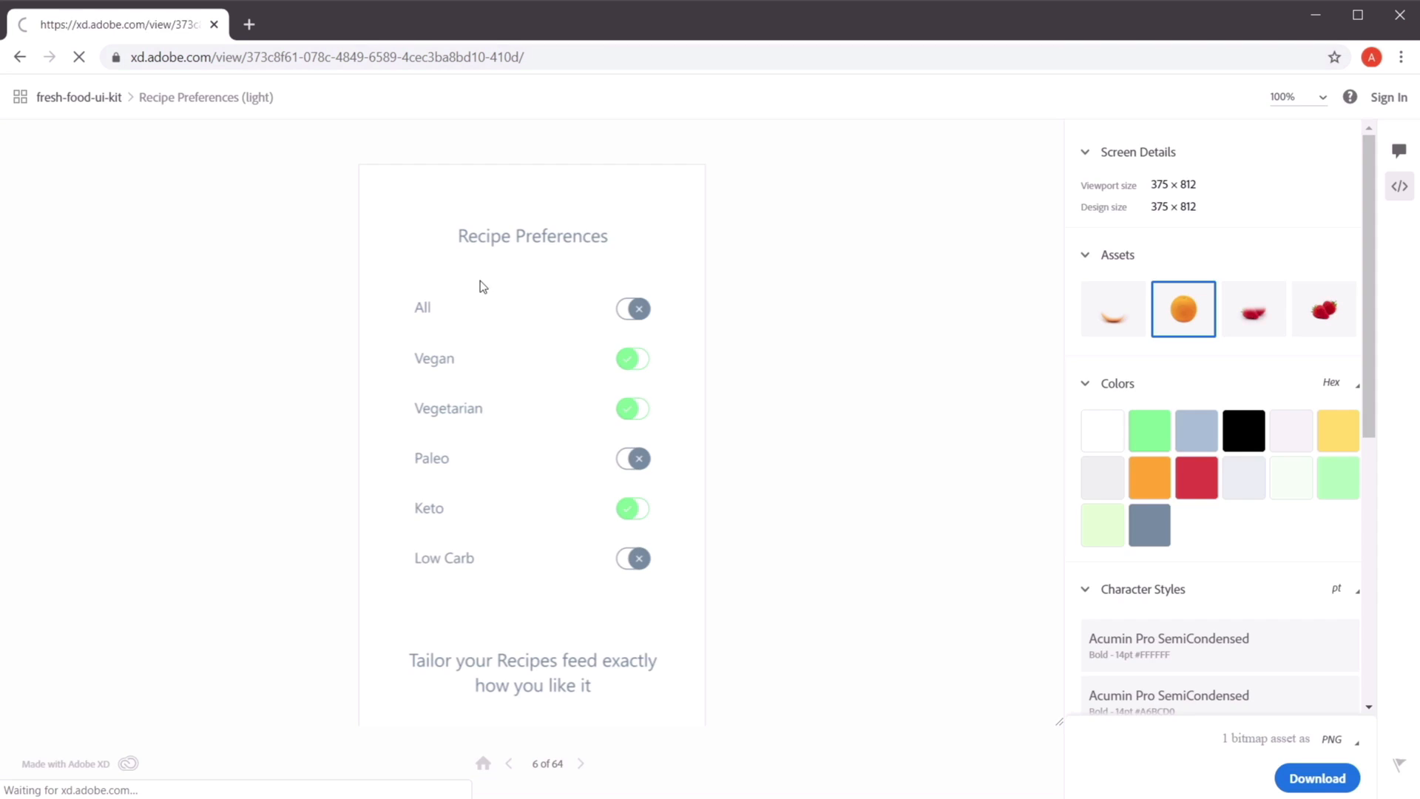
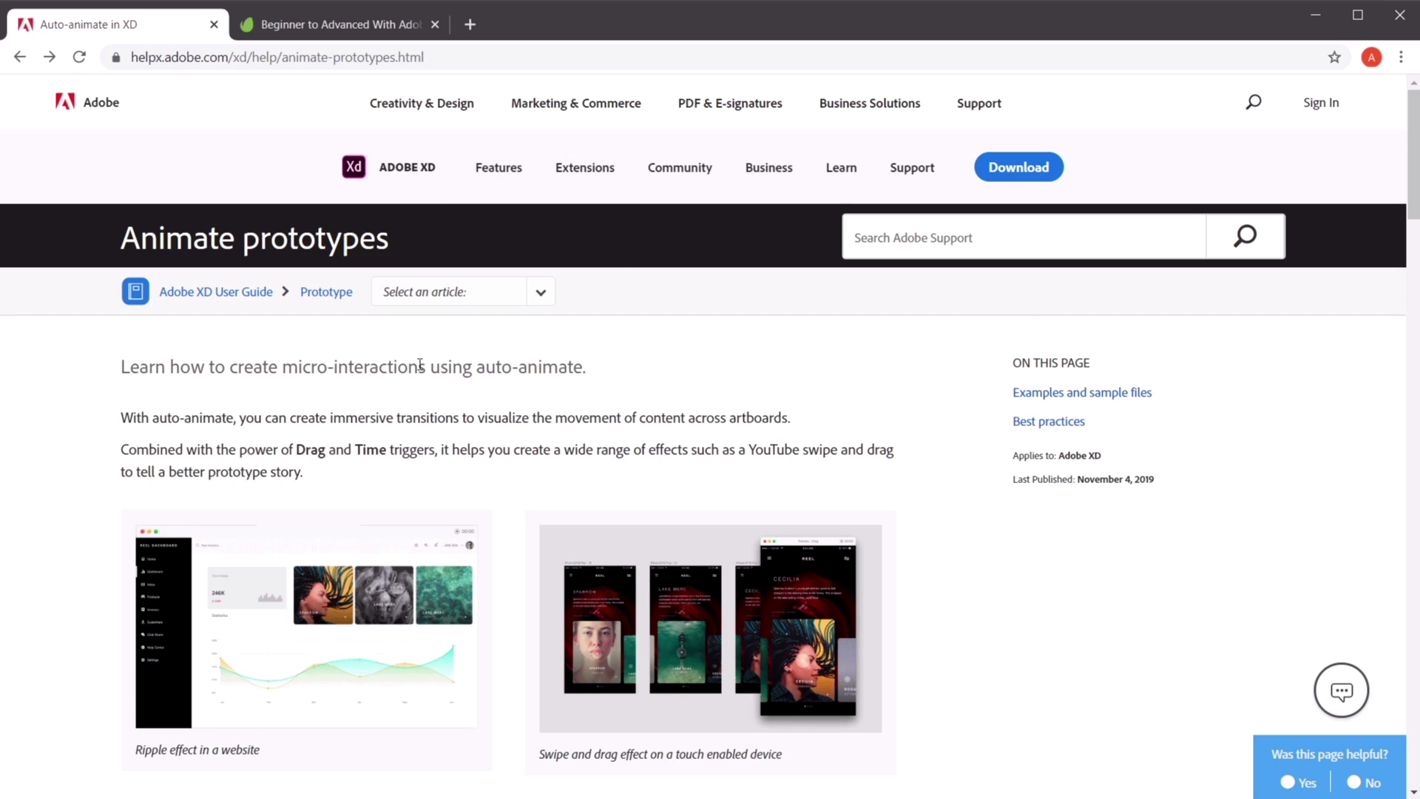
- Read through the Adobe help page on animating prototypes in the browser, including the interaction options, examples and best practices
{"action": "scroll", "coordinate": [457, 366], "scroll_direction": "down", "scroll_amount": 5}
{"action": "scroll", "coordinate": [458, 368], "scroll_direction": "down", "scroll_amount": 5}
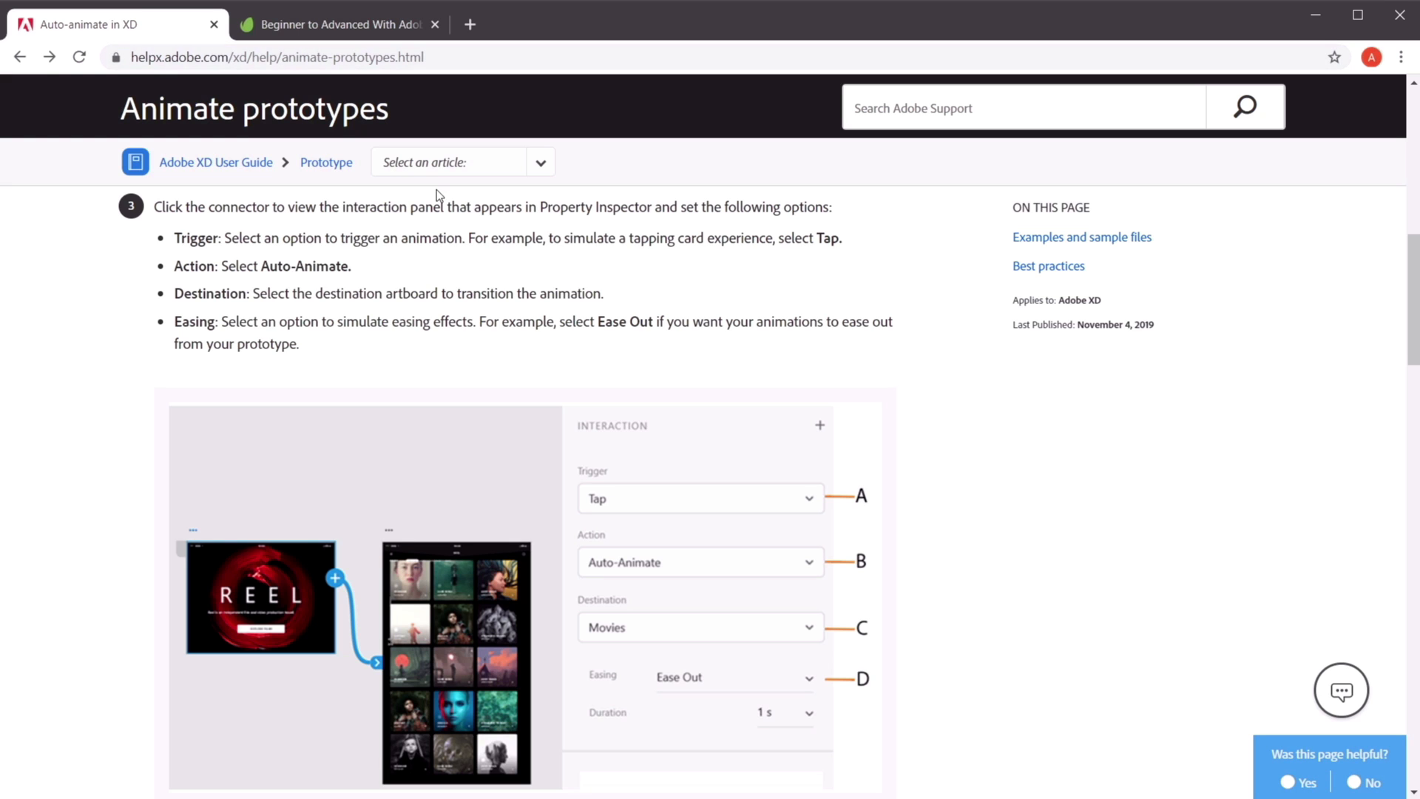
{"action": "scroll", "coordinate": [433, 197], "scroll_direction": "down", "scroll_amount": 10}
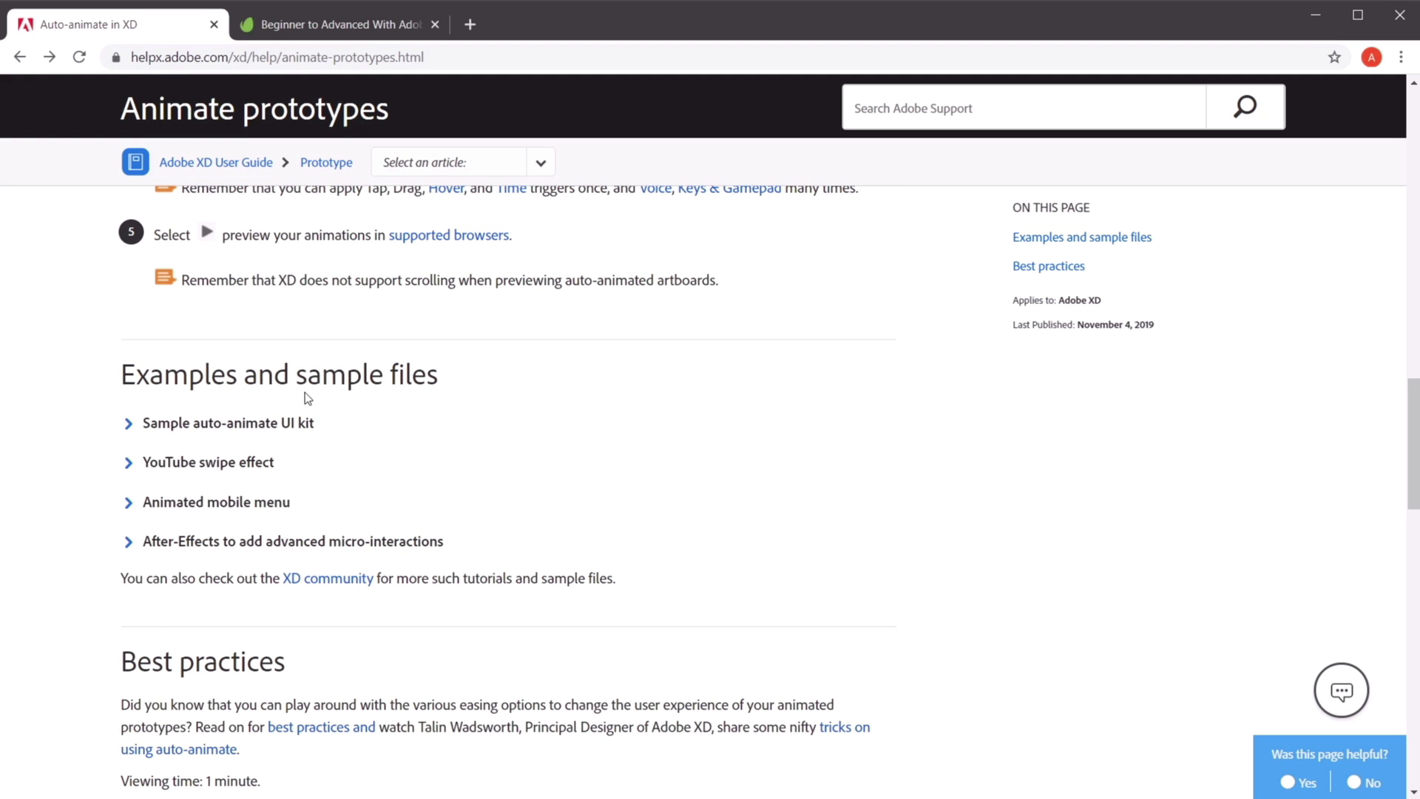
{"action": "scroll", "coordinate": [403, 466], "scroll_direction": "down", "scroll_amount": 5}
{"action": "scroll", "coordinate": [409, 460], "scroll_direction": "up", "scroll_amount": 15}
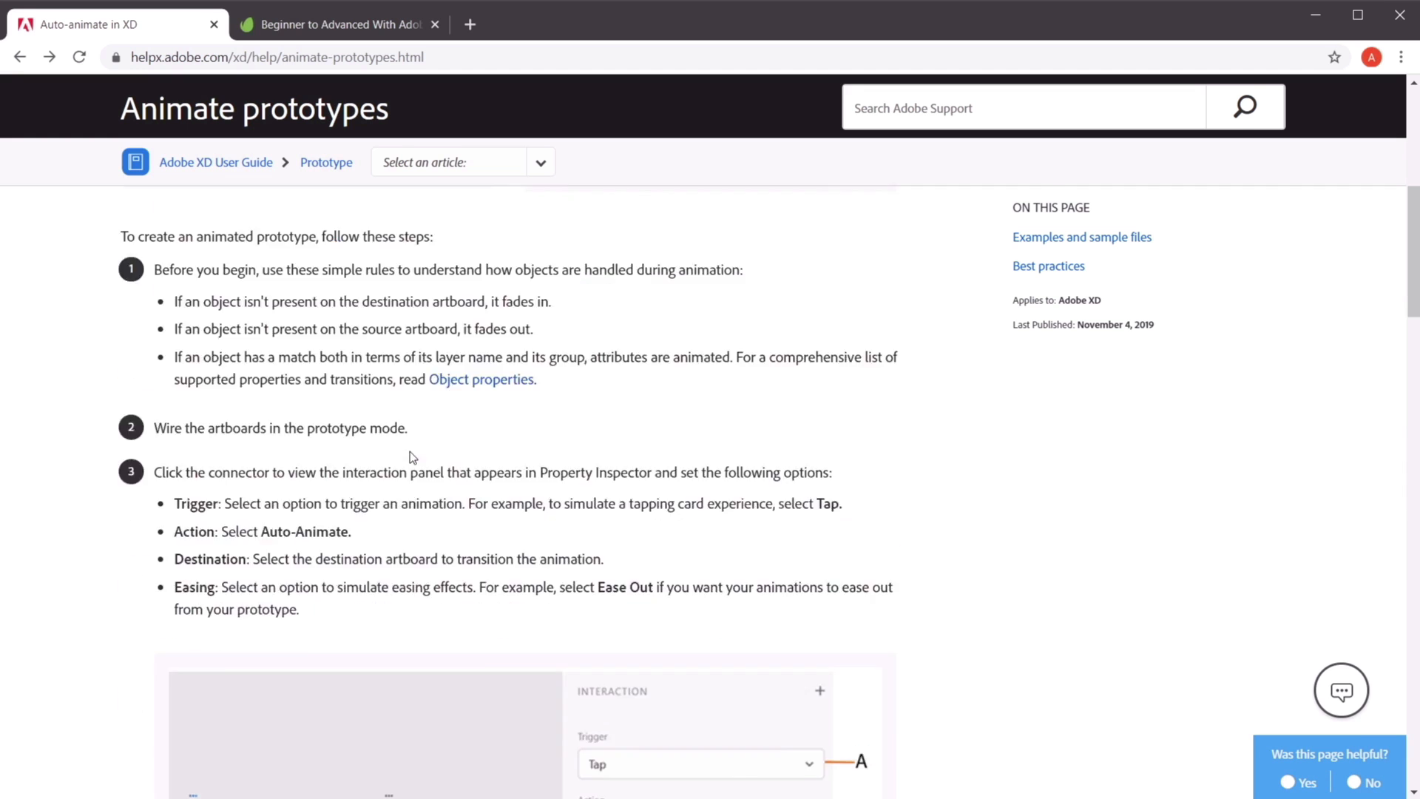
{"action": "scroll", "coordinate": [410, 451], "scroll_direction": "up", "scroll_amount": 10}
- Look through the Envato Tuts+ course page on Adobe XD Auto-Animate, including its introduction and lesson list
{"action": "left_click", "coordinate": [318, 24]}
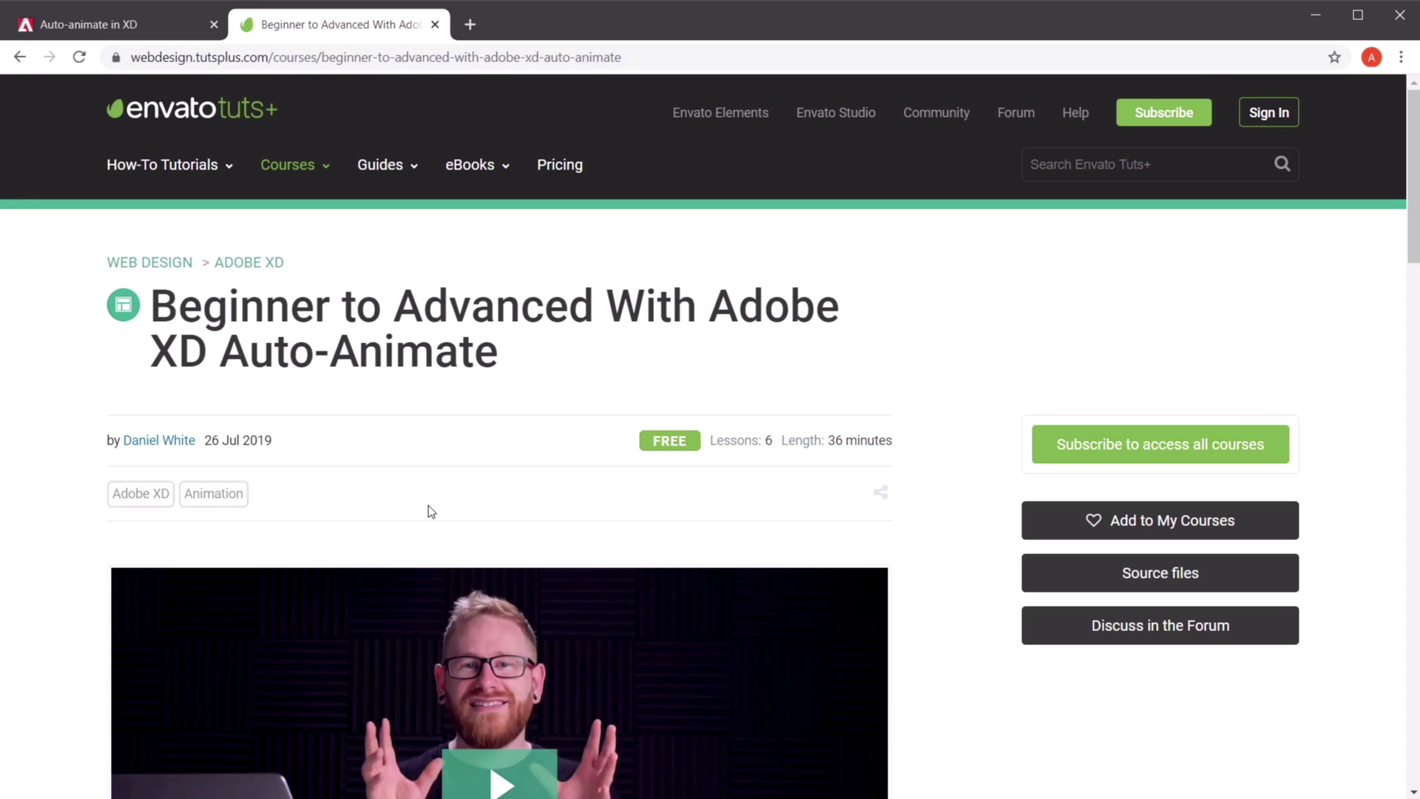
{"action": "scroll", "coordinate": [442, 505], "scroll_direction": "down", "scroll_amount": 5}
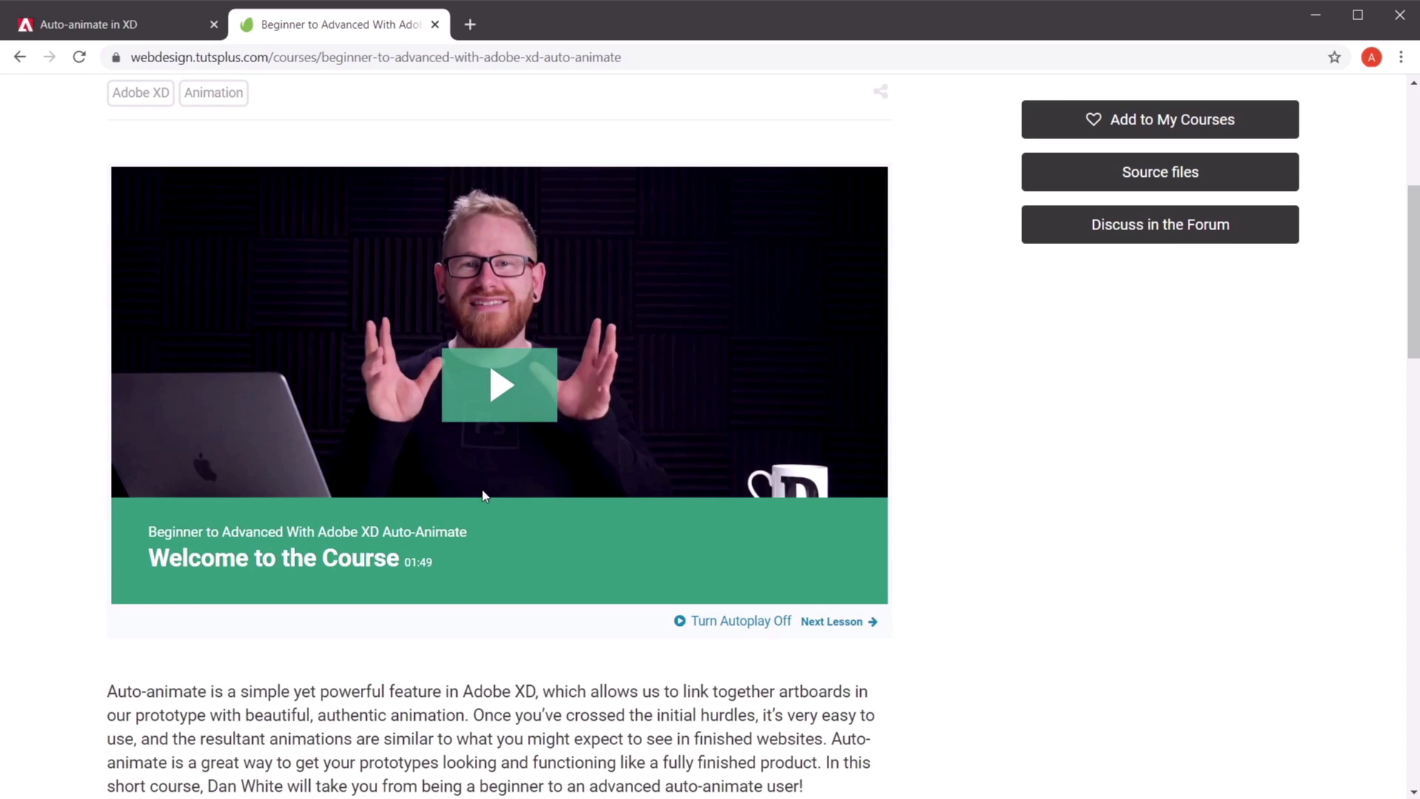
{"action": "scroll", "coordinate": [484, 495], "scroll_direction": "down", "scroll_amount": 10}
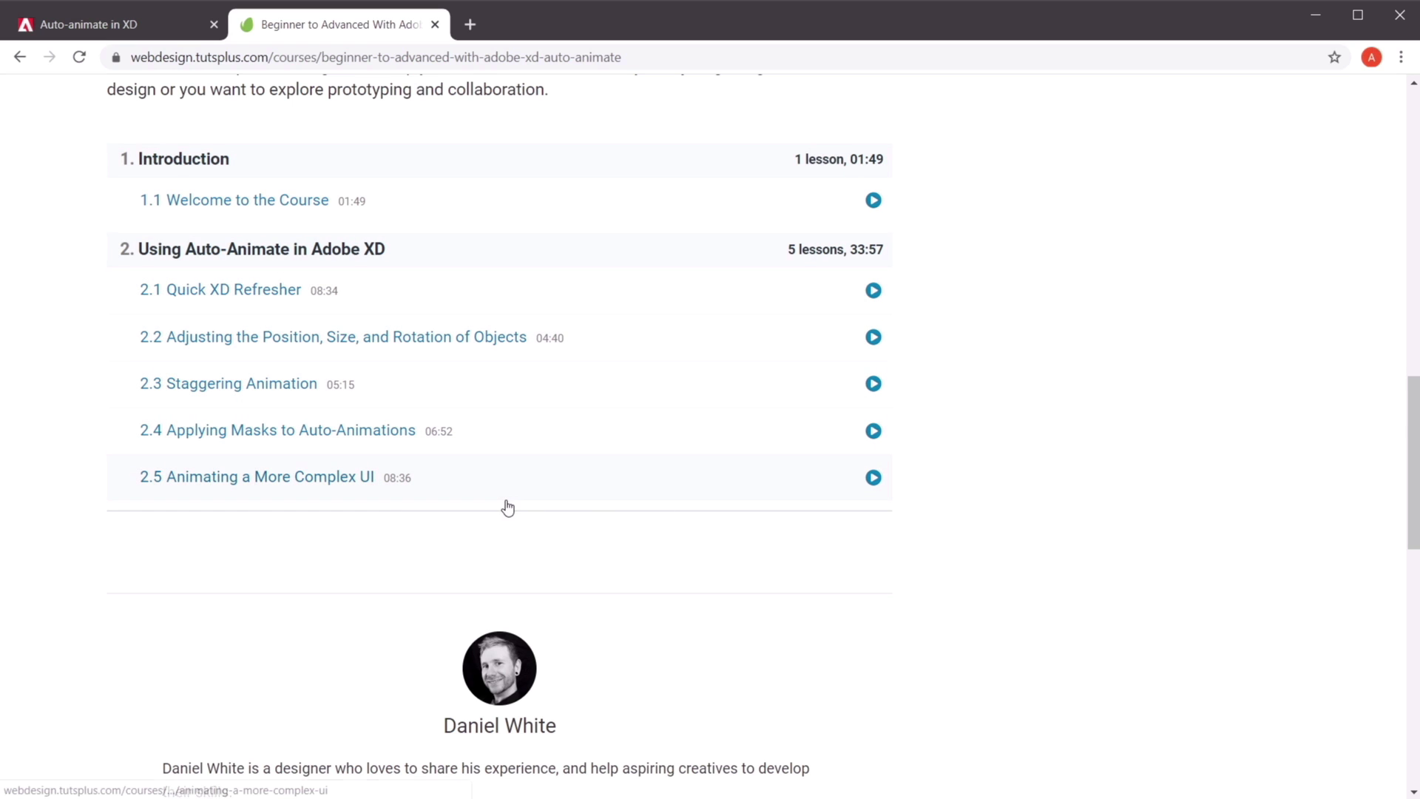
{"action": "scroll", "coordinate": [507, 508], "scroll_direction": "up", "scroll_amount": 15}
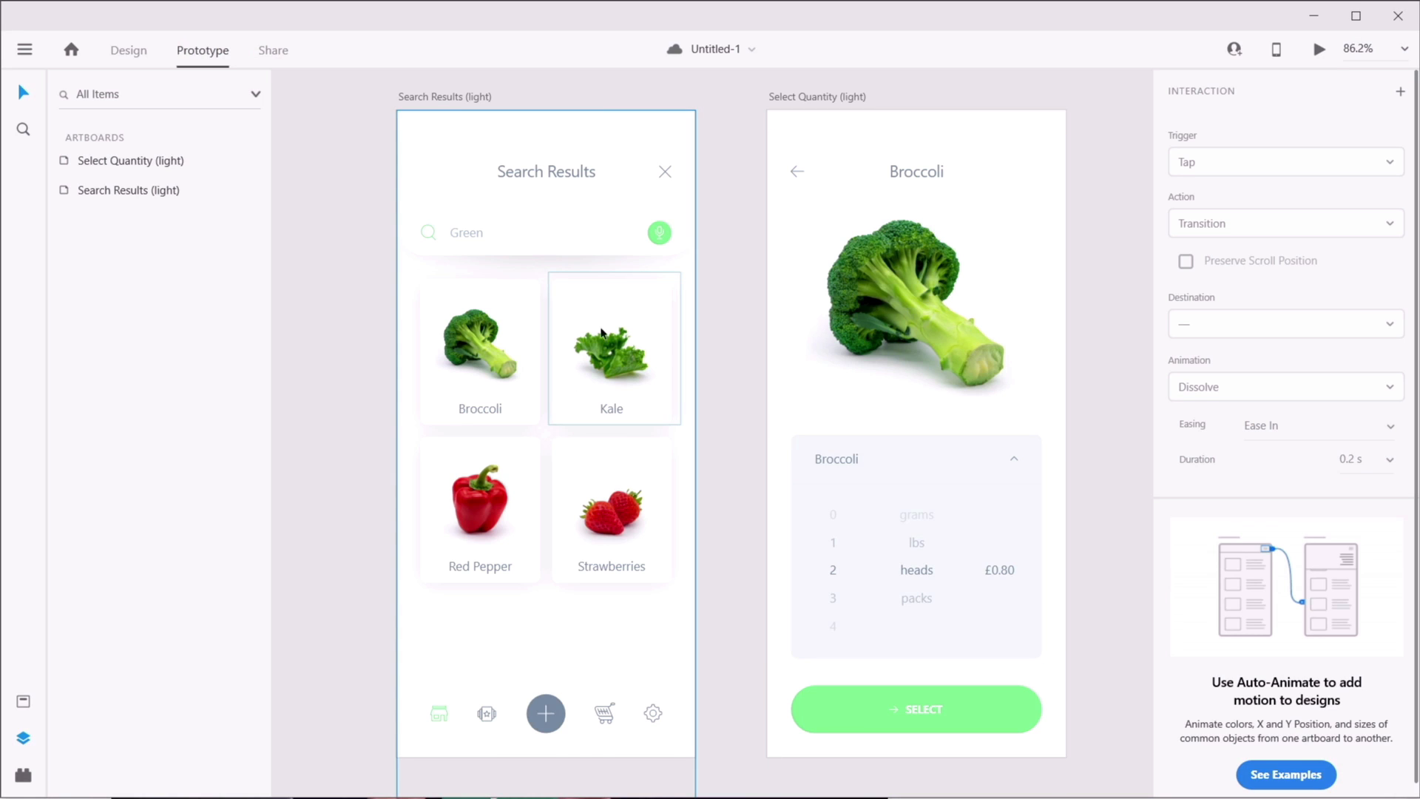
- Link the broccoli image inside its card on Search Results (light) to Select Quantity (light) with a Tap-triggered Slide Left Transition
{"action": "left_click", "coordinate": [425, 97]}
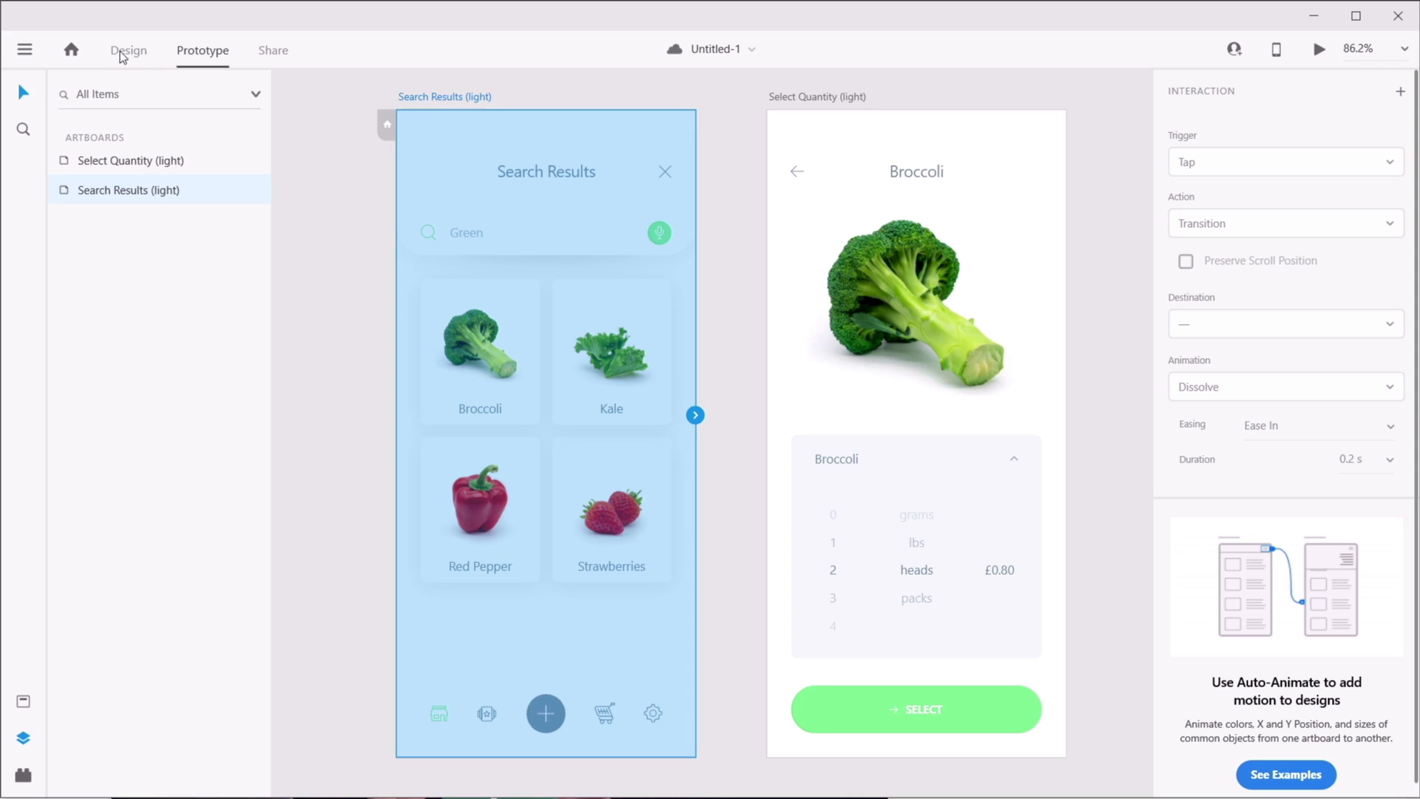
{"action": "double_click", "coordinate": [480, 355]}
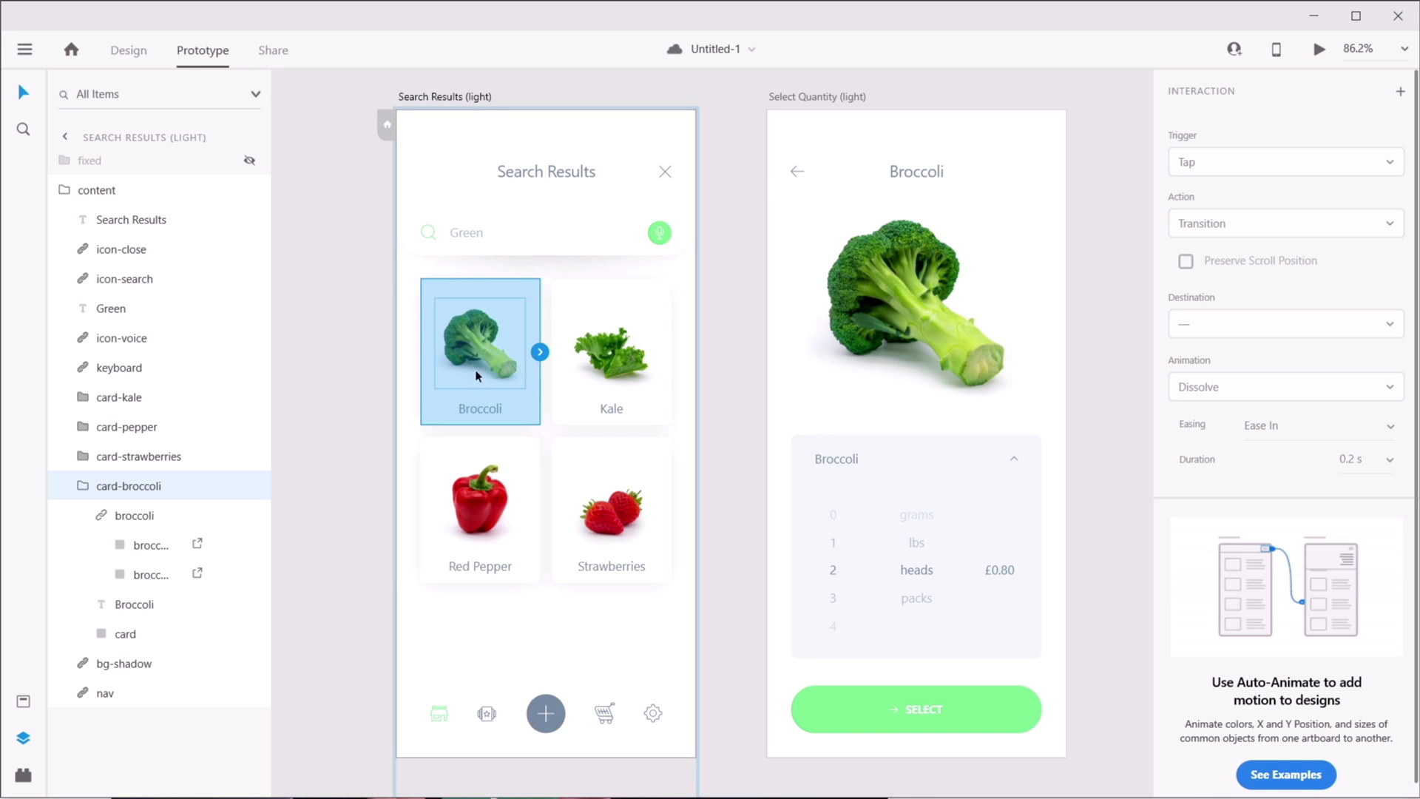
{"action": "double_click", "coordinate": [474, 345]}
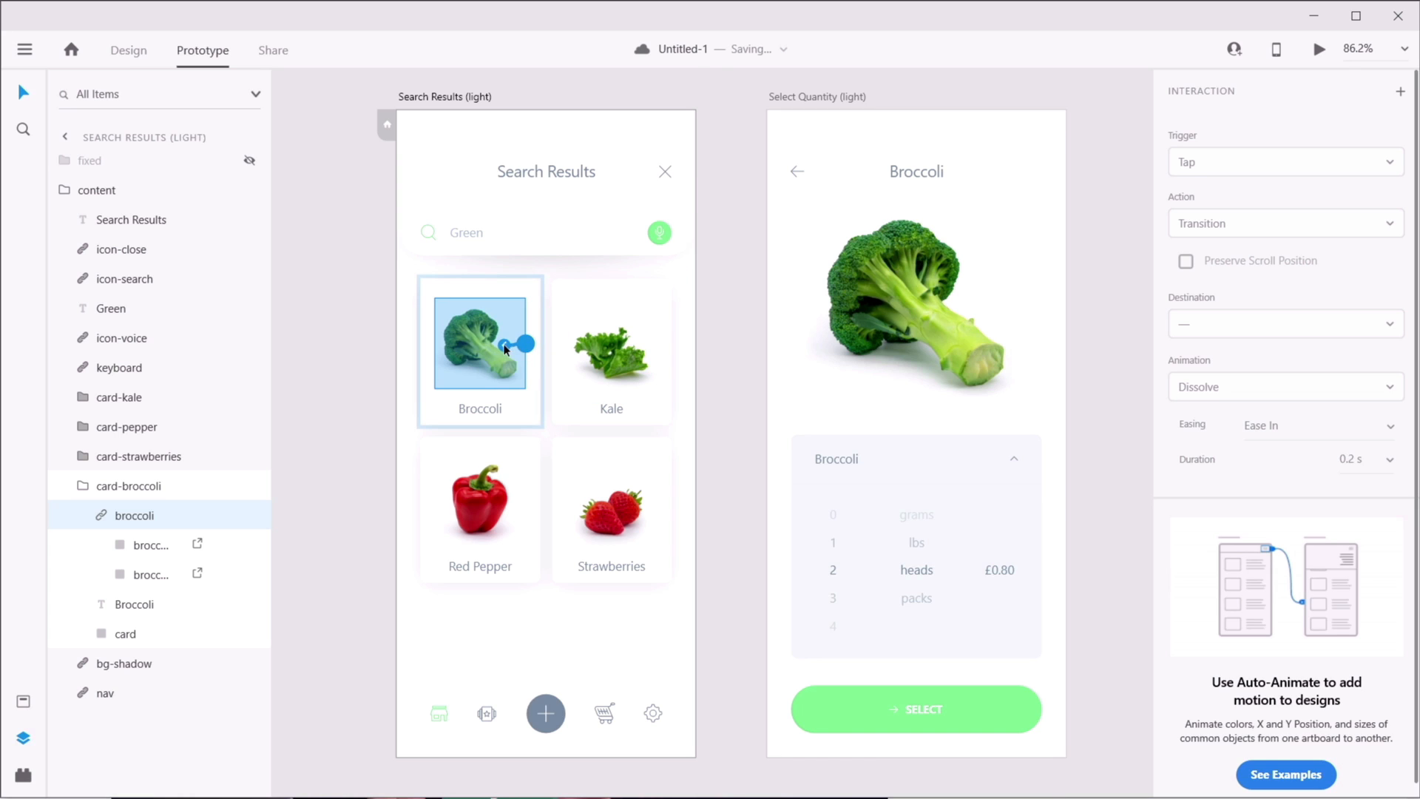
{"action": "left_click_drag", "start_coordinate": [538, 353], "coordinate": [889, 427]}
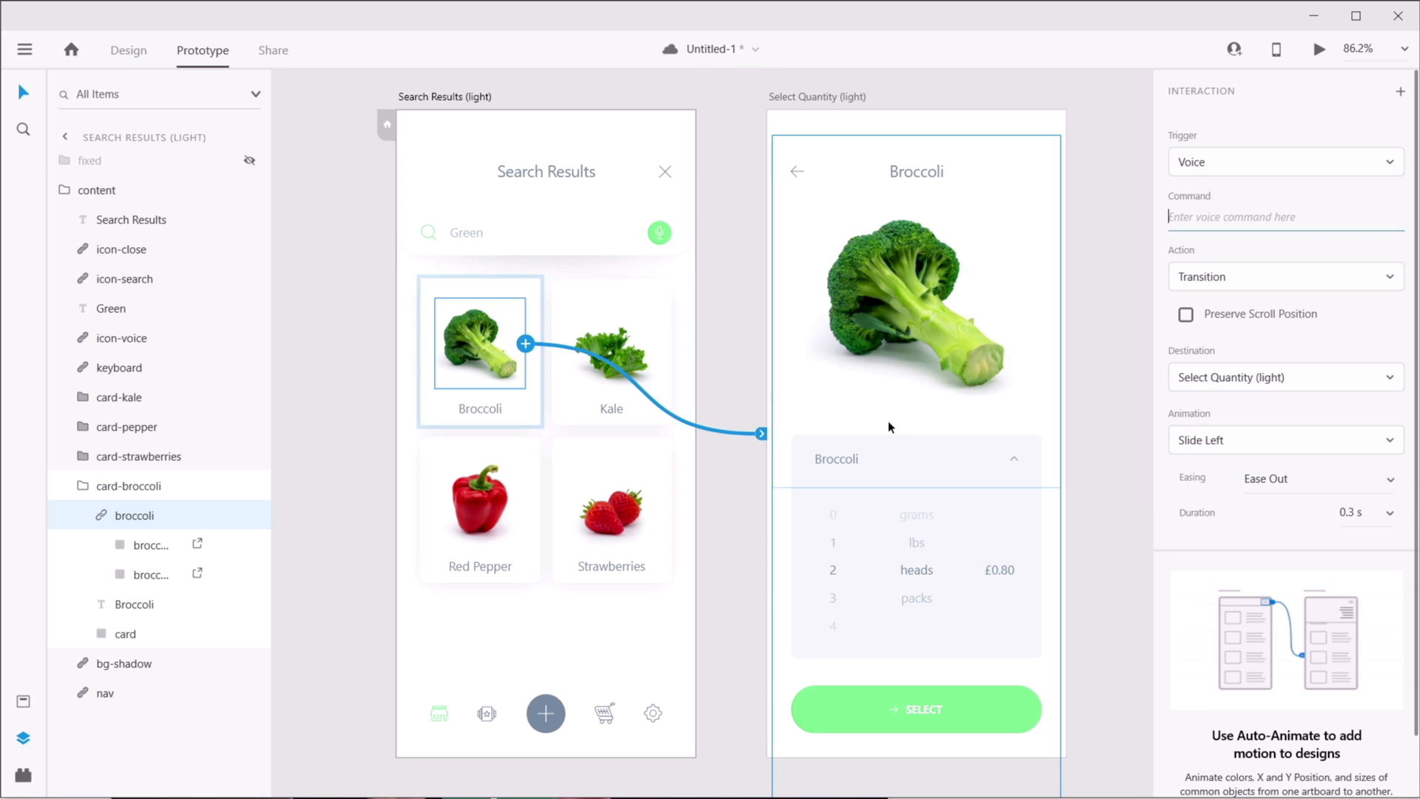
{"action": "left_click", "coordinate": [1300, 163]}
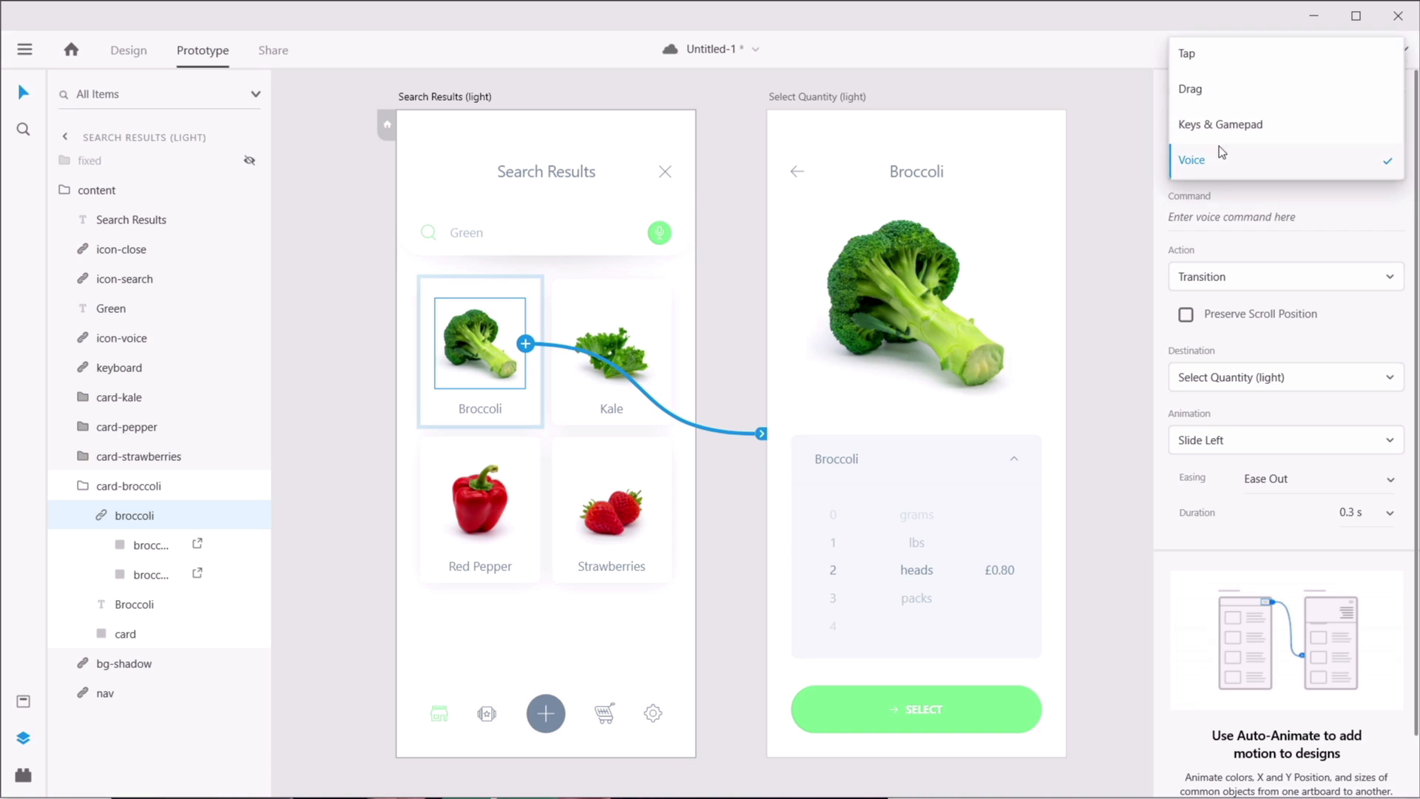
{"action": "left_click", "coordinate": [1210, 62]}
{"action": "left_click", "coordinate": [1099, 249]}
- Preview the prototype to test the slide transition from the broccoli card to Select Quantity, and close the preview
{"action": "left_click", "coordinate": [1319, 49]}
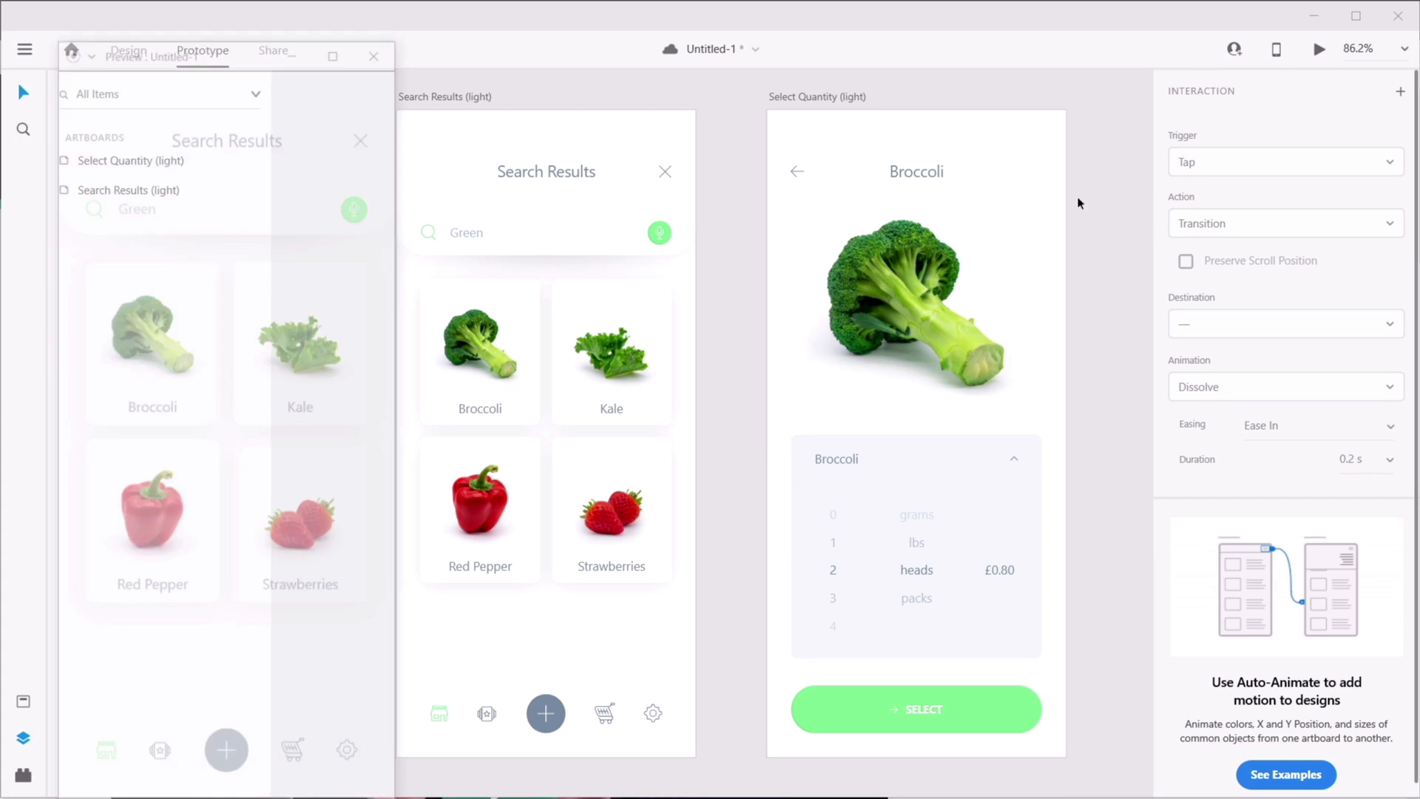
{"action": "left_click", "coordinate": [135, 327]}
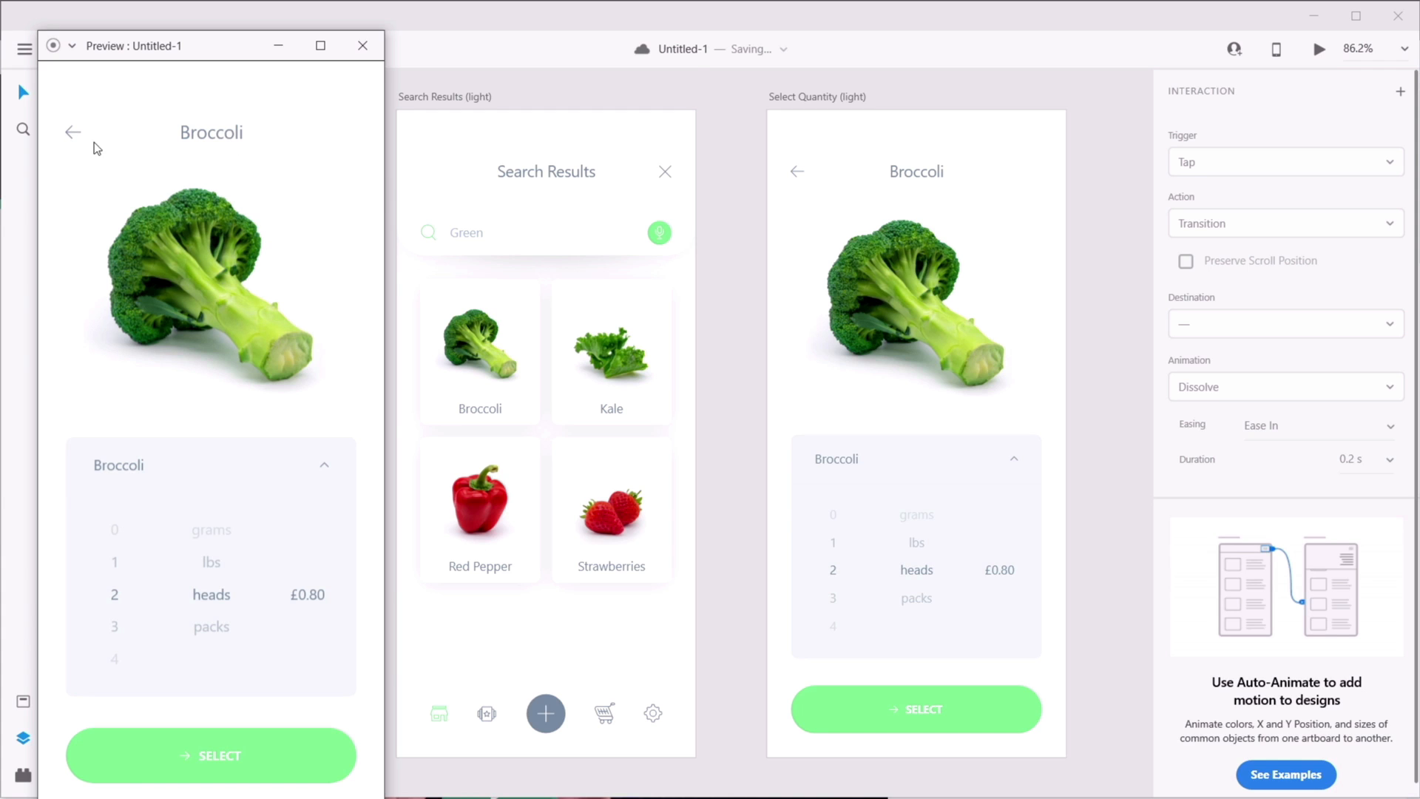
{"action": "left_click", "coordinate": [362, 45]}
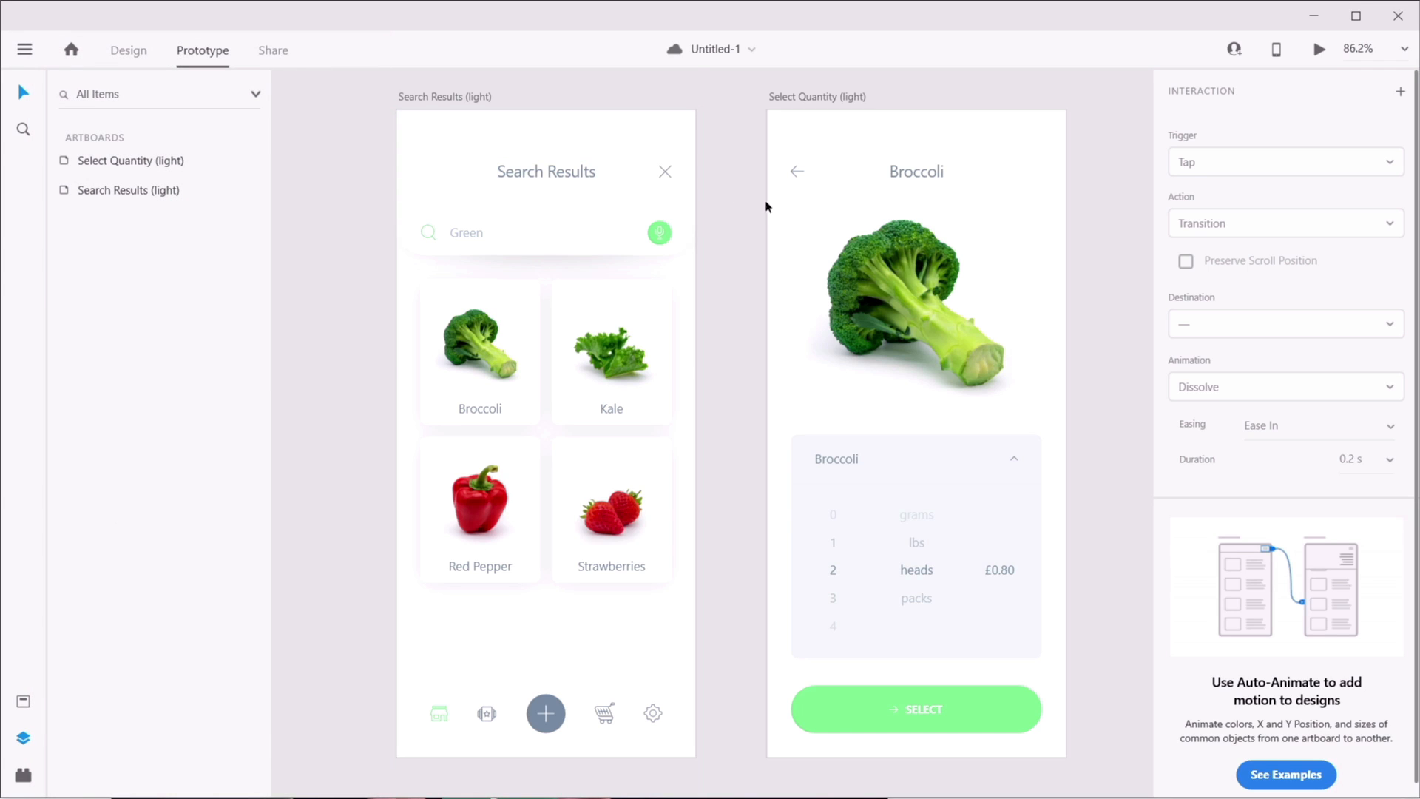
- Change the action of the broccoli image's interaction on Search Results (light) to Auto-Animate
{"action": "double_click", "coordinate": [531, 353]}
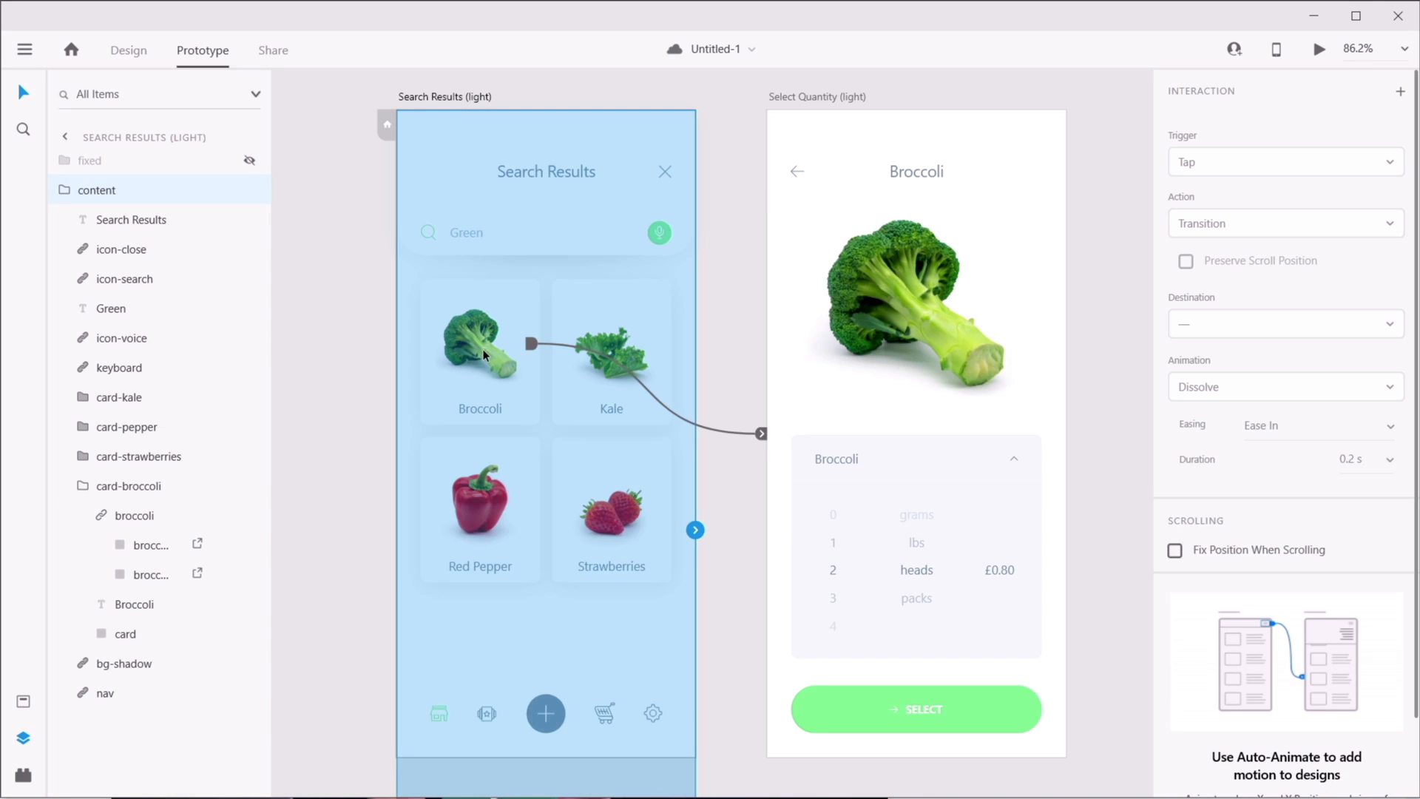
{"action": "left_click_drag", "start_coordinate": [531, 361], "coordinate": [762, 429]}
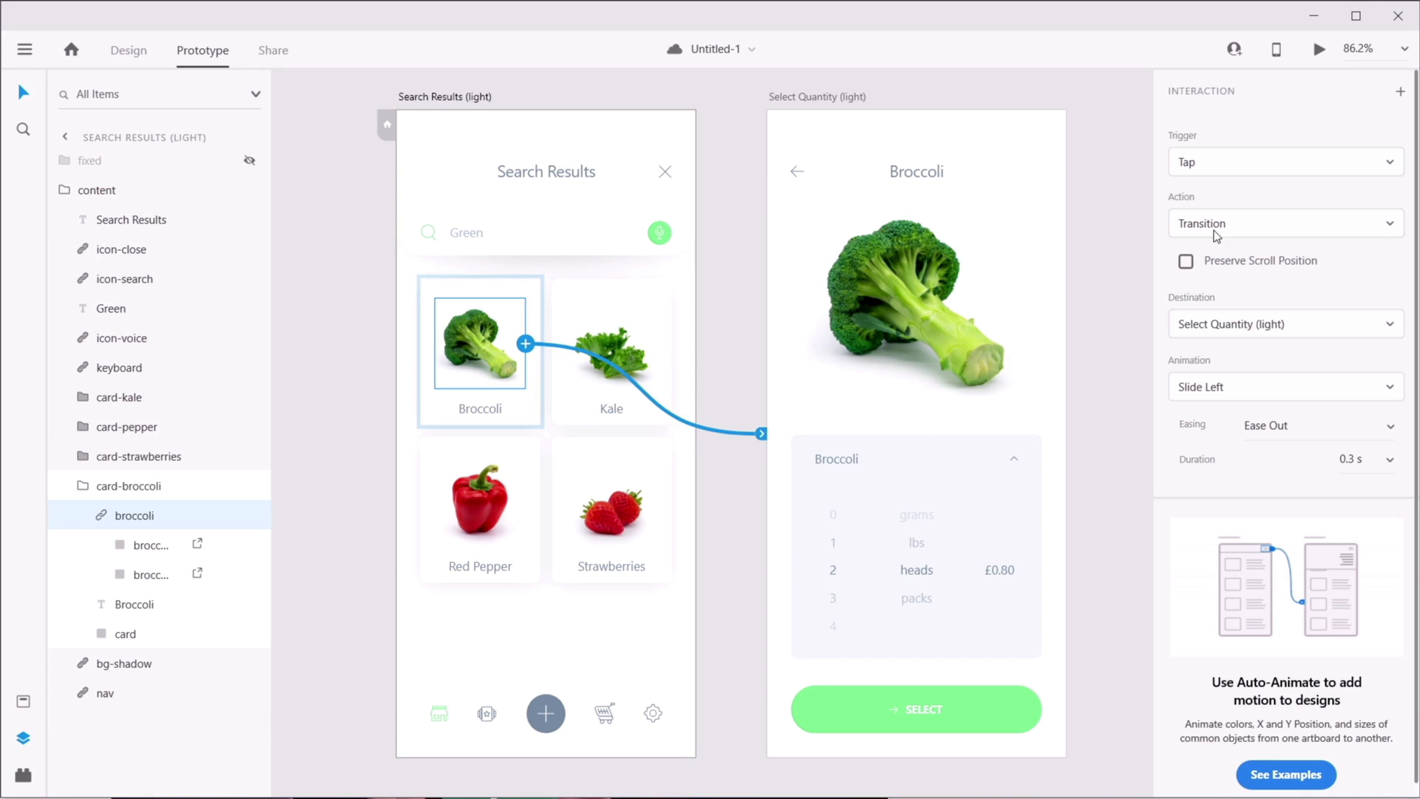
{"action": "left_click", "coordinate": [1232, 228]}
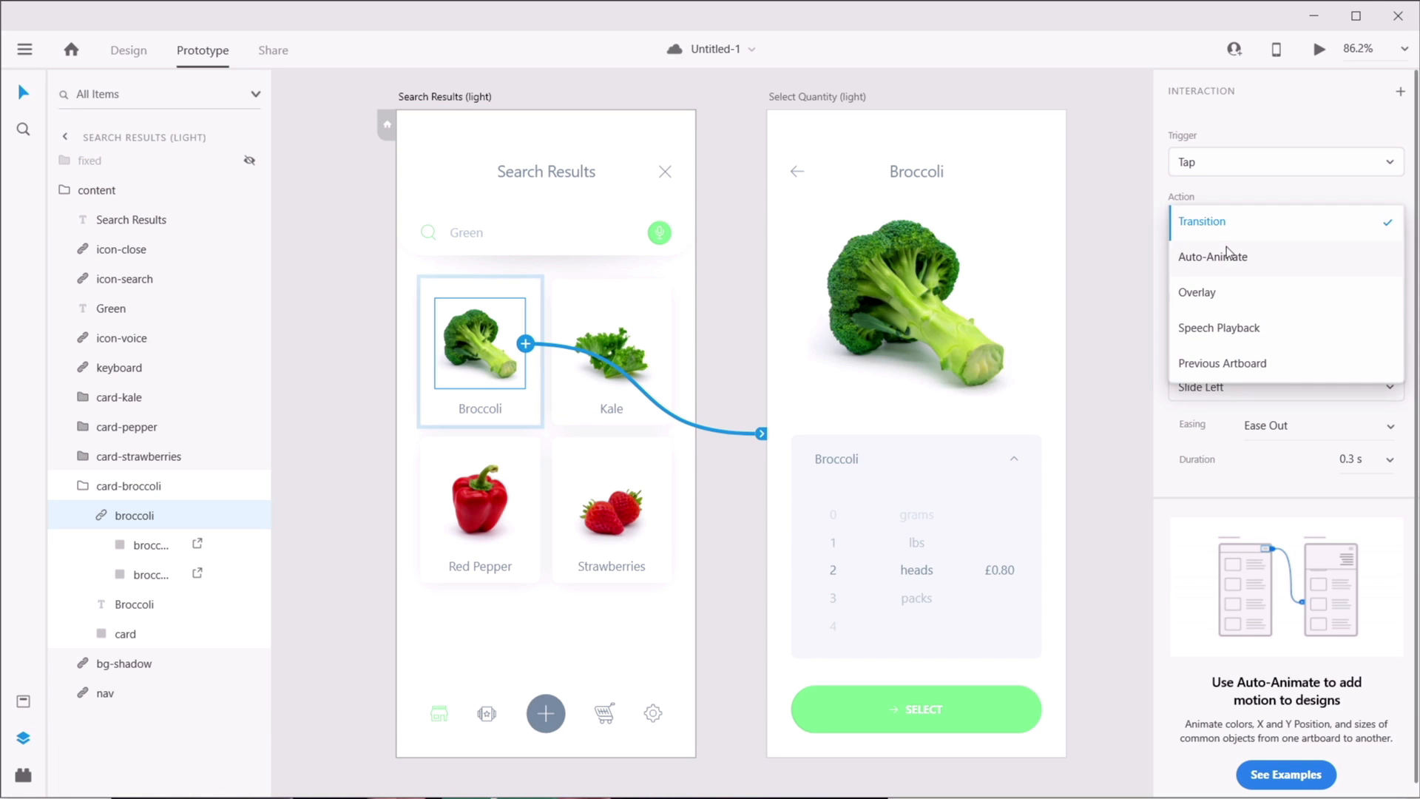
{"action": "left_click", "coordinate": [1227, 258]}
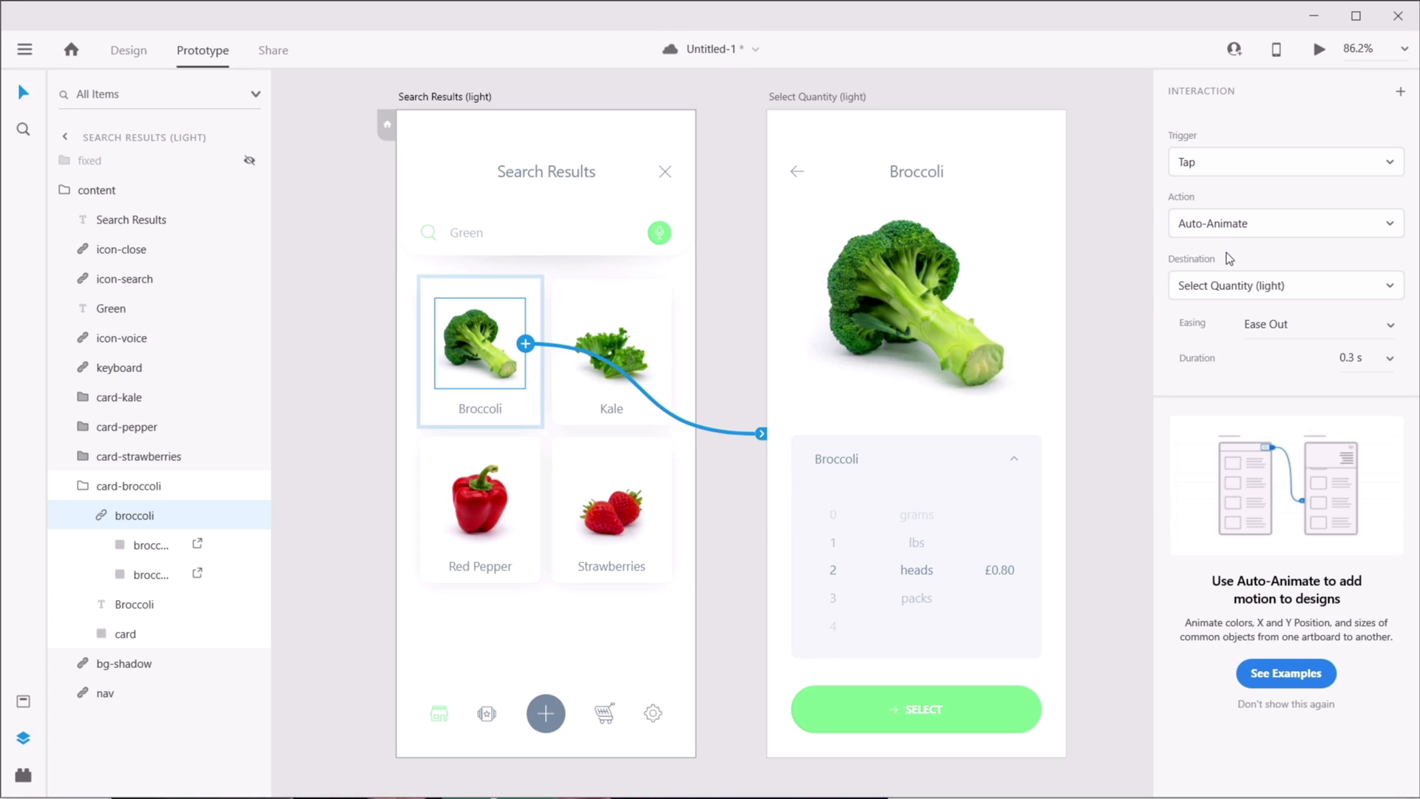
- Link the back arrow on Select Quantity (light) to Search Results (light) with a Tap-triggered Auto-Animate interaction
{"action": "left_click", "coordinate": [797, 175]}
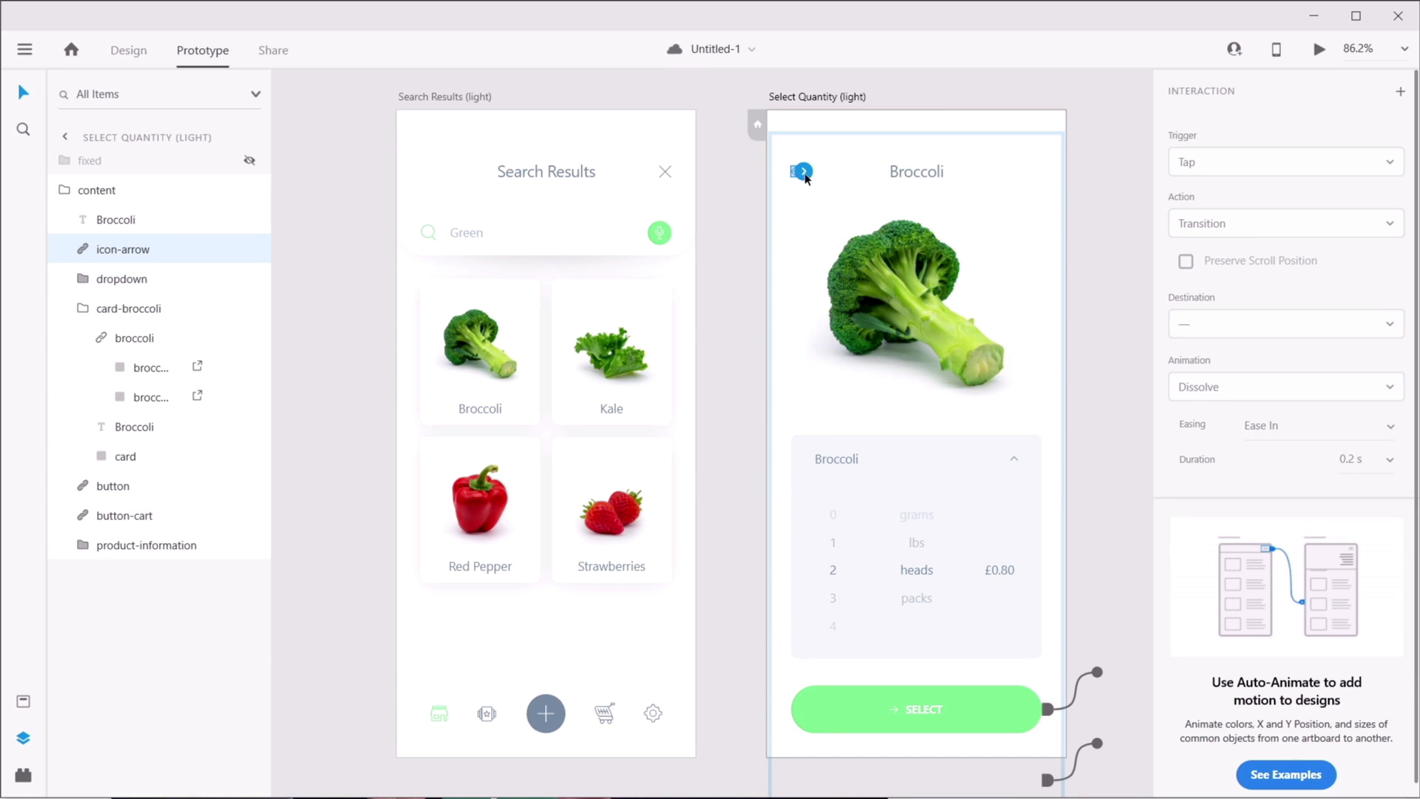
{"action": "left_click_drag", "start_coordinate": [804, 172], "coordinate": [557, 326]}
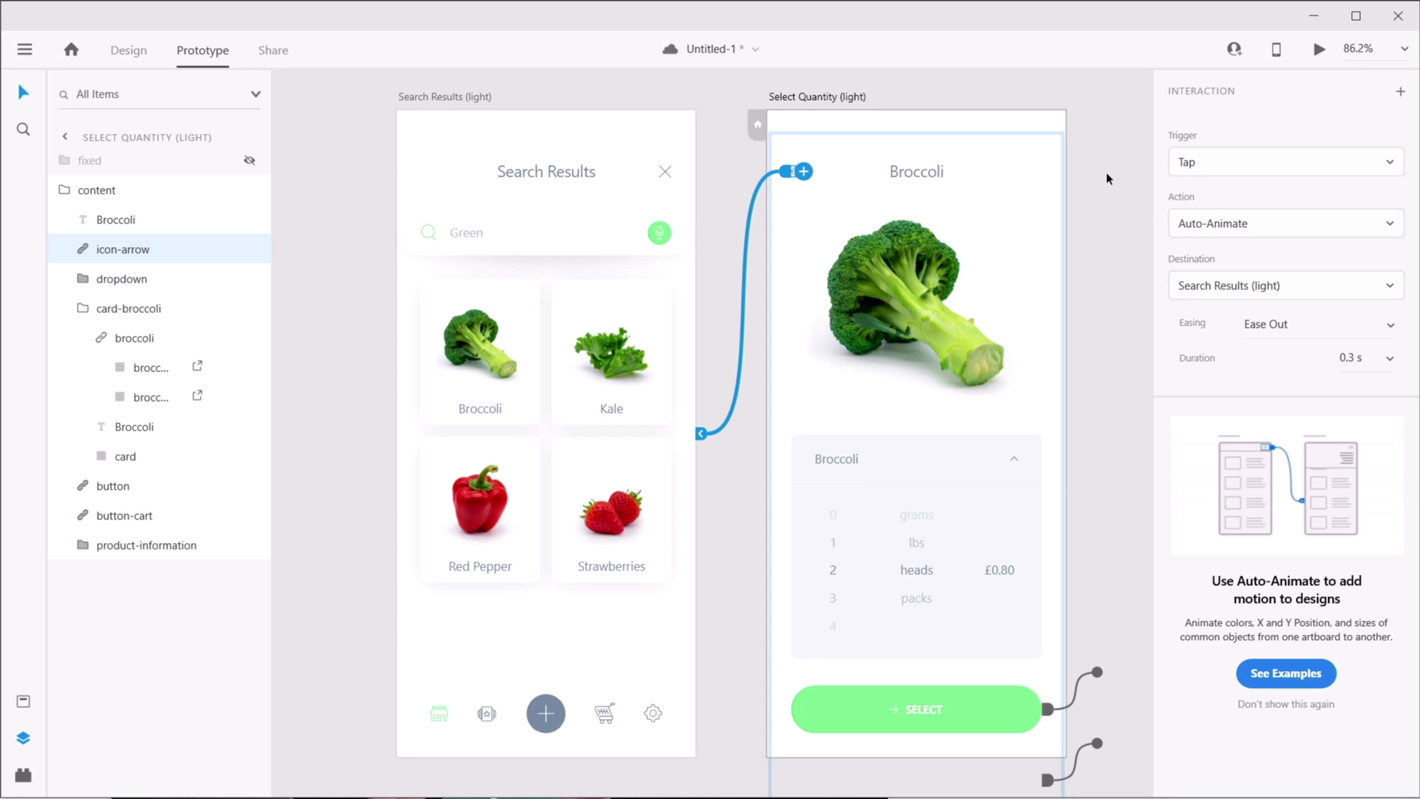
{"action": "left_click", "coordinate": [1113, 222]}
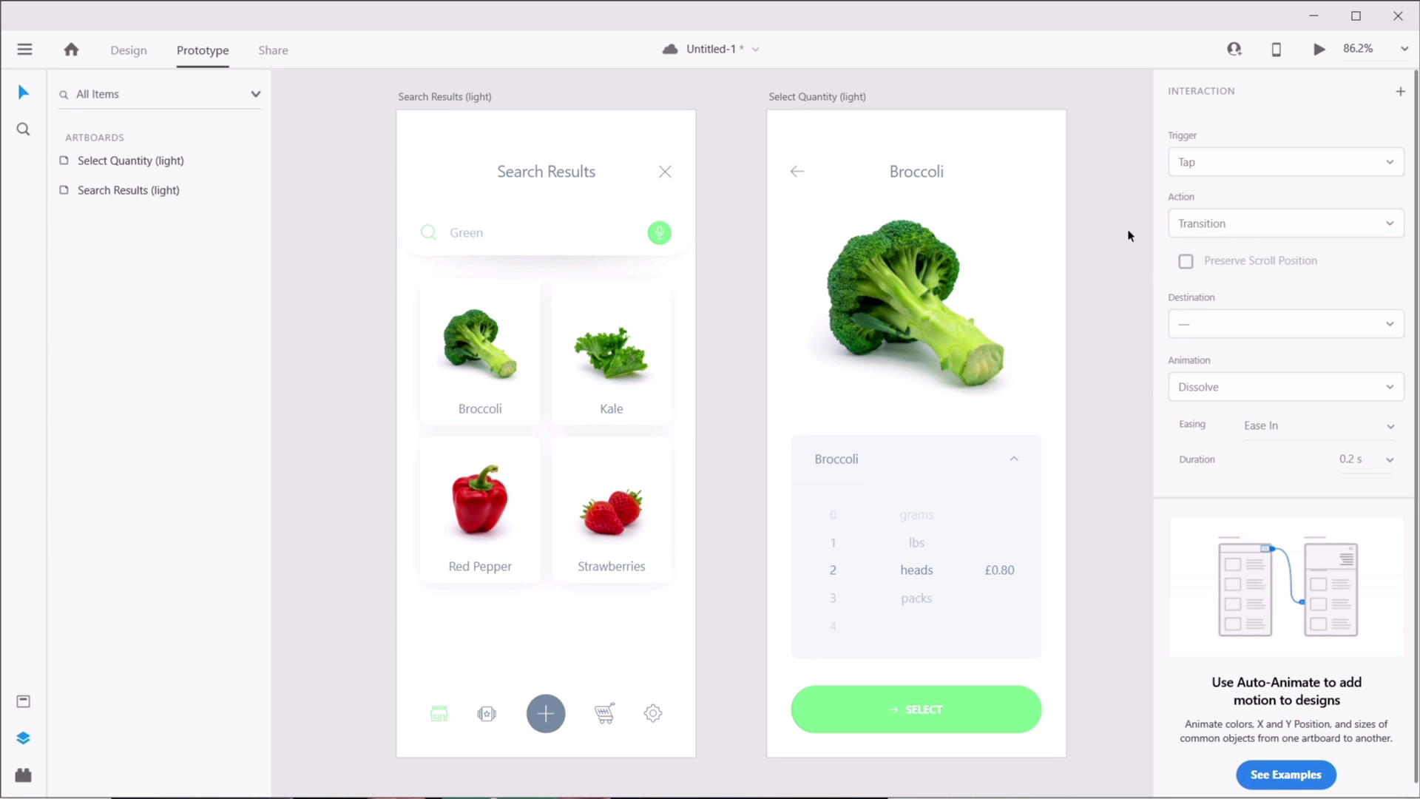
- Preview the prototype to test Auto-Animate from the broccoli card to Select Quantity and back through the back arrow
{"action": "left_click", "coordinate": [1319, 49]}
{"action": "left_click_drag", "start_coordinate": [214, 49], "coordinate": [344, 27]}
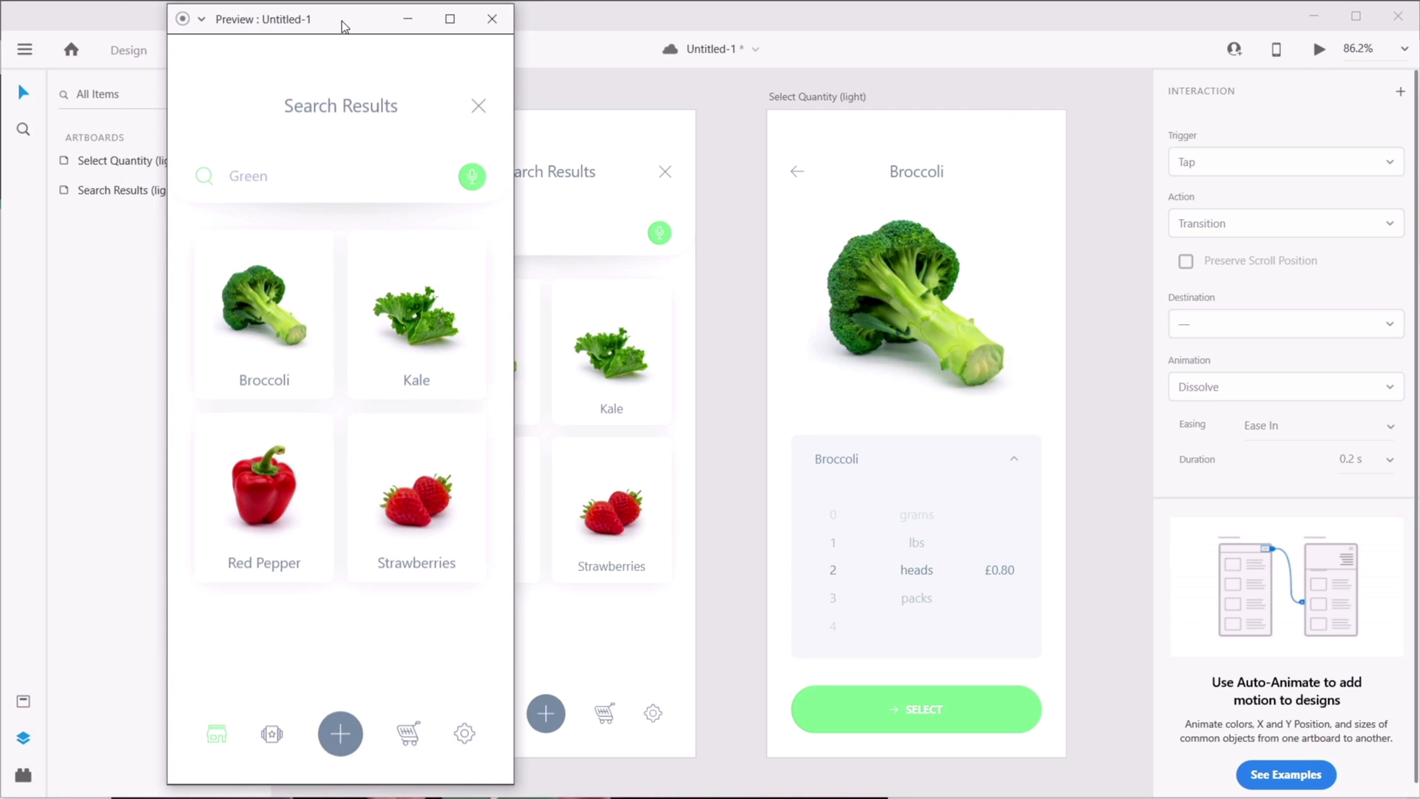
{"action": "left_click", "coordinate": [270, 315]}
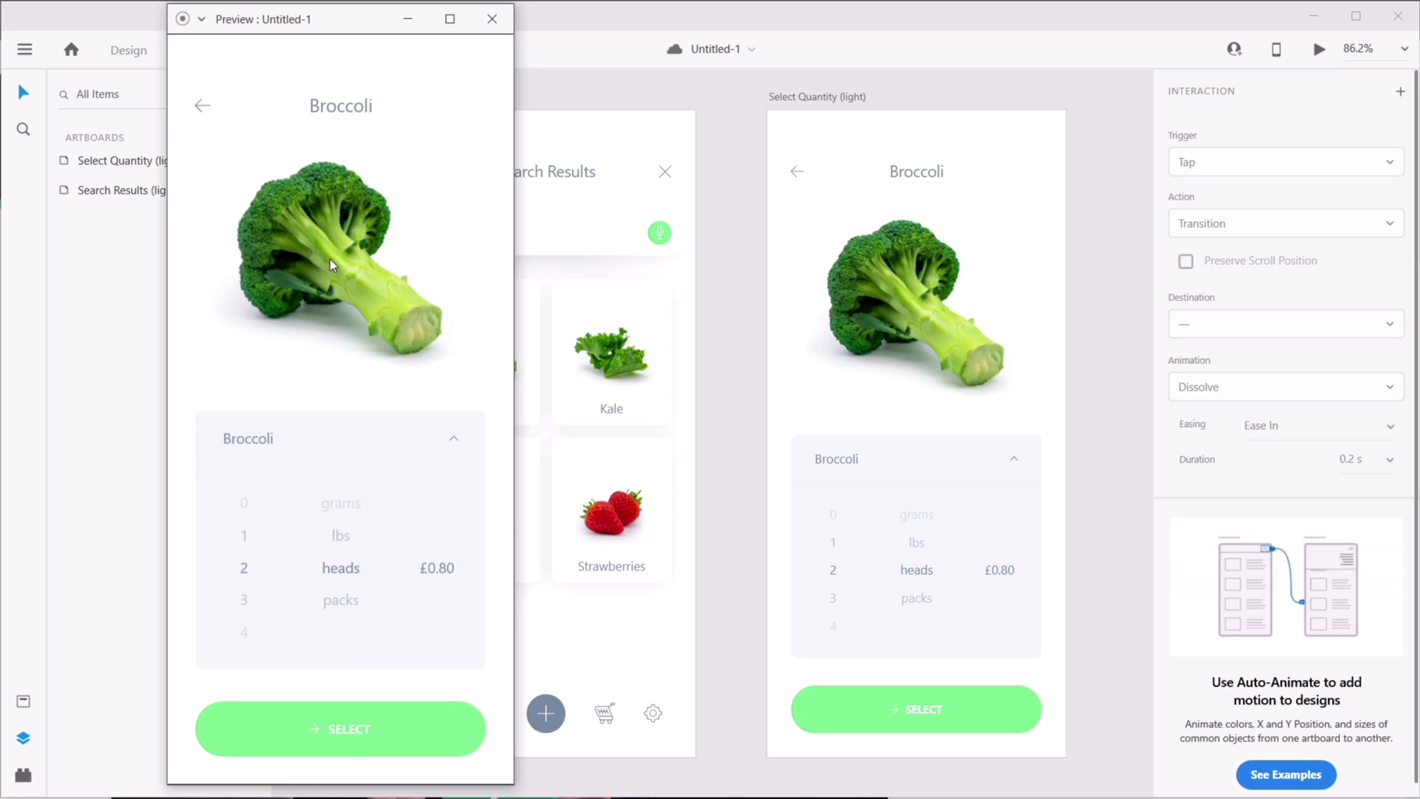
{"action": "left_click", "coordinate": [202, 106]}
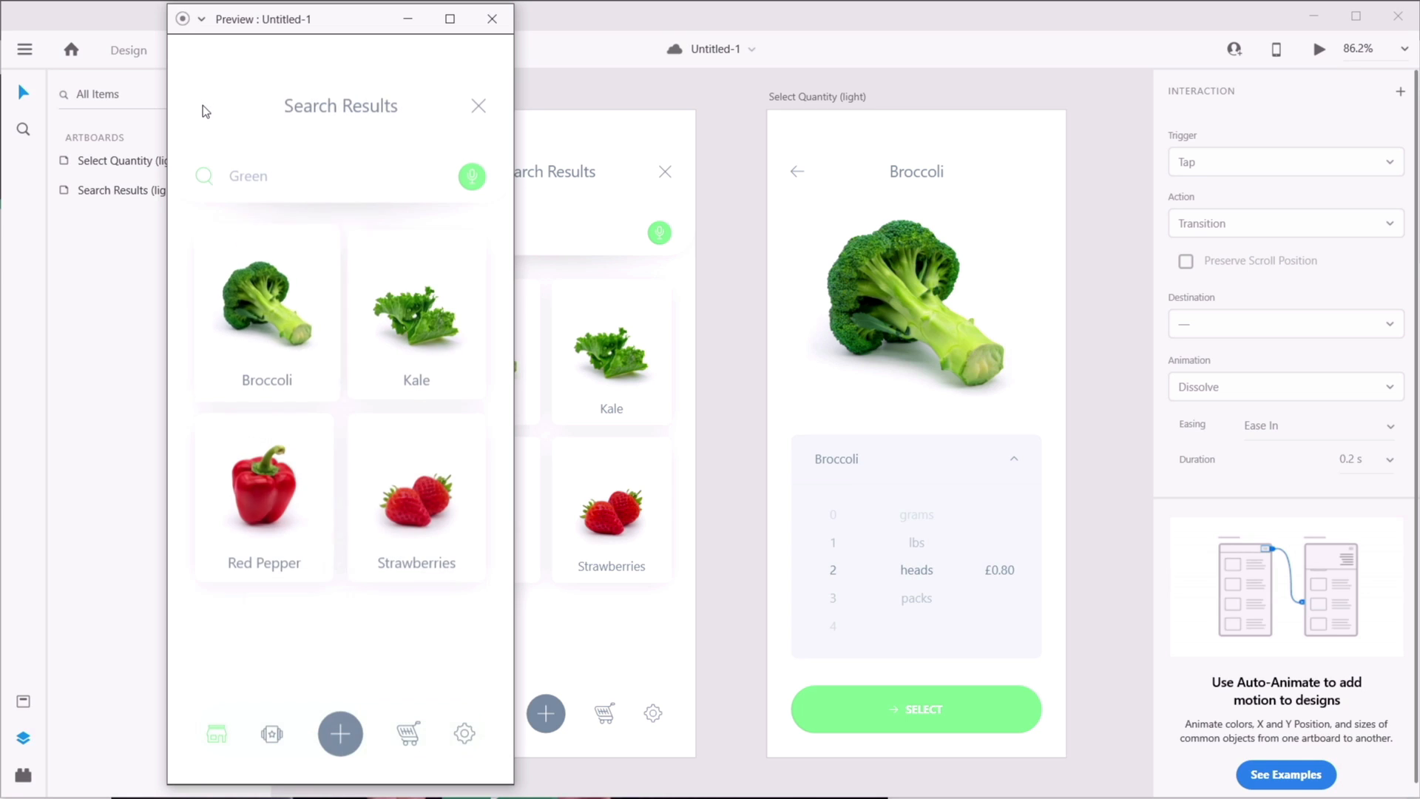
{"action": "left_click", "coordinate": [268, 312]}
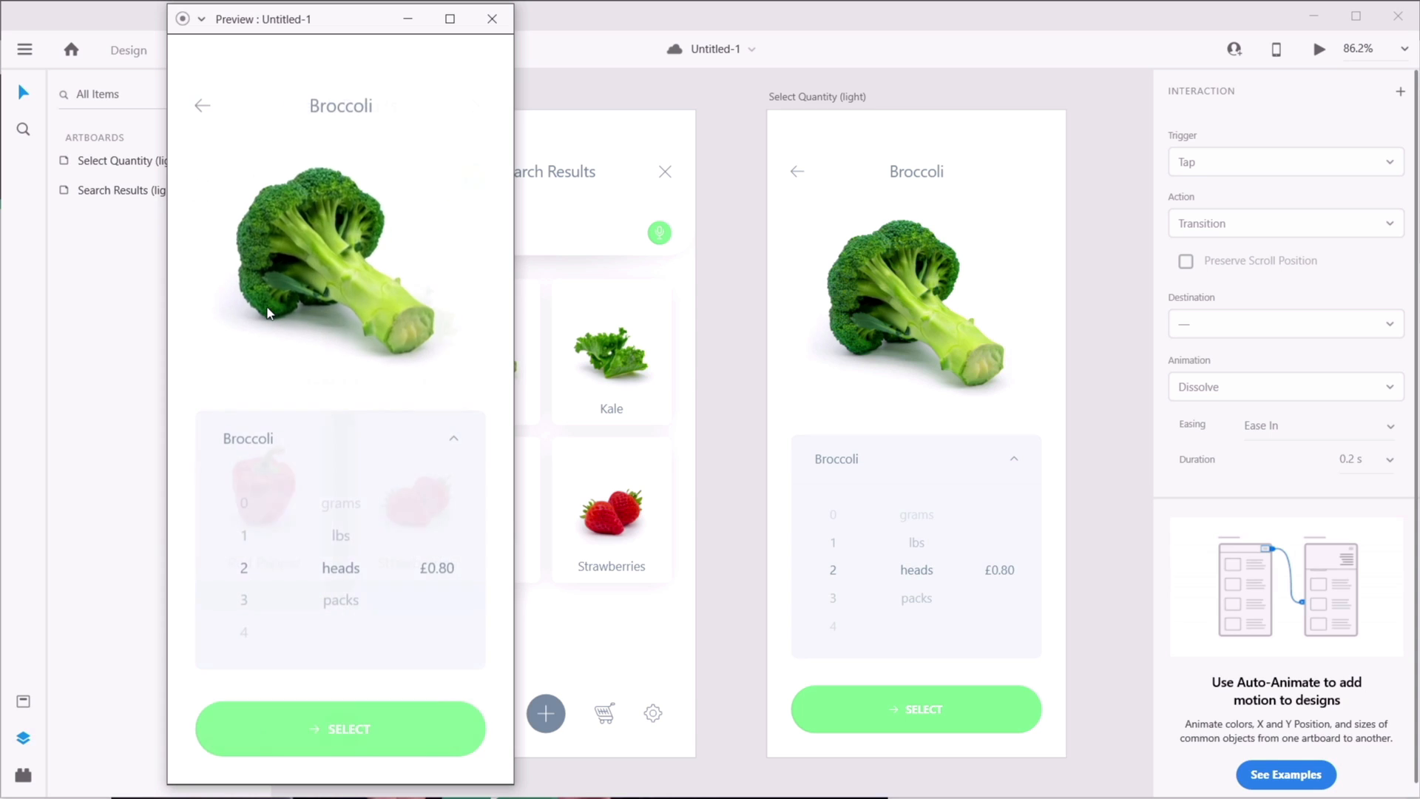
- Replay the Auto-Animate transition between Search Results and the broccoli quantity screen several times in the preview, and close the preview
{"action": "left_click", "coordinate": [201, 108]}
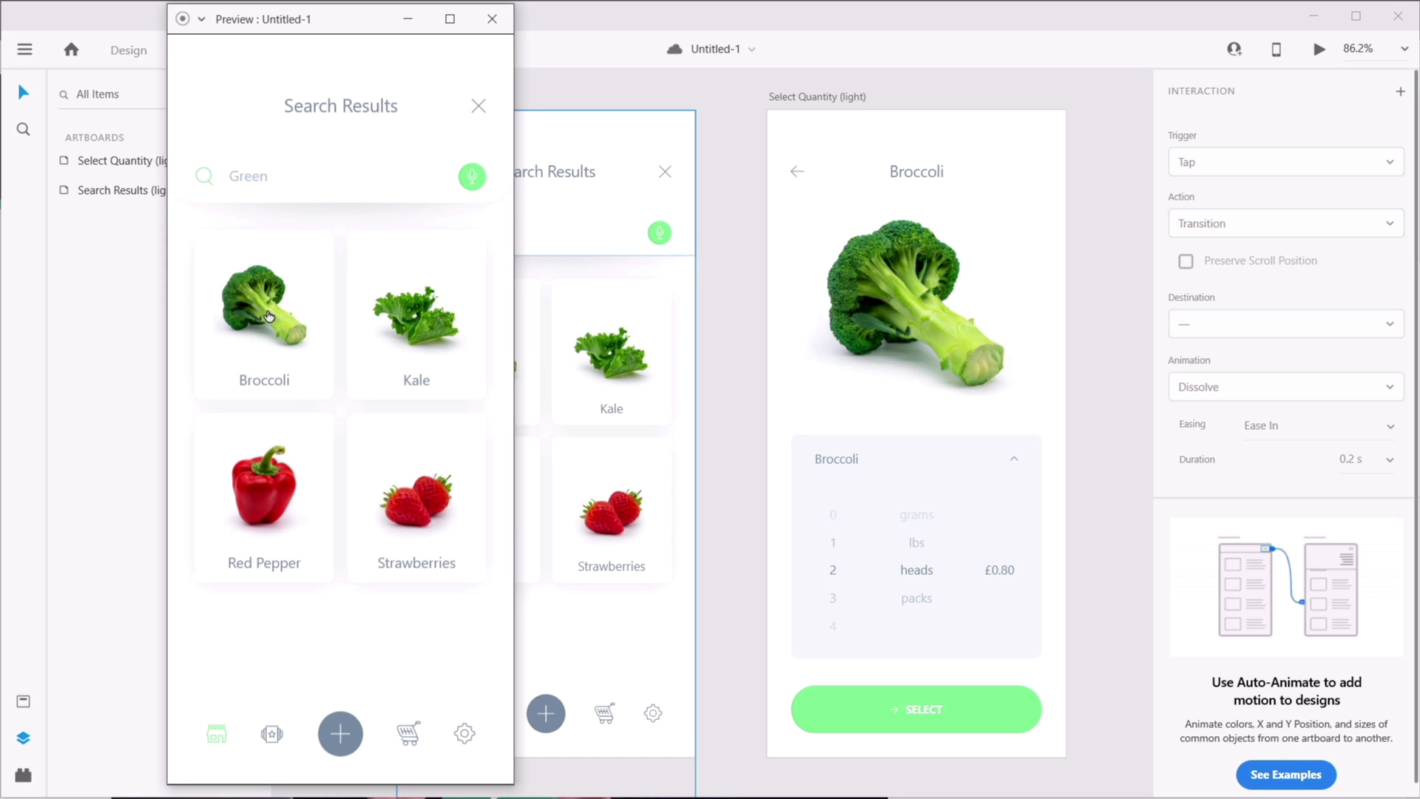
{"action": "left_click", "coordinate": [261, 315]}
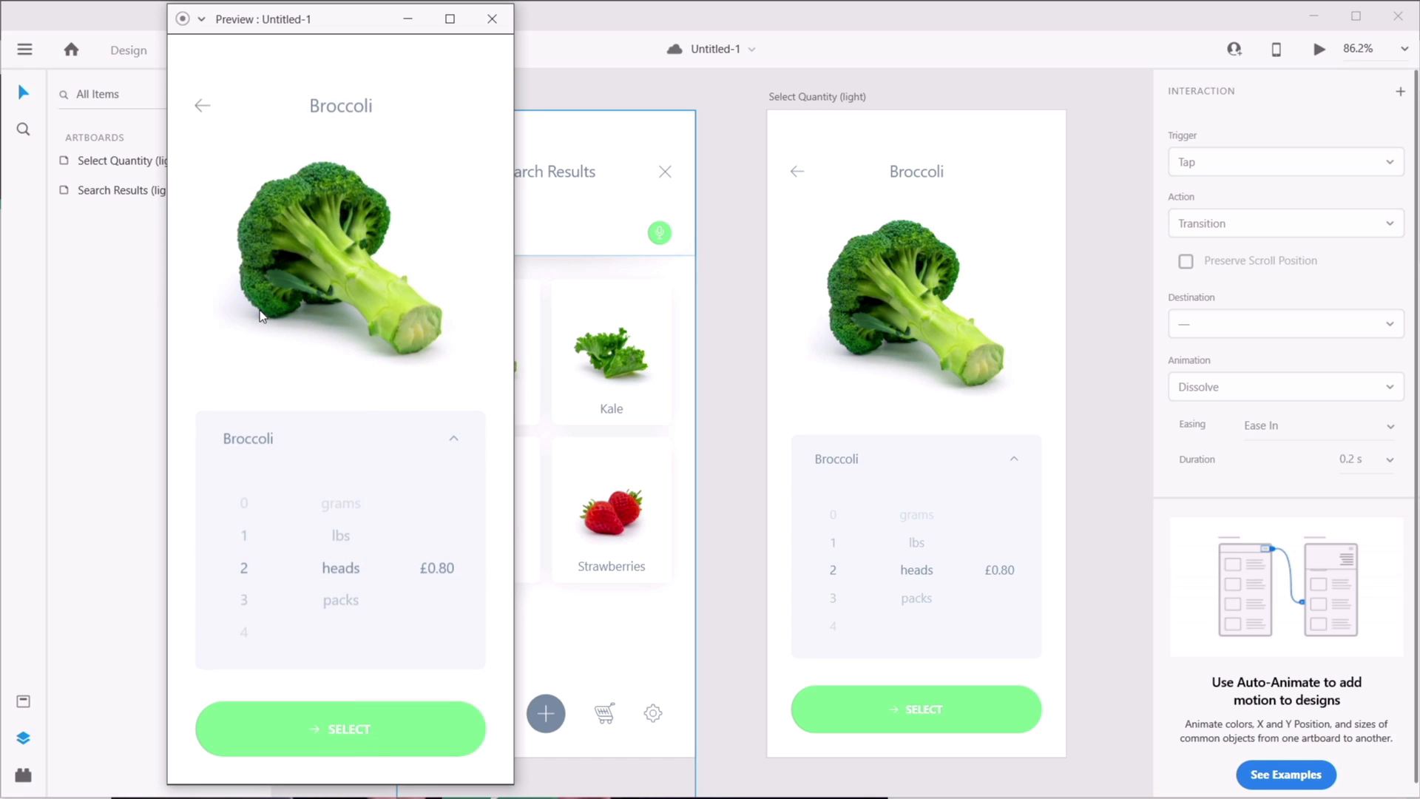
{"action": "left_click", "coordinate": [201, 107]}
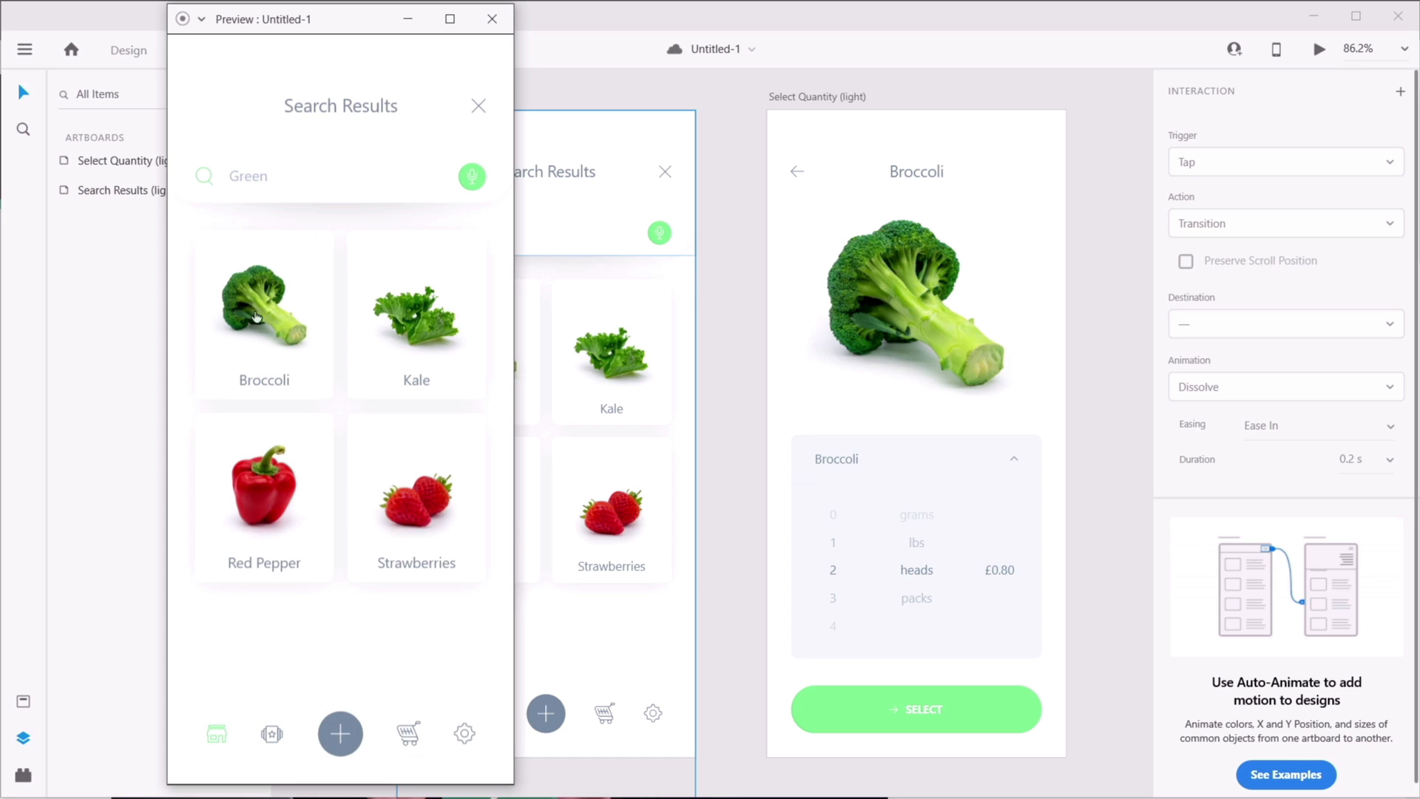
{"action": "left_click", "coordinate": [257, 316]}
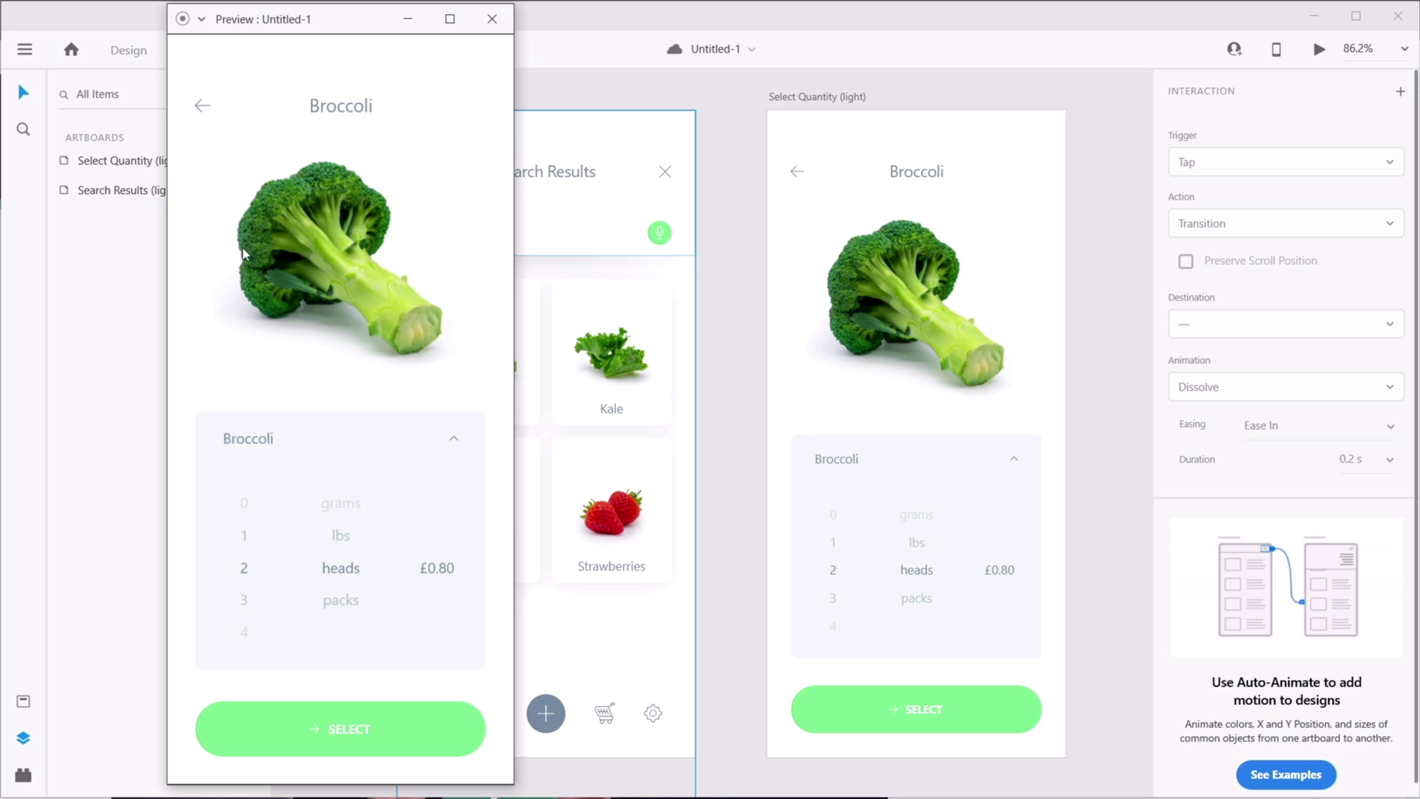
{"action": "left_click", "coordinate": [198, 113]}
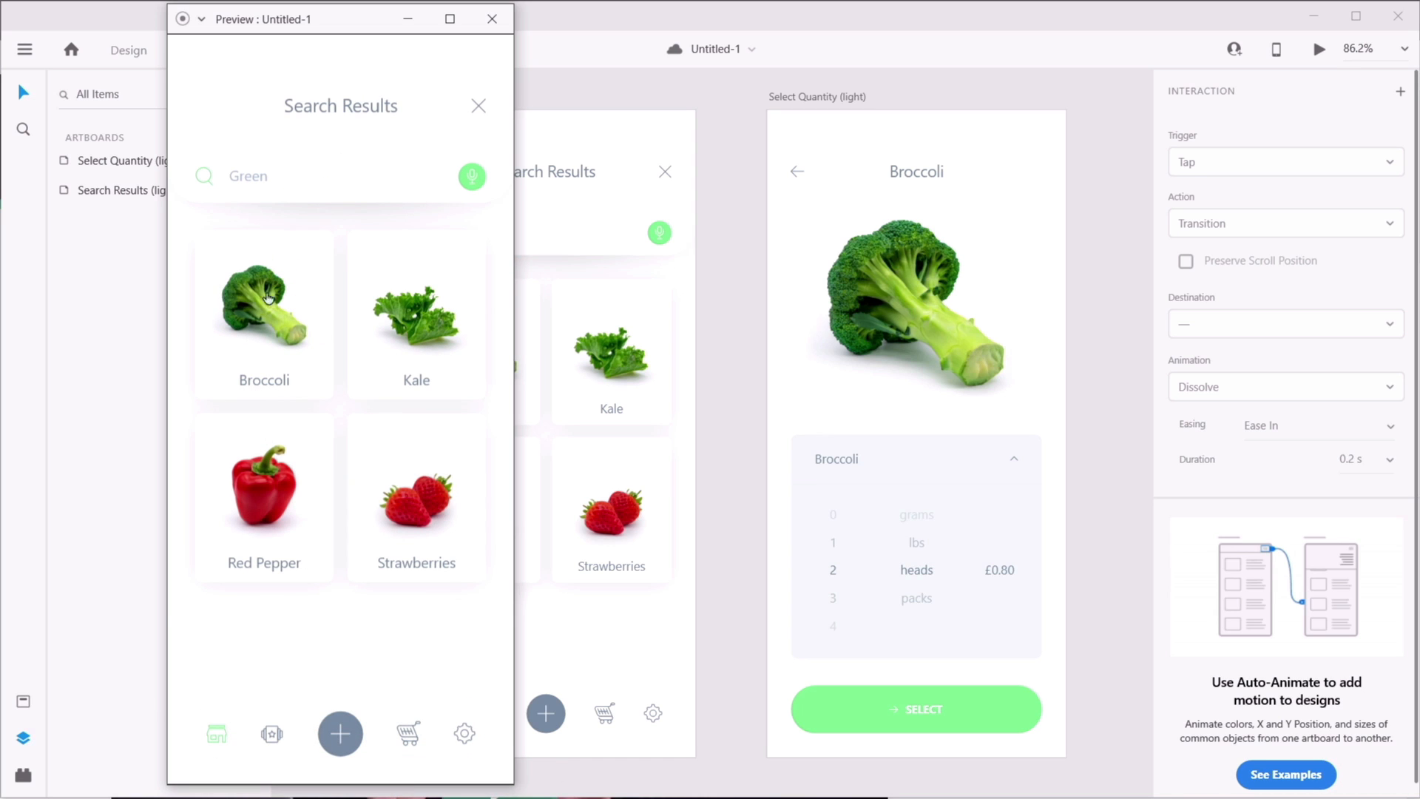
{"action": "left_click", "coordinate": [269, 307]}
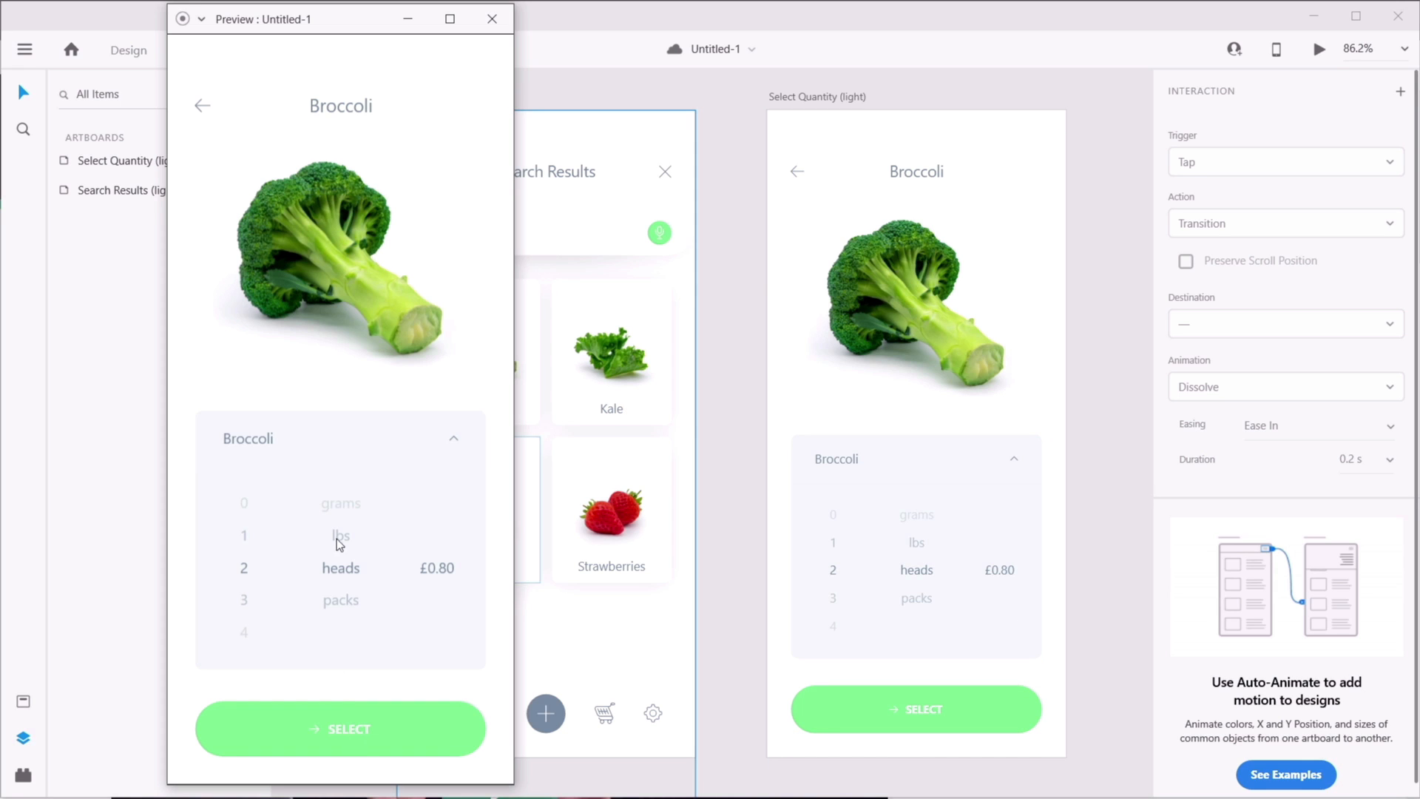
{"action": "left_click", "coordinate": [204, 107]}
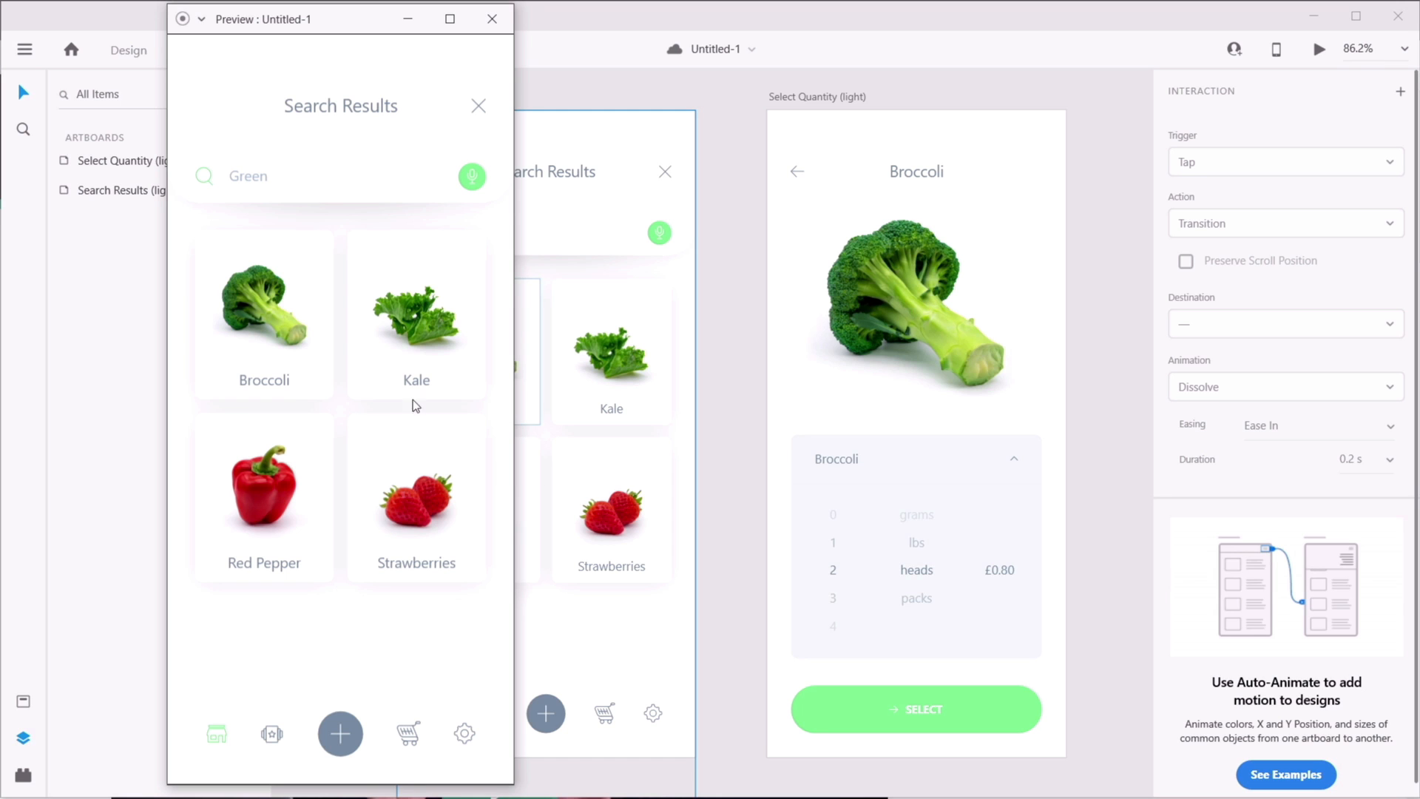
{"action": "left_click", "coordinate": [492, 19]}
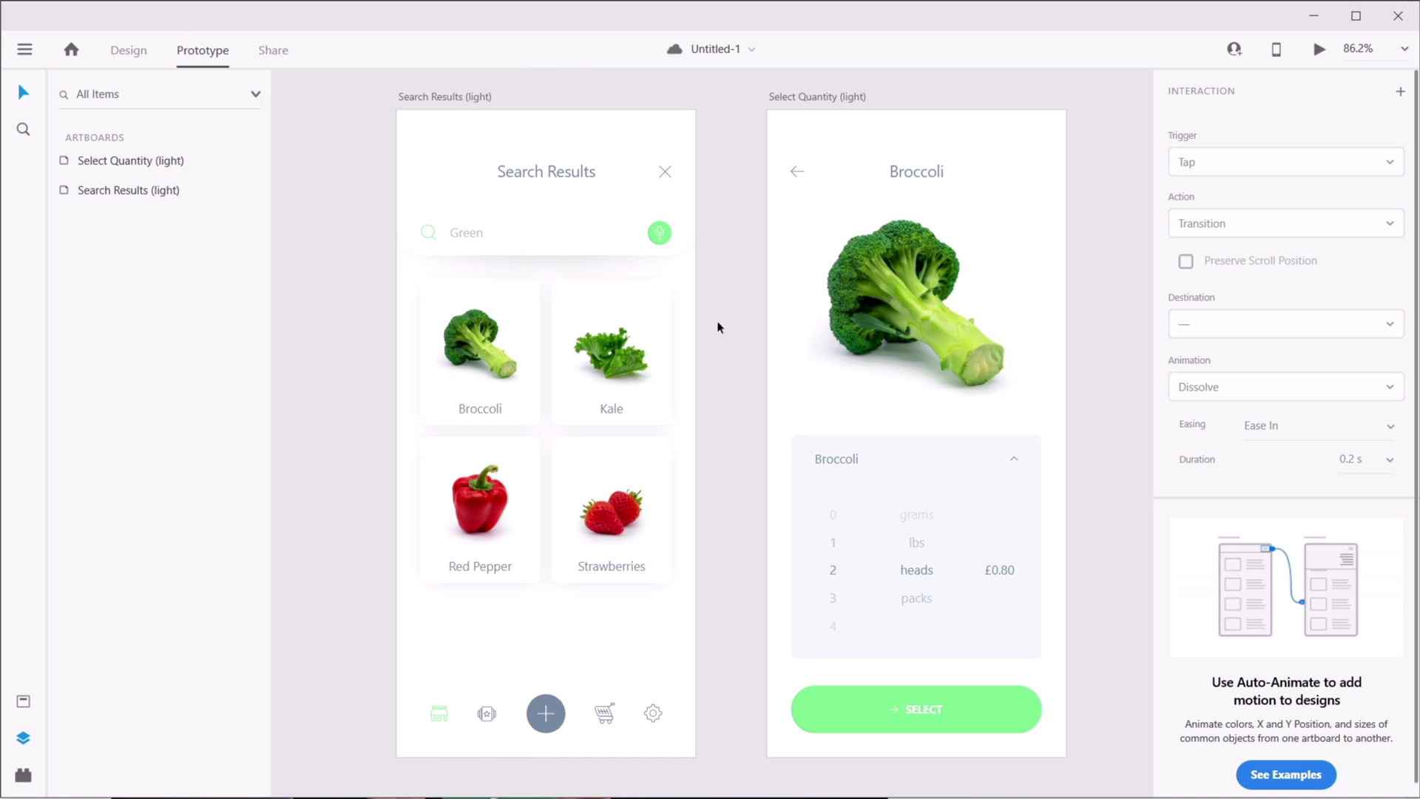
- Examine the broccoli card and header background on Search Results (light) and the title on Select Quantity (light), and switch to Design mode
{"action": "scroll", "coordinate": [717, 327], "scroll_direction": "down", "scroll_amount": 5}
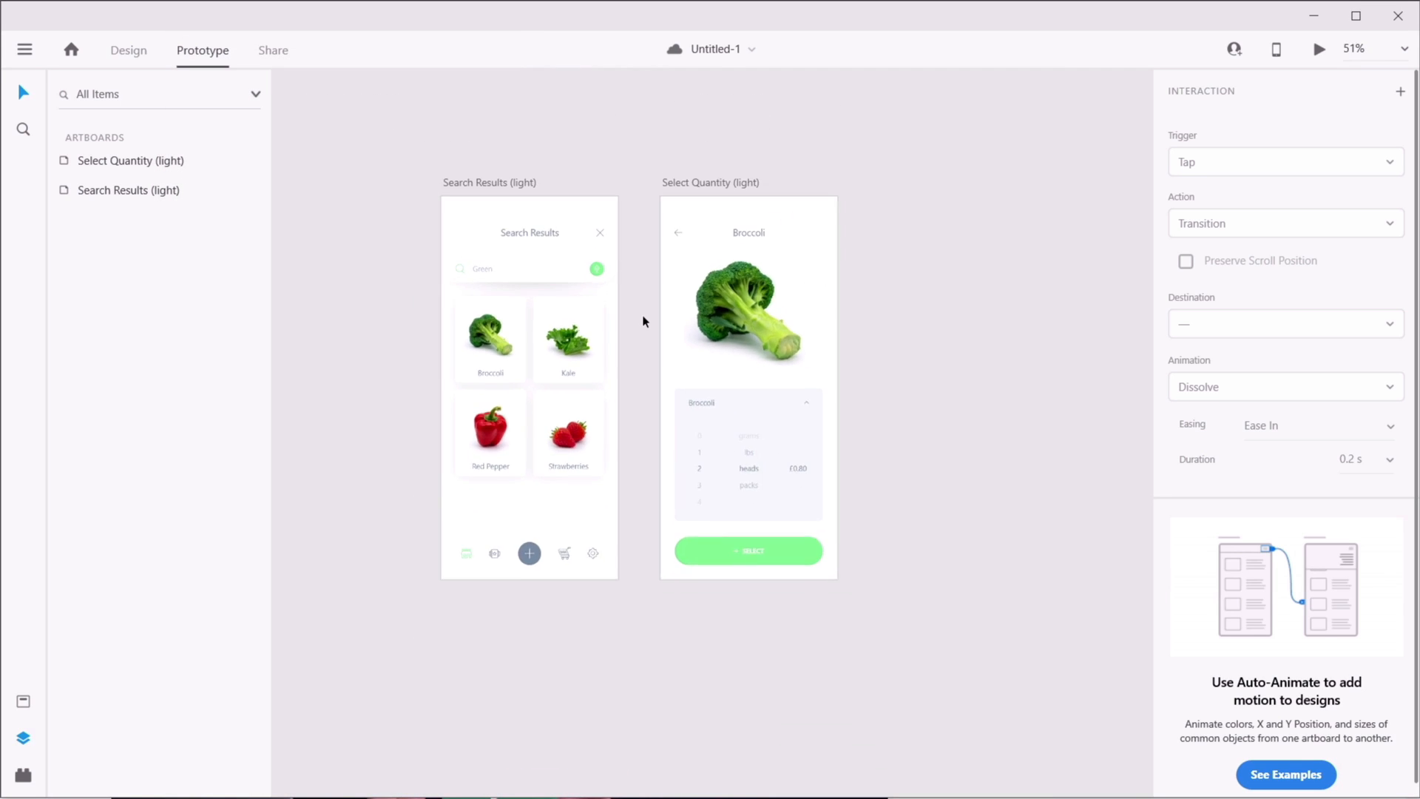
{"action": "left_click_drag", "start_coordinate": [647, 280], "coordinate": [641, 384]}
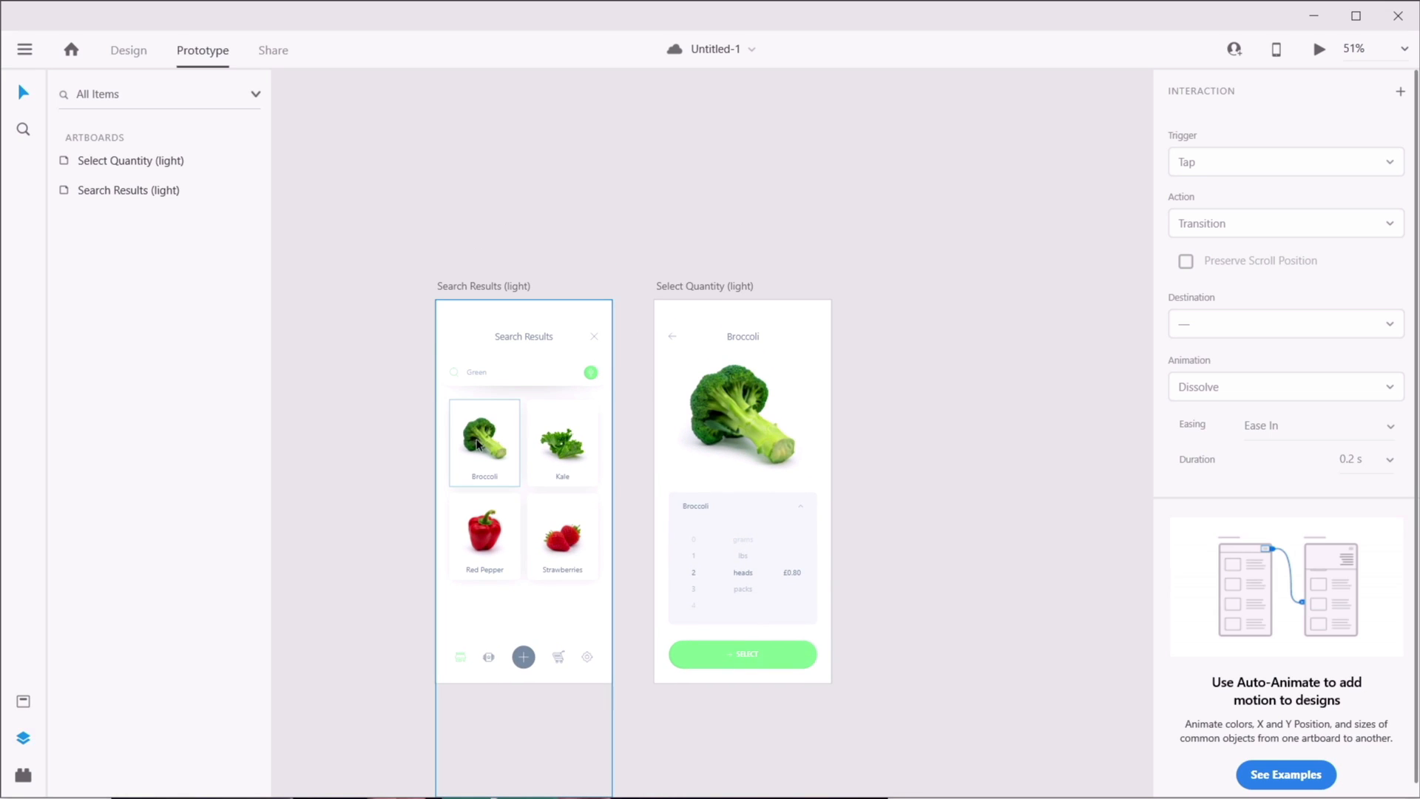
{"action": "left_click", "coordinate": [482, 444]}
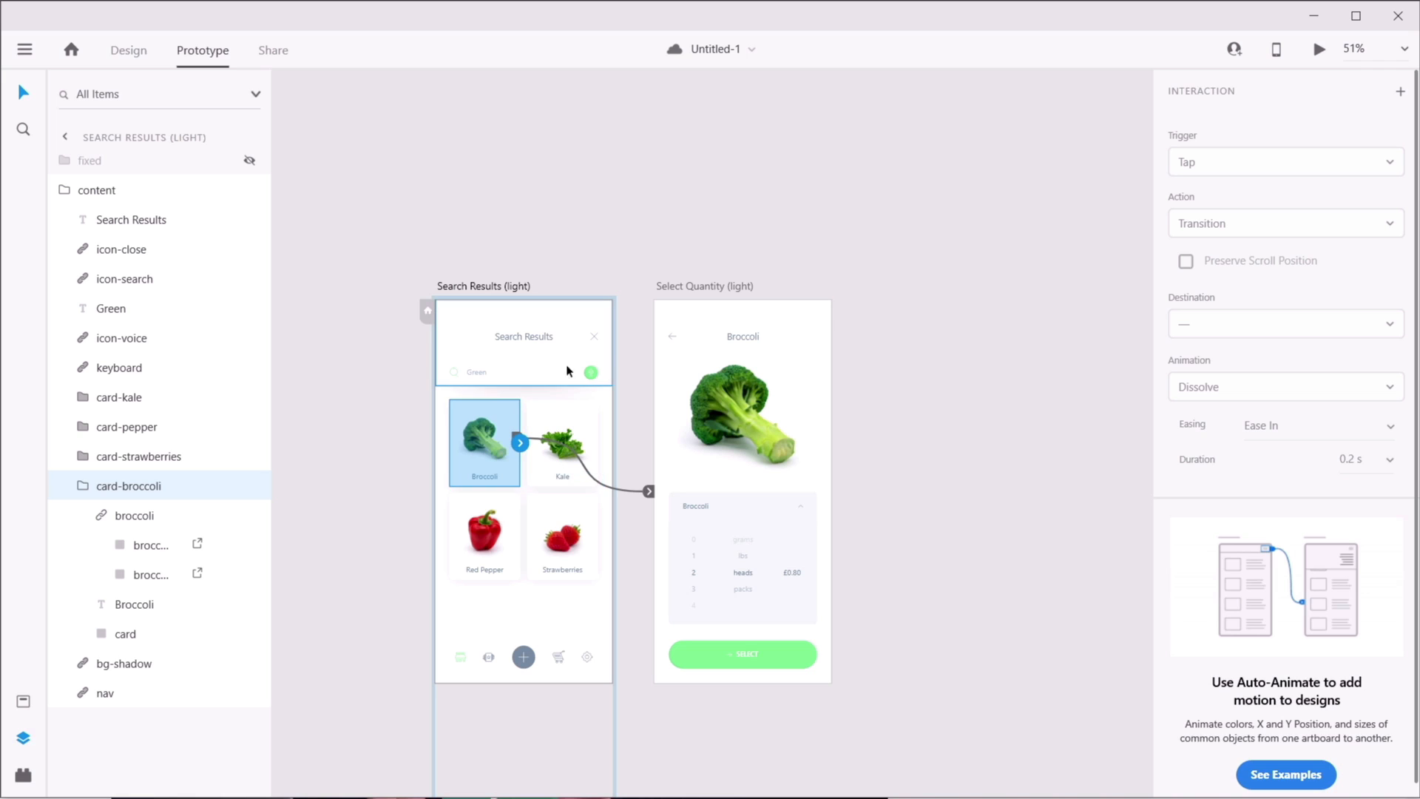
{"action": "left_click", "coordinate": [570, 335]}
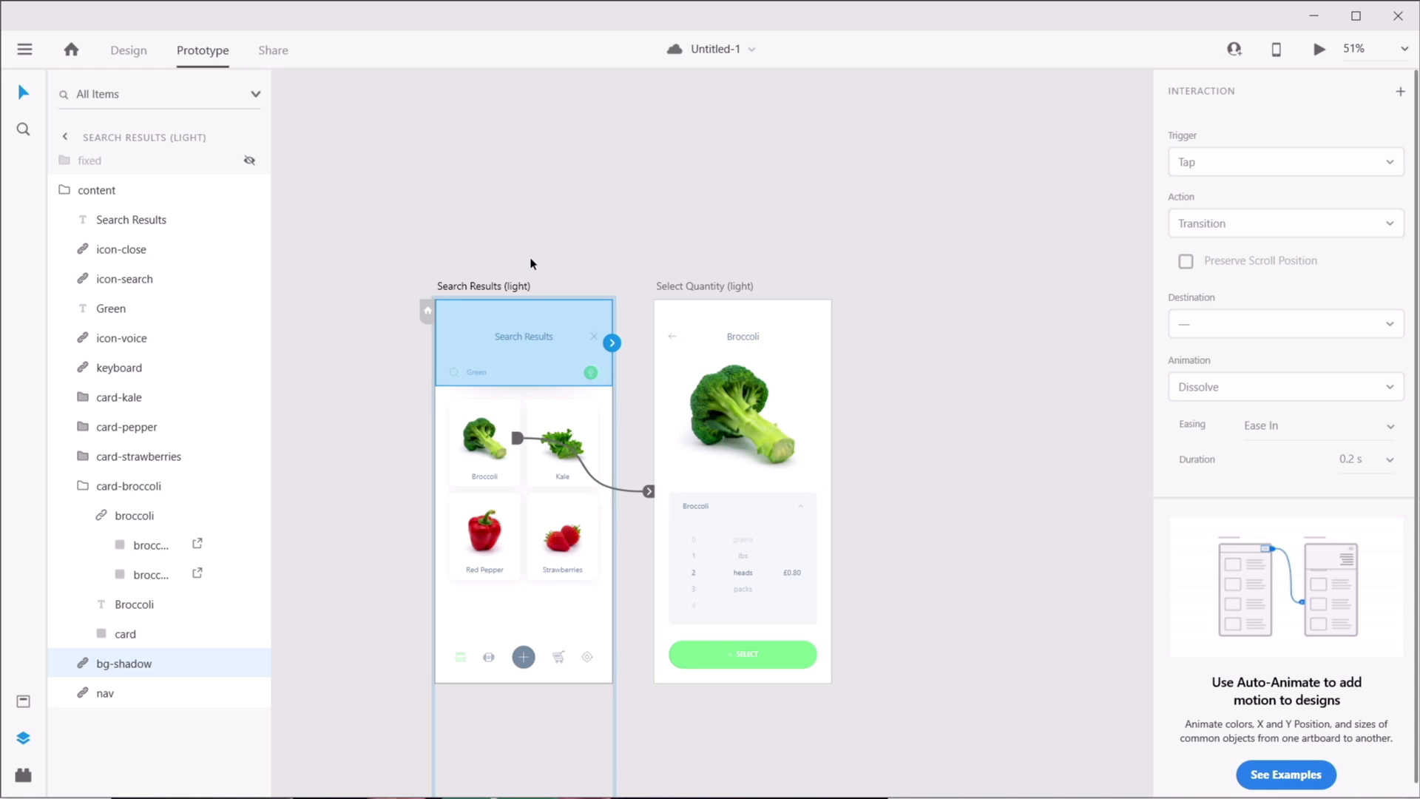
{"action": "left_click", "coordinate": [743, 345]}
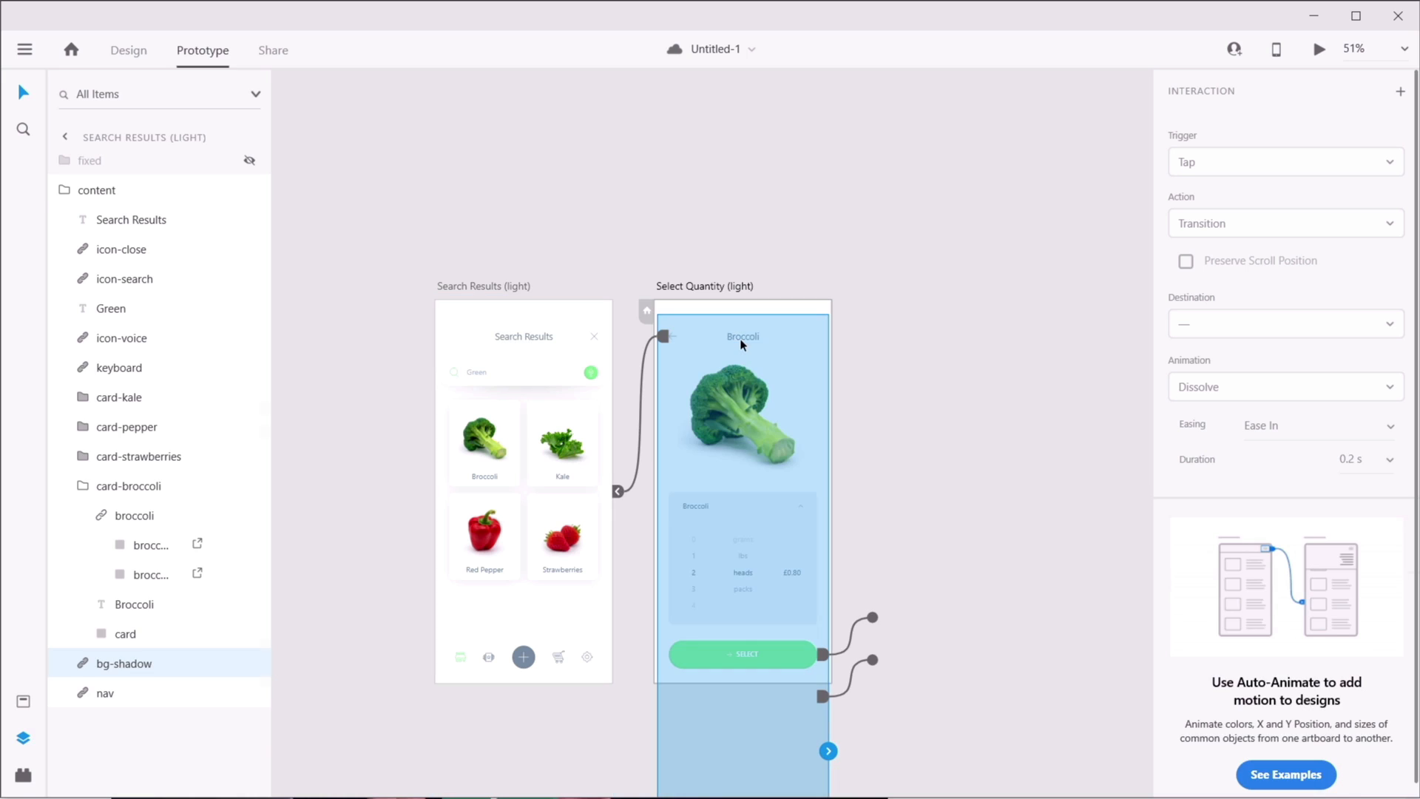
{"action": "double_click", "coordinate": [745, 339]}
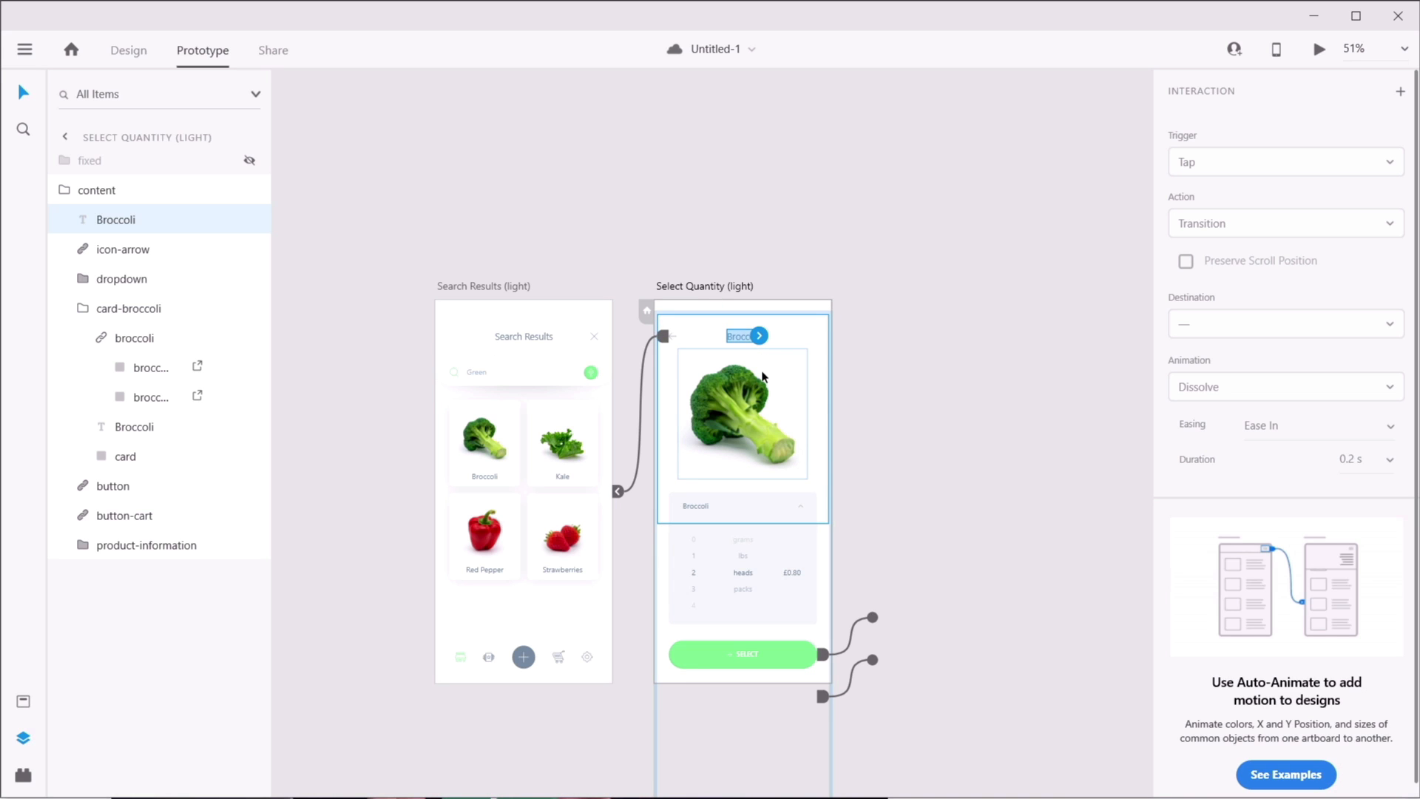
{"action": "left_click", "coordinate": [742, 226]}
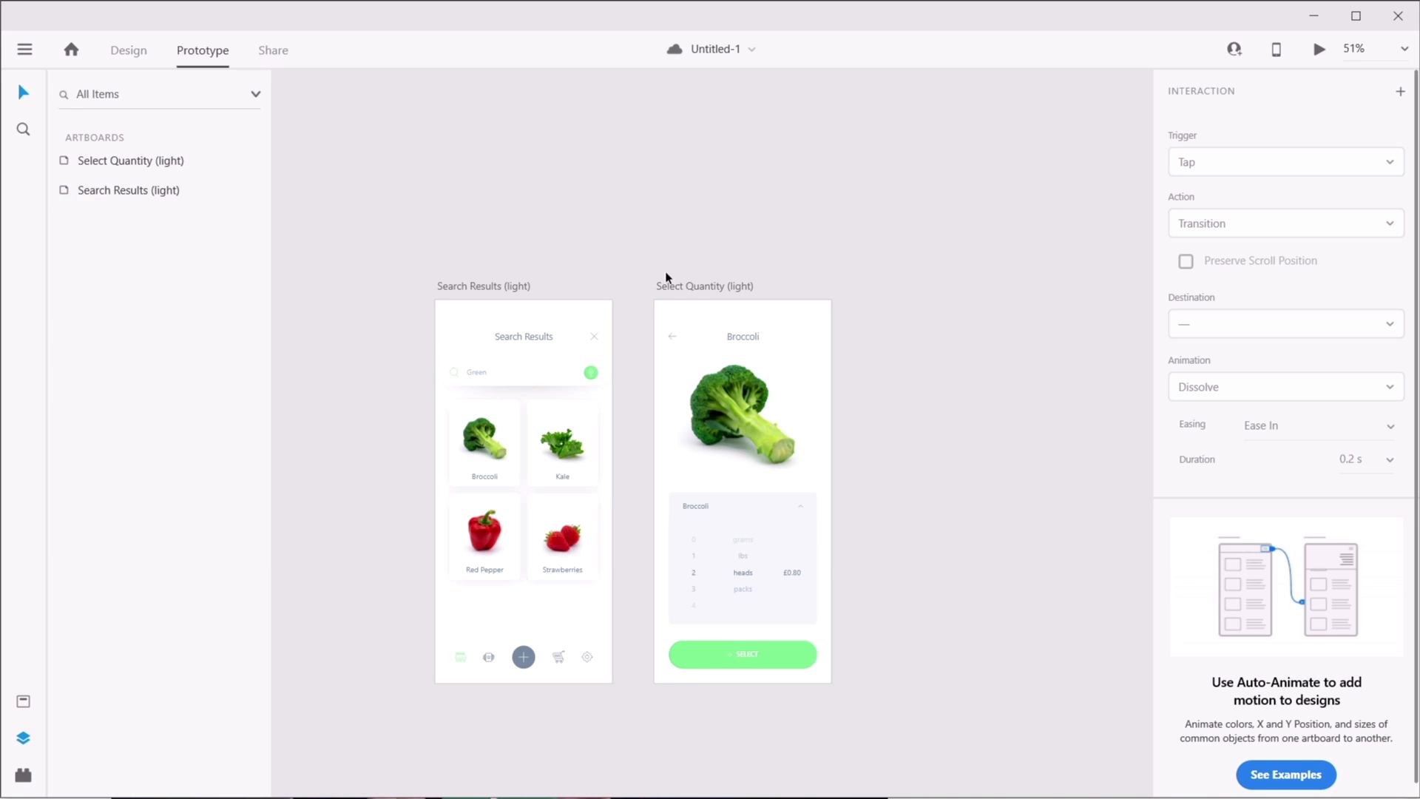
{"action": "scroll", "coordinate": [696, 305], "scroll_direction": "up", "scroll_amount": 1}
{"action": "scroll", "coordinate": [696, 304], "scroll_direction": "up", "scroll_amount": 5}
{"action": "left_click_drag", "start_coordinate": [611, 412], "coordinate": [739, 387]}
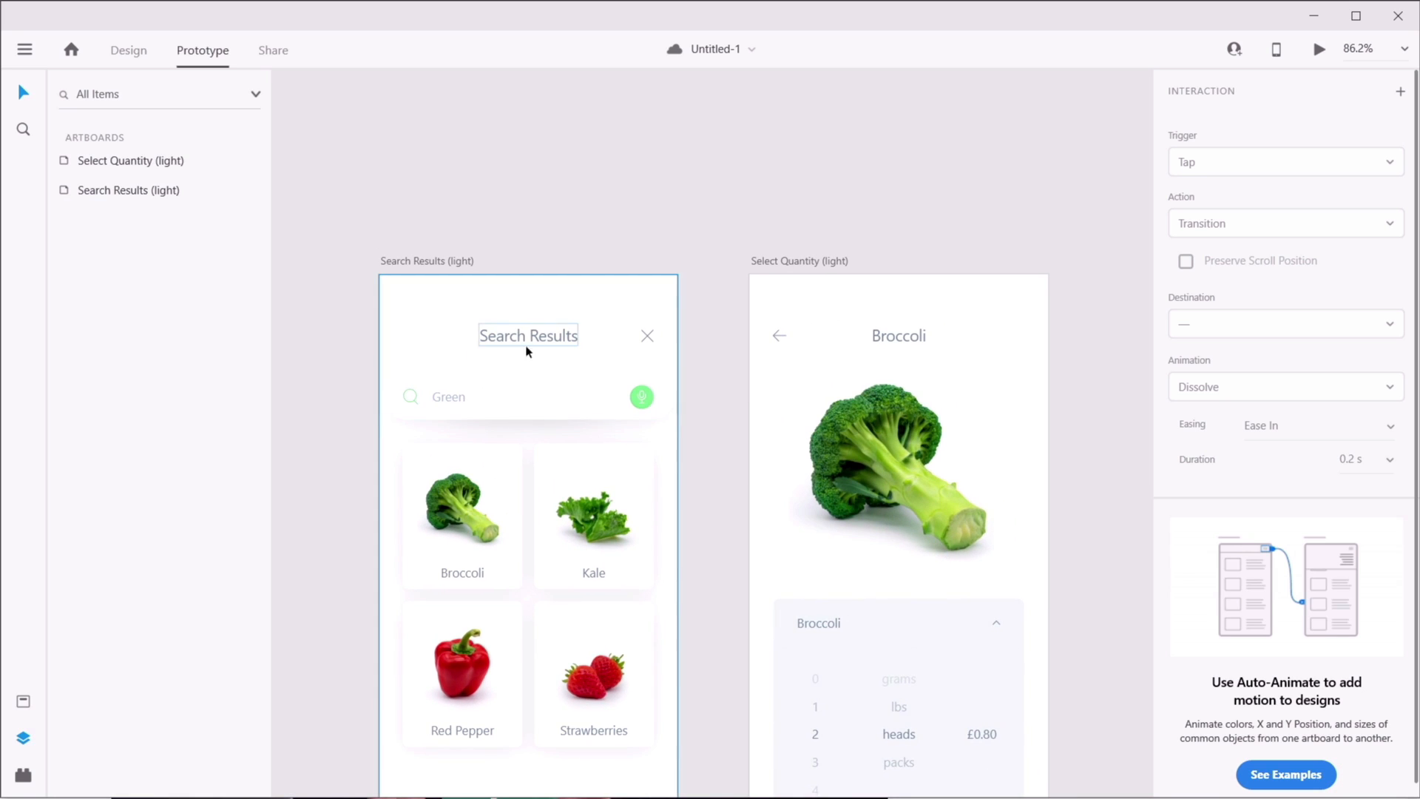
{"action": "double_click", "coordinate": [568, 358]}
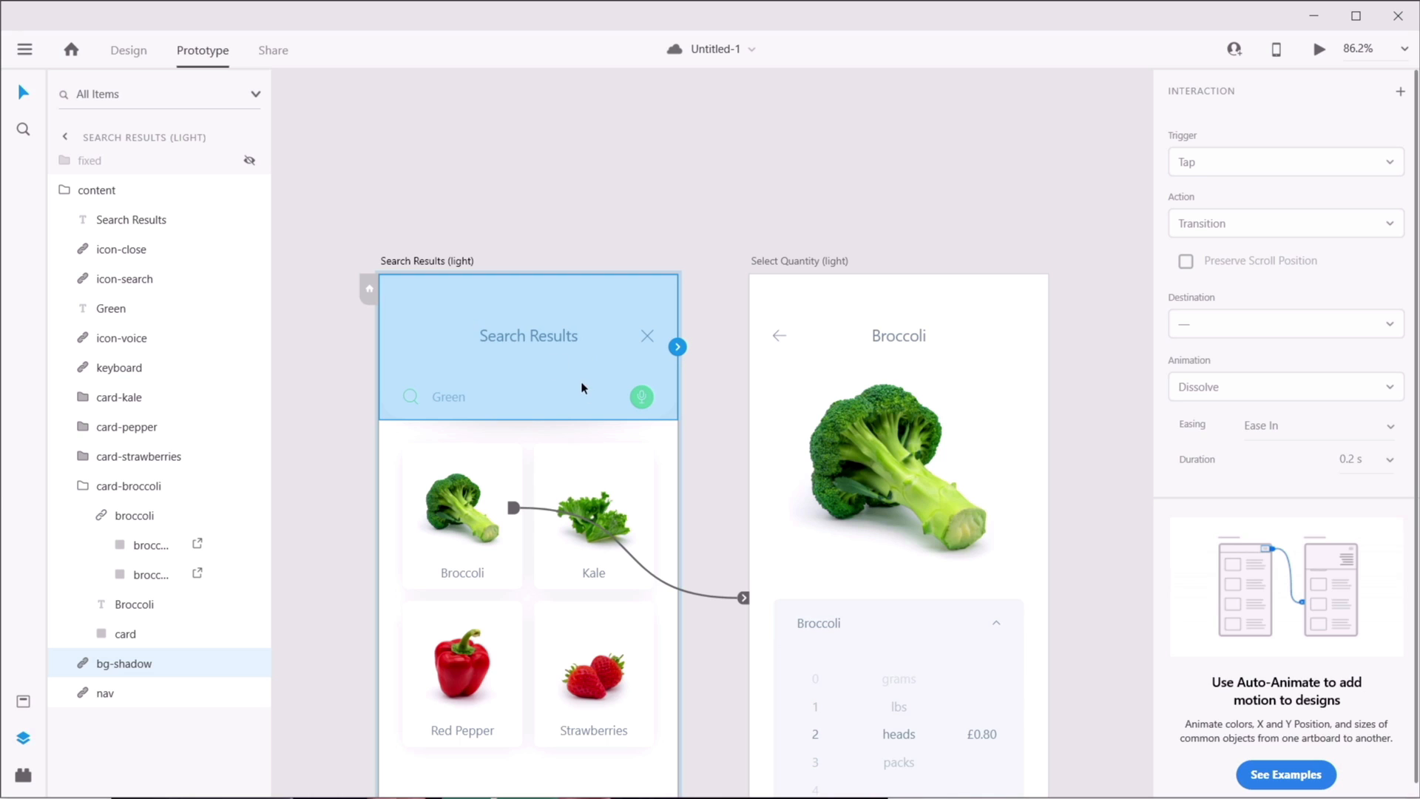
{"action": "left_click", "coordinate": [134, 58]}
{"action": "left_click", "coordinate": [634, 168]}
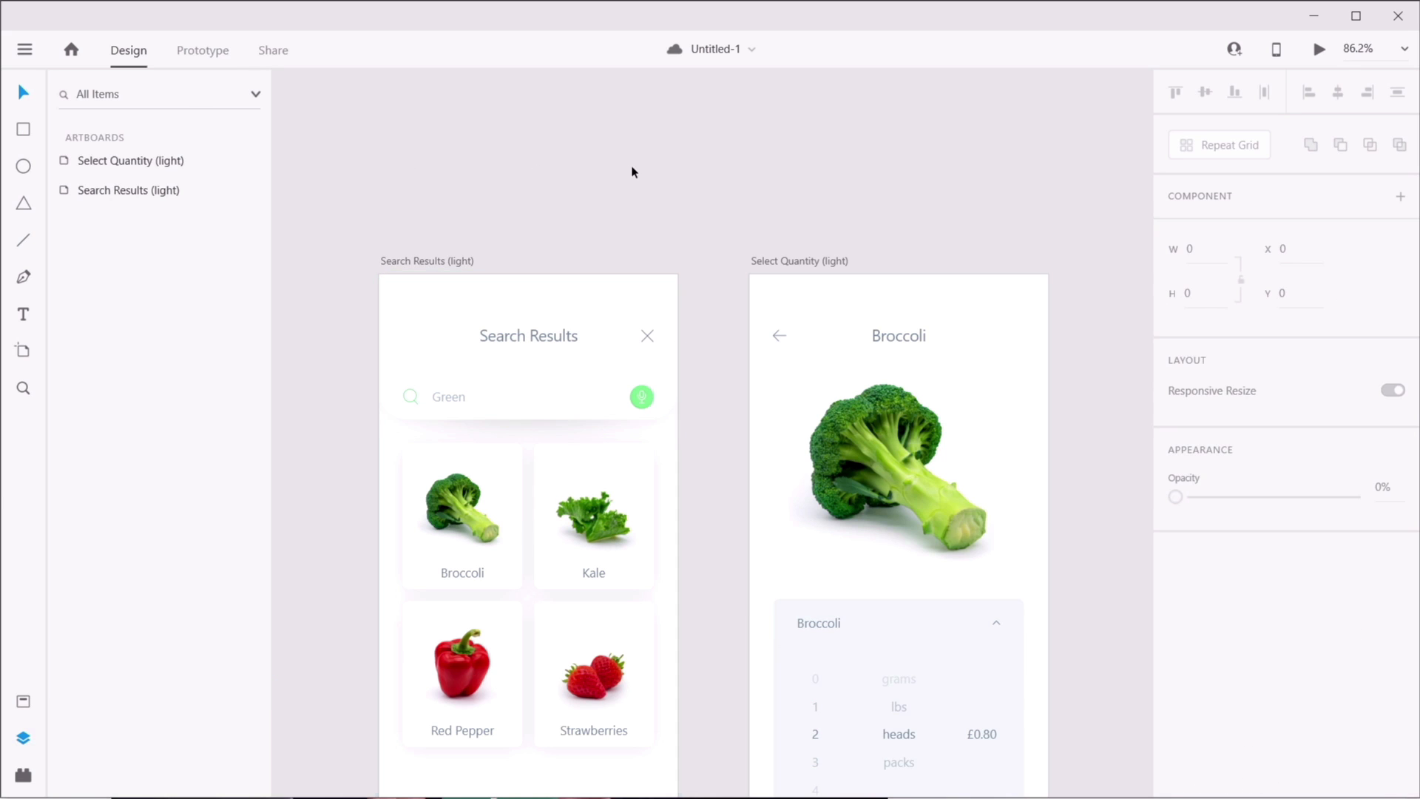
{"action": "left_click", "coordinate": [537, 387]}
{"action": "double_click", "coordinate": [537, 387]}
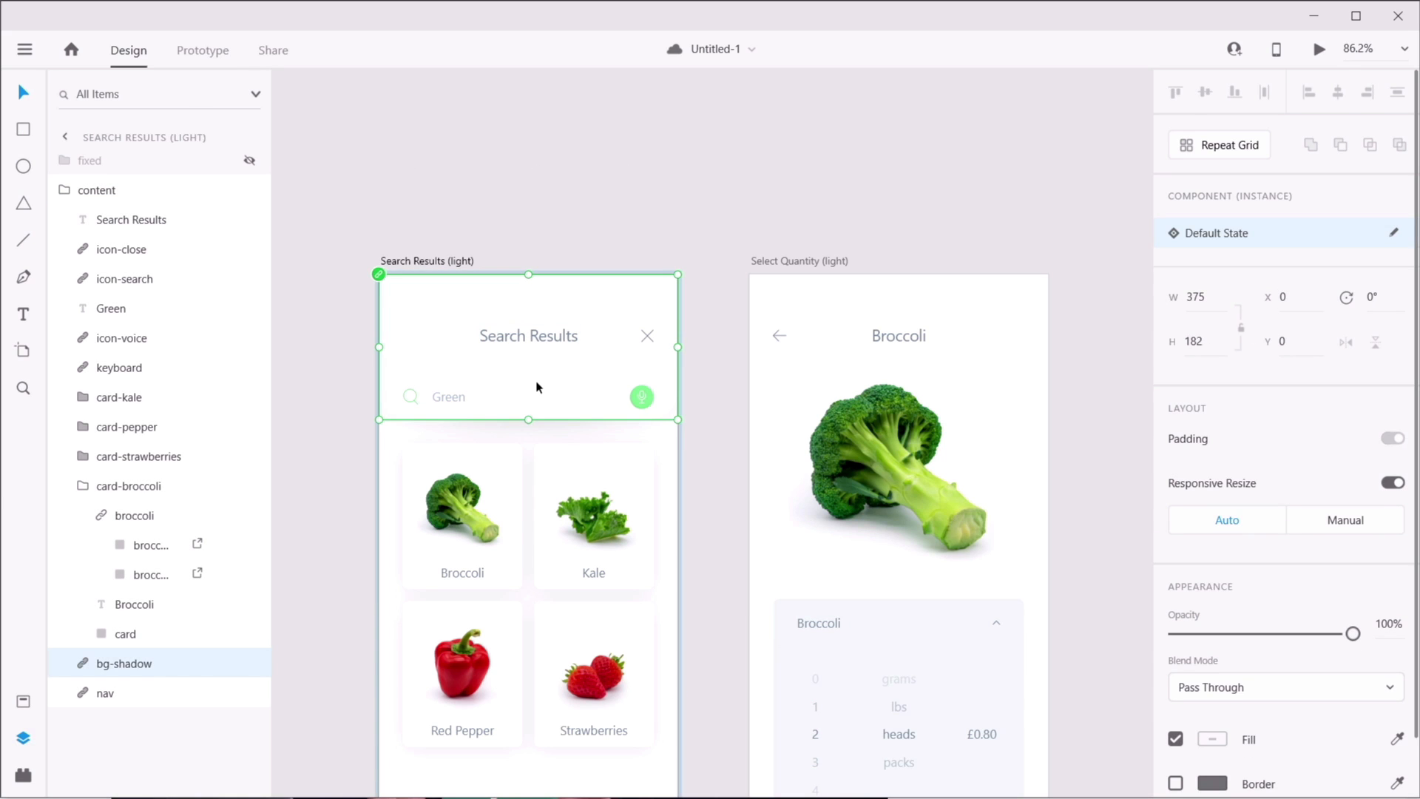
{"action": "double_click", "coordinate": [825, 301]}
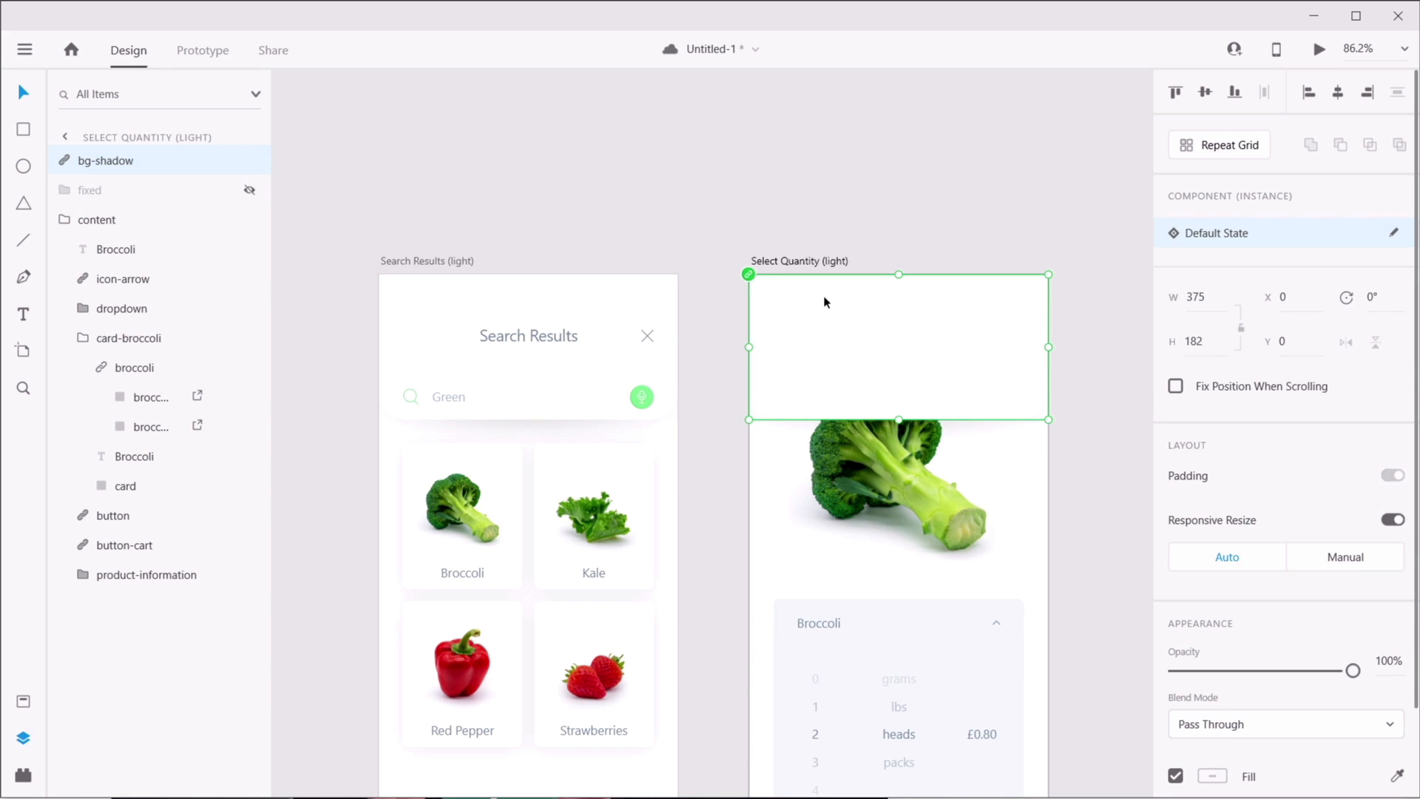
{"action": "key", "text": "Delete"}
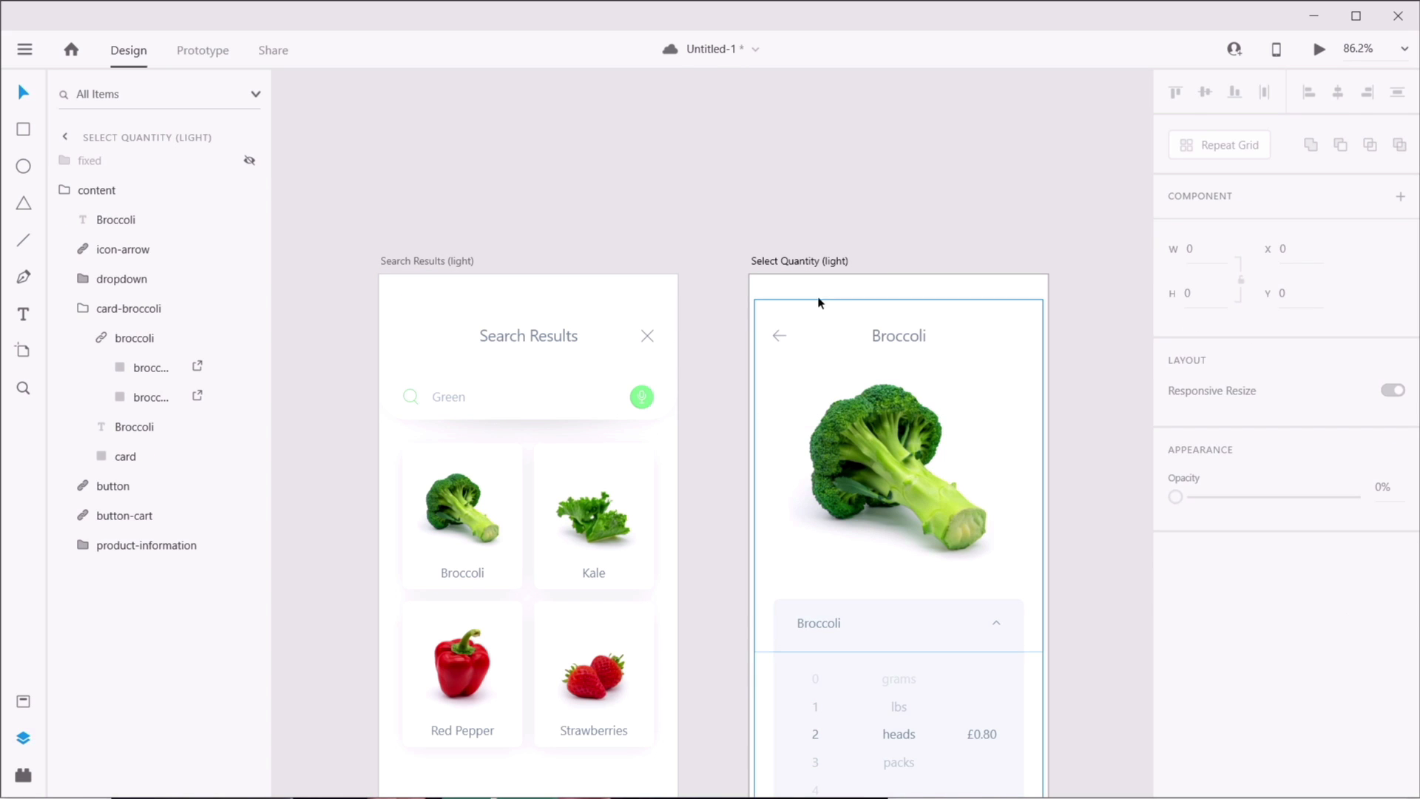
- Group the header background, title, close icon, search icon, Green text and voice icon on Search Results (light)
{"action": "double_click", "coordinate": [541, 386]}
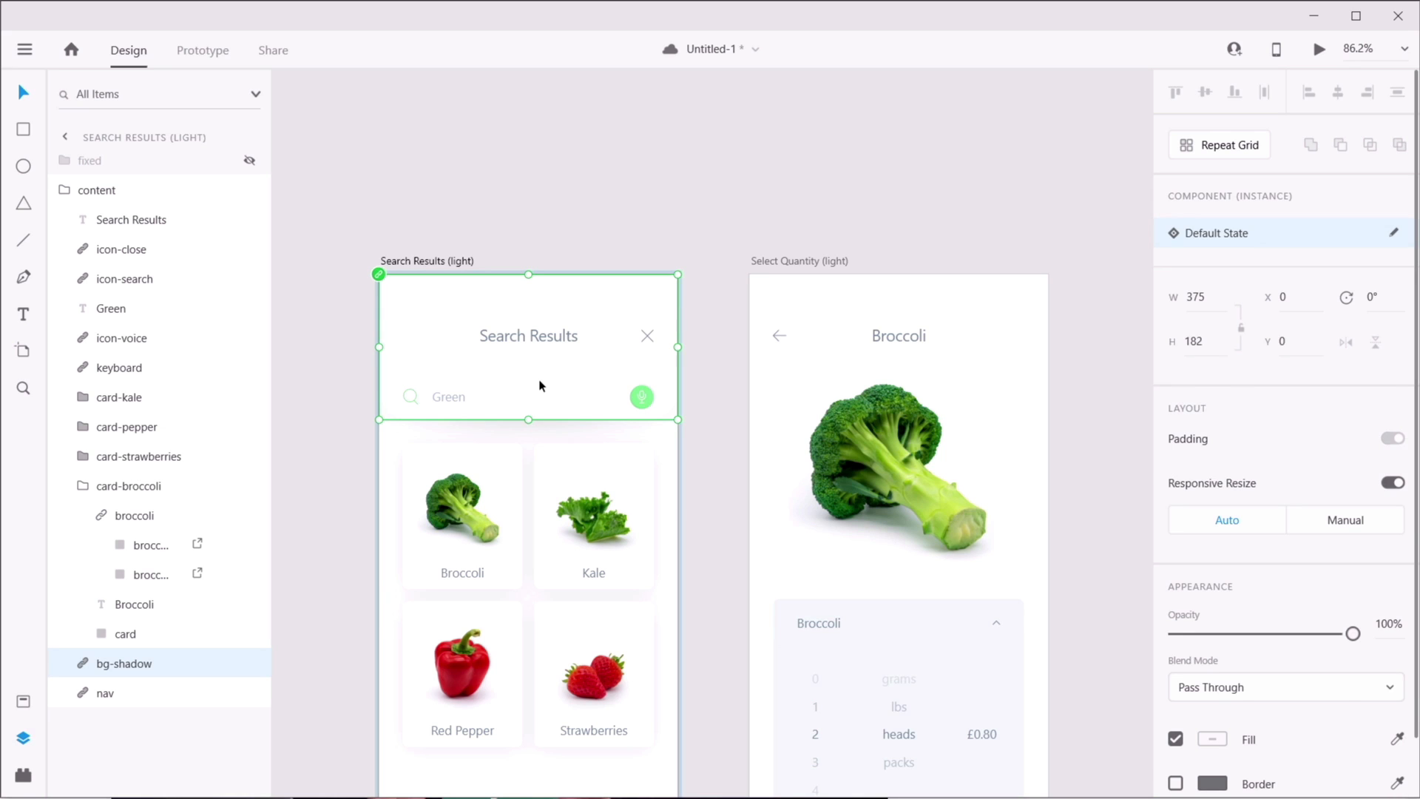
{"action": "left_click", "coordinate": [444, 397]}
{"action": "left_click", "coordinate": [414, 401], "text": "shift"}
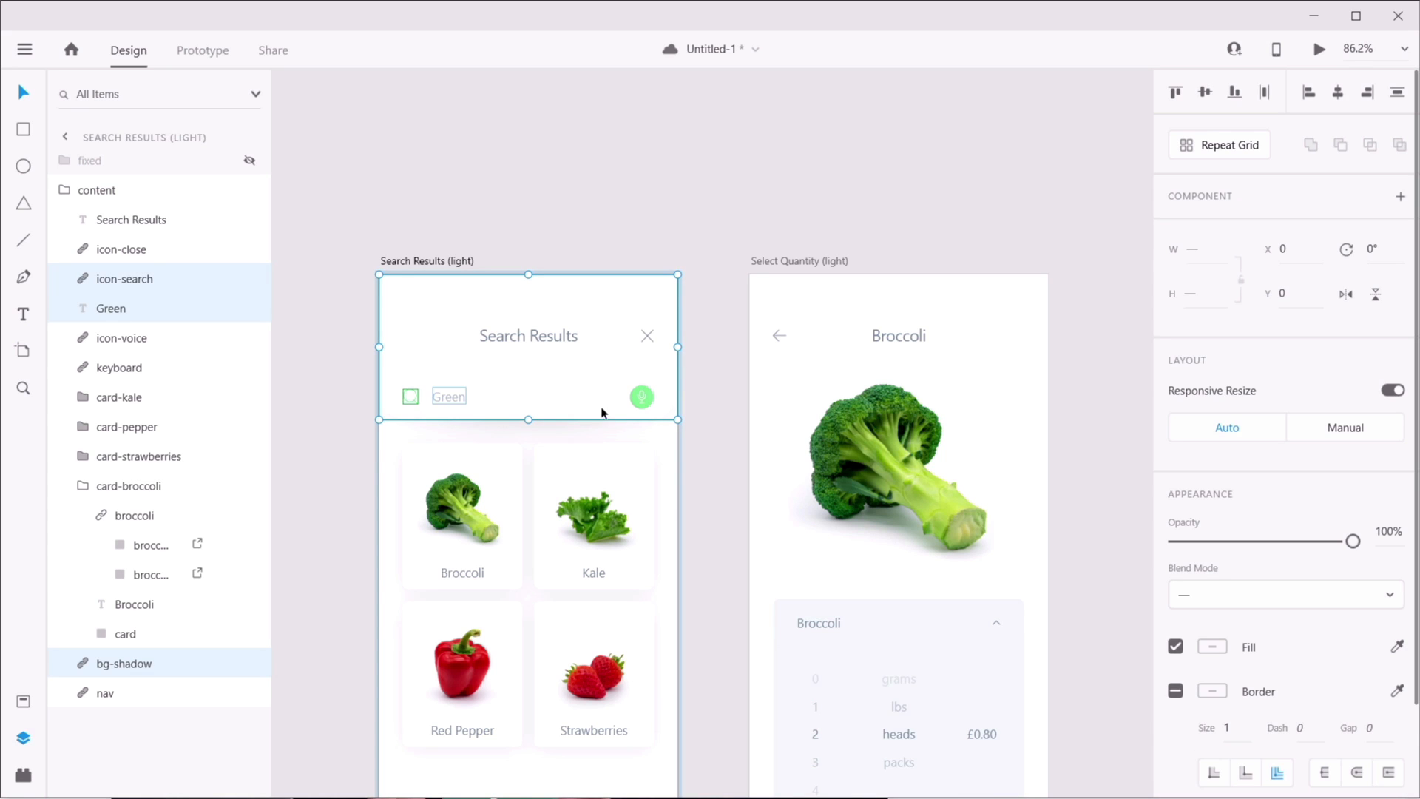
{"action": "left_click", "coordinate": [641, 396], "text": "shift"}
{"action": "left_click", "coordinate": [647, 336], "text": "shift"}
{"action": "left_click", "coordinate": [545, 337], "text": "shift"}
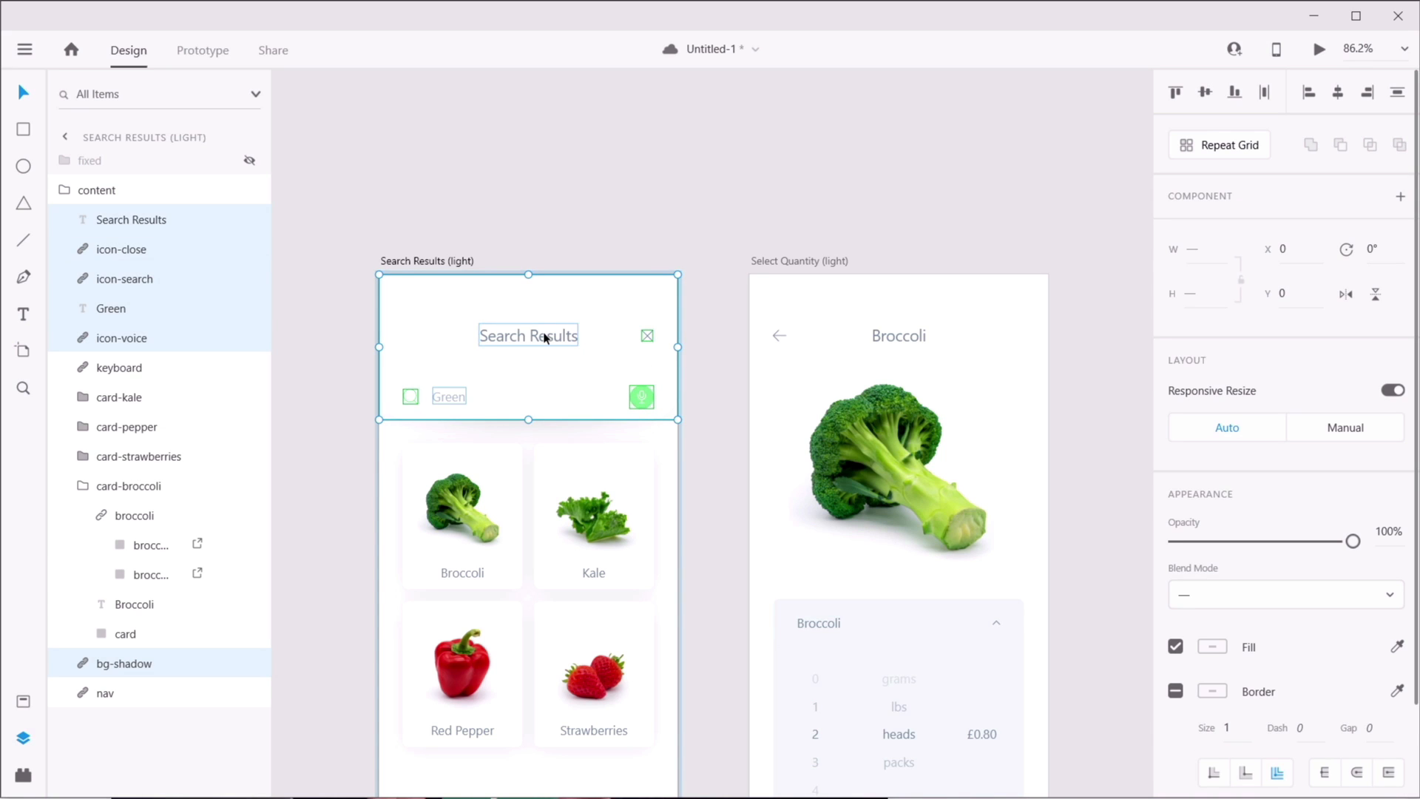
{"action": "key", "text": "ctrl+g"}
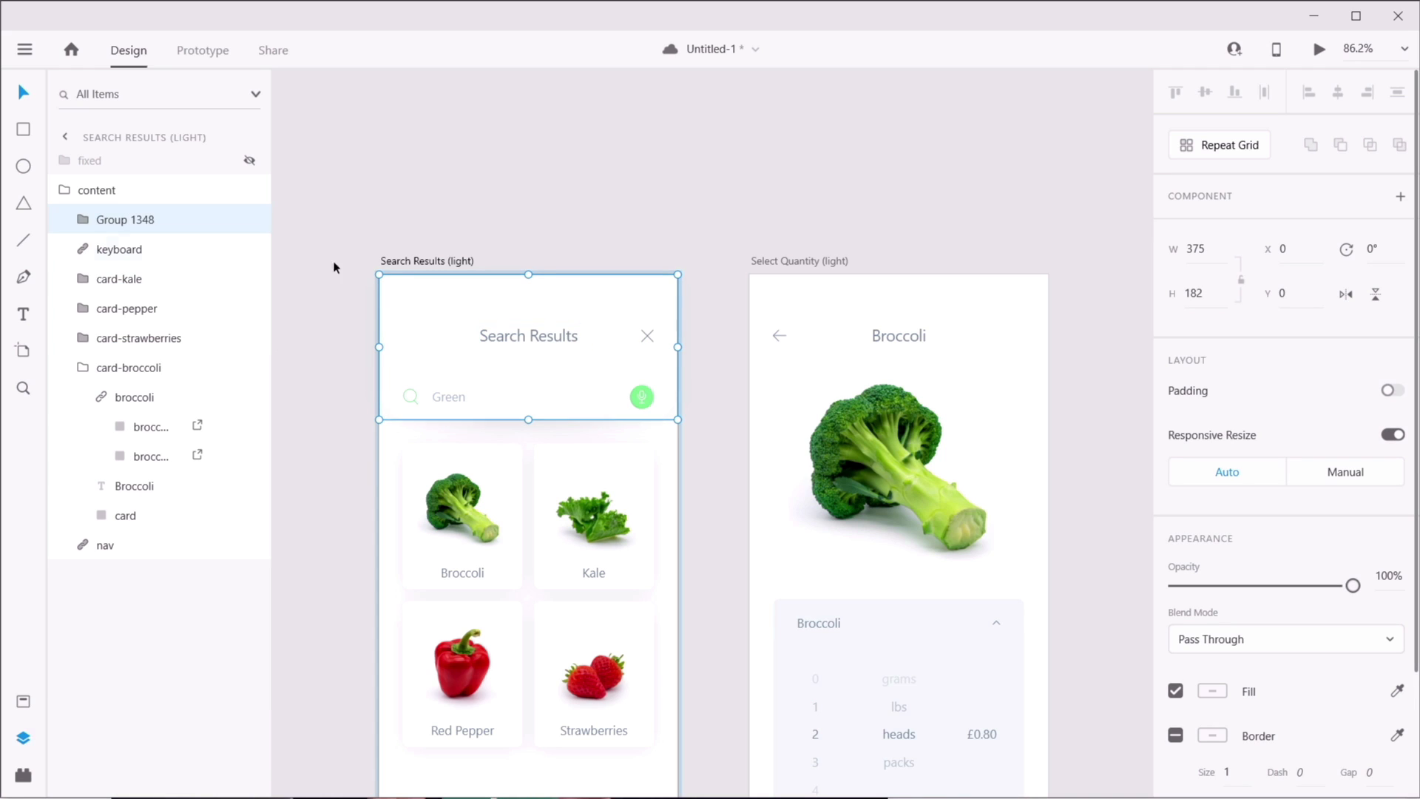
- Rename the new header group as Search Results
{"action": "double_click", "coordinate": [137, 222]}
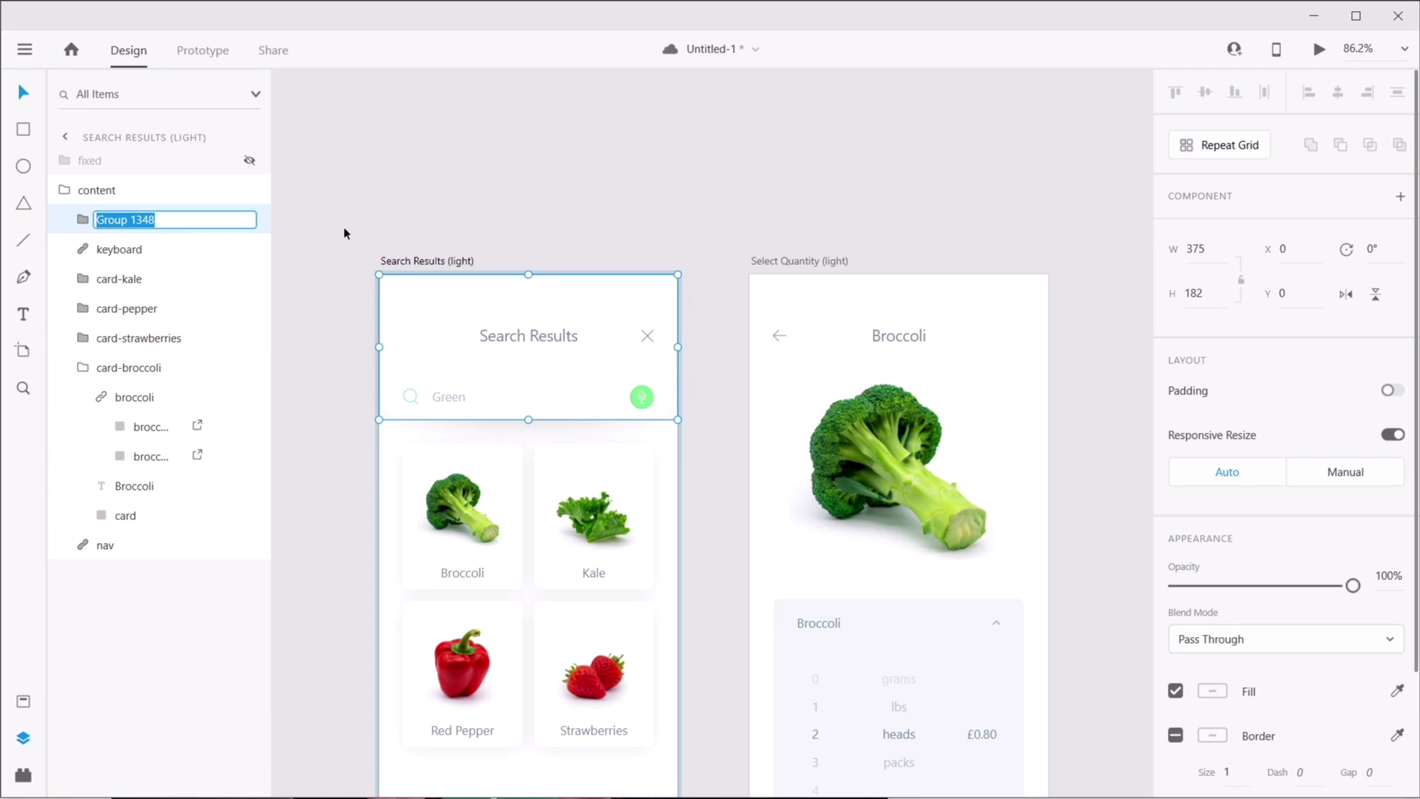
{"action": "type", "text": "Search Results"}
{"action": "key", "text": "Return"}
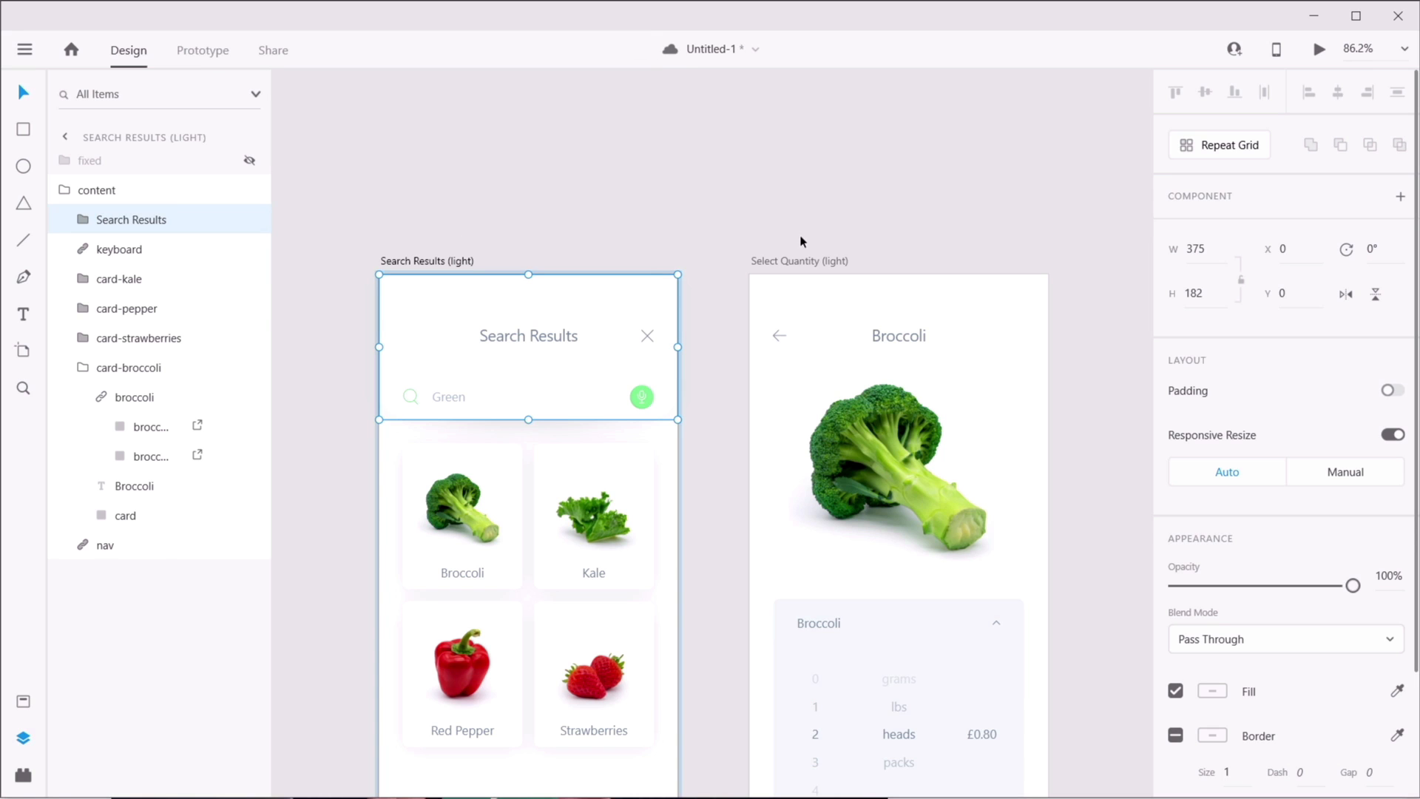
- Paste a copy of the Search Results group into Select Quantity (light) and move it just above the artboard, to Y -179
{"action": "left_click", "coordinate": [799, 260]}
{"action": "key", "text": "ctrl+0"}
{"action": "left_click", "coordinate": [809, 122]}
{"action": "key", "text": "ctrl+v"}
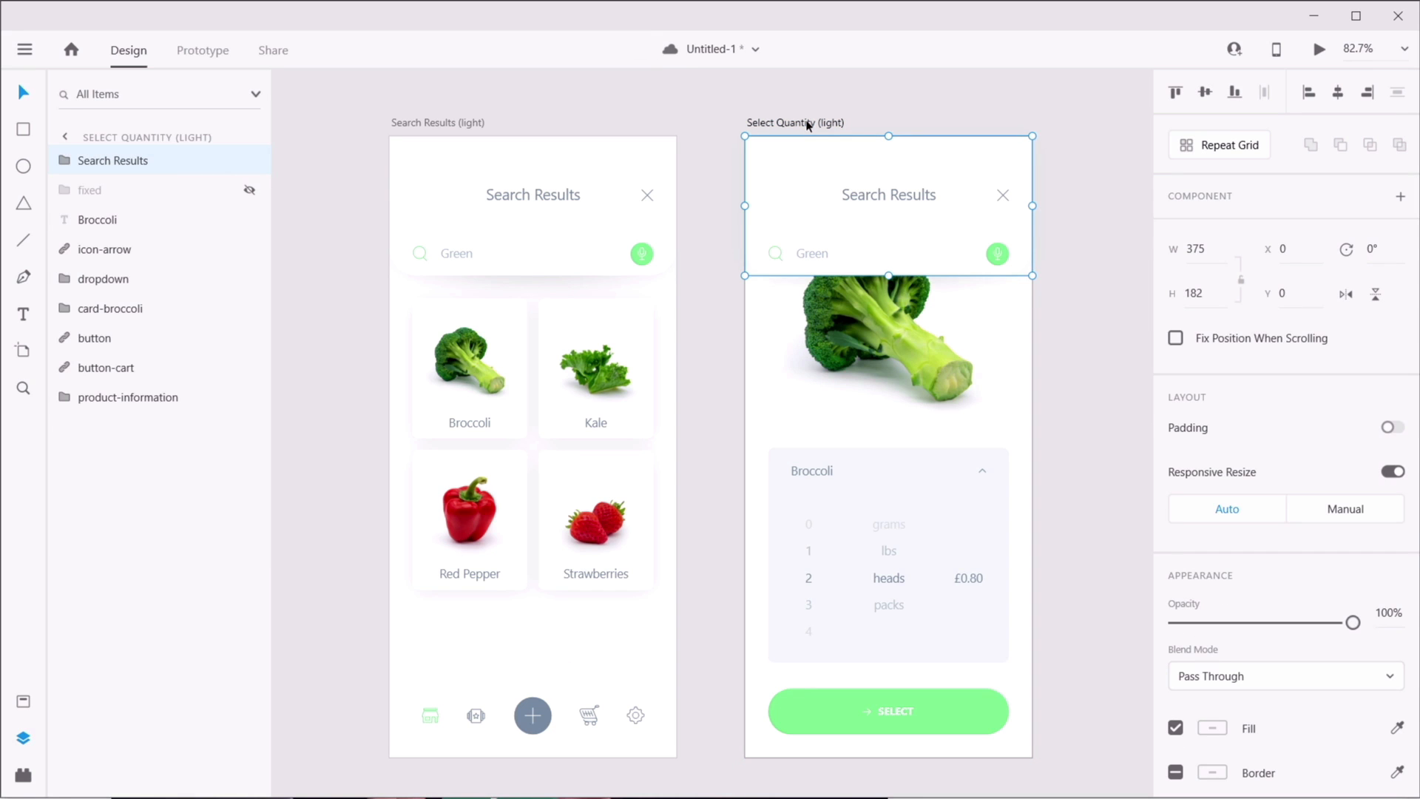
{"action": "left_click_drag", "start_coordinate": [949, 270], "coordinate": [952, 133]}
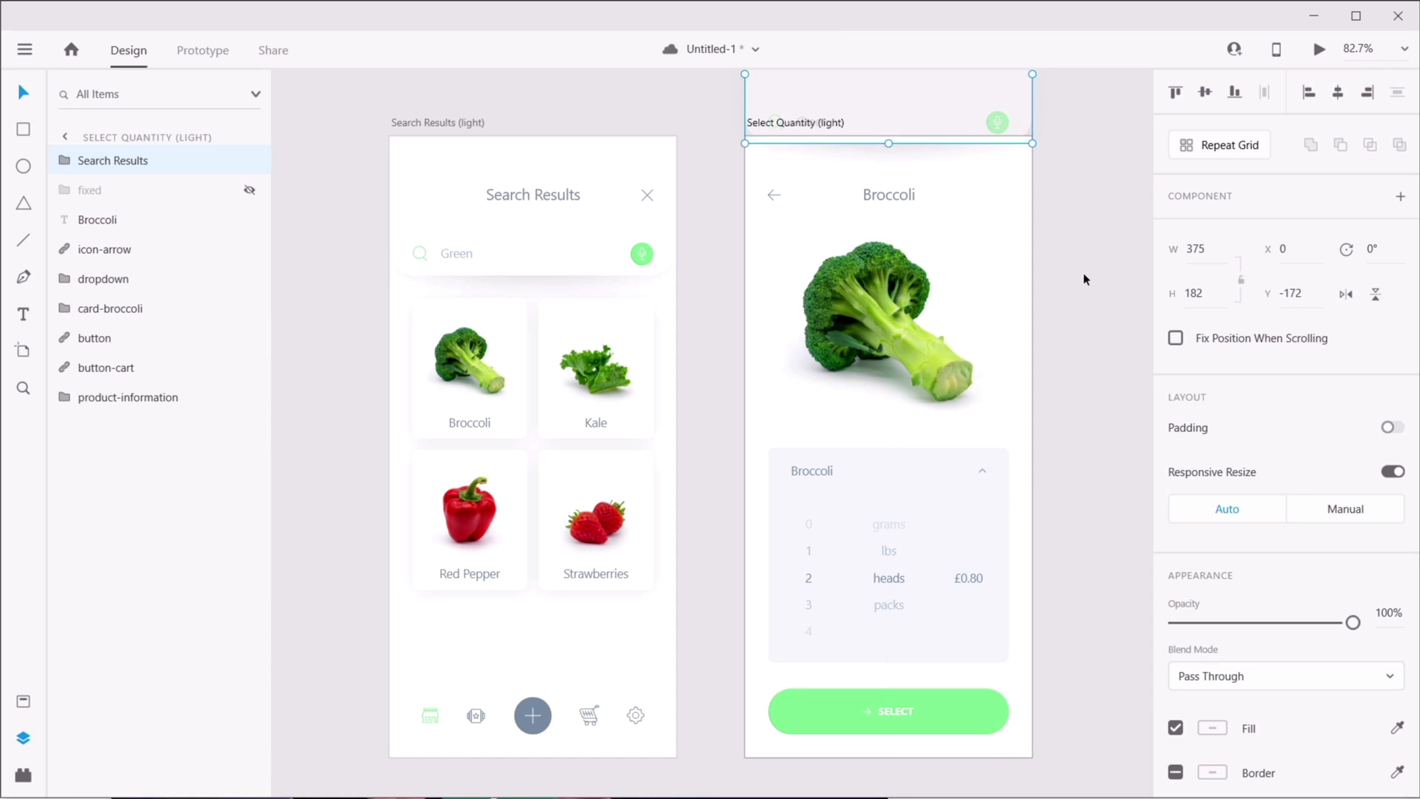
{"action": "key", "text": "Up"}
{"action": "key", "text": "Up"}
{"action": "key", "text": "Up"}
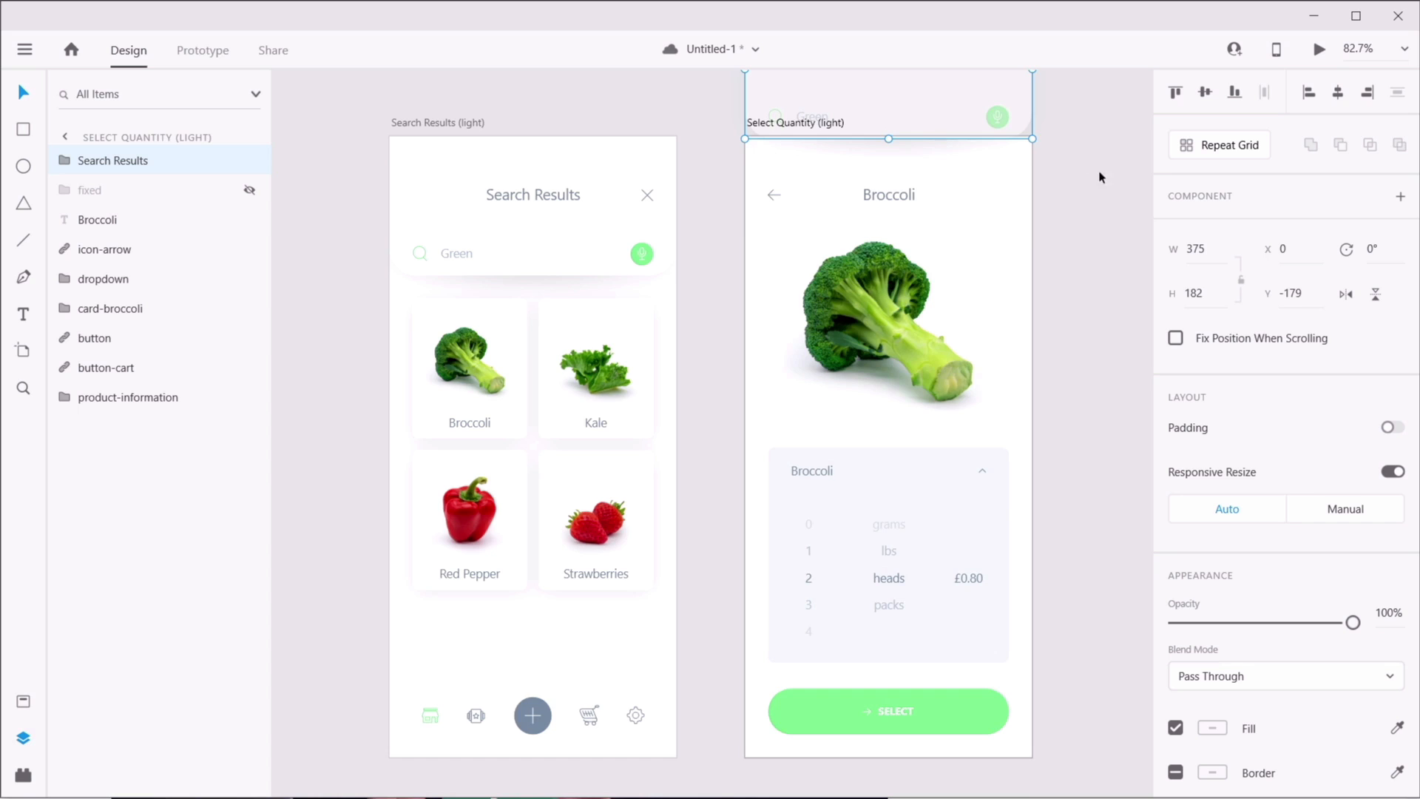
- Set the opacity of the Search Results group above Select Quantity (light) to 0%
{"action": "scroll", "coordinate": [1057, 218], "scroll_direction": "up", "scroll_amount": 3}
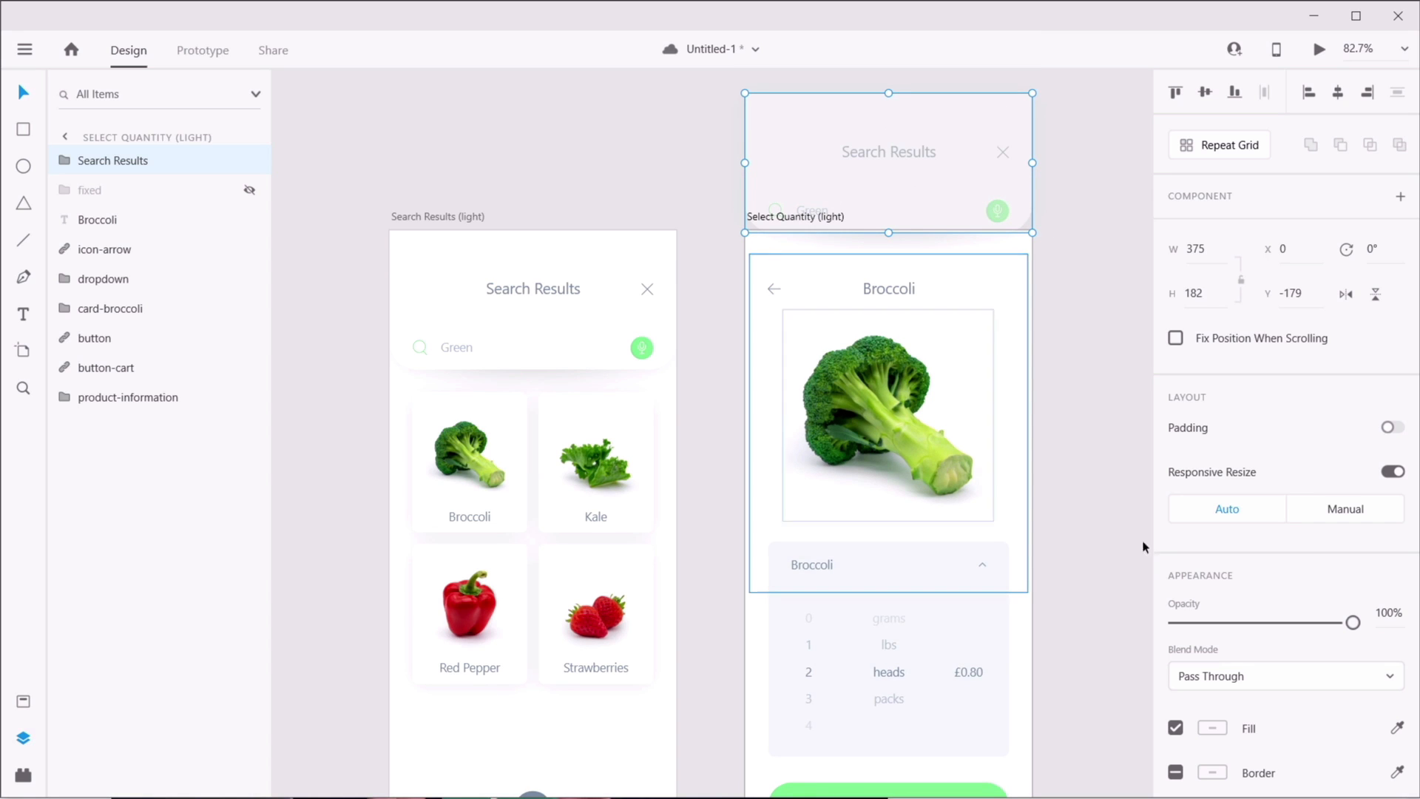
{"action": "left_click_drag", "start_coordinate": [1353, 622], "coordinate": [1150, 625]}
{"action": "left_click", "coordinate": [1084, 322]}
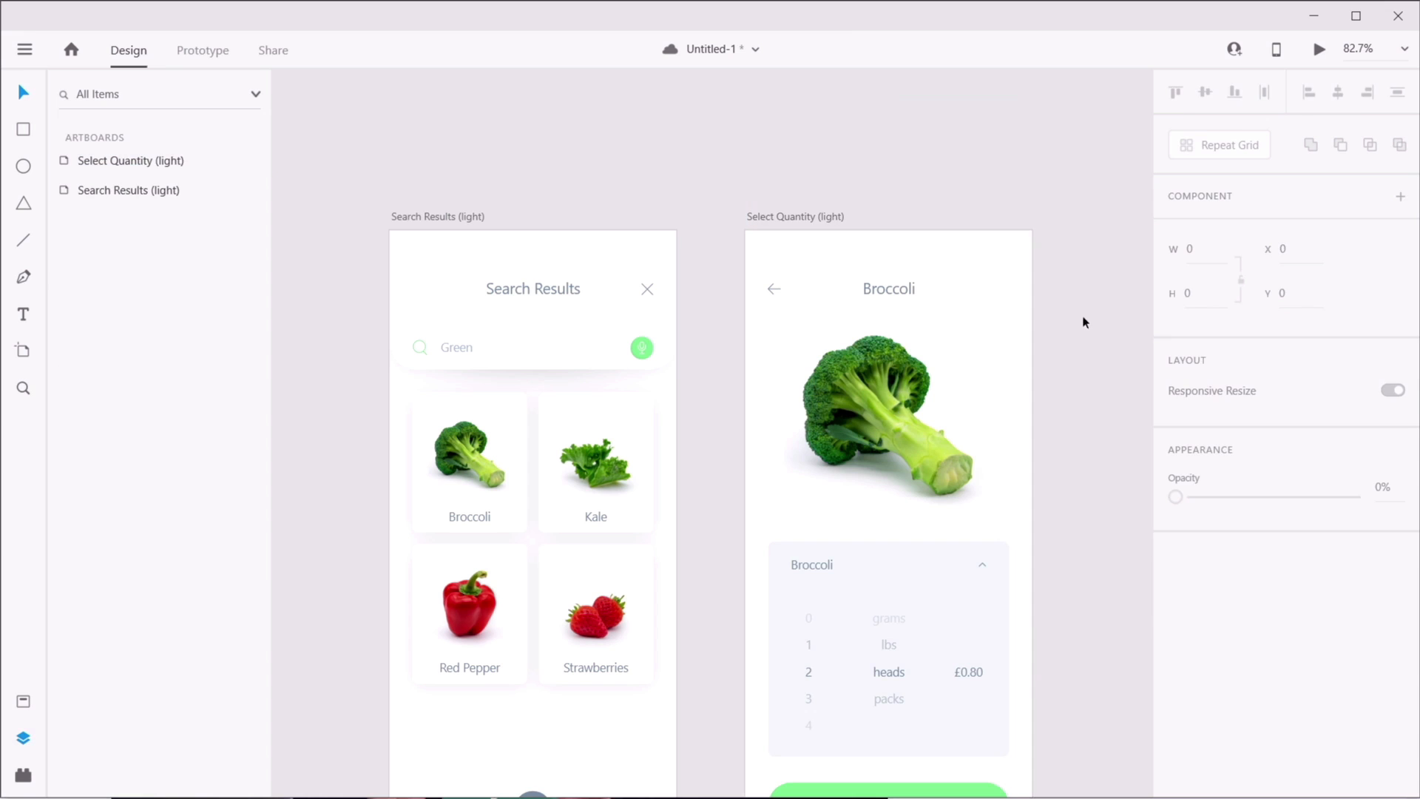
- Preview the prototype from Search Results (light), playing the broccoli card transition to the quantity screen and back several times, then close the preview
{"action": "scroll", "coordinate": [1085, 380], "scroll_direction": "down", "scroll_amount": 6}
{"action": "scroll", "coordinate": [1095, 340], "scroll_direction": "up", "scroll_amount": 3}
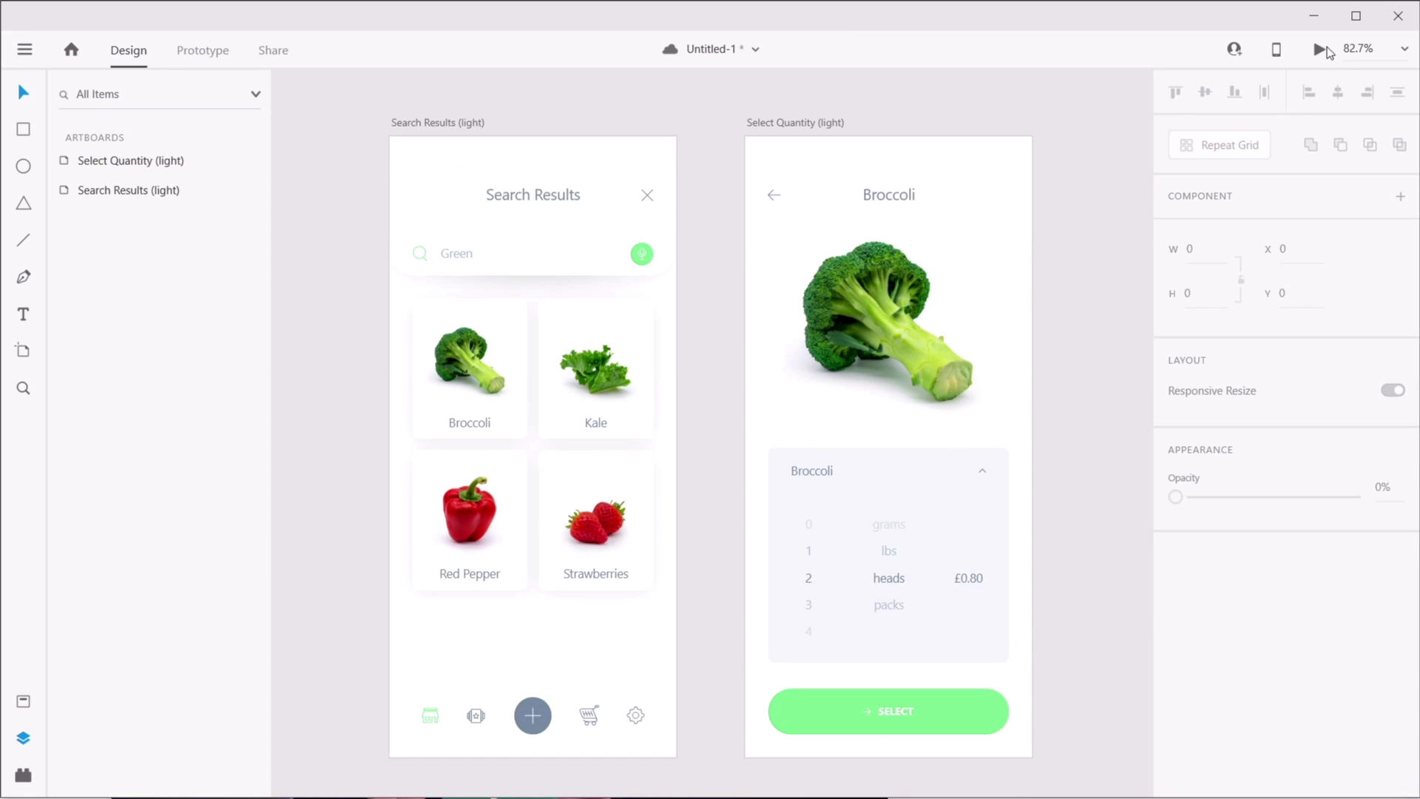
{"action": "left_click", "coordinate": [427, 148]}
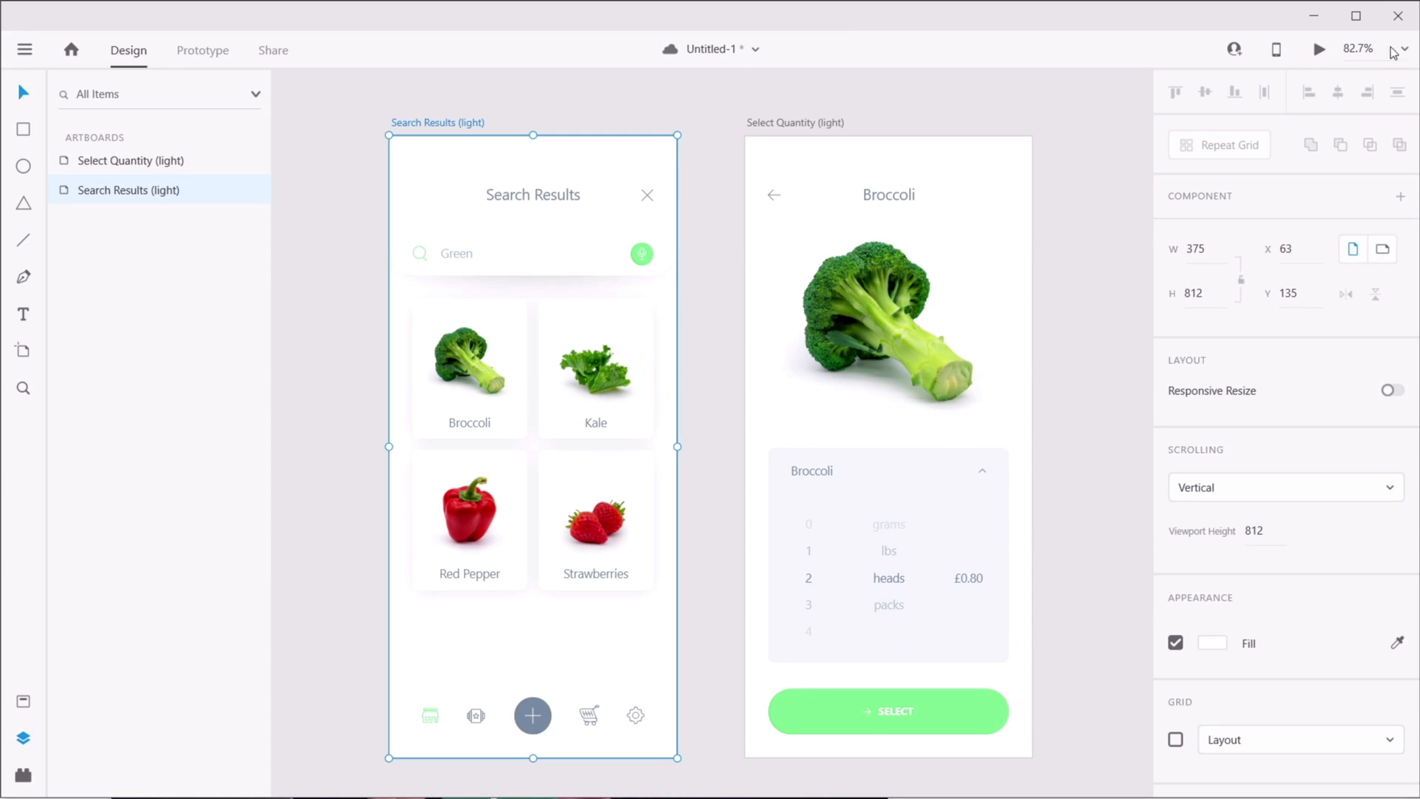
{"action": "left_click", "coordinate": [1319, 49]}
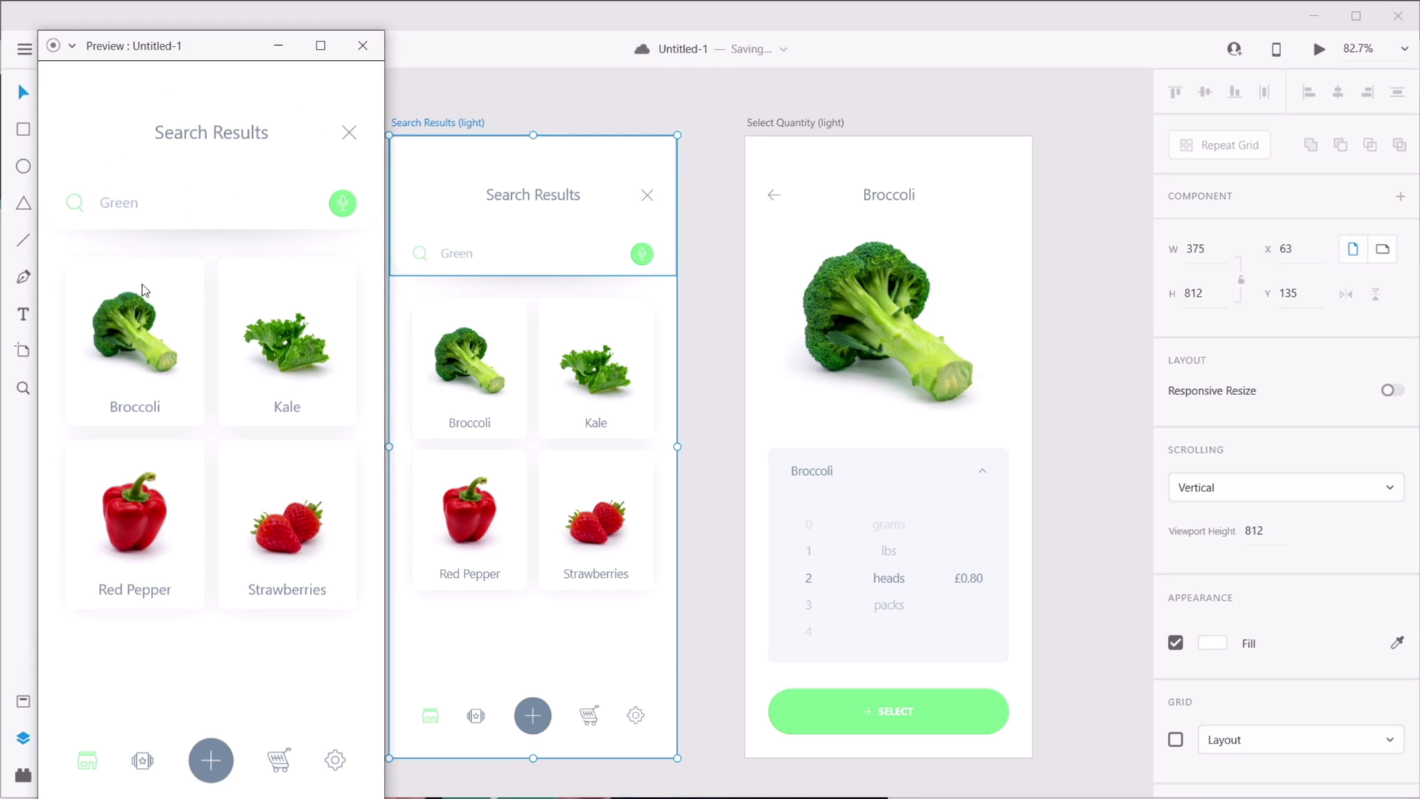
{"action": "left_click", "coordinate": [140, 321]}
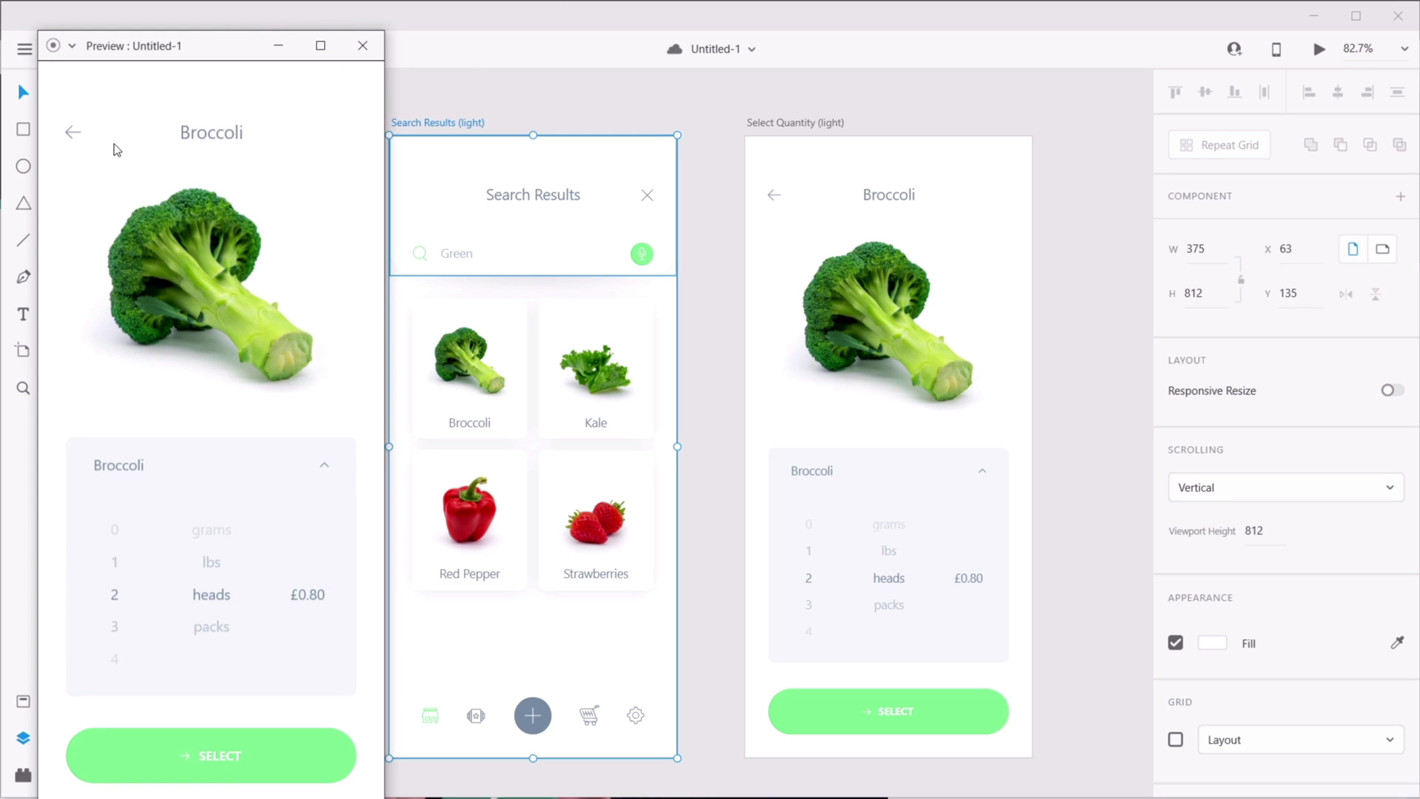
{"action": "left_click", "coordinate": [71, 133]}
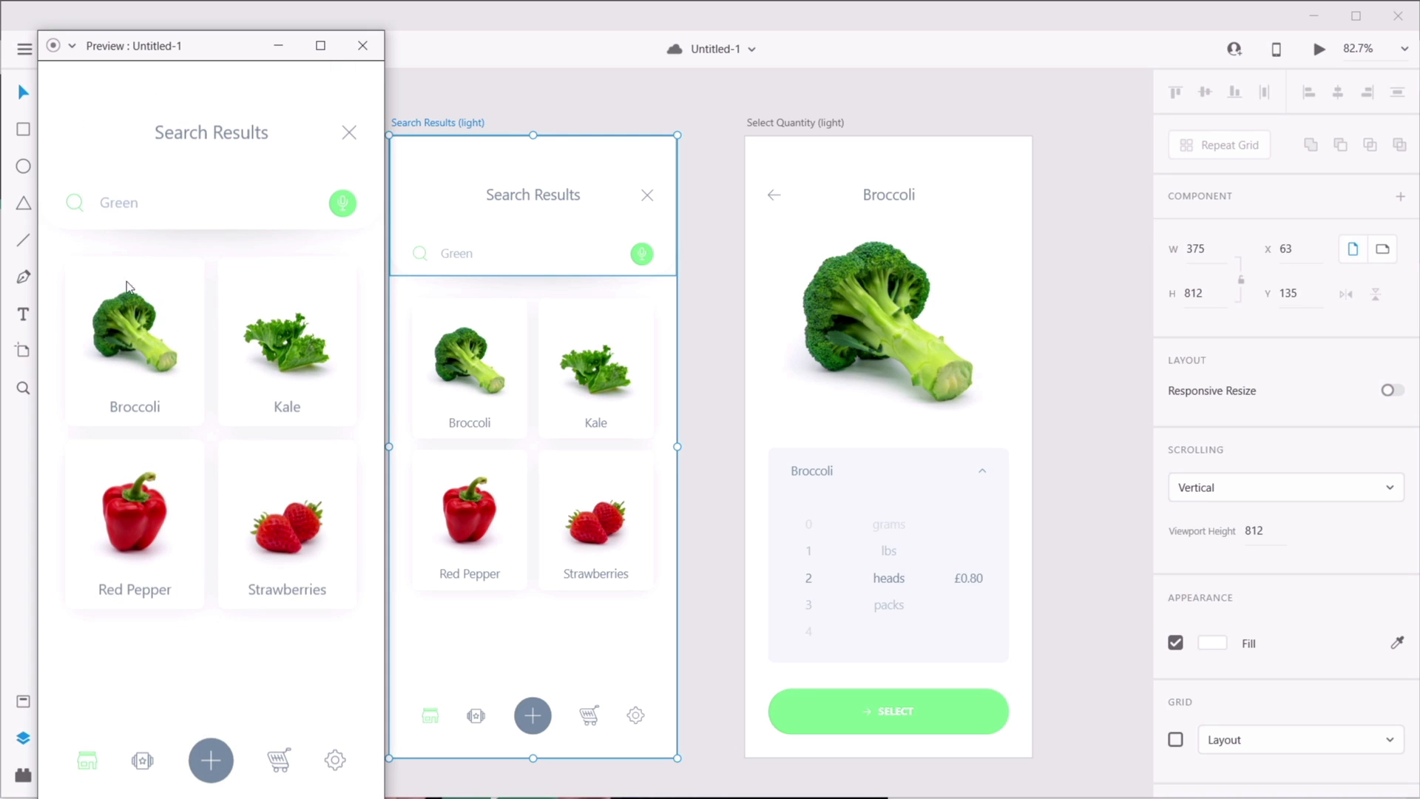
{"action": "left_click", "coordinate": [131, 310]}
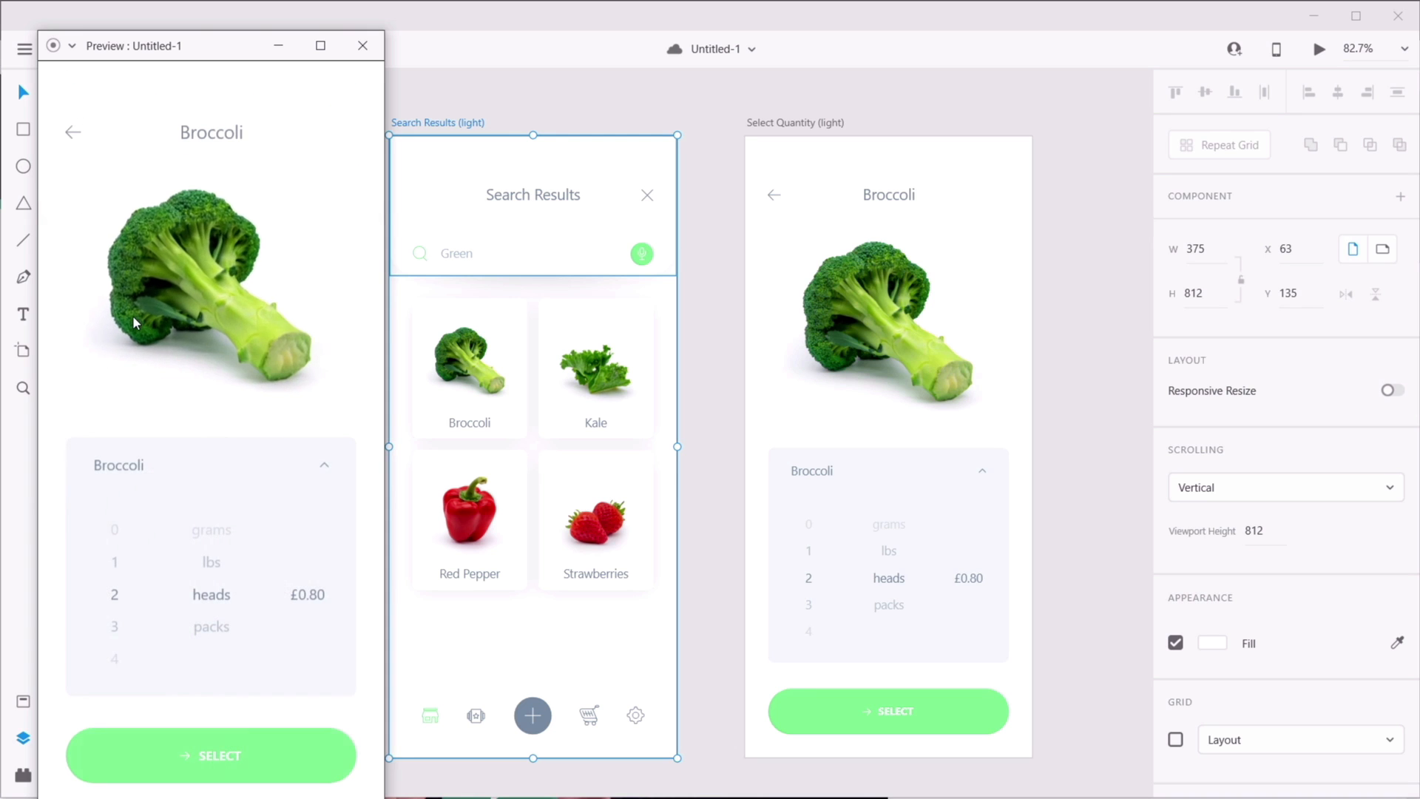
{"action": "left_click", "coordinate": [71, 131]}
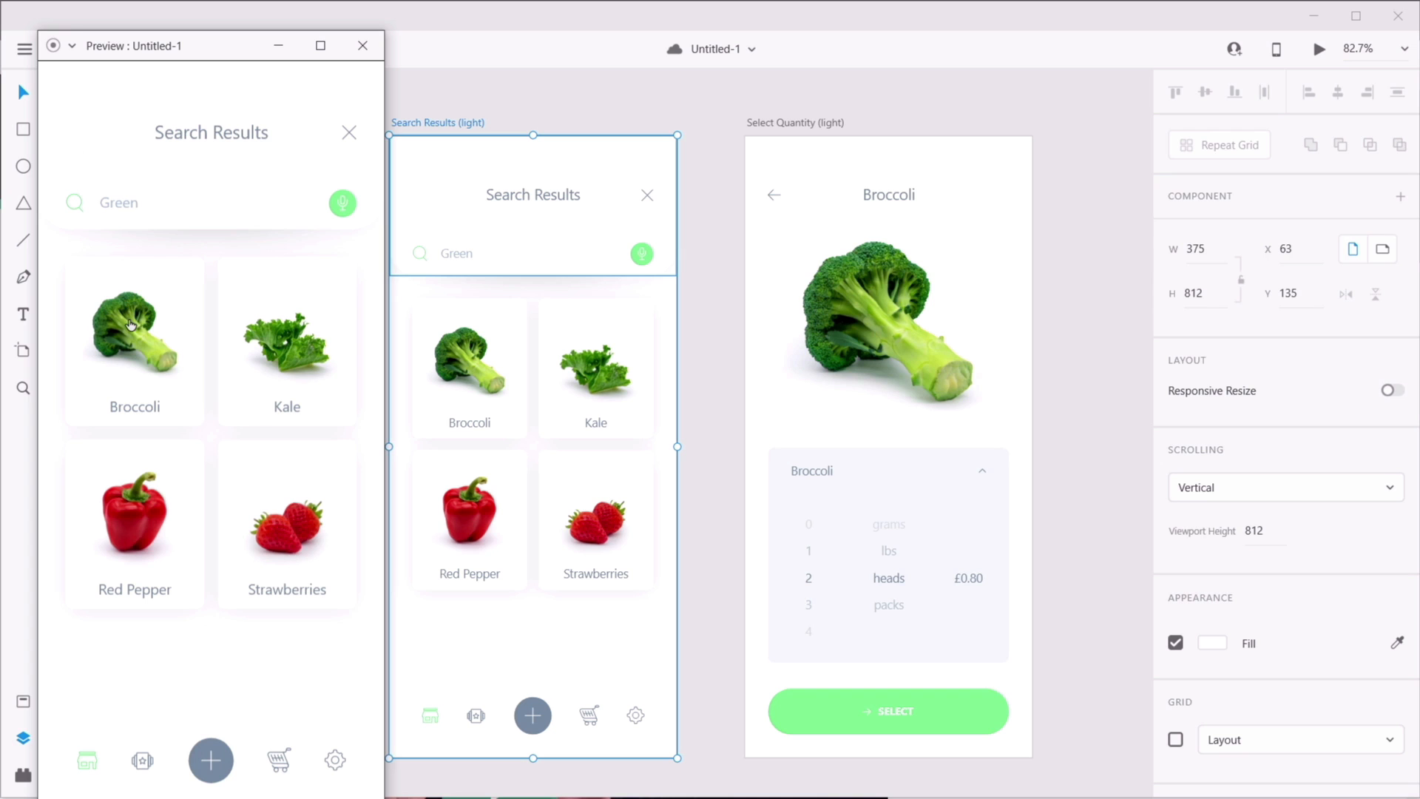
{"action": "left_click", "coordinate": [130, 324]}
{"action": "left_click", "coordinate": [73, 132]}
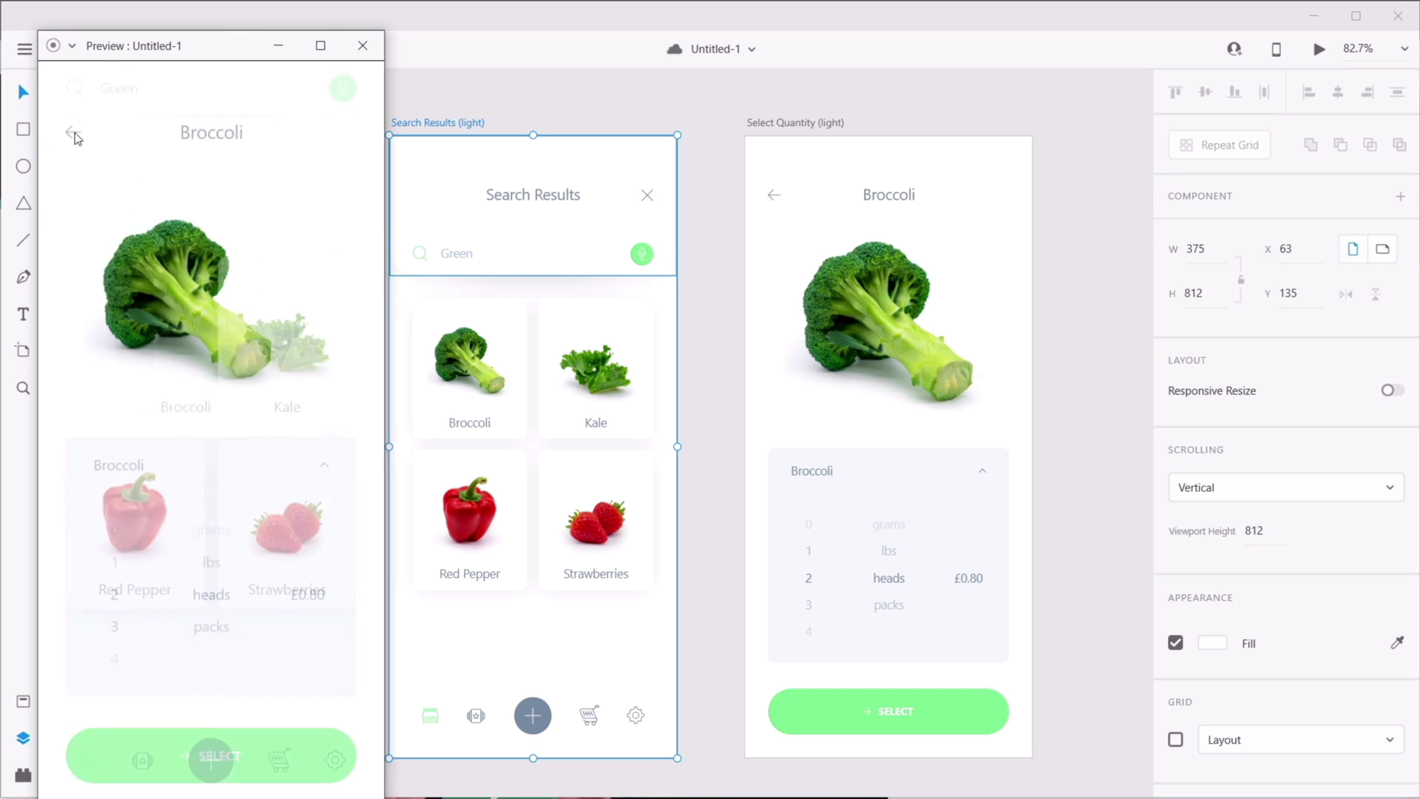
{"action": "left_click", "coordinate": [362, 45]}
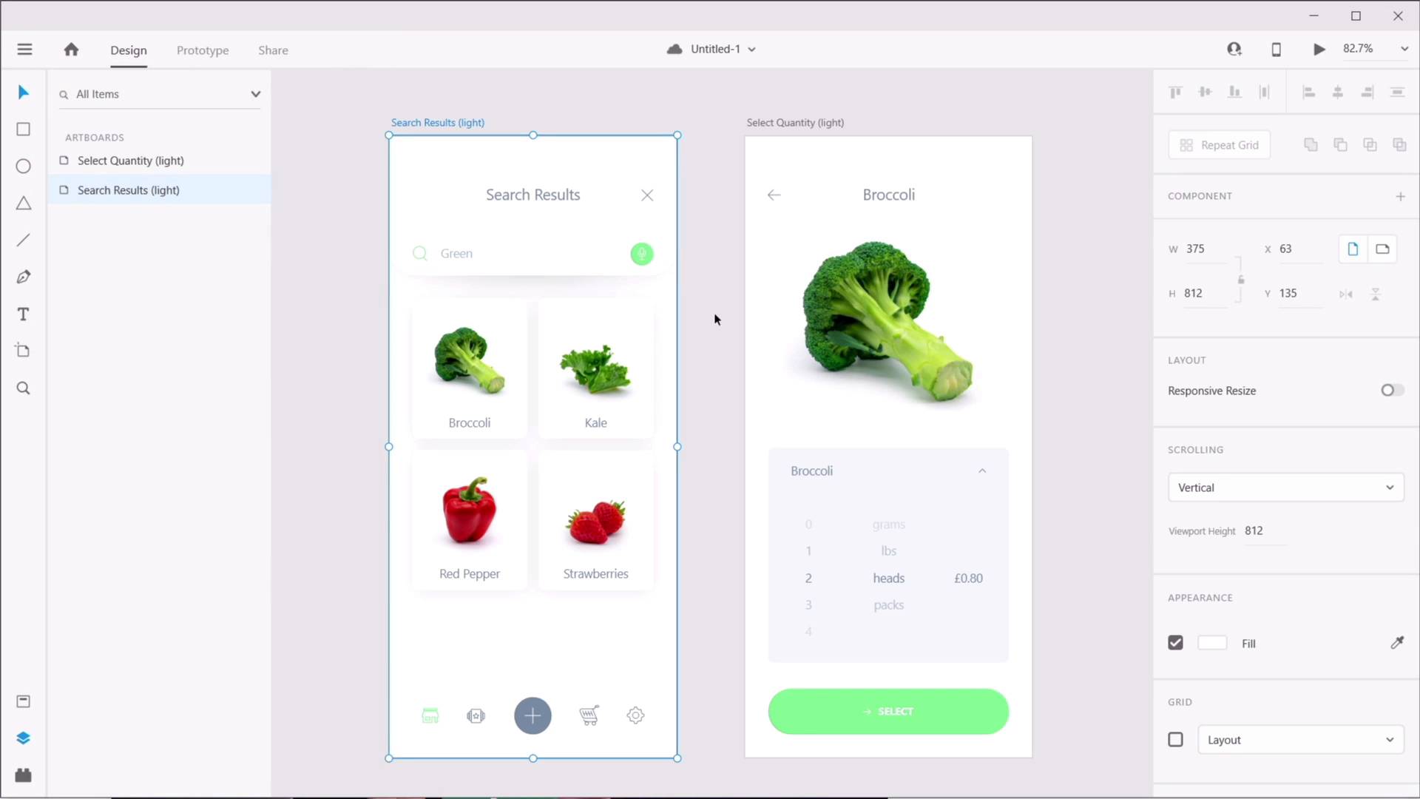
- Place a copy of the Select button in Search Results (light), beyond the artboard's left edge at X -307, with 0% opacity
{"action": "left_click", "coordinate": [710, 375]}
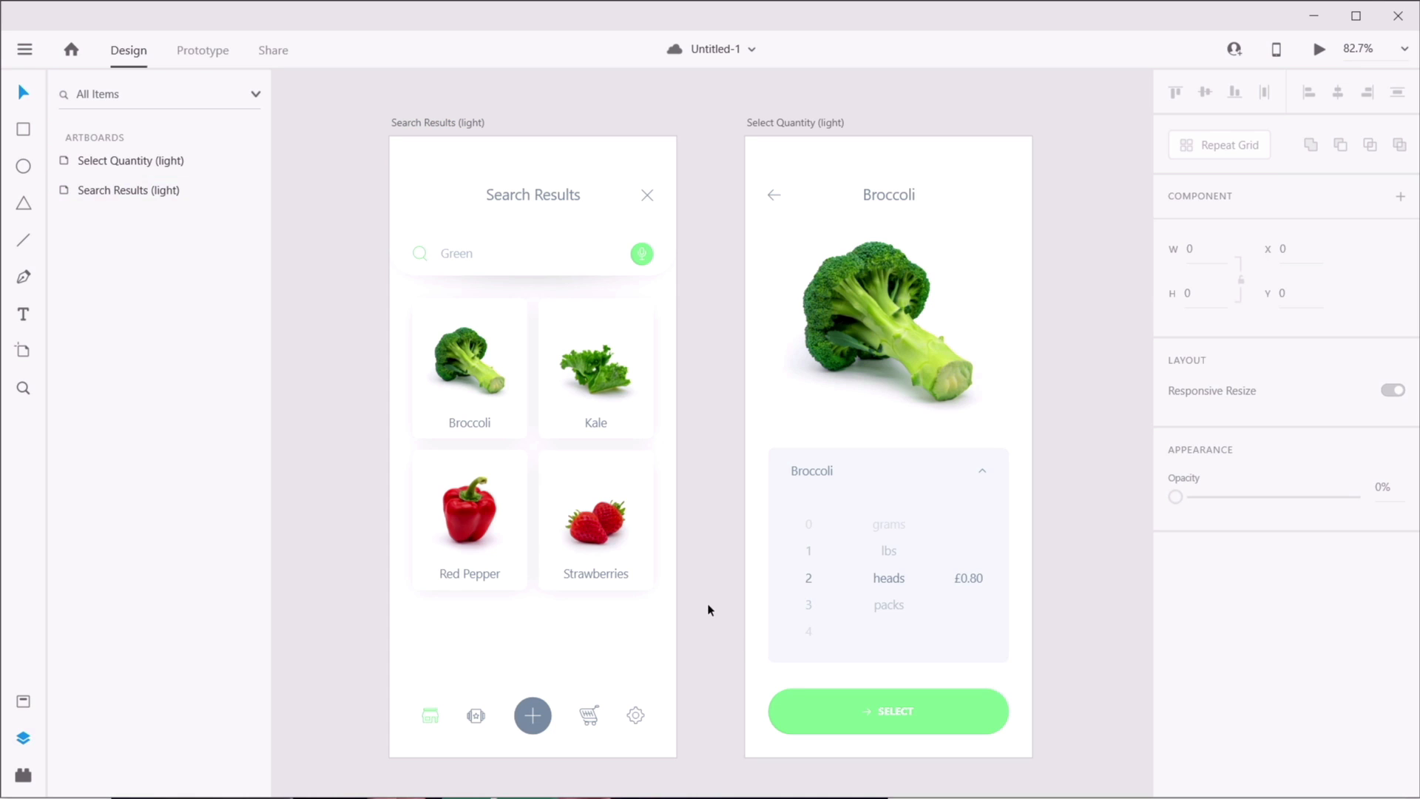
{"action": "left_click", "coordinate": [555, 731]}
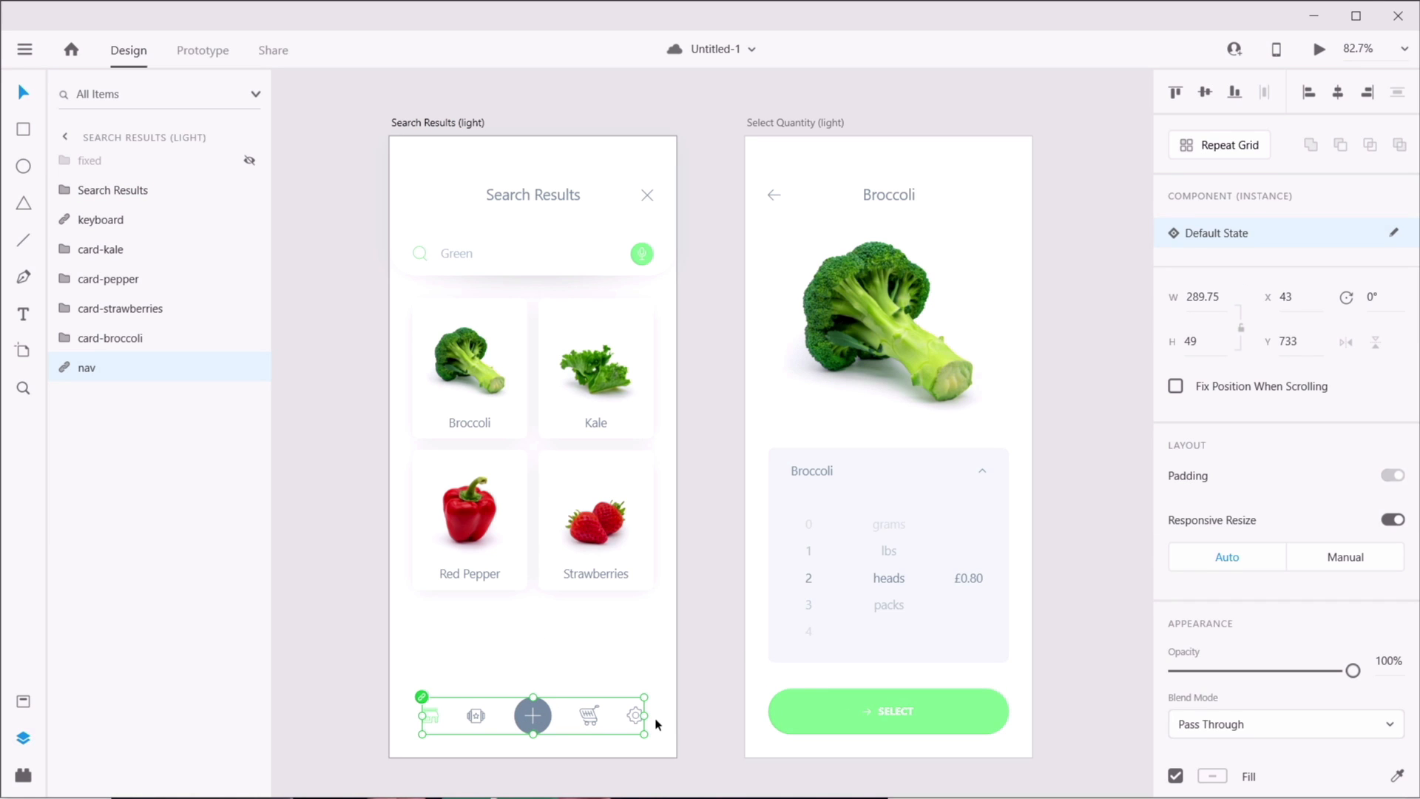
{"action": "left_click", "coordinate": [706, 686]}
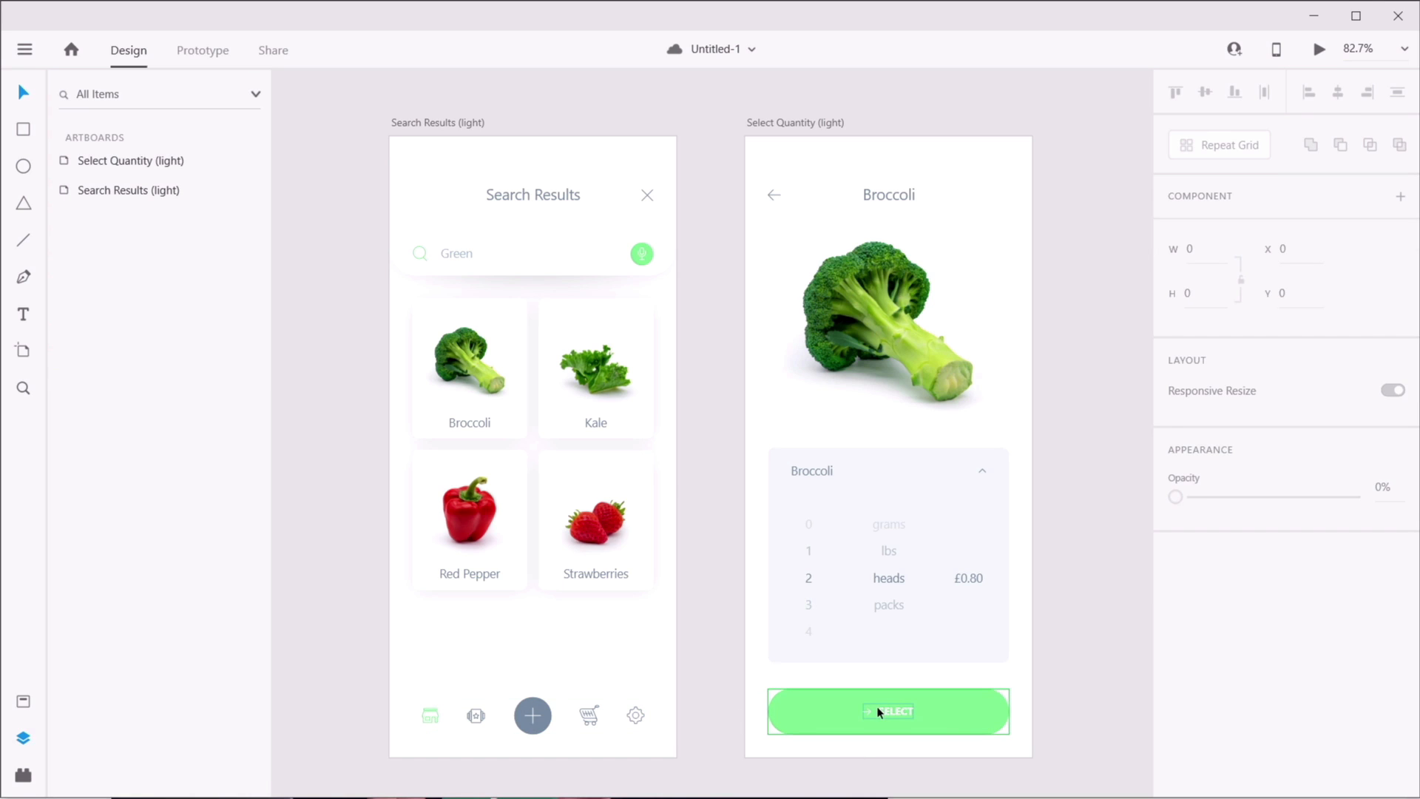
{"action": "left_click", "coordinate": [829, 719]}
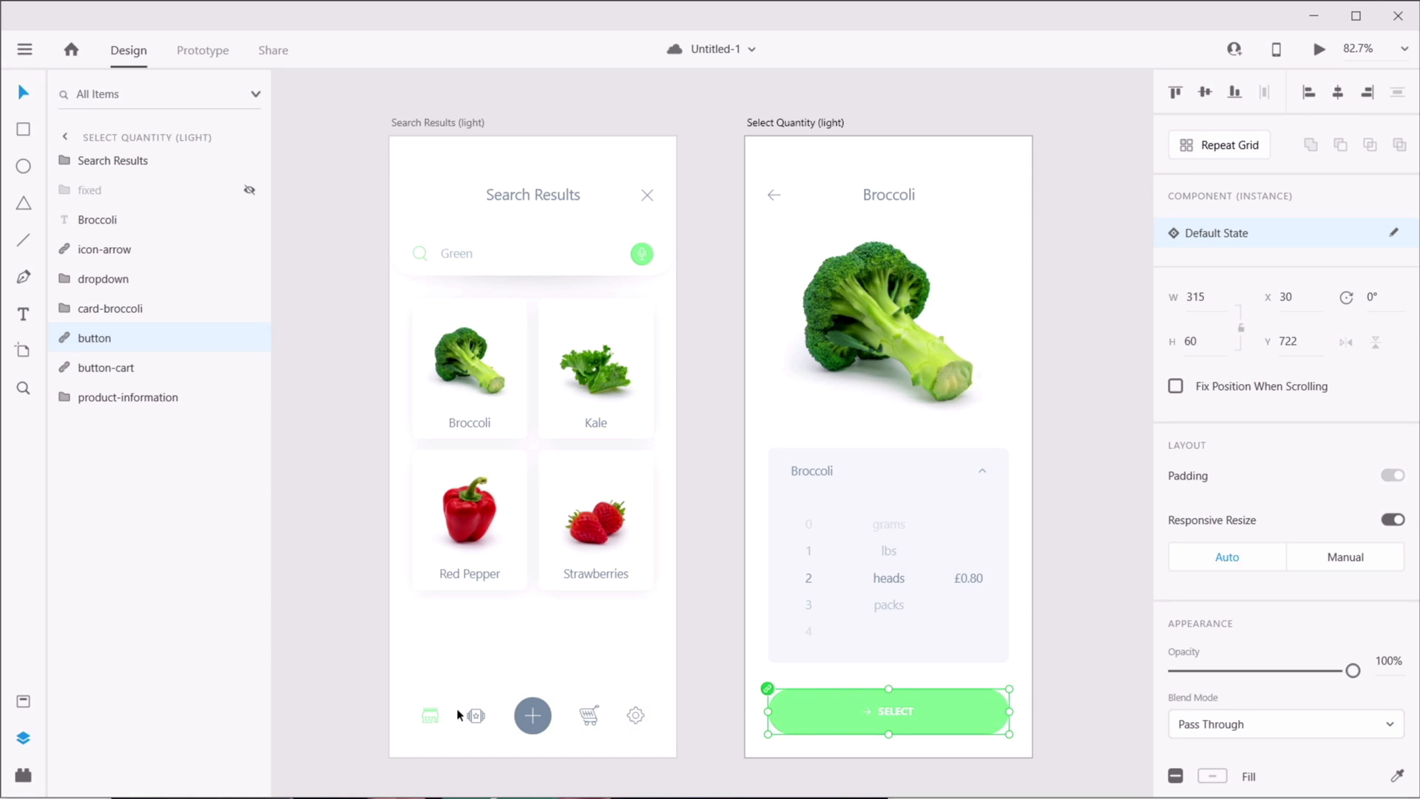
{"action": "left_click", "coordinate": [429, 718]}
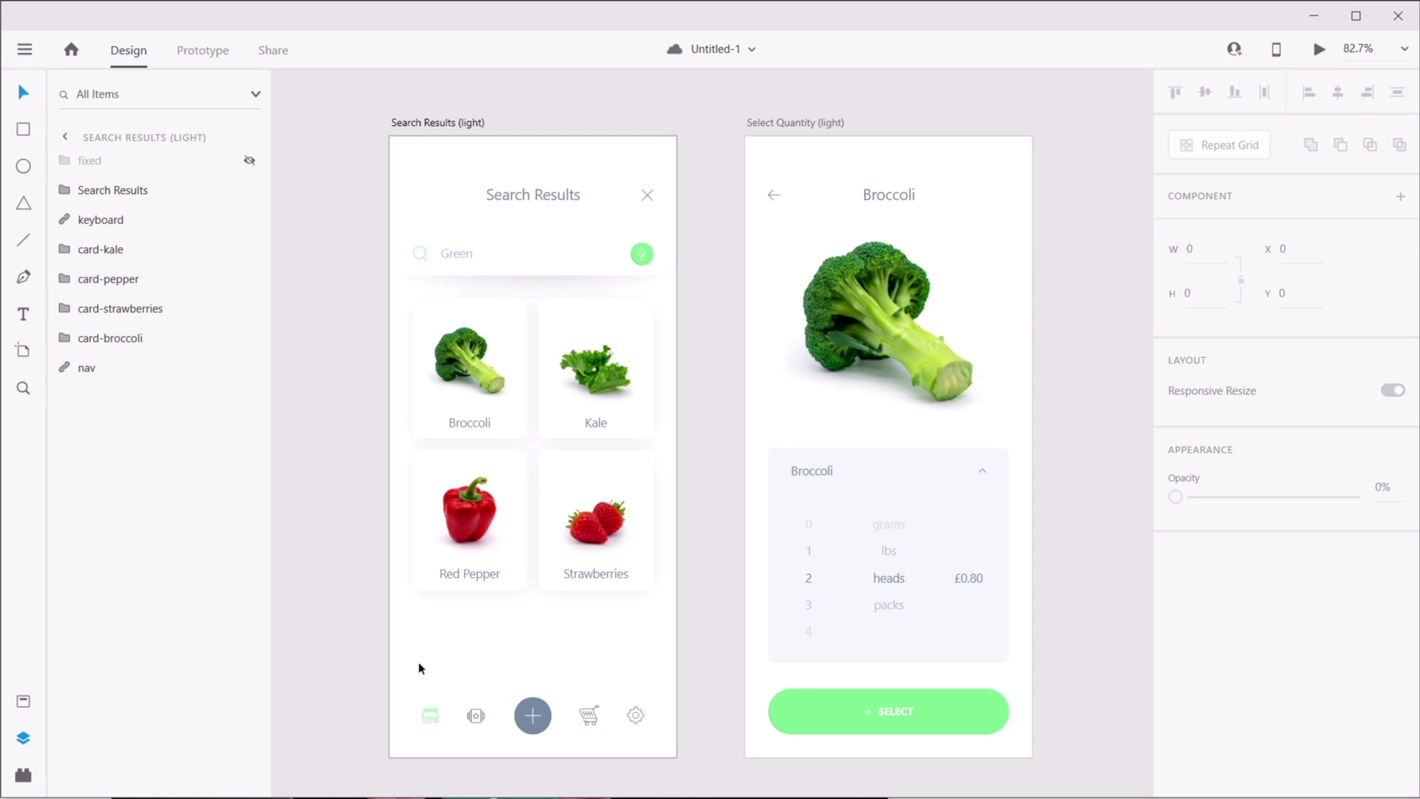
{"action": "left_click", "coordinate": [433, 122]}
{"action": "key", "text": "ctrl+v"}
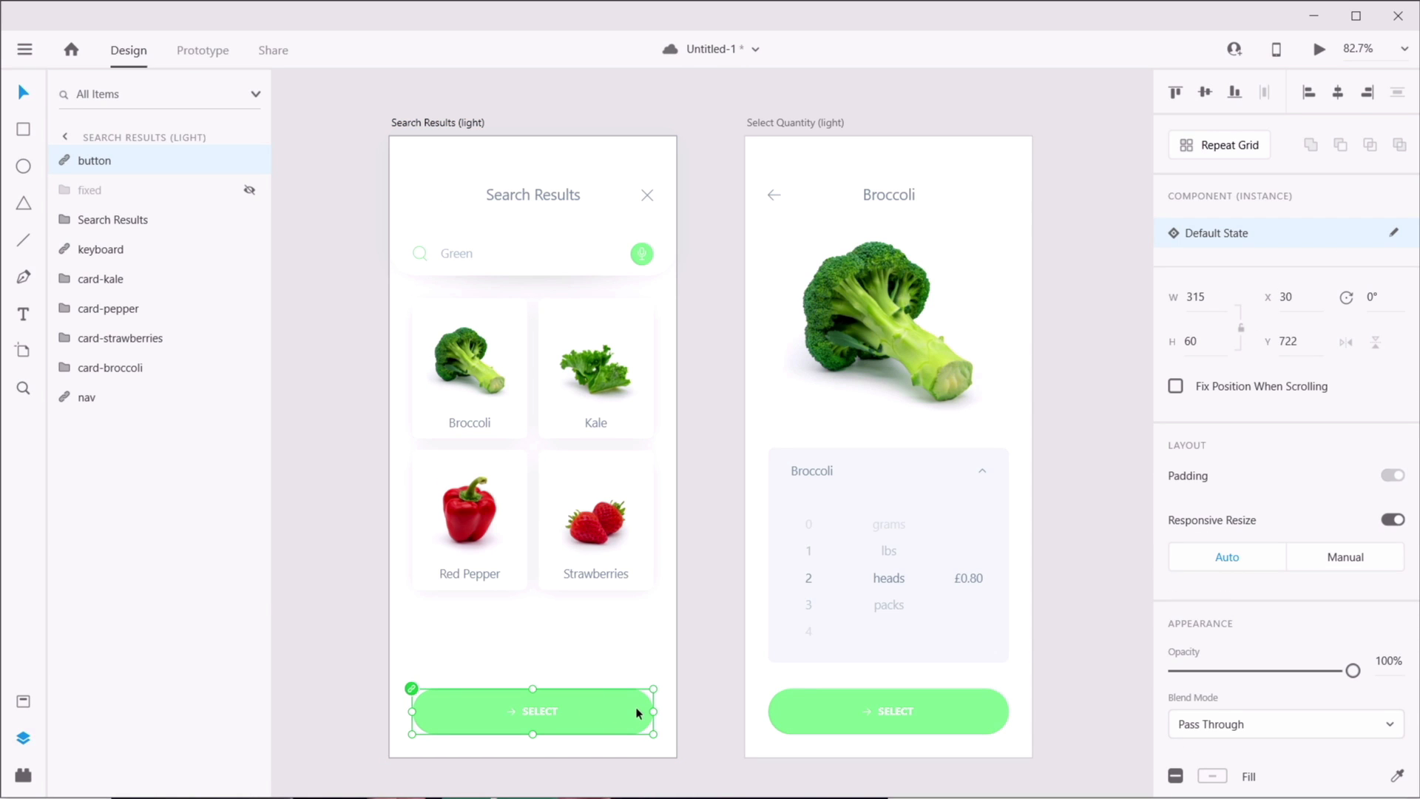
{"action": "left_click_drag", "start_coordinate": [636, 712], "coordinate": [381, 704]}
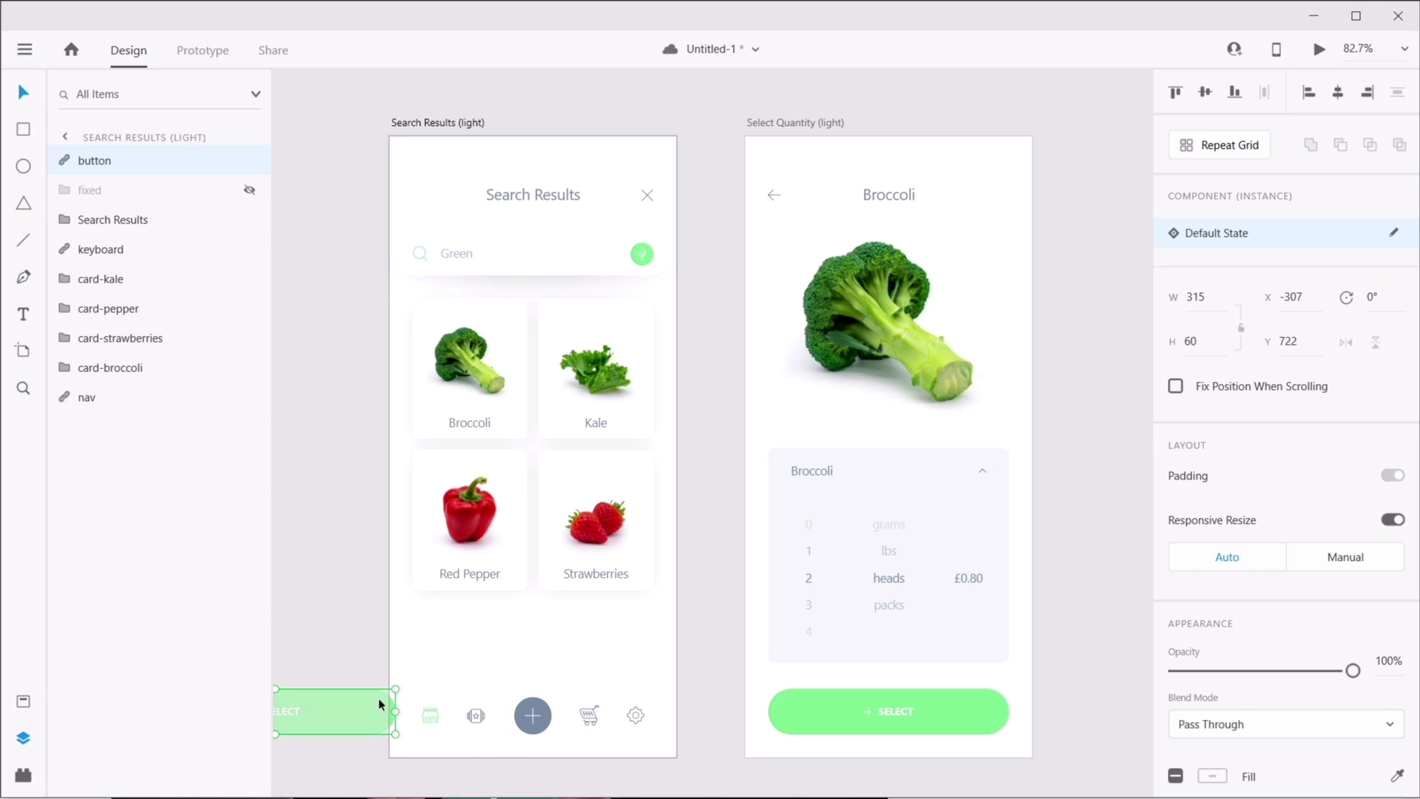
{"action": "left_click_drag", "start_coordinate": [1248, 670], "coordinate": [1115, 673]}
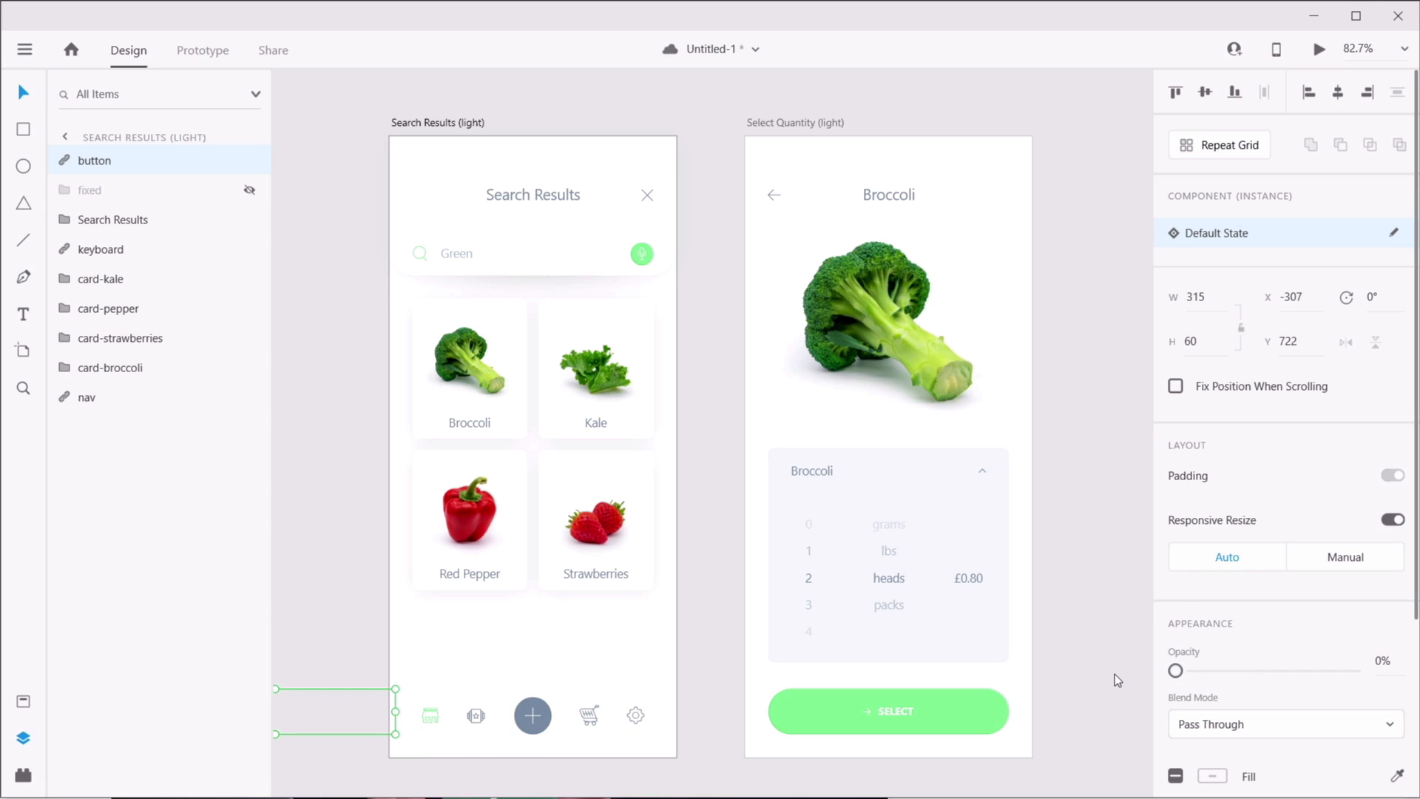
- Place a copy of the nav bar from Search Results (light) in Select Quantity (light), shifted off to the right, with 0% opacity
{"action": "left_click", "coordinate": [538, 706]}
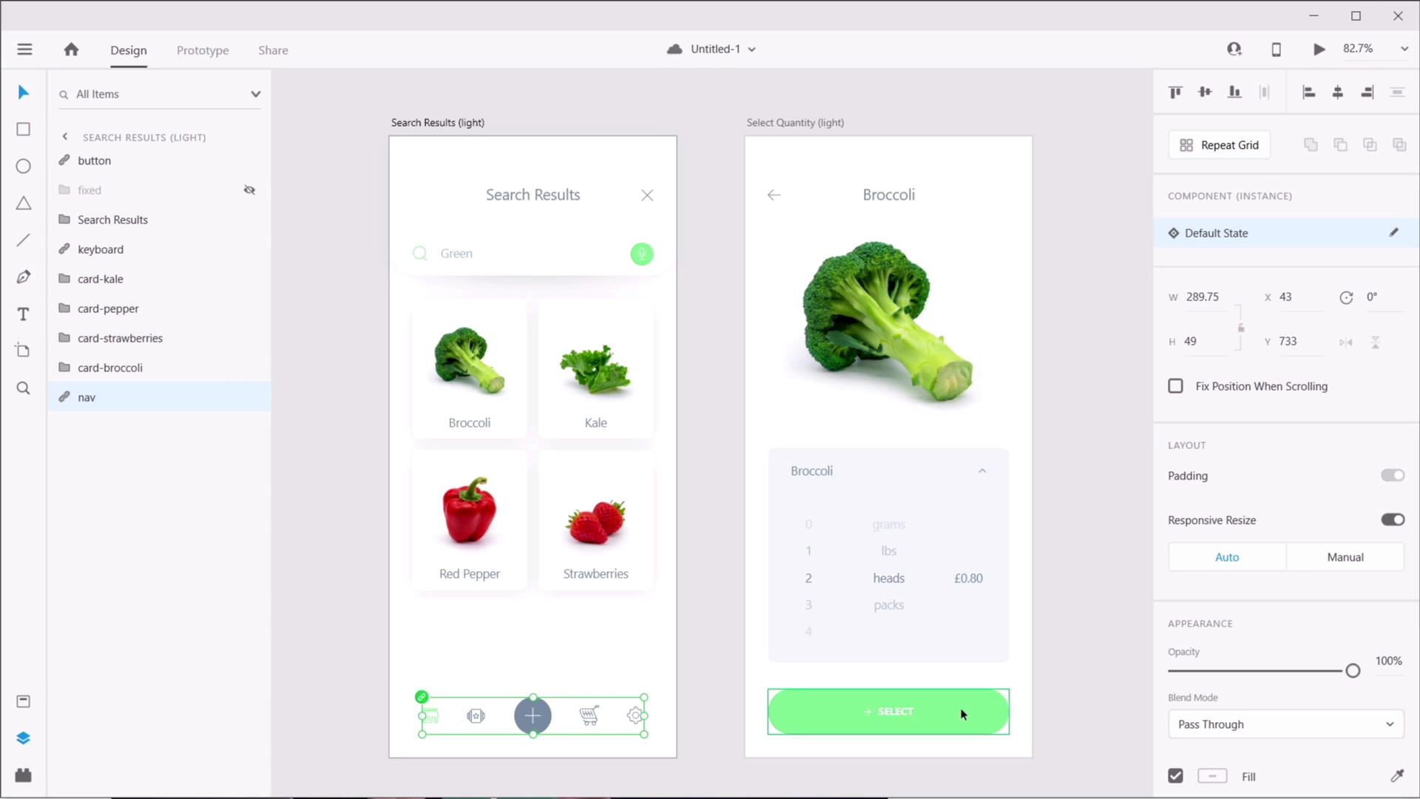
{"action": "key", "text": "ctrl+v"}
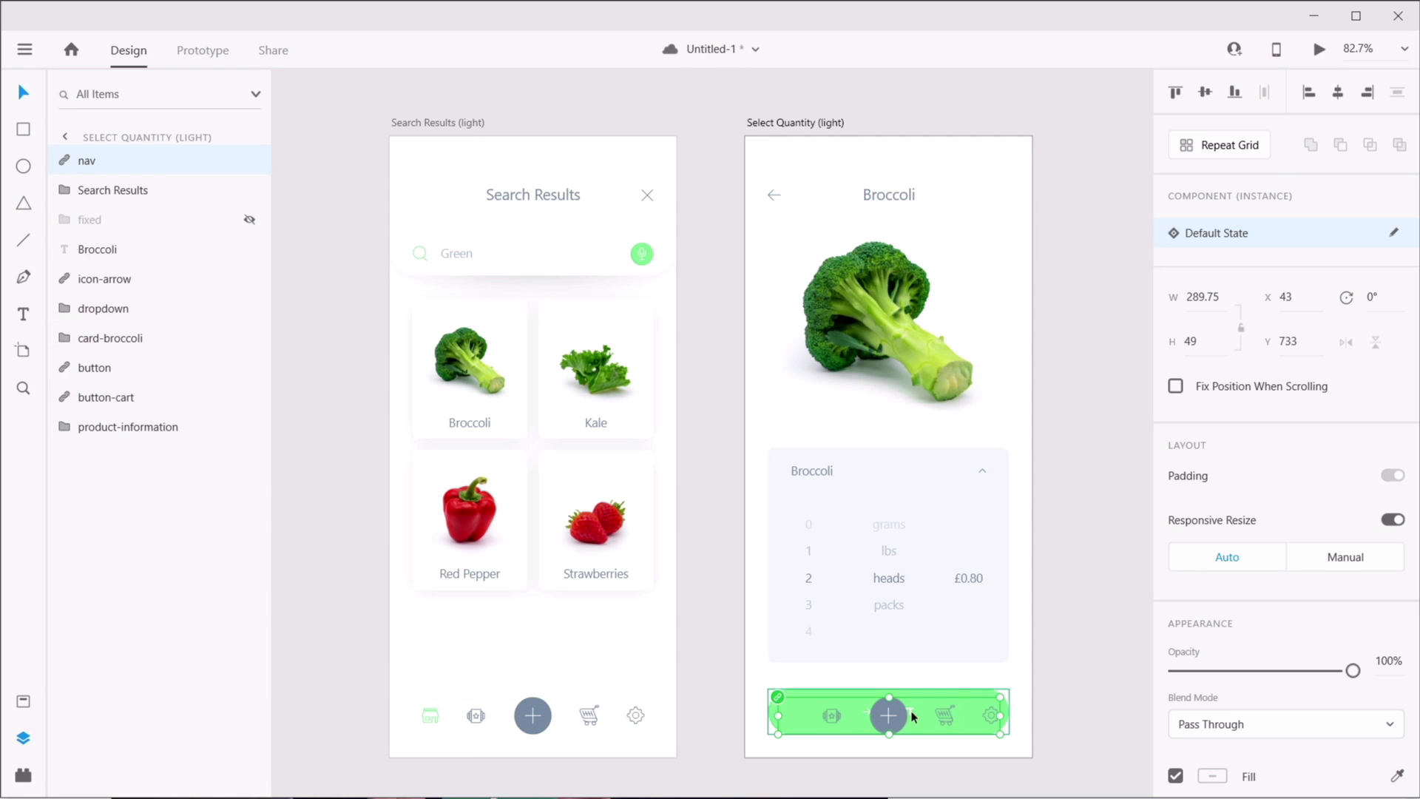
{"action": "left_click_drag", "start_coordinate": [913, 716], "coordinate": [1003, 712]}
{"action": "left_click_drag", "start_coordinate": [1268, 672], "coordinate": [1121, 673]}
{"action": "left_click", "coordinate": [1013, 607]}
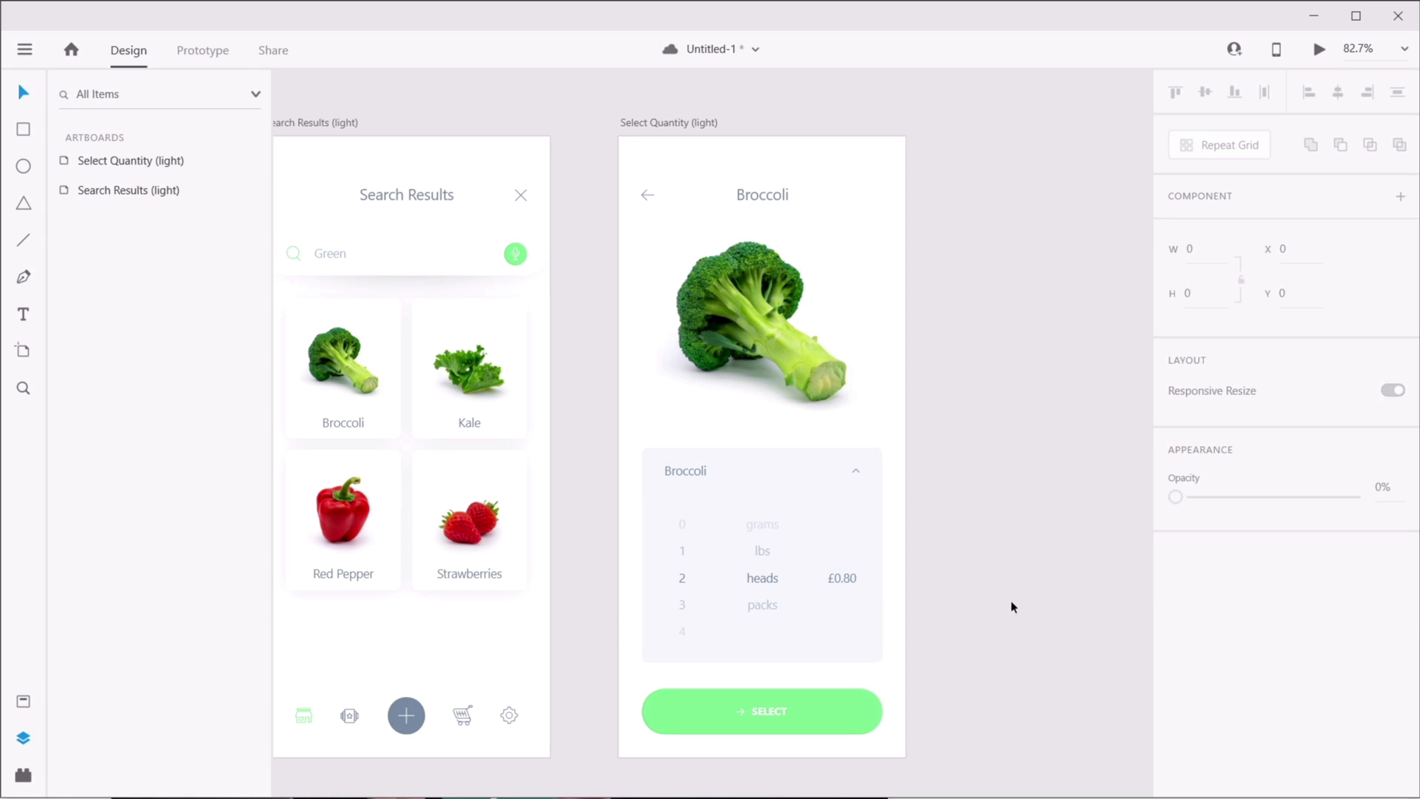
- Preview how the nav bar and Select button animate when opening broccoli and going back, then return to the canvas
{"action": "left_click_drag", "start_coordinate": [657, 590], "coordinate": [753, 588]}
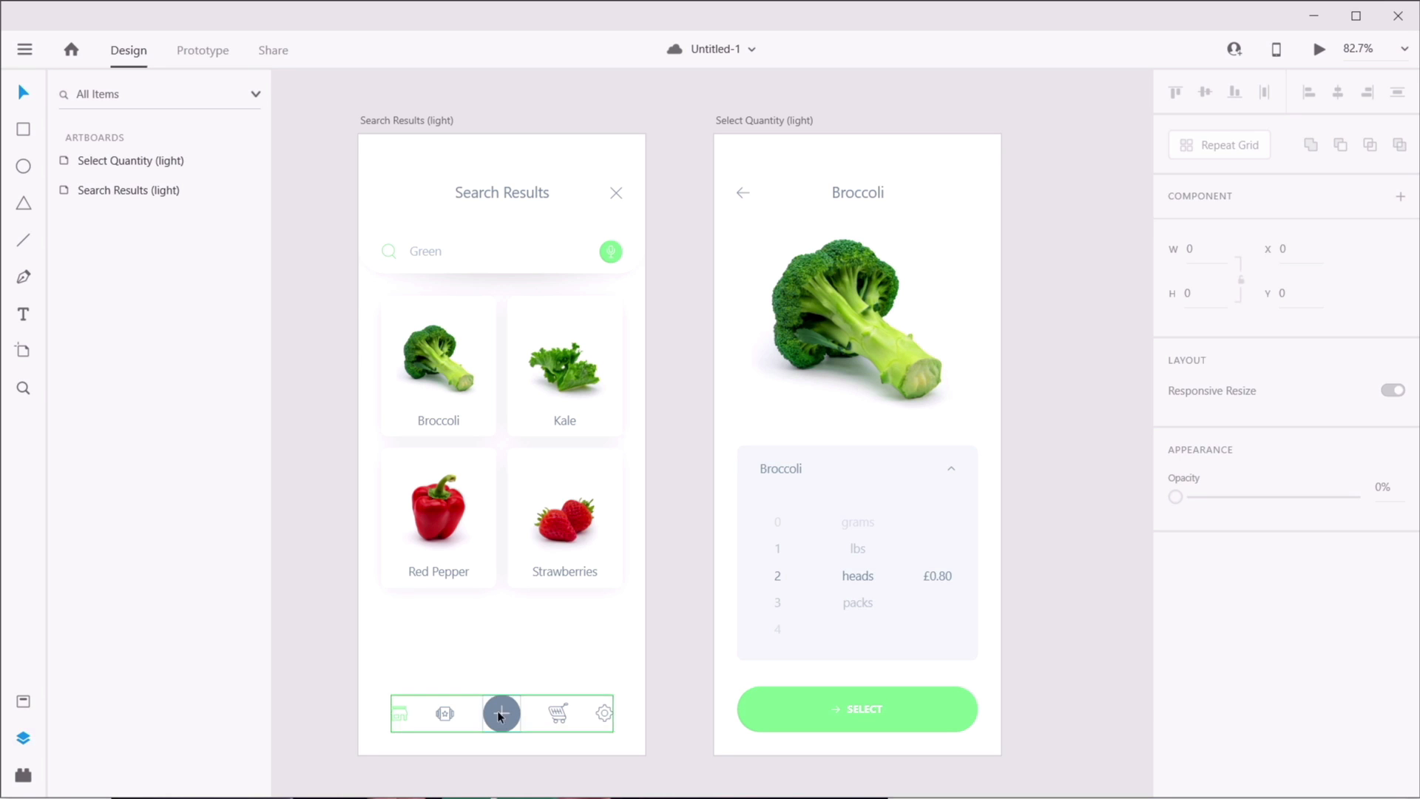
{"action": "left_click", "coordinate": [1319, 48]}
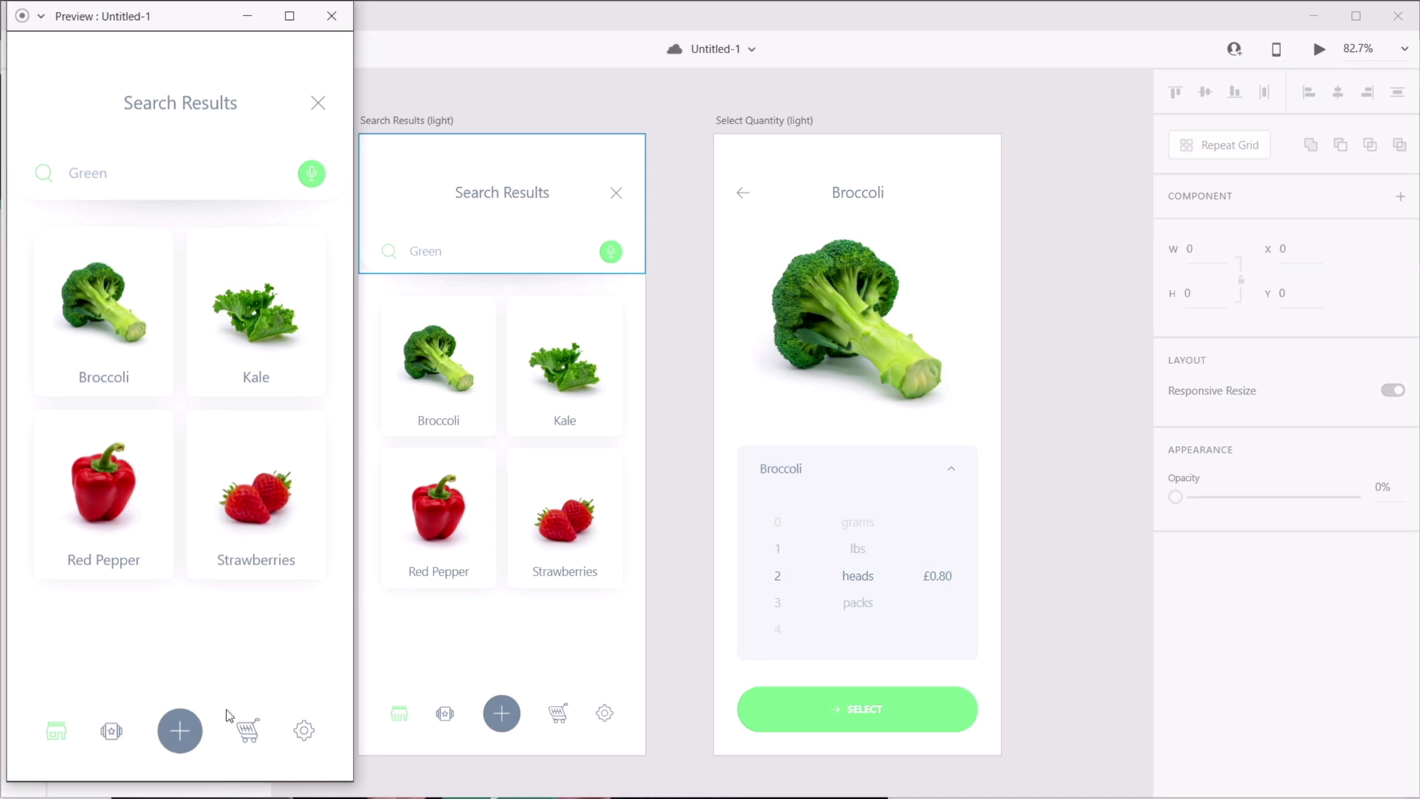
{"action": "left_click", "coordinate": [120, 306]}
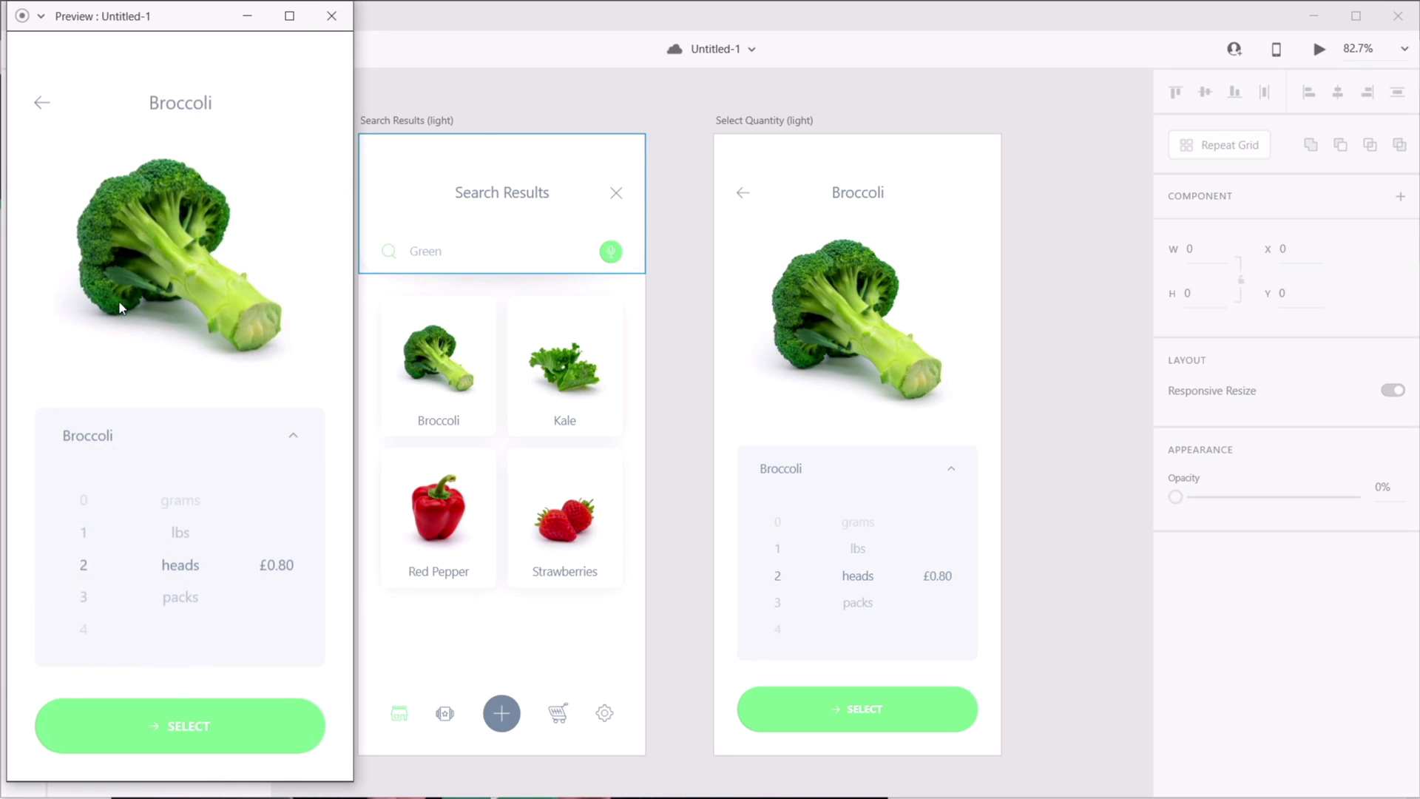
{"action": "left_click", "coordinate": [38, 107]}
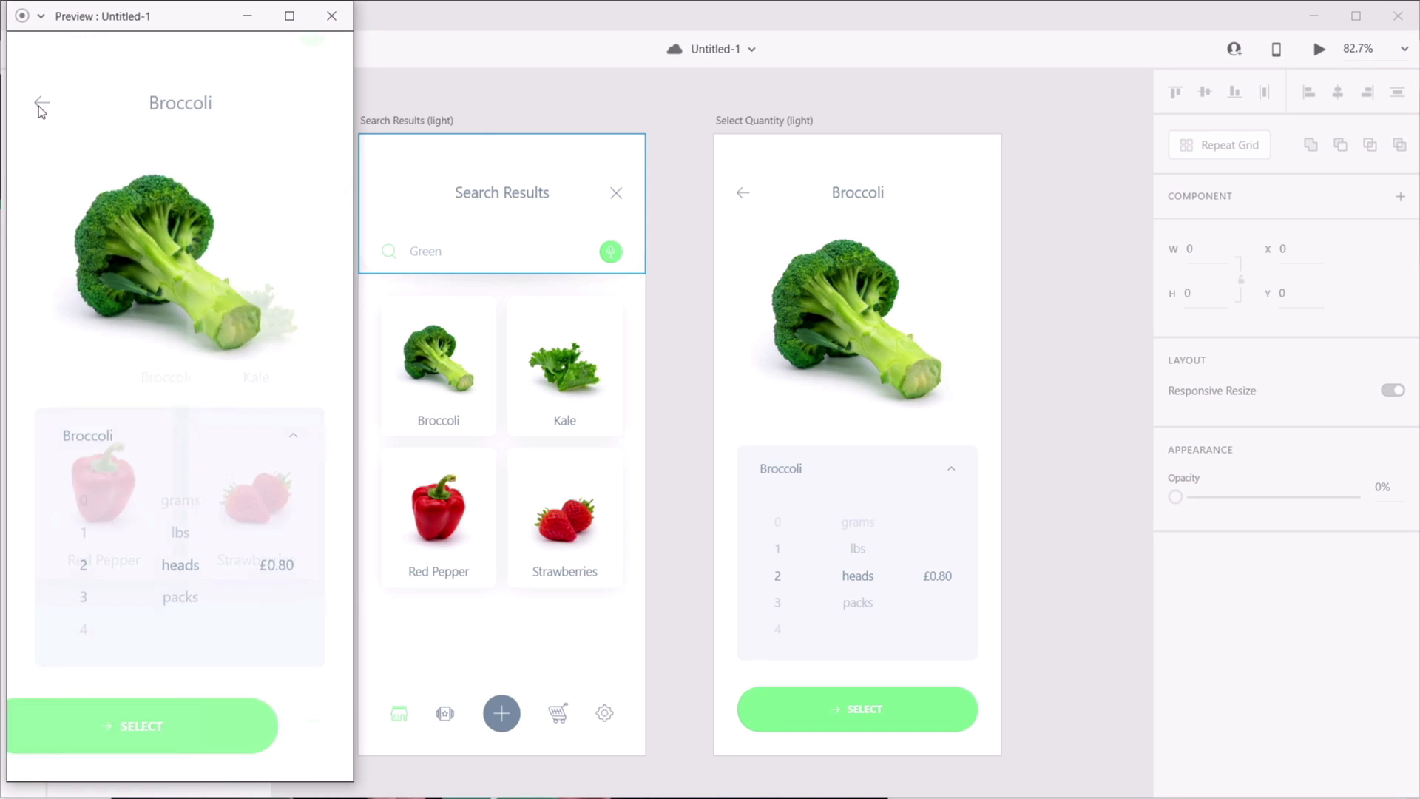
{"action": "left_click", "coordinate": [112, 309]}
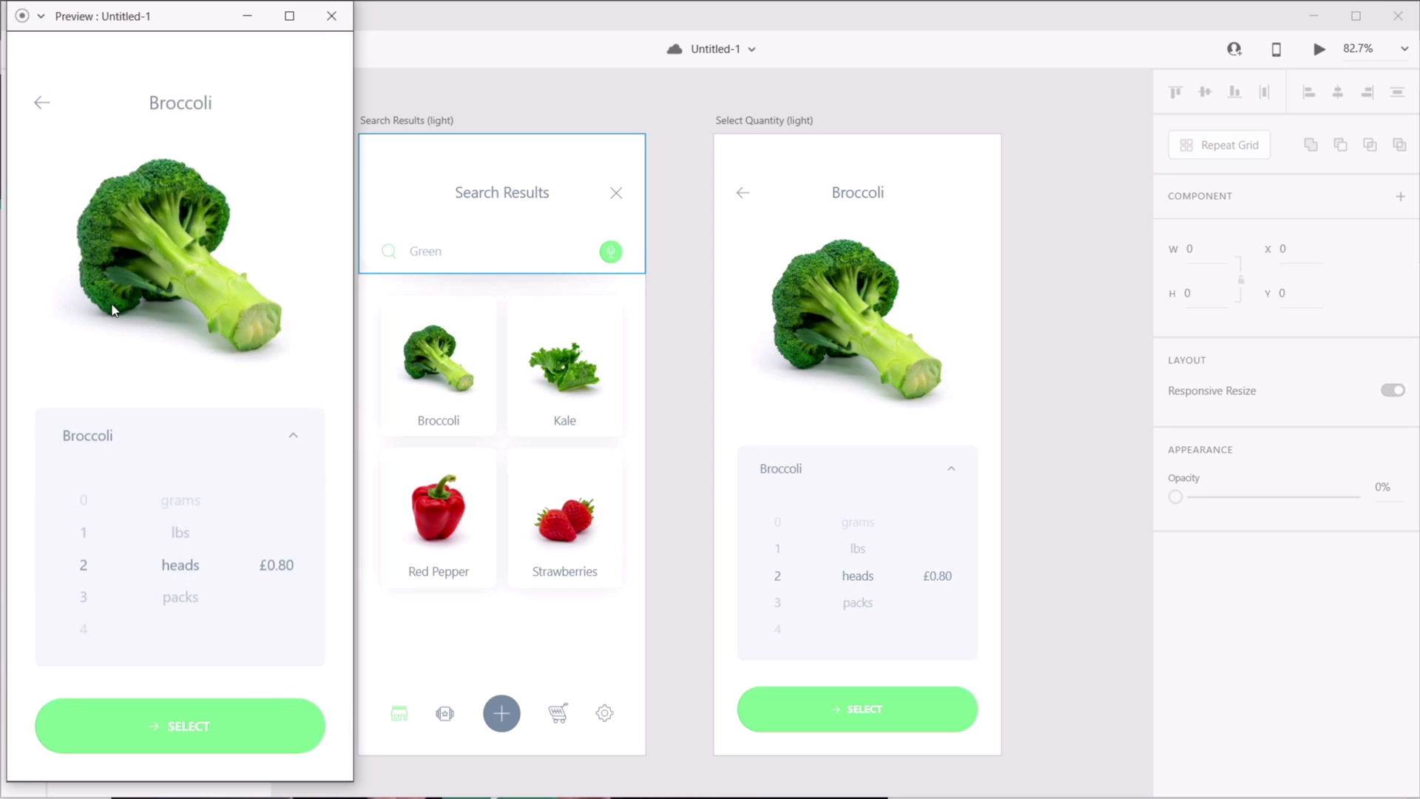
{"action": "left_click", "coordinate": [42, 102]}
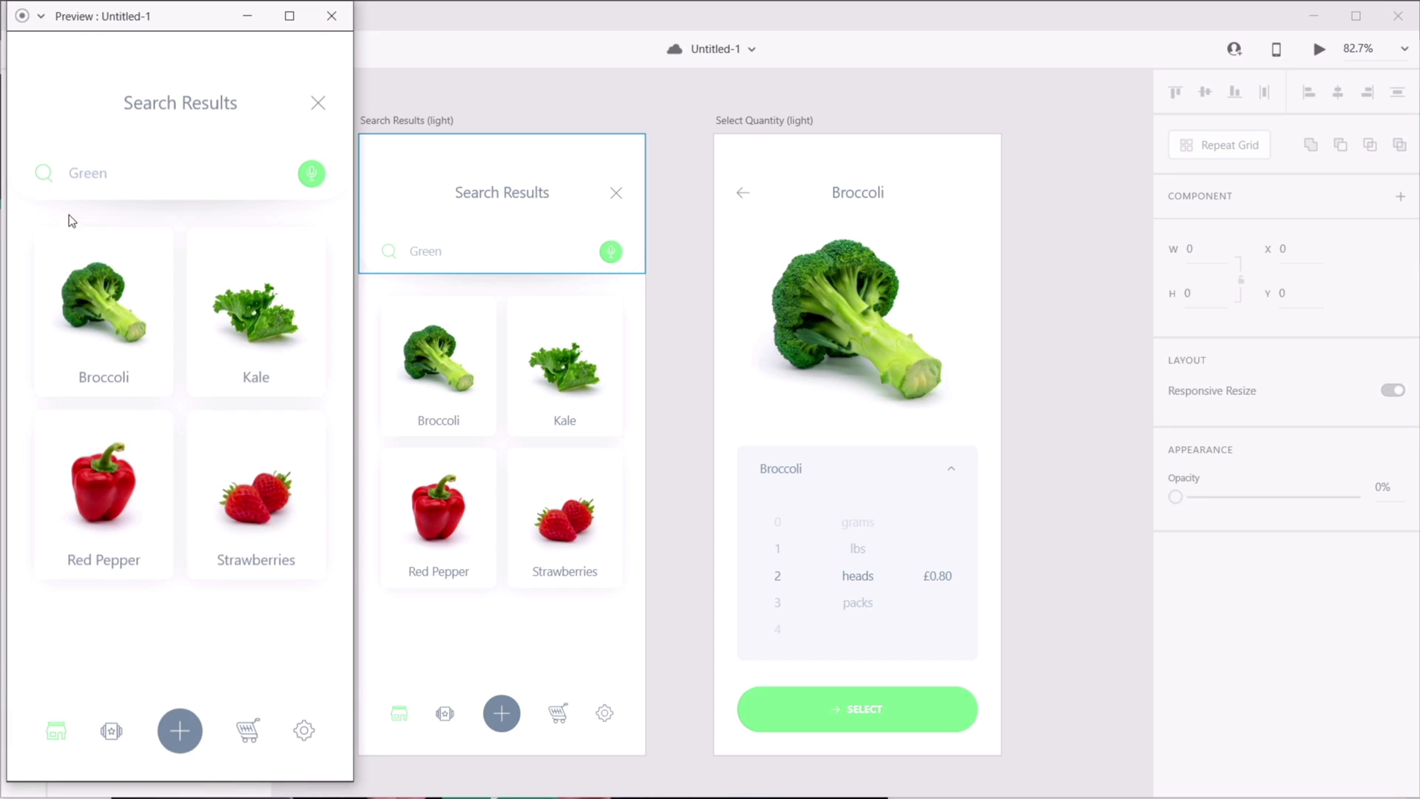
{"action": "left_click", "coordinate": [98, 301]}
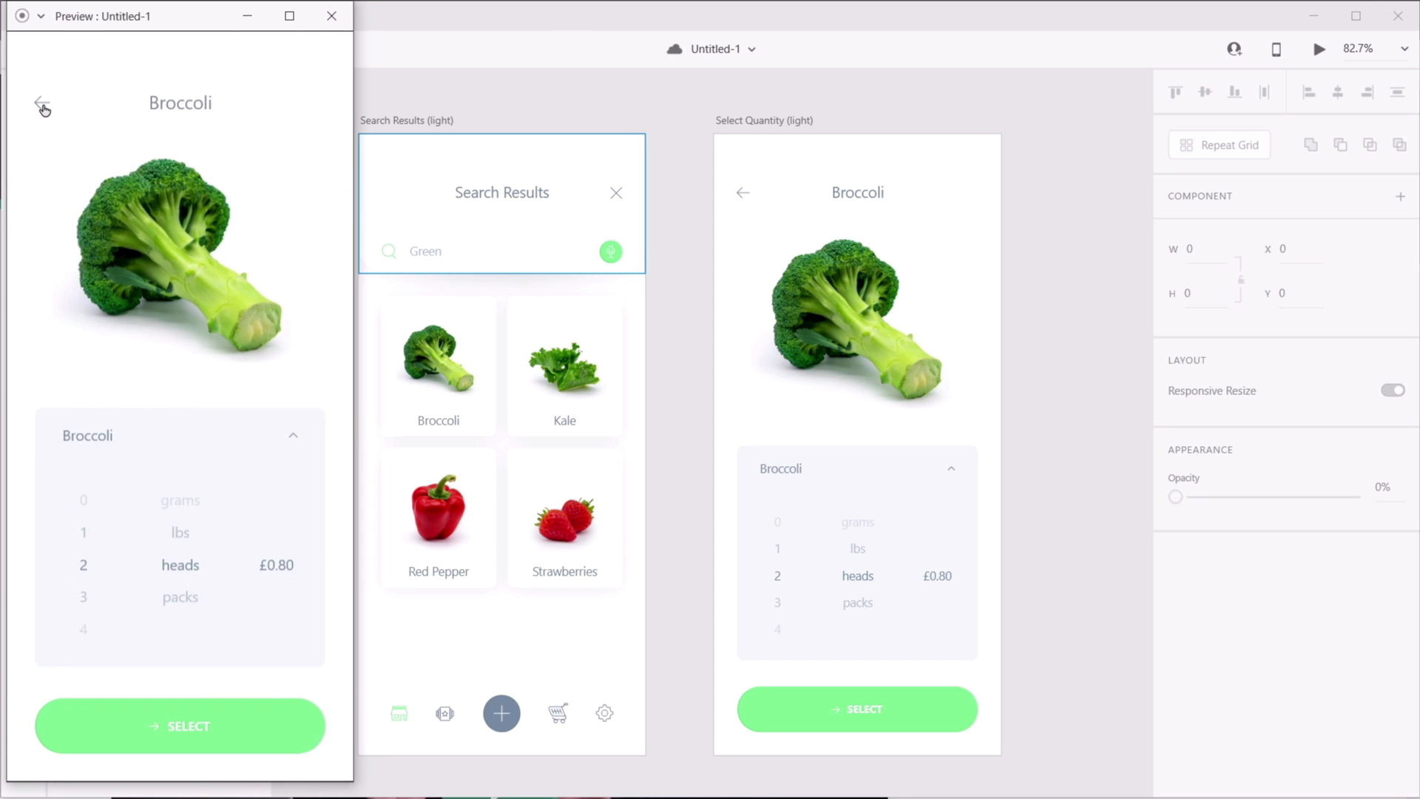
{"action": "left_click", "coordinate": [1006, 150]}
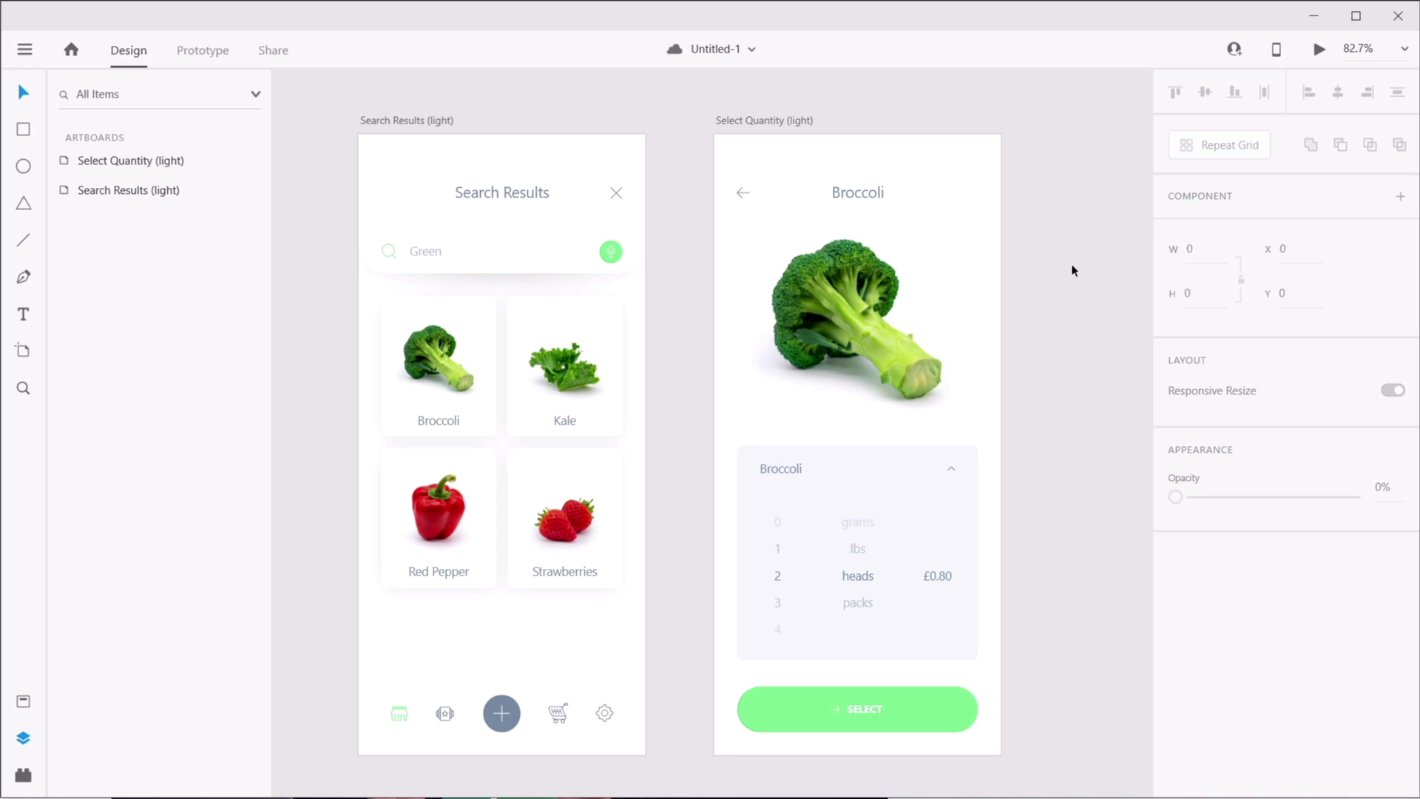
- Reopen the preview, place its window beside the Select Quantity (light) artboard and replay the broccoli transition in both directions
{"action": "left_click", "coordinate": [1319, 49]}
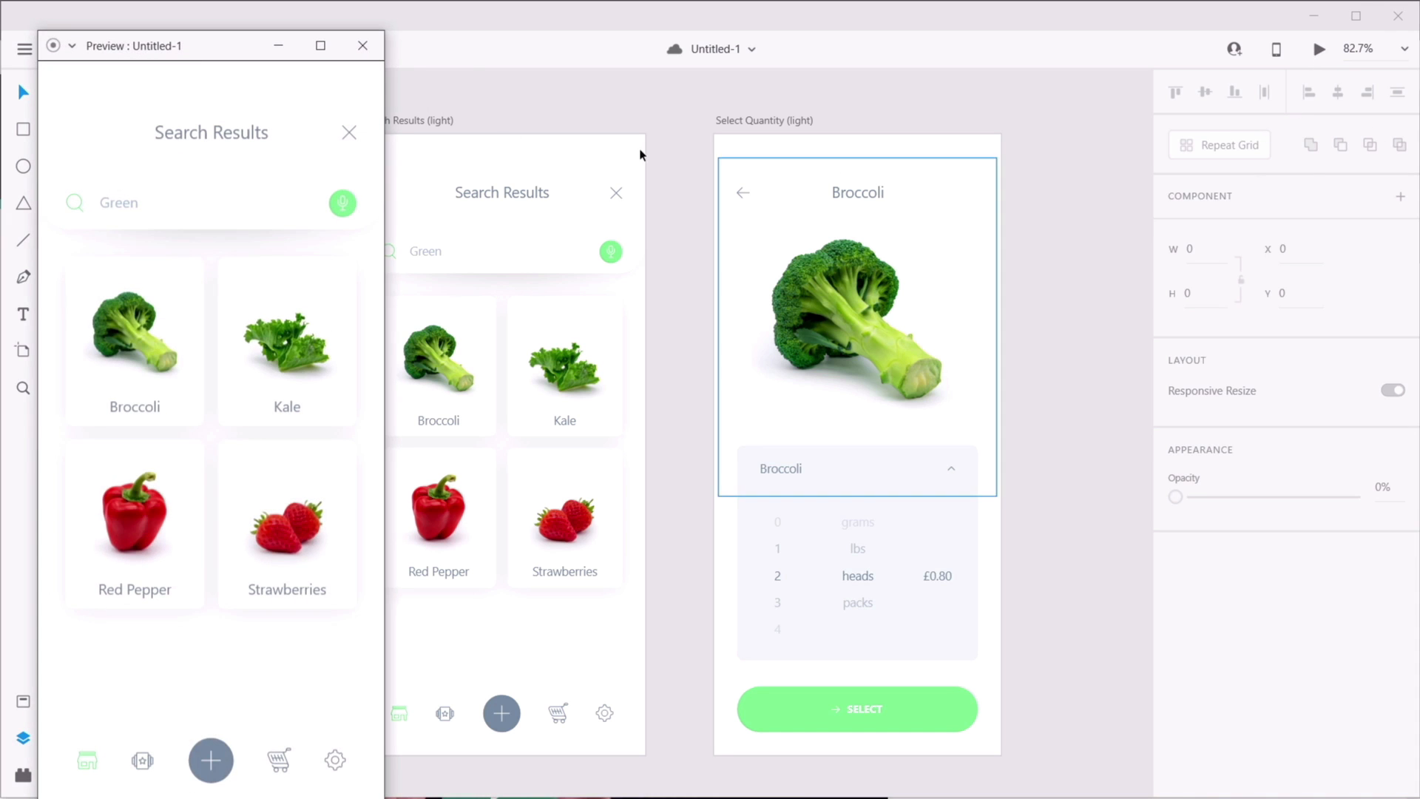
{"action": "left_click_drag", "start_coordinate": [201, 46], "coordinate": [463, 26]}
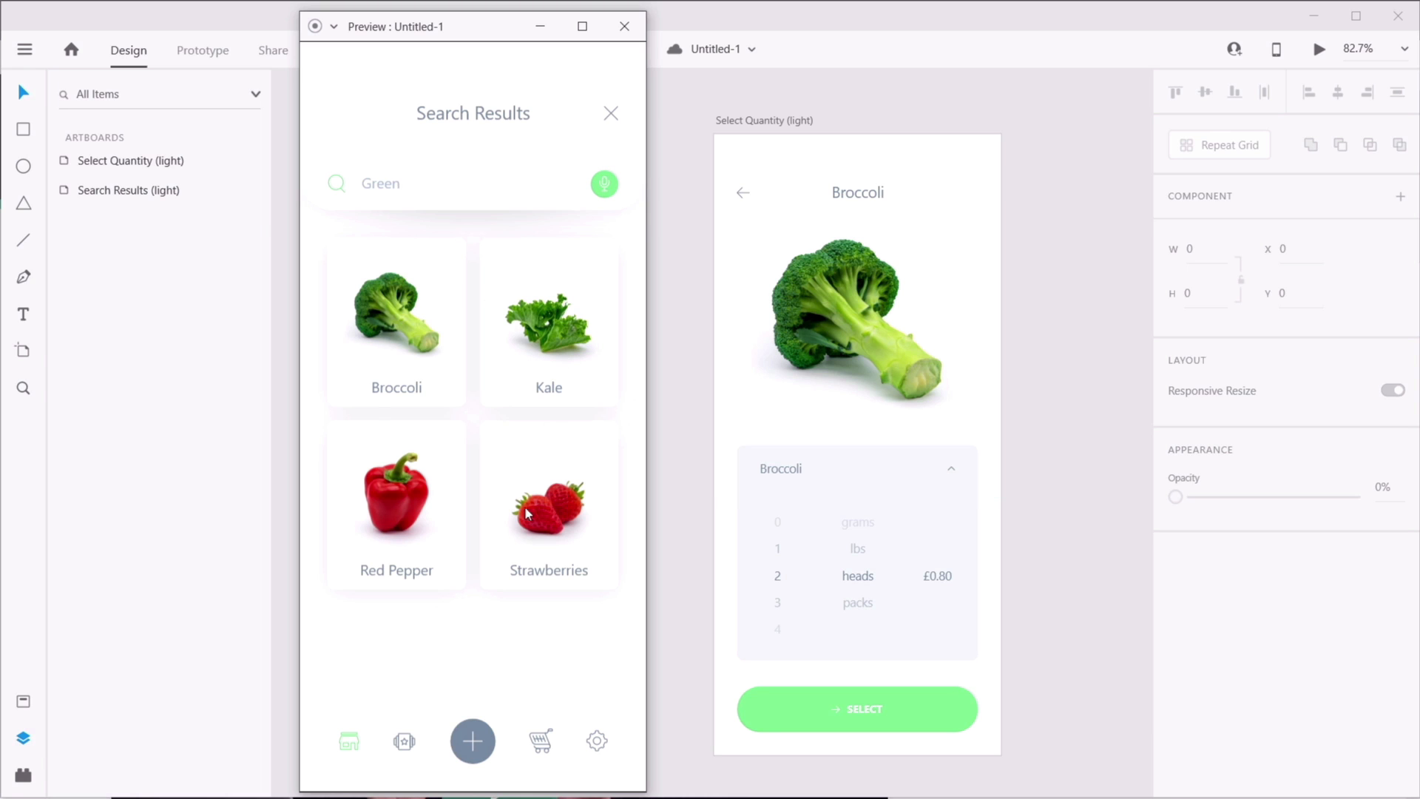
{"action": "left_click", "coordinate": [397, 329]}
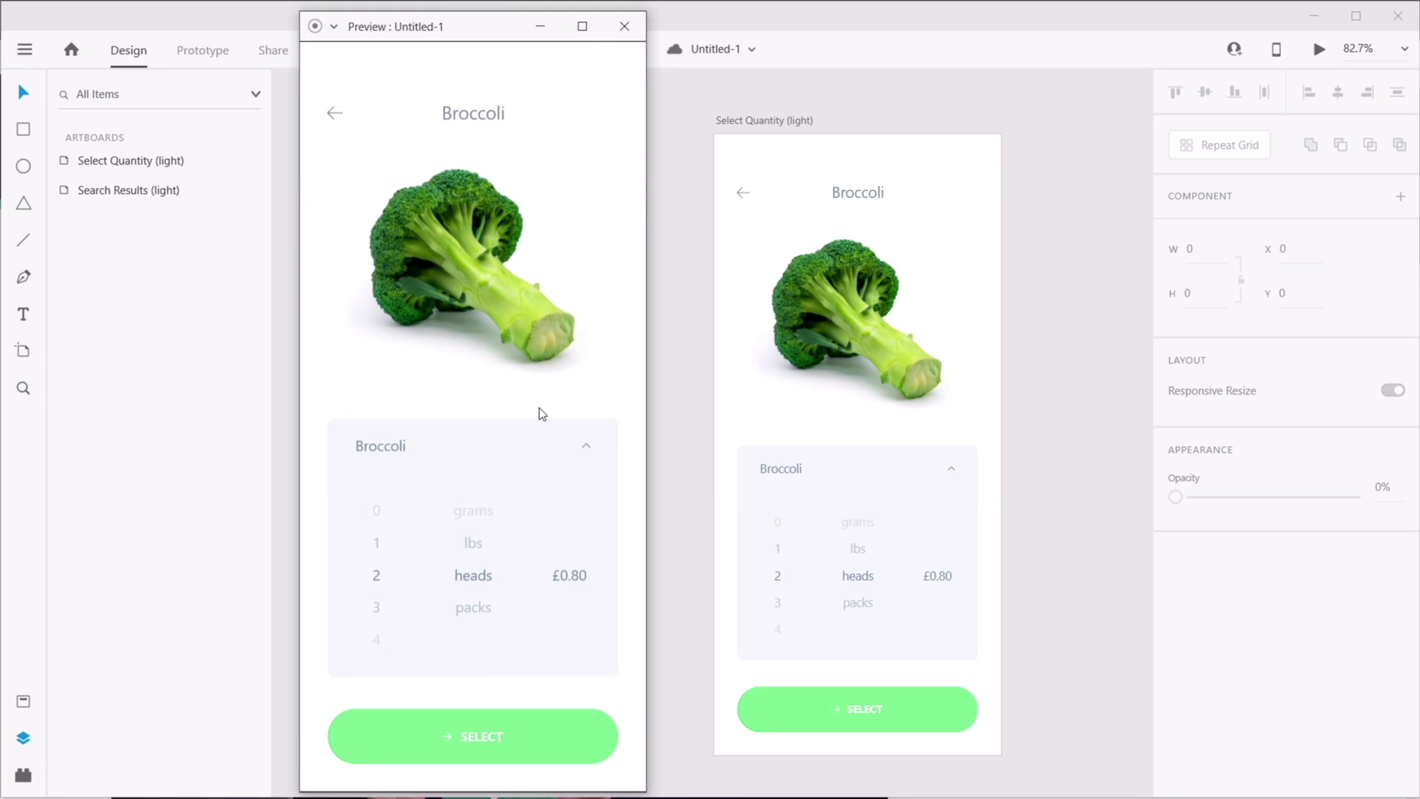
{"action": "left_click", "coordinate": [335, 113]}
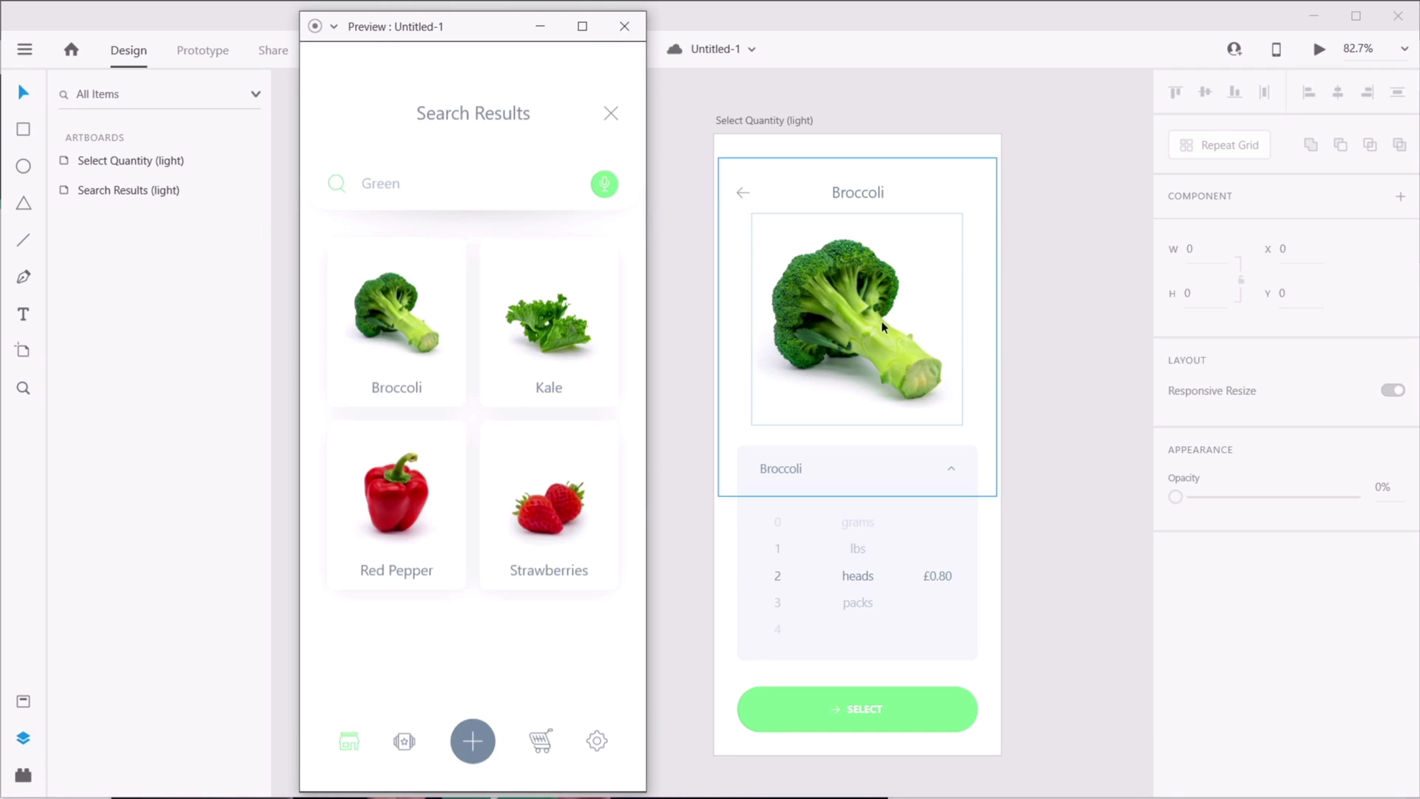
{"action": "left_click", "coordinate": [410, 311]}
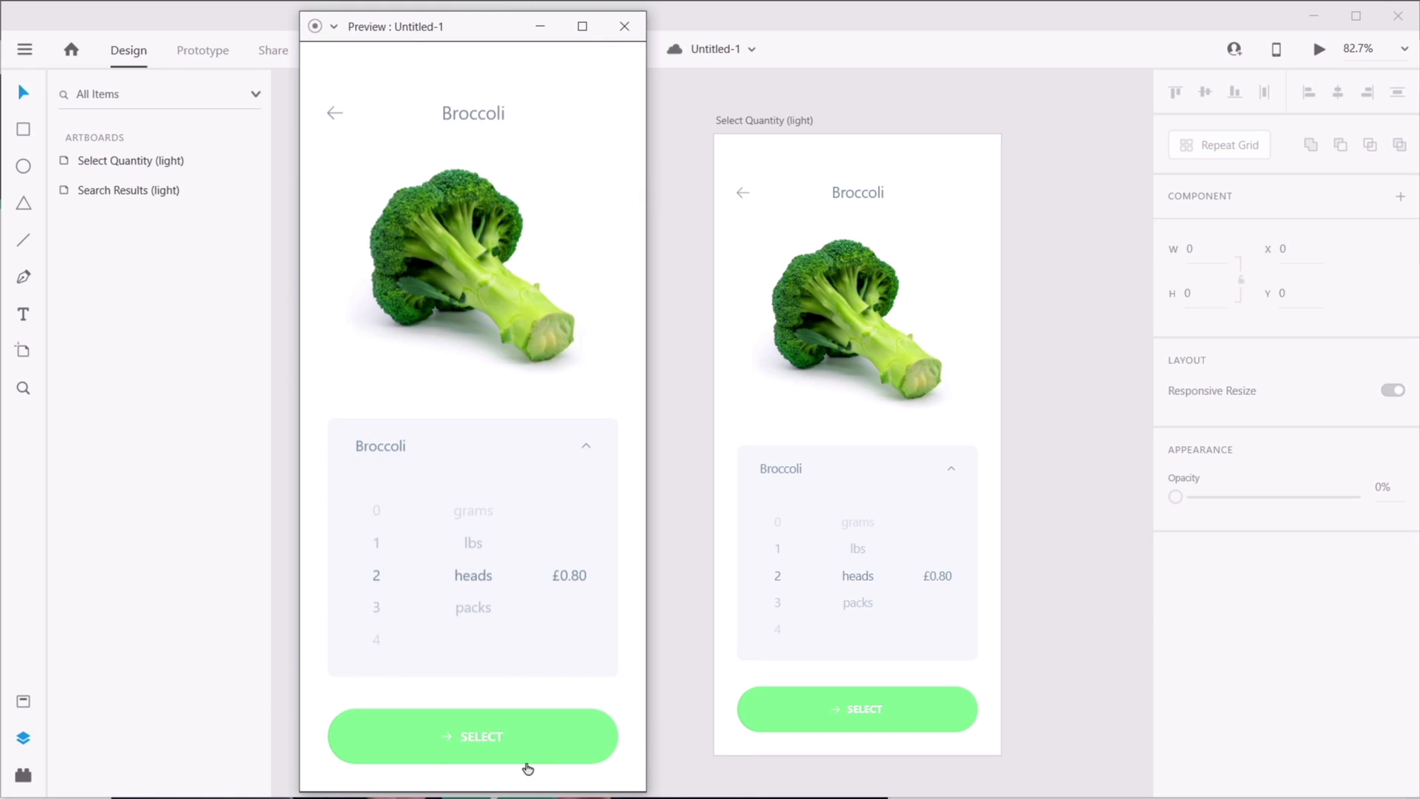
{"action": "left_click", "coordinate": [335, 113]}
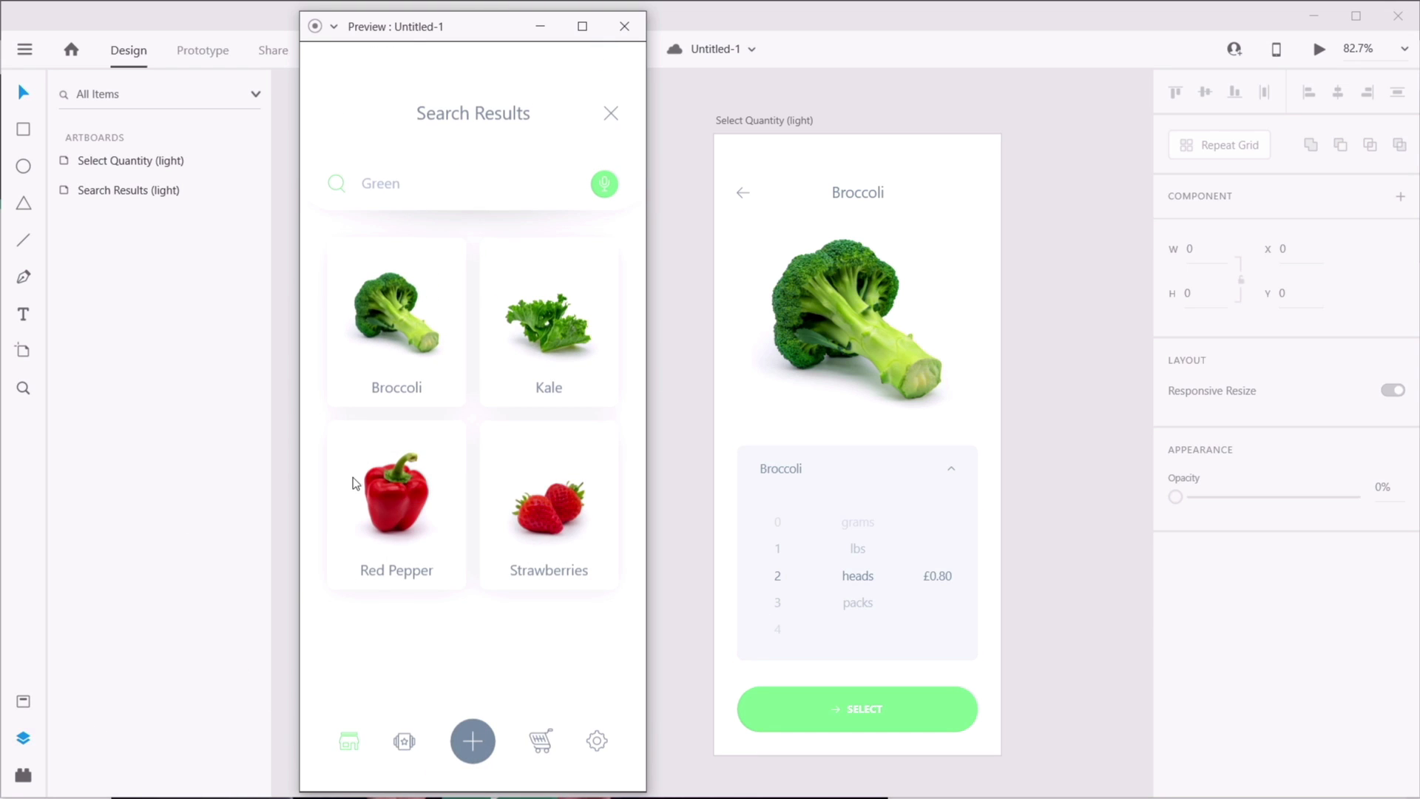
{"action": "left_click", "coordinate": [397, 340]}
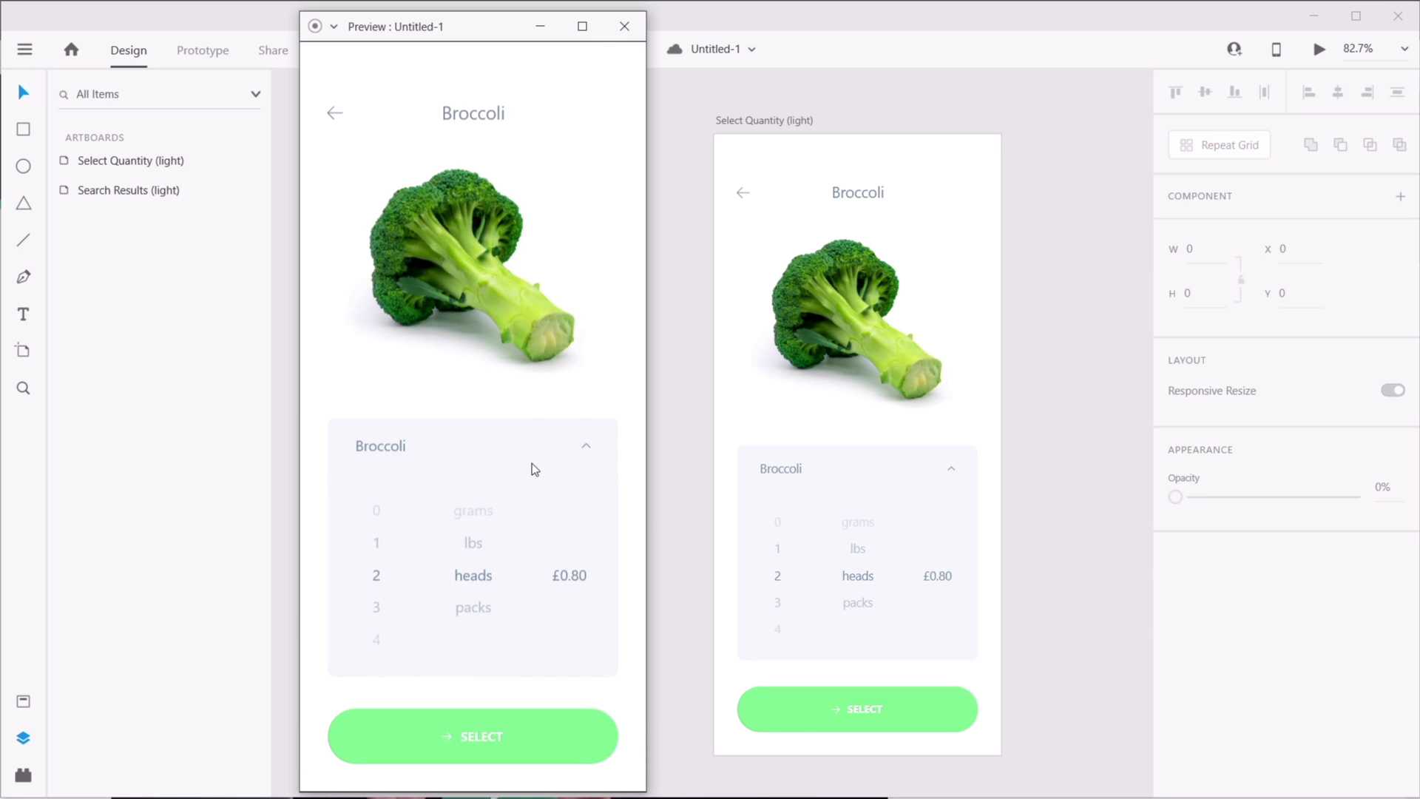